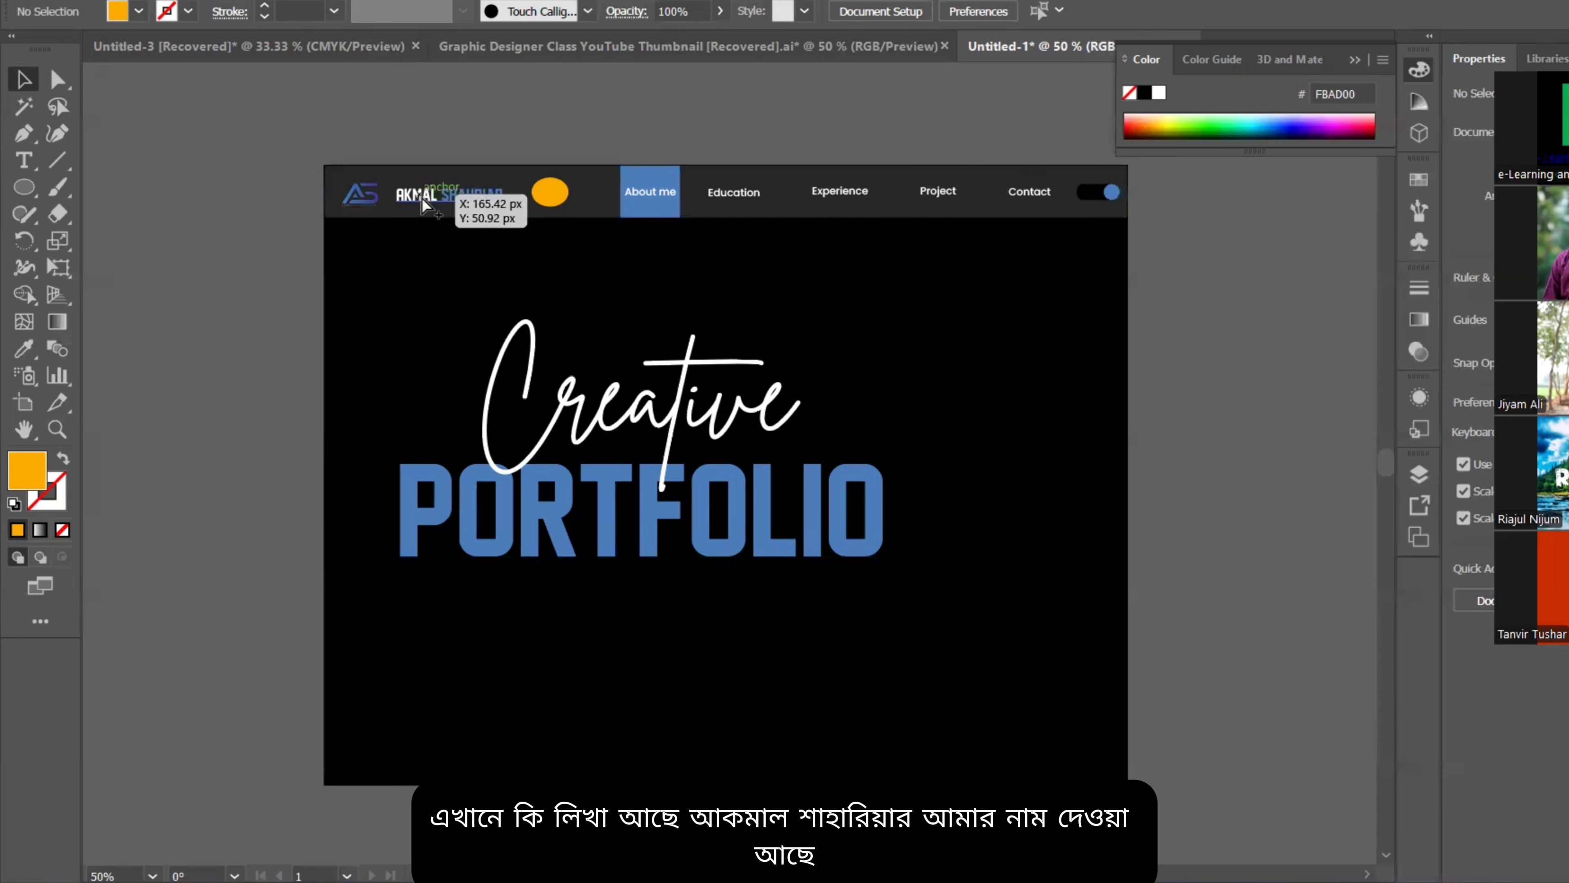
Step: Pan and zoom along the header bar to inspect the logo and menu items, including Education, Contact and Project
{"action": "scroll", "coordinate": [424, 198], "scroll_direction": "up", "scroll_amount": 4}
{"action": "scroll", "coordinate": [671, 220], "scroll_direction": "down", "scroll_amount": 2}
{"action": "scroll", "coordinate": [624, 228], "scroll_direction": "down", "scroll_amount": 2}
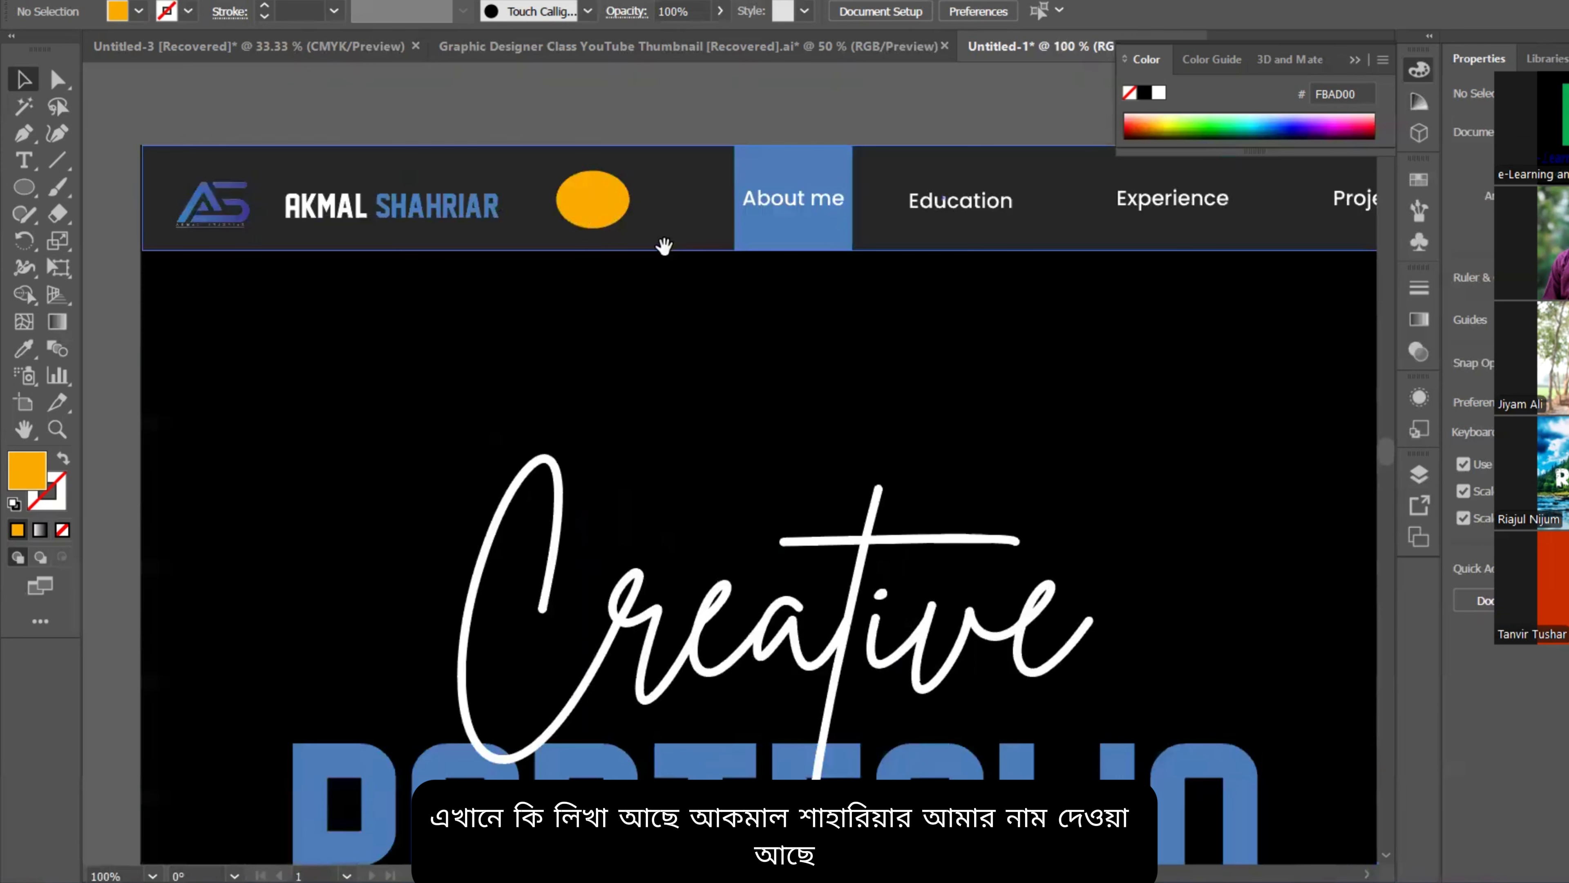
{"action": "scroll", "coordinate": [722, 315], "scroll_direction": "down", "scroll_amount": 2}
{"action": "scroll", "coordinate": [772, 334], "scroll_direction": "down", "scroll_amount": 2}
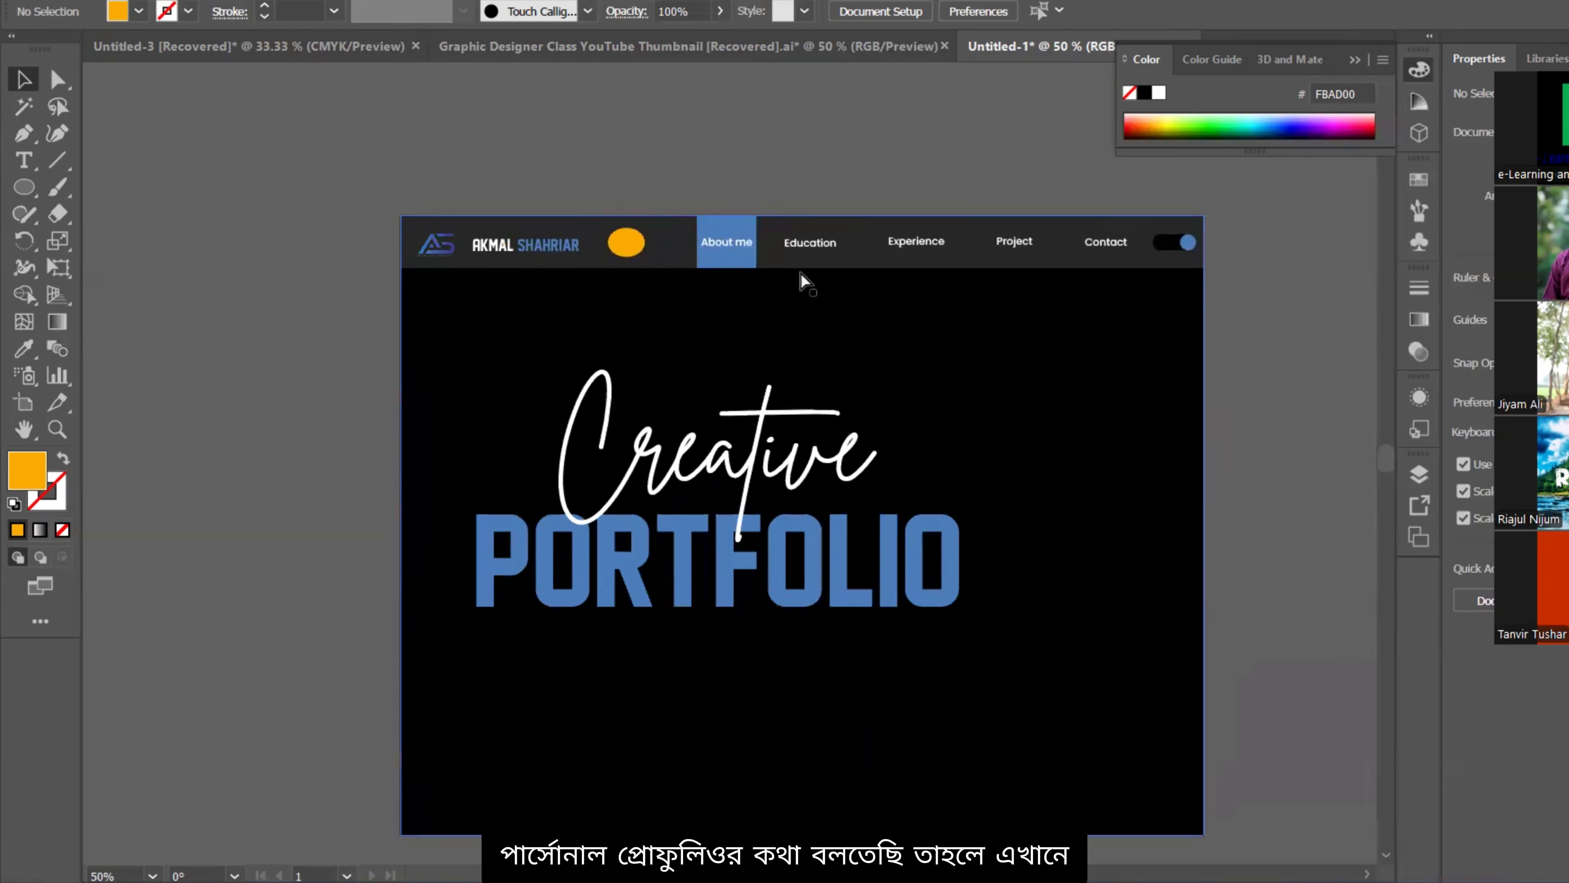
{"action": "scroll", "coordinate": [803, 282], "scroll_direction": "up", "scroll_amount": 3}
{"action": "scroll", "coordinate": [822, 365], "scroll_direction": "up", "scroll_amount": 2}
{"action": "scroll", "coordinate": [785, 383], "scroll_direction": "down", "scroll_amount": 1}
{"action": "scroll", "coordinate": [822, 396], "scroll_direction": "down", "scroll_amount": 1}
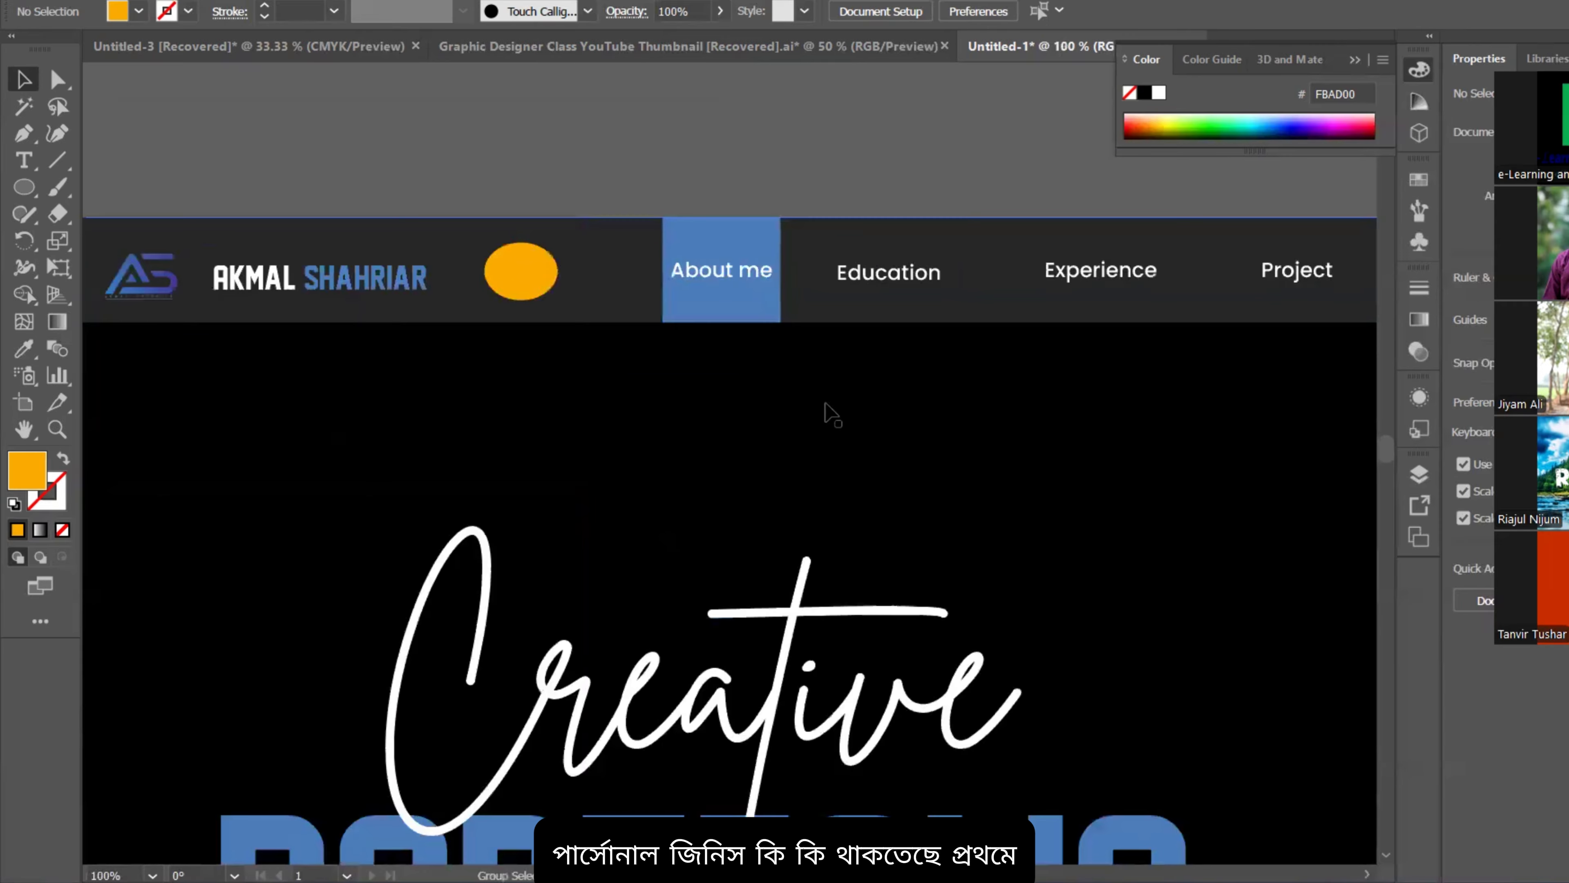
{"action": "scroll", "coordinate": [803, 371], "scroll_direction": "down", "scroll_amount": 1}
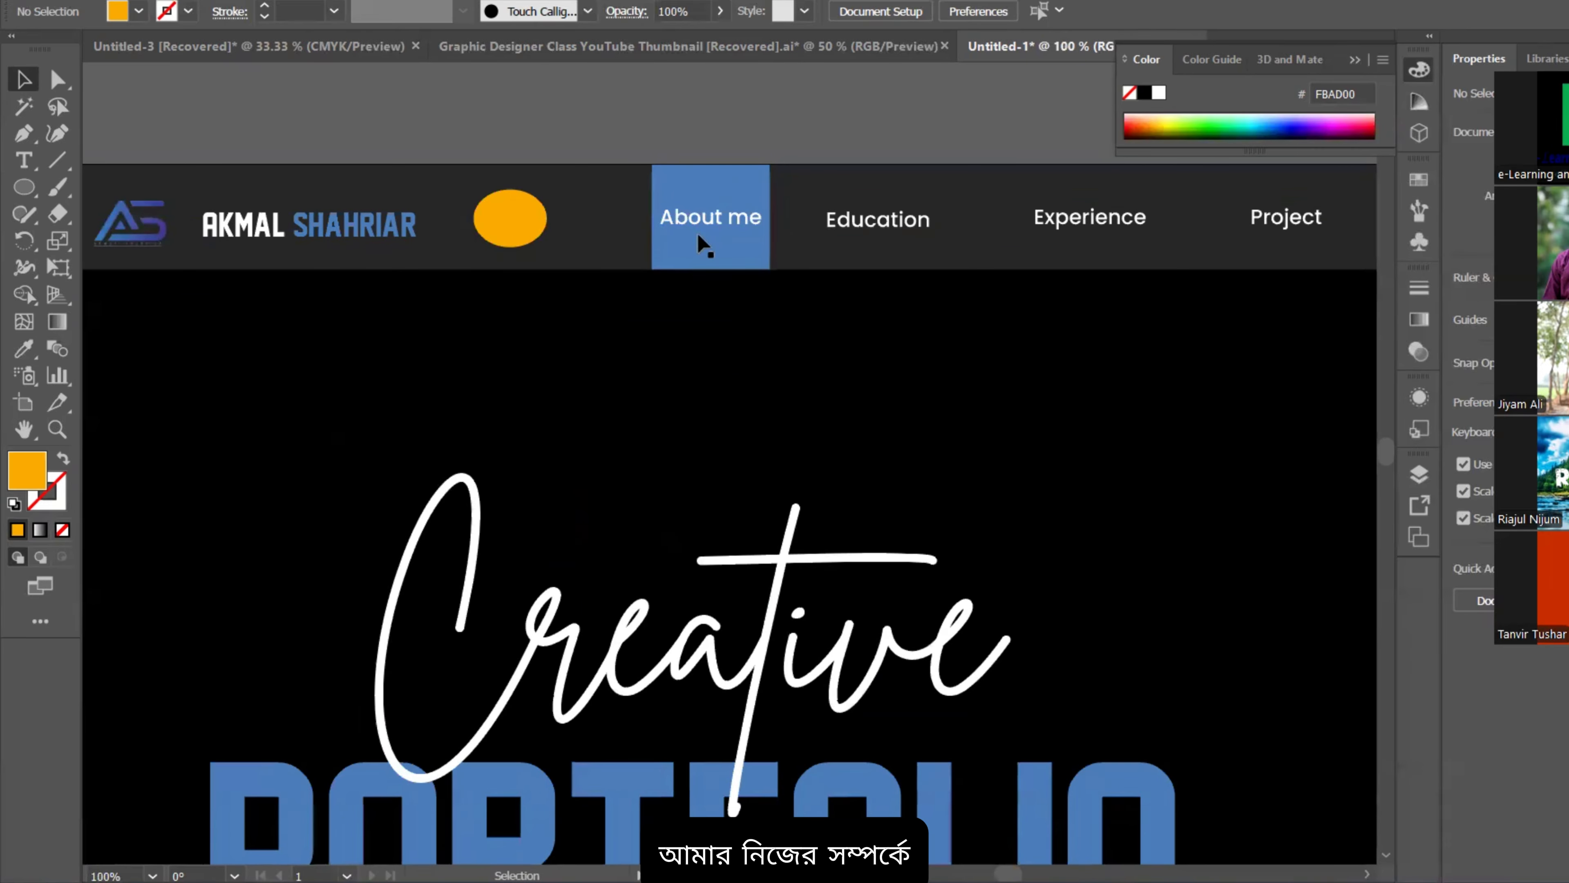
{"action": "scroll", "coordinate": [704, 244], "scroll_direction": "down", "scroll_amount": 1}
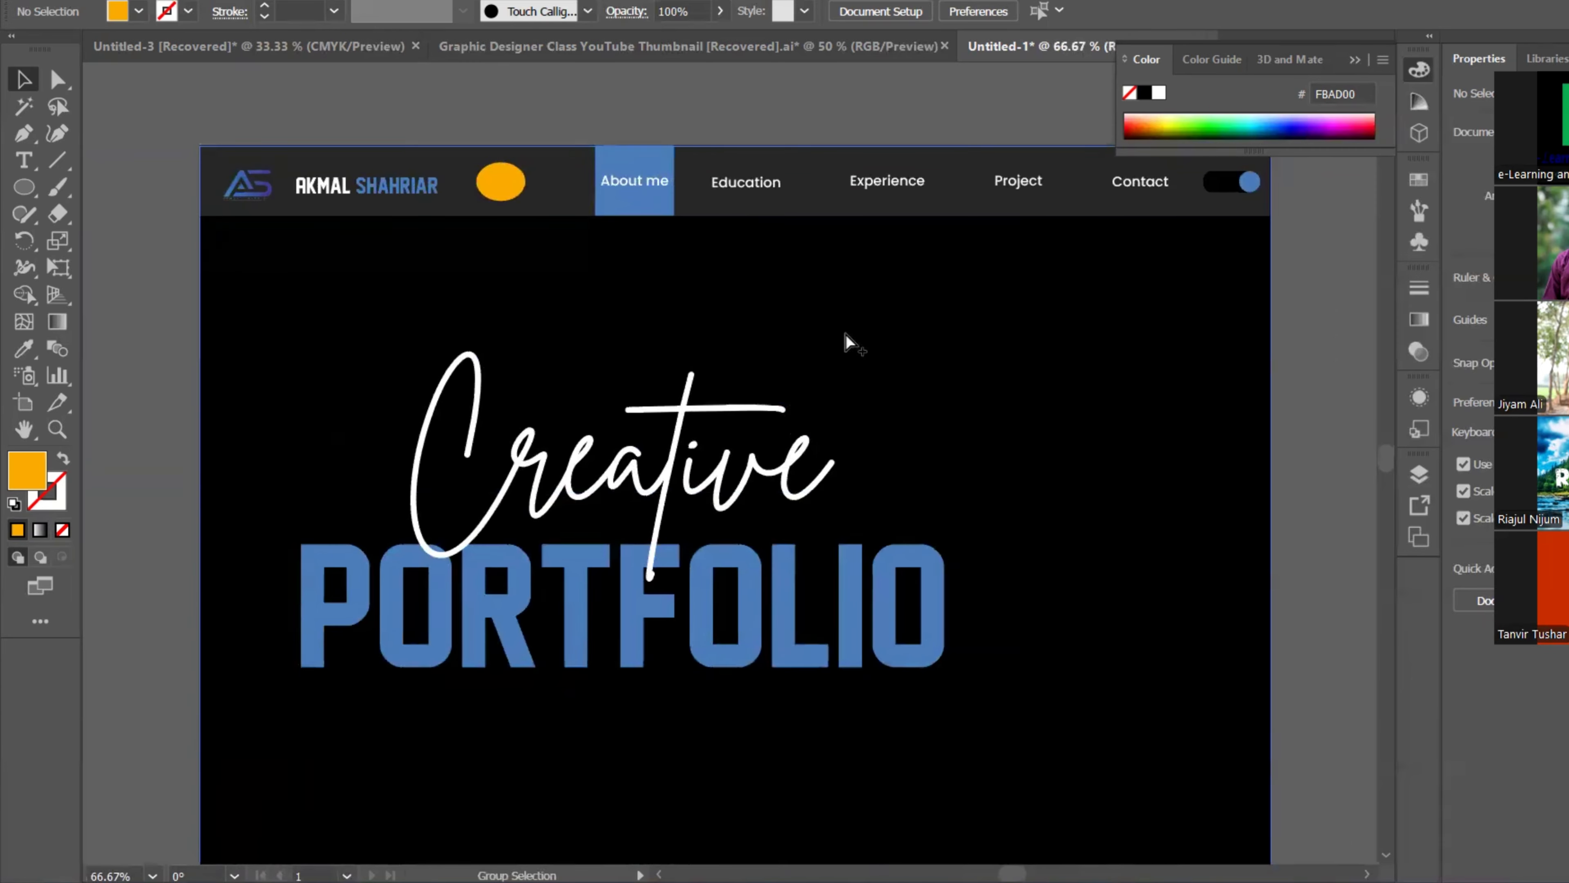
{"action": "scroll", "coordinate": [980, 438], "scroll_direction": "up", "scroll_amount": 1}
{"action": "scroll", "coordinate": [1006, 375], "scroll_direction": "up", "scroll_amount": 1}
{"action": "scroll", "coordinate": [1192, 315], "scroll_direction": "down", "scroll_amount": 3}
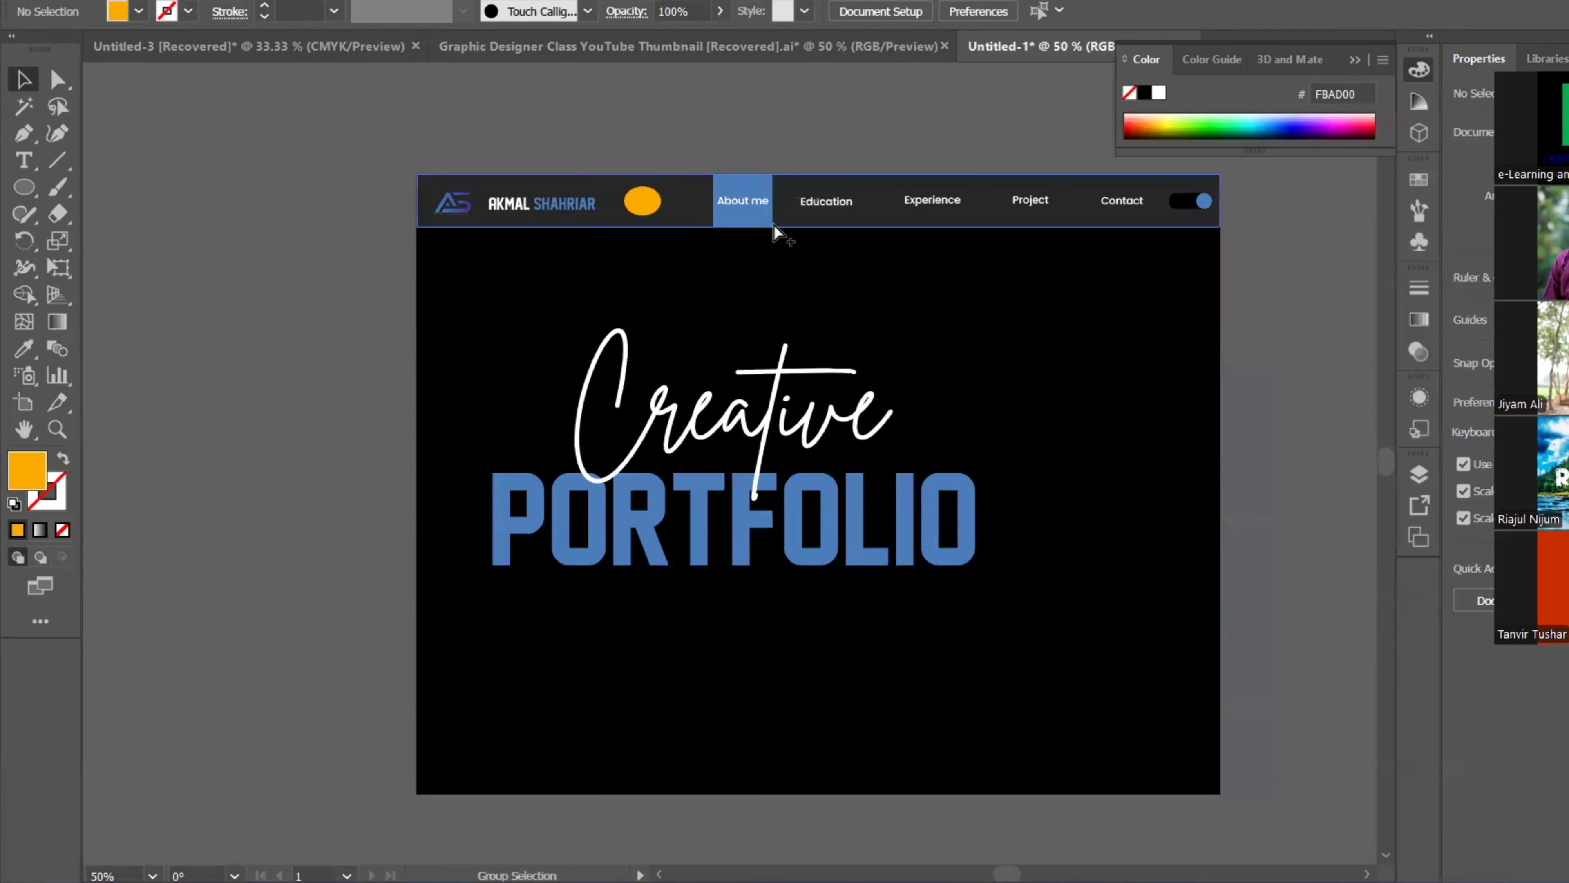
{"action": "scroll", "coordinate": [770, 232], "scroll_direction": "up", "scroll_amount": 2}
{"action": "left_click_drag", "start_coordinate": [869, 252], "coordinate": [809, 217]}
{"action": "scroll", "coordinate": [851, 417], "scroll_direction": "down", "scroll_amount": 2}
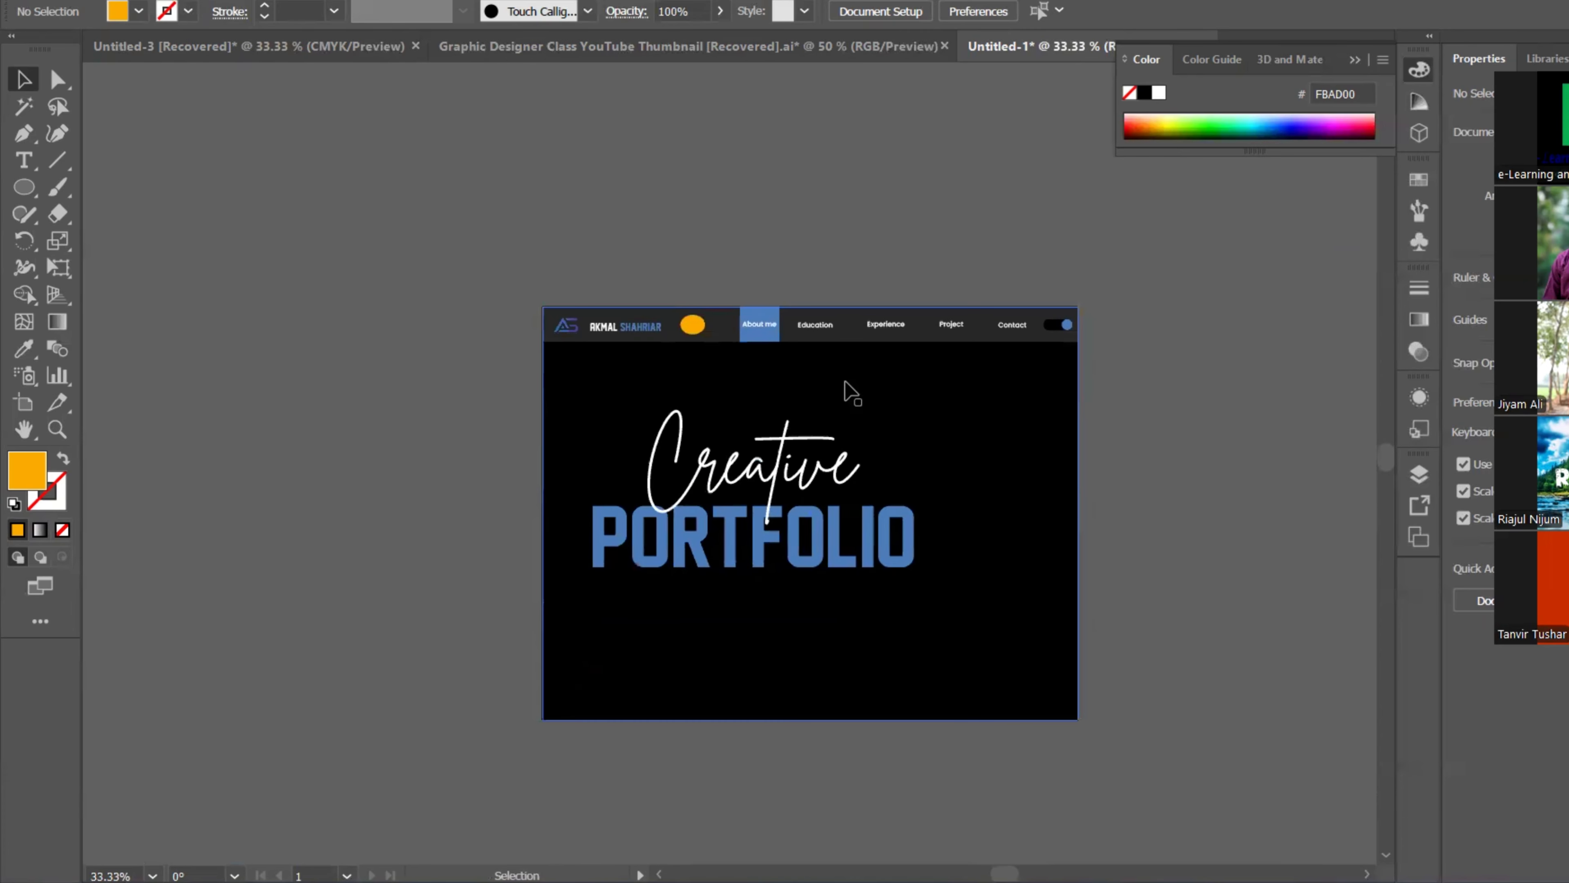
{"action": "scroll", "coordinate": [828, 401], "scroll_direction": "up", "scroll_amount": 3}
{"action": "scroll", "coordinate": [778, 229], "scroll_direction": "up", "scroll_amount": 3}
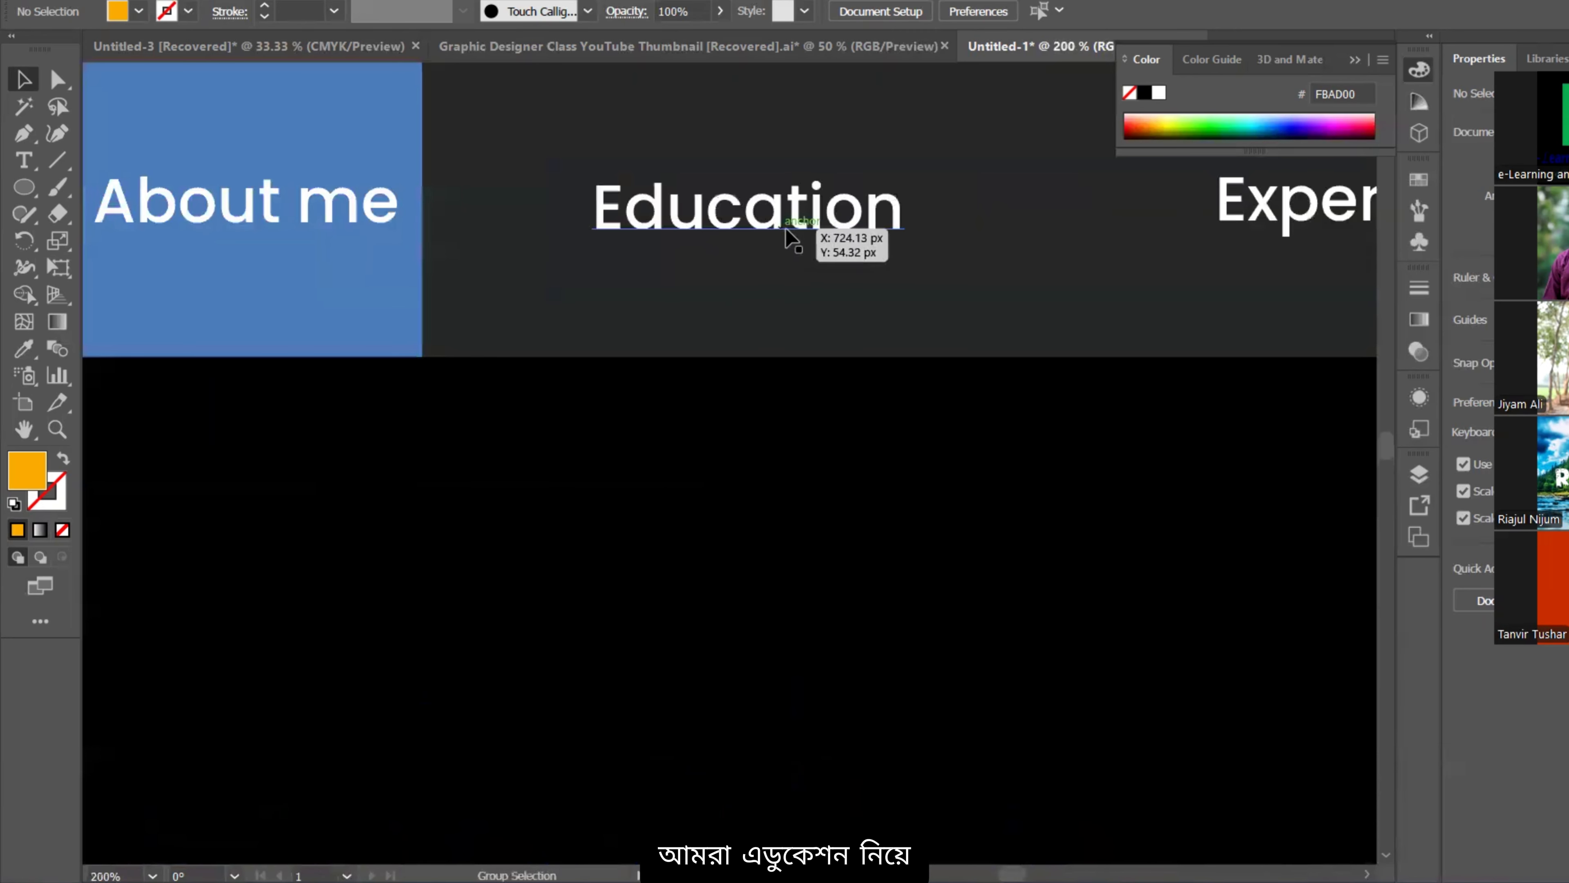
{"action": "scroll", "coordinate": [736, 273], "scroll_direction": "down", "scroll_amount": 1}
{"action": "left_click_drag", "start_coordinate": [732, 277], "coordinate": [689, 274]}
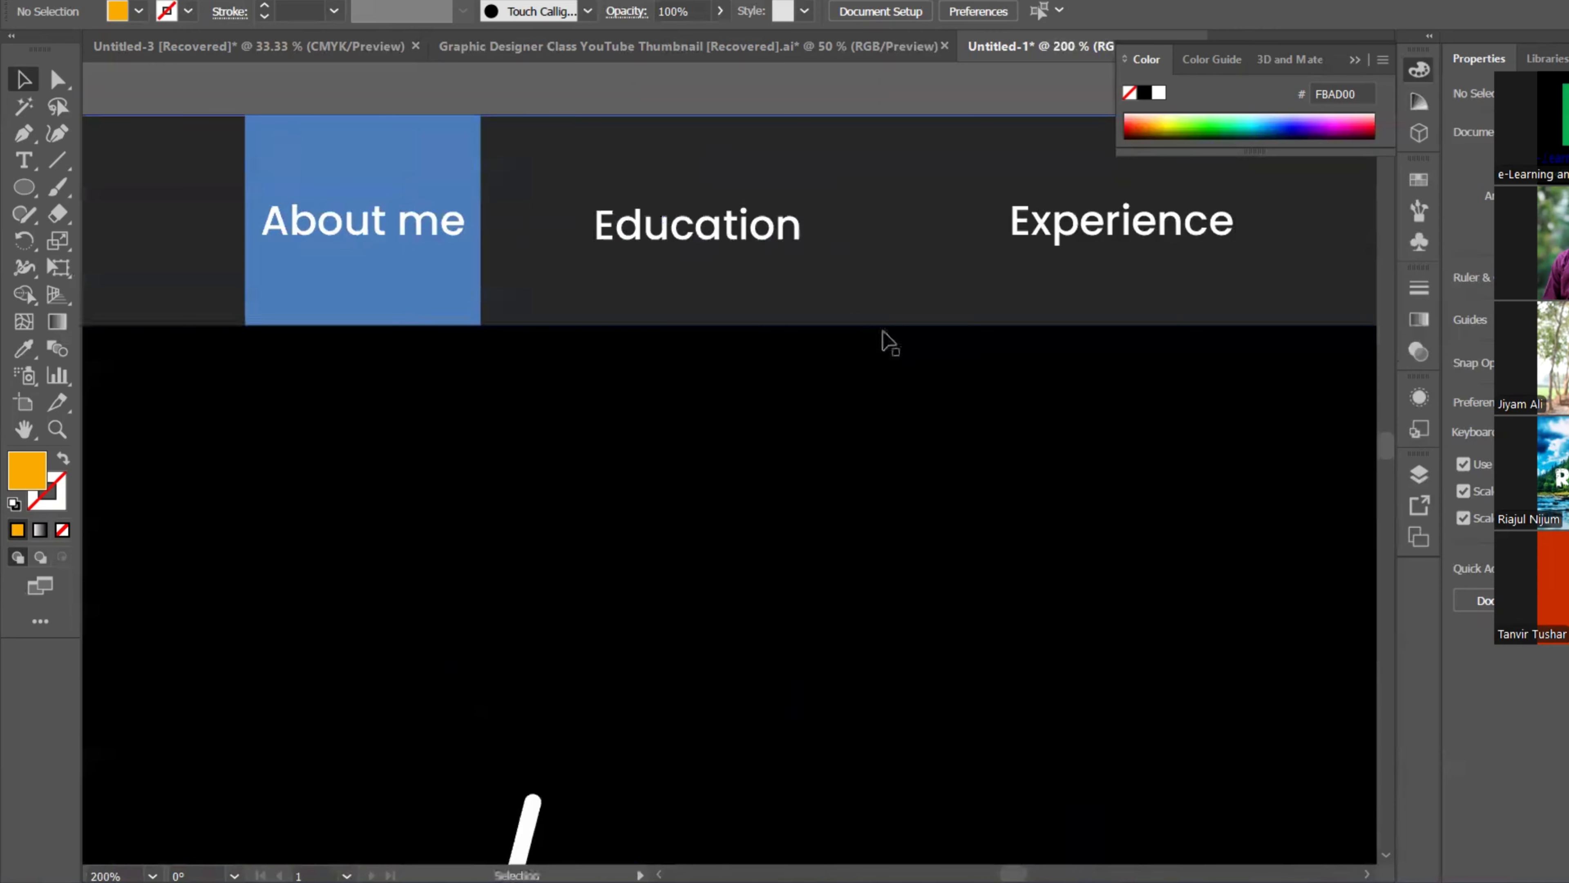
{"action": "scroll", "coordinate": [648, 290], "scroll_direction": "down", "scroll_amount": 1}
{"action": "scroll", "coordinate": [742, 272], "scroll_direction": "up", "scroll_amount": 1}
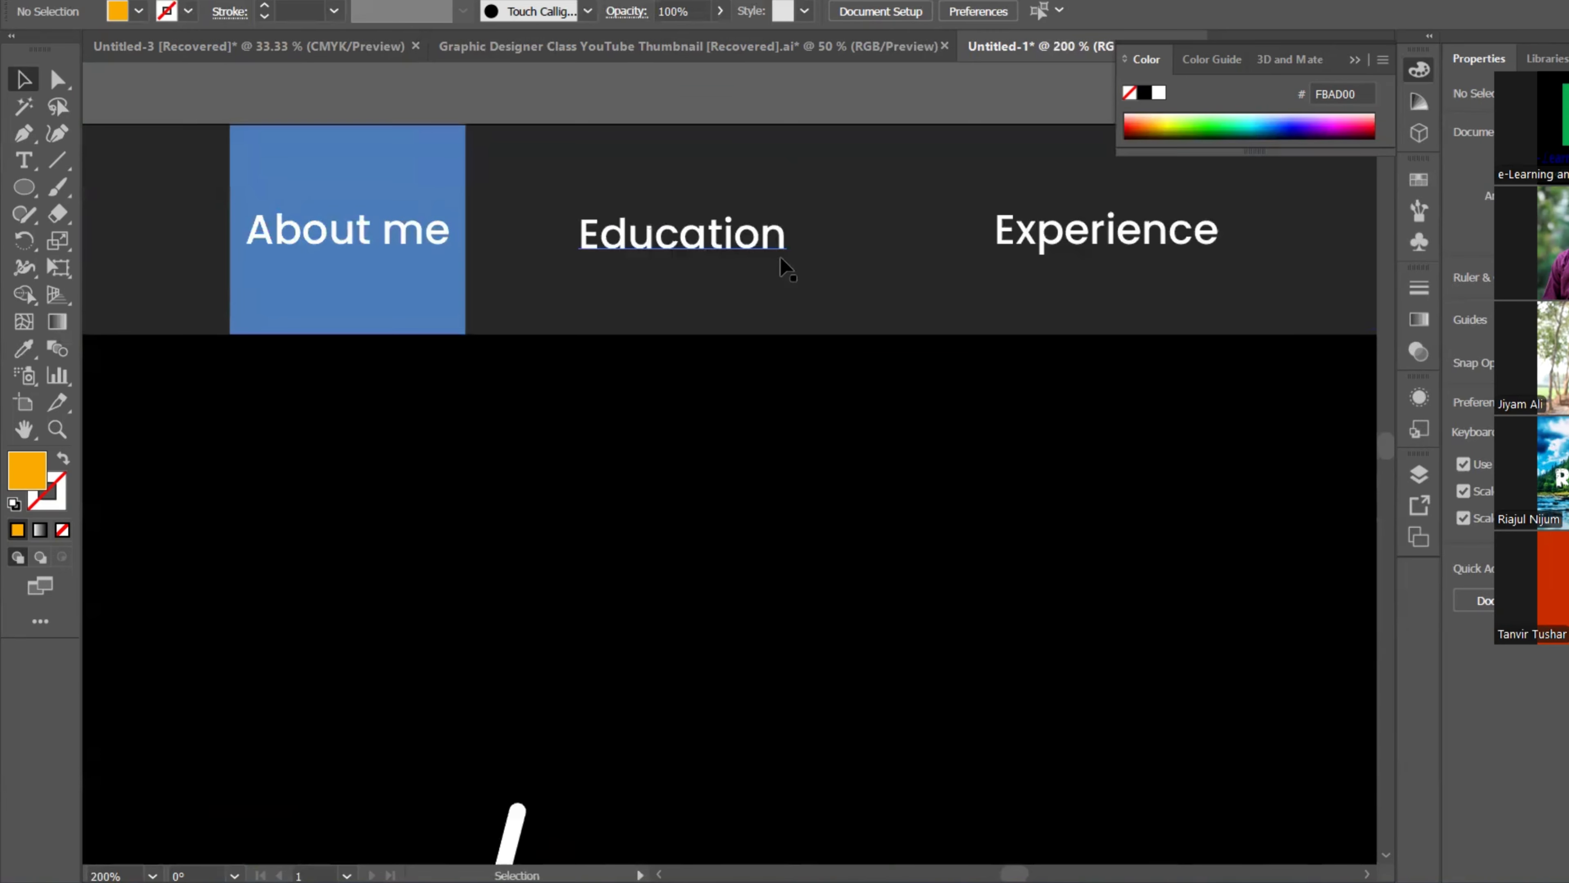
{"action": "scroll", "coordinate": [777, 256], "scroll_direction": "down", "scroll_amount": 1}
{"action": "left_click_drag", "start_coordinate": [781, 287], "coordinate": [750, 317]}
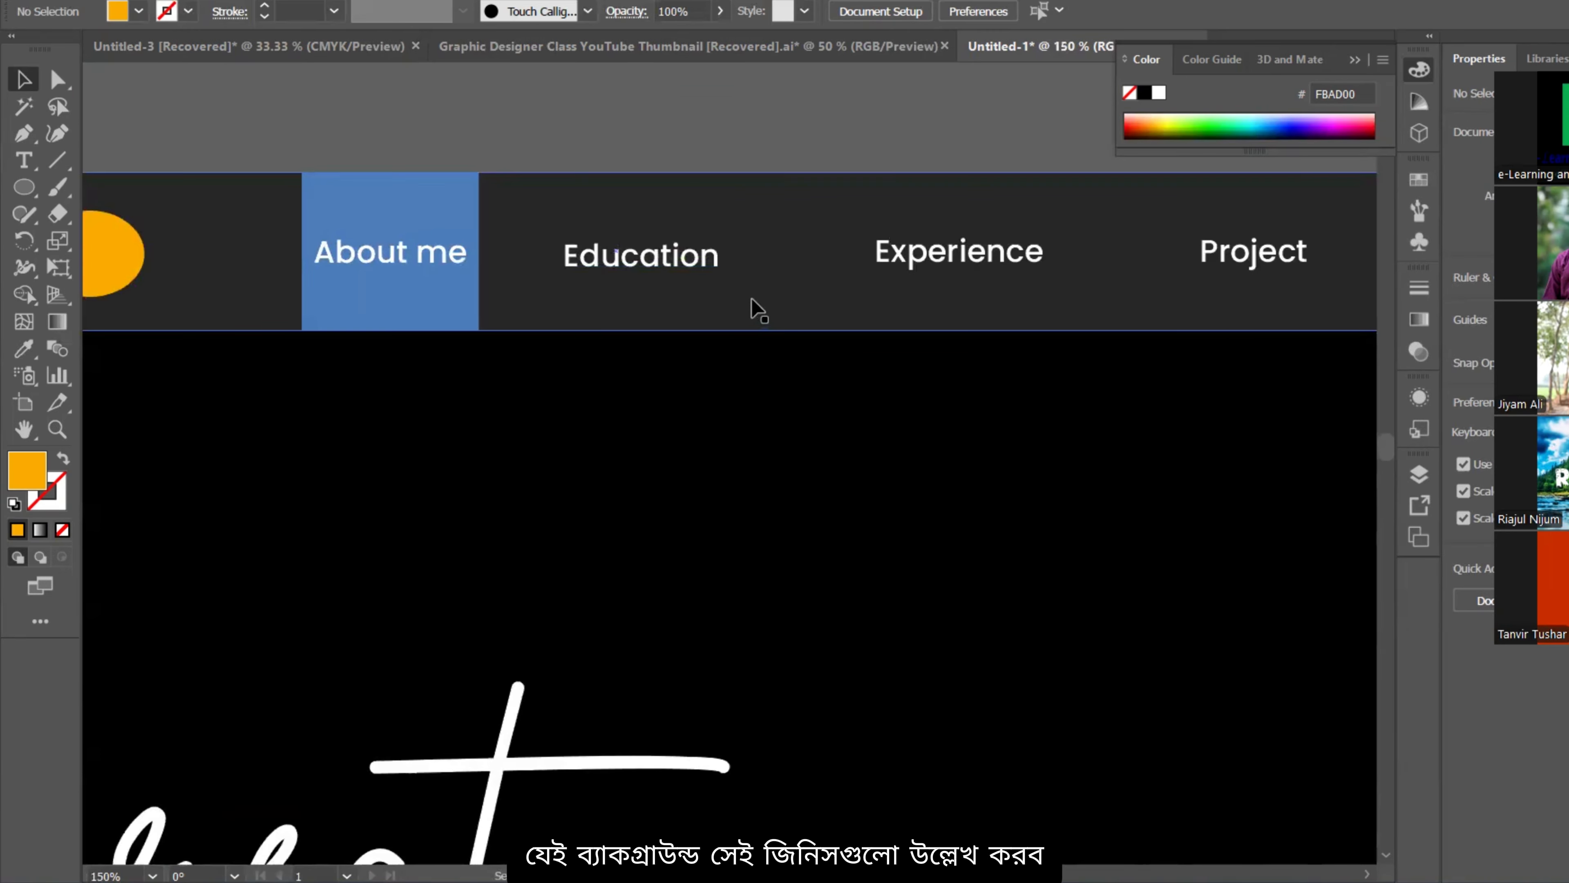
{"action": "scroll", "coordinate": [676, 333], "scroll_direction": "right", "scroll_amount": 3}
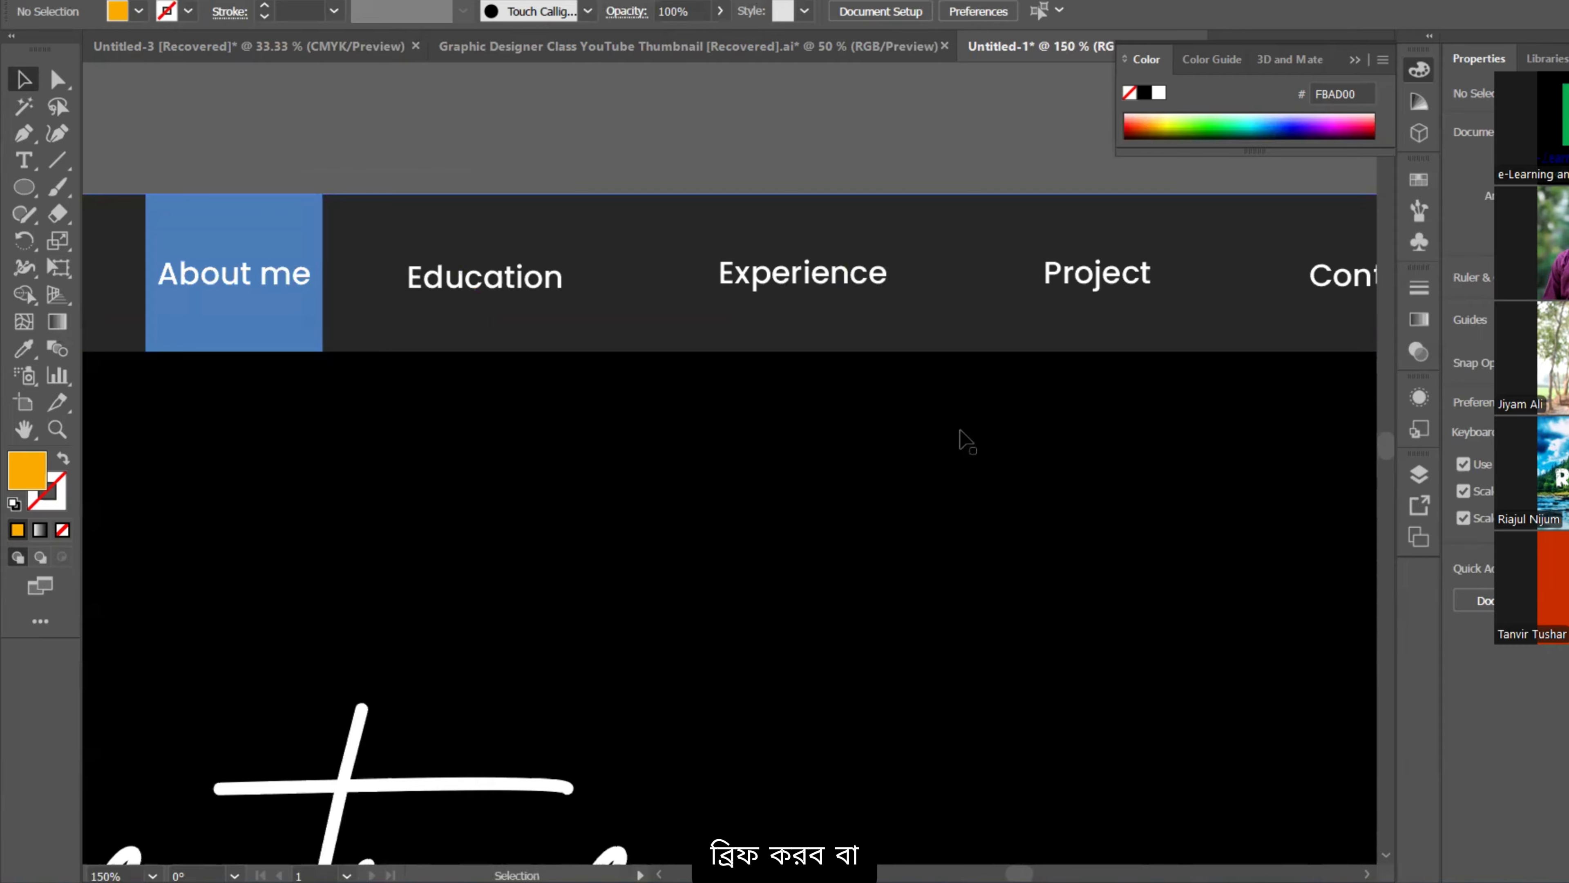
{"action": "left_click_drag", "start_coordinate": [975, 489], "coordinate": [864, 444]}
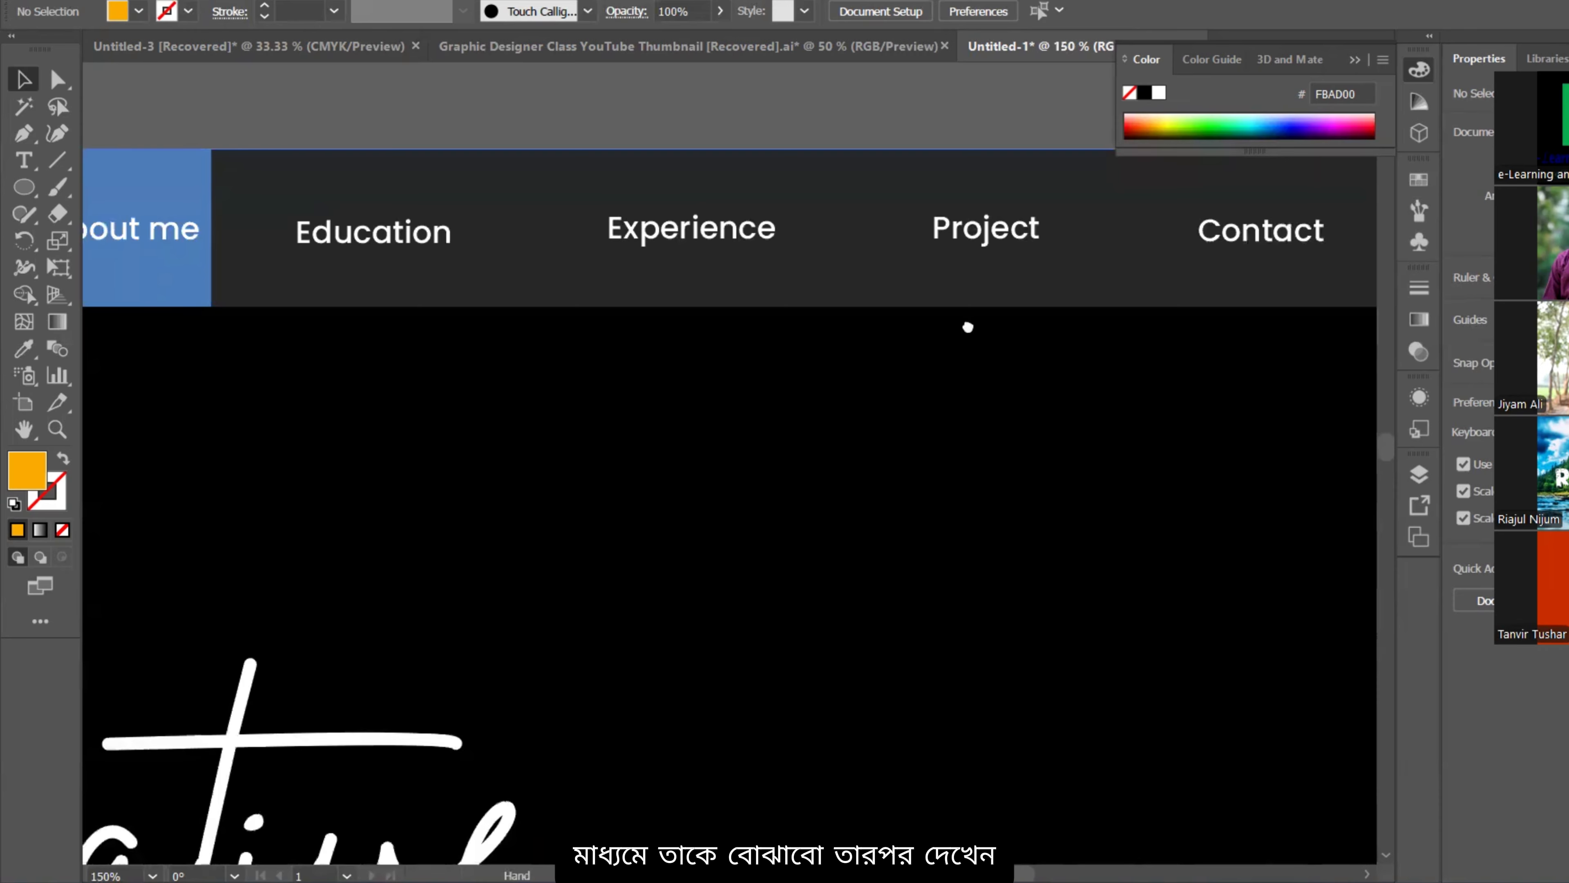
{"action": "left_click_drag", "start_coordinate": [967, 325], "coordinate": [831, 363]}
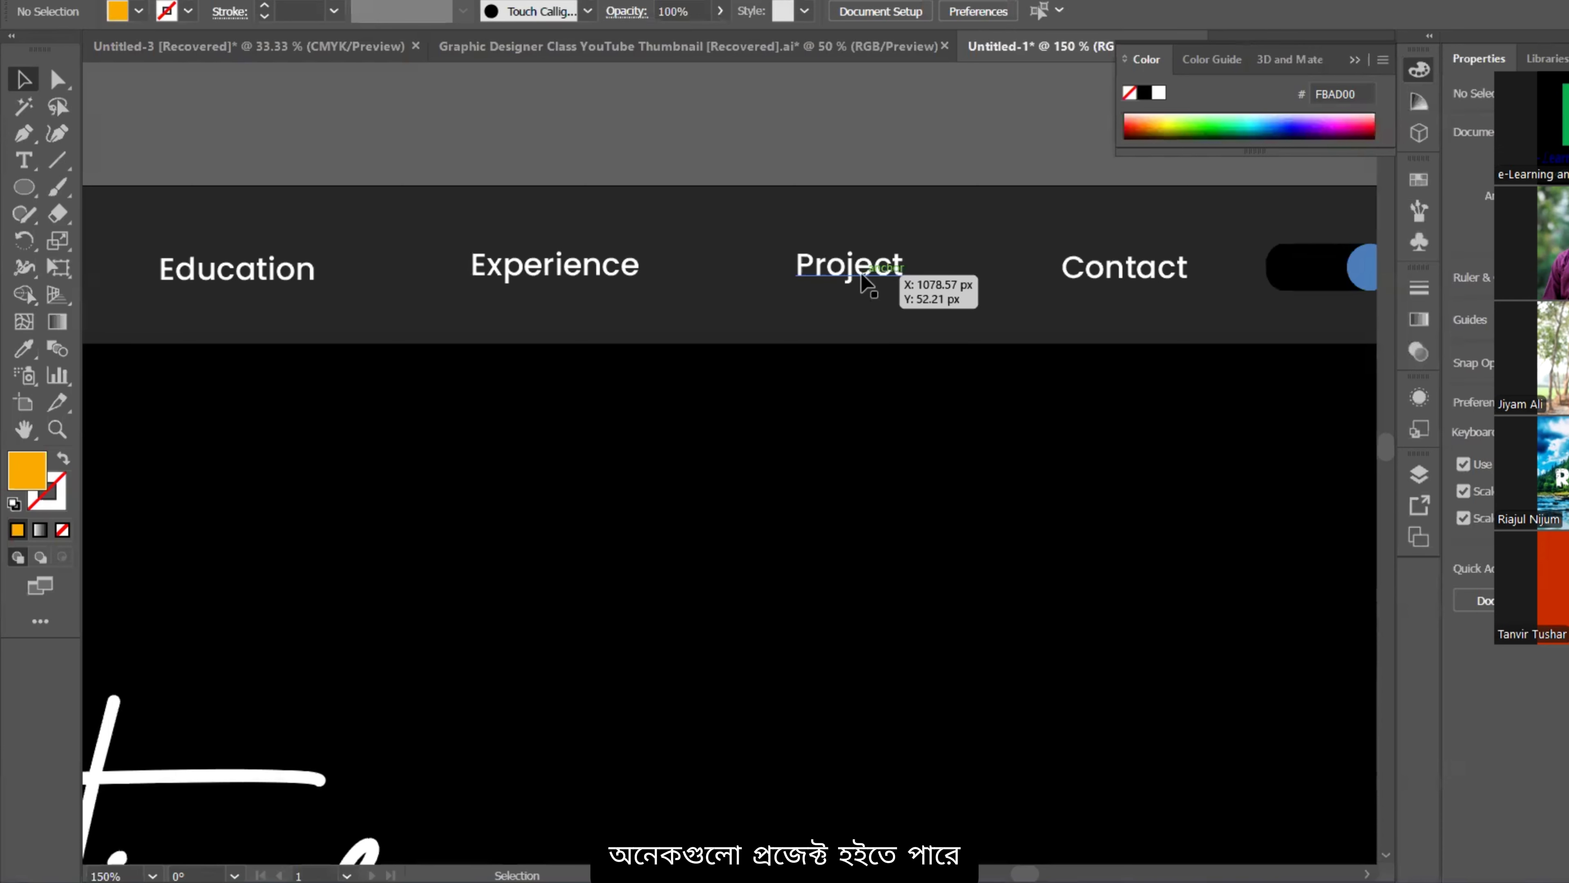
Step: Pan down to inspect the full PORTFOLIO headline and the empty area below it
{"action": "scroll", "coordinate": [943, 340], "scroll_direction": "down", "scroll_amount": 1, "text": "alt"}
{"action": "left_click_drag", "start_coordinate": [911, 340], "coordinate": [955, 213]}
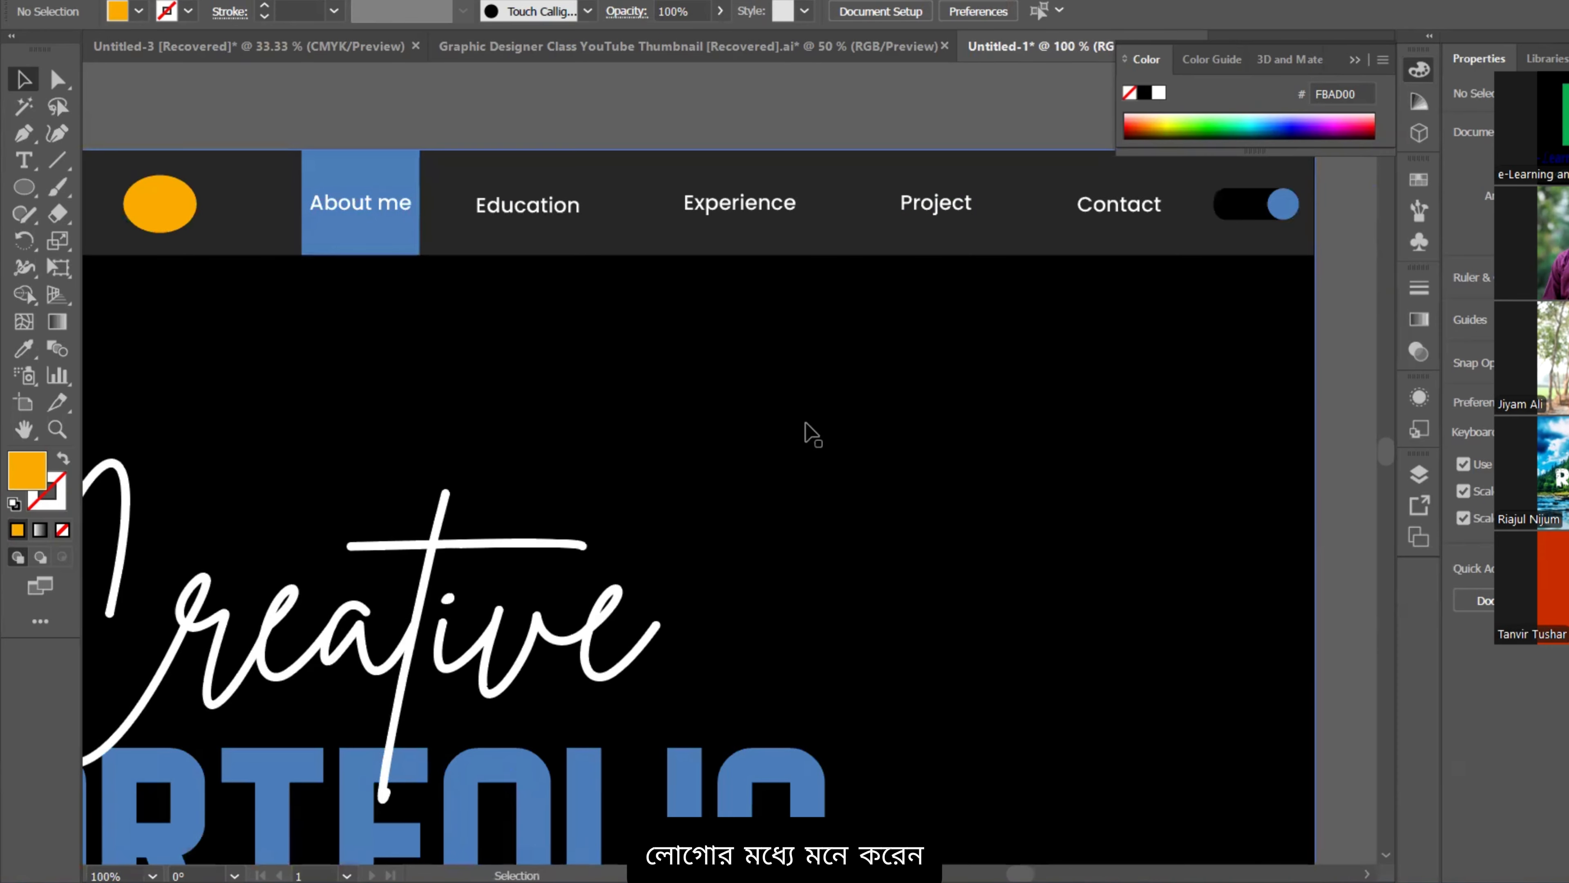
{"action": "scroll", "coordinate": [1004, 371], "scroll_direction": "down", "scroll_amount": 3}
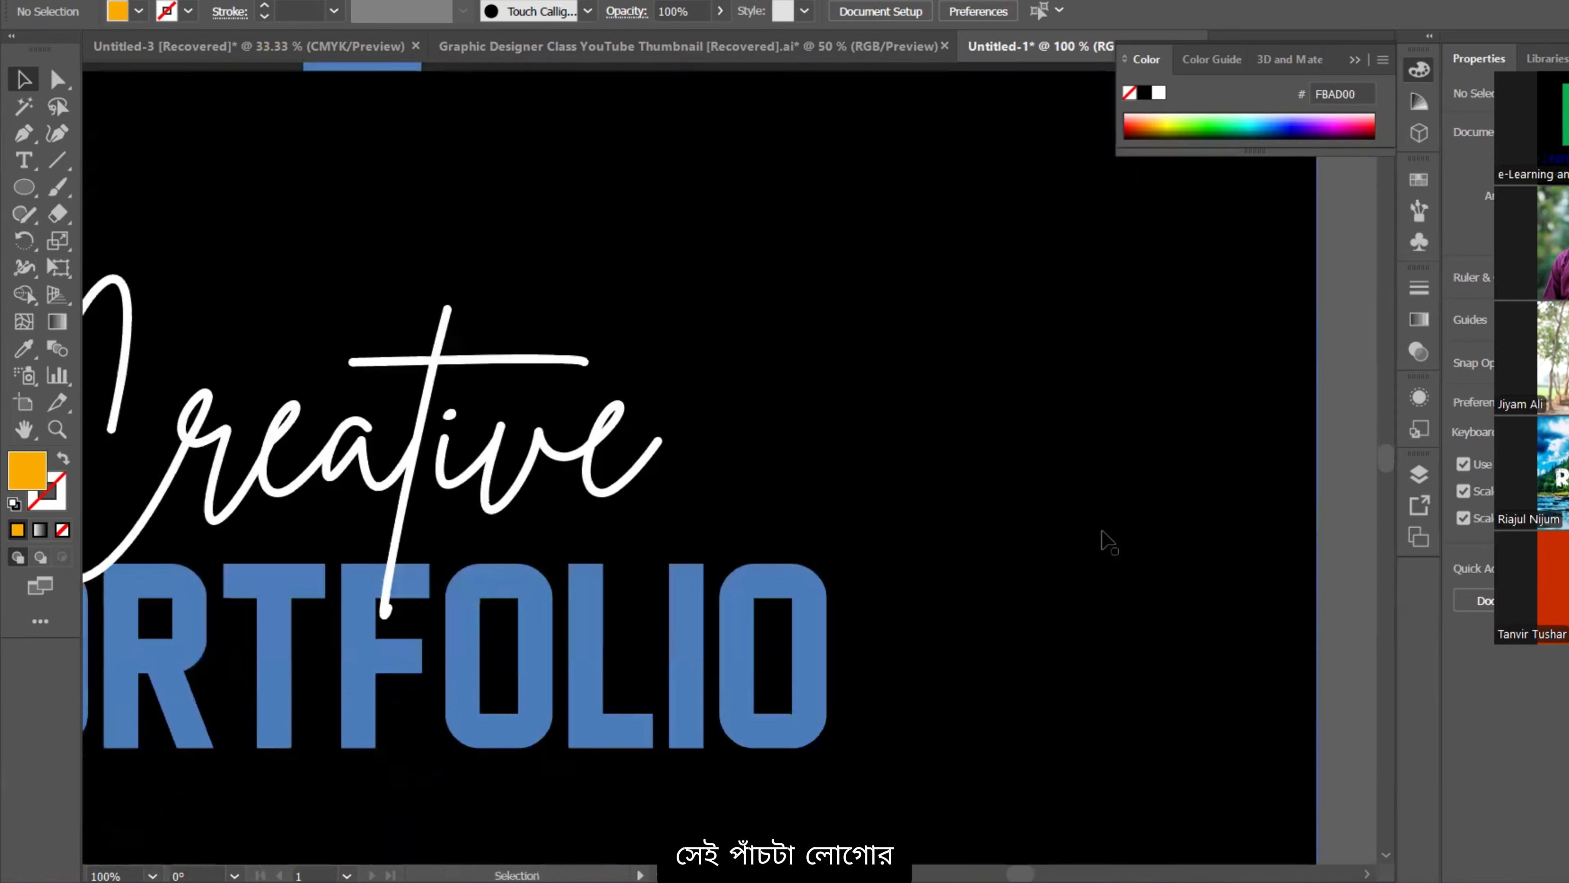
{"action": "scroll", "coordinate": [896, 433], "scroll_direction": "up", "scroll_amount": 1}
{"action": "scroll", "coordinate": [964, 445], "scroll_direction": "up", "scroll_amount": 2}
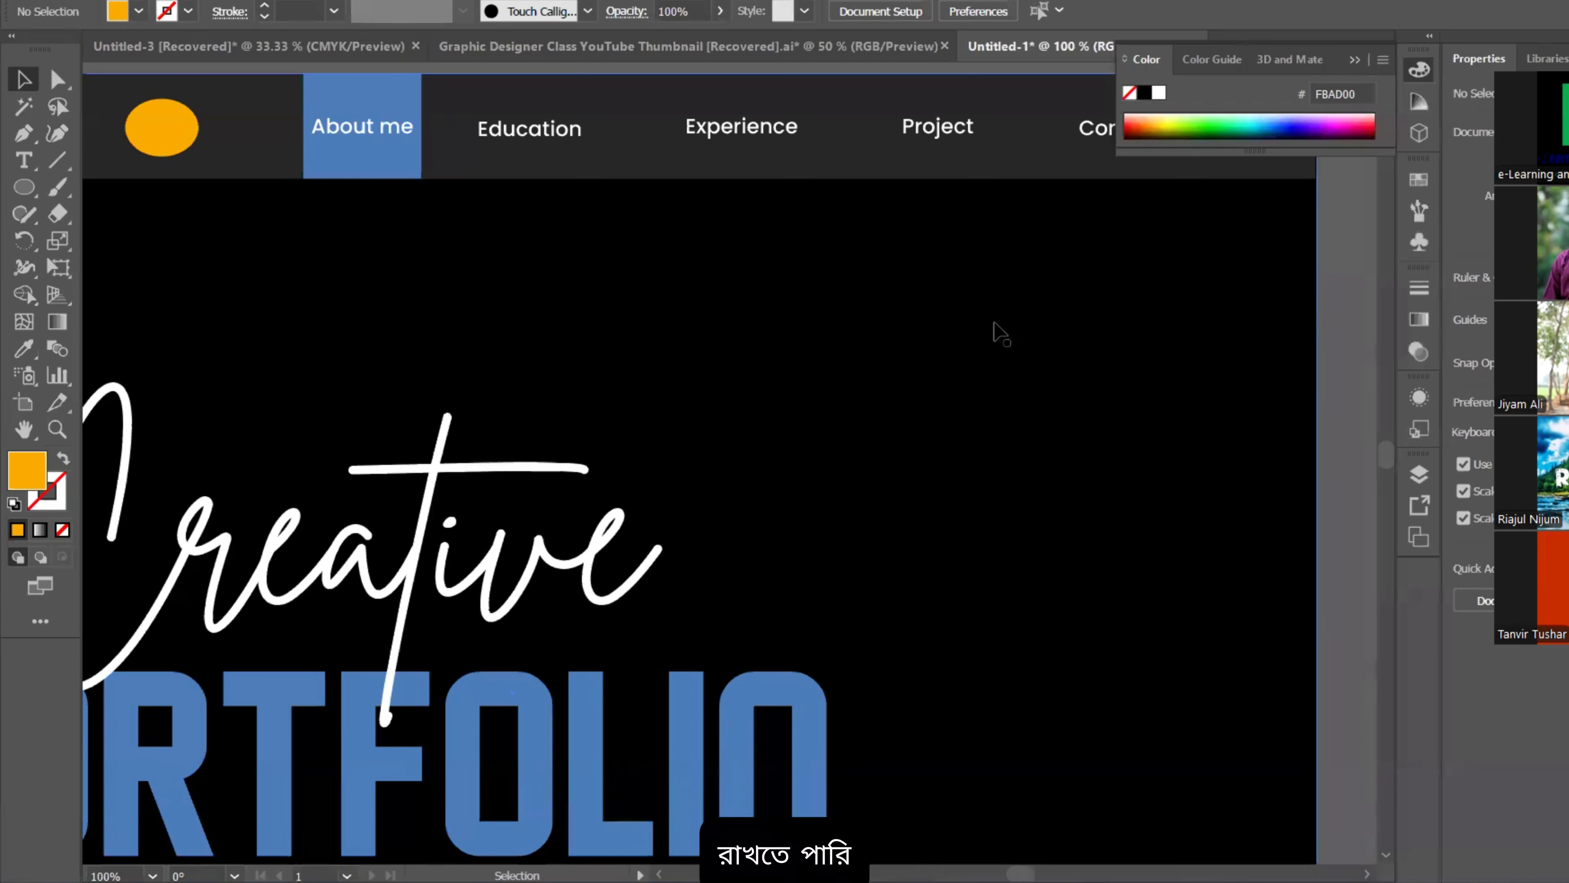
{"action": "scroll", "coordinate": [958, 291], "scroll_direction": "up", "scroll_amount": 2}
{"action": "scroll", "coordinate": [804, 272], "scroll_direction": "down", "scroll_amount": 2}
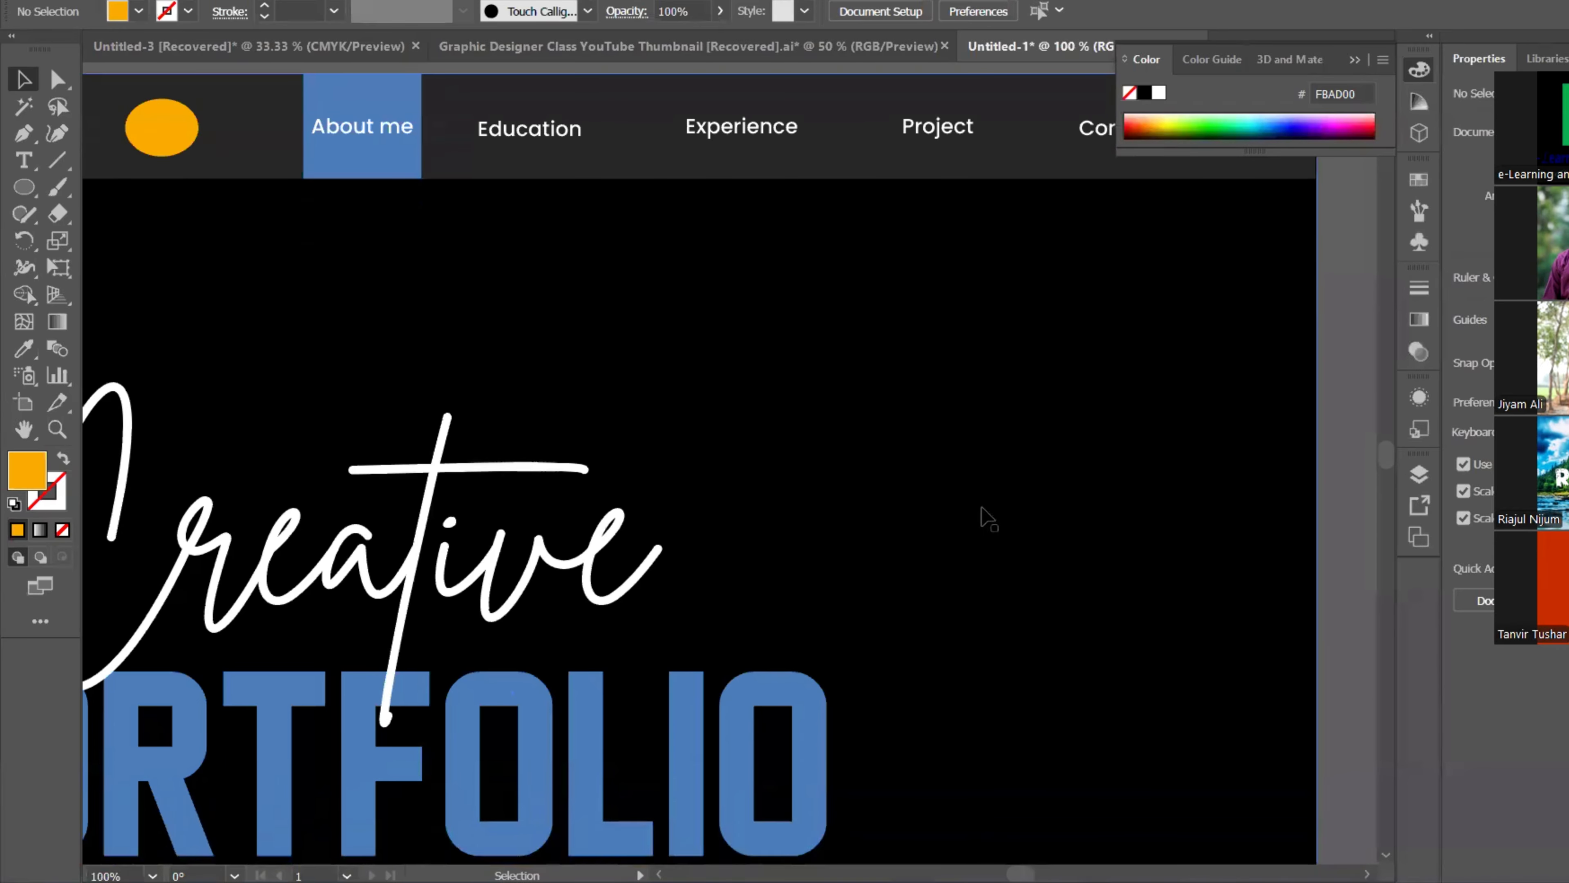
{"action": "left_click_drag", "start_coordinate": [925, 654], "coordinate": [880, 434]}
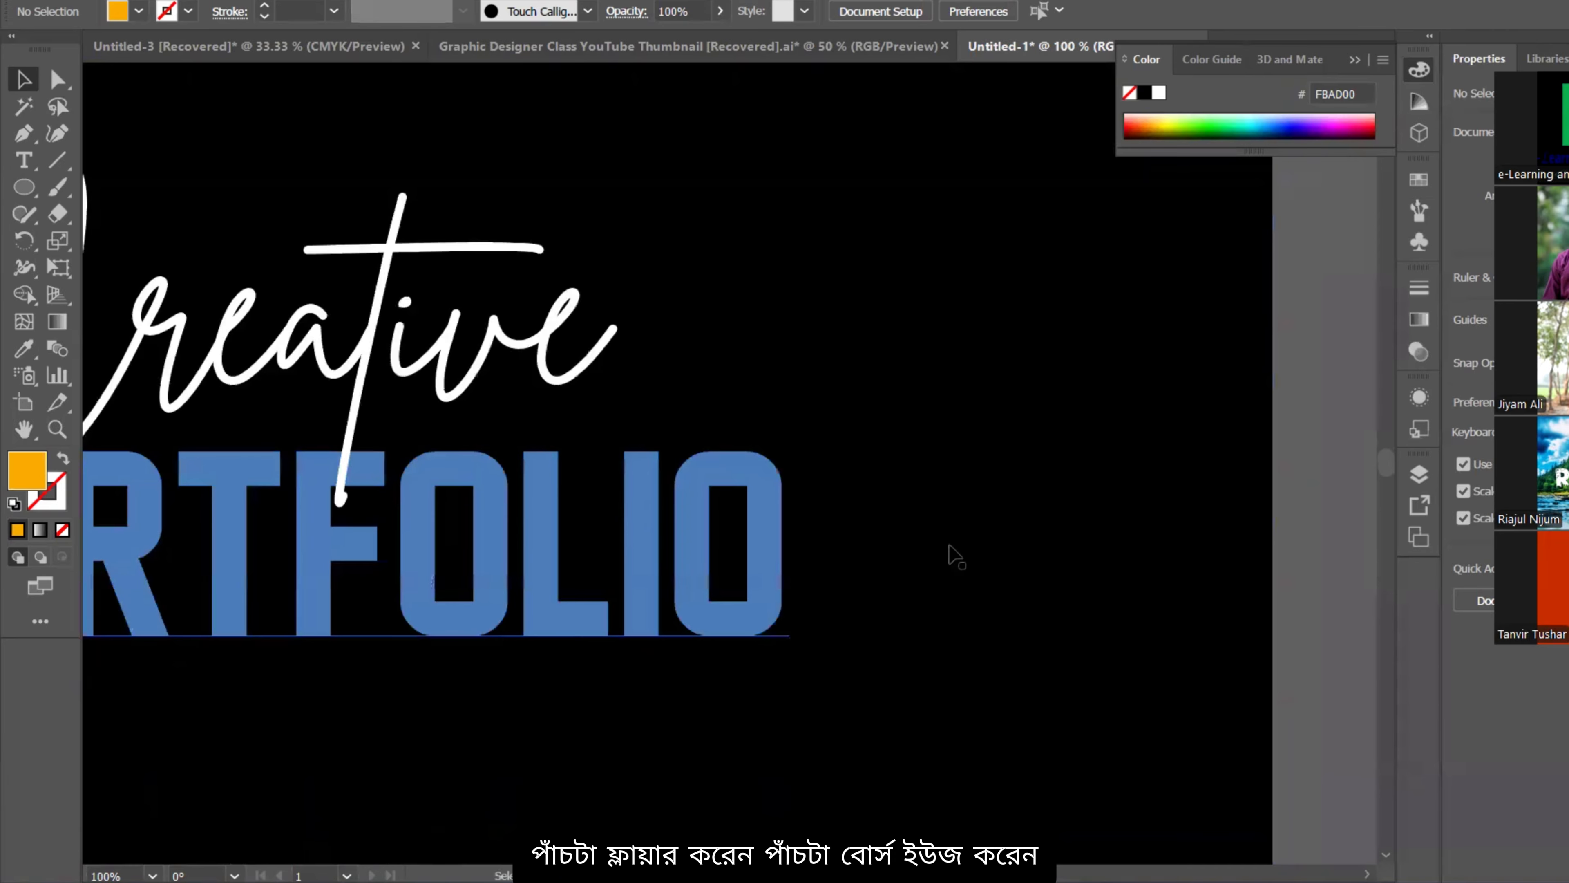
{"action": "left_click_drag", "start_coordinate": [941, 510], "coordinate": [893, 407]}
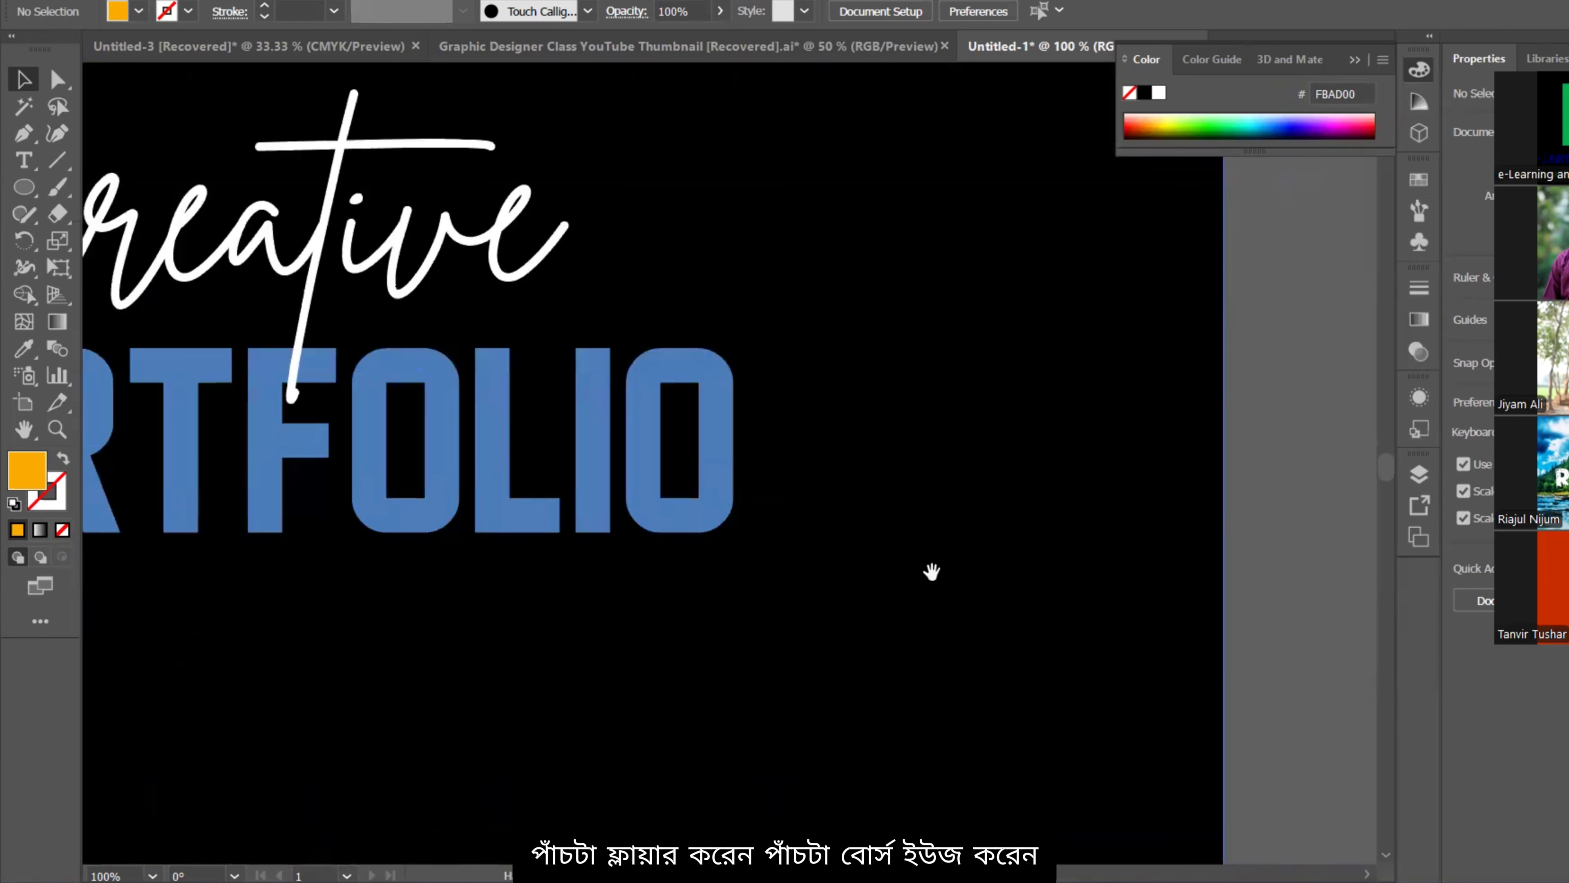
{"action": "left_click_drag", "start_coordinate": [932, 572], "coordinate": [969, 405]}
{"action": "left_click_drag", "start_coordinate": [904, 515], "coordinate": [970, 540]}
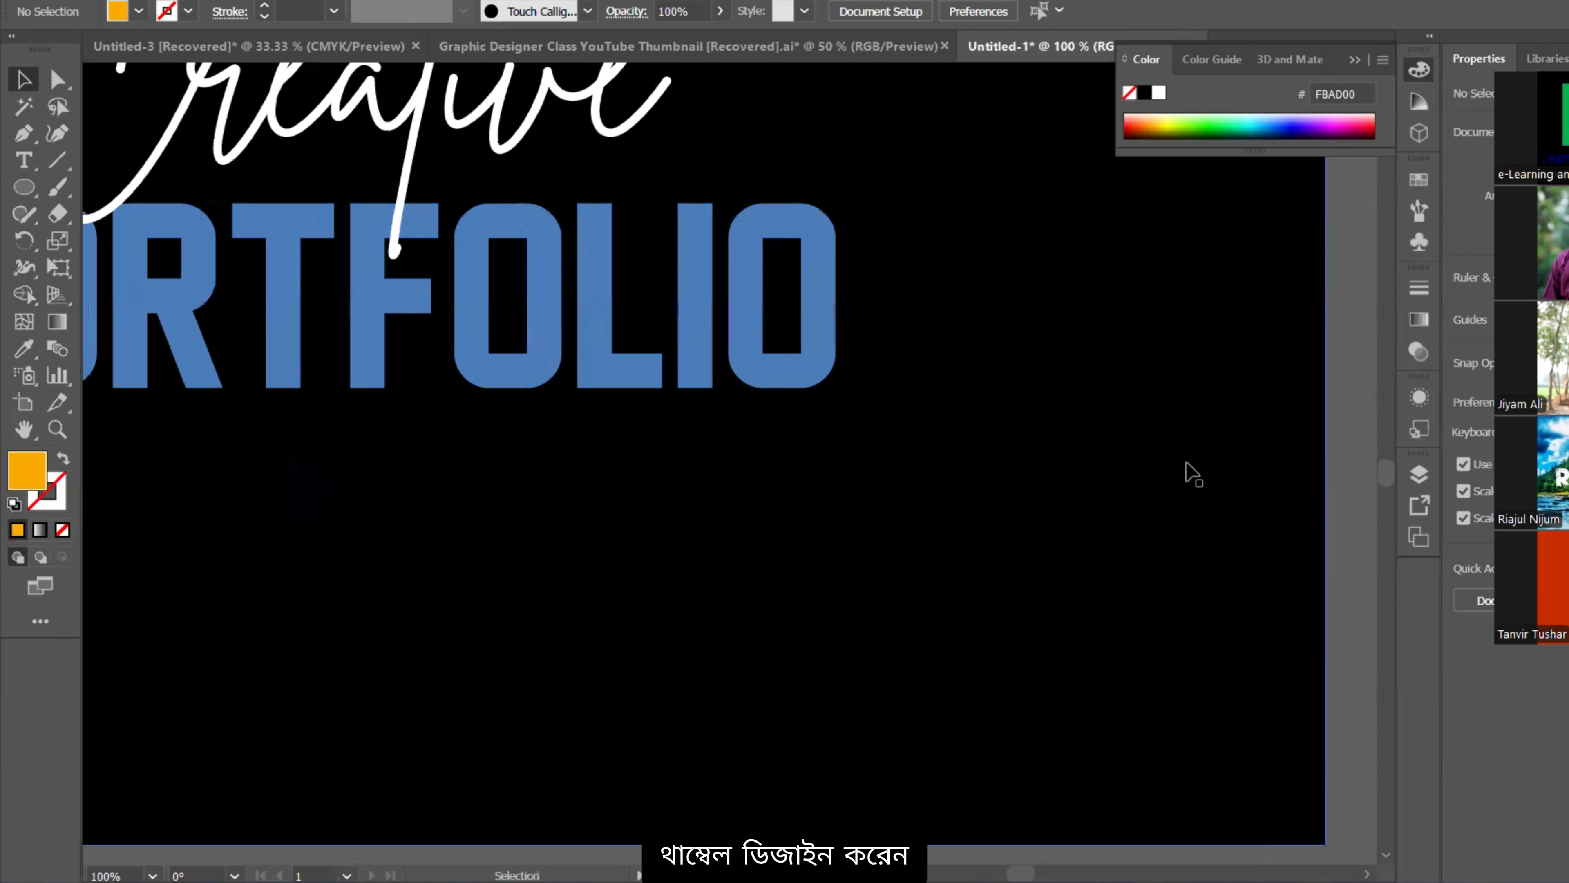
{"action": "scroll", "coordinate": [1179, 507], "scroll_direction": "down", "scroll_amount": 1}
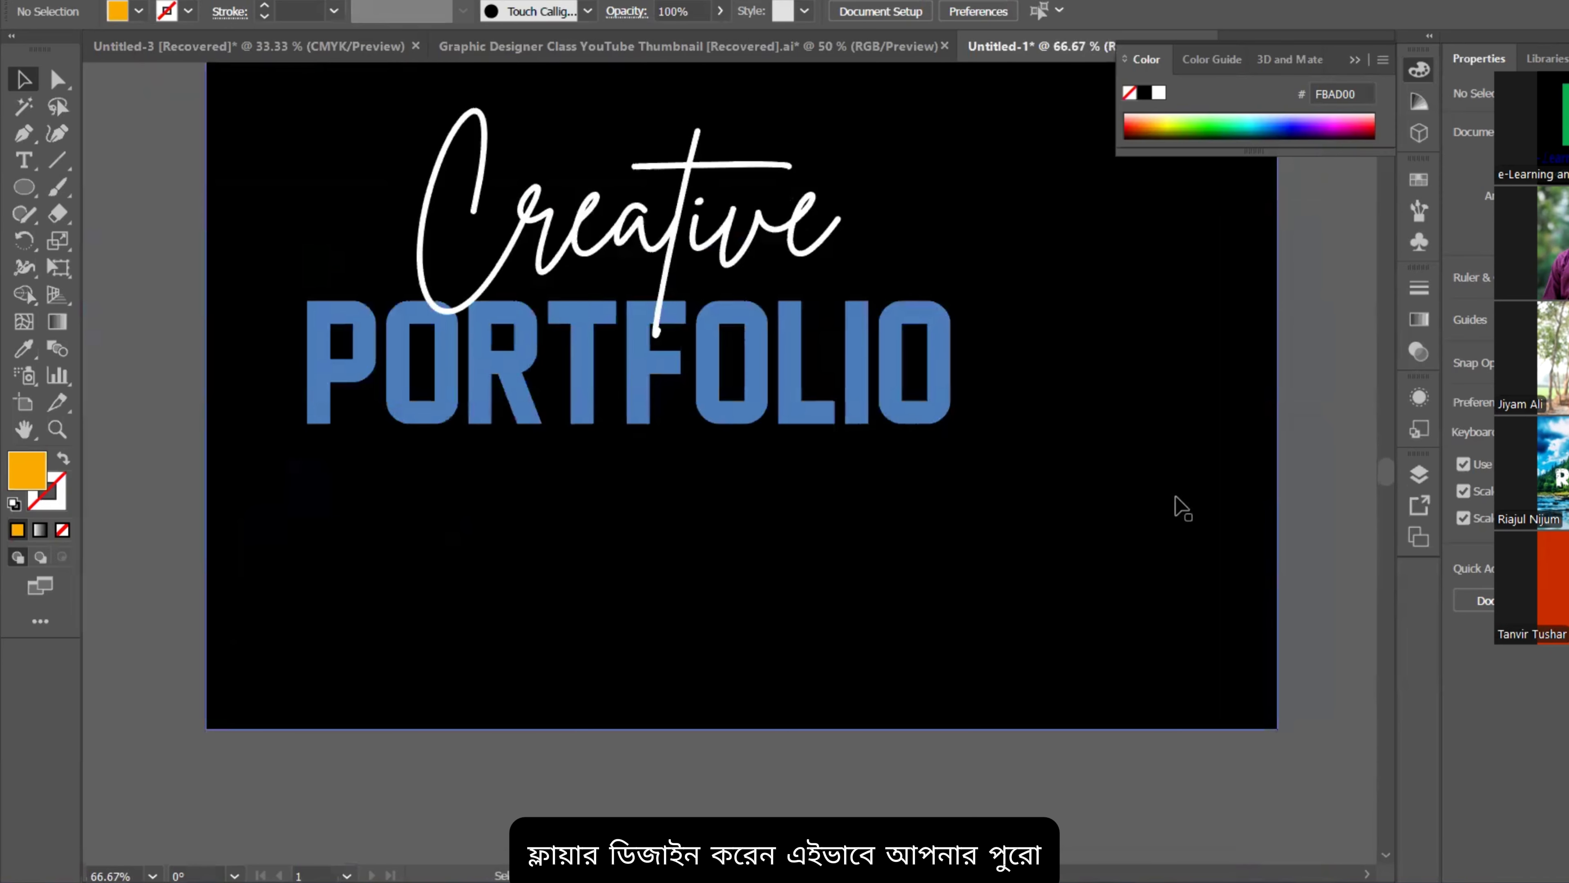
Step: Zoom out and recentre until the whole artboard with header and headline fits the window
{"action": "scroll", "coordinate": [1090, 562], "scroll_direction": "down", "scroll_amount": 2}
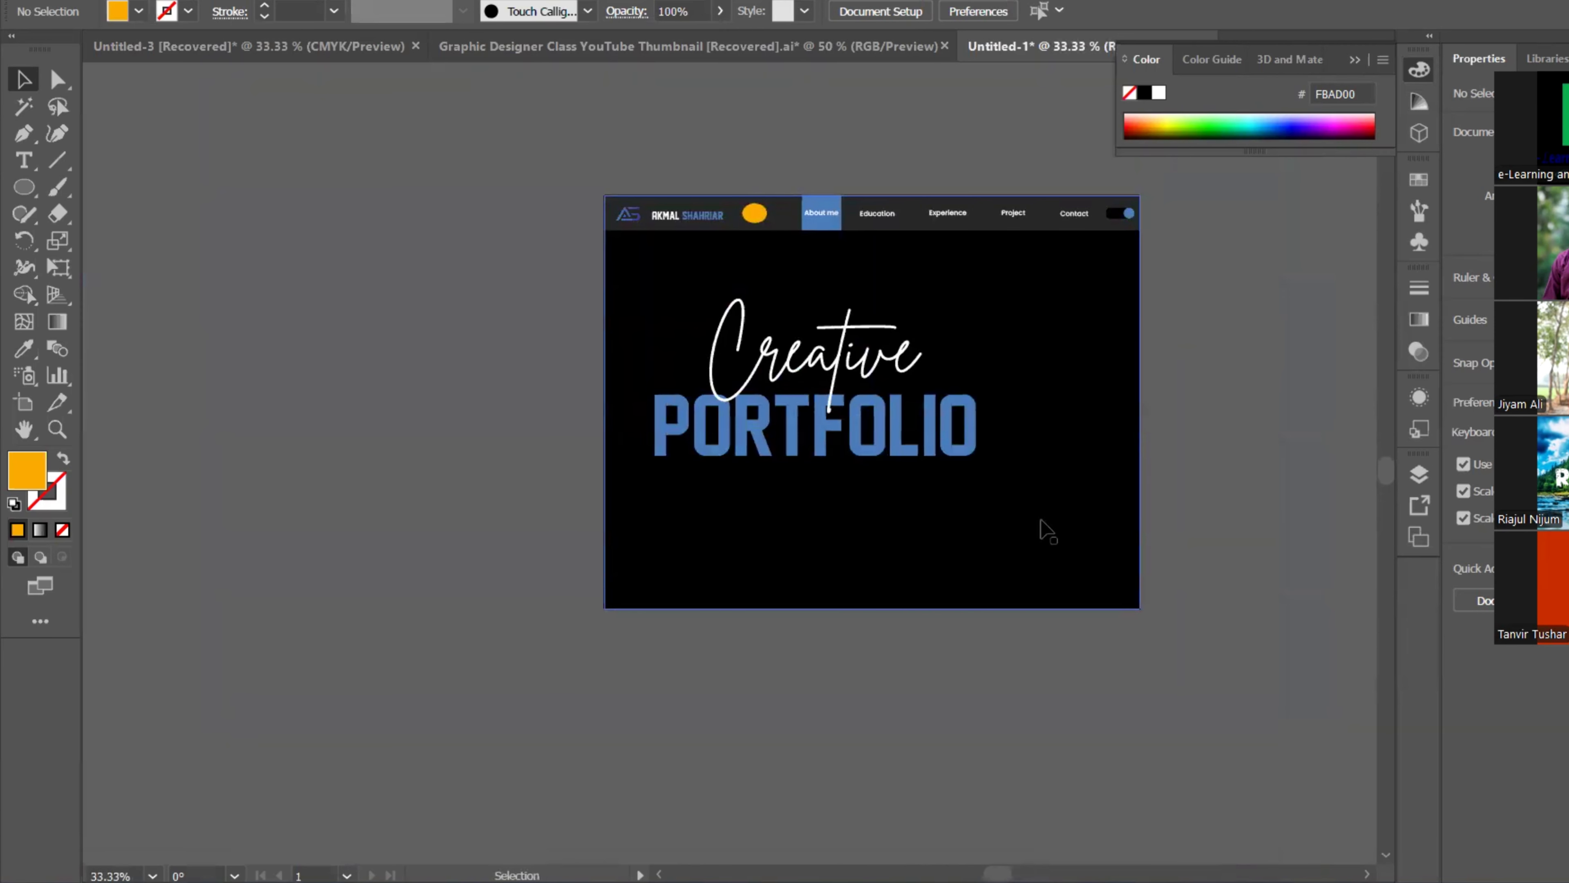
{"action": "scroll", "coordinate": [1038, 524], "scroll_direction": "down", "scroll_amount": 2}
{"action": "scroll", "coordinate": [1038, 524], "scroll_direction": "right", "scroll_amount": 3}
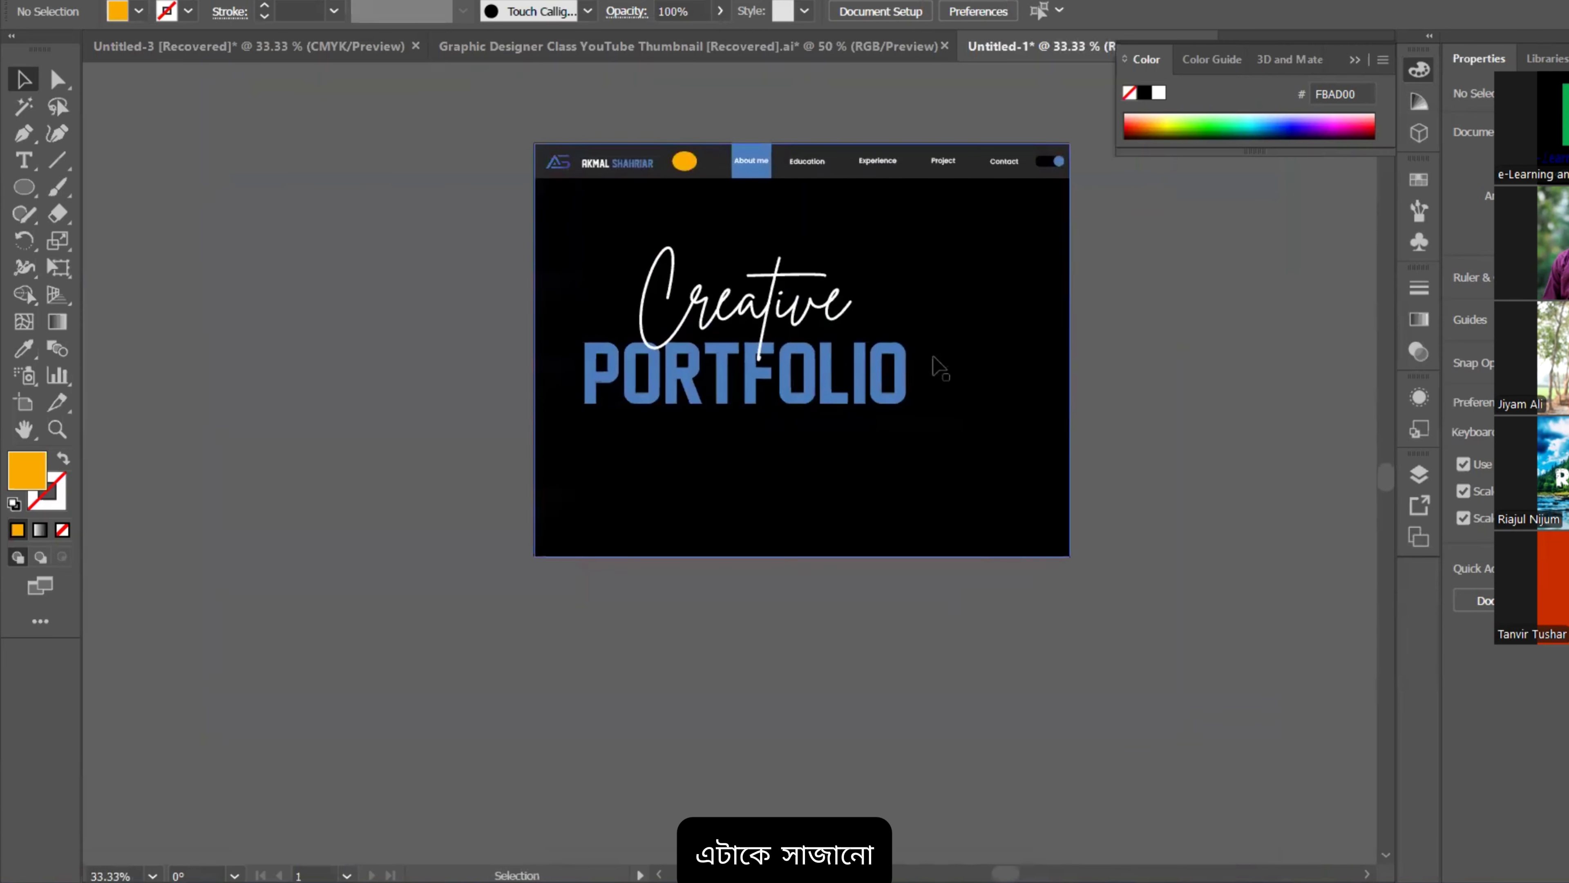
{"action": "scroll", "coordinate": [964, 428], "scroll_direction": "up", "scroll_amount": 2}
{"action": "scroll", "coordinate": [984, 186], "scroll_direction": "up", "scroll_amount": 4}
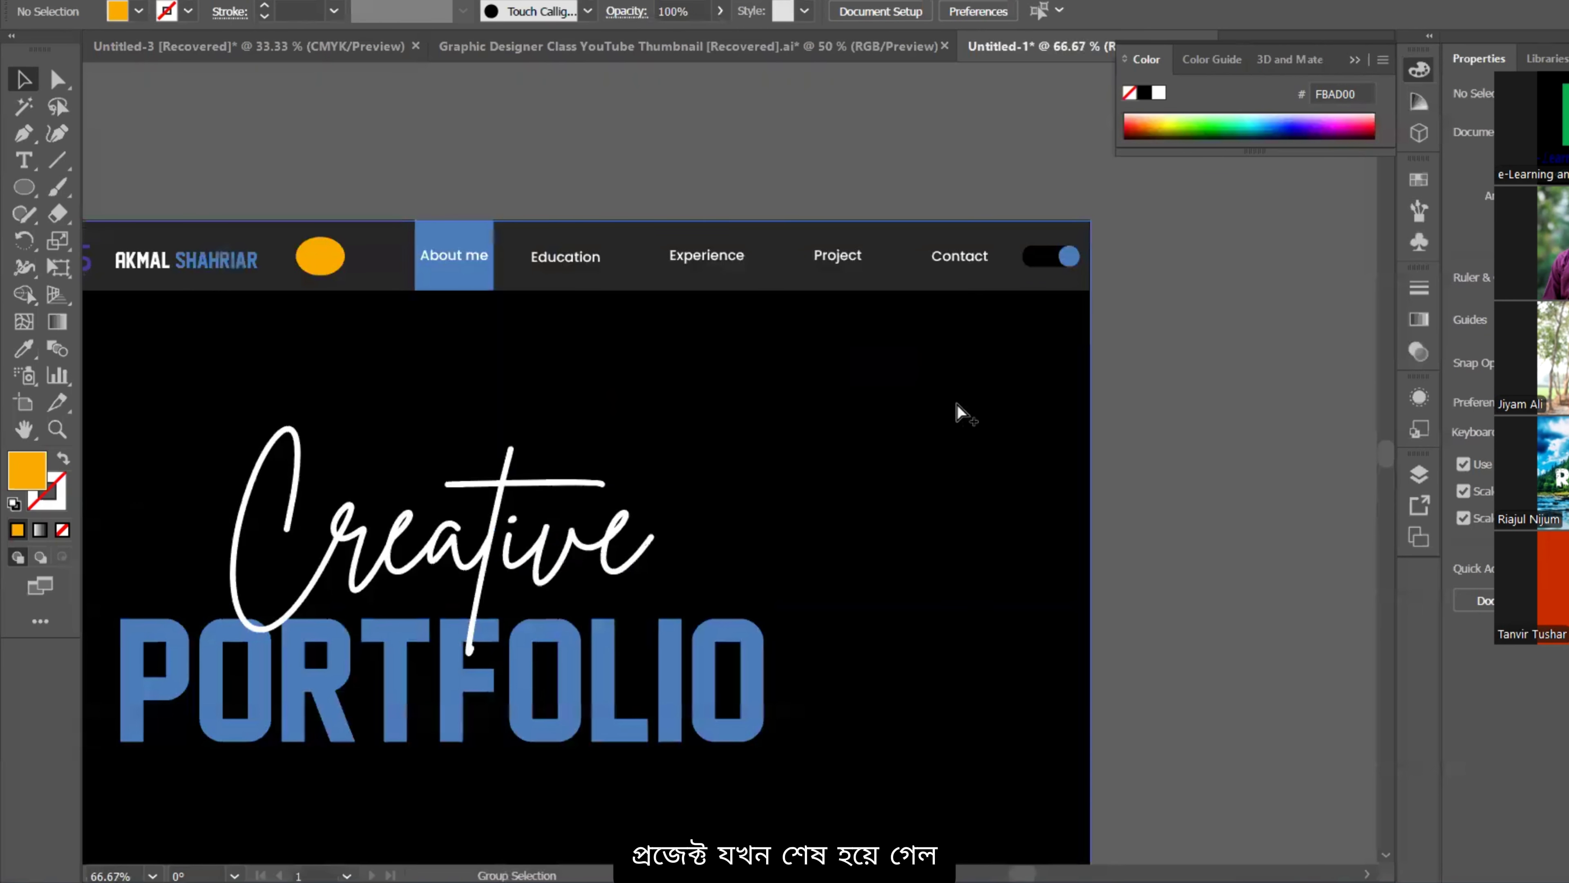
{"action": "scroll", "coordinate": [989, 405], "scroll_direction": "down", "scroll_amount": 2}
{"action": "scroll", "coordinate": [1019, 263], "scroll_direction": "up", "scroll_amount": 2}
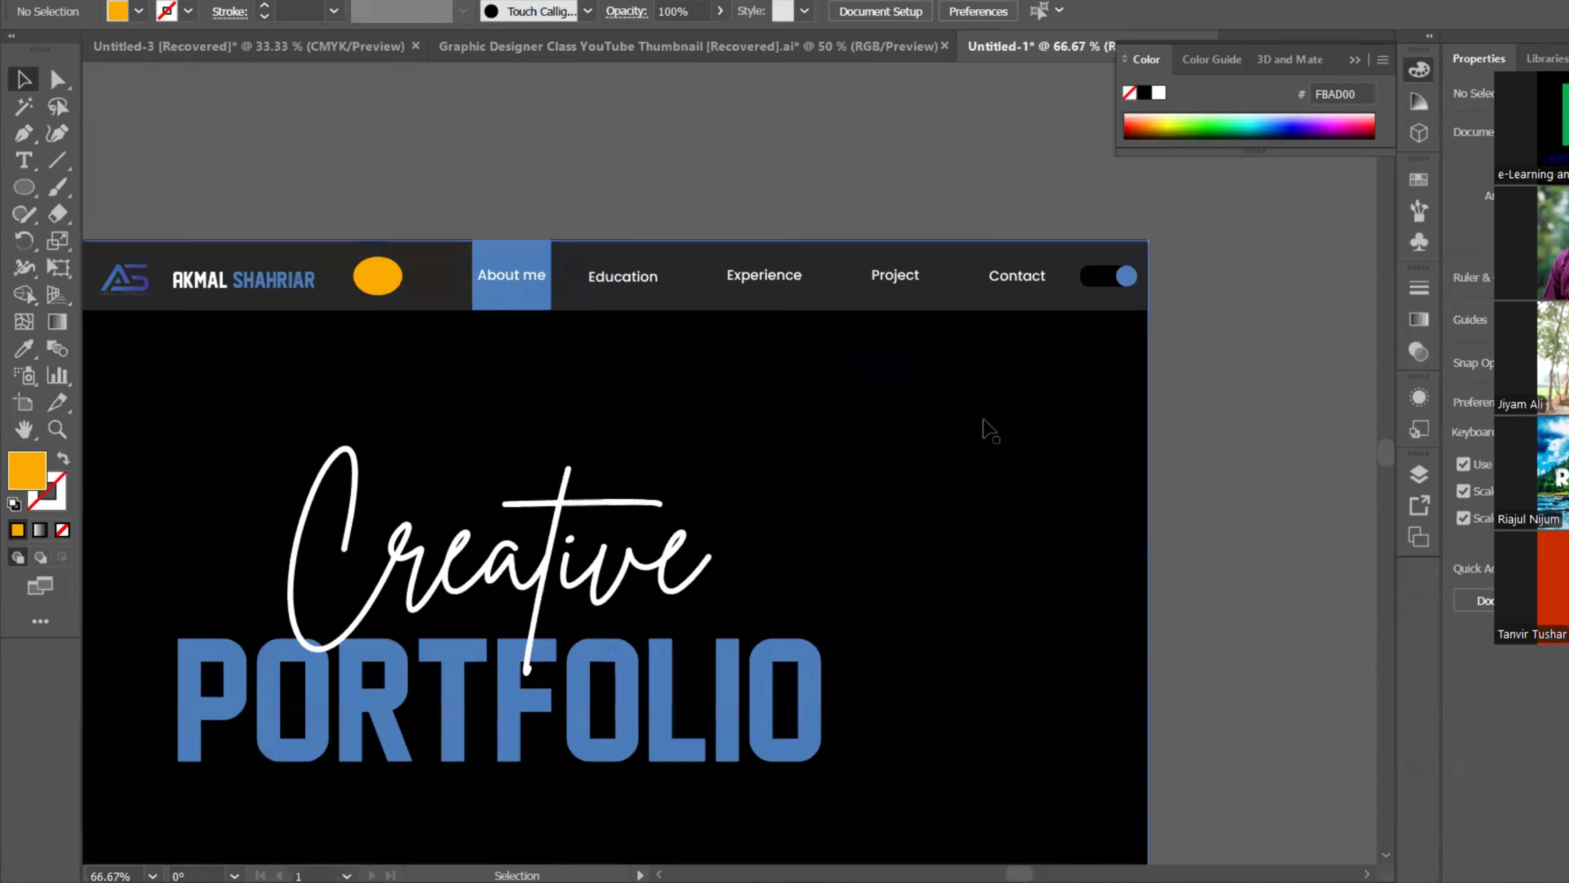
{"action": "left_click_drag", "start_coordinate": [1060, 327], "coordinate": [1089, 288]}
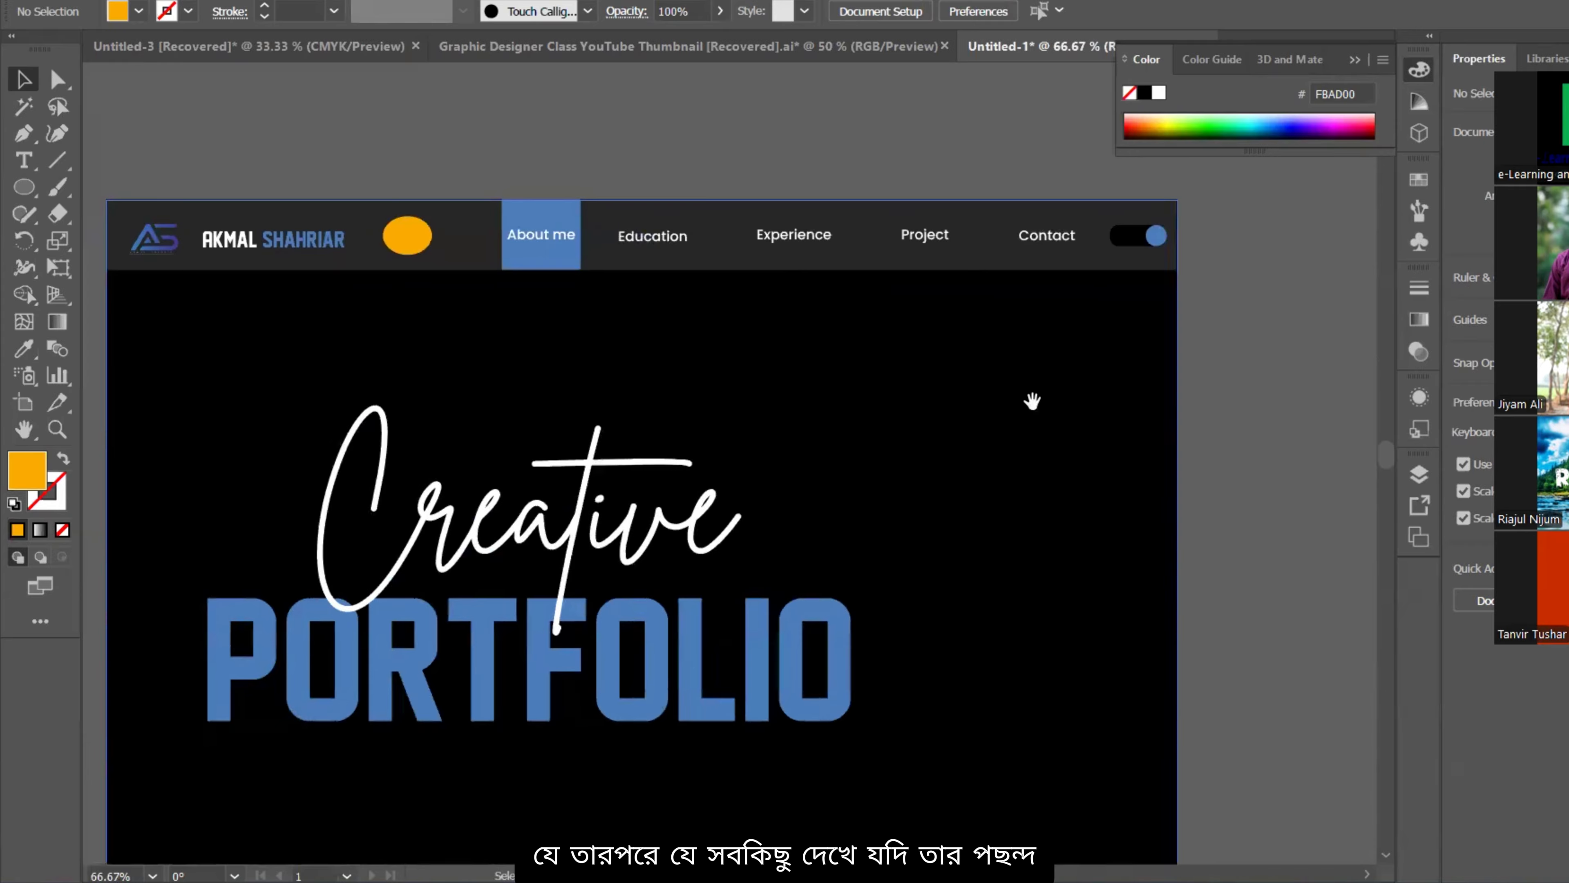
{"action": "left_click_drag", "start_coordinate": [1032, 401], "coordinate": [988, 335]}
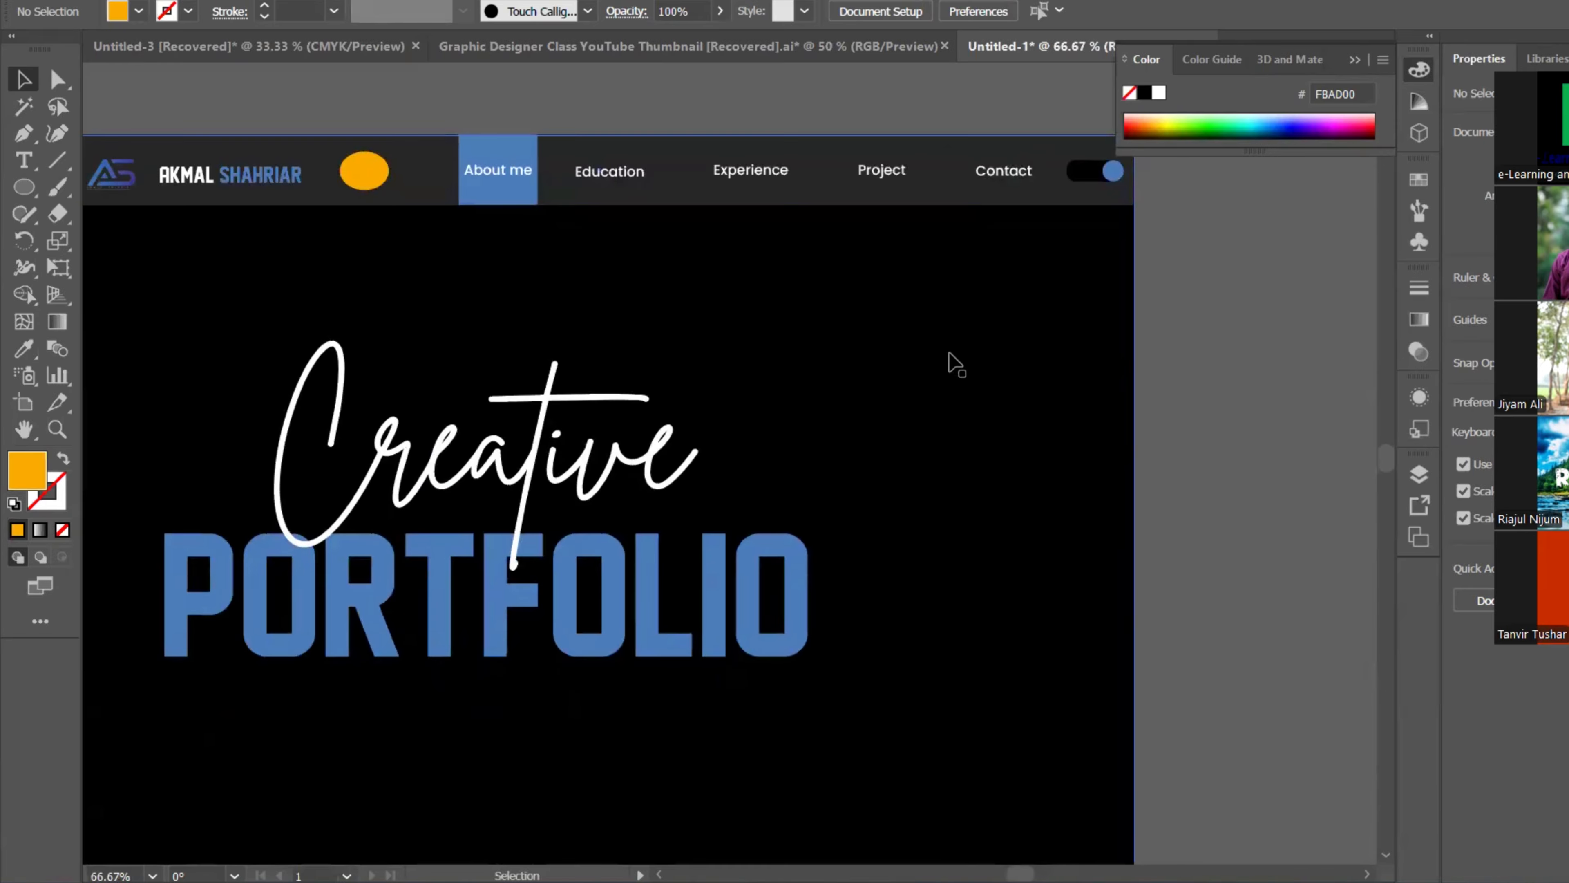
{"action": "left_click_drag", "start_coordinate": [868, 575], "coordinate": [868, 532]}
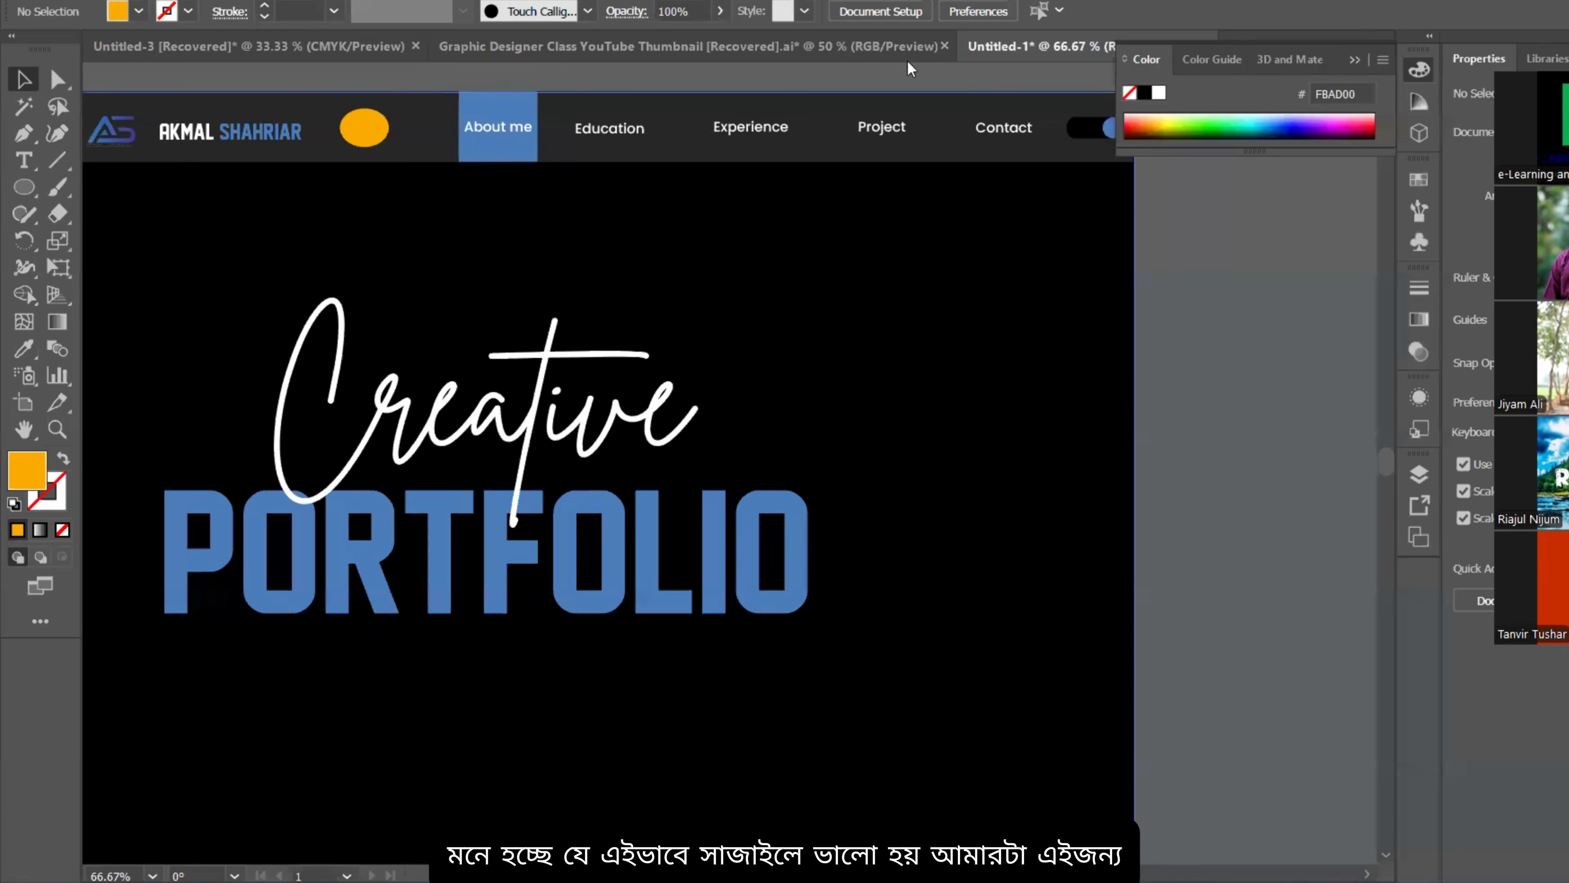
{"action": "scroll", "coordinate": [886, 193], "scroll_direction": "down", "scroll_amount": 2}
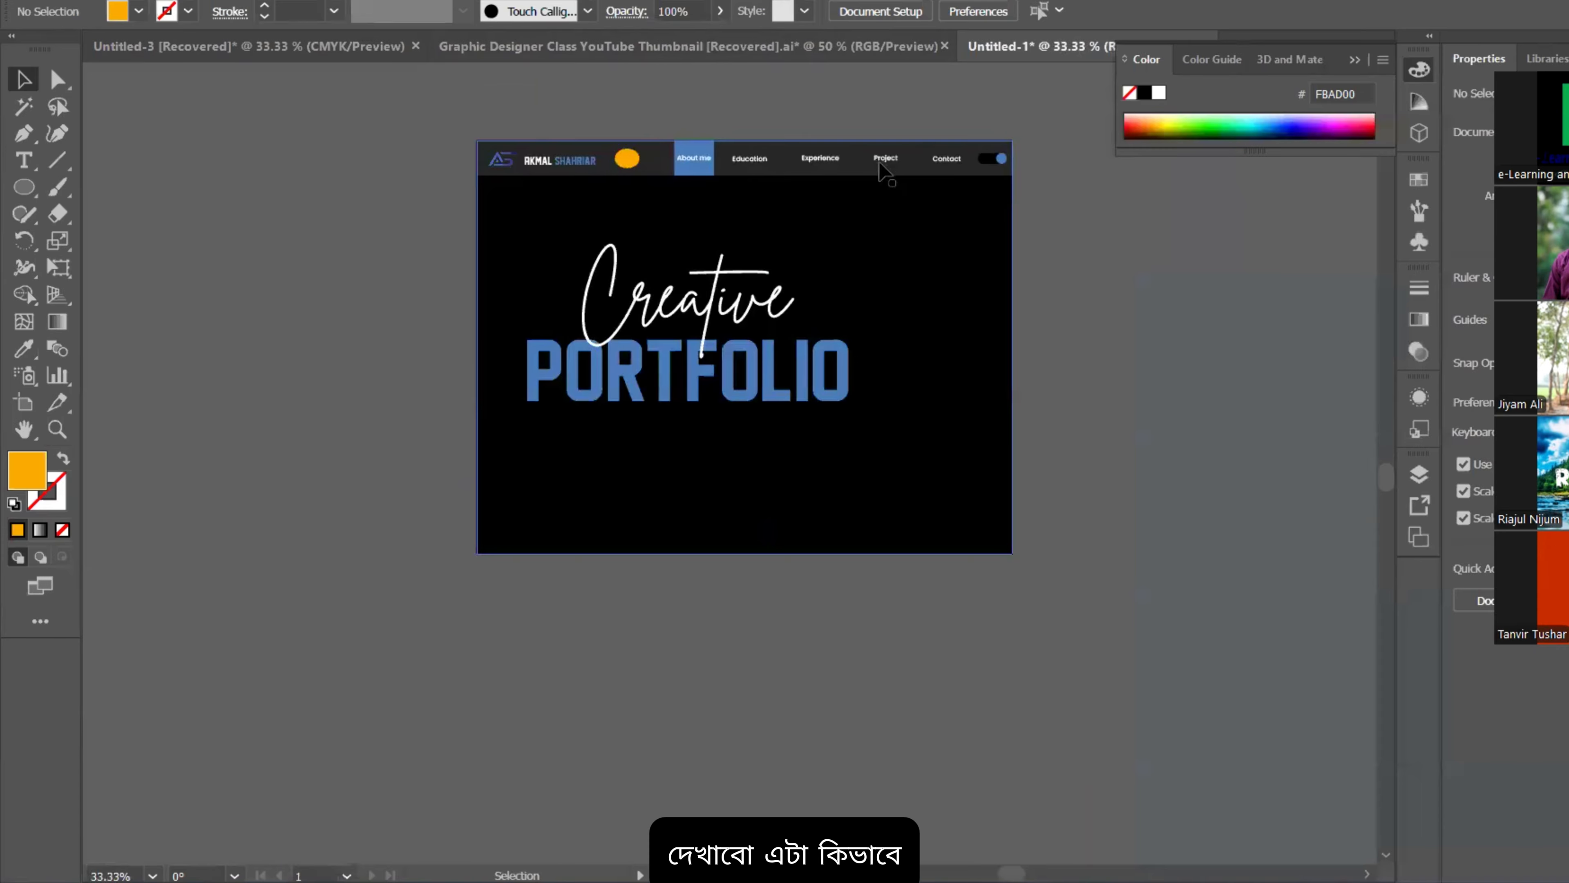
{"action": "left_click_drag", "start_coordinate": [939, 147], "coordinate": [862, 131]}
{"action": "left_click_drag", "start_coordinate": [908, 524], "coordinate": [899, 482]}
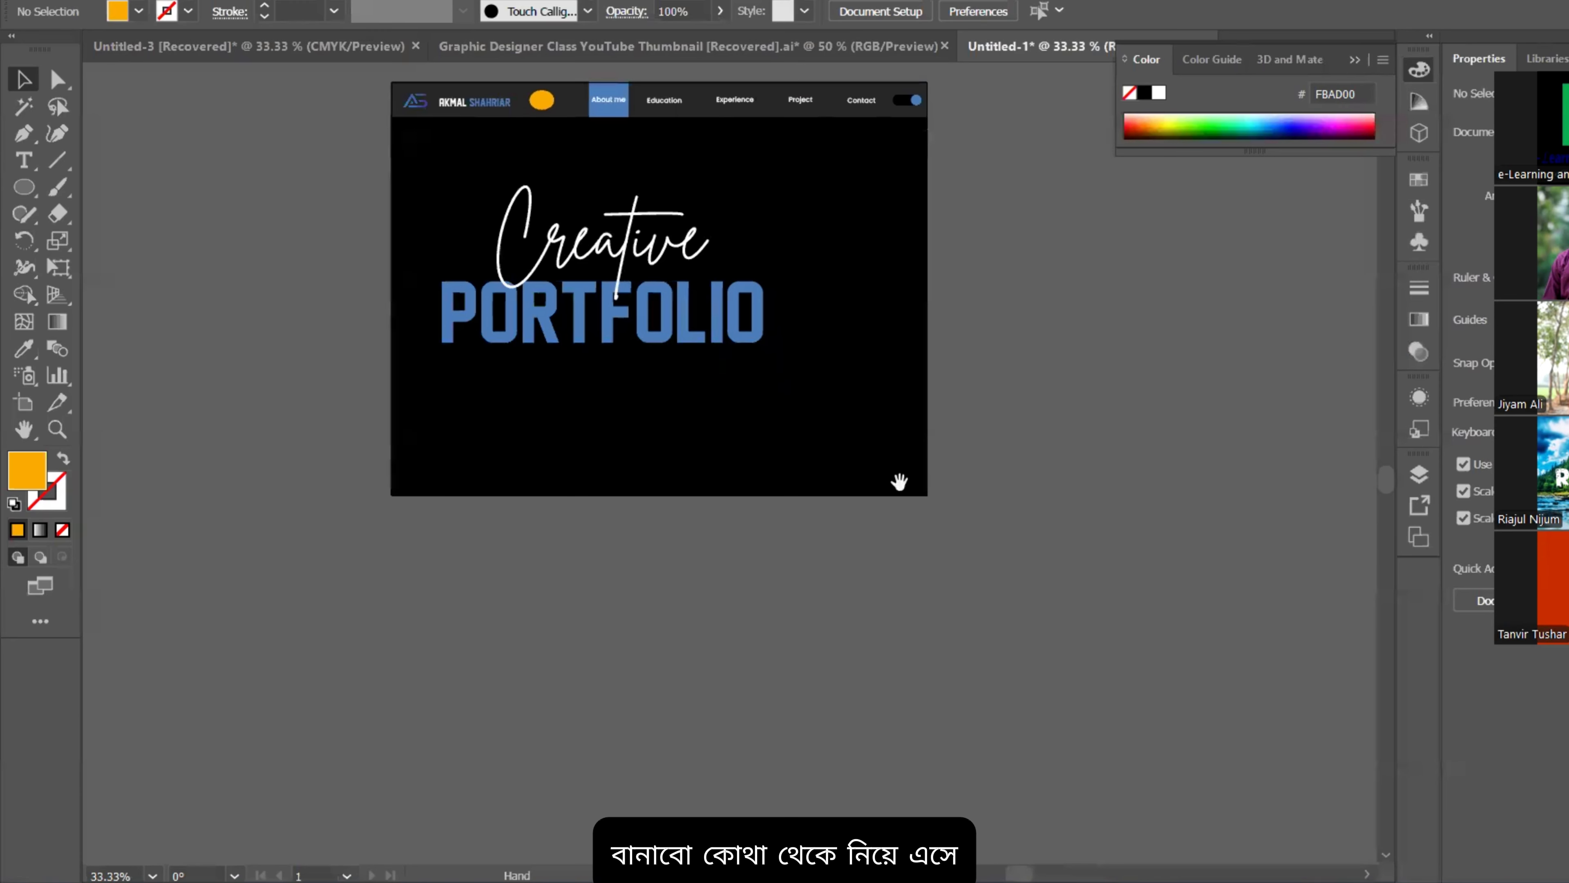
{"action": "scroll", "coordinate": [792, 536], "scroll_direction": "down", "scroll_amount": 2}
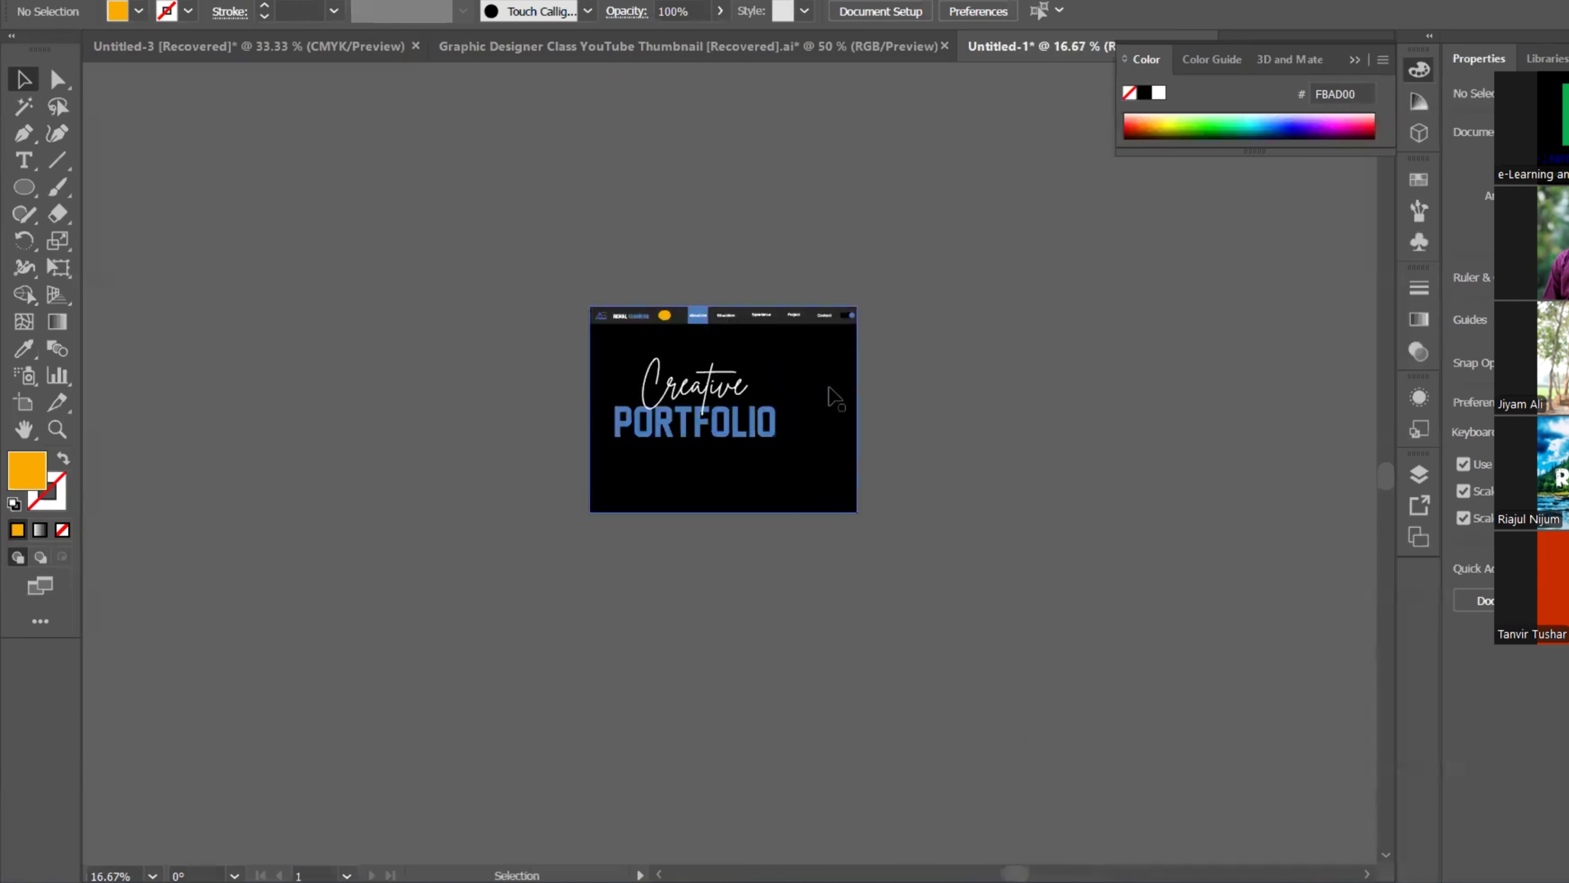
{"action": "scroll", "coordinate": [785, 387], "scroll_direction": "up", "scroll_amount": 1}
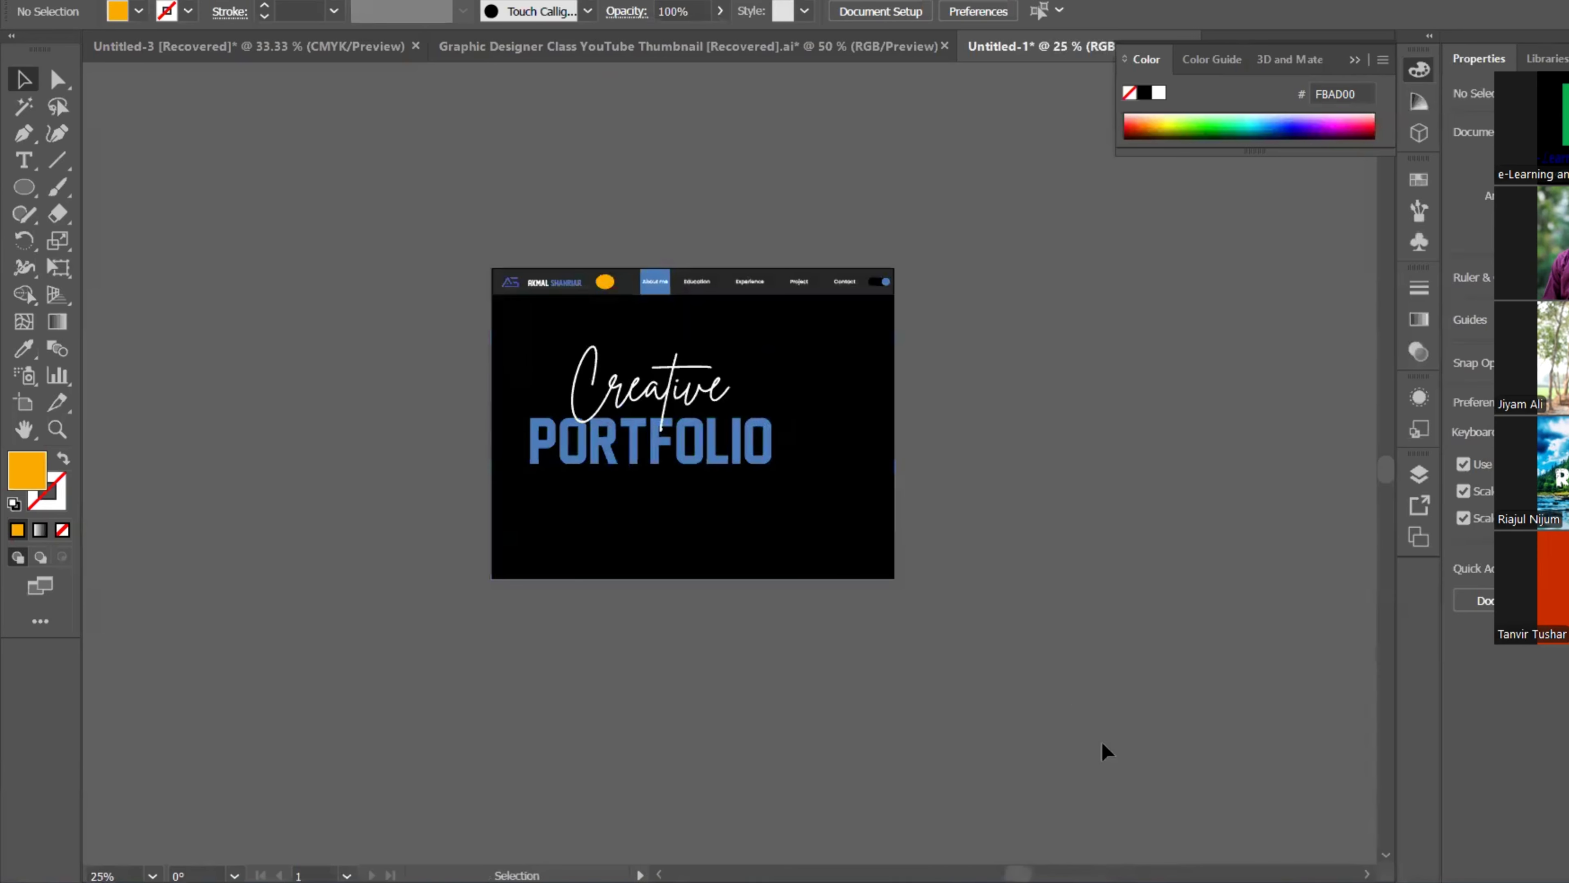
Step: Switch to Chrome, Google 'behance' in a new tab and open the Behance site
{"action": "left_click", "coordinate": [1081, 882]}
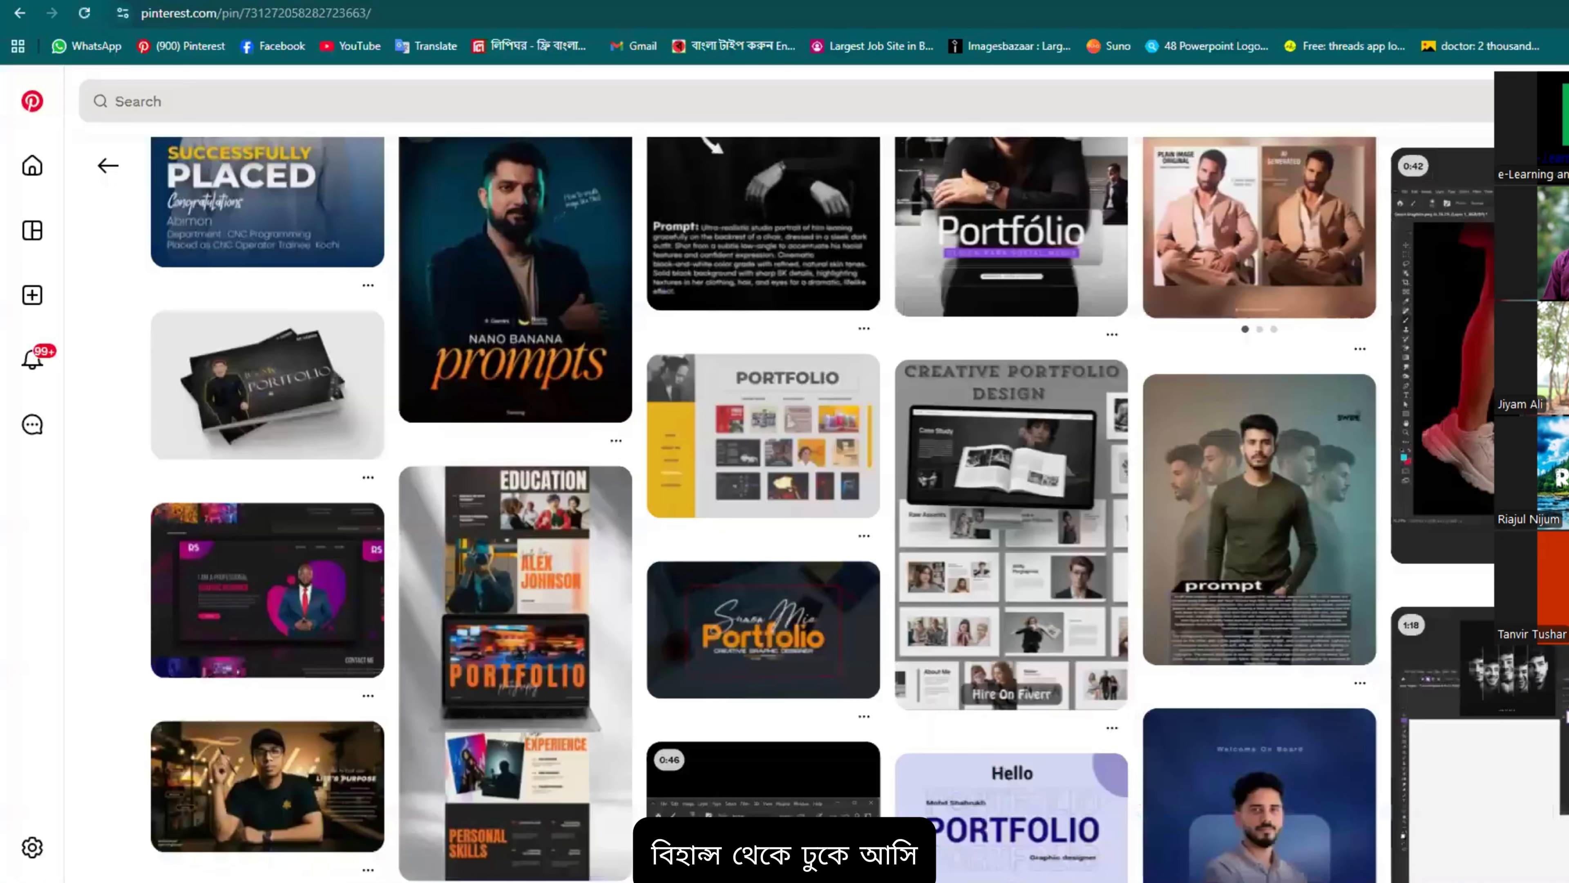
{"action": "key", "text": "ctrl+t"}
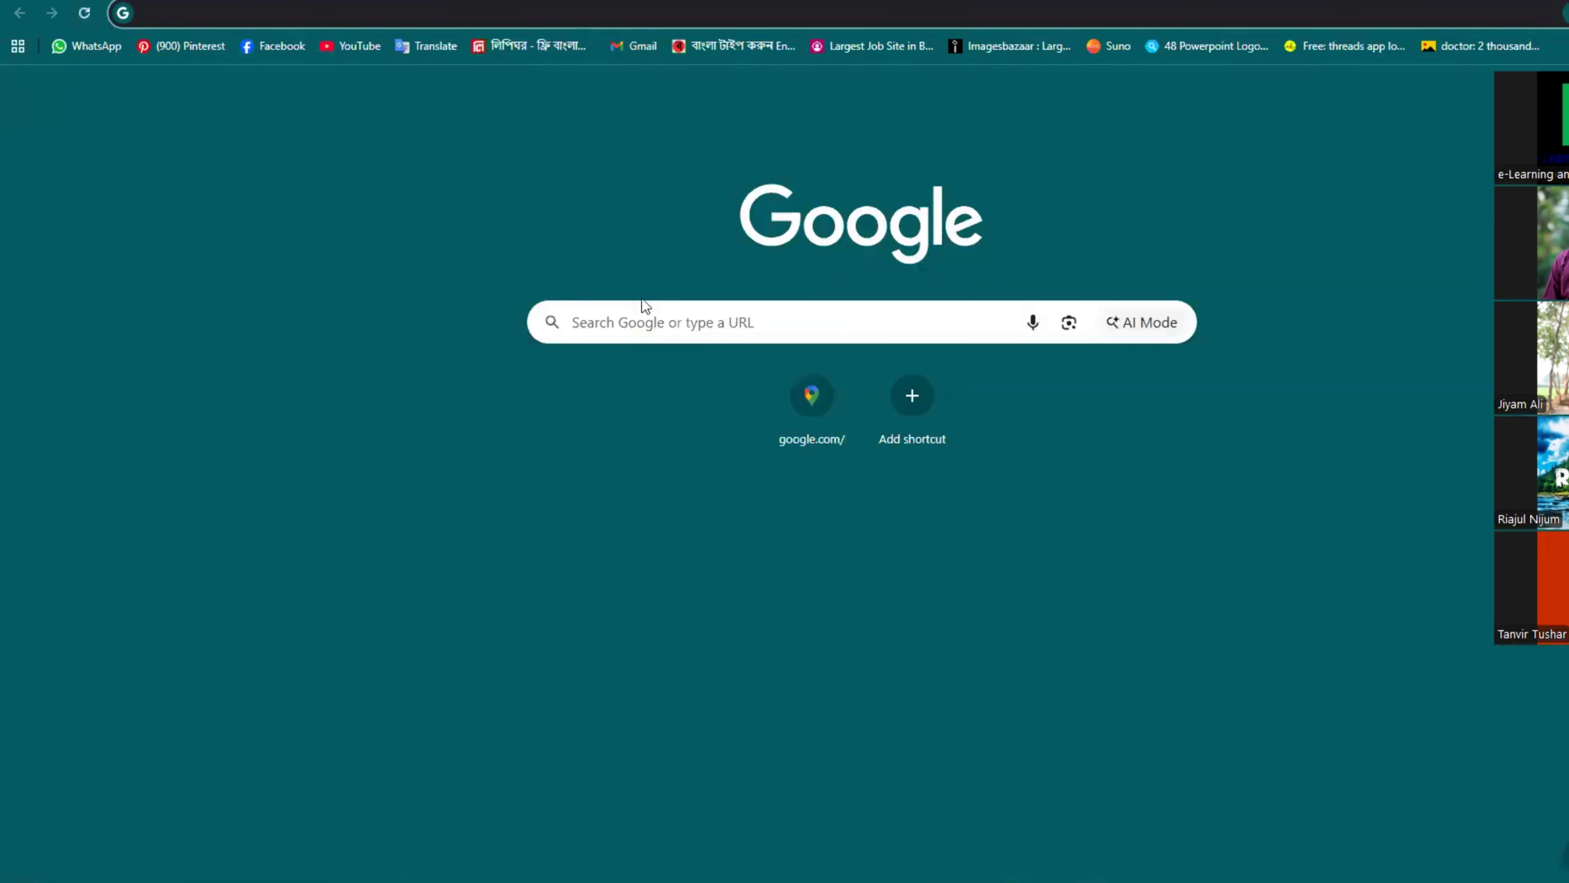
{"action": "left_click", "coordinate": [853, 325]}
{"action": "type", "text": "behance"}
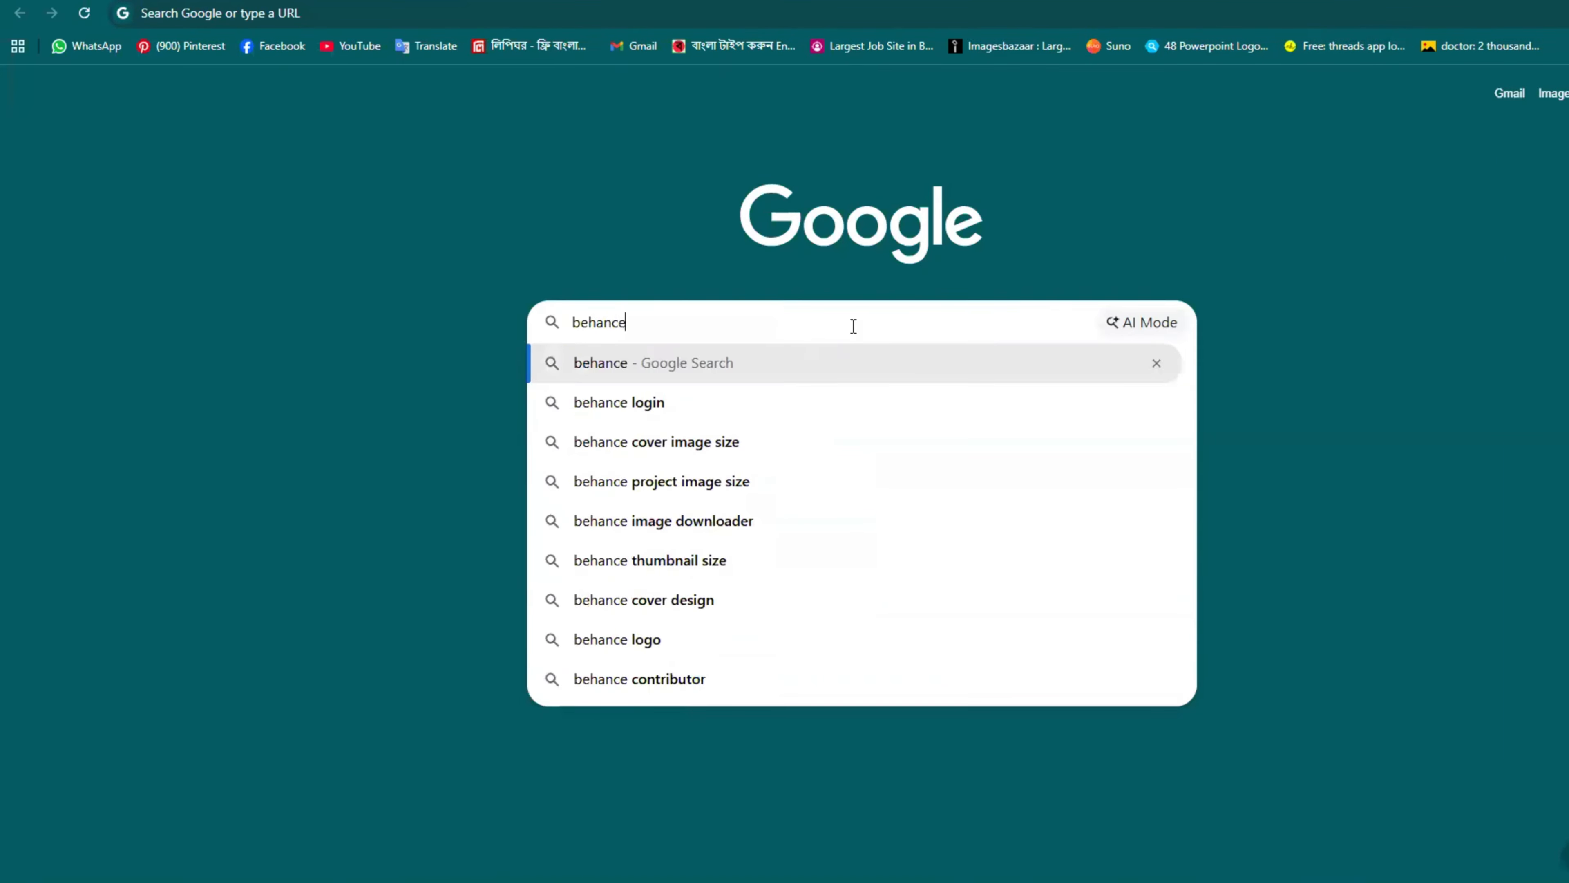
{"action": "key", "text": "Return"}
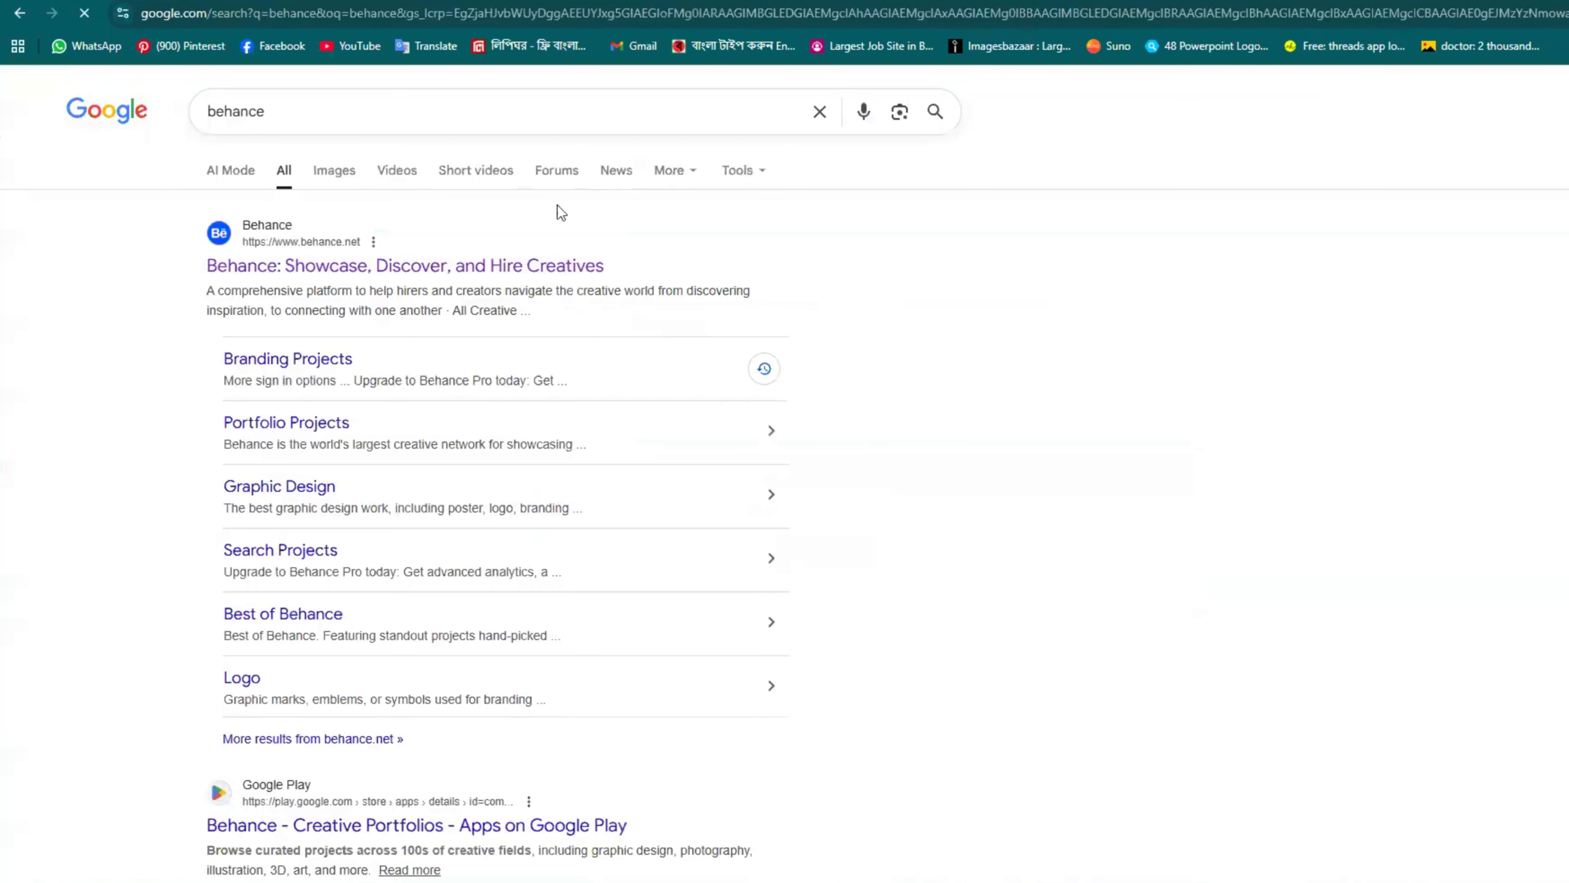
{"action": "left_click", "coordinate": [403, 267]}
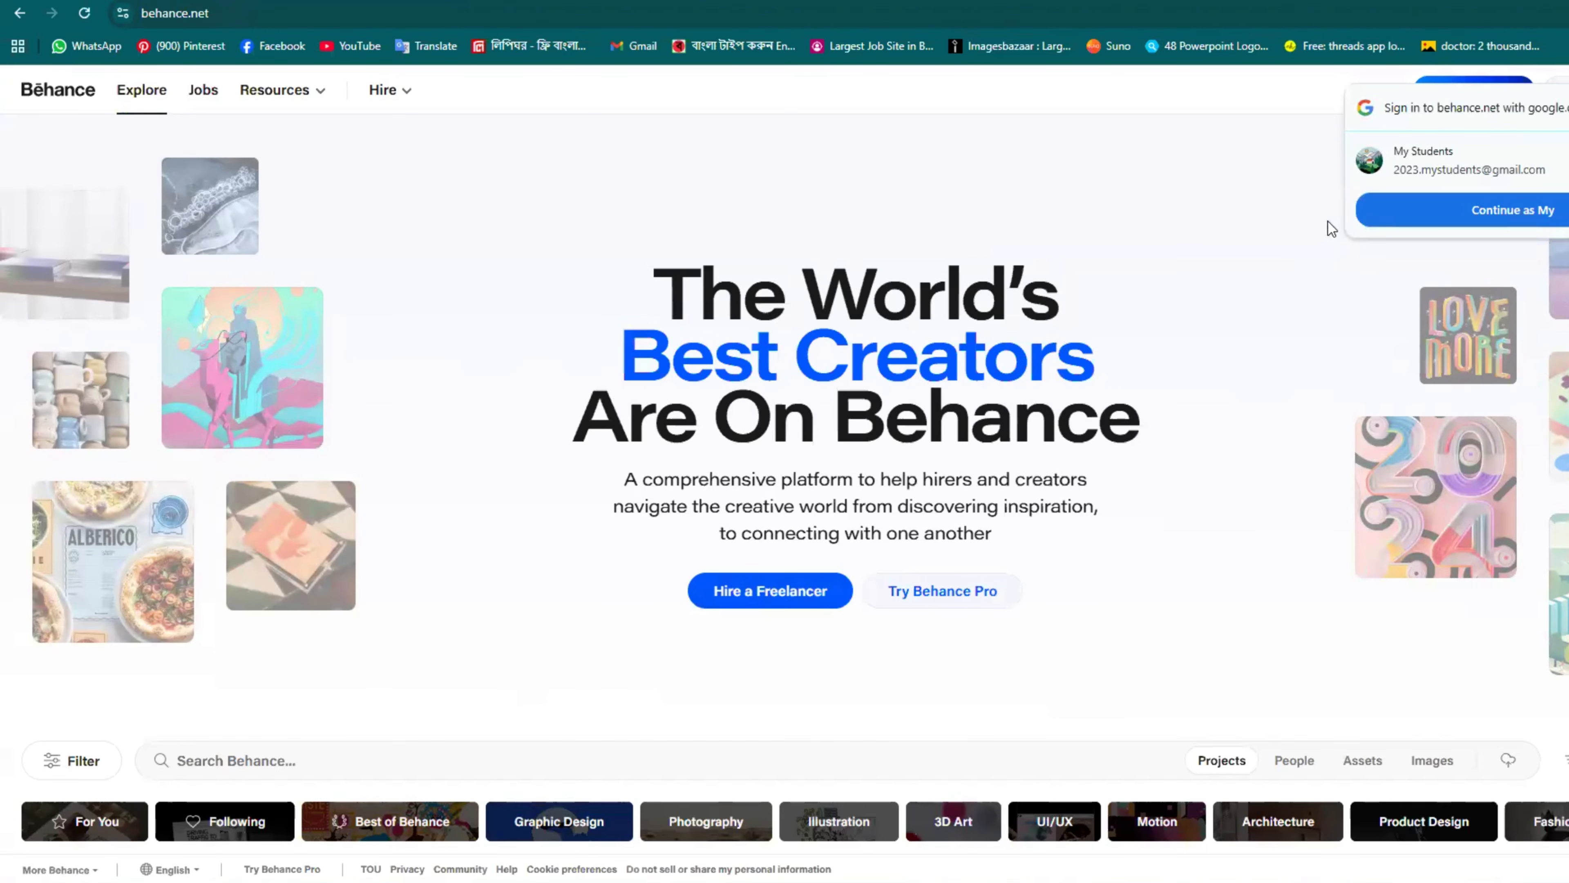
Step: Dismiss the Google one-tap prompt and go to Behance's Sign In page
{"action": "left_click", "coordinate": [1567, 108]}
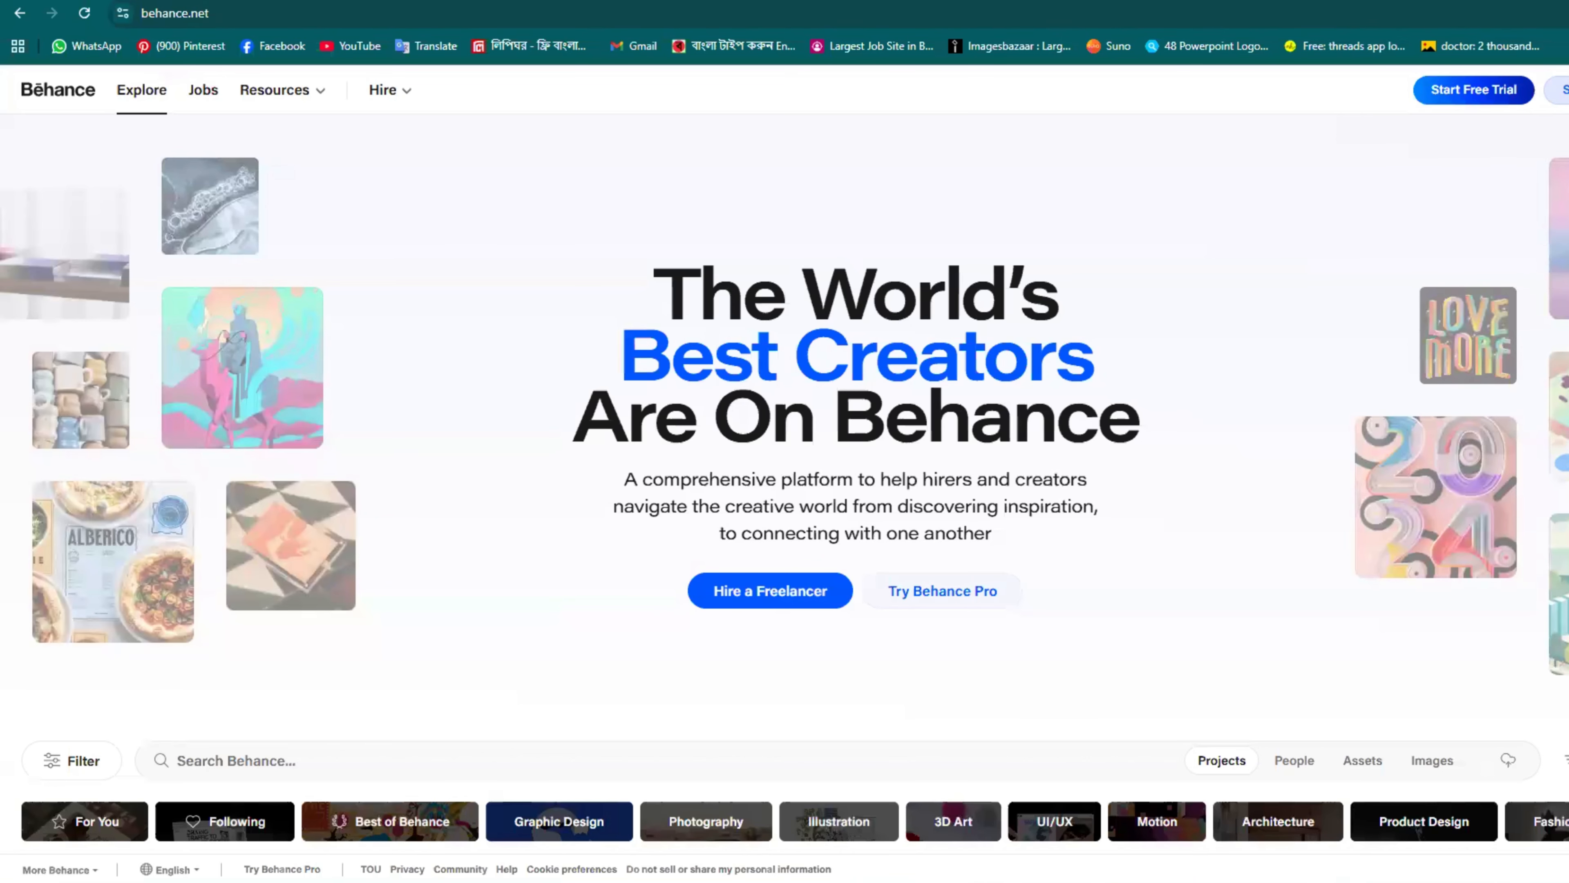
{"action": "left_click", "coordinate": [1567, 90]}
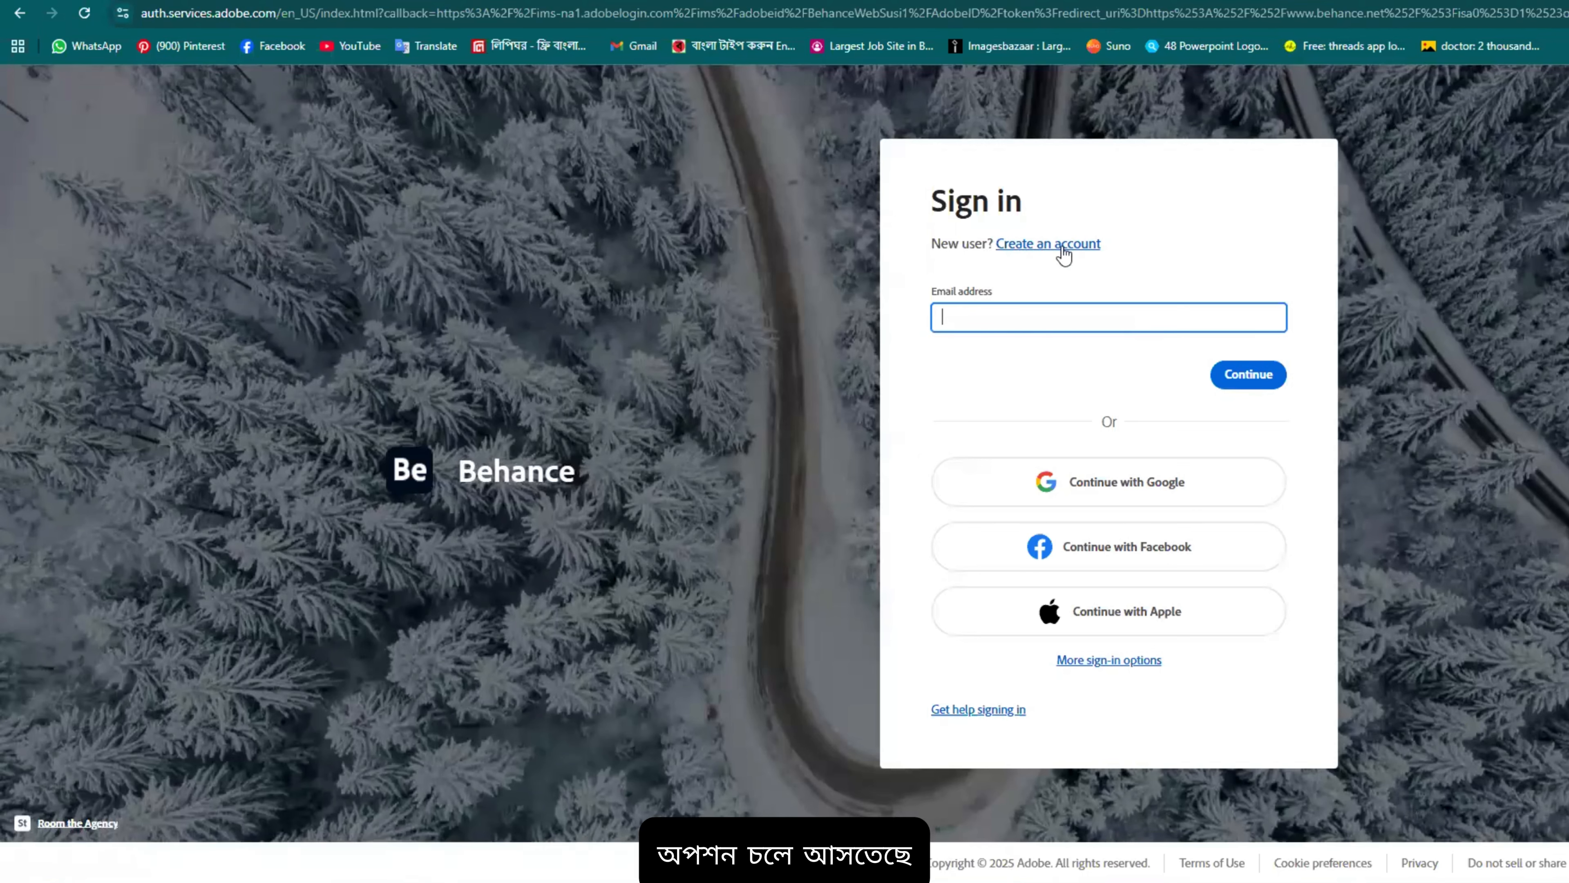
Step: Look at Create an account, return to Sign in, and continue with Google
{"action": "left_click", "coordinate": [1064, 246]}
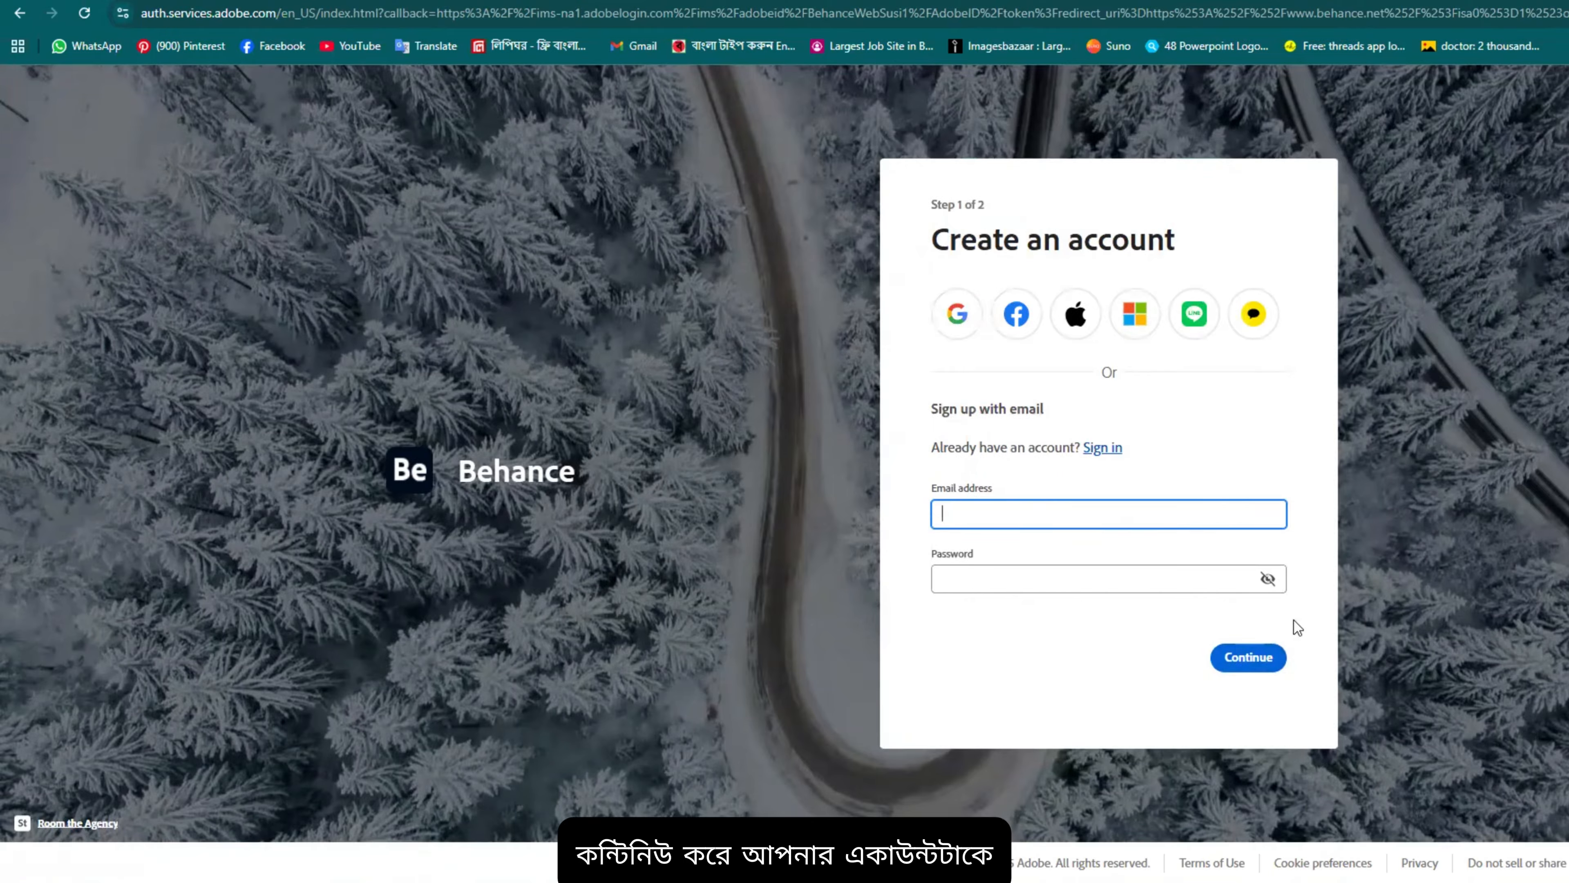
{"action": "left_click", "coordinate": [1511, 496]}
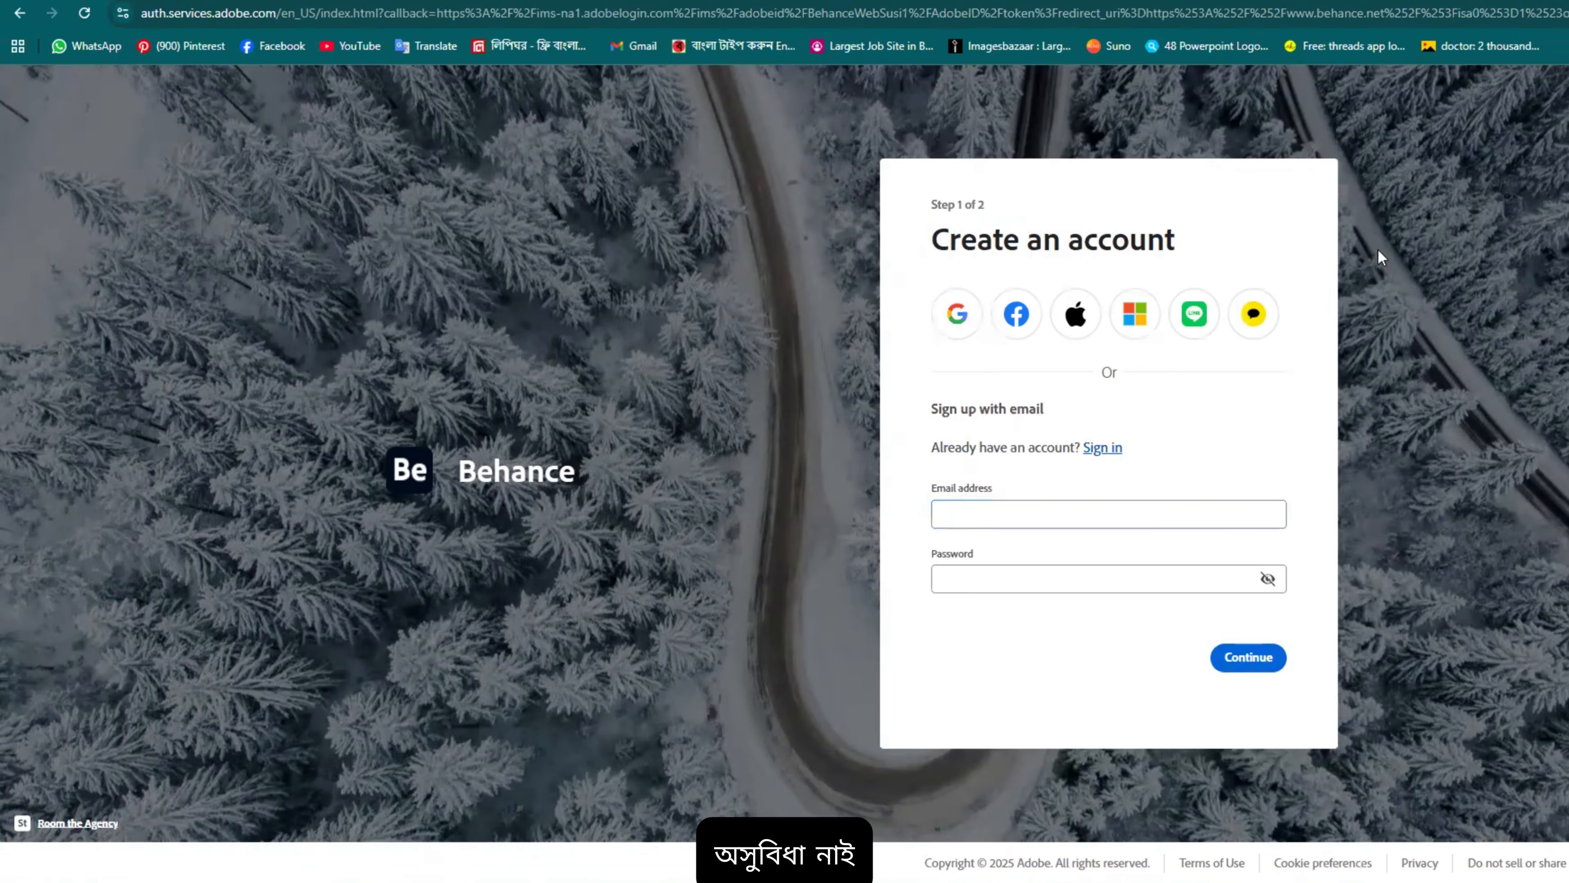
{"action": "left_click", "coordinate": [21, 15]}
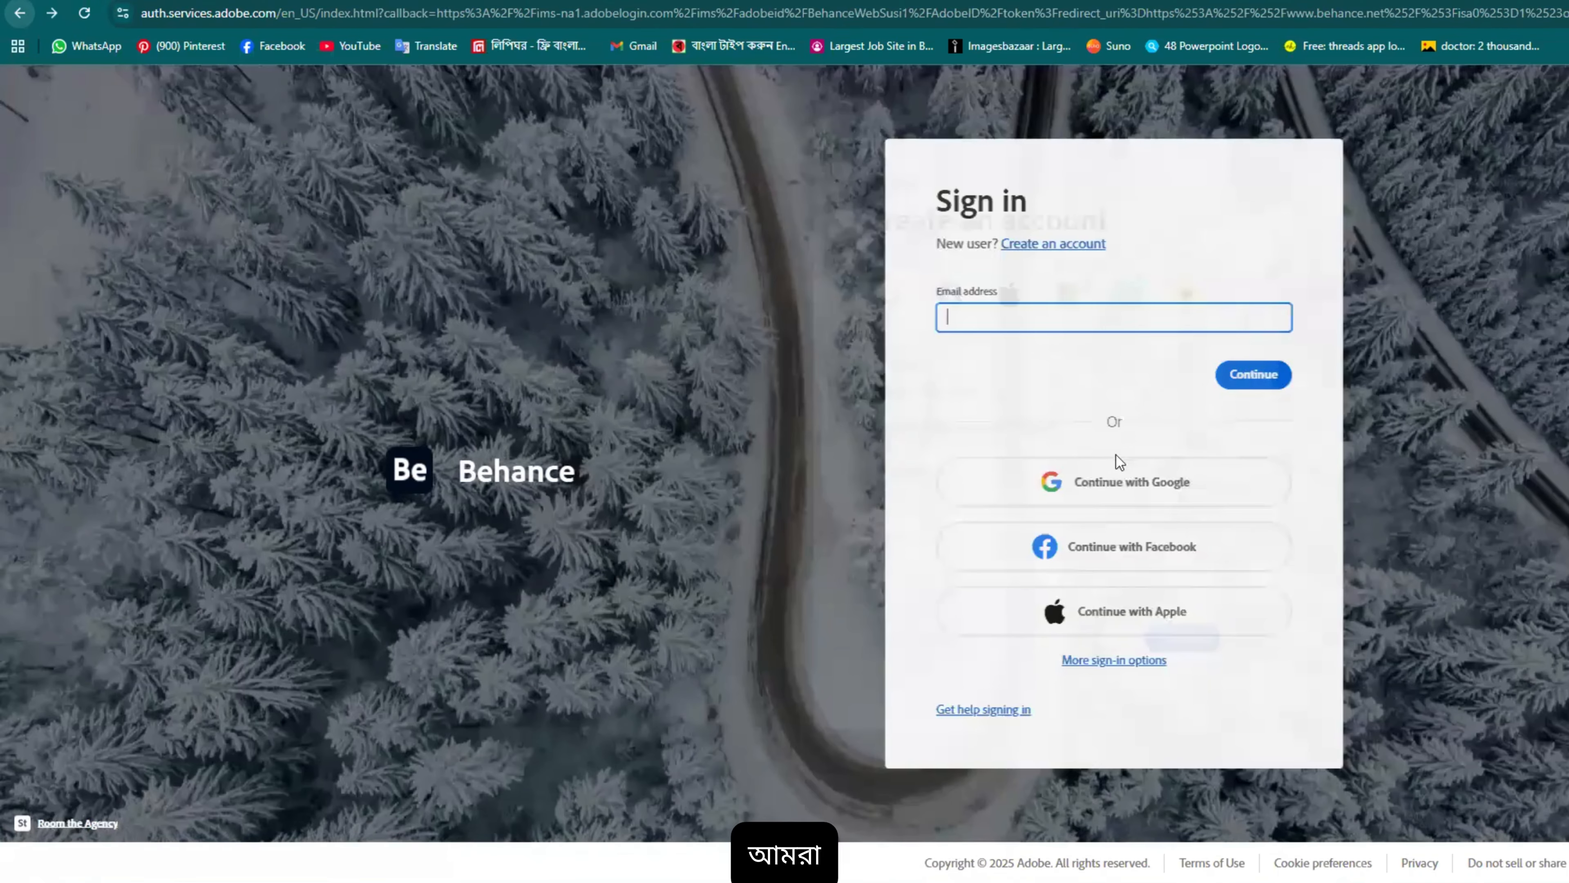
{"action": "left_click", "coordinate": [1106, 488]}
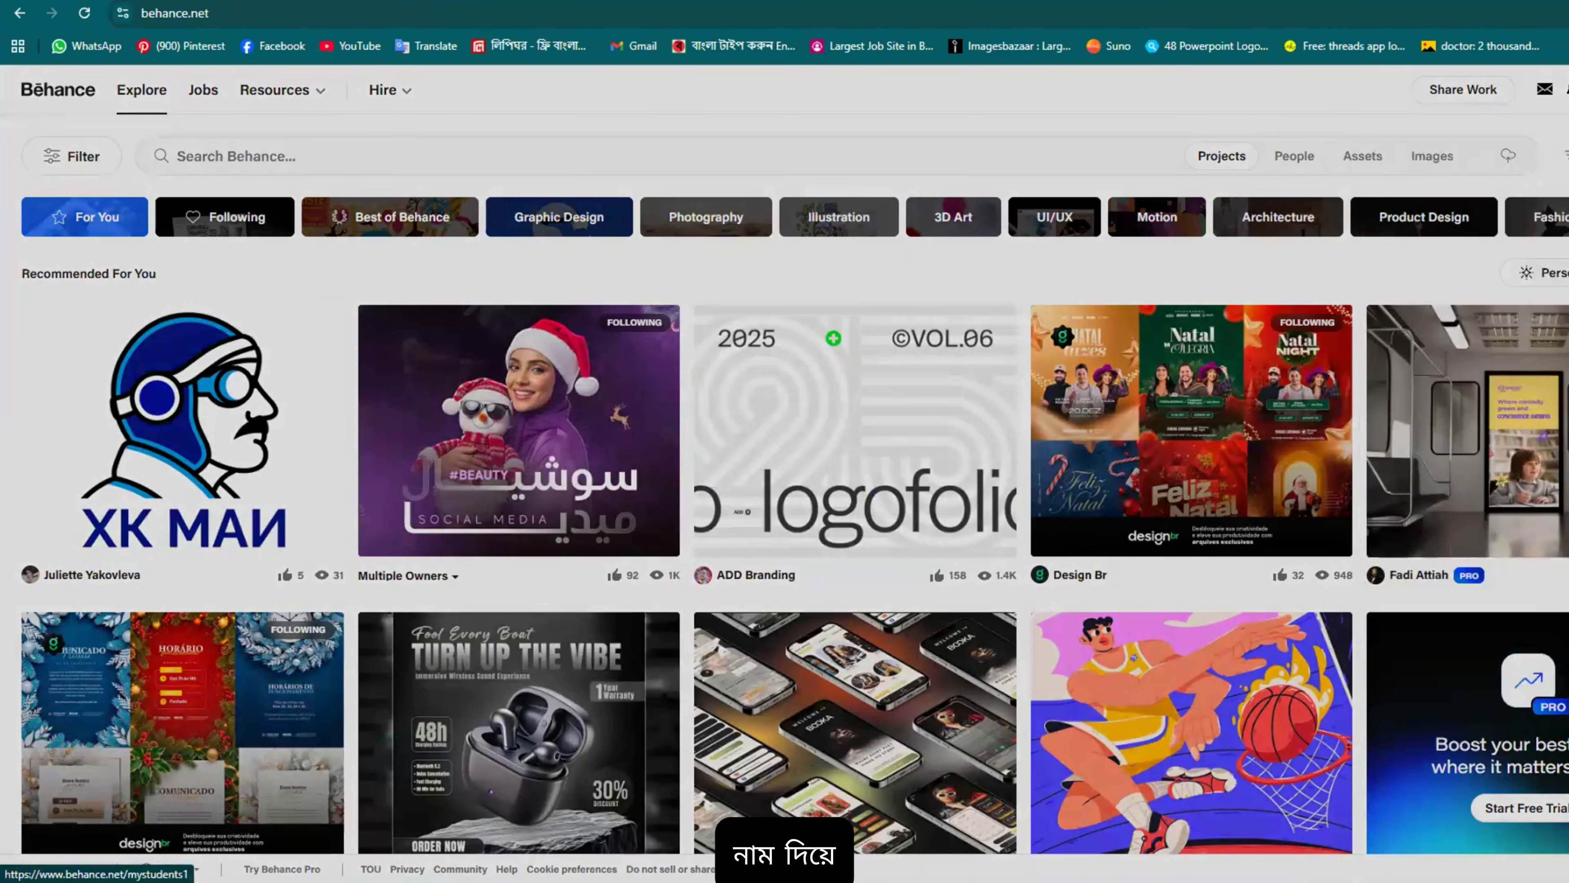
Step: From the top-right avatar menu, open your own Behance profile via your name
{"action": "mouse_move", "coordinate": [1568, 89]}
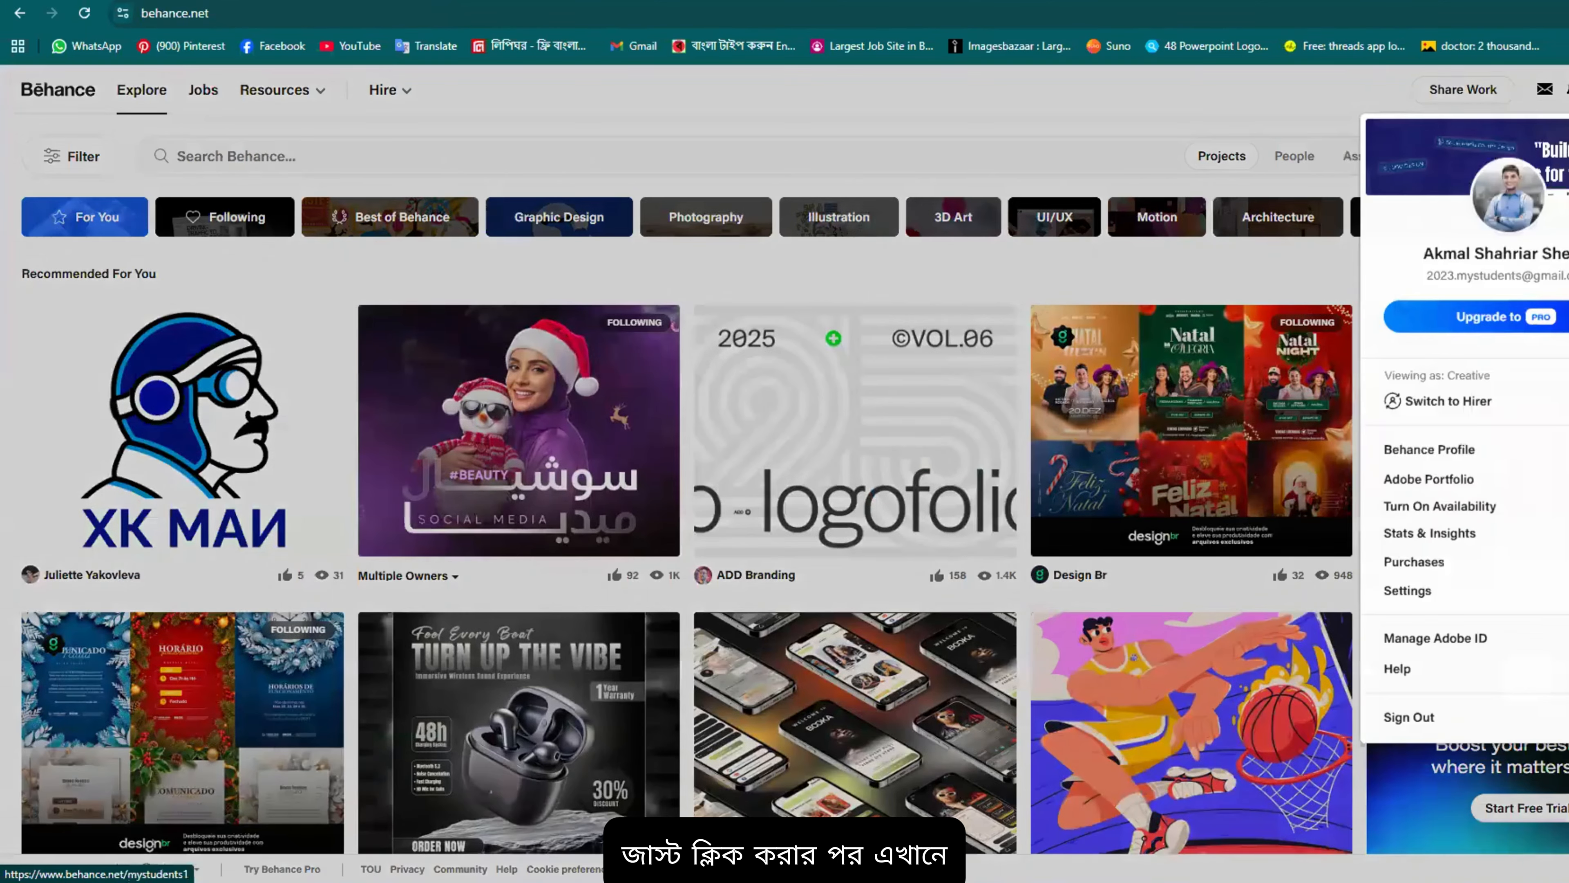
{"action": "left_click", "coordinate": [1527, 253]}
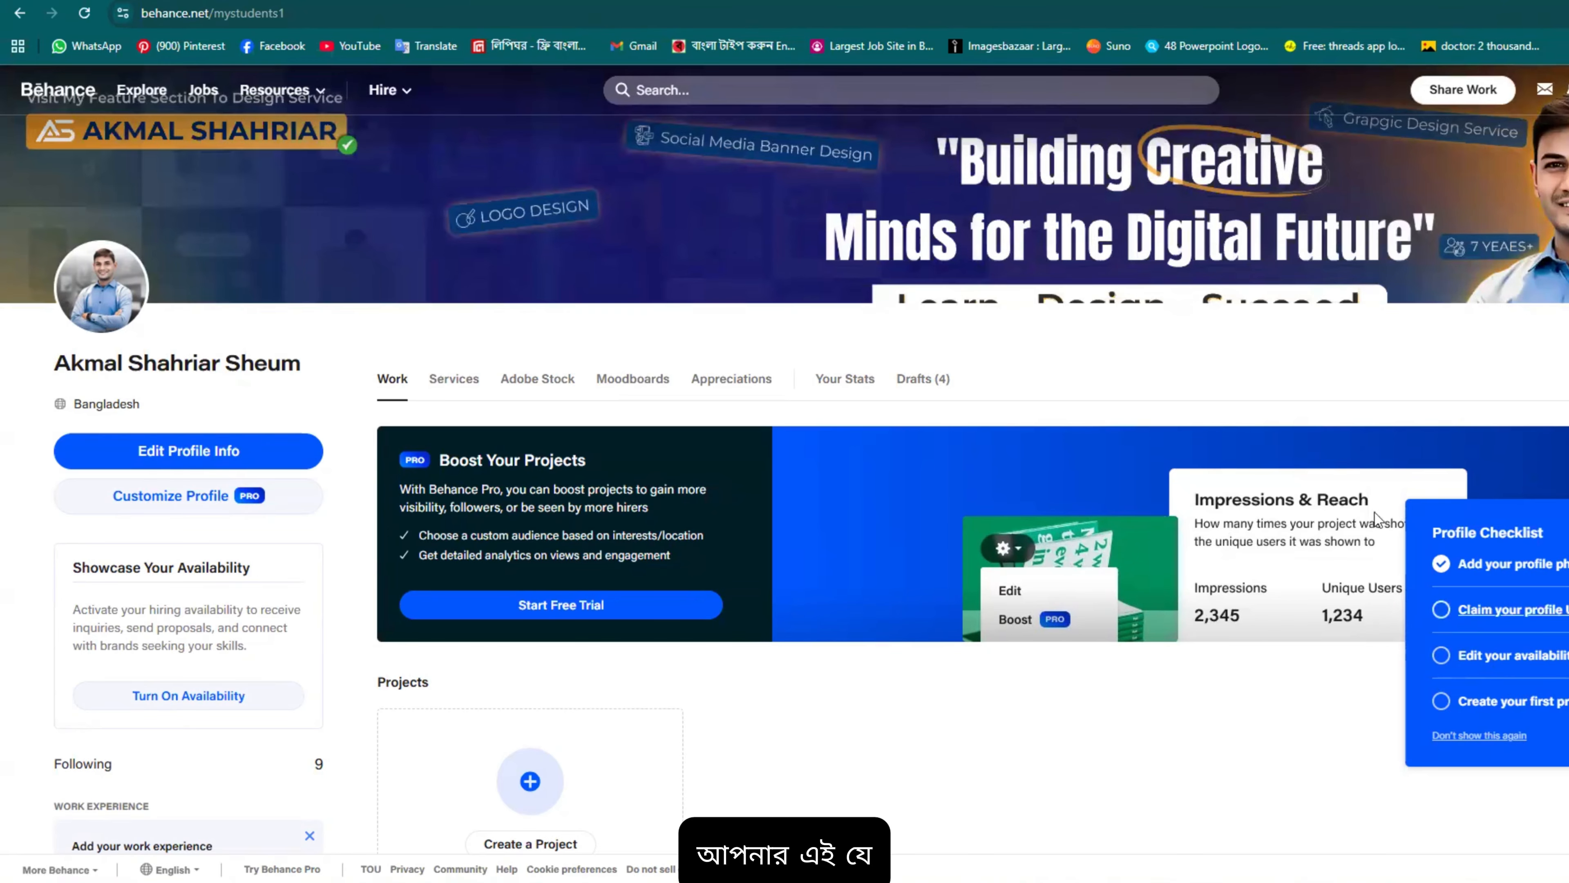
{"action": "mouse_move", "coordinate": [724, 186]}
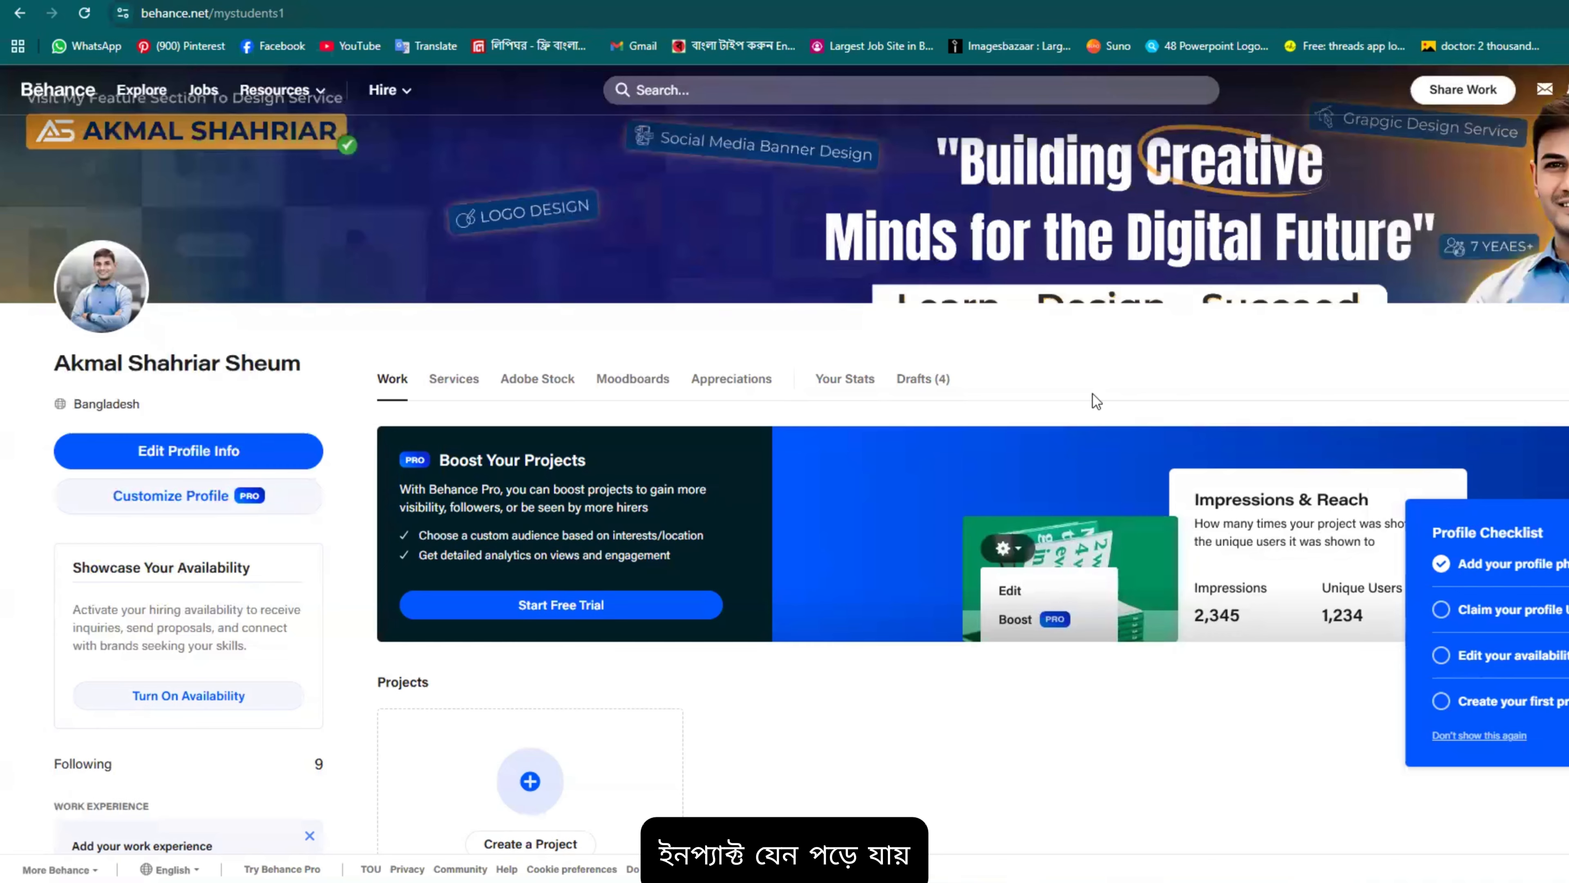
{"action": "mouse_move", "coordinate": [1506, 265]}
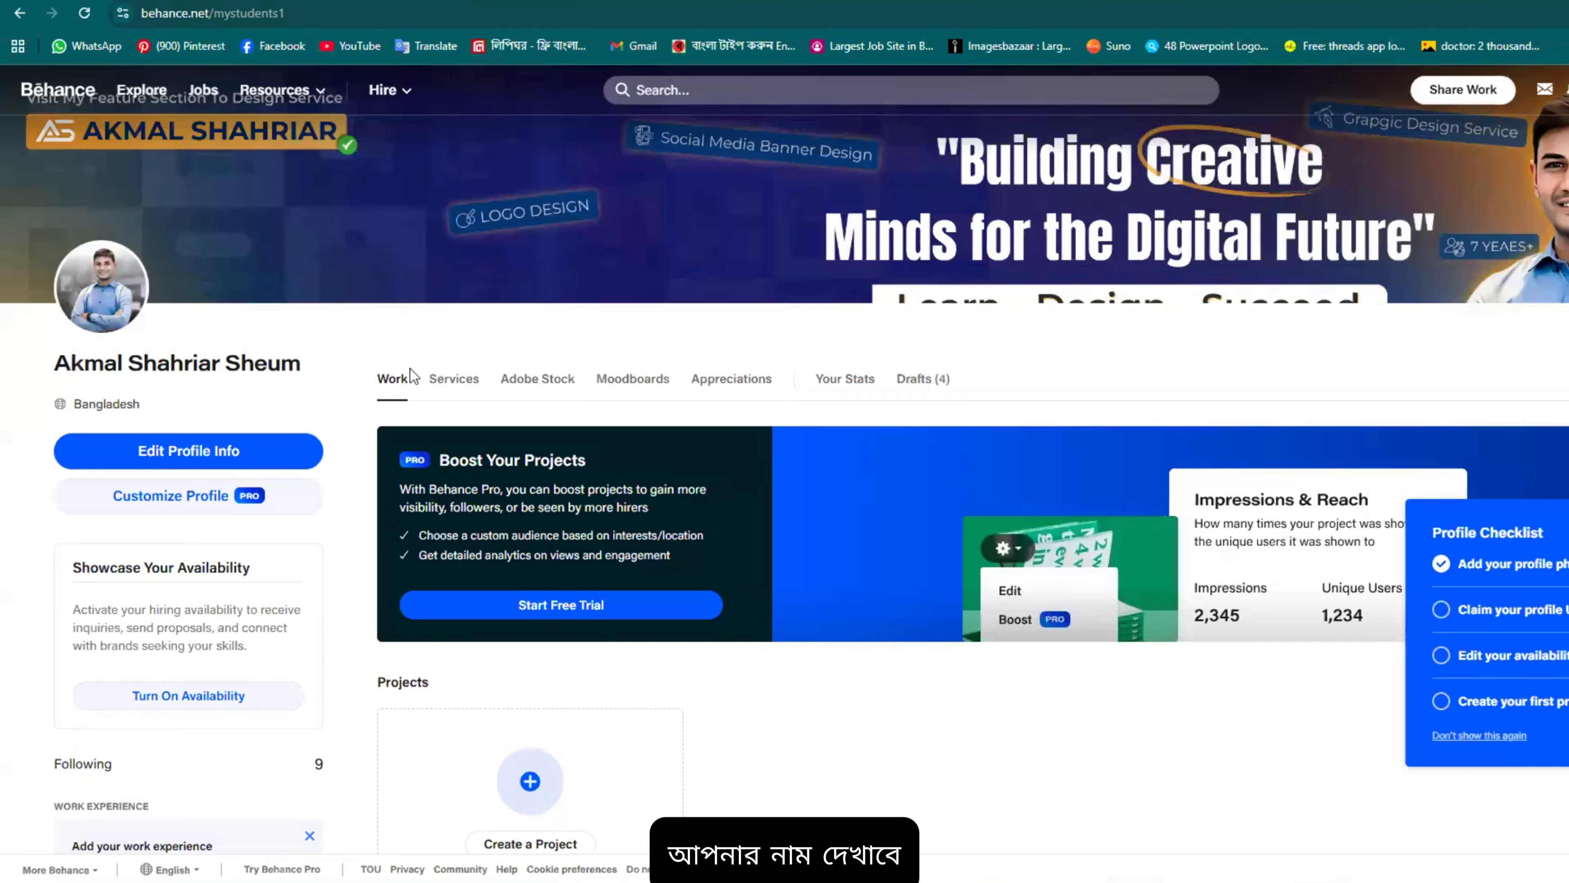
{"action": "scroll", "coordinate": [237, 484], "scroll_direction": "down", "scroll_amount": 5}
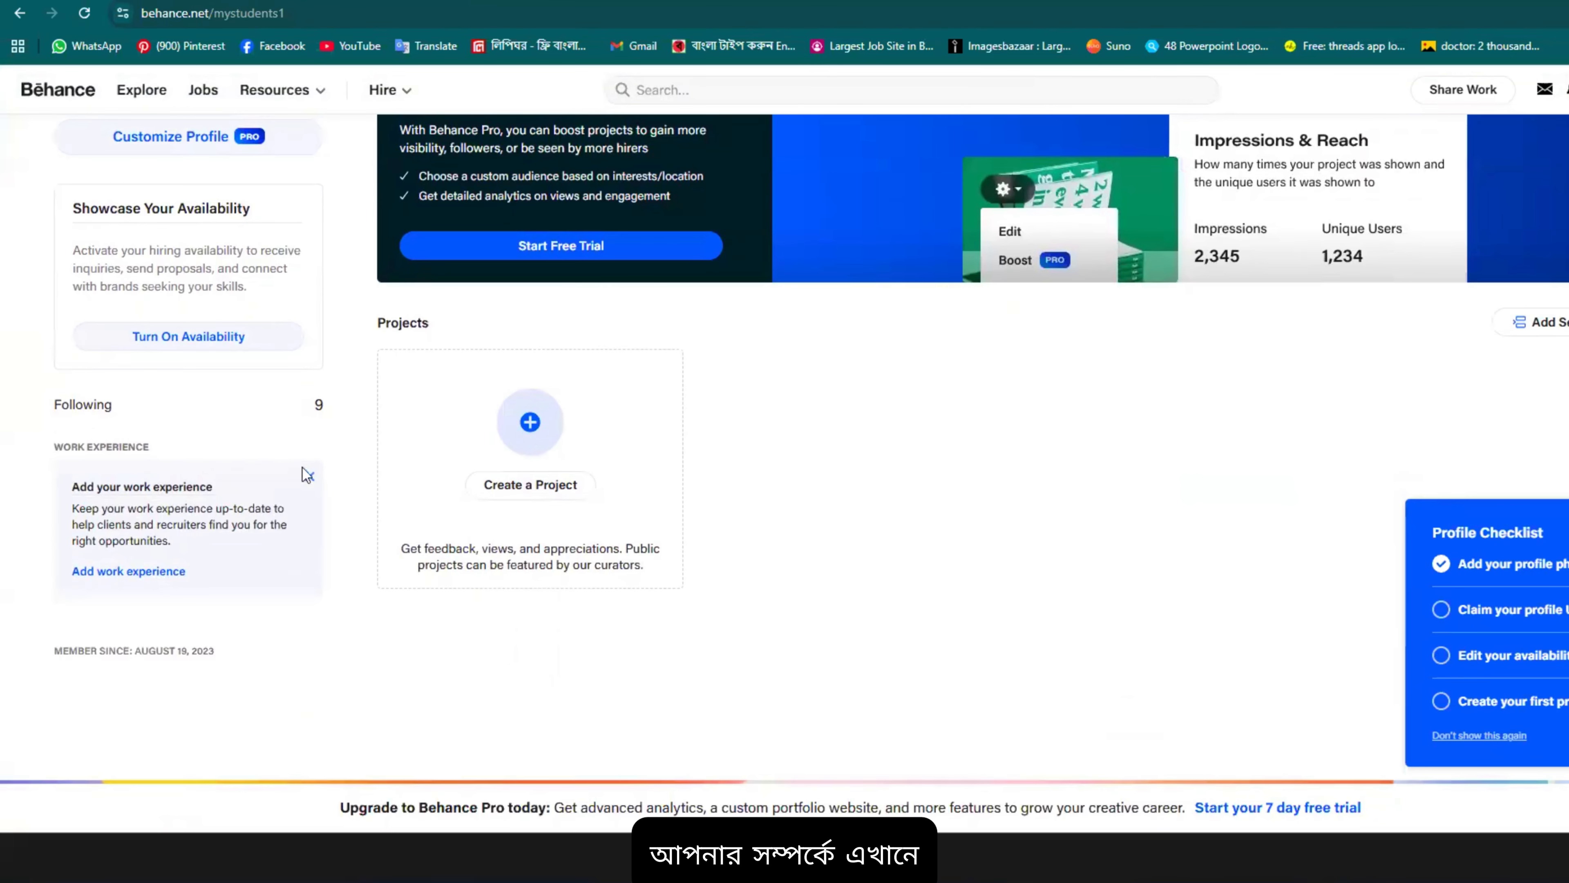
{"action": "scroll", "coordinate": [307, 475], "scroll_direction": "up", "scroll_amount": 5}
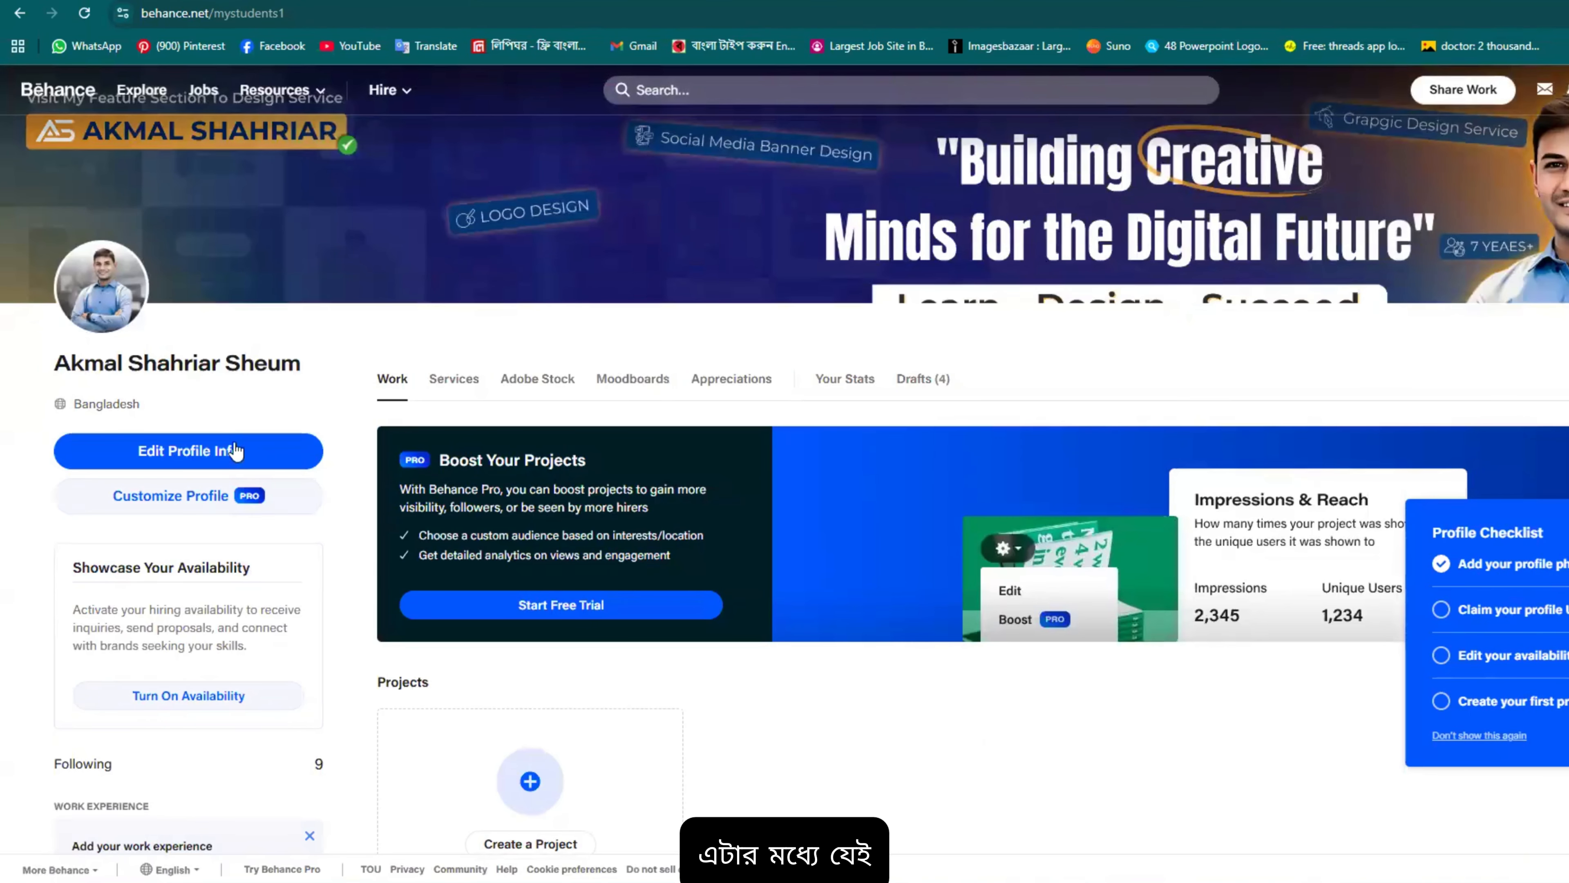
Step: Open Edit Profile Info and move through the First Name, Last Name and Headline fields
{"action": "left_click", "coordinate": [210, 461]}
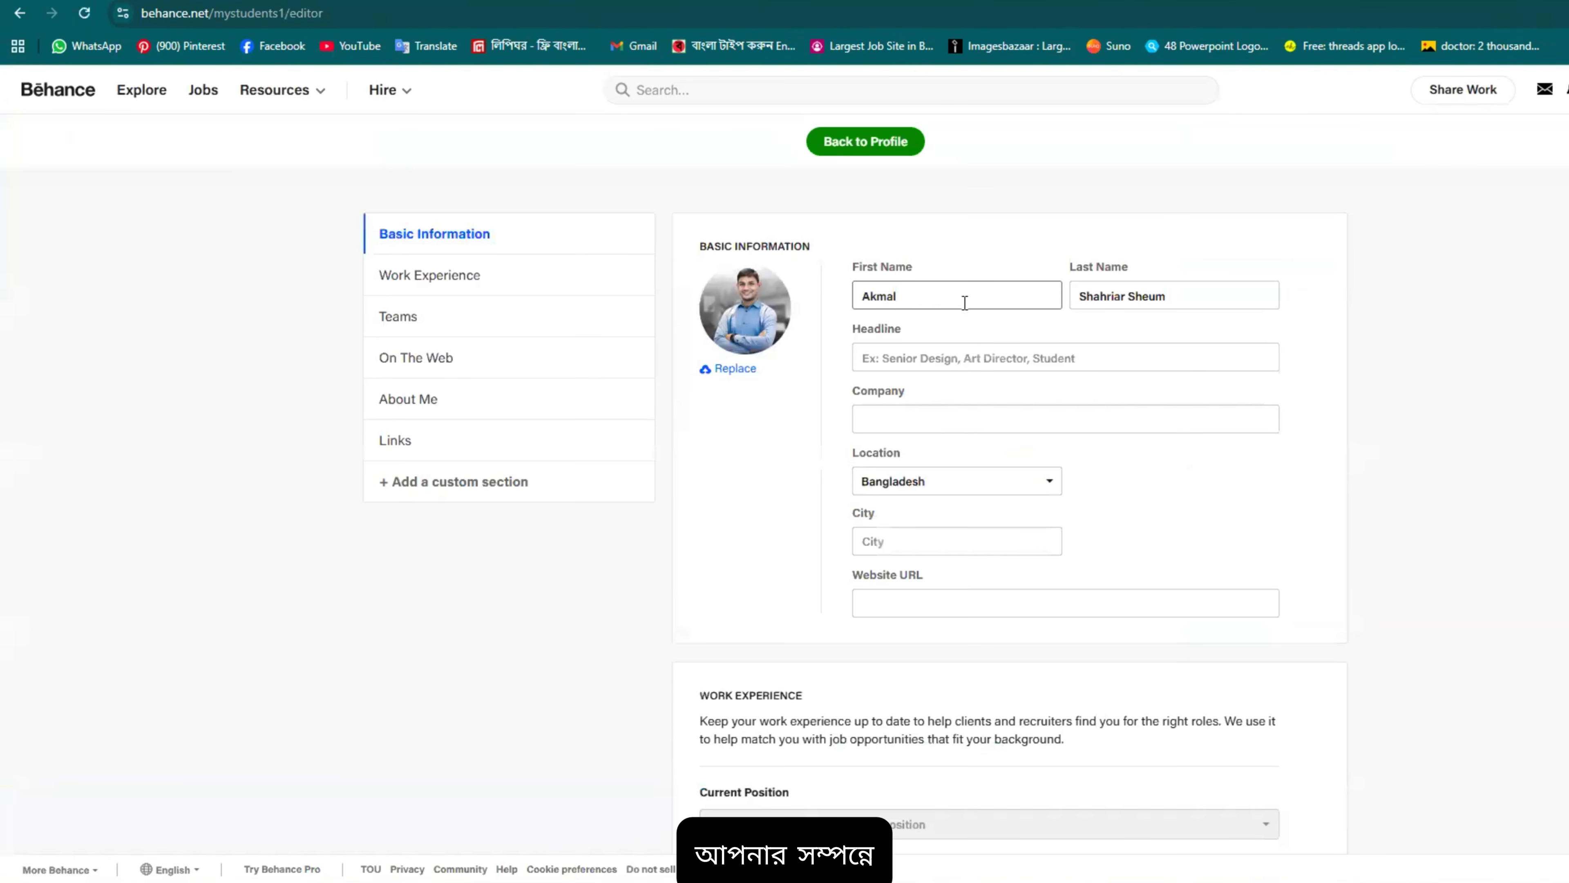
{"action": "left_click", "coordinate": [1134, 303]}
{"action": "left_click", "coordinate": [852, 303]}
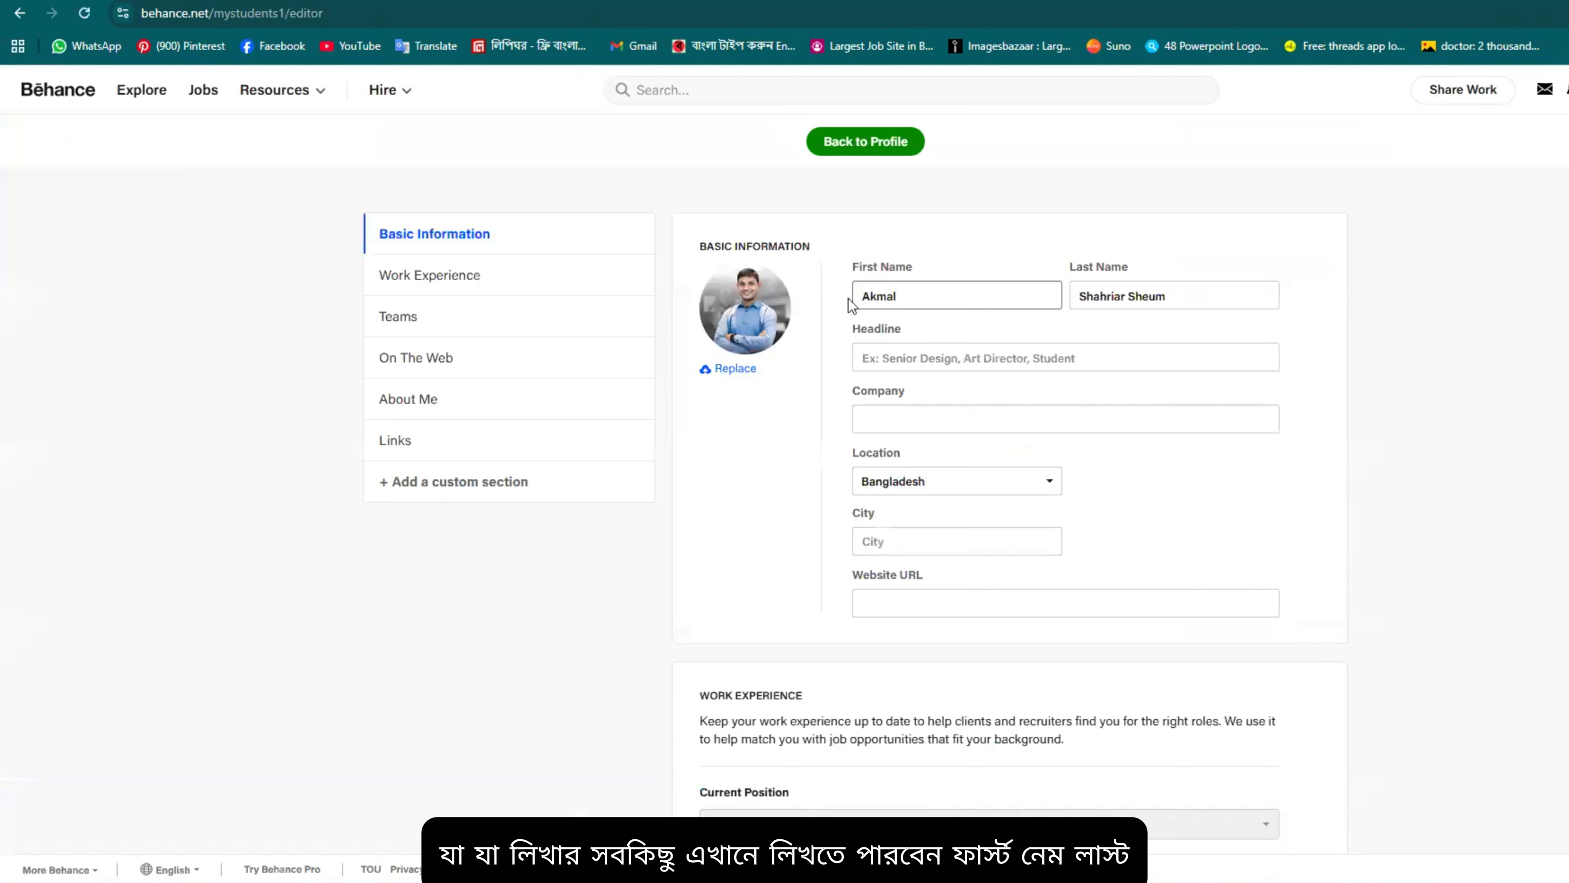
{"action": "triple_click", "coordinate": [914, 299]}
{"action": "key", "text": "Tab"}
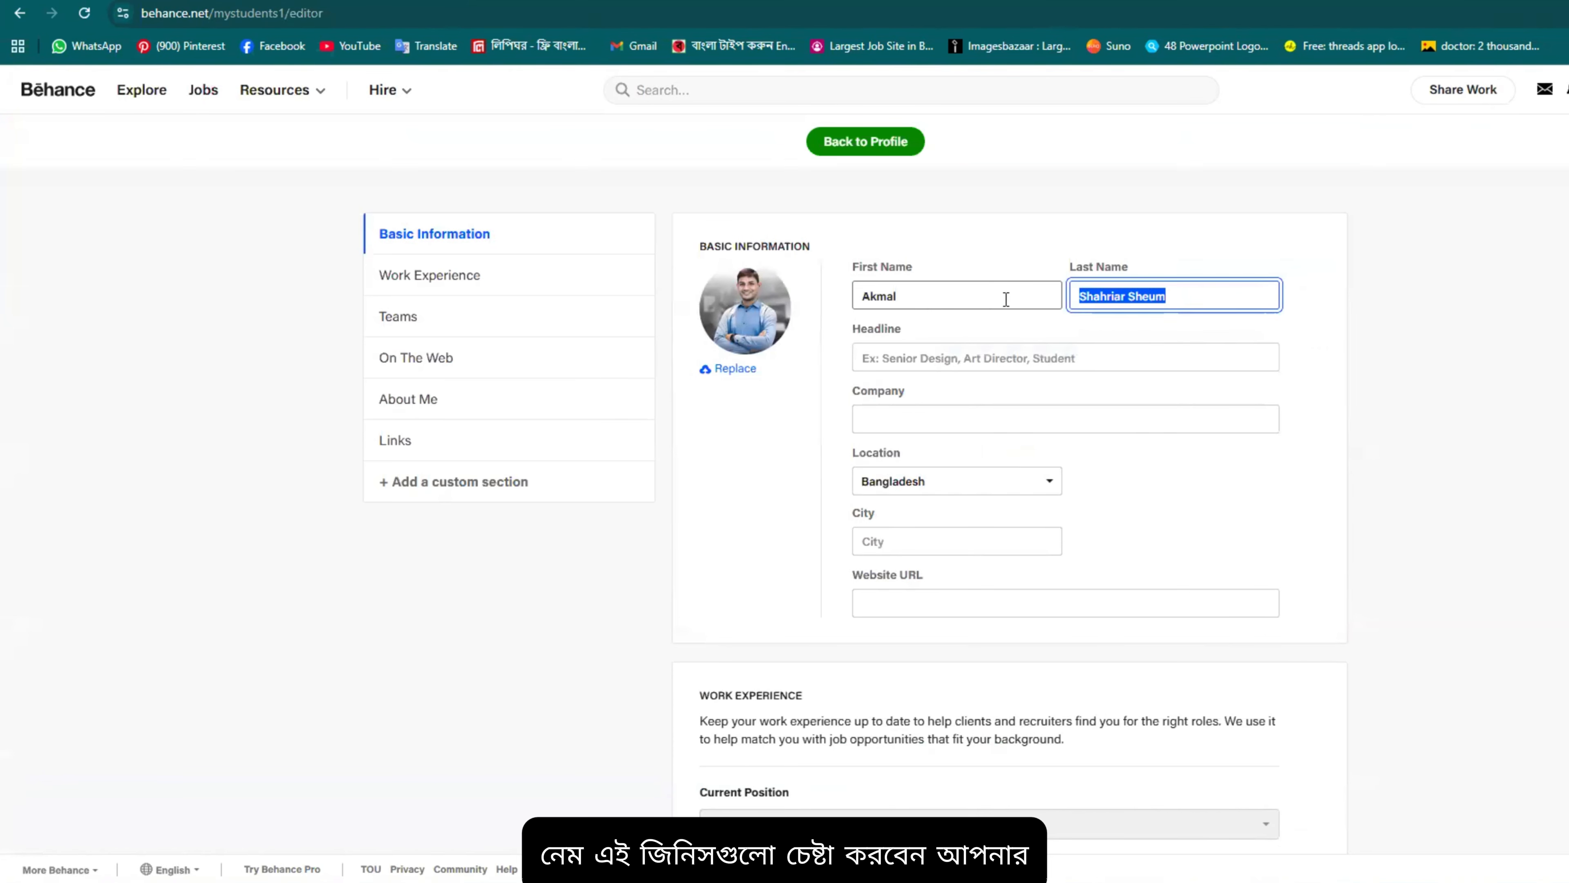
{"action": "left_click", "coordinate": [970, 295]}
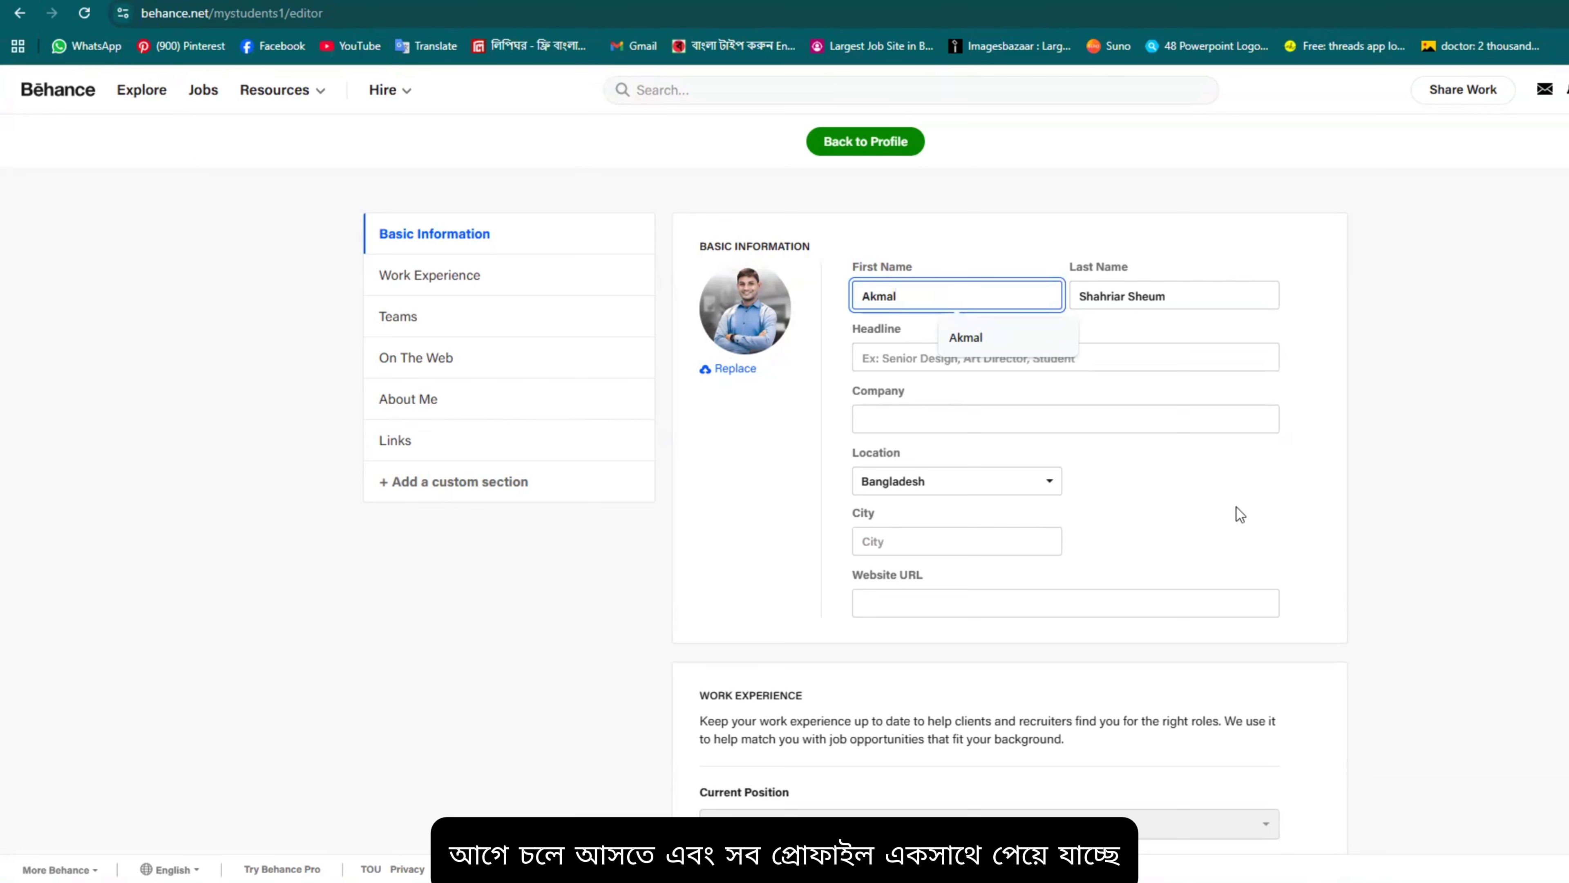
{"action": "left_click", "coordinate": [1209, 369]}
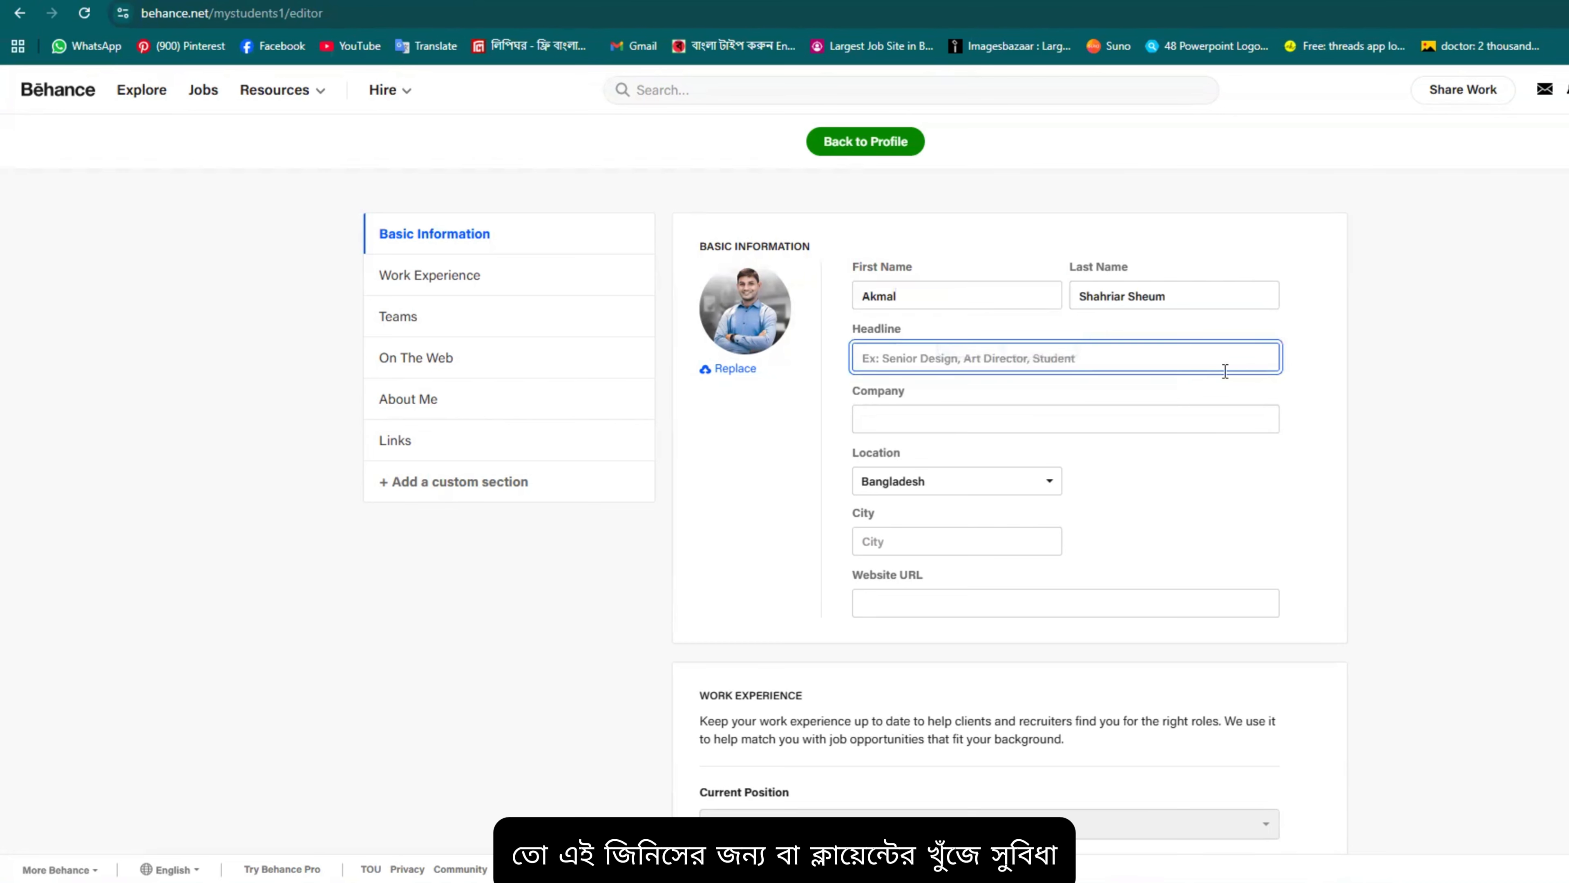
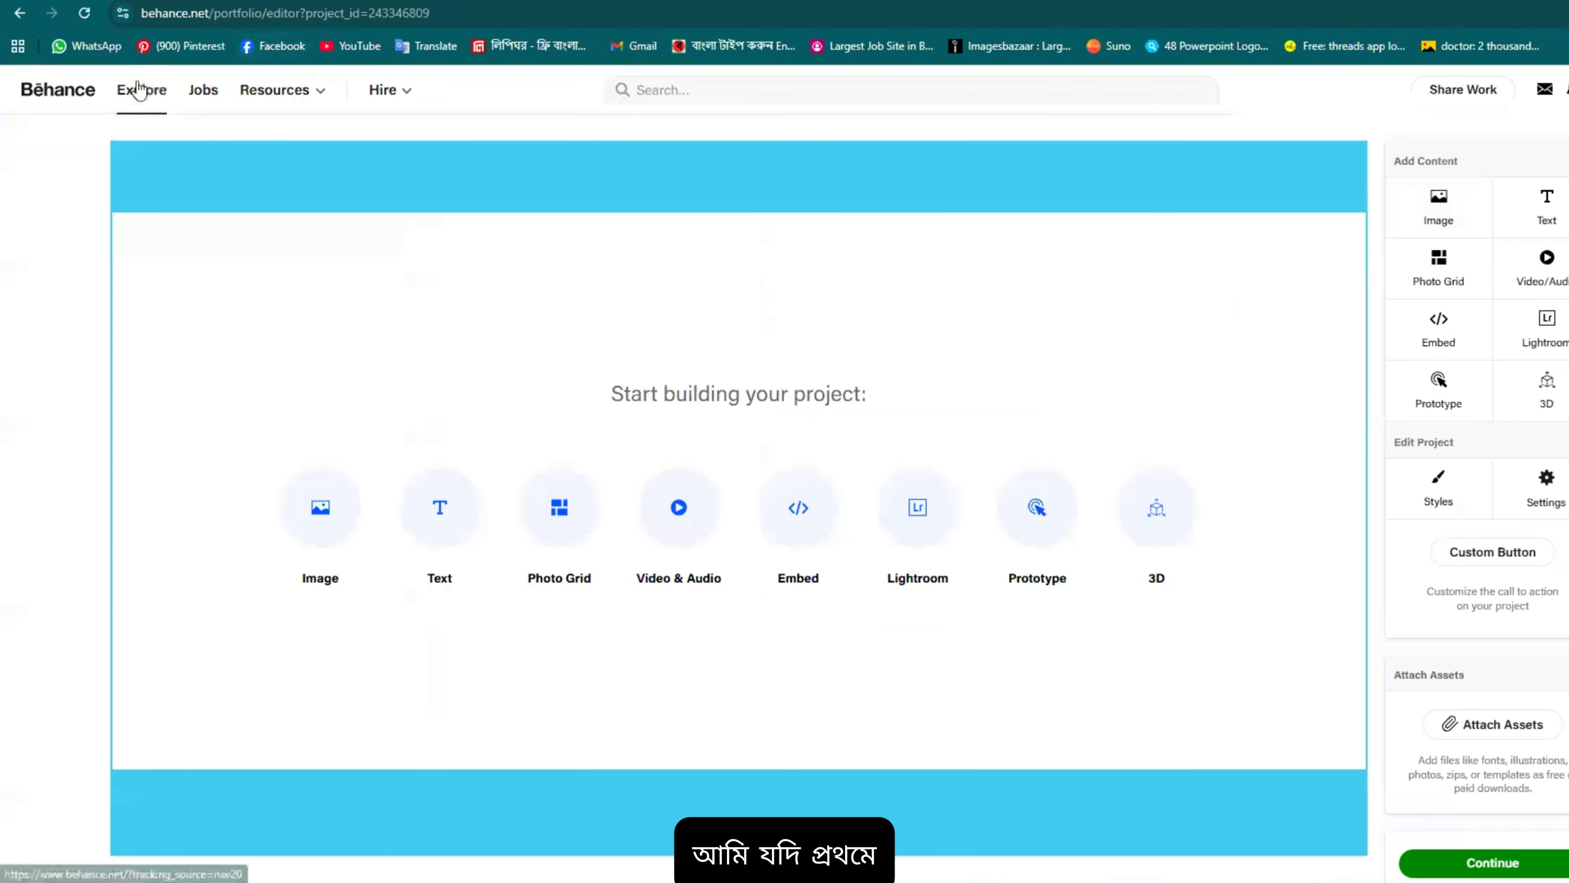
Step: From the Explore feed, search Behance for 'protfolio design' projects
{"action": "left_click", "coordinate": [148, 94]}
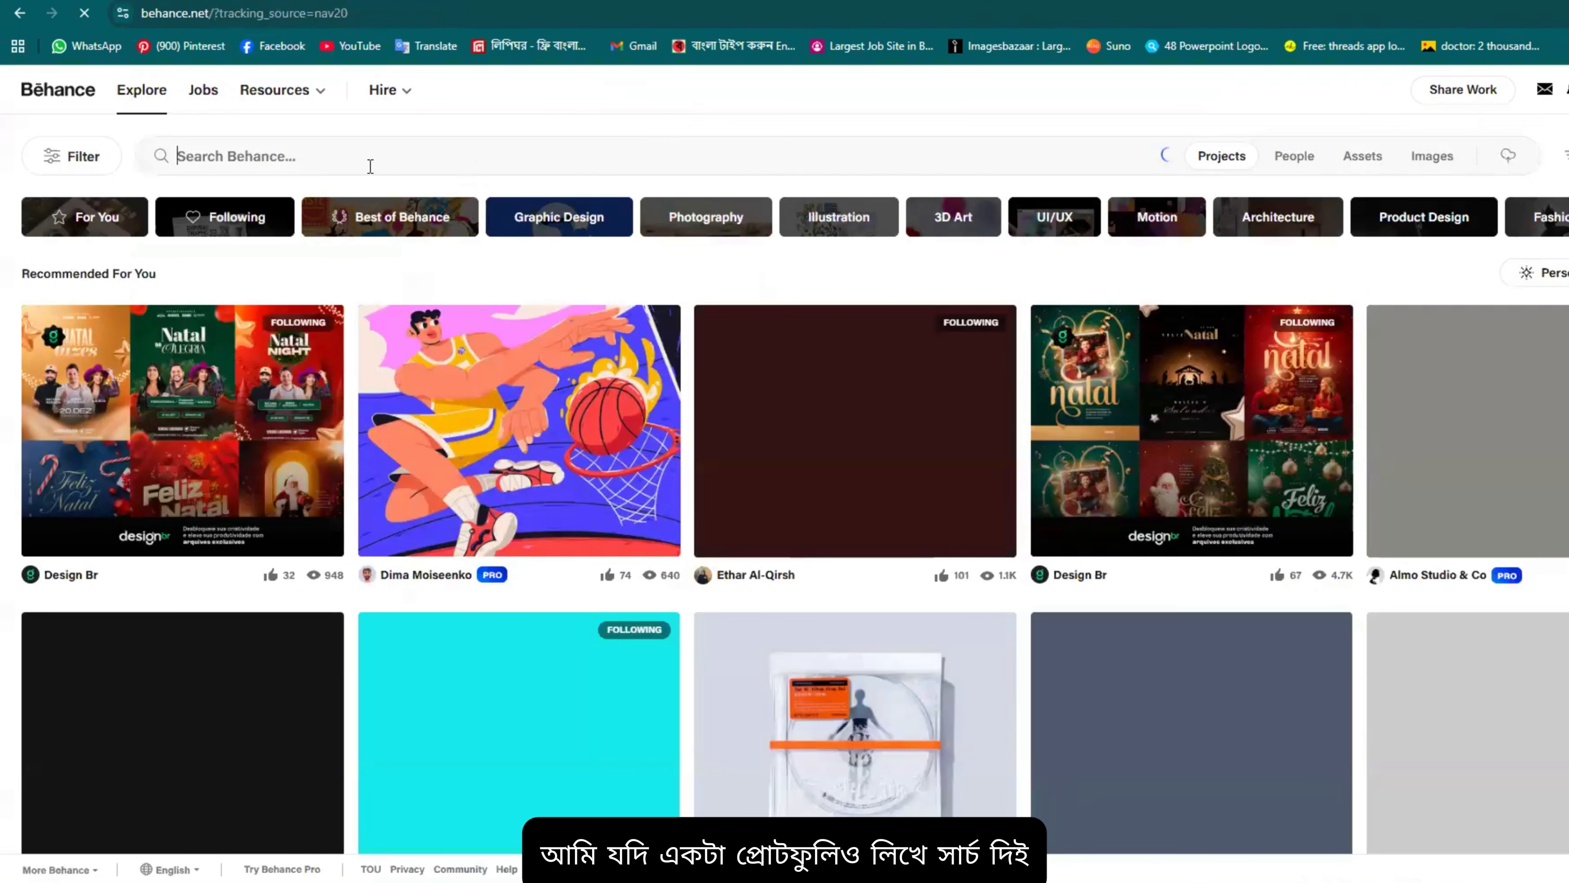
{"action": "left_click", "coordinate": [371, 166]}
{"action": "type", "text": "f"}
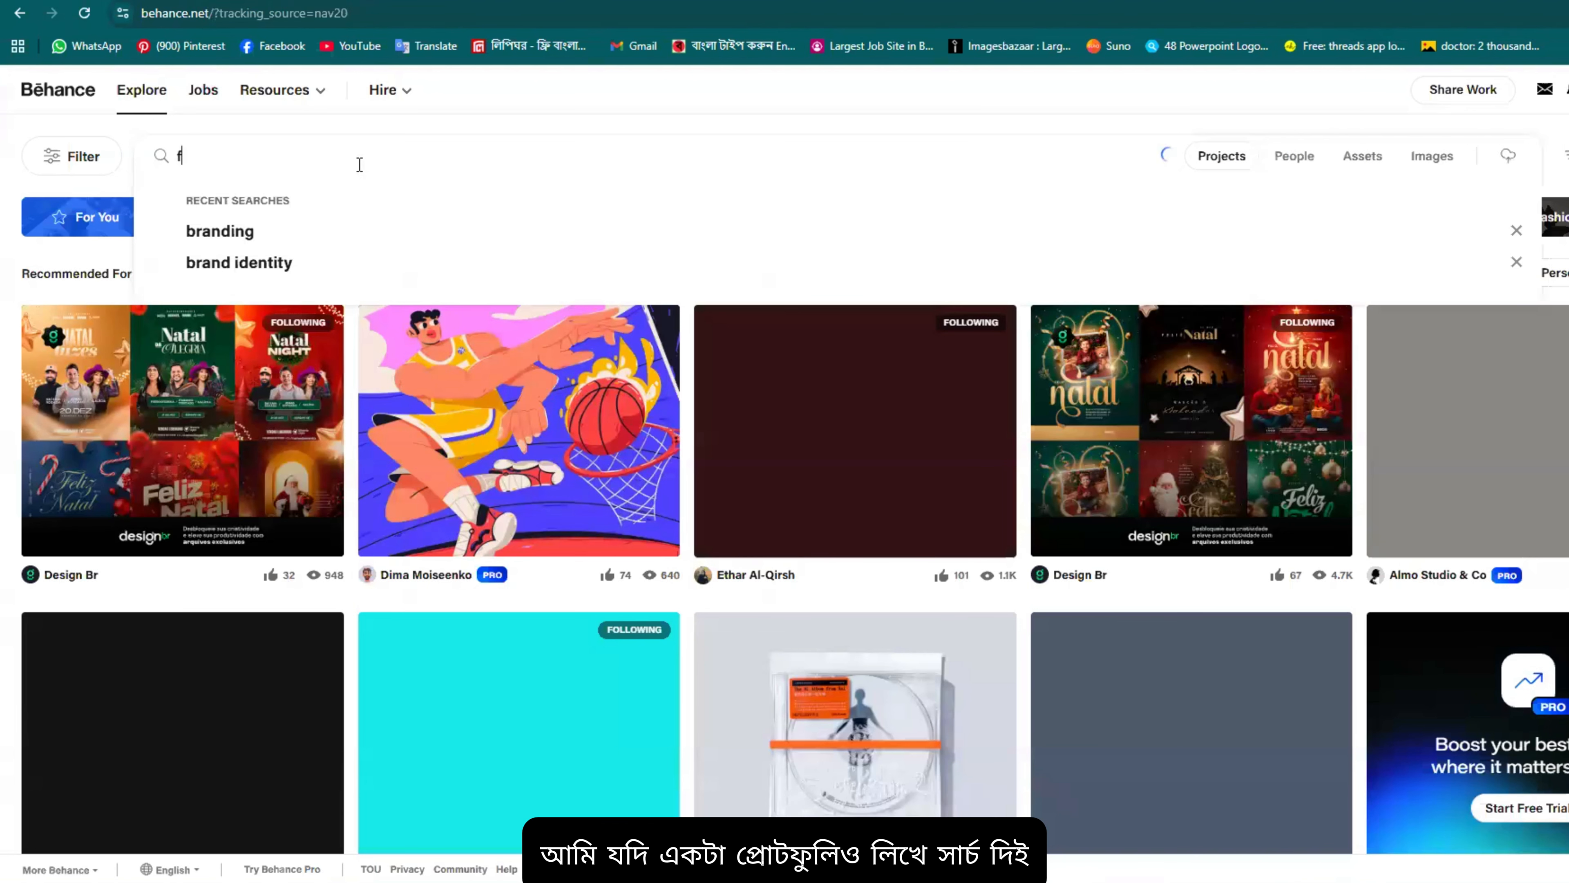
{"action": "type", "text": "rot"}
{"action": "key", "text": "BackSpace"}
{"action": "key", "text": "BackSpace"}
{"action": "key", "text": "BackSpace"}
{"action": "key", "text": "BackSpace"}
{"action": "key", "text": "BackSpace"}
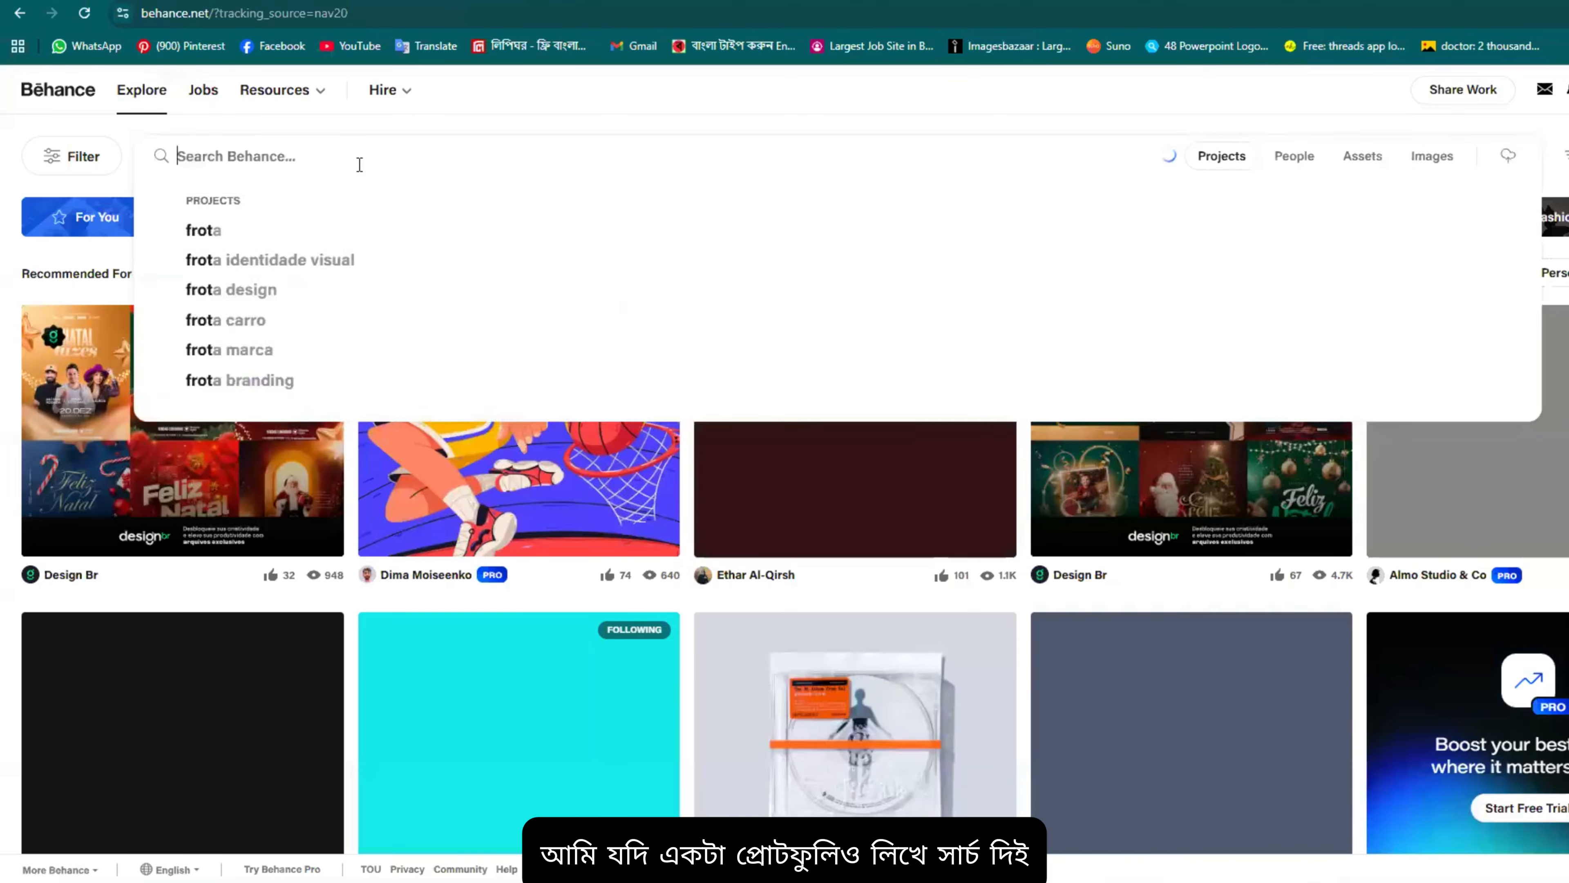
{"action": "type", "text": "pr"}
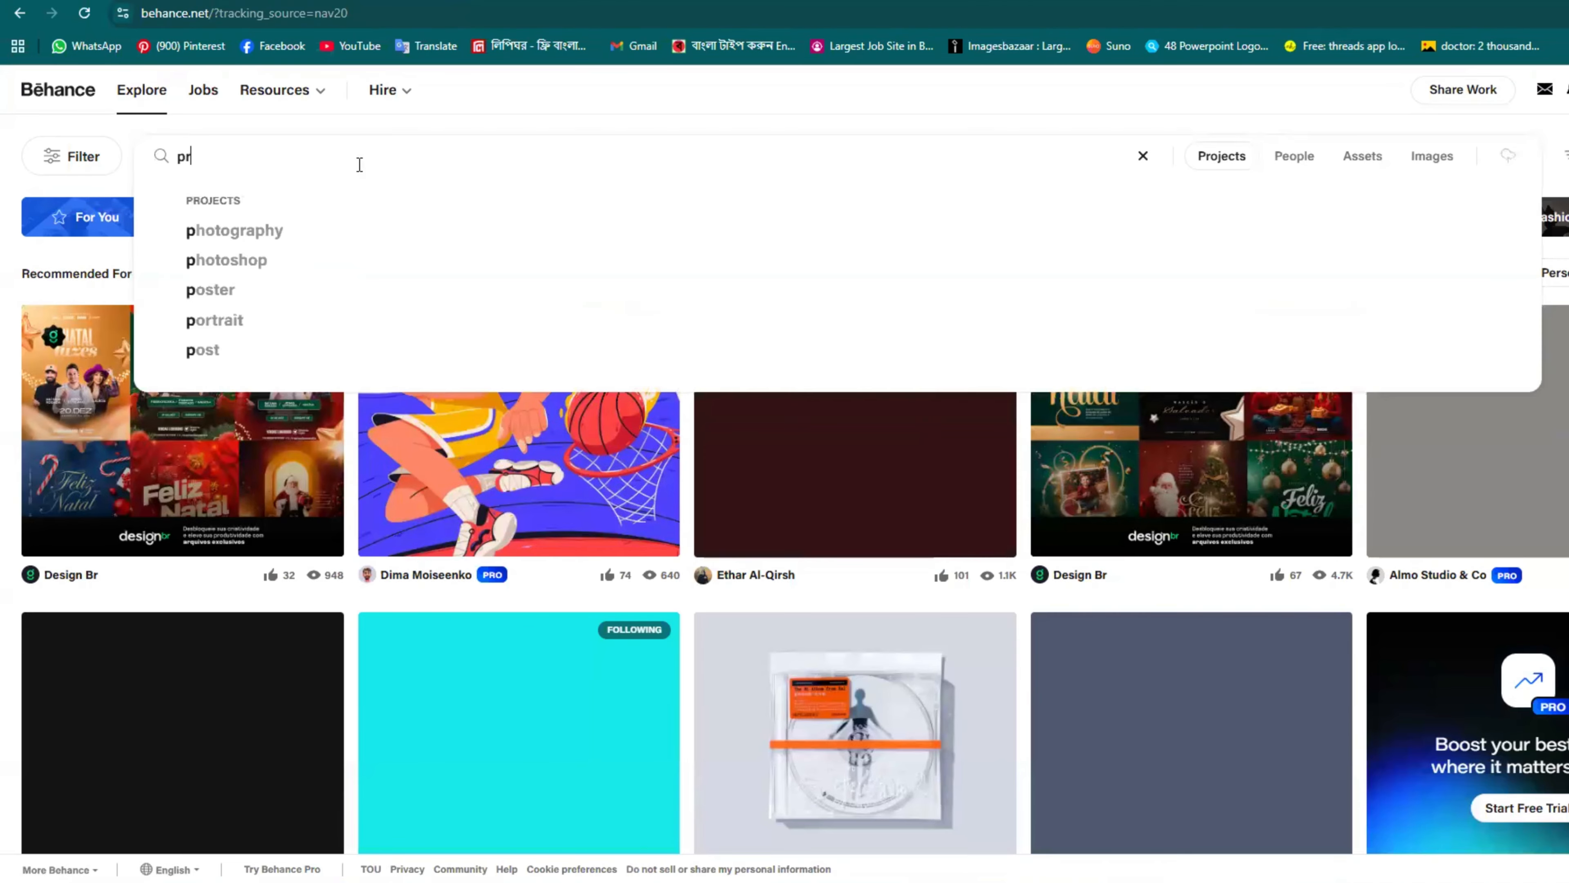
{"action": "type", "text": "p"}
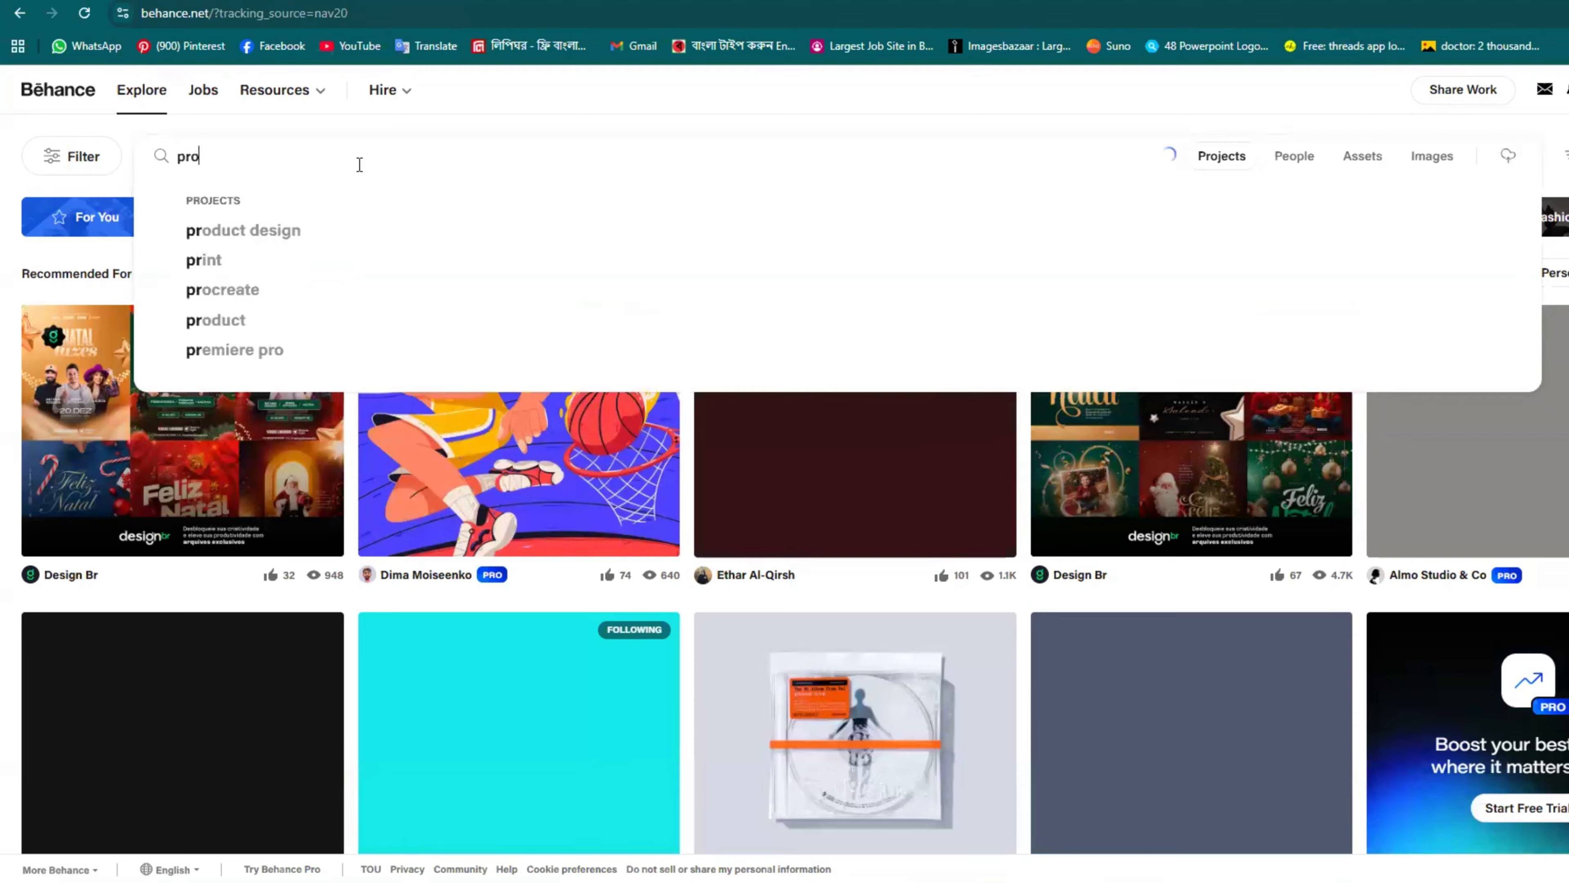
{"action": "type", "text": "tfo"}
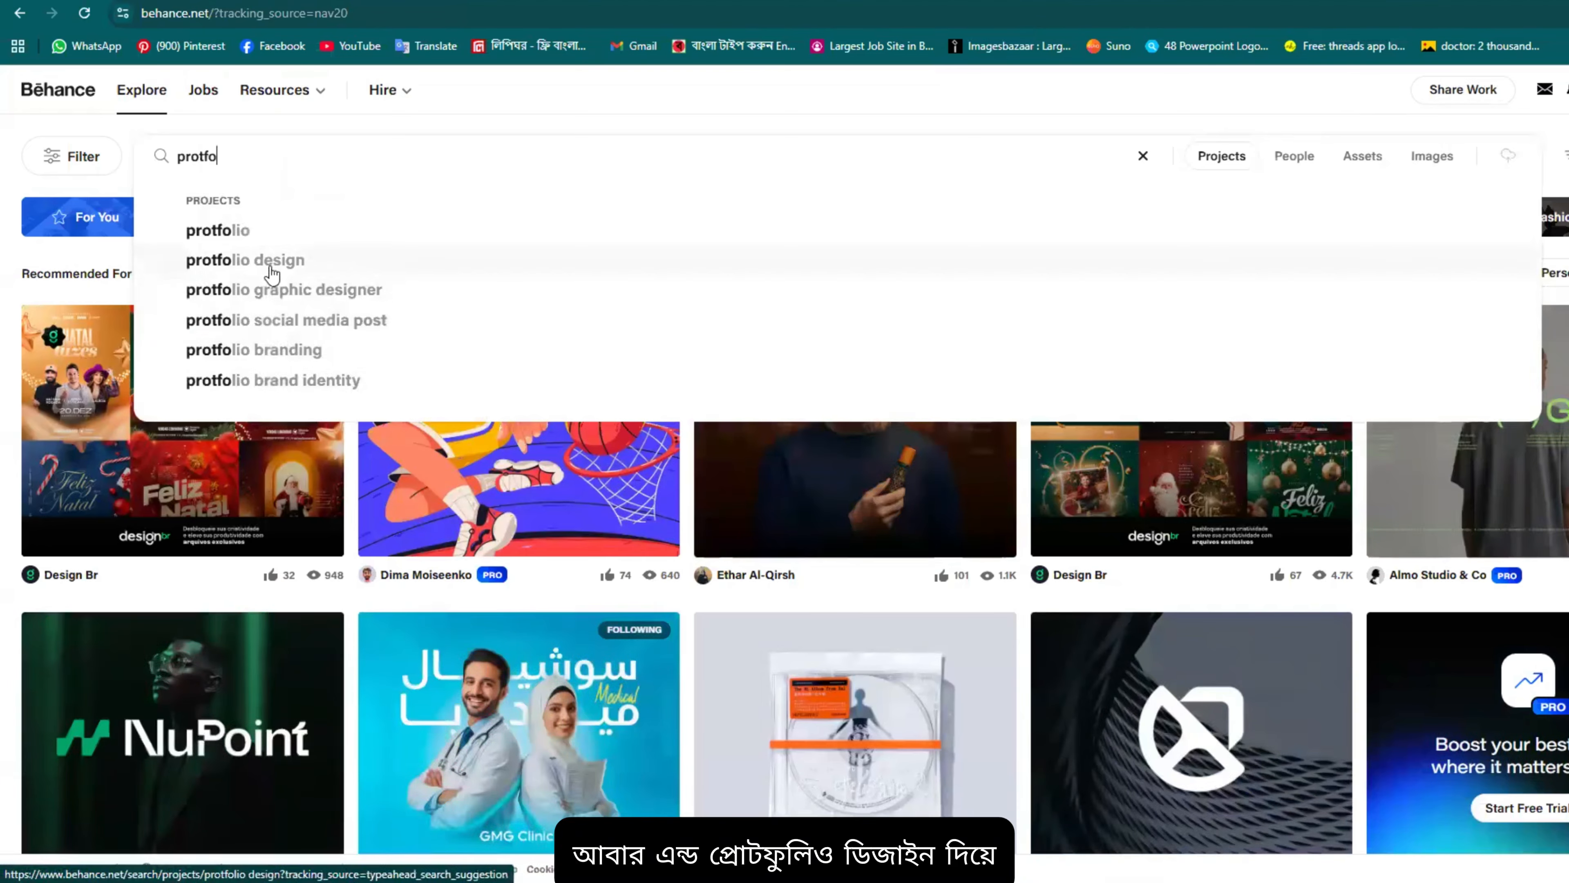
{"action": "left_click", "coordinate": [272, 273]}
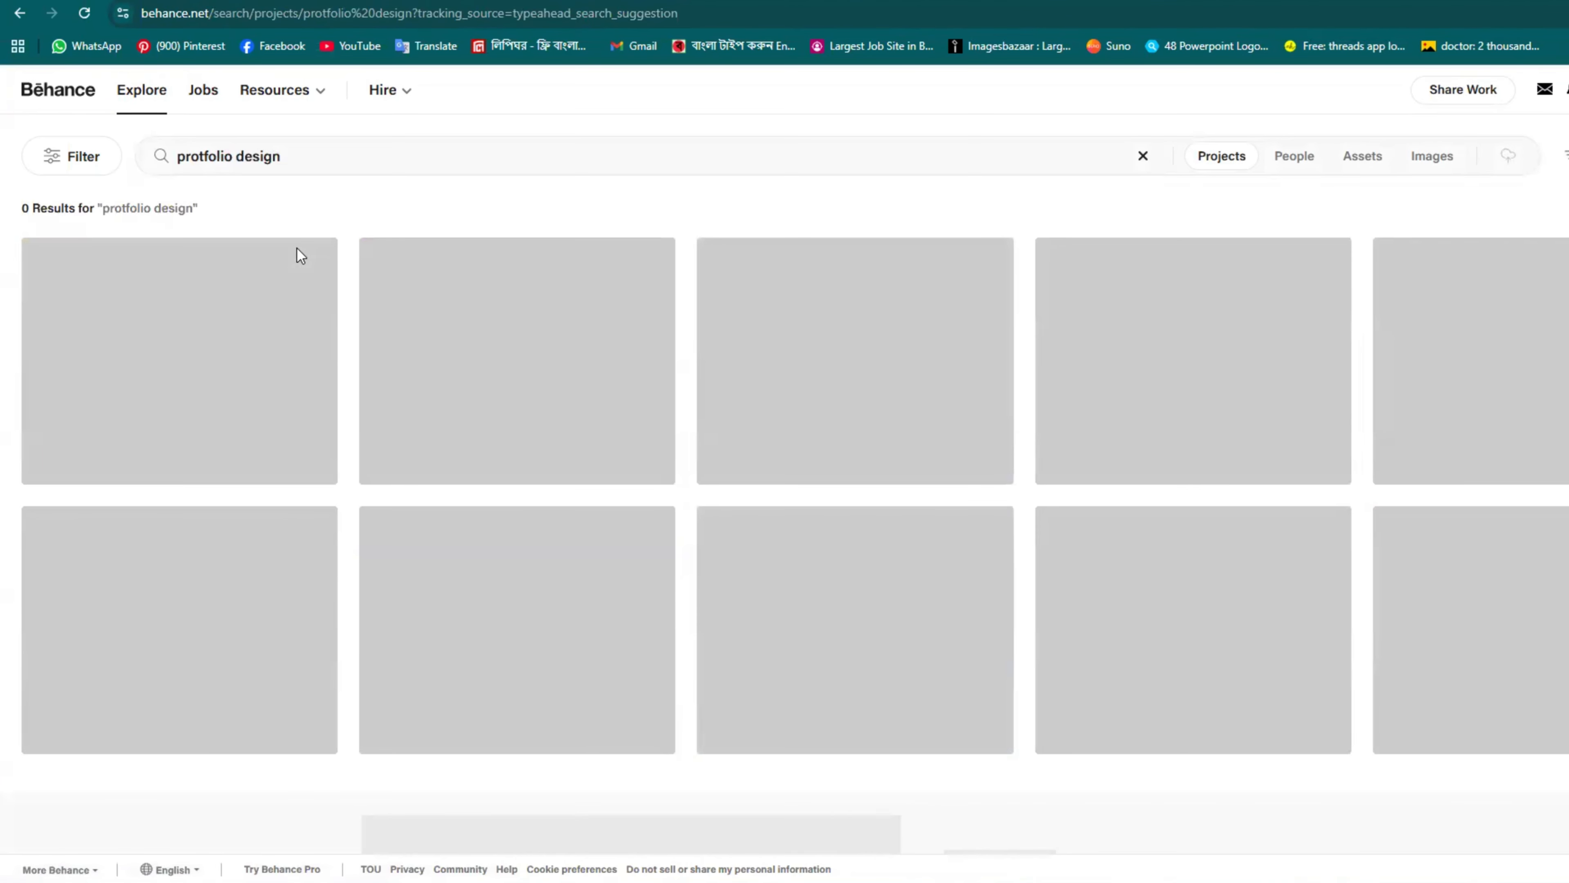
Step: Scroll the results and open the 'Graphic Design Portfolio 2026' project
{"action": "scroll", "coordinate": [1017, 614], "scroll_direction": "down", "scroll_amount": 4}
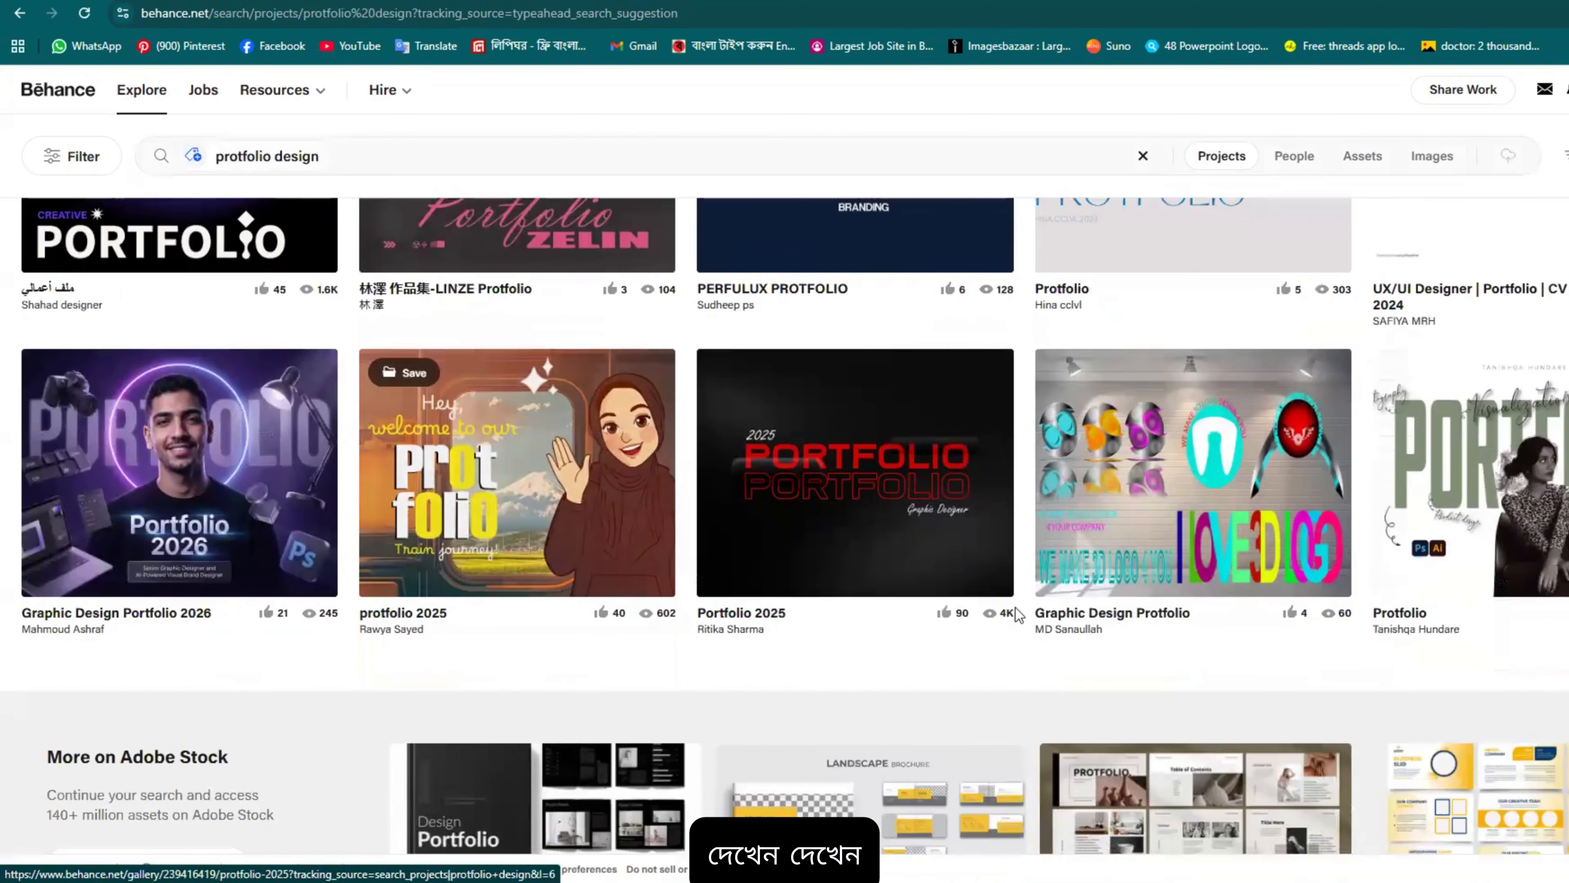
{"action": "scroll", "coordinate": [1016, 614], "scroll_direction": "down", "scroll_amount": 2}
{"action": "scroll", "coordinate": [1017, 614], "scroll_direction": "up", "scroll_amount": 6}
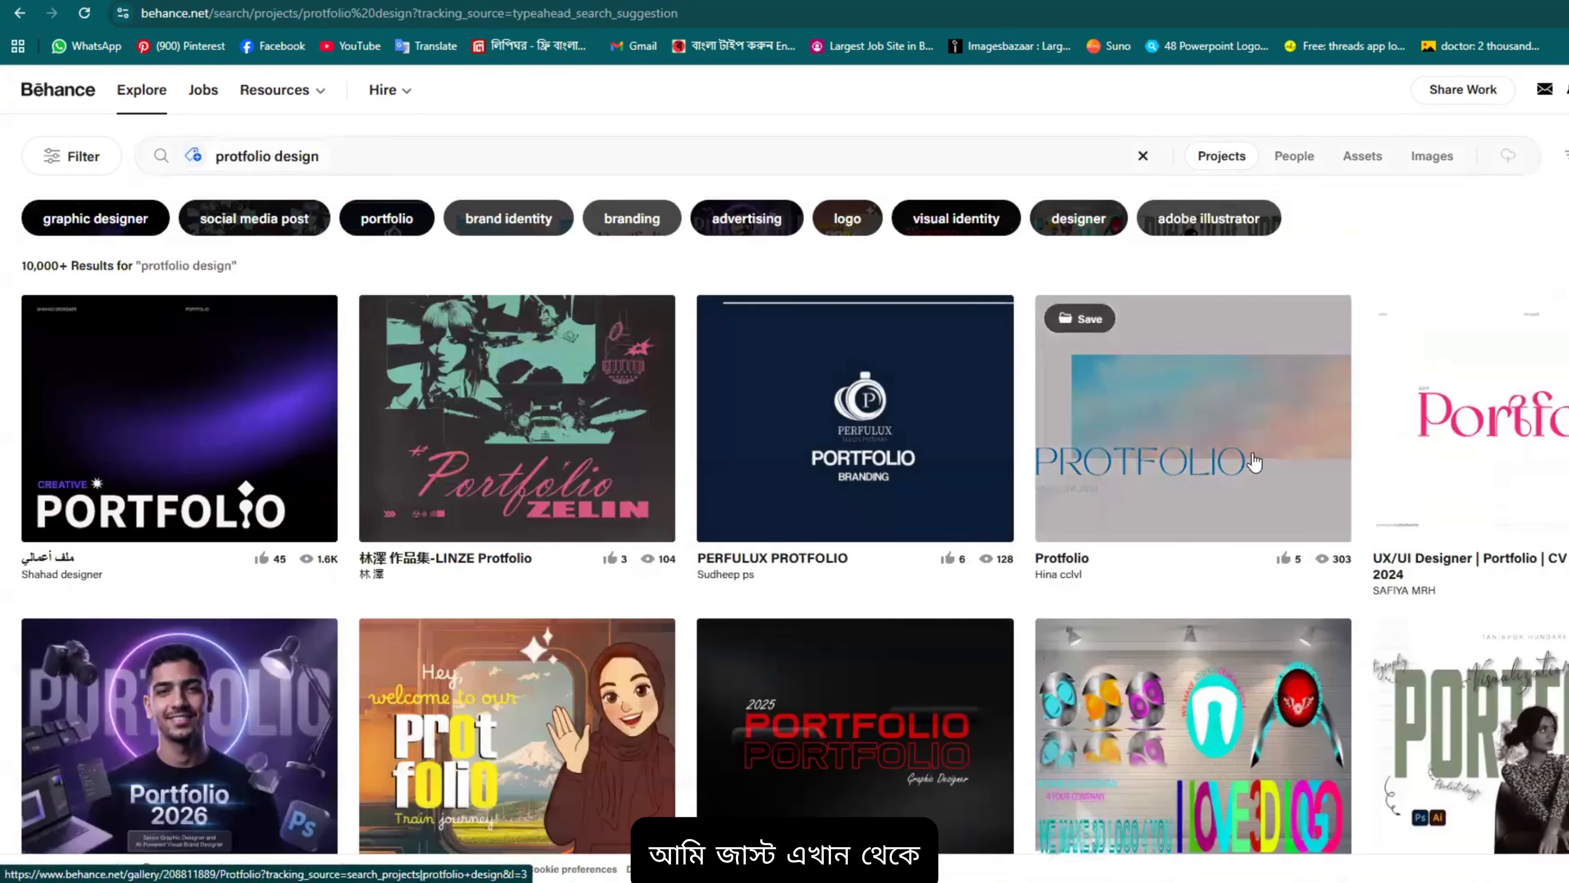
{"action": "scroll", "coordinate": [1254, 461], "scroll_direction": "down", "scroll_amount": 4}
{"action": "left_click", "coordinate": [163, 496]}
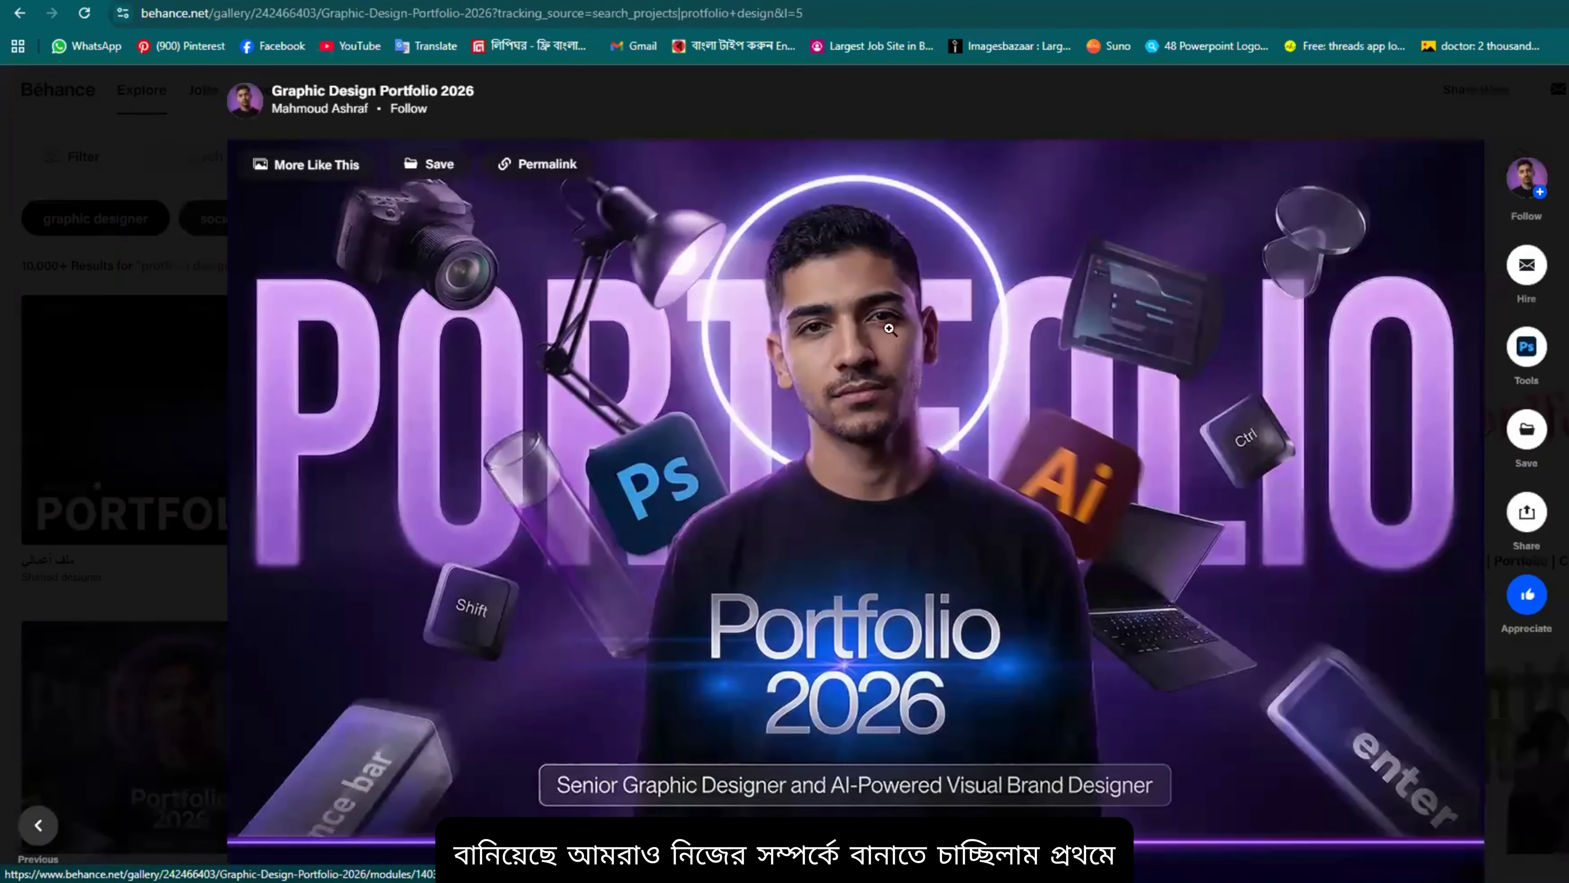
Step: Scroll up and down the Graphic Design Portfolio 2026 project page
{"action": "scroll", "coordinate": [1220, 473], "scroll_direction": "down", "scroll_amount": 5}
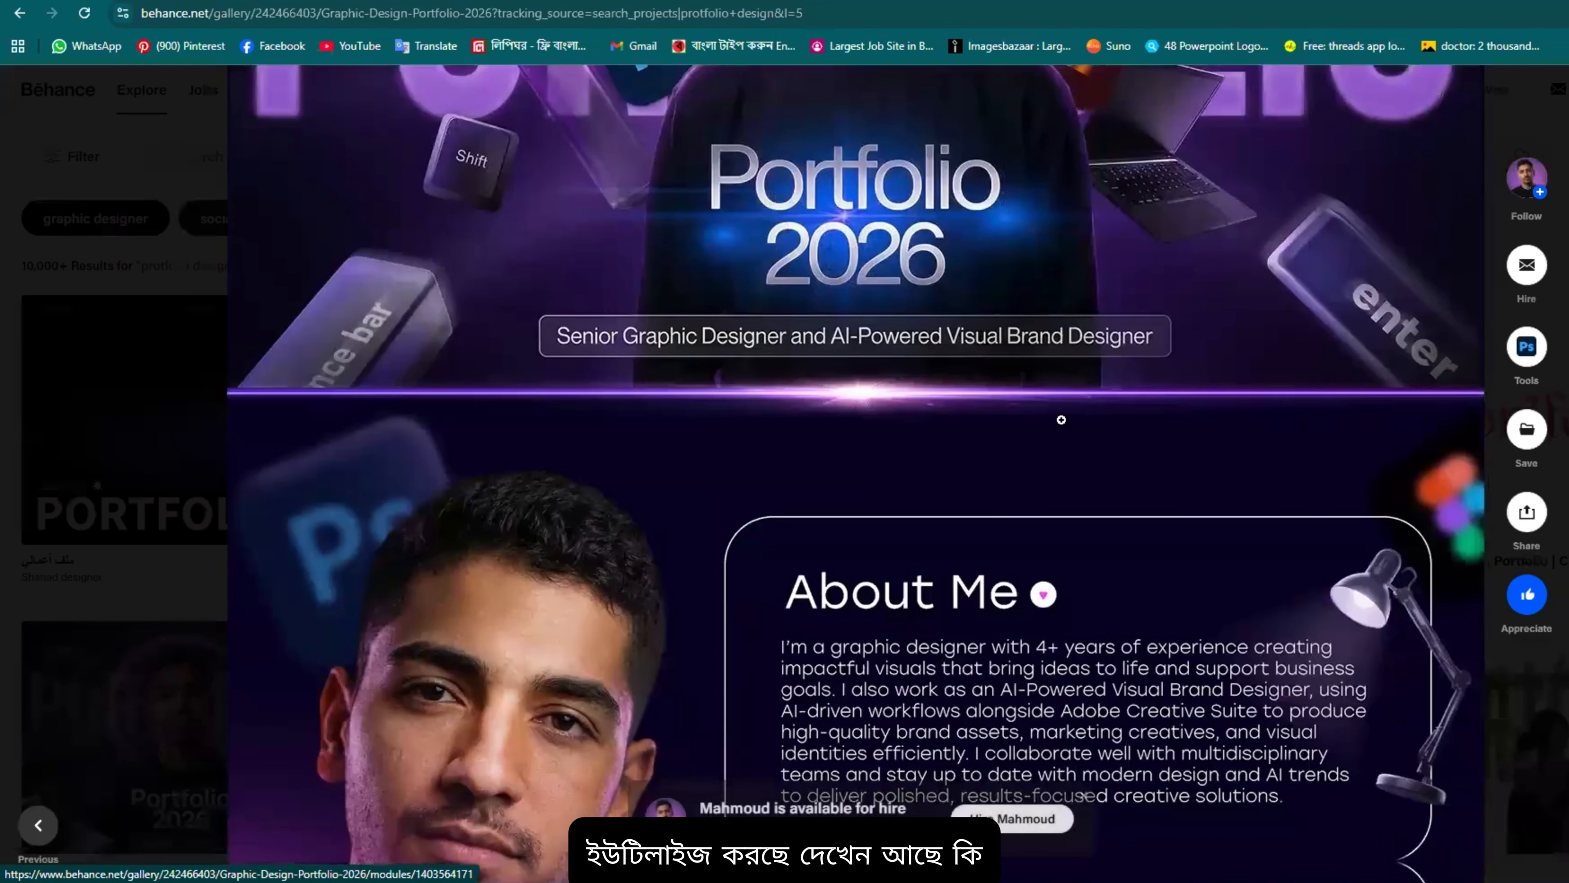
{"action": "scroll", "coordinate": [1026, 396], "scroll_direction": "up", "scroll_amount": 4}
{"action": "scroll", "coordinate": [1008, 381], "scroll_direction": "up", "scroll_amount": 2}
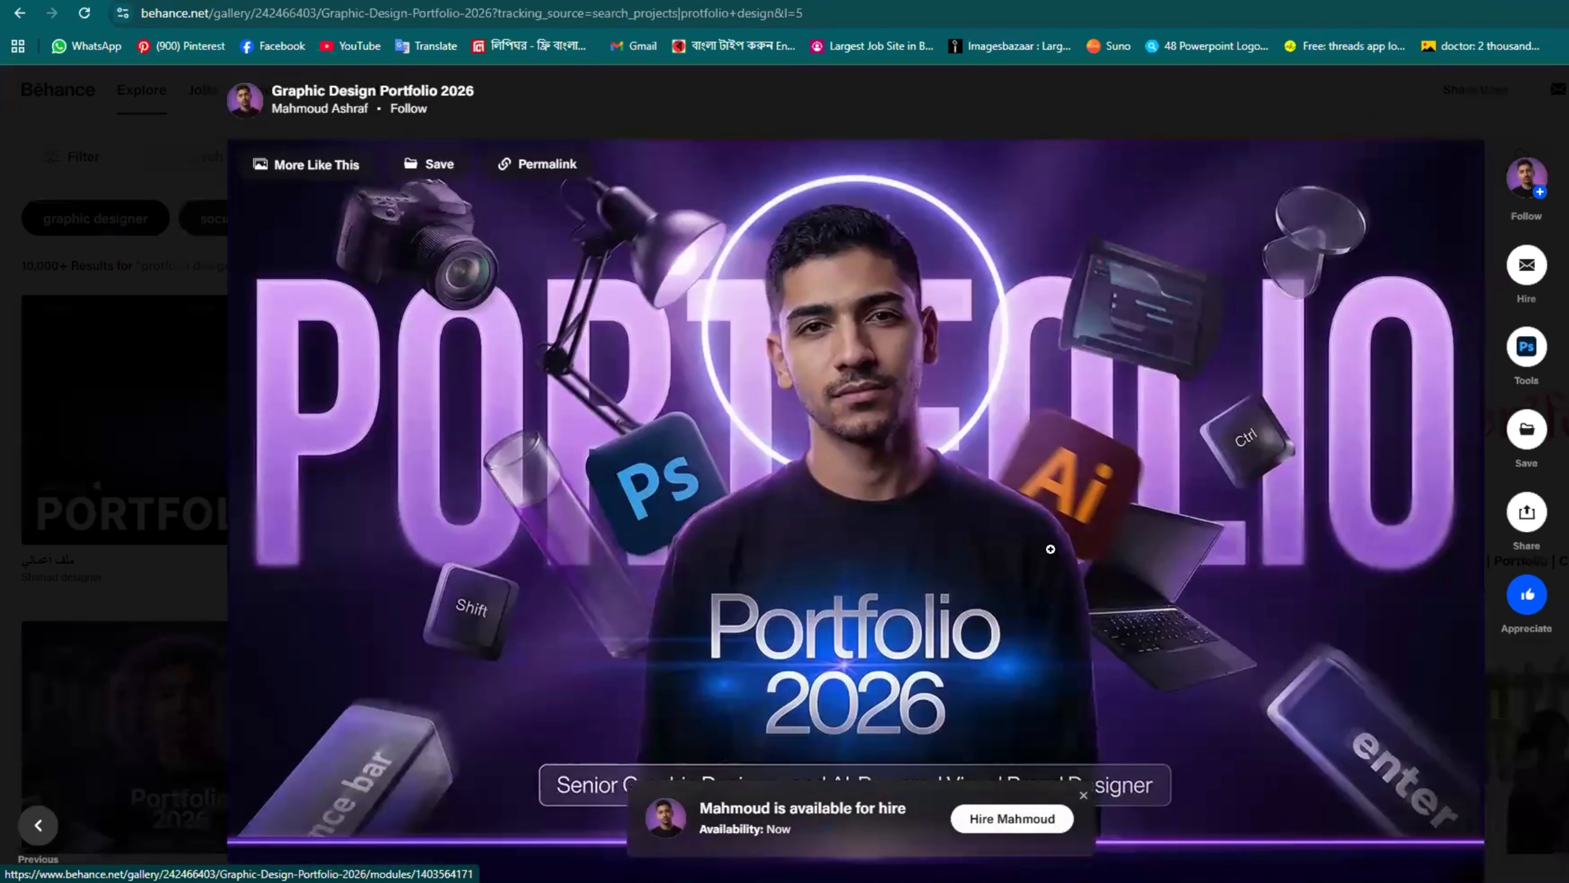
{"action": "scroll", "coordinate": [615, 572], "scroll_direction": "down", "scroll_amount": 5}
{"action": "scroll", "coordinate": [649, 494], "scroll_direction": "up", "scroll_amount": 5}
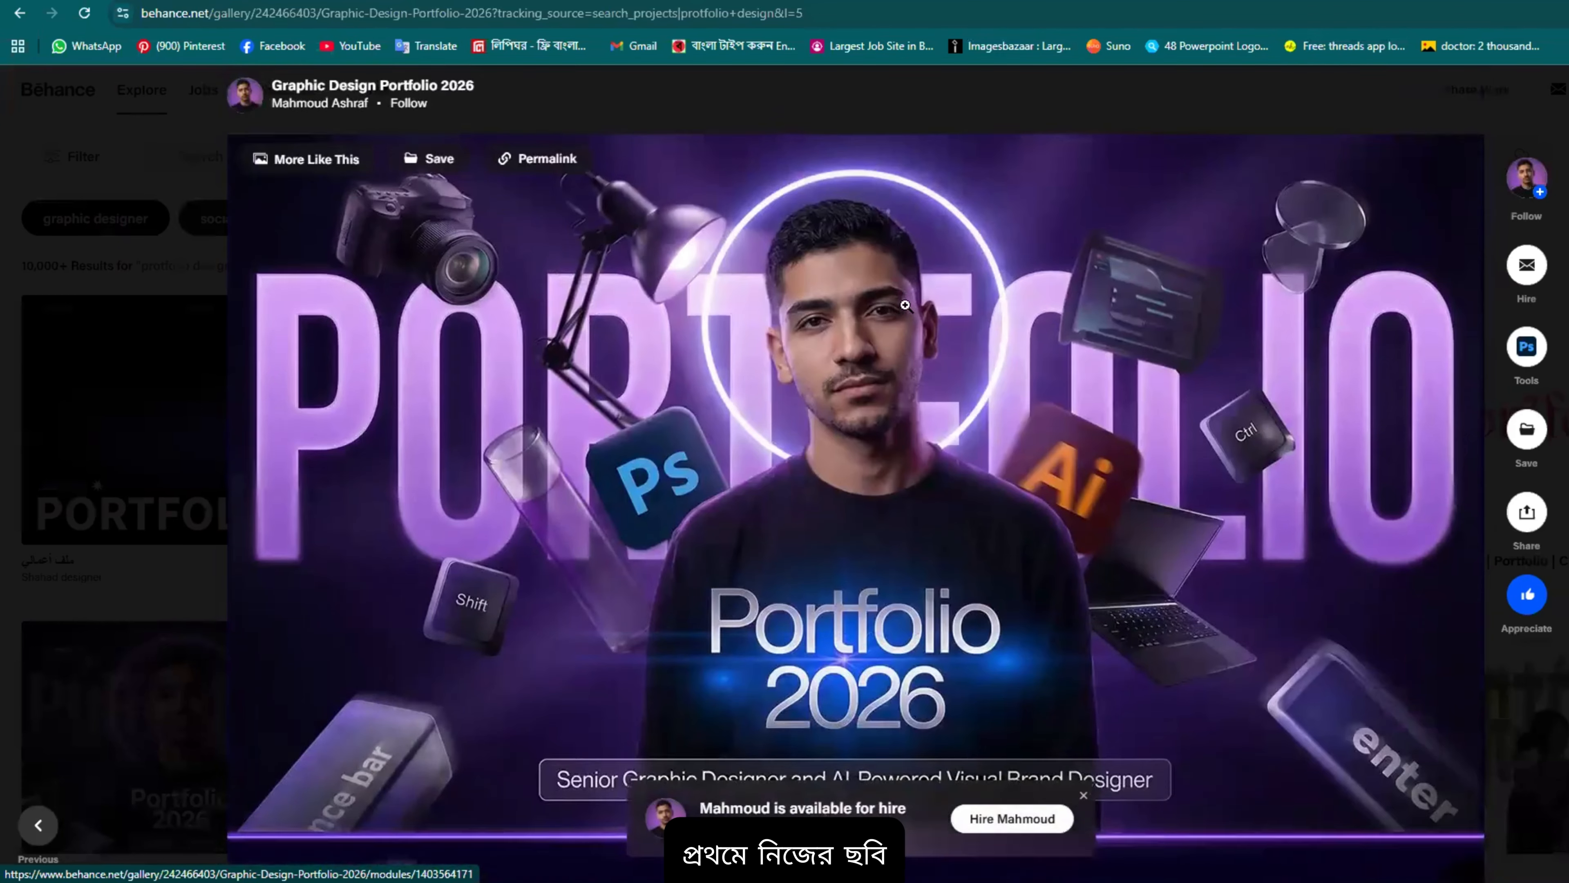
{"action": "scroll", "coordinate": [698, 409], "scroll_direction": "down", "scroll_amount": 5}
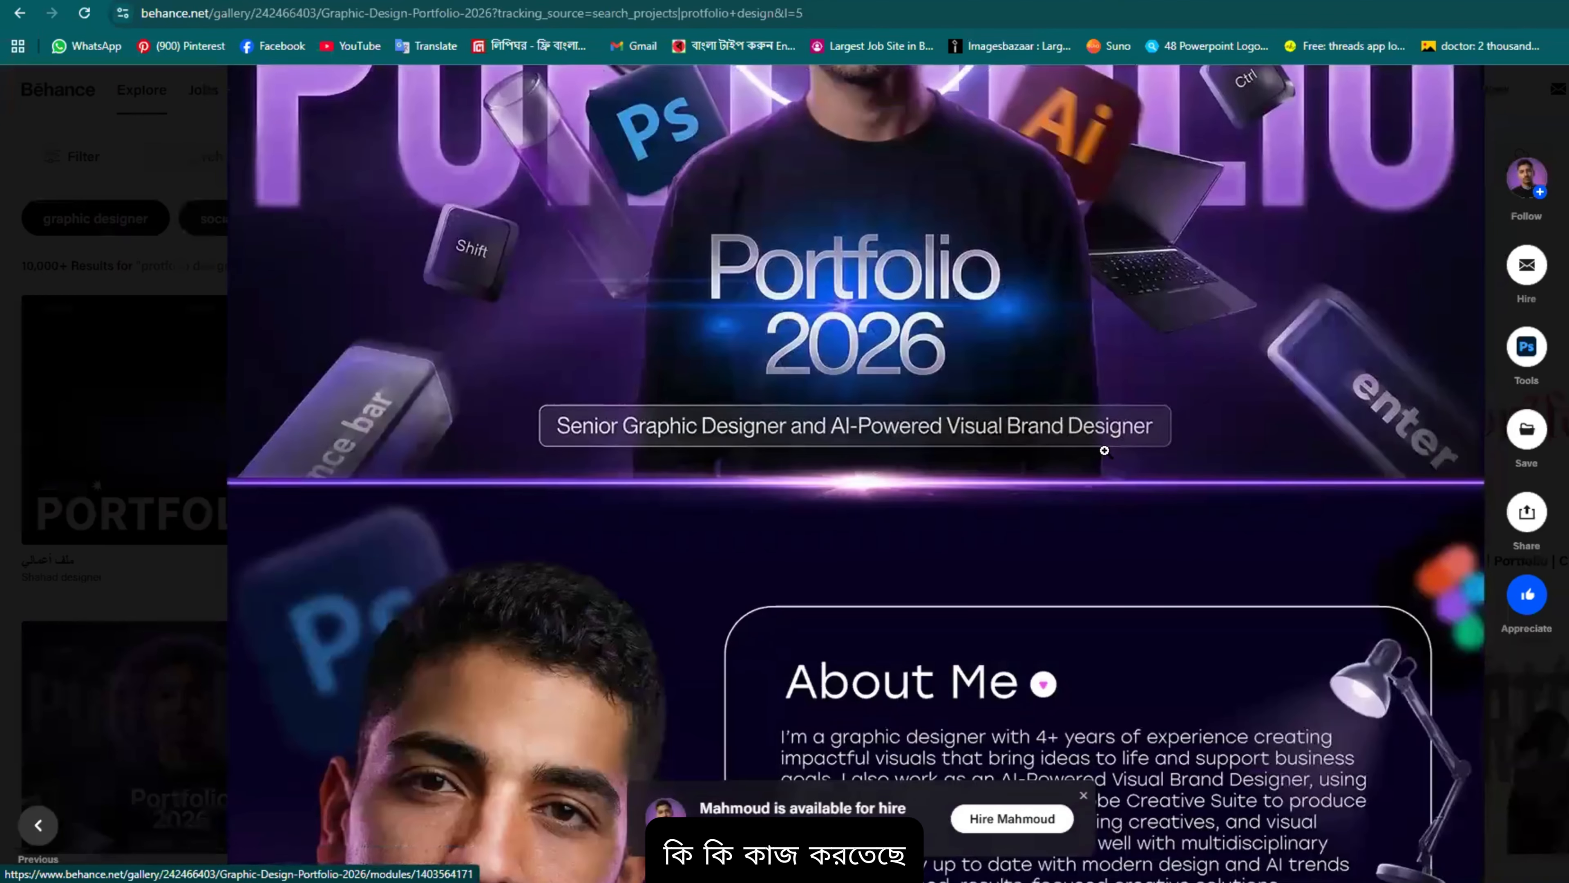
{"action": "scroll", "coordinate": [988, 470], "scroll_direction": "up", "scroll_amount": 5}
{"action": "scroll", "coordinate": [824, 492], "scroll_direction": "down", "scroll_amount": 3}
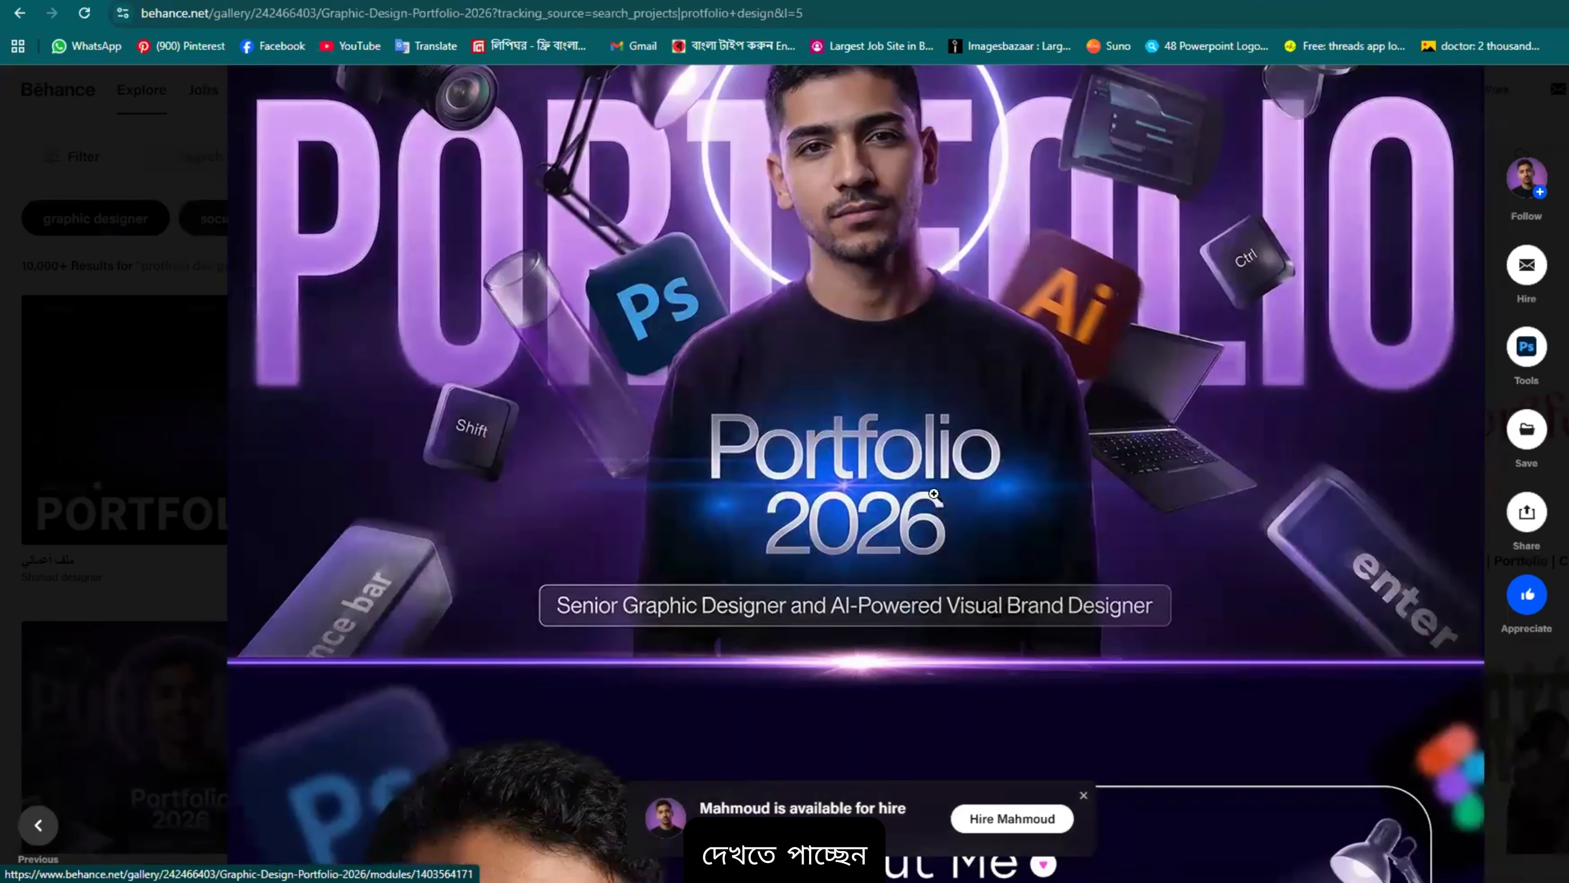
{"action": "scroll", "coordinate": [1226, 292], "scroll_direction": "up", "scroll_amount": 2}
{"action": "scroll", "coordinate": [1227, 292], "scroll_direction": "up", "scroll_amount": 1}
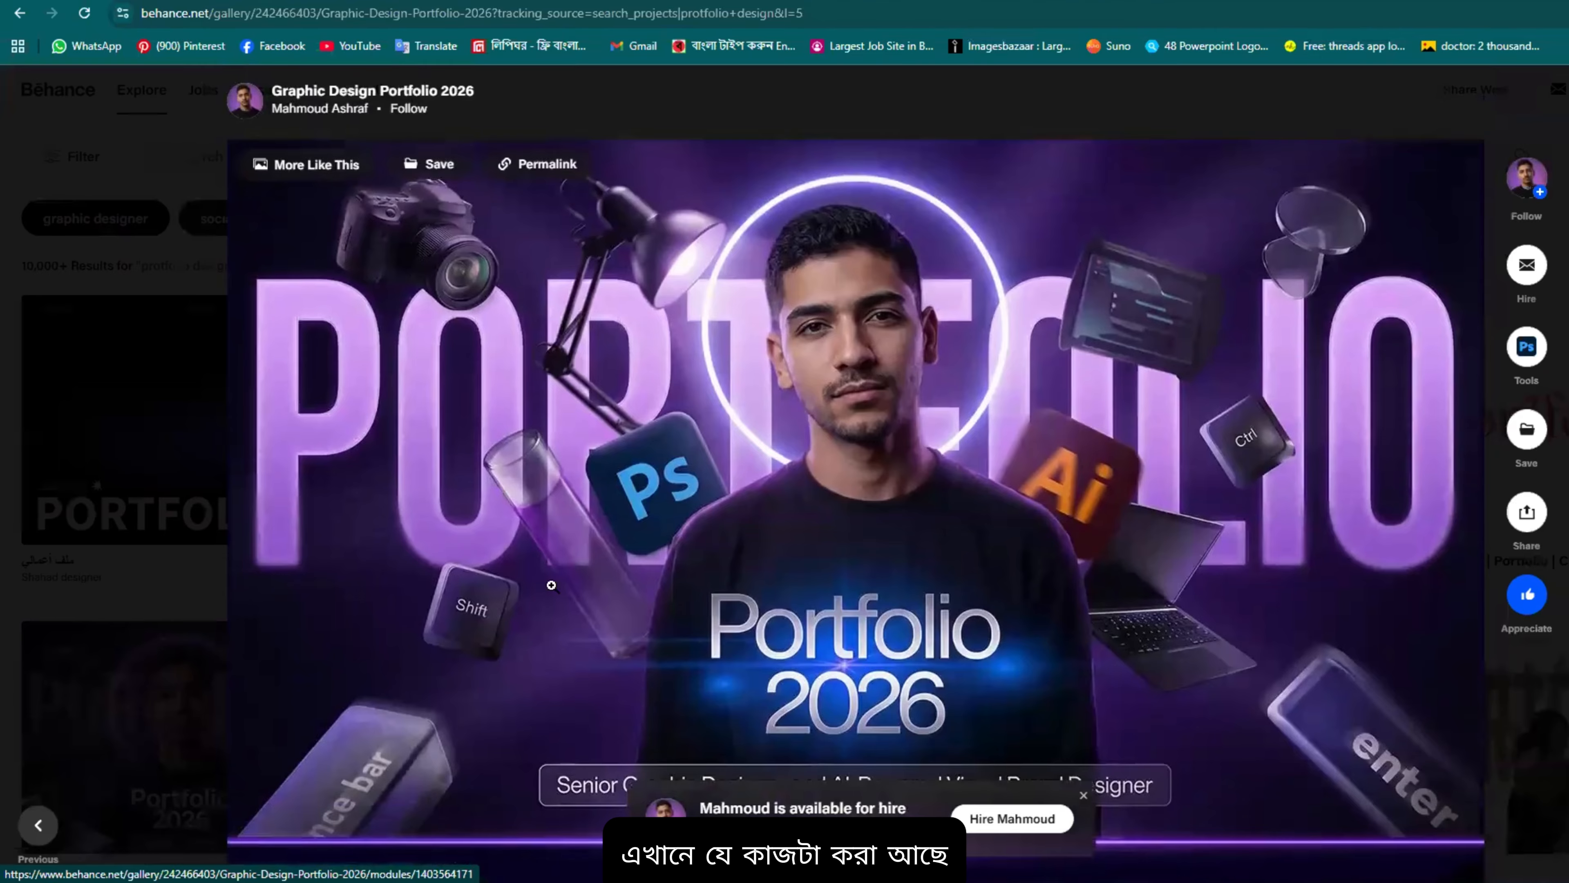
{"action": "scroll", "coordinate": [1300, 484], "scroll_direction": "down", "scroll_amount": 1}
{"action": "scroll", "coordinate": [834, 371], "scroll_direction": "up", "scroll_amount": 1}
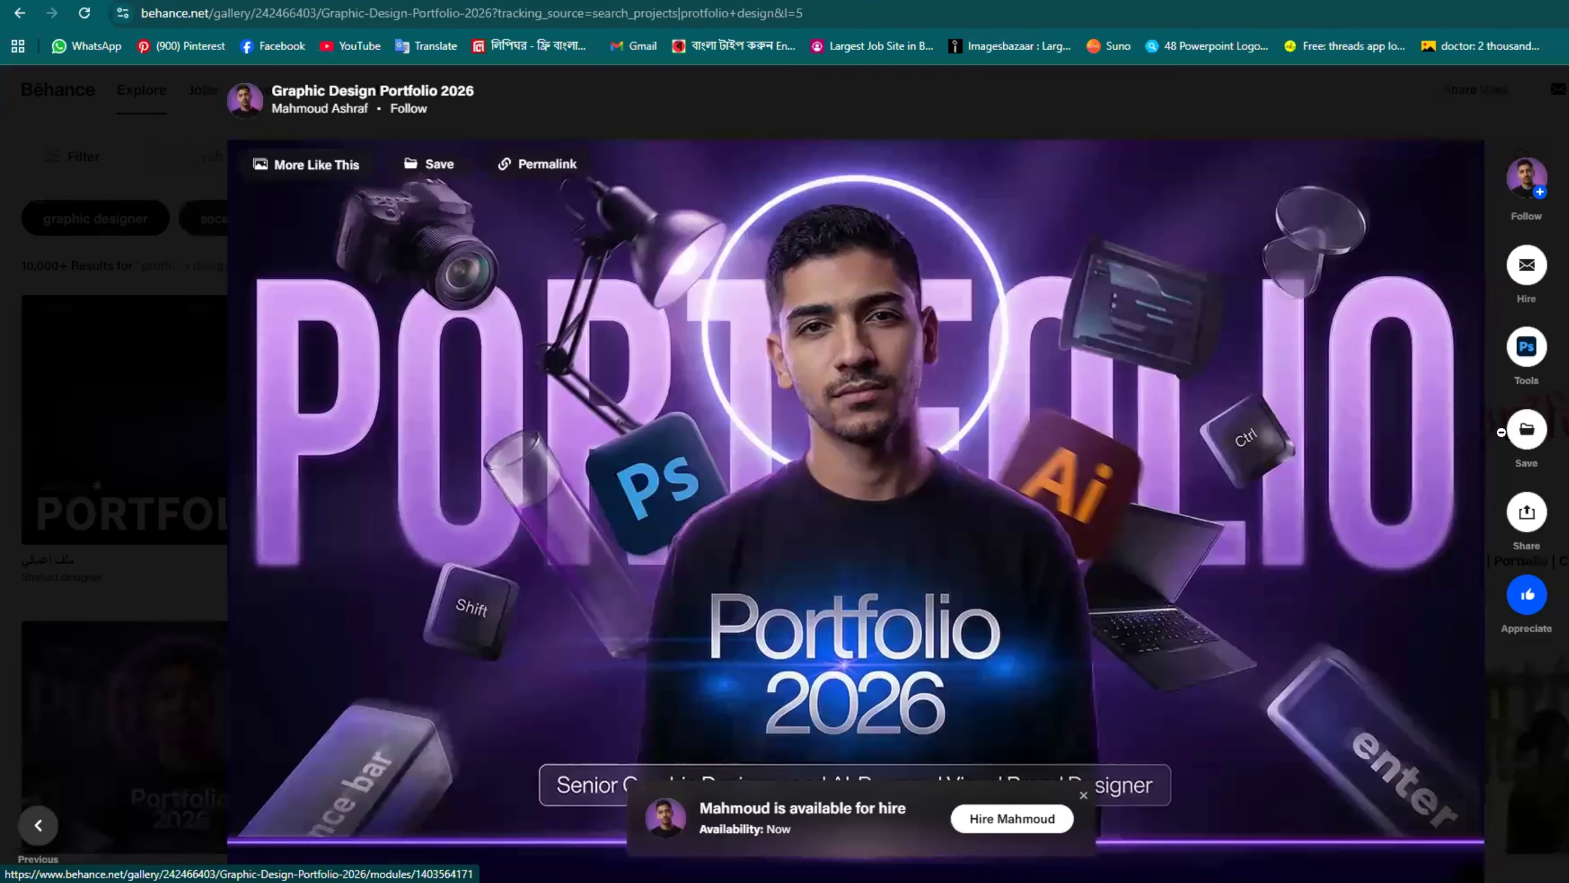
Step: View the long portfolio cover image full size, then close it back to the project
{"action": "scroll", "coordinate": [1365, 528], "scroll_direction": "down", "scroll_amount": 1}
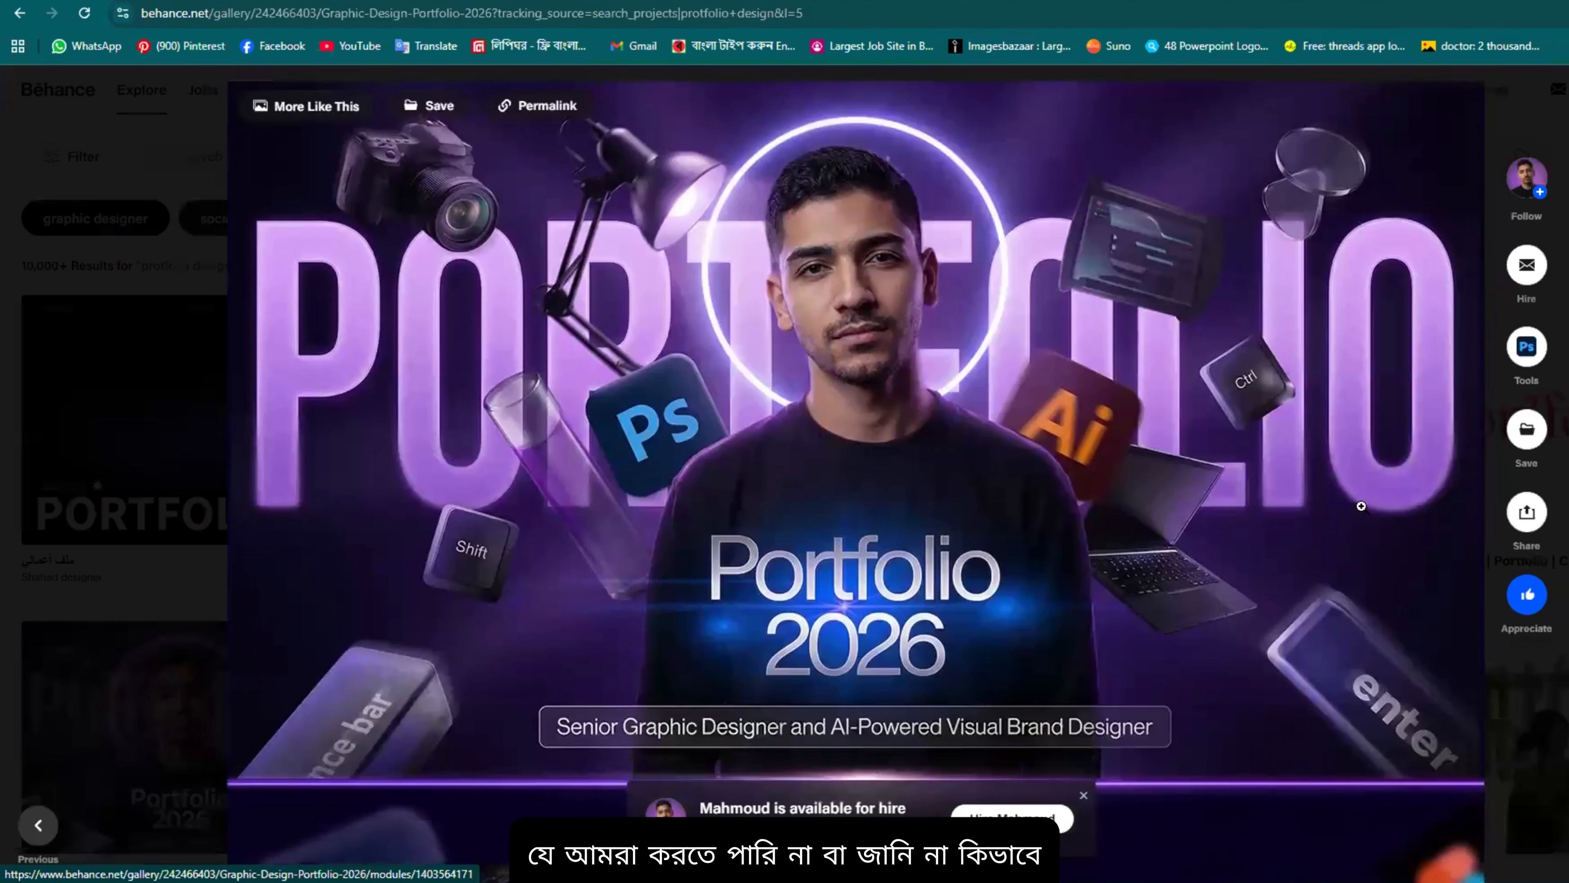
{"action": "scroll", "coordinate": [1151, 591], "scroll_direction": "up", "scroll_amount": 1}
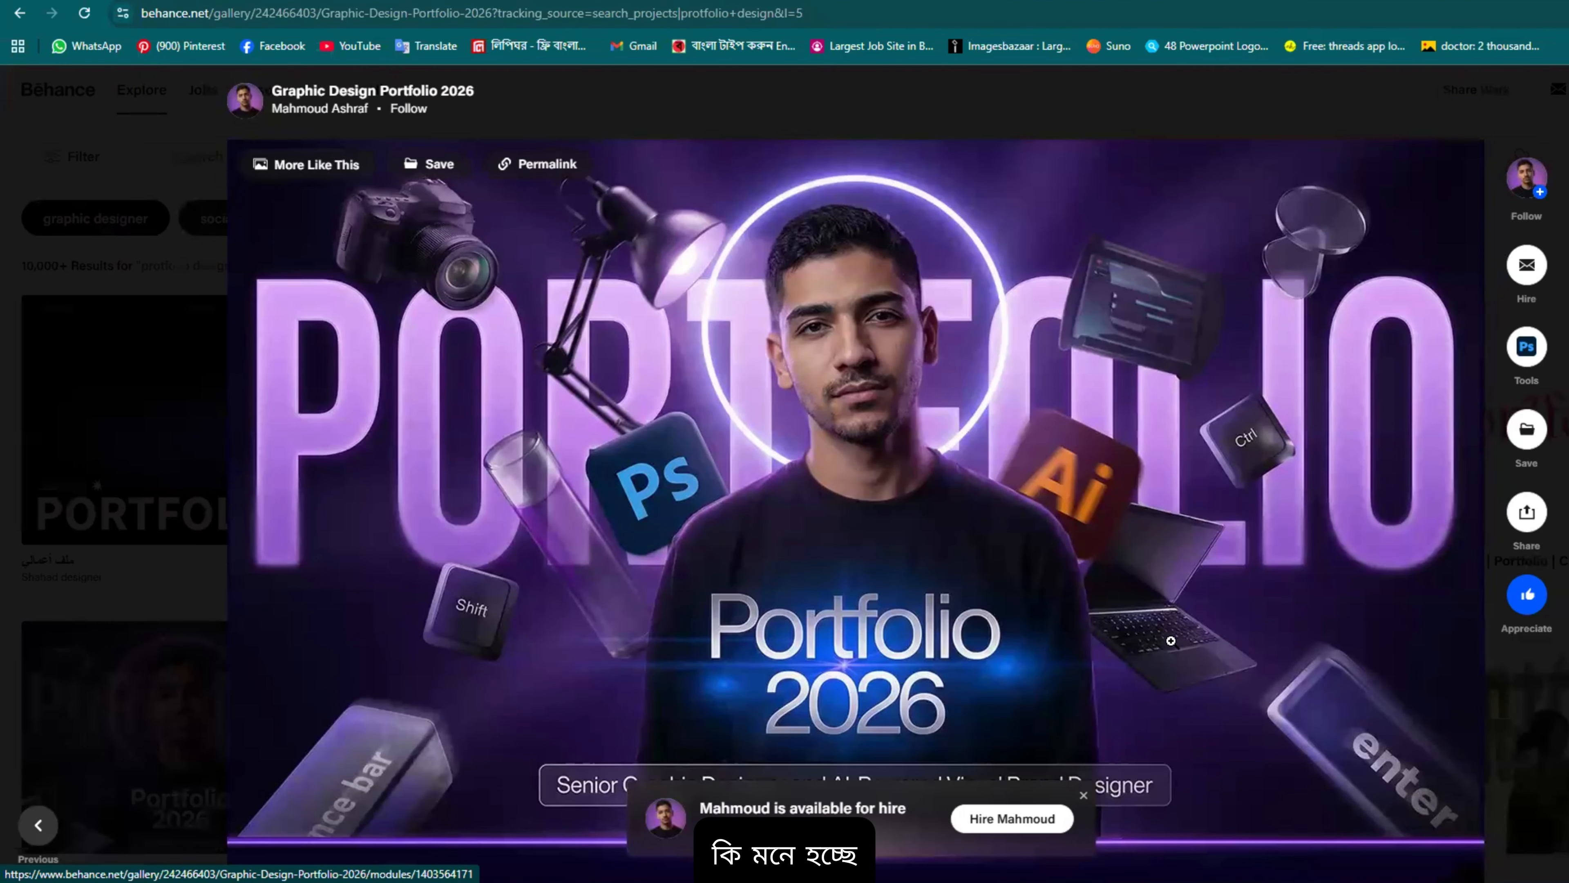
{"action": "left_click", "coordinate": [1258, 620]}
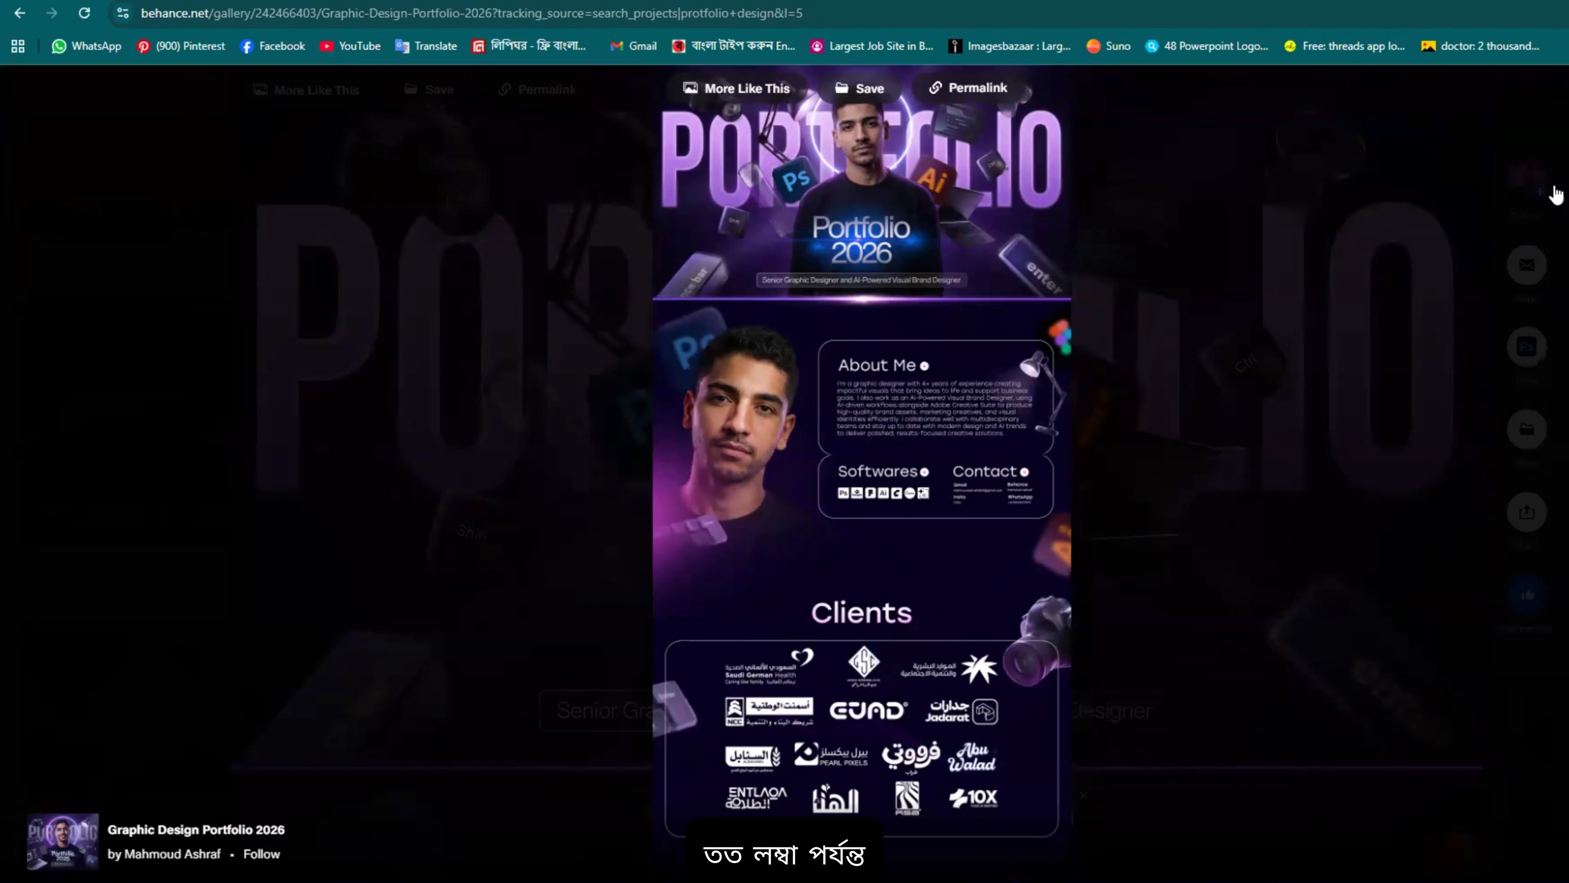
{"action": "left_click", "coordinate": [679, 438]}
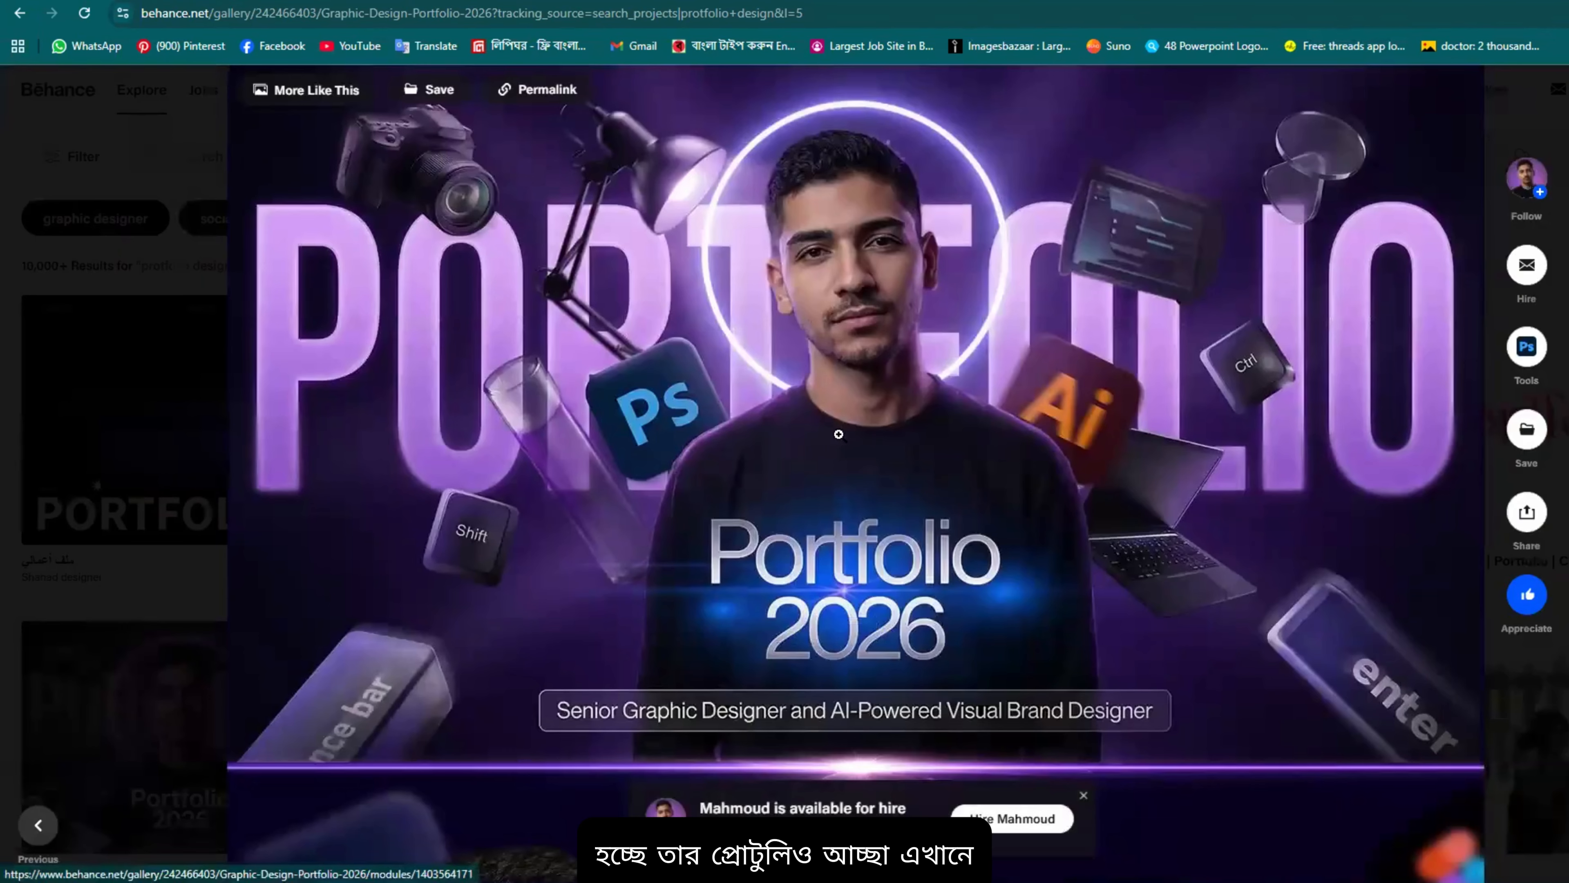
Step: Scroll past About Me, Softwares, Contact and the Clients logos to Content designs
{"action": "scroll", "coordinate": [887, 432], "scroll_direction": "down", "scroll_amount": 3}
{"action": "scroll", "coordinate": [431, 311], "scroll_direction": "up", "scroll_amount": 4}
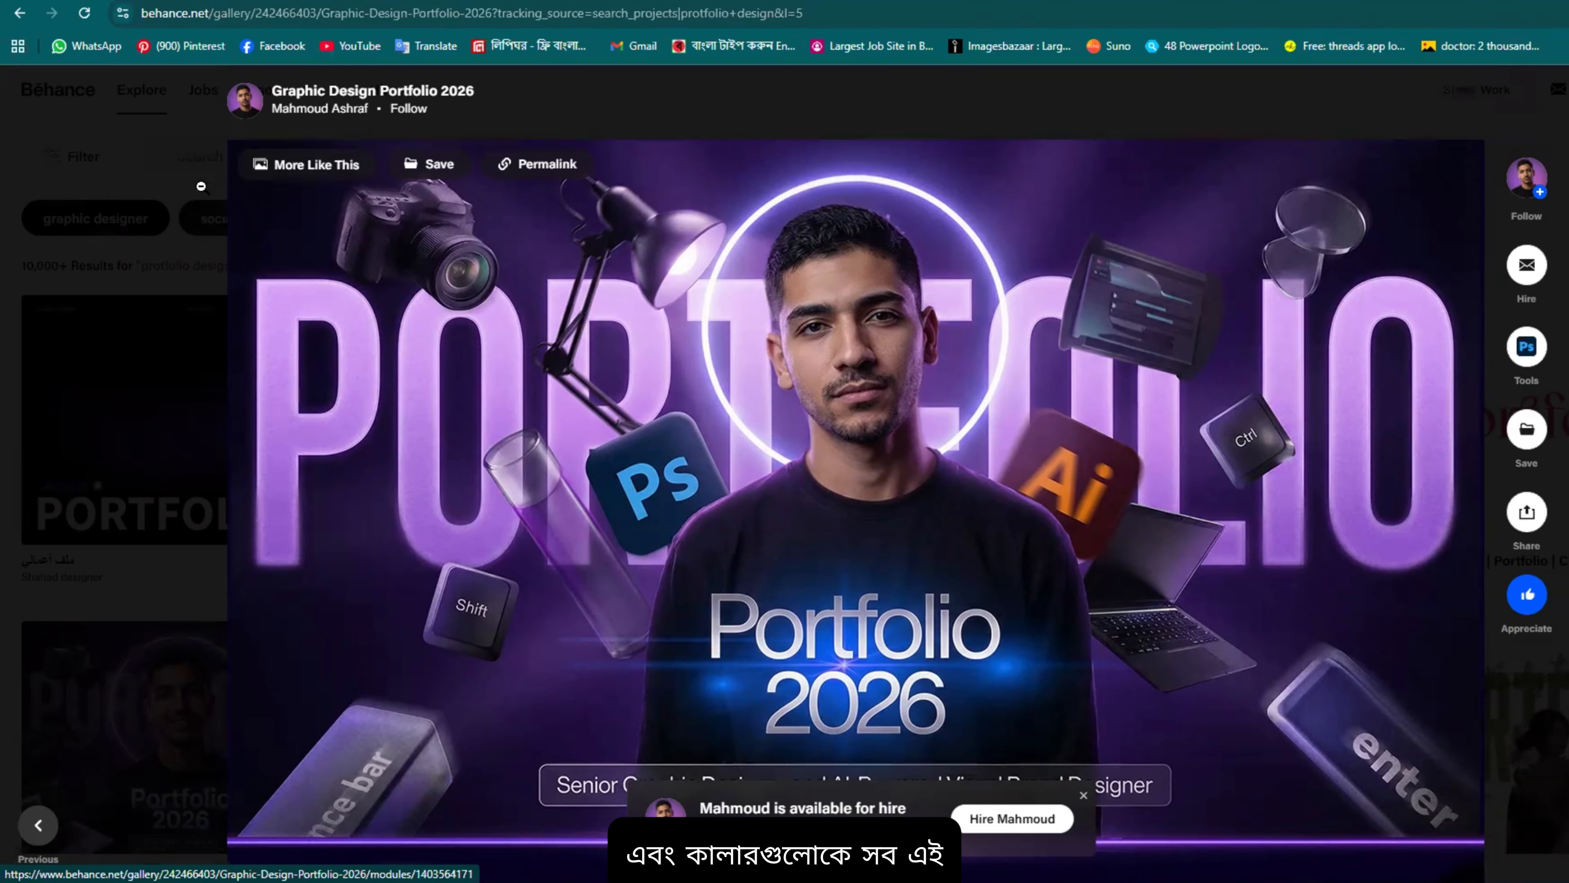
{"action": "scroll", "coordinate": [721, 171], "scroll_direction": "down", "scroll_amount": 3}
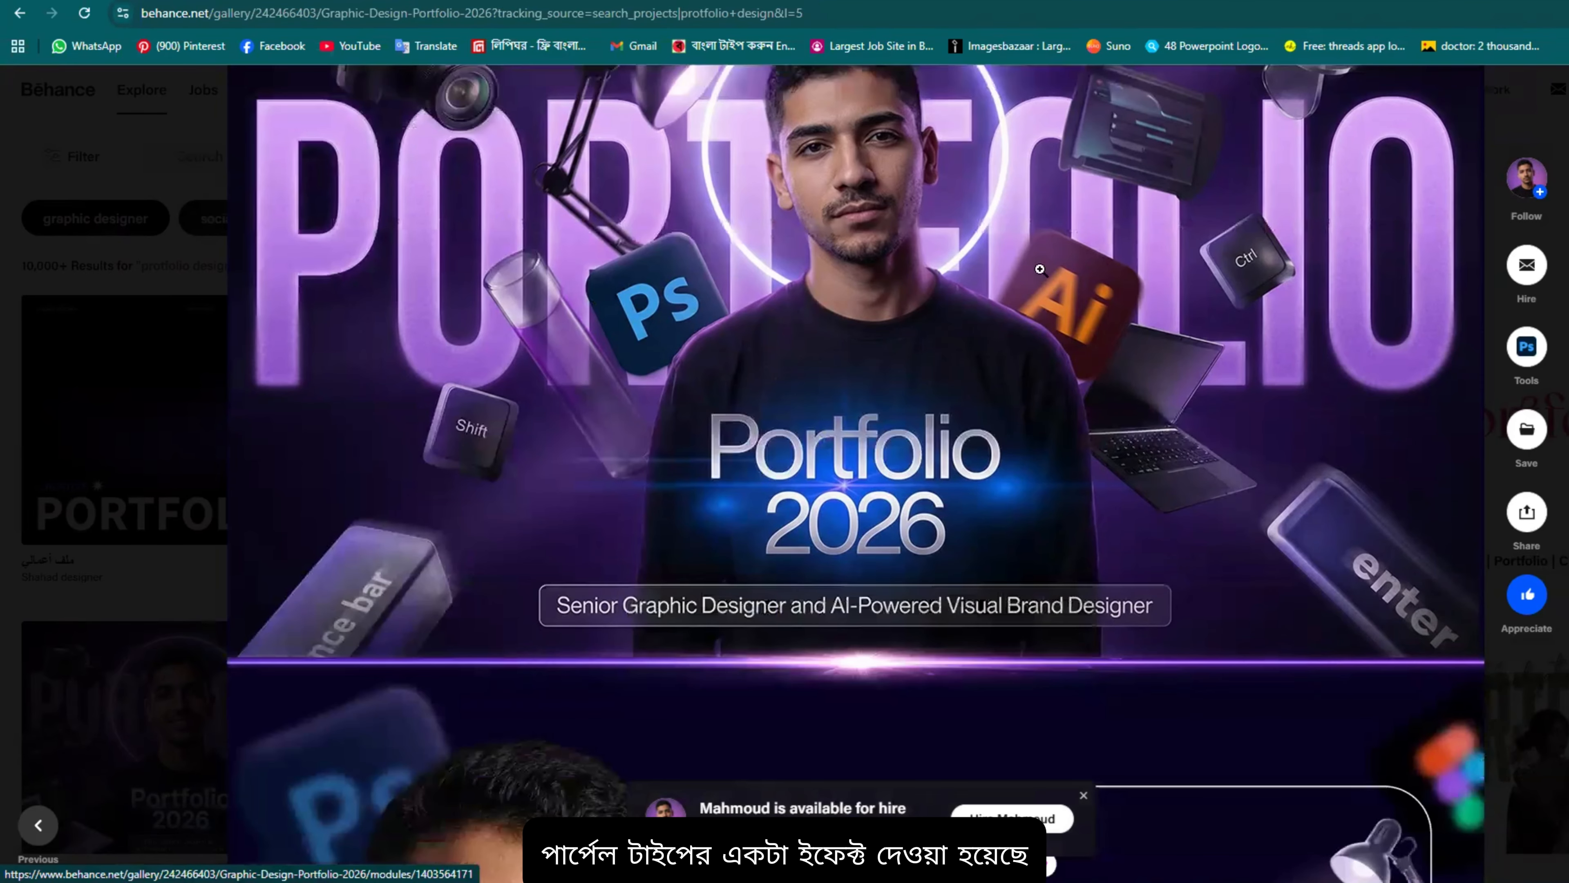
{"action": "scroll", "coordinate": [651, 359], "scroll_direction": "down", "scroll_amount": 9}
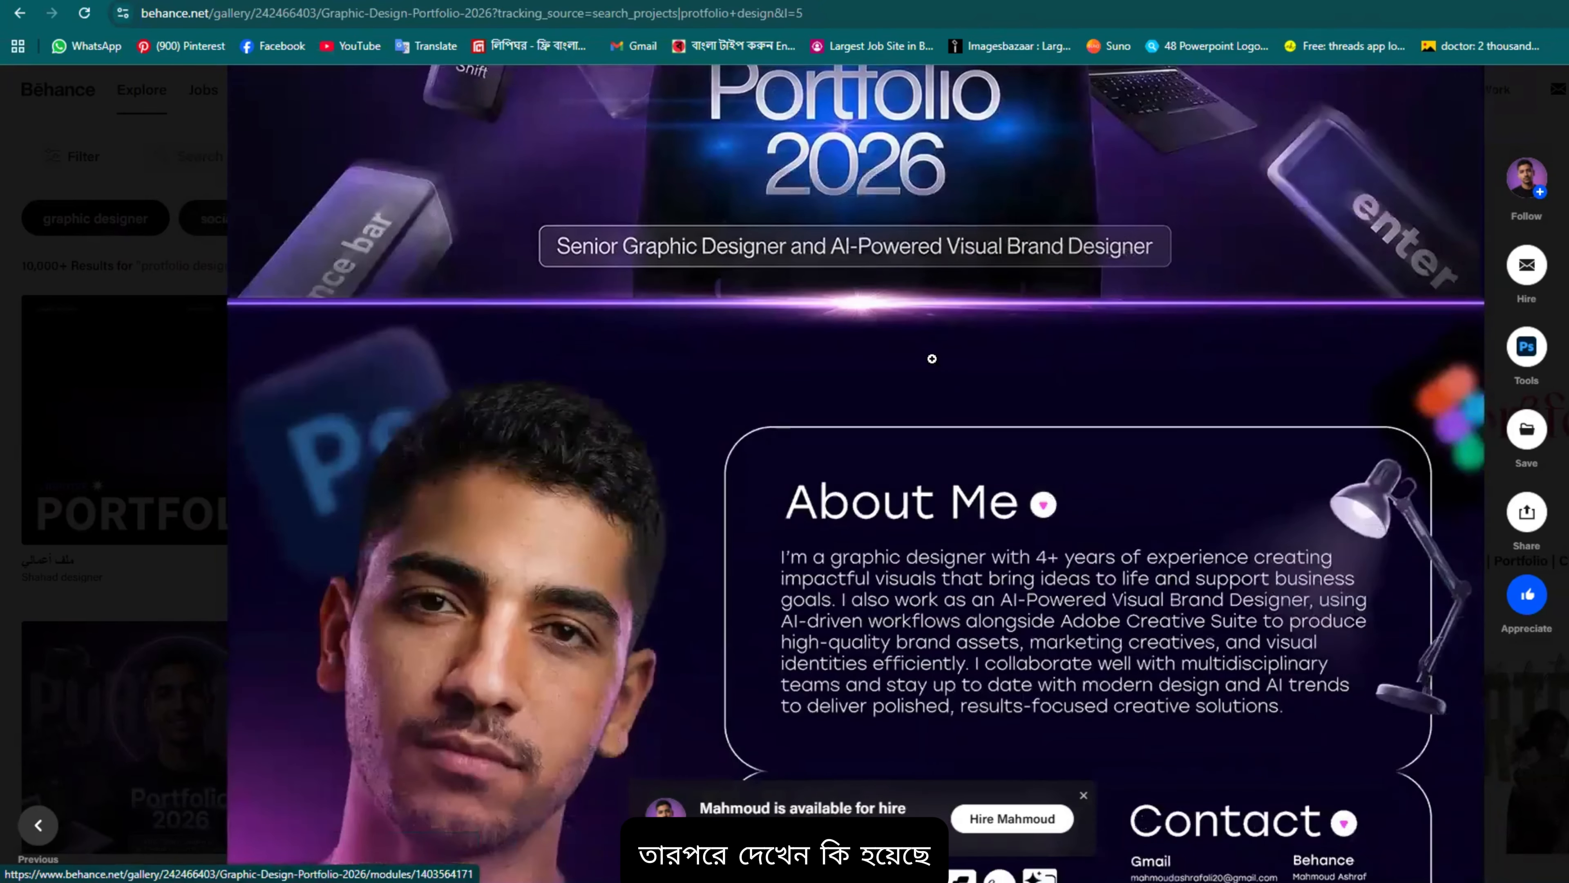
{"action": "scroll", "coordinate": [824, 244], "scroll_direction": "up", "scroll_amount": 7}
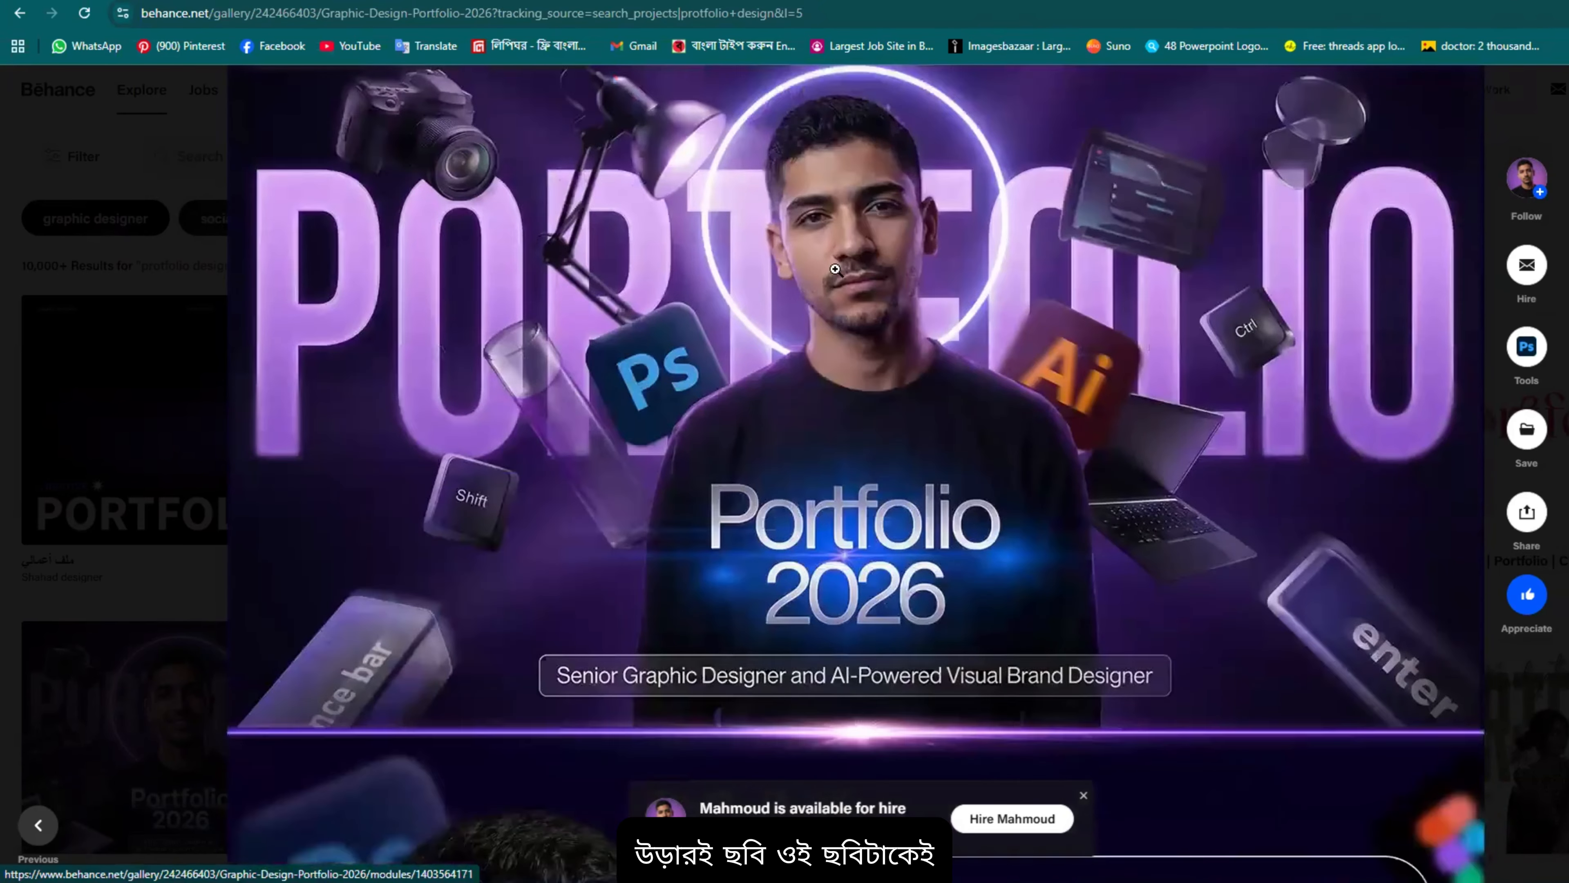
{"action": "scroll", "coordinate": [825, 244], "scroll_direction": "down", "scroll_amount": 8}
{"action": "scroll", "coordinate": [854, 333], "scroll_direction": "up", "scroll_amount": 2}
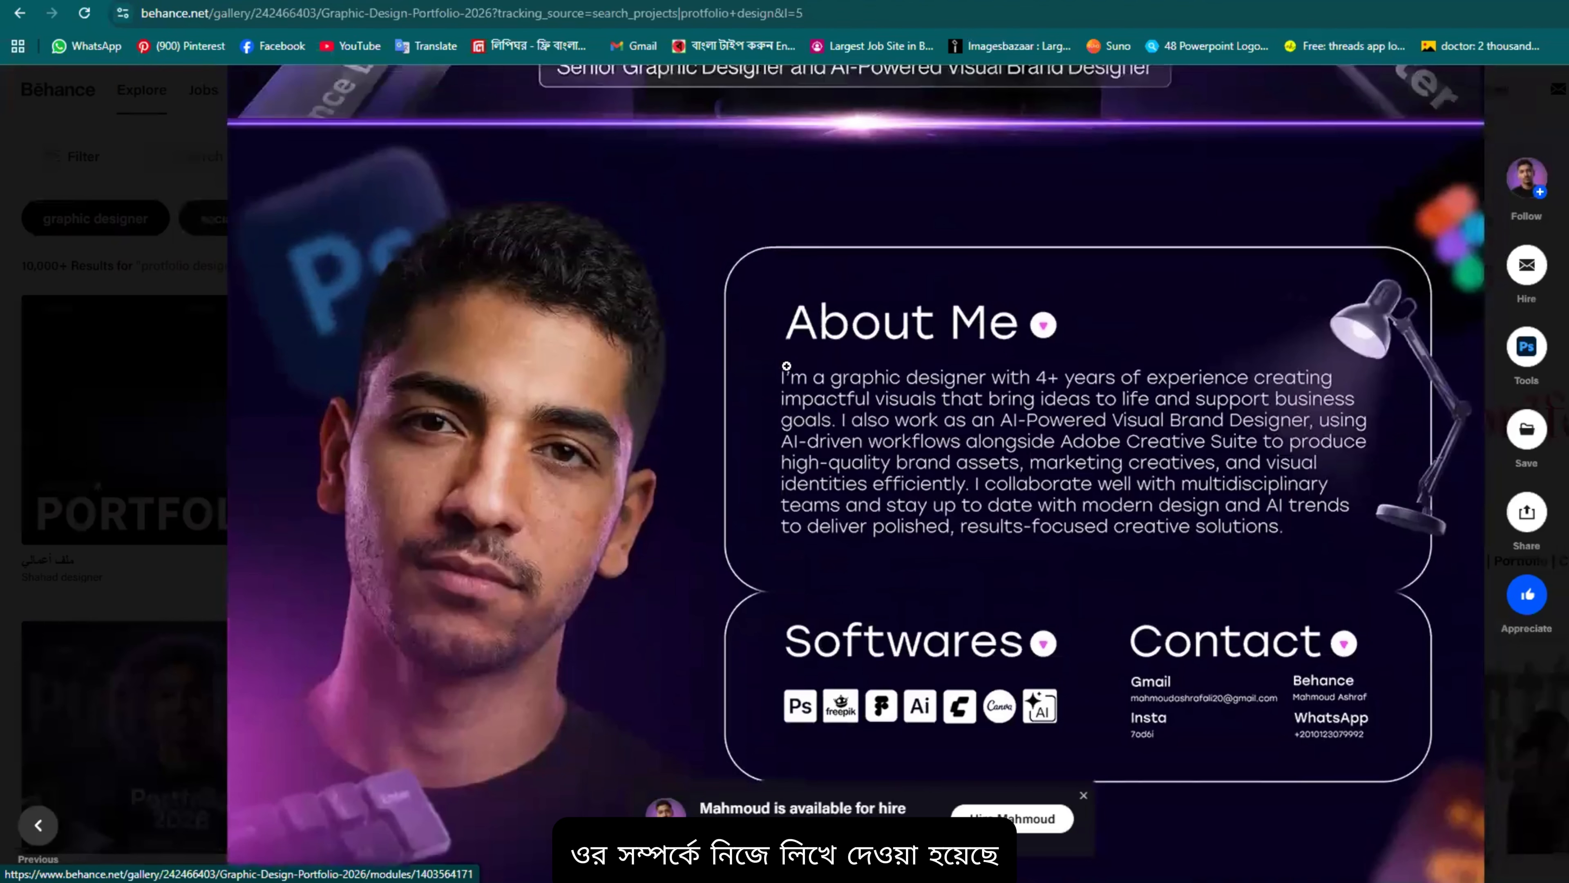
{"action": "scroll", "coordinate": [769, 458], "scroll_direction": "down", "scroll_amount": 3}
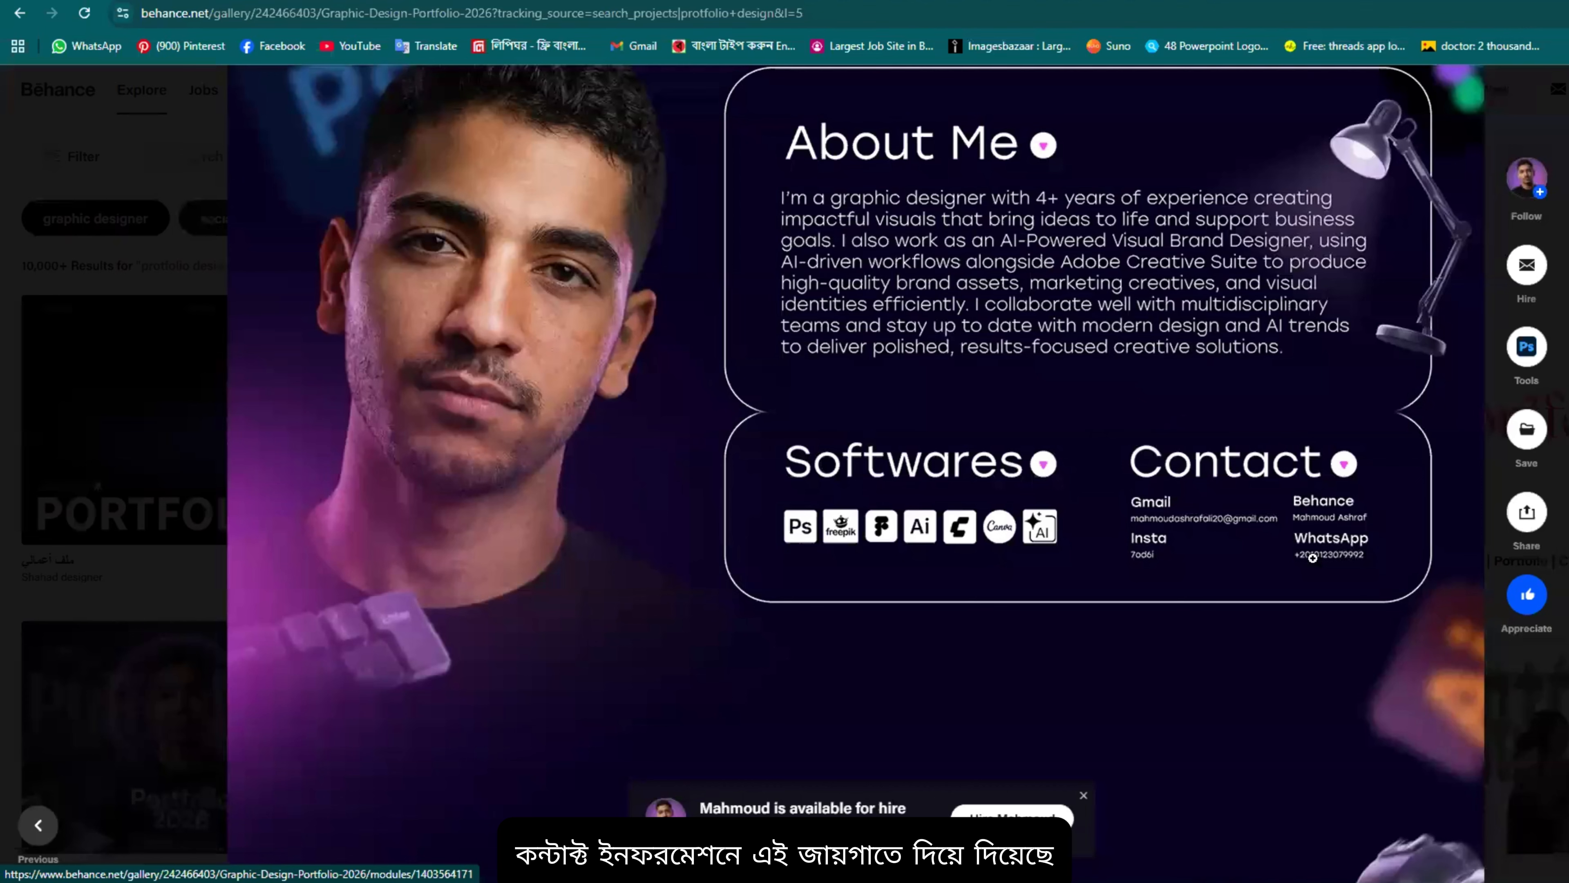
{"action": "scroll", "coordinate": [1235, 543], "scroll_direction": "down", "scroll_amount": 7}
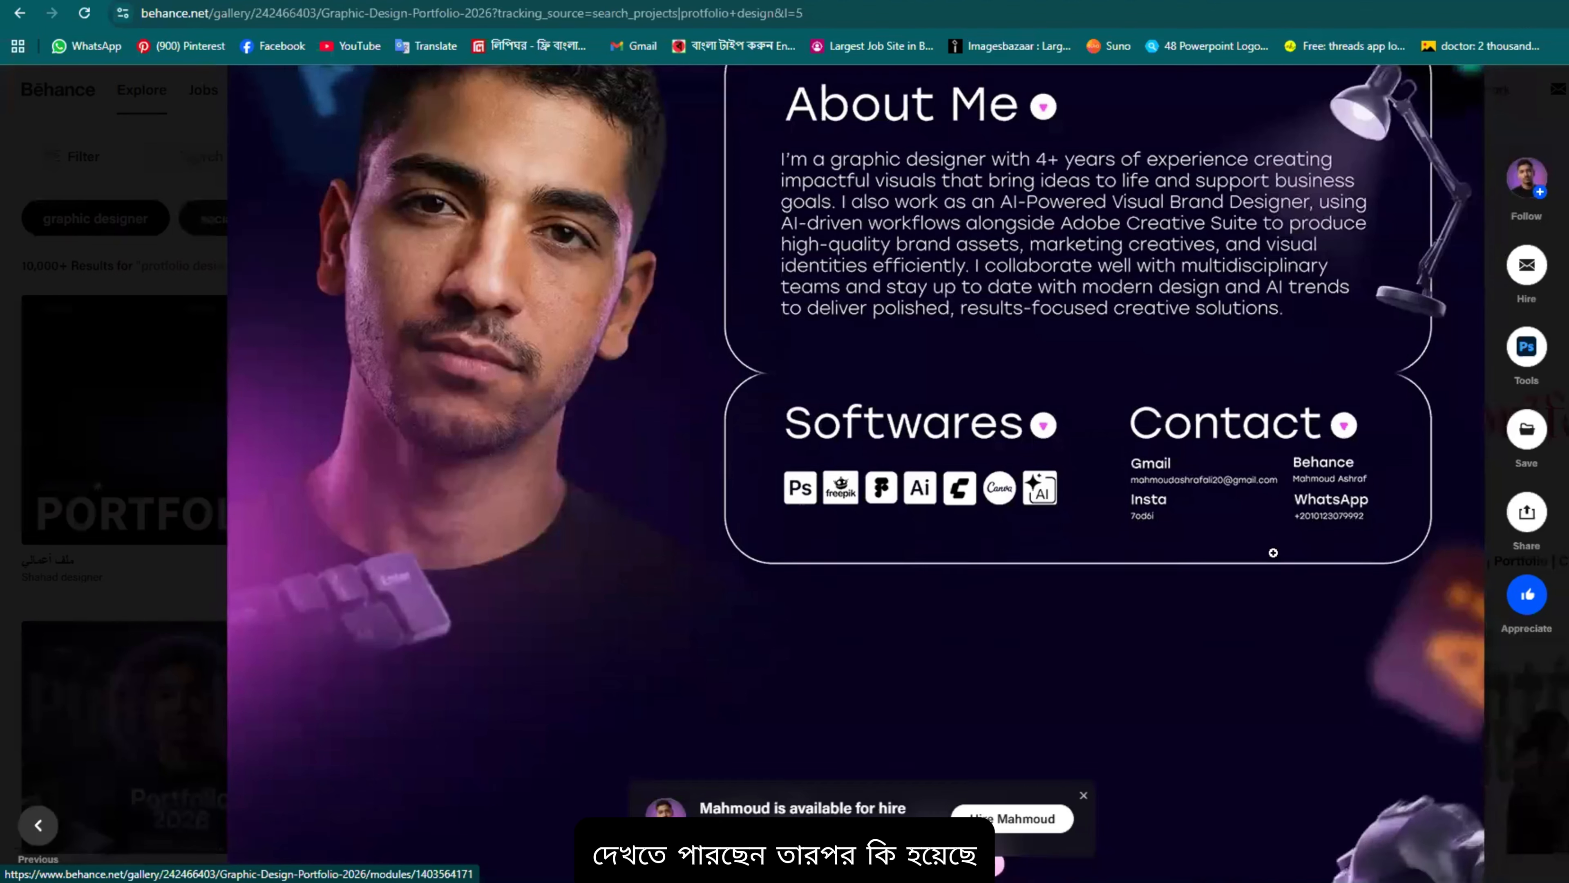
{"action": "scroll", "coordinate": [850, 394], "scroll_direction": "down", "scroll_amount": 3}
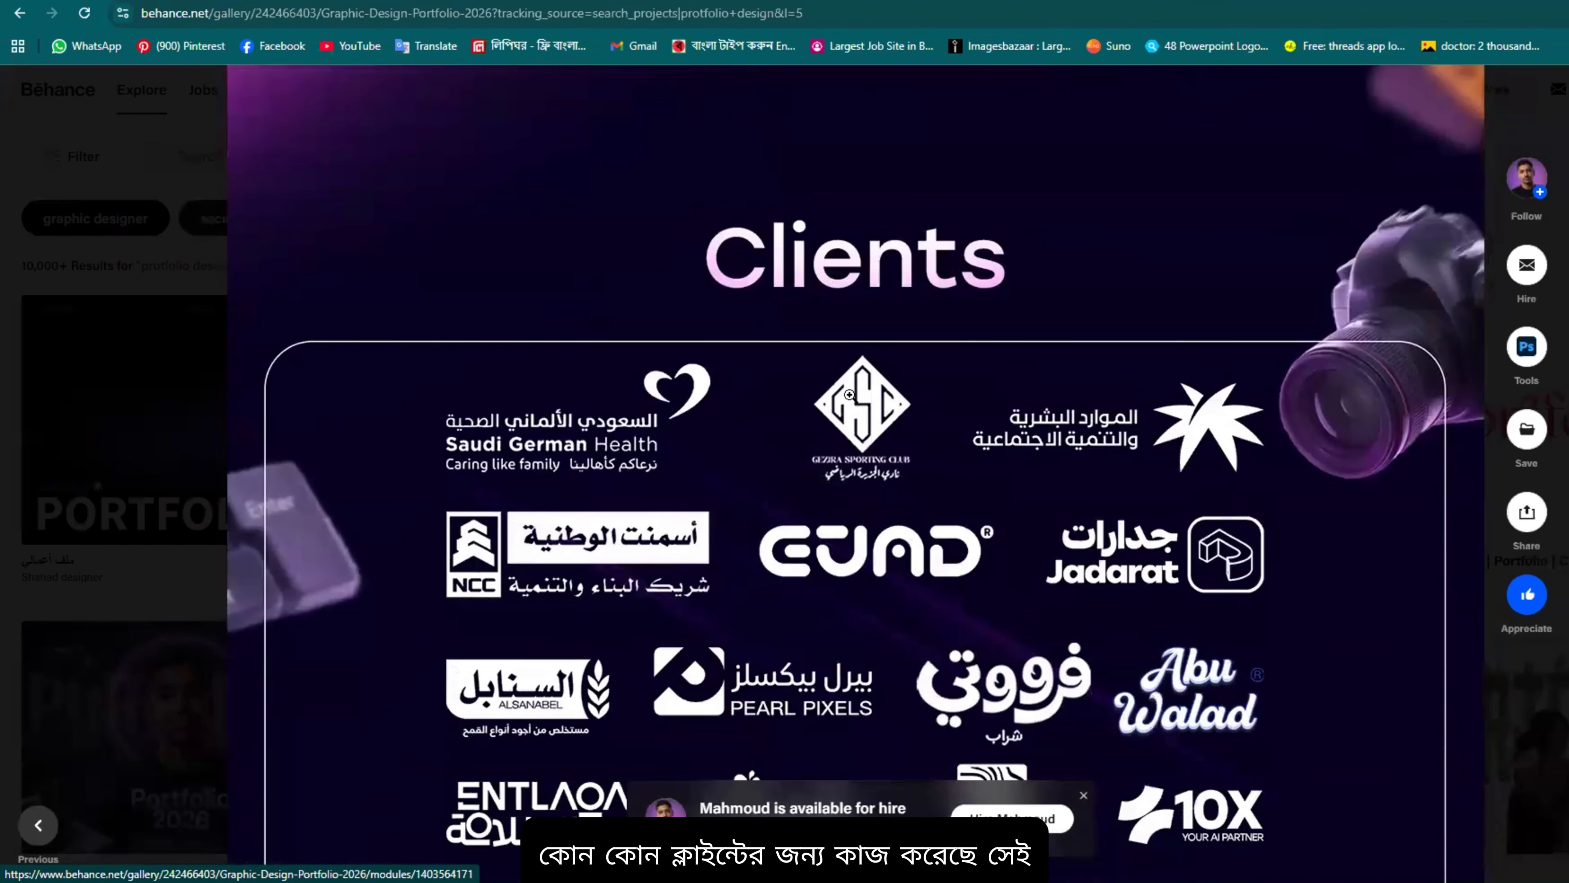
{"action": "scroll", "coordinate": [637, 456], "scroll_direction": "down", "scroll_amount": 2}
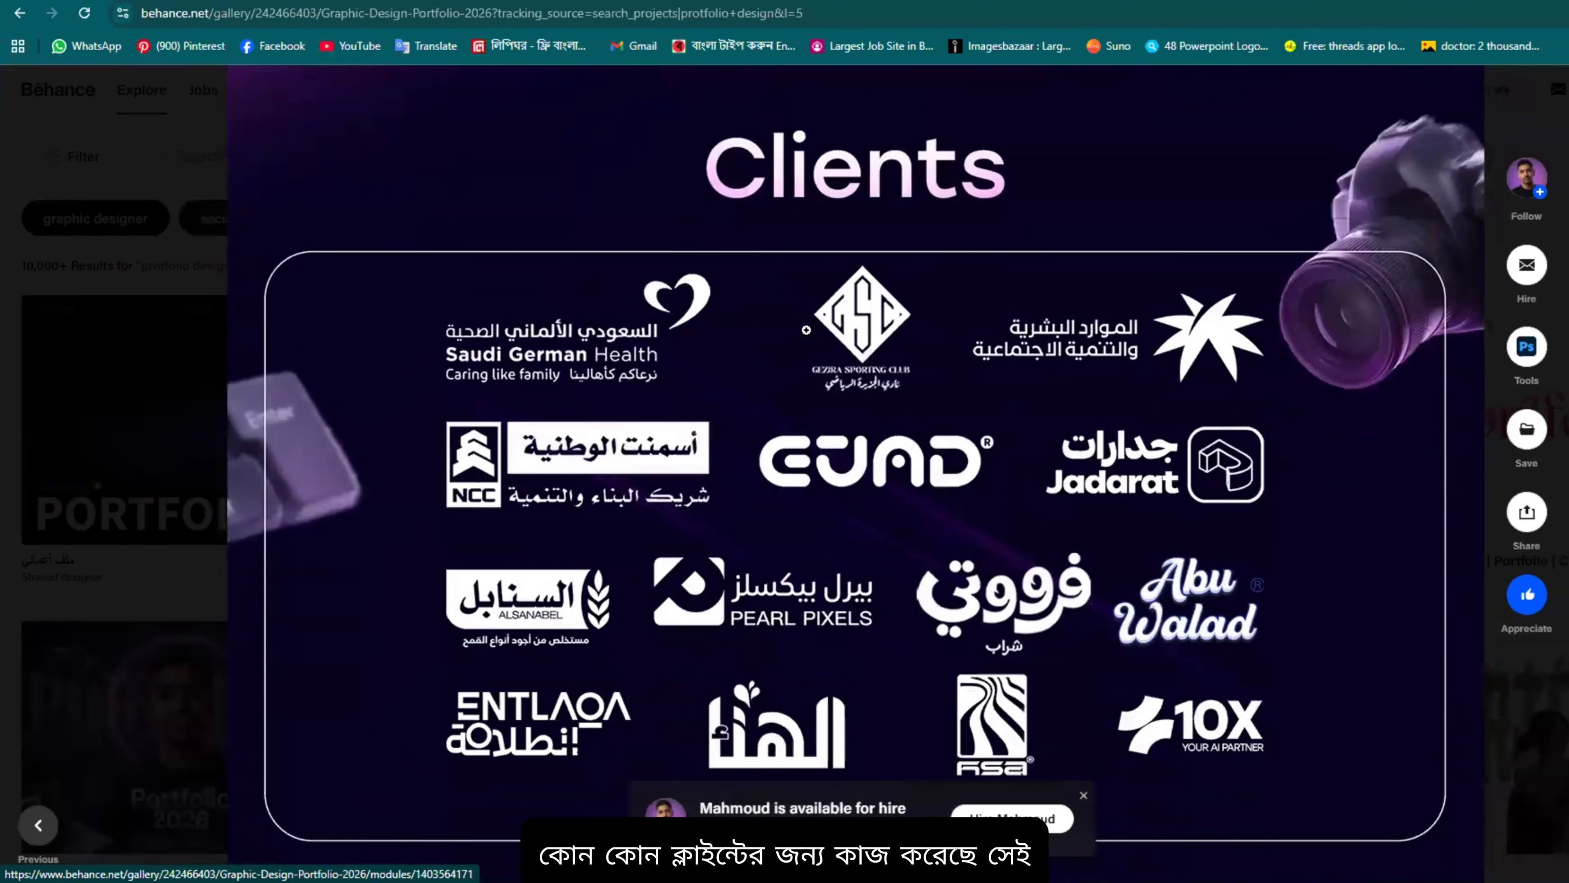
{"action": "scroll", "coordinate": [927, 340], "scroll_direction": "down", "scroll_amount": 4}
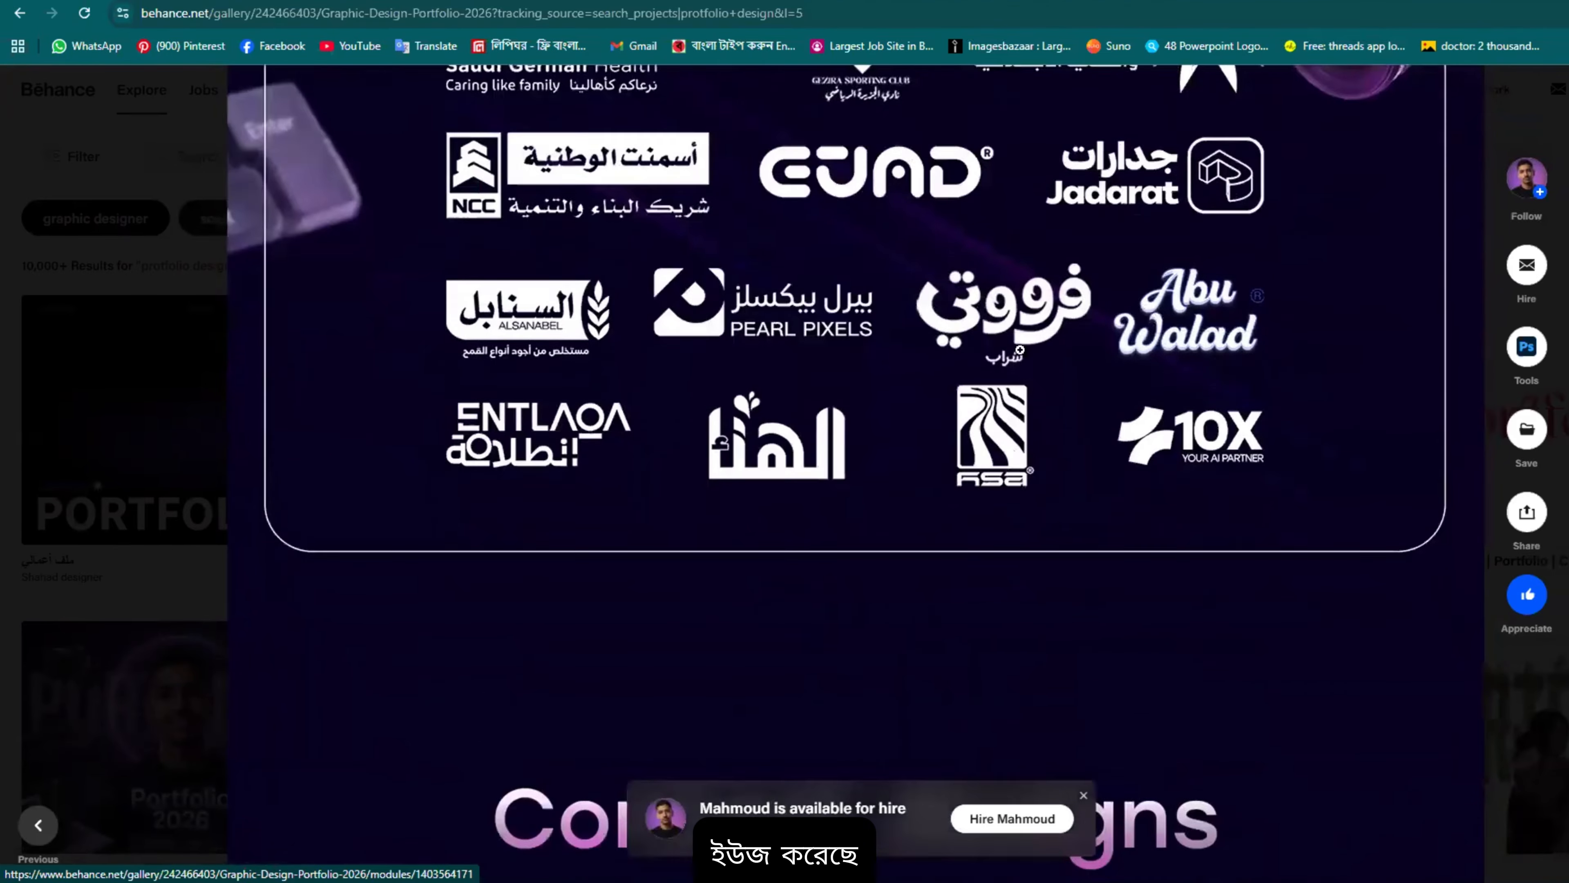
{"action": "scroll", "coordinate": [873, 421], "scroll_direction": "down", "scroll_amount": 8}
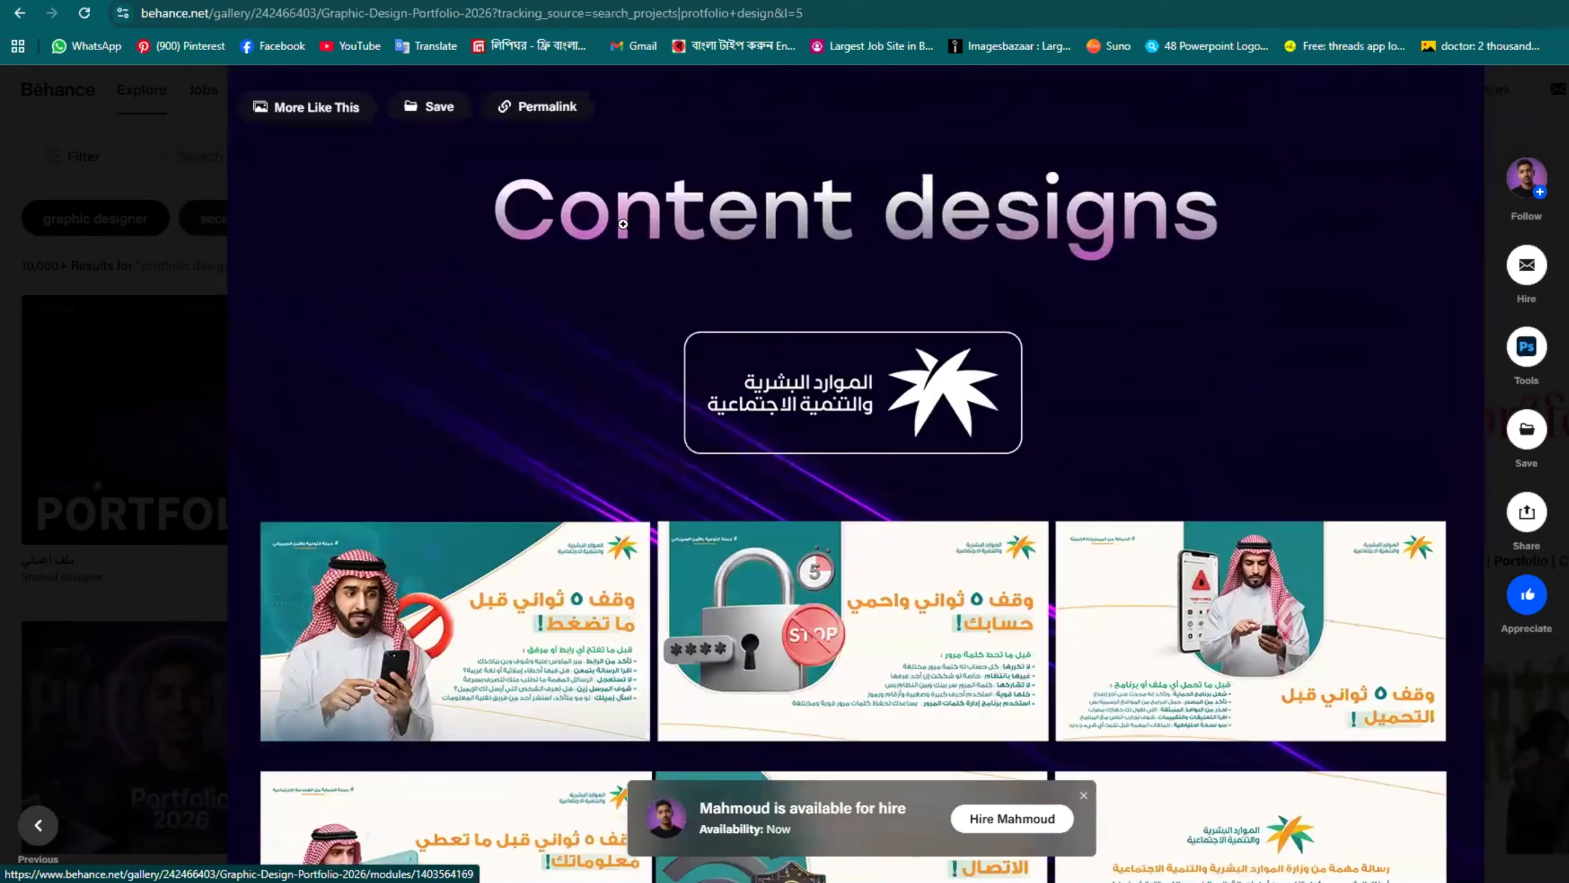
Step: Scroll through ENTLAQA, Pearl Pixels, Frooty, EUAD and Gezira to the stats (21 appreciations, 246 views)
{"action": "scroll", "coordinate": [723, 433], "scroll_direction": "down", "scroll_amount": 3}
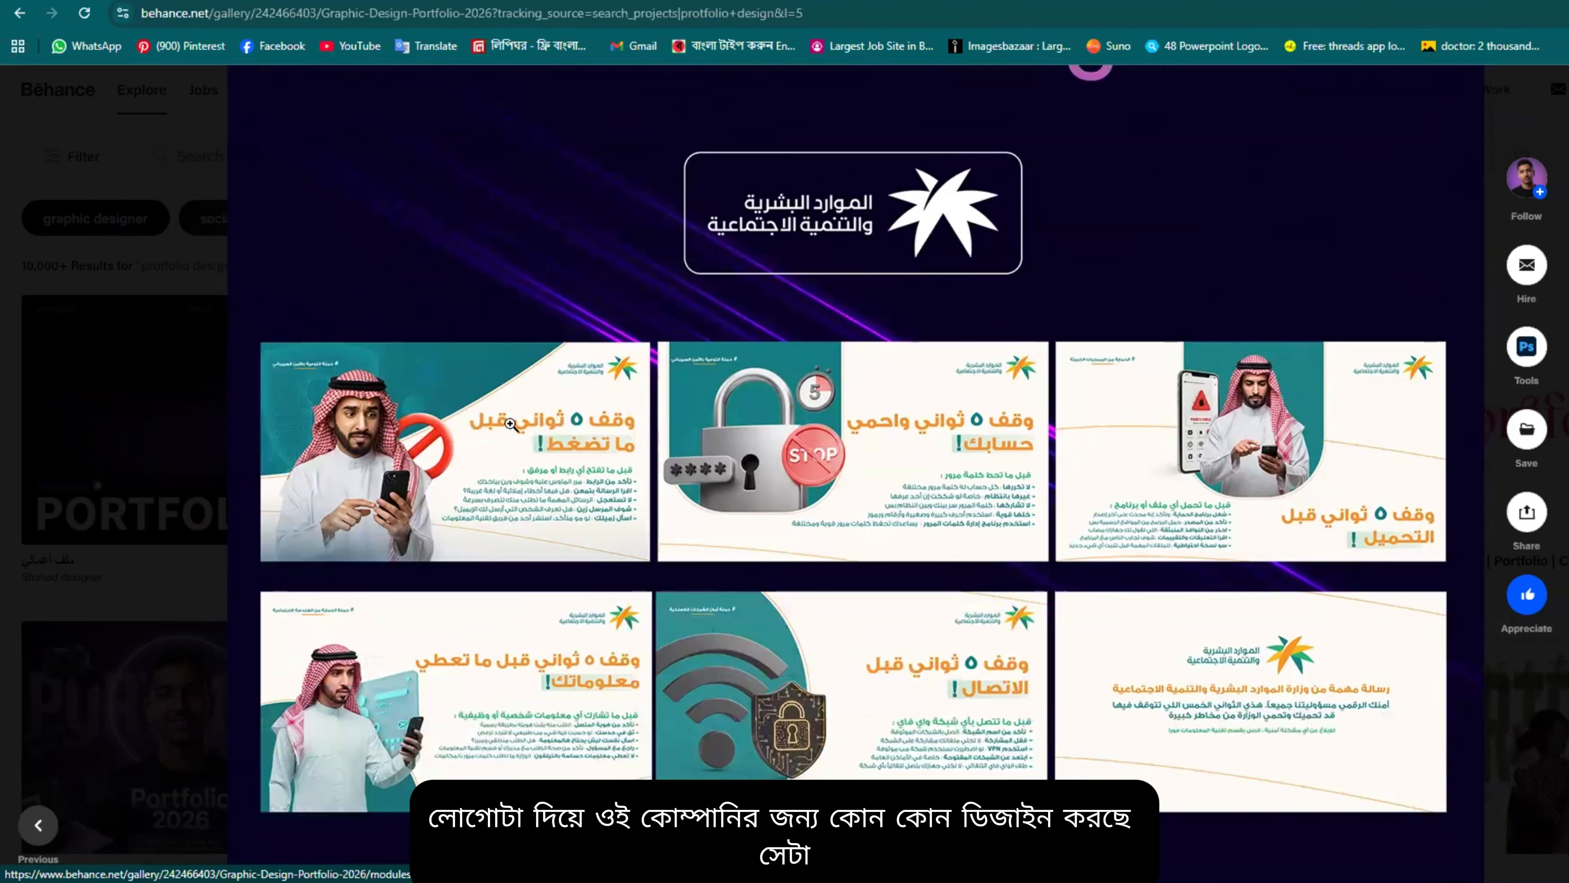
{"action": "scroll", "coordinate": [649, 457], "scroll_direction": "down", "scroll_amount": 7}
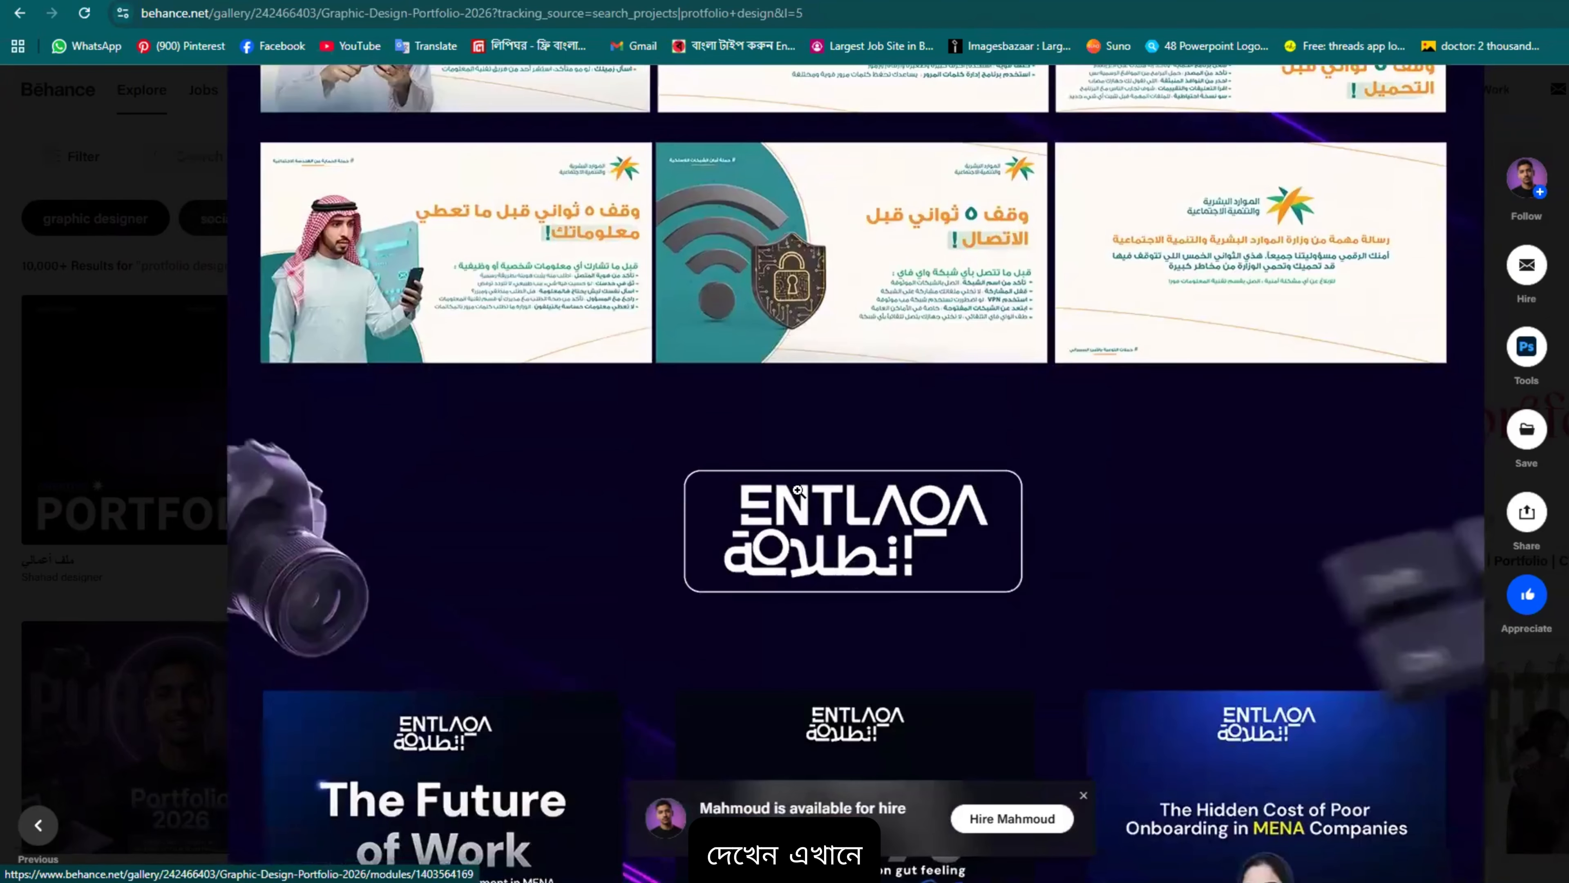
{"action": "scroll", "coordinate": [799, 491], "scroll_direction": "down", "scroll_amount": 5}
{"action": "scroll", "coordinate": [686, 619], "scroll_direction": "down", "scroll_amount": 2}
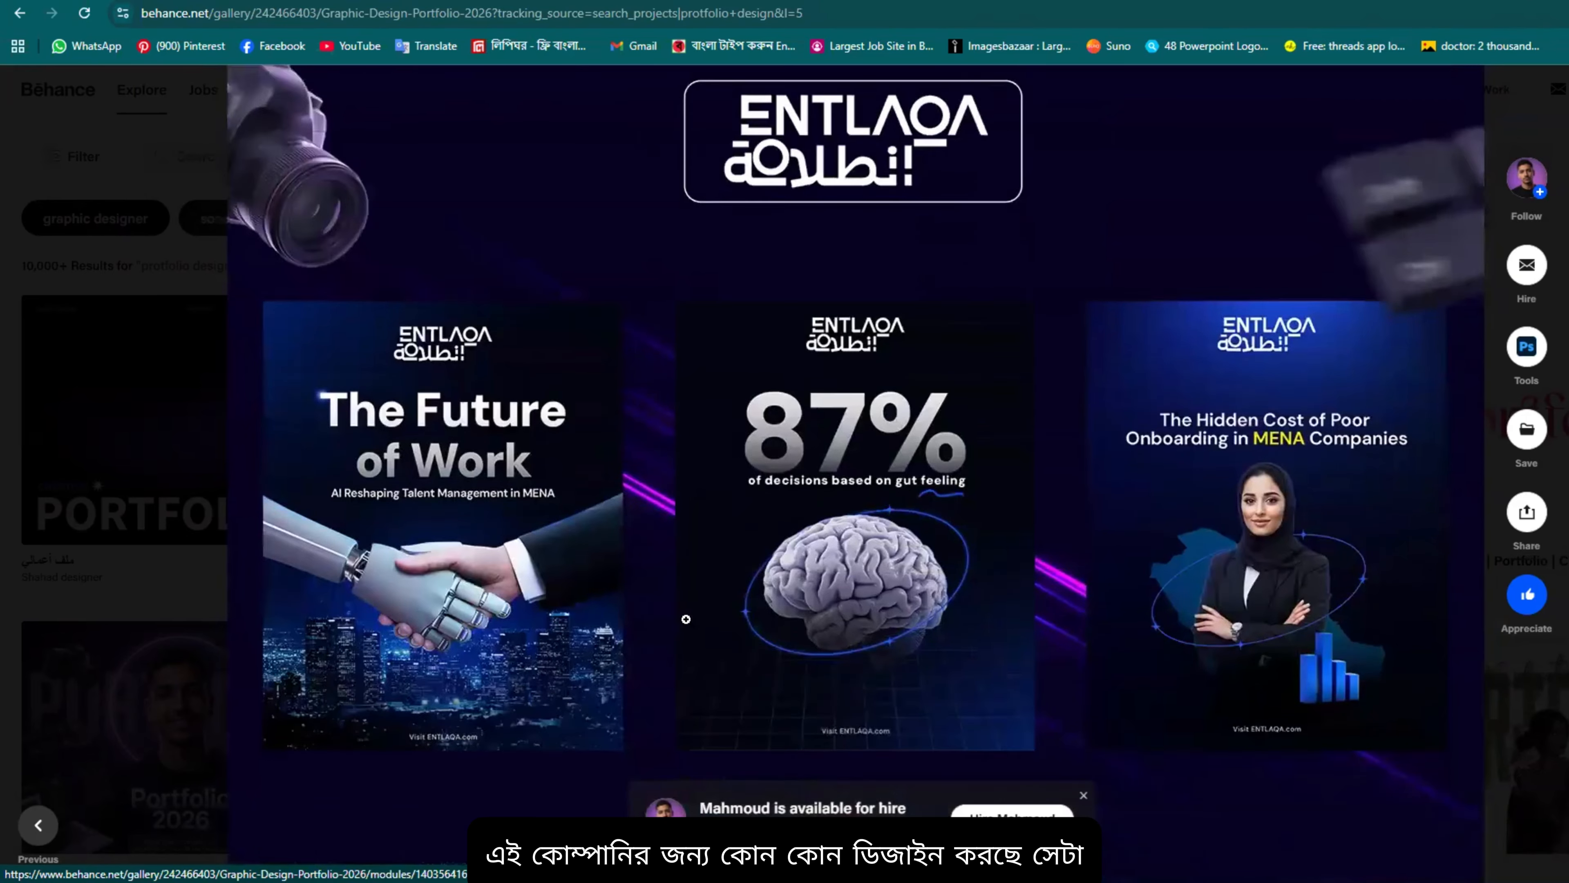
{"action": "scroll", "coordinate": [685, 619], "scroll_direction": "down", "scroll_amount": 2}
{"action": "scroll", "coordinate": [987, 436], "scroll_direction": "down", "scroll_amount": 8}
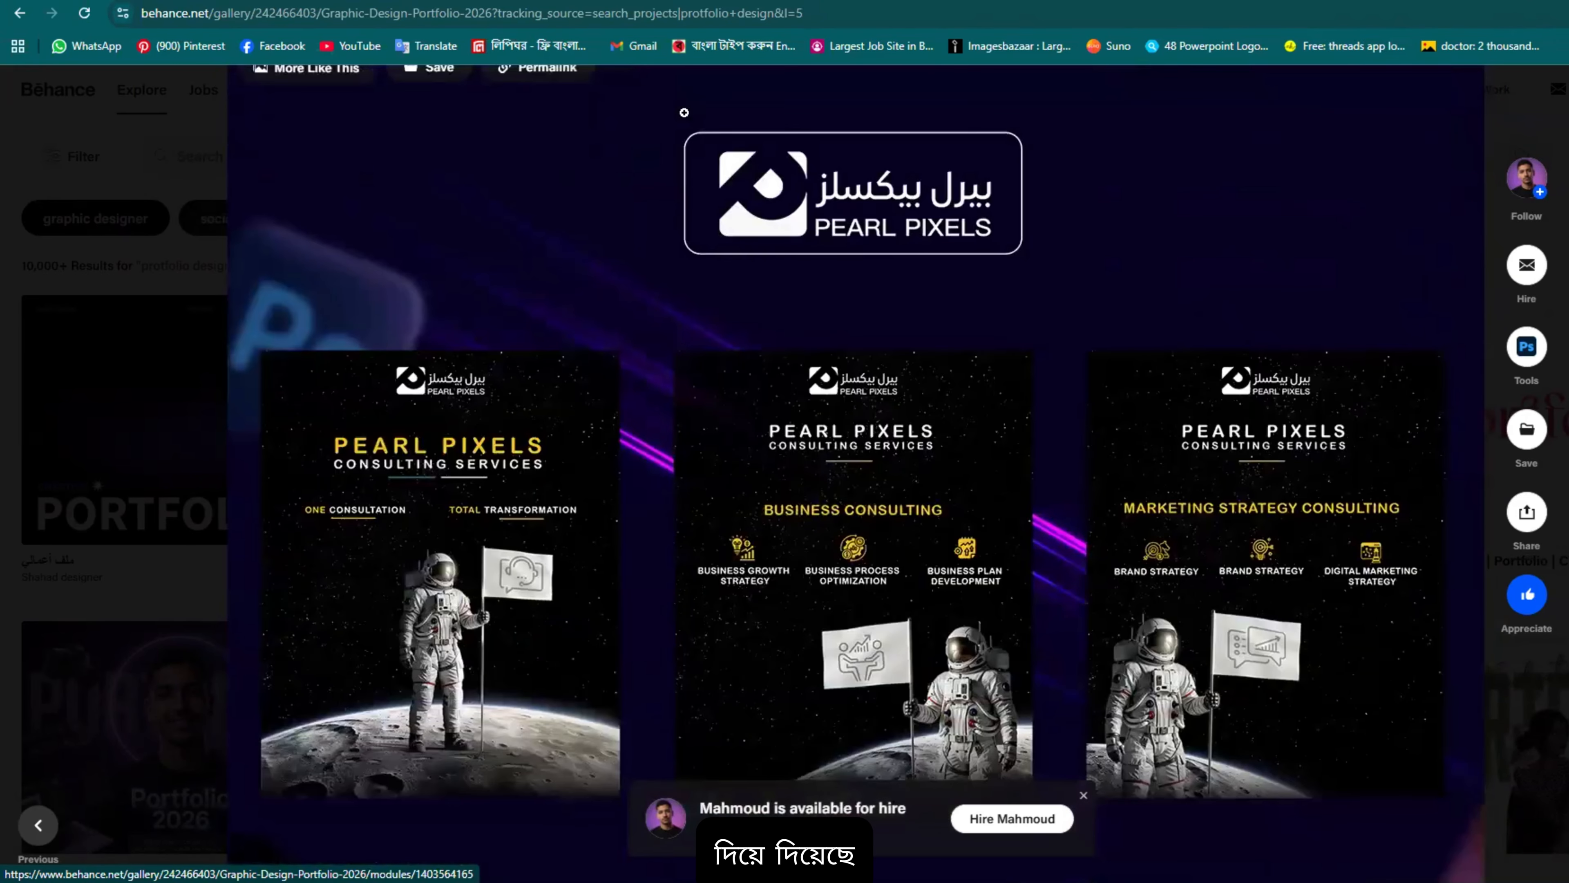
{"action": "scroll", "coordinate": [684, 113], "scroll_direction": "down", "scroll_amount": 20}
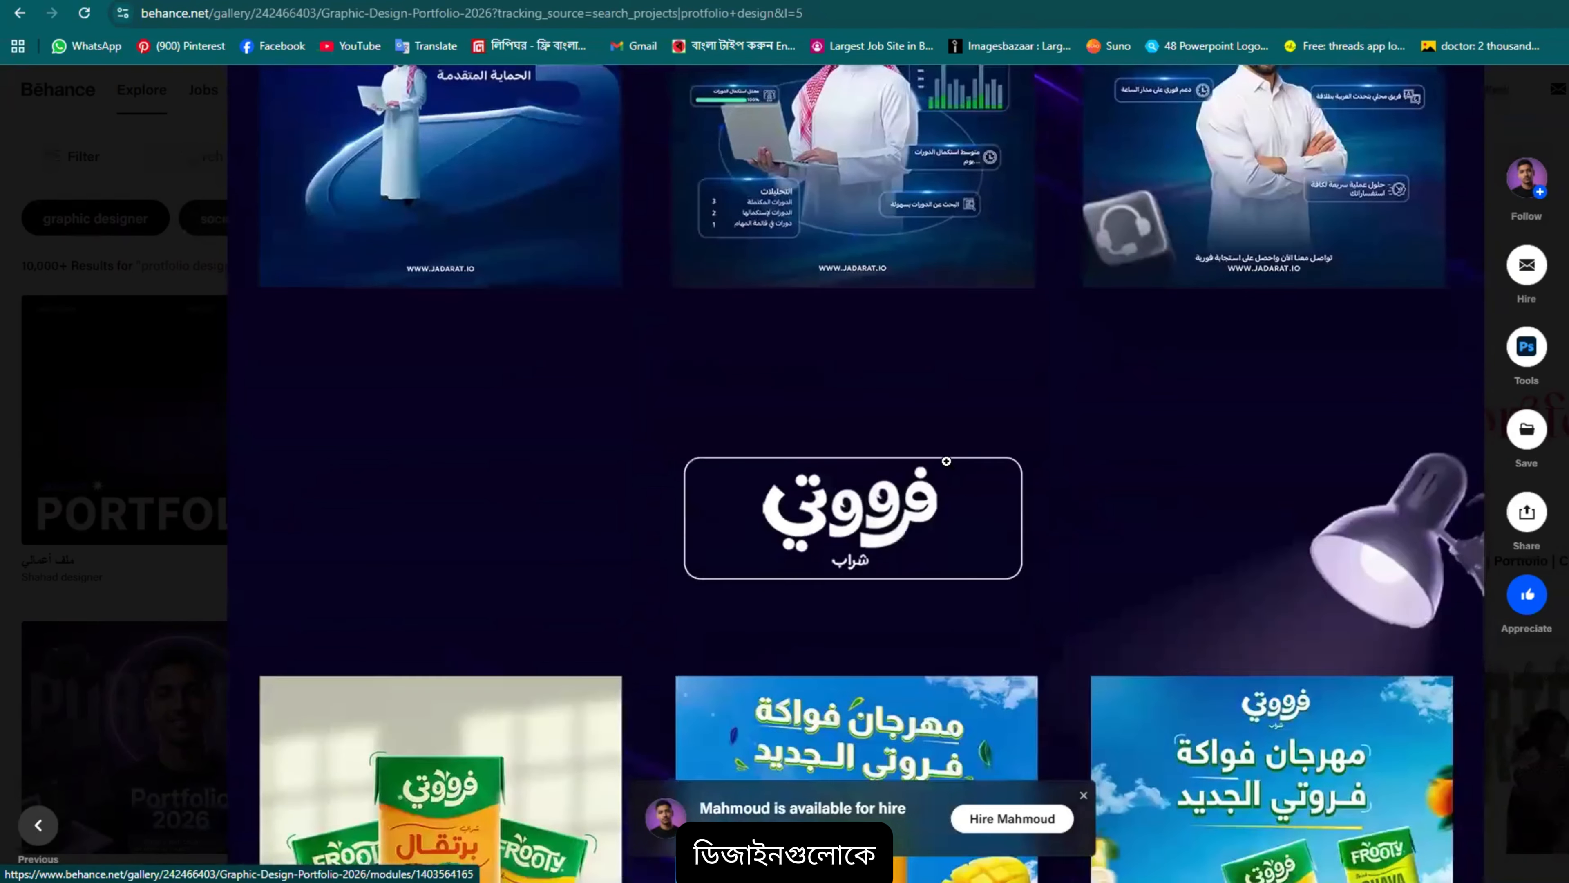
{"action": "scroll", "coordinate": [793, 372], "scroll_direction": "down", "scroll_amount": 20}
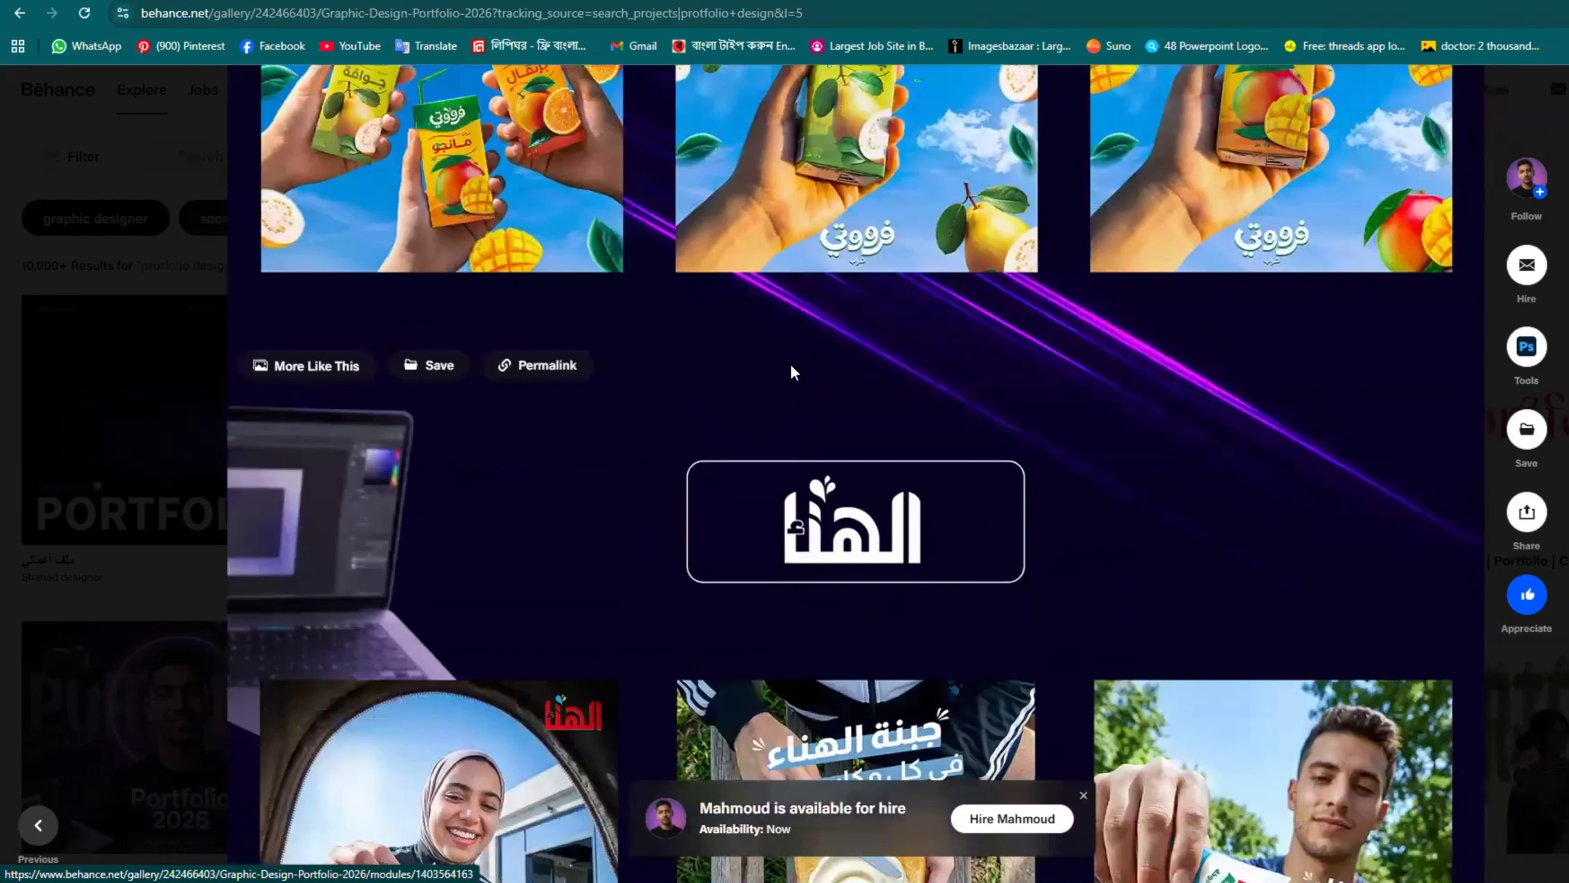
{"action": "scroll", "coordinate": [794, 371], "scroll_direction": "down", "scroll_amount": 20}
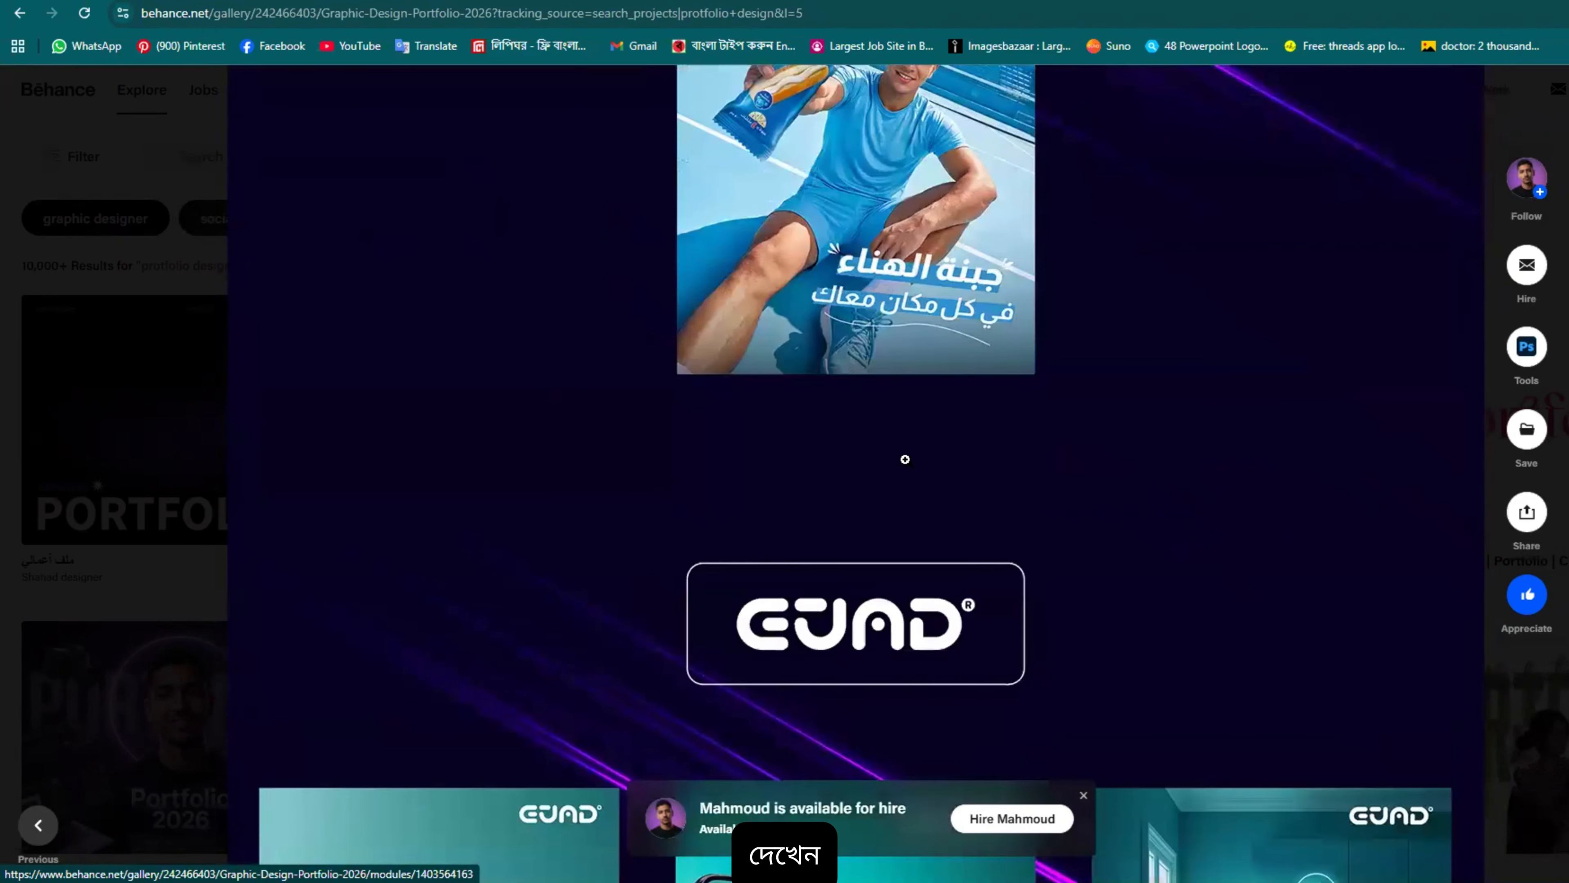
{"action": "scroll", "coordinate": [905, 460], "scroll_direction": "down", "scroll_amount": 18}
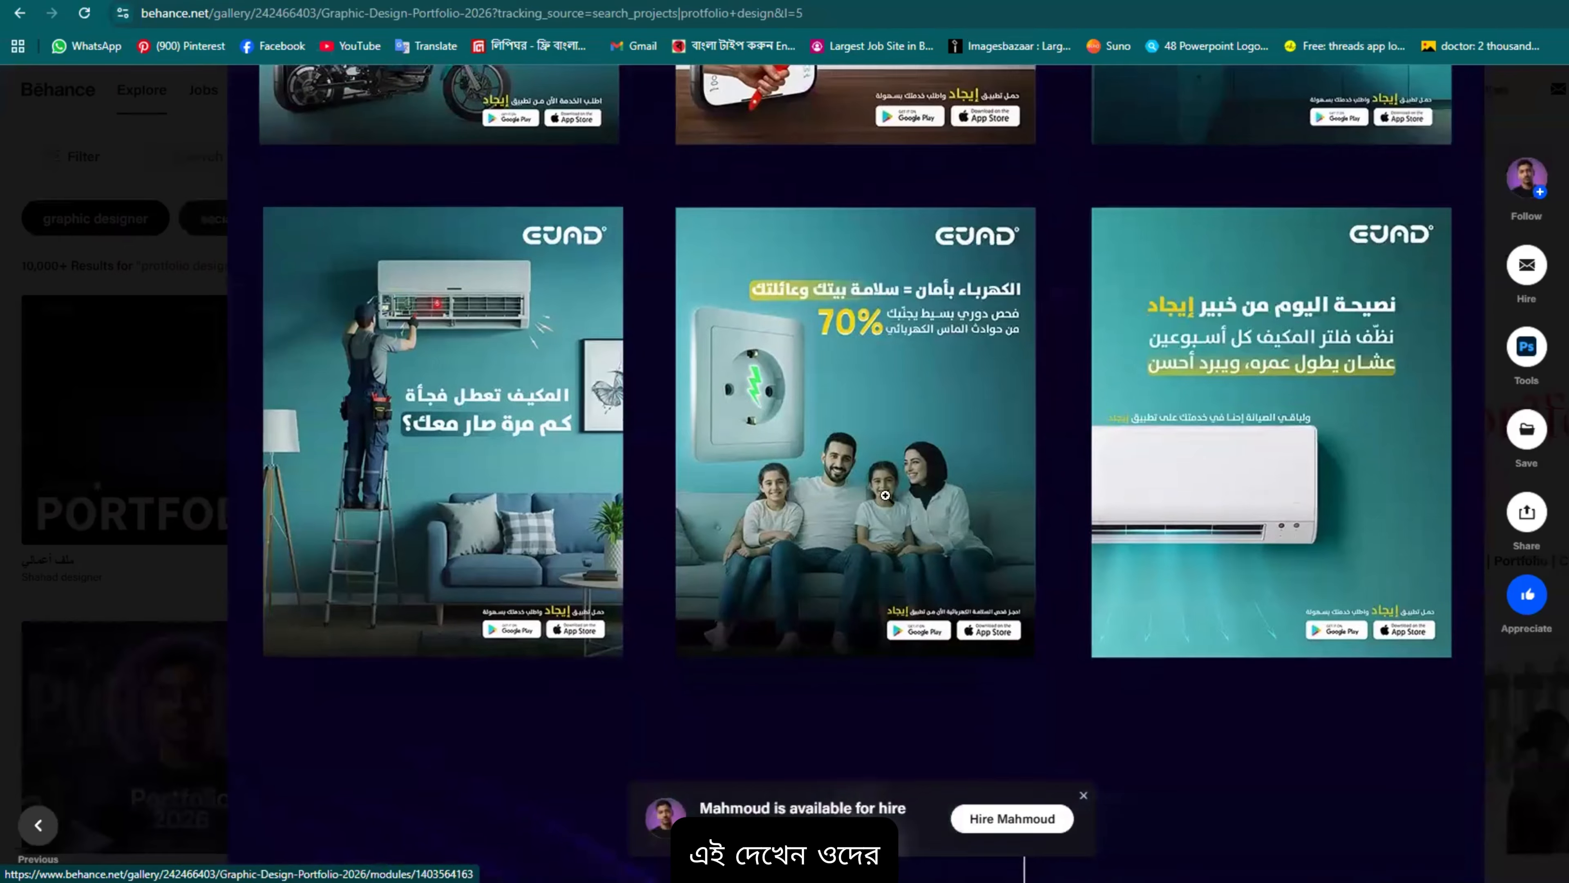
{"action": "scroll", "coordinate": [885, 496], "scroll_direction": "down", "scroll_amount": 20}
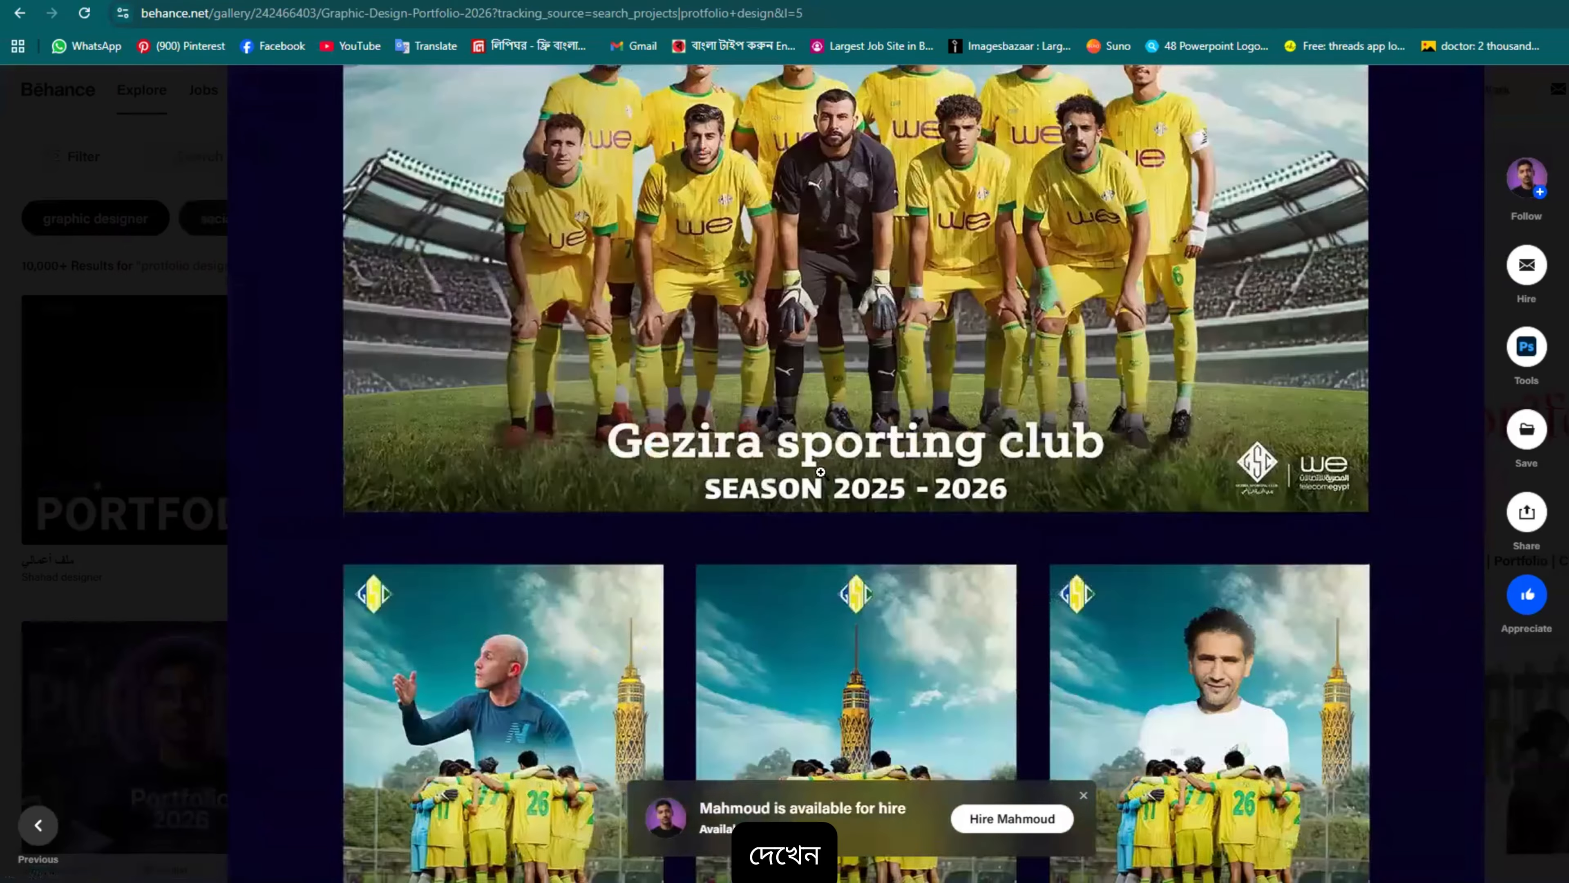
{"action": "scroll", "coordinate": [821, 471], "scroll_direction": "down", "scroll_amount": 13}
{"action": "scroll", "coordinate": [864, 393], "scroll_direction": "up", "scroll_amount": 20}
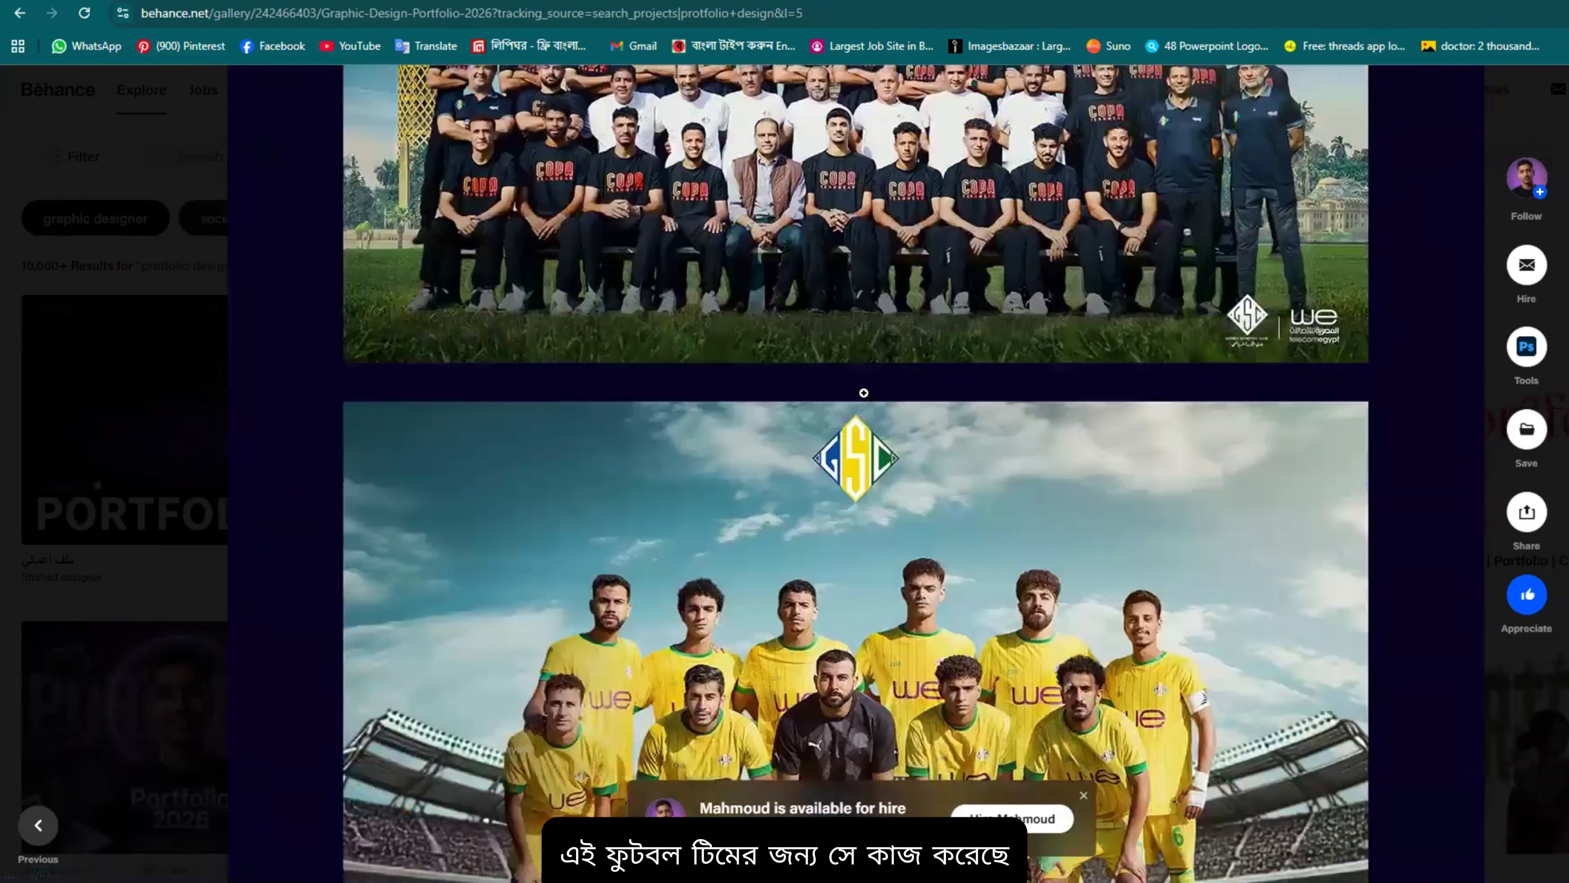
{"action": "scroll", "coordinate": [864, 393], "scroll_direction": "up", "scroll_amount": 14}
{"action": "scroll", "coordinate": [856, 445], "scroll_direction": "down", "scroll_amount": 9}
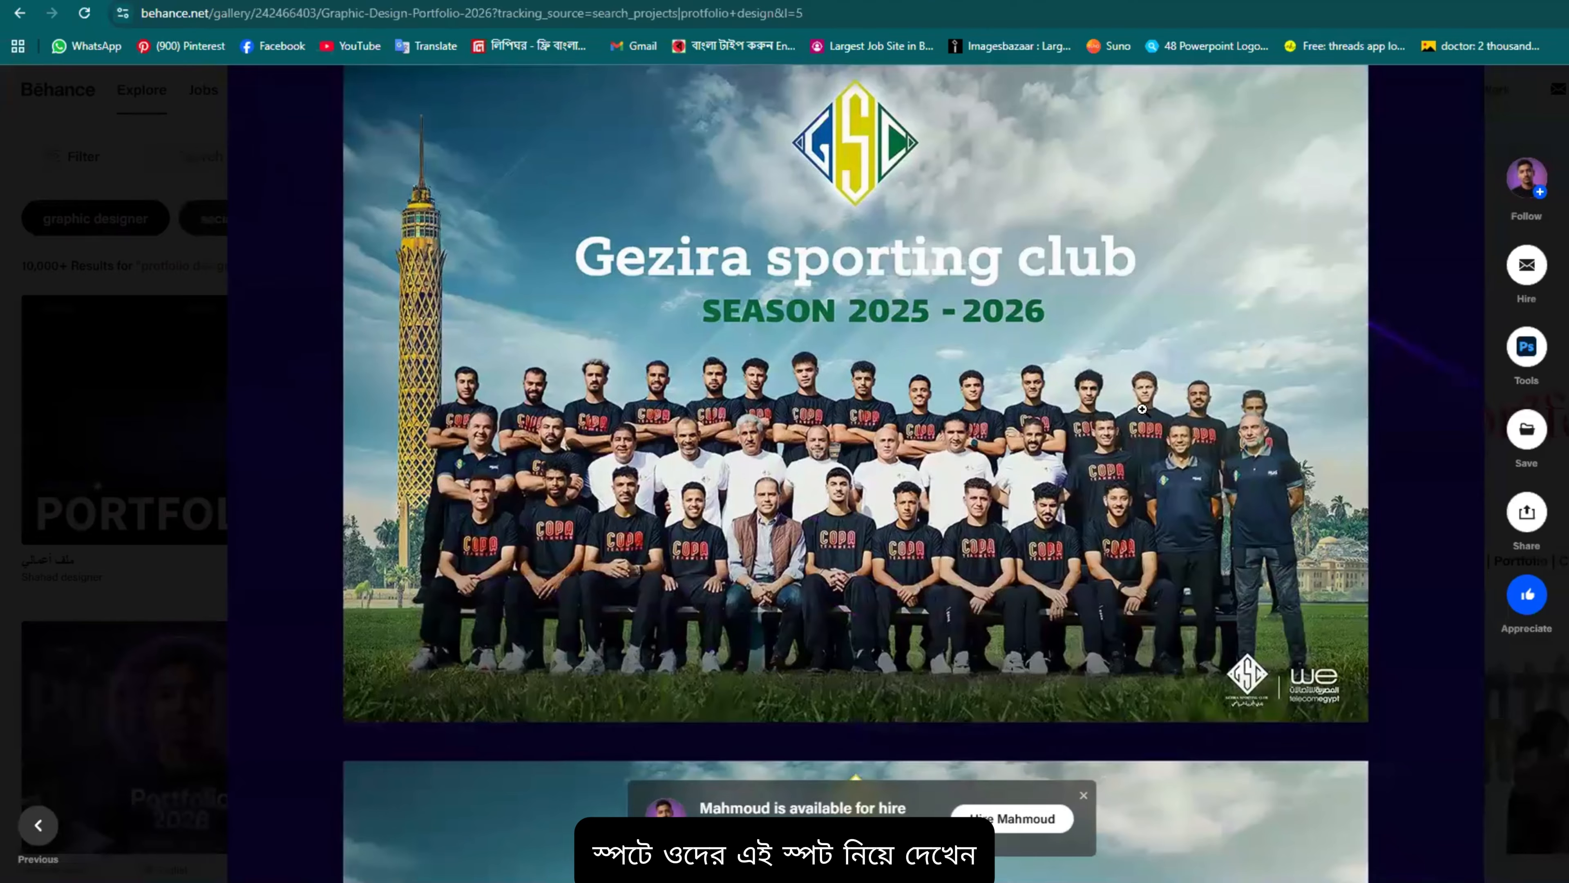
{"action": "scroll", "coordinate": [852, 308], "scroll_direction": "down", "scroll_amount": 12}
{"action": "scroll", "coordinate": [851, 308], "scroll_direction": "down", "scroll_amount": 15}
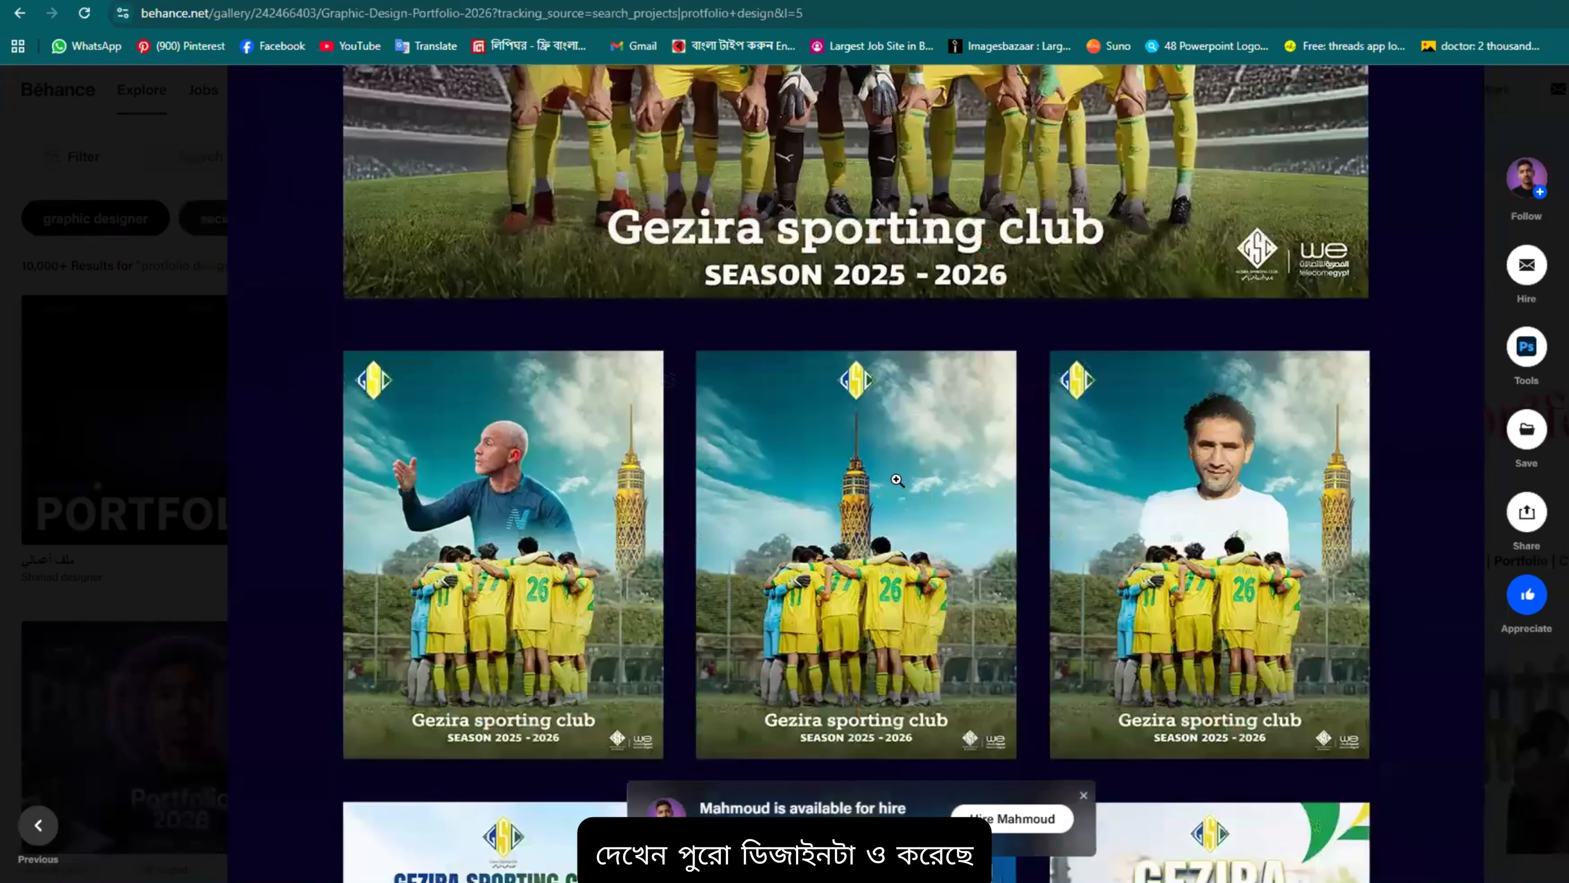
{"action": "scroll", "coordinate": [887, 459], "scroll_direction": "down", "scroll_amount": 18}
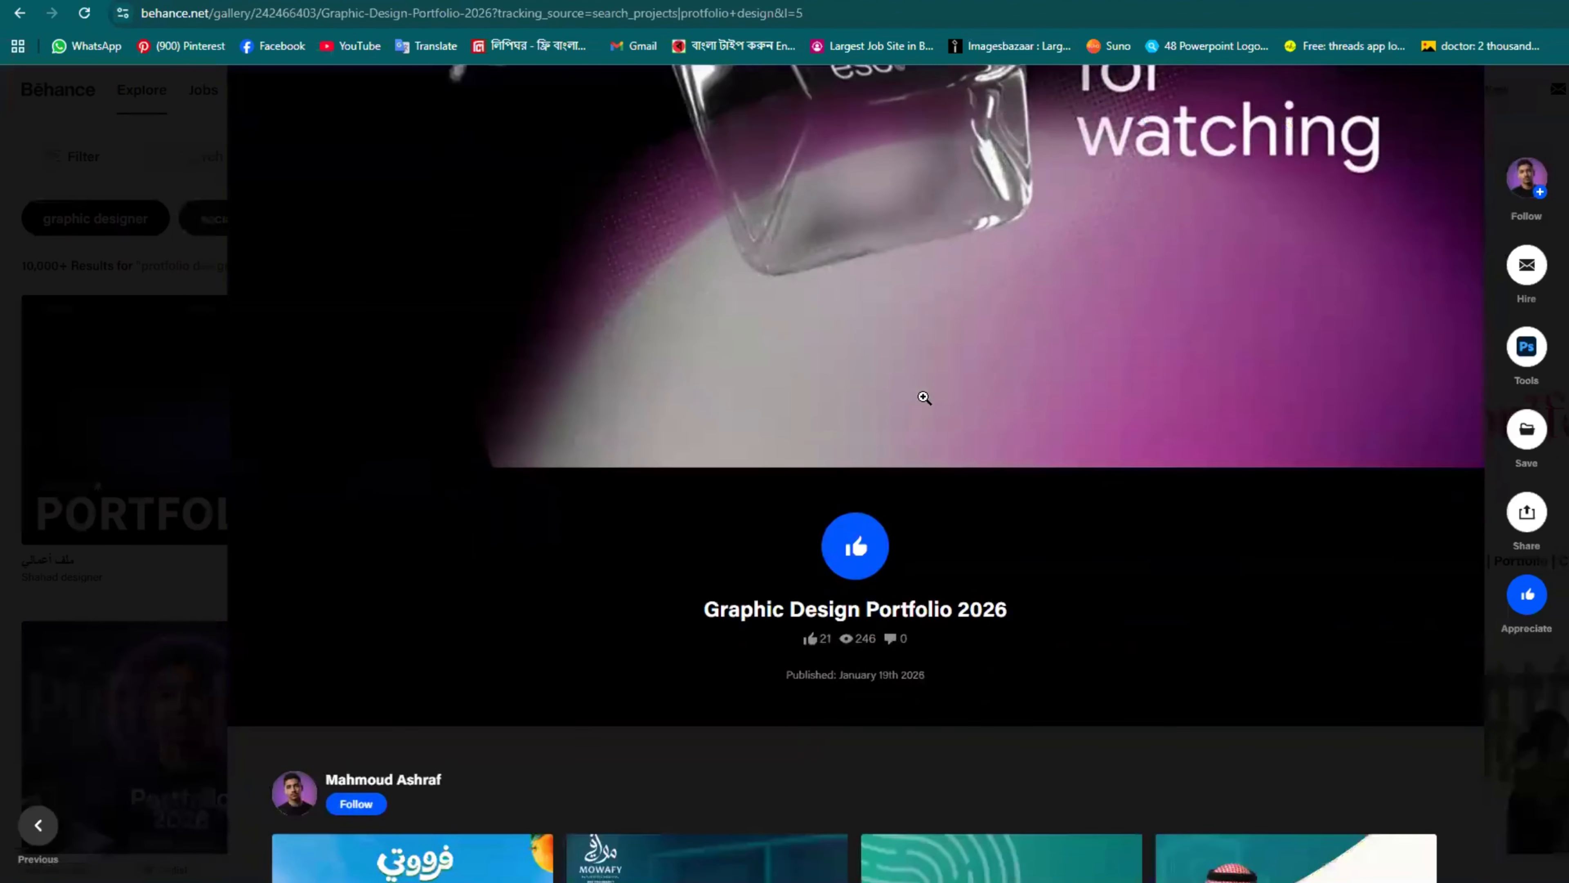
Step: Scroll back up to the Gezira Sporting Club posters
{"action": "scroll", "coordinate": [925, 399], "scroll_direction": "up", "scroll_amount": 9}
{"action": "scroll", "coordinate": [577, 425], "scroll_direction": "up", "scroll_amount": 3}
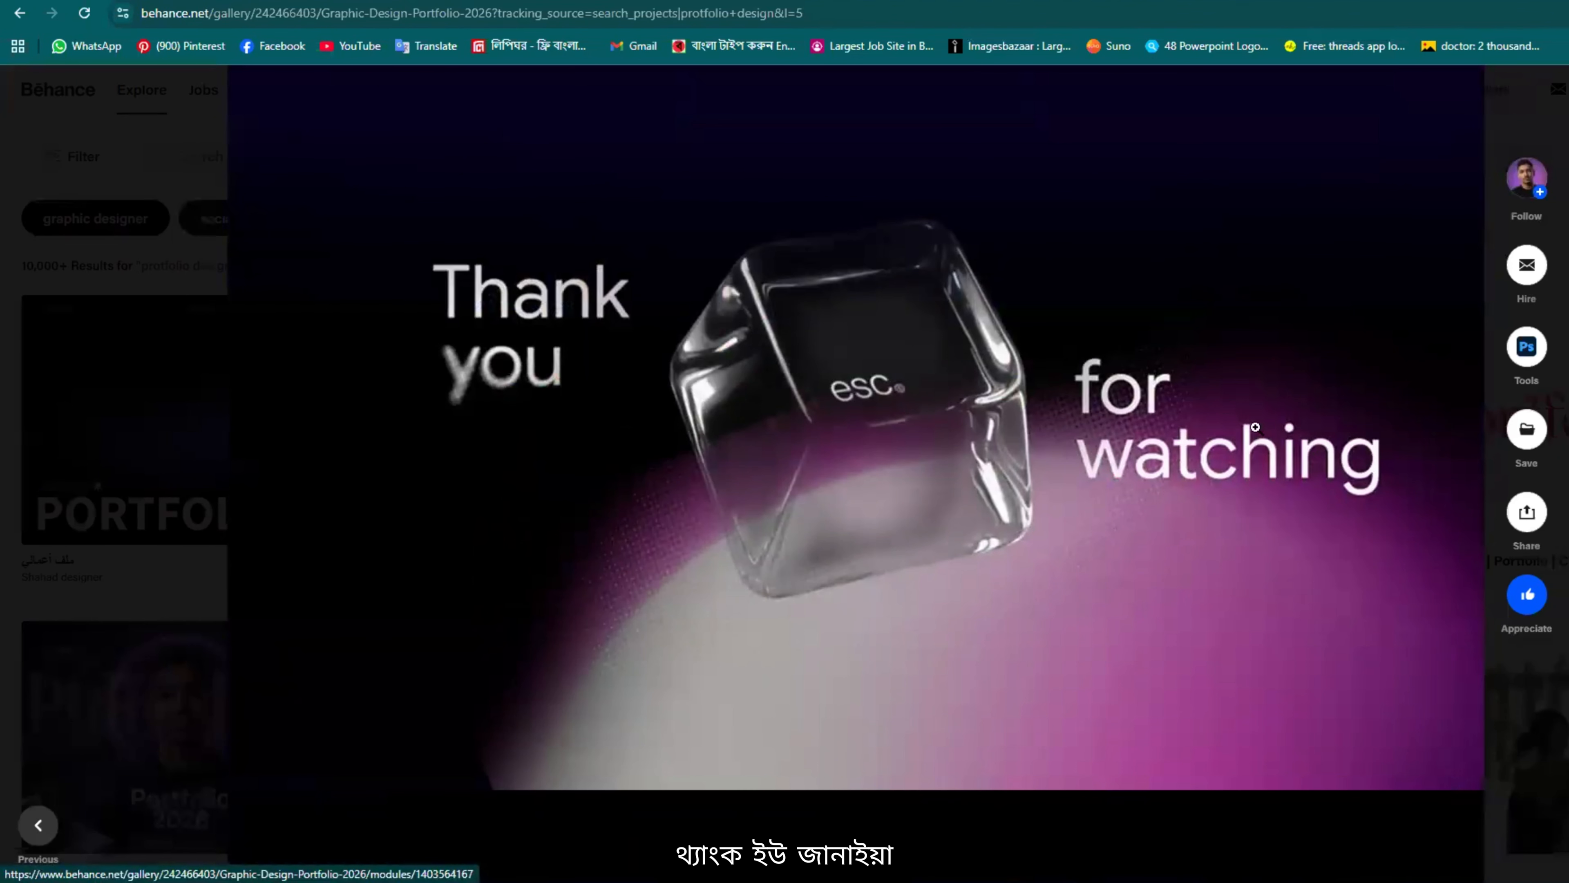
{"action": "scroll", "coordinate": [693, 533], "scroll_direction": "up", "scroll_amount": 6}
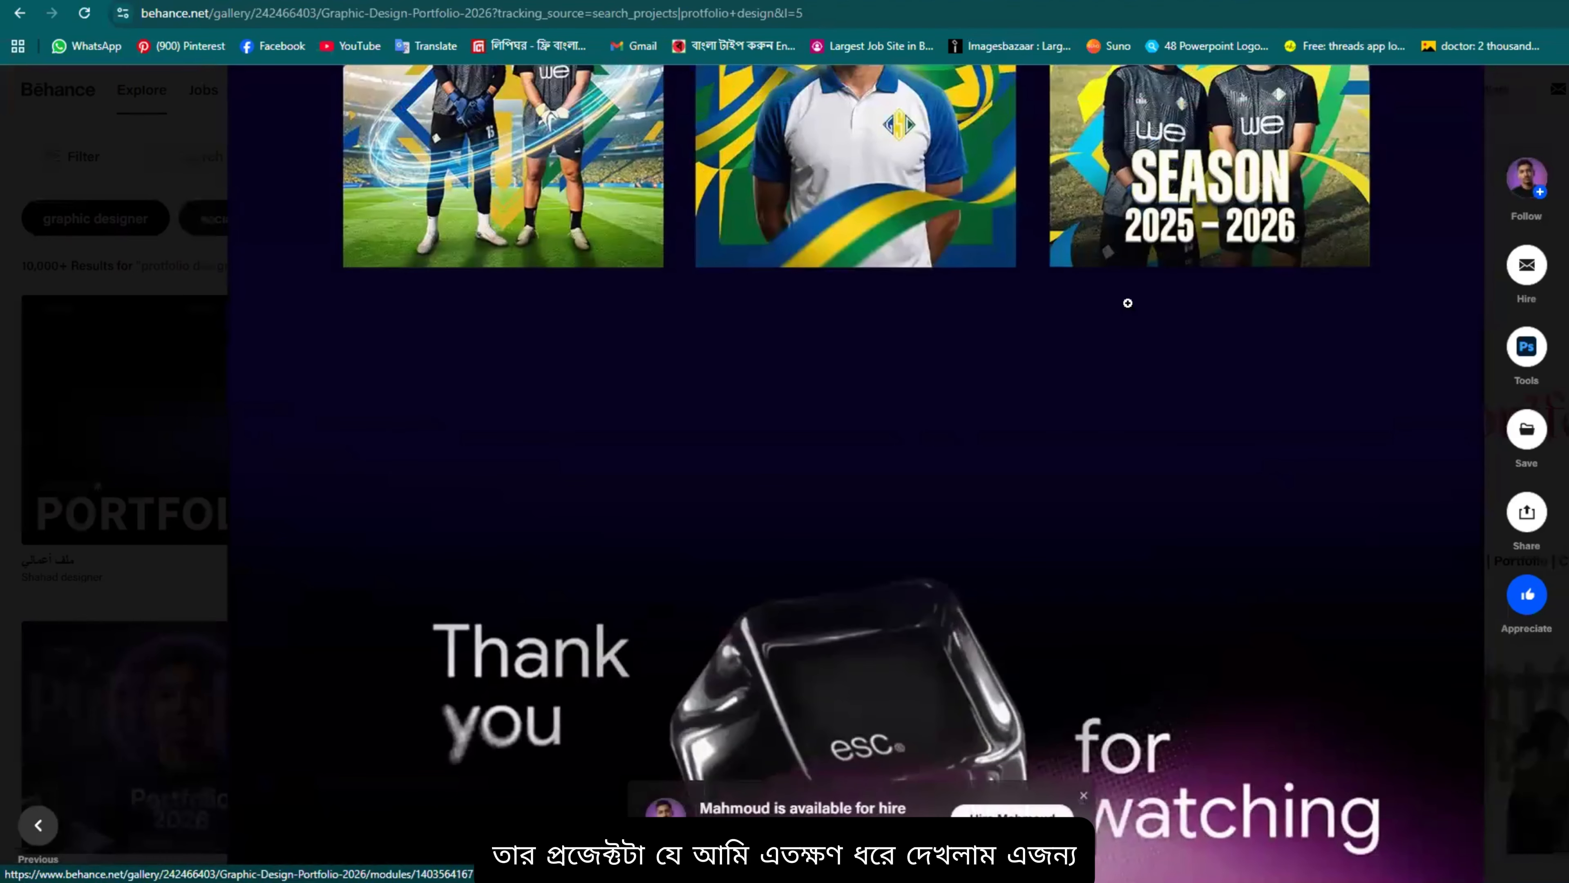
{"action": "scroll", "coordinate": [1021, 211], "scroll_direction": "down", "scroll_amount": 15}
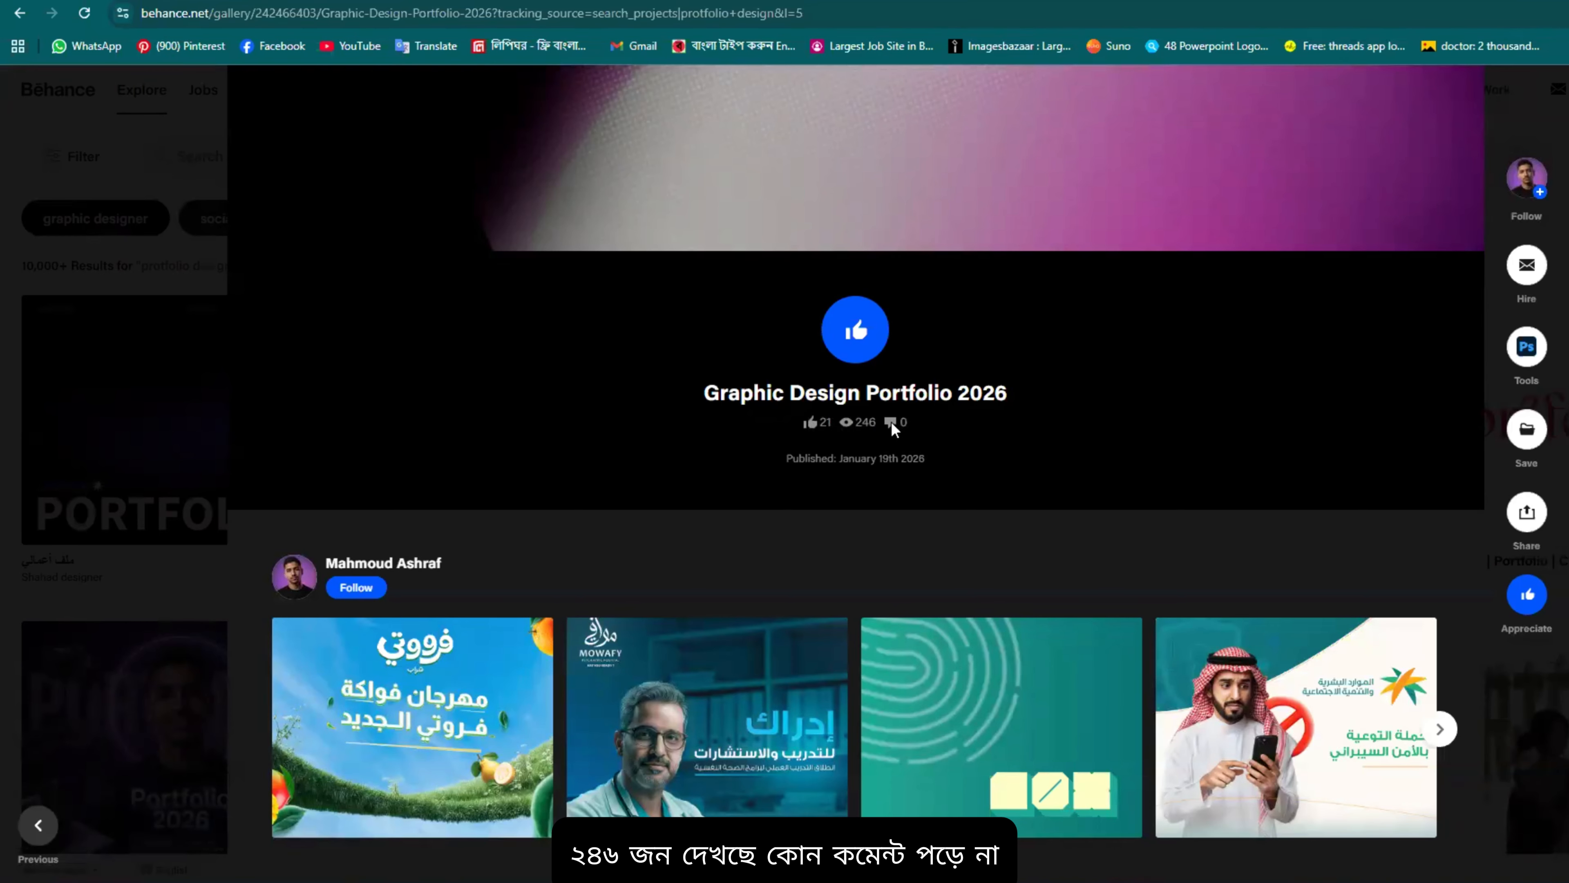
{"action": "scroll", "coordinate": [1339, 364], "scroll_direction": "up", "scroll_amount": 12}
{"action": "scroll", "coordinate": [1171, 397], "scroll_direction": "down", "scroll_amount": 10}
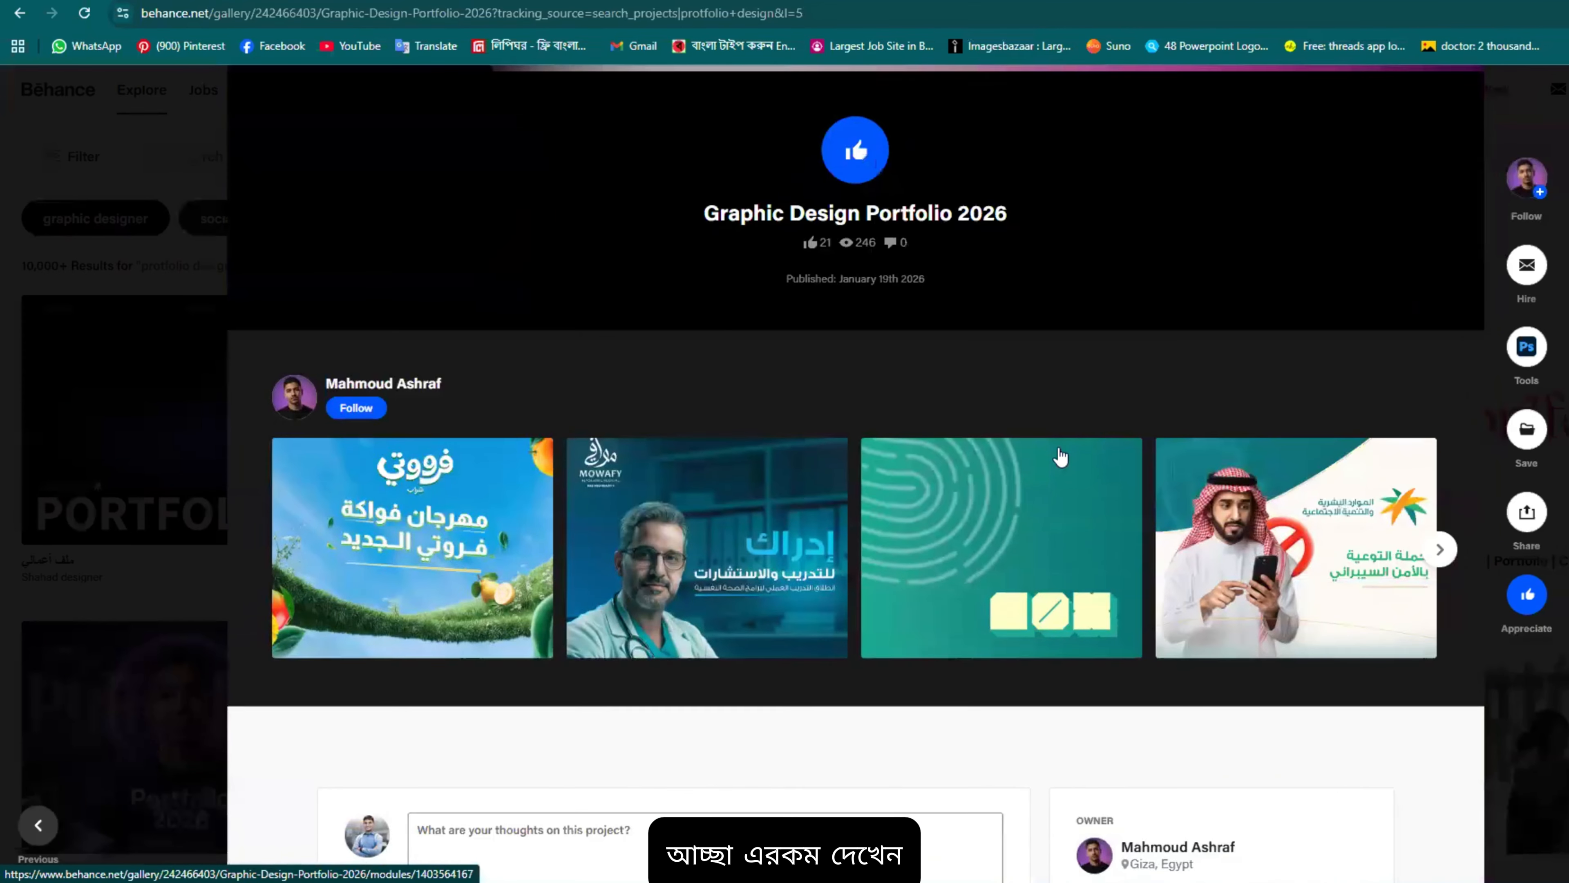
{"action": "scroll", "coordinate": [676, 256], "scroll_direction": "up", "scroll_amount": 5}
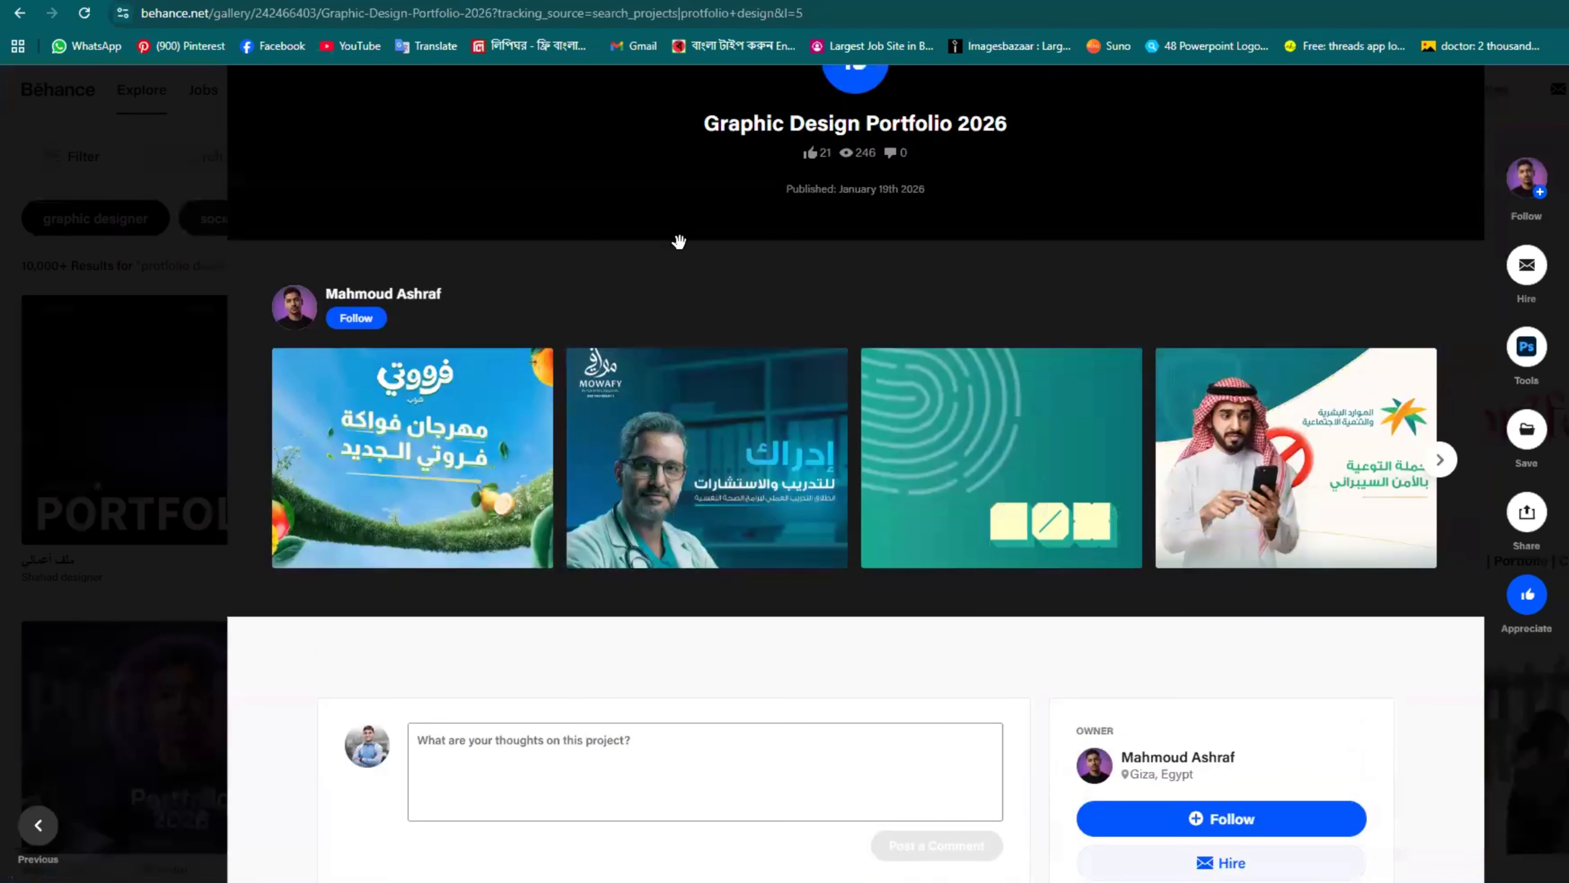
{"action": "scroll", "coordinate": [1012, 334], "scroll_direction": "up", "scroll_amount": 15}
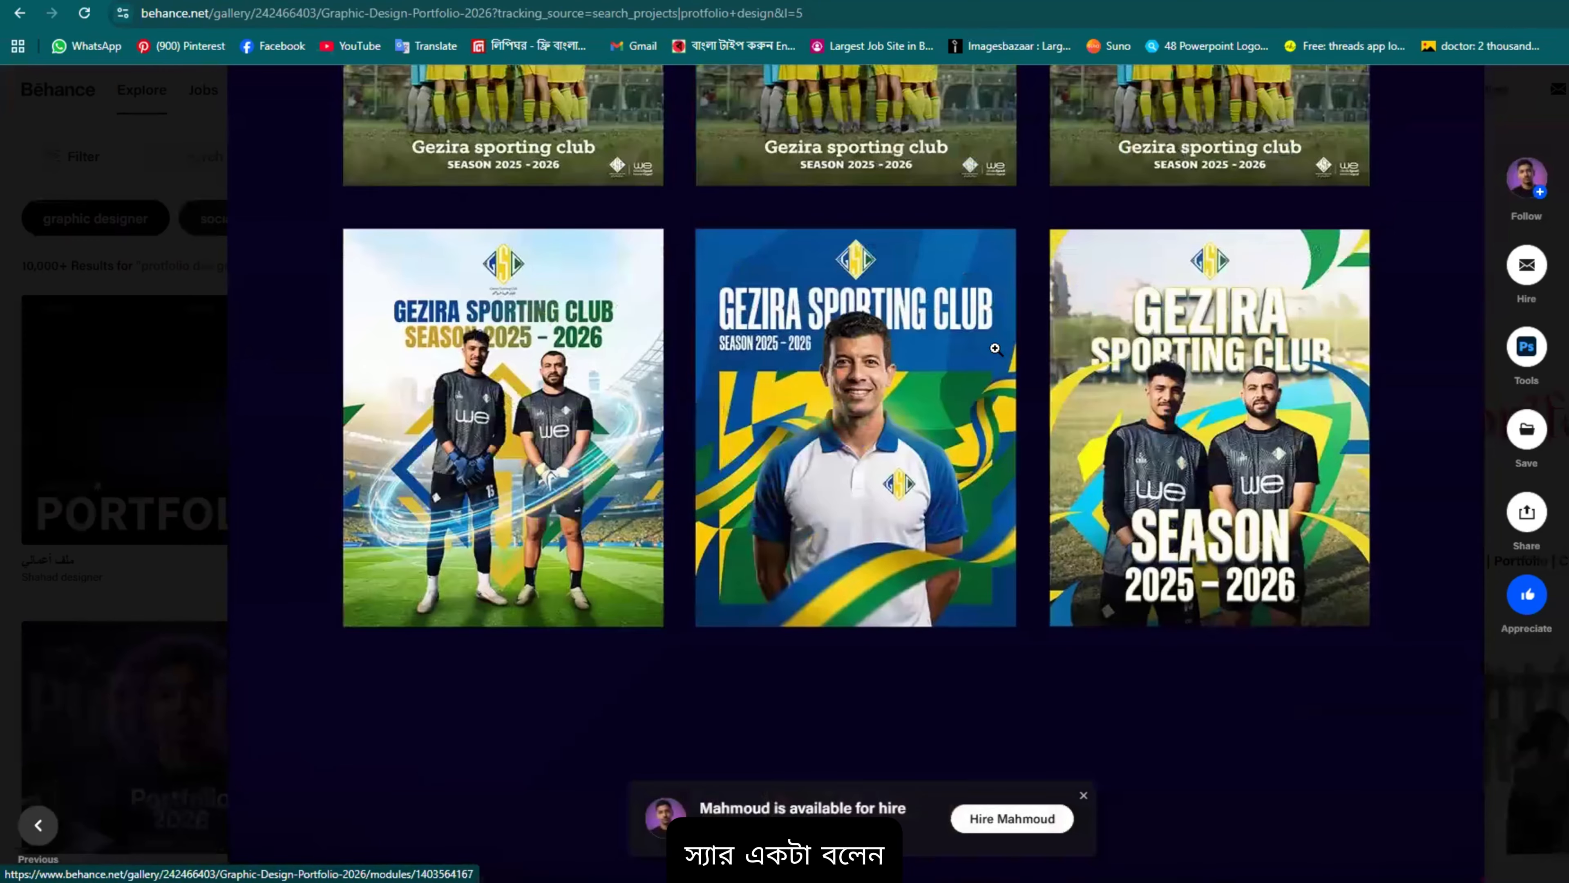
{"action": "scroll", "coordinate": [995, 348], "scroll_direction": "up", "scroll_amount": 2}
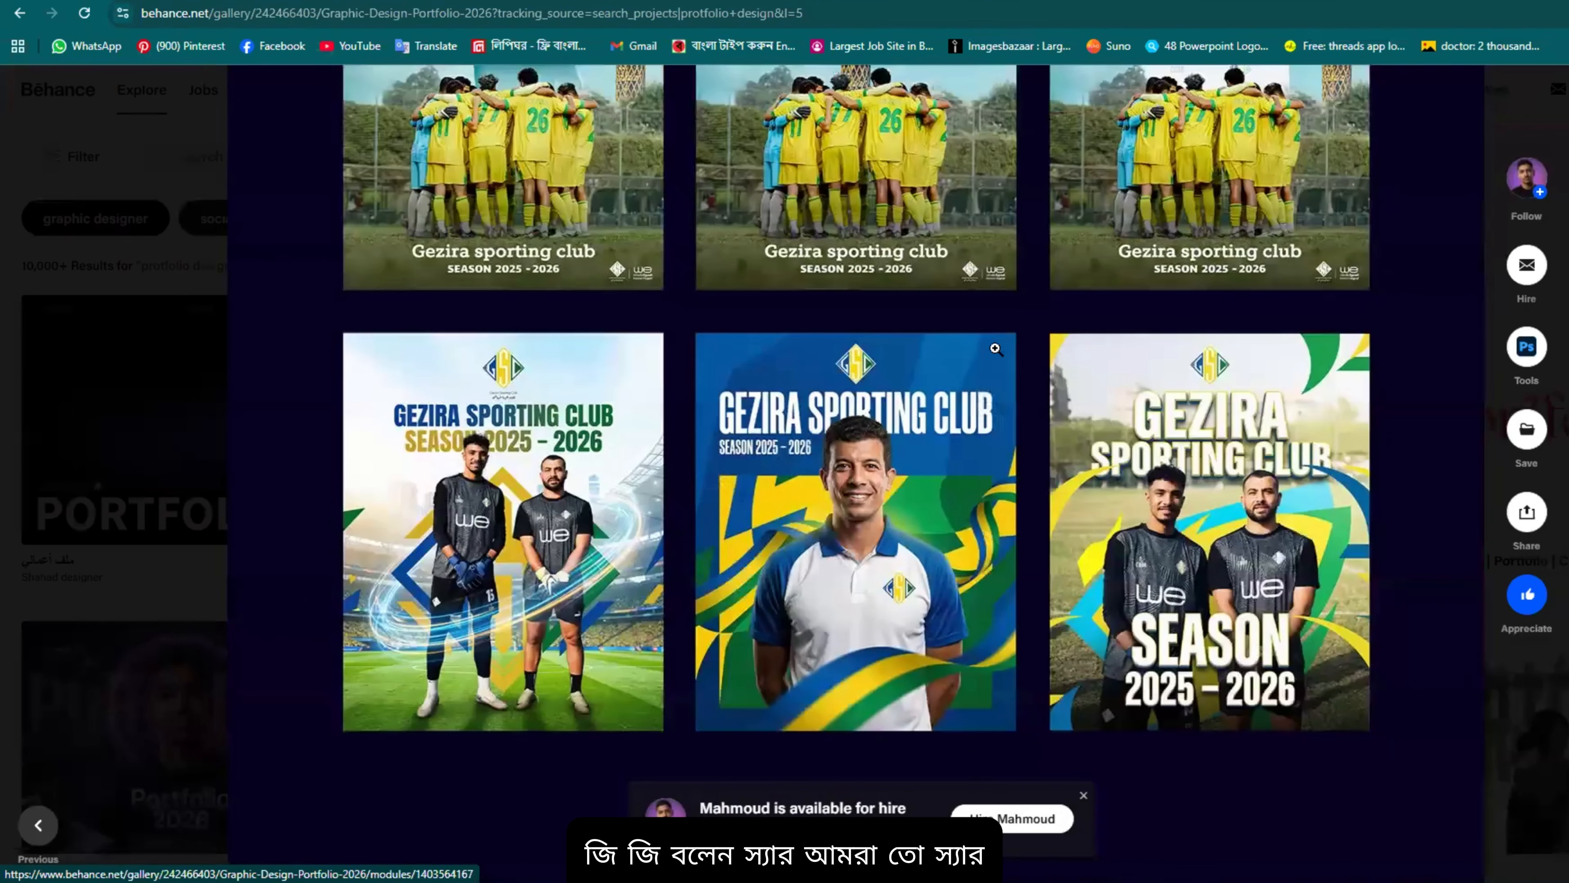
{"action": "scroll", "coordinate": [995, 348], "scroll_direction": "up", "scroll_amount": 1}
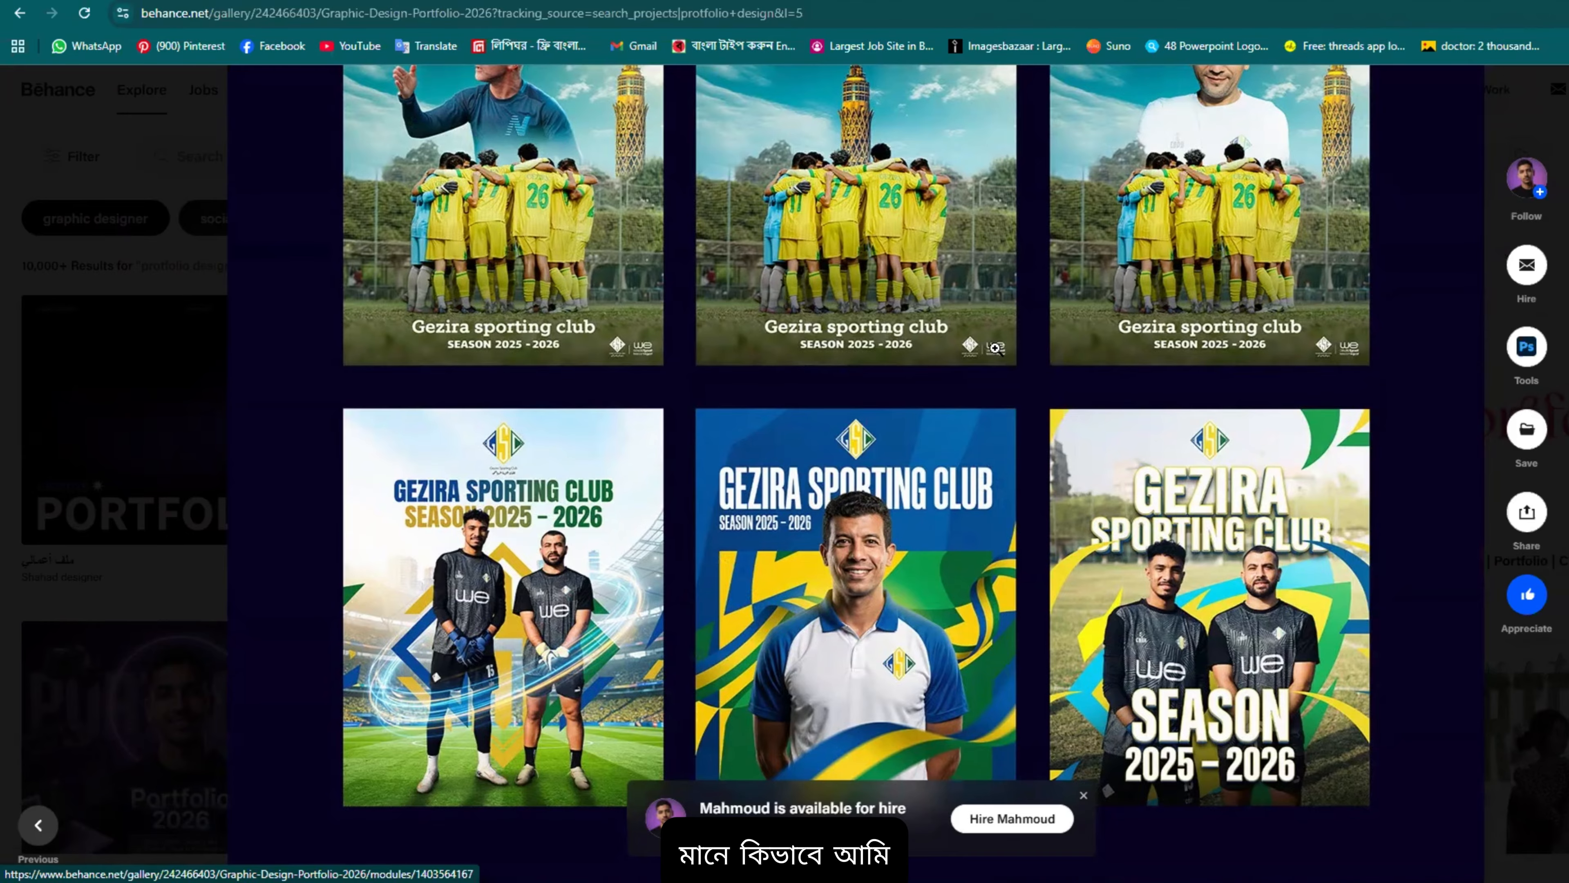
{"action": "scroll", "coordinate": [995, 348], "scroll_direction": "up", "scroll_amount": 1}
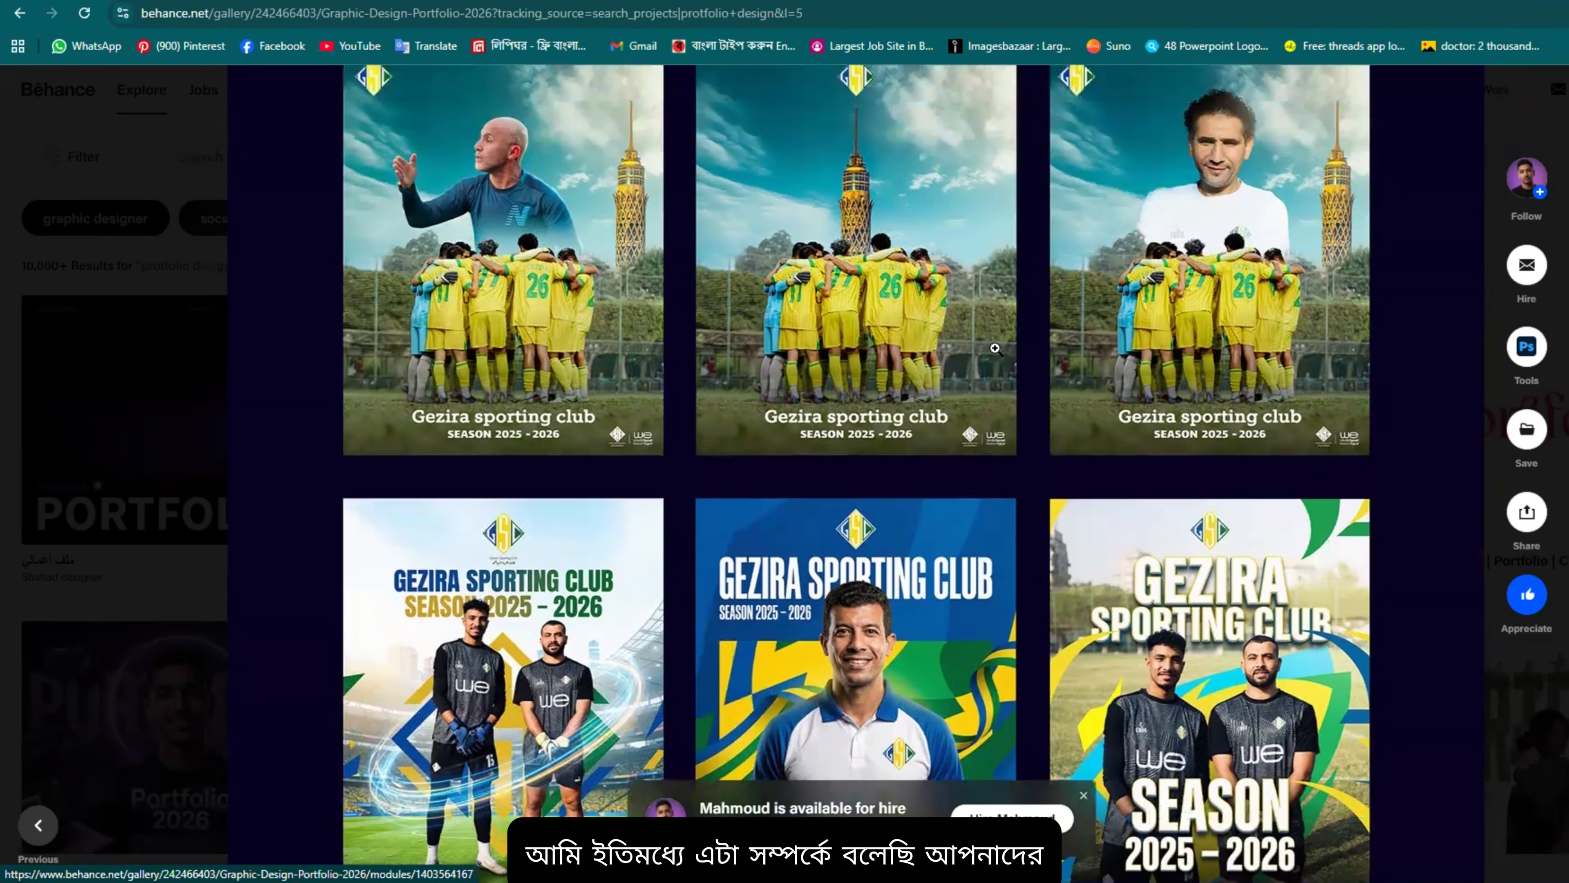
{"action": "scroll", "coordinate": [995, 349], "scroll_direction": "up", "scroll_amount": 3}
{"action": "scroll", "coordinate": [918, 394], "scroll_direction": "up", "scroll_amount": 2}
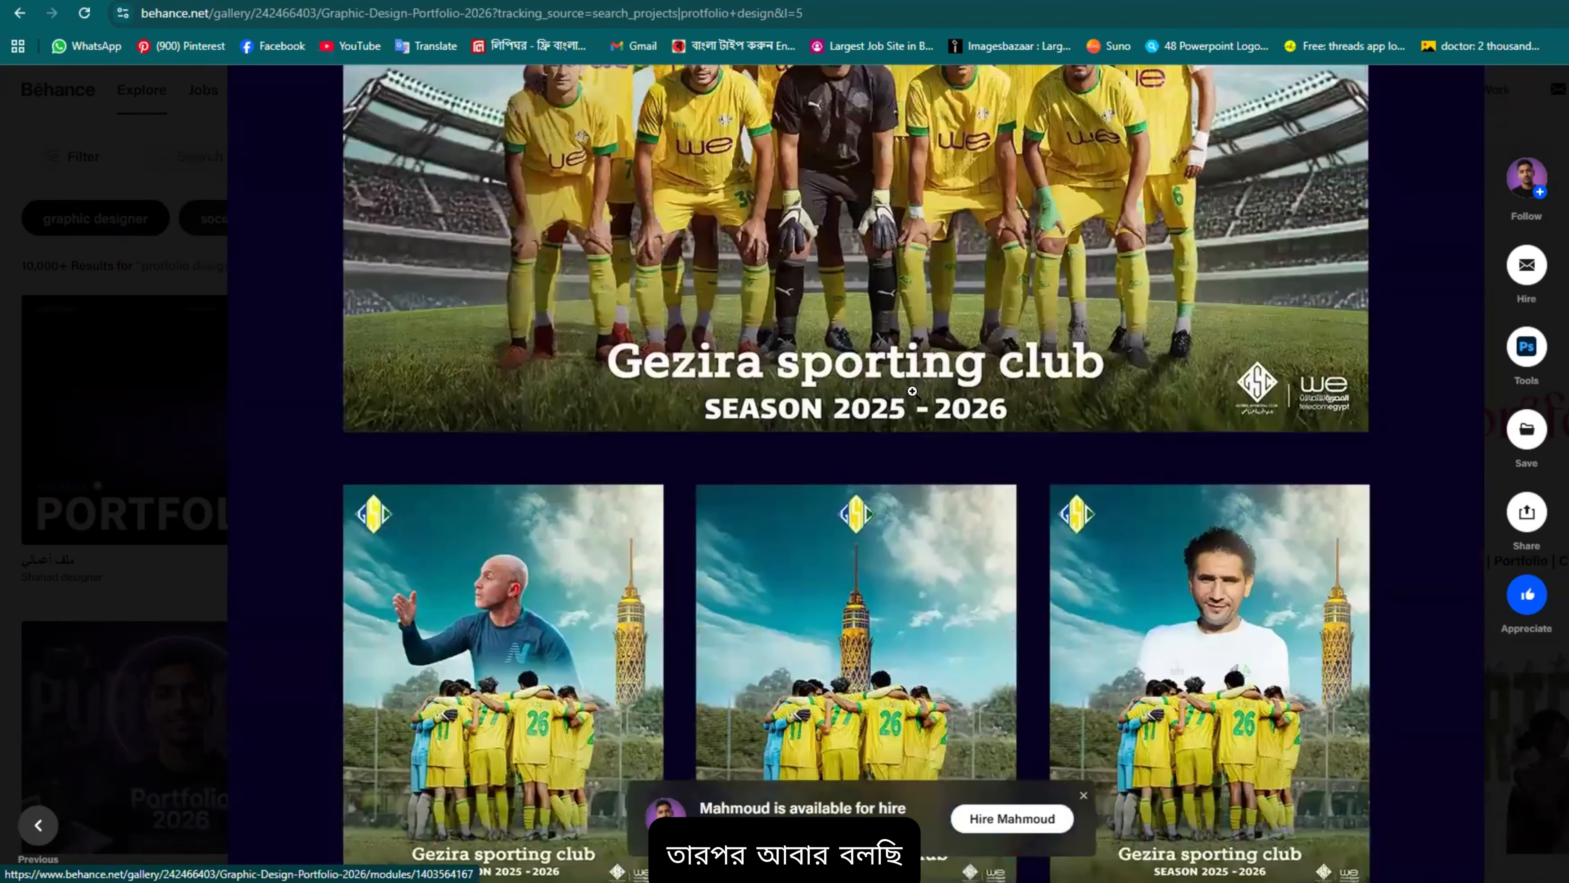
{"action": "scroll", "coordinate": [936, 354], "scroll_direction": "down", "scroll_amount": 1}
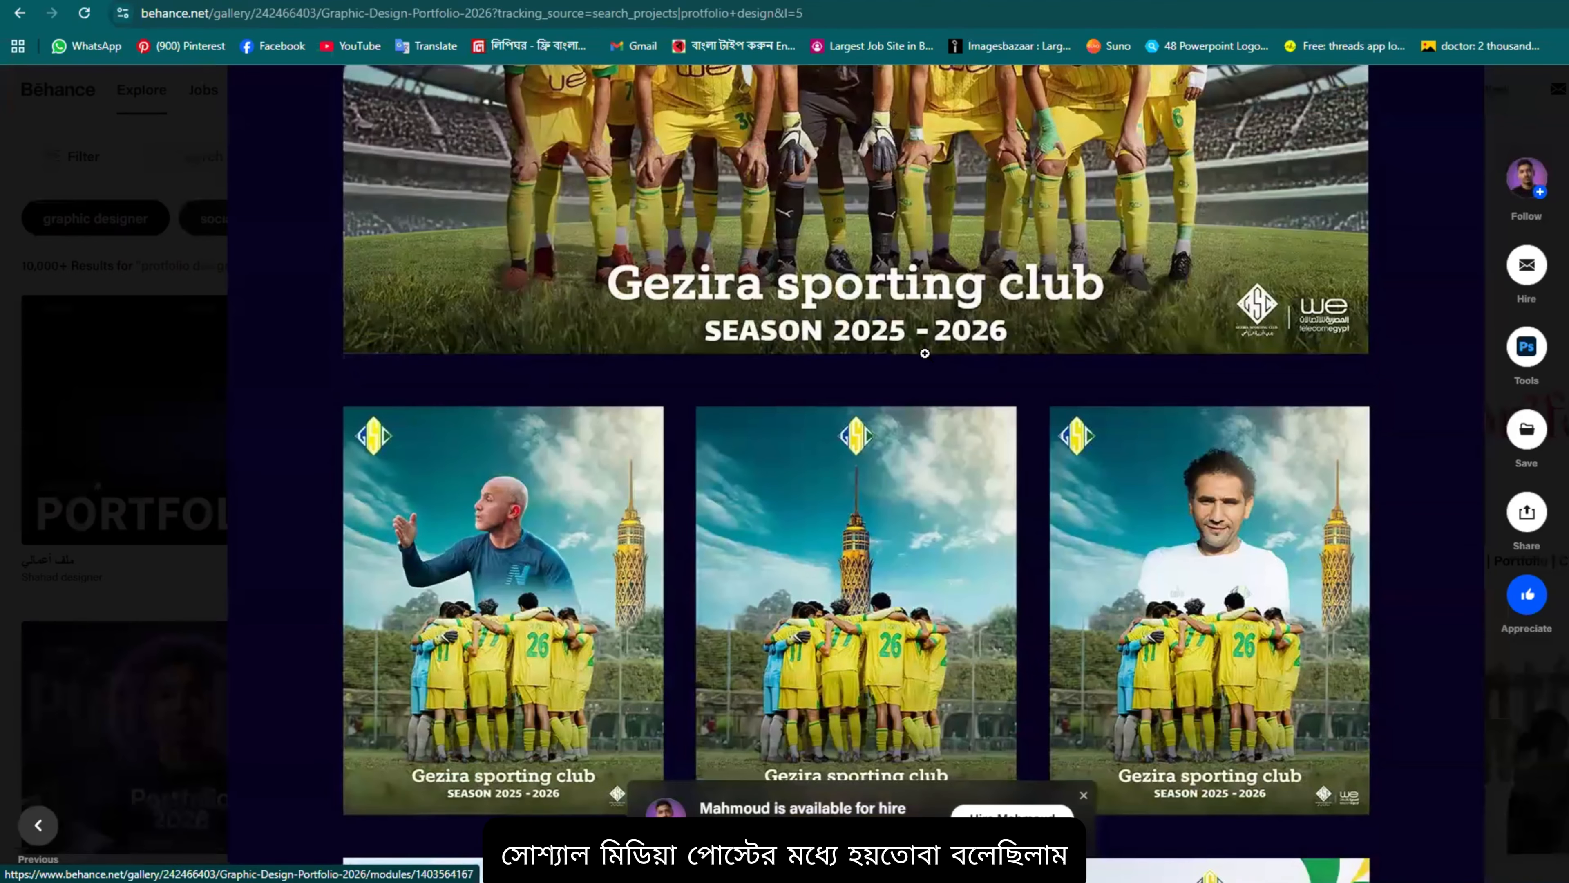
{"action": "scroll", "coordinate": [930, 352], "scroll_direction": "up", "scroll_amount": 3}
{"action": "scroll", "coordinate": [925, 352], "scroll_direction": "up", "scroll_amount": 4}
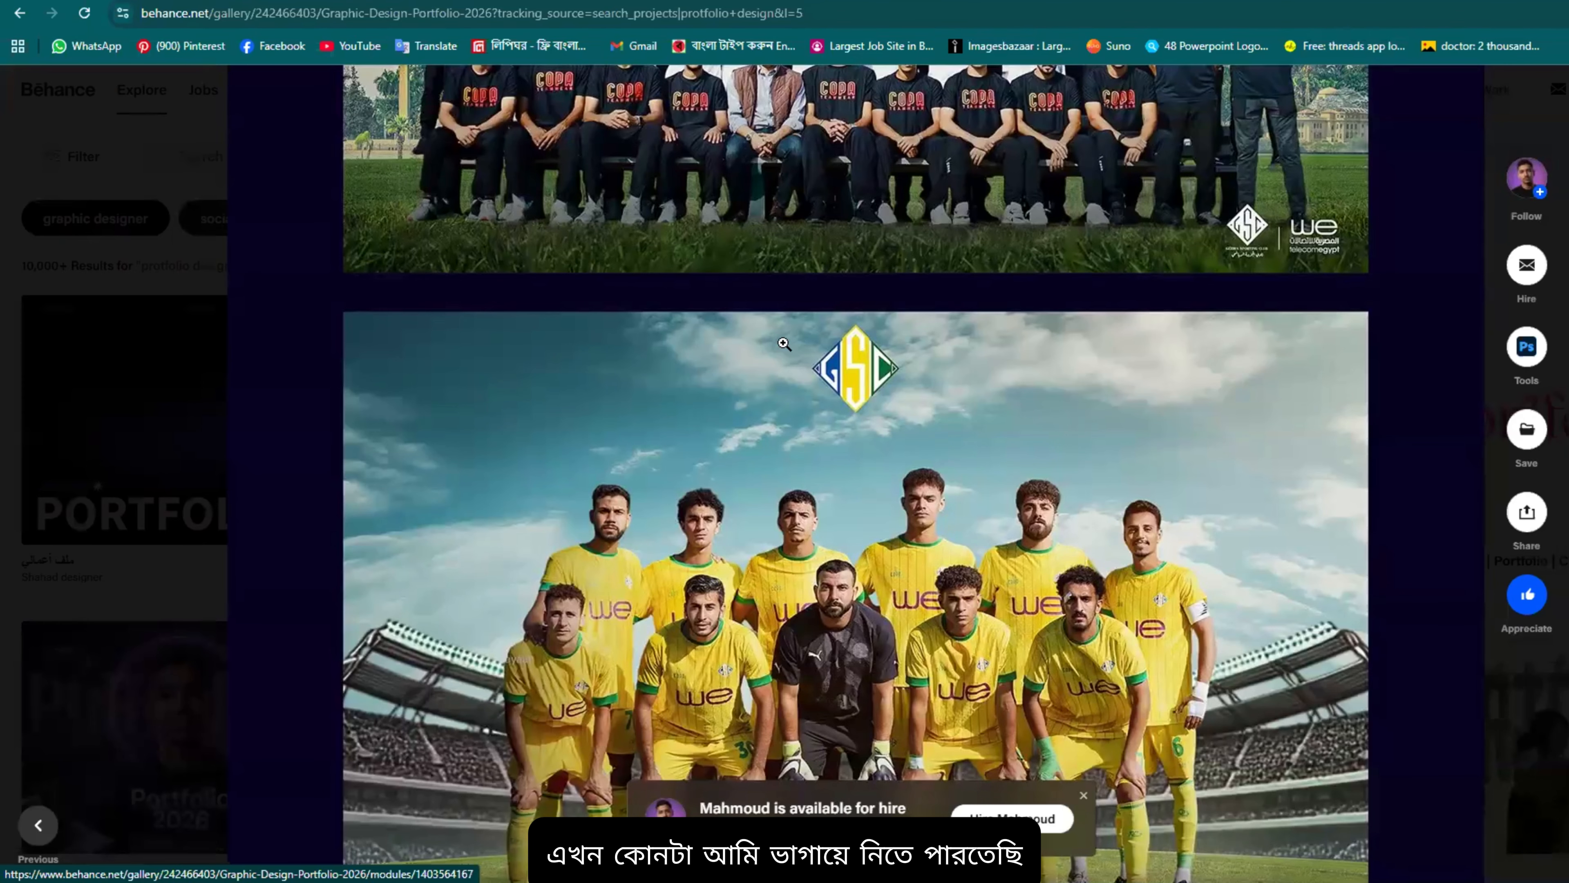
{"action": "scroll", "coordinate": [962, 379], "scroll_direction": "up", "scroll_amount": 5}
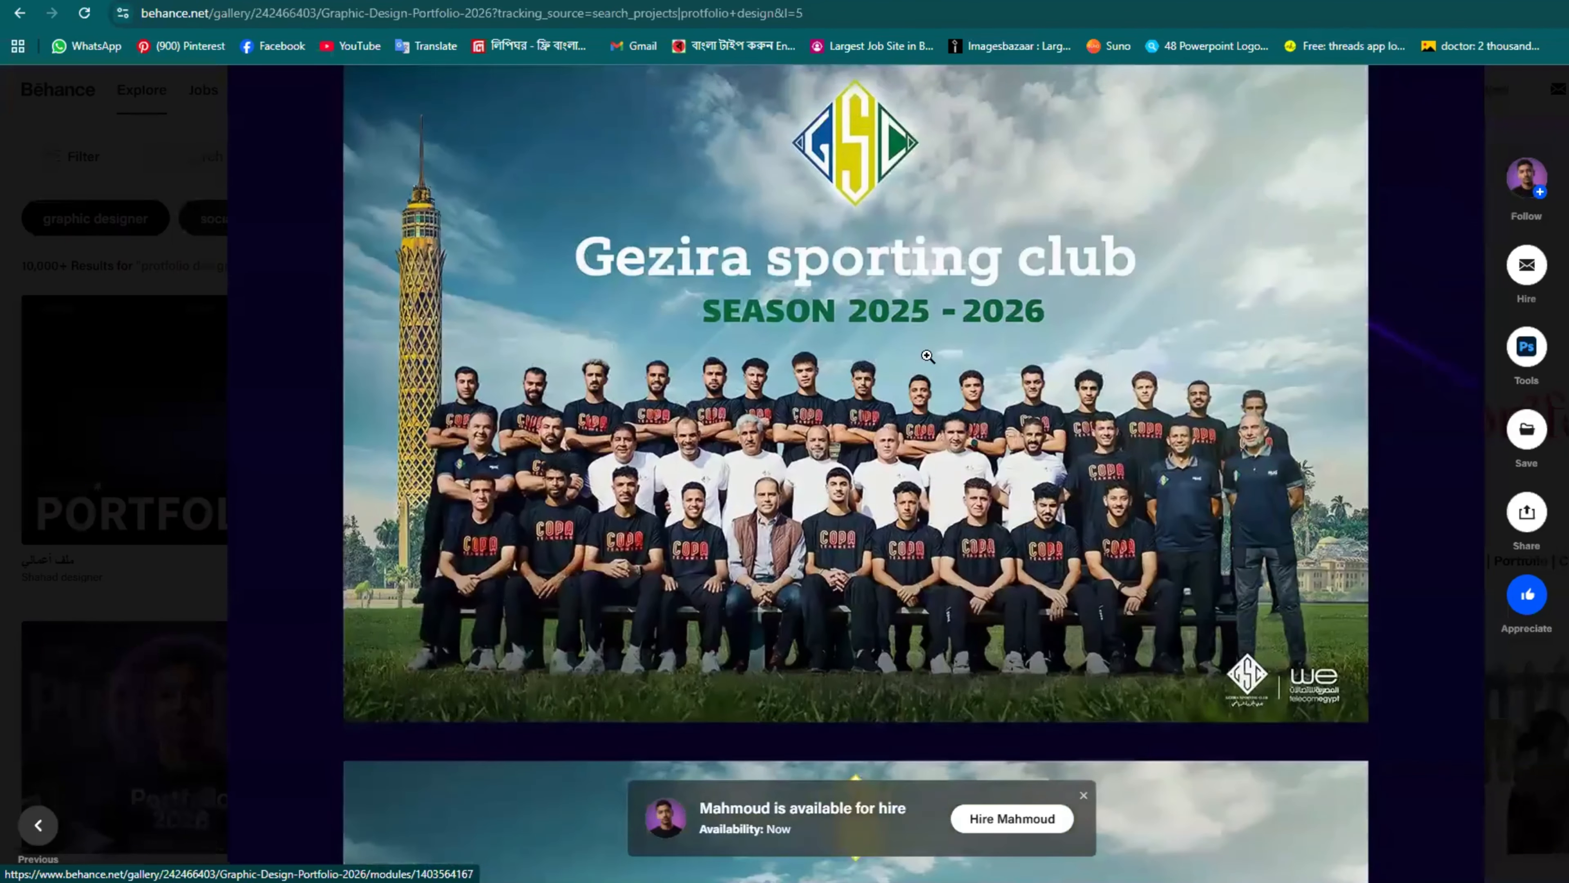
{"action": "scroll", "coordinate": [927, 356], "scroll_direction": "up", "scroll_amount": 4}
{"action": "scroll", "coordinate": [914, 334], "scroll_direction": "down", "scroll_amount": 4}
{"action": "scroll", "coordinate": [951, 383], "scroll_direction": "up", "scroll_amount": 2}
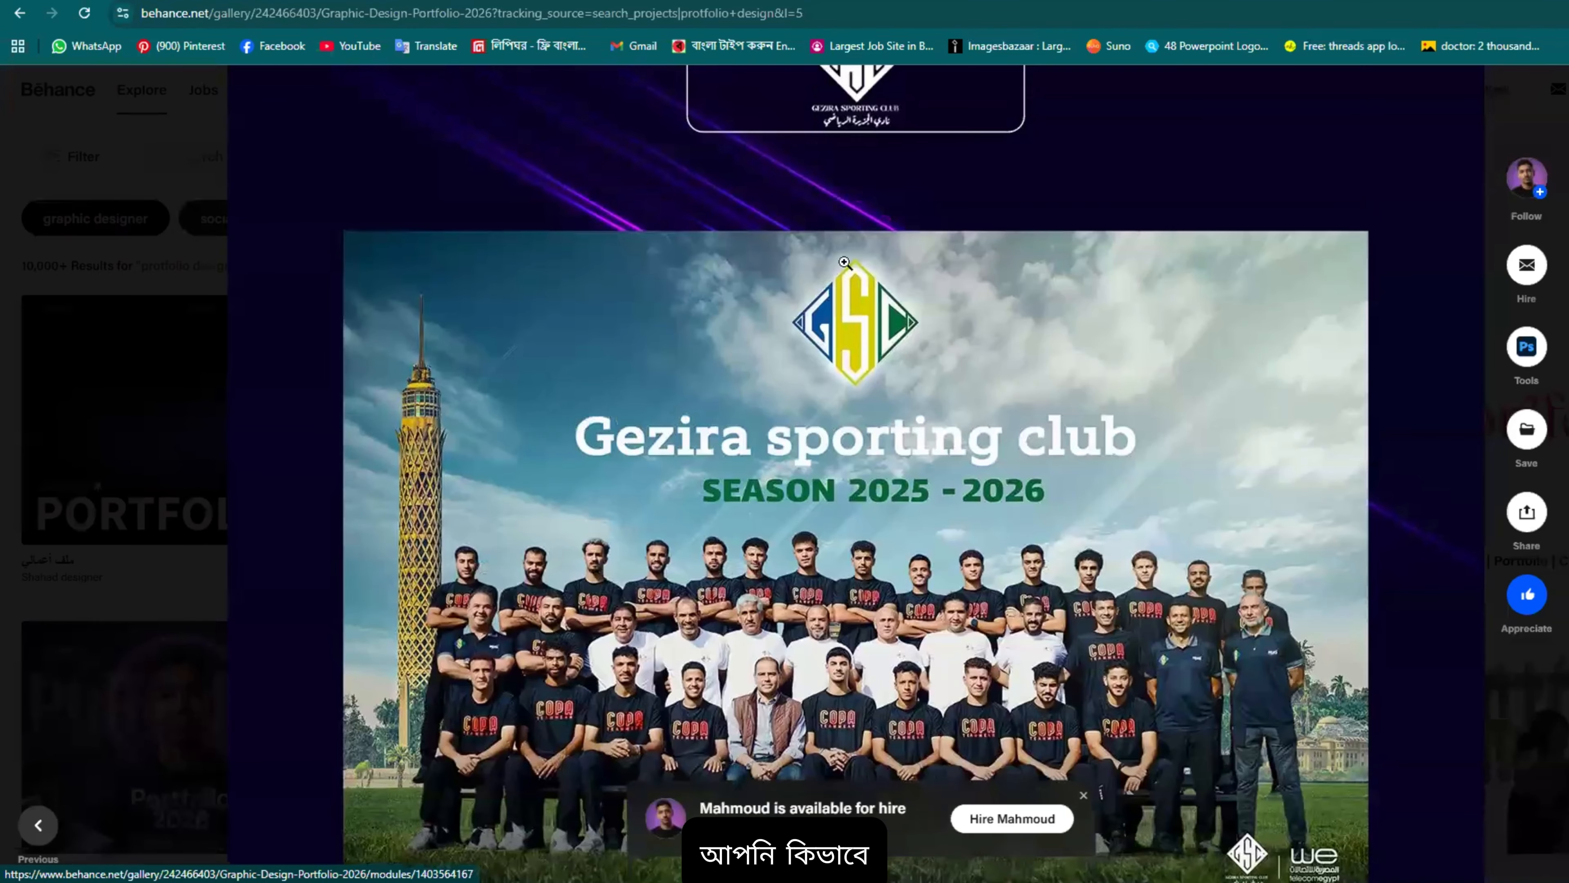
{"action": "scroll", "coordinate": [874, 488], "scroll_direction": "down", "scroll_amount": 1}
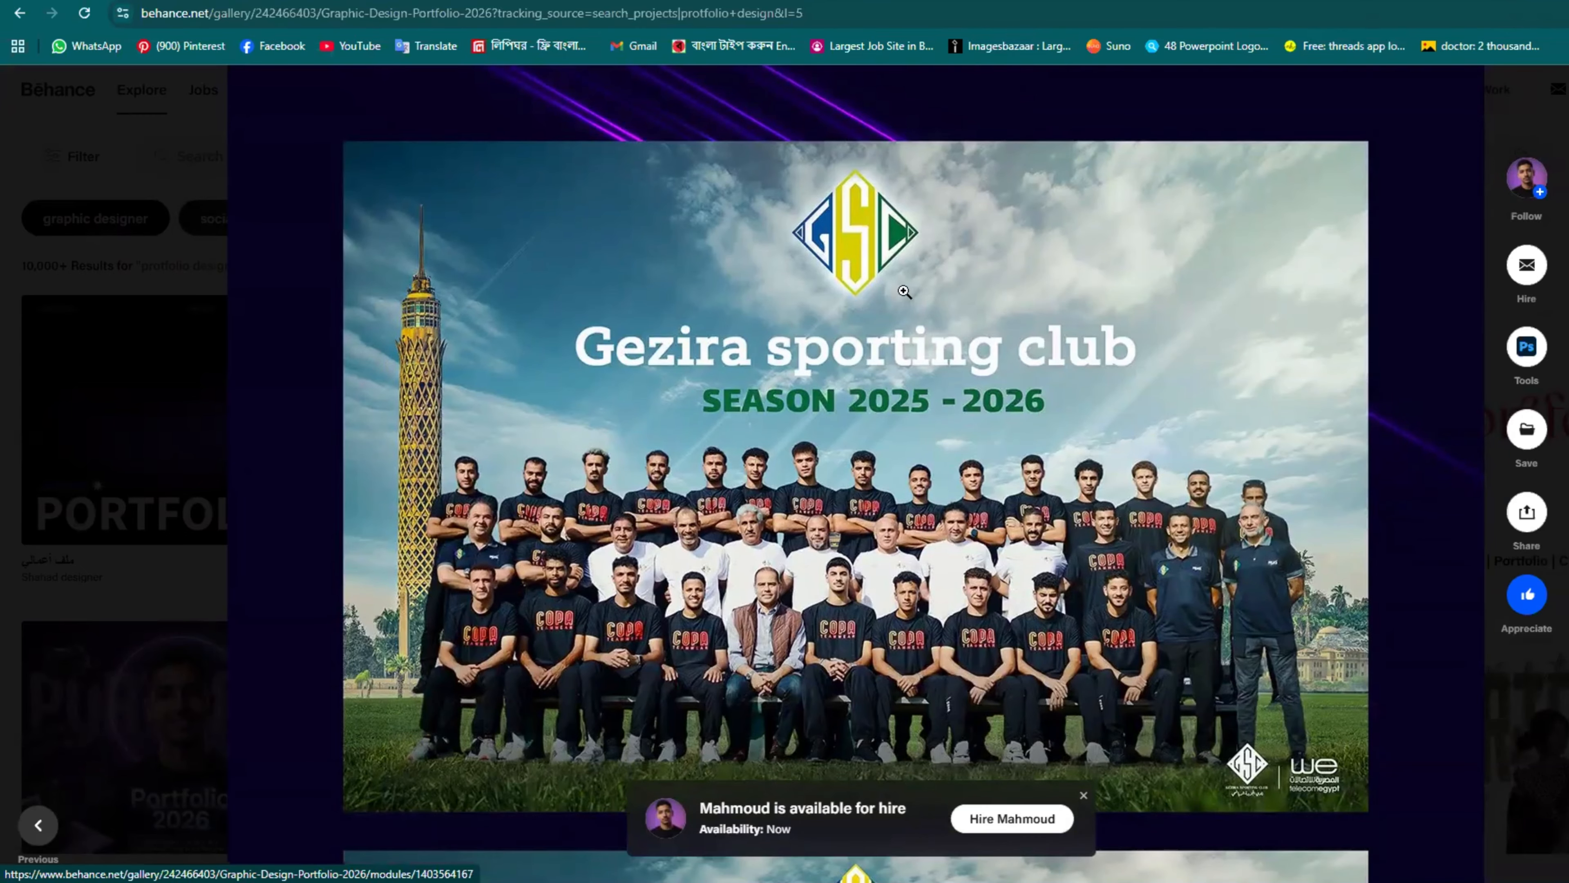
Step: Browse the Gezira Sporting Club posters, ending back on the 10,000+ 'portfolio design' results
{"action": "scroll", "coordinate": [904, 291], "scroll_direction": "up", "scroll_amount": 3}
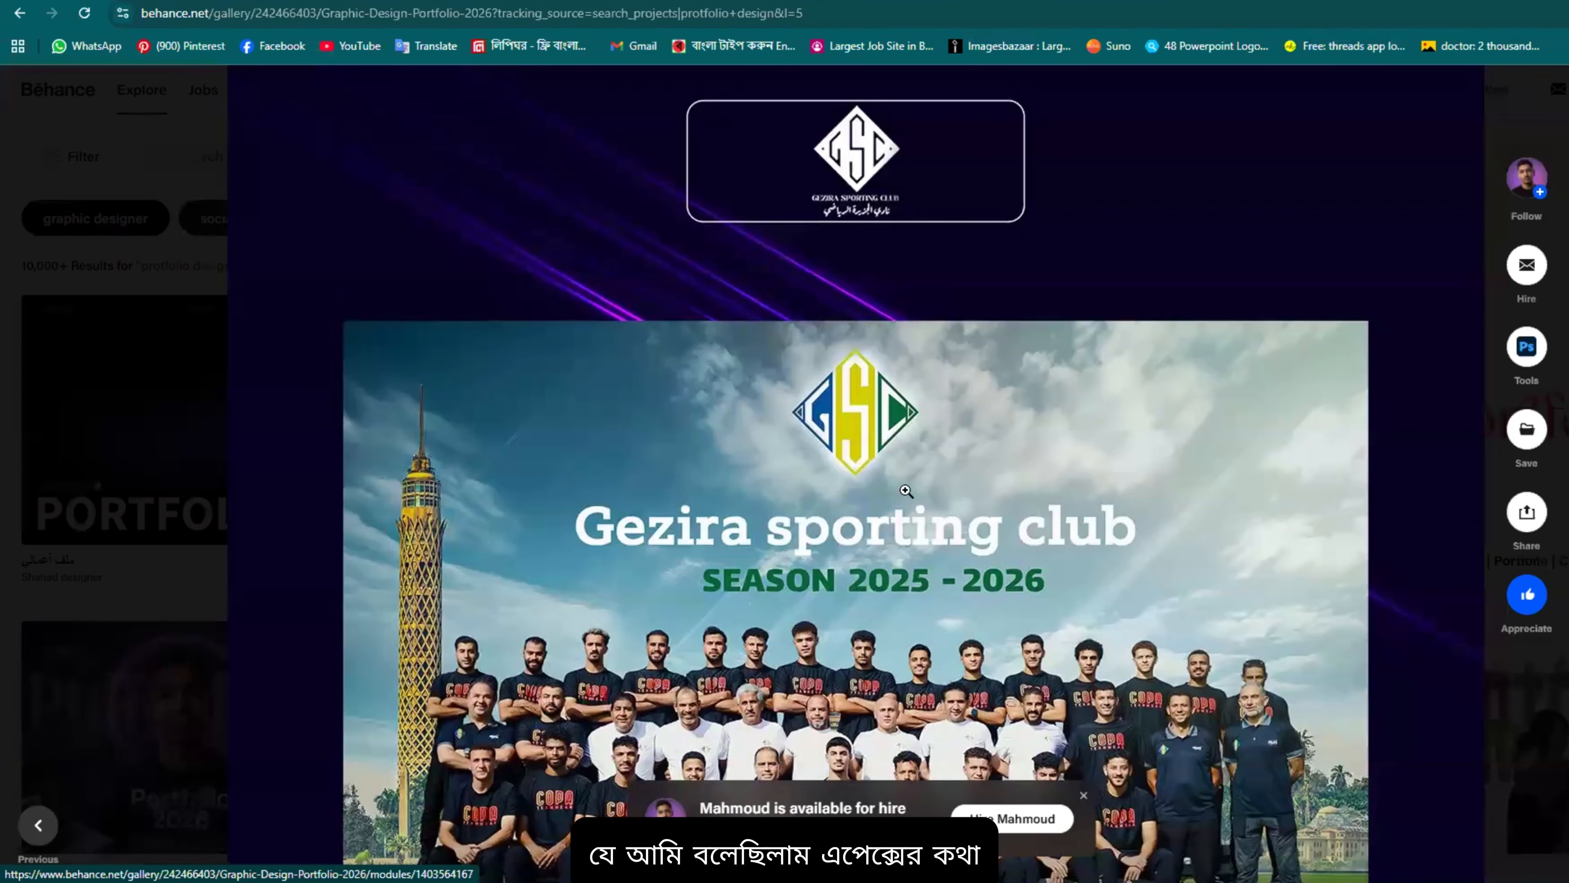
{"action": "scroll", "coordinate": [923, 354], "scroll_direction": "up", "scroll_amount": 4}
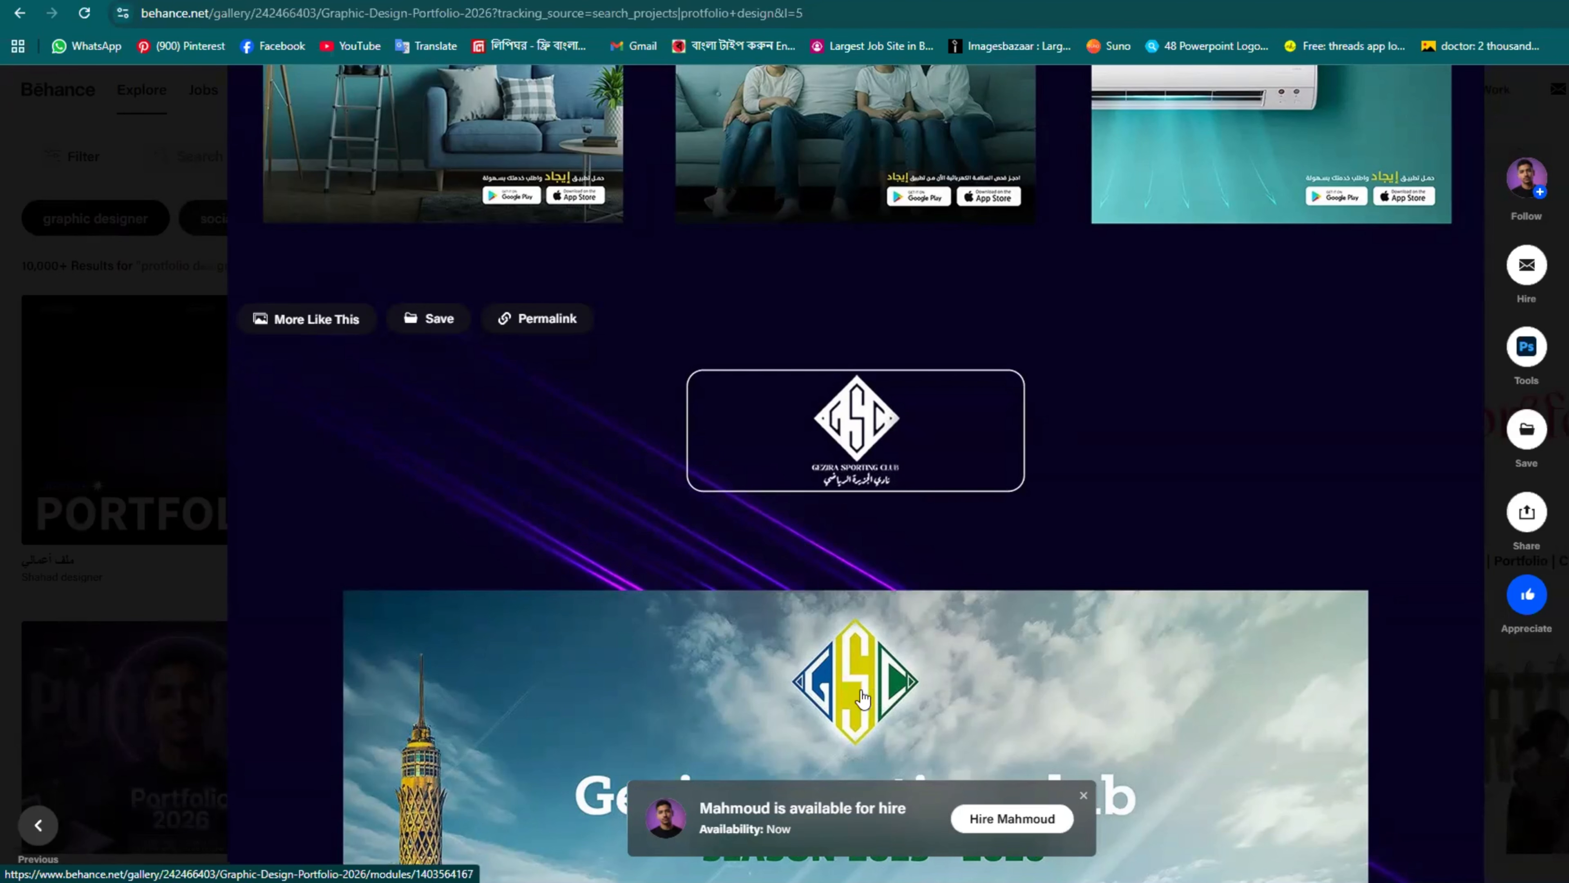
{"action": "scroll", "coordinate": [863, 698], "scroll_direction": "down", "scroll_amount": 4}
{"action": "scroll", "coordinate": [820, 444], "scroll_direction": "down", "scroll_amount": 4}
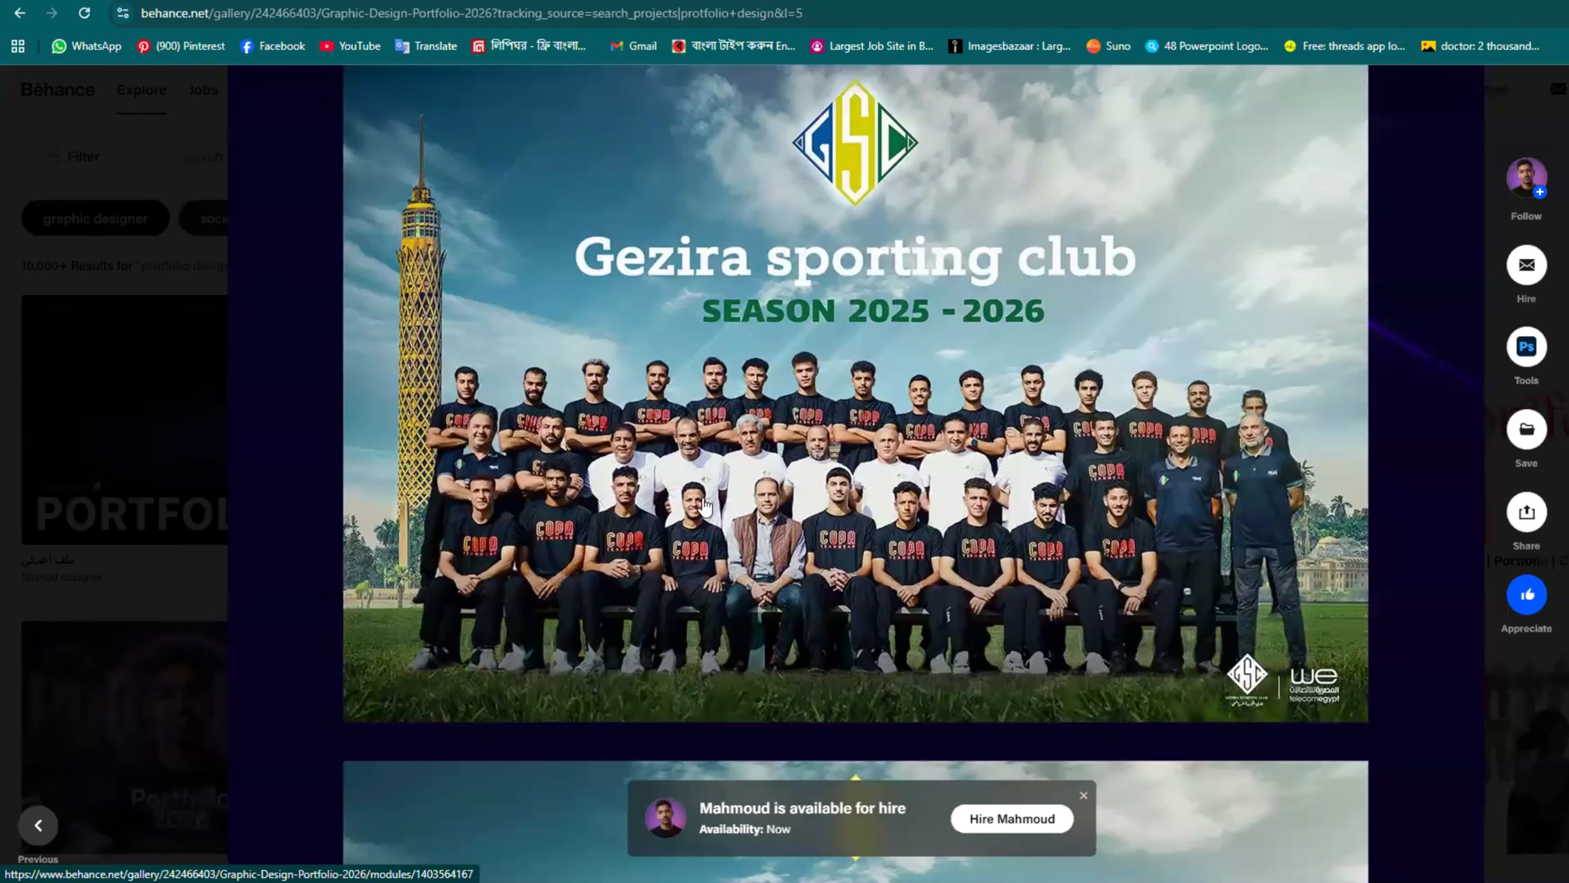
{"action": "scroll", "coordinate": [843, 441], "scroll_direction": "down", "scroll_amount": 3}
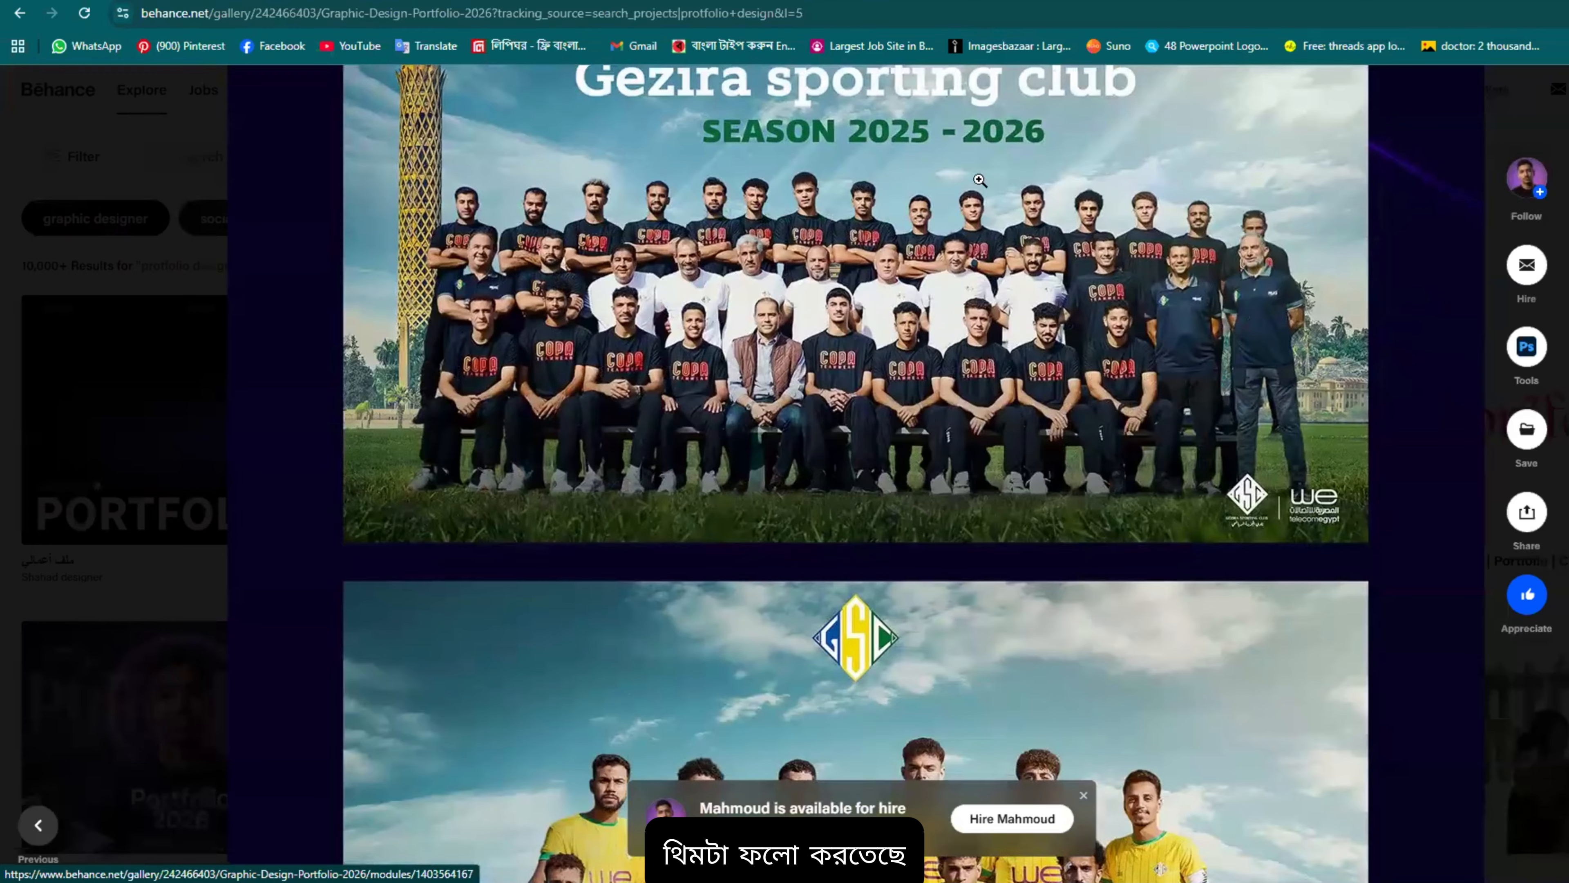
{"action": "scroll", "coordinate": [969, 383], "scroll_direction": "down", "scroll_amount": 3}
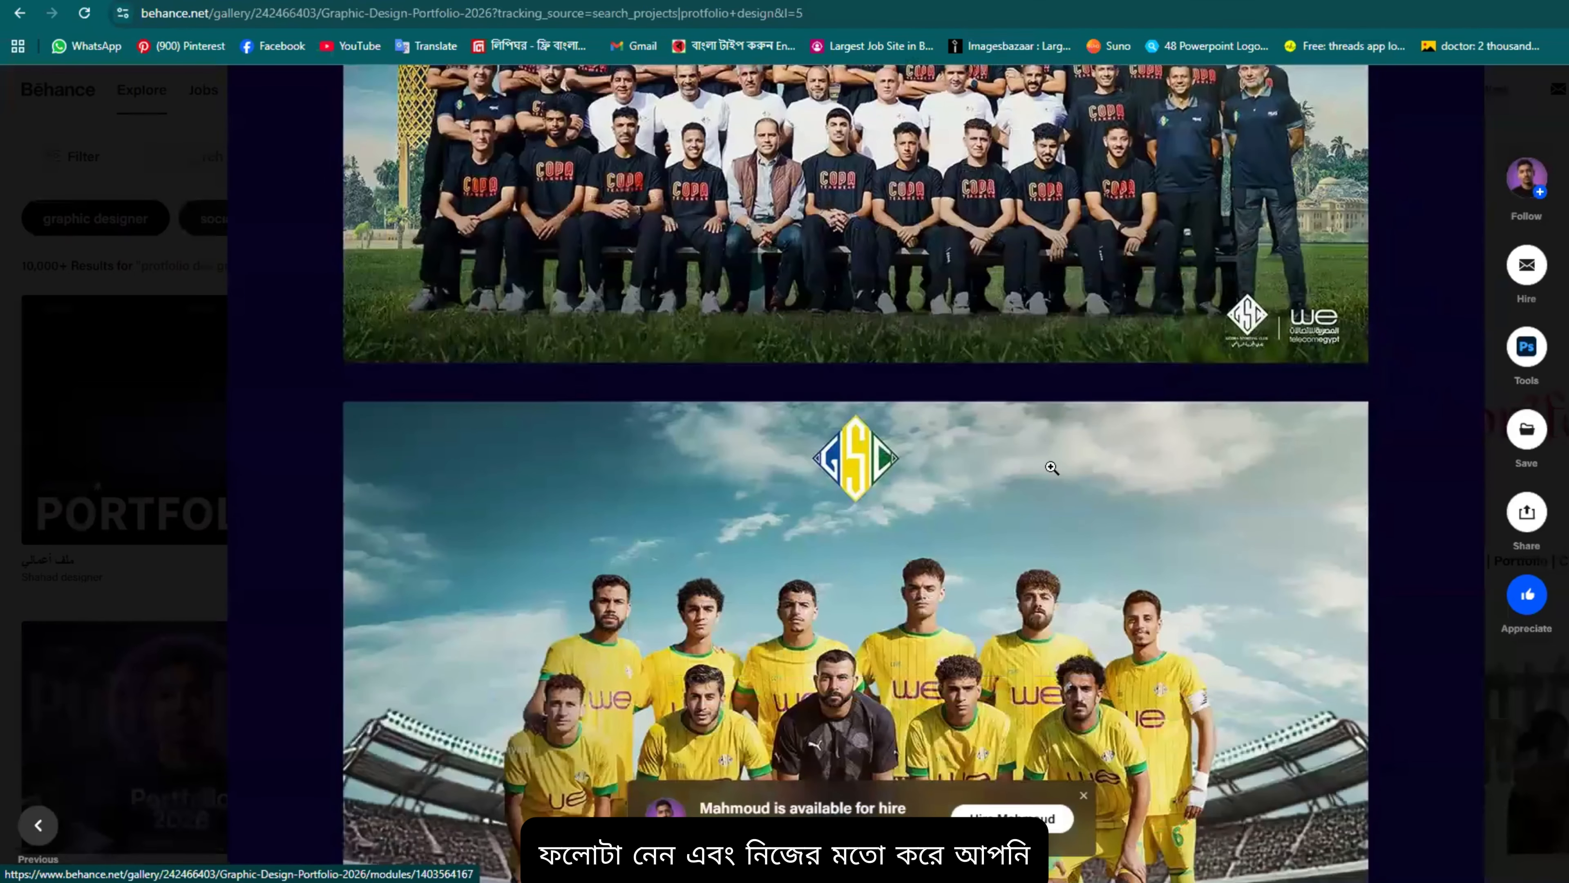
{"action": "scroll", "coordinate": [988, 396], "scroll_direction": "up", "scroll_amount": 3}
{"action": "scroll", "coordinate": [1018, 419], "scroll_direction": "up", "scroll_amount": 2}
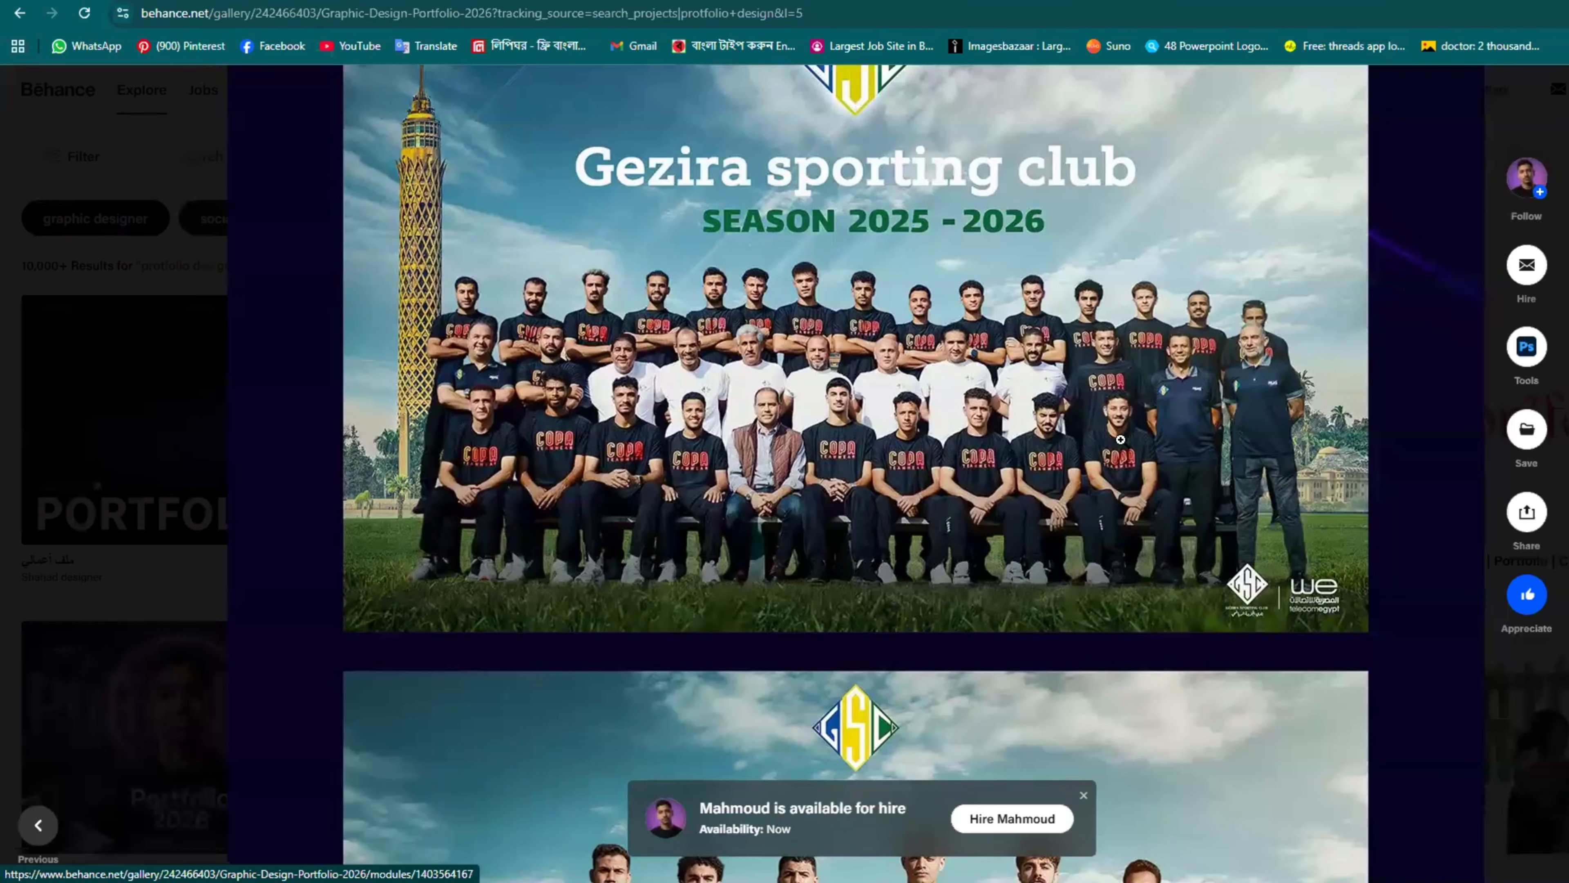
{"action": "scroll", "coordinate": [1121, 439], "scroll_direction": "up", "scroll_amount": 5}
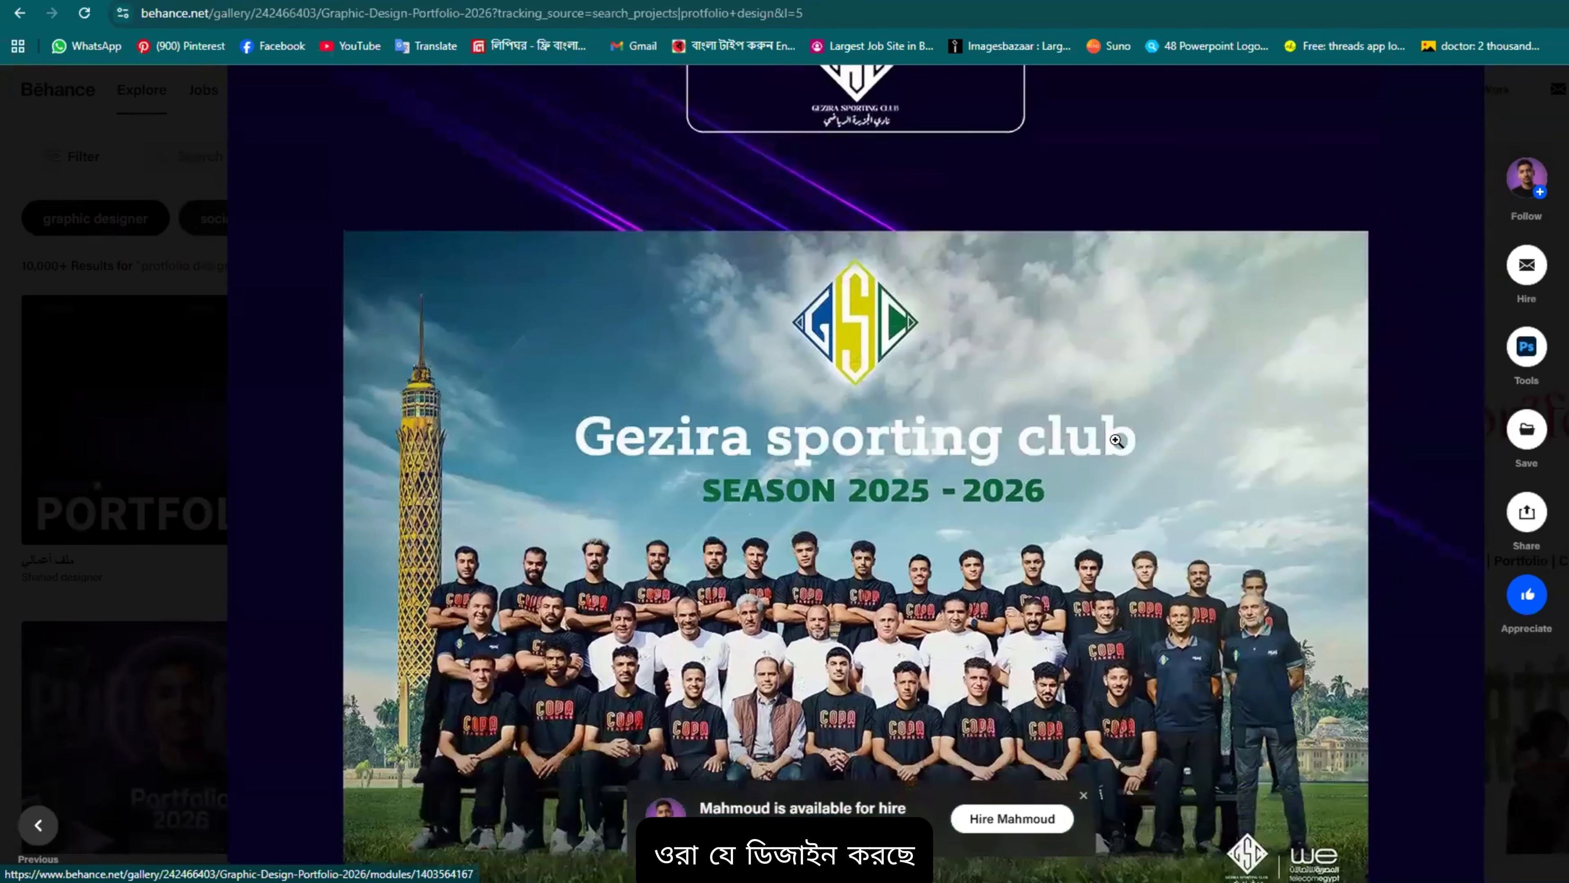
{"action": "scroll", "coordinate": [953, 441], "scroll_direction": "down", "scroll_amount": 4}
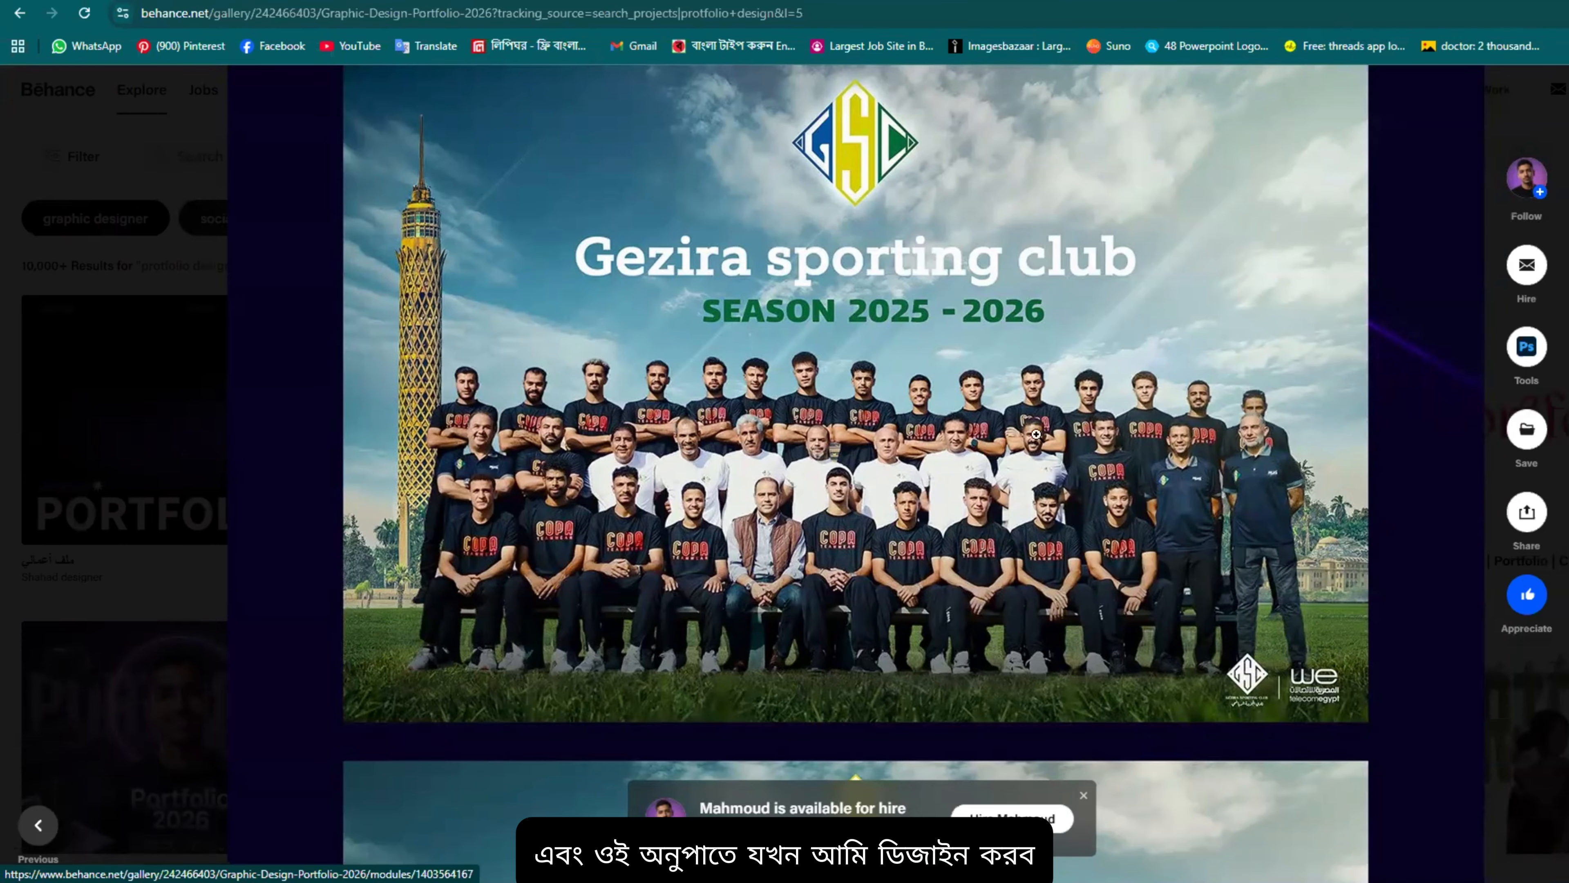
{"action": "scroll", "coordinate": [1036, 434], "scroll_direction": "down", "scroll_amount": 15}
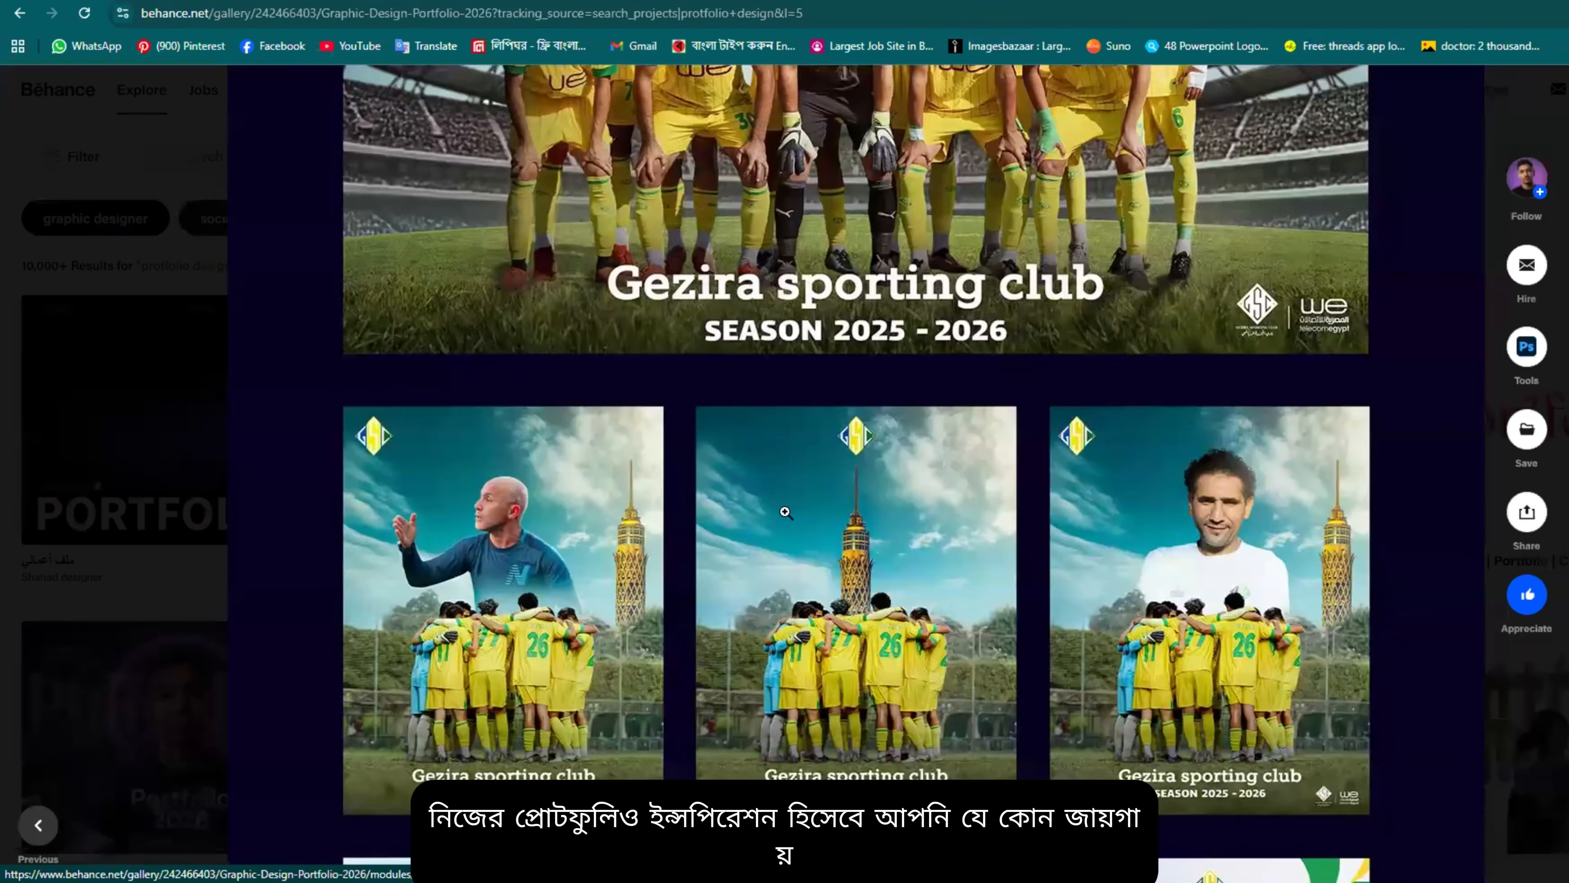
{"action": "scroll", "coordinate": [786, 512], "scroll_direction": "down", "scroll_amount": 15}
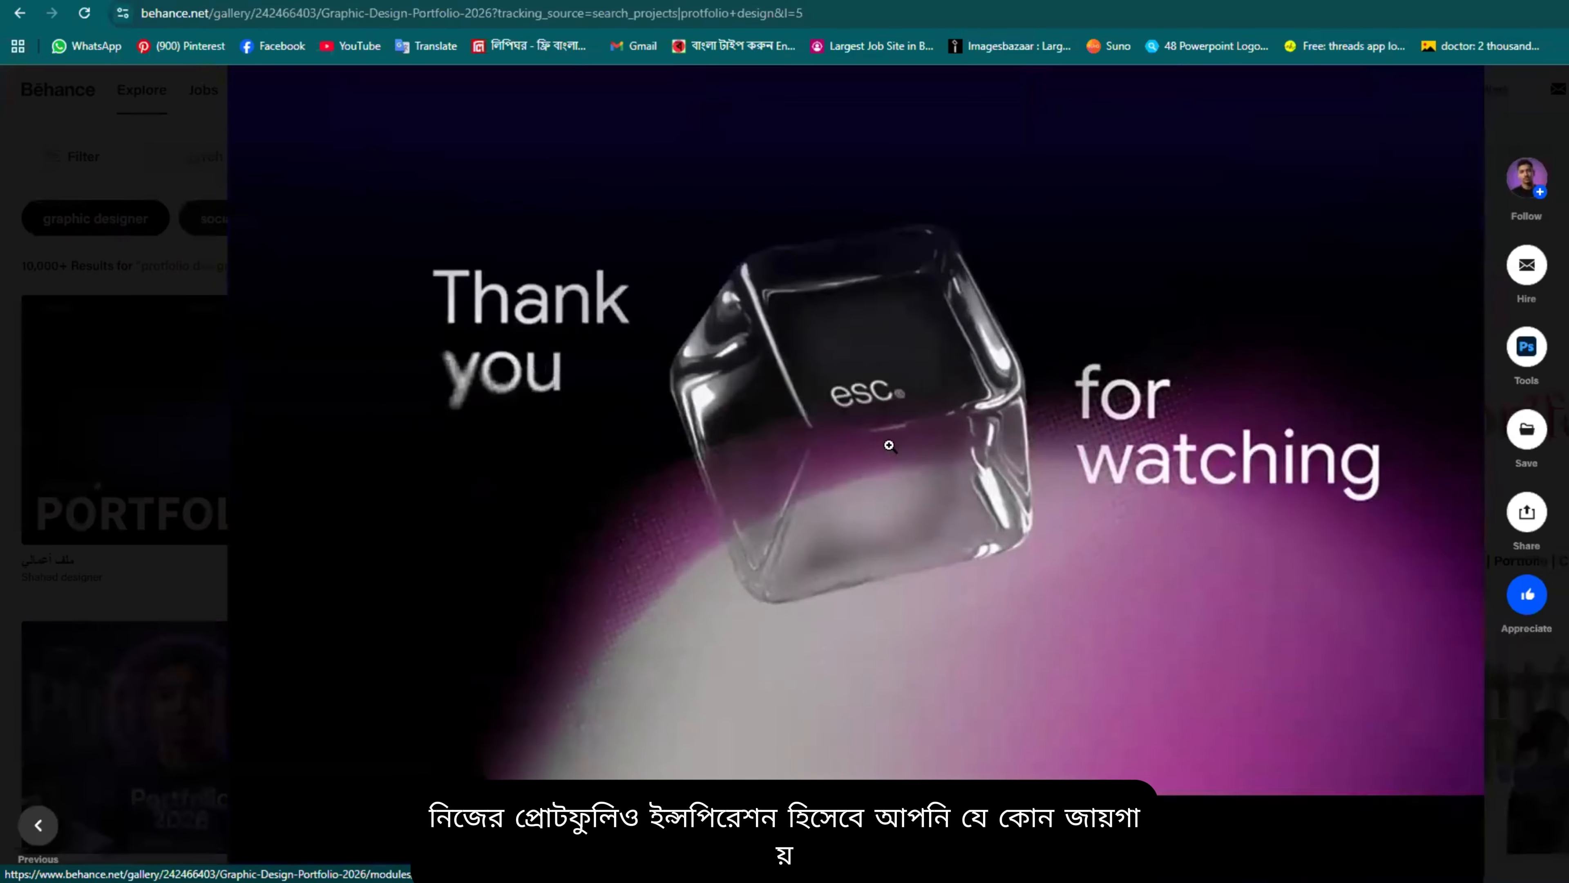
{"action": "scroll", "coordinate": [889, 445], "scroll_direction": "down", "scroll_amount": 10}
{"action": "scroll", "coordinate": [844, 603], "scroll_direction": "down", "scroll_amount": 5}
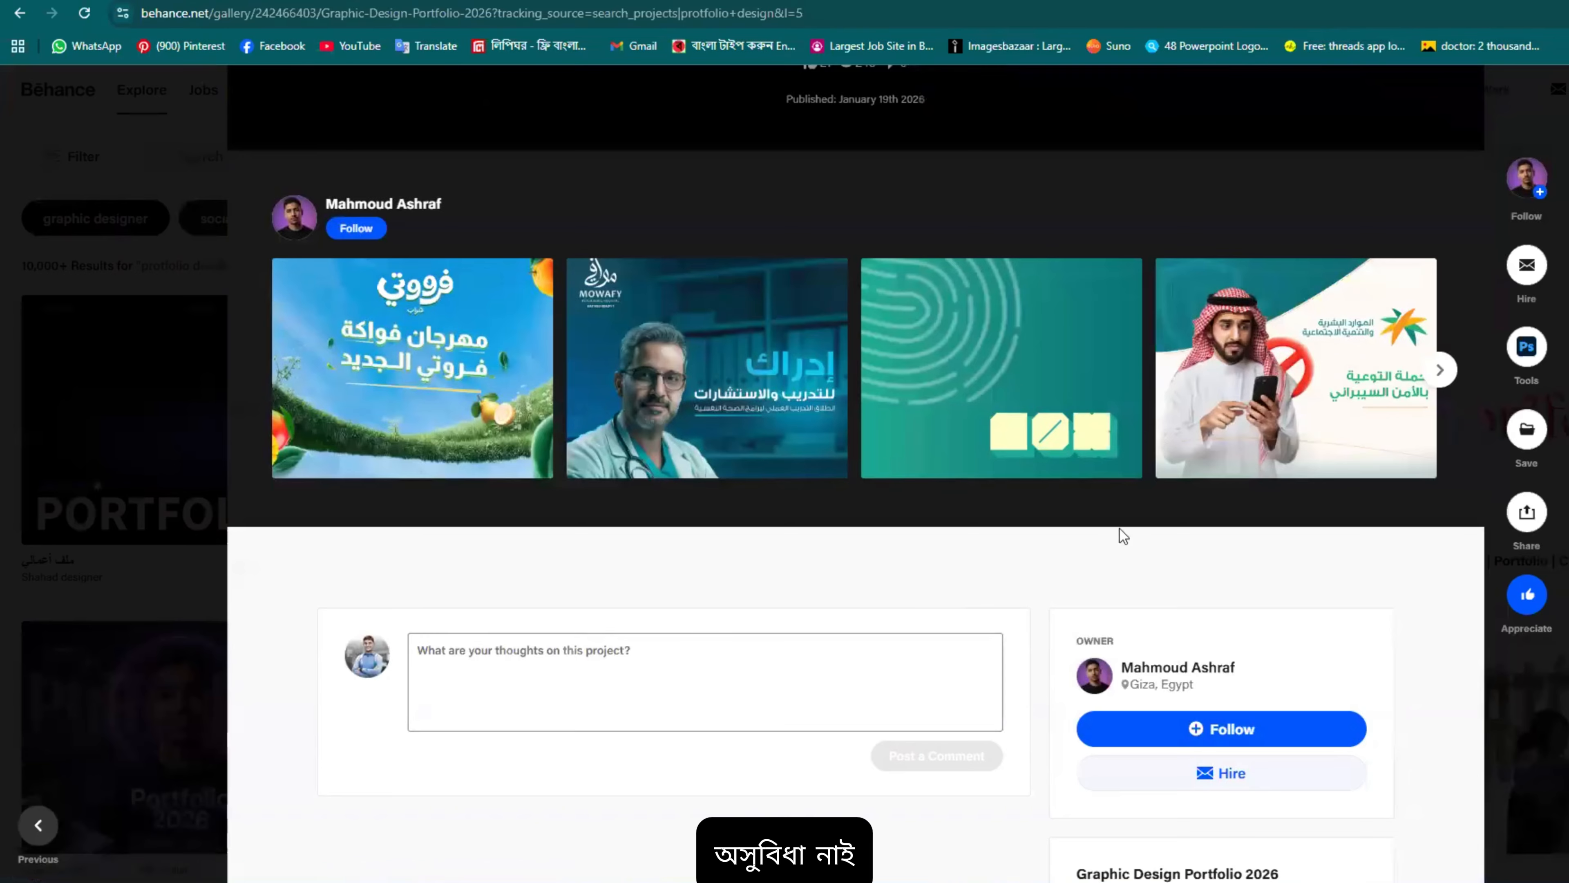
{"action": "scroll", "coordinate": [1258, 510], "scroll_direction": "up", "scroll_amount": 20}
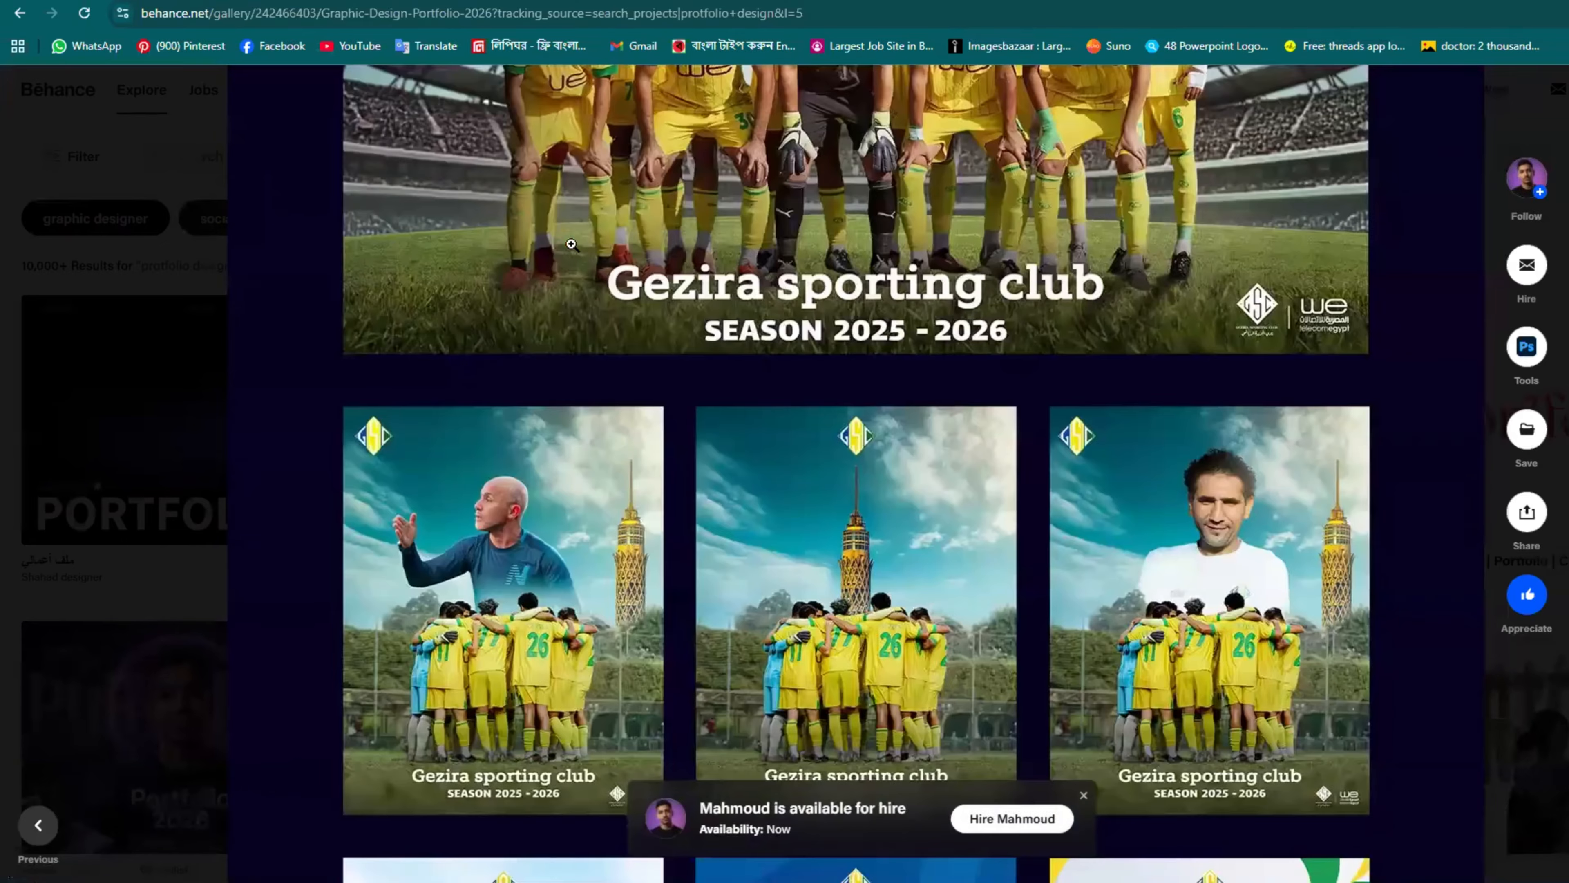
{"action": "scroll", "coordinate": [432, 220], "scroll_direction": "down", "scroll_amount": 10}
{"action": "scroll", "coordinate": [431, 220], "scroll_direction": "up", "scroll_amount": 3}
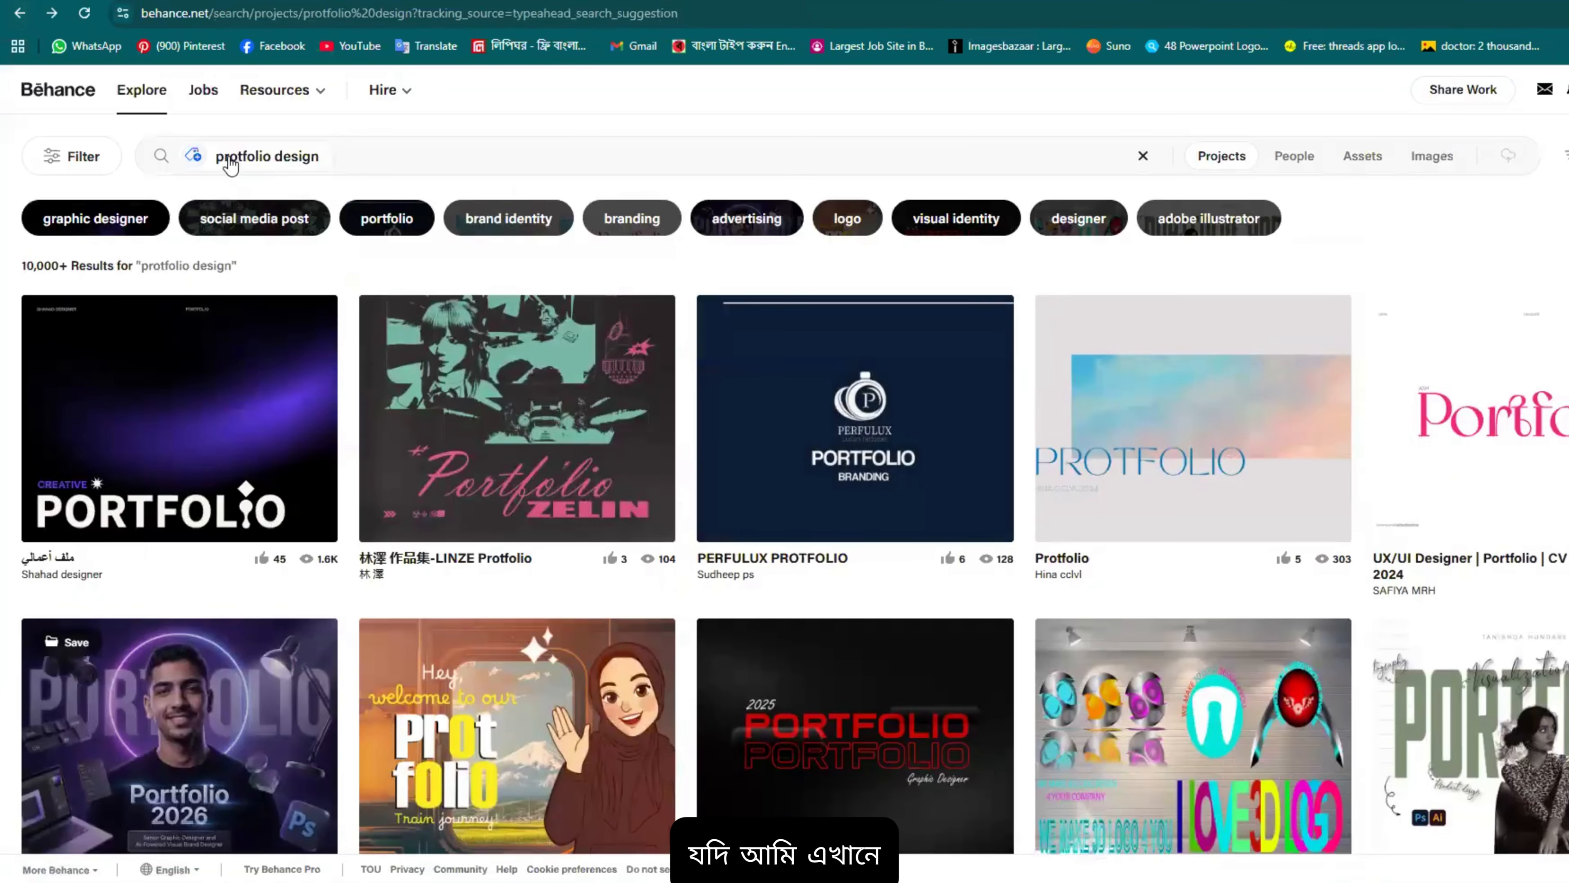
Step: Search for 'apex protfolio design' and scroll the results led by the A+S Apex Strategy logo
{"action": "left_click", "coordinate": [219, 156]}
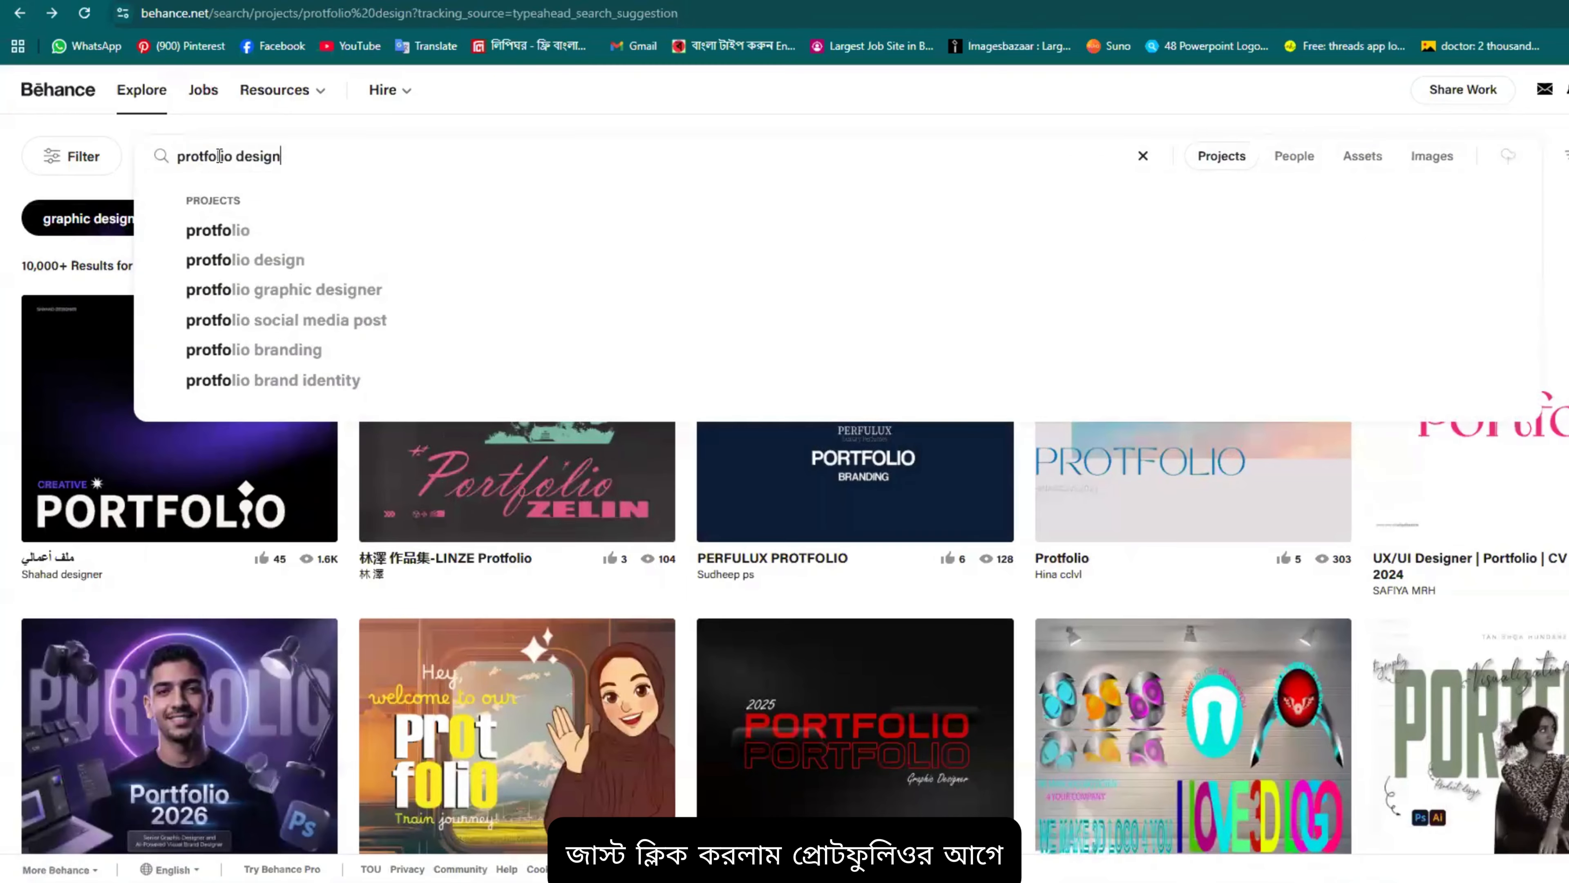
{"action": "left_click", "coordinate": [179, 156]}
{"action": "type", "text": "apex"}
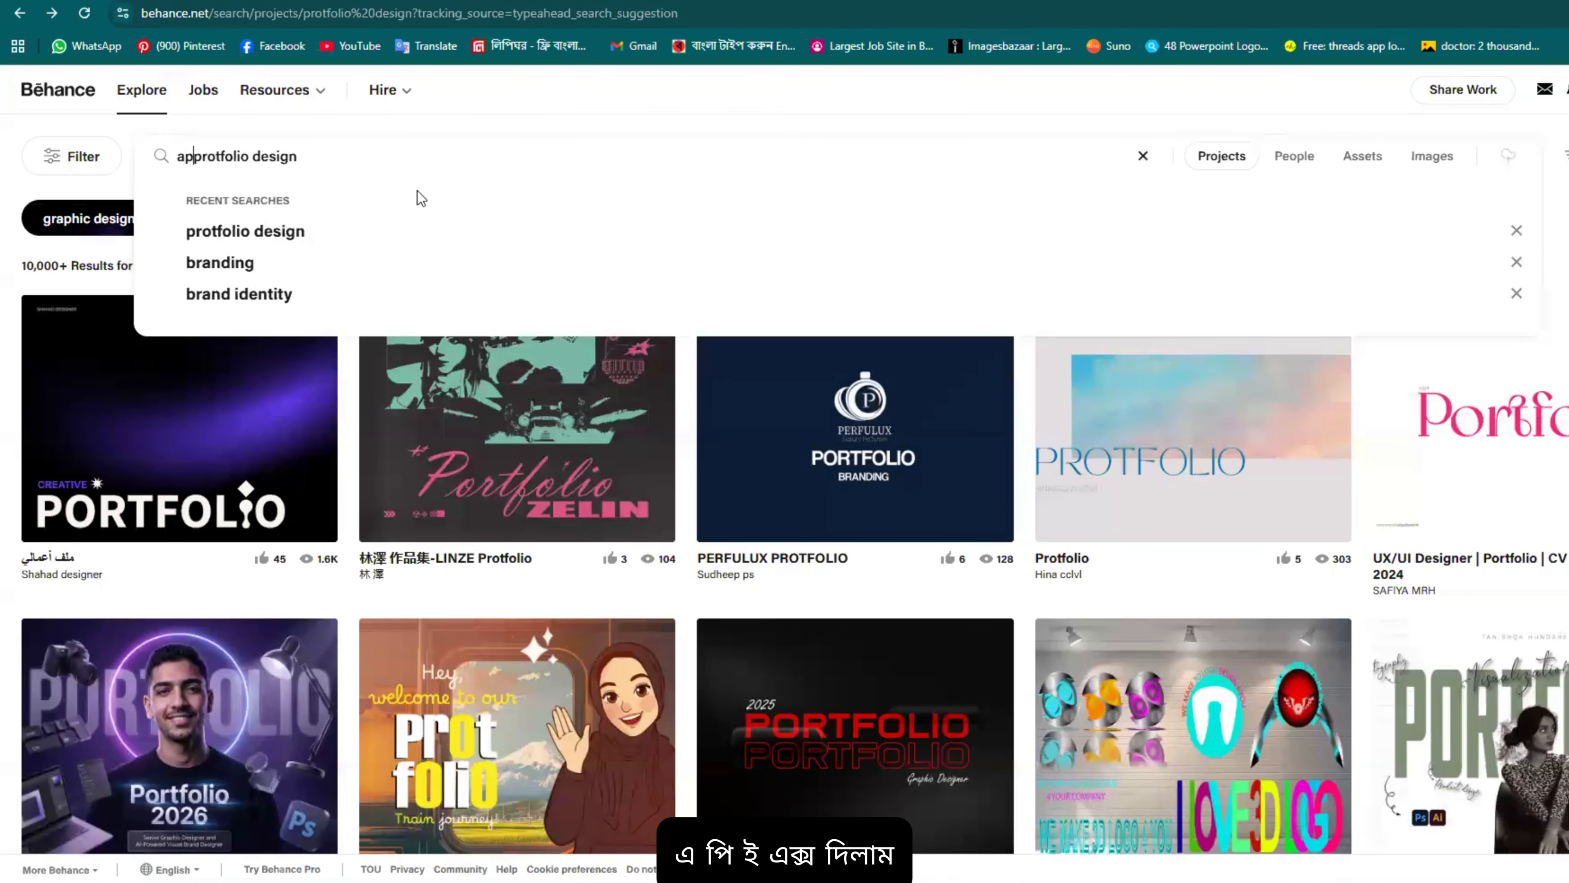
{"action": "key", "text": "Return"}
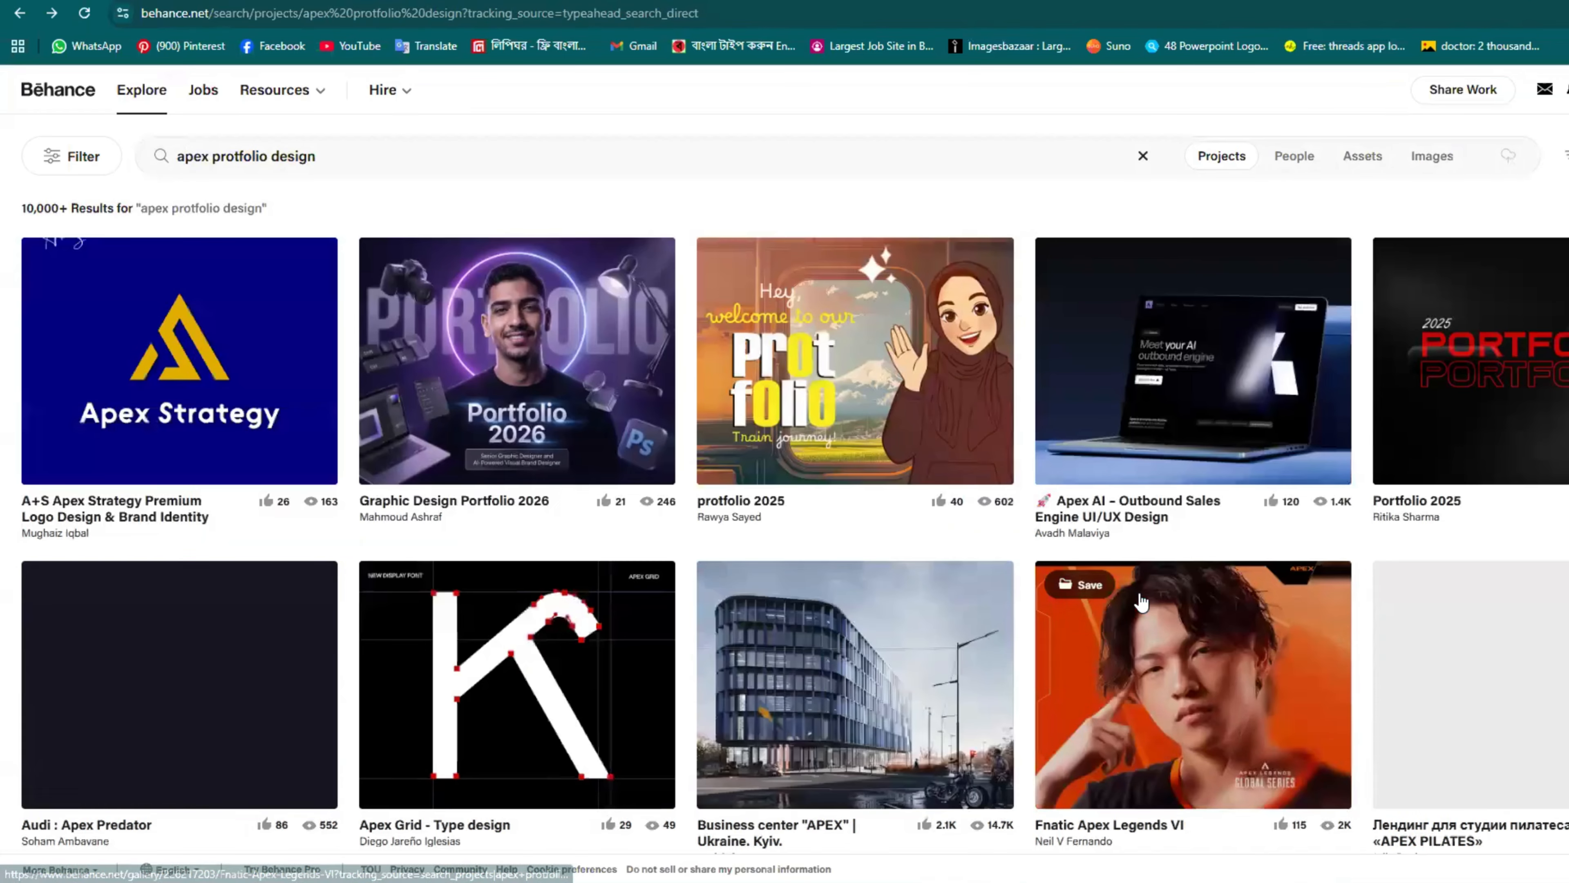
{"action": "scroll", "coordinate": [1177, 466], "scroll_direction": "down", "scroll_amount": 3}
{"action": "scroll", "coordinate": [1177, 467], "scroll_direction": "up", "scroll_amount": 3}
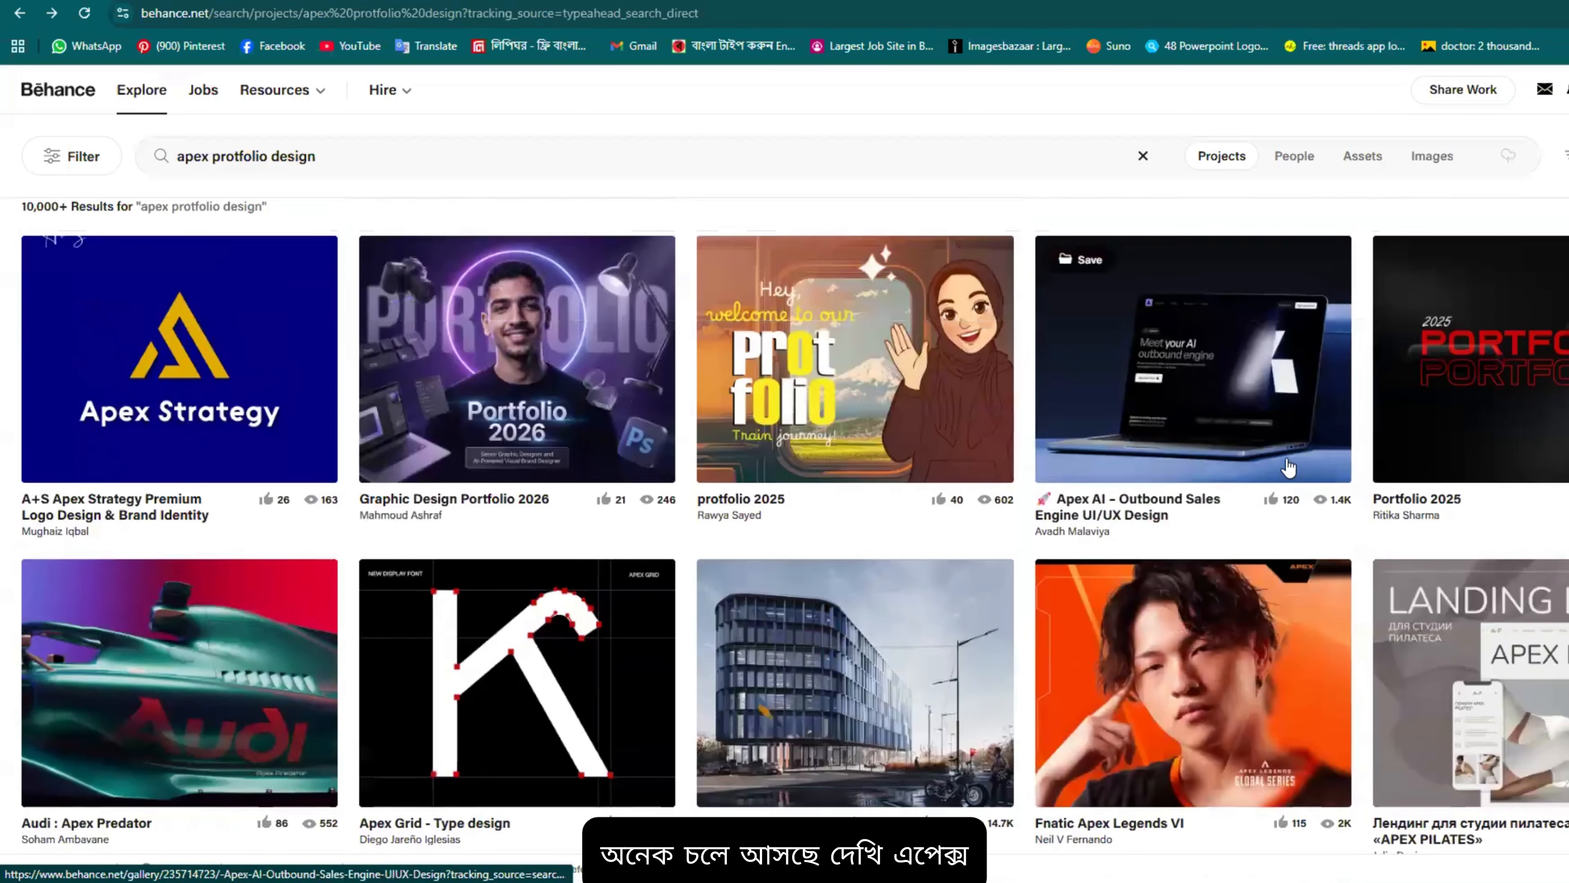
{"action": "scroll", "coordinate": [893, 490], "scroll_direction": "down", "scroll_amount": 8}
{"action": "scroll", "coordinate": [1041, 540], "scroll_direction": "down", "scroll_amount": 3}
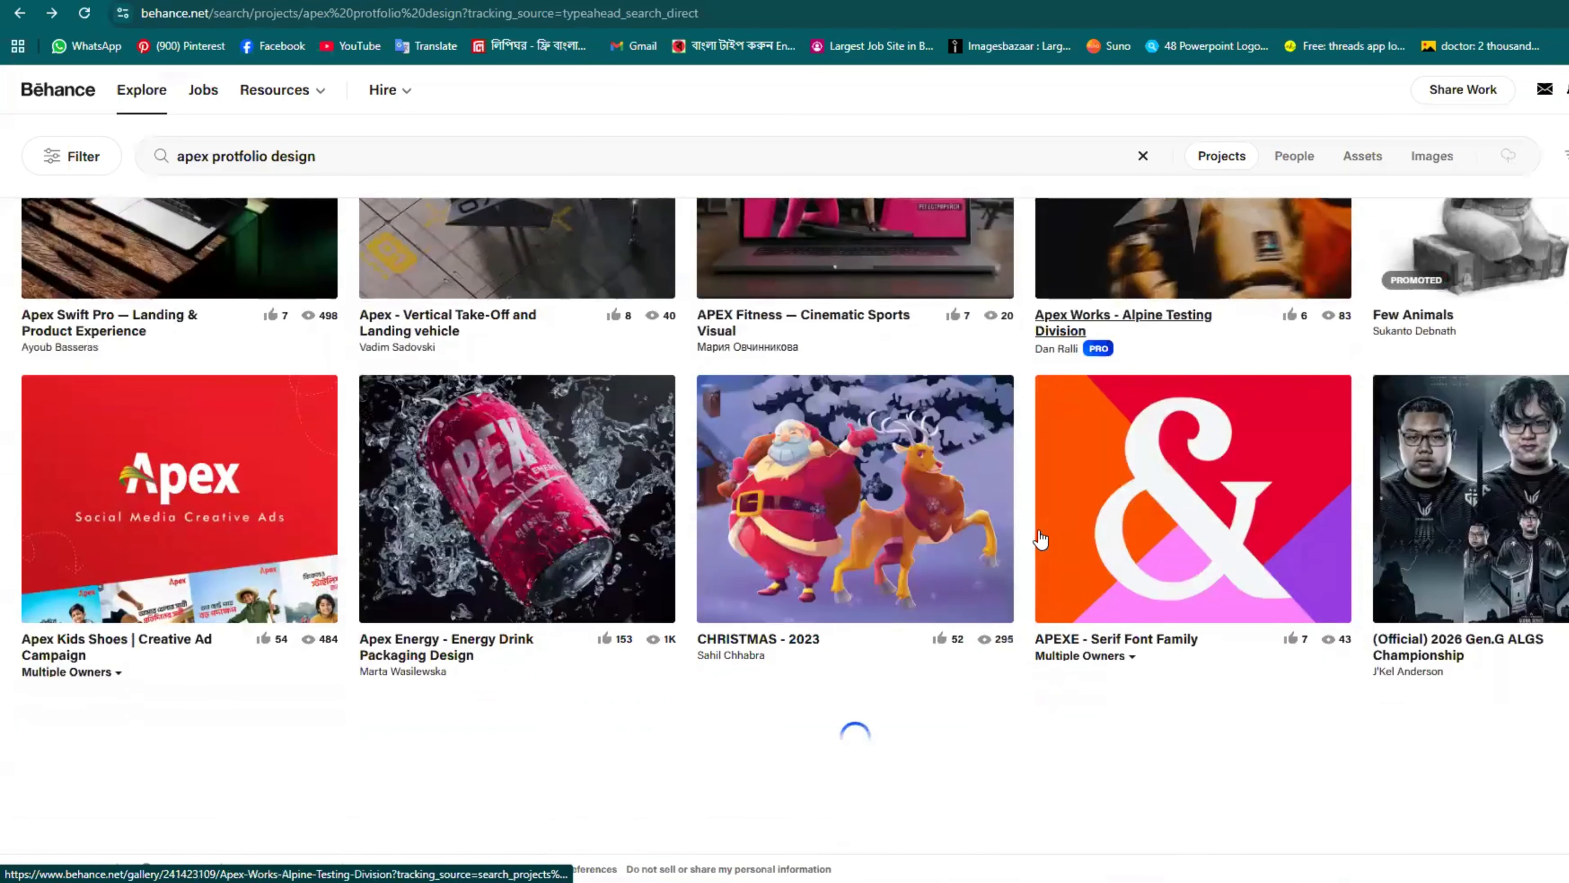
{"action": "scroll", "coordinate": [982, 577], "scroll_direction": "up", "scroll_amount": 12}
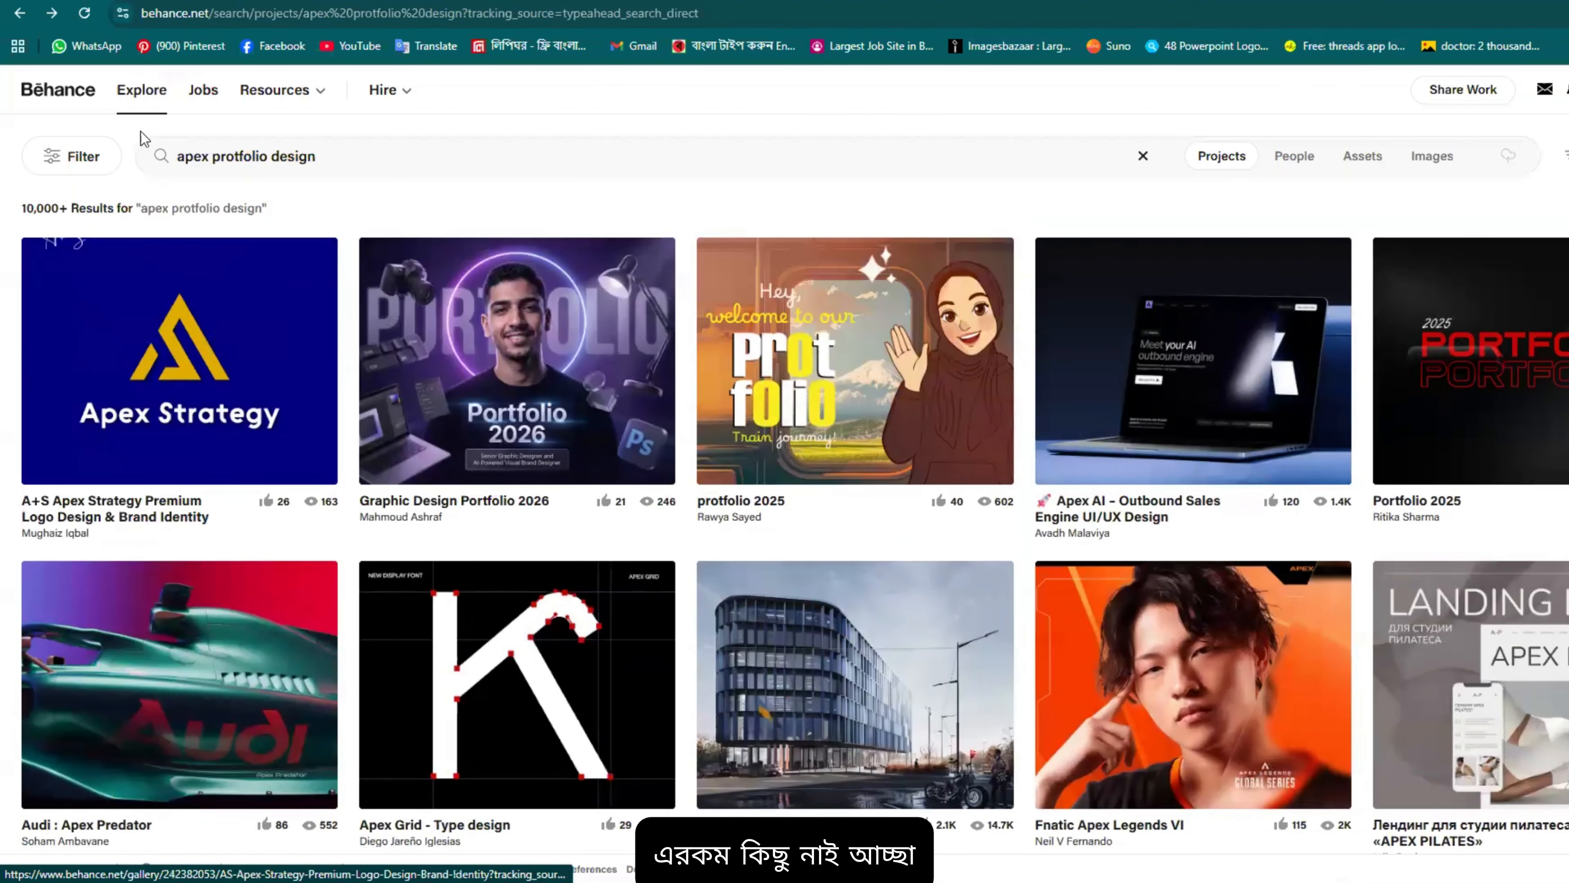
Step: Change the search to 'apple protfolio design' and open the EvoShell by Tech21 project
{"action": "double_click", "coordinate": [210, 157]}
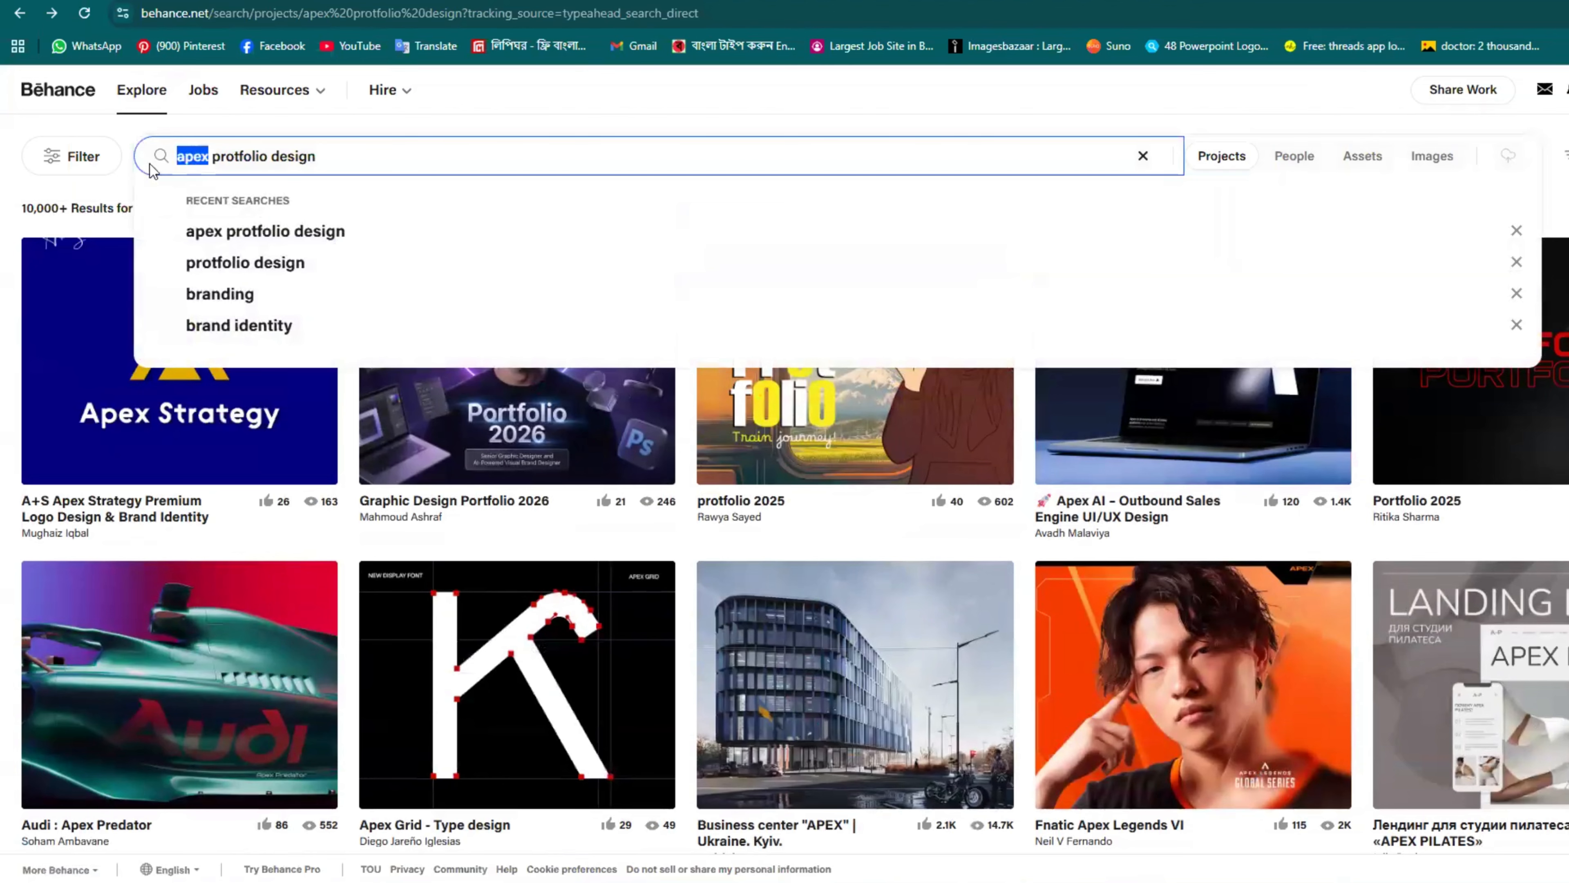
{"action": "type", "text": "apple"}
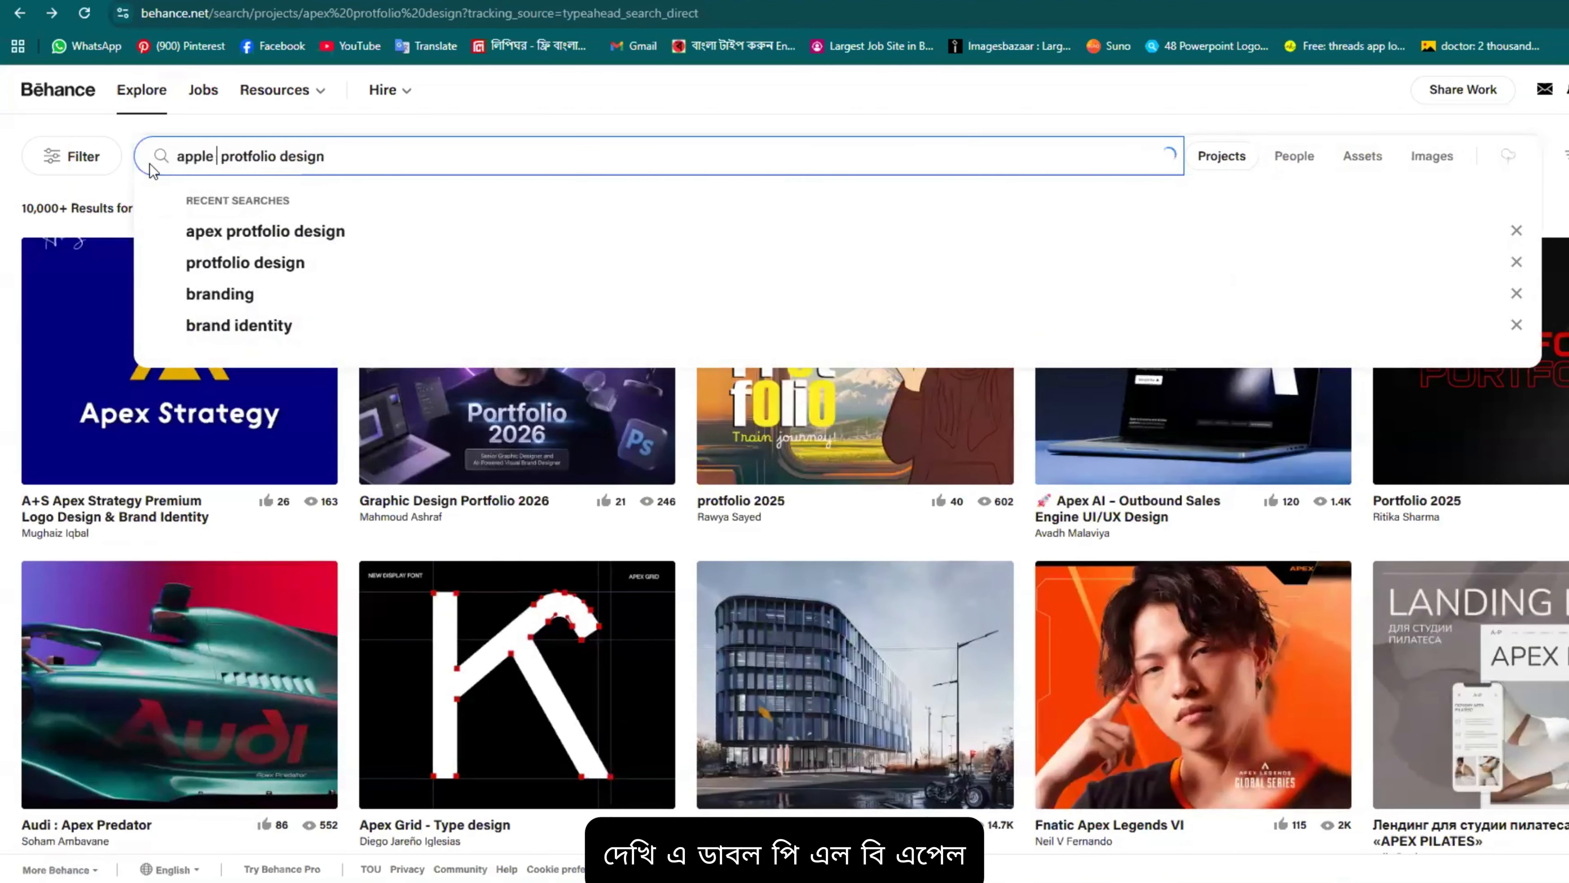
{"action": "key", "text": "Return"}
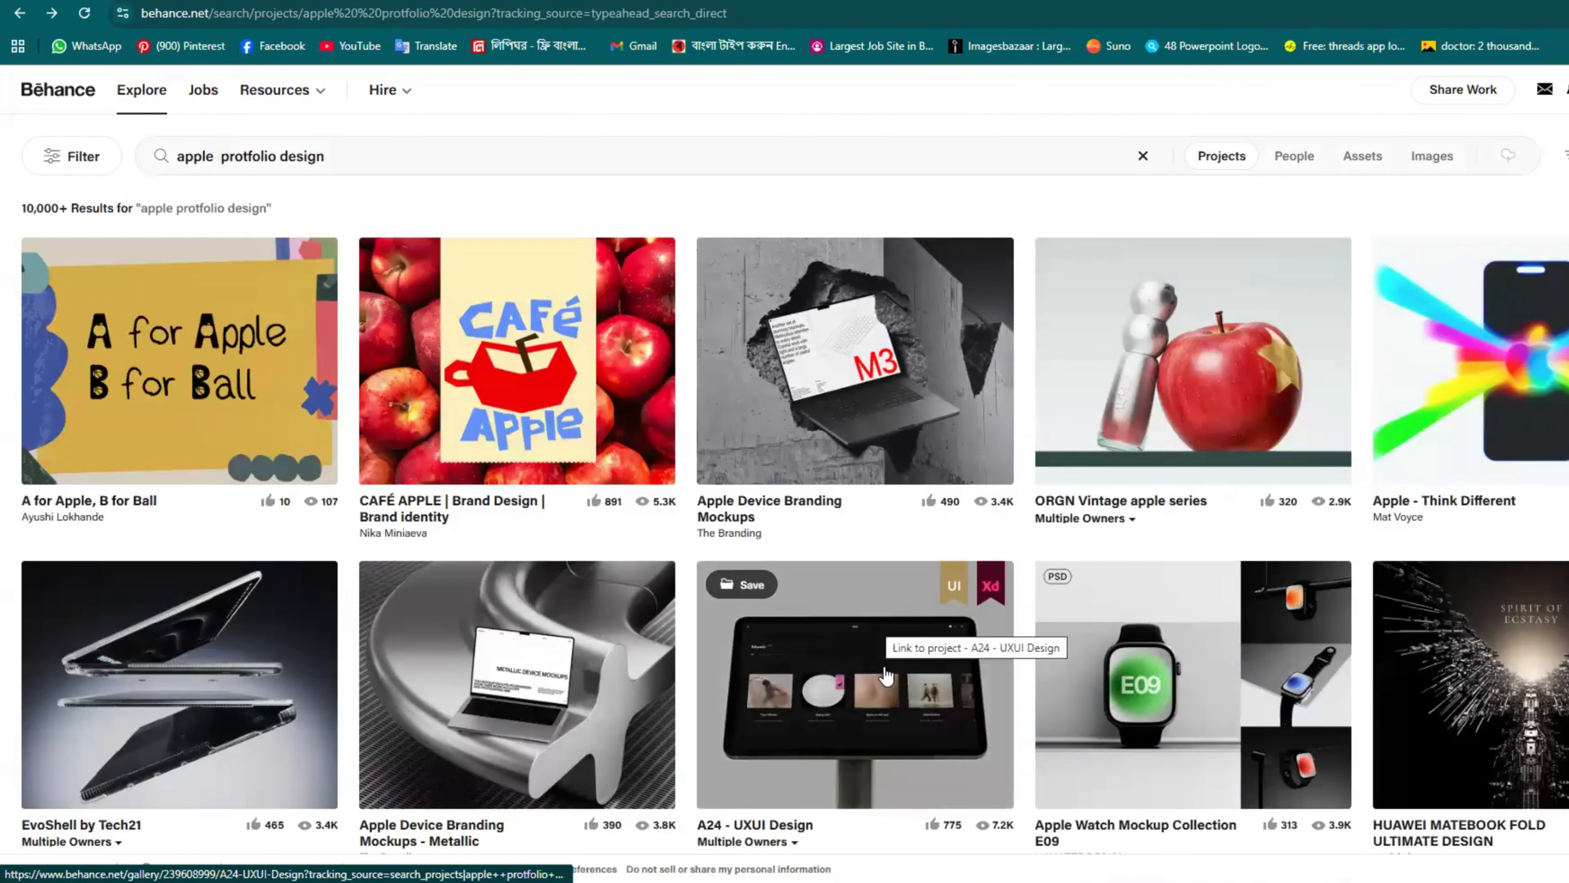
{"action": "scroll", "coordinate": [927, 464], "scroll_direction": "down", "scroll_amount": 3}
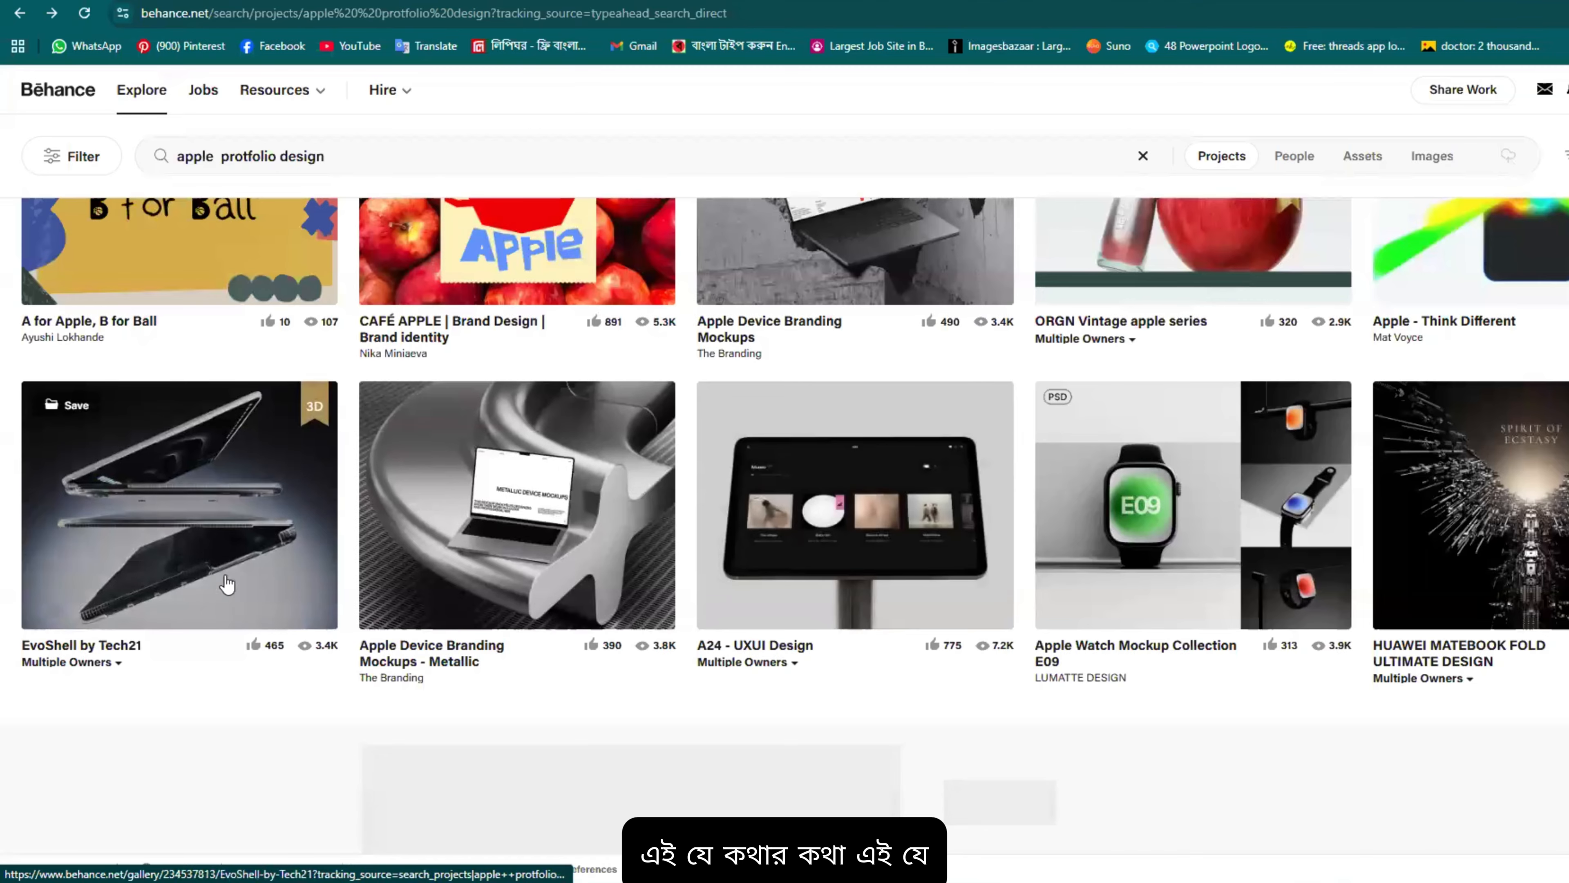
{"action": "left_click", "coordinate": [241, 543]}
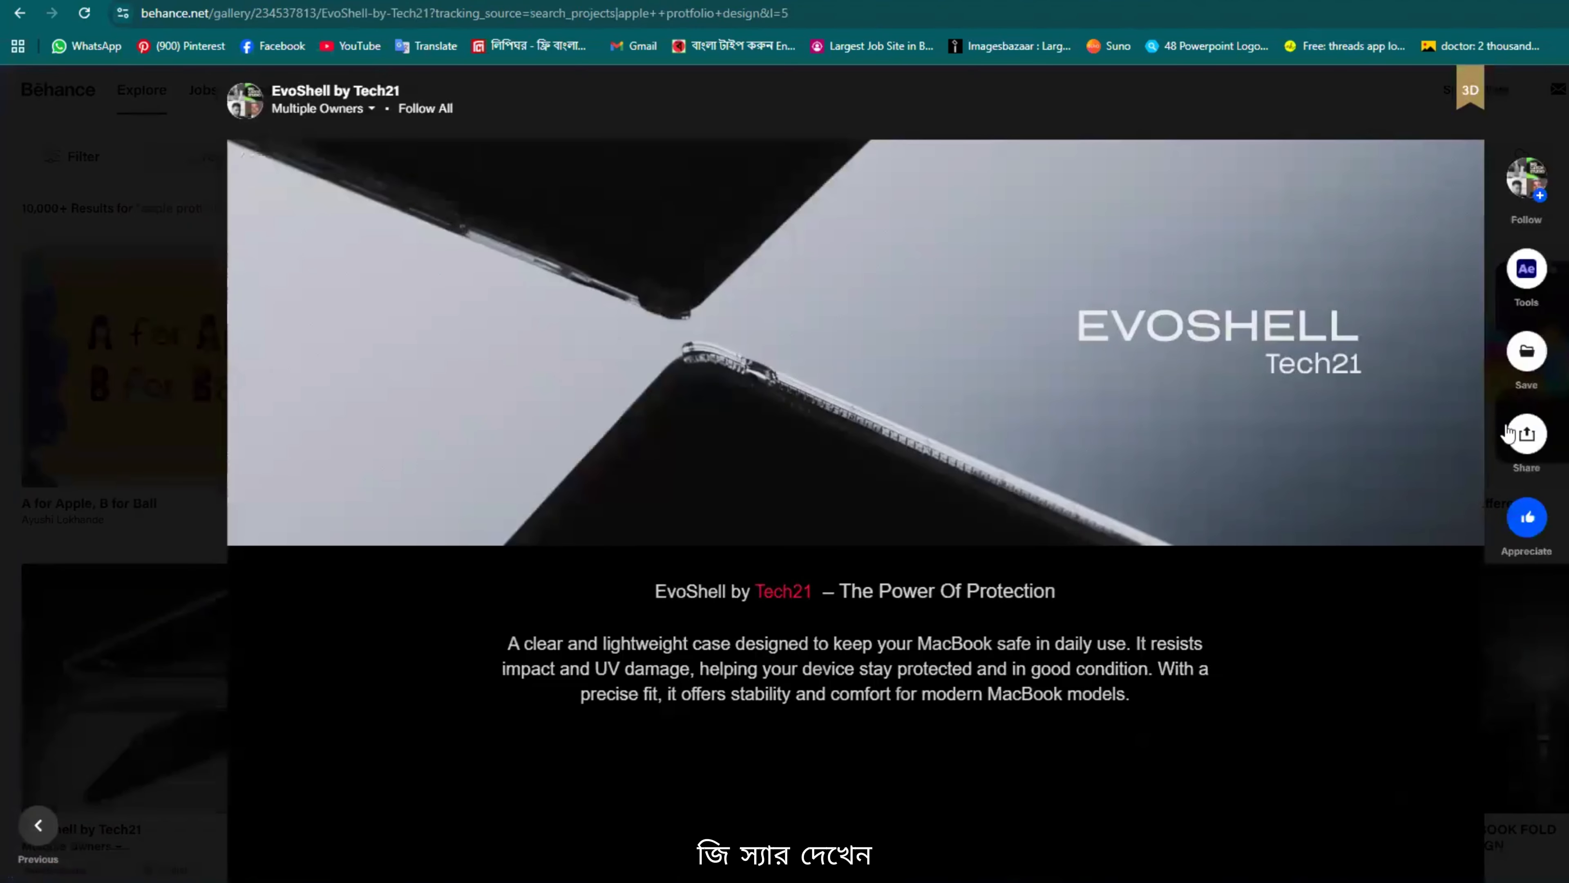
Step: Scroll the EvoShell project down to its credits, Multiple Owners carousel and Owners list
{"action": "scroll", "coordinate": [1106, 279], "scroll_direction": "down", "scroll_amount": 10}
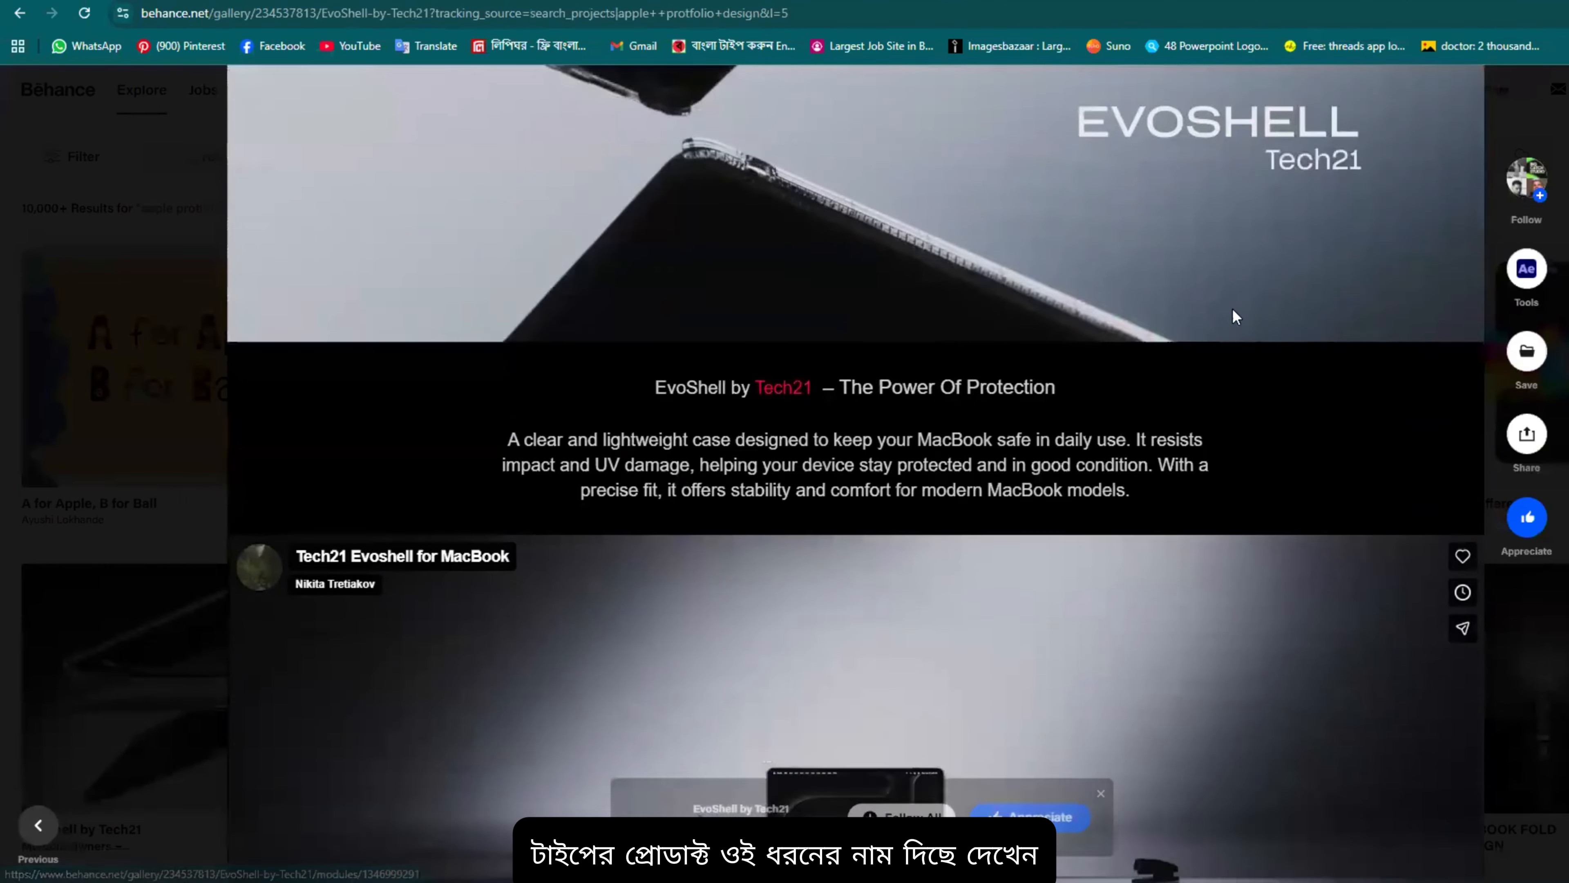
{"action": "scroll", "coordinate": [939, 351], "scroll_direction": "up", "scroll_amount": 10}
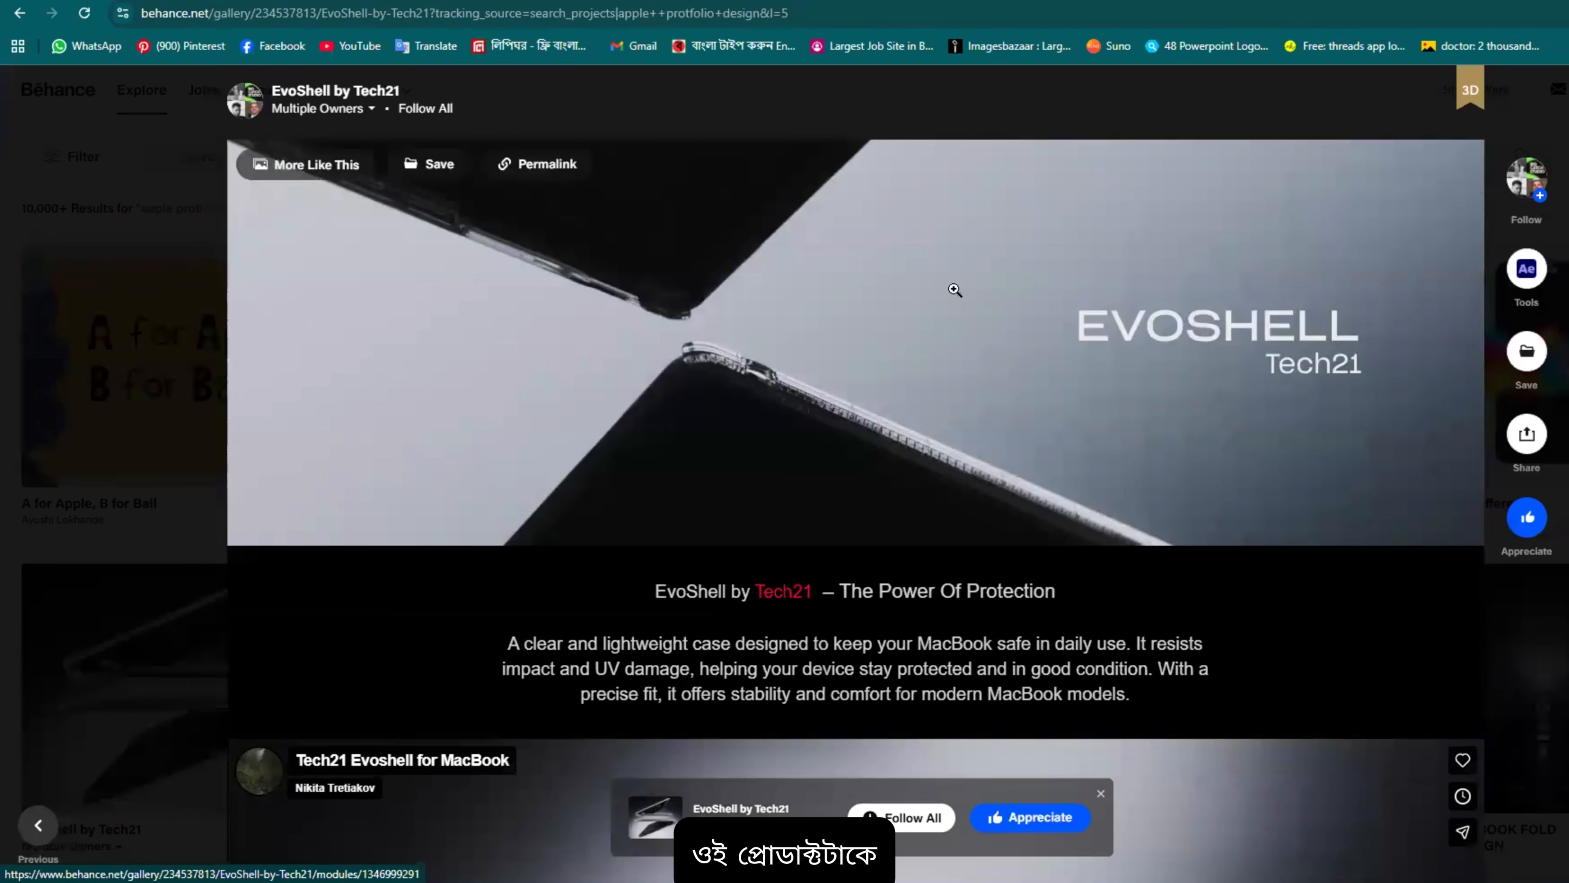
{"action": "scroll", "coordinate": [955, 290], "scroll_direction": "down", "scroll_amount": 8}
{"action": "scroll", "coordinate": [888, 214], "scroll_direction": "up", "scroll_amount": 5}
{"action": "scroll", "coordinate": [907, 279], "scroll_direction": "down", "scroll_amount": 15}
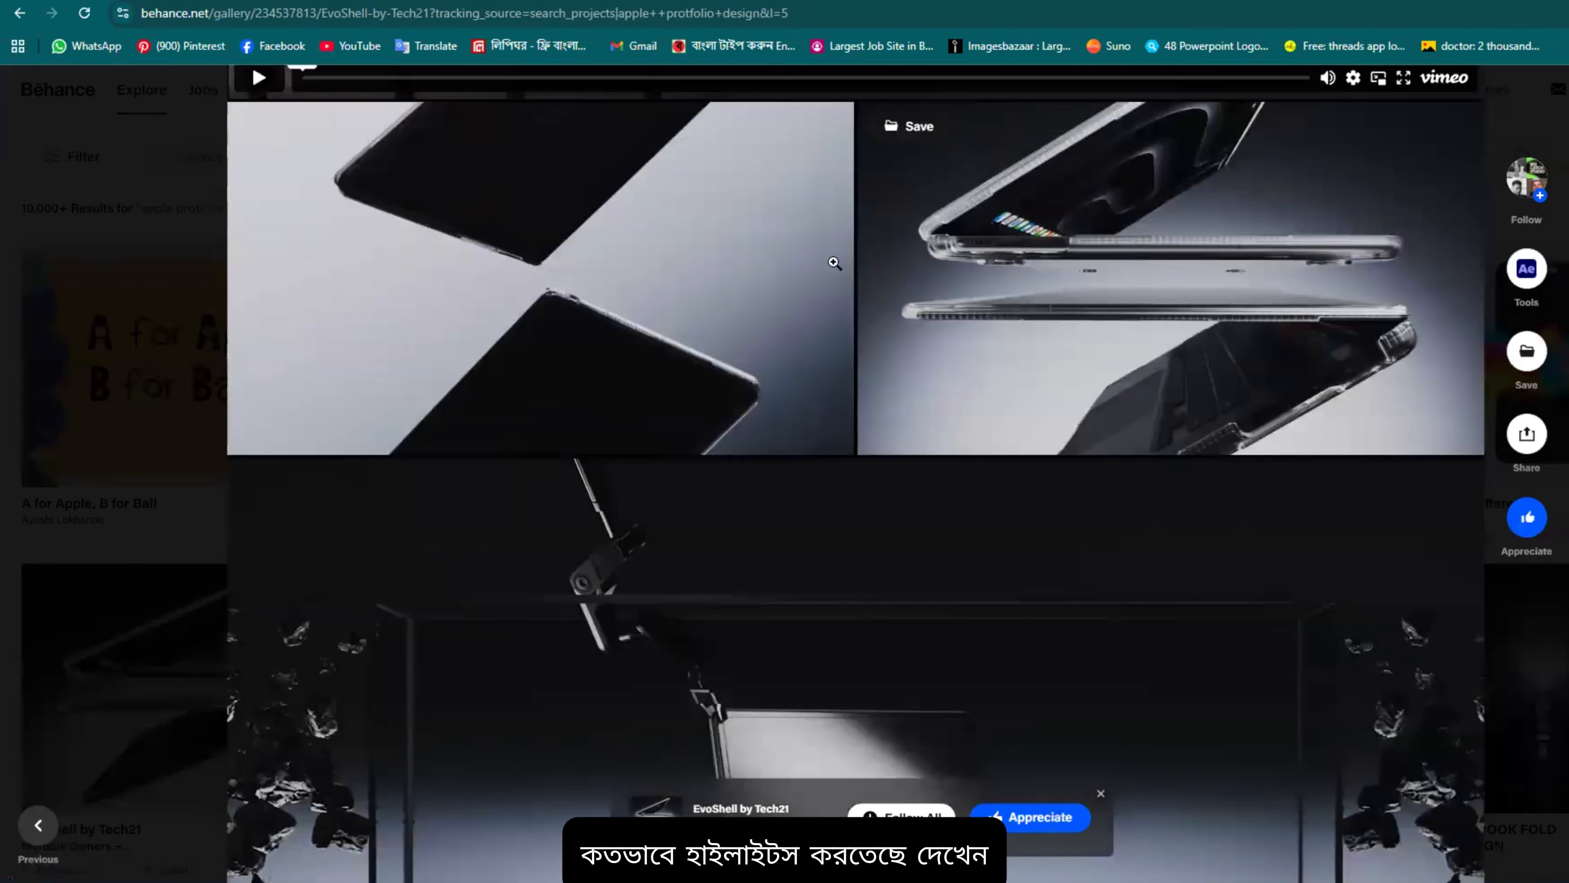
{"action": "scroll", "coordinate": [1029, 295], "scroll_direction": "up", "scroll_amount": 3}
{"action": "scroll", "coordinate": [630, 290], "scroll_direction": "down", "scroll_amount": 7}
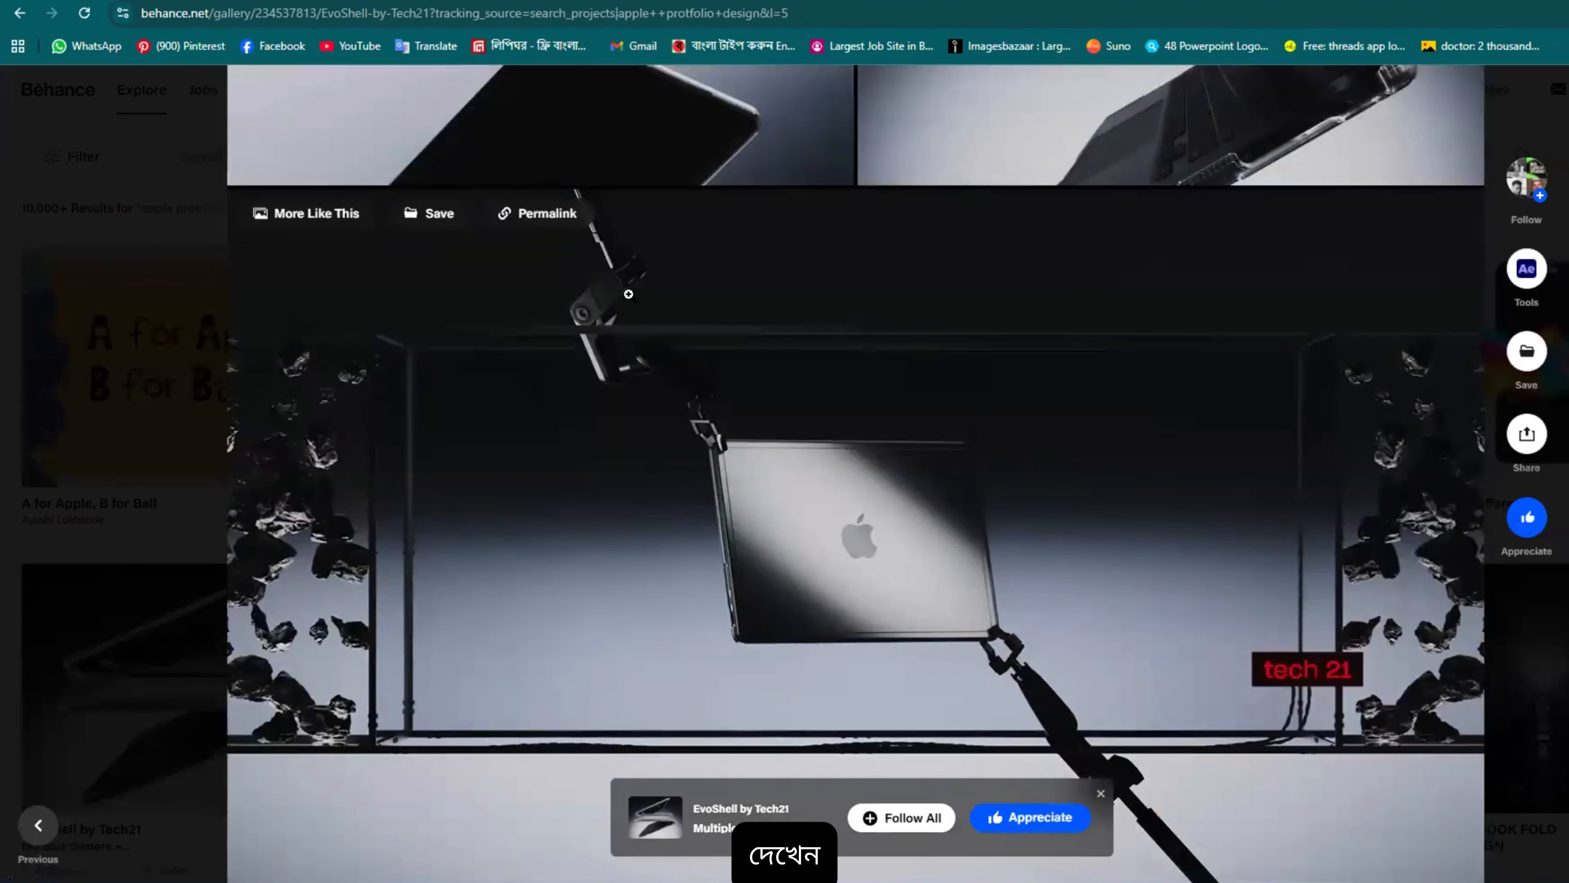
{"action": "scroll", "coordinate": [1019, 395], "scroll_direction": "up", "scroll_amount": 5}
{"action": "scroll", "coordinate": [767, 263], "scroll_direction": "down", "scroll_amount": 14}
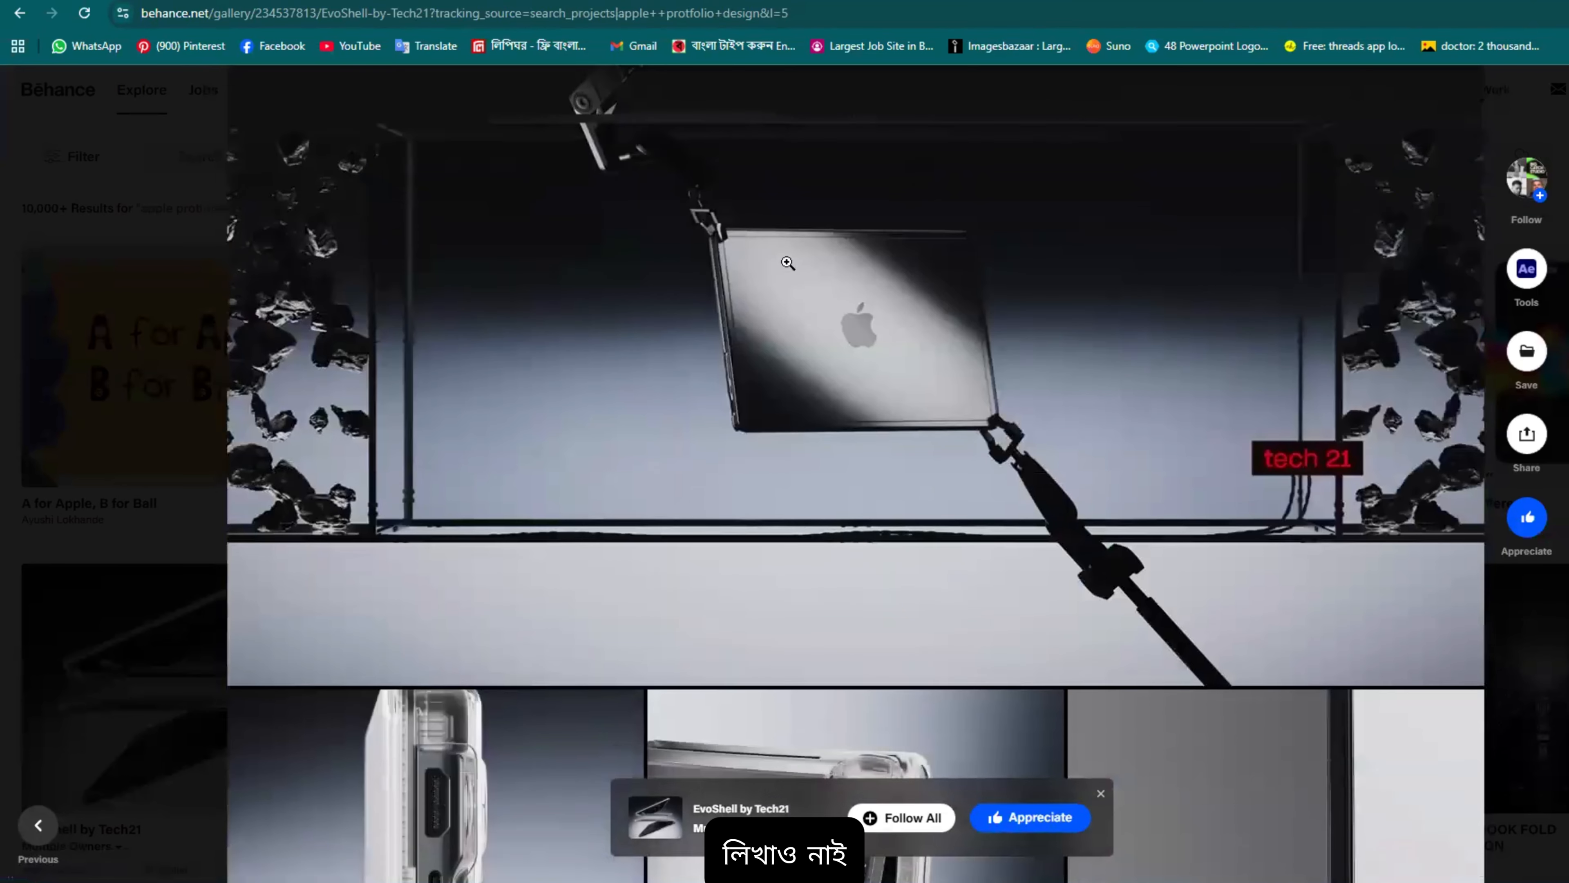
{"action": "scroll", "coordinate": [803, 309], "scroll_direction": "down", "scroll_amount": 6}
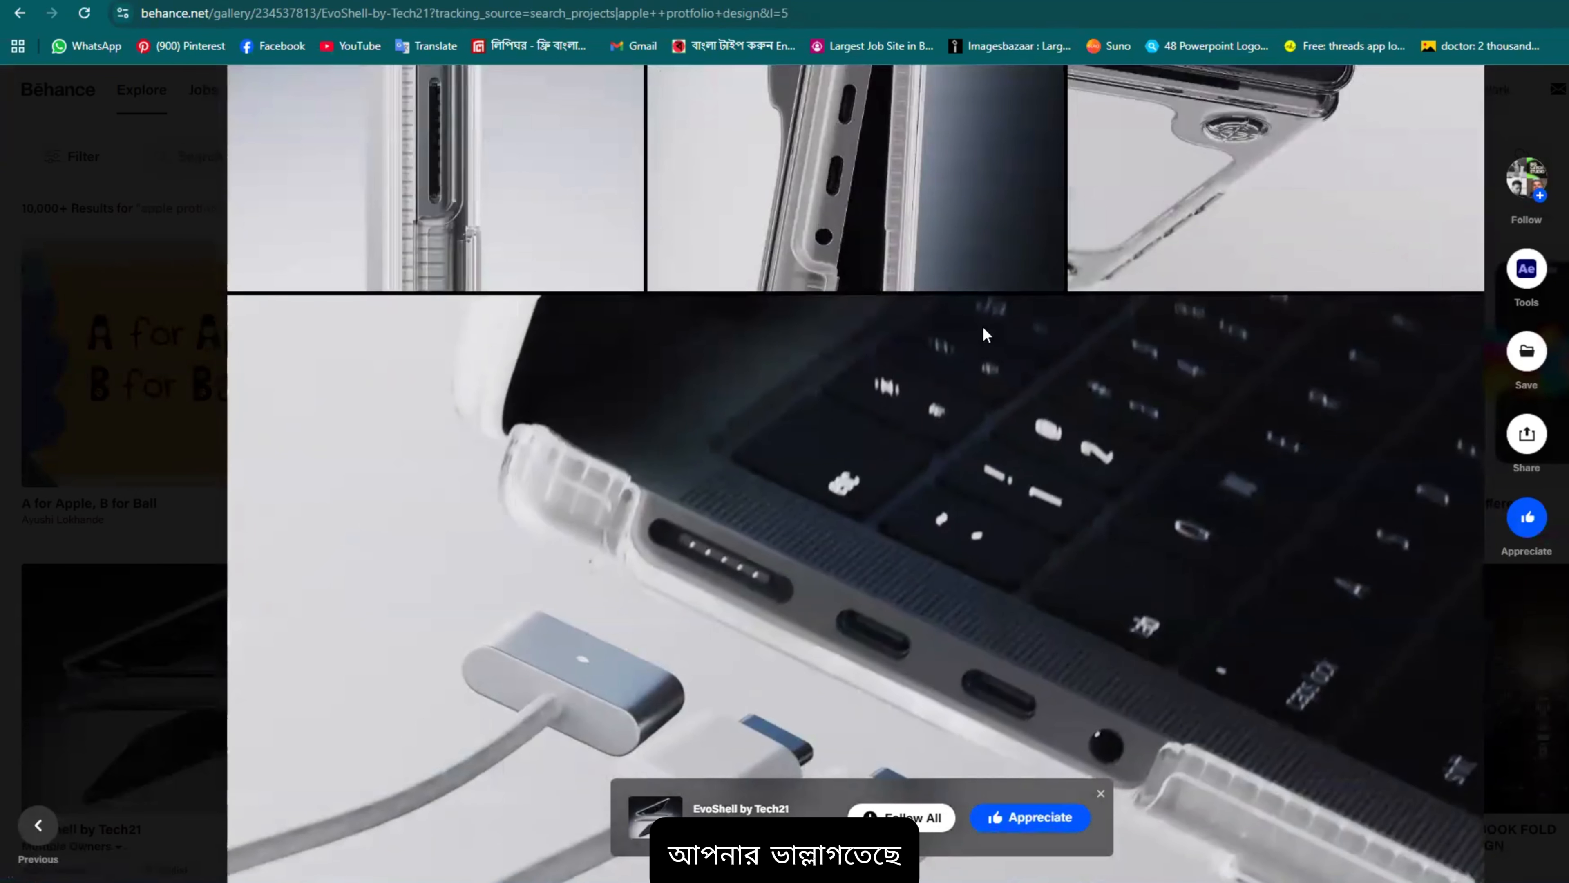
{"action": "scroll", "coordinate": [910, 321], "scroll_direction": "up", "scroll_amount": 4}
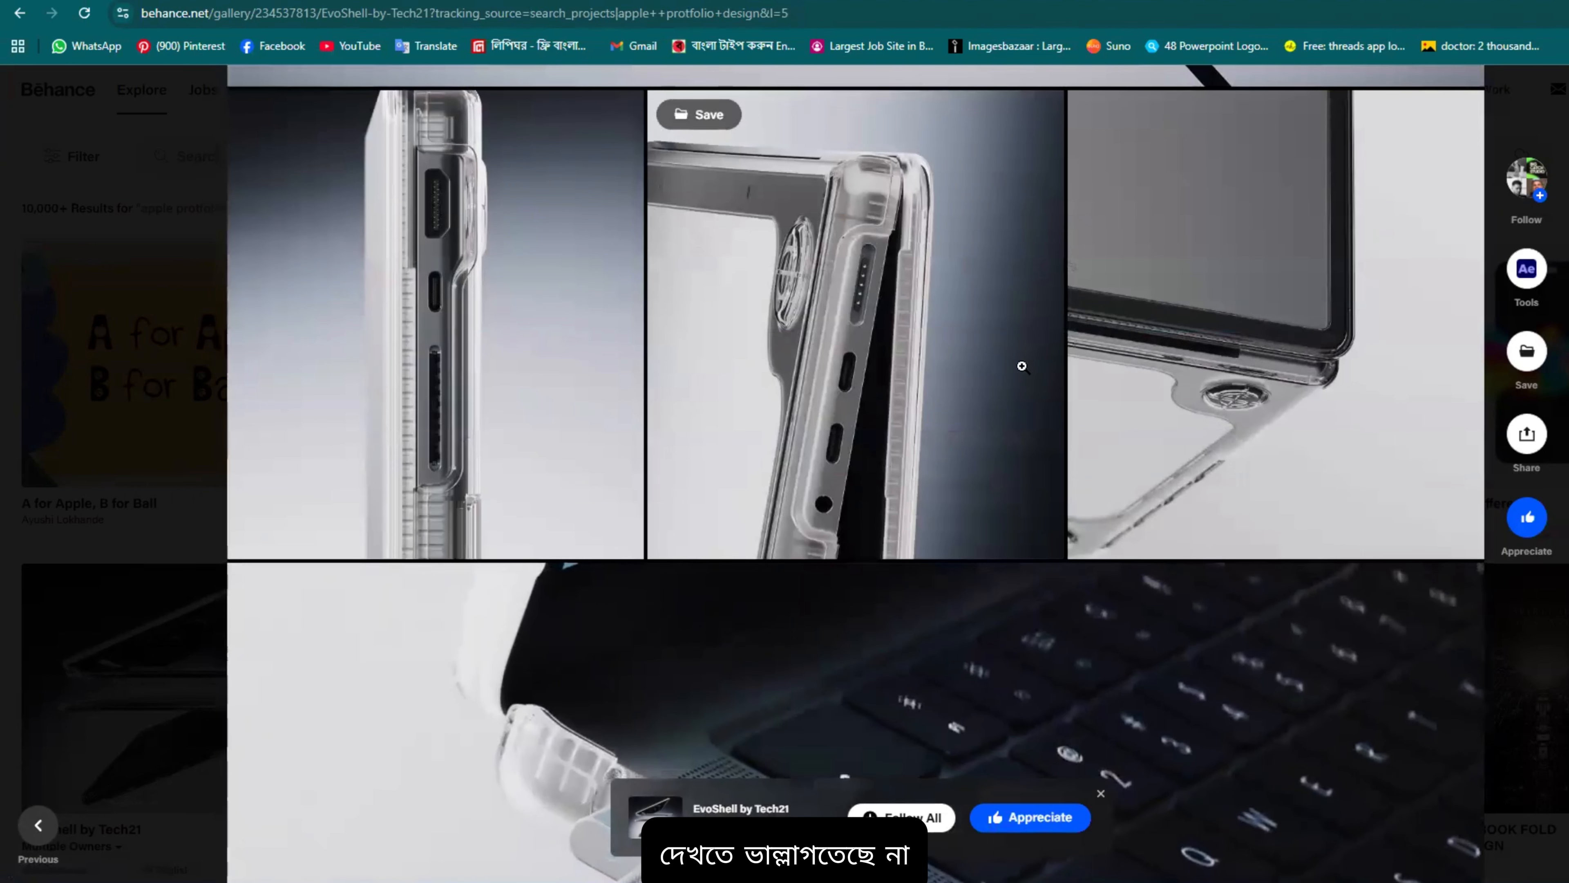
{"action": "scroll", "coordinate": [1020, 352], "scroll_direction": "down", "scroll_amount": 10}
{"action": "scroll", "coordinate": [956, 274], "scroll_direction": "down", "scroll_amount": 6}
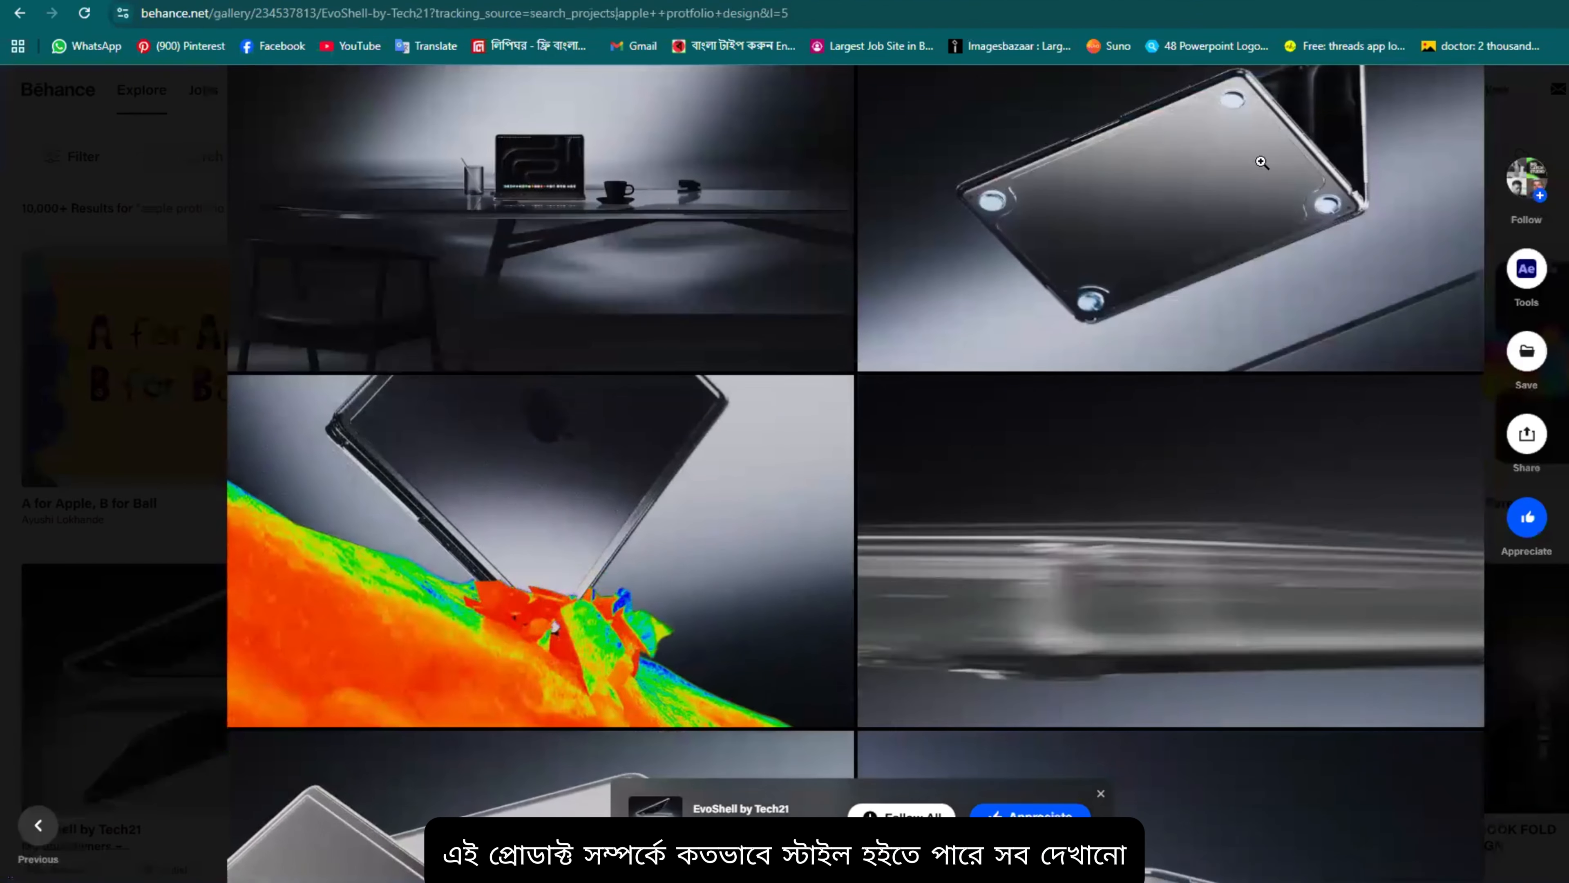
{"action": "scroll", "coordinate": [1056, 401], "scroll_direction": "down", "scroll_amount": 14}
{"action": "scroll", "coordinate": [1057, 401], "scroll_direction": "down", "scroll_amount": 15}
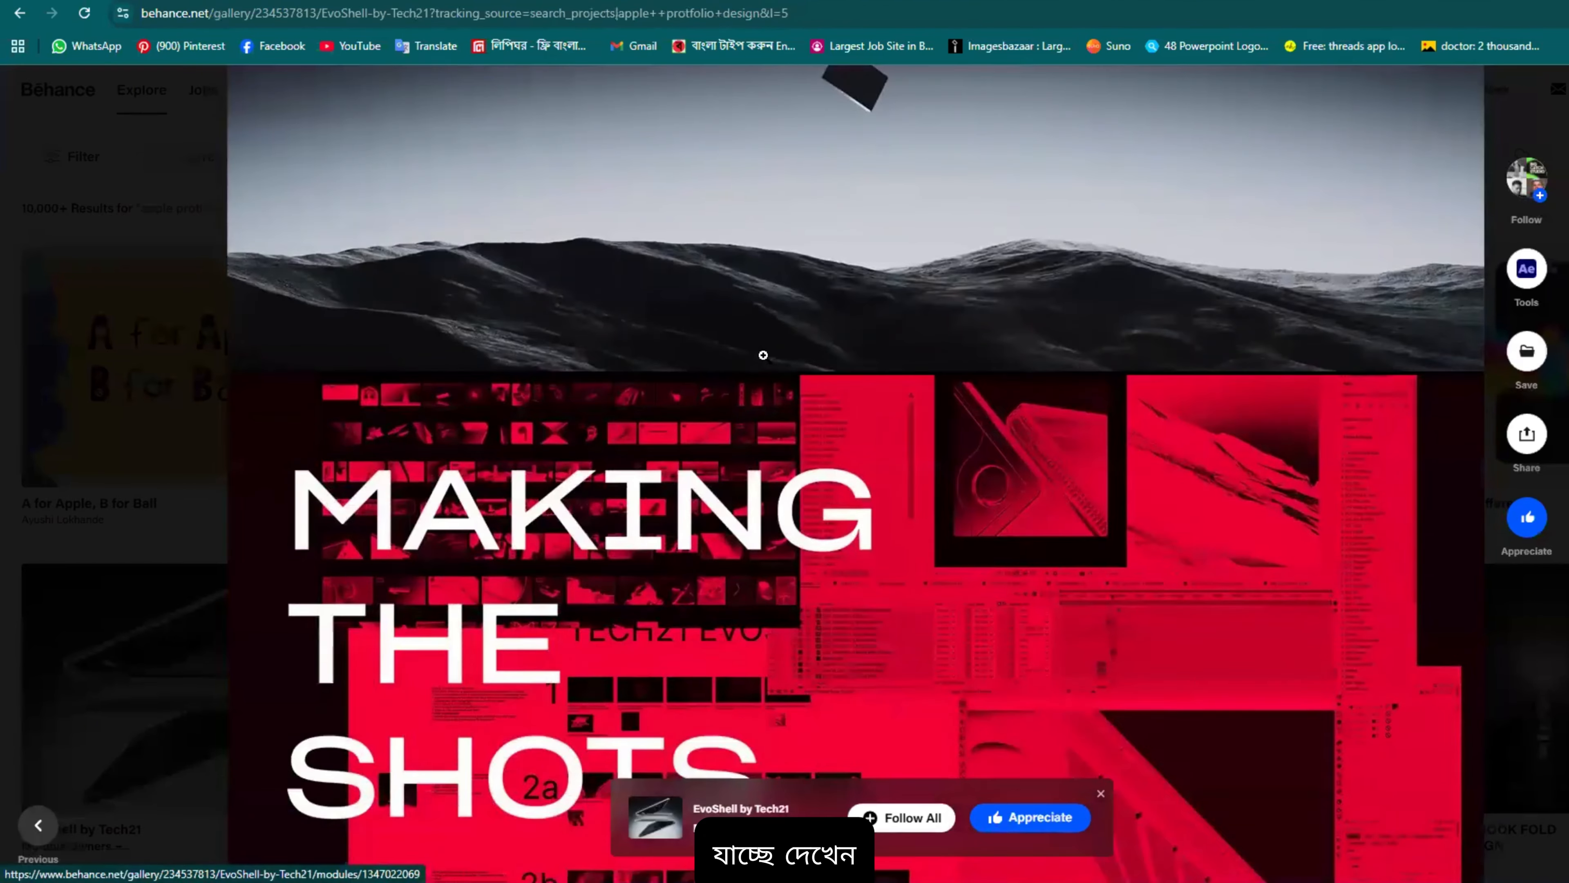
{"action": "scroll", "coordinate": [438, 397], "scroll_direction": "down", "scroll_amount": 20}
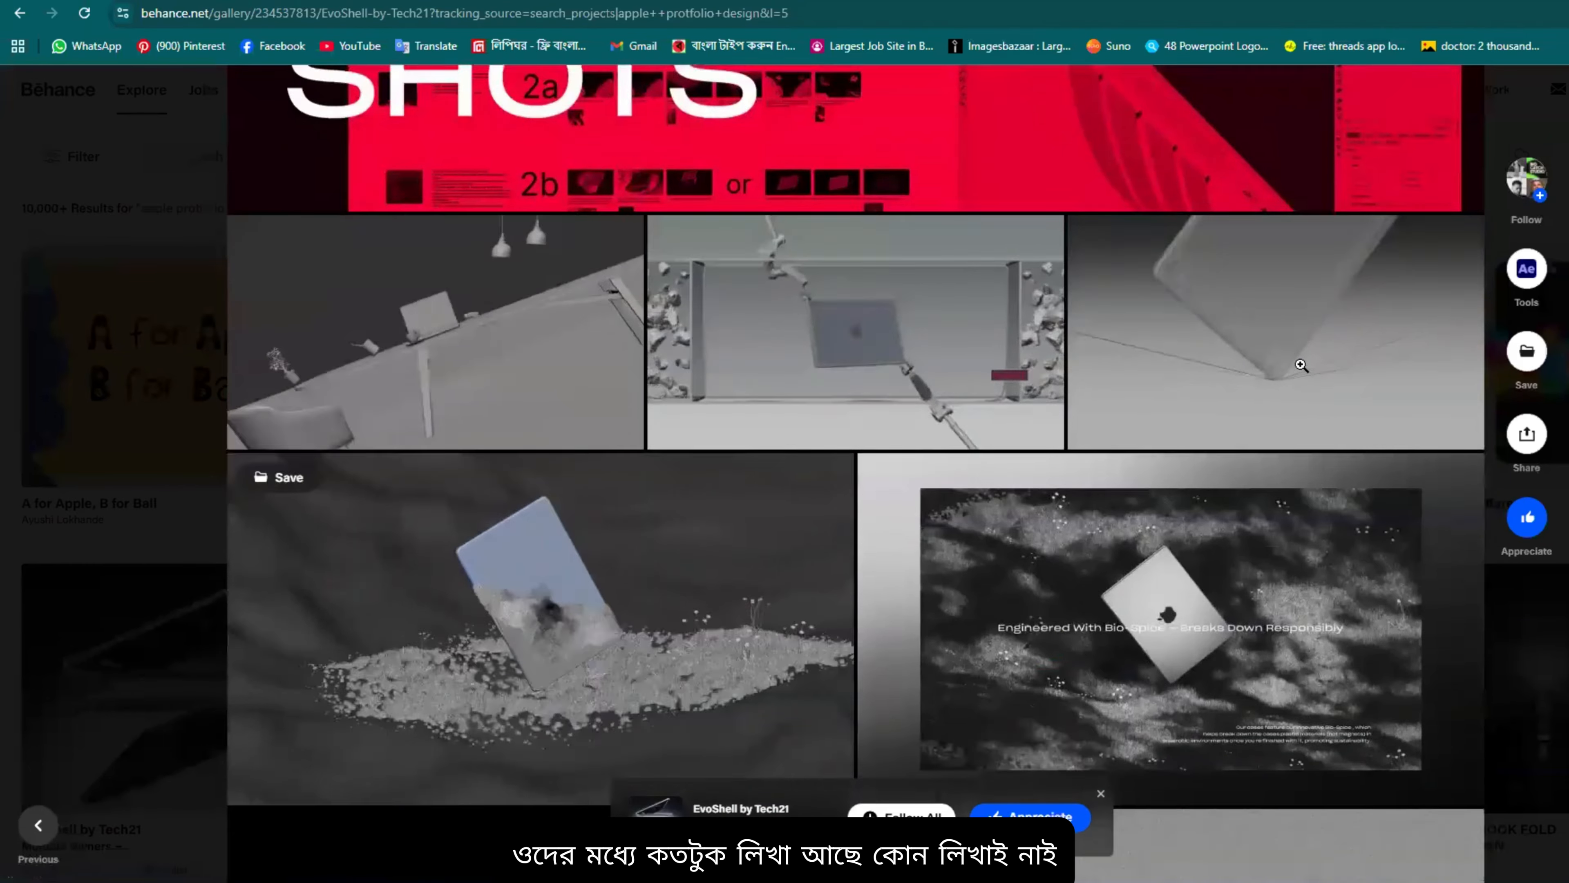
{"action": "scroll", "coordinate": [1049, 313], "scroll_direction": "down", "scroll_amount": 1}
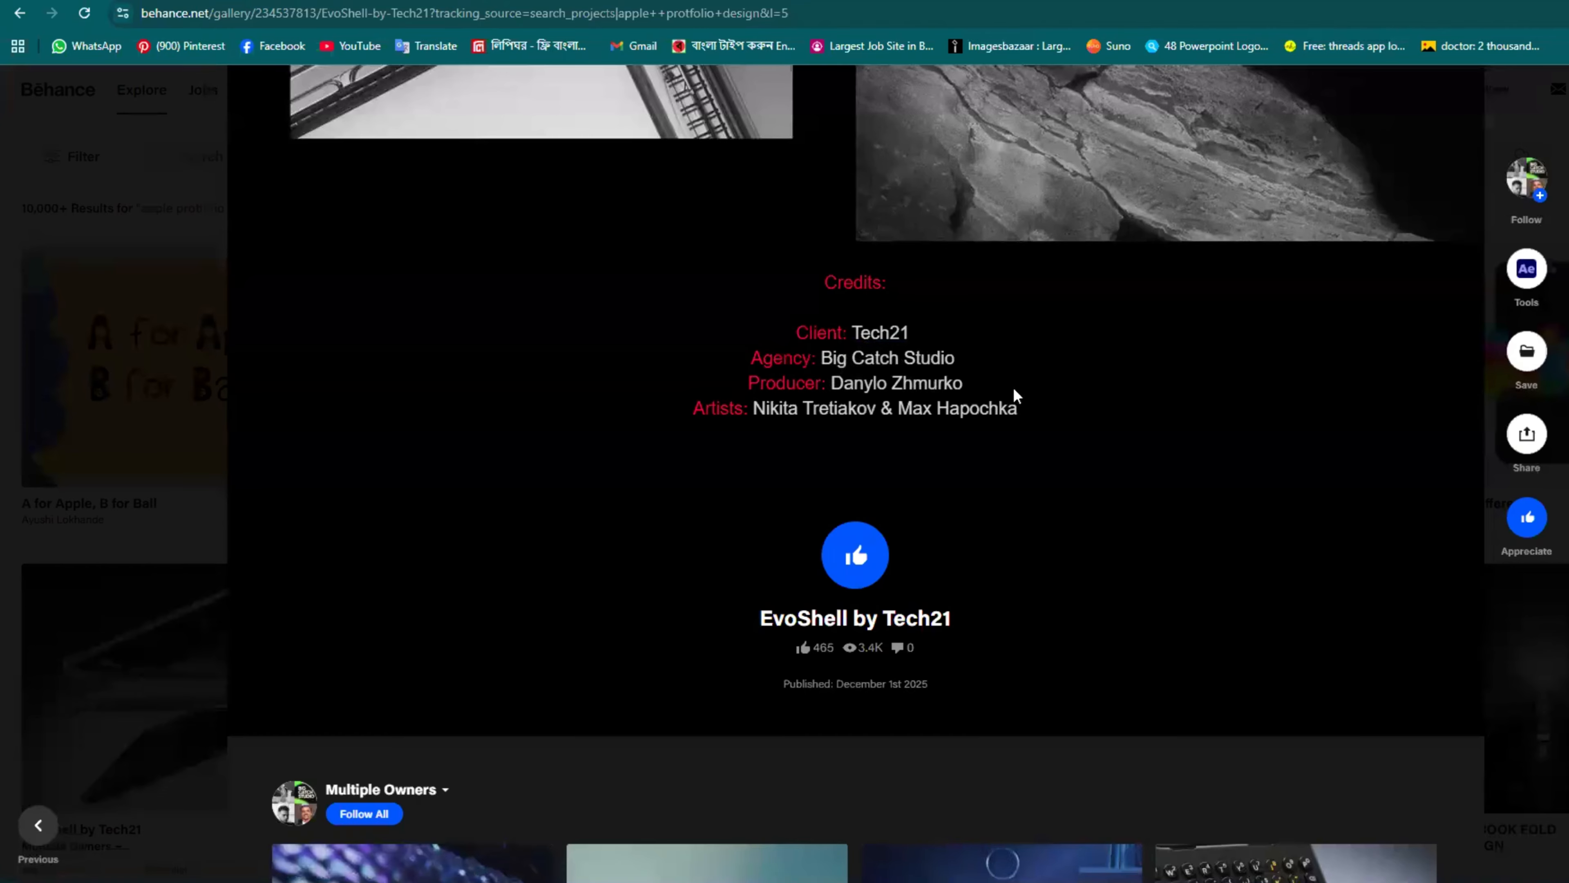
{"action": "scroll", "coordinate": [1016, 395], "scroll_direction": "up", "scroll_amount": 10}
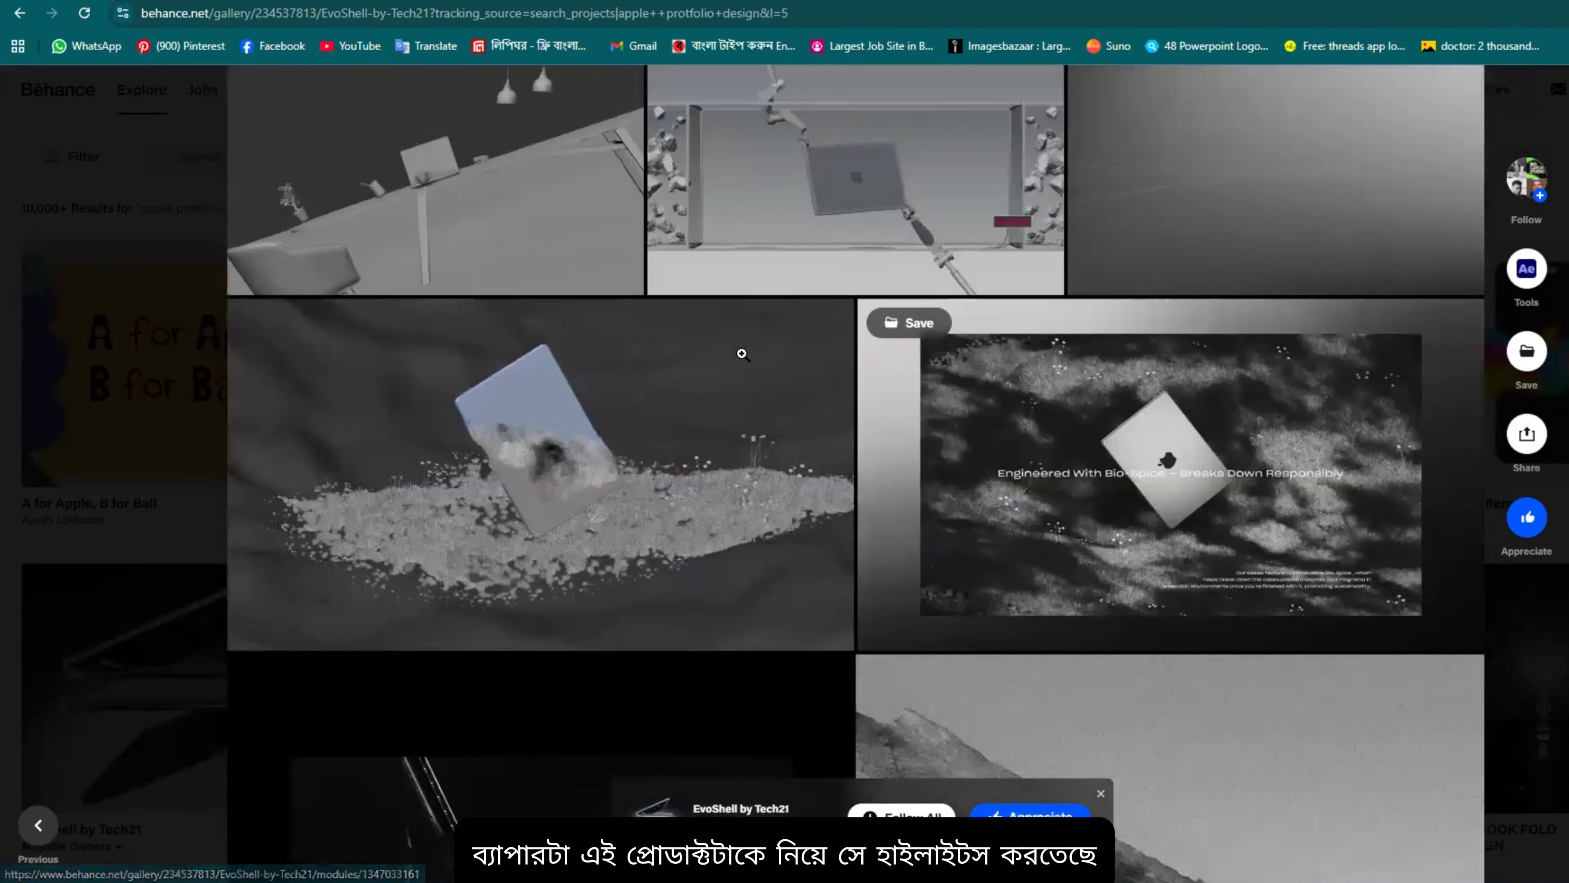
{"action": "scroll", "coordinate": [742, 354], "scroll_direction": "up", "scroll_amount": 3}
{"action": "scroll", "coordinate": [569, 434], "scroll_direction": "down", "scroll_amount": 5}
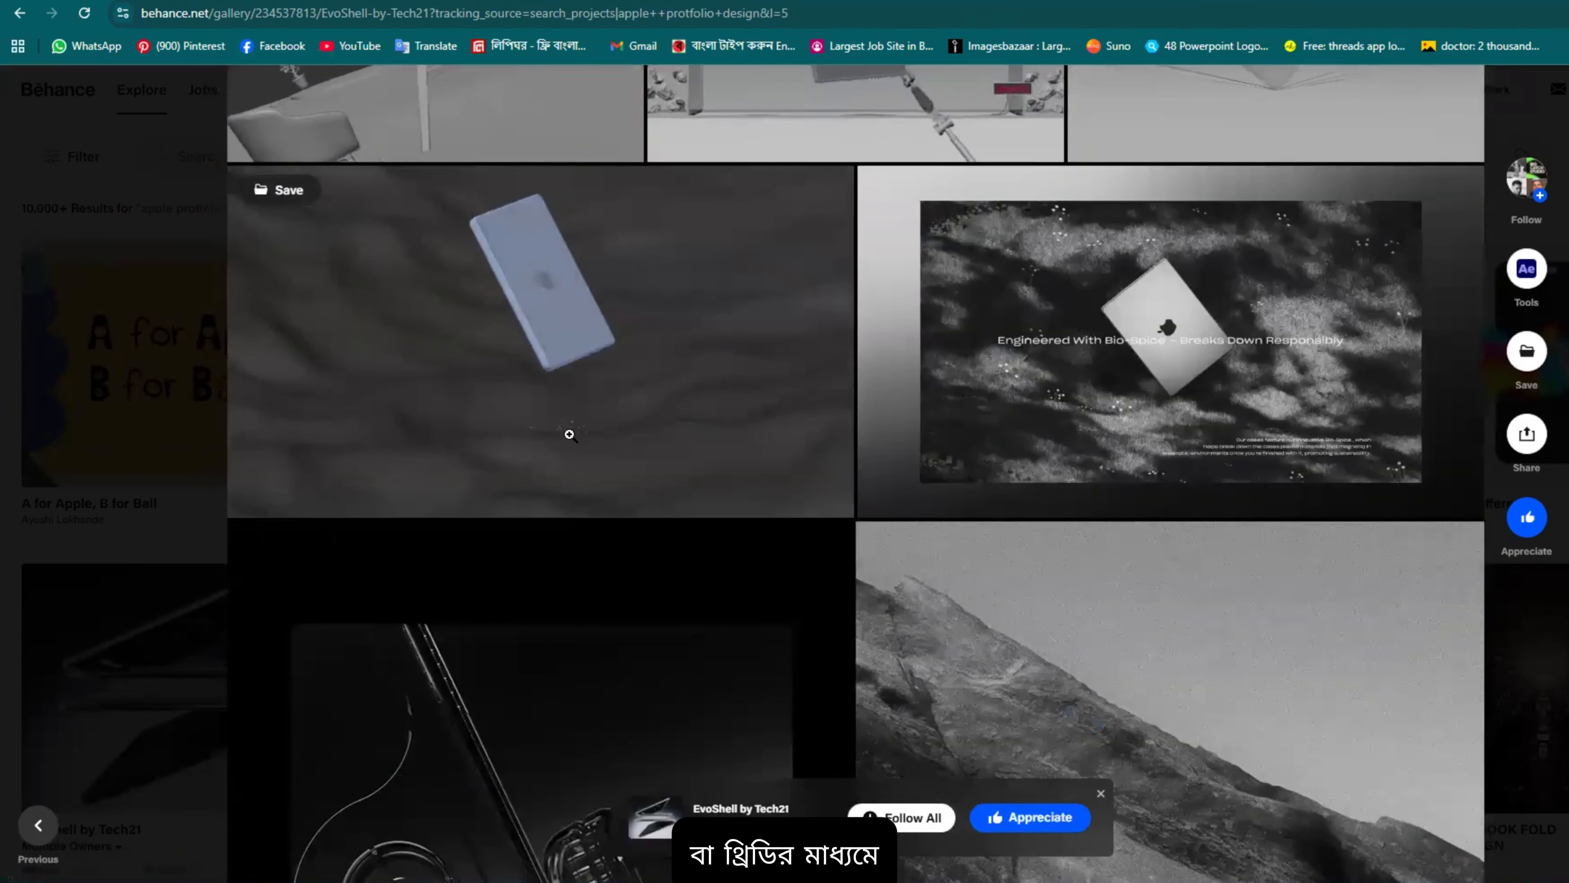
{"action": "scroll", "coordinate": [864, 342], "scroll_direction": "down", "scroll_amount": 5}
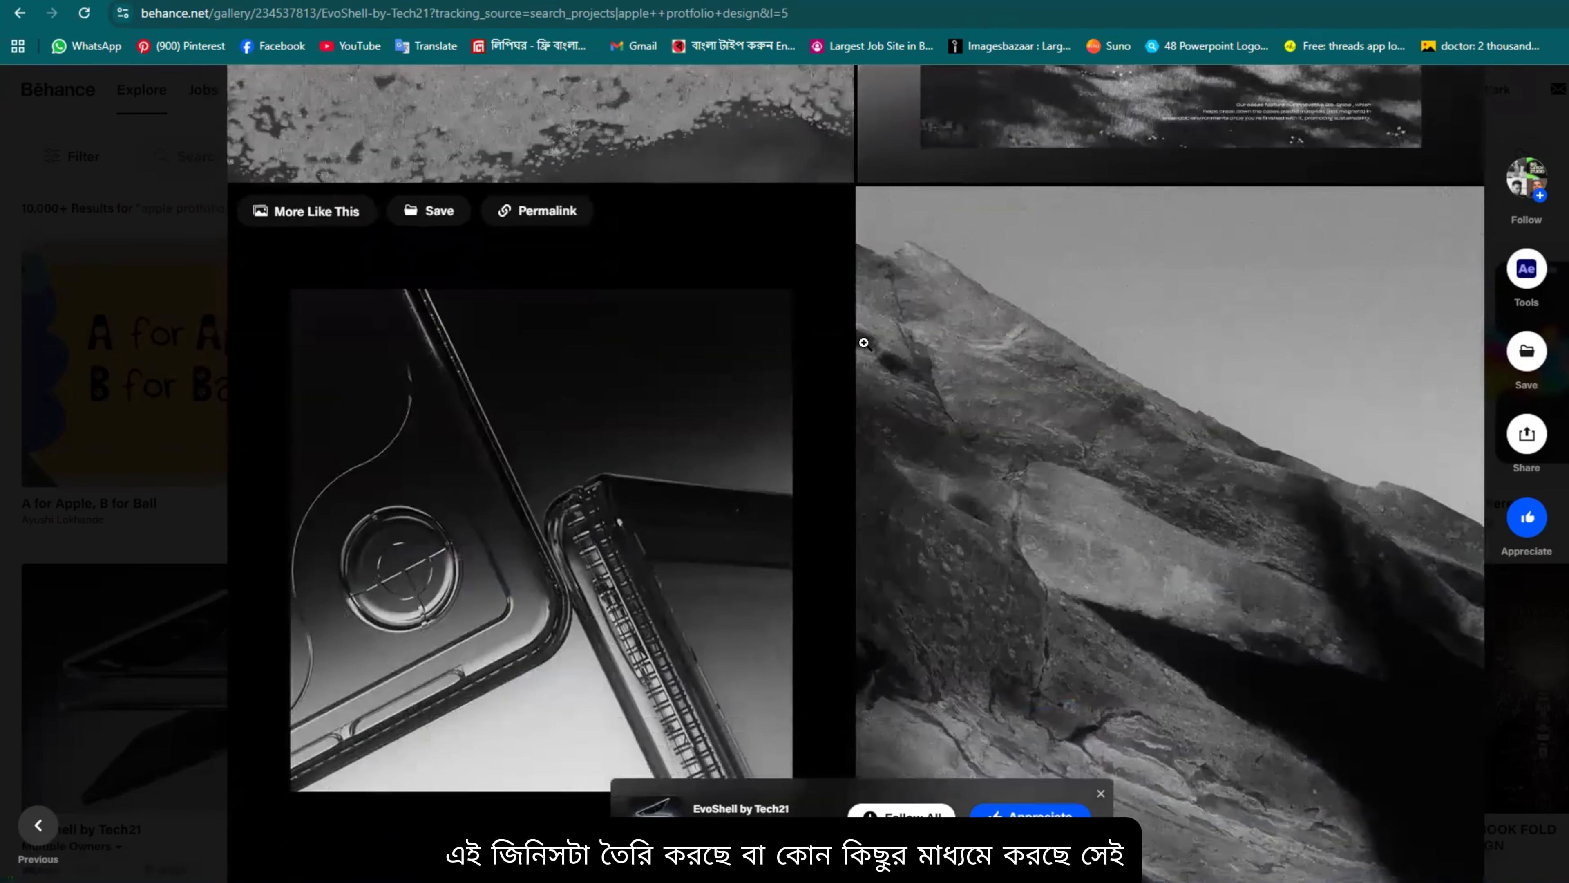
{"action": "scroll", "coordinate": [864, 343], "scroll_direction": "down", "scroll_amount": 15}
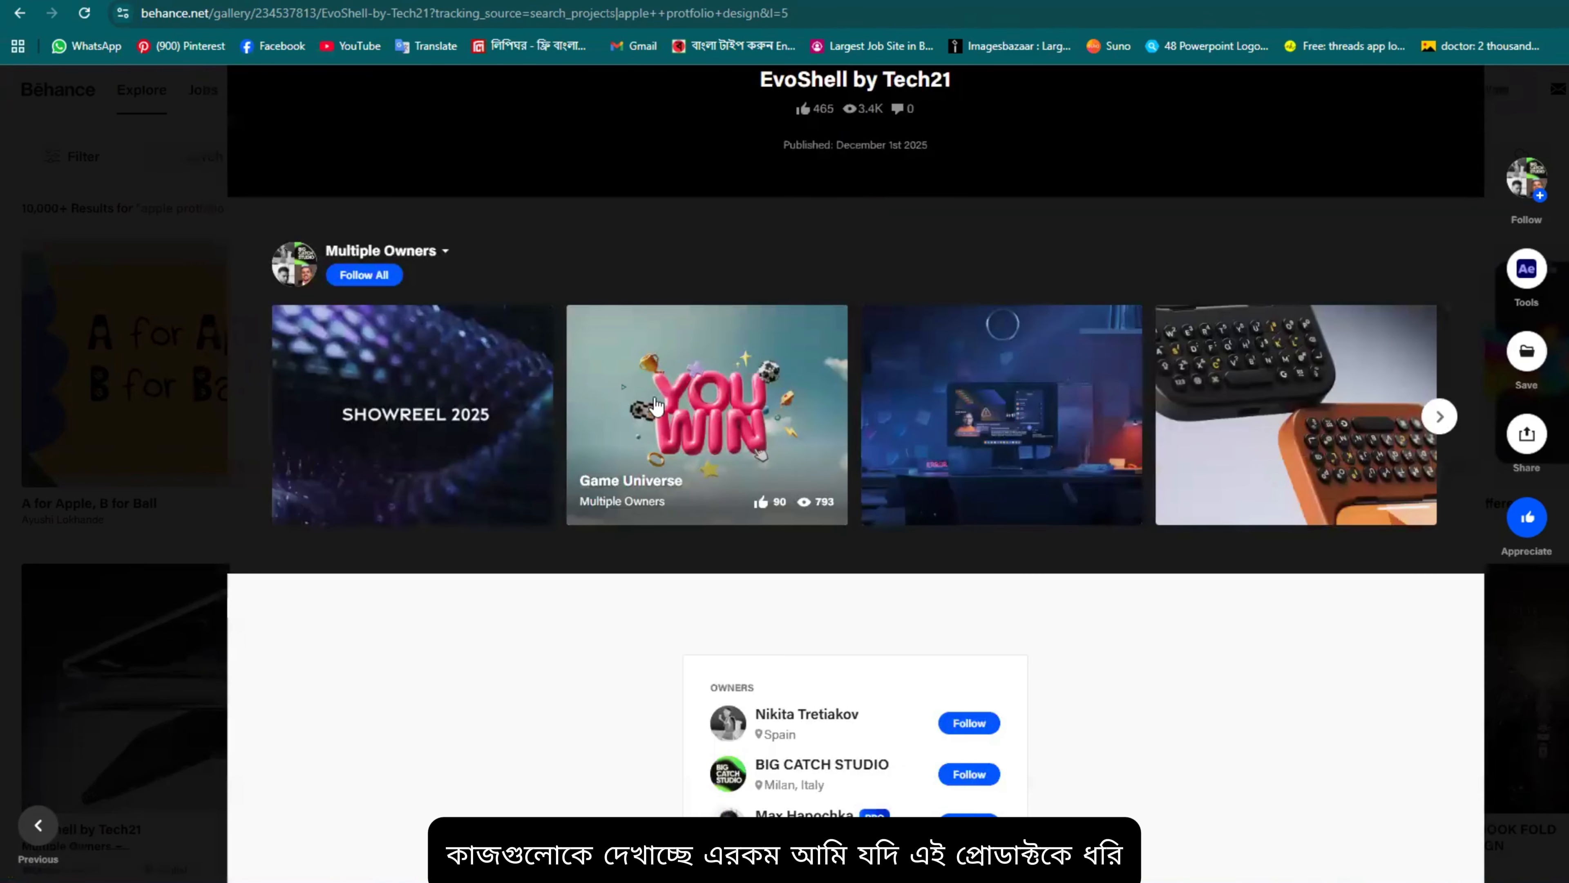
Step: Open the owners' Clicks | Keyboard for iPhone project and scroll past its iPhone 15 video
{"action": "left_click", "coordinate": [1295, 382]}
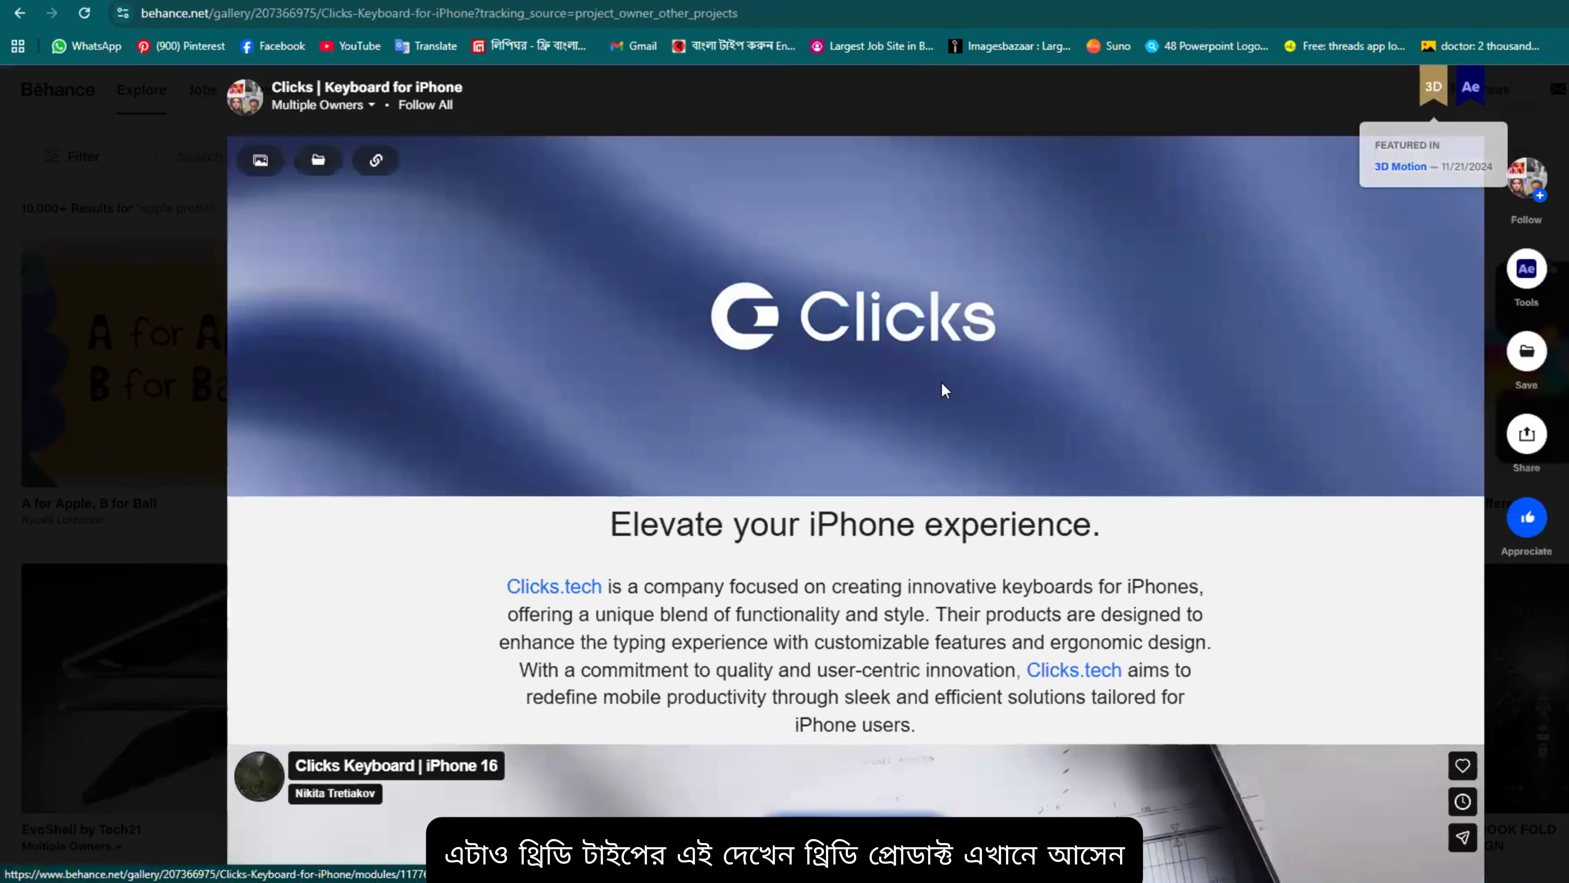
{"action": "scroll", "coordinate": [795, 362], "scroll_direction": "down", "scroll_amount": 8}
{"action": "scroll", "coordinate": [795, 362], "scroll_direction": "down", "scroll_amount": 15}
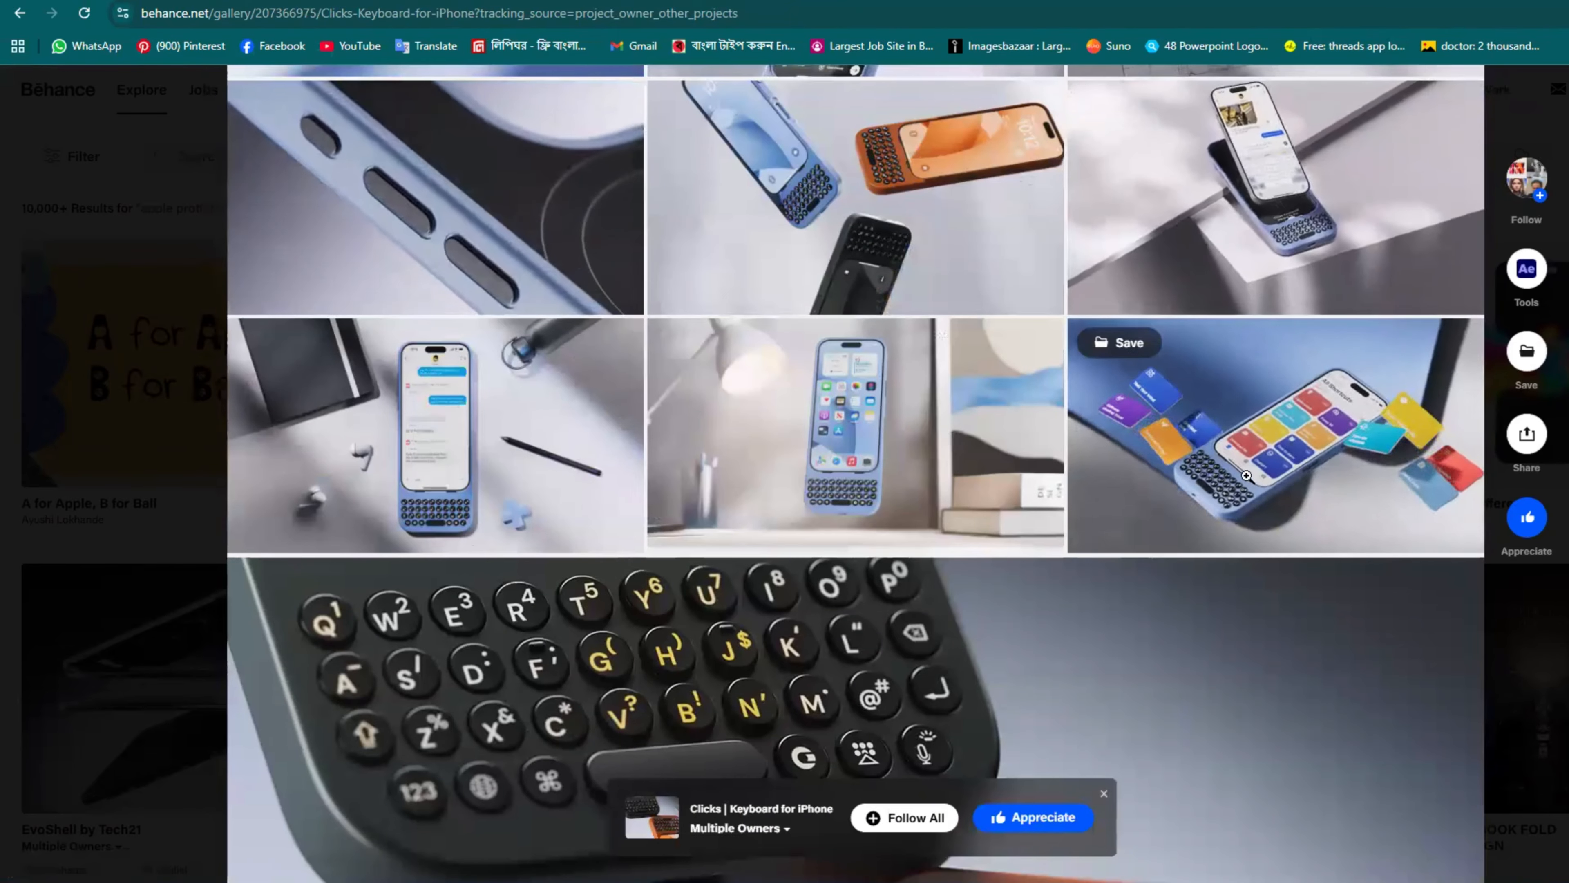
{"action": "scroll", "coordinate": [849, 459], "scroll_direction": "down", "scroll_amount": 5}
{"action": "scroll", "coordinate": [850, 459], "scroll_direction": "down", "scroll_amount": 15}
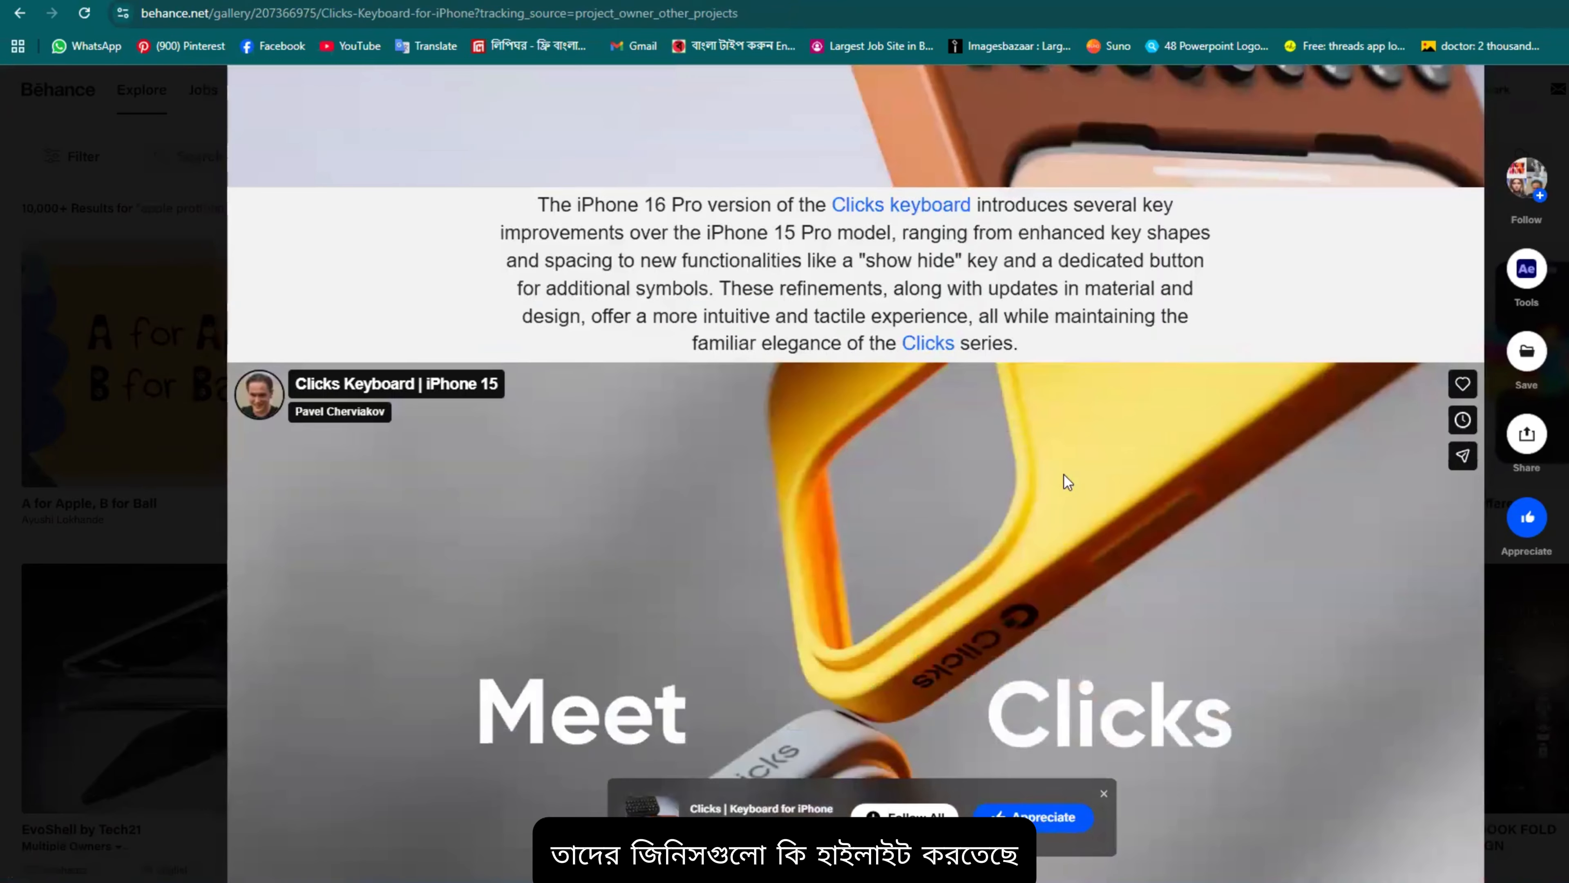
{"action": "scroll", "coordinate": [896, 395], "scroll_direction": "up", "scroll_amount": 3}
{"action": "scroll", "coordinate": [852, 426], "scroll_direction": "down", "scroll_amount": 10}
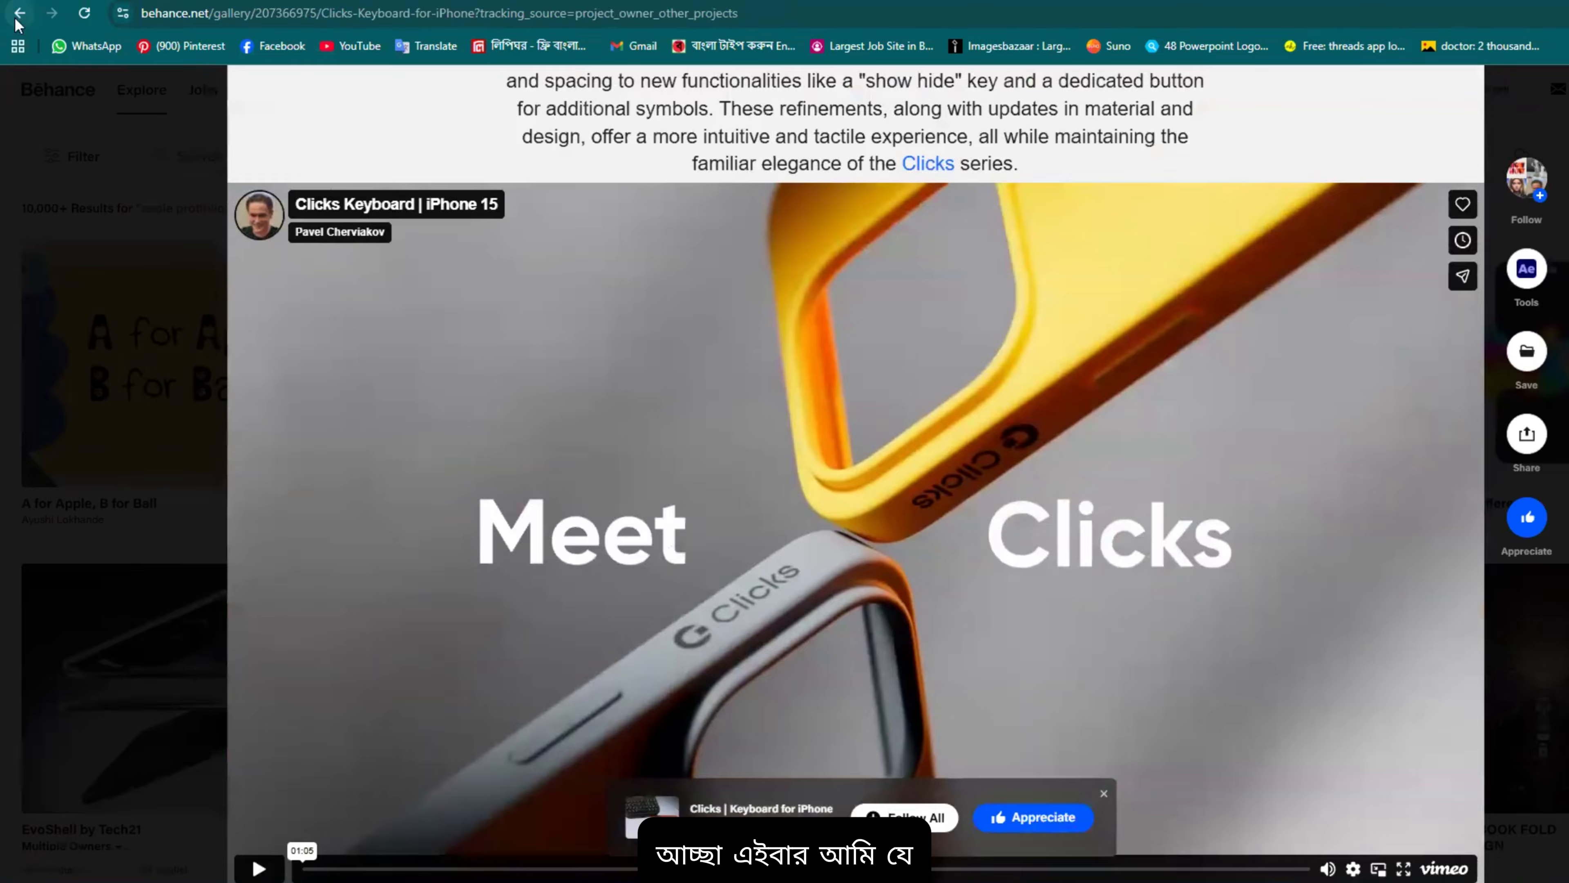
Step: Leave the keyboard project and rerun the recent 'protfolio design' search
{"action": "left_click", "coordinate": [17, 19]}
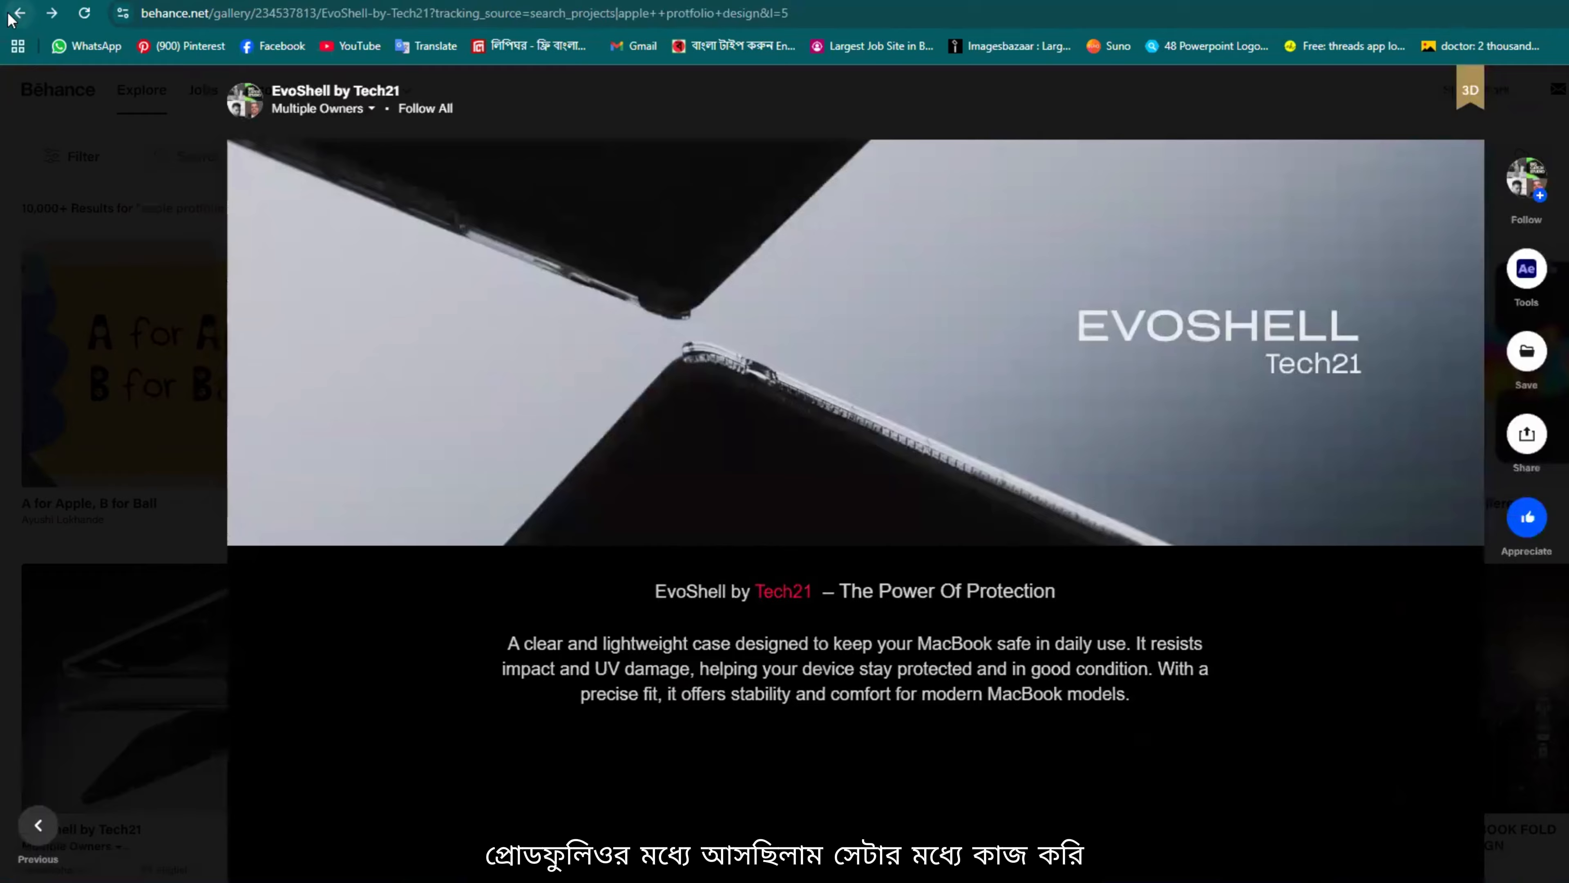
{"action": "left_click", "coordinate": [22, 14]}
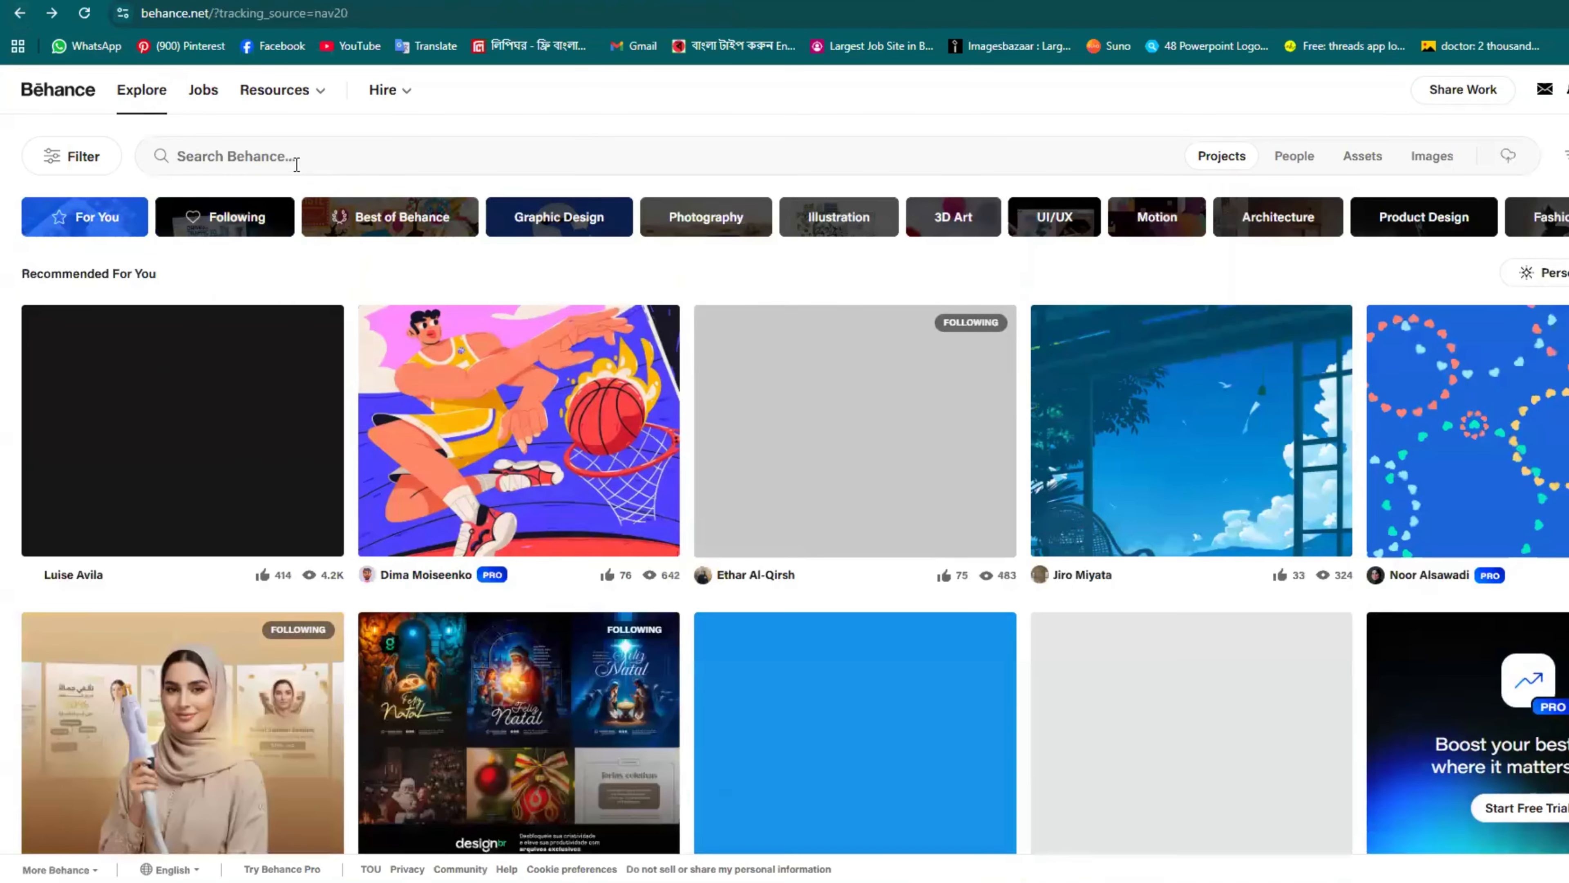
{"action": "left_click", "coordinate": [296, 165]}
{"action": "scroll", "coordinate": [304, 508], "scroll_direction": "down", "scroll_amount": 4}
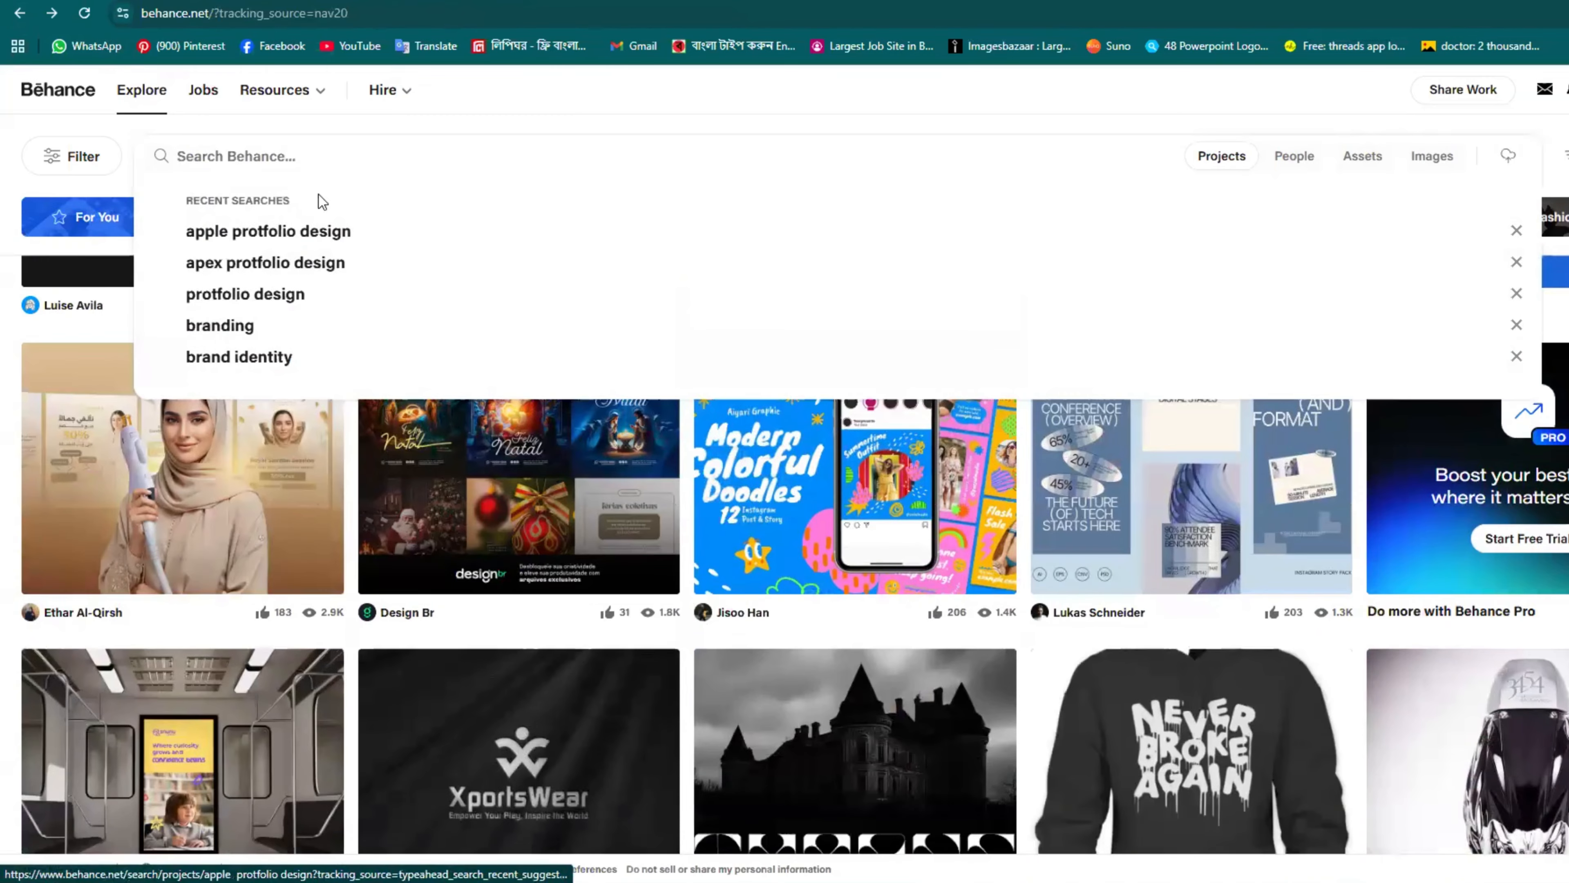
{"action": "left_click", "coordinate": [292, 294]}
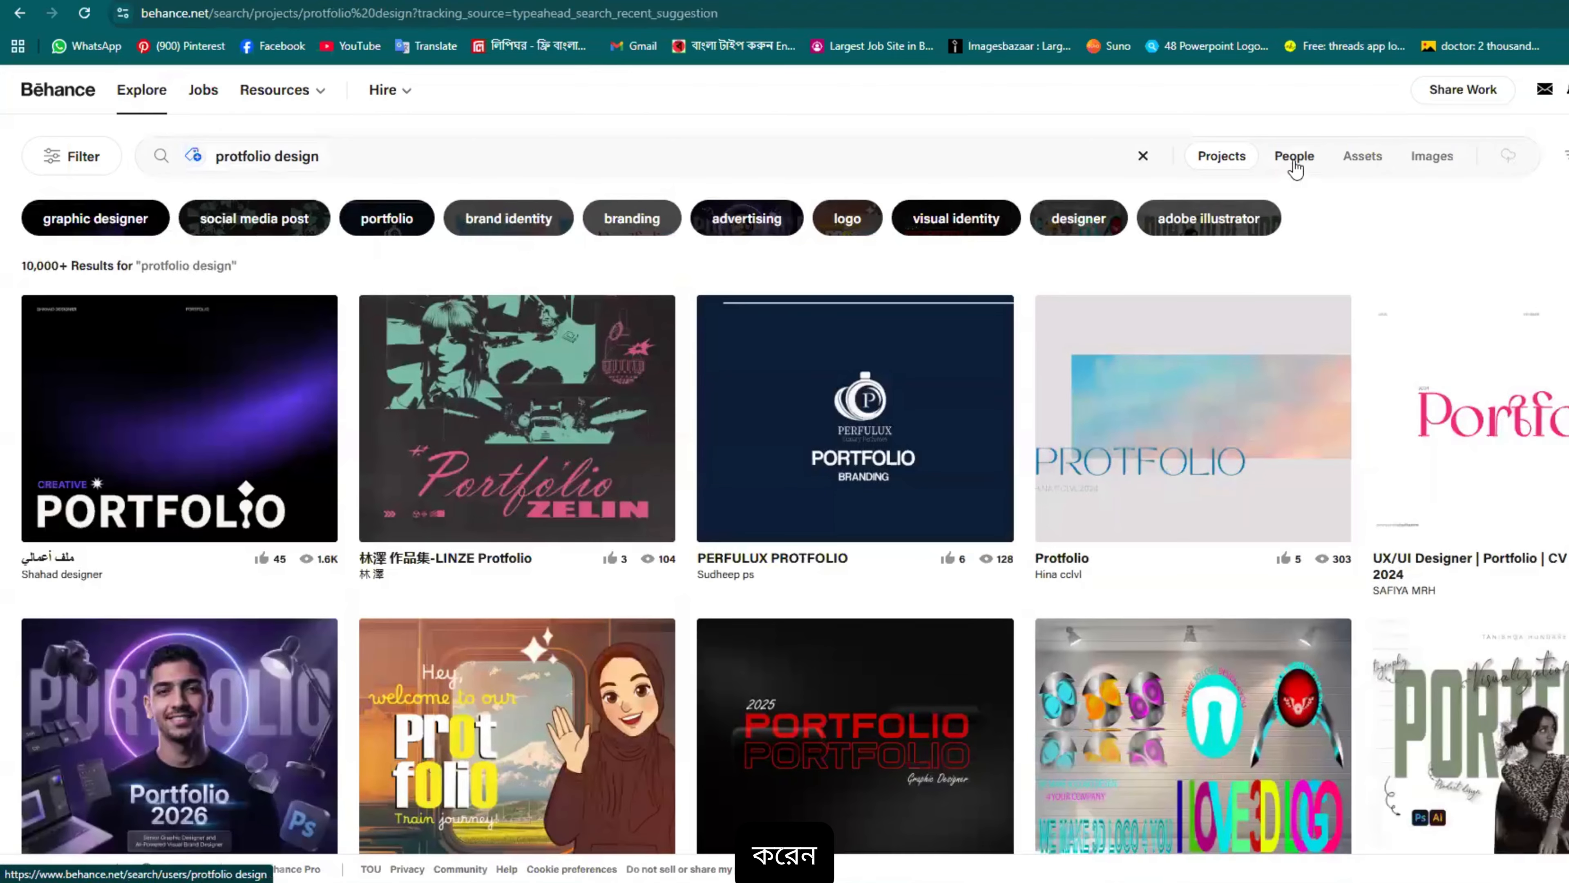
Step: Scroll down through the 10,000+ 'protfolio design' project results
{"action": "scroll", "coordinate": [1234, 582], "scroll_direction": "down", "scroll_amount": 12}
{"action": "scroll", "coordinate": [1238, 578], "scroll_direction": "up", "scroll_amount": 8}
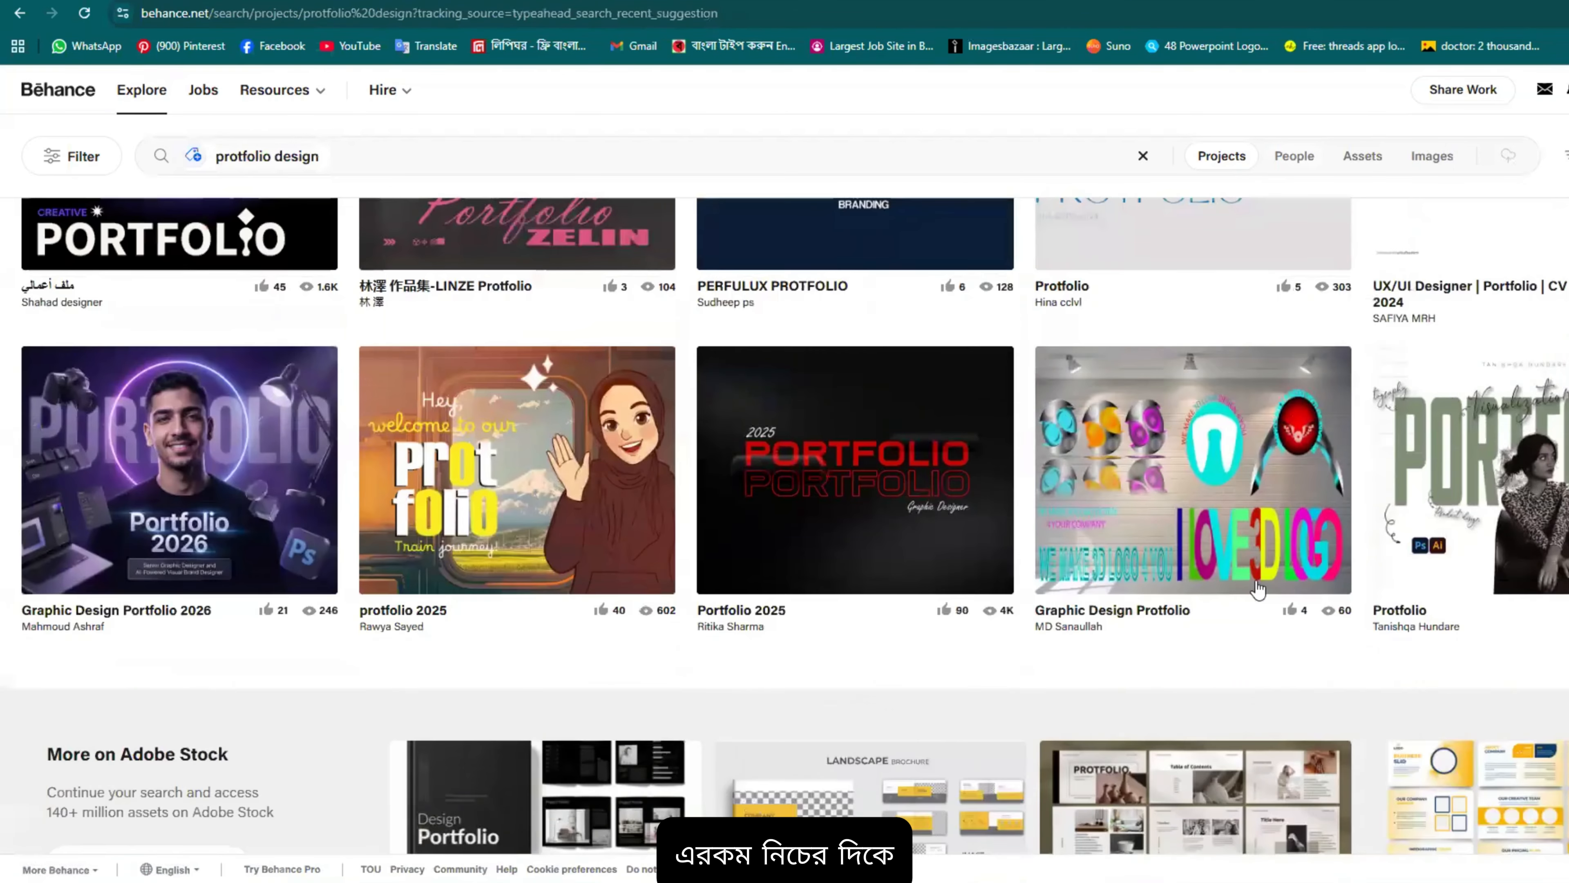
{"action": "scroll", "coordinate": [891, 515], "scroll_direction": "down", "scroll_amount": 20}
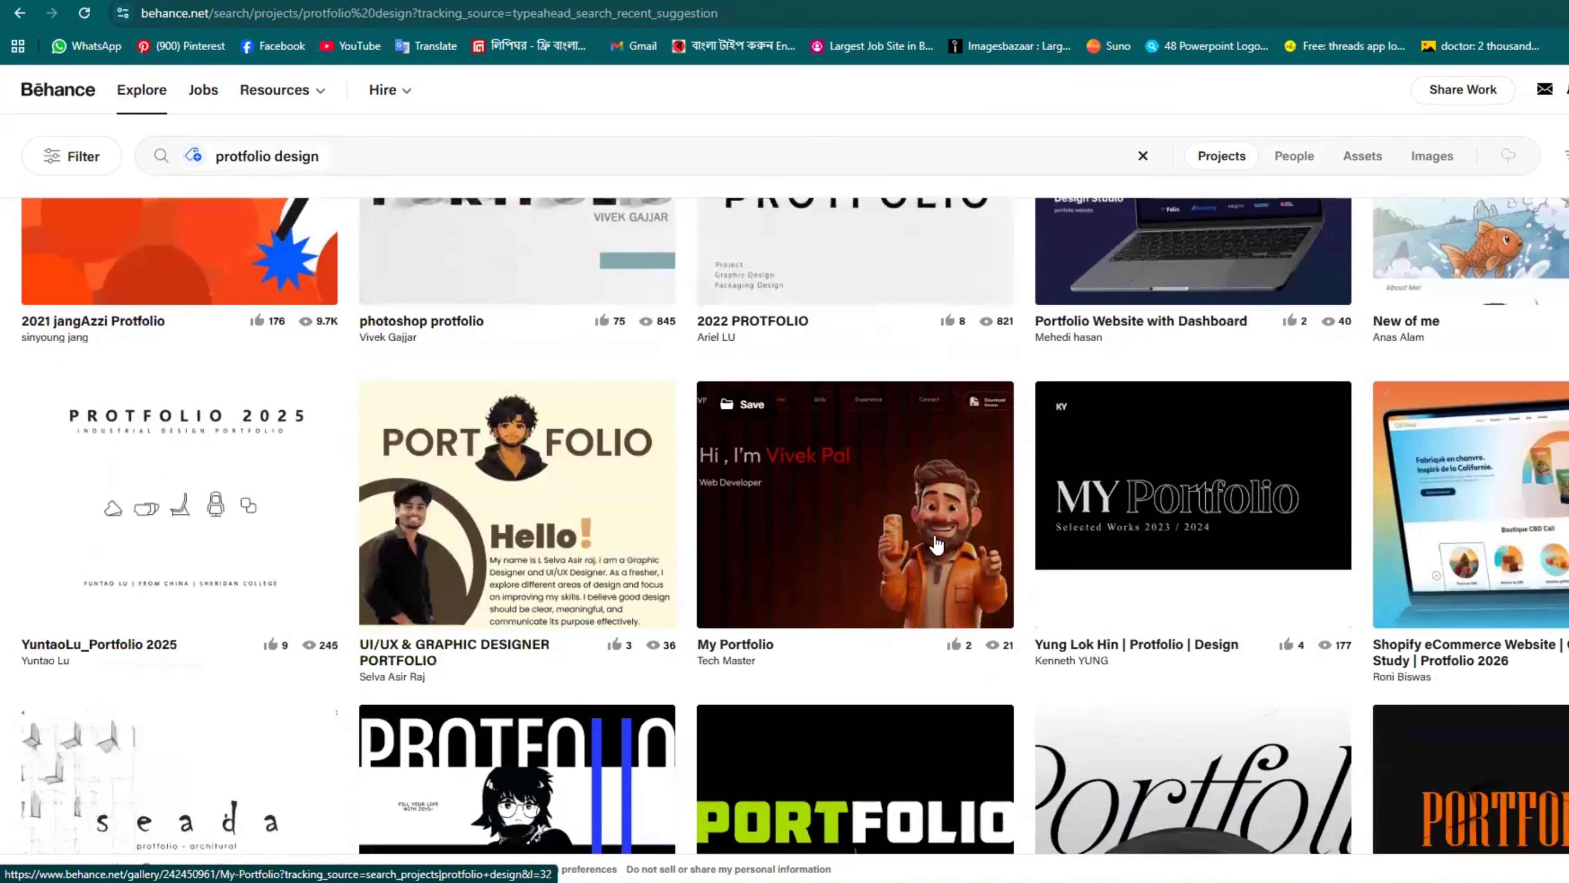
{"action": "scroll", "coordinate": [938, 544], "scroll_direction": "down", "scroll_amount": 8}
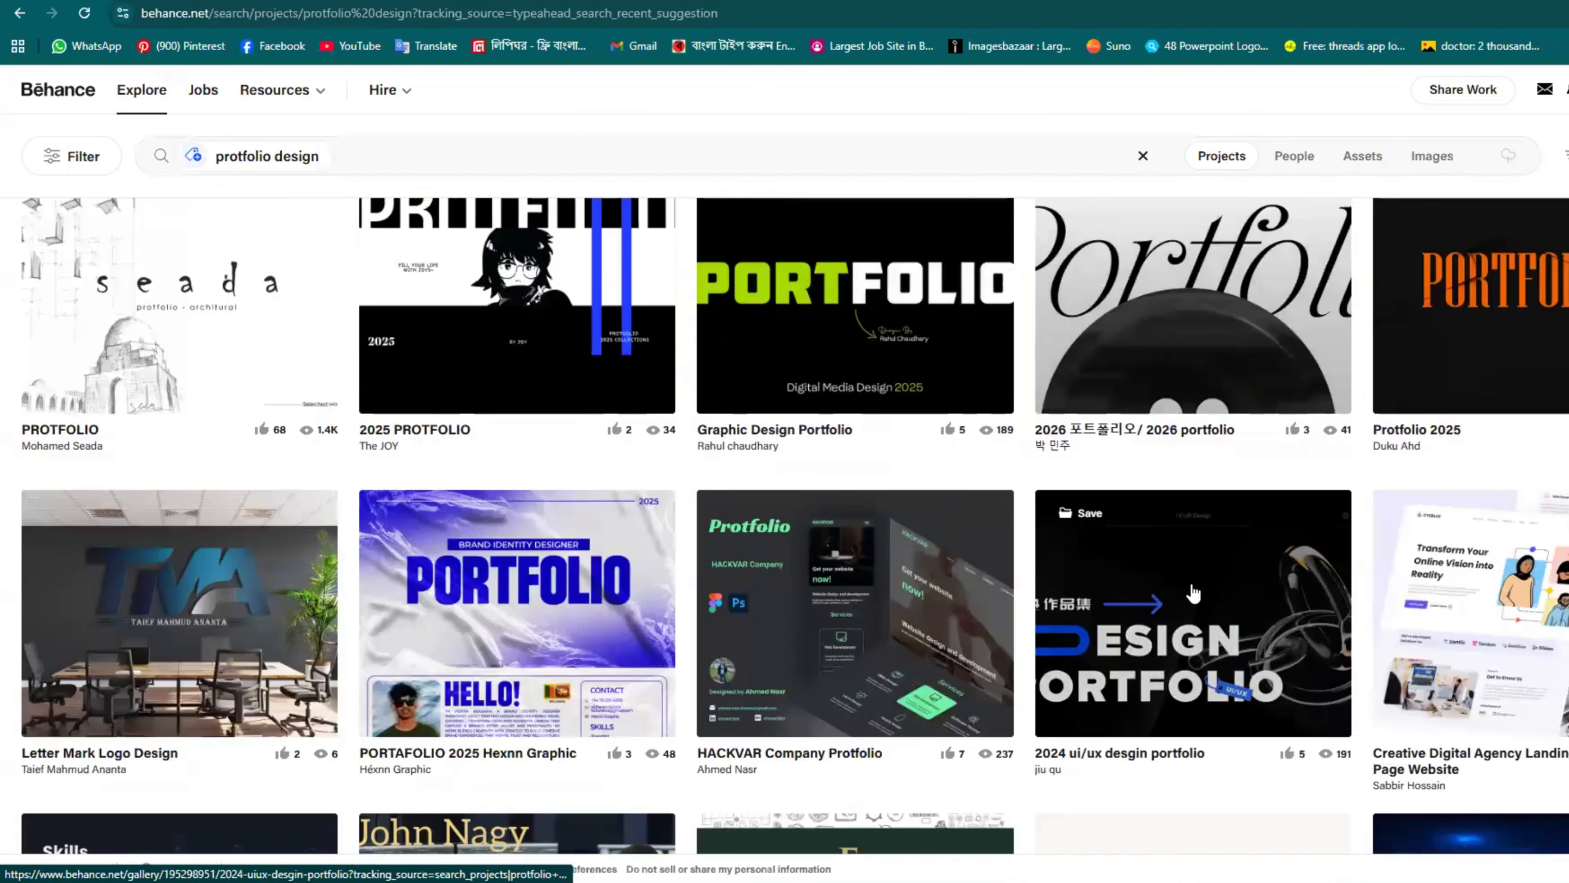
{"action": "scroll", "coordinate": [1305, 604], "scroll_direction": "down", "scroll_amount": 4}
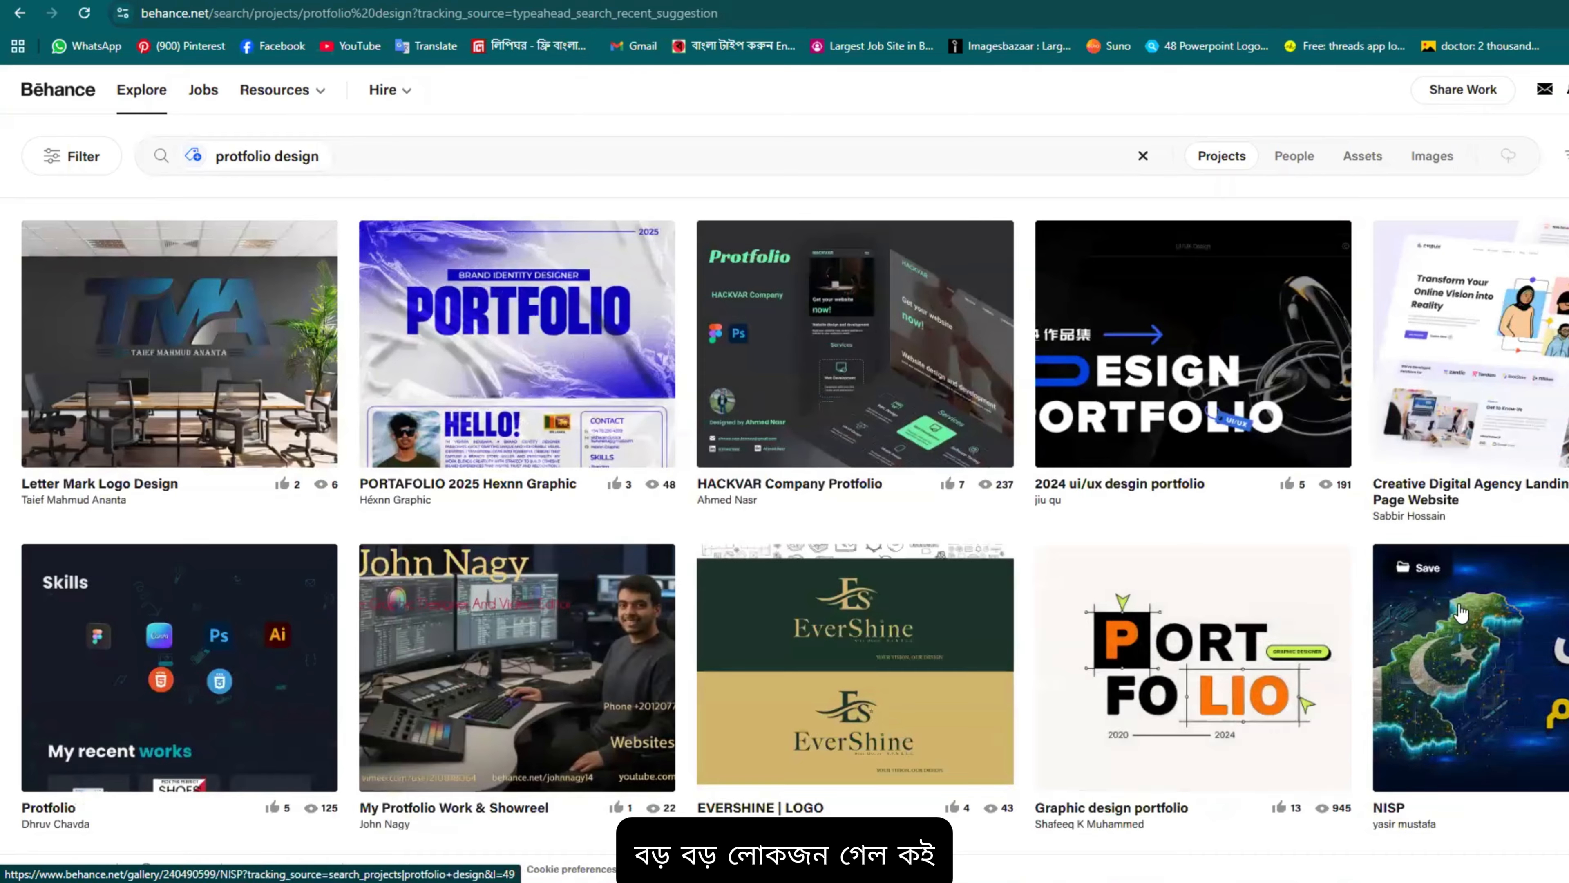
{"action": "scroll", "coordinate": [1461, 626], "scroll_direction": "down", "scroll_amount": 5}
{"action": "scroll", "coordinate": [1390, 638], "scroll_direction": "down", "scroll_amount": 16}
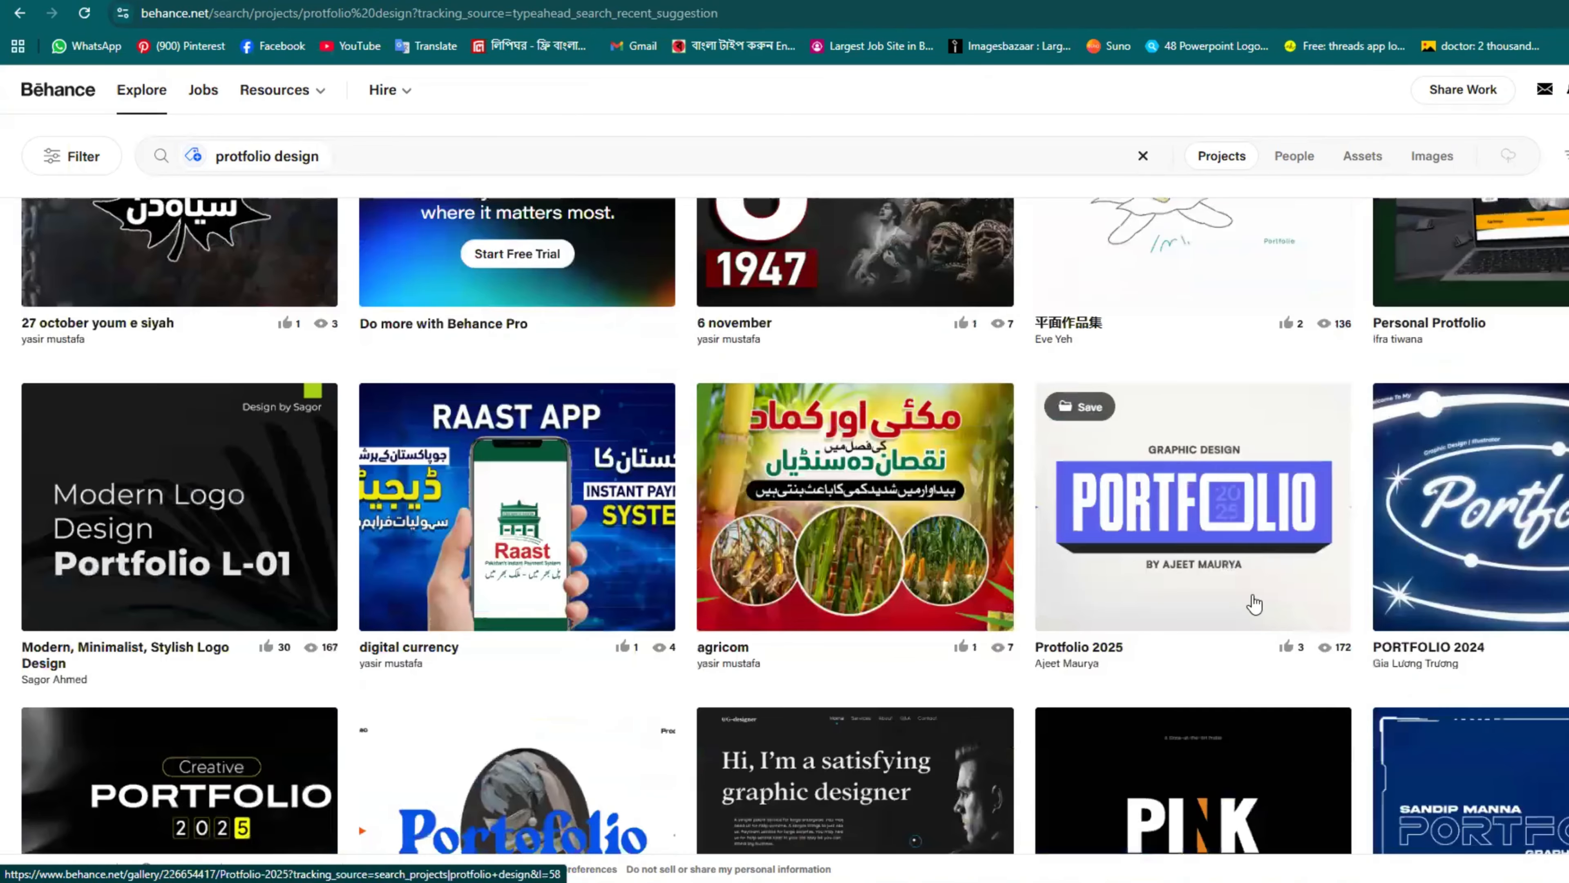
{"action": "scroll", "coordinate": [954, 630], "scroll_direction": "down", "scroll_amount": 5}
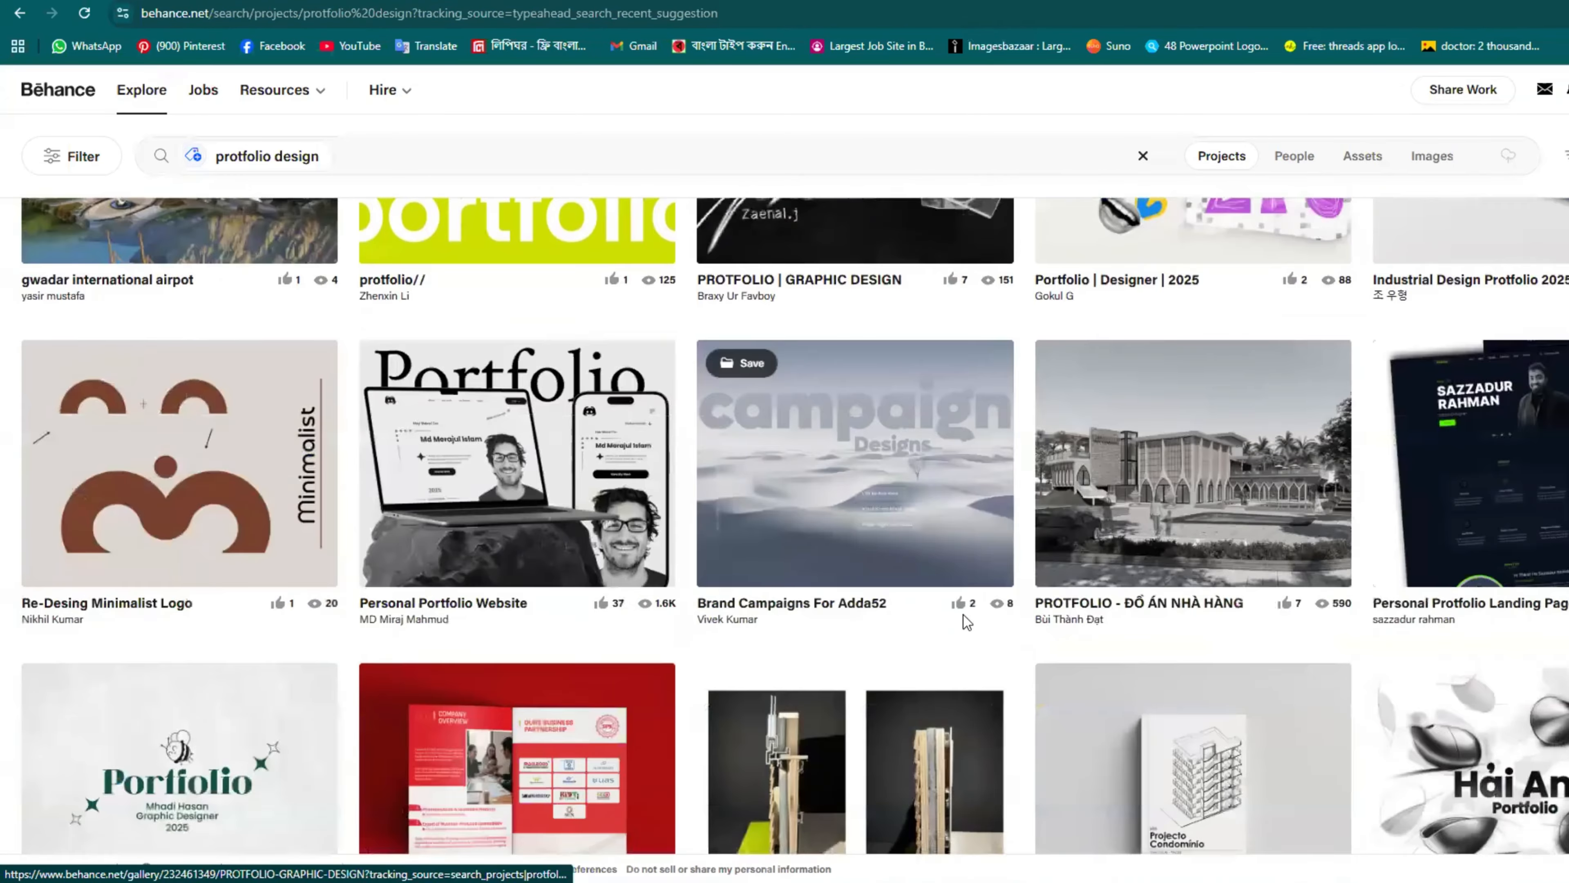
Step: Open the Personal Portfolio Website project and read through its My Project and My Design Journey sections
{"action": "left_click", "coordinate": [508, 472]}
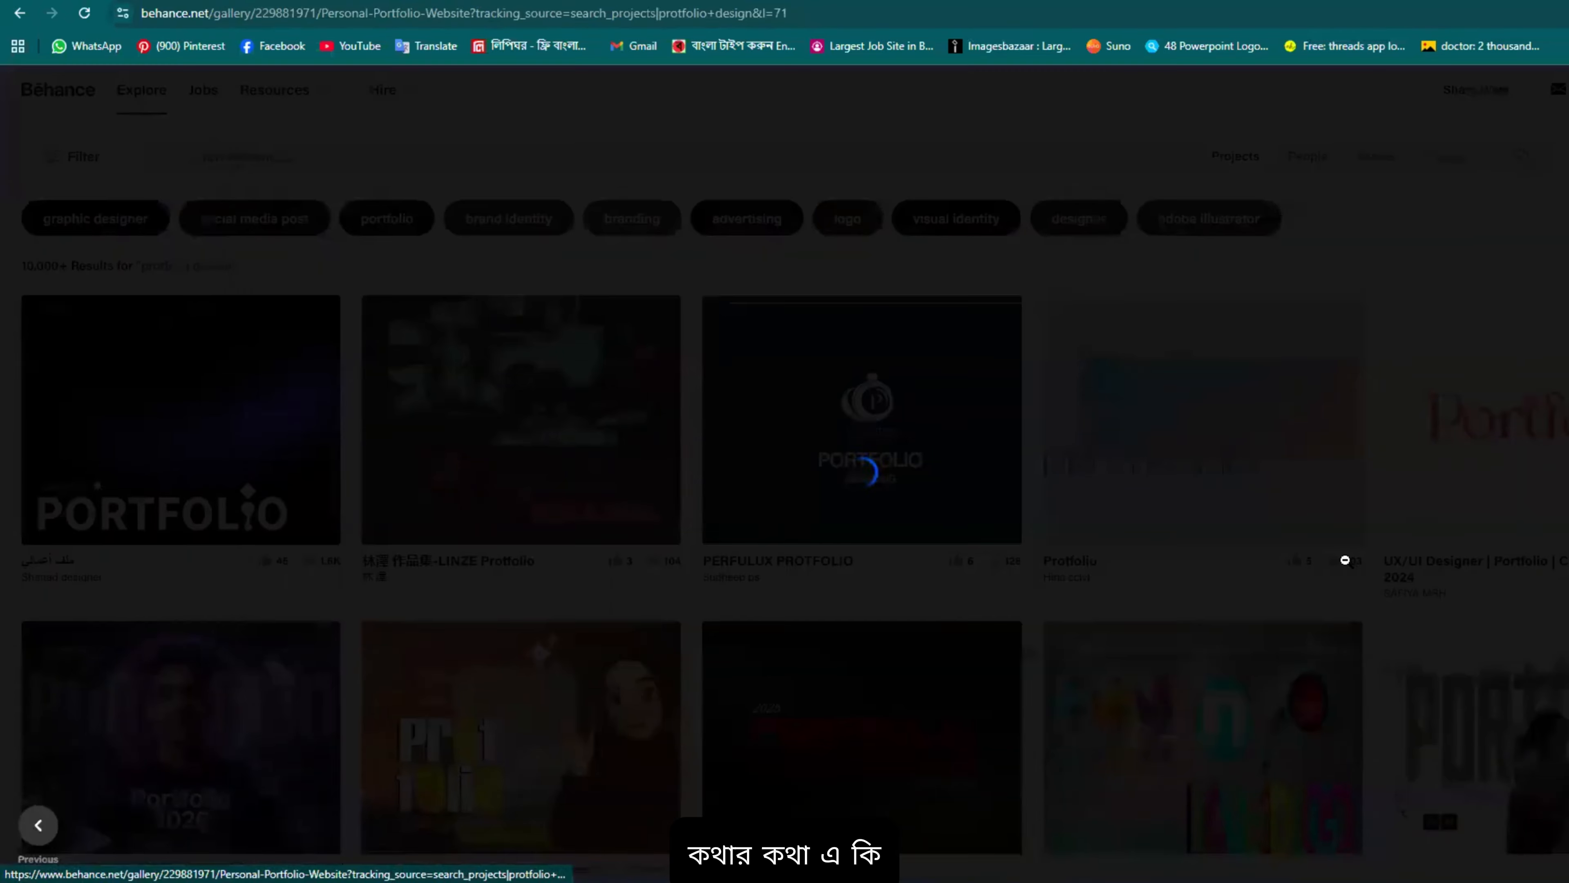
{"action": "scroll", "coordinate": [1148, 374], "scroll_direction": "down", "scroll_amount": 1}
{"action": "scroll", "coordinate": [1147, 374], "scroll_direction": "up", "scroll_amount": 1}
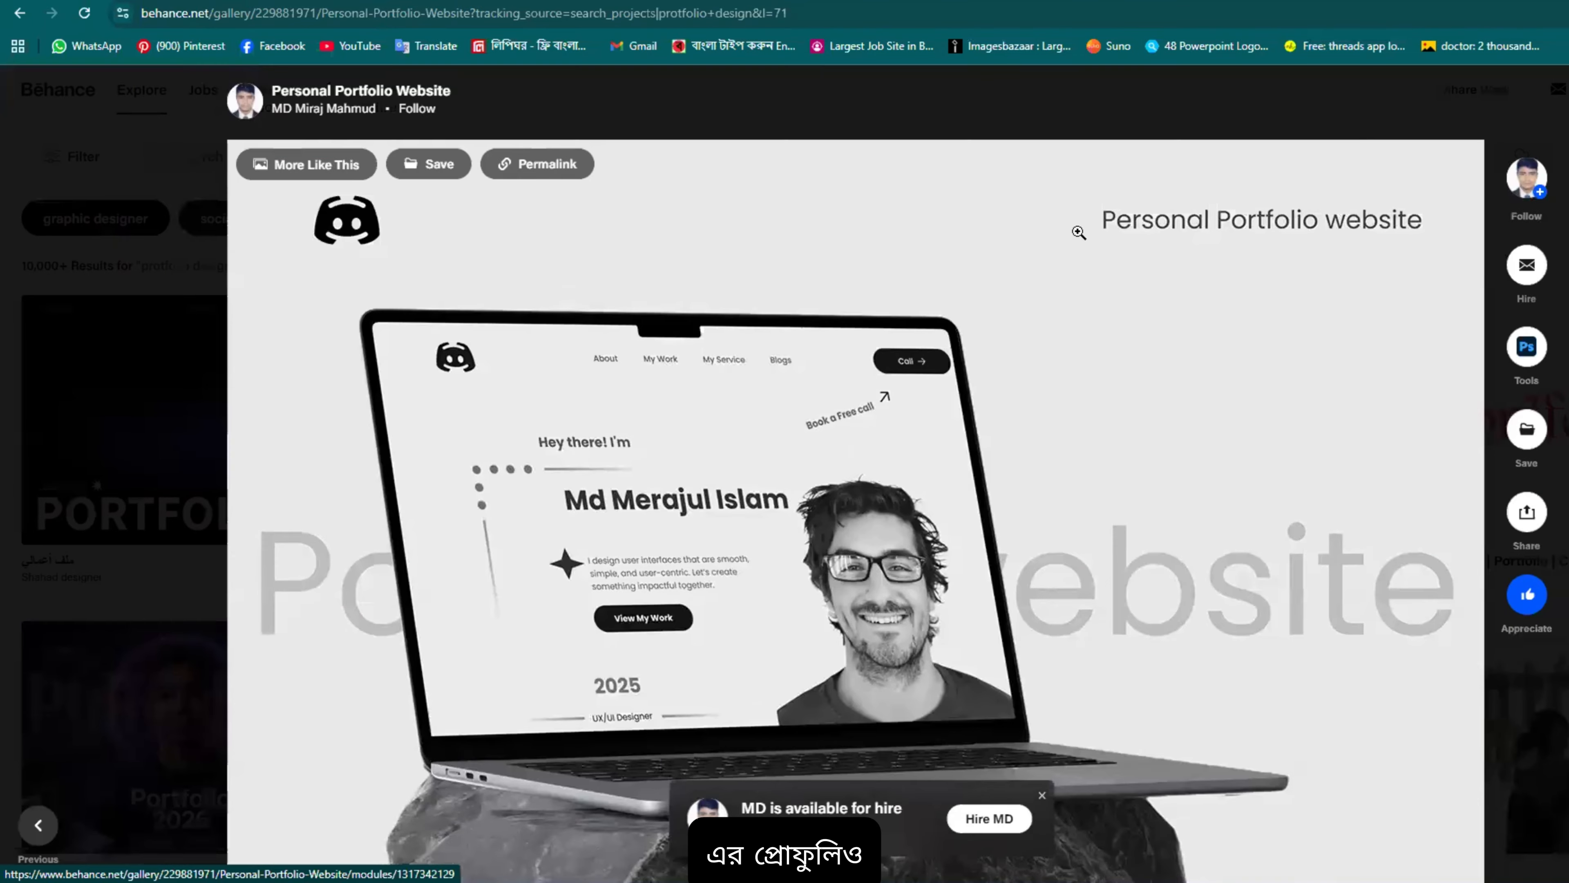
{"action": "scroll", "coordinate": [1401, 234], "scroll_direction": "down", "scroll_amount": 1}
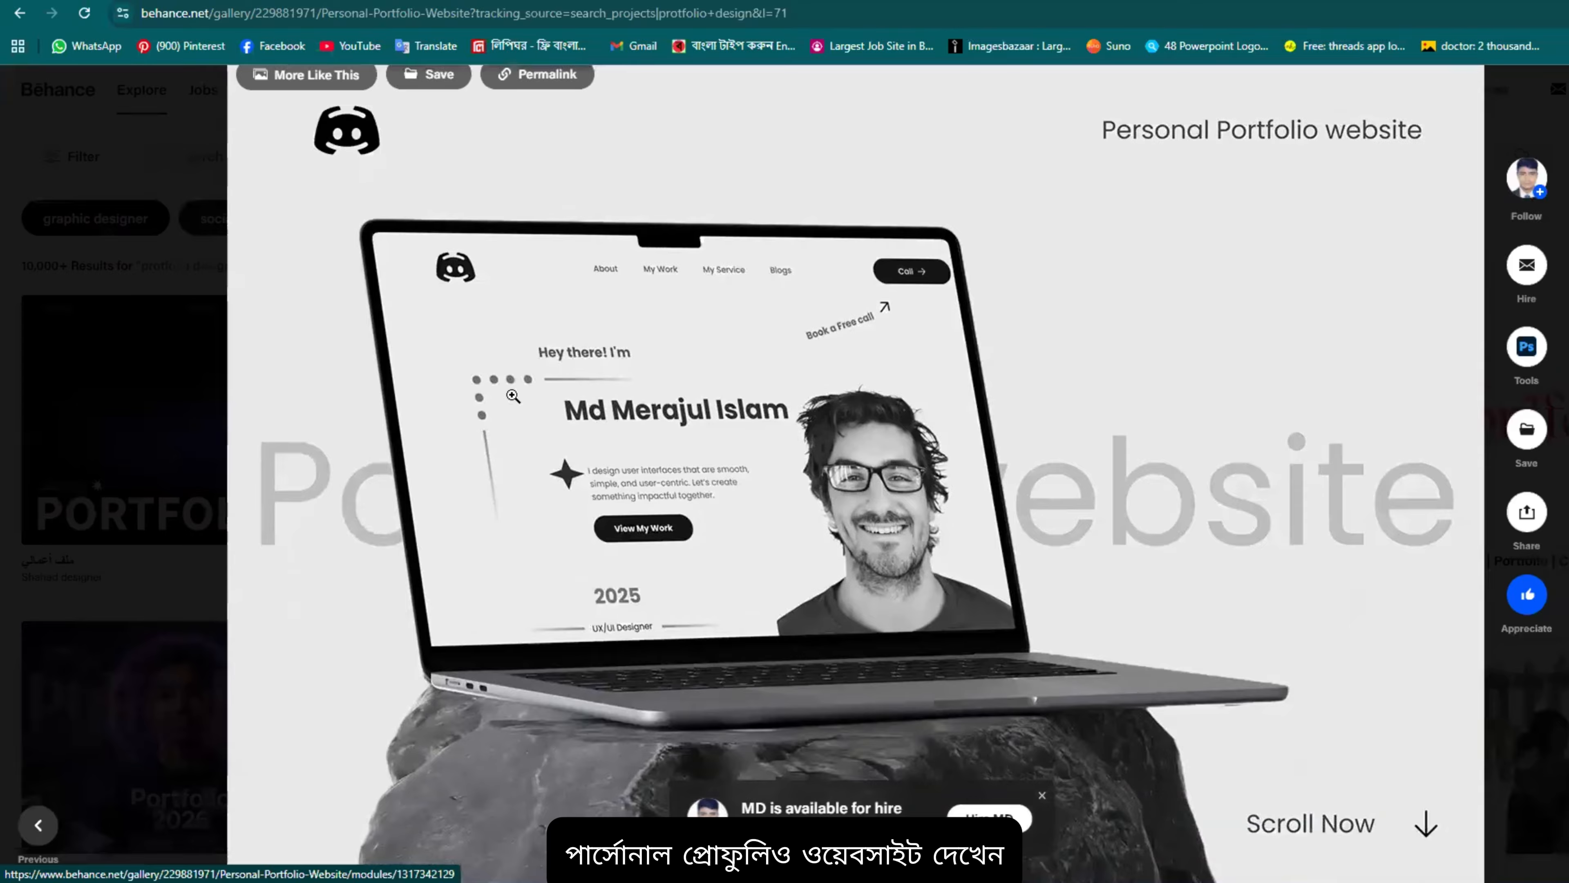
{"action": "scroll", "coordinate": [513, 396], "scroll_direction": "down", "scroll_amount": 14}
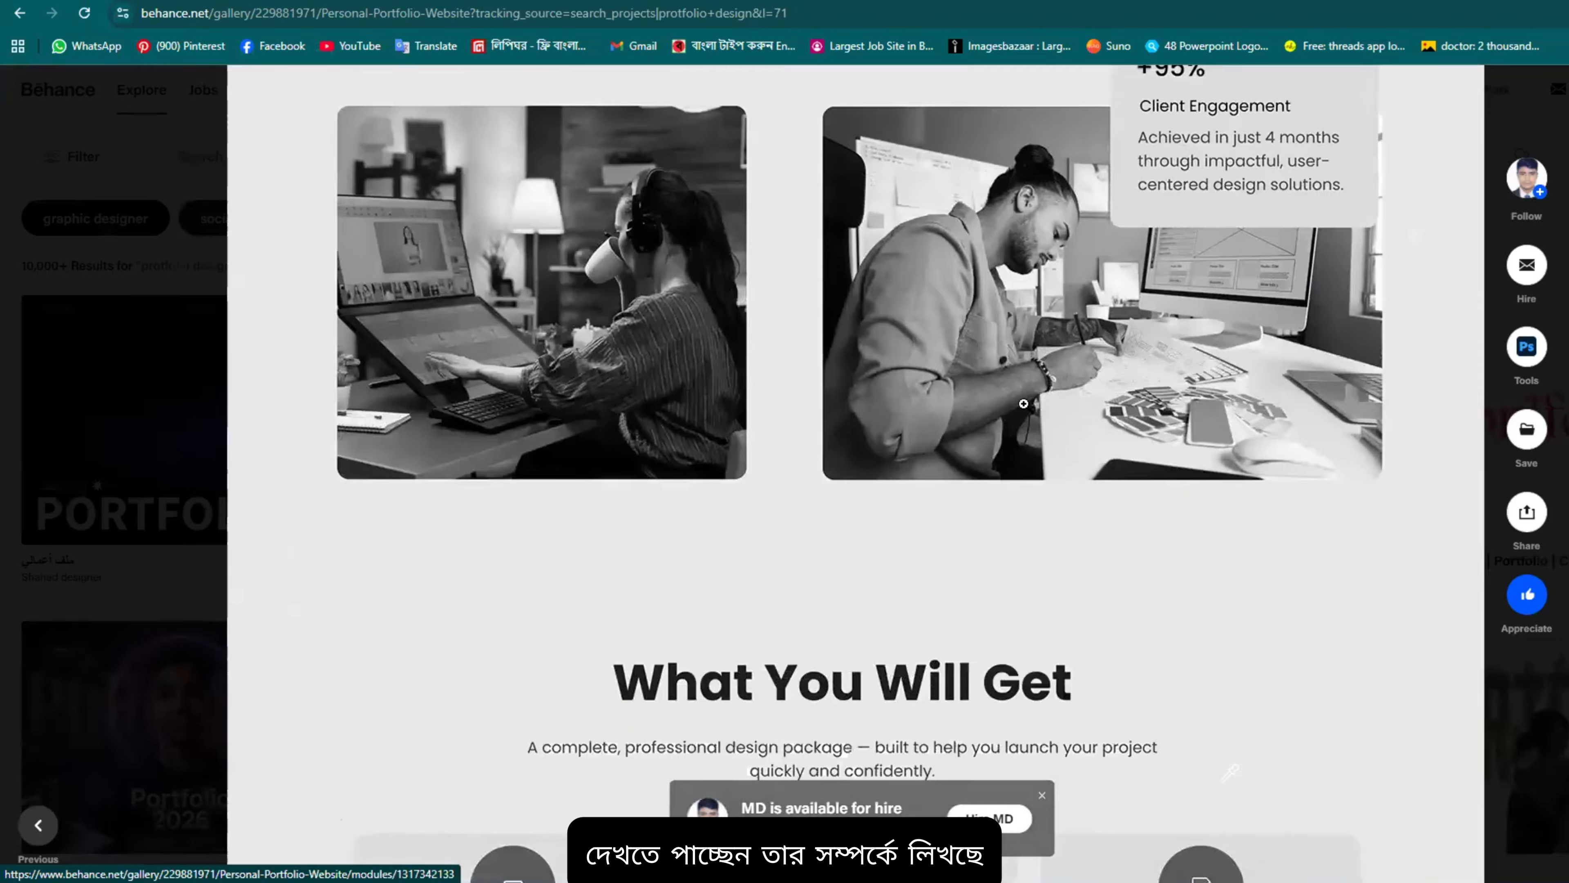
{"action": "scroll", "coordinate": [1024, 403], "scroll_direction": "up", "scroll_amount": 2}
{"action": "scroll", "coordinate": [1079, 406], "scroll_direction": "down", "scroll_amount": 8}
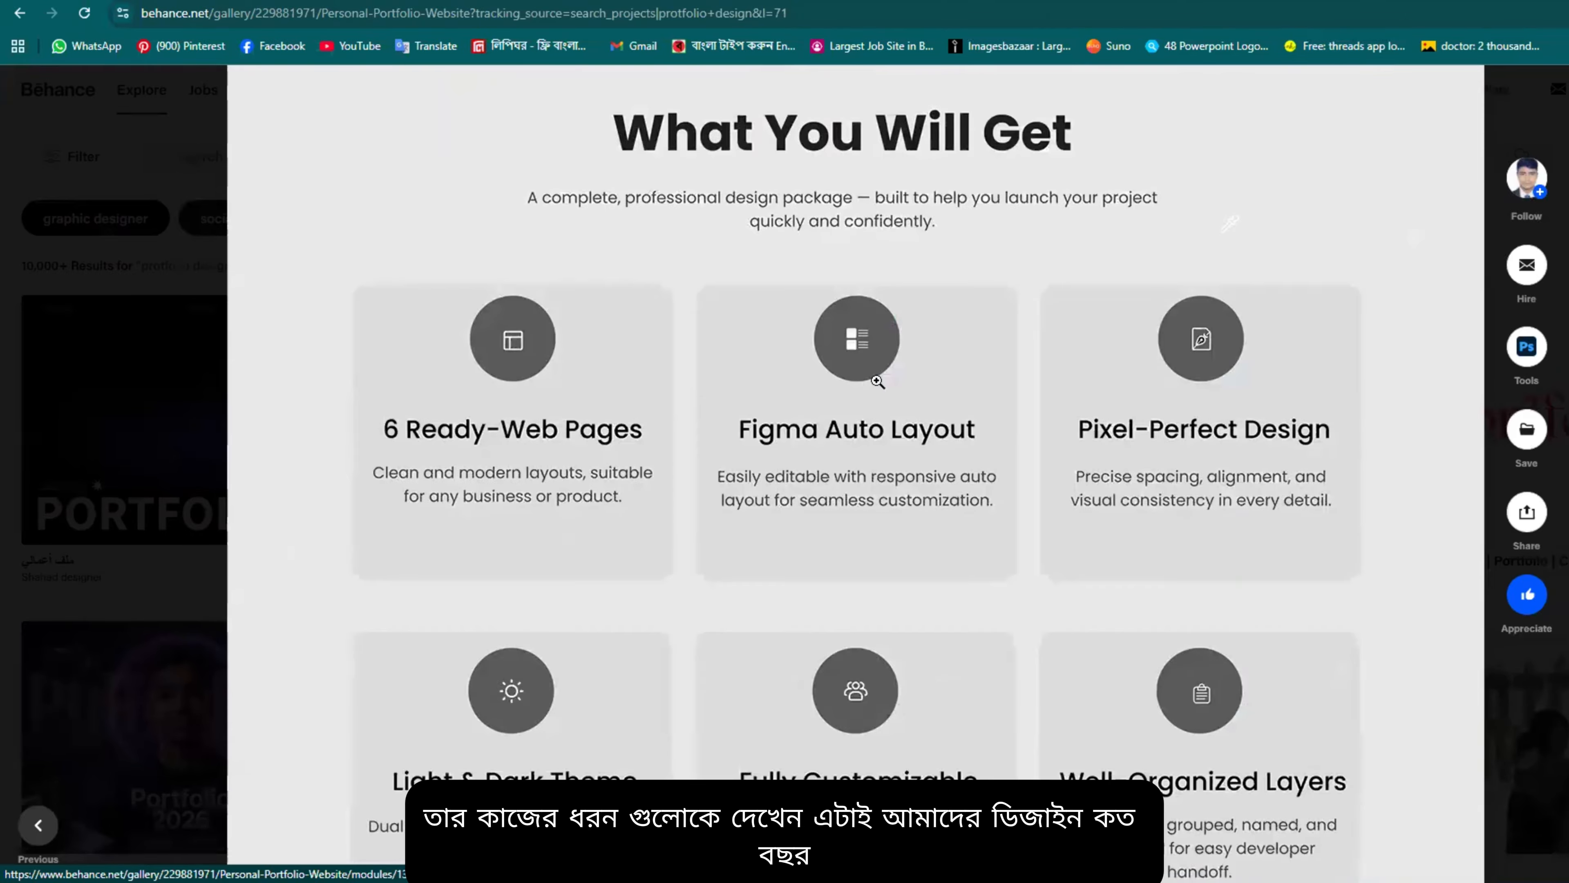
{"action": "scroll", "coordinate": [877, 381], "scroll_direction": "up", "scroll_amount": 2}
{"action": "scroll", "coordinate": [857, 470], "scroll_direction": "down", "scroll_amount": 1}
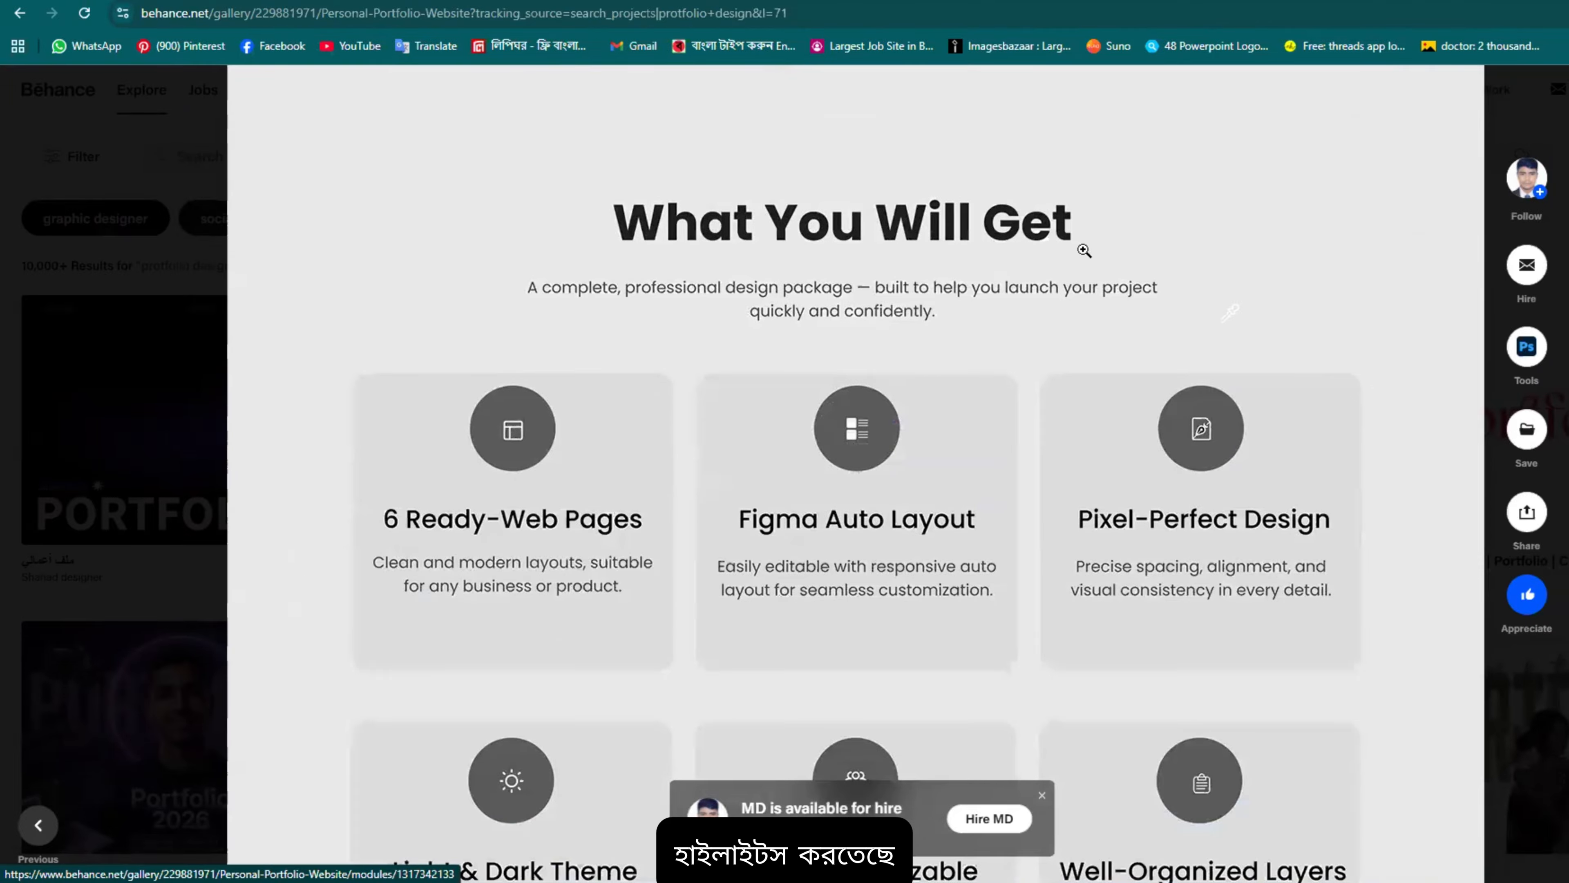
{"action": "scroll", "coordinate": [662, 408], "scroll_direction": "down", "scroll_amount": 2}
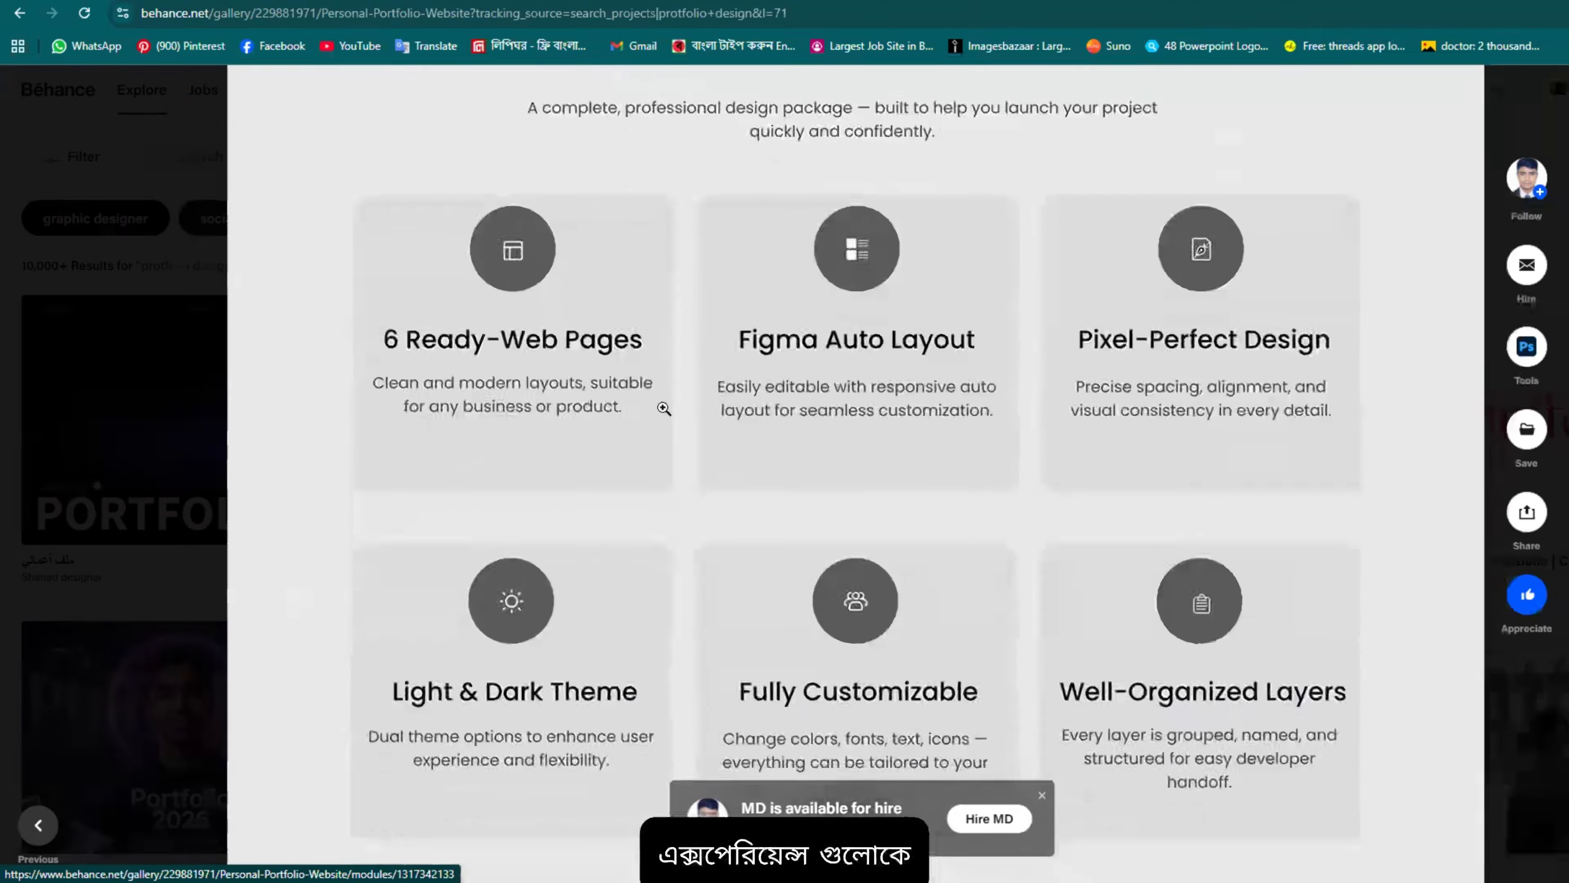
{"action": "scroll", "coordinate": [920, 346], "scroll_direction": "down", "scroll_amount": 7}
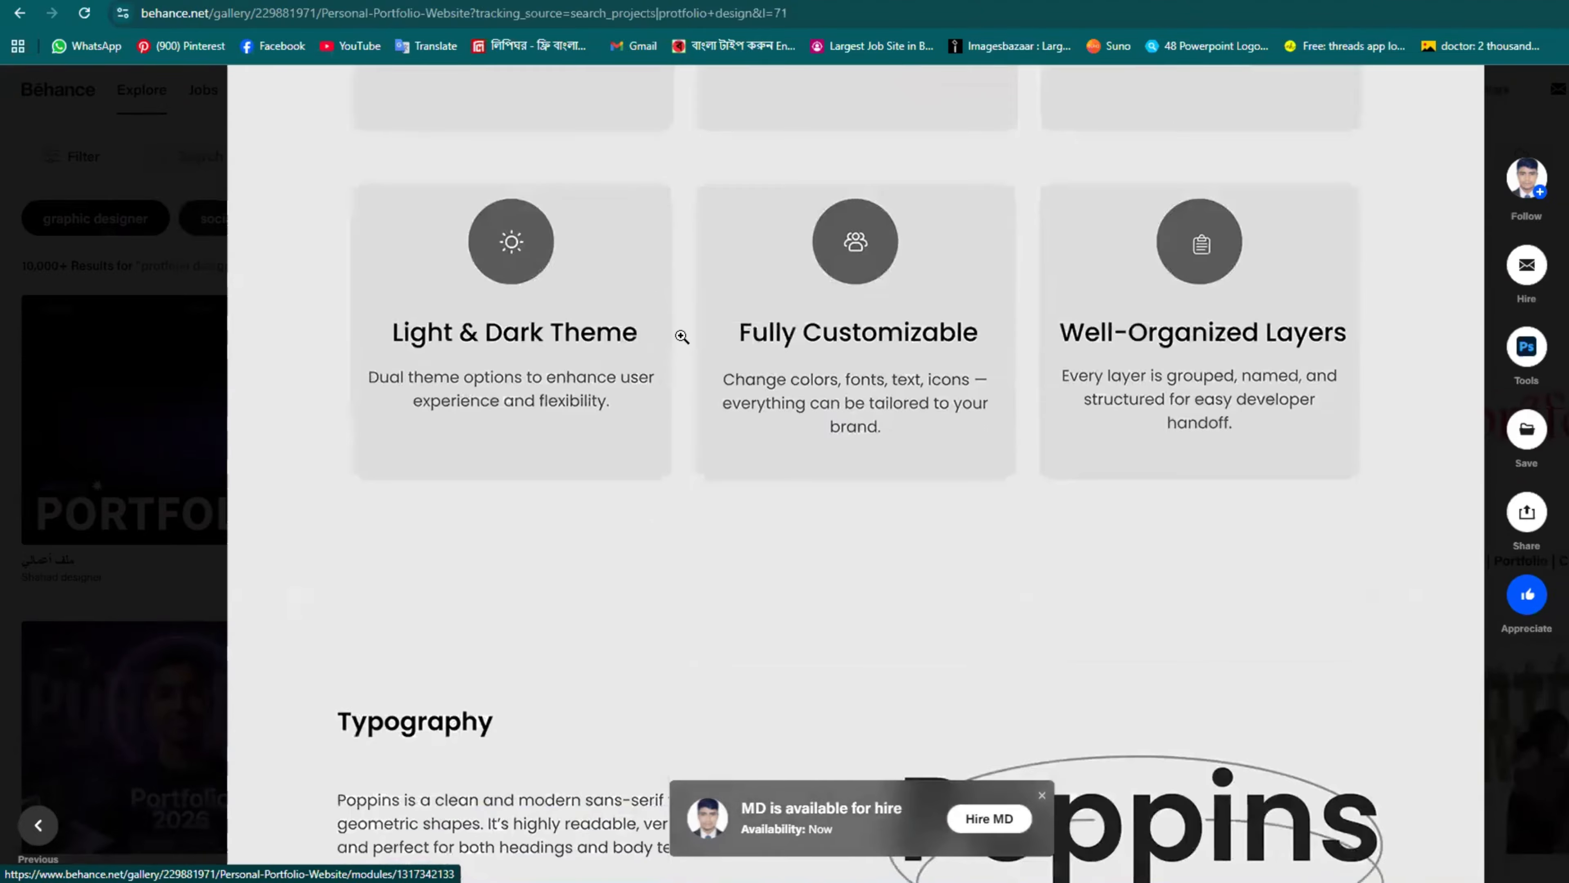
{"action": "scroll", "coordinate": [1017, 360], "scroll_direction": "down", "scroll_amount": 1}
{"action": "scroll", "coordinate": [1232, 434], "scroll_direction": "down", "scroll_amount": 2}
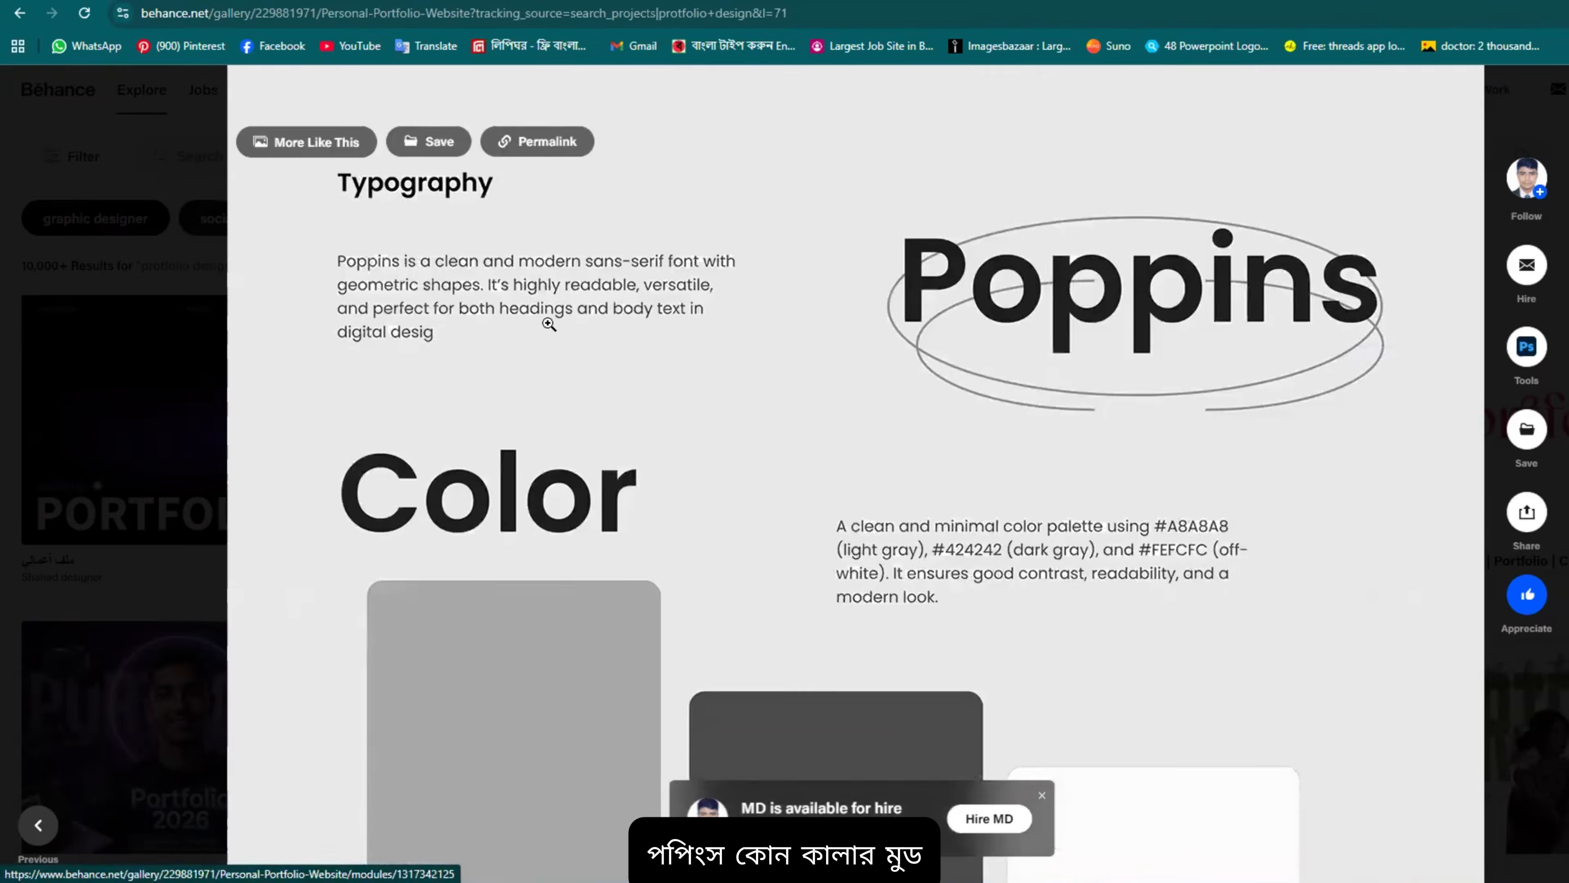
{"action": "scroll", "coordinate": [1173, 376], "scroll_direction": "down", "scroll_amount": 6}
{"action": "scroll", "coordinate": [1172, 376], "scroll_direction": "down", "scroll_amount": 9}
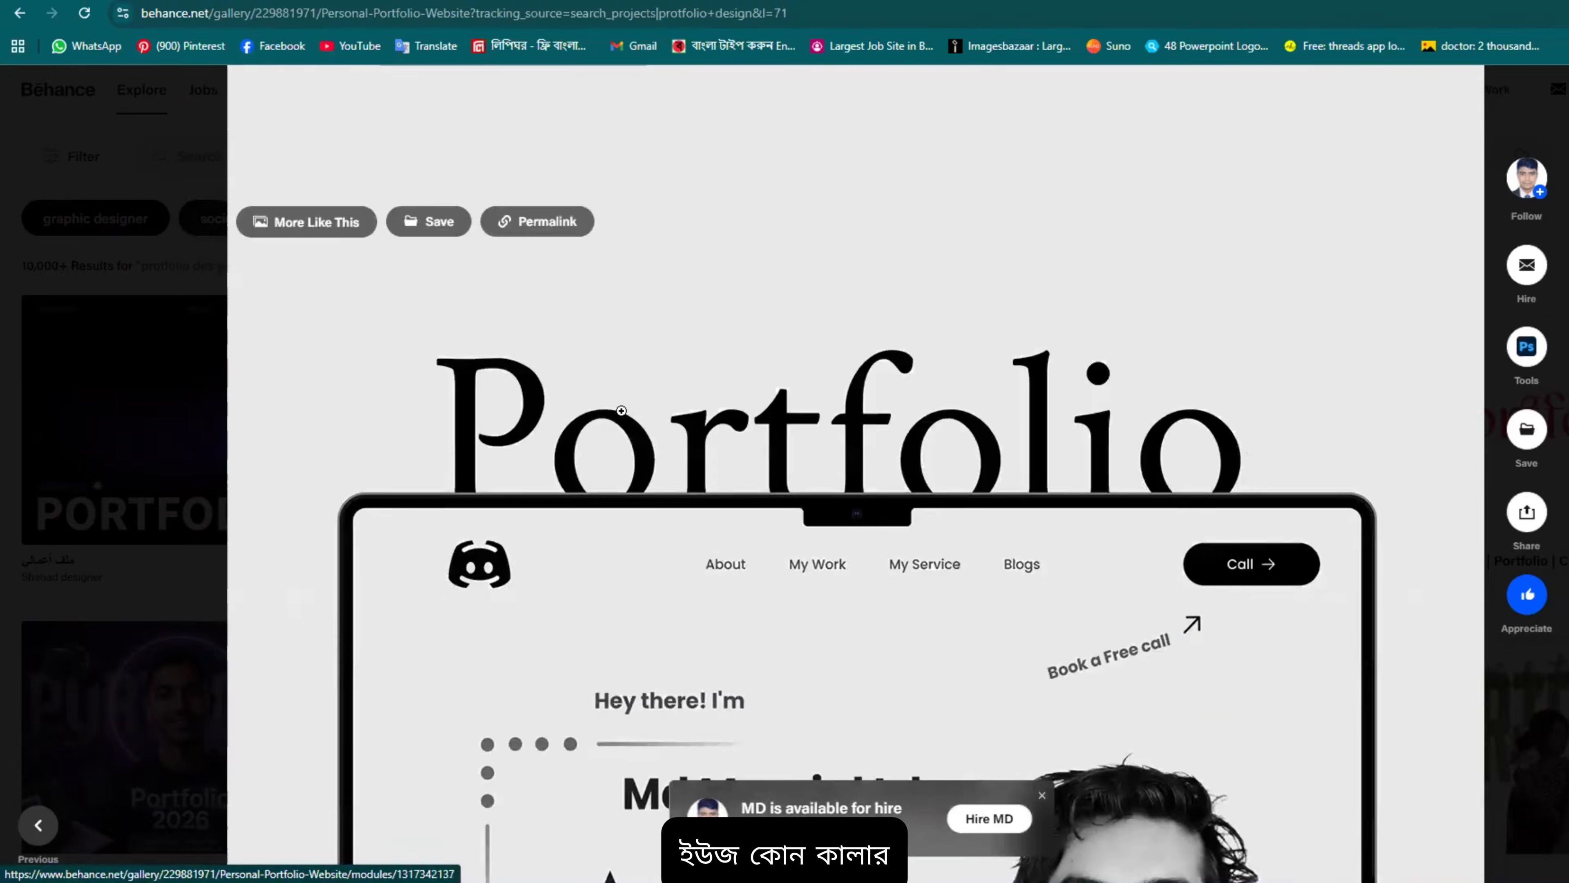
{"action": "scroll", "coordinate": [876, 361], "scroll_direction": "down", "scroll_amount": 8}
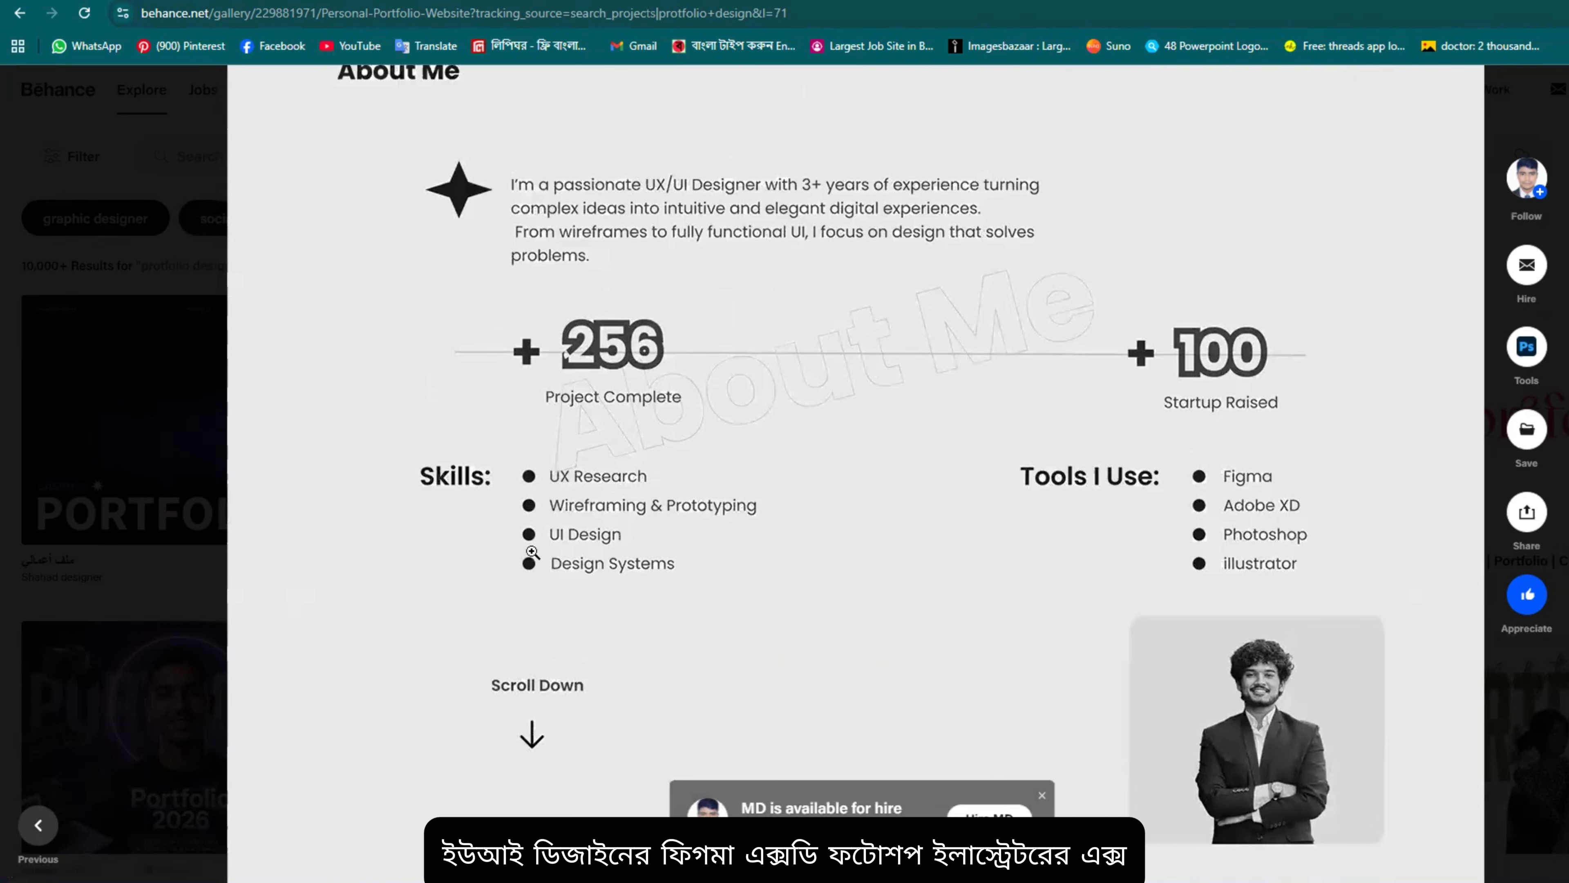
Step: Continue past the experience cards and Testimonials to the 'Happy Client' phone mockups
{"action": "scroll", "coordinate": [1306, 570], "scroll_direction": "down", "scroll_amount": 10}
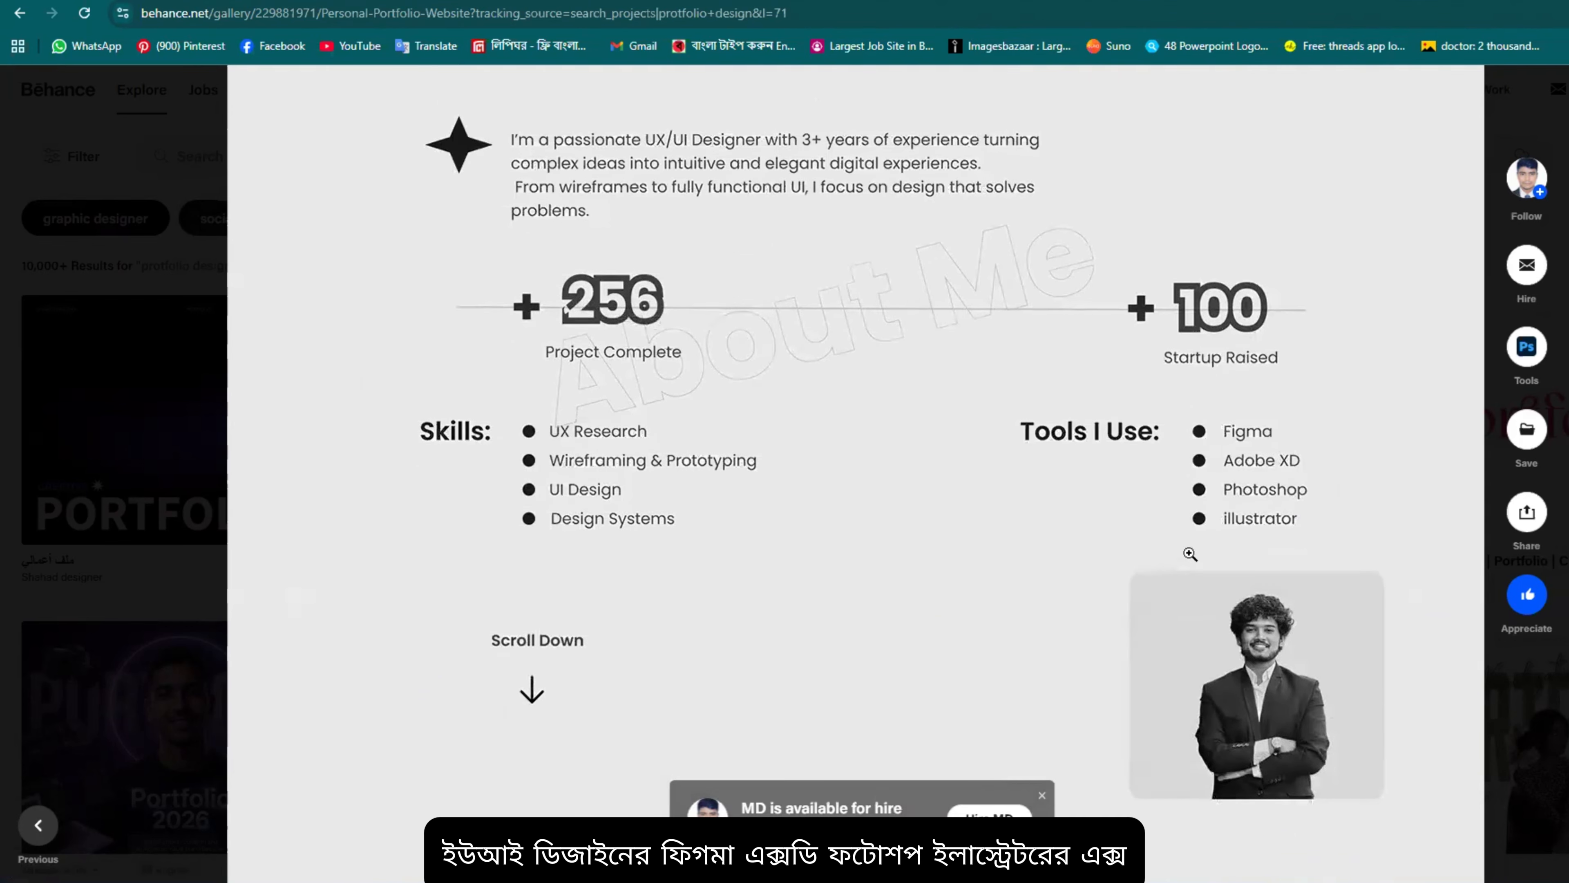
{"action": "scroll", "coordinate": [747, 334], "scroll_direction": "down", "scroll_amount": 5}
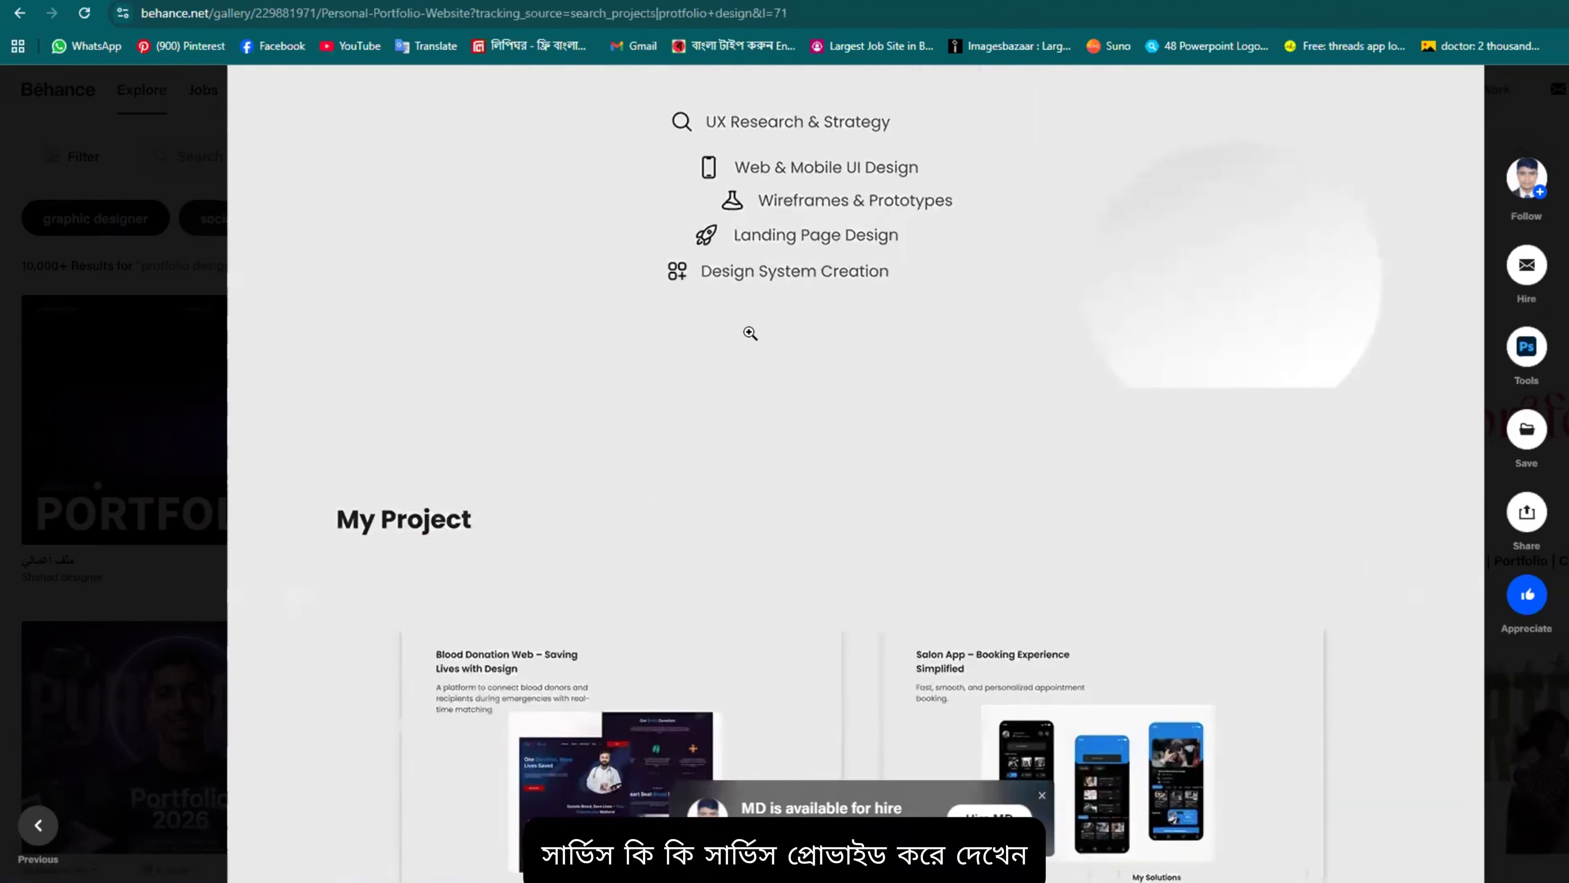
{"action": "scroll", "coordinate": [739, 405], "scroll_direction": "up", "scroll_amount": 4}
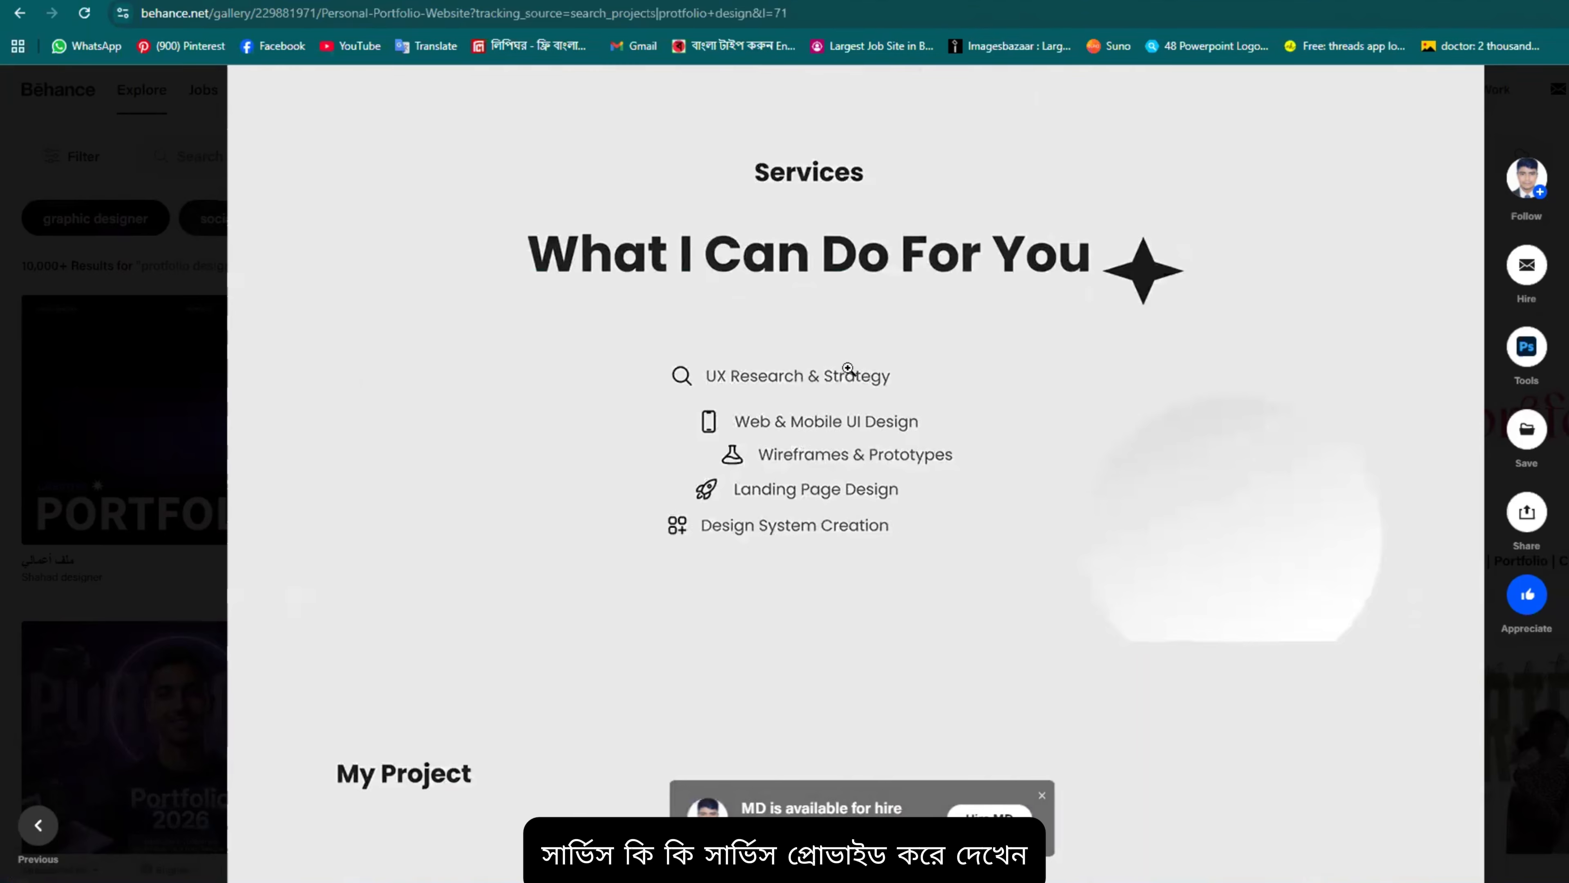
{"action": "scroll", "coordinate": [835, 390], "scroll_direction": "down", "scroll_amount": 9}
{"action": "scroll", "coordinate": [539, 308], "scroll_direction": "up", "scroll_amount": 3}
{"action": "scroll", "coordinate": [588, 338], "scroll_direction": "down", "scroll_amount": 3}
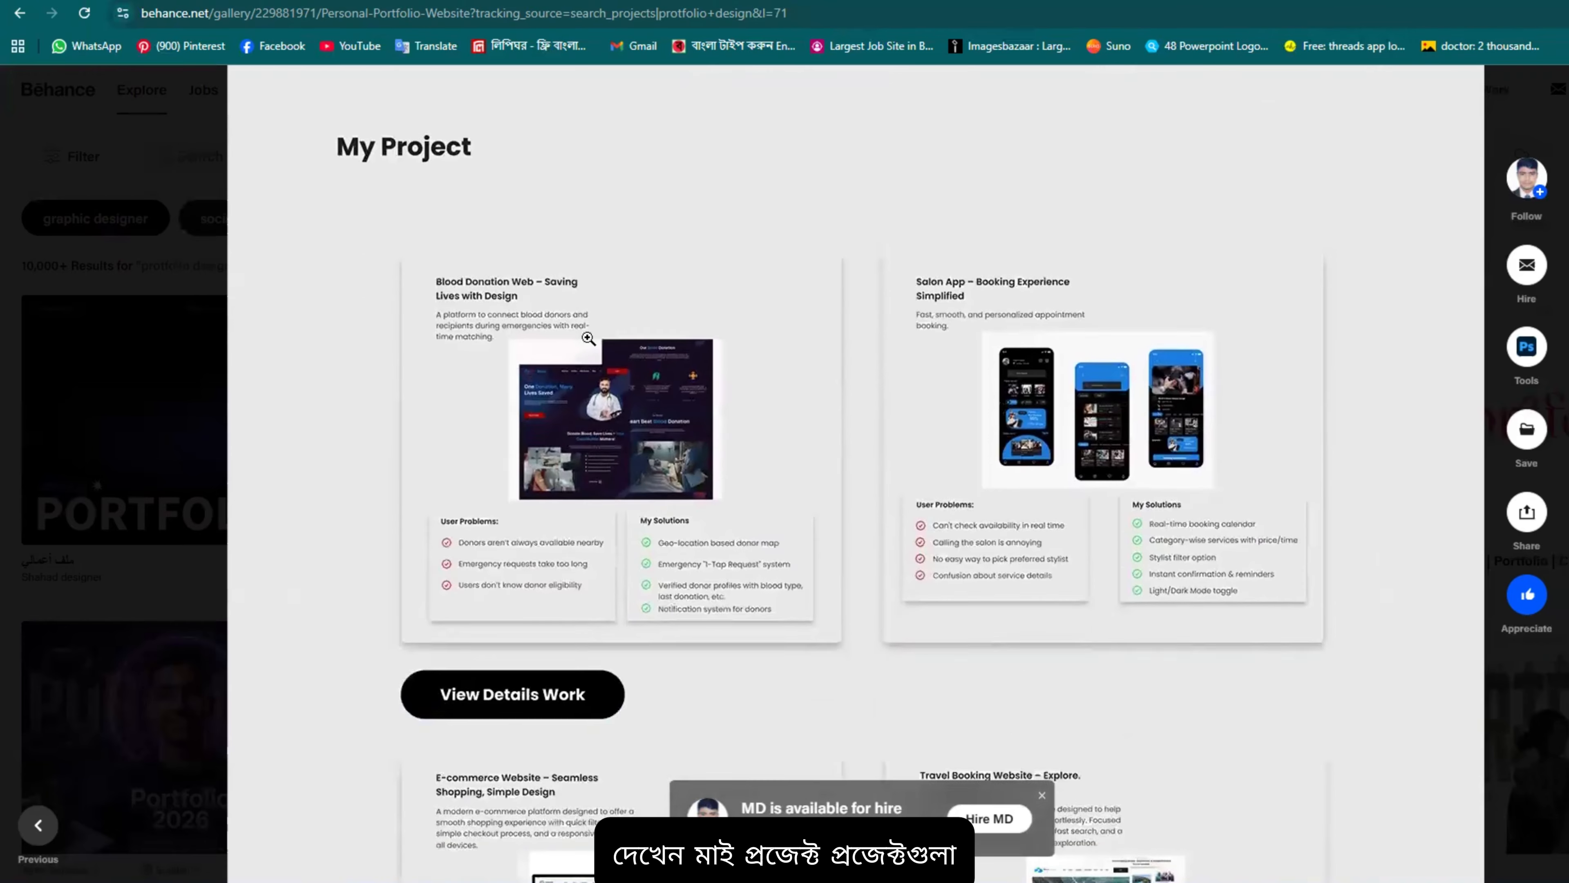
{"action": "scroll", "coordinate": [1230, 368], "scroll_direction": "down", "scroll_amount": 4}
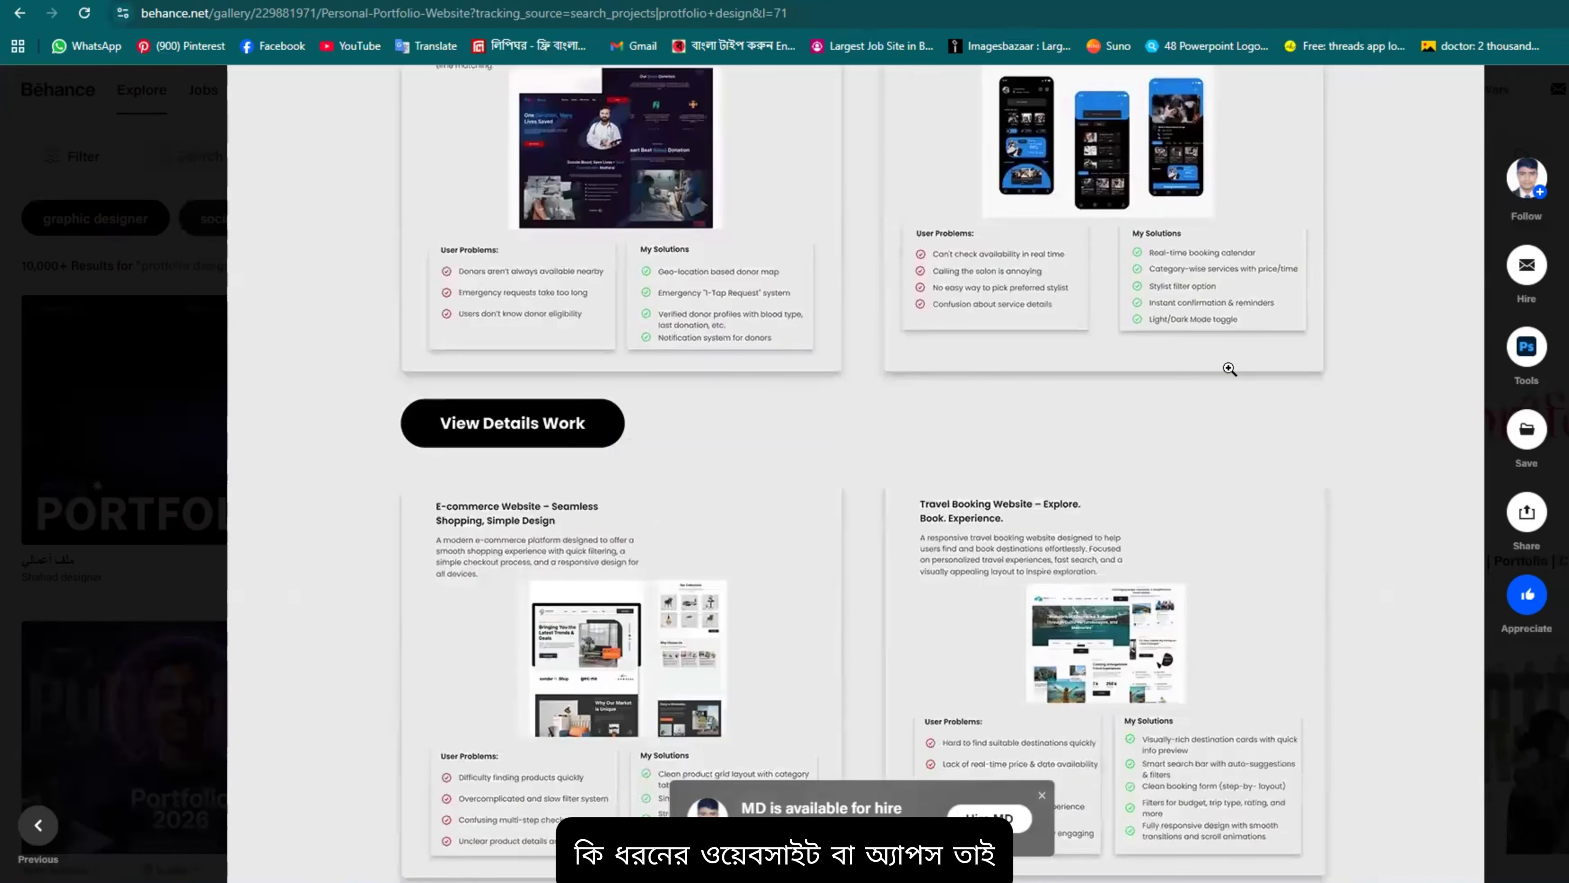
{"action": "scroll", "coordinate": [653, 484], "scroll_direction": "down", "scroll_amount": 12}
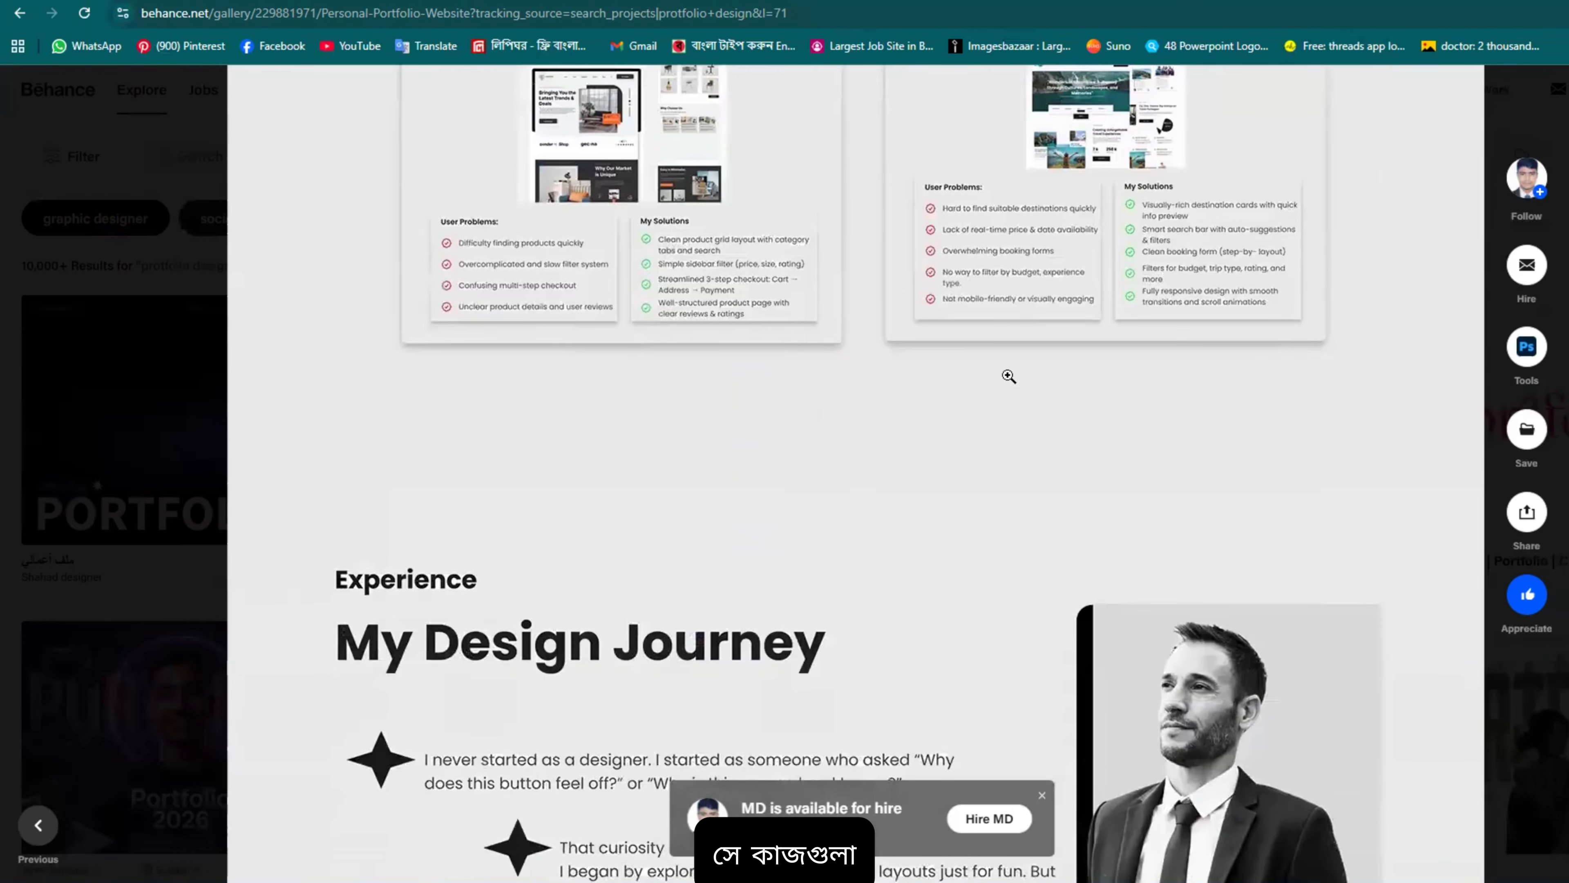
{"action": "scroll", "coordinate": [835, 398], "scroll_direction": "up", "scroll_amount": 12}
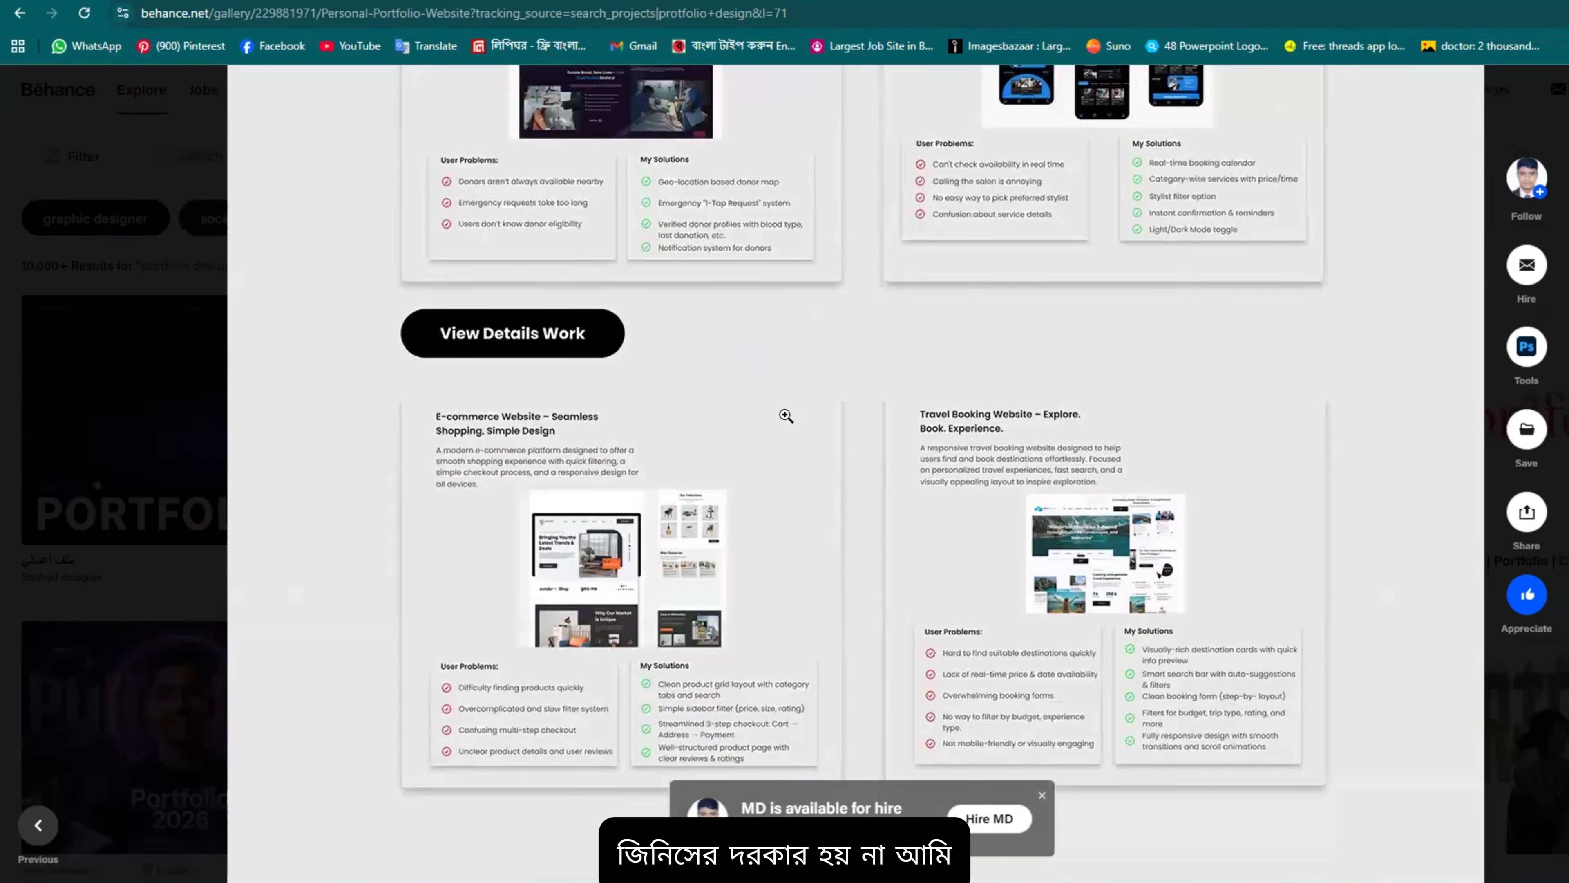
{"action": "scroll", "coordinate": [784, 417], "scroll_direction": "up", "scroll_amount": 7}
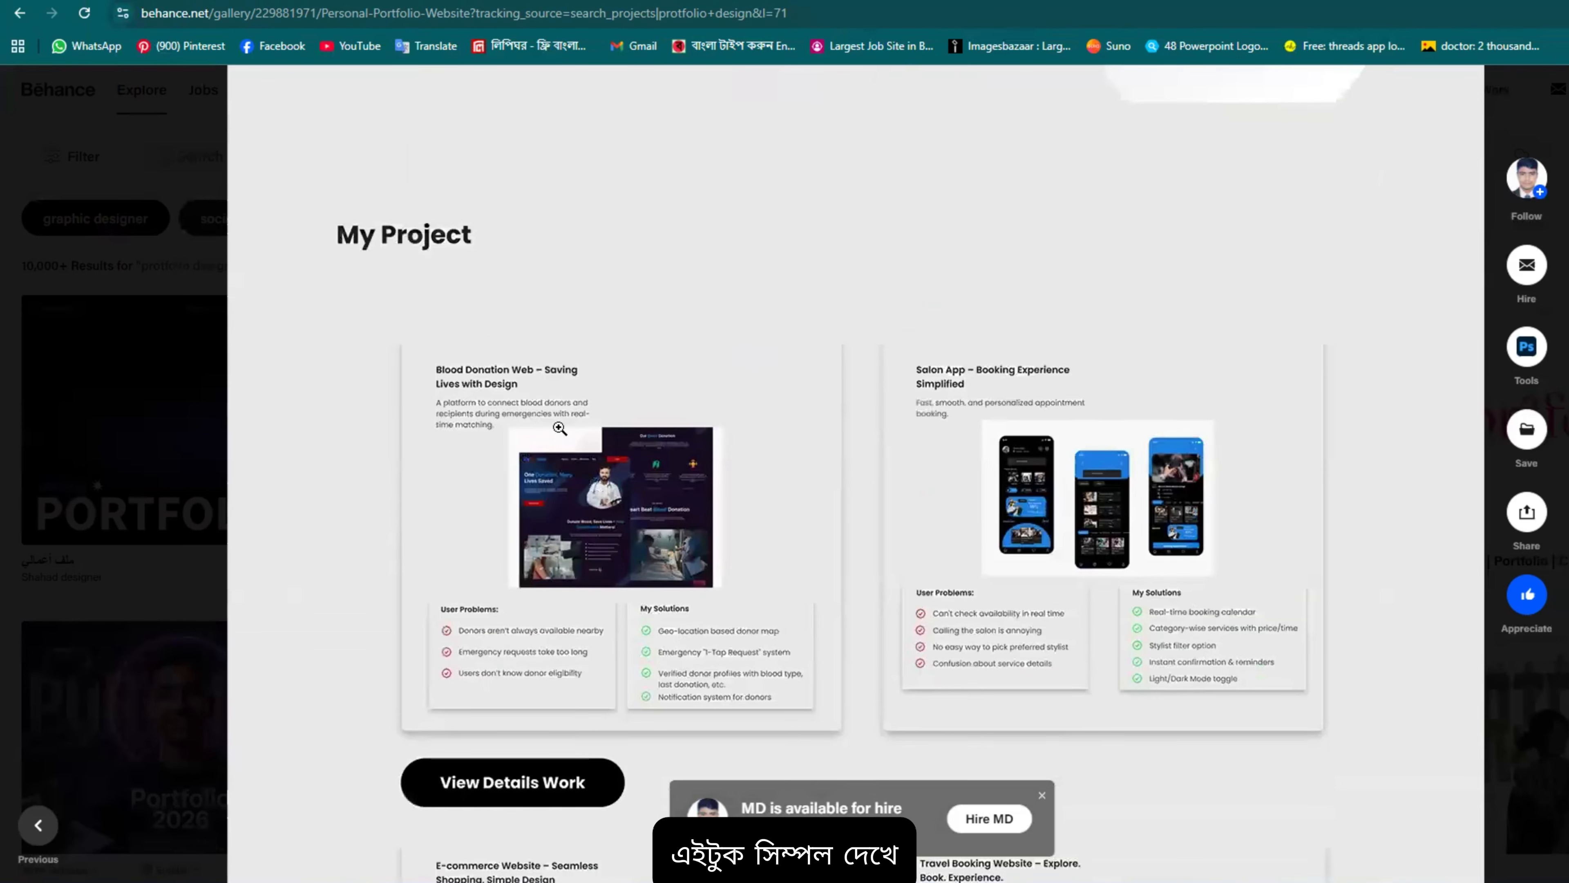
{"action": "scroll", "coordinate": [344, 351], "scroll_direction": "down", "scroll_amount": 1}
{"action": "scroll", "coordinate": [925, 442], "scroll_direction": "down", "scroll_amount": 12}
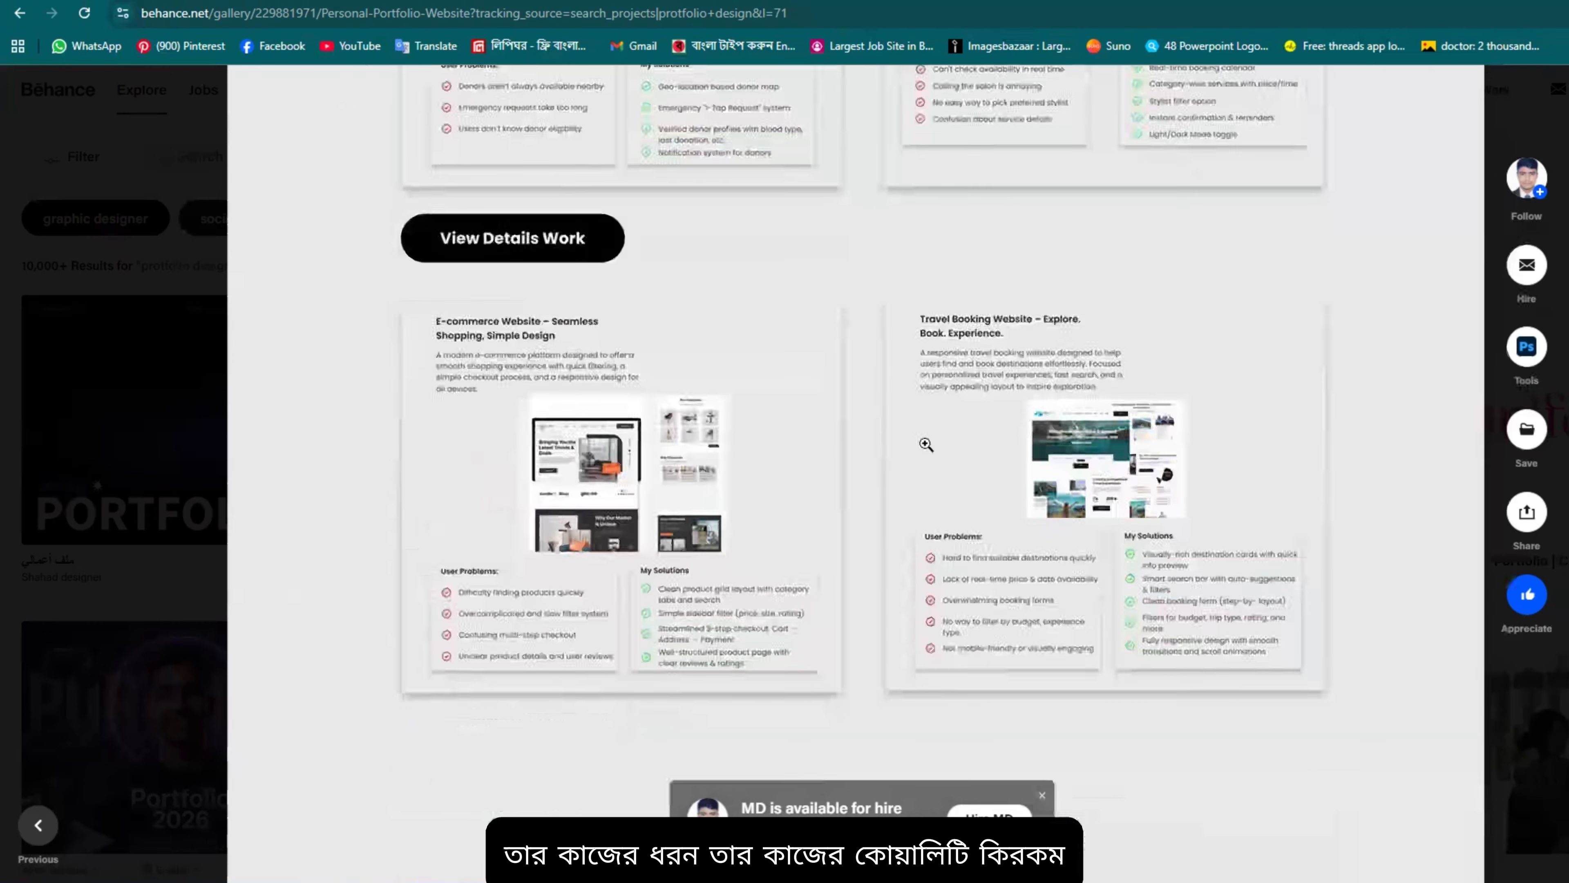
{"action": "scroll", "coordinate": [703, 498], "scroll_direction": "down", "scroll_amount": 10}
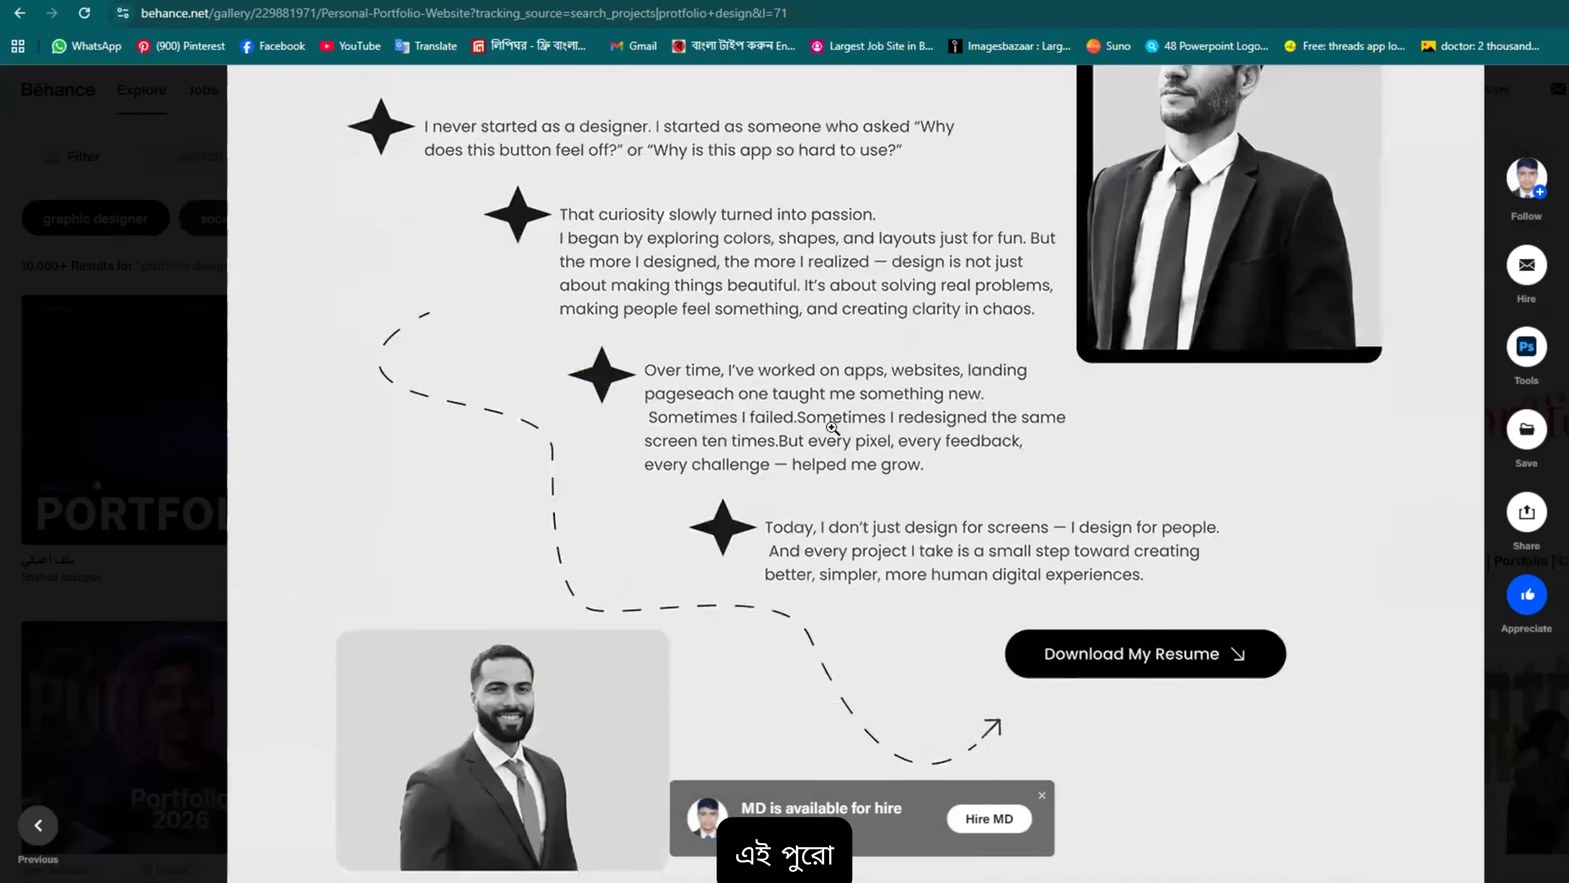
{"action": "scroll", "coordinate": [862, 414], "scroll_direction": "up", "scroll_amount": 8}
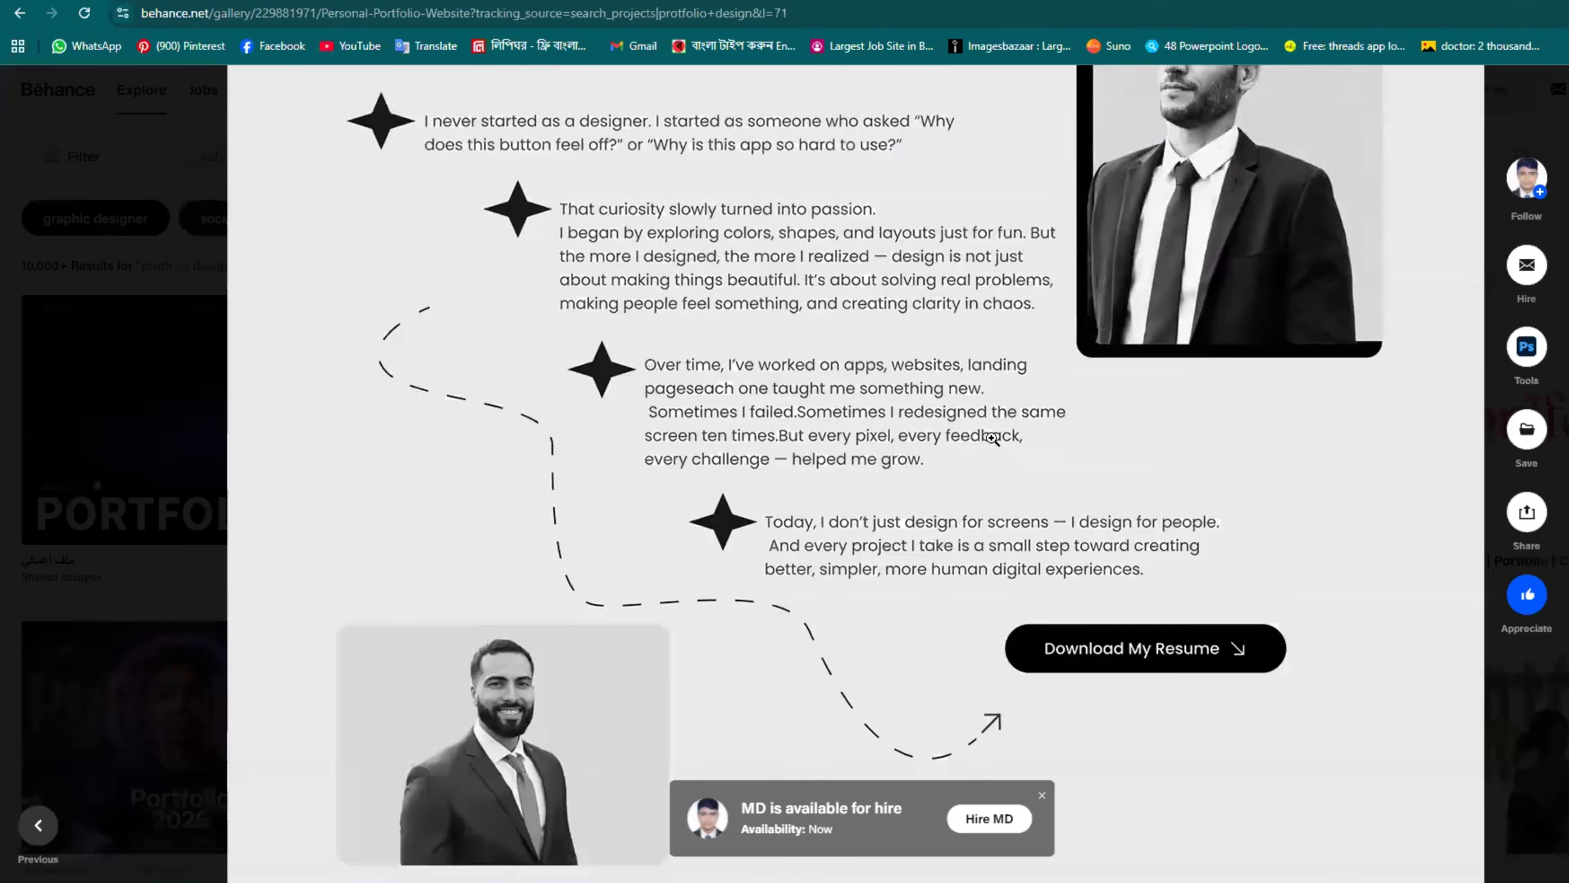
{"action": "scroll", "coordinate": [718, 227], "scroll_direction": "down", "scroll_amount": 18}
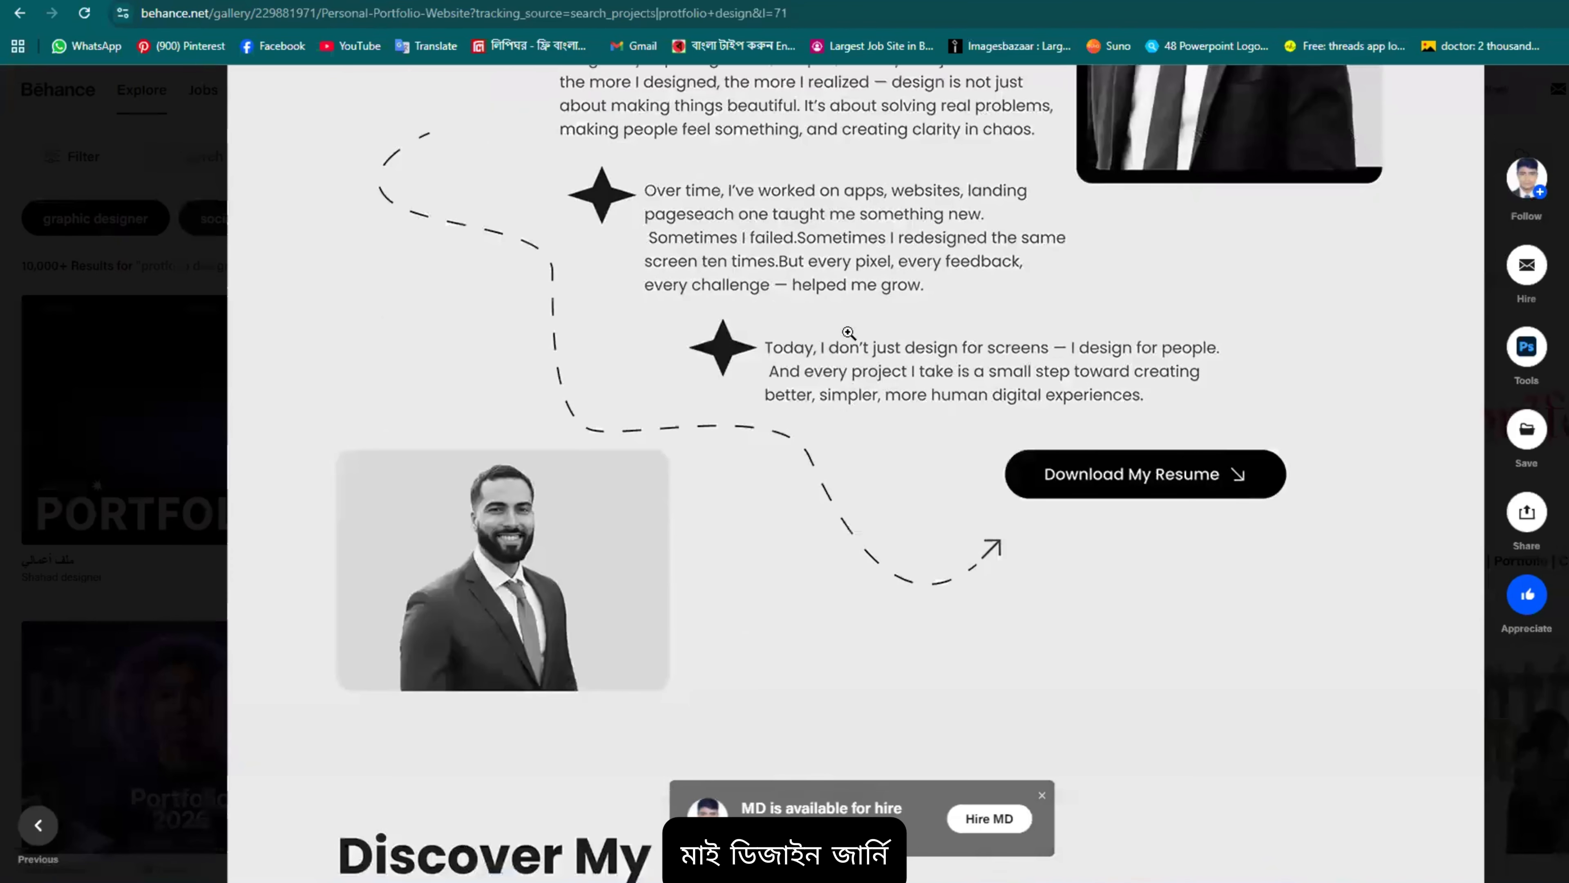
{"action": "scroll", "coordinate": [1021, 475], "scroll_direction": "down", "scroll_amount": 5}
{"action": "scroll", "coordinate": [1075, 410], "scroll_direction": "up", "scroll_amount": 5}
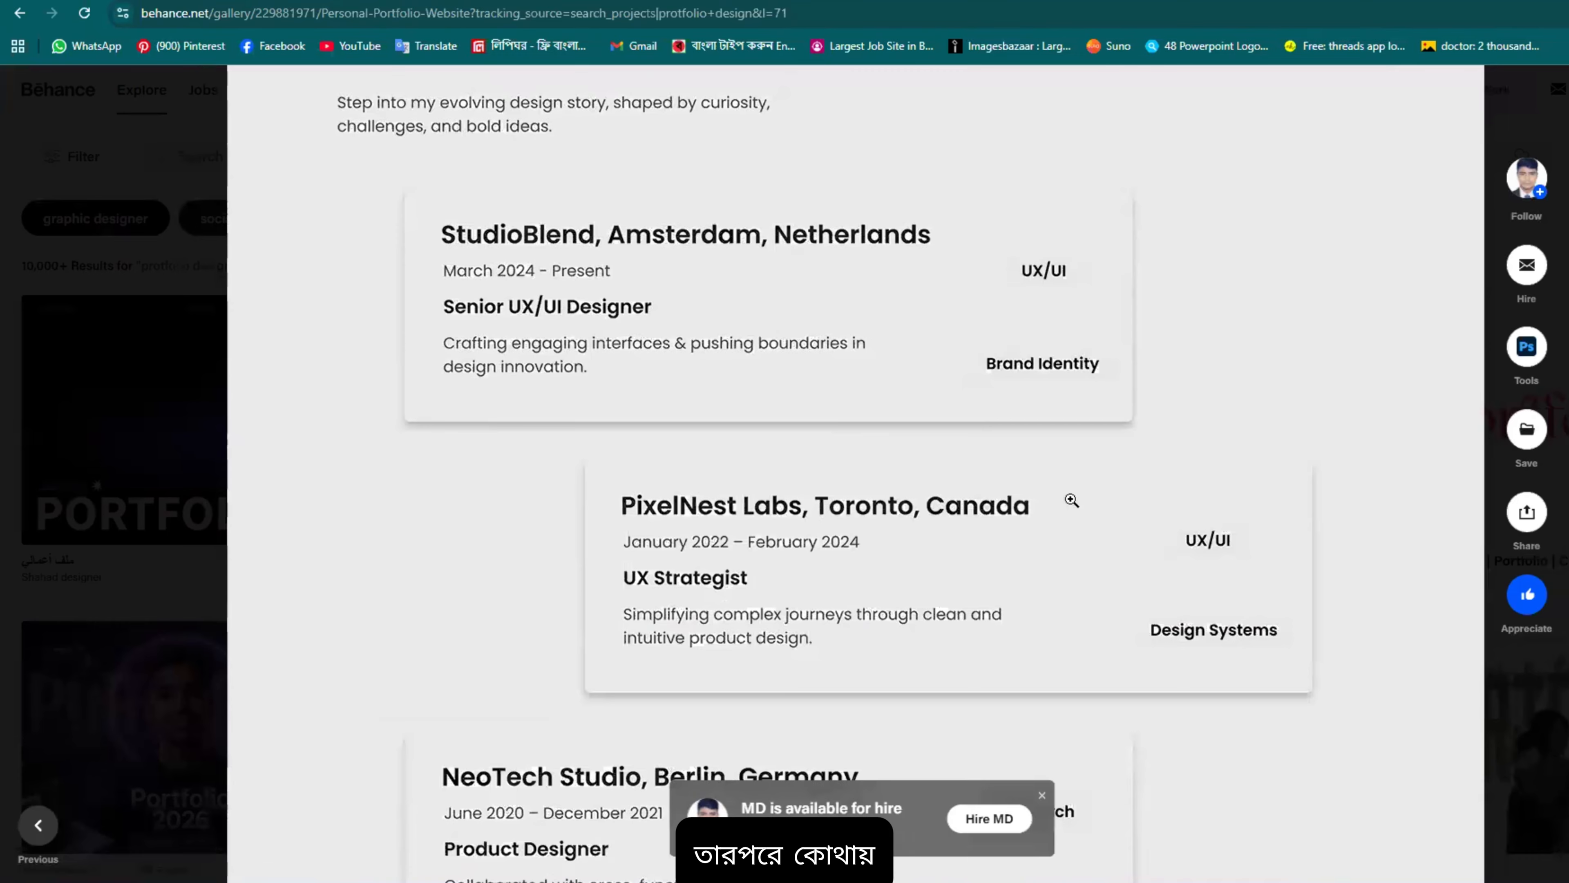
{"action": "scroll", "coordinate": [1069, 502], "scroll_direction": "down", "scroll_amount": 10}
{"action": "scroll", "coordinate": [714, 471], "scroll_direction": "down", "scroll_amount": 5}
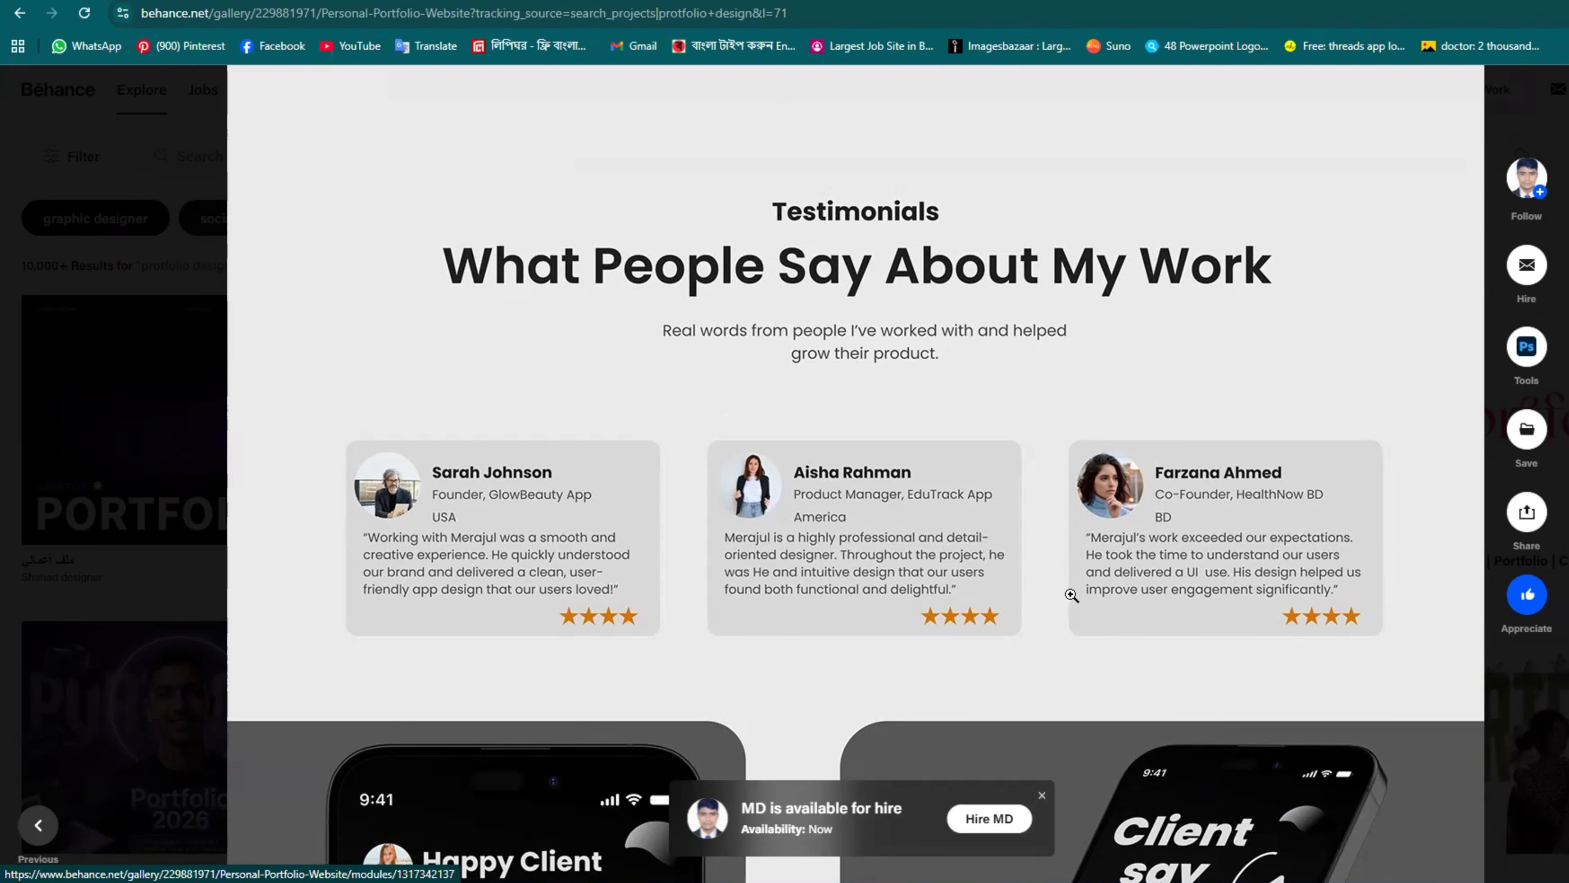
{"action": "scroll", "coordinate": [963, 529], "scroll_direction": "down", "scroll_amount": 2}
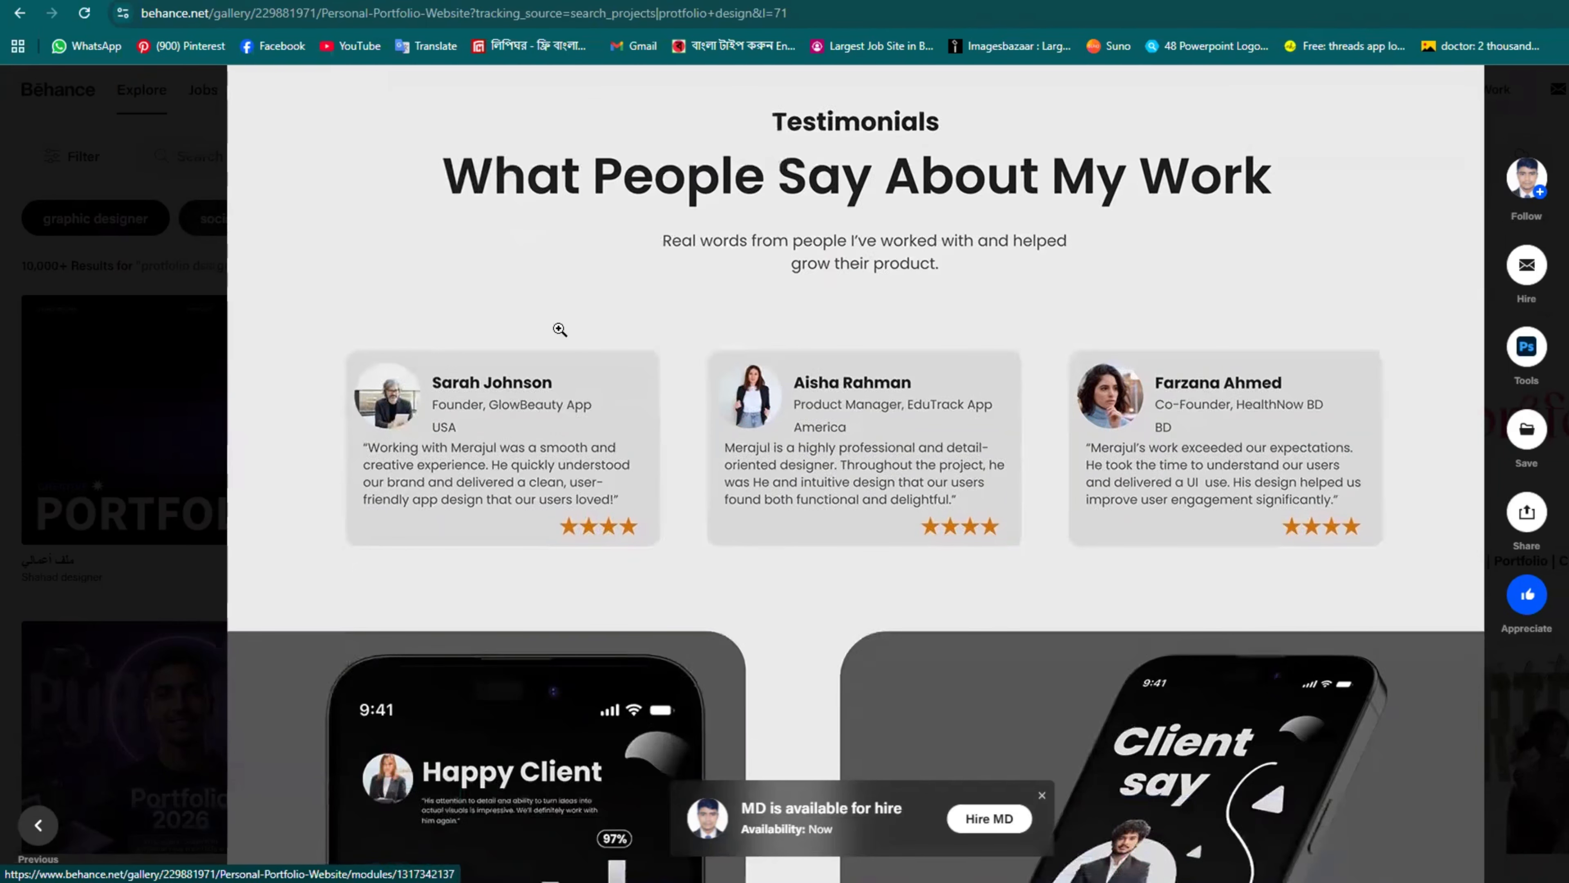
{"action": "scroll", "coordinate": [1114, 459], "scroll_direction": "down", "scroll_amount": 5}
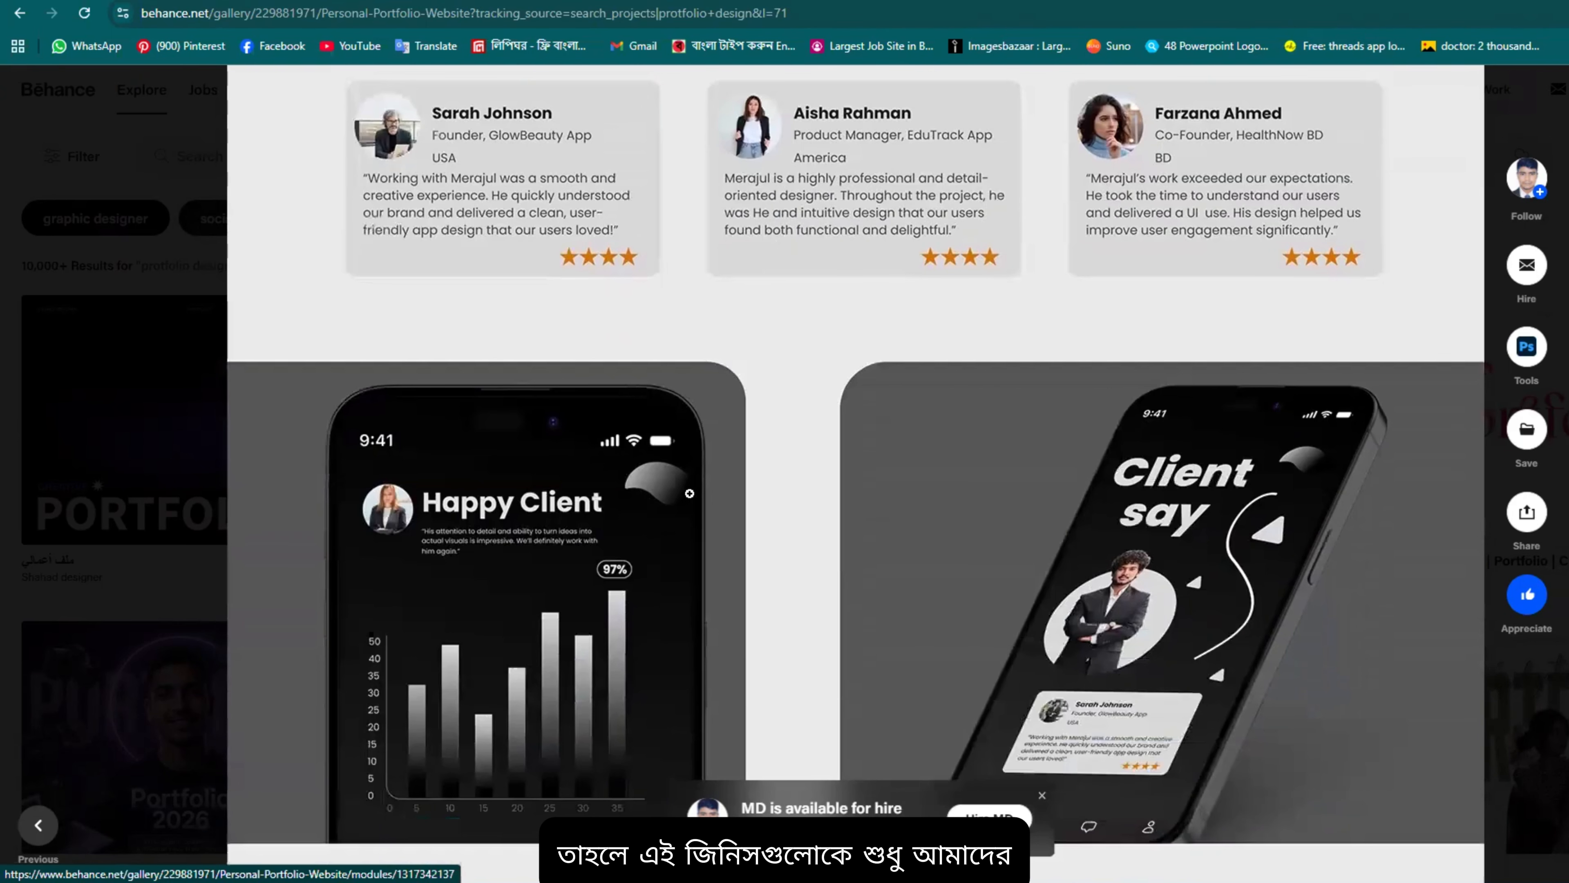
{"action": "scroll", "coordinate": [803, 475], "scroll_direction": "down", "scroll_amount": 2}
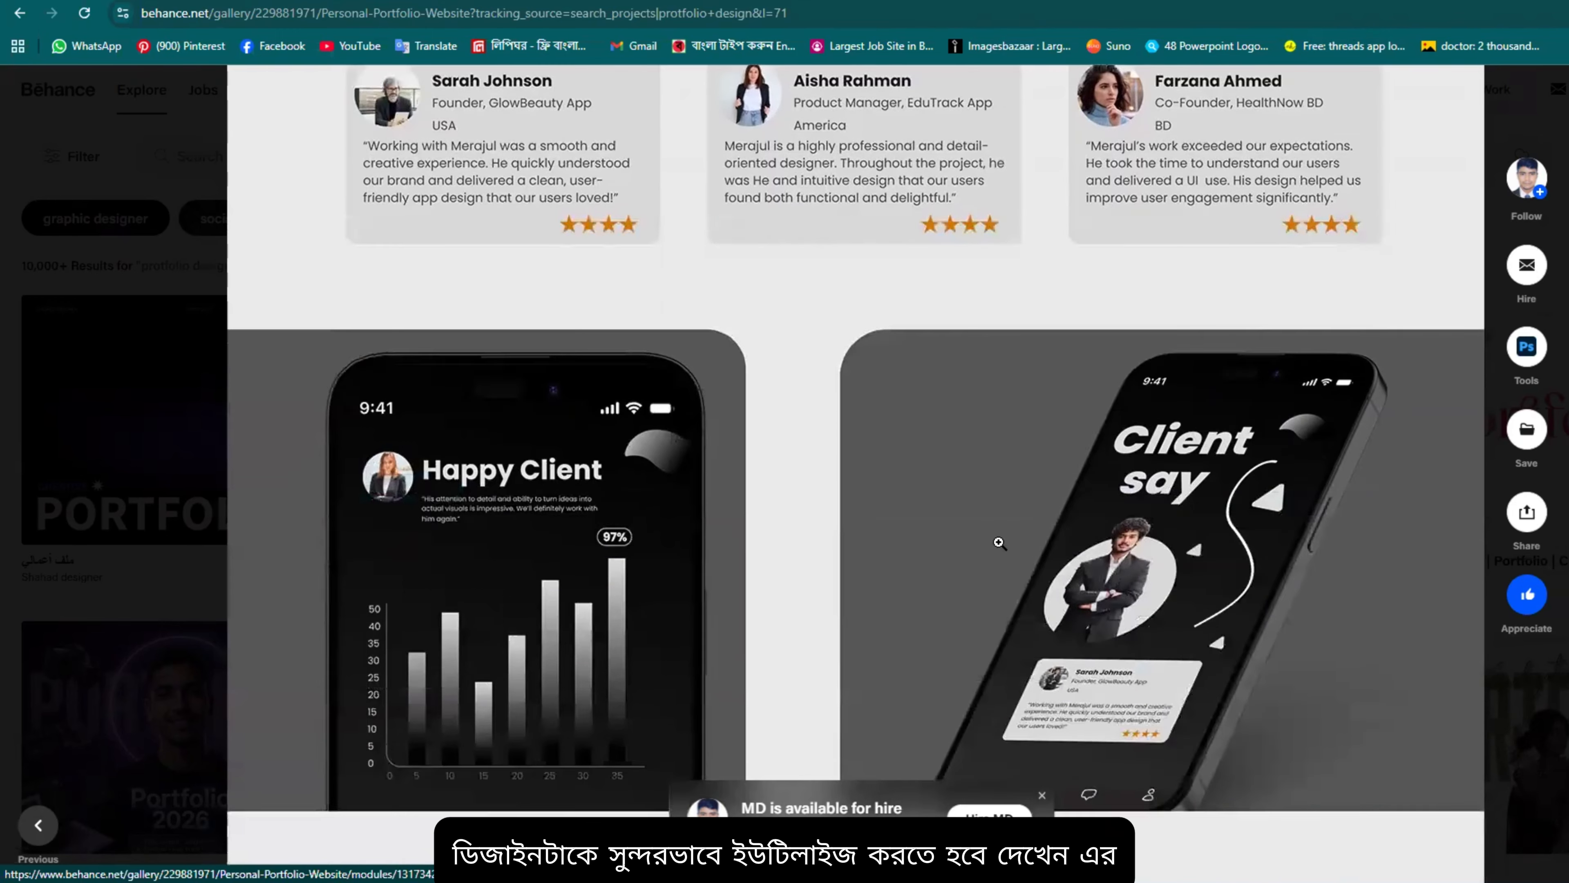
{"action": "left_click", "coordinate": [783, 463]}
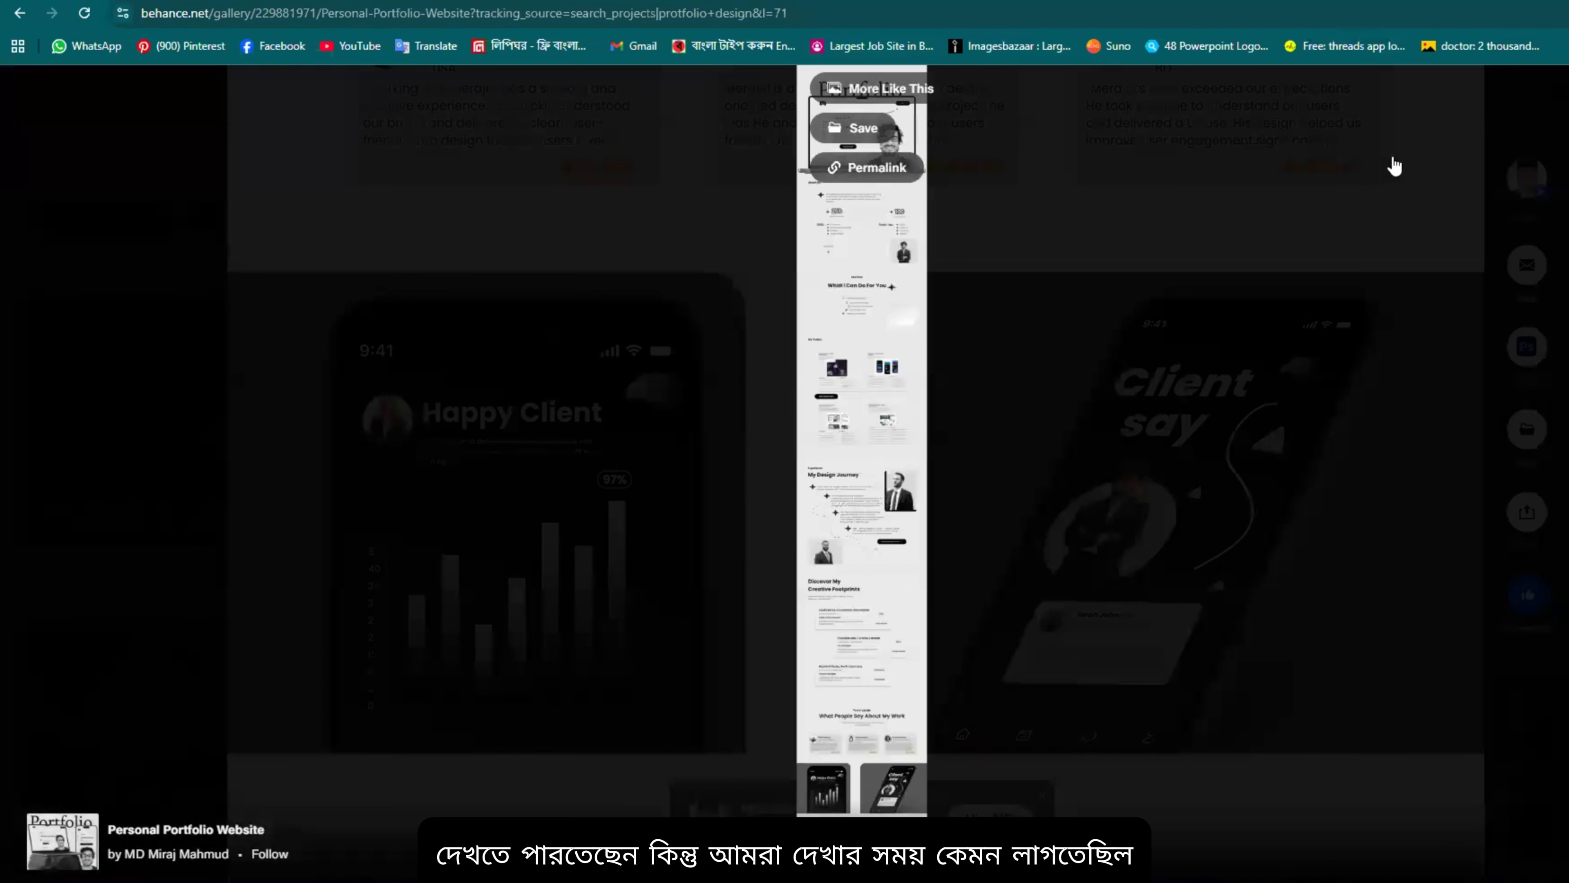
{"action": "left_click", "coordinate": [841, 249]}
{"action": "scroll", "coordinate": [757, 261], "scroll_direction": "down", "scroll_amount": 10}
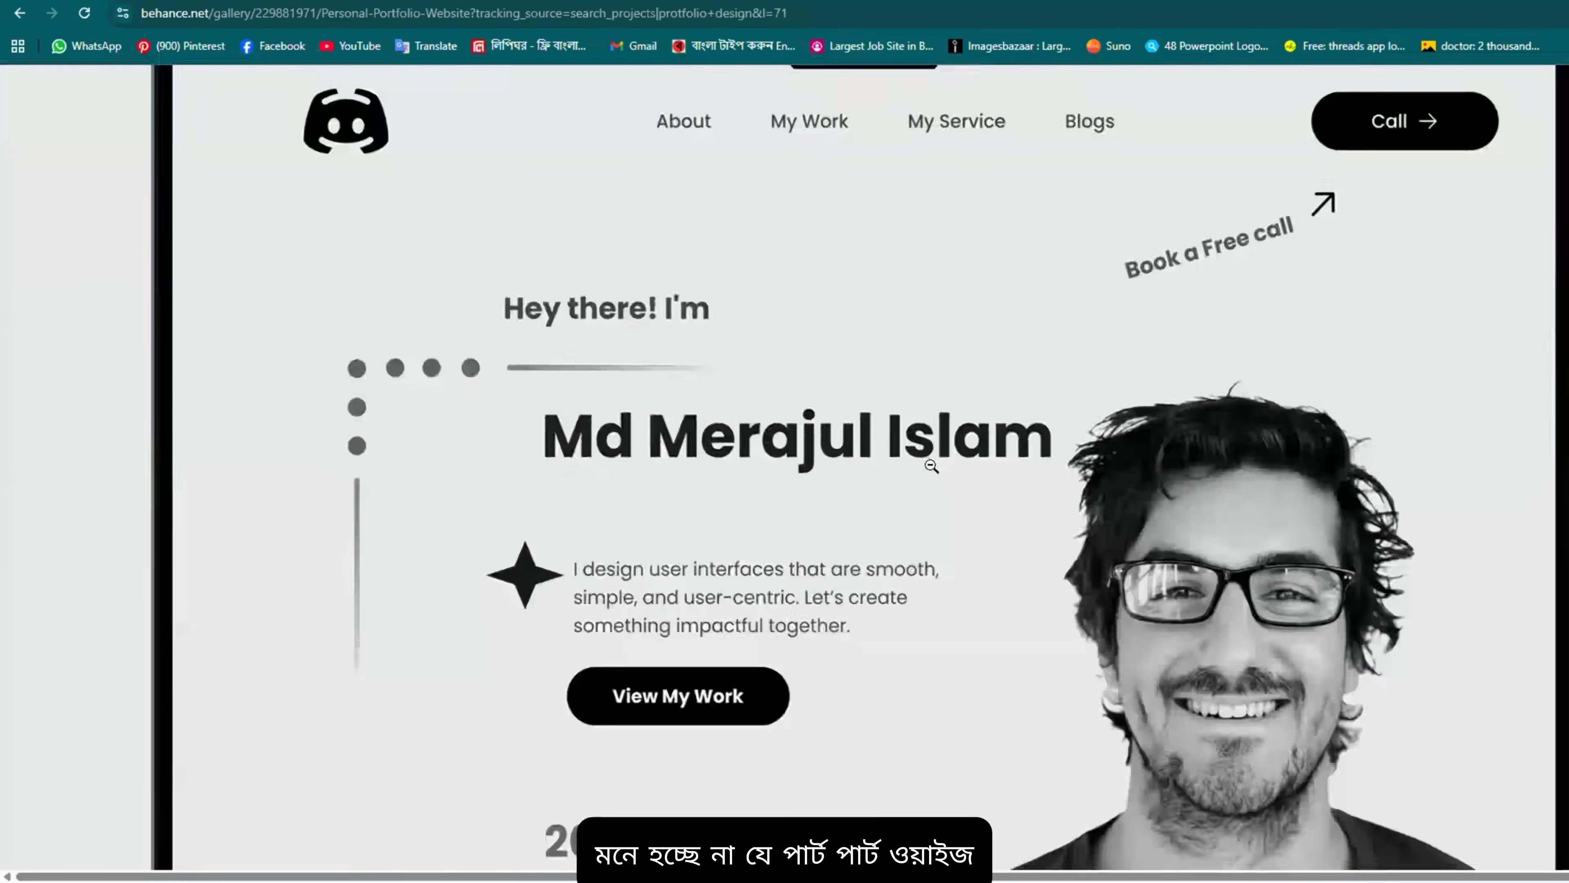
{"action": "scroll", "coordinate": [704, 346], "scroll_direction": "down", "scroll_amount": 20}
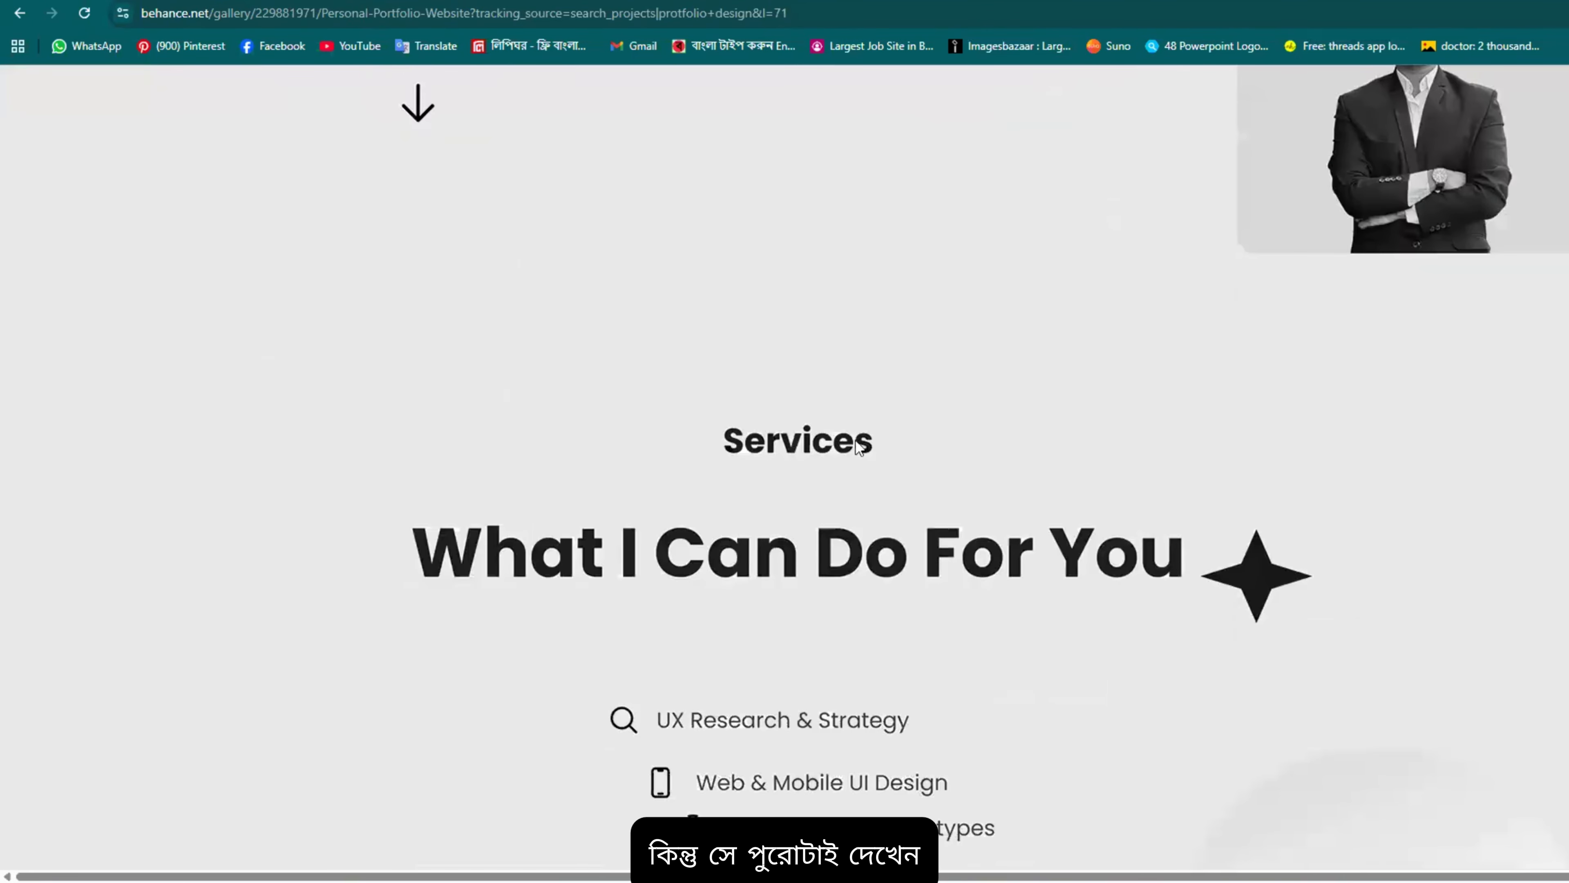
{"action": "left_click", "coordinate": [901, 219]}
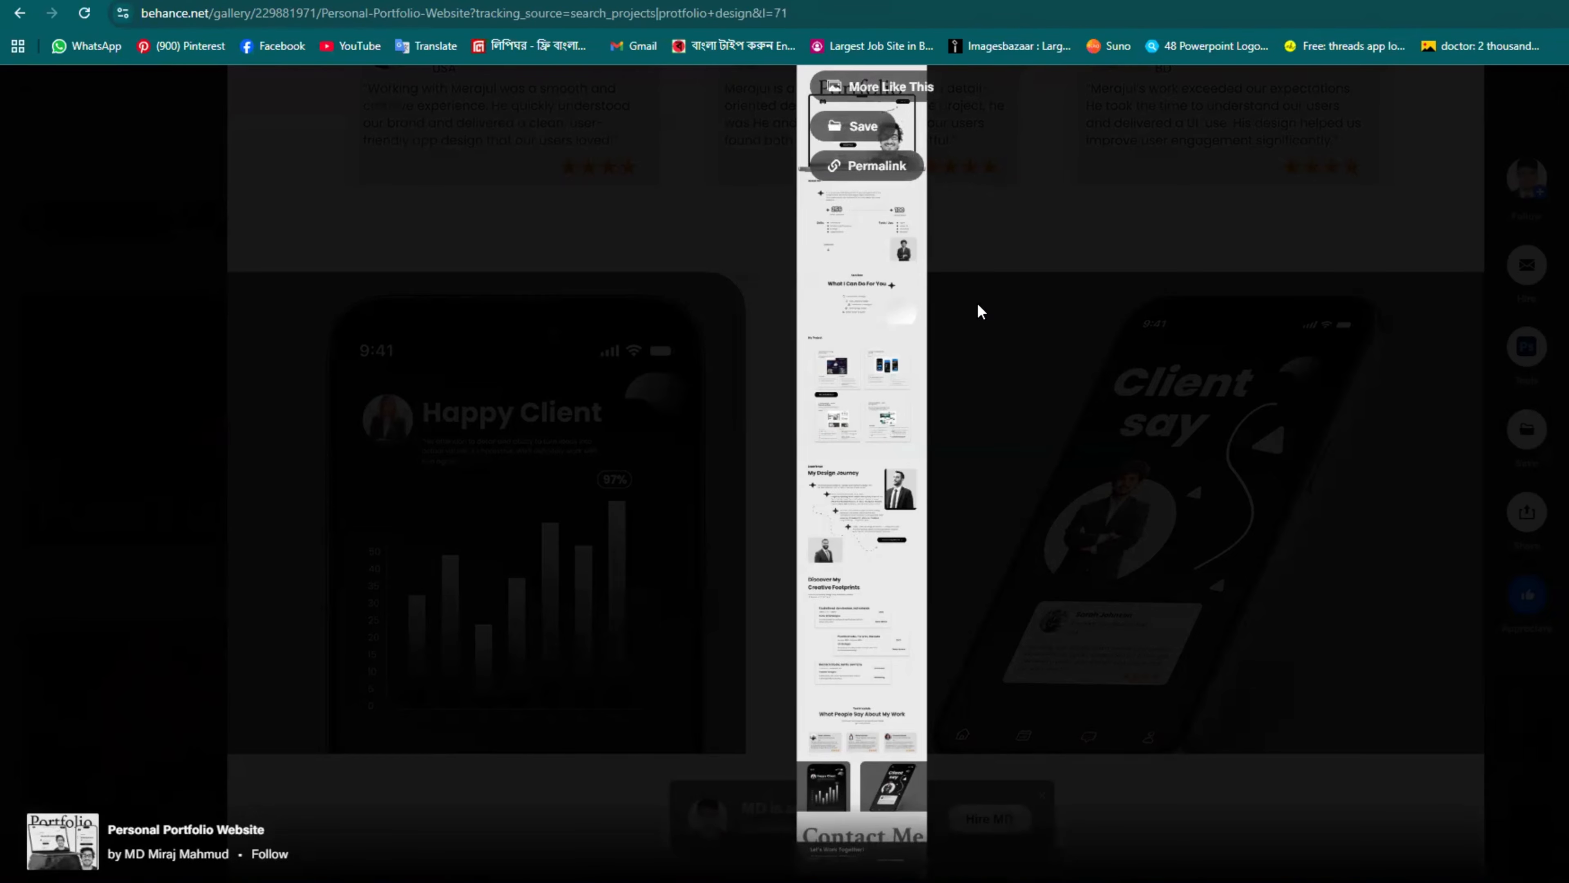
Step: Open the owner's BloodLink blood donation project and scroll to its About Project section
{"action": "left_click", "coordinate": [988, 444]}
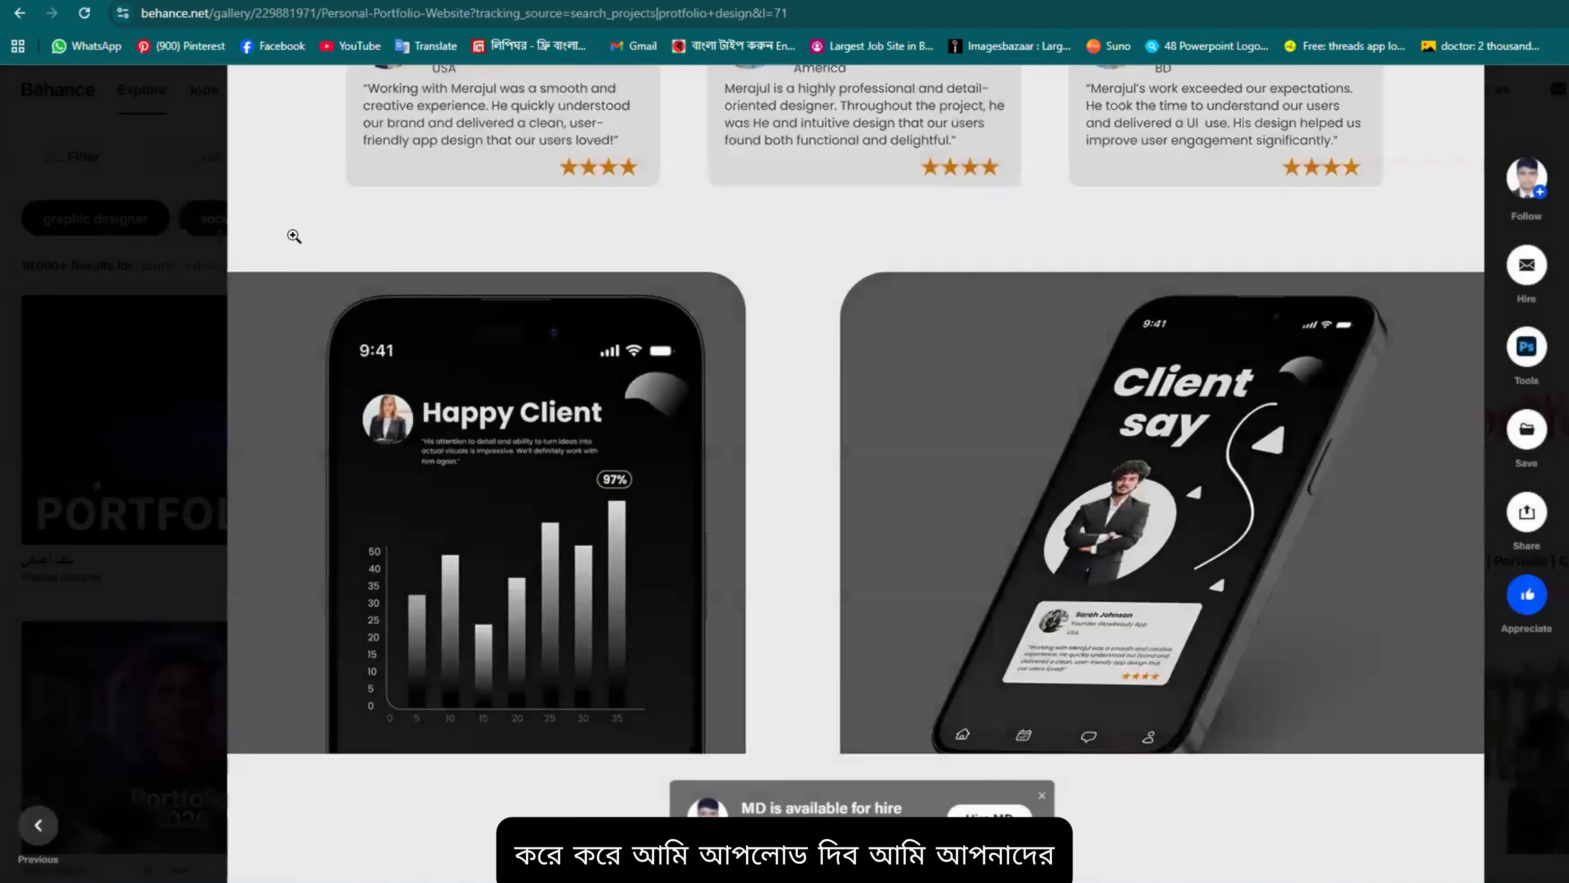
{"action": "scroll", "coordinate": [834, 365], "scroll_direction": "down", "scroll_amount": 15}
{"action": "scroll", "coordinate": [1098, 591], "scroll_direction": "down", "scroll_amount": 5}
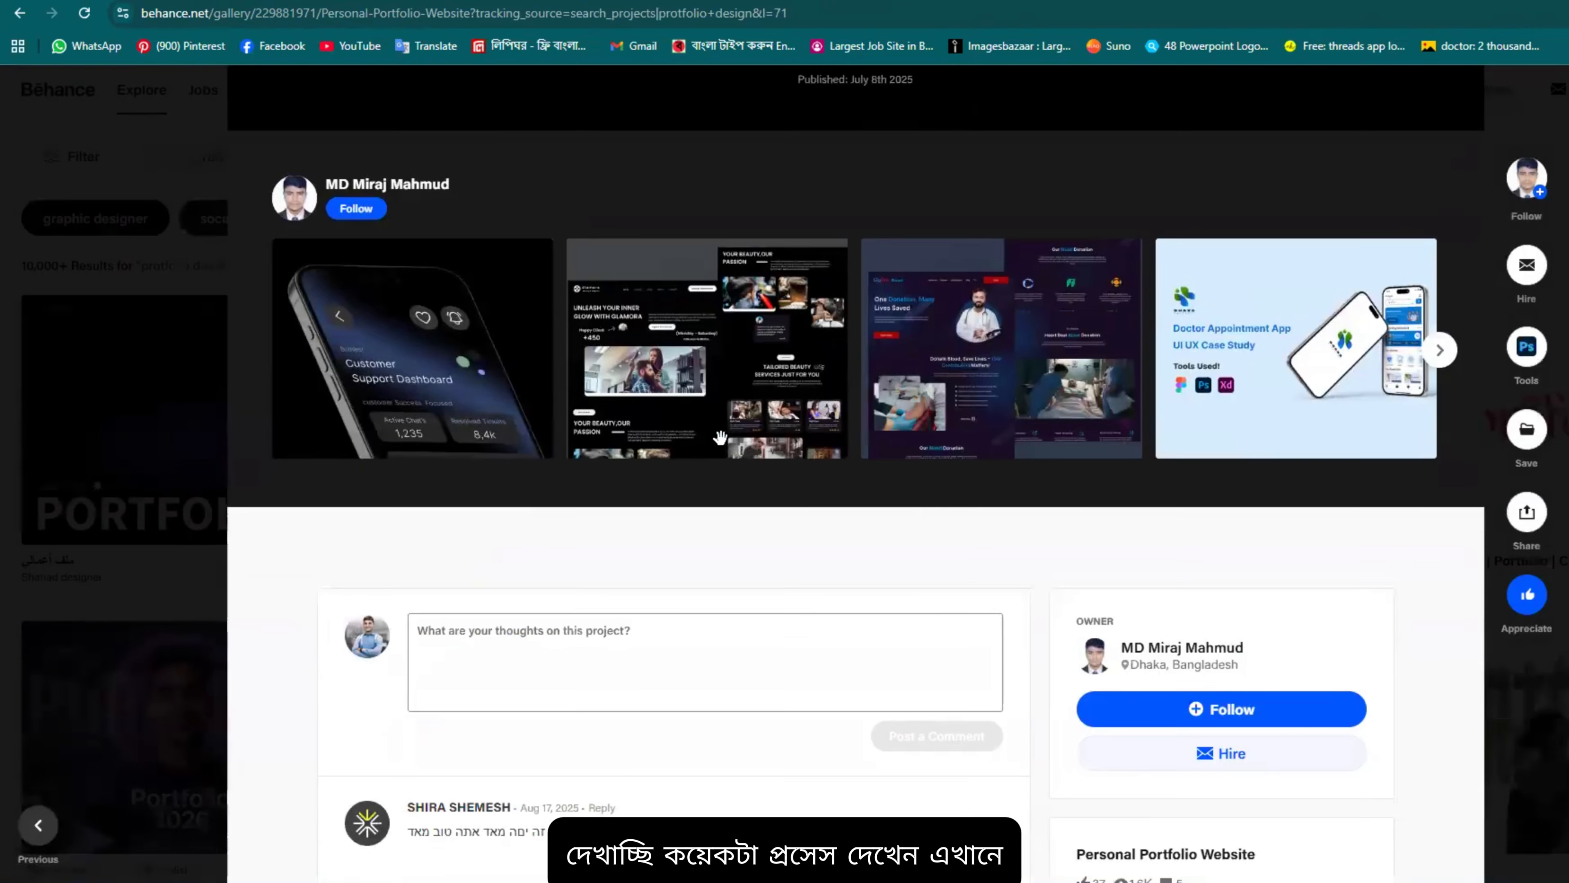
{"action": "left_click", "coordinate": [998, 339]}
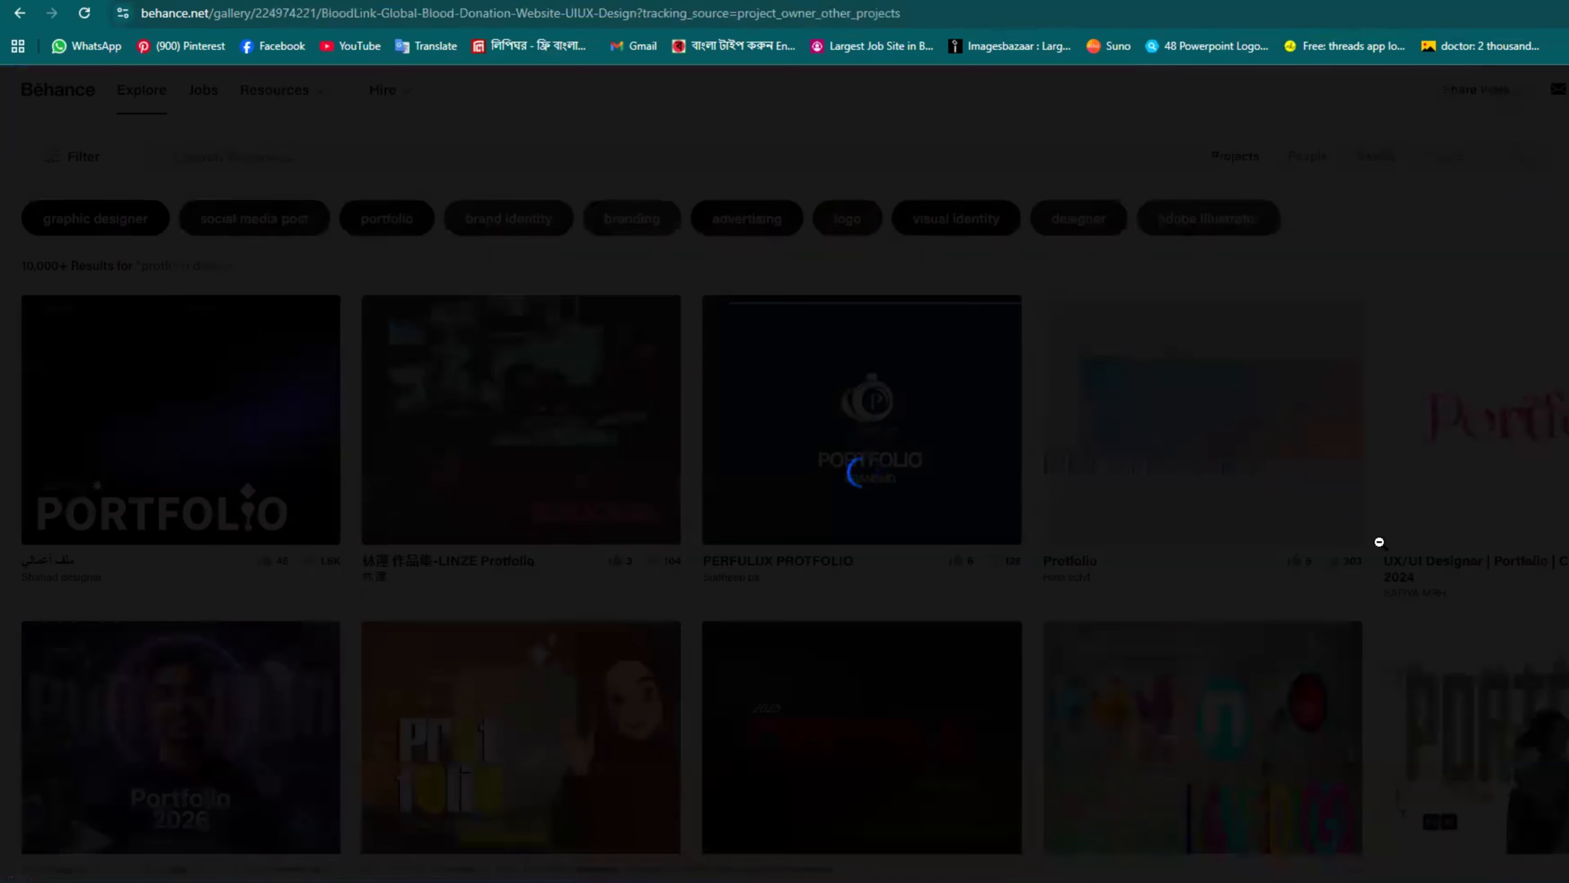
{"action": "scroll", "coordinate": [1327, 356], "scroll_direction": "down", "scroll_amount": 10}
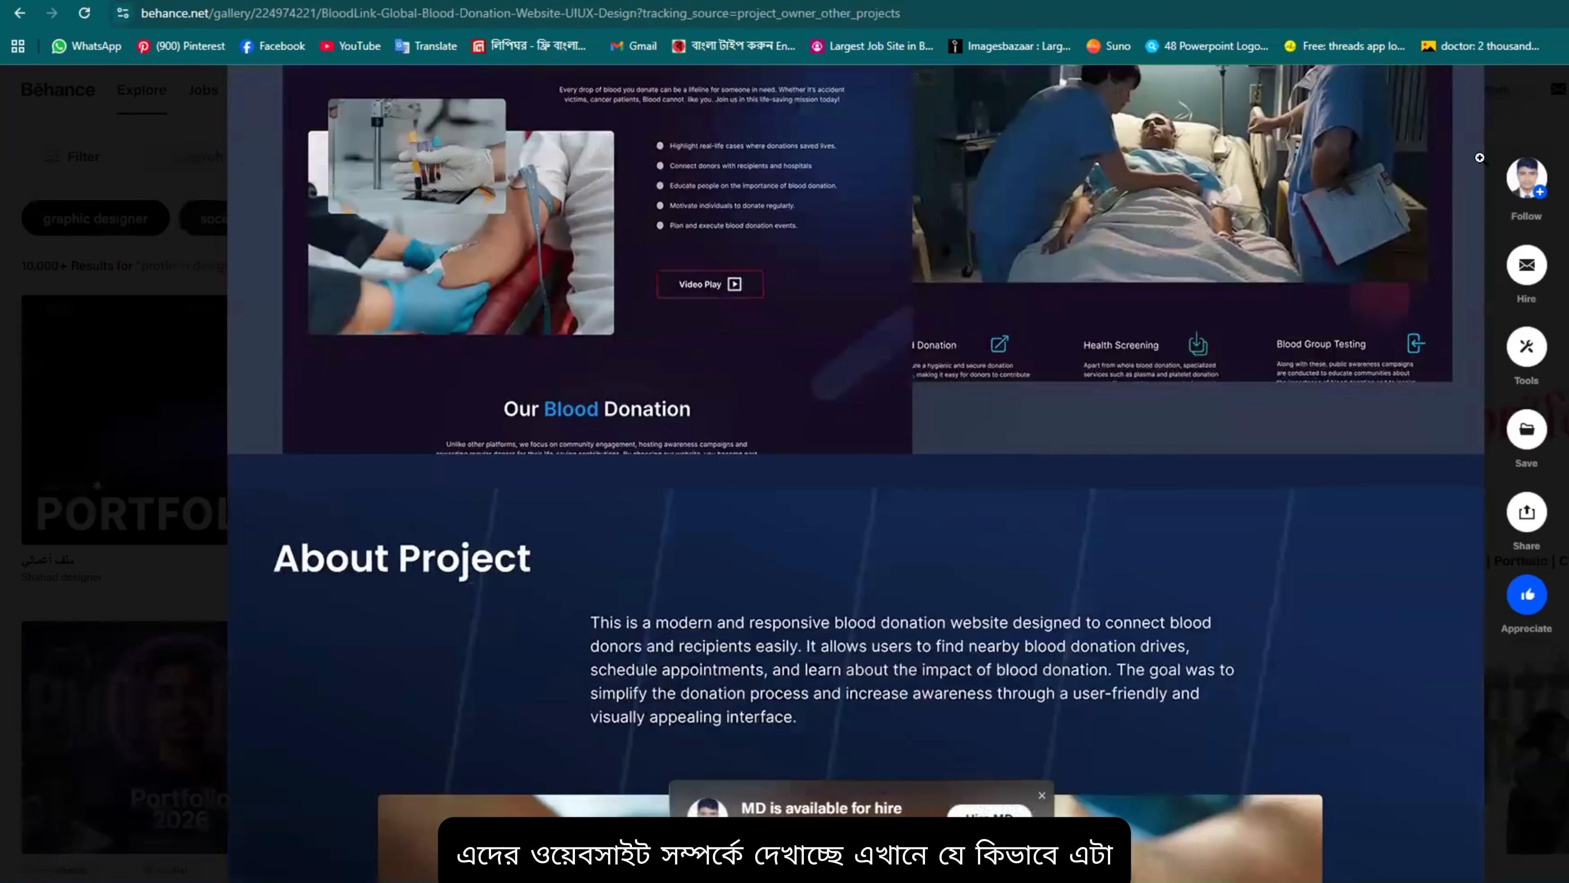
Step: Close the BloodLink project and return to the 'protfolio design' search results
{"action": "left_click", "coordinate": [1566, 88]}
{"action": "scroll", "coordinate": [497, 487], "scroll_direction": "down", "scroll_amount": 6}
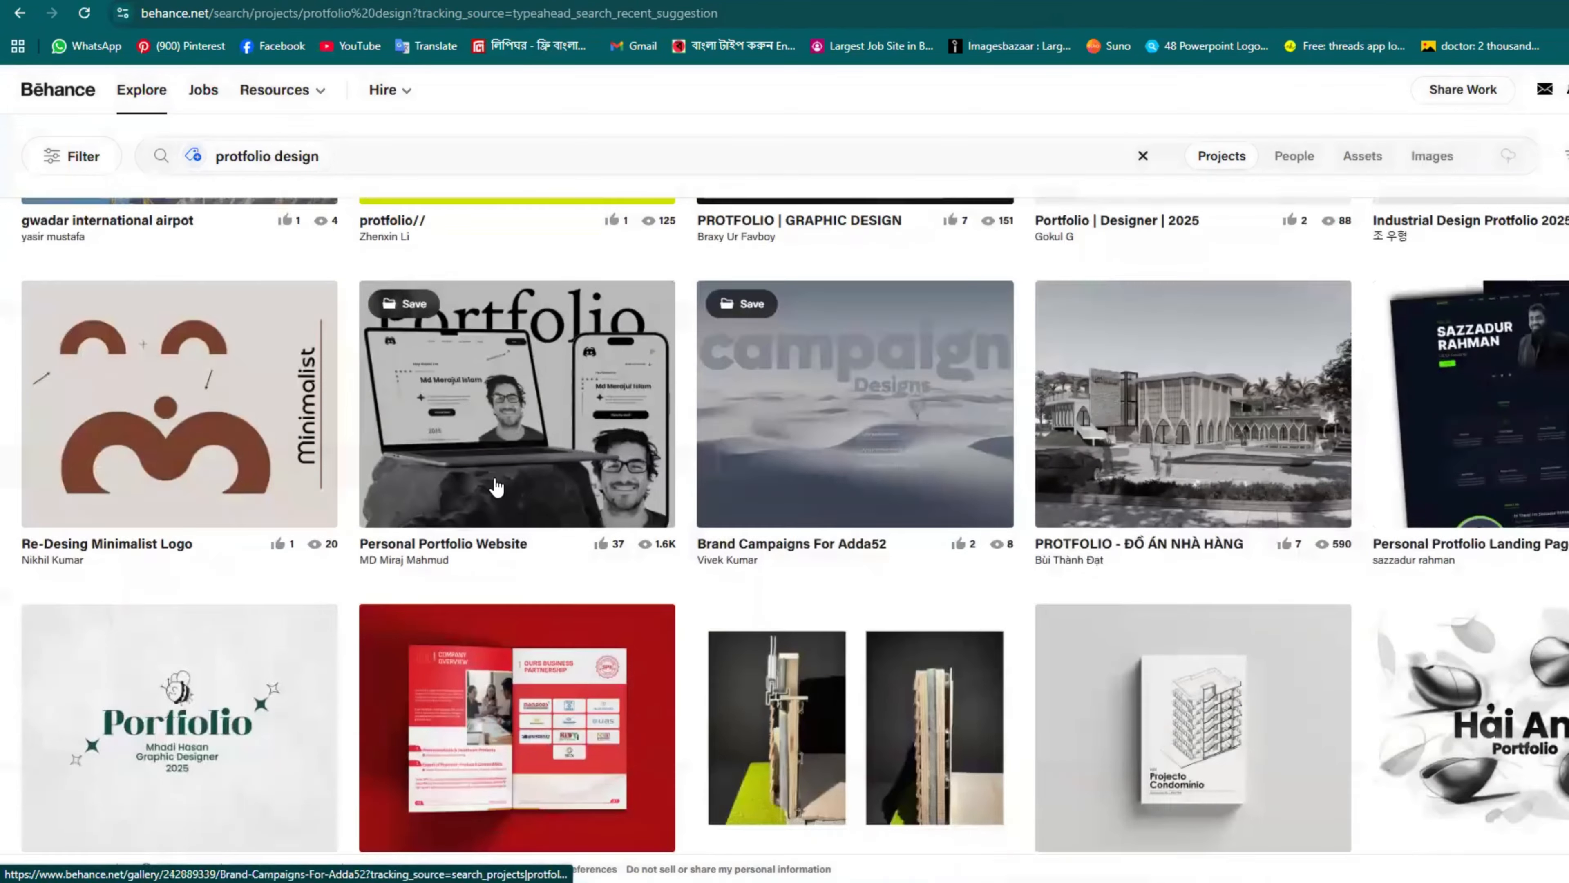
{"action": "scroll", "coordinate": [708, 535], "scroll_direction": "down", "scroll_amount": 5}
{"action": "scroll", "coordinate": [217, 185], "scroll_direction": "up", "scroll_amount": 10}
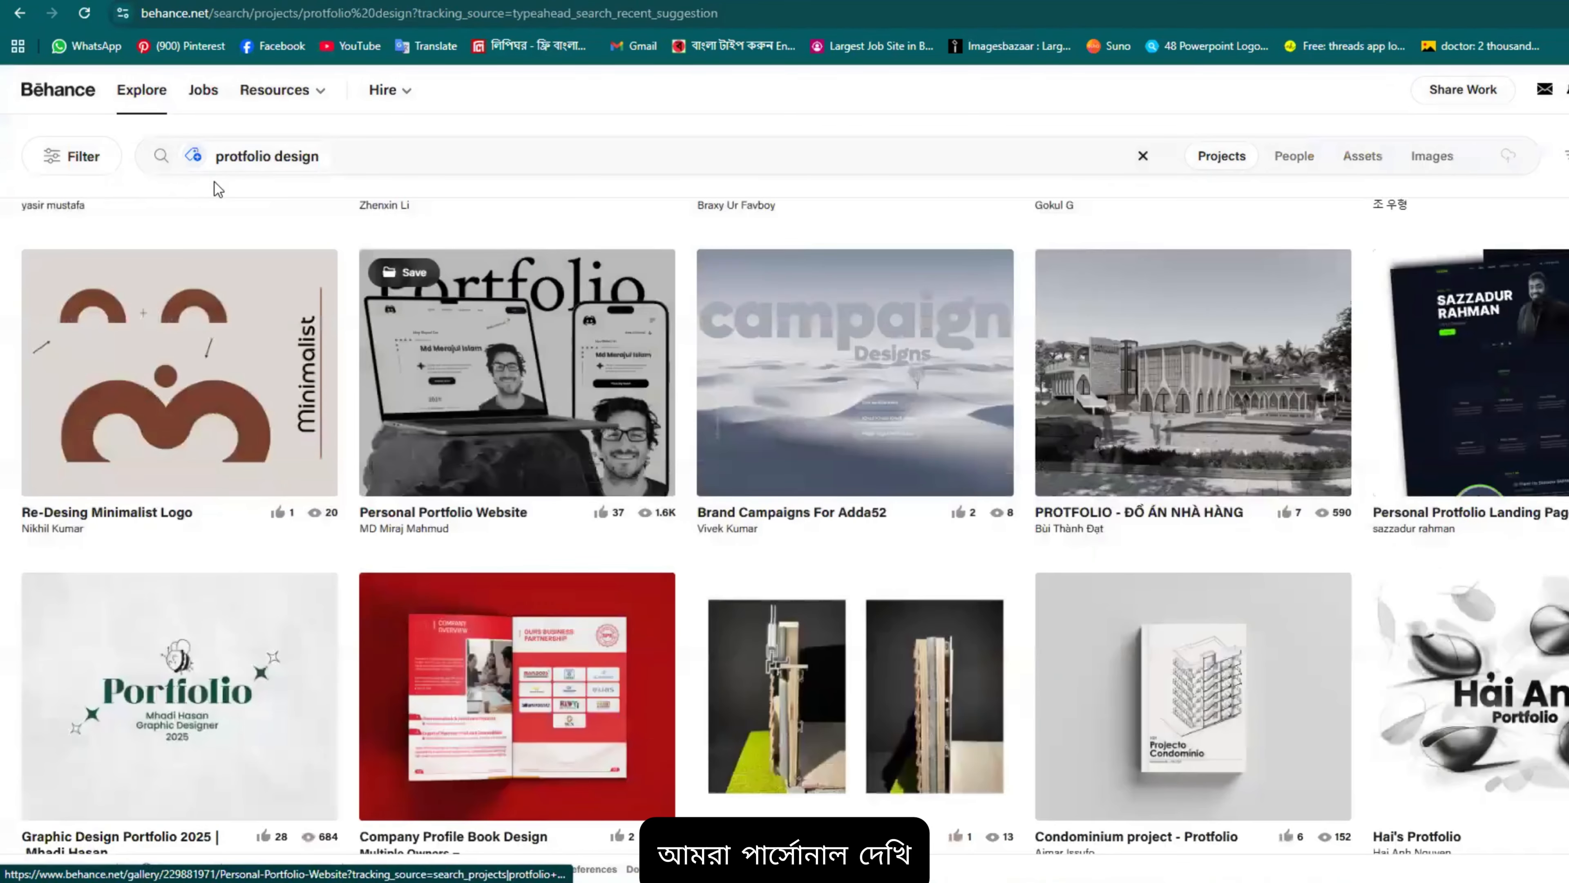
Step: Search Behance for 'poersonal protfolio design' and browse the project results
{"action": "left_click", "coordinate": [214, 156]}
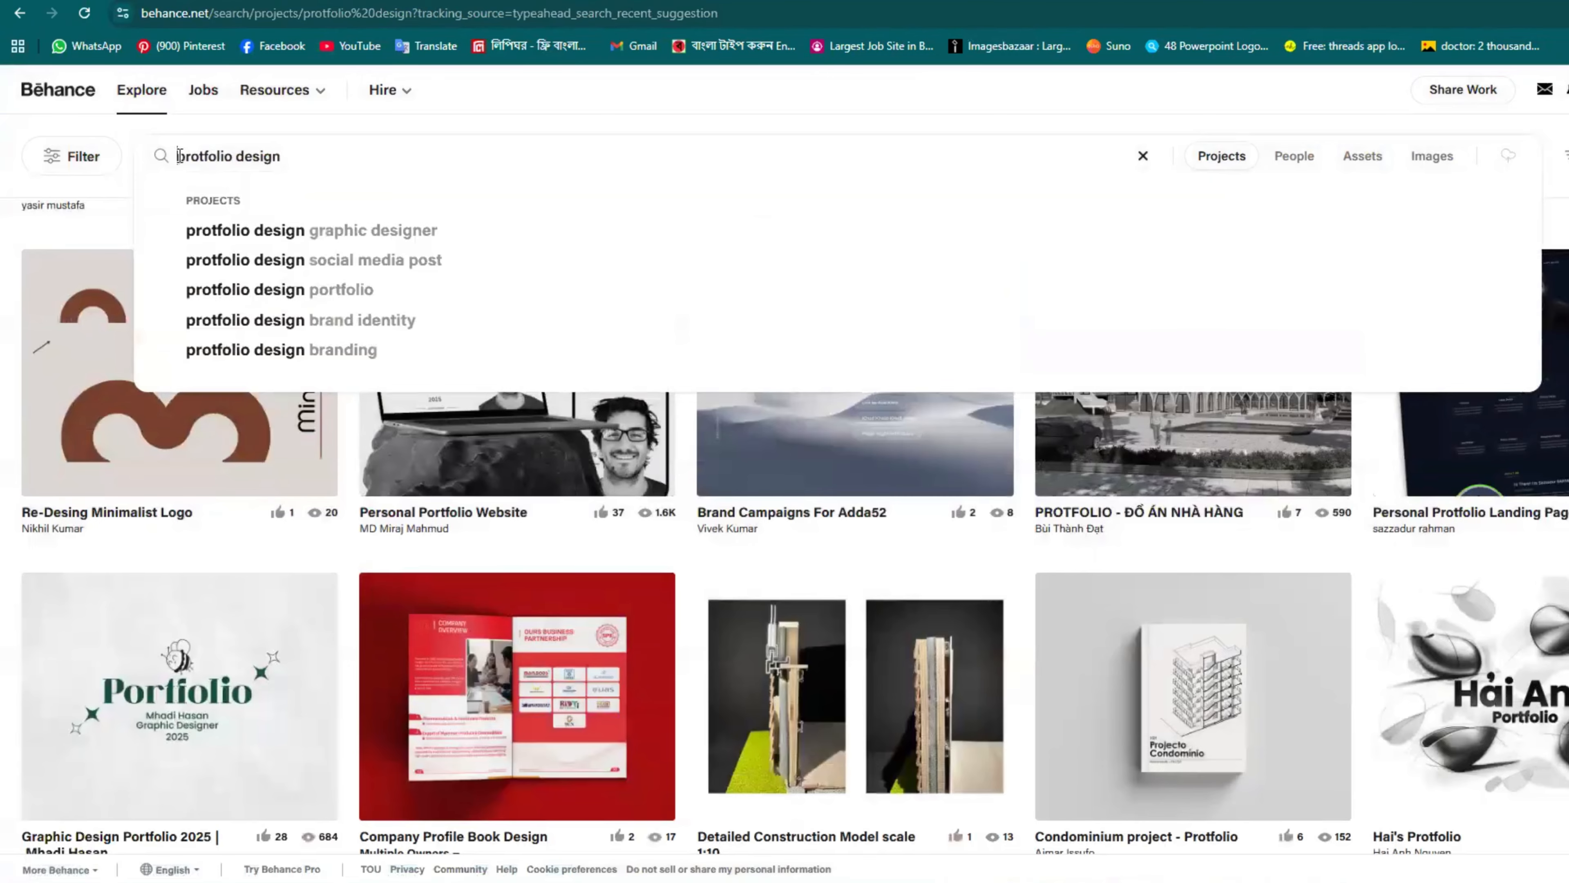
{"action": "type", "text": "rsonal"}
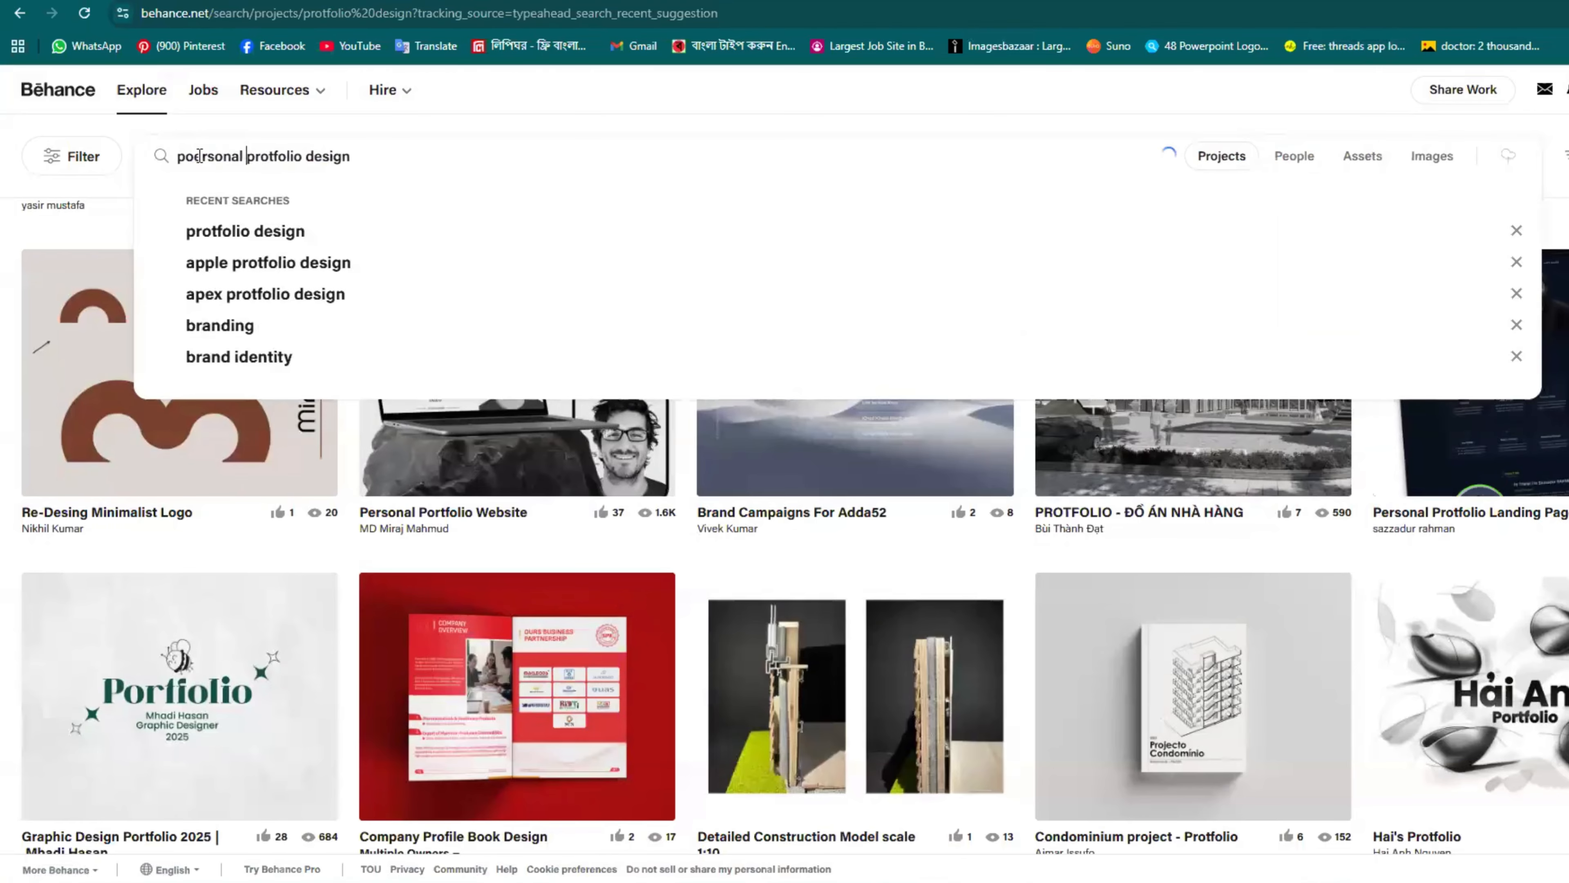
{"action": "key", "text": "Return"}
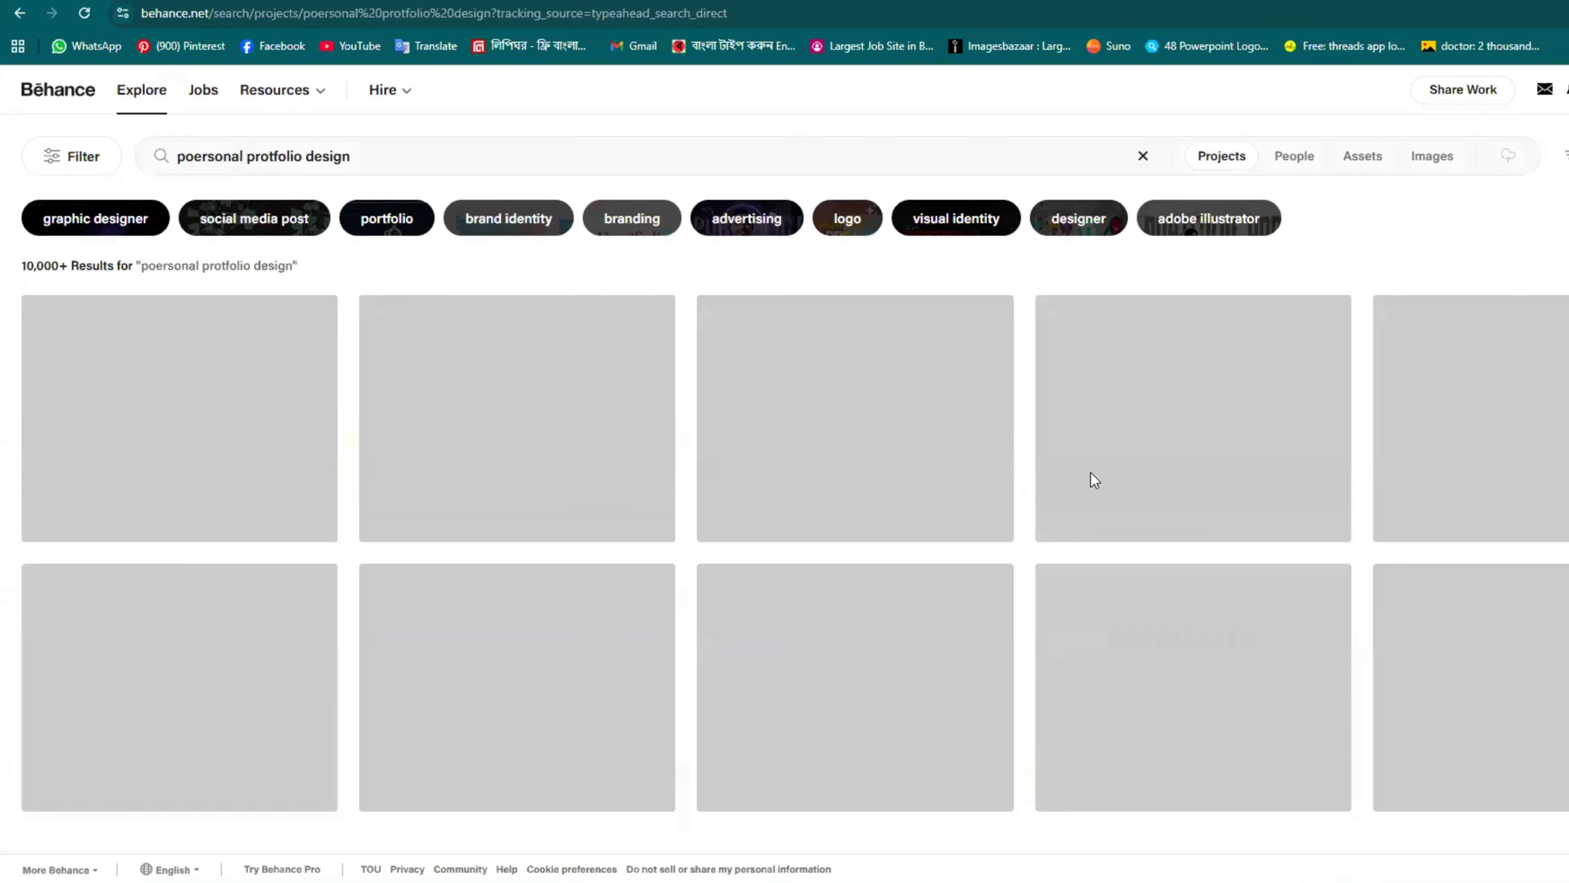
{"action": "scroll", "coordinate": [841, 556], "scroll_direction": "down", "scroll_amount": 5}
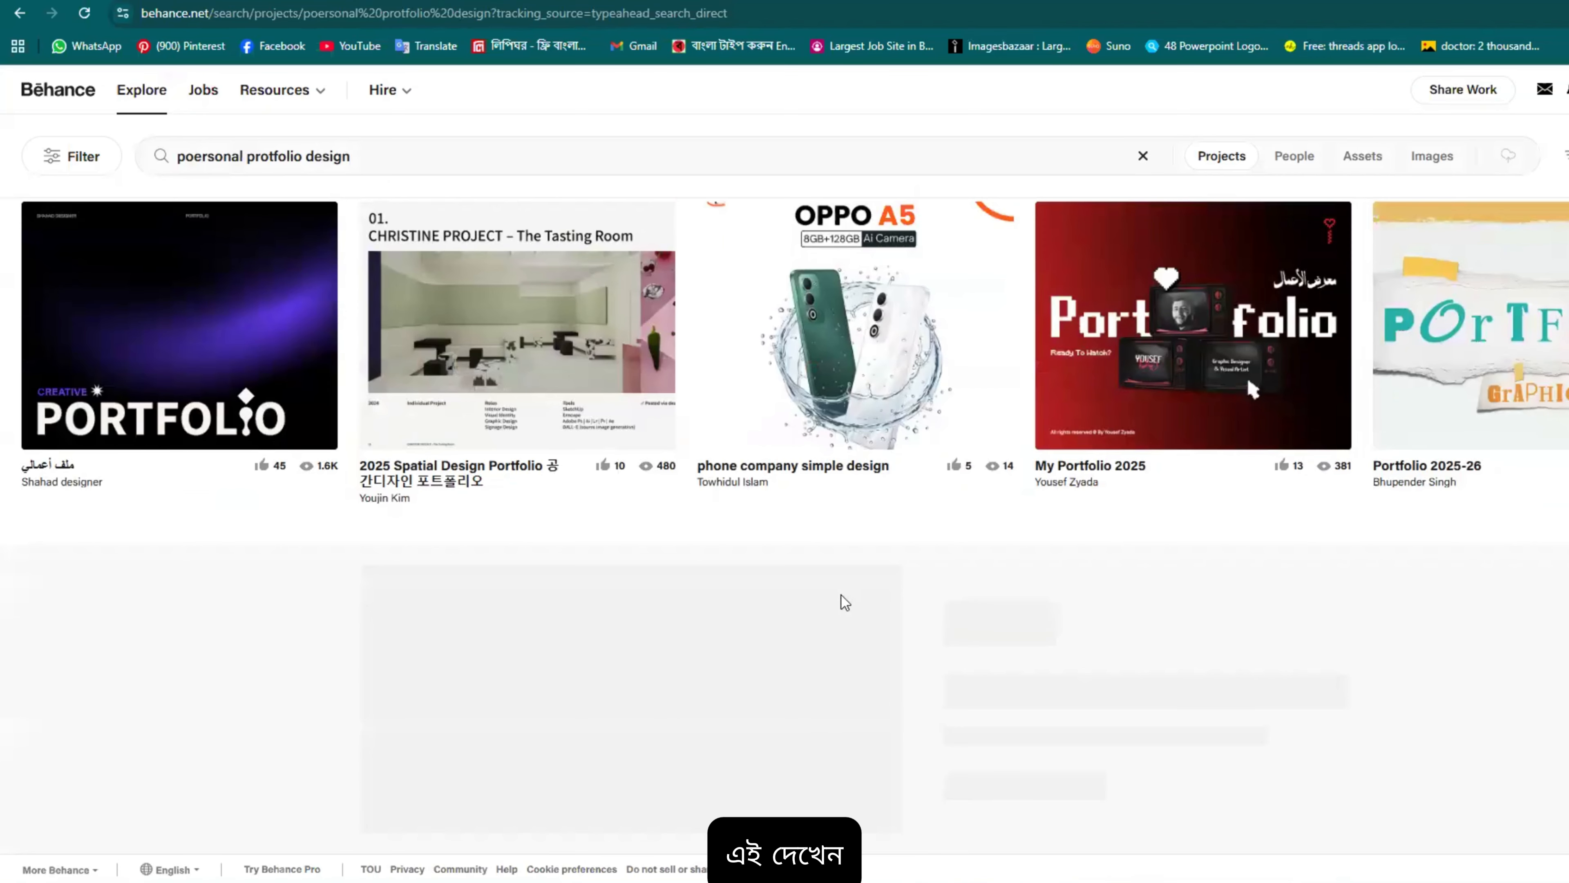
{"action": "scroll", "coordinate": [844, 603], "scroll_direction": "up", "scroll_amount": 4}
{"action": "scroll", "coordinate": [1006, 683], "scroll_direction": "down", "scroll_amount": 12}
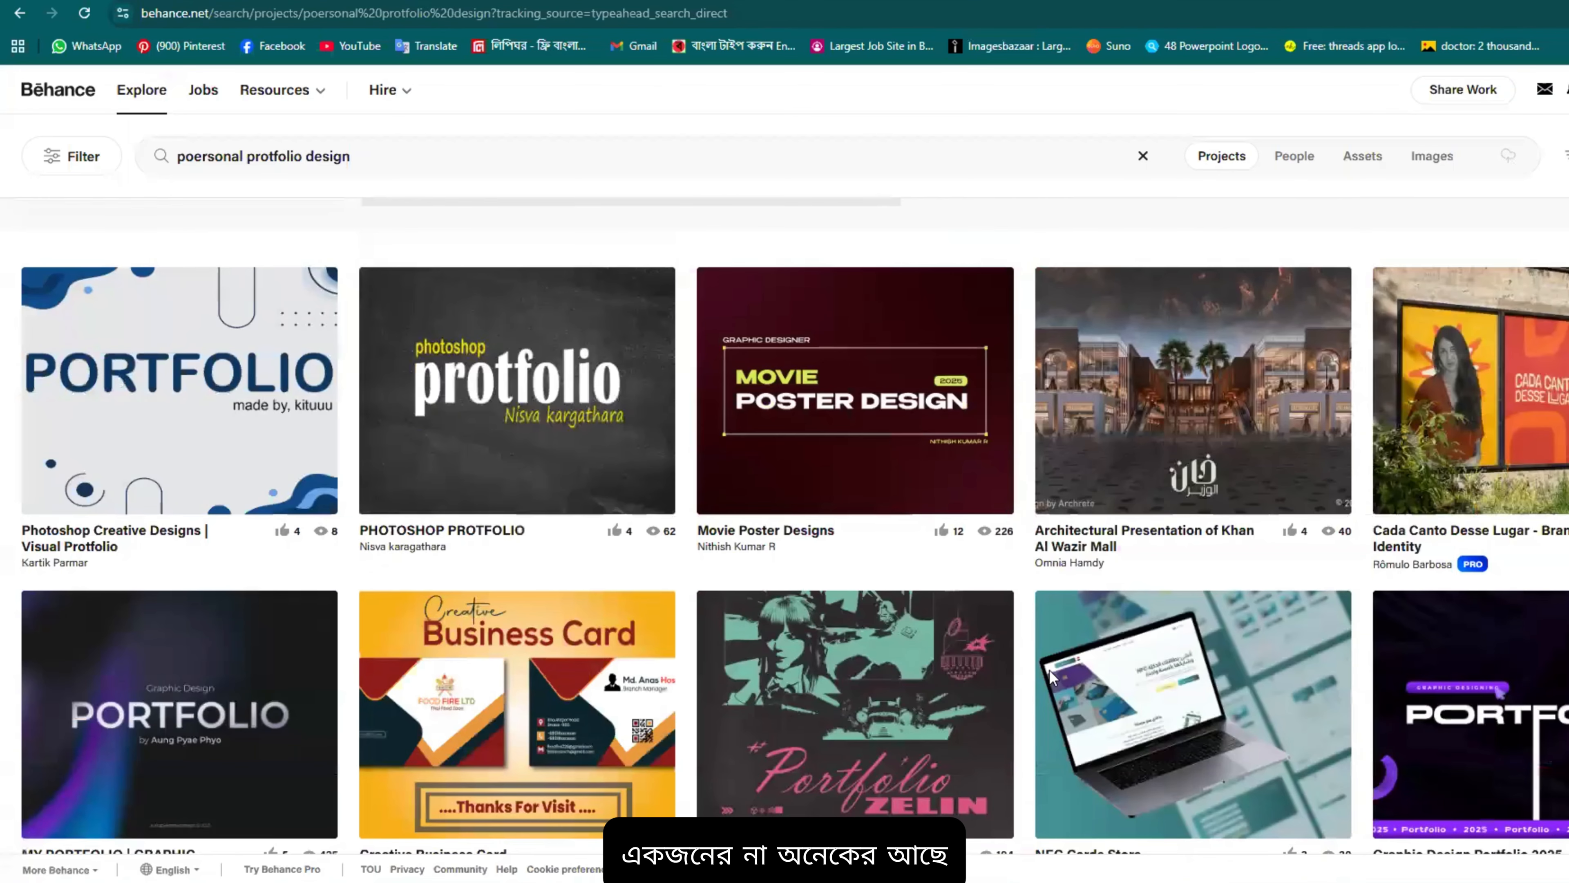
{"action": "scroll", "coordinate": [1038, 671], "scroll_direction": "down", "scroll_amount": 10}
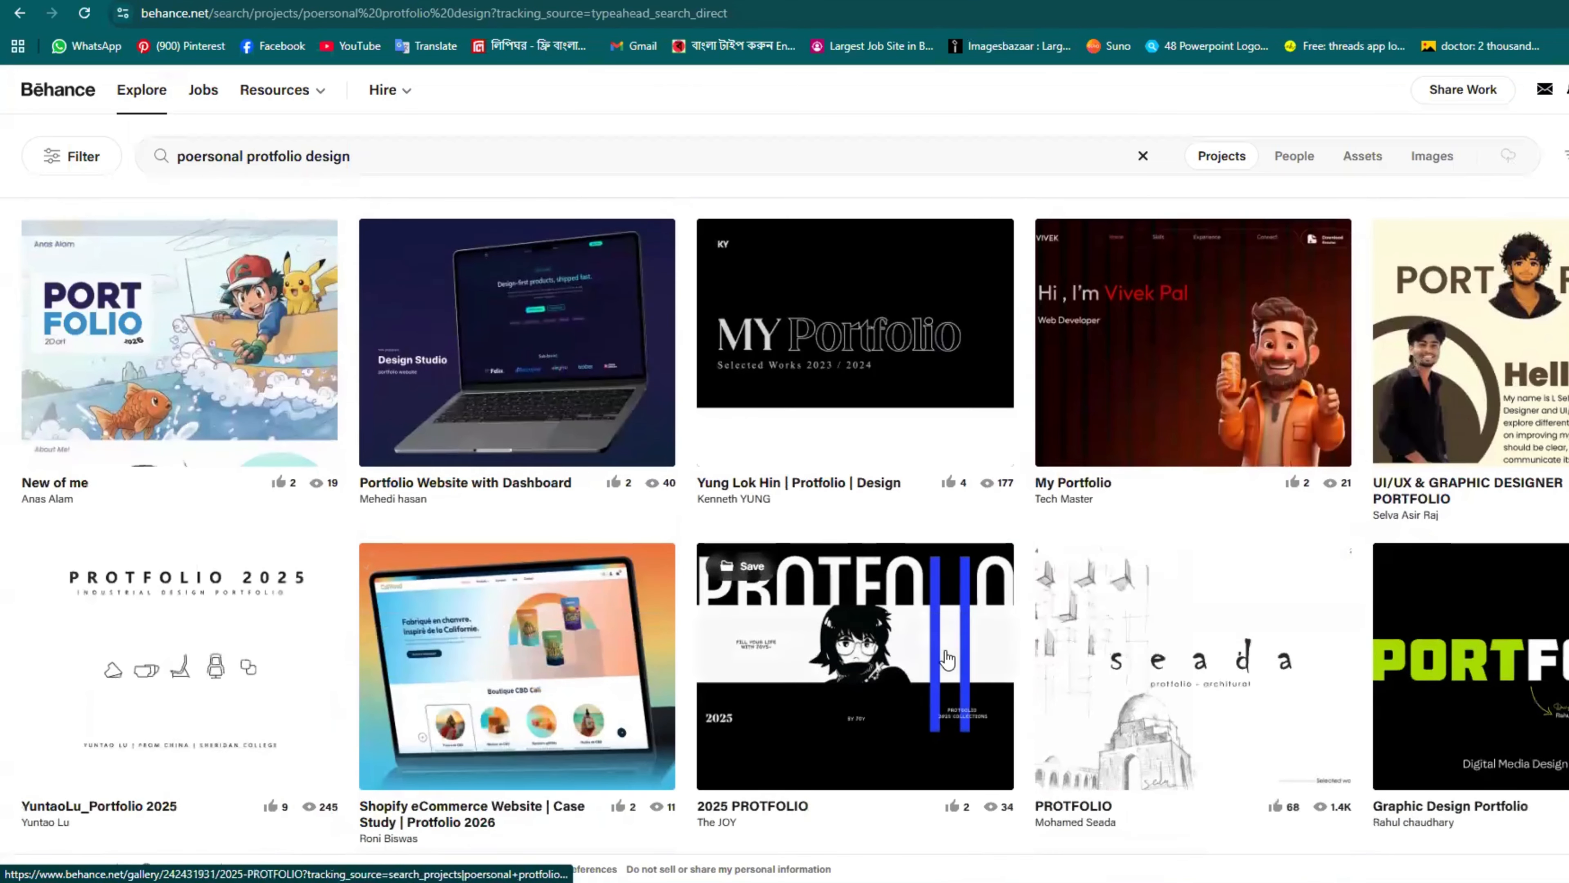
{"action": "scroll", "coordinate": [945, 649], "scroll_direction": "down", "scroll_amount": 10}
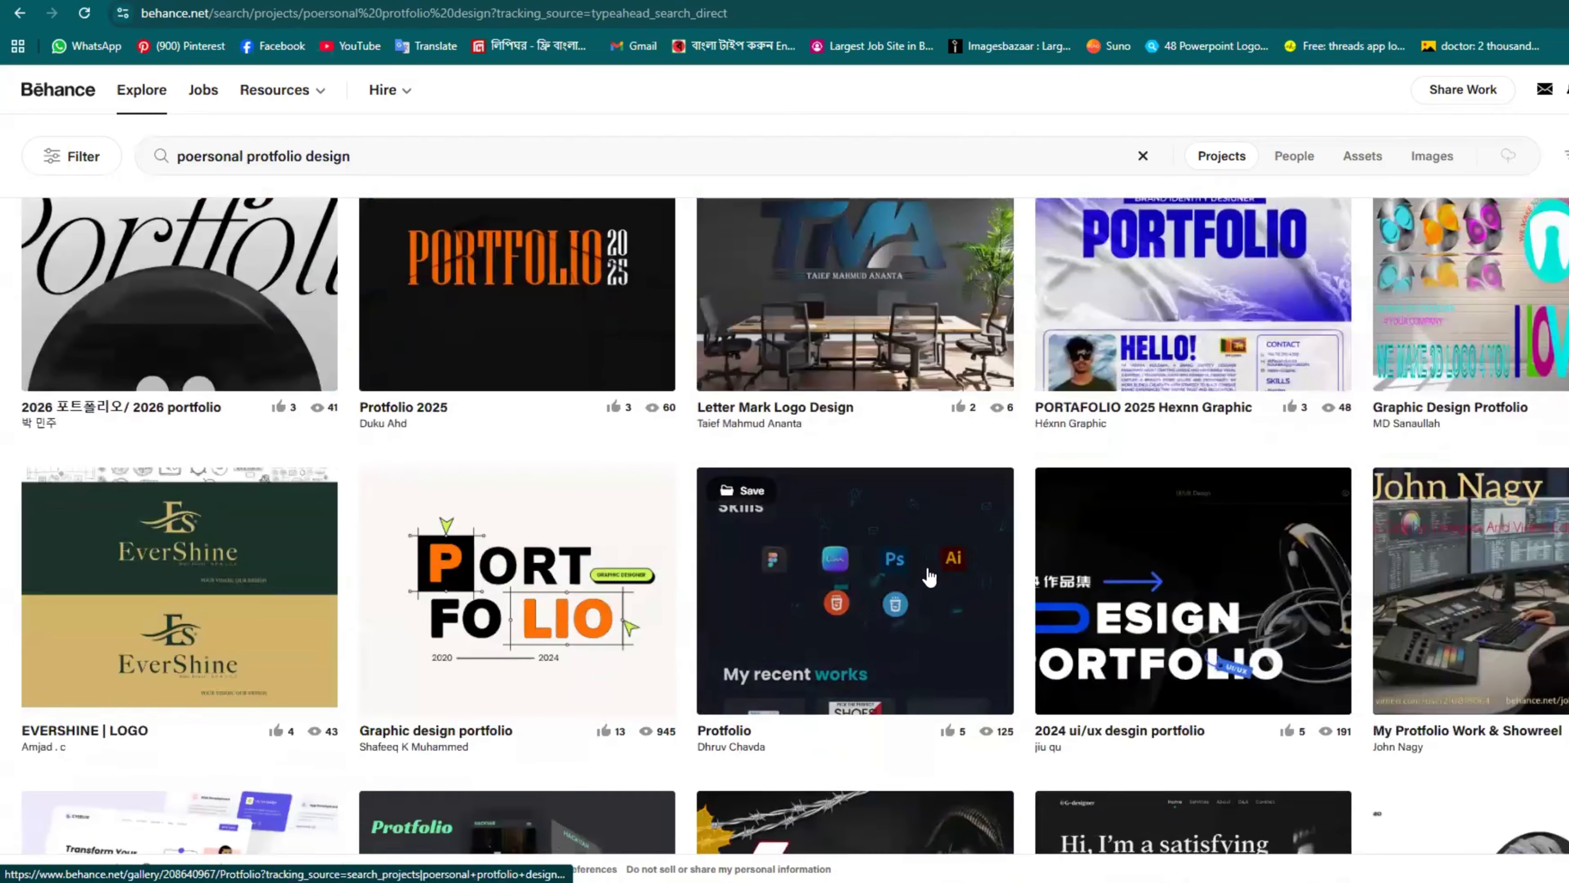
{"action": "scroll", "coordinate": [1034, 575], "scroll_direction": "down", "scroll_amount": 10}
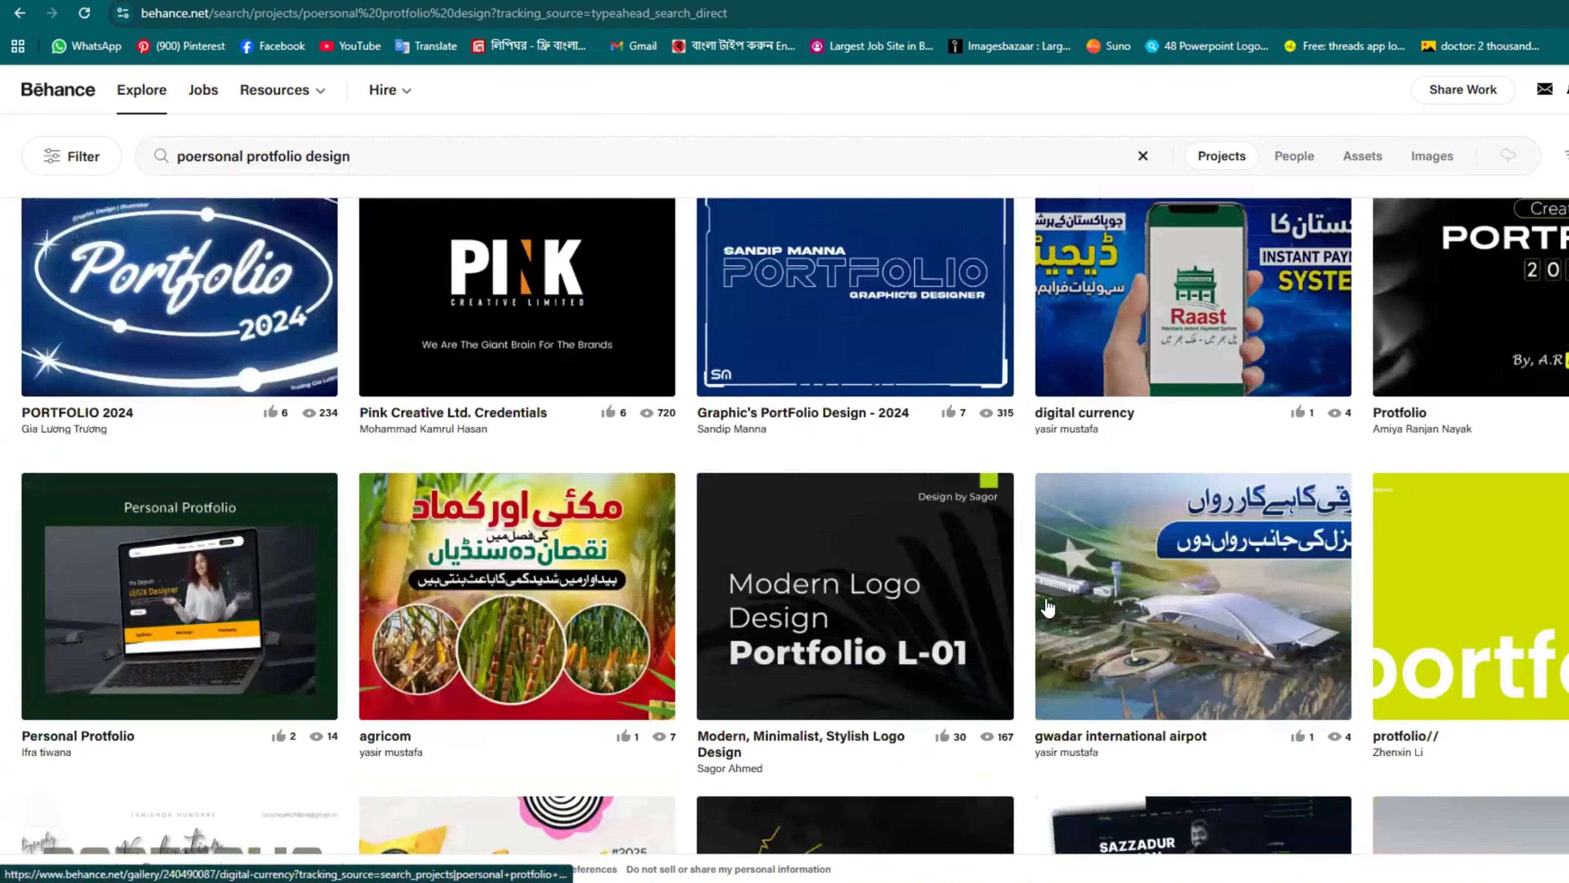
{"action": "scroll", "coordinate": [1047, 609], "scroll_direction": "down", "scroll_amount": 2}
{"action": "scroll", "coordinate": [1174, 401], "scroll_direction": "up", "scroll_amount": 3}
Step: Check the People results, go back to the 10,000+ project results and open 'protfolio 2025'
{"action": "left_click", "coordinate": [1296, 159]}
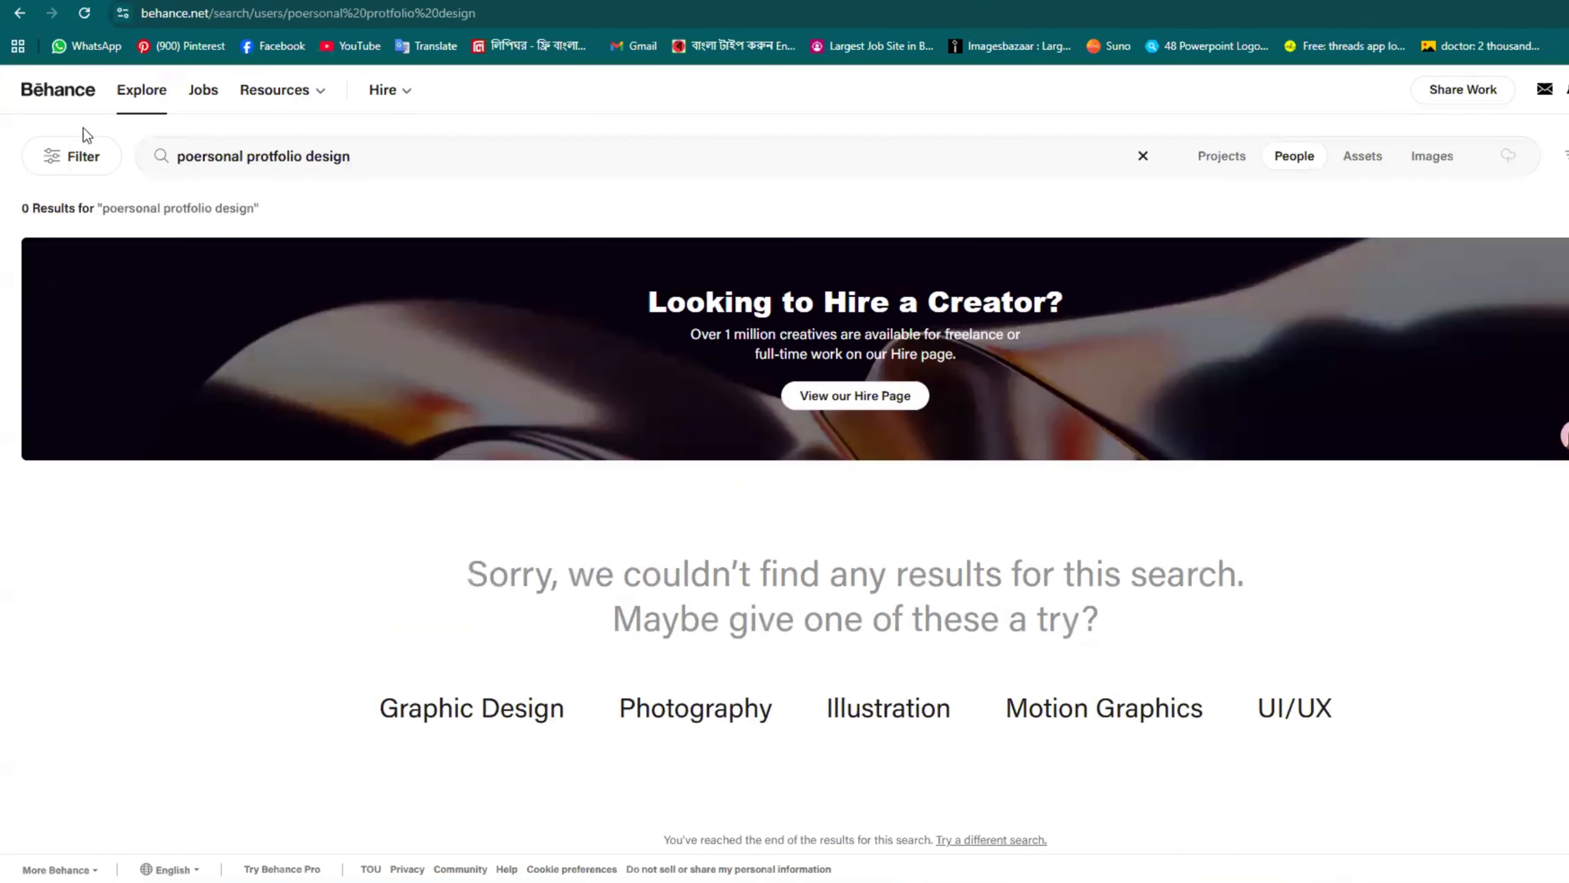
{"action": "left_click", "coordinate": [18, 14]}
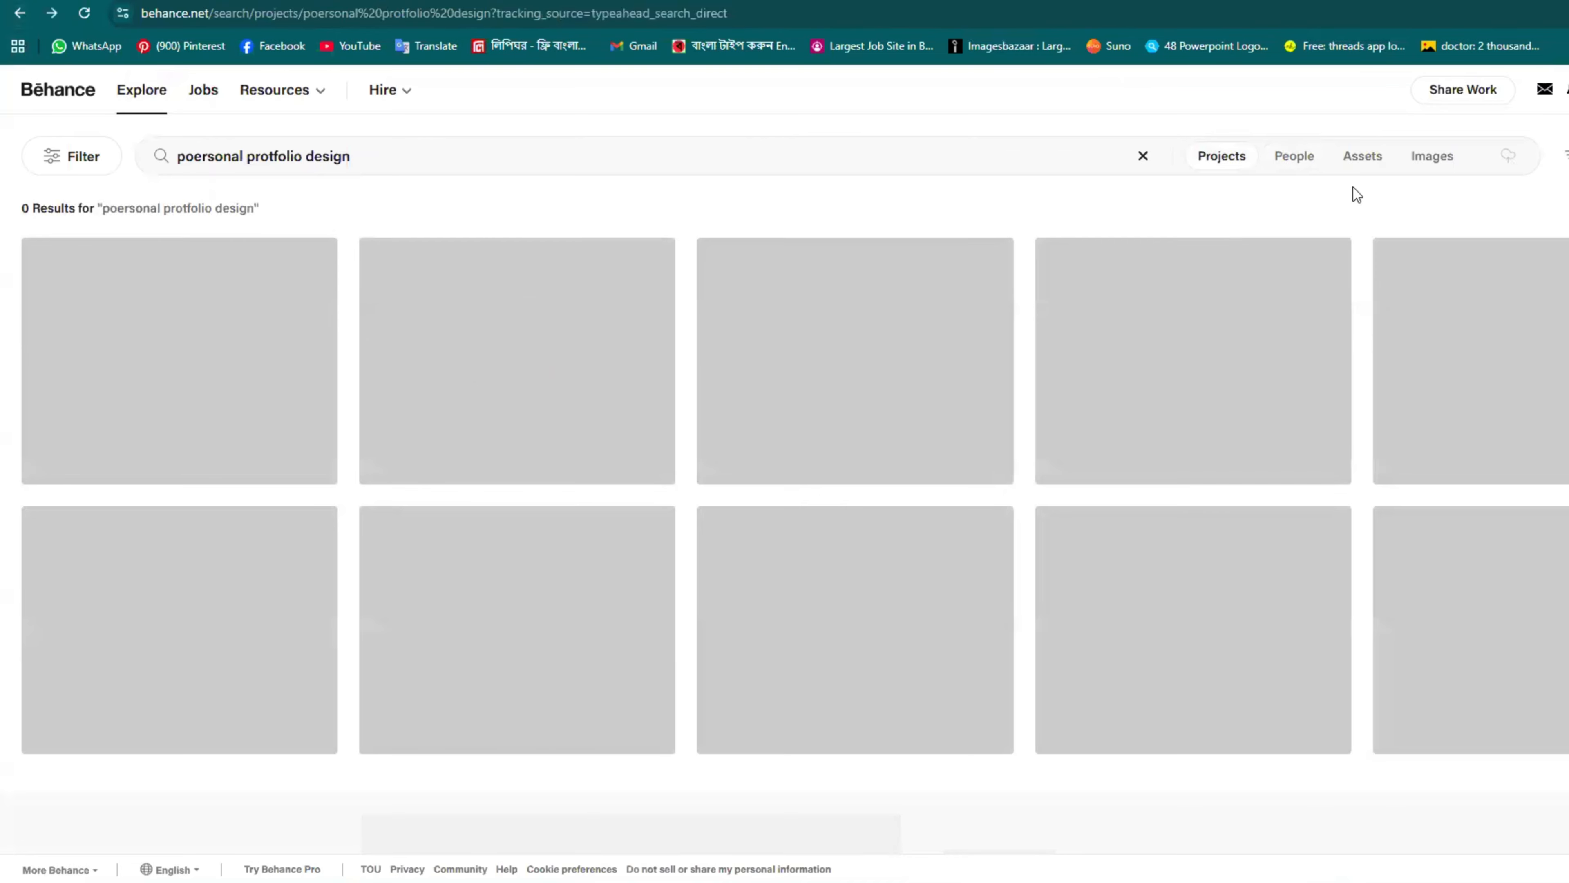
{"action": "scroll", "coordinate": [1050, 488], "scroll_direction": "down", "scroll_amount": 6}
{"action": "scroll", "coordinate": [986, 547], "scroll_direction": "up", "scroll_amount": 6}
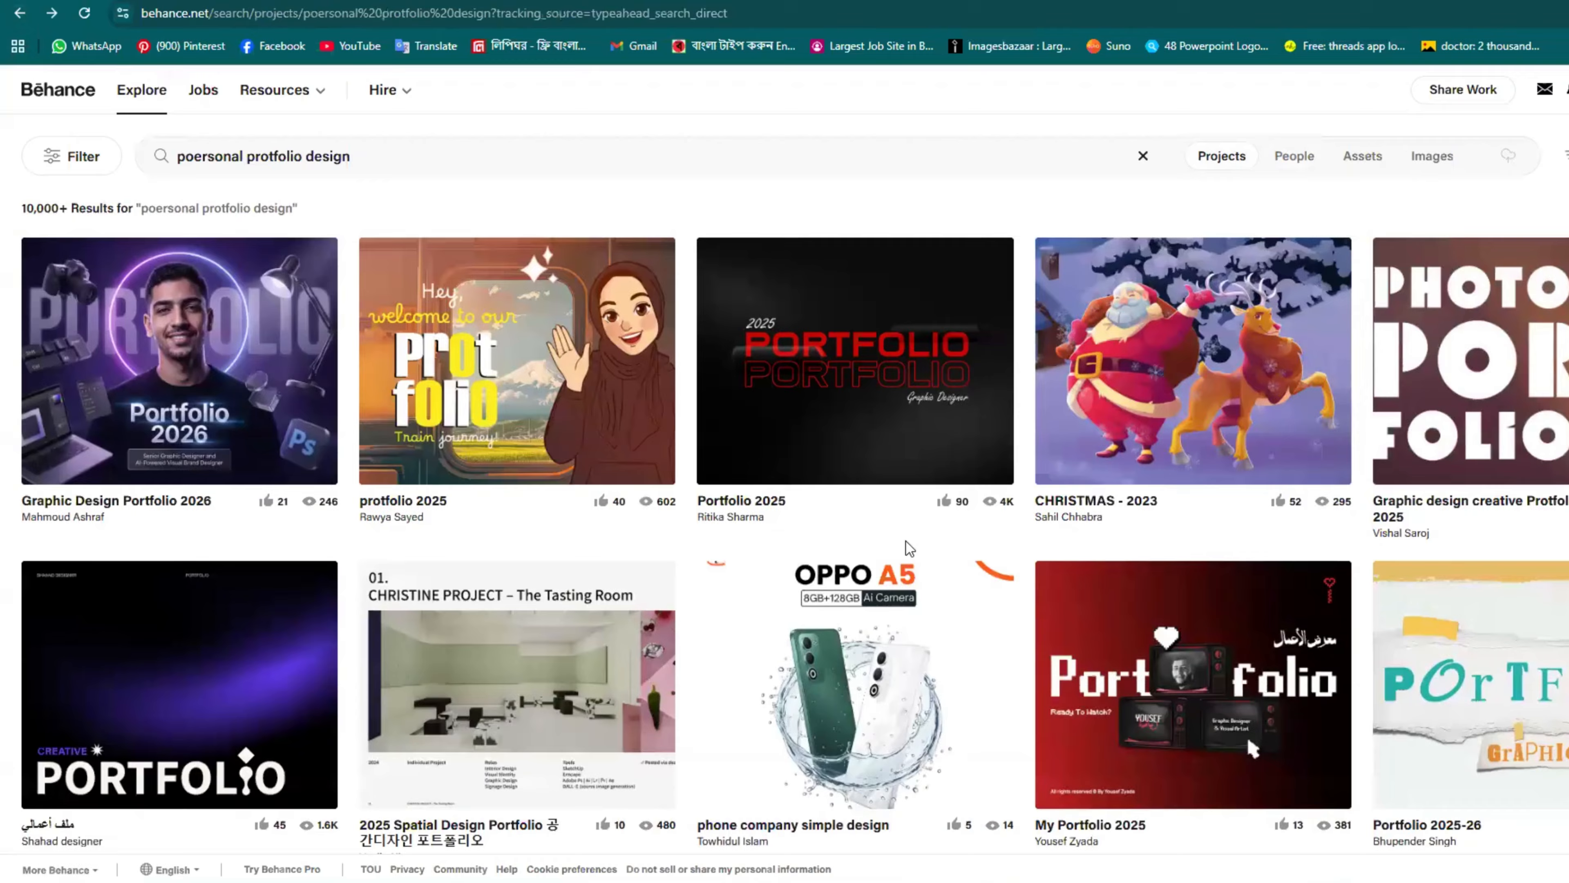
{"action": "left_click", "coordinate": [586, 456]}
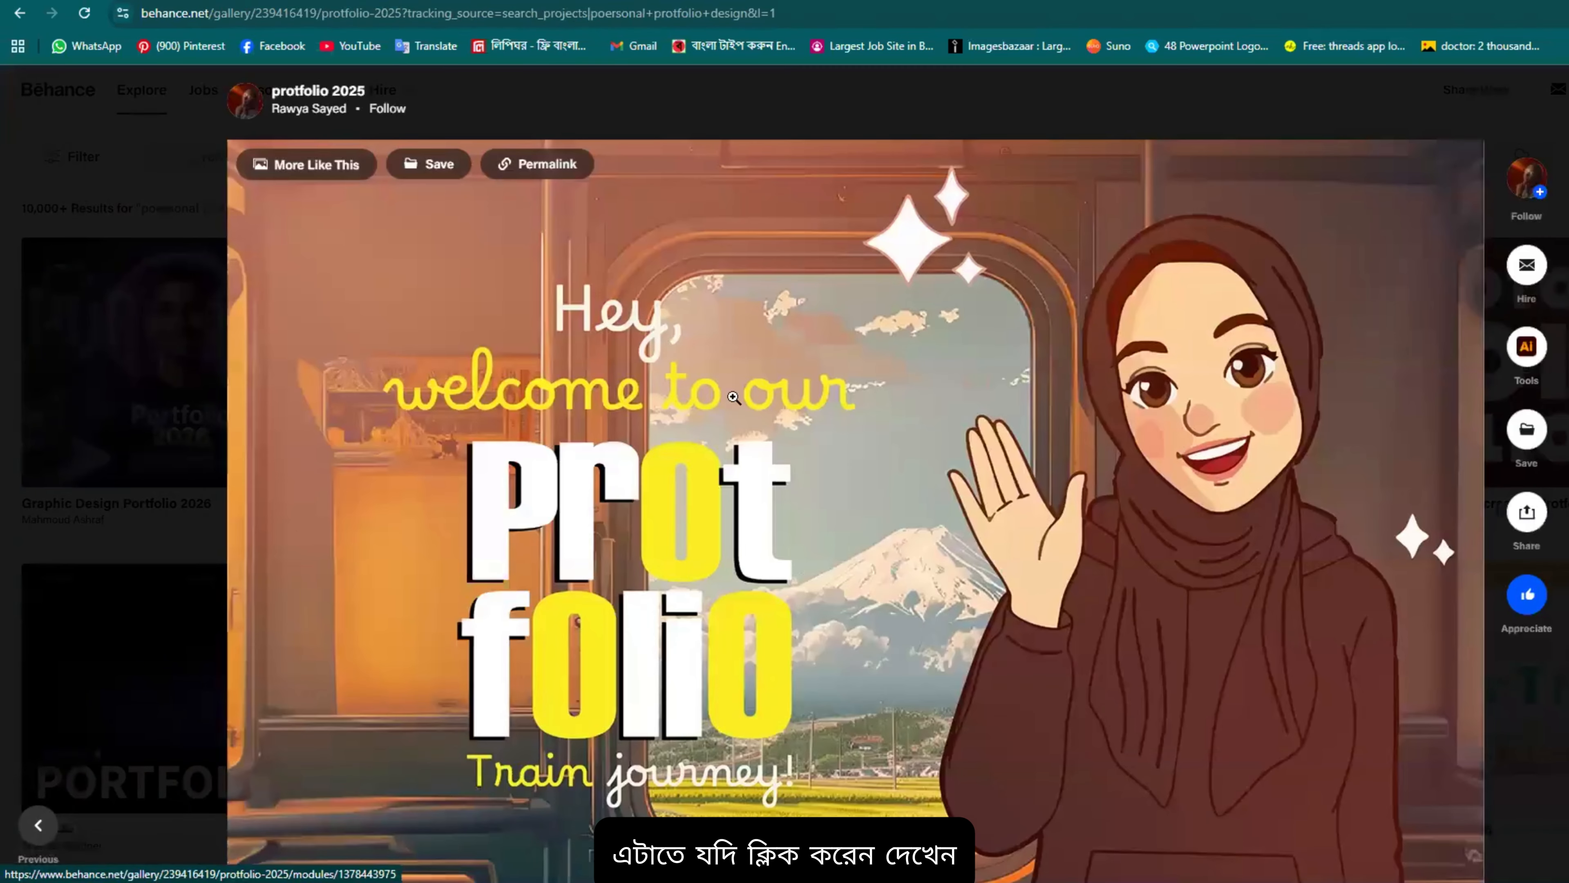
Step: Step back to the first illustrated welcome image of 'protfolio 2025'
{"action": "scroll", "coordinate": [733, 397], "scroll_direction": "down", "scroll_amount": 5}
{"action": "scroll", "coordinate": [630, 321], "scroll_direction": "up", "scroll_amount": 3}
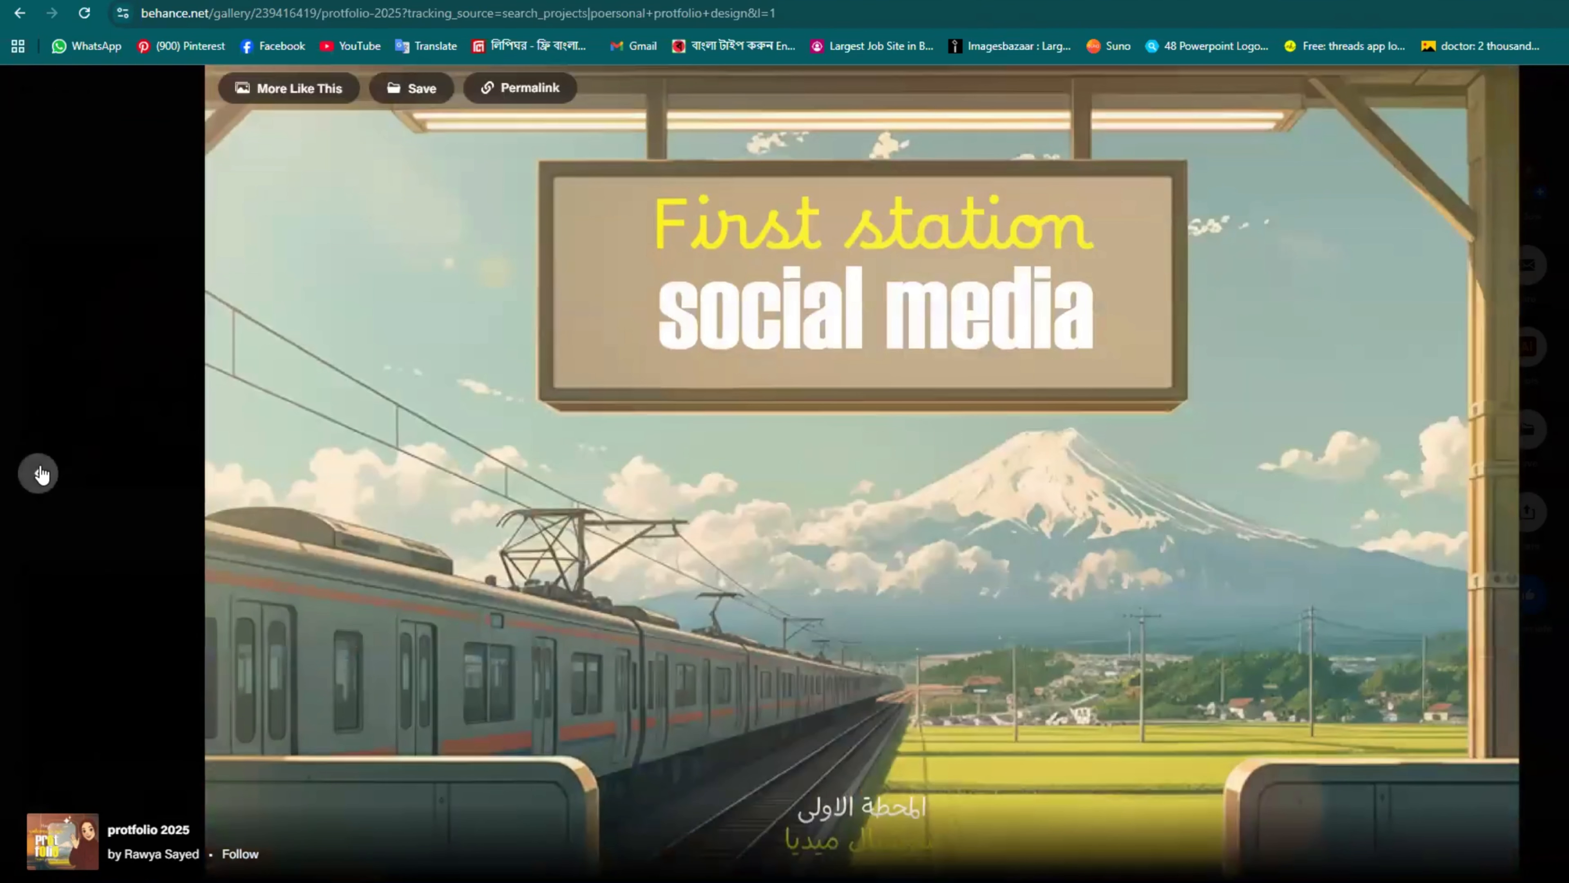
{"action": "left_click", "coordinate": [39, 474]}
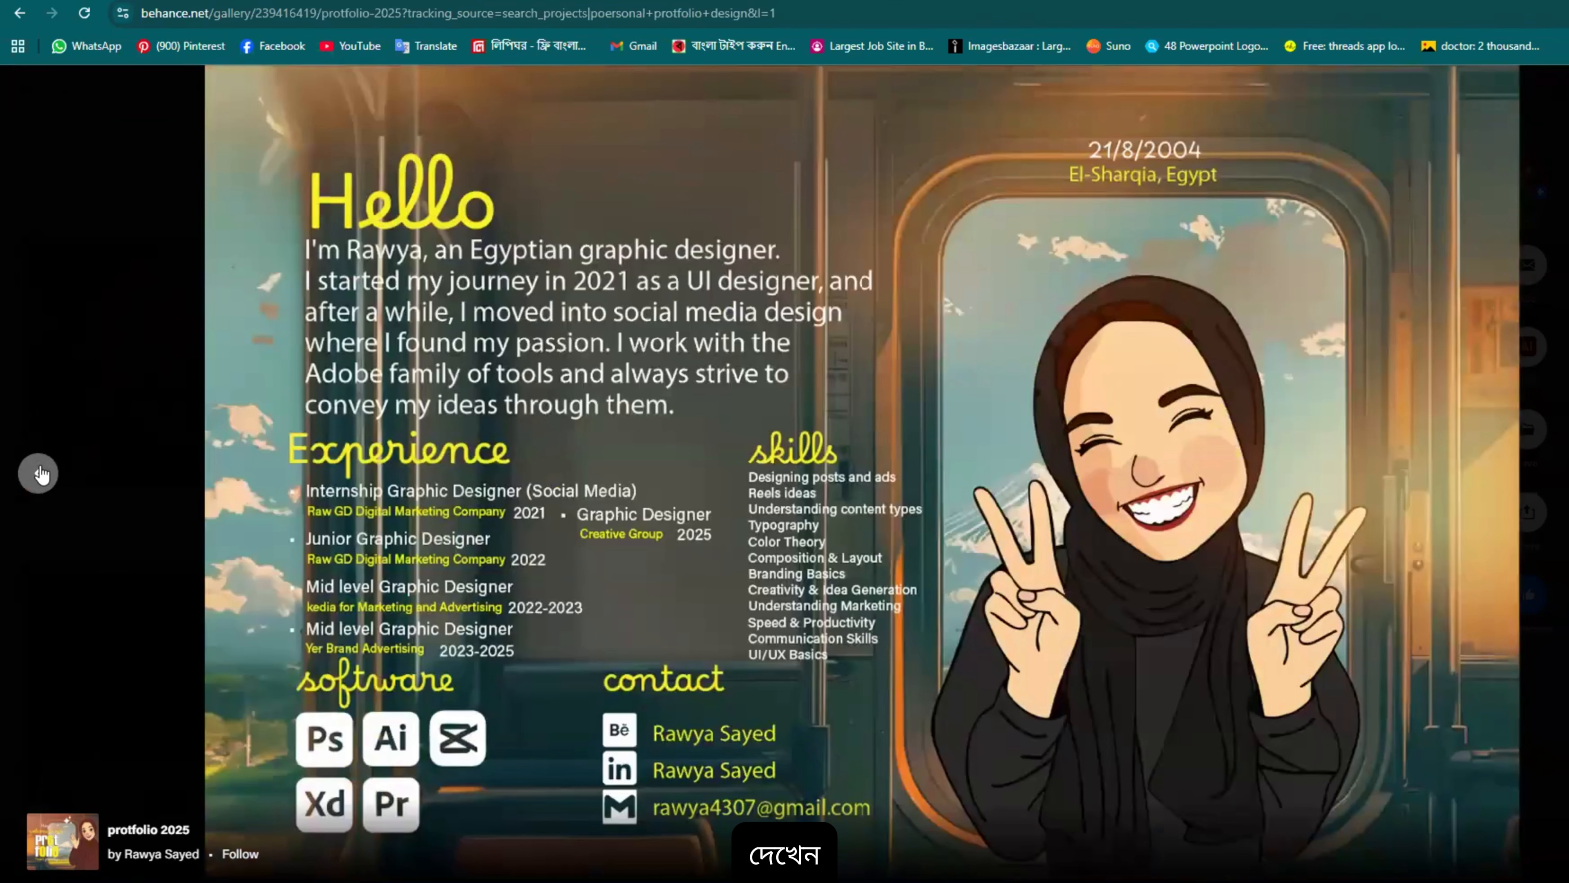
{"action": "left_click", "coordinate": [39, 474]}
{"action": "left_click", "coordinate": [38, 474]}
{"action": "left_click", "coordinate": [38, 473]}
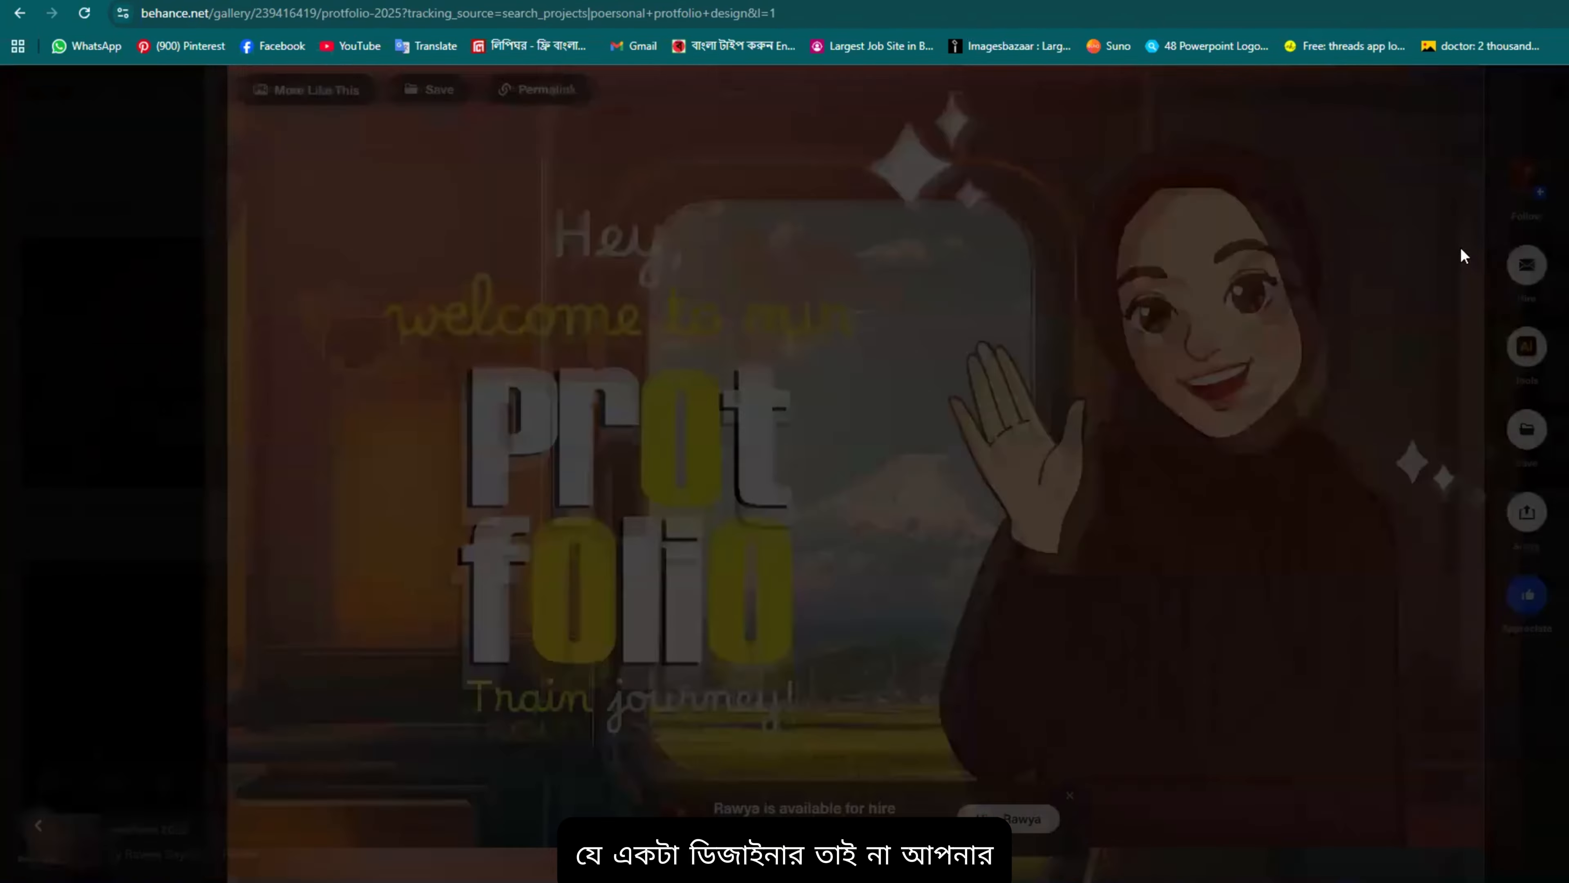
Step: Read through the LET'S GO, Hello résumé, skills and software pages to 'First station – social media'
{"action": "scroll", "coordinate": [762, 223], "scroll_direction": "down", "scroll_amount": 3}
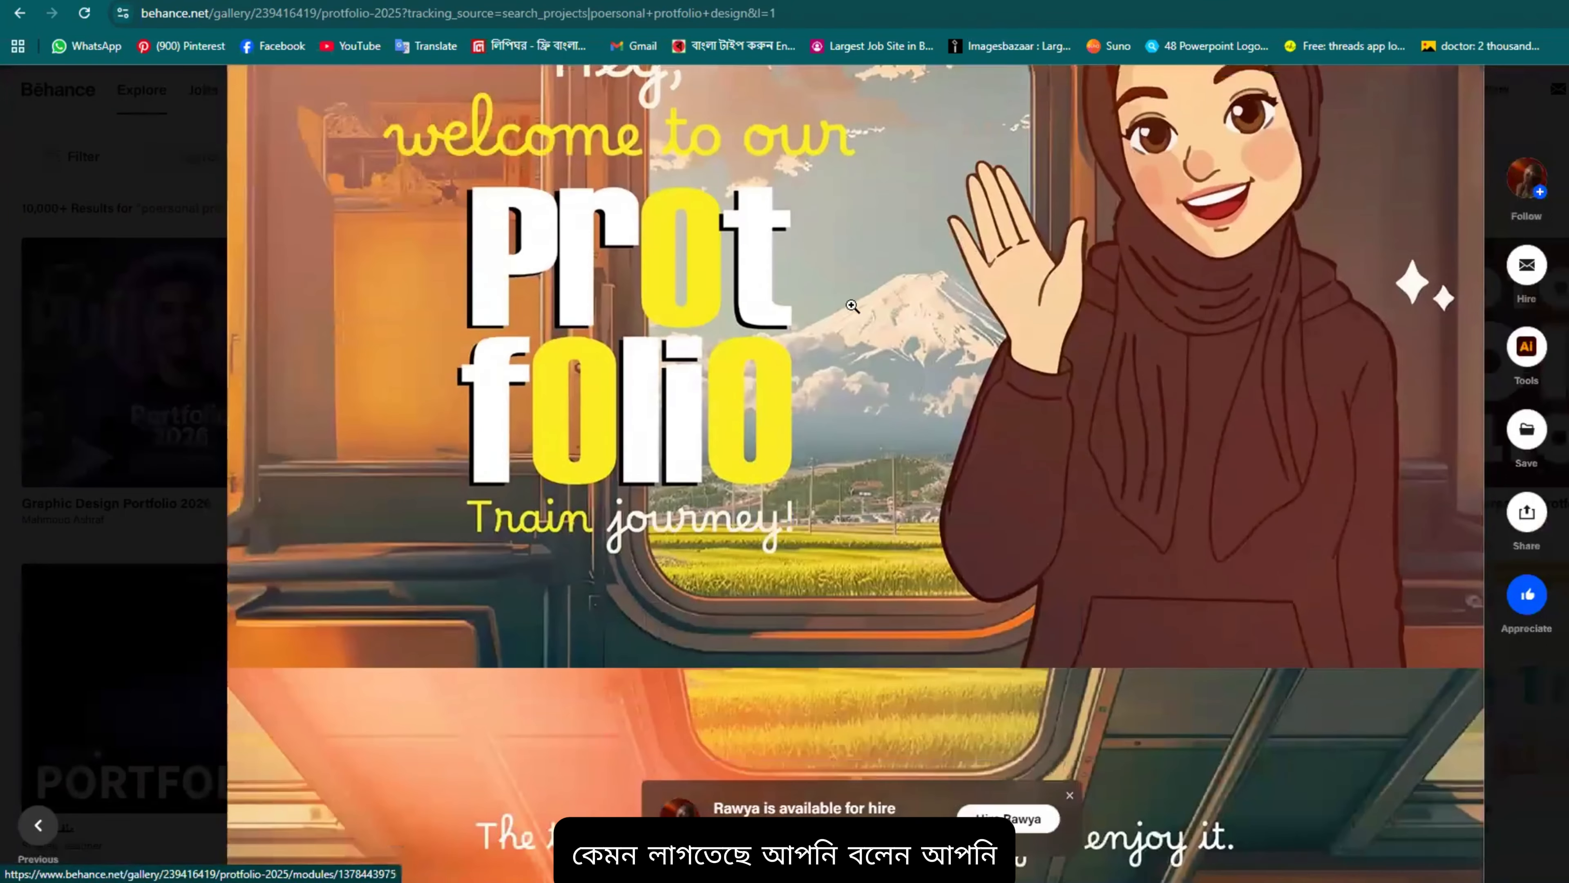
{"action": "scroll", "coordinate": [598, 303], "scroll_direction": "up", "scroll_amount": 3}
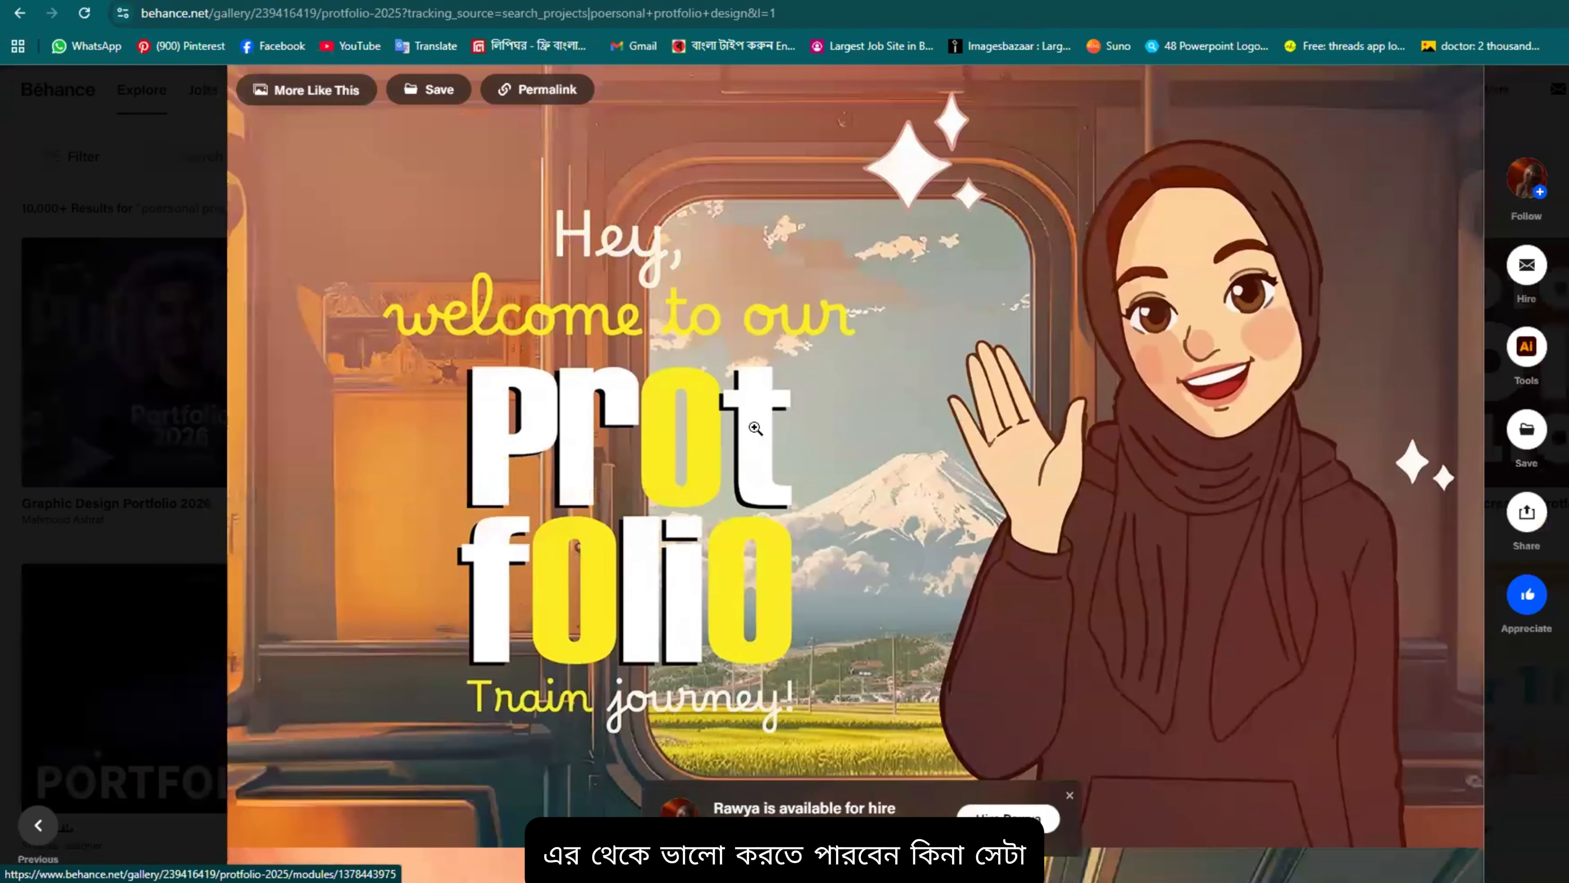
{"action": "scroll", "coordinate": [755, 427], "scroll_direction": "down", "scroll_amount": 3}
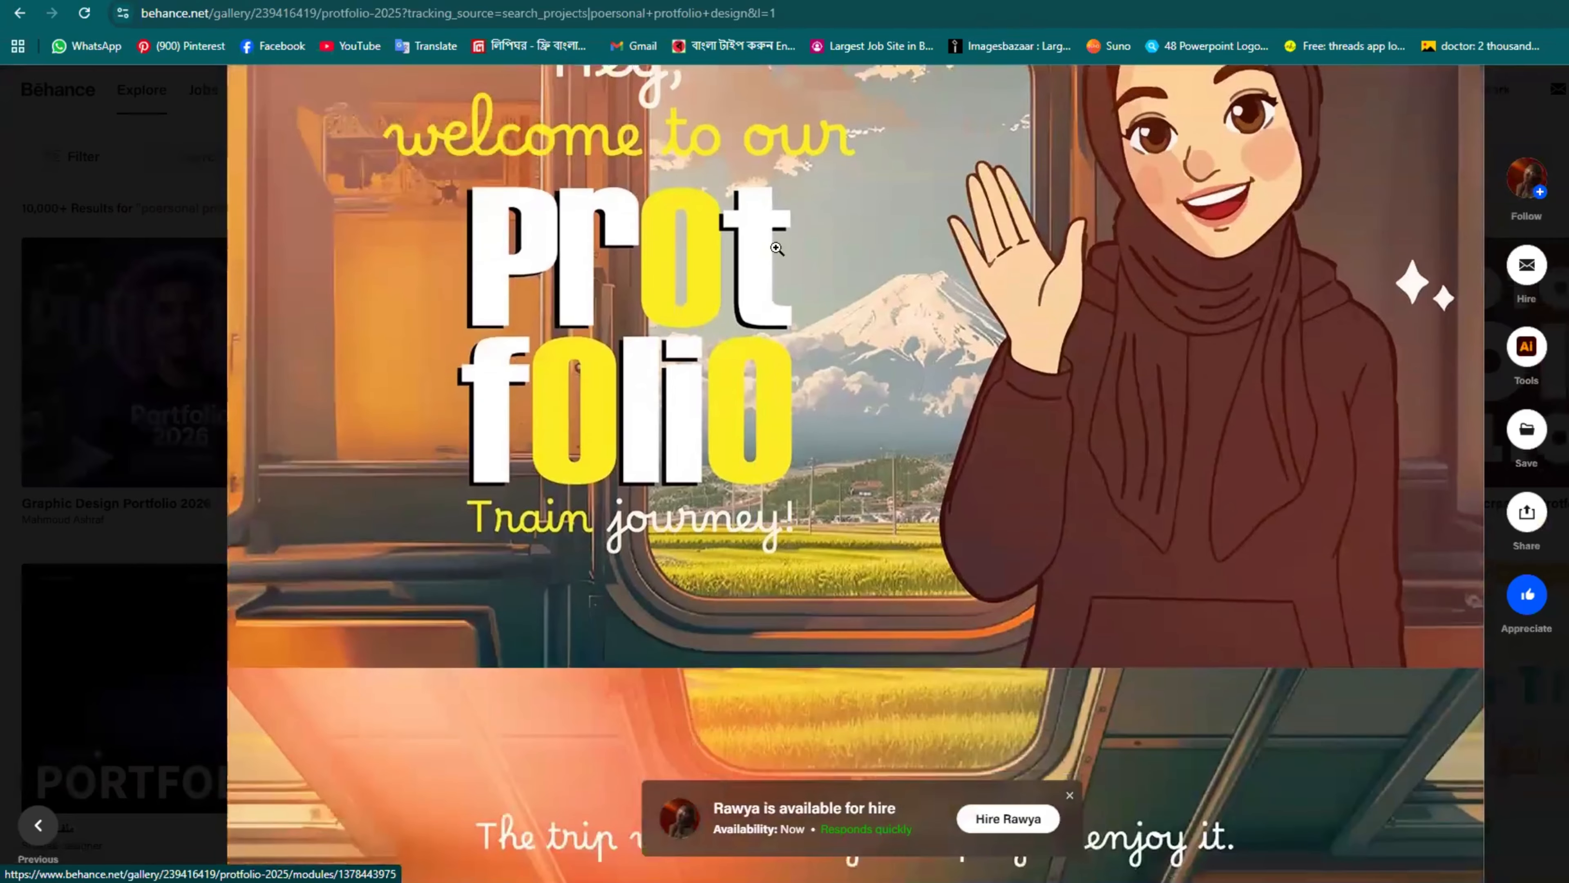
{"action": "scroll", "coordinate": [924, 385], "scroll_direction": "down", "scroll_amount": 10}
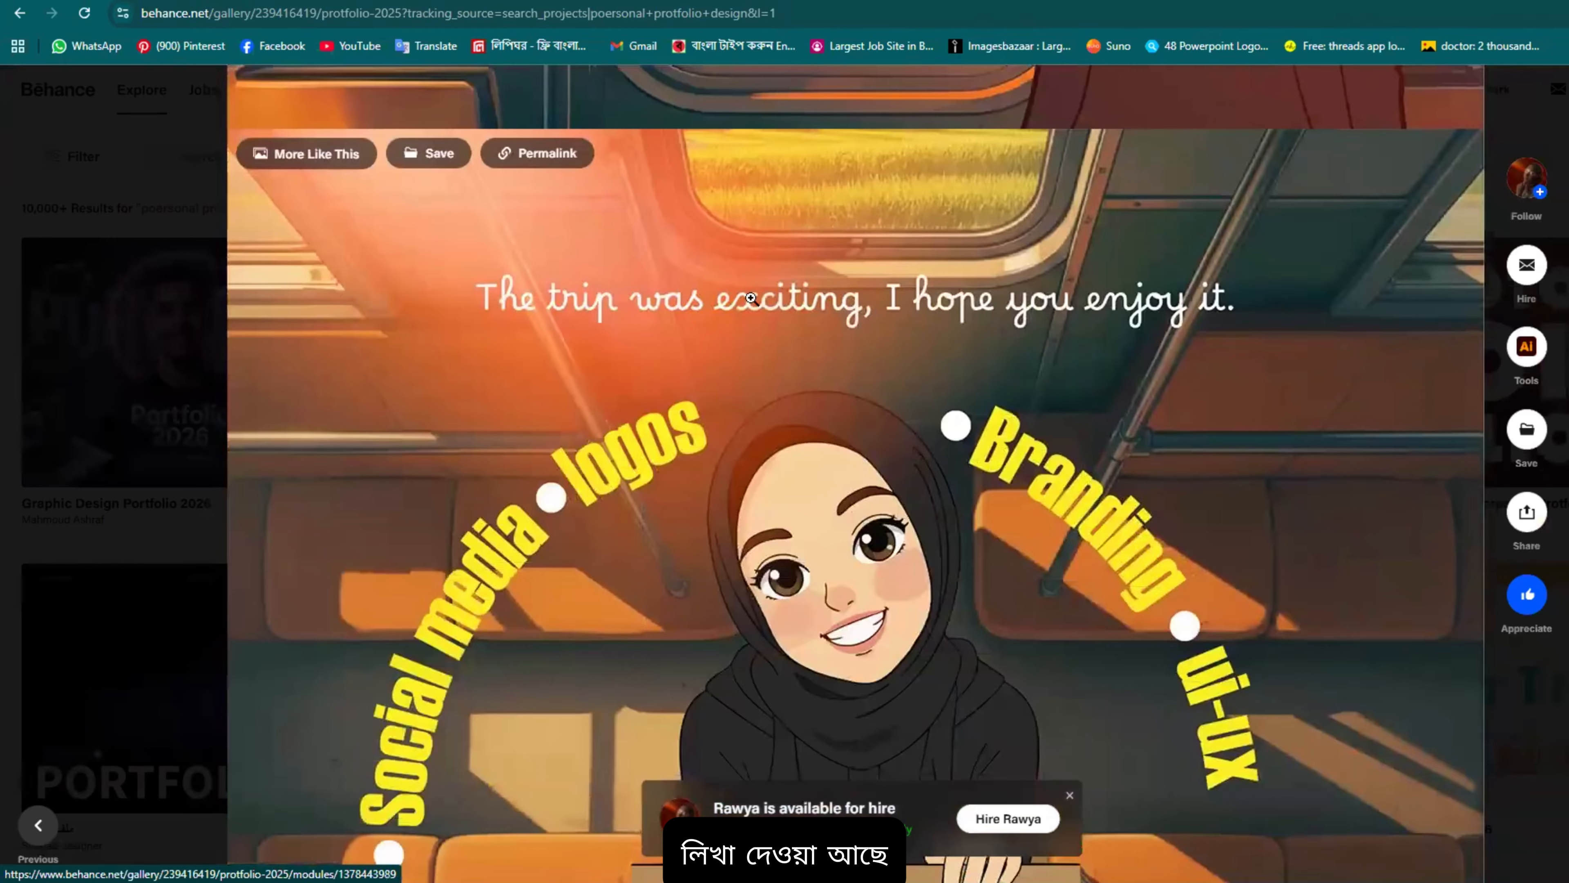
{"action": "scroll", "coordinate": [694, 511], "scroll_direction": "down", "scroll_amount": 15}
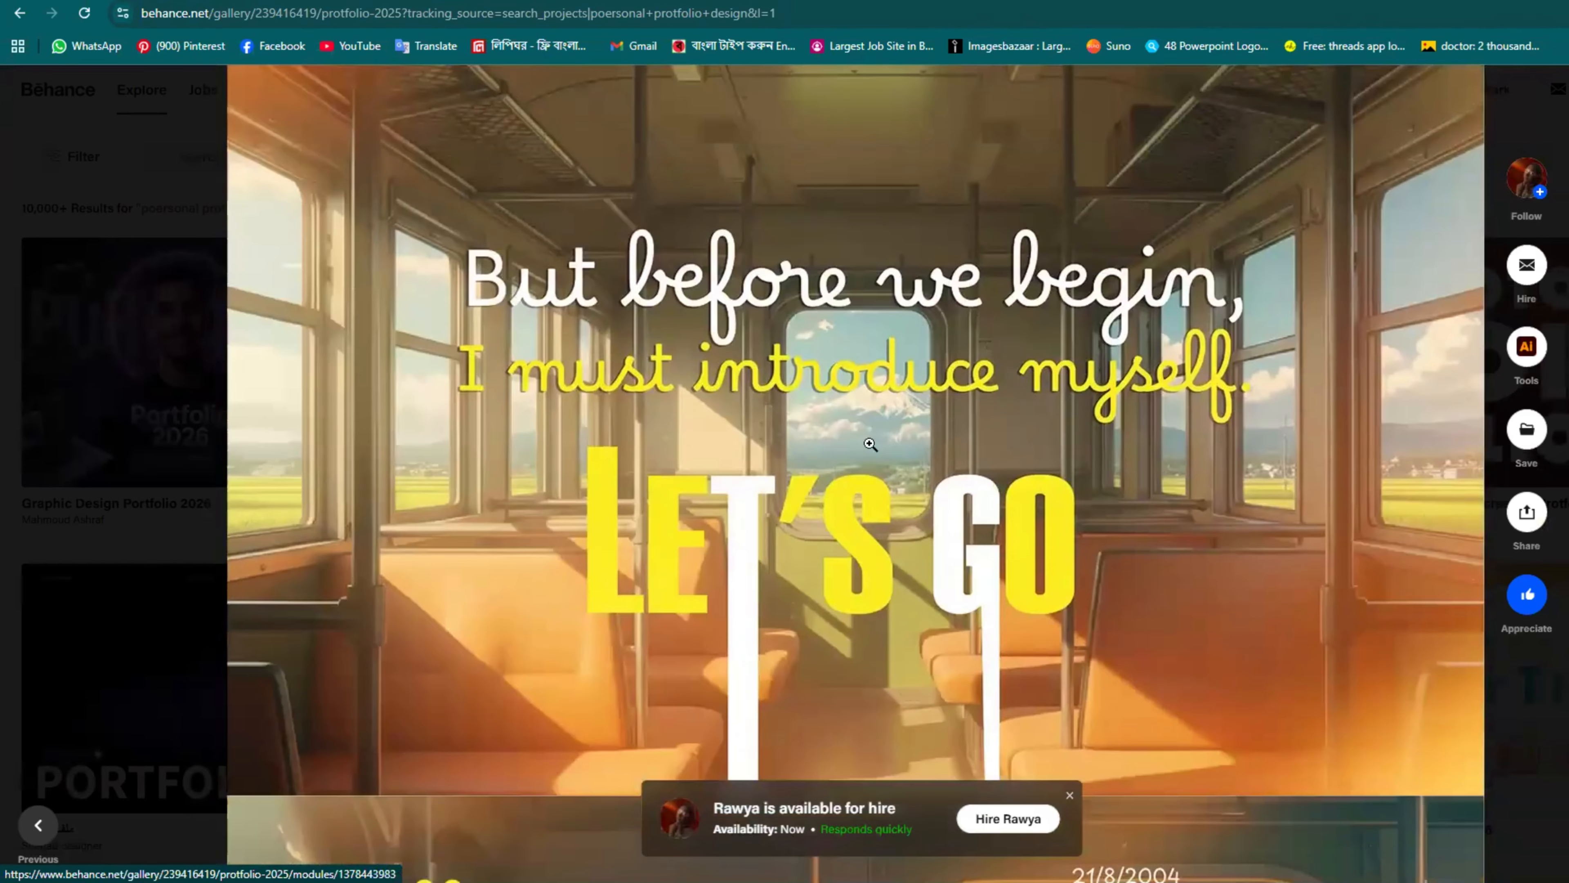
{"action": "scroll", "coordinate": [904, 363], "scroll_direction": "down", "scroll_amount": 8}
{"action": "scroll", "coordinate": [488, 225], "scroll_direction": "up", "scroll_amount": 2}
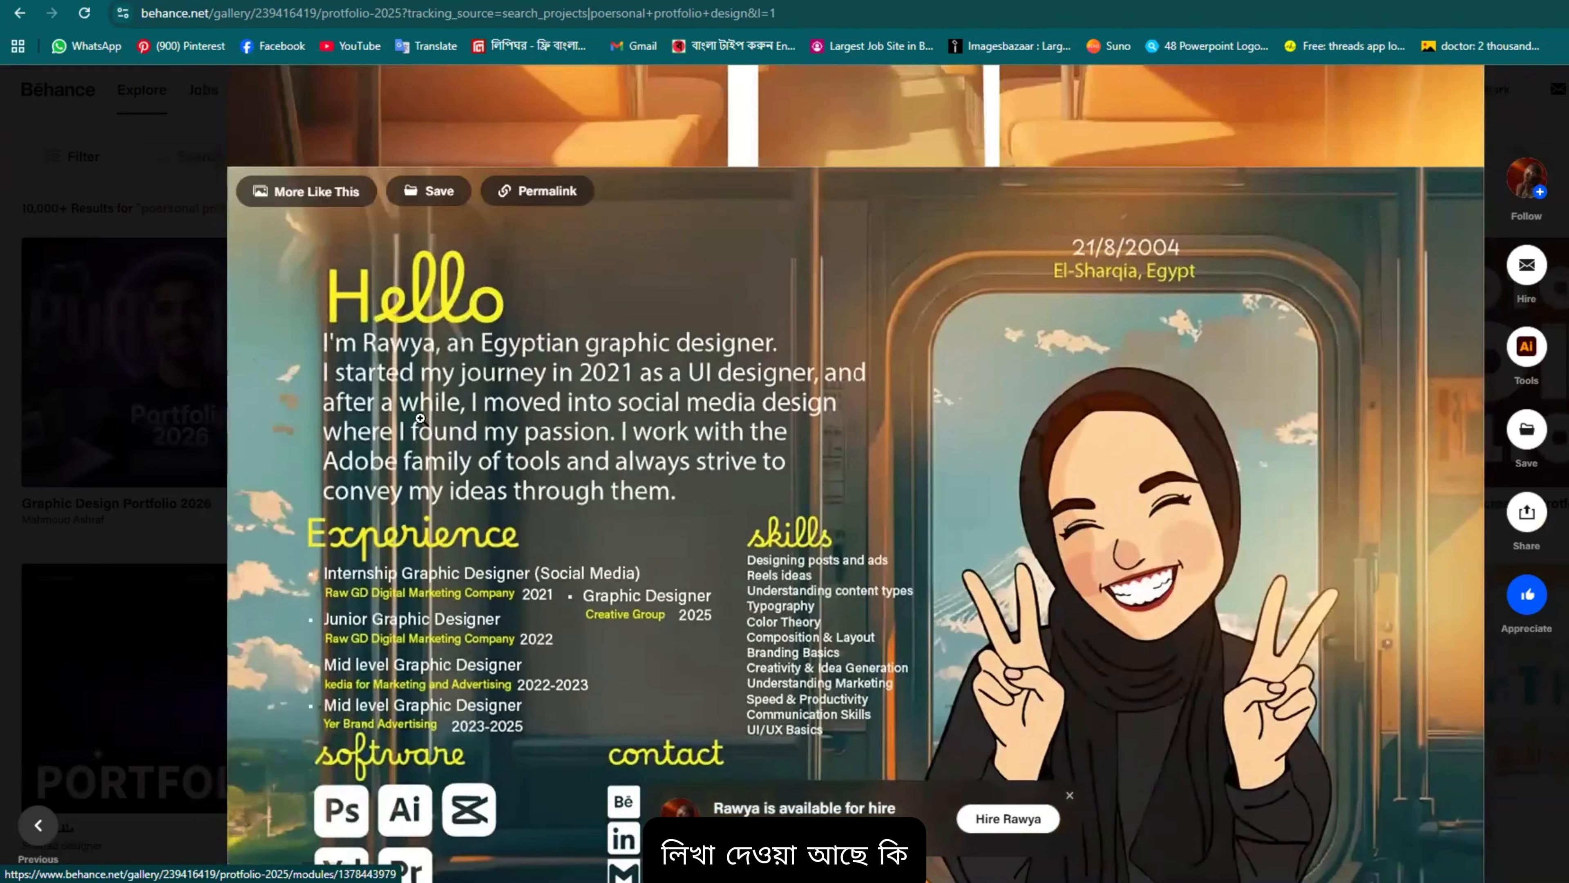
{"action": "scroll", "coordinate": [488, 226], "scroll_direction": "down", "scroll_amount": 3}
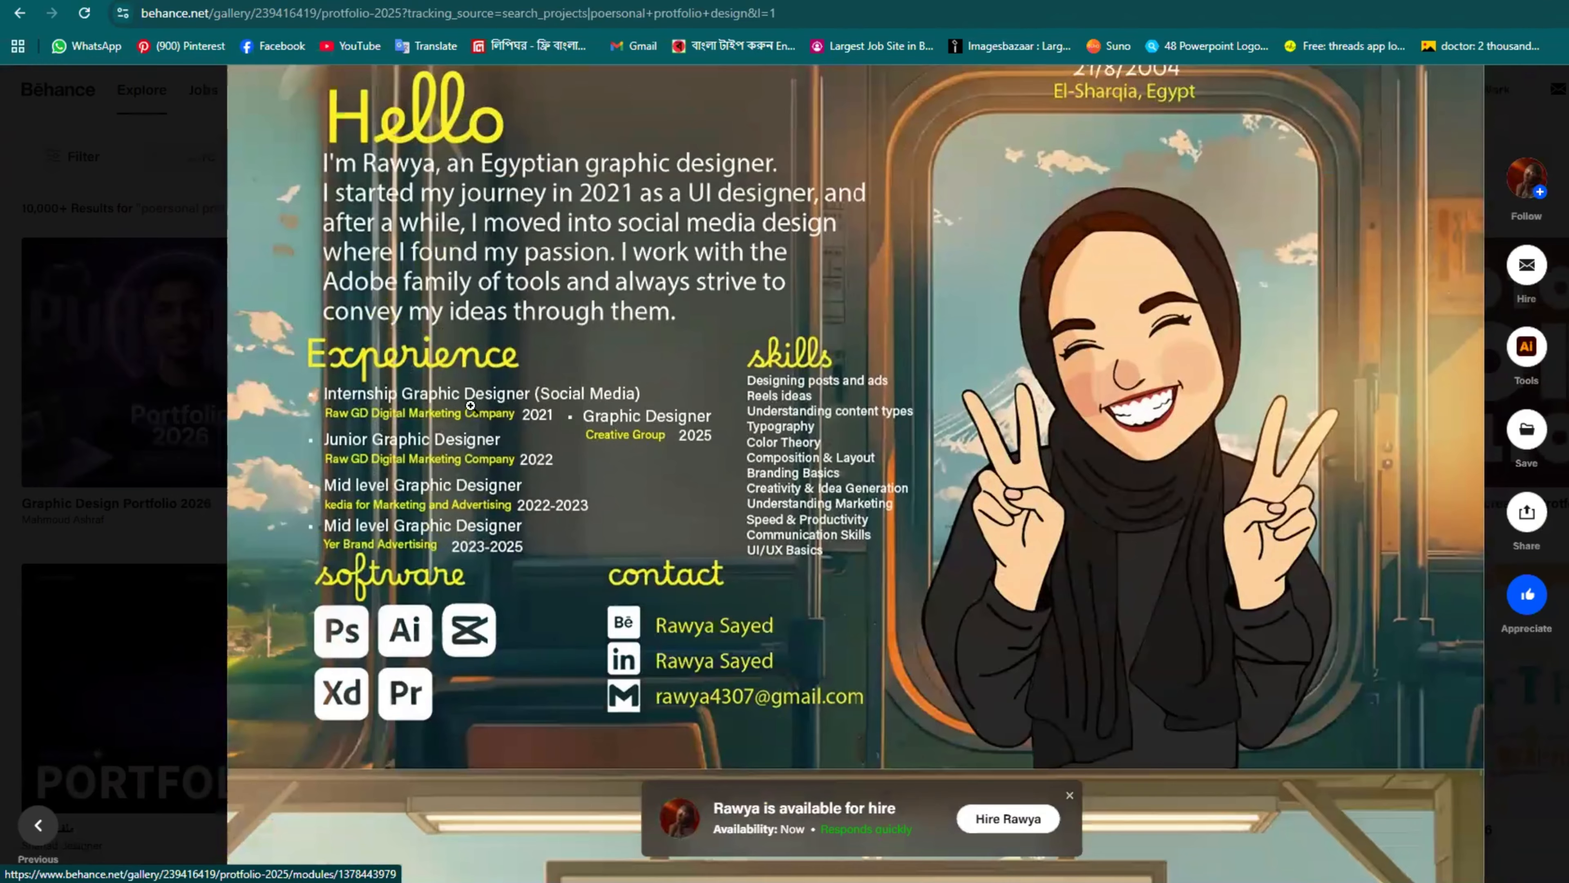
{"action": "scroll", "coordinate": [584, 204], "scroll_direction": "up", "scroll_amount": 1}
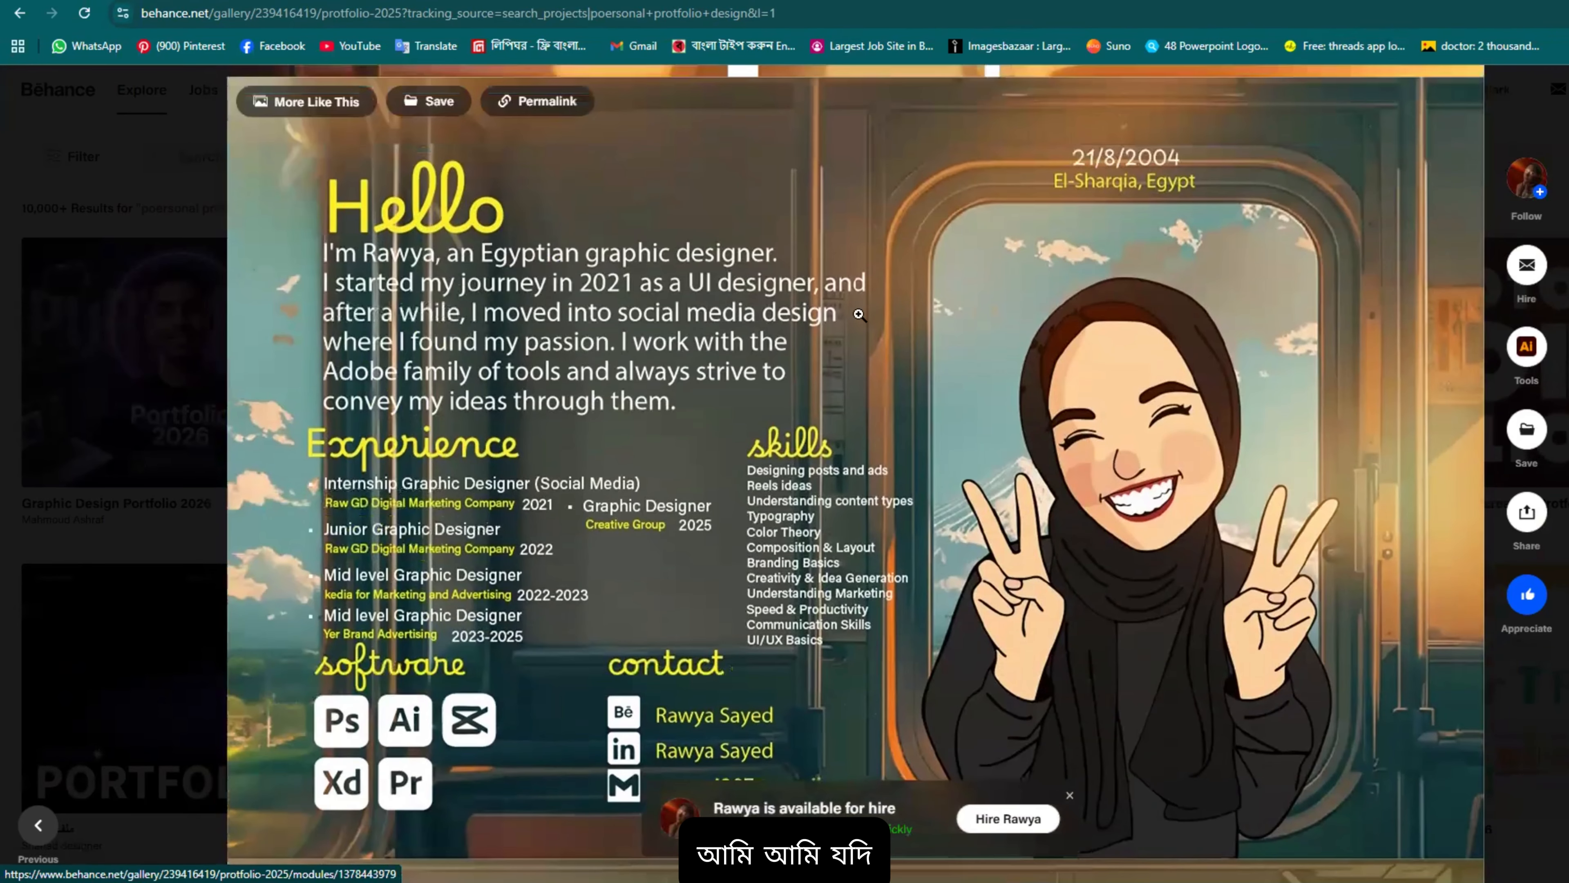
{"action": "scroll", "coordinate": [935, 472], "scroll_direction": "down", "scroll_amount": 1}
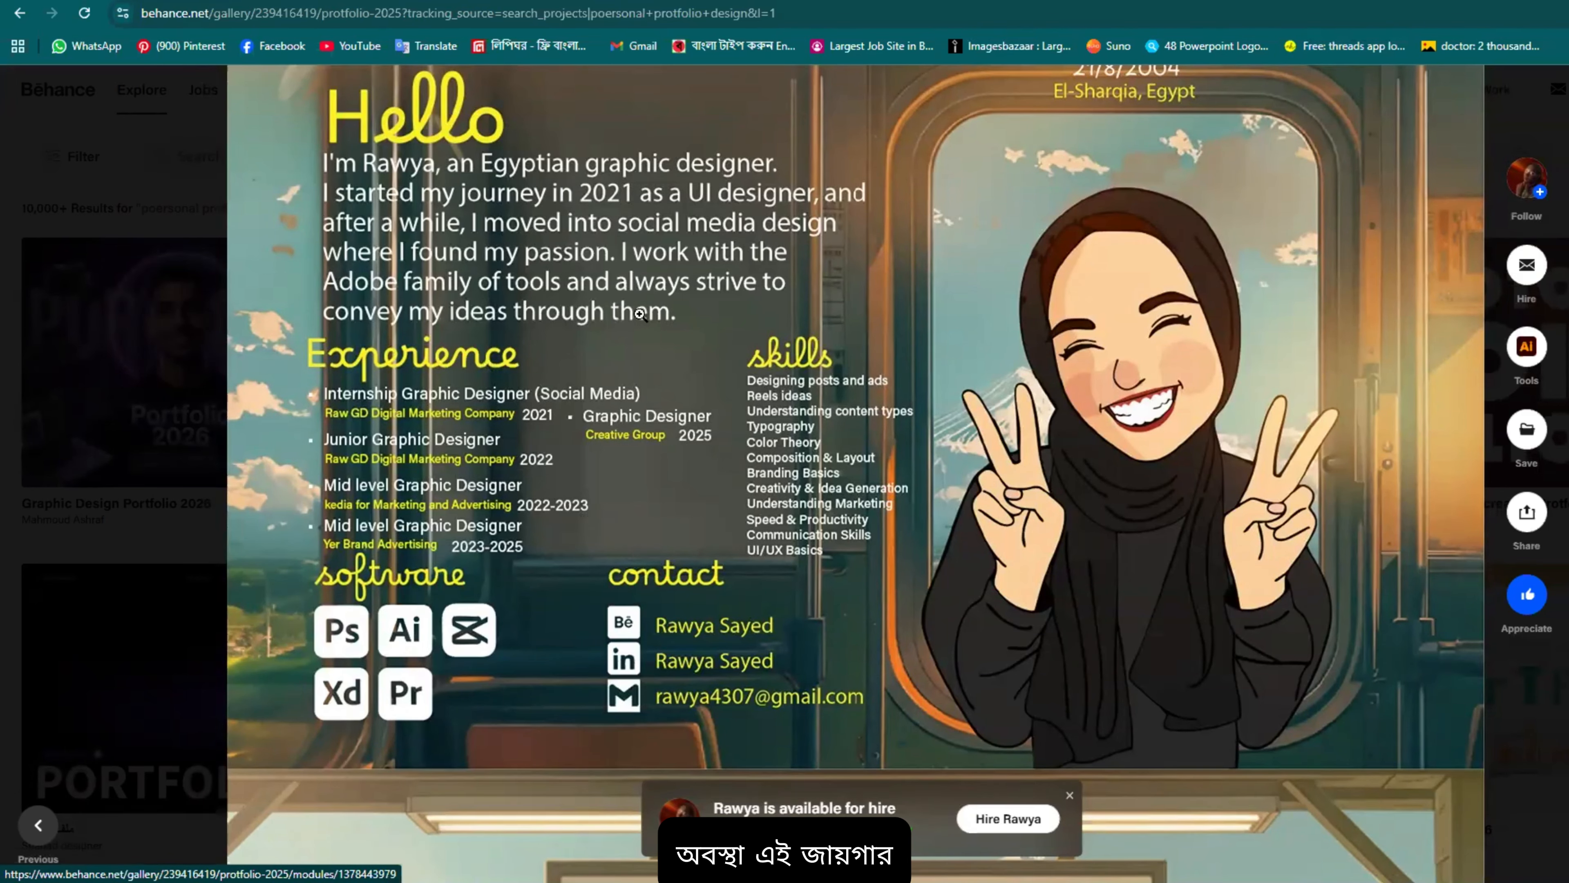
{"action": "scroll", "coordinate": [655, 340], "scroll_direction": "down", "scroll_amount": 5}
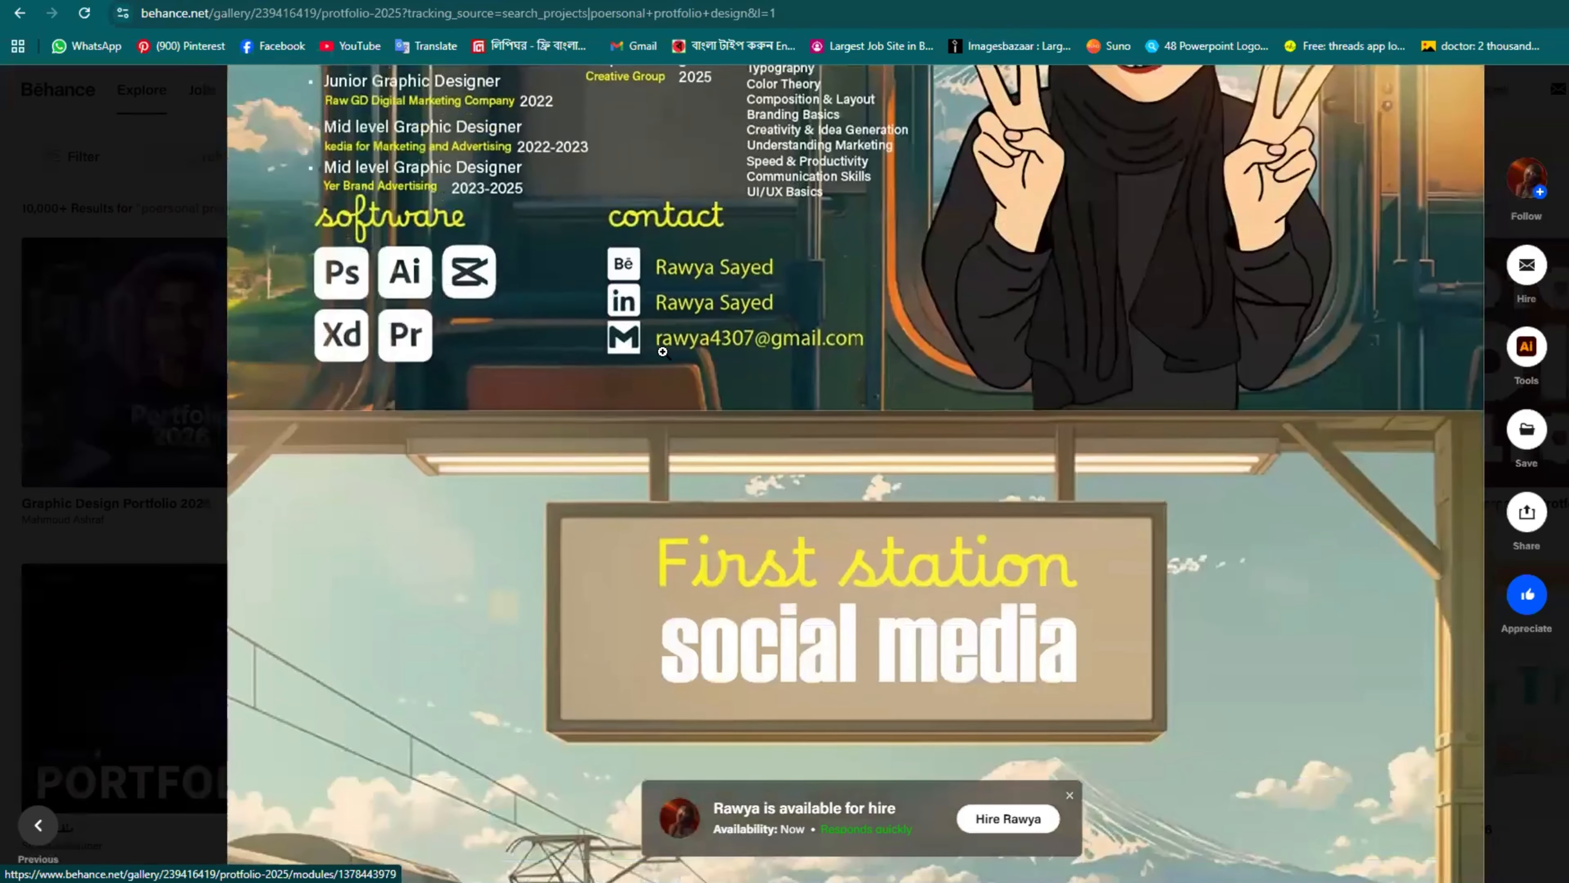
Step: Browse the Wiii, Nesma, el-Amira and car-tyre posters down to the six-car social media grid
{"action": "scroll", "coordinate": [865, 420], "scroll_direction": "down", "scroll_amount": 8}
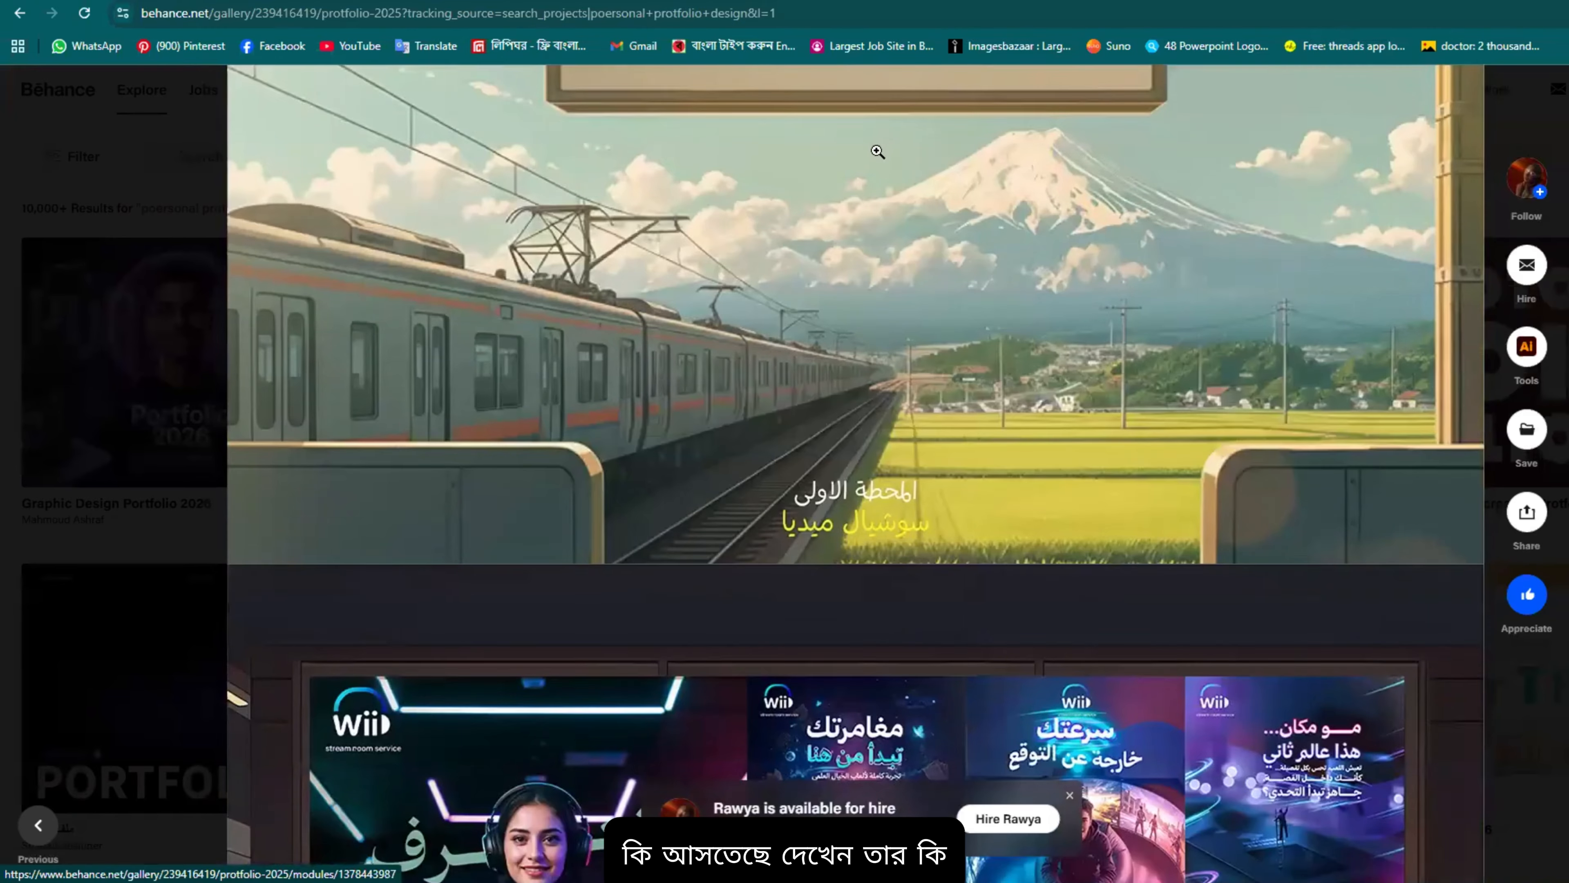
{"action": "scroll", "coordinate": [878, 151], "scroll_direction": "up", "scroll_amount": 5}
{"action": "scroll", "coordinate": [963, 213], "scroll_direction": "down", "scroll_amount": 8}
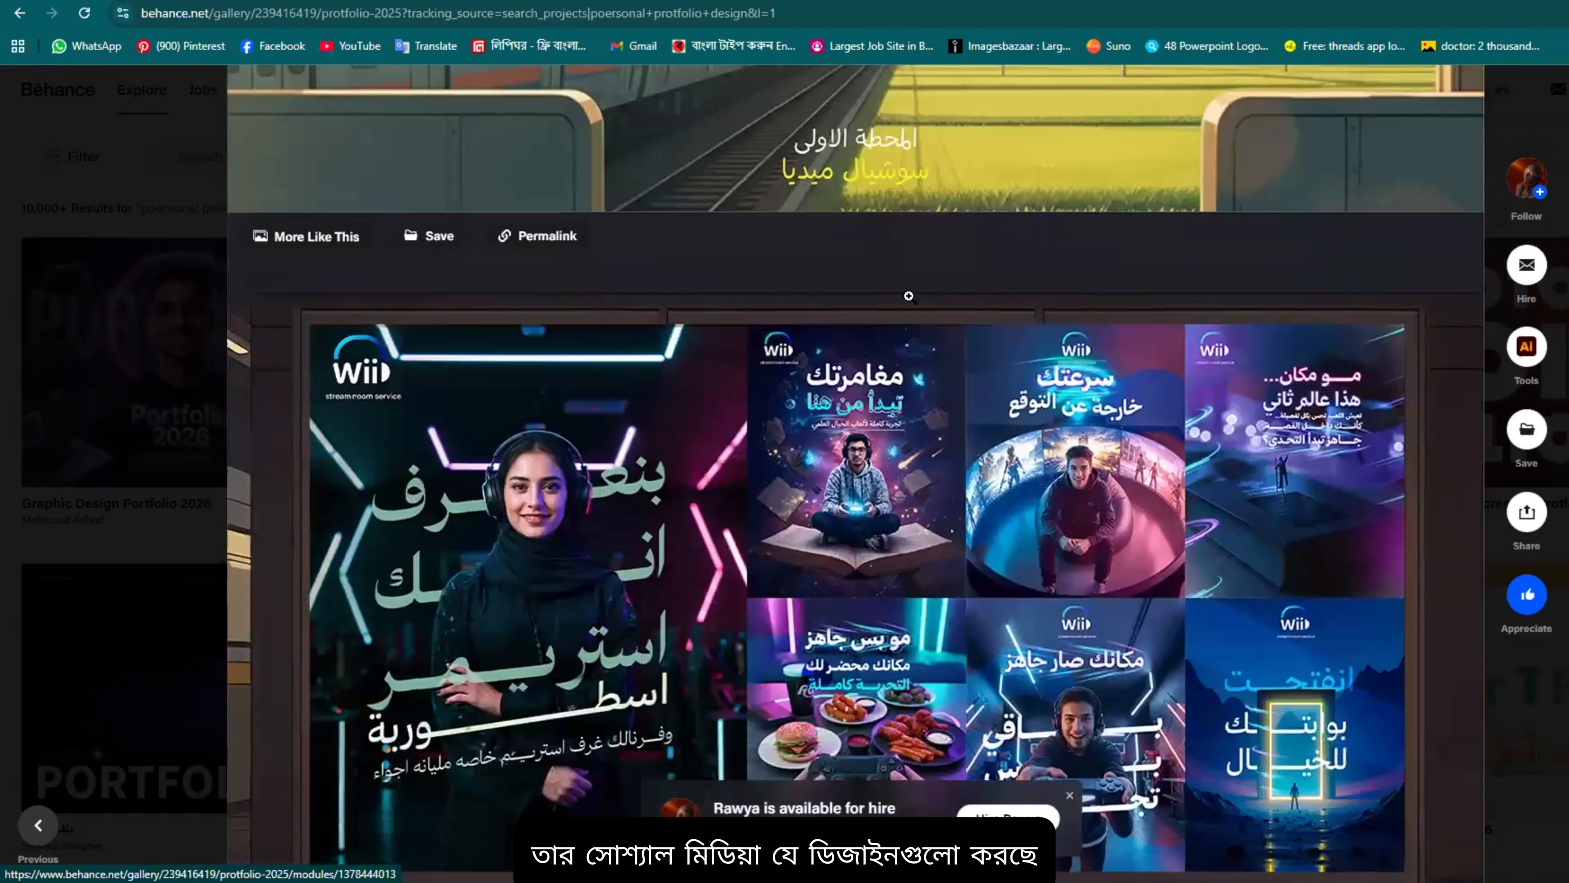
{"action": "scroll", "coordinate": [909, 296], "scroll_direction": "down", "scroll_amount": 3}
{"action": "scroll", "coordinate": [680, 394], "scroll_direction": "up", "scroll_amount": 4}
{"action": "scroll", "coordinate": [681, 394], "scroll_direction": "down", "scroll_amount": 4}
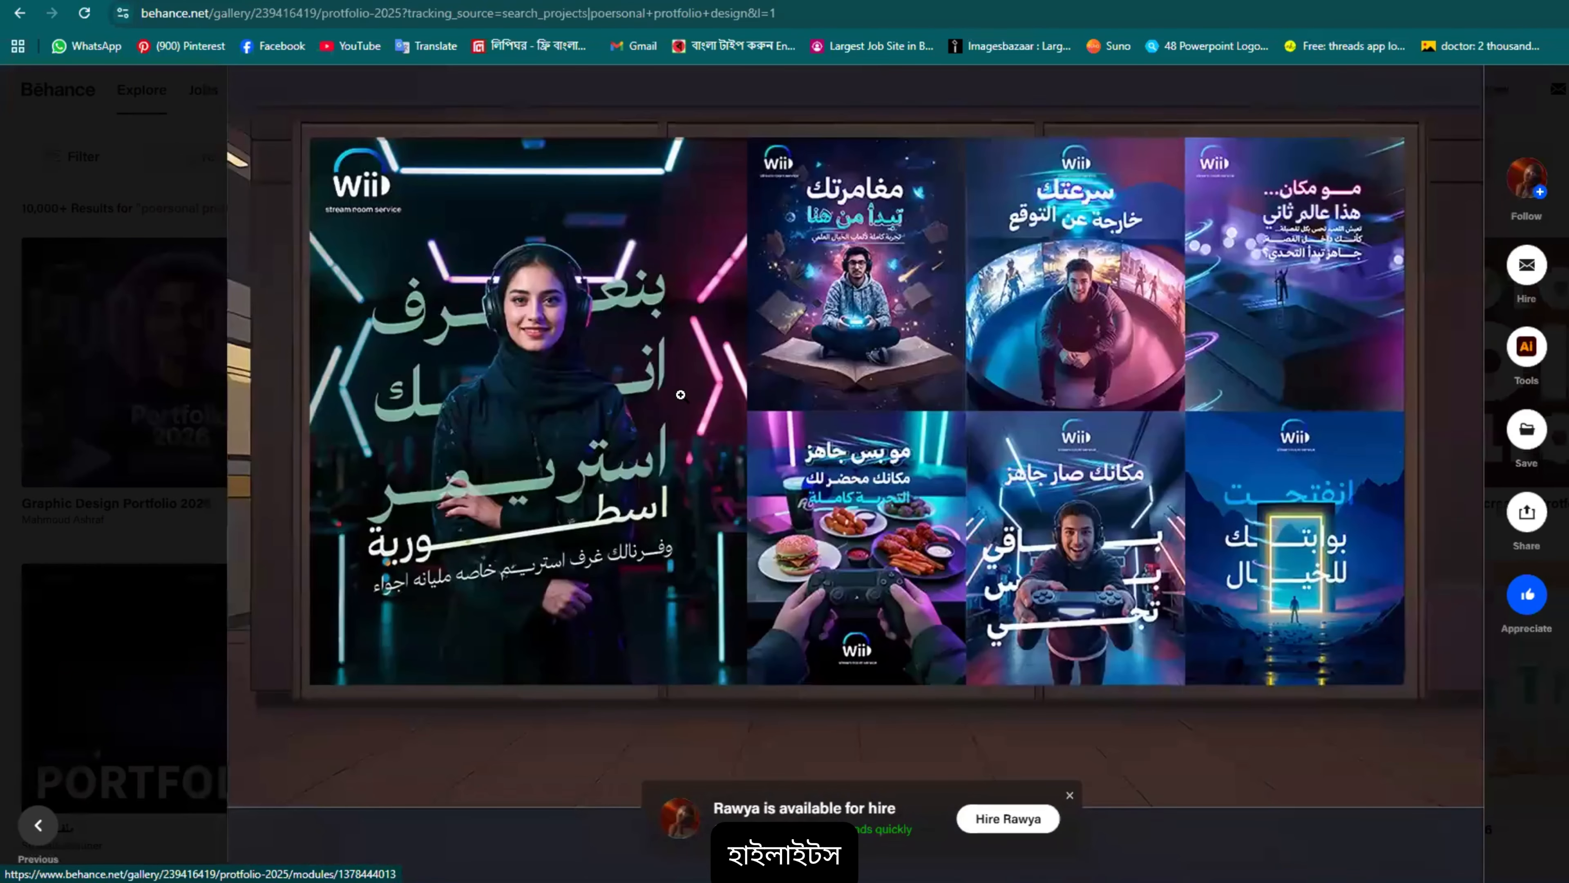
{"action": "scroll", "coordinate": [659, 518], "scroll_direction": "down", "scroll_amount": 10}
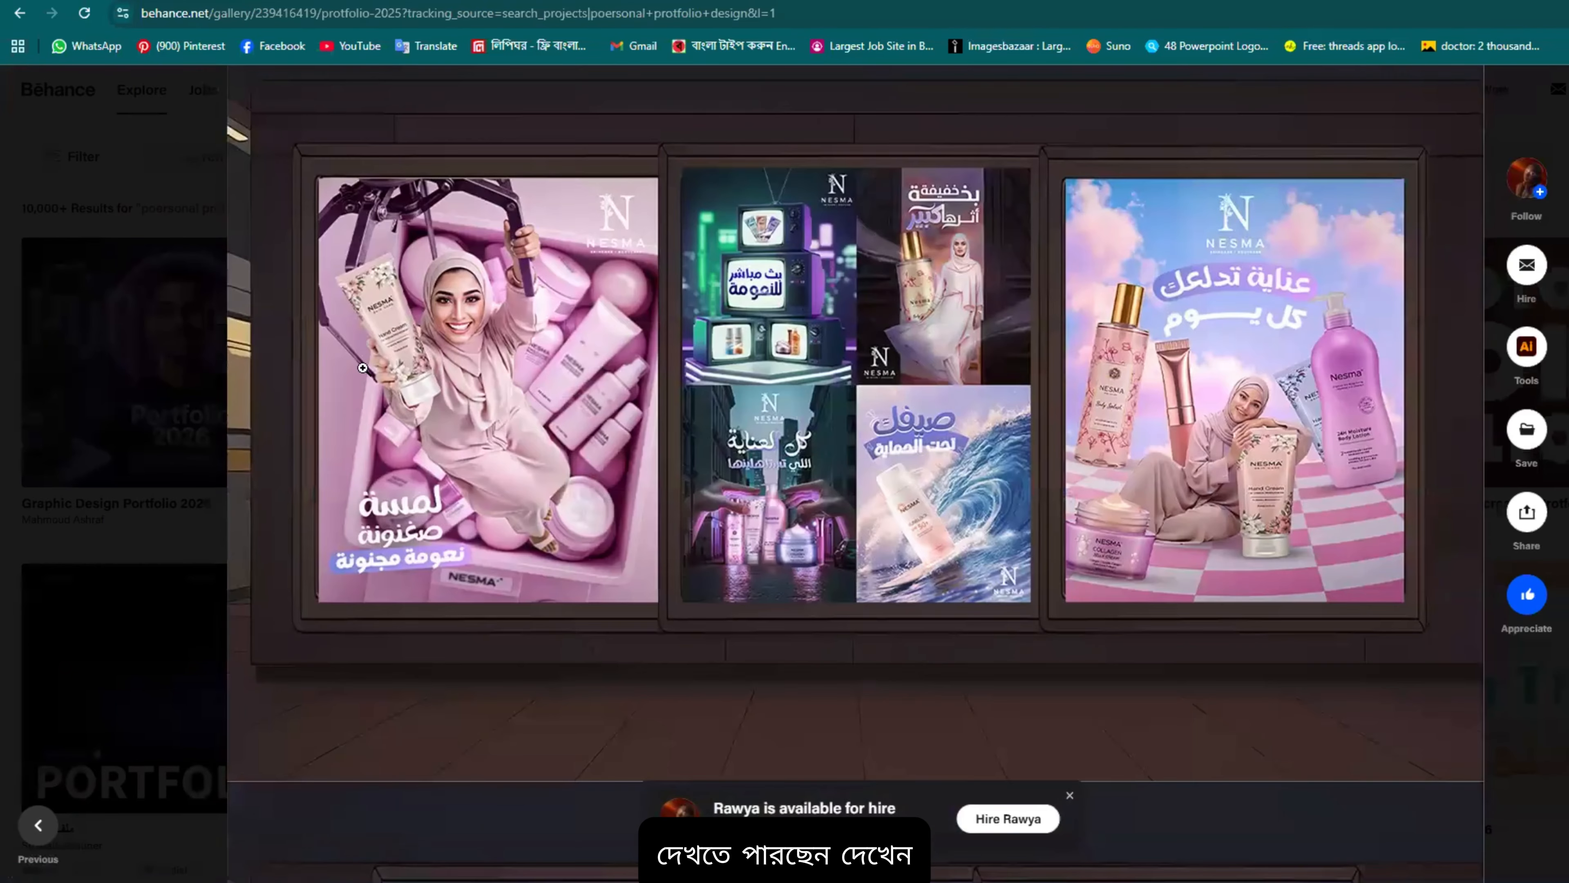
{"action": "scroll", "coordinate": [518, 385], "scroll_direction": "up", "scroll_amount": 8}
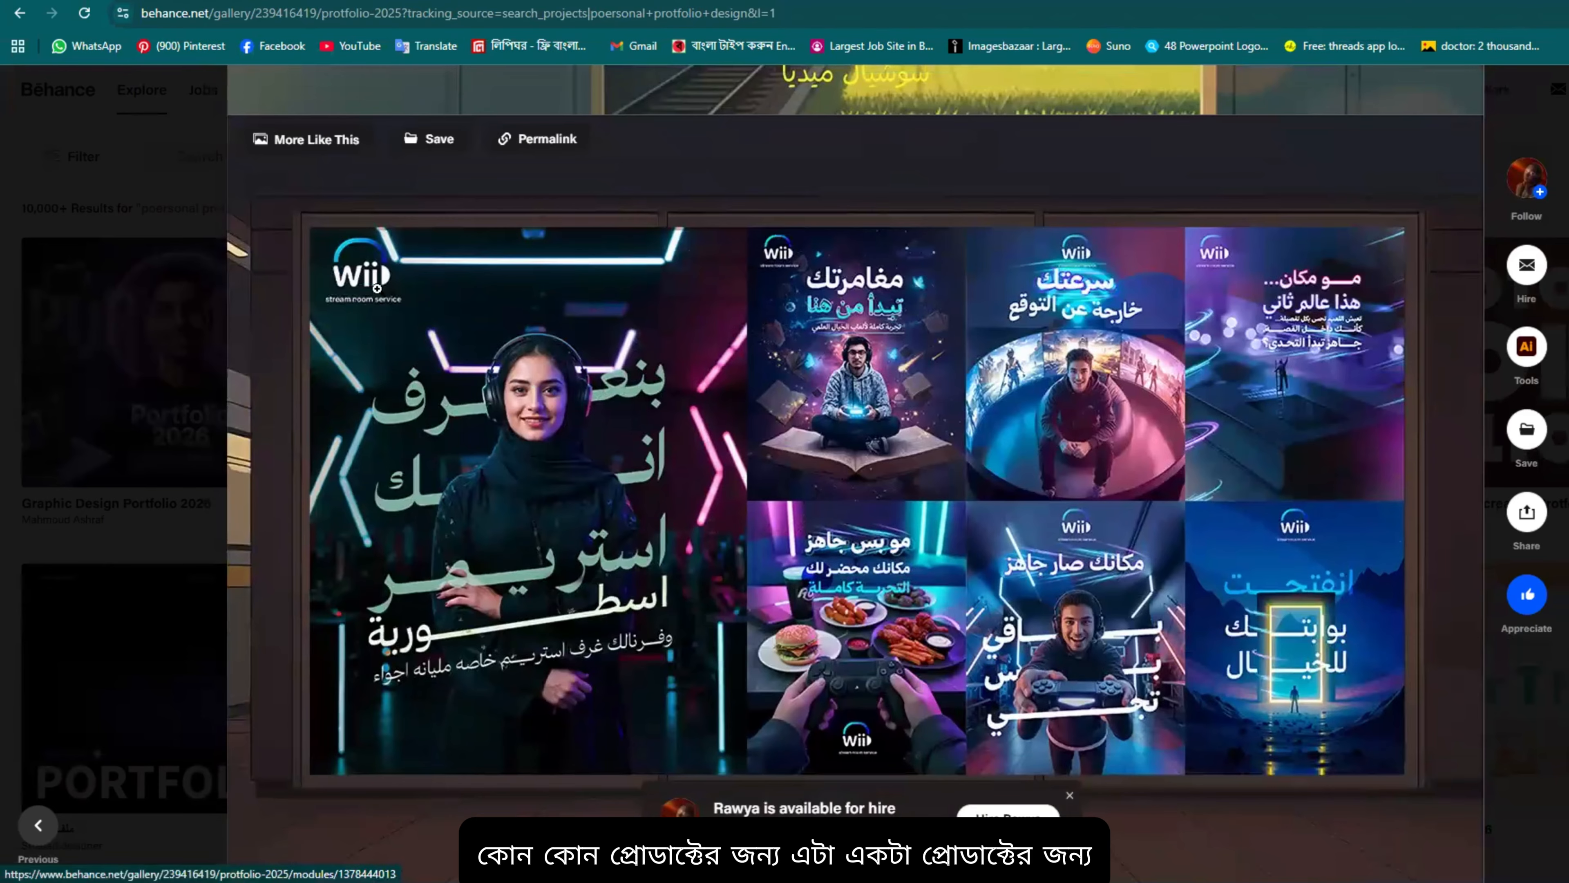
{"action": "scroll", "coordinate": [683, 473], "scroll_direction": "down", "scroll_amount": 8}
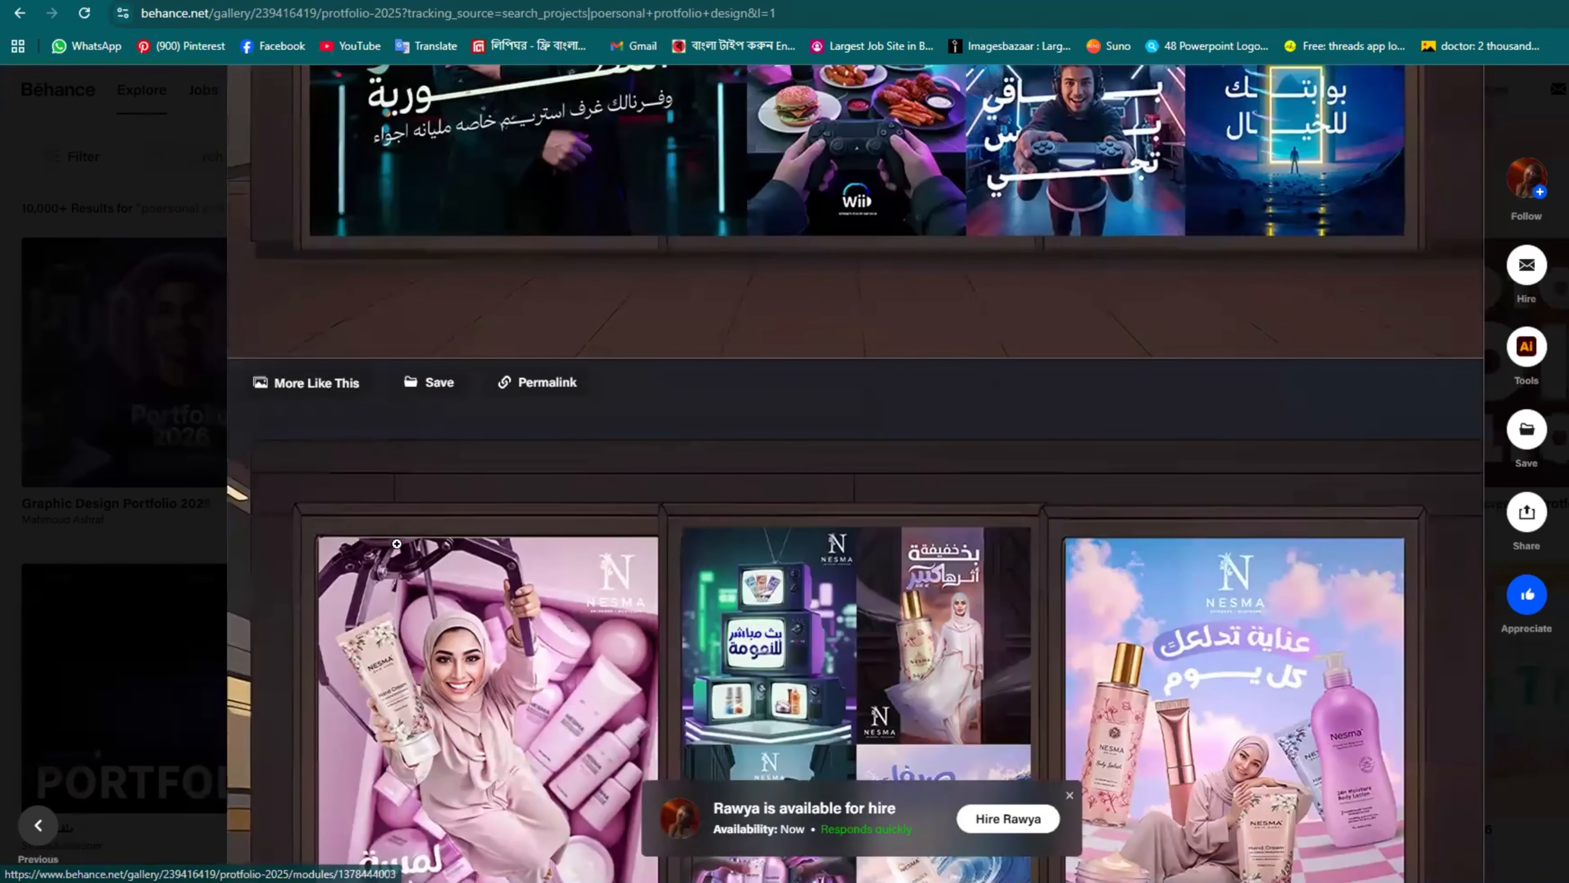
{"action": "scroll", "coordinate": [1039, 554], "scroll_direction": "down", "scroll_amount": 3}
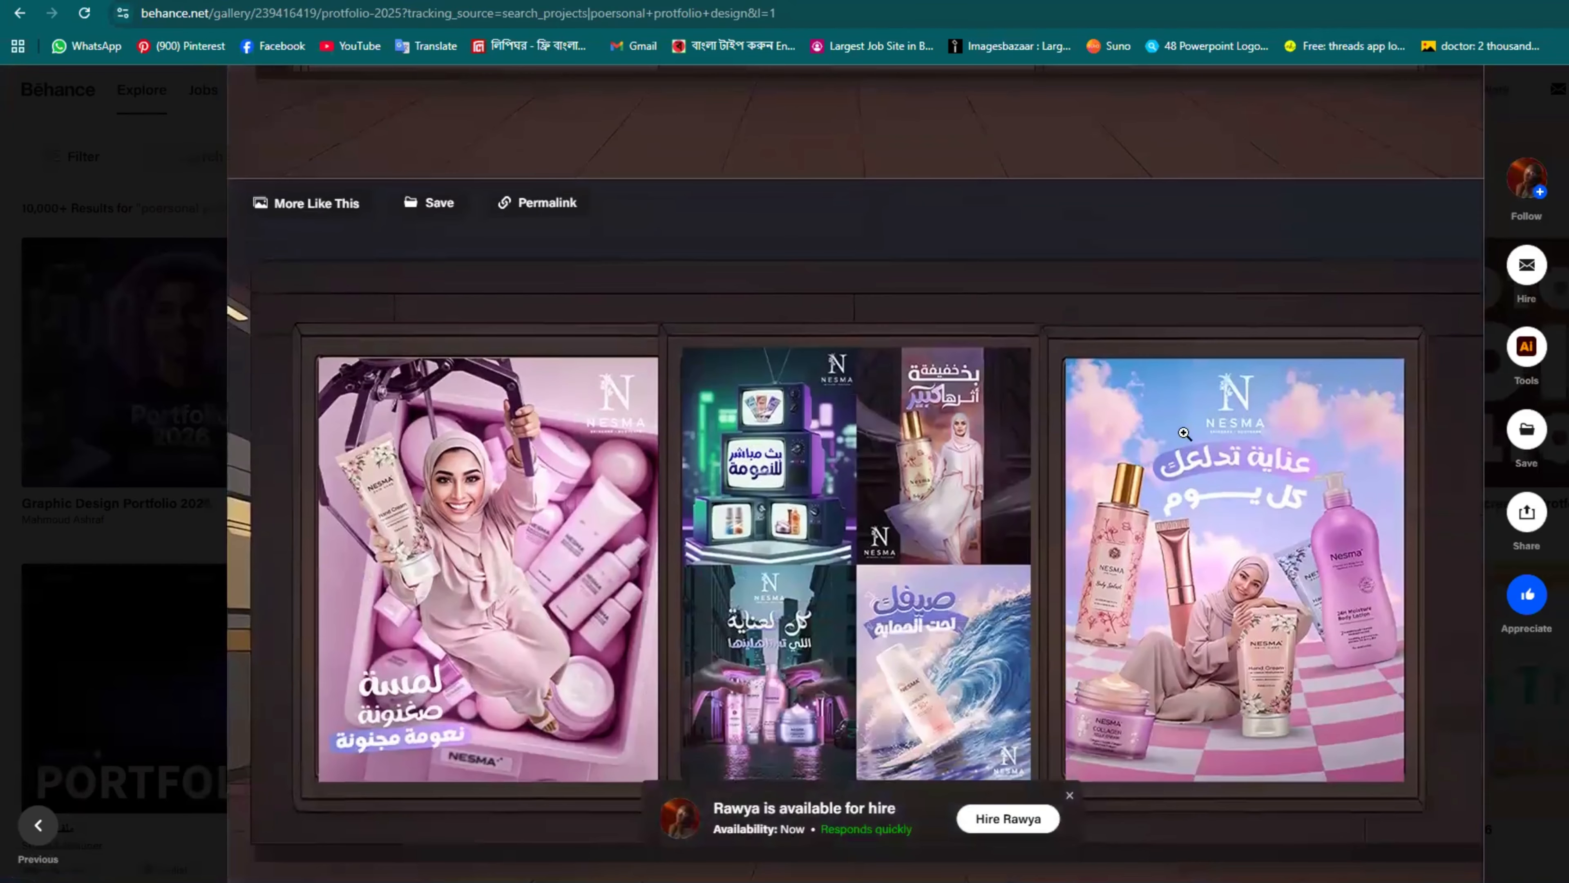
{"action": "scroll", "coordinate": [900, 539], "scroll_direction": "down", "scroll_amount": 8}
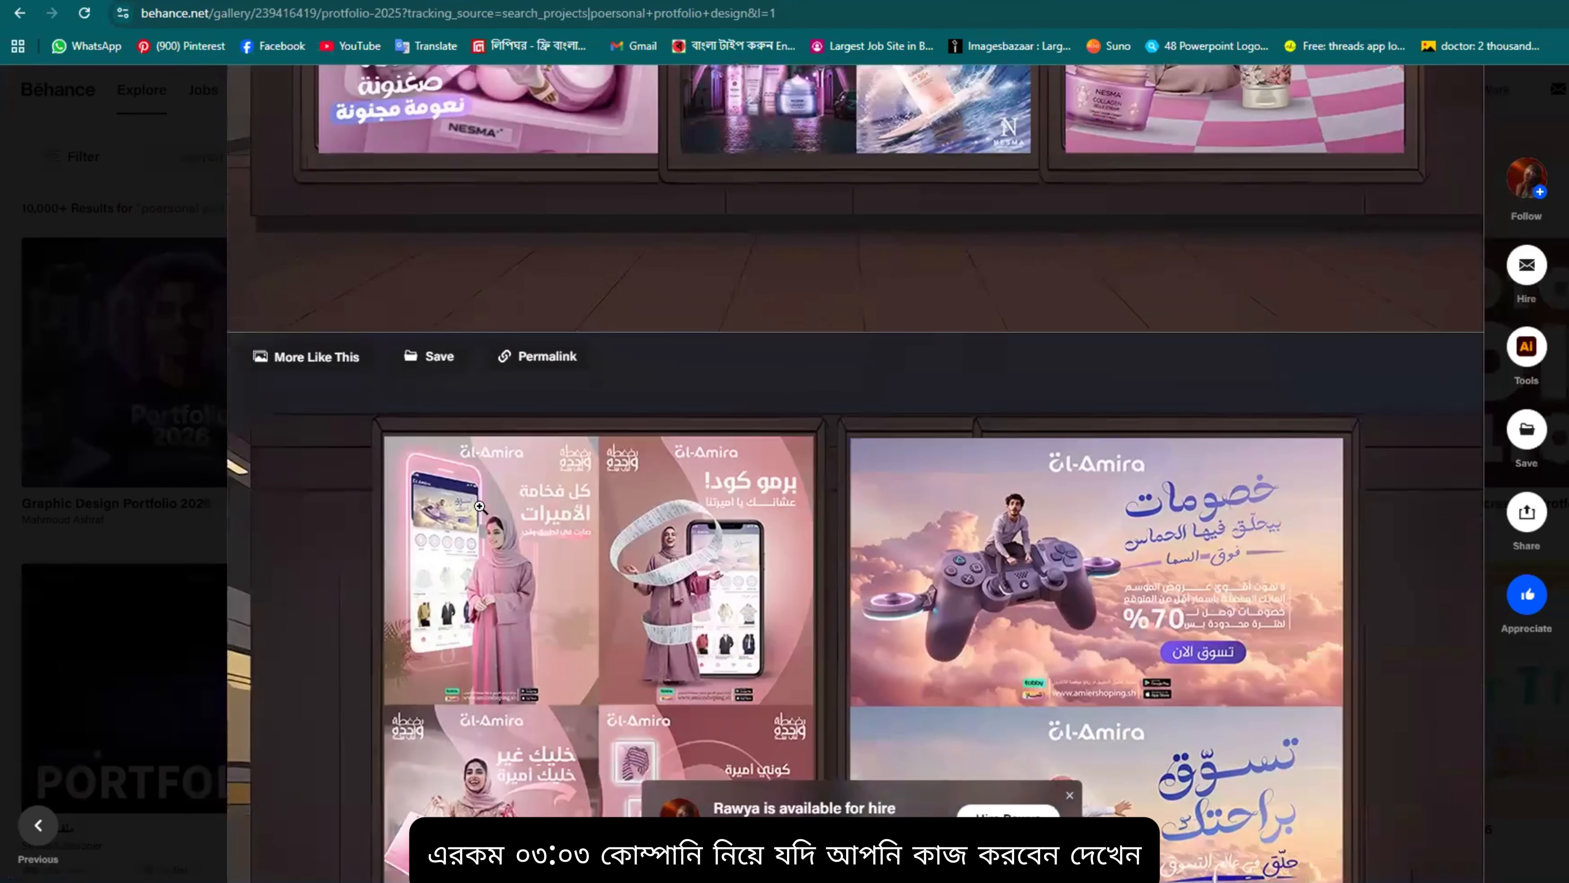
{"action": "scroll", "coordinate": [480, 522], "scroll_direction": "down", "scroll_amount": 6}
{"action": "scroll", "coordinate": [1144, 369], "scroll_direction": "up", "scroll_amount": 3}
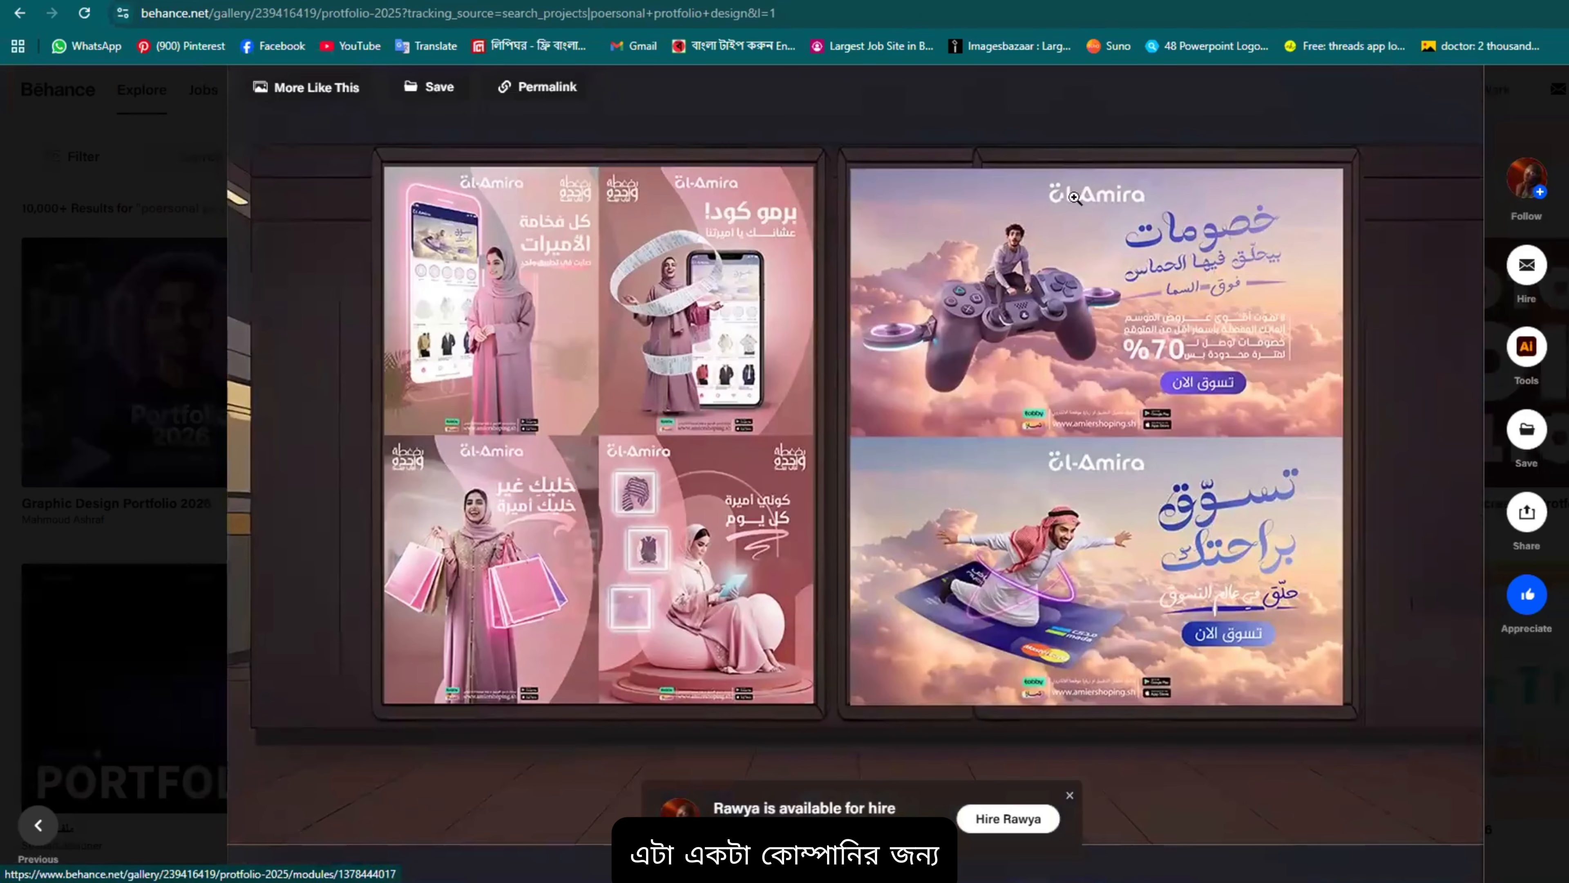
{"action": "scroll", "coordinate": [550, 486], "scroll_direction": "down", "scroll_amount": 8}
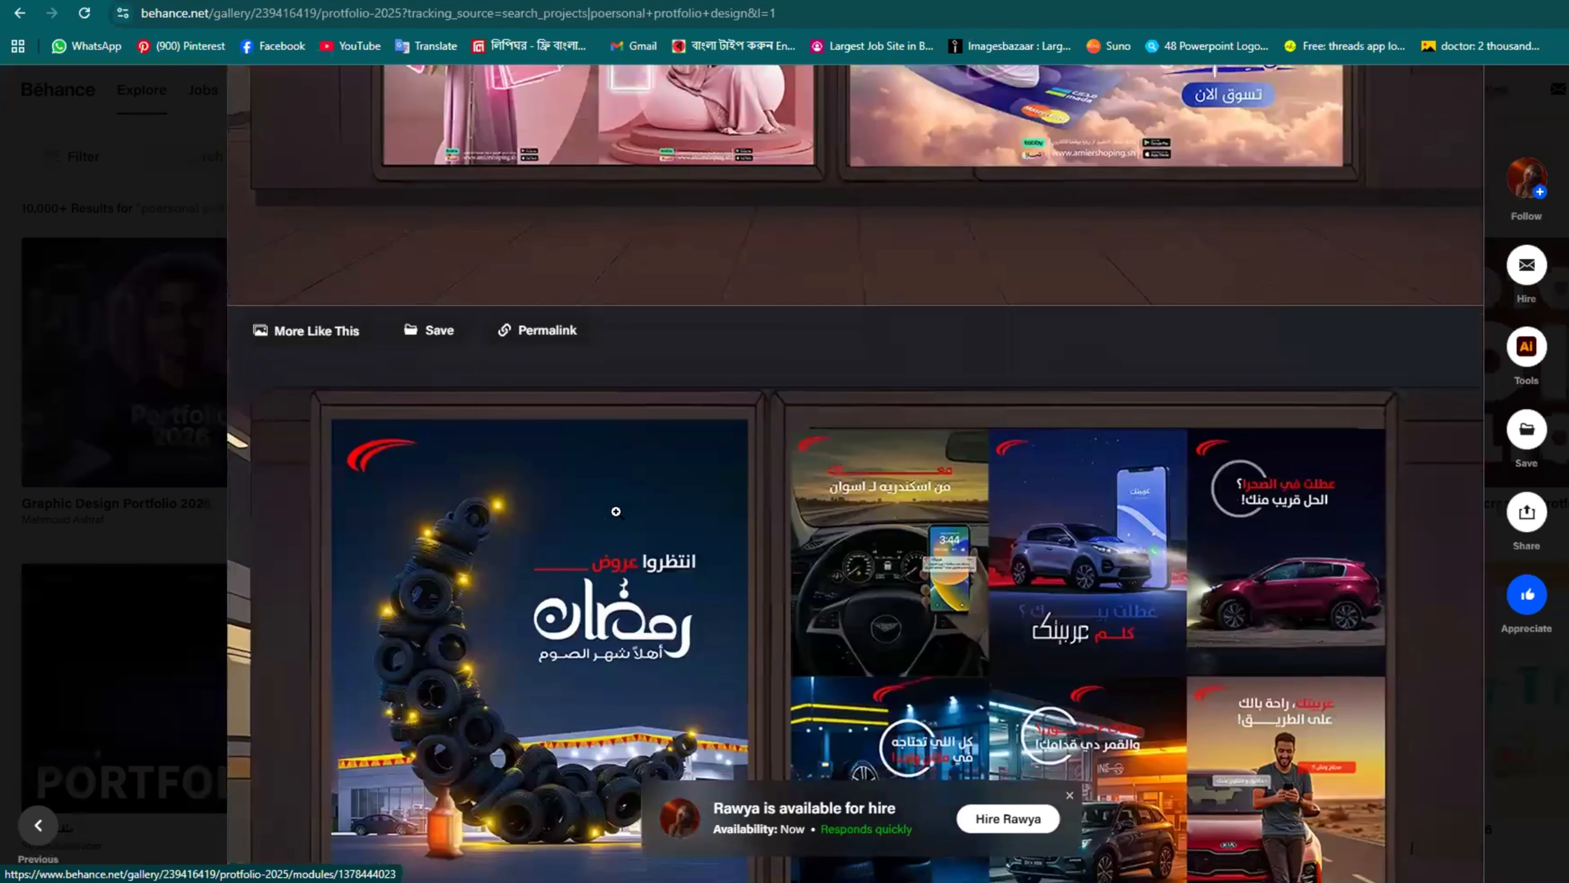
{"action": "scroll", "coordinate": [549, 487], "scroll_direction": "down", "scroll_amount": 6}
{"action": "scroll", "coordinate": [463, 325], "scroll_direction": "up", "scroll_amount": 5}
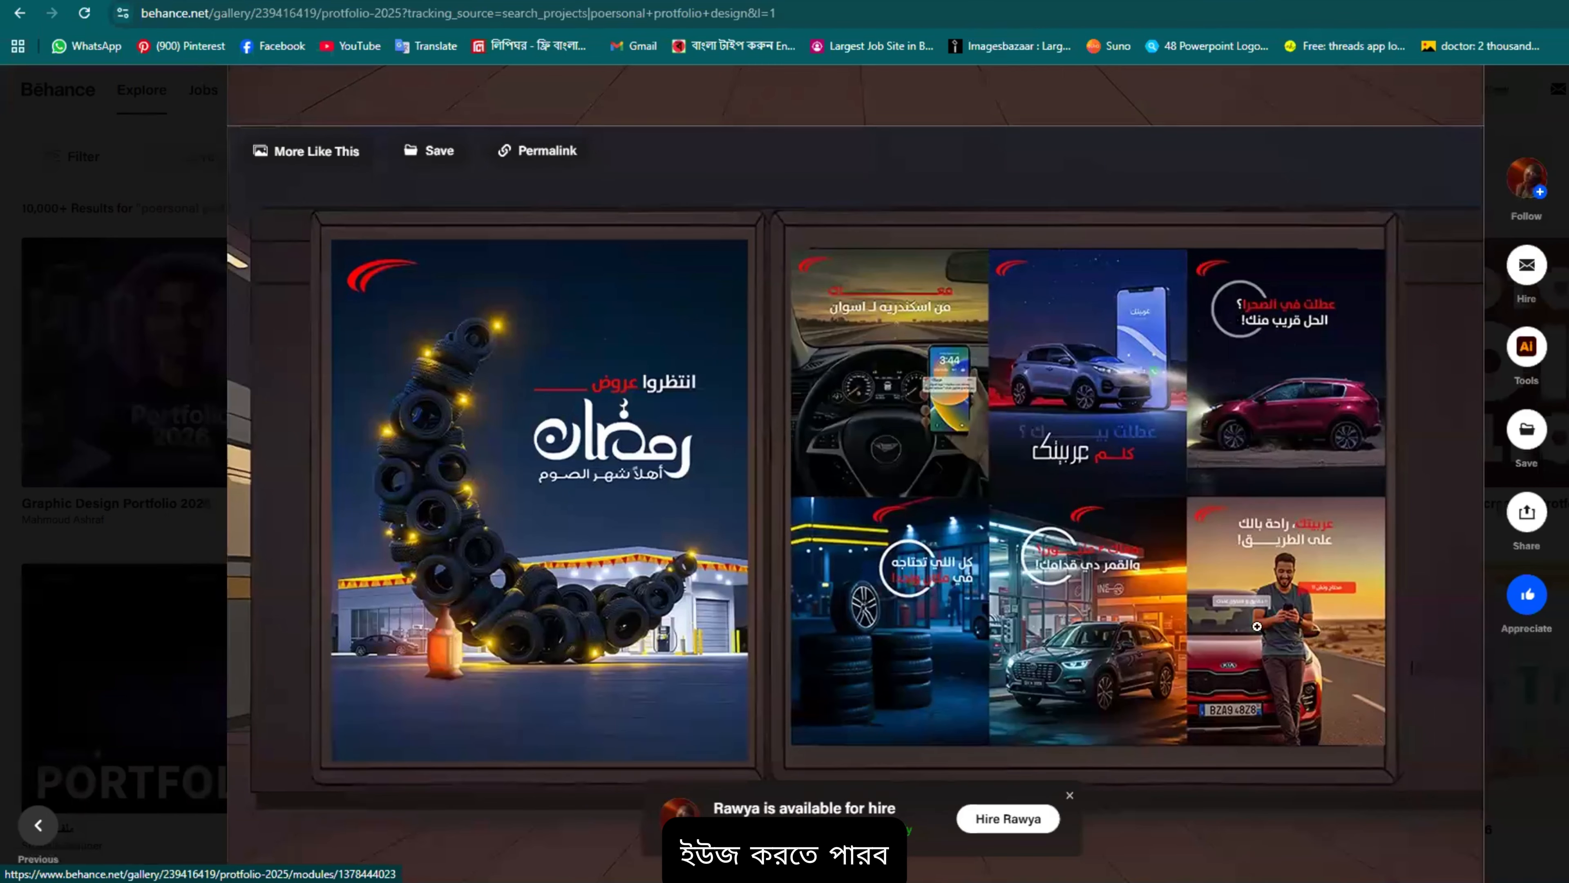
Step: Read past the football, food, Shanawany sweets and SEDAR posters down to the 'logos' section
{"action": "scroll", "coordinate": [868, 596], "scroll_direction": "down", "scroll_amount": 10}
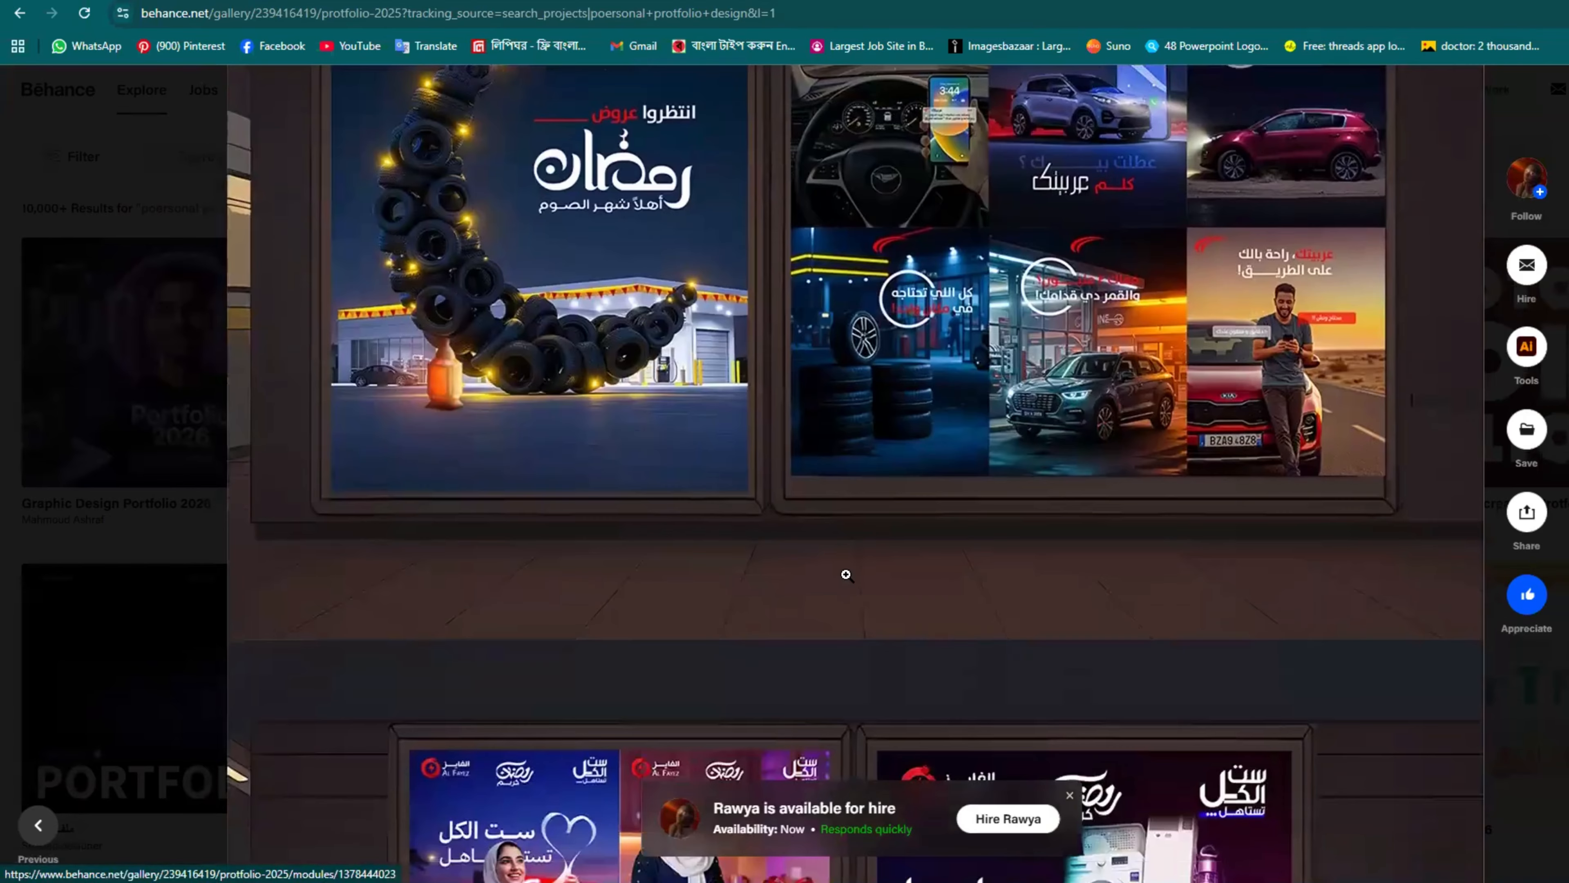
{"action": "scroll", "coordinate": [1095, 384], "scroll_direction": "down", "scroll_amount": 8}
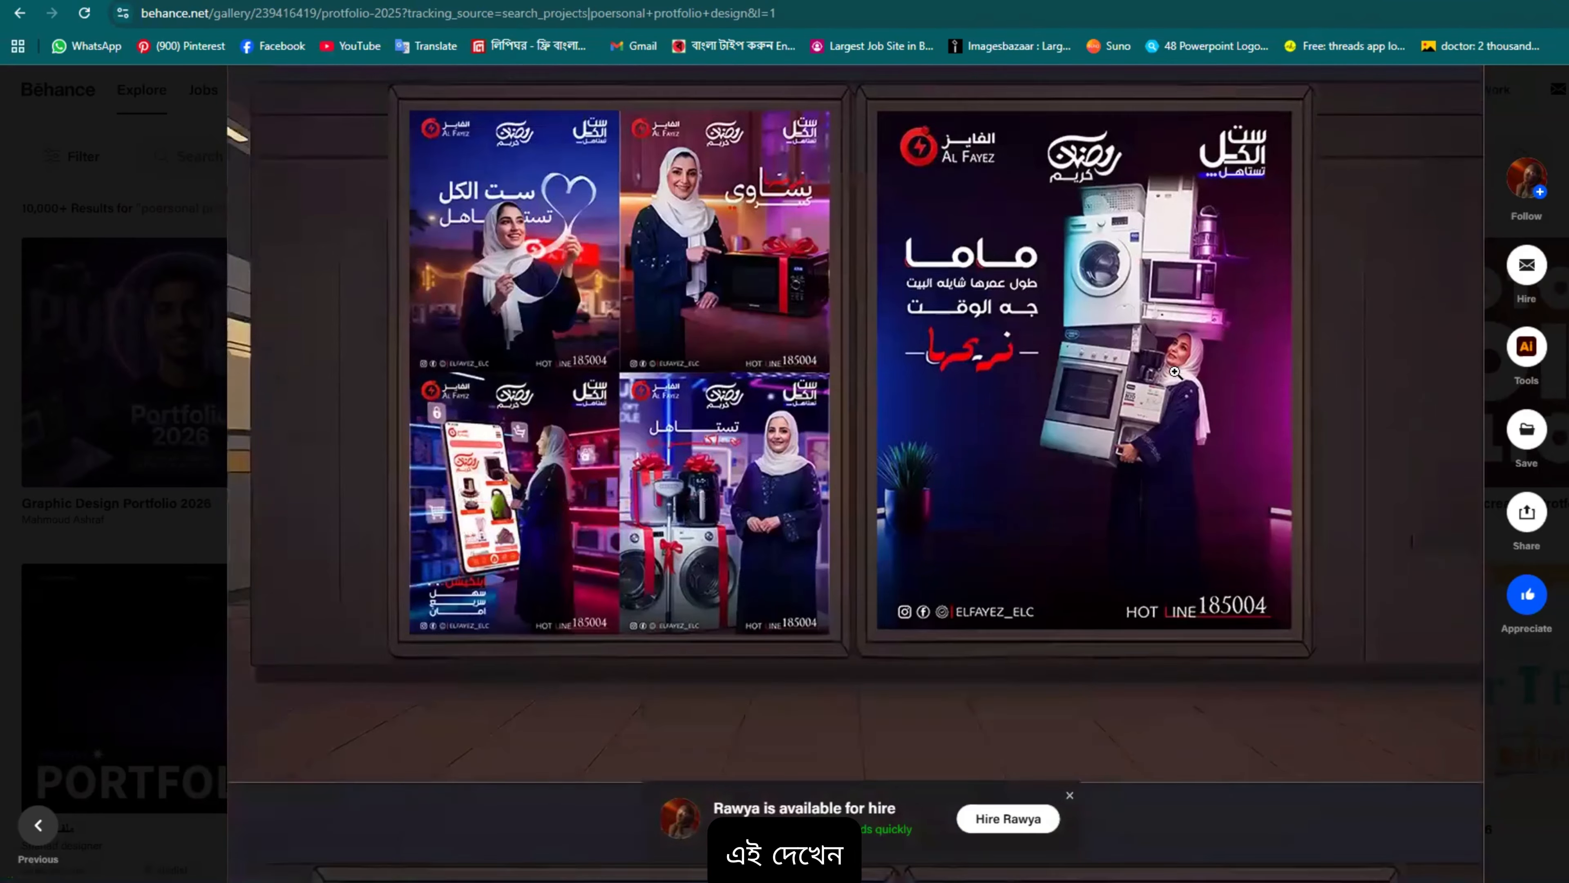
{"action": "scroll", "coordinate": [1100, 371], "scroll_direction": "down", "scroll_amount": 1}
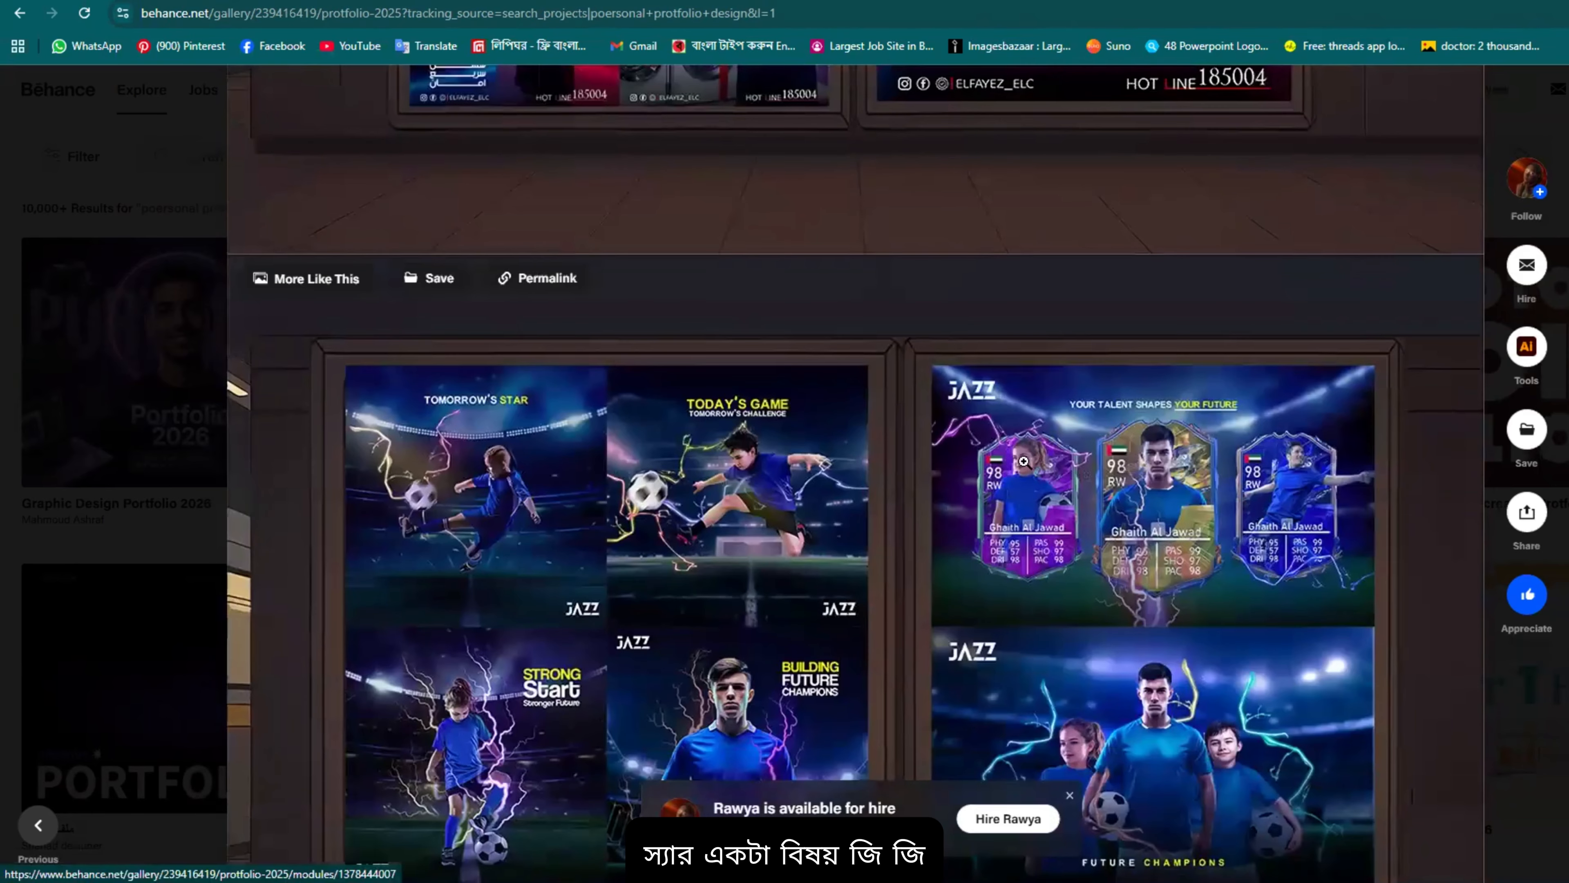
{"action": "scroll", "coordinate": [803, 578], "scroll_direction": "up", "scroll_amount": 3}
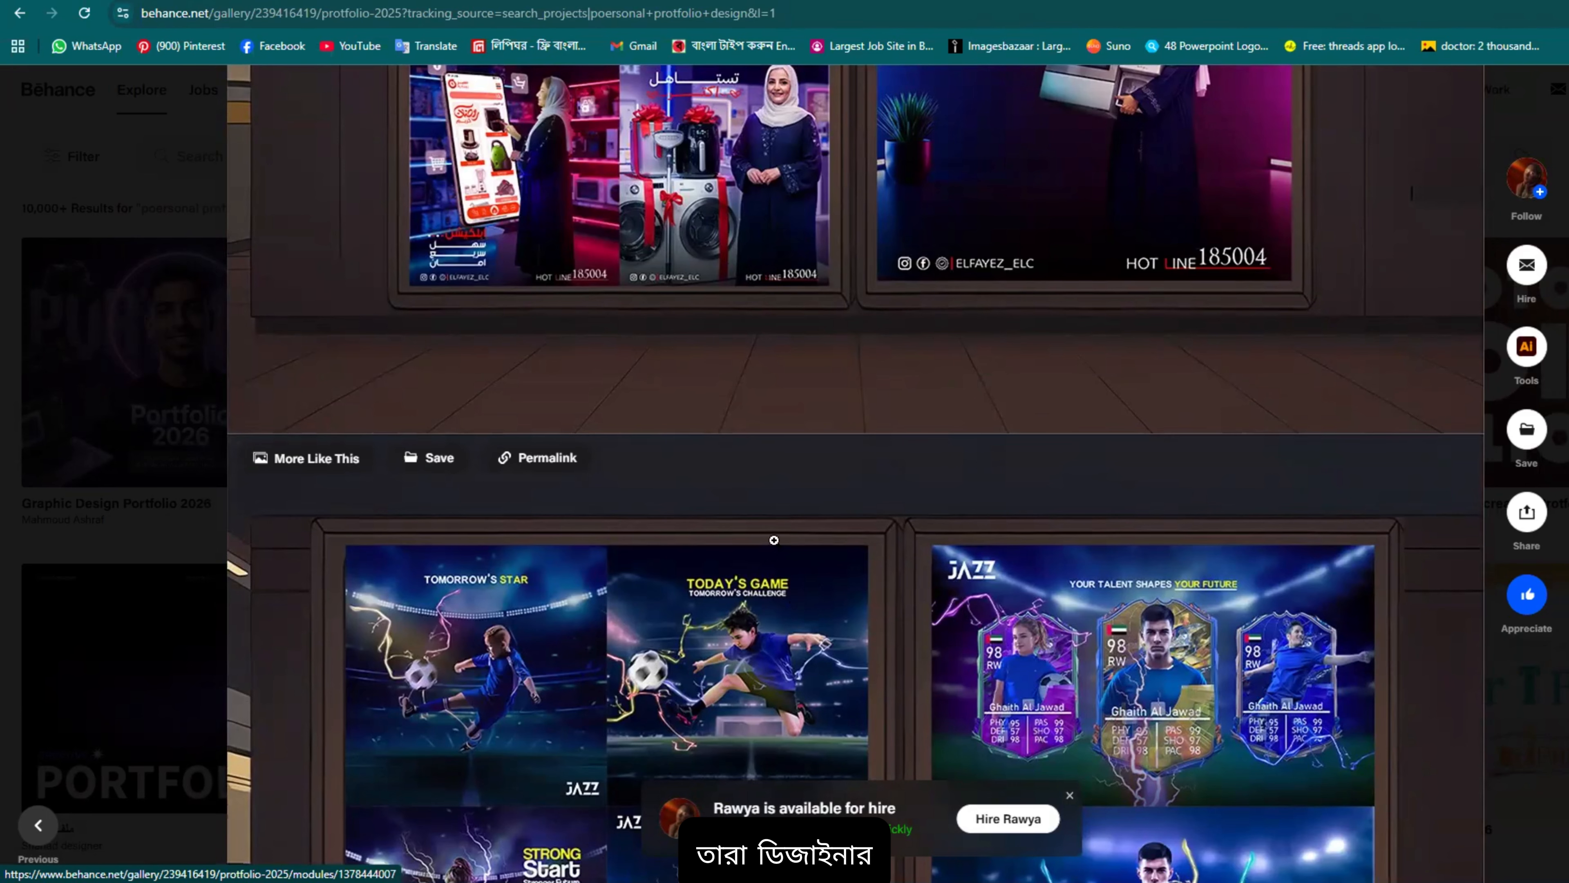
{"action": "scroll", "coordinate": [816, 476], "scroll_direction": "up", "scroll_amount": 3}
{"action": "scroll", "coordinate": [833, 456], "scroll_direction": "down", "scroll_amount": 6}
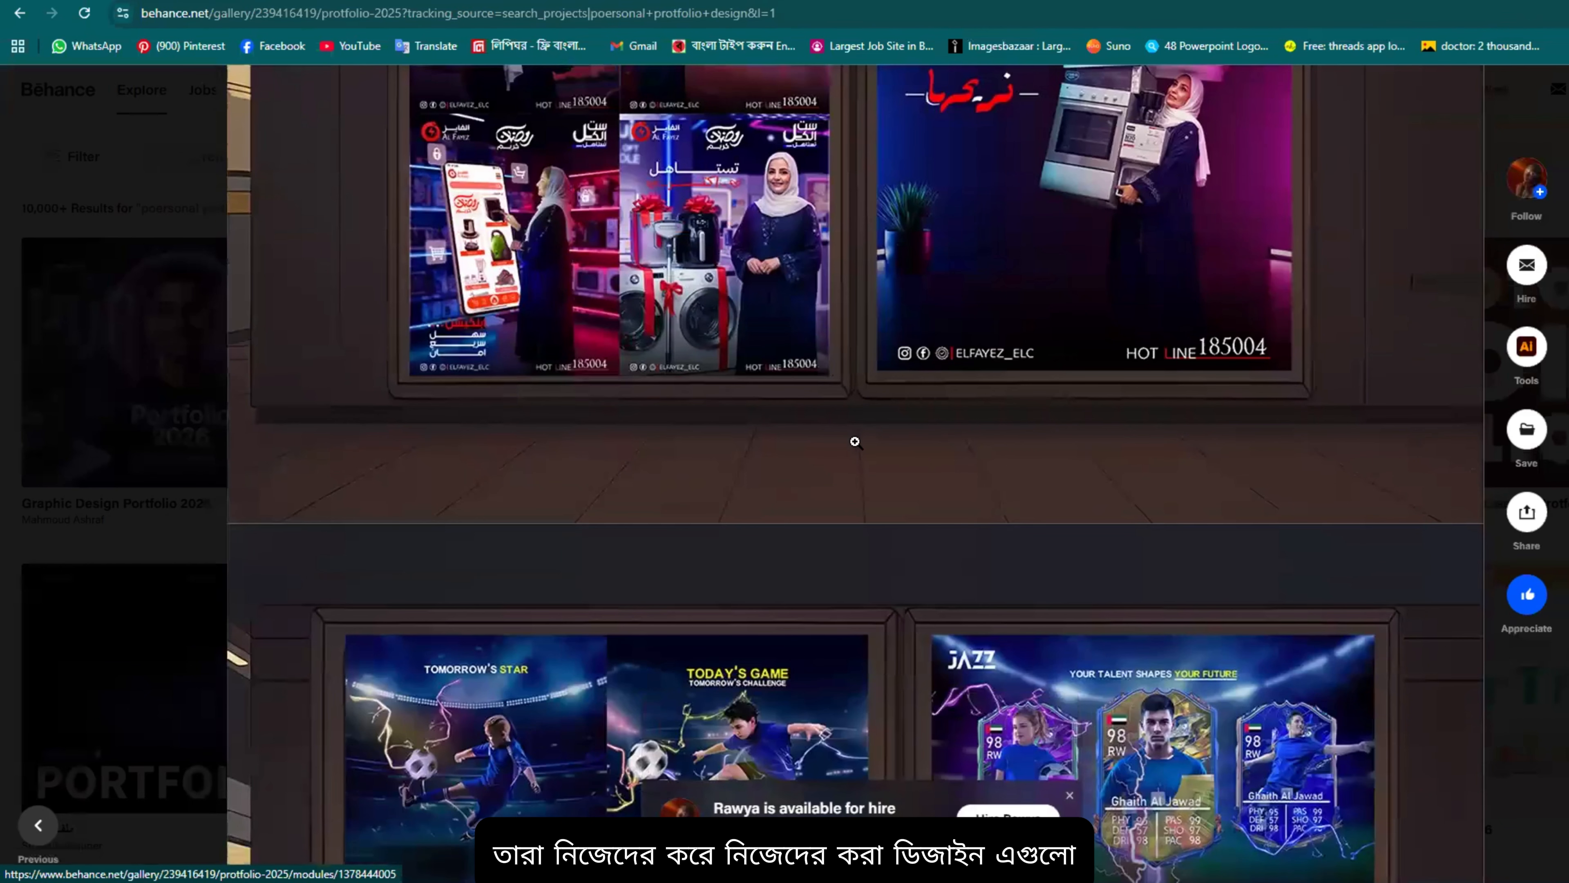
{"action": "scroll", "coordinate": [1144, 732], "scroll_direction": "down", "scroll_amount": 7}
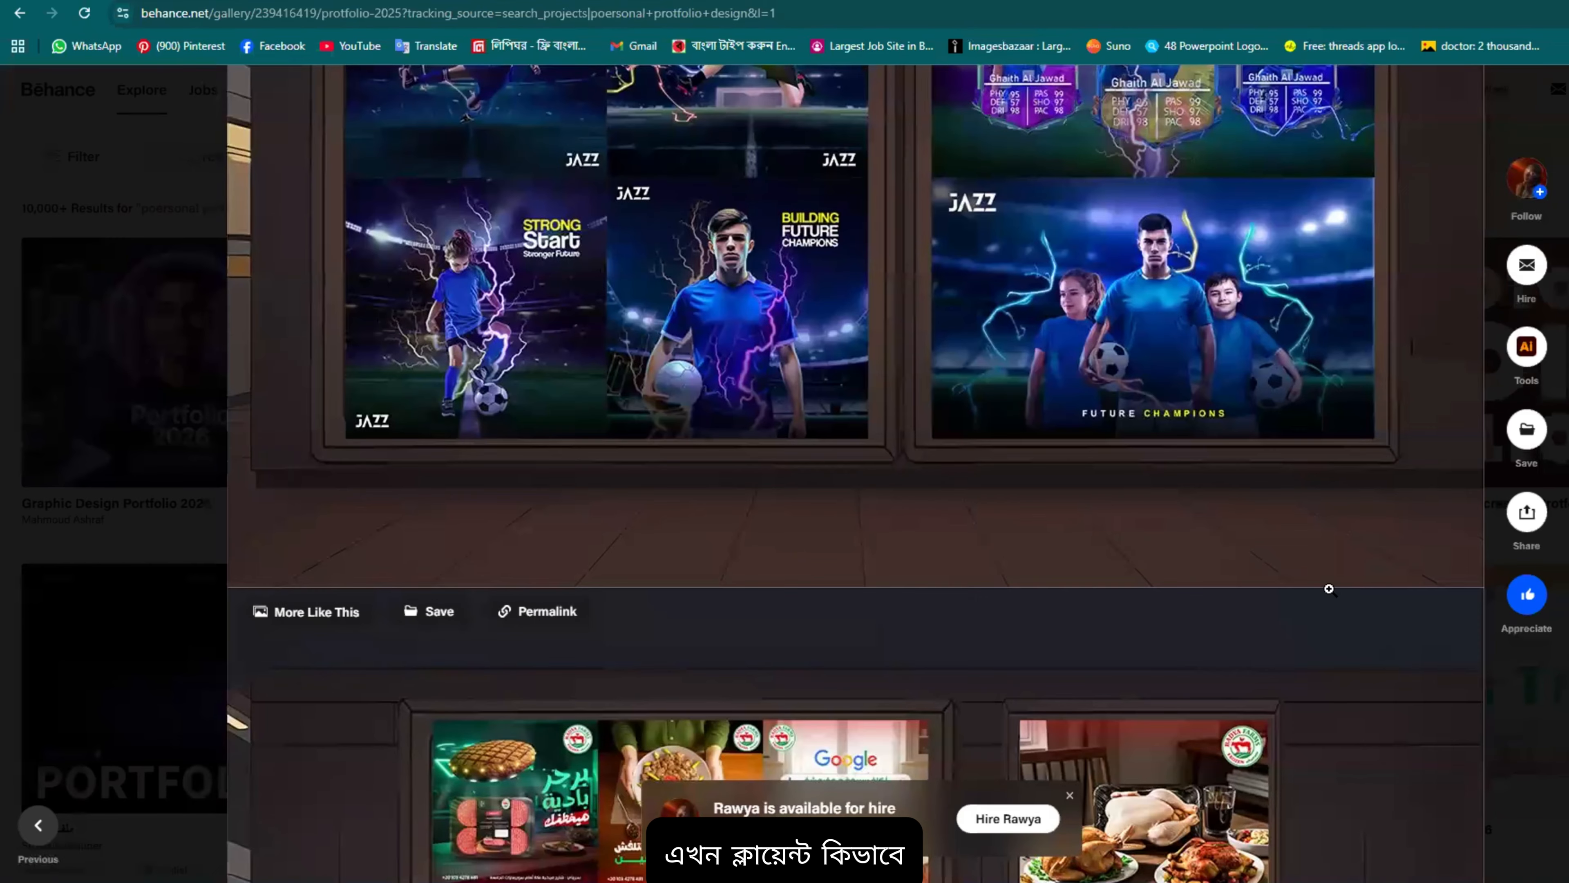
{"action": "scroll", "coordinate": [1310, 590], "scroll_direction": "down", "scroll_amount": 8}
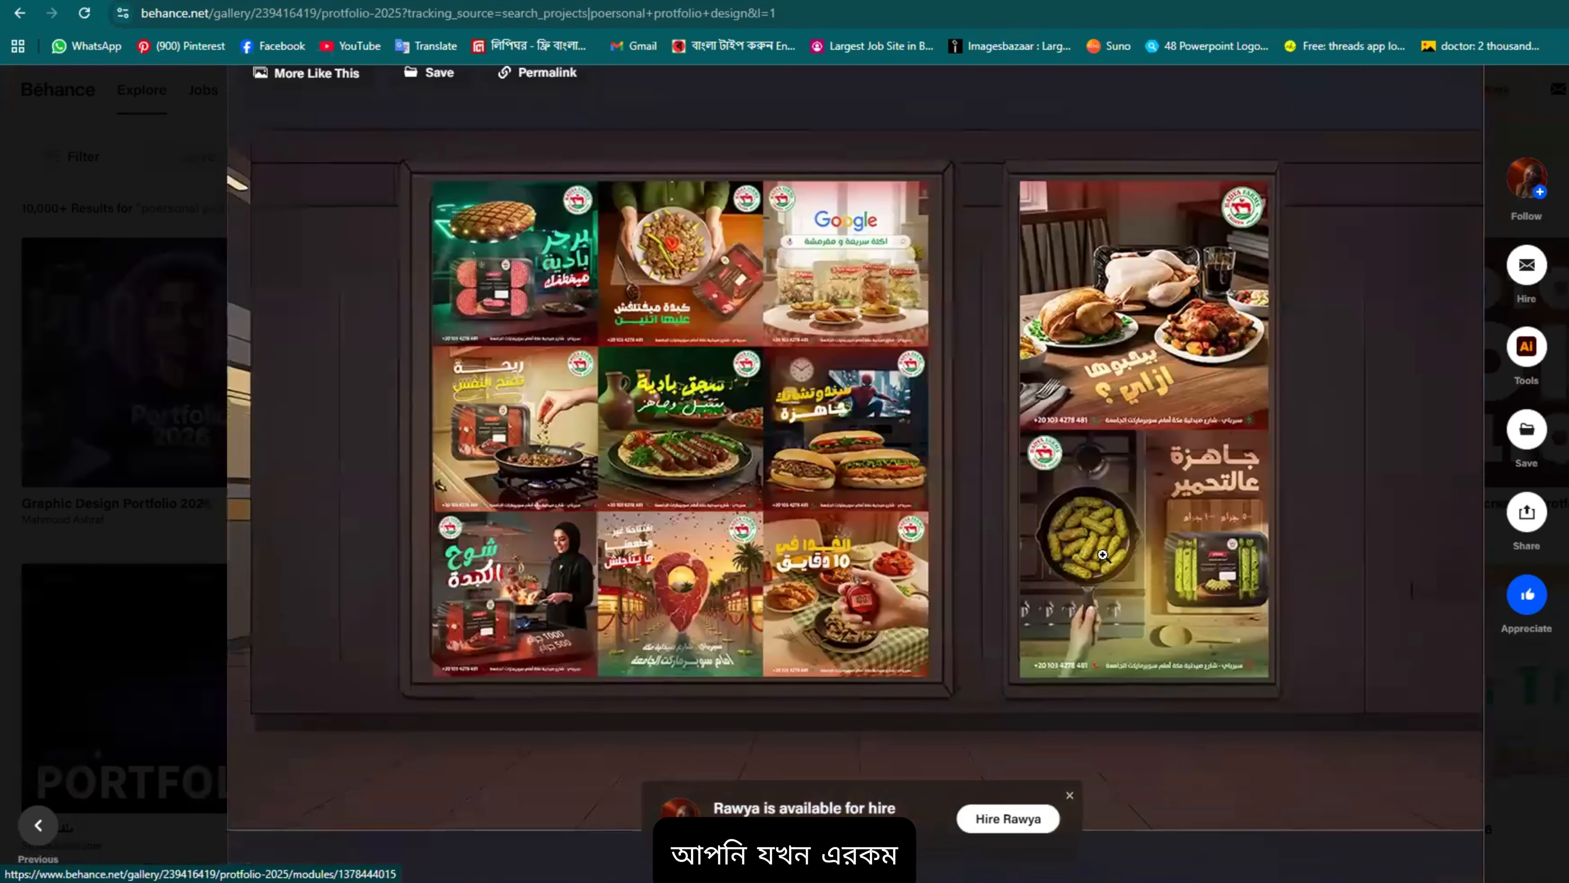
{"action": "scroll", "coordinate": [895, 433], "scroll_direction": "up", "scroll_amount": 6}
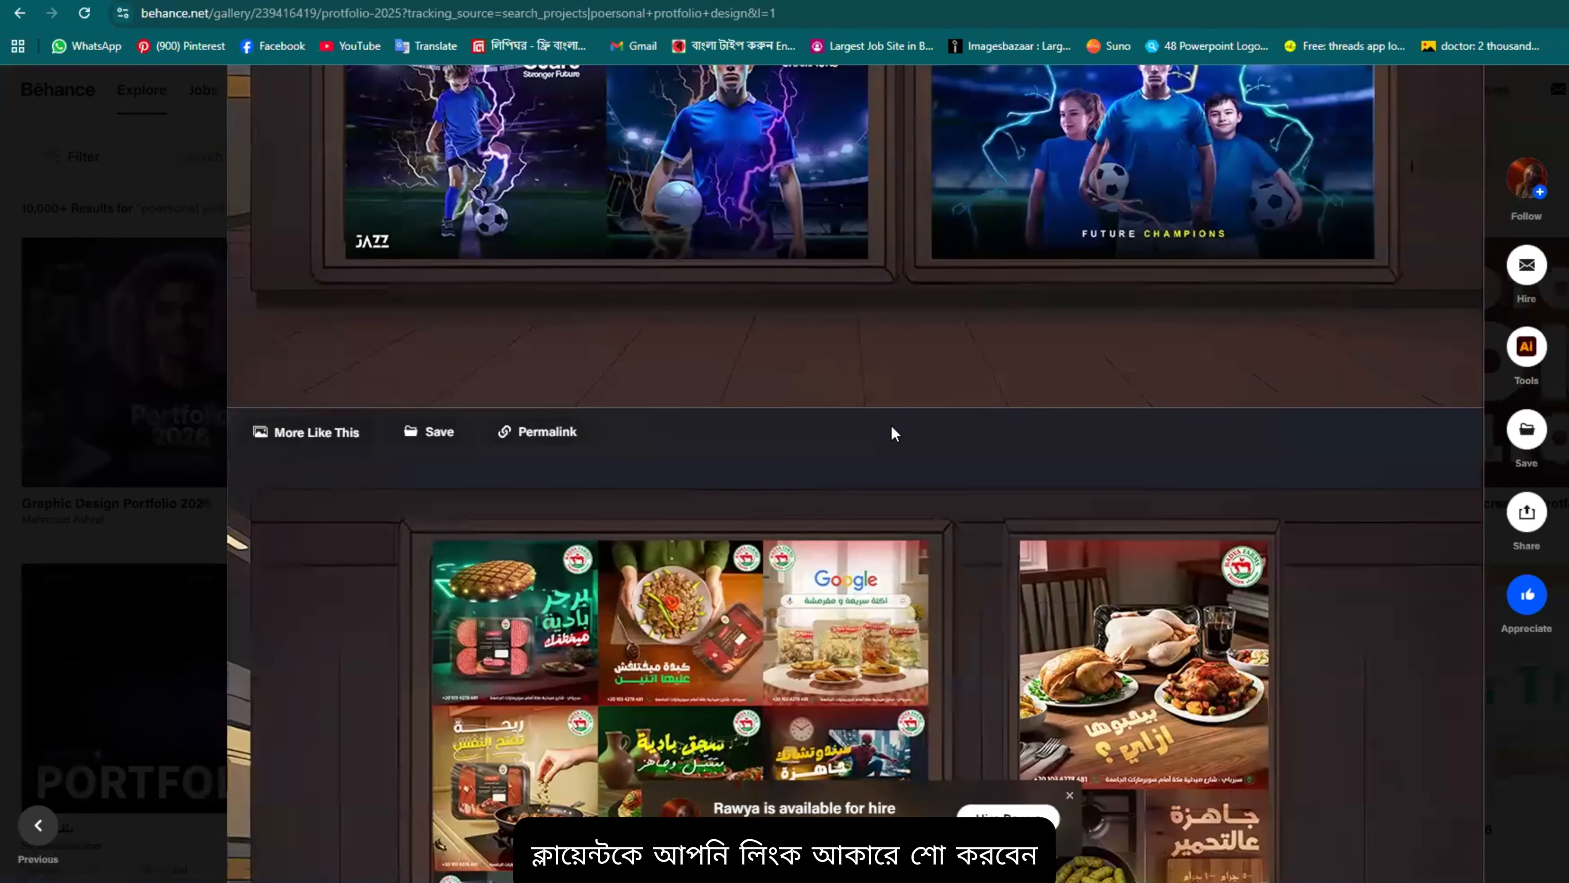
{"action": "scroll", "coordinate": [866, 414], "scroll_direction": "down", "scroll_amount": 2}
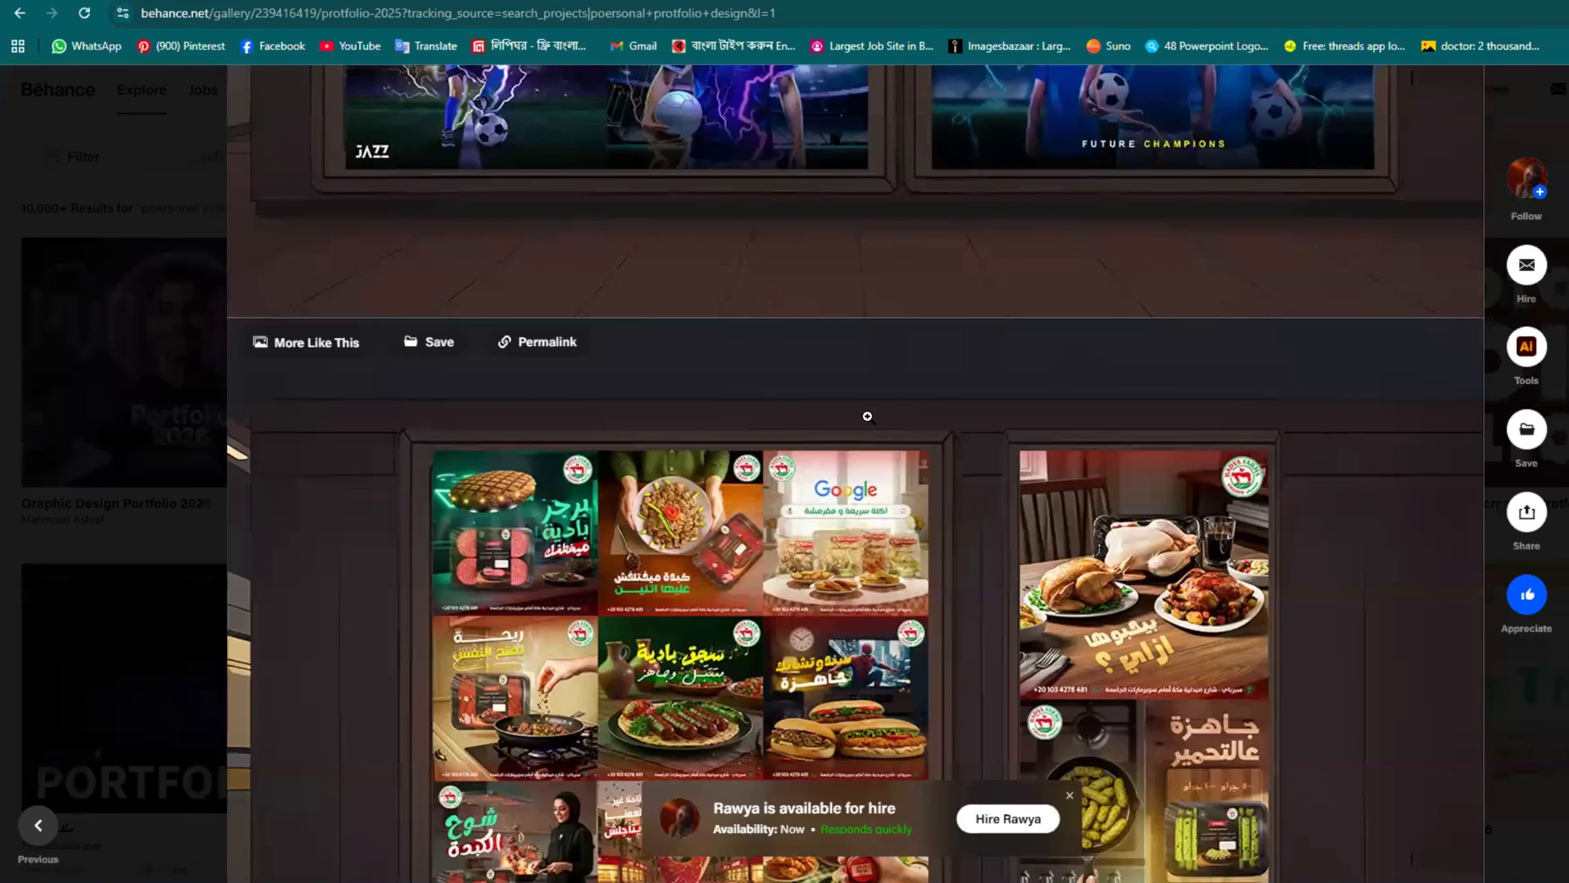
{"action": "scroll", "coordinate": [888, 348], "scroll_direction": "up", "scroll_amount": 5}
{"action": "scroll", "coordinate": [888, 348], "scroll_direction": "up", "scroll_amount": 3}
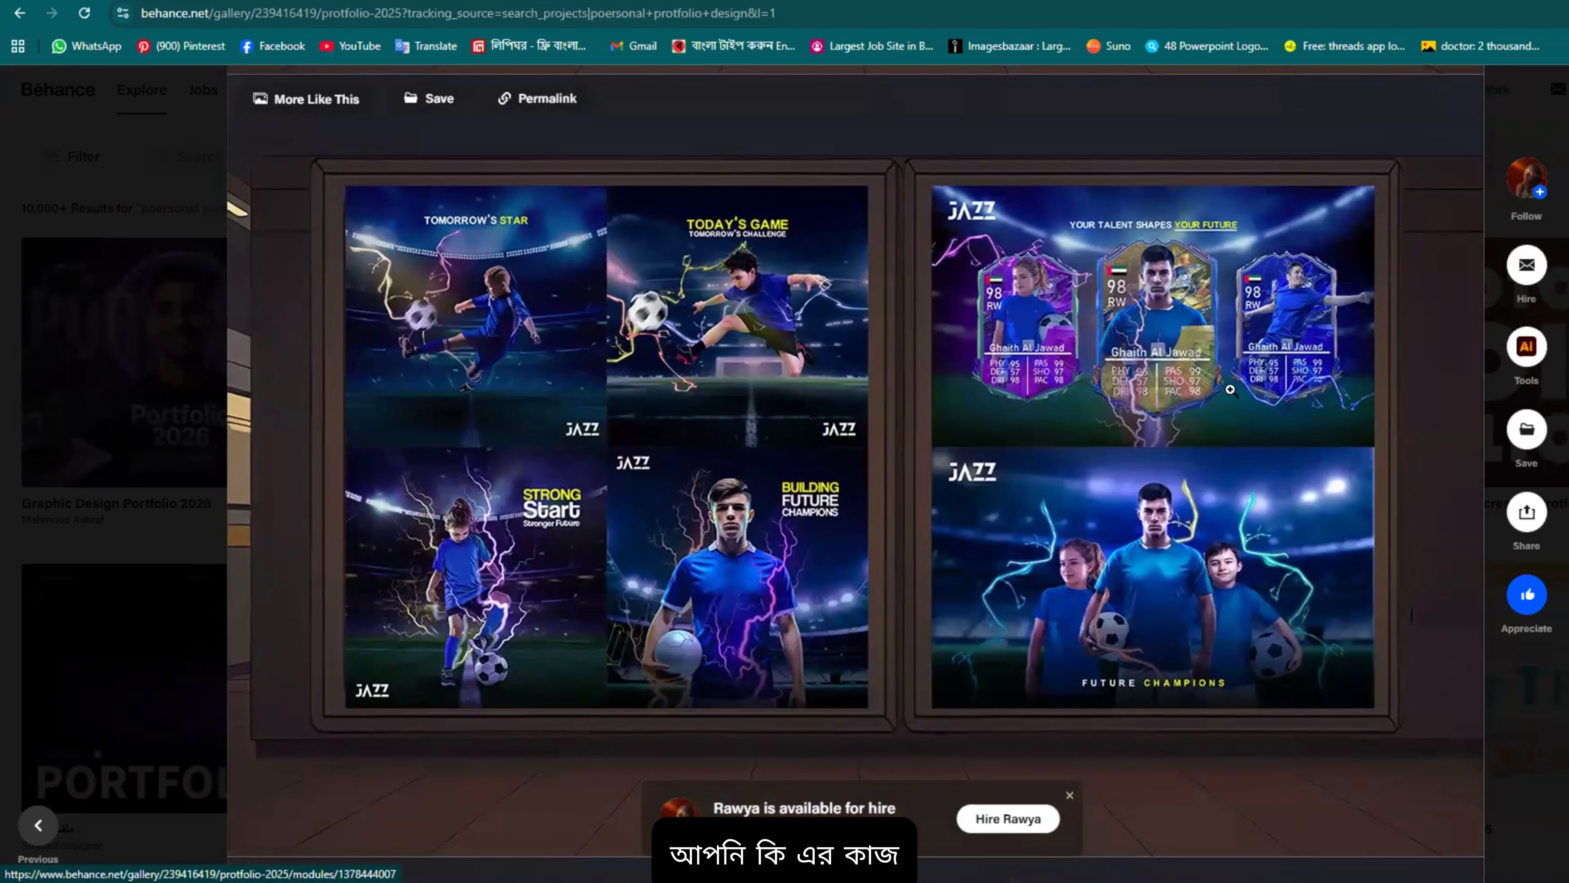
{"action": "scroll", "coordinate": [1230, 390], "scroll_direction": "down", "scroll_amount": 1}
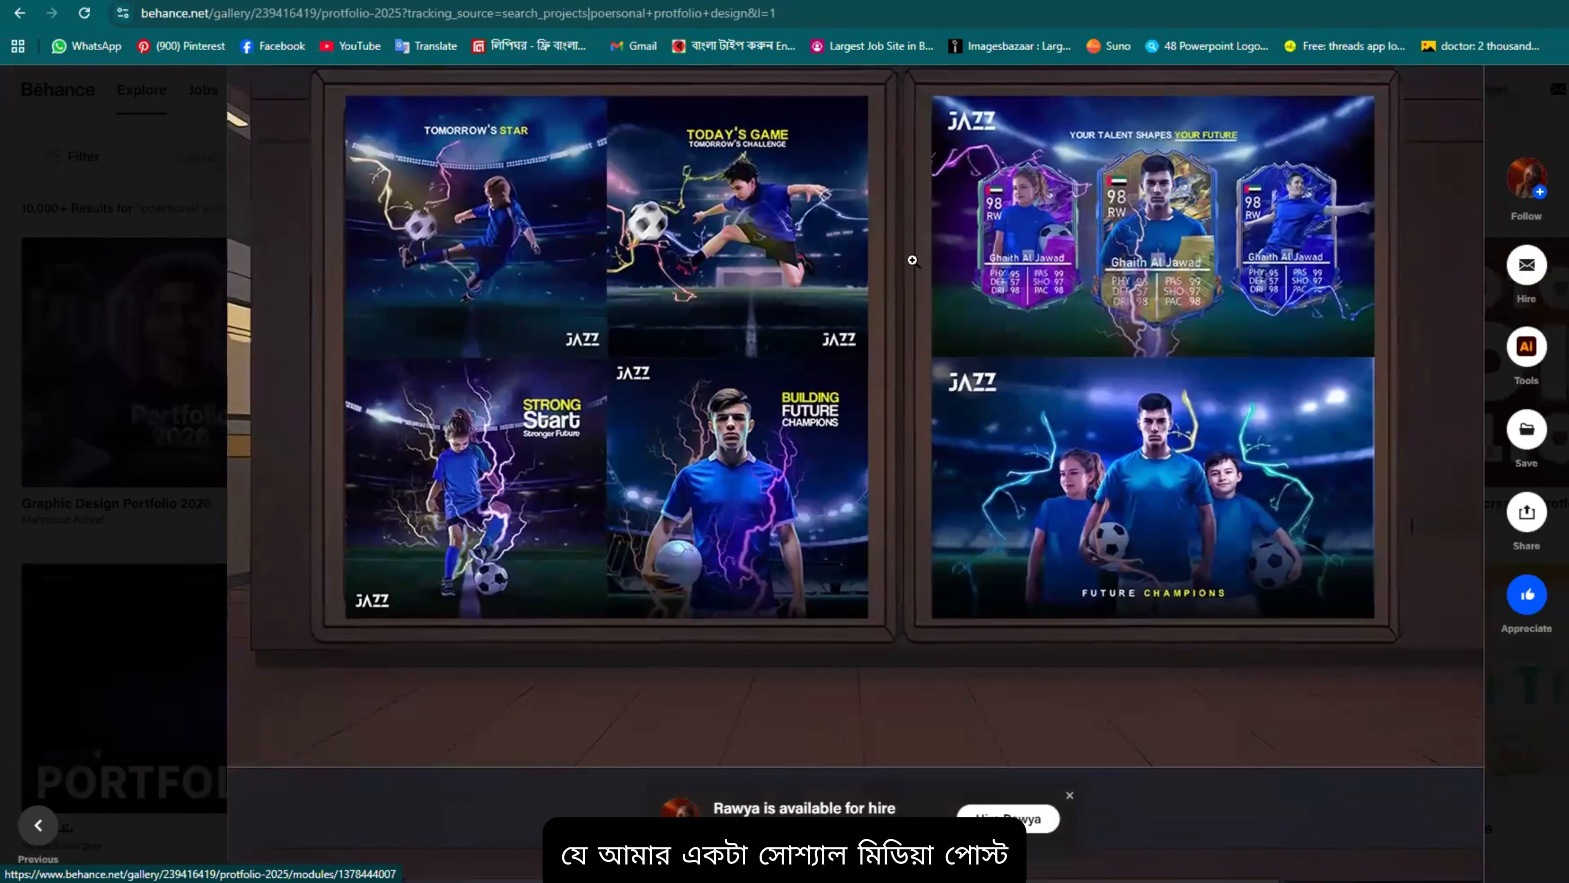
{"action": "scroll", "coordinate": [678, 312], "scroll_direction": "up", "scroll_amount": 1}
{"action": "scroll", "coordinate": [685, 303], "scroll_direction": "down", "scroll_amount": 6}
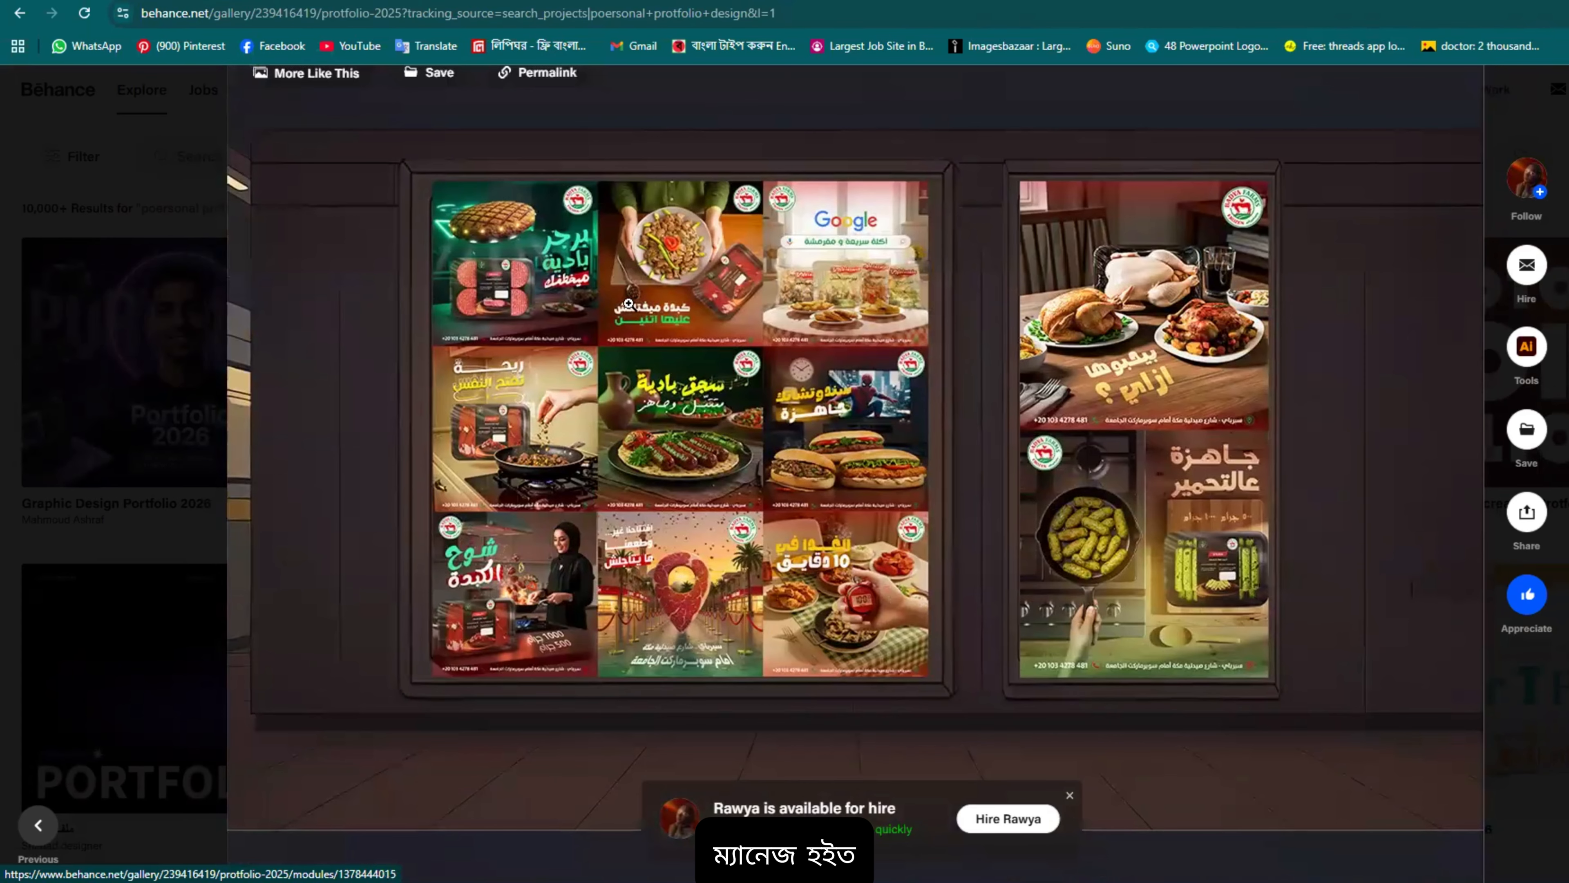
{"action": "scroll", "coordinate": [628, 304], "scroll_direction": "down", "scroll_amount": 8}
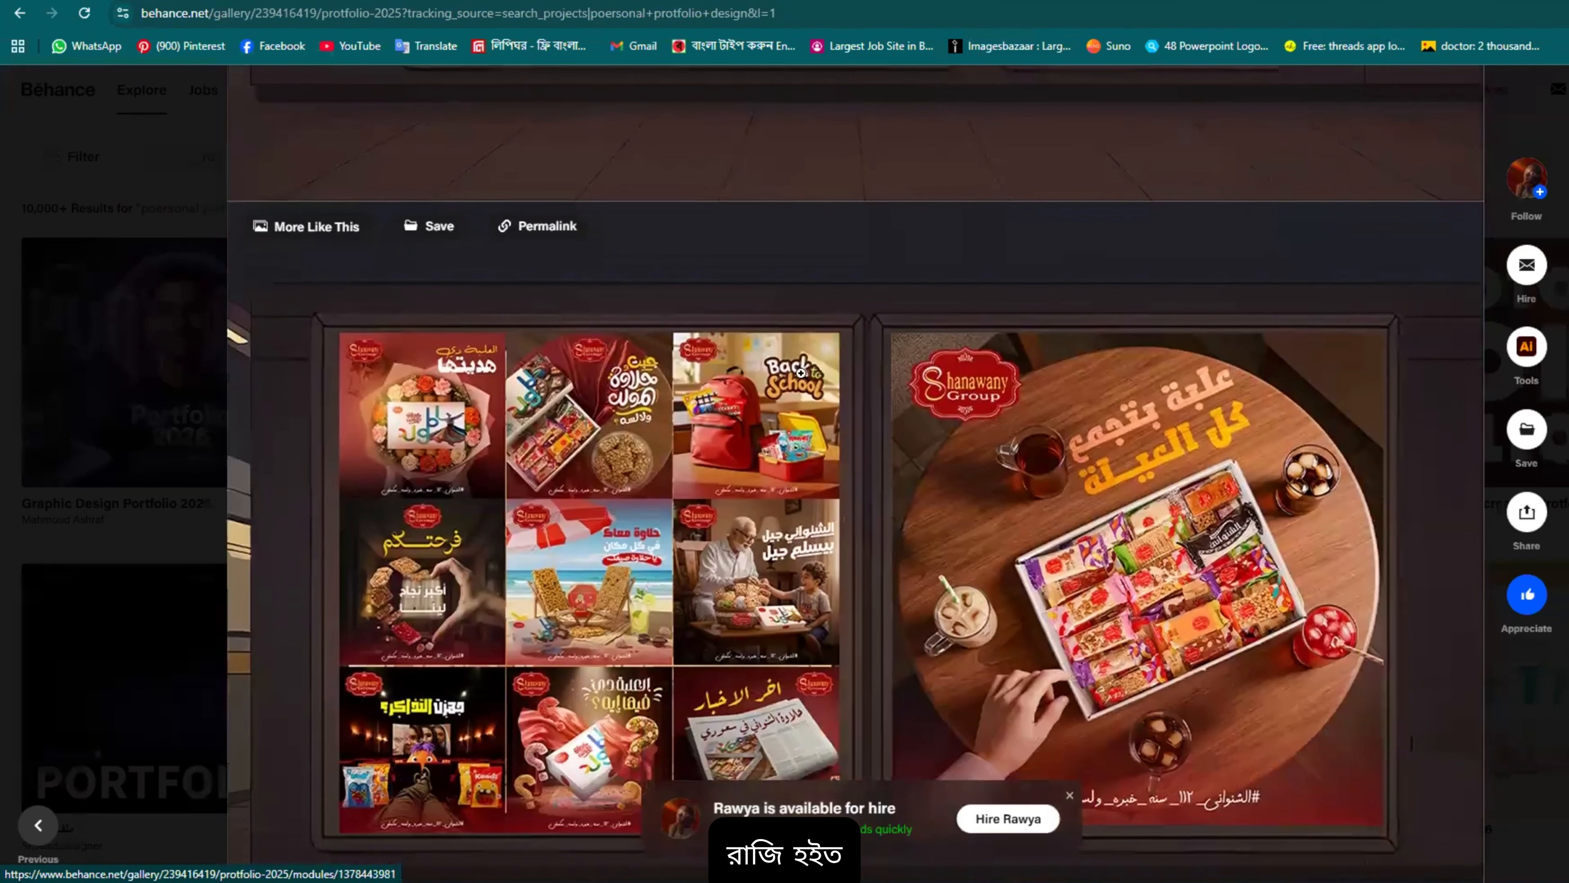
{"action": "scroll", "coordinate": [800, 373], "scroll_direction": "down", "scroll_amount": 4}
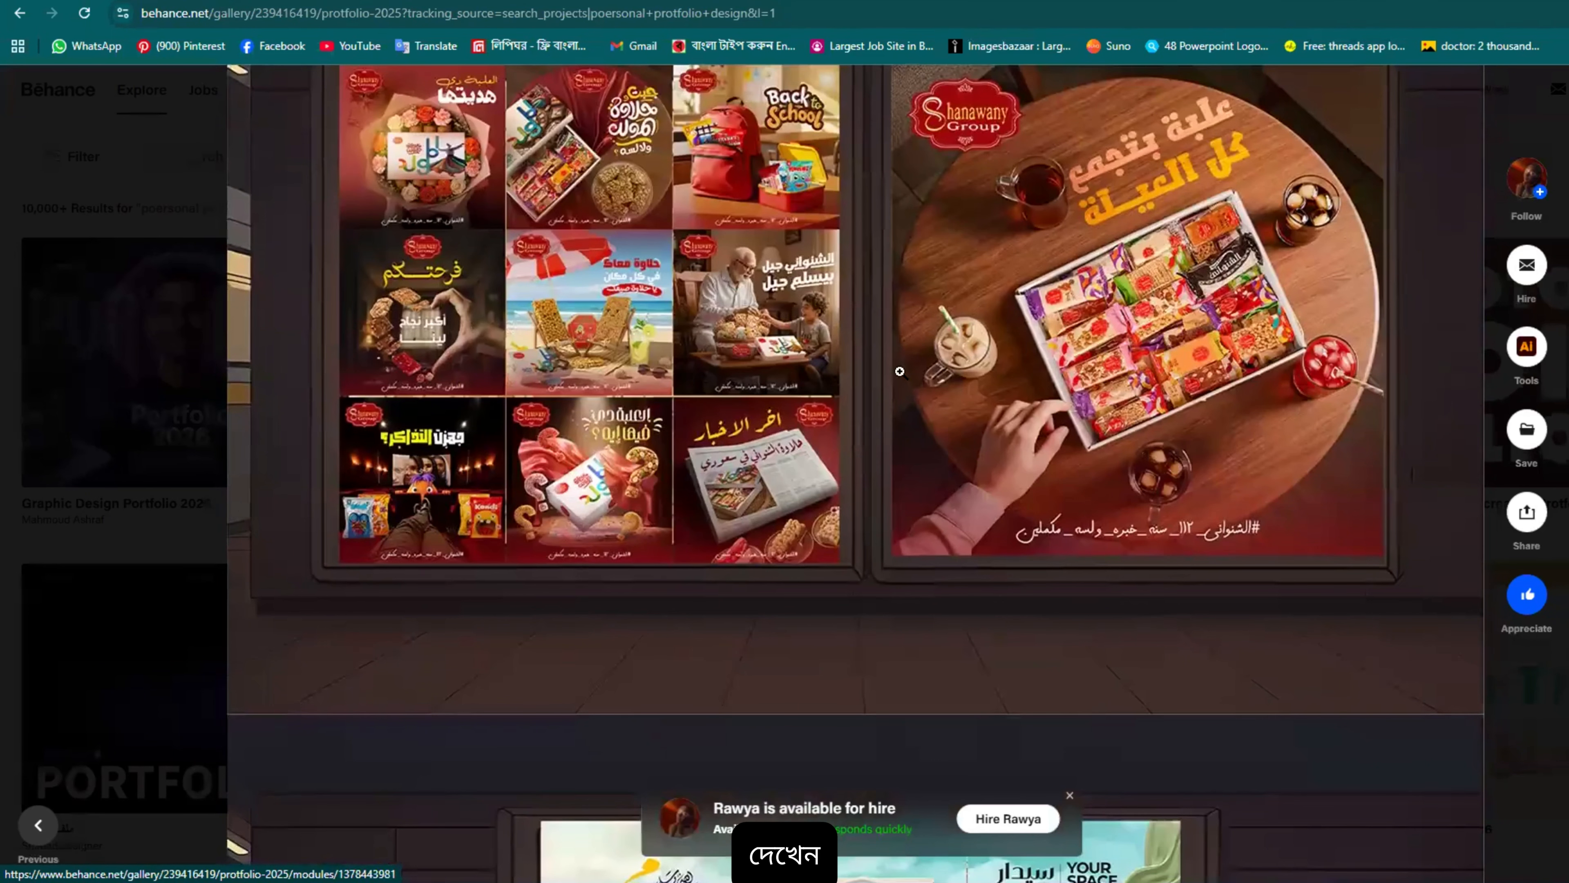
{"action": "scroll", "coordinate": [904, 371], "scroll_direction": "down", "scroll_amount": 8}
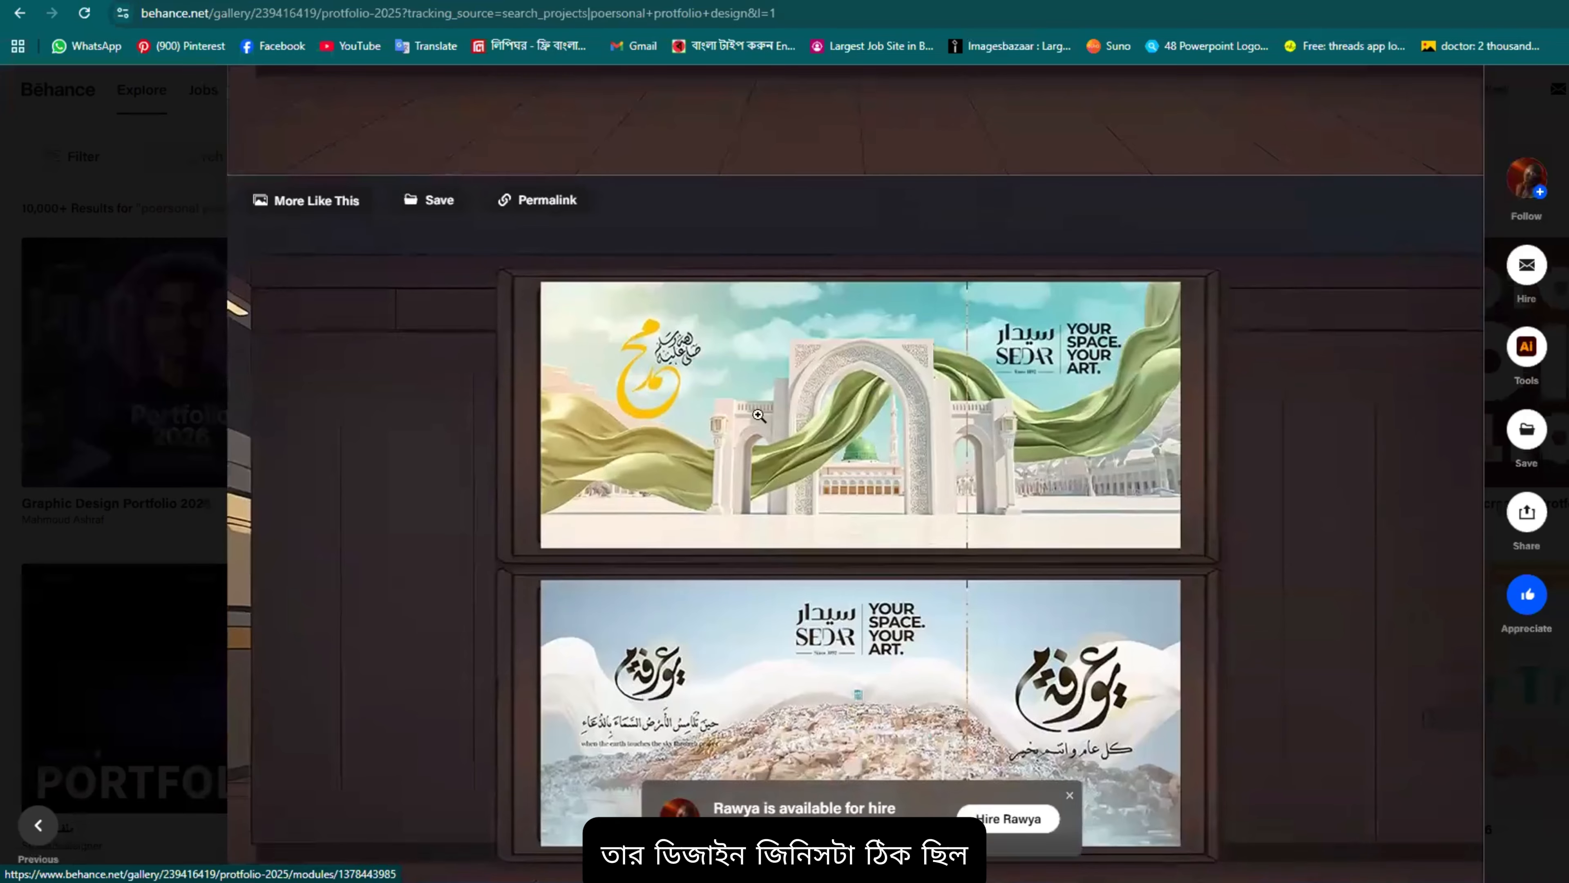
{"action": "scroll", "coordinate": [879, 399], "scroll_direction": "down", "scroll_amount": 3}
{"action": "scroll", "coordinate": [942, 158], "scroll_direction": "up", "scroll_amount": 4}
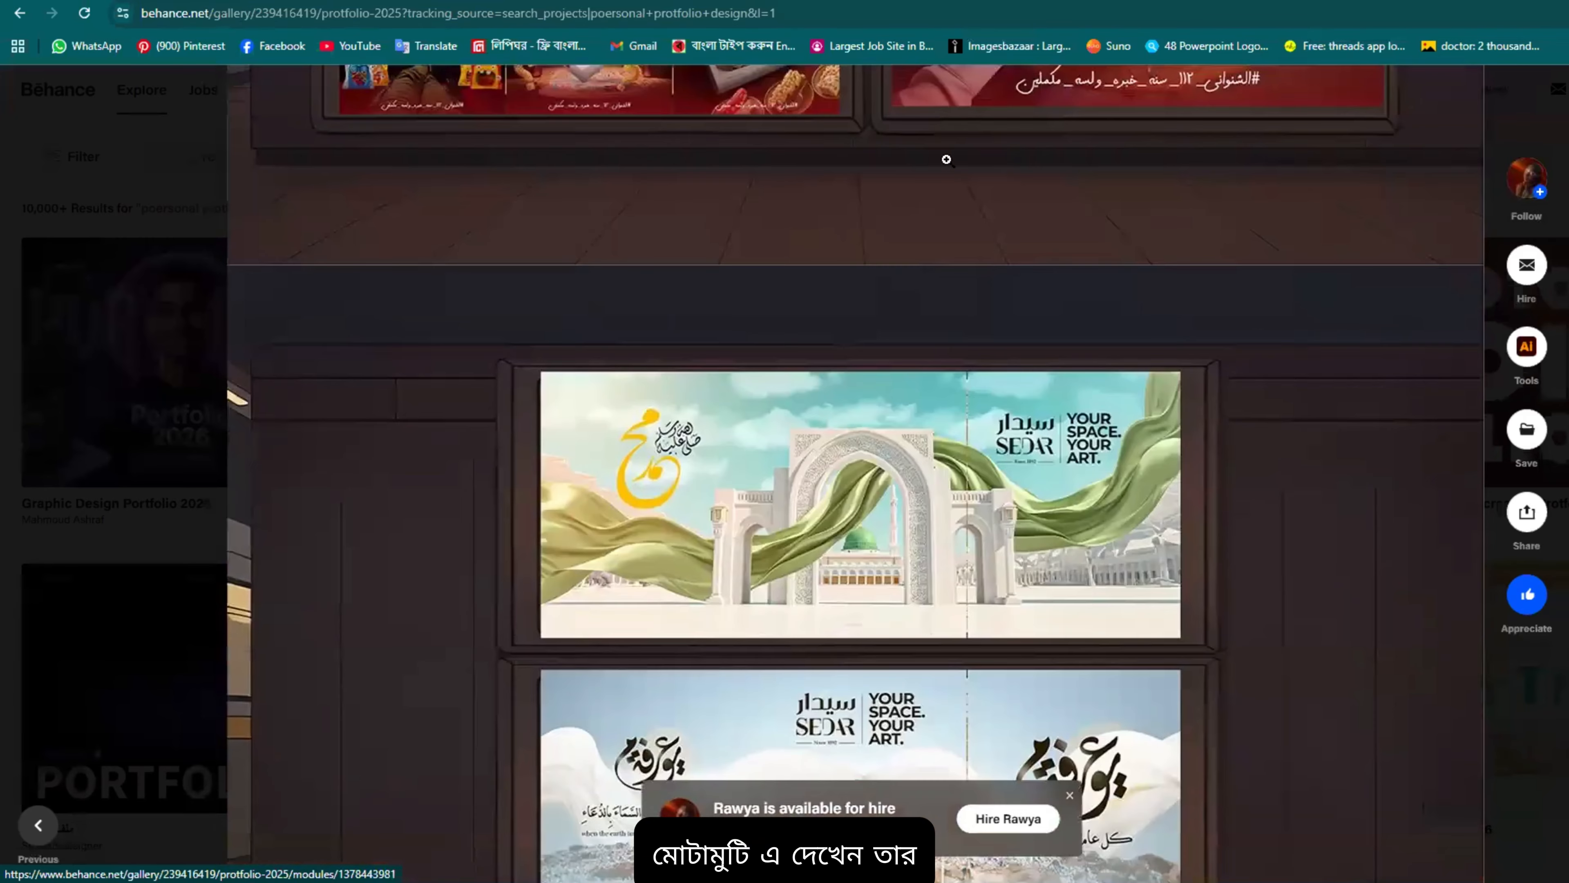
{"action": "scroll", "coordinate": [1019, 331], "scroll_direction": "down", "scroll_amount": 3}
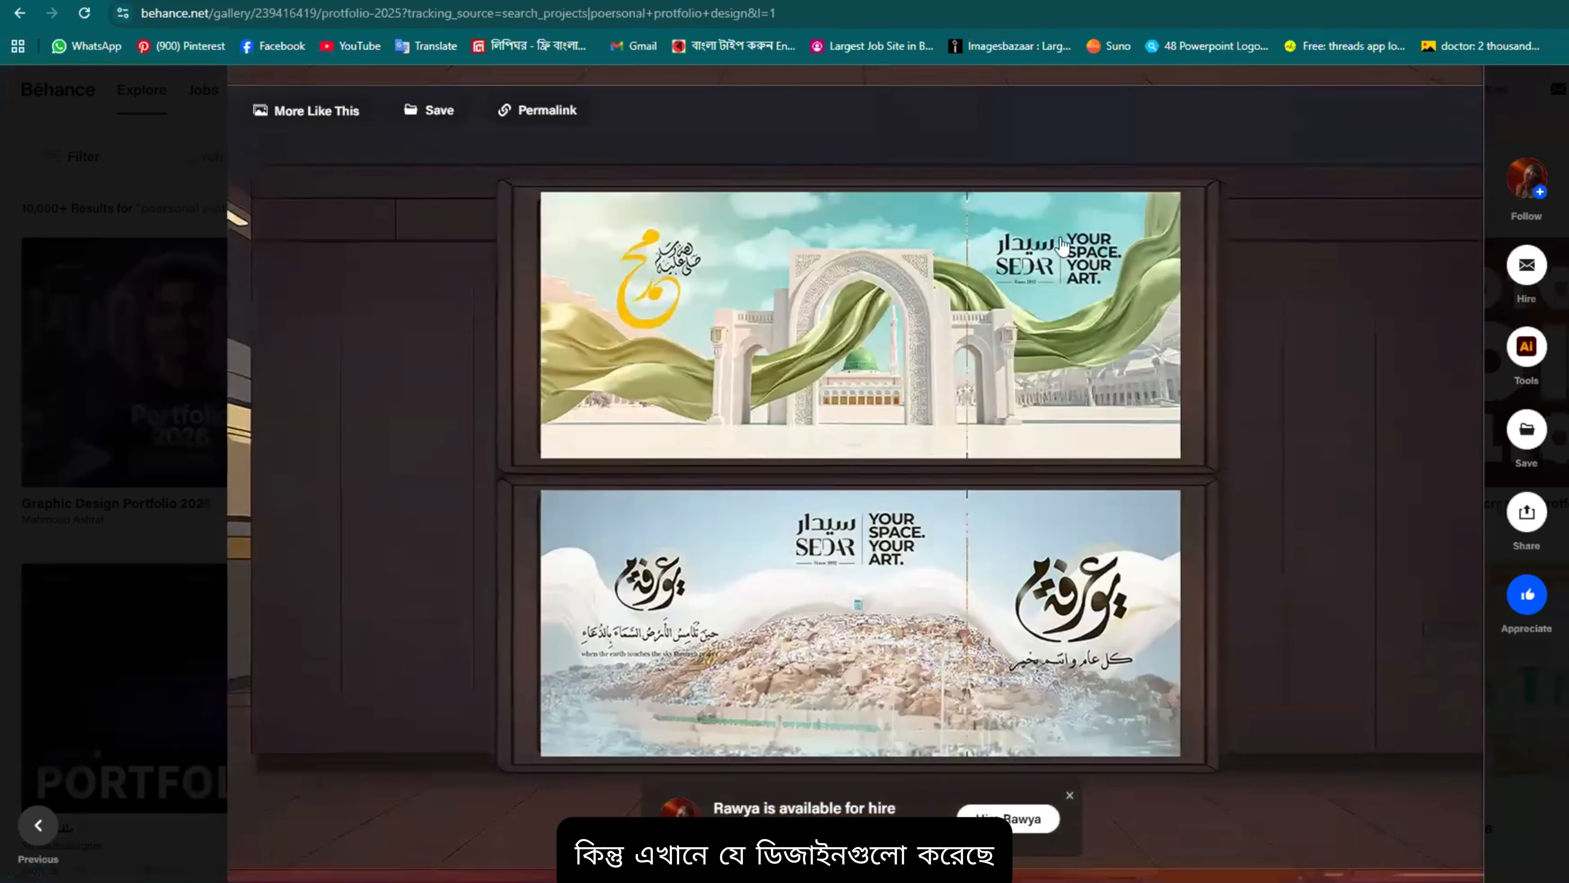
{"action": "scroll", "coordinate": [1018, 331], "scroll_direction": "down", "scroll_amount": 12}
Step: Scroll the 'protfolio 2025' project past the MyCommunity phone mockups to the KFC website screens, just before 'THE END'
{"action": "scroll", "coordinate": [856, 410], "scroll_direction": "down", "scroll_amount": 8}
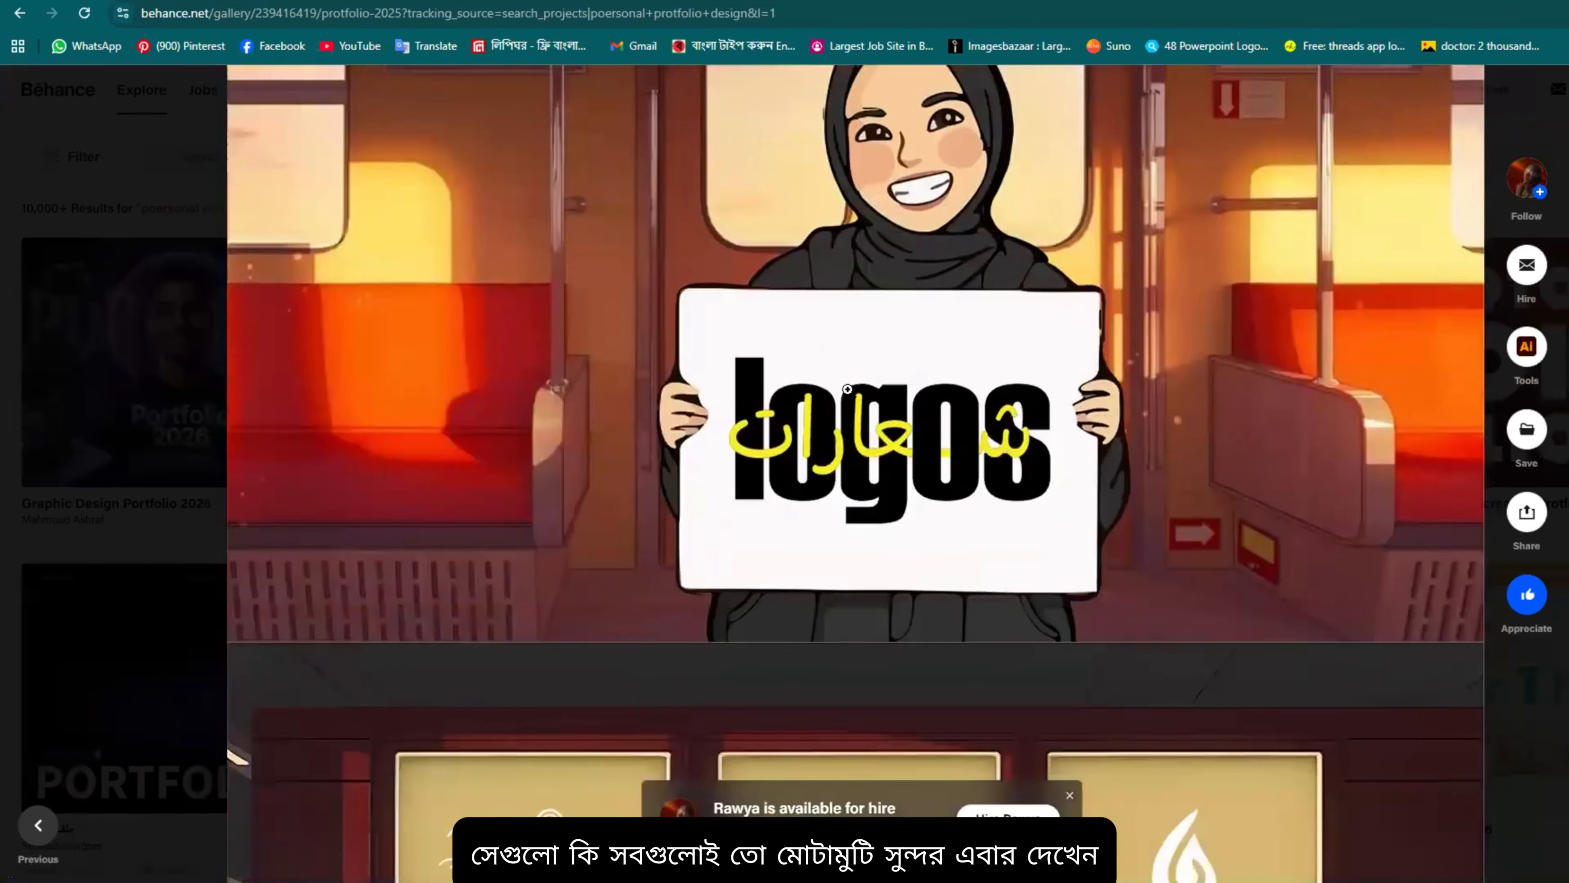
{"action": "scroll", "coordinate": [875, 309], "scroll_direction": "up", "scroll_amount": 6}
{"action": "scroll", "coordinate": [831, 338], "scroll_direction": "up", "scroll_amount": 2}
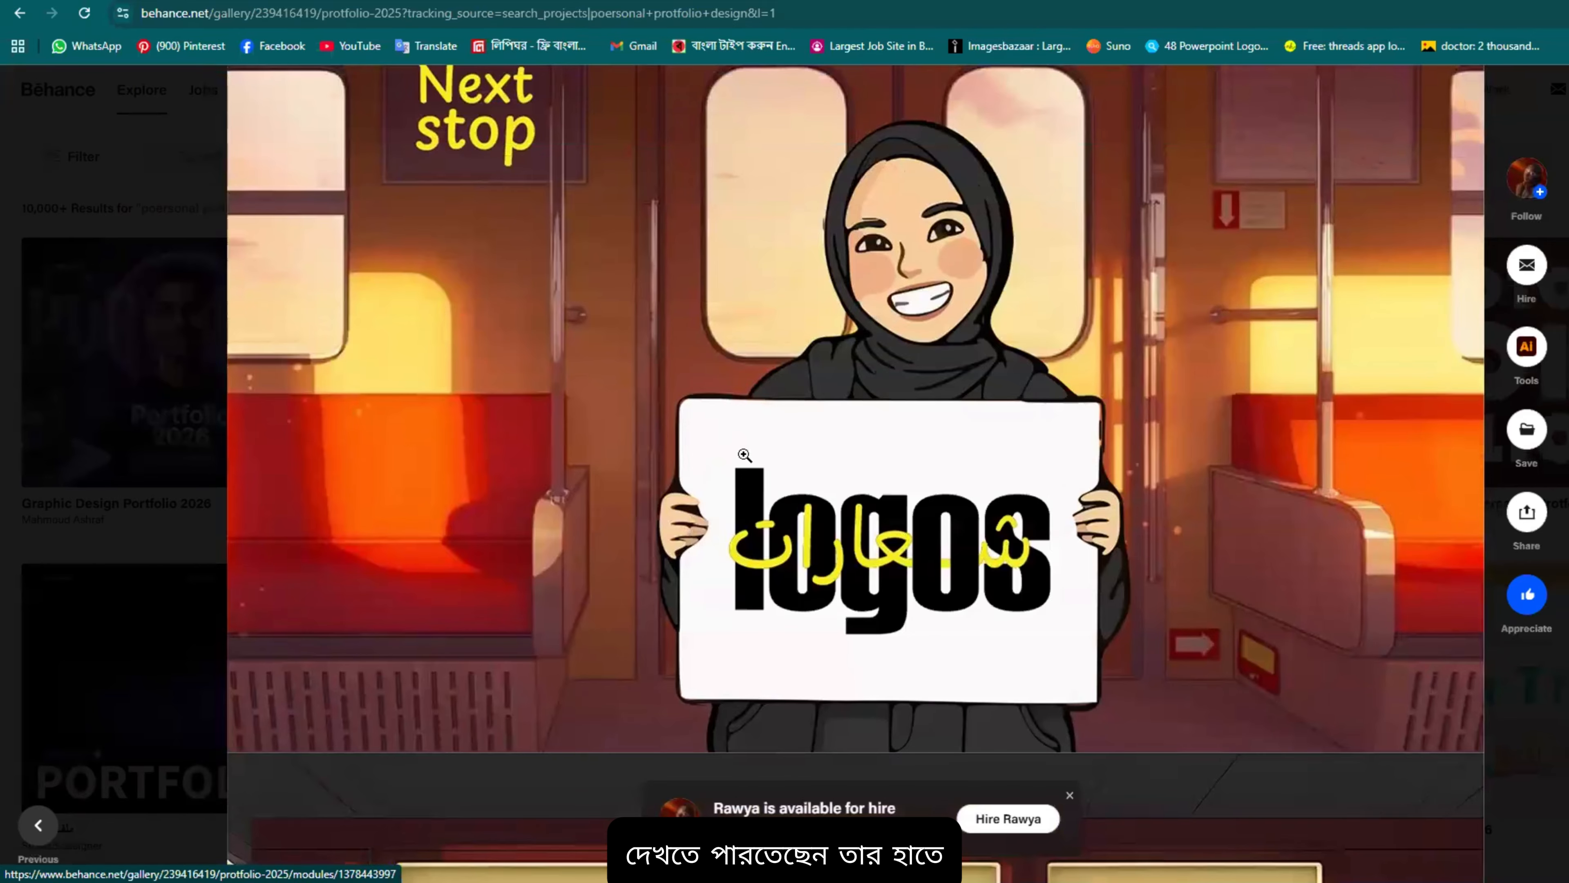
{"action": "scroll", "coordinate": [896, 580], "scroll_direction": "down", "scroll_amount": 5}
{"action": "scroll", "coordinate": [896, 580], "scroll_direction": "down", "scroll_amount": 10}
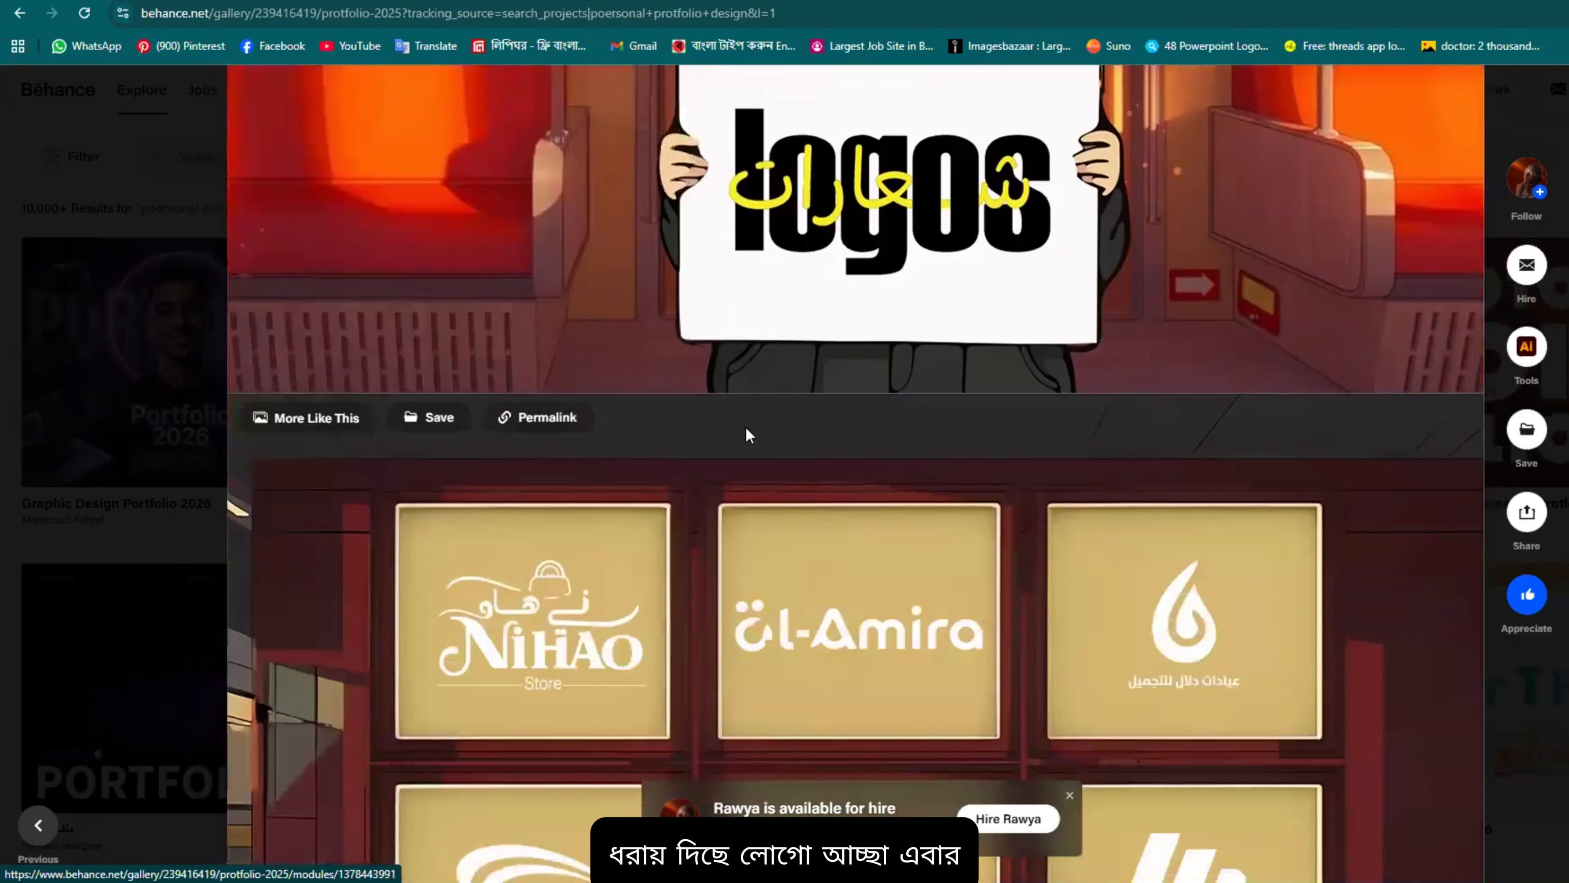
{"action": "scroll", "coordinate": [847, 478], "scroll_direction": "down", "scroll_amount": 1}
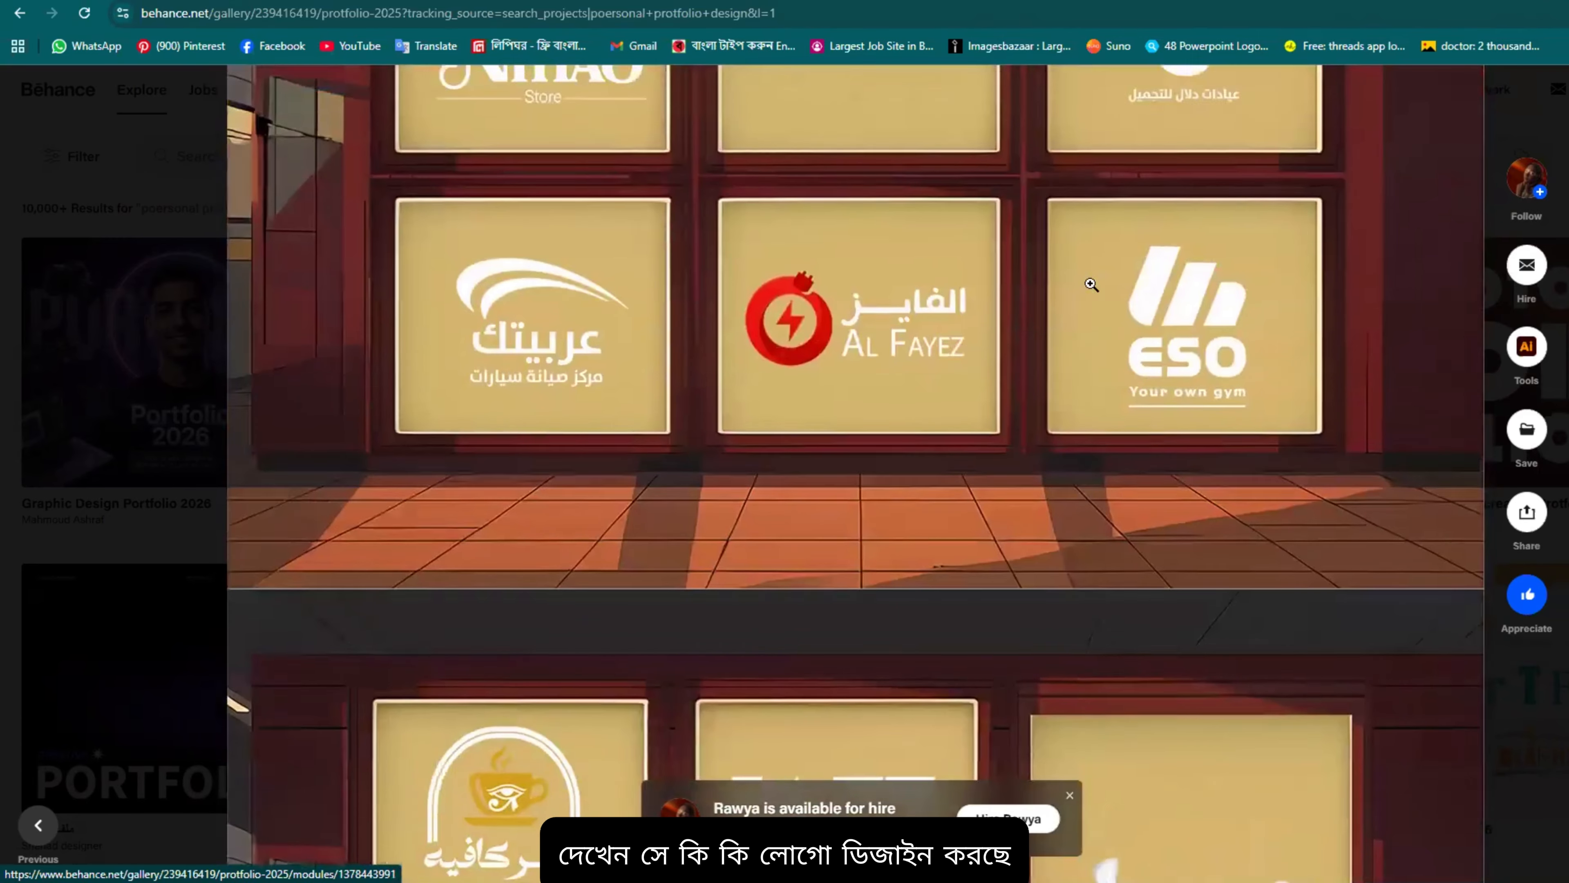
{"action": "scroll", "coordinate": [687, 333], "scroll_direction": "up", "scroll_amount": 2}
{"action": "scroll", "coordinate": [703, 338], "scroll_direction": "down", "scroll_amount": 12}
{"action": "scroll", "coordinate": [703, 338], "scroll_direction": "down", "scroll_amount": 13}
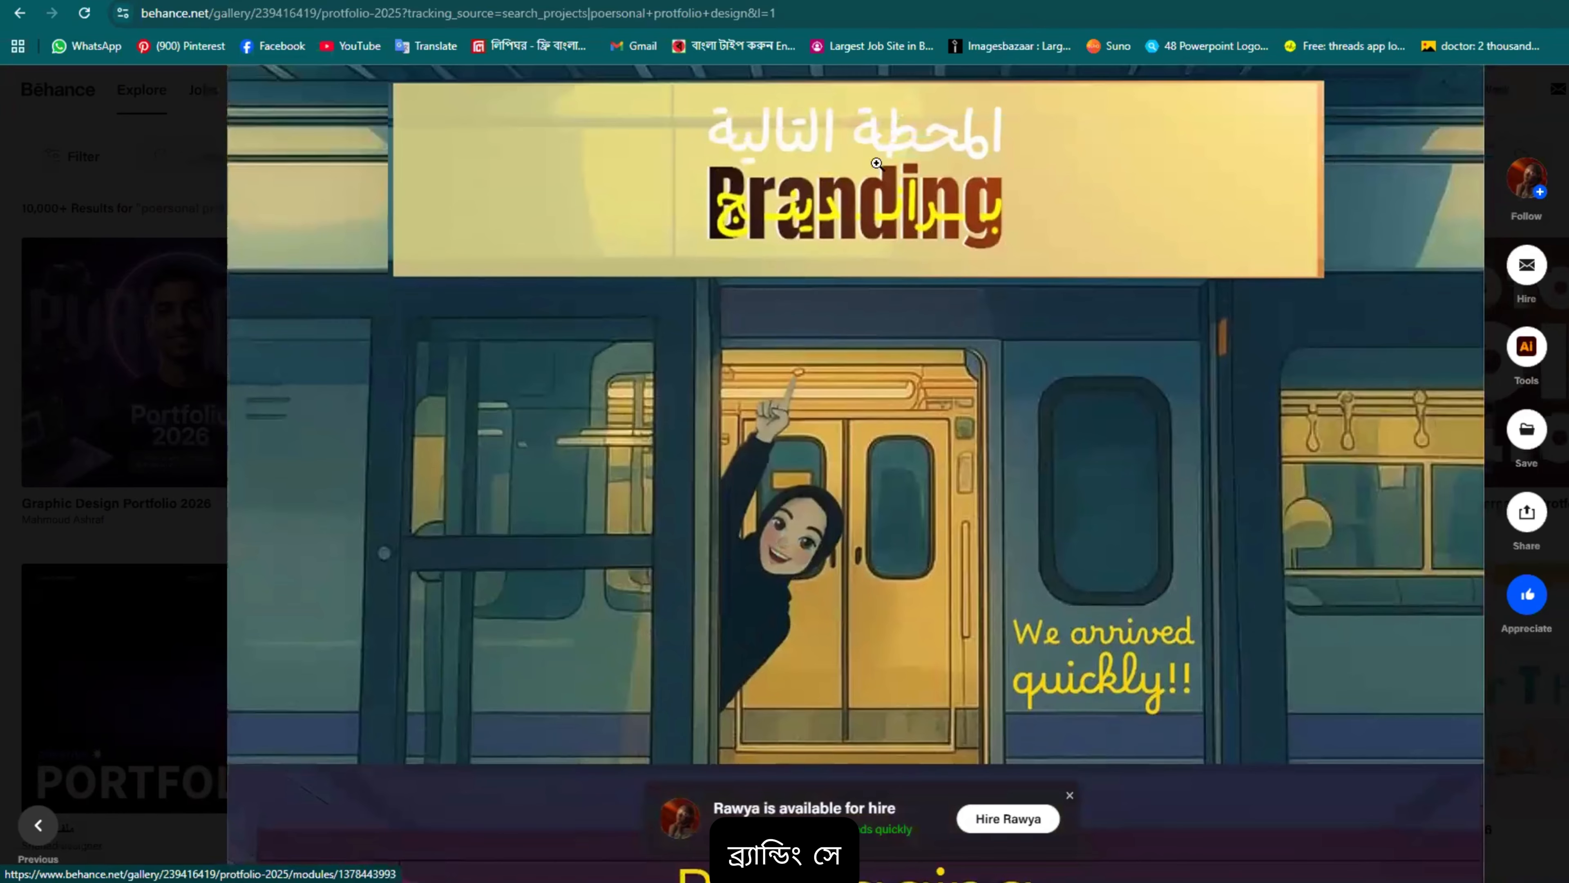
{"action": "scroll", "coordinate": [779, 210], "scroll_direction": "down", "scroll_amount": 13}
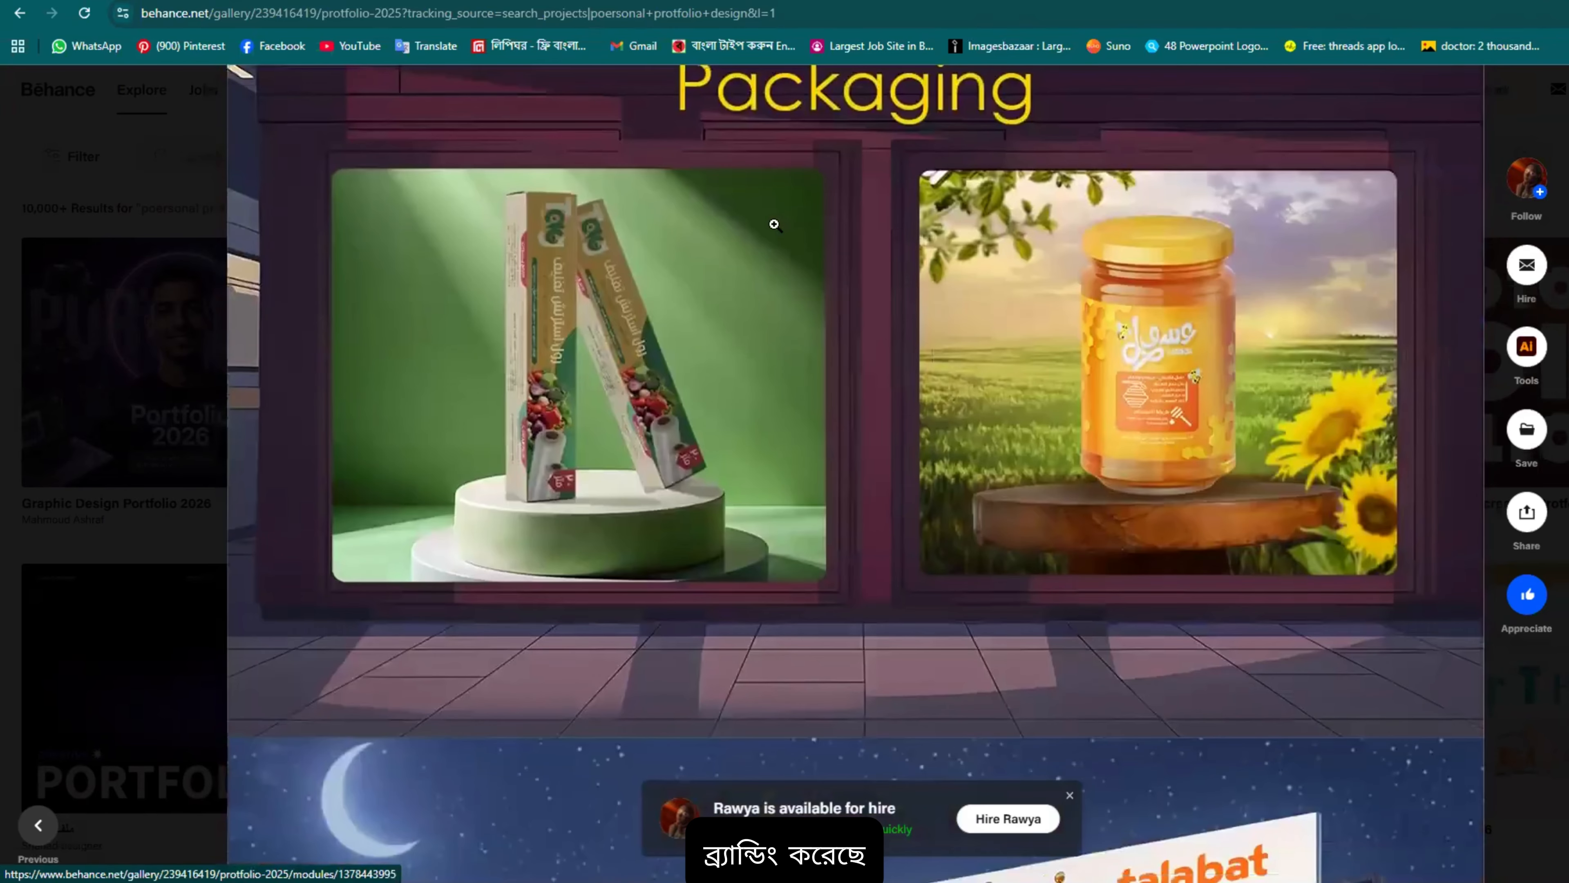
{"action": "scroll", "coordinate": [854, 231], "scroll_direction": "down", "scroll_amount": 6}
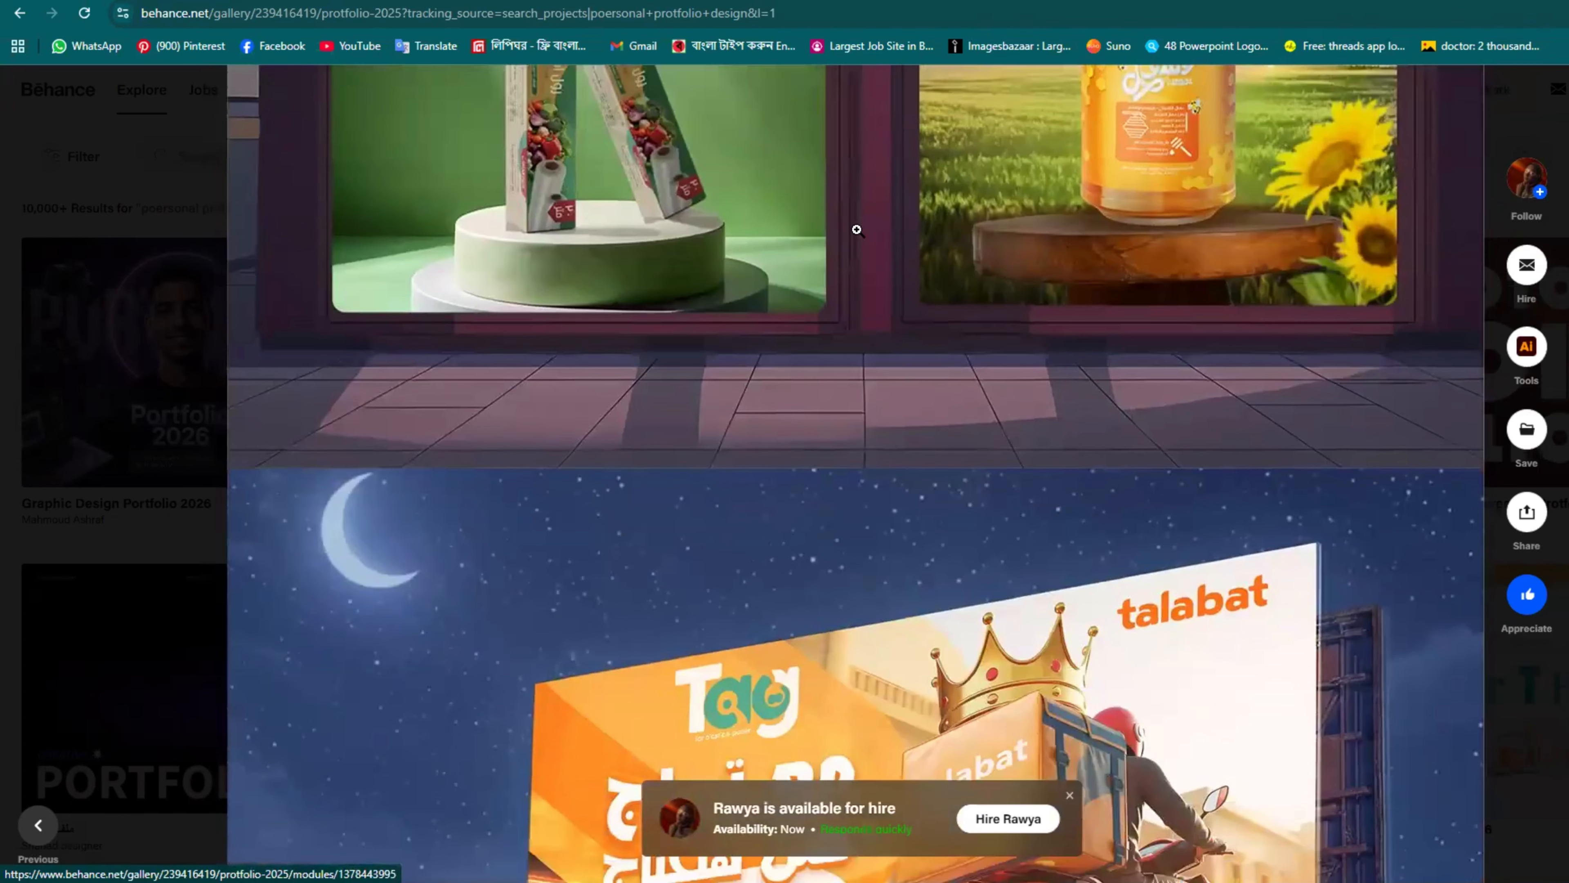
{"action": "scroll", "coordinate": [1086, 237], "scroll_direction": "down", "scroll_amount": 20}
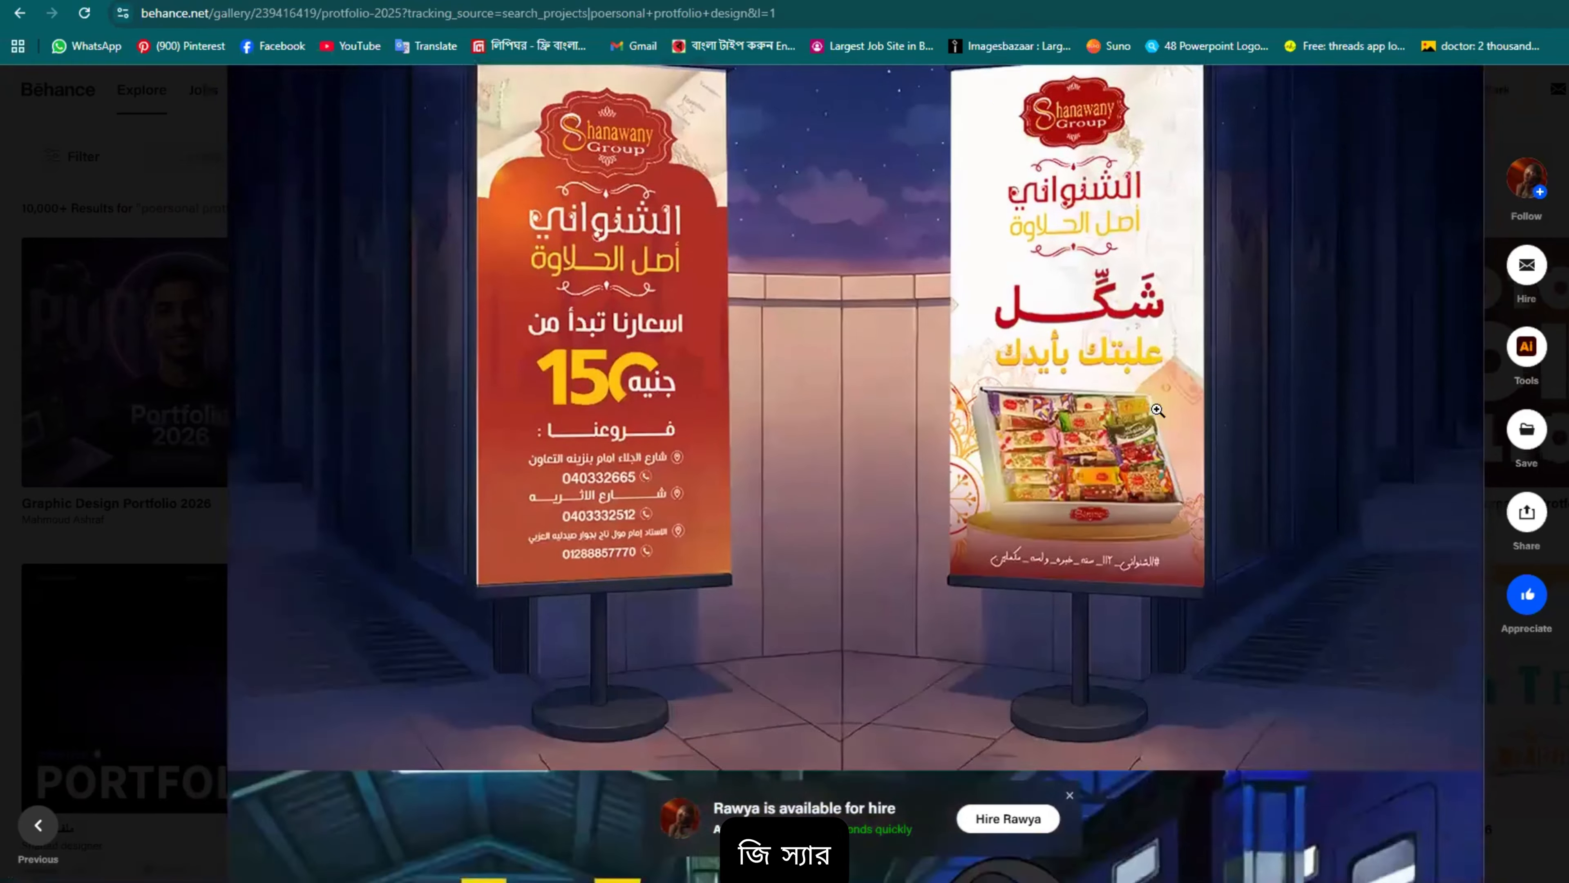
{"action": "scroll", "coordinate": [950, 393], "scroll_direction": "down", "scroll_amount": 3}
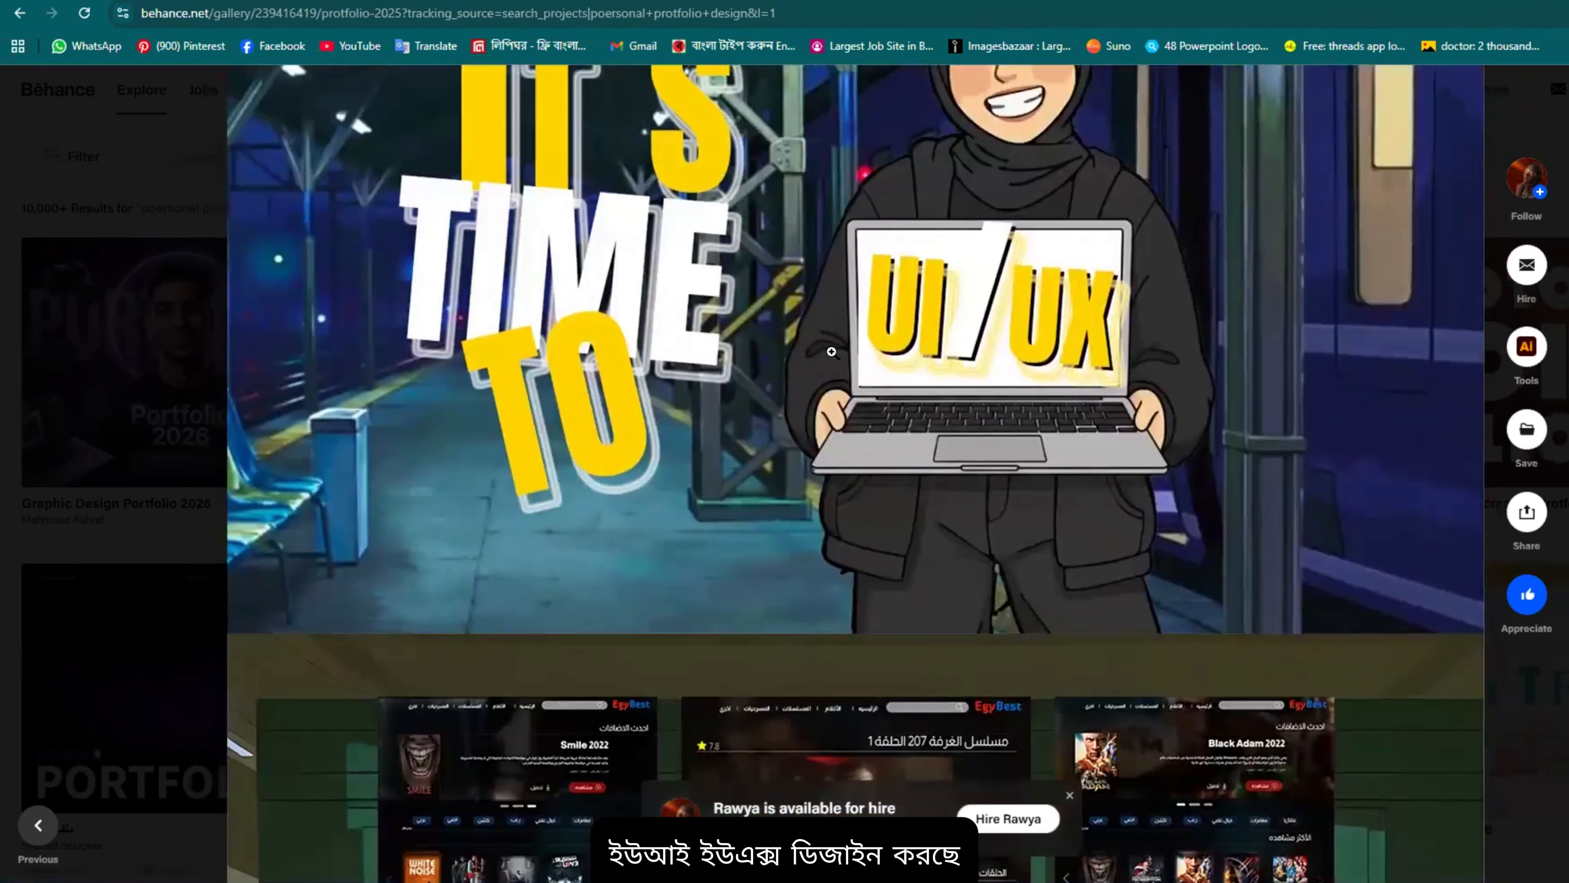
{"action": "scroll", "coordinate": [832, 351], "scroll_direction": "down", "scroll_amount": 8}
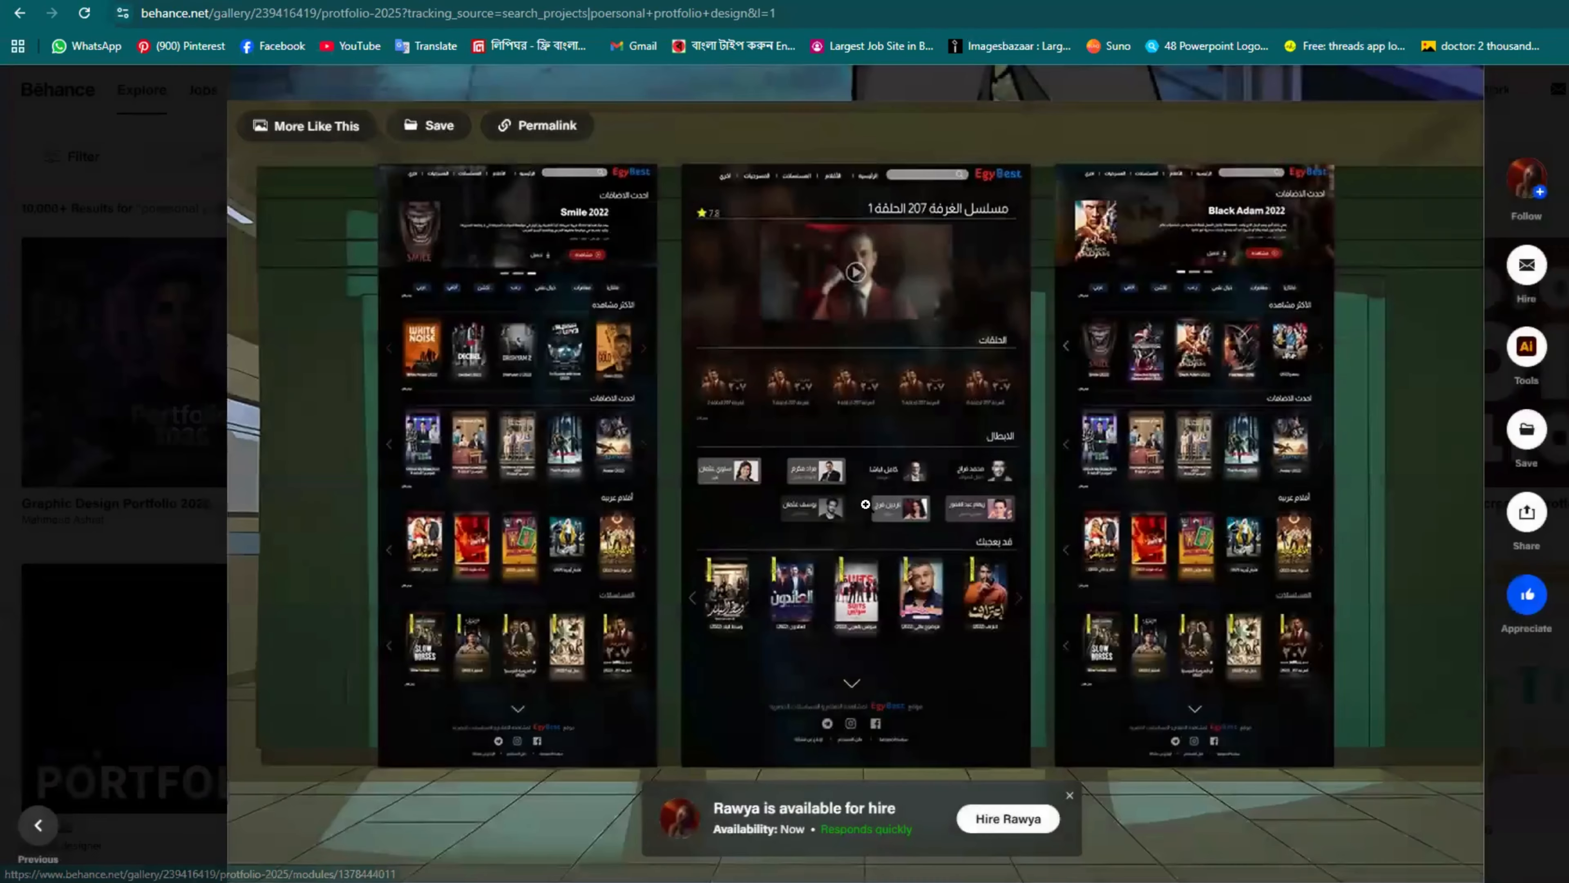
{"action": "scroll", "coordinate": [632, 190], "scroll_direction": "down", "scroll_amount": 6}
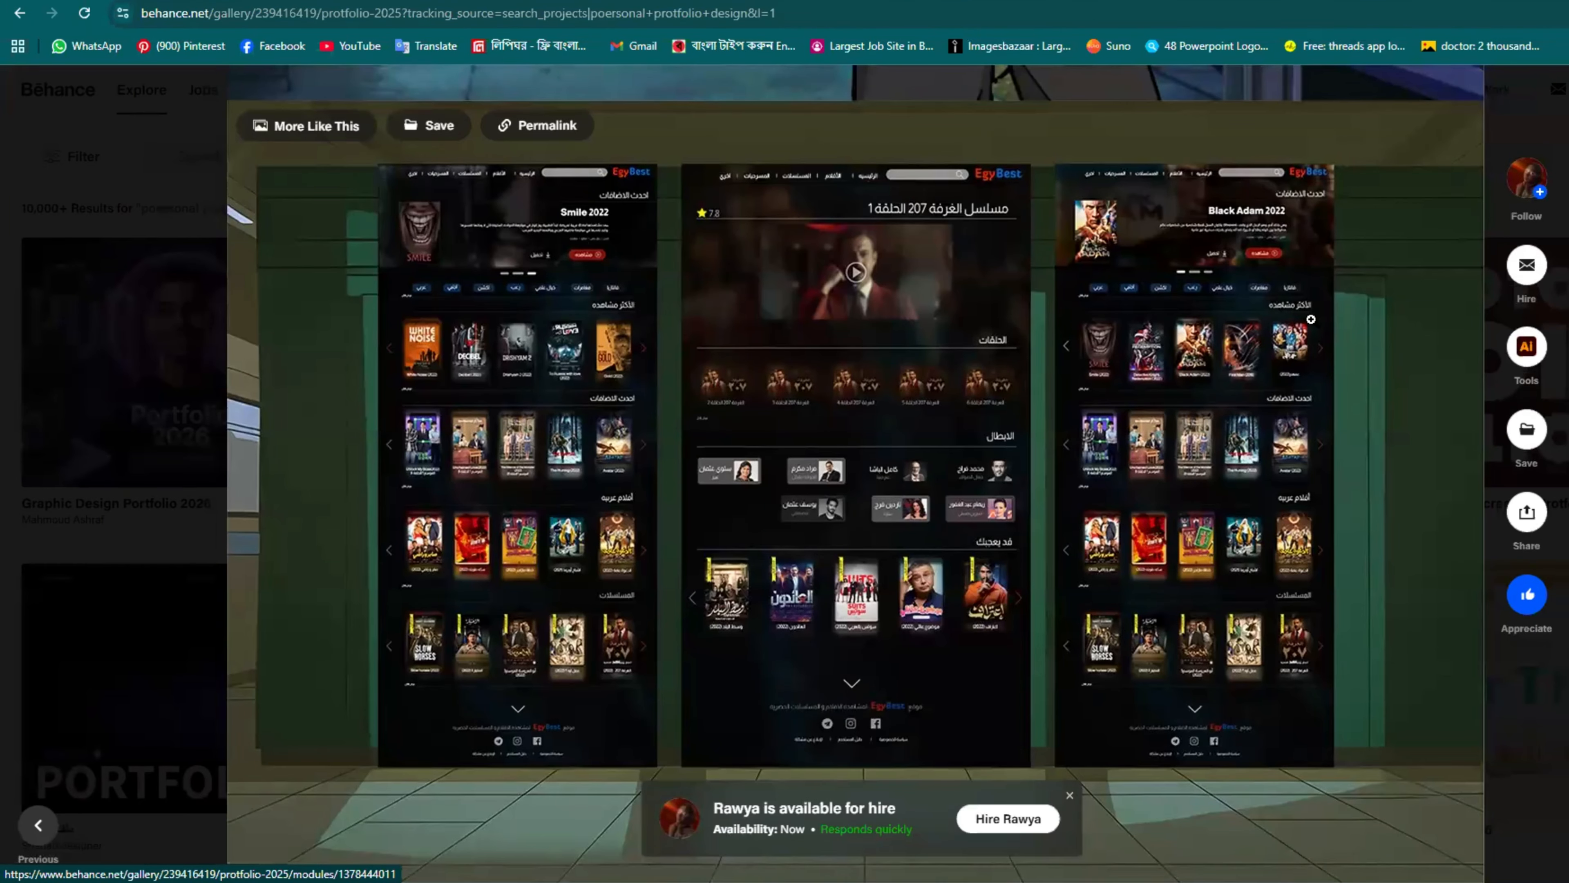
{"action": "scroll", "coordinate": [883, 512], "scroll_direction": "down", "scroll_amount": 10}
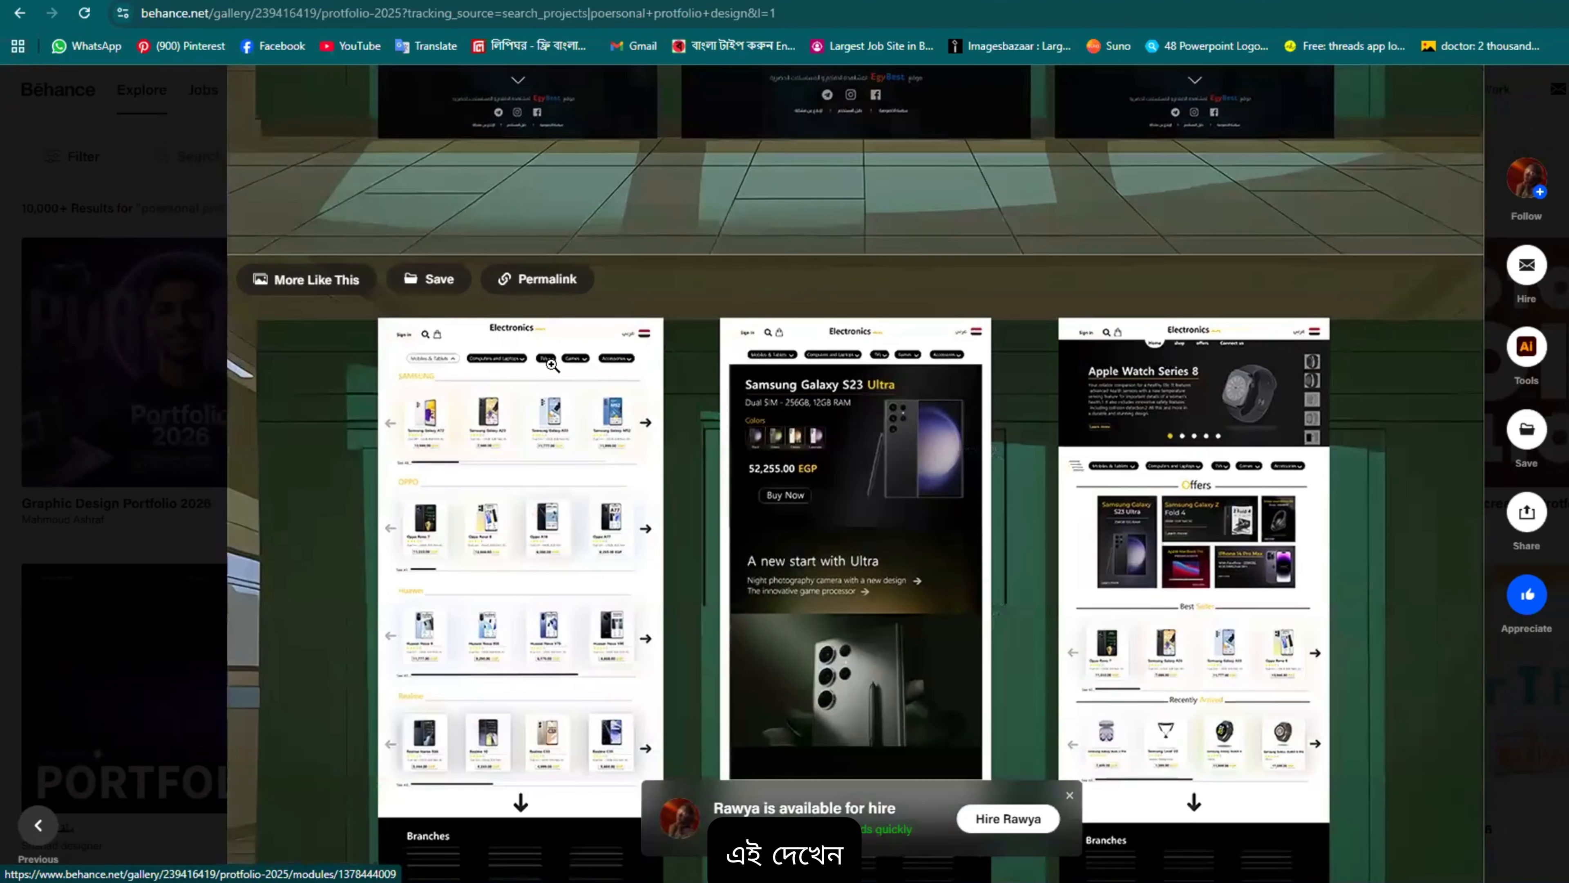
{"action": "scroll", "coordinate": [483, 305], "scroll_direction": "down", "scroll_amount": 4}
{"action": "scroll", "coordinate": [531, 302], "scroll_direction": "up", "scroll_amount": 3}
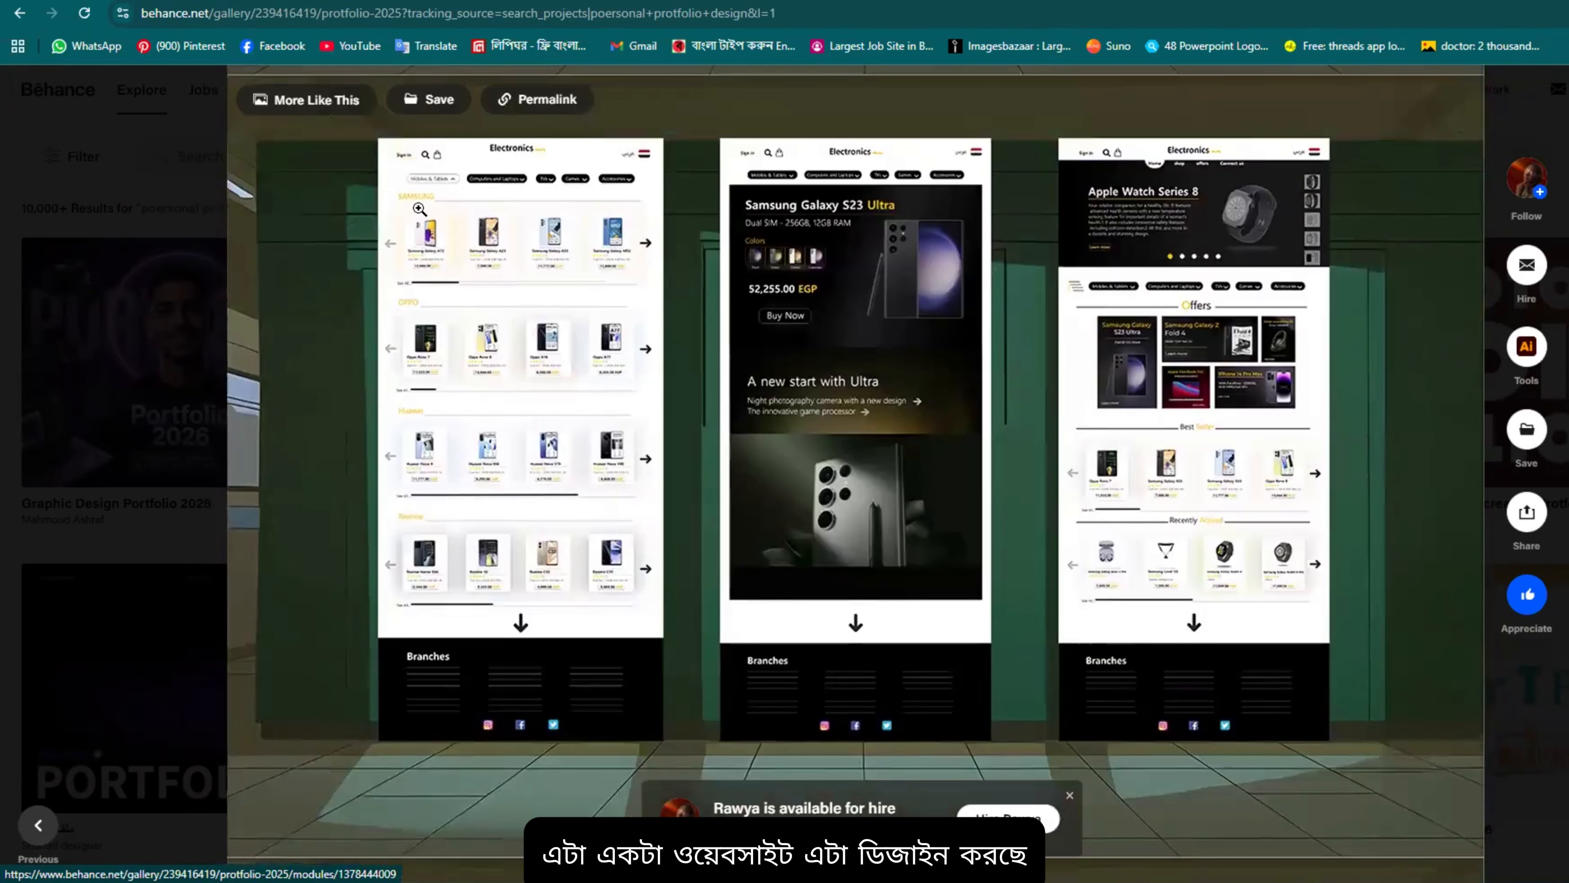
{"action": "scroll", "coordinate": [888, 410], "scroll_direction": "down", "scroll_amount": 4}
{"action": "scroll", "coordinate": [888, 411], "scroll_direction": "down", "scroll_amount": 8}
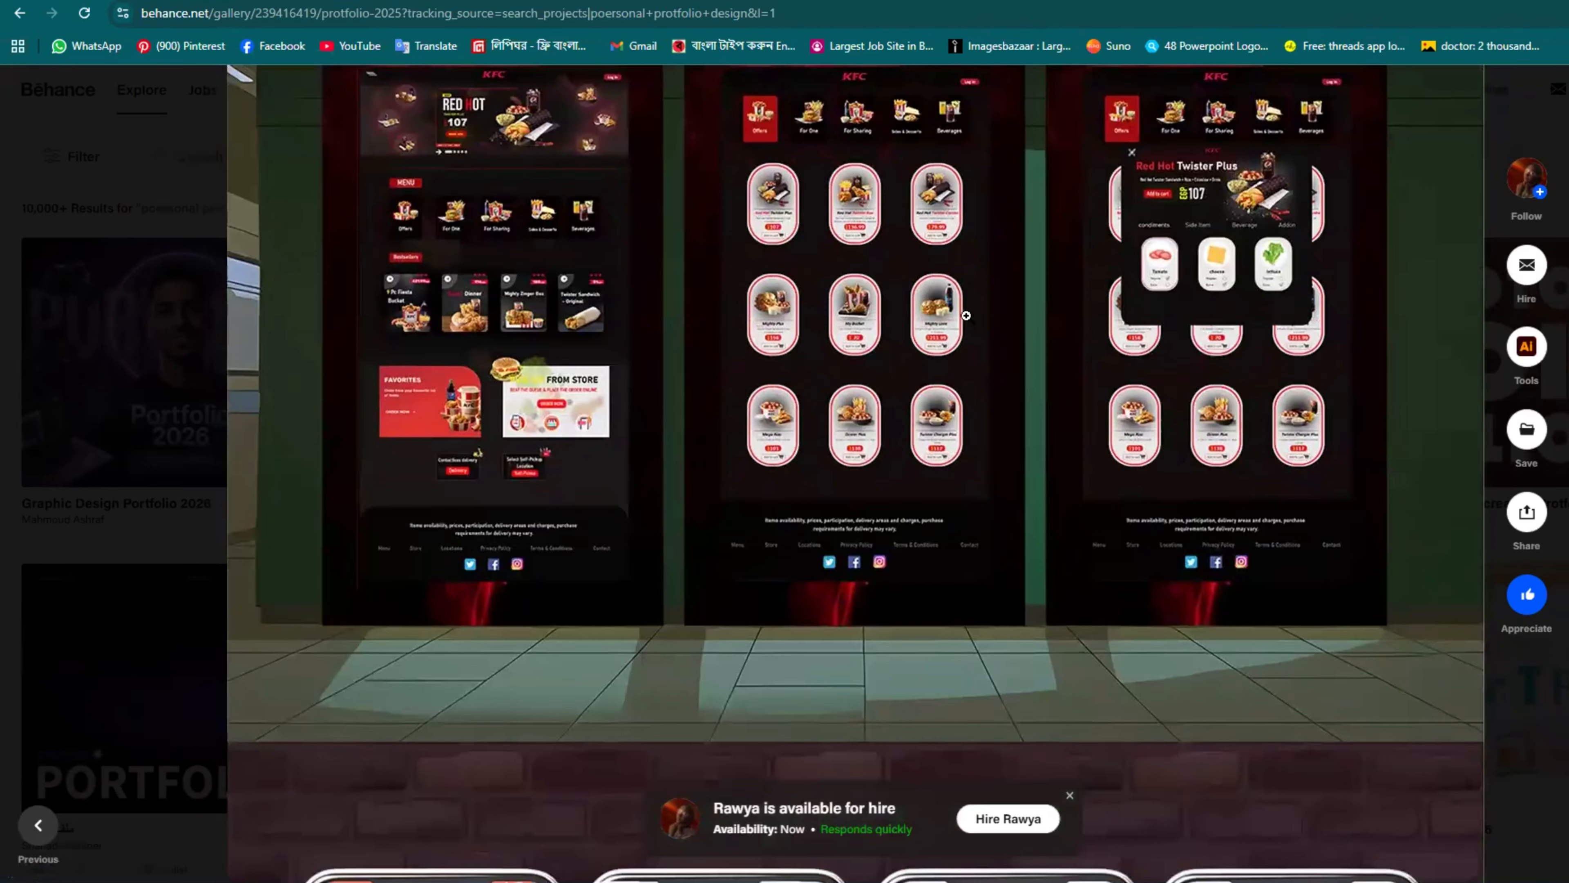
{"action": "scroll", "coordinate": [966, 316], "scroll_direction": "down", "scroll_amount": 10}
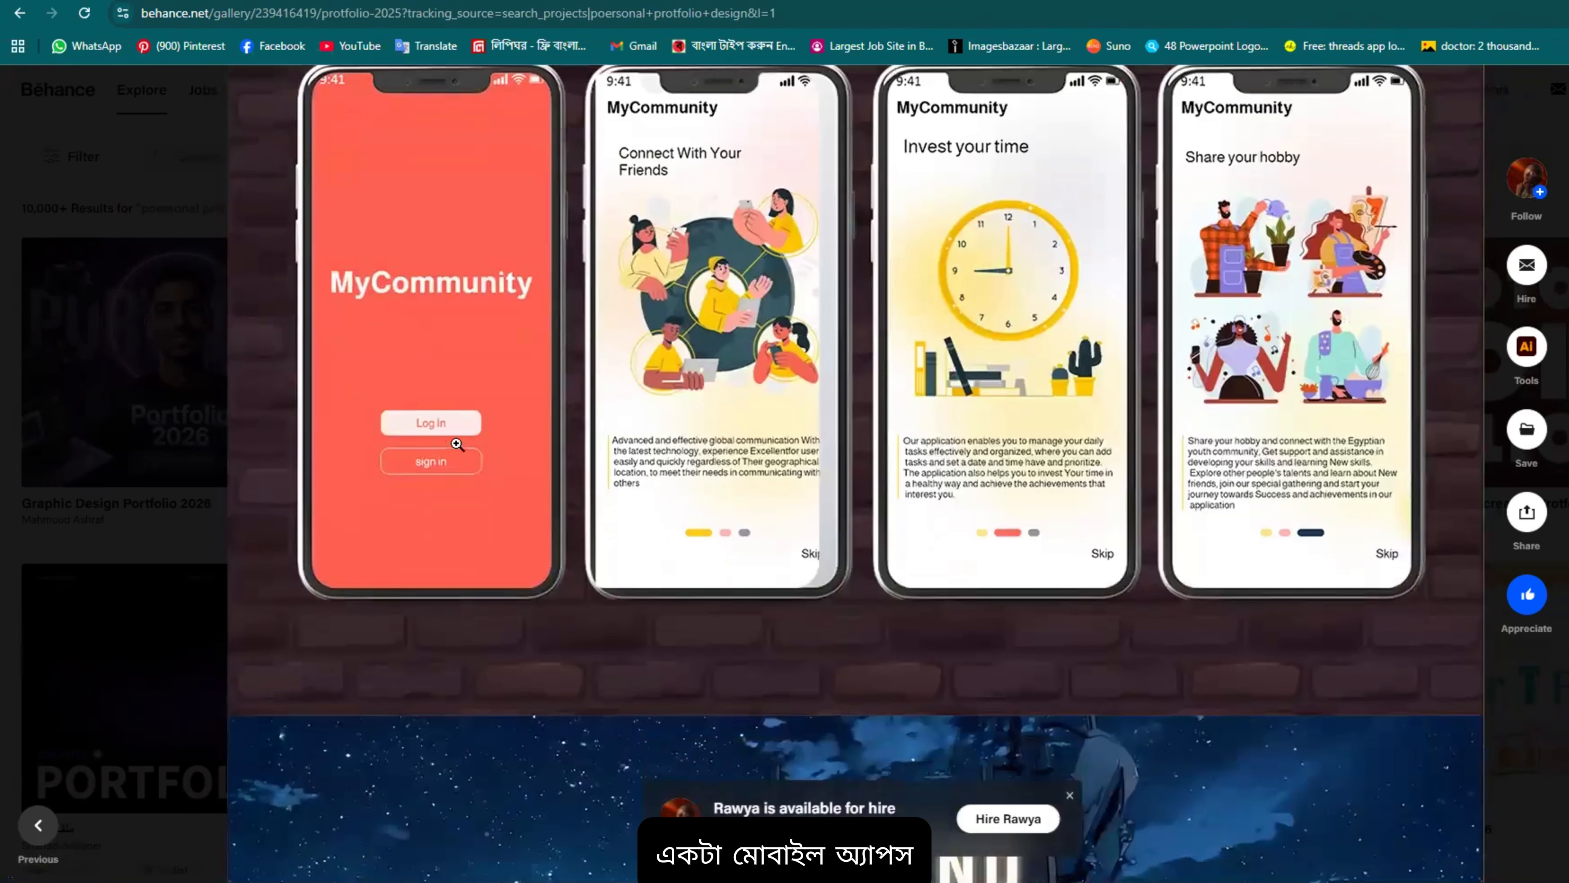
{"action": "scroll", "coordinate": [646, 346], "scroll_direction": "up", "scroll_amount": 4}
{"action": "scroll", "coordinate": [716, 304], "scroll_direction": "down", "scroll_amount": 2}
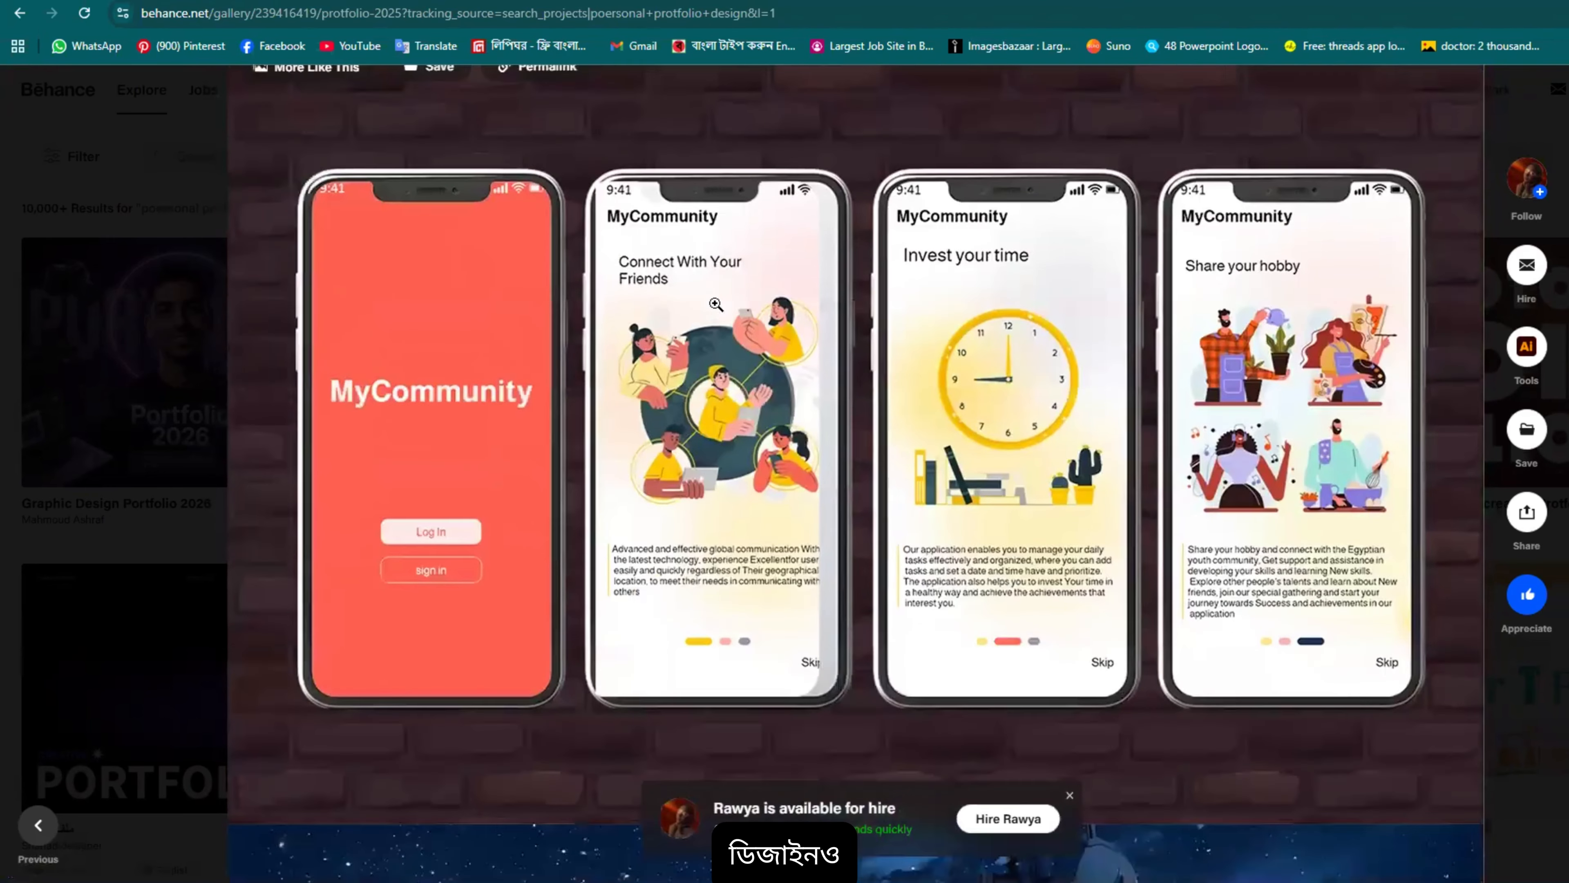
{"action": "scroll", "coordinate": [716, 304], "scroll_direction": "down", "scroll_amount": 2}
{"action": "scroll", "coordinate": [704, 265], "scroll_direction": "up", "scroll_amount": 2}
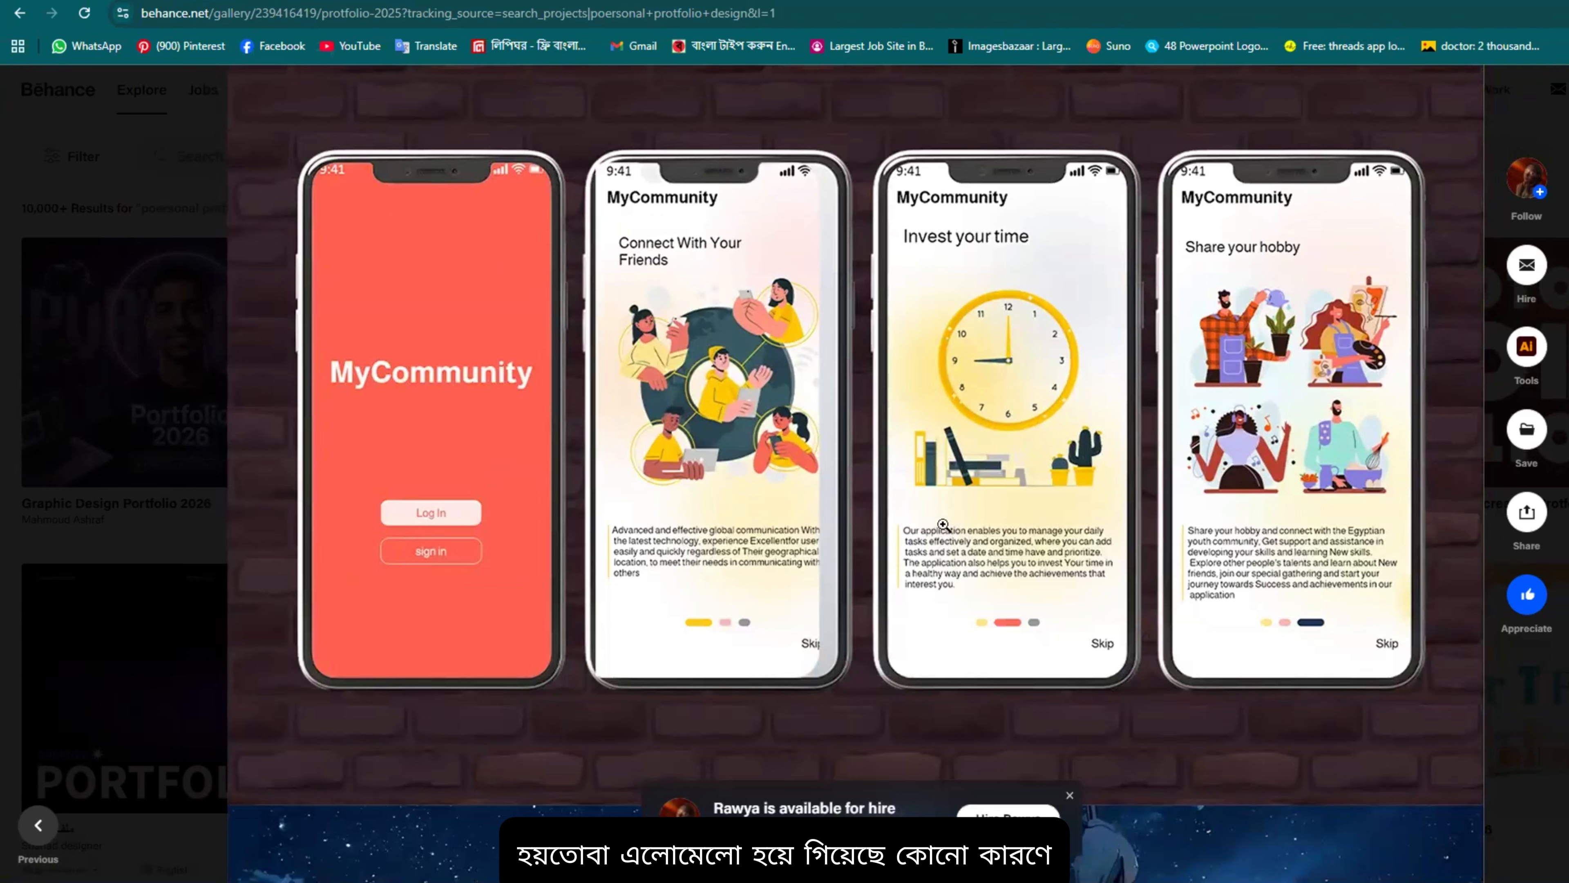
{"action": "scroll", "coordinate": [831, 390], "scroll_direction": "down", "scroll_amount": 3}
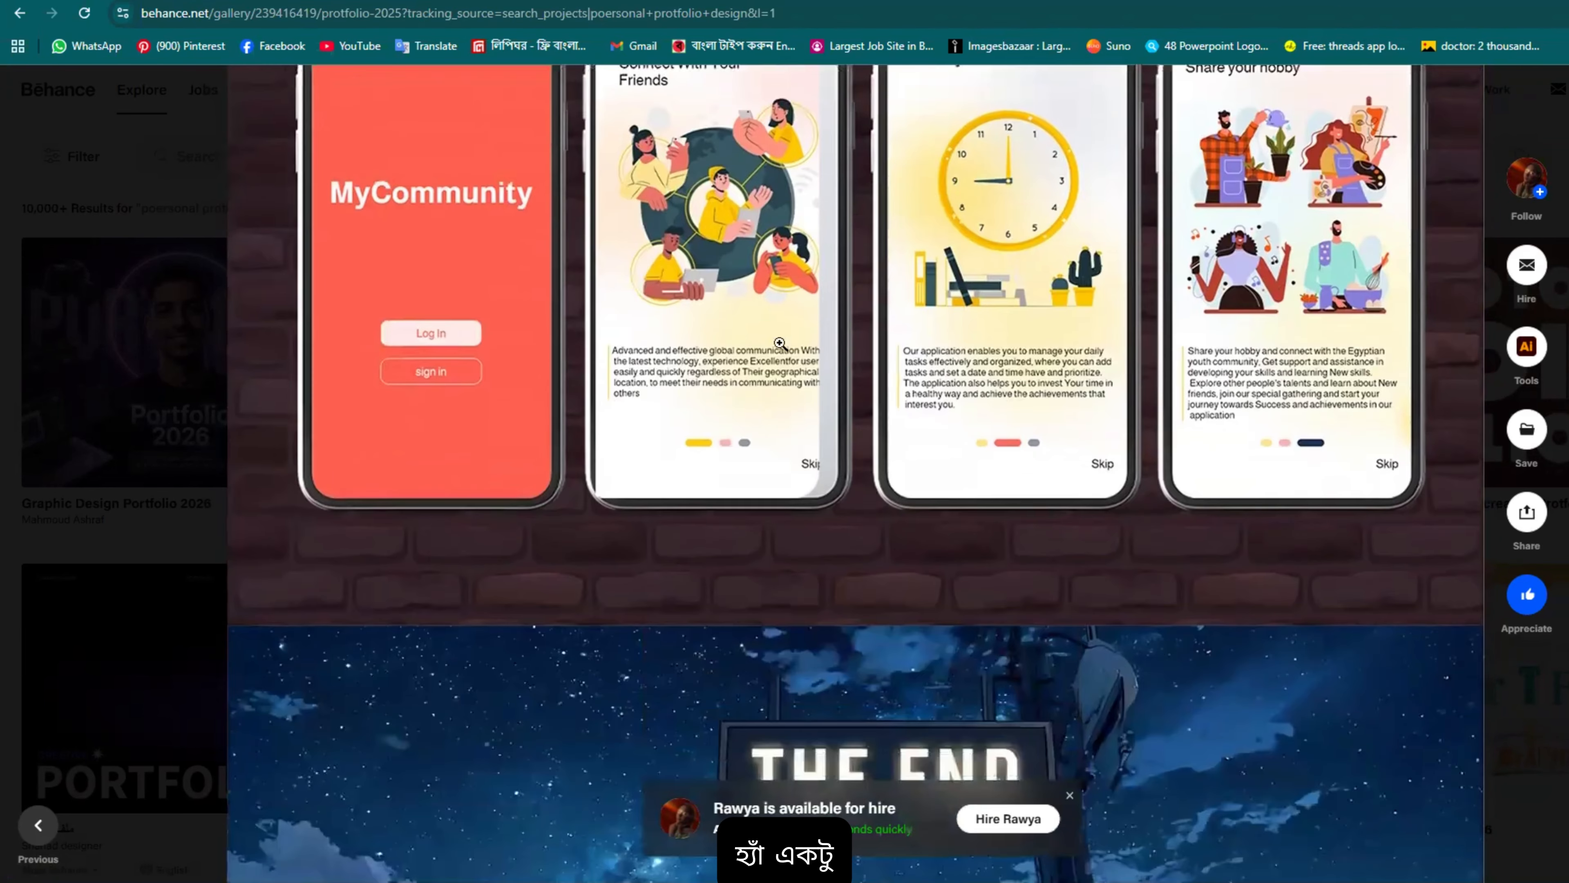
{"action": "scroll", "coordinate": [831, 285], "scroll_direction": "up", "scroll_amount": 3}
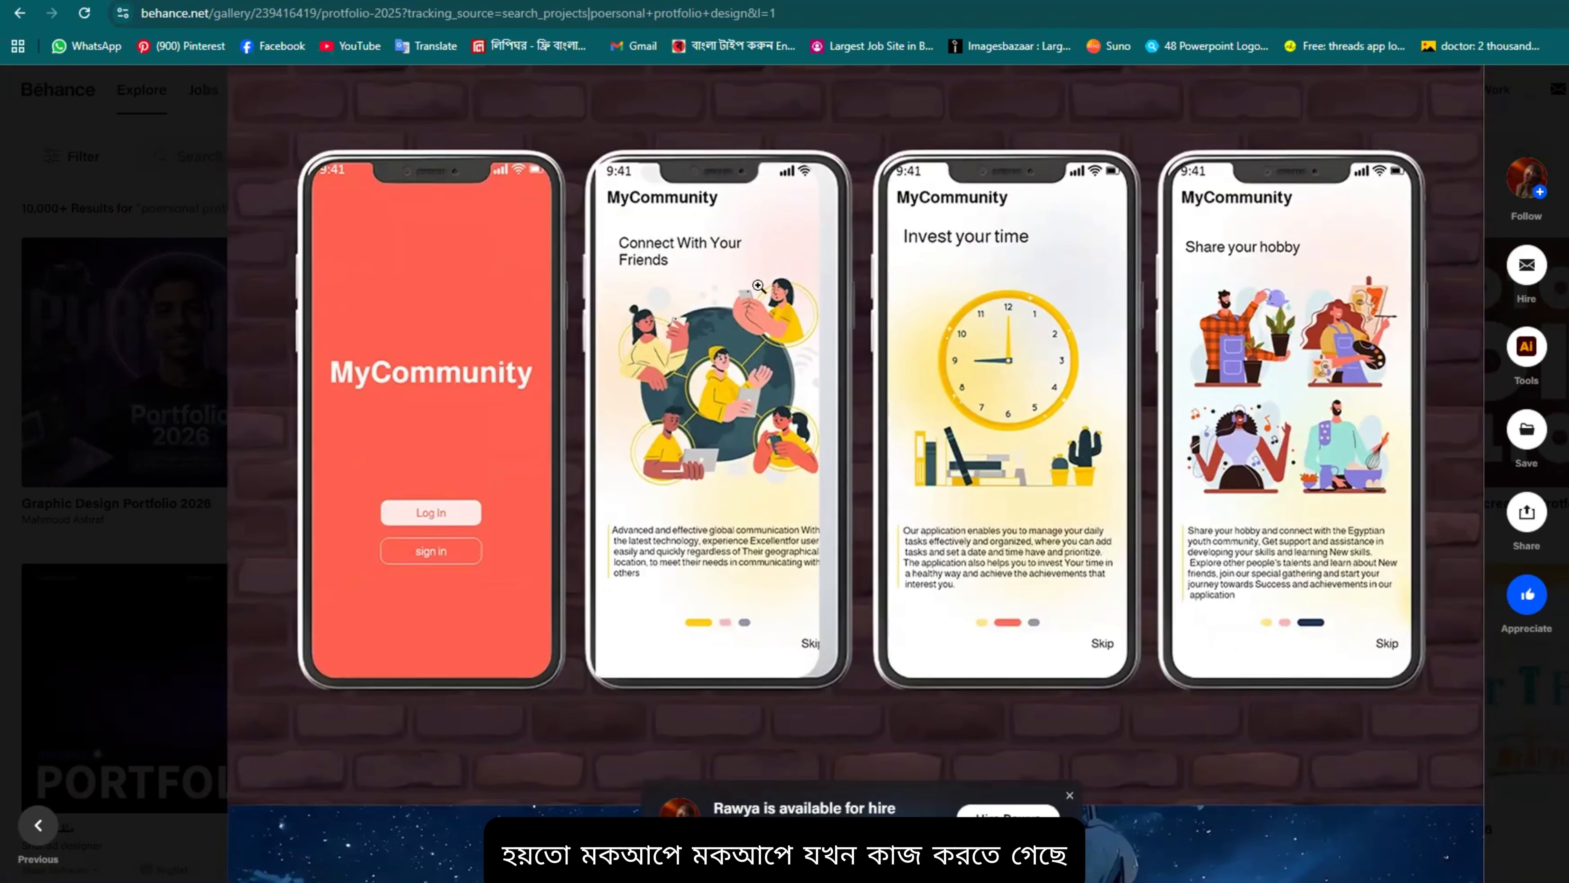
{"action": "scroll", "coordinate": [952, 561], "scroll_direction": "down", "scroll_amount": 6}
{"action": "scroll", "coordinate": [751, 450], "scroll_direction": "up", "scroll_amount": 4}
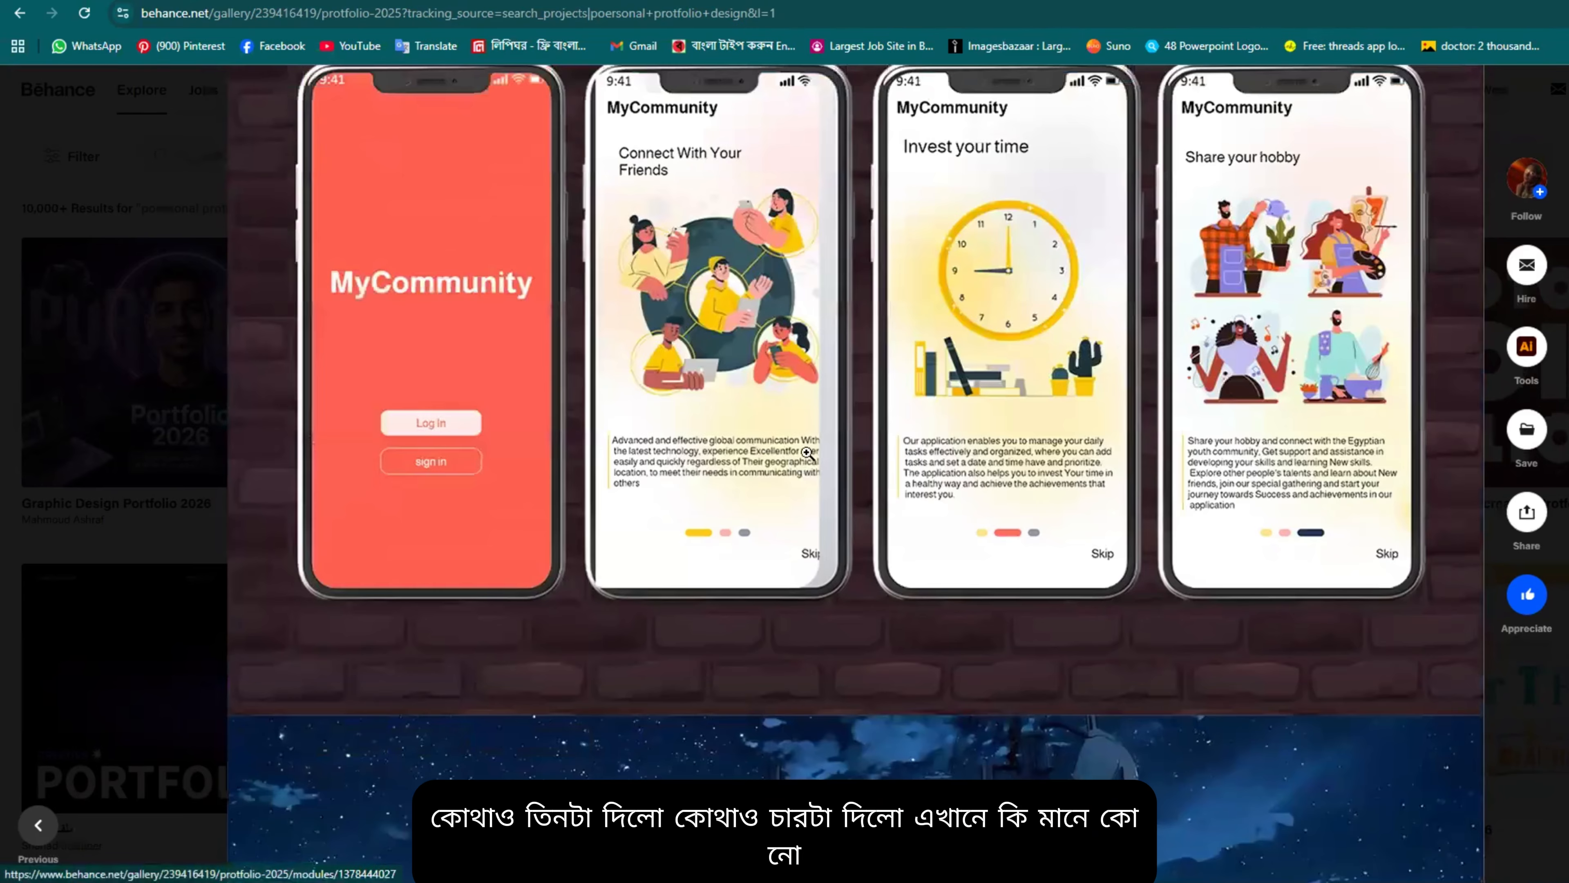
{"action": "scroll", "coordinate": [806, 451], "scroll_direction": "up", "scroll_amount": 3}
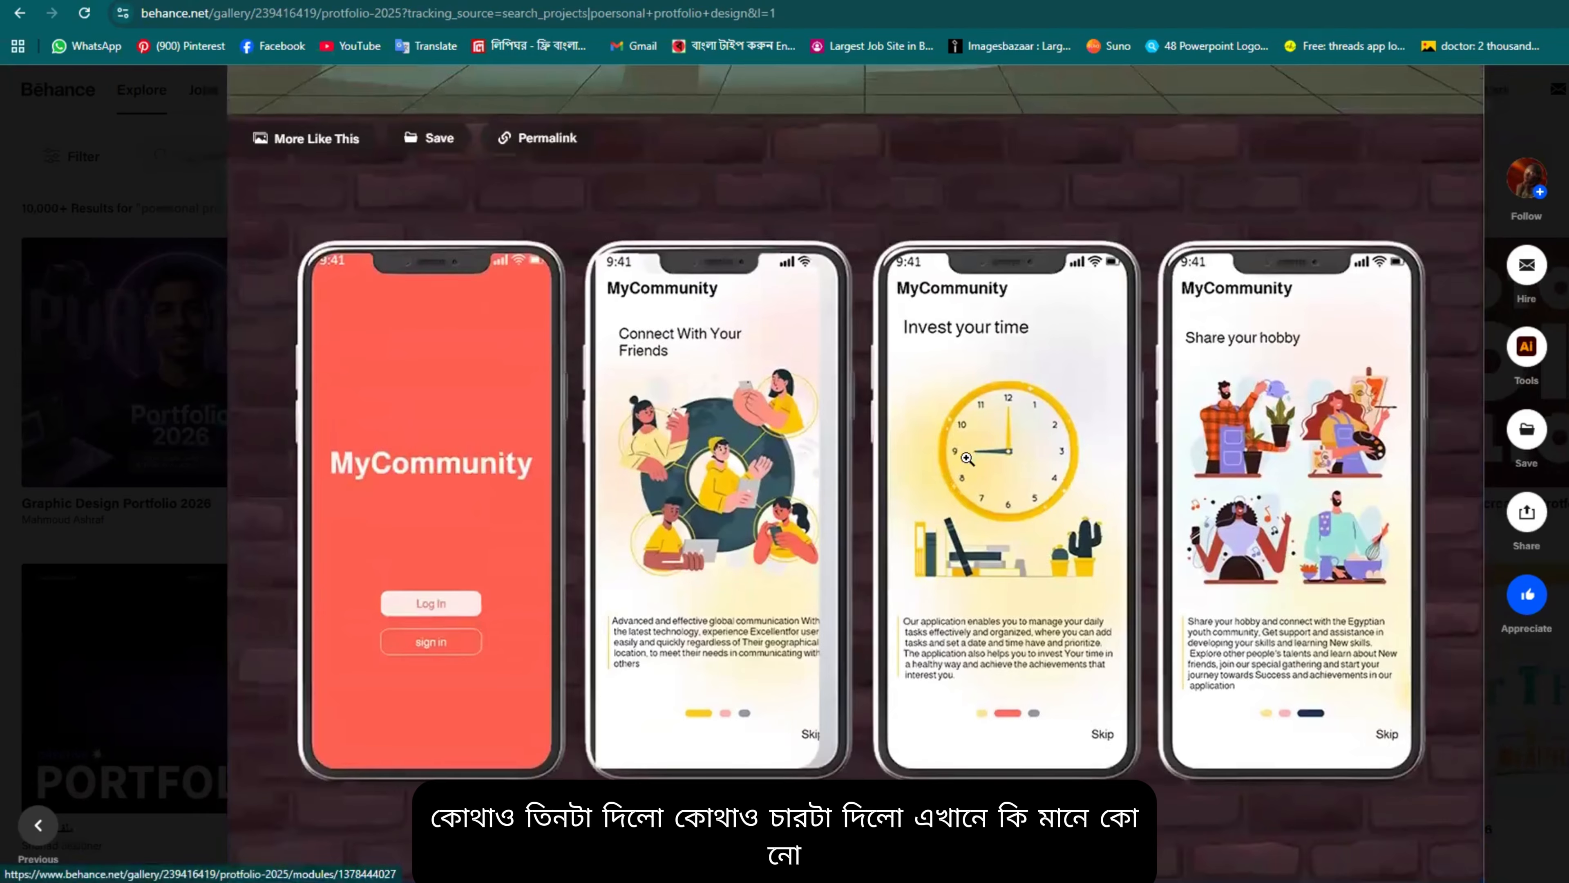
{"action": "scroll", "coordinate": [894, 368], "scroll_direction": "up", "scroll_amount": 10}
{"action": "scroll", "coordinate": [1095, 348], "scroll_direction": "down", "scroll_amount": 4}
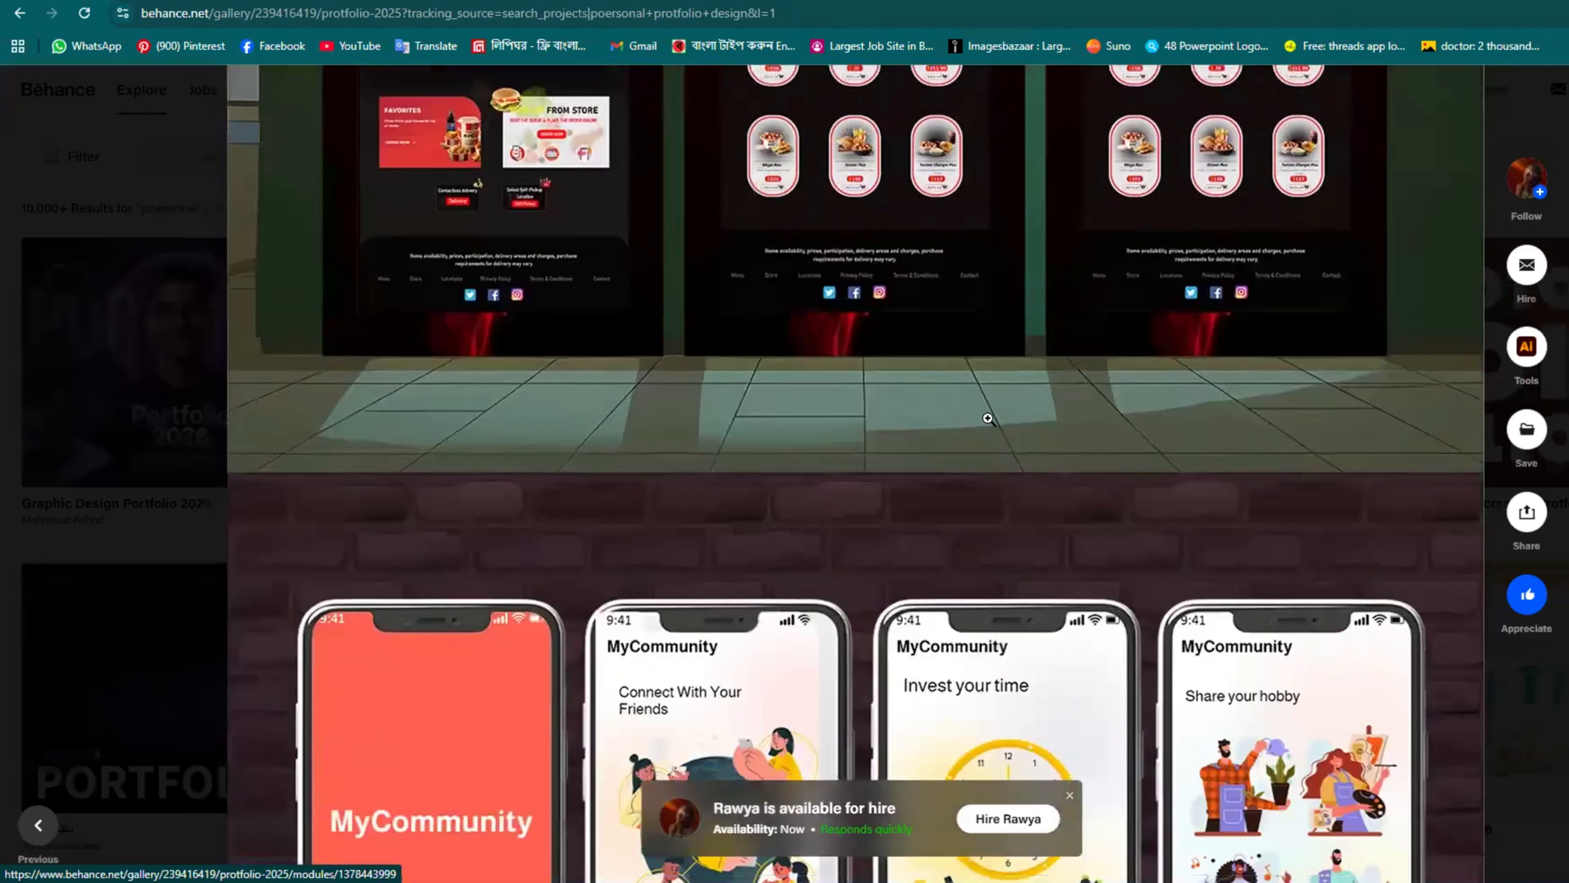
{"action": "scroll", "coordinate": [988, 414], "scroll_direction": "up", "scroll_amount": 4}
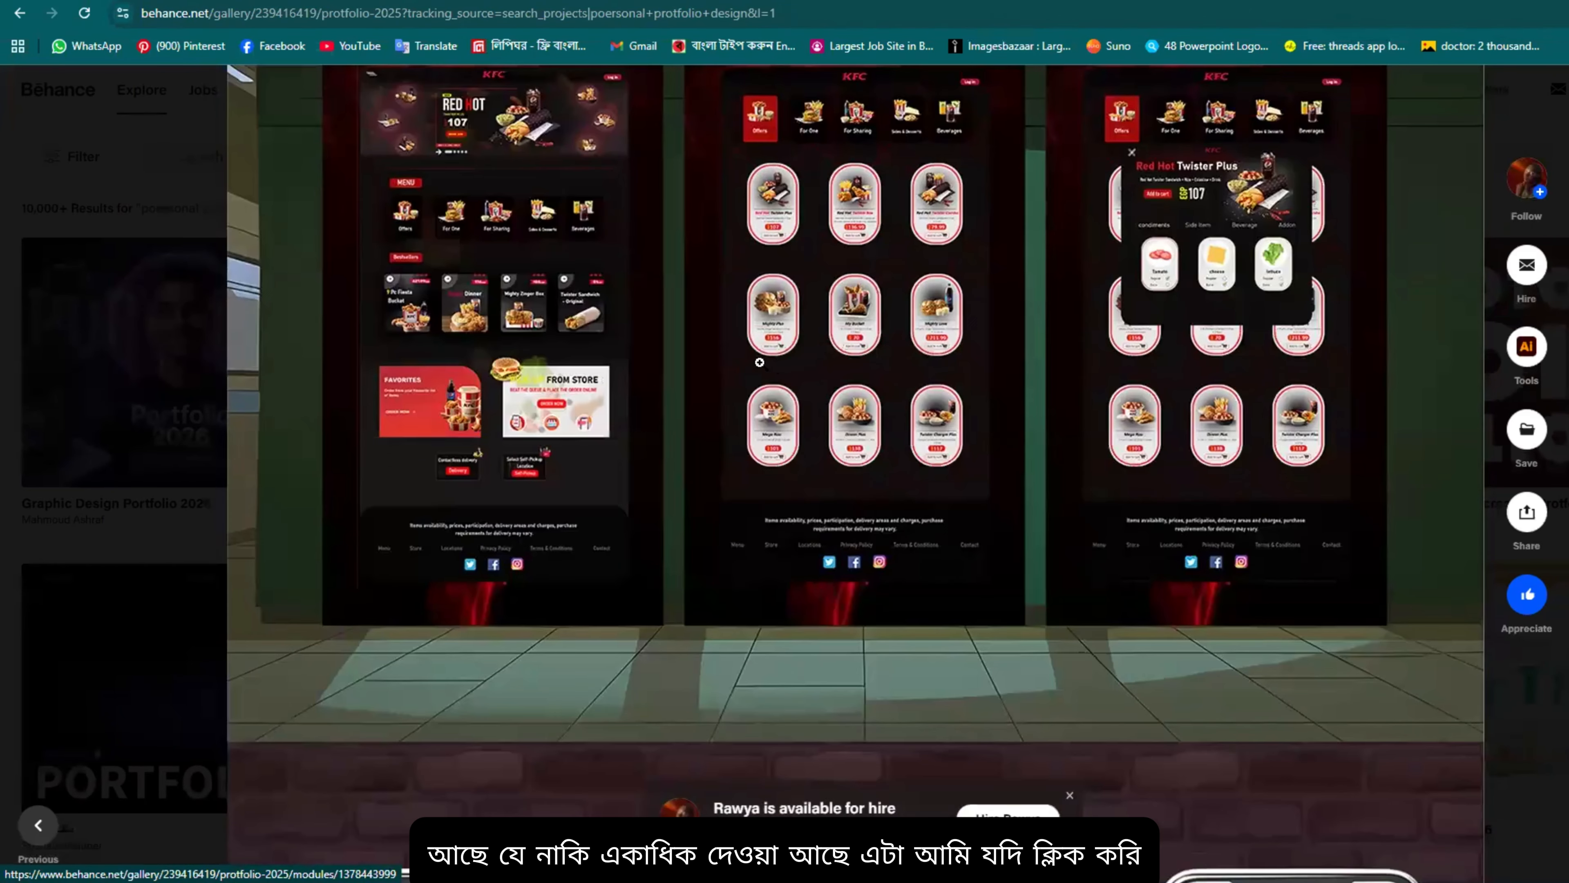
Step: View the project images full-screen, zoom back out, and advance to the 'THE END – Thank you' slide
{"action": "left_click", "coordinate": [759, 362]}
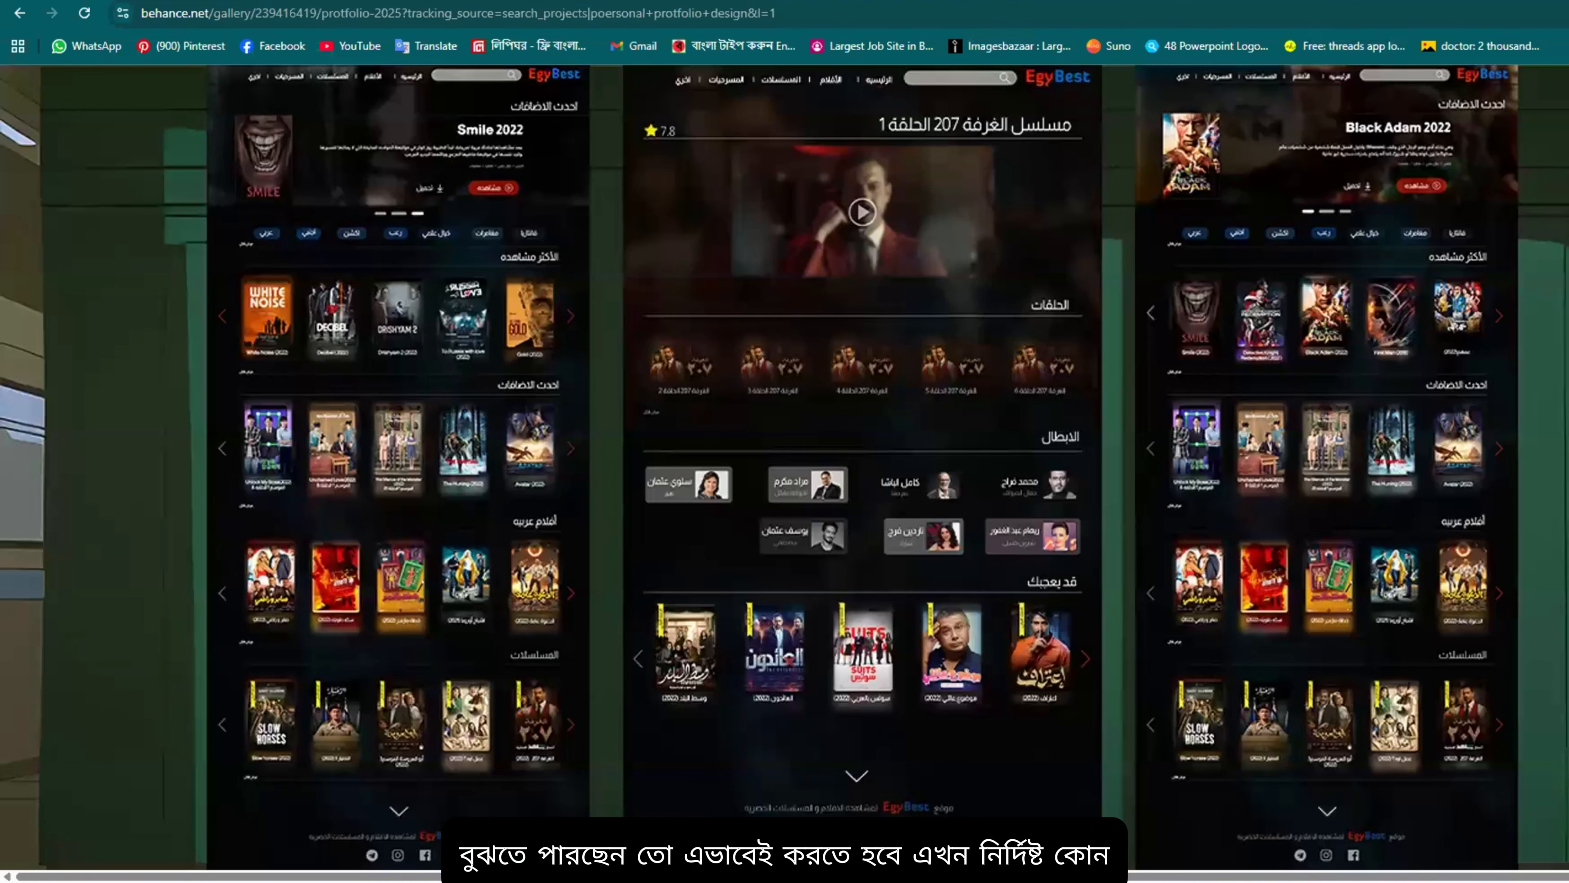
{"action": "left_click", "coordinate": [939, 611]}
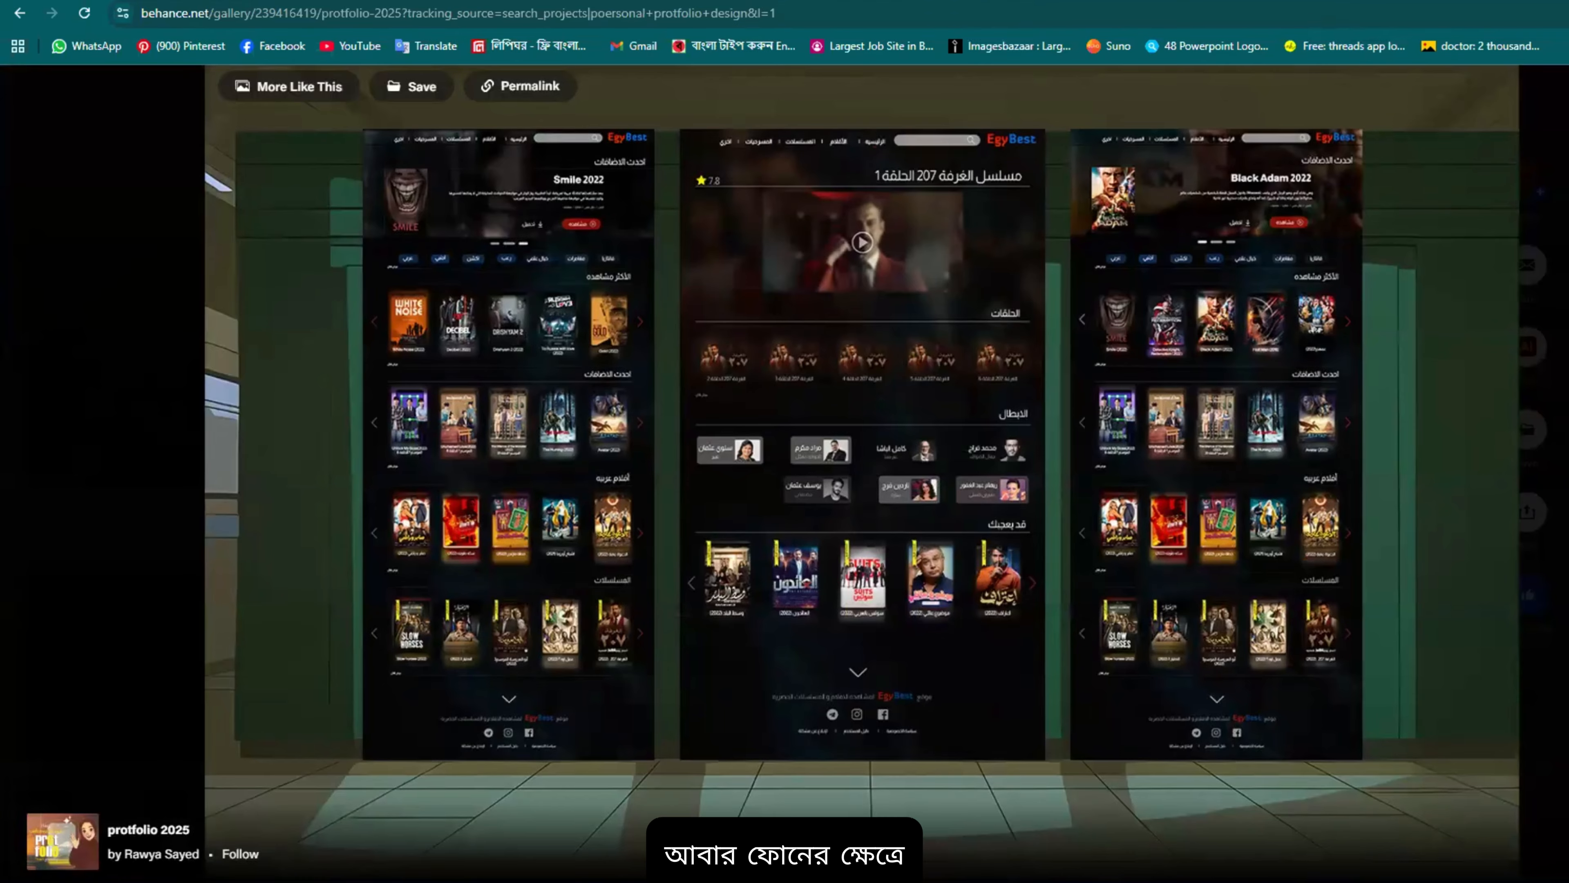
{"action": "key", "text": "Right"}
{"action": "key", "text": "Right"}
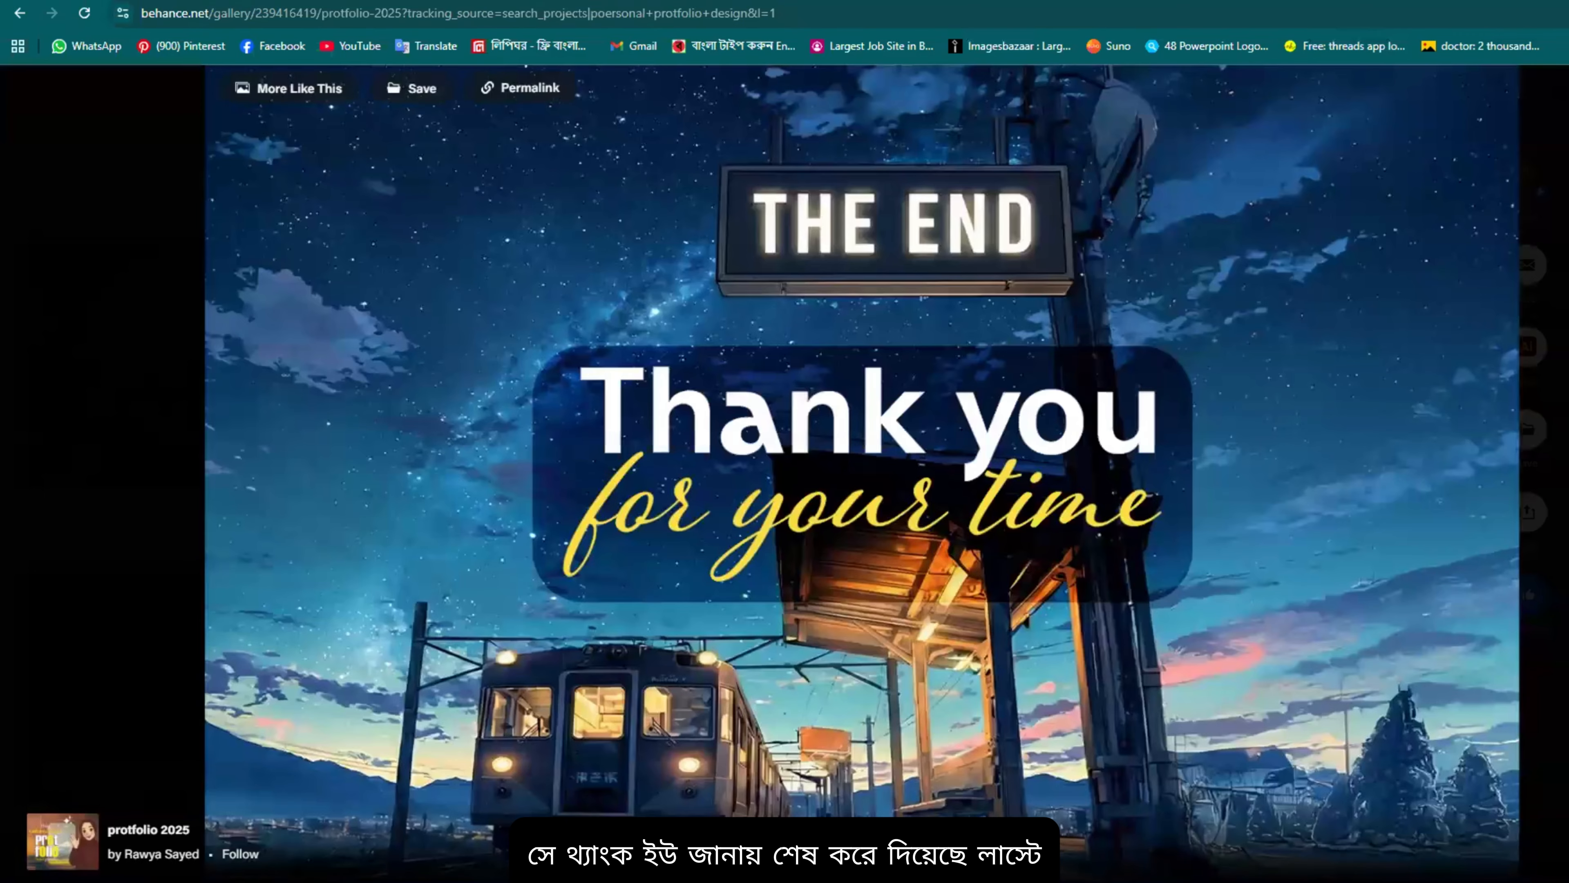
Step: Close the lightbox and read the comments, noting 40 appreciations, 603 views and 6 comments
{"action": "left_click", "coordinate": [922, 463]}
{"action": "scroll", "coordinate": [992, 573], "scroll_direction": "down", "scroll_amount": 6}
{"action": "scroll", "coordinate": [991, 573], "scroll_direction": "down", "scroll_amount": 15}
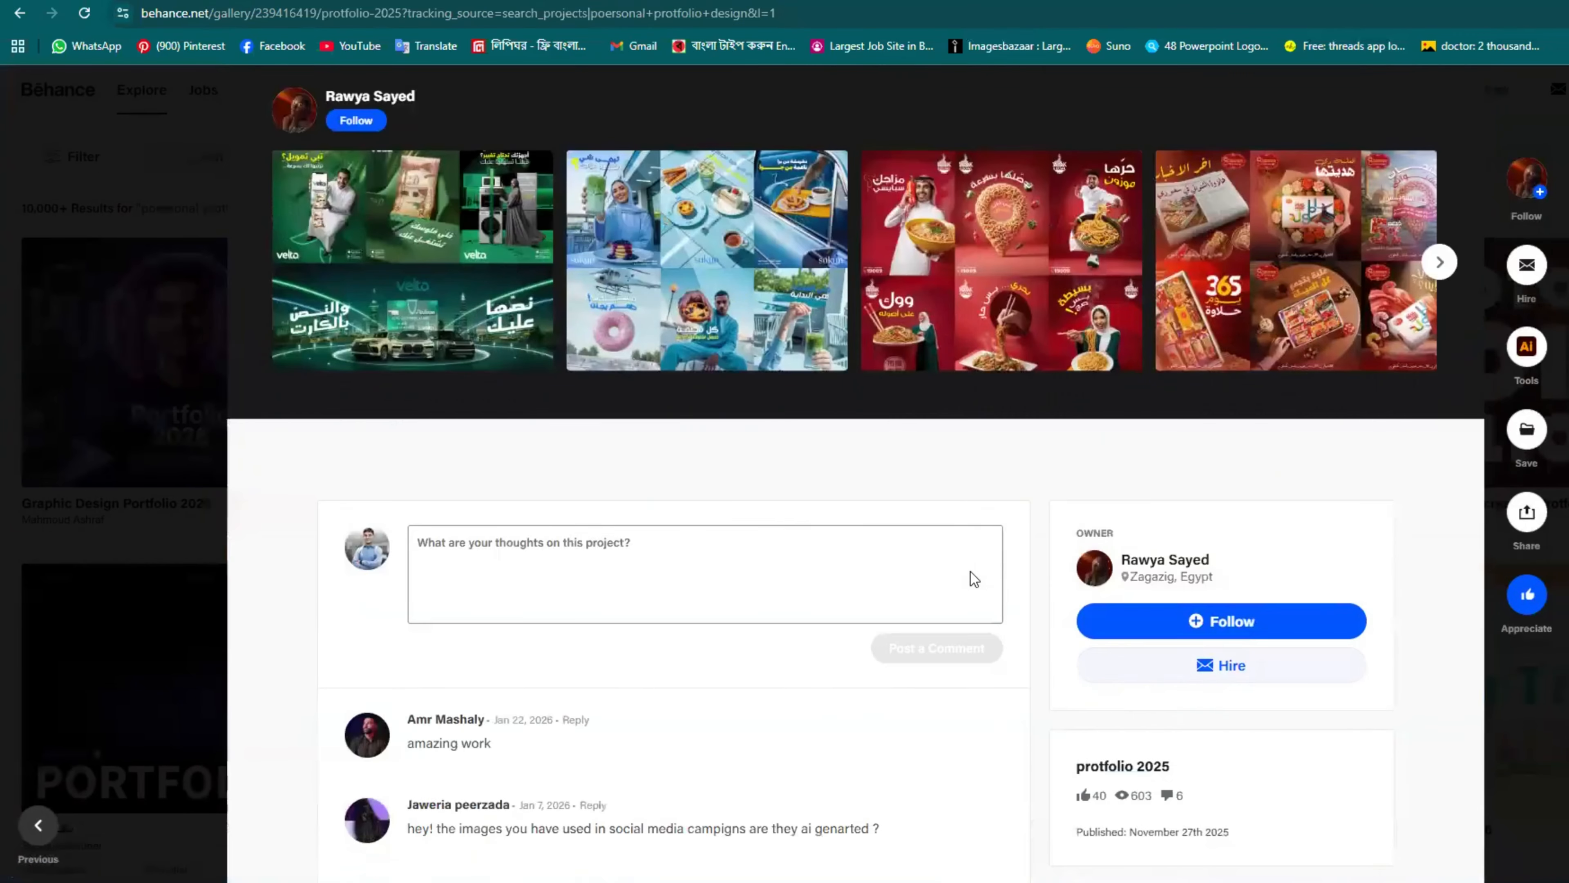
{"action": "scroll", "coordinate": [972, 571], "scroll_direction": "up", "scroll_amount": 4}
{"action": "scroll", "coordinate": [967, 577], "scroll_direction": "up", "scroll_amount": 8}
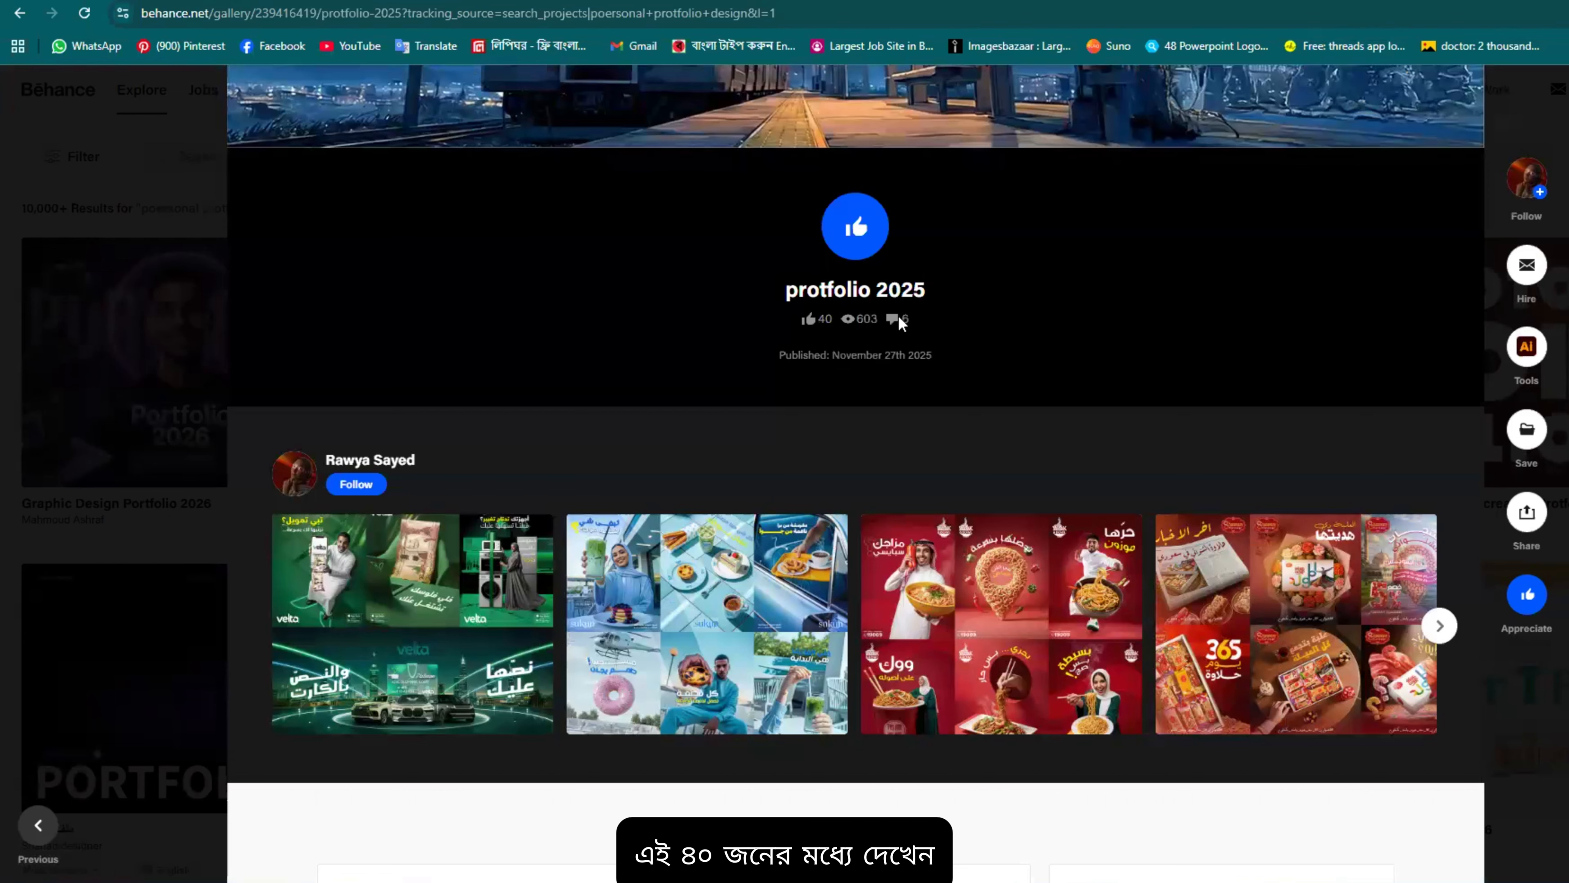
{"action": "scroll", "coordinate": [763, 543], "scroll_direction": "down", "scroll_amount": 10}
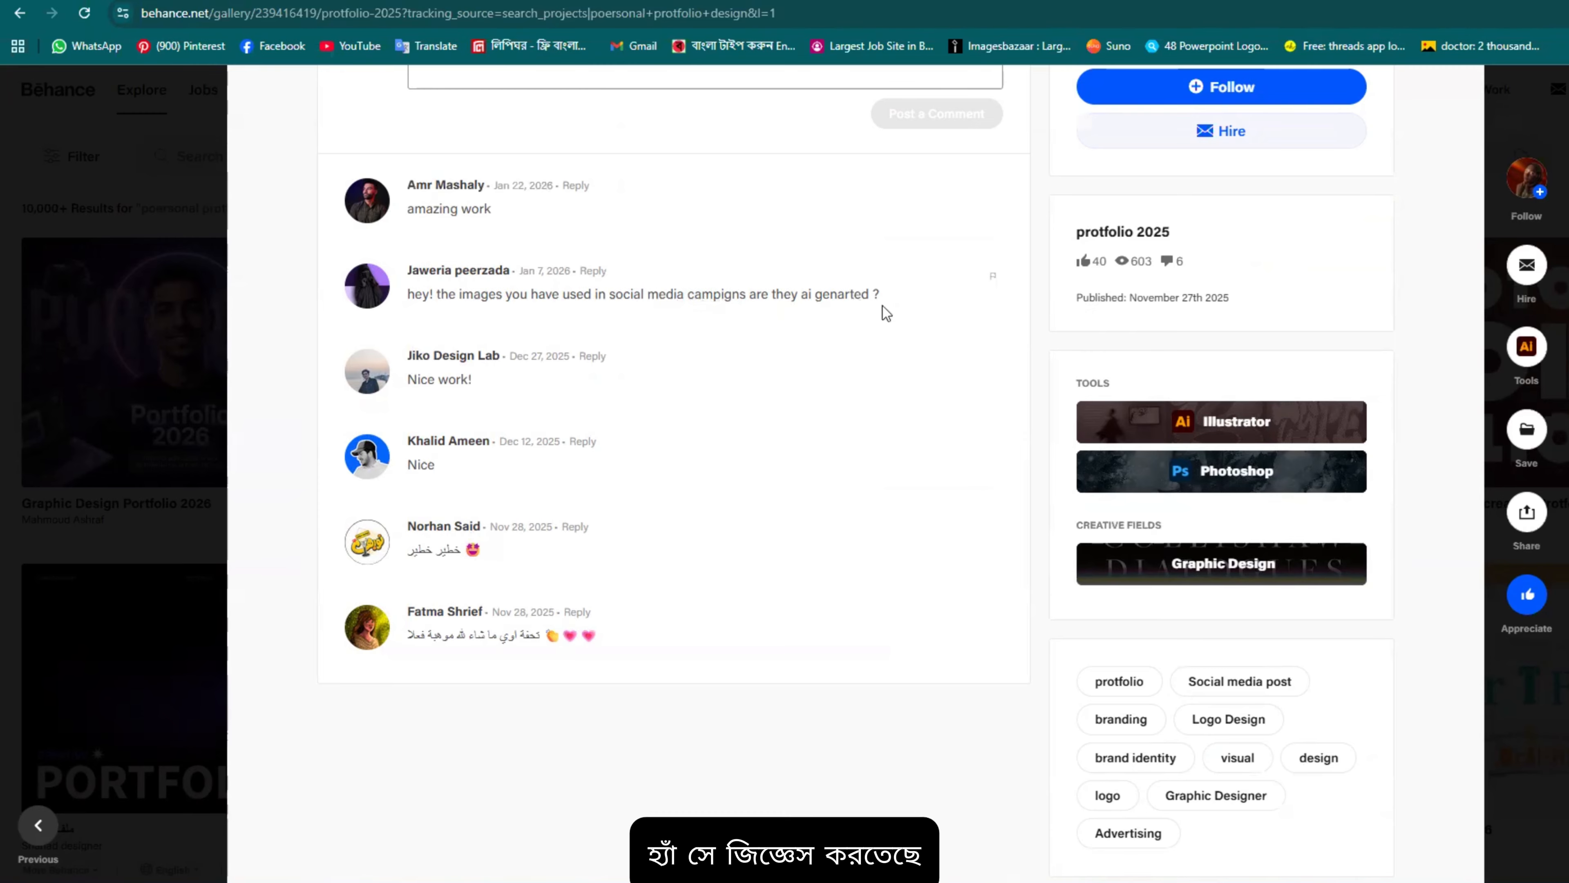
{"action": "scroll", "coordinate": [883, 306], "scroll_direction": "up", "scroll_amount": 3}
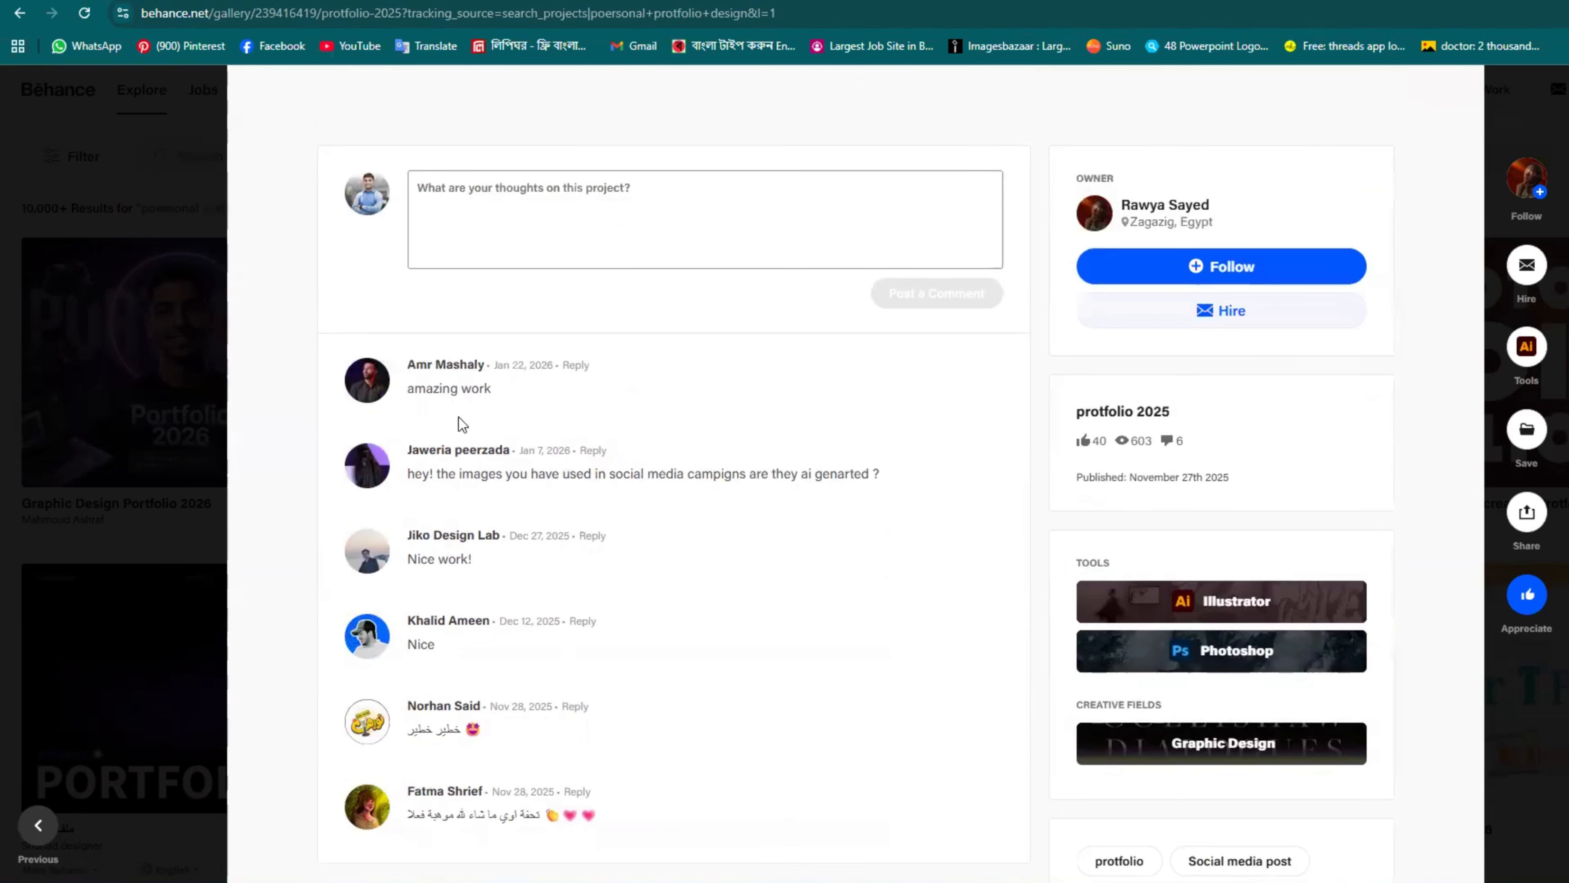
{"action": "scroll", "coordinate": [484, 491], "scroll_direction": "down", "scroll_amount": 3}
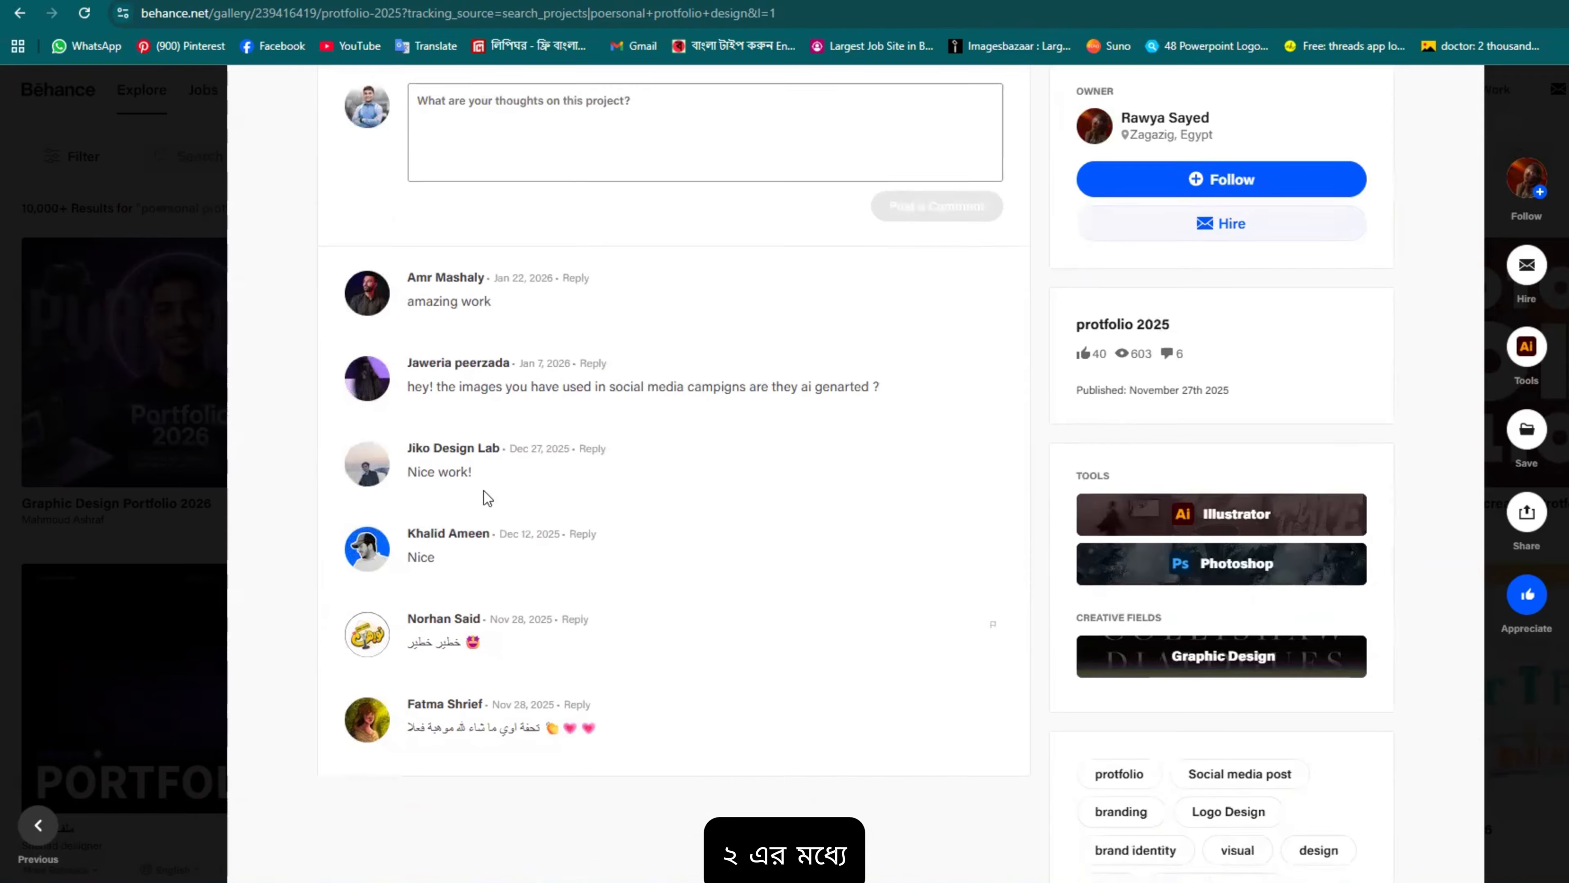
{"action": "scroll", "coordinate": [595, 512], "scroll_direction": "up", "scroll_amount": 12}
Step: Scroll to the top of 'protfolio 2025' and exit to the 'poersonal protfolio design' search results
{"action": "scroll", "coordinate": [844, 385], "scroll_direction": "up", "scroll_amount": 10}
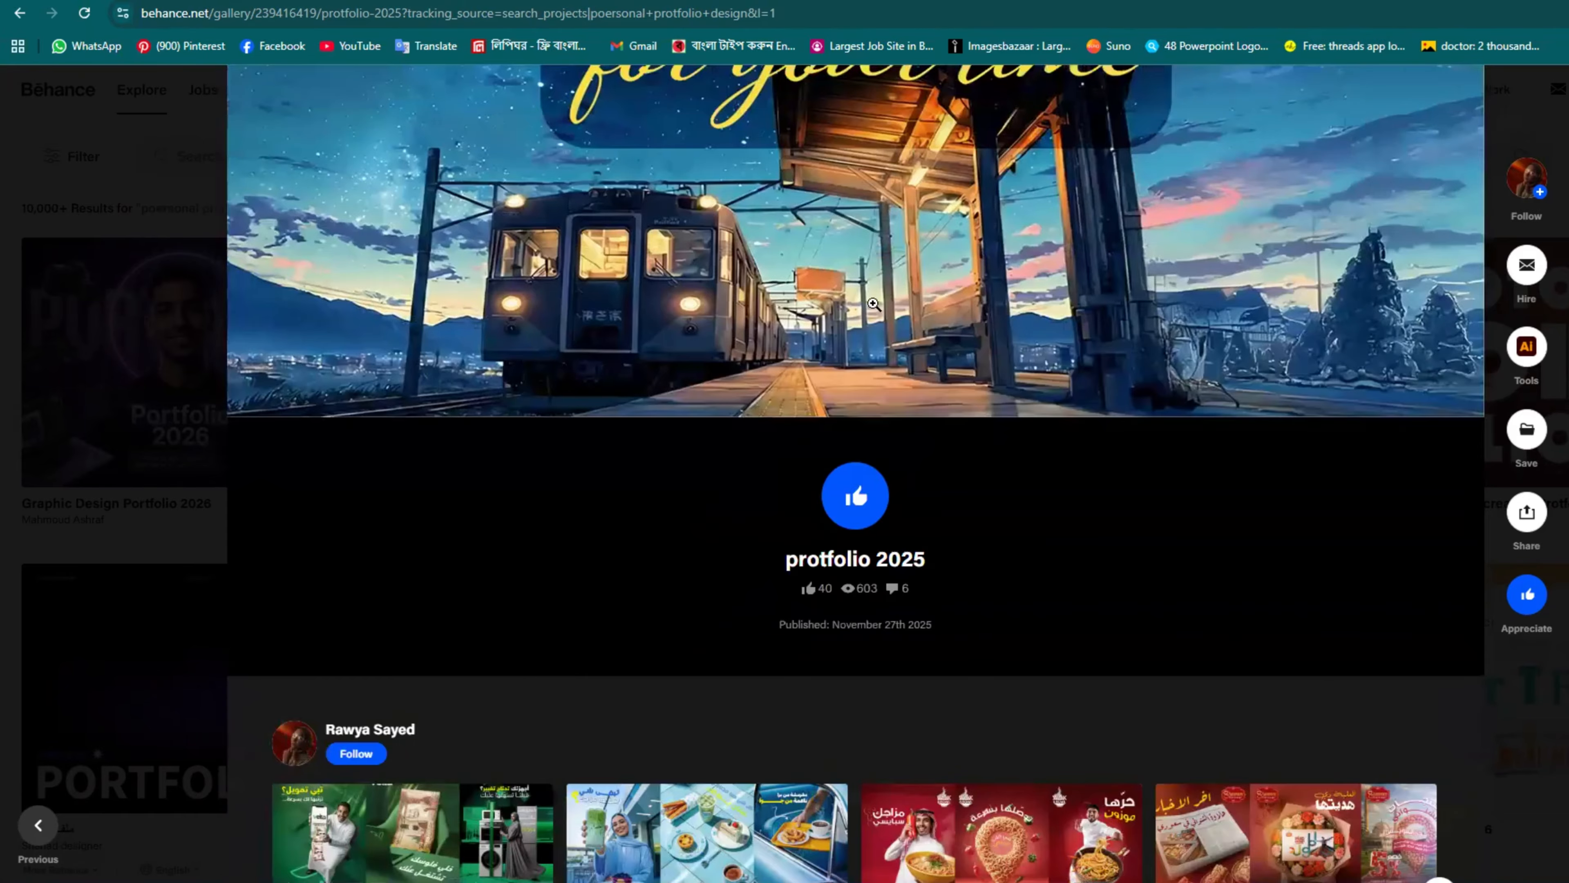
{"action": "scroll", "coordinate": [1015, 473], "scroll_direction": "up", "scroll_amount": 10}
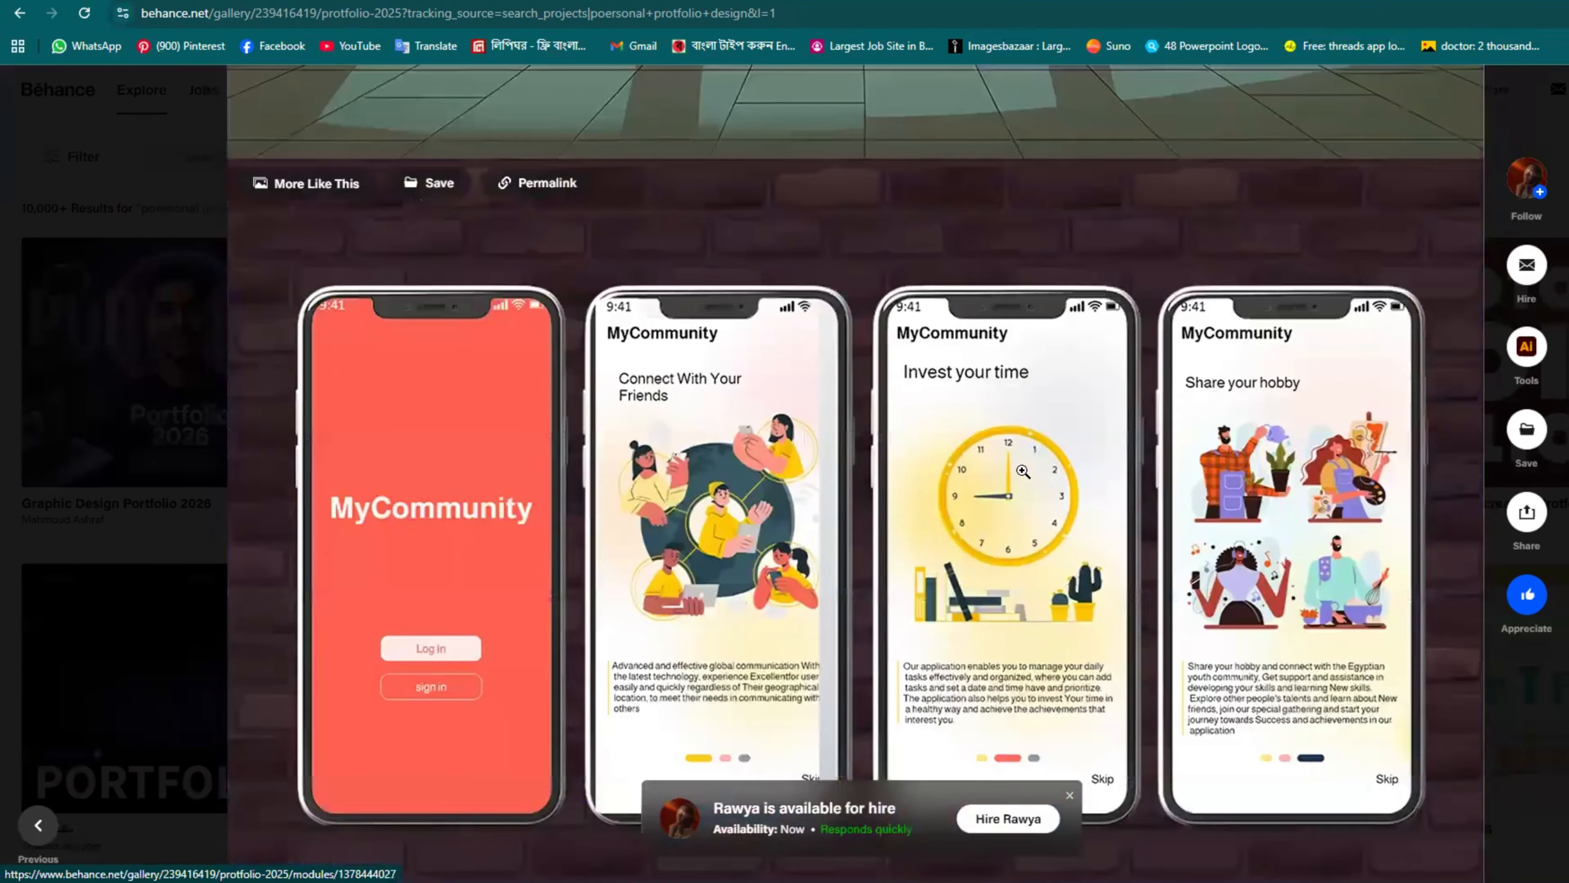
{"action": "scroll", "coordinate": [1072, 468], "scroll_direction": "up", "scroll_amount": 12}
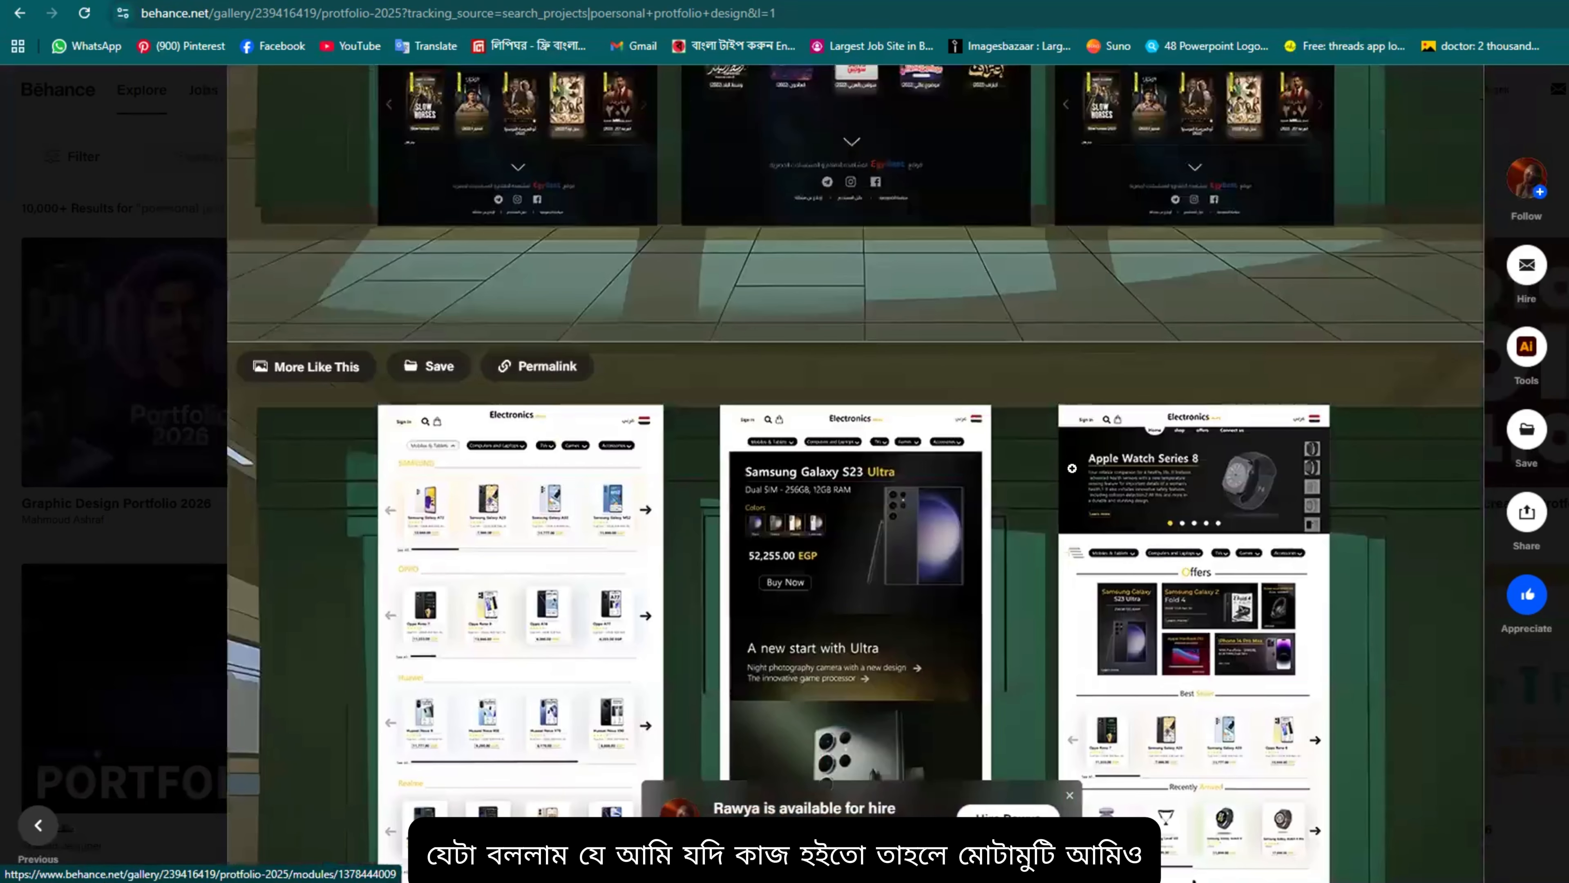
{"action": "scroll", "coordinate": [864, 452], "scroll_direction": "up", "scroll_amount": 15}
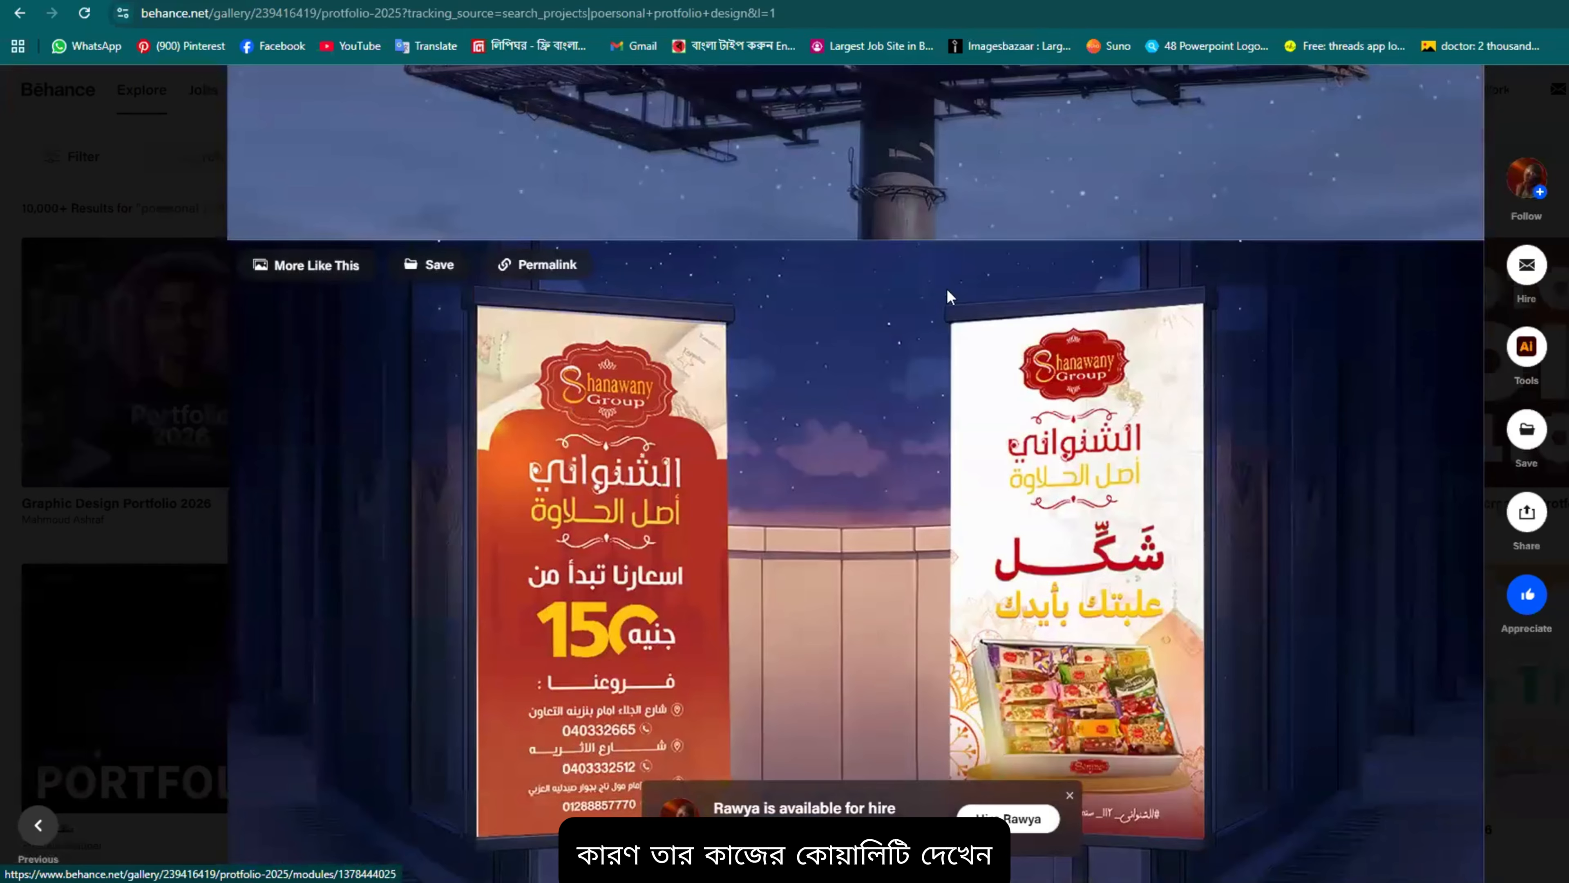
{"action": "scroll", "coordinate": [964, 298], "scroll_direction": "up", "scroll_amount": 10}
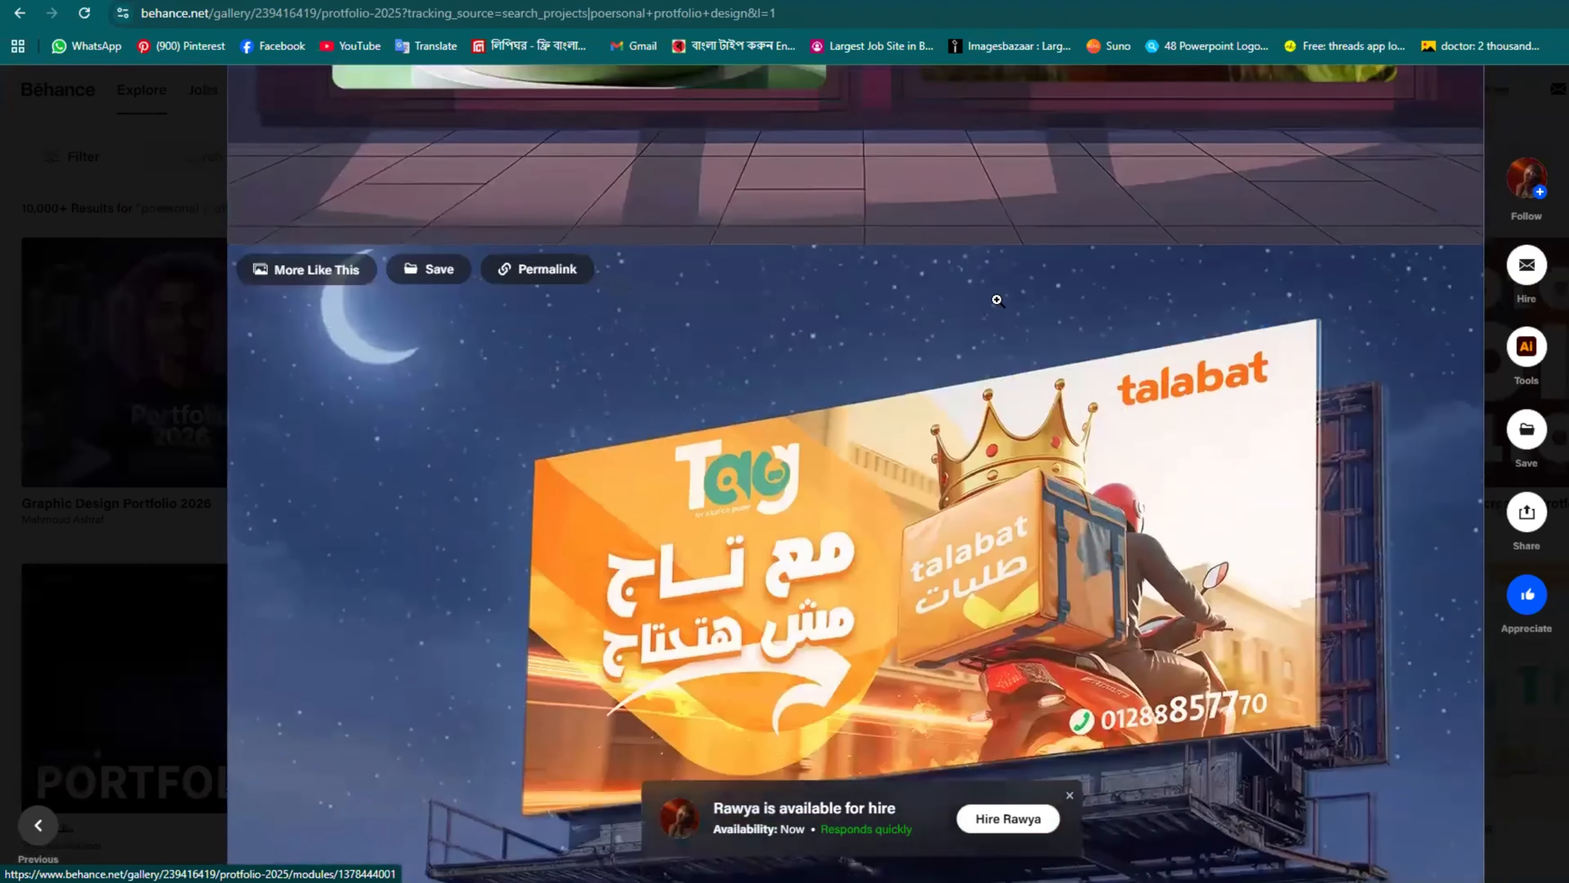
{"action": "scroll", "coordinate": [997, 300], "scroll_direction": "up", "scroll_amount": 15}
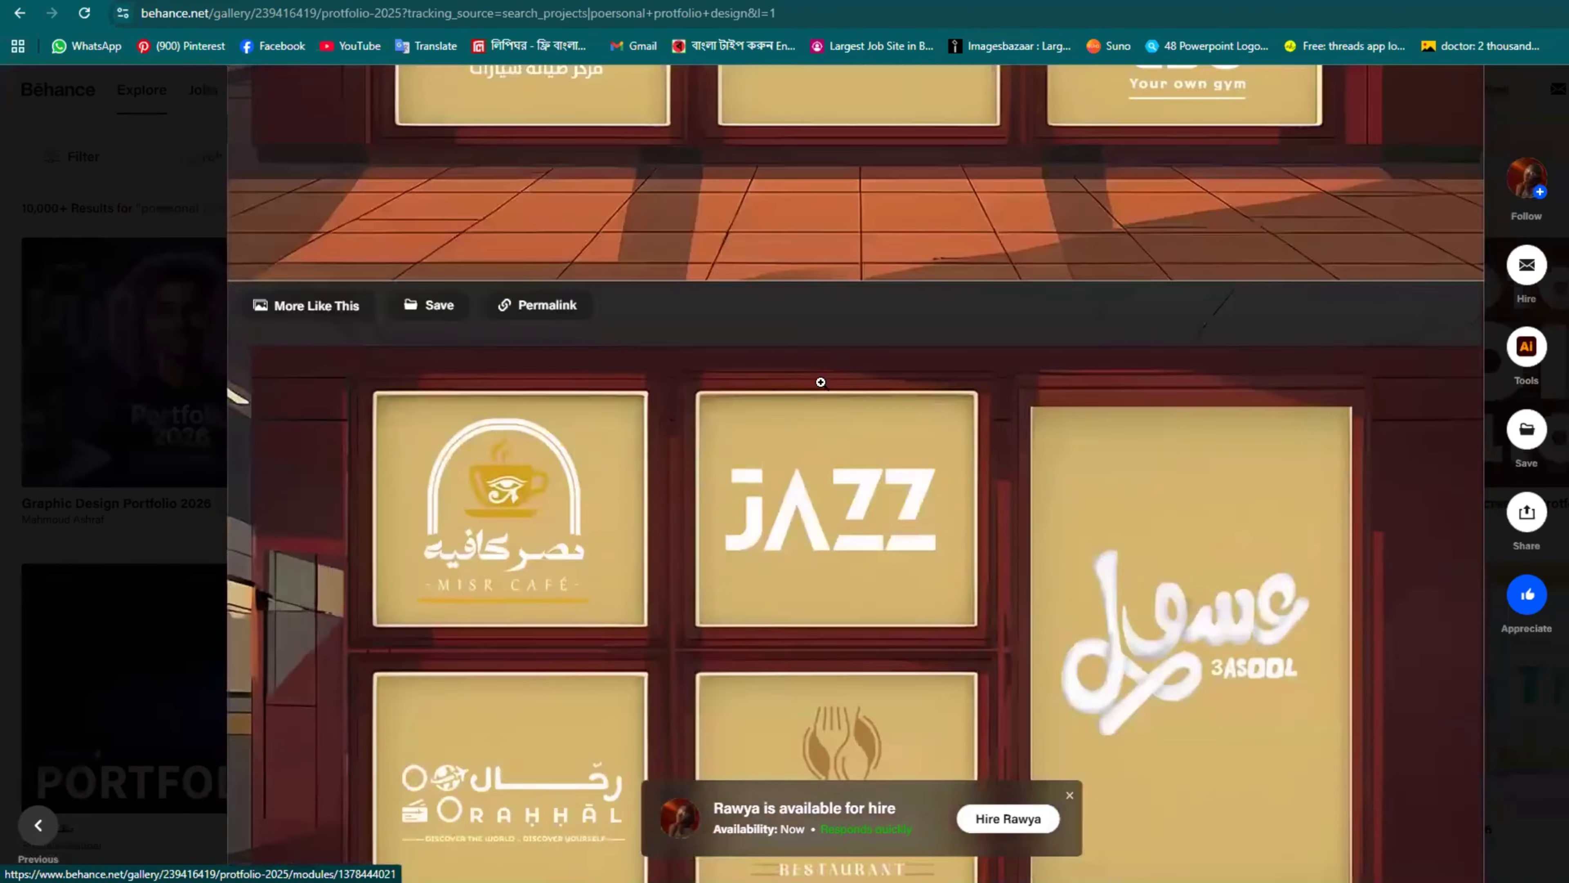
{"action": "scroll", "coordinate": [820, 382], "scroll_direction": "up", "scroll_amount": 12}
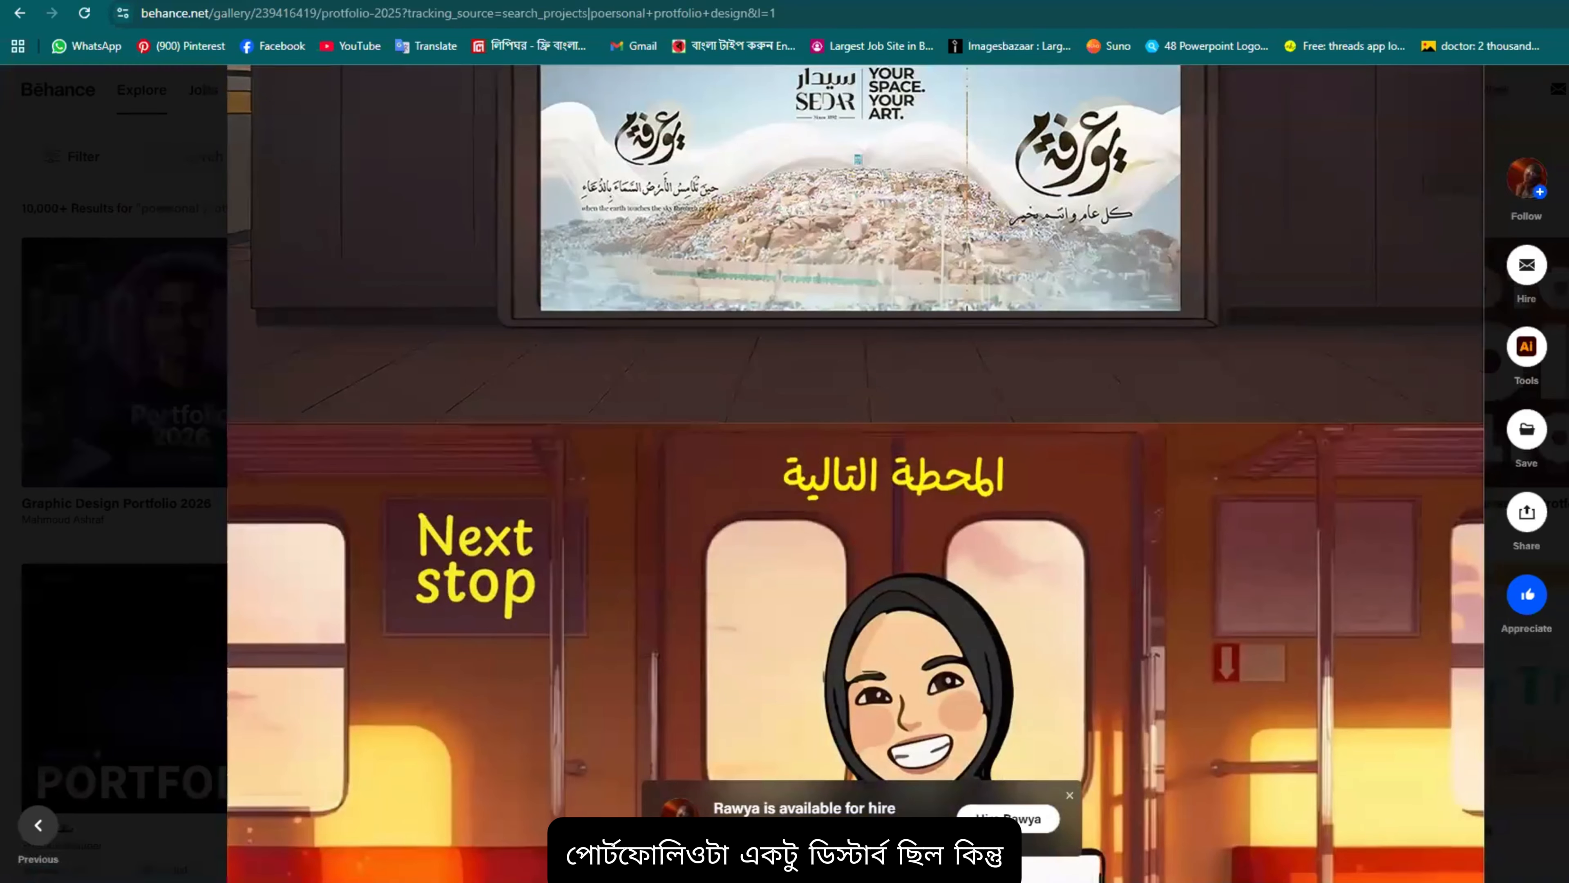
{"action": "key", "text": "Escape"}
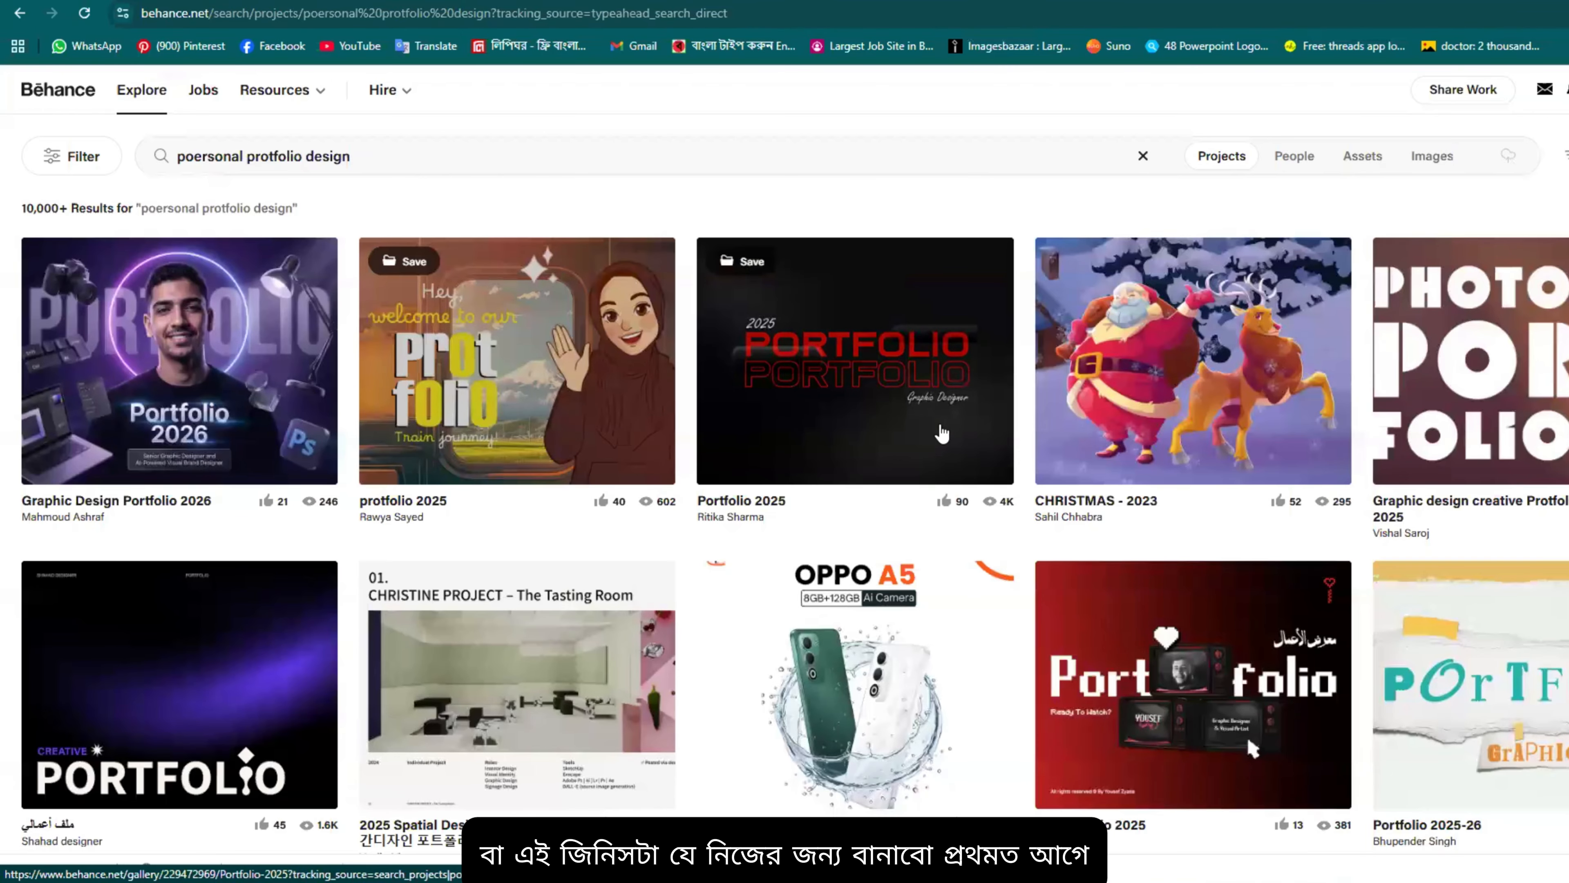
Step: Open 'Portfolio 2025' from the results and read through About and Table of Content to the food posters
{"action": "left_click", "coordinate": [901, 408]}
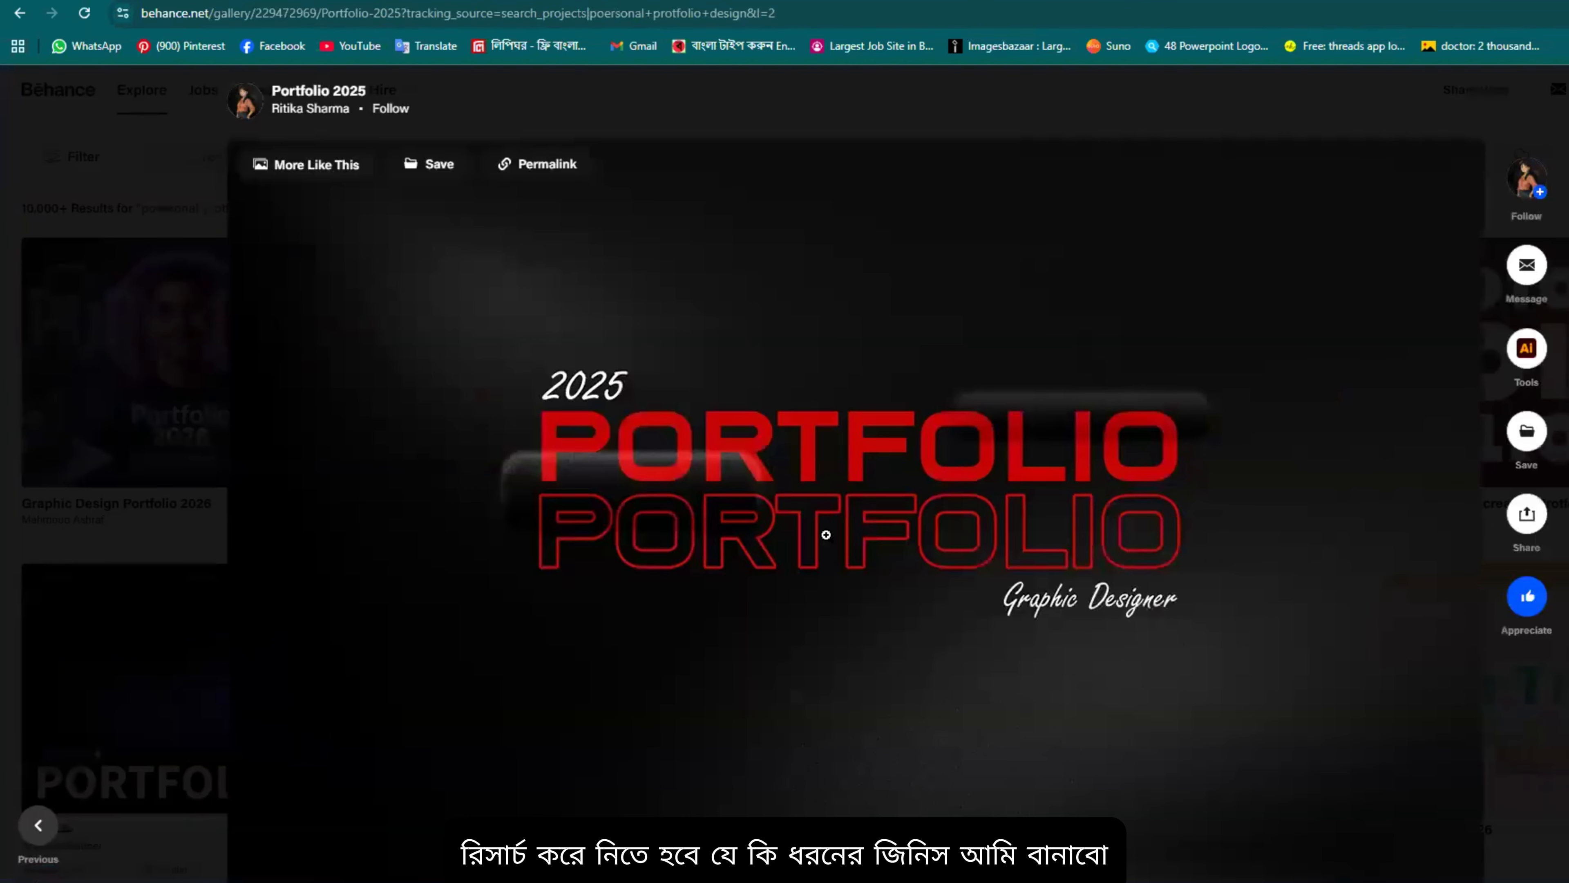
{"action": "scroll", "coordinate": [1191, 313], "scroll_direction": "down", "scroll_amount": 5}
{"action": "scroll", "coordinate": [1079, 441], "scroll_direction": "down", "scroll_amount": 3}
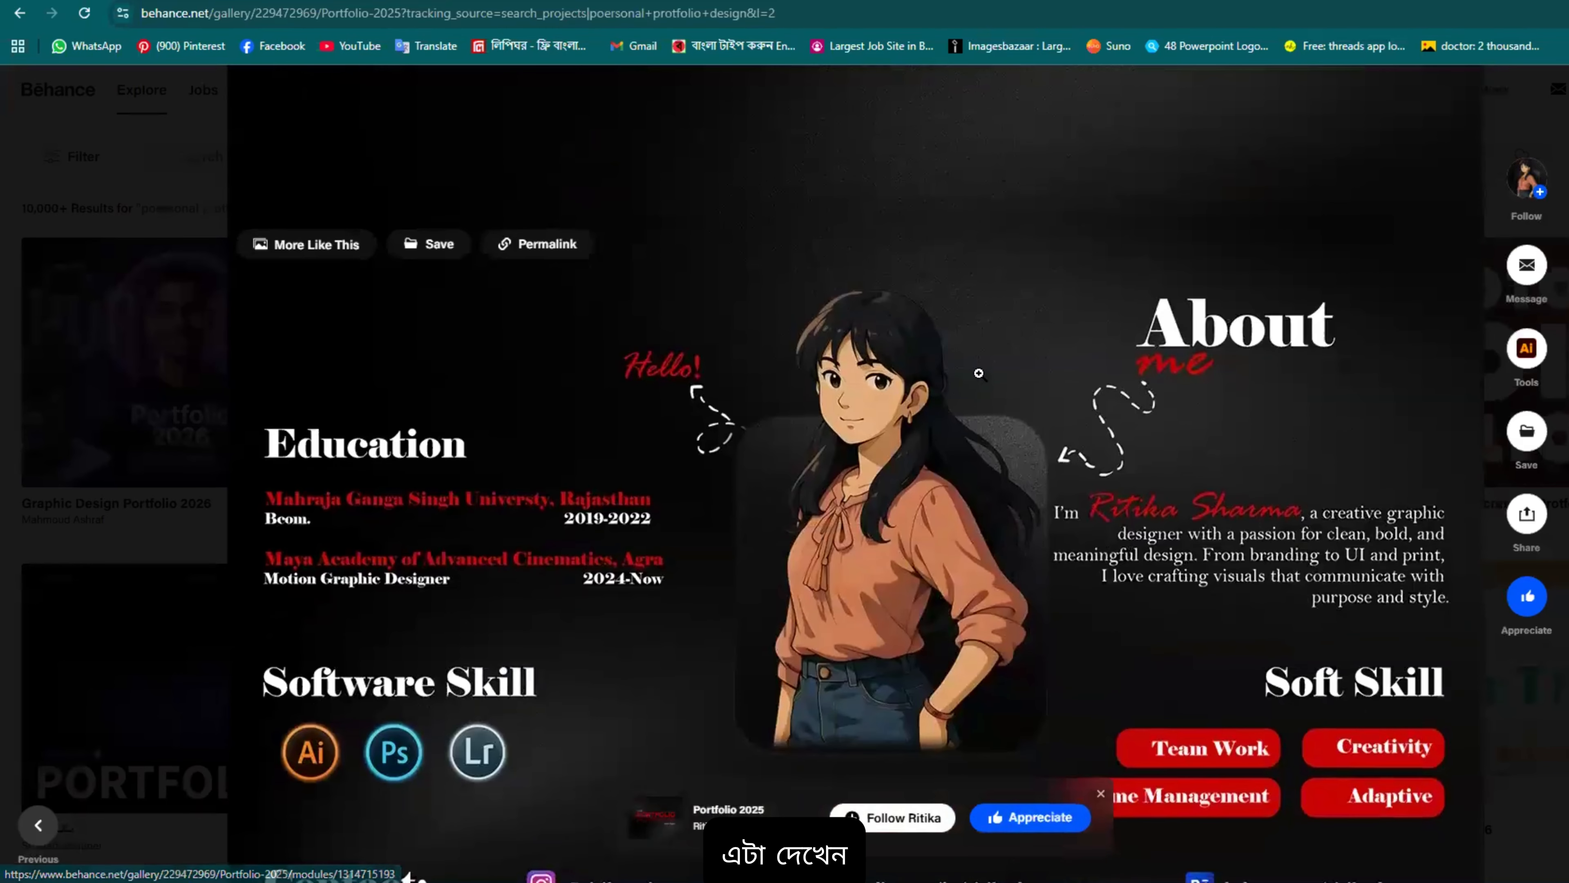
{"action": "scroll", "coordinate": [803, 396], "scroll_direction": "up", "scroll_amount": 3}
{"action": "scroll", "coordinate": [676, 438], "scroll_direction": "down", "scroll_amount": 2}
{"action": "scroll", "coordinate": [758, 455], "scroll_direction": "down", "scroll_amount": 3}
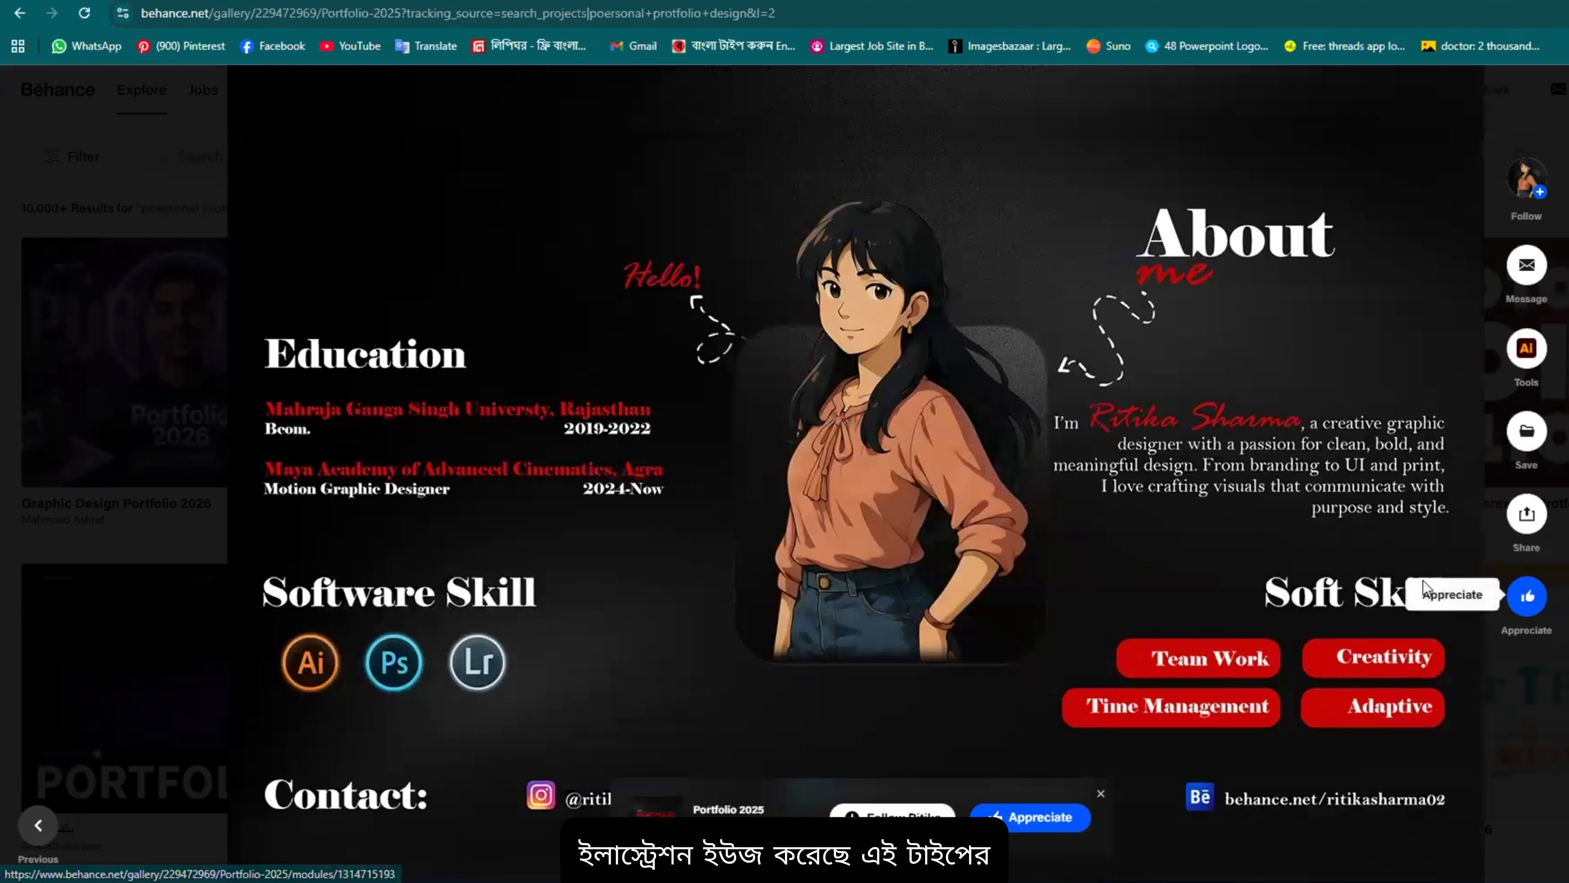
{"action": "scroll", "coordinate": [709, 359], "scroll_direction": "down", "scroll_amount": 1}
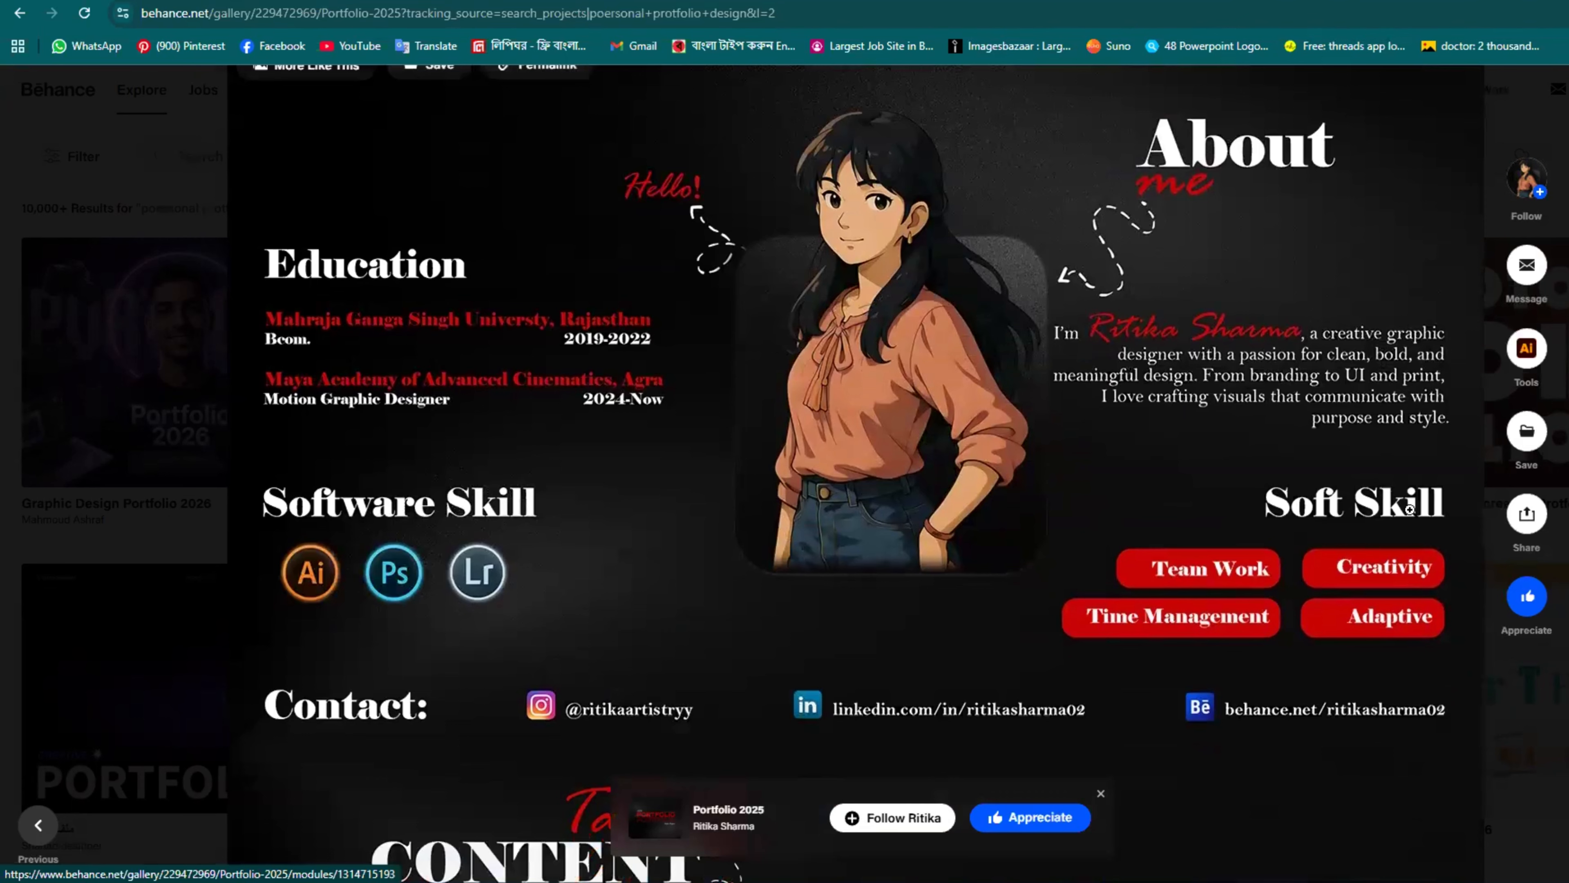
{"action": "scroll", "coordinate": [1384, 609], "scroll_direction": "down", "scroll_amount": 2}
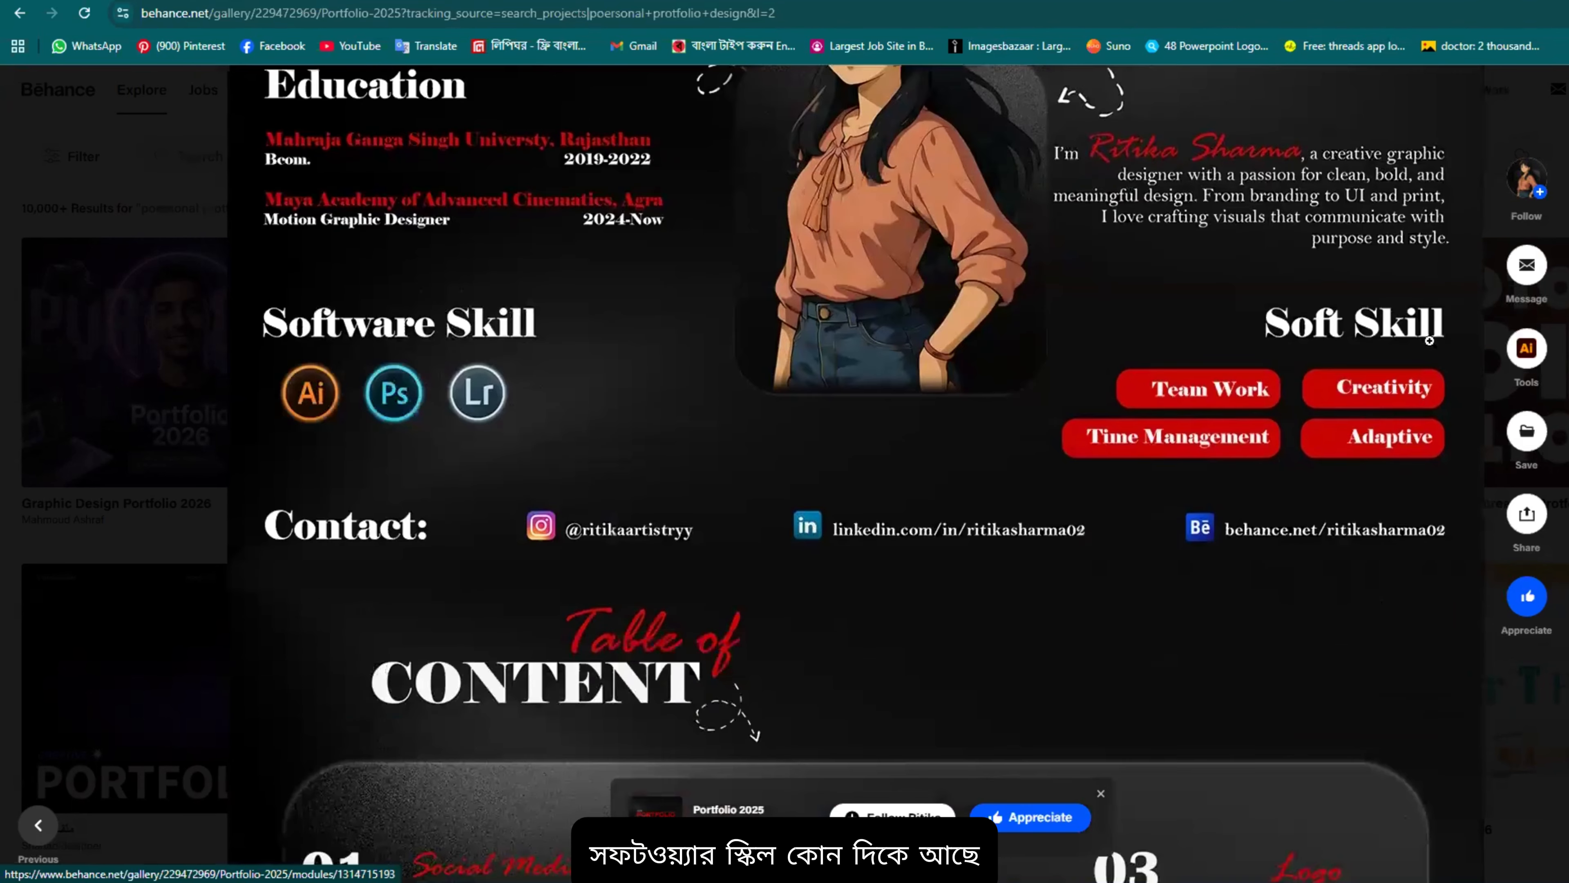
{"action": "scroll", "coordinate": [748, 503], "scroll_direction": "up", "scroll_amount": 2}
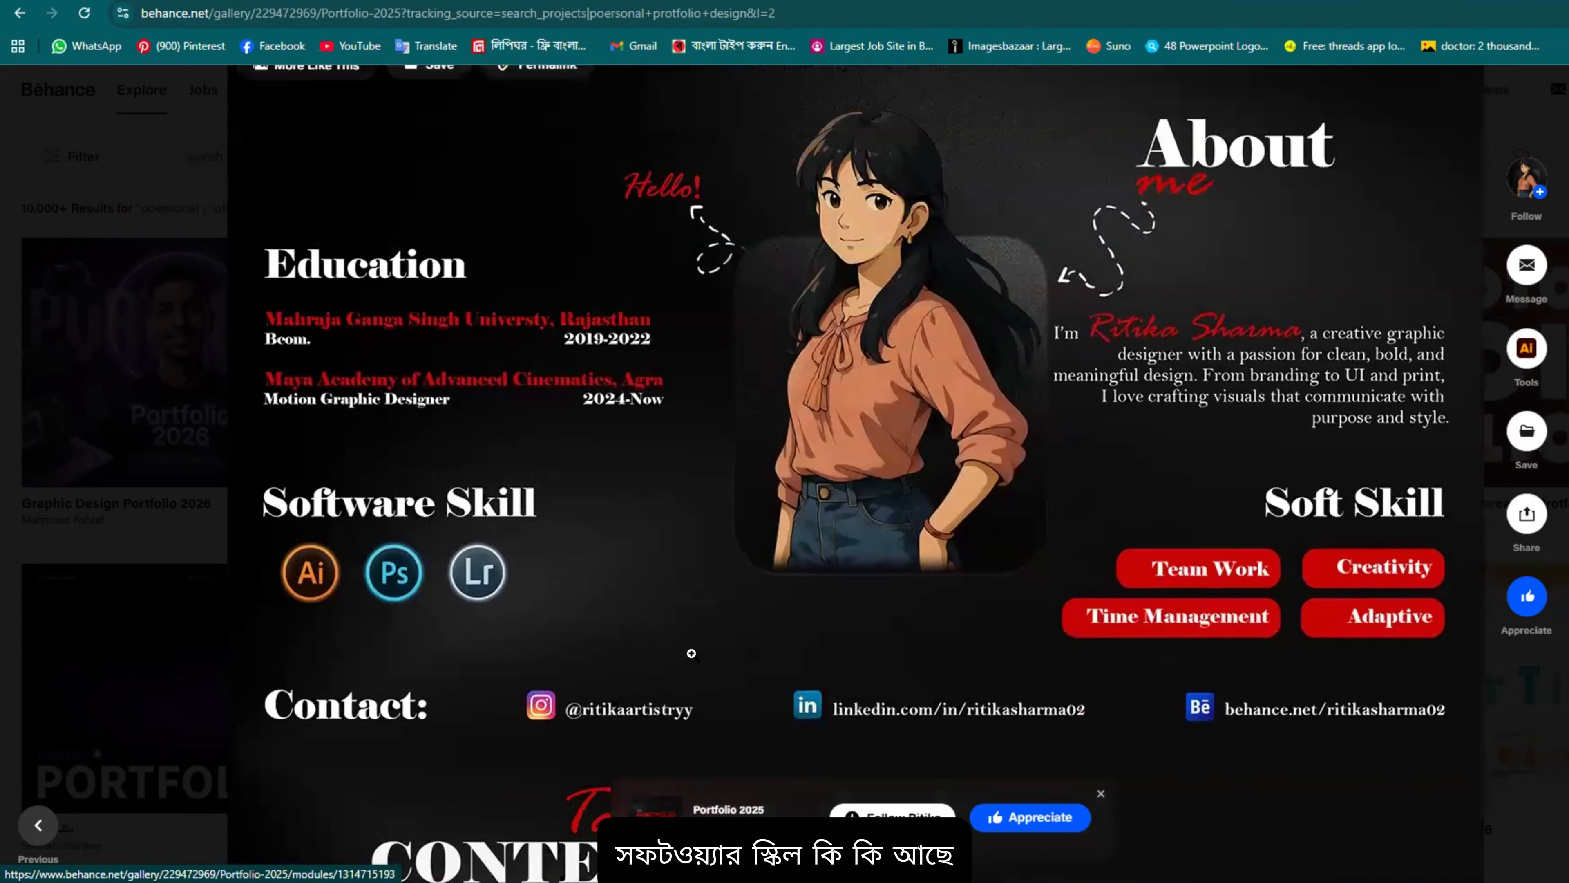
{"action": "scroll", "coordinate": [691, 654], "scroll_direction": "down", "scroll_amount": 8}
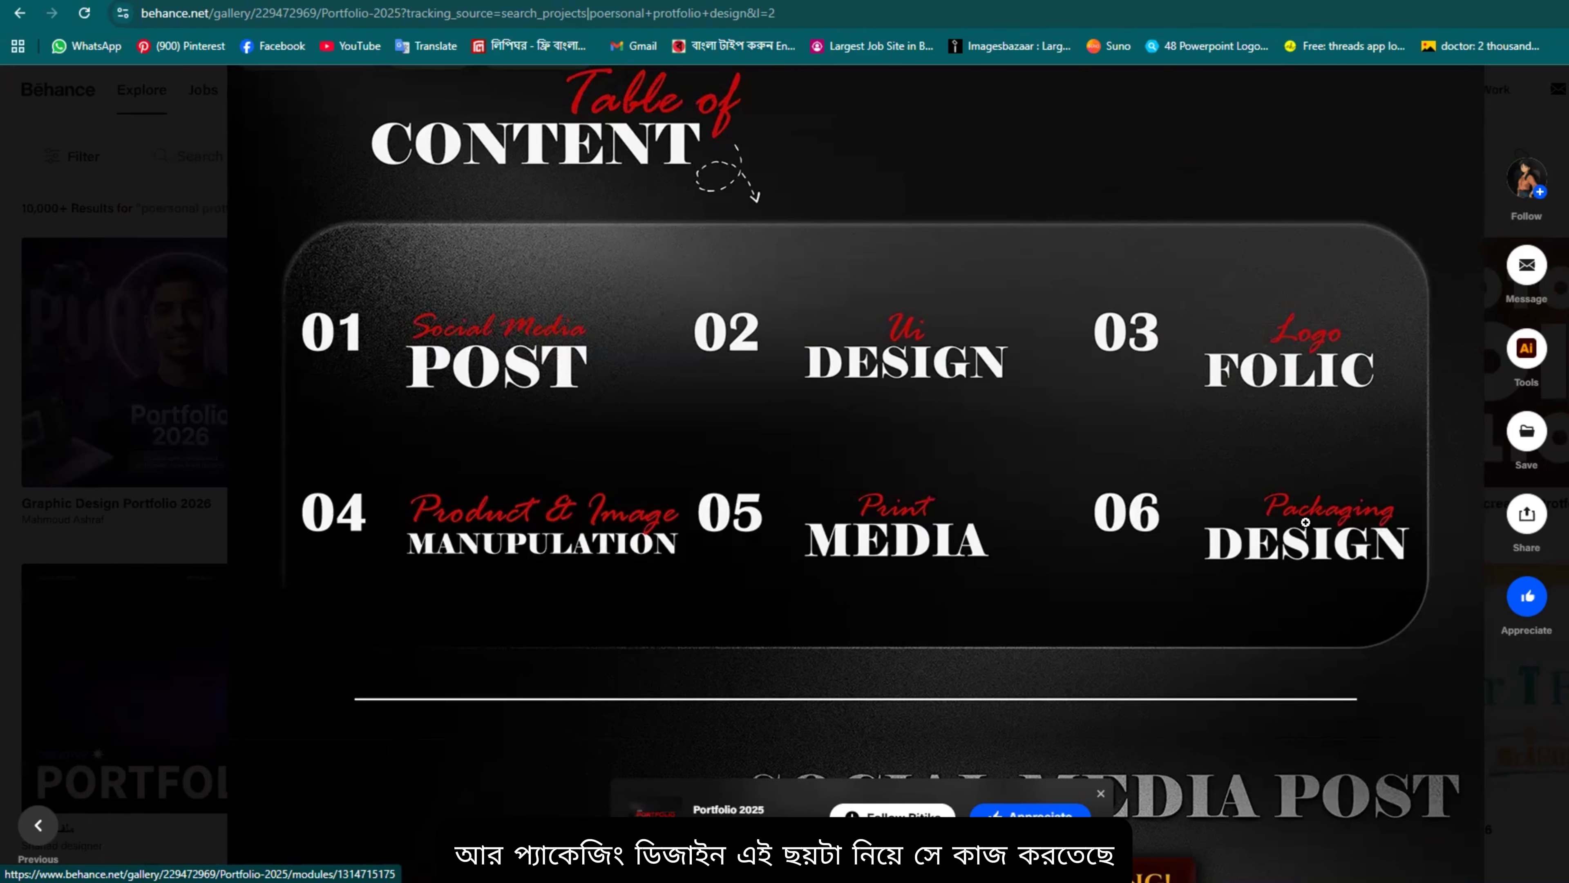
{"action": "scroll", "coordinate": [788, 599], "scroll_direction": "down", "scroll_amount": 5}
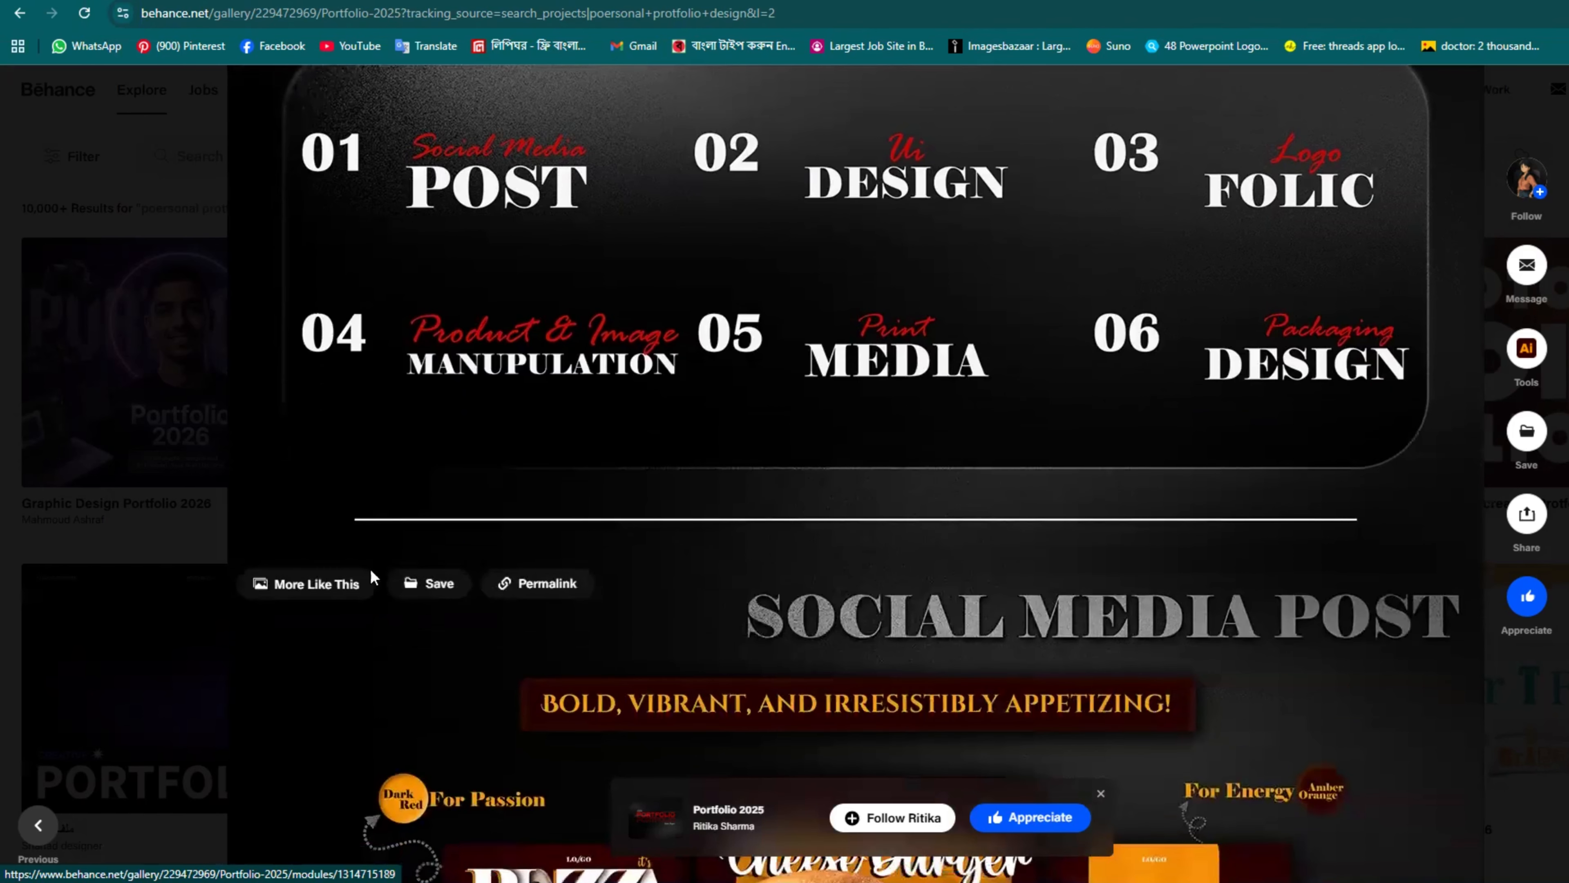
{"action": "scroll", "coordinate": [788, 599], "scroll_direction": "down", "scroll_amount": 5}
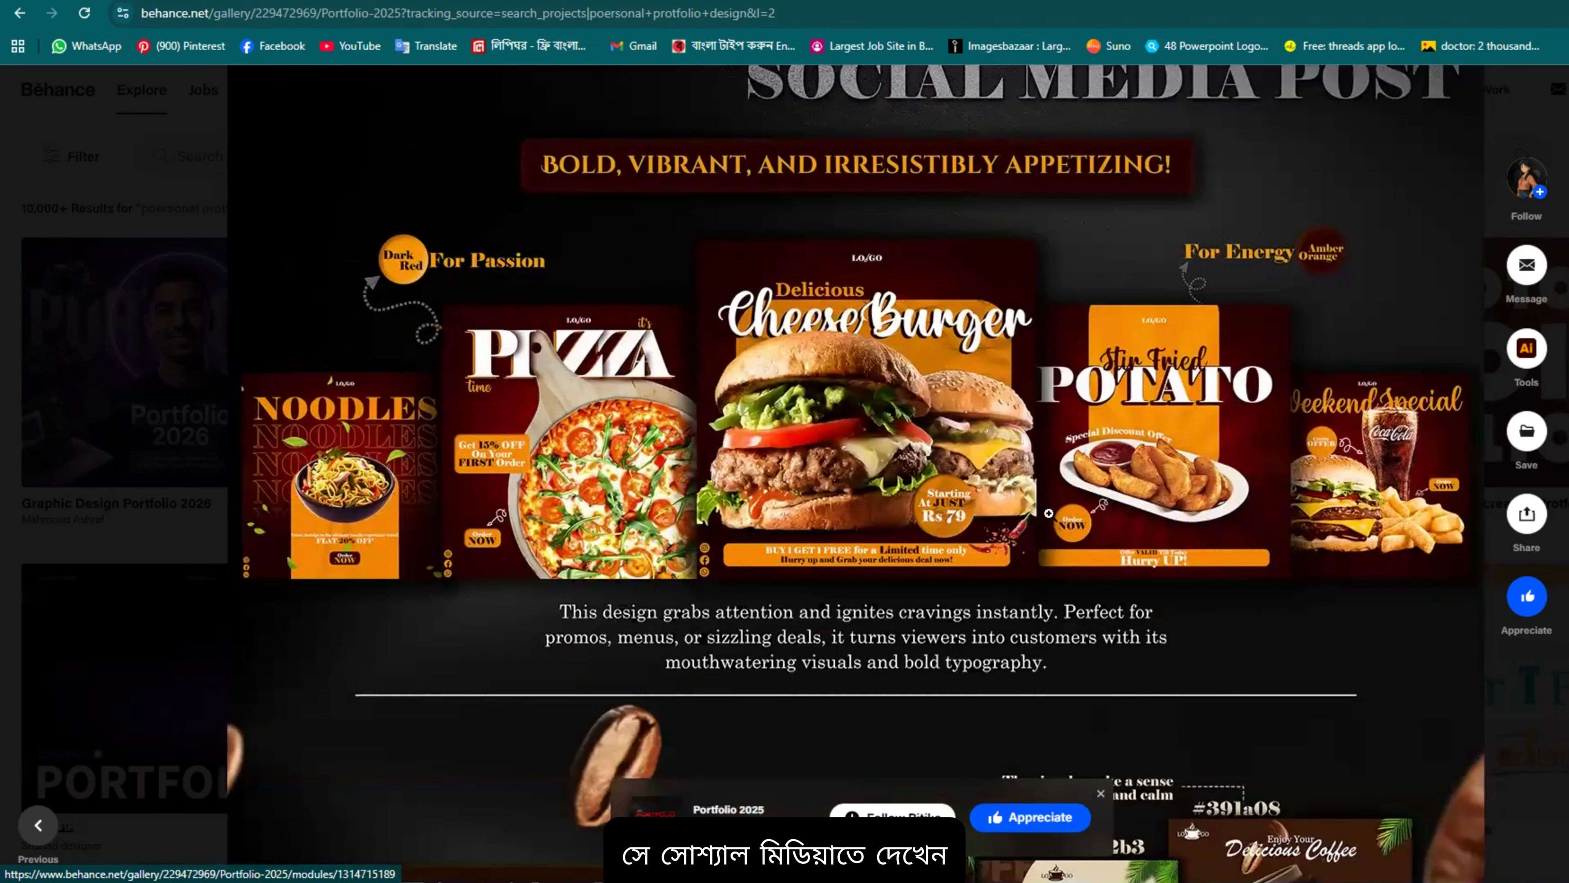
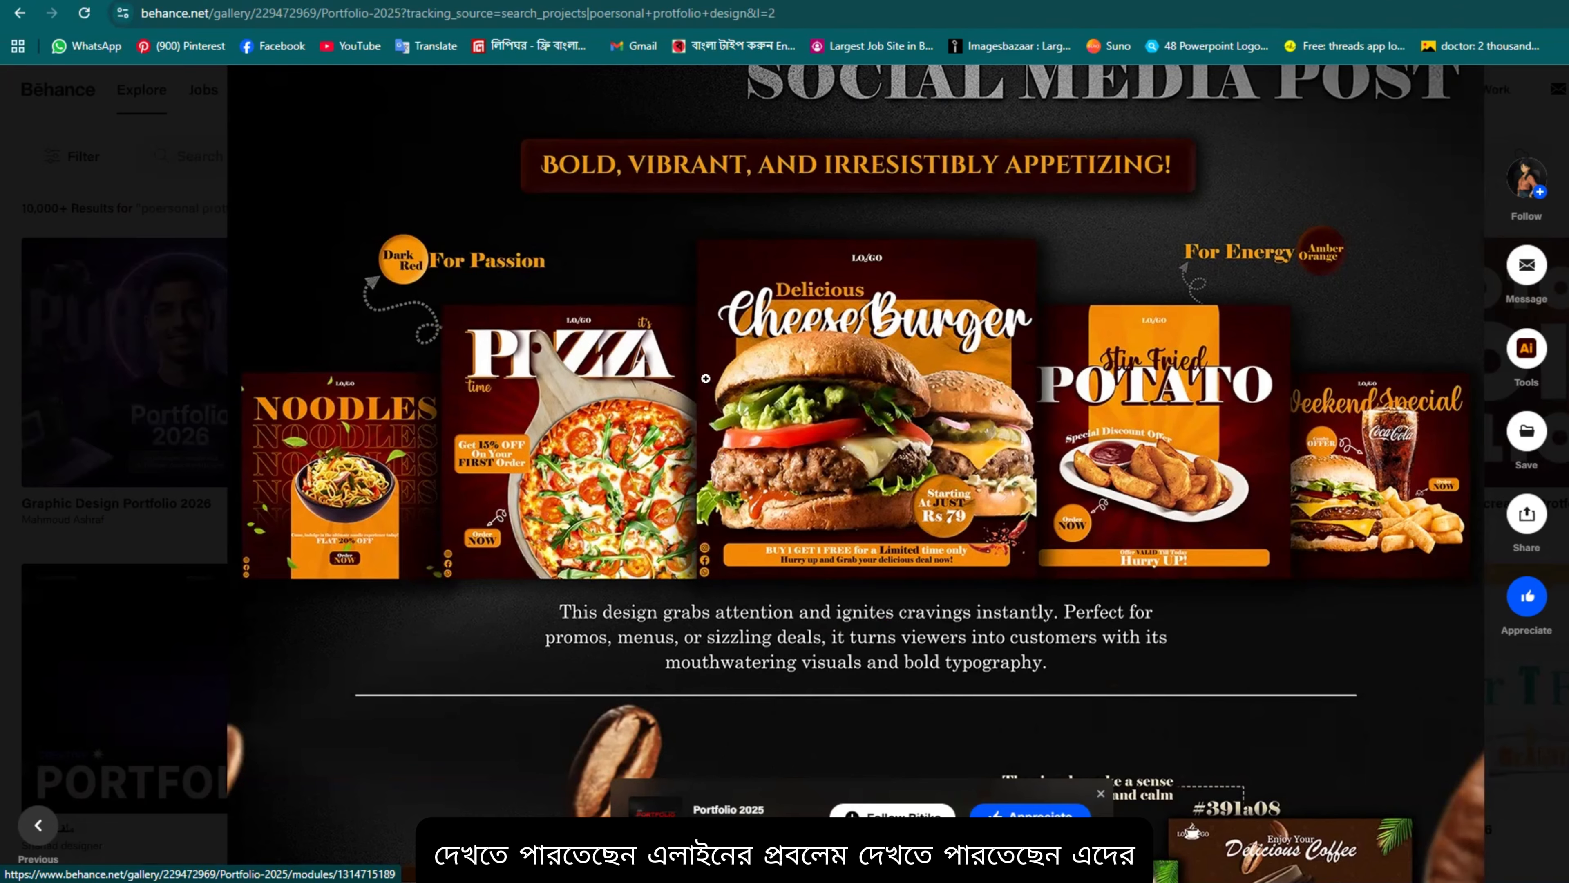
Step: Scroll through the coffee and cake food posters and the Hungreez app screens
{"action": "scroll", "coordinate": [721, 546], "scroll_direction": "down", "scroll_amount": 10}
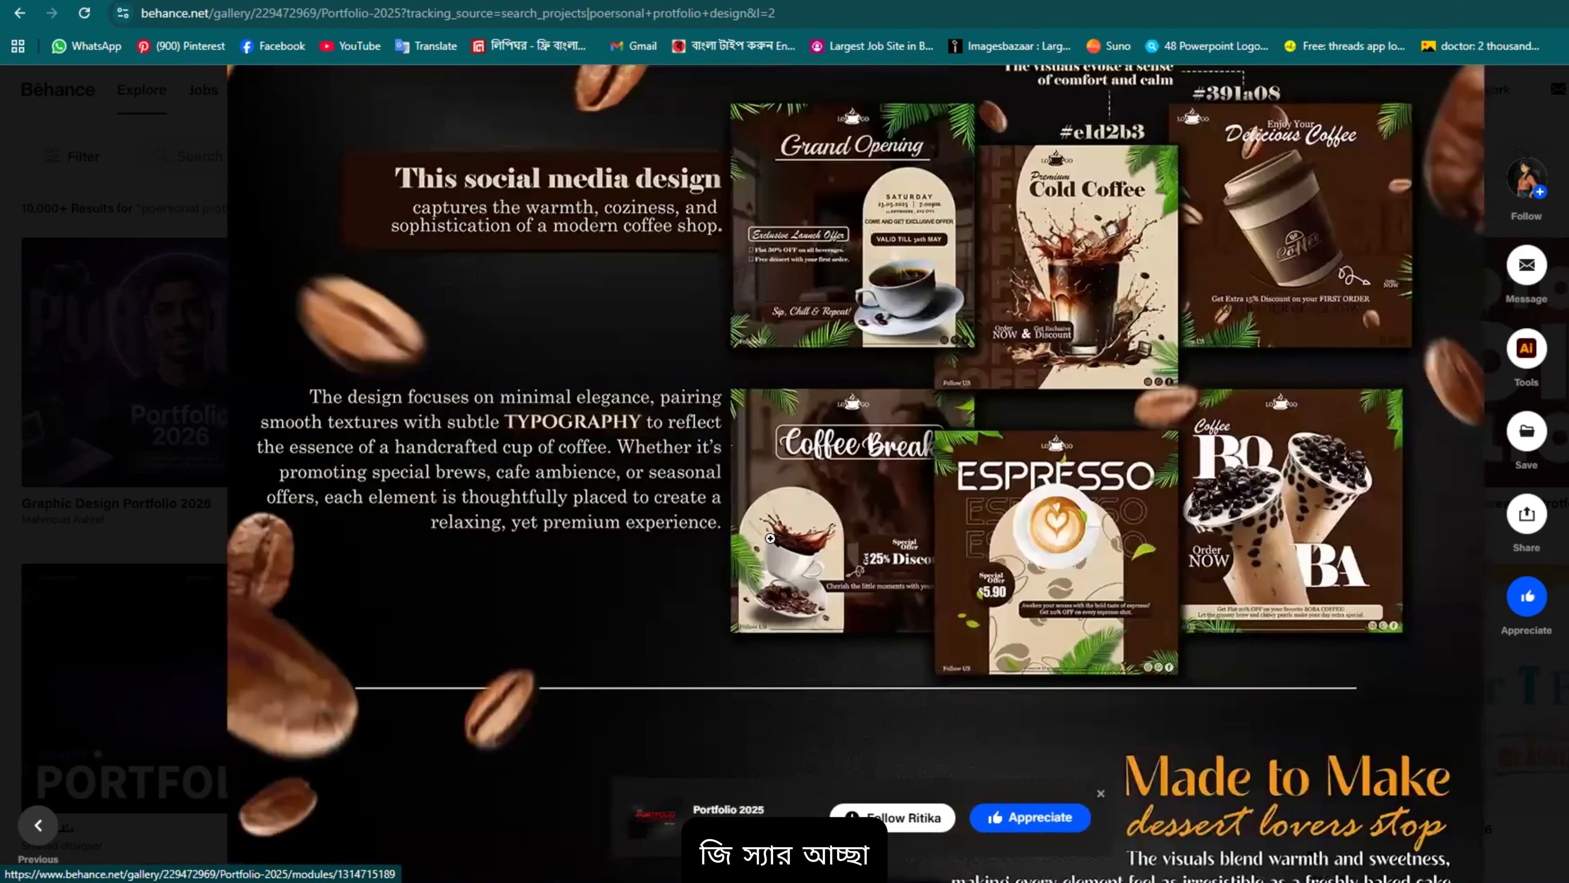
{"action": "scroll", "coordinate": [770, 538], "scroll_direction": "up", "scroll_amount": 3}
{"action": "scroll", "coordinate": [1107, 458], "scroll_direction": "down", "scroll_amount": 2}
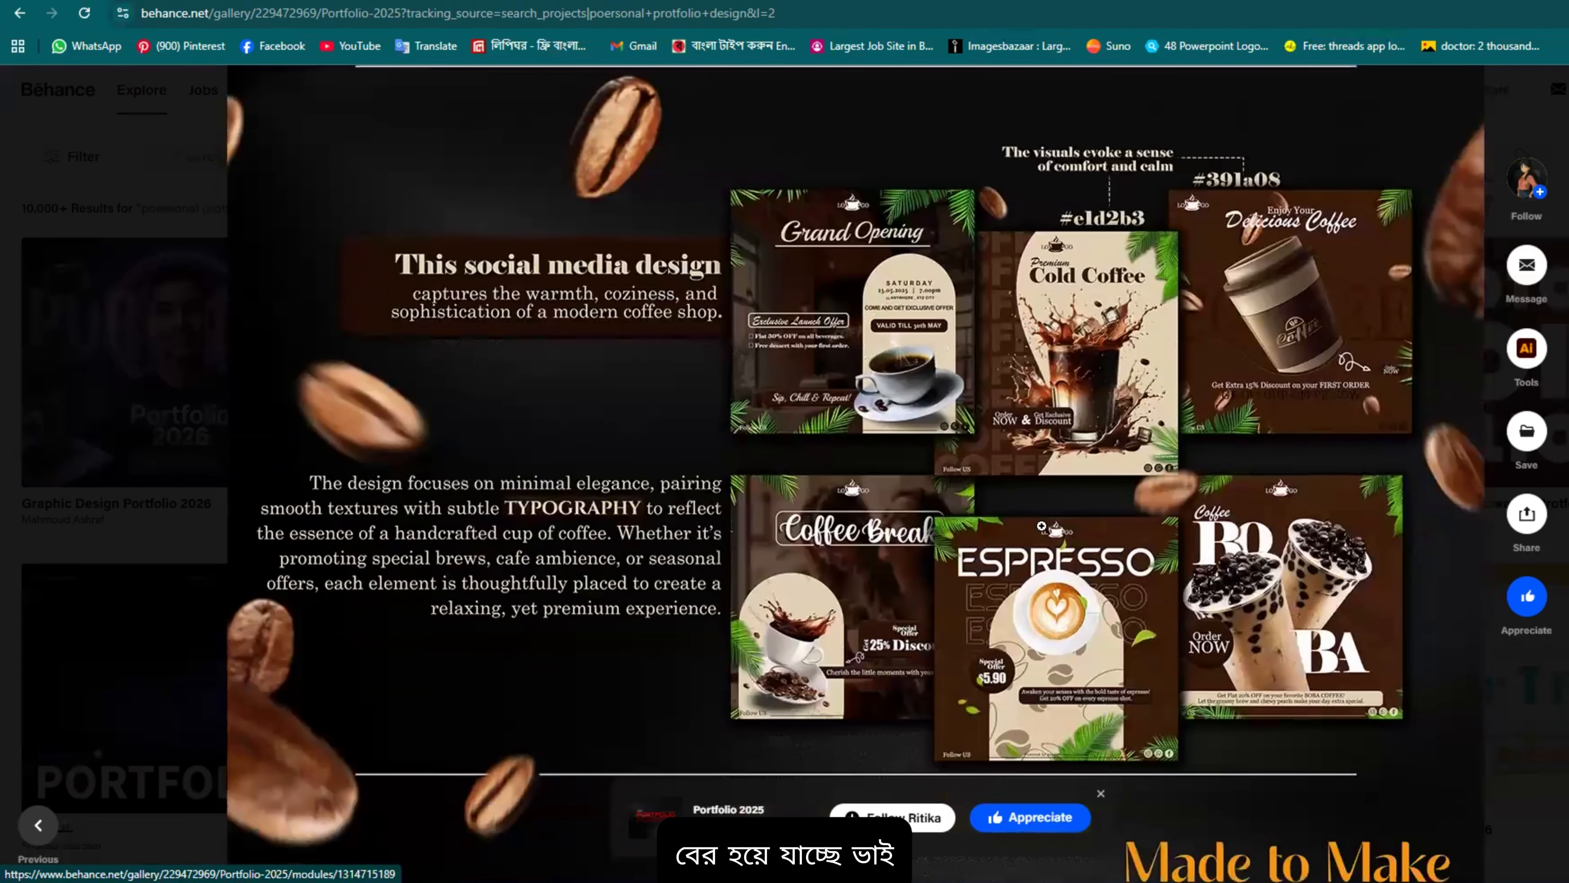
{"action": "scroll", "coordinate": [1042, 526], "scroll_direction": "down", "scroll_amount": 3}
{"action": "scroll", "coordinate": [1279, 281], "scroll_direction": "up", "scroll_amount": 3}
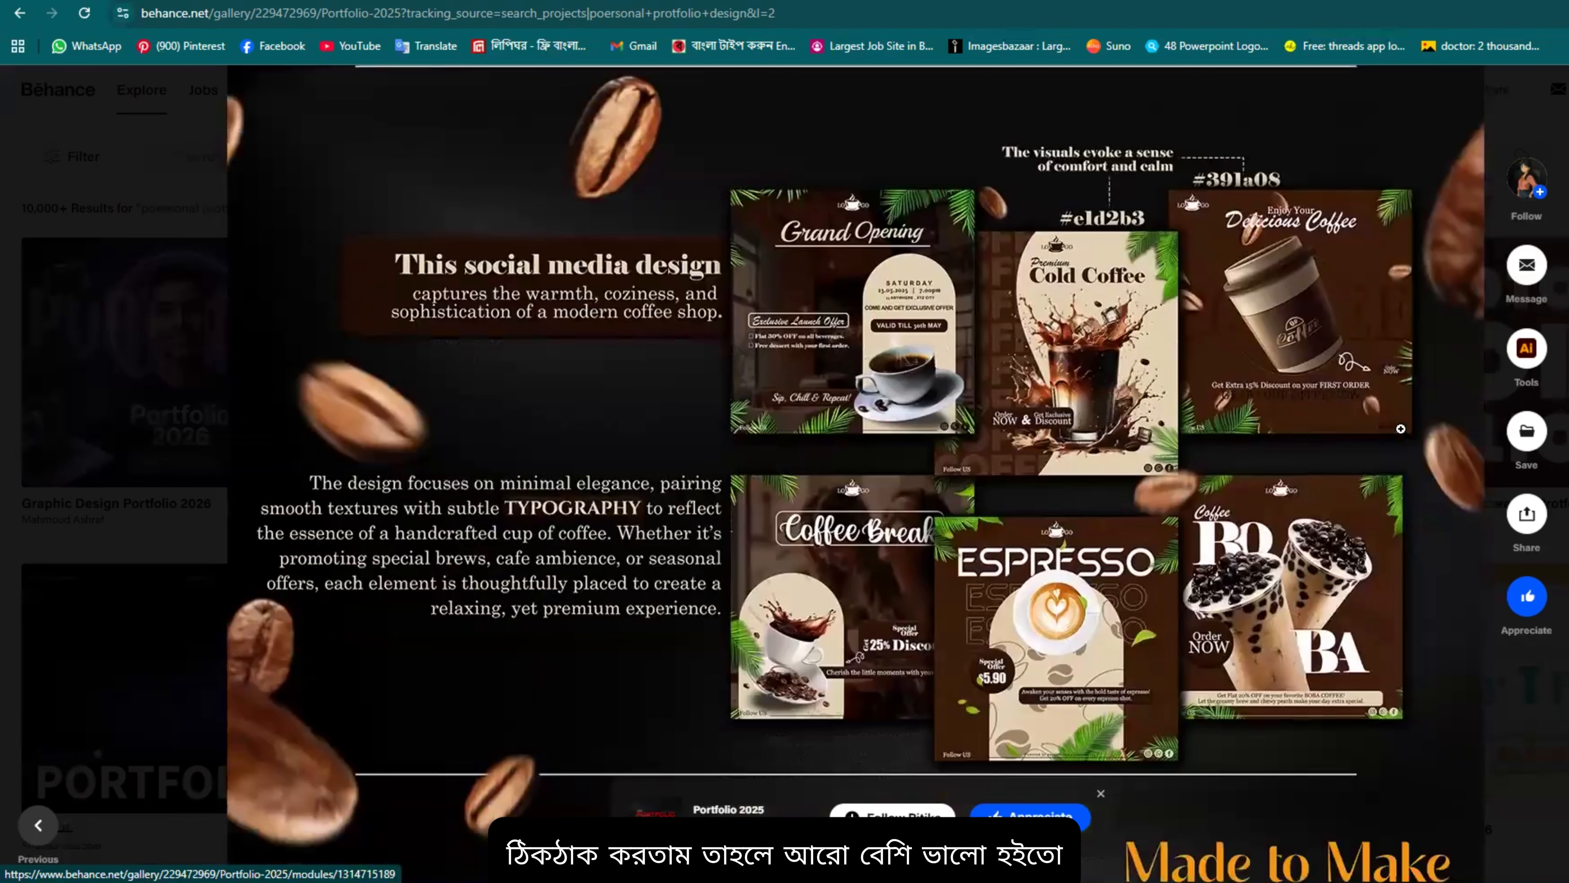
{"action": "scroll", "coordinate": [1167, 457], "scroll_direction": "down", "scroll_amount": 10}
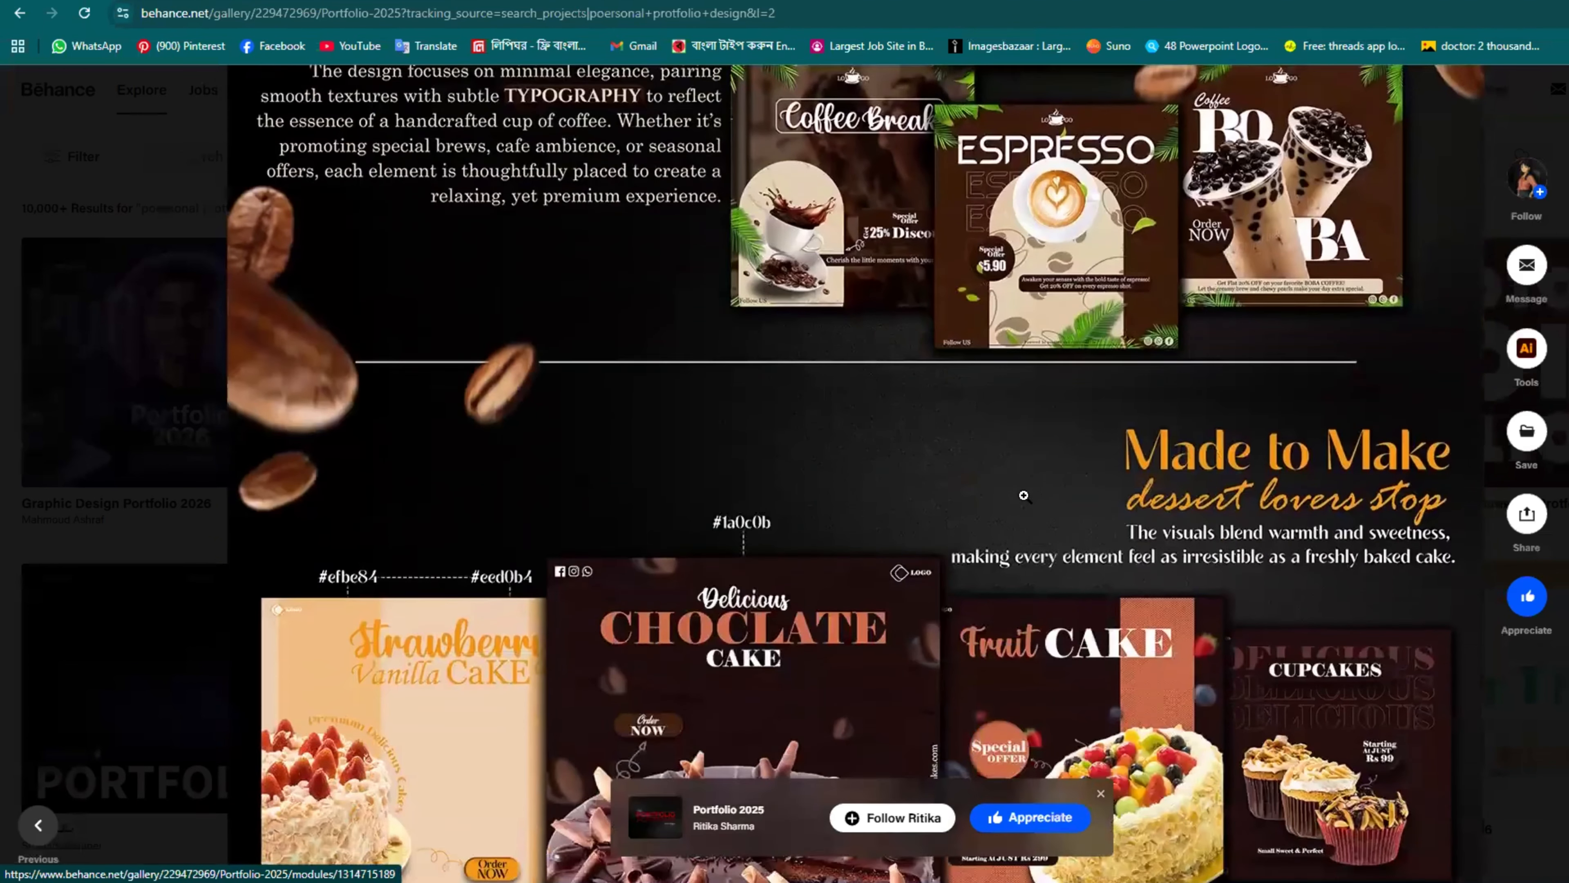
{"action": "scroll", "coordinate": [844, 470], "scroll_direction": "down", "scroll_amount": 2}
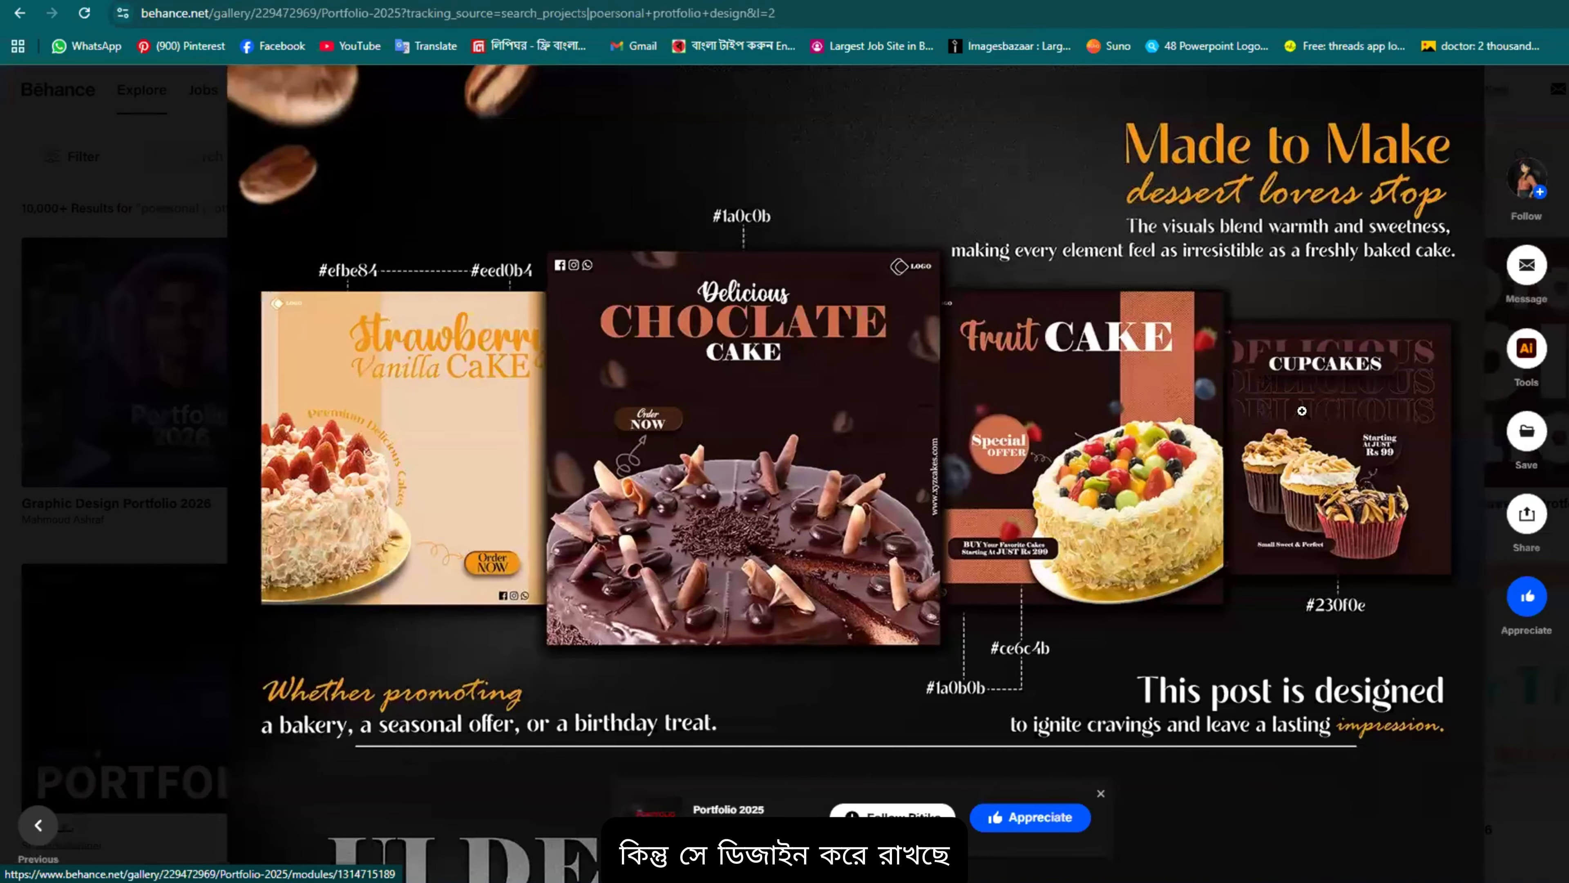
{"action": "scroll", "coordinate": [1006, 509], "scroll_direction": "down", "scroll_amount": 3}
{"action": "scroll", "coordinate": [1522, 421], "scroll_direction": "down", "scroll_amount": 1}
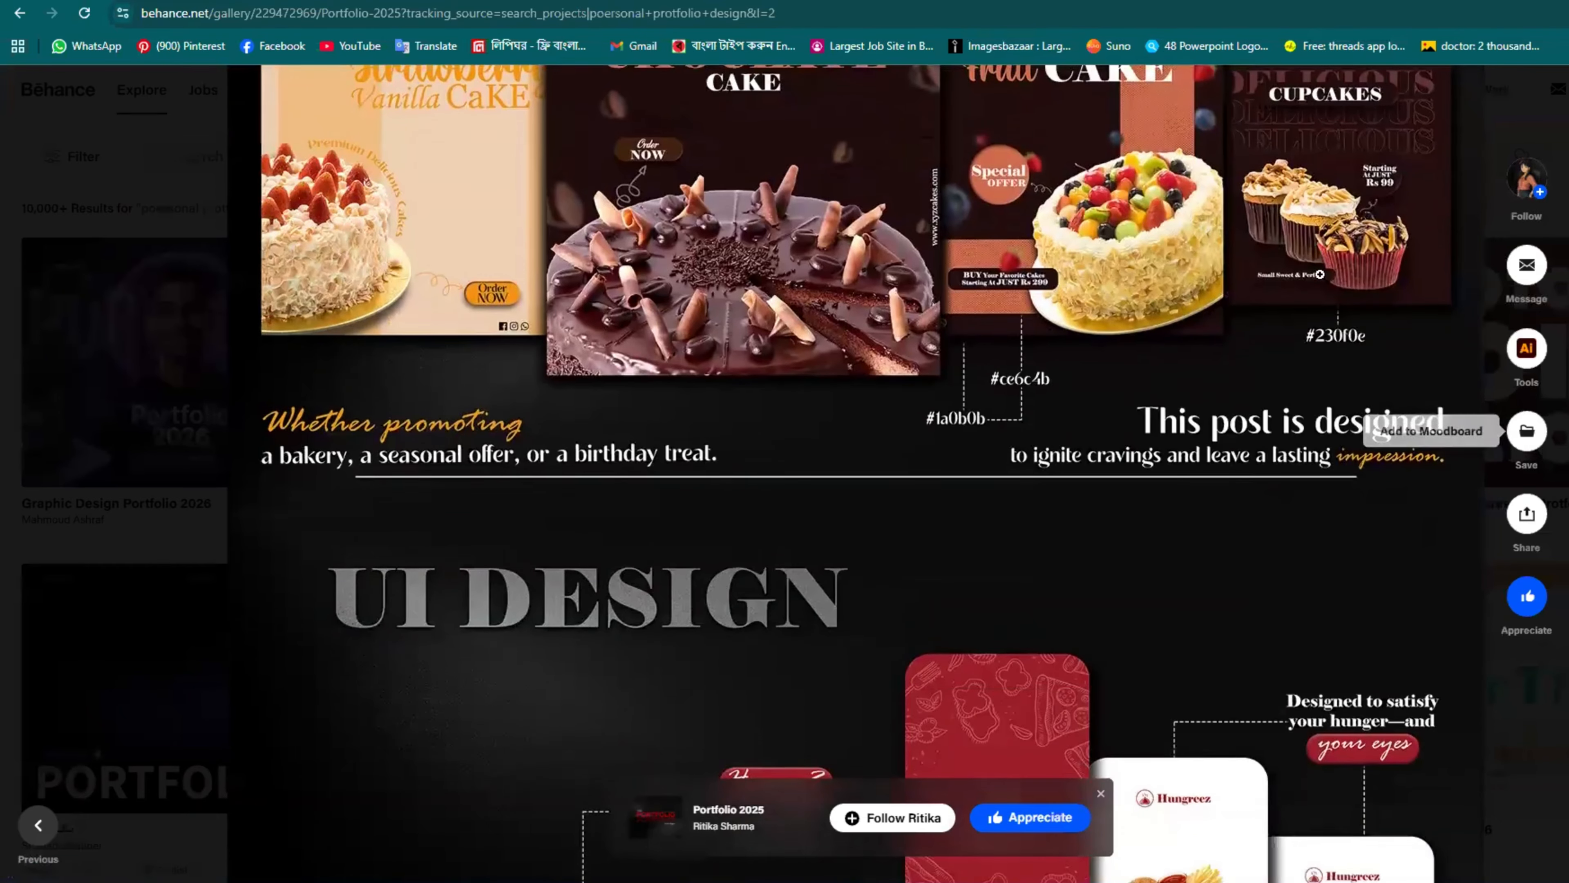
{"action": "scroll", "coordinate": [890, 376], "scroll_direction": "down", "scroll_amount": 6}
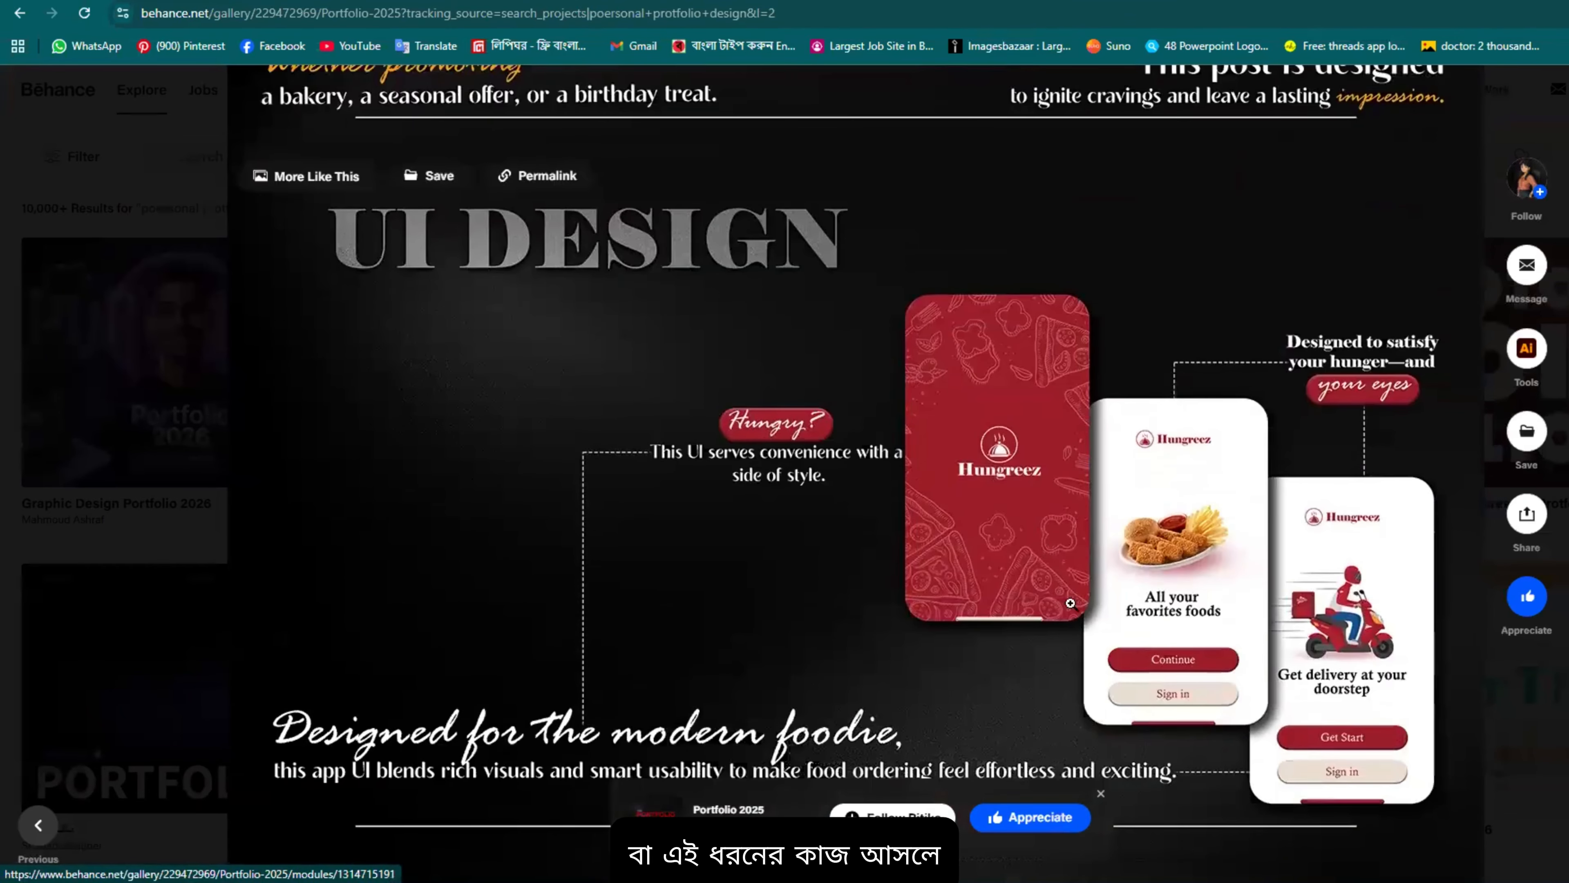
{"action": "scroll", "coordinate": [1335, 389], "scroll_direction": "up", "scroll_amount": 3}
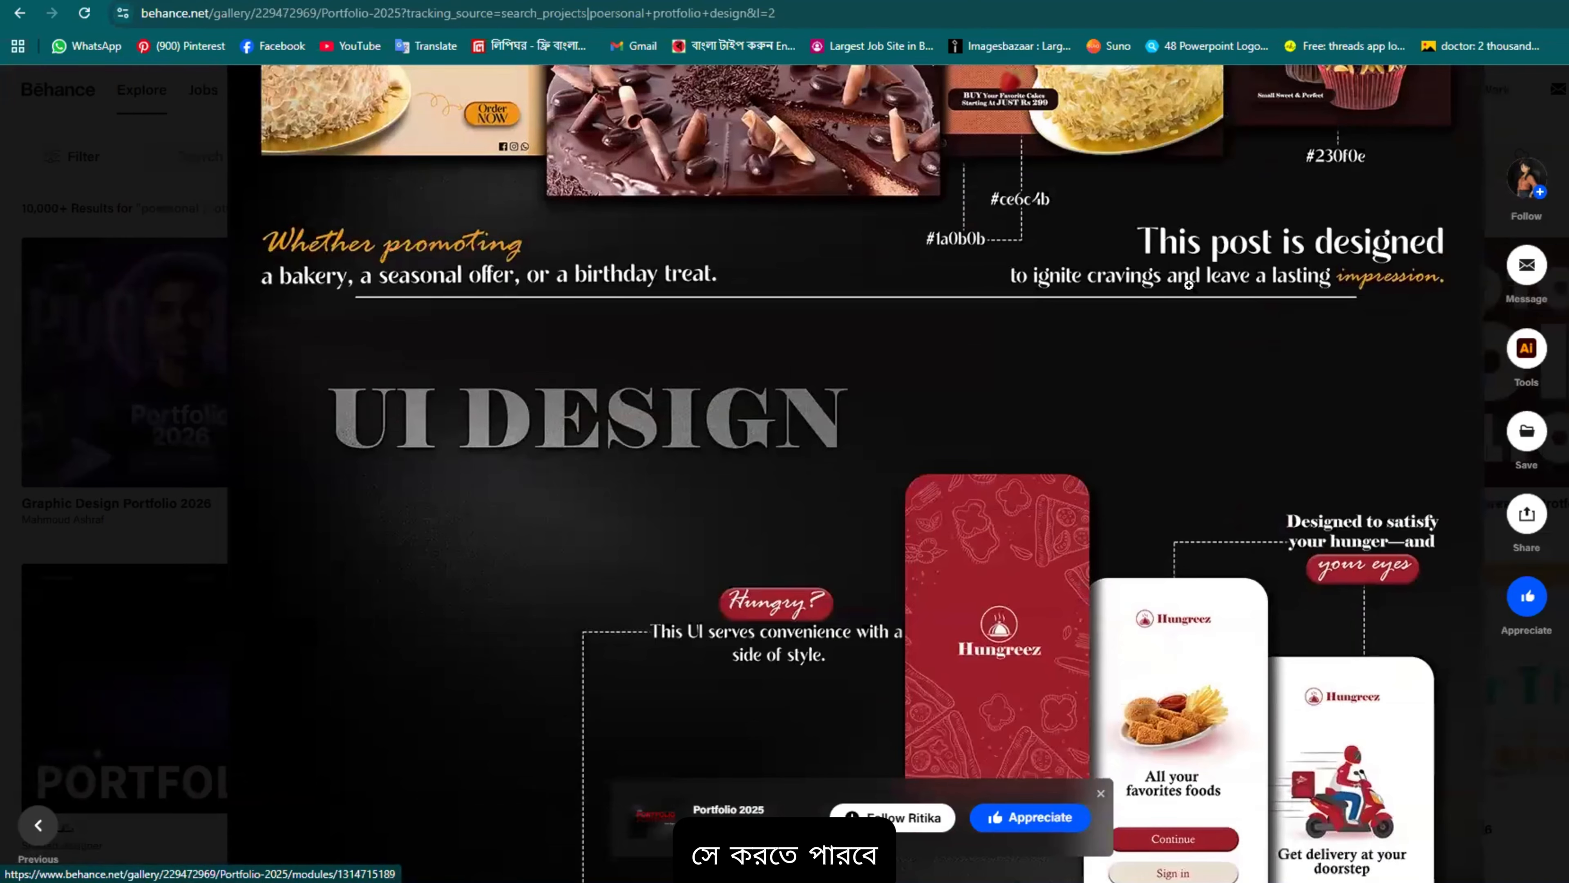
{"action": "scroll", "coordinate": [1147, 321], "scroll_direction": "down", "scroll_amount": 3}
{"action": "scroll", "coordinate": [1088, 271], "scroll_direction": "down", "scroll_amount": 3}
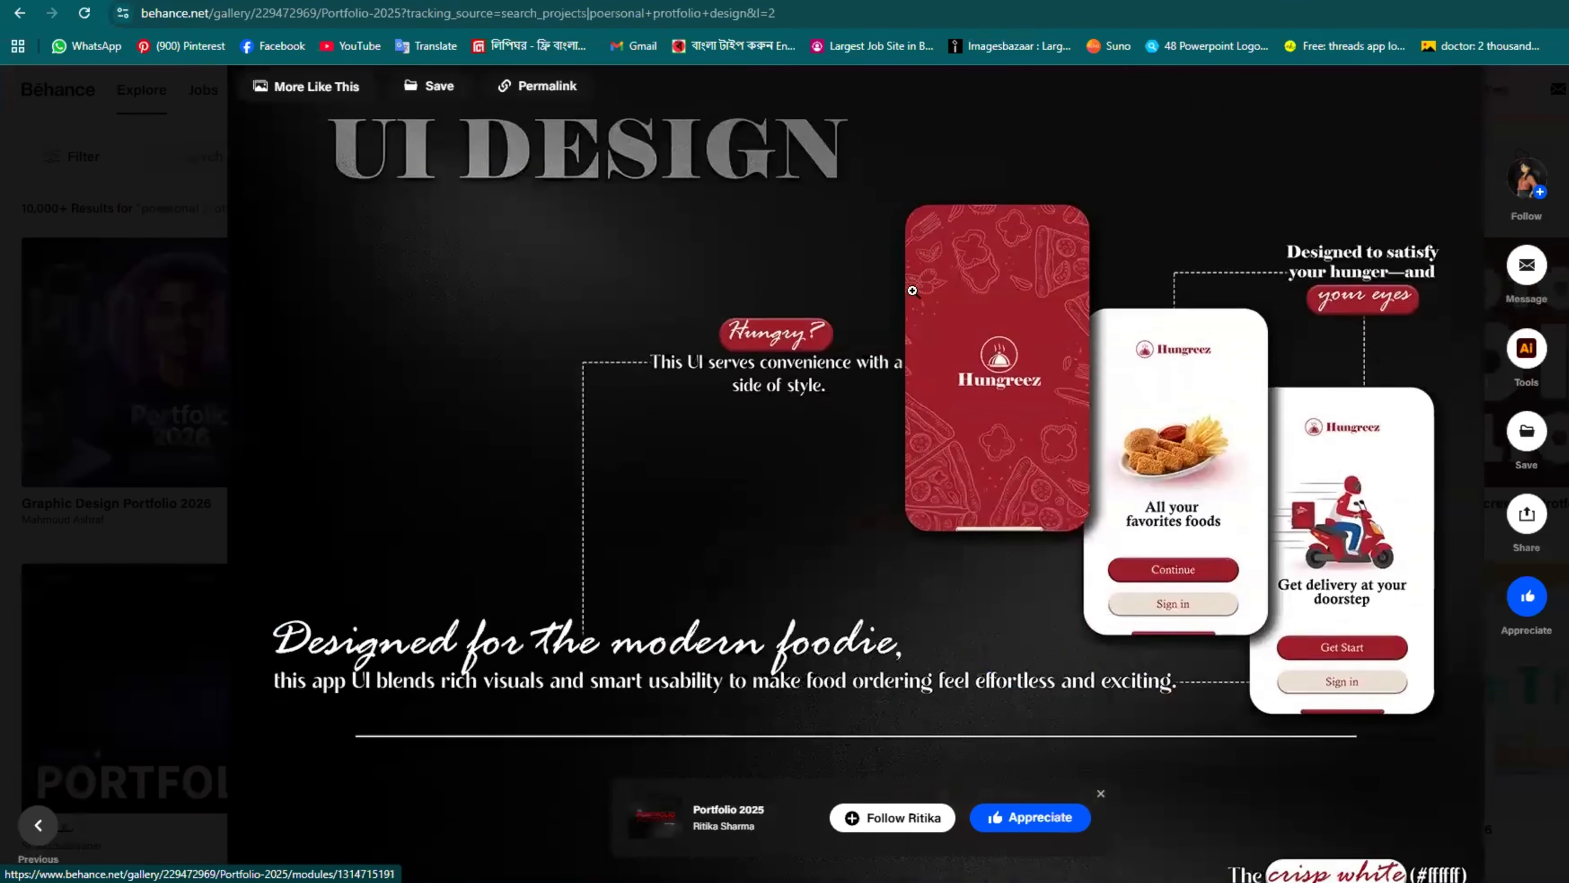
Step: Continue past the UI designs and Harry Potter 'Make Your Own AVATAR' pages to the Imperial Velli branding
{"action": "scroll", "coordinate": [1062, 301], "scroll_direction": "up", "scroll_amount": 2}
{"action": "scroll", "coordinate": [1063, 301], "scroll_direction": "down", "scroll_amount": 13}
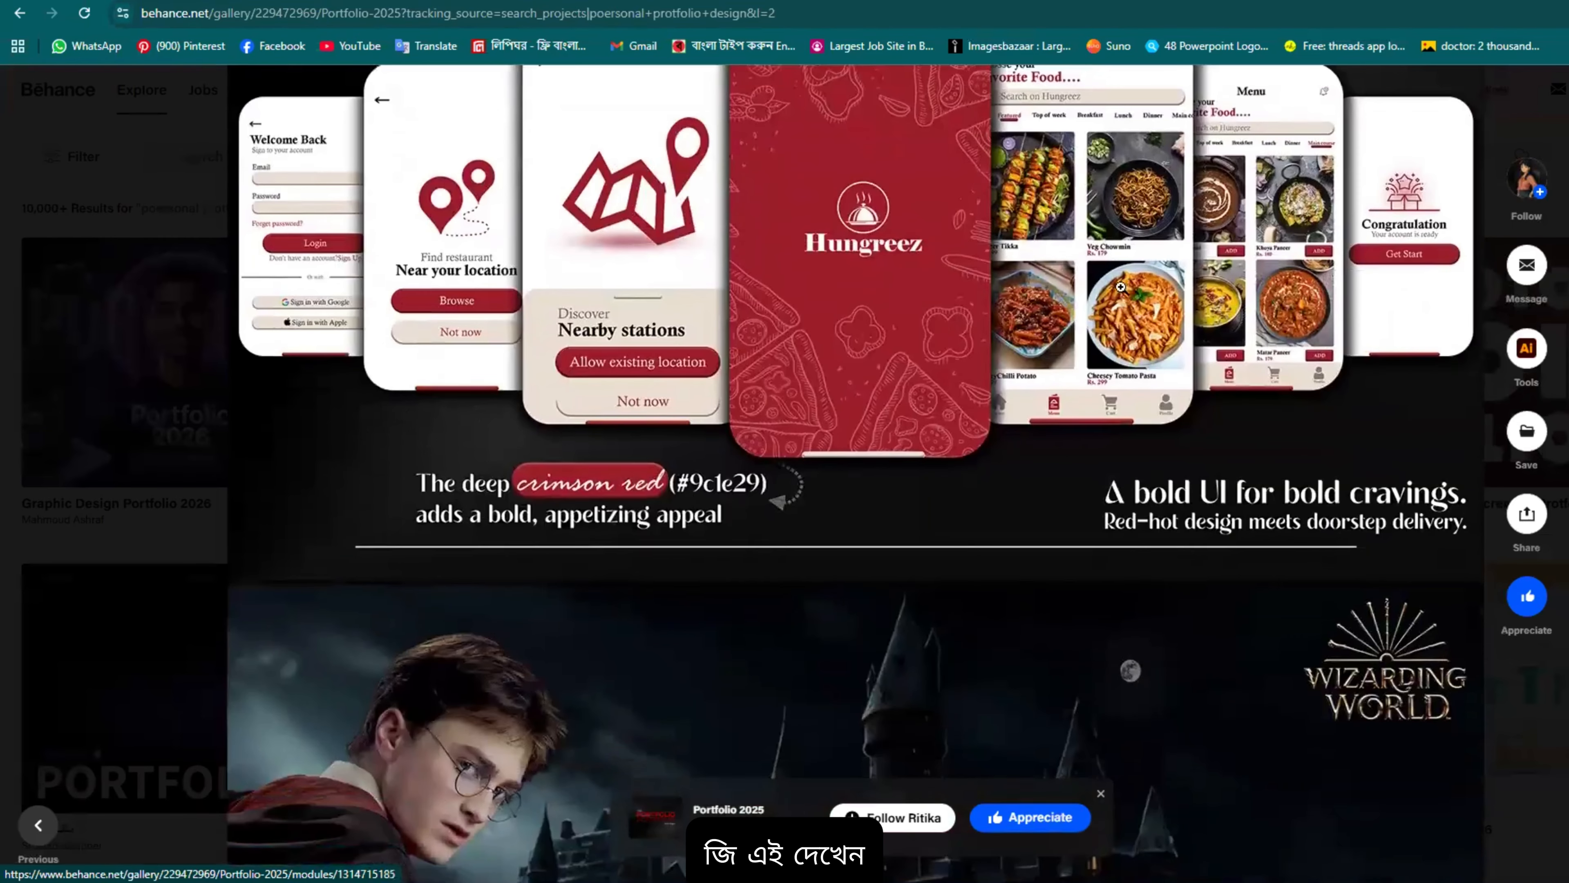
{"action": "scroll", "coordinate": [579, 412], "scroll_direction": "up", "scroll_amount": 4}
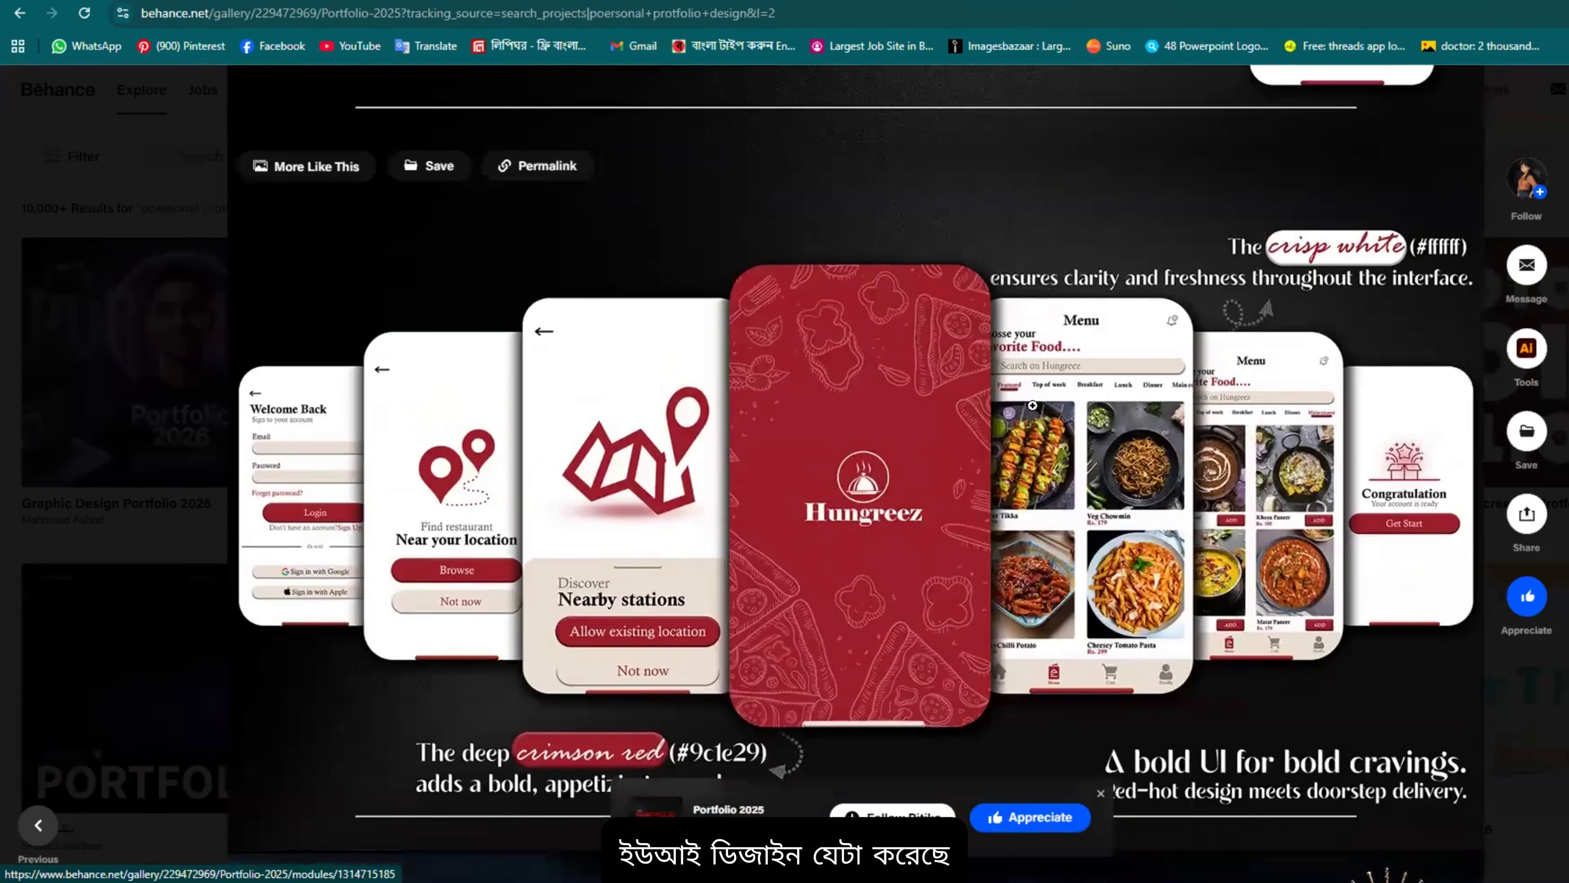
{"action": "scroll", "coordinate": [1032, 405], "scroll_direction": "down", "scroll_amount": 5}
{"action": "scroll", "coordinate": [600, 456], "scroll_direction": "up", "scroll_amount": 4}
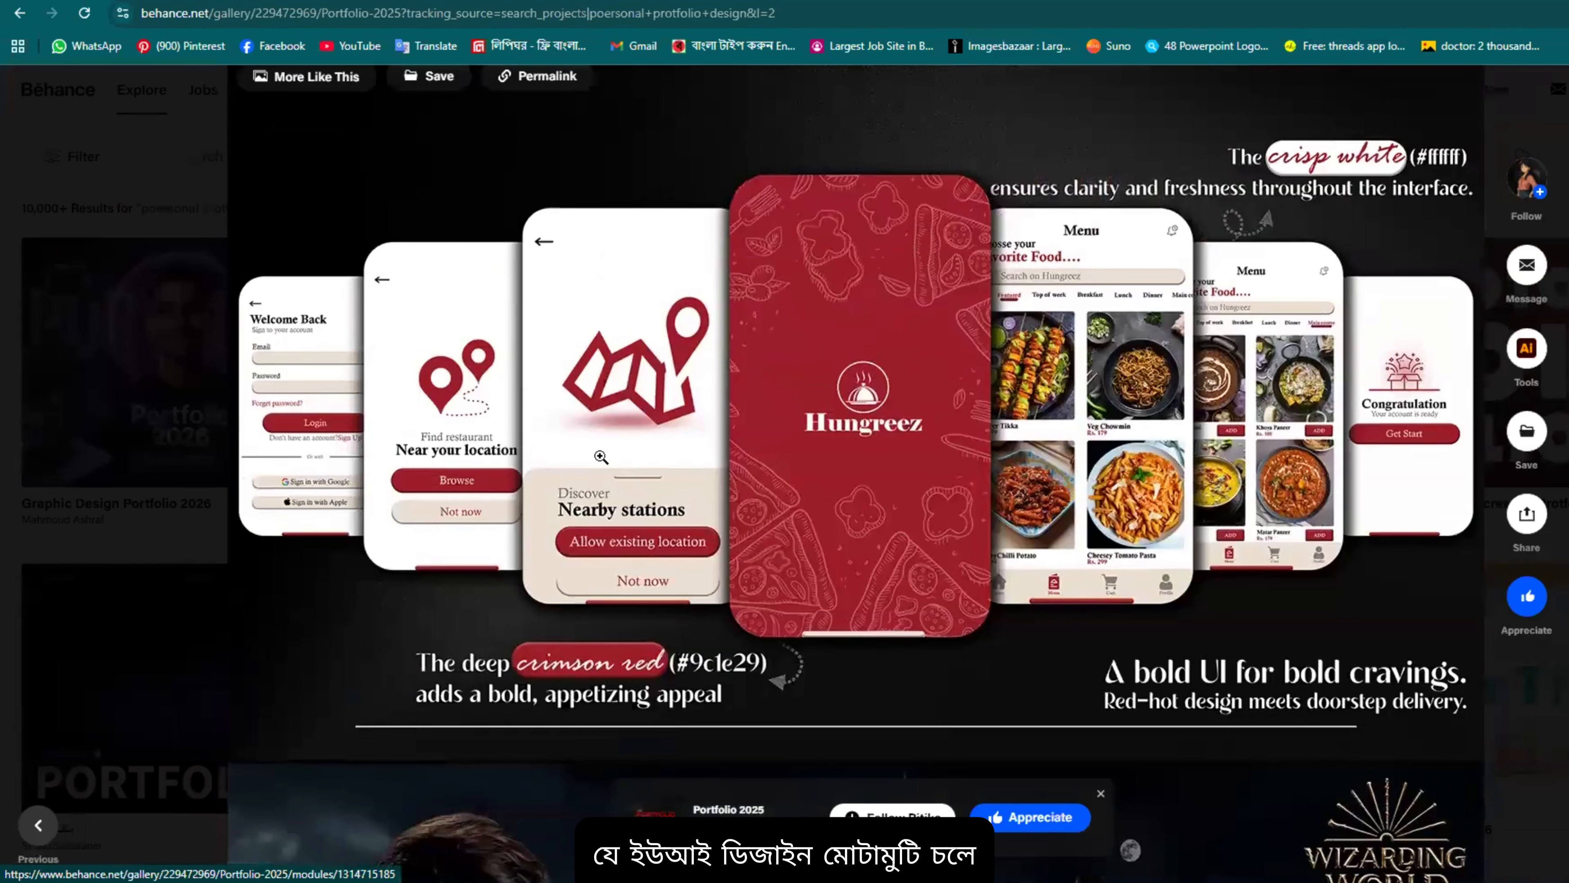
{"action": "scroll", "coordinate": [600, 456], "scroll_direction": "down", "scroll_amount": 16}
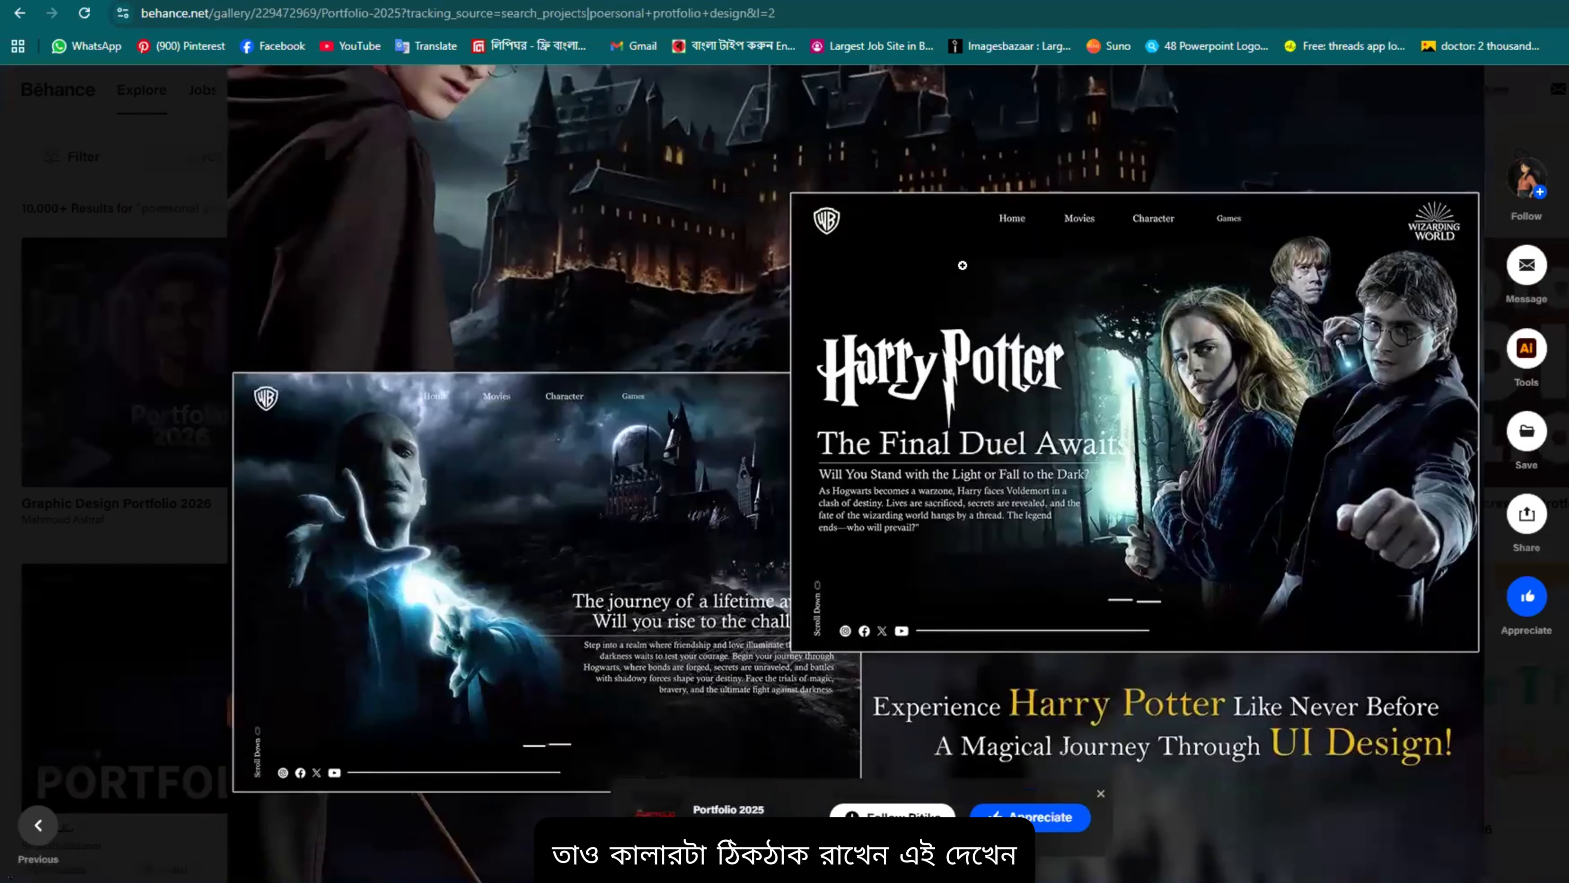
{"action": "scroll", "coordinate": [963, 265], "scroll_direction": "down", "scroll_amount": 3}
{"action": "scroll", "coordinate": [1176, 279], "scroll_direction": "up", "scroll_amount": 2}
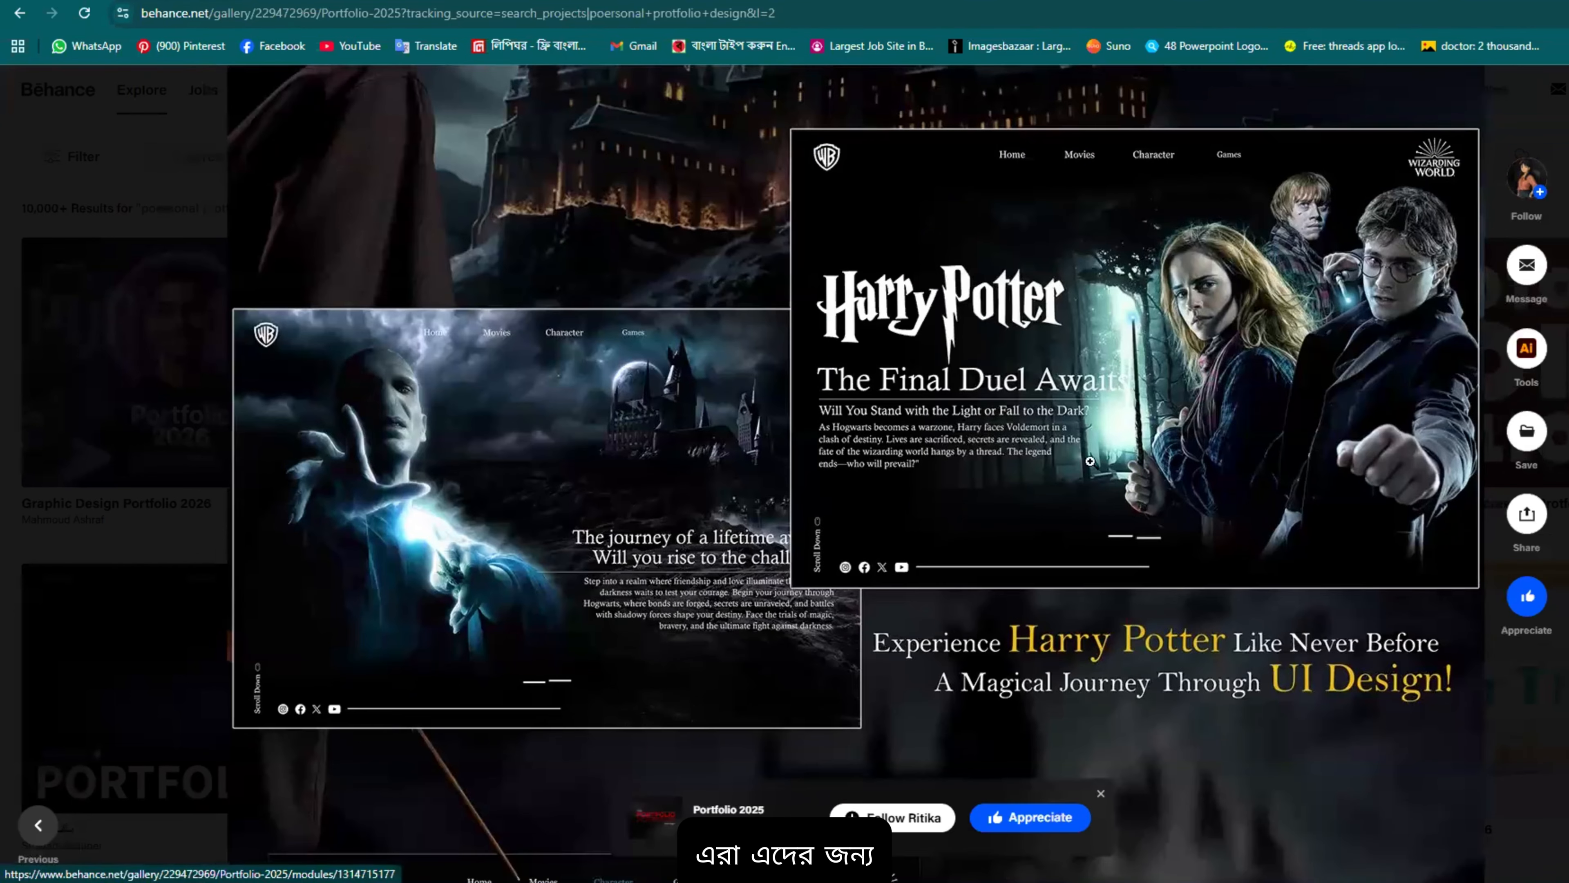
{"action": "scroll", "coordinate": [925, 505], "scroll_direction": "down", "scroll_amount": 3}
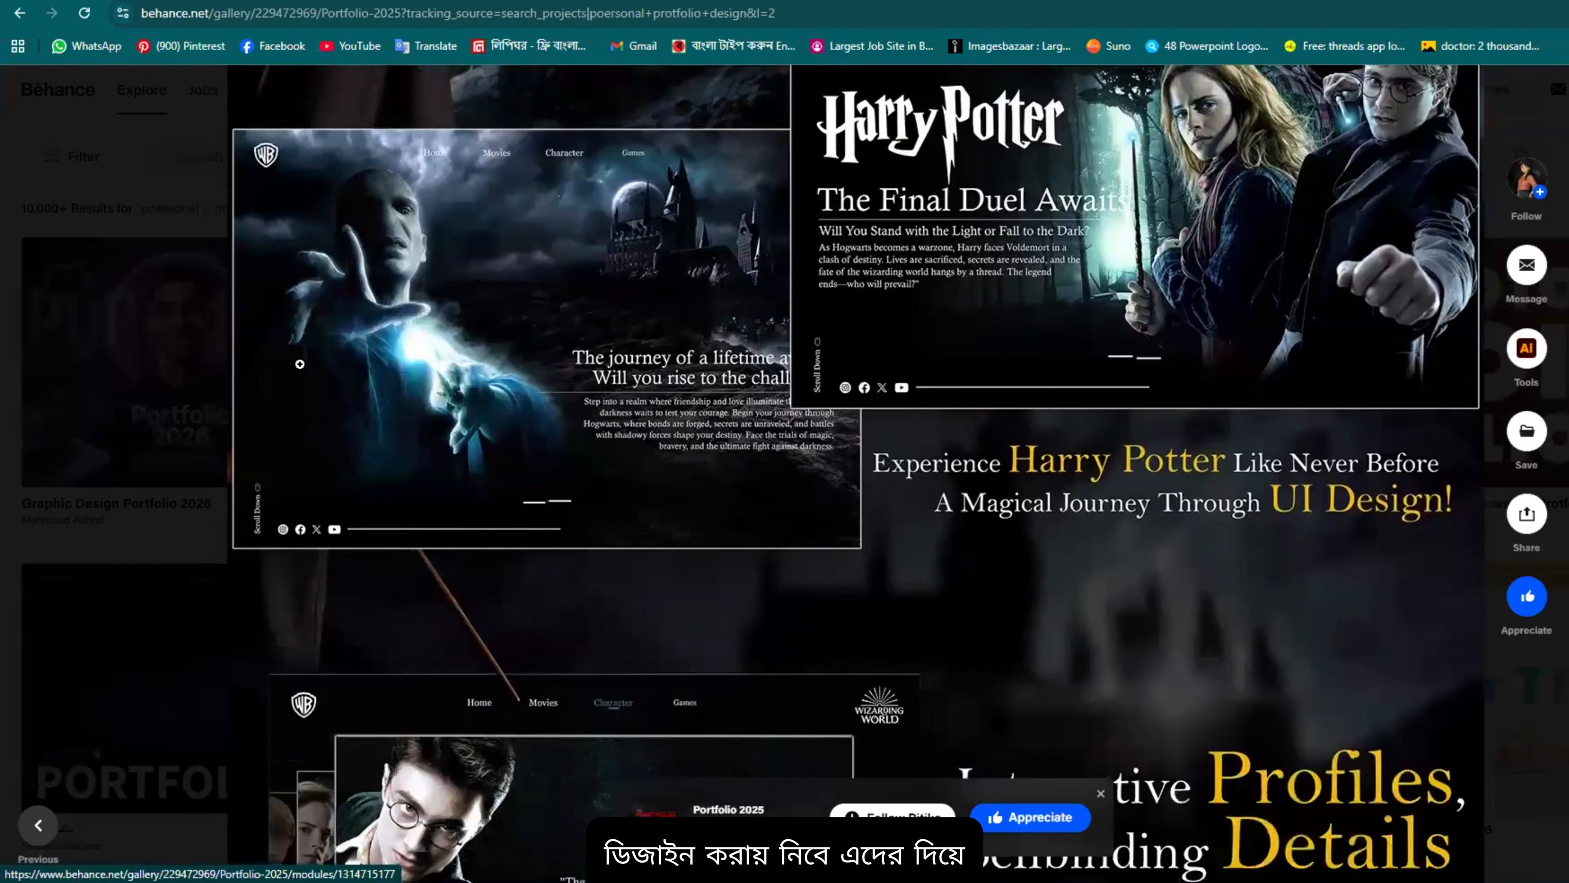
{"action": "scroll", "coordinate": [300, 364], "scroll_direction": "down", "scroll_amount": 10}
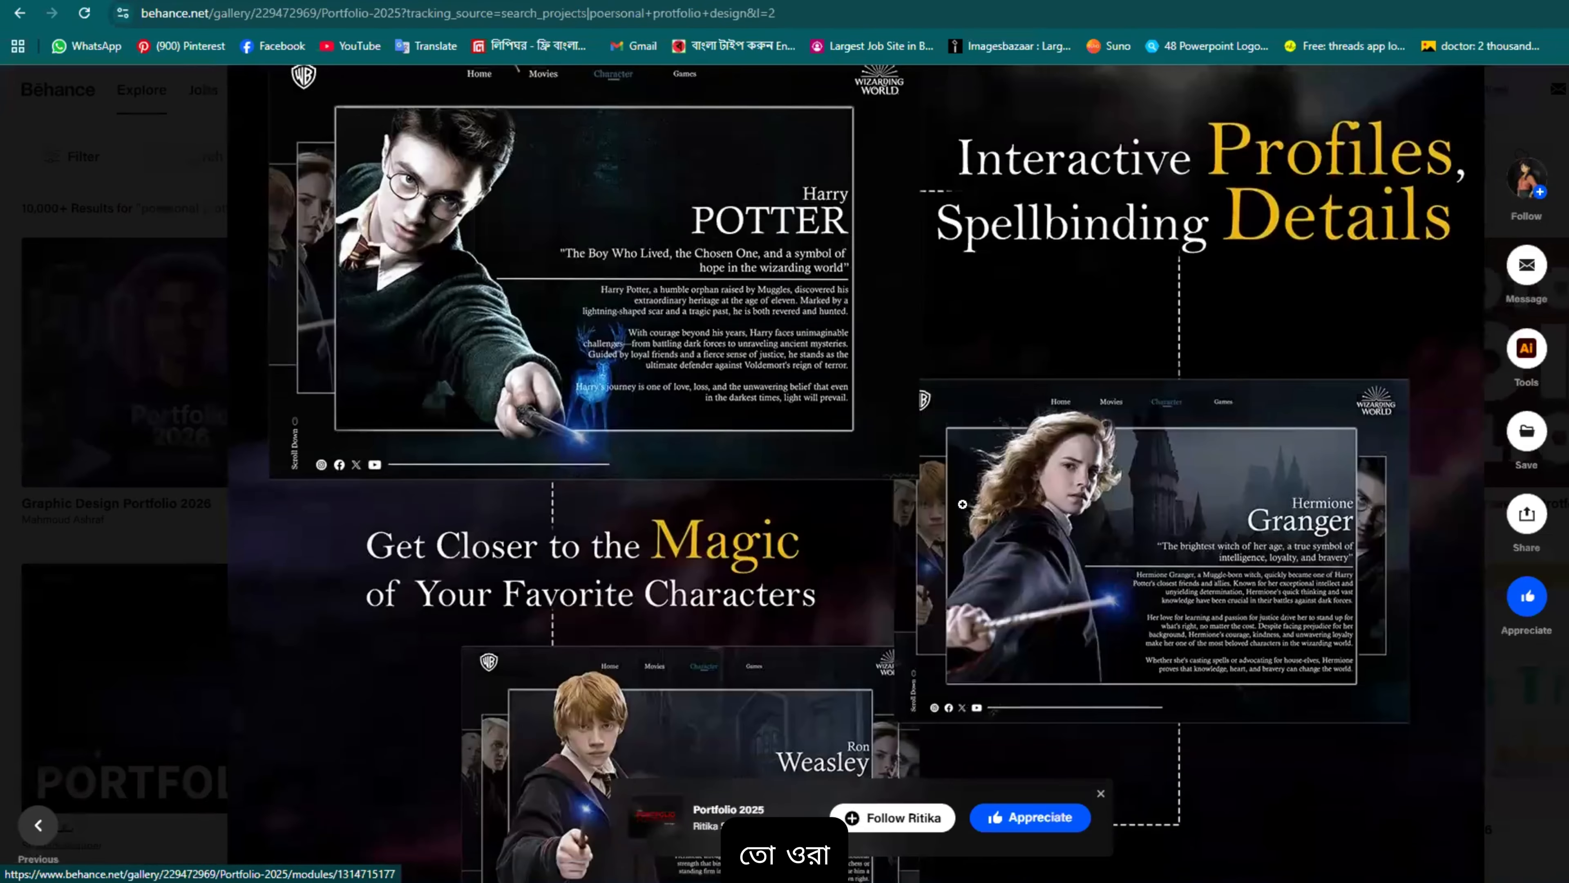
{"action": "scroll", "coordinate": [962, 504], "scroll_direction": "down", "scroll_amount": 3}
{"action": "scroll", "coordinate": [1190, 291], "scroll_direction": "down", "scroll_amount": 20}
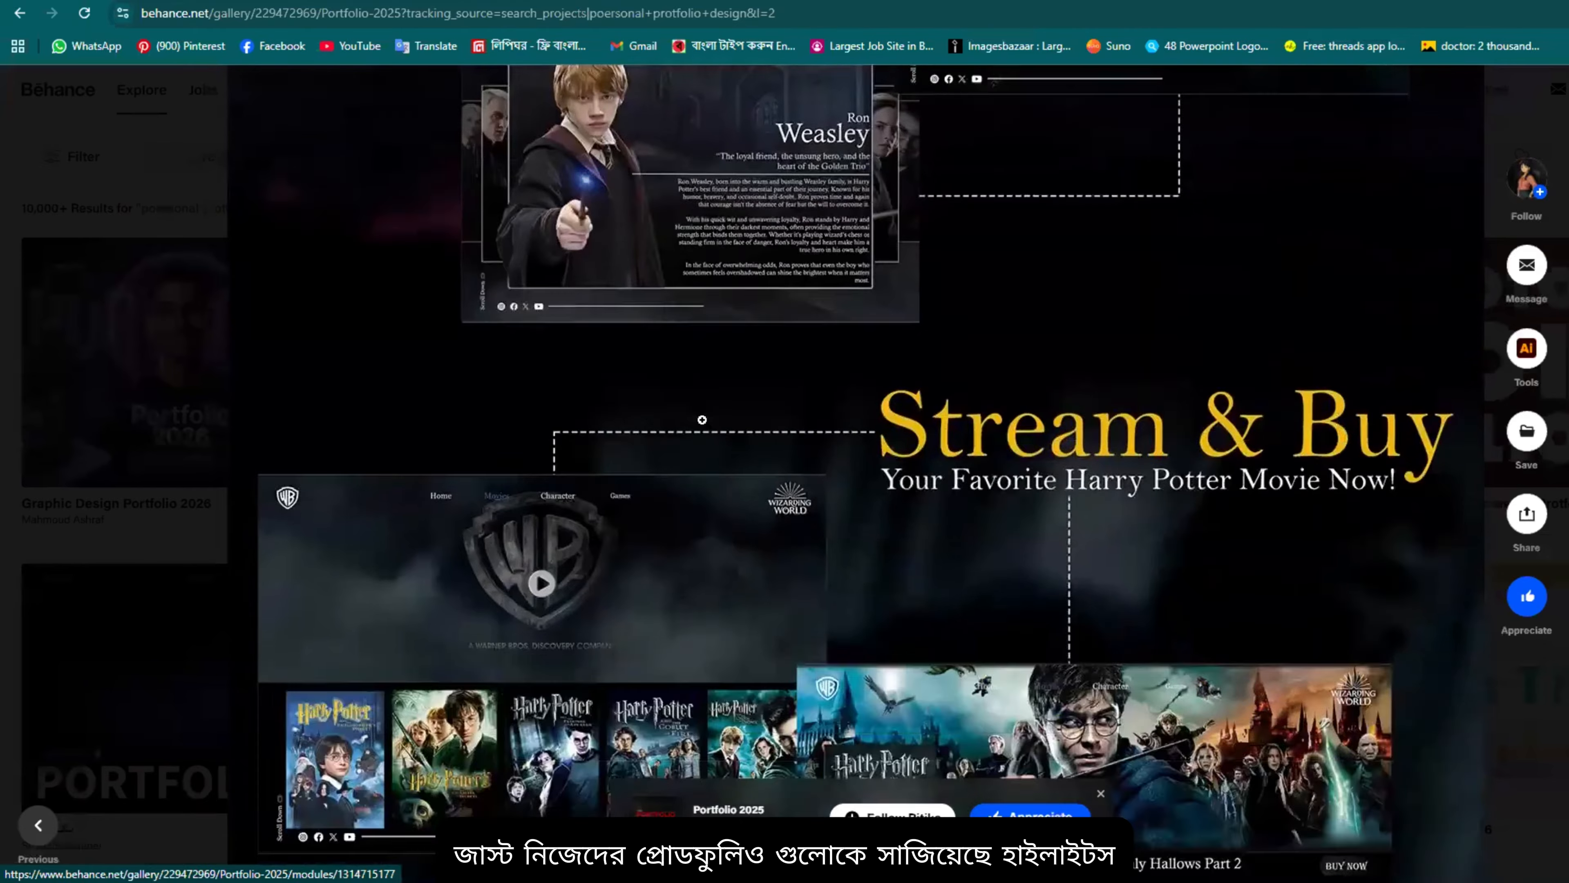
{"action": "scroll", "coordinate": [986, 434], "scroll_direction": "down", "scroll_amount": 3}
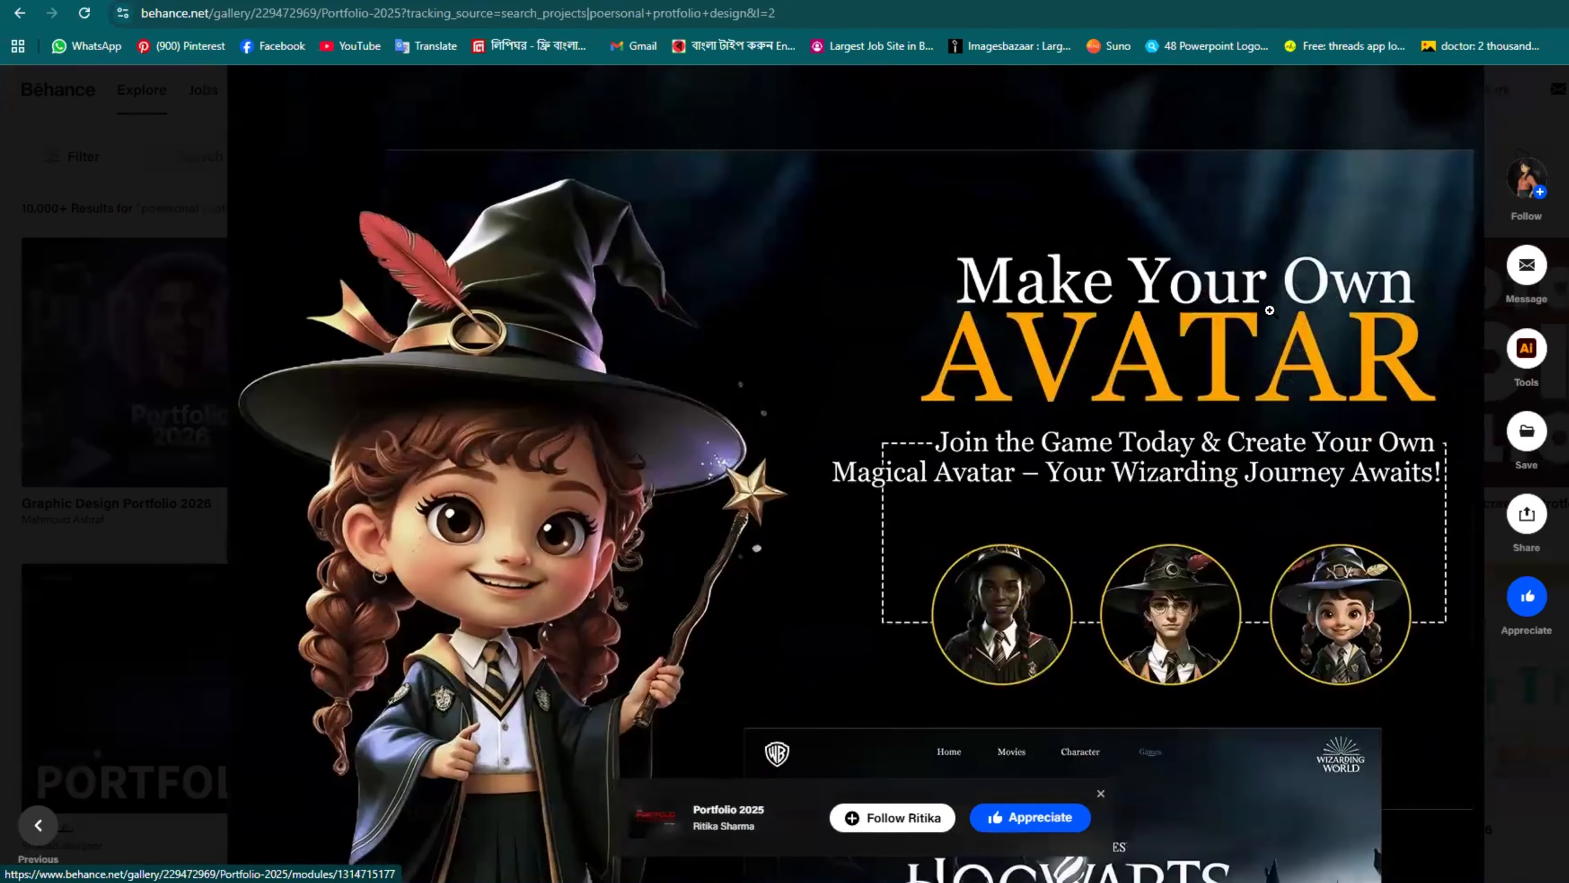
{"action": "scroll", "coordinate": [1061, 389], "scroll_direction": "down", "scroll_amount": 12}
Step: Scroll through the Vanya logomark and colour palette pages
{"action": "scroll", "coordinate": [1062, 389], "scroll_direction": "down", "scroll_amount": 15}
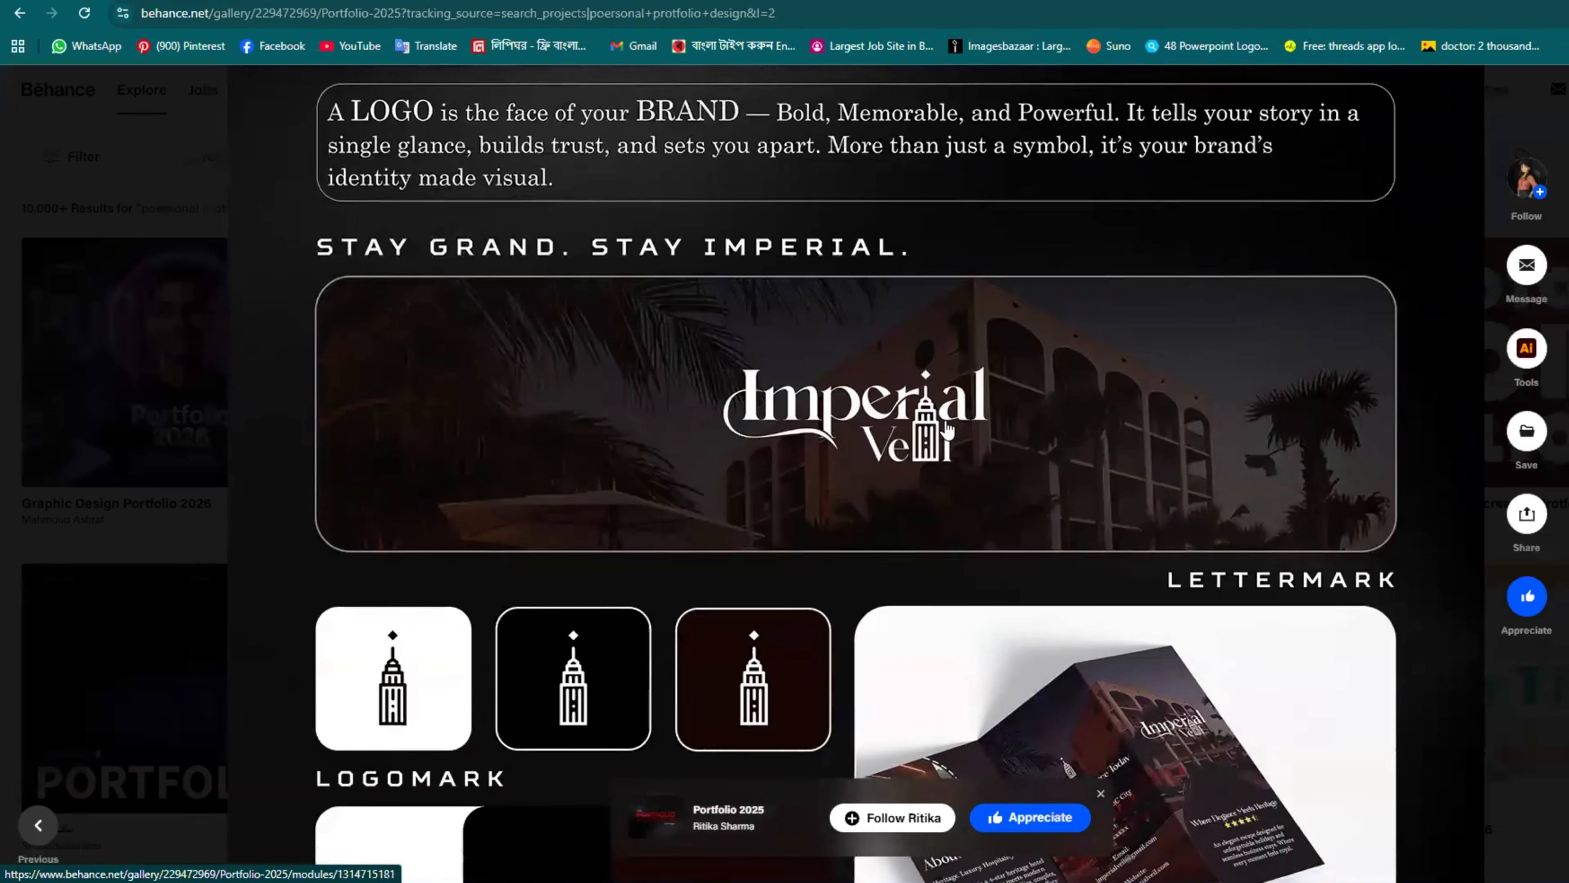
{"action": "scroll", "coordinate": [945, 442], "scroll_direction": "down", "scroll_amount": 4}
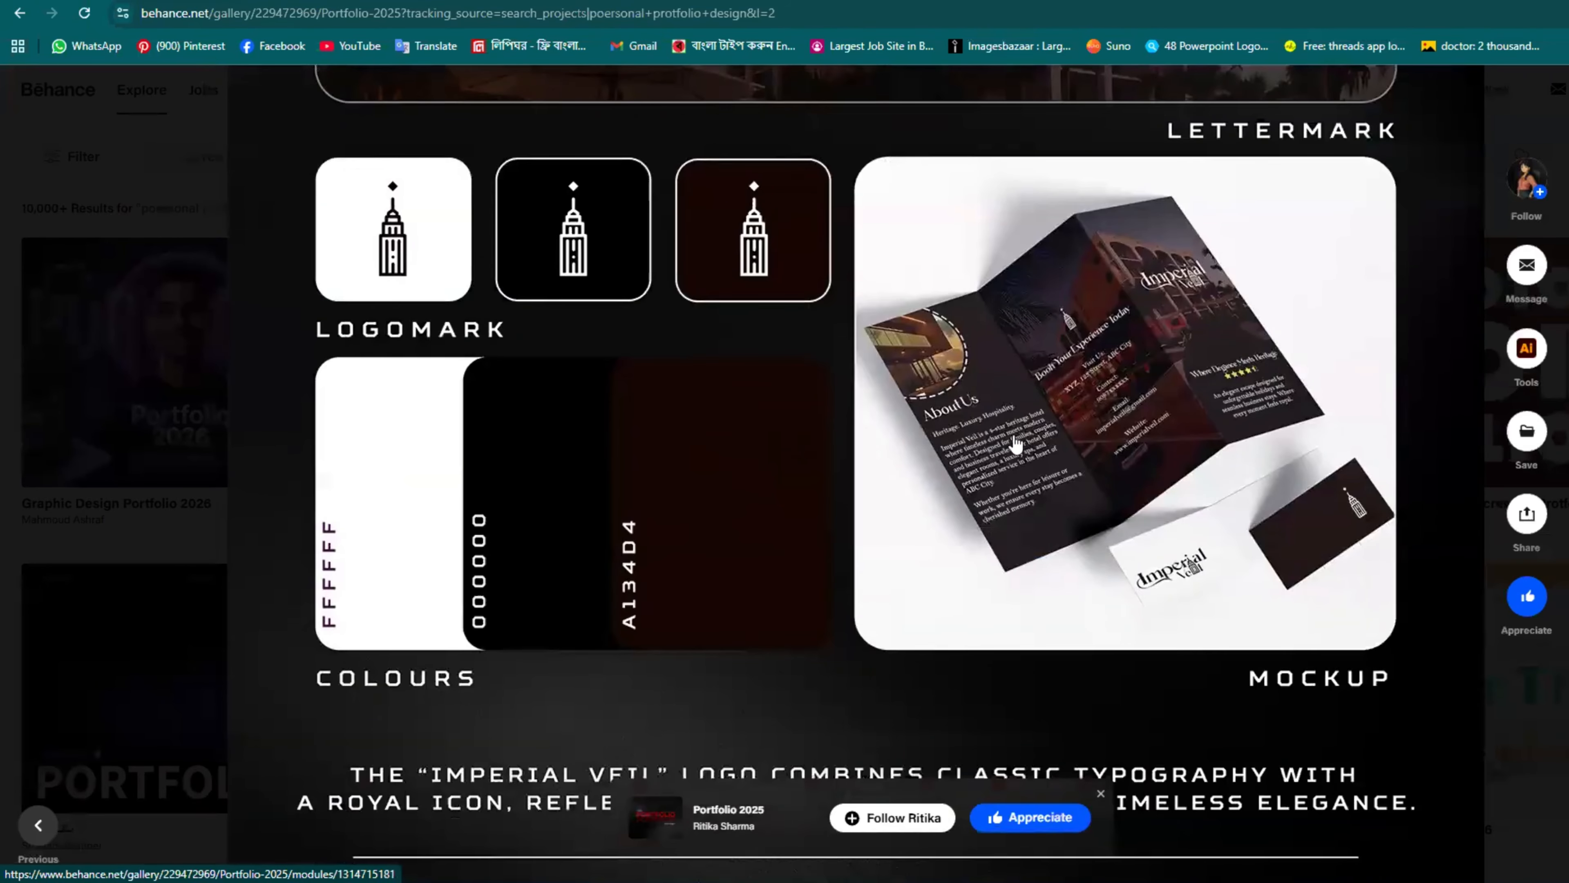
{"action": "scroll", "coordinate": [1016, 445], "scroll_direction": "up", "scroll_amount": 6}
{"action": "scroll", "coordinate": [1008, 320], "scroll_direction": "down", "scroll_amount": 2}
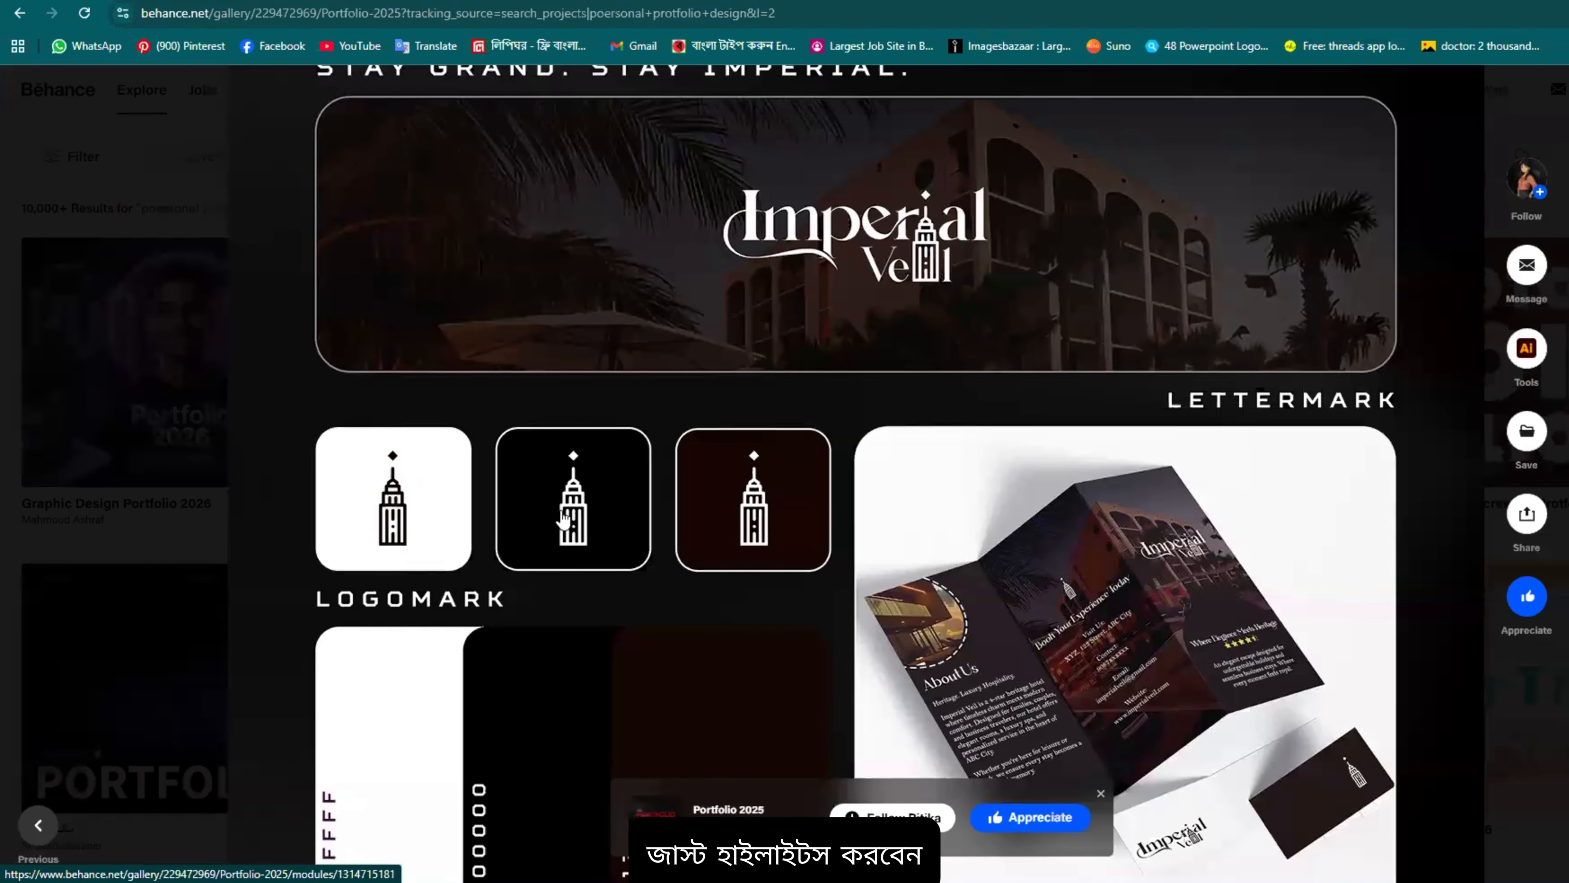
{"action": "scroll", "coordinate": [627, 532], "scroll_direction": "down", "scroll_amount": 4}
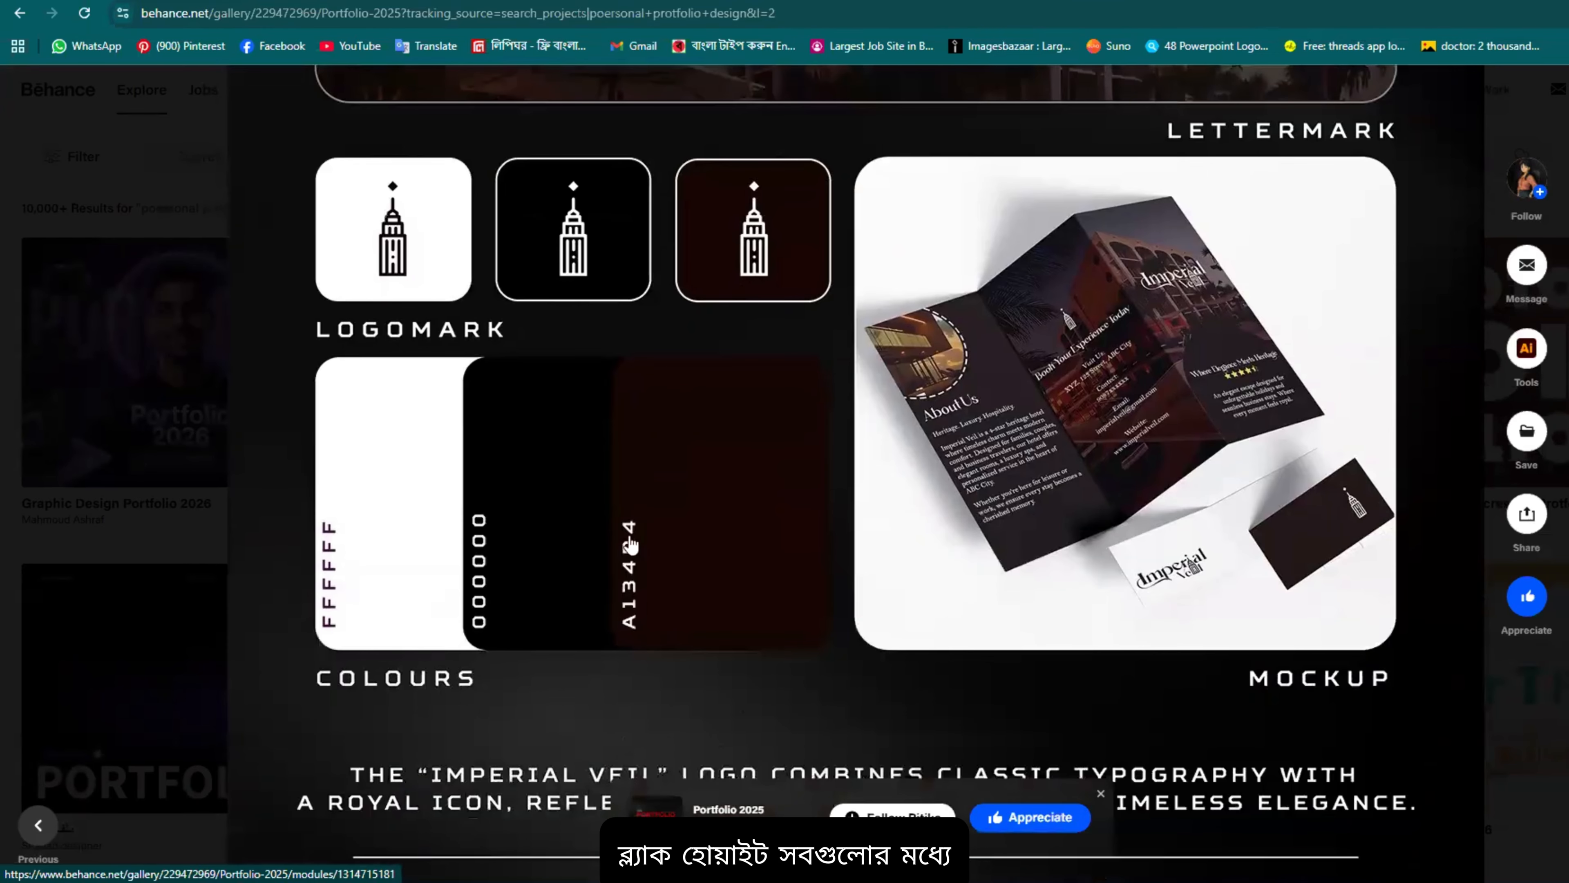
{"action": "scroll", "coordinate": [1098, 382], "scroll_direction": "down", "scroll_amount": 15}
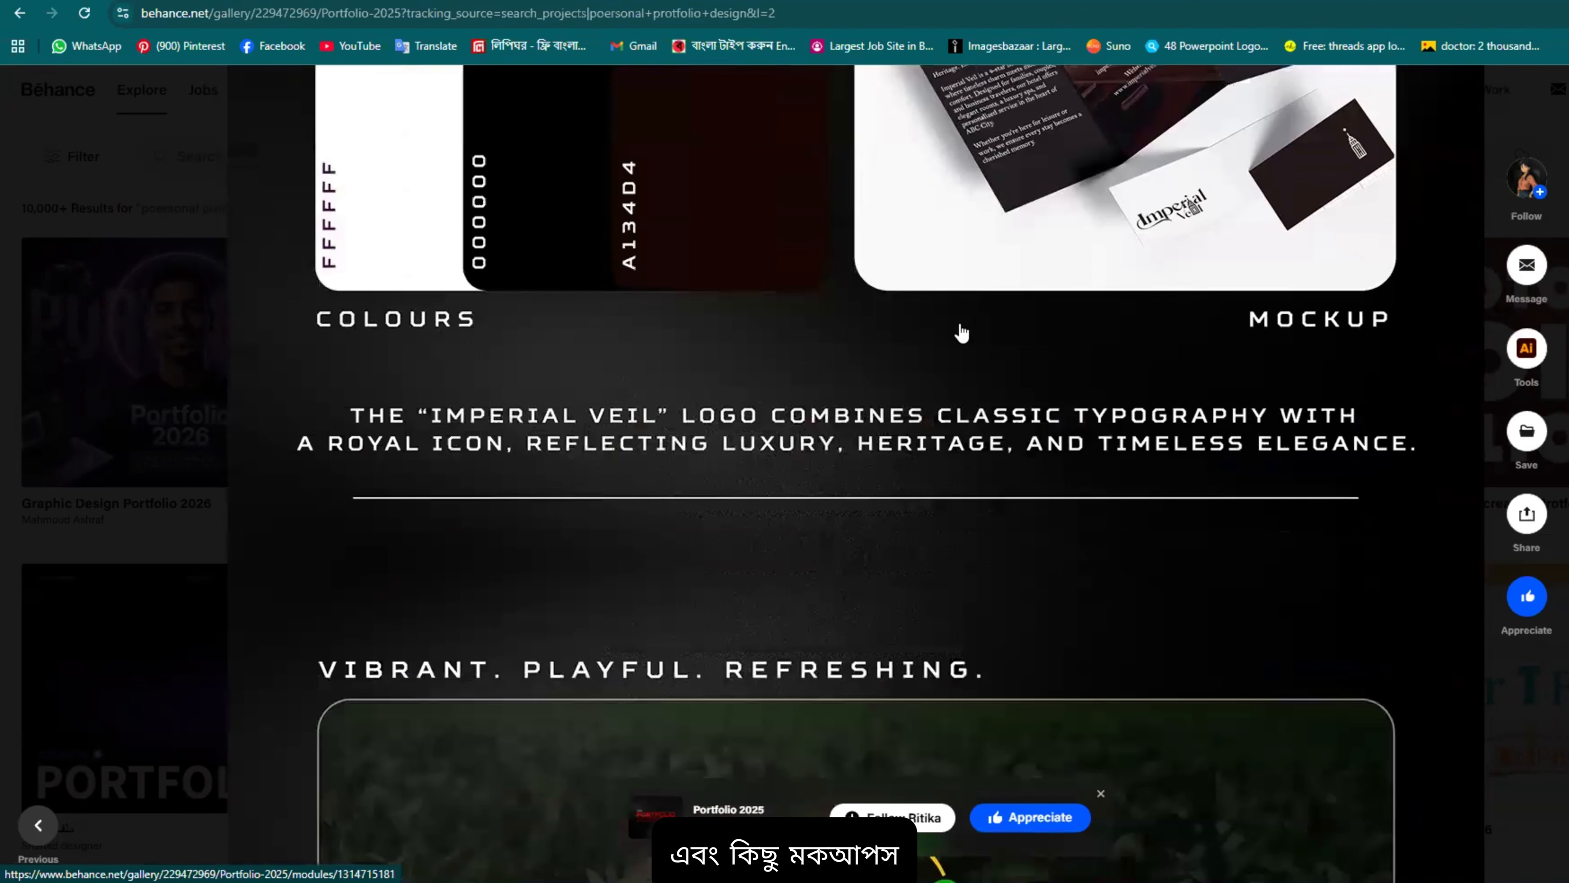
{"action": "scroll", "coordinate": [959, 483], "scroll_direction": "down", "scroll_amount": 4}
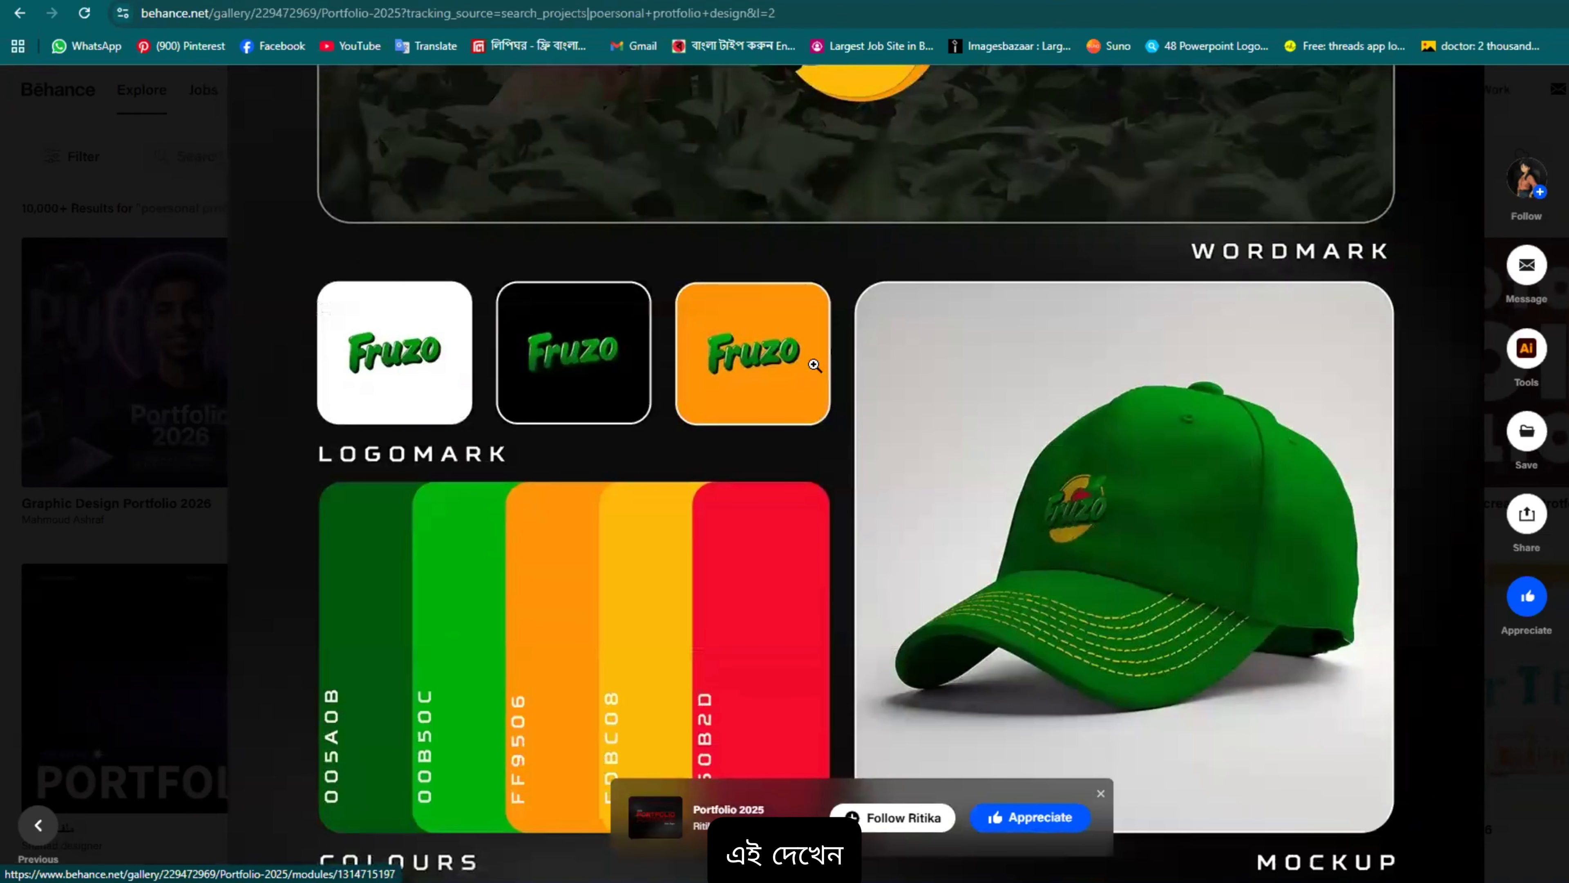
{"action": "scroll", "coordinate": [660, 418], "scroll_direction": "down", "scroll_amount": 3}
{"action": "scroll", "coordinate": [1011, 543], "scroll_direction": "down", "scroll_amount": 20}
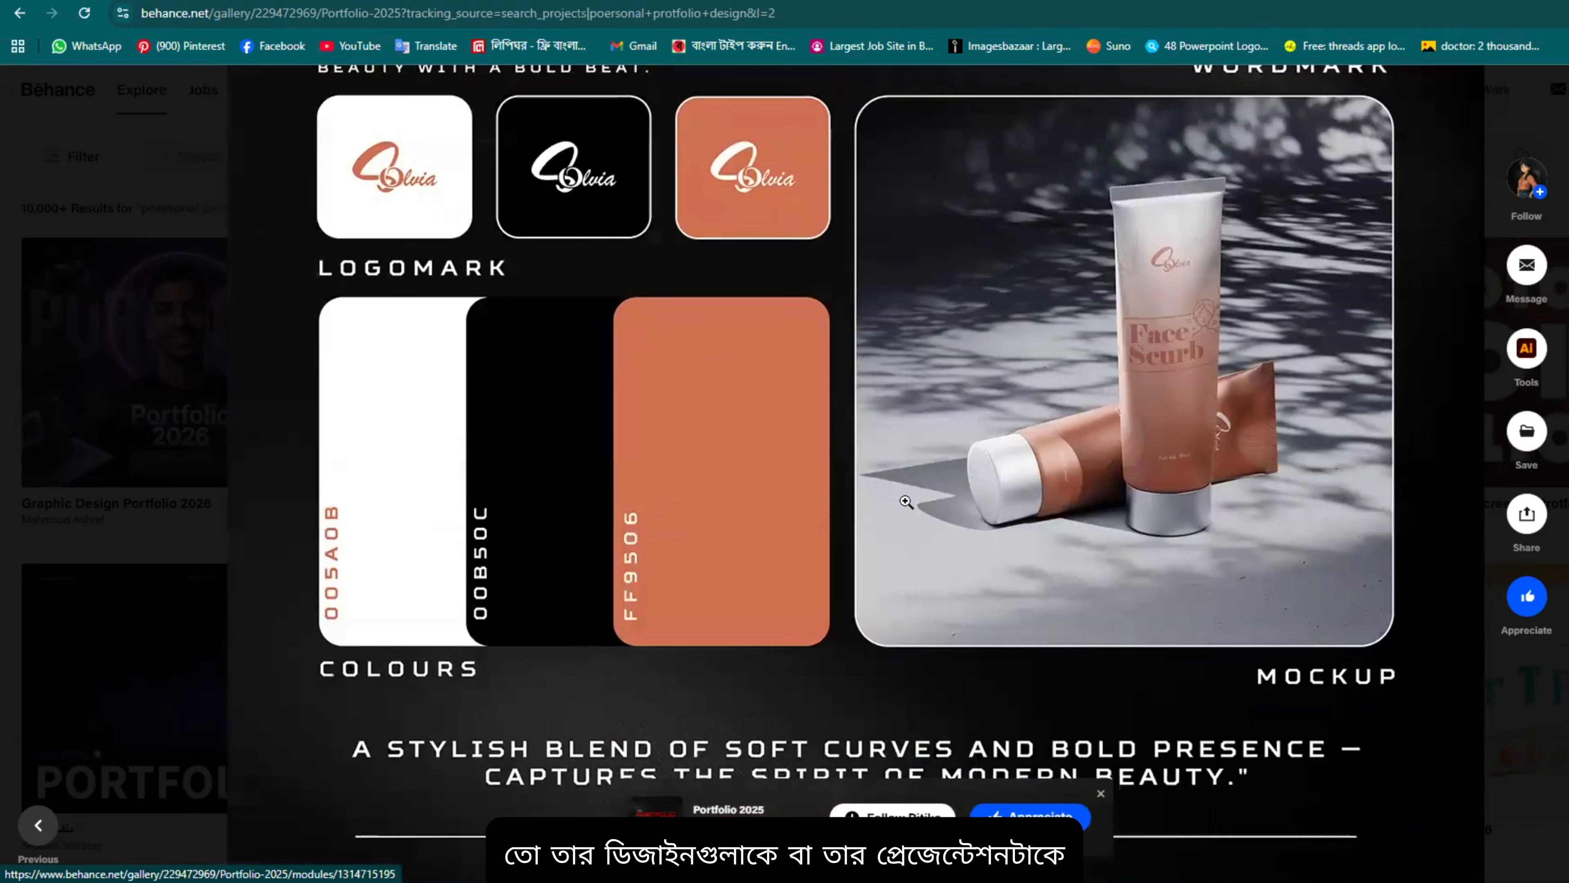
{"action": "scroll", "coordinate": [906, 501], "scroll_direction": "down", "scroll_amount": 15}
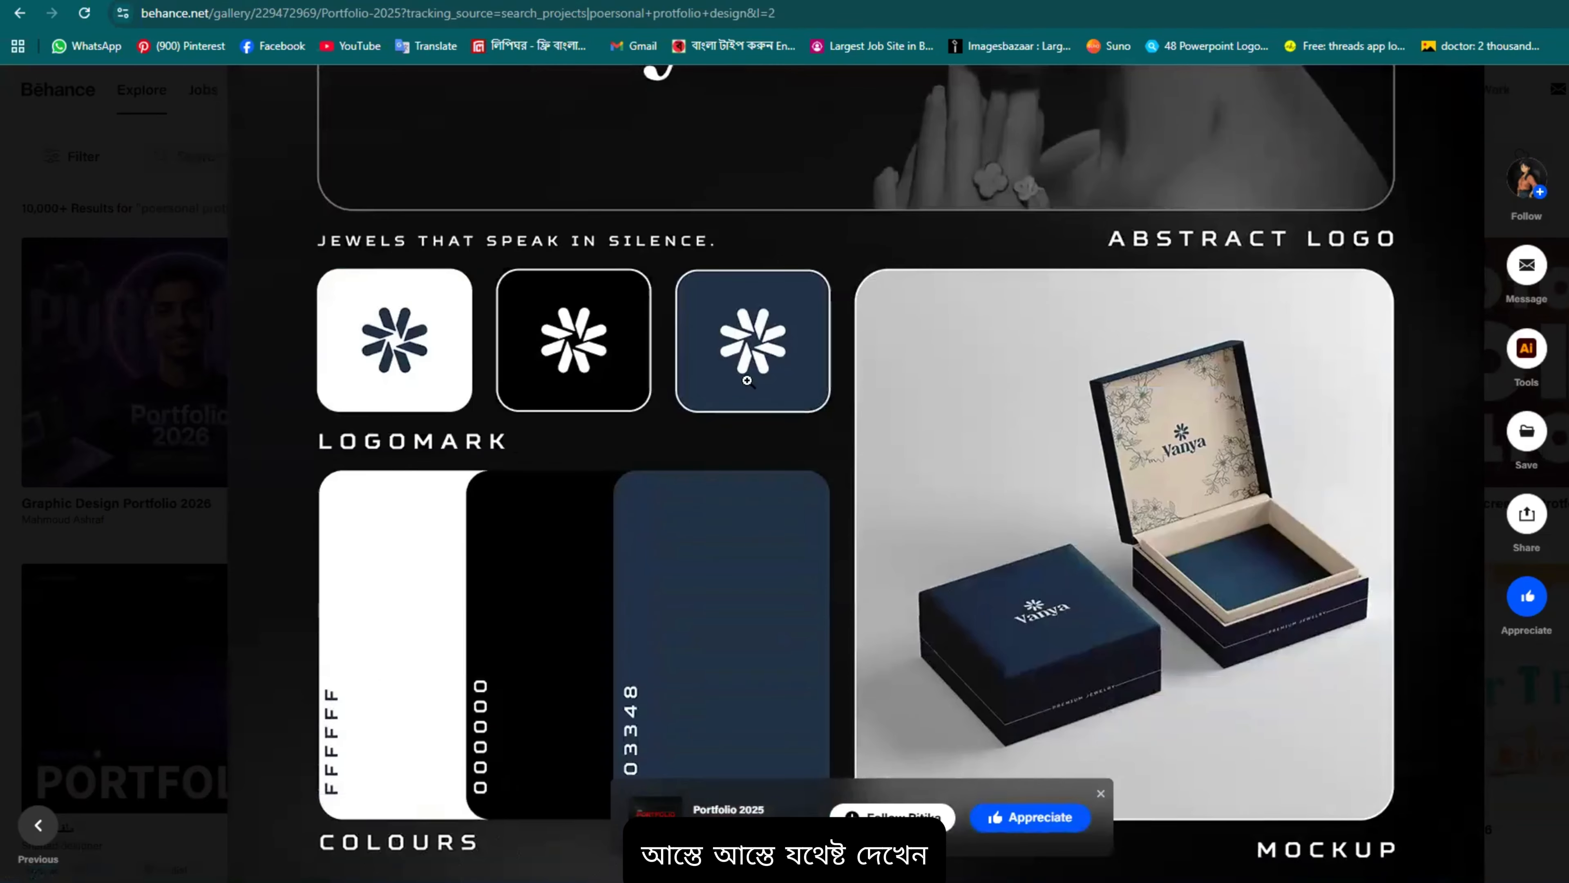
Step: Continue past the TITANFIT branding pages to the Product Manipulation ad posters
{"action": "scroll", "coordinate": [747, 380], "scroll_direction": "up", "scroll_amount": 15}
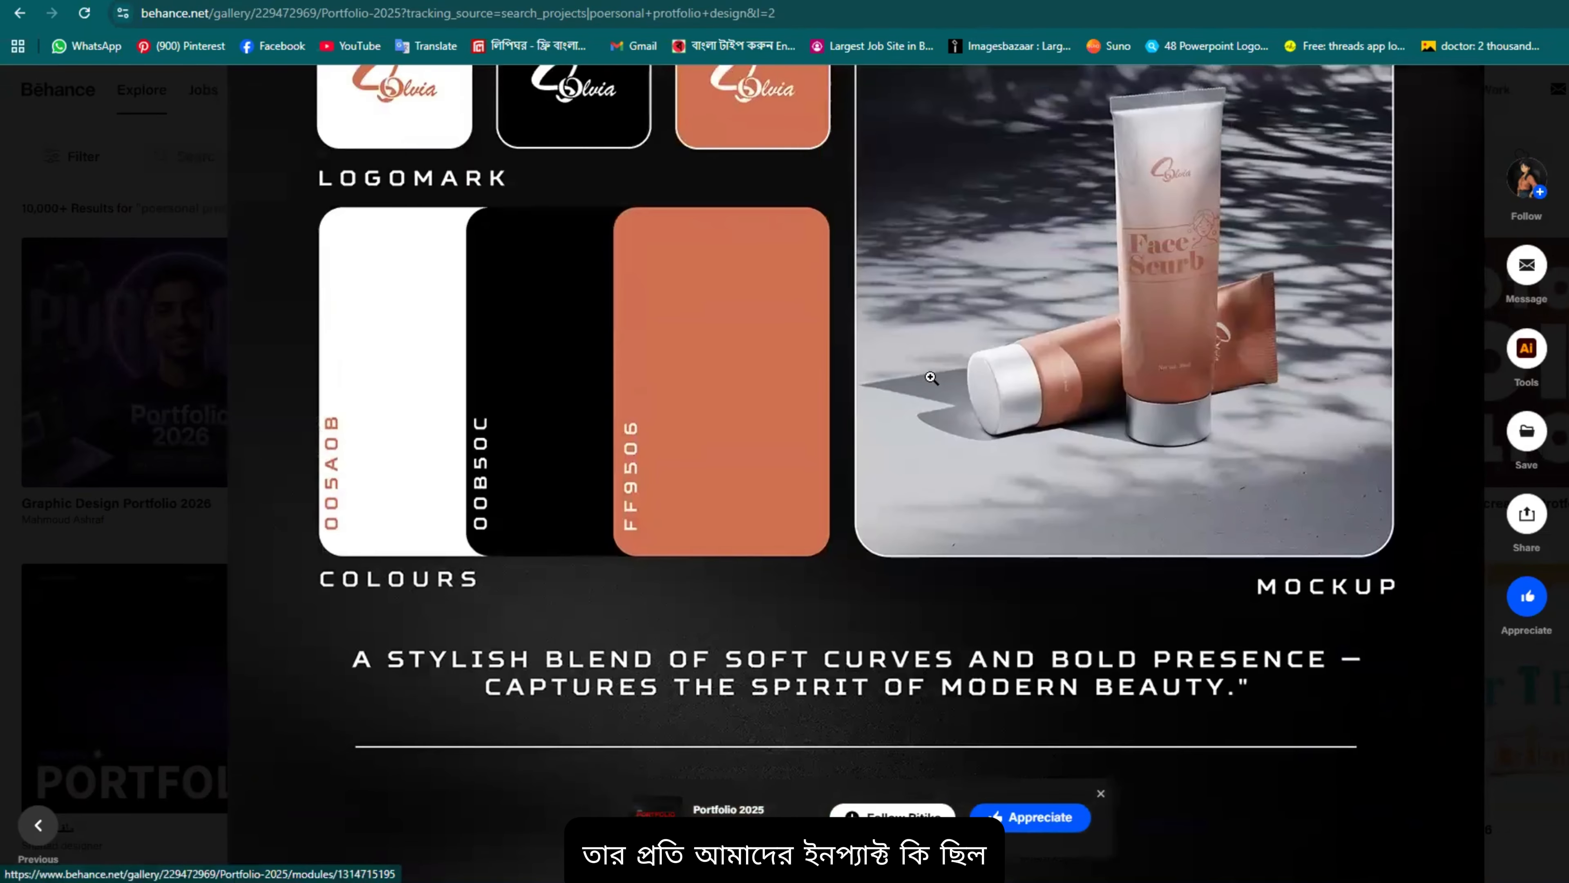
{"action": "scroll", "coordinate": [1086, 551], "scroll_direction": "up", "scroll_amount": 7}
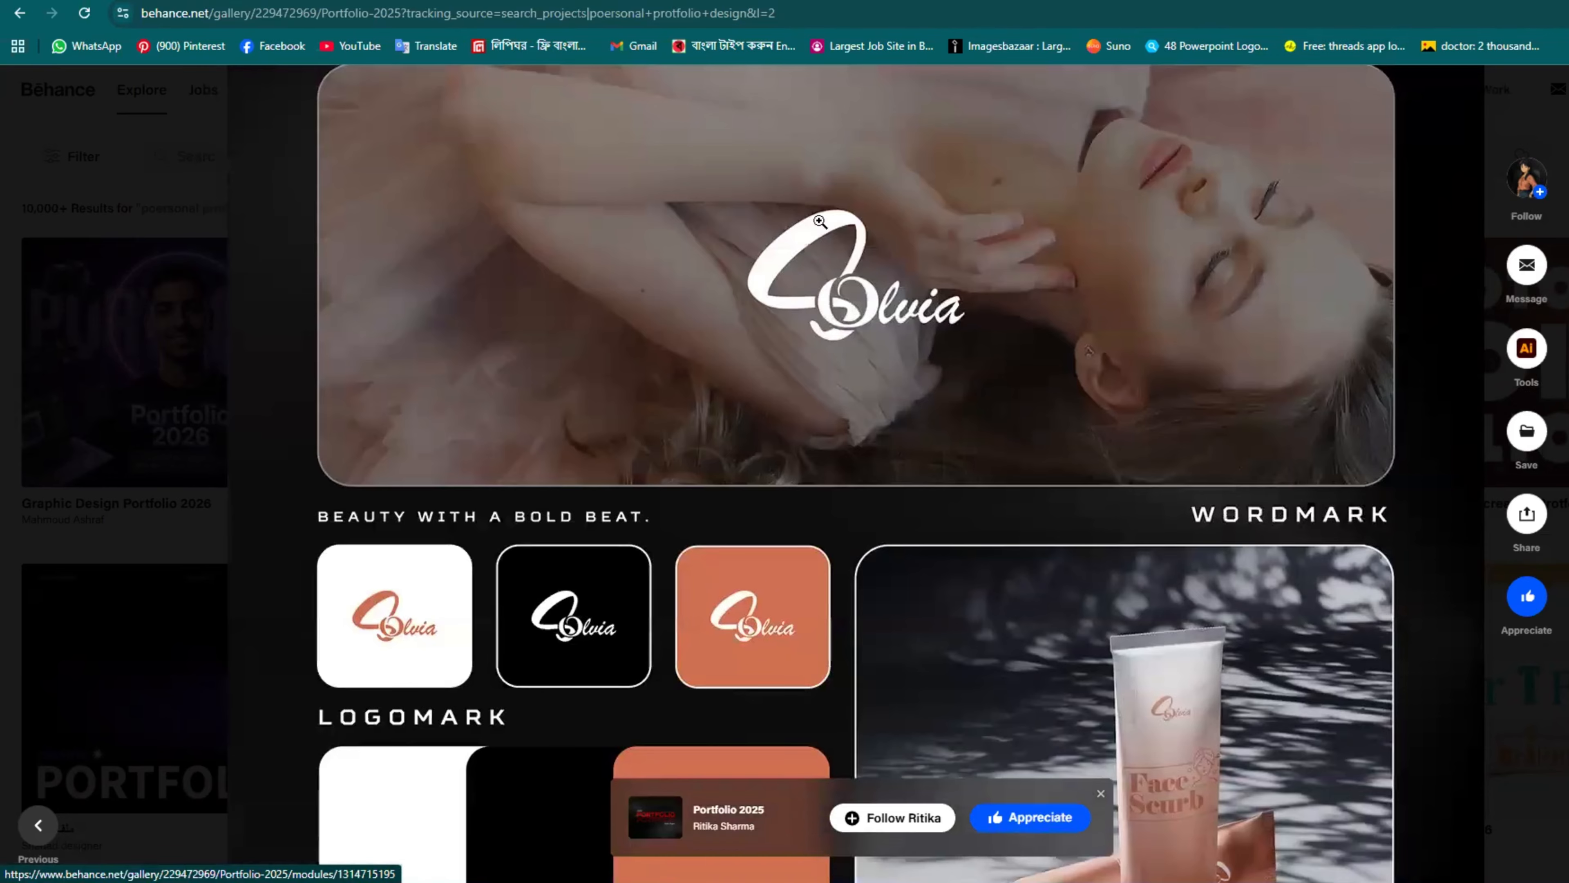
{"action": "scroll", "coordinate": [920, 315], "scroll_direction": "down", "scroll_amount": 4}
{"action": "scroll", "coordinate": [973, 347], "scroll_direction": "down", "scroll_amount": 4}
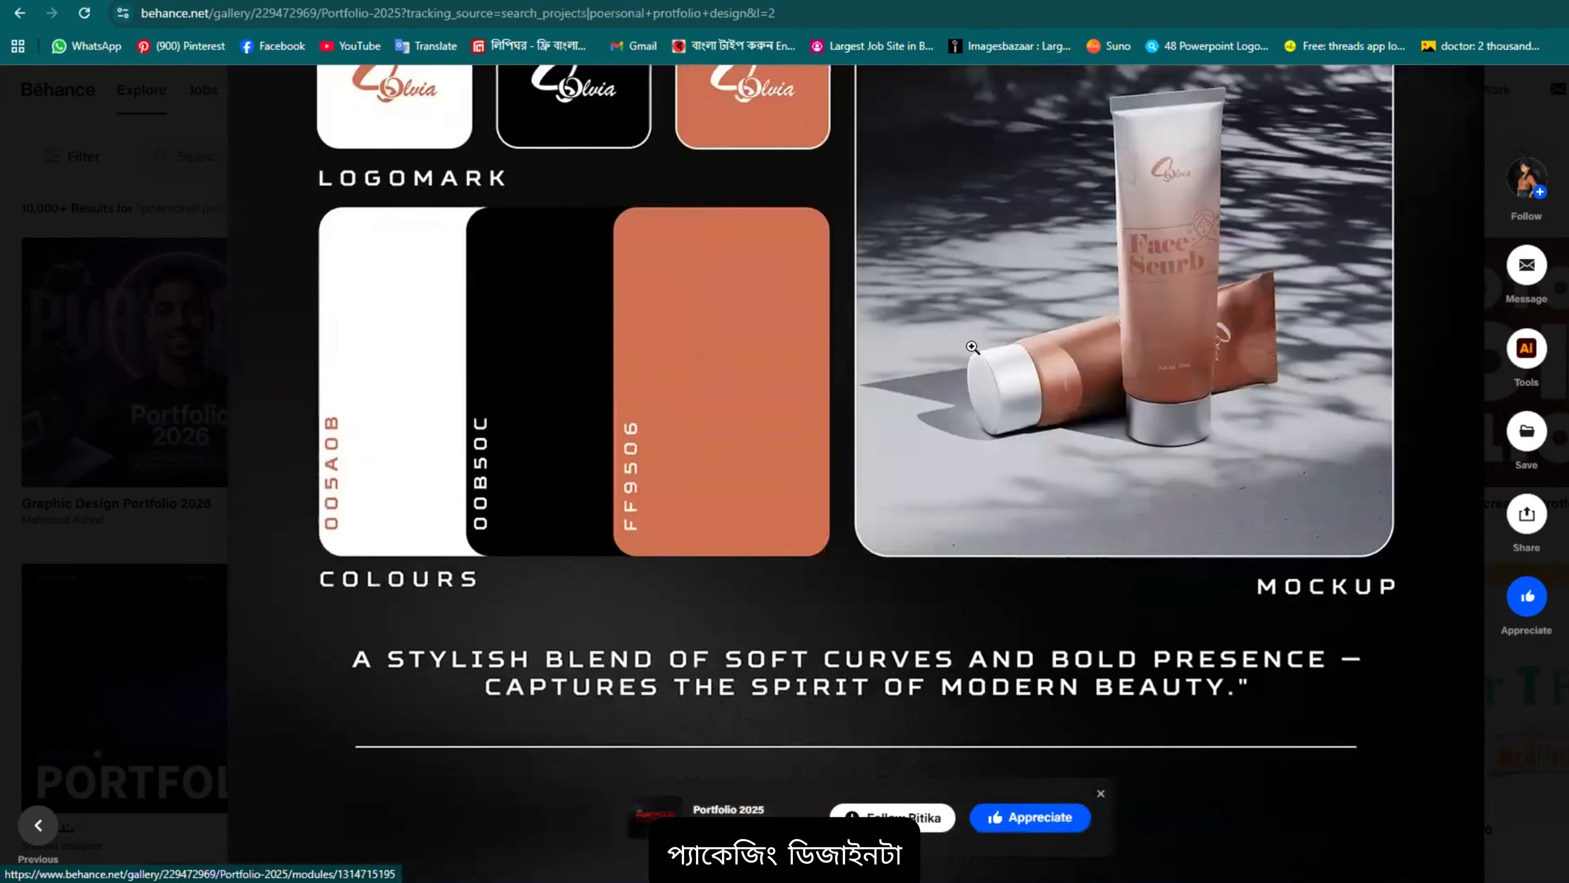
{"action": "scroll", "coordinate": [1147, 315], "scroll_direction": "down", "scroll_amount": 20}
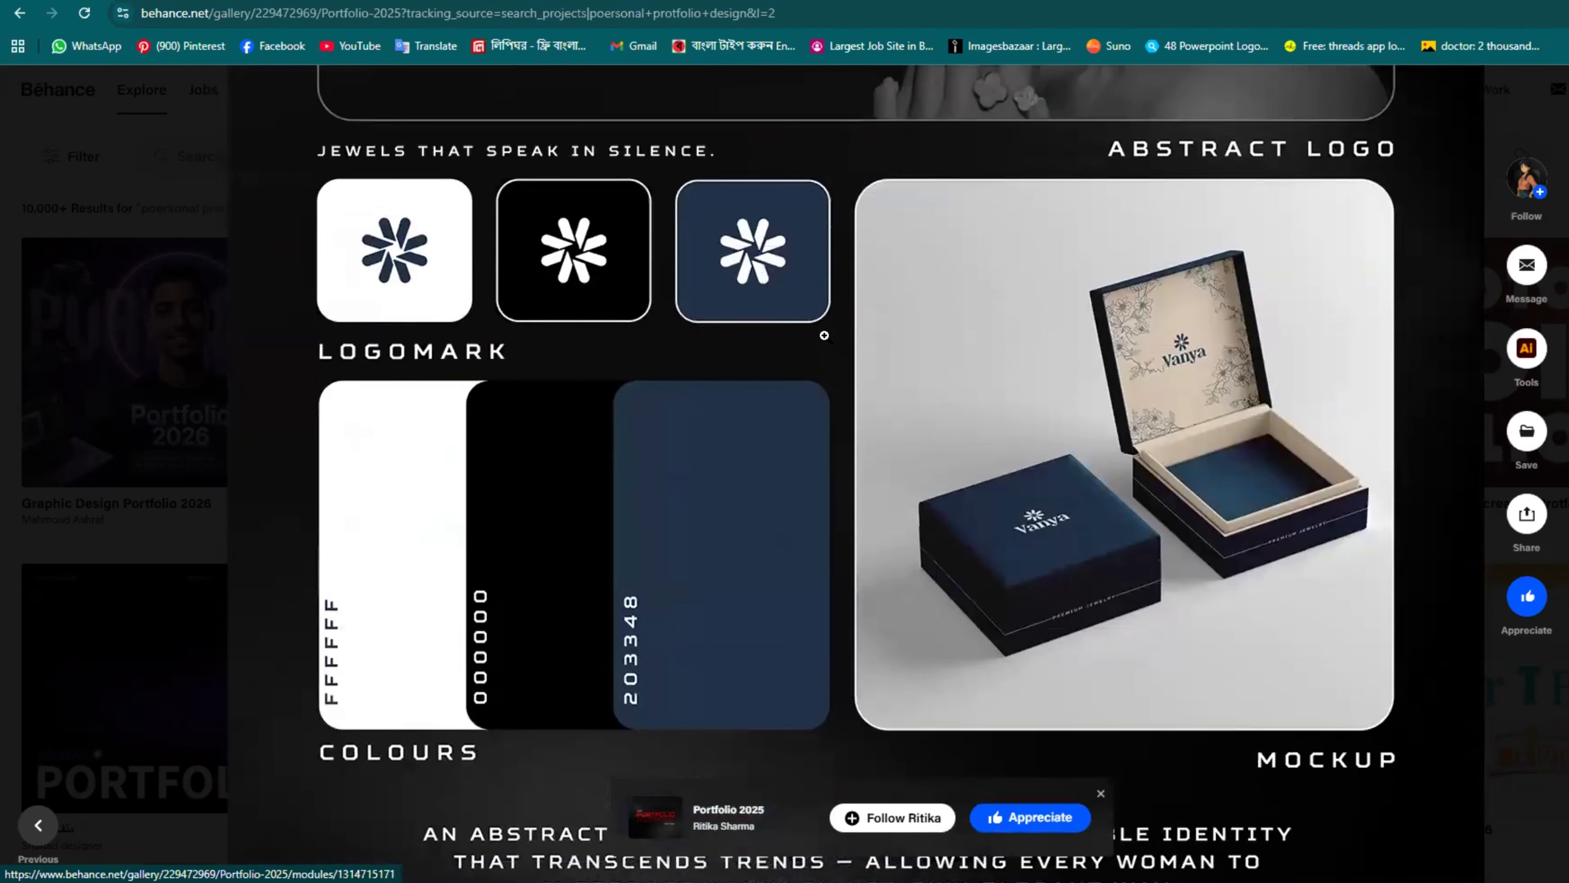
{"action": "scroll", "coordinate": [1155, 267], "scroll_direction": "up", "scroll_amount": 1}
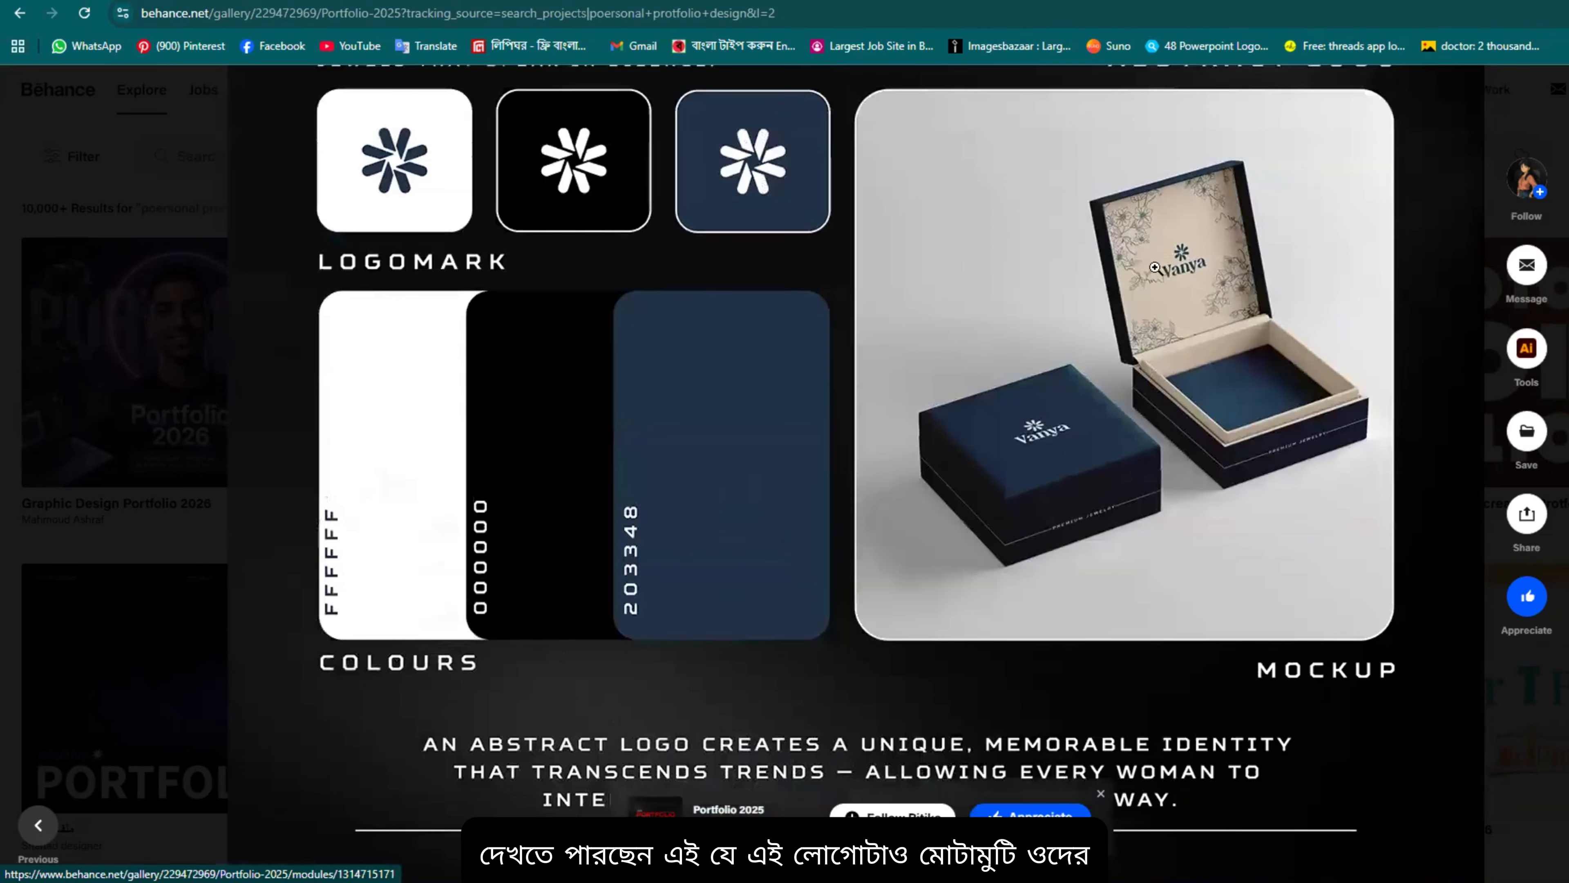
{"action": "scroll", "coordinate": [902, 327], "scroll_direction": "down", "scroll_amount": 2}
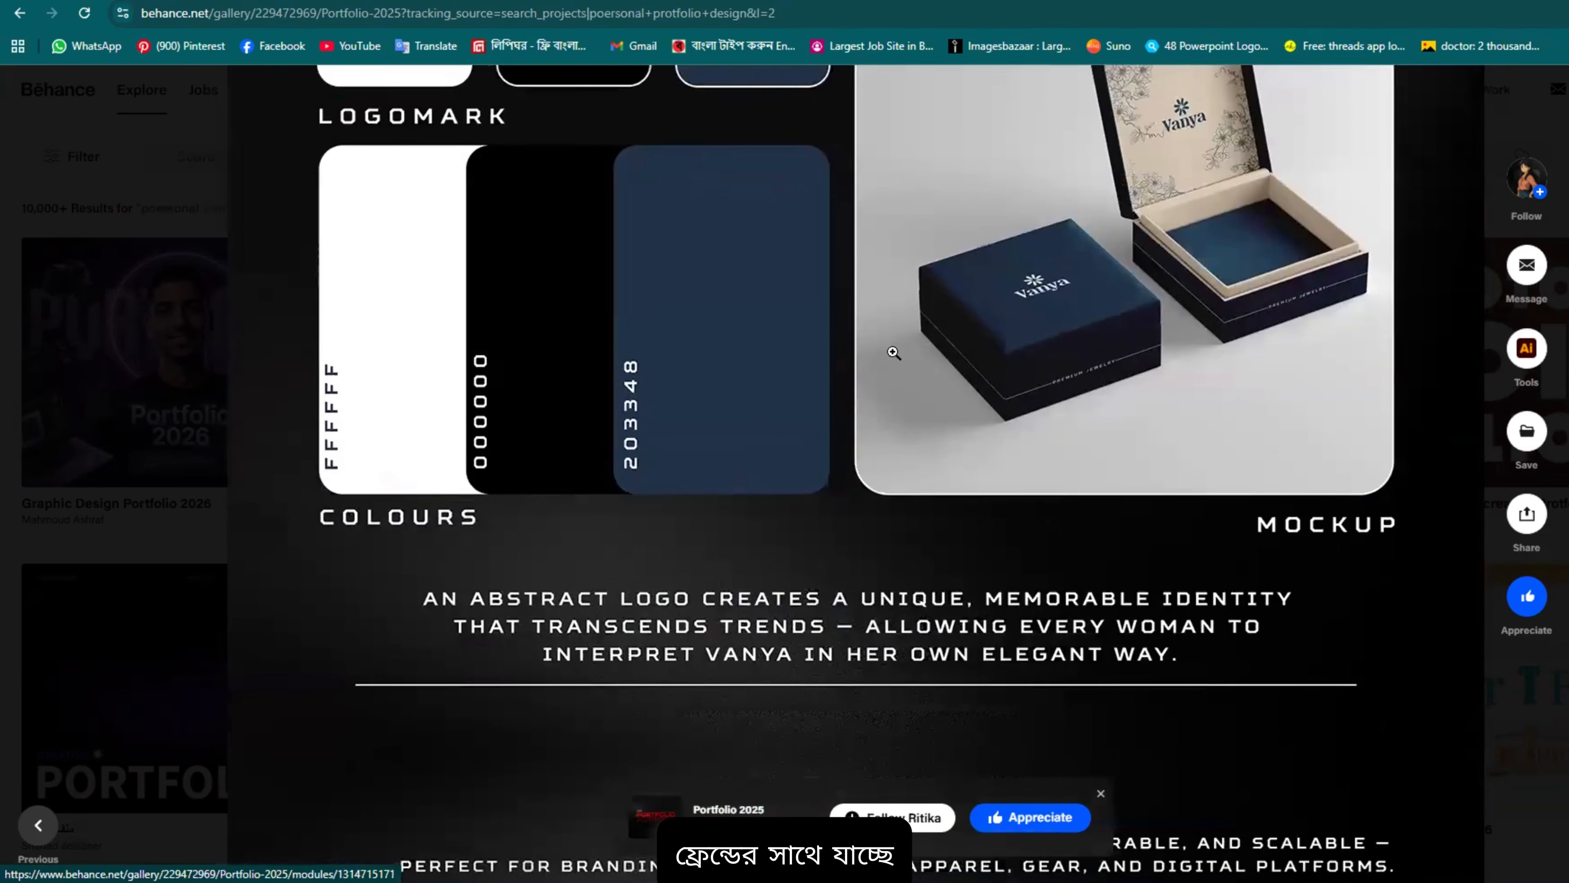
{"action": "scroll", "coordinate": [891, 536], "scroll_direction": "down", "scroll_amount": 5}
{"action": "scroll", "coordinate": [890, 536], "scroll_direction": "down", "scroll_amount": 12}
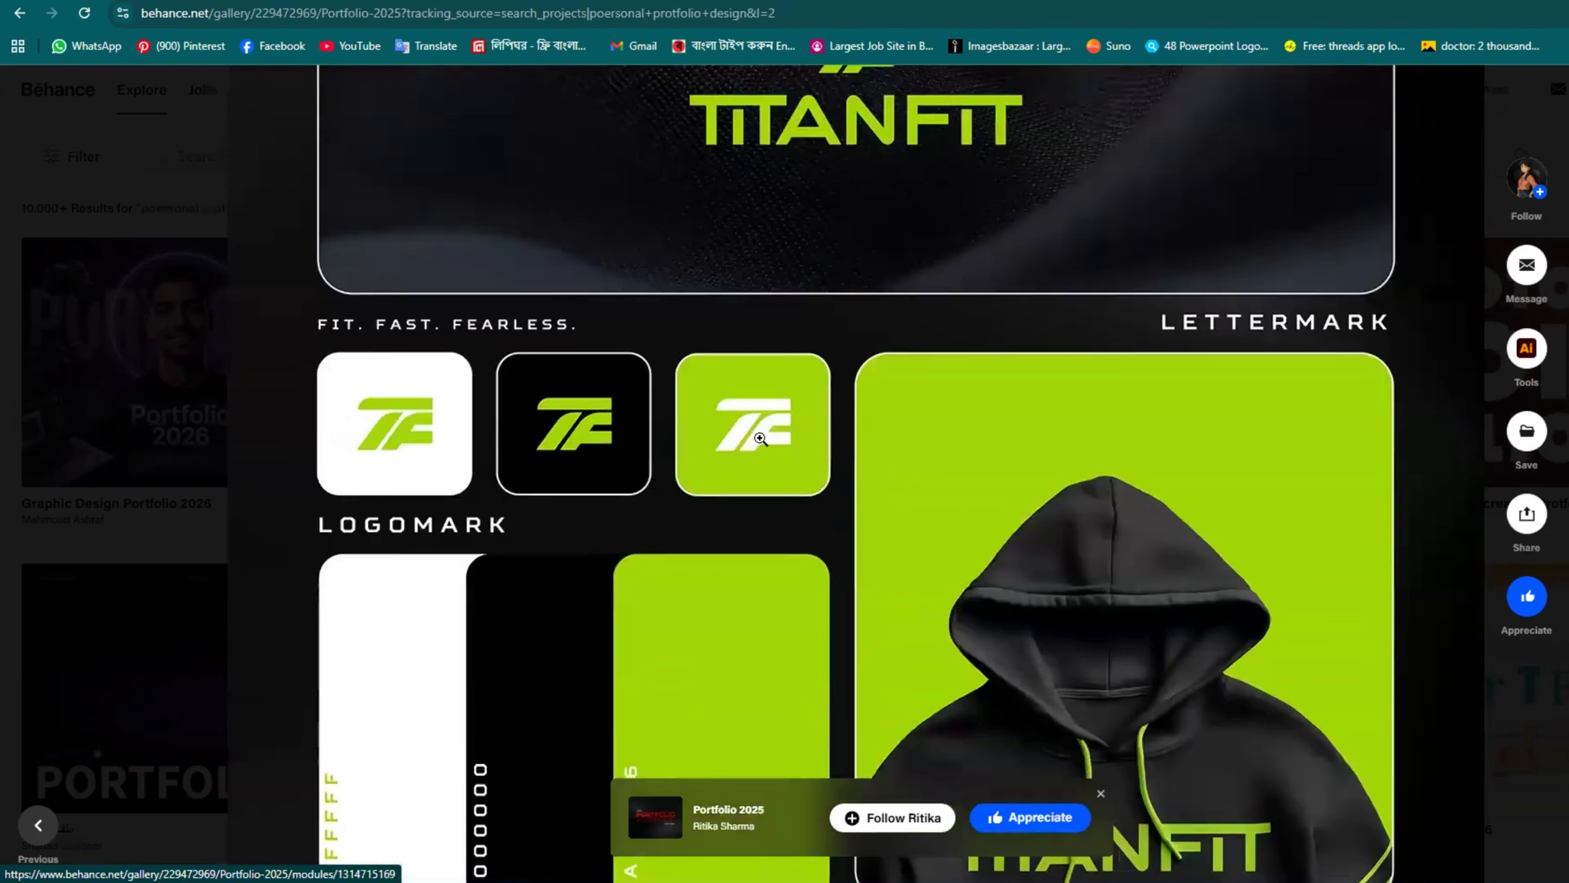
{"action": "scroll", "coordinate": [605, 441], "scroll_direction": "down", "scroll_amount": 12}
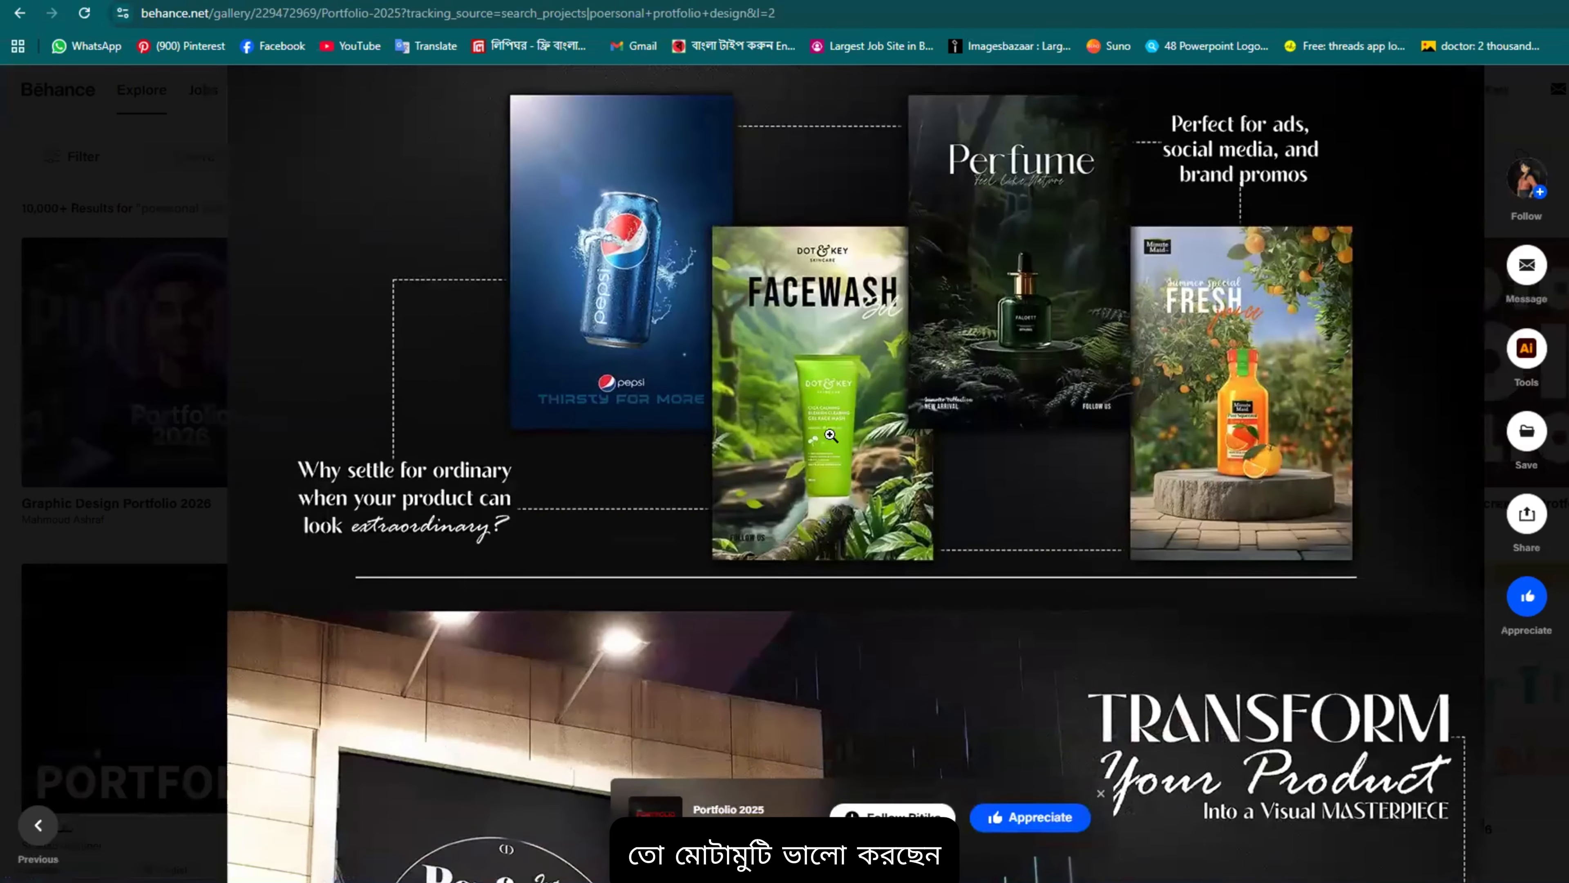
Step: Scroll past the Galaxies matte painting to the abandoned-church painting
{"action": "scroll", "coordinate": [724, 290], "scroll_direction": "up", "scroll_amount": 2}
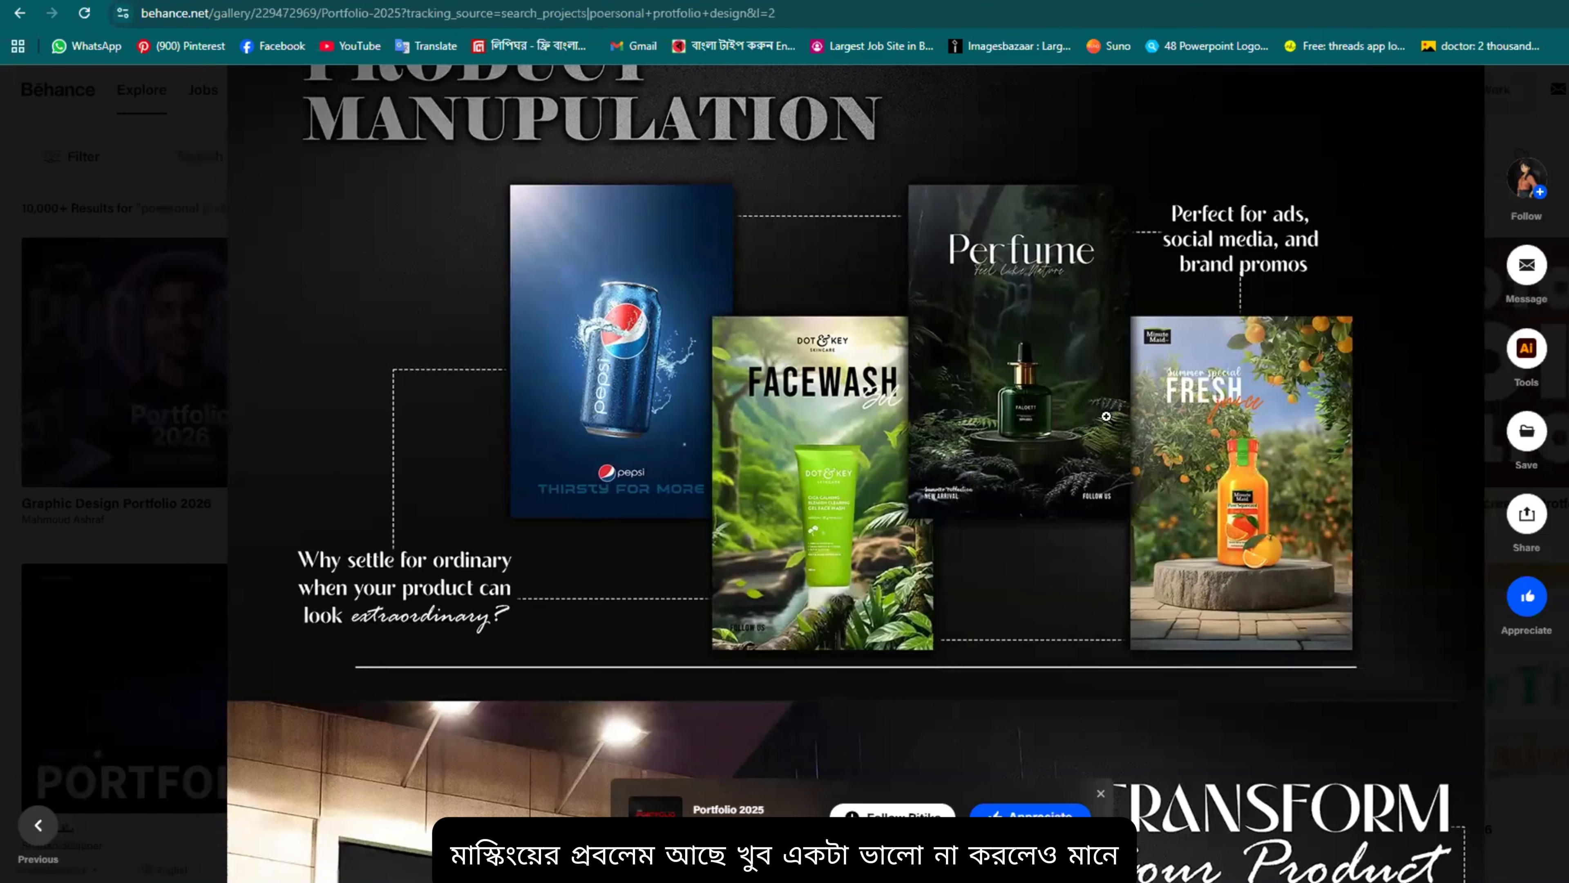
{"action": "scroll", "coordinate": [1106, 416], "scroll_direction": "down", "scroll_amount": 20}
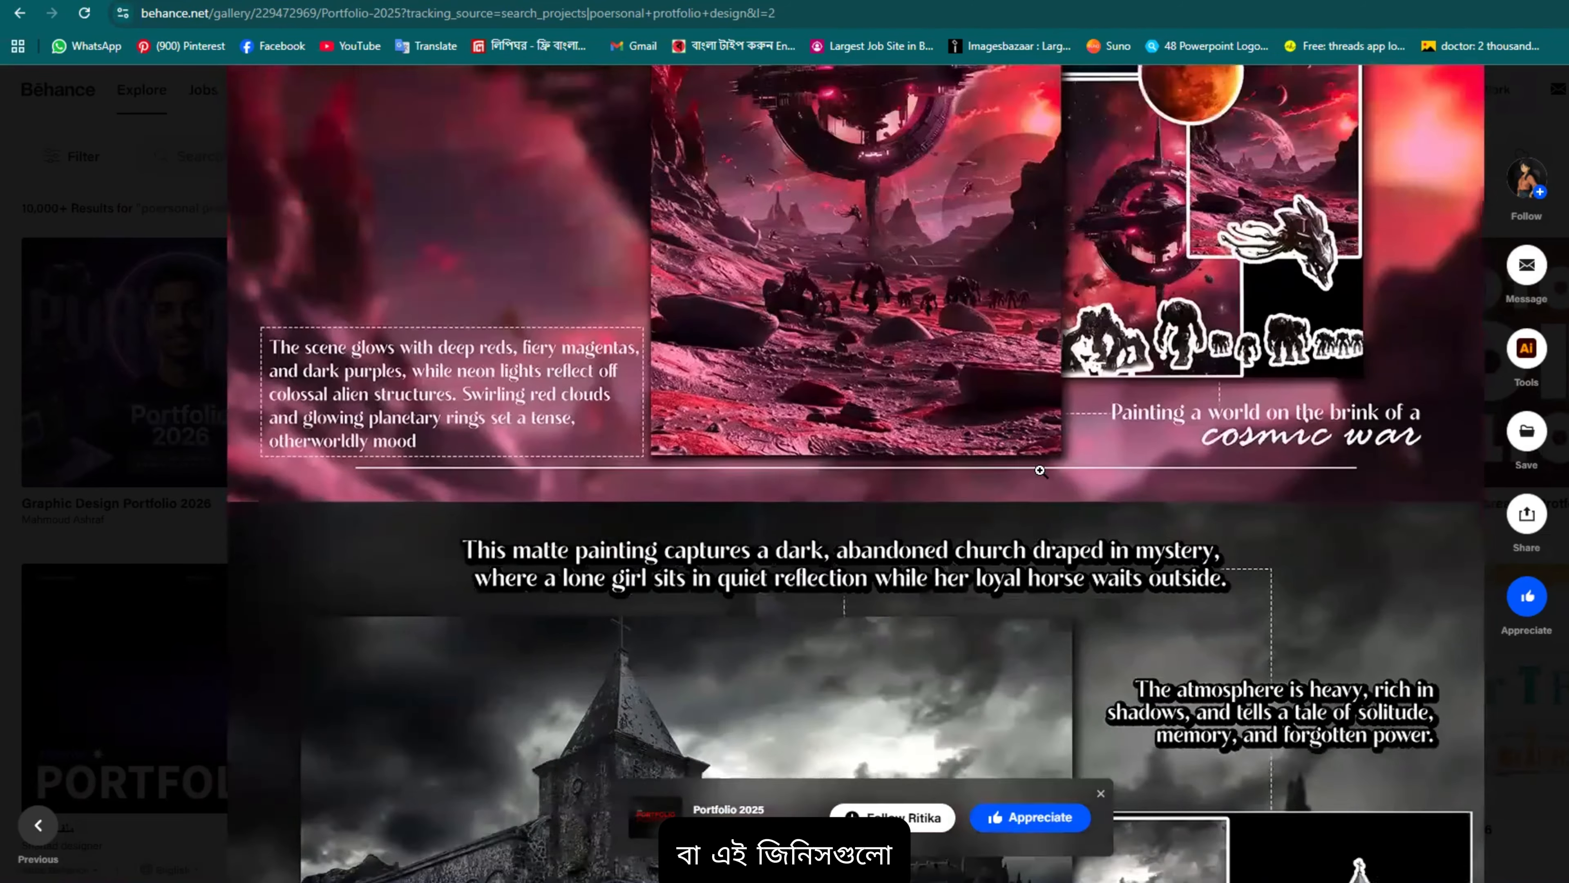
{"action": "scroll", "coordinate": [1041, 471], "scroll_direction": "down", "scroll_amount": 10}
{"action": "scroll", "coordinate": [1054, 433], "scroll_direction": "up", "scroll_amount": 4}
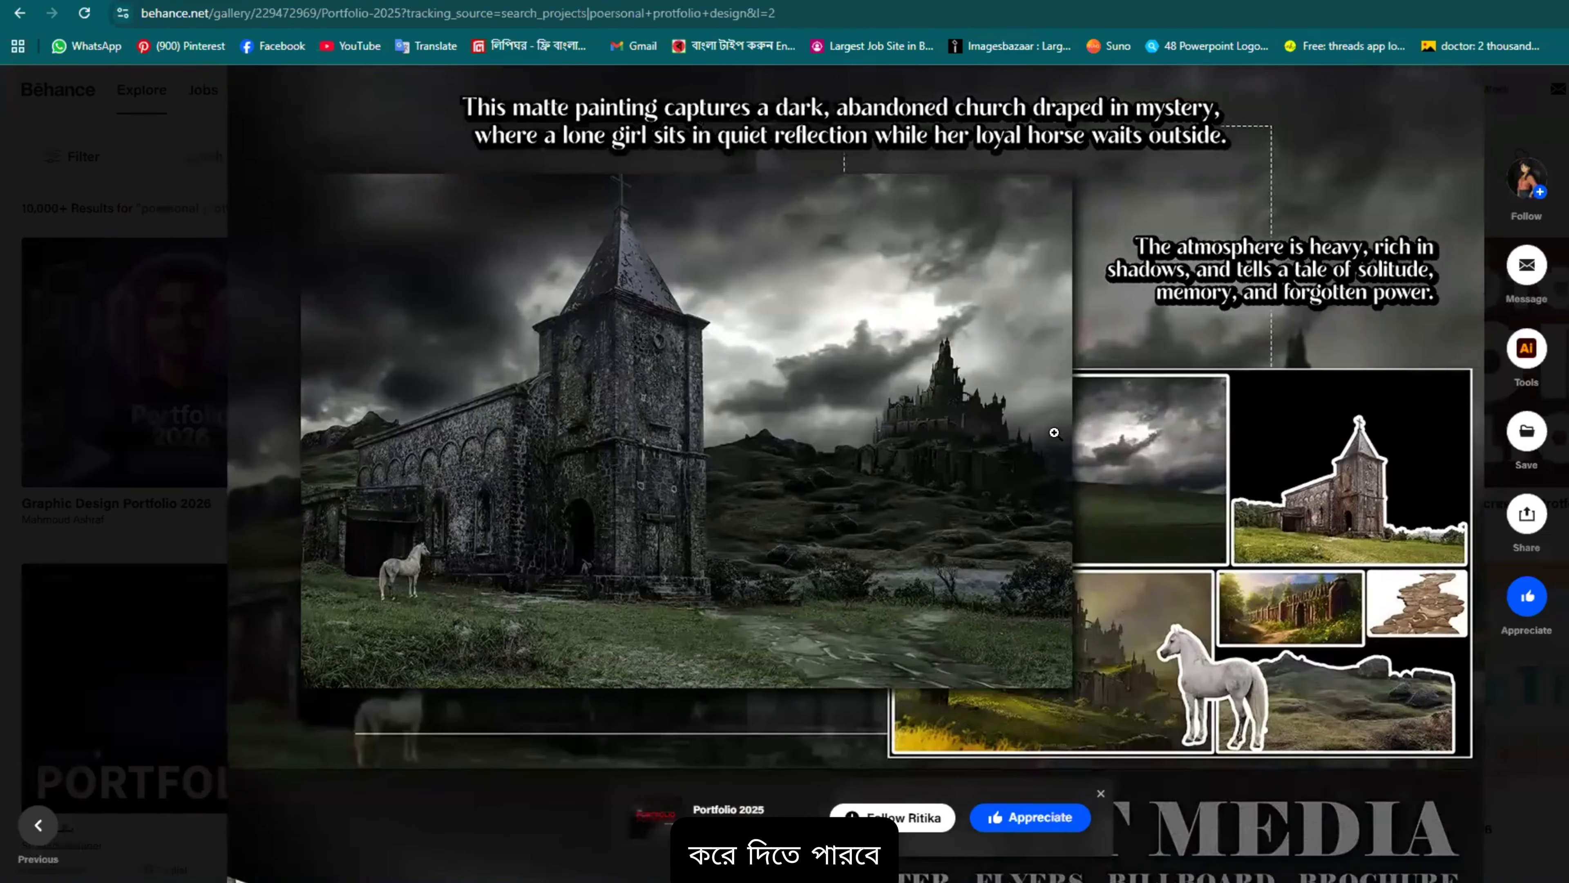
{"action": "scroll", "coordinate": [1054, 433], "scroll_direction": "up", "scroll_amount": 1}
{"action": "scroll", "coordinate": [1054, 433], "scroll_direction": "down", "scroll_amount": 1}
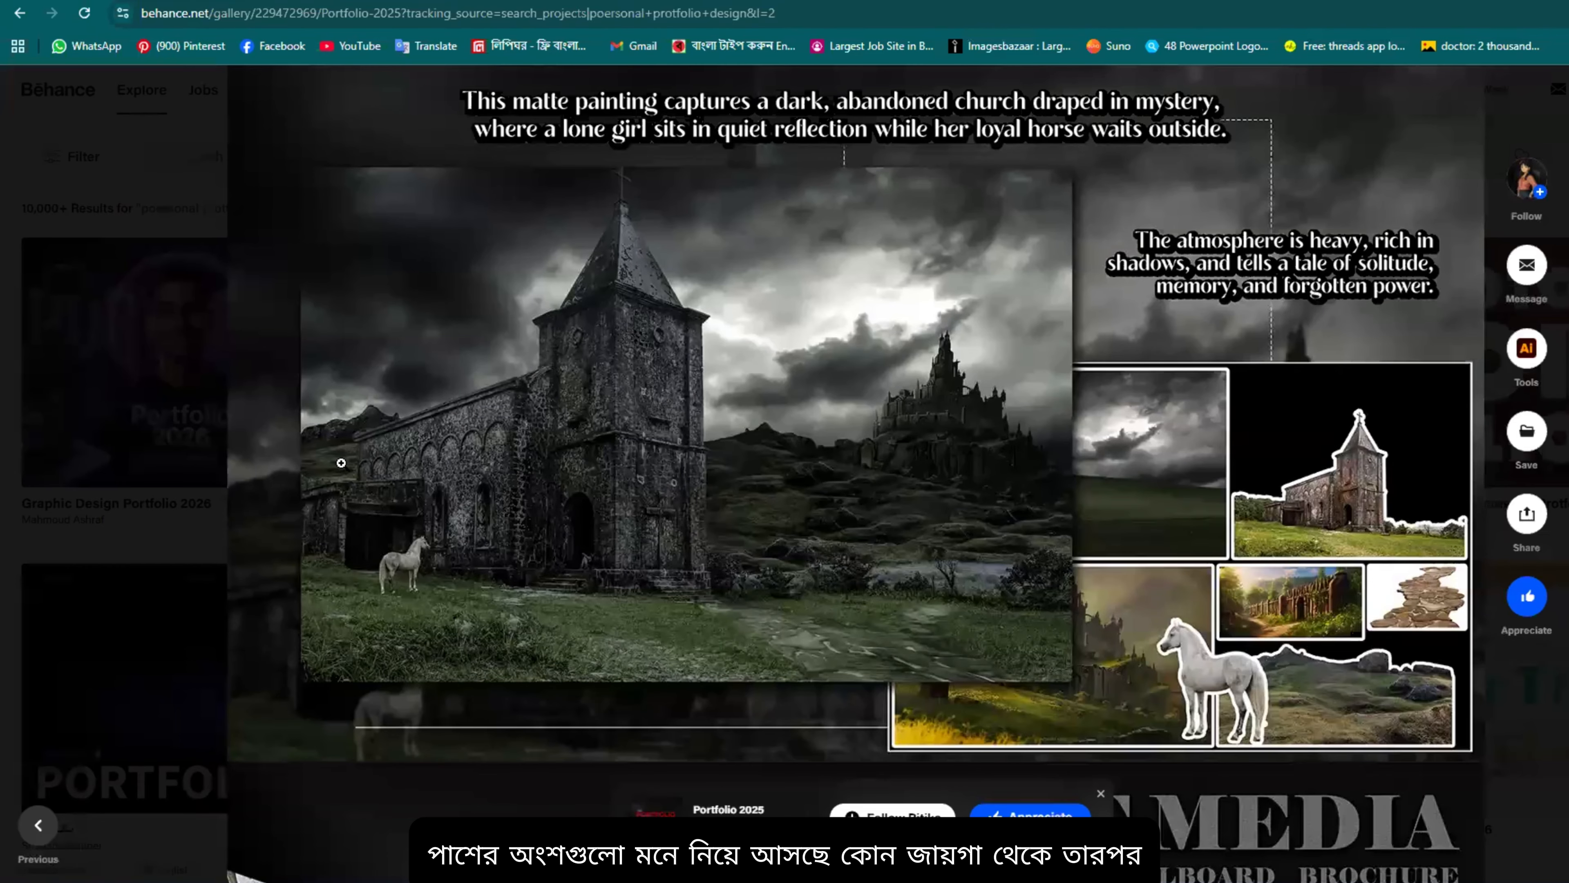
{"action": "scroll", "coordinate": [1388, 626], "scroll_direction": "down", "scroll_amount": 2}
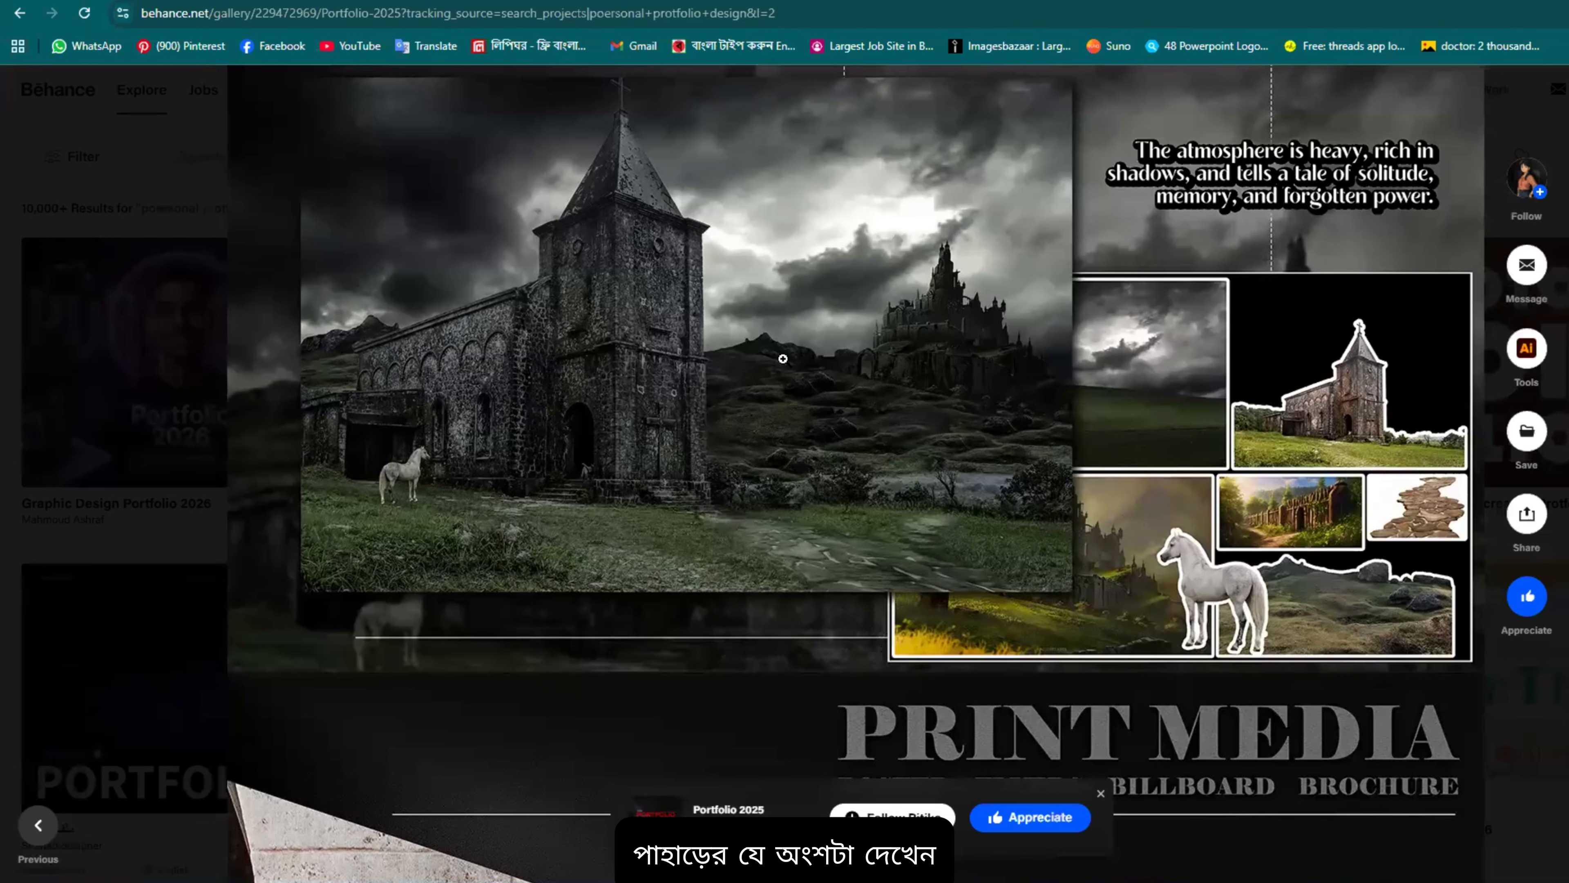
{"action": "scroll", "coordinate": [1184, 514], "scroll_direction": "down", "scroll_amount": 4}
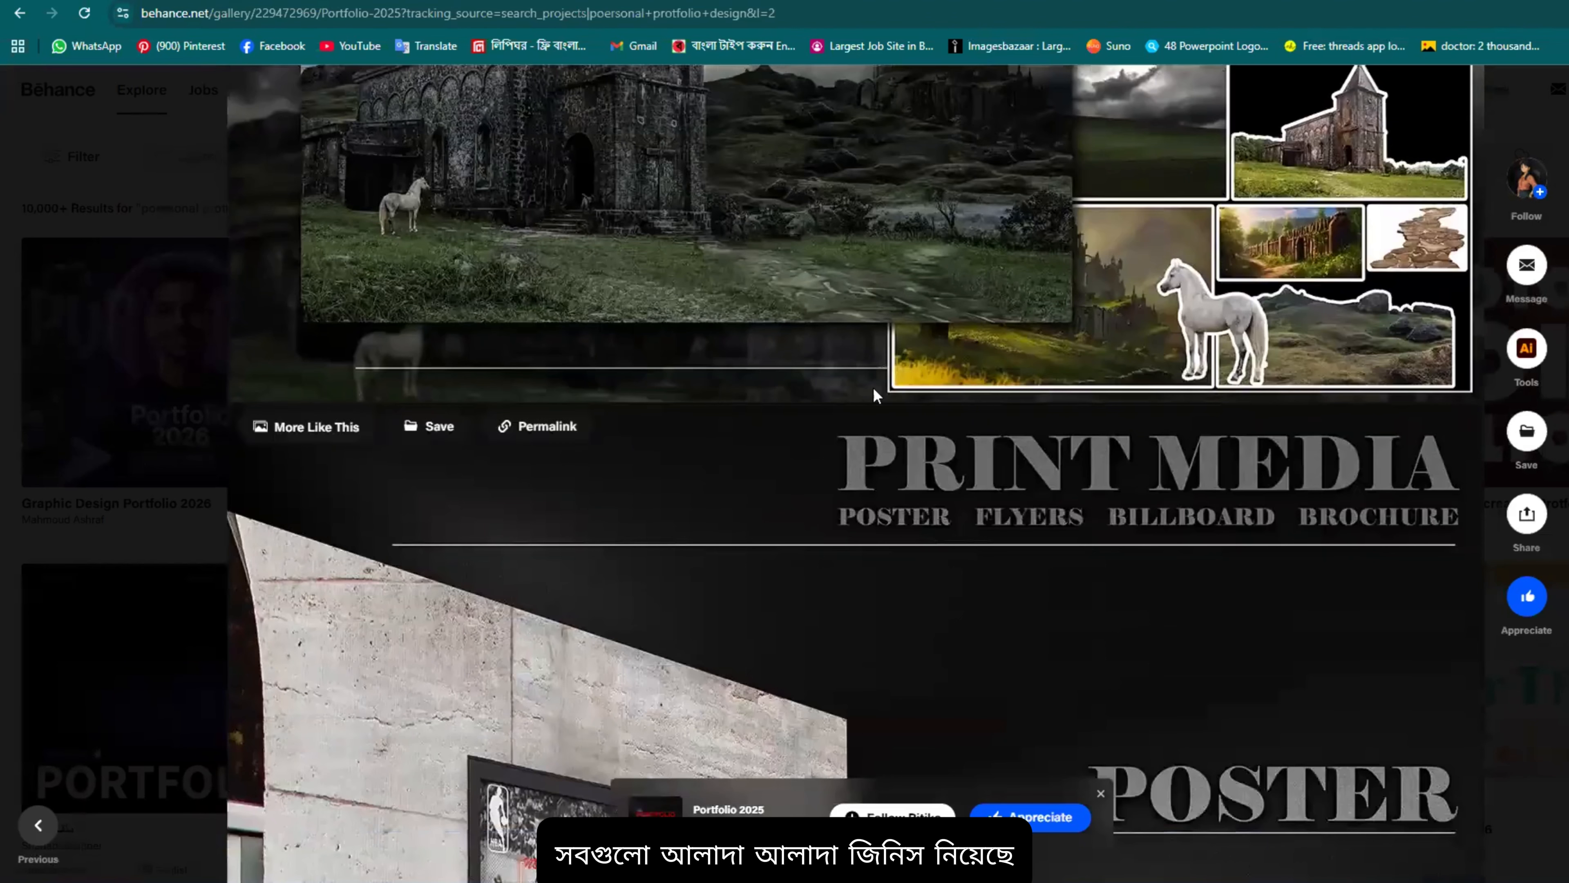
{"action": "scroll", "coordinate": [651, 358], "scroll_direction": "down", "scroll_amount": 1}
{"action": "scroll", "coordinate": [1006, 396], "scroll_direction": "up", "scroll_amount": 5}
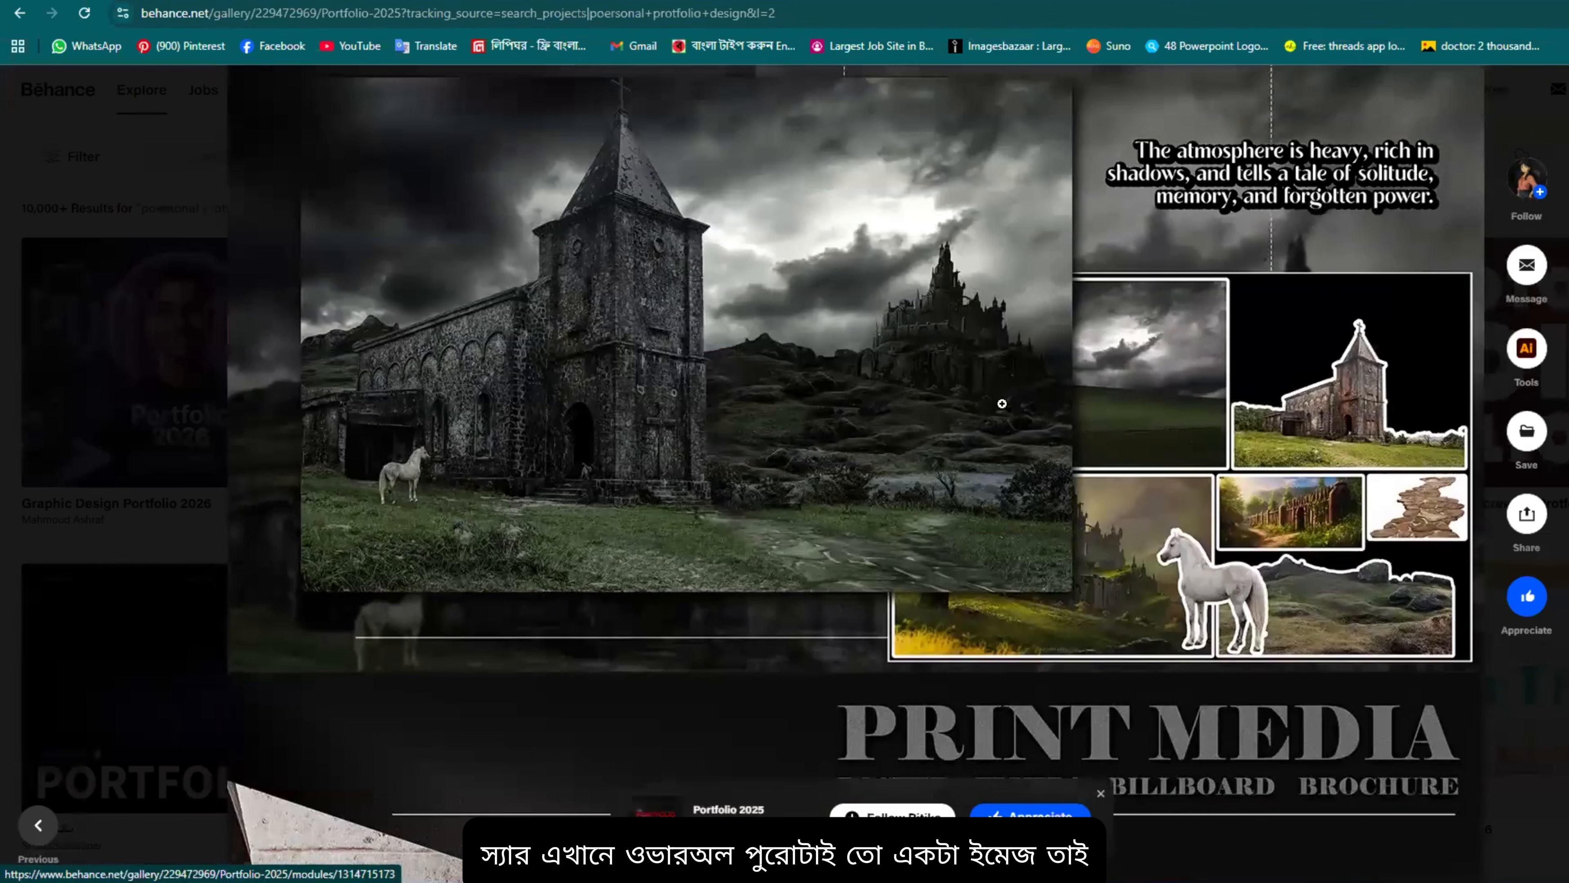
{"action": "scroll", "coordinate": [754, 351], "scroll_direction": "up", "scroll_amount": 3}
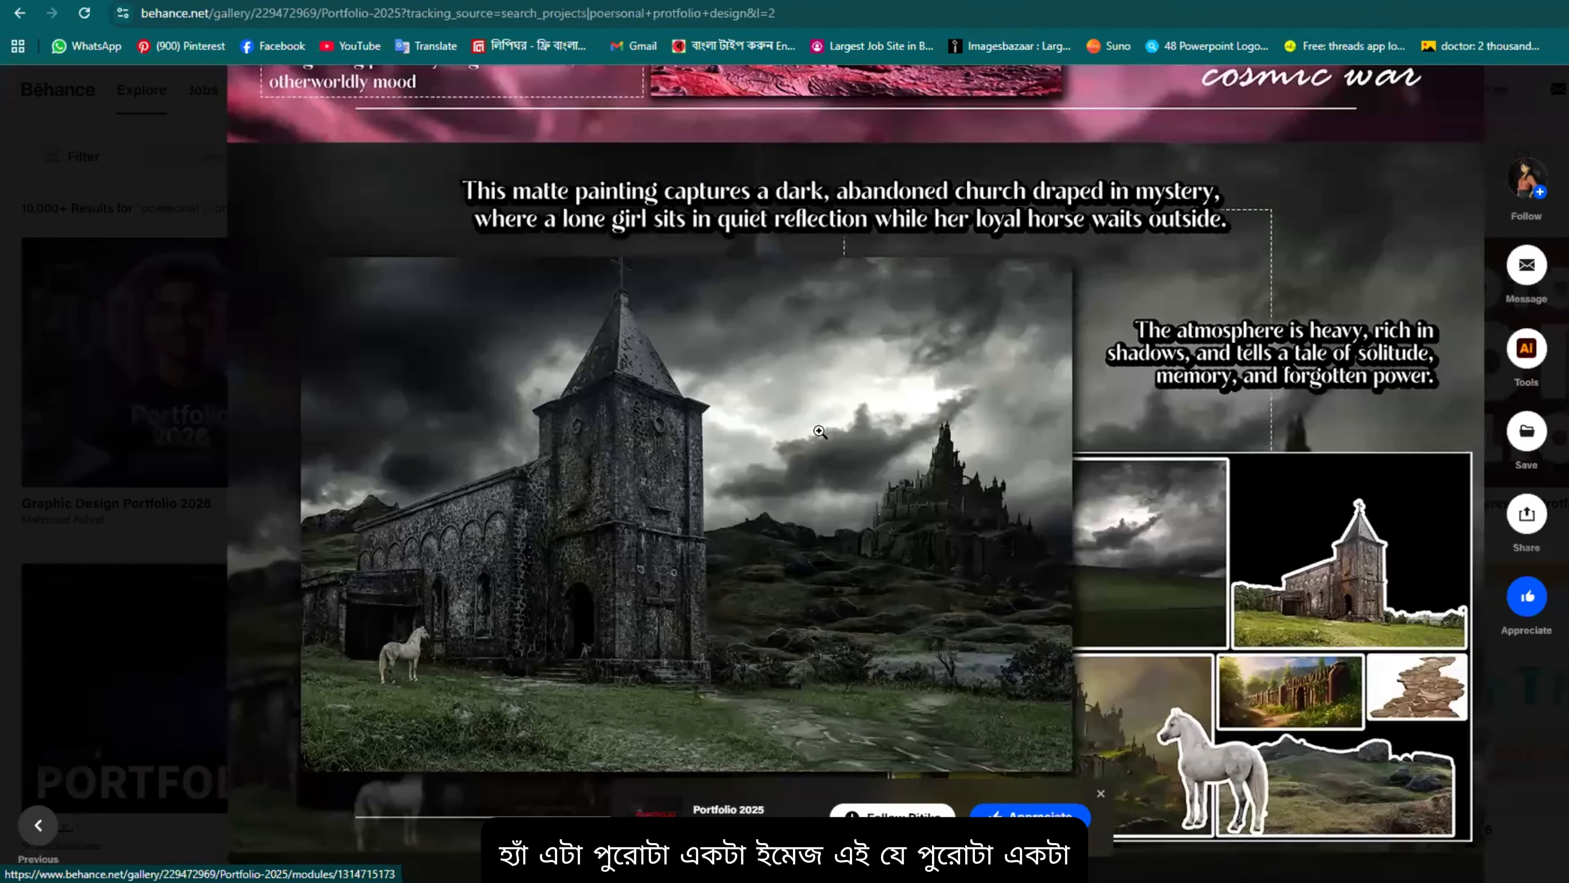
Step: View the church painting full width in the lightbox, then return and move on to the Poster section
{"action": "left_click", "coordinate": [858, 481]}
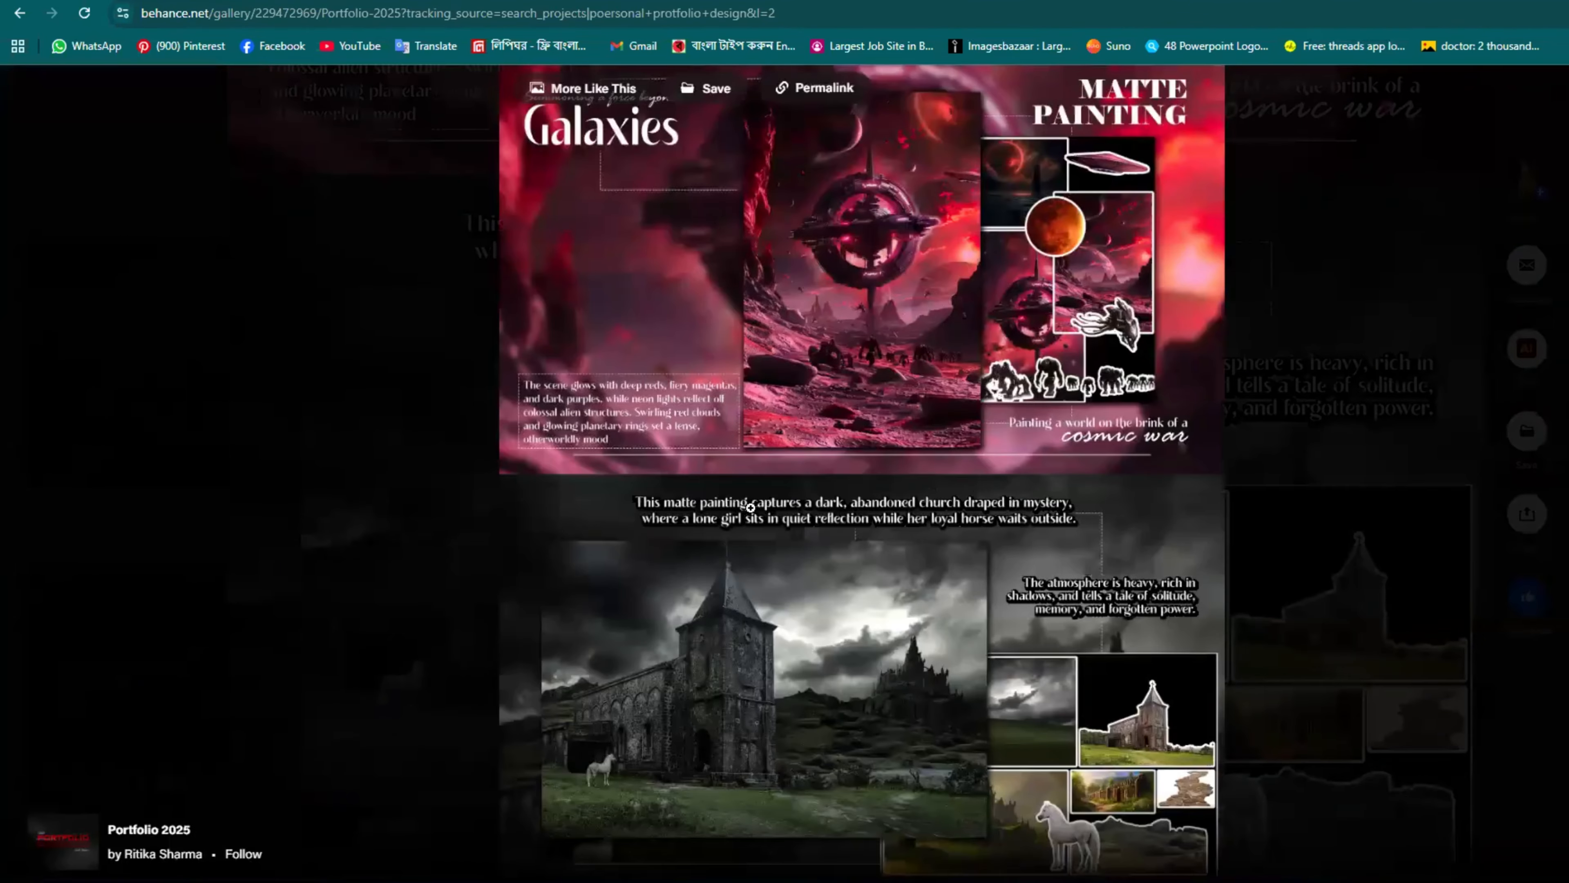
{"action": "left_click", "coordinate": [892, 568]}
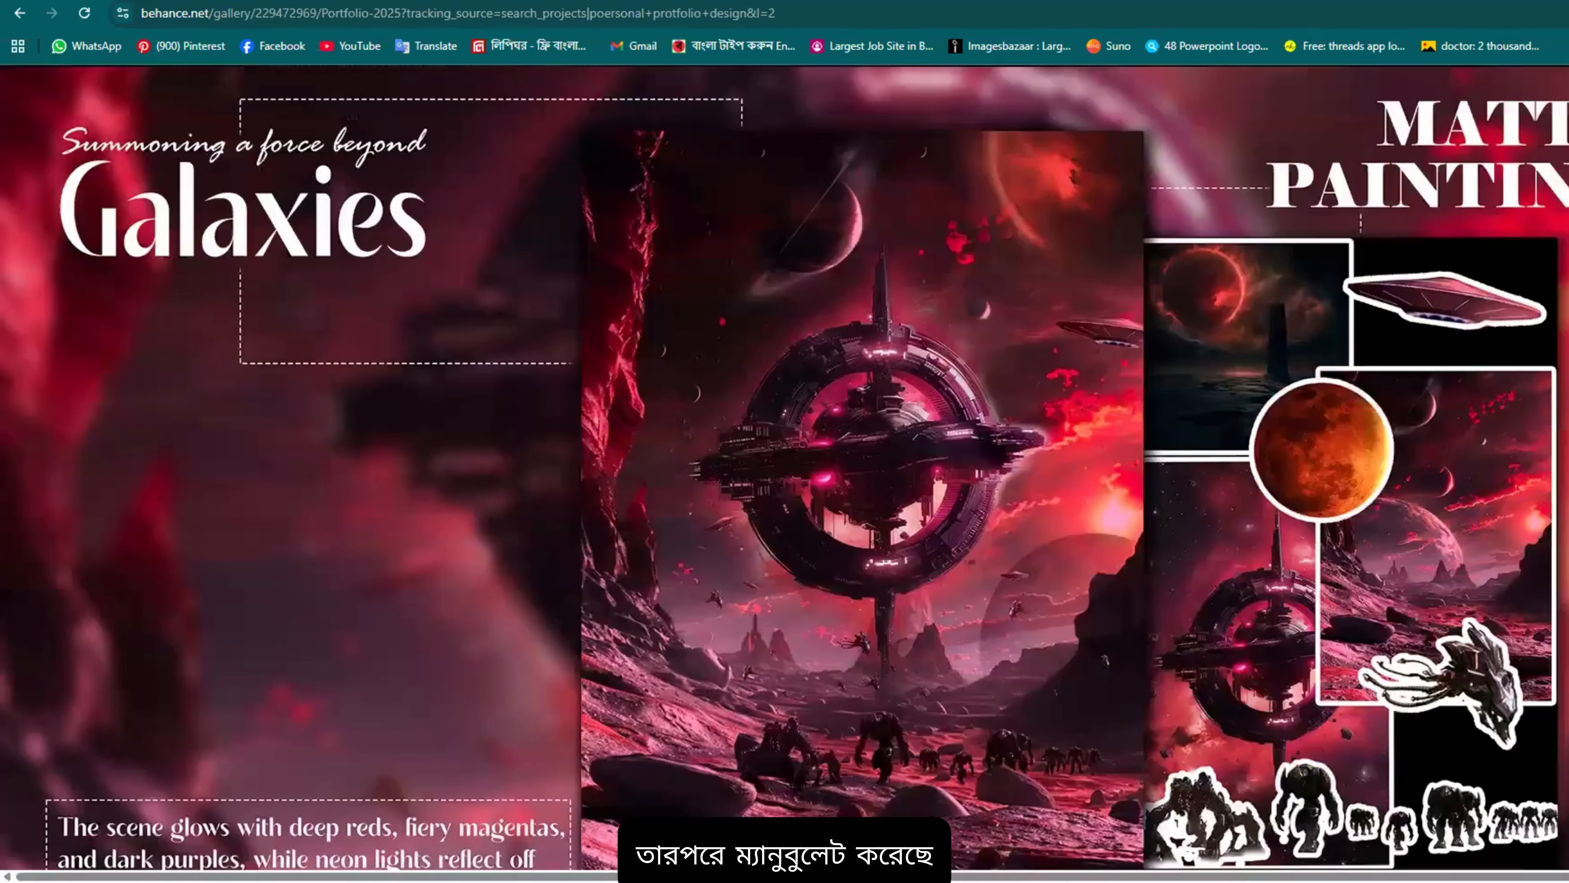
{"action": "left_click", "coordinate": [291, 145]}
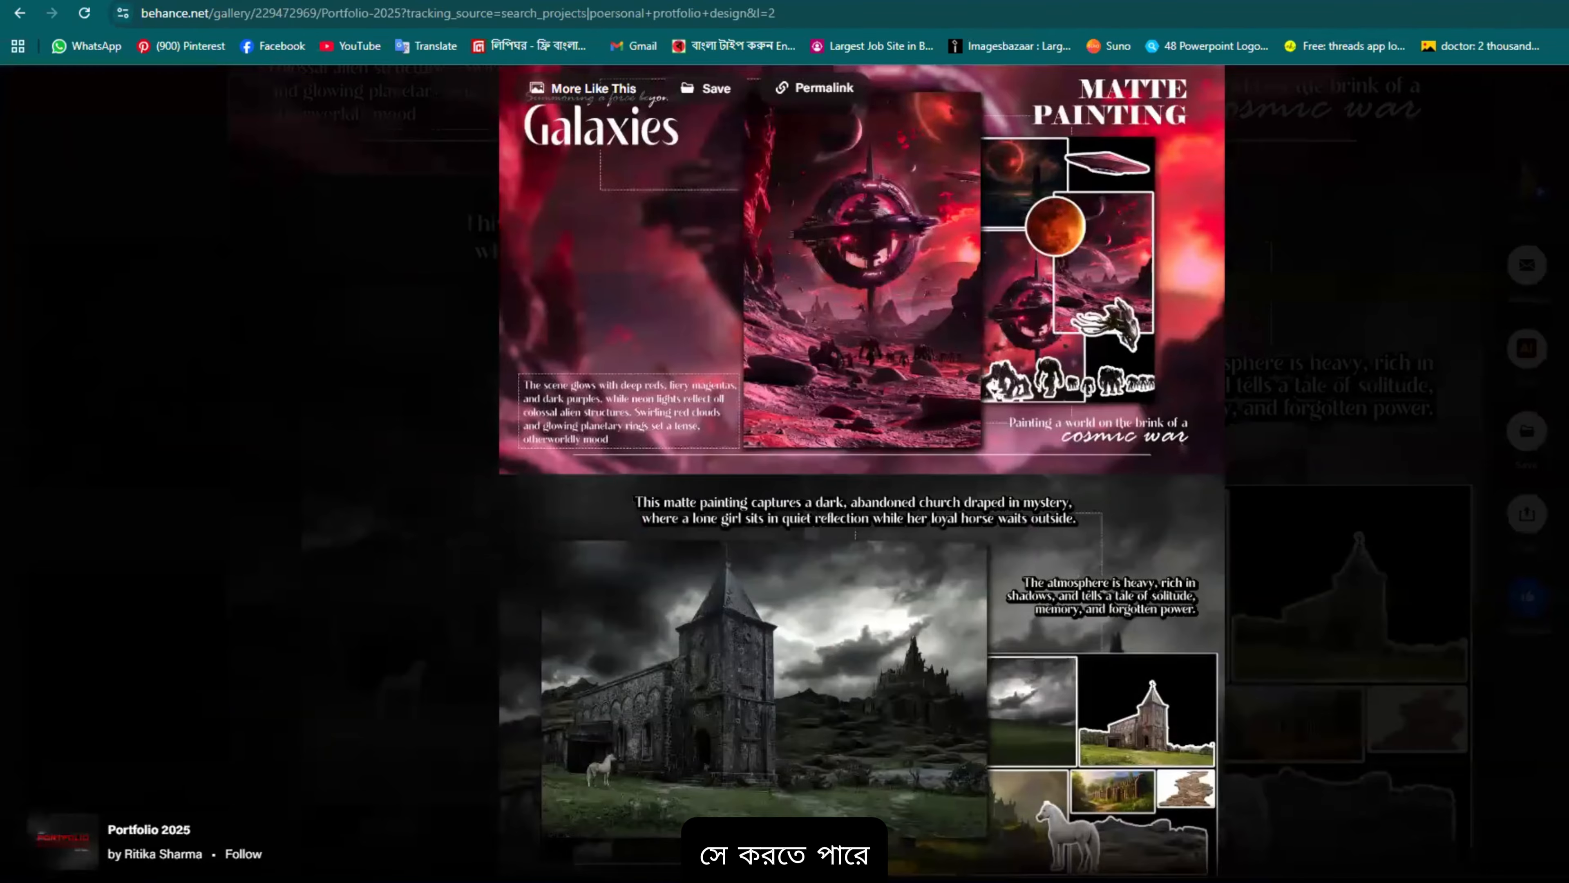
{"action": "left_click", "coordinate": [1178, 546]}
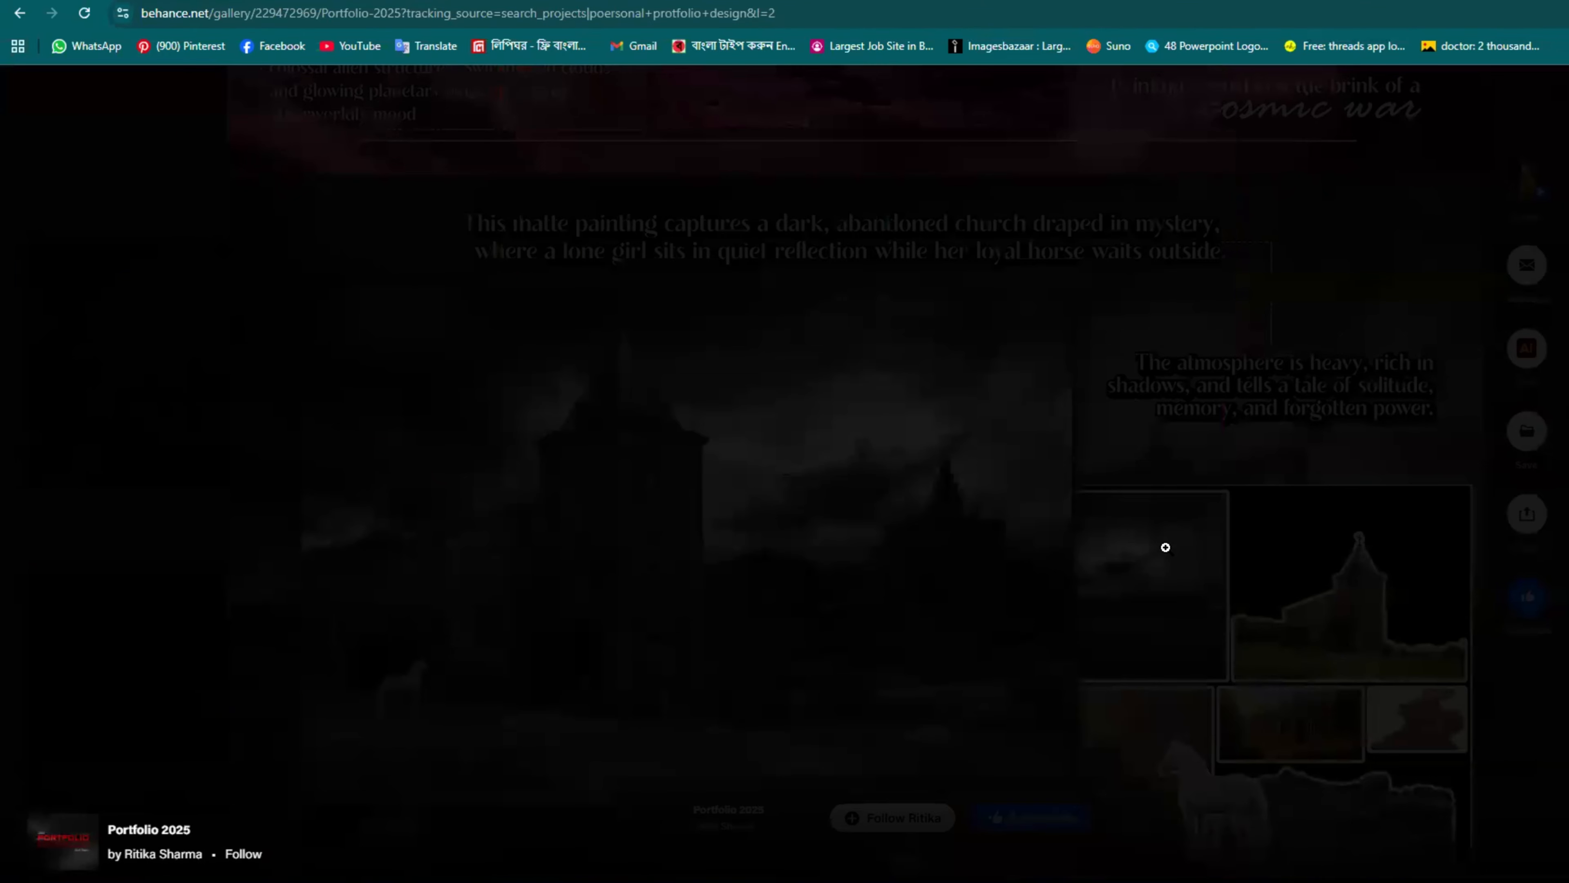
{"action": "scroll", "coordinate": [1212, 580], "scroll_direction": "down", "scroll_amount": 10}
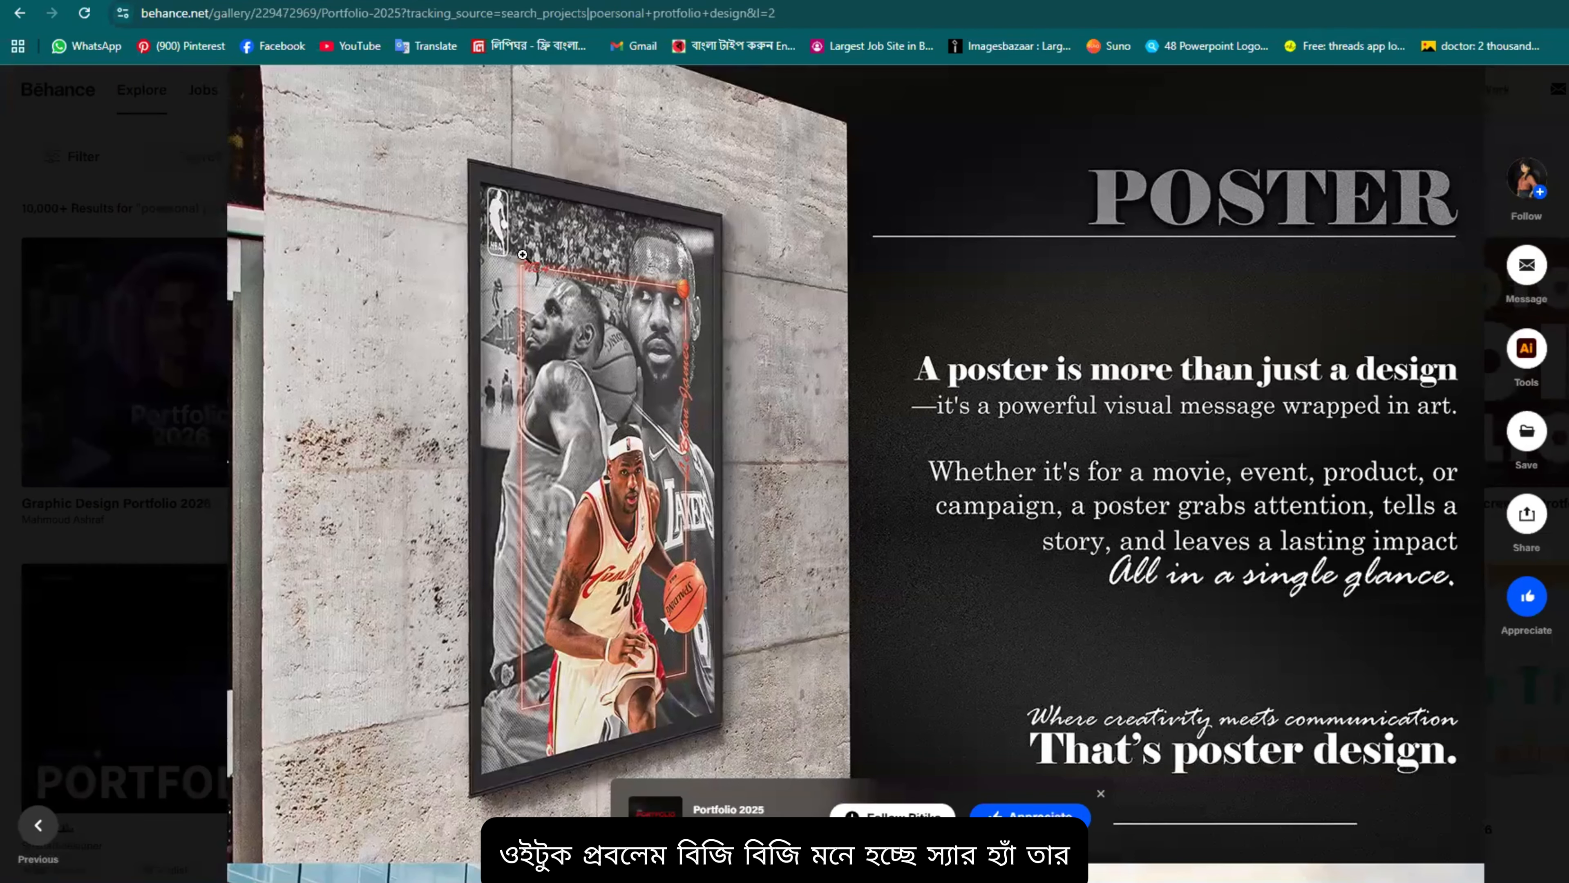
Step: Scroll through the Print Media posters toward the packaging pages
{"action": "scroll", "coordinate": [993, 387], "scroll_direction": "down", "scroll_amount": 3}
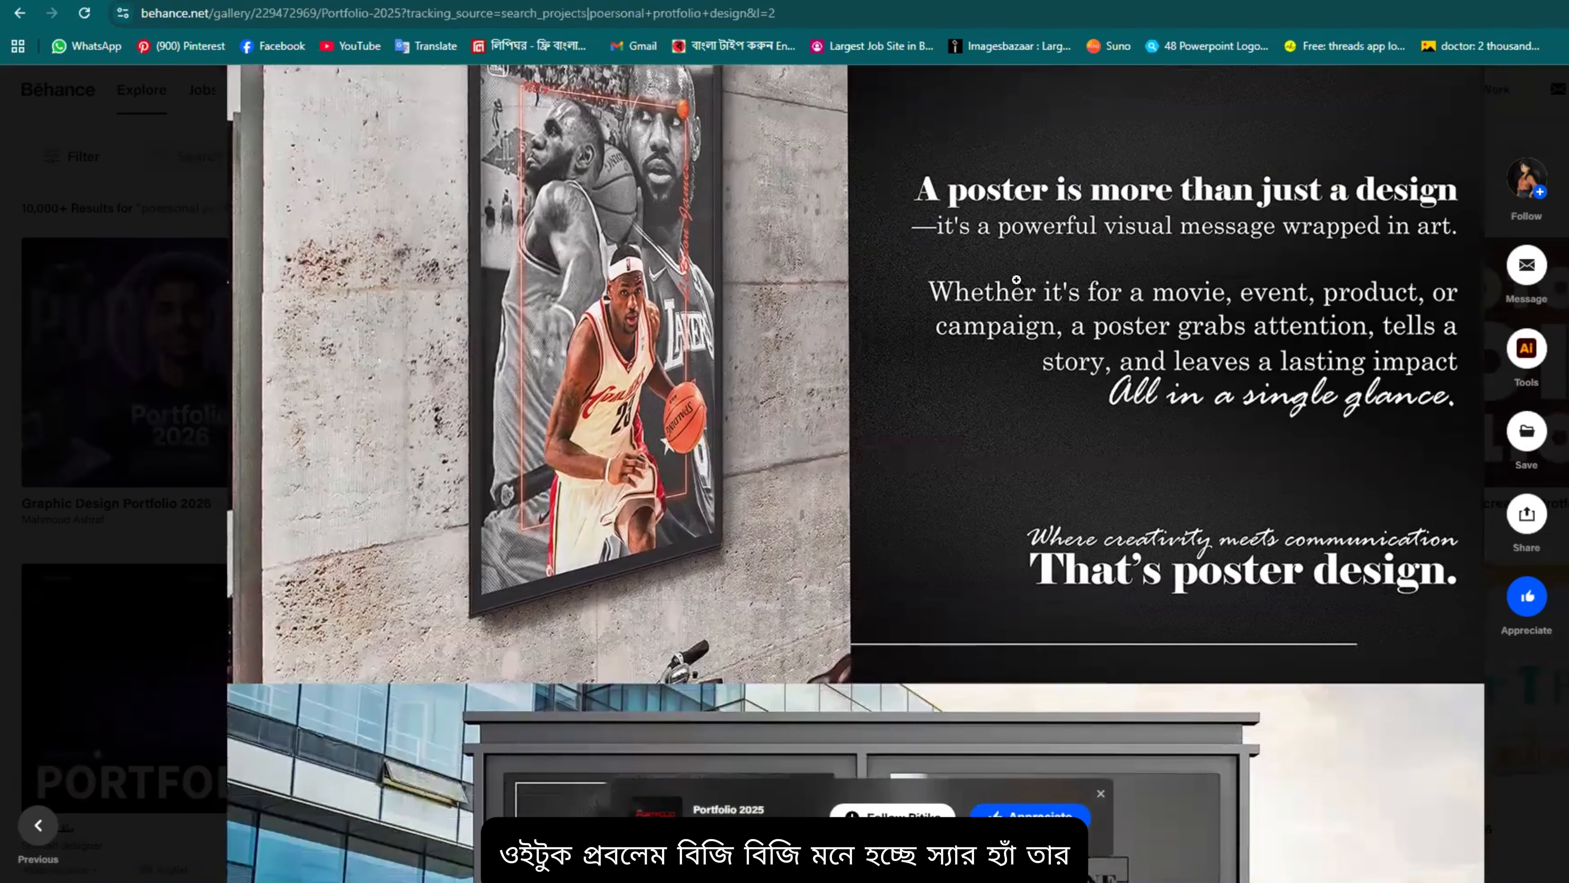
{"action": "scroll", "coordinate": [1017, 279], "scroll_direction": "up", "scroll_amount": 6}
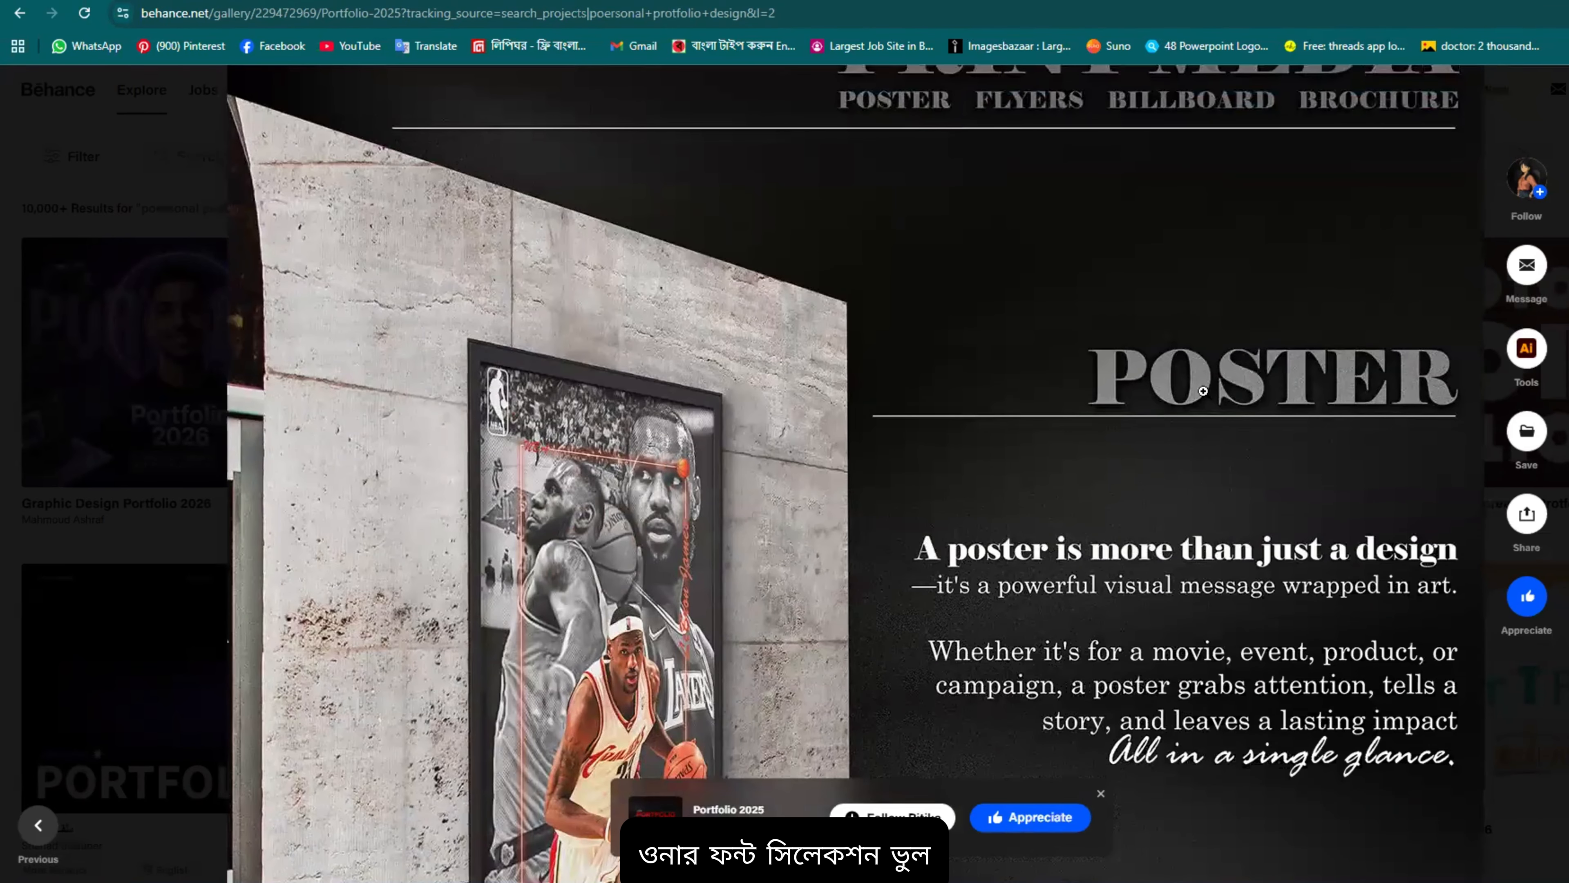
{"action": "scroll", "coordinate": [1203, 391], "scroll_direction": "up", "scroll_amount": 6}
{"action": "scroll", "coordinate": [1193, 458], "scroll_direction": "down", "scroll_amount": 10}
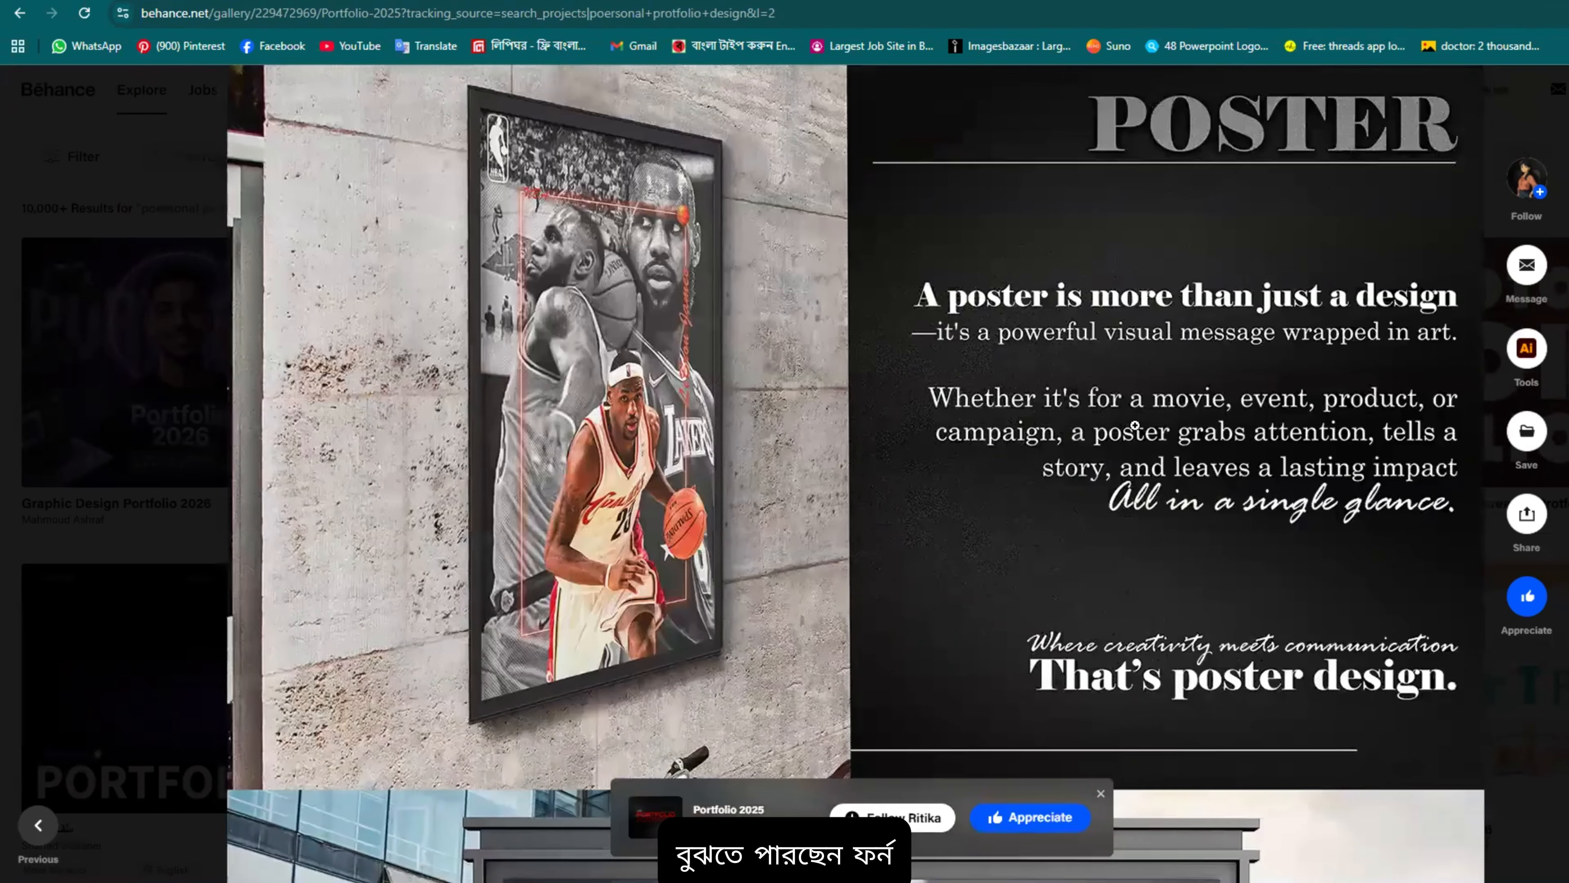
{"action": "scroll", "coordinate": [1135, 426], "scroll_direction": "down", "scroll_amount": 10}
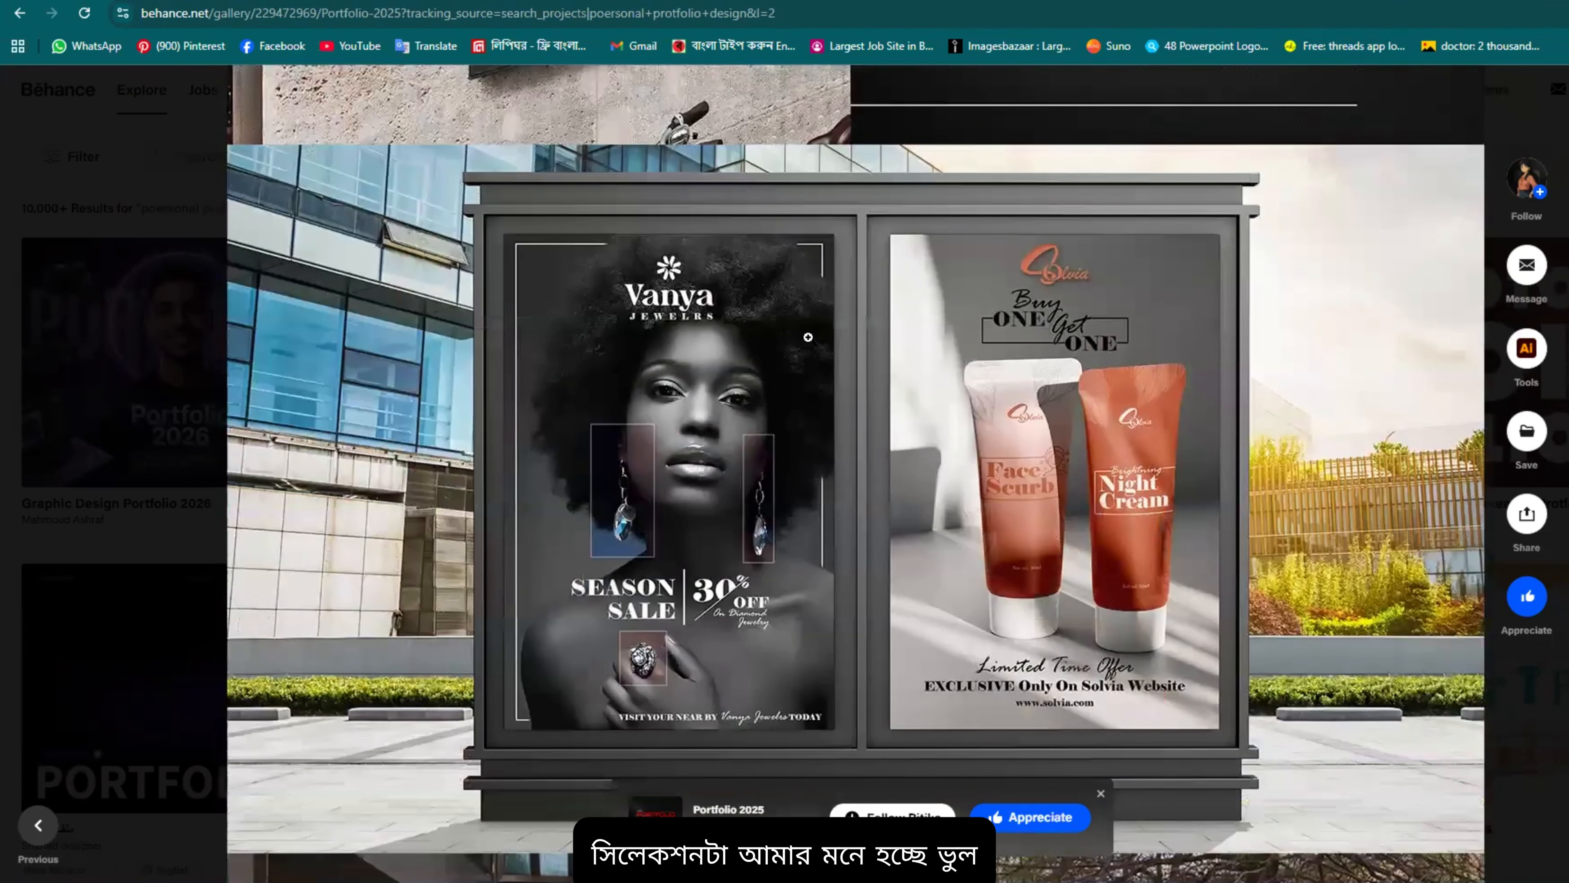
{"action": "scroll", "coordinate": [359, 283], "scroll_direction": "down", "scroll_amount": 12}
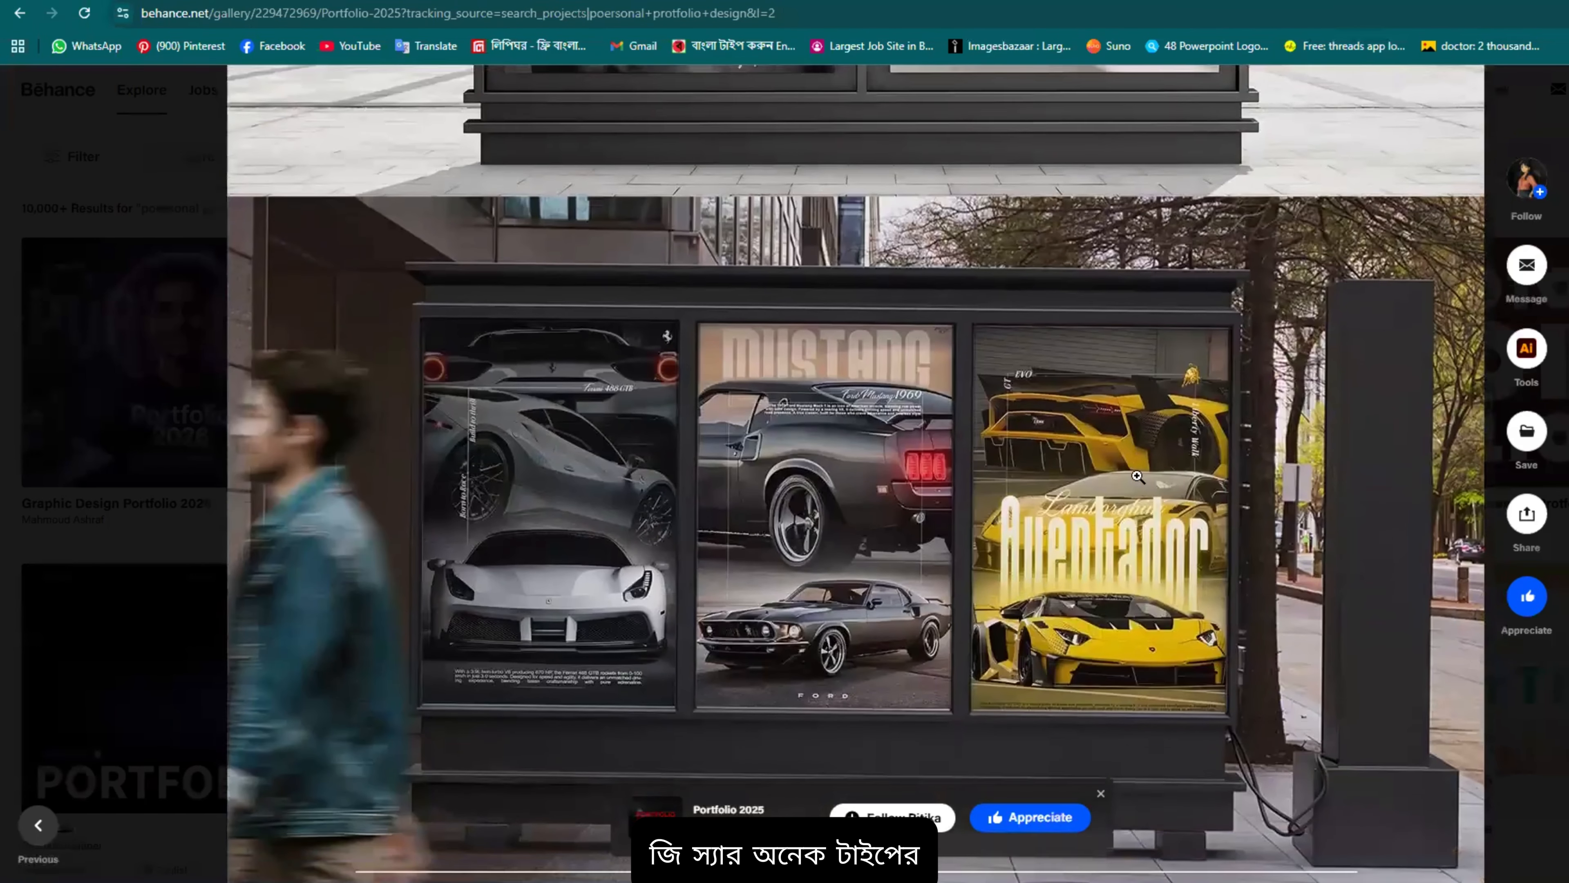
{"action": "scroll", "coordinate": [1070, 445], "scroll_direction": "down", "scroll_amount": 8}
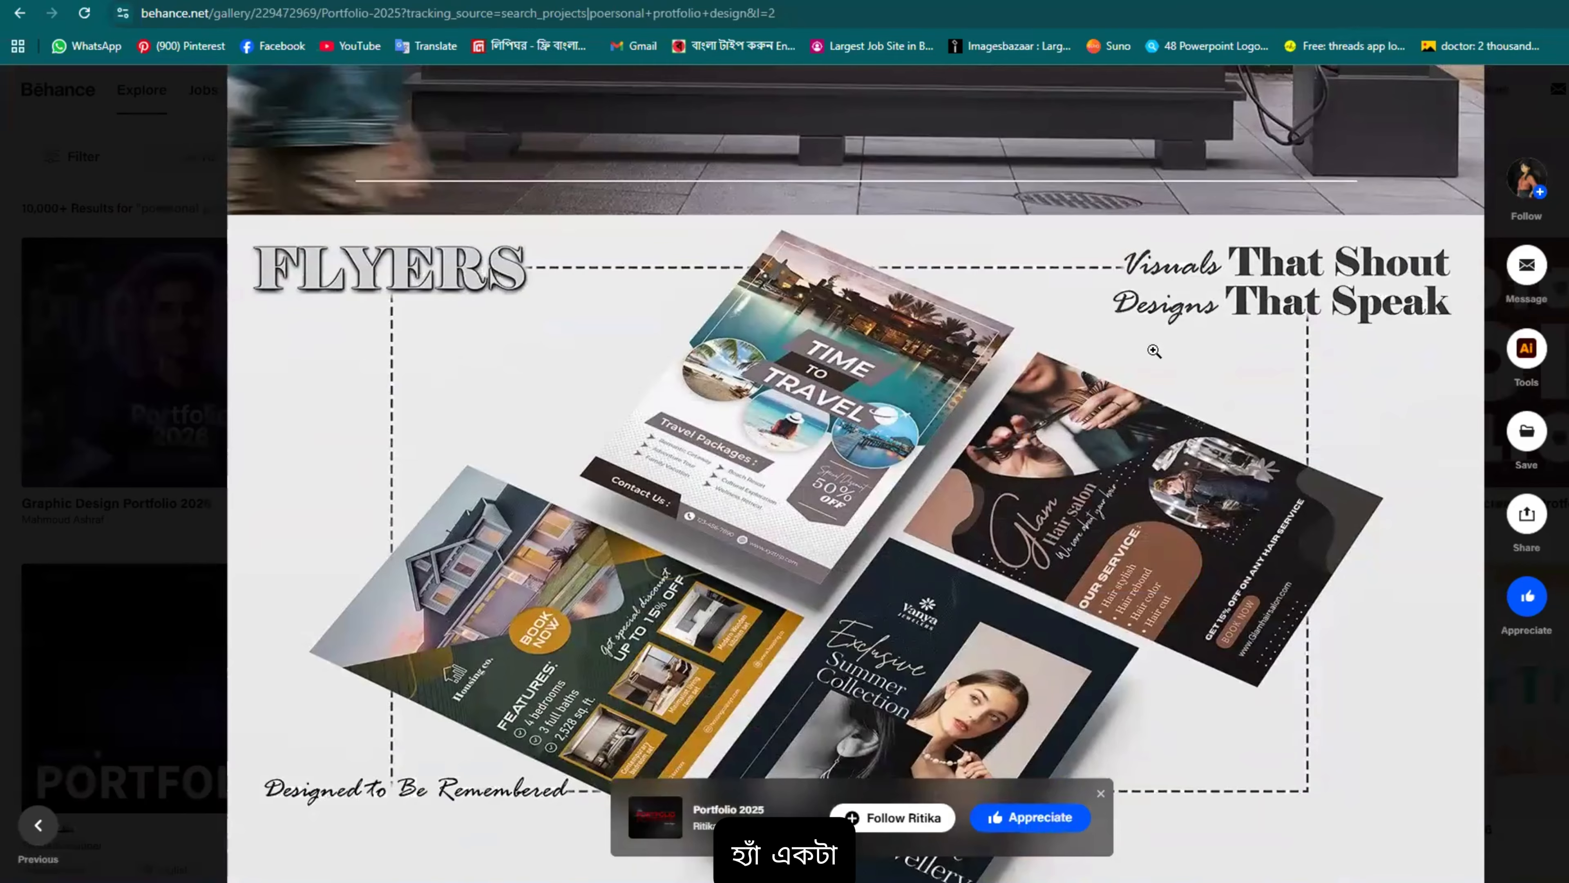
{"action": "scroll", "coordinate": [1050, 444], "scroll_direction": "down", "scroll_amount": 5}
{"action": "scroll", "coordinate": [1050, 444], "scroll_direction": "down", "scroll_amount": 7}
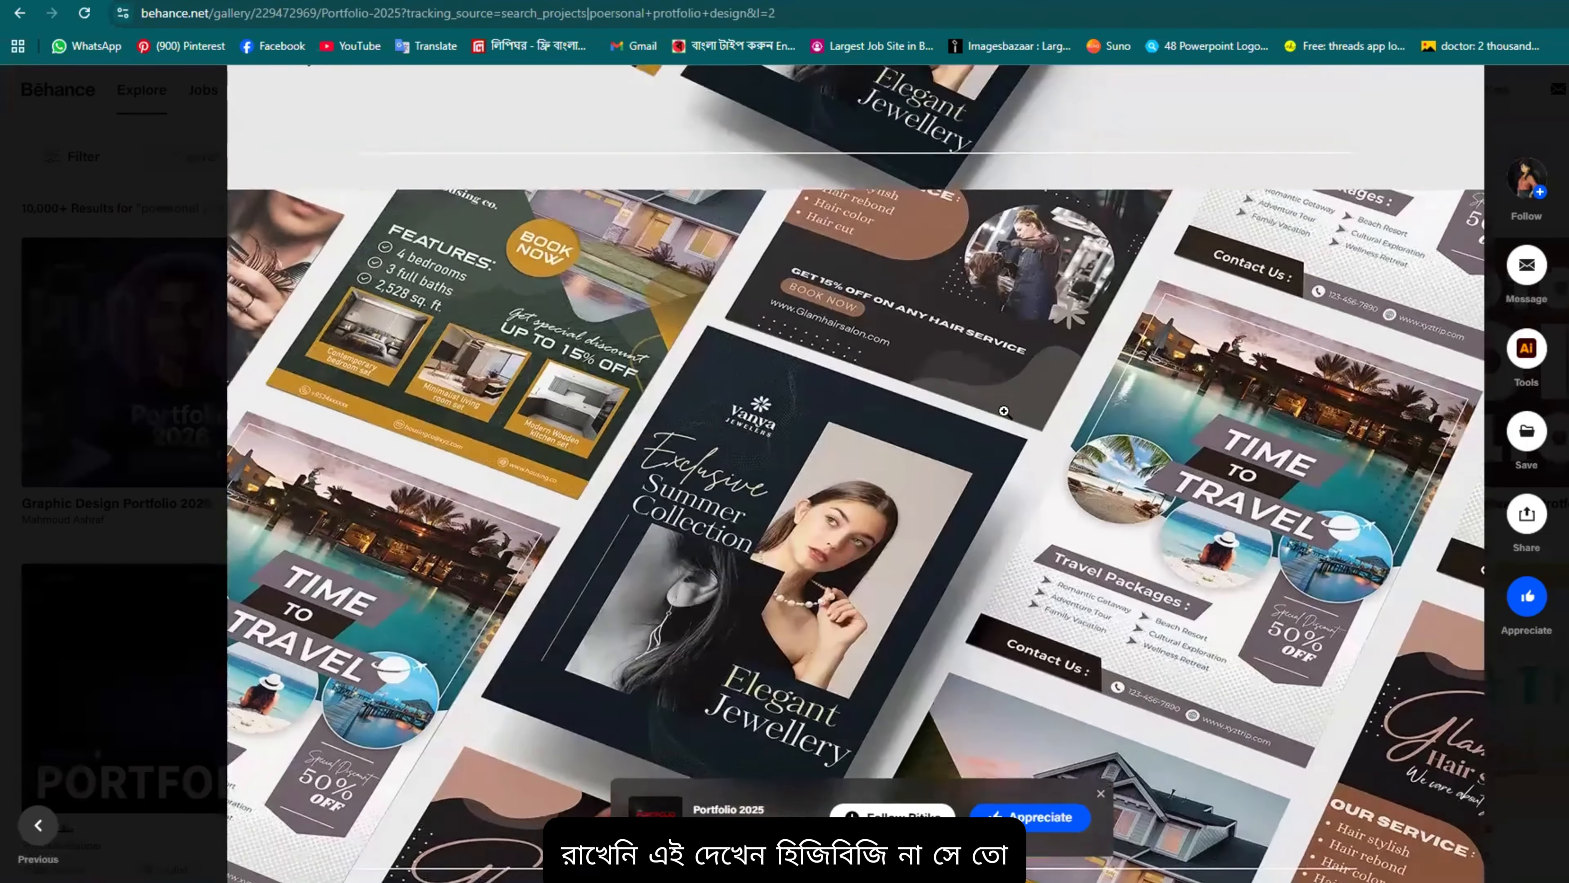
{"action": "scroll", "coordinate": [1317, 444], "scroll_direction": "up", "scroll_amount": 2}
{"action": "scroll", "coordinate": [1317, 443], "scroll_direction": "down", "scroll_amount": 1}
{"action": "scroll", "coordinate": [1195, 522], "scroll_direction": "up", "scroll_amount": 7}
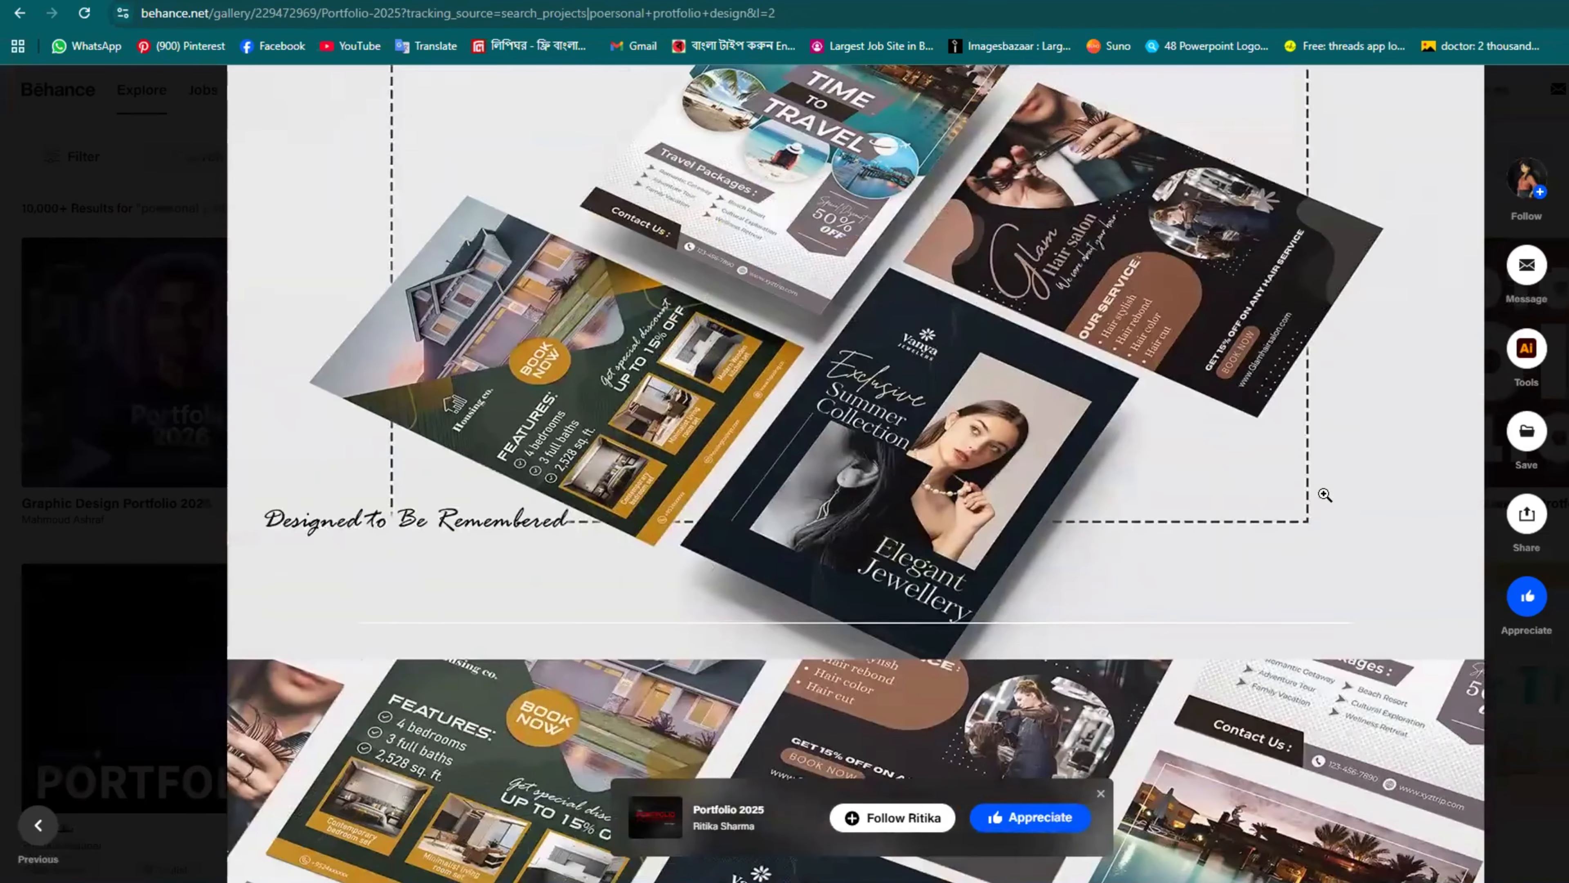
{"action": "scroll", "coordinate": [1002, 456], "scroll_direction": "down", "scroll_amount": 5}
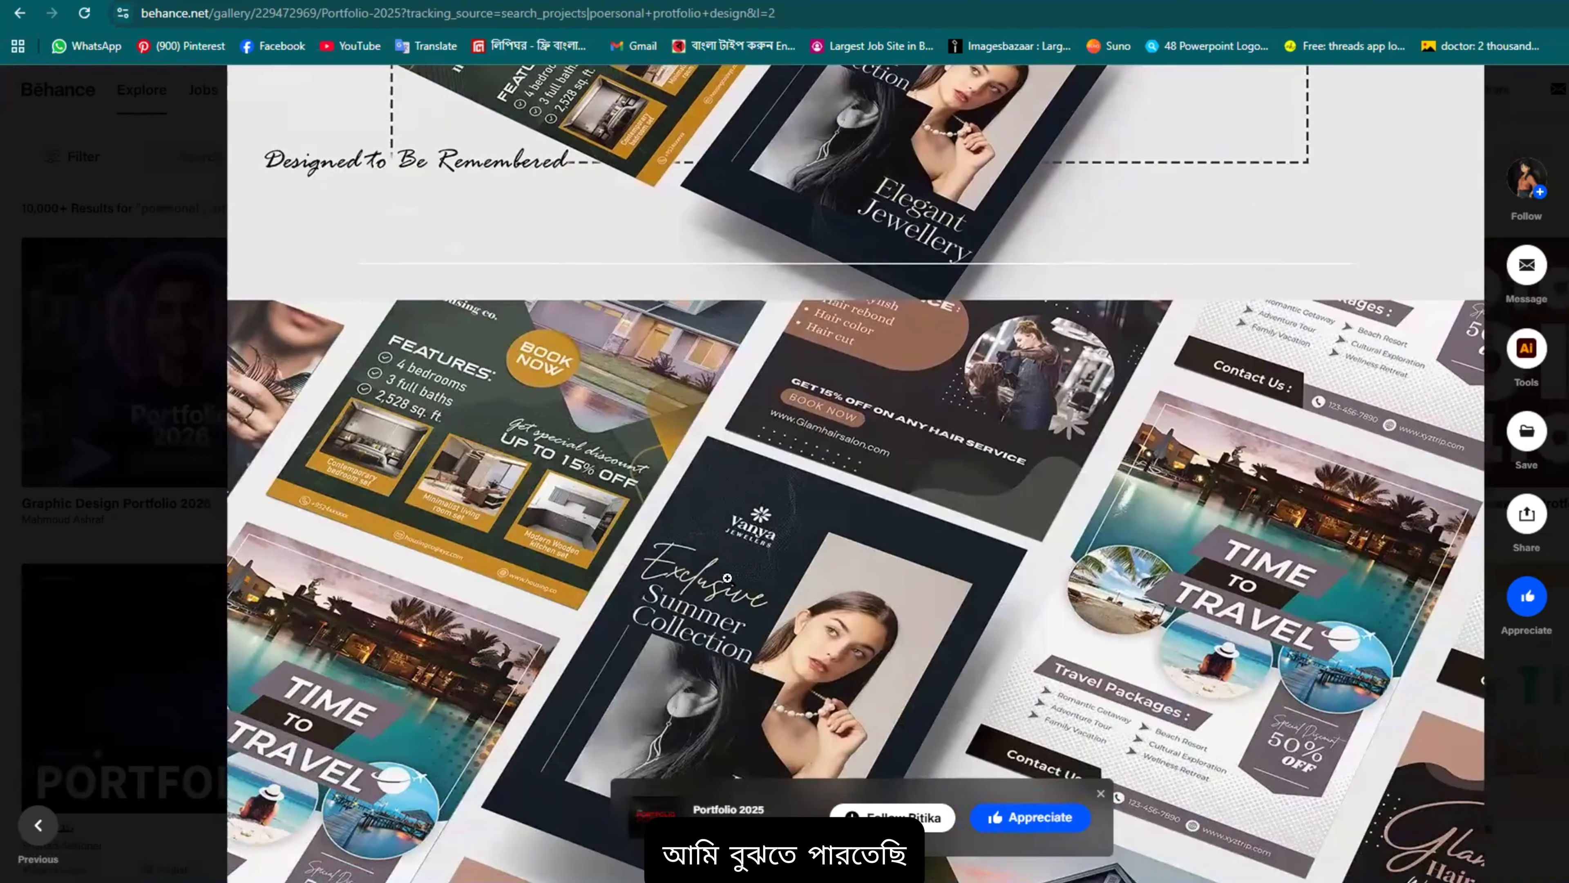
Step: Scroll past the packaging pages to the end, showing 90 appreciations, 4K views and 5 comments
{"action": "scroll", "coordinate": [509, 519], "scroll_direction": "down", "scroll_amount": 6}
{"action": "scroll", "coordinate": [508, 520], "scroll_direction": "down", "scroll_amount": 20}
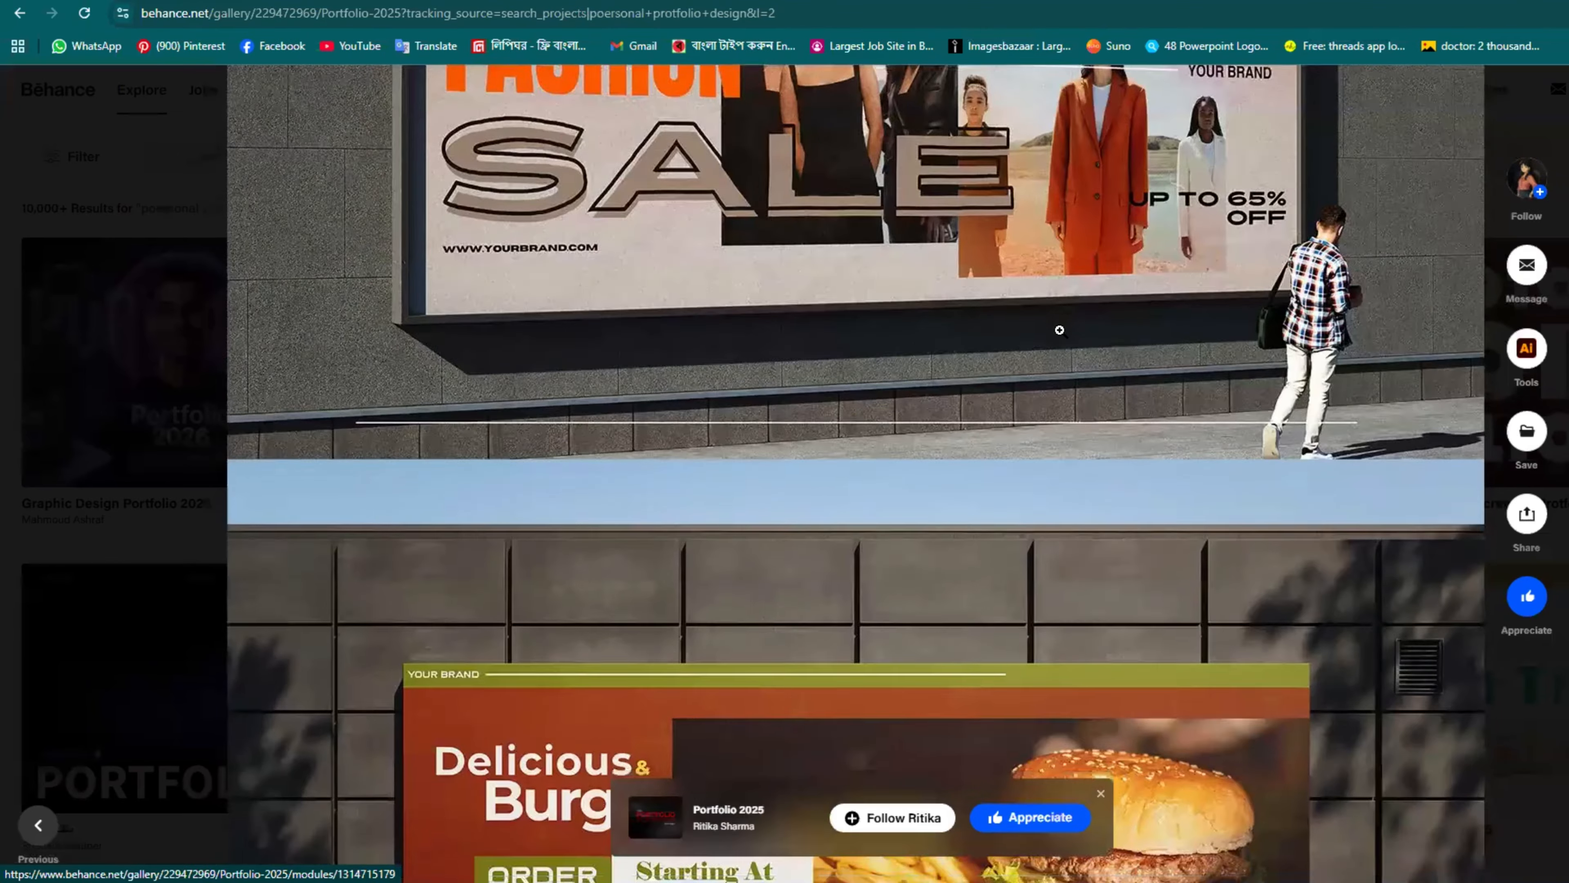
{"action": "scroll", "coordinate": [1081, 373], "scroll_direction": "down", "scroll_amount": 3}
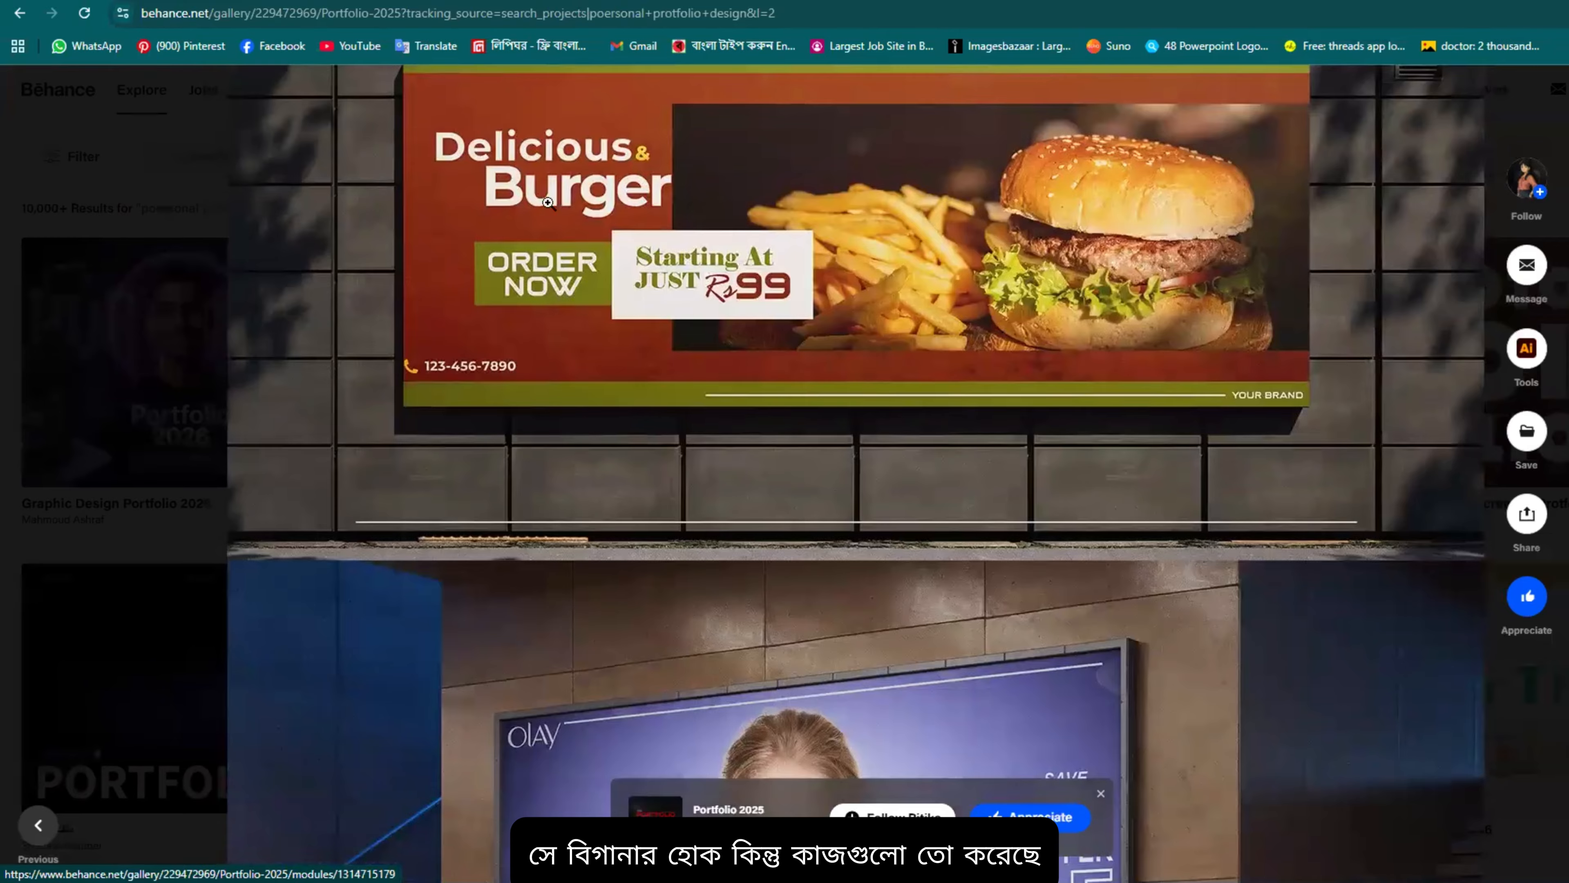
{"action": "scroll", "coordinate": [904, 319], "scroll_direction": "down", "scroll_amount": 10}
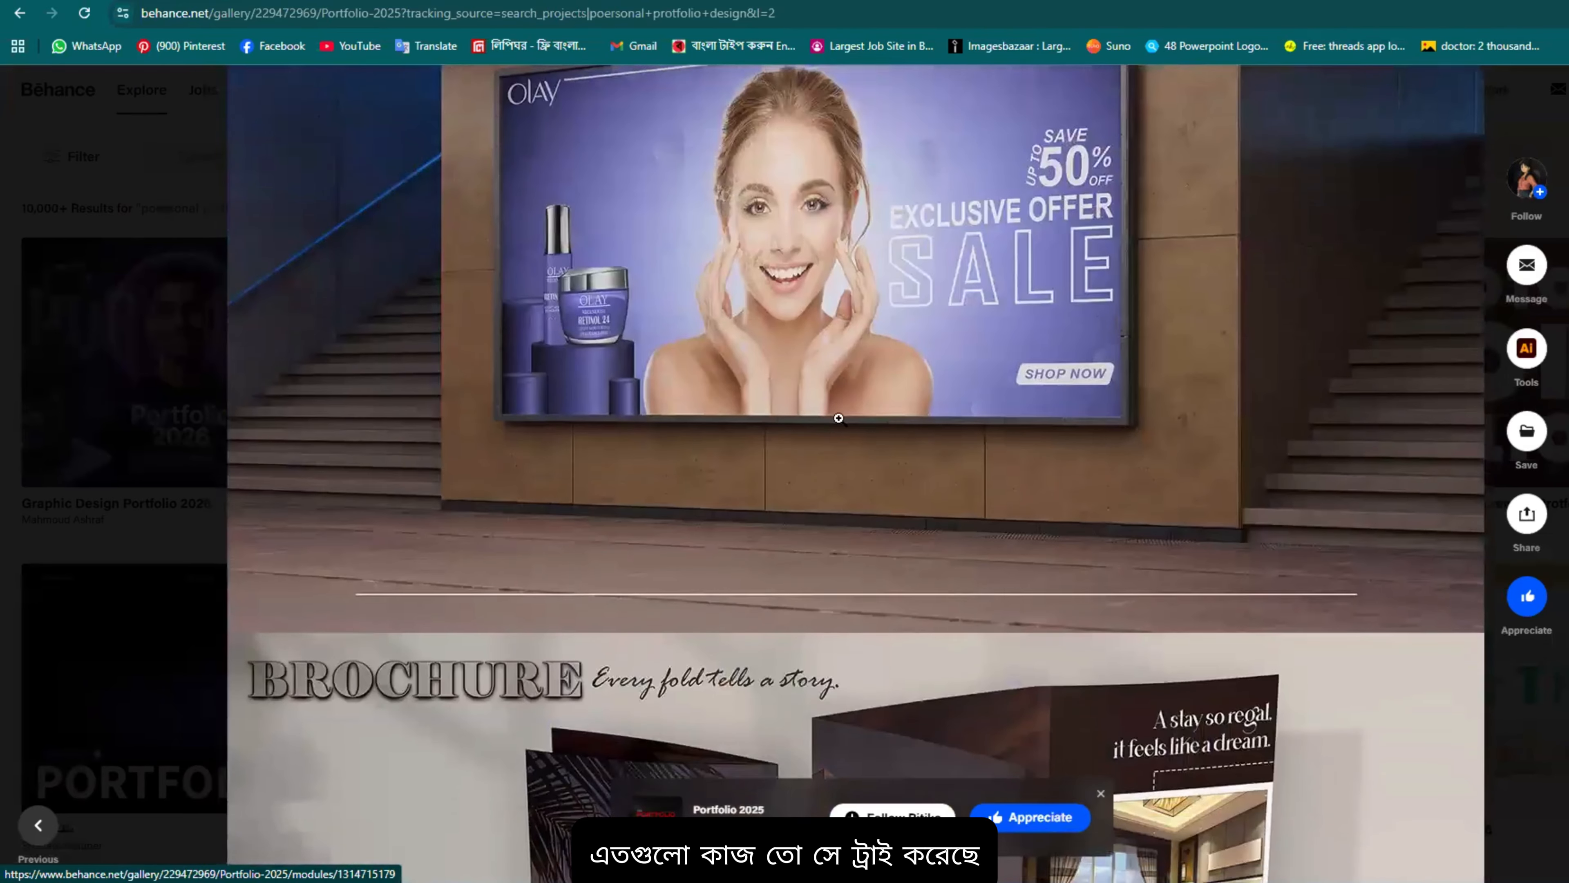
{"action": "scroll", "coordinate": [838, 419], "scroll_direction": "down", "scroll_amount": 5}
{"action": "scroll", "coordinate": [740, 461], "scroll_direction": "down", "scroll_amount": 3}
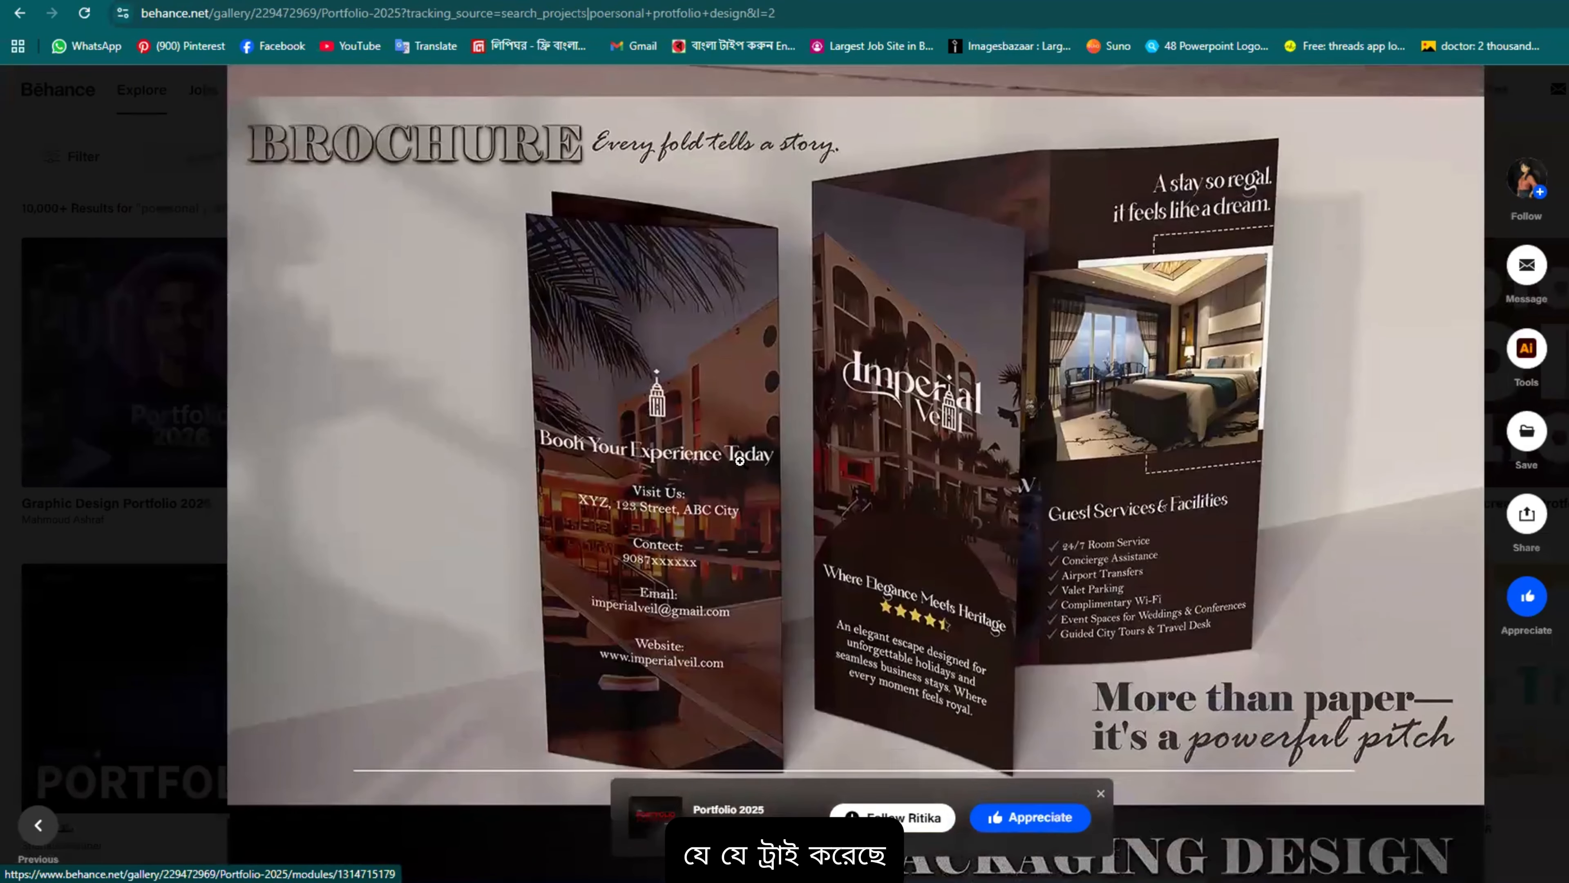
{"action": "scroll", "coordinate": [740, 461], "scroll_direction": "down", "scroll_amount": 4}
{"action": "scroll", "coordinate": [766, 479], "scroll_direction": "up", "scroll_amount": 3}
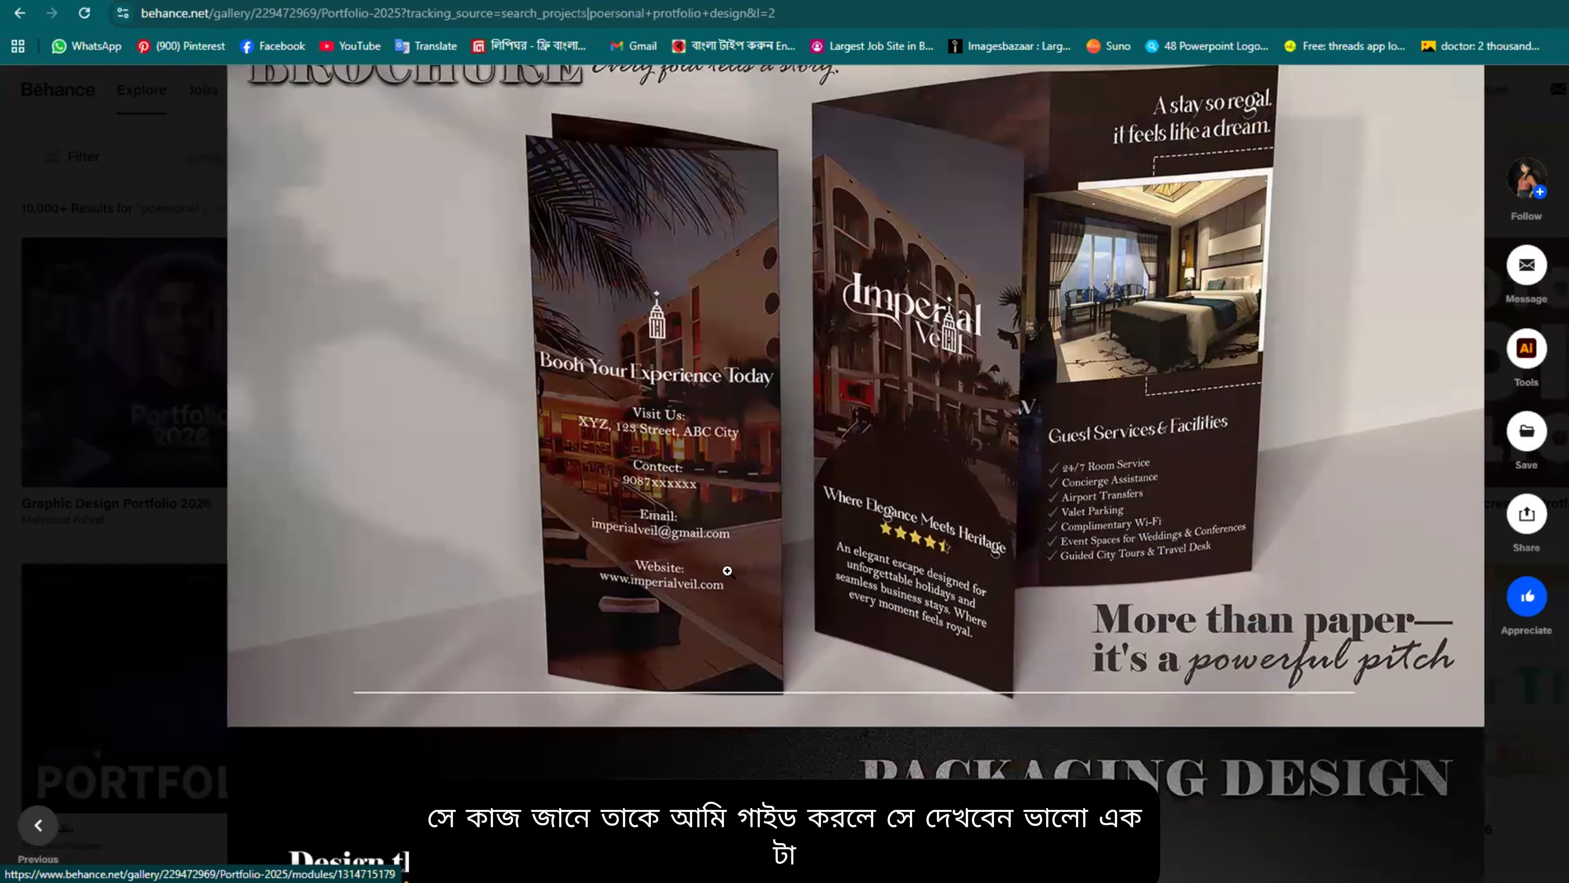
{"action": "scroll", "coordinate": [723, 562], "scroll_direction": "down", "scroll_amount": 4}
{"action": "scroll", "coordinate": [709, 569], "scroll_direction": "down", "scroll_amount": 7}
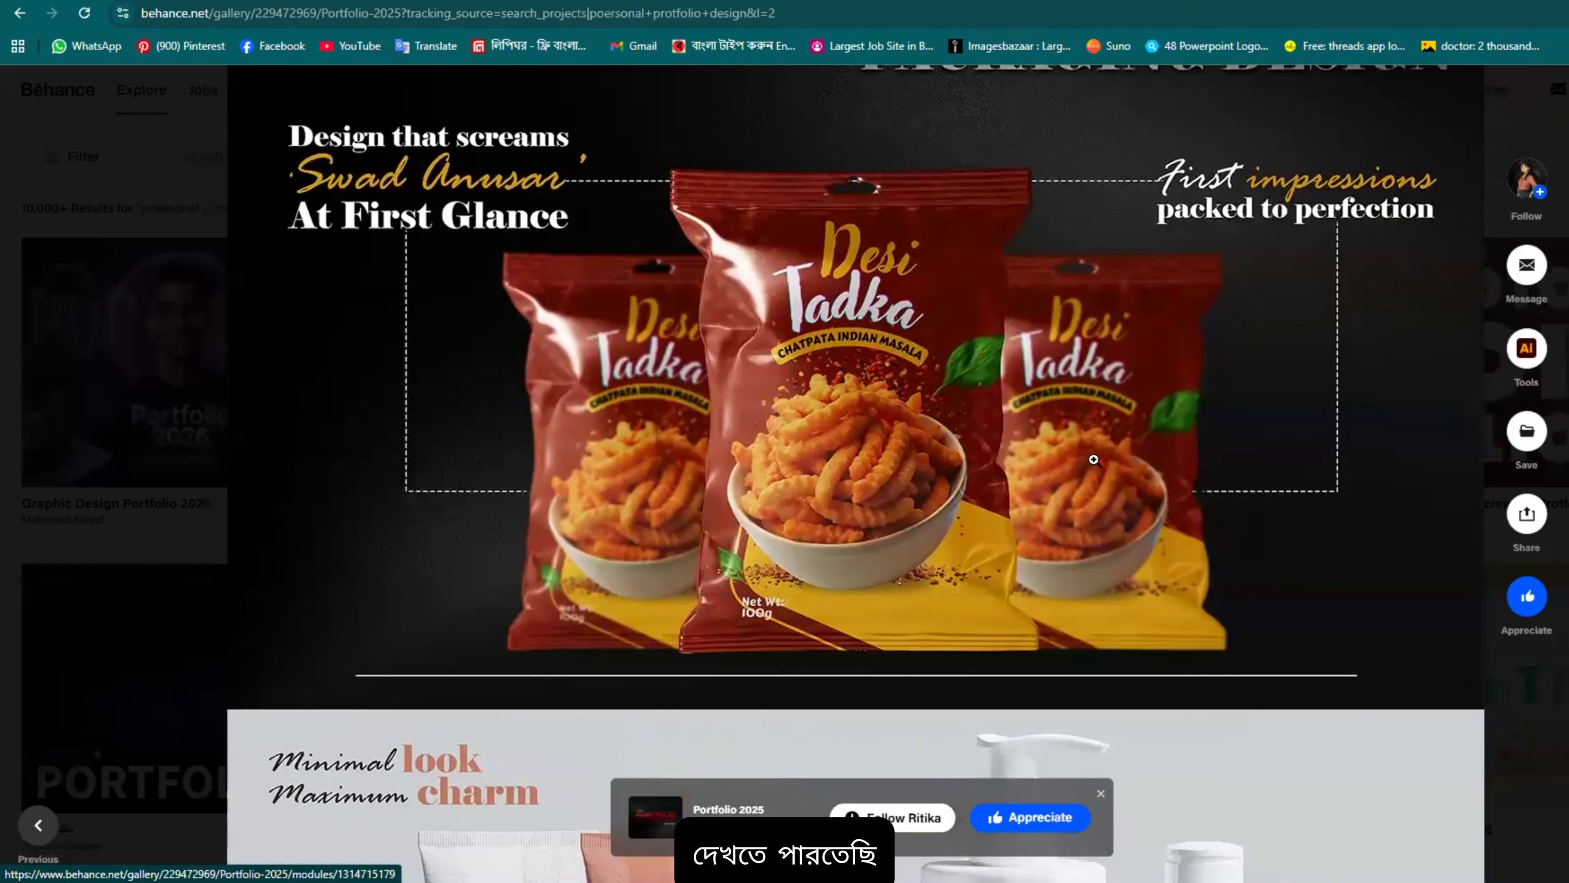
{"action": "scroll", "coordinate": [738, 350], "scroll_direction": "down", "scroll_amount": 11}
{"action": "scroll", "coordinate": [548, 315], "scroll_direction": "down", "scroll_amount": 20}
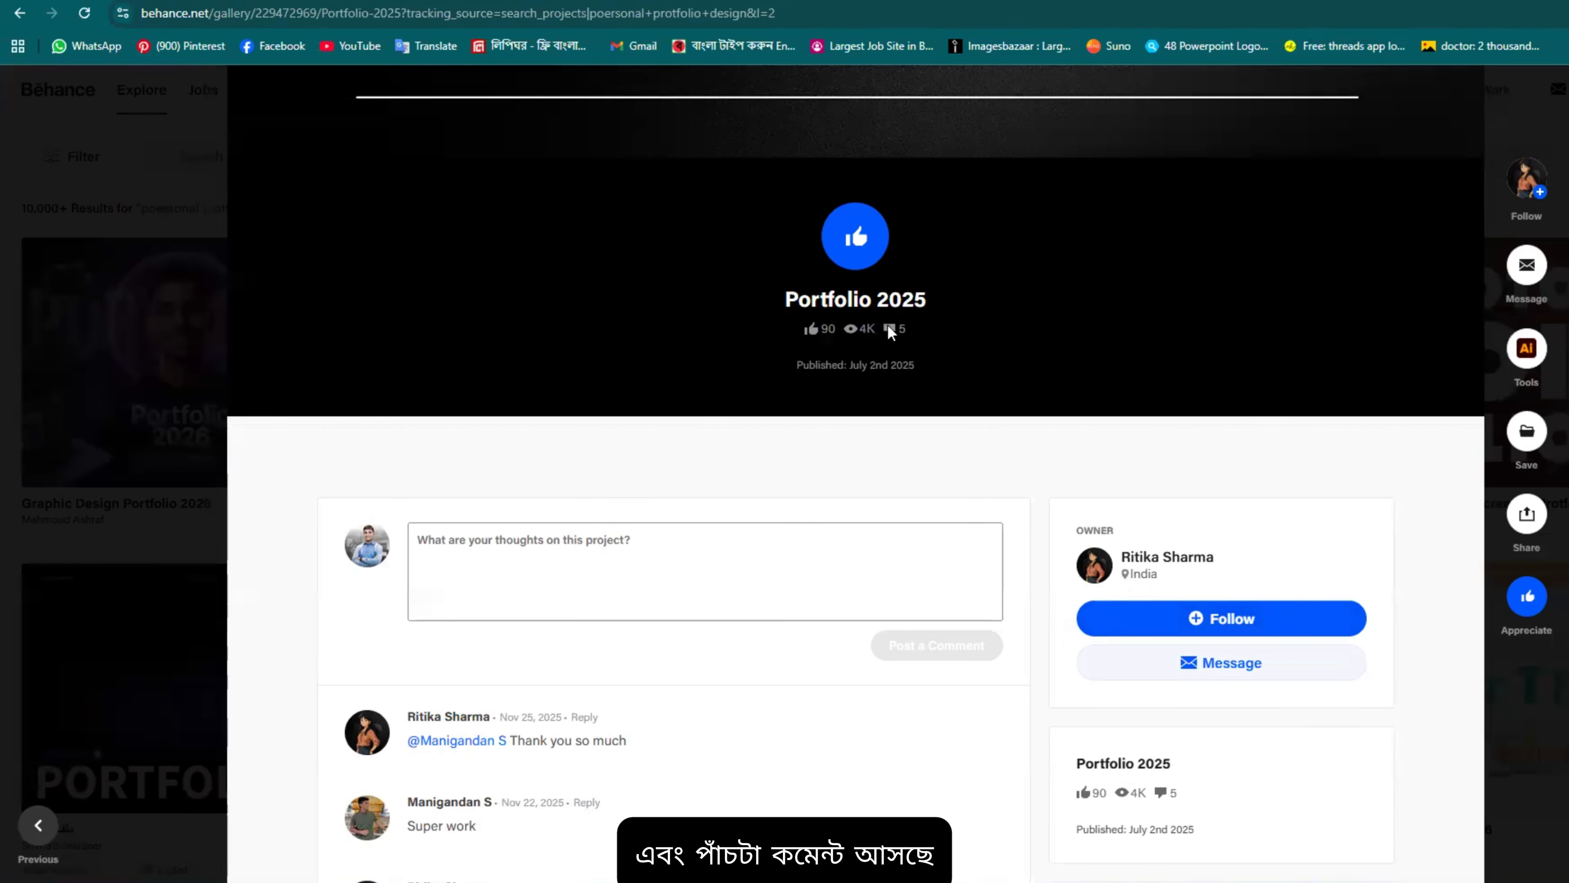
{"action": "scroll", "coordinate": [888, 324], "scroll_direction": "down", "scroll_amount": 4}
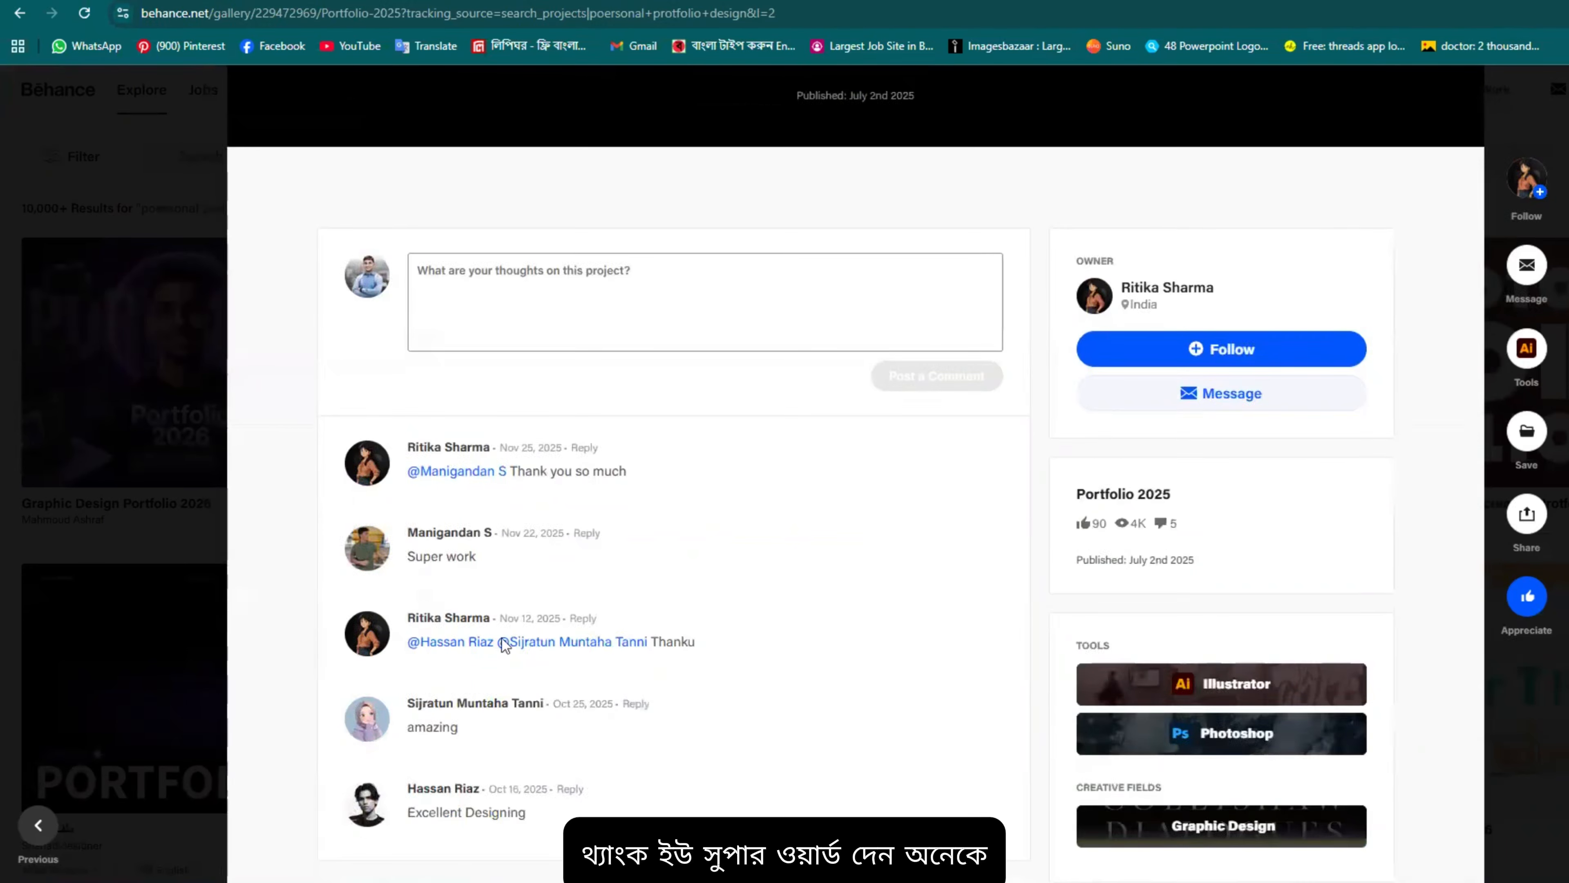
{"action": "scroll", "coordinate": [552, 667], "scroll_direction": "down", "scroll_amount": 3}
{"action": "scroll", "coordinate": [639, 687], "scroll_direction": "up", "scroll_amount": 4}
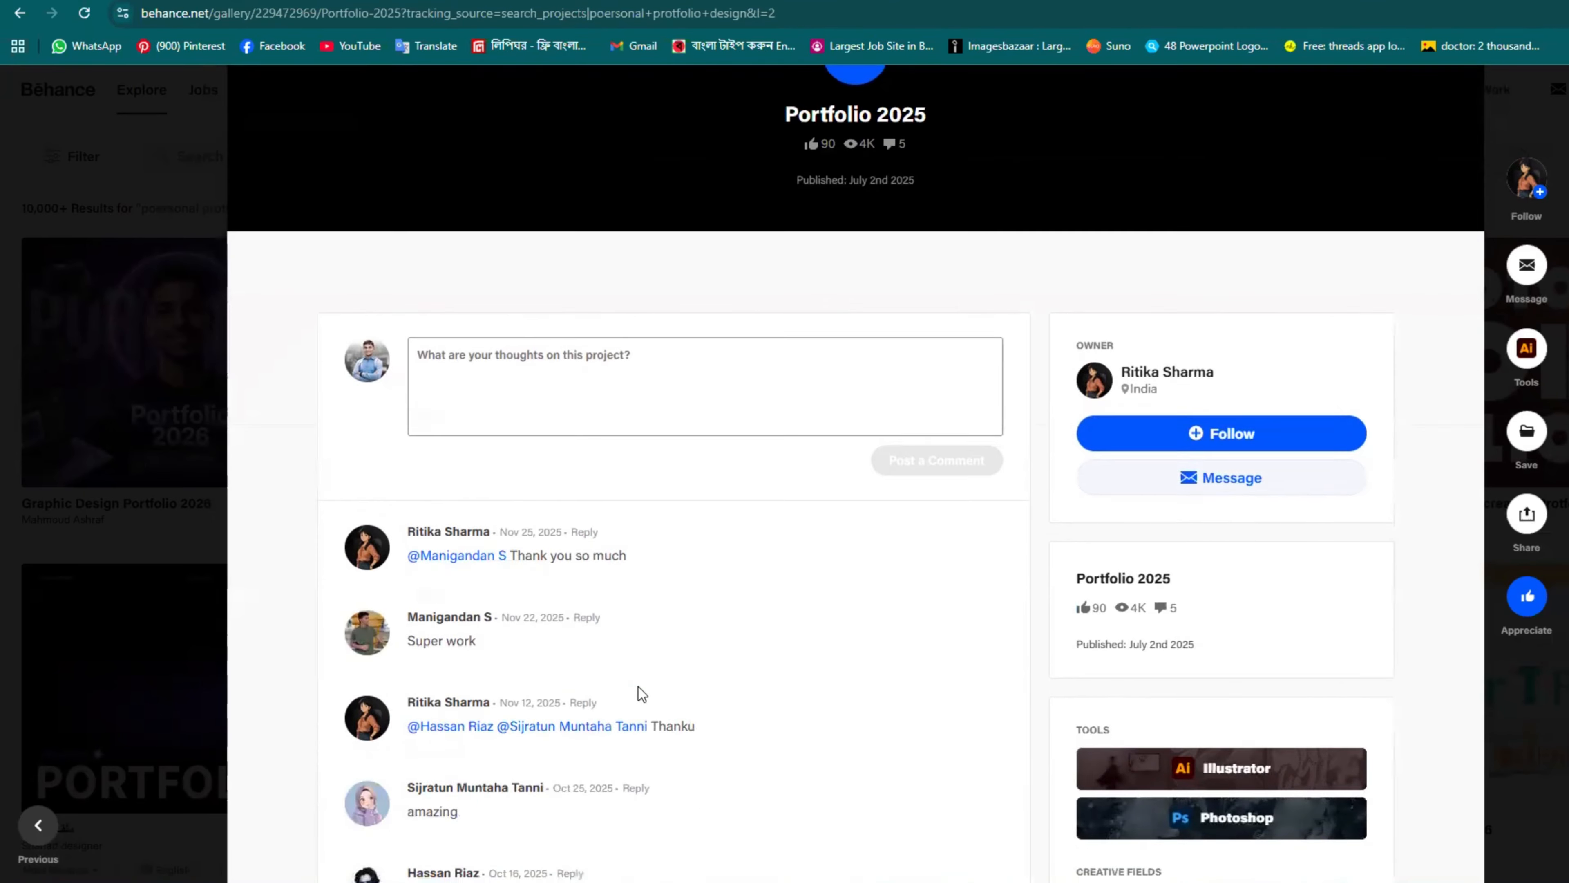
{"action": "scroll", "coordinate": [639, 687], "scroll_direction": "down", "scroll_amount": 4}
{"action": "scroll", "coordinate": [550, 652], "scroll_direction": "up", "scroll_amount": 10}
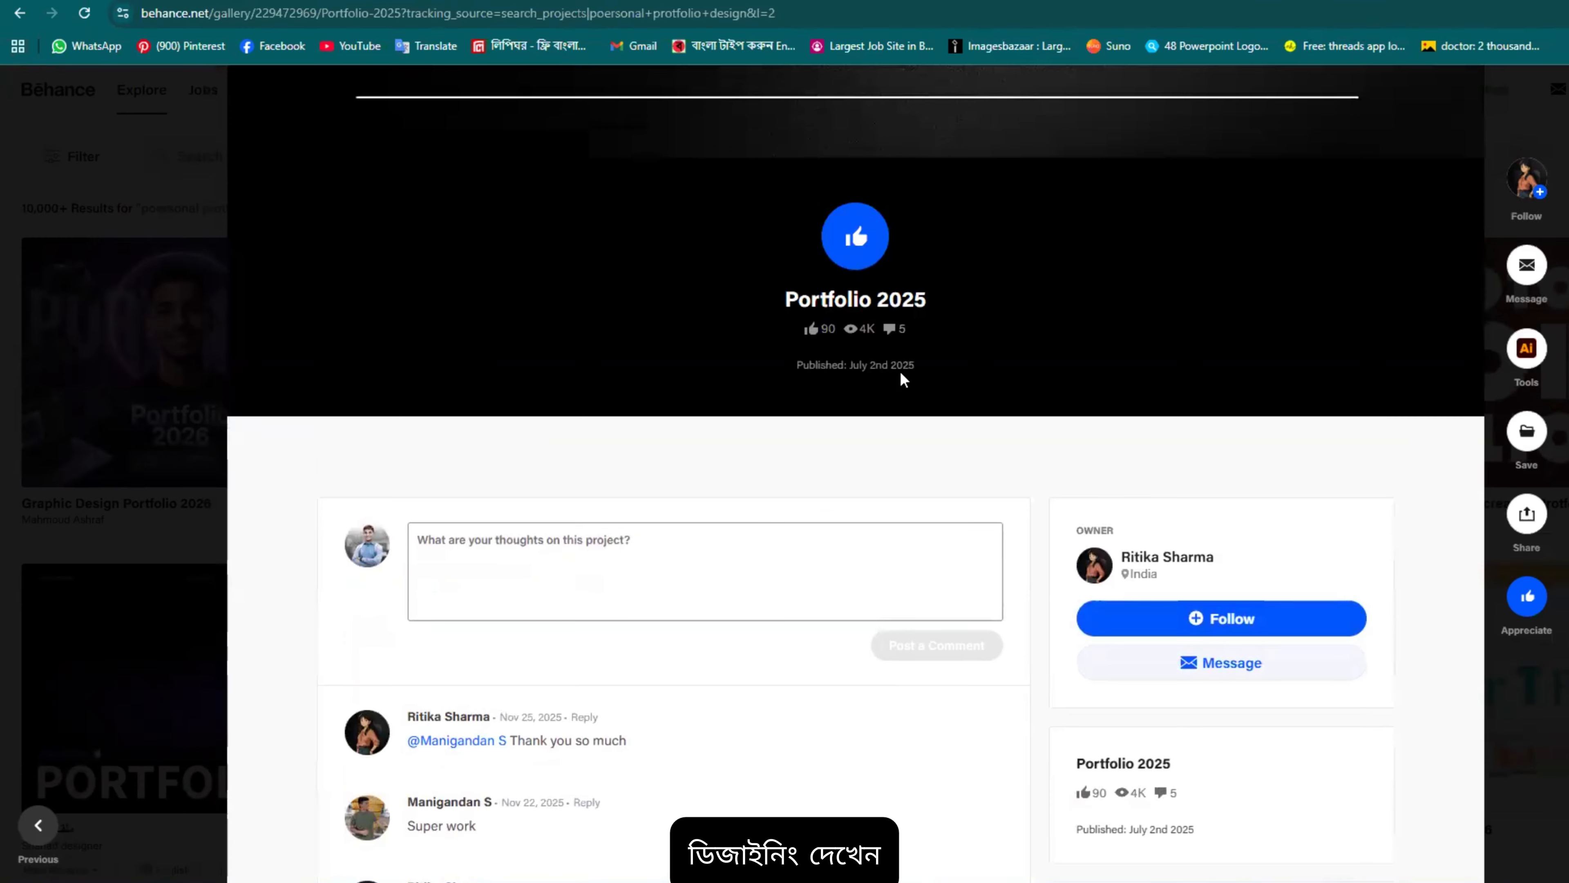
{"action": "scroll", "coordinate": [779, 405], "scroll_direction": "down", "scroll_amount": 7}
{"action": "scroll", "coordinate": [785, 588], "scroll_direction": "up", "scroll_amount": 16}
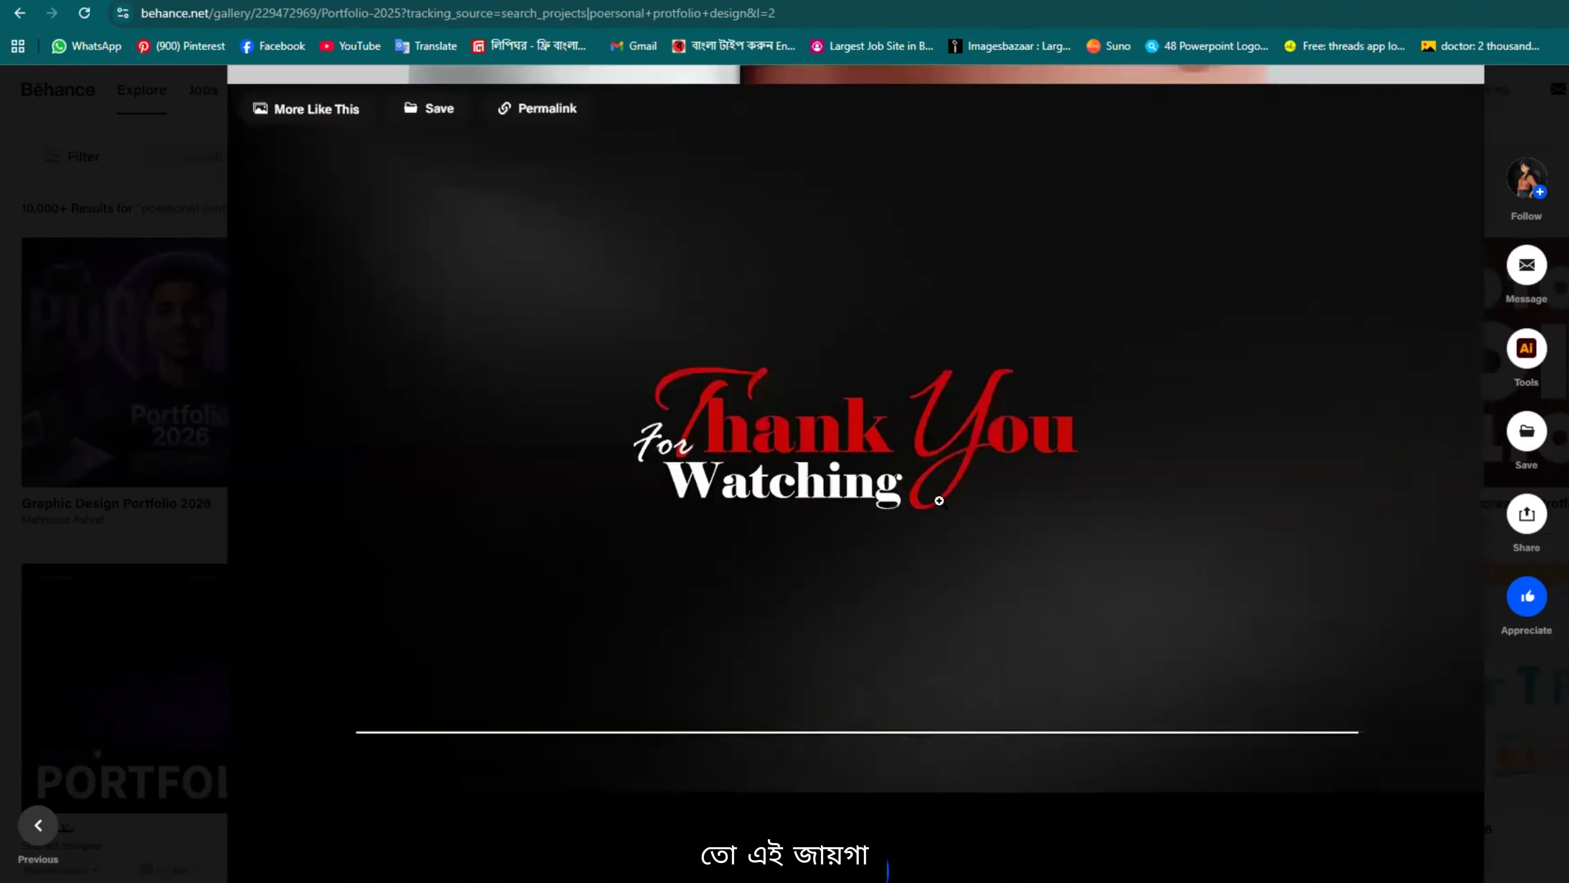
{"action": "scroll", "coordinate": [1167, 592], "scroll_direction": "up", "scroll_amount": 5}
{"action": "scroll", "coordinate": [1174, 551], "scroll_direction": "up", "scroll_amount": 10}
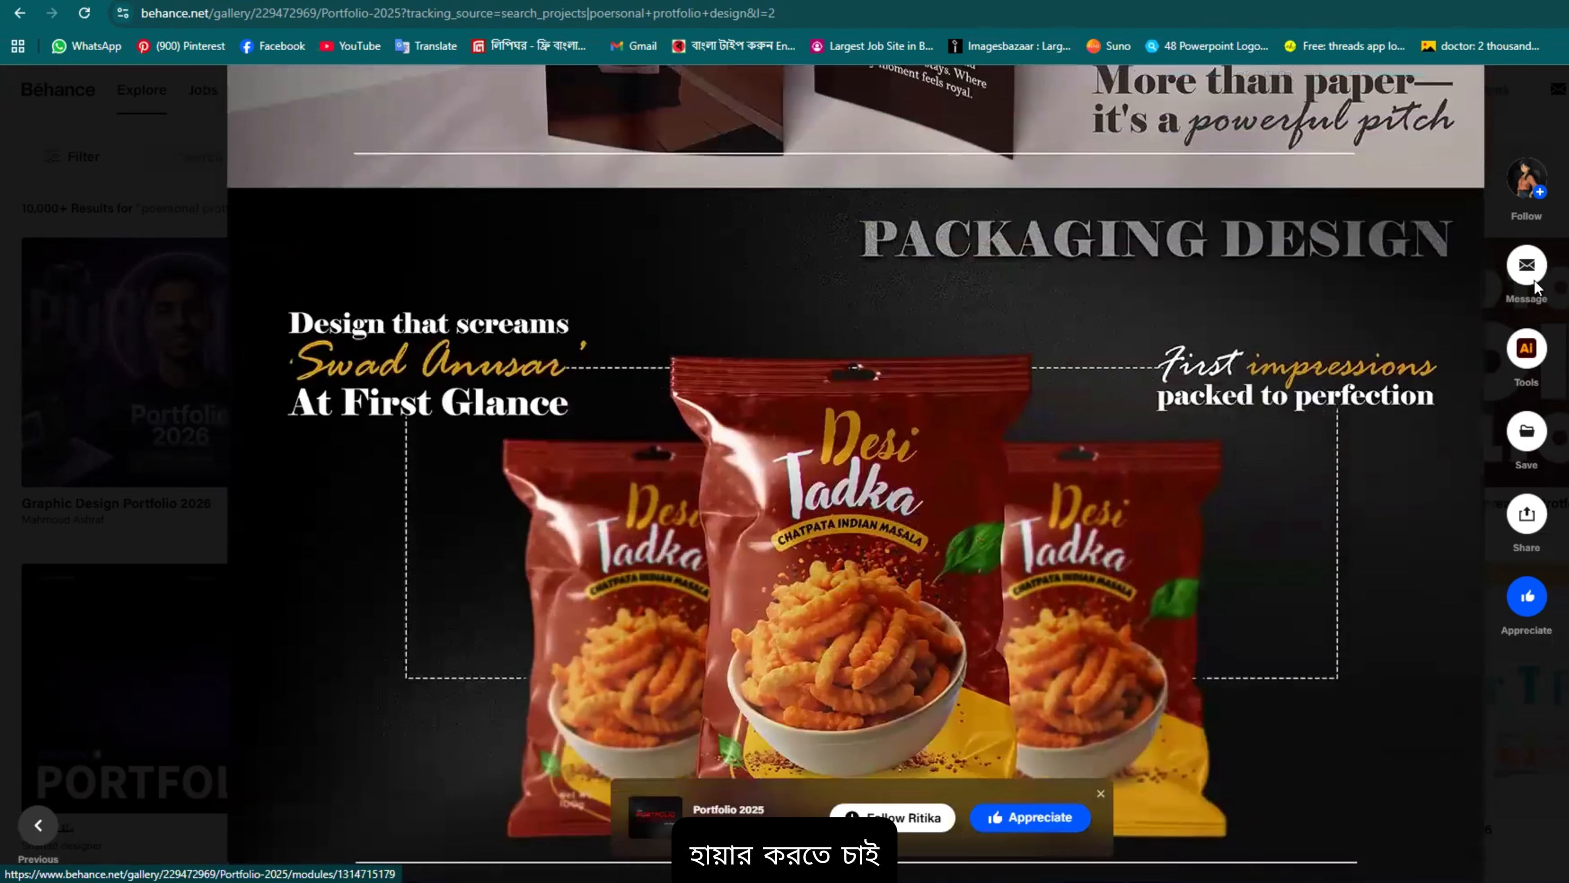
{"action": "scroll", "coordinate": [1101, 663], "scroll_direction": "down", "scroll_amount": 3}
{"action": "scroll", "coordinate": [1100, 664], "scroll_direction": "down", "scroll_amount": 4}
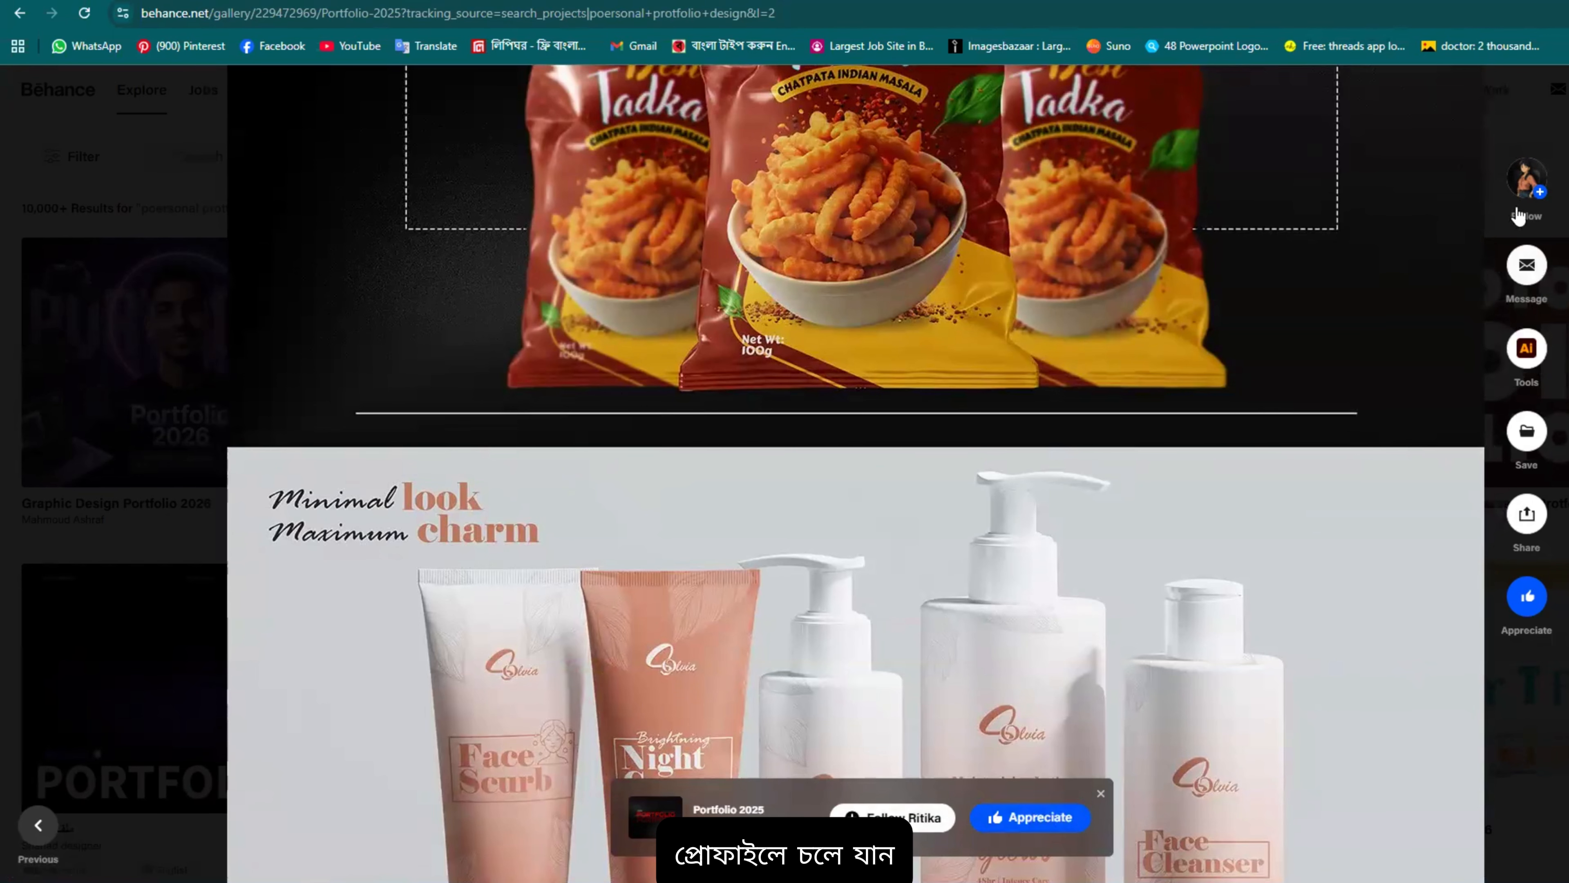
Step: Open the designer's profile from the sidebar avatar and browse its single Portfolio project under Work
{"action": "left_click", "coordinate": [1520, 193]}
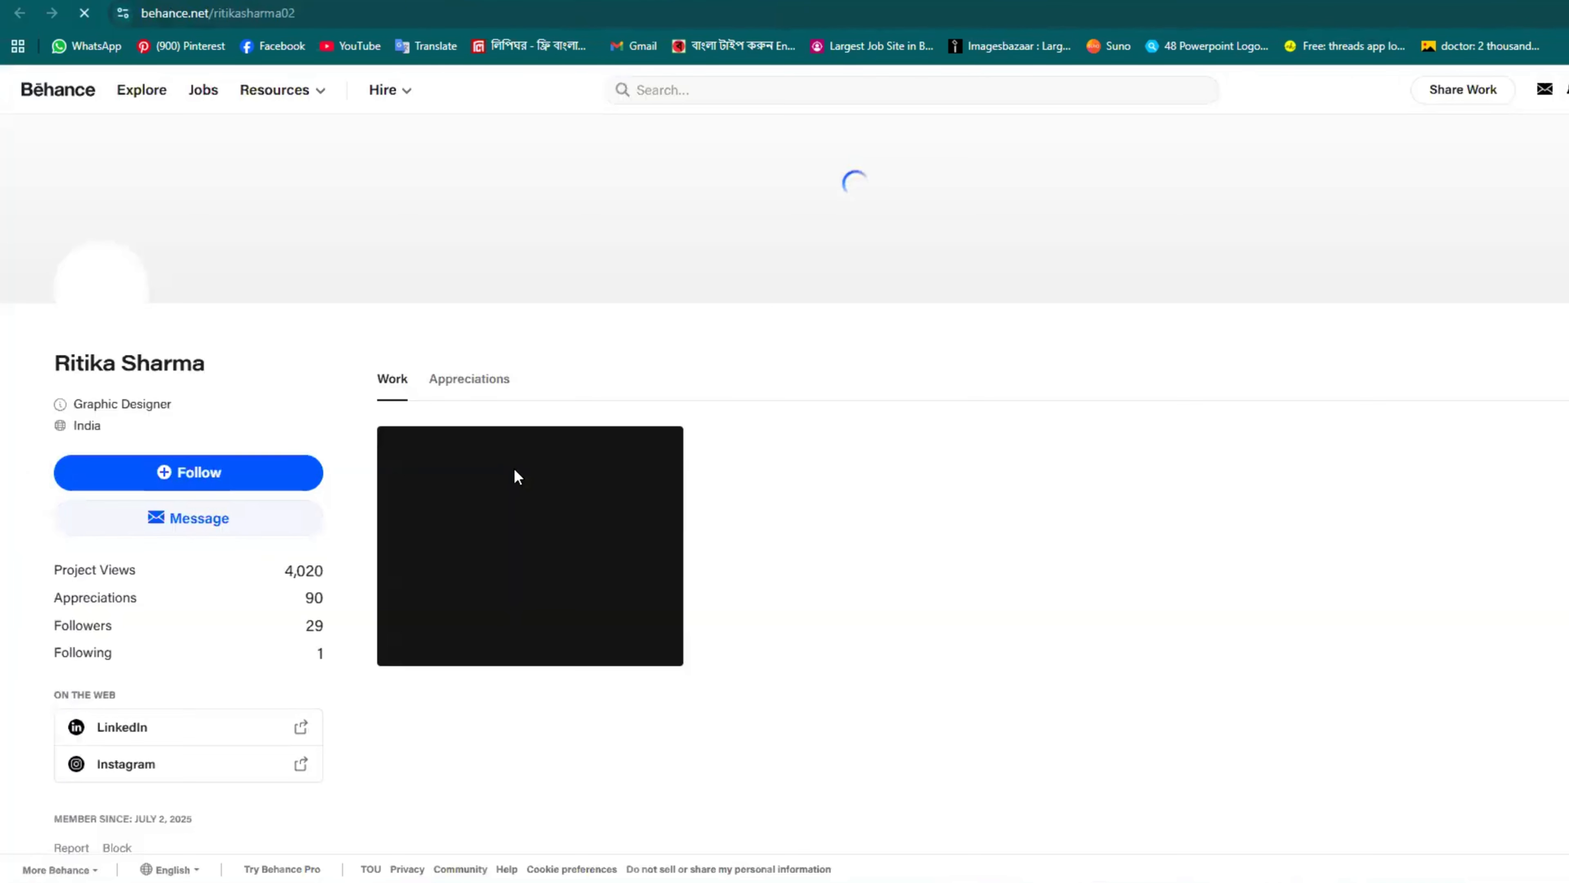
{"action": "scroll", "coordinate": [245, 412], "scroll_direction": "down", "scroll_amount": 3}
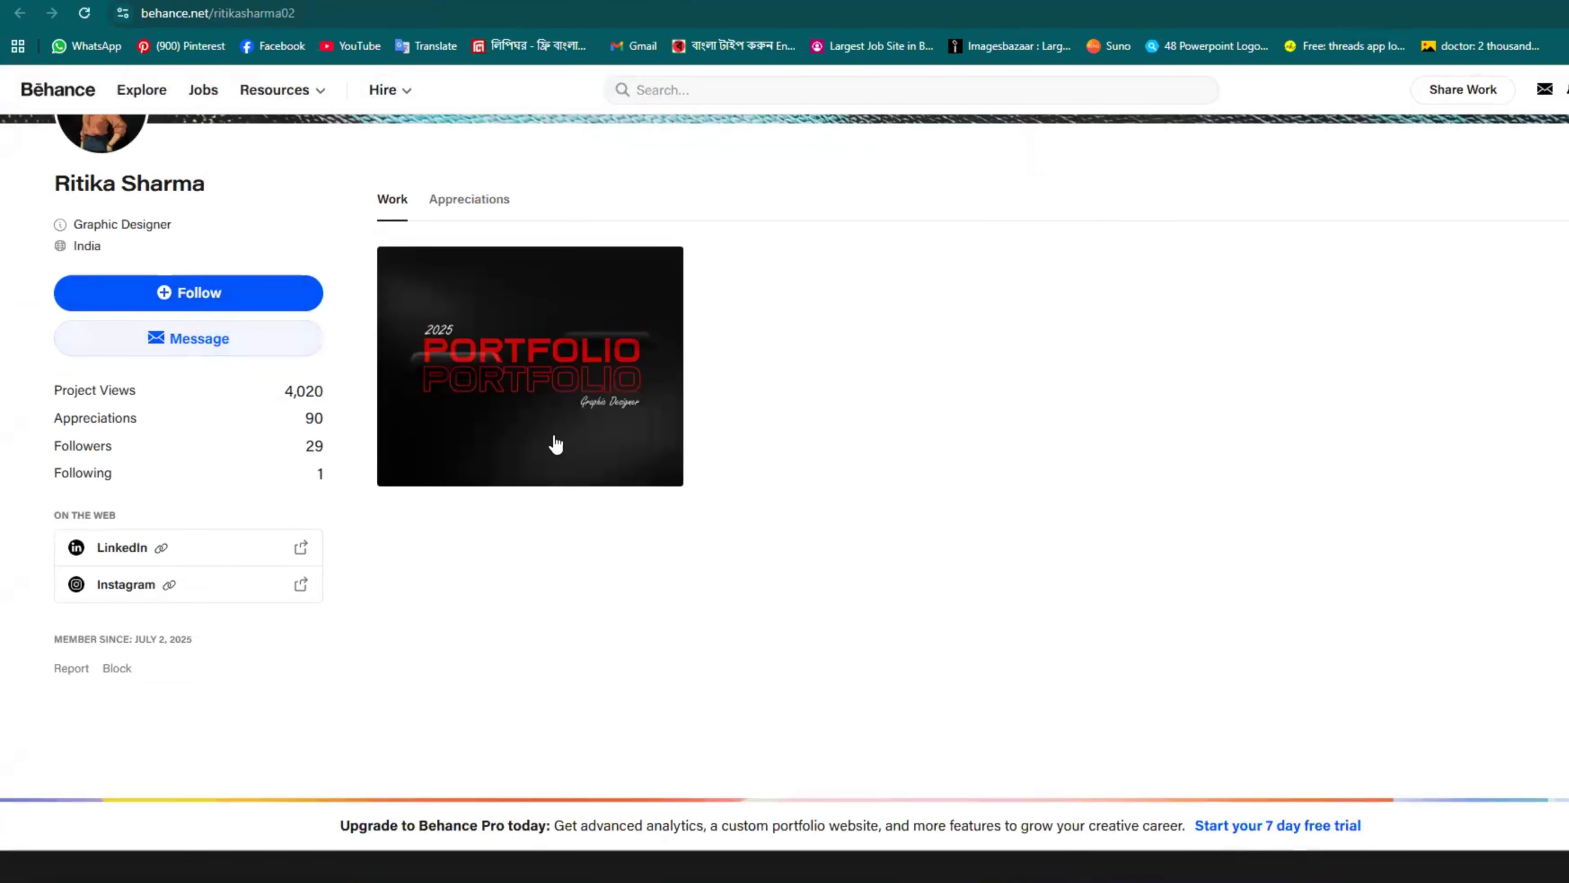
{"action": "scroll", "coordinate": [568, 417], "scroll_direction": "up", "scroll_amount": 3}
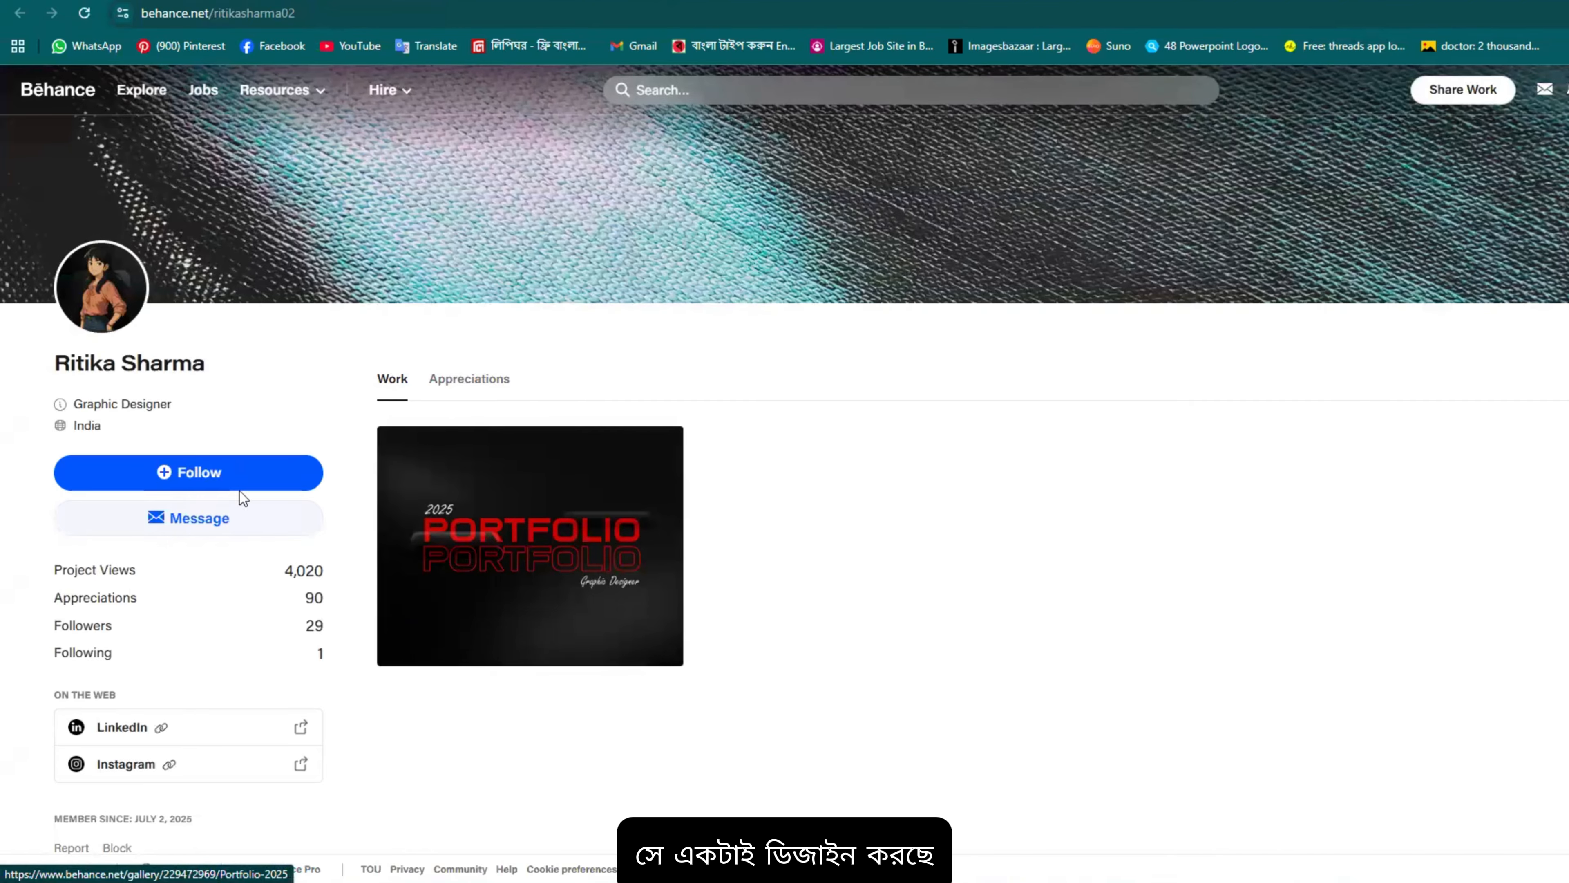
{"action": "scroll", "coordinate": [746, 456], "scroll_direction": "down", "scroll_amount": 1}
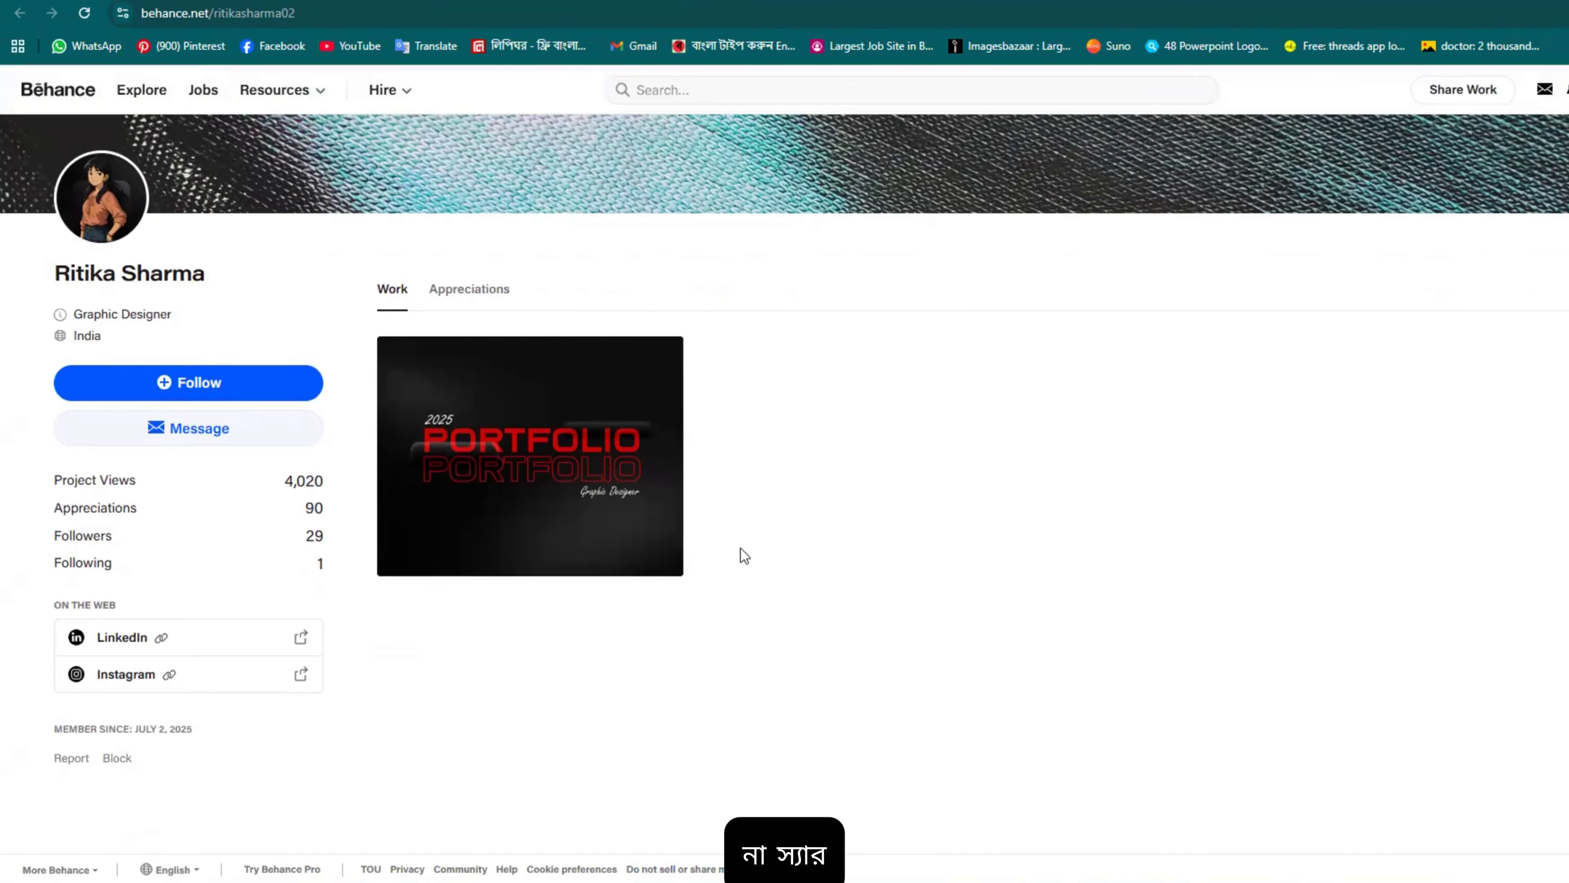
{"action": "scroll", "coordinate": [741, 548], "scroll_direction": "up", "scroll_amount": 1}
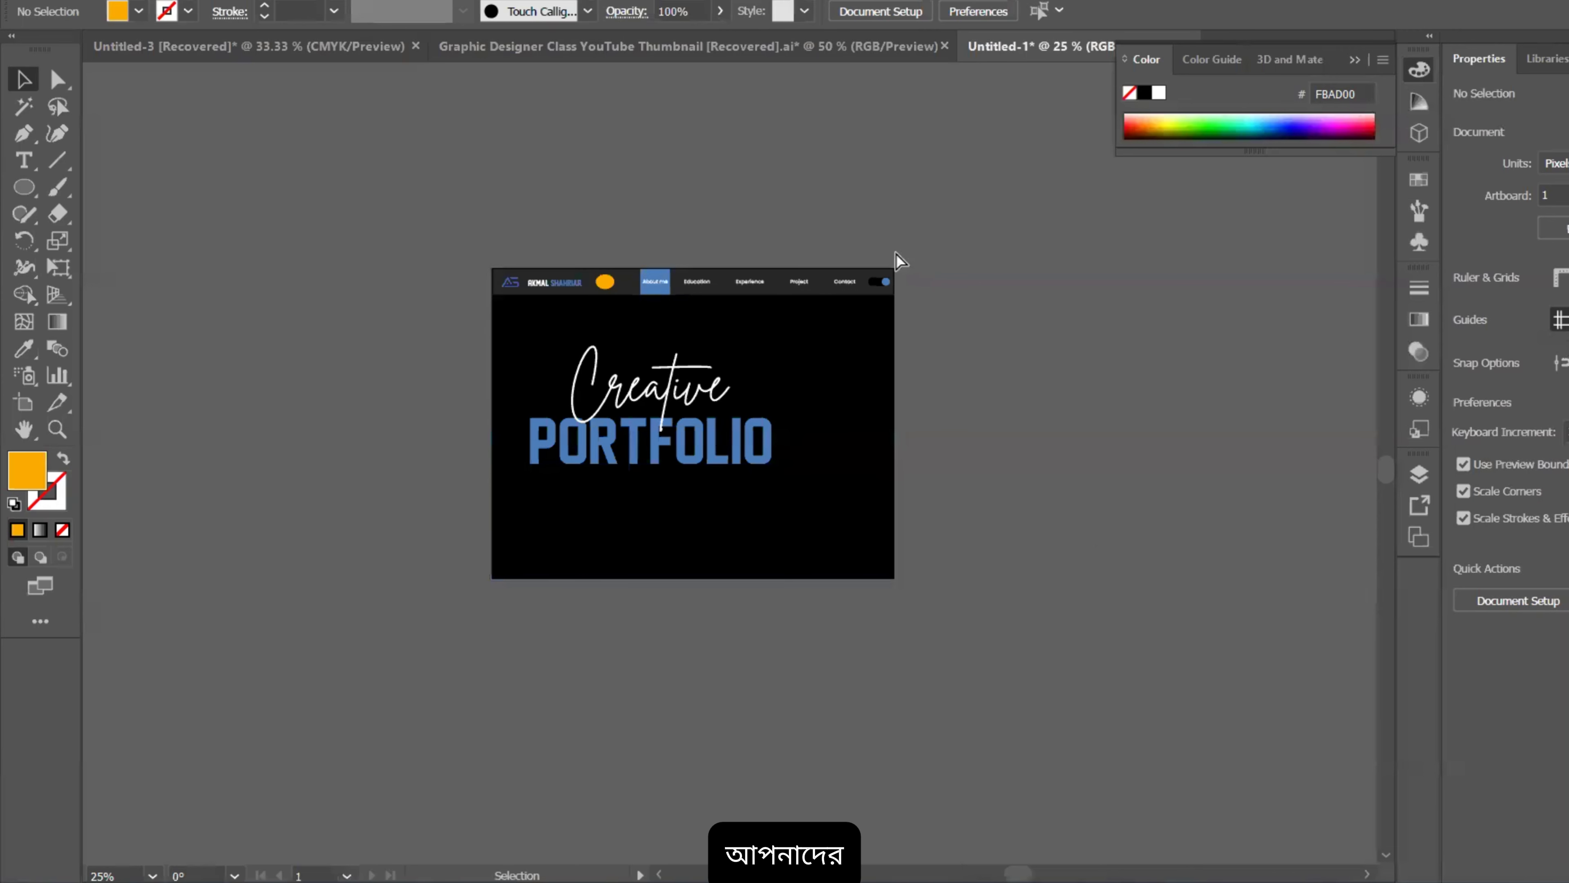
Step: Zoom in on the header logo and drag the orange circle up above the artboard
{"action": "scroll", "coordinate": [871, 269], "scroll_direction": "up", "scroll_amount": 2}
{"action": "scroll", "coordinate": [977, 386], "scroll_direction": "down", "scroll_amount": 2}
{"action": "left_click_drag", "start_coordinate": [944, 560], "coordinate": [925, 446]}
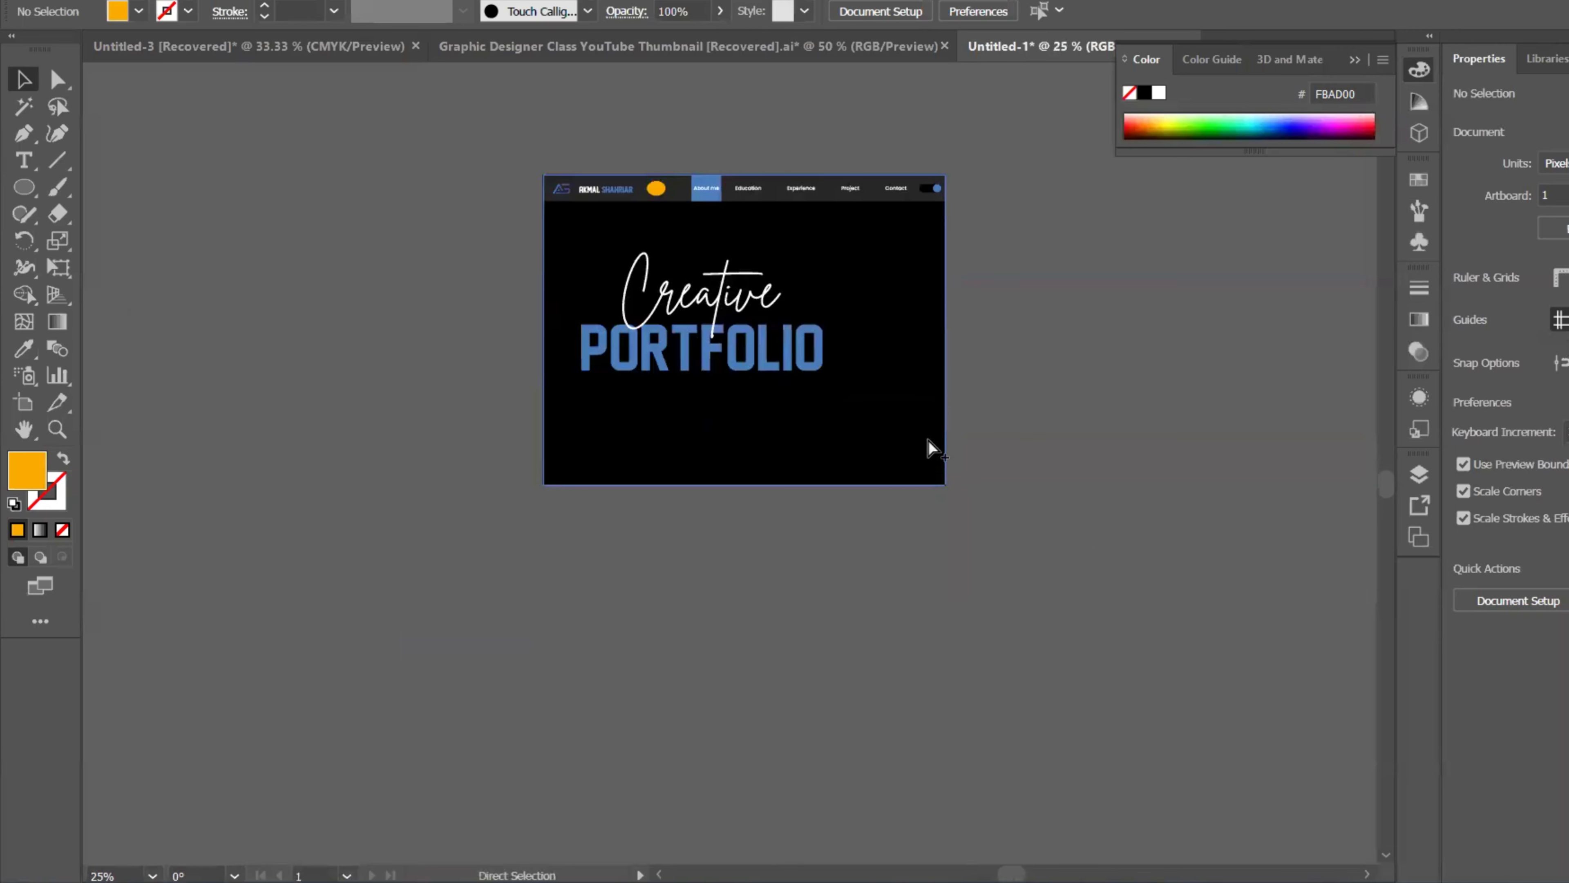
{"action": "scroll", "coordinate": [932, 445], "scroll_direction": "up", "scroll_amount": 3}
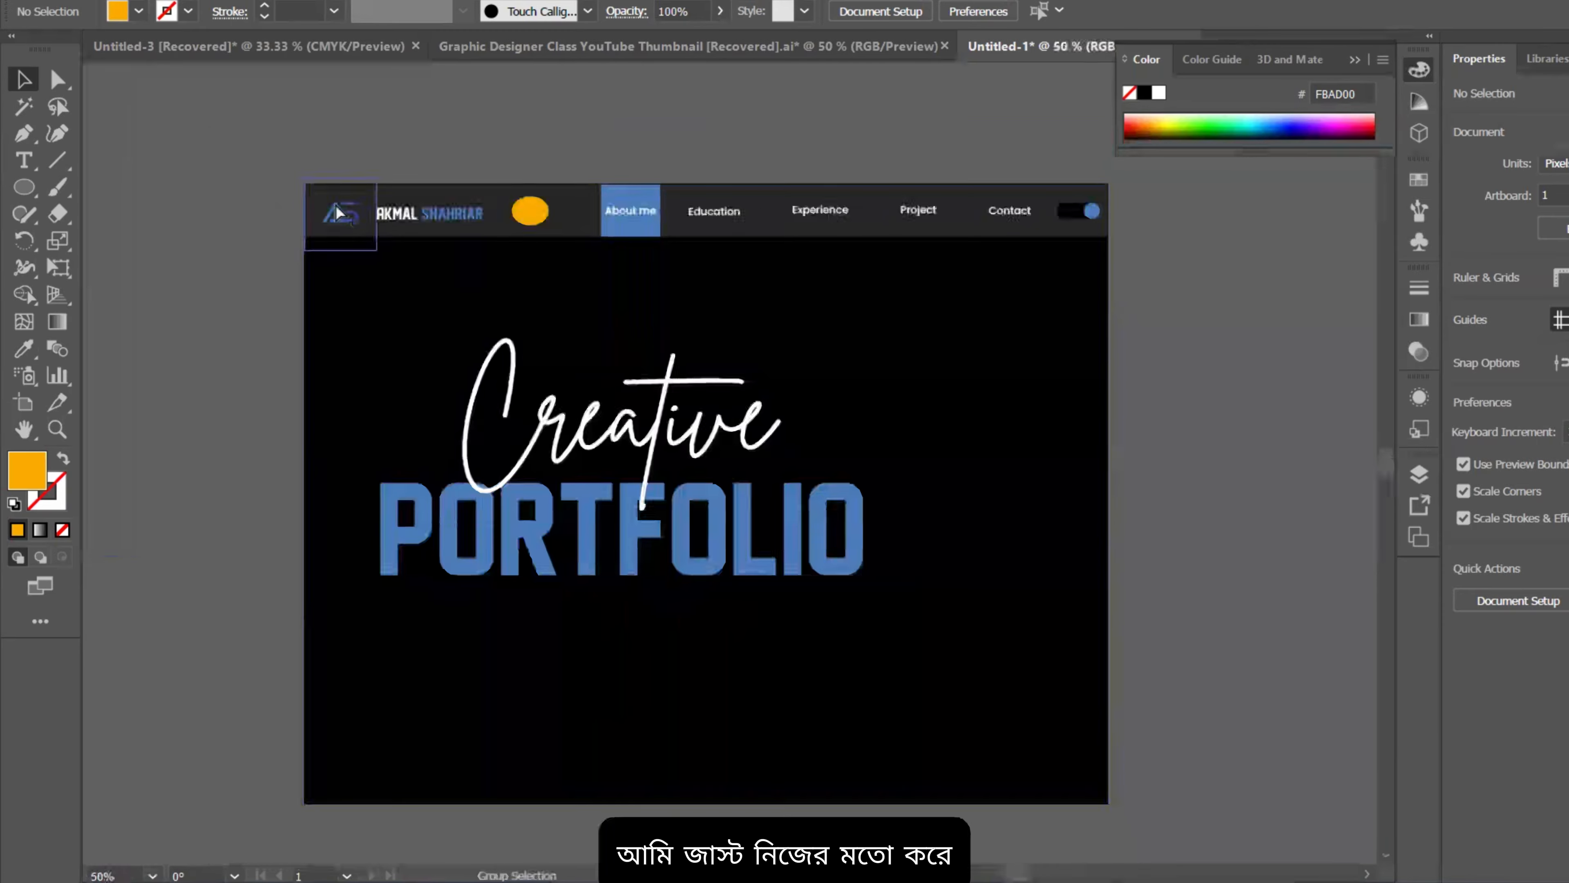
{"action": "scroll", "coordinate": [339, 213], "scroll_direction": "up", "scroll_amount": 2}
{"action": "scroll", "coordinate": [345, 216], "scroll_direction": "up", "scroll_amount": 4}
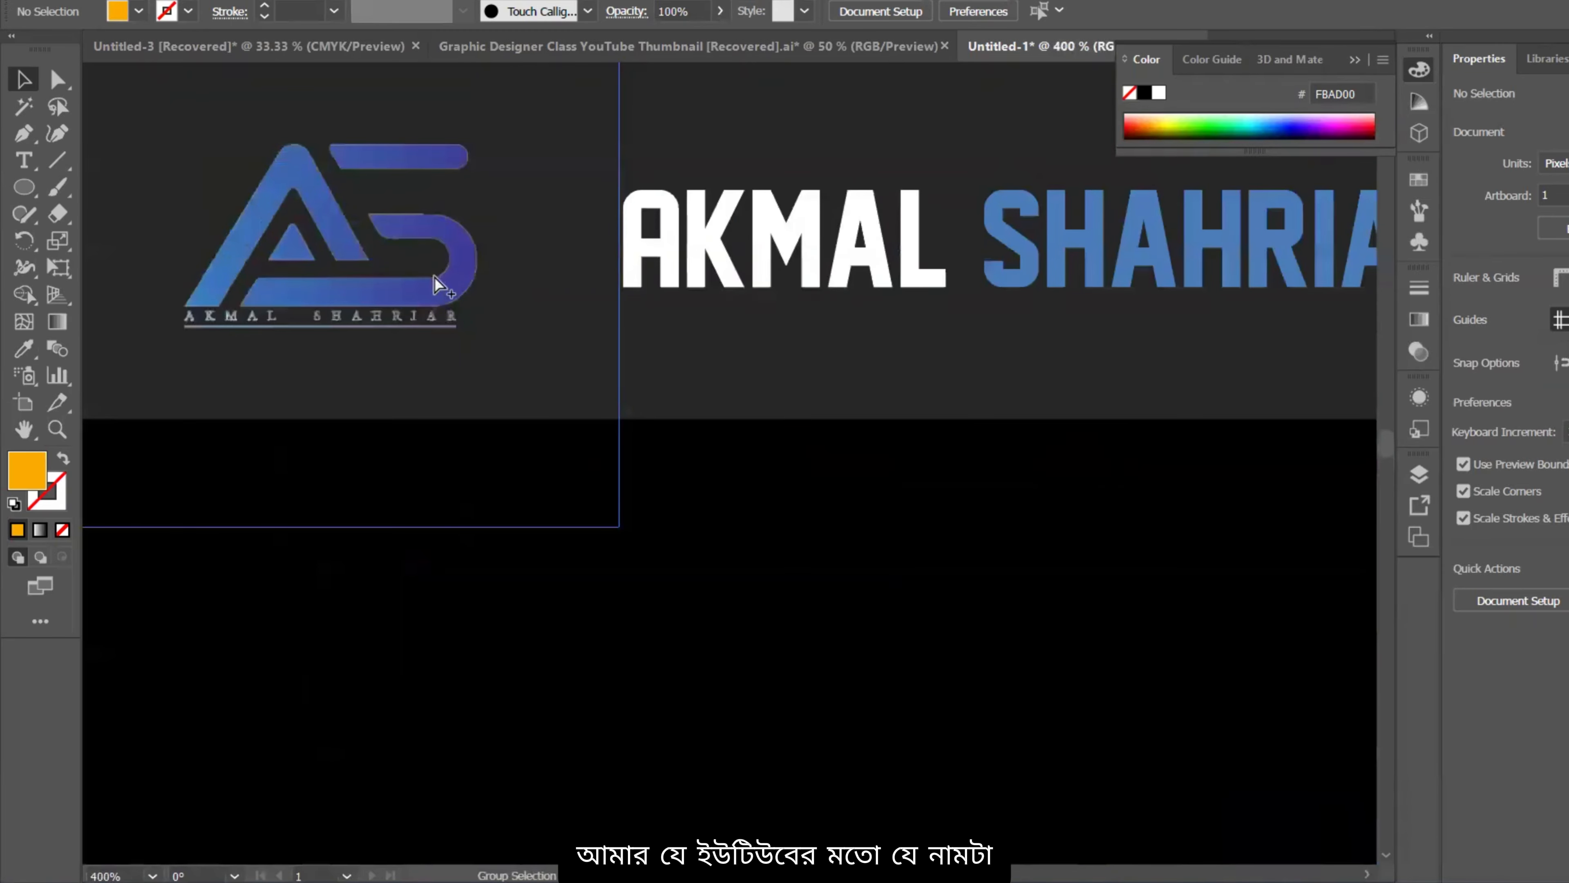
{"action": "scroll", "coordinate": [438, 284], "scroll_direction": "down", "scroll_amount": 3}
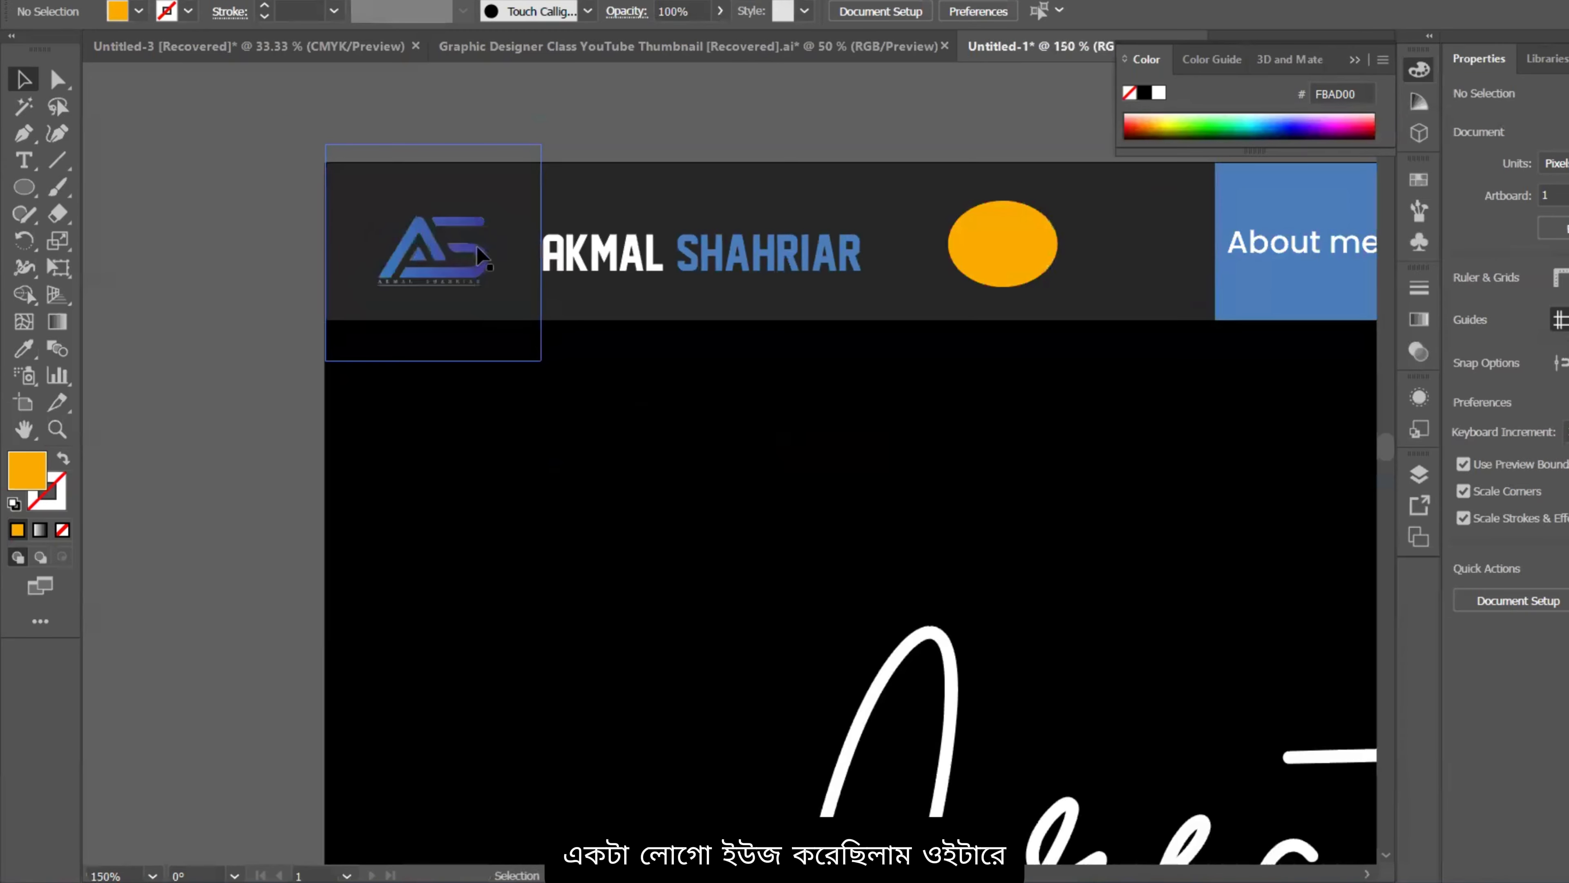
{"action": "scroll", "coordinate": [481, 253], "scroll_direction": "up", "scroll_amount": 4}
{"action": "scroll", "coordinate": [491, 274], "scroll_direction": "down", "scroll_amount": 3}
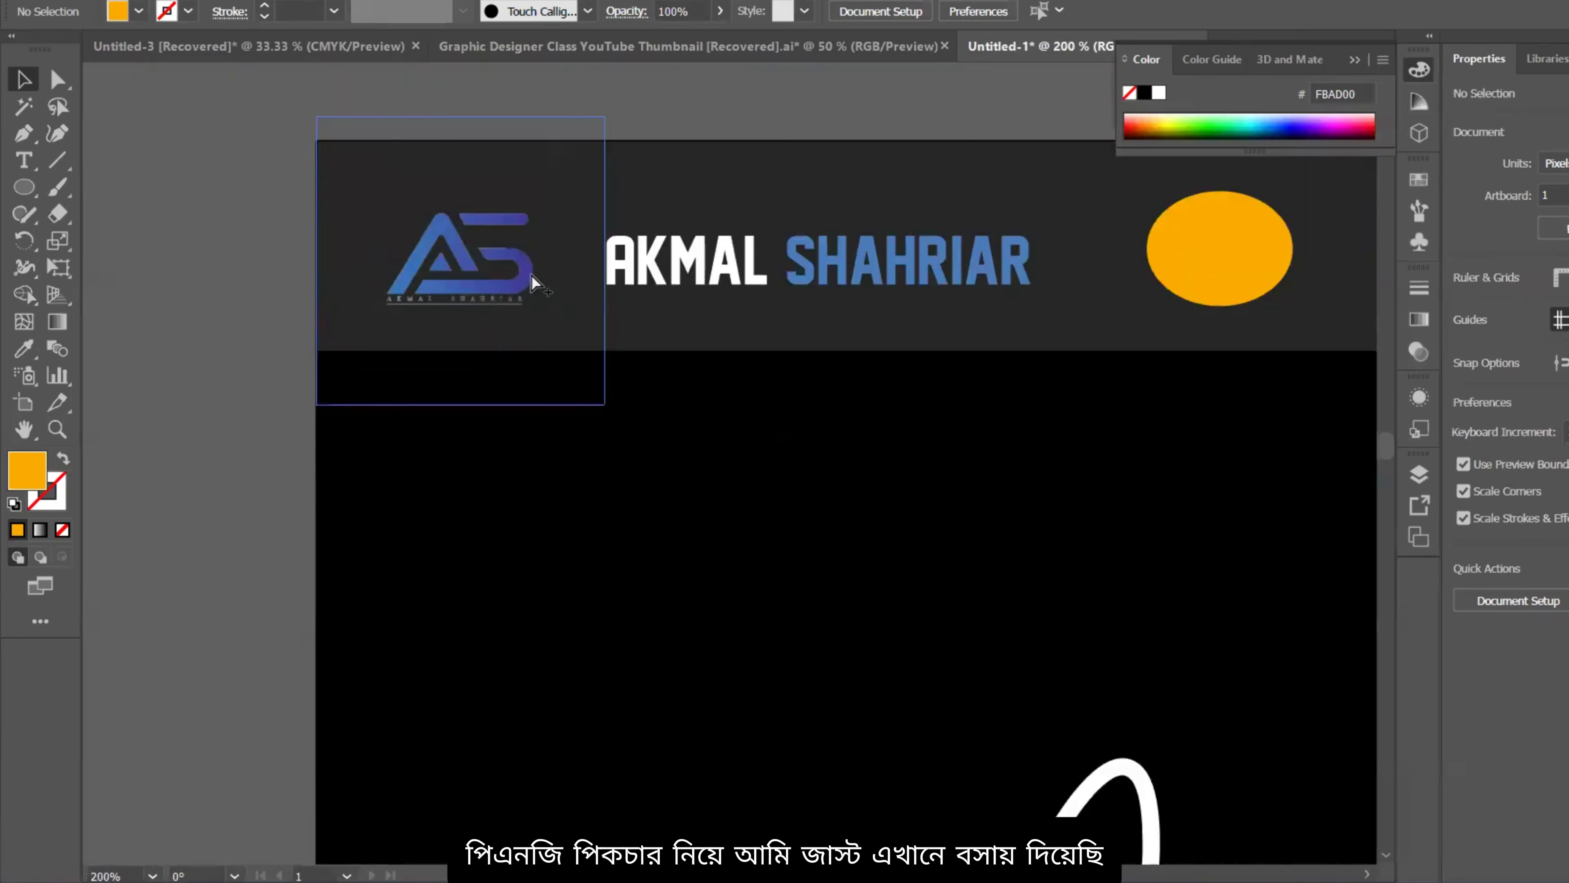
{"action": "scroll", "coordinate": [532, 291], "scroll_direction": "down", "scroll_amount": 2}
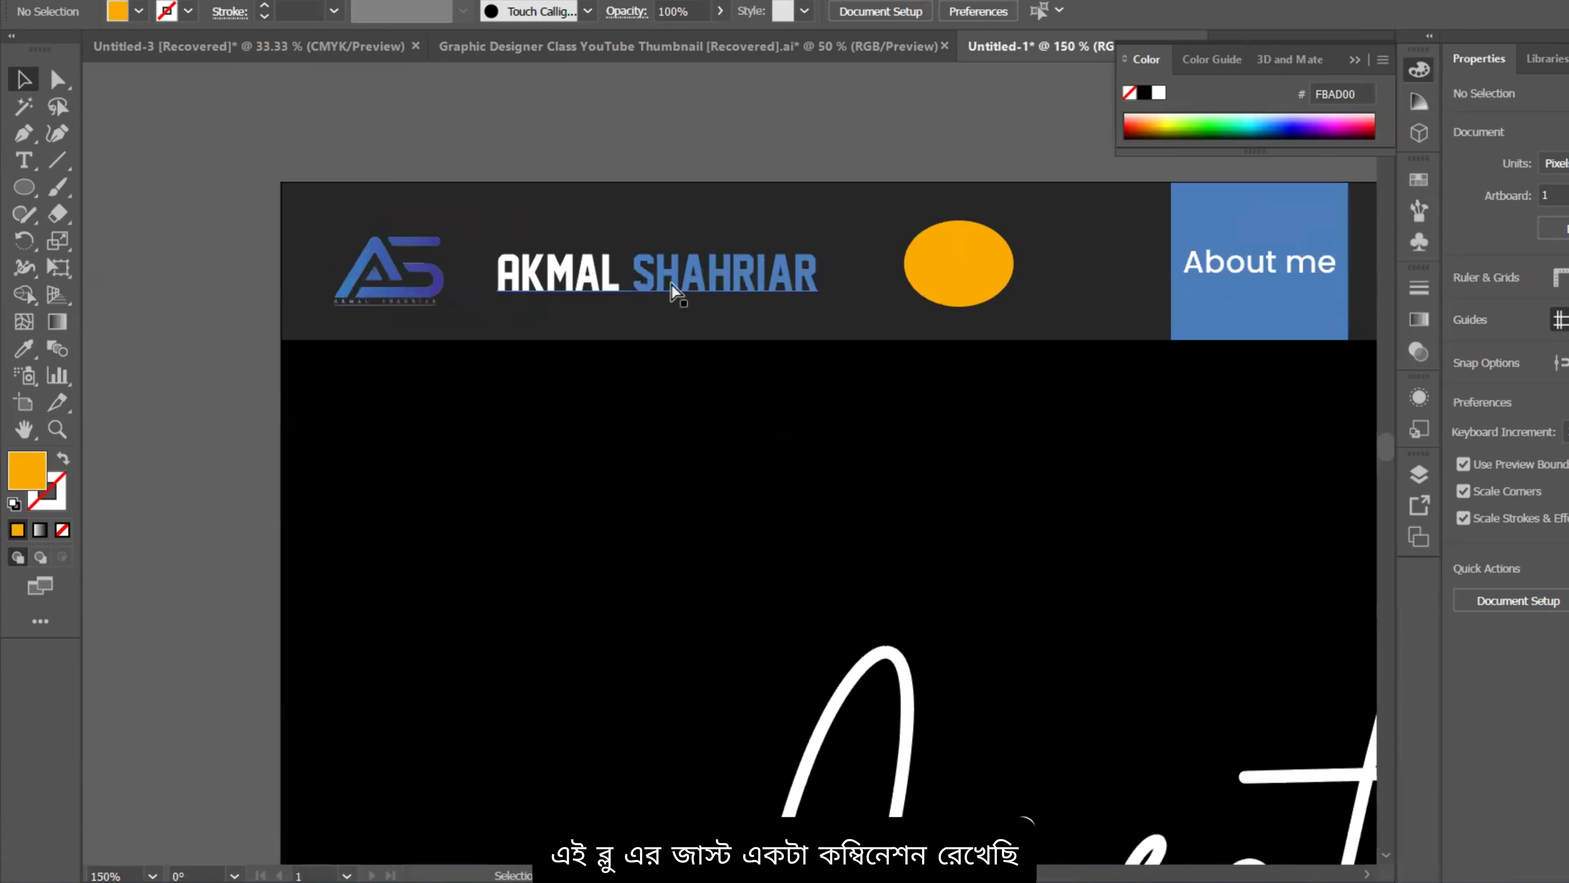
{"action": "scroll", "coordinate": [674, 290], "scroll_direction": "down", "scroll_amount": 2}
{"action": "left_click_drag", "start_coordinate": [665, 278], "coordinate": [646, 169]}
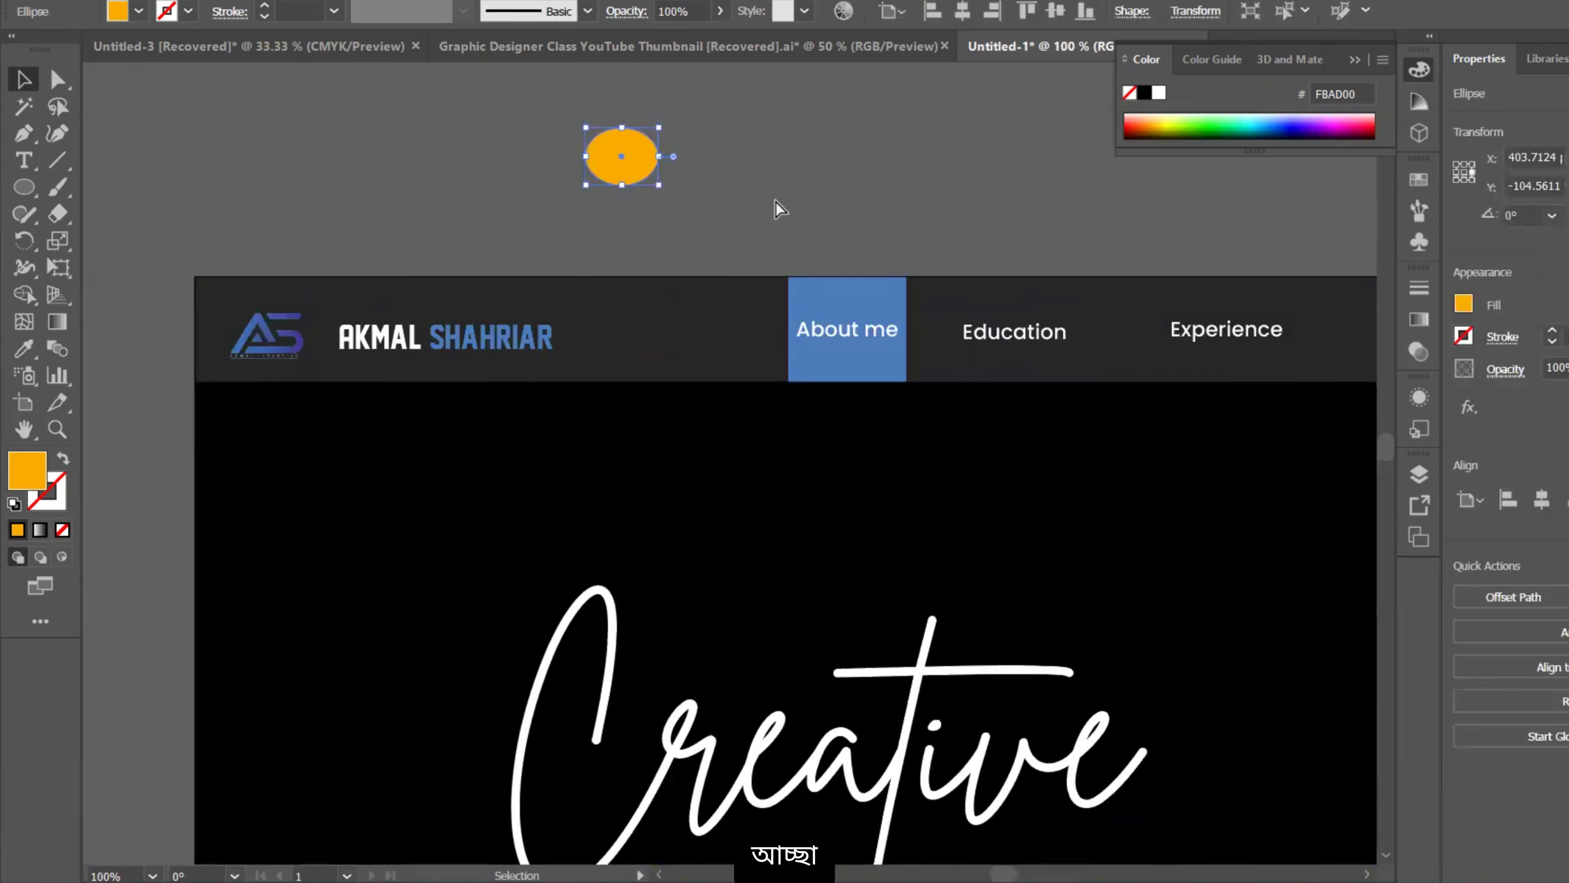
Step: Pan and zoom so the whole hero artboard is centred in view
{"action": "scroll", "coordinate": [777, 209], "scroll_direction": "down", "scroll_amount": 3}
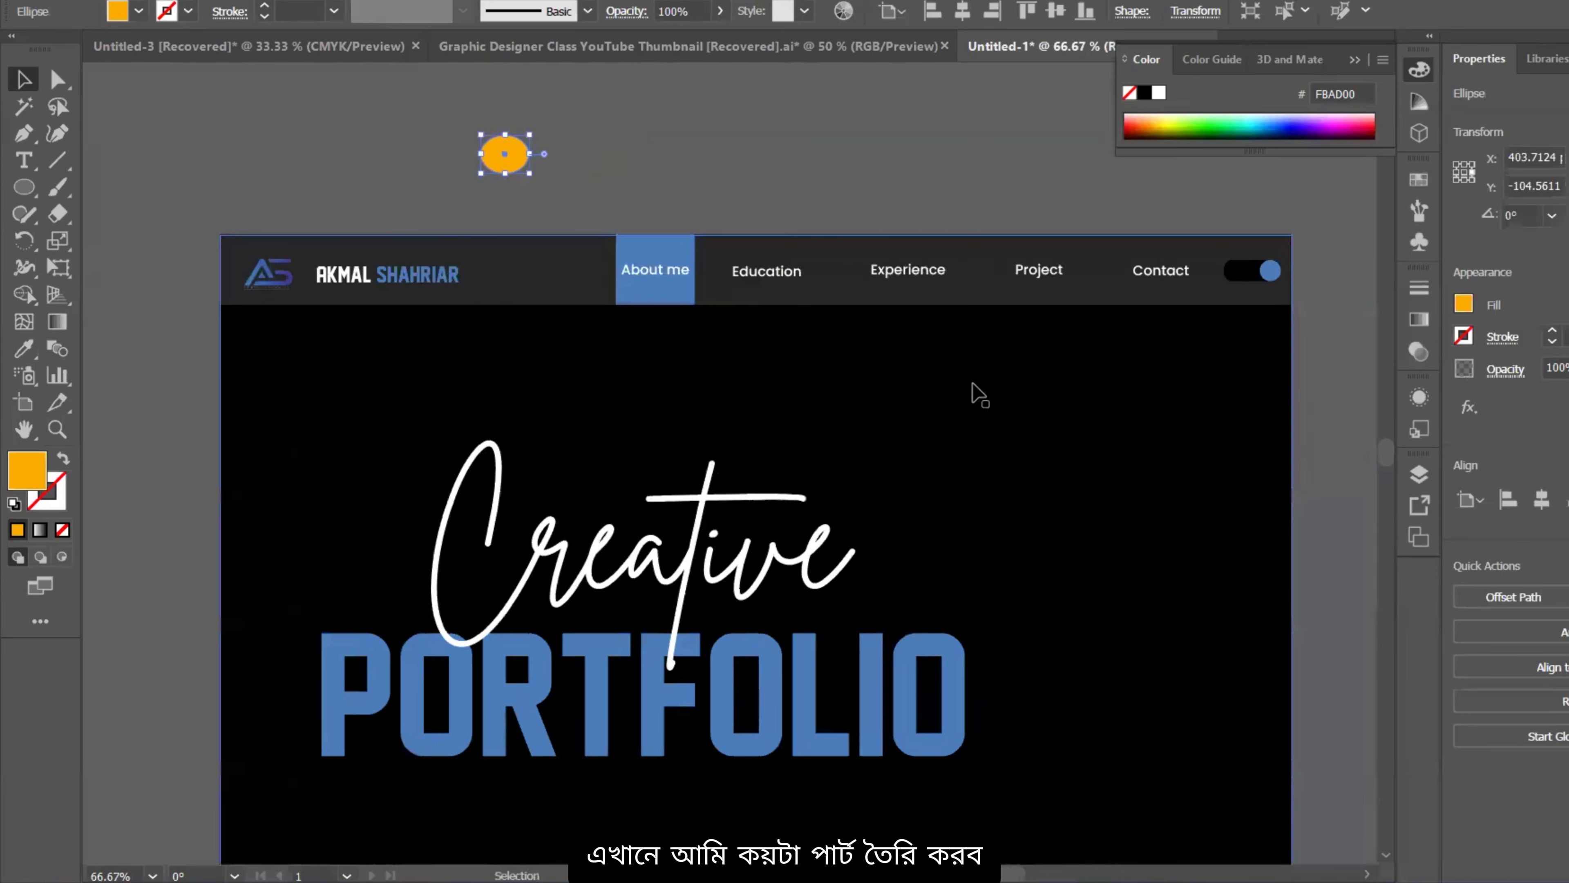
{"action": "scroll", "coordinate": [850, 406], "scroll_direction": "down", "scroll_amount": 1}
{"action": "left_click_drag", "start_coordinate": [925, 399], "coordinate": [914, 277]}
{"action": "scroll", "coordinate": [706, 207], "scroll_direction": "up", "scroll_amount": 1}
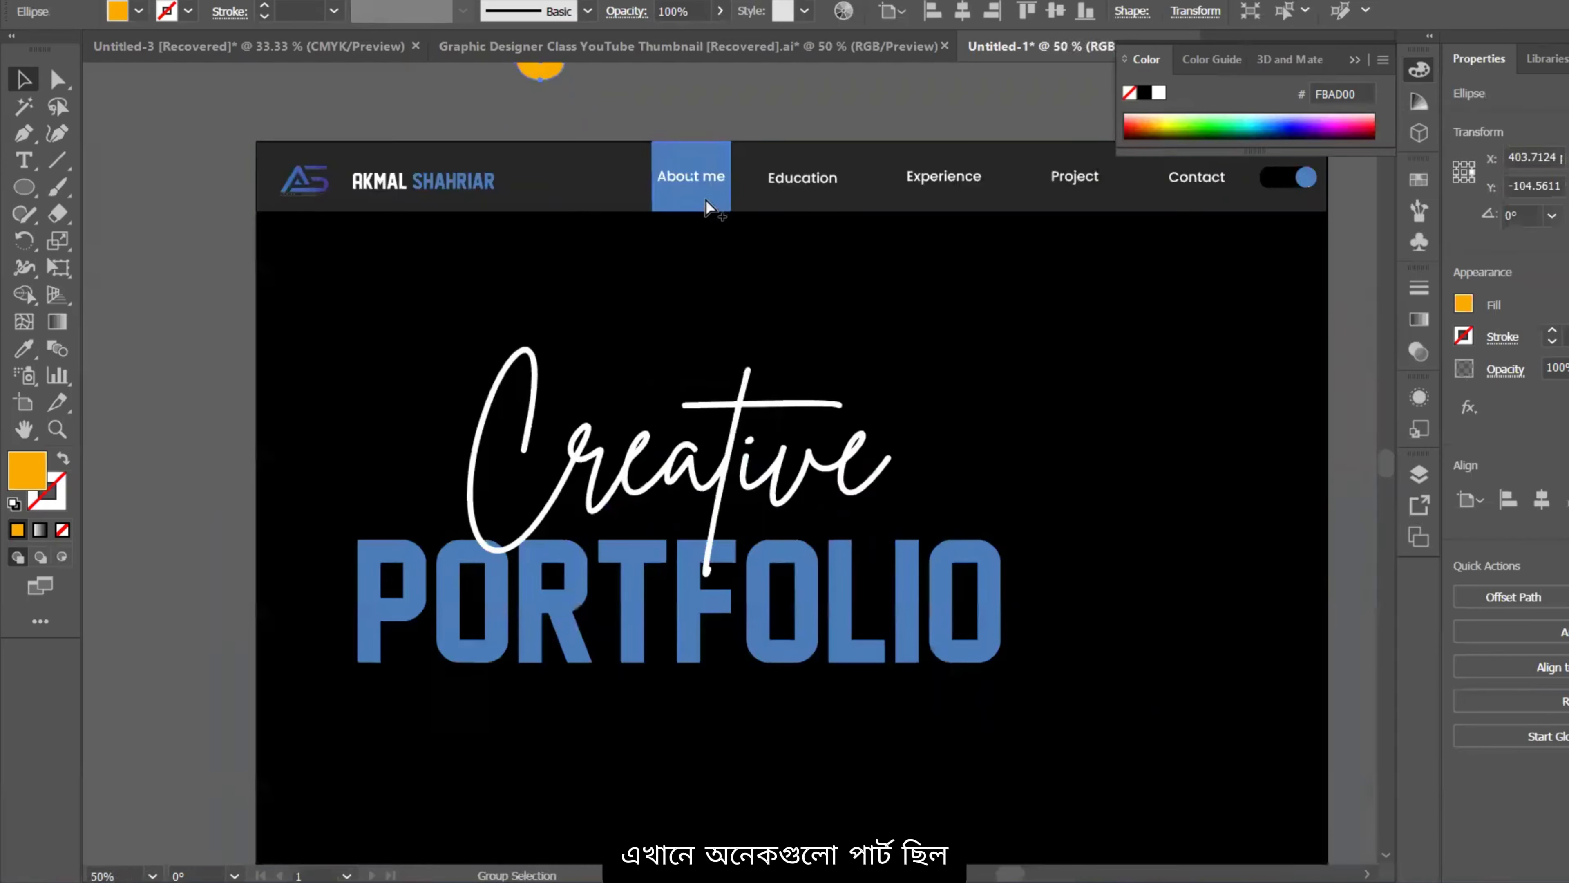
{"action": "left_click_drag", "start_coordinate": [683, 235], "coordinate": [554, 269]}
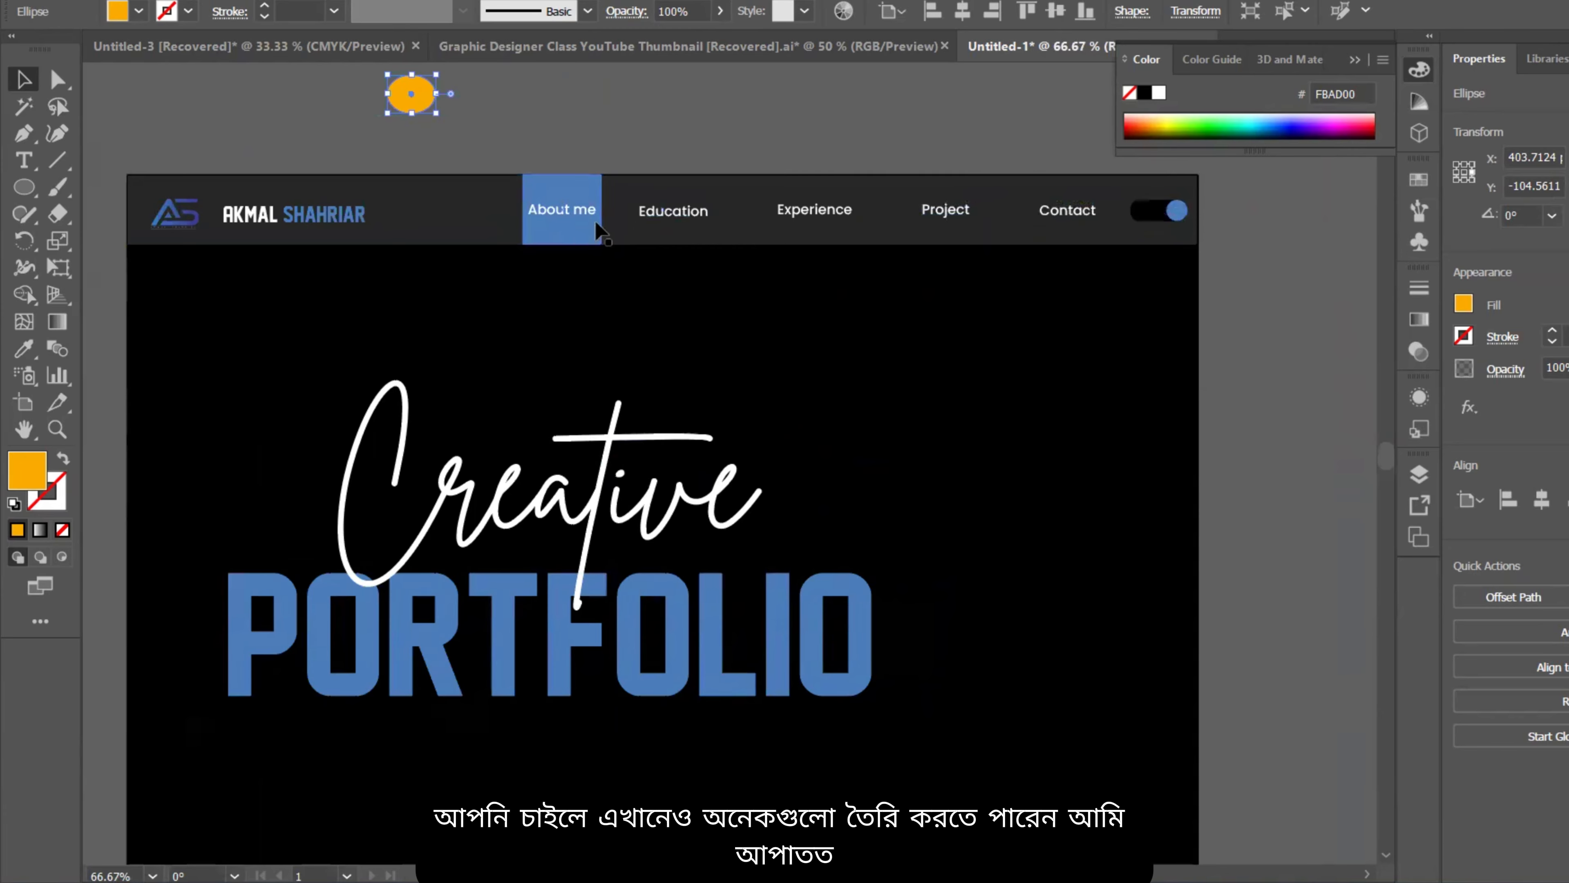
{"action": "left_click_drag", "start_coordinate": [954, 325], "coordinate": [972, 307]}
{"action": "scroll", "coordinate": [698, 244], "scroll_direction": "down", "scroll_amount": 1}
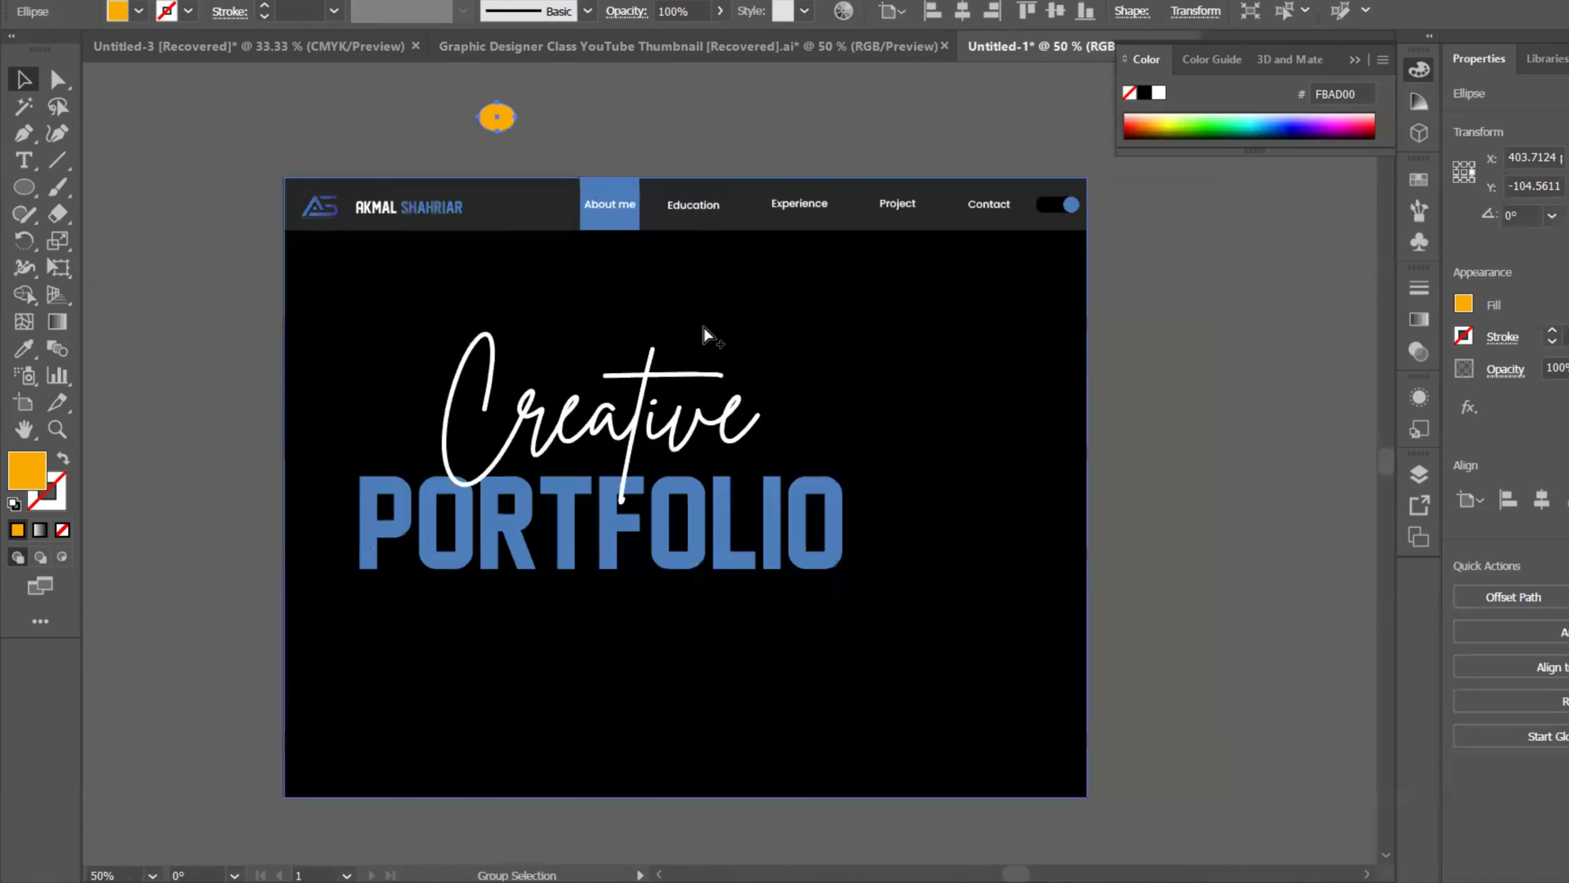
{"action": "left_click_drag", "start_coordinate": [707, 332], "coordinate": [776, 278]}
Step: Select the Creative and PORTFOLIO text objects, checking them in the Layers panel
{"action": "left_click", "coordinate": [687, 388]}
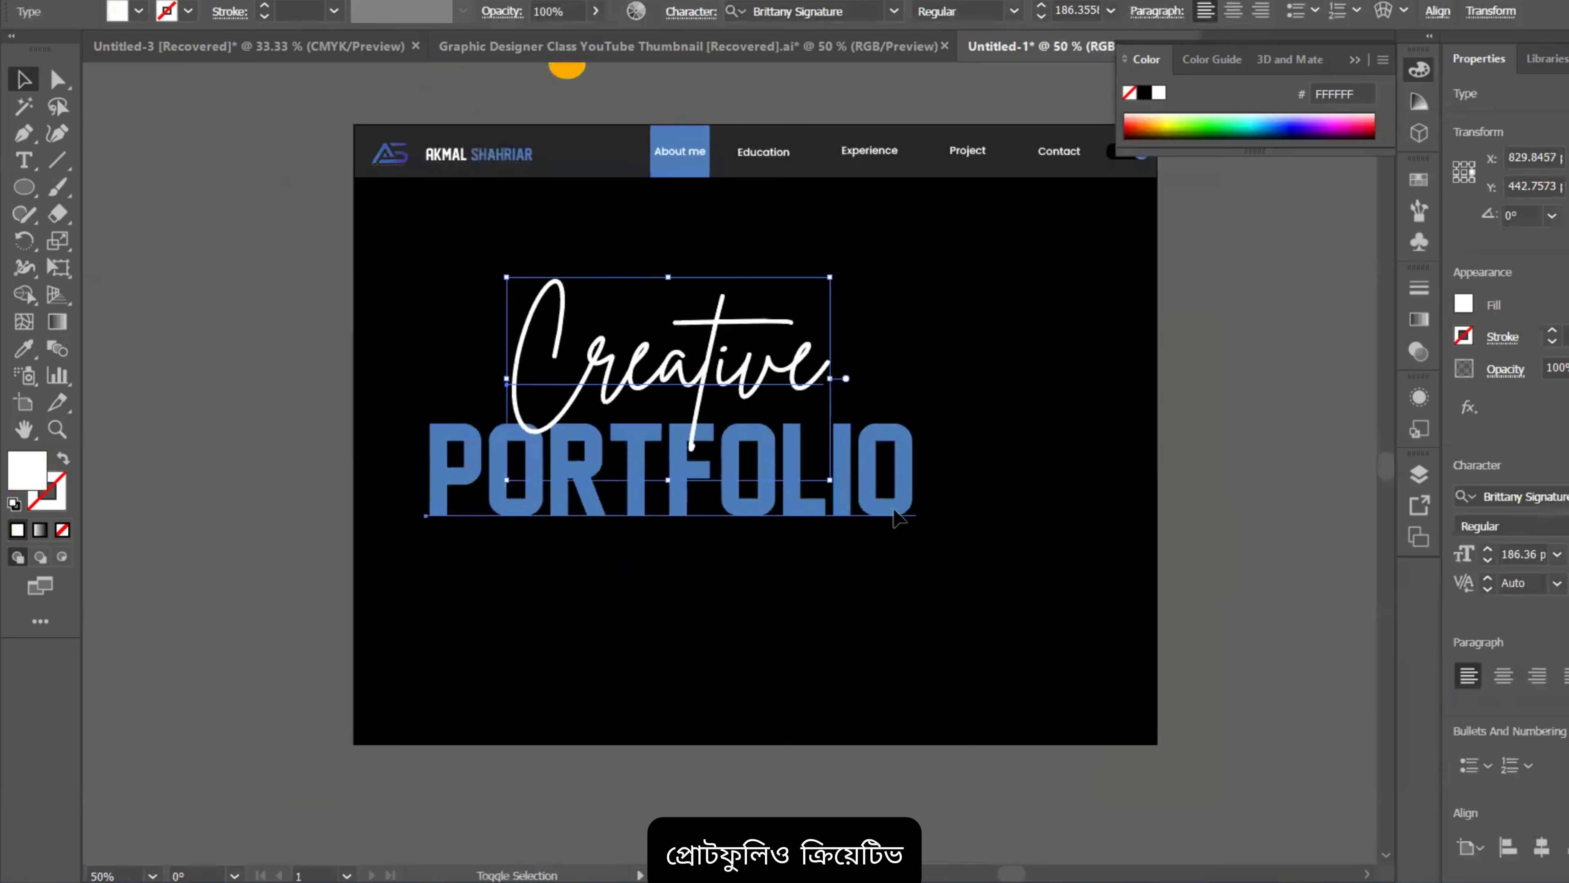
{"action": "left_click", "coordinate": [883, 495], "text": "shift"}
{"action": "left_click", "coordinate": [1417, 472]}
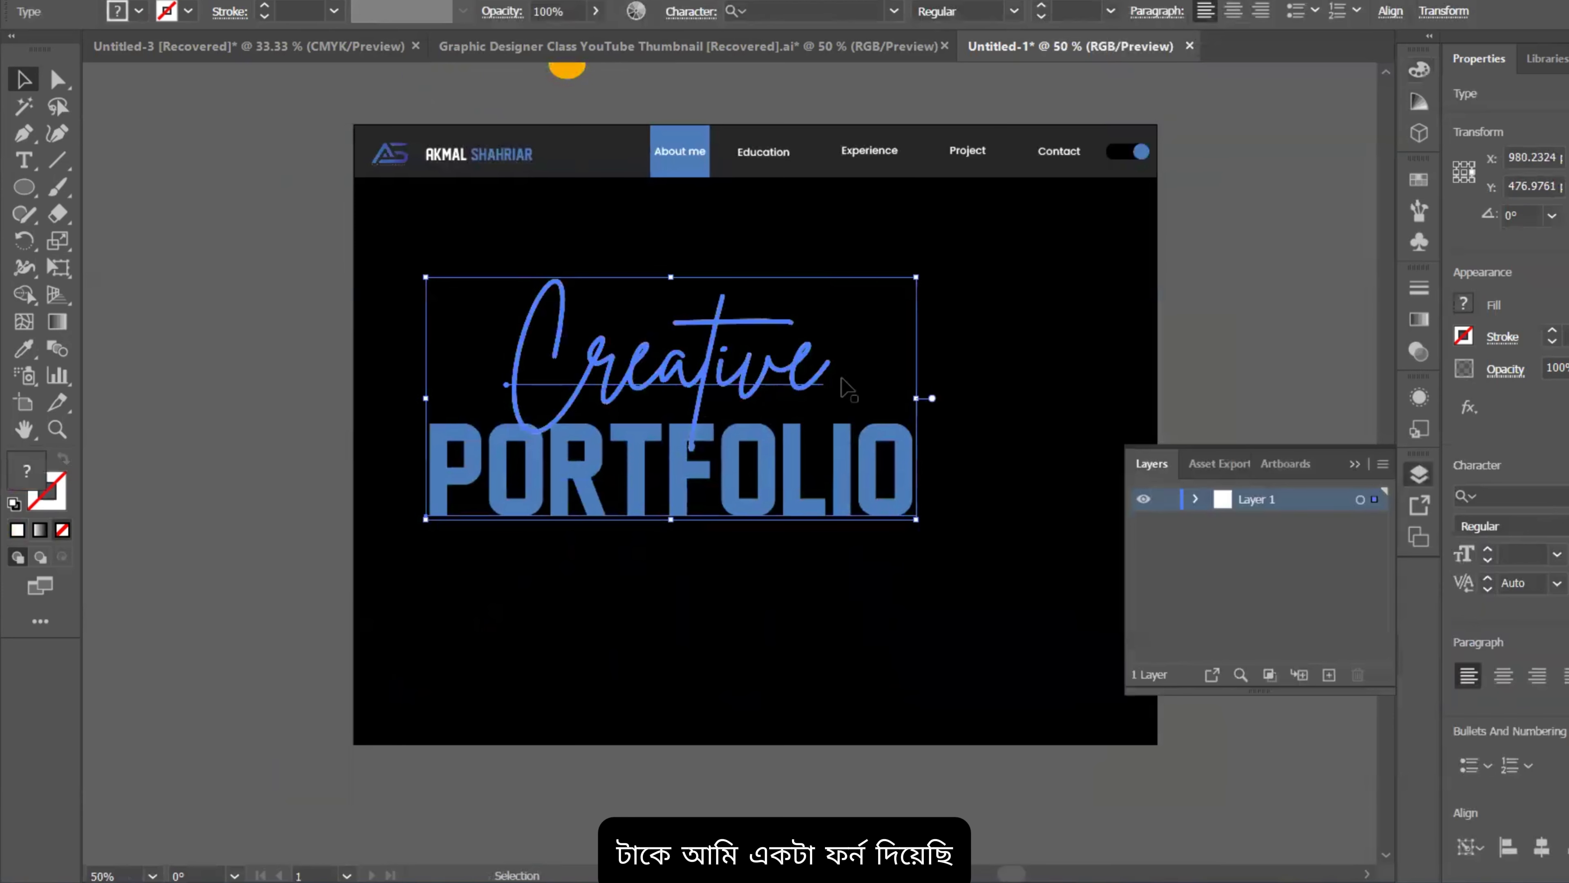
{"action": "left_click", "coordinate": [1026, 386]}
{"action": "left_click", "coordinate": [741, 386]}
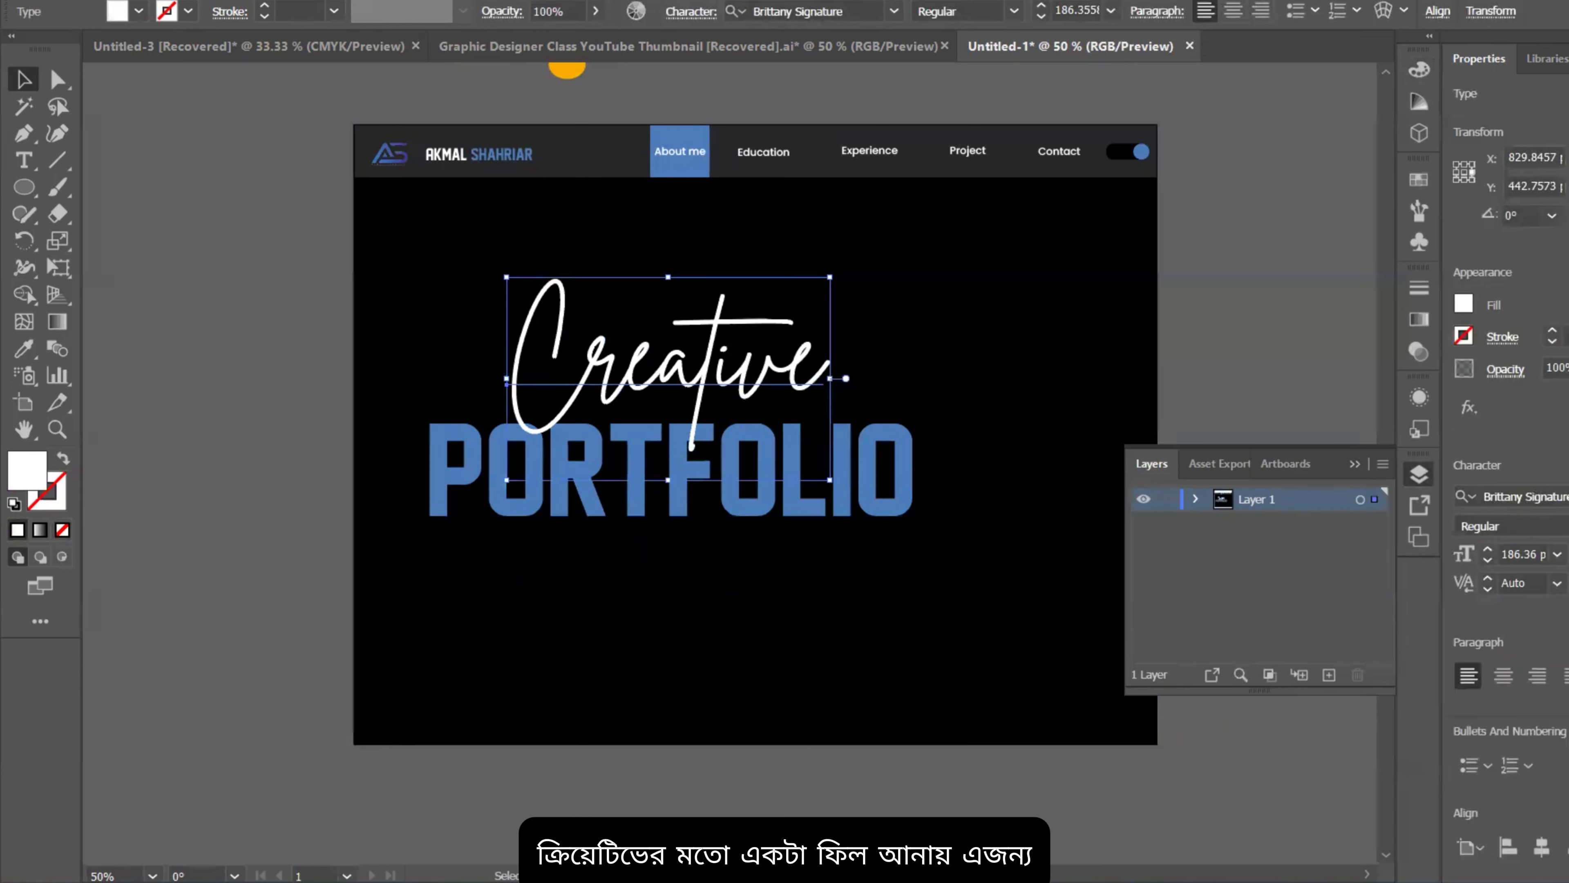
{"action": "left_click", "coordinate": [779, 521]}
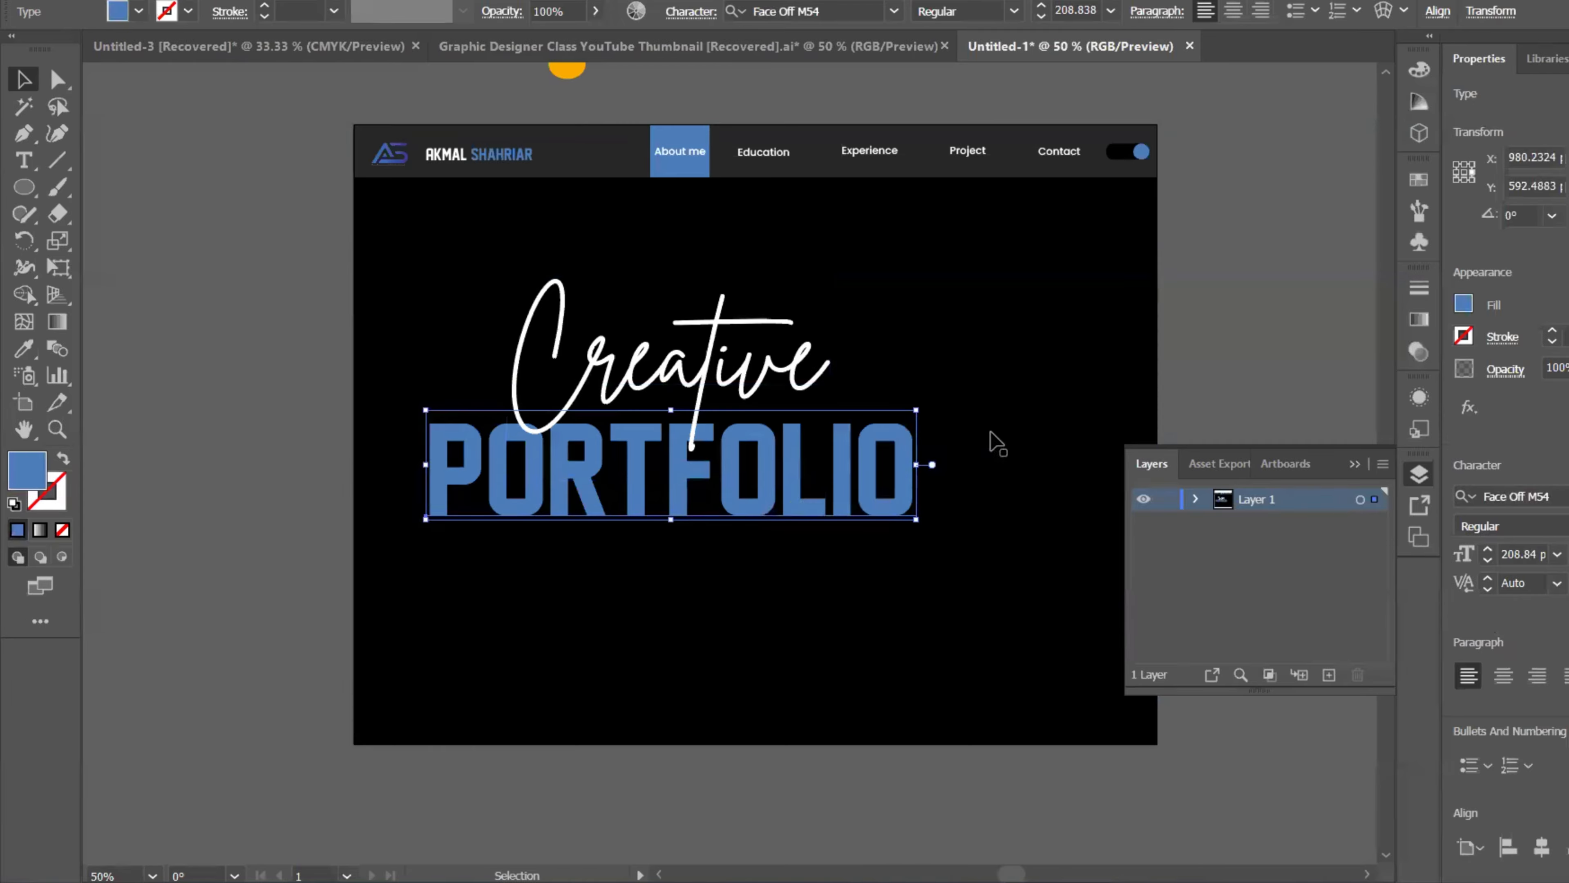
{"action": "left_click", "coordinate": [1275, 412]}
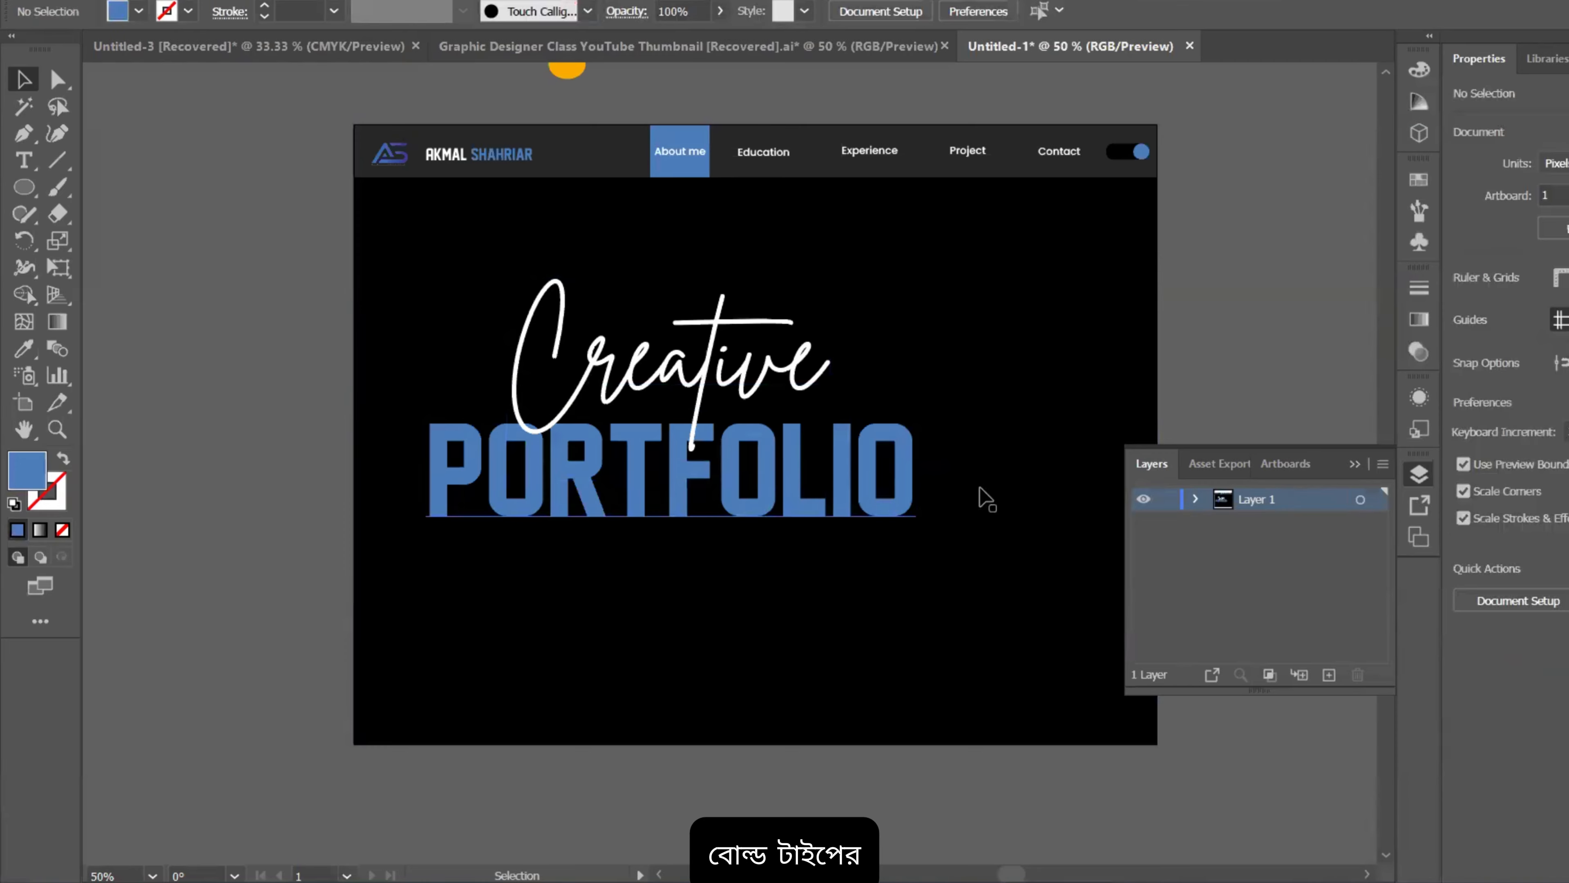
{"action": "left_click", "coordinate": [915, 491]}
{"action": "left_click", "coordinate": [904, 503]}
{"action": "left_click", "coordinate": [1387, 370]}
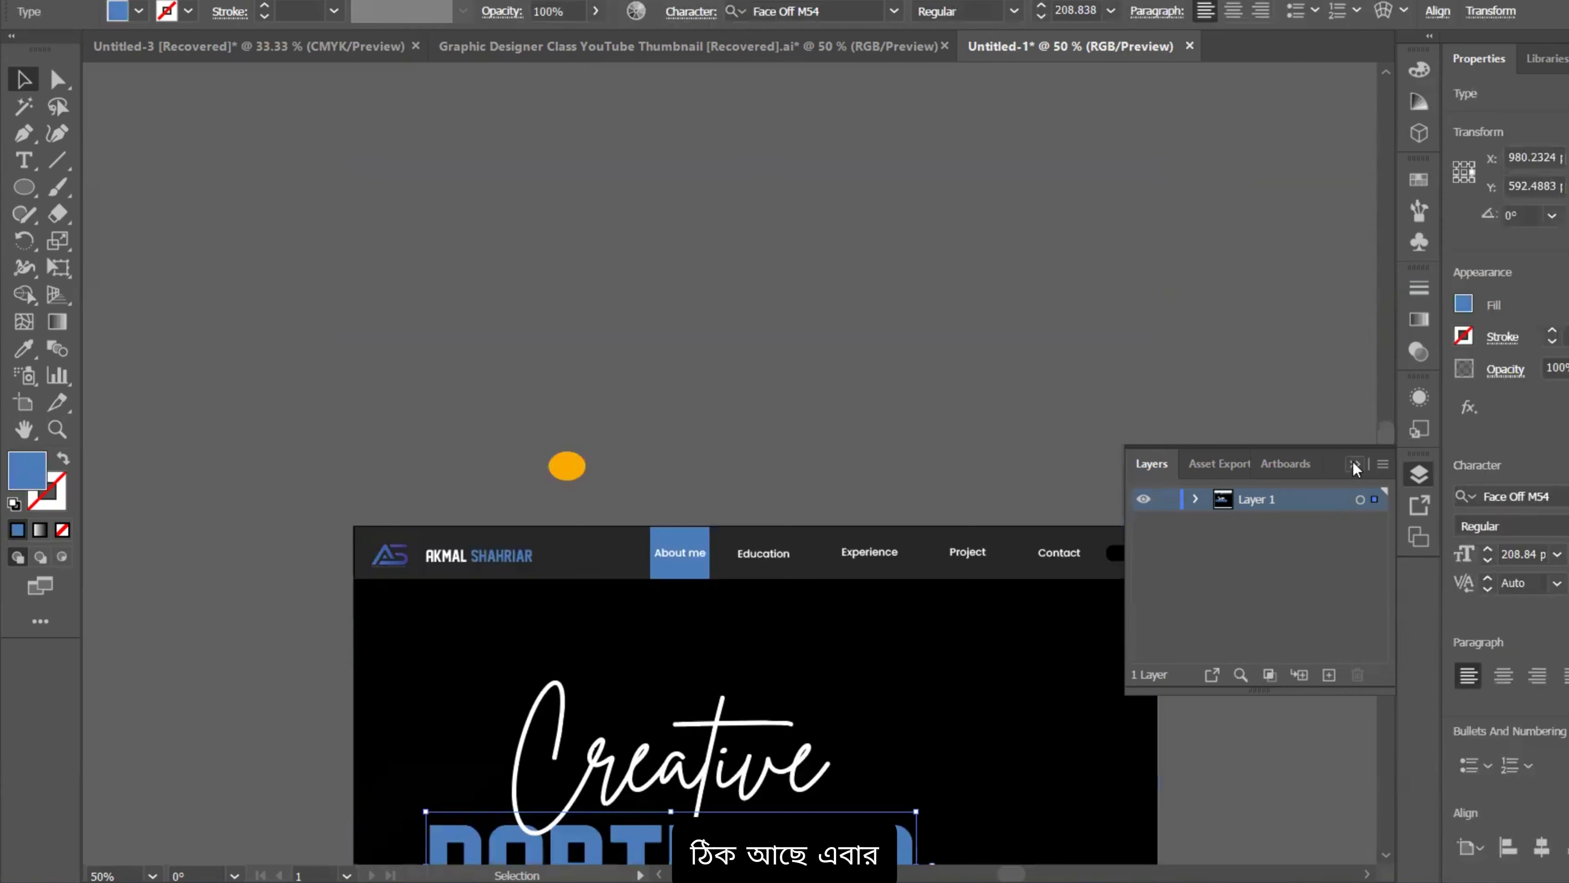
{"action": "left_click", "coordinate": [1354, 464]}
Step: Shrink the Creative PORTFOLIO heading and shift it down and to the left
{"action": "left_click_drag", "start_coordinate": [1013, 274], "coordinate": [914, 42]}
{"action": "left_click_drag", "start_coordinate": [1176, 597], "coordinate": [1174, 427]}
{"action": "scroll", "coordinate": [1015, 354], "scroll_direction": "down", "scroll_amount": 2}
{"action": "left_click", "coordinate": [866, 373]}
{"action": "left_click", "coordinate": [871, 430], "text": "shift"}
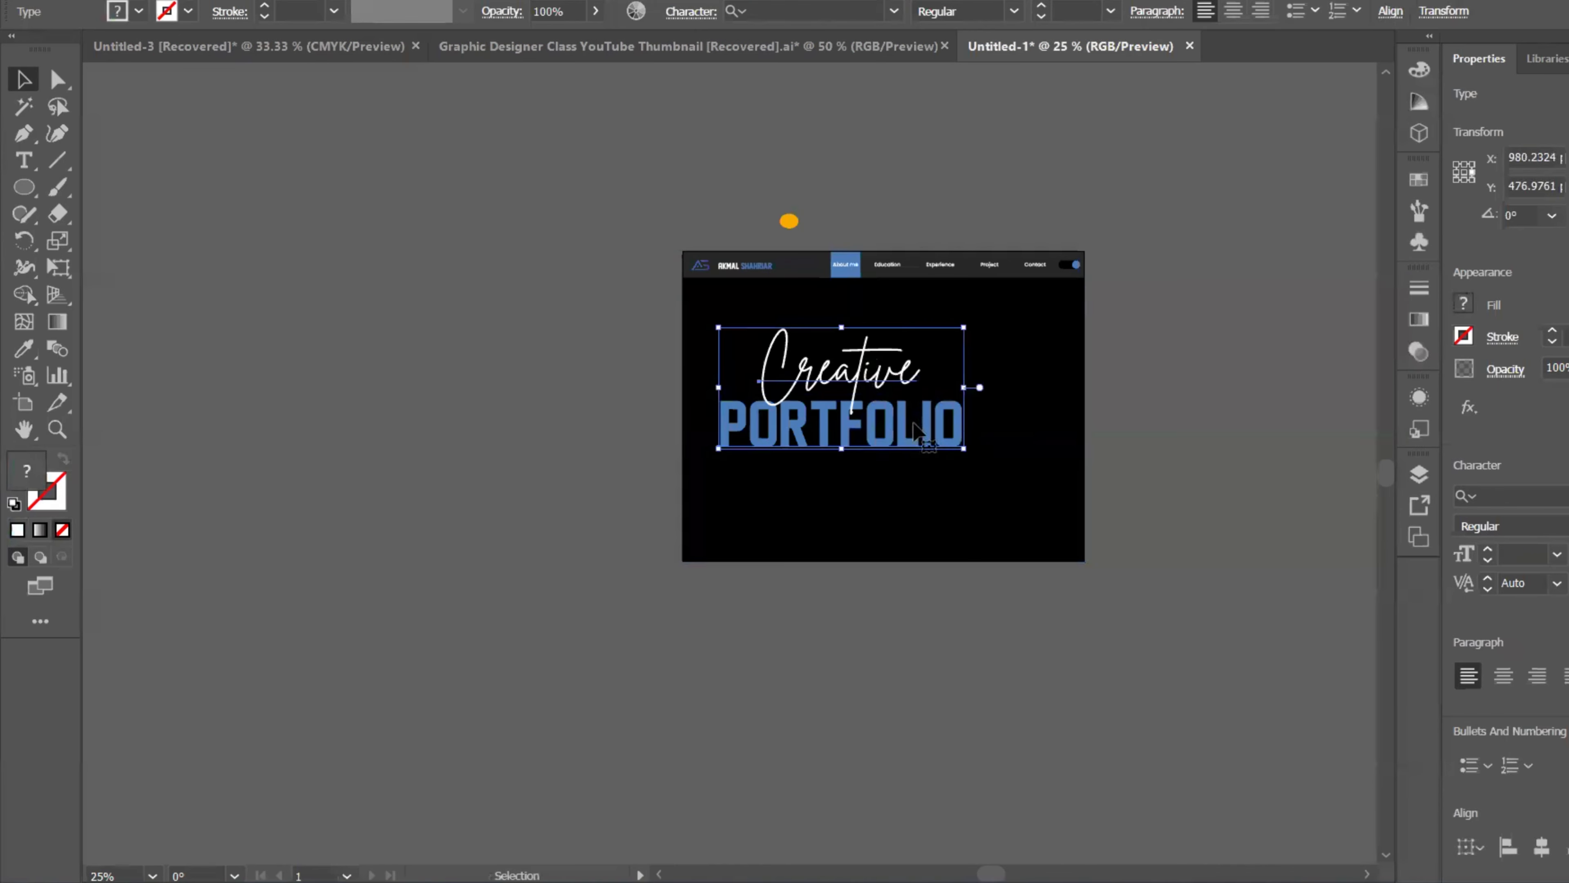
{"action": "left_click_drag", "start_coordinate": [963, 388], "coordinate": [859, 431]}
Step: Deselect everything and choose File > Place to import an image
{"action": "left_click", "coordinate": [788, 316]}
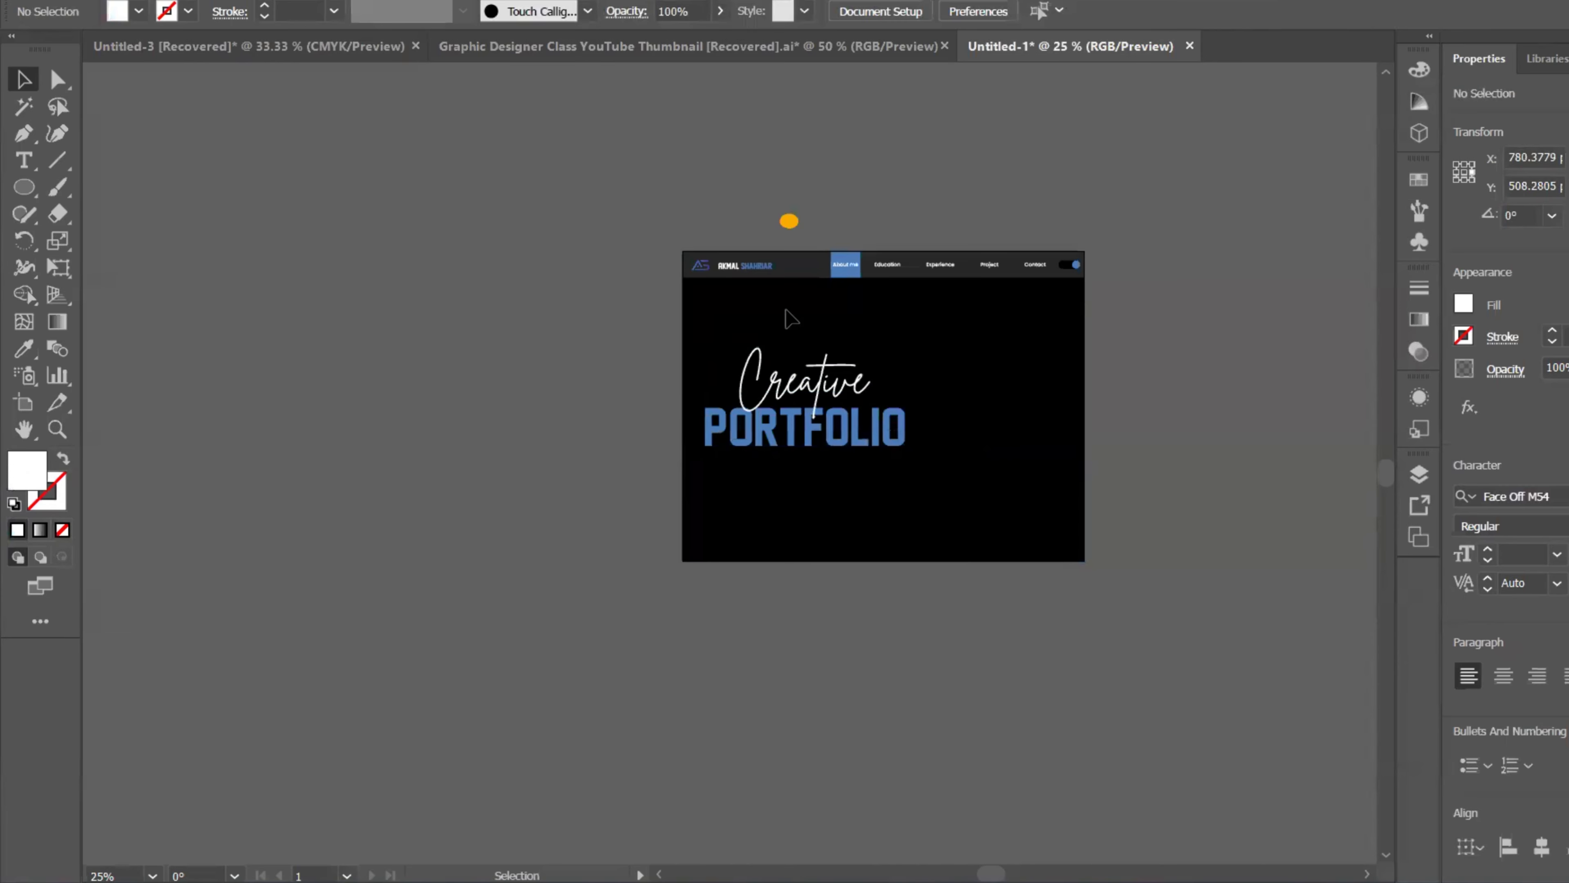
{"action": "left_click", "coordinate": [111, 5]}
{"action": "left_click", "coordinate": [176, 303]}
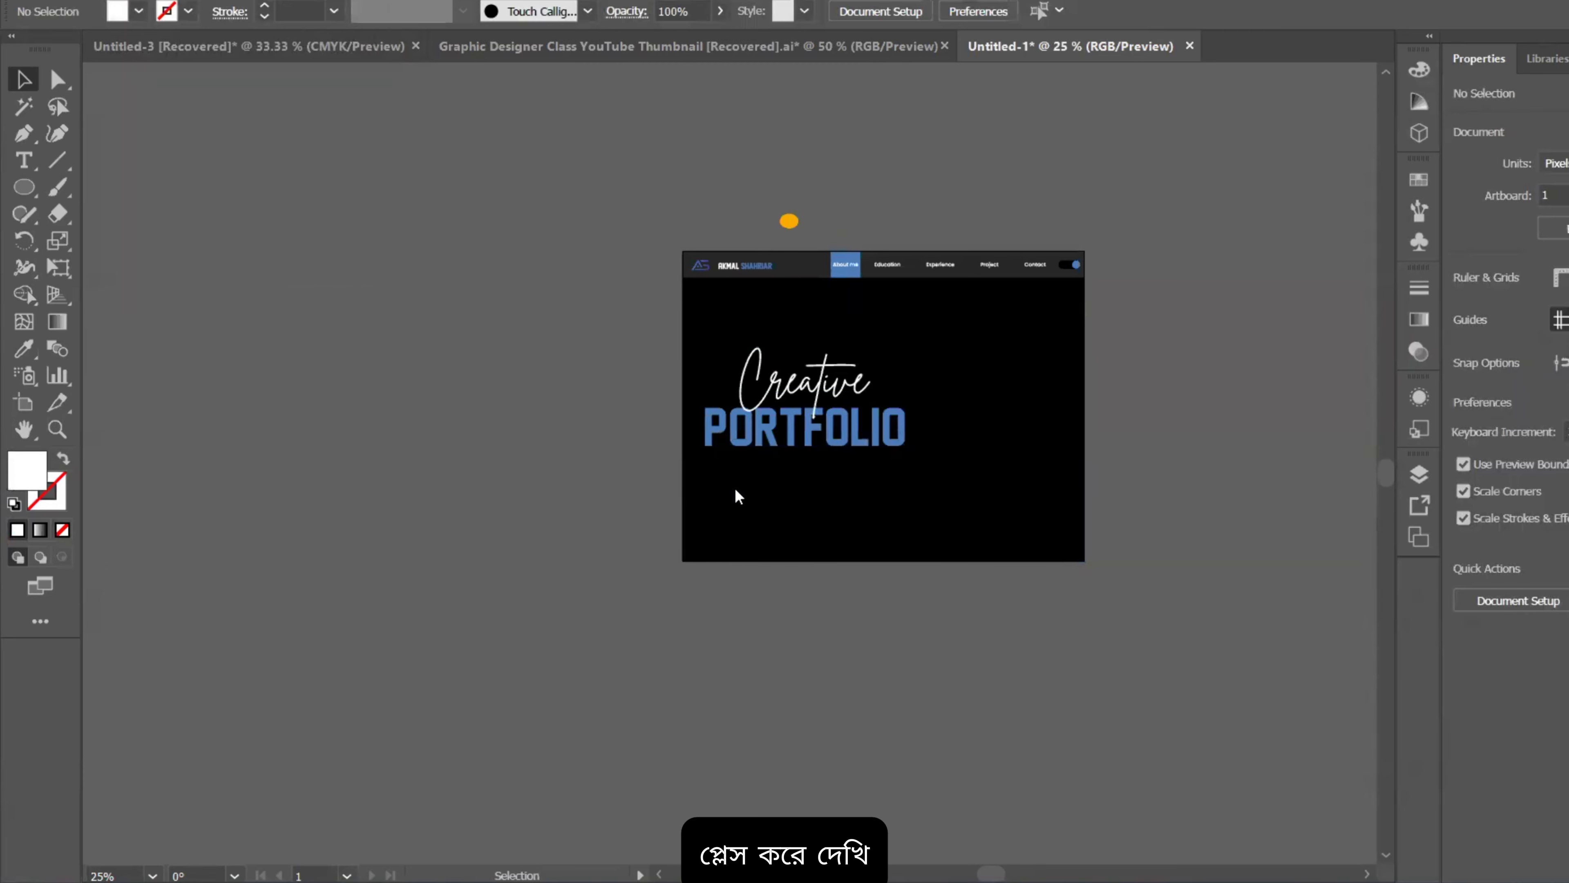
Step: Place transparent-Photoroom.png and drop it onto the artboard
{"action": "scroll", "coordinate": [296, 235], "scroll_direction": "down", "scroll_amount": 15}
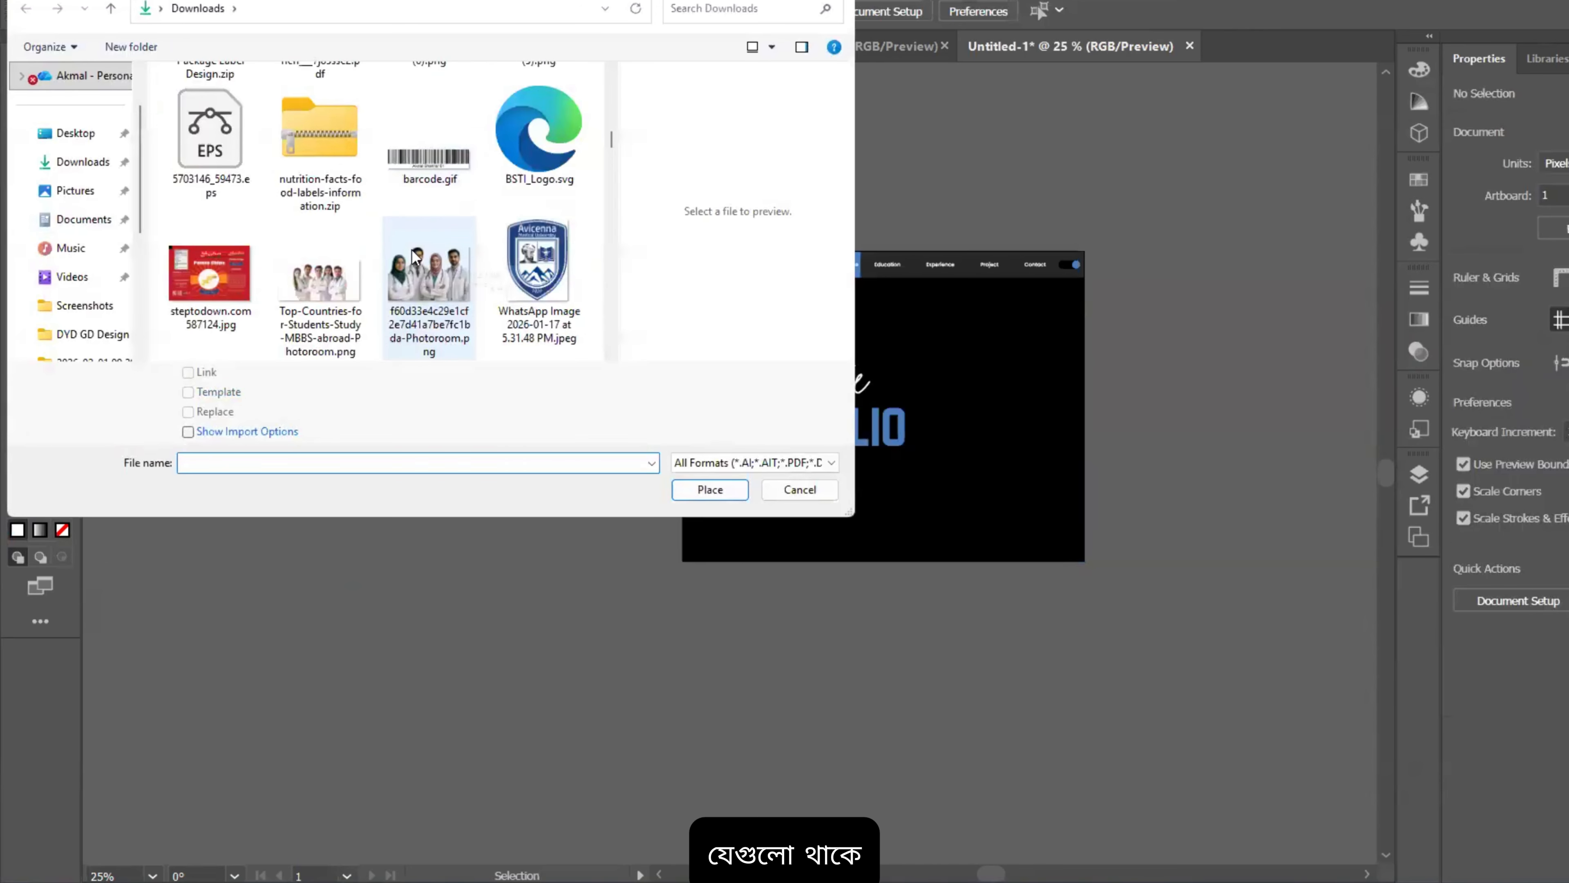
{"action": "scroll", "coordinate": [425, 261], "scroll_direction": "down", "scroll_amount": 15}
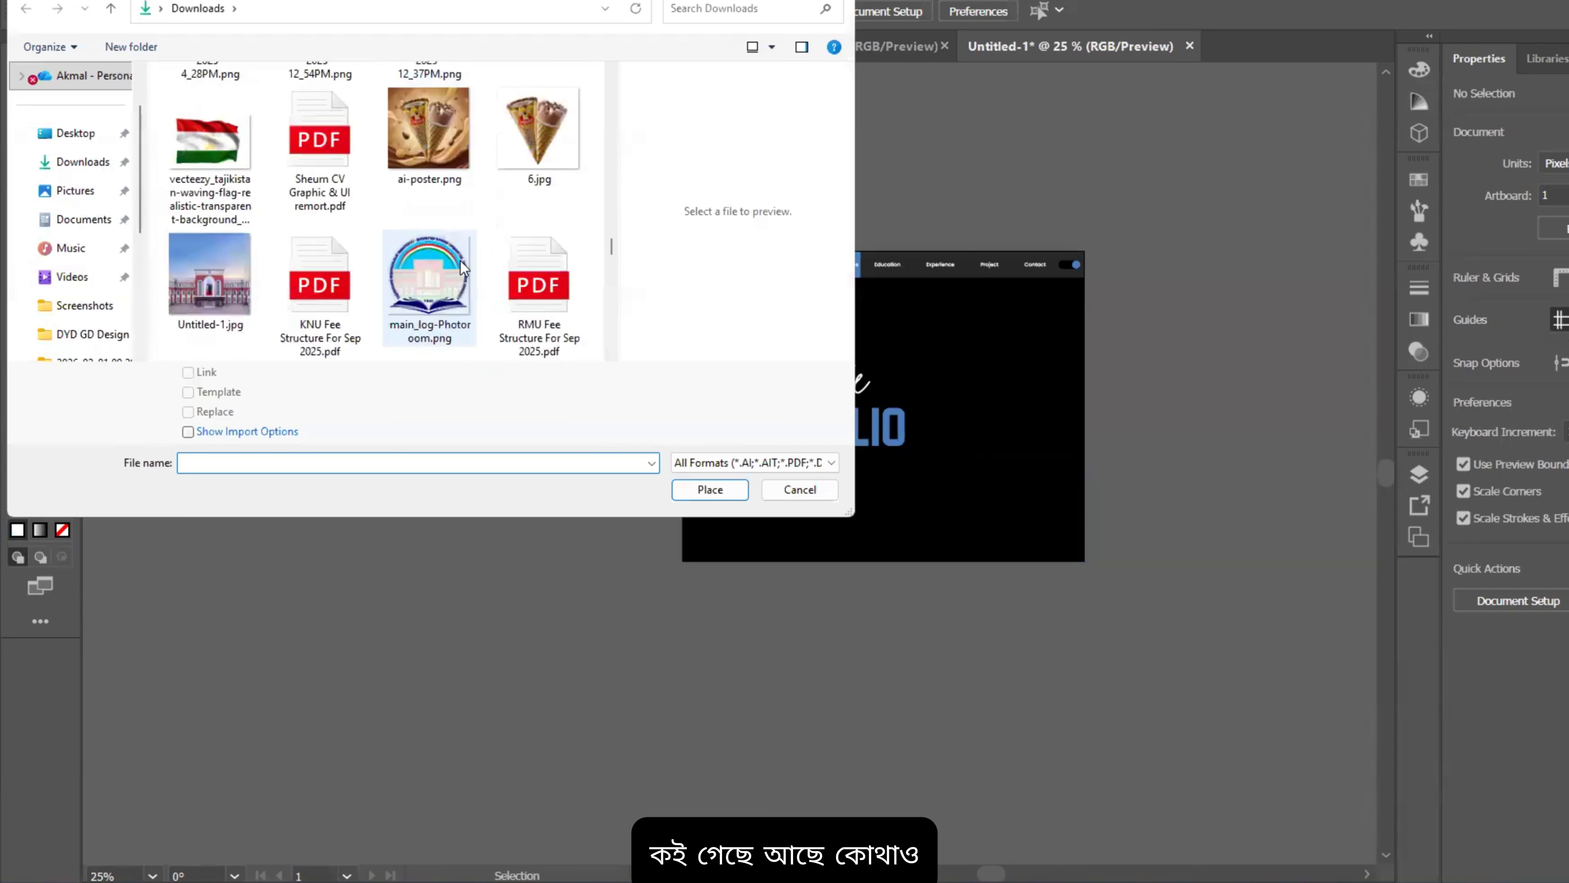
{"action": "scroll", "coordinate": [477, 262], "scroll_direction": "down", "scroll_amount": 5}
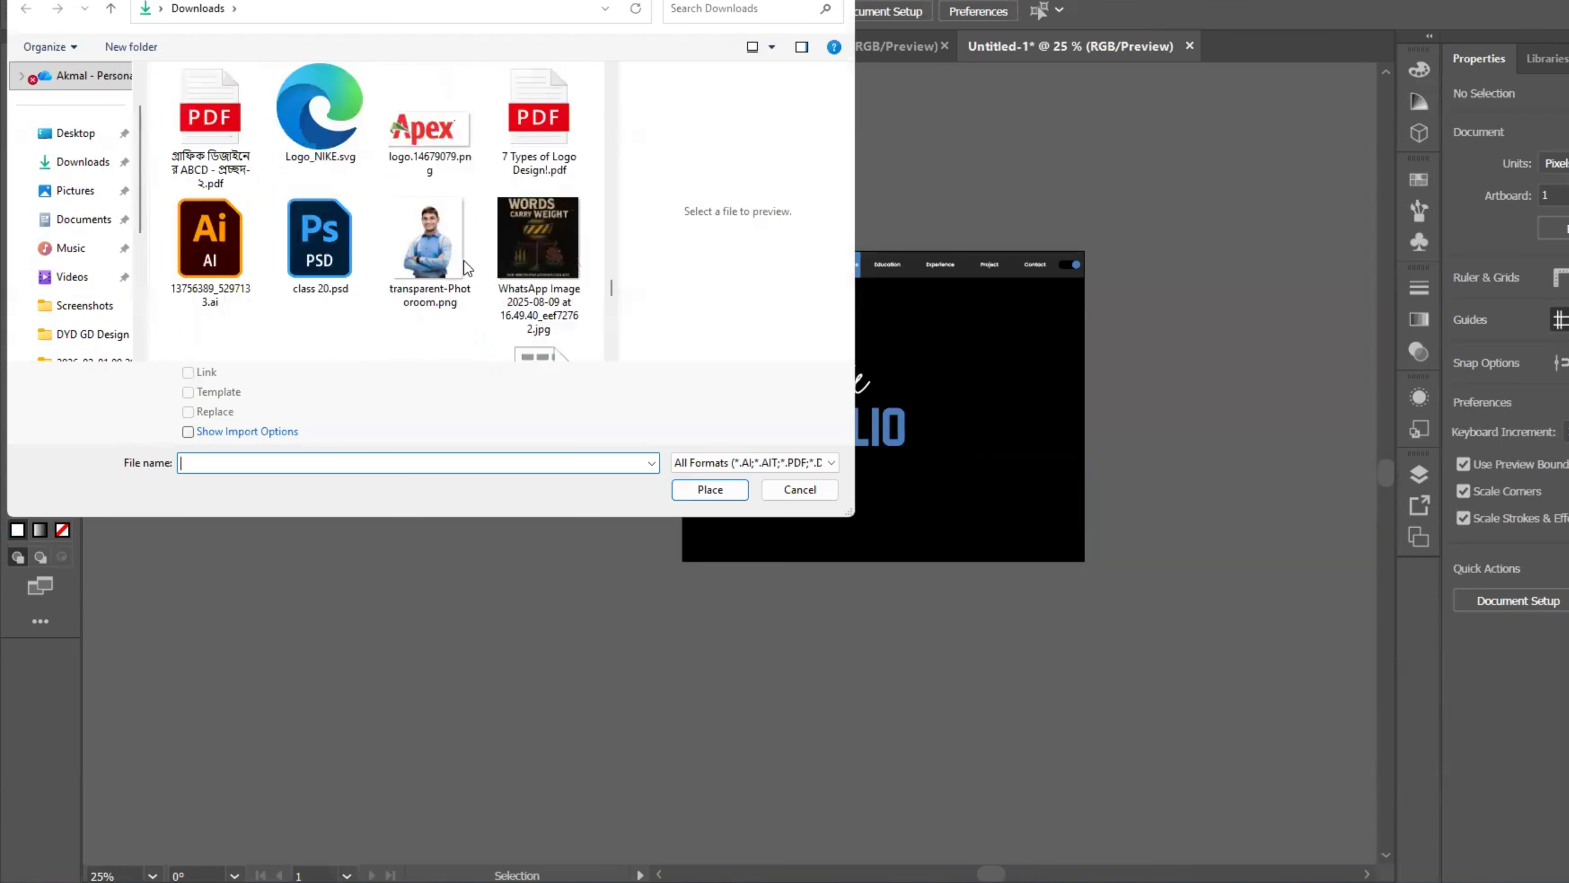
{"action": "left_click", "coordinate": [465, 261]}
{"action": "left_click", "coordinate": [716, 492]}
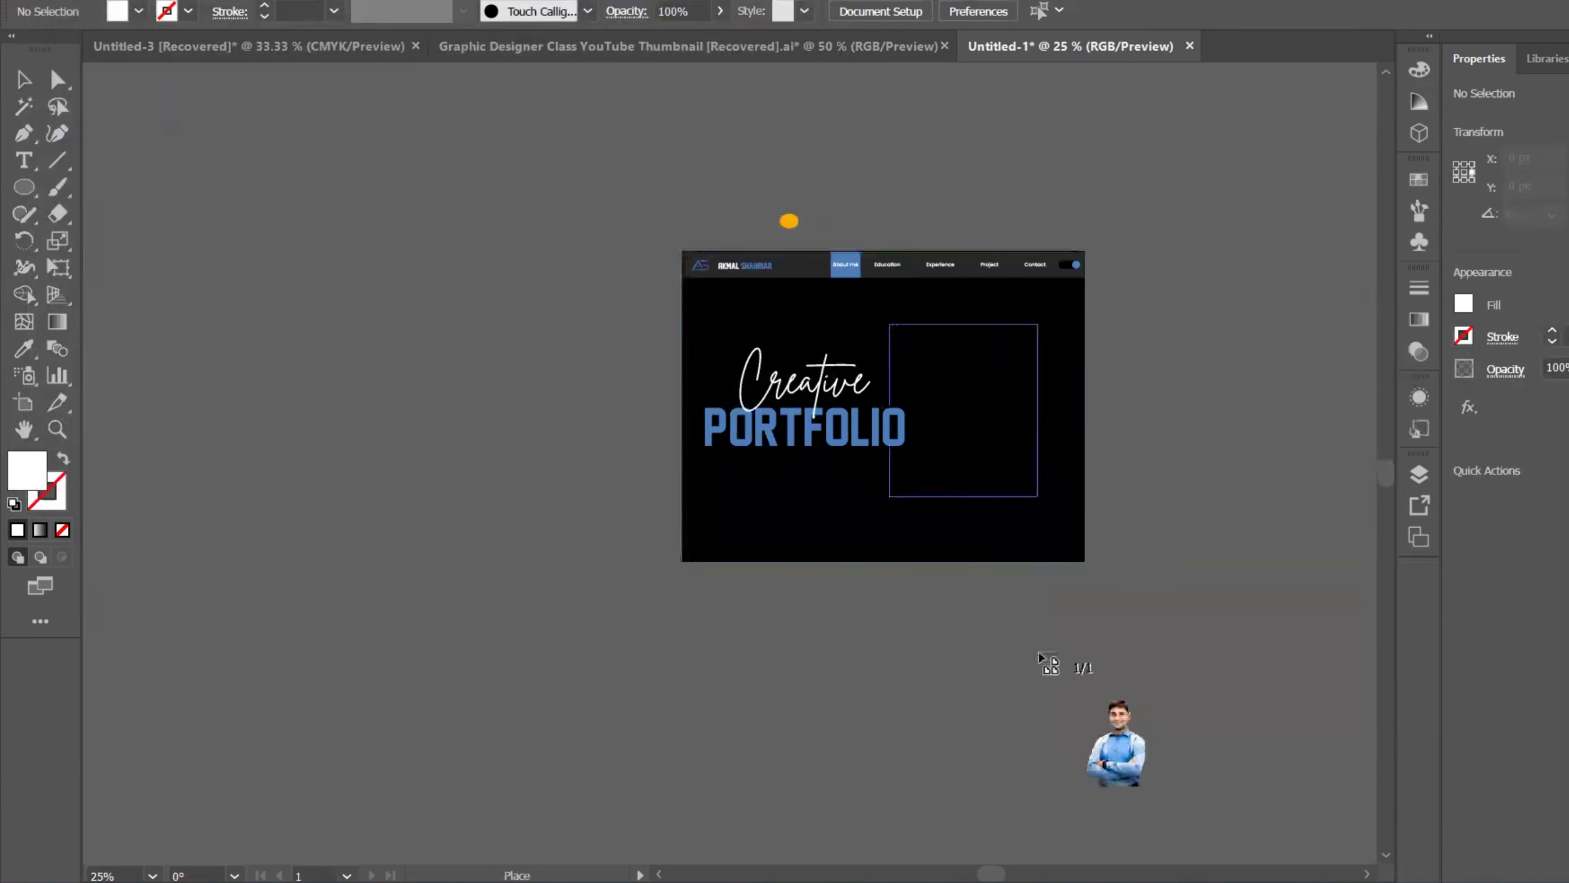
{"action": "left_click_drag", "start_coordinate": [1038, 652], "coordinate": [1052, 663]}
Step: Scale and move the portrait to the right side, beside the PORTFOLIO title
{"action": "left_click_drag", "start_coordinate": [982, 509], "coordinate": [1028, 537]}
{"action": "left_click_drag", "start_coordinate": [1020, 542], "coordinate": [1023, 552]}
{"action": "left_click_drag", "start_coordinate": [1005, 371], "coordinate": [999, 285]}
{"action": "mouse_move", "coordinate": [1035, 462]}
{"action": "left_mouse_down"}
{"action": "mouse_move", "coordinate": [1018, 462]}
{"action": "mouse_move", "coordinate": [1029, 478]}
{"action": "left_mouse_up"}
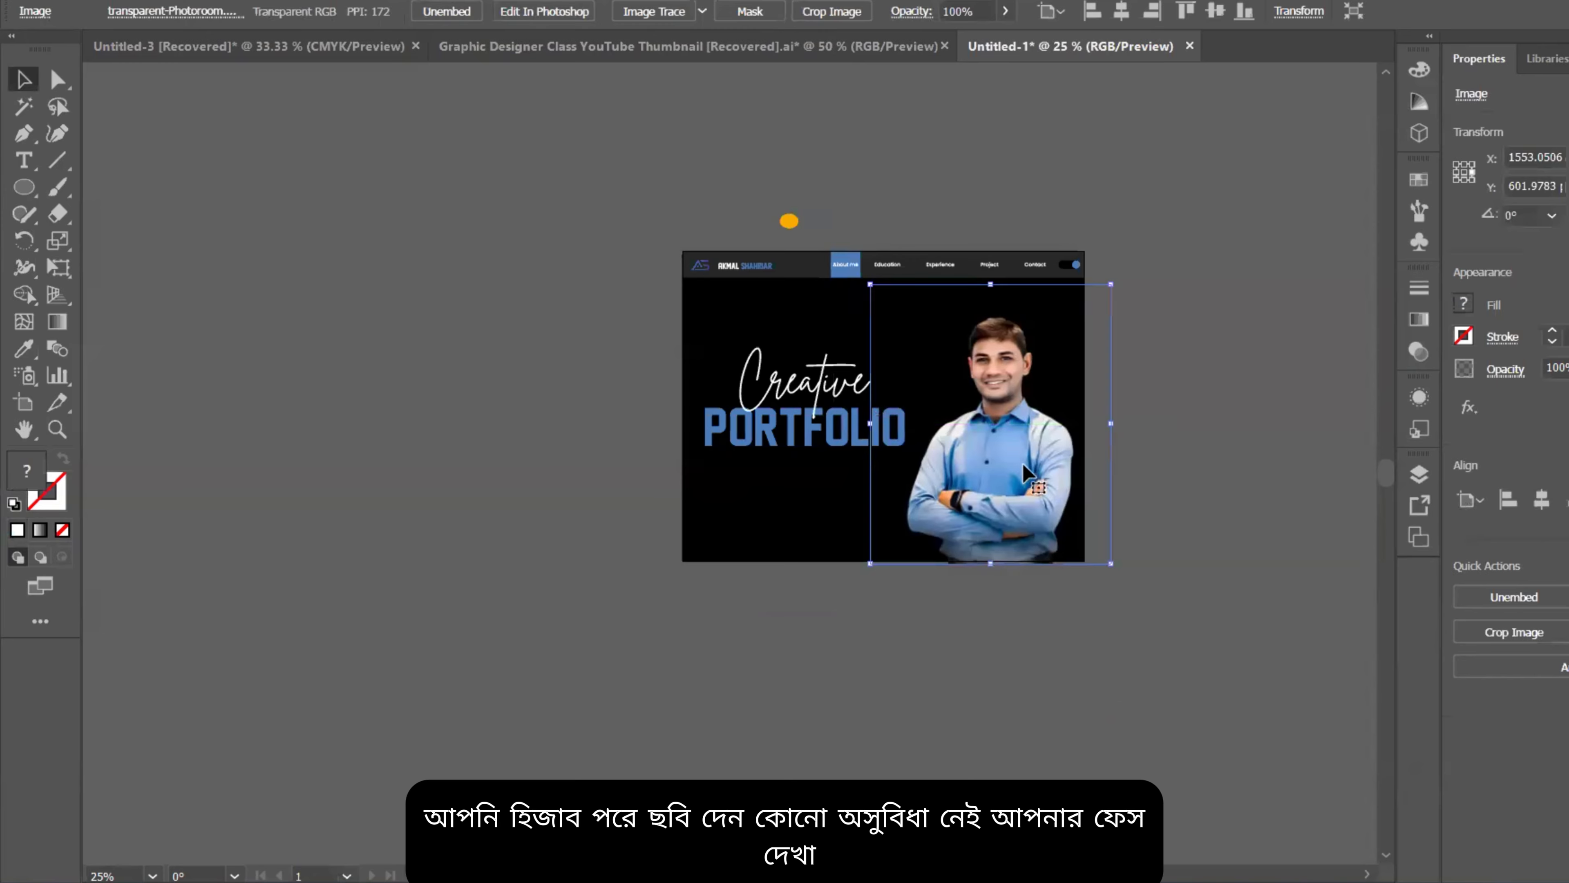
{"action": "scroll", "coordinate": [1039, 483], "scroll_direction": "up", "scroll_amount": 1}
{"action": "scroll", "coordinate": [1038, 477], "scroll_direction": "up", "scroll_amount": 1}
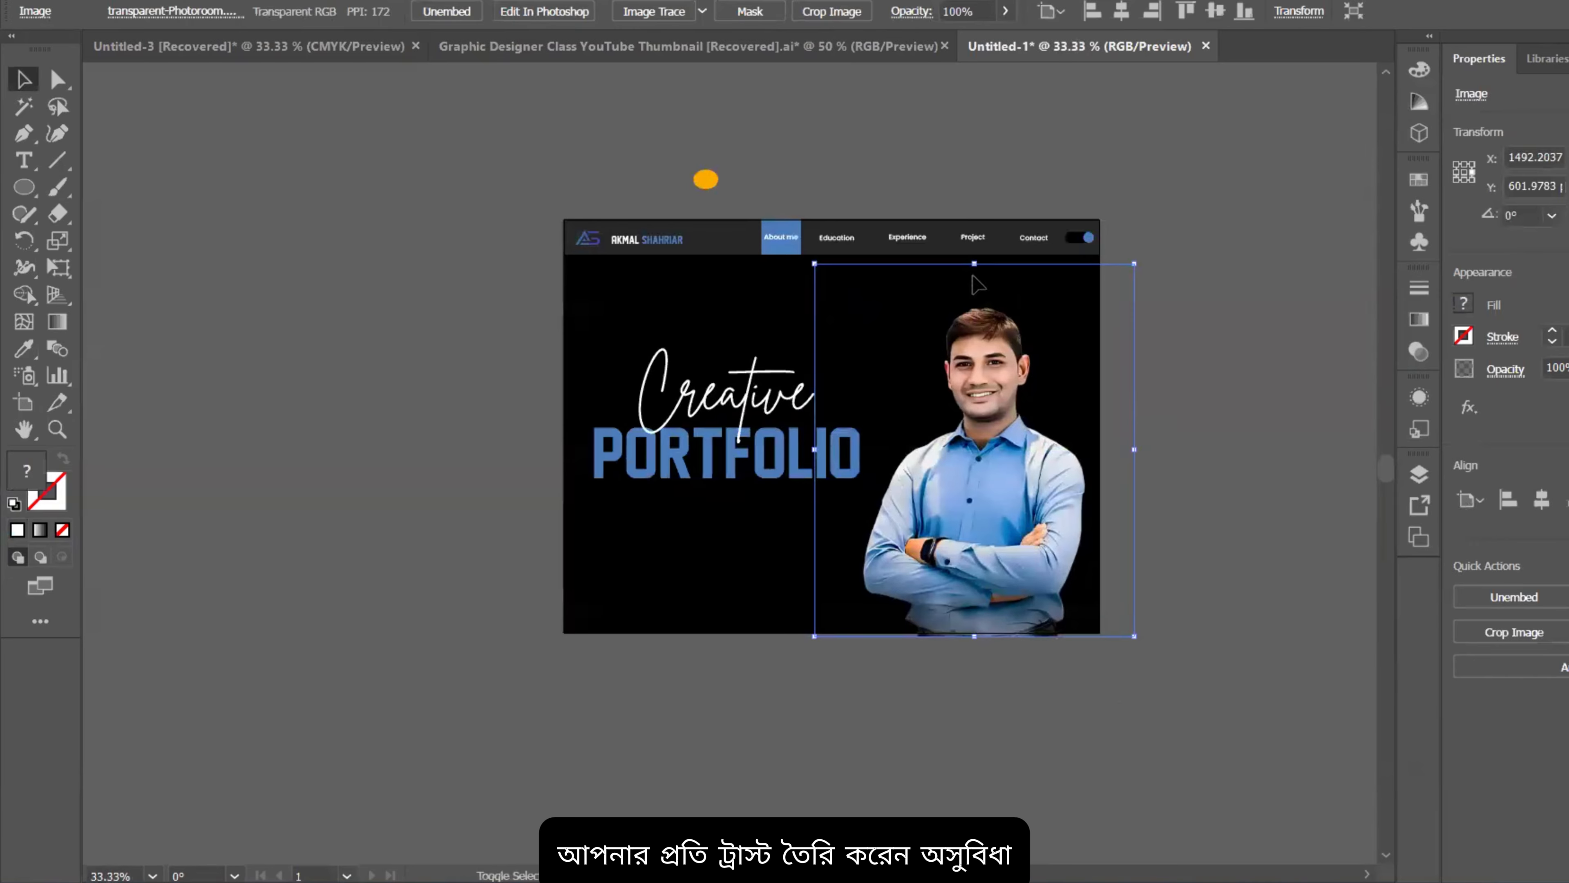
{"action": "left_click_drag", "start_coordinate": [974, 264], "coordinate": [972, 312]}
{"action": "left_click_drag", "start_coordinate": [1000, 534], "coordinate": [1000, 533]}
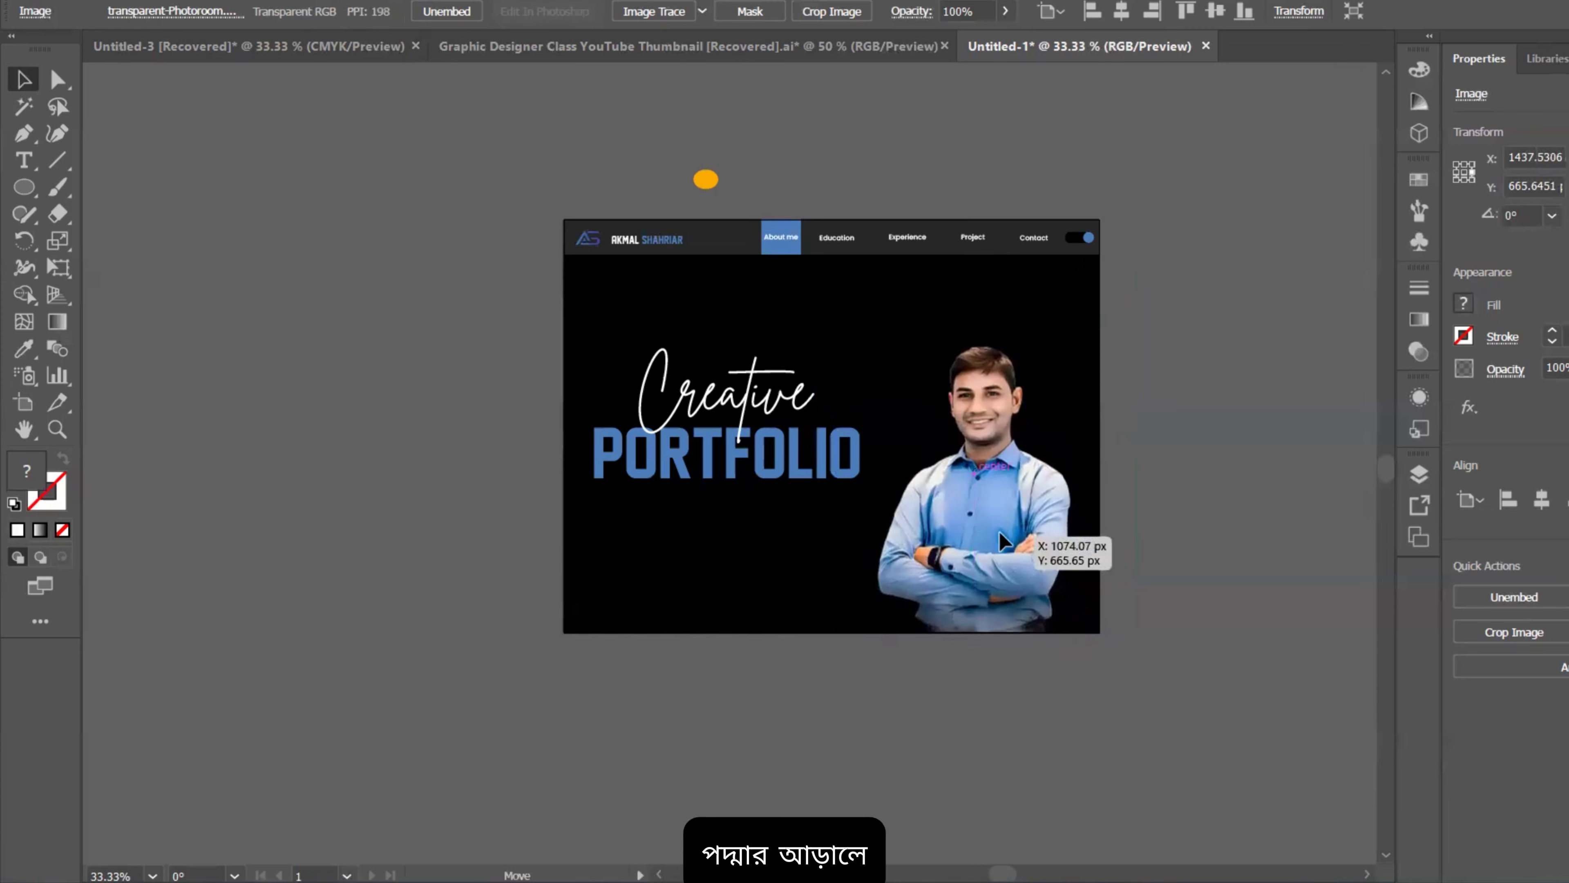
{"action": "left_click", "coordinate": [1171, 548]}
{"action": "left_click_drag", "start_coordinate": [1042, 571], "coordinate": [1043, 572]}
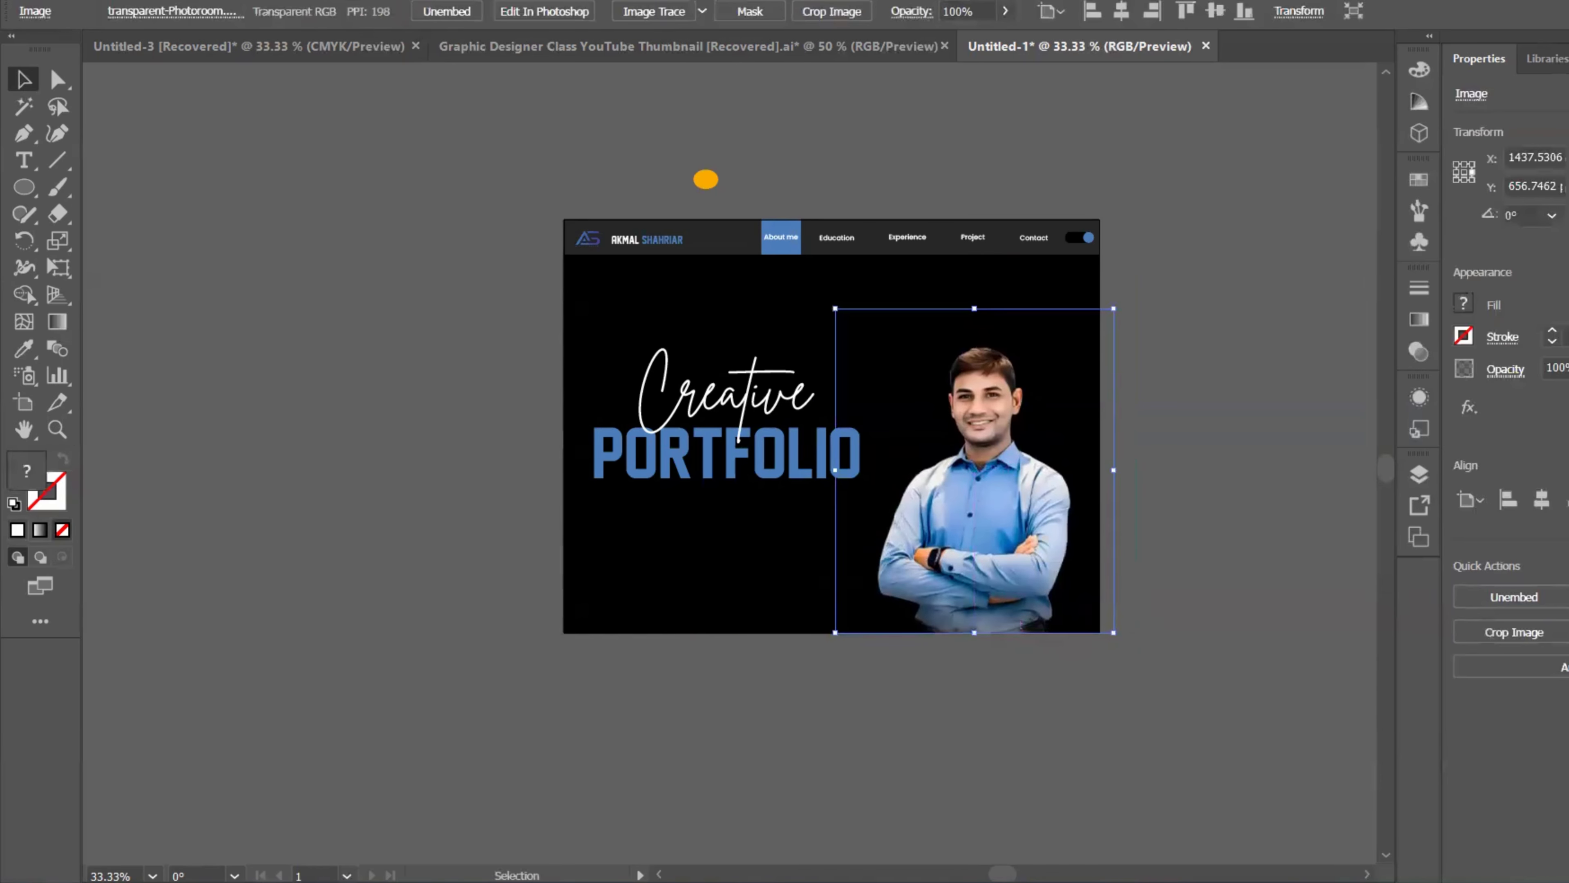
{"action": "left_click", "coordinate": [1319, 544]}
Step: Pan and zoom to re-centre the view on the artboard
{"action": "scroll", "coordinate": [1198, 515], "scroll_direction": "up", "scroll_amount": 3}
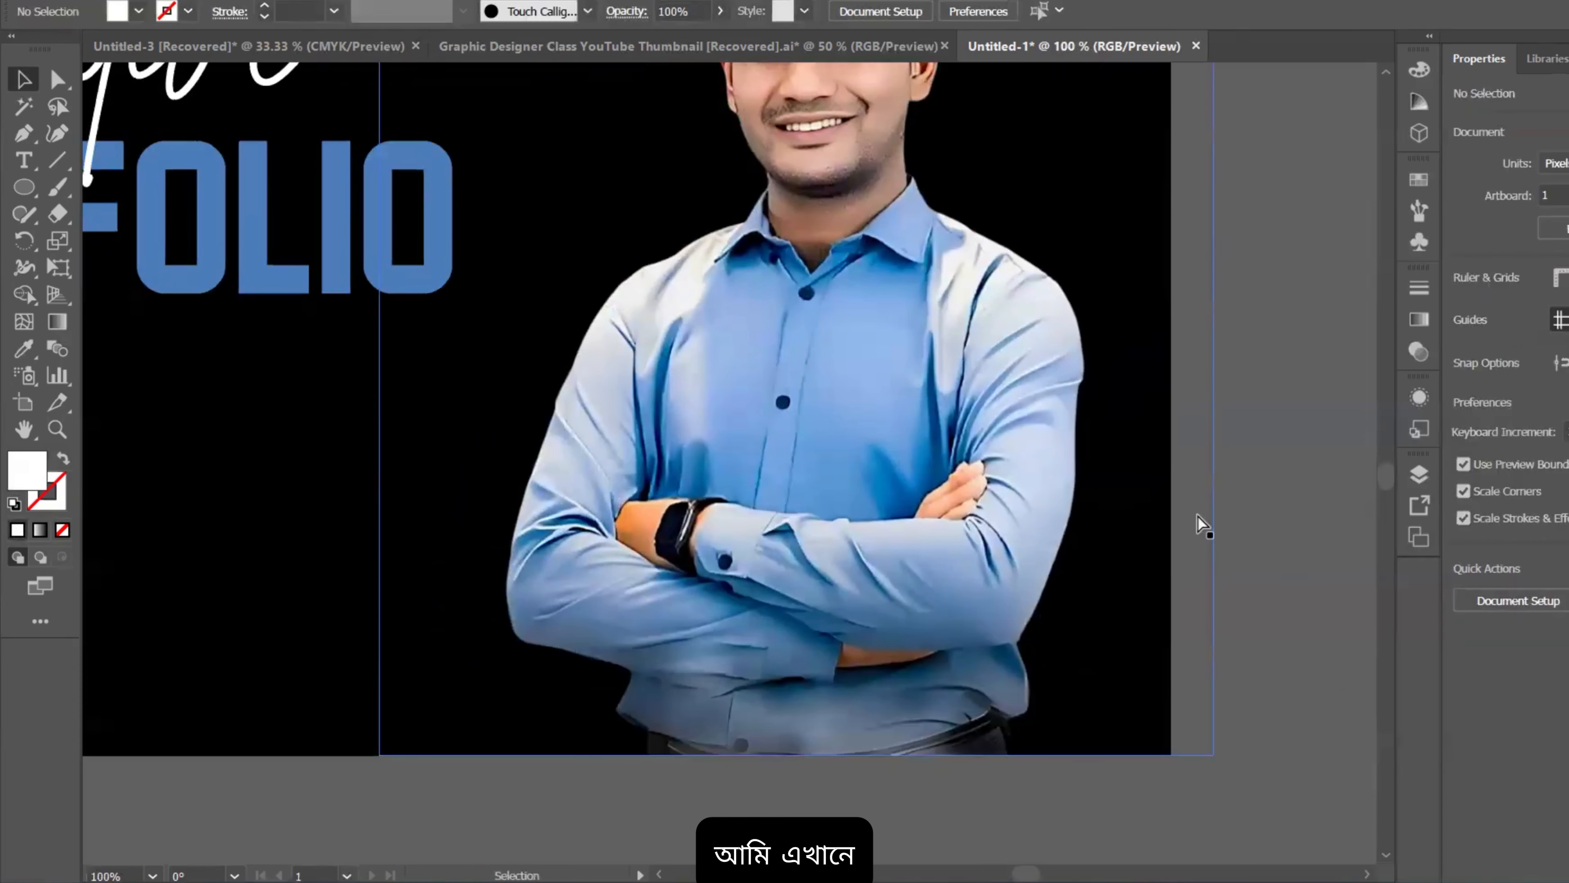
{"action": "scroll", "coordinate": [1197, 515], "scroll_direction": "down", "scroll_amount": 1}
{"action": "scroll", "coordinate": [1118, 498], "scroll_direction": "down", "scroll_amount": 2}
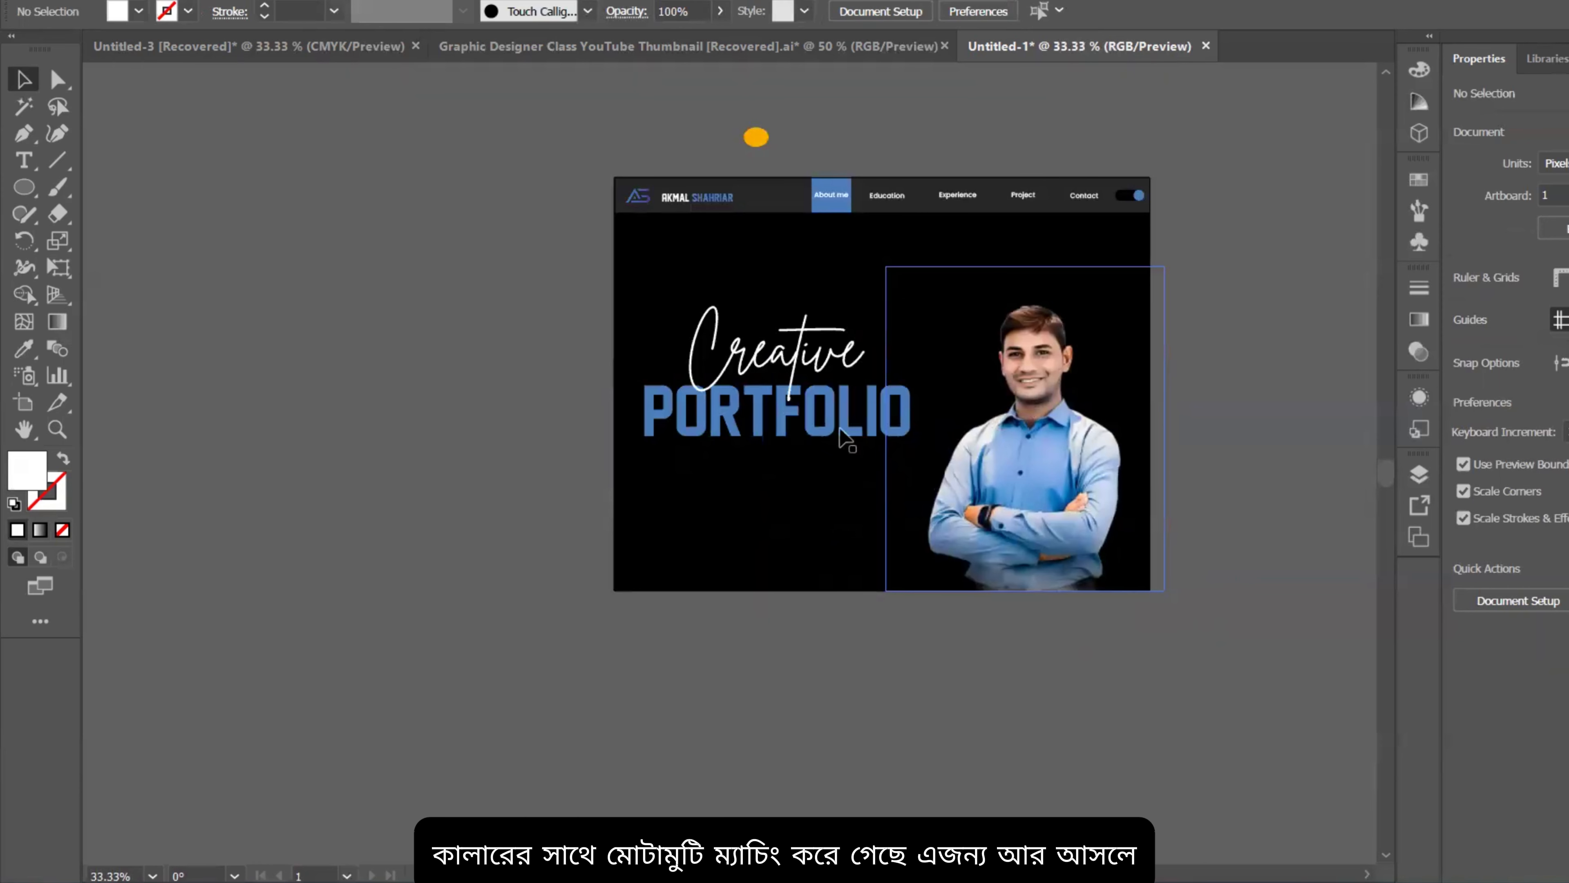
{"action": "left_click_drag", "start_coordinate": [1179, 484], "coordinate": [1101, 485]}
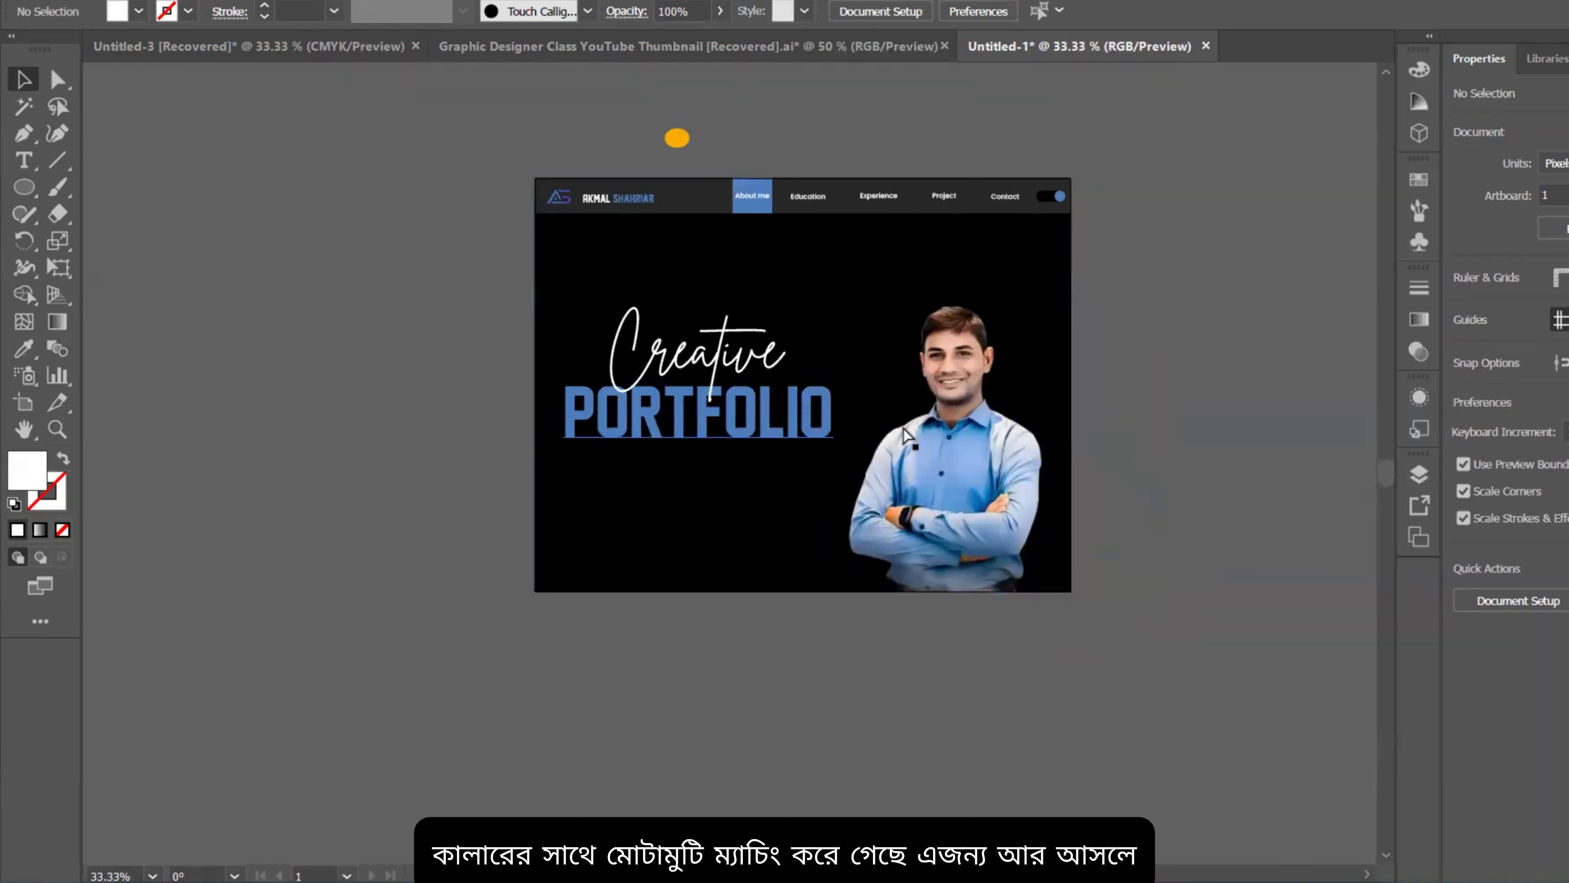
{"action": "left_click_drag", "start_coordinate": [1050, 425], "coordinate": [1095, 409]}
{"action": "scroll", "coordinate": [840, 301], "scroll_direction": "up", "scroll_amount": 2}
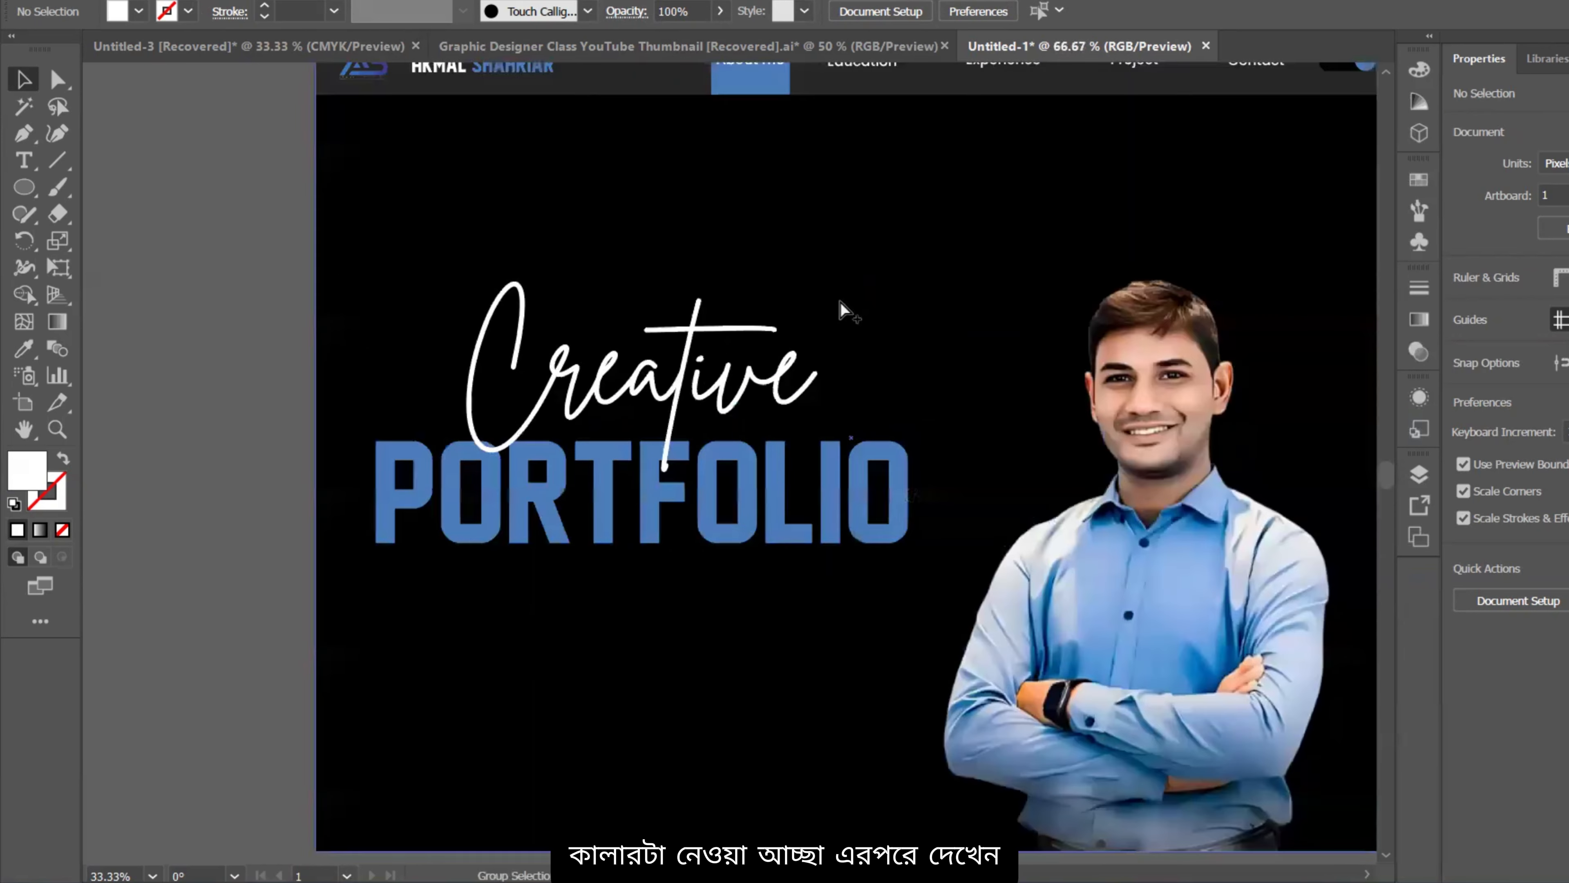
{"action": "scroll", "coordinate": [841, 301], "scroll_direction": "up", "scroll_amount": 1}
{"action": "scroll", "coordinate": [996, 214], "scroll_direction": "down", "scroll_amount": 1}
{"action": "left_click_drag", "start_coordinate": [1002, 319], "coordinate": [926, 399]}
{"action": "scroll", "coordinate": [1032, 359], "scroll_direction": "down", "scroll_amount": 1}
{"action": "left_click_drag", "start_coordinate": [1332, 346], "coordinate": [1253, 318]}
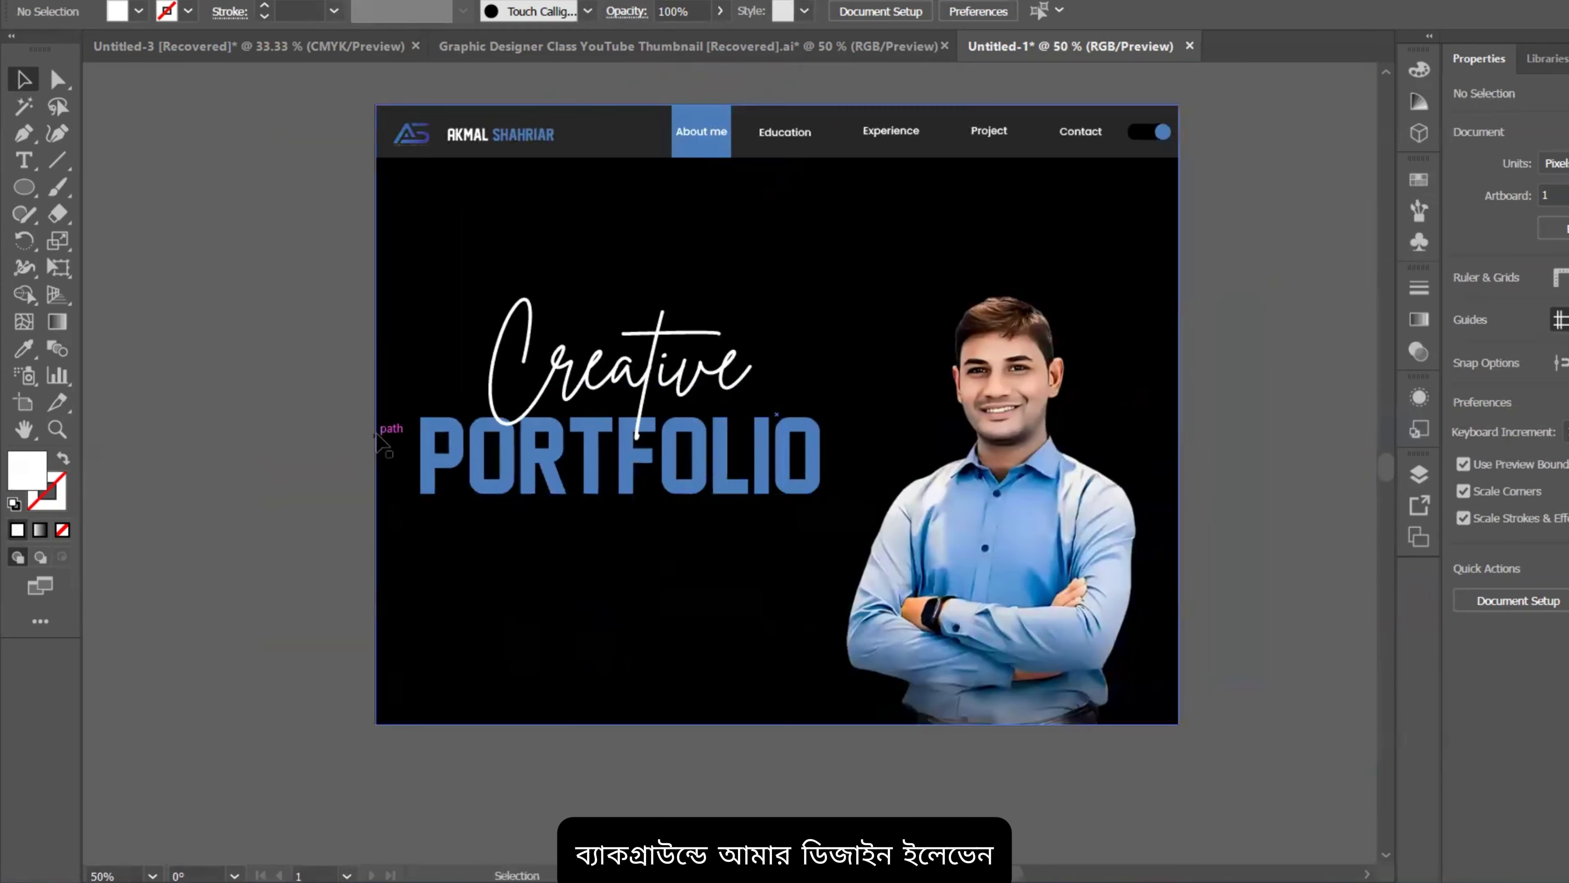
{"action": "scroll", "coordinate": [865, 491], "scroll_direction": "down", "scroll_amount": 2}
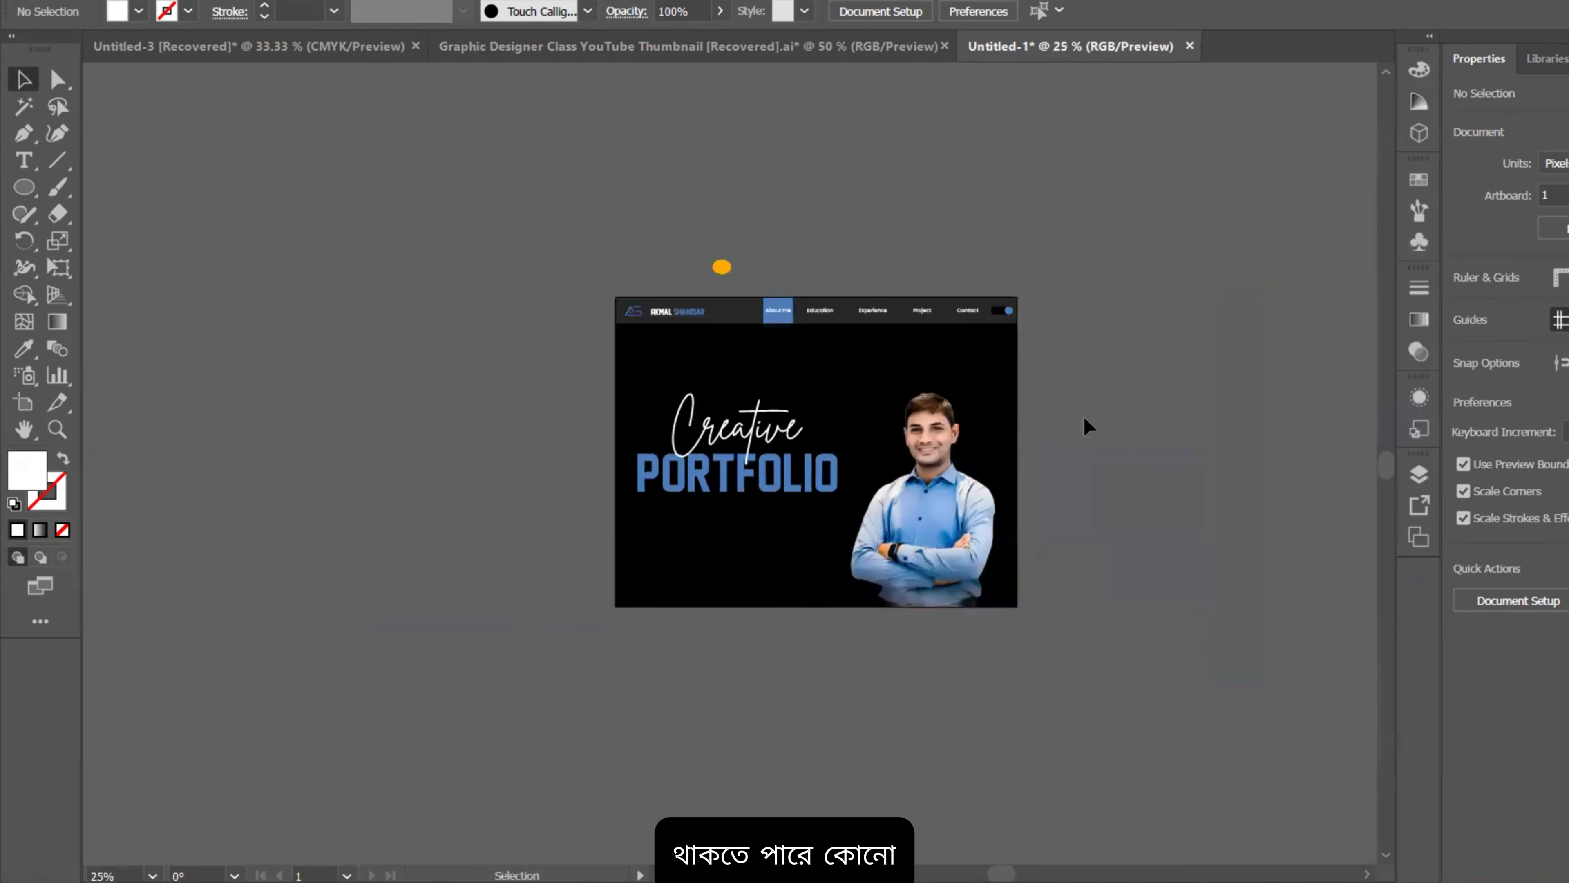
Step: Draw two sweeping Paintbrush curves, one upper left and one lower right
{"action": "left_click", "coordinate": [59, 188]}
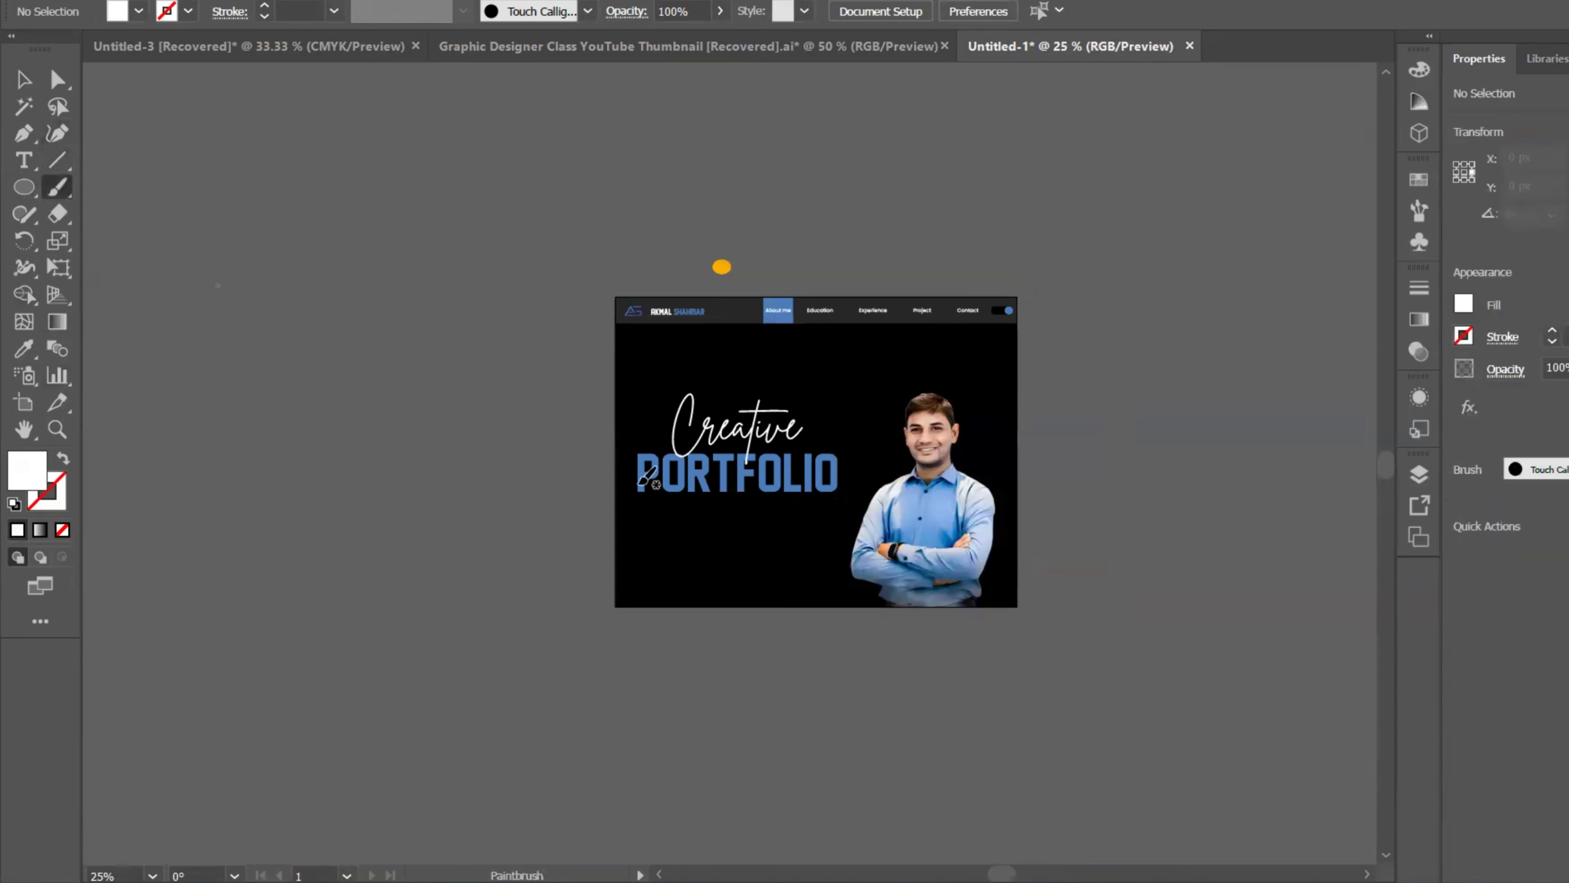
{"action": "left_click_drag", "start_coordinate": [789, 276], "coordinate": [985, 194]}
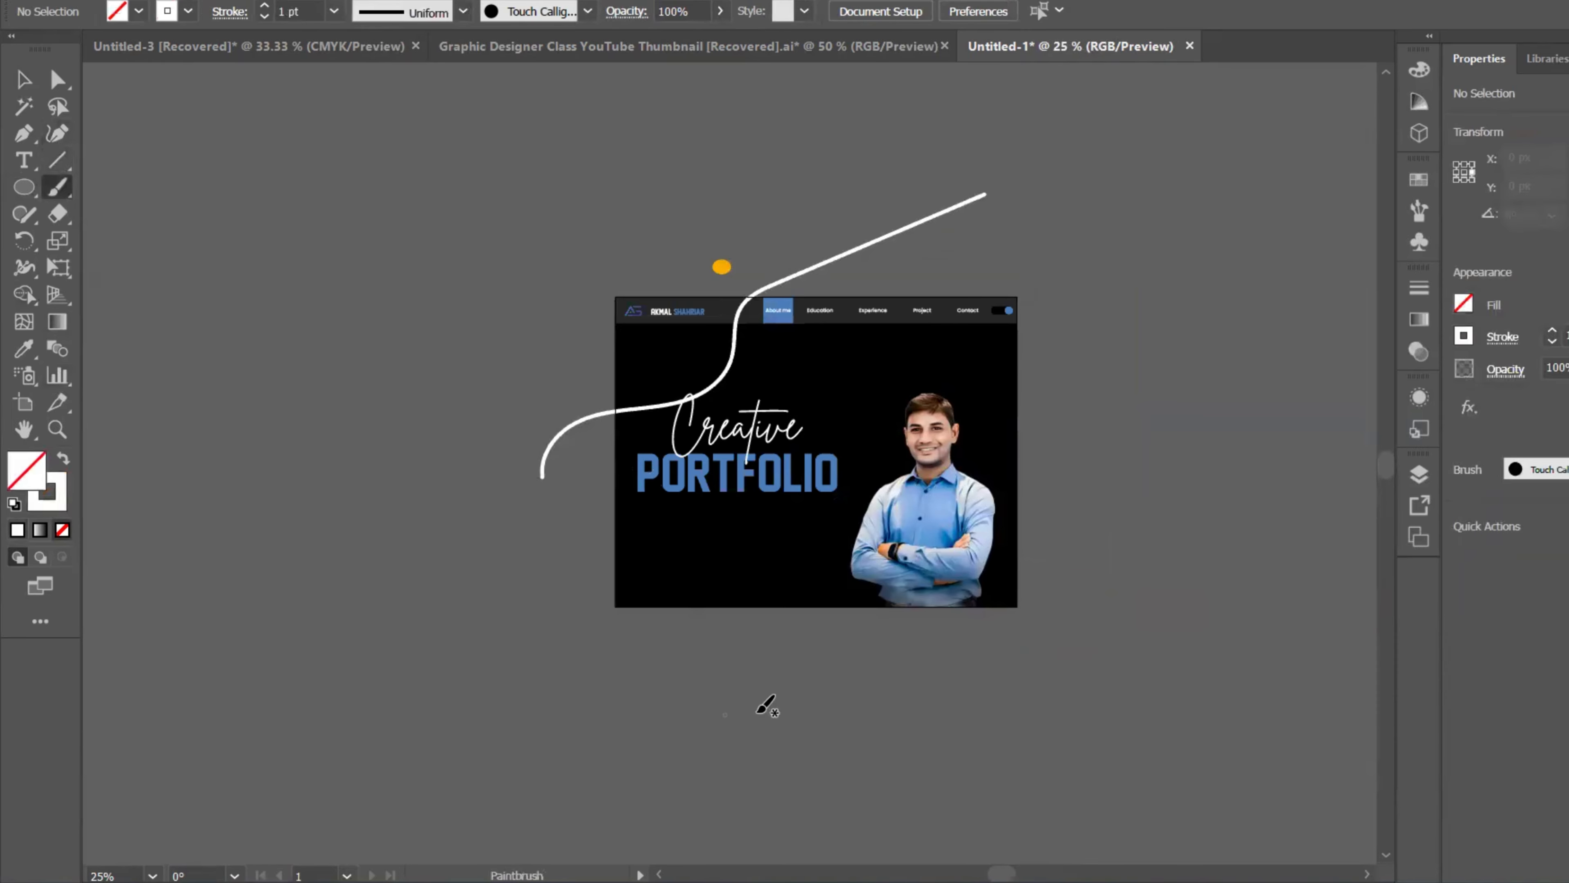
{"action": "left_click_drag", "start_coordinate": [871, 700], "coordinate": [1186, 444]}
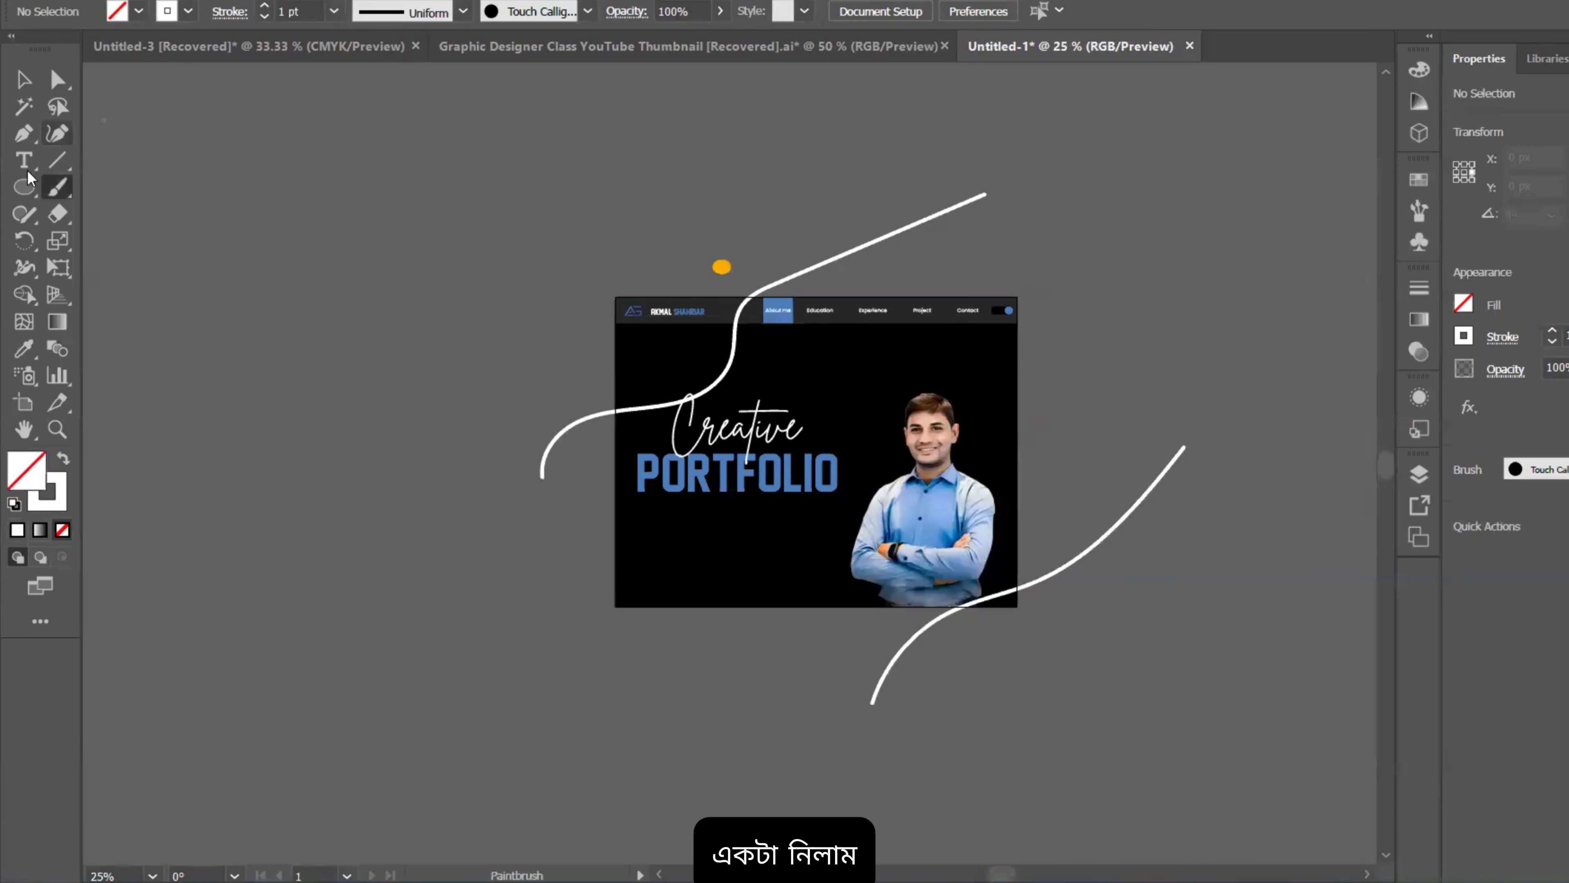
Step: Thin both curves to a 0.25 pt stroke, then start a new document
{"action": "left_click", "coordinate": [23, 79]}
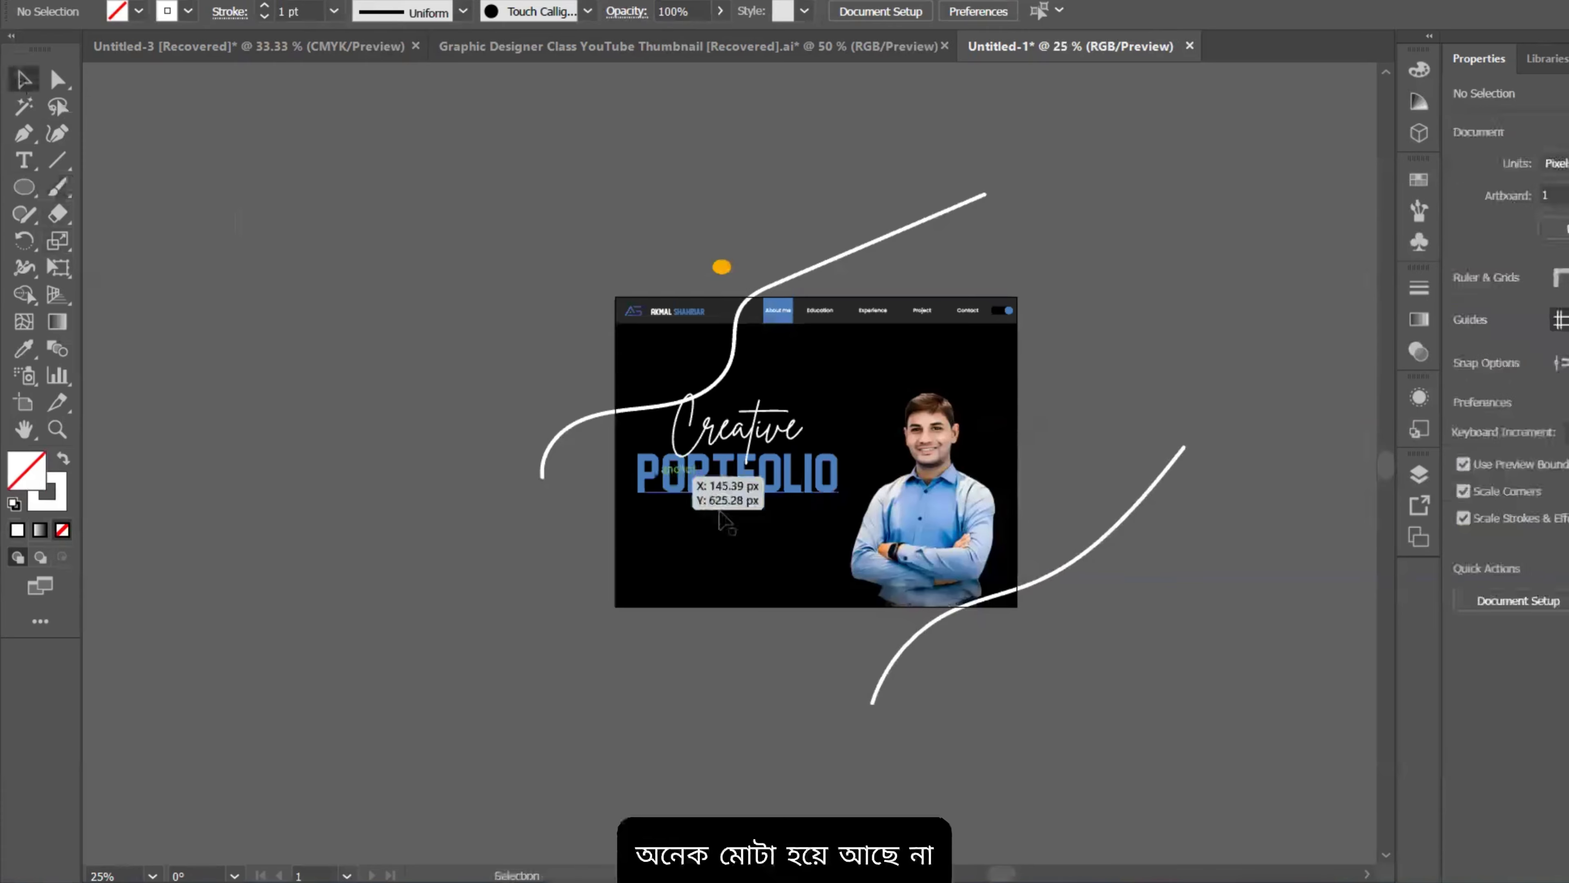
{"action": "left_click", "coordinate": [555, 446]}
{"action": "left_click", "coordinate": [906, 654], "text": "shift"}
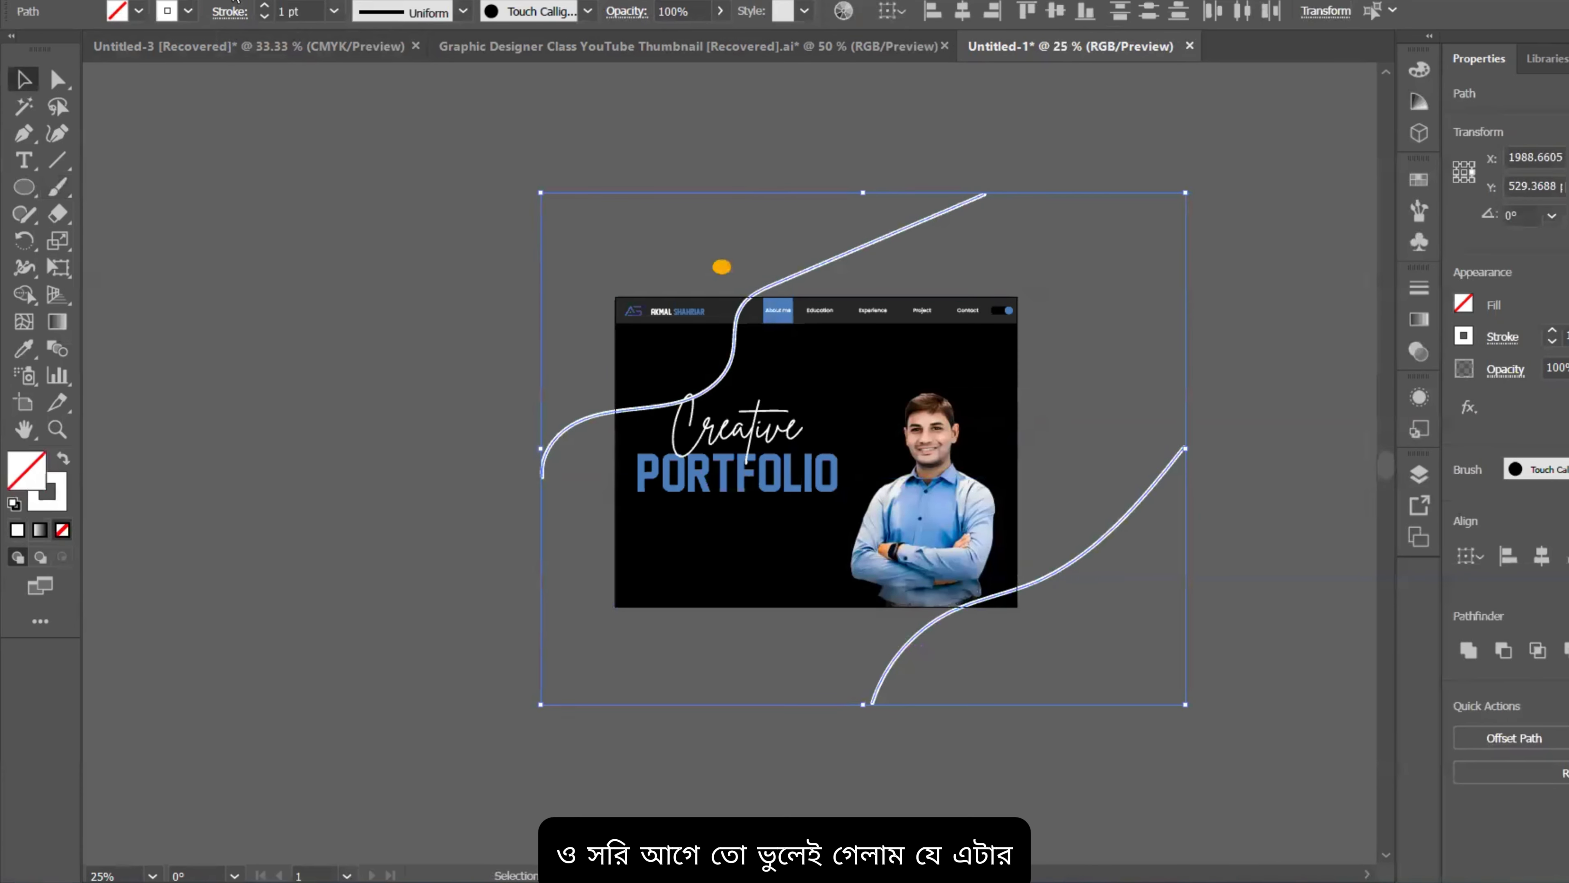
{"action": "left_click", "coordinate": [265, 19]}
{"action": "left_click", "coordinate": [265, 18]}
{"action": "left_click", "coordinate": [264, 19]}
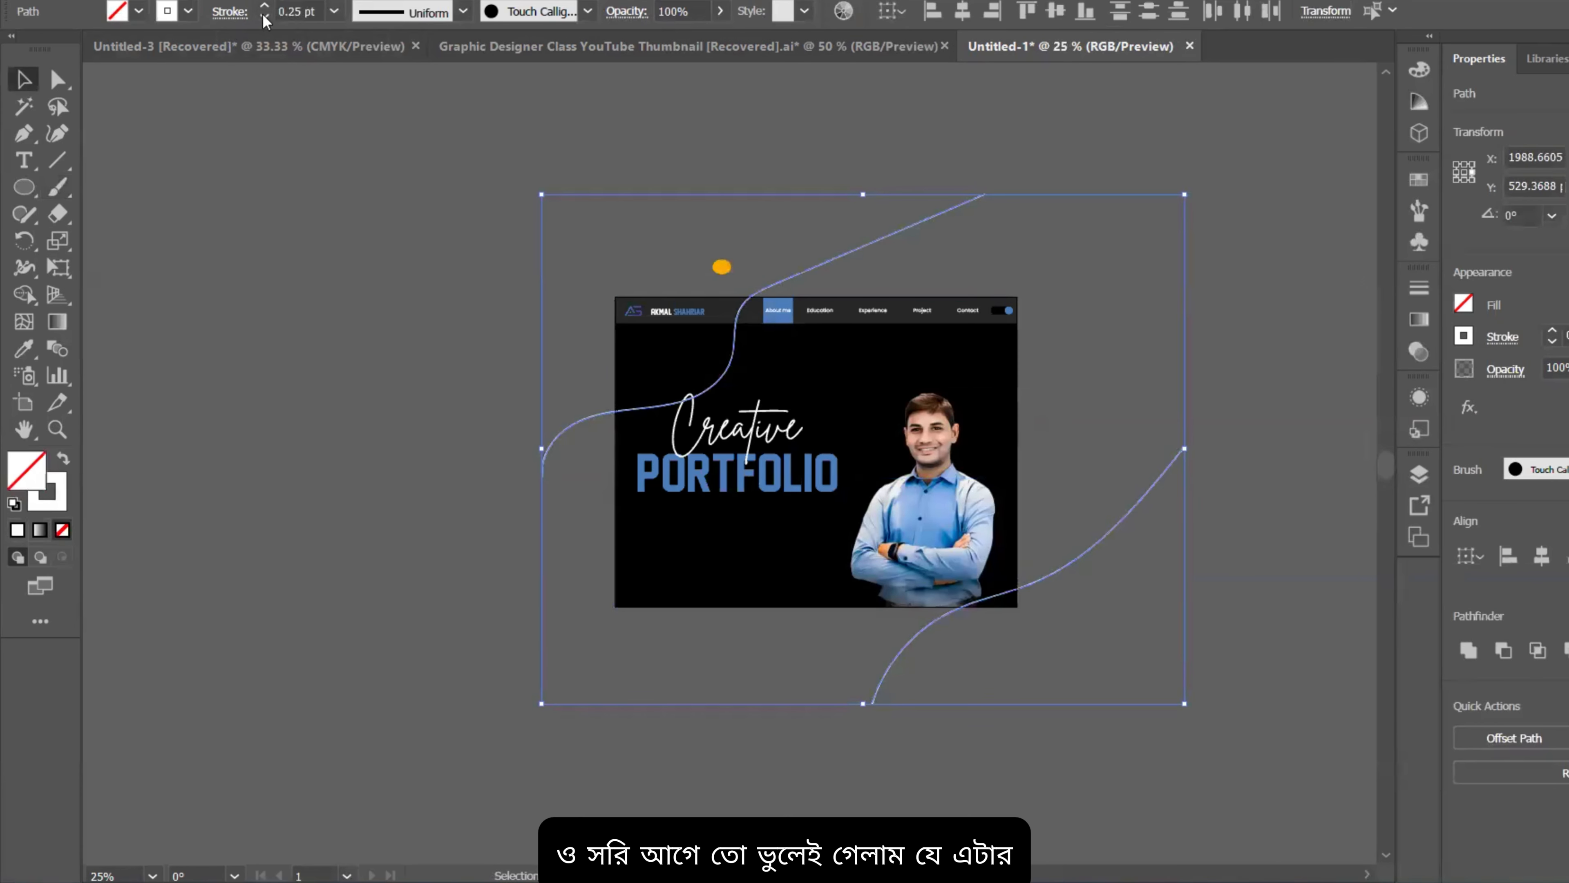
{"action": "left_click", "coordinate": [1237, 615]}
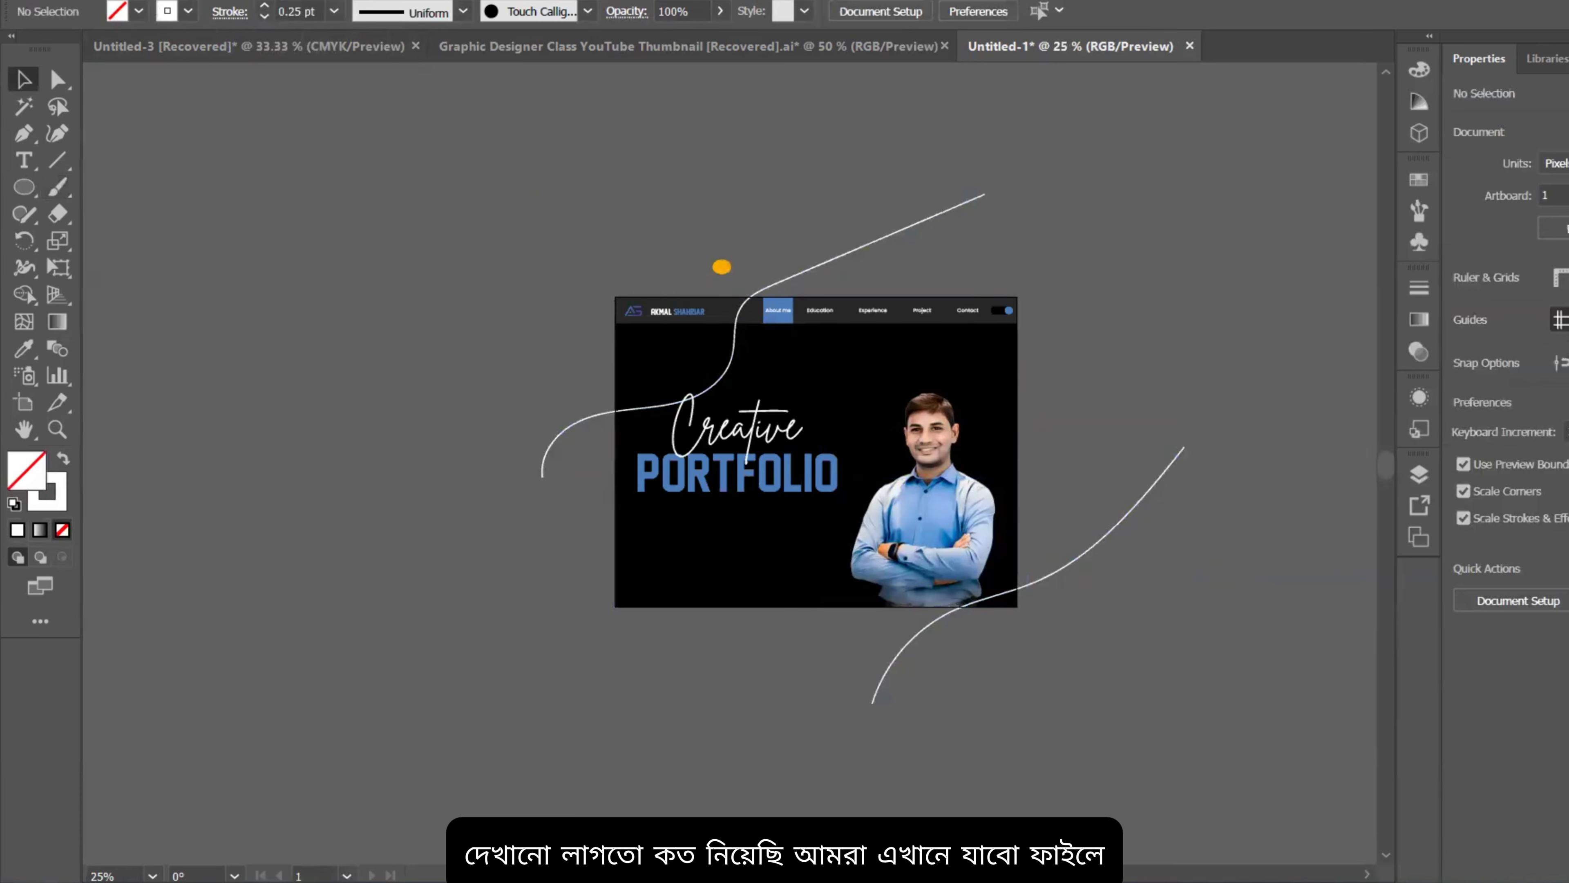
{"action": "left_click", "coordinate": [106, 0]}
{"action": "left_click", "coordinate": [153, 3]}
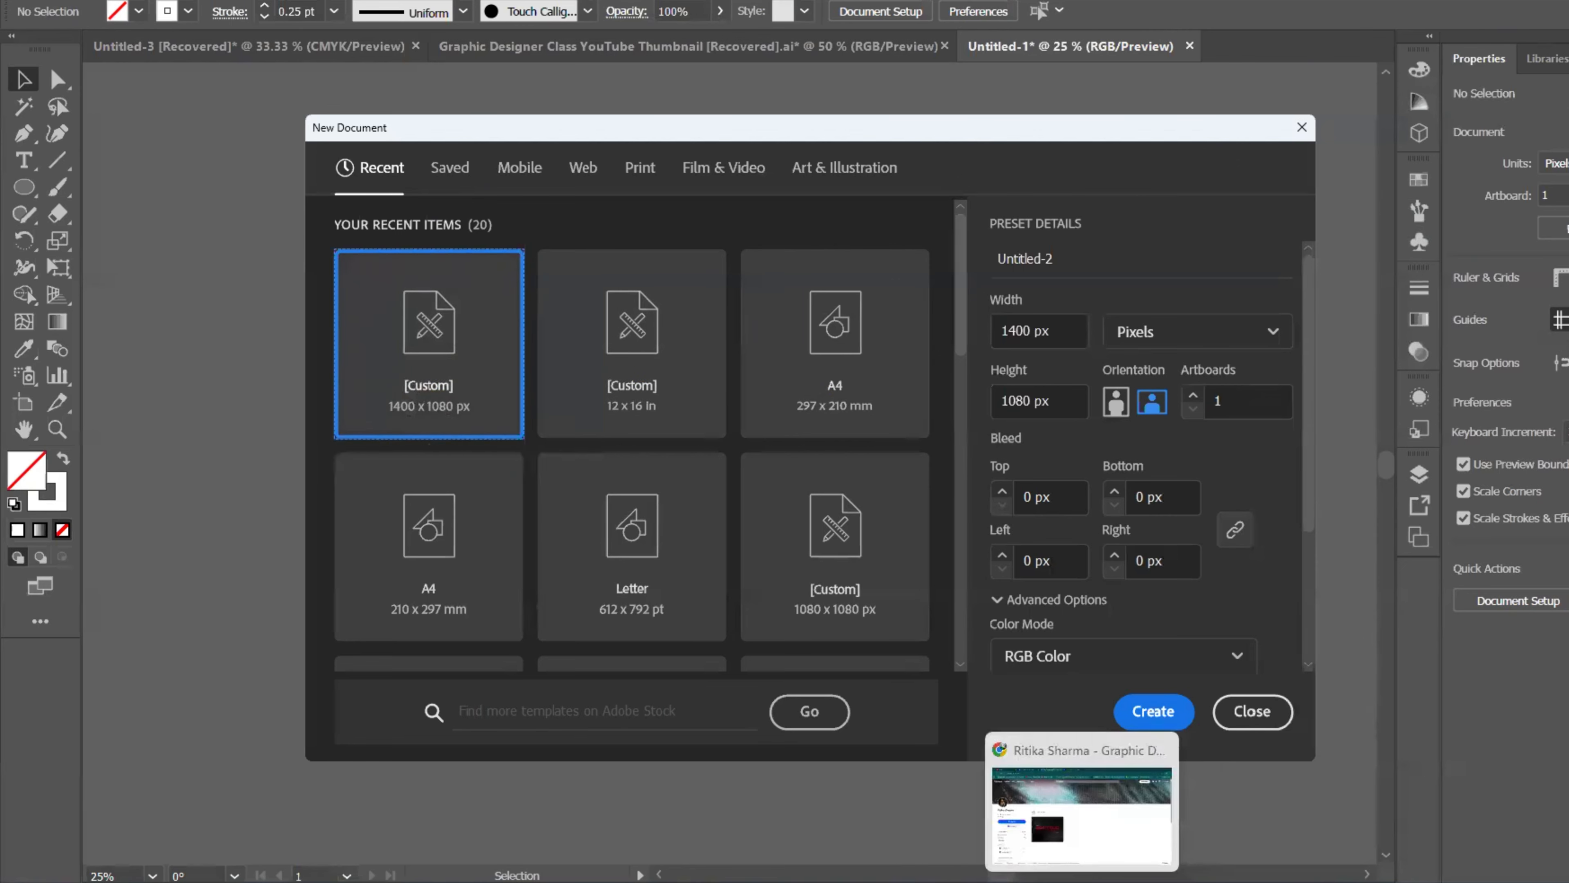
Step: Search Google for 'behance project image size' in a new browser tab
{"action": "left_click", "coordinate": [1081, 877]}
{"action": "key", "text": "ctrl+t"}
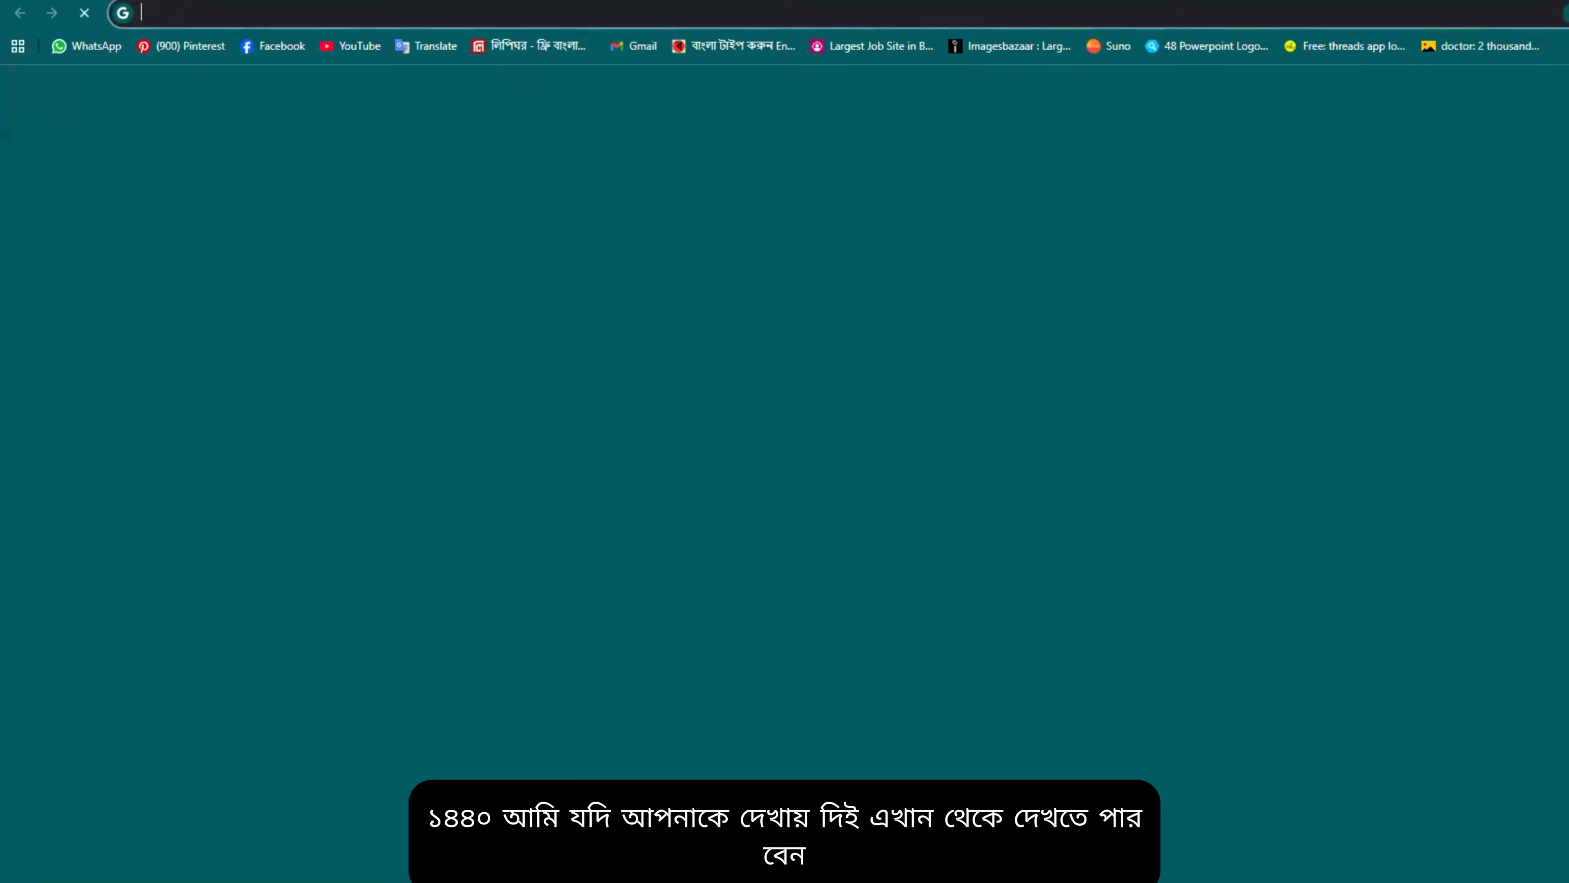
{"action": "left_click", "coordinate": [819, 316]}
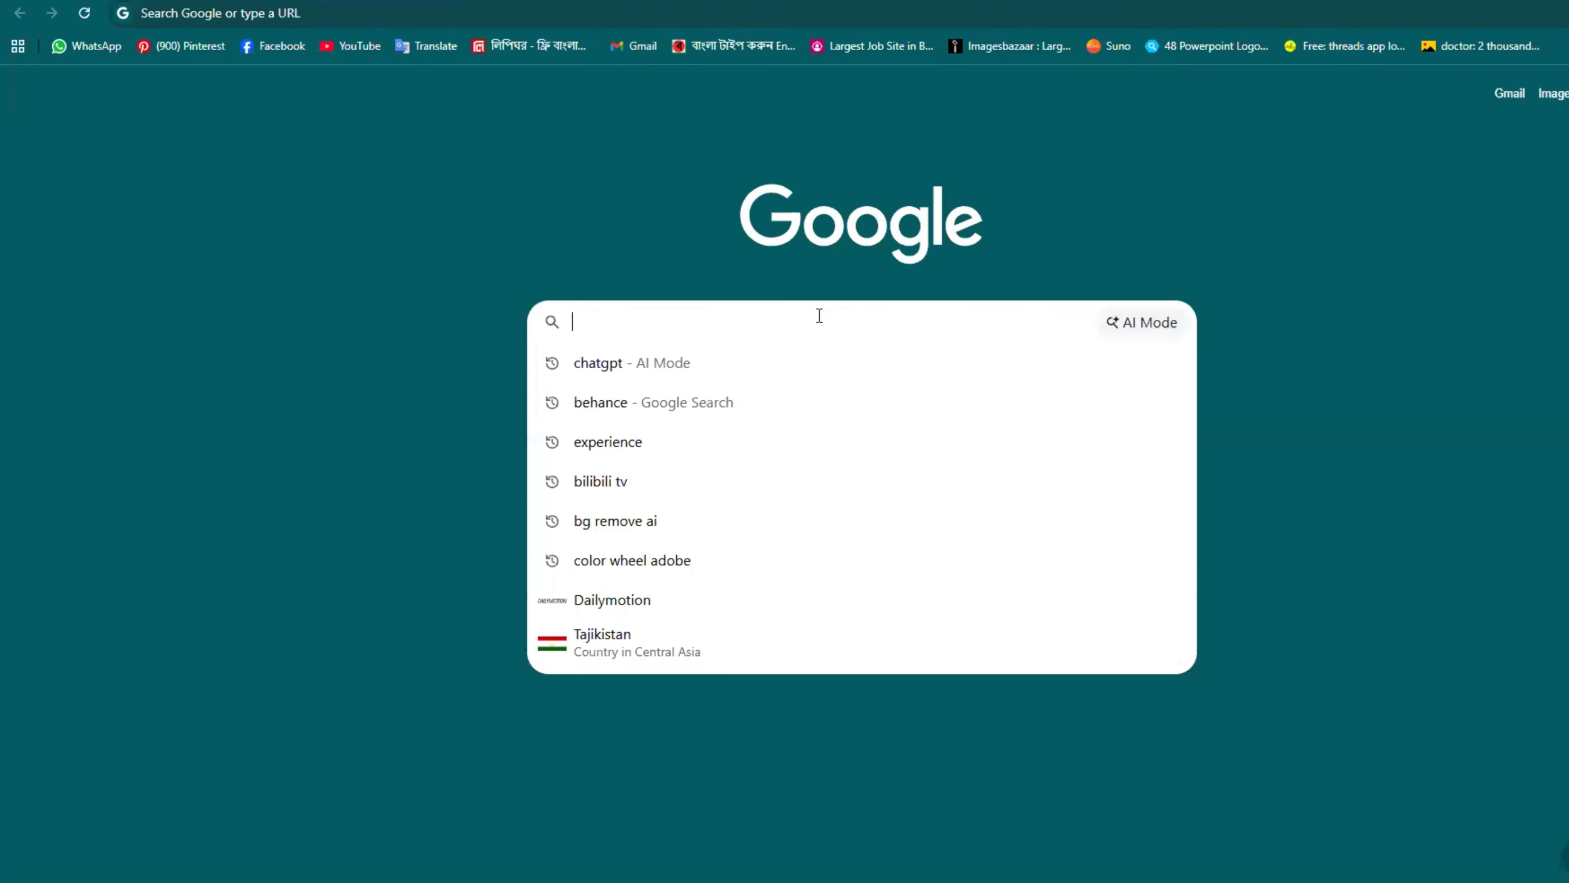
{"action": "type", "text": "be"}
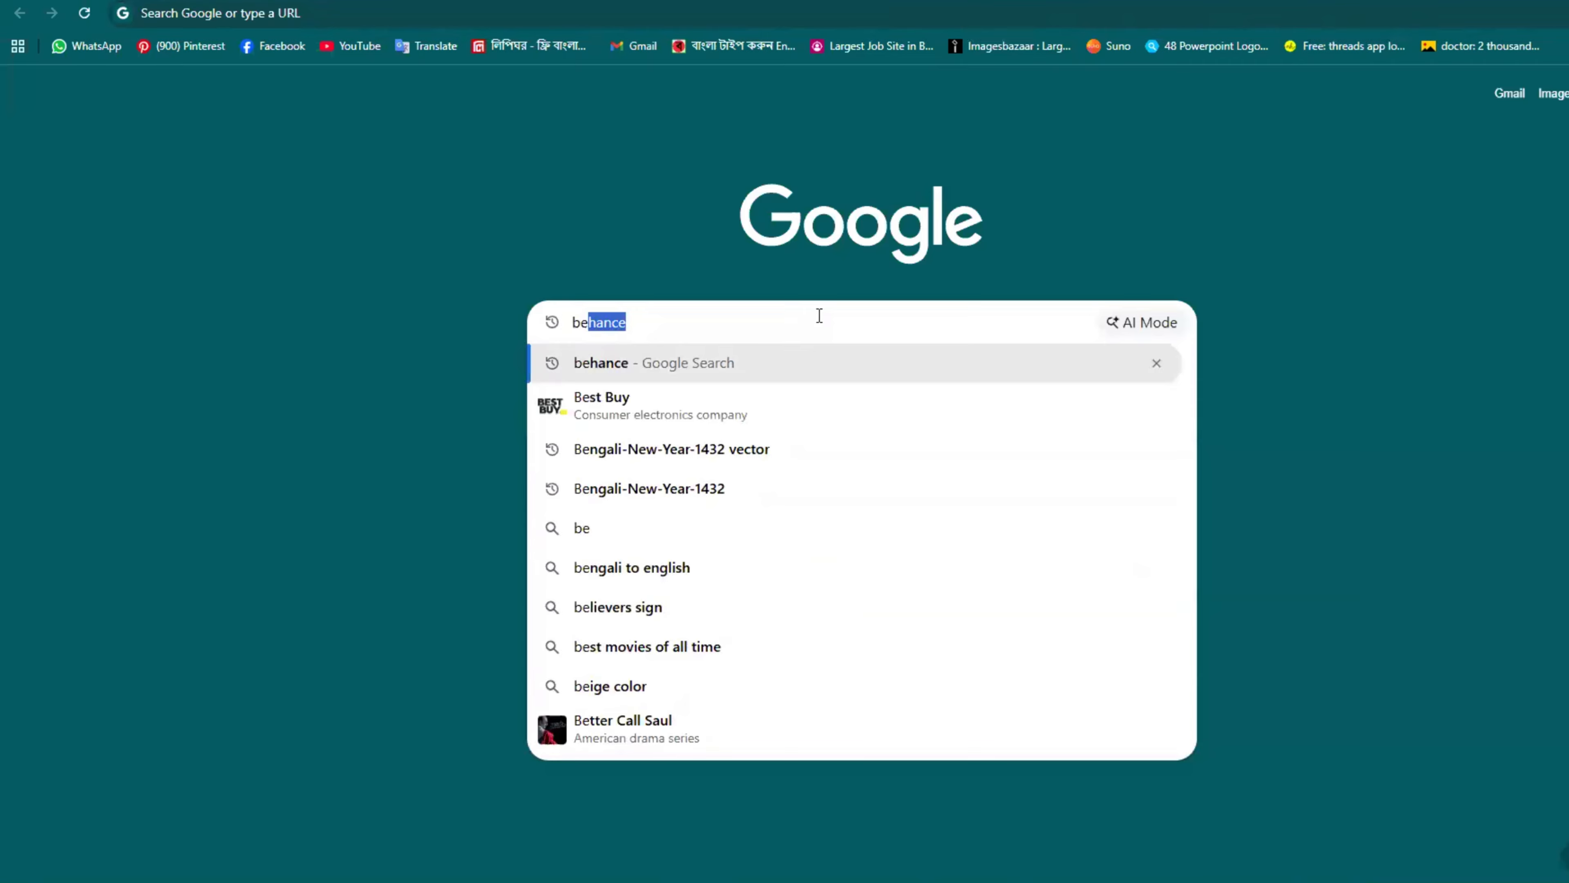
{"action": "type", "text": "hance f"}
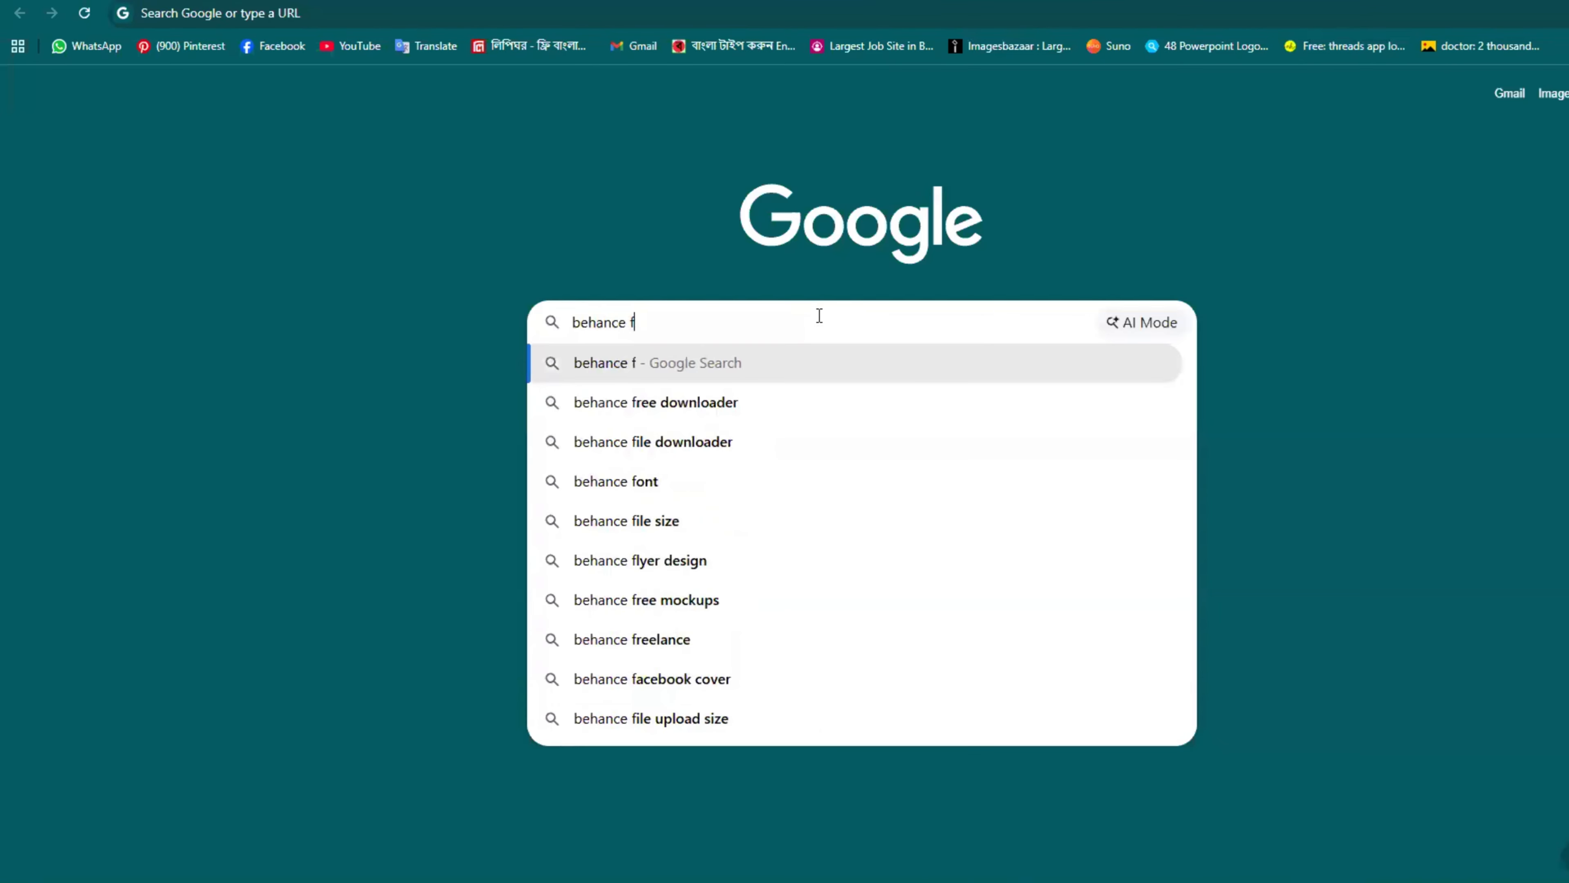
{"action": "key", "text": "BackSpace"}
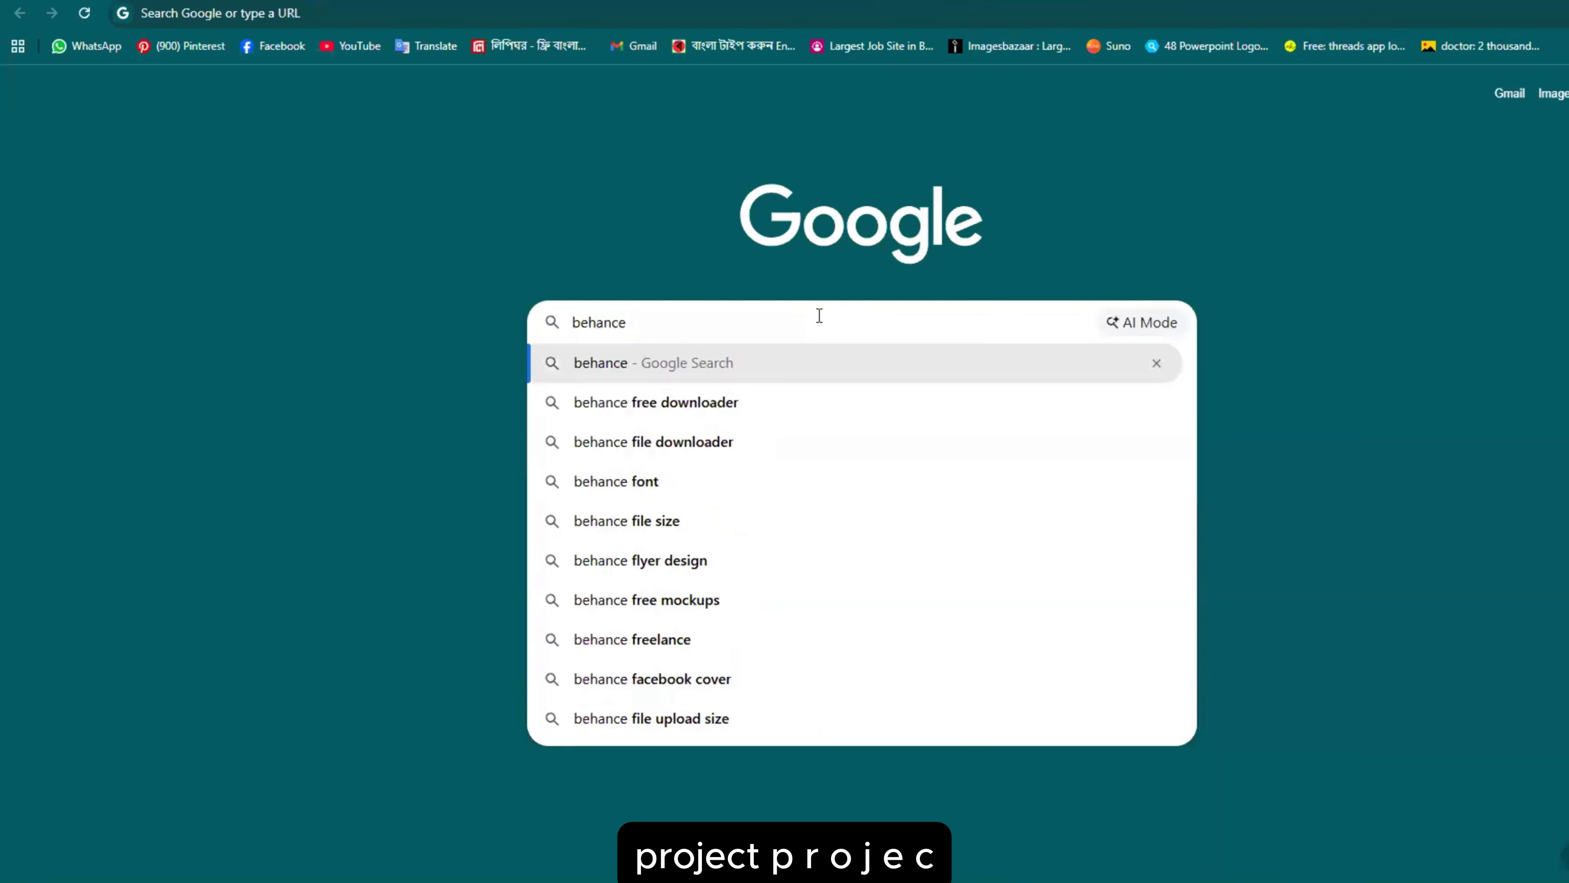
{"action": "type", "text": "proj"}
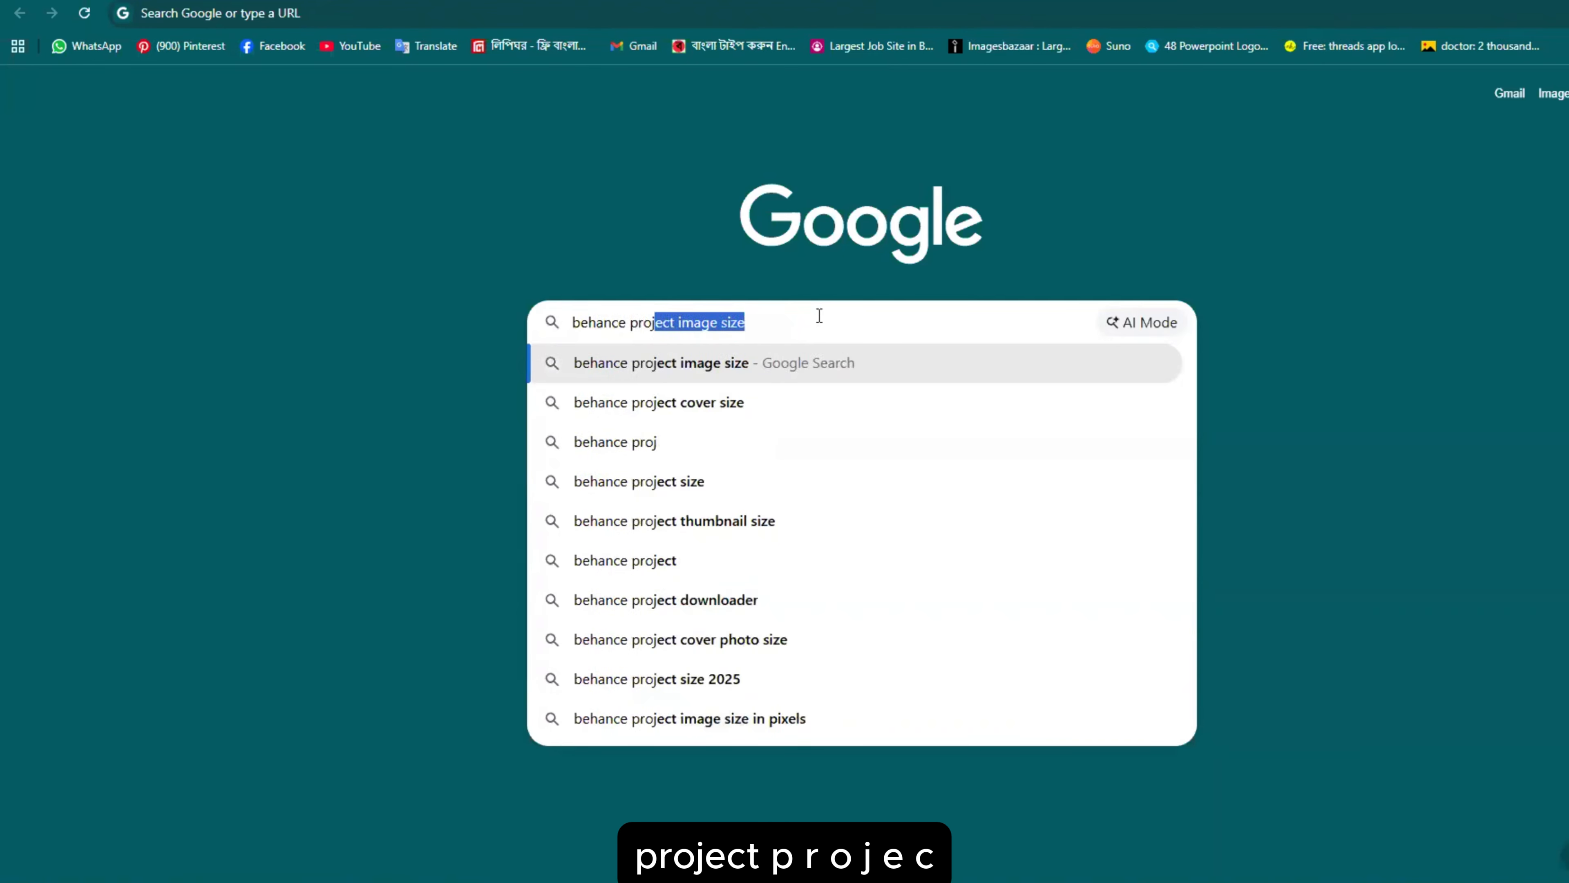
{"action": "type", "text": "ect"}
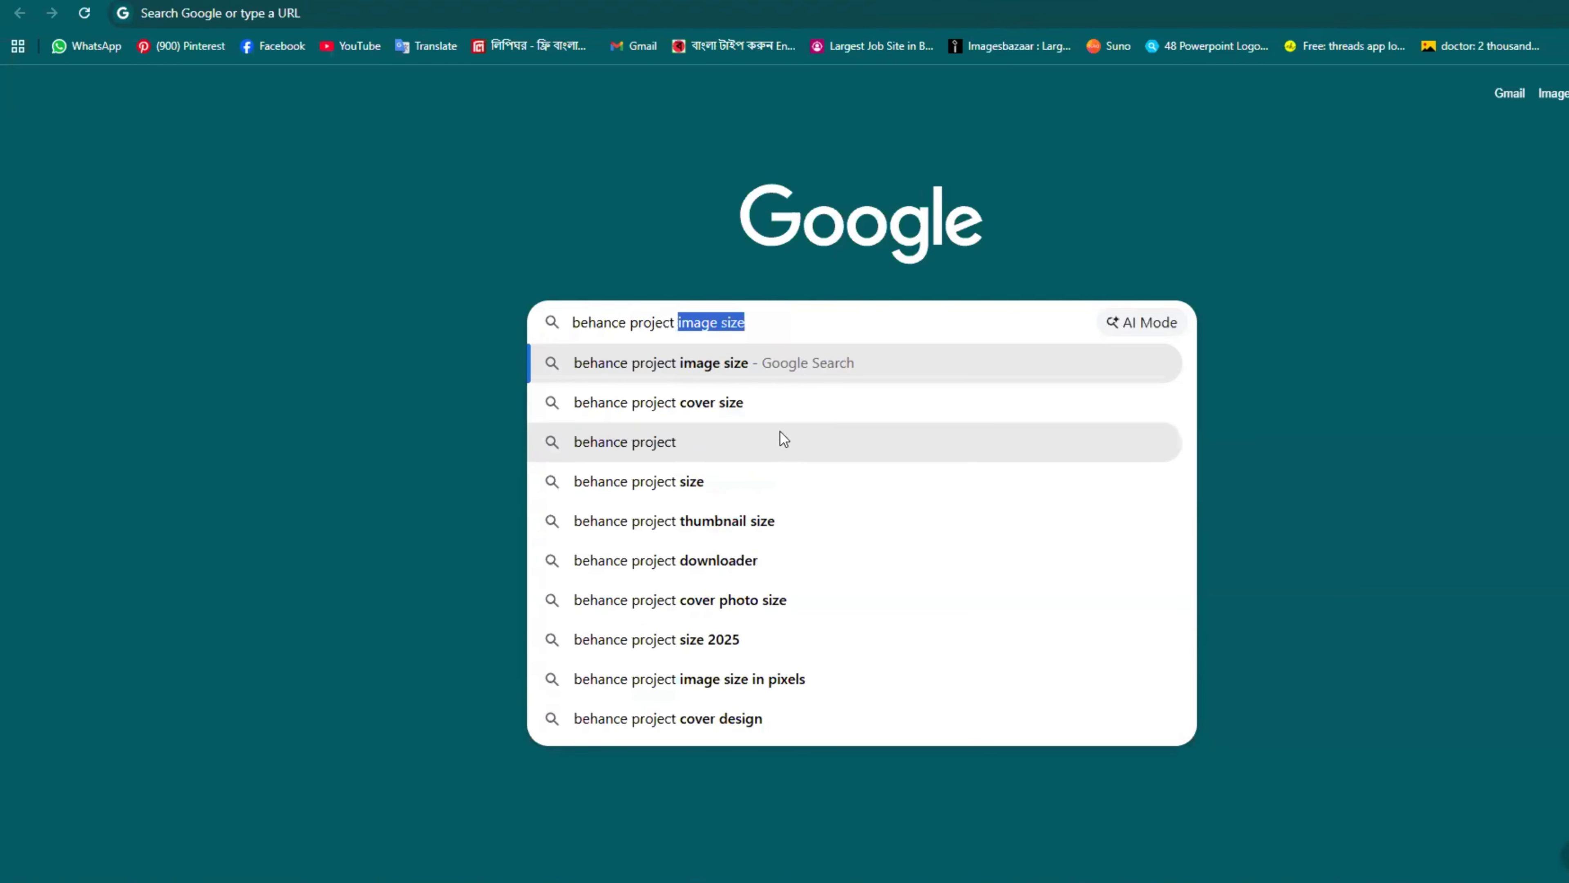
{"action": "left_click", "coordinate": [766, 373]}
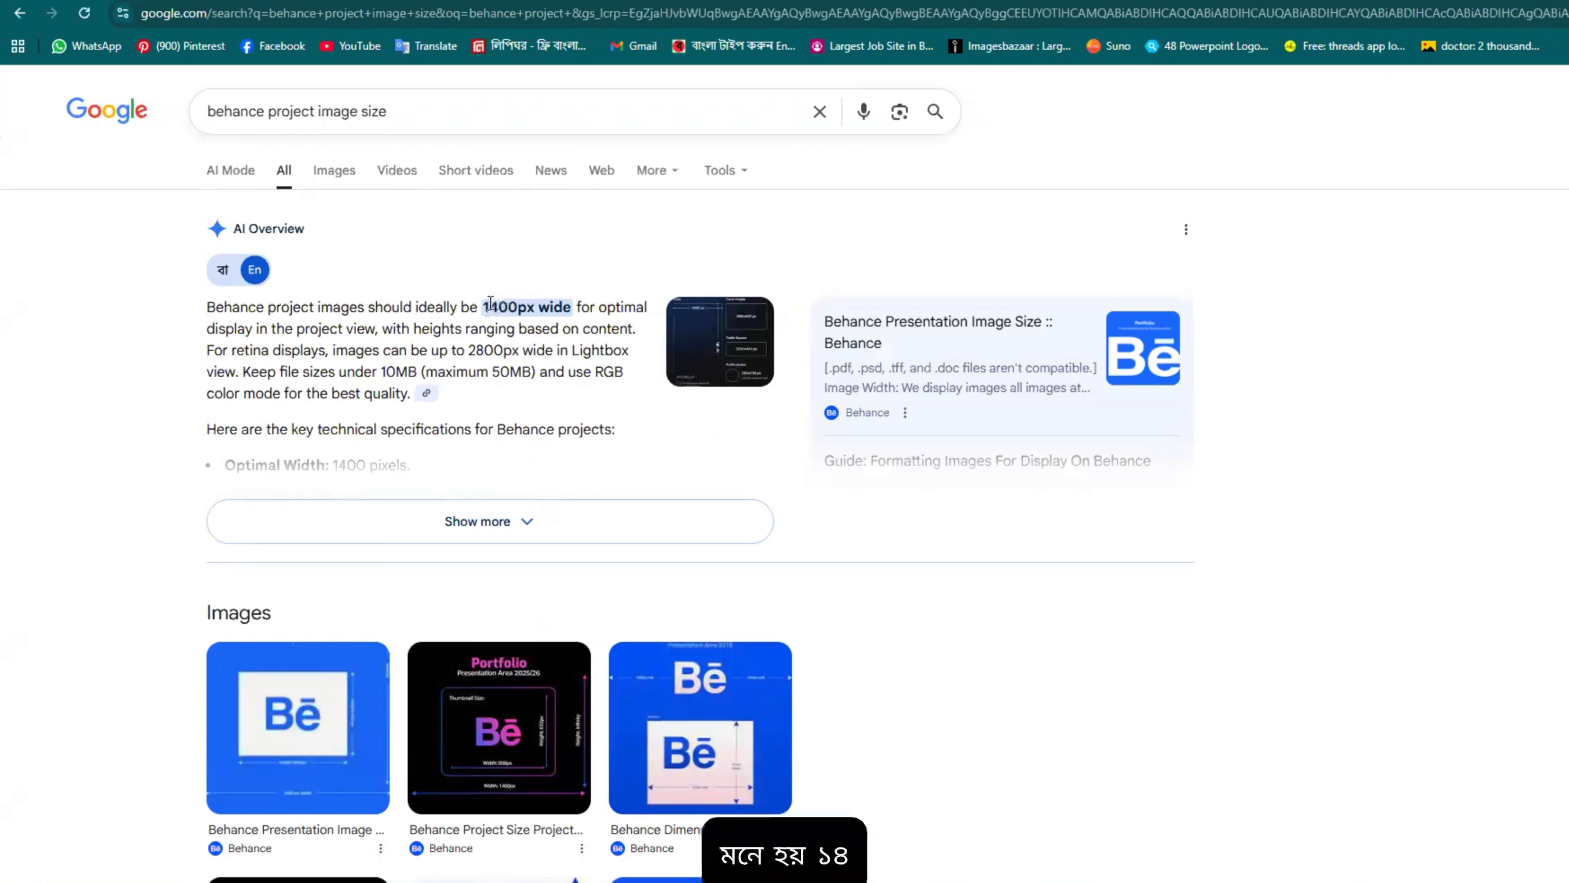
Step: Highlight the 1400px and 2800px widths, then preview the black Portfolio size diagram
{"action": "left_click_drag", "start_coordinate": [484, 307], "coordinate": [521, 303]}
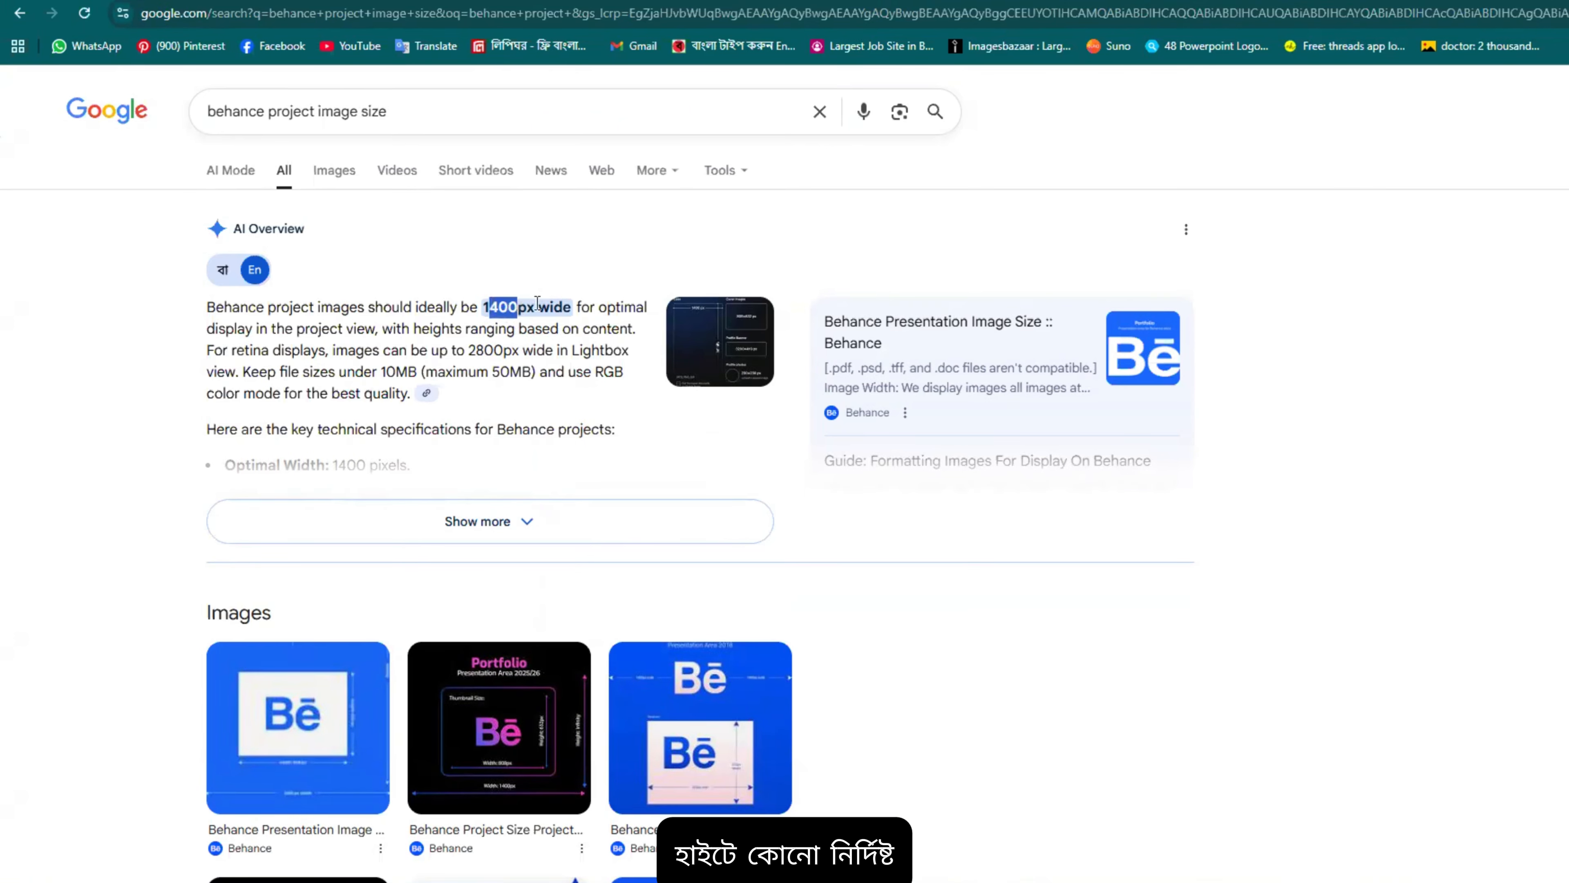
{"action": "left_click_drag", "start_coordinate": [476, 351], "coordinate": [512, 351]}
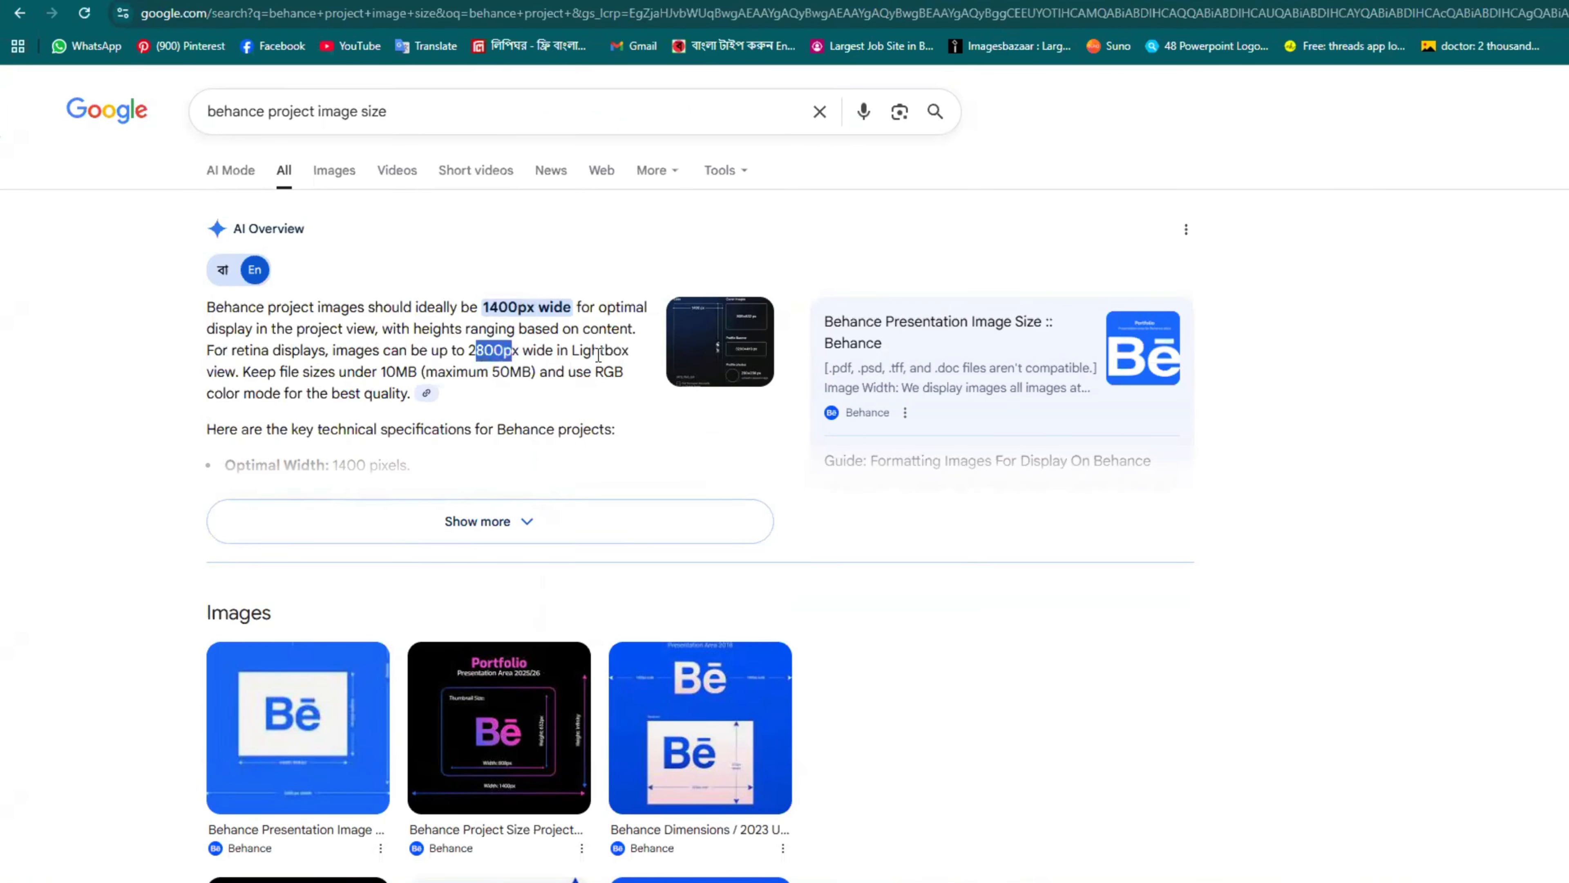
{"action": "scroll", "coordinate": [380, 377], "scroll_direction": "down", "scroll_amount": 1}
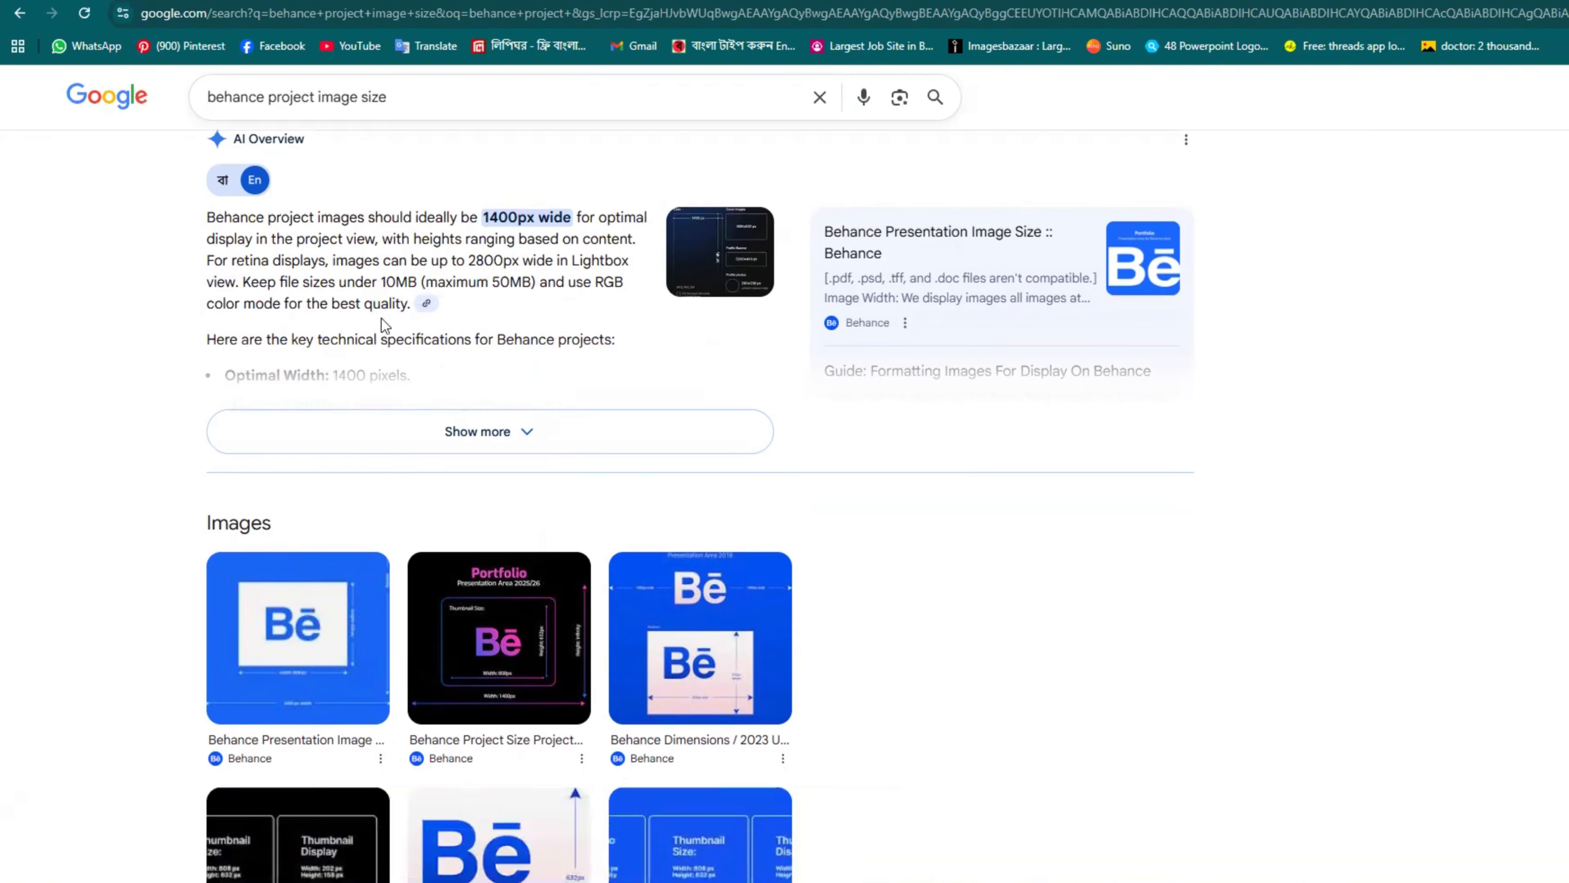
{"action": "scroll", "coordinate": [564, 276], "scroll_direction": "up", "scroll_amount": 1}
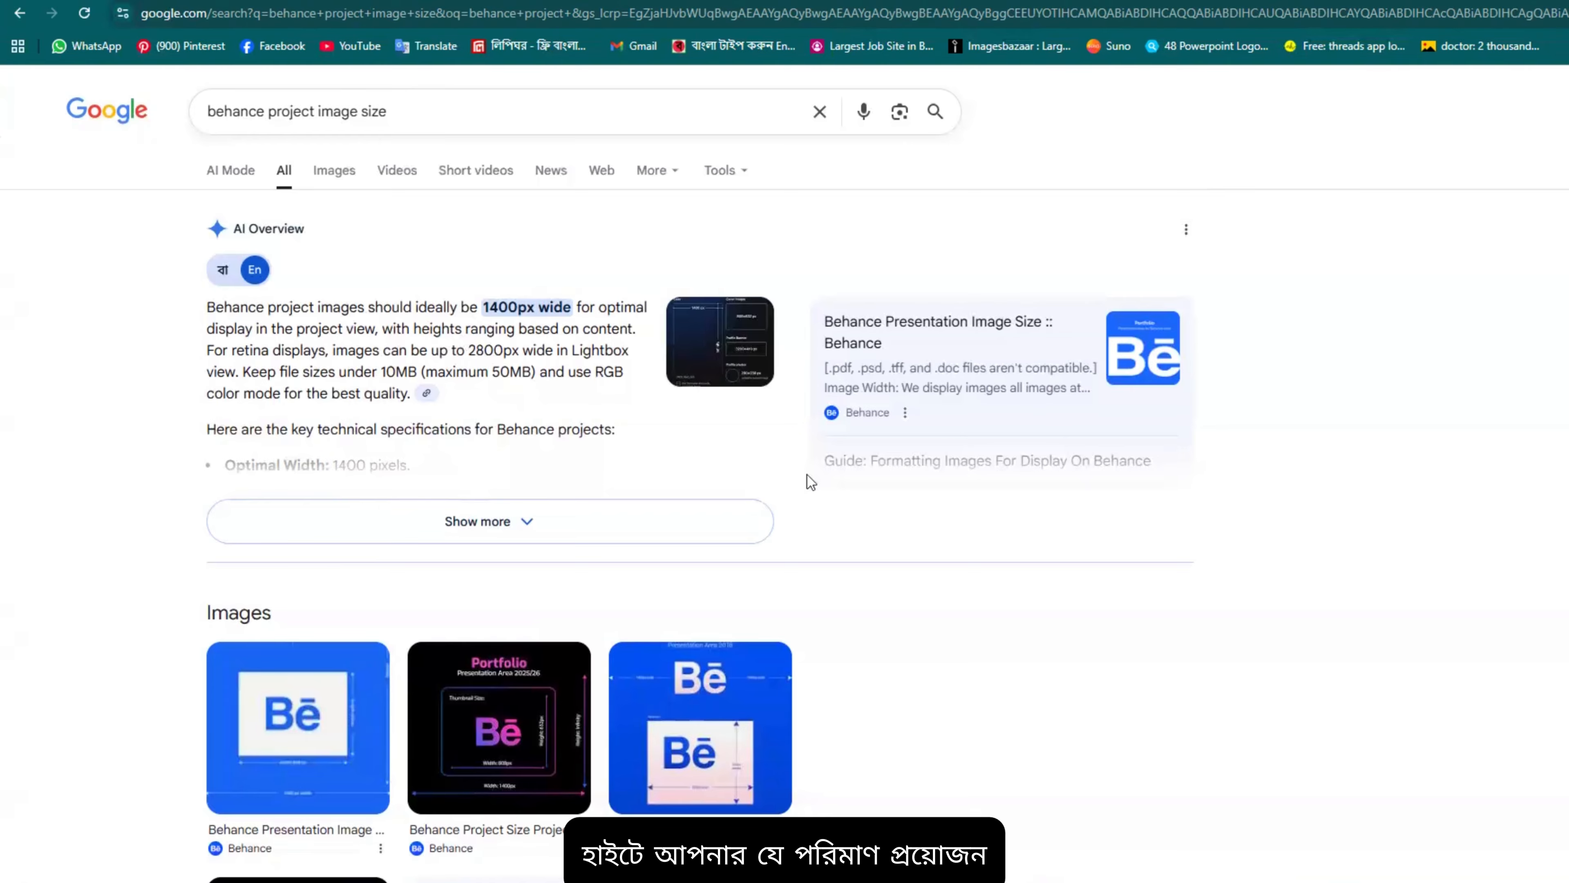
{"action": "scroll", "coordinate": [686, 618], "scroll_direction": "down", "scroll_amount": 3}
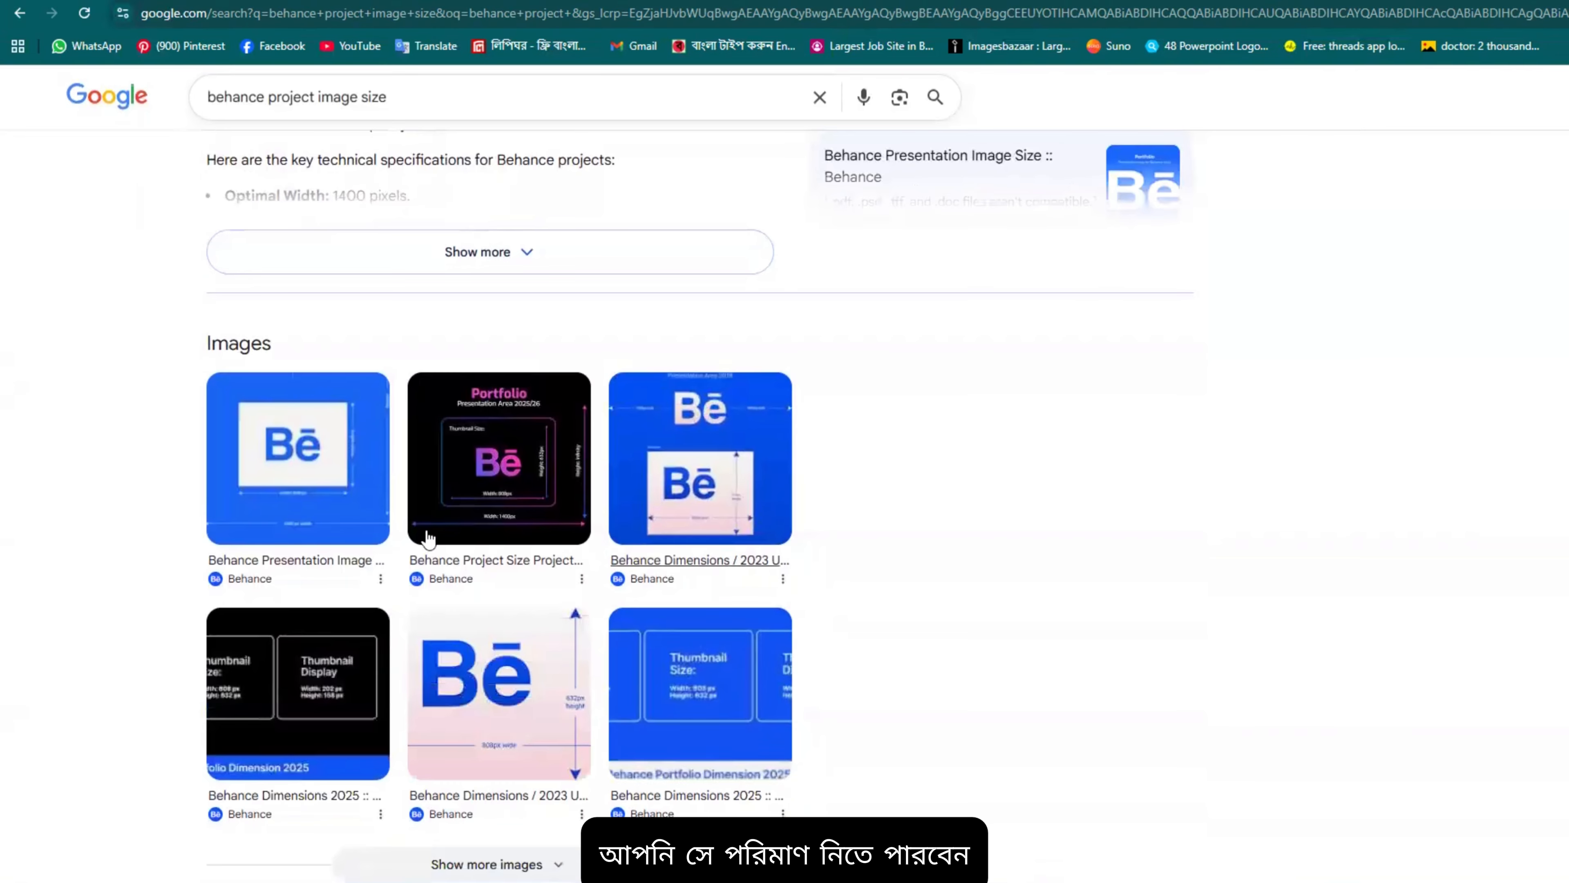
{"action": "left_click", "coordinate": [348, 538]}
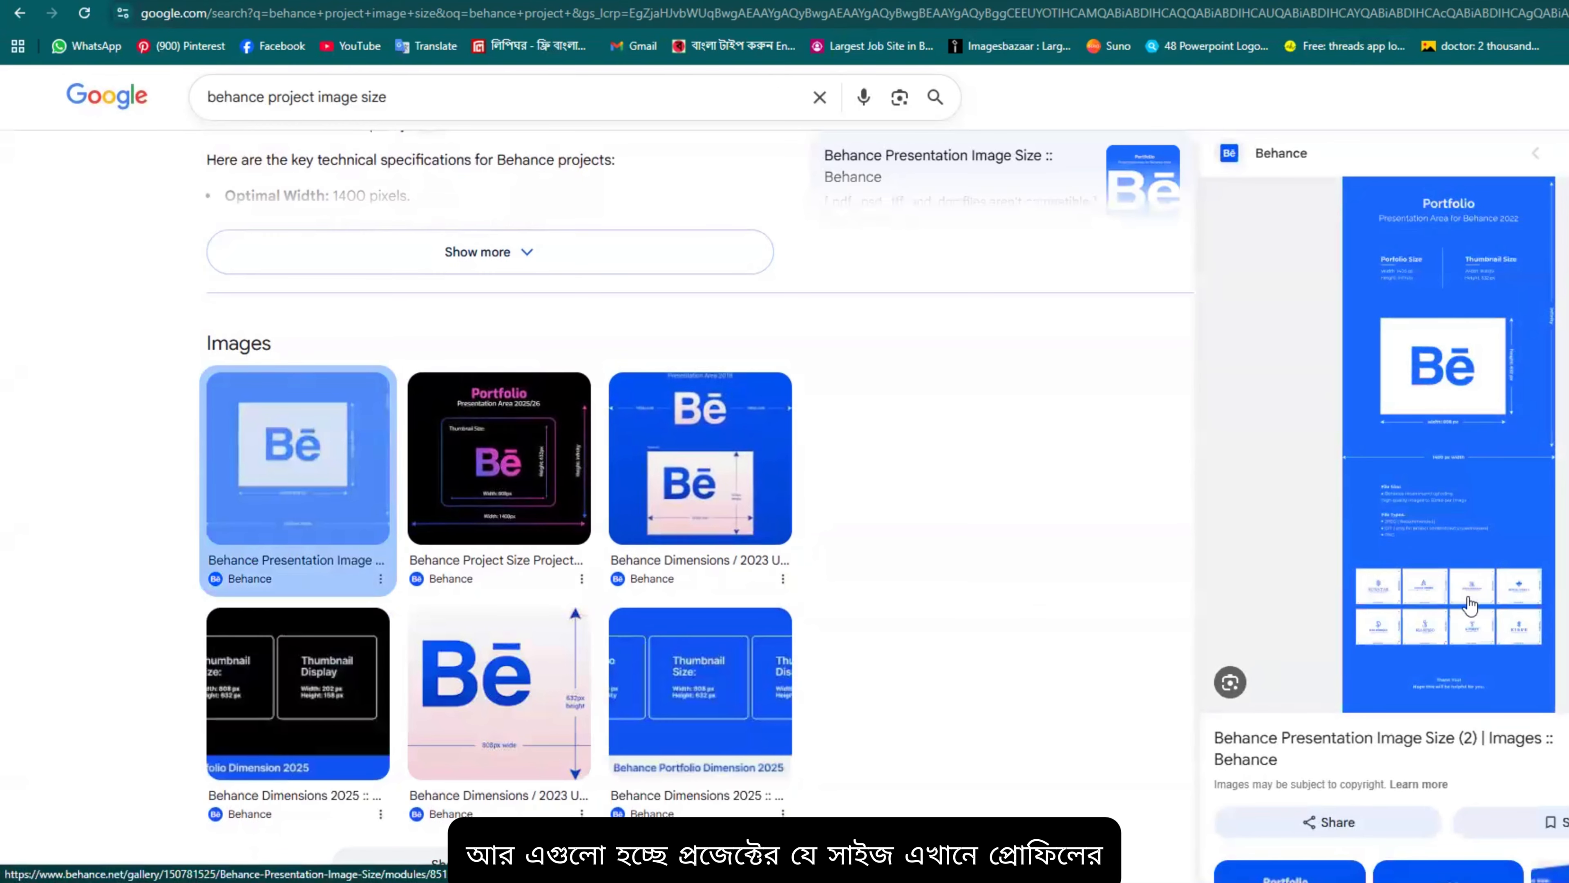
{"action": "key", "text": "Right"}
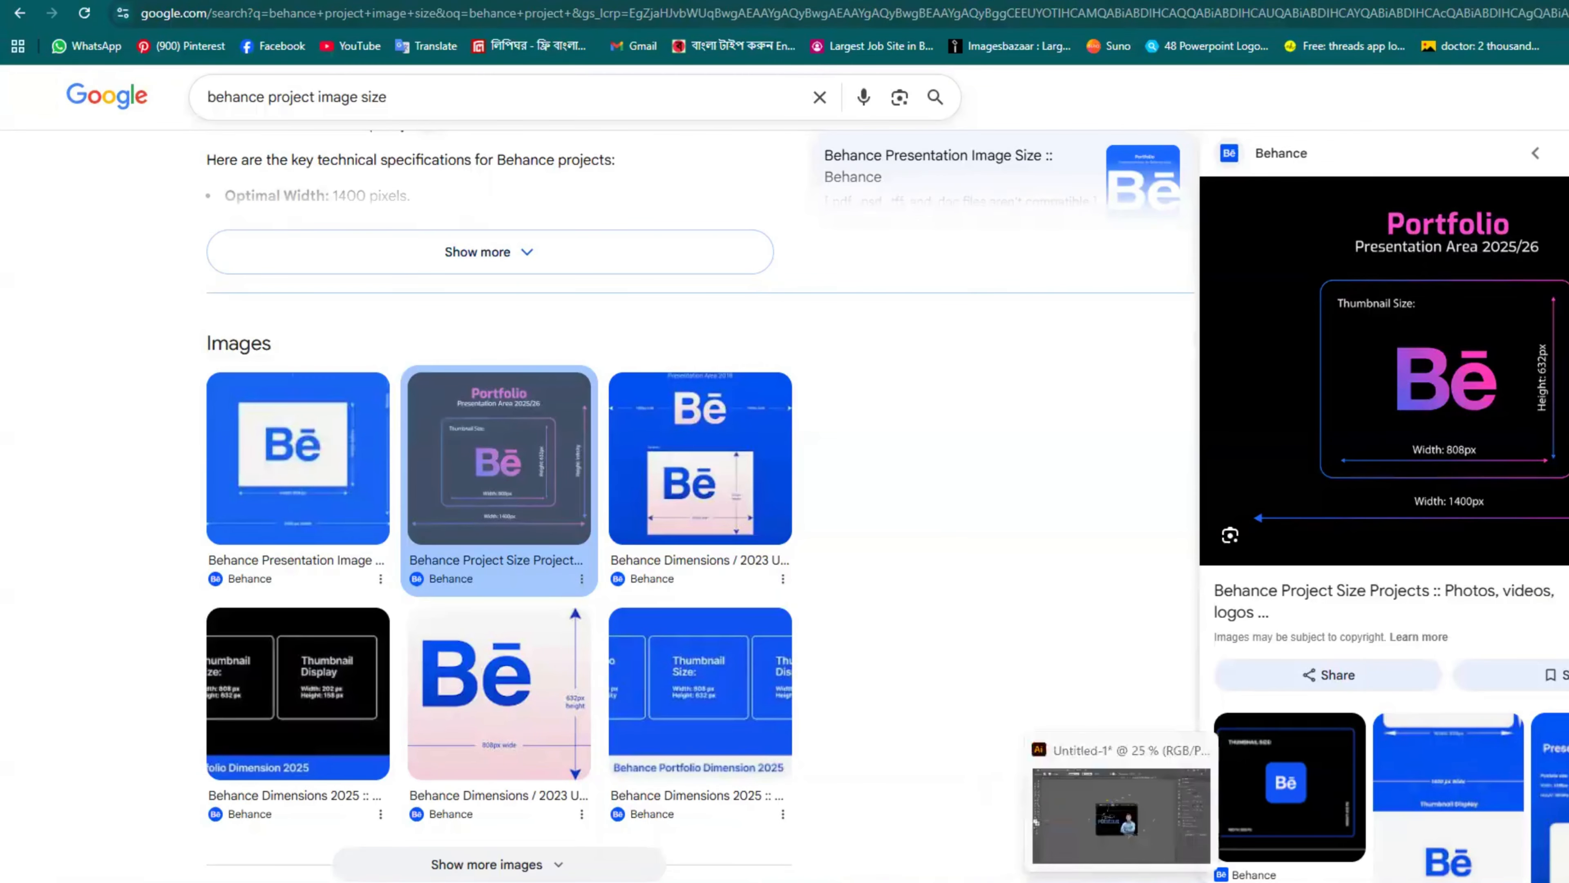
Step: Create a 1400 × 1080 px document in RGB colour mode
{"action": "left_click", "coordinate": [1124, 881]}
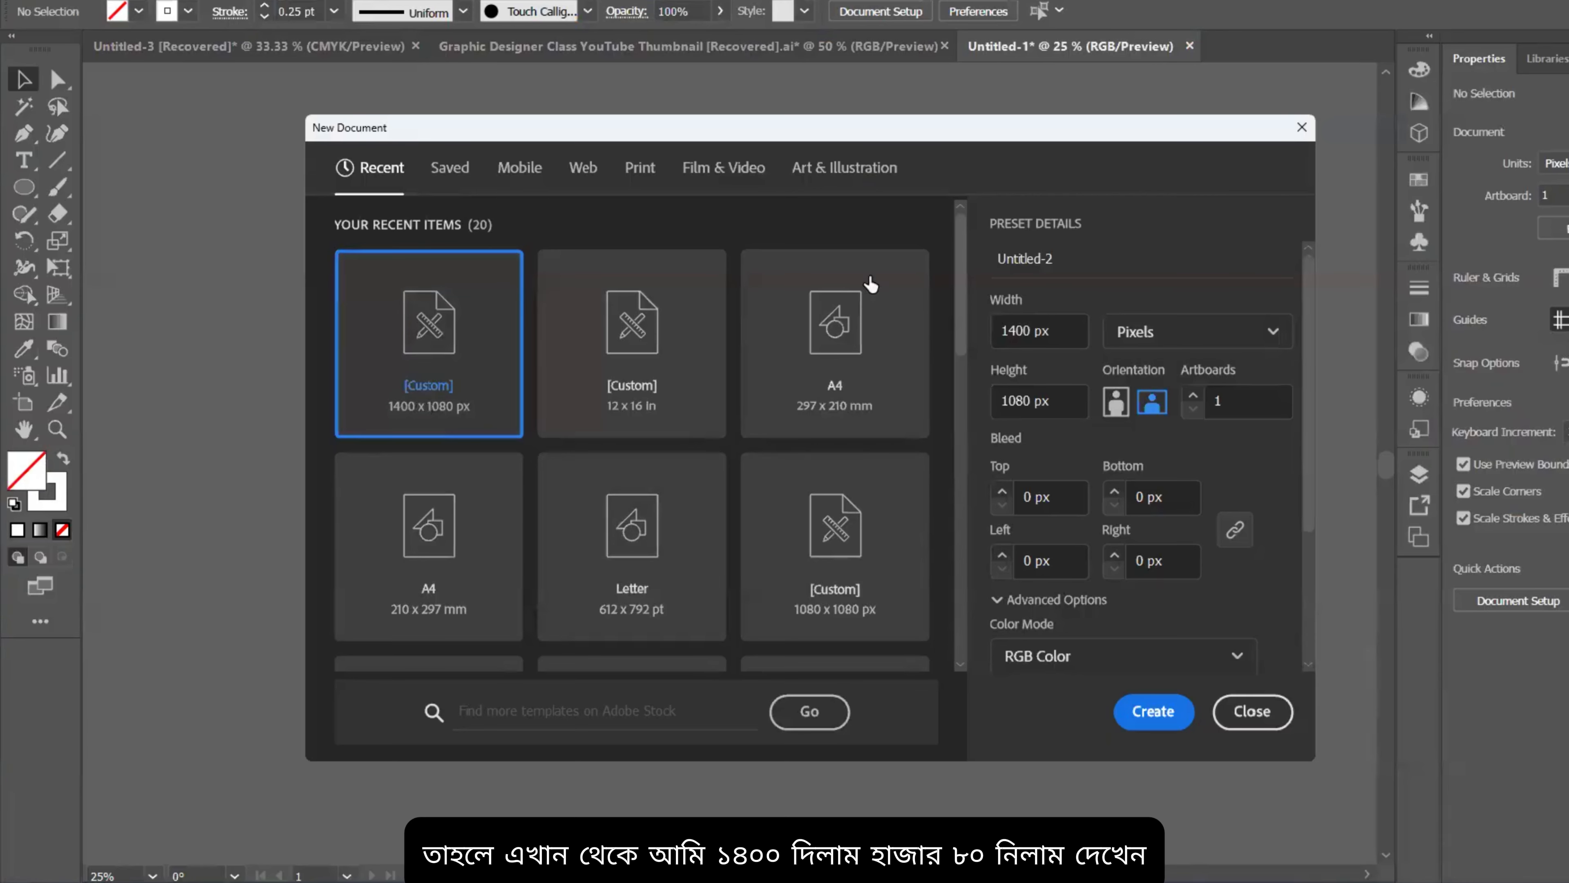
{"action": "left_click", "coordinate": [1086, 670]}
{"action": "left_click", "coordinate": [1143, 663]}
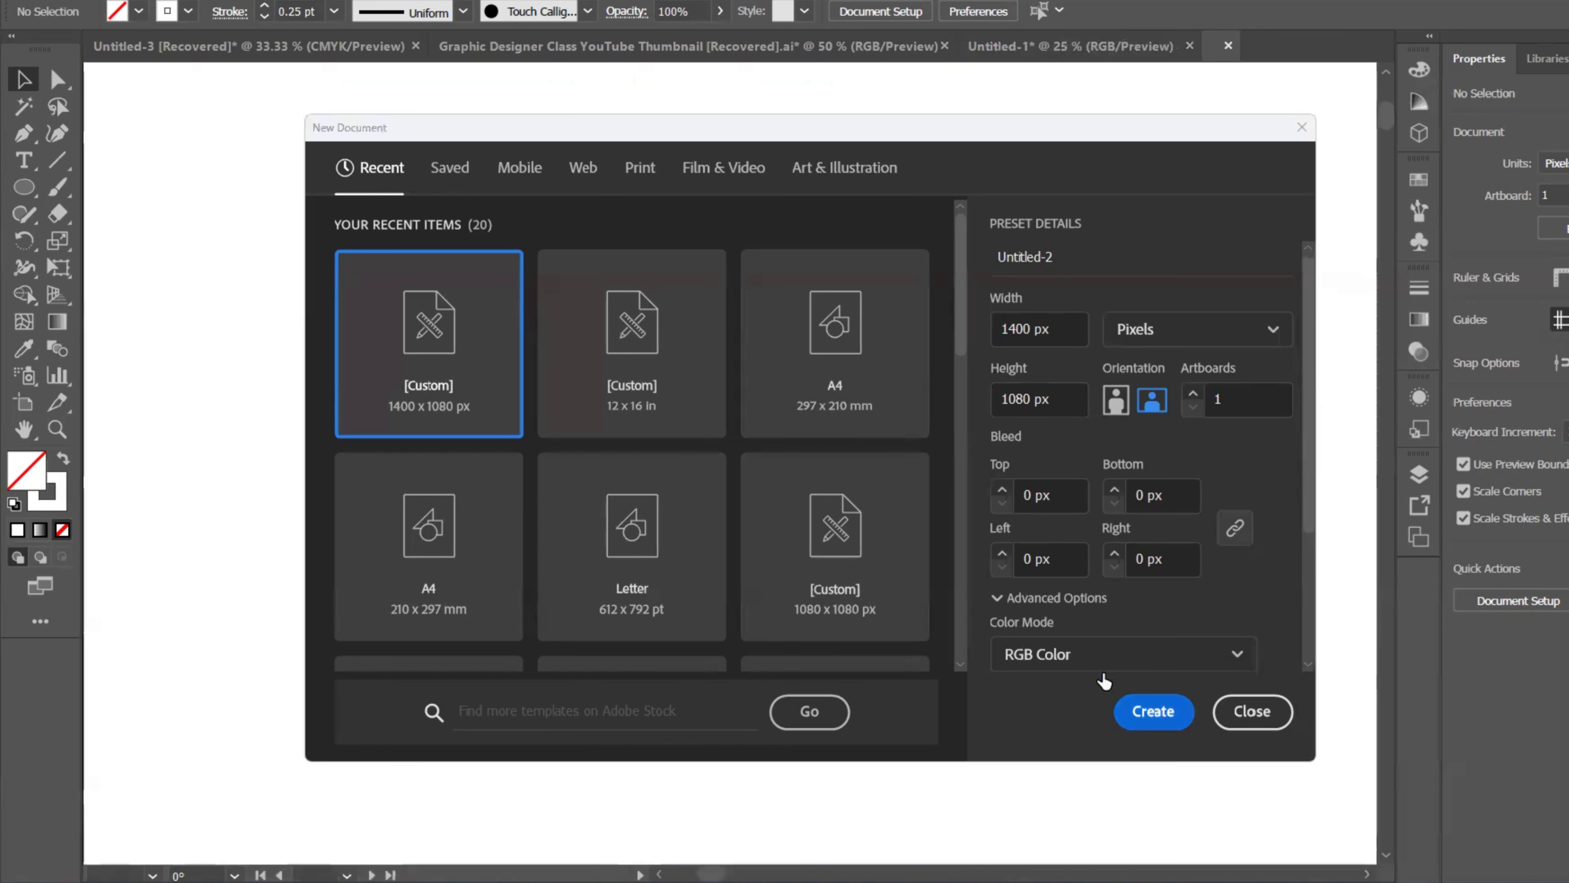
{"action": "left_click", "coordinate": [1150, 713]}
{"action": "scroll", "coordinate": [967, 389], "scroll_direction": "down", "scroll_amount": 2}
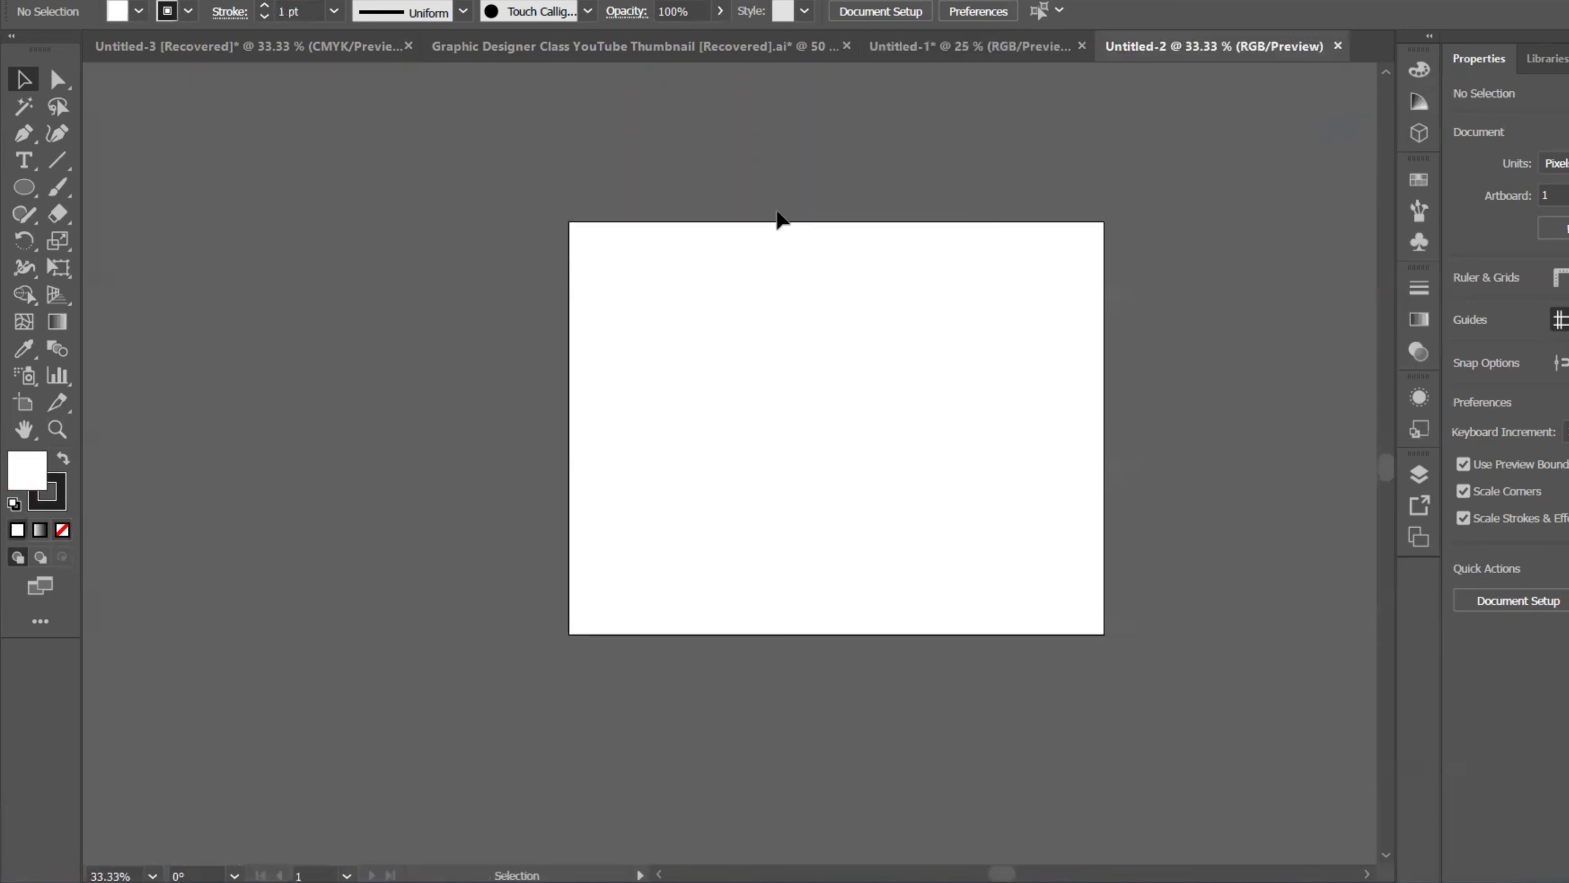
Step: Close the blank Untitled-2 document and return to the portfolio mockup
{"action": "left_click", "coordinate": [947, 44]}
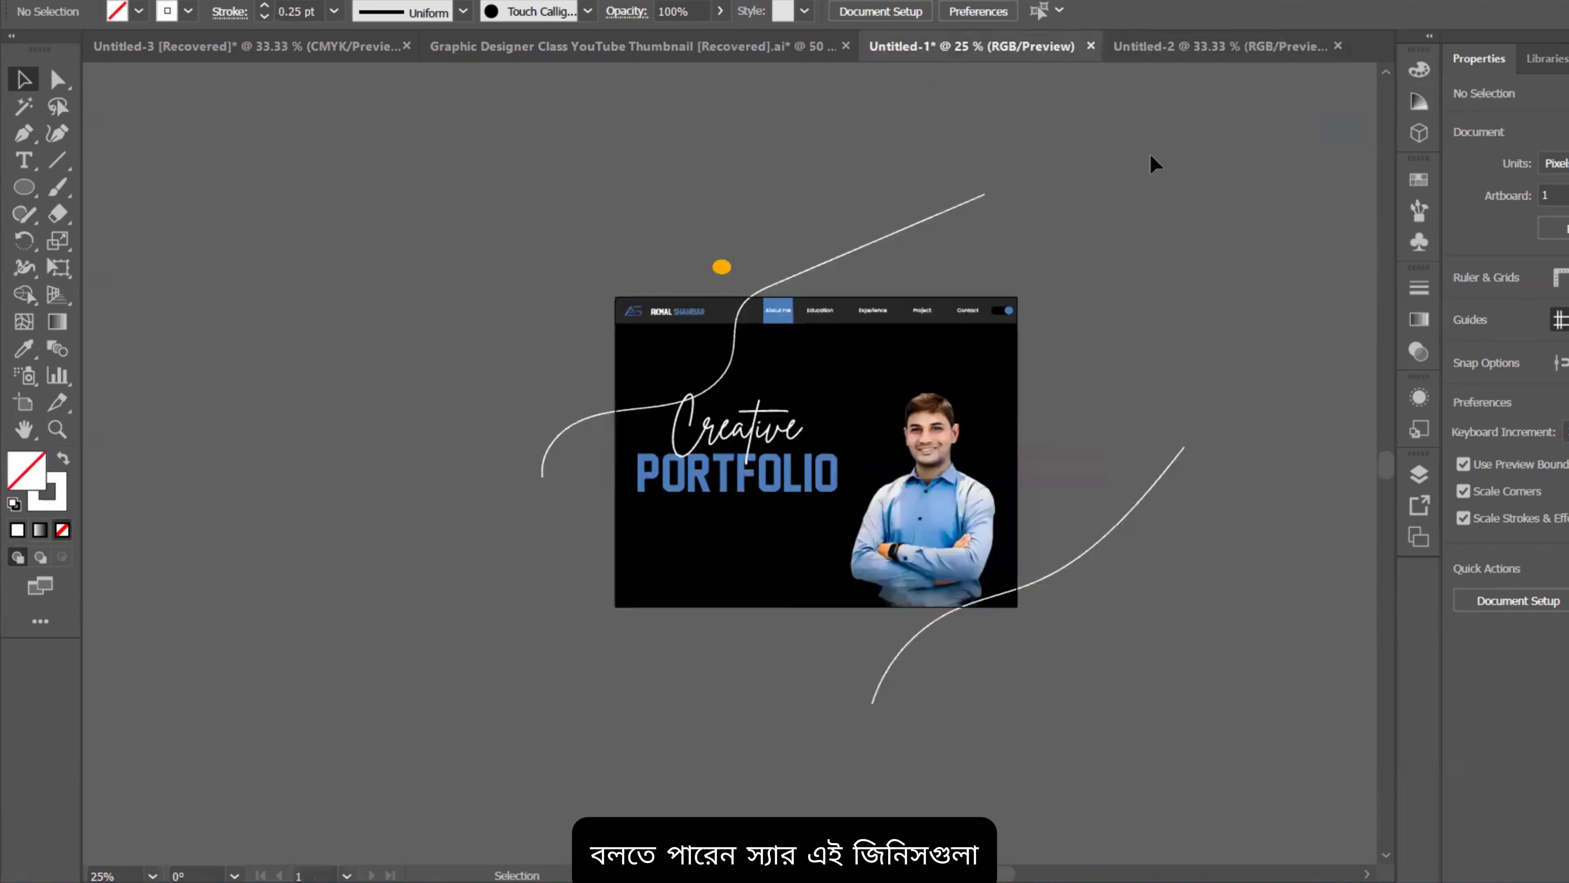
{"action": "left_click", "coordinate": [1195, 50]}
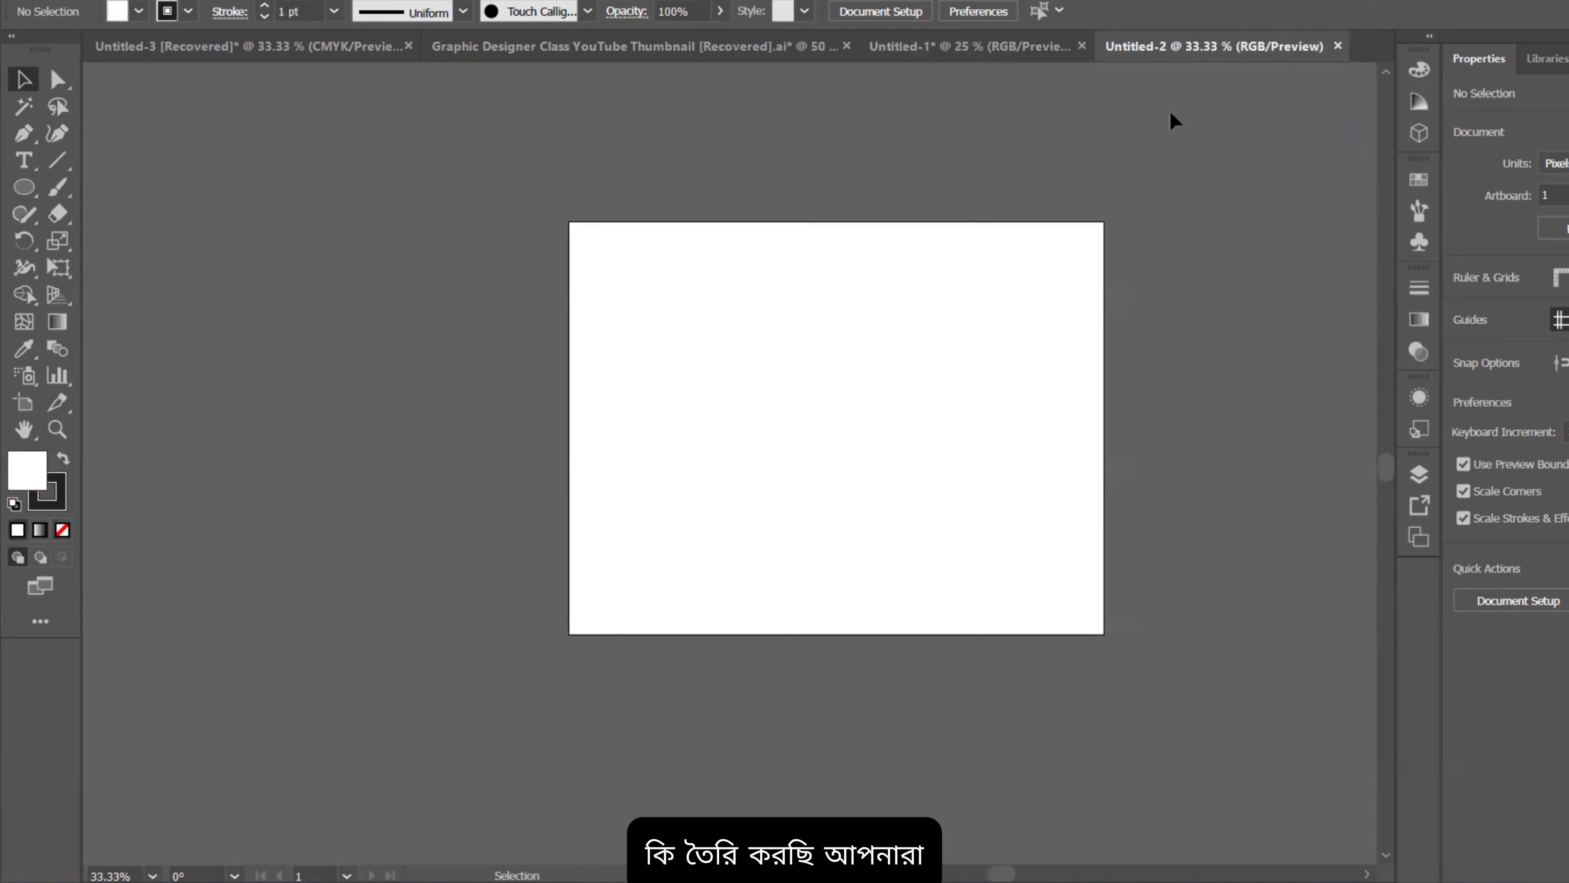
{"action": "left_click", "coordinate": [1337, 46]}
{"action": "scroll", "coordinate": [773, 334], "scroll_direction": "up", "scroll_amount": 4}
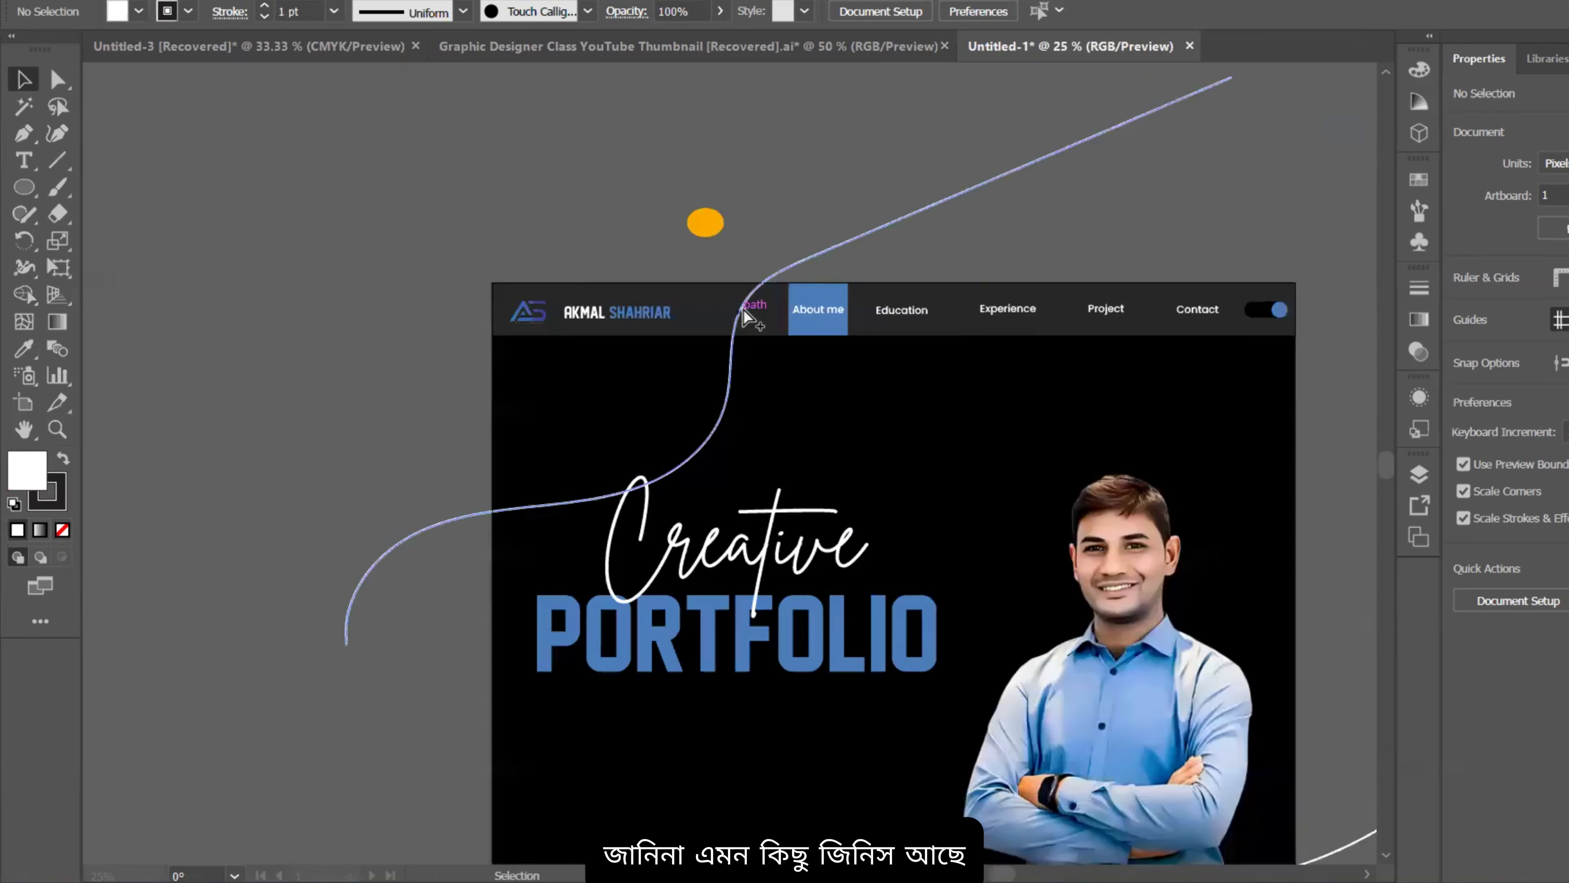
Step: Lift the About me button, then move it back beside Education in the header
{"action": "left_click", "coordinate": [321, 298]}
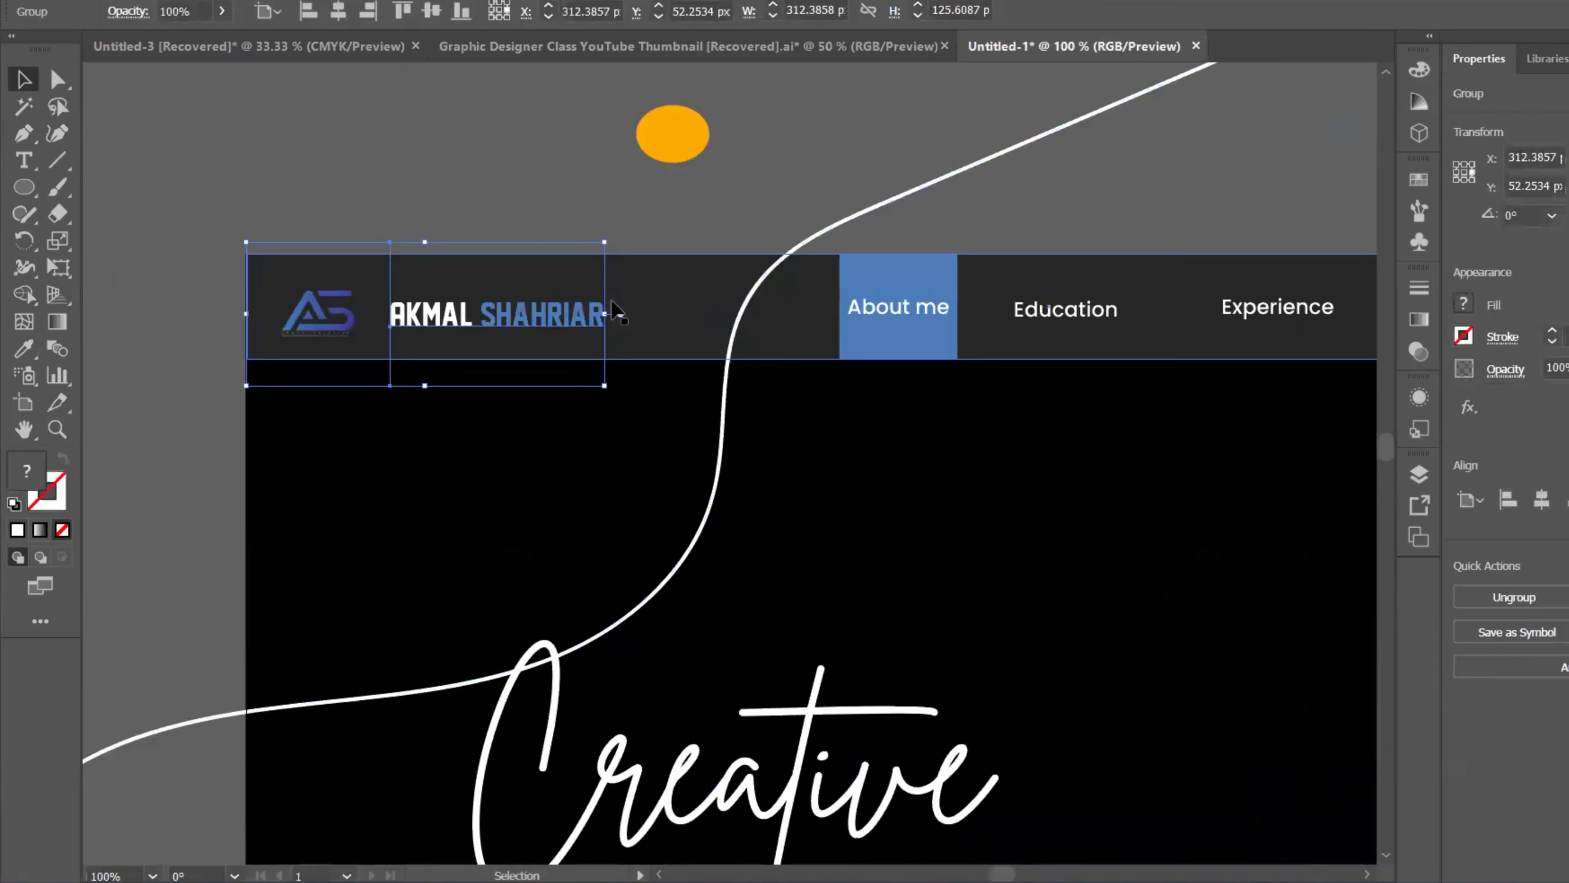
{"action": "scroll", "coordinate": [668, 300], "scroll_direction": "down", "scroll_amount": 1}
{"action": "left_click_drag", "start_coordinate": [669, 302], "coordinate": [669, 168]}
{"action": "key", "text": "ctrl+z"}
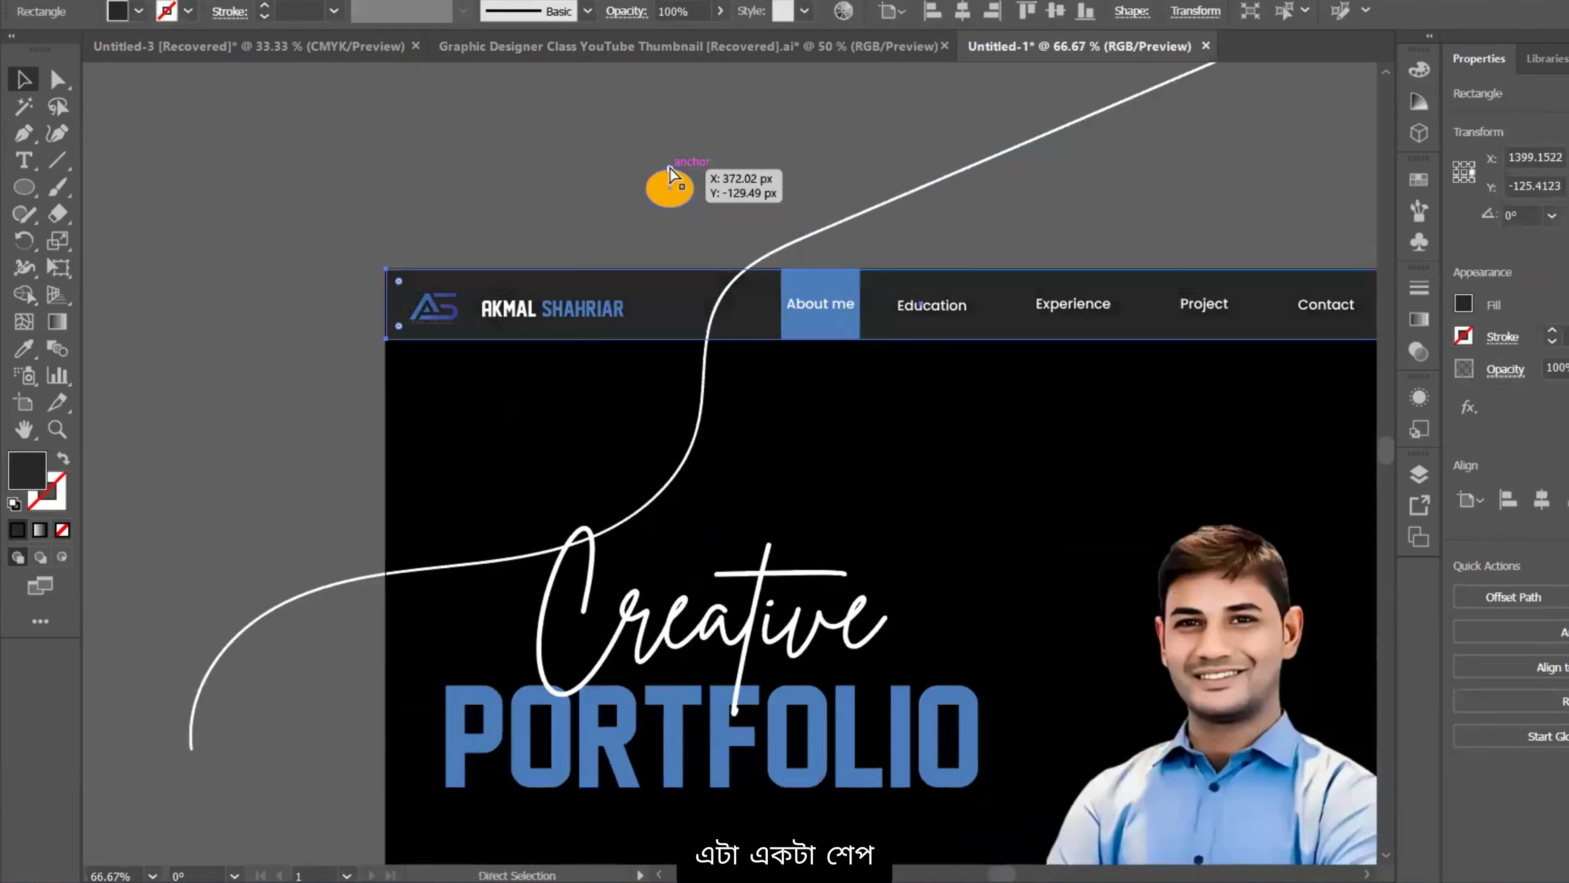
{"action": "left_click_drag", "start_coordinate": [1051, 405], "coordinate": [841, 445]}
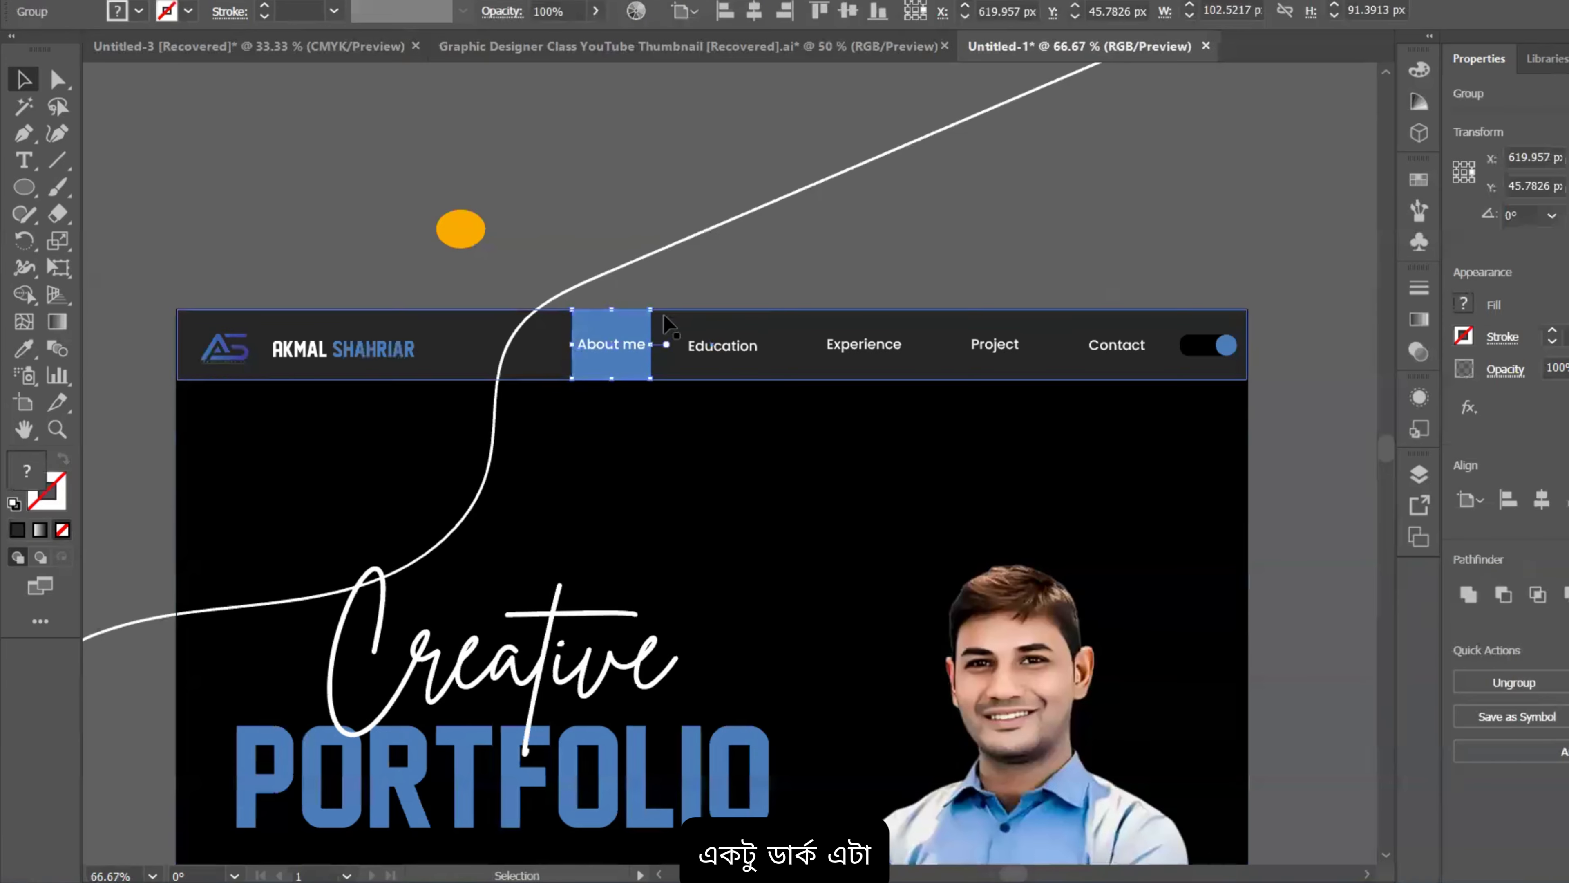
{"action": "left_click_drag", "start_coordinate": [644, 323], "coordinate": [648, 218]}
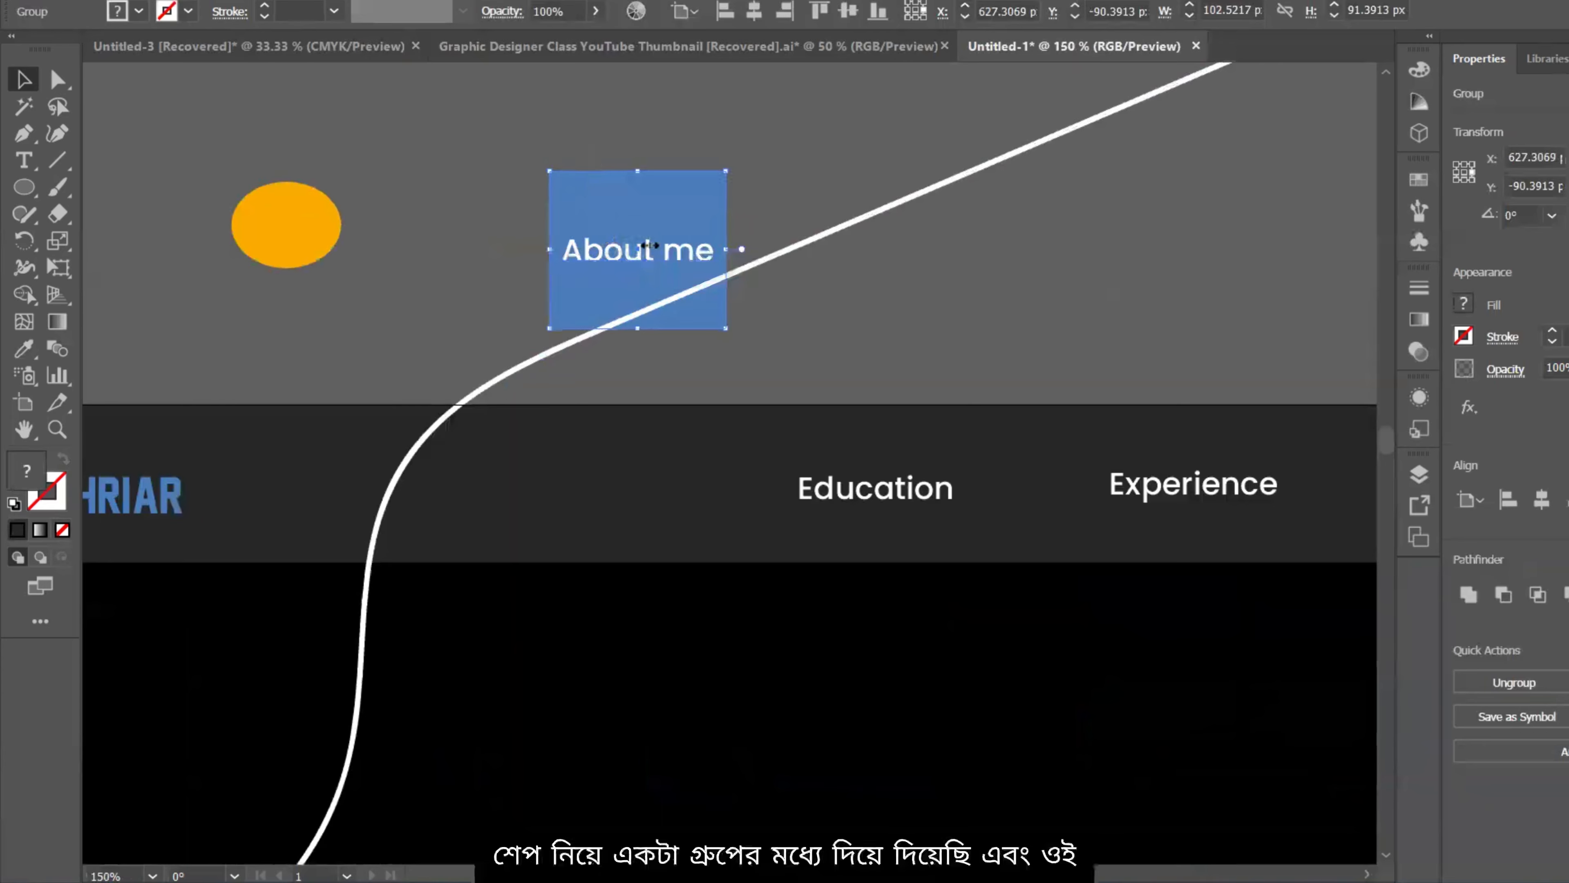
{"action": "left_click_drag", "start_coordinate": [598, 216], "coordinate": [585, 451]}
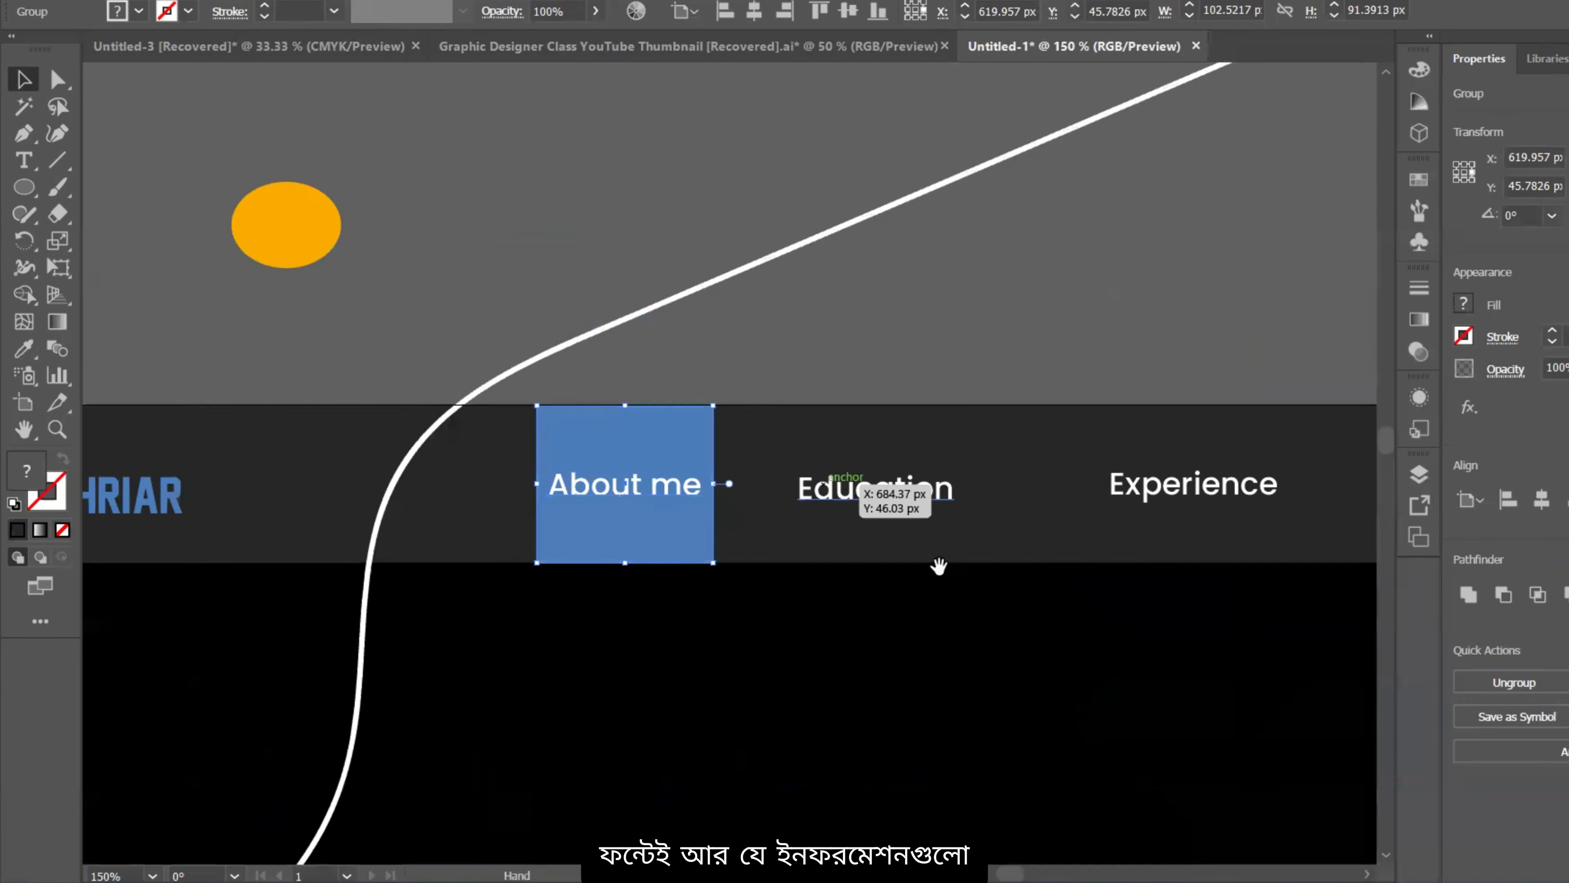
Step: Pan and zoom across the header to inspect the mockup
{"action": "left_click_drag", "start_coordinate": [939, 567], "coordinate": [793, 523]}
{"action": "scroll", "coordinate": [844, 541], "scroll_direction": "down", "scroll_amount": 1}
{"action": "left_click_drag", "start_coordinate": [1058, 564], "coordinate": [1025, 509]}
{"action": "scroll", "coordinate": [749, 429], "scroll_direction": "down", "scroll_amount": 2}
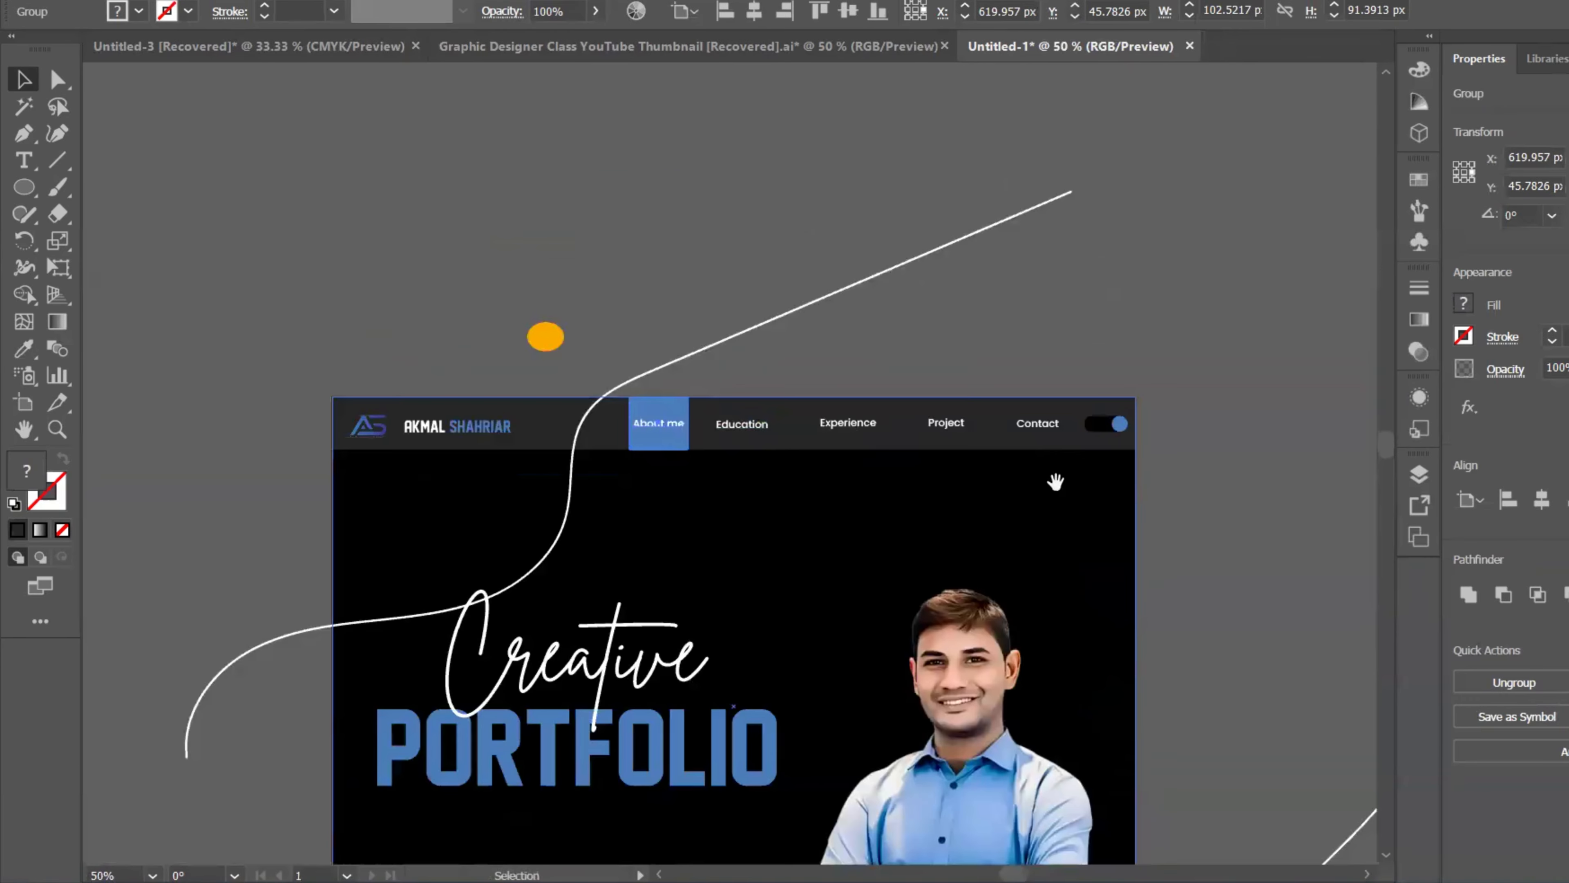
{"action": "scroll", "coordinate": [1051, 480], "scroll_direction": "down", "scroll_amount": 2}
{"action": "scroll", "coordinate": [943, 343], "scroll_direction": "down", "scroll_amount": 2}
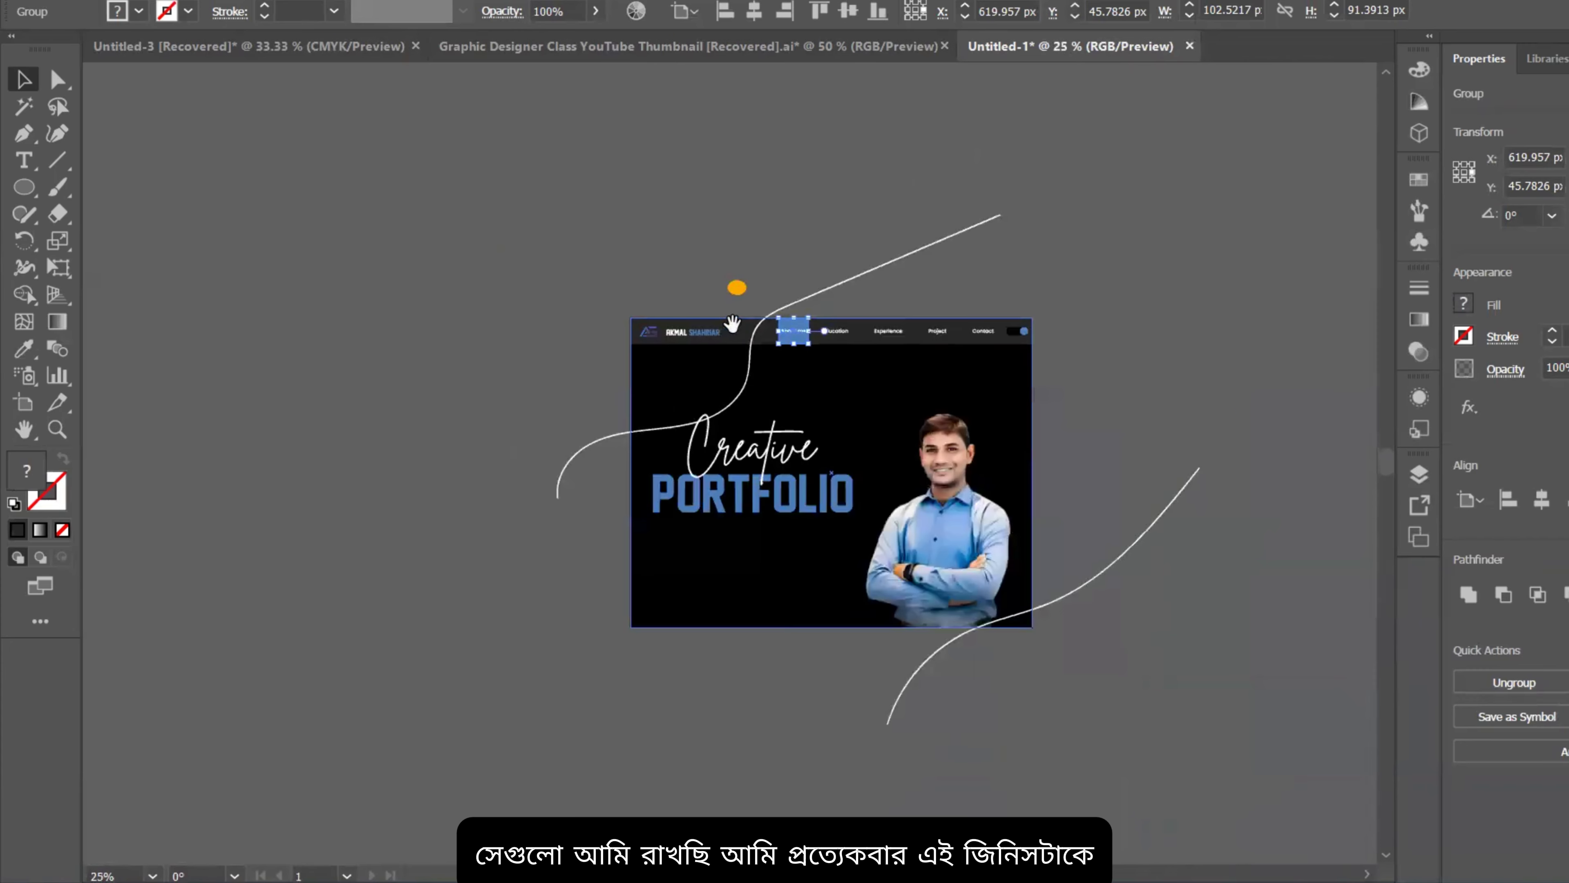
{"action": "scroll", "coordinate": [822, 332], "scroll_direction": "up", "scroll_amount": 4}
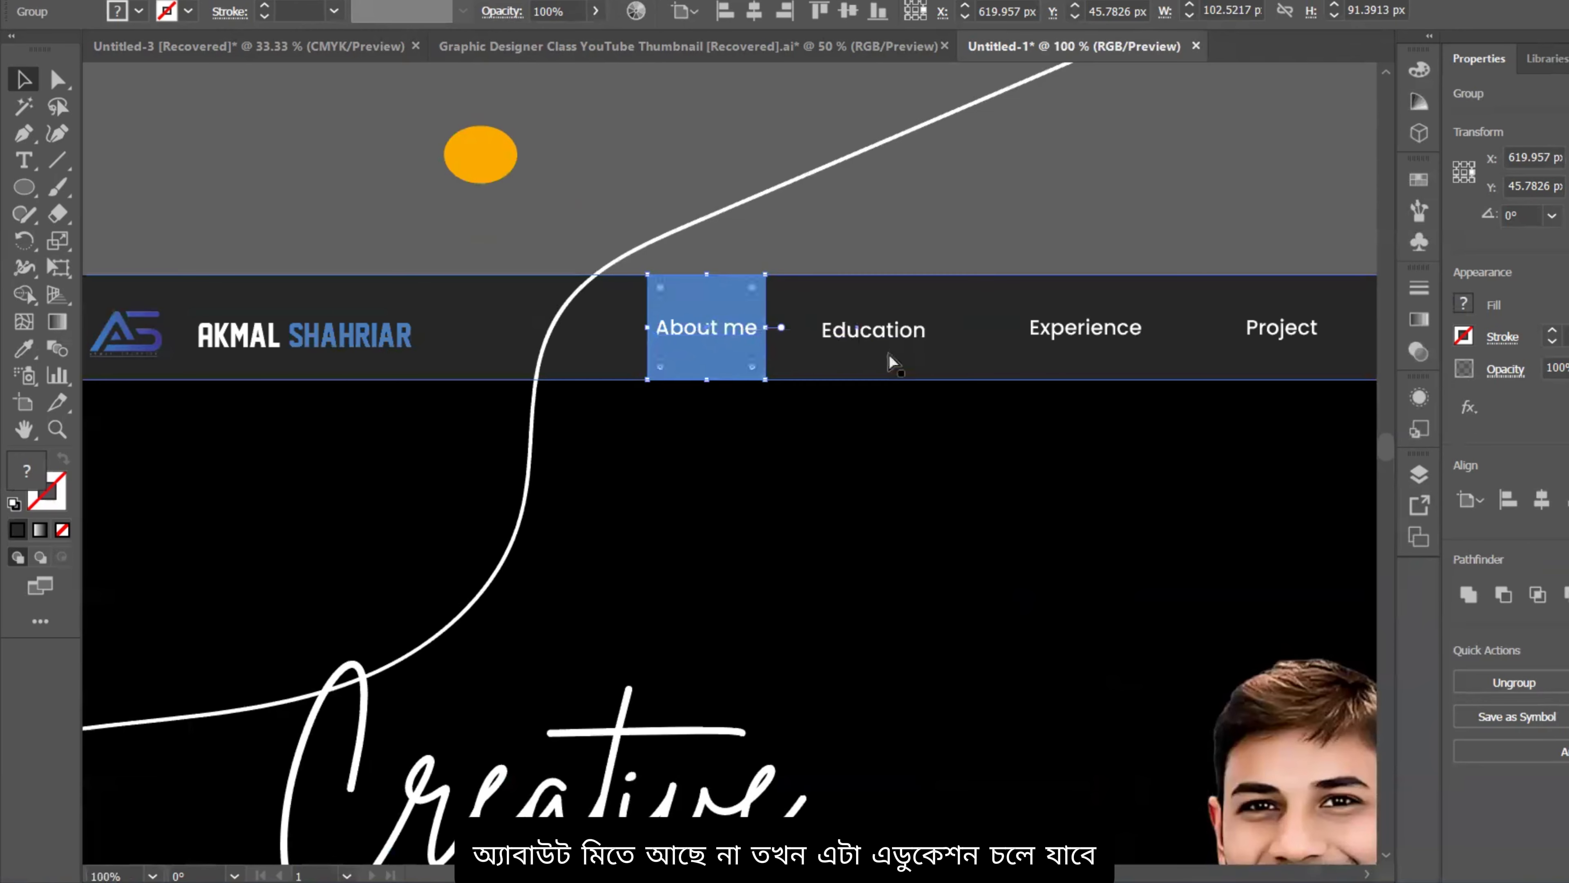
{"action": "scroll", "coordinate": [889, 358], "scroll_direction": "down", "scroll_amount": 3}
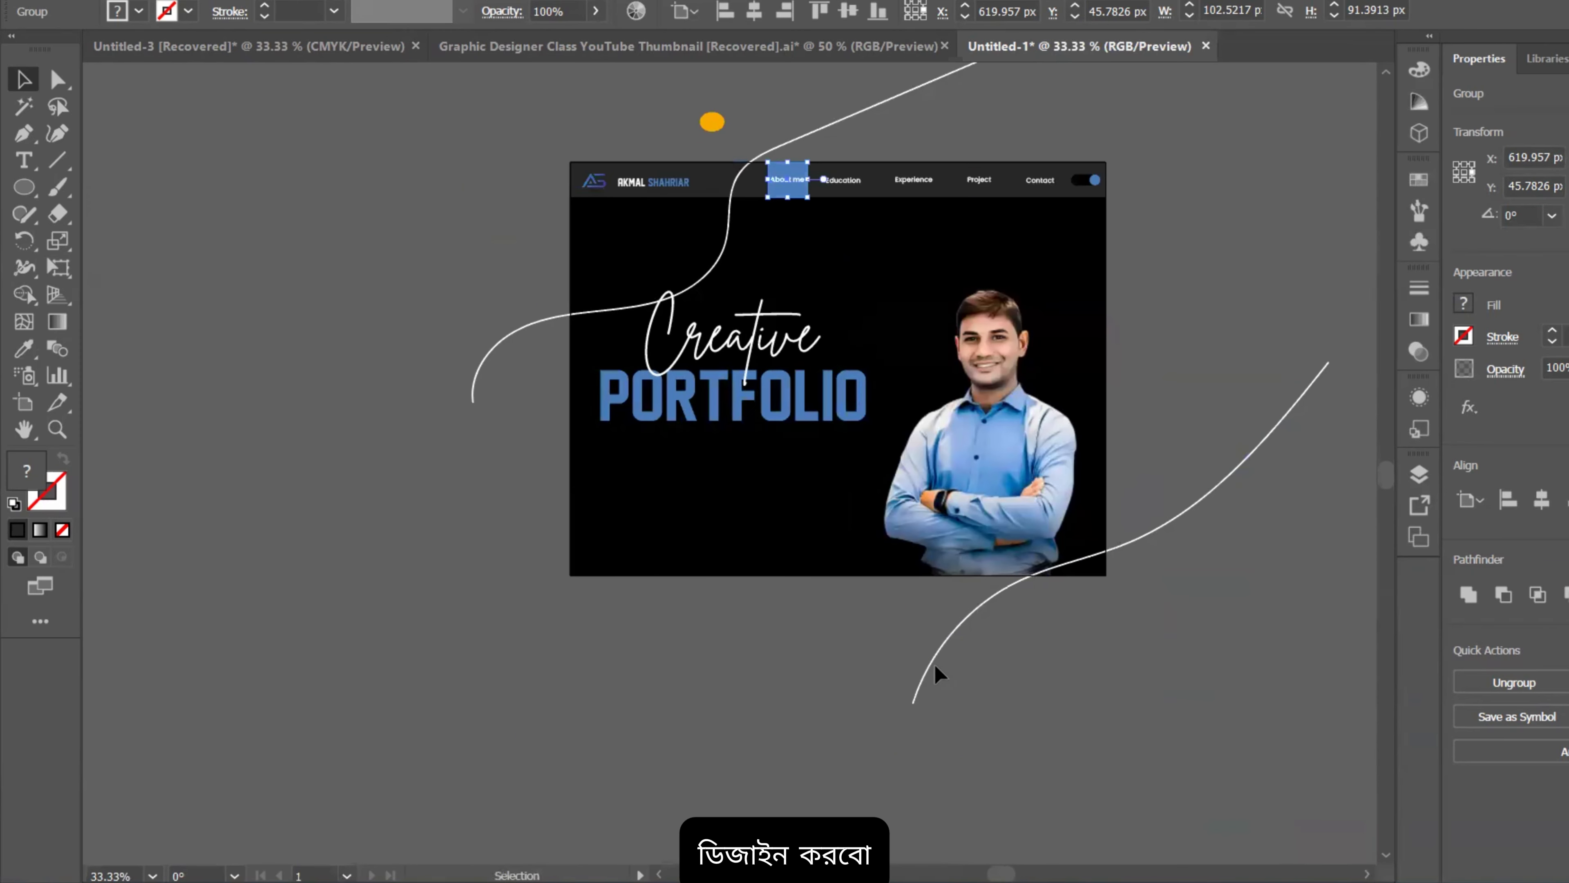
Step: Give the lower curve the PORTFOLIO blue as its stroke, with no fill
{"action": "left_click", "coordinate": [934, 665]}
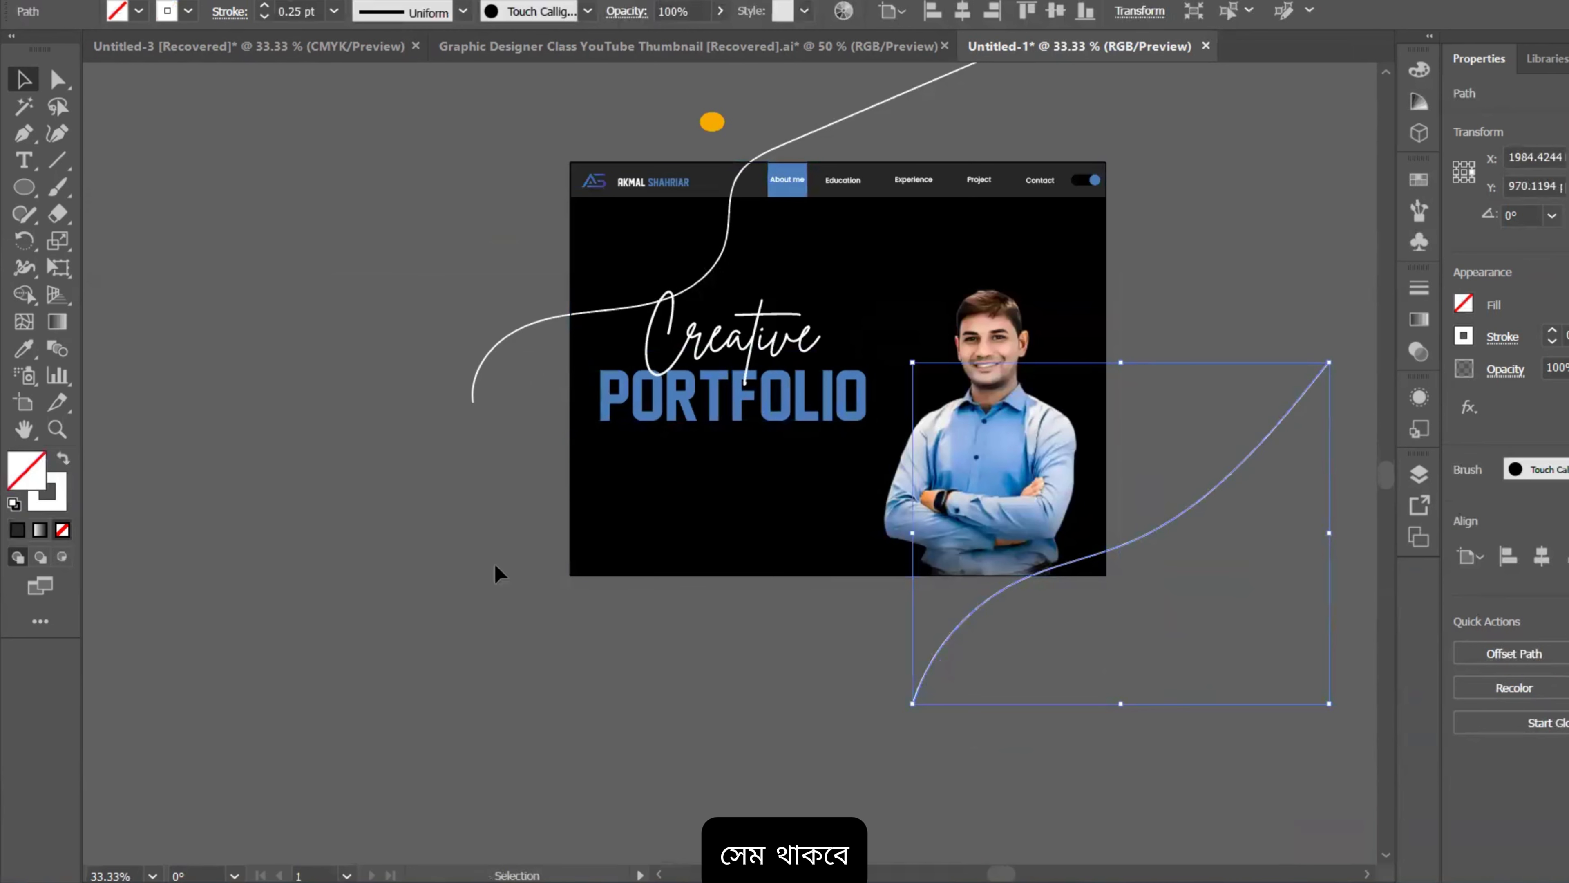
{"action": "left_click", "coordinate": [23, 348]}
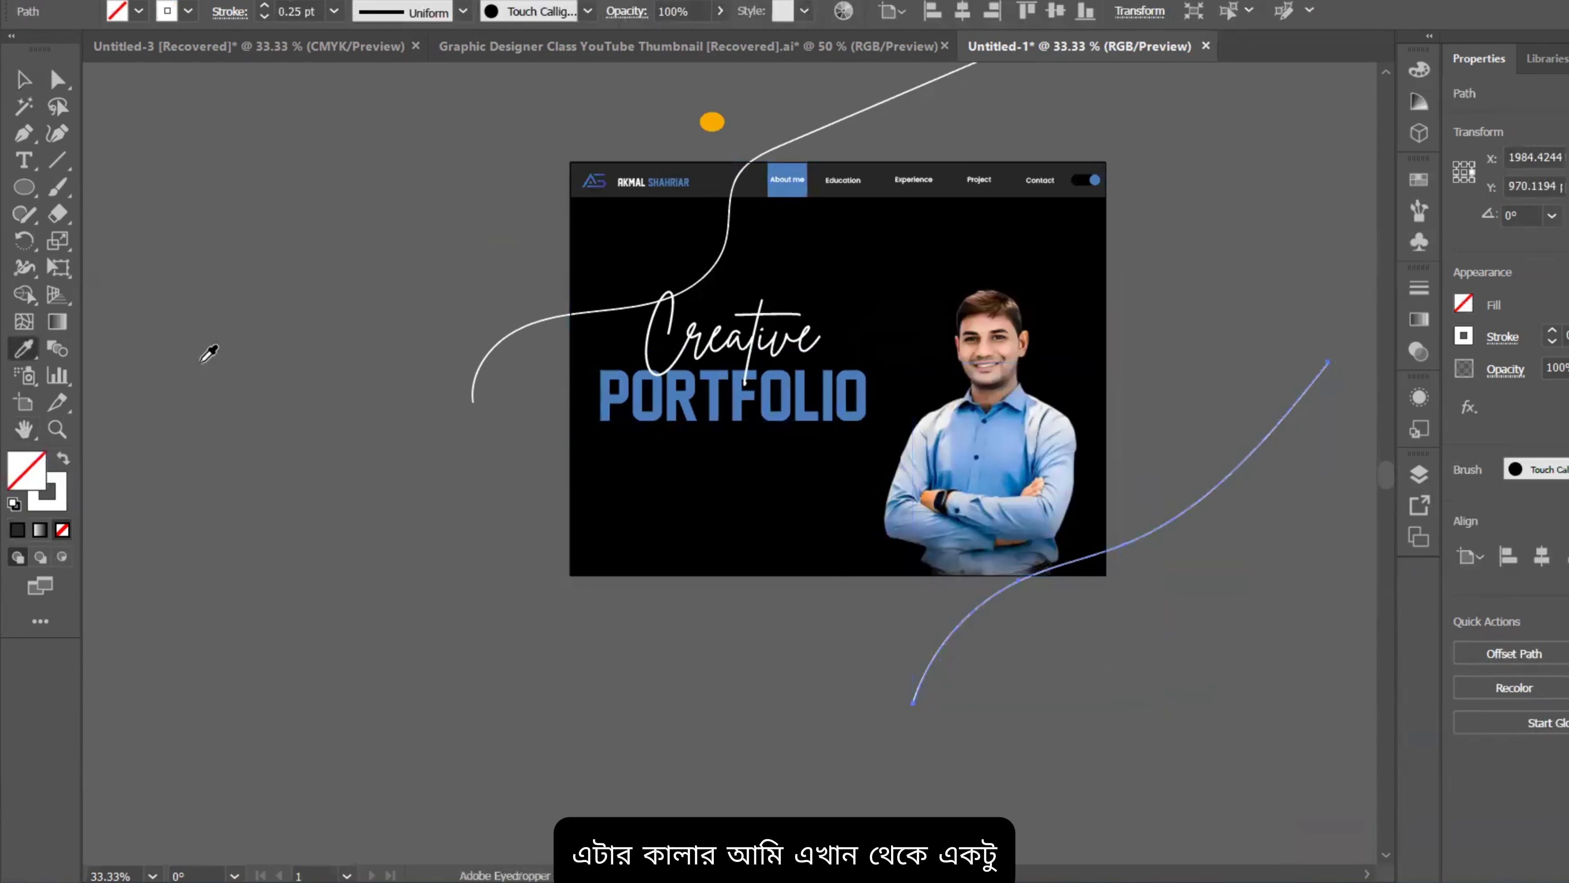
{"action": "left_click", "coordinate": [607, 370]}
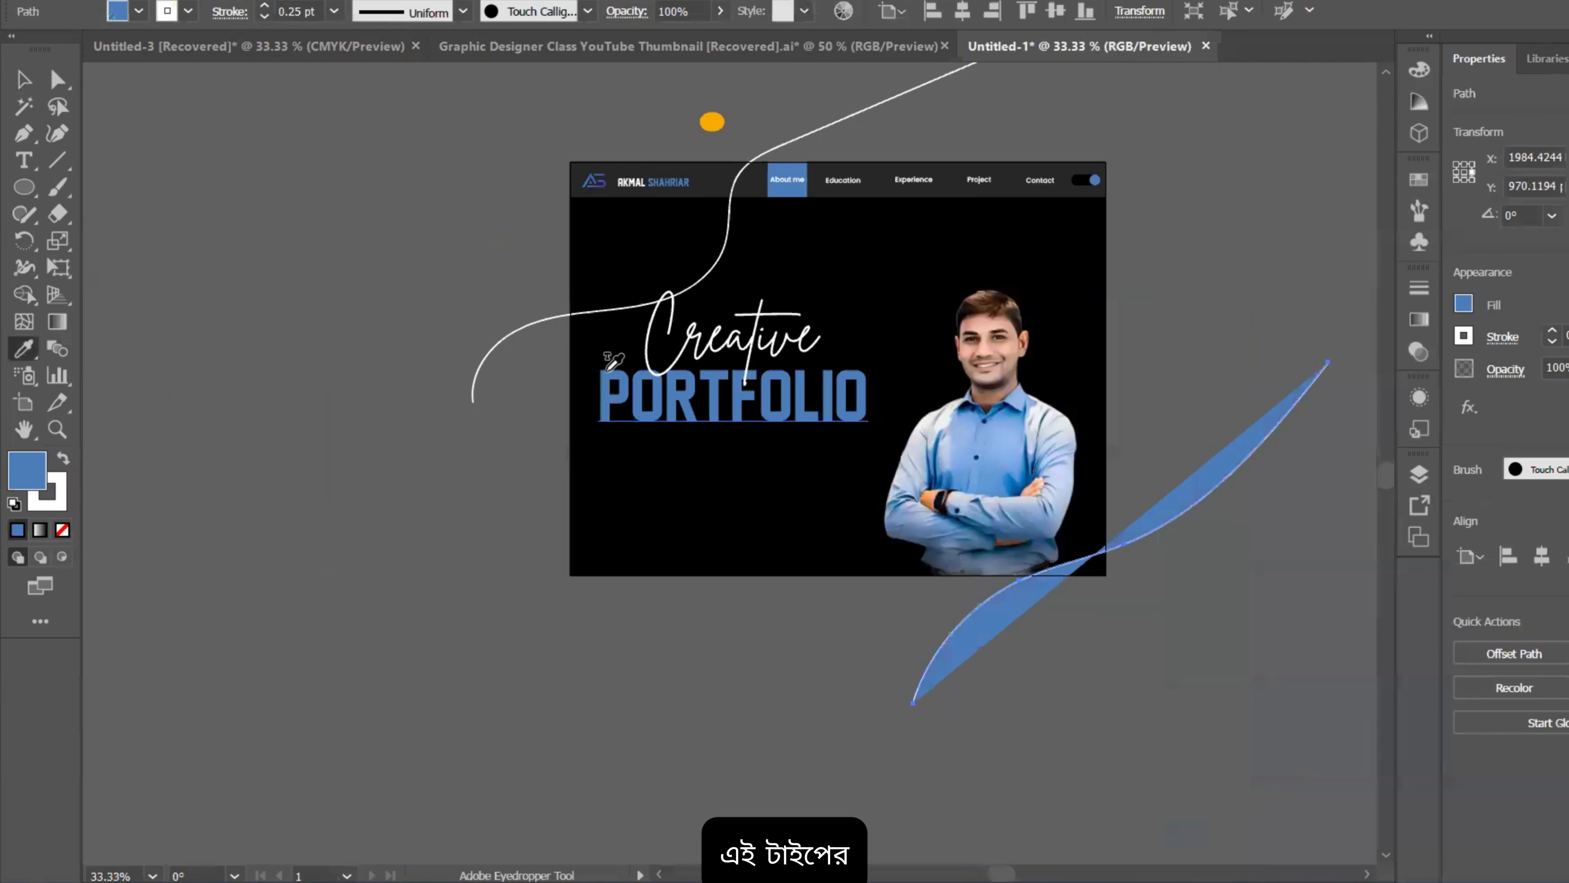
{"action": "left_click", "coordinate": [64, 460]}
{"action": "left_click", "coordinate": [63, 530]}
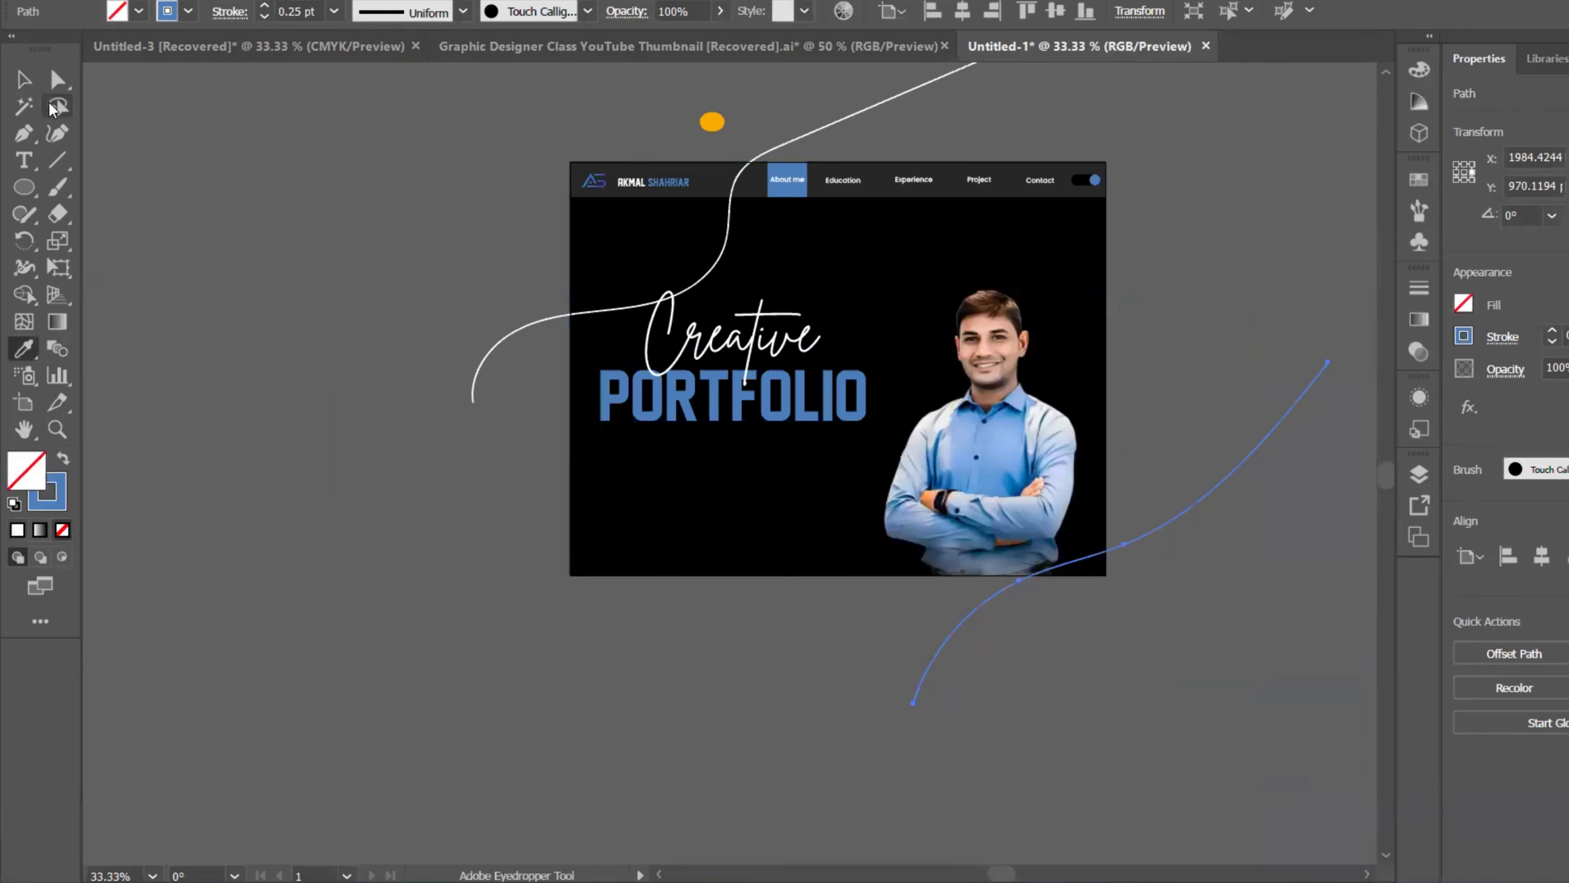
{"action": "left_click", "coordinate": [23, 79]}
{"action": "left_click", "coordinate": [379, 377]}
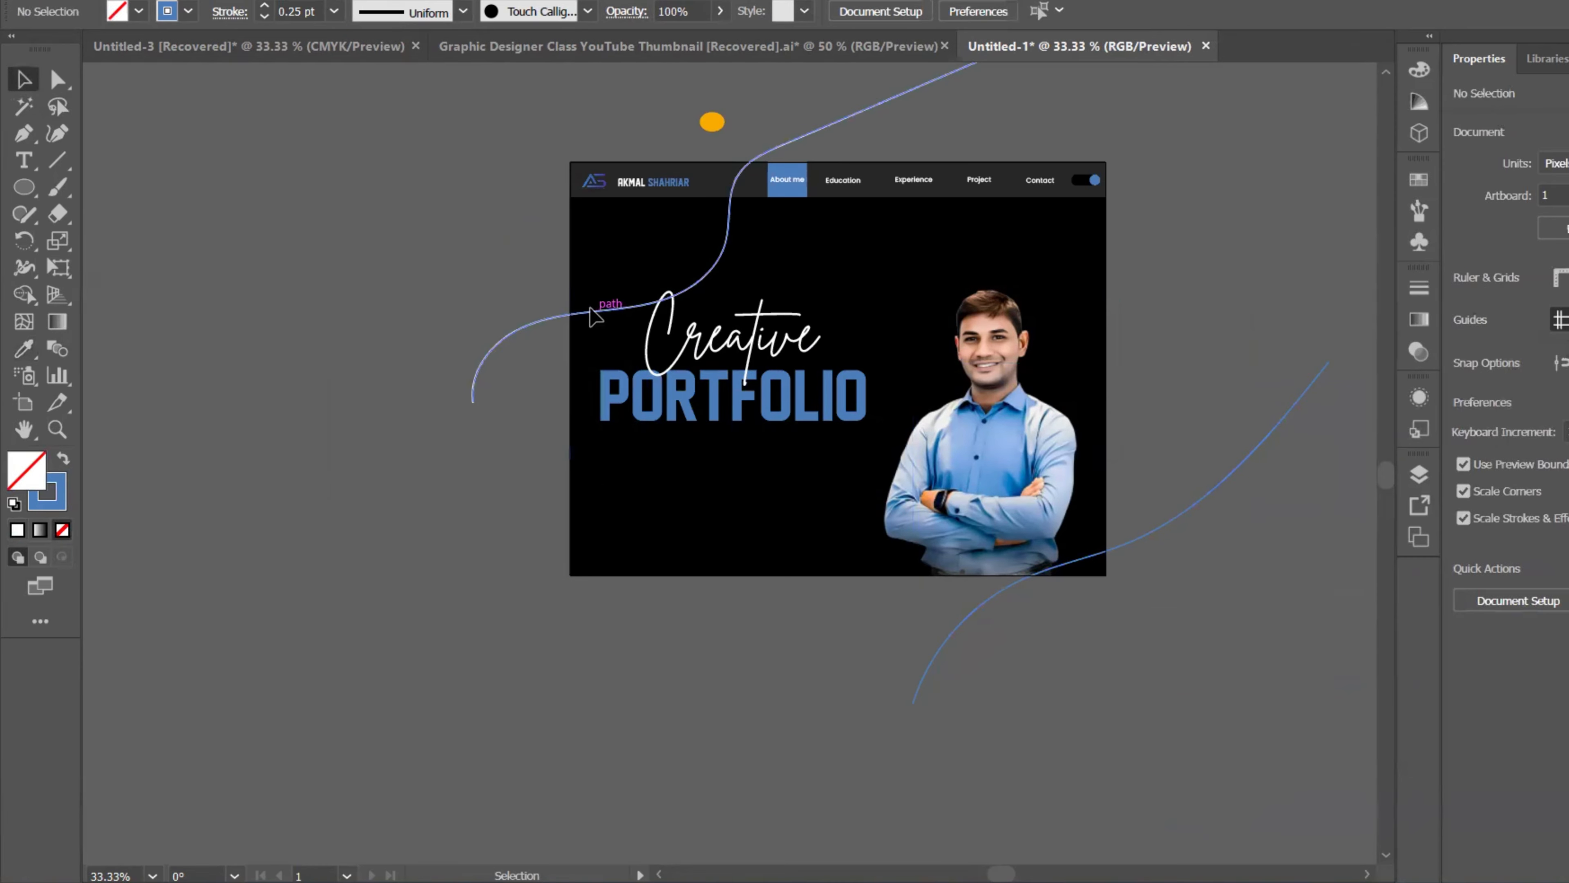
Step: Make the upper curve's stroke grey (#686868), then select both curves for blending
{"action": "left_click_drag", "start_coordinate": [590, 317], "coordinate": [554, 278]}
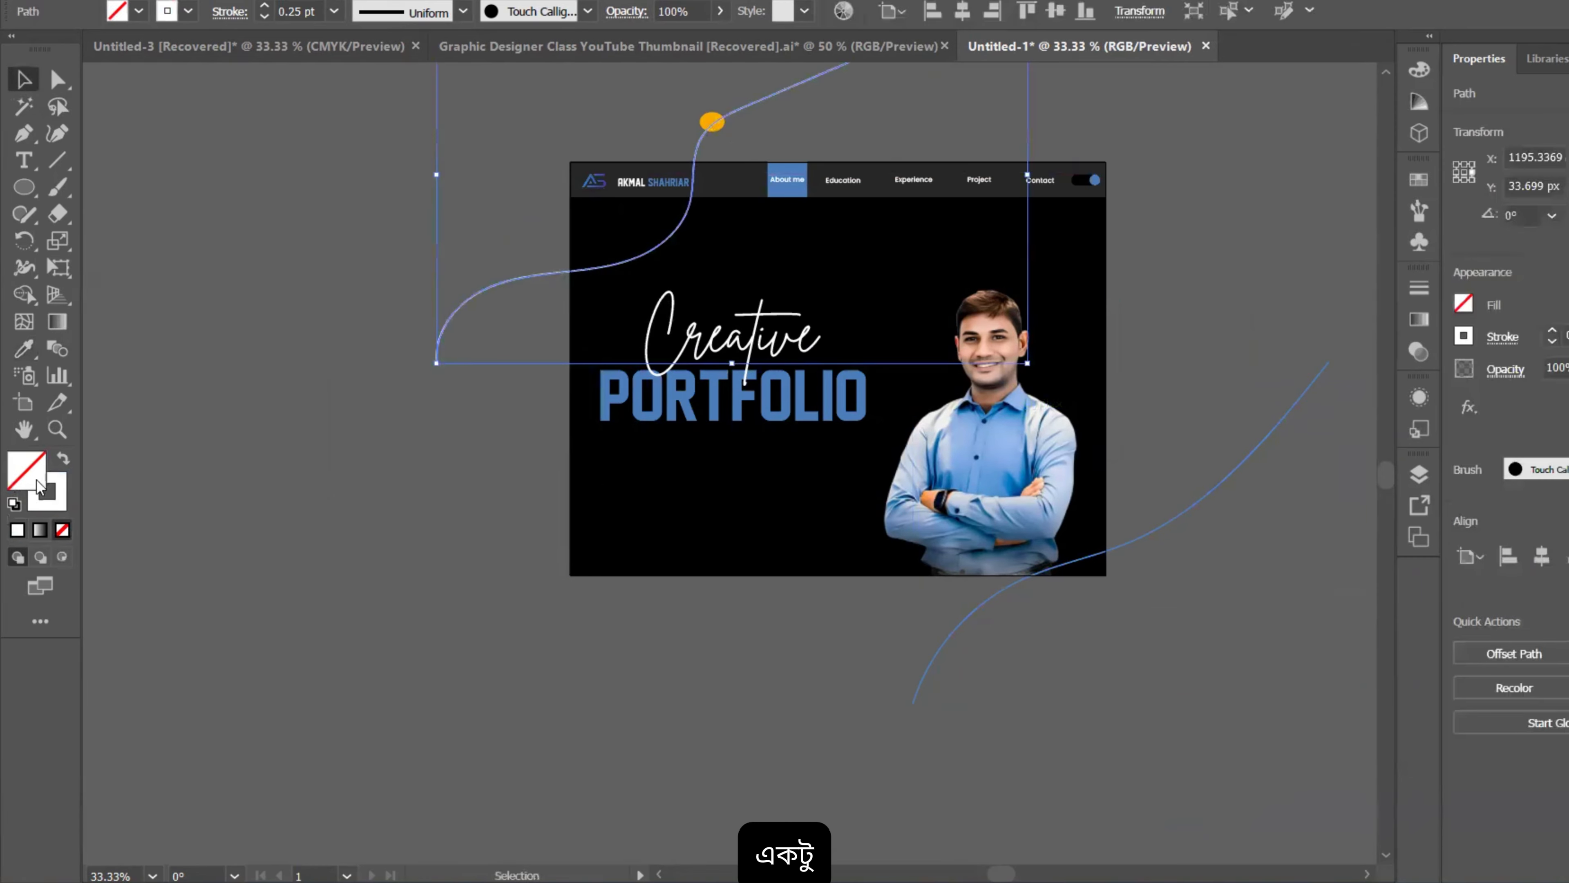
{"action": "double_click", "coordinate": [39, 487]}
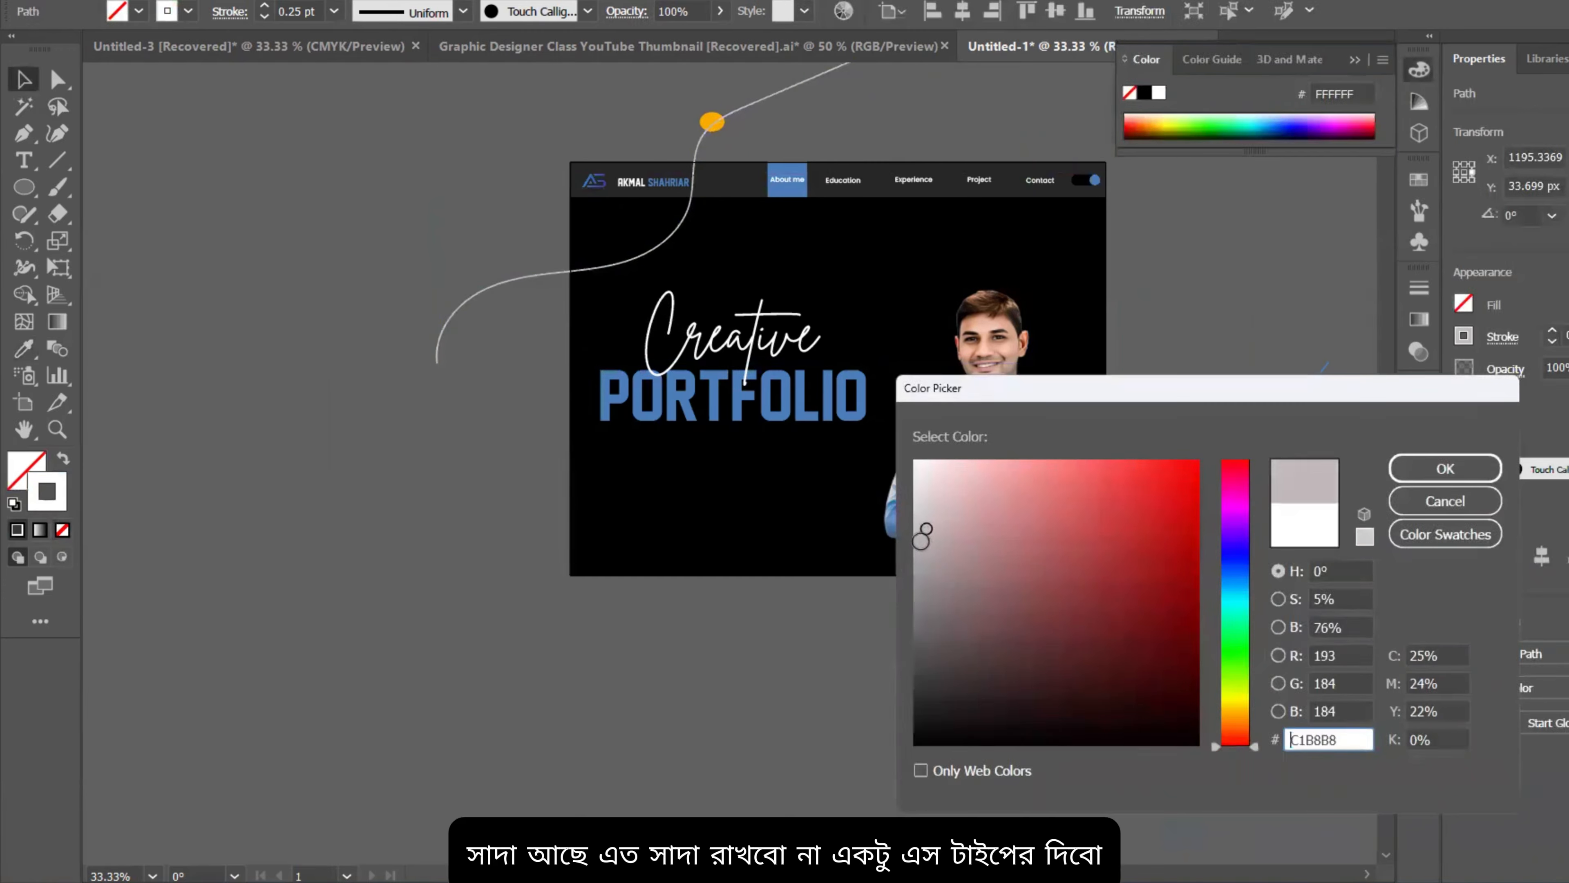
{"action": "left_click_drag", "start_coordinate": [921, 541], "coordinate": [900, 621]}
{"action": "left_click", "coordinate": [1445, 469]}
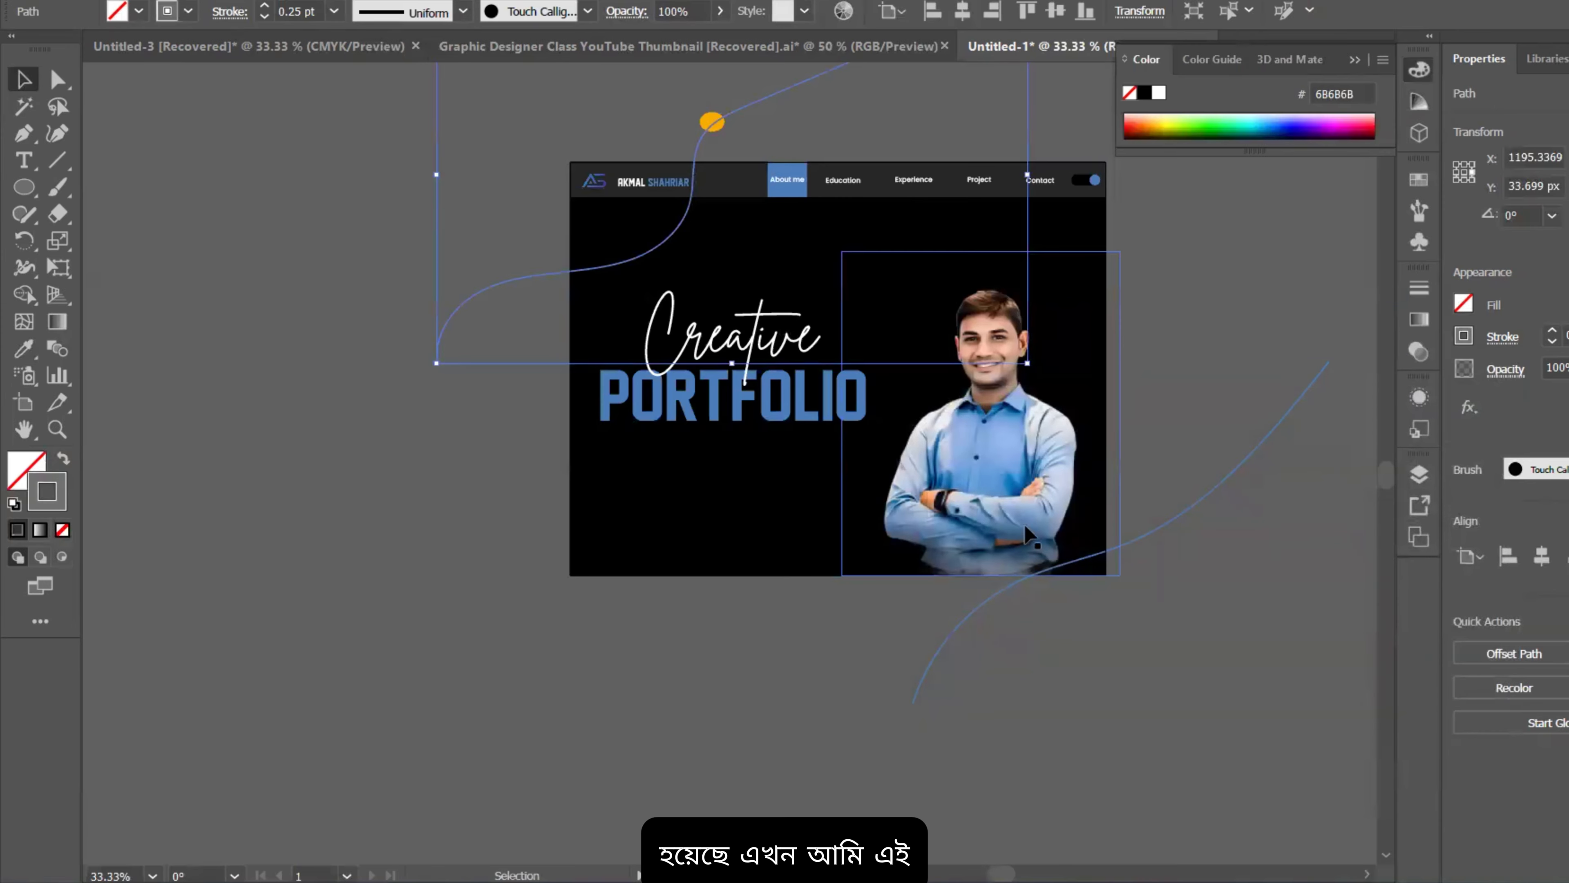
{"action": "left_click", "coordinate": [963, 624]}
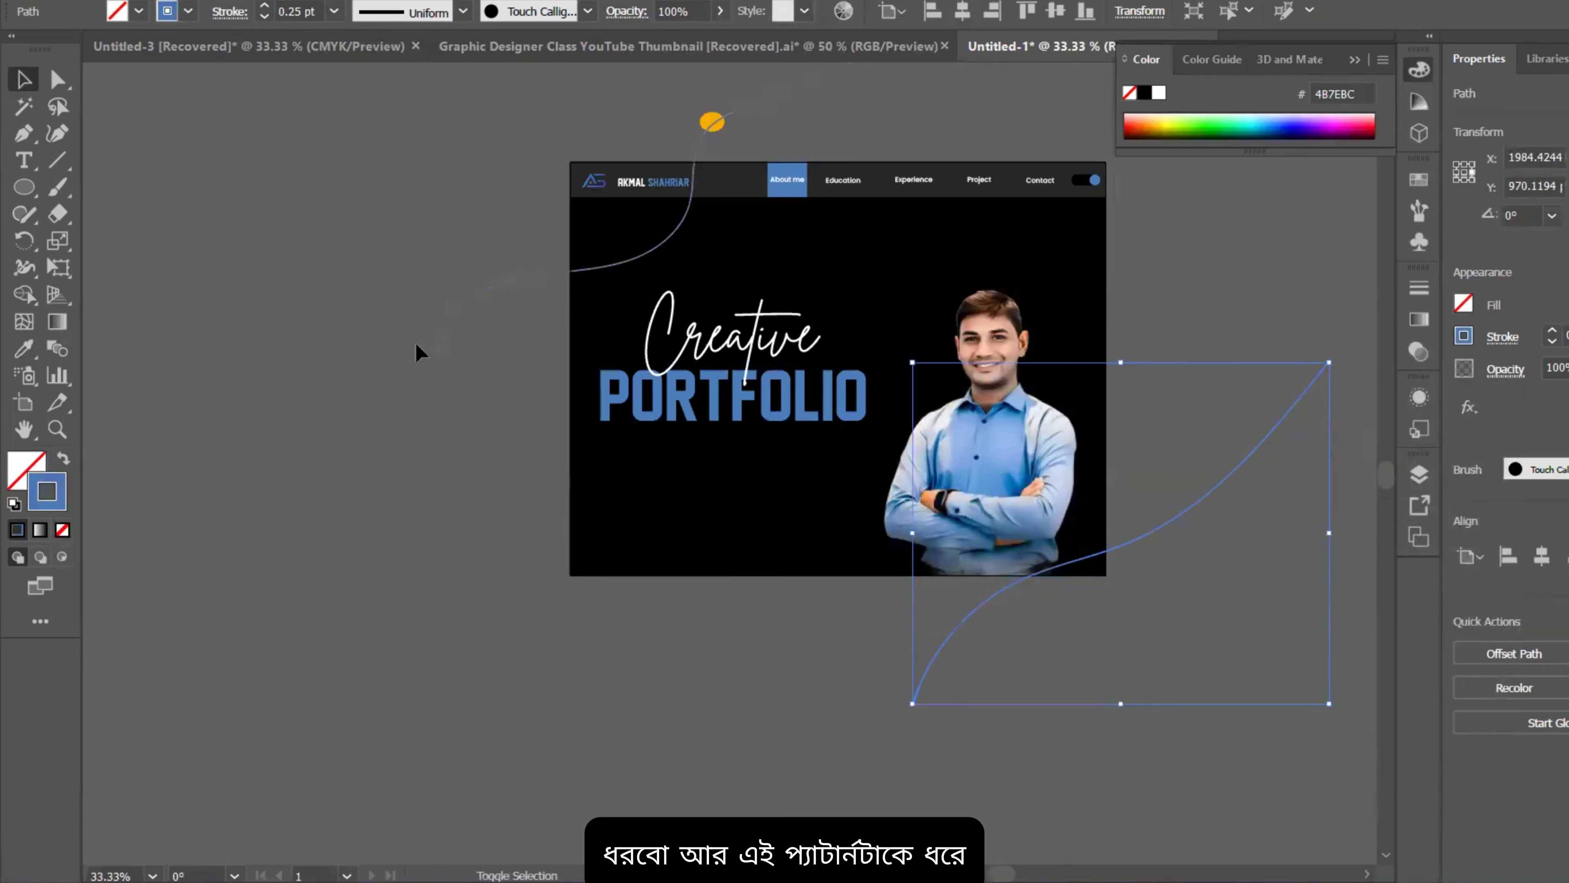
{"action": "left_click", "coordinate": [436, 364], "text": "shift"}
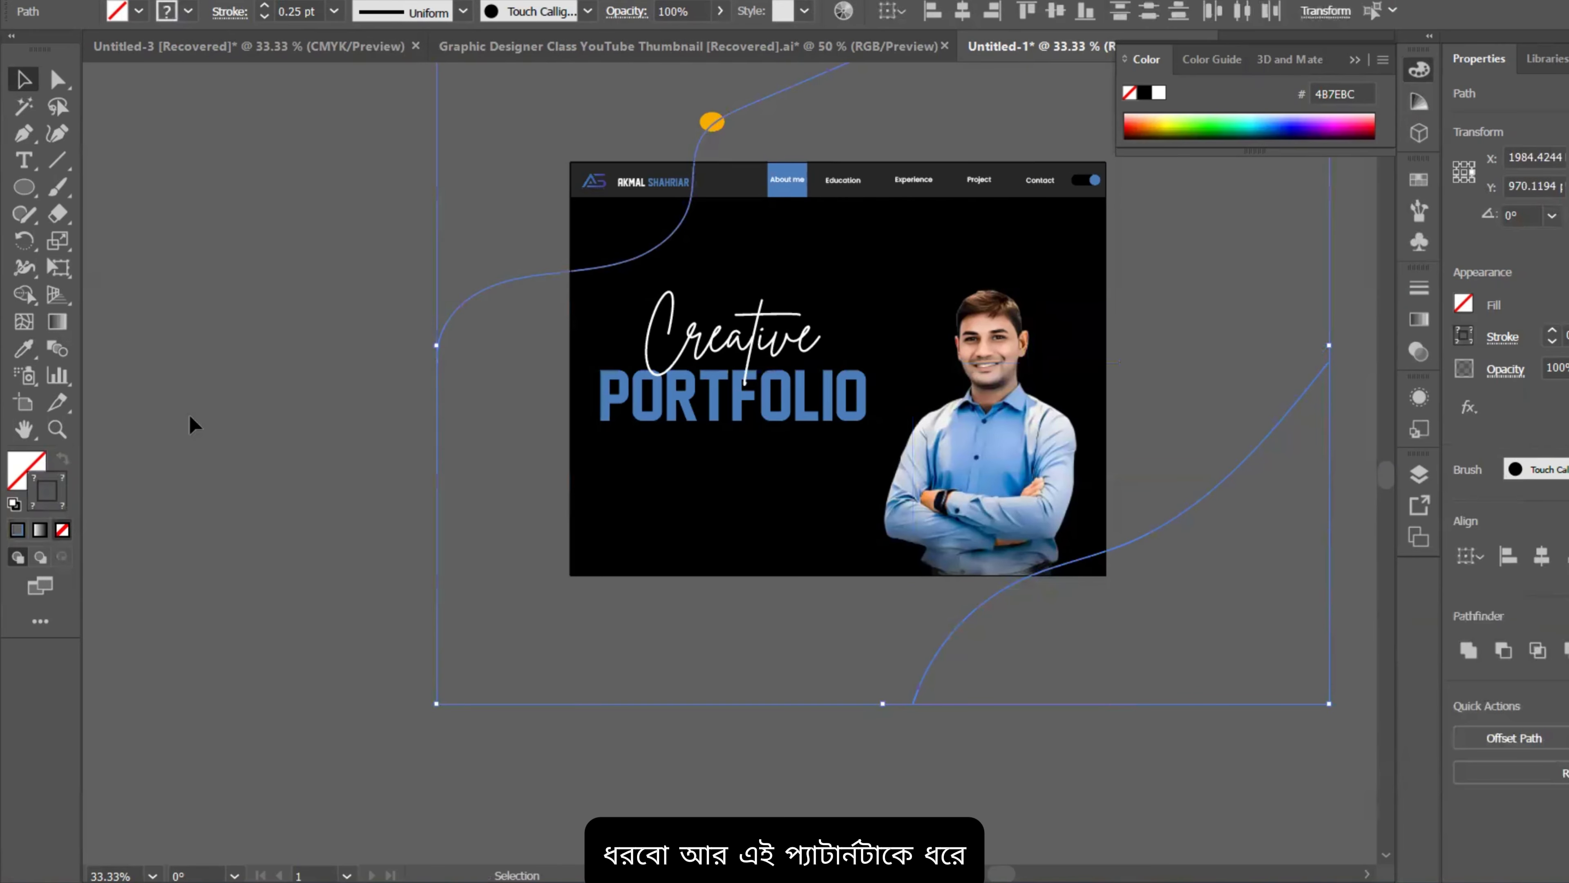
{"action": "left_click", "coordinate": [57, 348]}
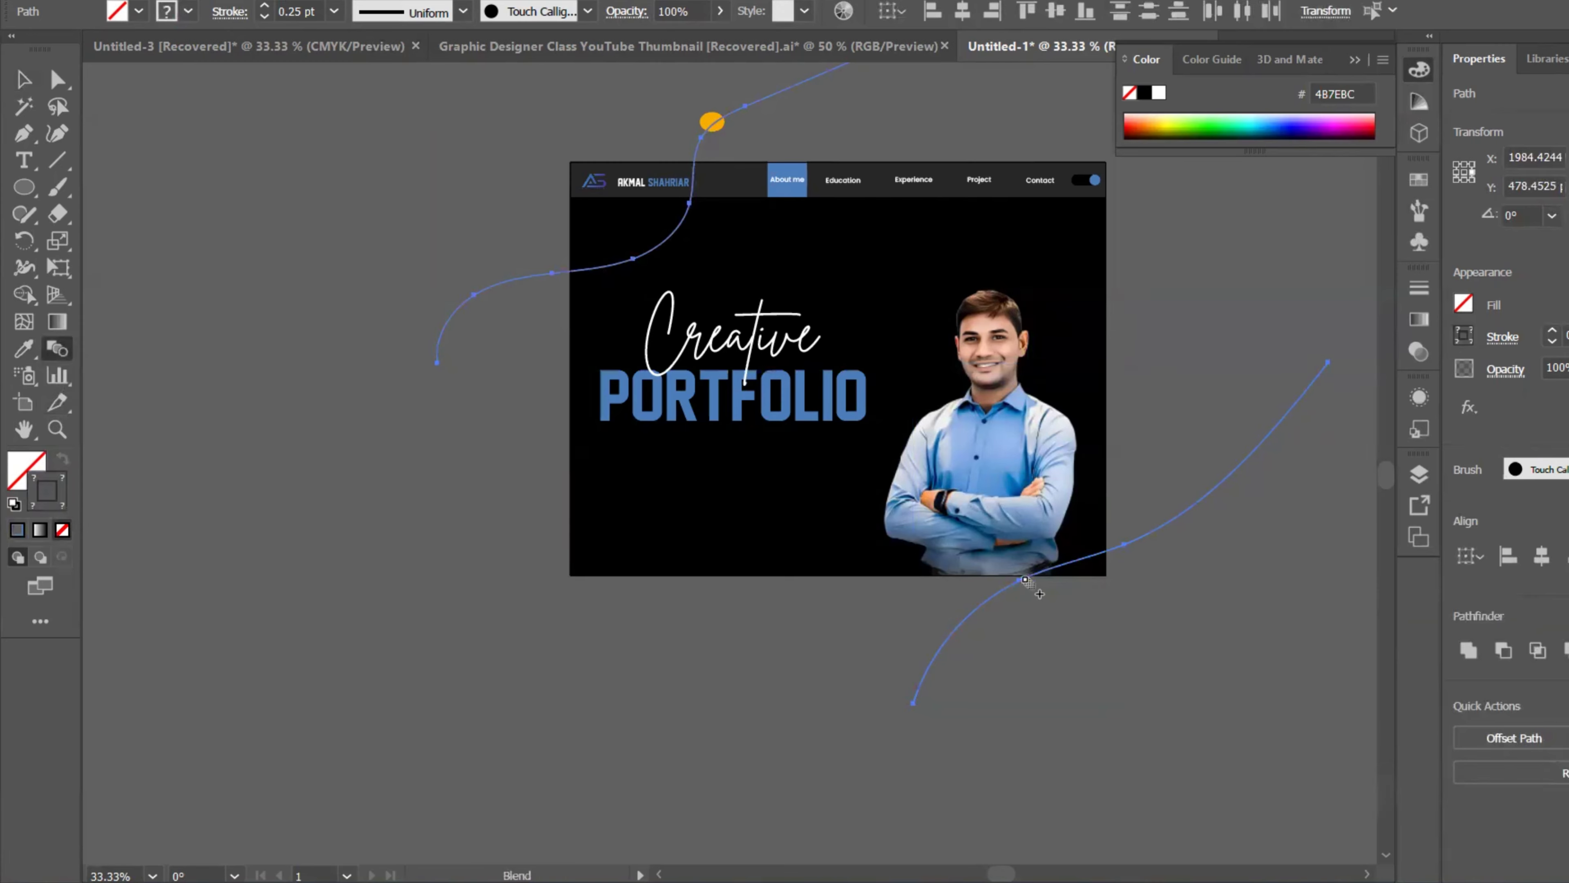
Step: Blend the two curves using Specified Steps set to 100
{"action": "left_click", "coordinate": [1026, 581]}
{"action": "double_click", "coordinate": [55, 345]}
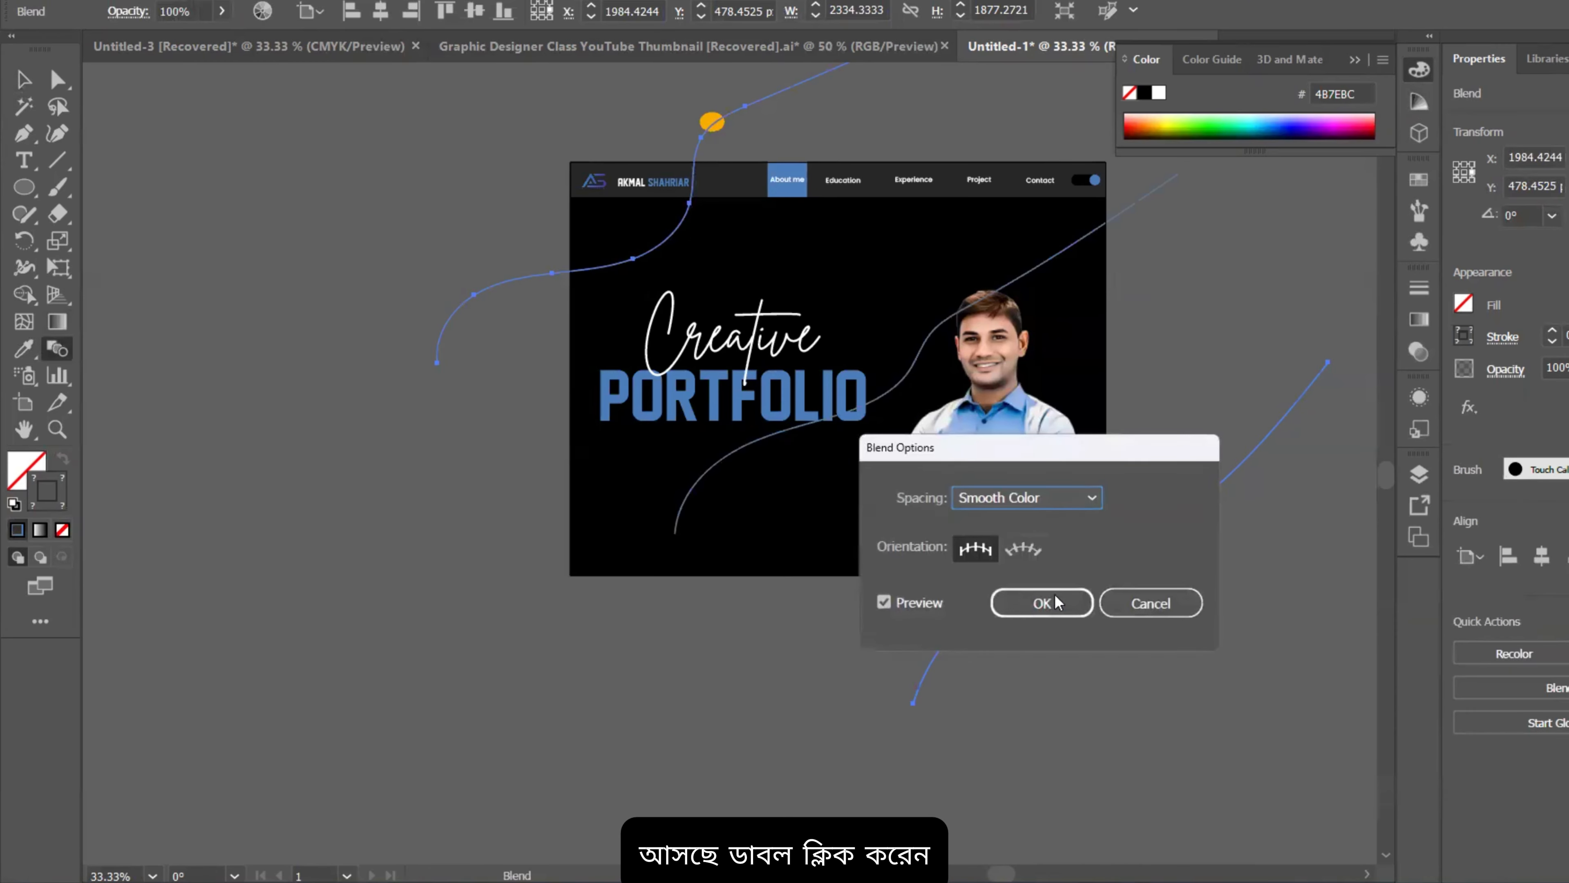
{"action": "left_click", "coordinate": [1055, 499]}
{"action": "left_click", "coordinate": [1073, 551]}
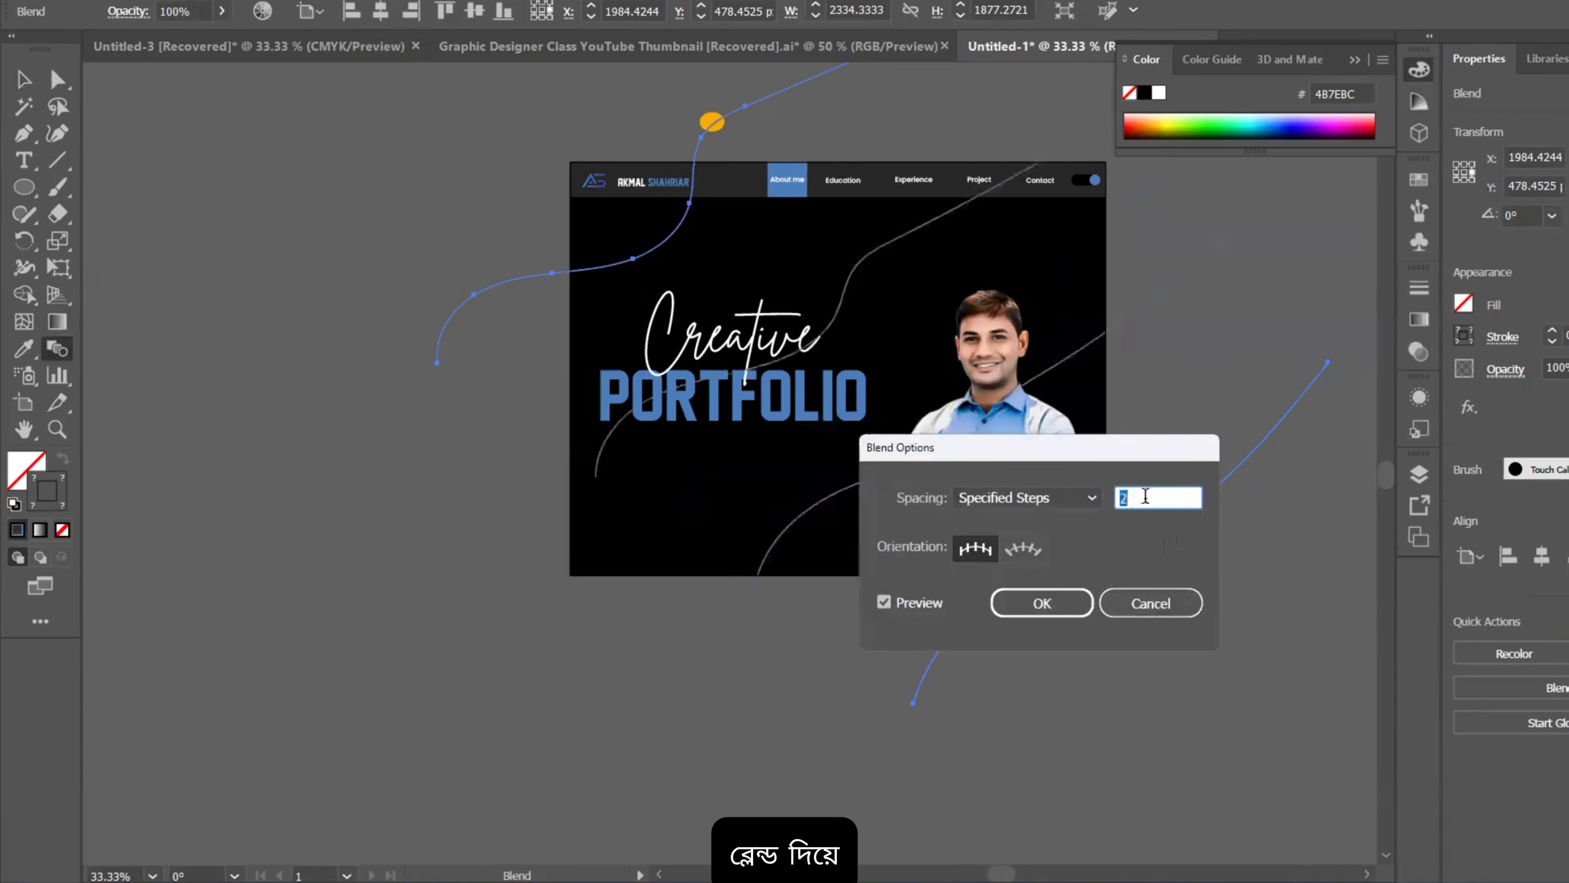
{"action": "type", "text": "34"}
{"action": "key", "text": "Up"}
{"action": "key", "text": "Up"}
{"action": "key", "text": "Up"}
{"action": "key", "text": "Up"}
{"action": "key", "text": "Up"}
{"action": "key", "text": "Up"}
{"action": "key", "text": "Up"}
{"action": "key", "text": "Up"}
{"action": "key", "text": "Up"}
{"action": "key", "text": "Up"}
{"action": "key", "text": "Up"}
{"action": "key", "text": "Up"}
{"action": "key", "text": "Up"}
{"action": "key", "text": "Up"}
{"action": "key", "text": "Up"}
{"action": "key", "text": "Up"}
{"action": "key", "text": "Up"}
{"action": "key", "text": "Up"}
{"action": "key", "text": "Up"}
{"action": "key", "text": "Up"}
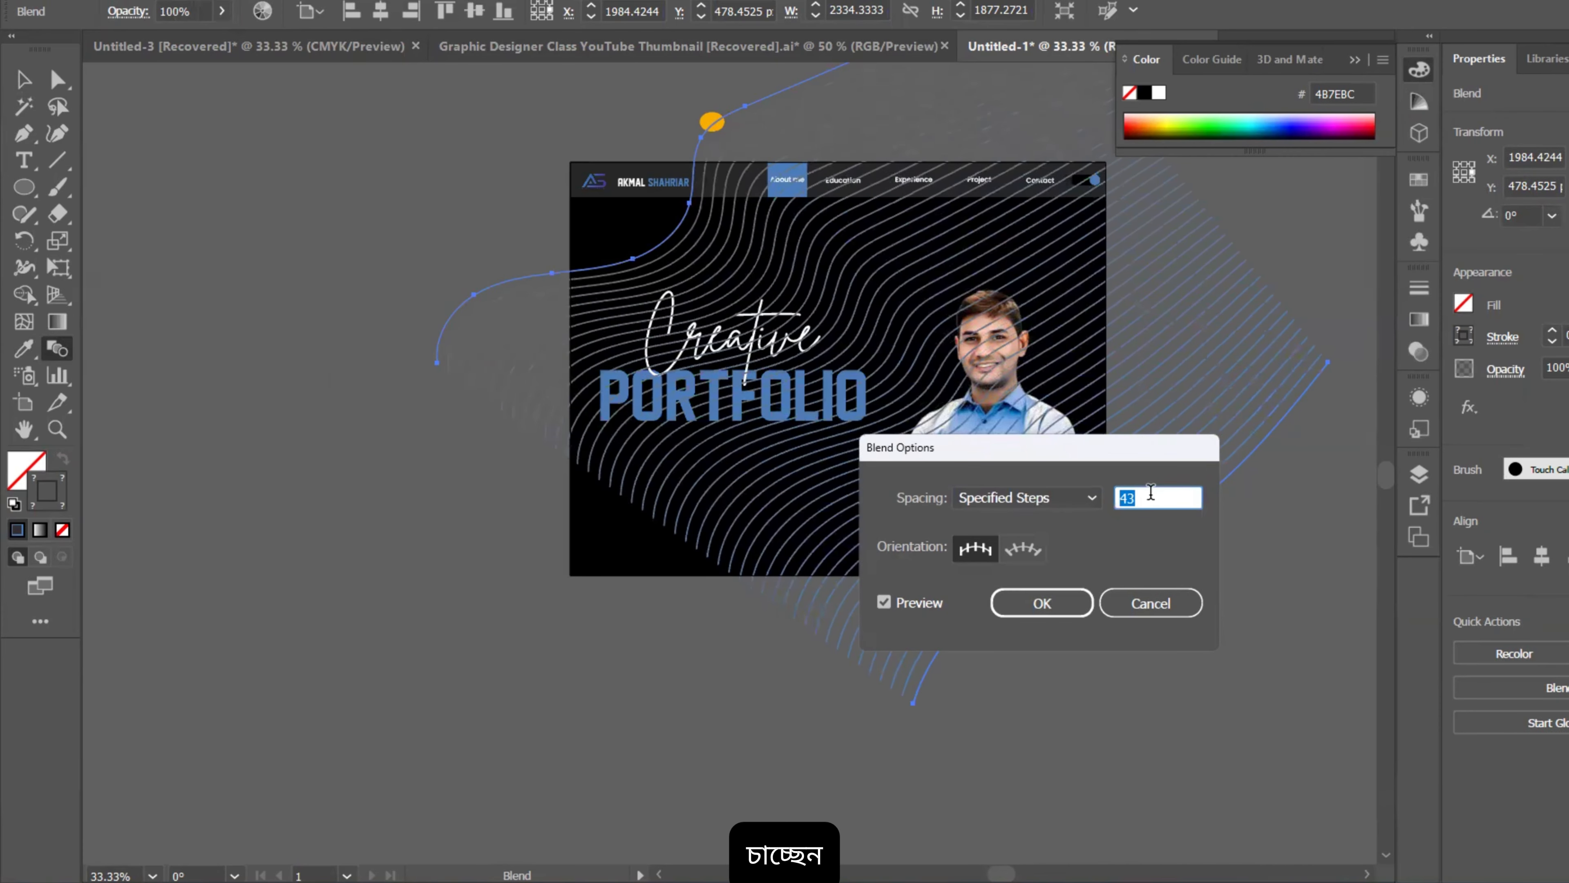
{"action": "key", "text": "Up"}
{"action": "key", "text": "Up"}
{"action": "key", "text": "Up"}
{"action": "key", "text": "Up"}
{"action": "key", "text": "Up"}
{"action": "key", "text": "Up"}
{"action": "key", "text": "Up"}
{"action": "key", "text": "Up"}
{"action": "key", "text": "Up"}
{"action": "key", "text": "Up"}
{"action": "key", "text": "Up"}
{"action": "key", "text": "Up"}
{"action": "key", "text": "Up"}
{"action": "key", "text": "Up"}
{"action": "key", "text": "Up"}
{"action": "key", "text": "Up"}
{"action": "key", "text": "Up"}
{"action": "key", "text": "Up"}
{"action": "key", "text": "Up"}
{"action": "key", "text": "Up"}
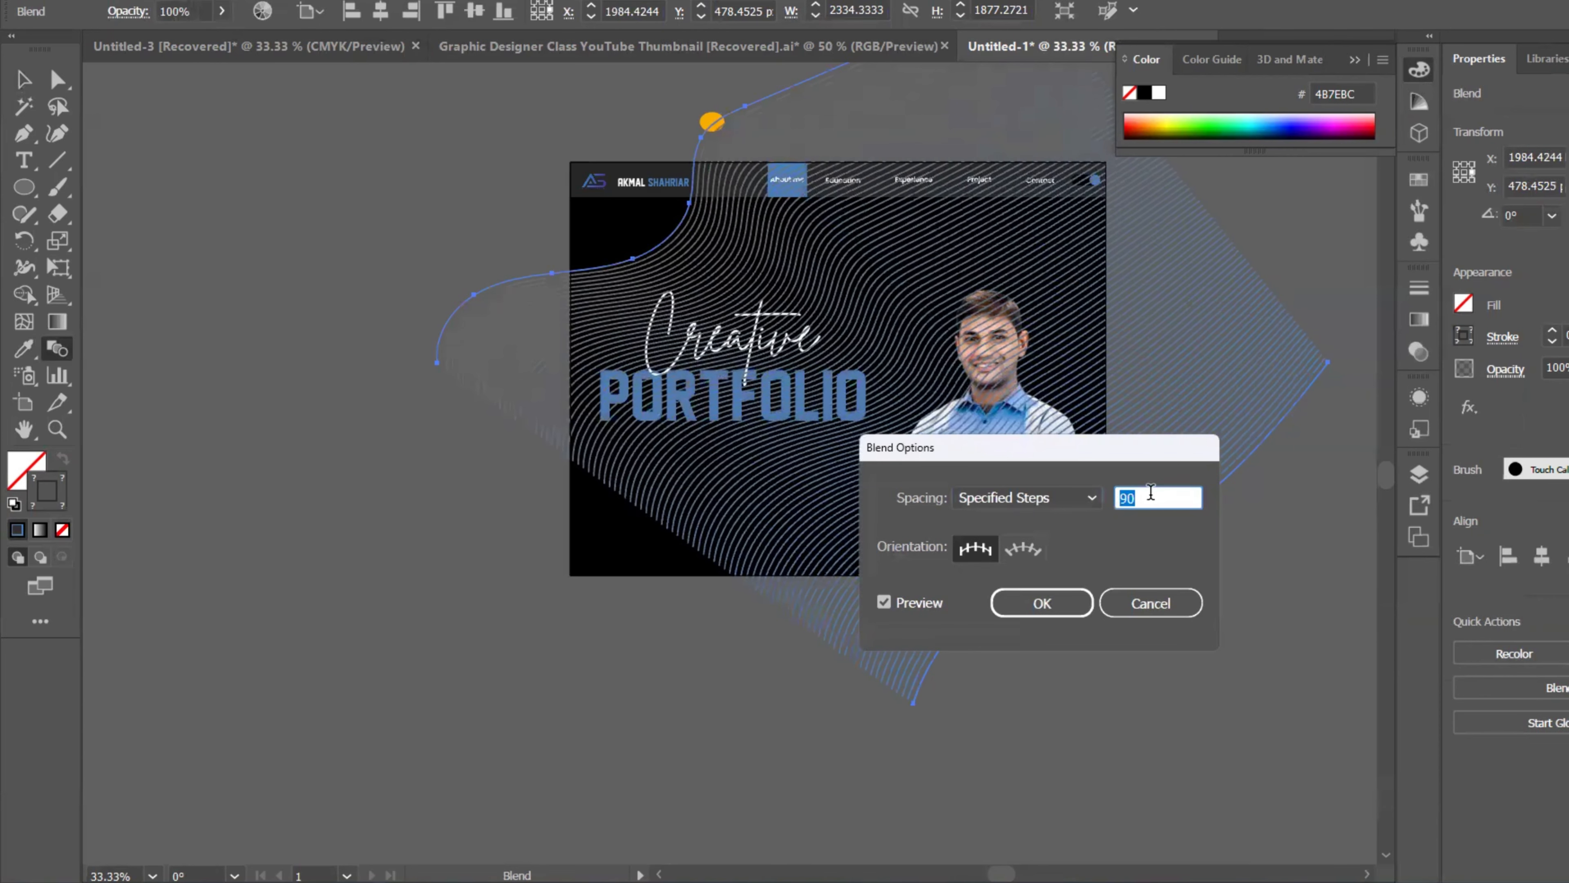
{"action": "key", "text": "Down"}
{"action": "key", "text": "Down"}
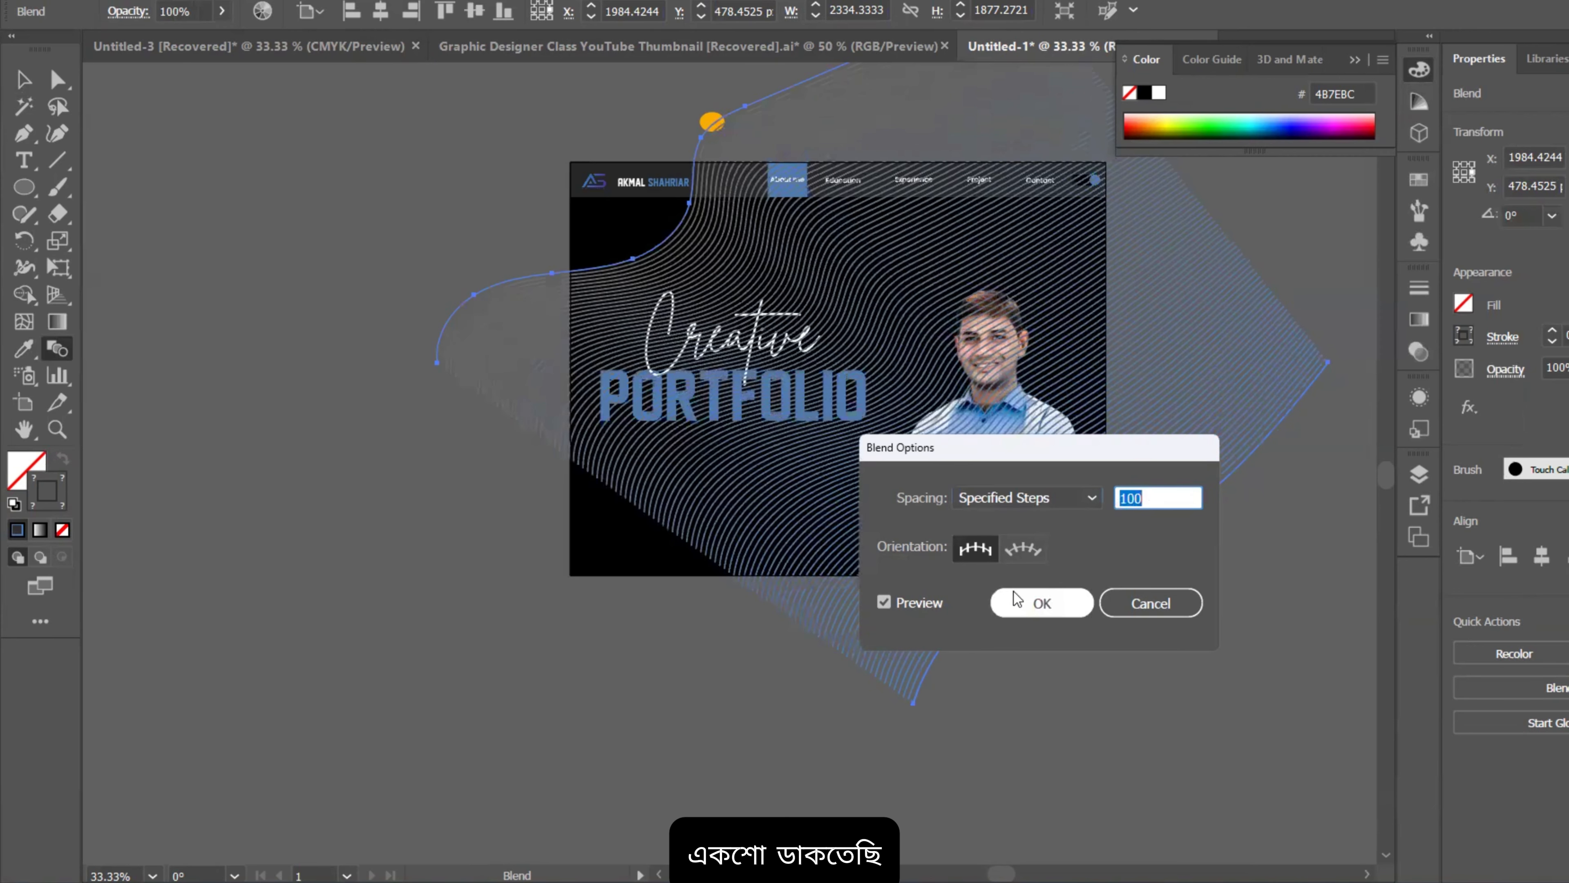
{"action": "left_click", "coordinate": [1014, 595]}
Step: Rotate the blend diagonally to 306.92° across the artboard
{"action": "left_click", "coordinate": [23, 77]}
{"action": "scroll", "coordinate": [596, 300], "scroll_direction": "down", "scroll_amount": 3}
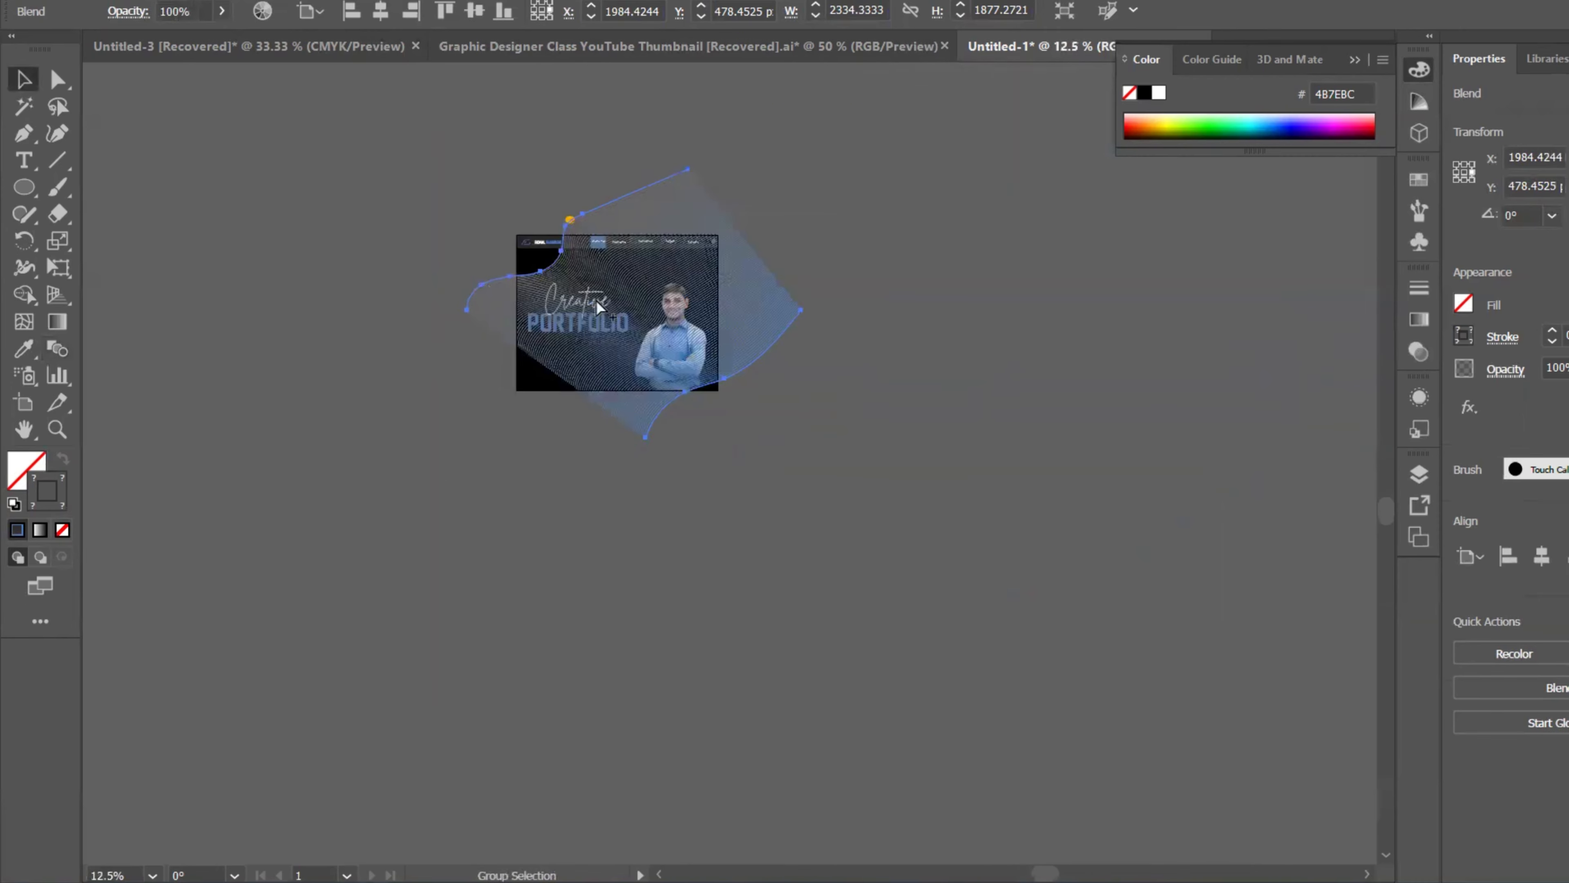
{"action": "left_click_drag", "start_coordinate": [841, 246], "coordinate": [822, 442]}
Step: Move and enlarge the wavy-line blend to cover the artboard
{"action": "left_click_drag", "start_coordinate": [706, 371], "coordinate": [683, 372]}
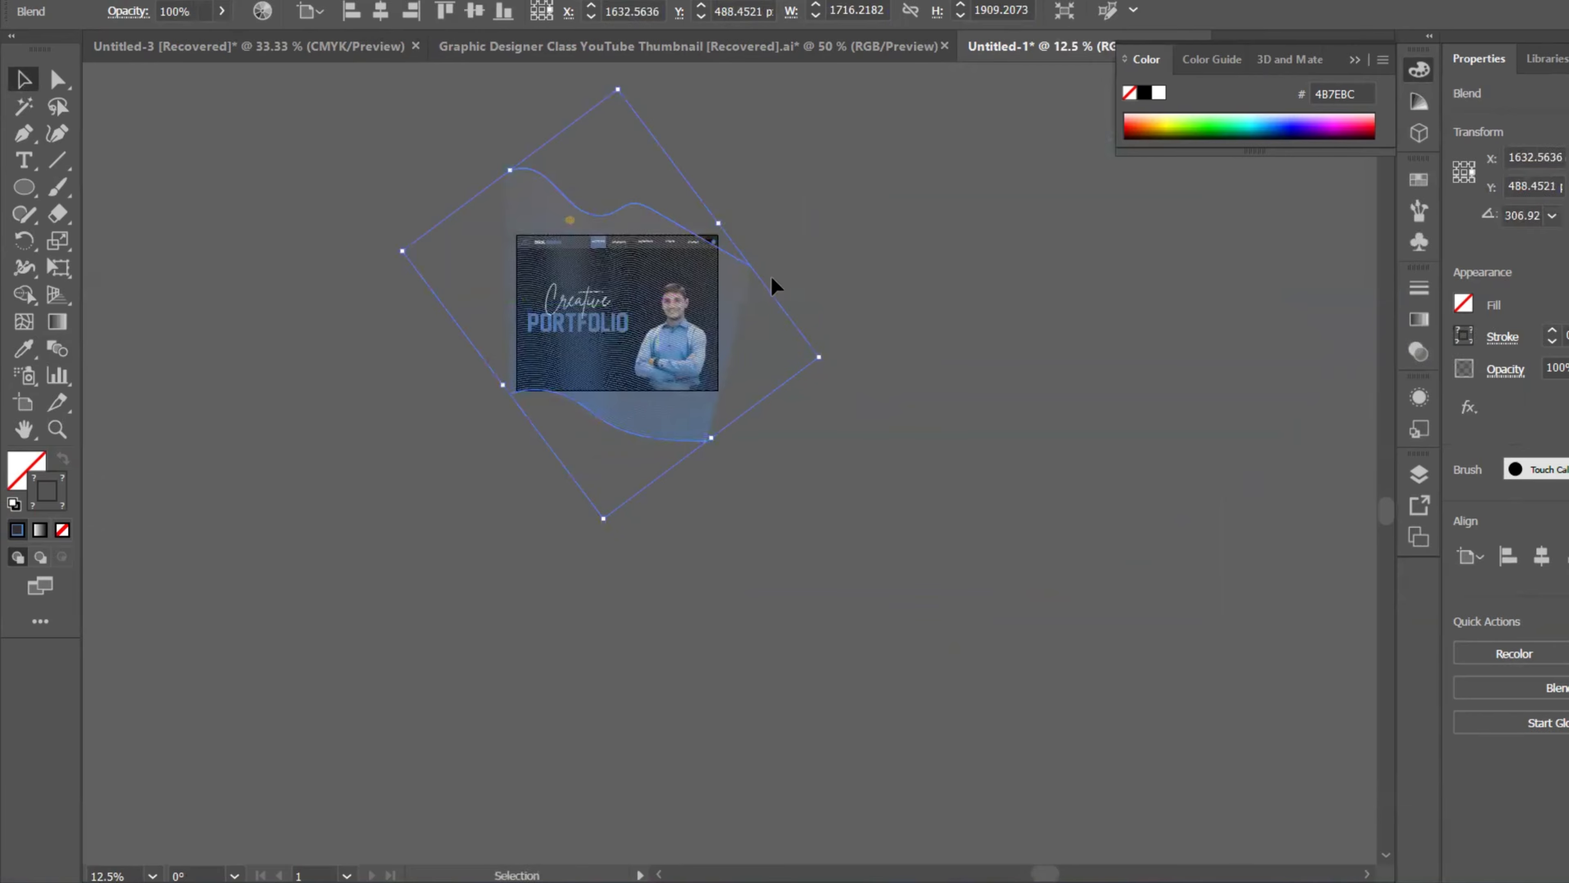
{"action": "left_click_drag", "start_coordinate": [719, 223], "coordinate": [731, 212]}
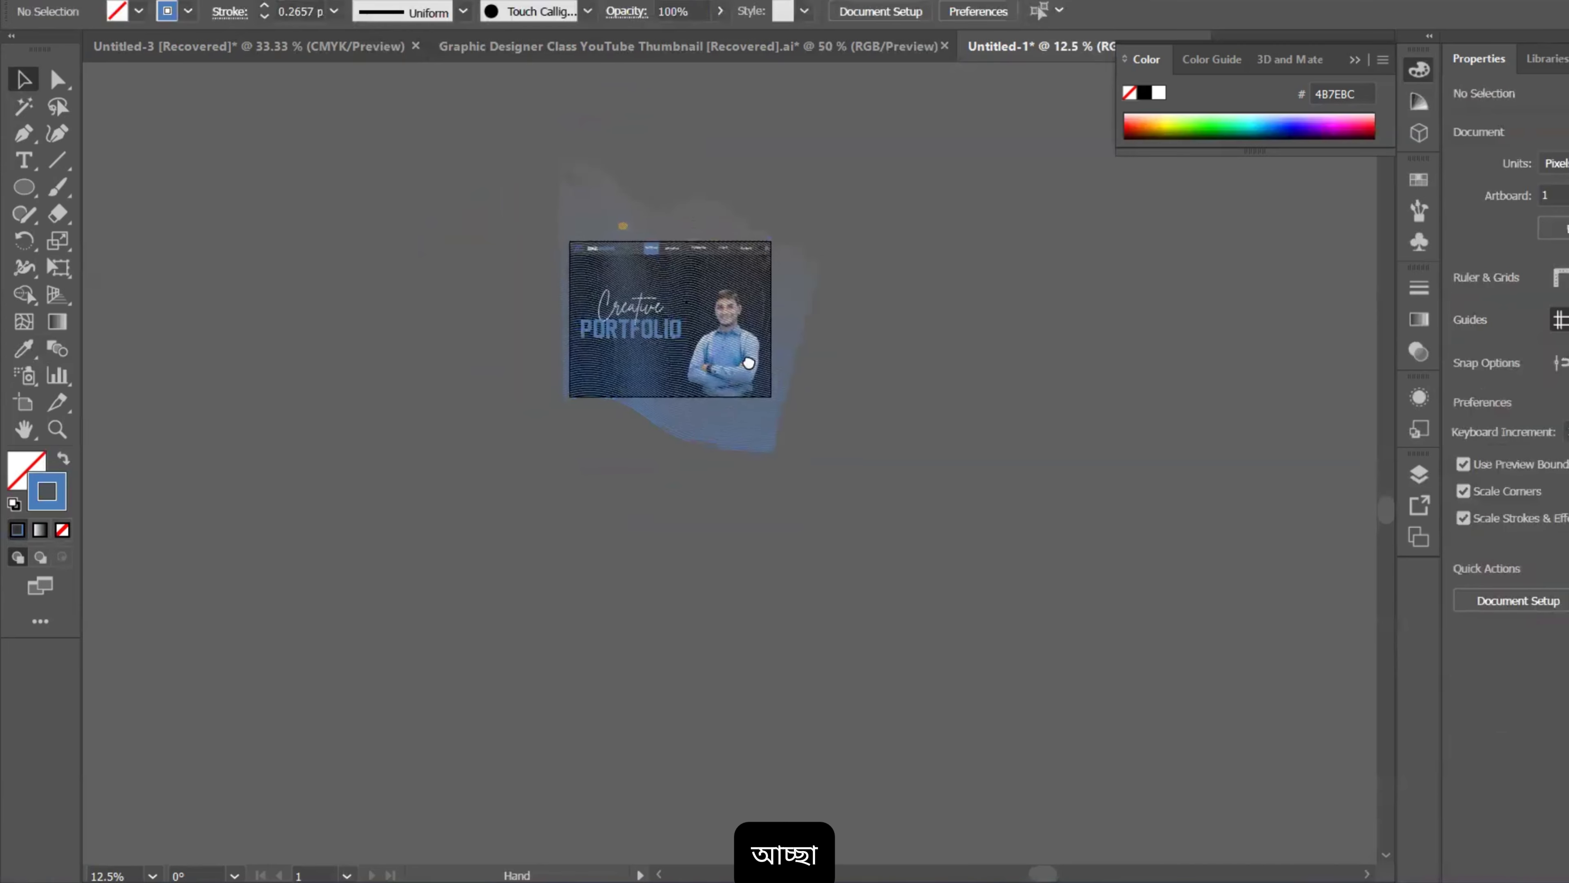
{"action": "key", "text": "ctrl+plus"}
{"action": "left_click_drag", "start_coordinate": [772, 447], "coordinate": [773, 457]}
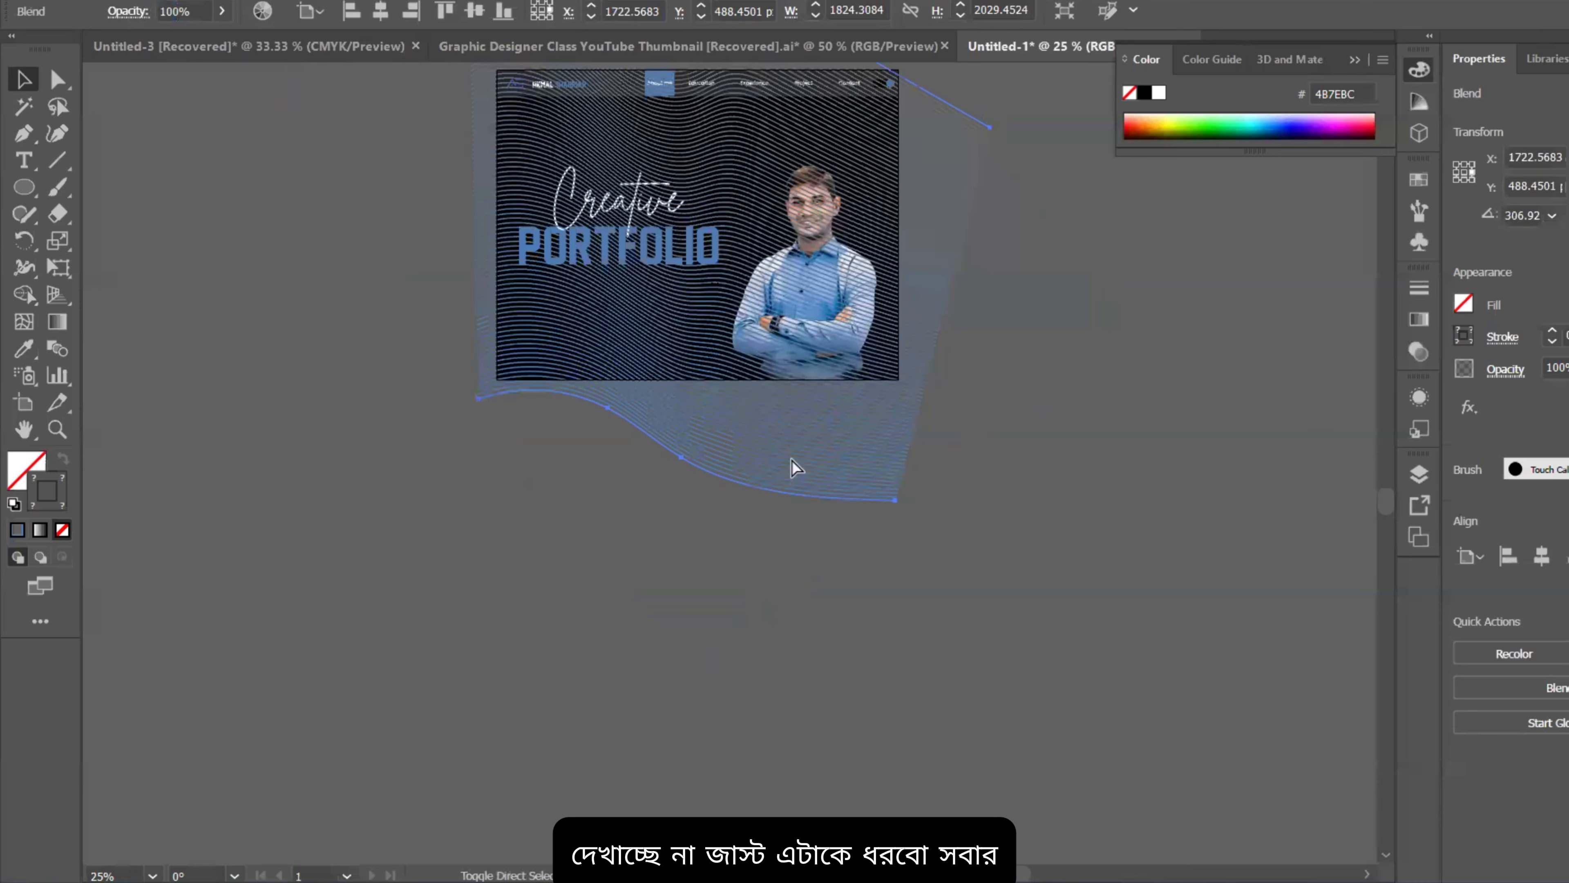
Step: Stack the blend just above the black background, behind the portrait and title
{"action": "key", "text": "ctrl+shift+bracketleft"}
{"action": "key", "text": "ctrl+bracketright"}
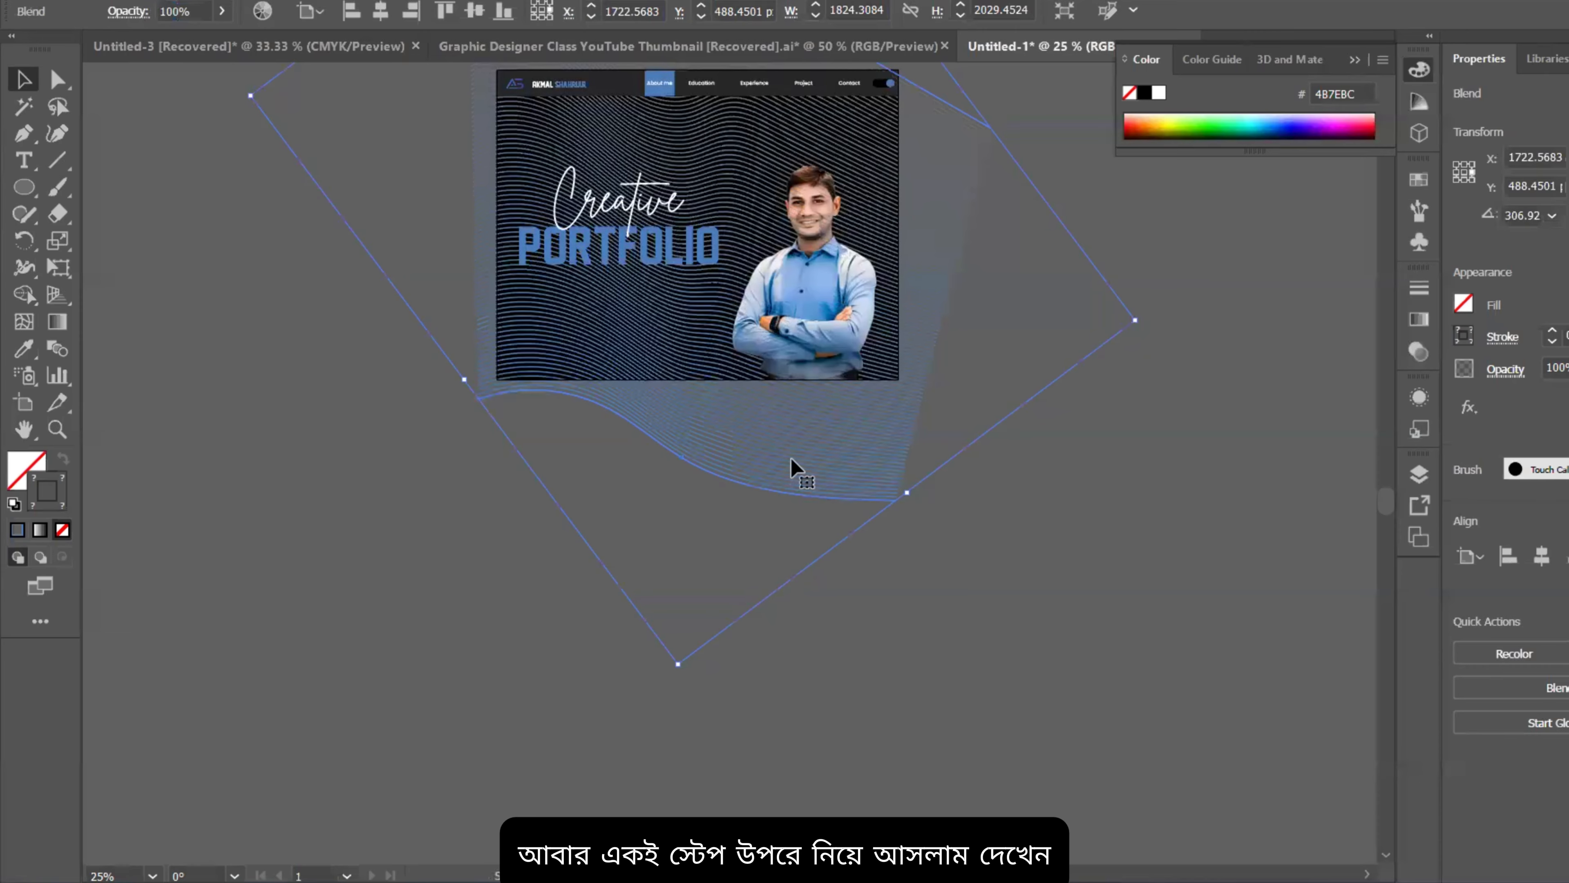
{"action": "scroll", "coordinate": [793, 468], "scroll_direction": "up", "scroll_amount": 3}
{"action": "left_click", "coordinate": [1167, 315]}
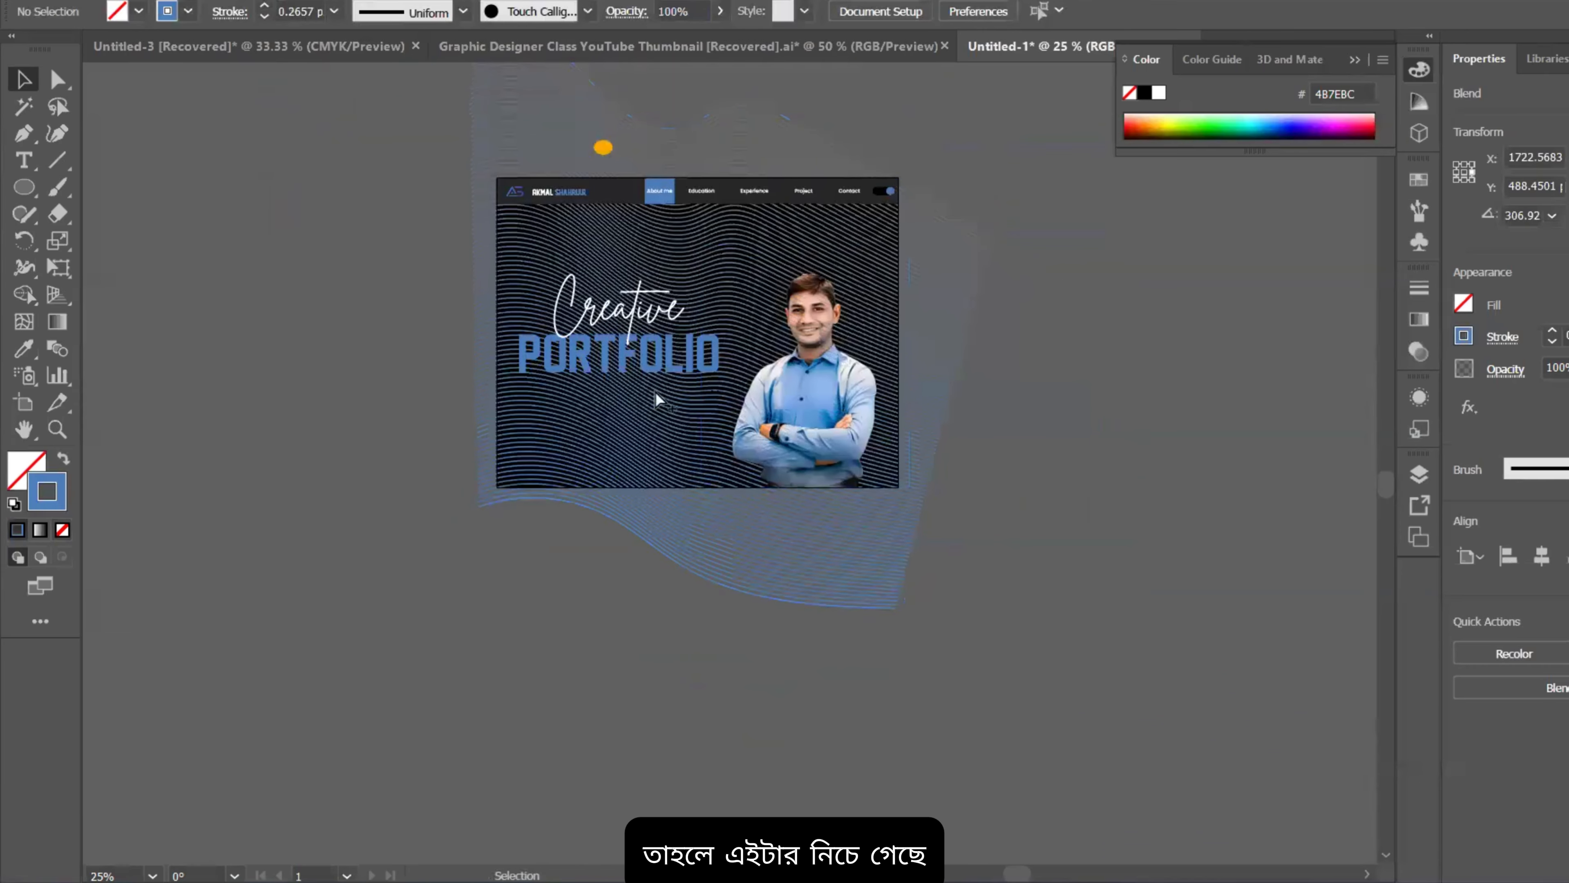
{"action": "scroll", "coordinate": [656, 391], "scroll_direction": "up", "scroll_amount": 3}
{"action": "scroll", "coordinate": [644, 477], "scroll_direction": "down", "scroll_amount": 3}
Step: Set the blend's opacity to 20% for a subtle background texture
{"action": "left_click", "coordinate": [792, 656]}
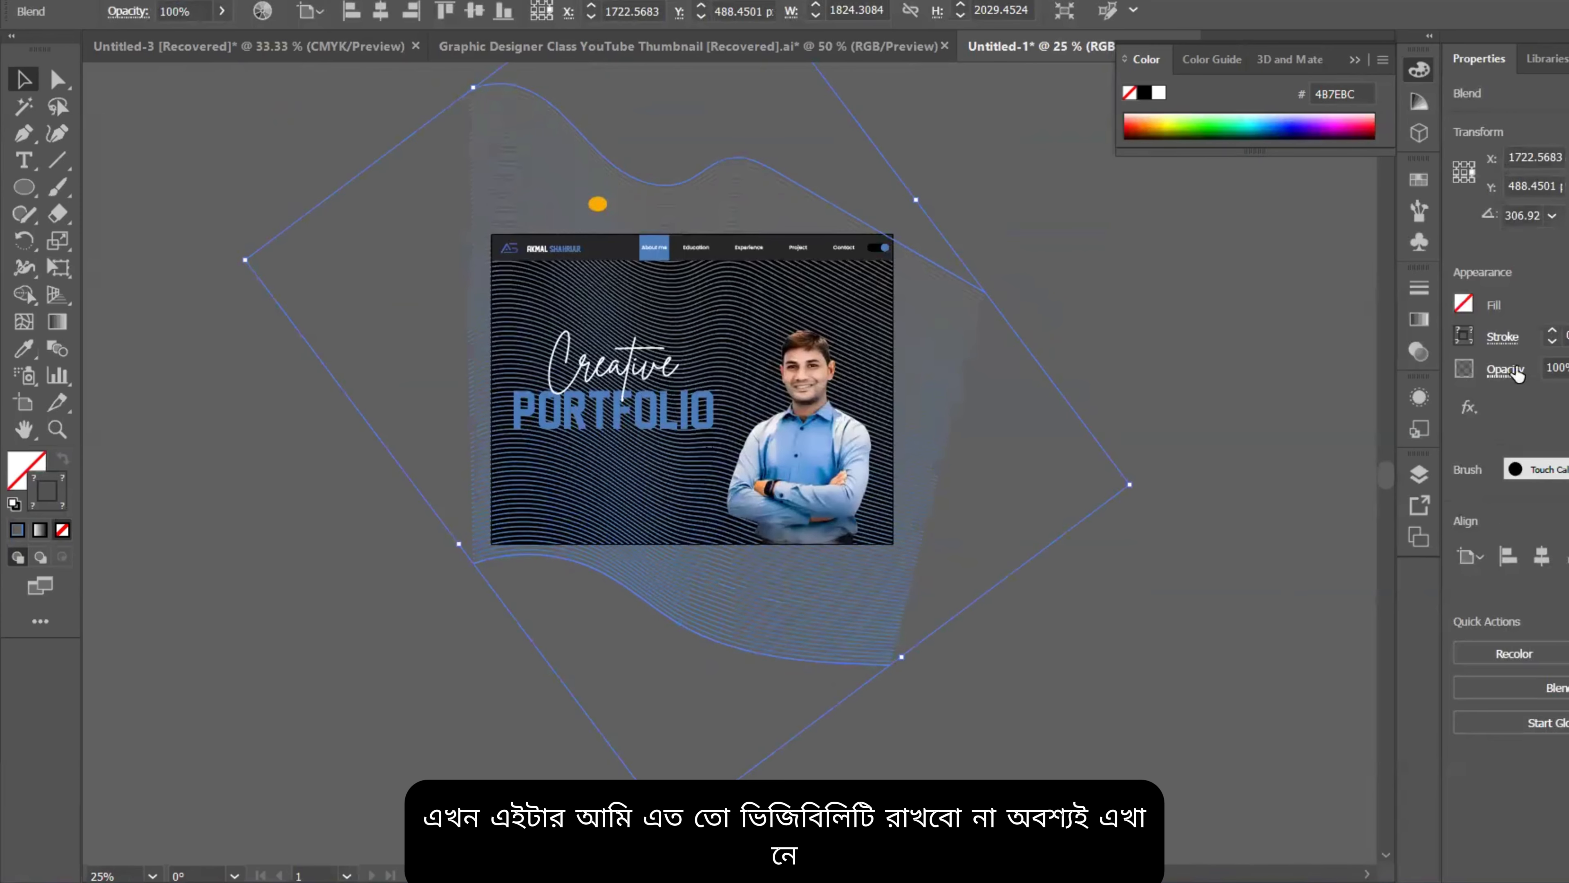
{"action": "left_click_drag", "start_coordinate": [1568, 369], "coordinate": [1529, 369]}
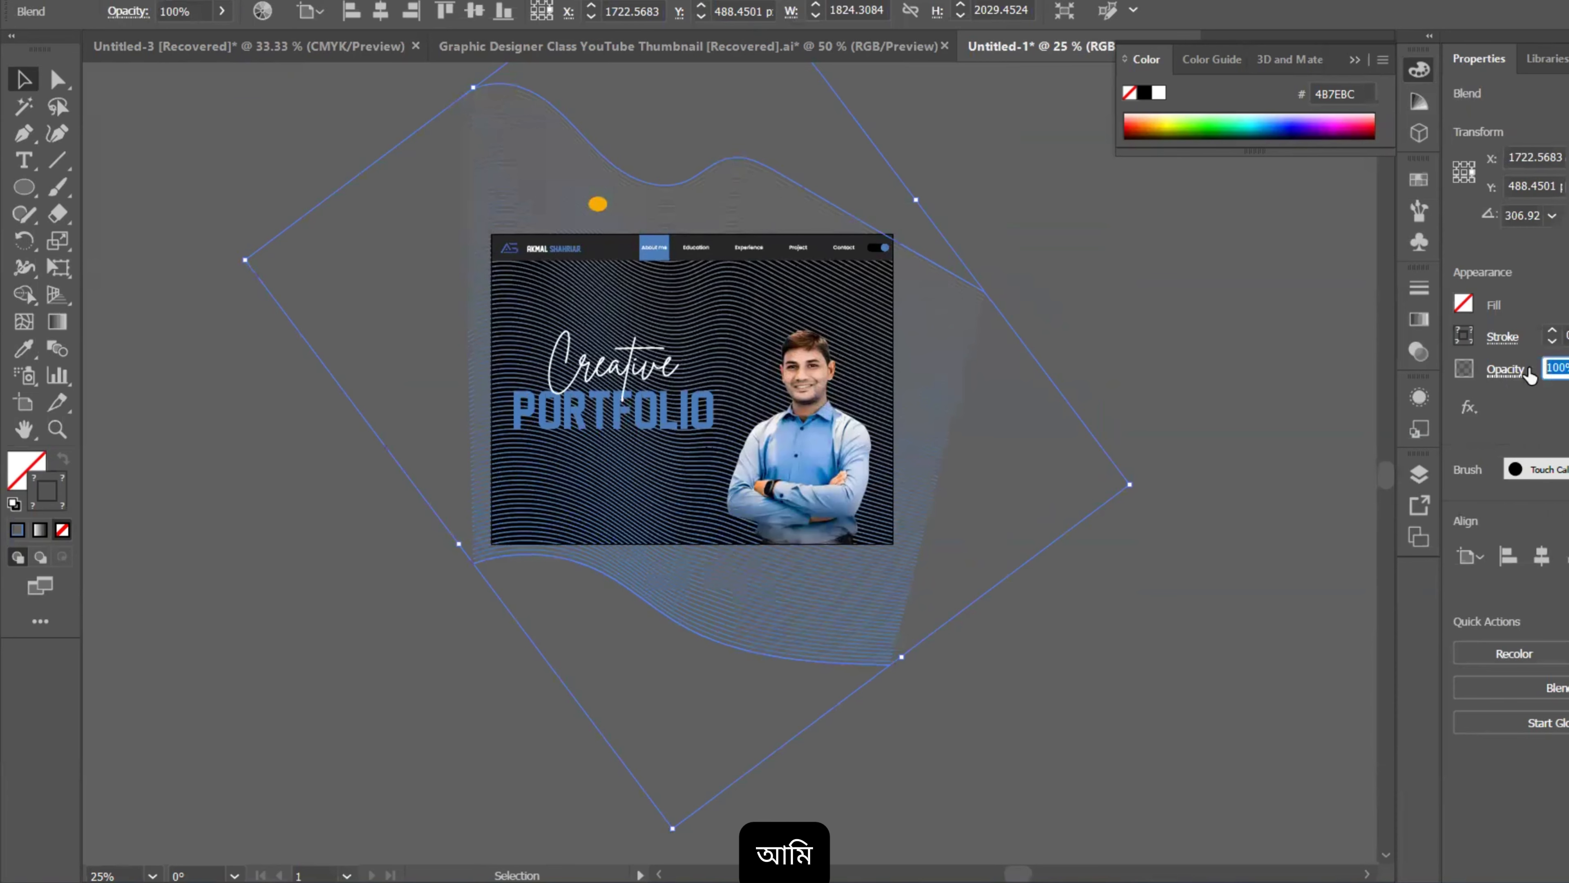
{"action": "type", "text": "10"}
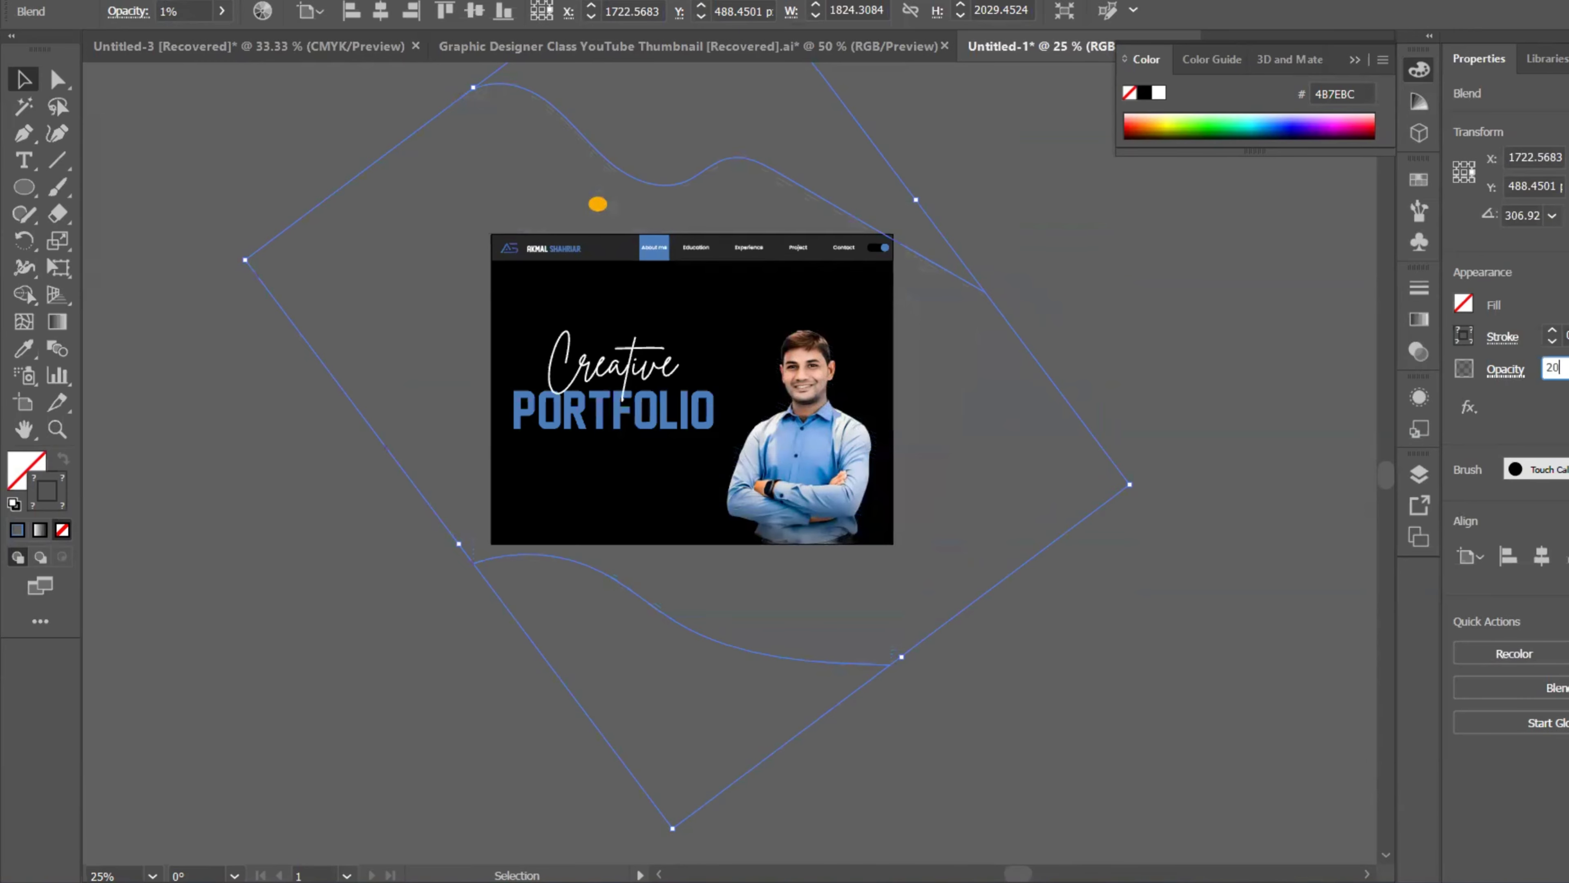
{"action": "key", "text": "Return"}
{"action": "left_click", "coordinate": [1201, 429]}
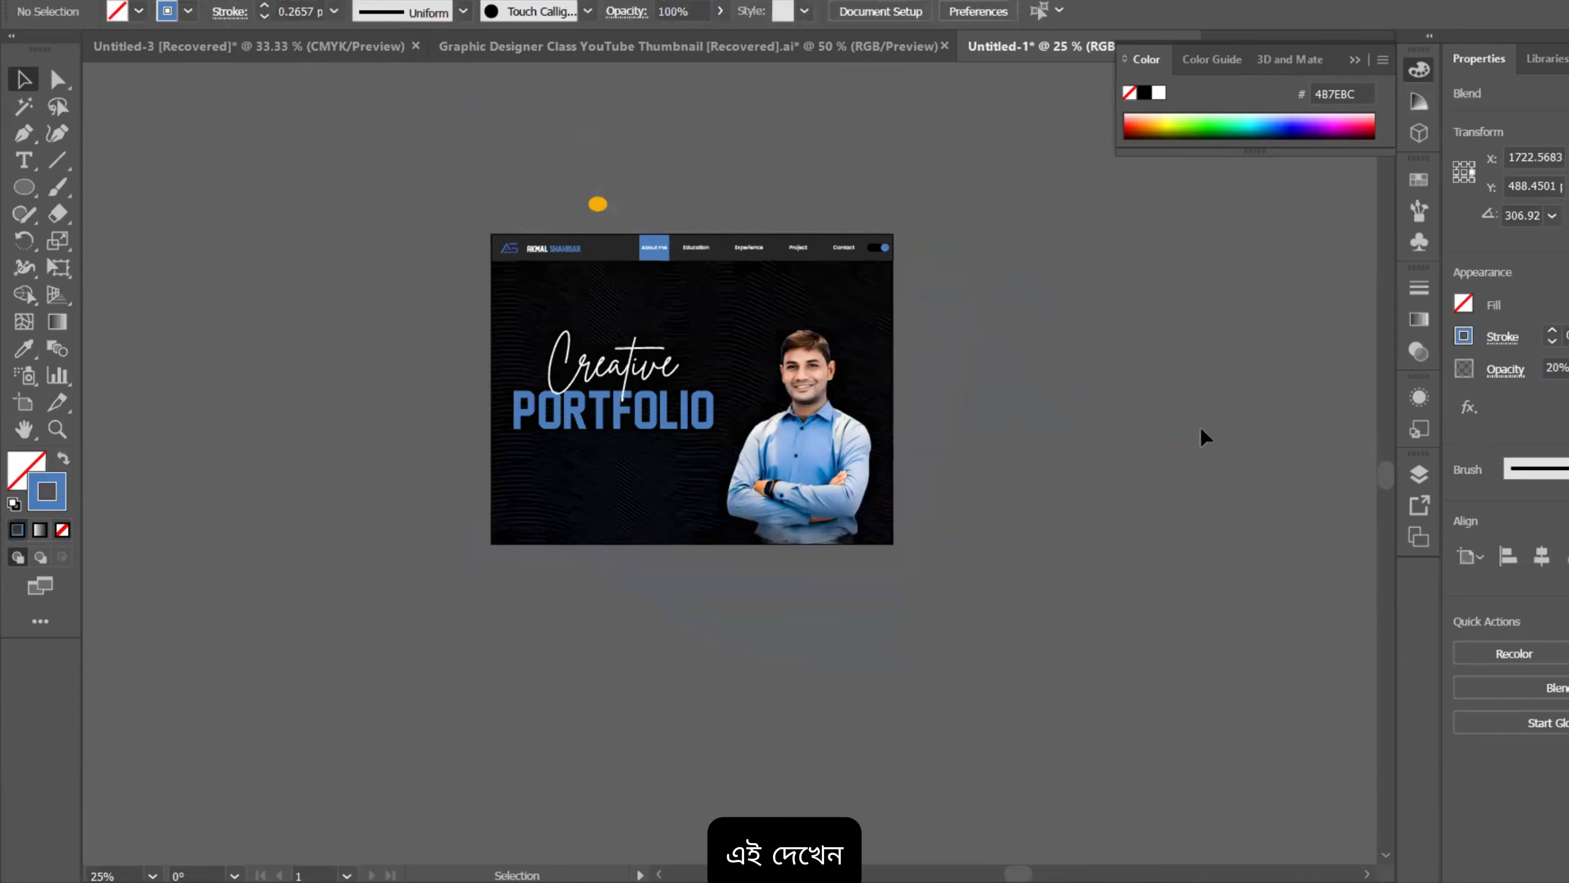
{"action": "scroll", "coordinate": [544, 396], "scroll_direction": "up", "scroll_amount": 3}
{"action": "left_click_drag", "start_coordinate": [740, 648], "coordinate": [487, 803]}
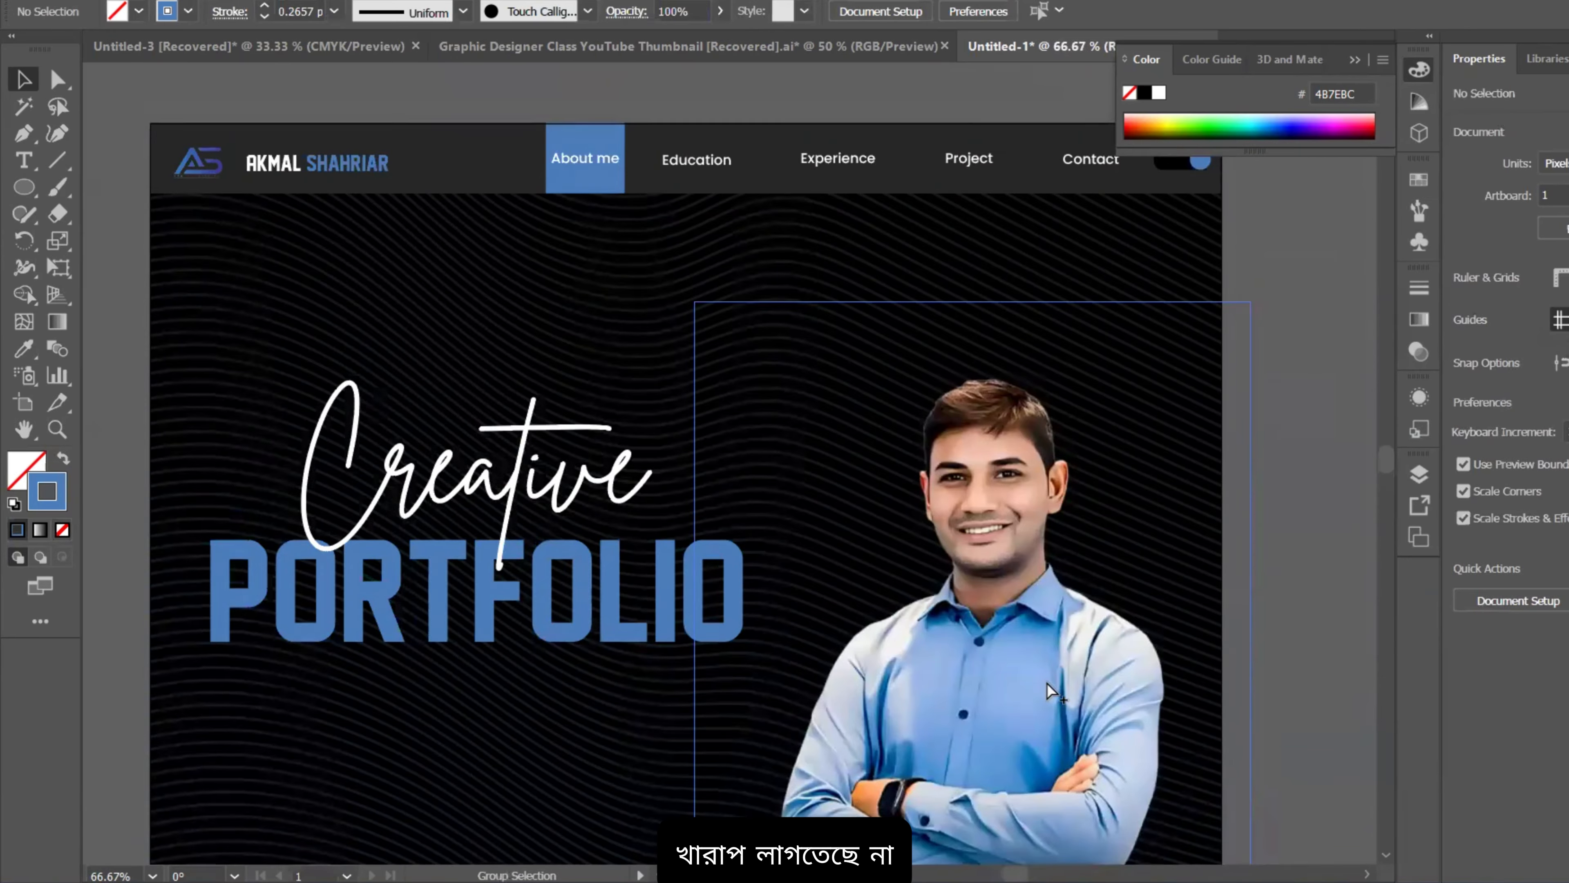
{"action": "scroll", "coordinate": [1051, 655], "scroll_direction": "down", "scroll_amount": 1}
{"action": "left_click_drag", "start_coordinate": [1051, 655], "coordinate": [926, 622]}
{"action": "left_click_drag", "start_coordinate": [1127, 530], "coordinate": [1117, 376]}
{"action": "scroll", "coordinate": [970, 463], "scroll_direction": "up", "scroll_amount": 3}
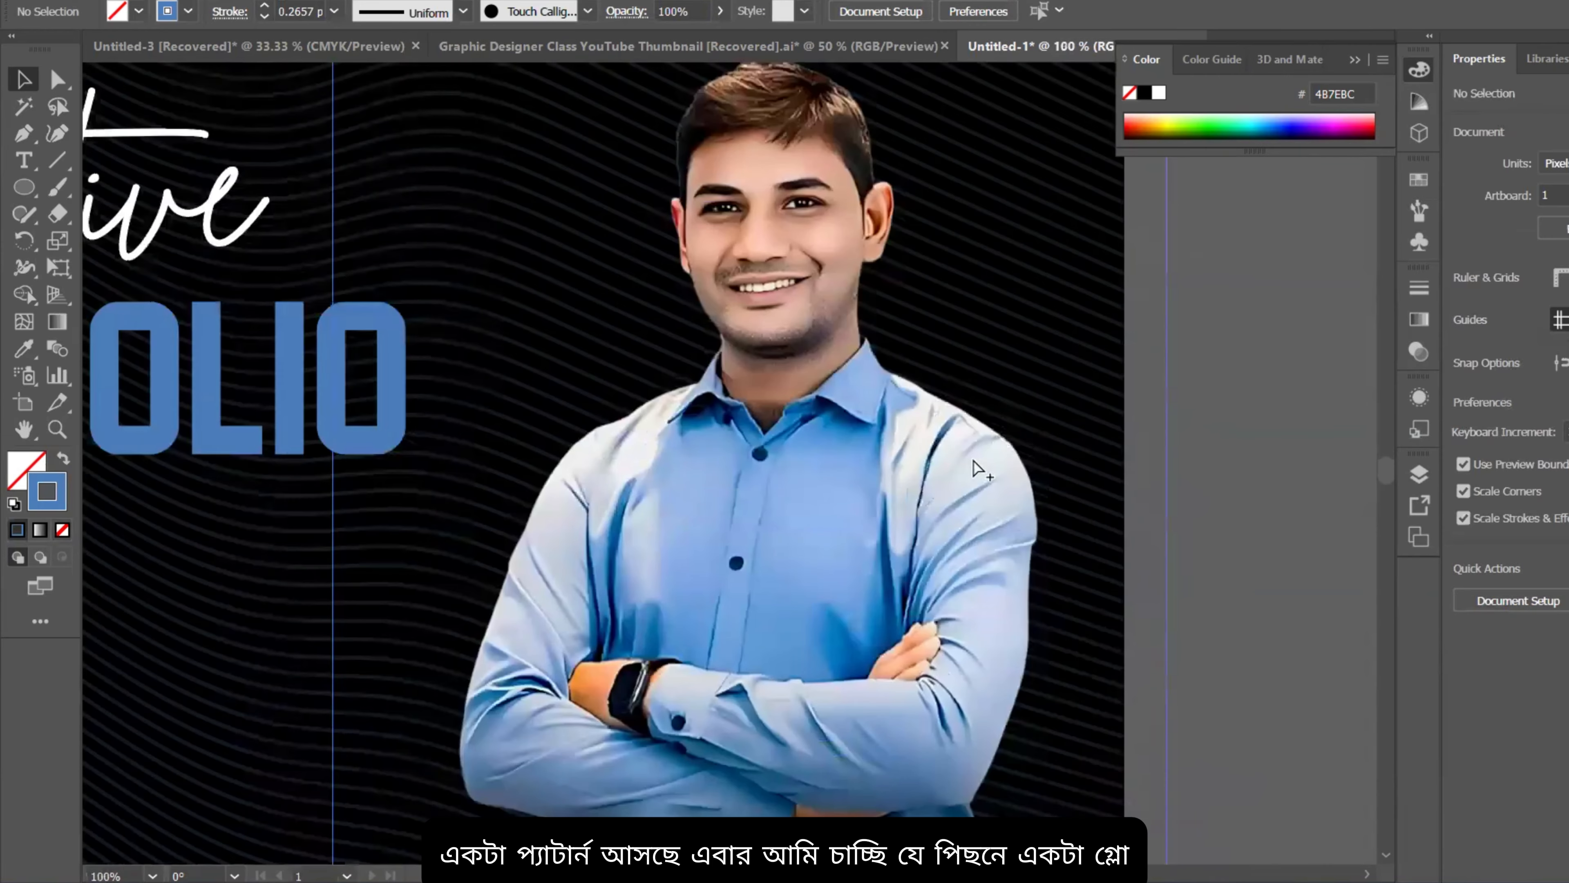
{"action": "scroll", "coordinate": [958, 328], "scroll_direction": "down", "scroll_amount": 3}
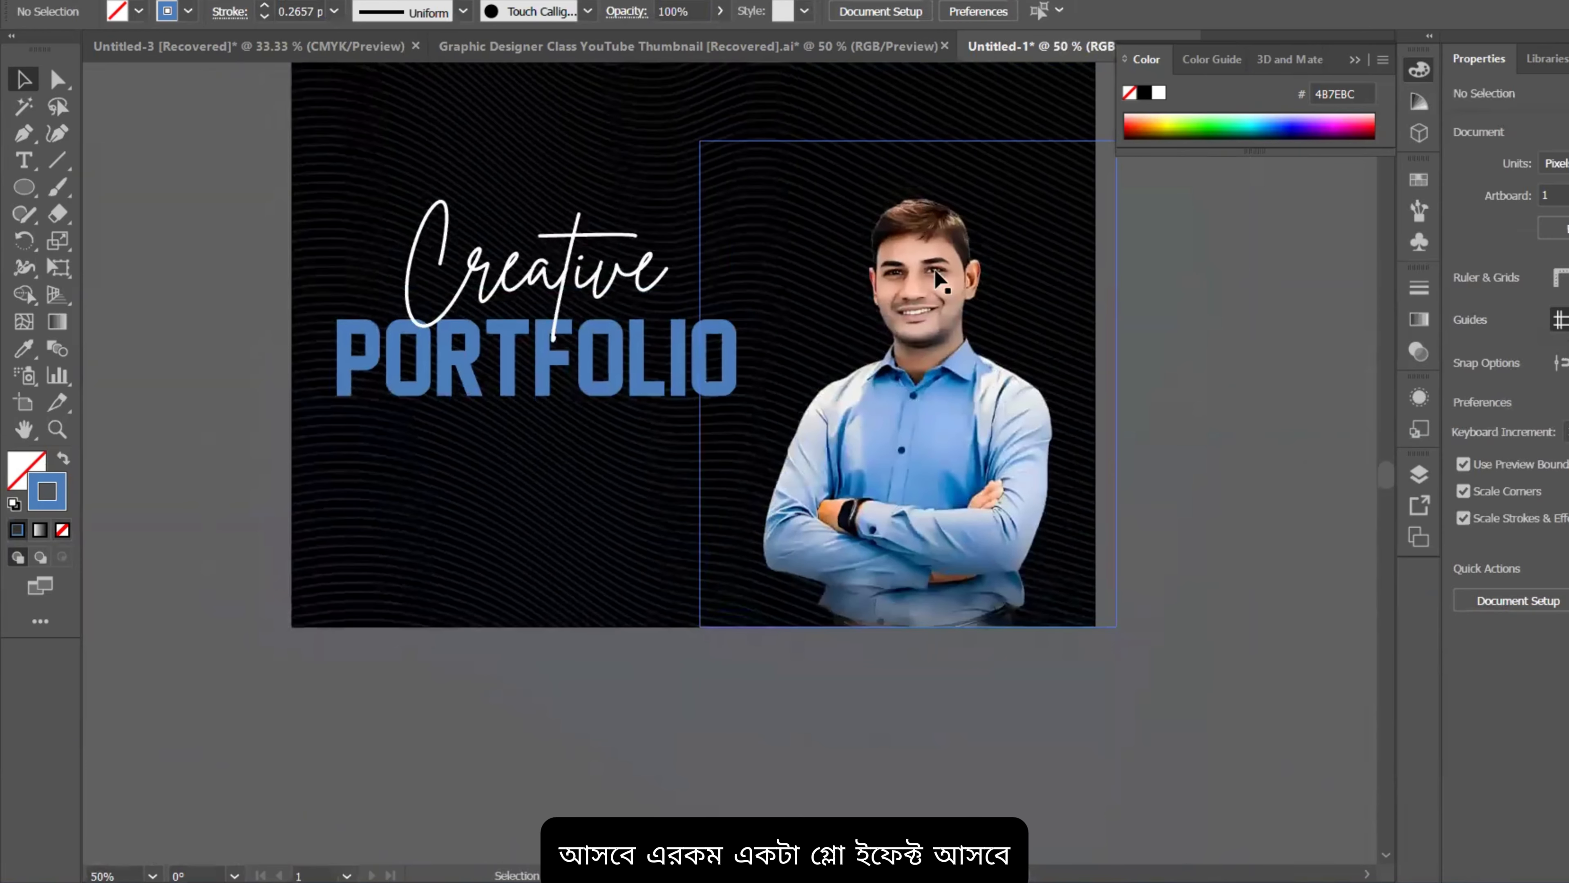
Step: Draw a solid blue ellipse with no outline over the portrait and reshape it into a tall vertical oval
{"action": "key", "text": "l"}
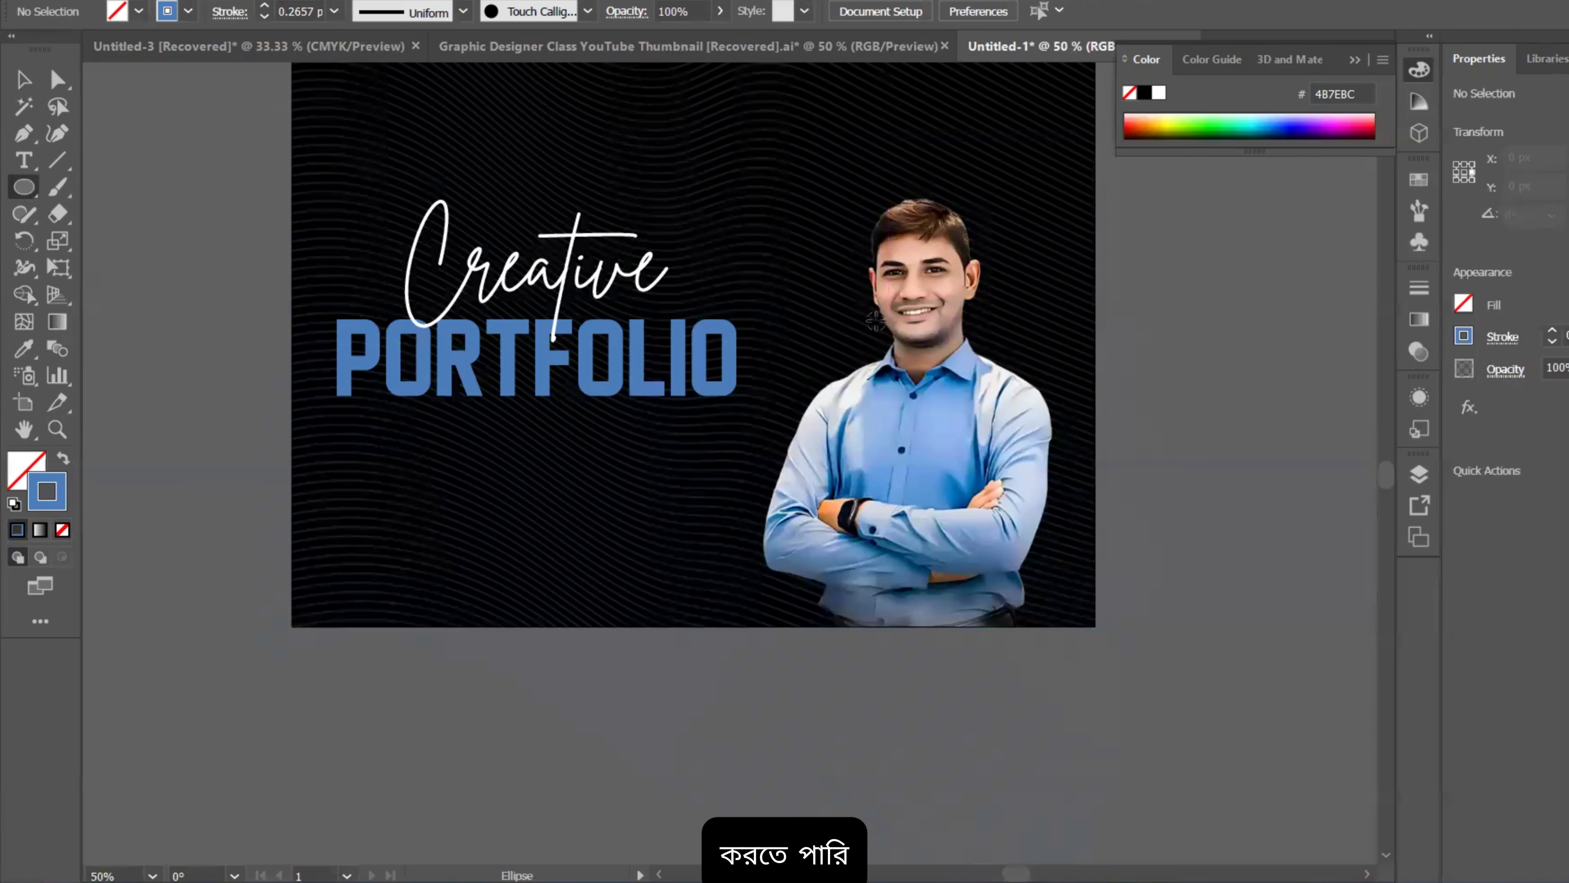
{"action": "left_click_drag", "start_coordinate": [878, 323], "coordinate": [967, 498]}
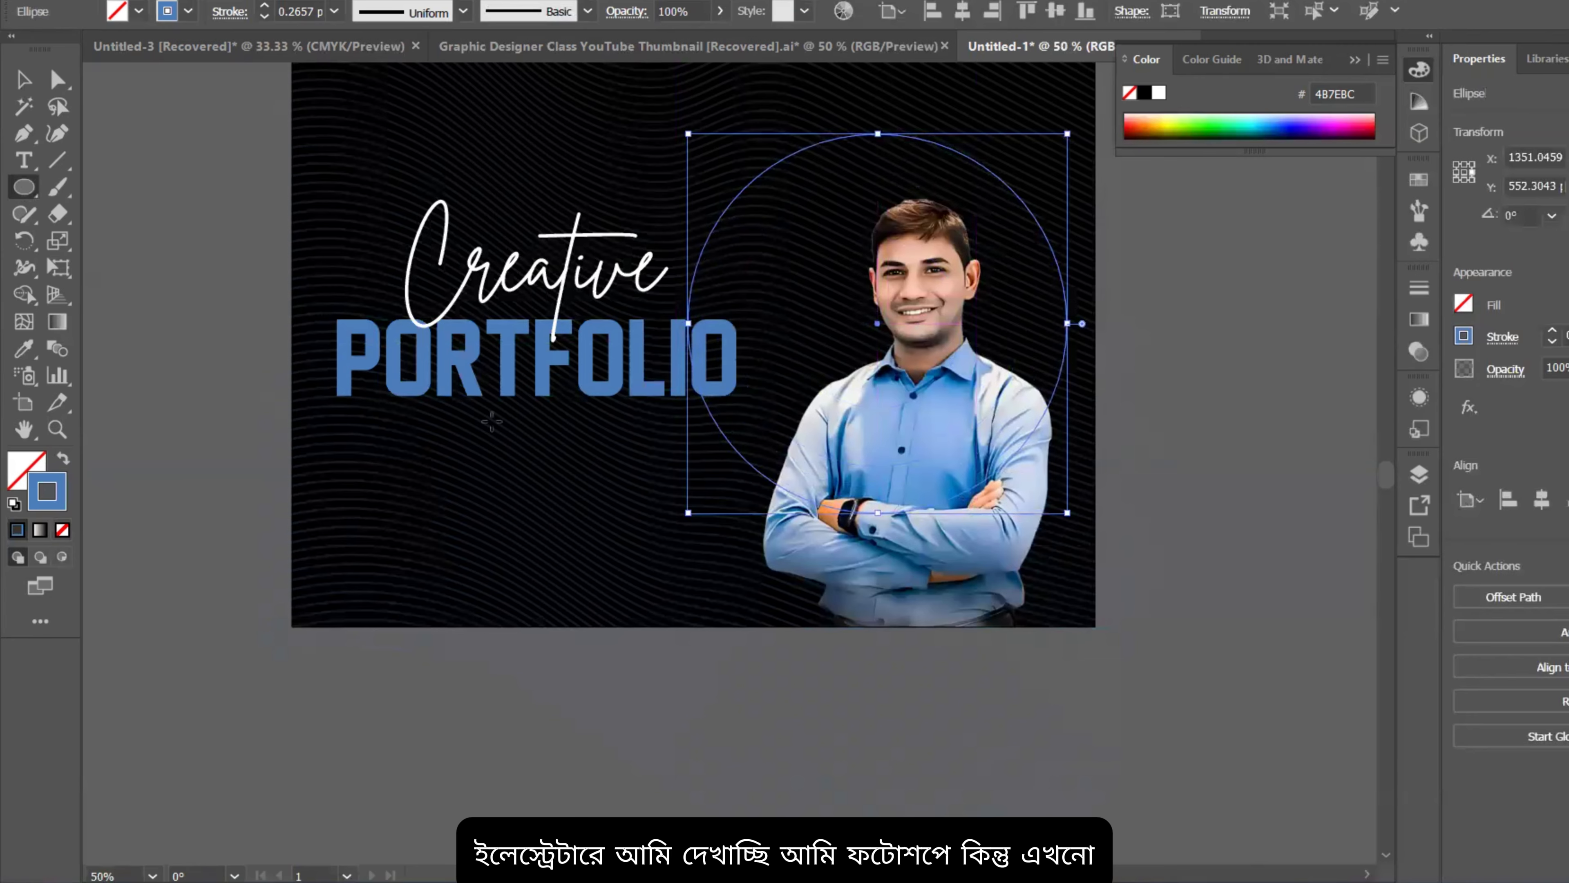
{"action": "left_click", "coordinate": [62, 458]}
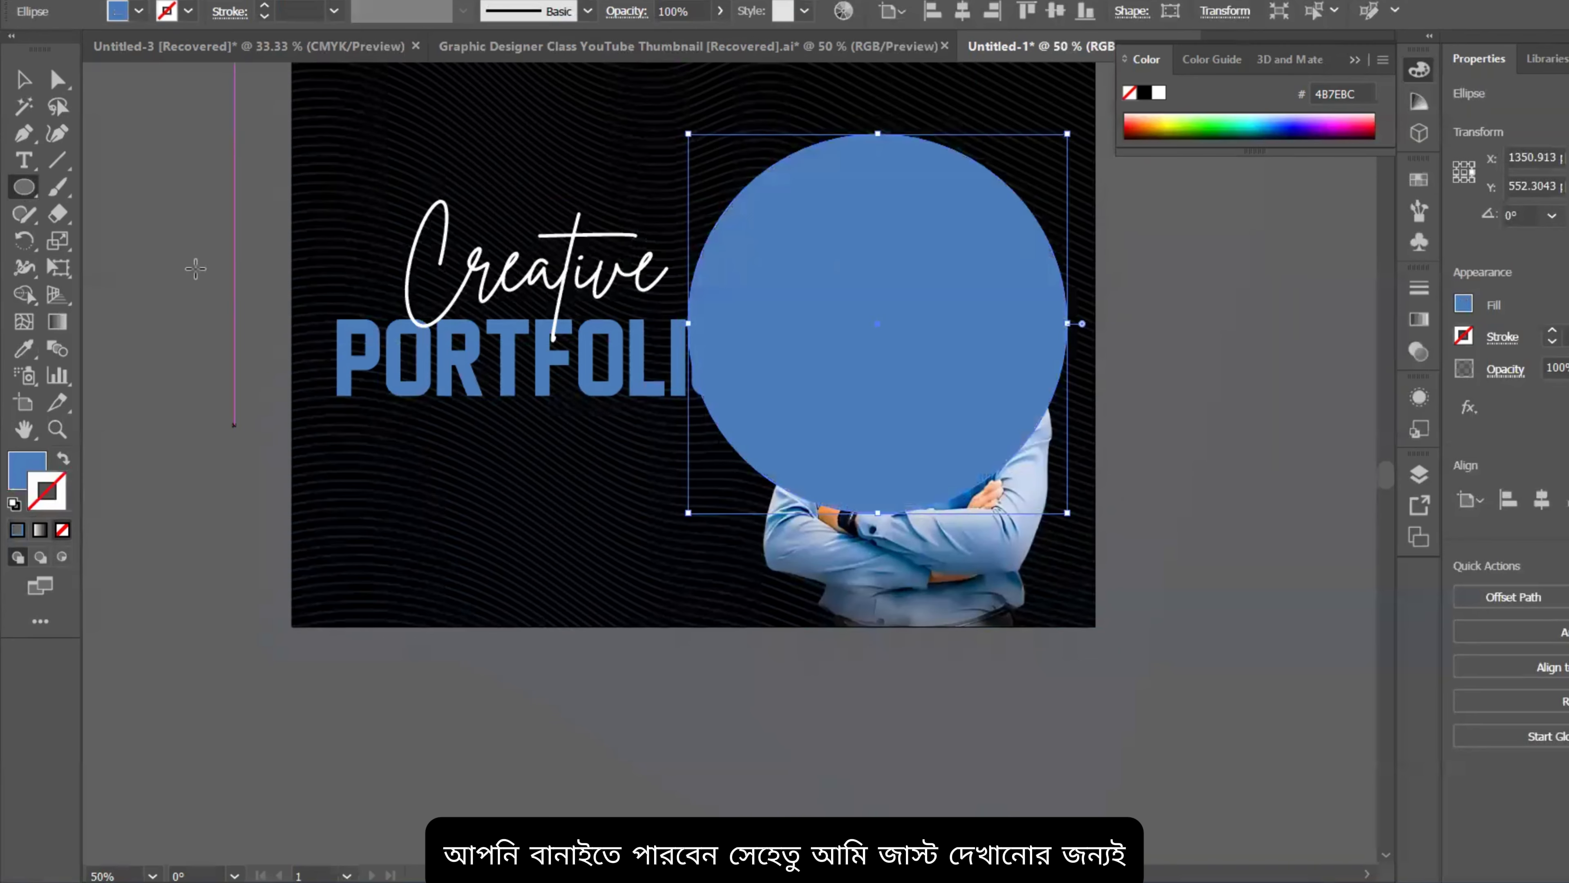
{"action": "left_click", "coordinate": [12, 85]}
{"action": "left_click_drag", "start_coordinate": [882, 510], "coordinate": [893, 612]}
{"action": "left_click_drag", "start_coordinate": [698, 420], "coordinate": [792, 427]}
{"action": "left_click_drag", "start_coordinate": [927, 510], "coordinate": [917, 518]}
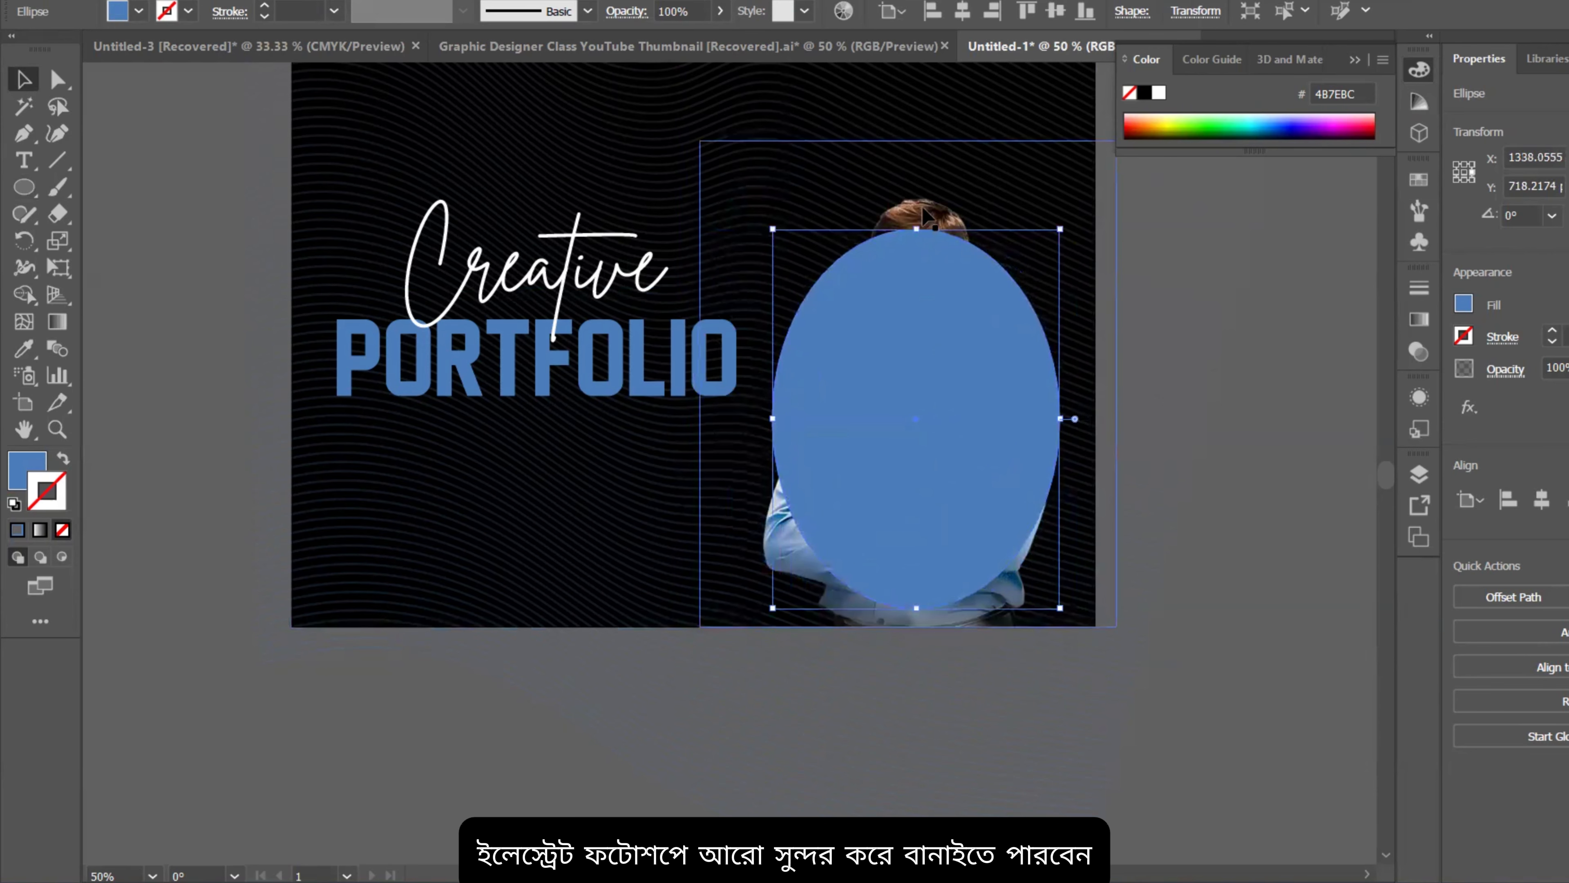
{"action": "left_click_drag", "start_coordinate": [917, 226], "coordinate": [917, 200]}
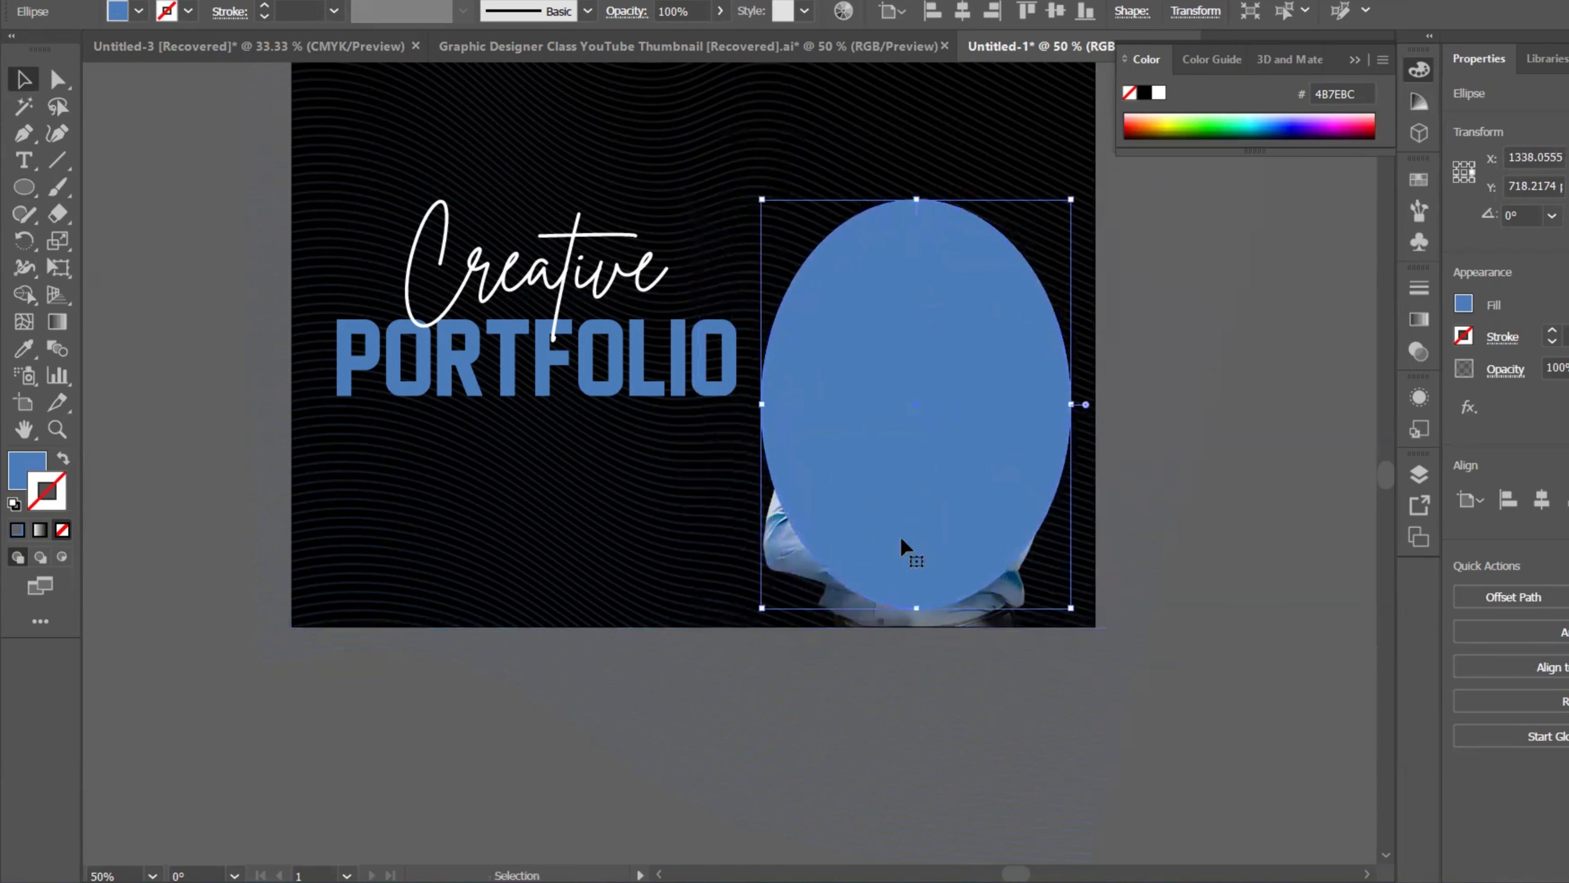
{"action": "left_click_drag", "start_coordinate": [916, 612], "coordinate": [922, 610]}
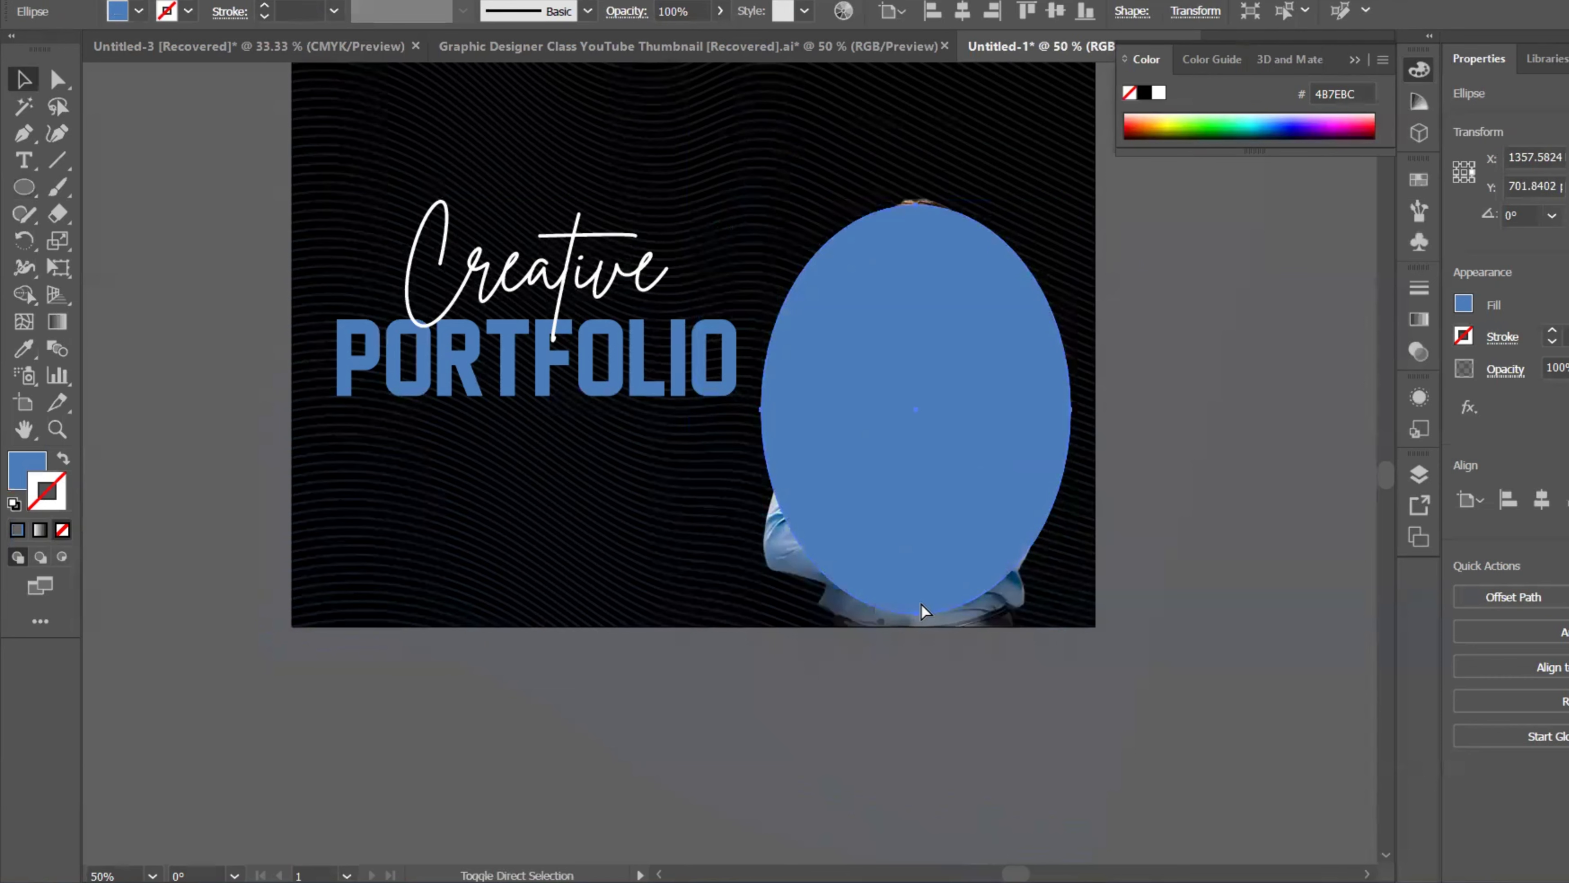
Step: Place the ellipse behind the portrait just above the dark background, then lock the portrait
{"action": "key", "text": "ctrl+shift+bracketleft"}
{"action": "key", "text": "ctrl+bracketright"}
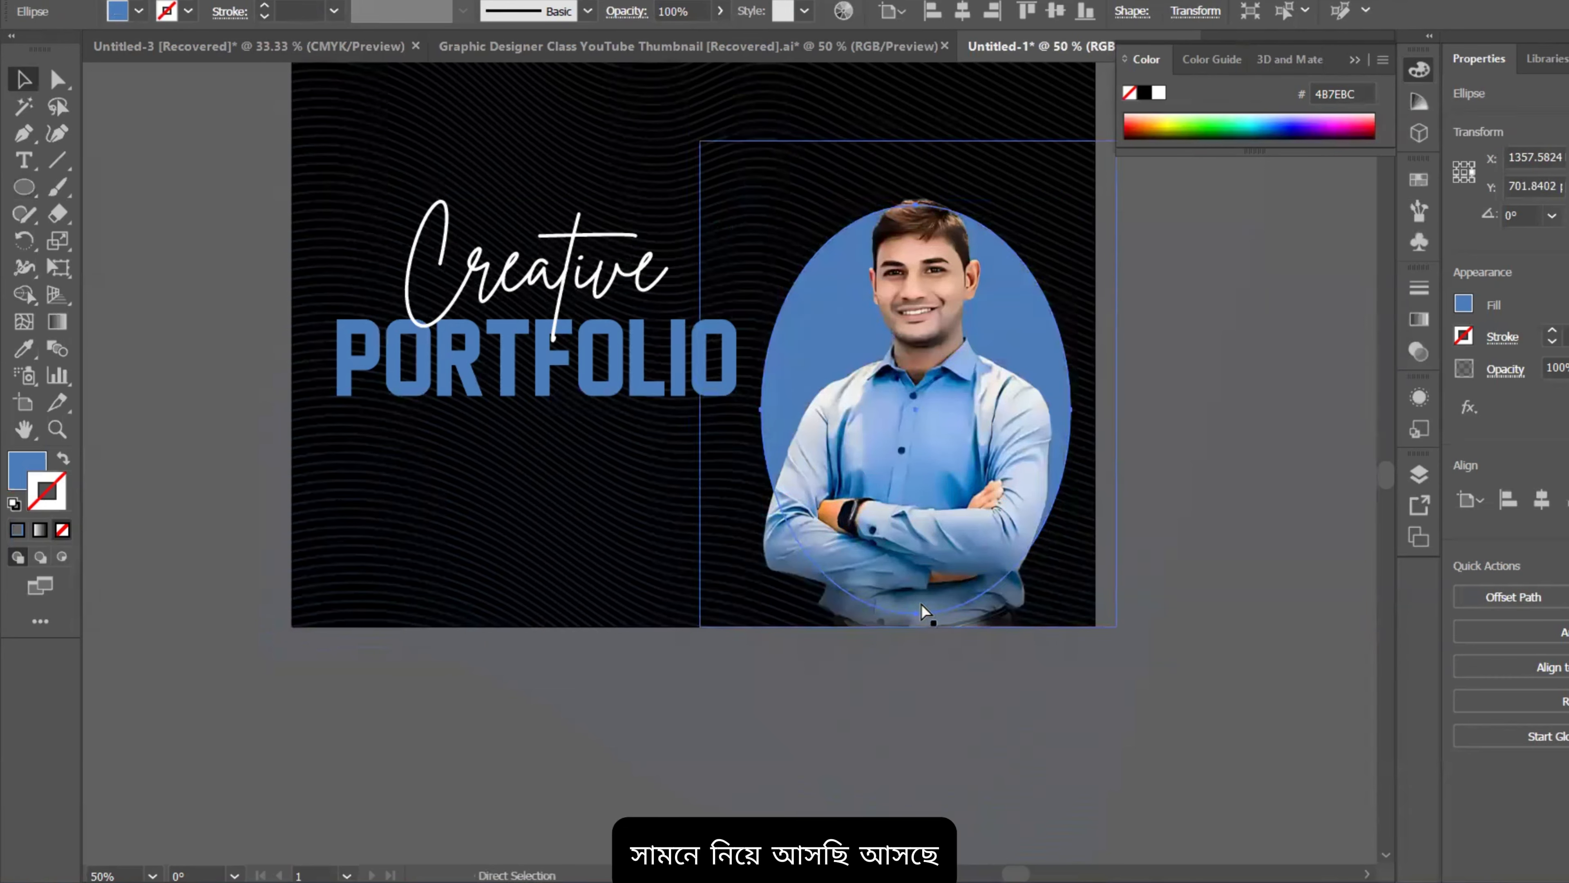
{"action": "key", "text": "v"}
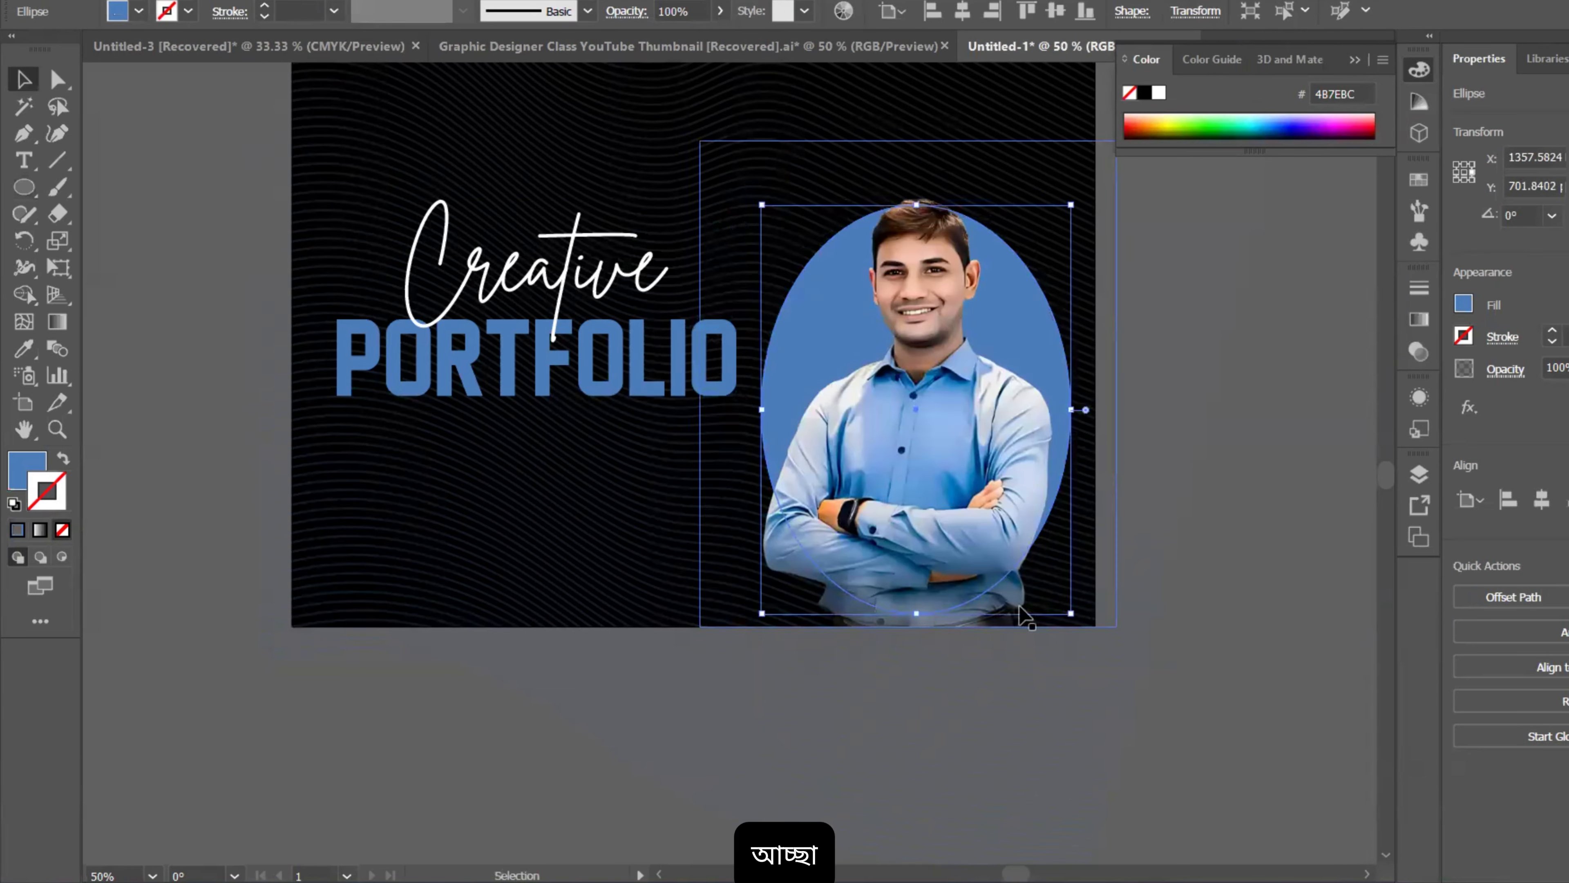
{"action": "left_click", "coordinate": [1254, 389]}
{"action": "left_click", "coordinate": [1030, 297]}
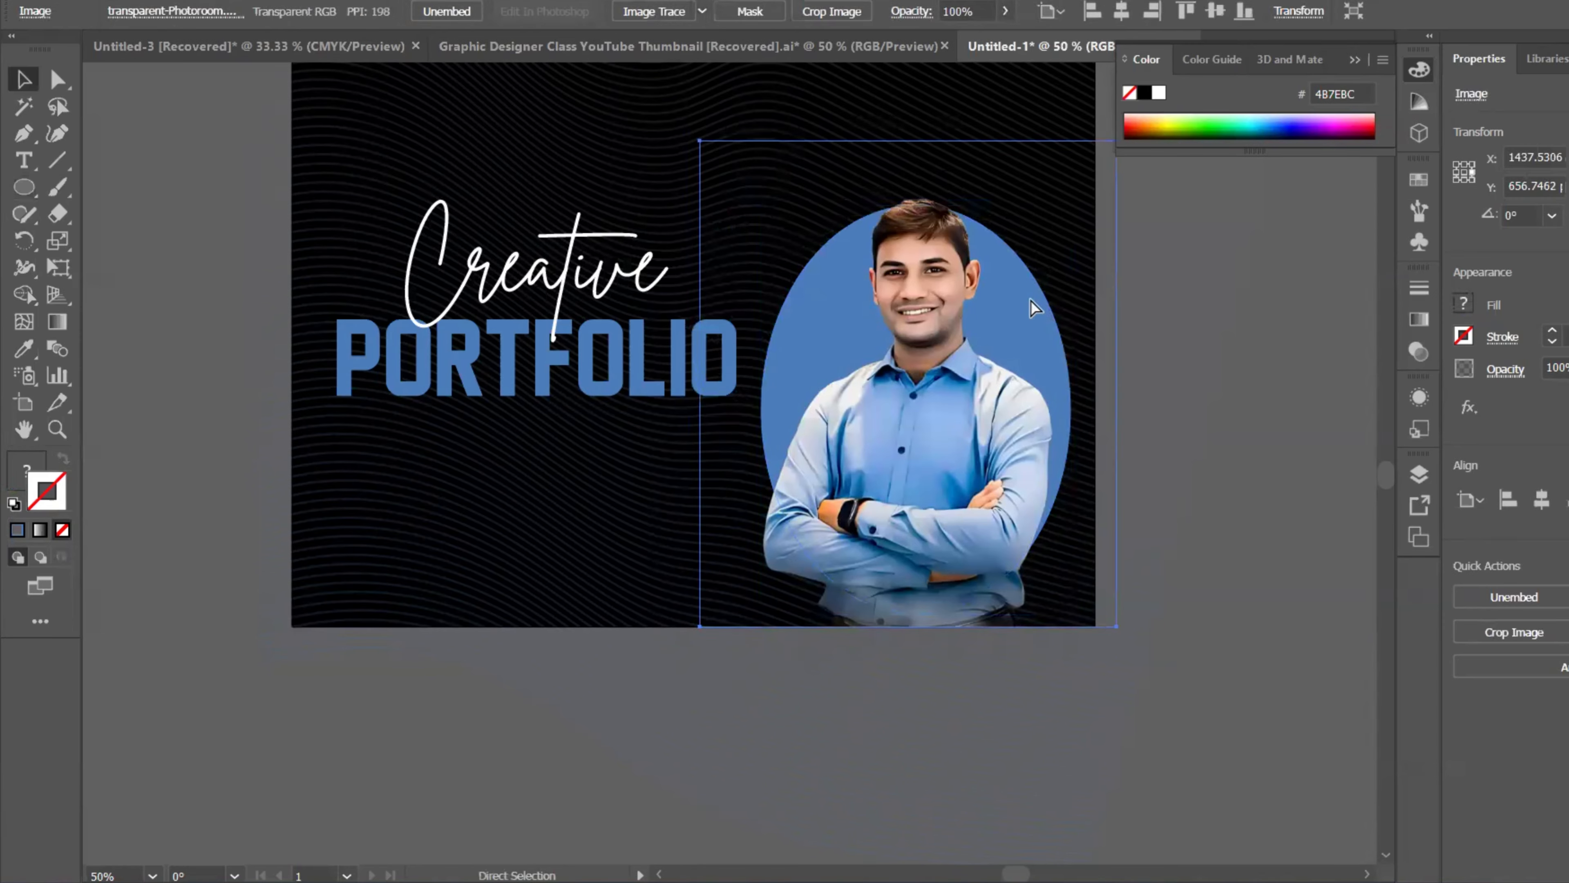
{"action": "key", "text": "ctrl+2"}
{"action": "left_click", "coordinate": [1031, 301]}
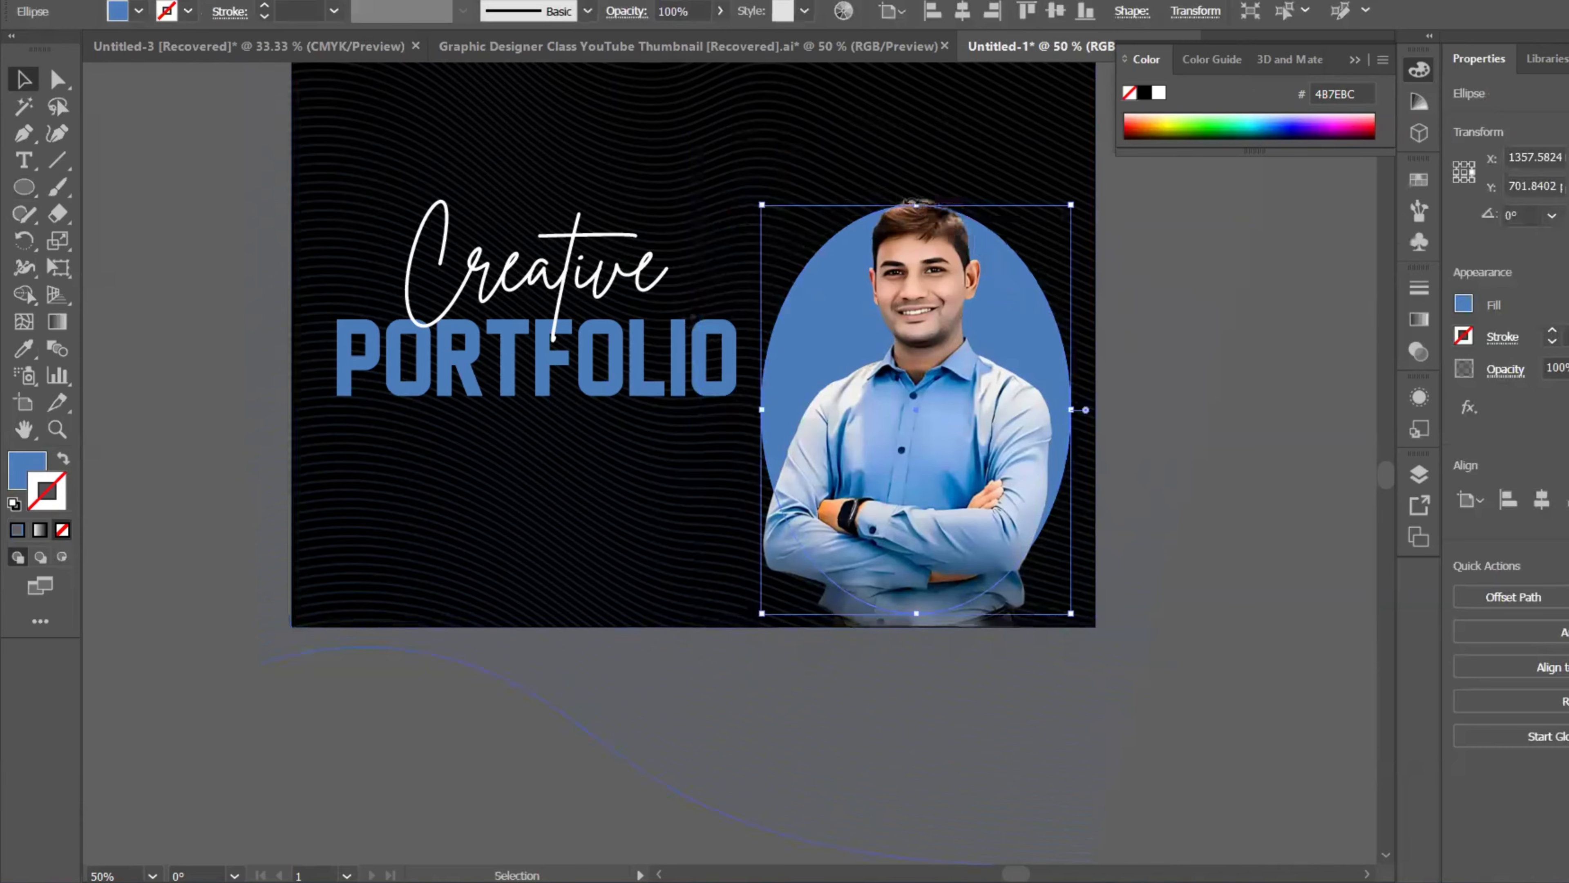
Step: Shrink the blue ellipse from its top and position it behind the portrait
{"action": "left_click_drag", "start_coordinate": [916, 204], "coordinate": [917, 245]}
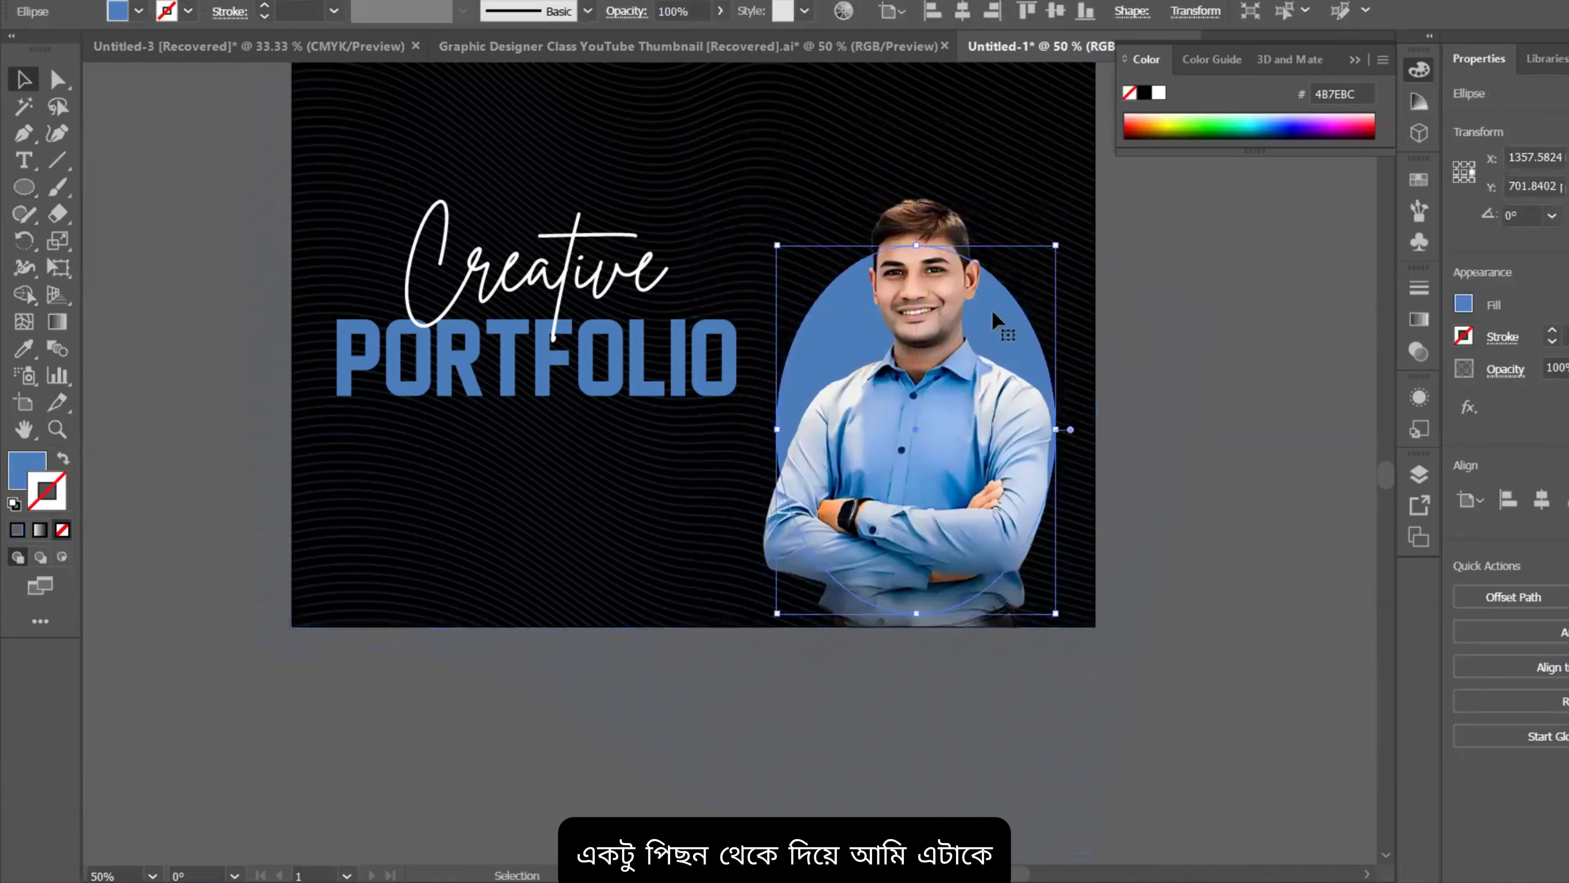
{"action": "mouse_move", "coordinate": [993, 313]}
{"action": "left_mouse_down"}
{"action": "mouse_move", "coordinate": [1013, 350]}
{"action": "mouse_move", "coordinate": [996, 330]}
{"action": "left_mouse_up"}
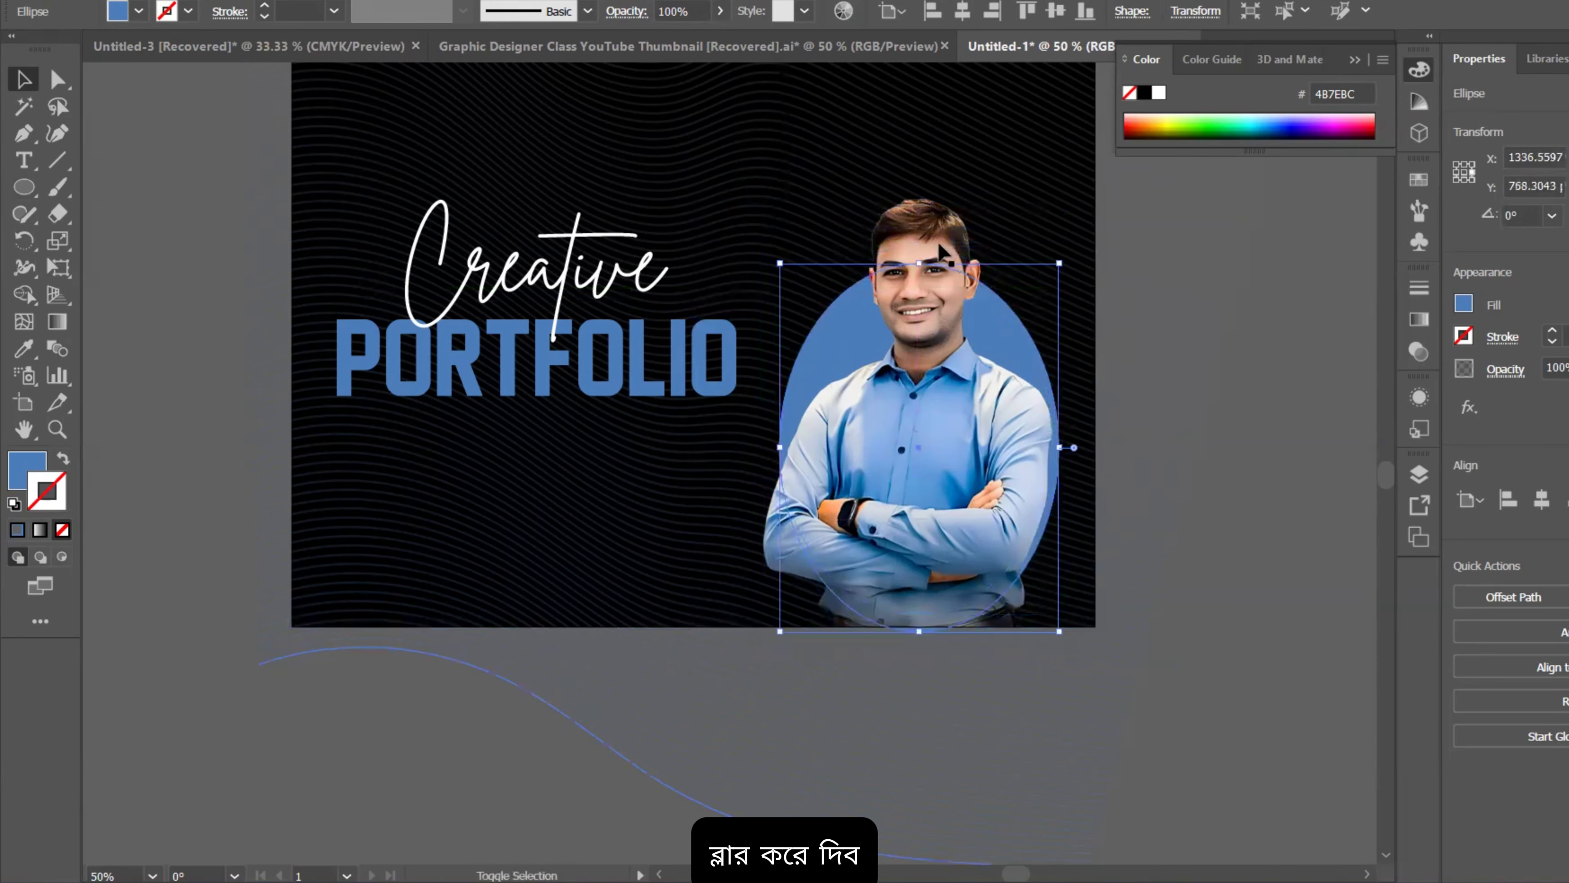
{"action": "left_click_drag", "start_coordinate": [919, 263], "coordinate": [921, 282]}
{"action": "left_click_drag", "start_coordinate": [990, 325], "coordinate": [989, 300]}
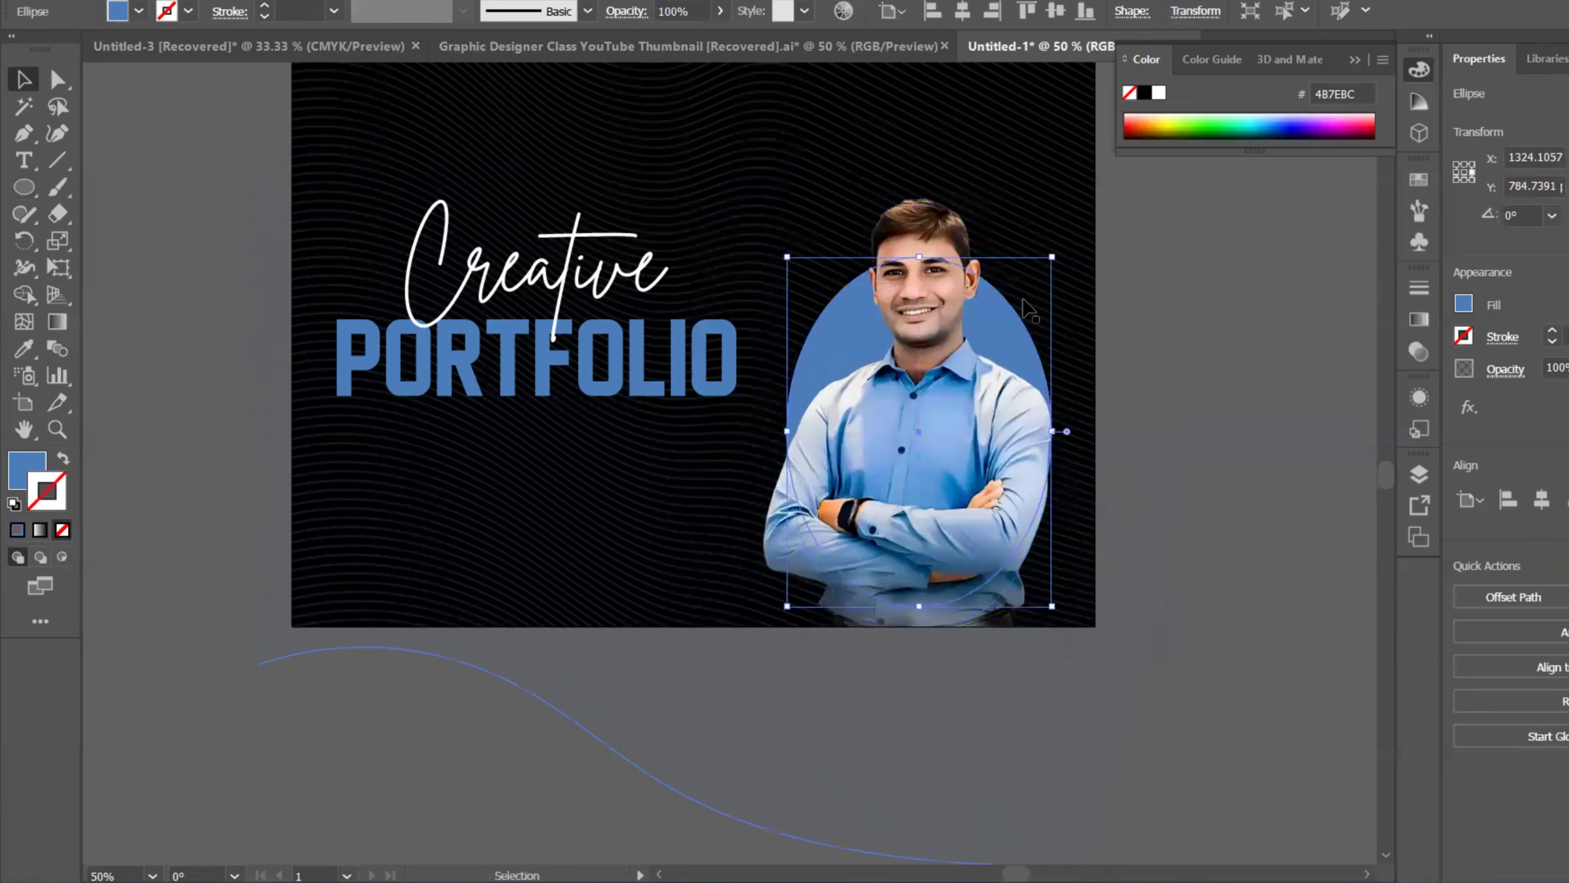
Step: Apply a Gaussian Blur of about 60.7 pixels to the ellipse
{"action": "left_click", "coordinate": [339, 2]}
{"action": "mouse_move", "coordinate": [375, 273]}
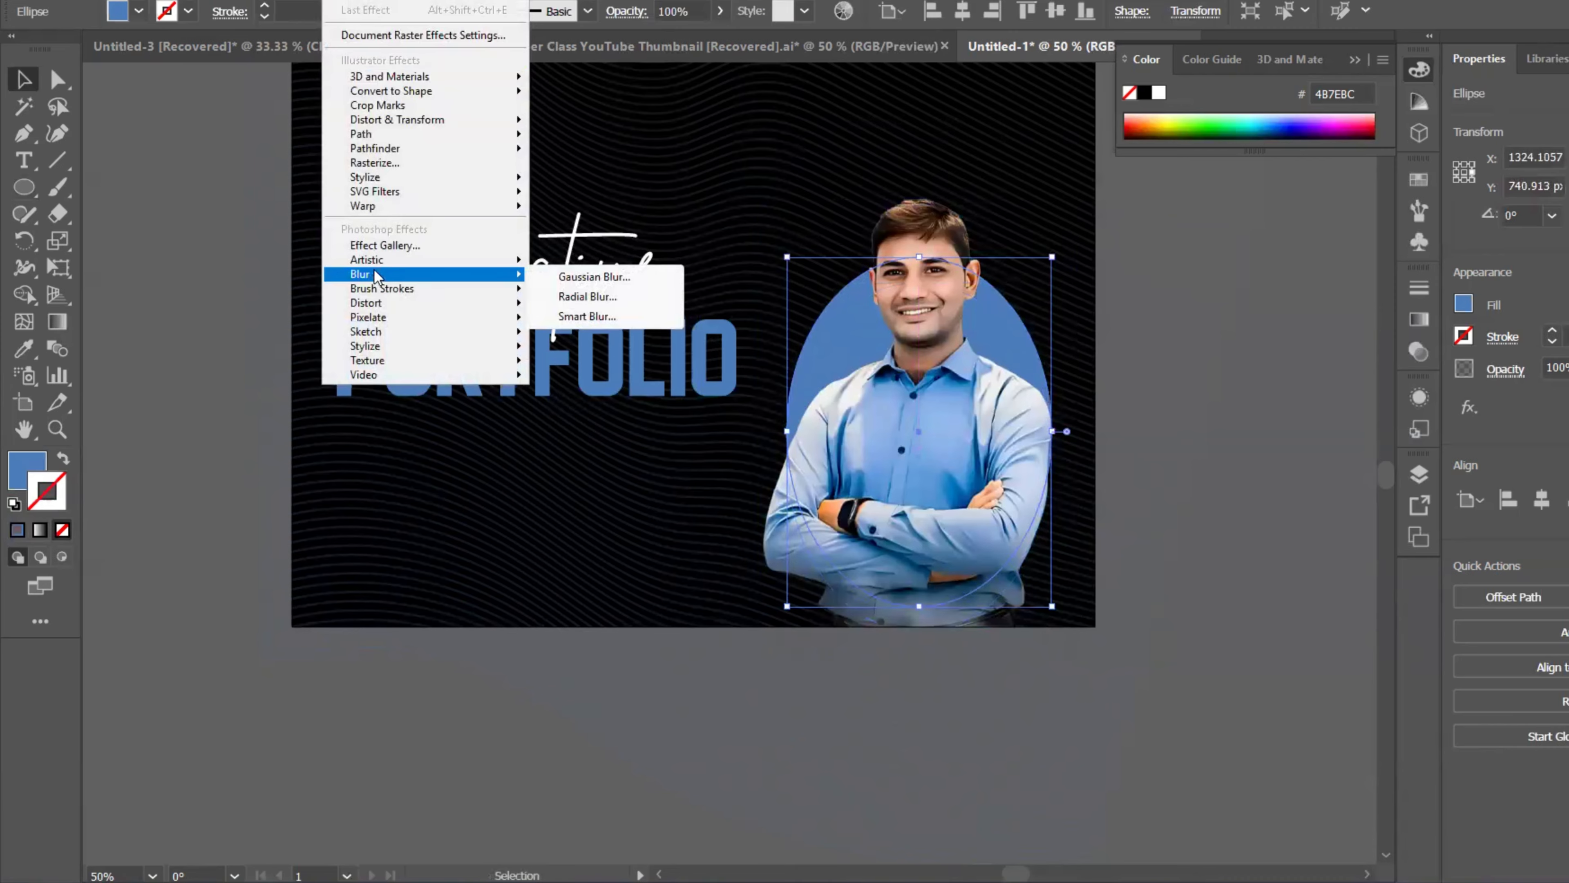
{"action": "left_click", "coordinate": [594, 275]}
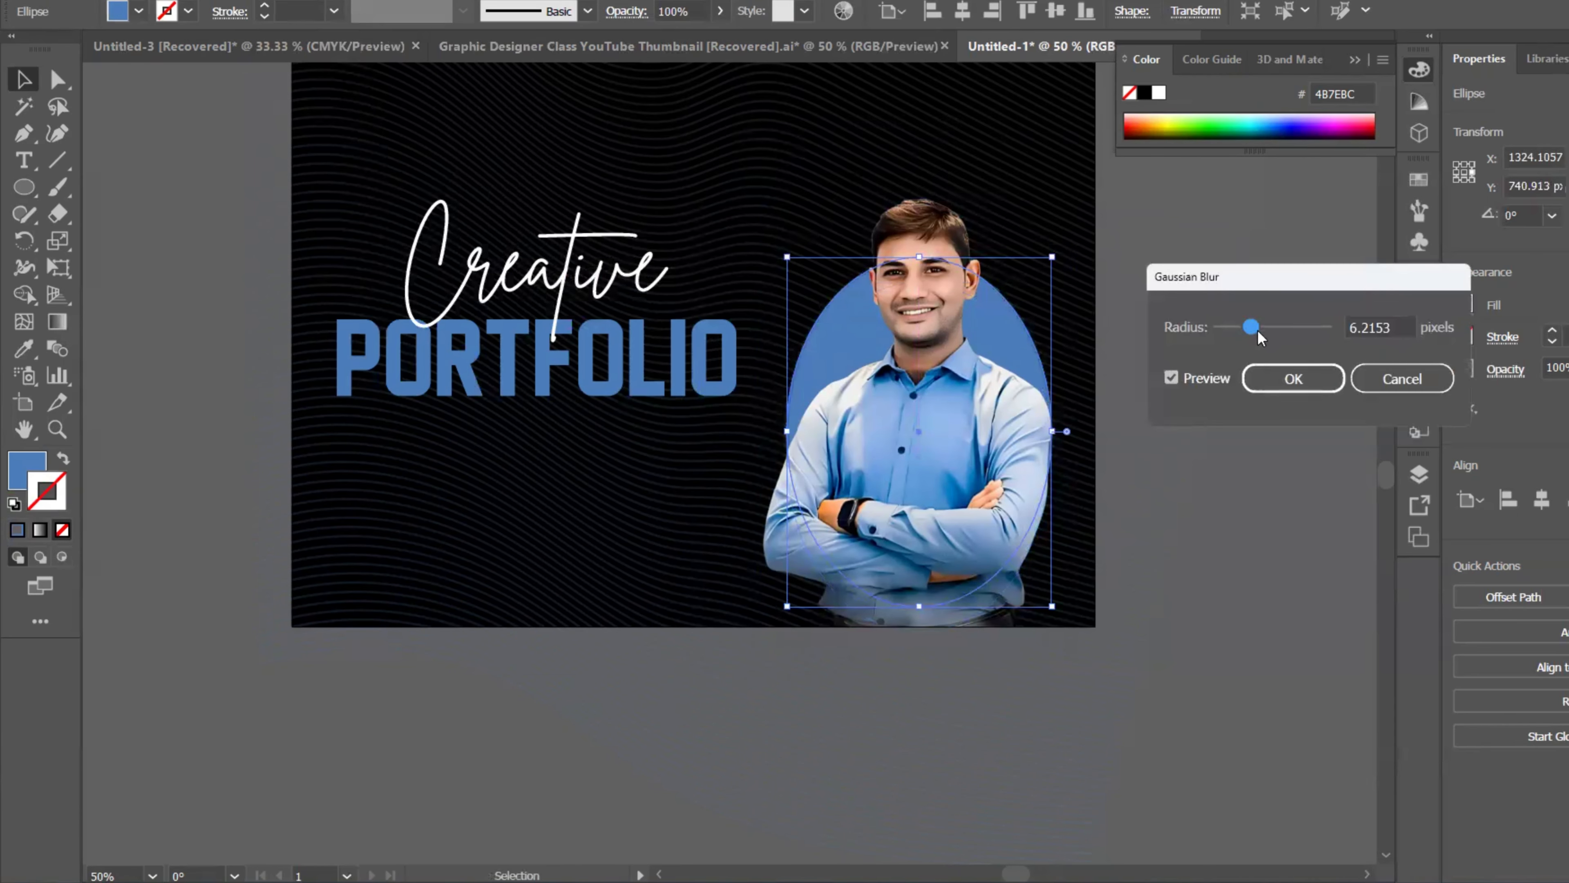
{"action": "mouse_move", "coordinate": [1300, 327]}
{"action": "left_mouse_down"}
{"action": "mouse_move", "coordinate": [1322, 328]}
{"action": "mouse_move", "coordinate": [1285, 328]}
{"action": "mouse_move", "coordinate": [1314, 328]}
{"action": "left_mouse_up"}
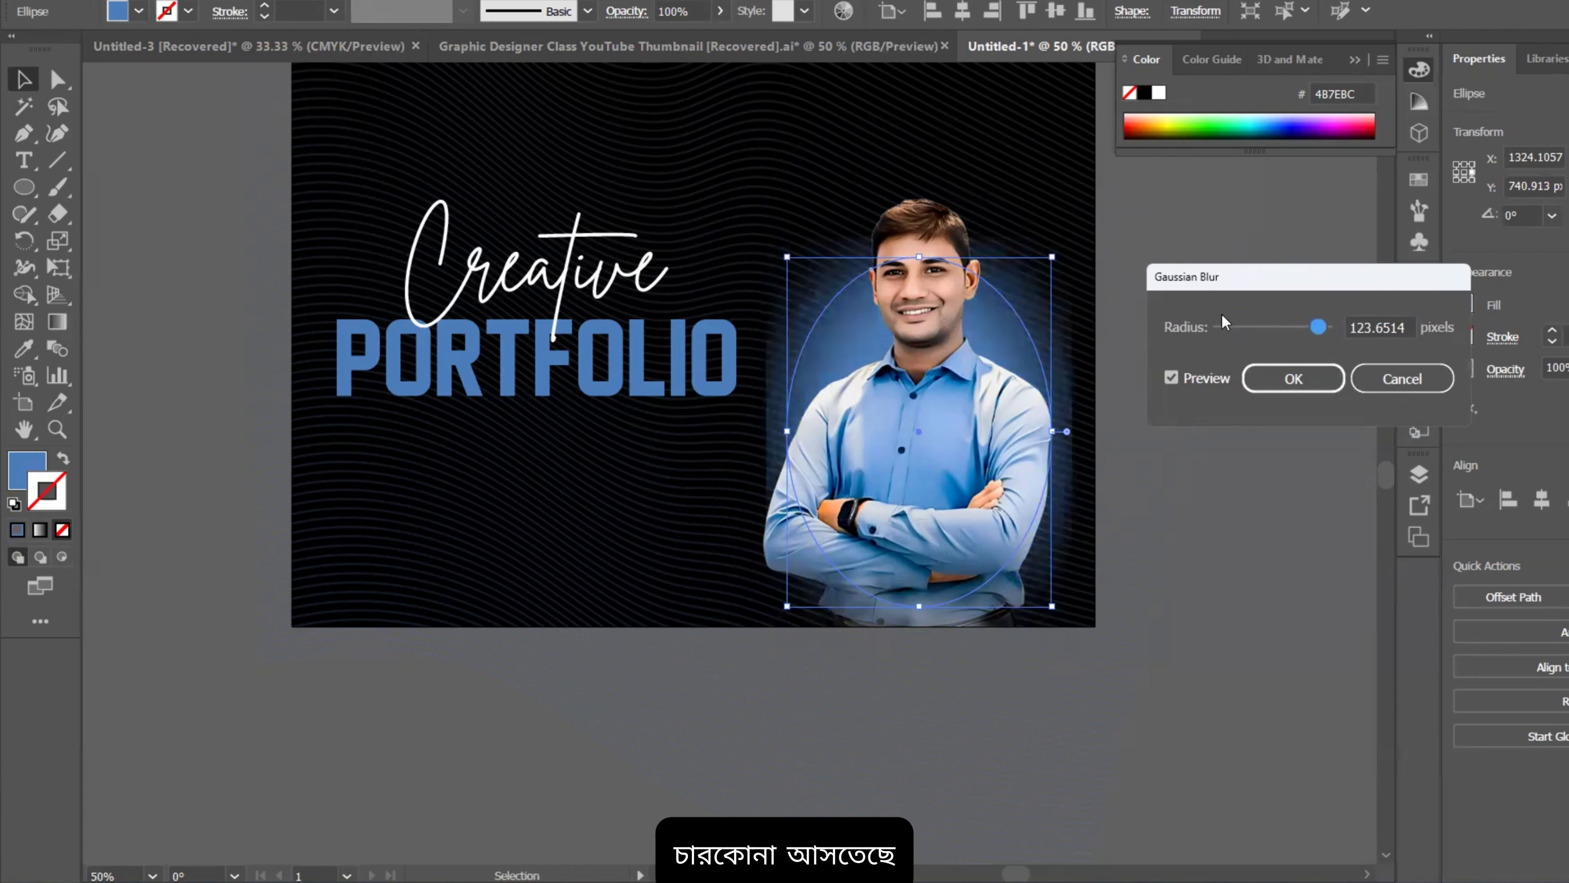
{"action": "left_click_drag", "start_coordinate": [1318, 327], "coordinate": [1297, 328]}
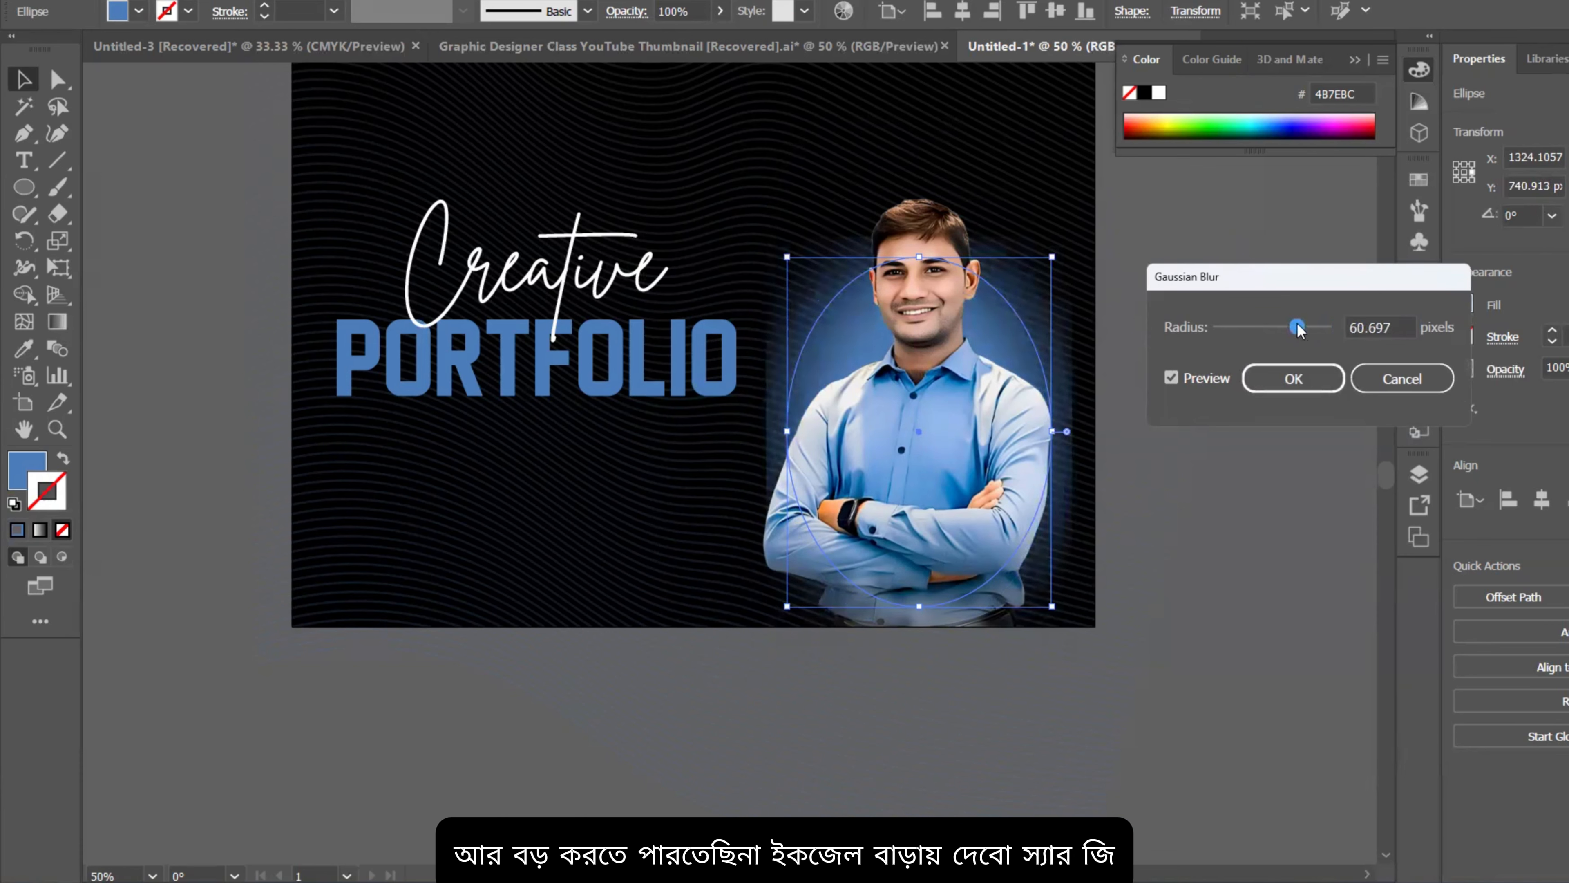
{"action": "left_click", "coordinate": [1286, 376]}
Step: Set the ellipse's opacity to 59% and move the glow lower behind the photo
{"action": "left_click", "coordinate": [1236, 427]}
{"action": "left_click", "coordinate": [1033, 376]}
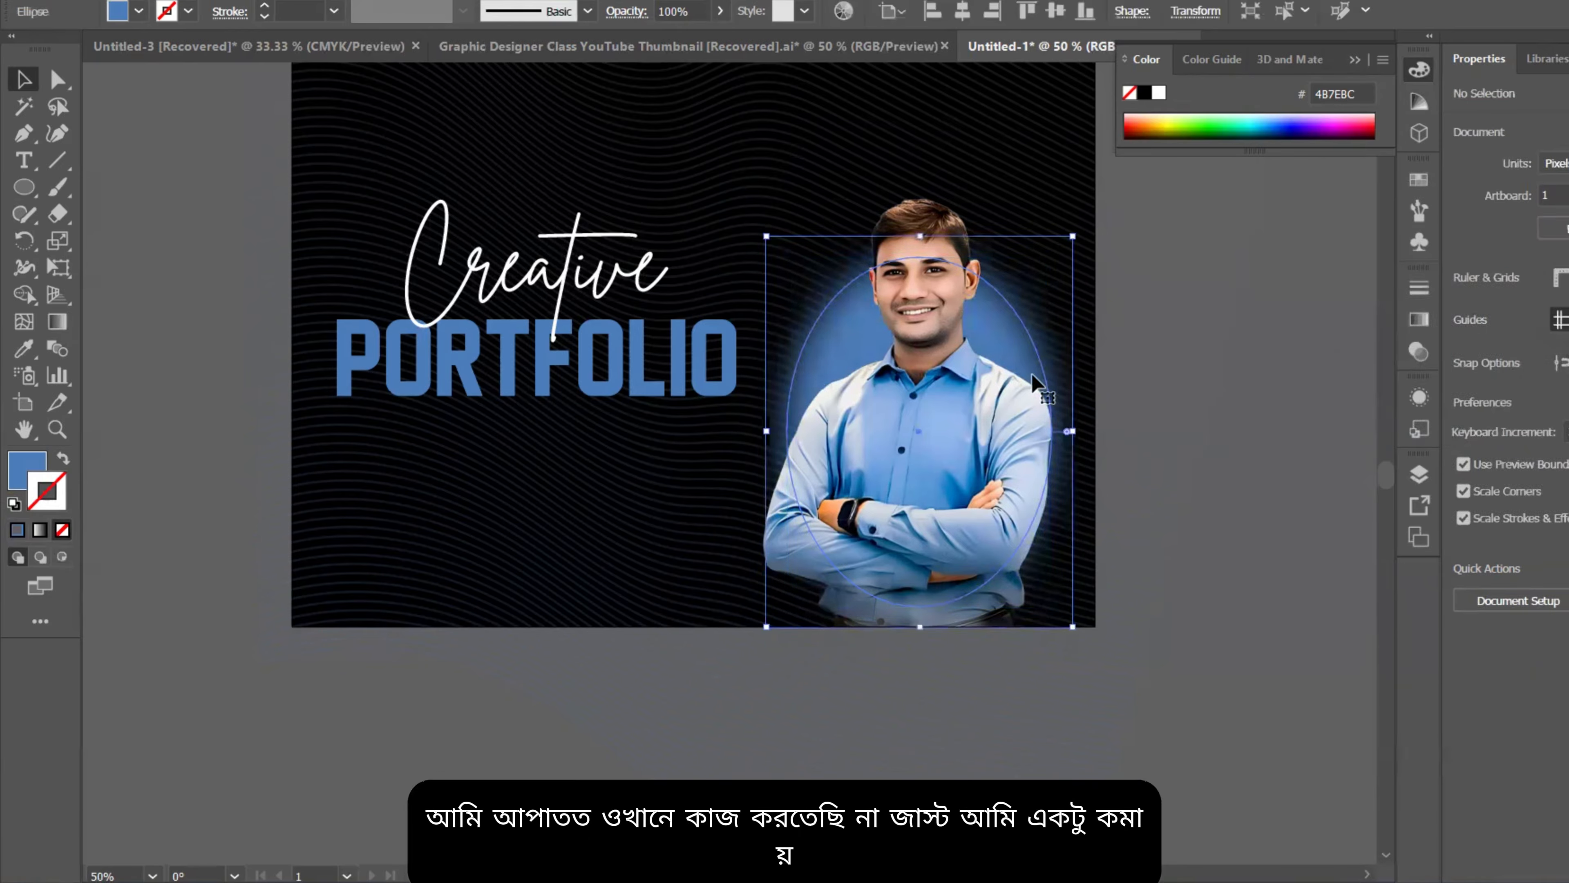
{"action": "left_click", "coordinate": [1568, 368]}
{"action": "mouse_move", "coordinate": [1568, 397]}
{"action": "left_mouse_down"}
{"action": "mouse_move", "coordinate": [1542, 398]}
{"action": "mouse_move", "coordinate": [1560, 401]}
{"action": "left_mouse_up"}
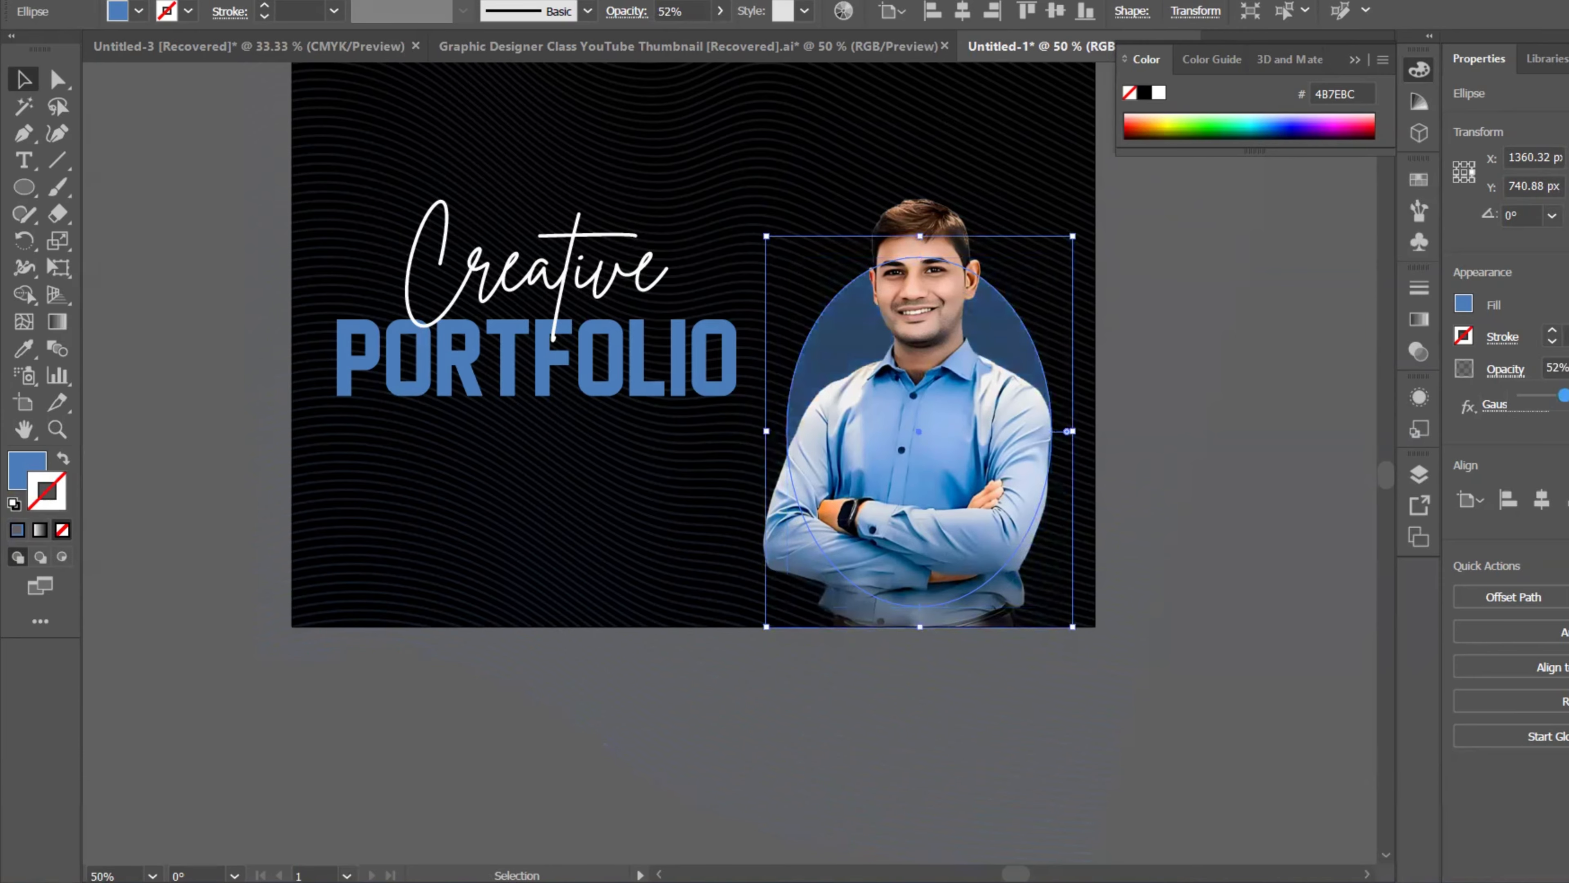
{"action": "left_click_drag", "start_coordinate": [1565, 397], "coordinate": [1568, 397]}
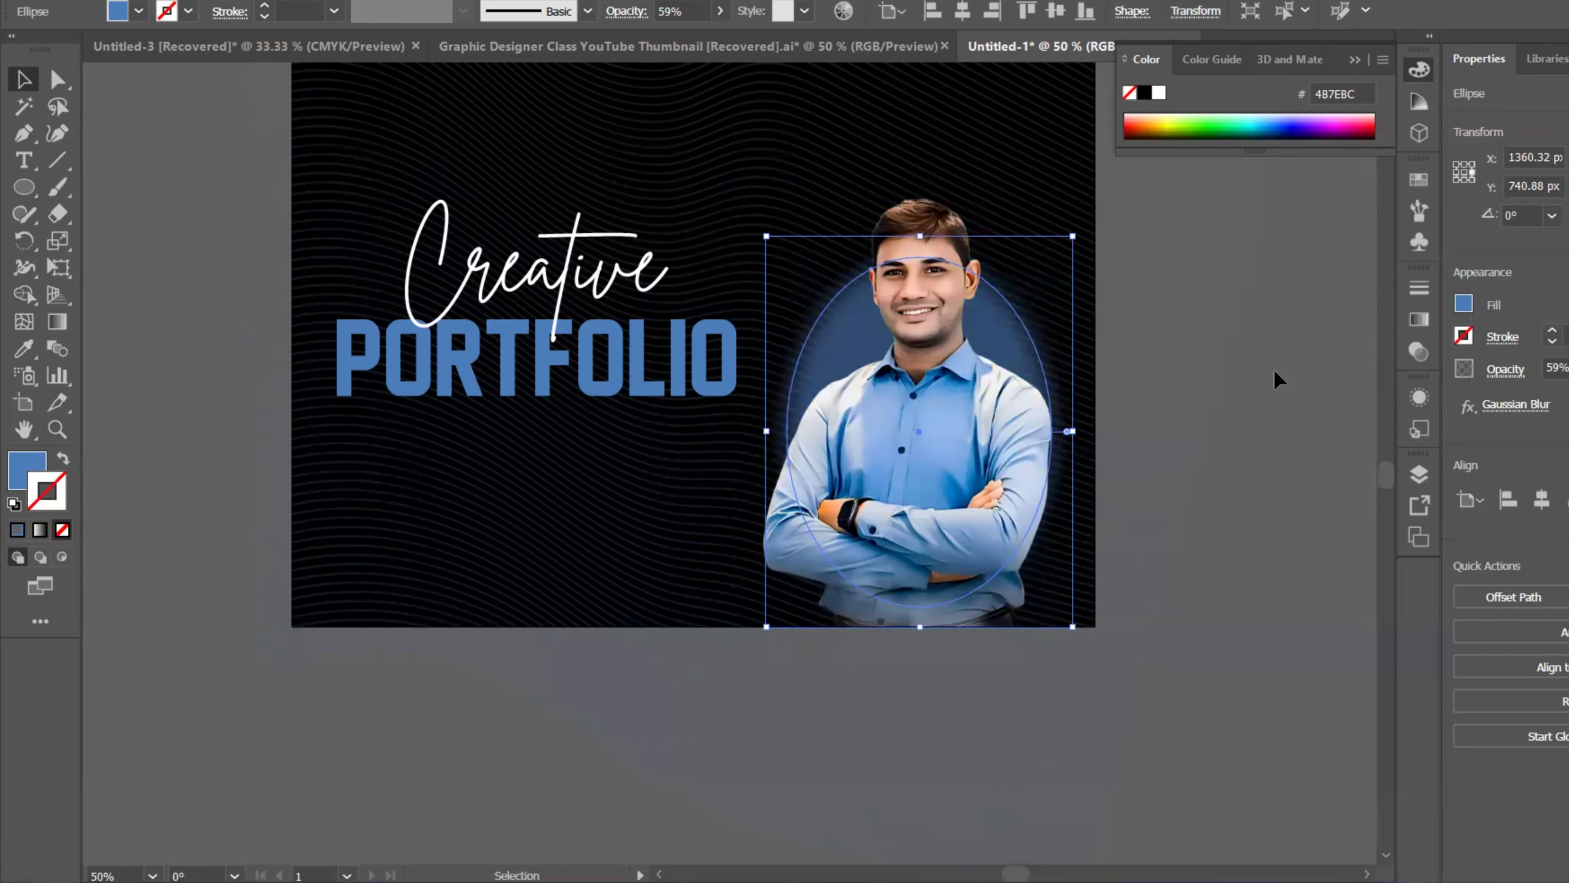
{"action": "left_click", "coordinate": [1254, 278]}
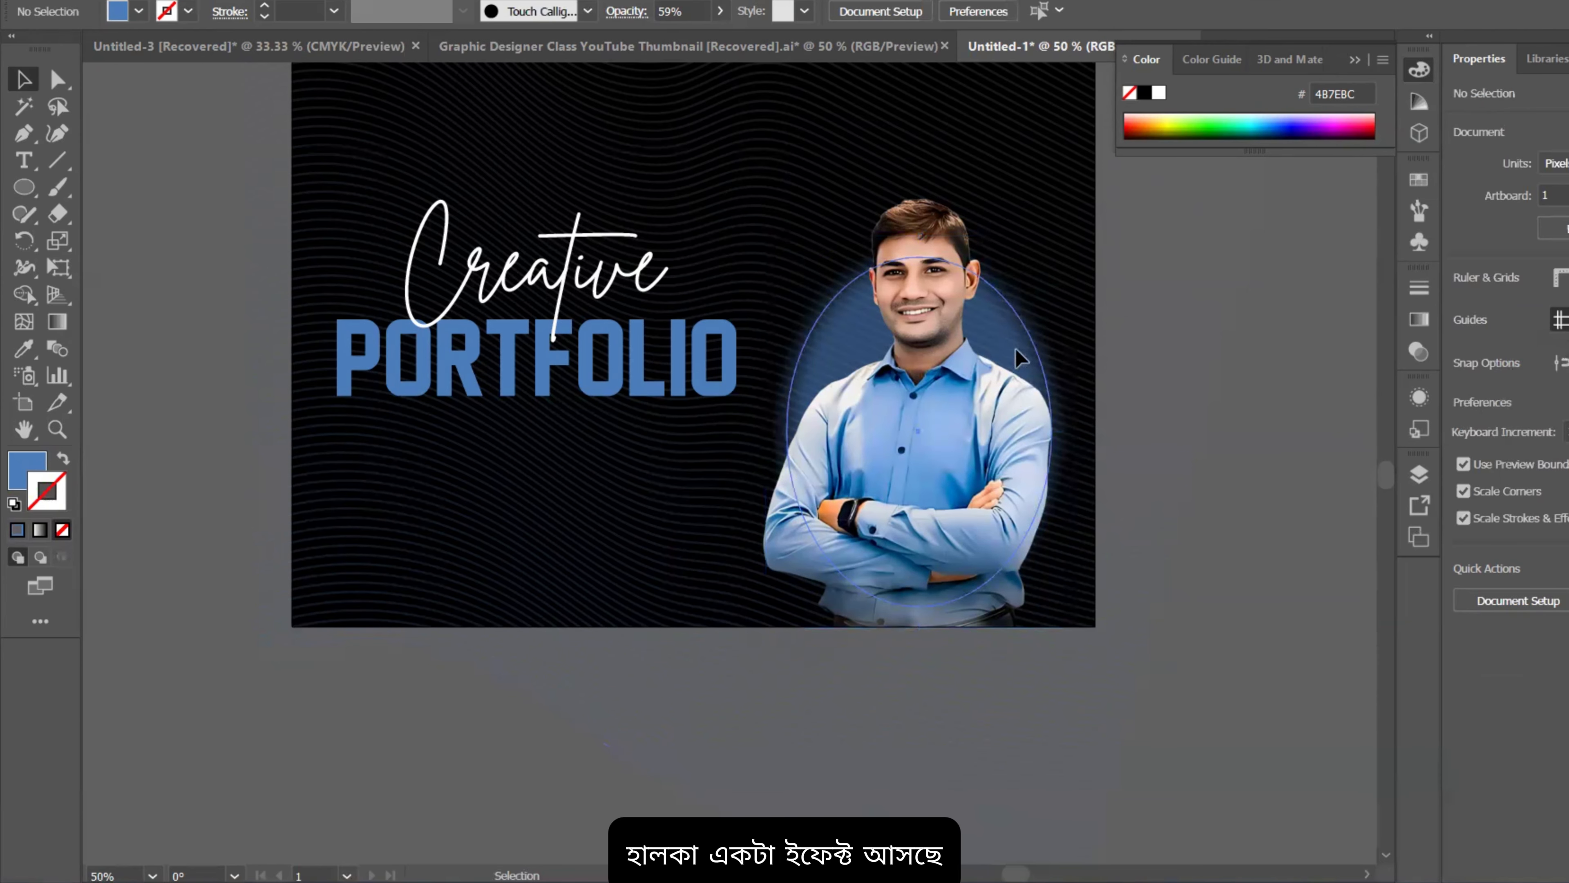
{"action": "left_click_drag", "start_coordinate": [1015, 349], "coordinate": [1010, 397]}
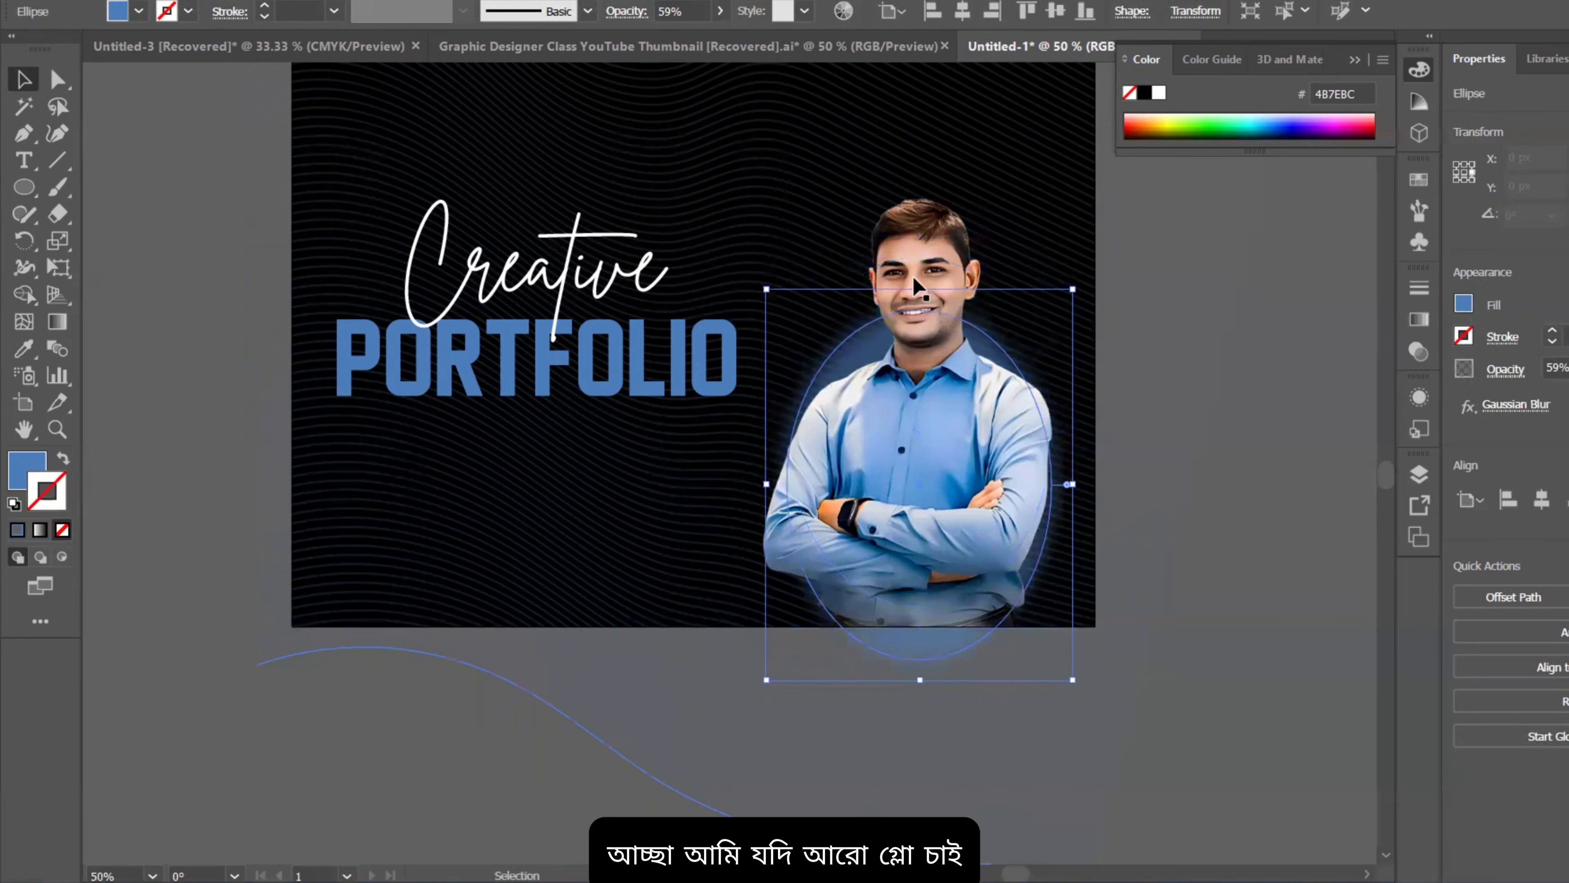
Step: Add an Outer Glow to the ellipse with a bright cyan glow colour
{"action": "left_click", "coordinate": [337, 2]}
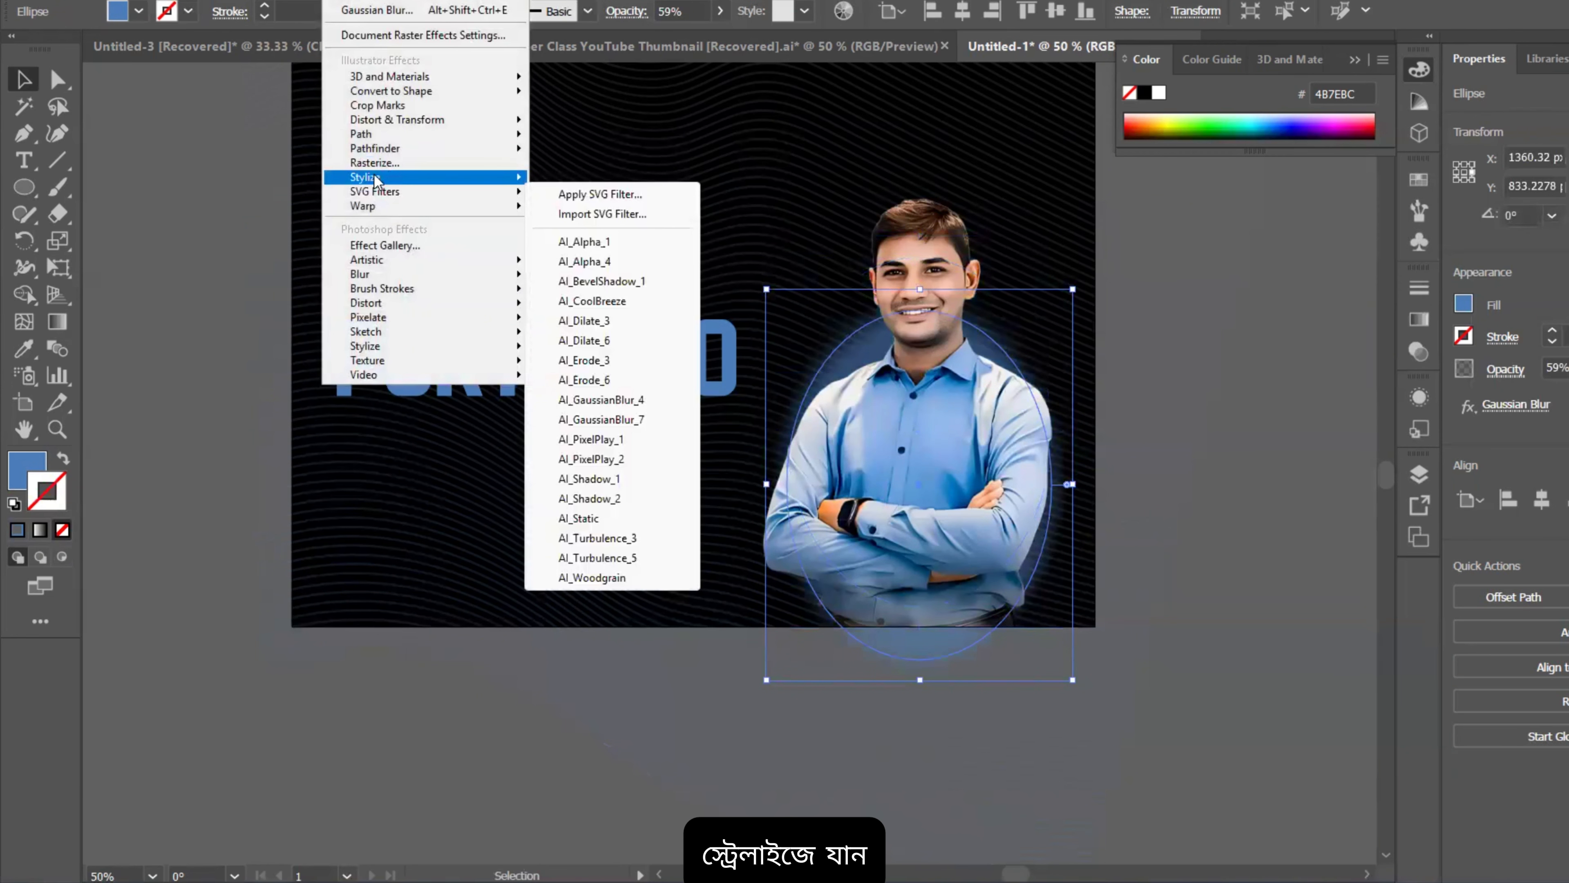
{"action": "mouse_move", "coordinate": [376, 178]}
{"action": "left_click", "coordinate": [586, 239]}
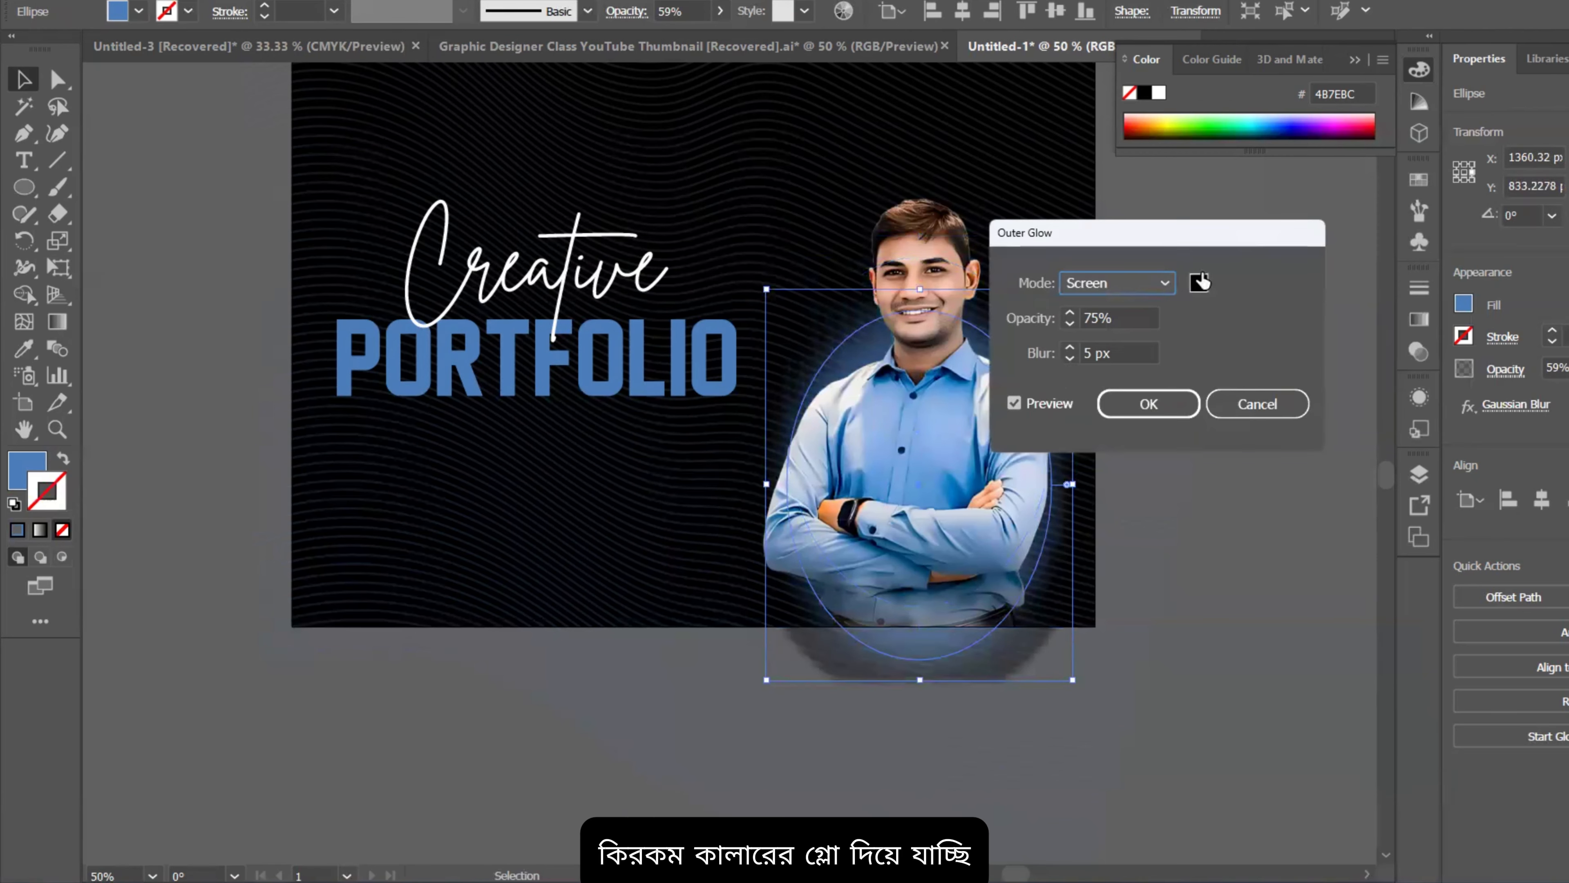
{"action": "left_click", "coordinate": [1199, 282]}
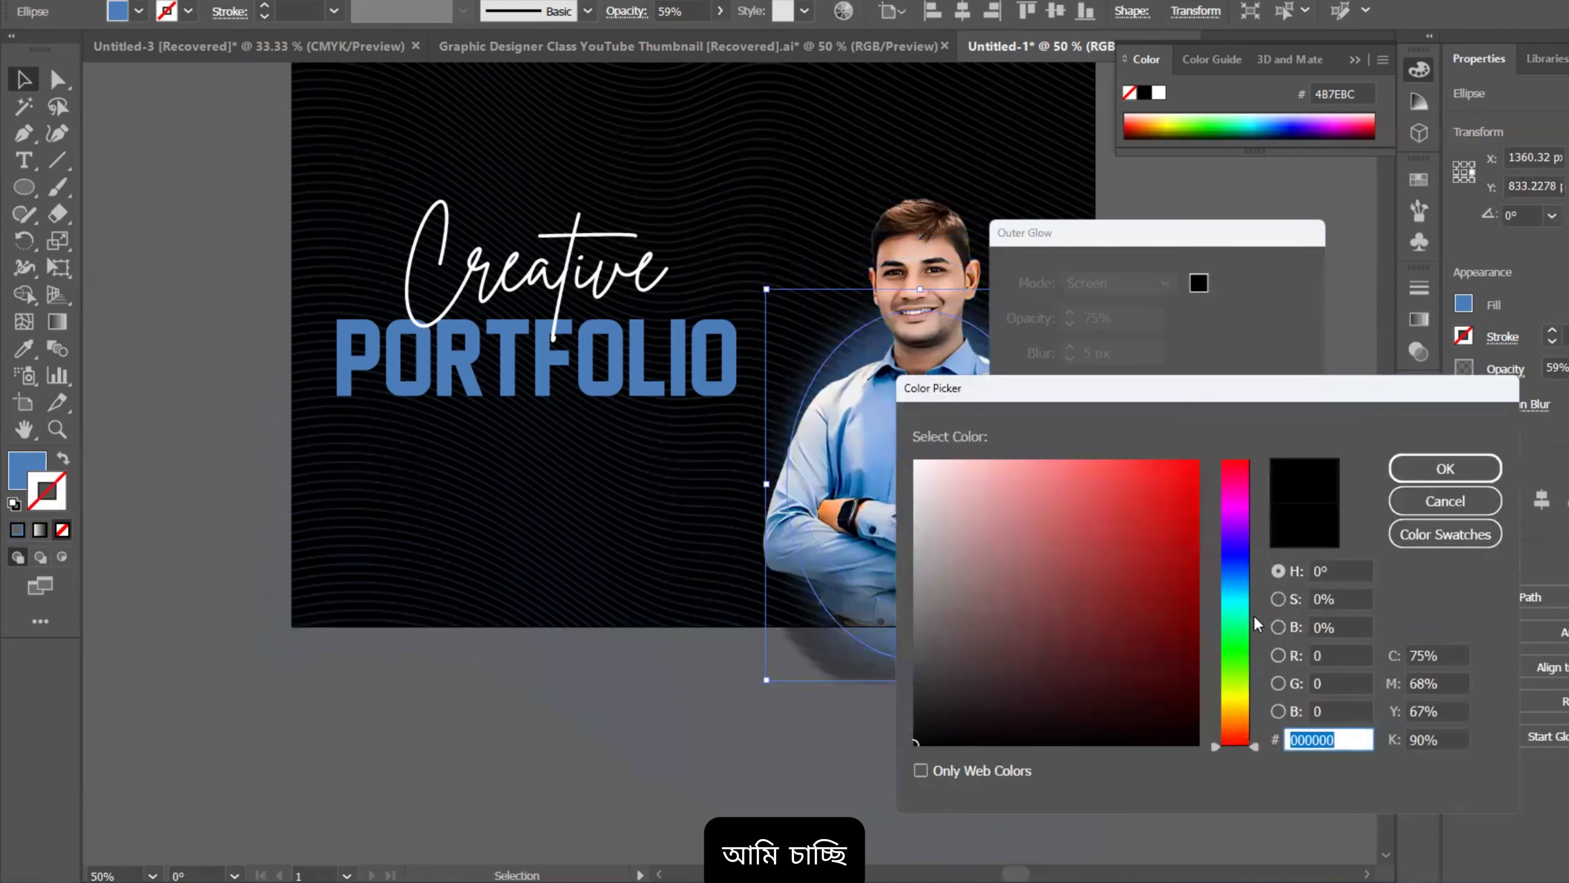
{"action": "left_click", "coordinate": [1241, 609]}
{"action": "left_click", "coordinate": [1104, 522]}
{"action": "left_click", "coordinate": [1238, 596]}
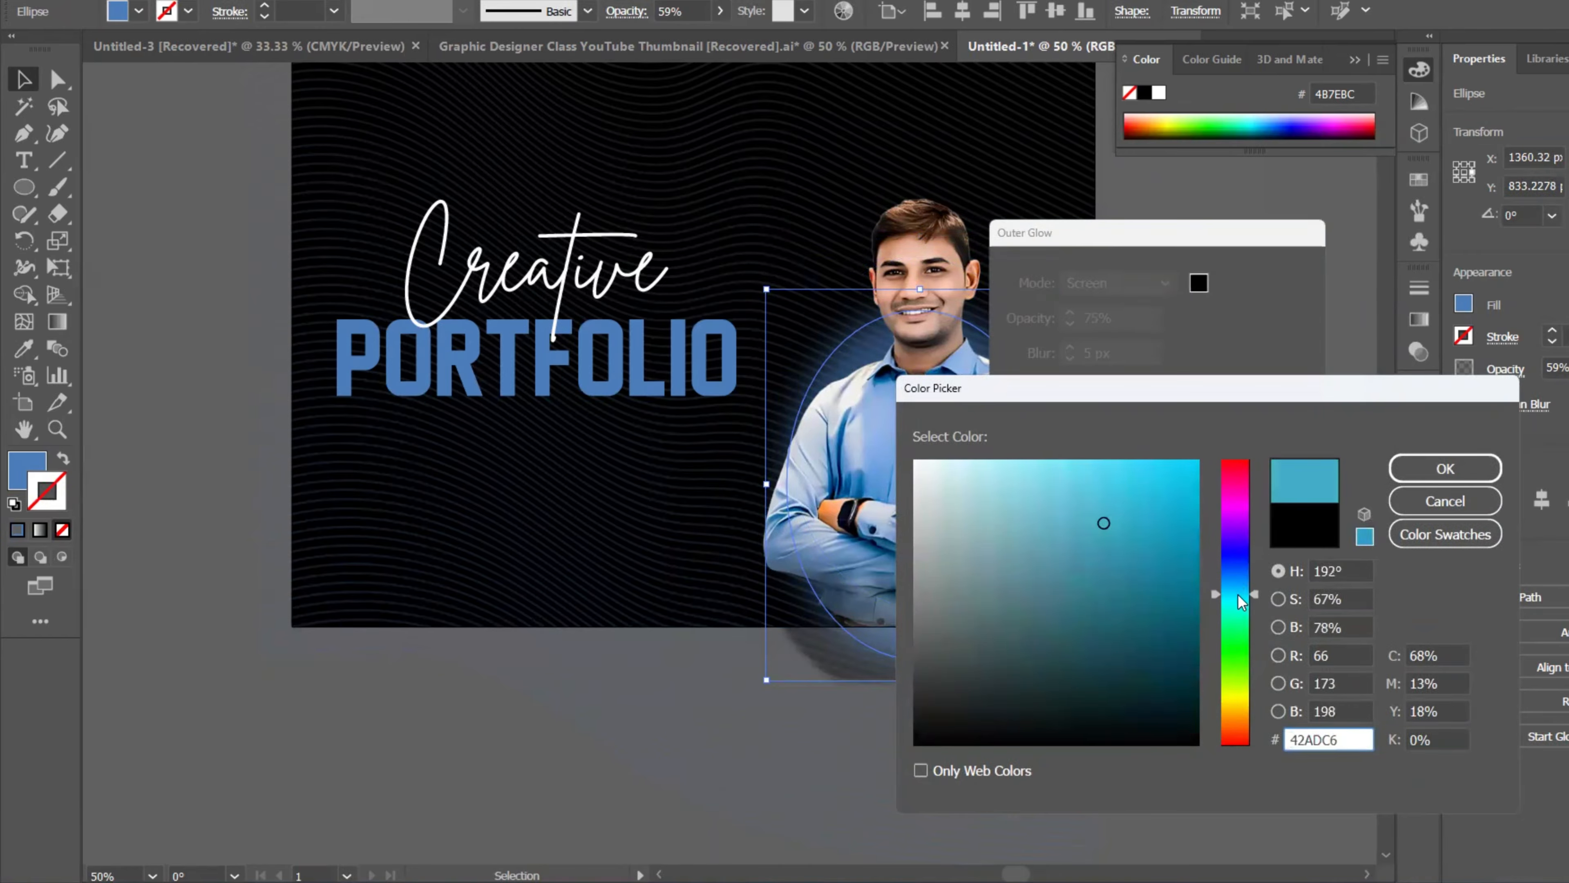
{"action": "left_click", "coordinate": [1098, 460]}
{"action": "left_click", "coordinate": [1444, 468]}
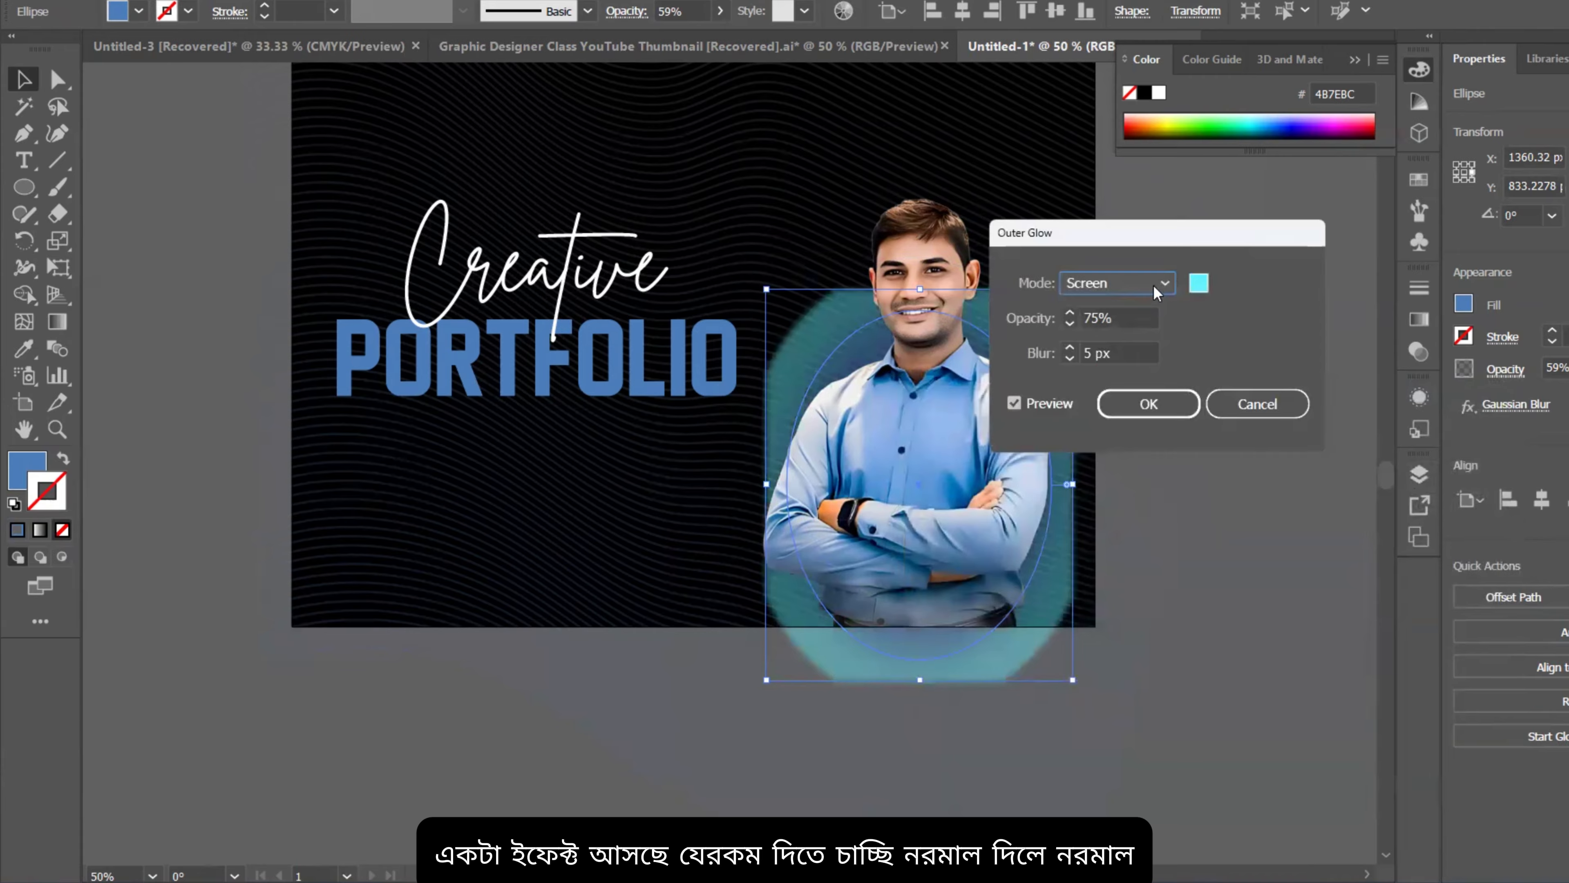
Step: Set the glow's blend mode to Normal, adjust its blur amount, and apply it
{"action": "left_click", "coordinate": [1153, 284]}
{"action": "left_click", "coordinate": [1111, 308]}
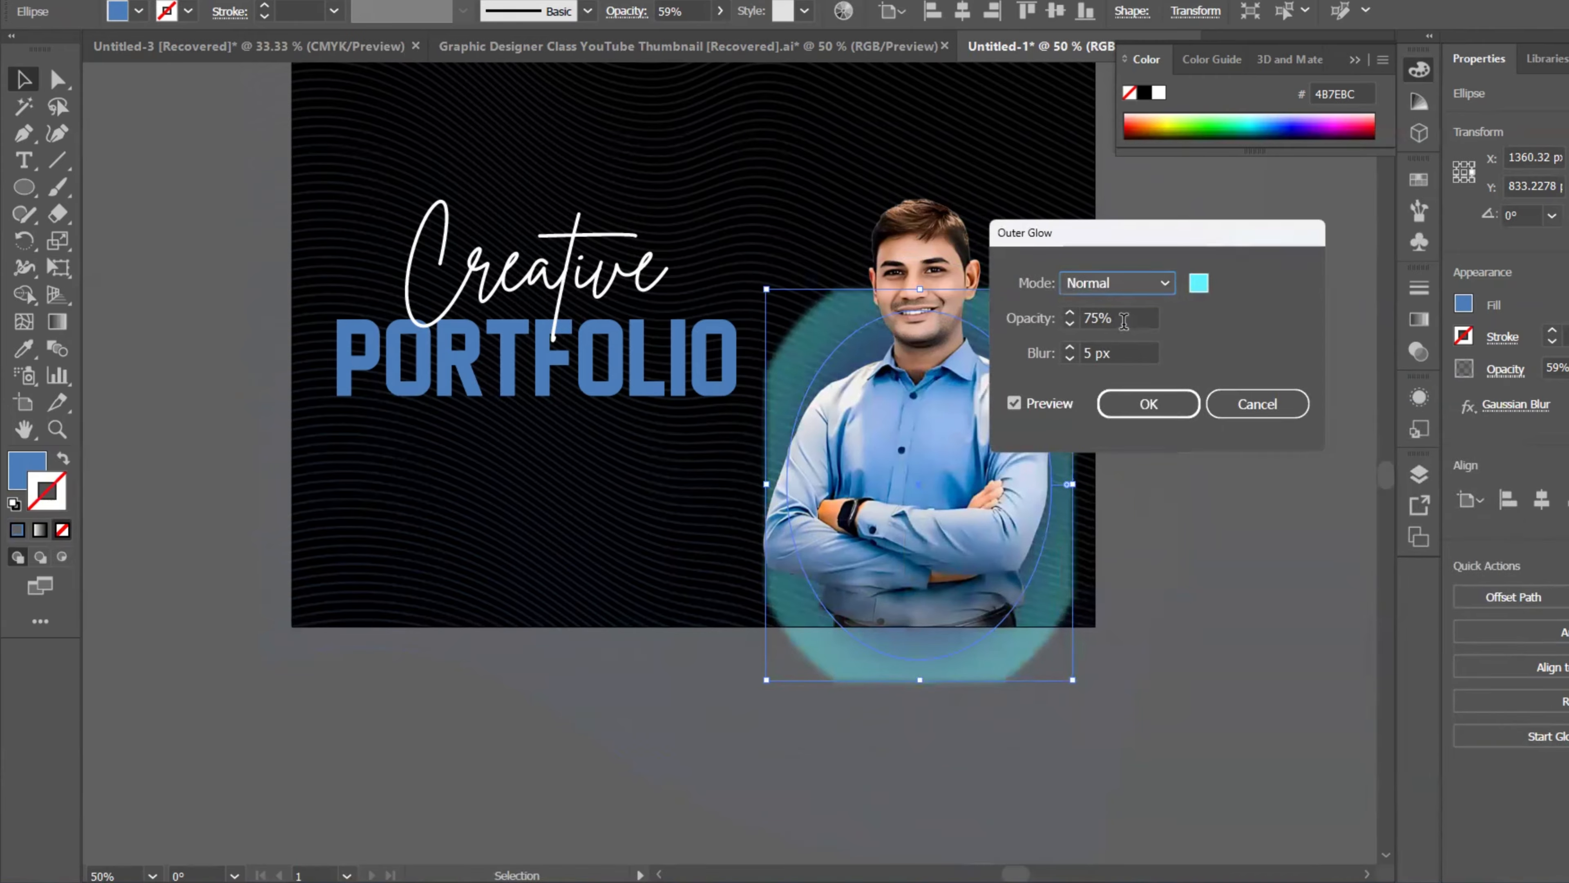
{"action": "left_click", "coordinate": [1105, 352]}
{"action": "scroll", "coordinate": [1109, 353], "scroll_direction": "up", "scroll_amount": 14}
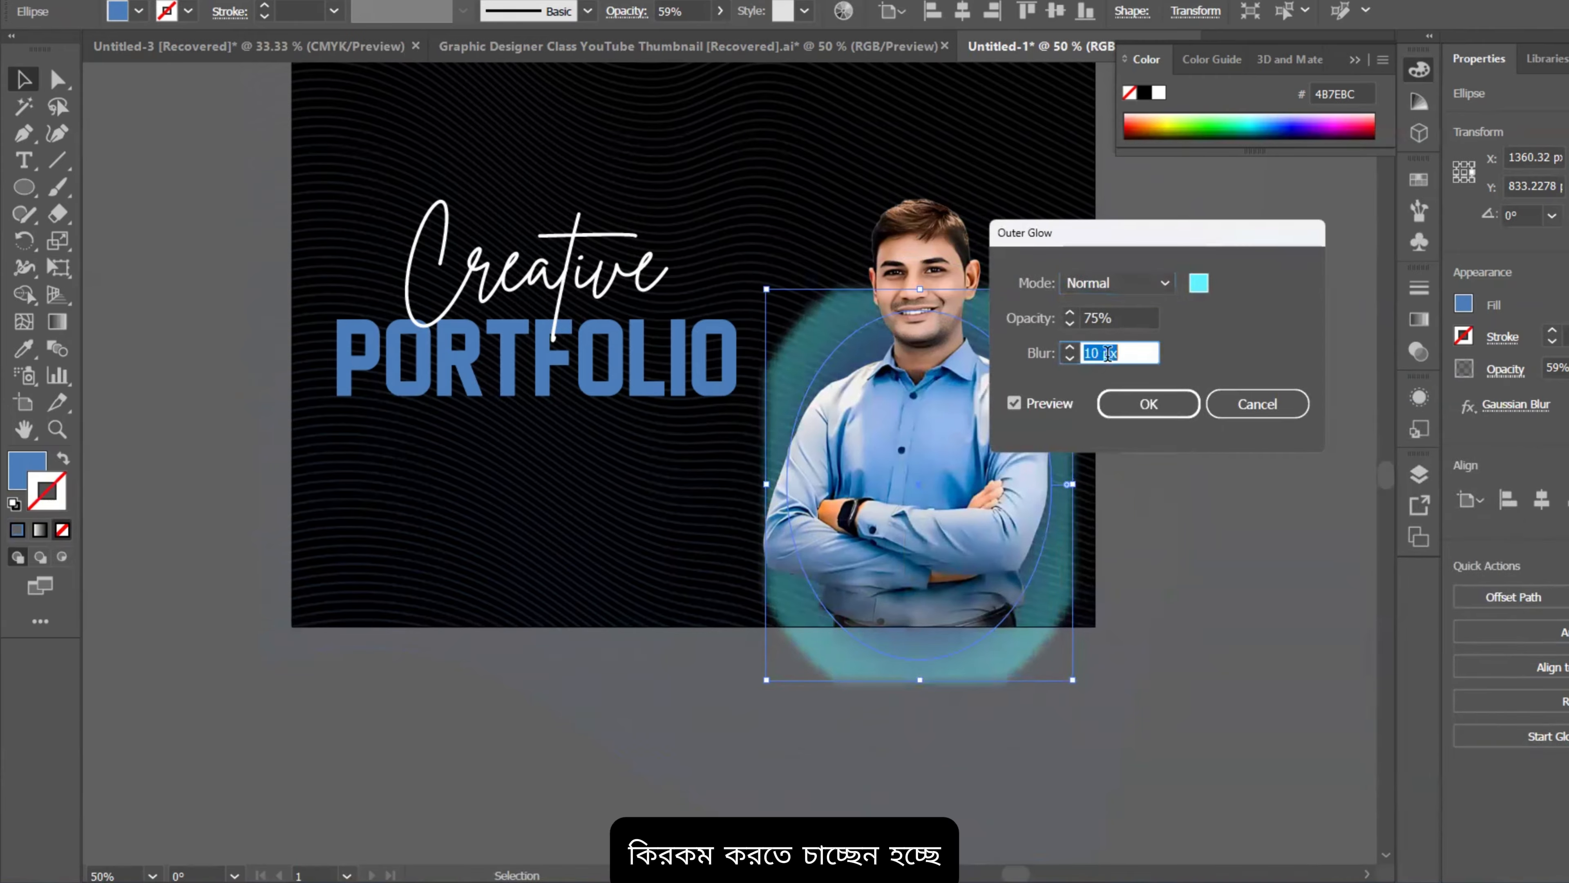
{"action": "scroll", "coordinate": [1111, 353], "scroll_direction": "up", "scroll_amount": 2}
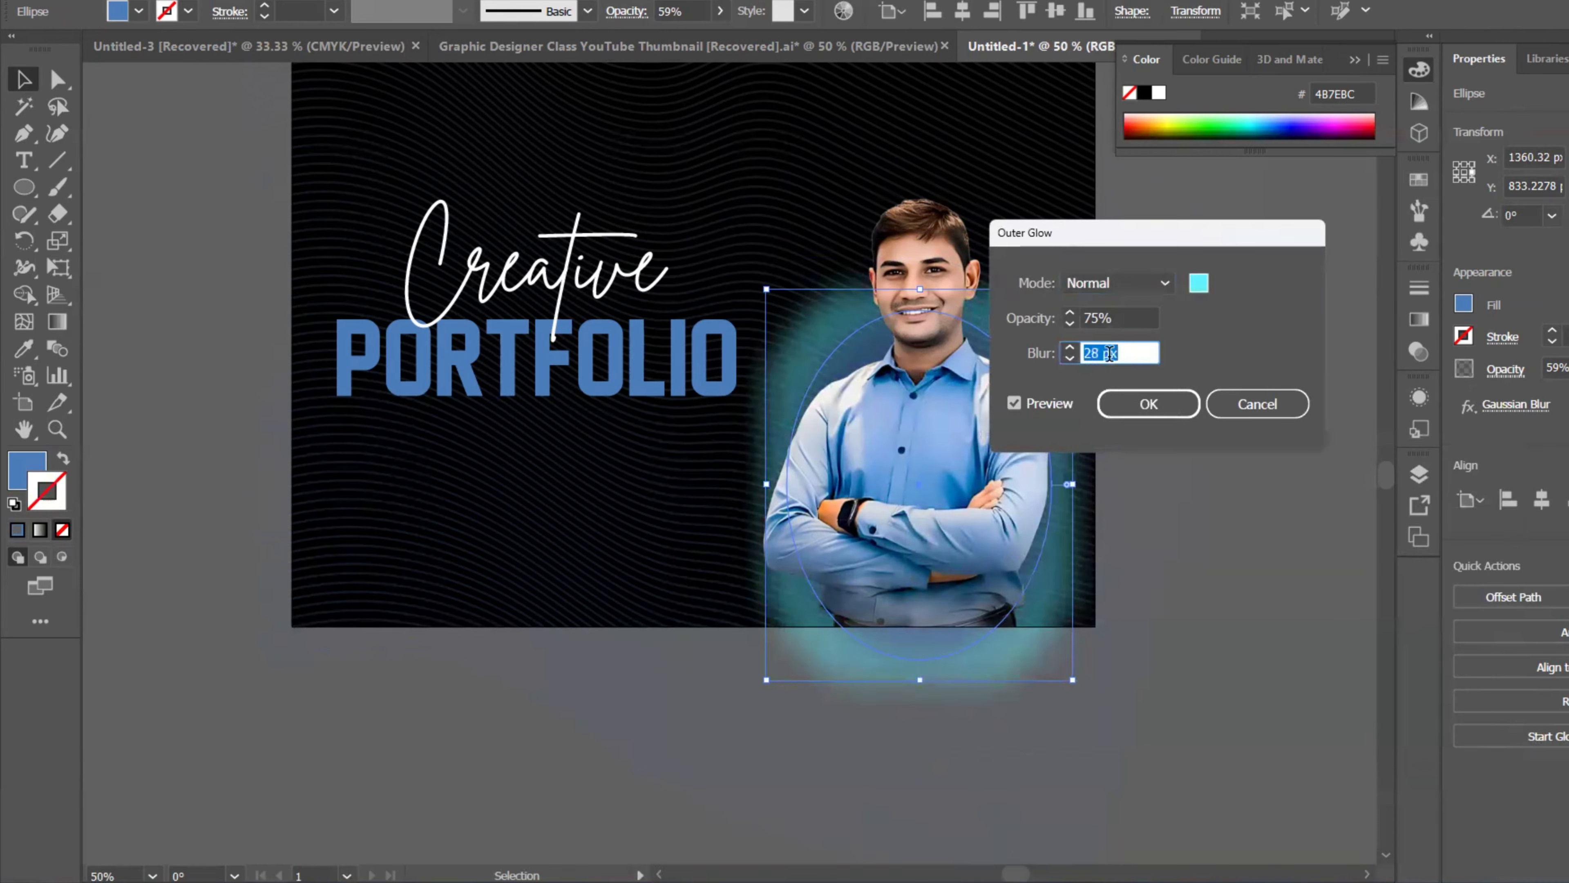
{"action": "scroll", "coordinate": [1113, 352], "scroll_direction": "up", "scroll_amount": 2}
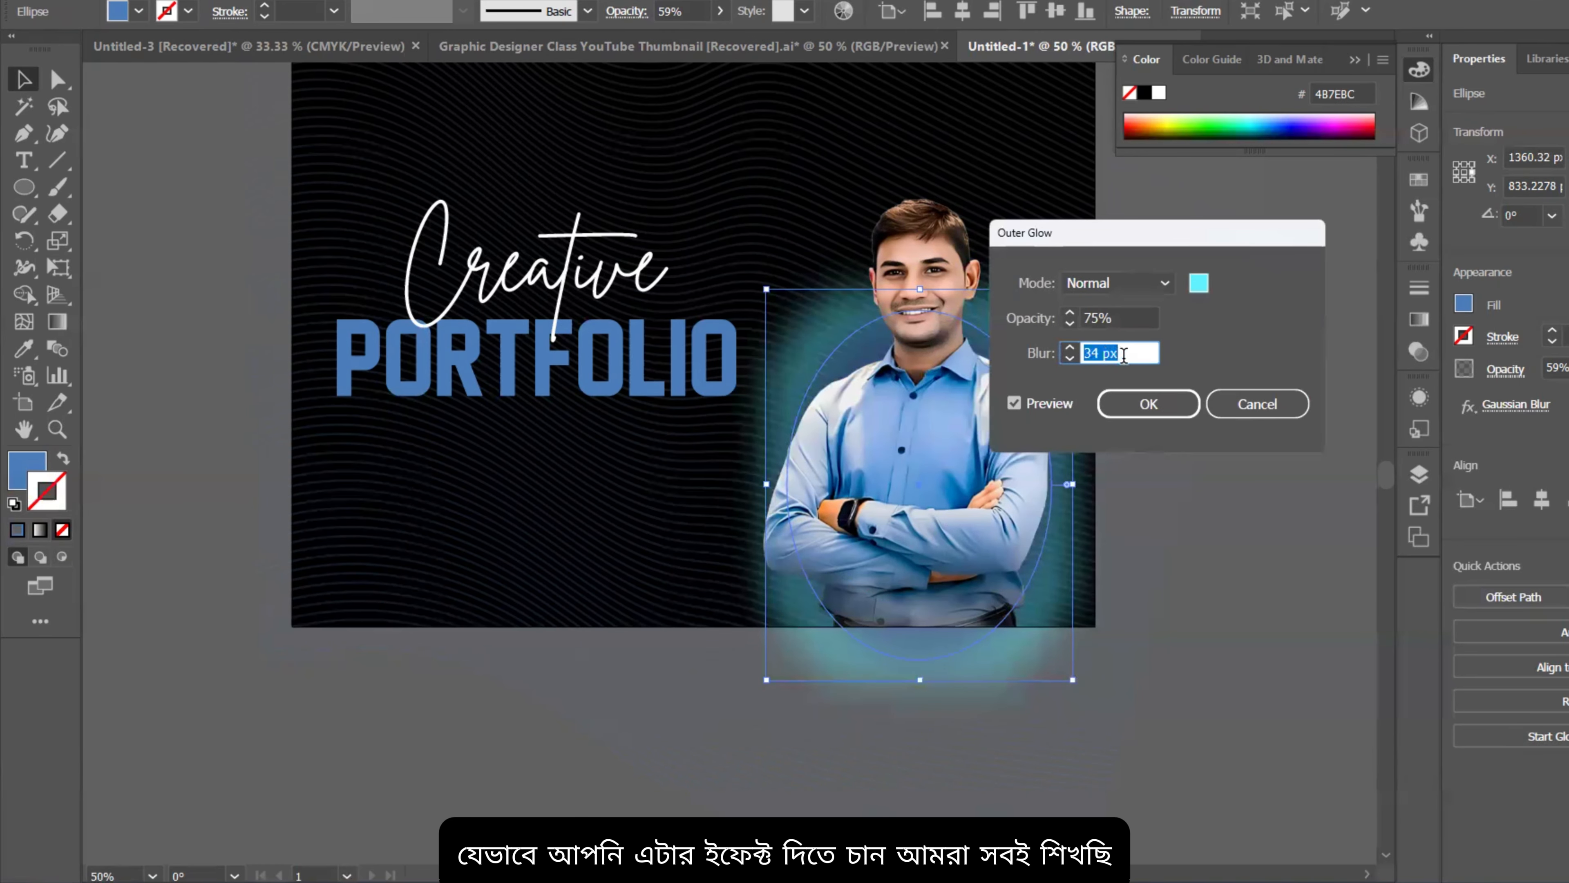
{"action": "left_click", "coordinate": [1142, 403]}
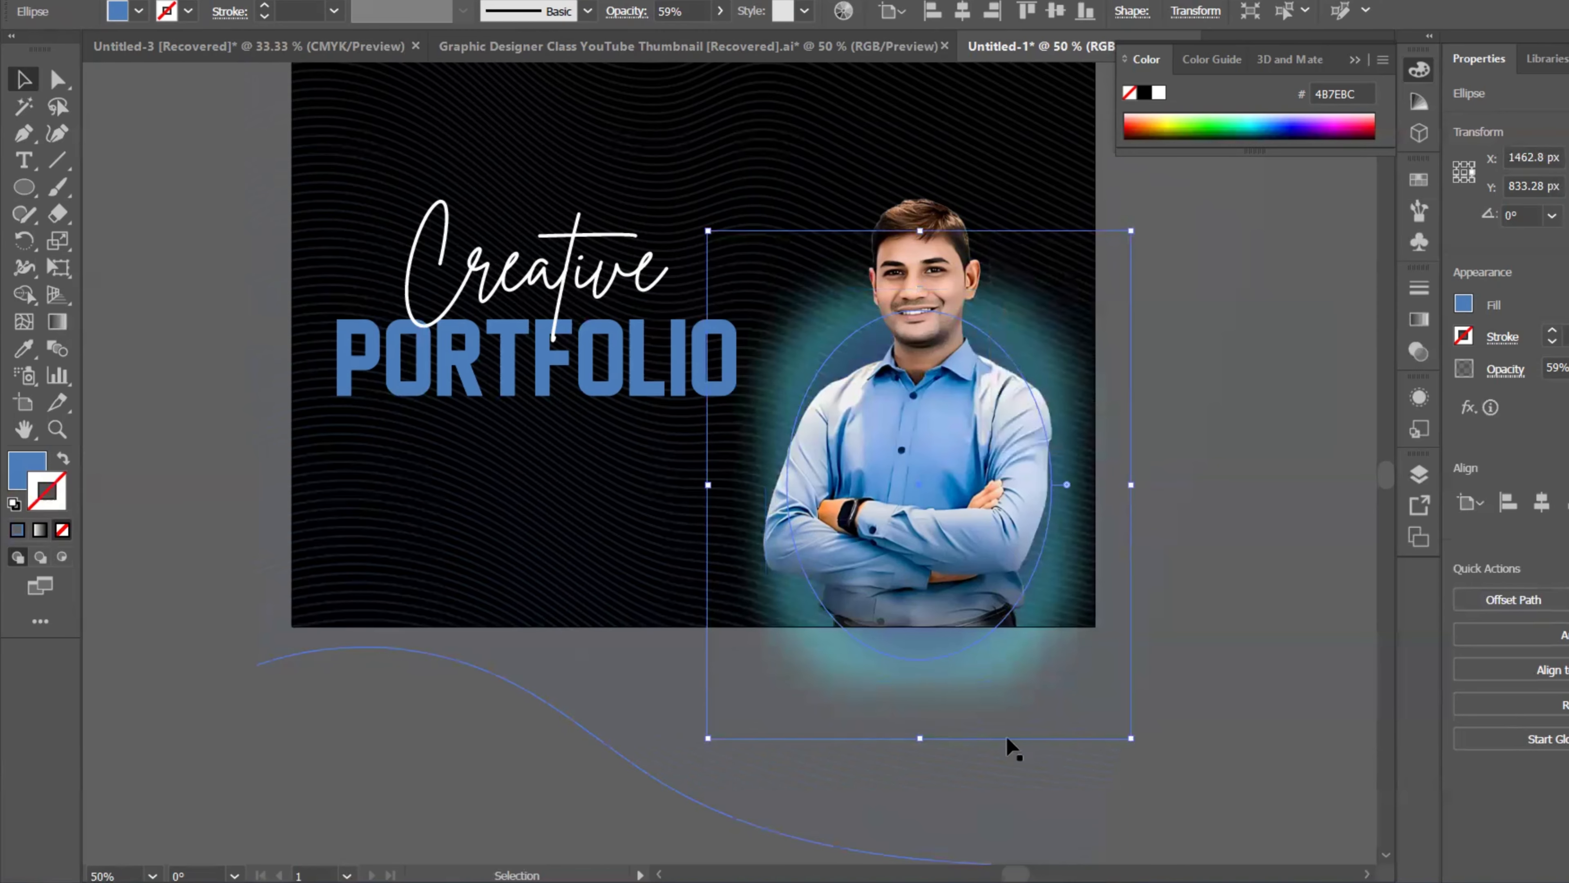
Step: Move the glowing ellipse up to the artboard's bottom and reopen its Outer Glow settings
{"action": "left_click_drag", "start_coordinate": [958, 680], "coordinate": [965, 648]}
{"action": "left_click", "coordinate": [1247, 520]}
{"action": "scroll", "coordinate": [1247, 519], "scroll_direction": "down", "scroll_amount": 1}
{"action": "left_click", "coordinate": [1107, 560]}
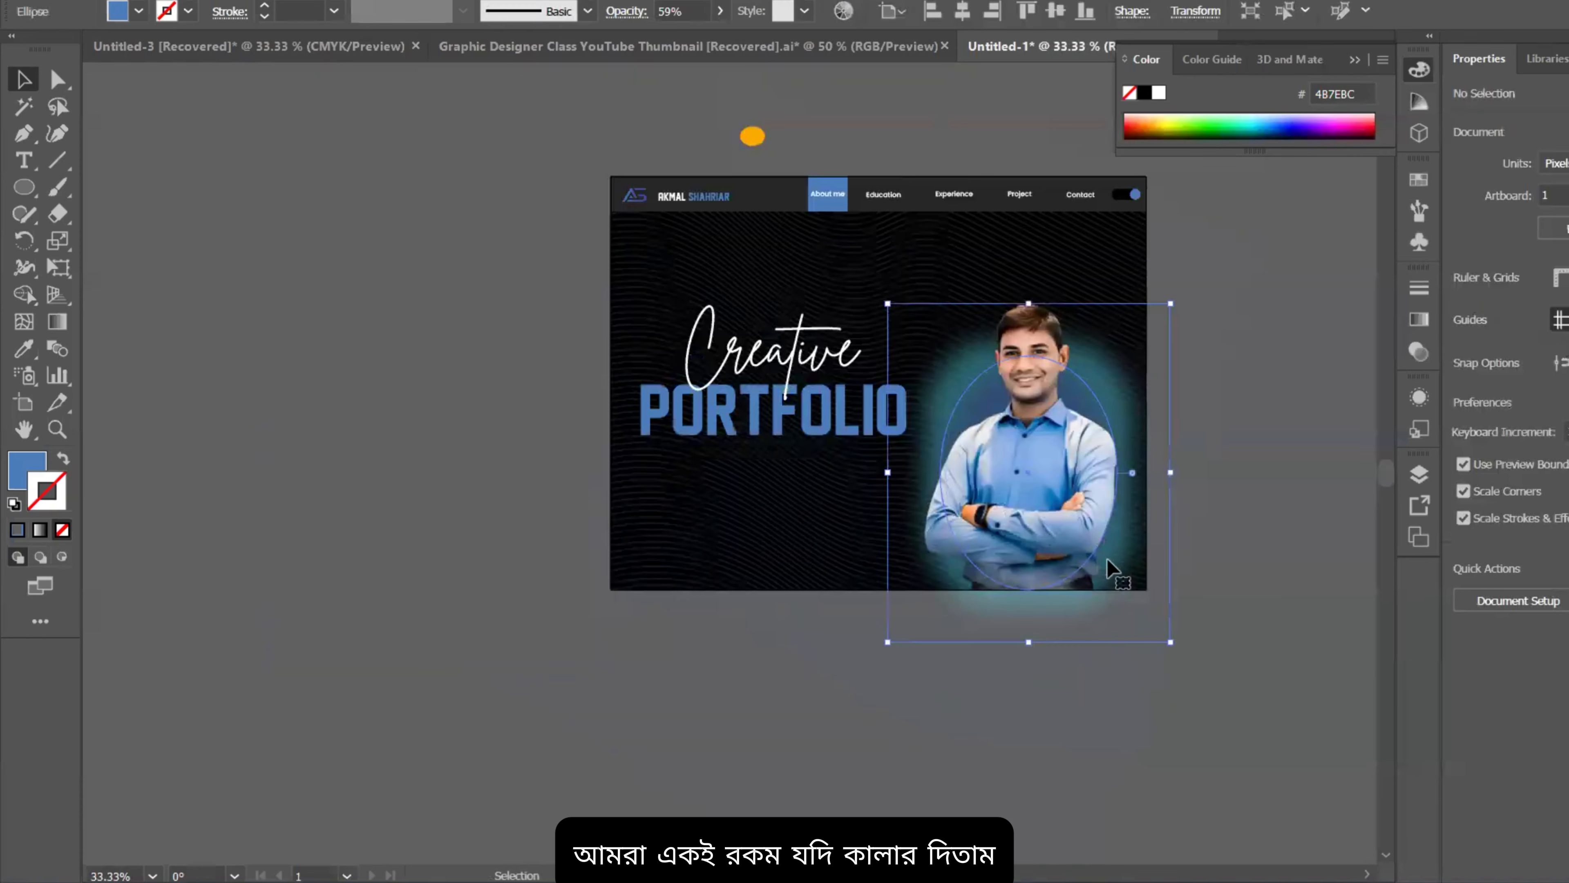
{"action": "left_click", "coordinate": [1419, 394]}
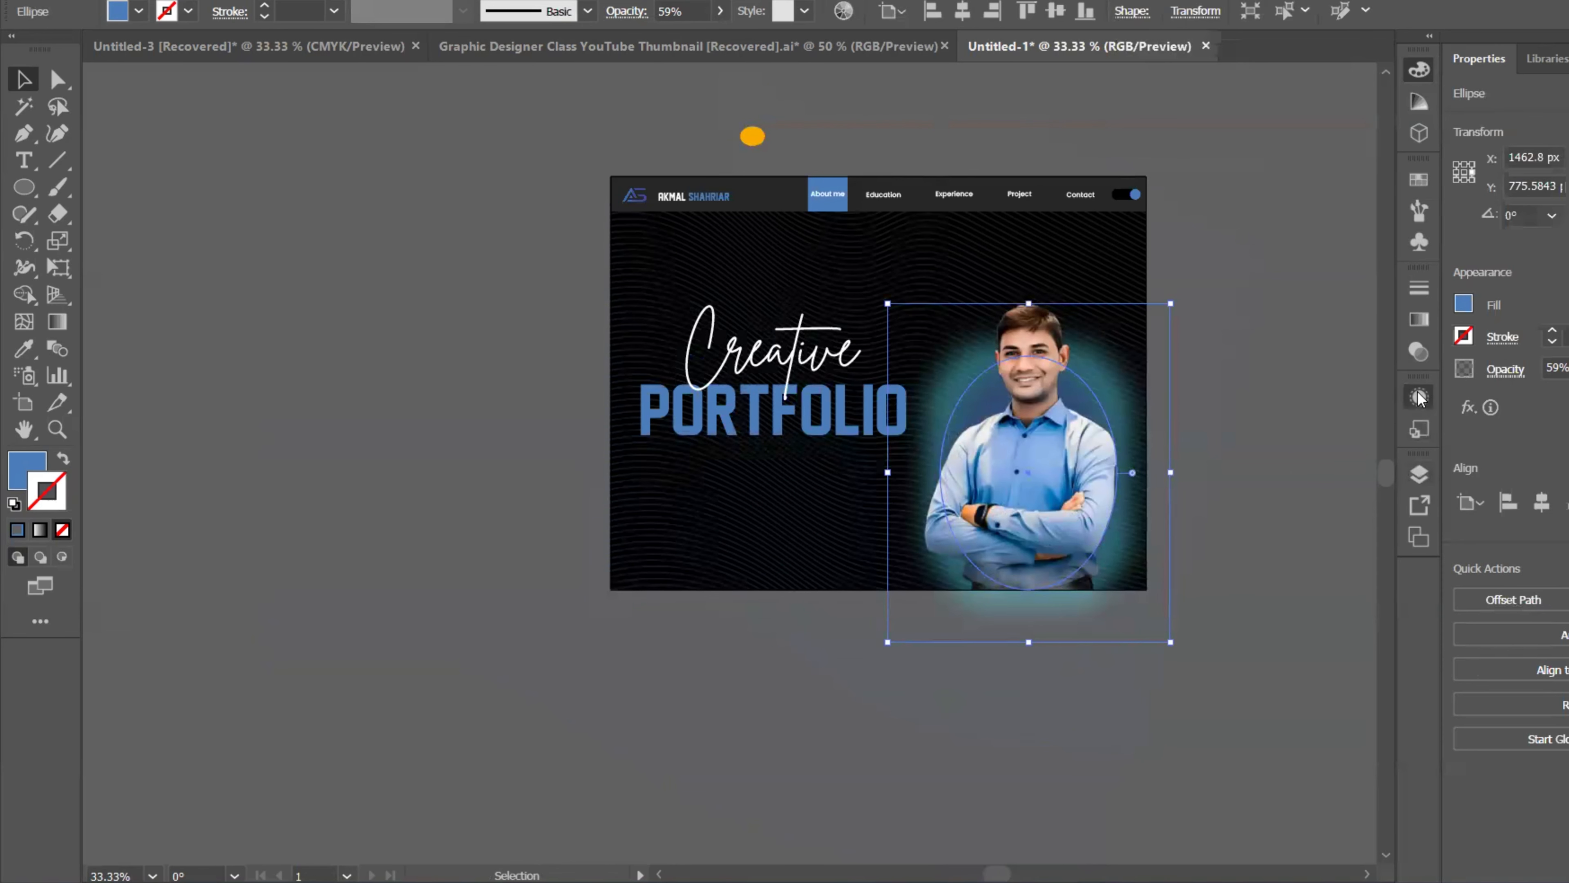
{"action": "scroll", "coordinate": [1271, 505], "scroll_direction": "down", "scroll_amount": 3}
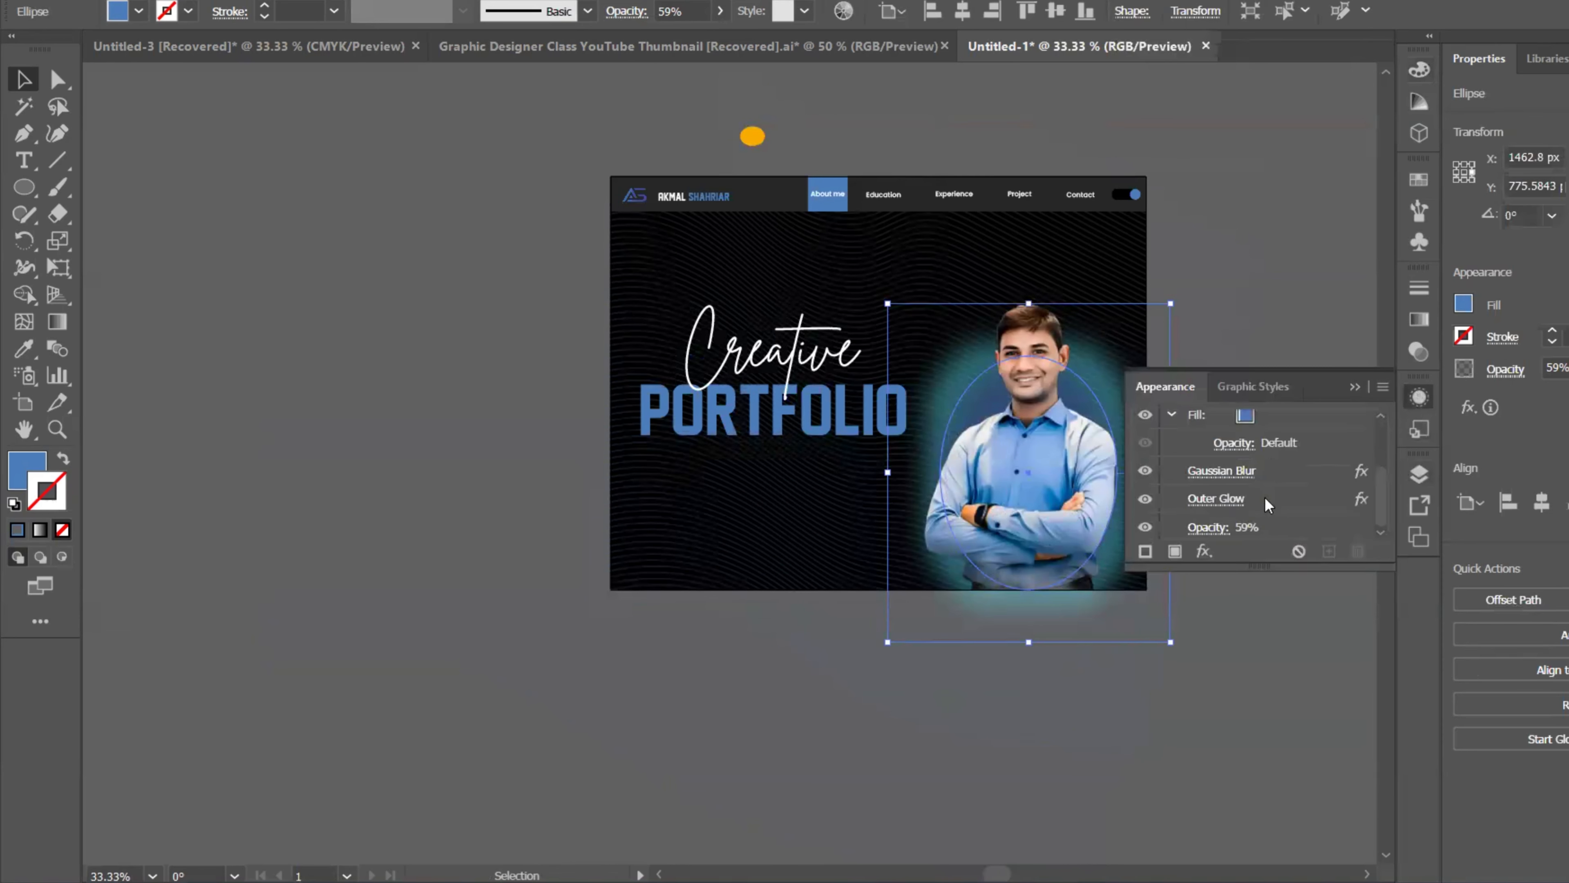
{"action": "left_click", "coordinate": [1224, 499]}
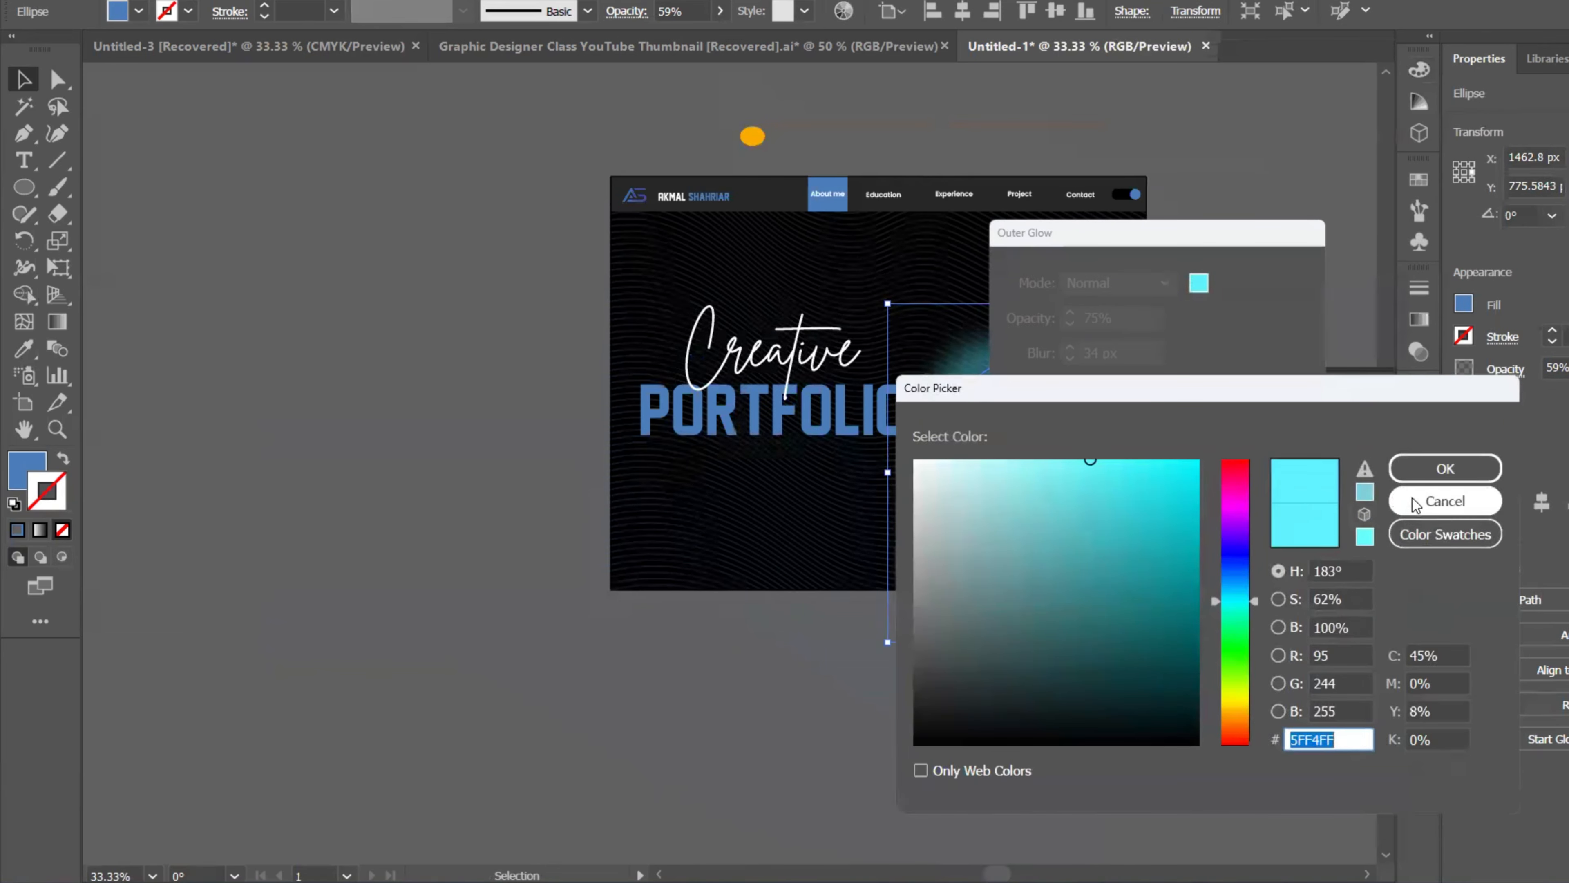
{"action": "left_click", "coordinate": [1445, 500]}
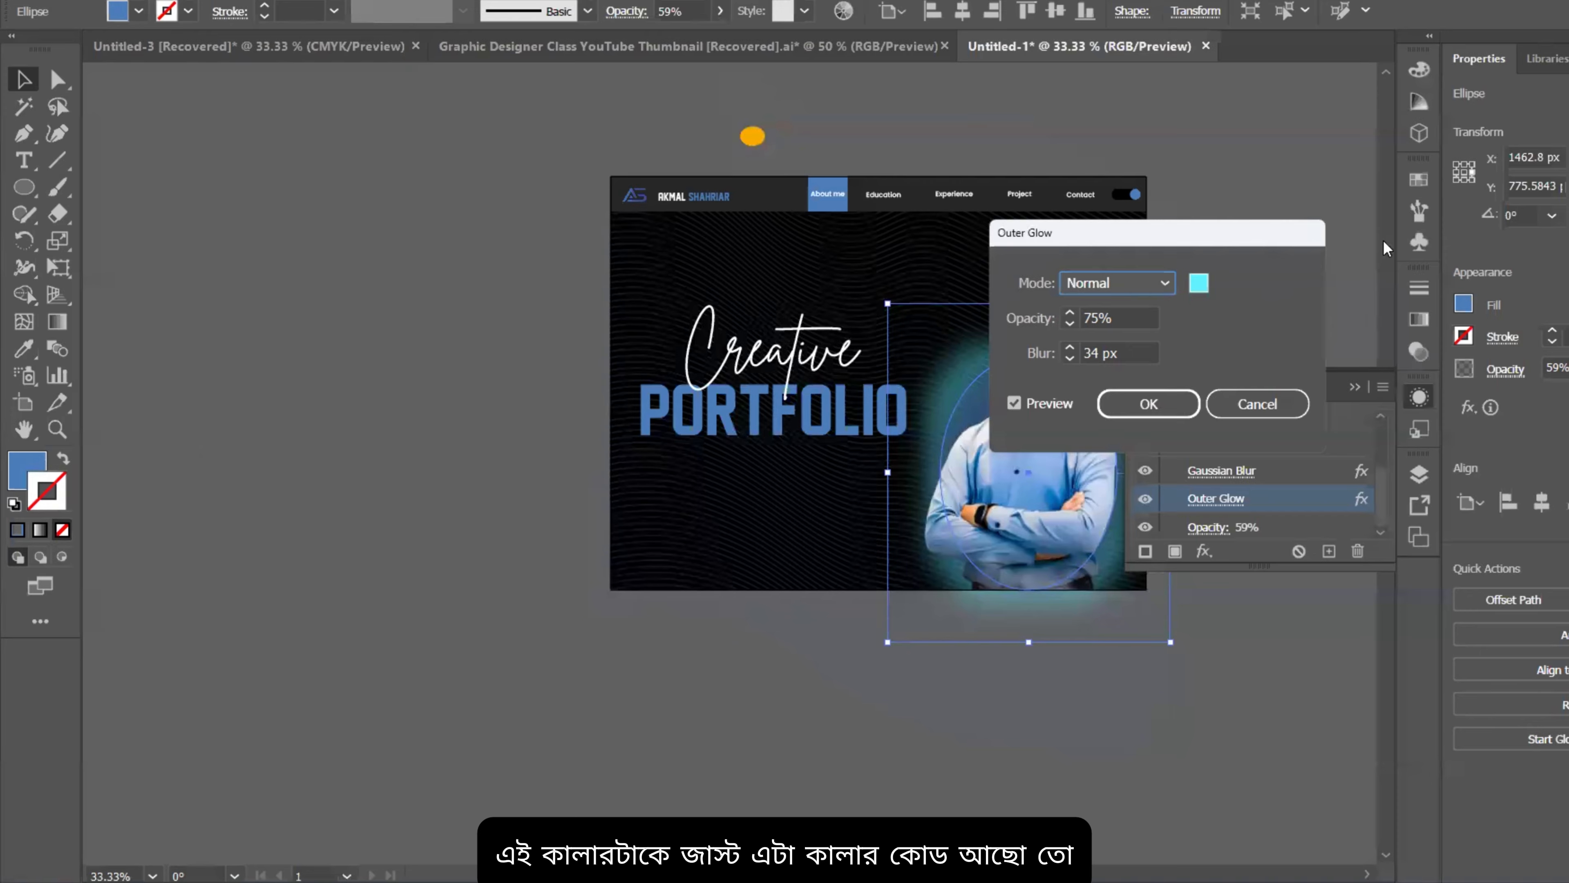
Step: Change the outer glow colour to blue #0A8FC9 and confirm the effect
{"action": "left_click", "coordinate": [1197, 283]}
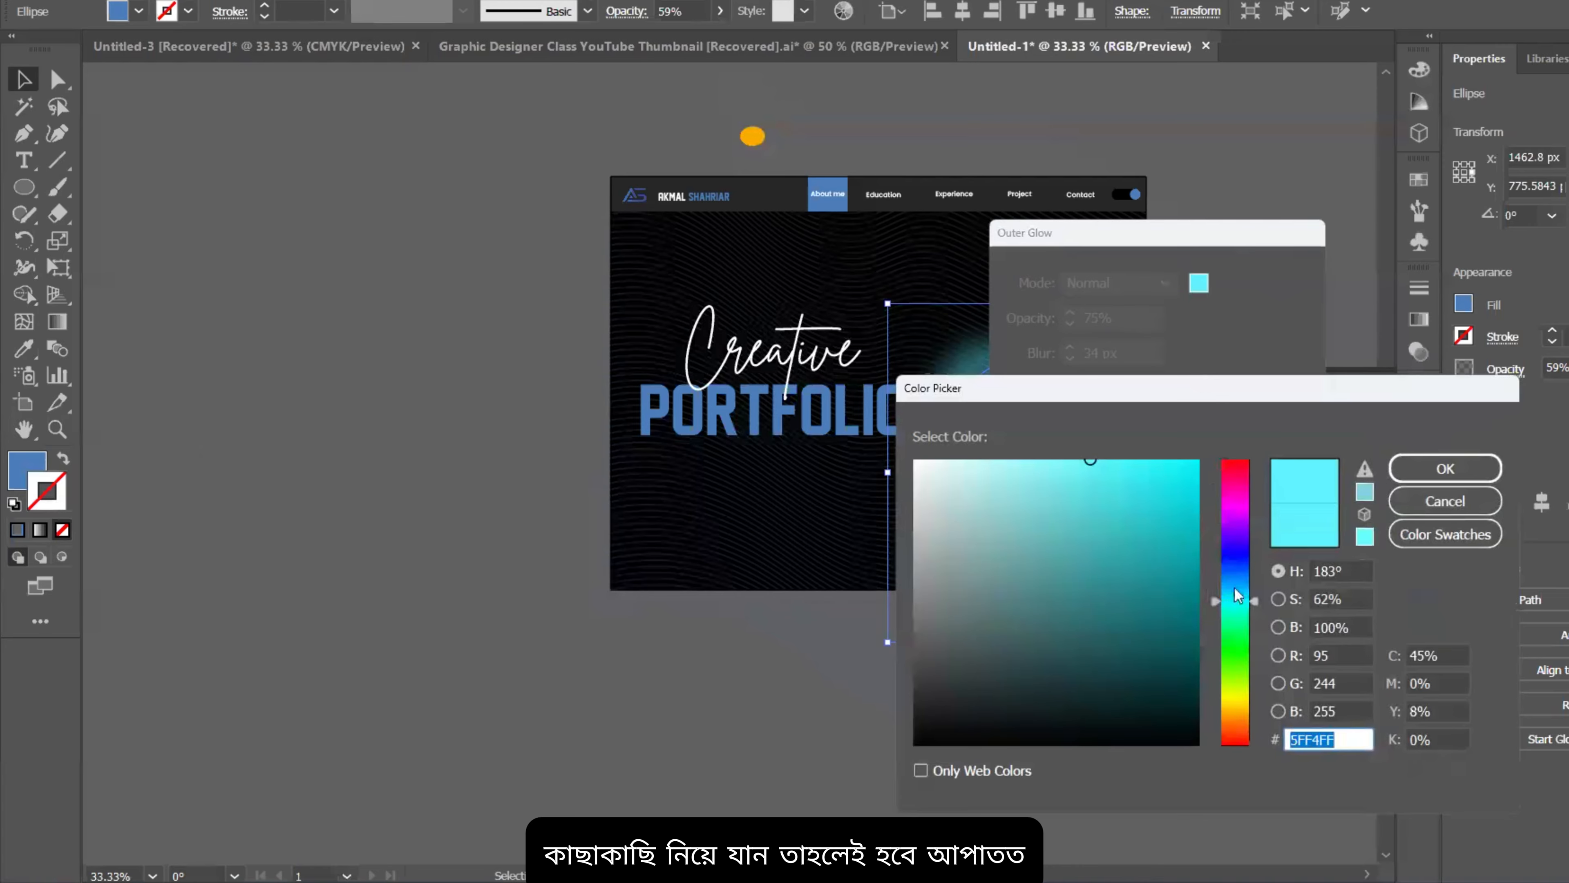
{"action": "left_click_drag", "start_coordinate": [1233, 624], "coordinate": [1233, 587]}
{"action": "left_click", "coordinate": [1184, 474]}
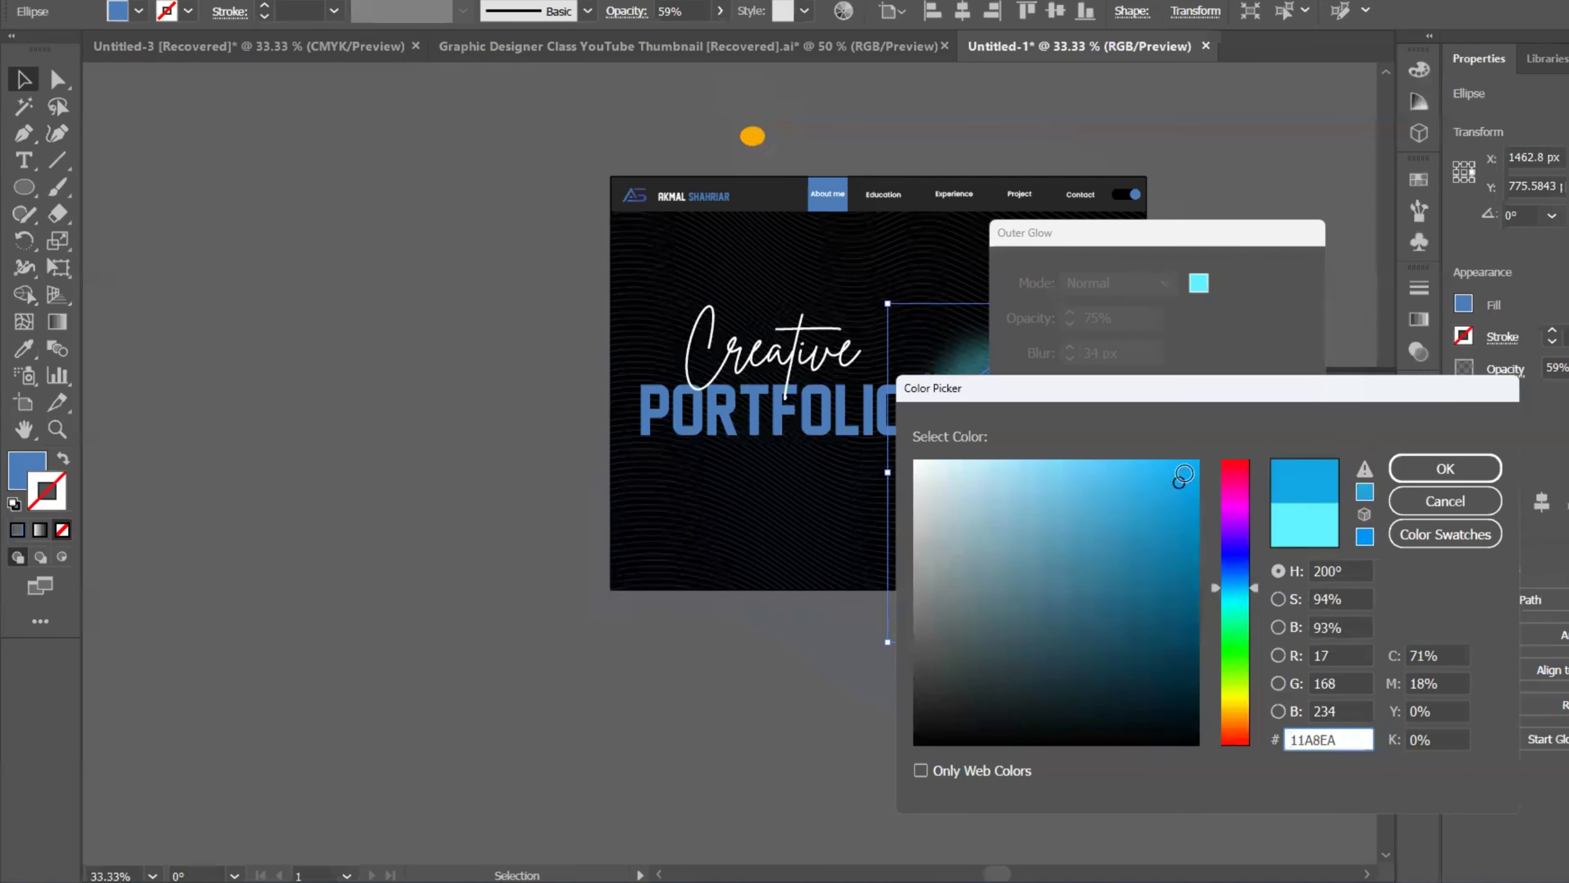
{"action": "left_click_drag", "start_coordinate": [1181, 475], "coordinate": [1184, 518]}
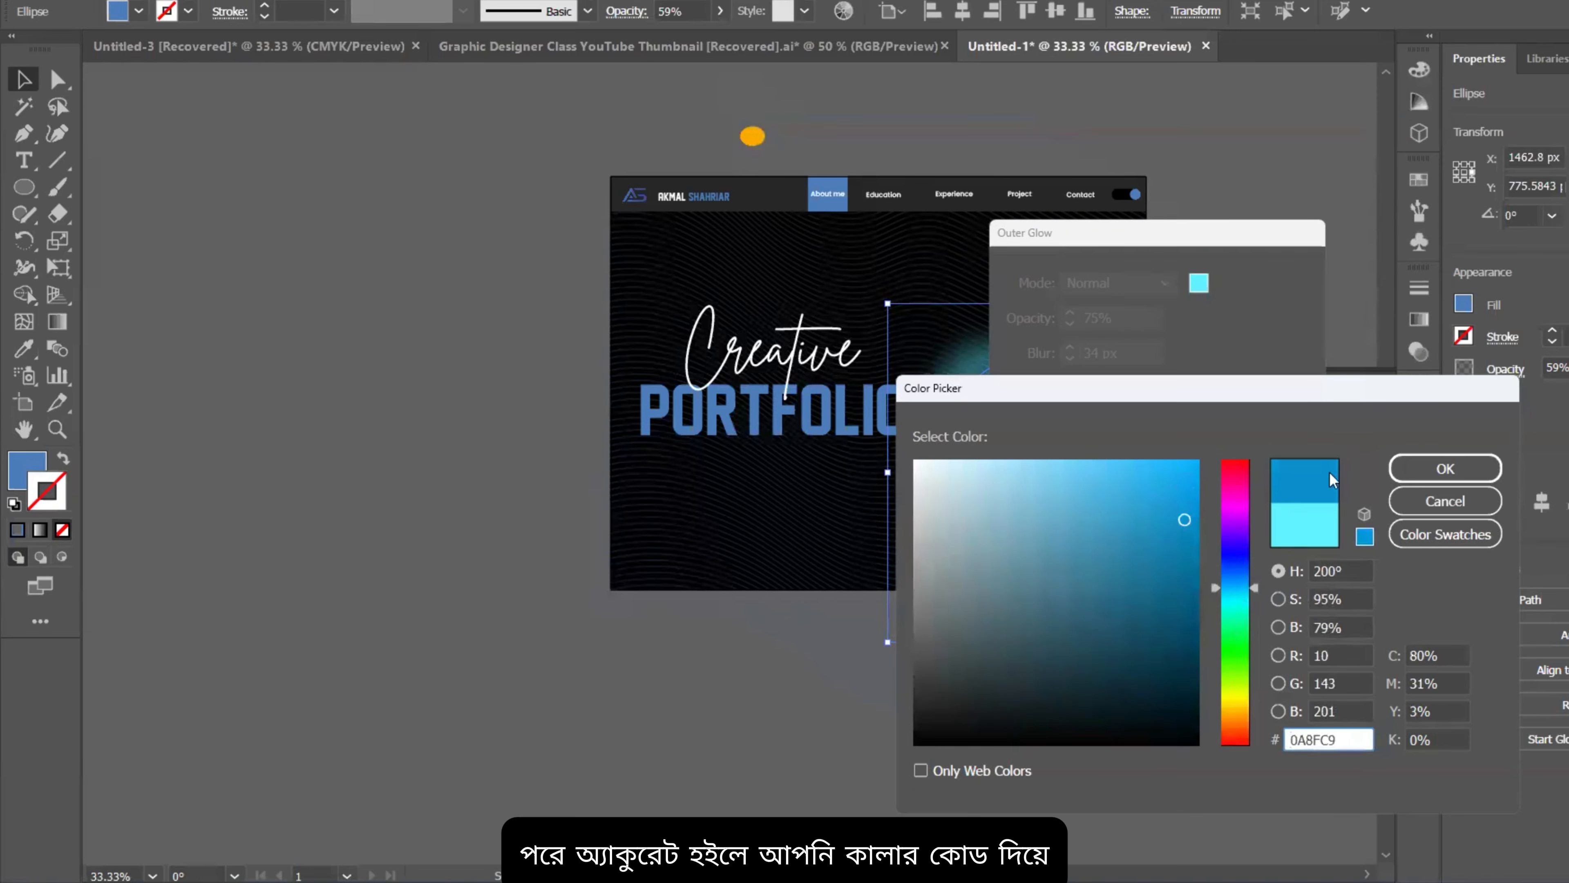
{"action": "left_click", "coordinate": [1445, 468]}
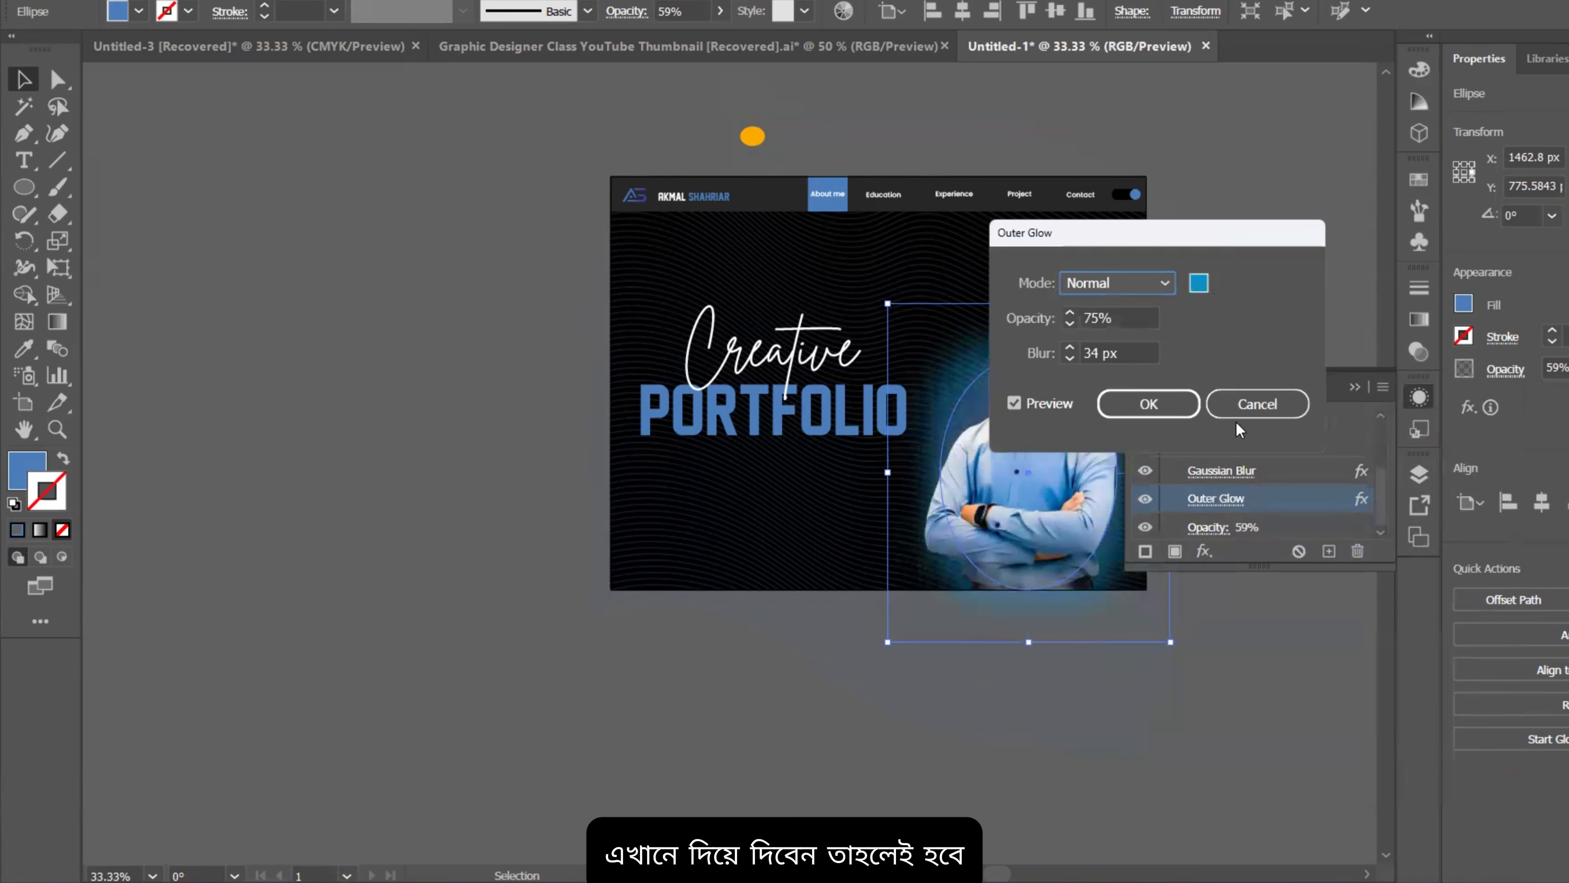
{"action": "left_click", "coordinate": [1162, 403]}
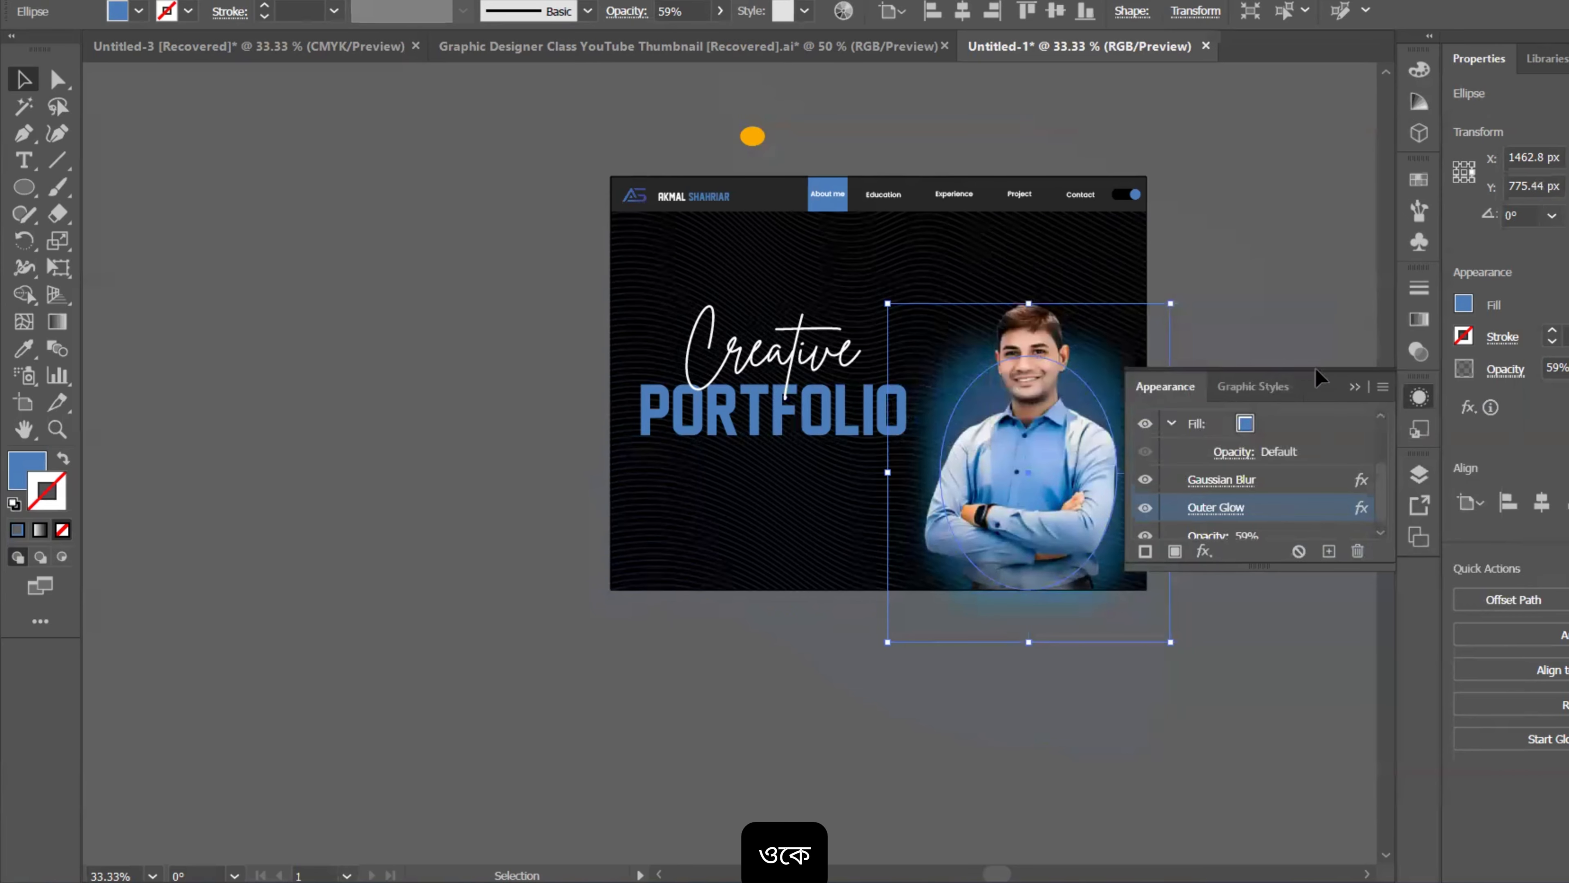
{"action": "left_click", "coordinate": [1328, 358]}
{"action": "key", "text": "ctrl+minus"}
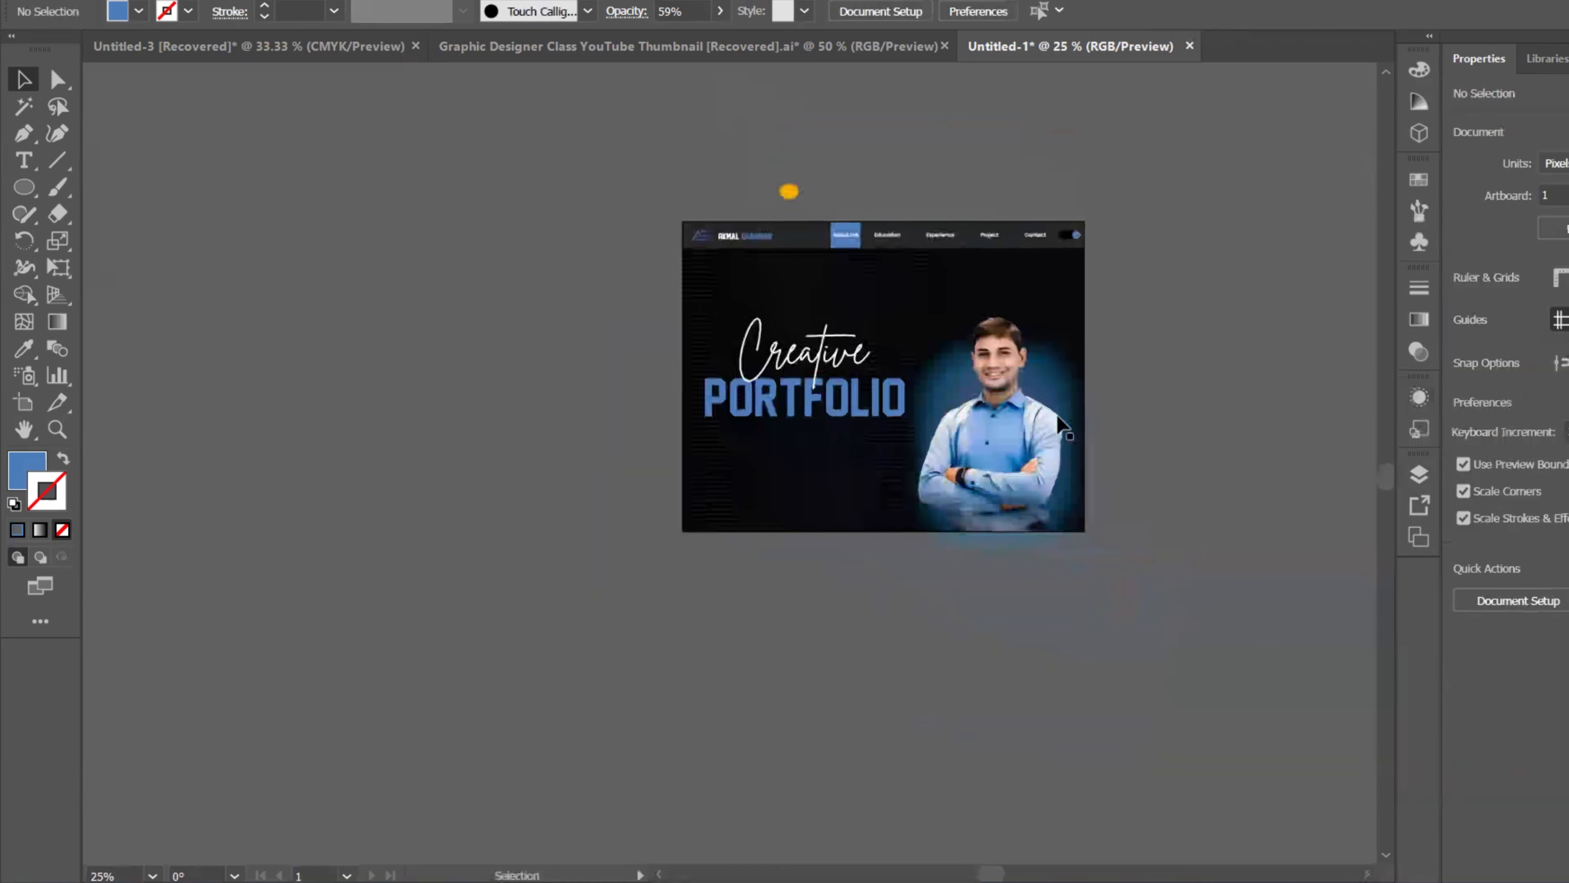
Step: Nudge the glow ellipse slightly up behind the portrait
{"action": "scroll", "coordinate": [1106, 416], "scroll_direction": "up", "scroll_amount": 2}
{"action": "left_click_drag", "start_coordinate": [1003, 430], "coordinate": [1137, 399]}
{"action": "scroll", "coordinate": [1205, 584], "scroll_direction": "down", "scroll_amount": 1}
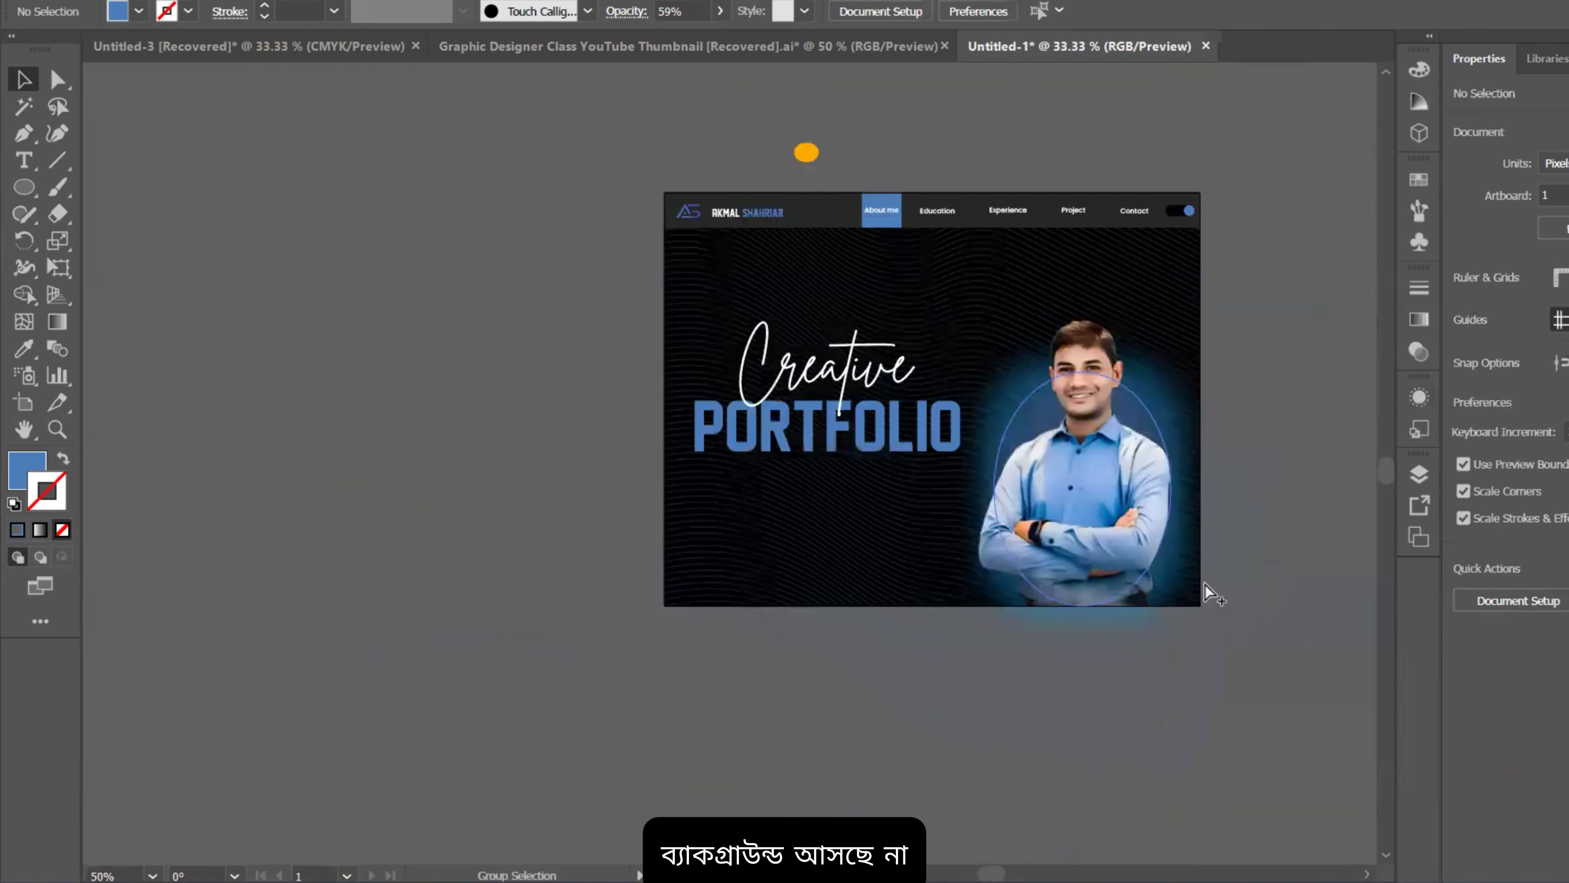
{"action": "scroll", "coordinate": [1229, 612], "scroll_direction": "down", "scroll_amount": 1}
{"action": "left_click_drag", "start_coordinate": [1233, 613], "coordinate": [1174, 584]}
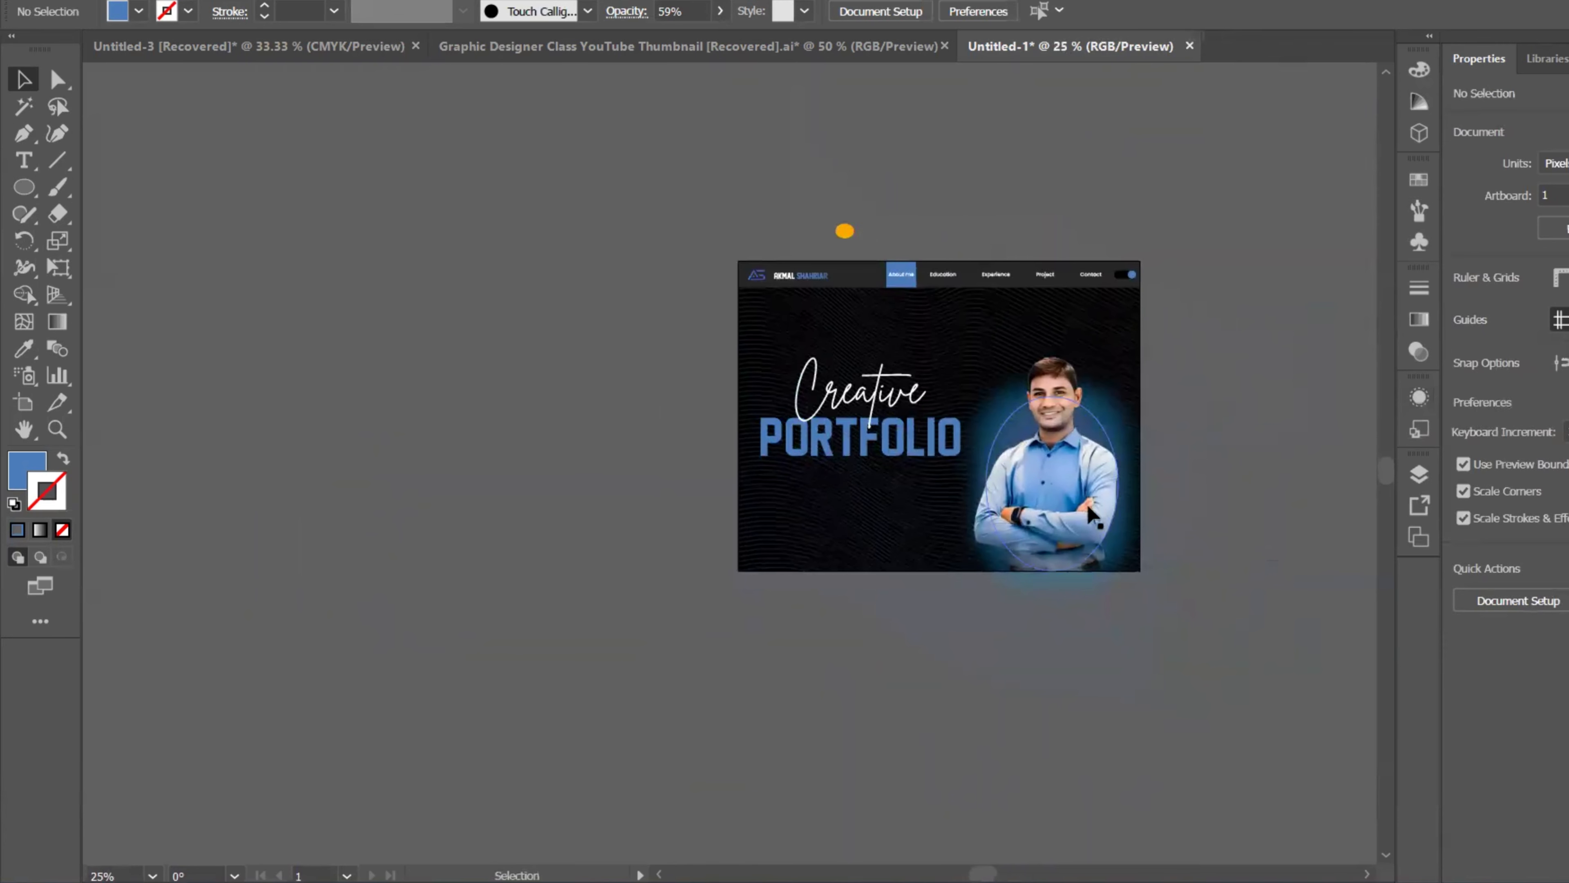
{"action": "left_click_drag", "start_coordinate": [1089, 507], "coordinate": [1088, 487]}
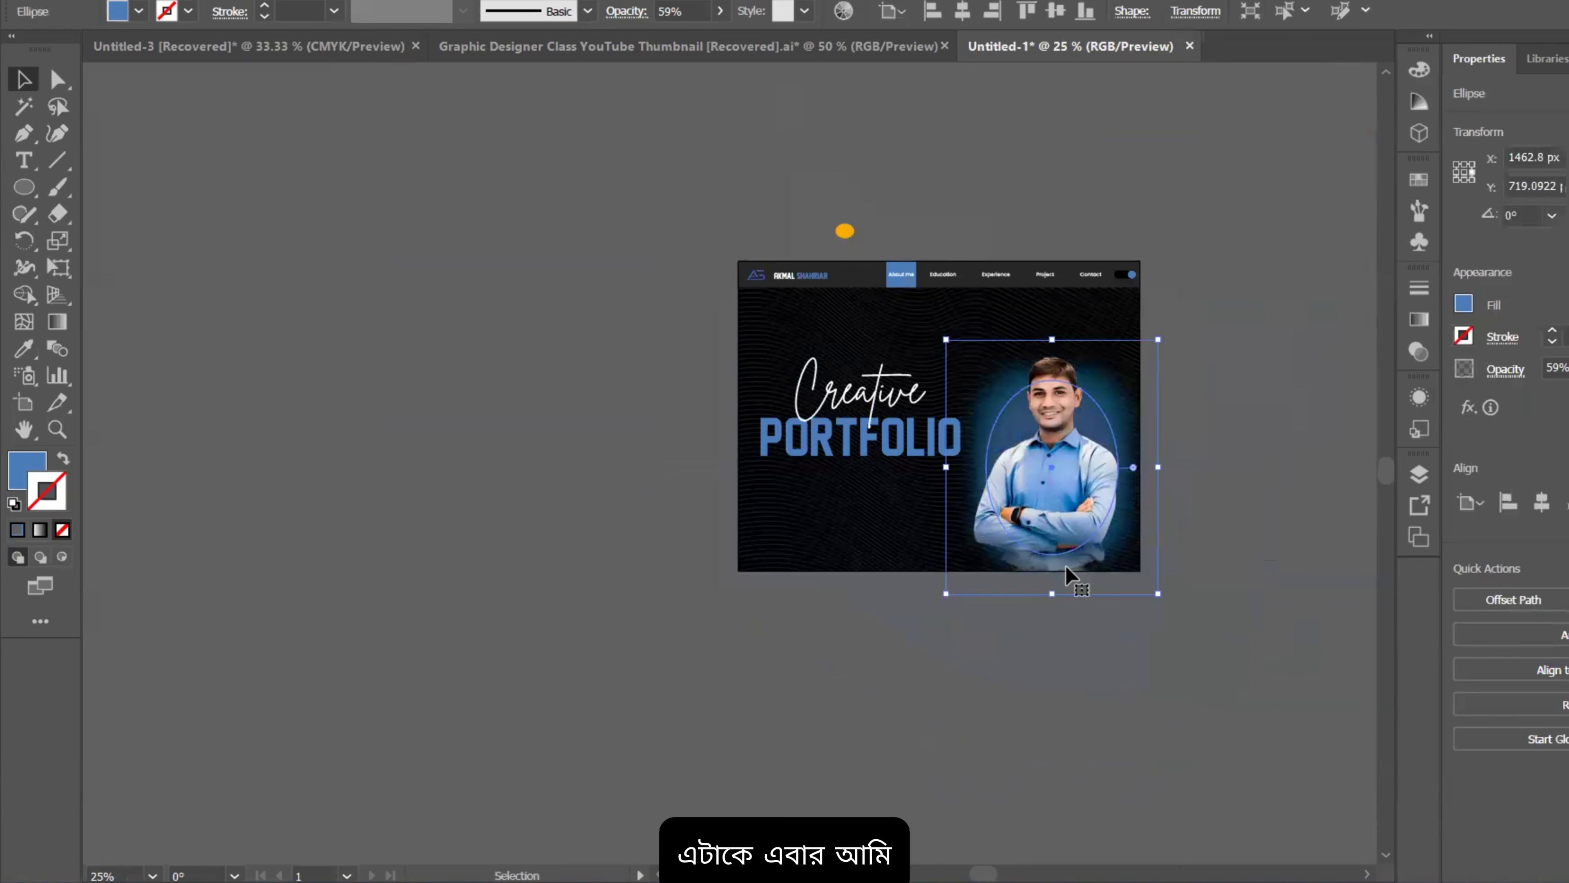
Step: Unlock the portrait photo, move it up on the artboard, and lock it again
{"action": "key", "text": "ctrl+alt+2"}
{"action": "left_click", "coordinate": [1223, 568]}
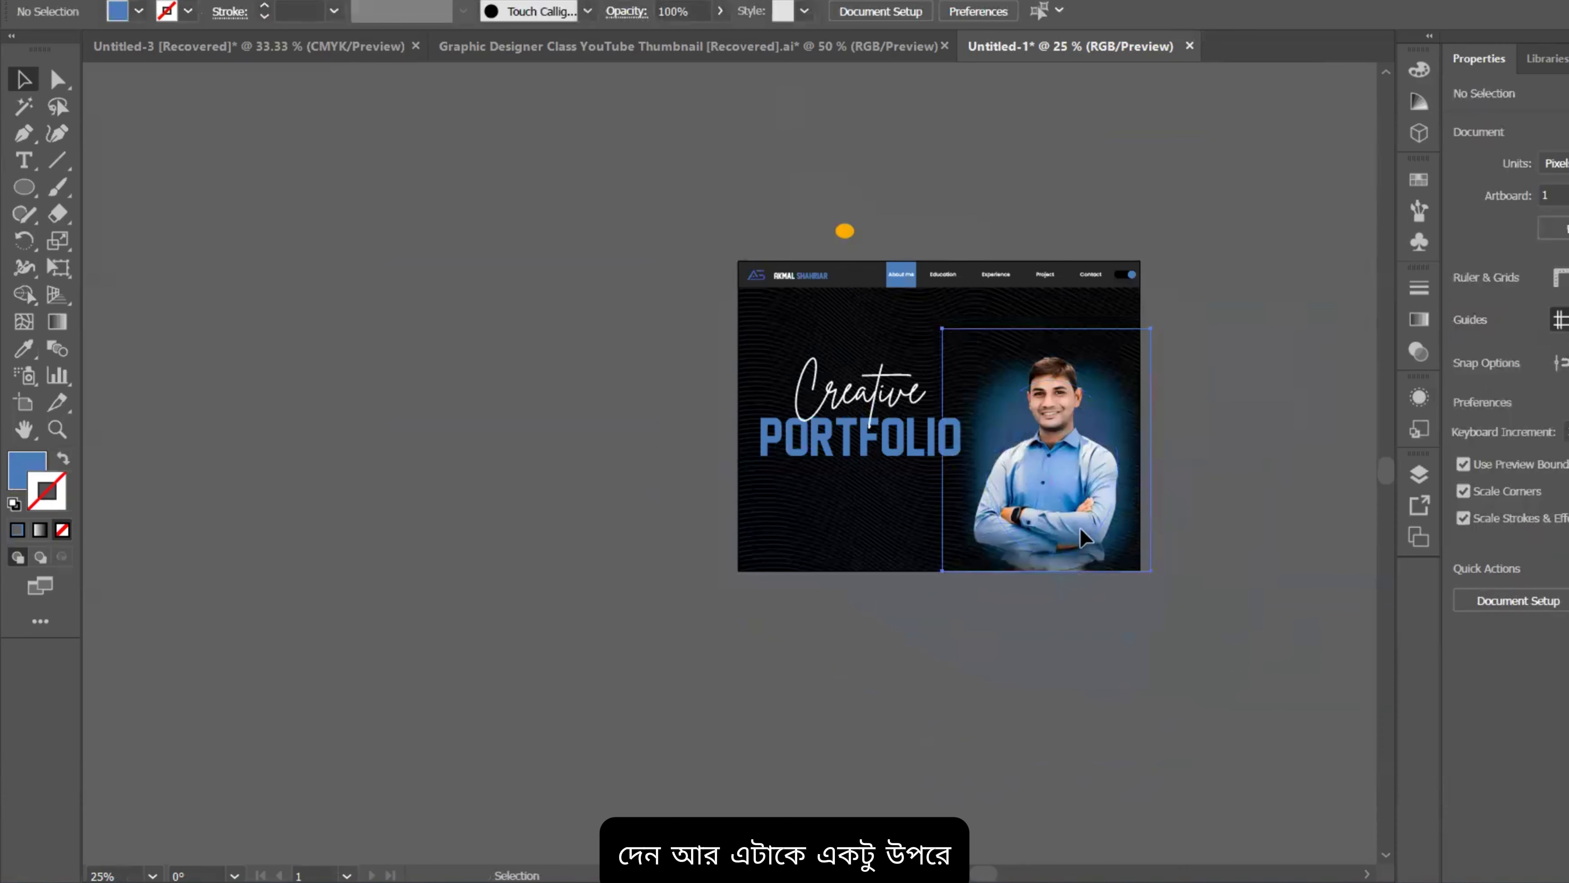
{"action": "left_click_drag", "start_coordinate": [1079, 532], "coordinate": [1079, 518]}
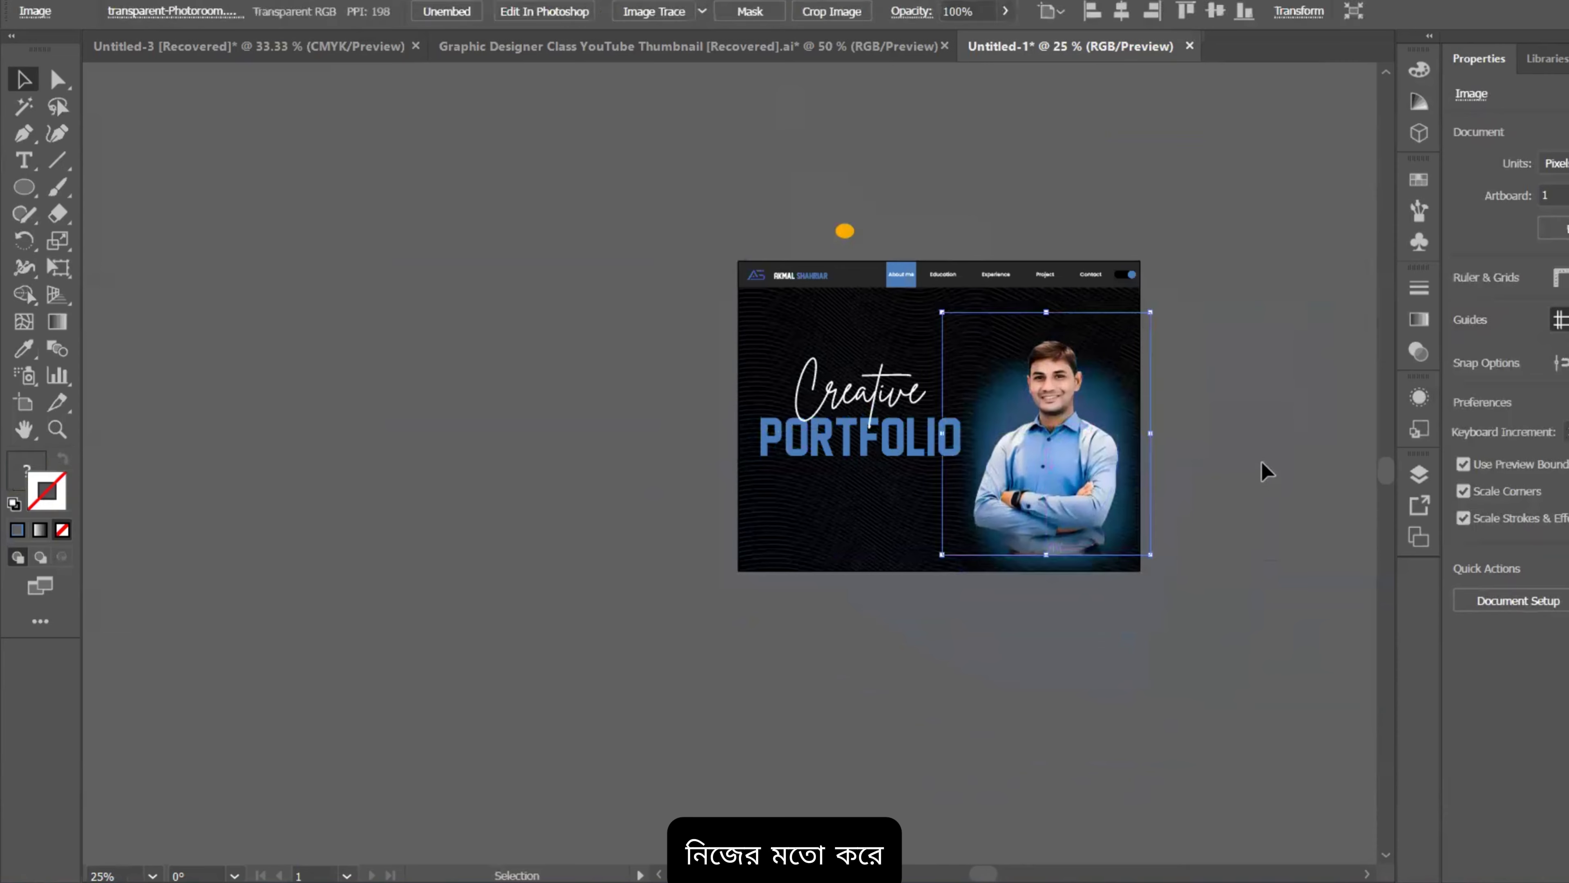
{"action": "left_click", "coordinate": [1270, 482]}
{"action": "scroll", "coordinate": [1223, 484], "scroll_direction": "down", "scroll_amount": 1}
{"action": "scroll", "coordinate": [1170, 519], "scroll_direction": "up", "scroll_amount": 1}
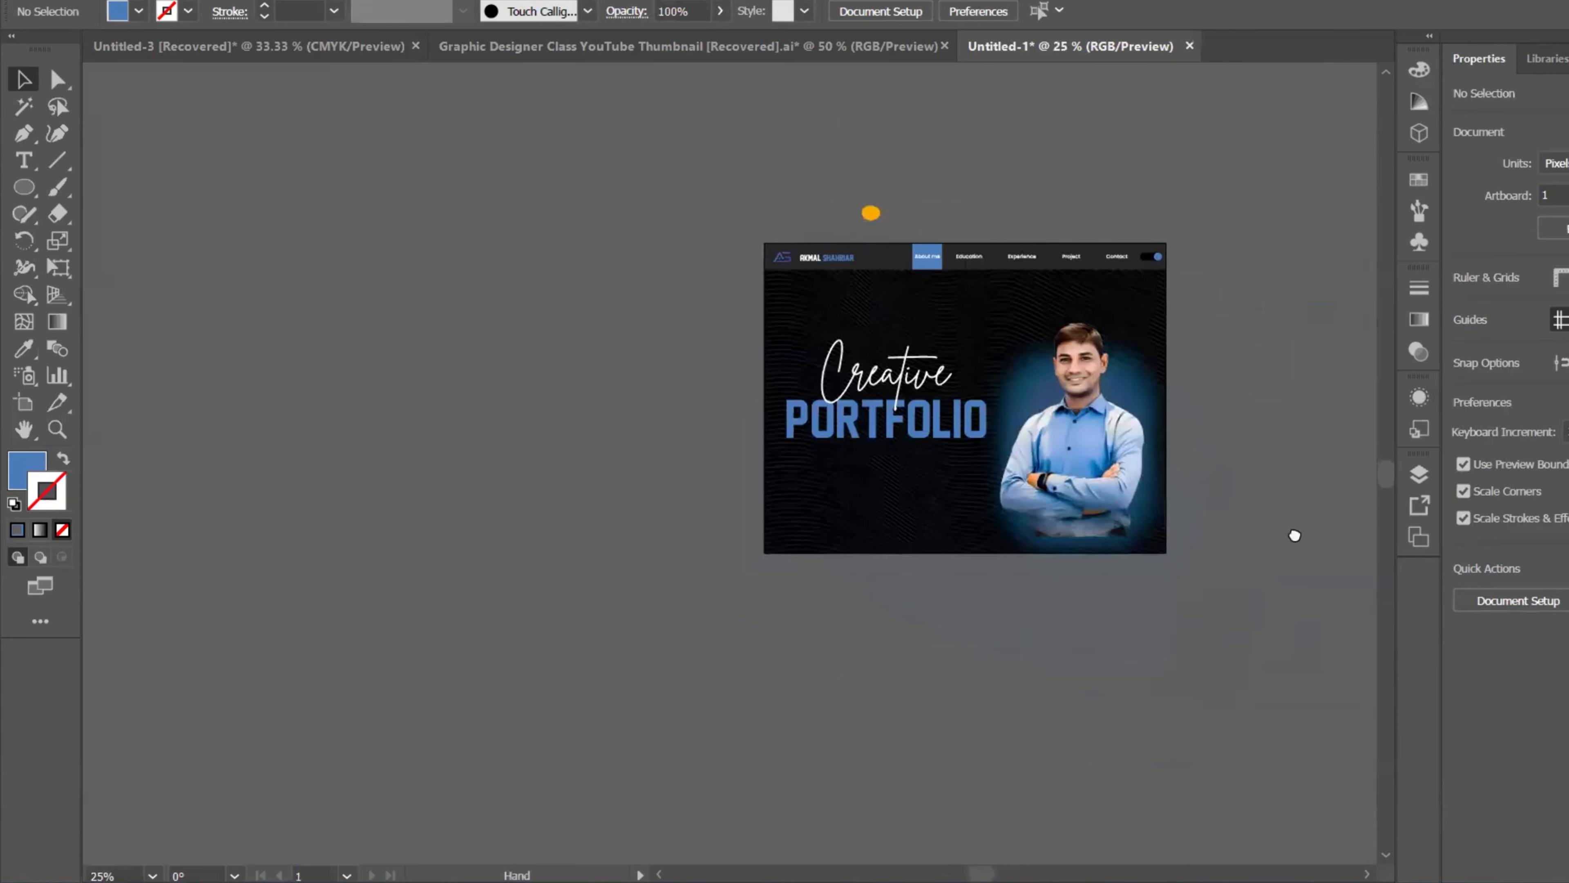
{"action": "scroll", "coordinate": [1115, 538], "scroll_direction": "up", "scroll_amount": 3}
{"action": "left_click", "coordinate": [1123, 516]}
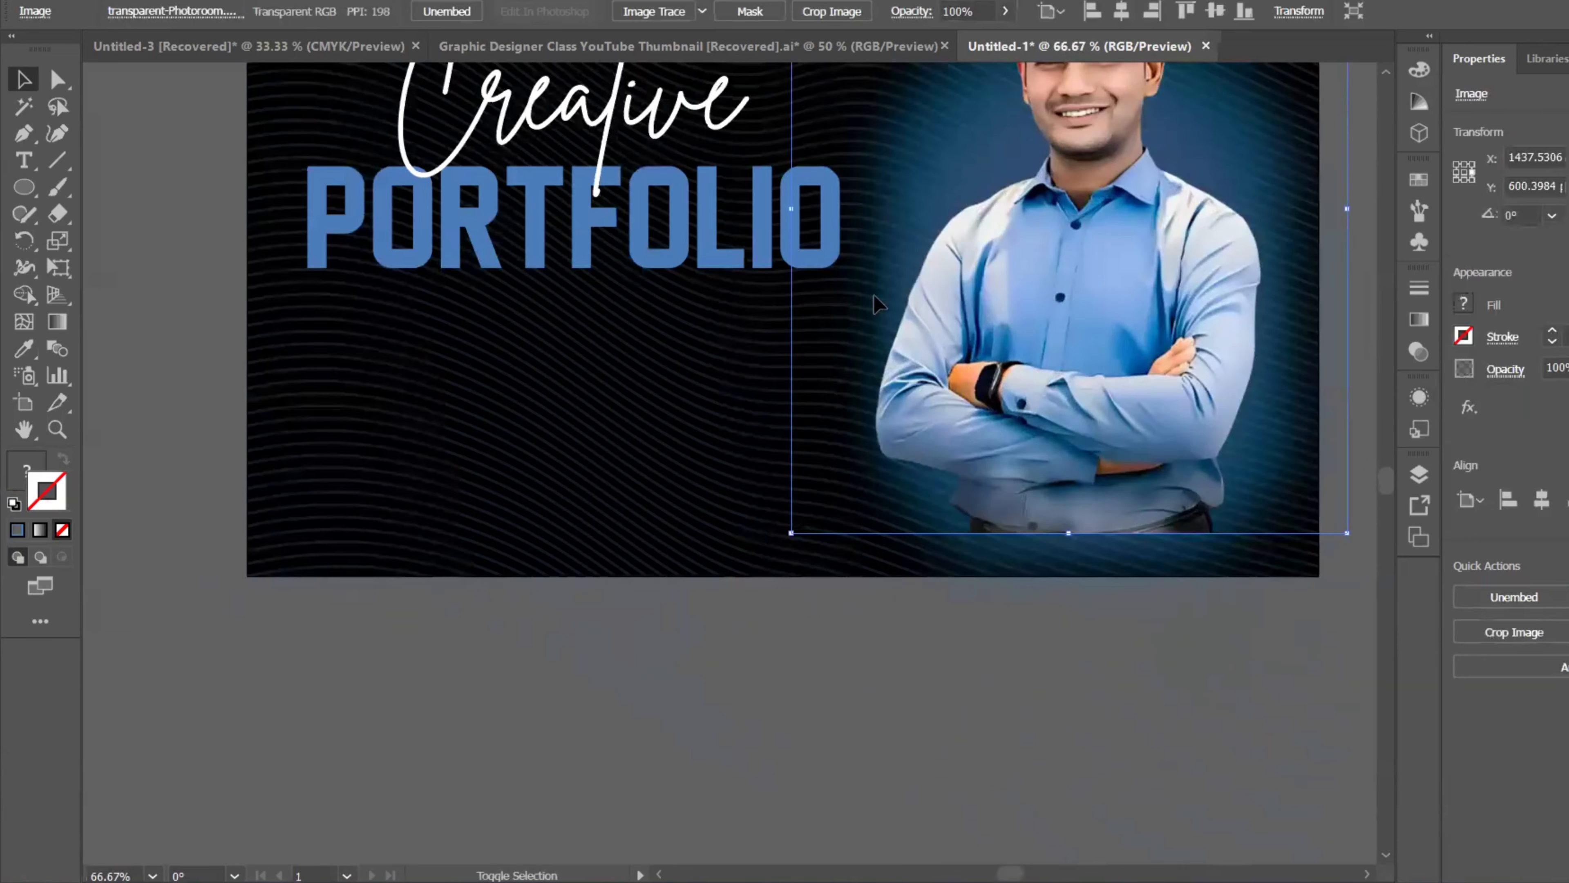
{"action": "scroll", "coordinate": [882, 300], "scroll_direction": "down", "scroll_amount": 2}
{"action": "left_click", "coordinate": [1184, 246]}
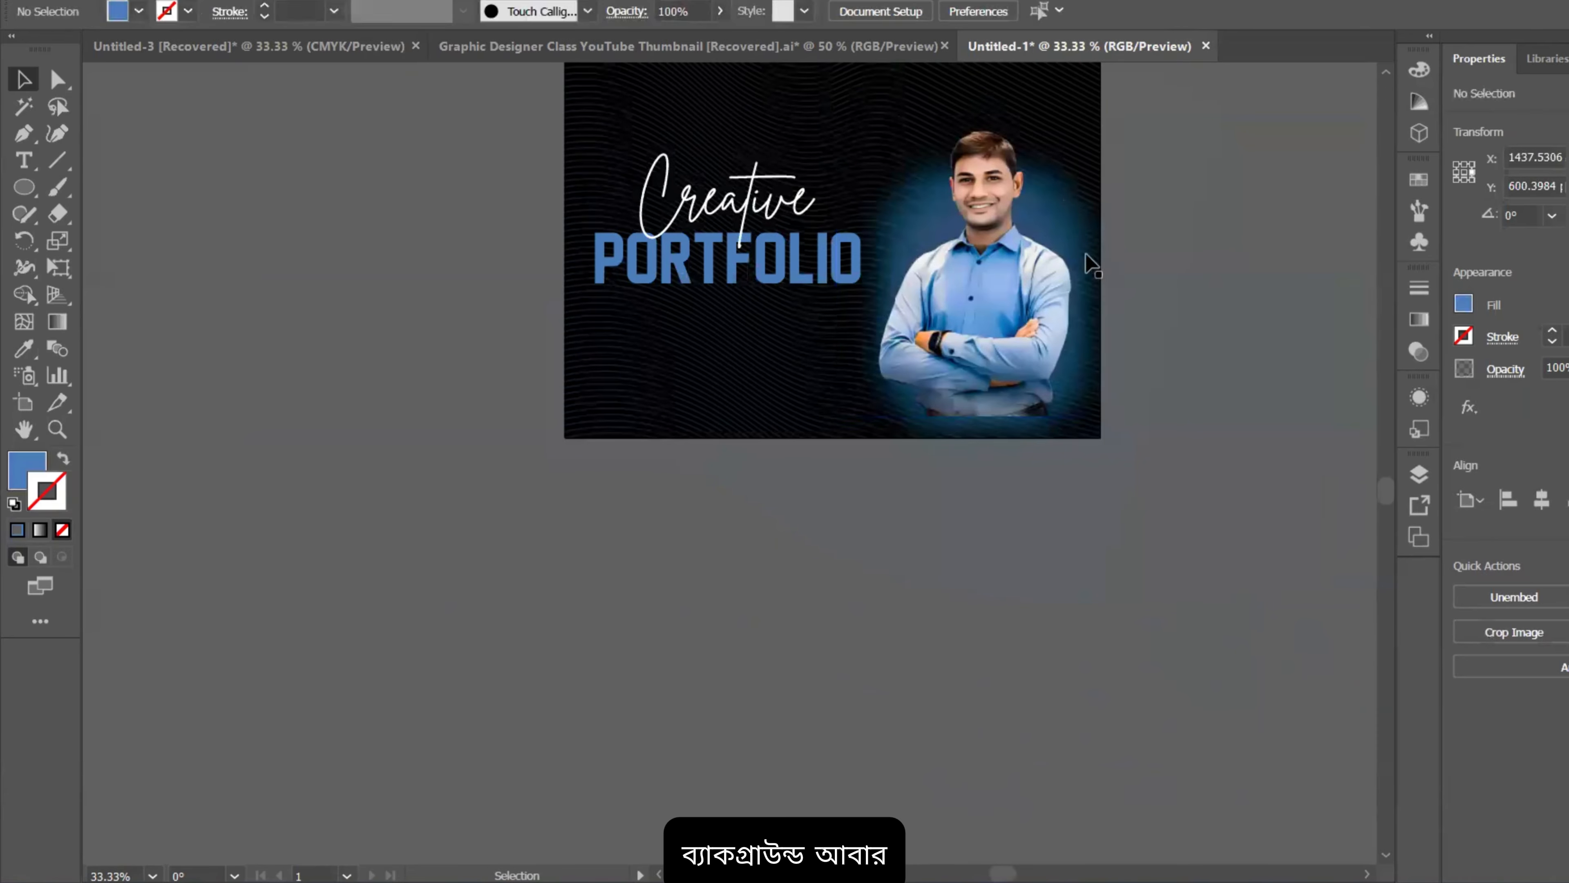
{"action": "key", "text": "a"}
{"action": "left_click", "coordinate": [1059, 265]}
{"action": "key", "text": "ctrl+2"}
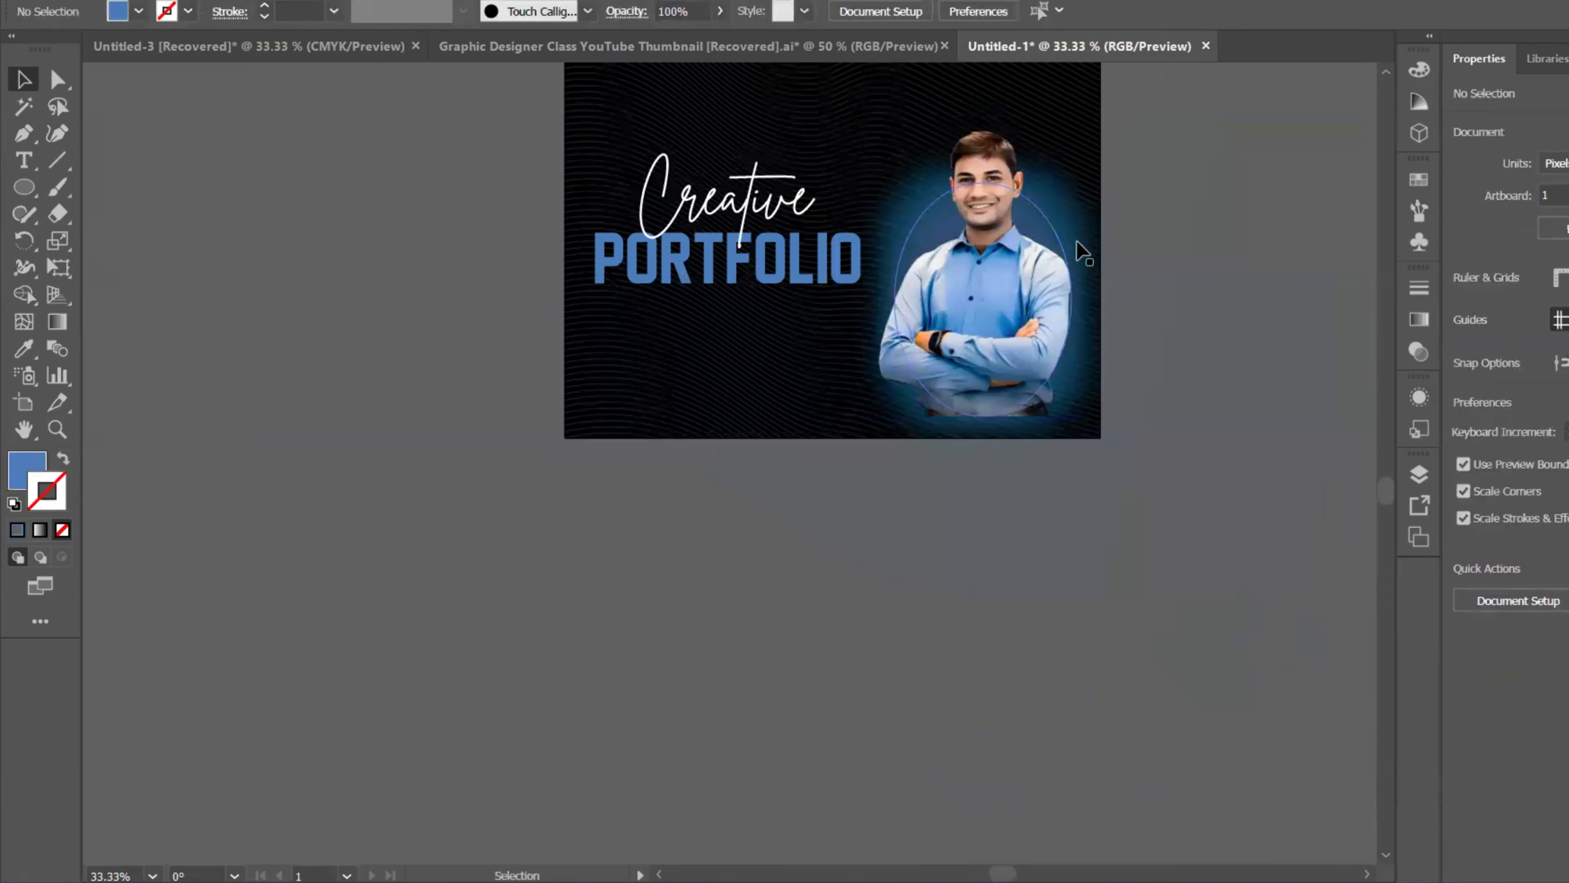
Step: Stretch the glow ellipse taller downward and narrow it from its left side
{"action": "left_click", "coordinate": [1073, 264]}
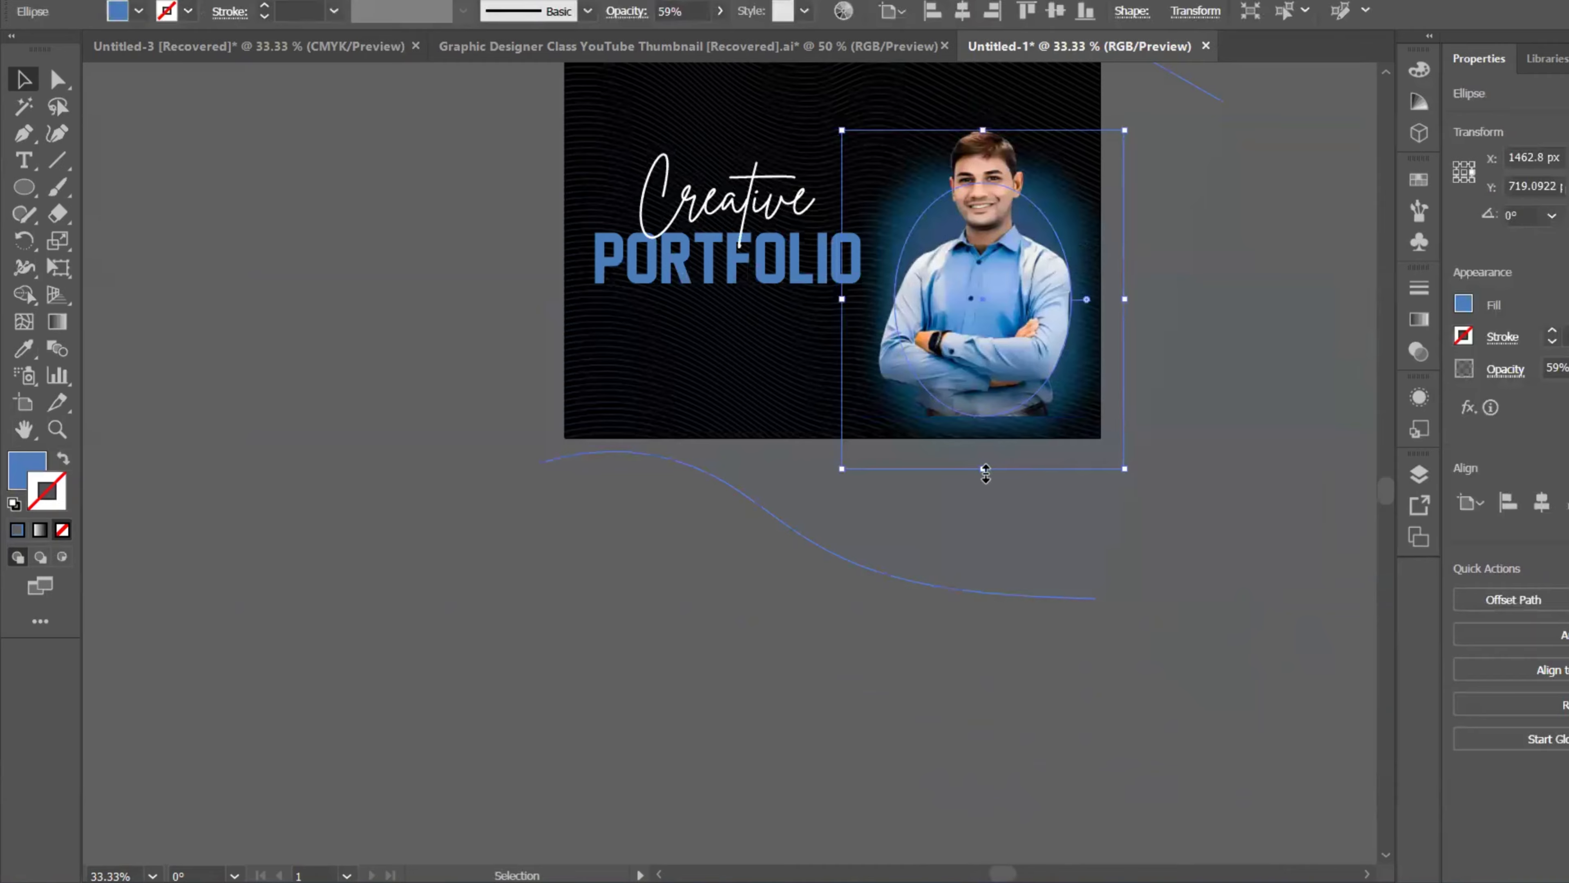
{"action": "left_click_drag", "start_coordinate": [985, 474], "coordinate": [984, 565]}
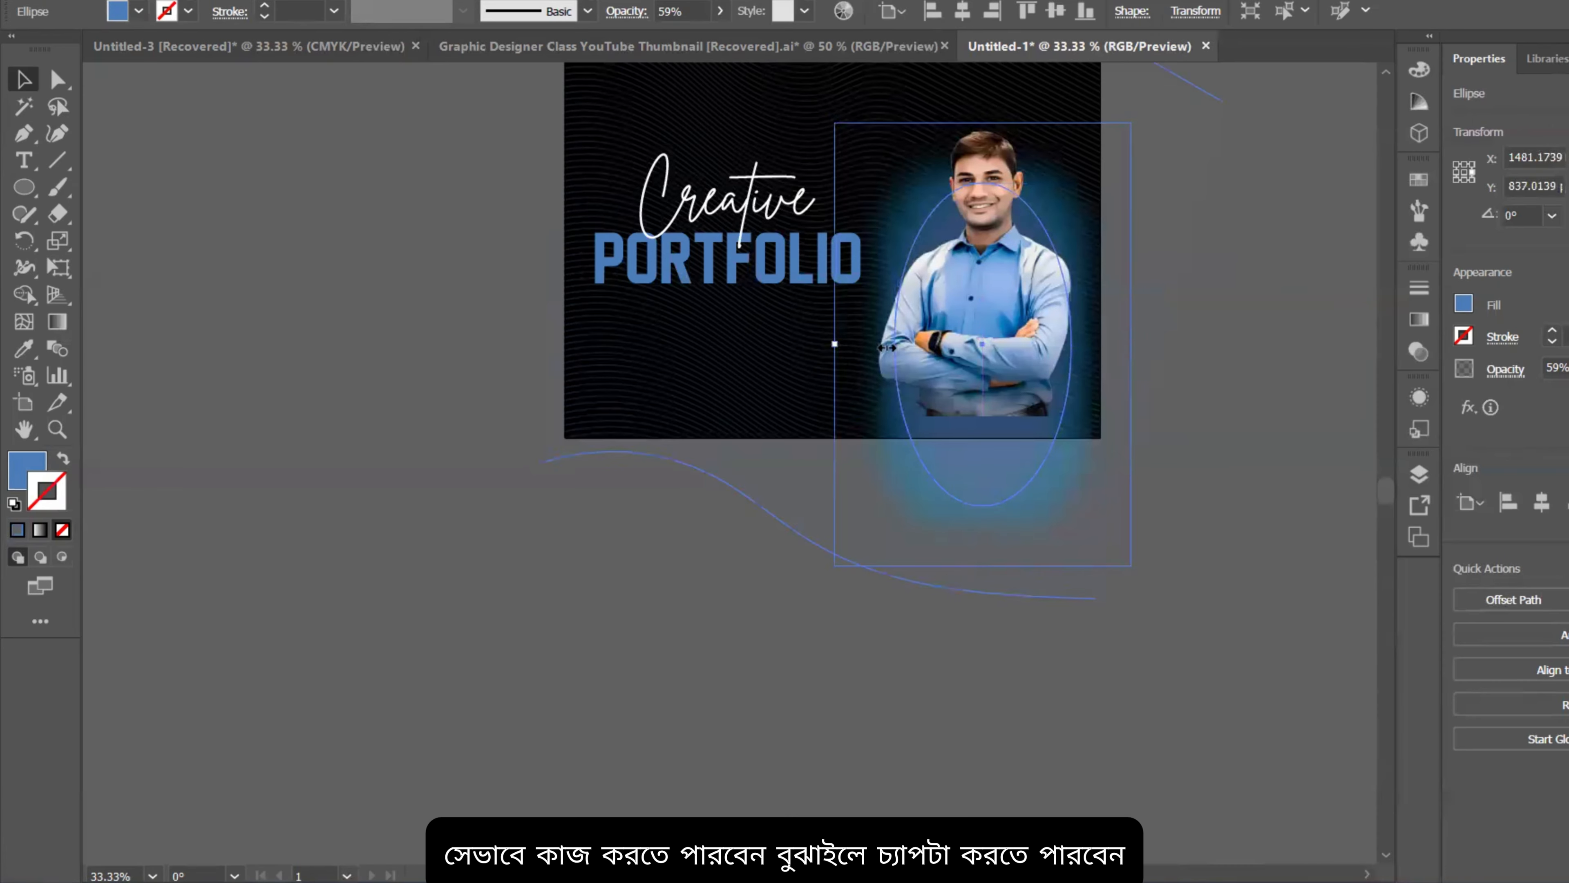
{"action": "left_click_drag", "start_coordinate": [888, 348], "coordinate": [893, 348]}
{"action": "left_click", "coordinate": [1243, 357]}
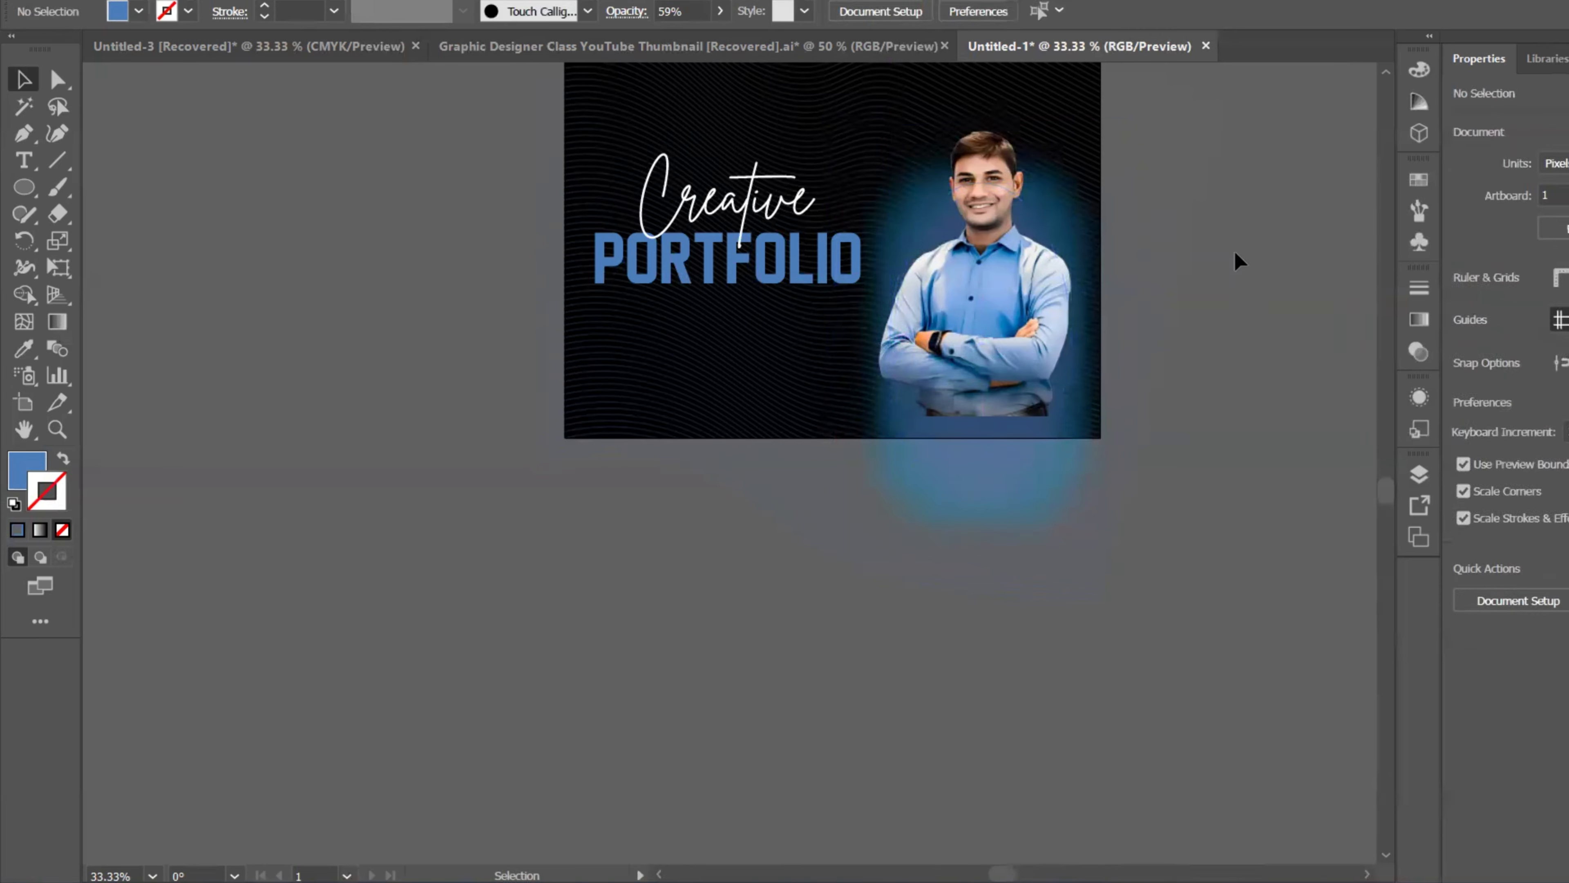
{"action": "scroll", "coordinate": [1235, 254], "scroll_direction": "up", "scroll_amount": 4}
{"action": "scroll", "coordinate": [799, 312], "scroll_direction": "up", "scroll_amount": 3}
{"action": "scroll", "coordinate": [1033, 322], "scroll_direction": "down", "scroll_amount": 2}
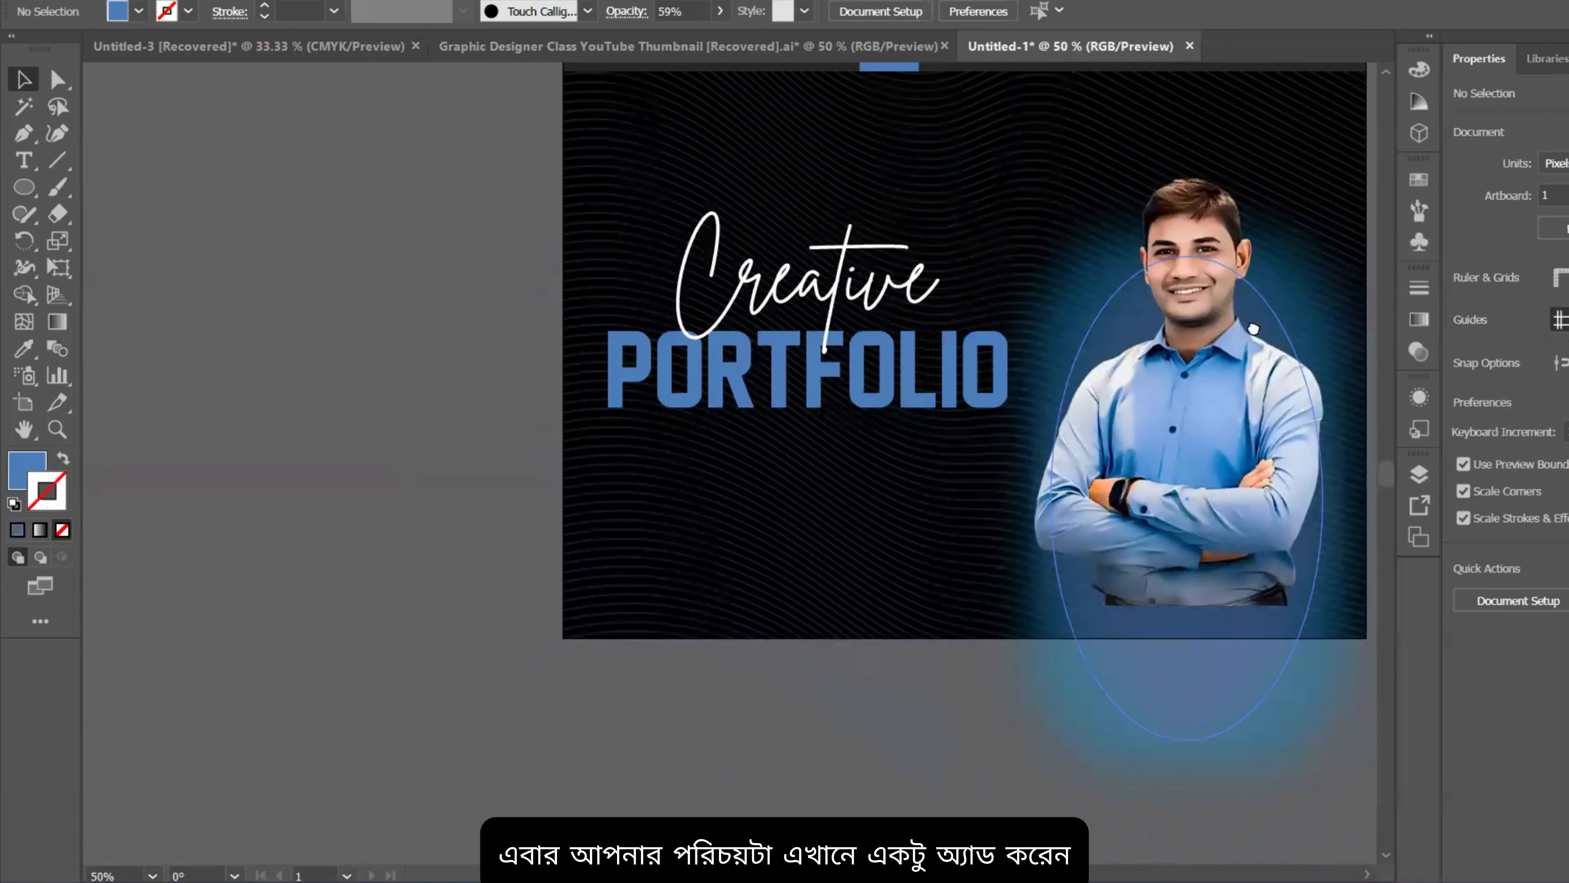
{"action": "left_click_drag", "start_coordinate": [1253, 329], "coordinate": [1119, 282]}
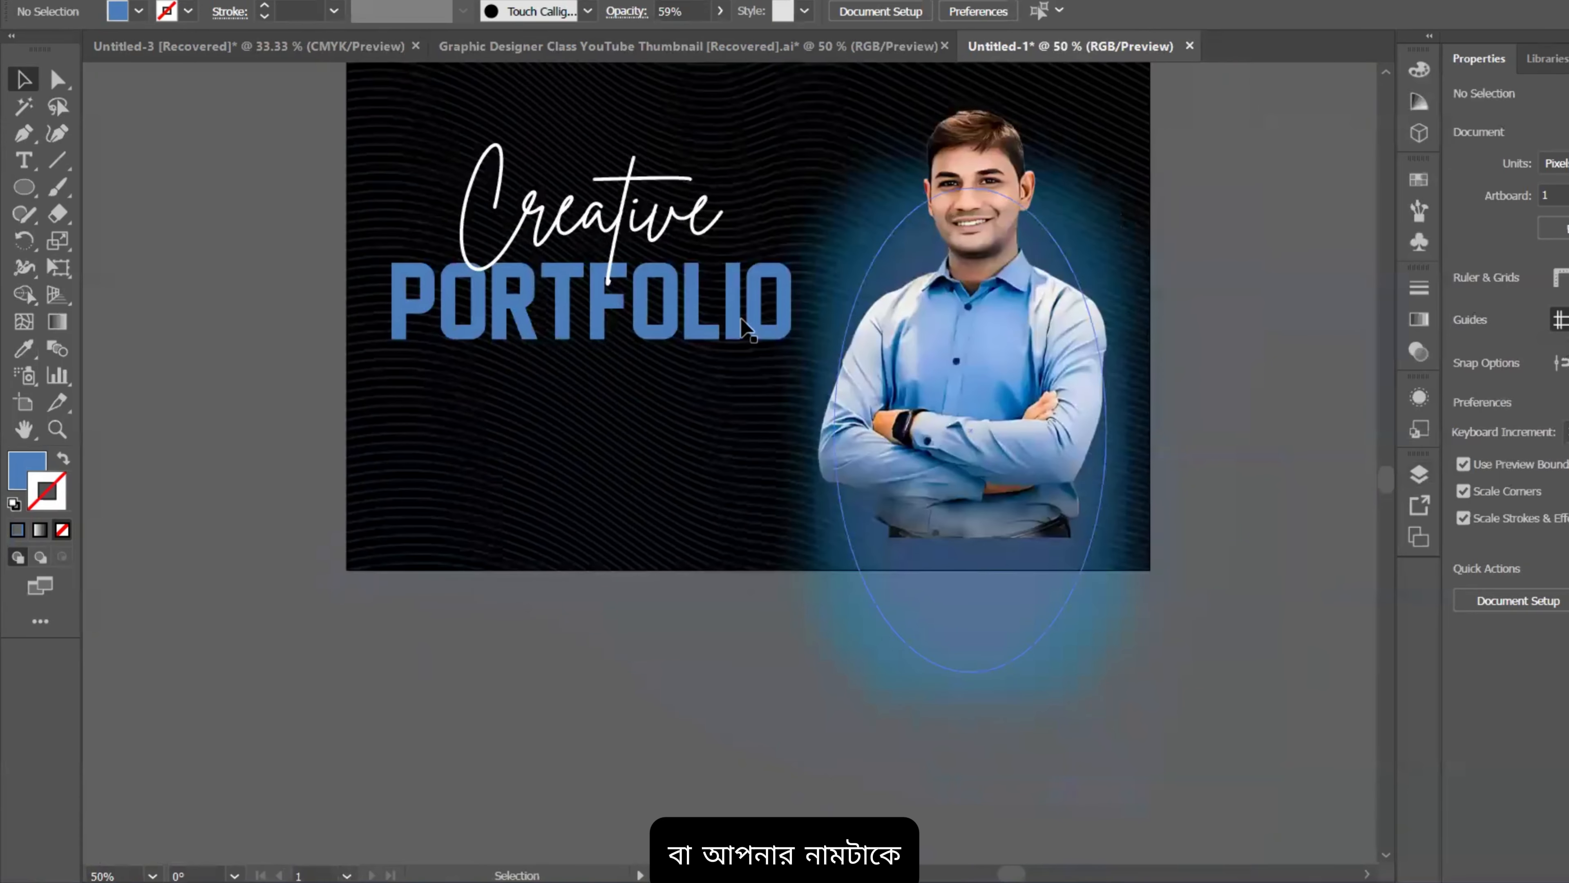
Step: Type the designer's name as a new text line on the pasteboard
{"action": "left_click", "coordinate": [33, 152]}
{"action": "left_click_drag", "start_coordinate": [452, 158], "coordinate": [714, 122]}
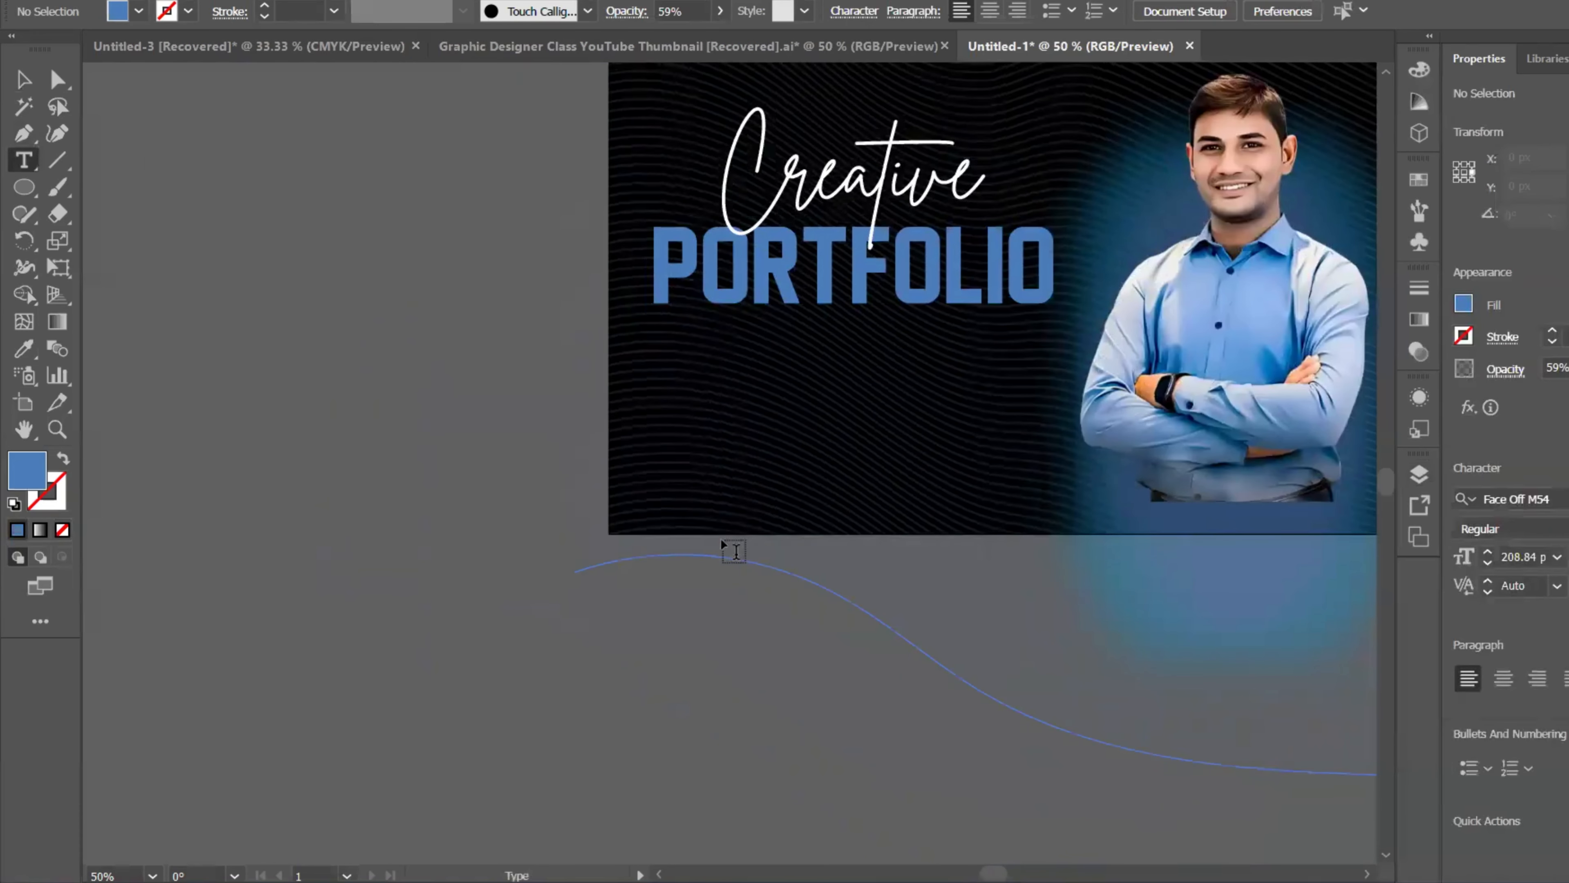
{"action": "left_click", "coordinate": [722, 539]}
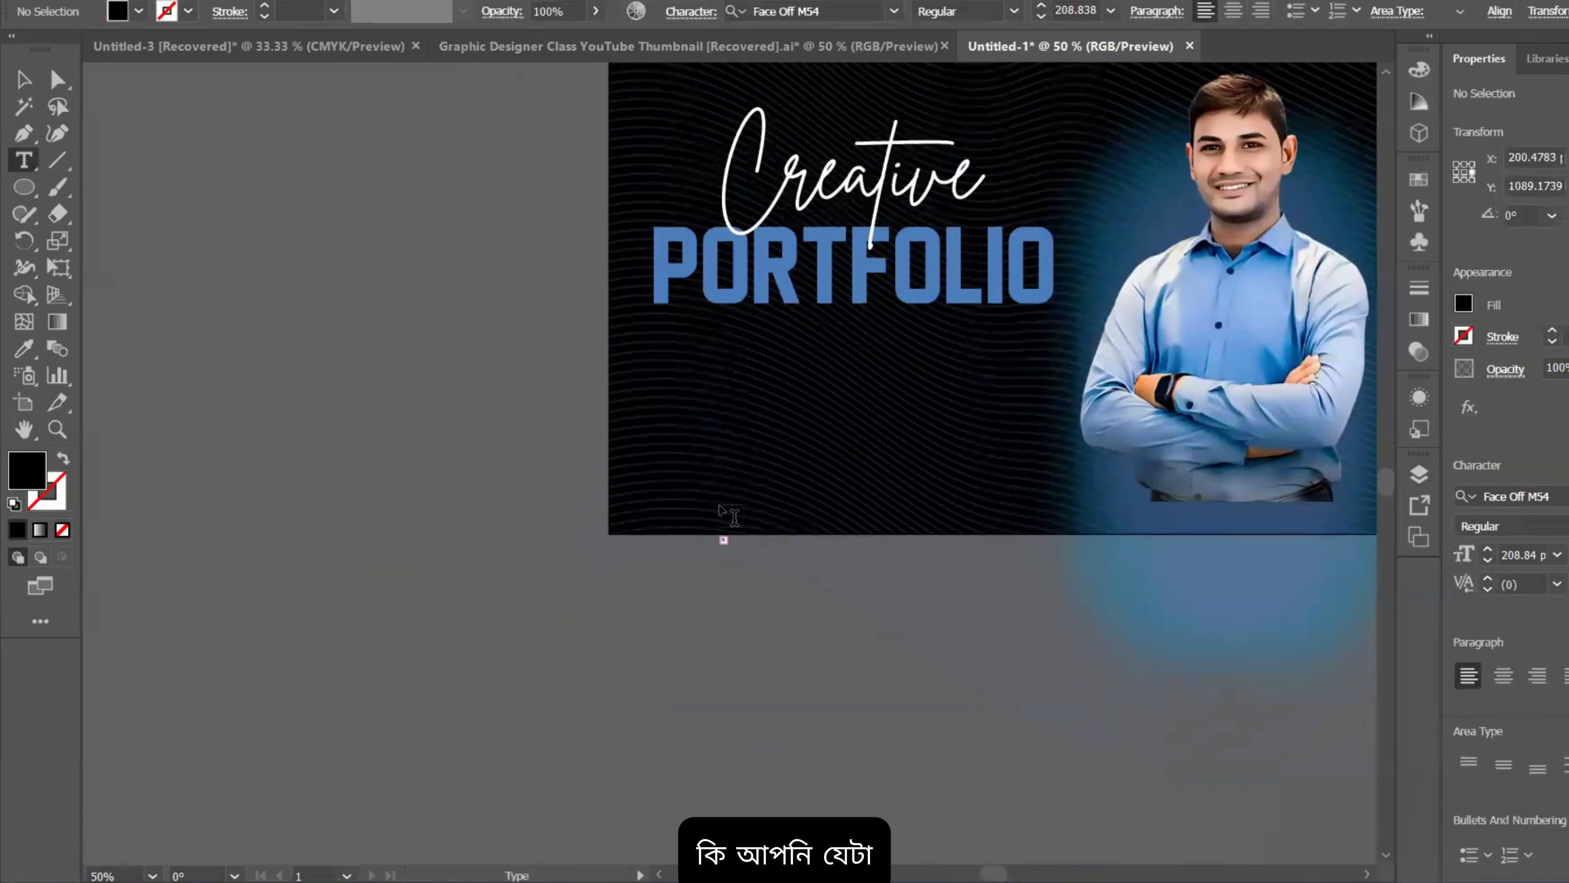
{"action": "left_click", "coordinate": [315, 453]}
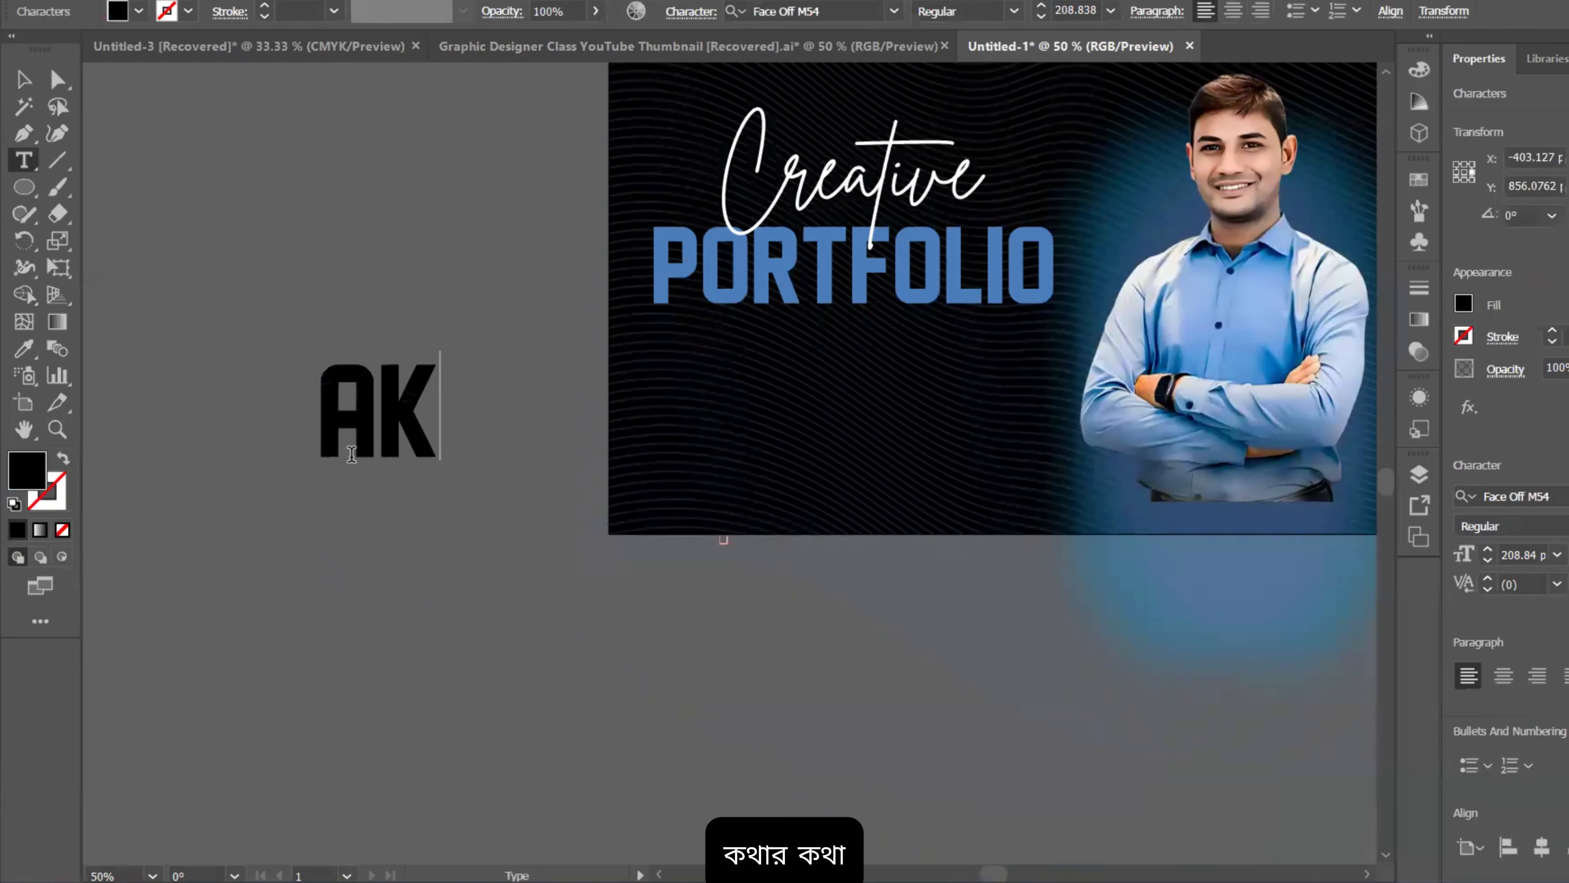
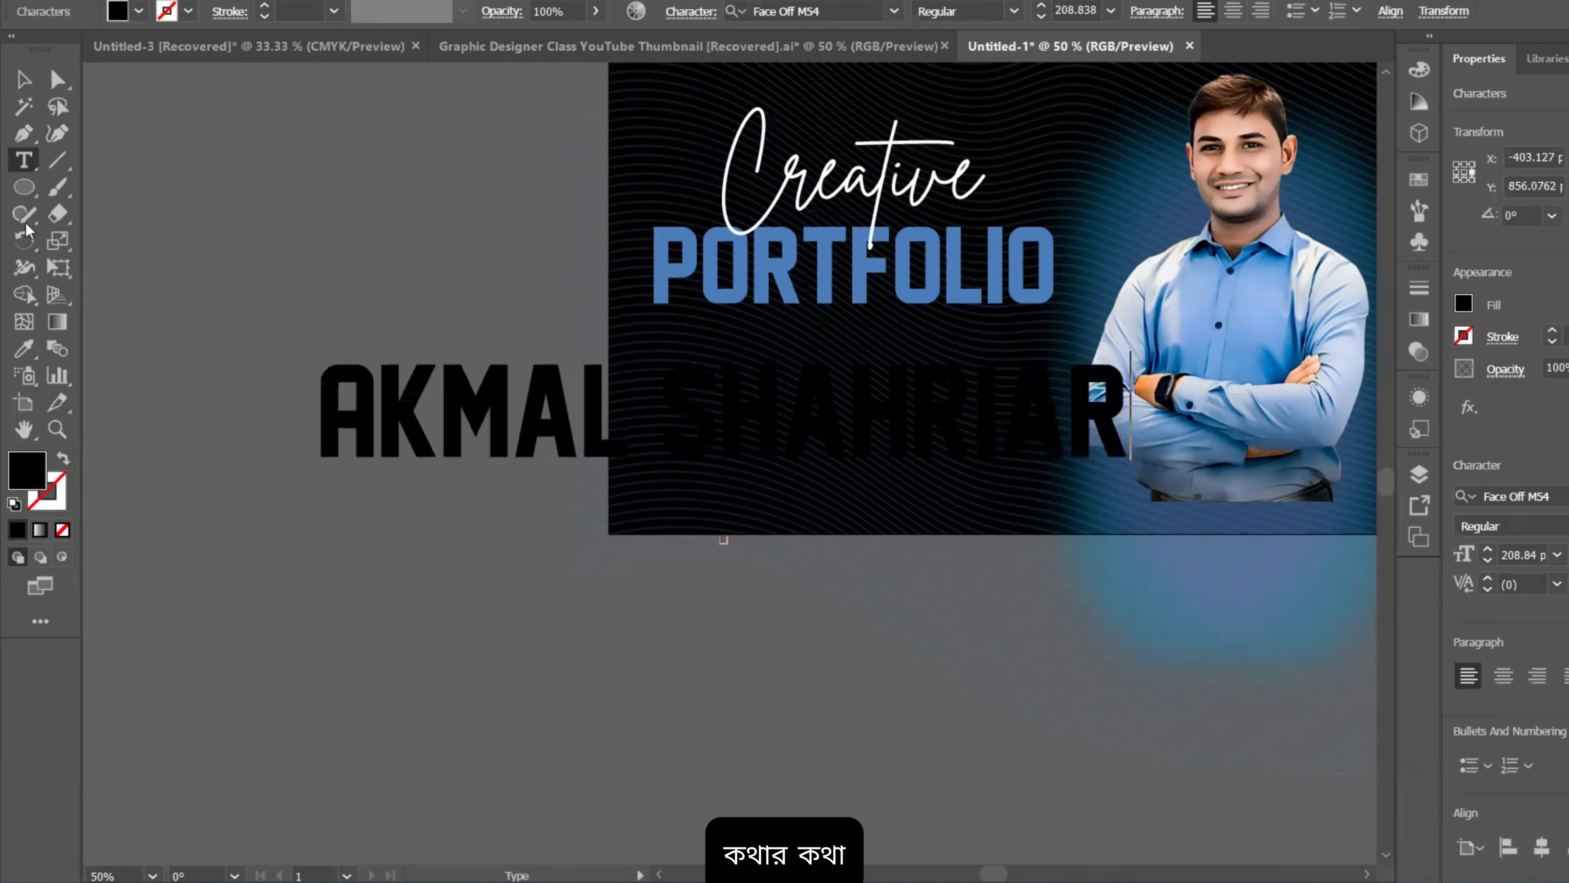
{"action": "left_click", "coordinate": [23, 80]}
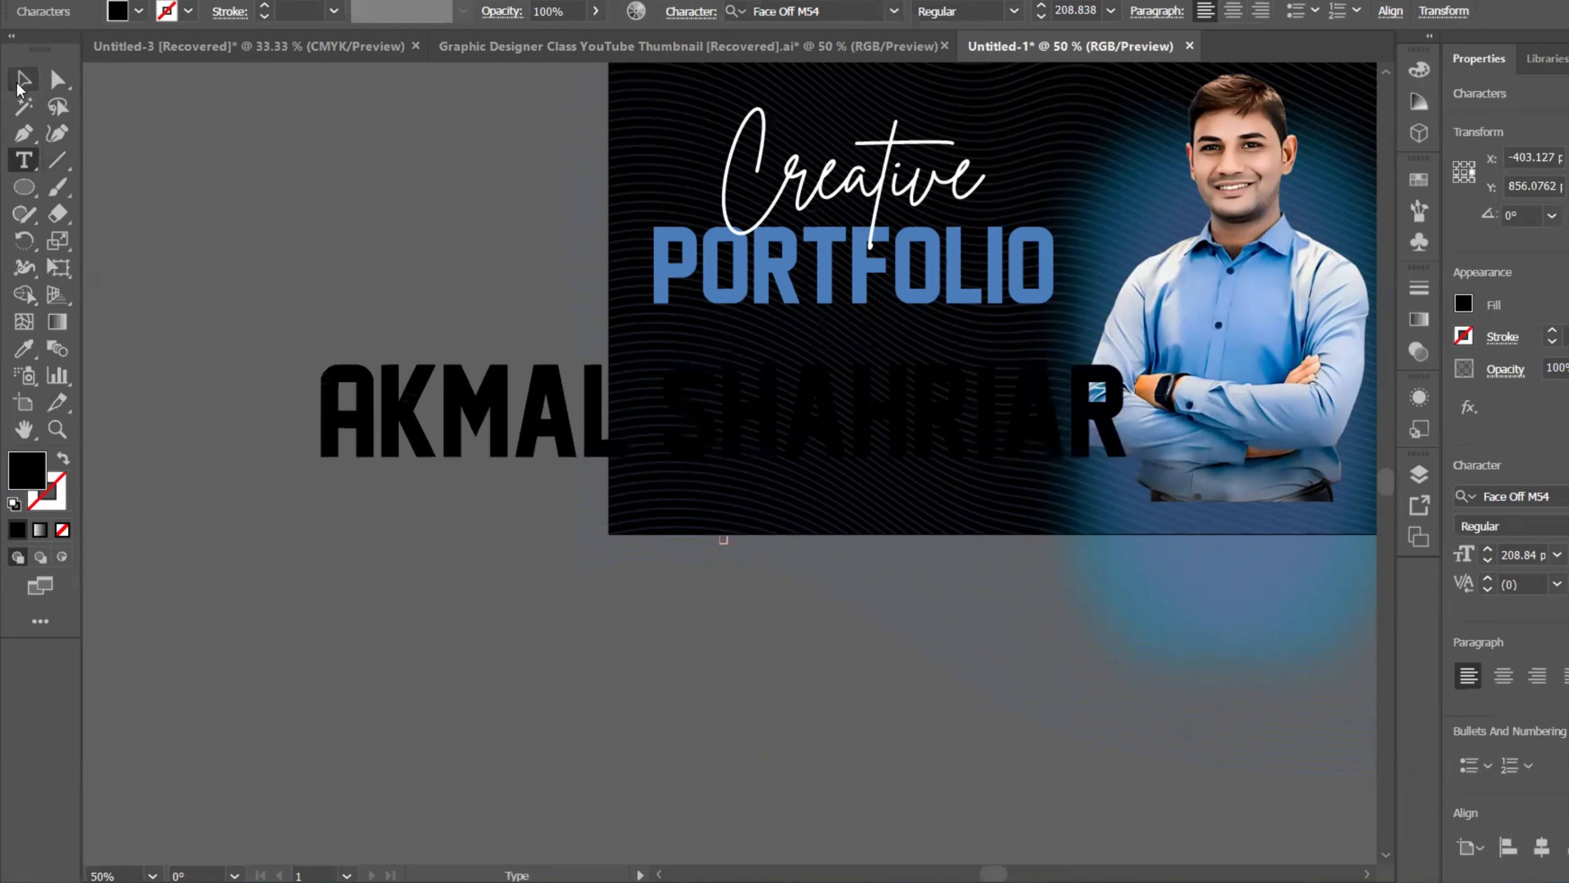
Step: Colour the name white sampled from 'Creative' and scale it into place under PORTFOLIO
{"action": "left_click", "coordinate": [23, 348]}
{"action": "scroll", "coordinate": [927, 414], "scroll_direction": "up", "scroll_amount": 3}
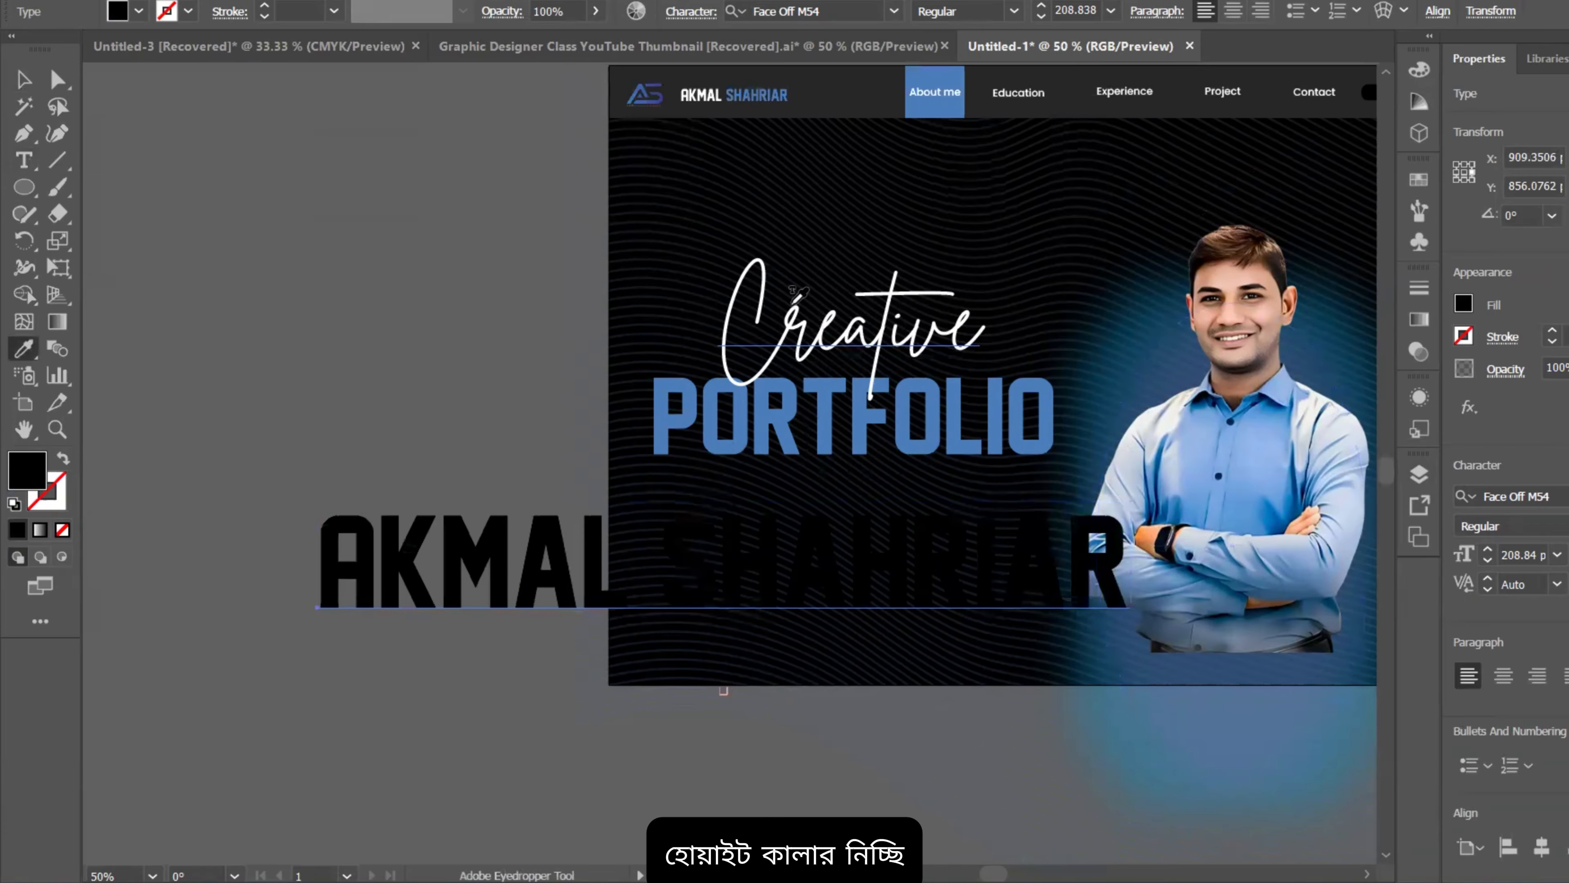
{"action": "left_click", "coordinate": [754, 253]}
{"action": "left_click", "coordinate": [23, 82]}
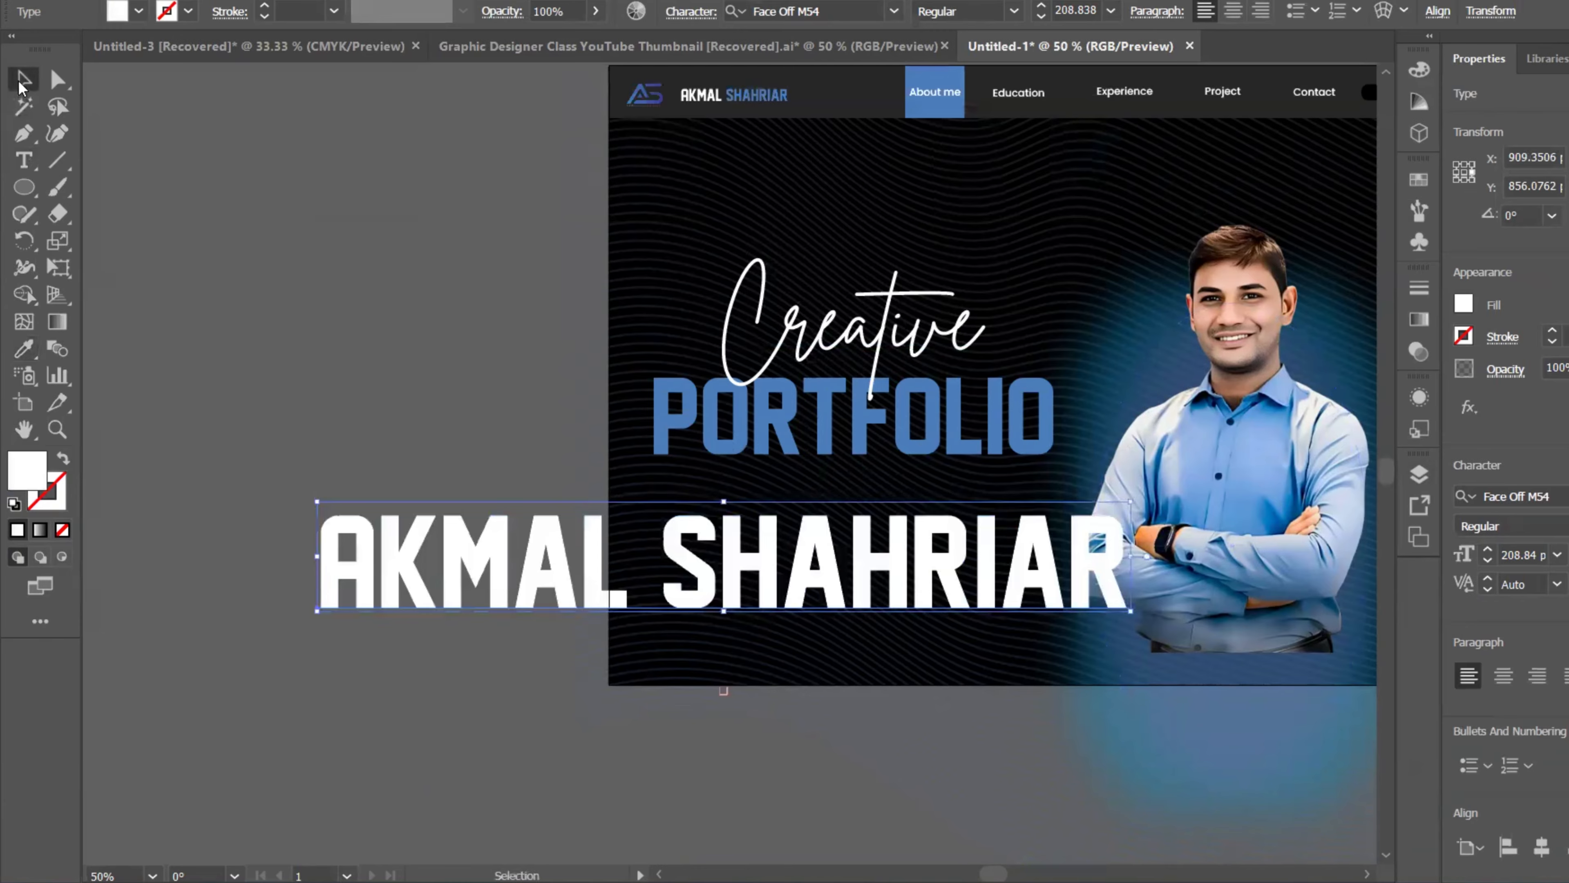
{"action": "left_click_drag", "start_coordinate": [1132, 556], "coordinate": [927, 571]}
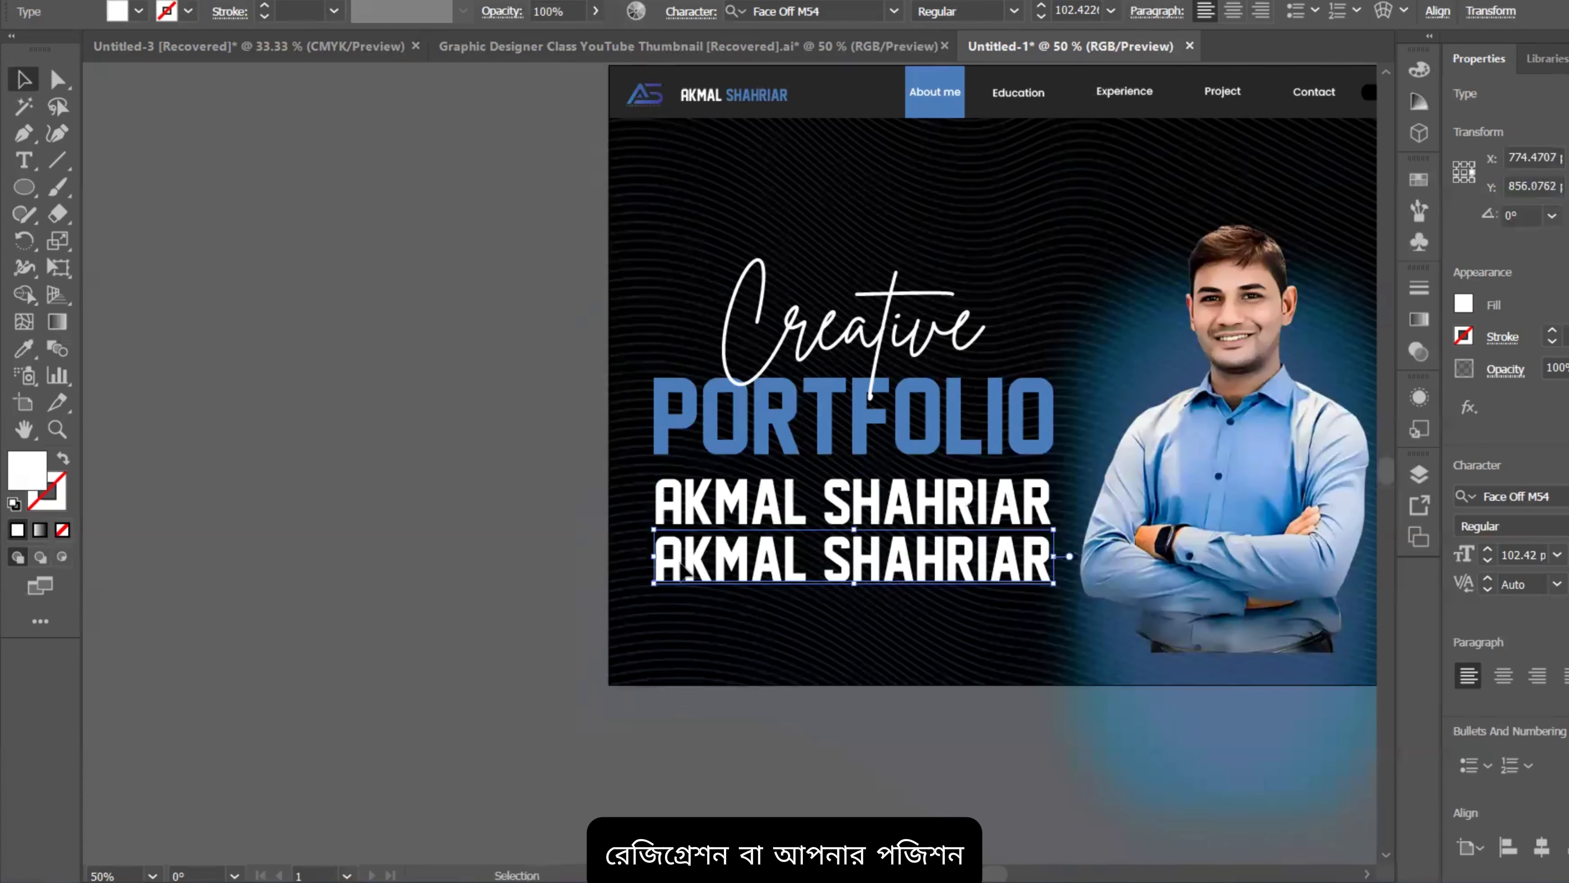
Step: Shrink a copy of the name into a subtitle and start retyping it with 'G'
{"action": "left_click_drag", "start_coordinate": [656, 558], "coordinate": [898, 557]}
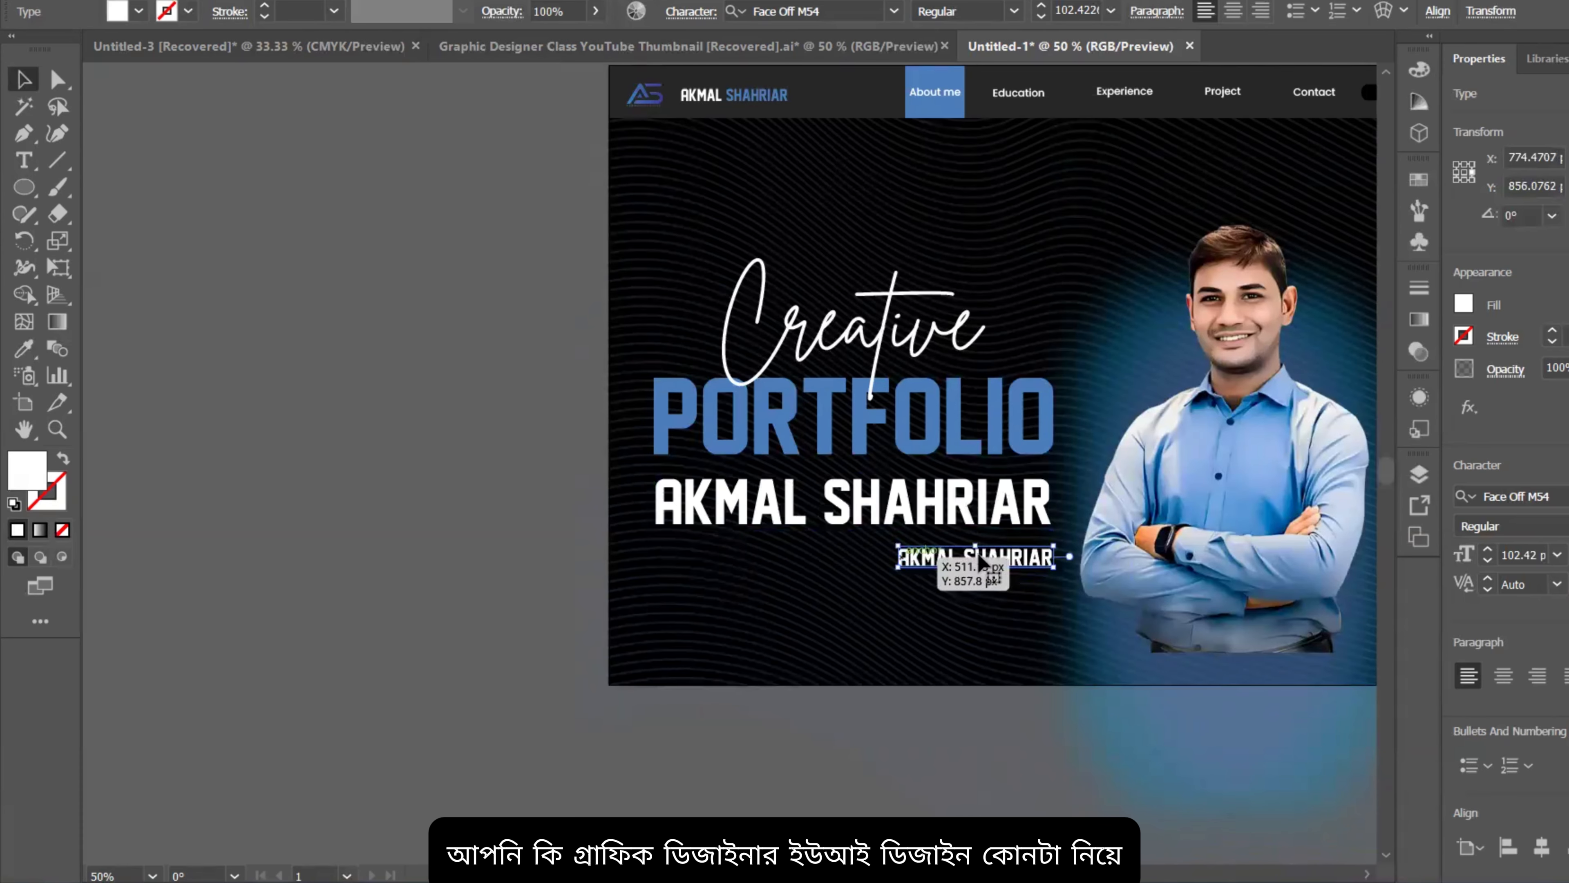
{"action": "scroll", "coordinate": [1019, 554], "scroll_direction": "up", "scroll_amount": 3}
{"action": "key", "text": "t"}
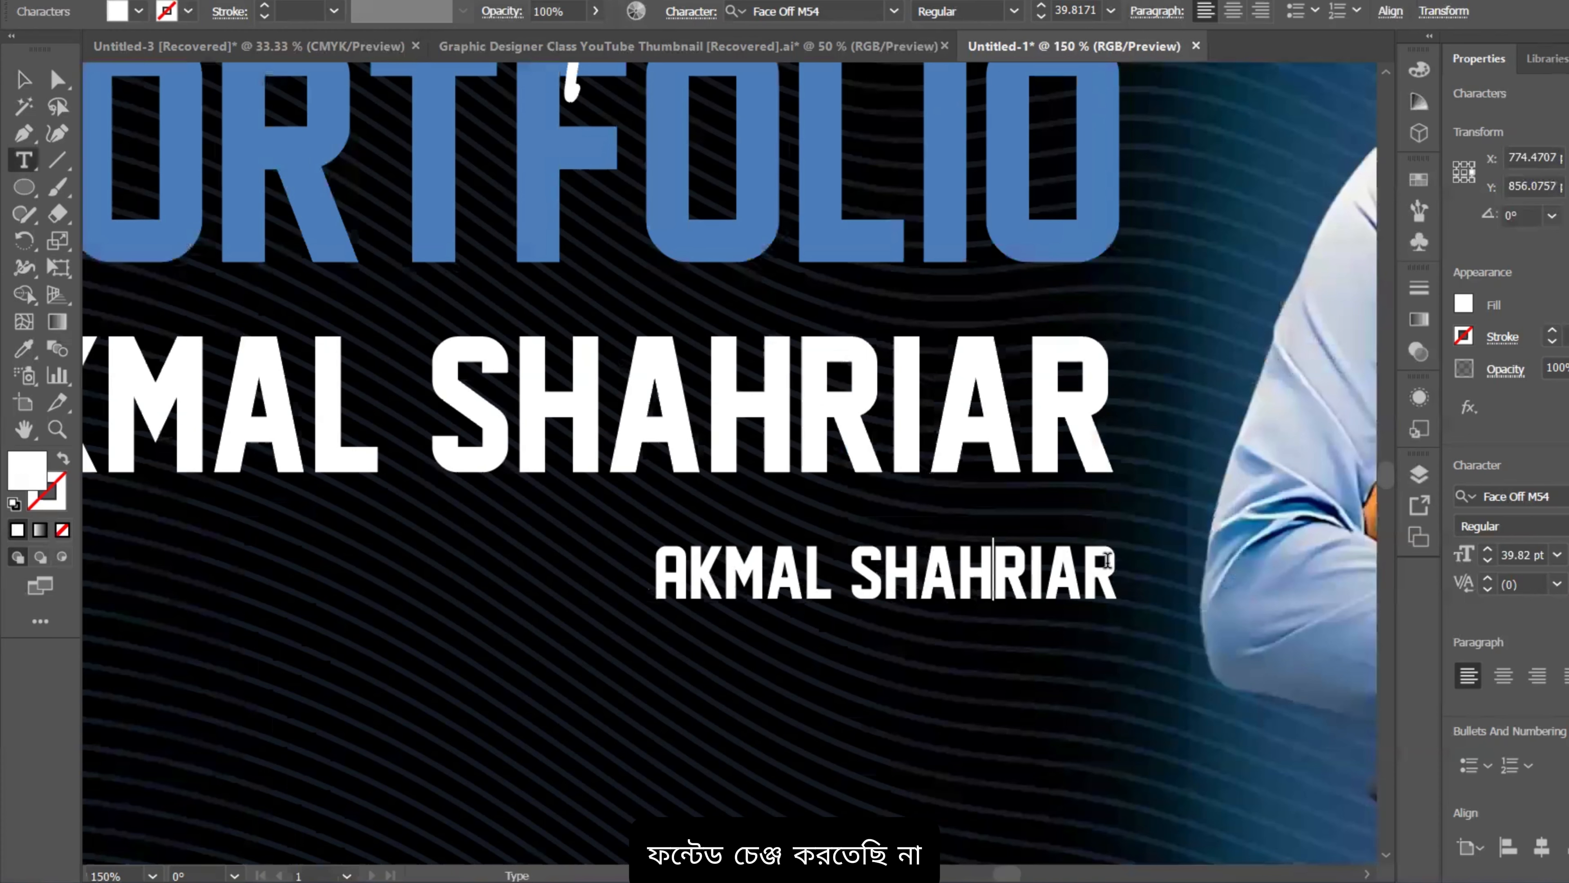
{"action": "left_click_drag", "start_coordinate": [1116, 569], "coordinate": [642, 581]}
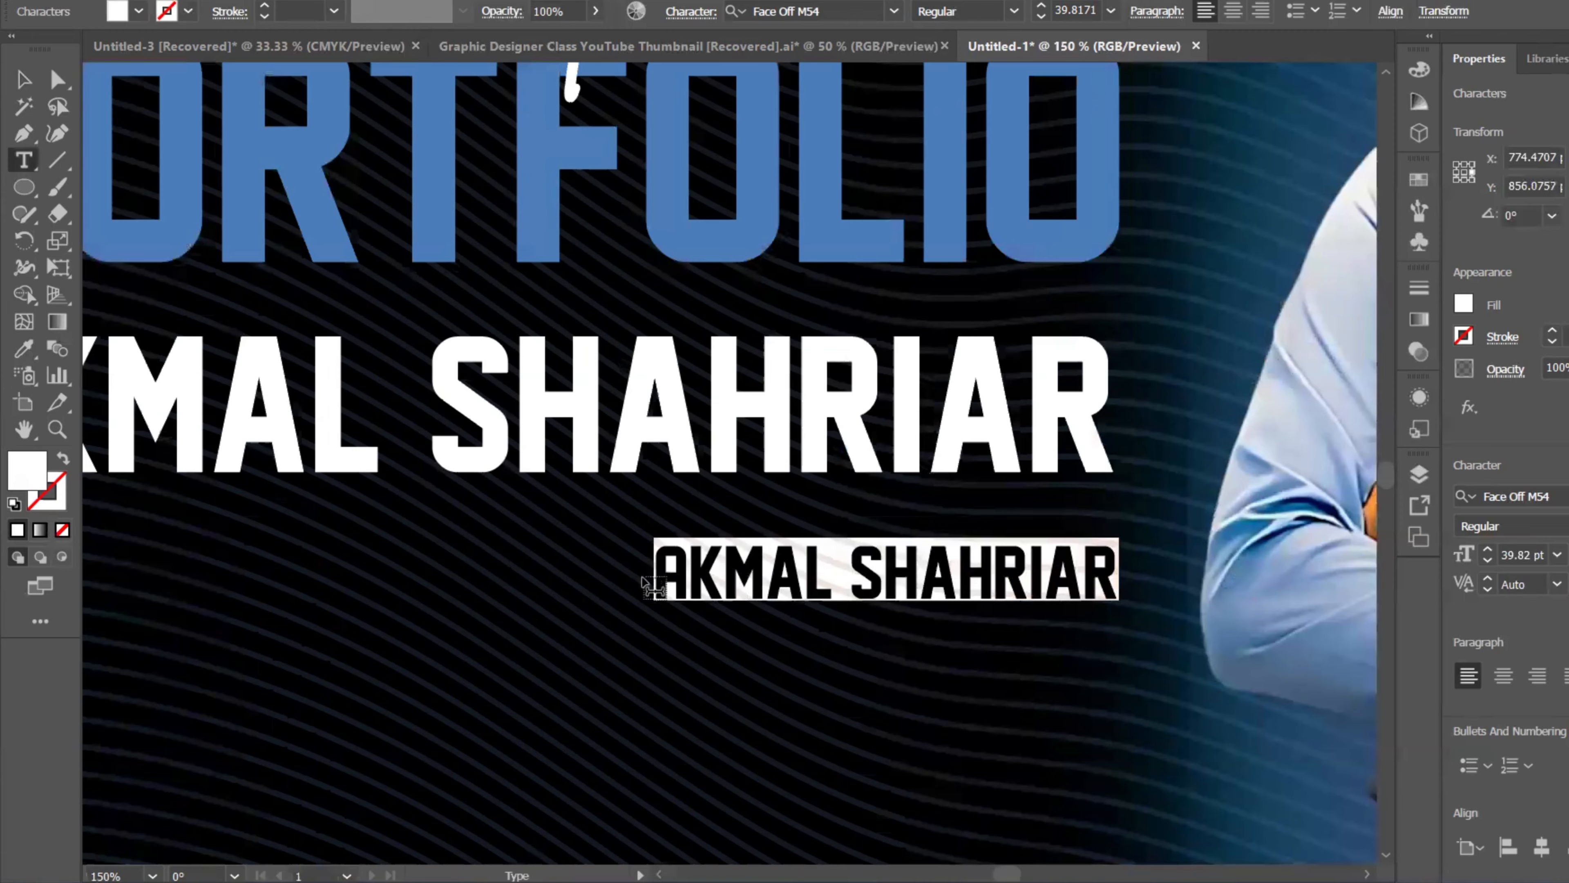
{"action": "type", "text": "GRAPHIC DESIGNER"}
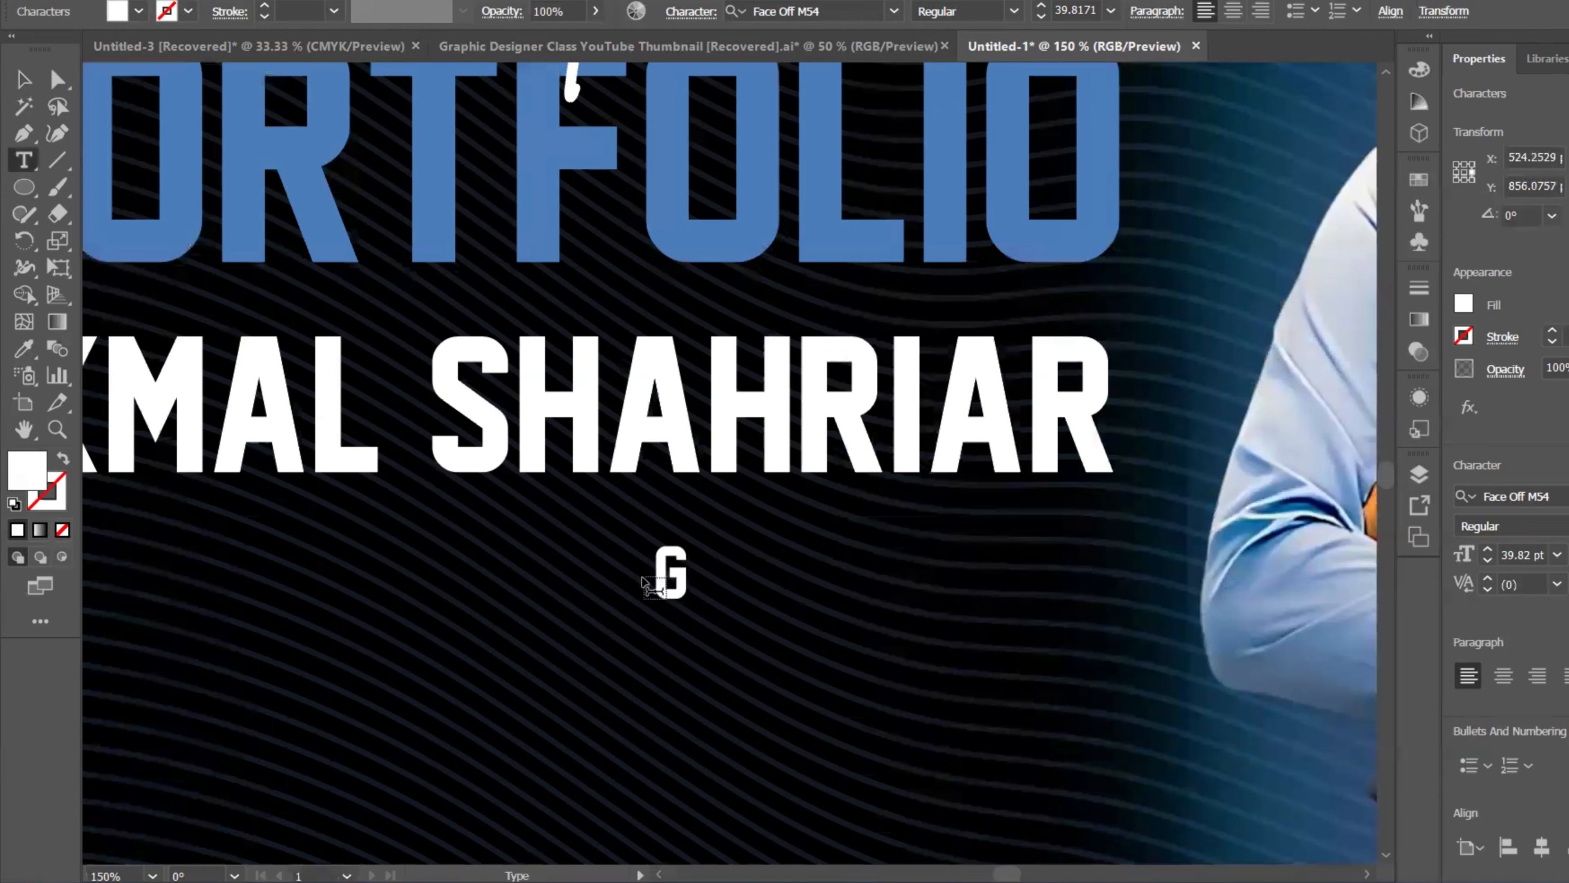
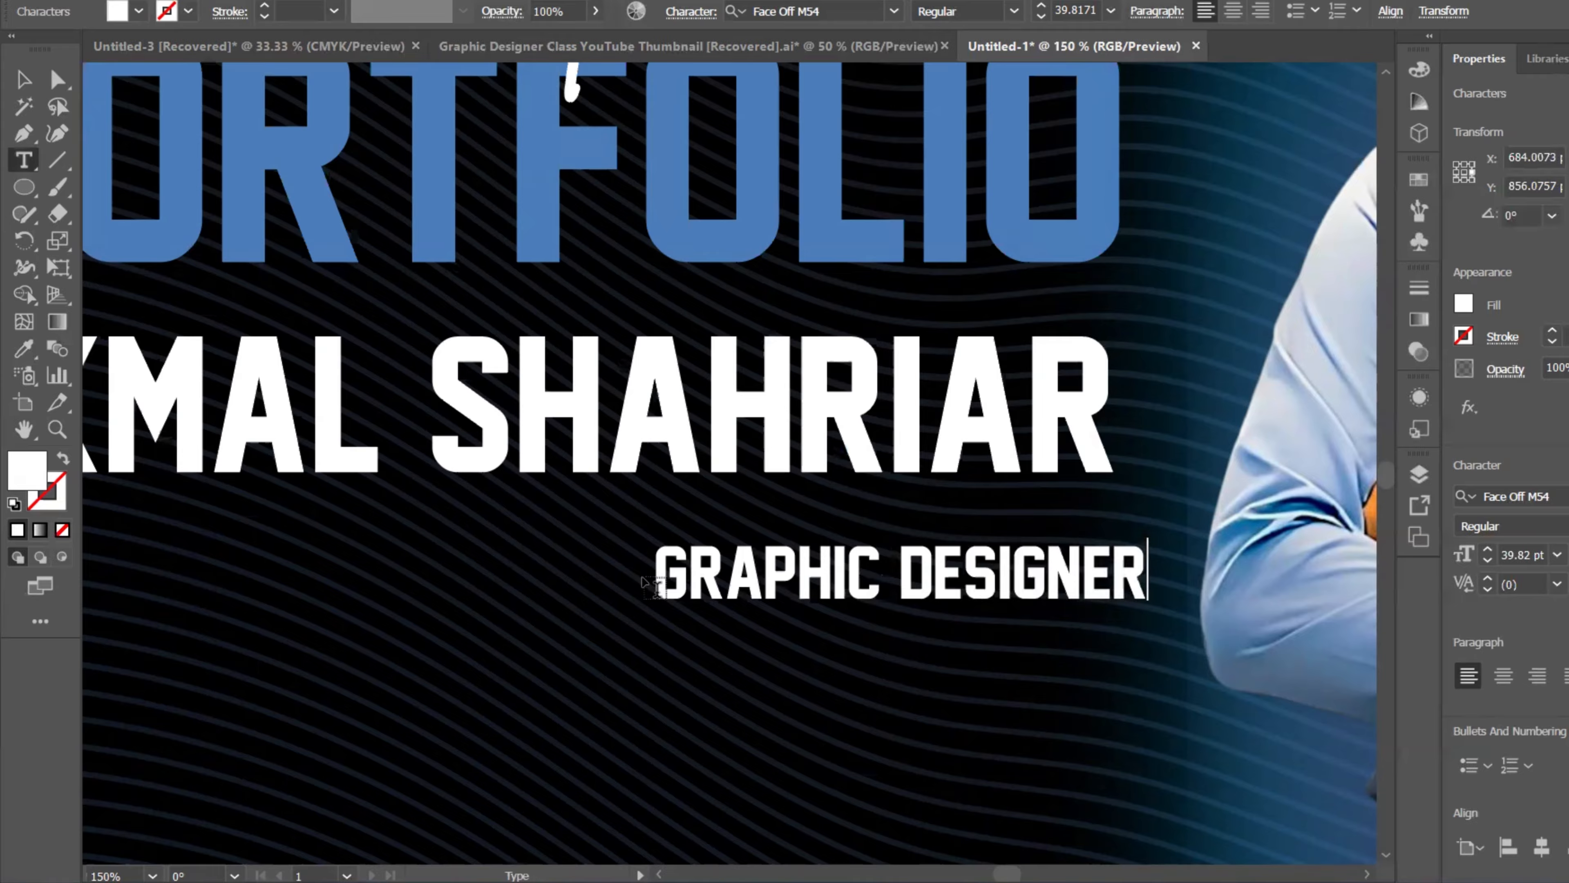
Step: Select the GRAPHIC DESIGNER subtitle, nudge it slightly up and left, and ready the Eyedropper
{"action": "left_click", "coordinate": [21, 91]}
{"action": "scroll", "coordinate": [1055, 529], "scroll_direction": "down", "scroll_amount": 3}
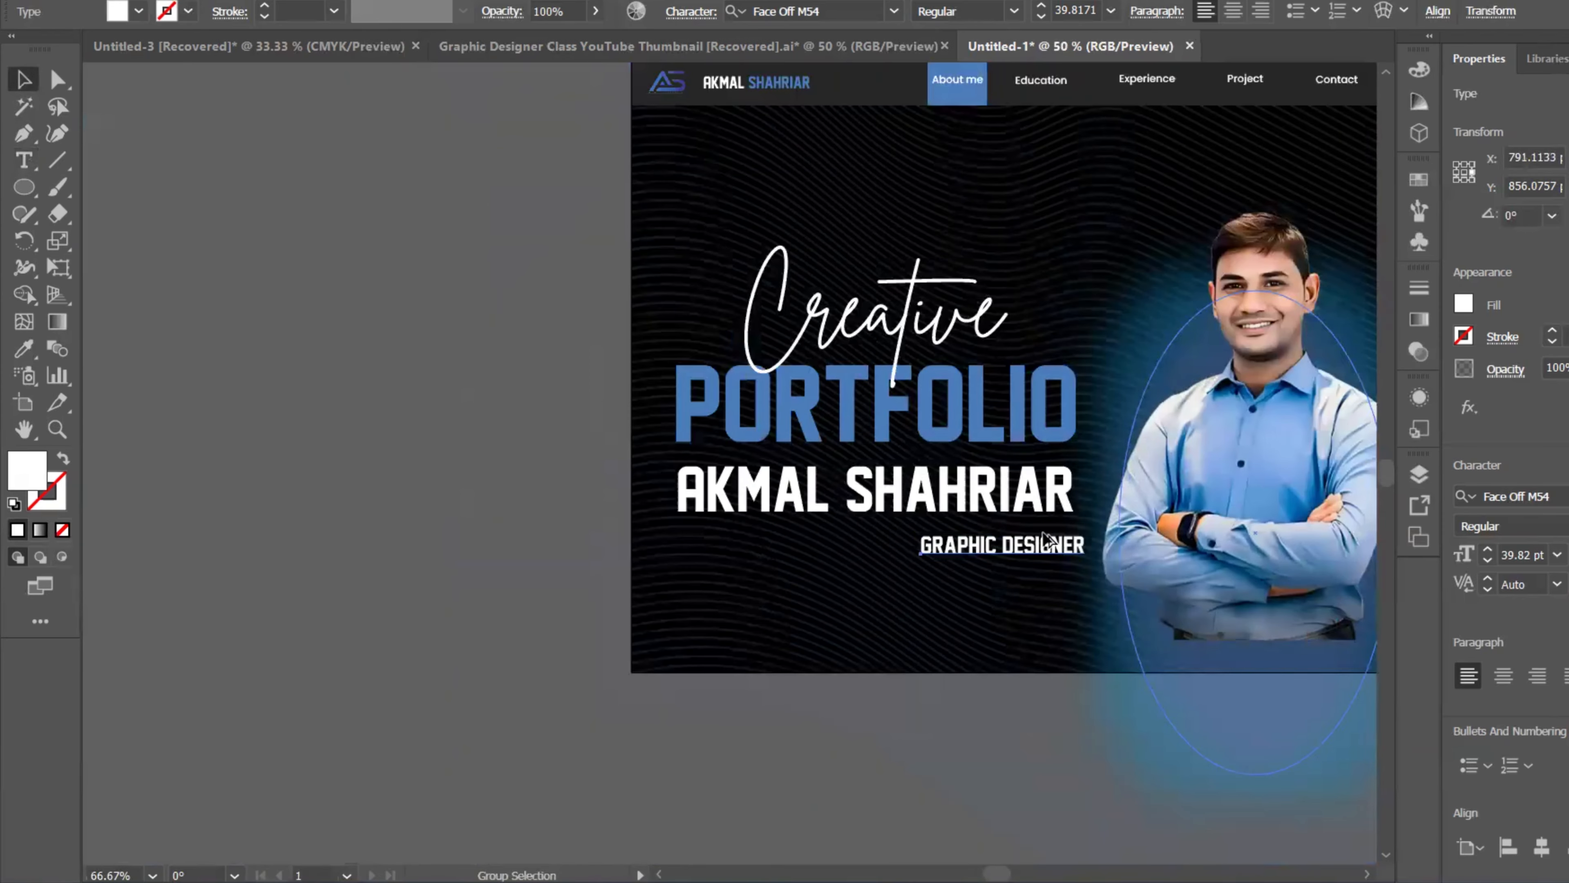
{"action": "left_click_drag", "start_coordinate": [1019, 545], "coordinate": [1007, 536]}
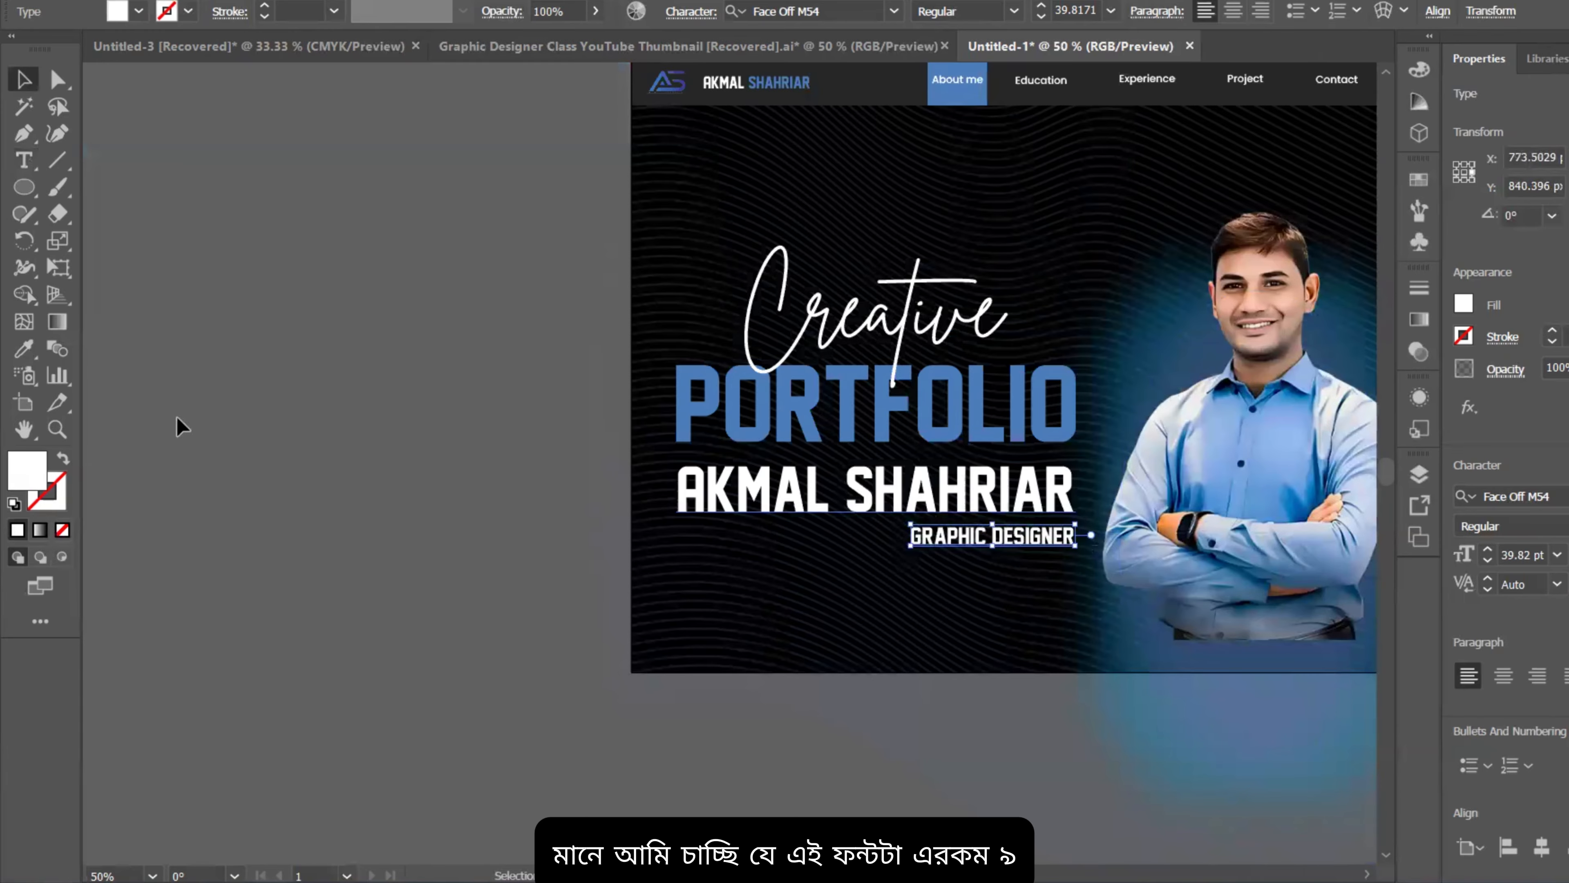
{"action": "scroll", "coordinate": [173, 427], "scroll_direction": "up", "scroll_amount": 1}
{"action": "left_click", "coordinate": [23, 351]}
{"action": "scroll", "coordinate": [888, 344], "scroll_direction": "up", "scroll_amount": 2}
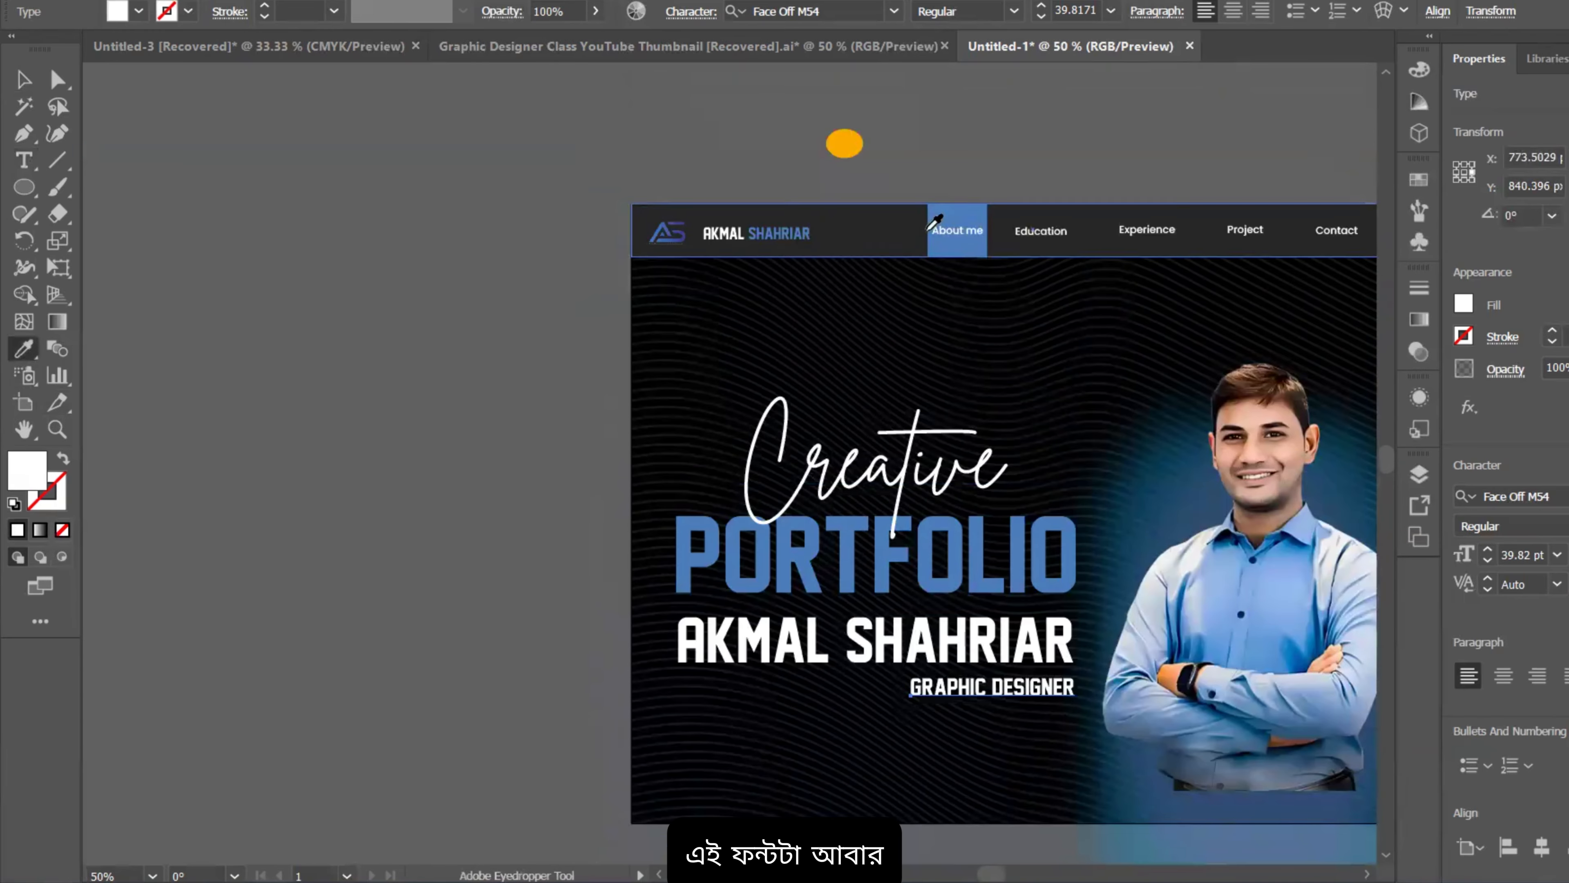
Step: Copy the Education nav label's Poppins Medium 18 pt style onto the subtitle
{"action": "left_click", "coordinate": [1032, 228]}
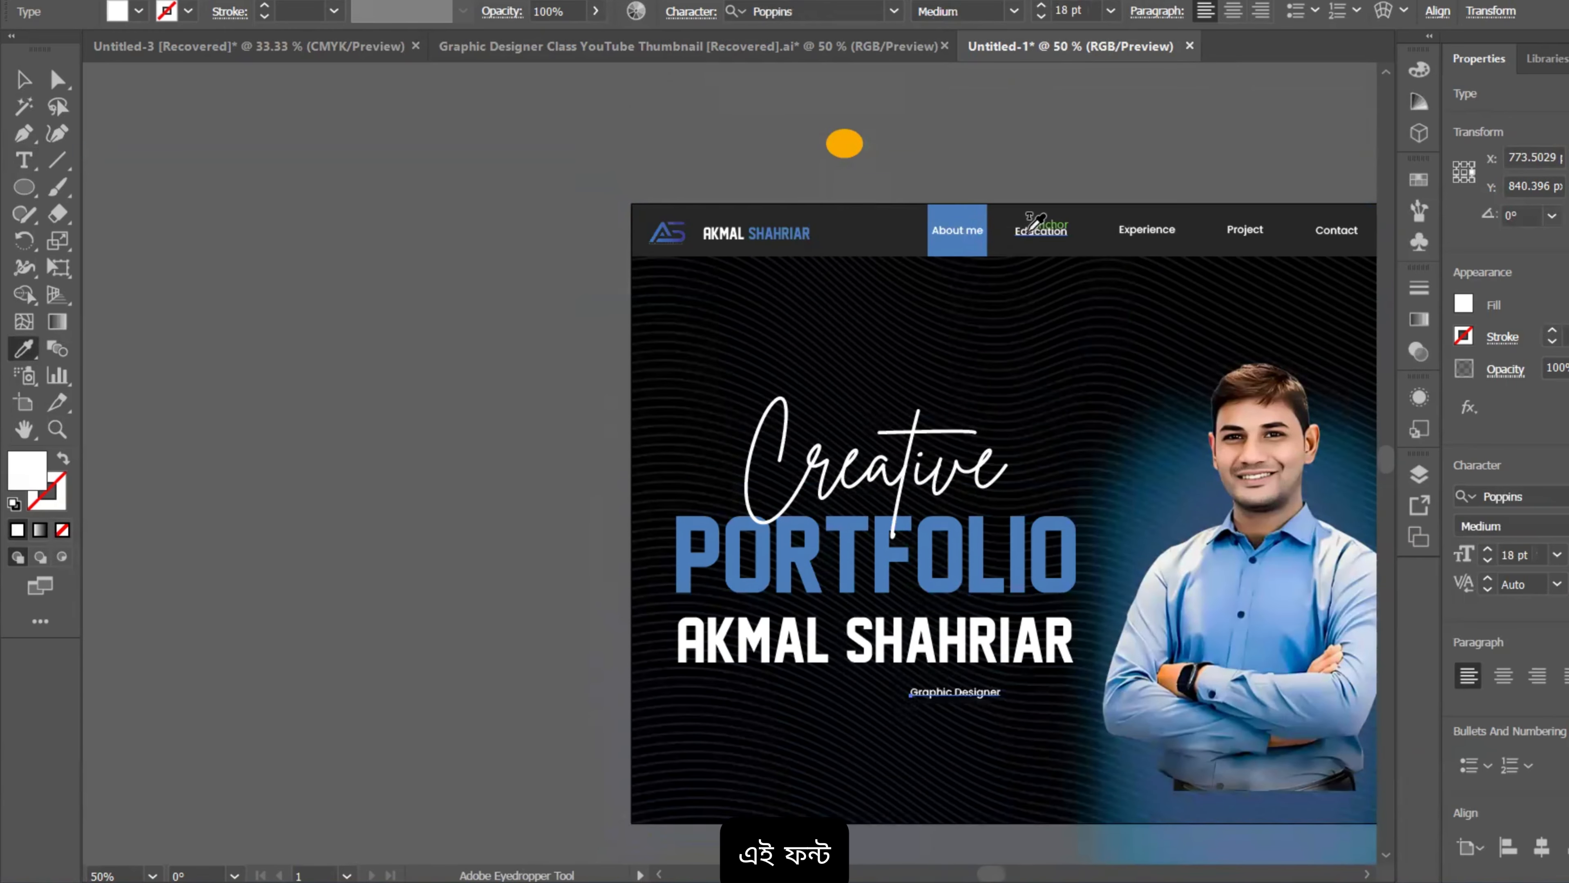
{"action": "left_click", "coordinate": [23, 79]}
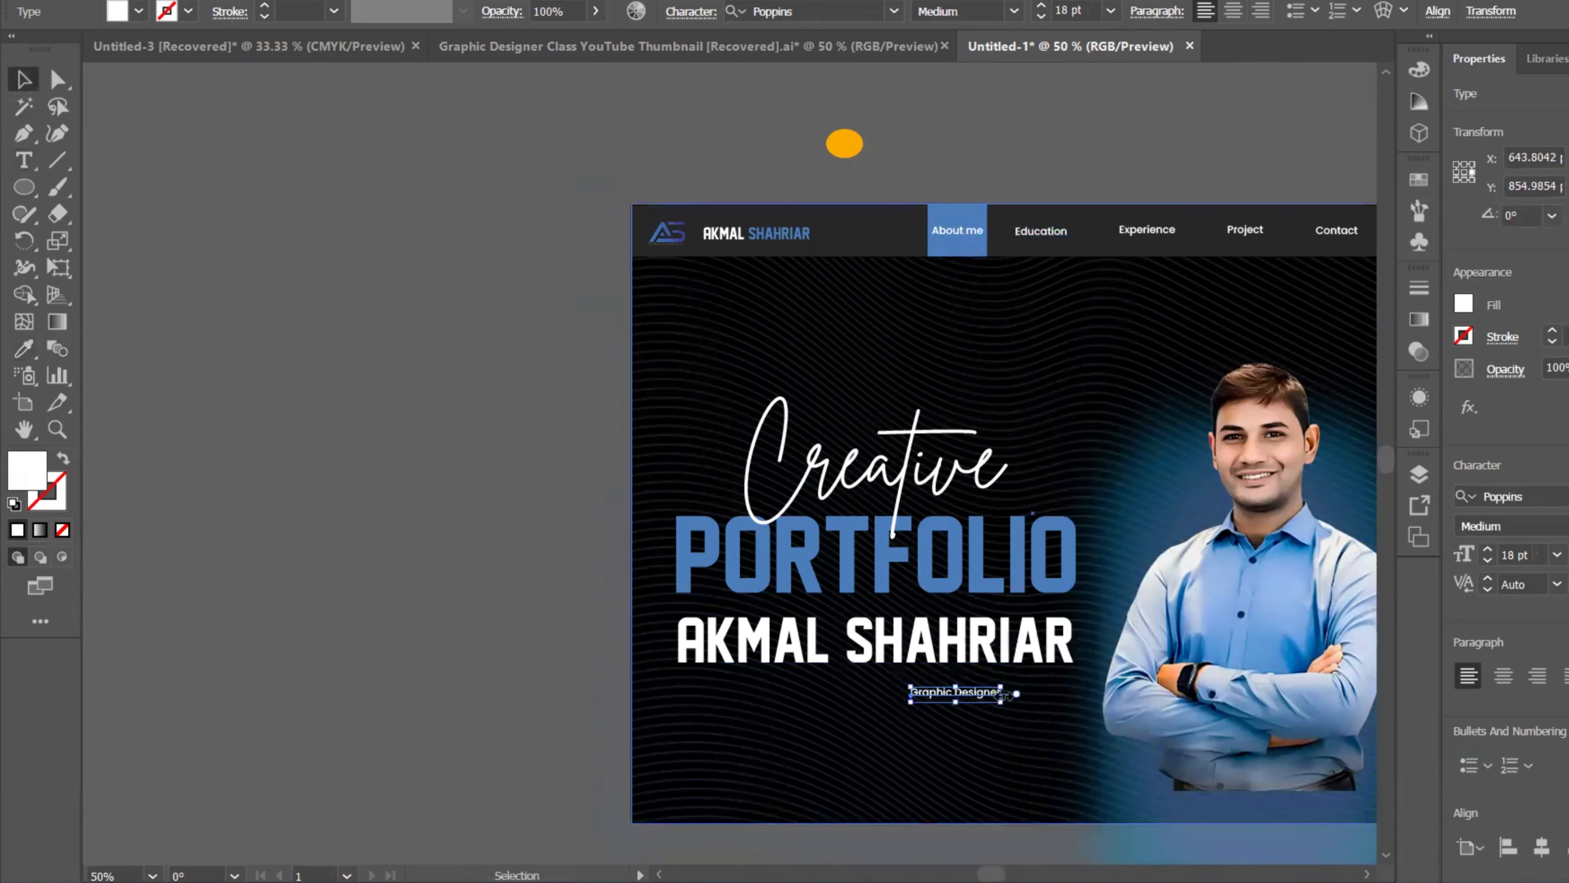
{"action": "scroll", "coordinate": [1004, 692], "scroll_direction": "up", "scroll_amount": 2}
Step: Scale the subtitle up to roughly 45.5 pt by stretching its side handles
{"action": "left_click_drag", "start_coordinate": [1049, 691], "coordinate": [1149, 691]}
{"action": "left_click_drag", "start_coordinate": [817, 691], "coordinate": [692, 689]}
{"action": "key", "text": "ctrl+minus"}
{"action": "key", "text": "ctrl+minus"}
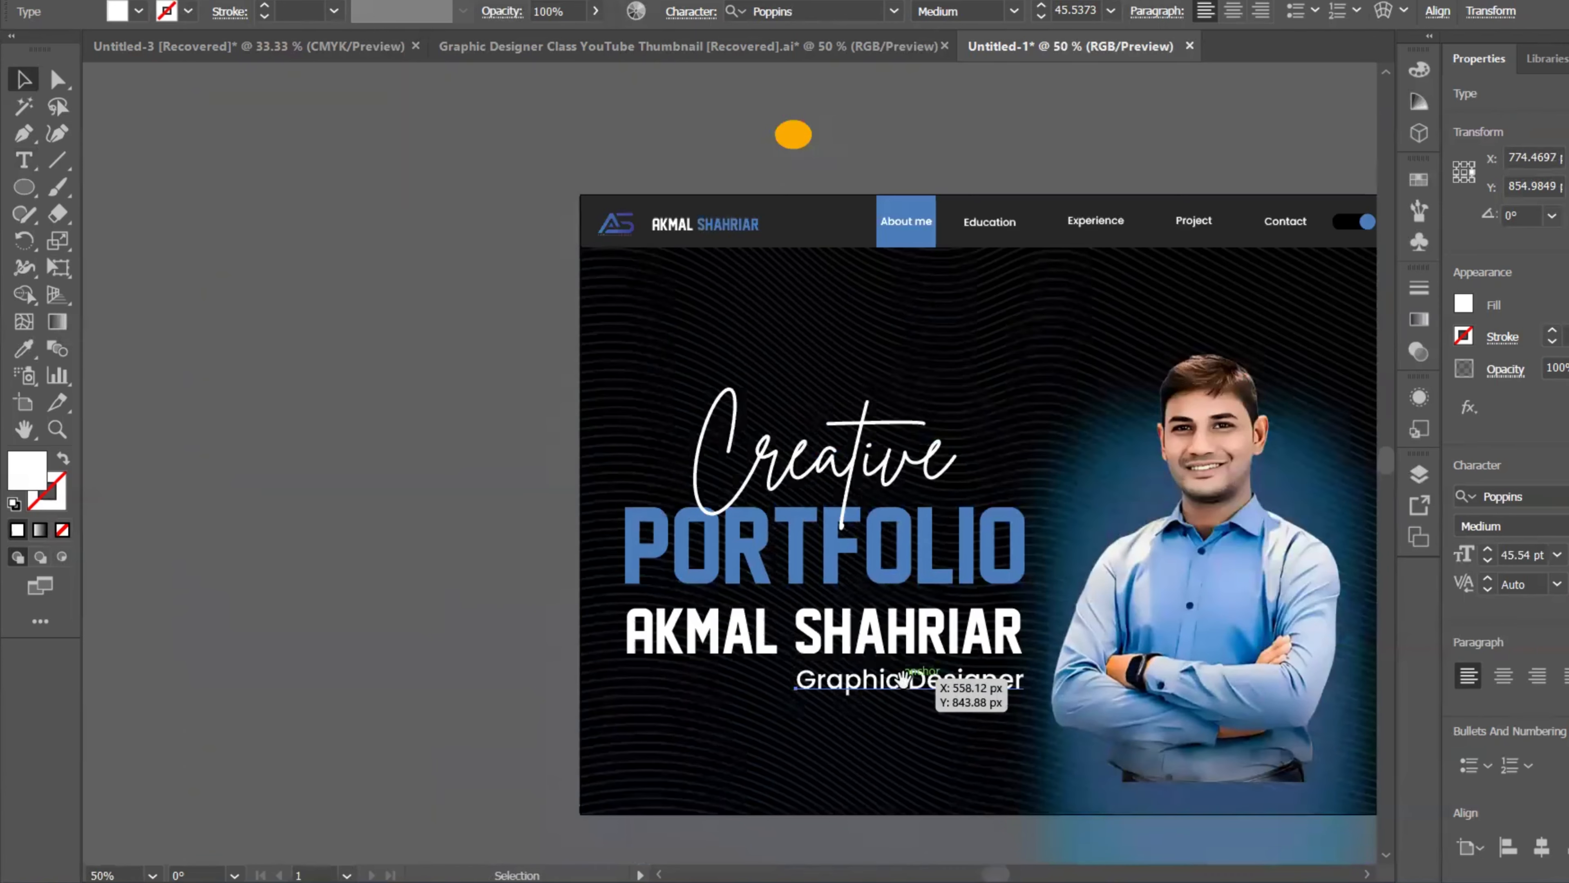
Step: Colour the subtitle the same blue as PORTFOLIO with the Eyedropper
{"action": "left_click", "coordinate": [24, 350]}
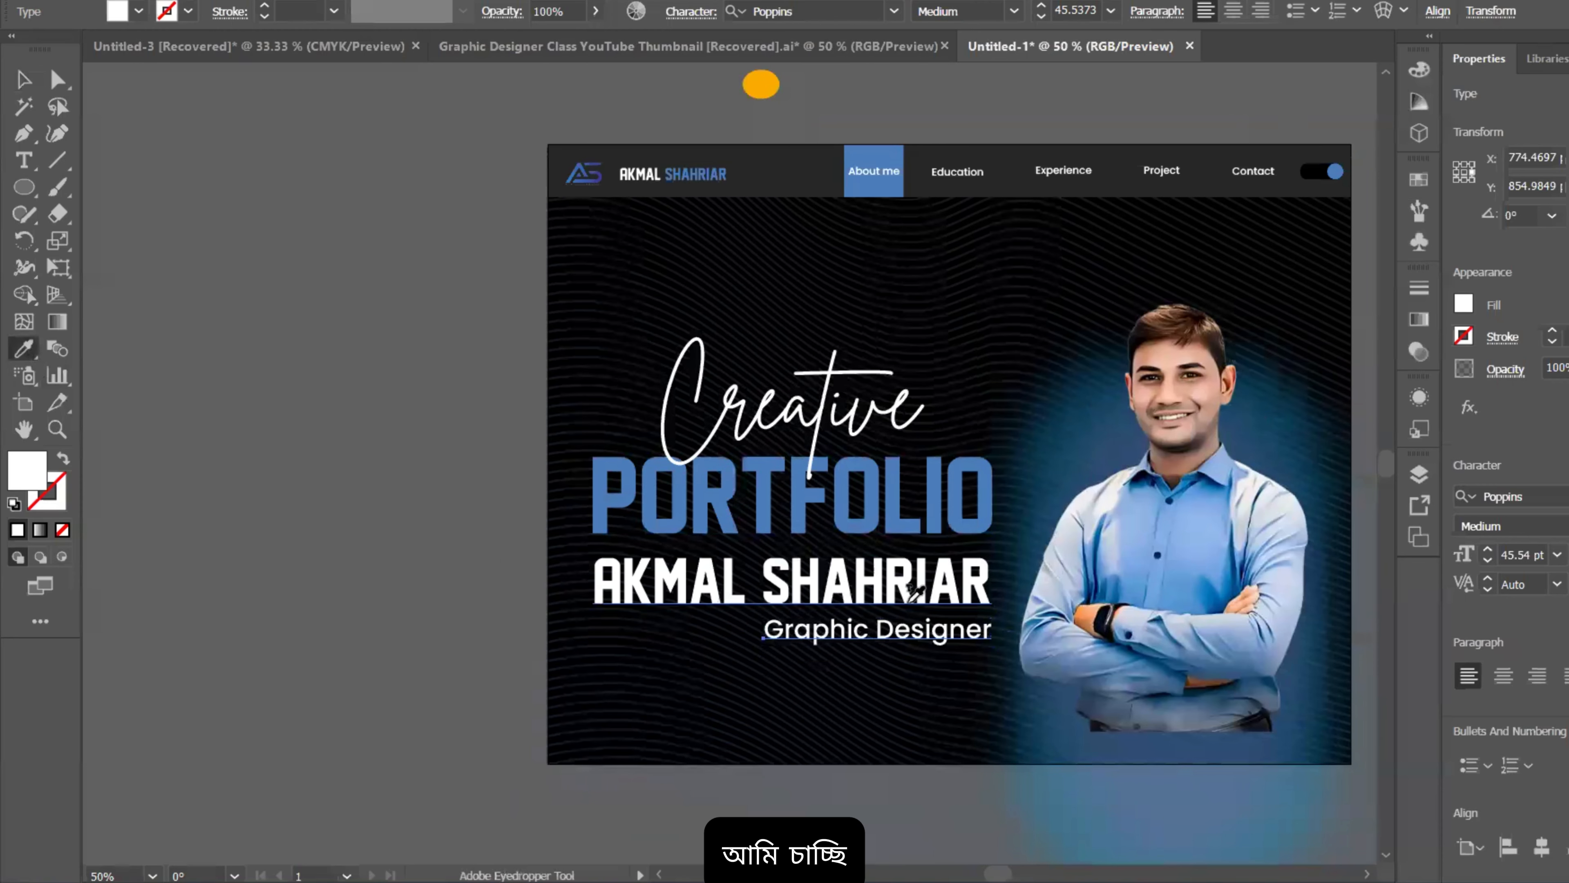
{"action": "left_click", "coordinate": [939, 476]}
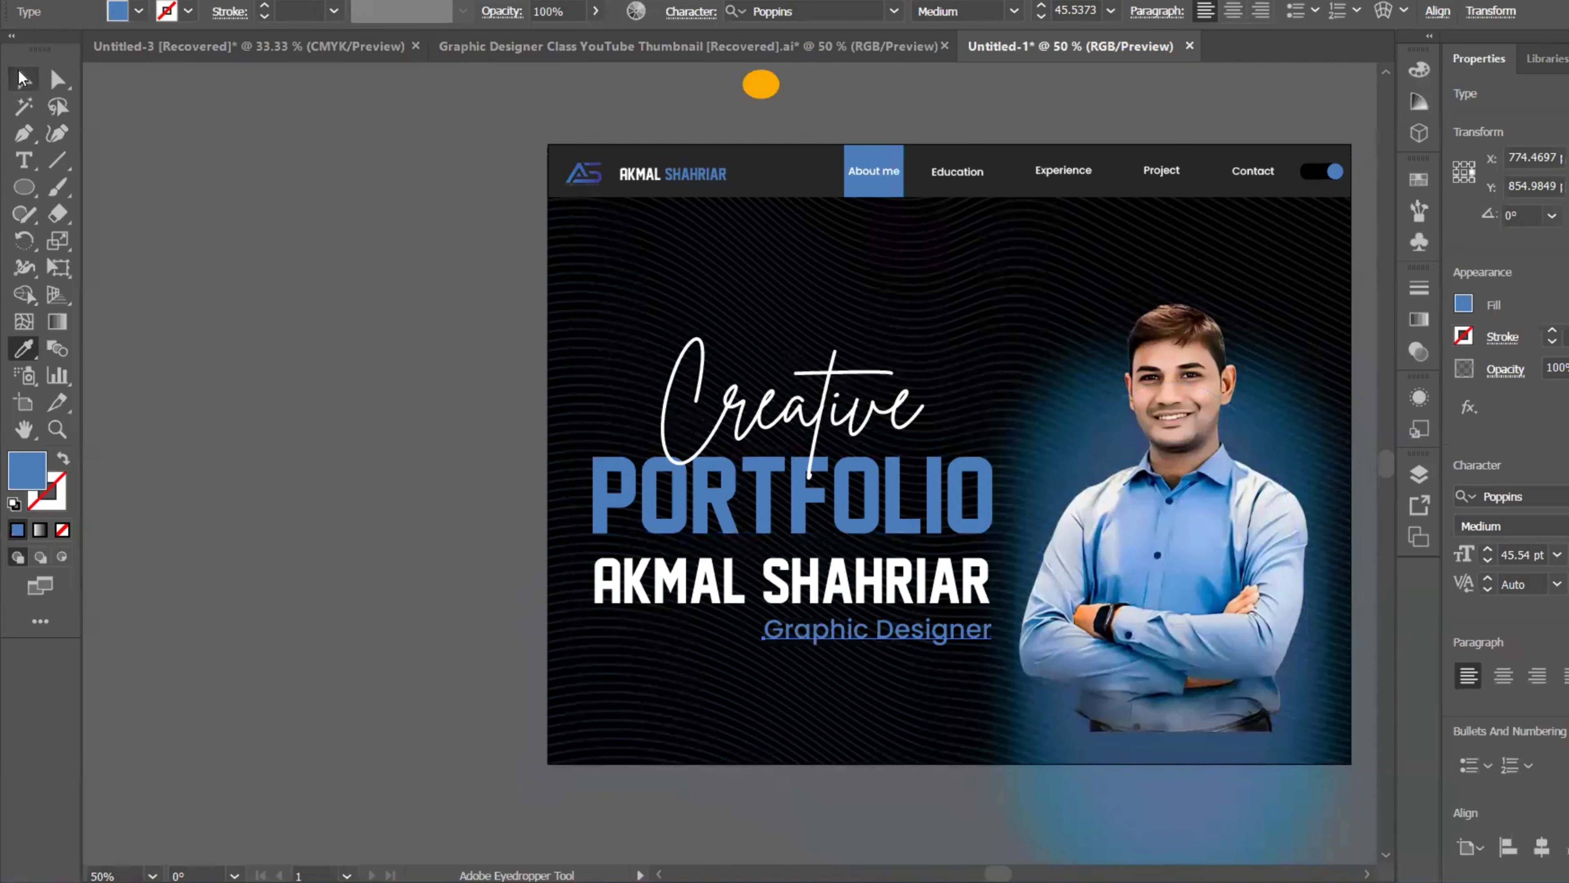
{"action": "left_click", "coordinate": [23, 79]}
{"action": "scroll", "coordinate": [944, 618], "scroll_direction": "up", "scroll_amount": 2}
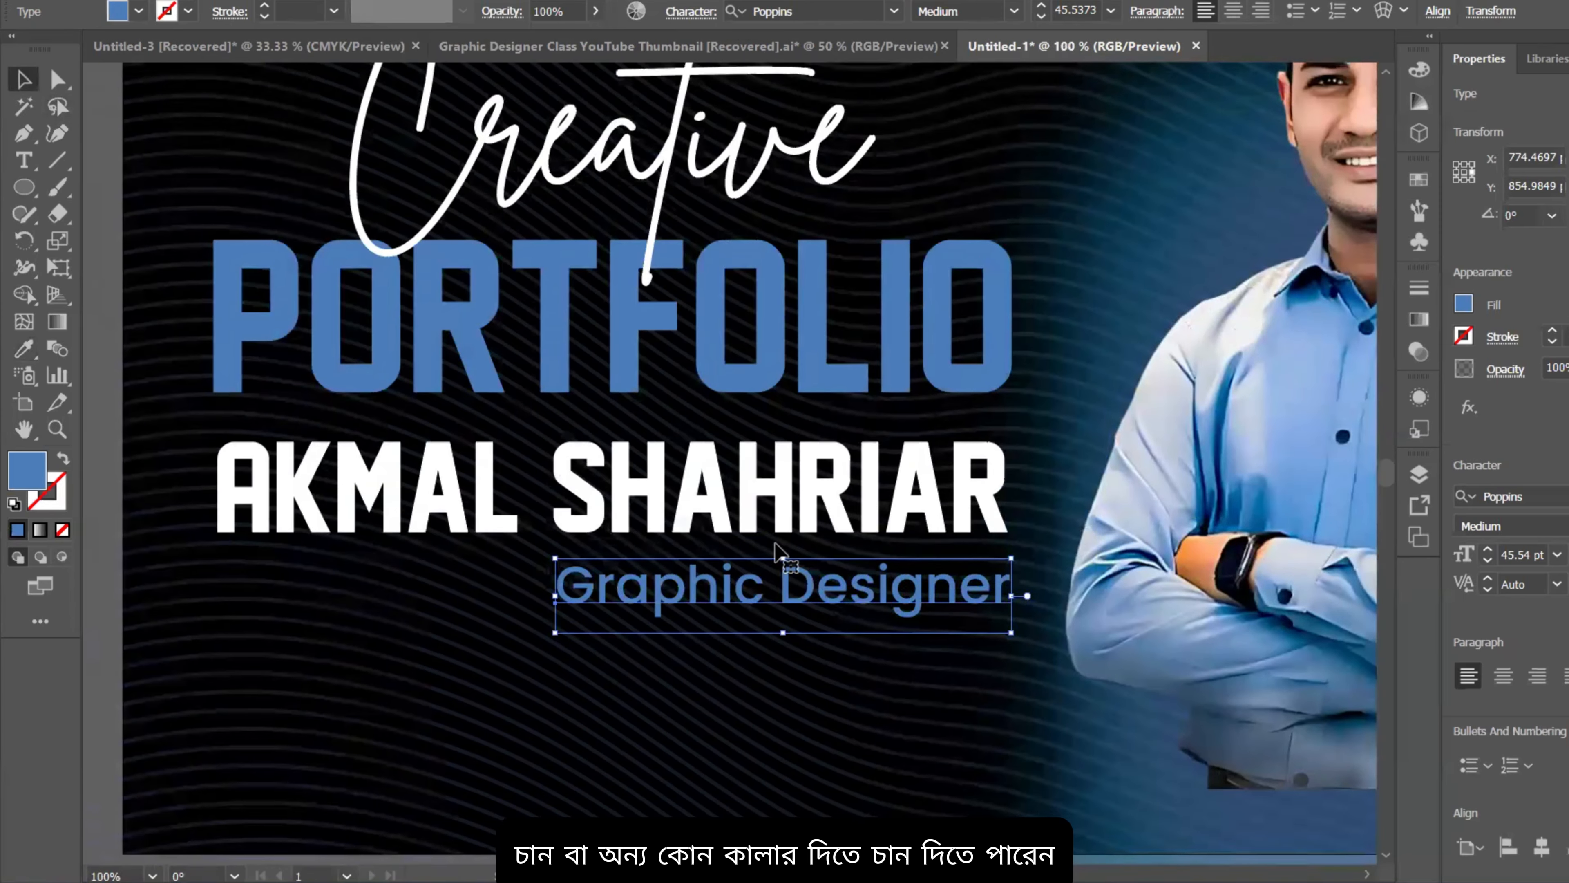
{"action": "scroll", "coordinate": [775, 551], "scroll_direction": "down", "scroll_amount": 2}
{"action": "double_click", "coordinate": [720, 537]}
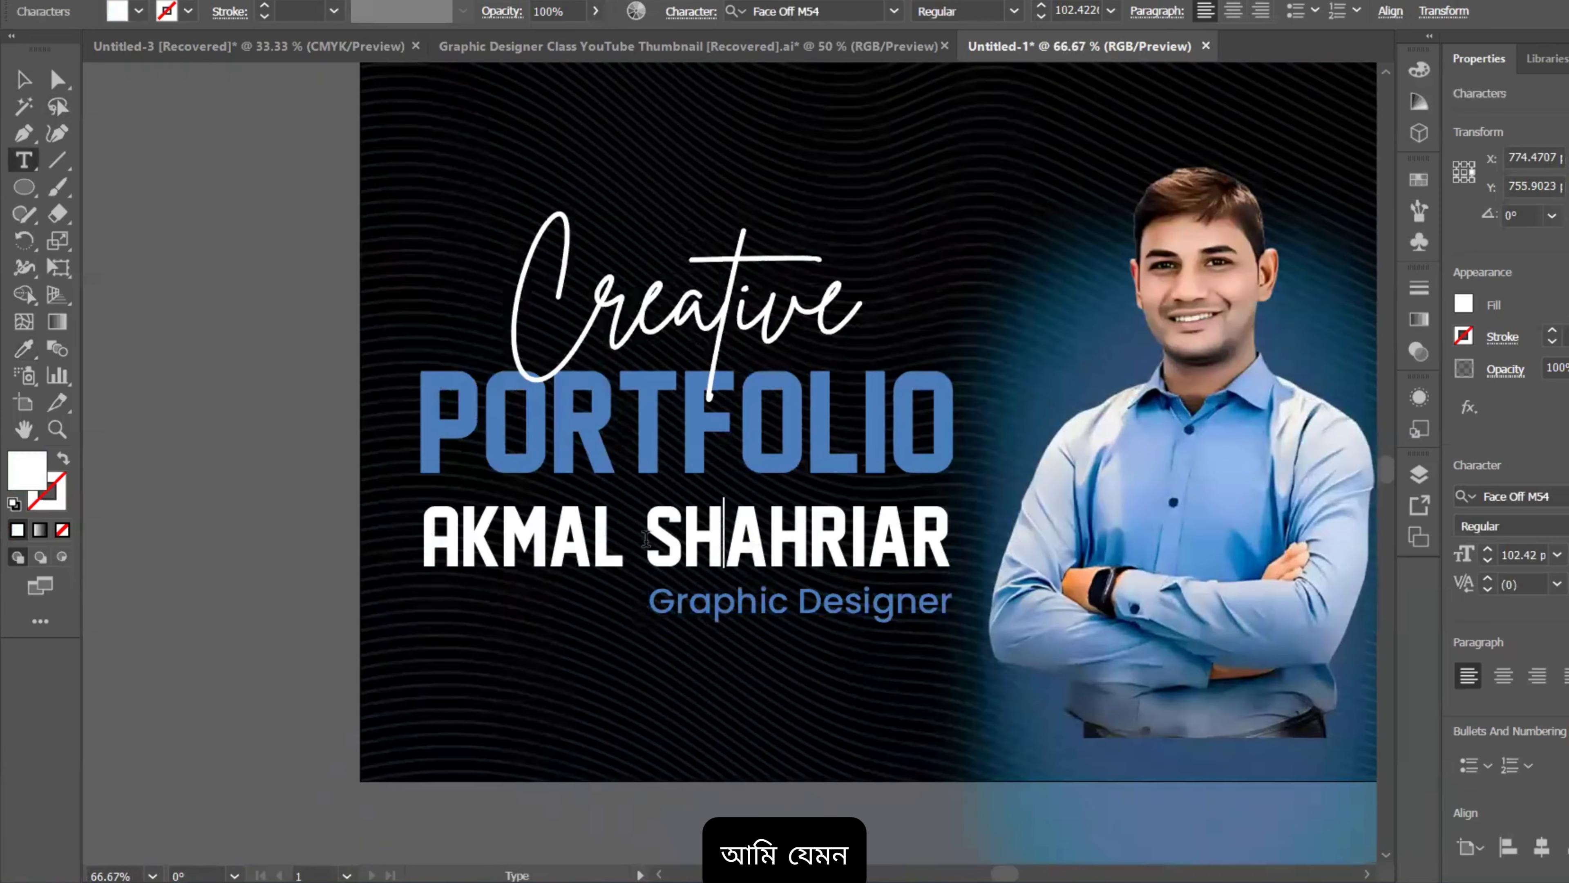
{"action": "left_click_drag", "start_coordinate": [649, 536], "coordinate": [955, 537]}
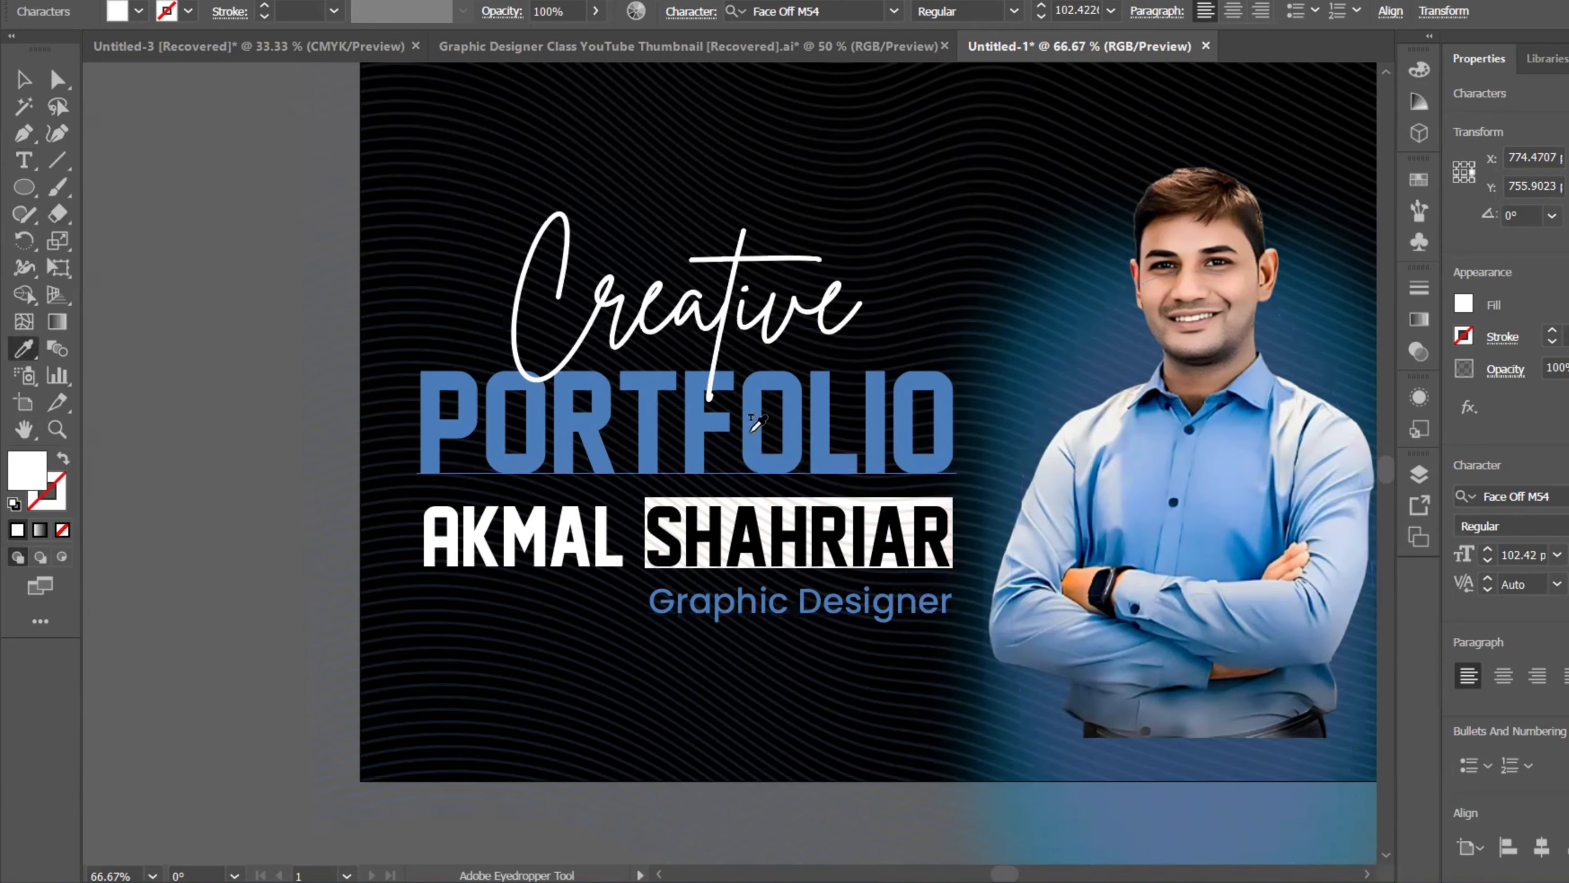
{"action": "scroll", "coordinate": [755, 418], "scroll_direction": "up", "scroll_amount": 3}
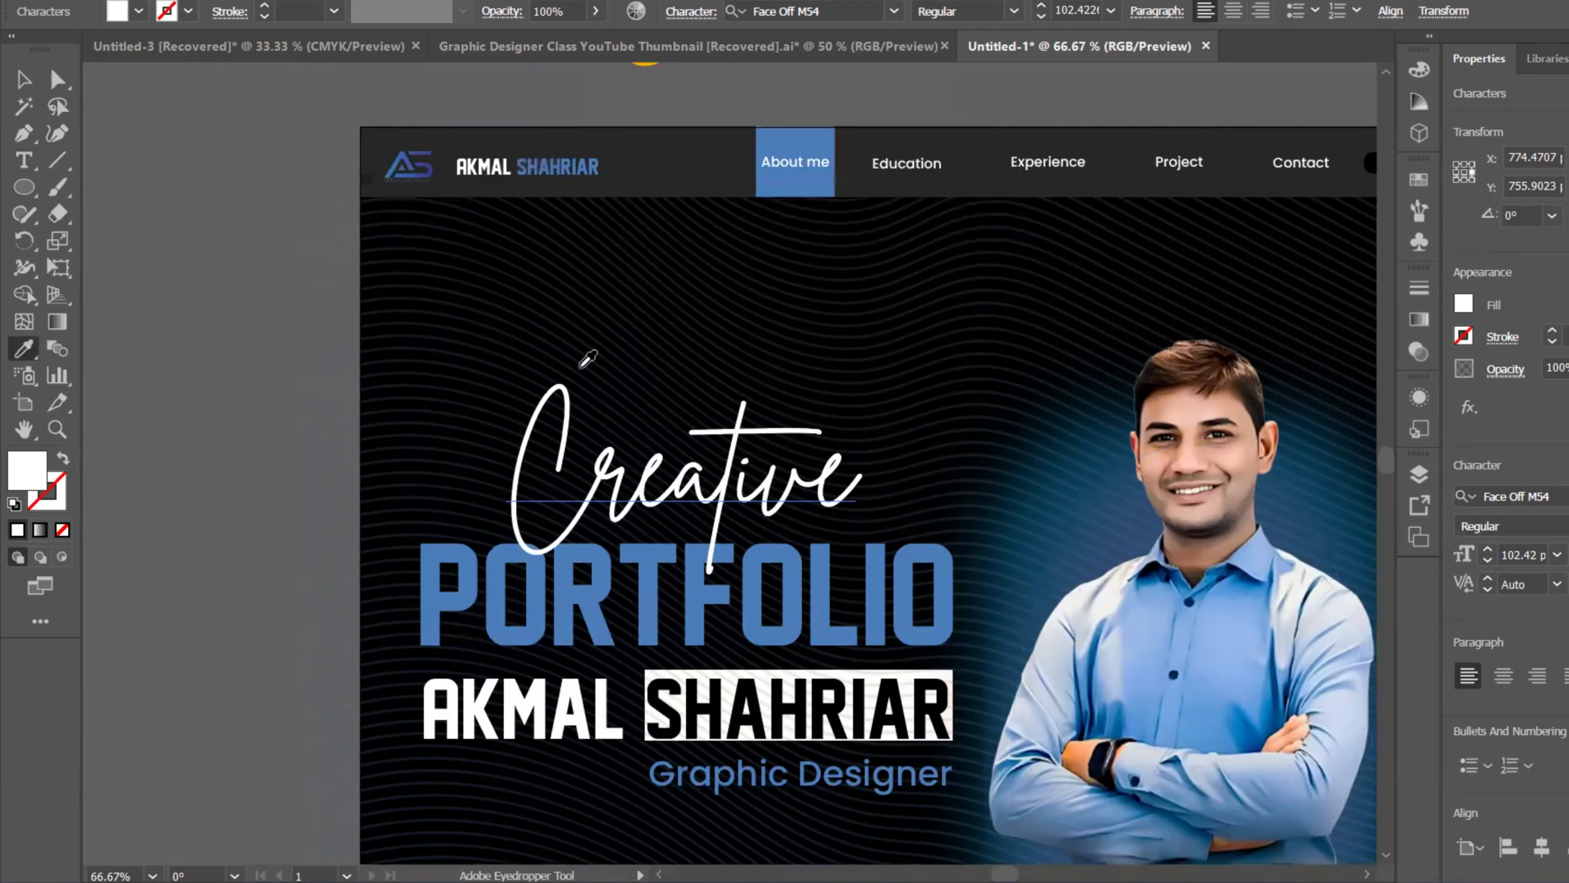
{"action": "left_click", "coordinate": [770, 130]}
{"action": "key", "text": "v"}
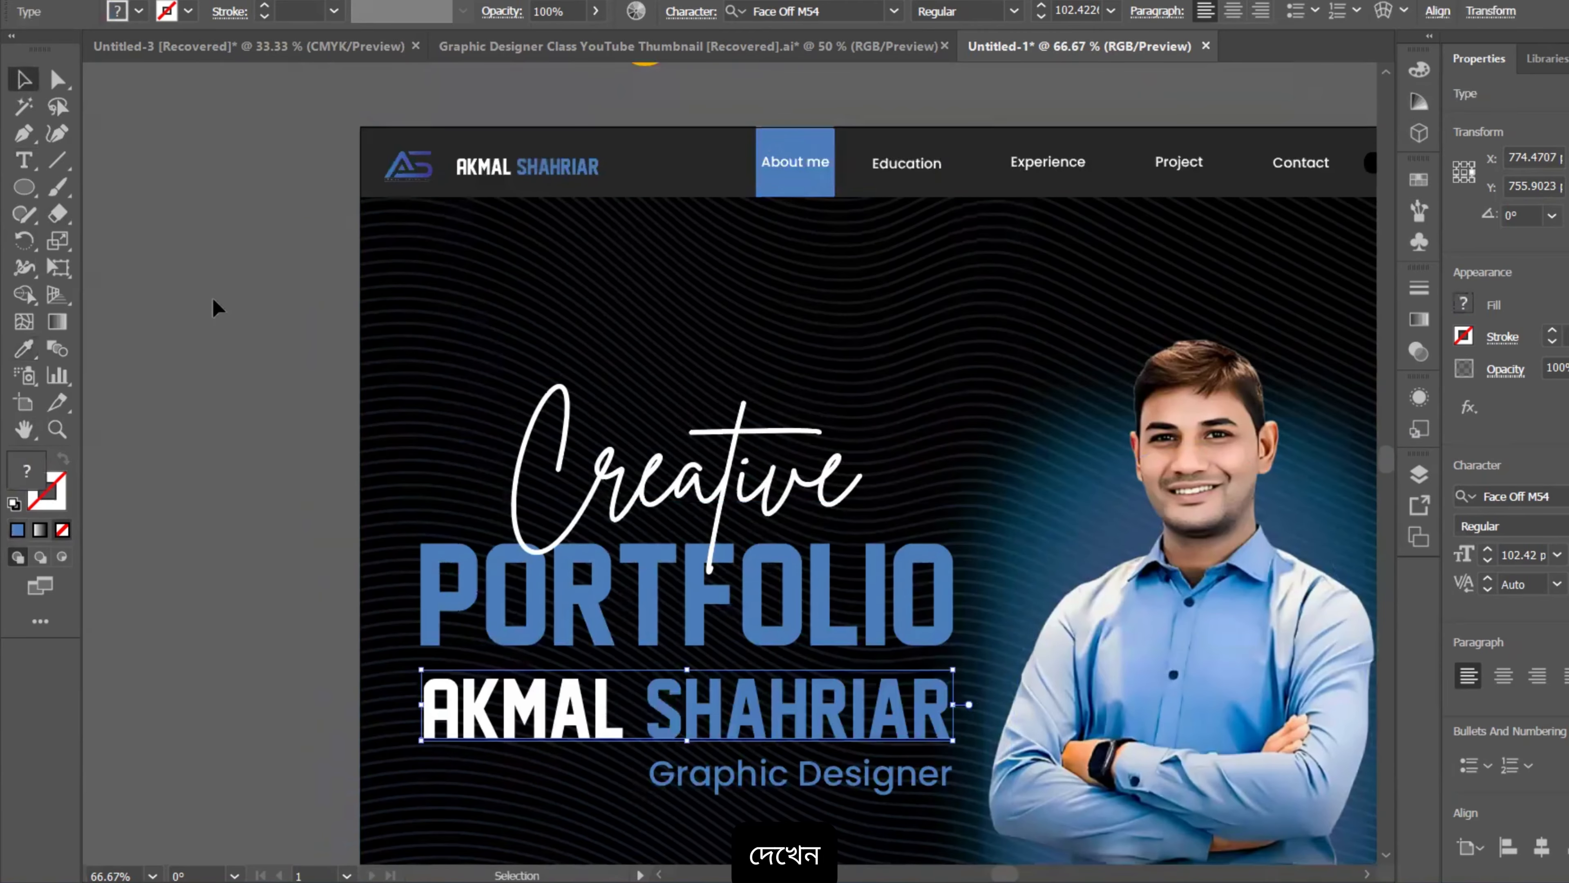
{"action": "left_click", "coordinate": [210, 309]}
Step: Nudge Graphic Designer slightly lower and shift the Creative script slightly left
{"action": "scroll", "coordinate": [719, 544], "scroll_direction": "down", "scroll_amount": 3}
{"action": "scroll", "coordinate": [803, 655], "scroll_direction": "up", "scroll_amount": 2}
{"action": "scroll", "coordinate": [801, 618], "scroll_direction": "down", "scroll_amount": 2}
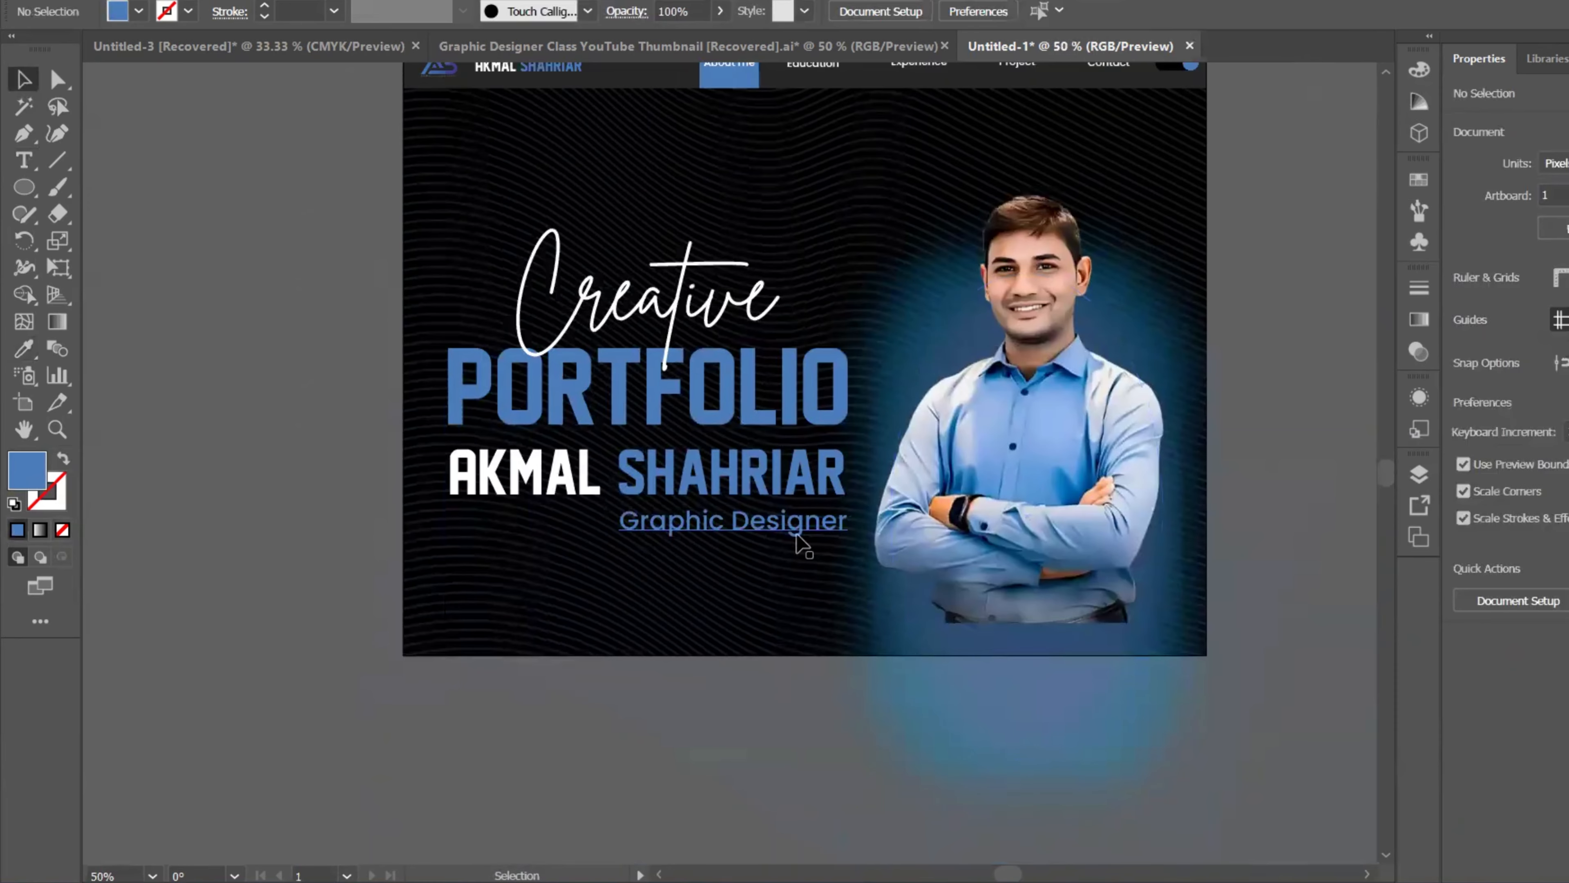
{"action": "left_click_drag", "start_coordinate": [793, 542], "coordinate": [794, 548]}
{"action": "left_click", "coordinate": [780, 473]}
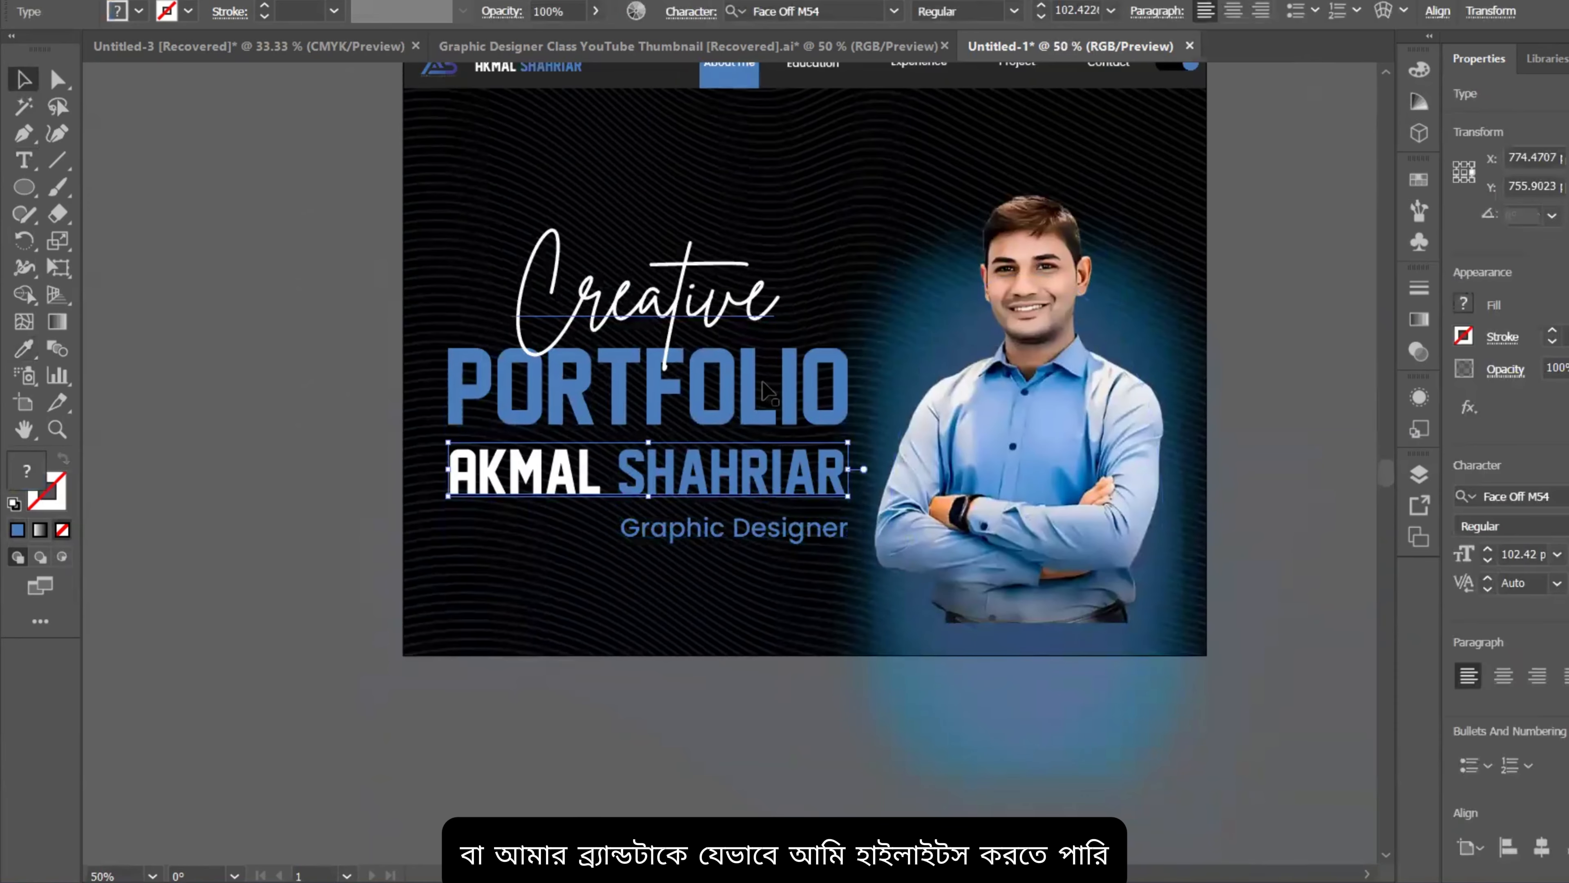
{"action": "left_click_drag", "start_coordinate": [712, 320], "coordinate": [709, 318]}
Step: Select the Creative script and add an Effect > Stylize > Drop Shadow
{"action": "scroll", "coordinate": [715, 329], "scroll_direction": "down", "scroll_amount": 1}
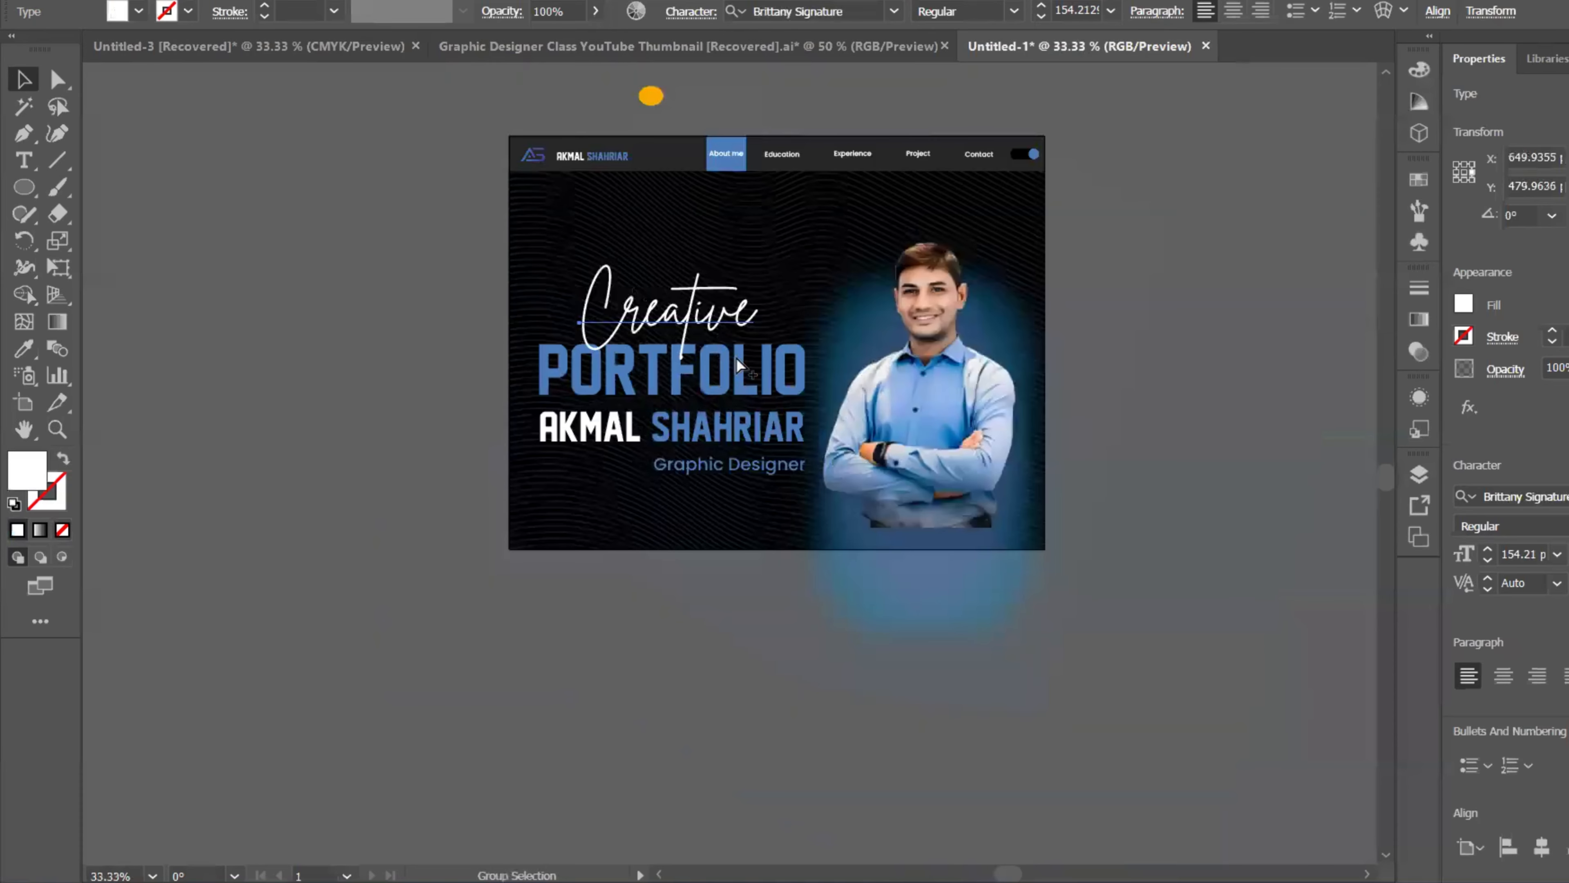
{"action": "scroll", "coordinate": [693, 351], "scroll_direction": "up", "scroll_amount": 3}
{"action": "scroll", "coordinate": [693, 351], "scroll_direction": "up", "scroll_amount": 8}
{"action": "left_click_drag", "start_coordinate": [543, 322], "coordinate": [563, 327]}
{"action": "scroll", "coordinate": [646, 442], "scroll_direction": "down", "scroll_amount": 2}
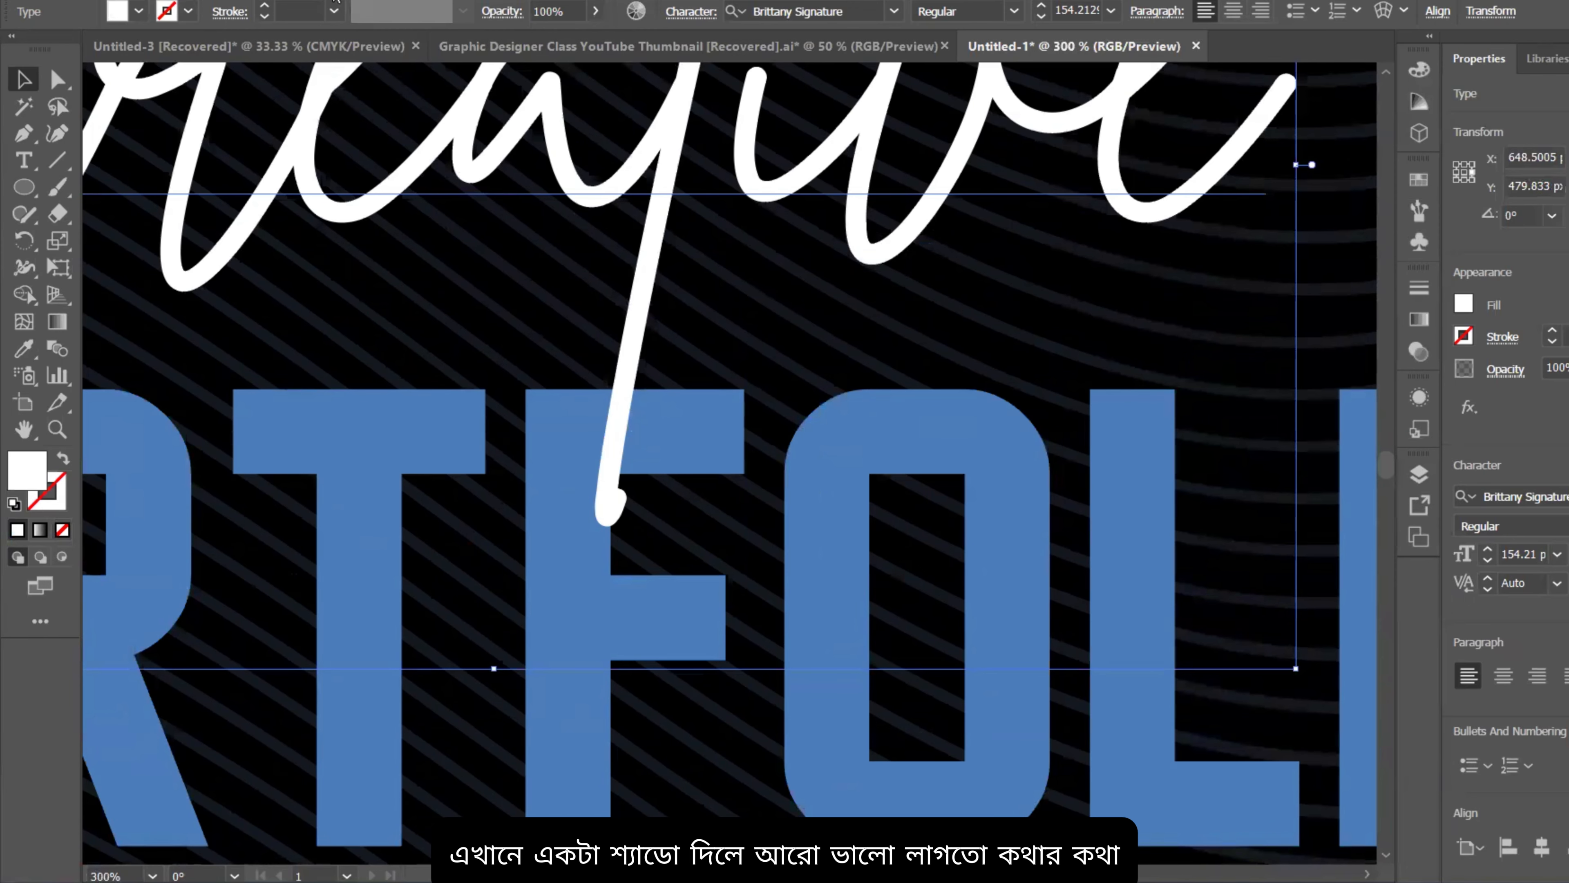
{"action": "left_click", "coordinate": [337, 0]}
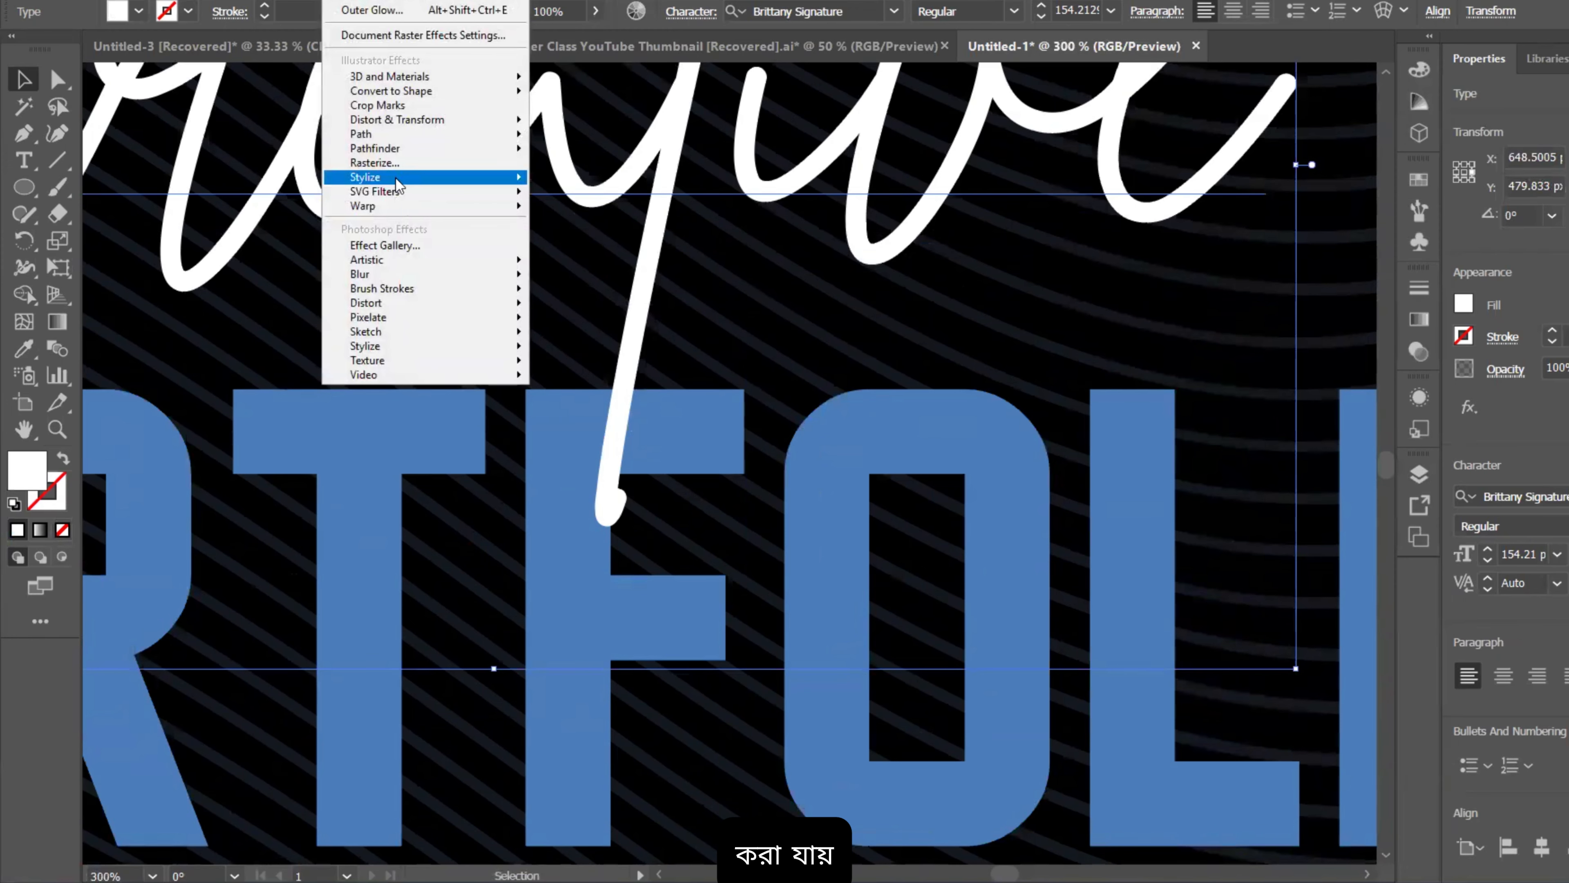
{"action": "mouse_move", "coordinate": [398, 179]}
{"action": "left_click", "coordinate": [581, 180]}
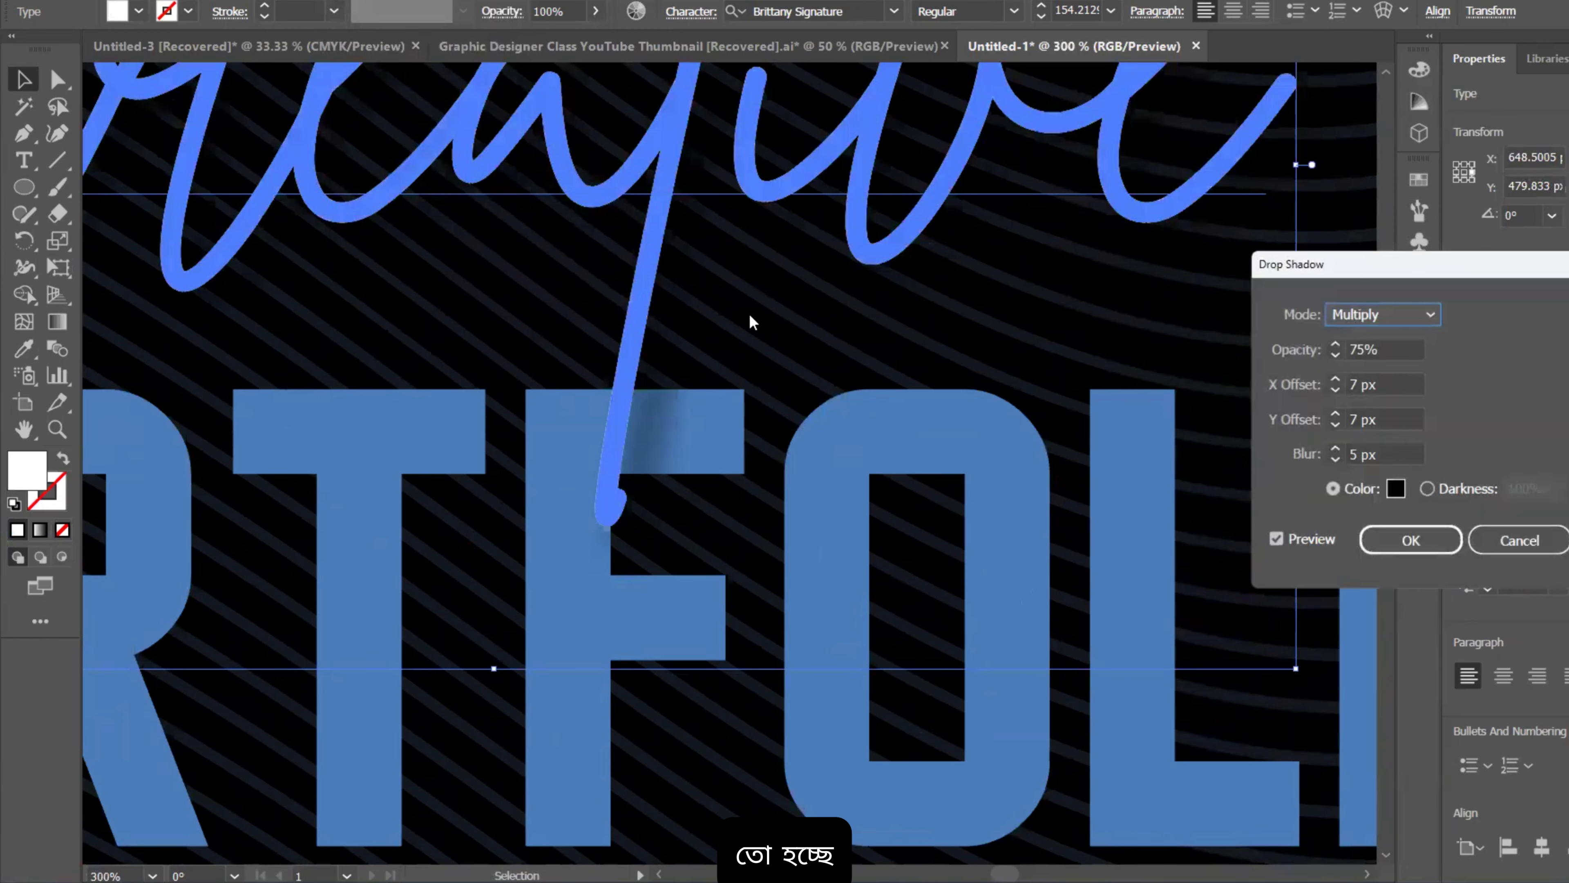
Step: Set the shadow to 75% opacity, 2 px X and Y offsets, 1 px blur, and apply
{"action": "left_click", "coordinate": [1386, 419]}
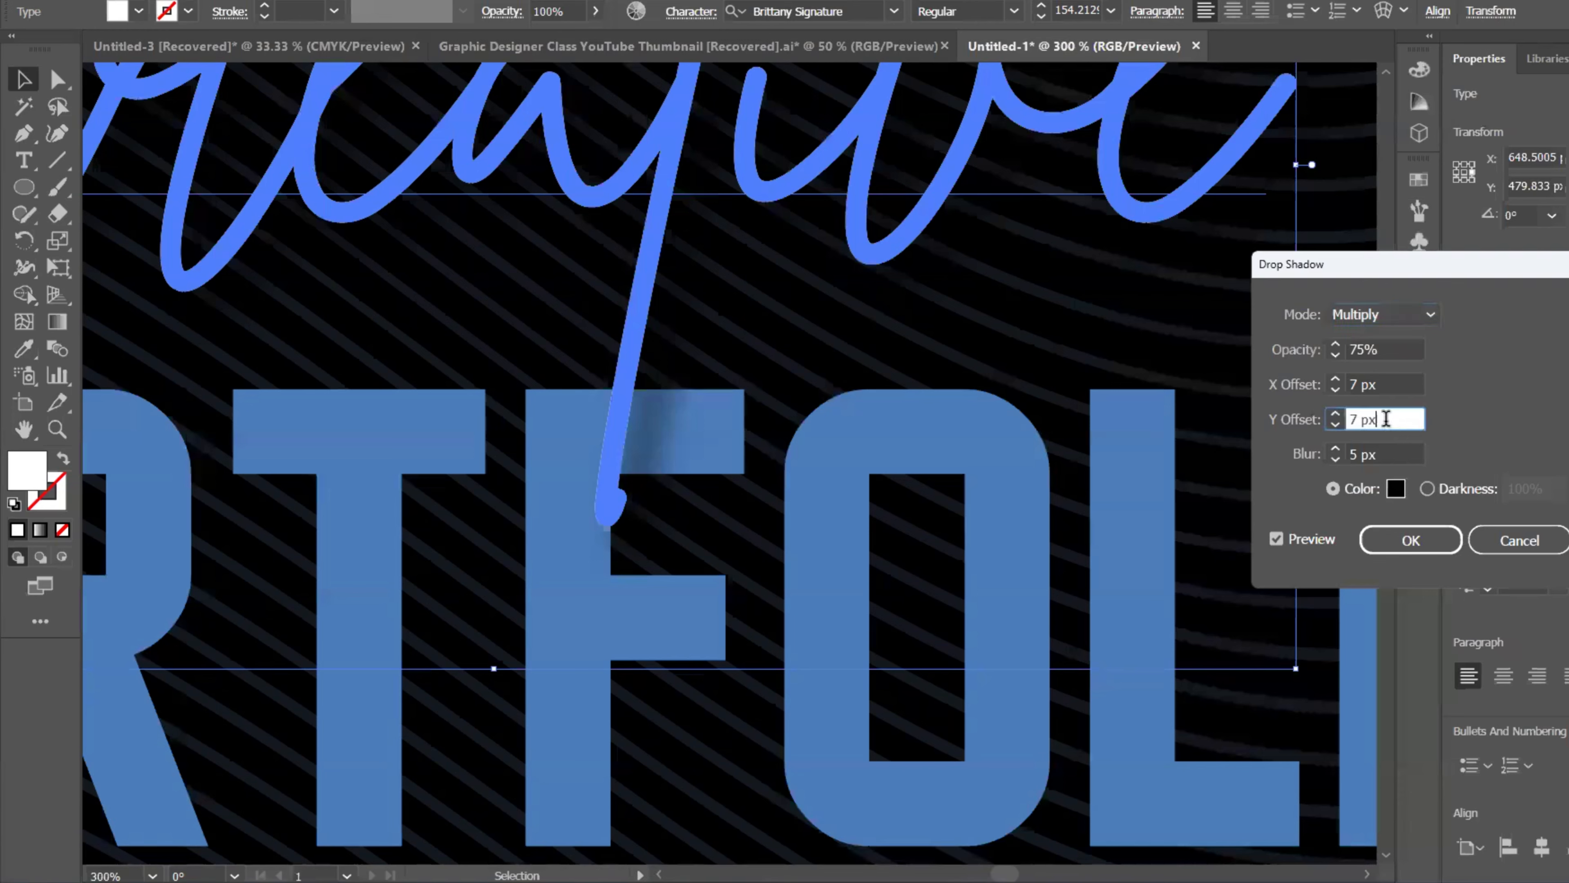
{"action": "left_click", "coordinate": [1388, 384]}
{"action": "double_click", "coordinate": [1388, 384]}
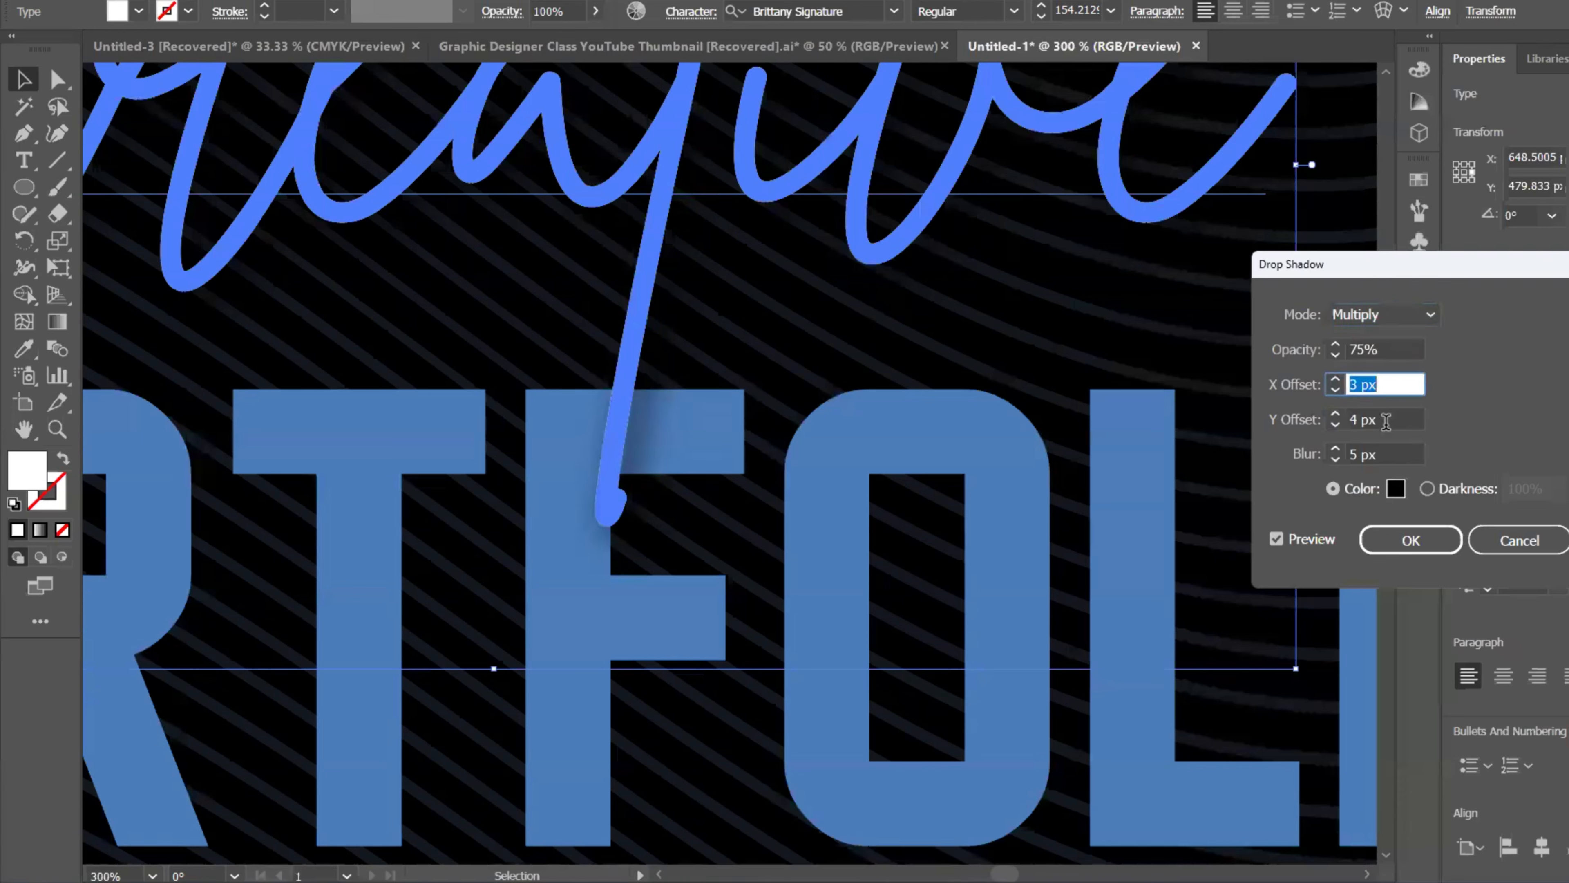
{"action": "type", "text": "3"}
{"action": "left_click", "coordinate": [1395, 453]}
{"action": "double_click", "coordinate": [1395, 453]}
{"action": "type", "text": "1"}
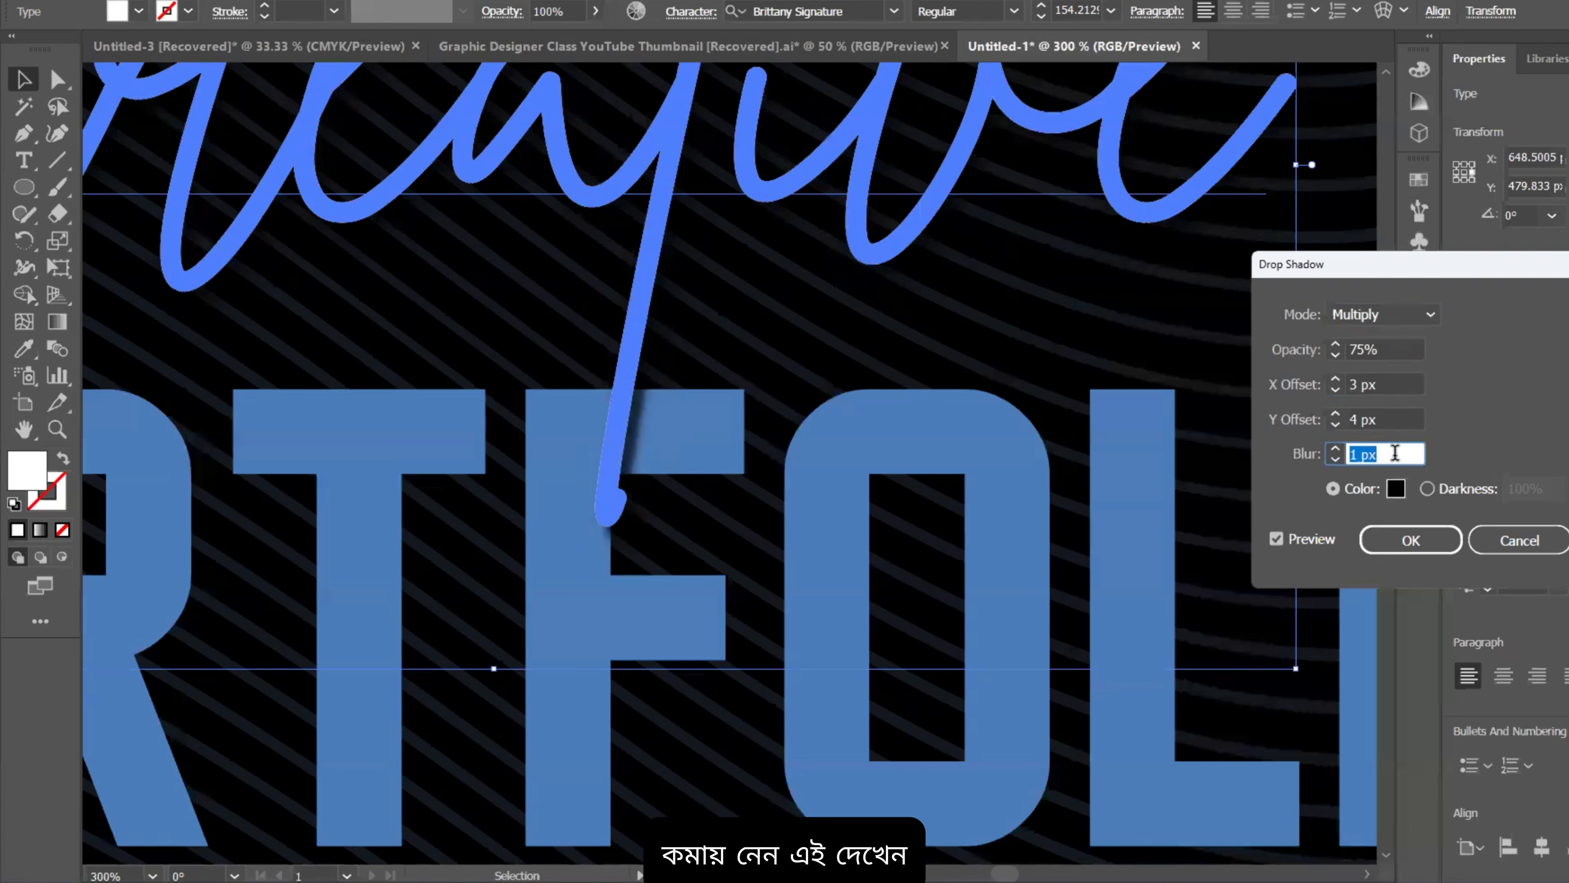
{"action": "left_click", "coordinate": [1392, 420]}
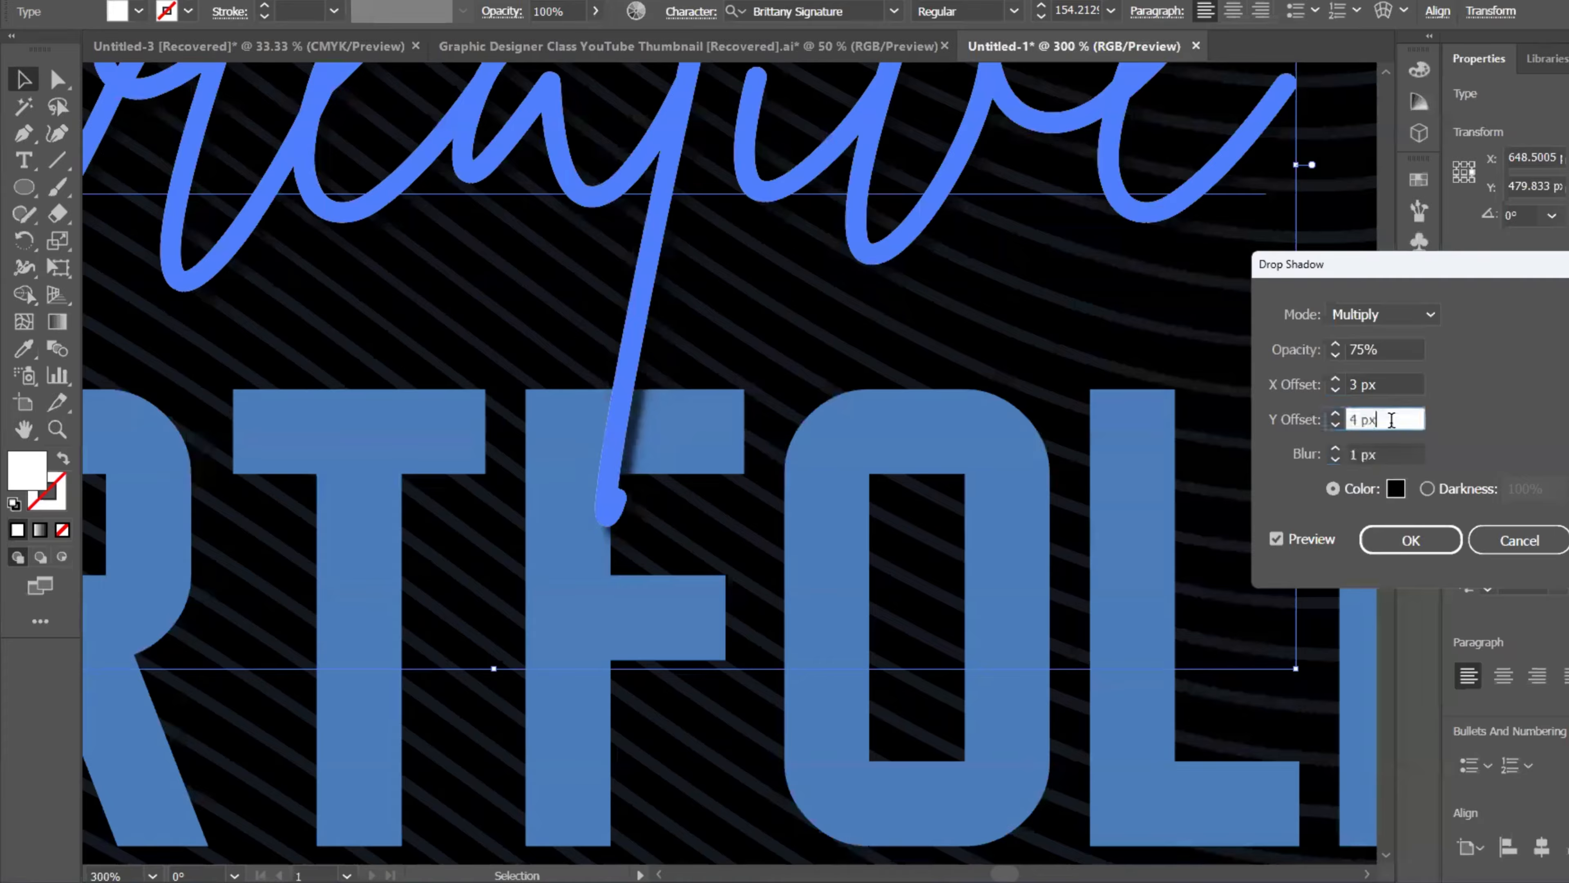
{"action": "left_click", "coordinate": [1388, 384]}
{"action": "left_click", "coordinate": [1414, 546]}
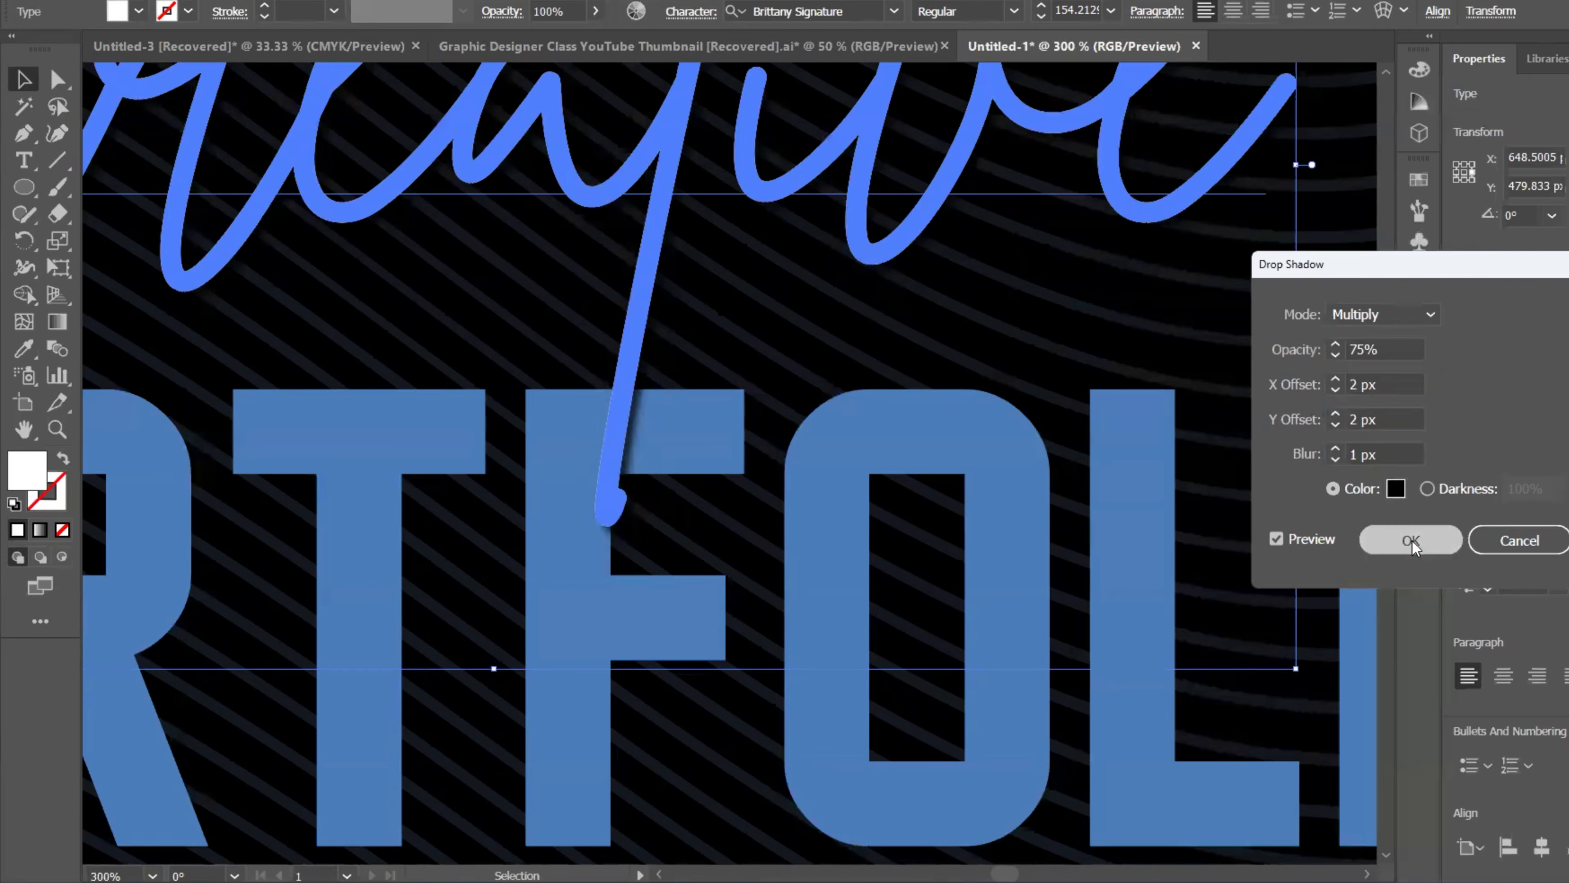
{"action": "scroll", "coordinate": [830, 427], "scroll_direction": "down", "scroll_amount": 5}
{"action": "left_click", "coordinate": [336, 446]}
Step: Recolour the Graphic Designer subtitle white by sampling AKMAL with the Eyedropper
{"action": "scroll", "coordinate": [528, 566], "scroll_direction": "up", "scroll_amount": 2}
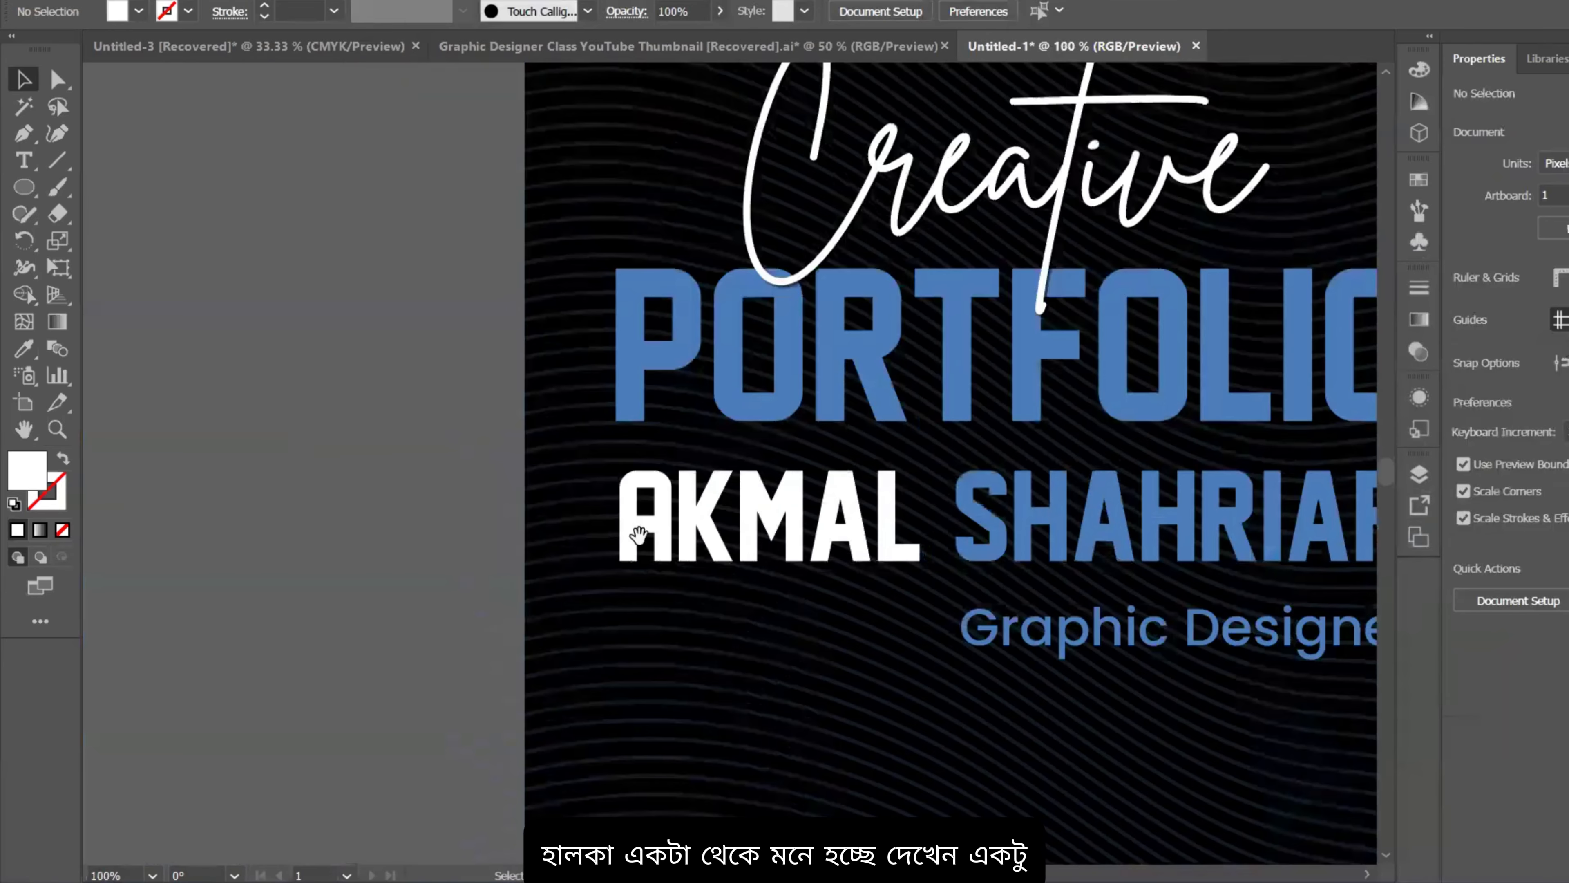
{"action": "scroll", "coordinate": [524, 328], "scroll_direction": "up", "scroll_amount": 3}
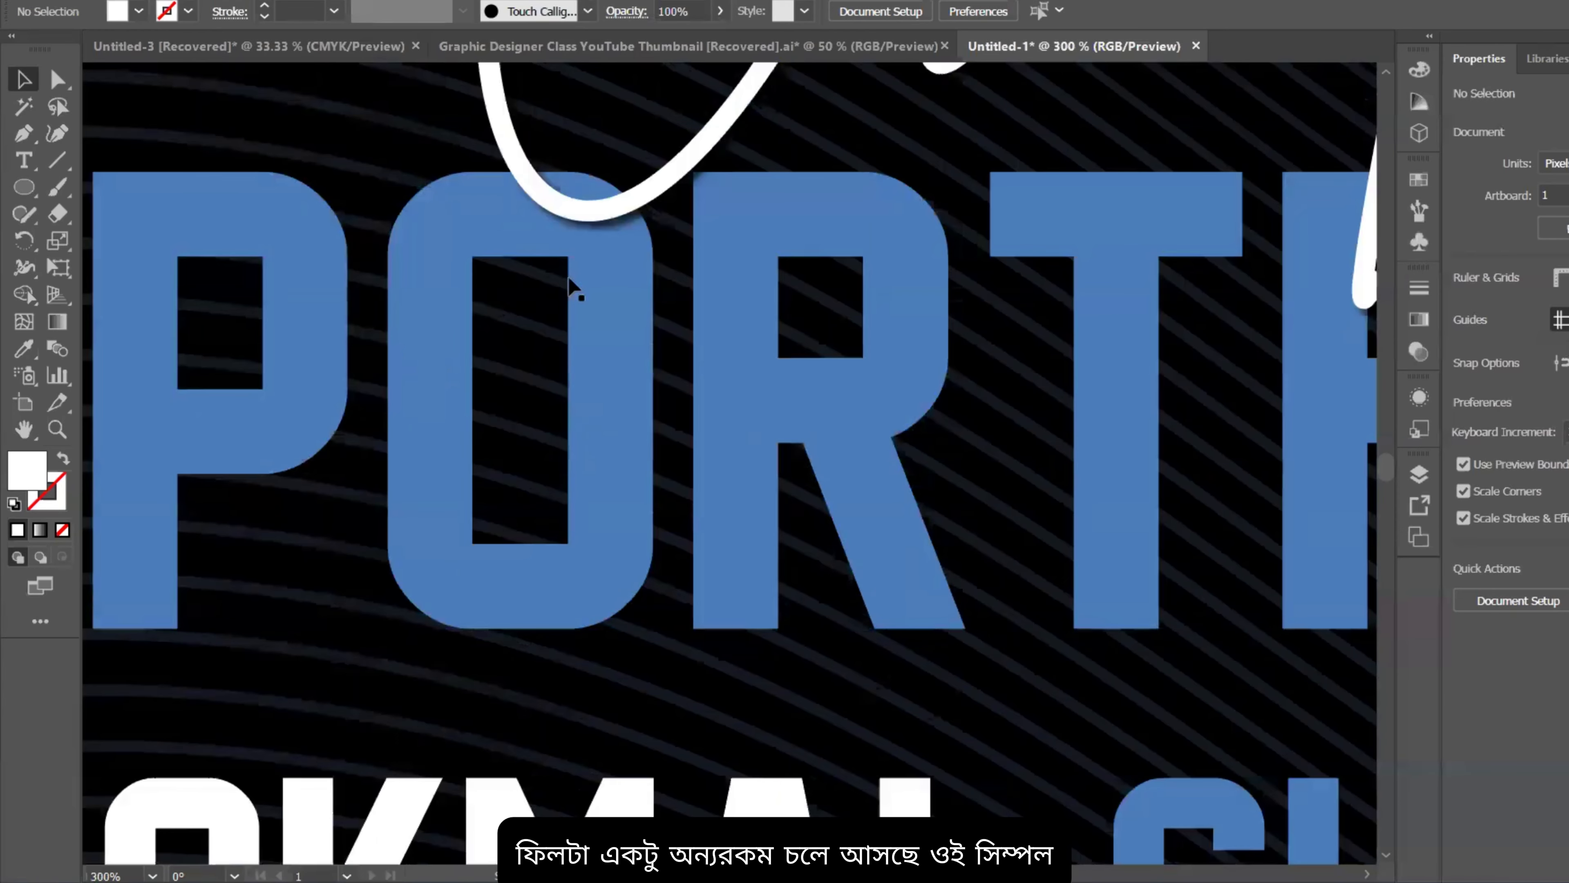
{"action": "scroll", "coordinate": [676, 490], "scroll_direction": "down", "scroll_amount": 4}
{"action": "left_click_drag", "start_coordinate": [453, 630], "coordinate": [420, 502]}
{"action": "scroll", "coordinate": [1142, 768], "scroll_direction": "down", "scroll_amount": 1}
{"action": "left_click_drag", "start_coordinate": [960, 691], "coordinate": [851, 557]}
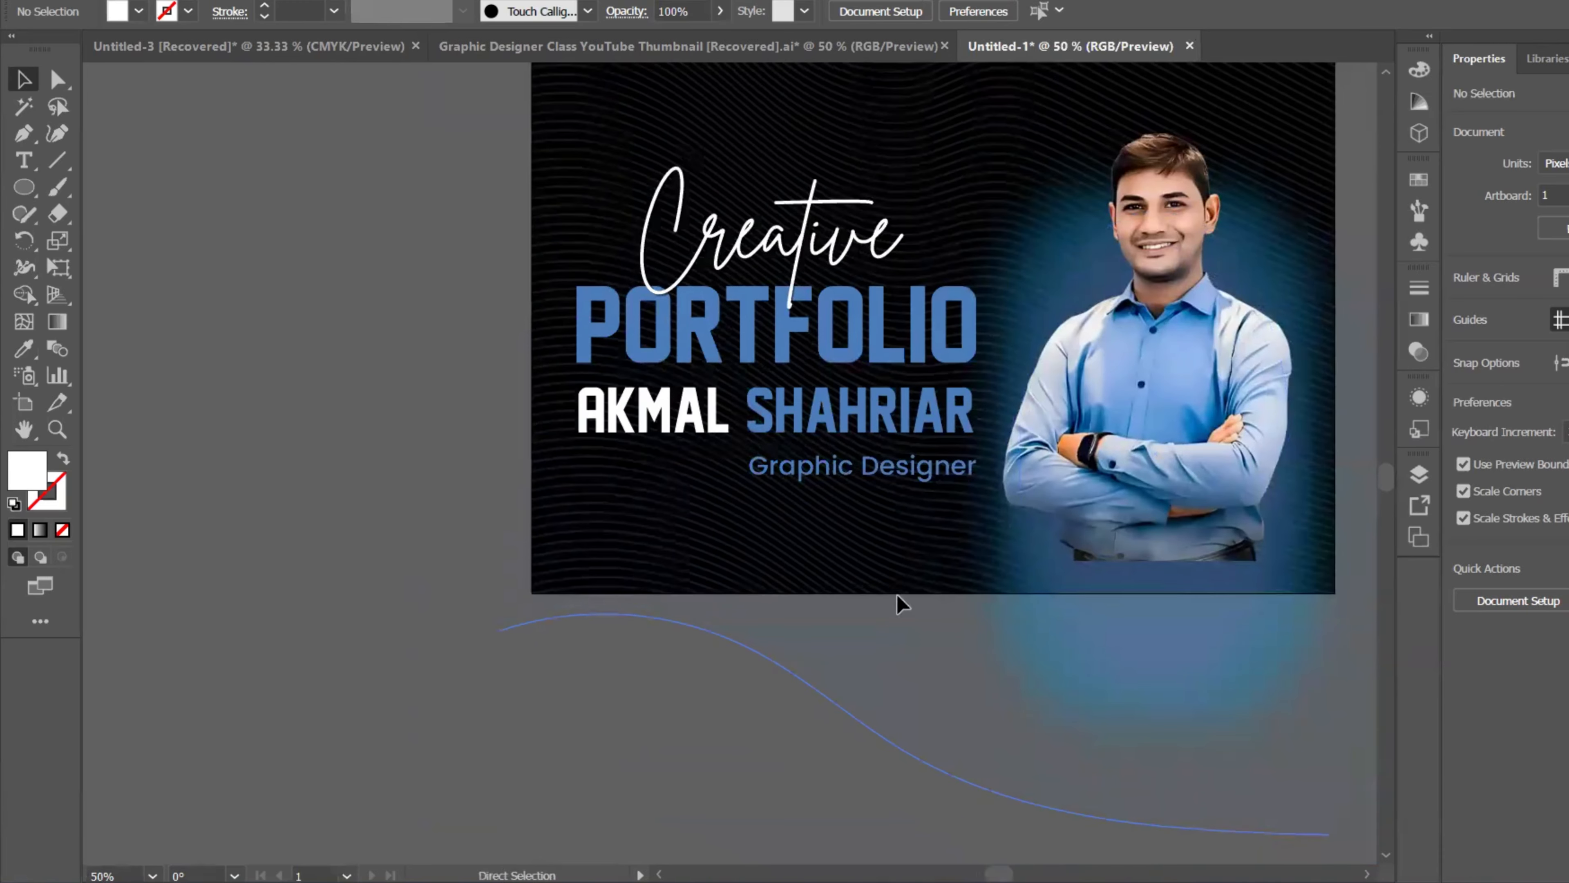
{"action": "left_click_drag", "start_coordinate": [849, 473], "coordinate": [852, 483]}
{"action": "left_click", "coordinate": [23, 349]}
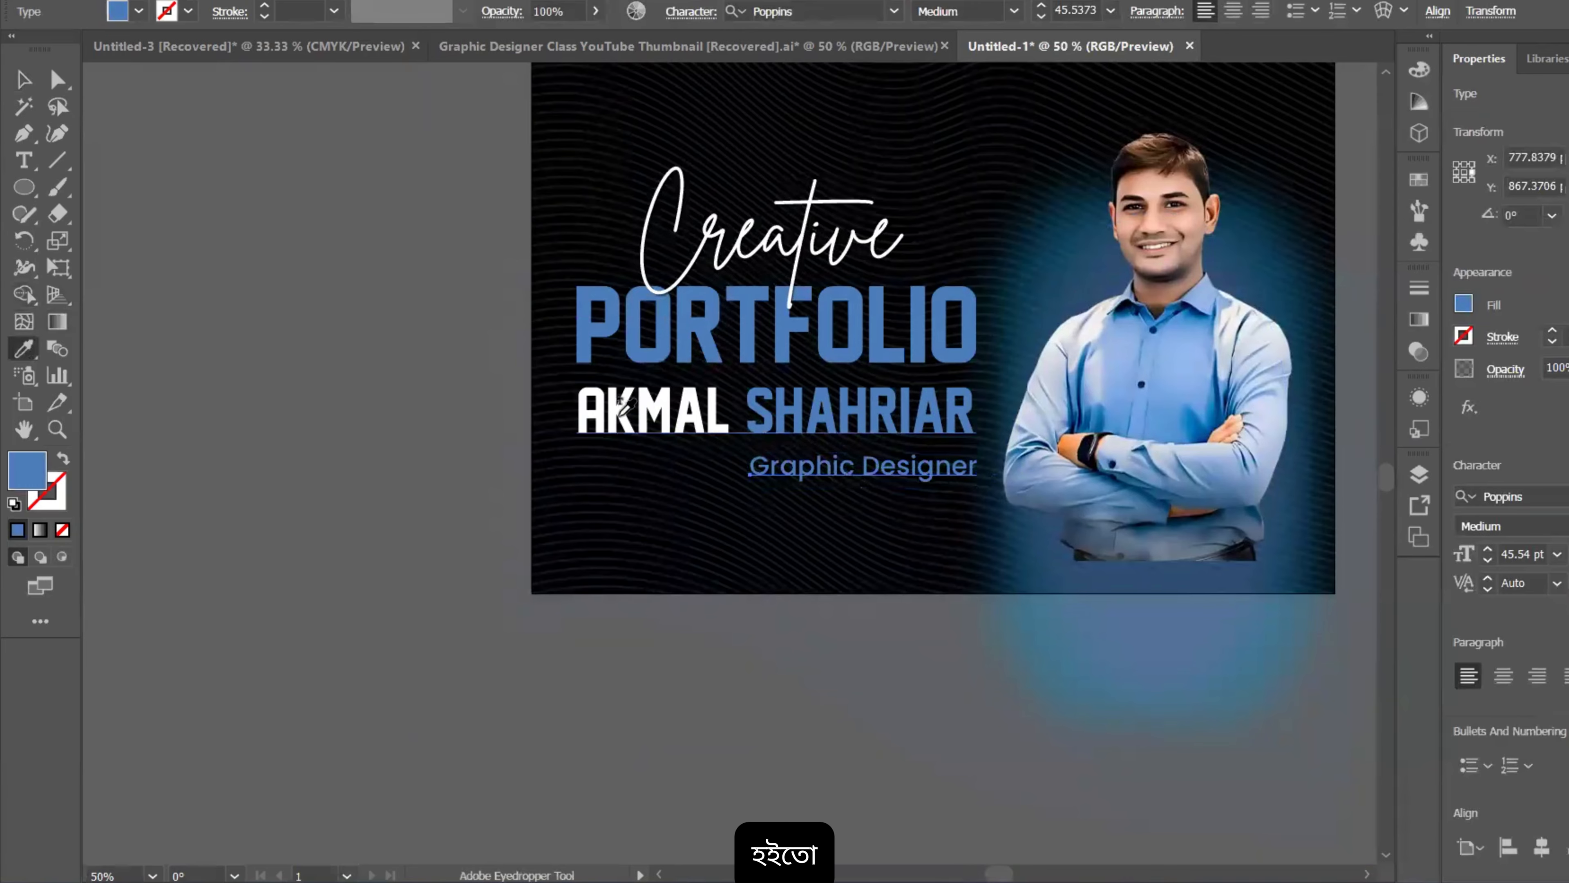
{"action": "left_click", "coordinate": [617, 416]}
{"action": "left_click", "coordinate": [28, 87]}
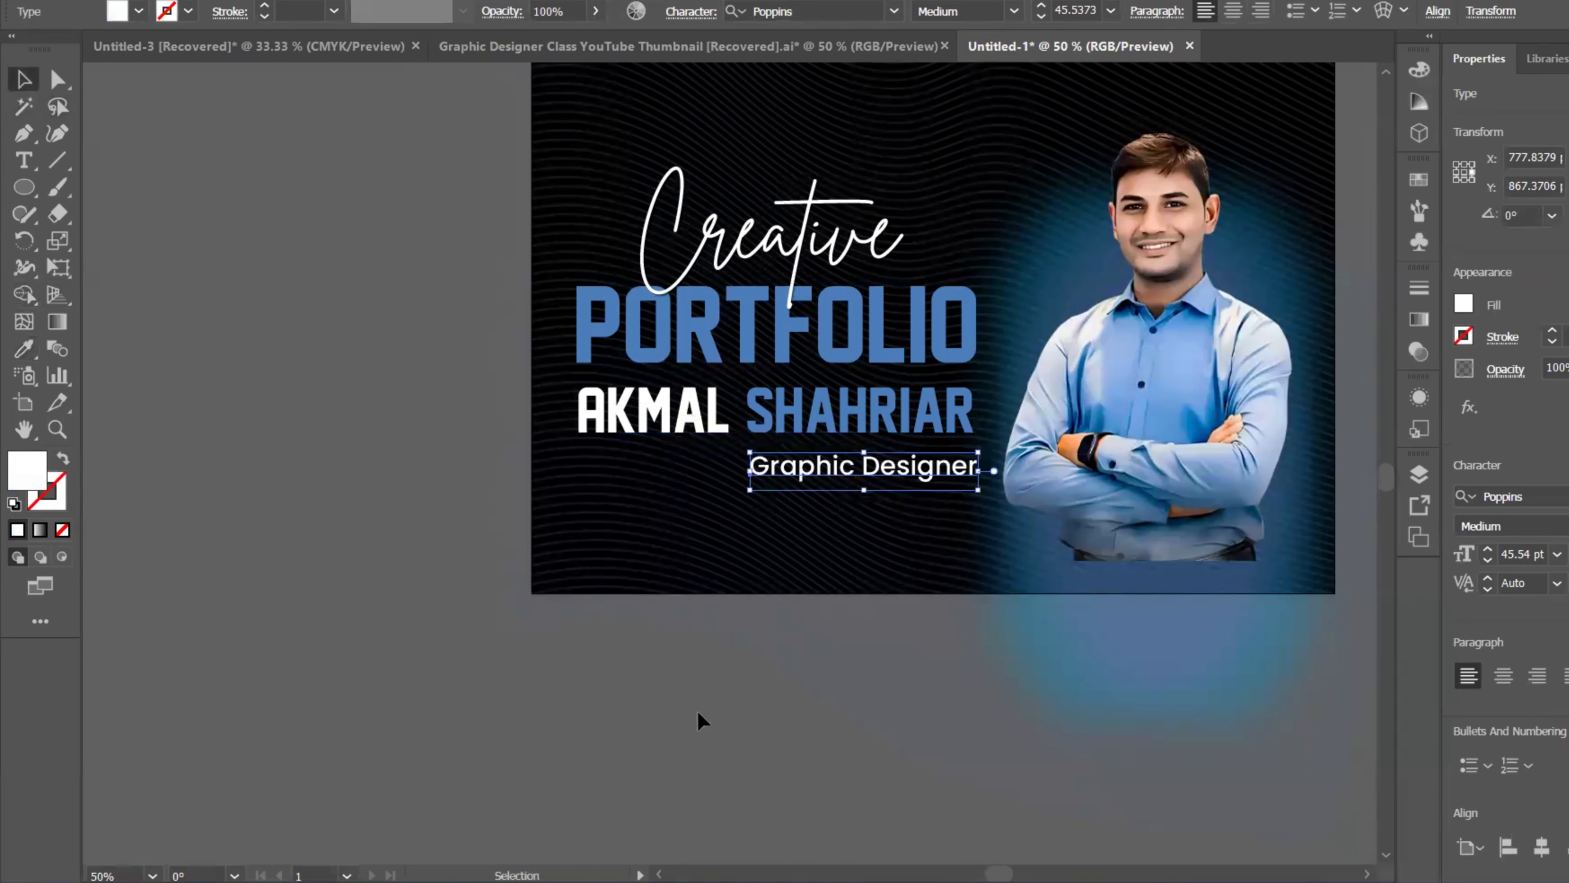
{"action": "left_click", "coordinate": [698, 711]}
{"action": "scroll", "coordinate": [698, 711], "scroll_direction": "down", "scroll_amount": 2}
{"action": "left_click_drag", "start_coordinate": [834, 722], "coordinate": [722, 557]}
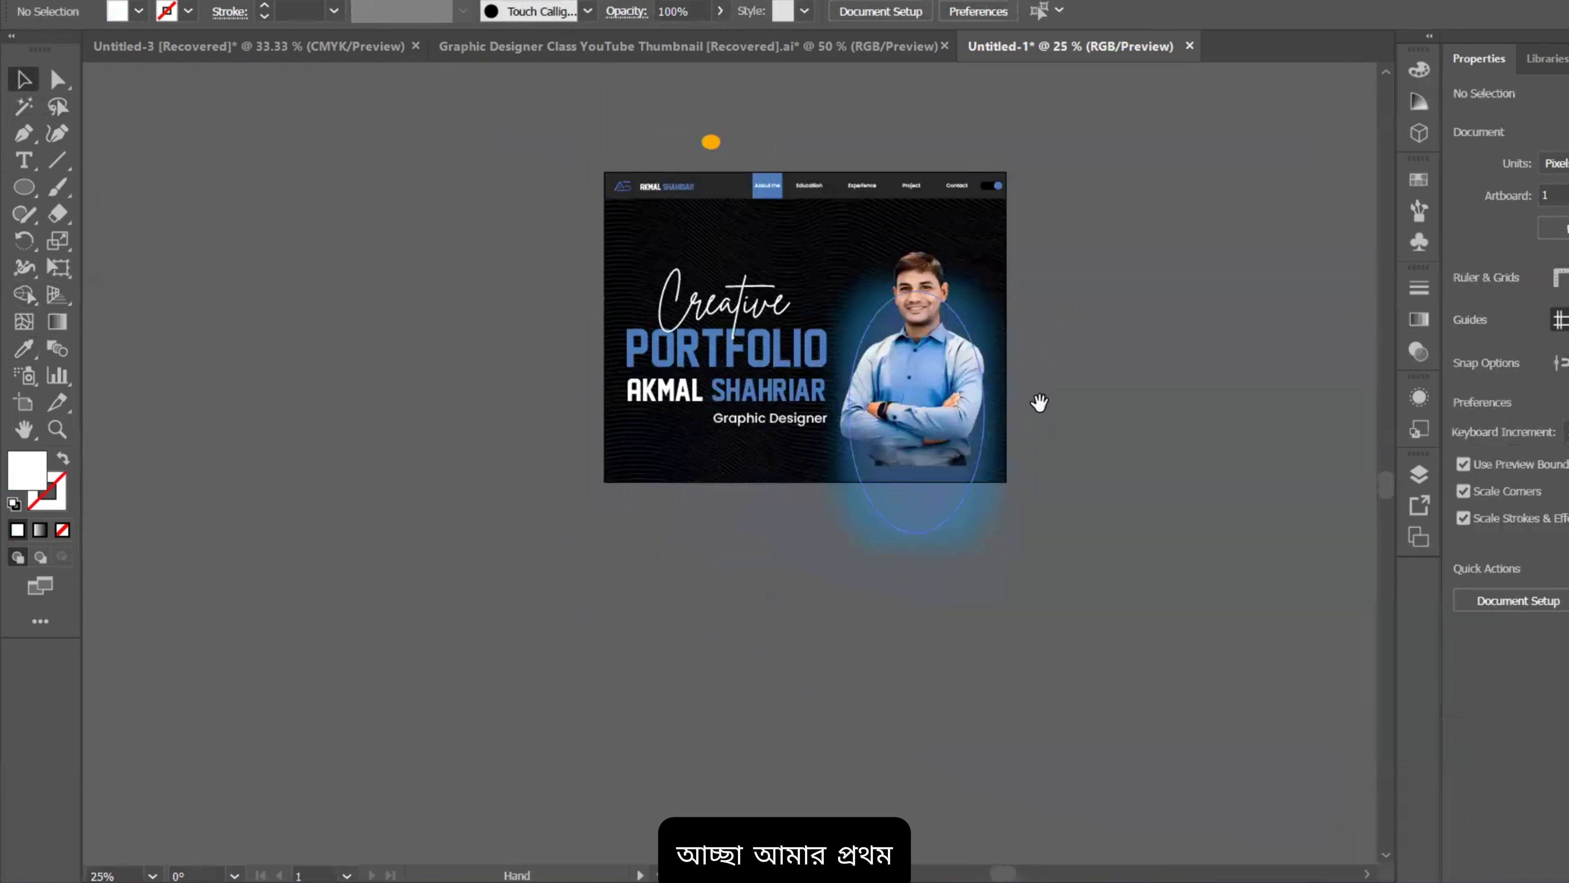
{"action": "scroll", "coordinate": [799, 235], "scroll_direction": "up", "scroll_amount": 3}
{"action": "scroll", "coordinate": [749, 165], "scroll_direction": "down", "scroll_amount": 2}
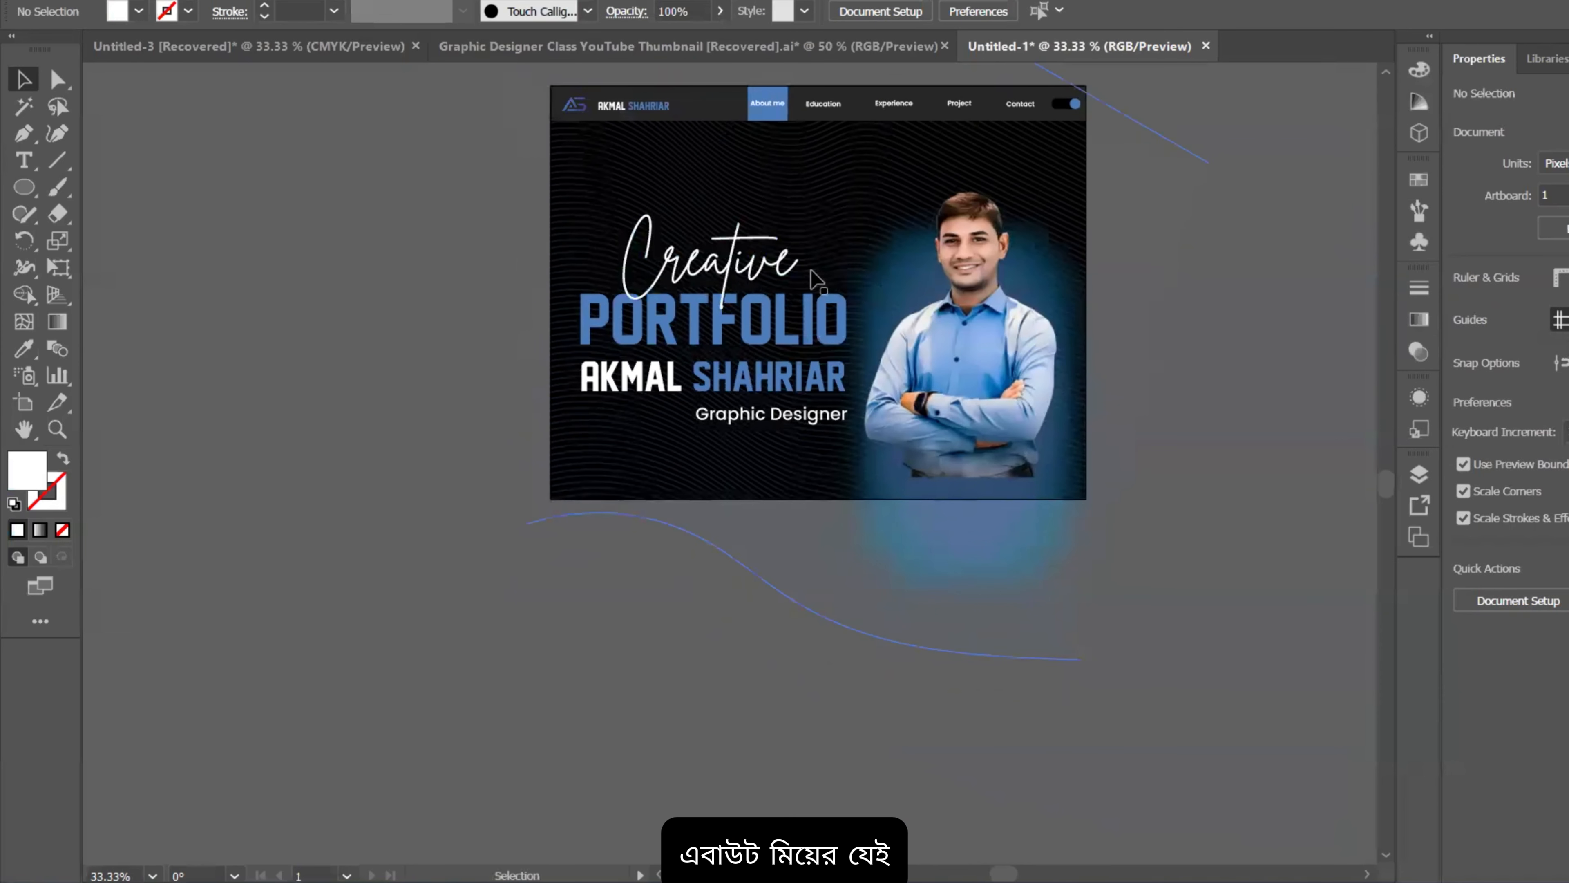
{"action": "scroll", "coordinate": [778, 203], "scroll_direction": "up", "scroll_amount": 2}
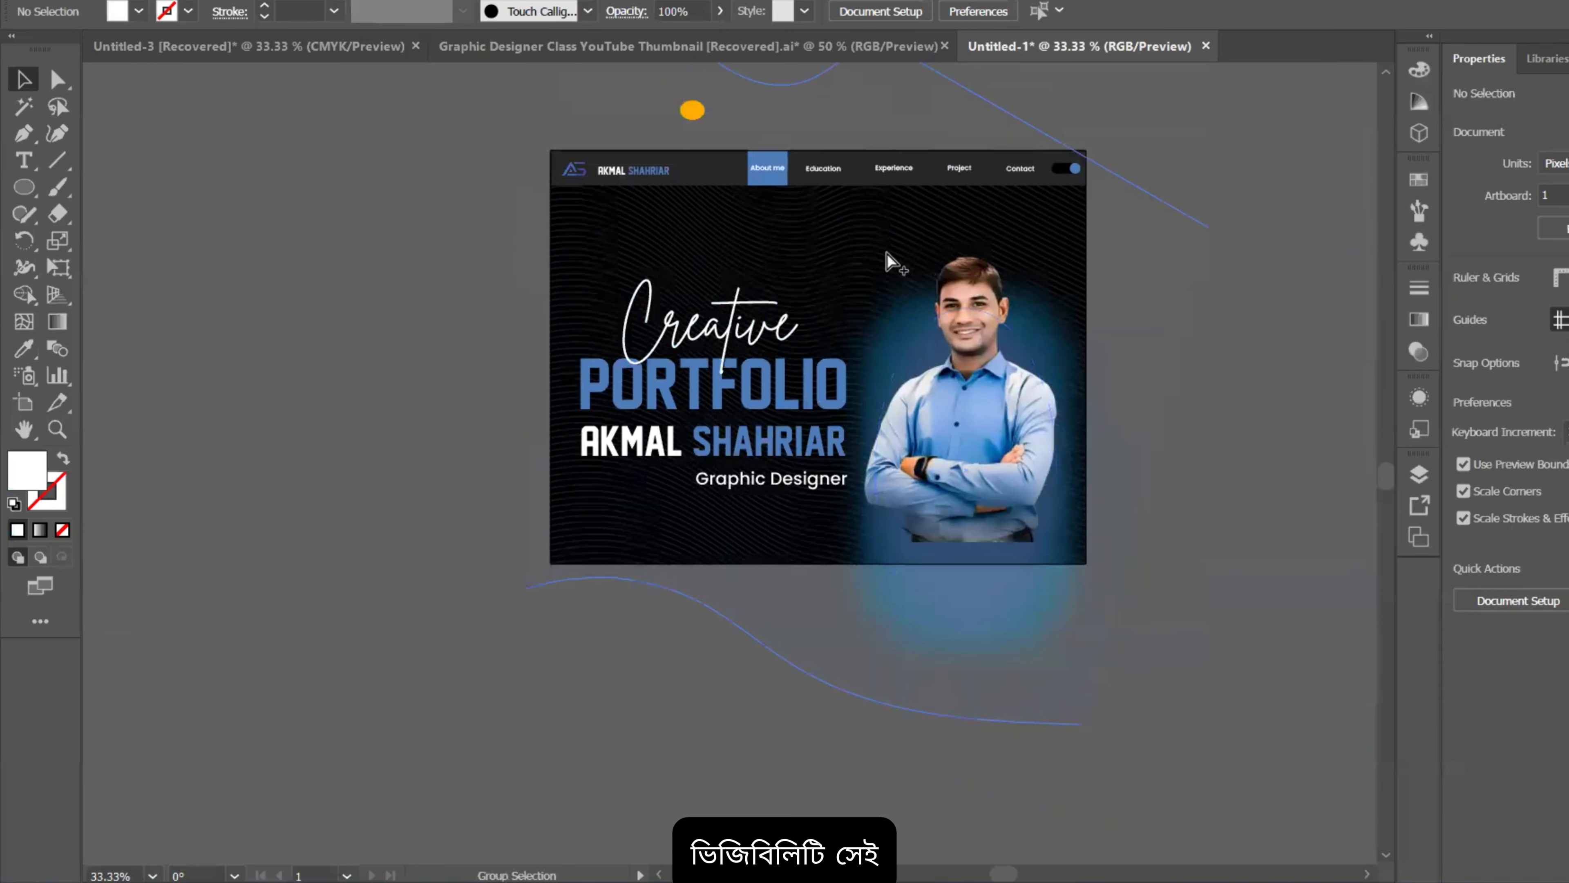
{"action": "scroll", "coordinate": [888, 263], "scroll_direction": "up", "scroll_amount": 1}
{"action": "left_click", "coordinate": [728, 363]}
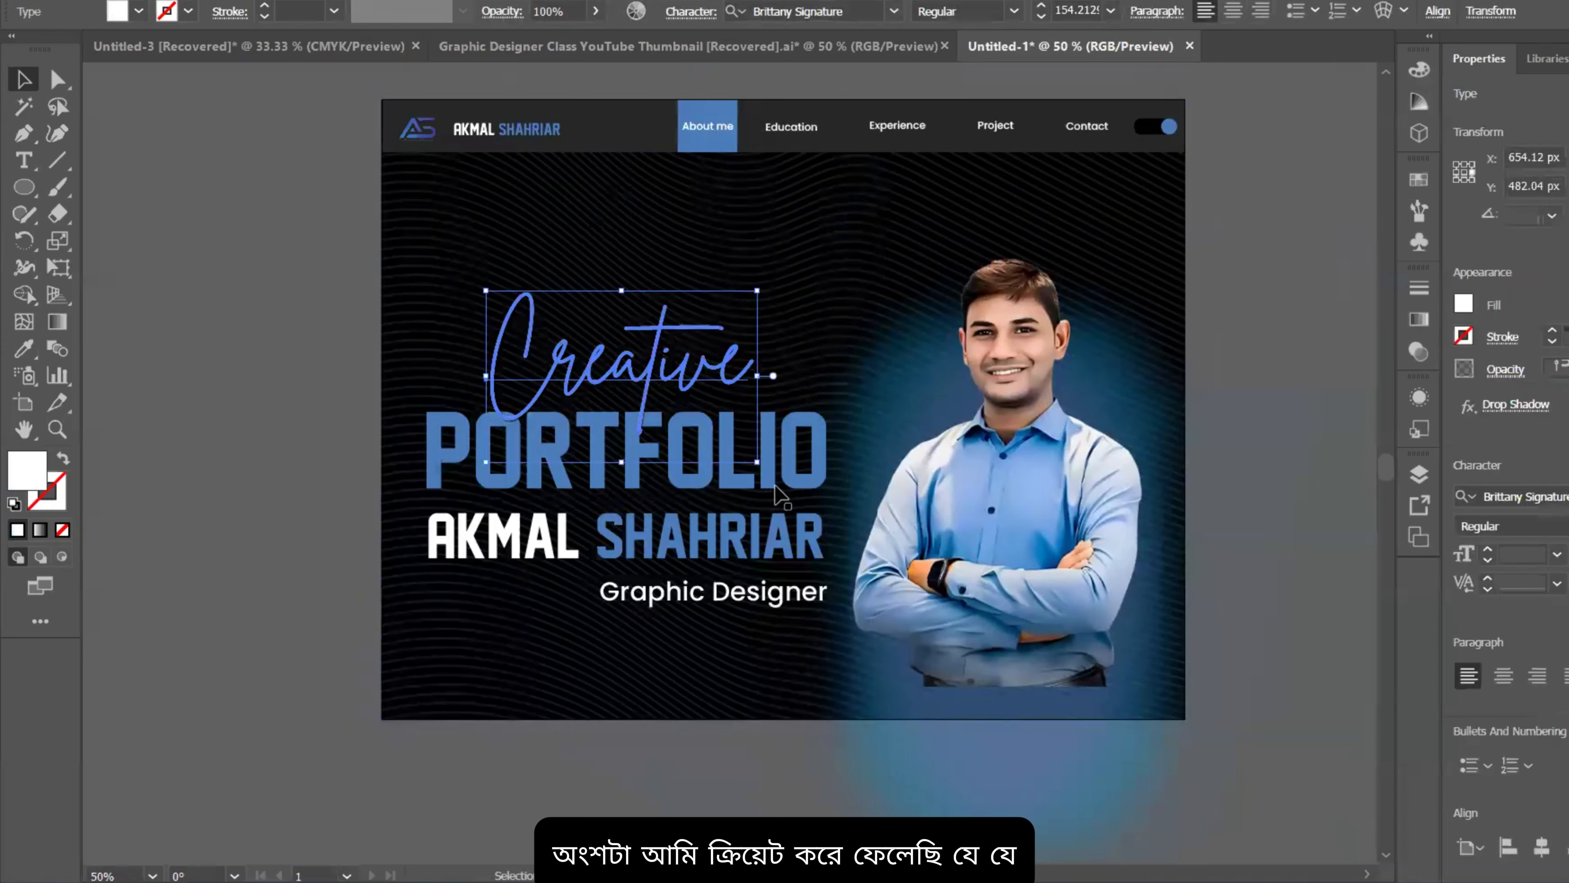
{"action": "left_click", "coordinate": [794, 487], "text": "shift"}
{"action": "left_click", "coordinate": [455, 479], "text": "shift"}
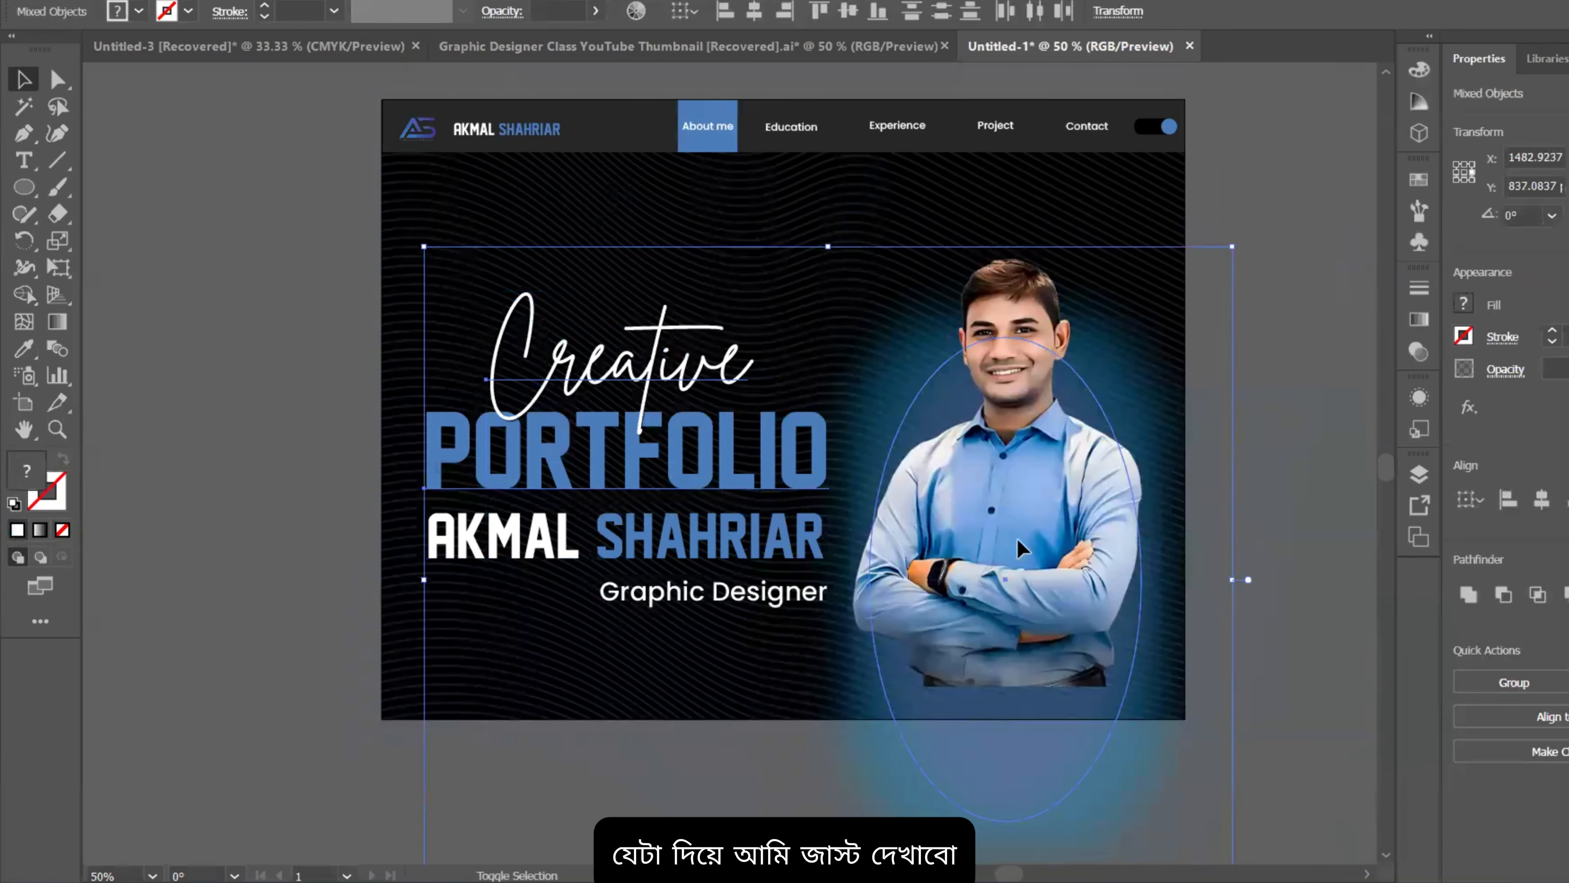
{"action": "left_click", "coordinate": [1021, 547], "text": "shift"}
{"action": "left_click", "coordinate": [551, 560], "text": "shift"}
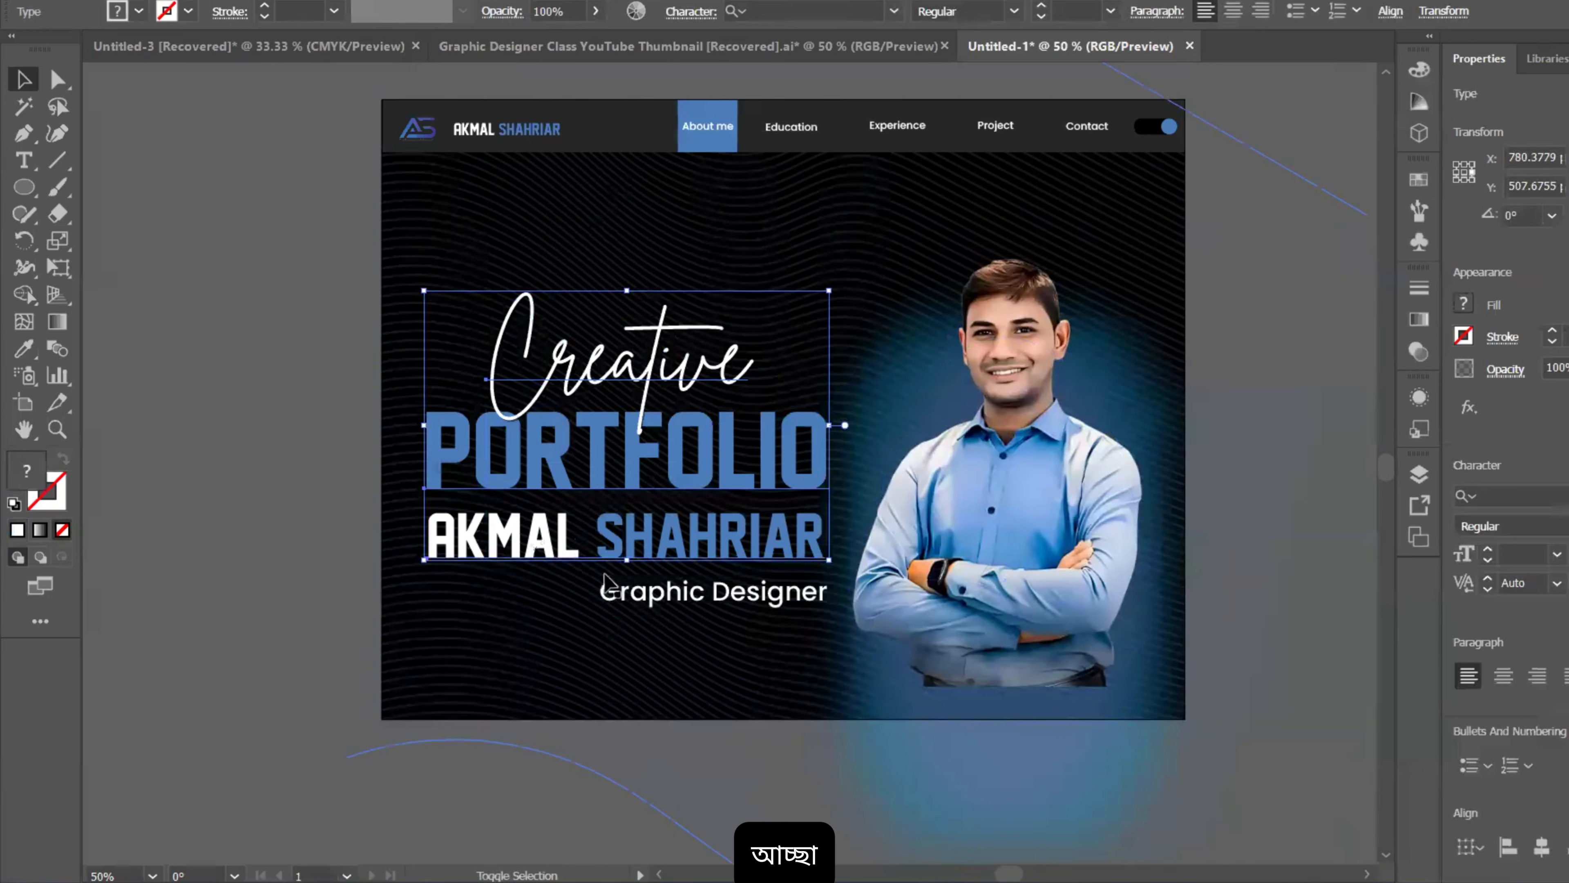
{"action": "left_click", "coordinate": [671, 596], "text": "shift"}
{"action": "key", "text": "ctrl+g"}
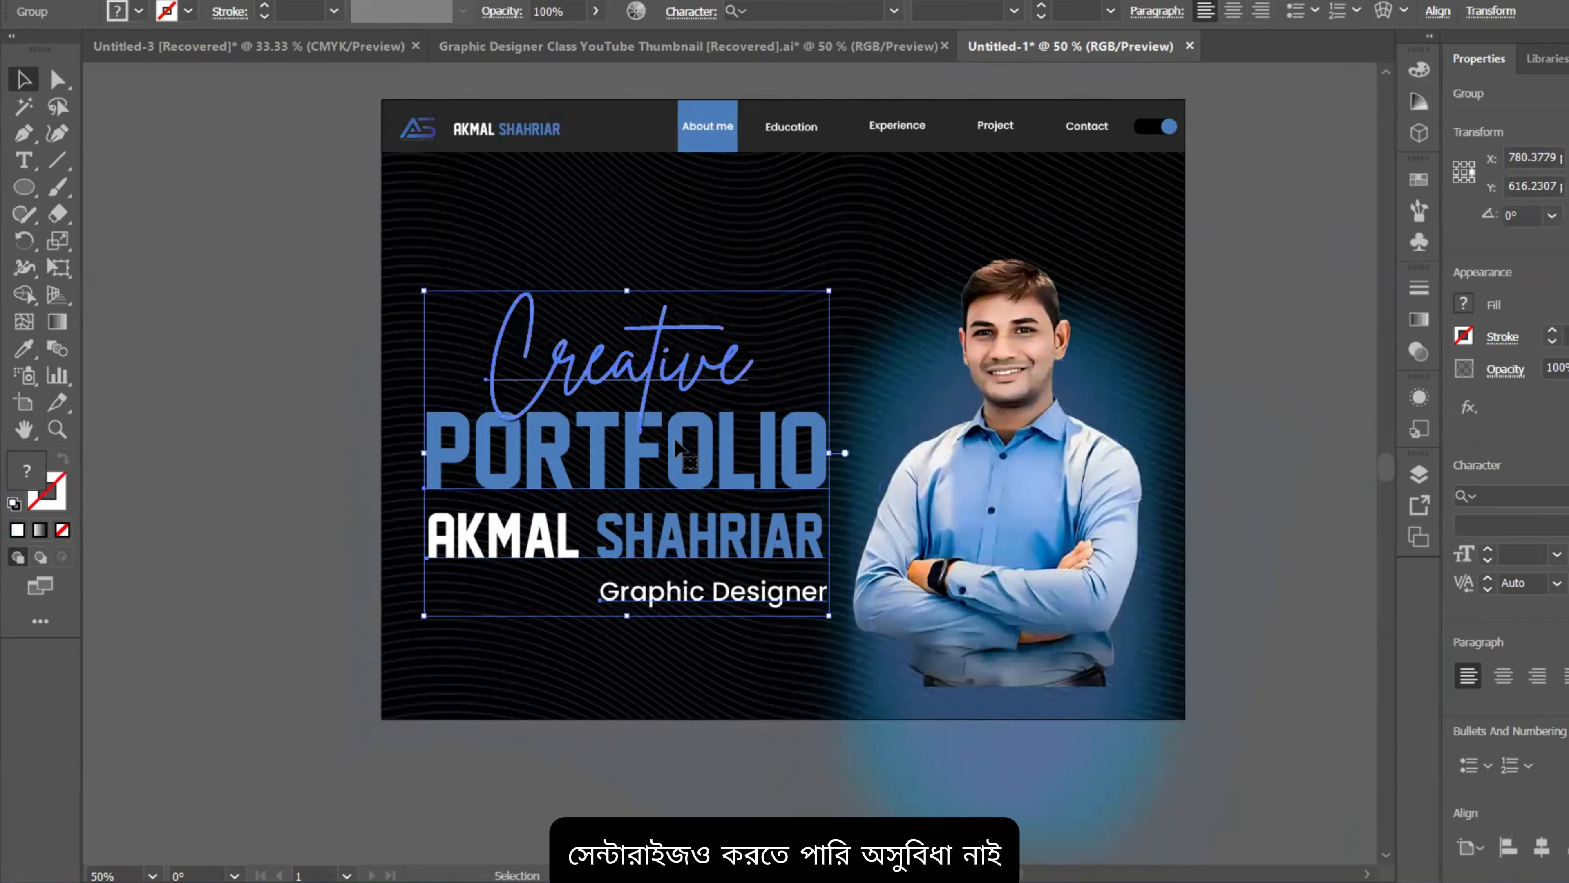
Step: Move the title group up and slightly left on the hero page
{"action": "left_click_drag", "start_coordinate": [676, 450], "coordinate": [666, 415]}
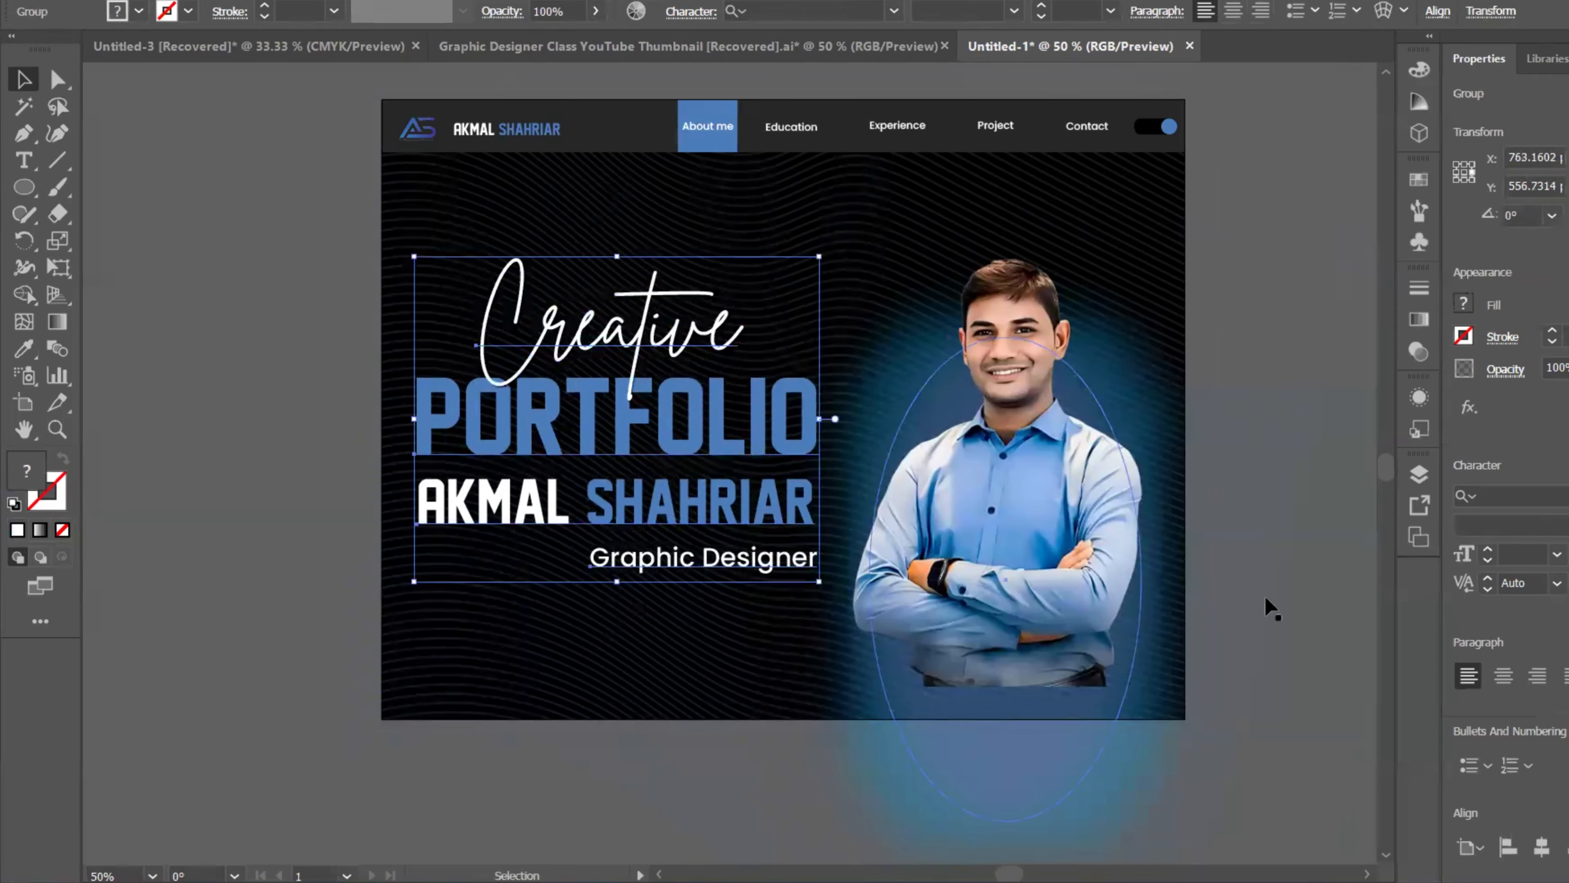
{"action": "left_click", "coordinate": [1320, 602]}
{"action": "scroll", "coordinate": [1229, 603], "scroll_direction": "down", "scroll_amount": 1}
{"action": "left_click_drag", "start_coordinate": [1225, 609], "coordinate": [1090, 452]}
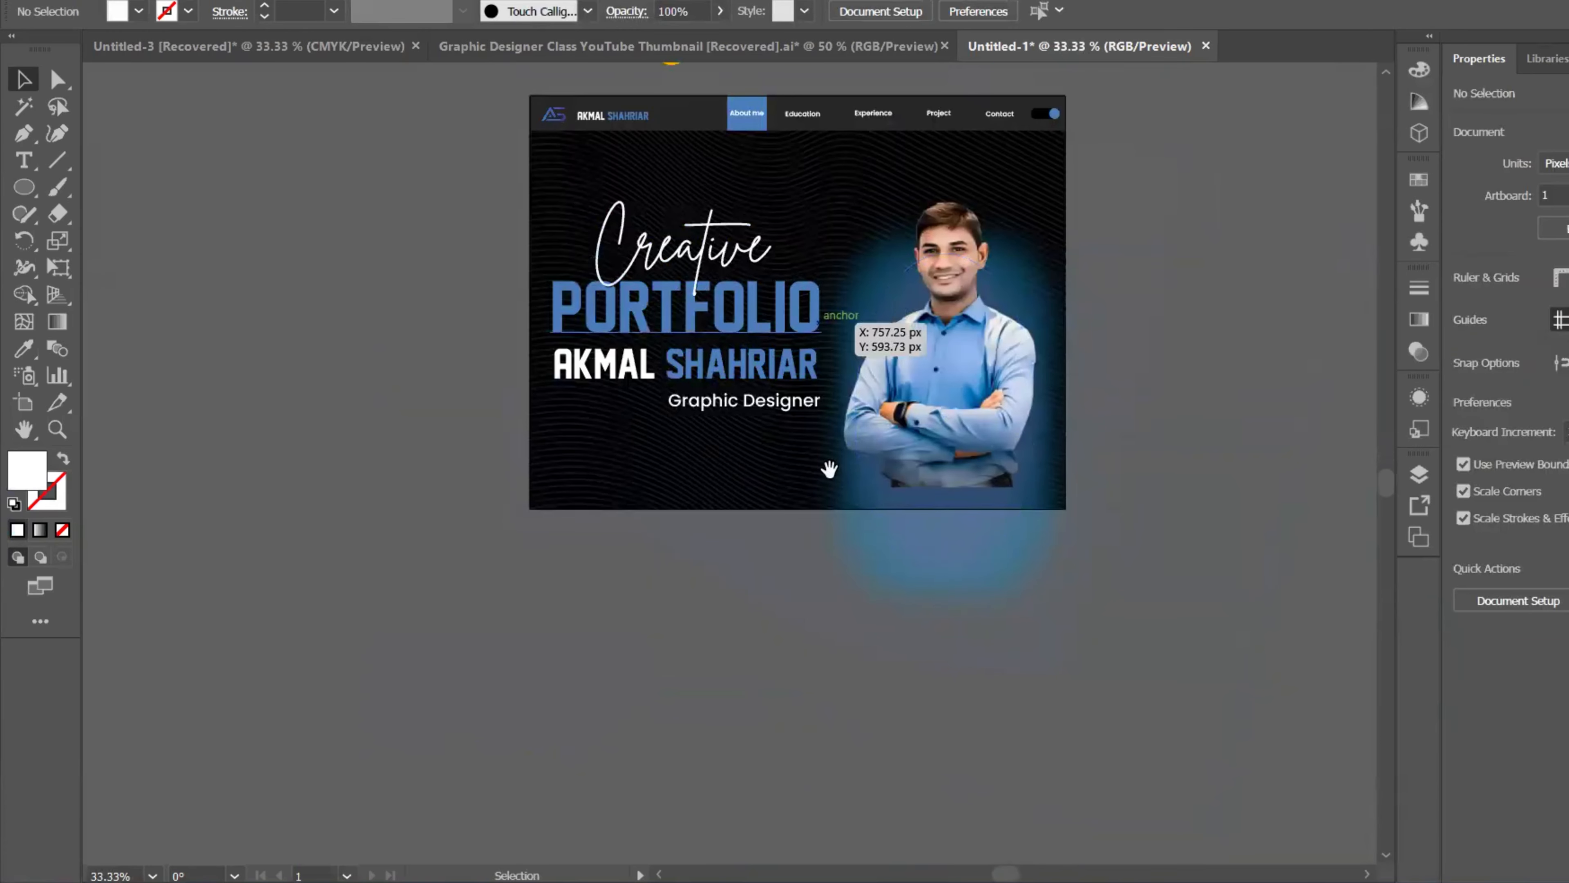
{"action": "left_click_drag", "start_coordinate": [826, 470], "coordinate": [854, 385]}
Step: Move the blue glow ellipse behind the portrait down about 40 px
{"action": "scroll", "coordinate": [1086, 337], "scroll_direction": "up", "scroll_amount": 1}
{"action": "scroll", "coordinate": [1090, 374], "scroll_direction": "down", "scroll_amount": 1}
{"action": "left_click_drag", "start_coordinate": [1062, 378], "coordinate": [1062, 403]}
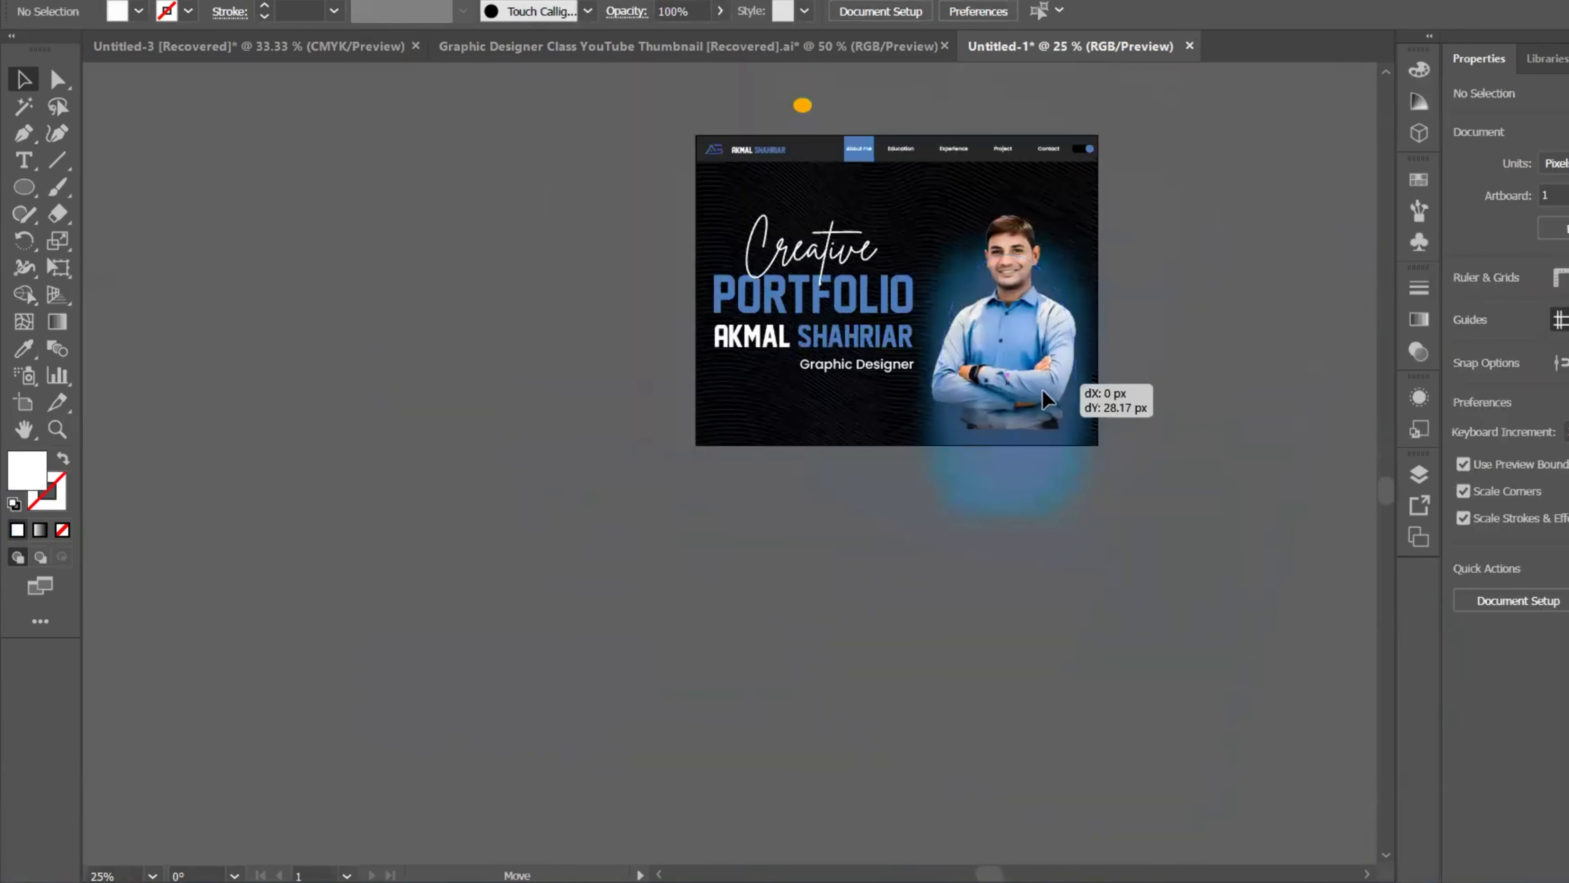
Step: Move the portrait down about 61 px and stretch its top upward to enlarge it
{"action": "left_click", "coordinate": [1027, 252]}
{"action": "left_click", "coordinate": [1166, 256]}
{"action": "left_click_drag", "start_coordinate": [1030, 300], "coordinate": [1029, 316]}
{"action": "left_click_drag", "start_coordinate": [1007, 175], "coordinate": [1005, 156]}
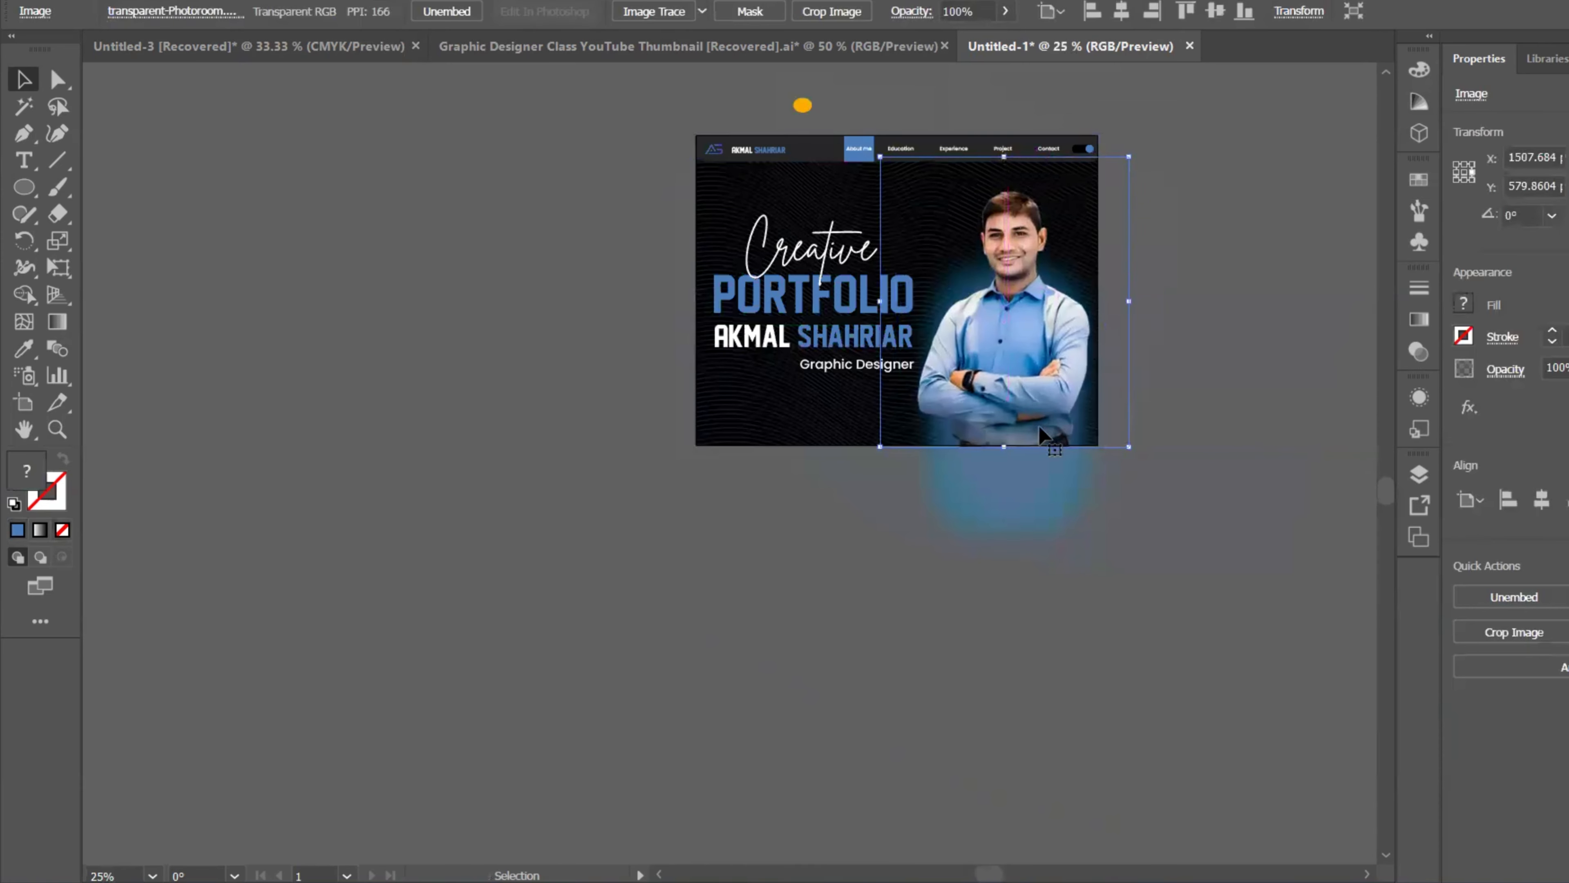
{"action": "left_click", "coordinate": [1183, 487]}
{"action": "scroll", "coordinate": [1174, 415], "scroll_direction": "up", "scroll_amount": 2}
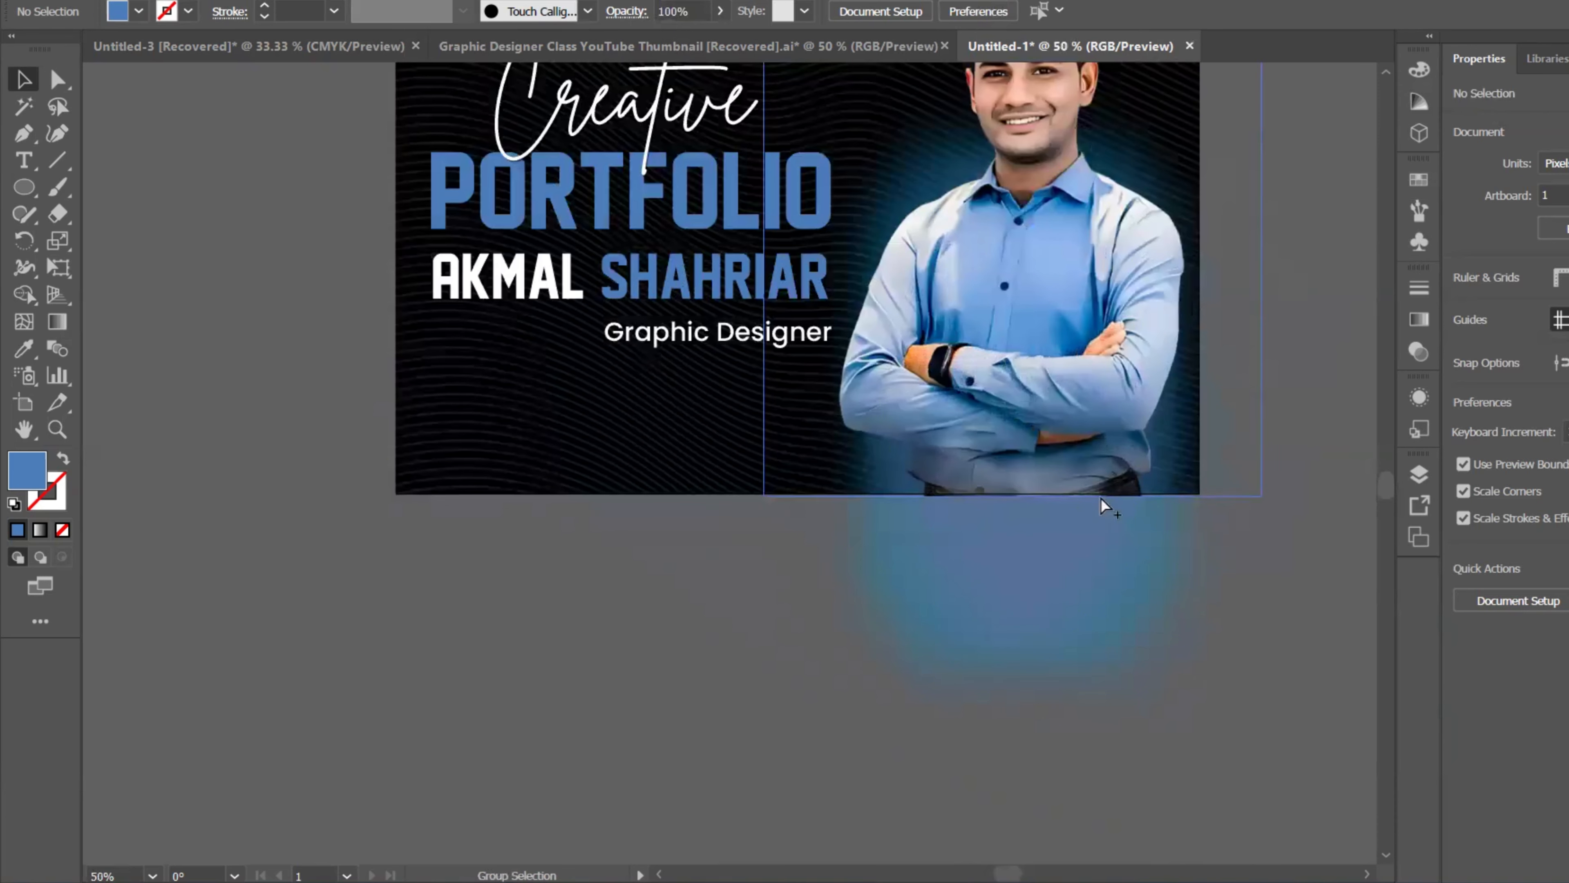
{"action": "scroll", "coordinate": [1046, 505], "scroll_direction": "down", "scroll_amount": 2}
{"action": "left_click_drag", "start_coordinate": [1177, 547], "coordinate": [1078, 436]}
{"action": "scroll", "coordinate": [1045, 464], "scroll_direction": "down", "scroll_amount": 1}
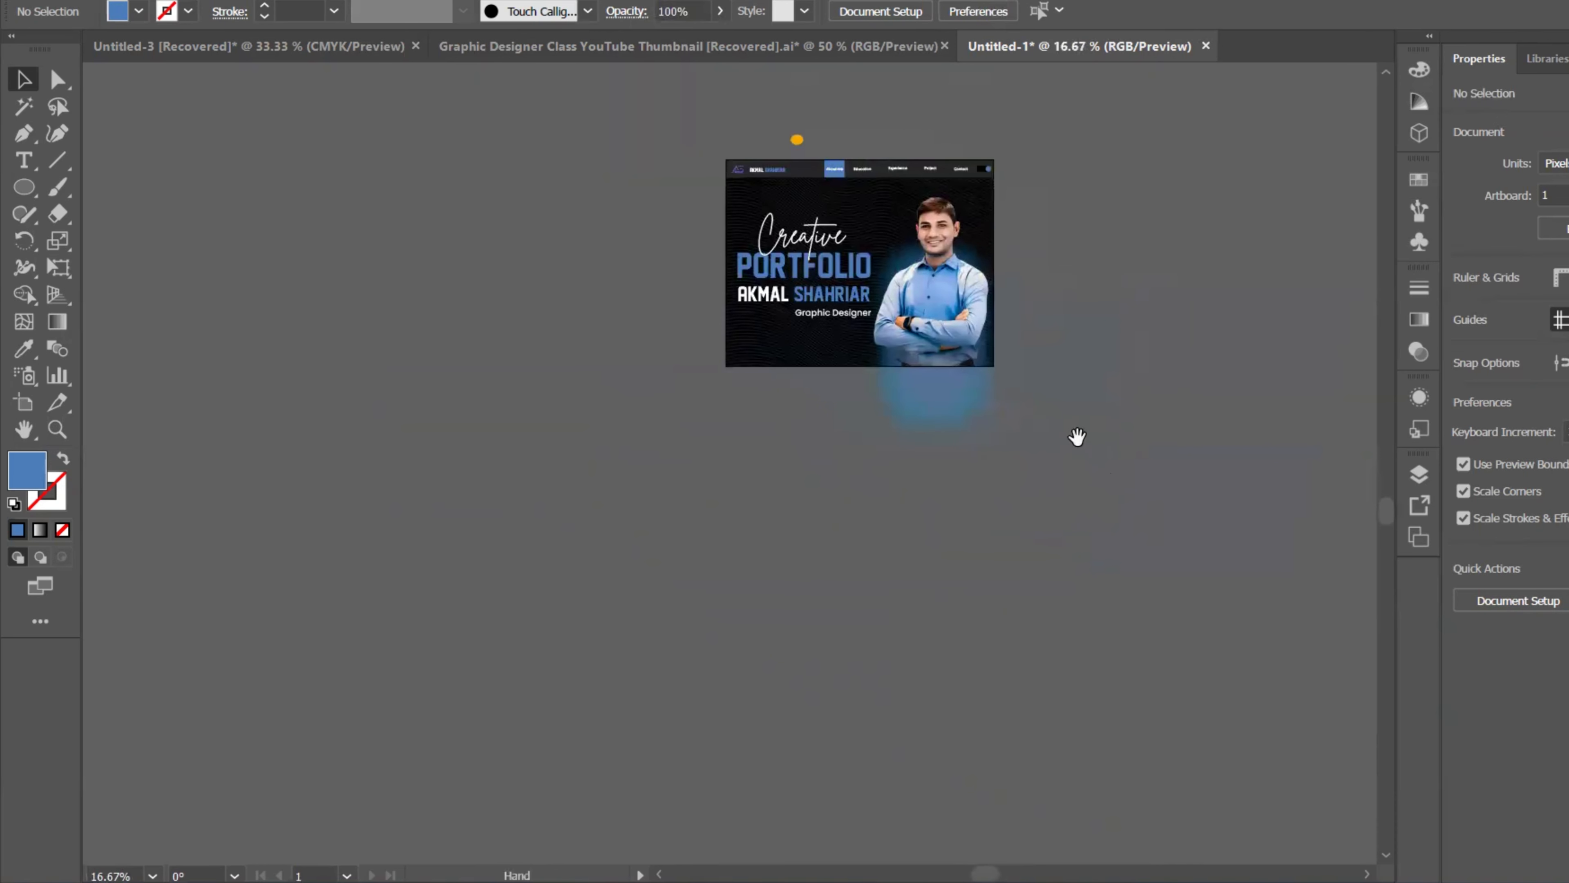
{"action": "left_click_drag", "start_coordinate": [1154, 223], "coordinate": [945, 275]}
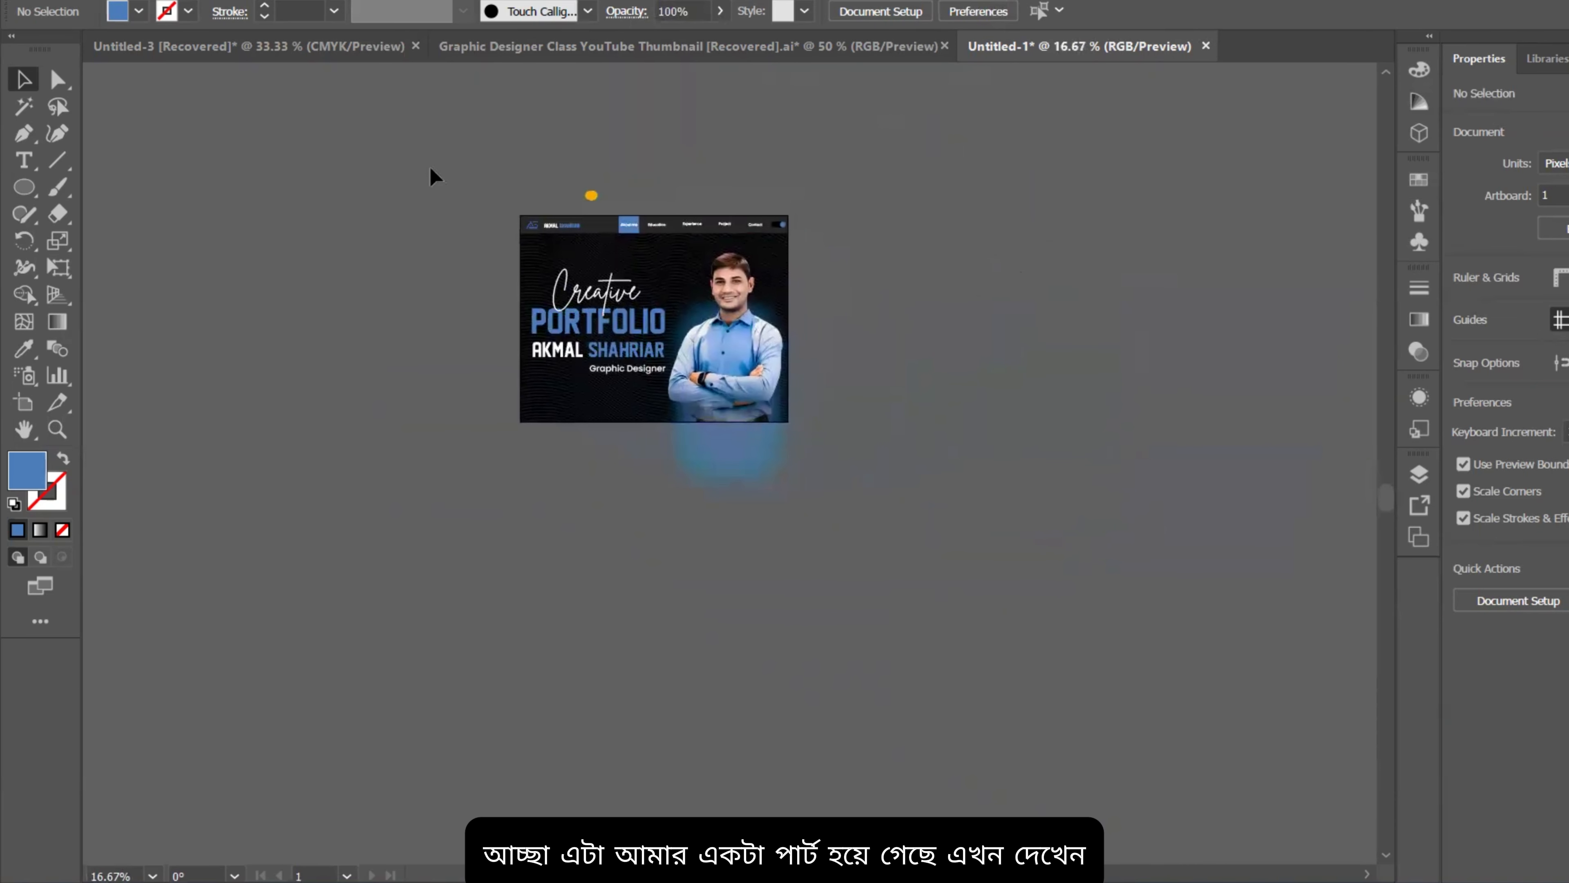
Step: Duplicate the hero page's artwork to the right of the original
{"action": "left_click_drag", "start_coordinate": [783, 425], "coordinate": [591, 194]}
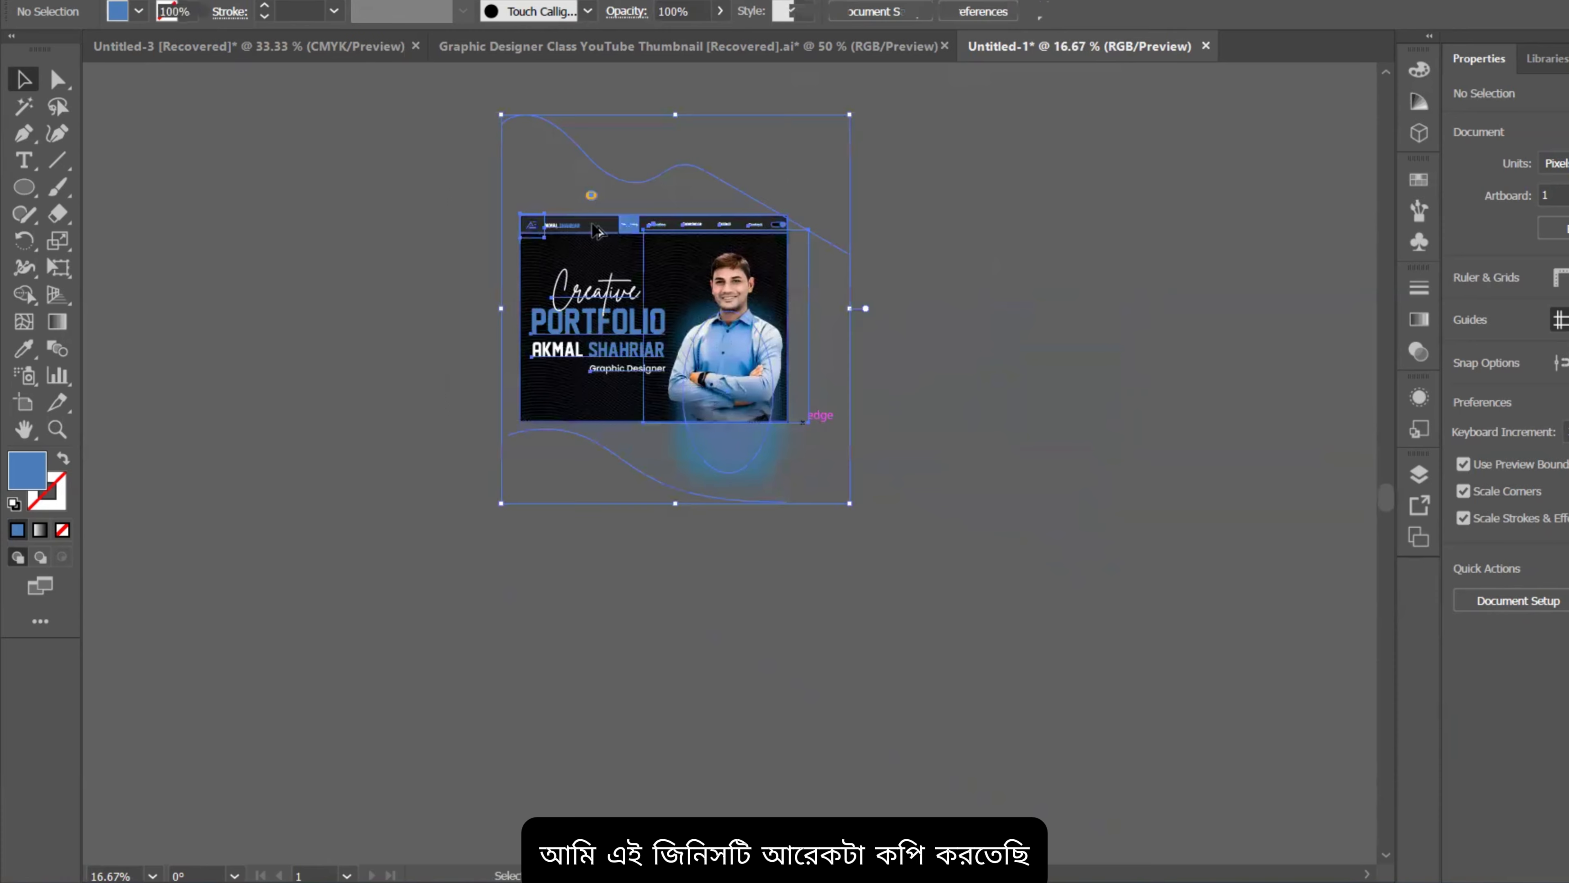
{"action": "left_click", "coordinate": [973, 261]}
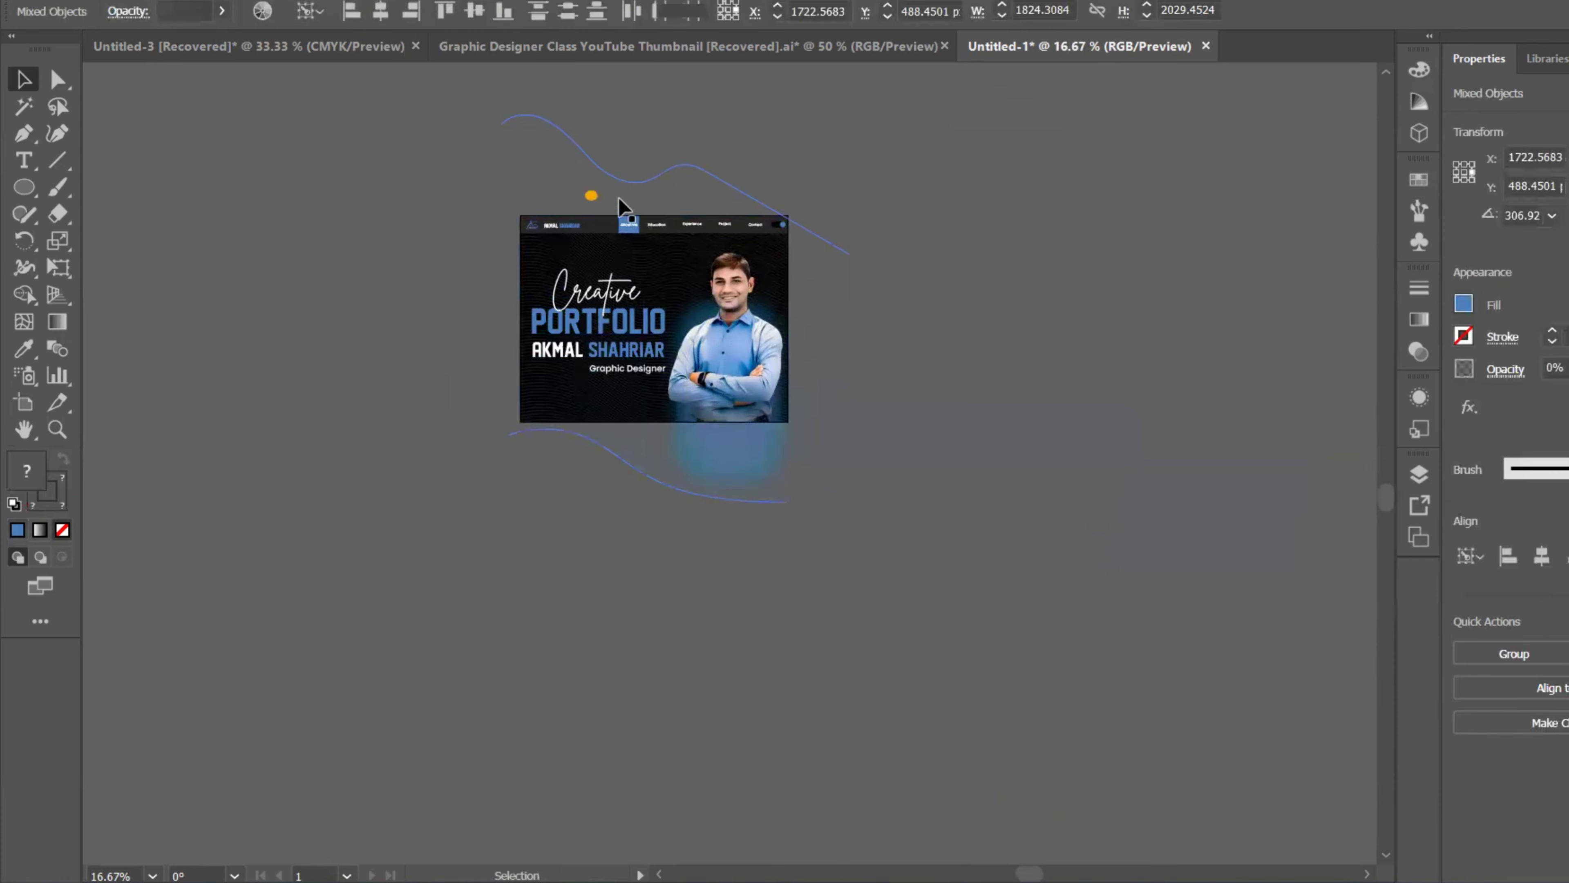
{"action": "left_click_drag", "start_coordinate": [841, 429], "coordinate": [985, 351]}
{"action": "left_click", "coordinate": [1201, 352]}
Step: Delete the portrait and the glow ellipse from the copied page
{"action": "scroll", "coordinate": [1138, 261], "scroll_direction": "up", "scroll_amount": 4}
{"action": "scroll", "coordinate": [1106, 334], "scroll_direction": "down", "scroll_amount": 2}
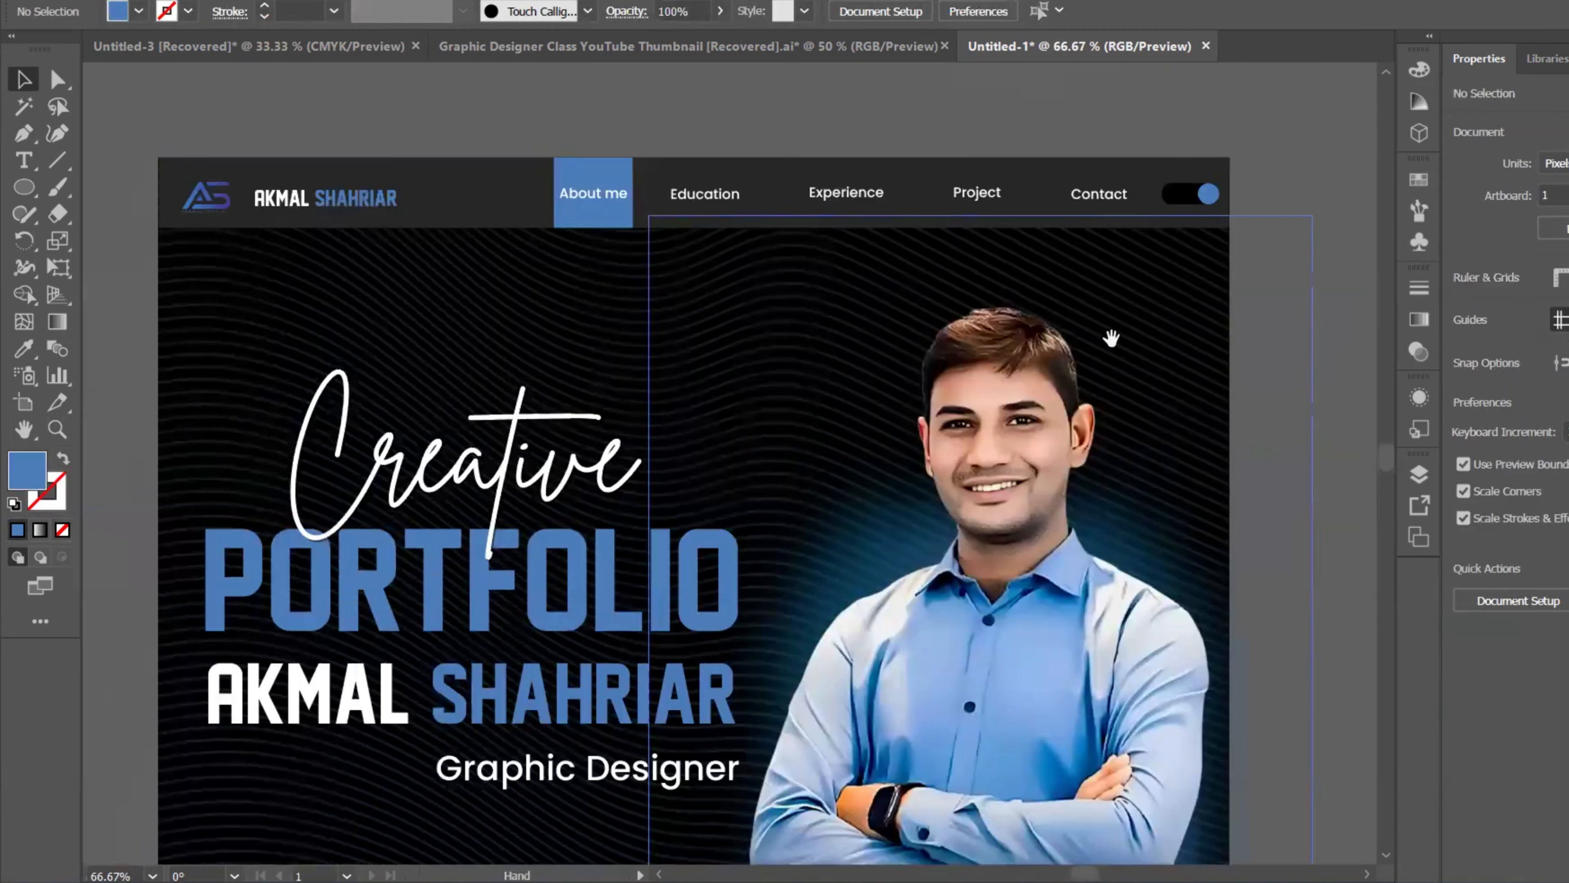
{"action": "left_click", "coordinate": [1054, 442]}
{"action": "key", "text": "Delete"}
{"action": "left_click", "coordinate": [1033, 525]}
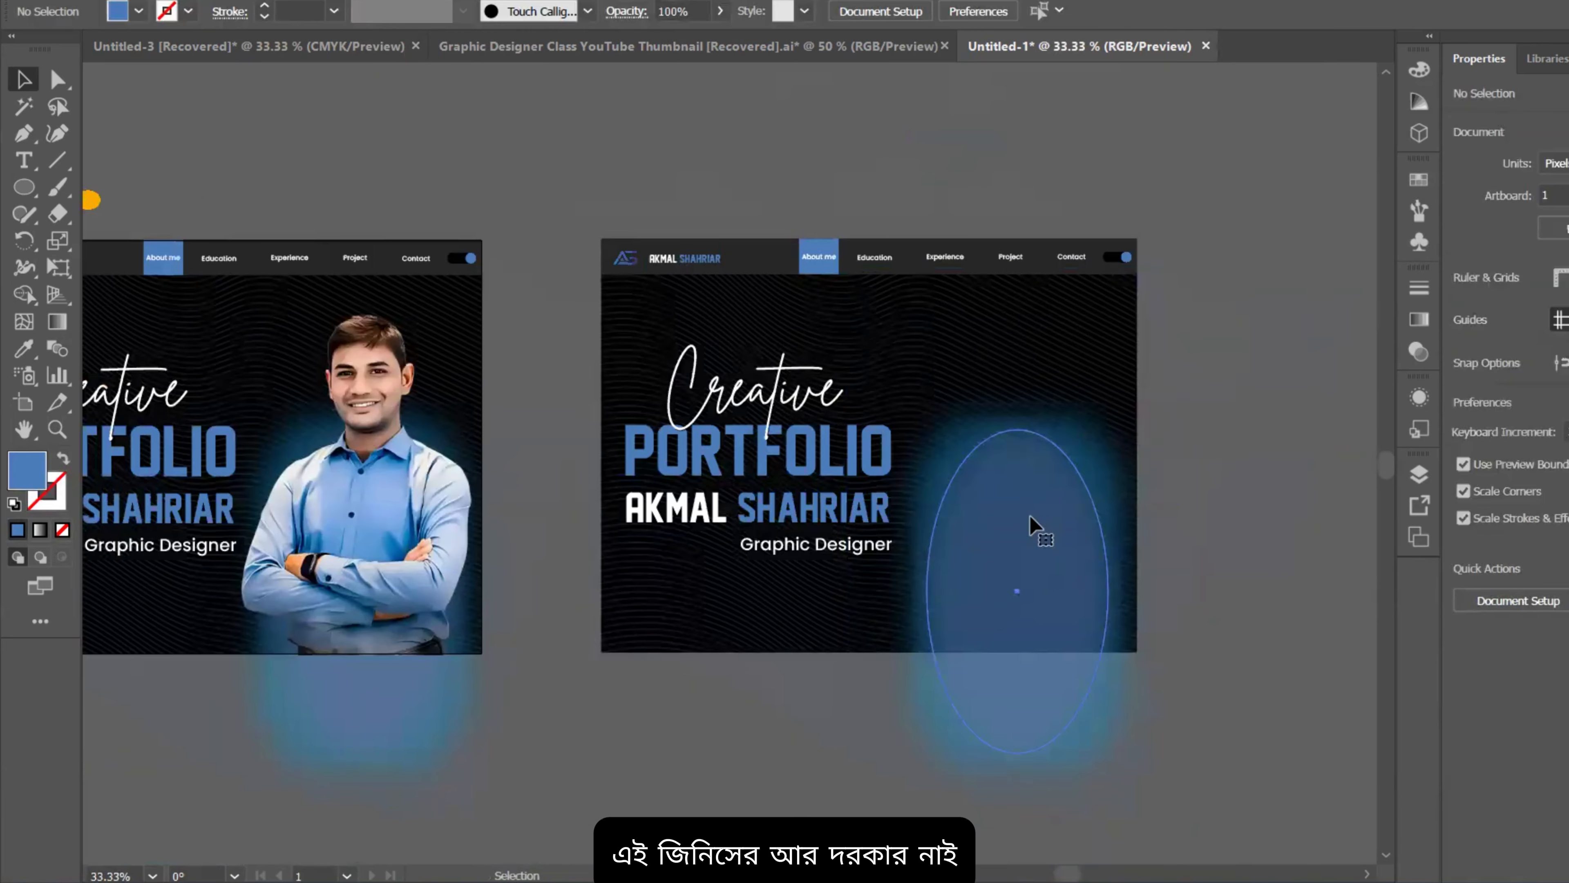
{"action": "key", "text": "Delete"}
Step: Move the copied title group off the new page onto the pasteboard
{"action": "left_click", "coordinate": [840, 470]}
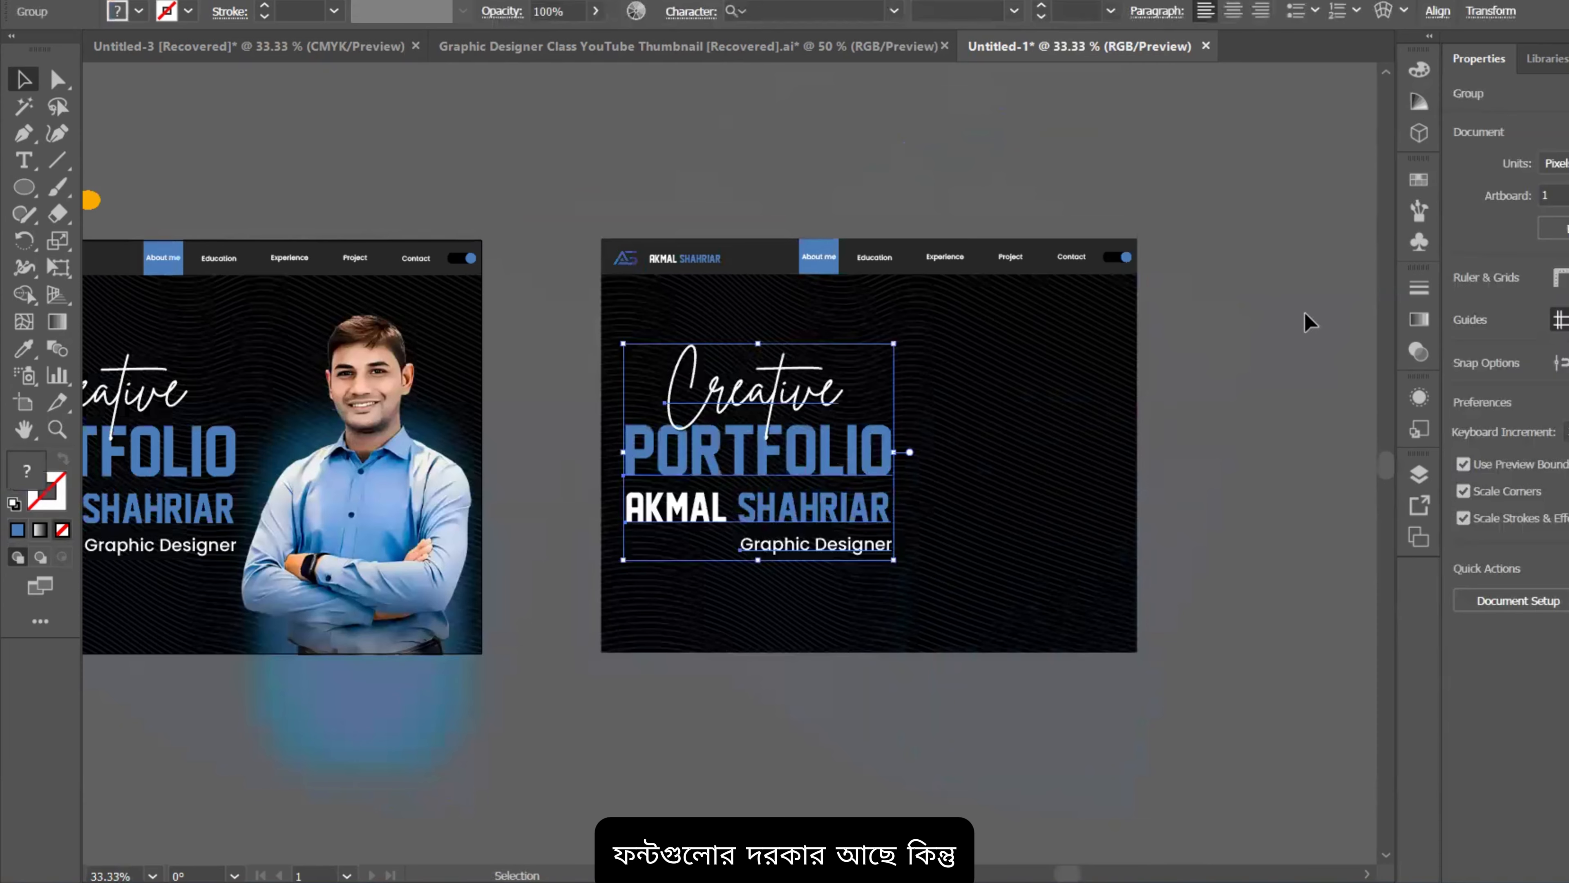
{"action": "left_click_drag", "start_coordinate": [1304, 313], "coordinate": [1290, 191]}
{"action": "left_click_drag", "start_coordinate": [1248, 220], "coordinate": [1287, 405]}
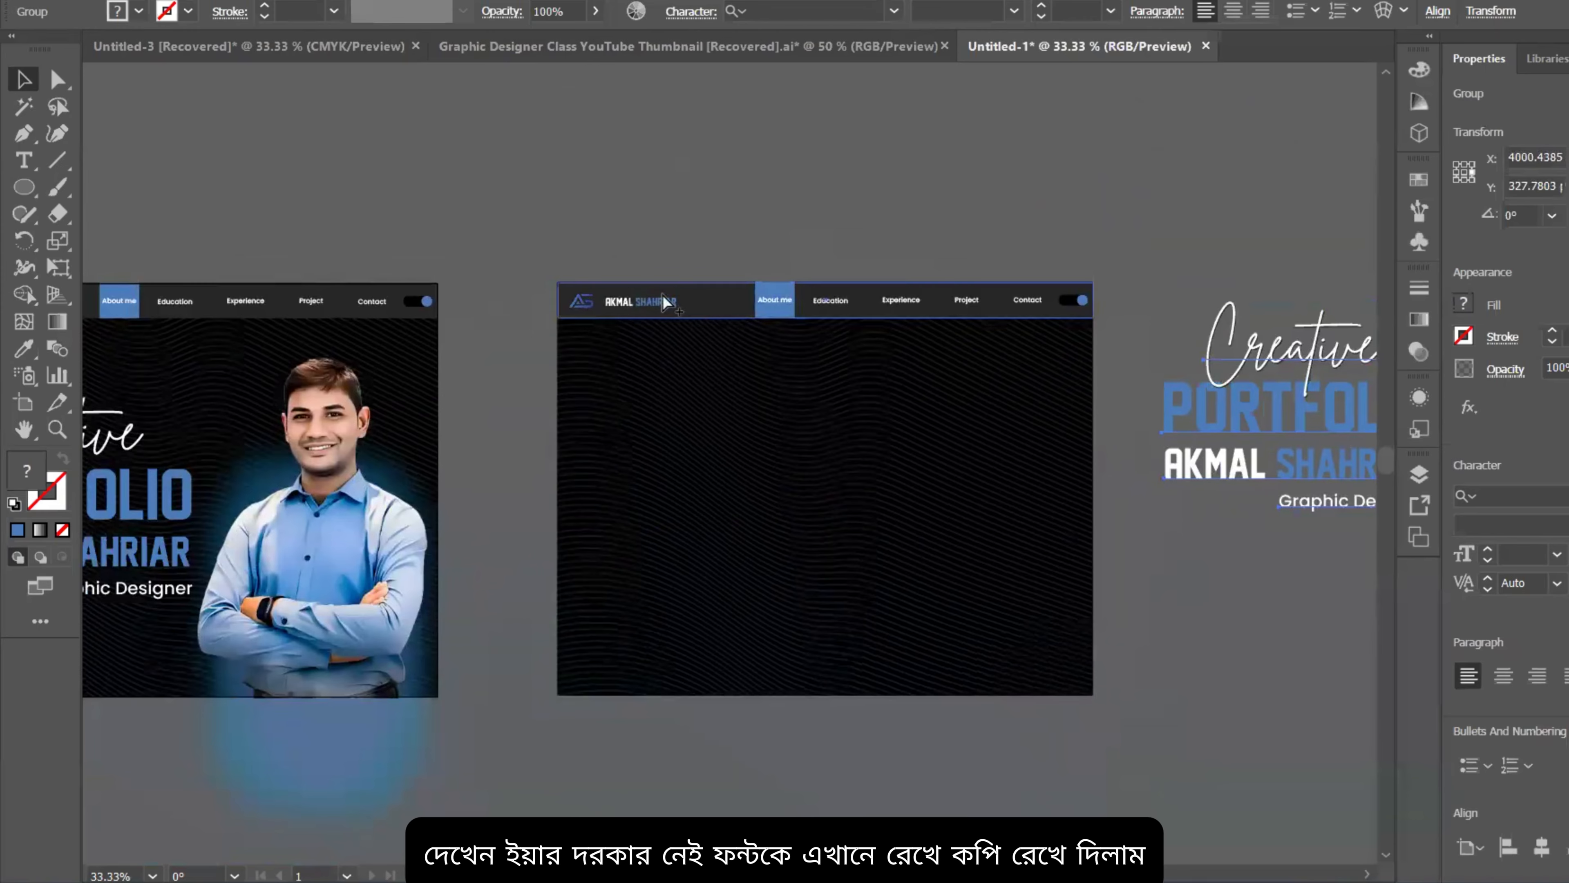
{"action": "scroll", "coordinate": [816, 302], "scroll_direction": "up", "scroll_amount": 3}
{"action": "scroll", "coordinate": [729, 299], "scroll_direction": "down", "scroll_amount": 1}
{"action": "left_click_drag", "start_coordinate": [760, 308], "coordinate": [799, 247]}
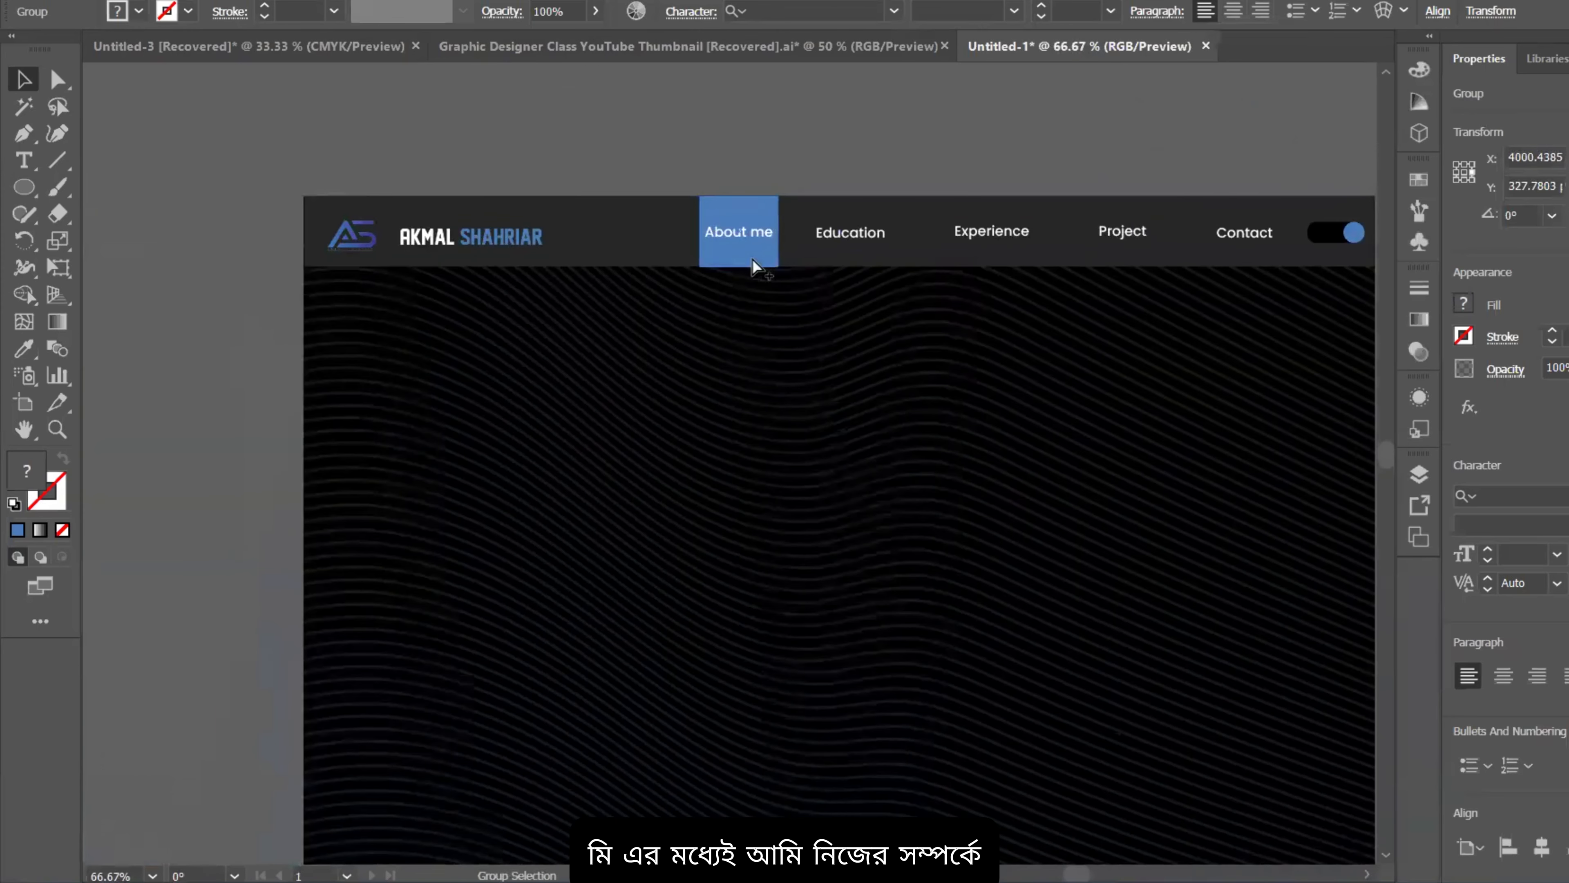
{"action": "scroll", "coordinate": [752, 259], "scroll_direction": "down", "scroll_amount": 2}
{"action": "left_click_drag", "start_coordinate": [819, 343], "coordinate": [787, 370]}
{"action": "scroll", "coordinate": [726, 331], "scroll_direction": "down", "scroll_amount": 1}
{"action": "left_click_drag", "start_coordinate": [903, 396], "coordinate": [924, 408]}
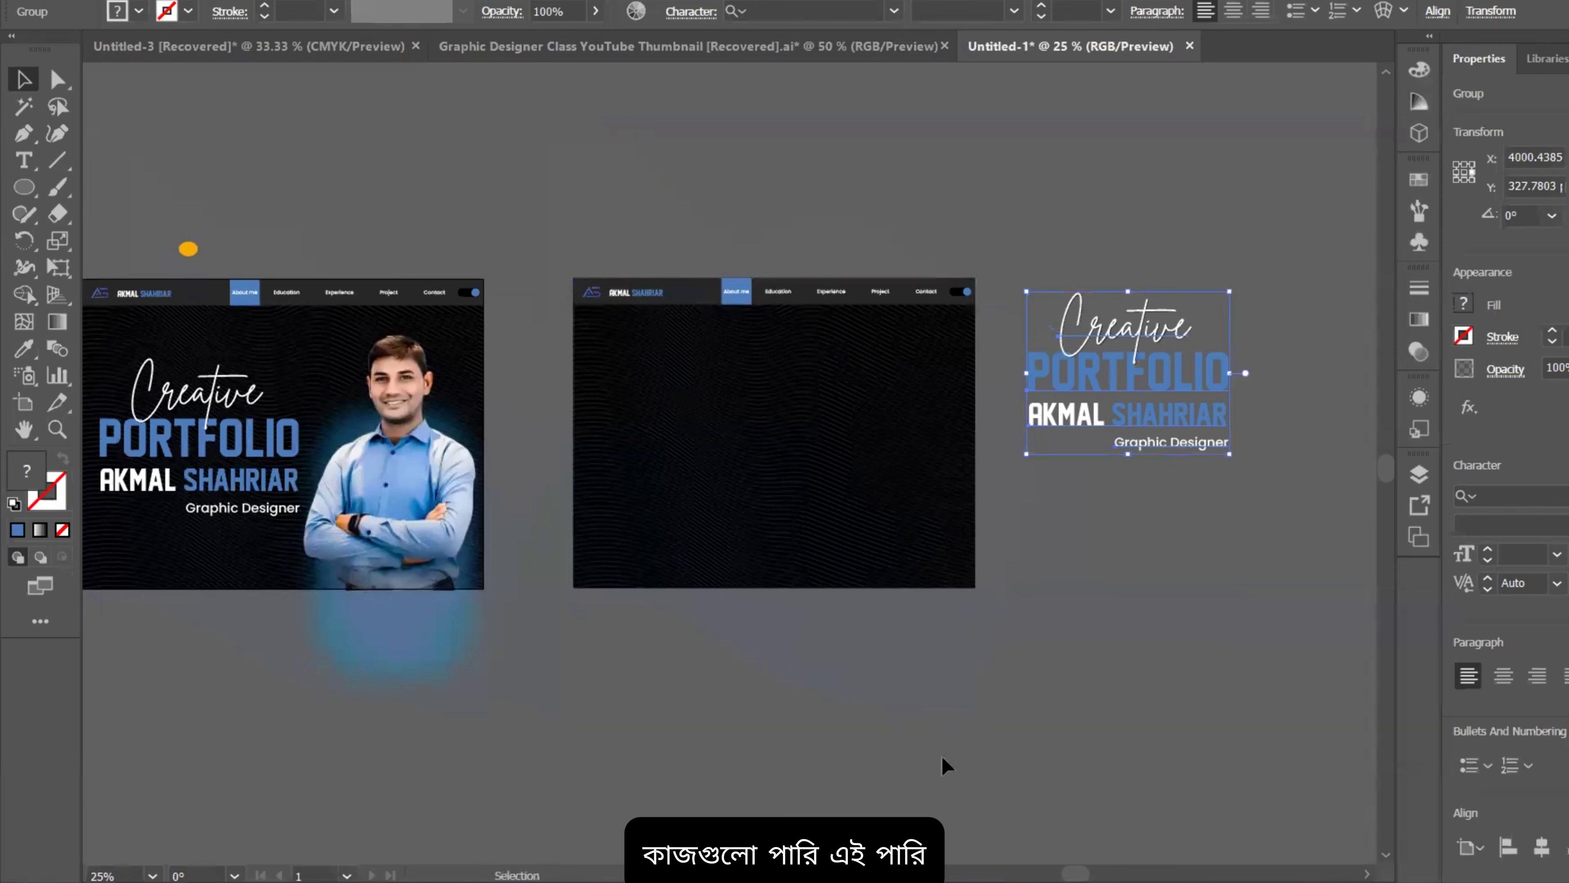
{"action": "left_click", "coordinate": [23, 187]}
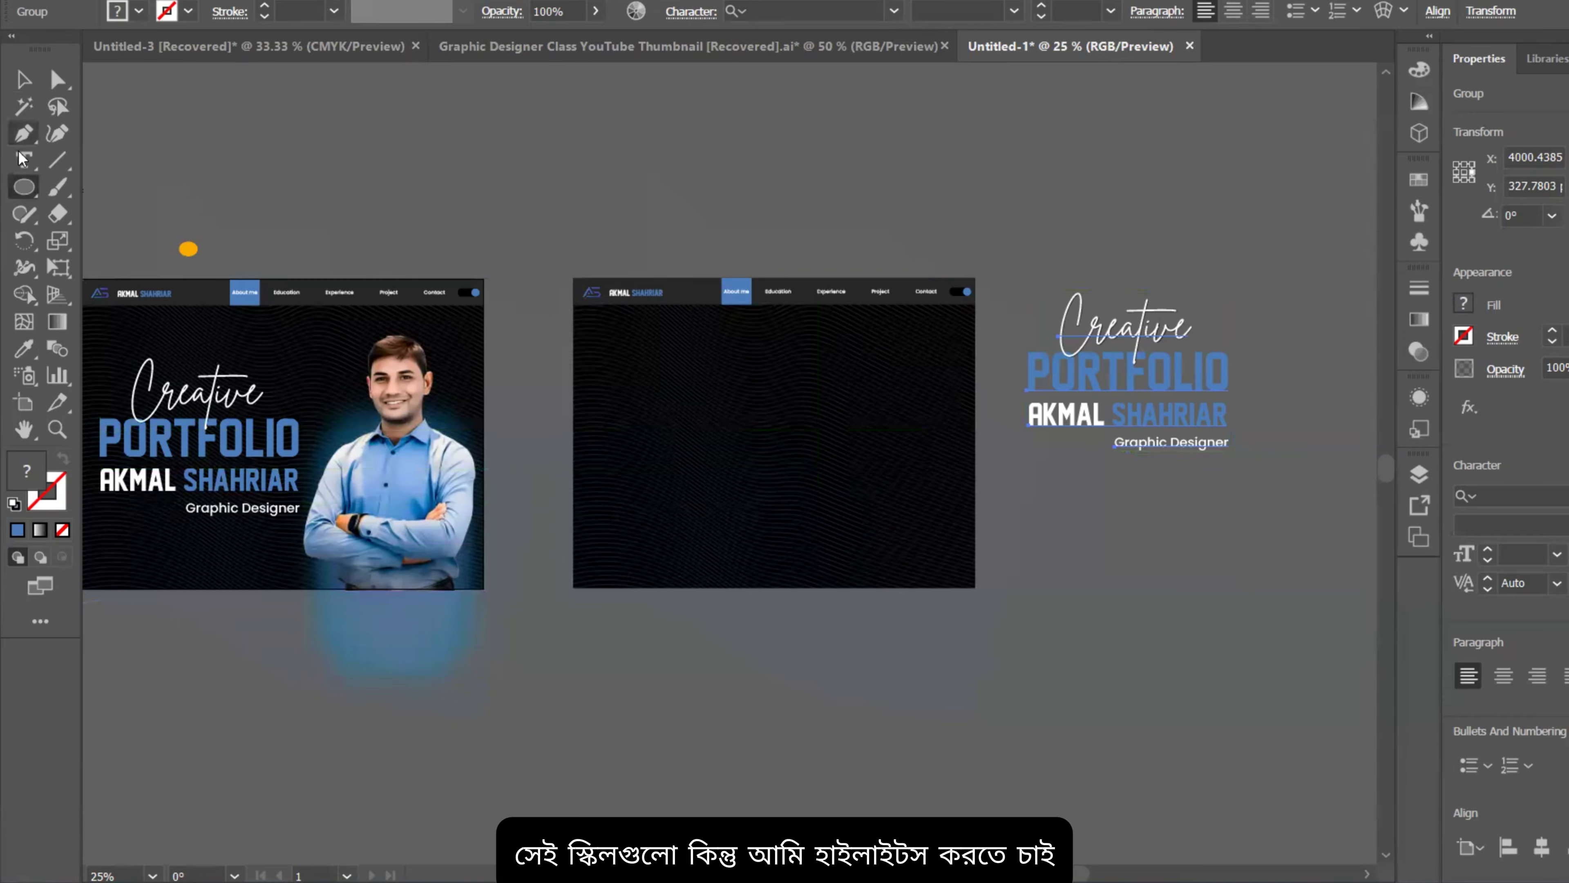
Step: Draw a blue rectangle on the copied page and round all its corners
{"action": "left_click", "coordinate": [24, 187]}
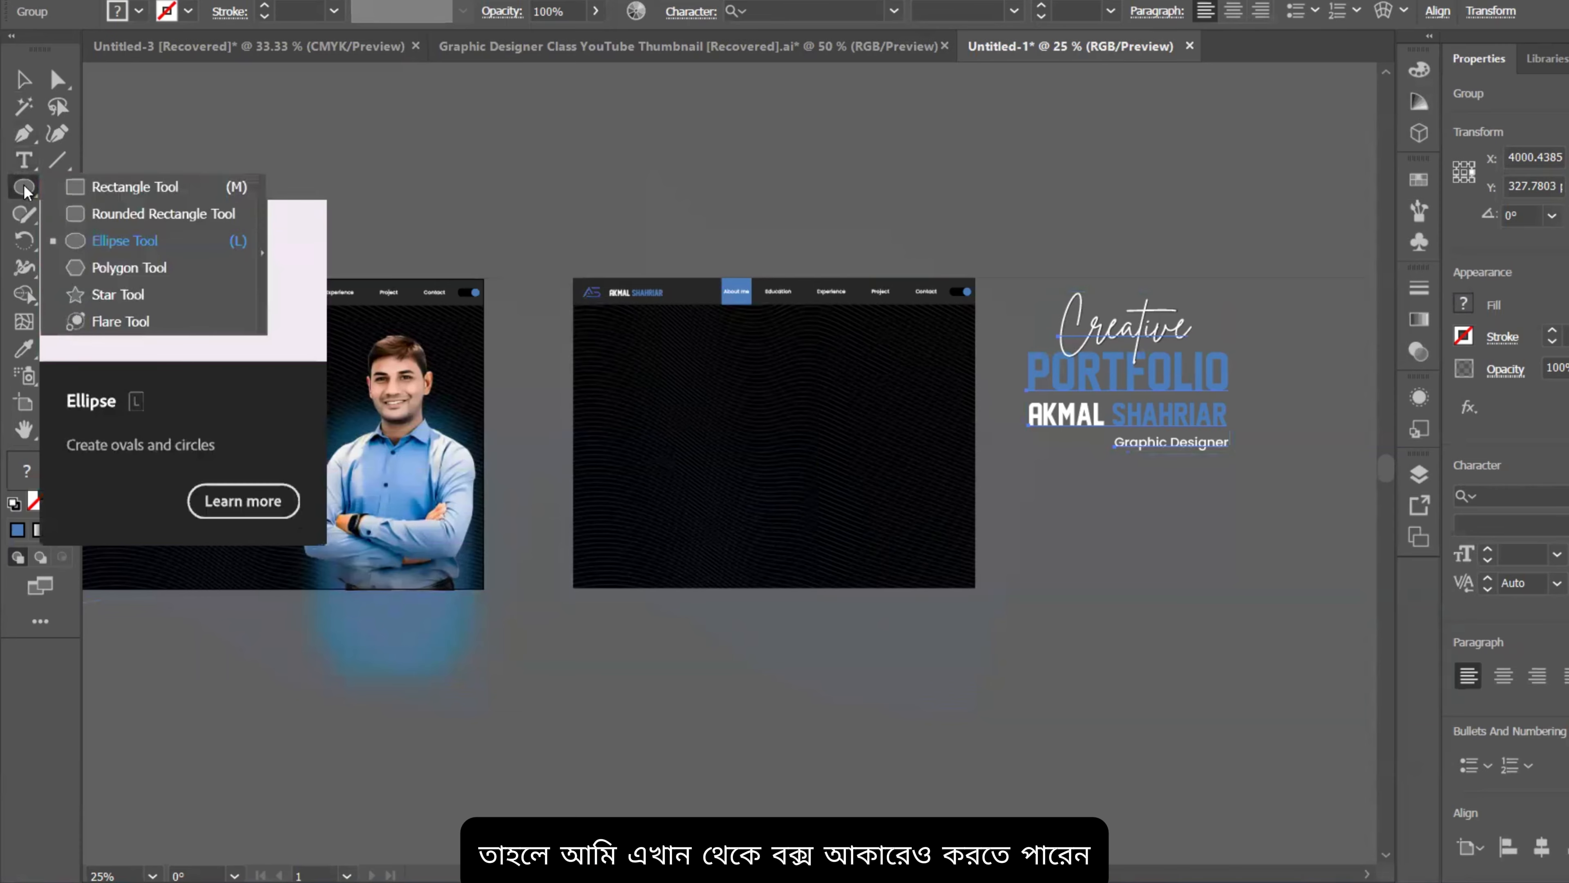
{"action": "left_click", "coordinate": [124, 187]}
{"action": "scroll", "coordinate": [537, 342], "scroll_direction": "up", "scroll_amount": 3}
{"action": "scroll", "coordinate": [564, 302], "scroll_direction": "down", "scroll_amount": 2}
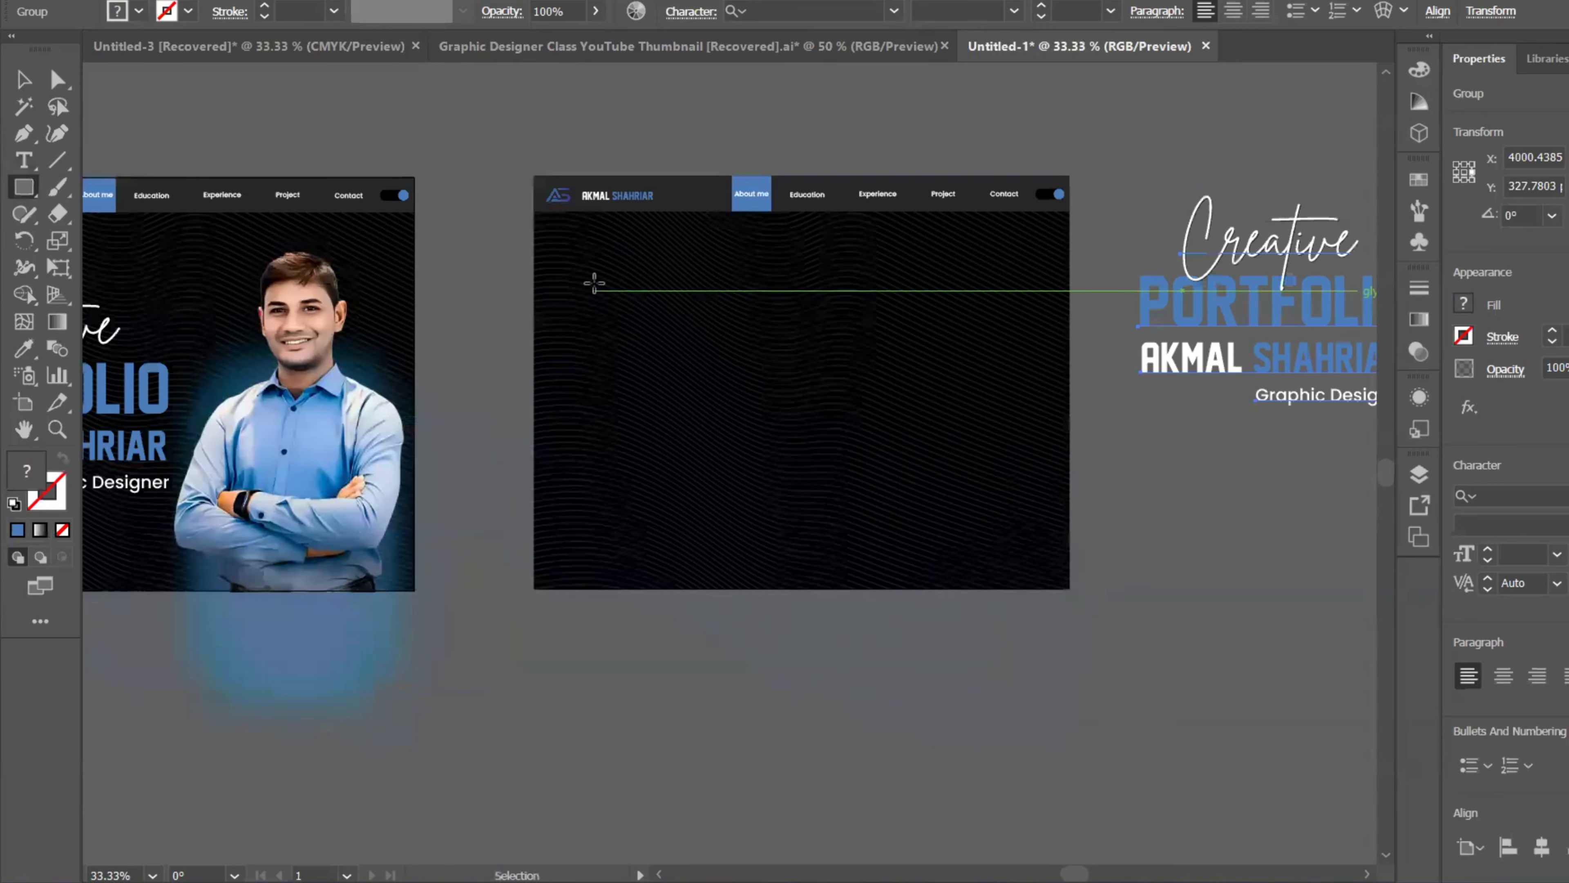
{"action": "mouse_move", "coordinate": [588, 271]}
{"action": "left_mouse_down"}
{"action": "mouse_move", "coordinate": [806, 526]}
{"action": "mouse_move", "coordinate": [803, 542]}
{"action": "left_mouse_up"}
{"action": "left_click", "coordinate": [22, 84]}
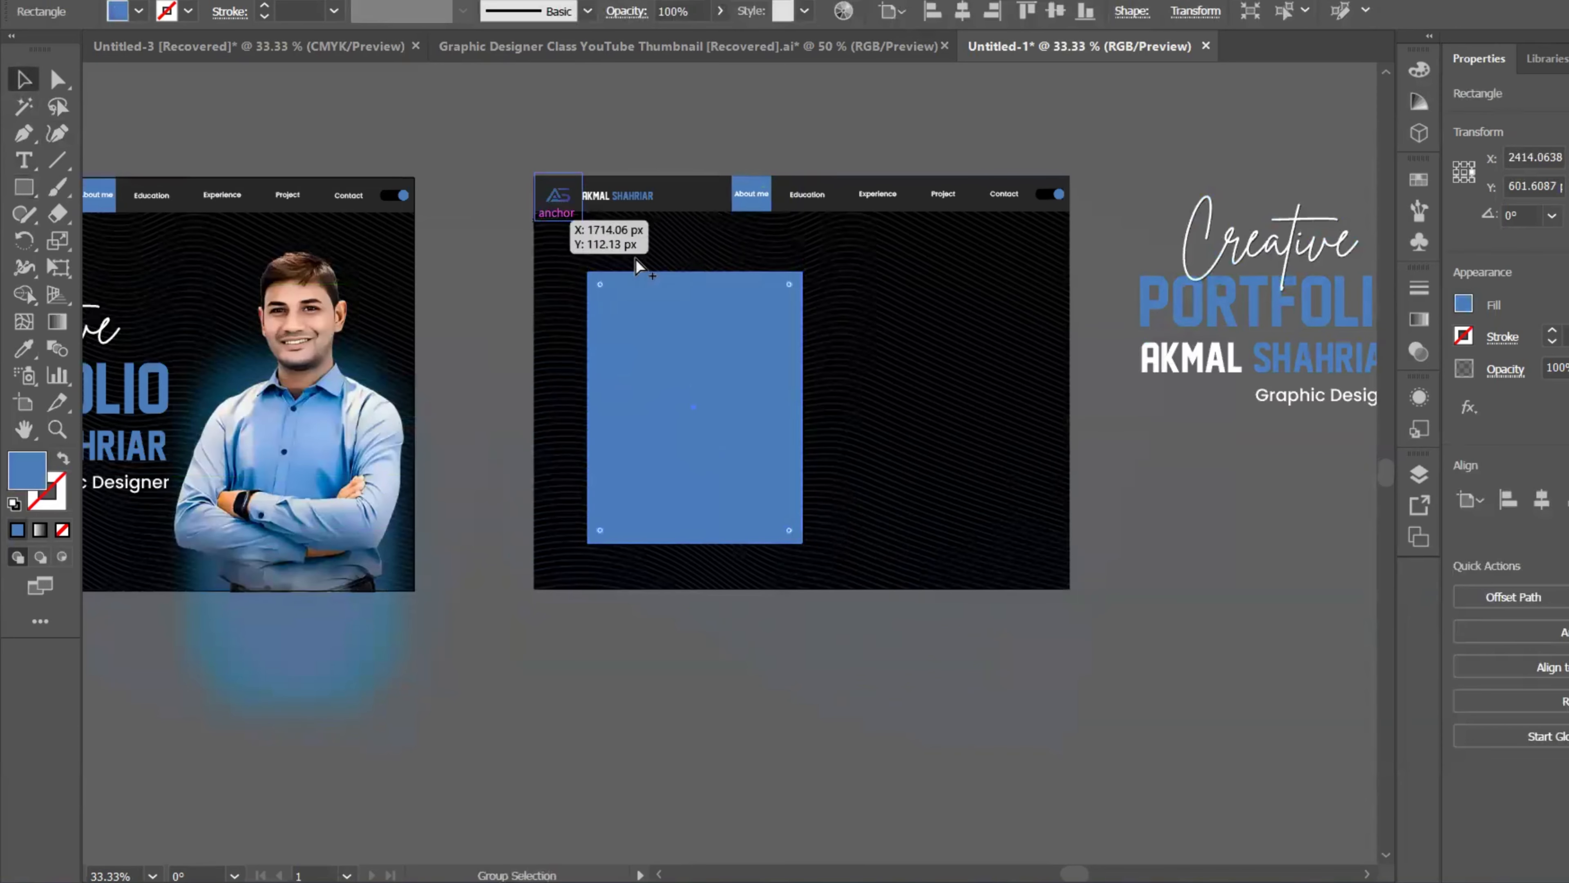
{"action": "scroll", "coordinate": [636, 257], "scroll_direction": "up", "scroll_amount": 2}
{"action": "left_click_drag", "start_coordinate": [955, 300], "coordinate": [939, 309]}
{"action": "scroll", "coordinate": [889, 348], "scroll_direction": "down", "scroll_amount": 1}
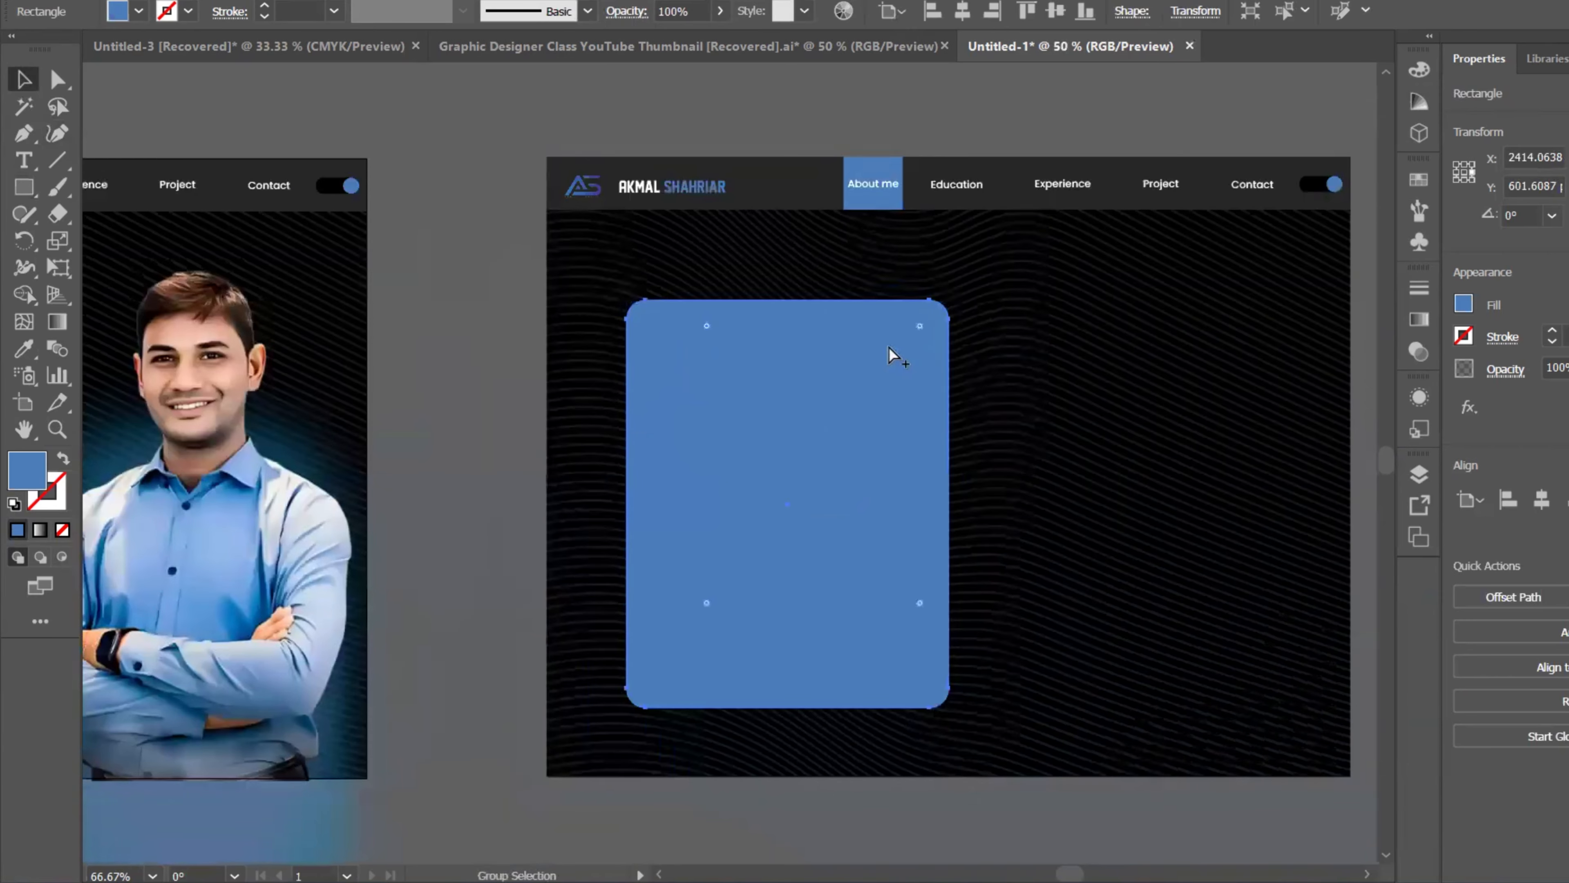
{"action": "left_click_drag", "start_coordinate": [855, 404], "coordinate": [850, 317]}
Step: Add a justified, Regular-weight text frame over the blue rectangle and nudge it down about 11 px
{"action": "left_click", "coordinate": [23, 161]}
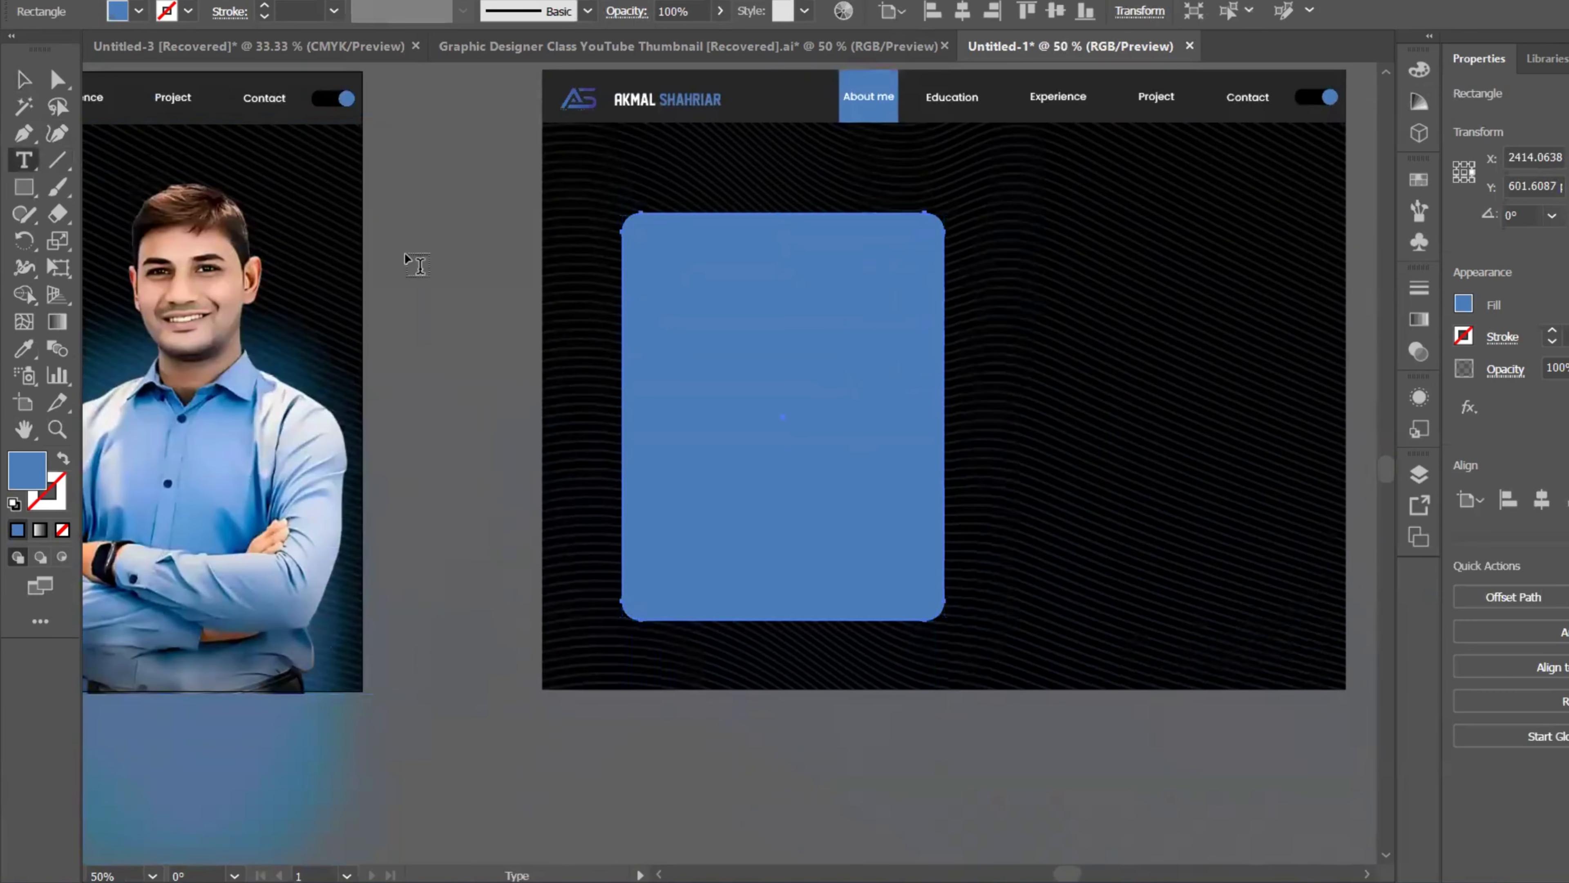
{"action": "left_click_drag", "start_coordinate": [649, 263], "coordinate": [920, 595]}
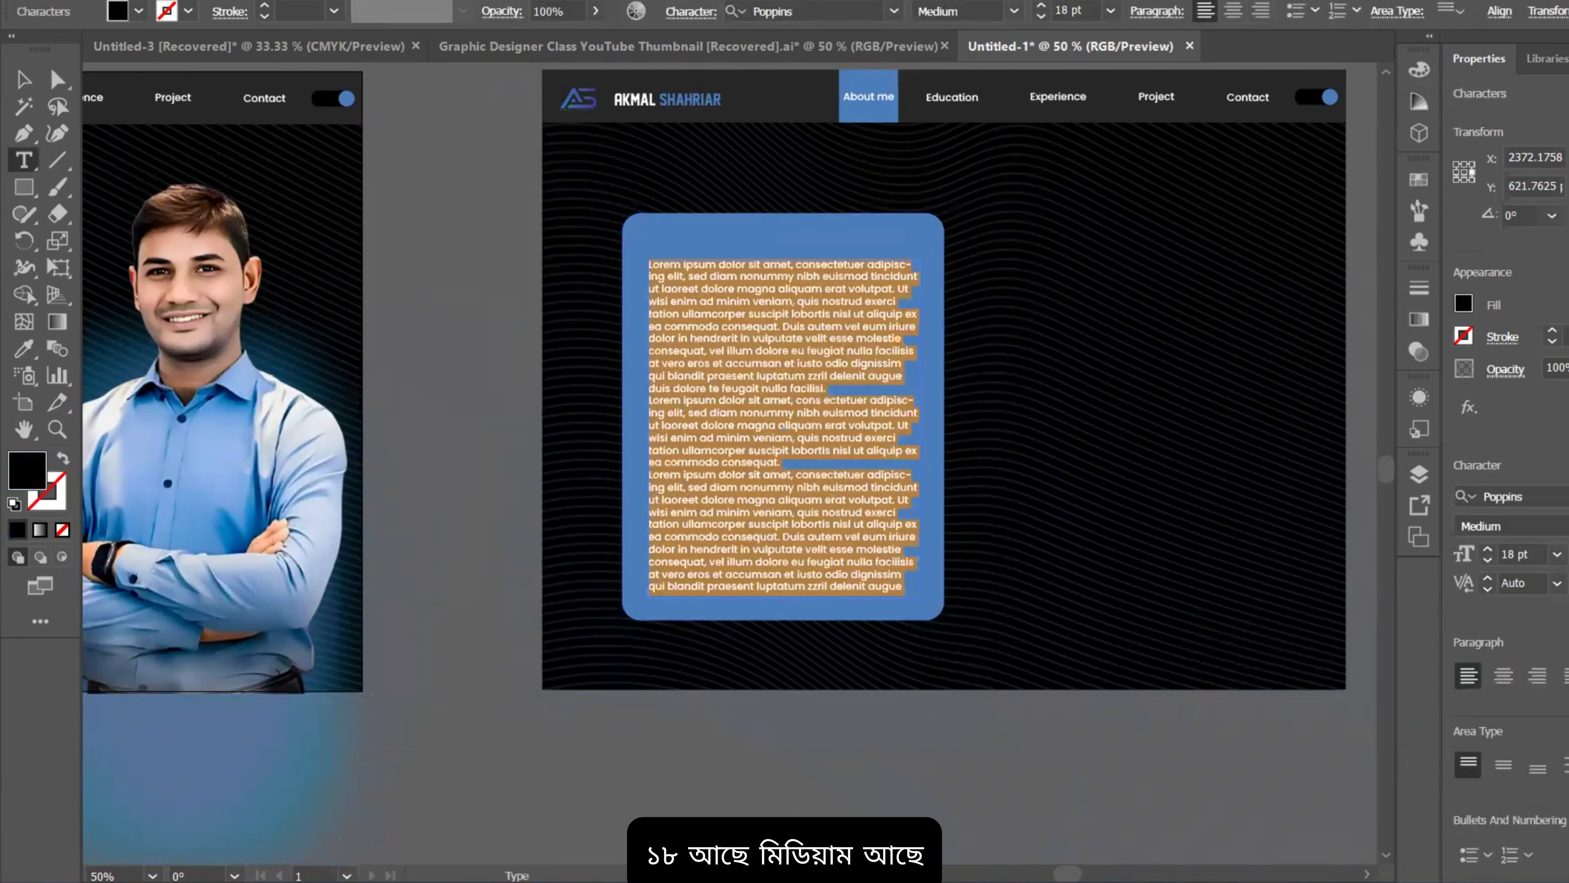
{"action": "left_click", "coordinate": [1520, 526]}
{"action": "left_click", "coordinate": [1532, 235]}
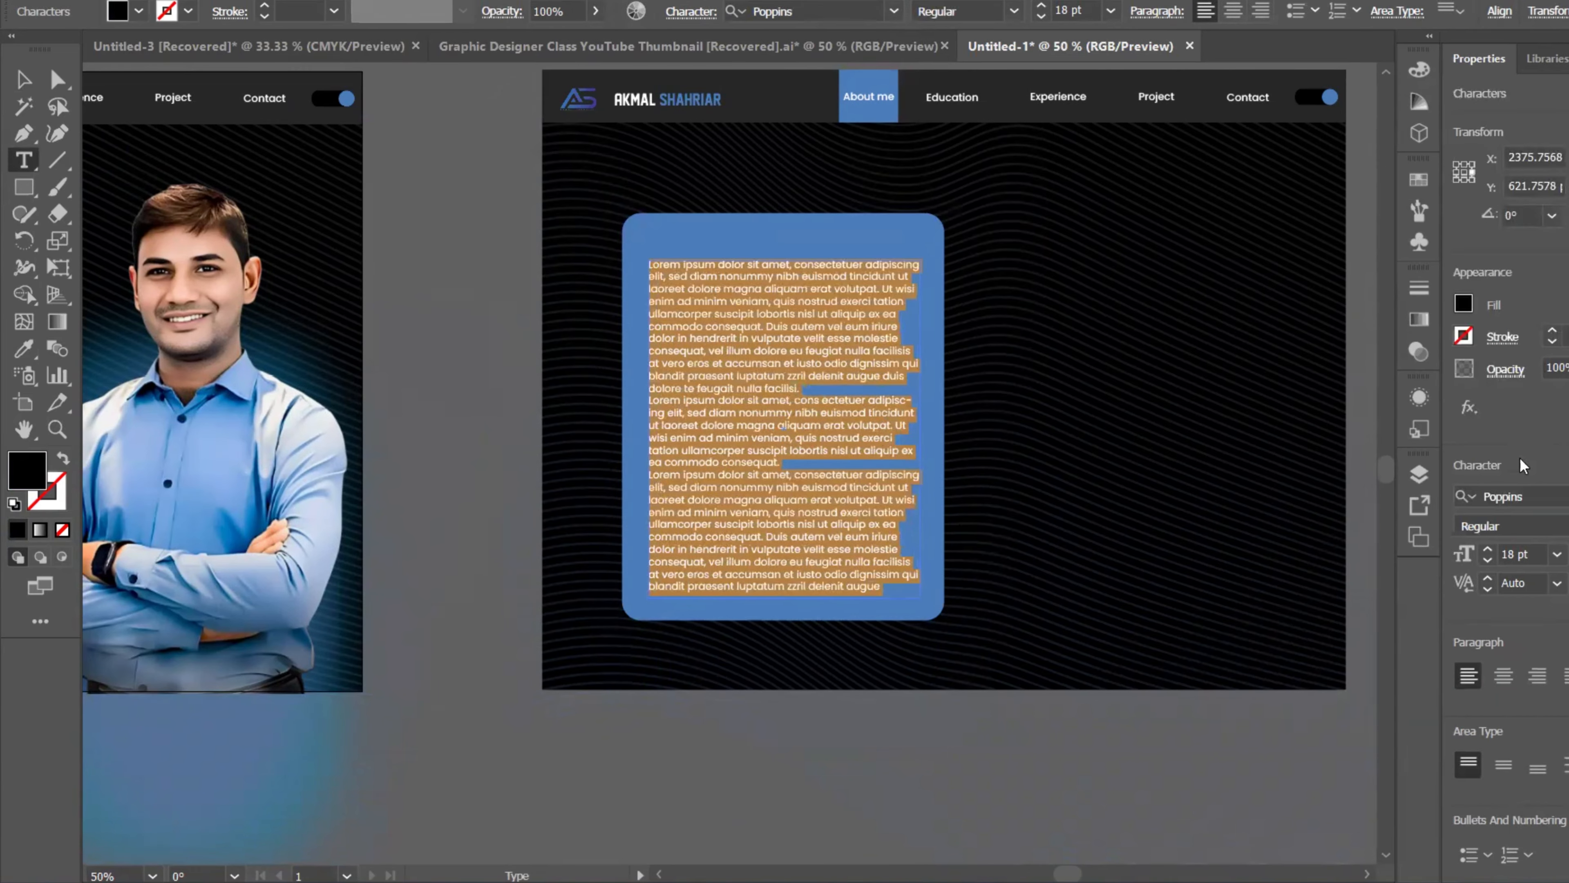
{"action": "left_click", "coordinate": [1566, 676]}
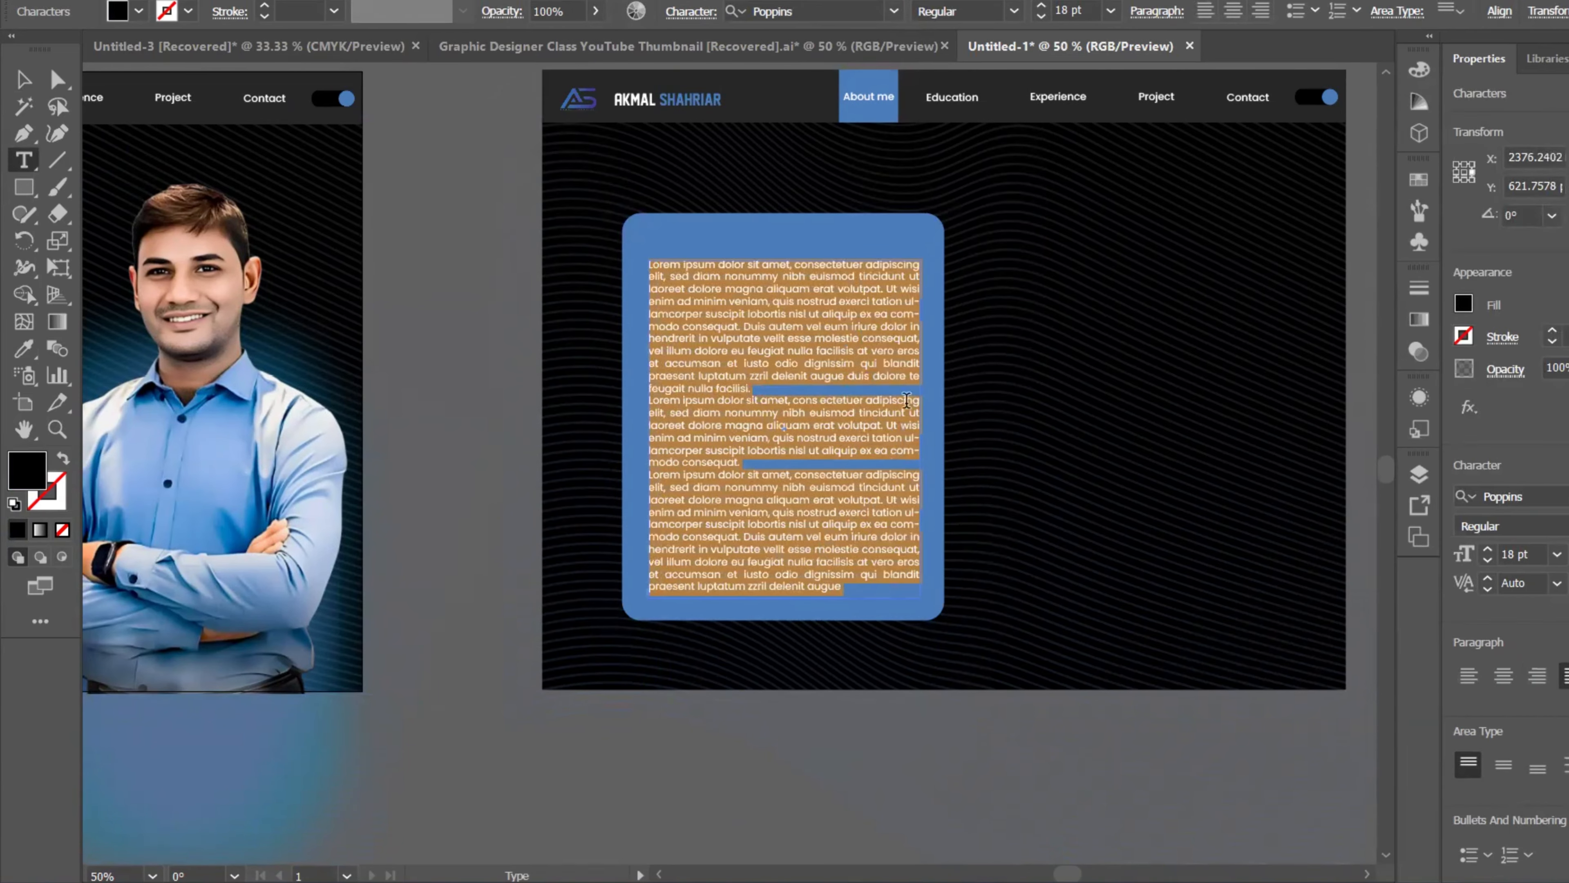
{"action": "left_click", "coordinate": [750, 387]}
{"action": "left_click", "coordinate": [23, 79]}
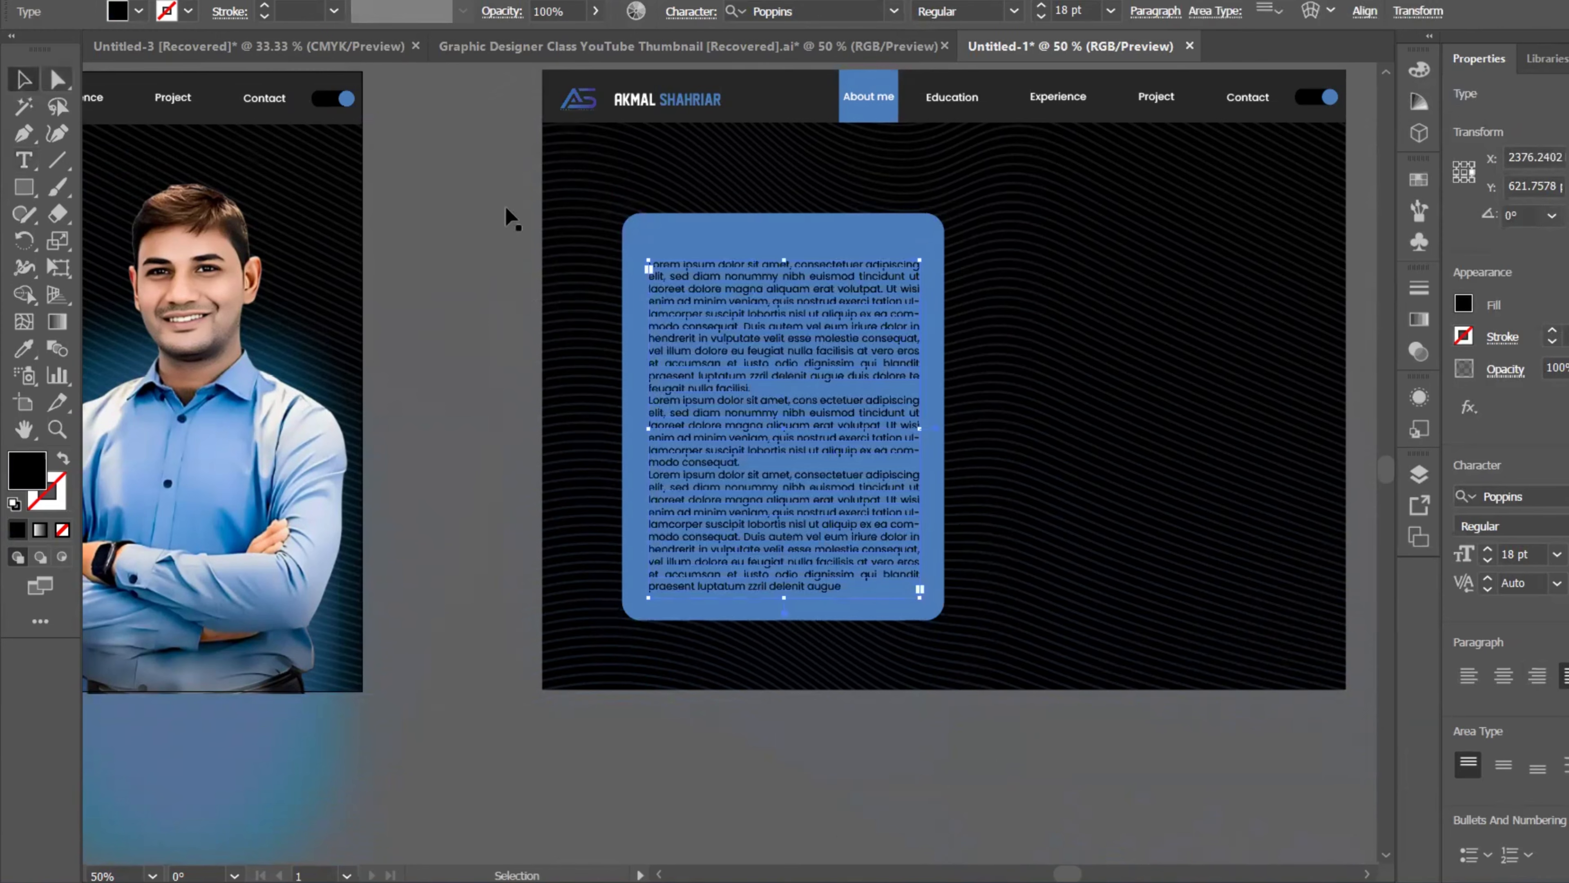
{"action": "left_click_drag", "start_coordinate": [777, 337], "coordinate": [779, 351]}
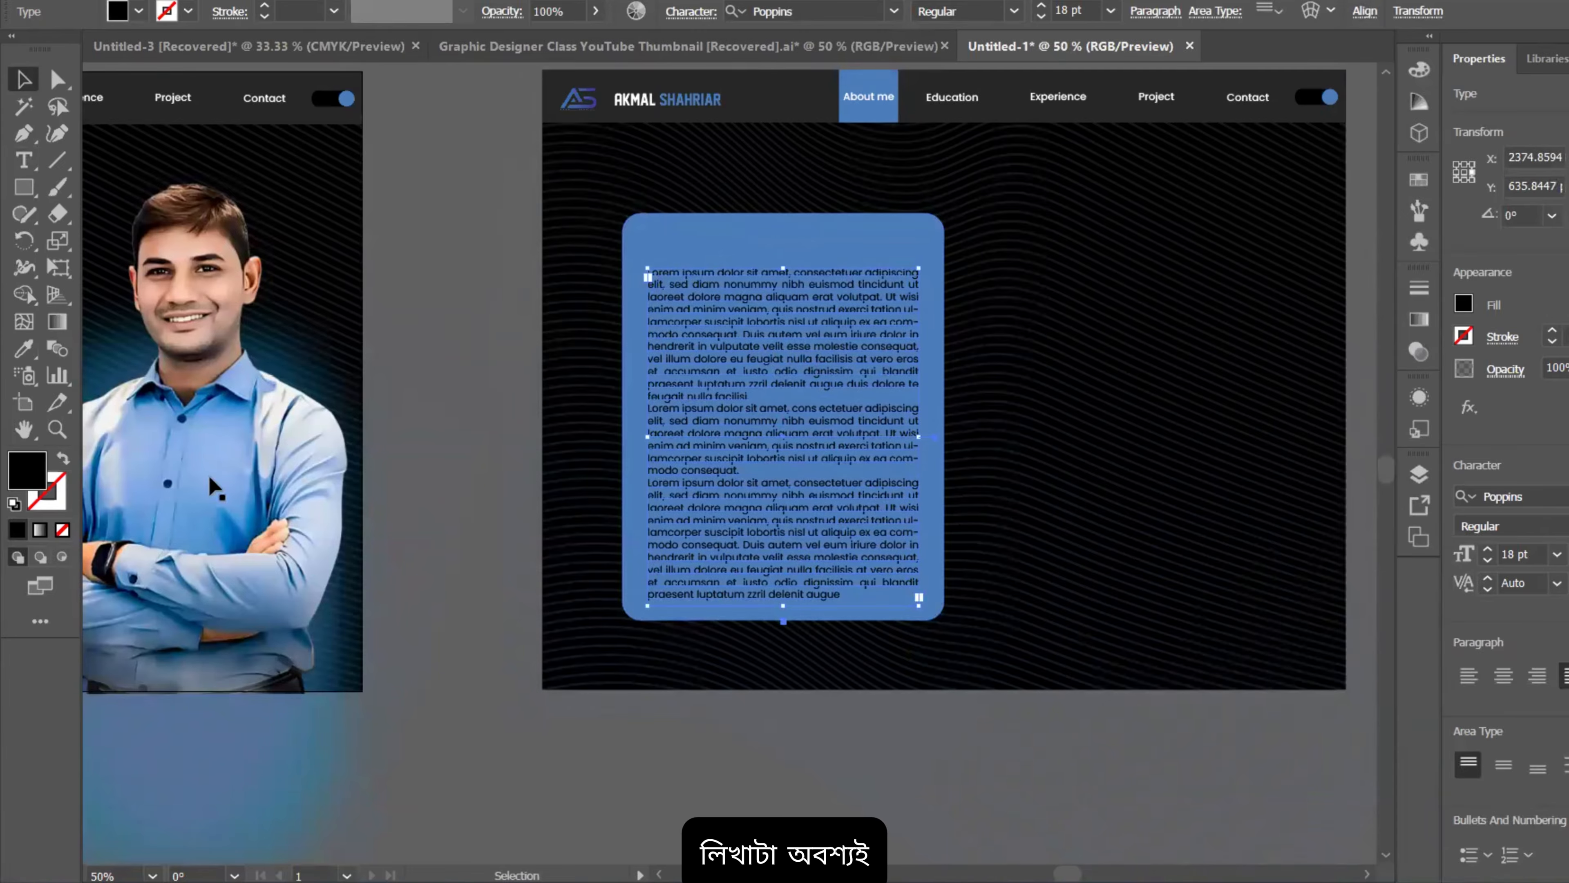
Step: Eyedropper white text styling onto the body copy
{"action": "key", "text": "i"}
{"action": "scroll", "coordinate": [573, 450], "scroll_direction": "down", "scroll_amount": 2}
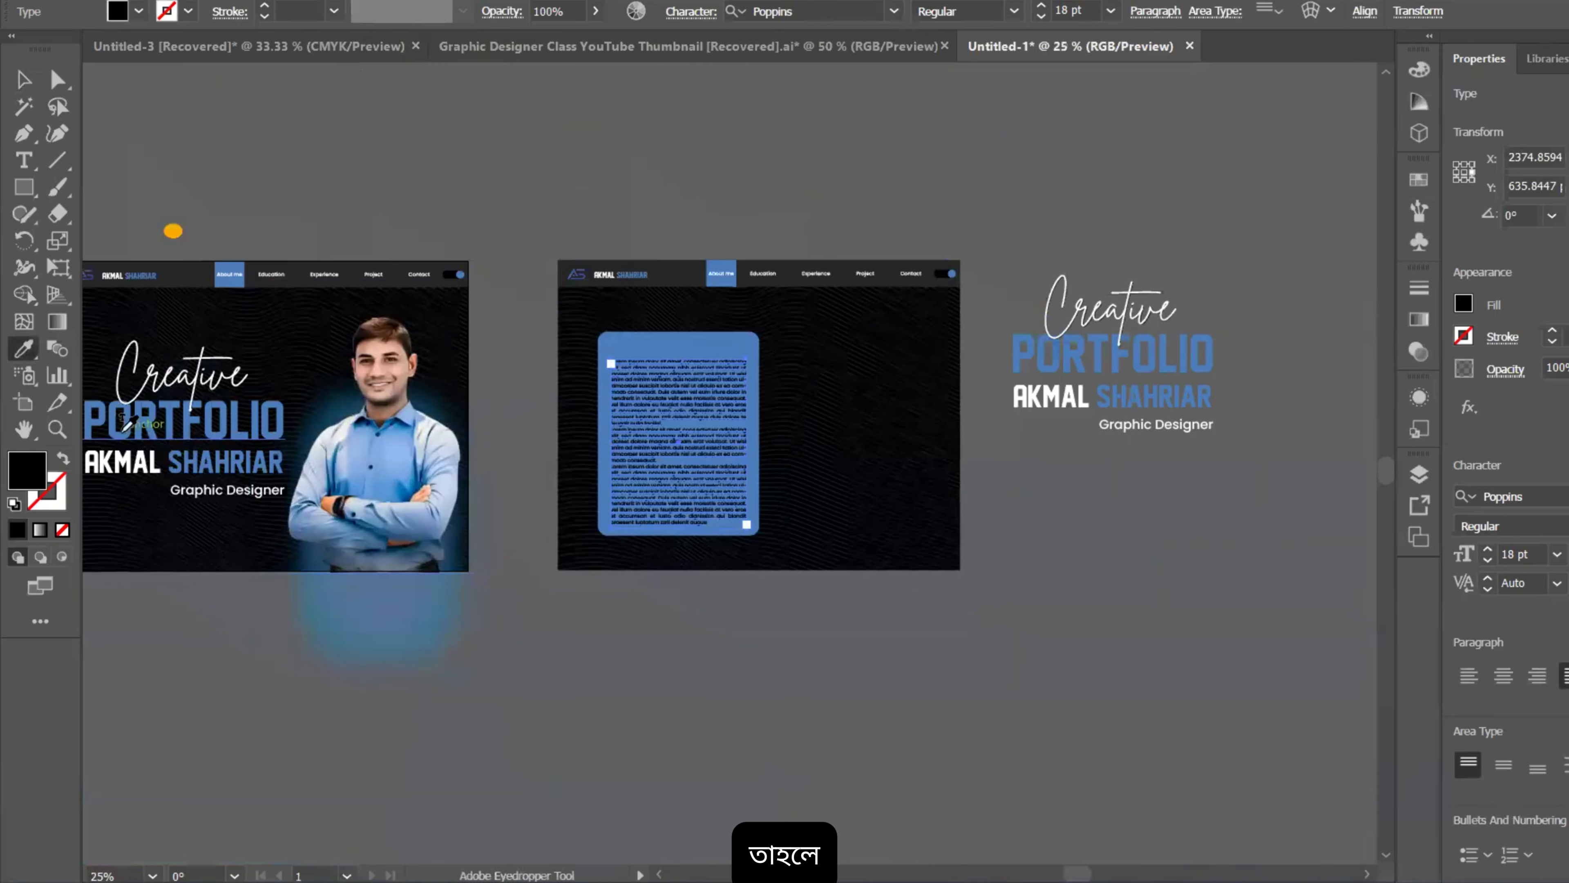
{"action": "left_click", "coordinate": [146, 445]}
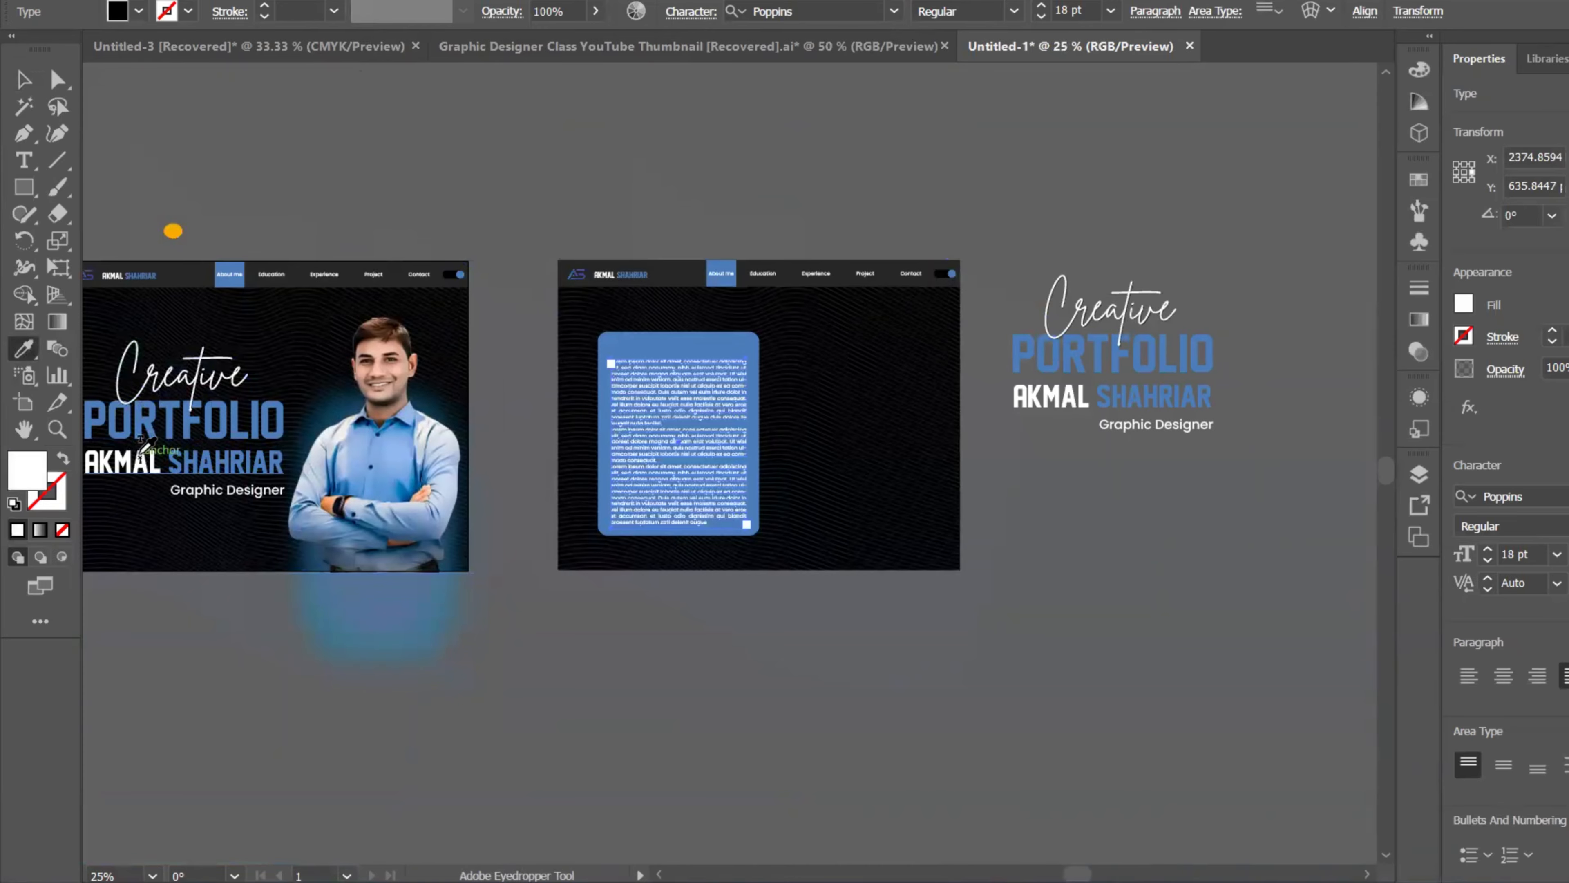
{"action": "left_click", "coordinate": [23, 79]}
Step: Scale up the blue card and body text as one selection and move them slightly left
{"action": "left_click", "coordinate": [613, 154]}
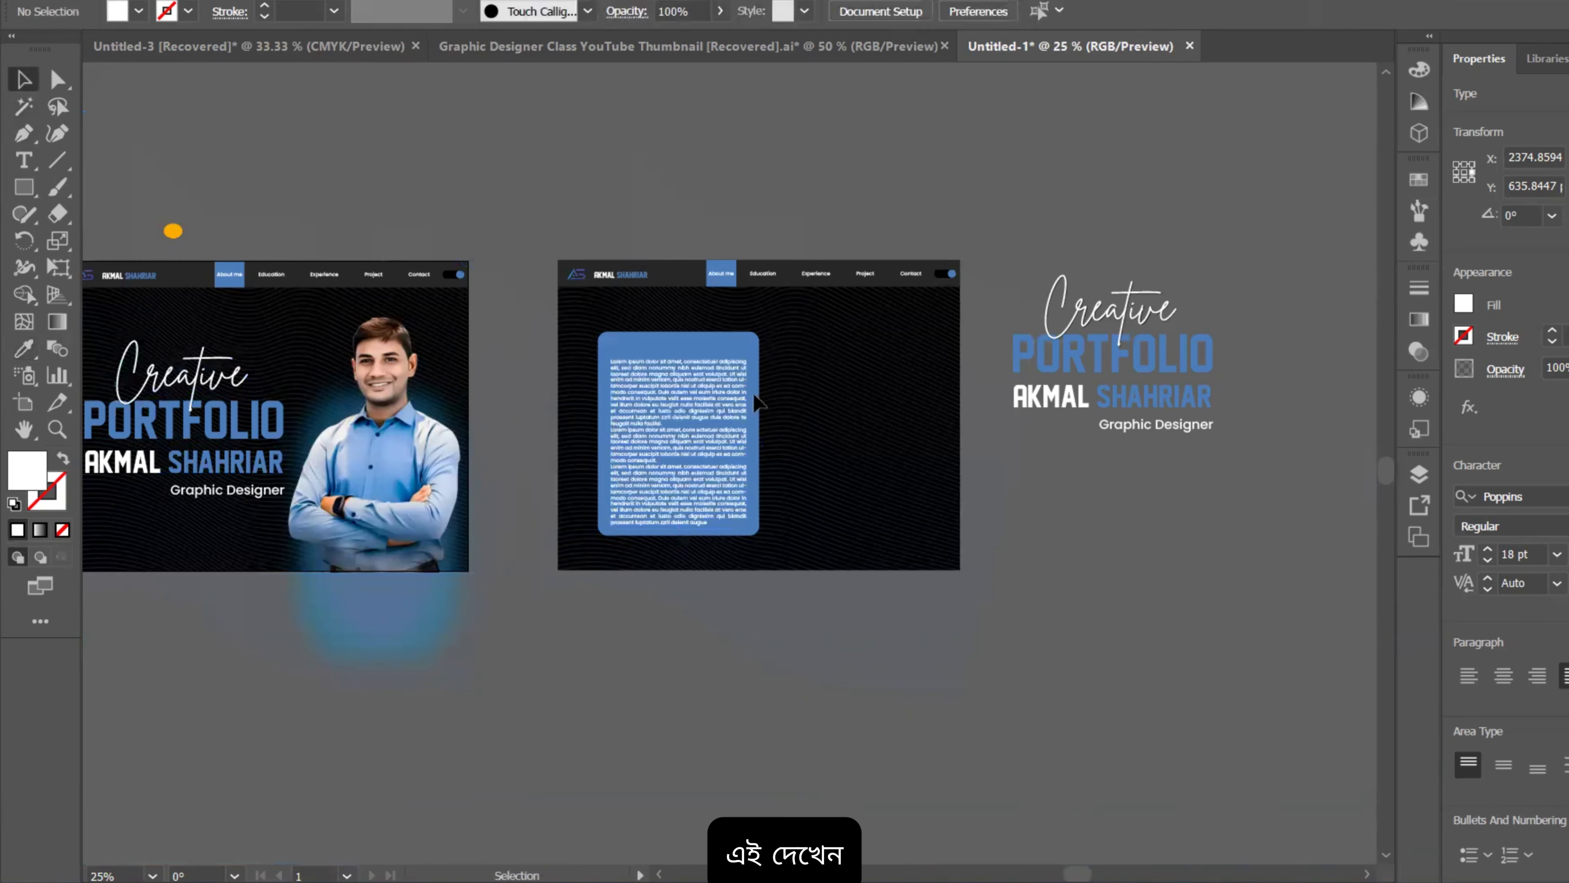
{"action": "key", "text": "ctrl+1"}
{"action": "scroll", "coordinate": [804, 407], "scroll_direction": "down", "scroll_amount": 2}
{"action": "left_click_drag", "start_coordinate": [821, 458], "coordinate": [864, 426]}
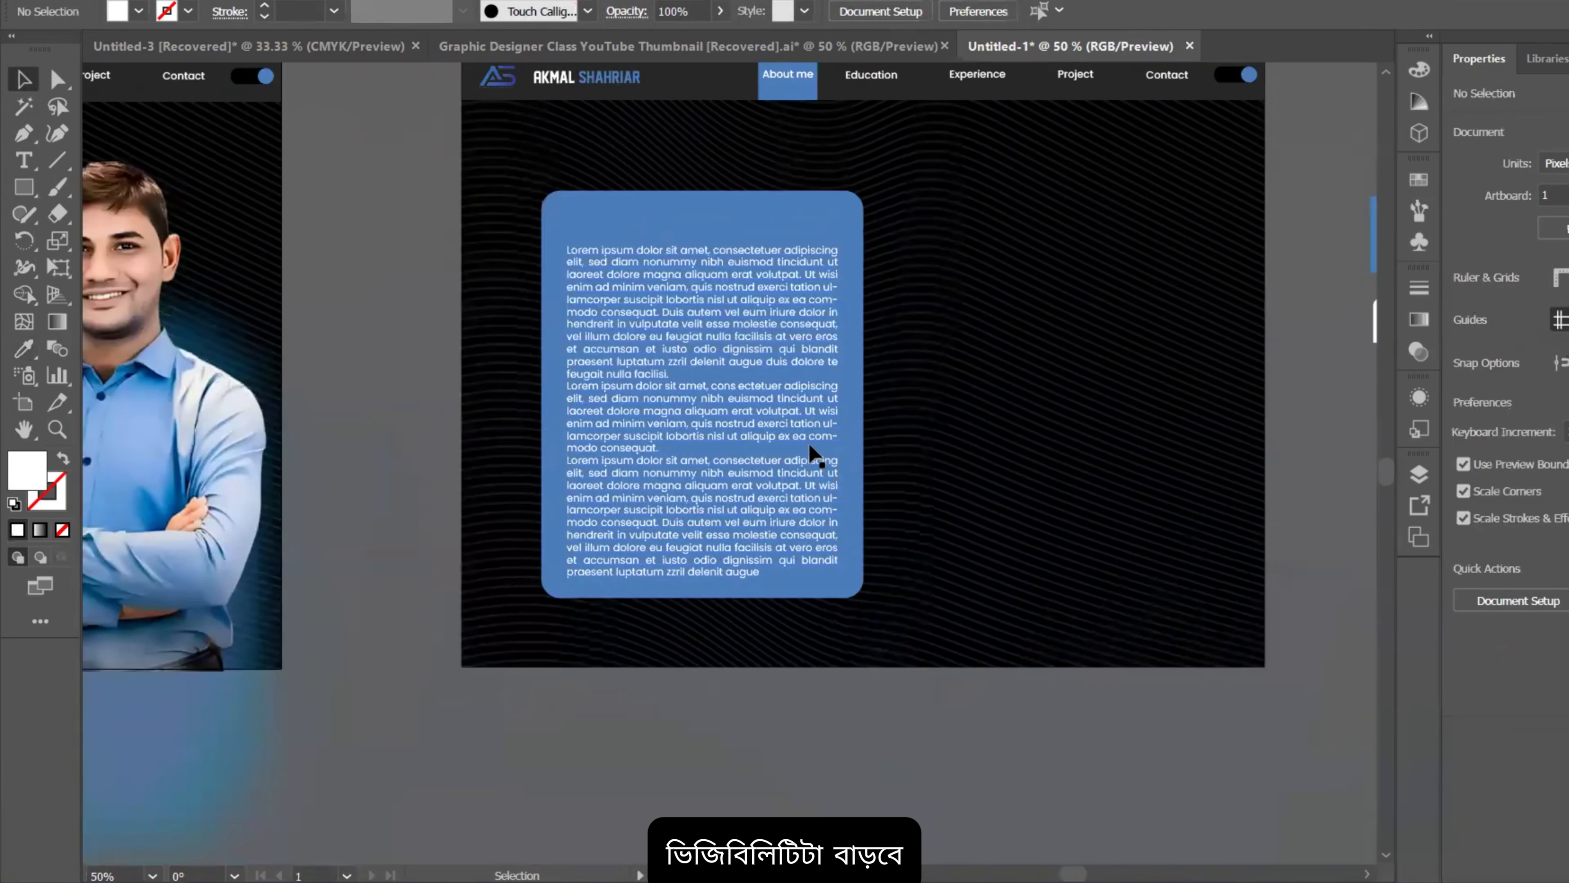
{"action": "scroll", "coordinate": [803, 440], "scroll_direction": "up", "scroll_amount": 2}
{"action": "left_click", "coordinate": [644, 315]}
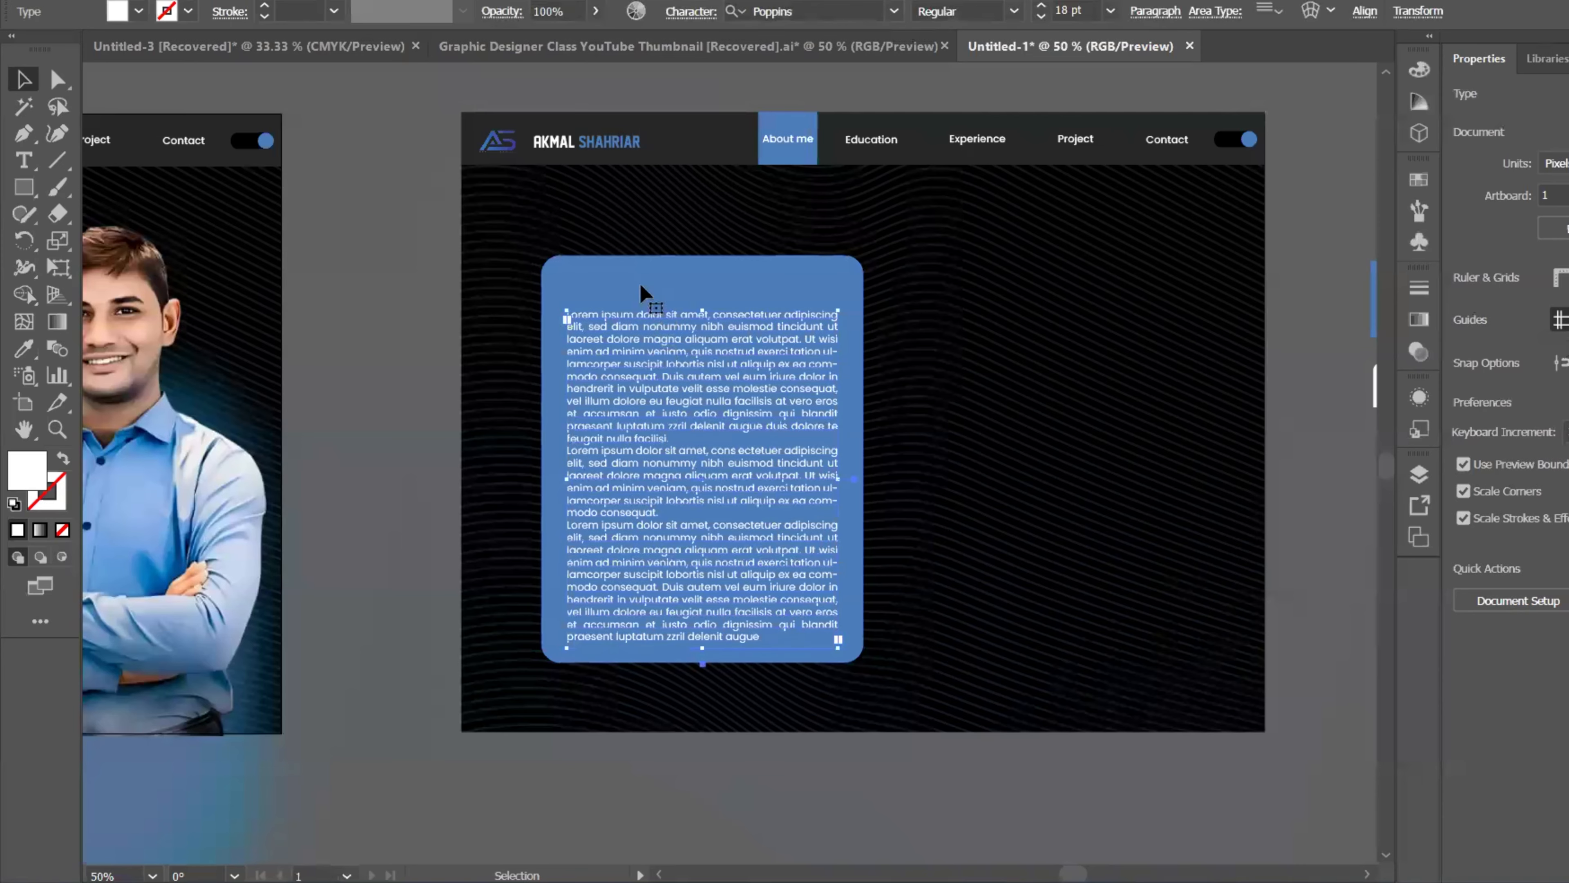
{"action": "left_click", "coordinate": [638, 288], "text": "shift"}
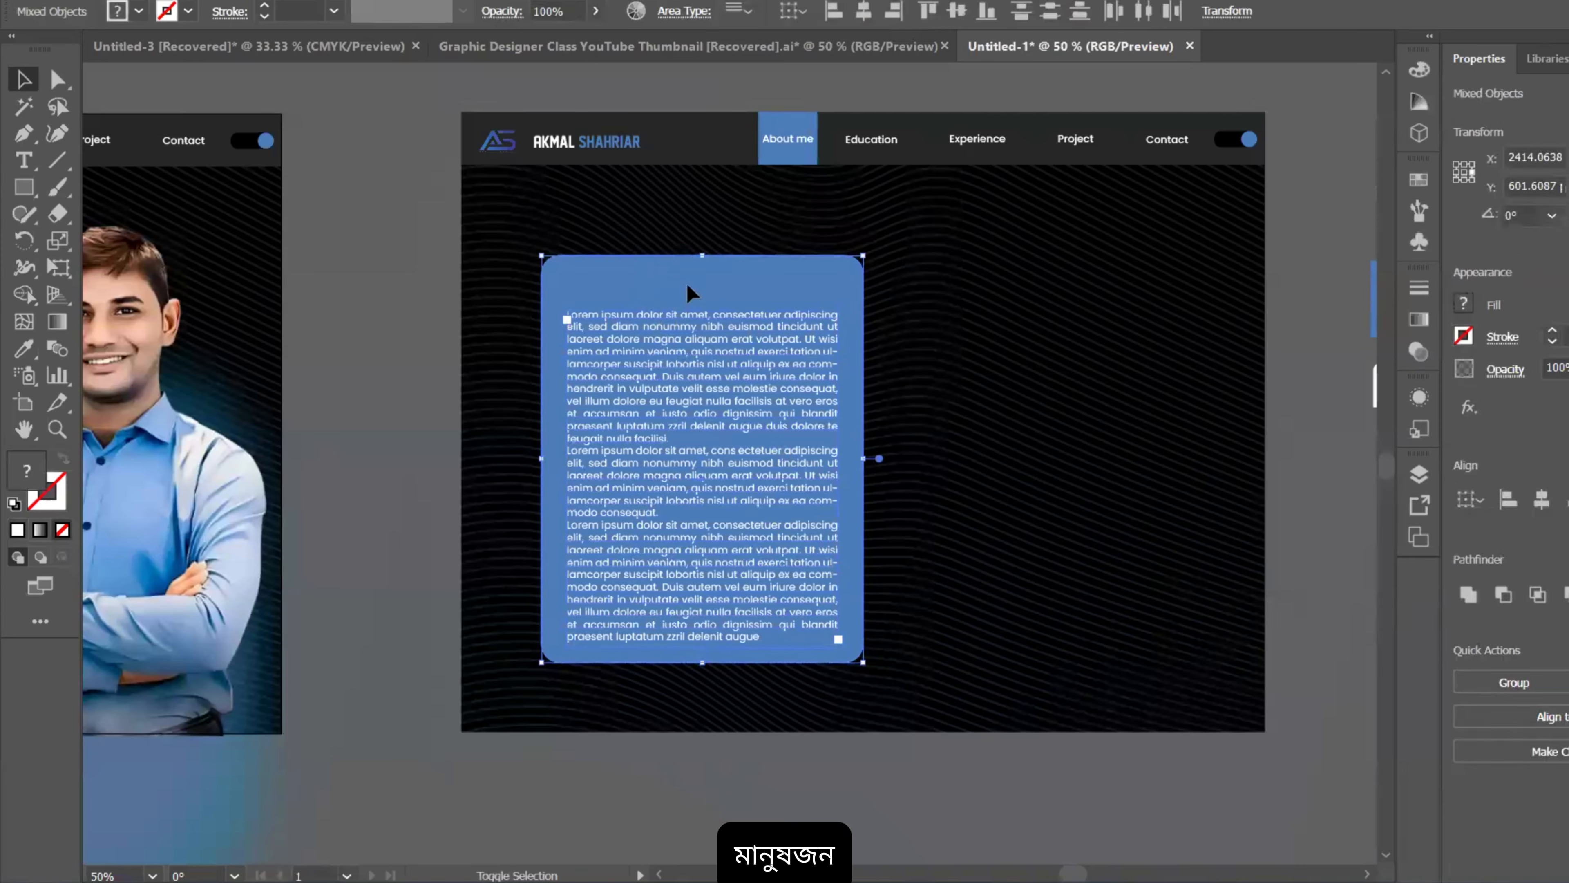
{"action": "left_click_drag", "start_coordinate": [702, 256], "coordinate": [688, 204]}
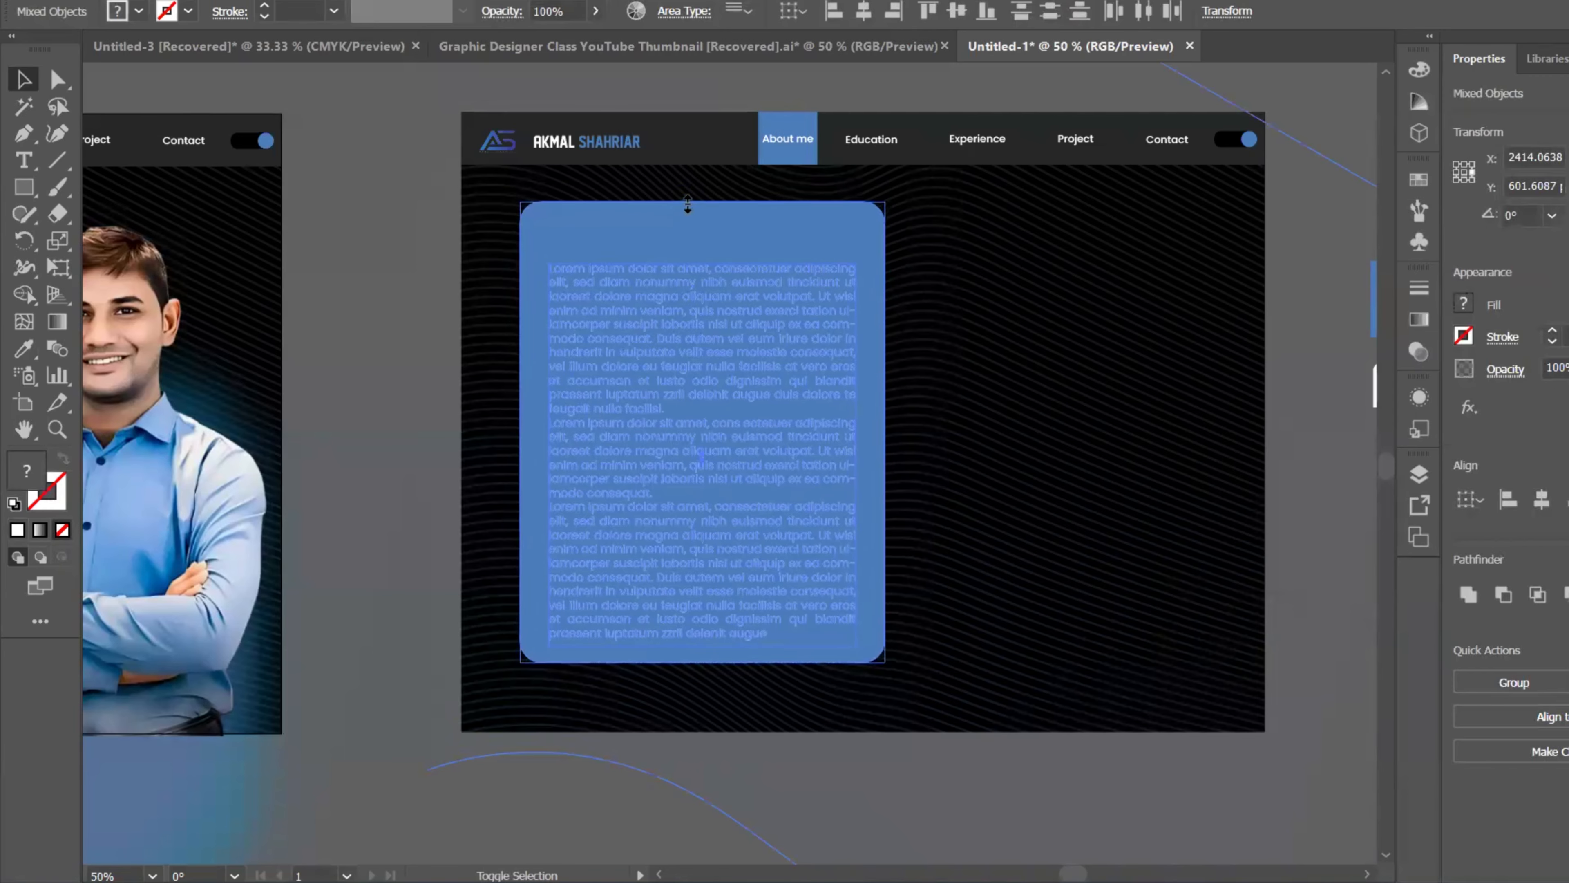
{"action": "left_click_drag", "start_coordinate": [753, 441], "coordinate": [737, 478]}
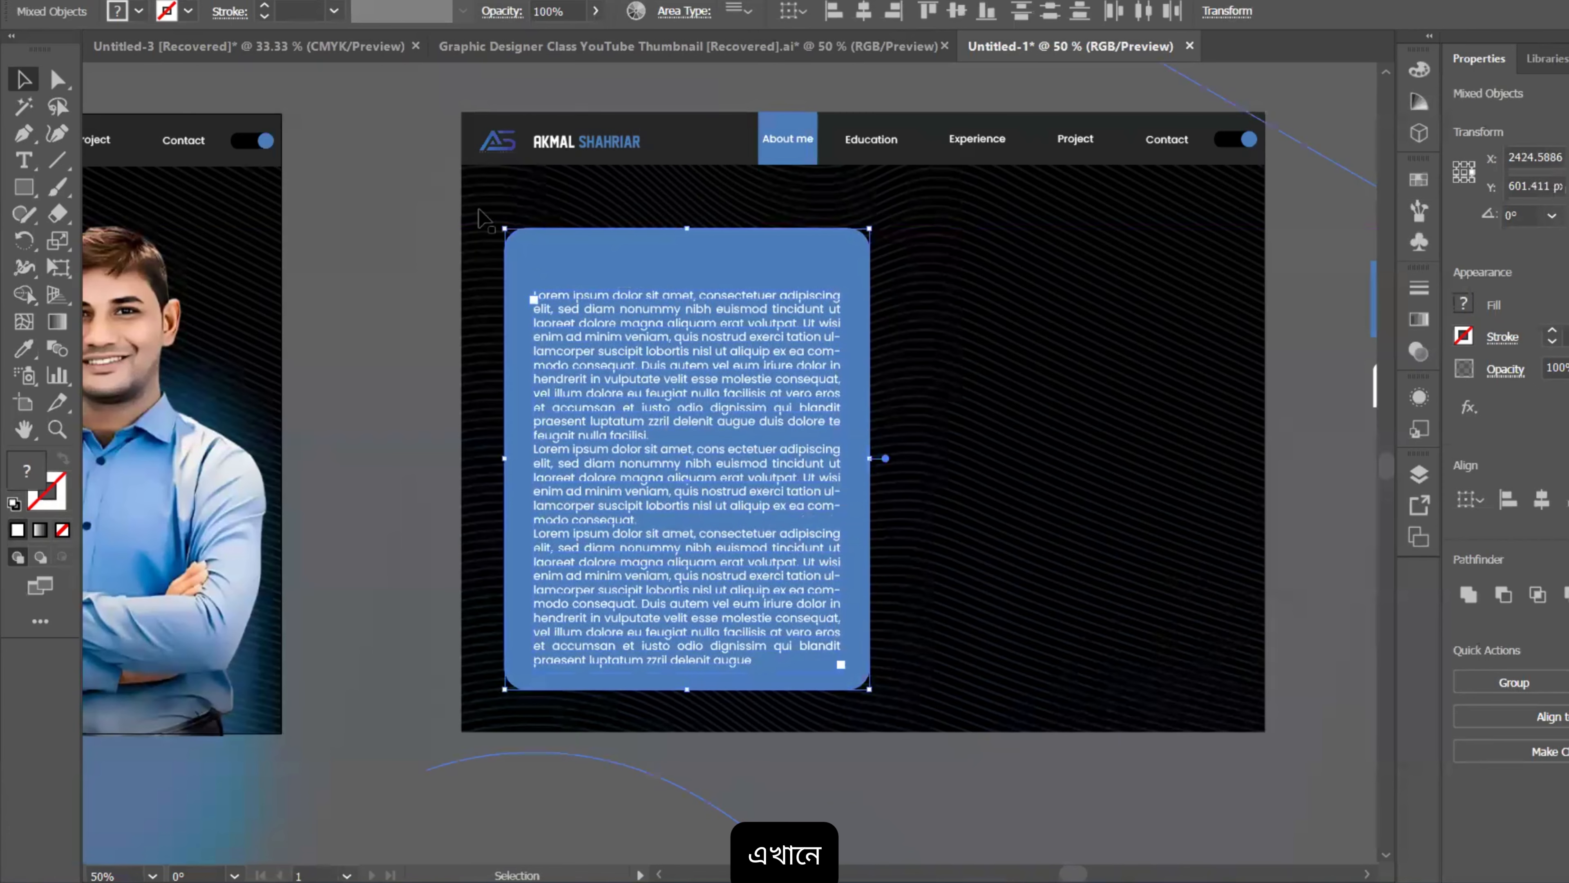
{"action": "left_click", "coordinate": [416, 222]}
{"action": "scroll", "coordinate": [862, 136], "scroll_direction": "up", "scroll_amount": 1}
Step: Type 'About me' above the page and give it the AKMAL name's bold white style
{"action": "scroll", "coordinate": [792, 143], "scroll_direction": "down", "scroll_amount": 1}
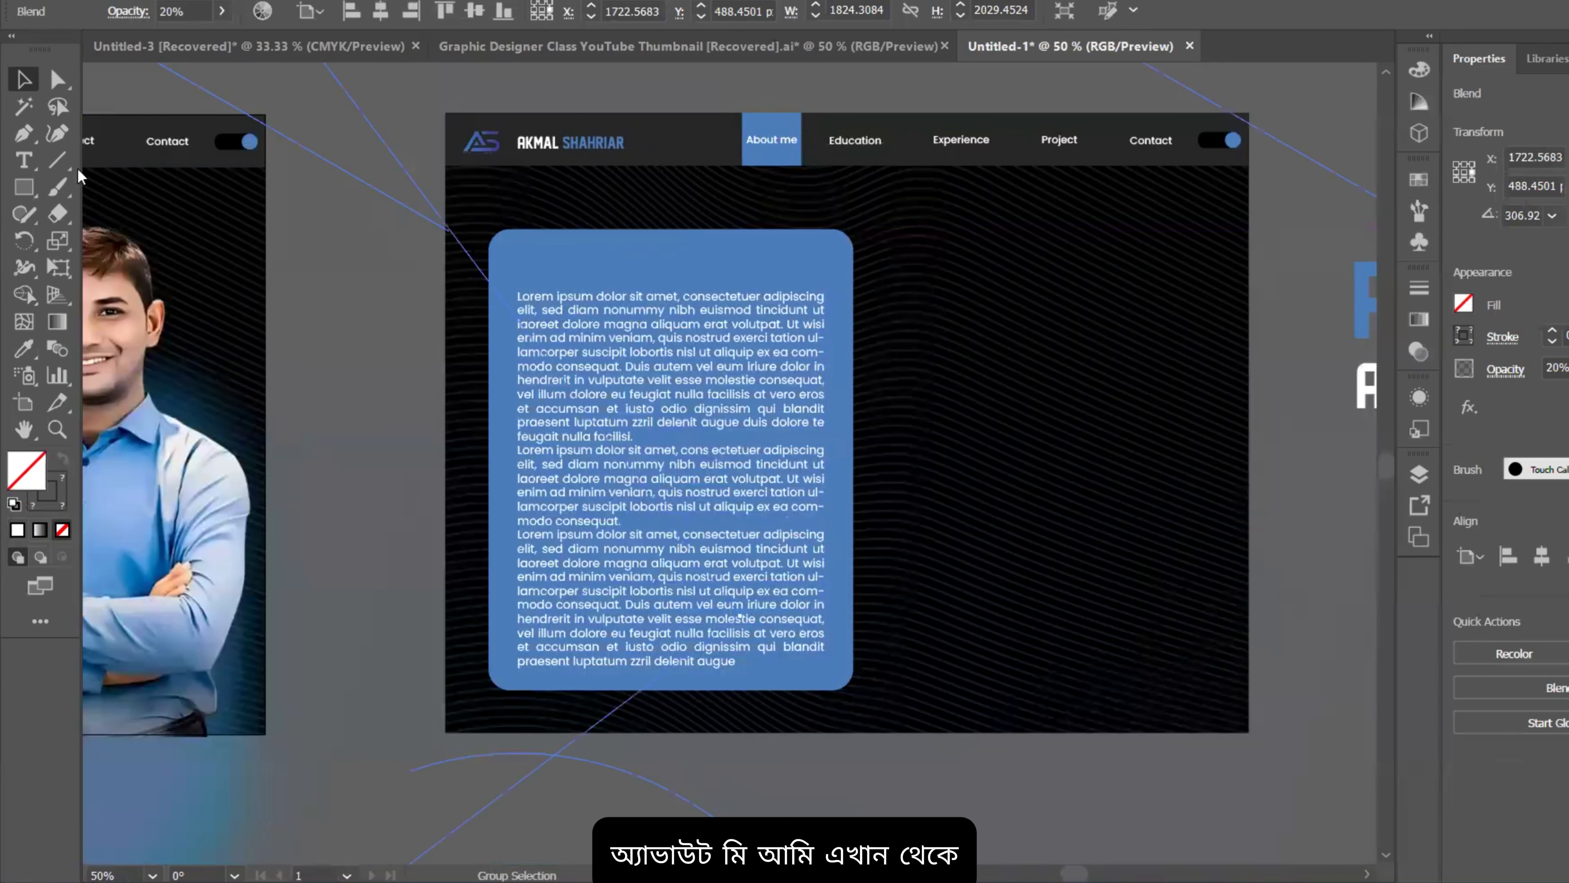
{"action": "left_click", "coordinate": [32, 160]}
{"action": "scroll", "coordinate": [397, 295], "scroll_direction": "up", "scroll_amount": 2}
{"action": "left_click", "coordinate": [598, 206]}
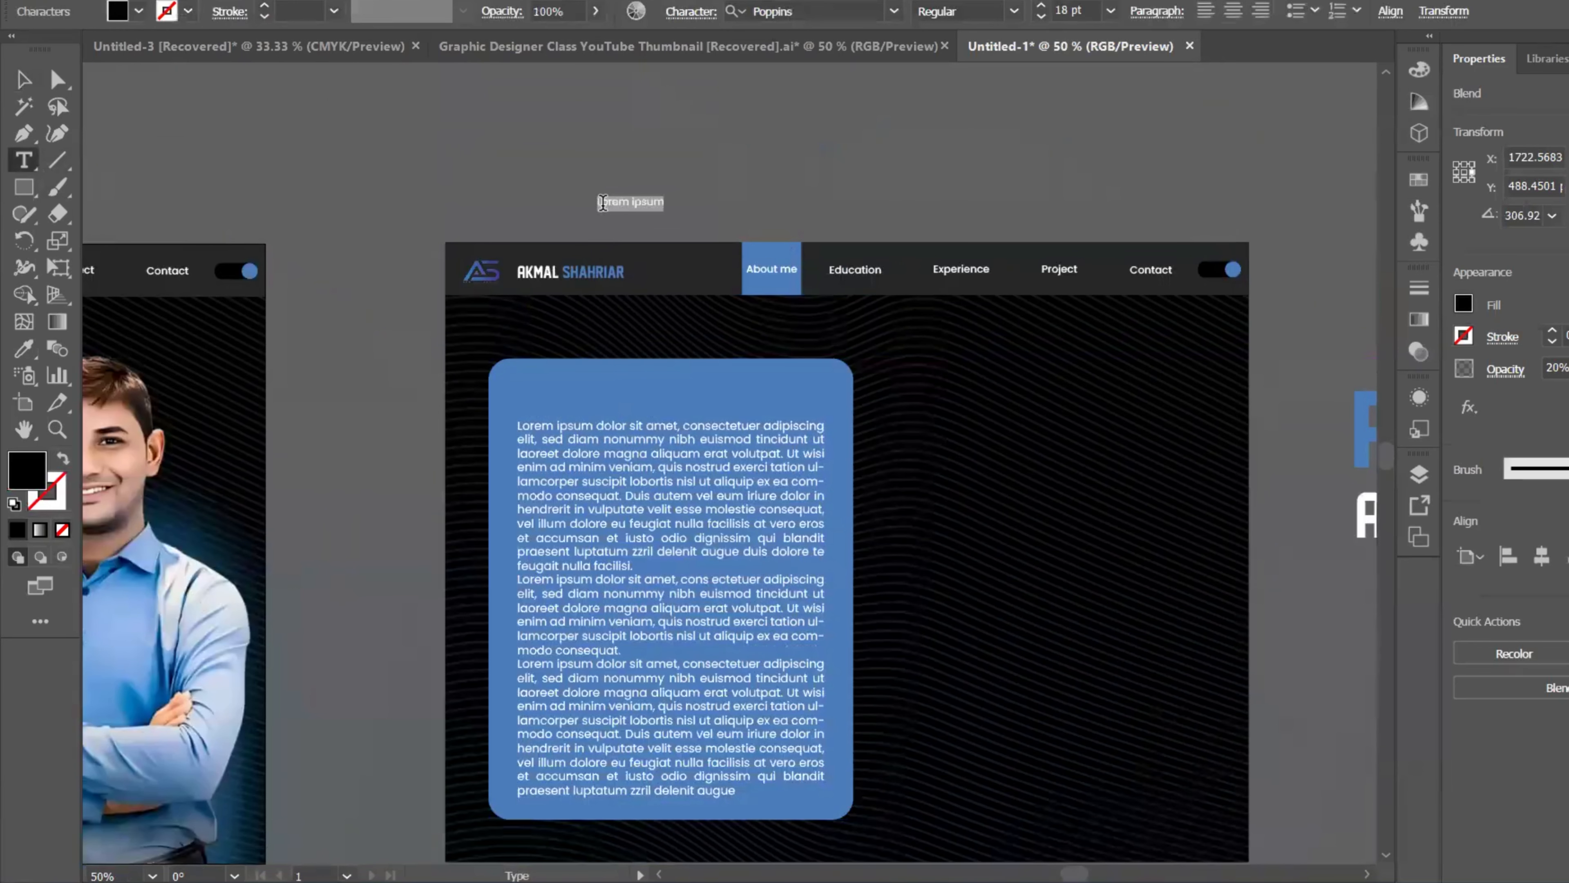
{"action": "type", "text": "About me"}
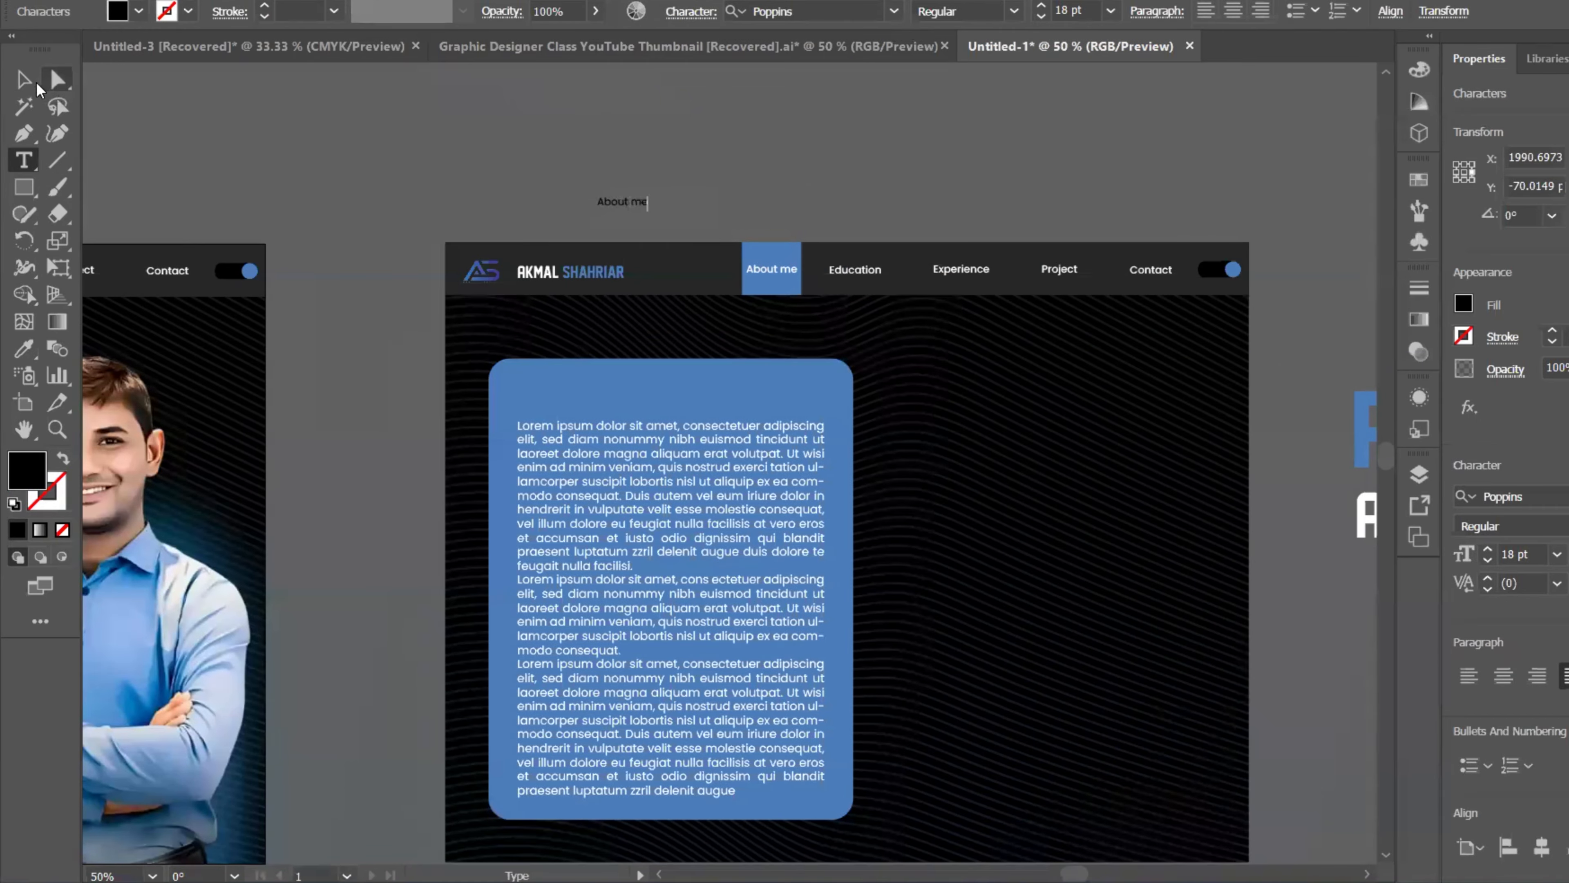
{"action": "left_click", "coordinate": [25, 80]}
{"action": "scroll", "coordinate": [819, 295], "scroll_direction": "down", "scroll_amount": 1}
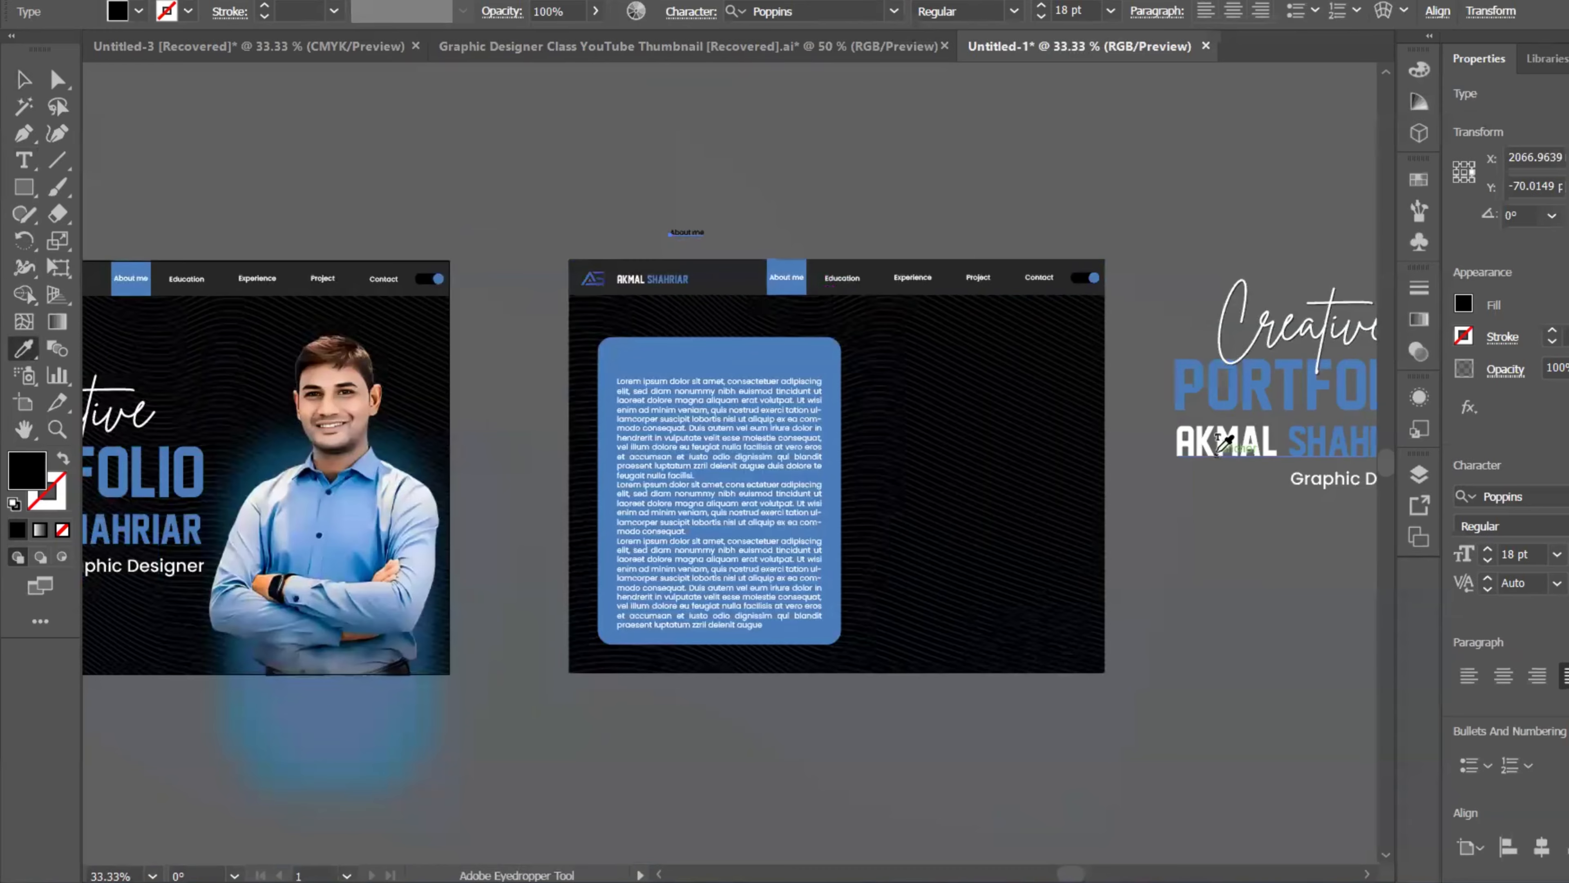
{"action": "left_click", "coordinate": [1218, 450]}
{"action": "left_click", "coordinate": [25, 81]}
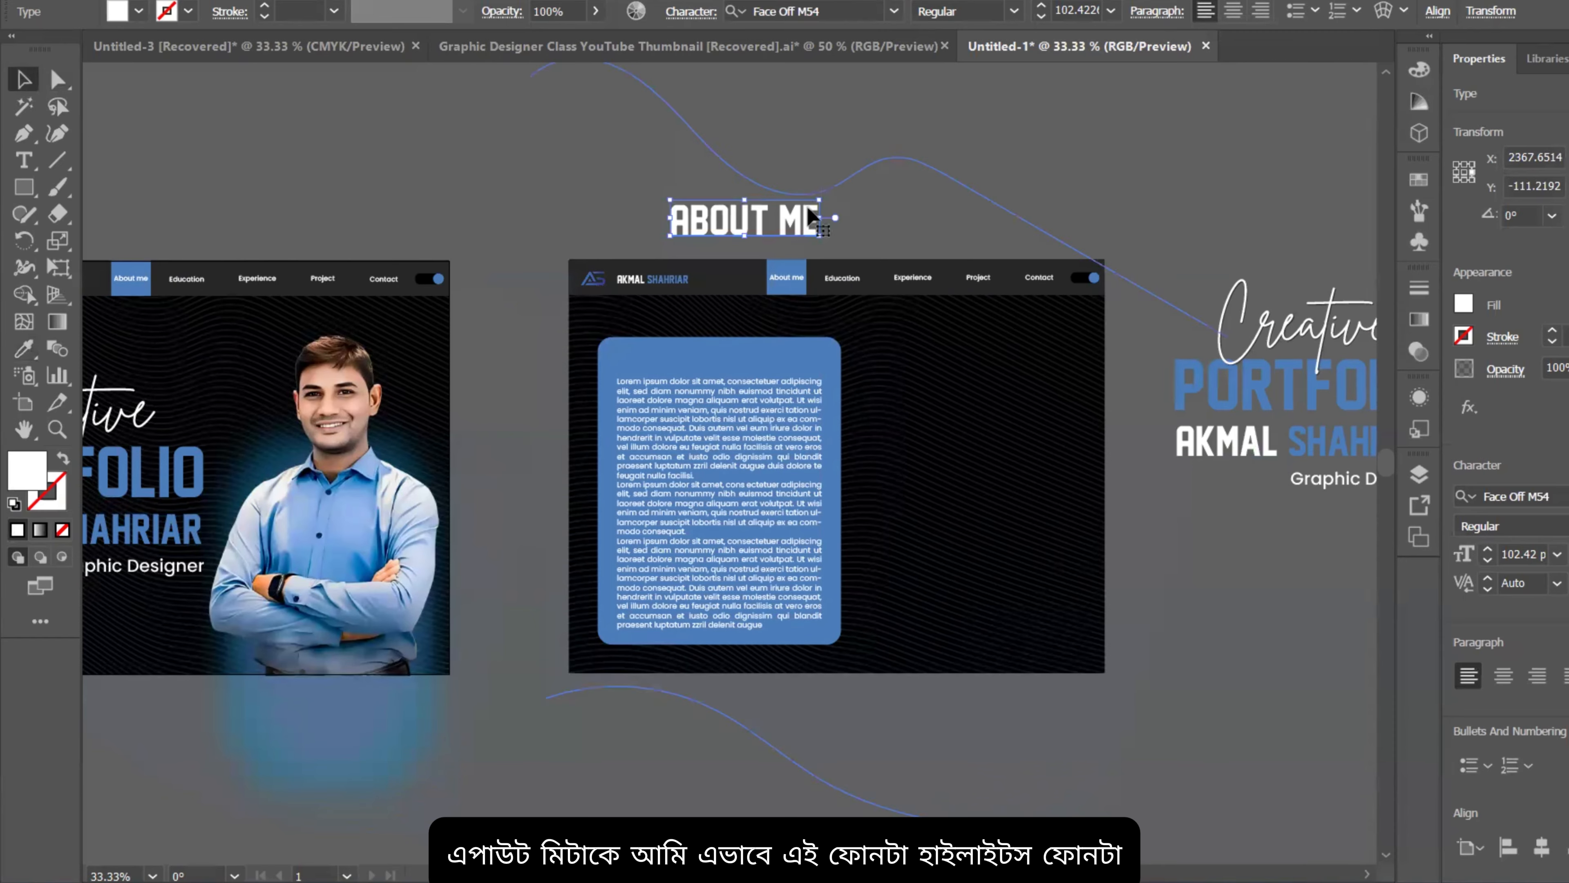
Step: Scale the ABOUT ME heading down and place it at the top of the blue card
{"action": "left_click_drag", "start_coordinate": [820, 219], "coordinate": [712, 349]}
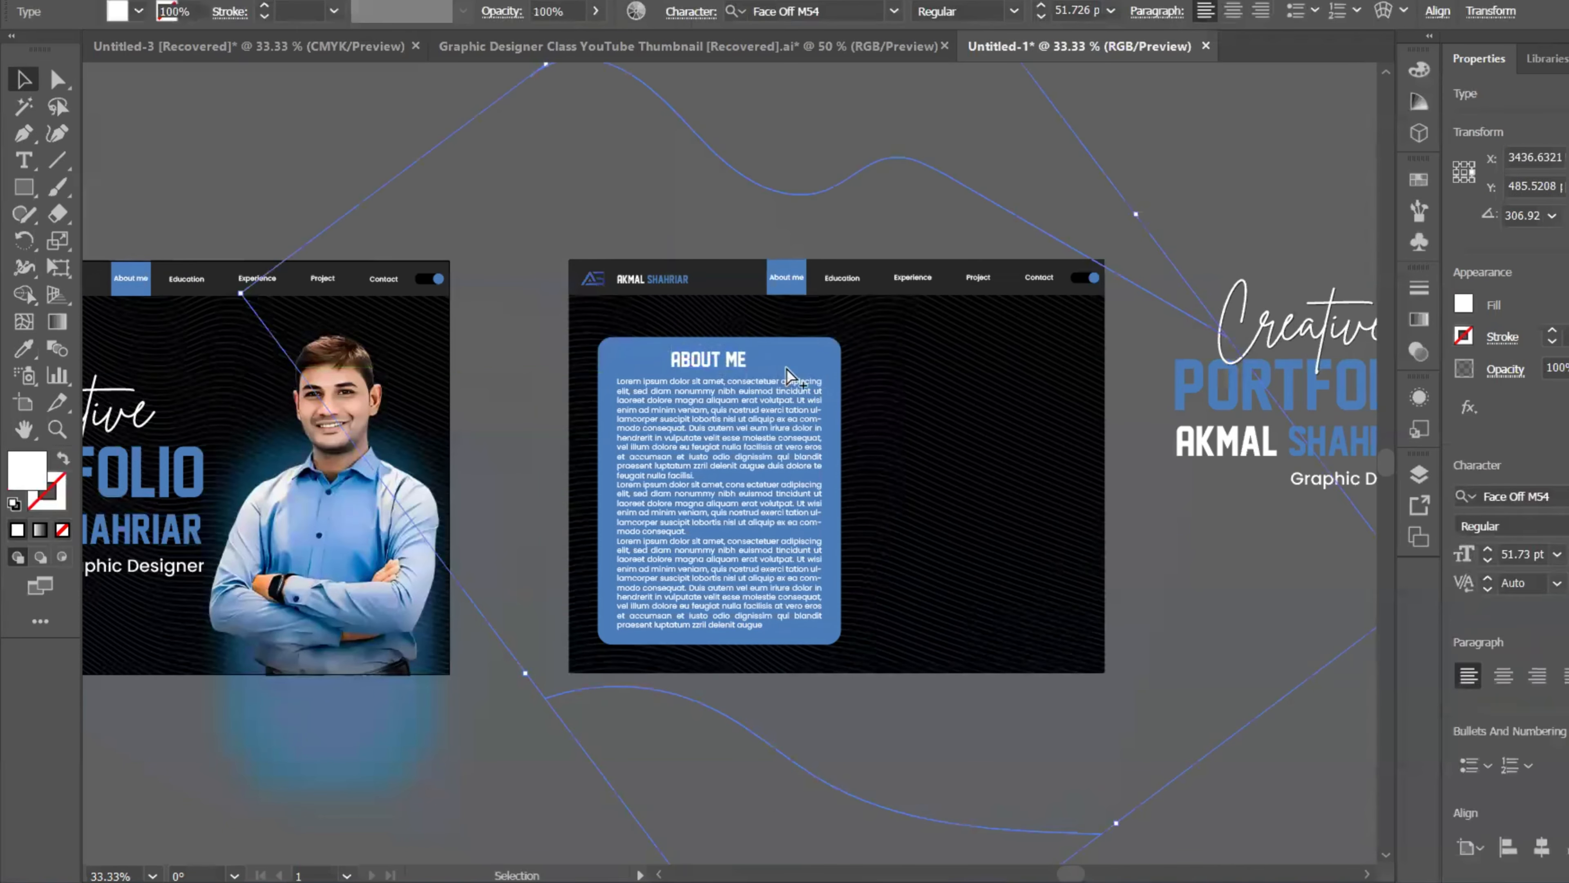
{"action": "scroll", "coordinate": [789, 368], "scroll_direction": "up", "scroll_amount": 3}
{"action": "scroll", "coordinate": [788, 368], "scroll_direction": "down", "scroll_amount": 2}
{"action": "left_click_drag", "start_coordinate": [774, 270], "coordinate": [714, 76]}
{"action": "left_click", "coordinate": [634, 170]}
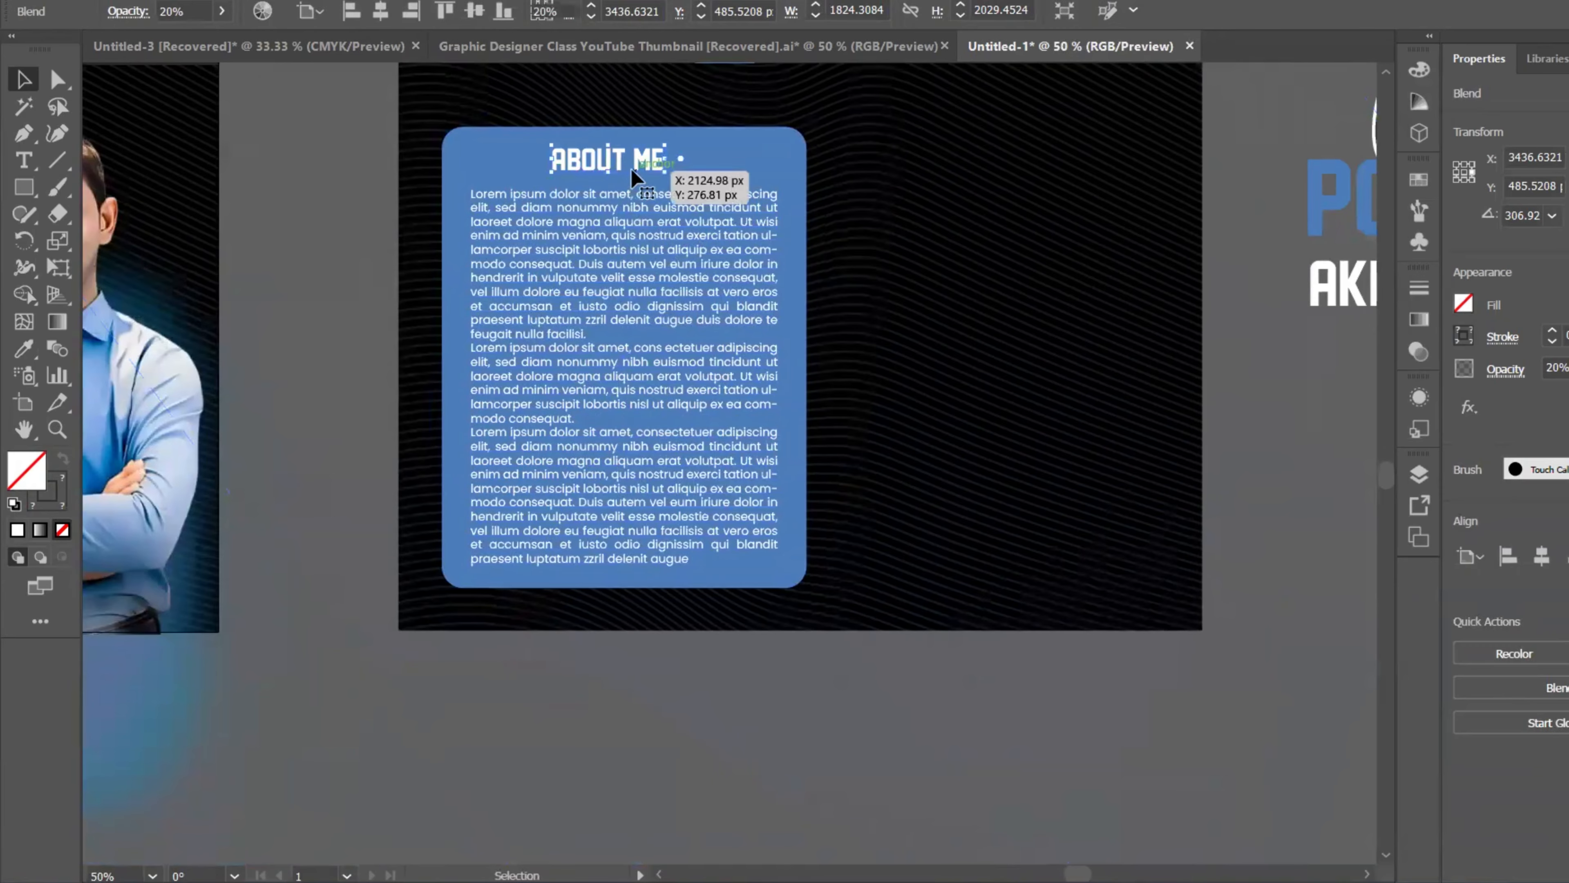
{"action": "left_click", "coordinate": [749, 158]}
{"action": "double_click", "coordinate": [750, 158]}
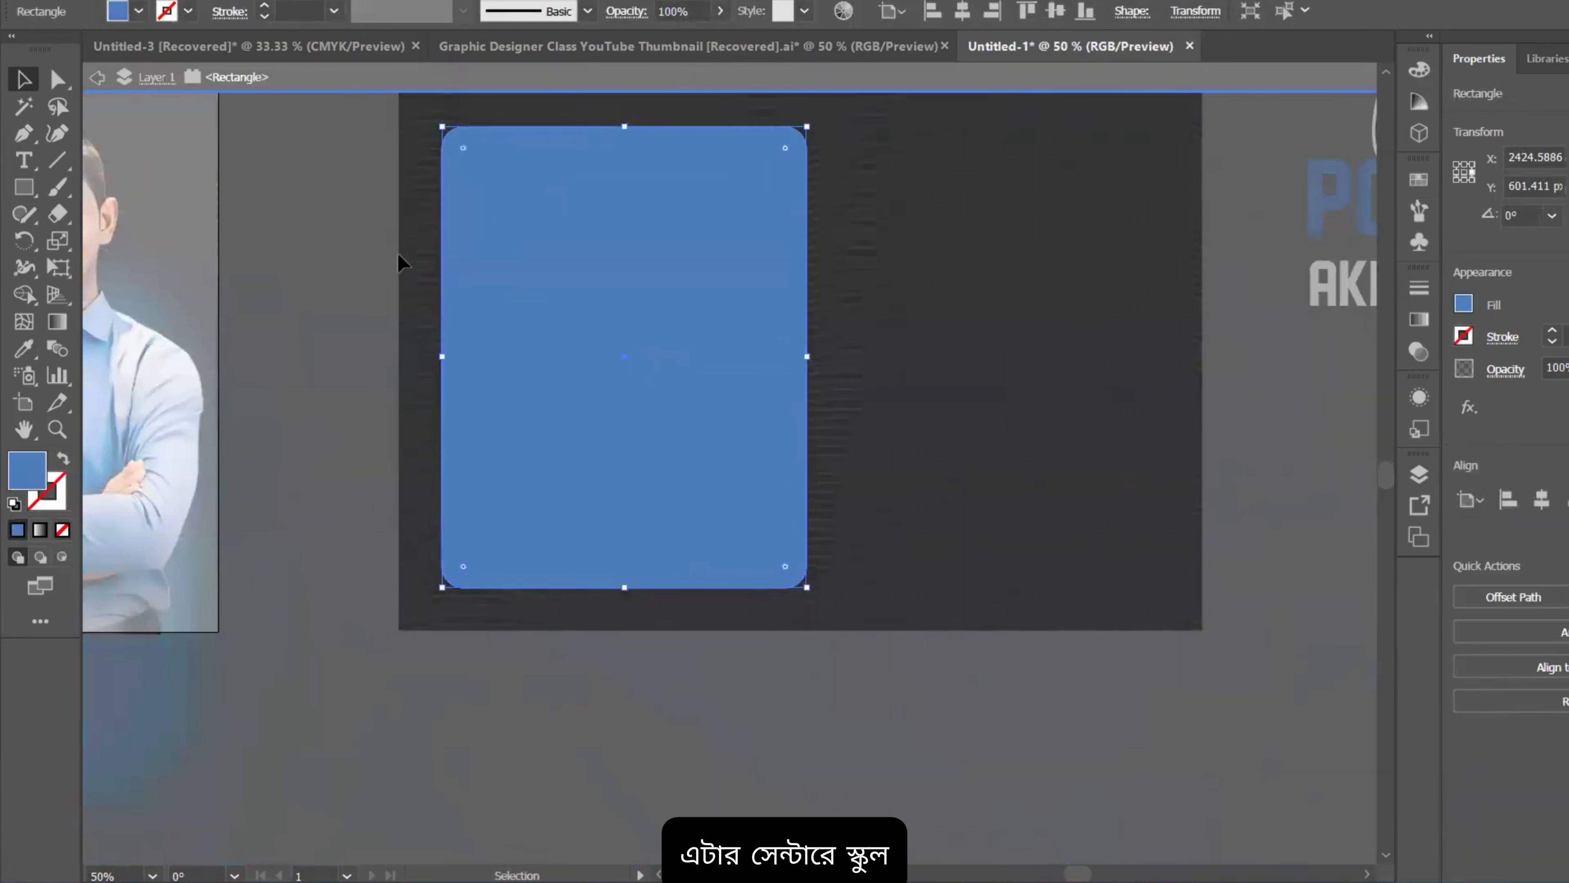
{"action": "double_click", "coordinate": [356, 252]}
Step: Centre the ABOUT ME heading horizontally on the blue card
{"action": "left_click", "coordinate": [539, 173]}
{"action": "left_click", "coordinate": [597, 161]}
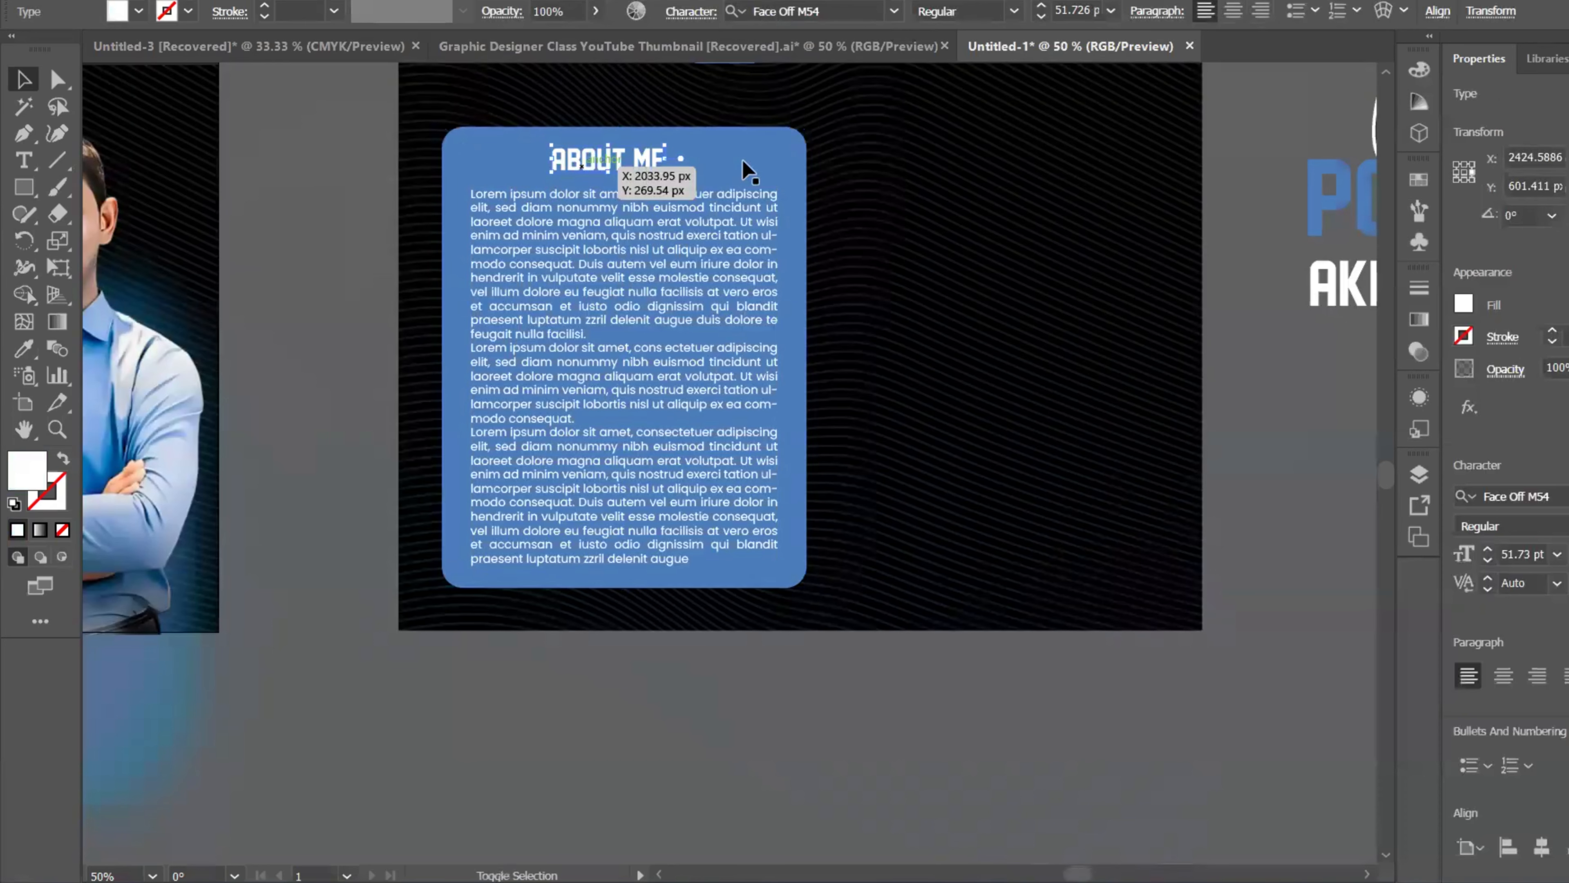
{"action": "left_click", "coordinate": [750, 170], "text": "shift"}
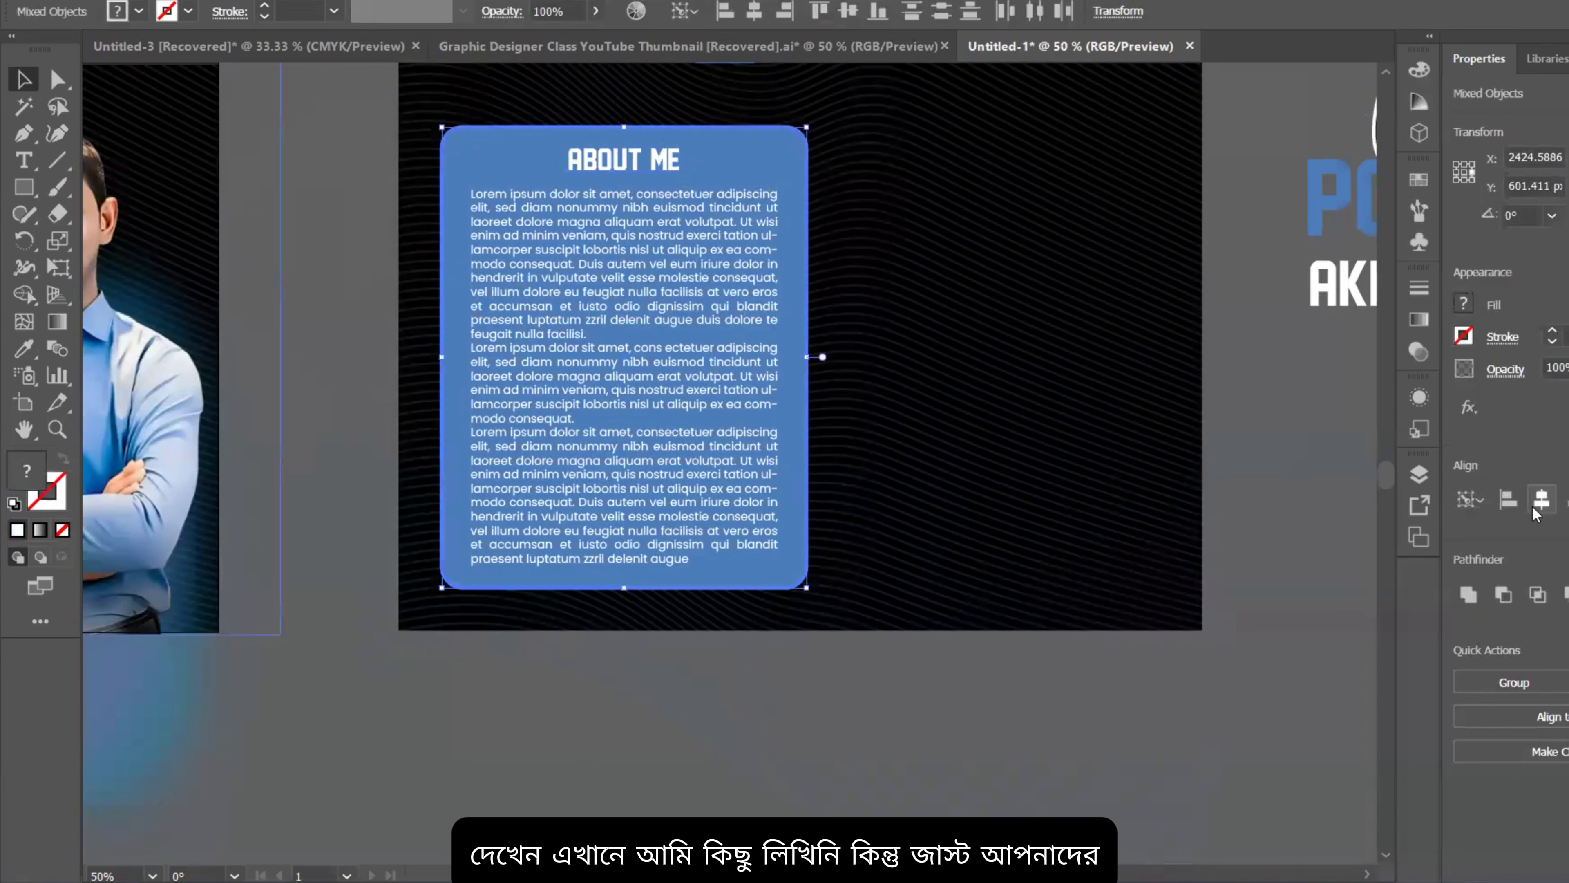
{"action": "scroll", "coordinate": [803, 294], "scroll_direction": "down", "scroll_amount": 2}
{"action": "left_click", "coordinate": [970, 517]}
{"action": "scroll", "coordinate": [698, 287], "scroll_direction": "up", "scroll_amount": 1}
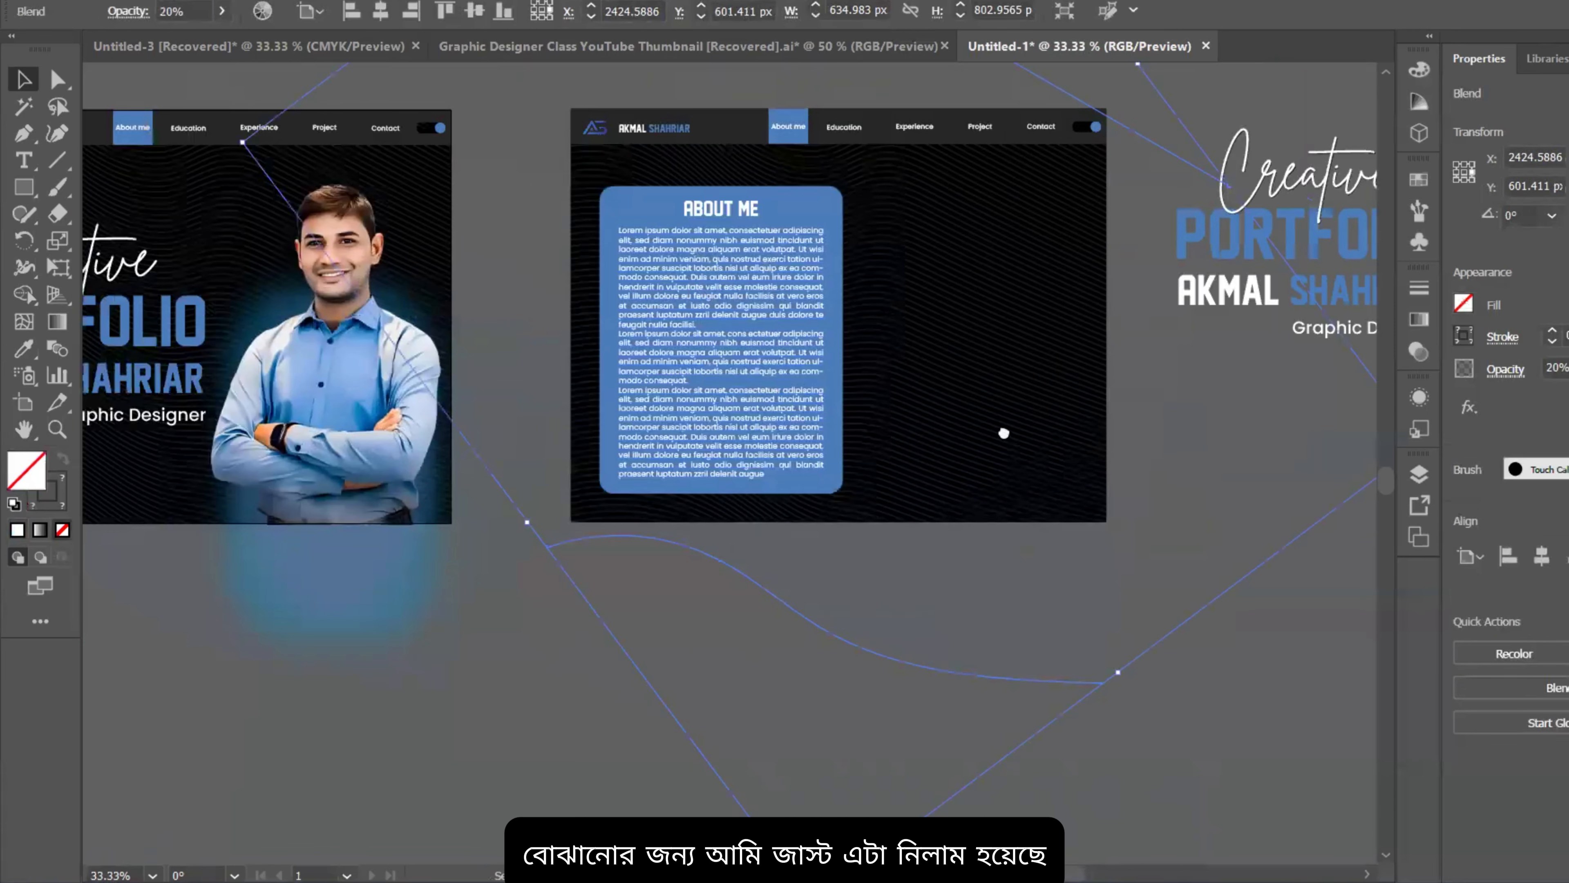
{"action": "left_click_drag", "start_coordinate": [1002, 434], "coordinate": [872, 410]}
{"action": "left_click", "coordinate": [1230, 637]}
{"action": "scroll", "coordinate": [992, 386], "scroll_direction": "up", "scroll_amount": 1}
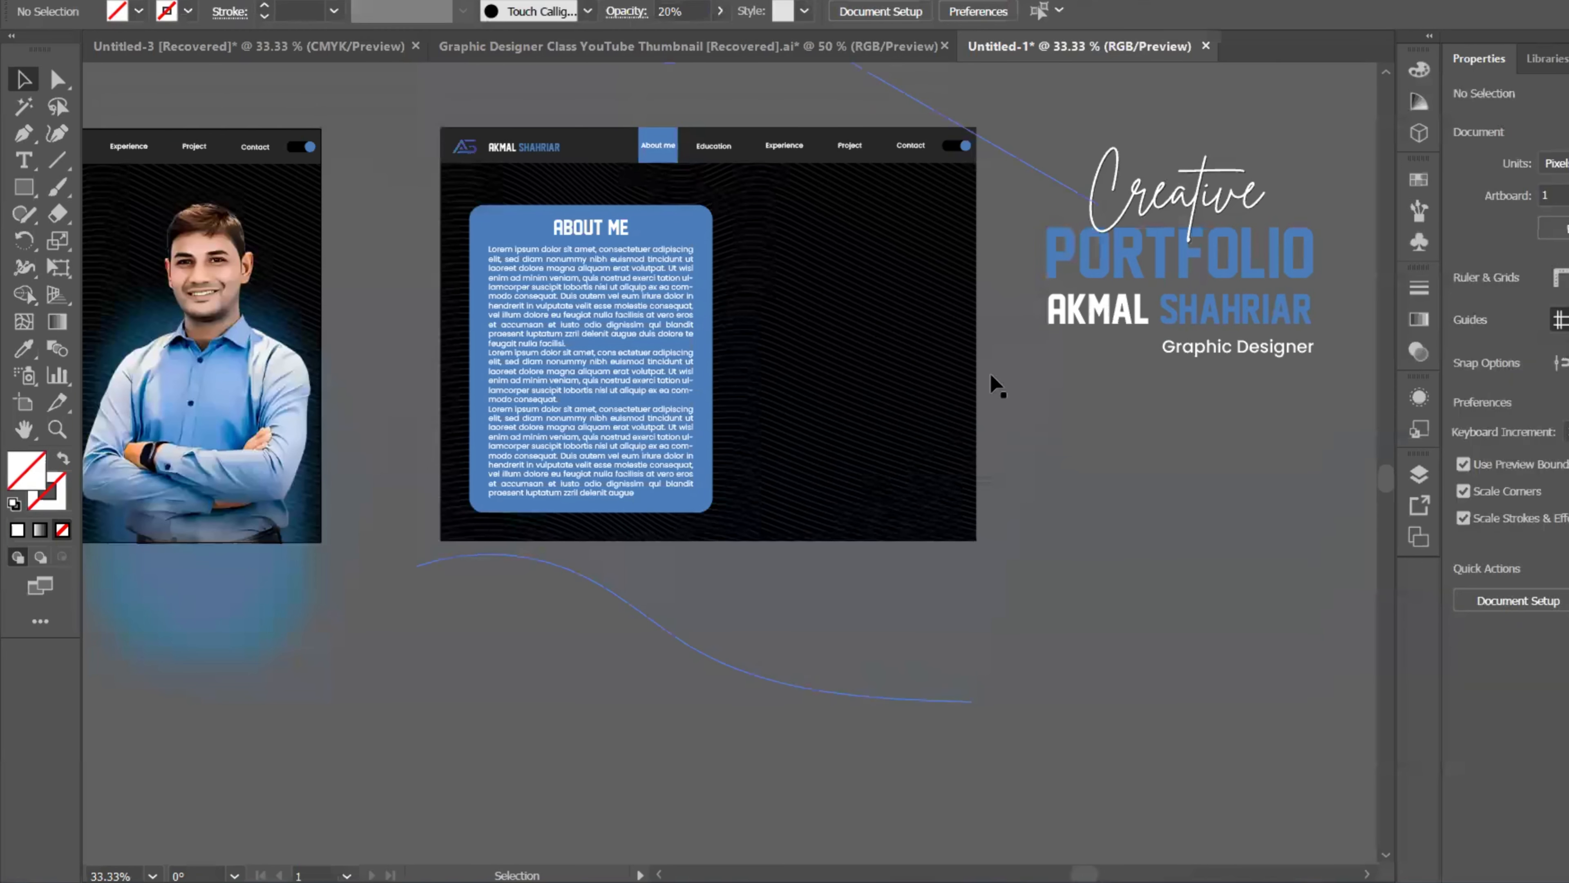
Step: Draw a box right of the About Me card, fill it with the card's blue, and round its corners
{"action": "left_click", "coordinate": [26, 189]}
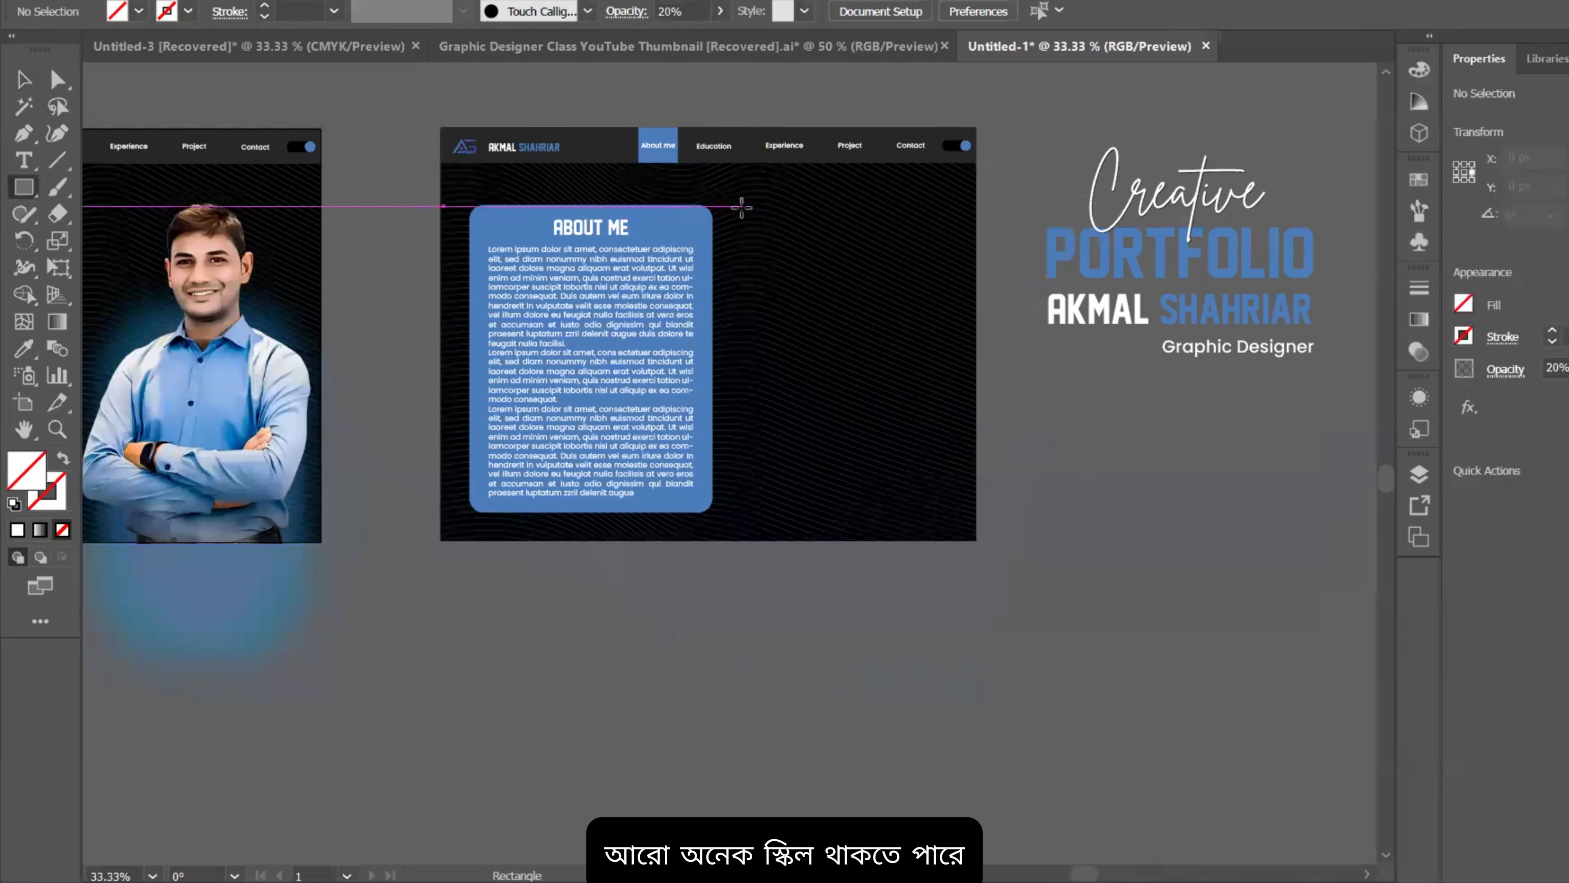
{"action": "left_click_drag", "start_coordinate": [741, 207], "coordinate": [956, 343]}
{"action": "key", "text": "i"}
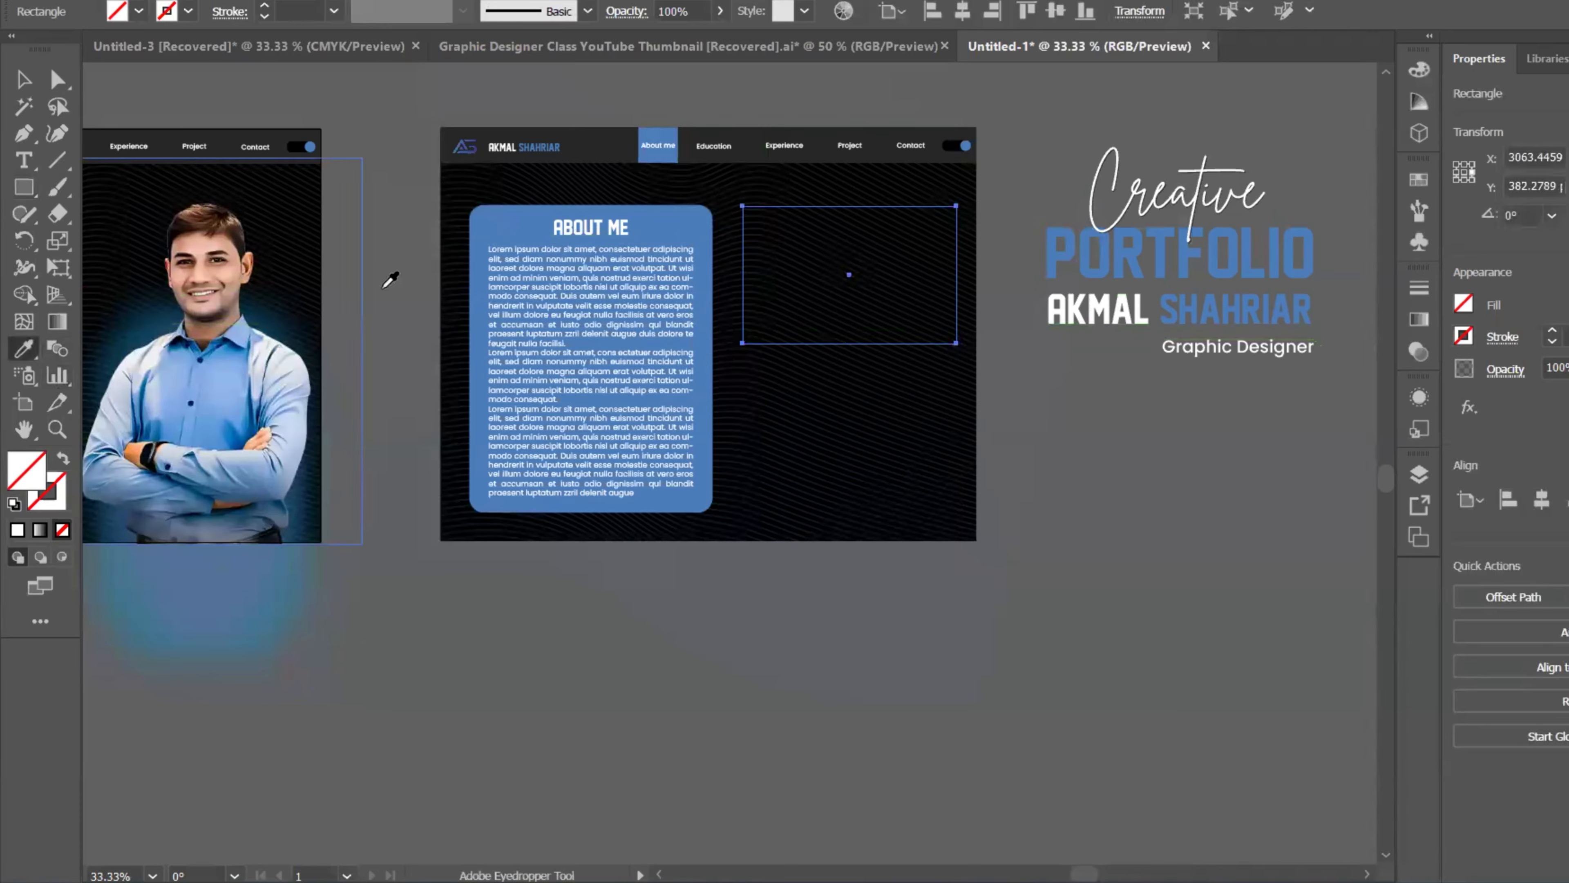
{"action": "left_click", "coordinate": [519, 222]}
{"action": "left_click", "coordinate": [24, 79]}
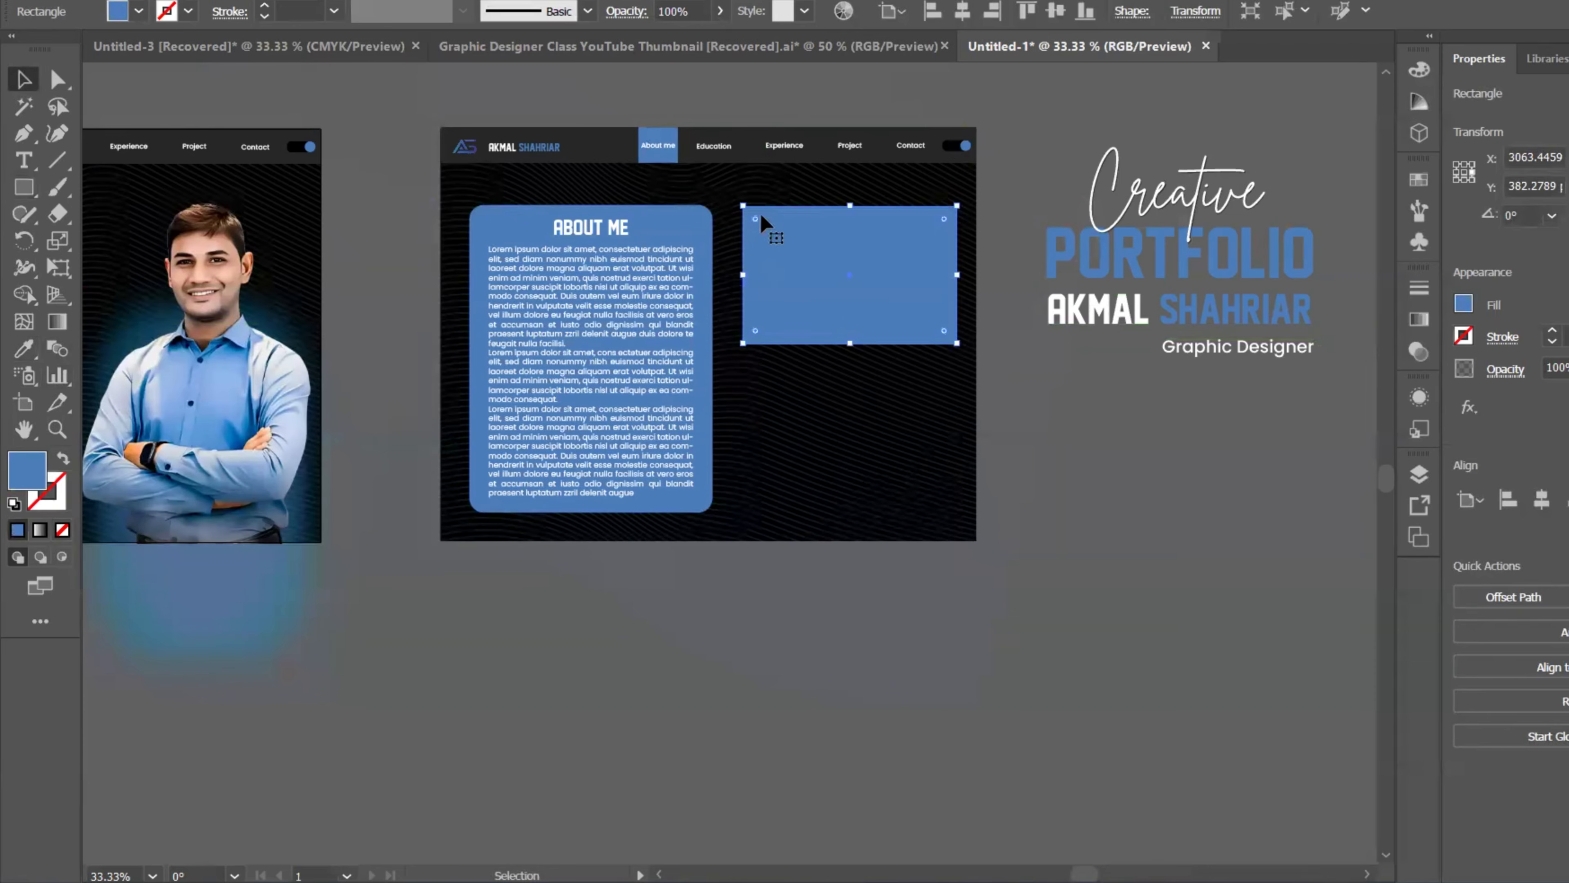
{"action": "left_click_drag", "start_coordinate": [762, 229], "coordinate": [762, 229]}
Step: Copy the ABOUT ME heading onto the new box and retype it as SKILL
{"action": "left_click_drag", "start_coordinate": [589, 226], "coordinate": [658, 255]}
{"action": "scroll", "coordinate": [960, 229], "scroll_direction": "up", "scroll_amount": 2}
{"action": "scroll", "coordinate": [960, 228], "scroll_direction": "up", "scroll_amount": 3}
{"action": "double_click", "coordinate": [847, 272]}
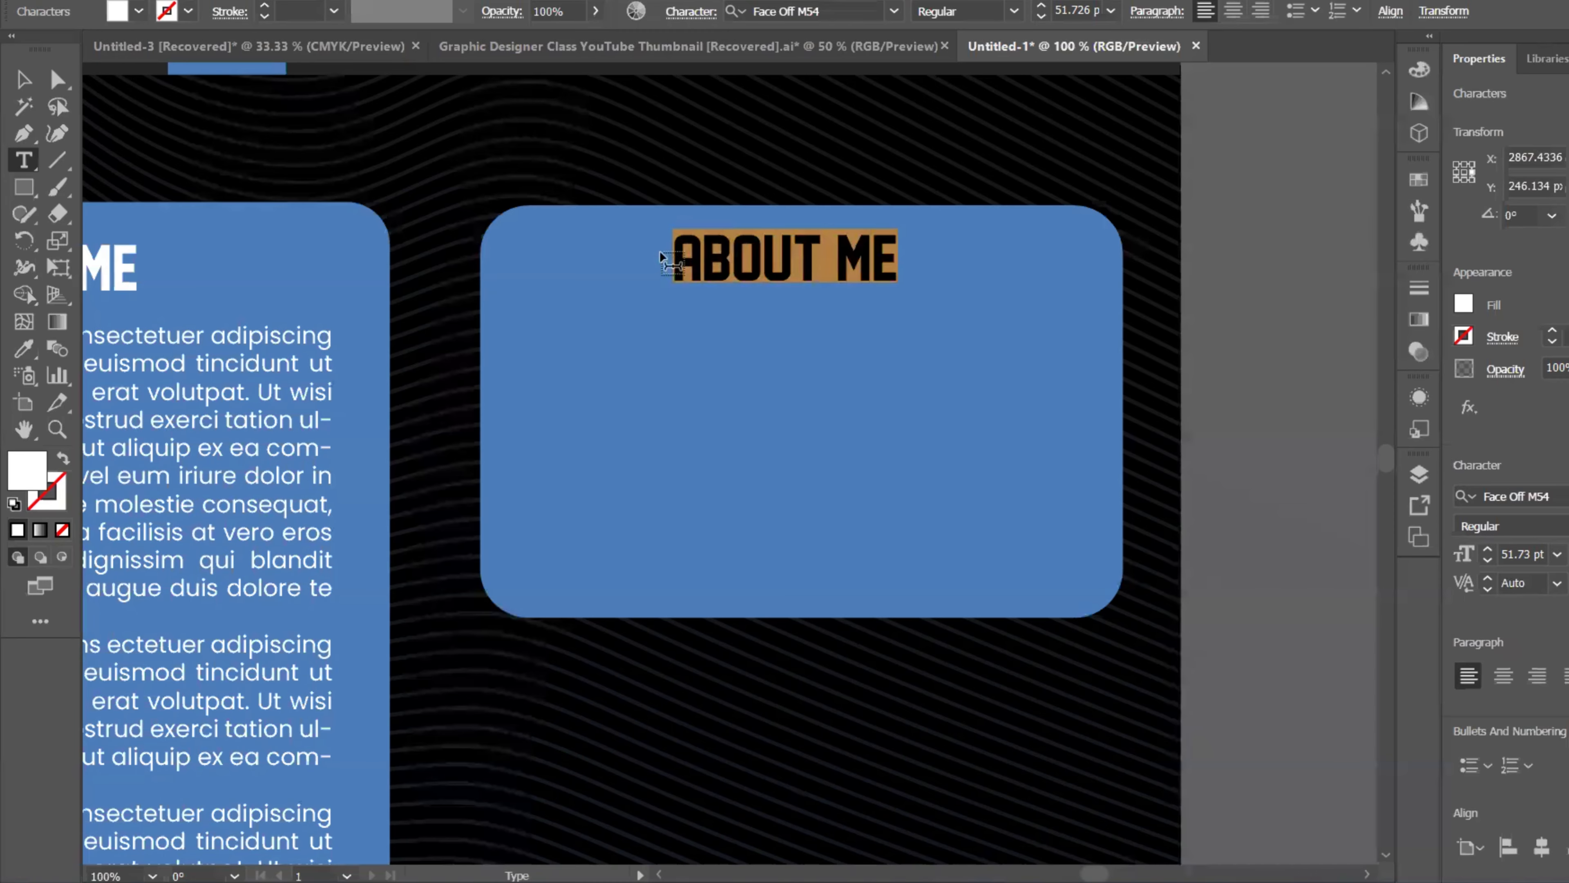
{"action": "type", "text": "SKILL"}
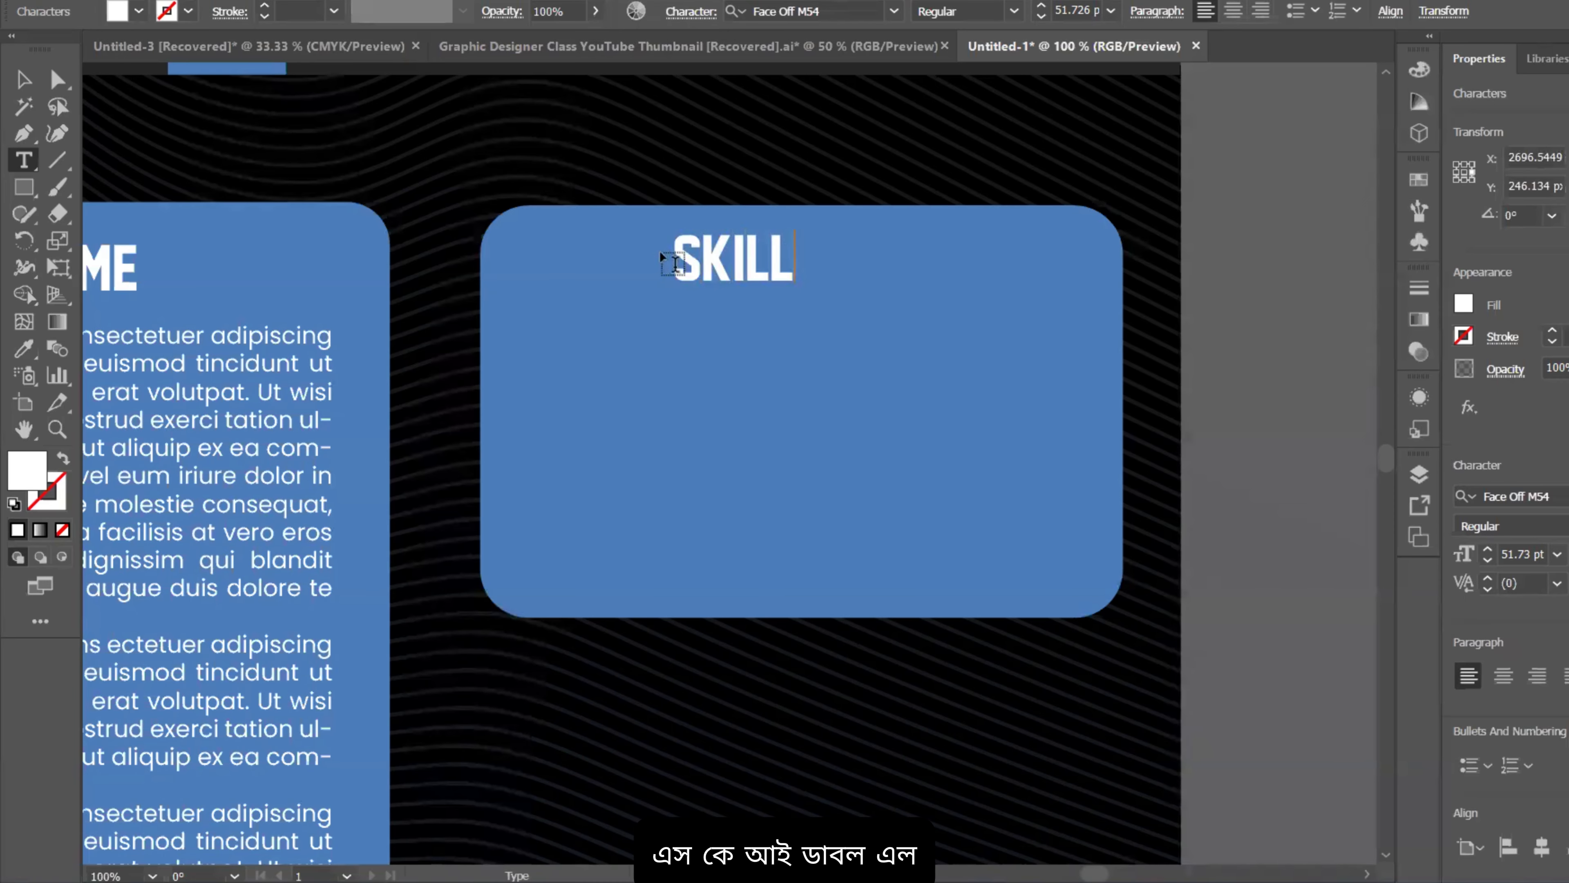
{"action": "left_click", "coordinate": [24, 79]}
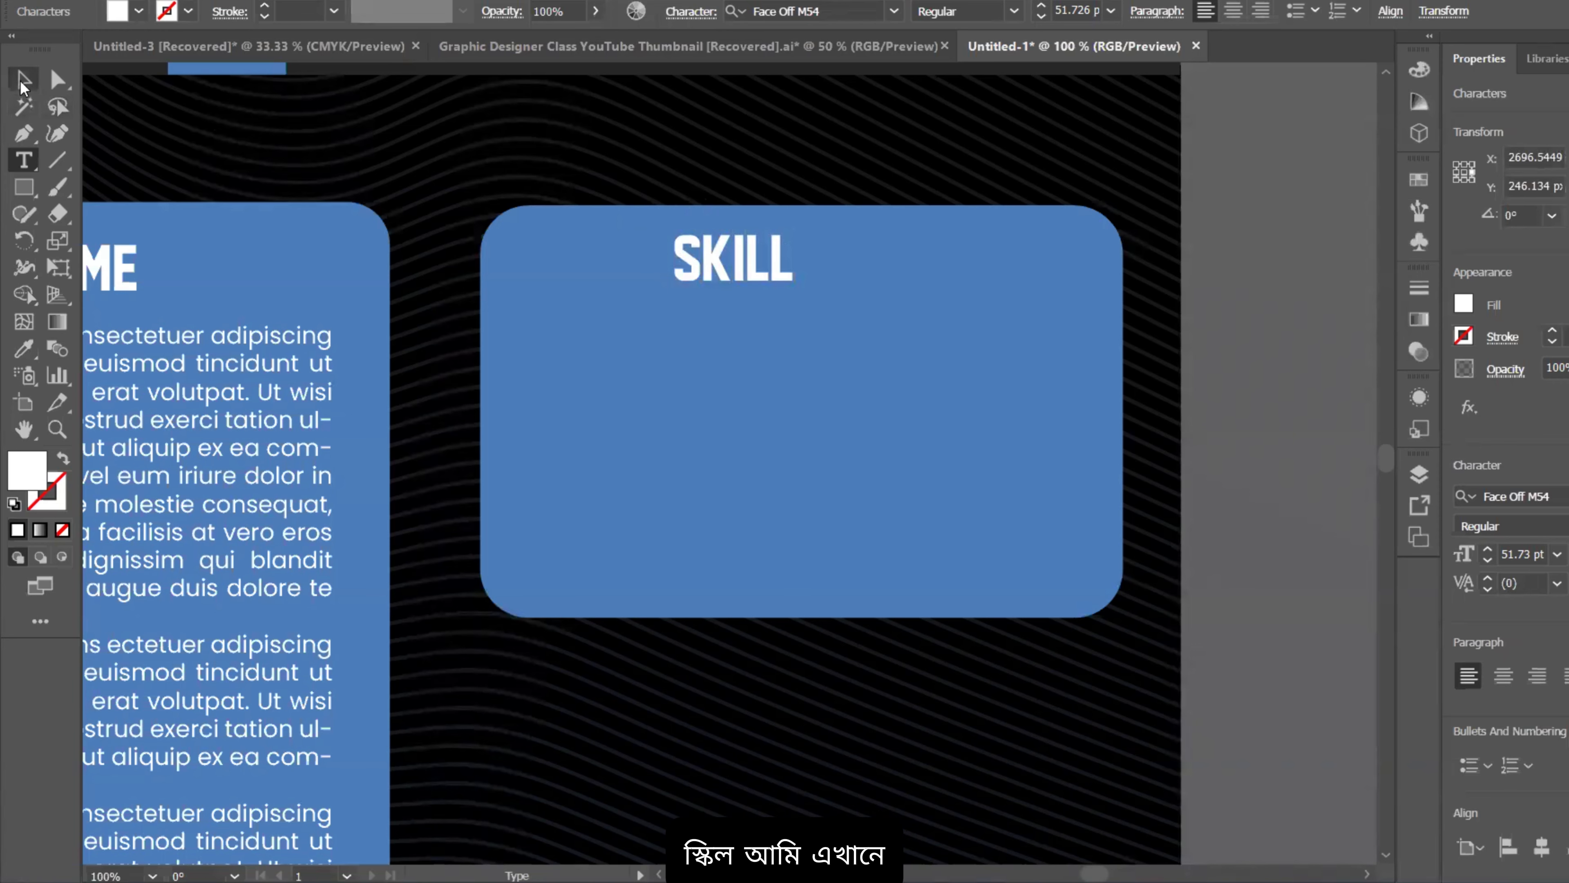
Step: Centre the SKILL heading horizontally on the new box
{"action": "left_click_drag", "start_coordinate": [745, 263], "coordinate": [815, 266]}
{"action": "left_click", "coordinate": [890, 388], "text": "shift"}
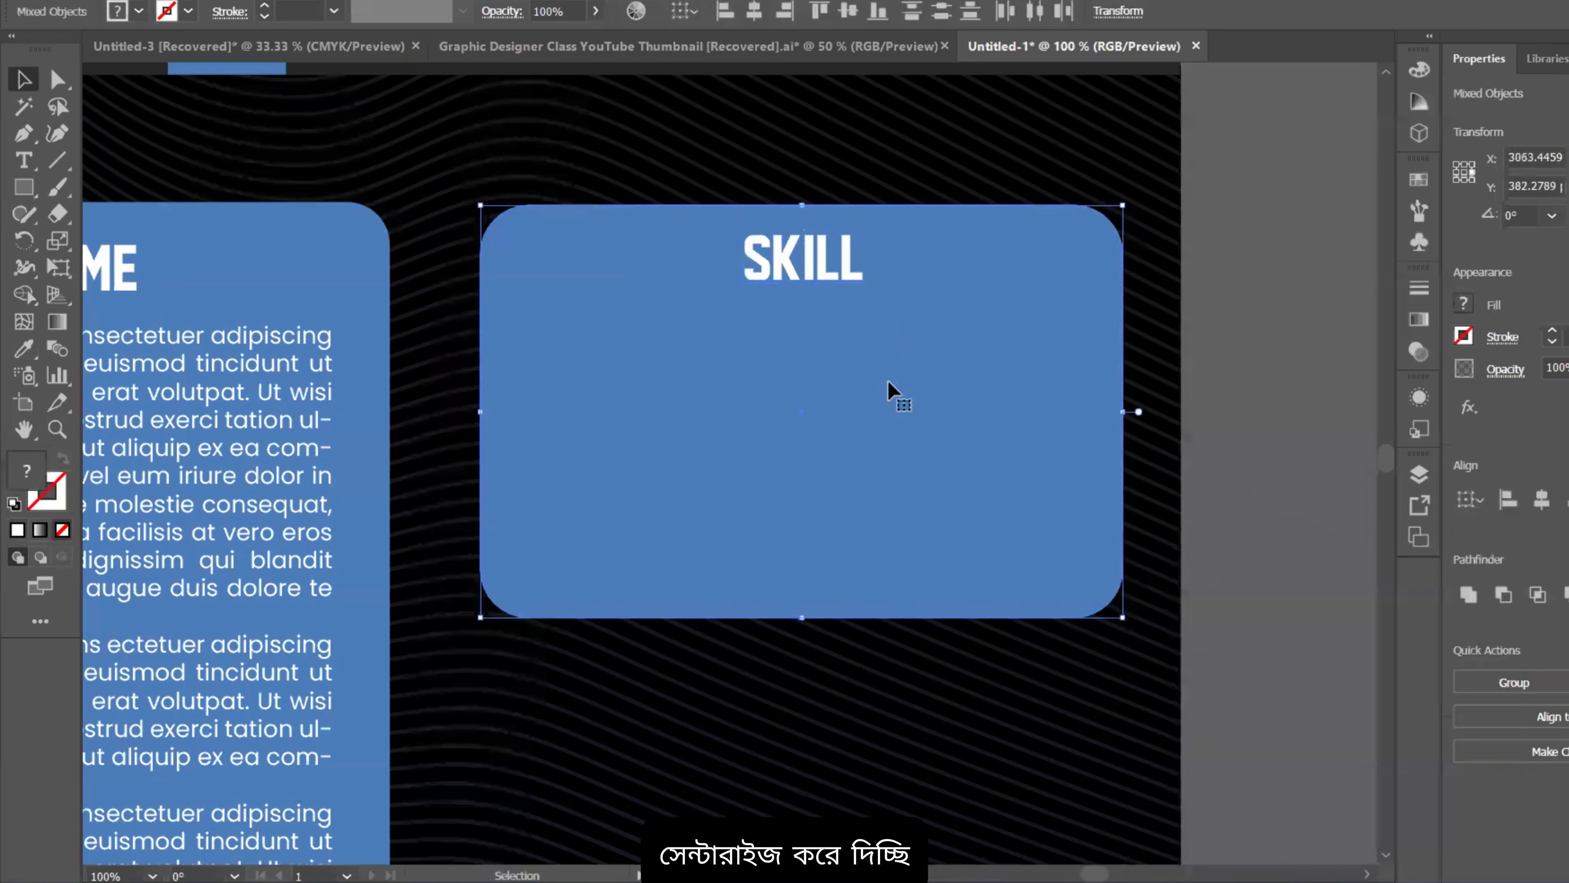
{"action": "left_click", "coordinate": [1547, 501]}
{"action": "left_click", "coordinate": [1308, 436]}
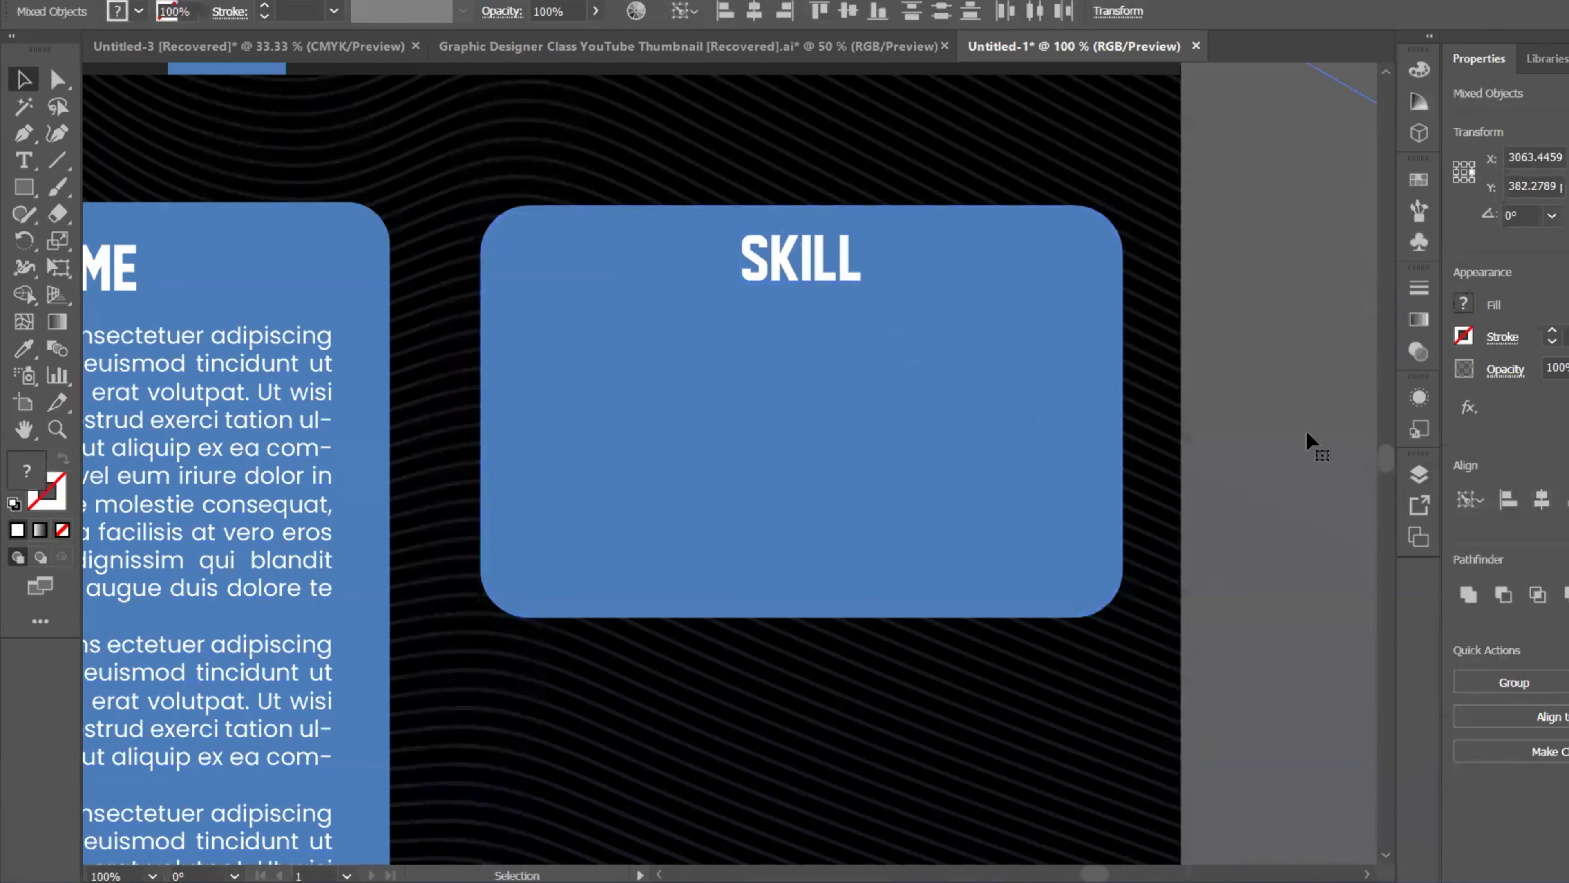
{"action": "scroll", "coordinate": [1157, 359], "scroll_direction": "down", "scroll_amount": 1}
{"action": "left_click_drag", "start_coordinate": [1016, 334], "coordinate": [972, 283]}
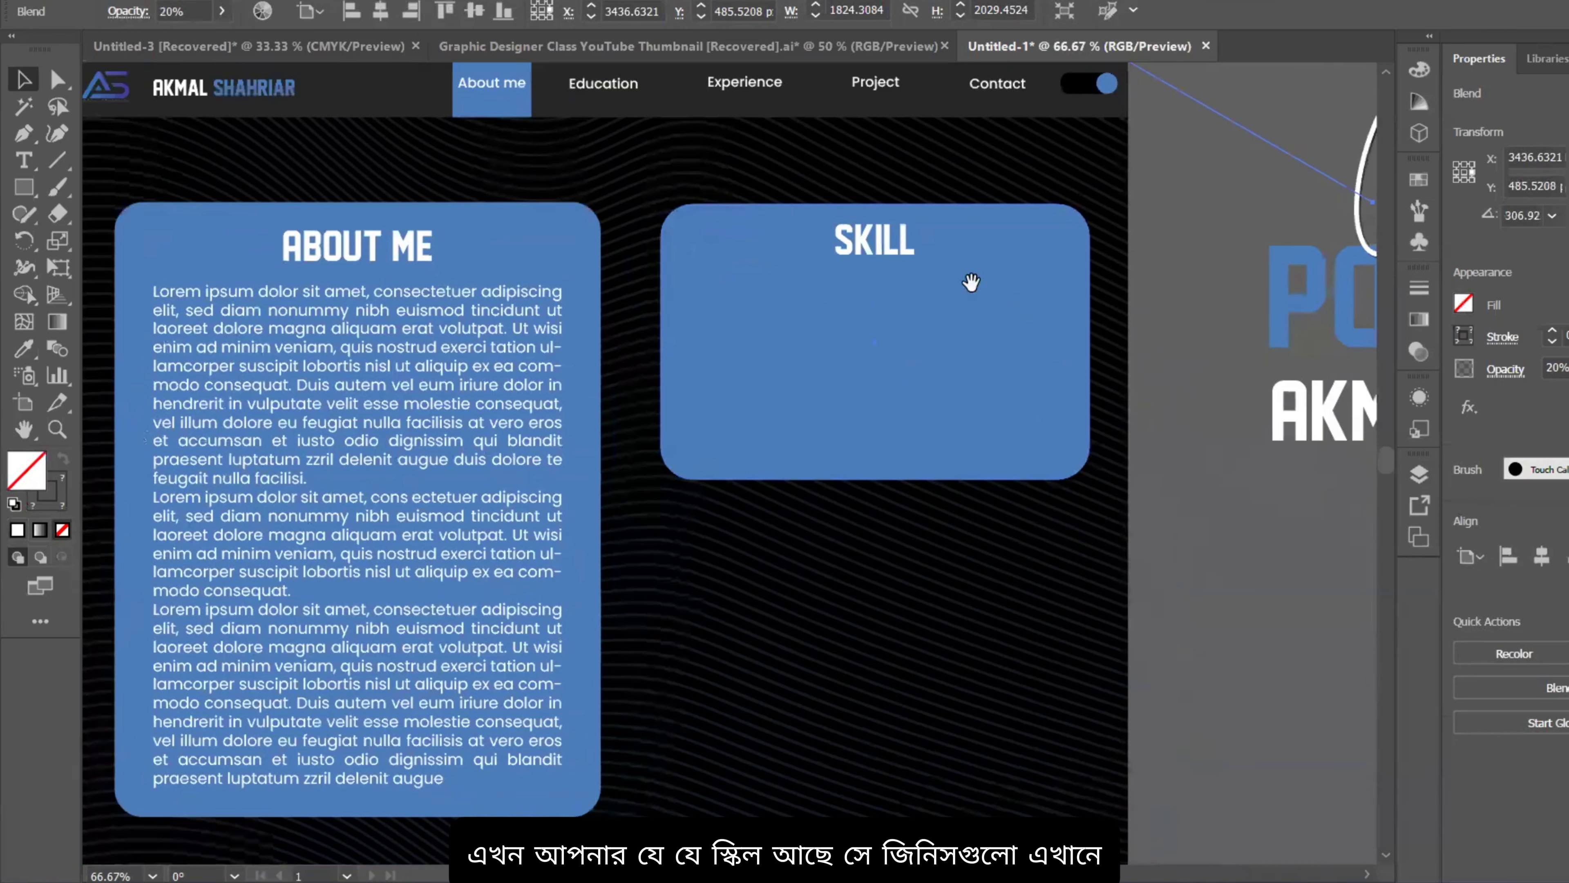
Step: Place placeholder text in the SKILL card, shrink it toward the top-left, and match the About Me body text style
{"action": "left_click", "coordinate": [24, 163]}
{"action": "left_click", "coordinate": [745, 319]}
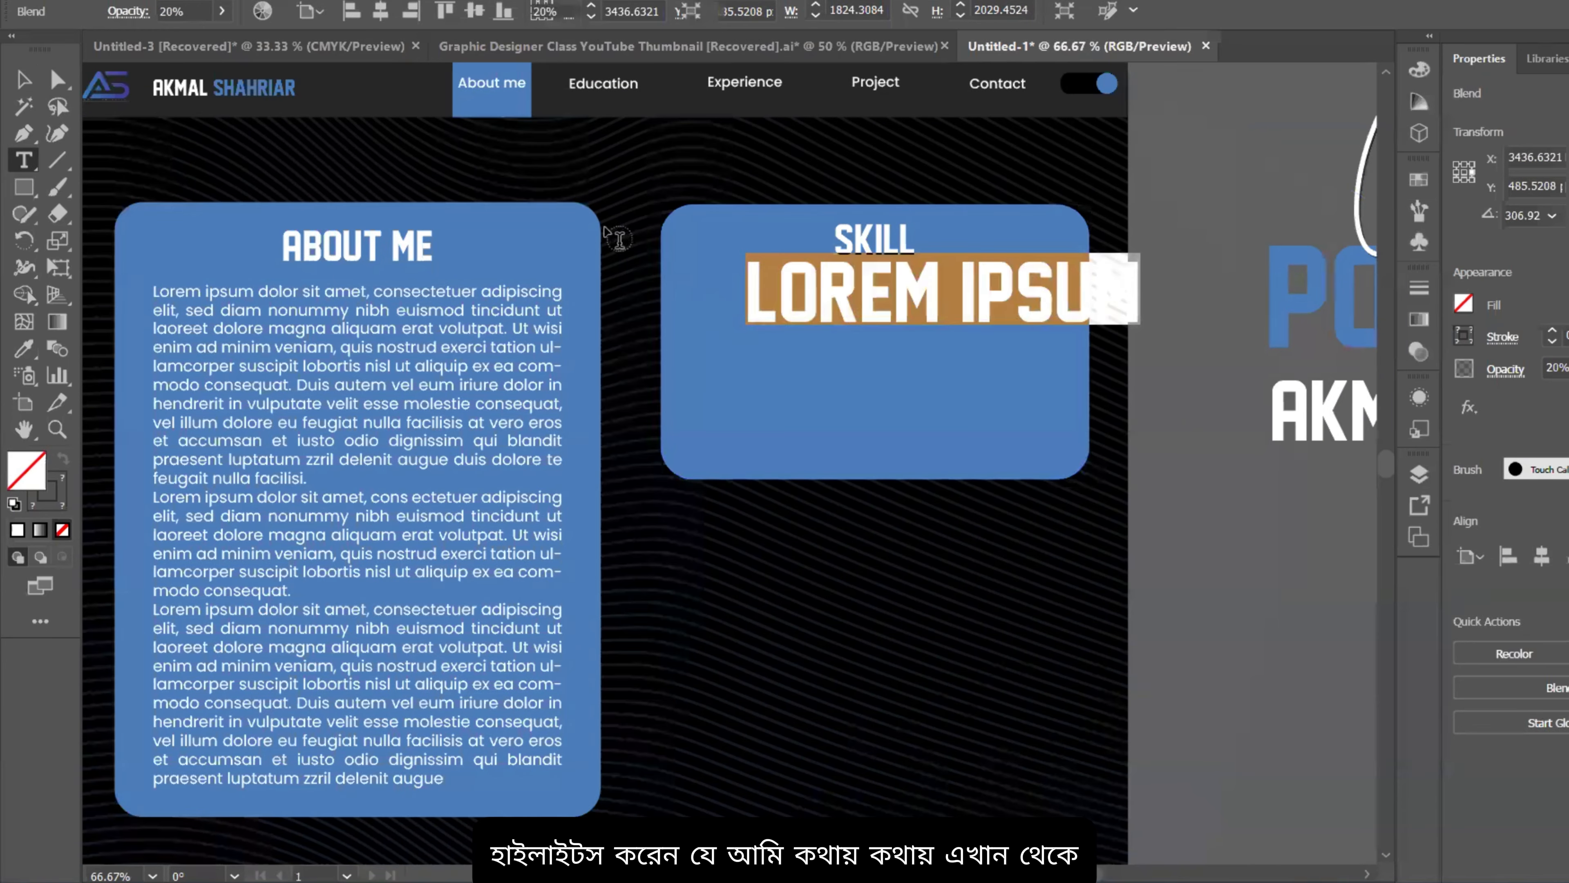
{"action": "key", "text": "Escape"}
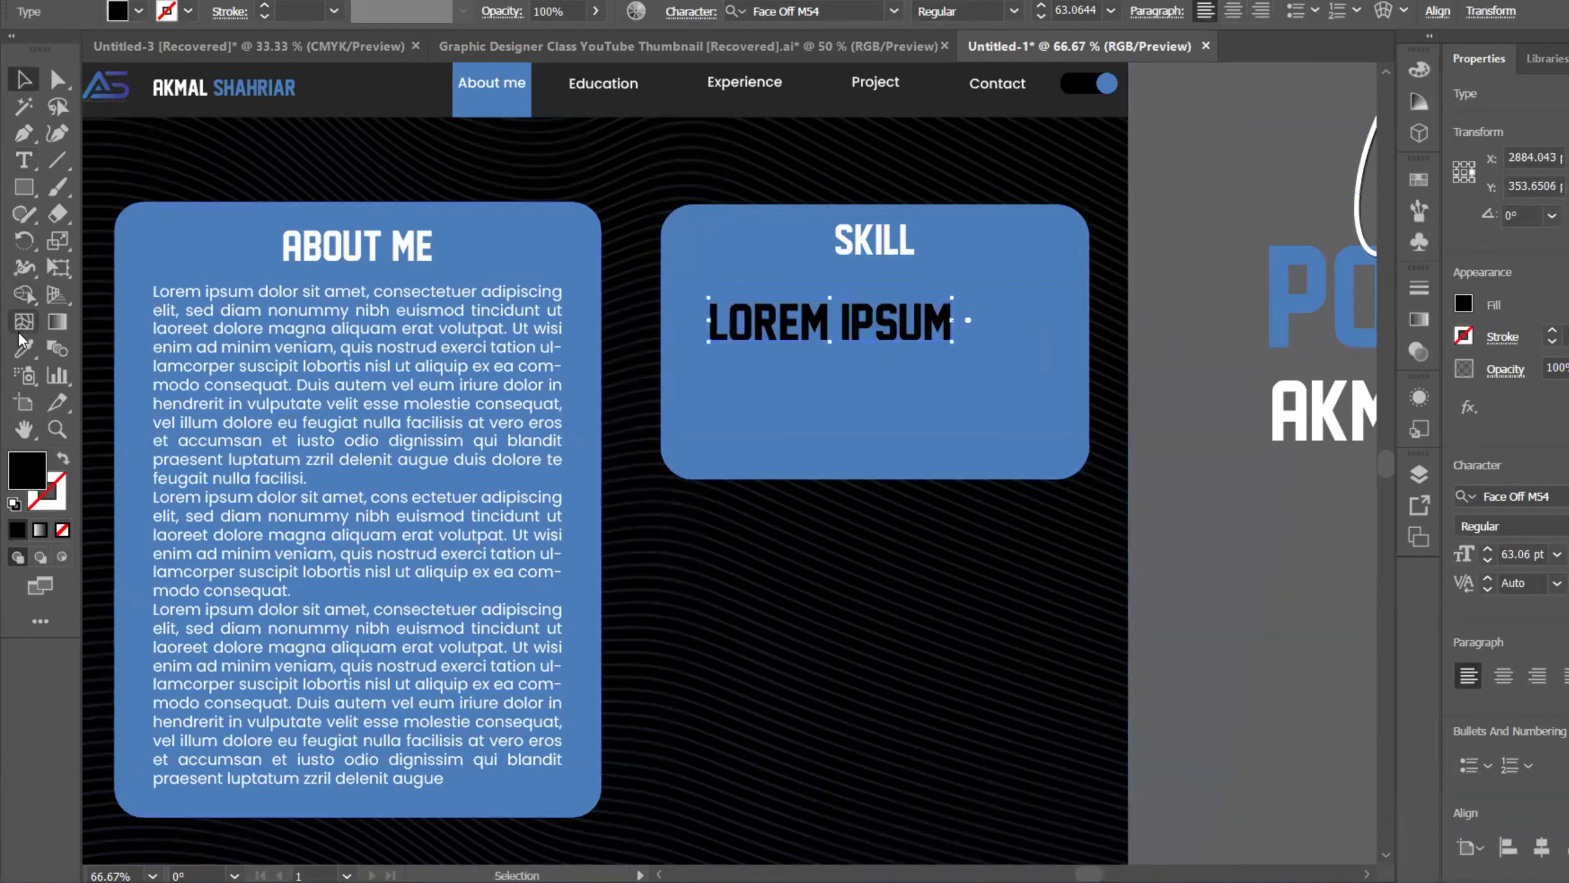
{"action": "left_click", "coordinate": [24, 349]}
{"action": "scroll", "coordinate": [435, 296], "scroll_direction": "down", "scroll_amount": 2}
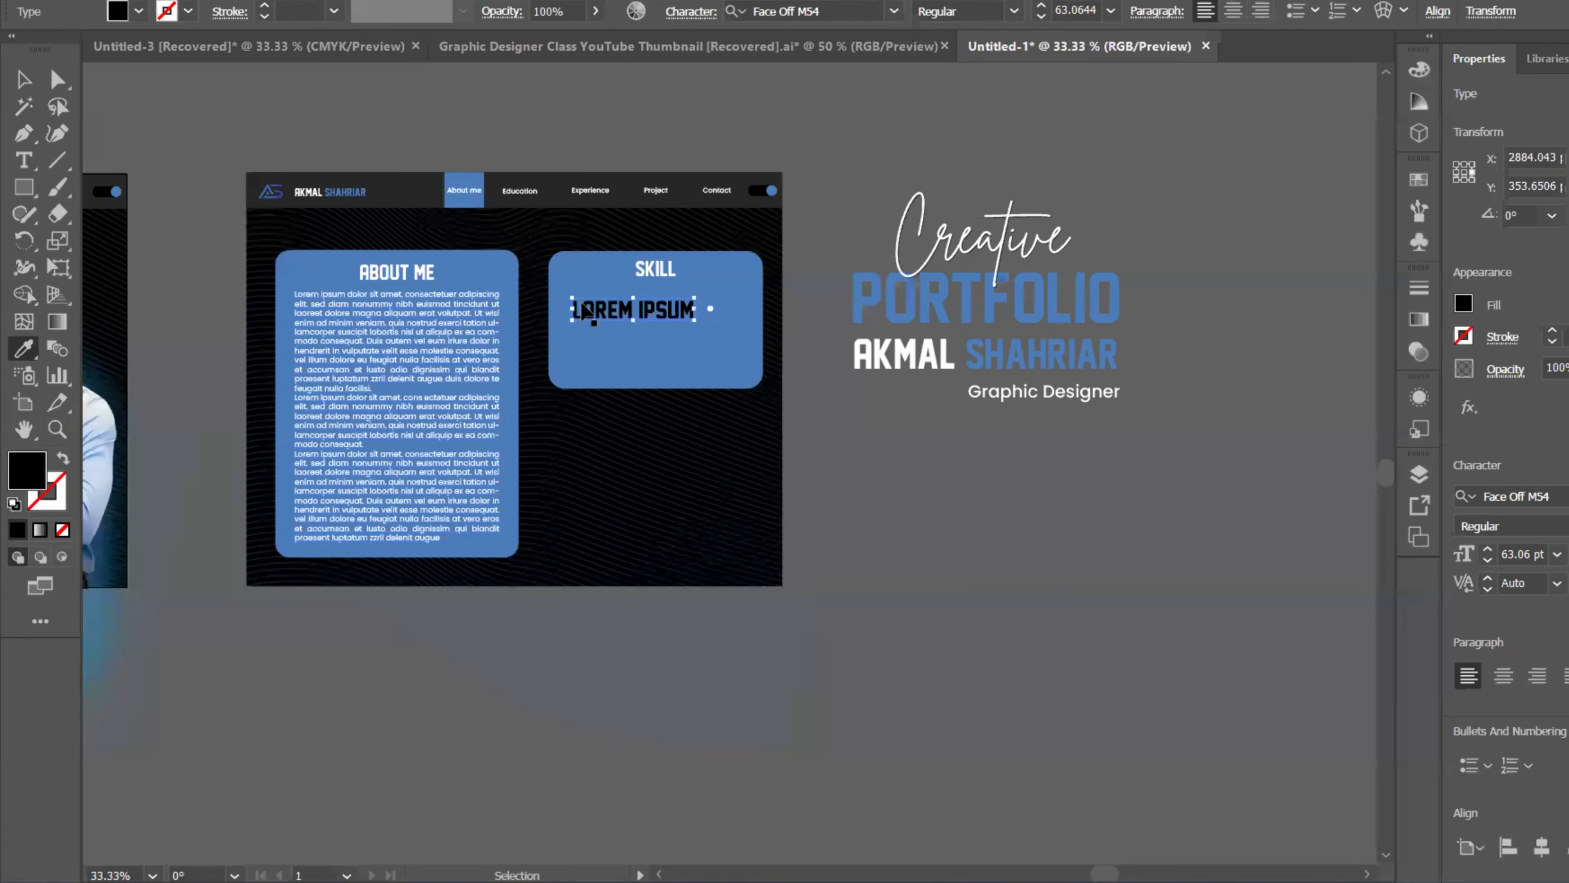
{"action": "left_click", "coordinate": [1065, 394]}
{"action": "scroll", "coordinate": [599, 255], "scroll_direction": "up", "scroll_amount": 2}
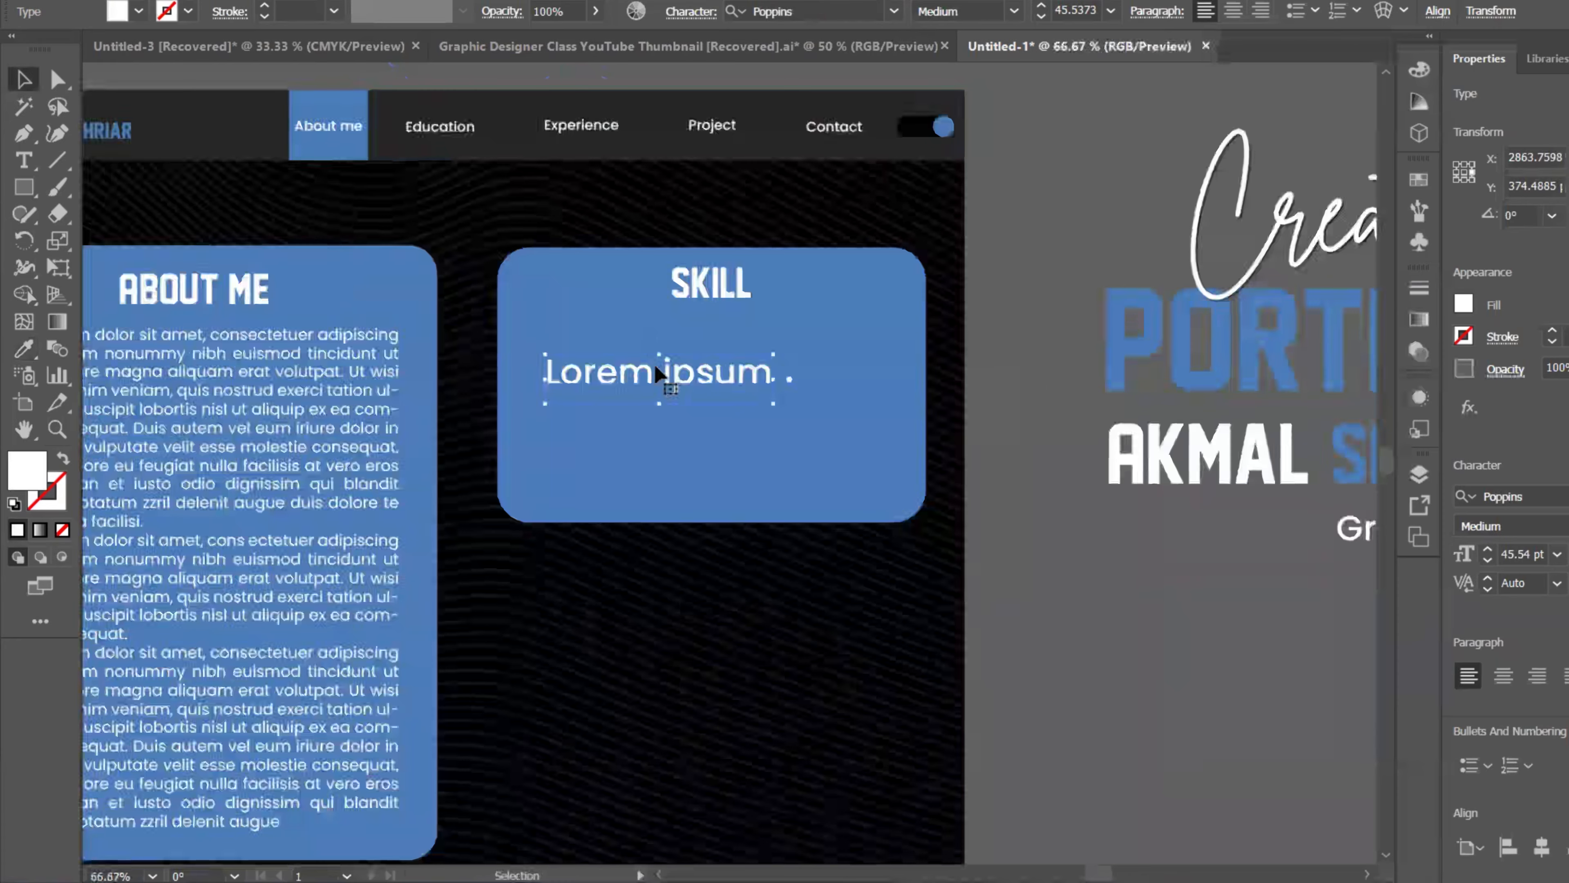
{"action": "left_click_drag", "start_coordinate": [773, 382], "coordinate": [629, 343]}
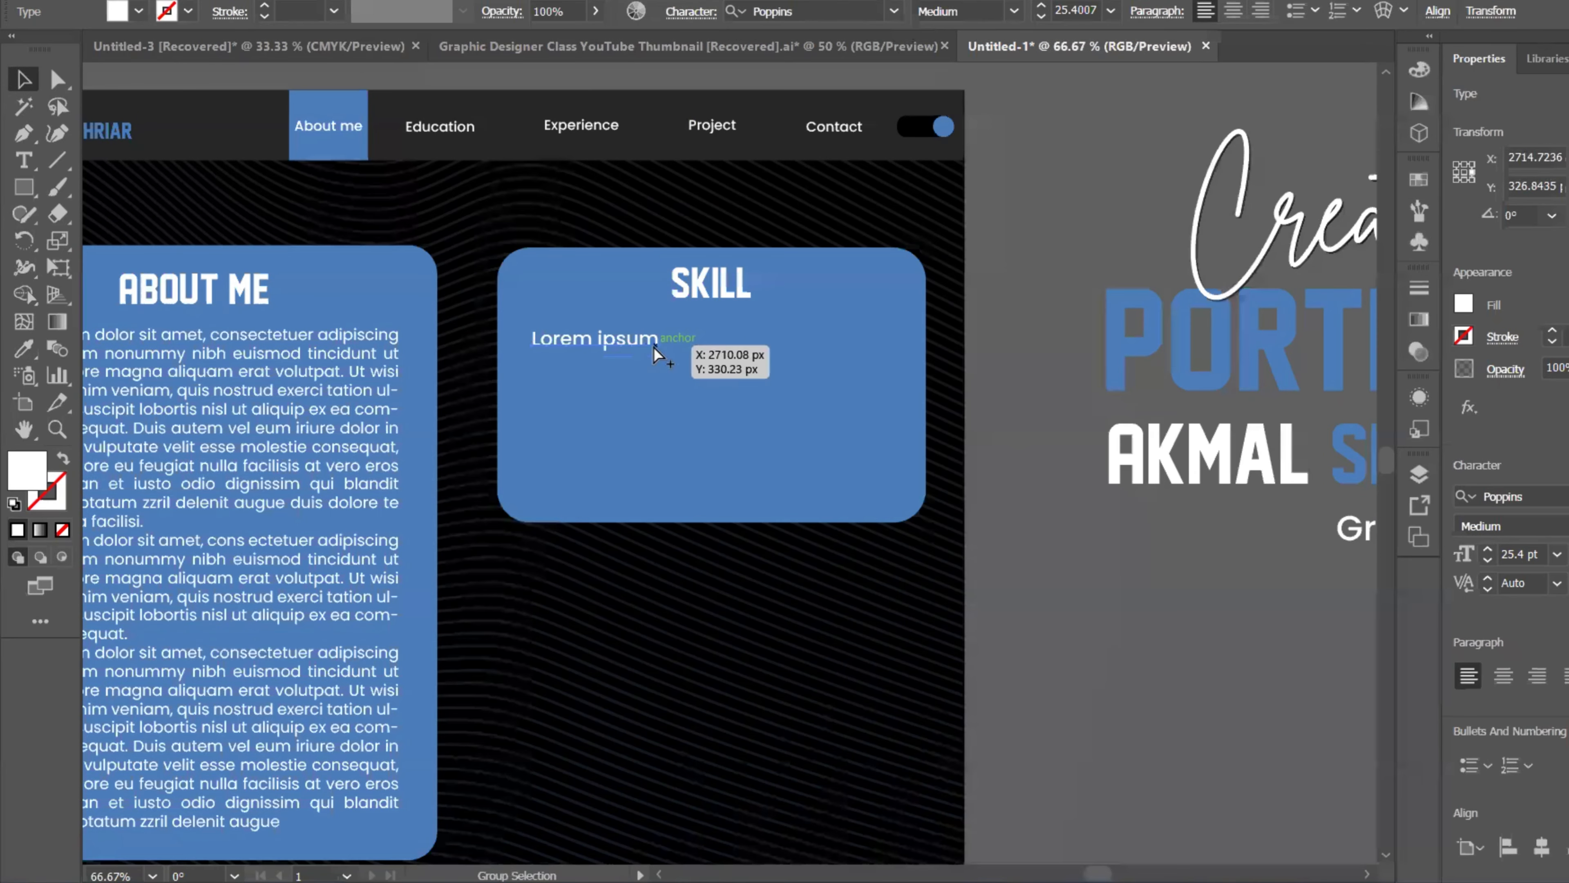
{"action": "scroll", "coordinate": [665, 340], "scroll_direction": "down", "scroll_amount": 1}
{"action": "left_click_drag", "start_coordinate": [754, 301], "coordinate": [815, 246]}
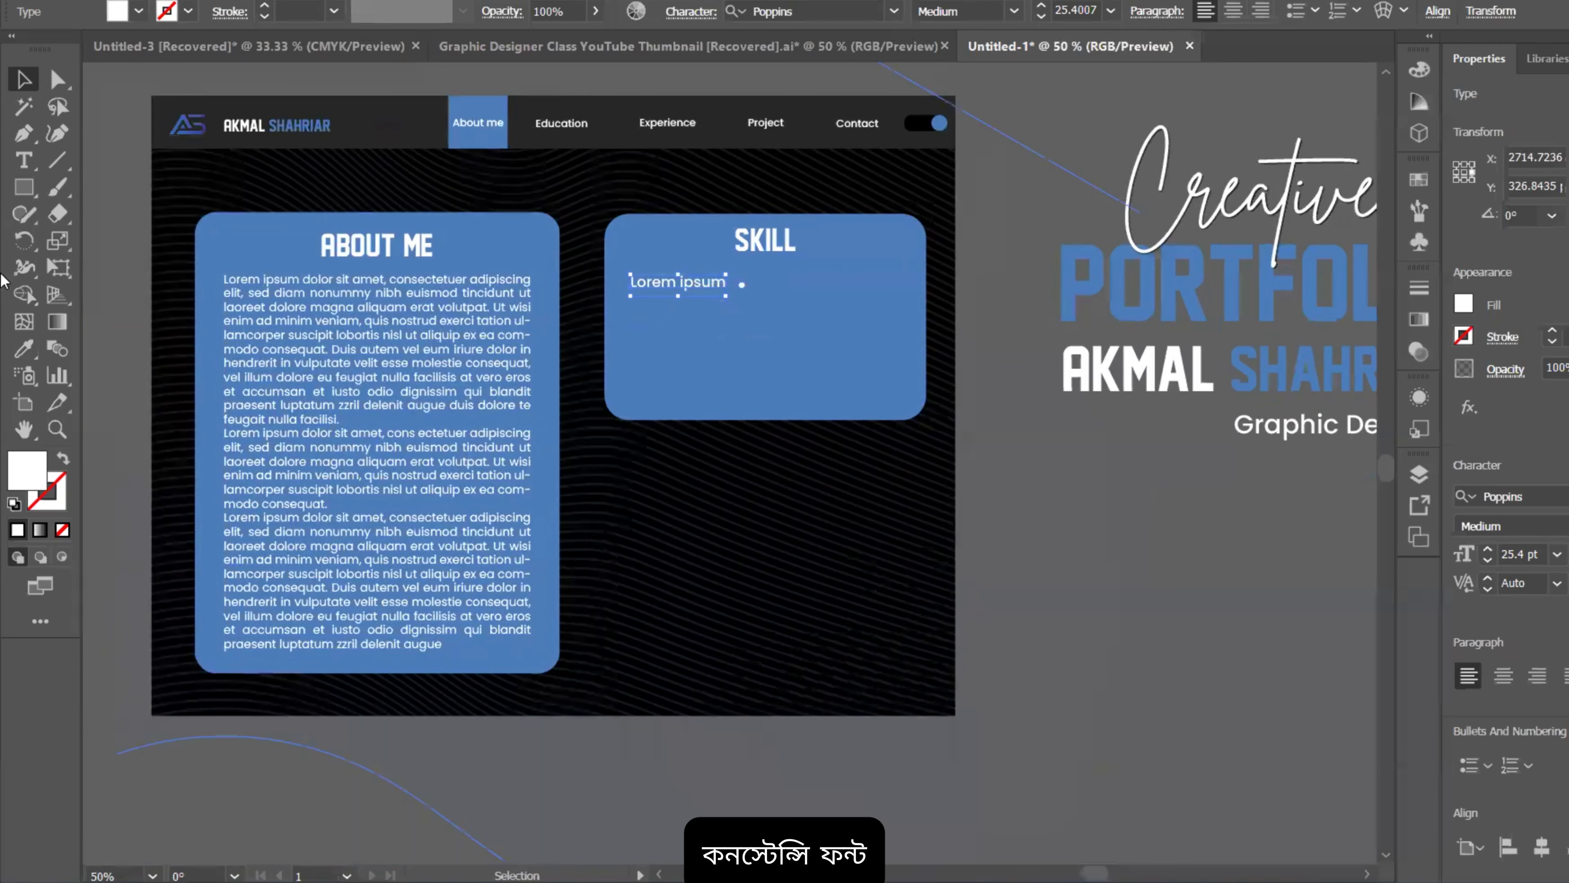
{"action": "left_click", "coordinate": [436, 294]}
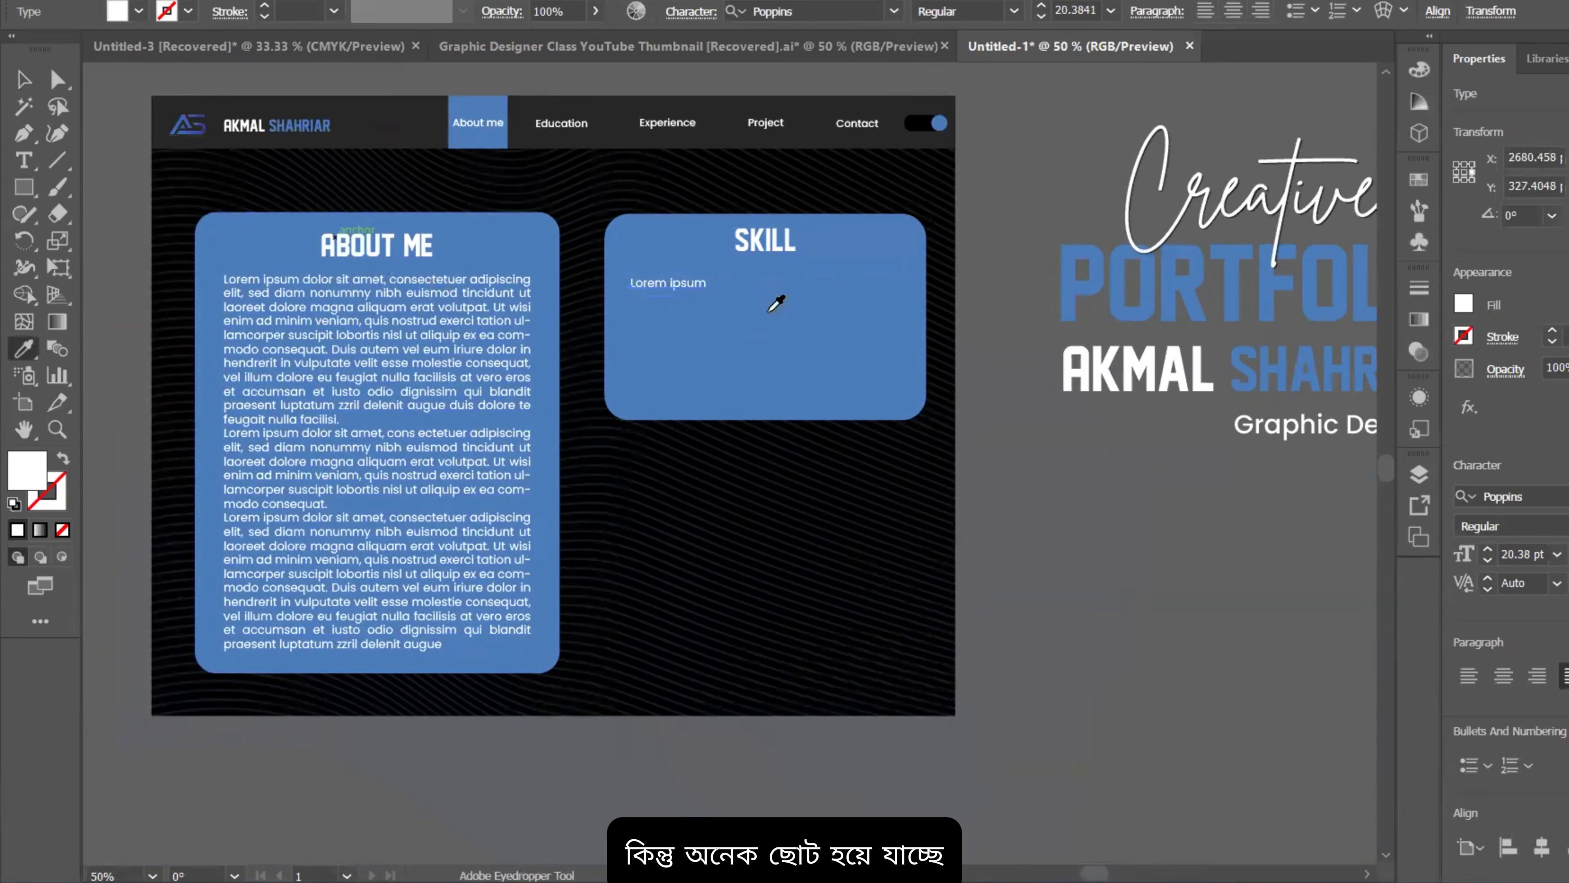
Step: Set the Lorem ipsum text to Poppins Bold at 24 pt
{"action": "left_click", "coordinate": [23, 79]}
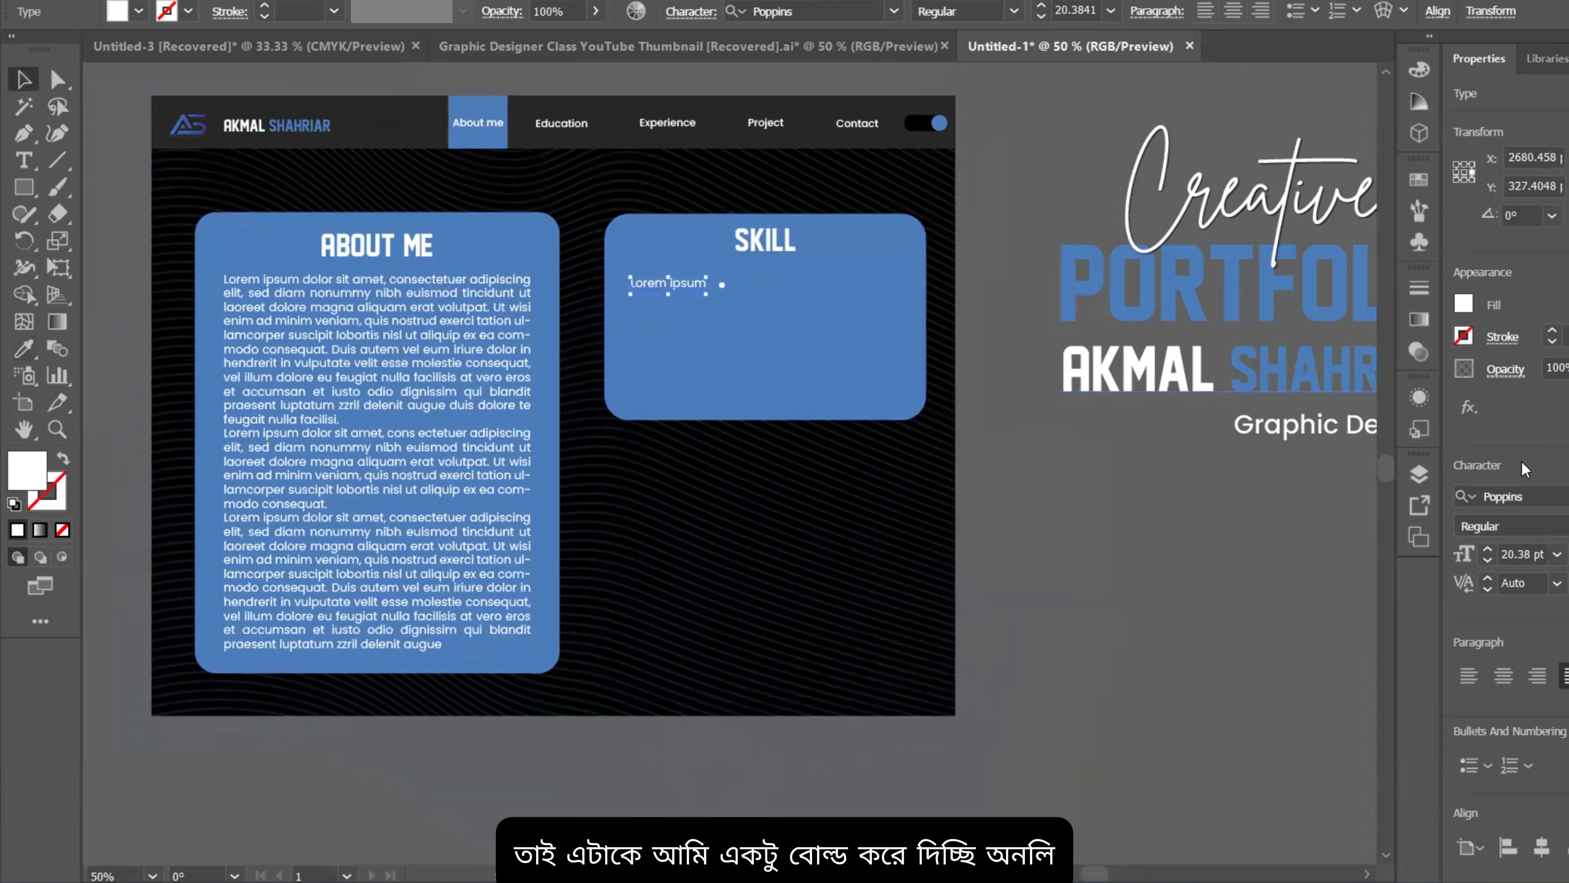
{"action": "left_click", "coordinate": [1513, 526]}
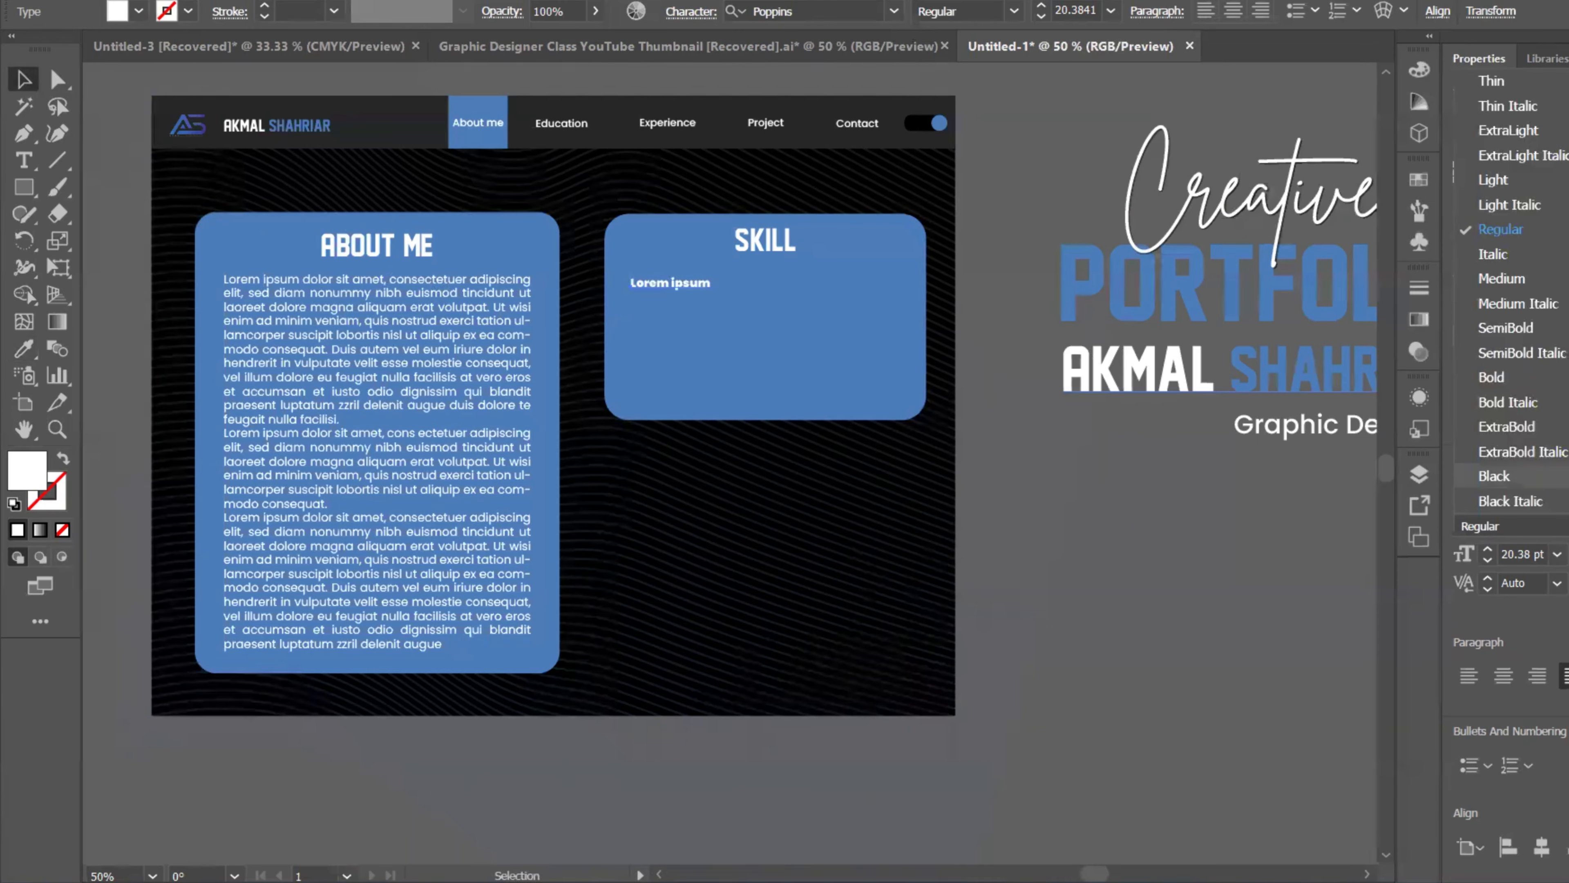
{"action": "left_click", "coordinate": [1552, 382]}
{"action": "scroll", "coordinate": [676, 287], "scroll_direction": "up", "scroll_amount": 1}
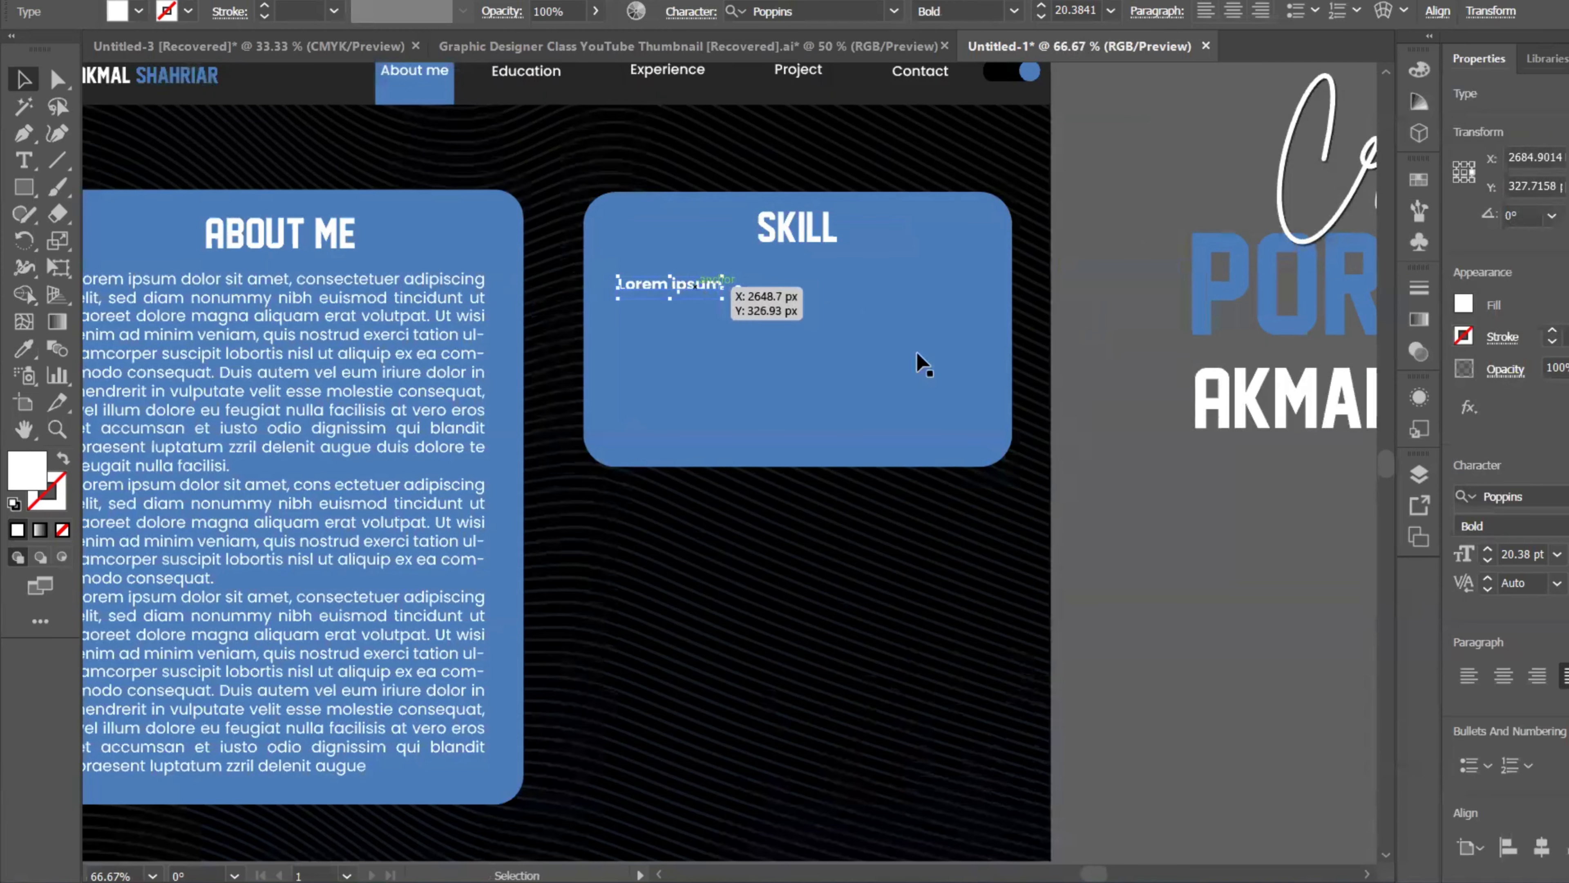
{"action": "left_click", "coordinate": [1557, 556]}
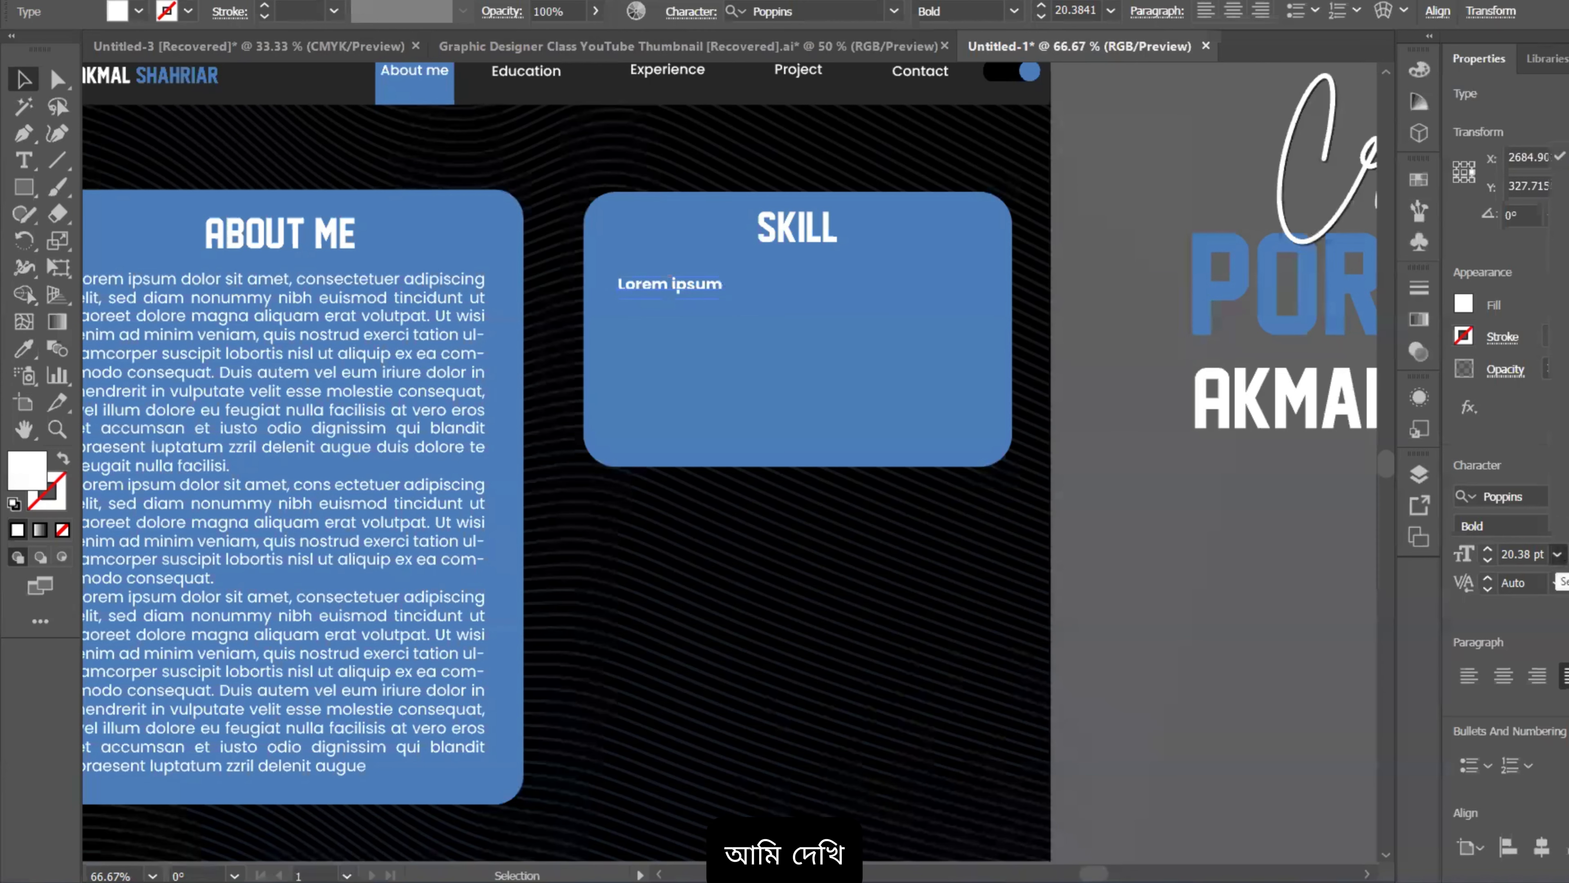
{"action": "left_click", "coordinate": [1560, 431]}
{"action": "scroll", "coordinate": [671, 305], "scroll_direction": "up", "scroll_amount": 1}
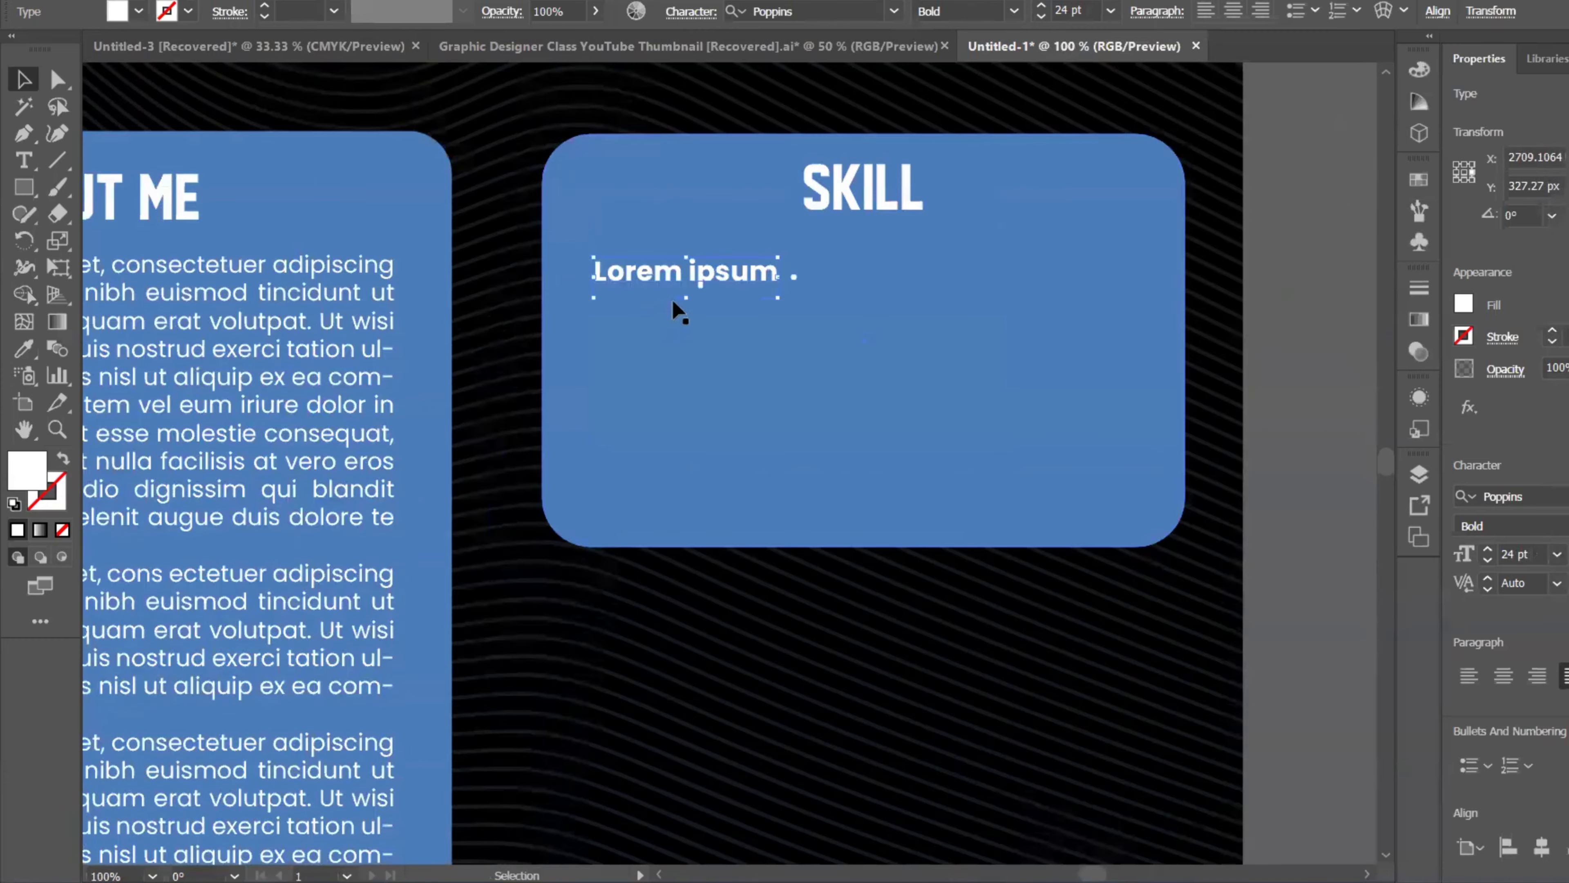
{"action": "scroll", "coordinate": [682, 300], "scroll_direction": "down", "scroll_amount": 1}
{"action": "left_click_drag", "start_coordinate": [705, 332], "coordinate": [698, 305]}
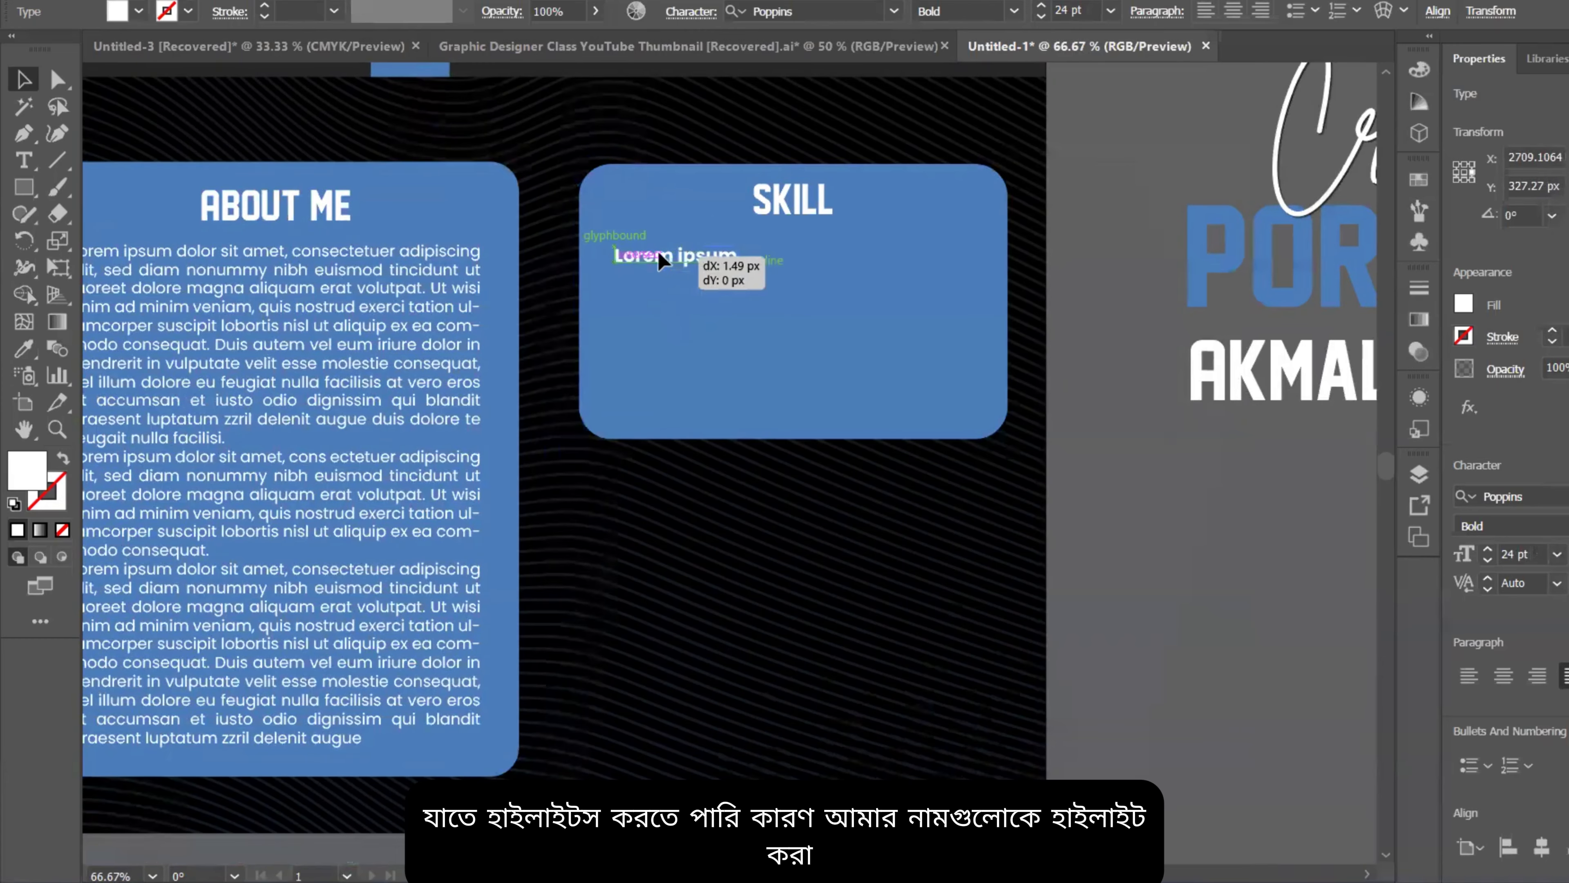
Step: Replace the Lorem ipsum placeholder text with 'Logo'
{"action": "left_click_drag", "start_coordinate": [659, 254], "coordinate": [658, 253]}
{"action": "scroll", "coordinate": [661, 254], "scroll_direction": "up", "scroll_amount": 2}
{"action": "double_click", "coordinate": [793, 249]}
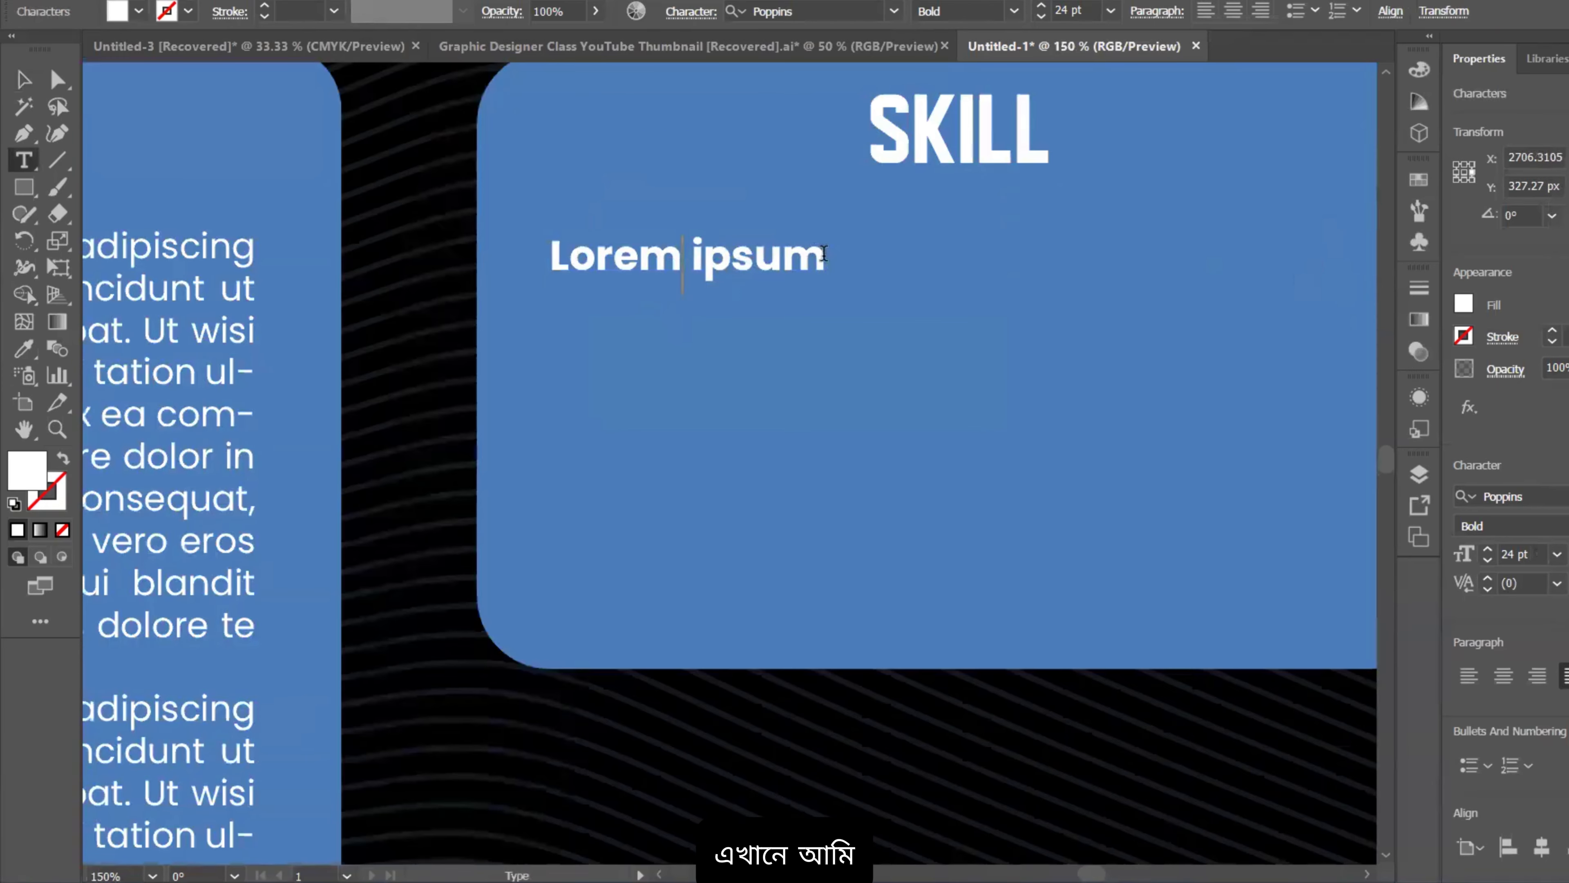
{"action": "key", "text": "ctrl+a"}
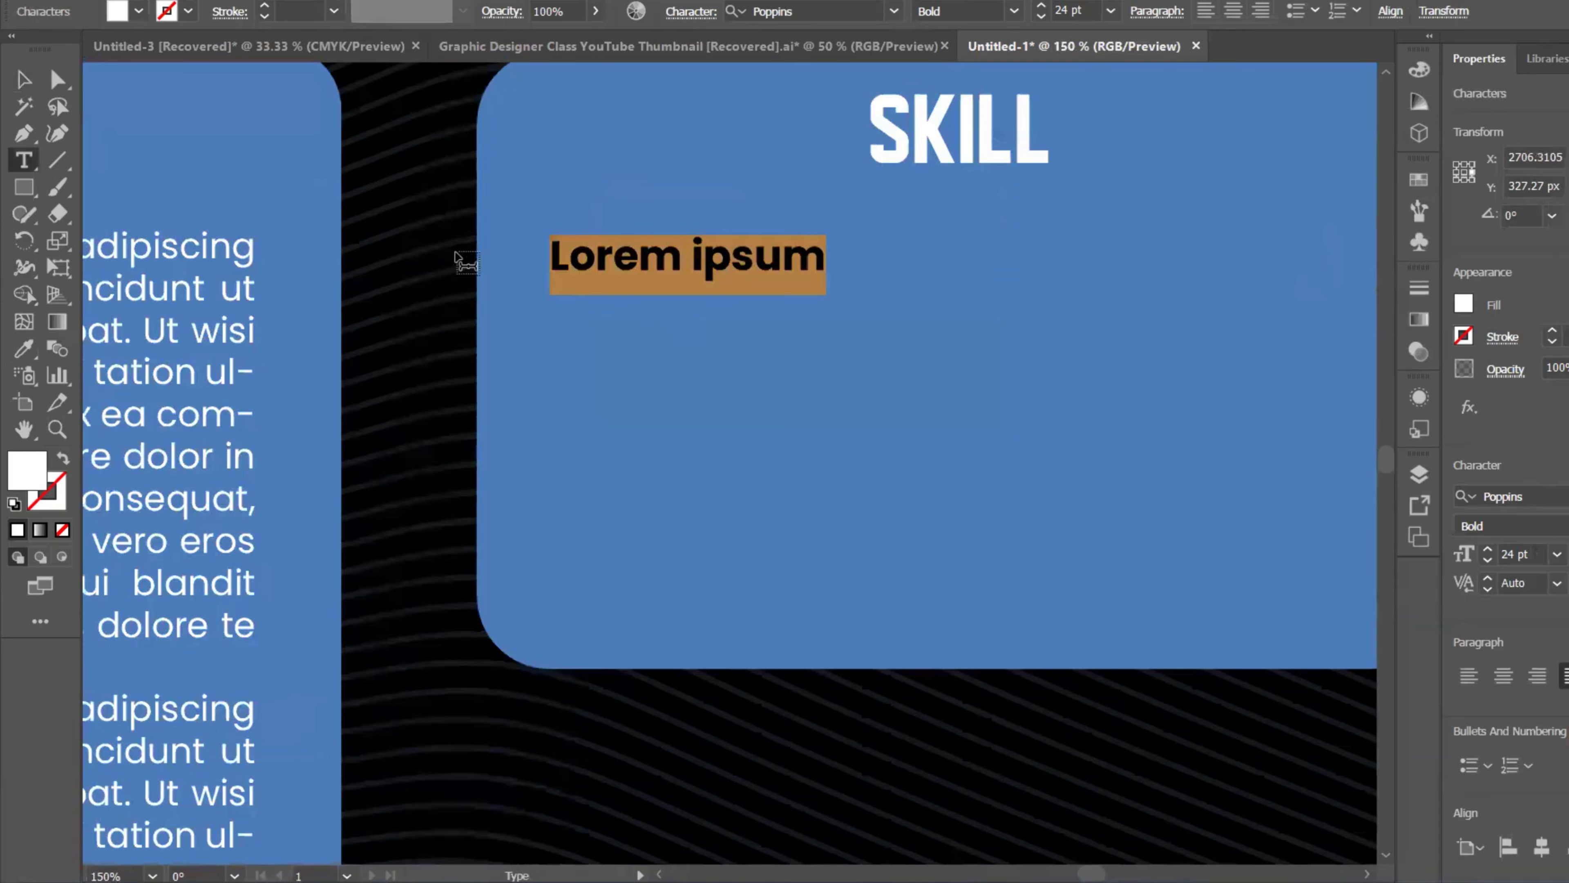
{"action": "type", "text": "Logo"}
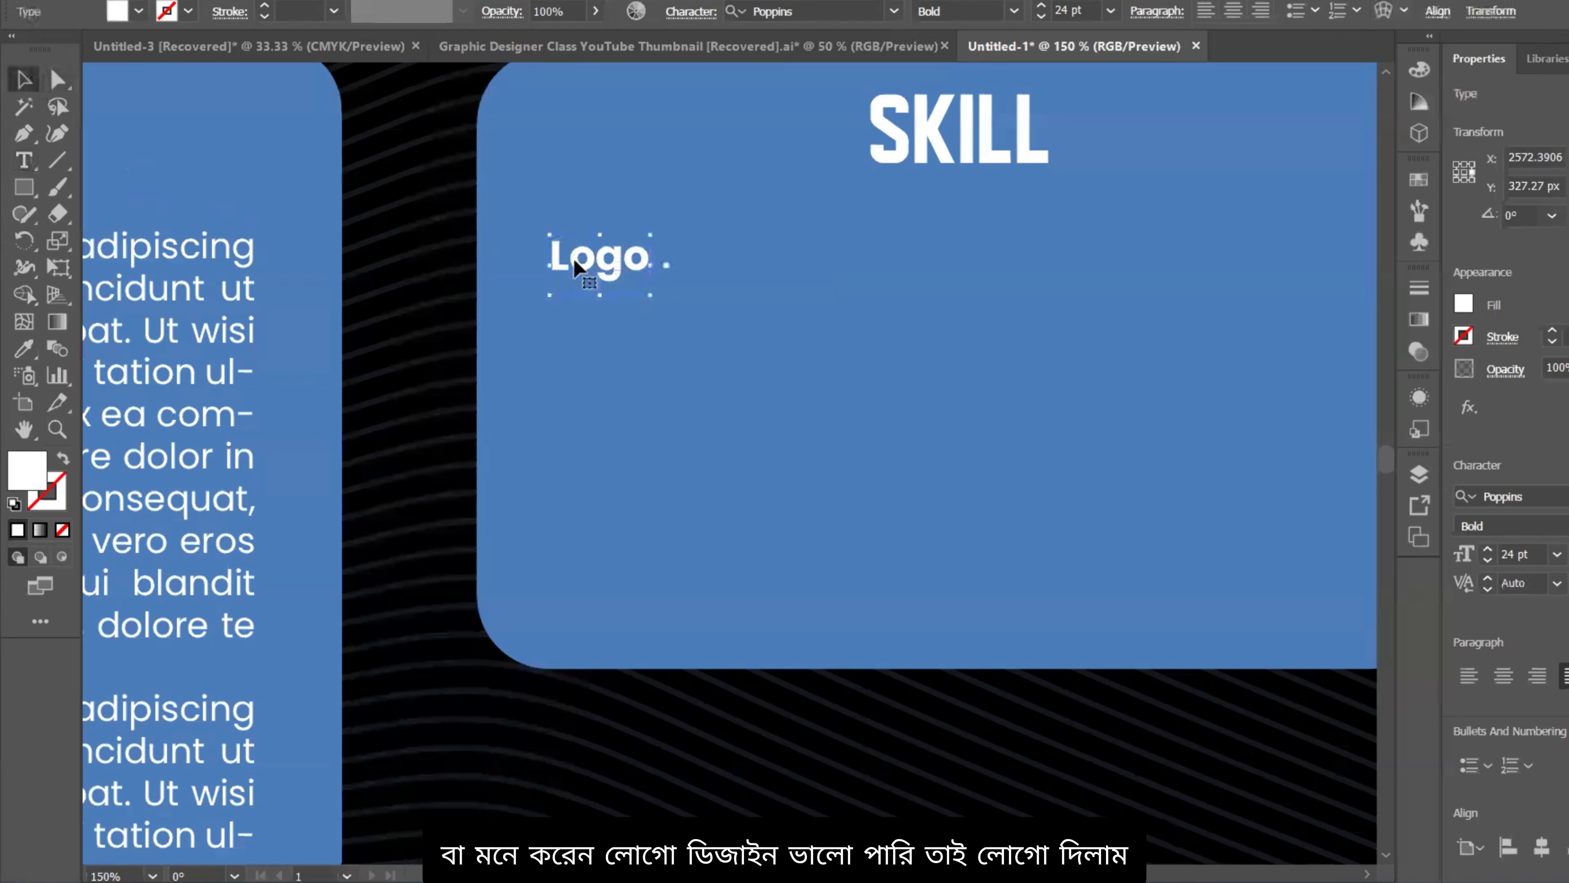
Step: Duplicate Logo below, retype the copy as 'Social Media', and align it under Logo
{"action": "left_click_drag", "start_coordinate": [629, 256], "coordinate": [656, 356]}
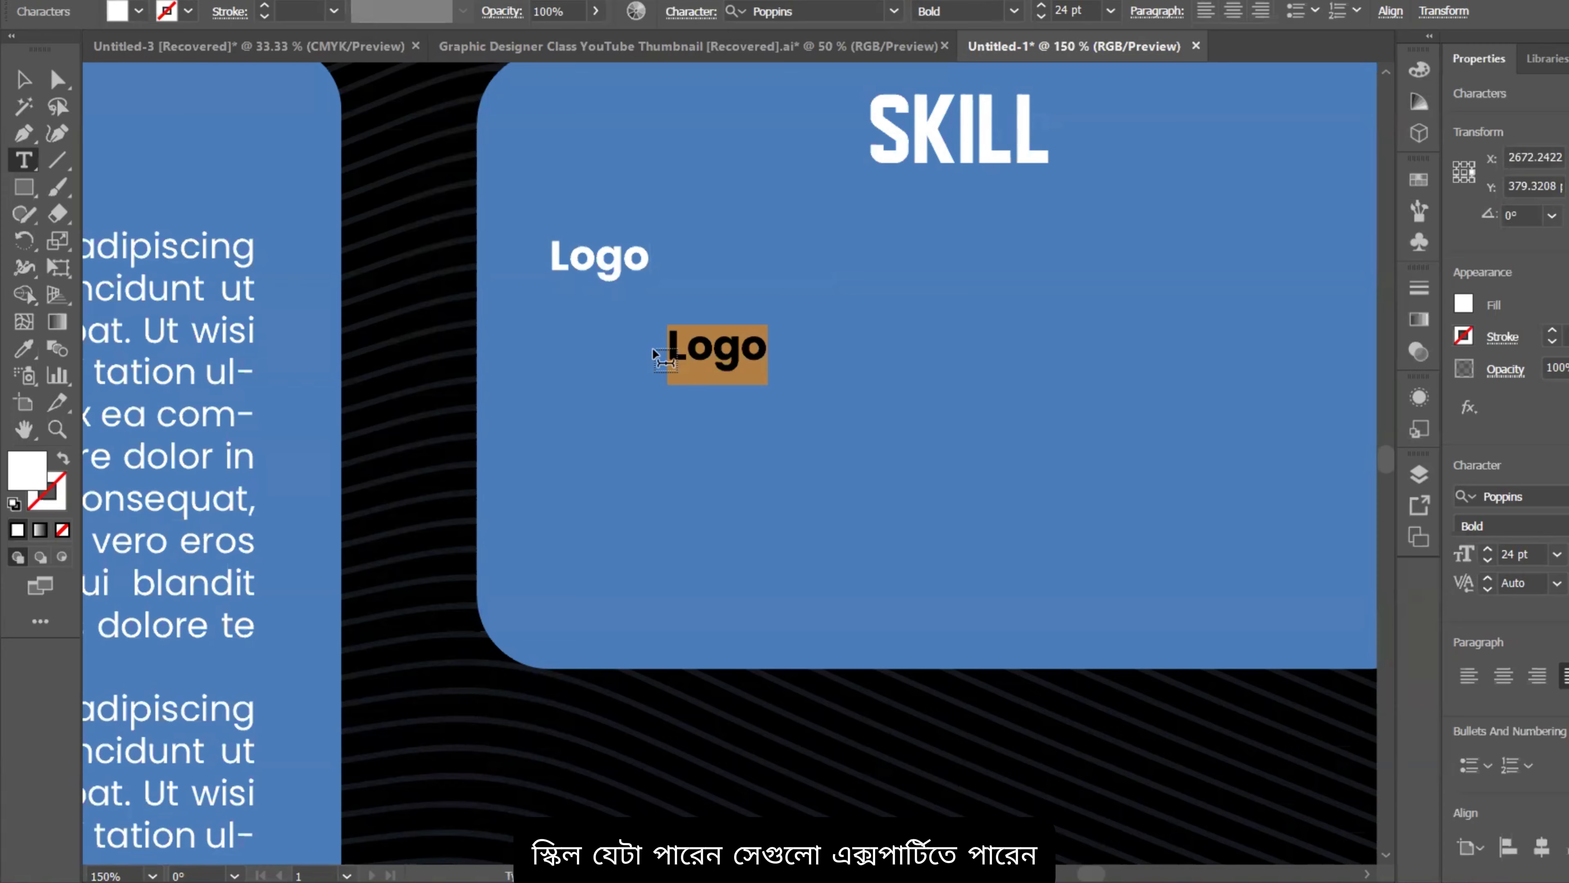
{"action": "type", "text": "S"}
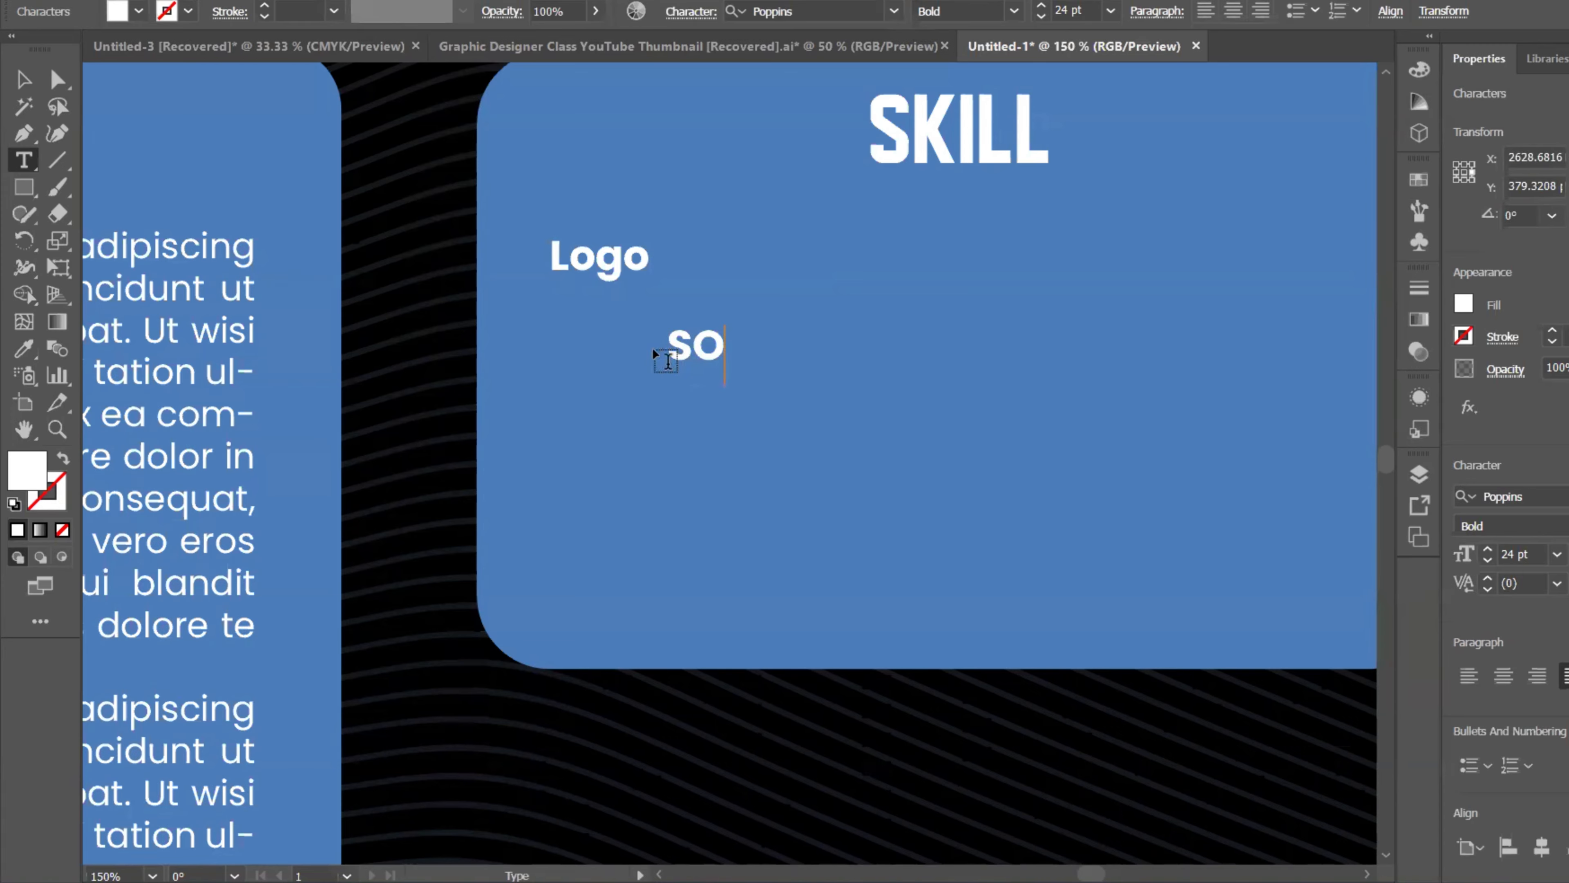
{"action": "type", "text": "O"}
{"action": "key", "text": "BackSpace"}
{"action": "type", "text": "oc"}
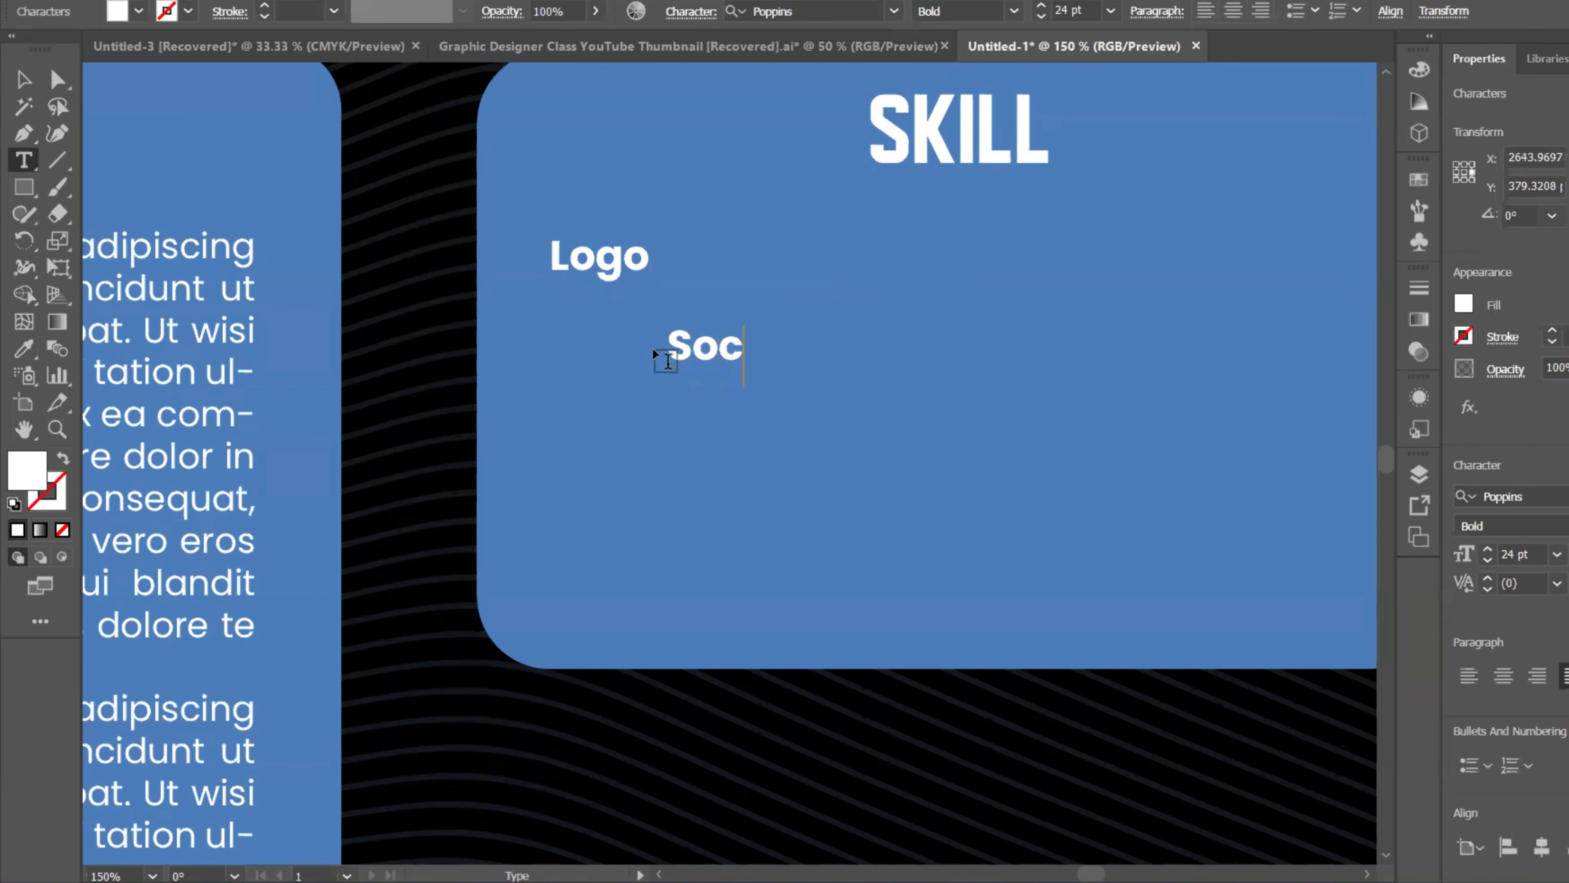
{"action": "type", "text": "ial Media"}
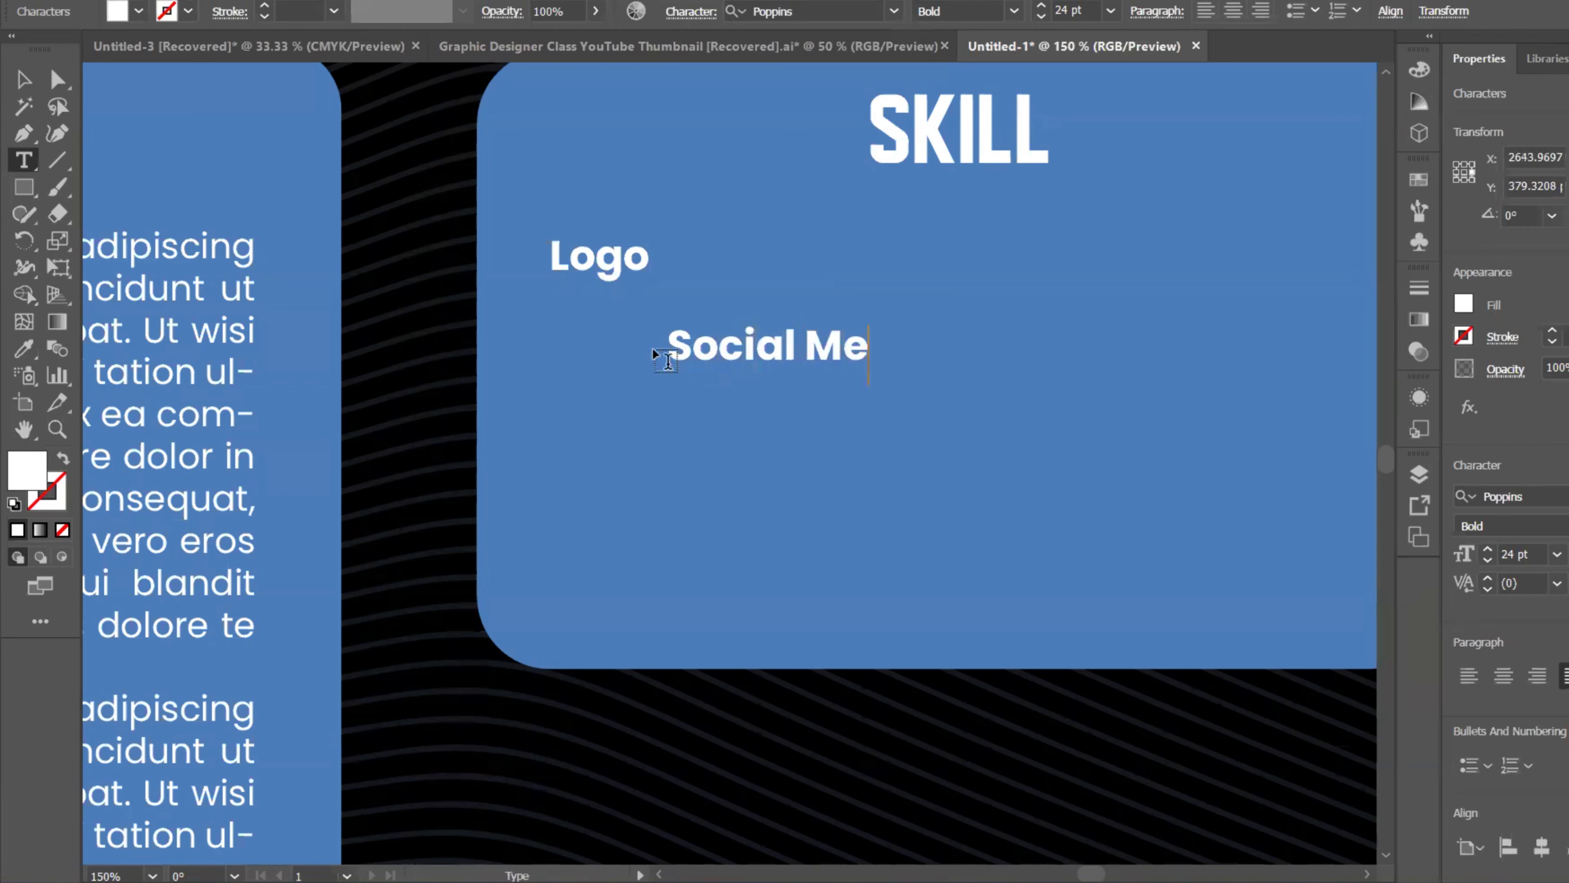
{"action": "left_click", "coordinate": [25, 82]}
{"action": "scroll", "coordinate": [746, 329], "scroll_direction": "down", "scroll_amount": 1}
{"action": "left_click_drag", "start_coordinate": [746, 331], "coordinate": [664, 334]}
Step: Duplicate the Logo and Social Media pair into a second column on the right
{"action": "left_click", "coordinate": [655, 278], "text": "shift"}
{"action": "left_click_drag", "start_coordinate": [655, 278], "coordinate": [1025, 382]}
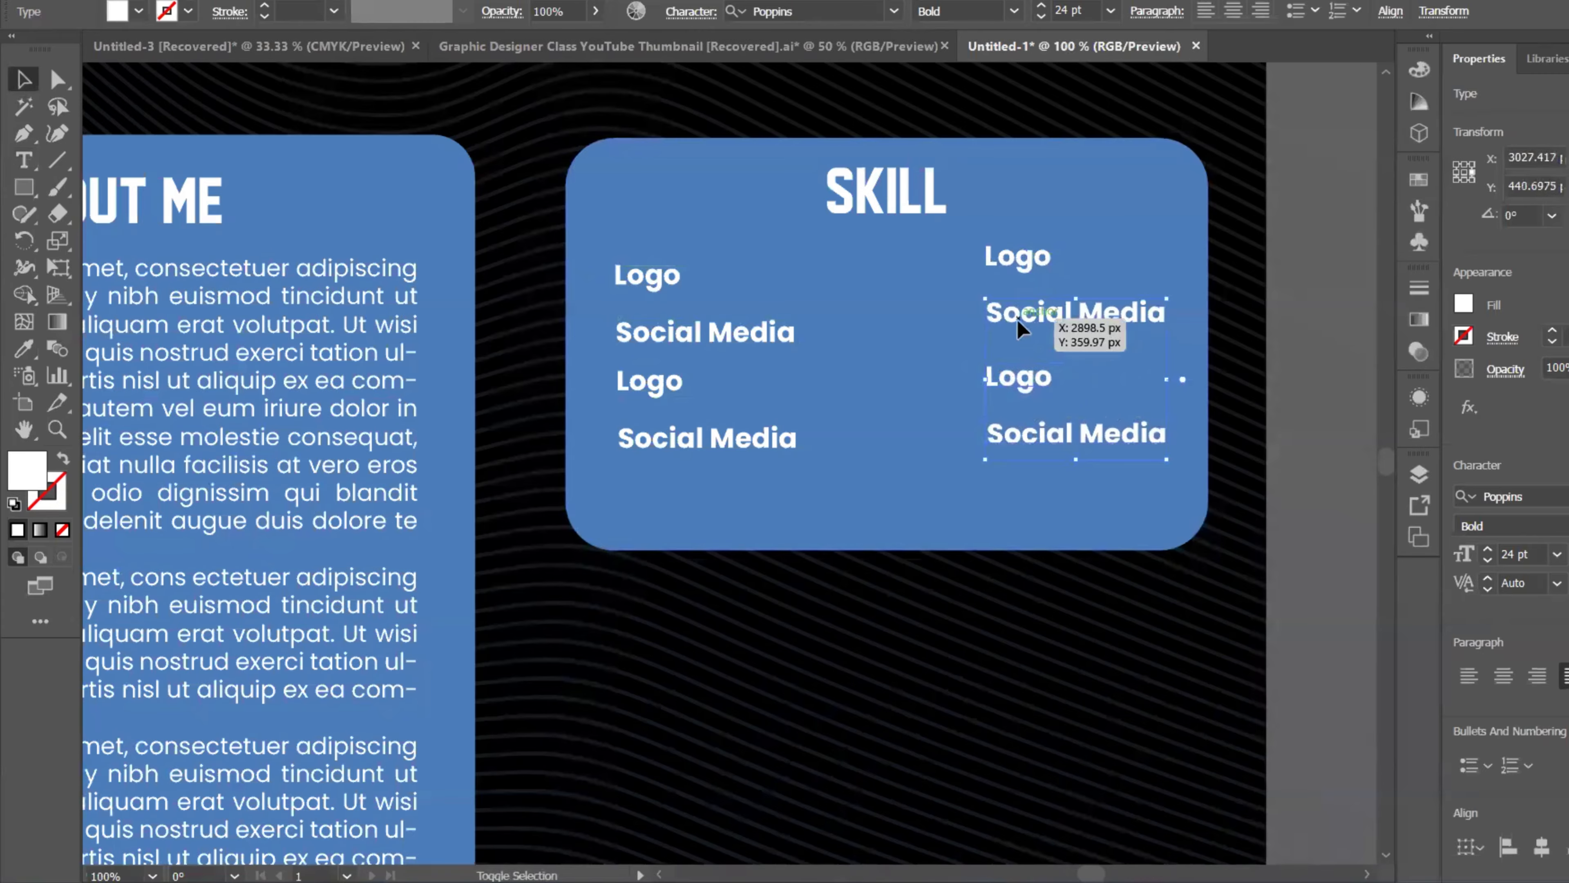
{"action": "key", "text": "shift+Left"}
{"action": "key", "text": "shift+Left"}
{"action": "key", "text": "shift+Left"}
{"action": "key", "text": "shift+Left"}
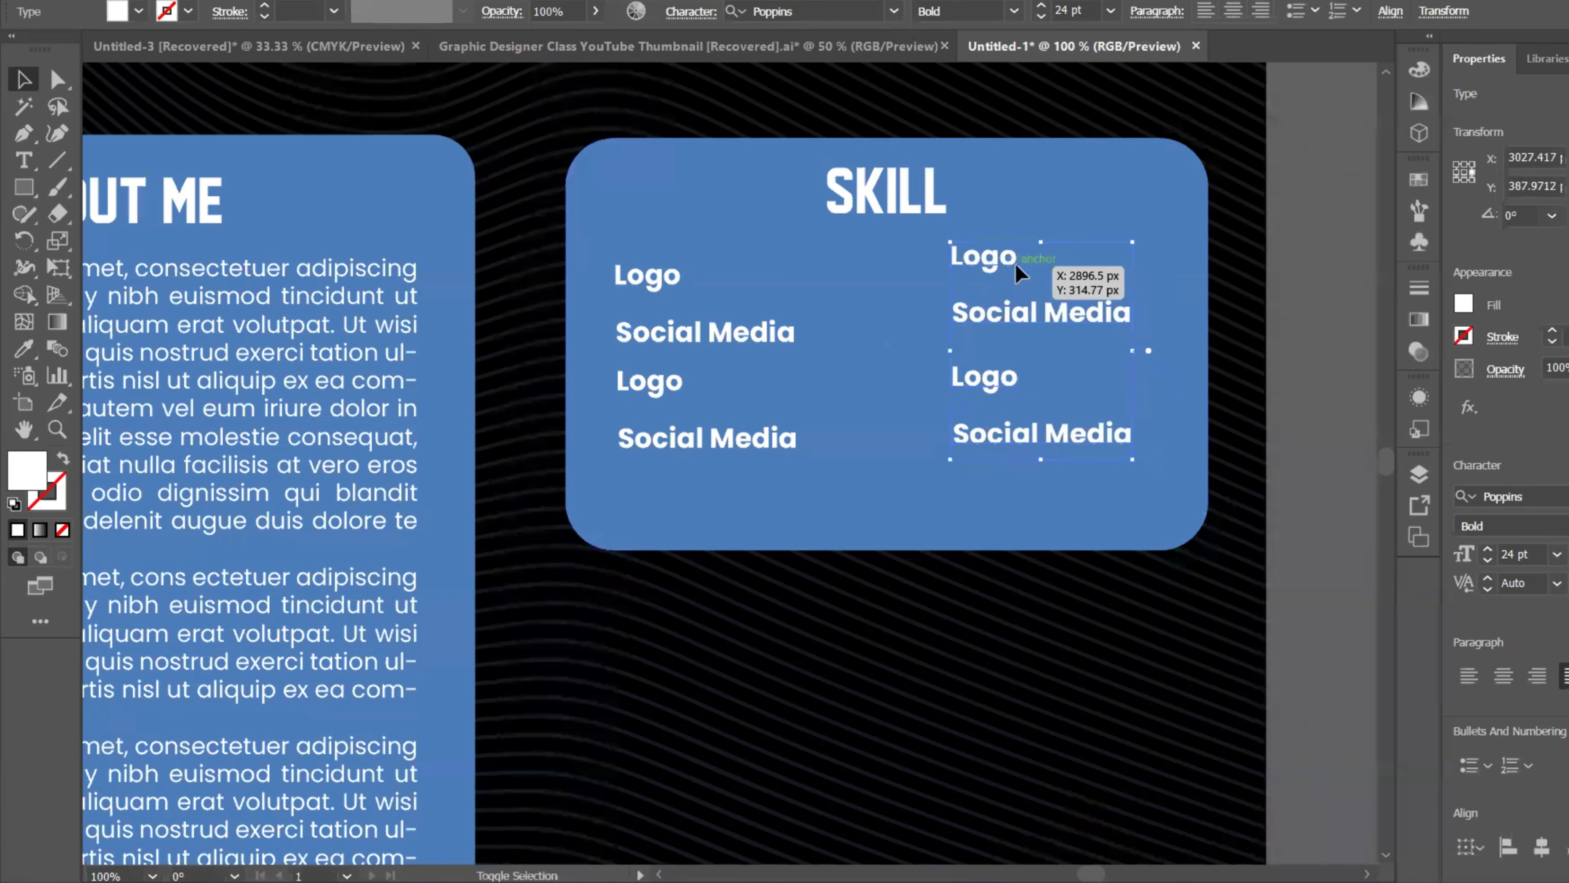
{"action": "key", "text": "shift+Right"}
{"action": "key", "text": "shift+Right"}
{"action": "scroll", "coordinate": [1016, 270], "scroll_direction": "down", "scroll_amount": 2, "text": "alt"}
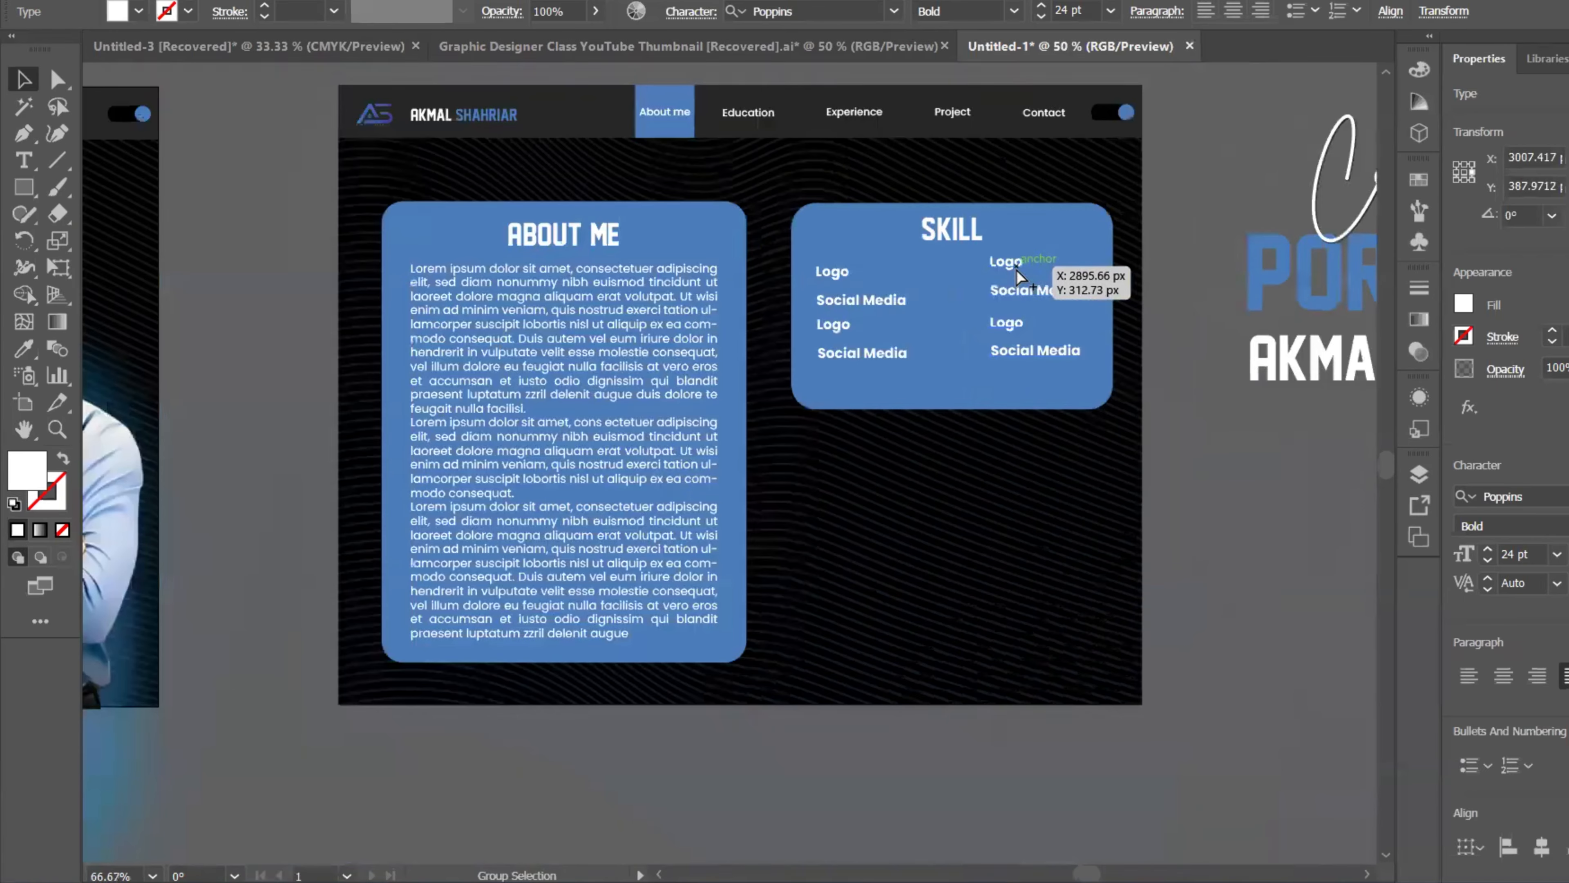
{"action": "left_click_drag", "start_coordinate": [1019, 320], "coordinate": [1023, 322]}
{"action": "left_click", "coordinate": [1246, 522]}
{"action": "scroll", "coordinate": [1124, 461], "scroll_direction": "down", "scroll_amount": 1, "text": "alt"}
Step: Draw a rounded box below the SKILL card and give it the Skill card's blue
{"action": "left_click_drag", "start_coordinate": [1056, 416], "coordinate": [962, 367]}
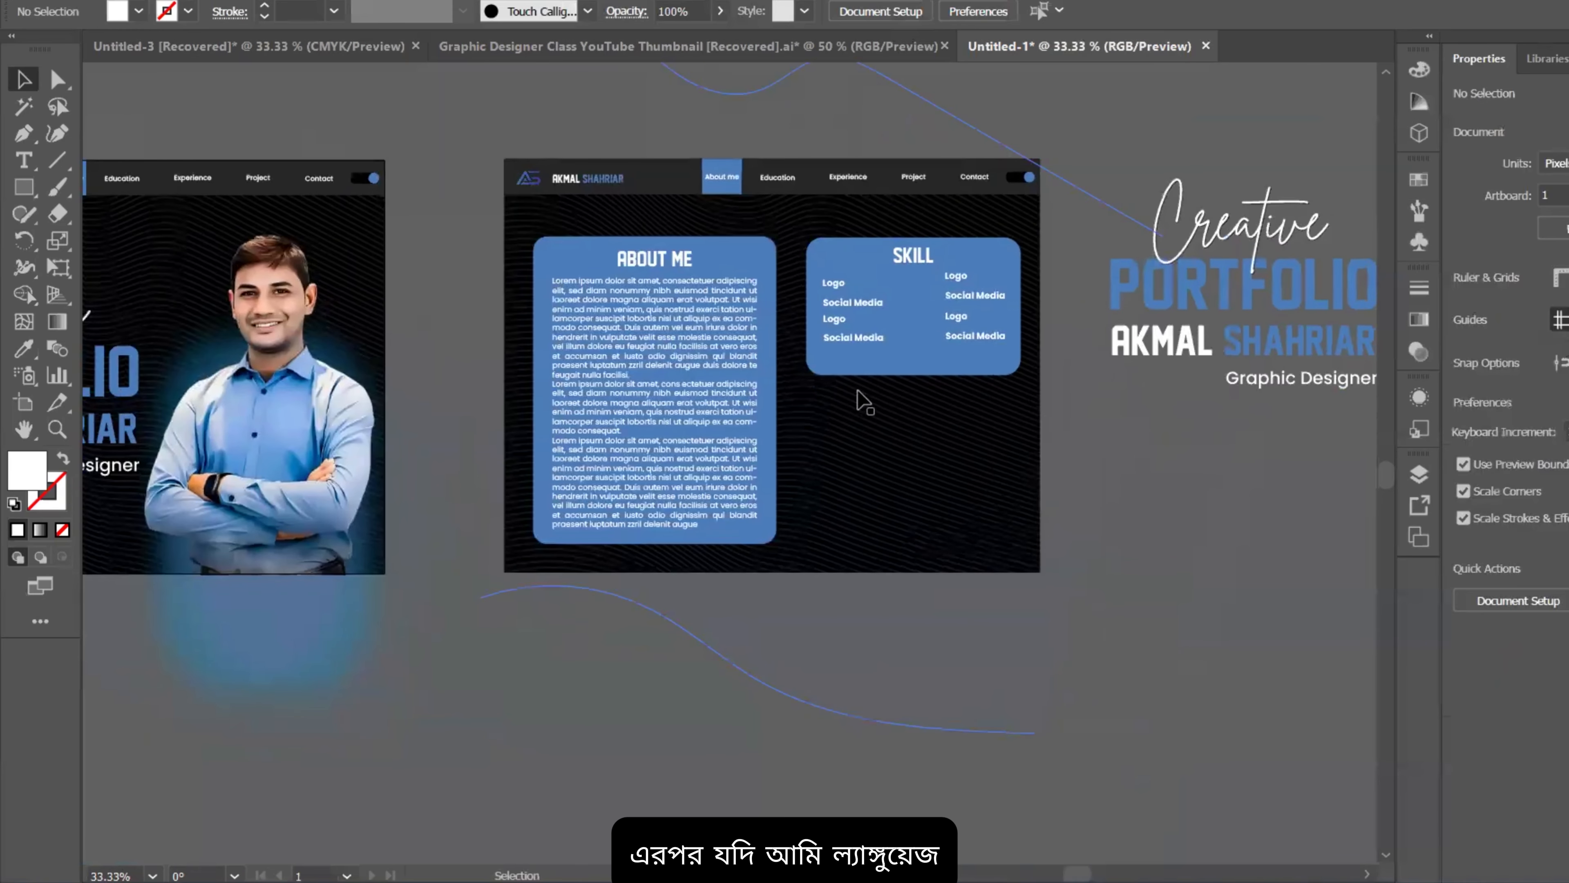
{"action": "scroll", "coordinate": [862, 392], "scroll_direction": "down", "scroll_amount": 1}
{"action": "key", "text": "m"}
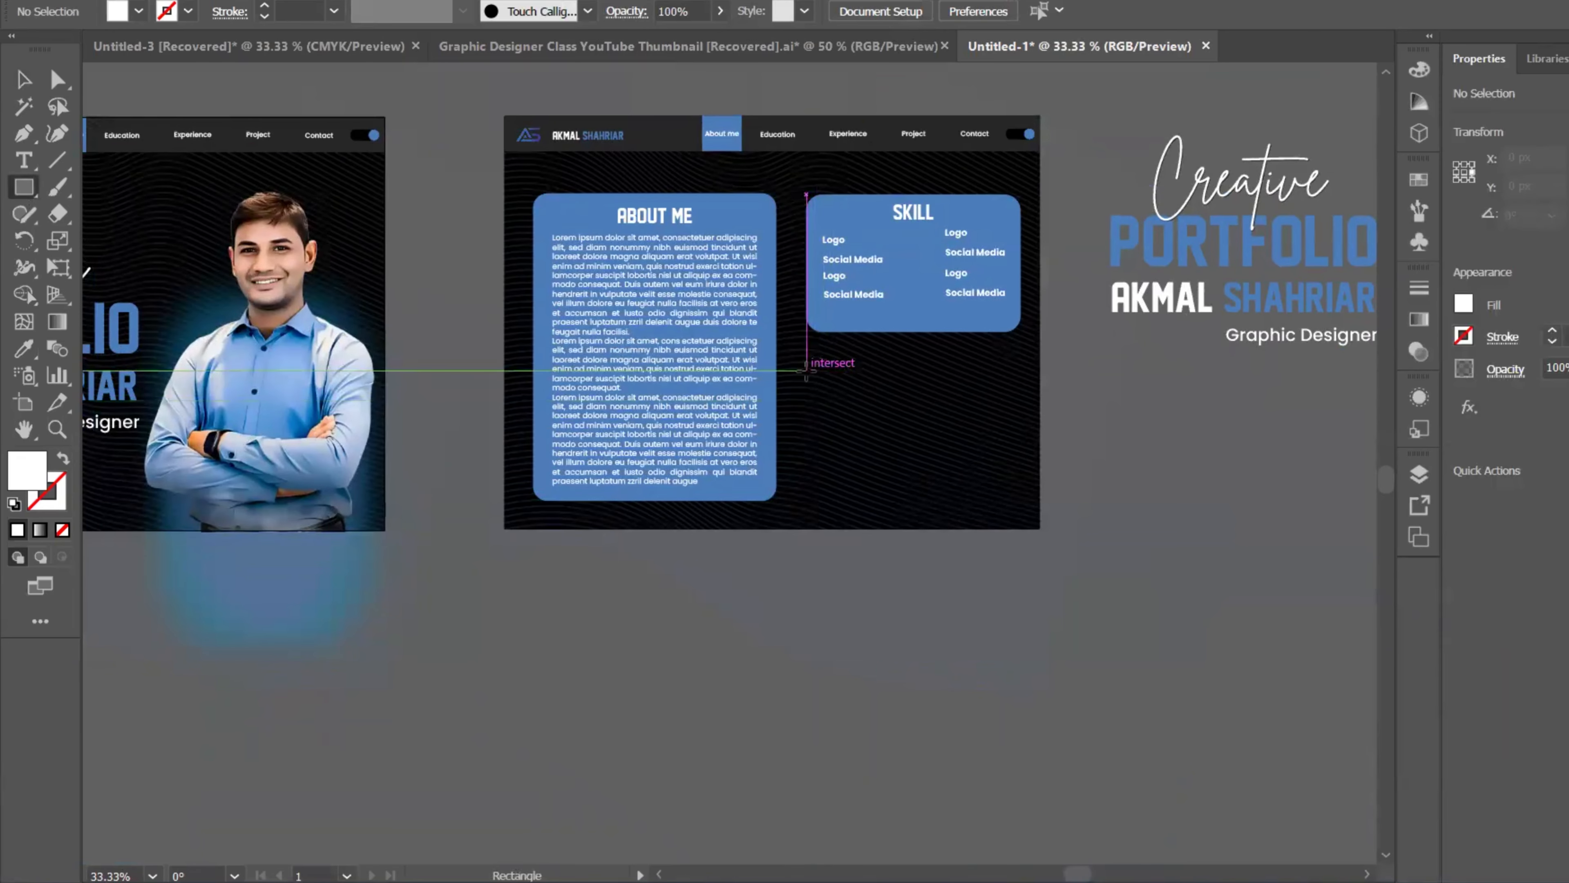
{"action": "left_click_drag", "start_coordinate": [806, 370], "coordinate": [1020, 494]}
{"action": "left_click_drag", "start_coordinate": [820, 389], "coordinate": [825, 394]}
{"action": "key", "text": "i"}
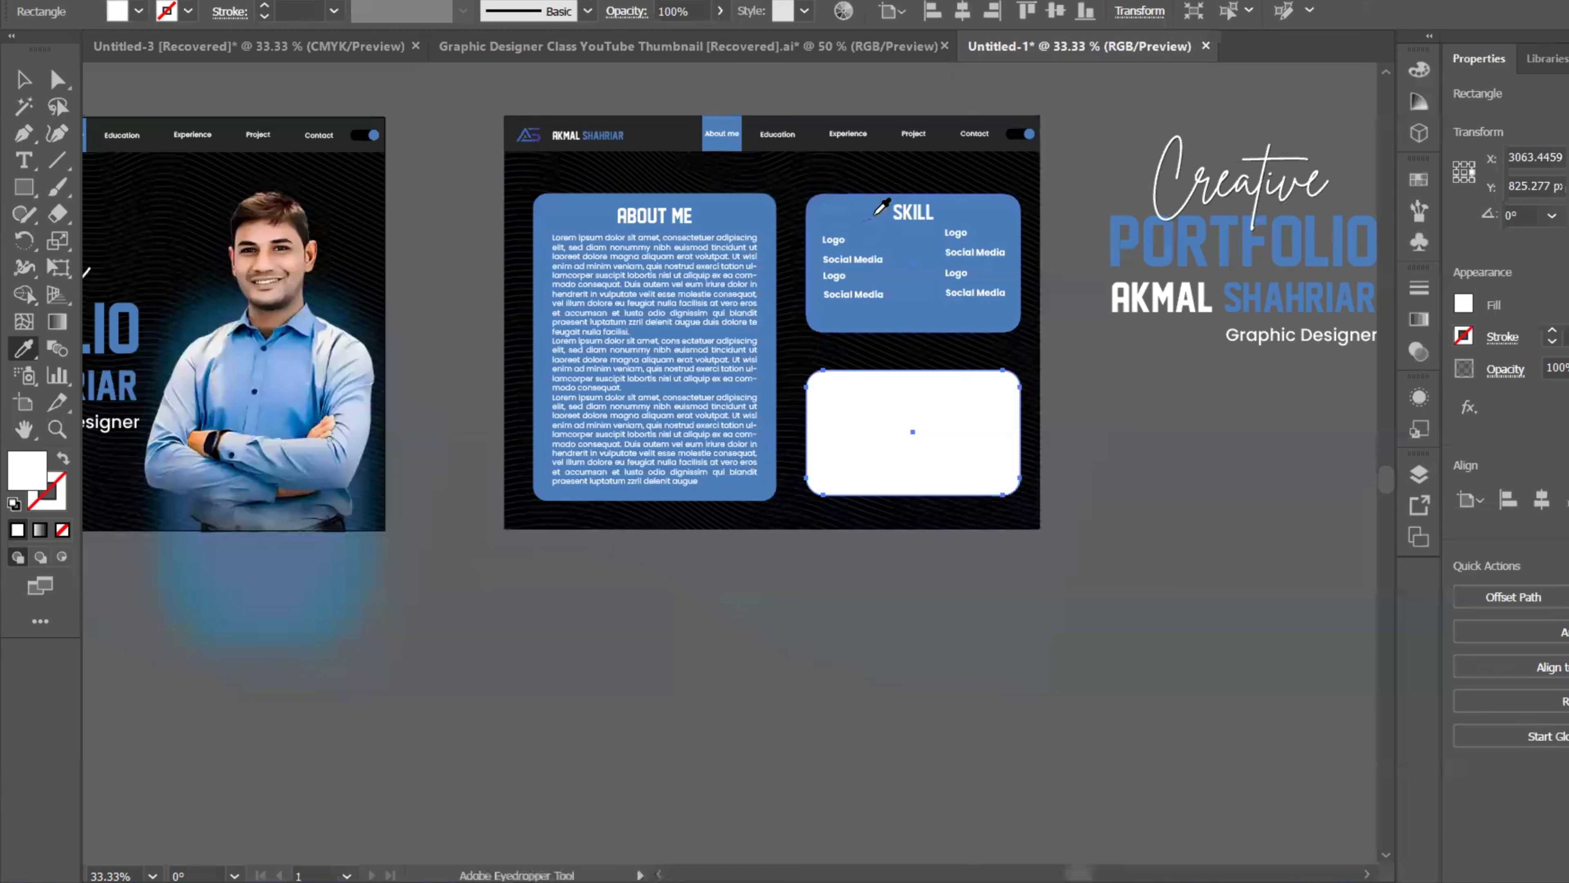
{"action": "left_click", "coordinate": [879, 239]}
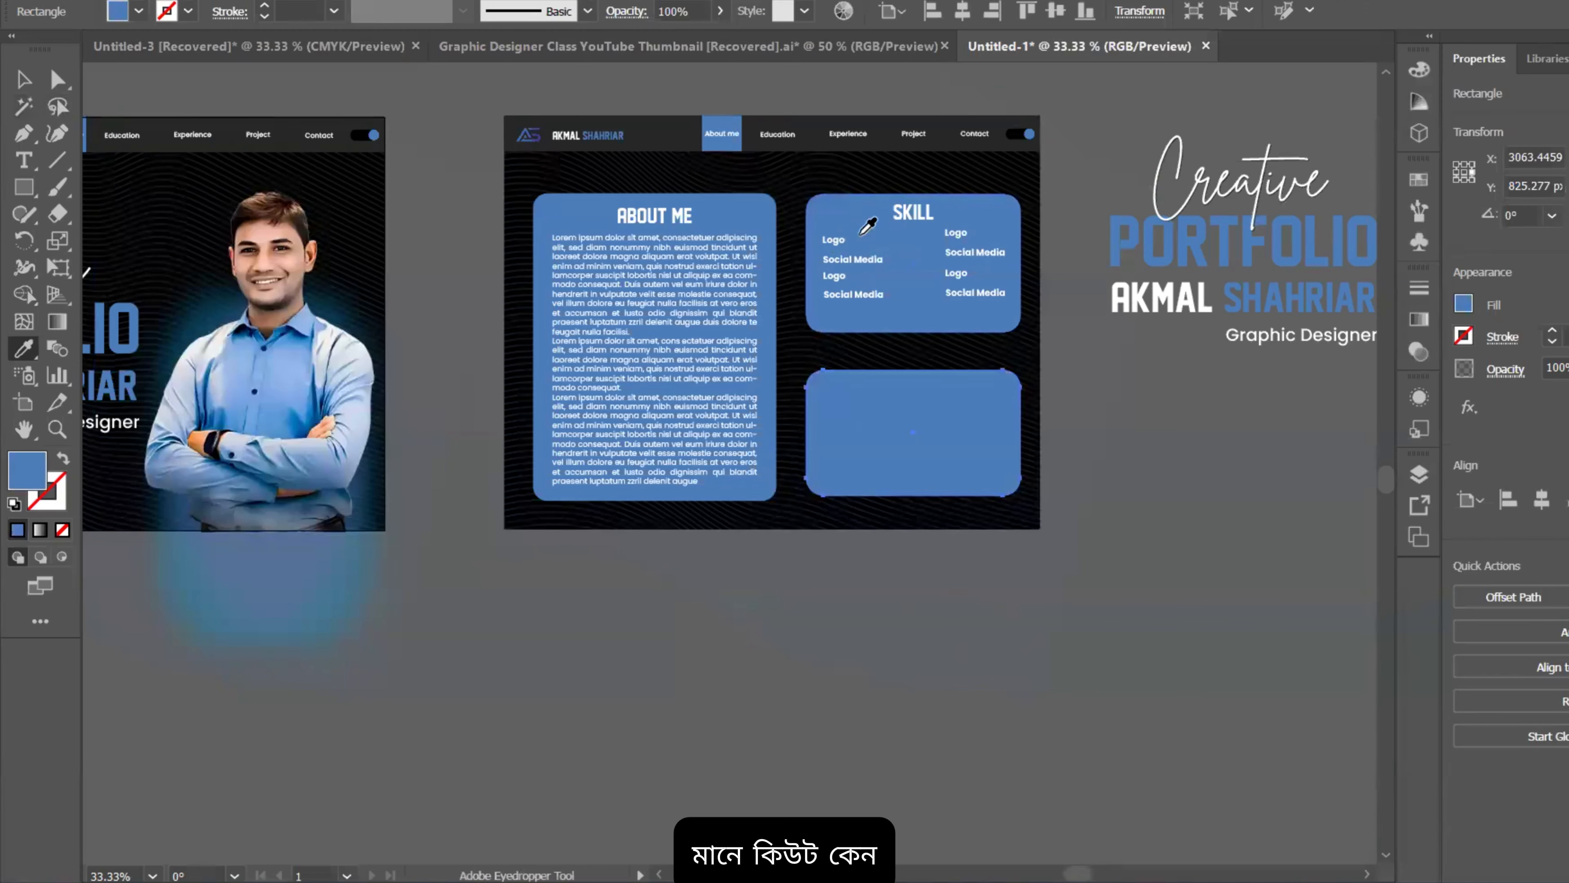
Step: Copy the SKILL heading into the new box and centre it there
{"action": "key", "text": "v"}
{"action": "scroll", "coordinate": [964, 269], "scroll_direction": "up", "scroll_amount": 1}
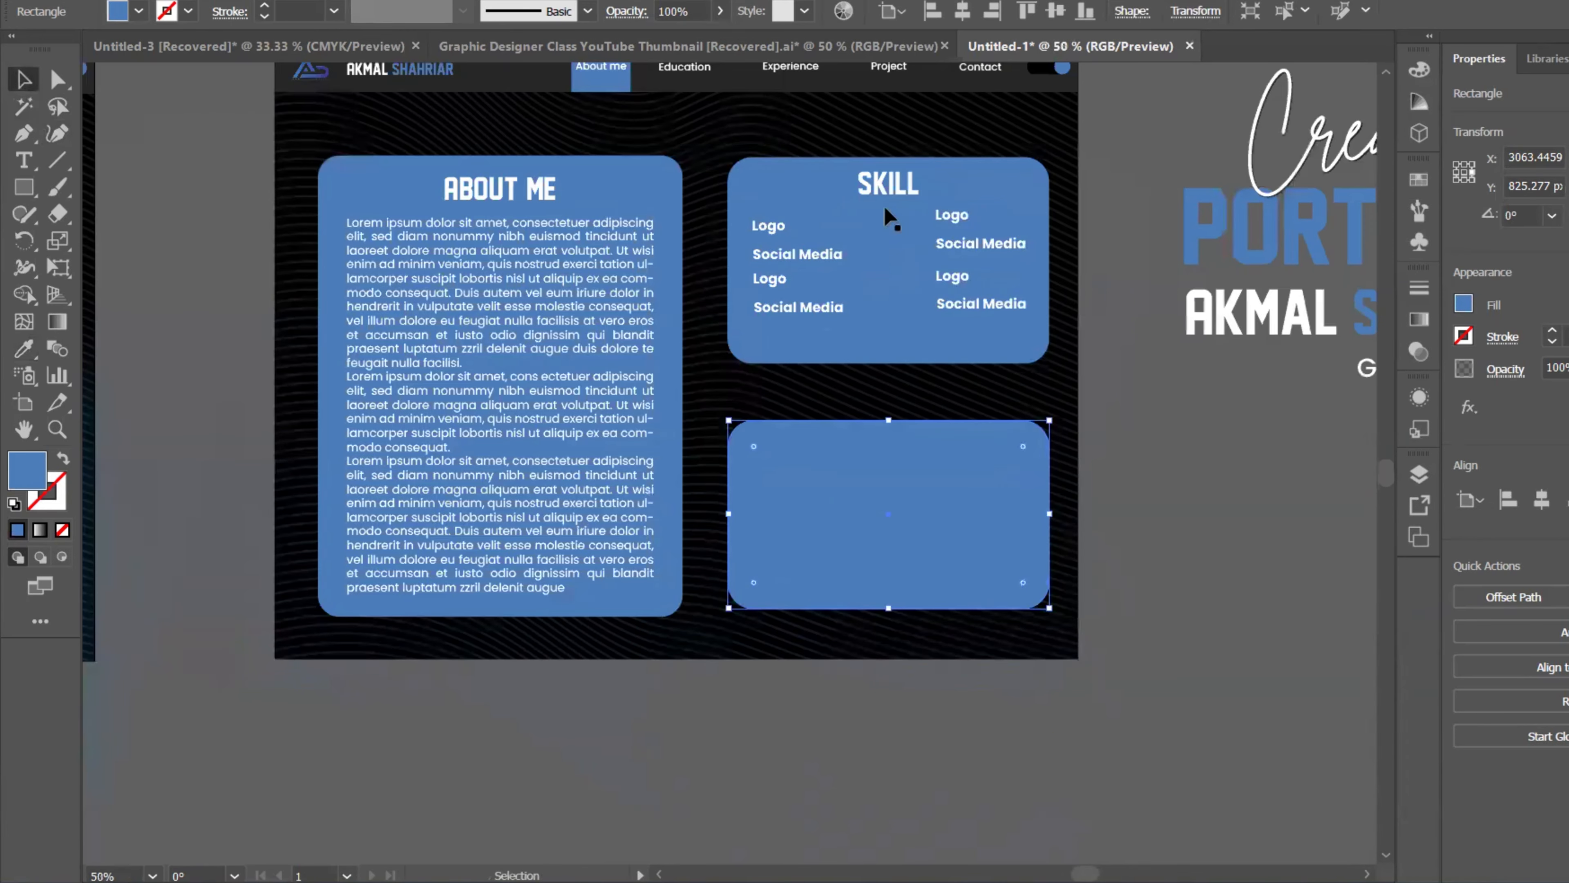
{"action": "left_click", "coordinate": [882, 186]}
{"action": "left_click_drag", "start_coordinate": [883, 189], "coordinate": [860, 464]}
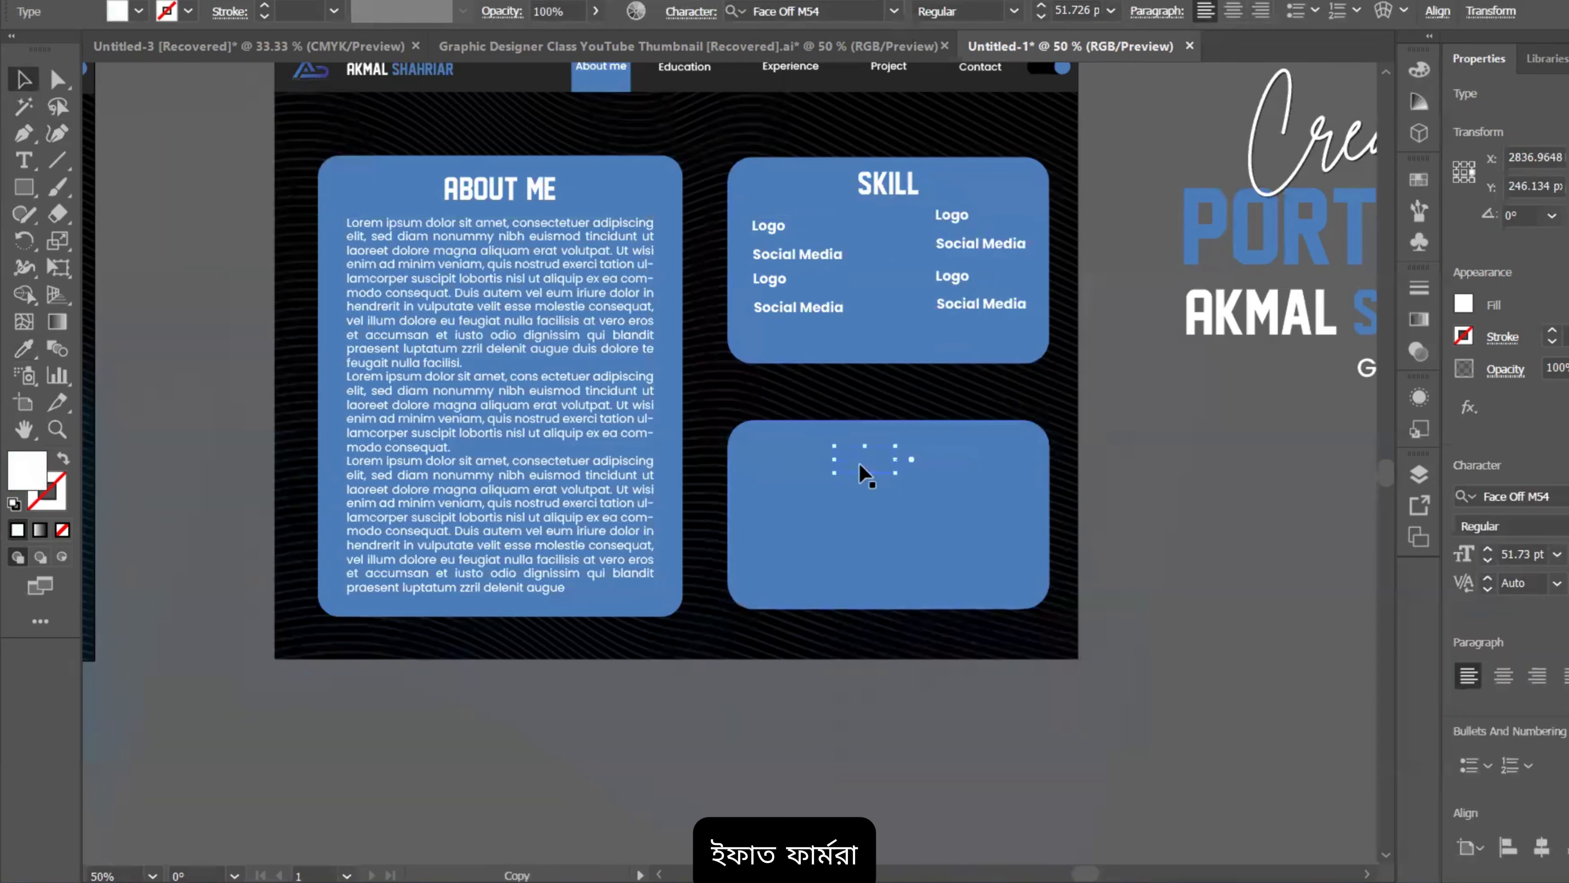
{"action": "left_click", "coordinate": [955, 457], "text": "shift"}
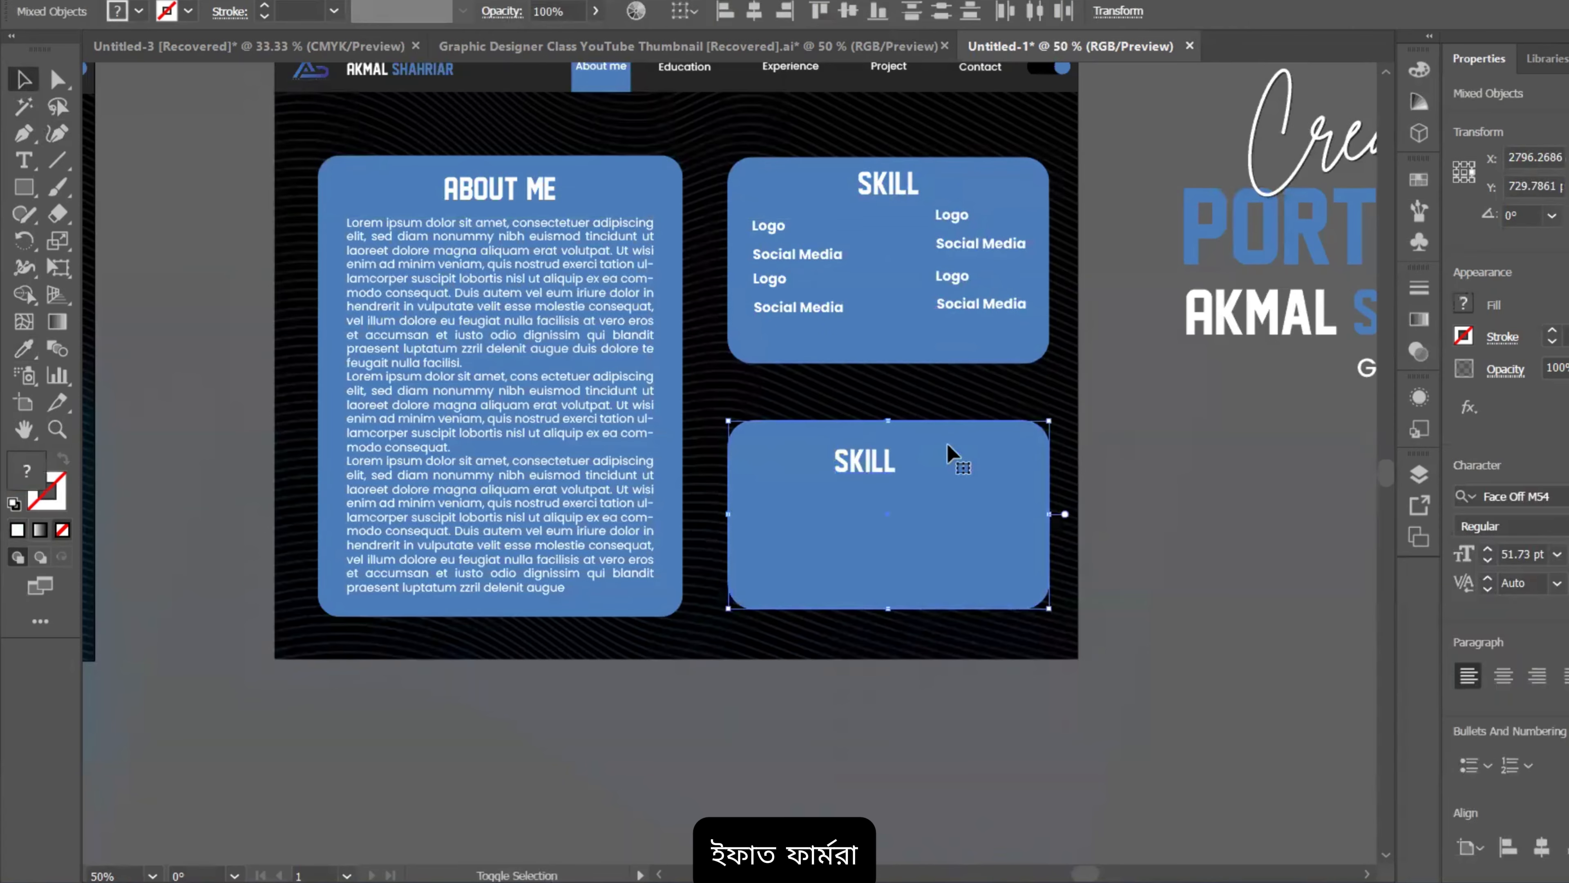
{"action": "left_click", "coordinate": [1541, 502]}
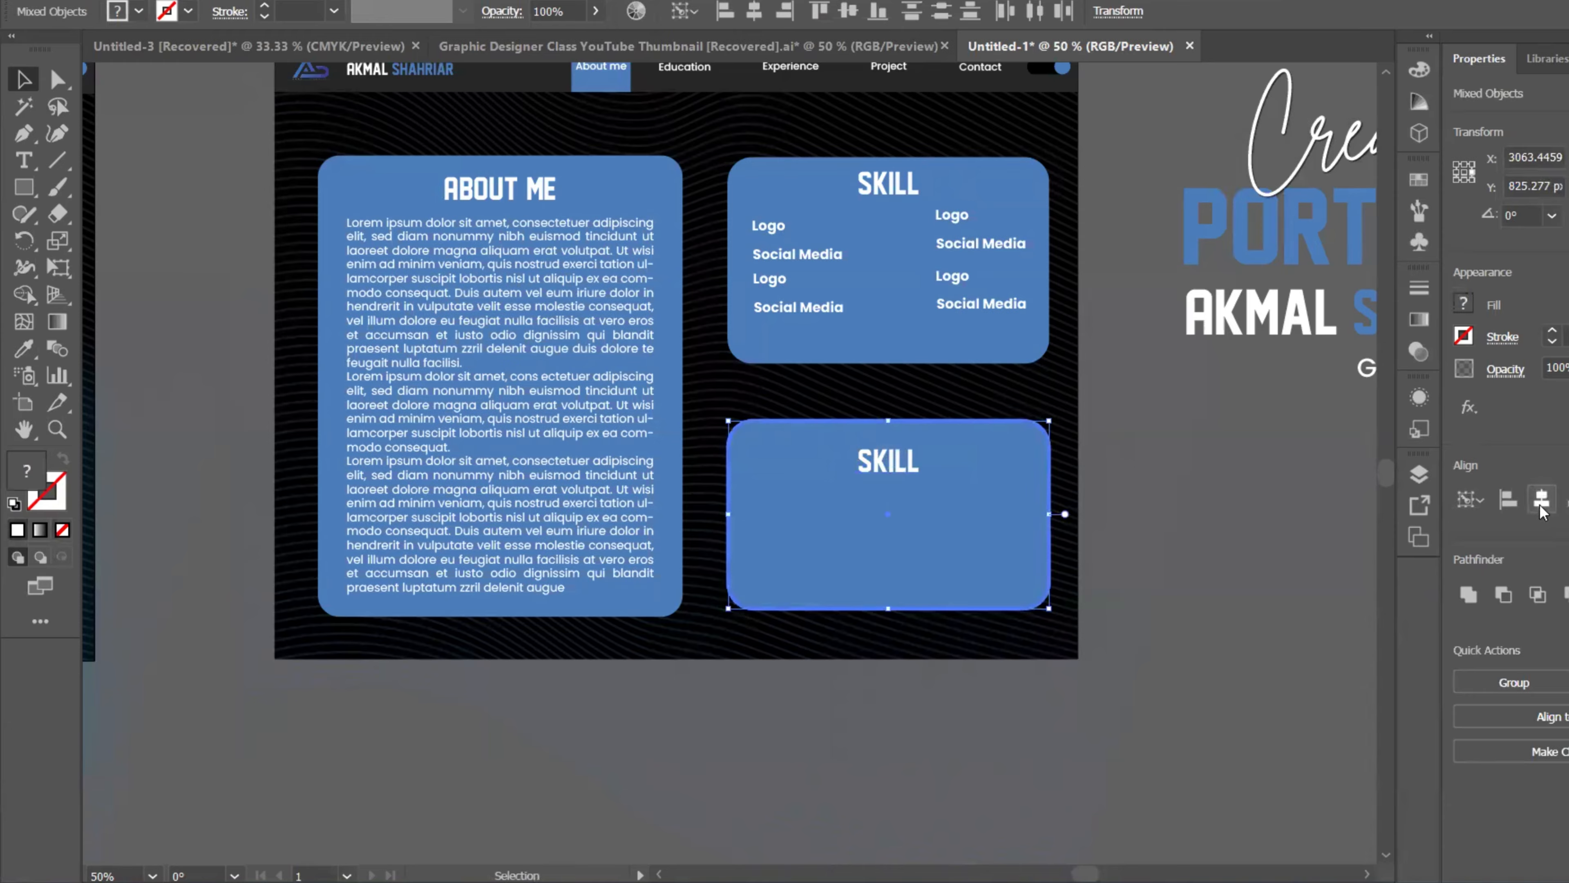
{"action": "left_click", "coordinate": [1272, 511]}
{"action": "left_click_drag", "start_coordinate": [891, 469], "coordinate": [766, 454]}
Step: Retype the copied heading as LANGUASE and recentre it on the box
{"action": "double_click", "coordinate": [895, 461]}
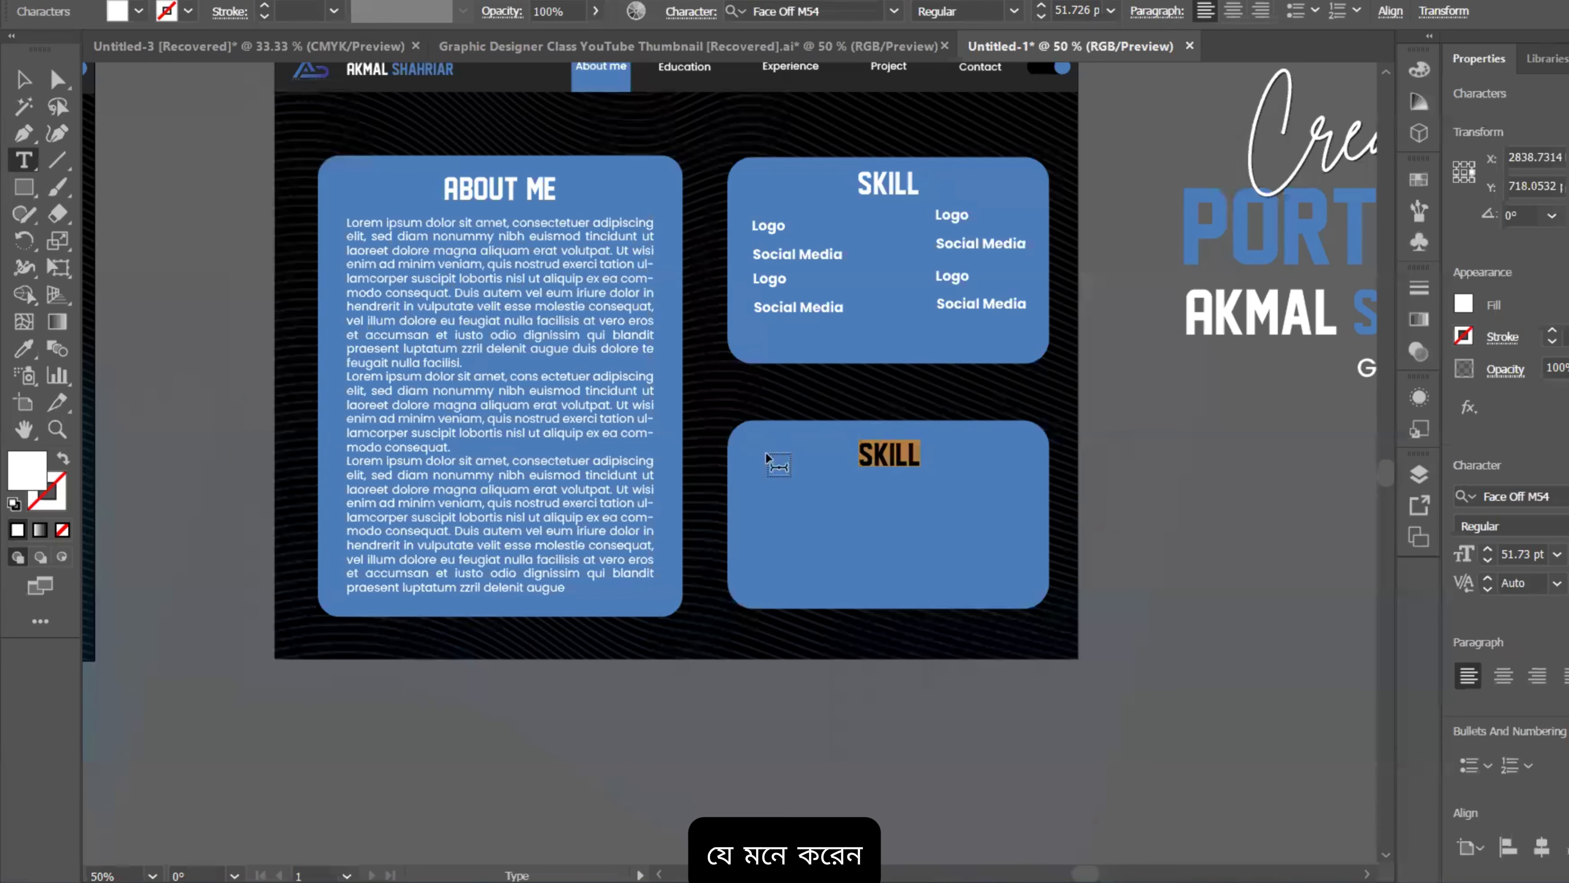
{"action": "type", "text": "LAN"}
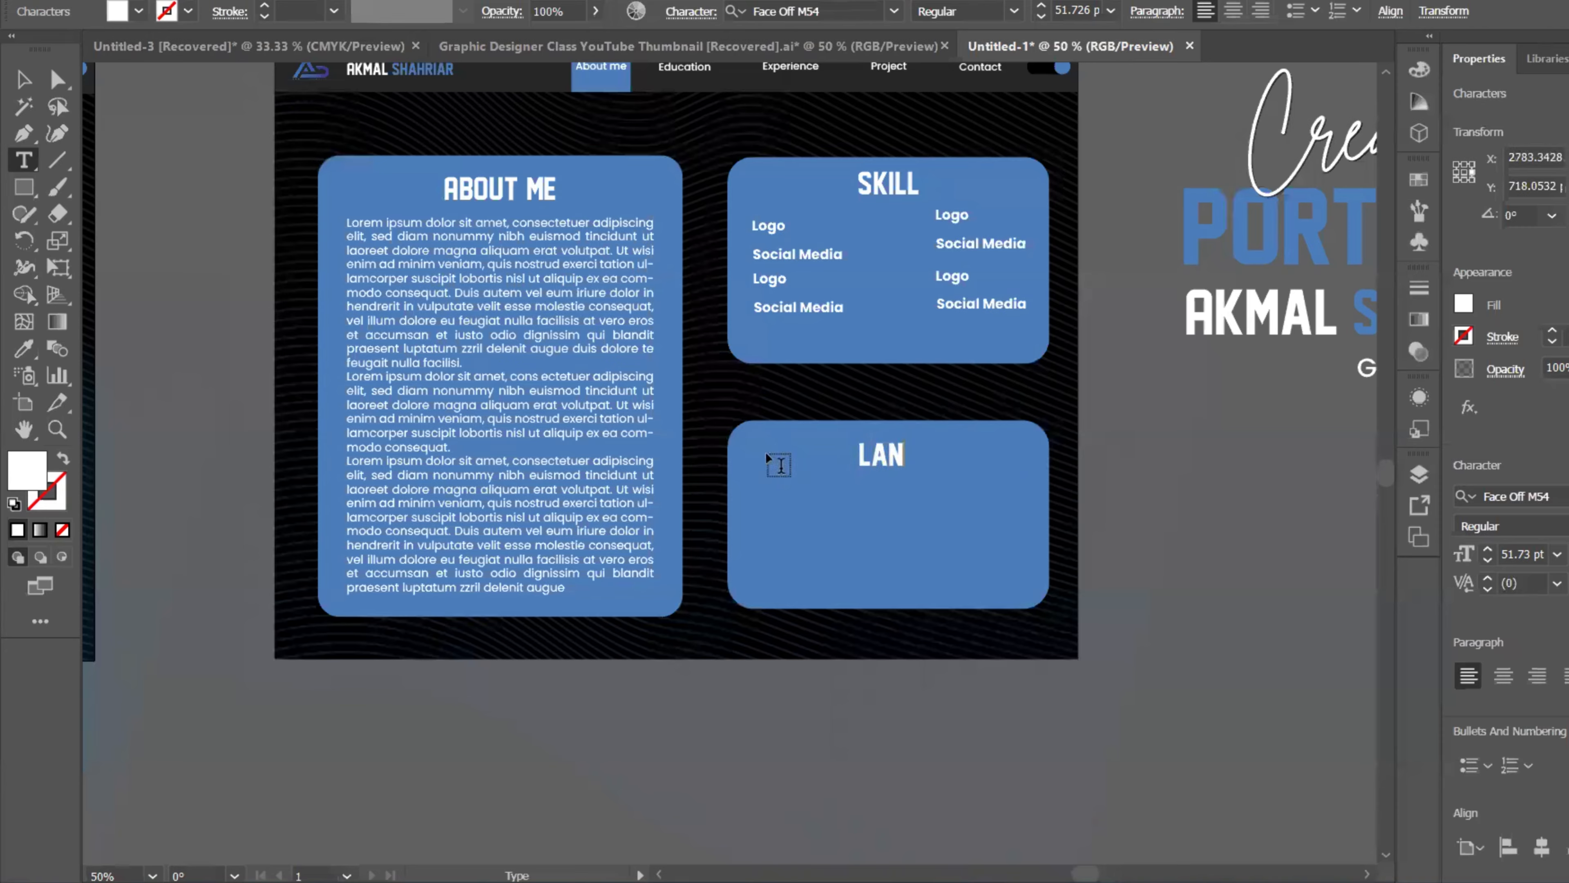
{"action": "type", "text": "GUASE"}
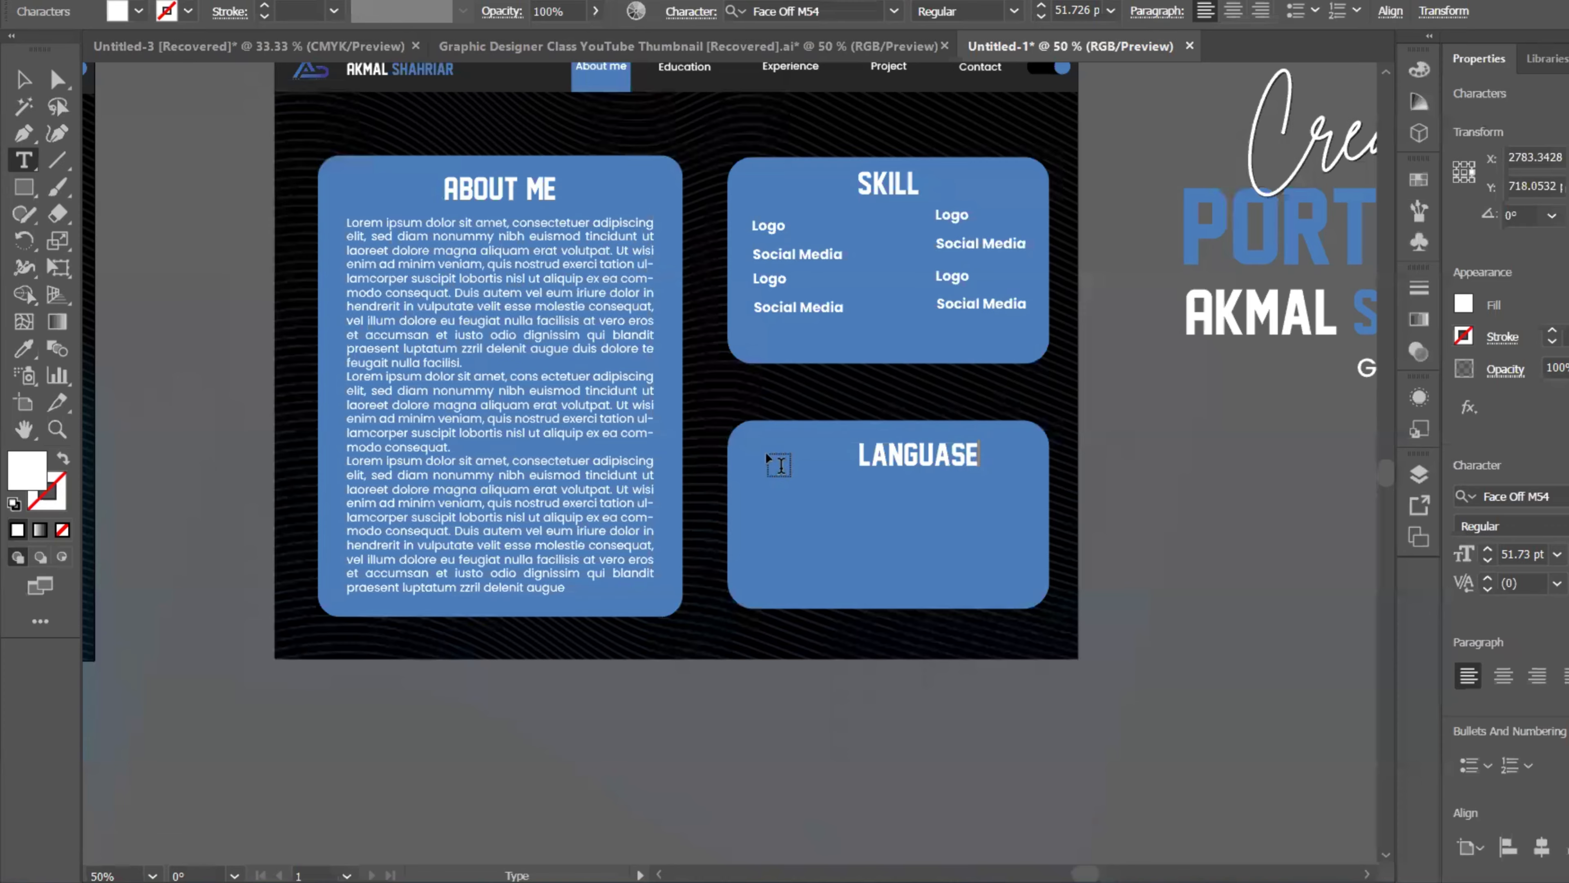
{"action": "left_click", "coordinate": [24, 80]}
{"action": "mouse_move", "coordinate": [907, 456]}
{"action": "left_mouse_down"}
{"action": "mouse_move", "coordinate": [877, 449]}
{"action": "mouse_move", "coordinate": [894, 458]}
{"action": "left_mouse_up"}
{"action": "left_click", "coordinate": [925, 521], "text": "shift"}
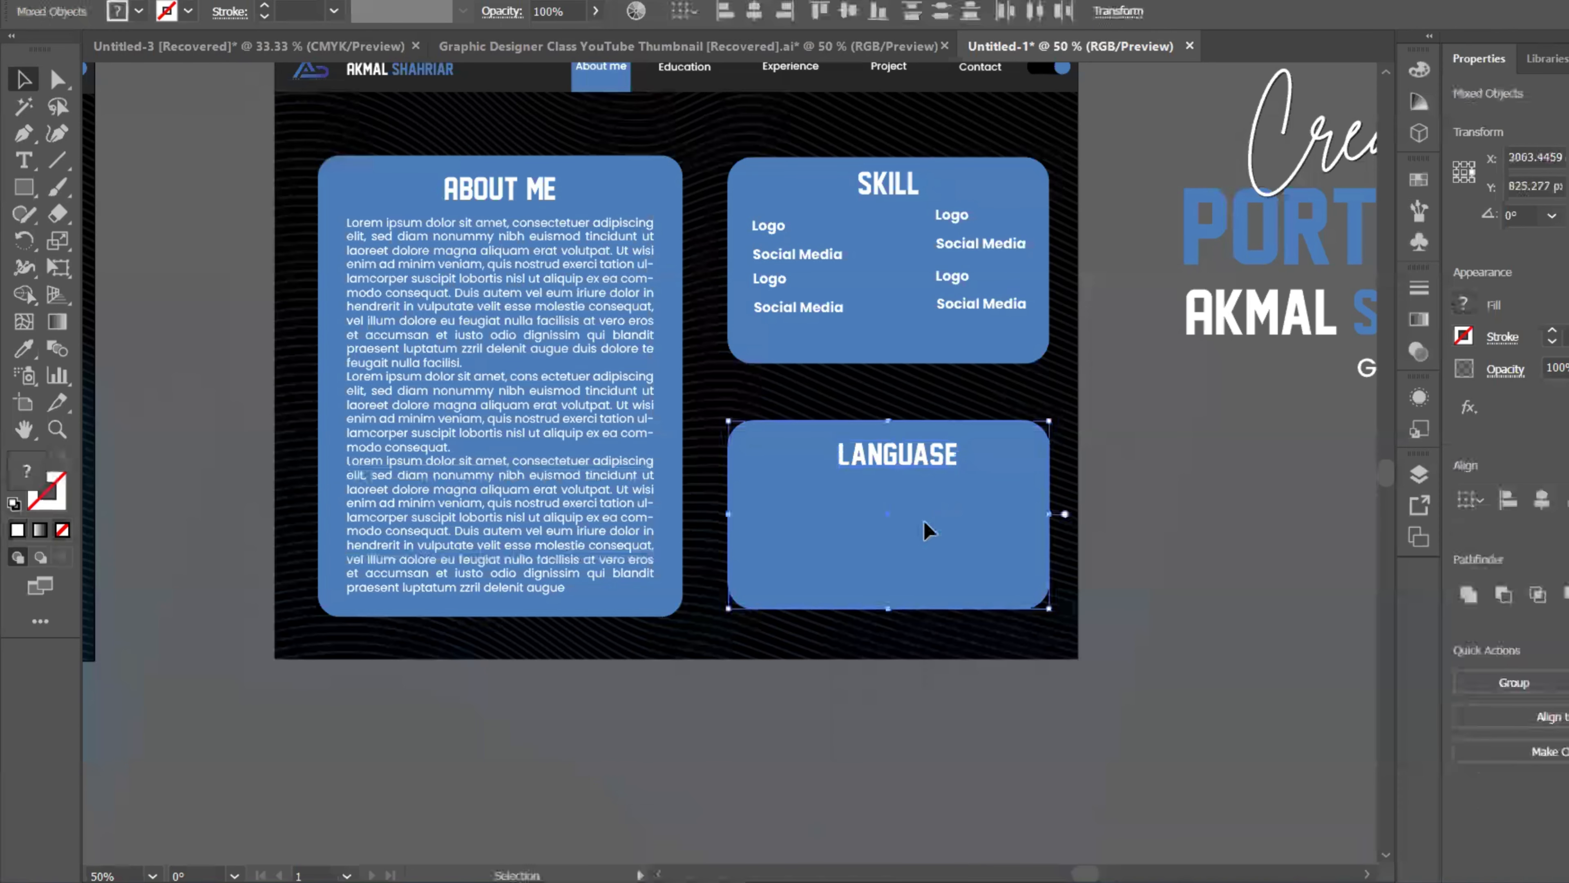
{"action": "left_click", "coordinate": [1541, 510]}
{"action": "left_click", "coordinate": [1265, 507]}
Step: Copy a Social Media label into the box and retype it as English
{"action": "scroll", "coordinate": [1121, 533], "scroll_direction": "down", "scroll_amount": 2}
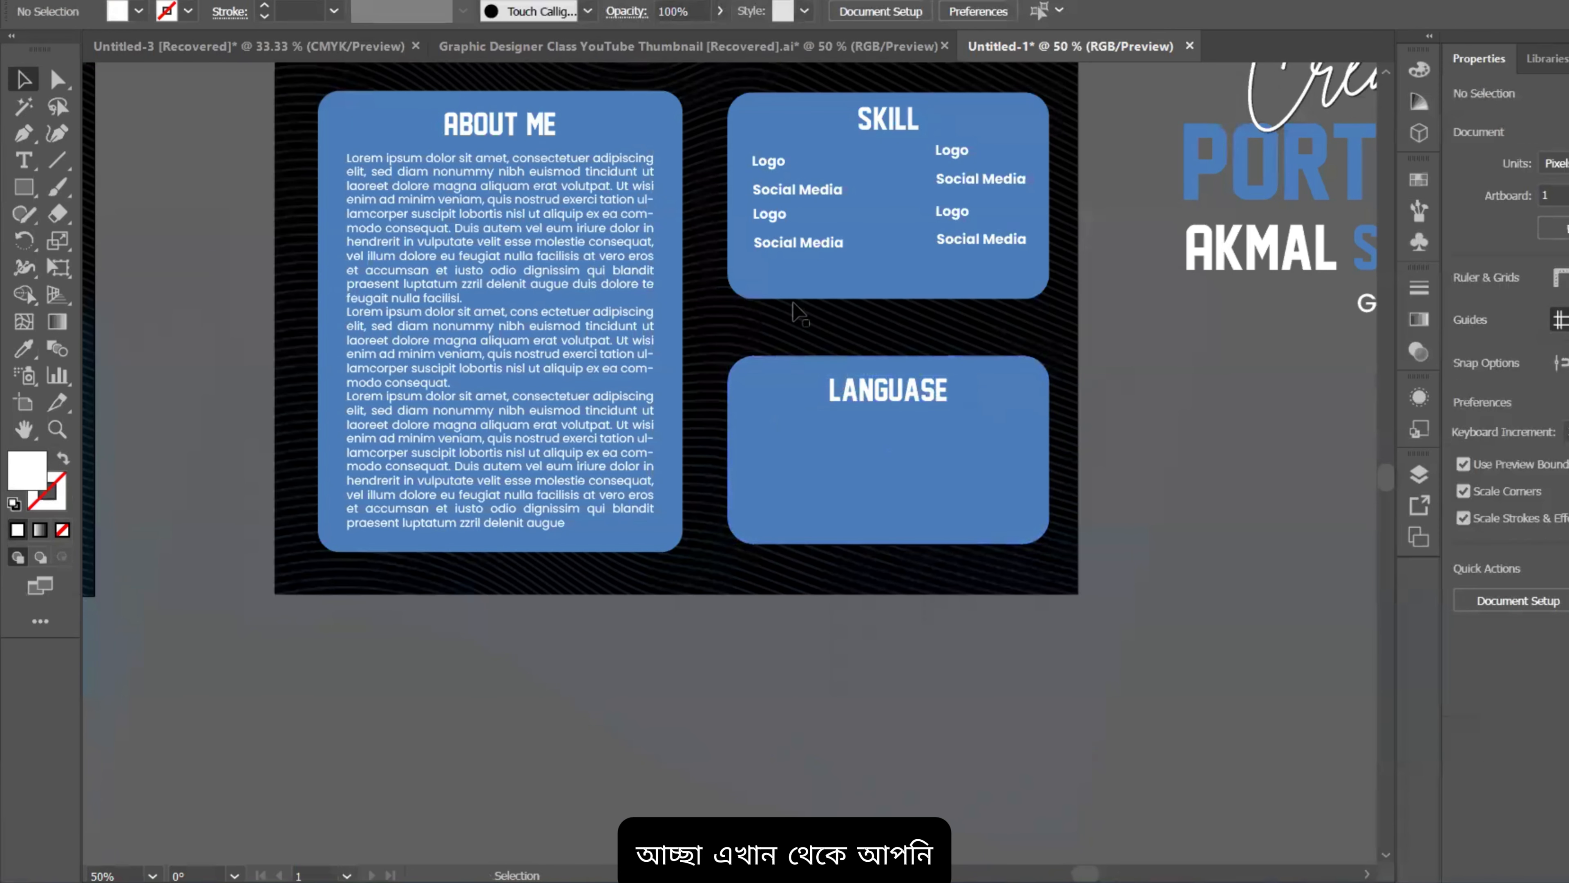
{"action": "left_click_drag", "start_coordinate": [779, 250], "coordinate": [780, 435]}
{"action": "scroll", "coordinate": [779, 427], "scroll_direction": "up", "scroll_amount": 3}
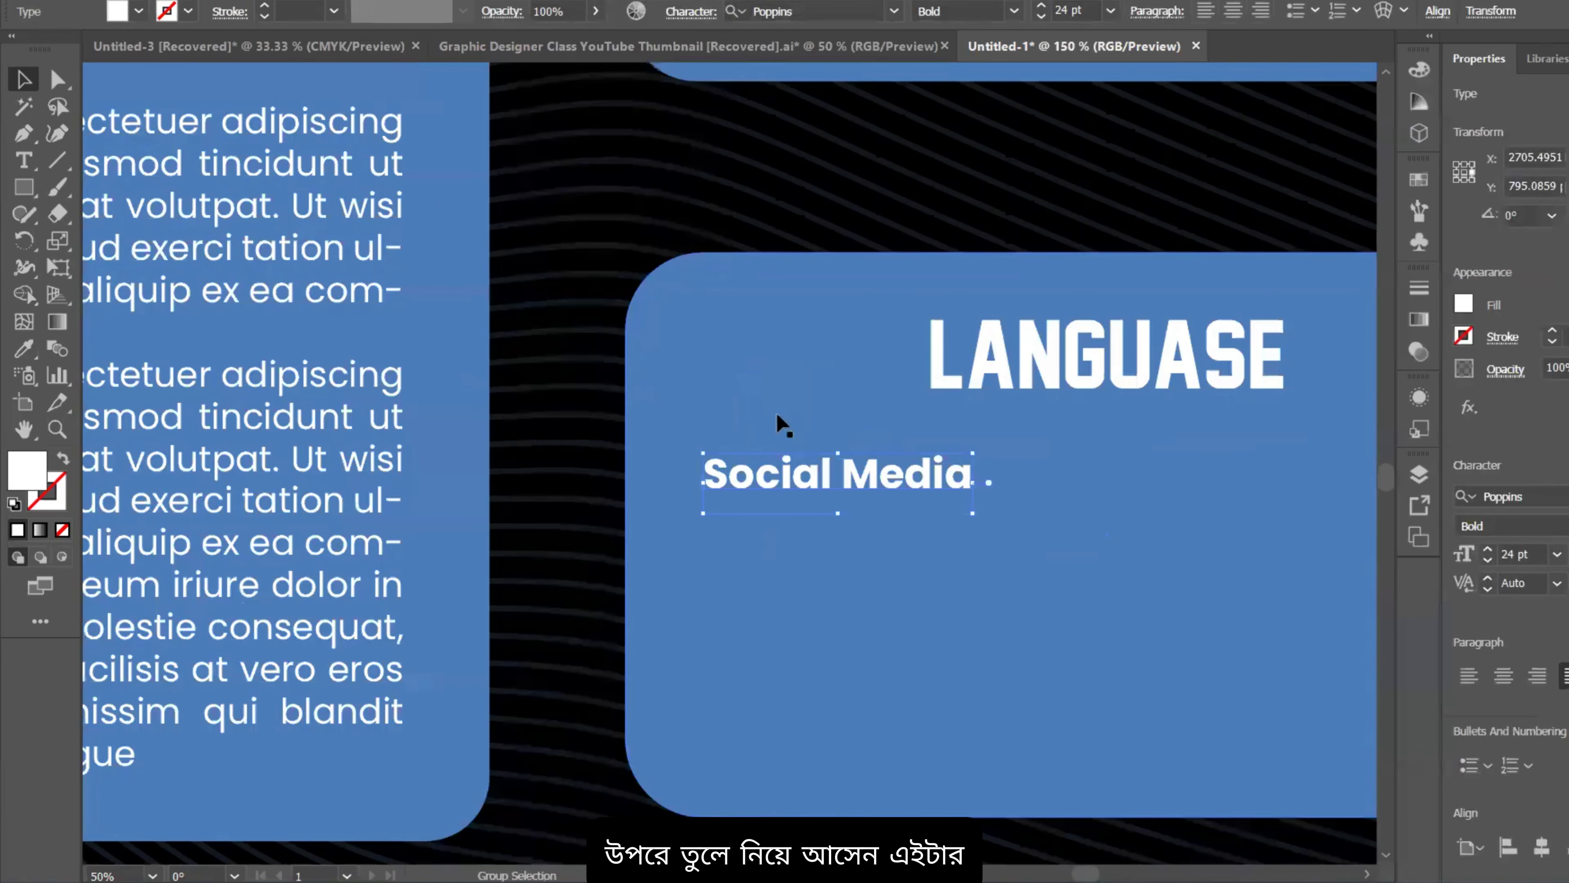
{"action": "double_click", "coordinate": [814, 482]}
{"action": "left_click_drag", "start_coordinate": [962, 473], "coordinate": [676, 475]}
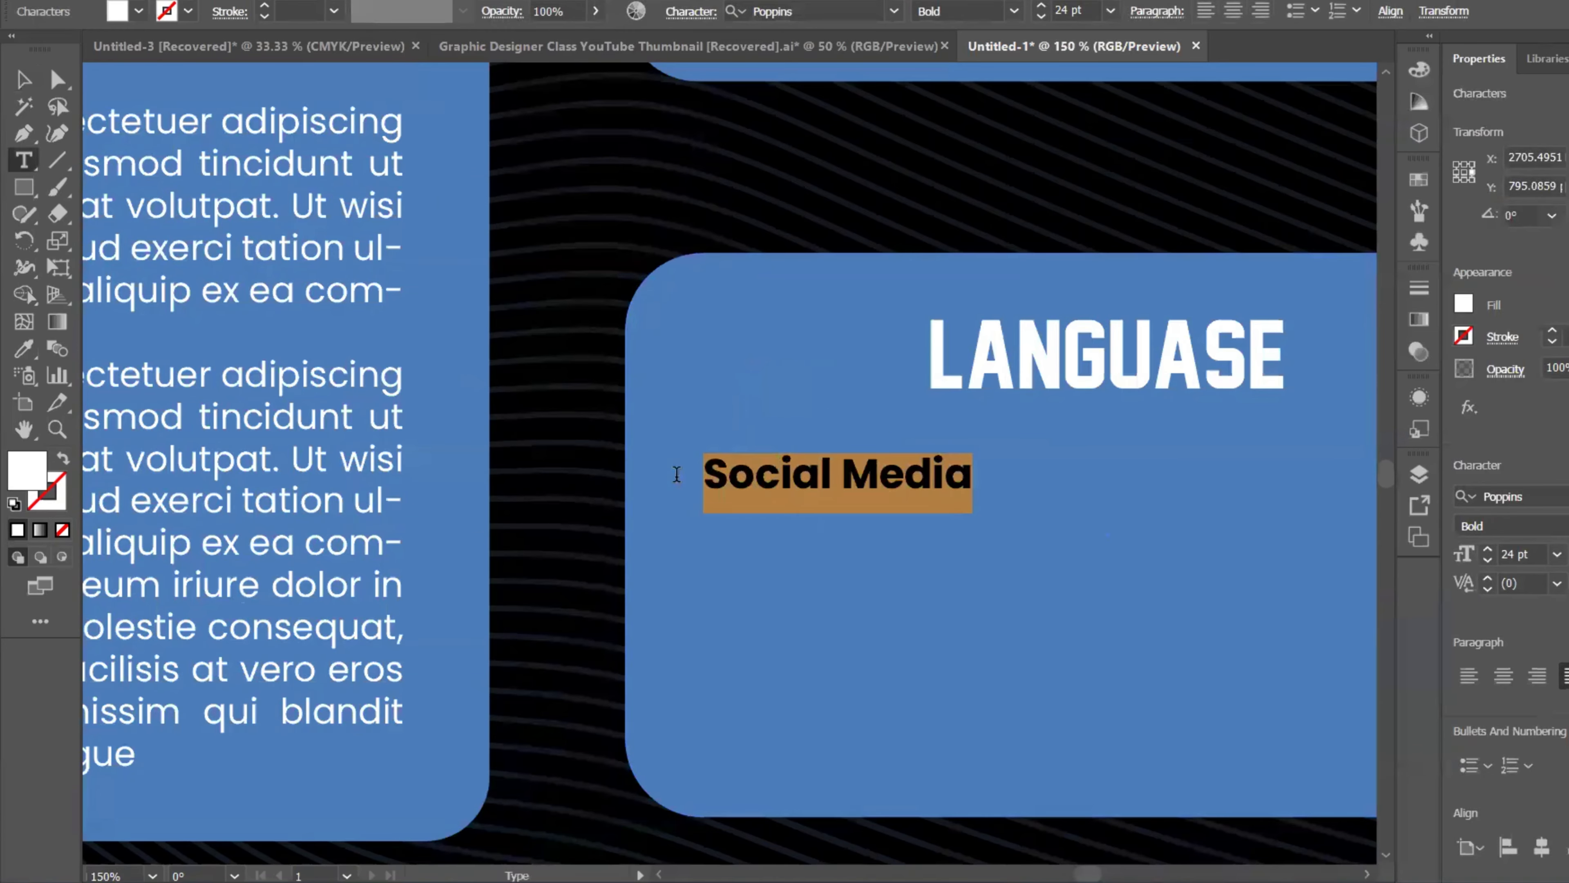
{"action": "type", "text": "Englo"}
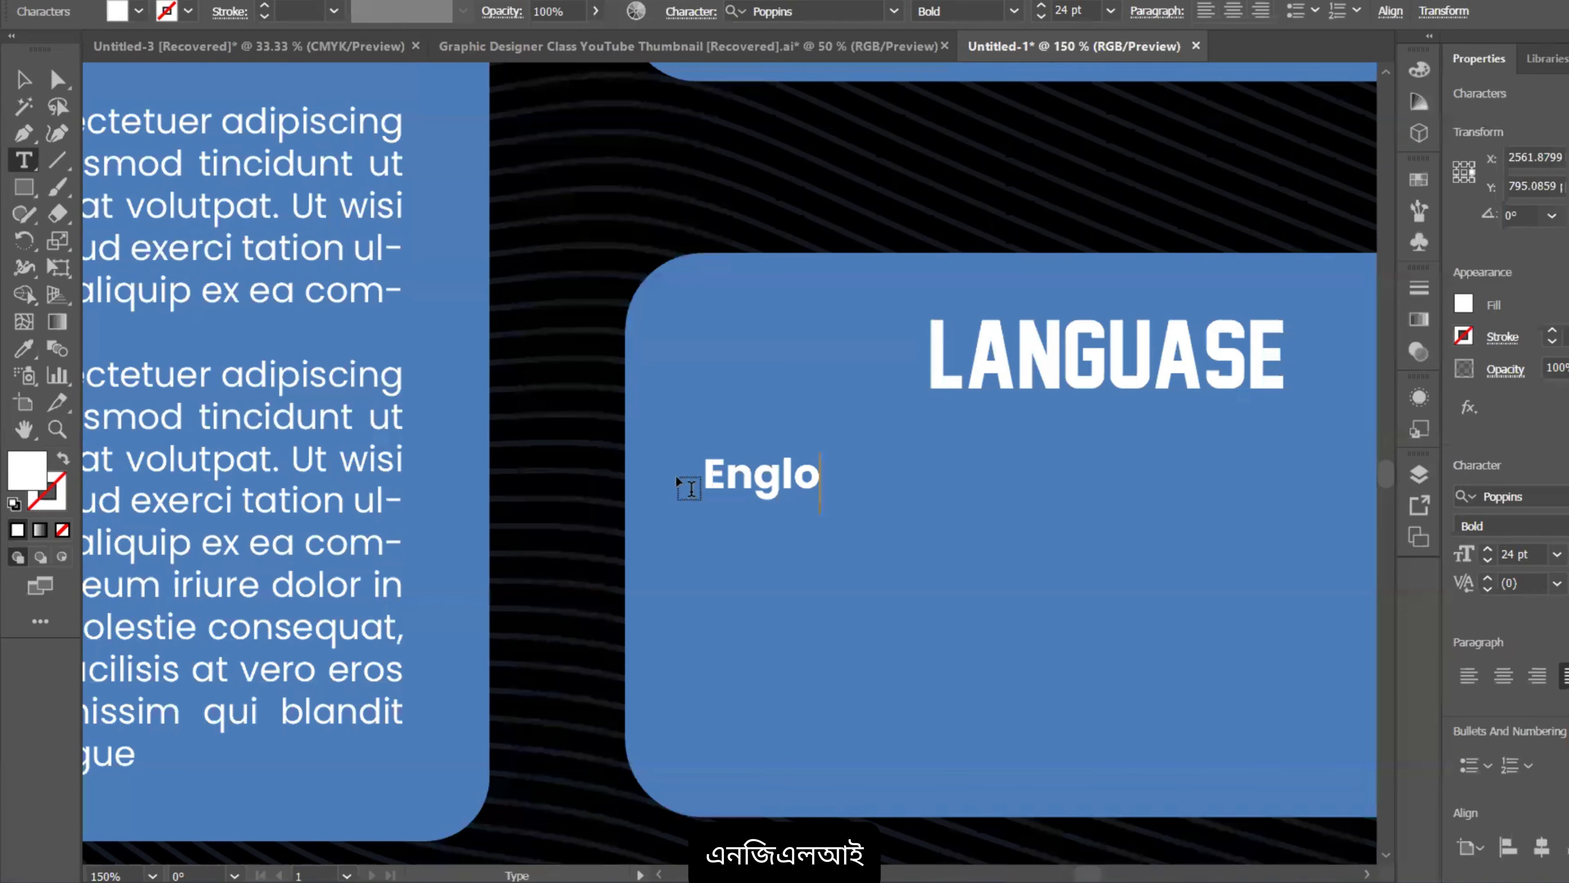
{"action": "key", "text": "BackSpace"}
{"action": "type", "text": "ish"}
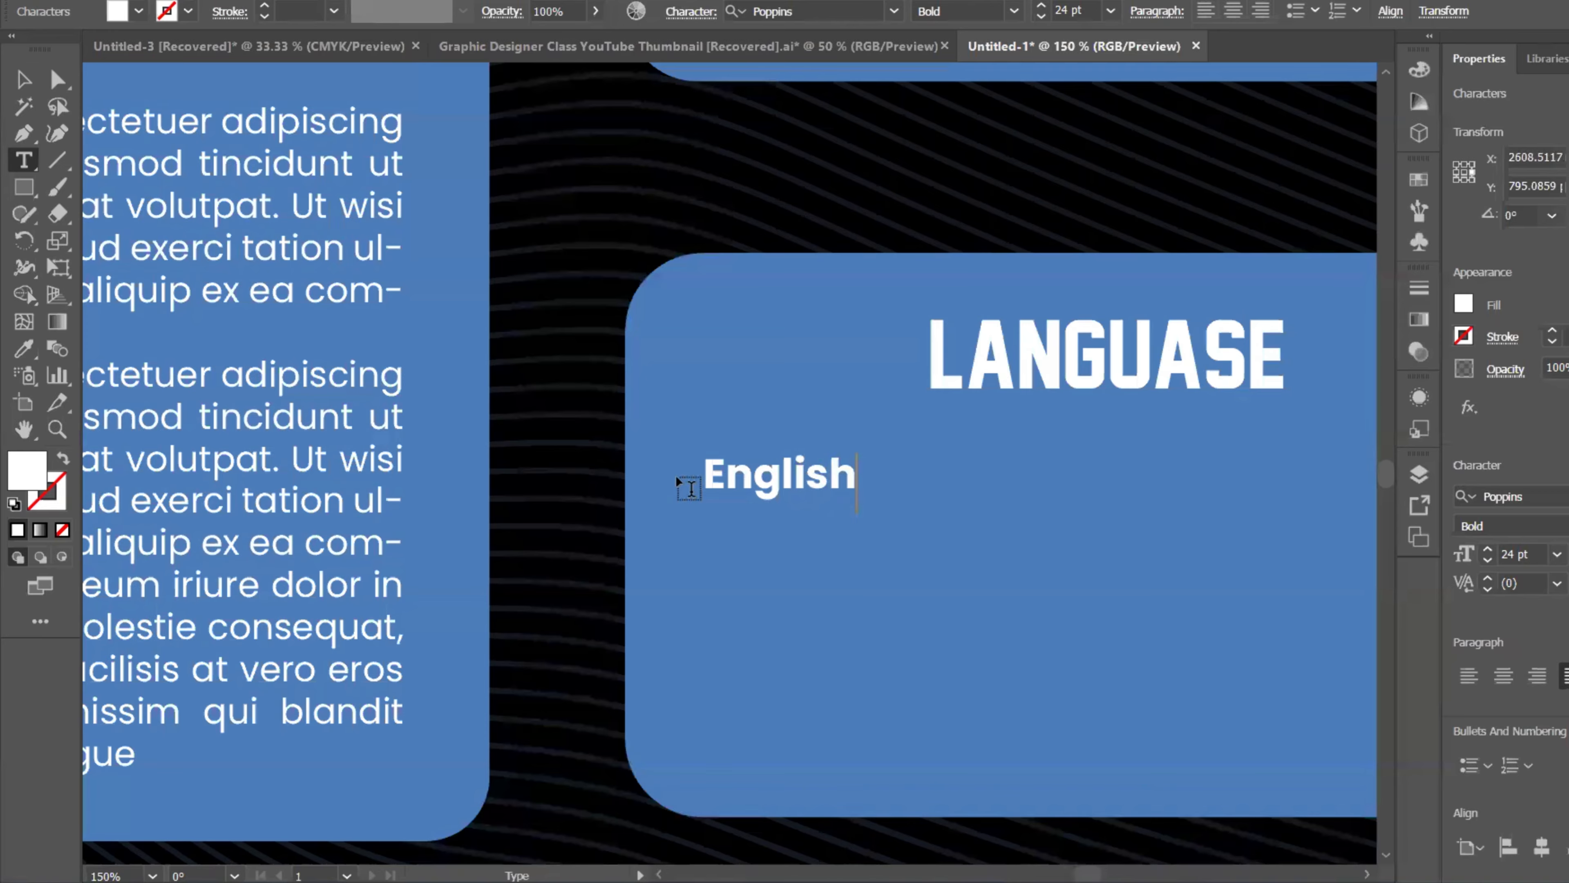
{"action": "left_click", "coordinate": [22, 88]}
Step: Duplicate the English label into two more lines reading Bangla and Arabic
{"action": "scroll", "coordinate": [482, 328], "scroll_direction": "down", "scroll_amount": 2}
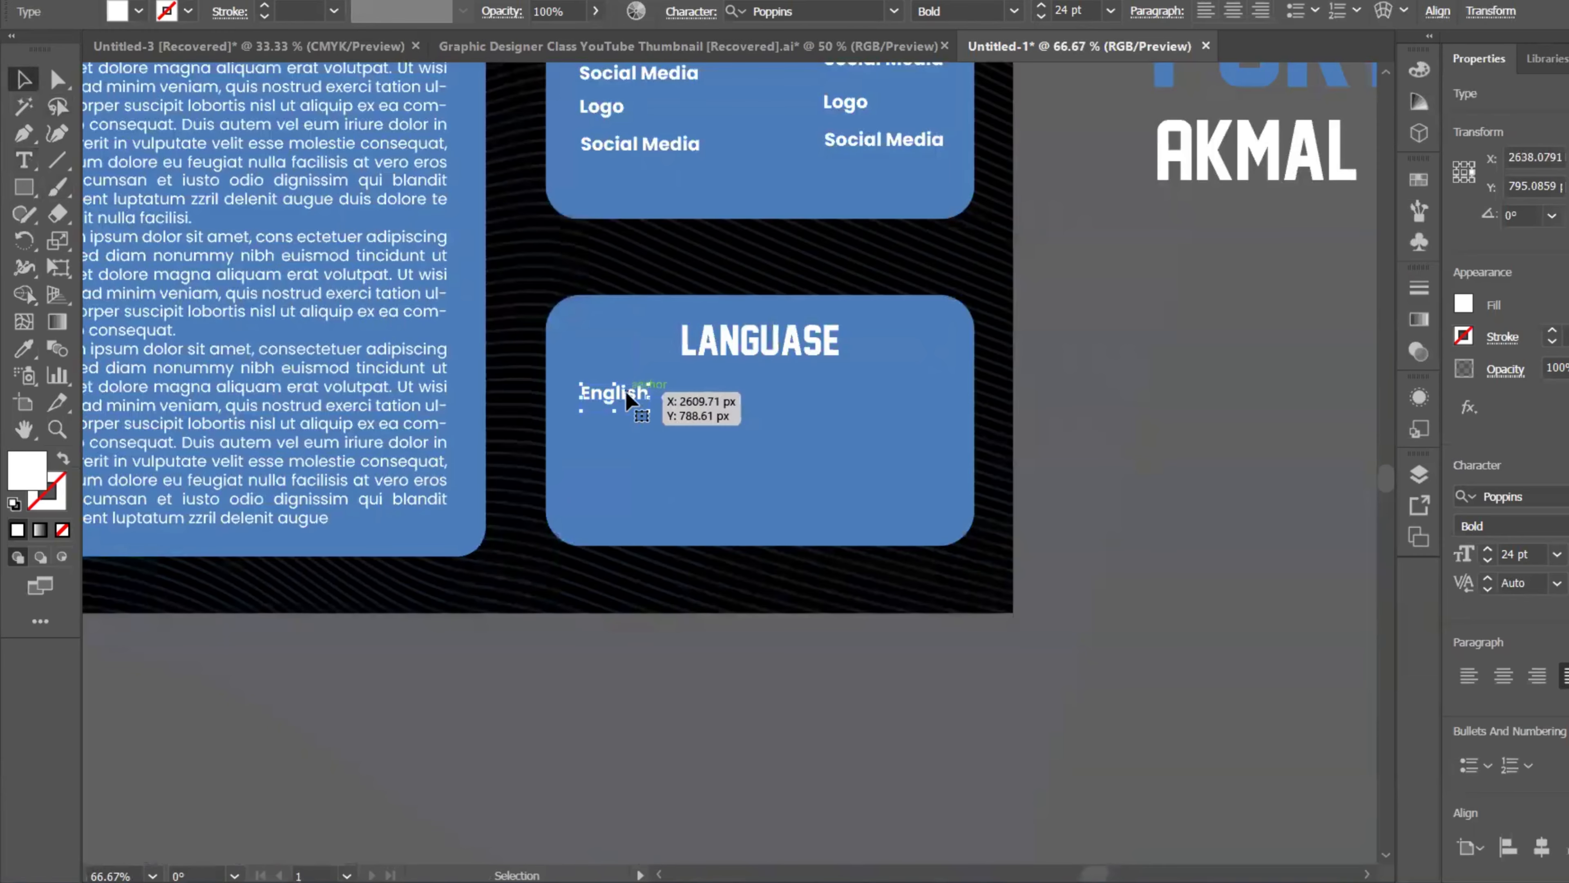
{"action": "scroll", "coordinate": [628, 396], "scroll_direction": "up", "scroll_amount": 2}
{"action": "left_click_drag", "start_coordinate": [627, 398], "coordinate": [490, 476]}
{"action": "key", "text": "t"}
{"action": "type", "text": "Bangla"}
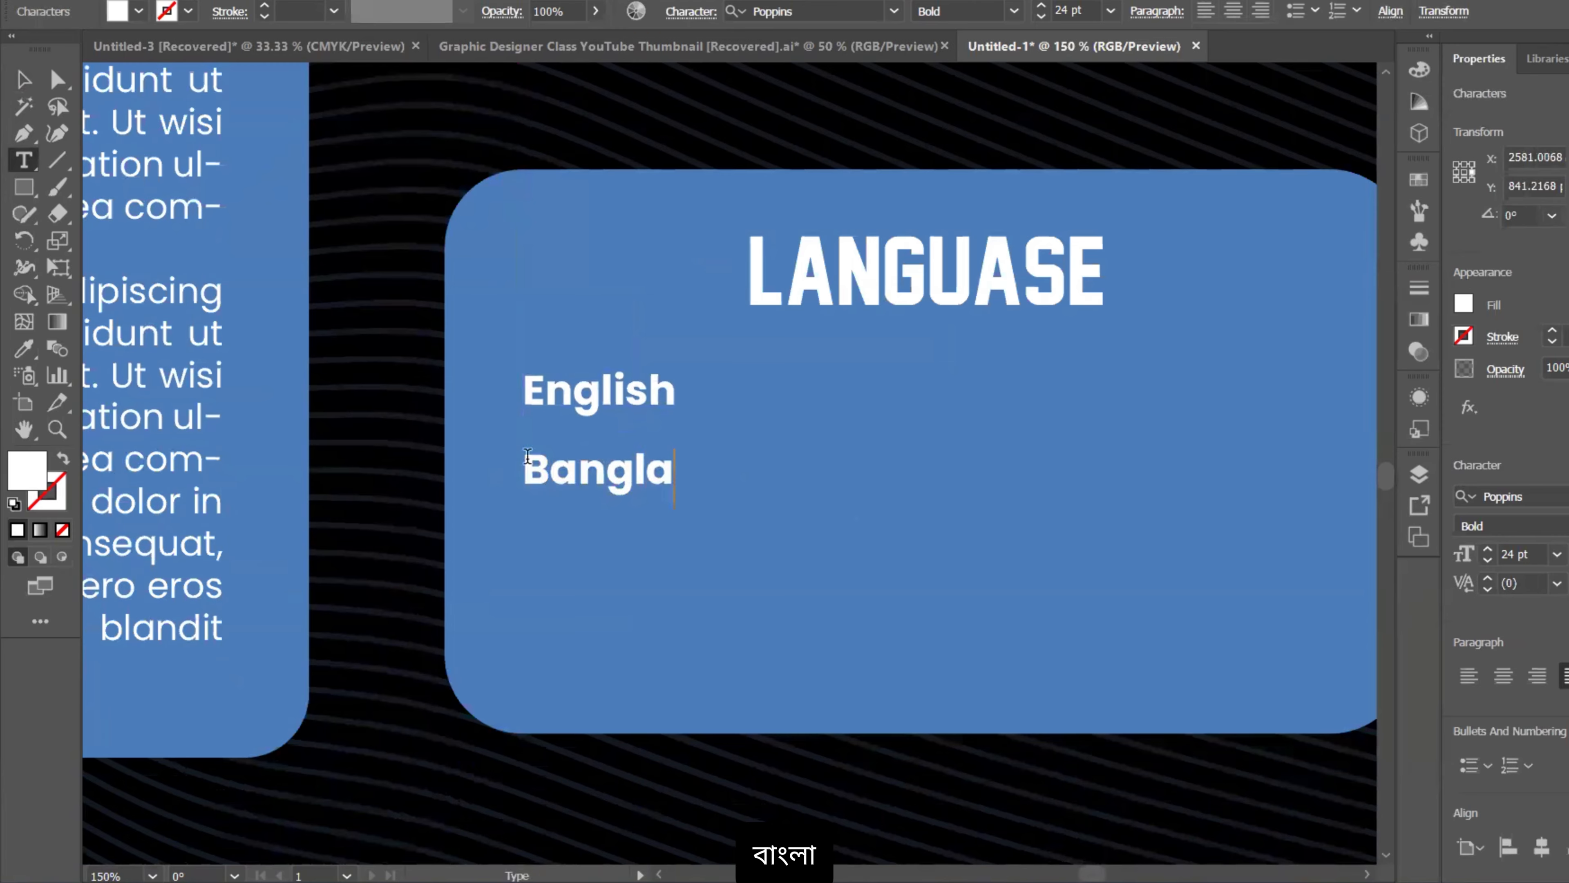
{"action": "key", "text": "Escape"}
{"action": "left_click_drag", "start_coordinate": [545, 475], "coordinate": [554, 543]}
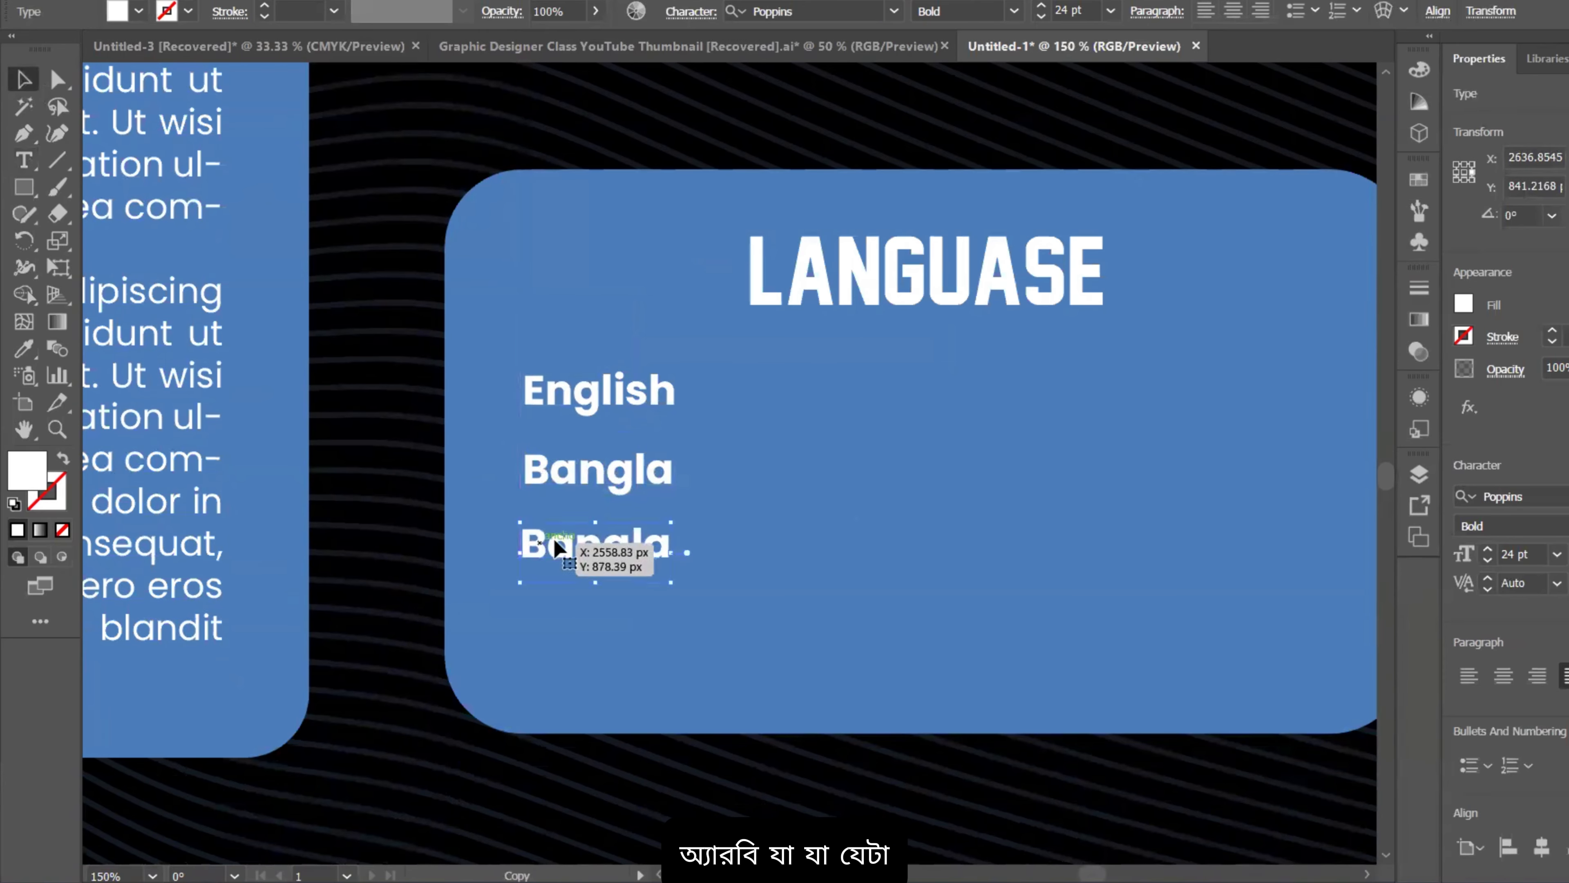
{"action": "double_click", "coordinate": [558, 535]}
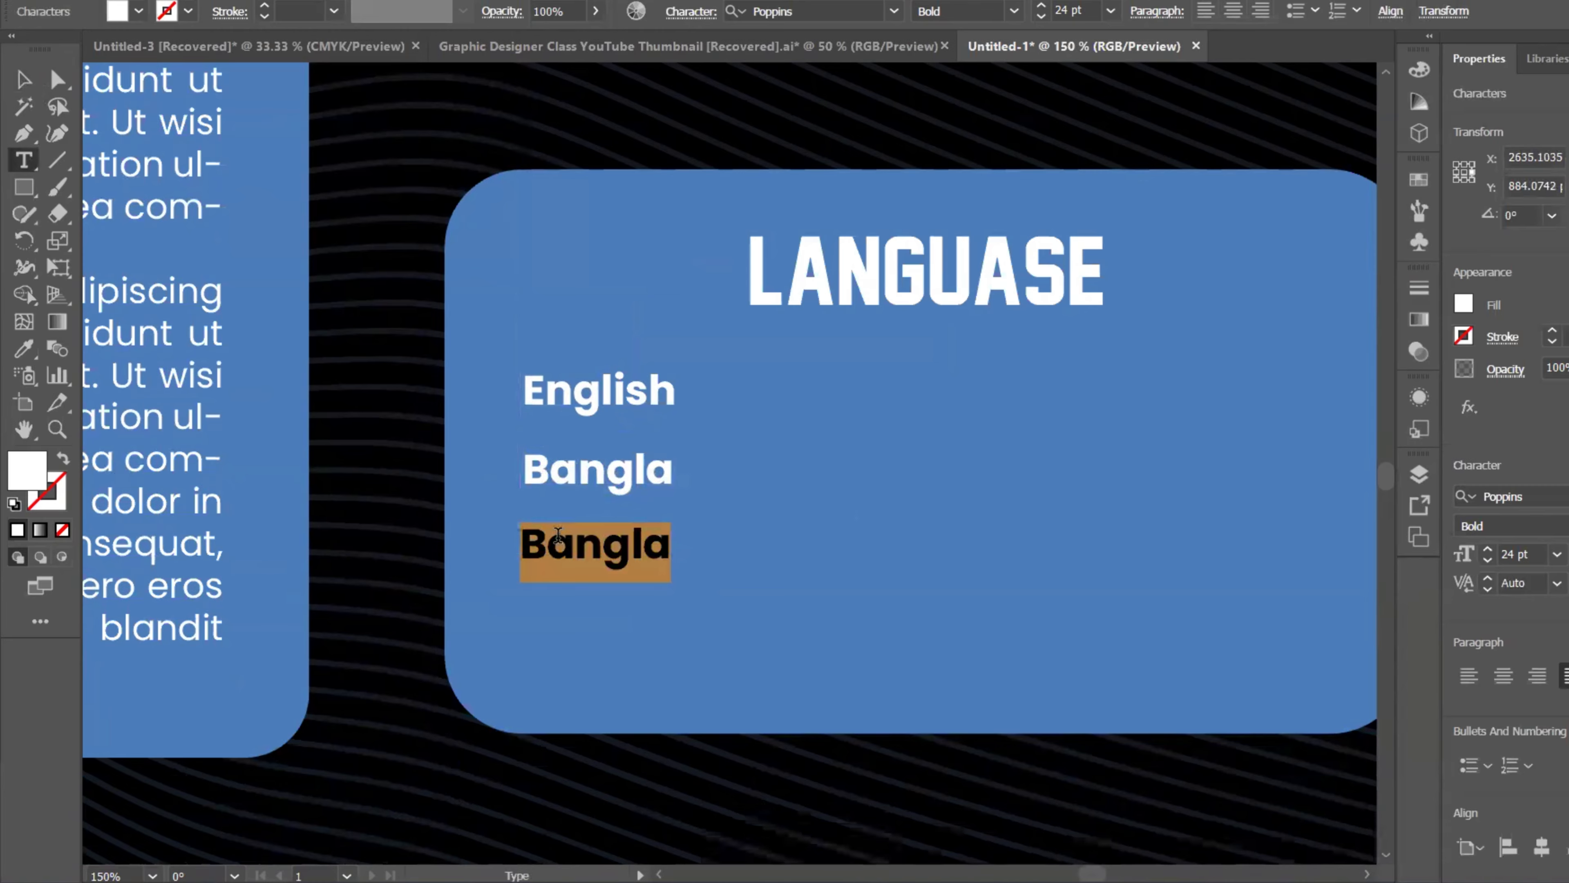
{"action": "type", "text": "Arabic"}
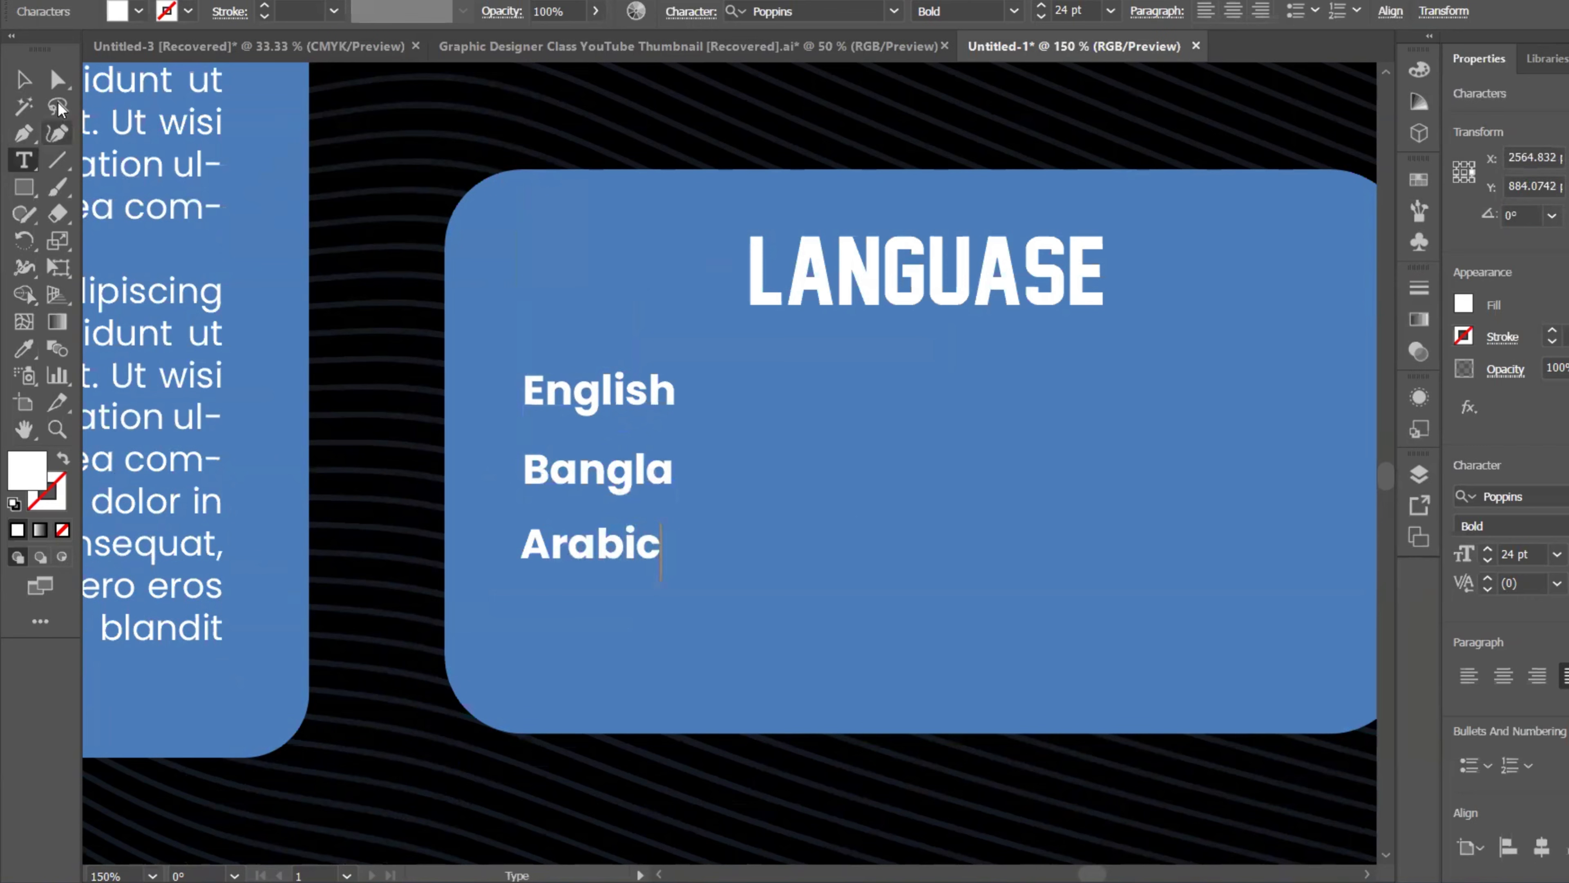
{"action": "key", "text": "Escape"}
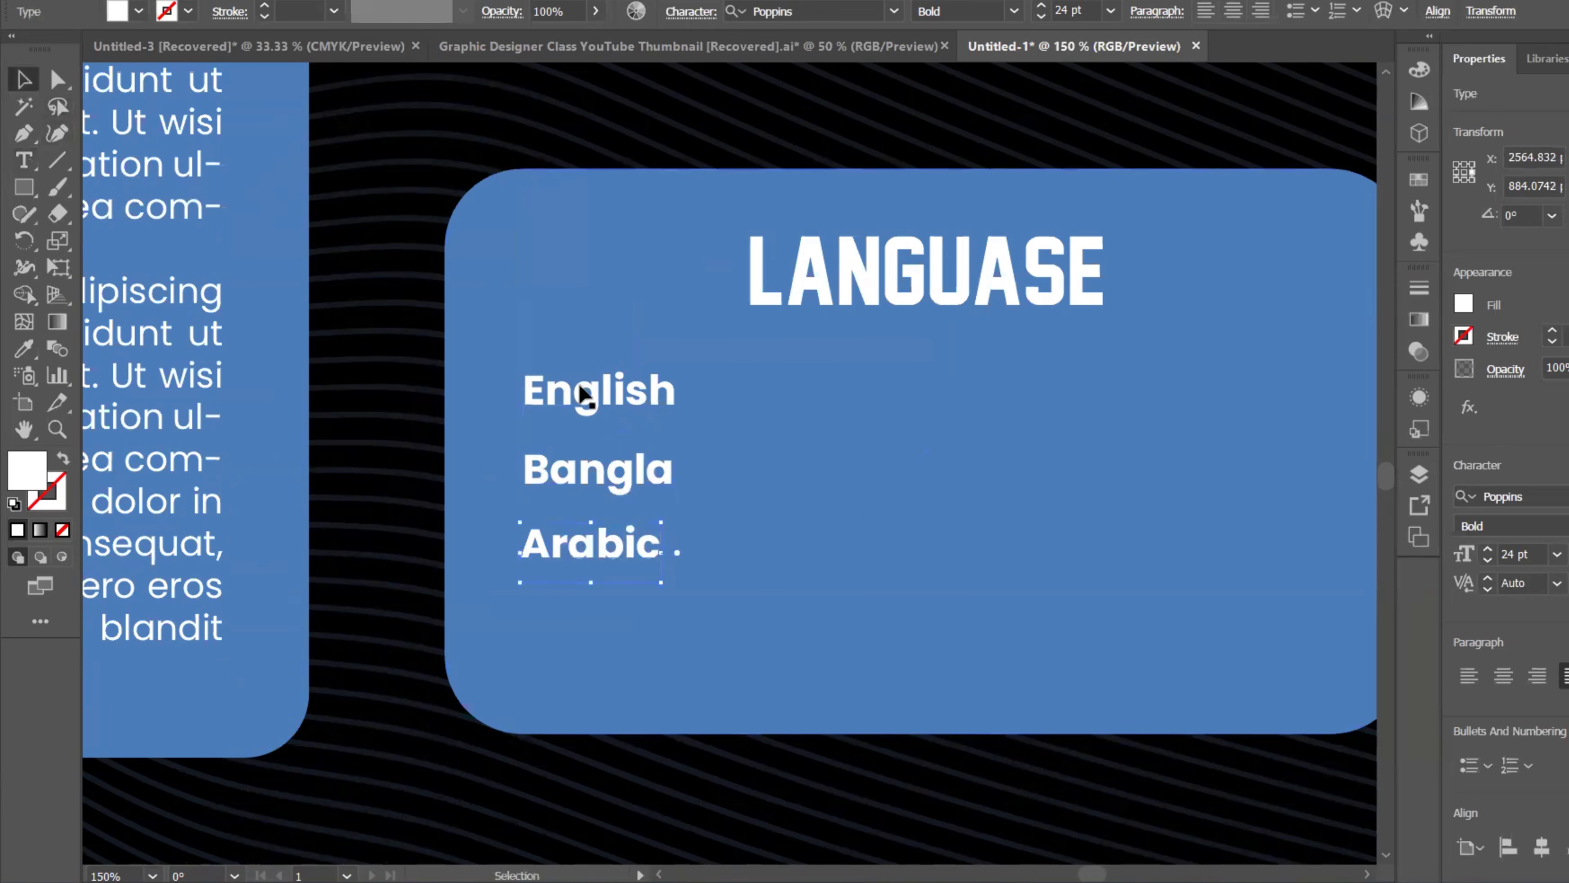
Step: Left-align English, Bangla and Arabic, then nudge the list slightly down
{"action": "left_click", "coordinate": [606, 469]}
{"action": "left_click", "coordinate": [597, 544], "text": "shift"}
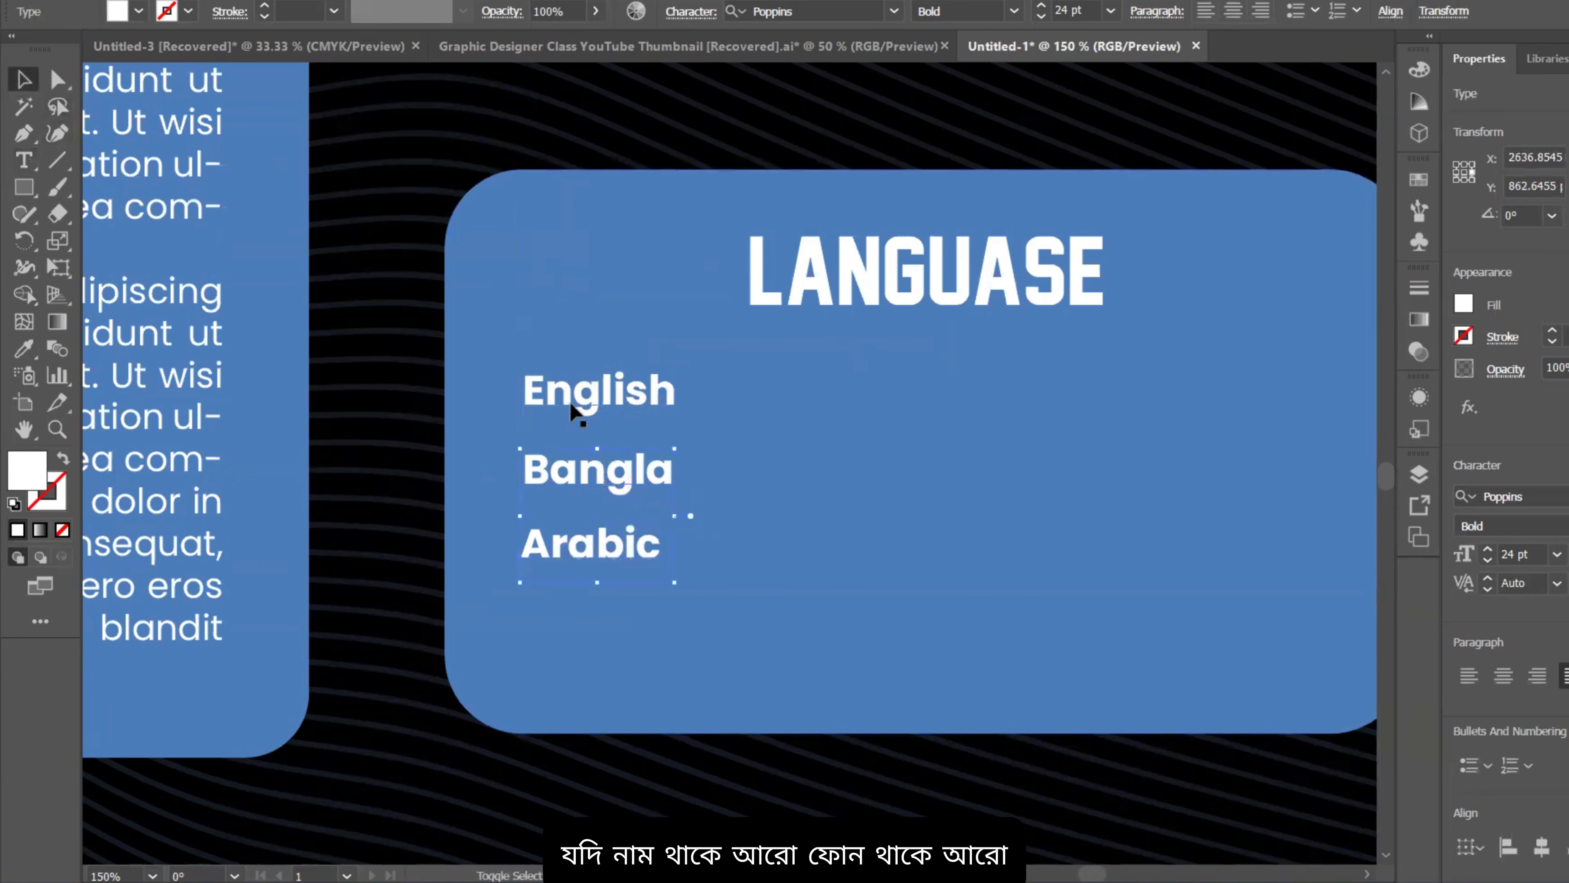
{"action": "left_click", "coordinate": [571, 410], "text": "shift"}
{"action": "left_click", "coordinate": [1506, 839]}
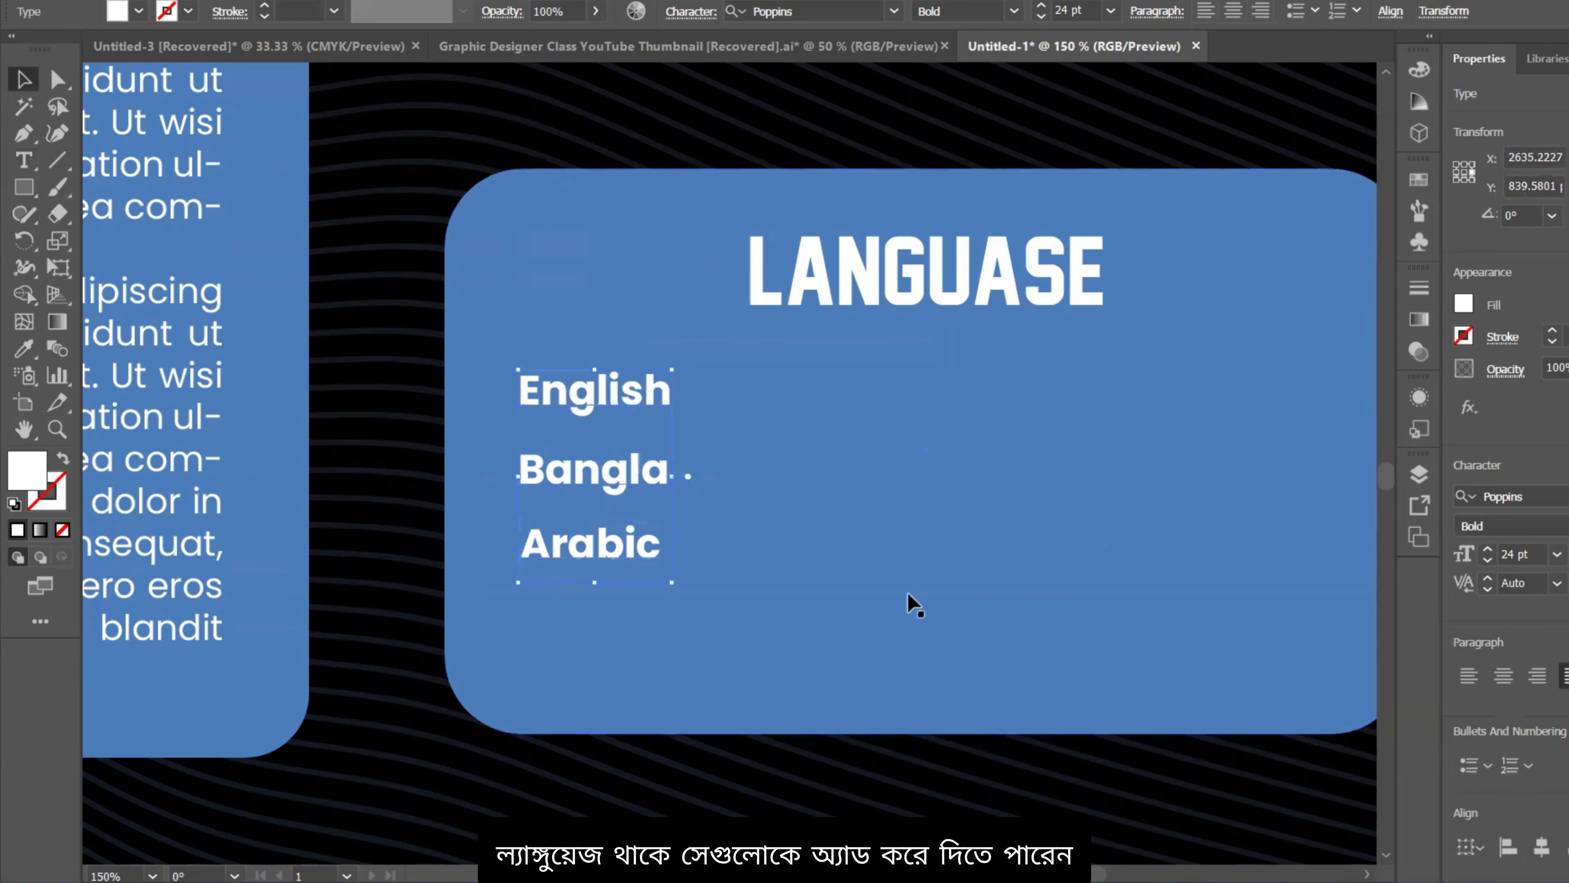
{"action": "scroll", "coordinate": [912, 597], "scroll_direction": "down", "scroll_amount": 2}
{"action": "left_click_drag", "start_coordinate": [967, 589], "coordinate": [873, 530]}
{"action": "left_click_drag", "start_coordinate": [680, 487], "coordinate": [681, 489]}
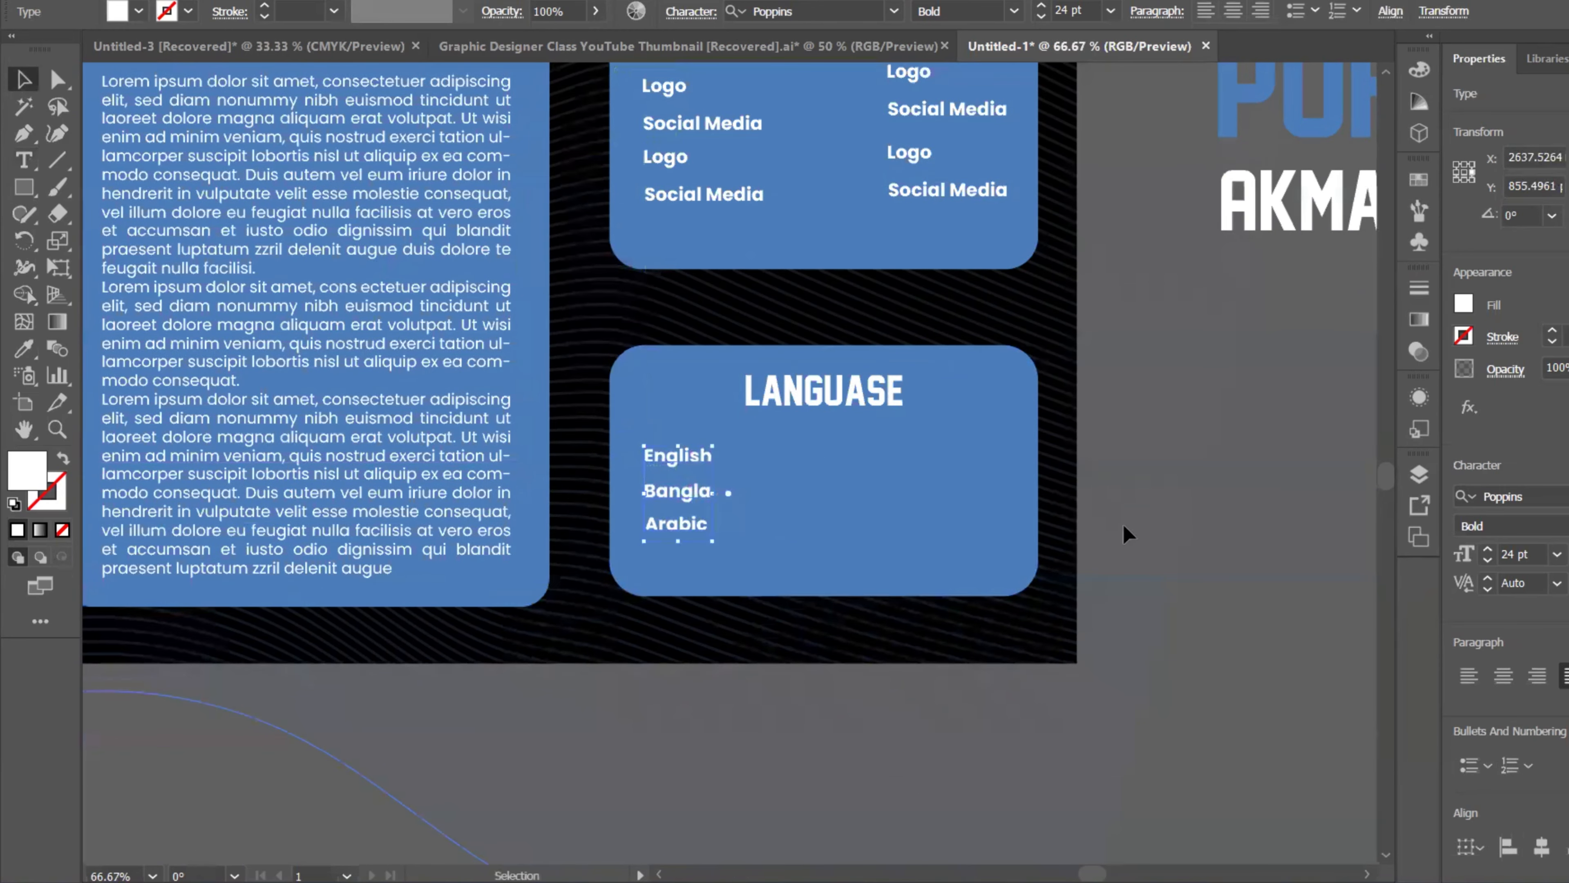
Step: Move the English, Bangla and Arabic list right toward the box centre
{"action": "left_click", "coordinate": [1211, 523]}
{"action": "scroll", "coordinate": [1216, 523], "scroll_direction": "down", "scroll_amount": 1}
{"action": "left_click_drag", "start_coordinate": [1216, 523], "coordinate": [1148, 486]}
{"action": "scroll", "coordinate": [970, 453], "scroll_direction": "up", "scroll_amount": 2}
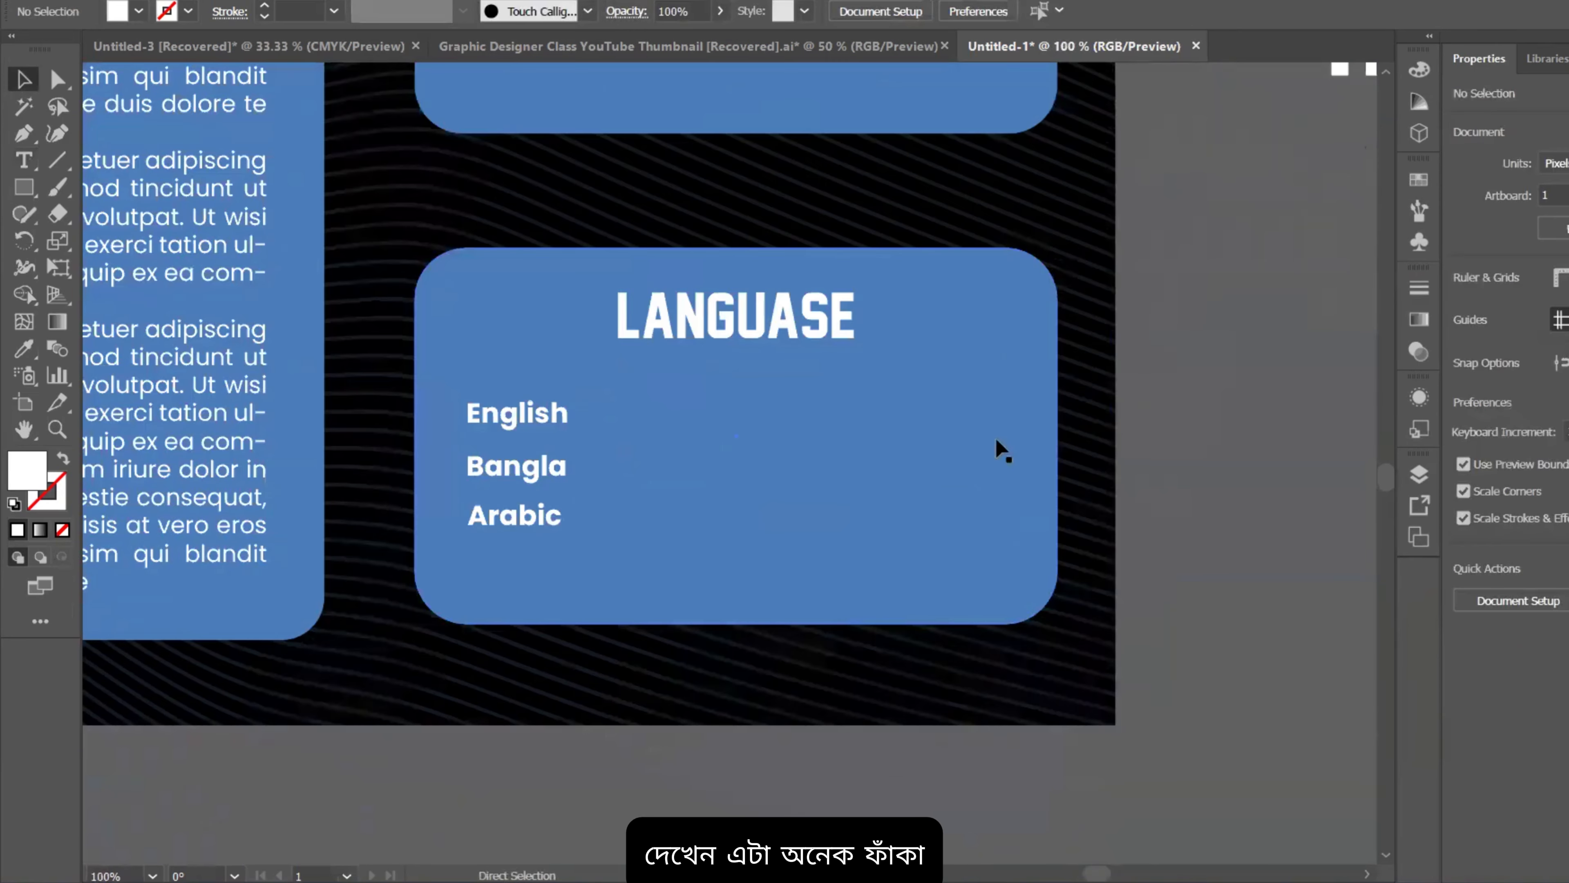
{"action": "left_click", "coordinate": [519, 418]}
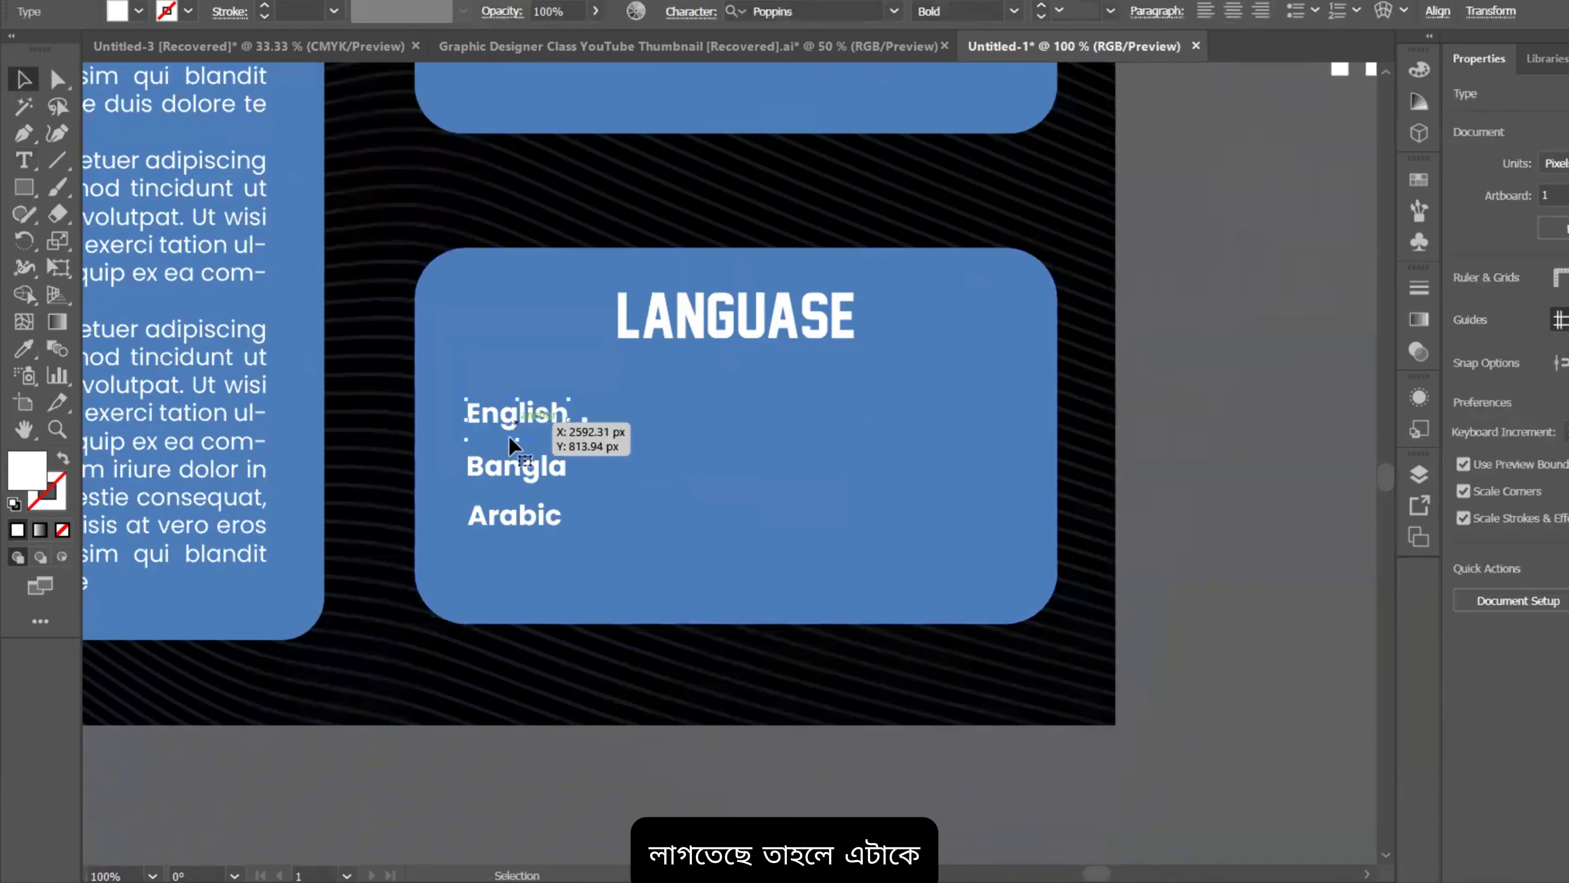
{"action": "left_click_drag", "start_coordinate": [510, 474], "coordinate": [719, 463]}
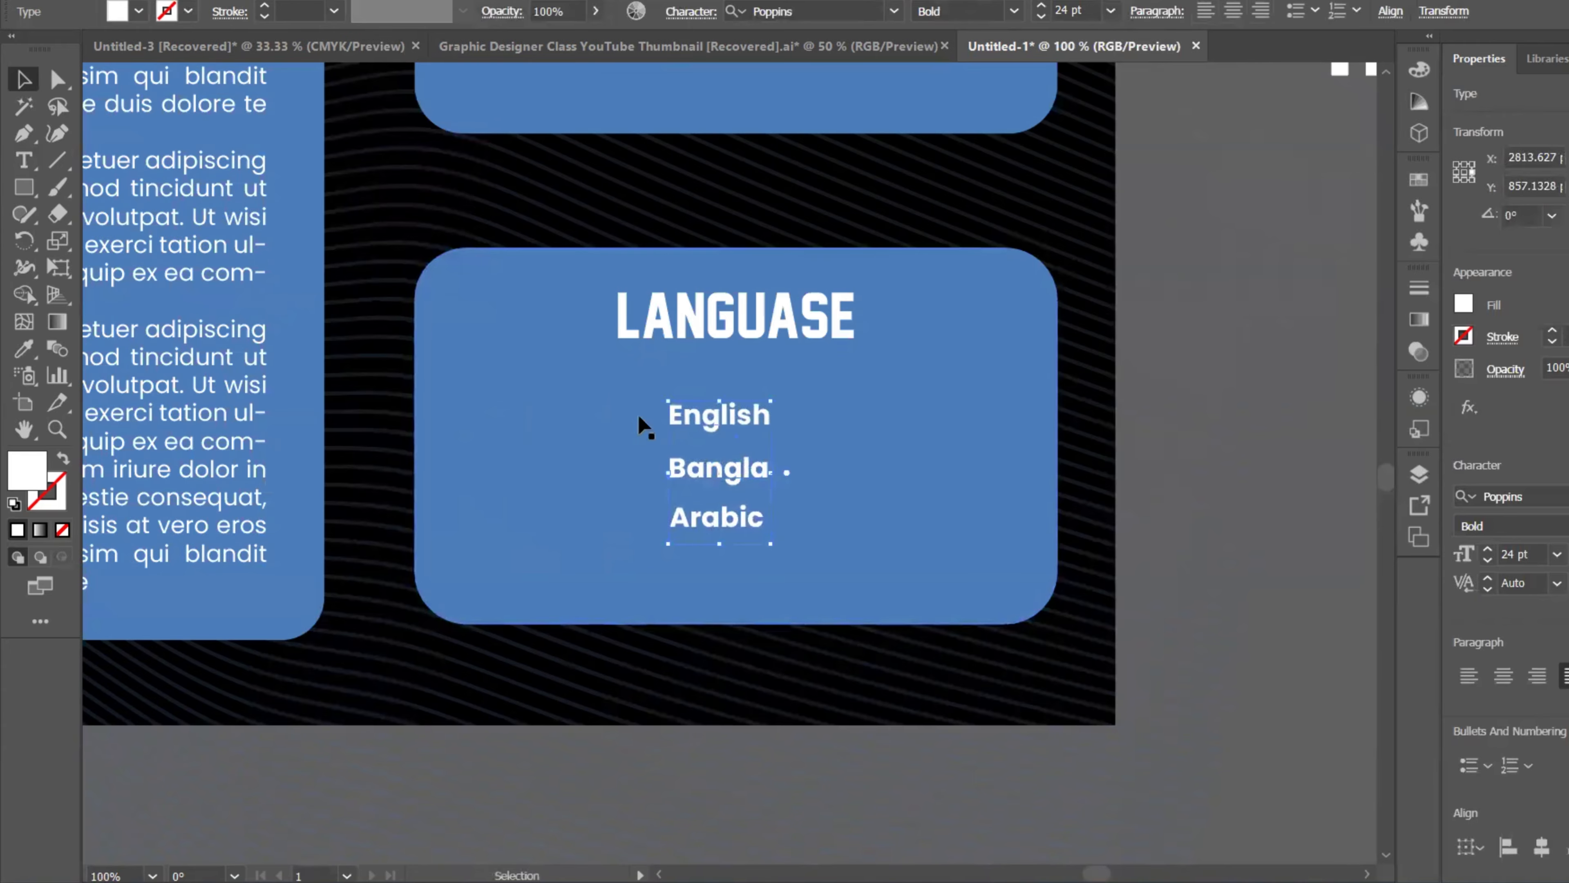
Step: Draw a short bar with the heading's white fill and line it up beside English
{"action": "left_click", "coordinate": [458, 408]}
{"action": "key", "text": "m"}
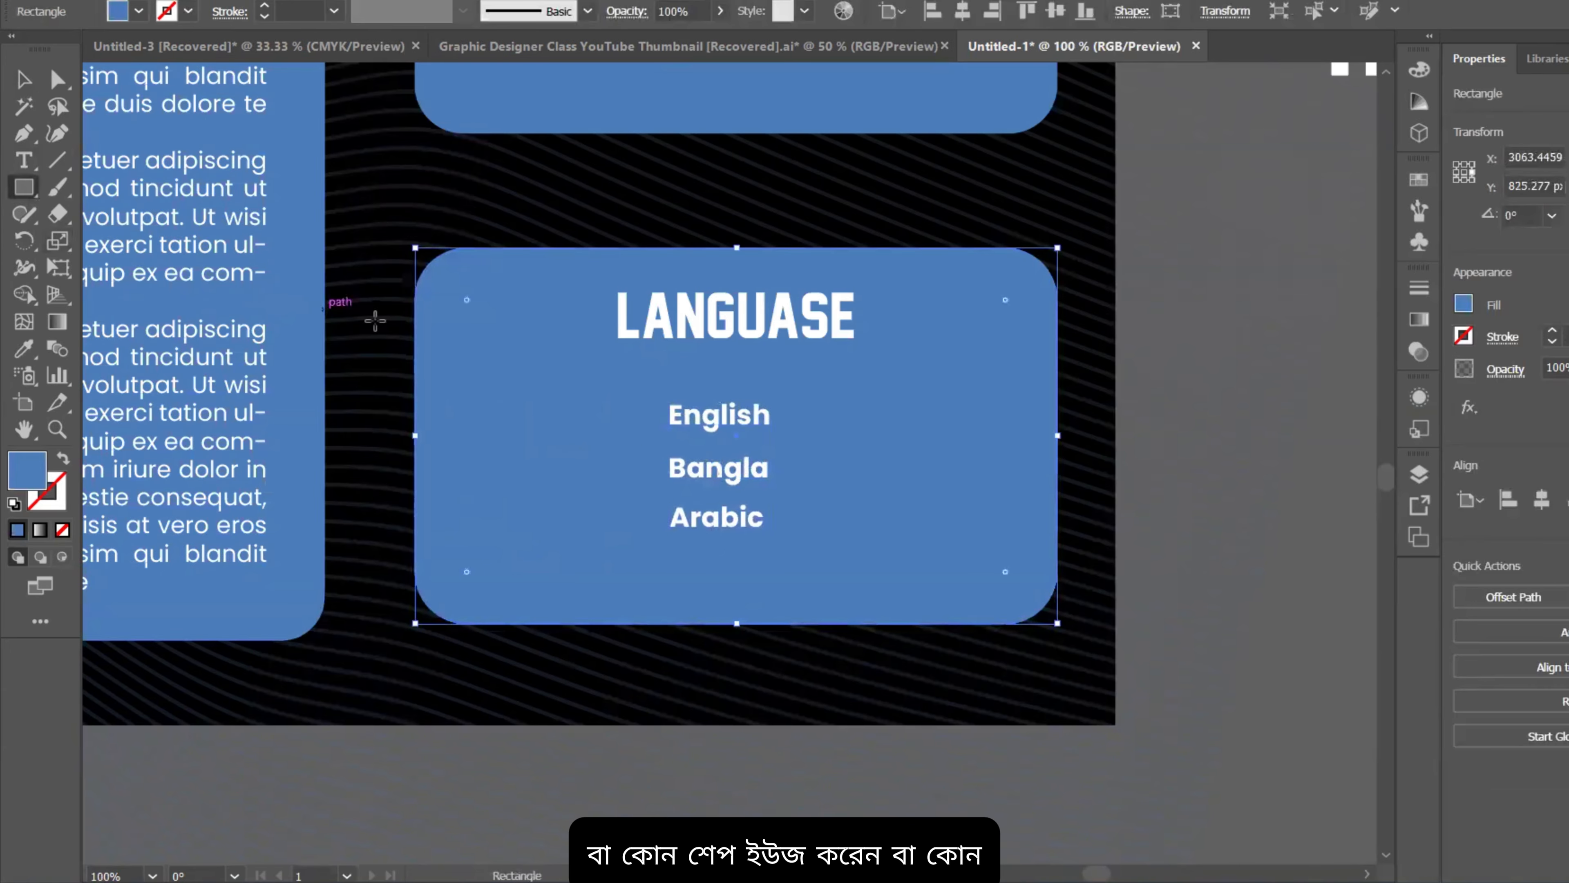
{"action": "left_click_drag", "start_coordinate": [522, 403], "coordinate": [641, 419]}
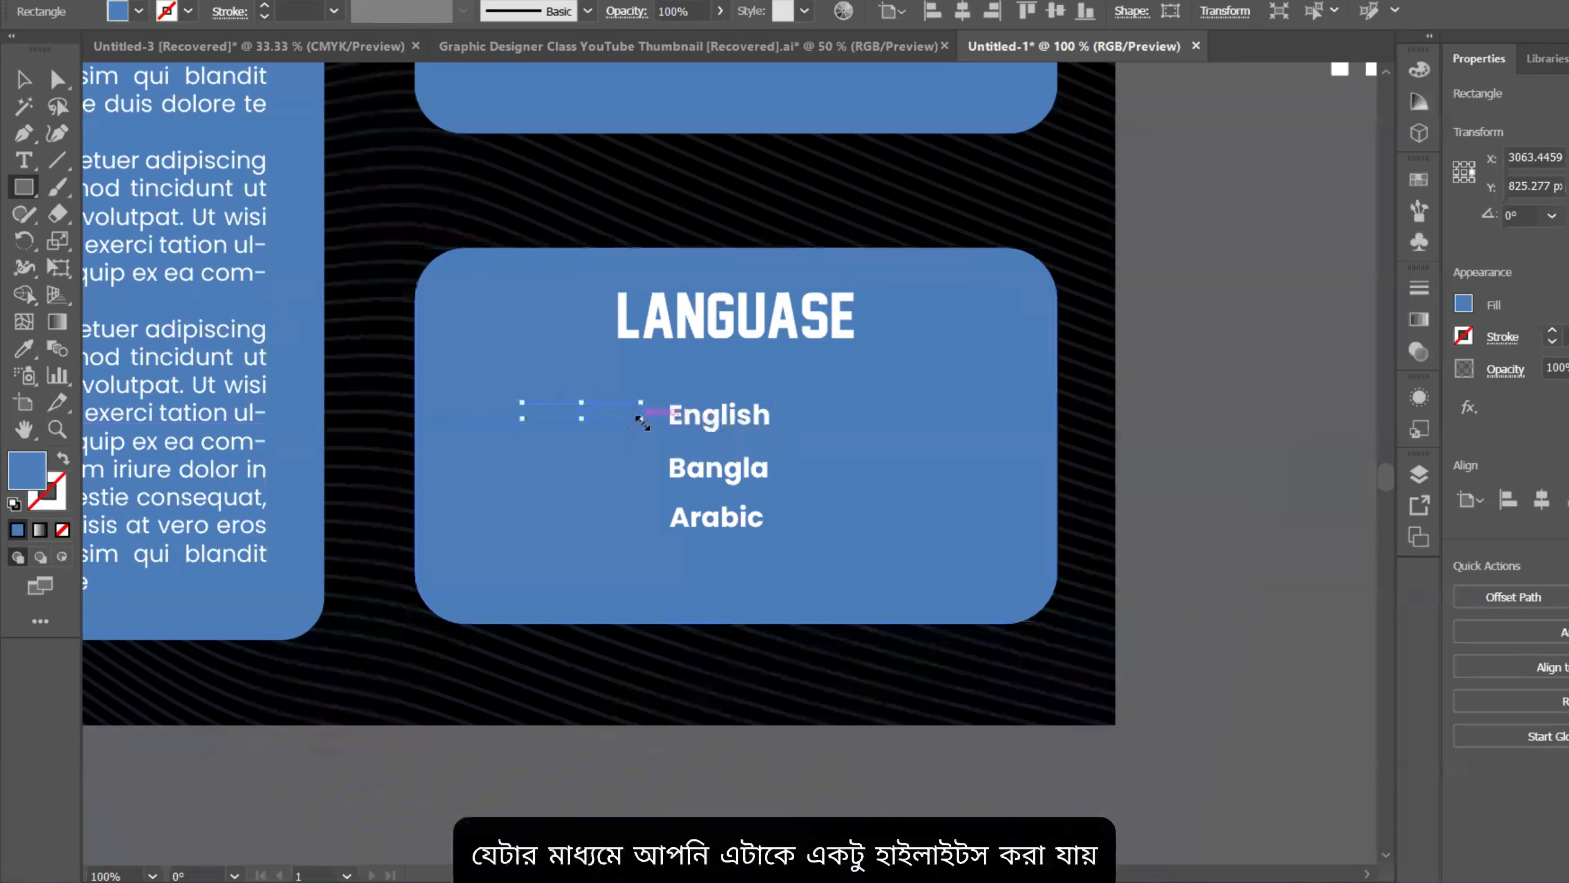
{"action": "left_click", "coordinate": [18, 353]}
{"action": "left_click", "coordinate": [623, 309]}
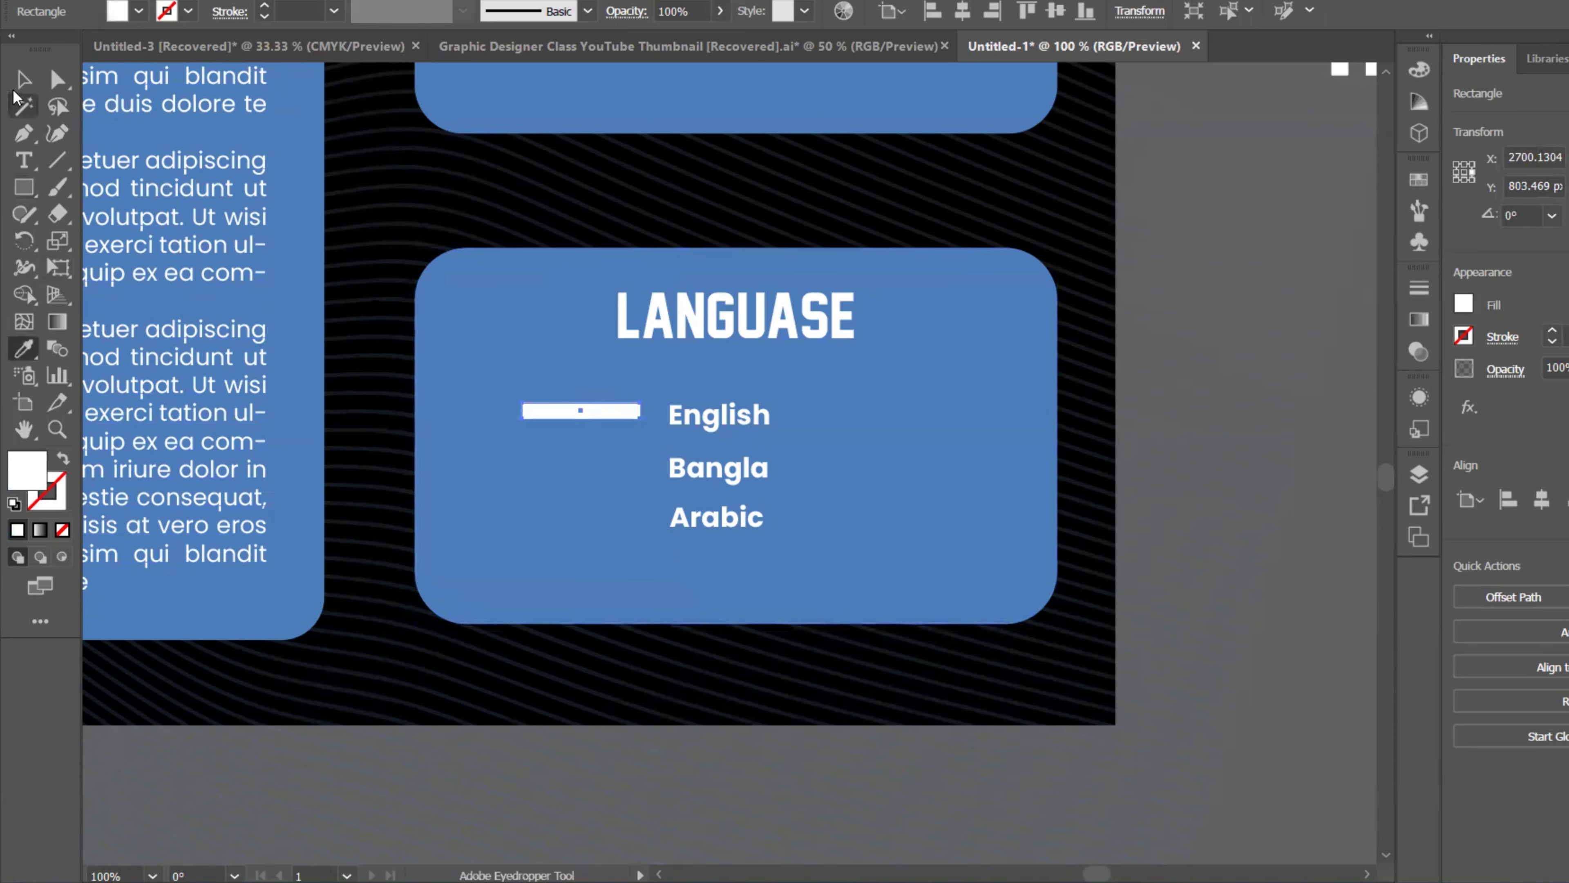
{"action": "left_click", "coordinate": [22, 79]}
{"action": "left_click_drag", "start_coordinate": [550, 412], "coordinate": [568, 516]}
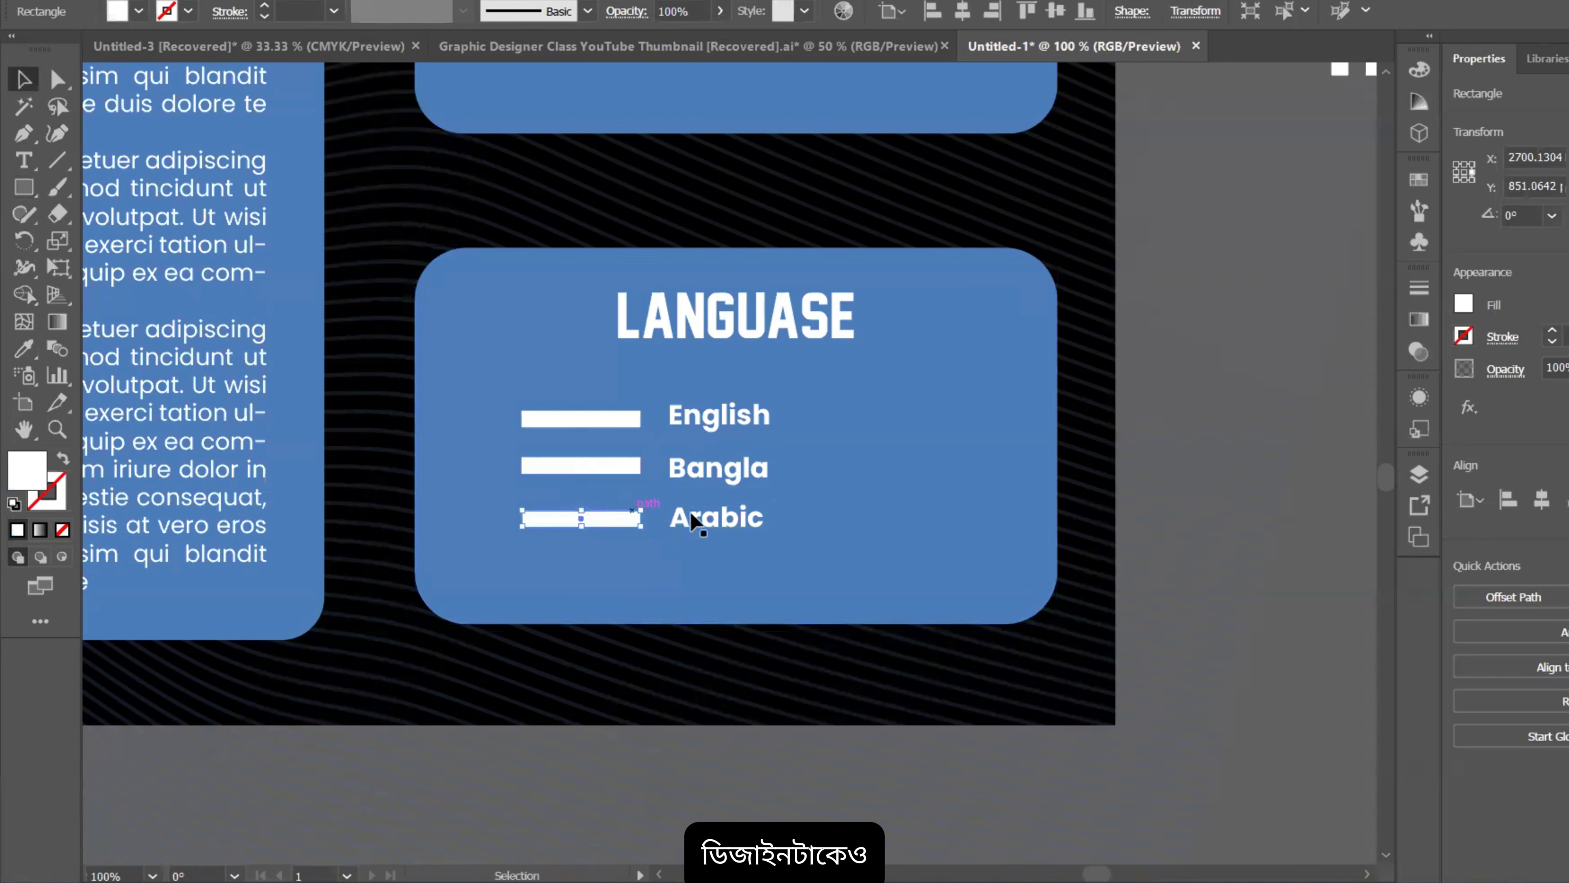
Step: Duplicate the three white bars to the right side of the language labels
{"action": "left_click", "coordinate": [726, 525], "text": "shift"}
{"action": "left_click", "coordinate": [599, 464], "text": "shift"}
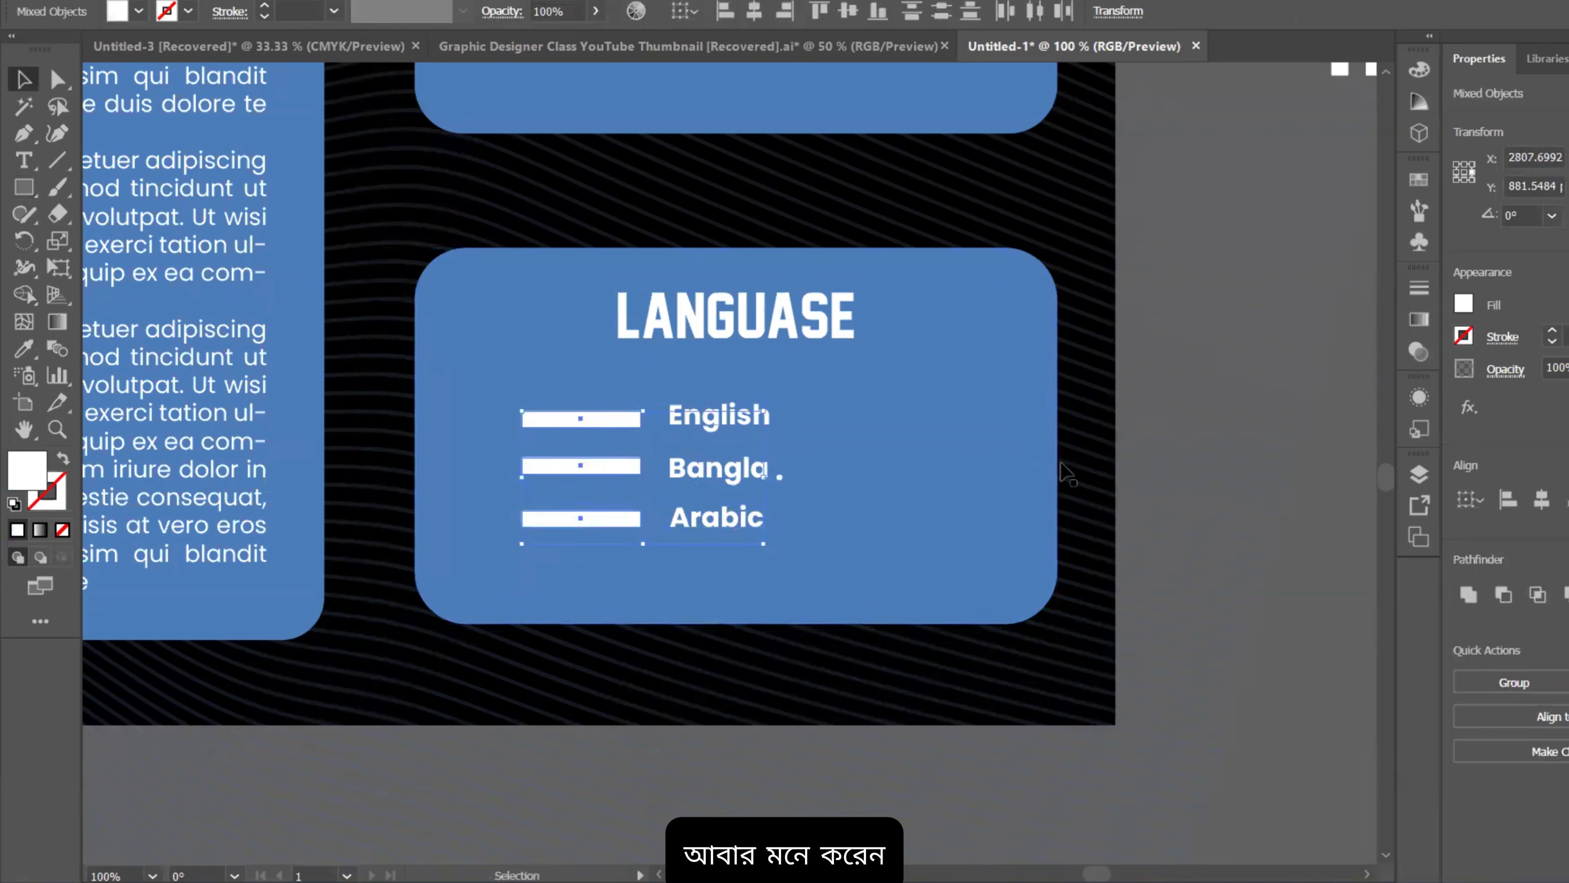
{"action": "left_click", "coordinate": [698, 518], "text": "shift"}
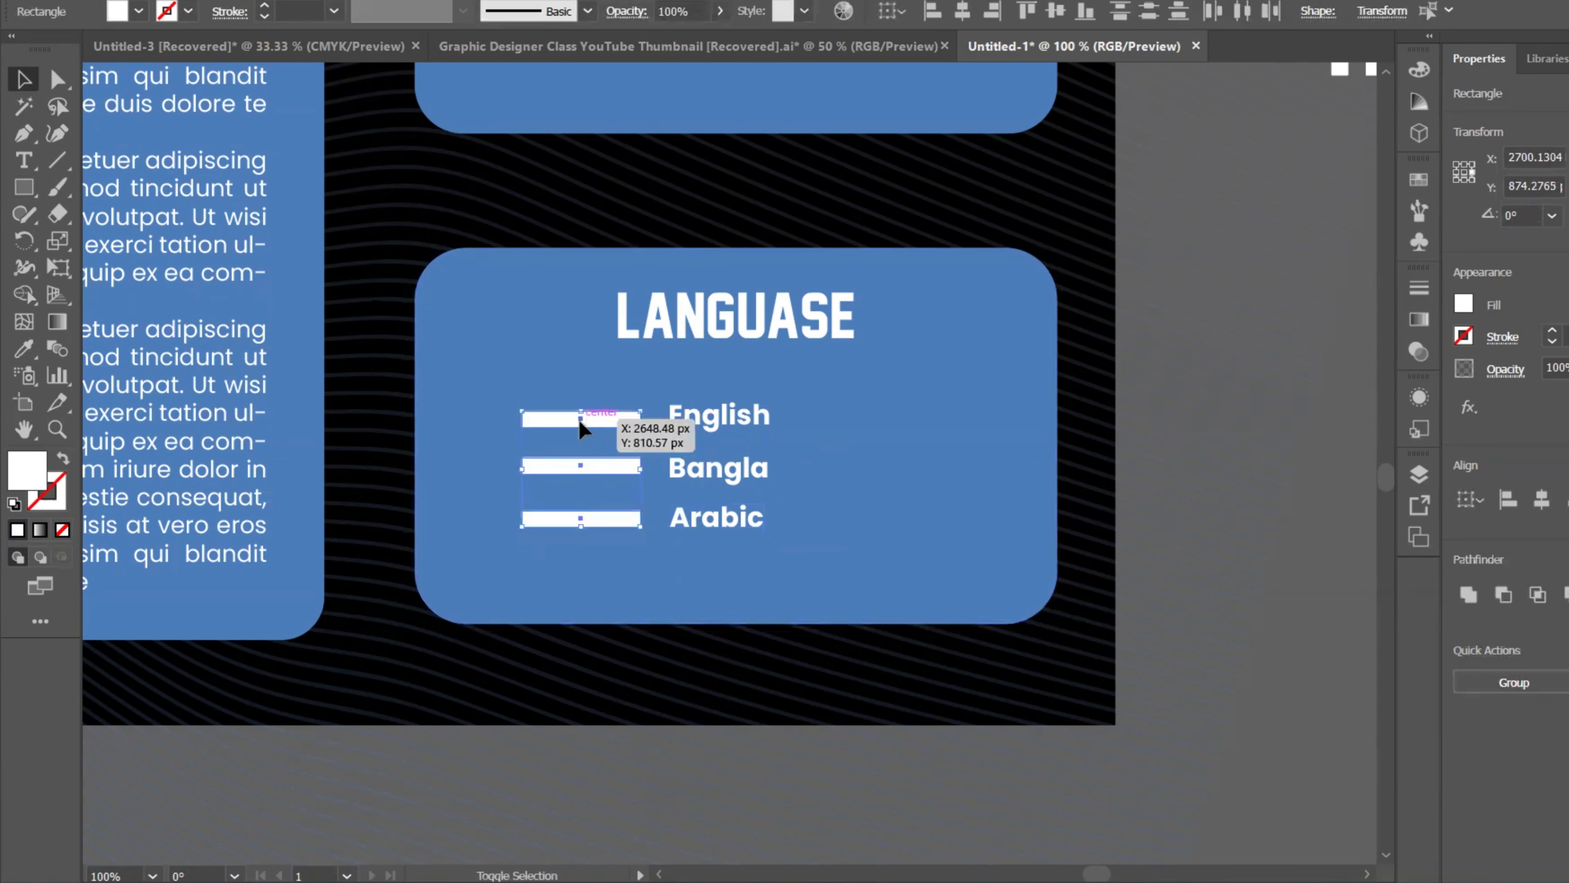
{"action": "left_click_drag", "start_coordinate": [585, 420], "coordinate": [877, 426]}
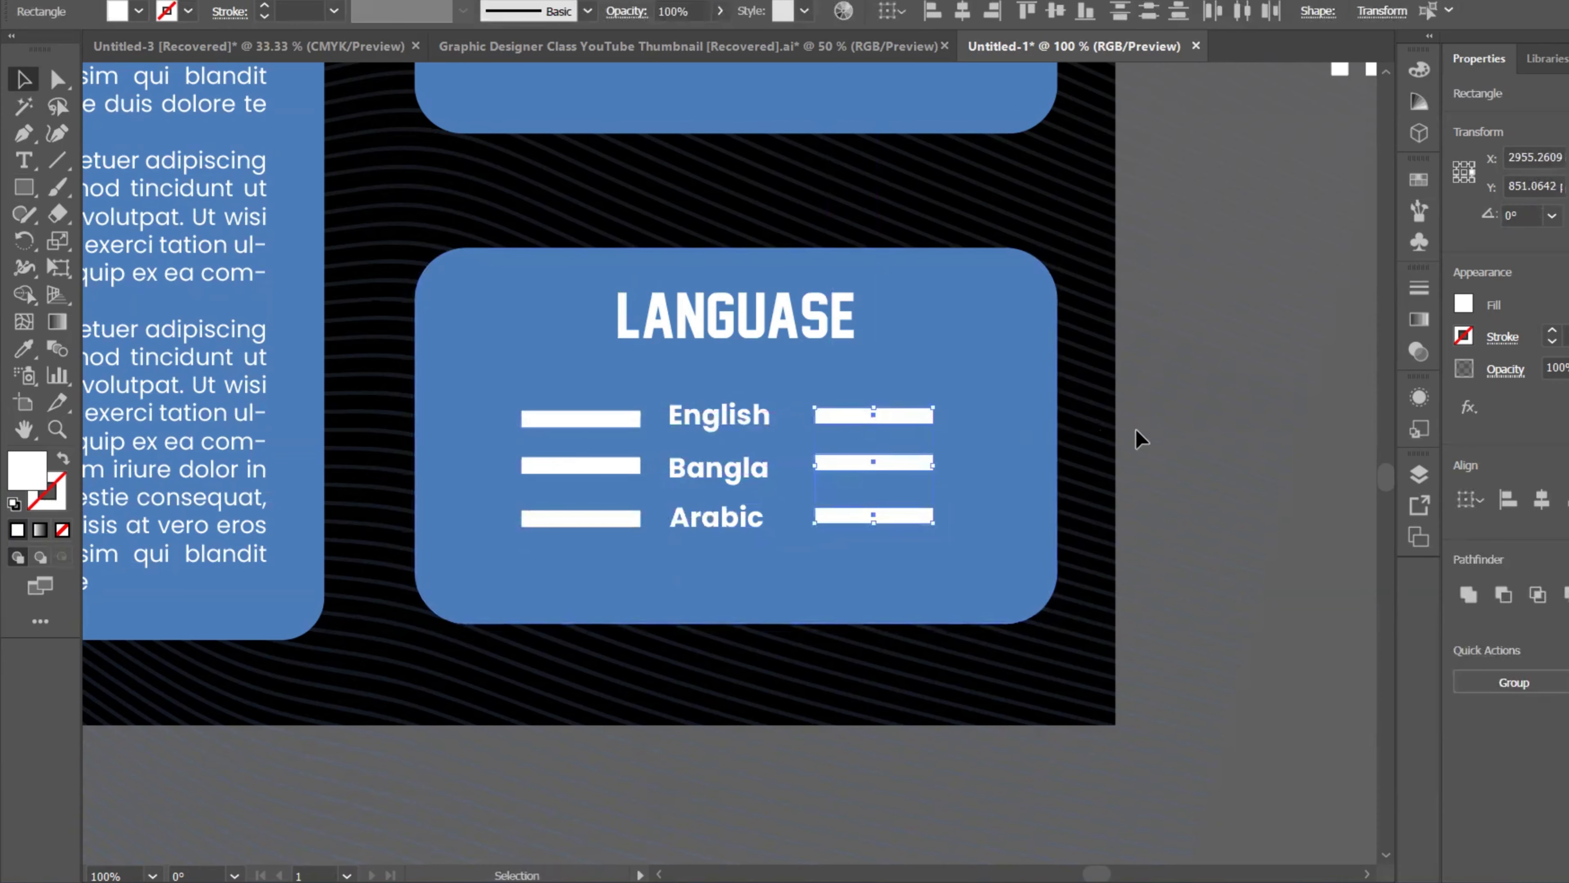
{"action": "left_click", "coordinate": [1121, 446]}
{"action": "key", "text": "ctrl+minus"}
{"action": "key", "text": "ctrl+minus"}
{"action": "left_click_drag", "start_coordinate": [1128, 412], "coordinate": [894, 361]}
Step: Pan and zoom to show both page artboards together
{"action": "scroll", "coordinate": [1015, 402], "scroll_direction": "down", "scroll_amount": 2}
{"action": "scroll", "coordinate": [982, 426], "scroll_direction": "up", "scroll_amount": 1}
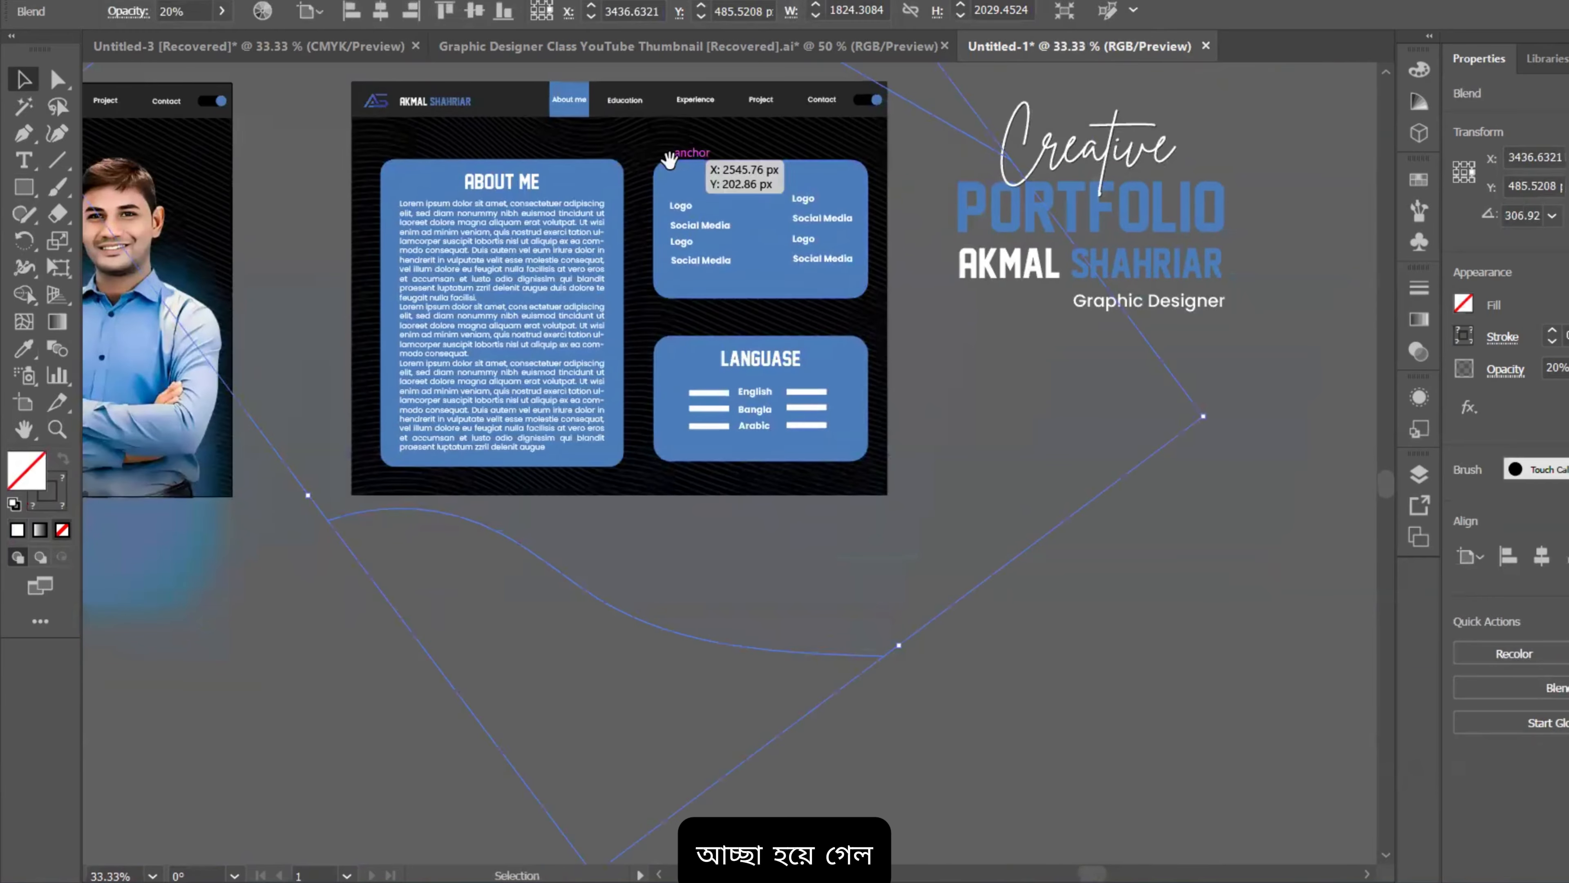
{"action": "mouse_move", "coordinate": [800, 154]}
{"action": "left_mouse_down"}
{"action": "mouse_move", "coordinate": [802, 199]}
{"action": "mouse_move", "coordinate": [799, 174]}
{"action": "left_mouse_up"}
{"action": "scroll", "coordinate": [865, 223], "scroll_direction": "down", "scroll_amount": 1}
{"action": "left_click_drag", "start_coordinate": [740, 255], "coordinate": [942, 212]}
{"action": "scroll", "coordinate": [943, 211], "scroll_direction": "down", "scroll_amount": 2}
{"action": "scroll", "coordinate": [943, 212], "scroll_direction": "up", "scroll_amount": 2}
{"action": "scroll", "coordinate": [948, 213], "scroll_direction": "down", "scroll_amount": 1}
{"action": "scroll", "coordinate": [435, 203], "scroll_direction": "up", "scroll_amount": 1}
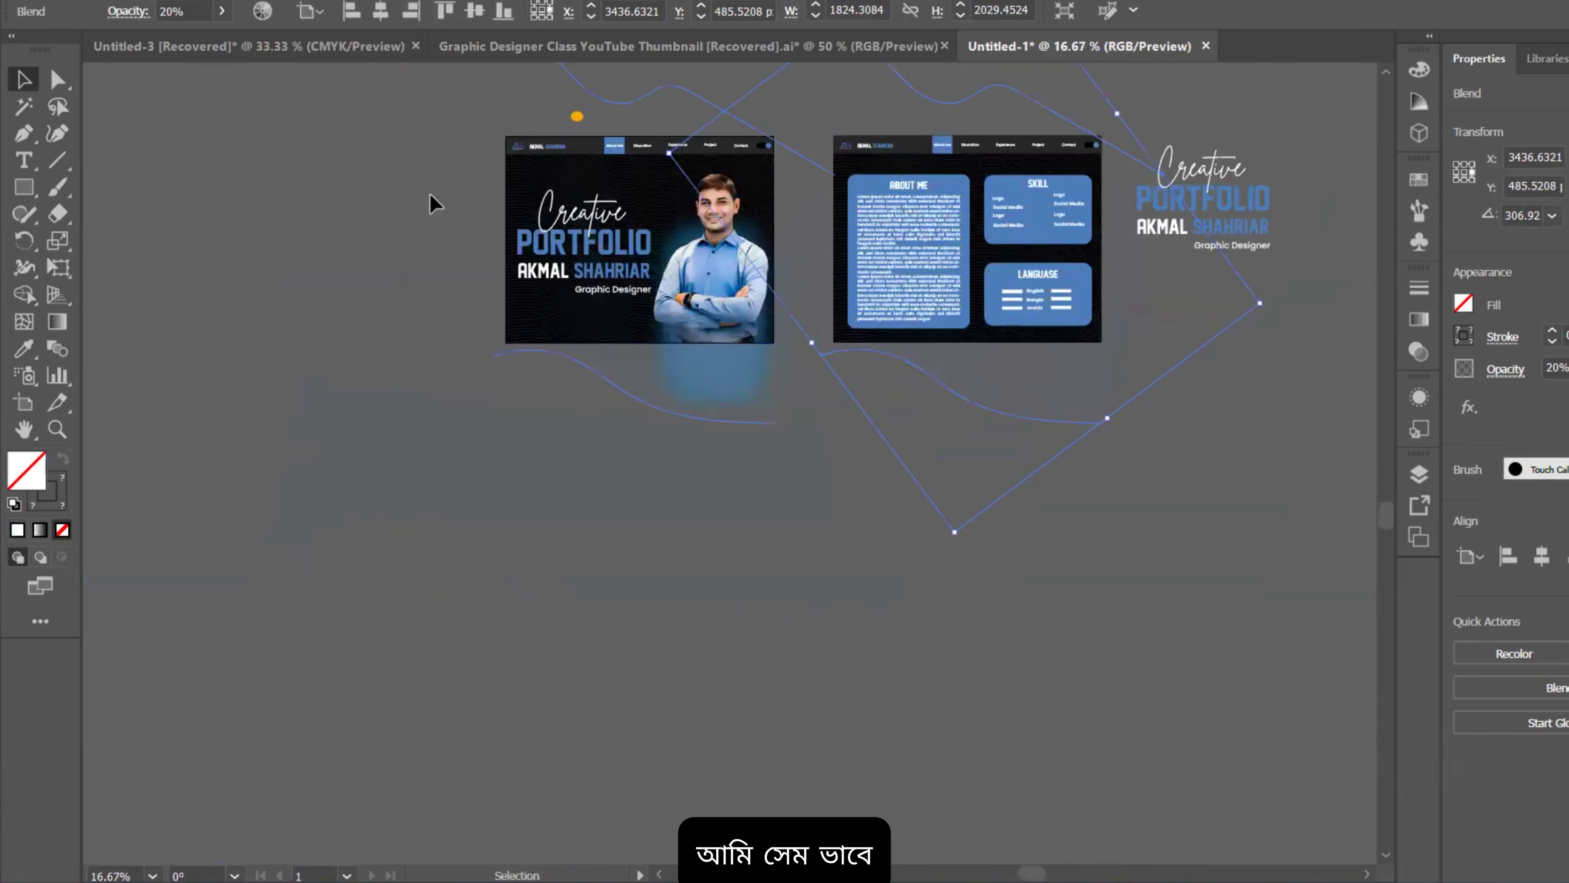
{"action": "scroll", "coordinate": [843, 124], "scroll_direction": "up", "scroll_amount": 1}
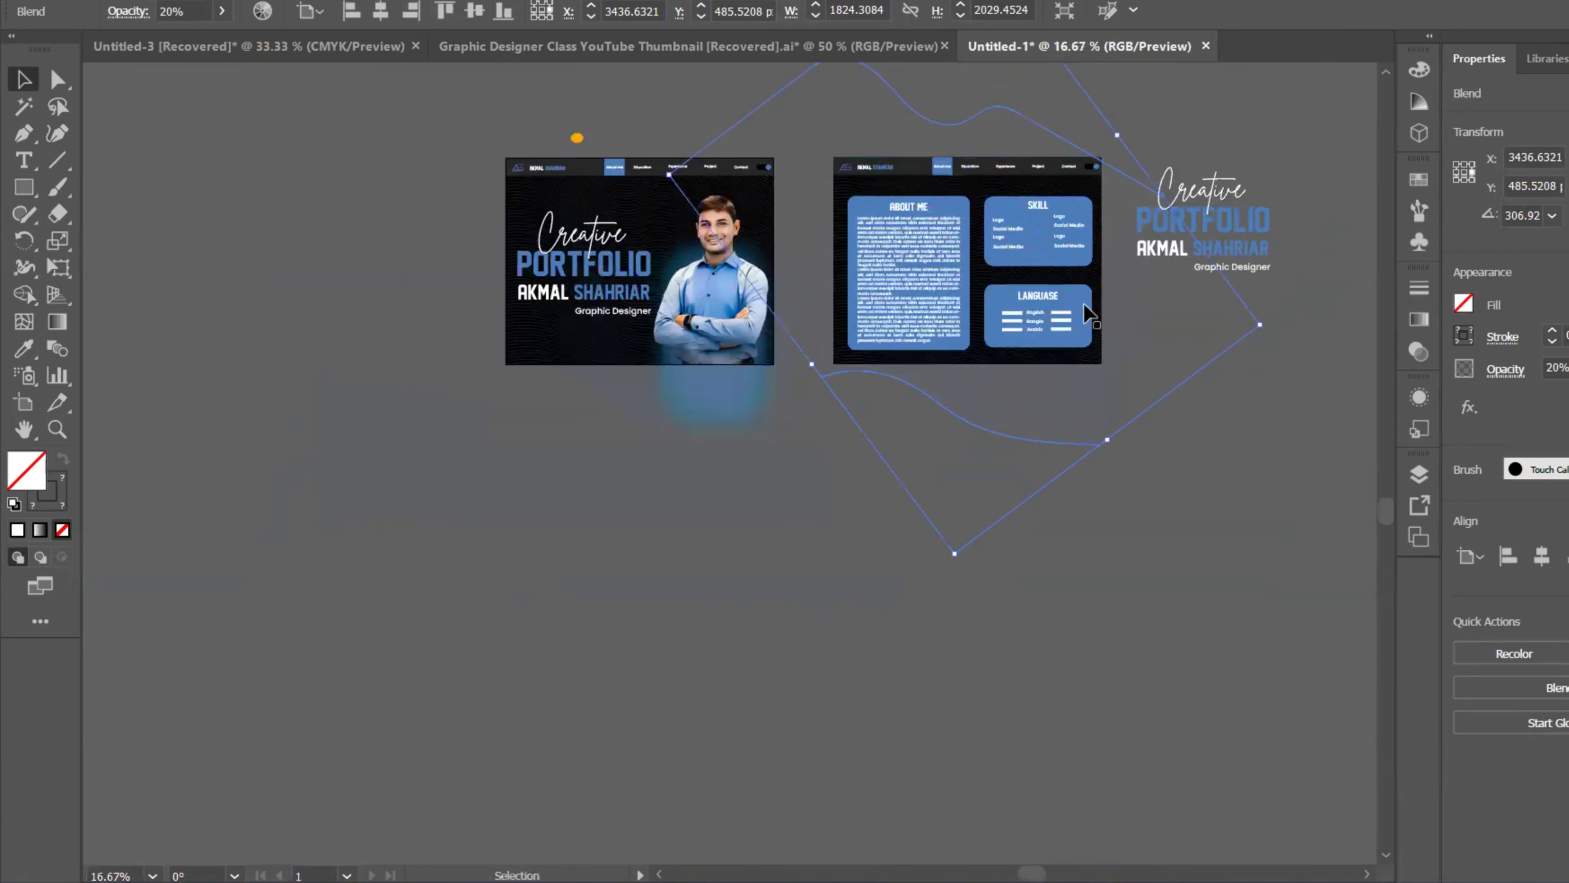
{"action": "scroll", "coordinate": [1176, 433], "scroll_direction": "up", "scroll_amount": 1}
Step: Select the background blend lines and pick the Rectangle tool
{"action": "left_click", "coordinate": [1093, 456]}
{"action": "left_click", "coordinate": [1084, 454]}
{"action": "scroll", "coordinate": [1085, 455], "scroll_direction": "up", "scroll_amount": 2}
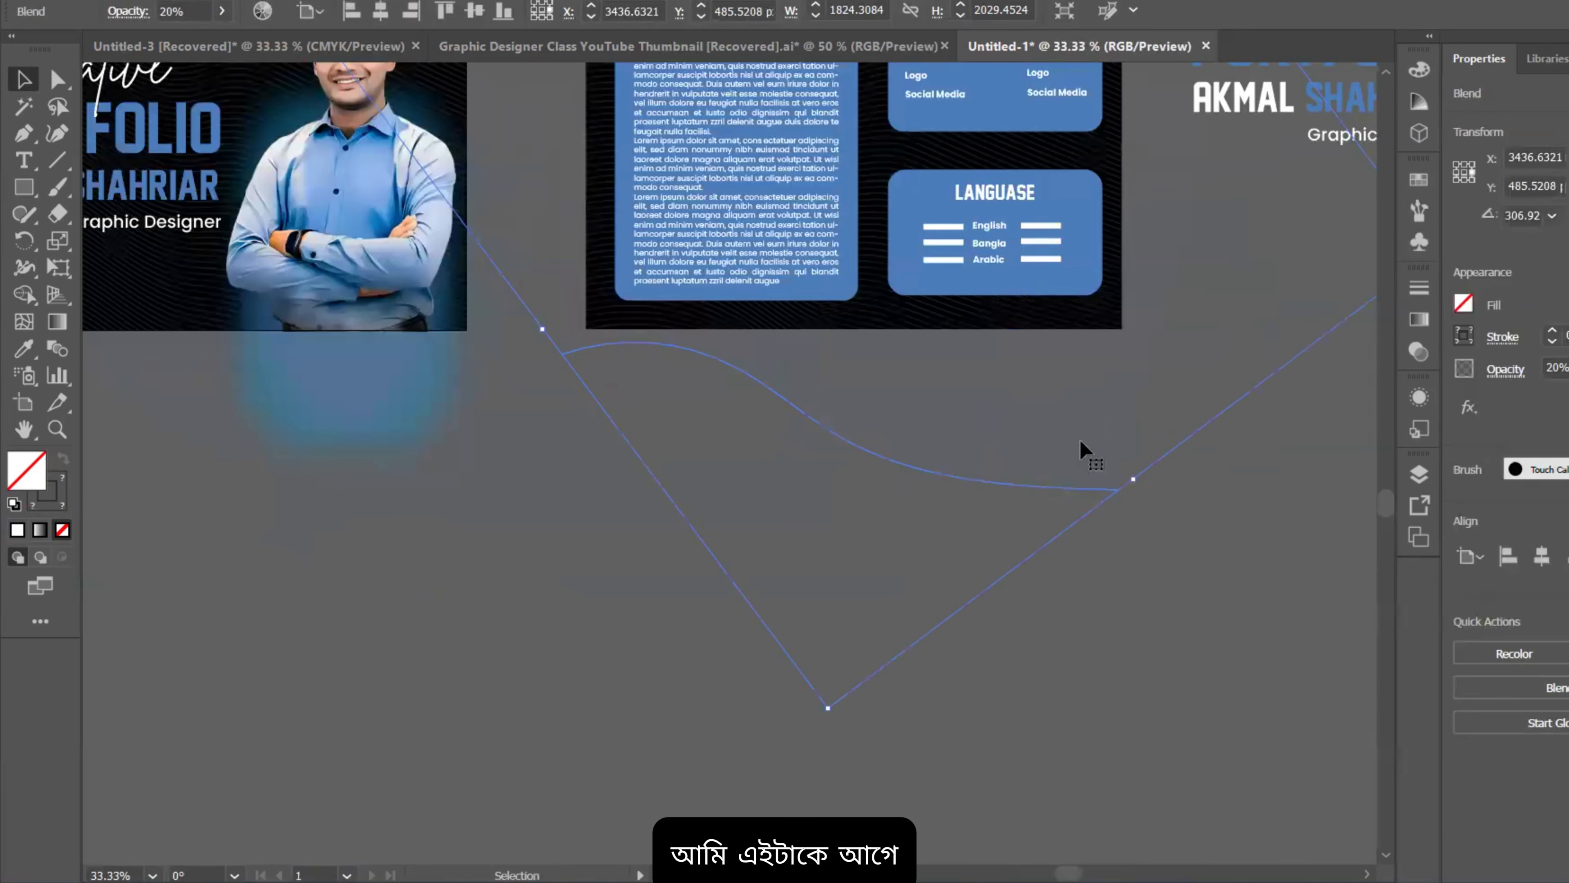
{"action": "scroll", "coordinate": [1087, 456], "scroll_direction": "up", "scroll_amount": 5}
{"action": "left_click", "coordinate": [25, 187]}
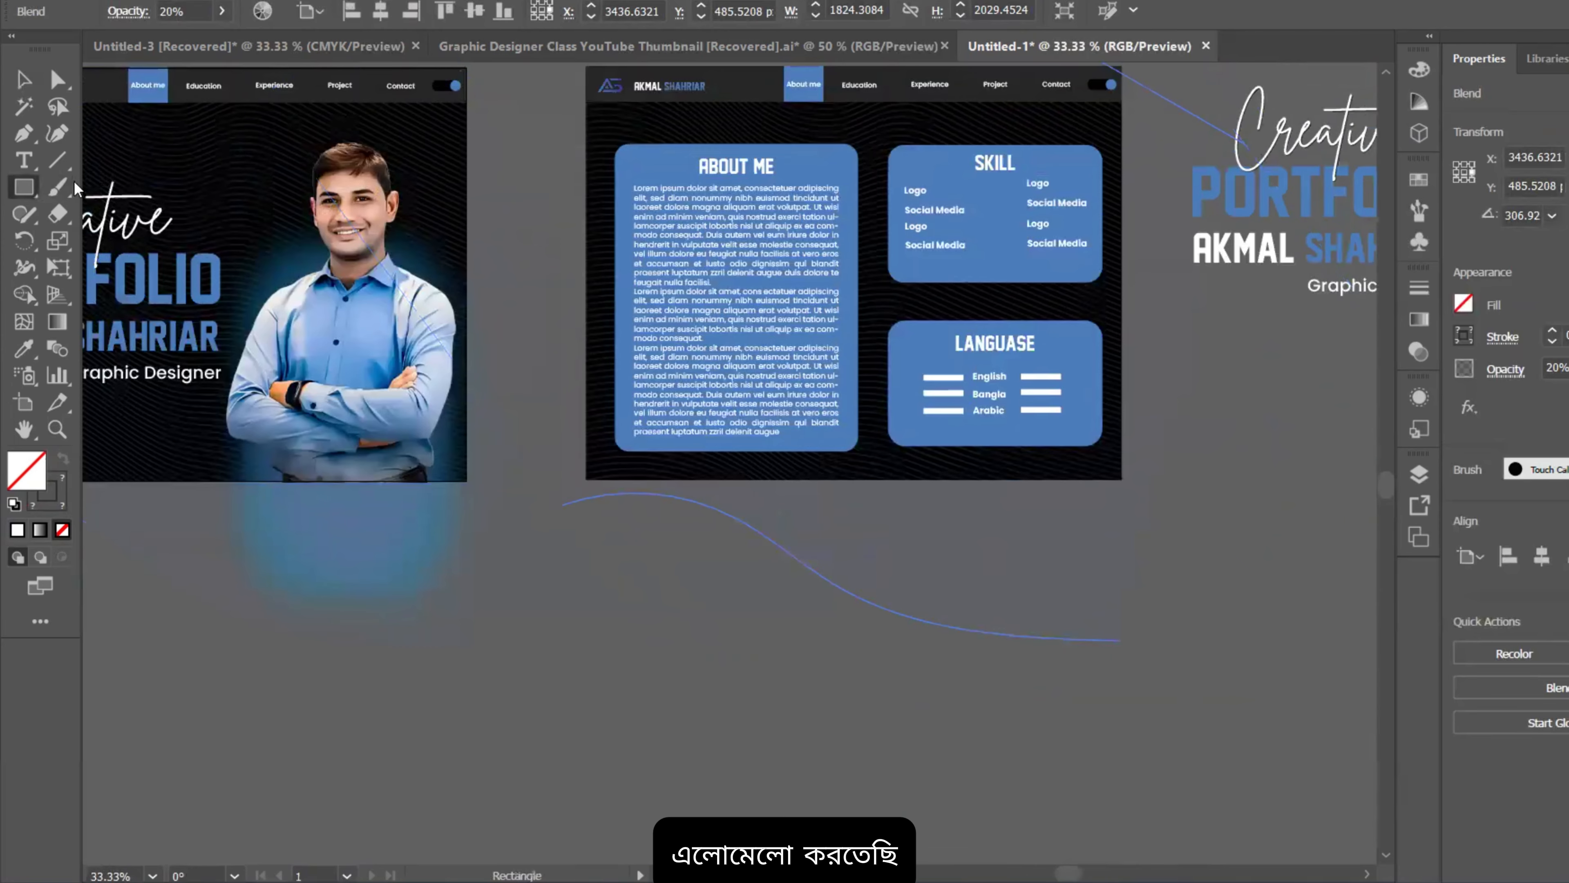
{"action": "scroll", "coordinate": [583, 148], "scroll_direction": "up", "scroll_amount": 4}
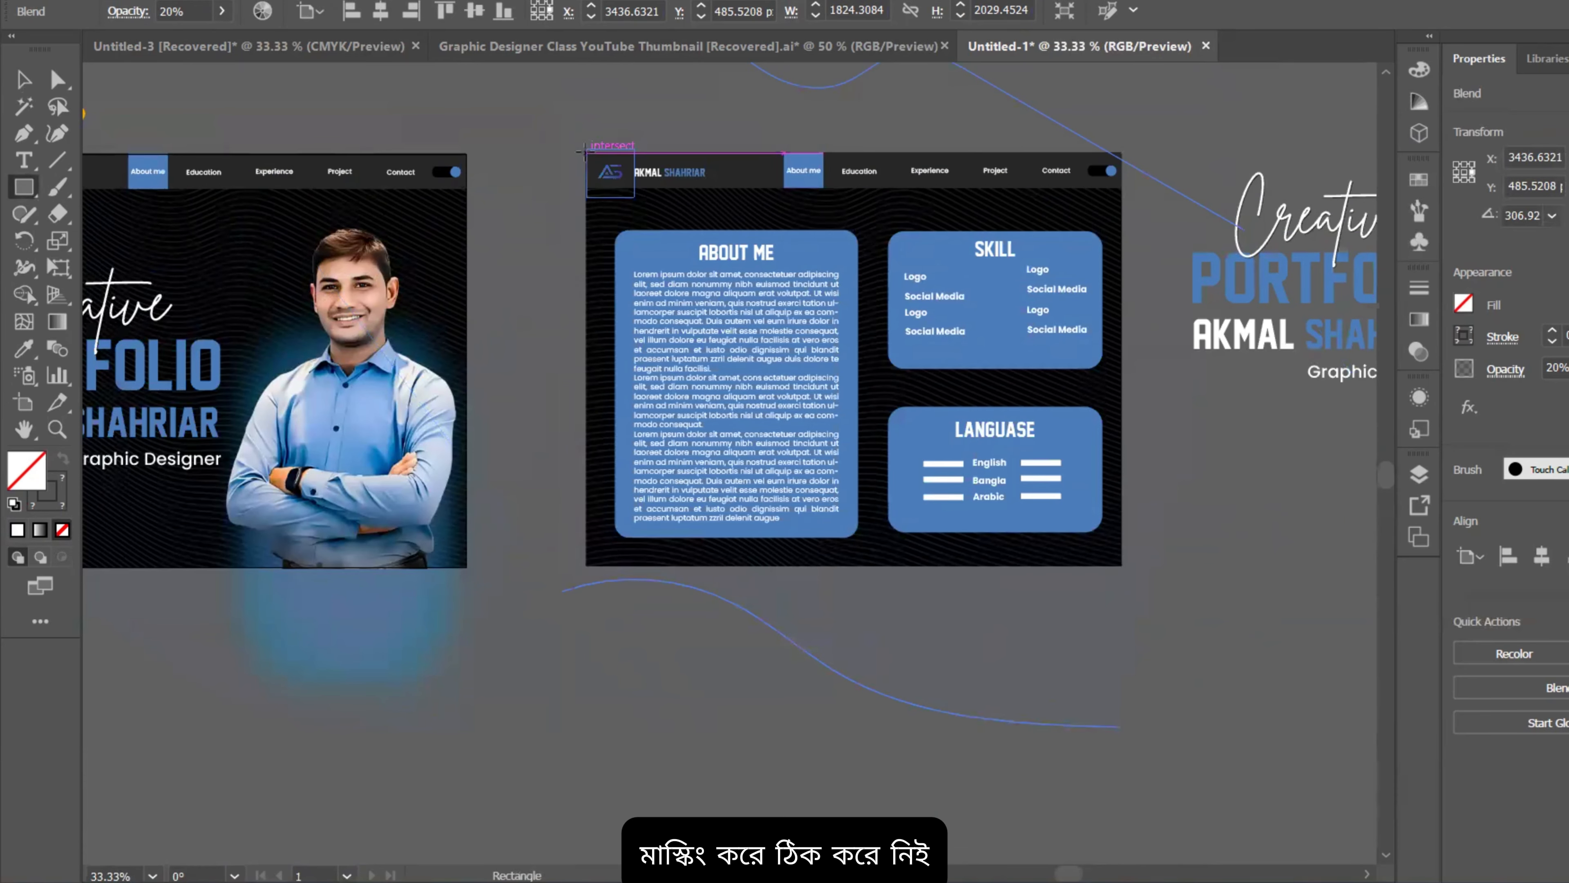
Step: Cover the About Me artboard with a white rectangle placed just above the wave background
{"action": "left_click_drag", "start_coordinate": [584, 151], "coordinate": [1121, 570]}
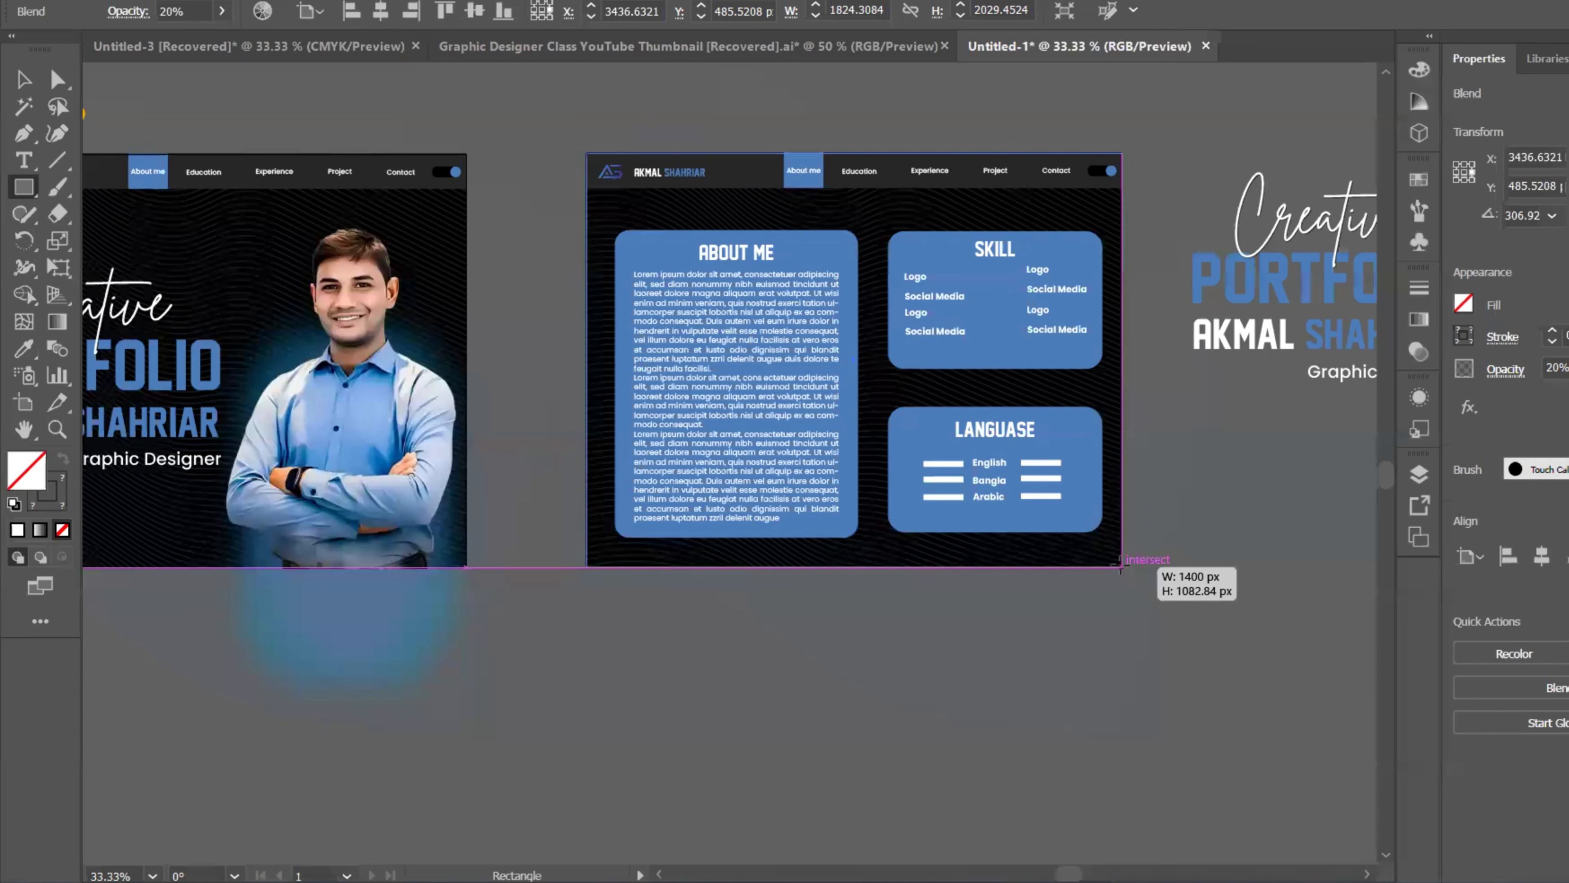
{"action": "left_click_drag", "start_coordinate": [1121, 568], "coordinate": [1121, 567]}
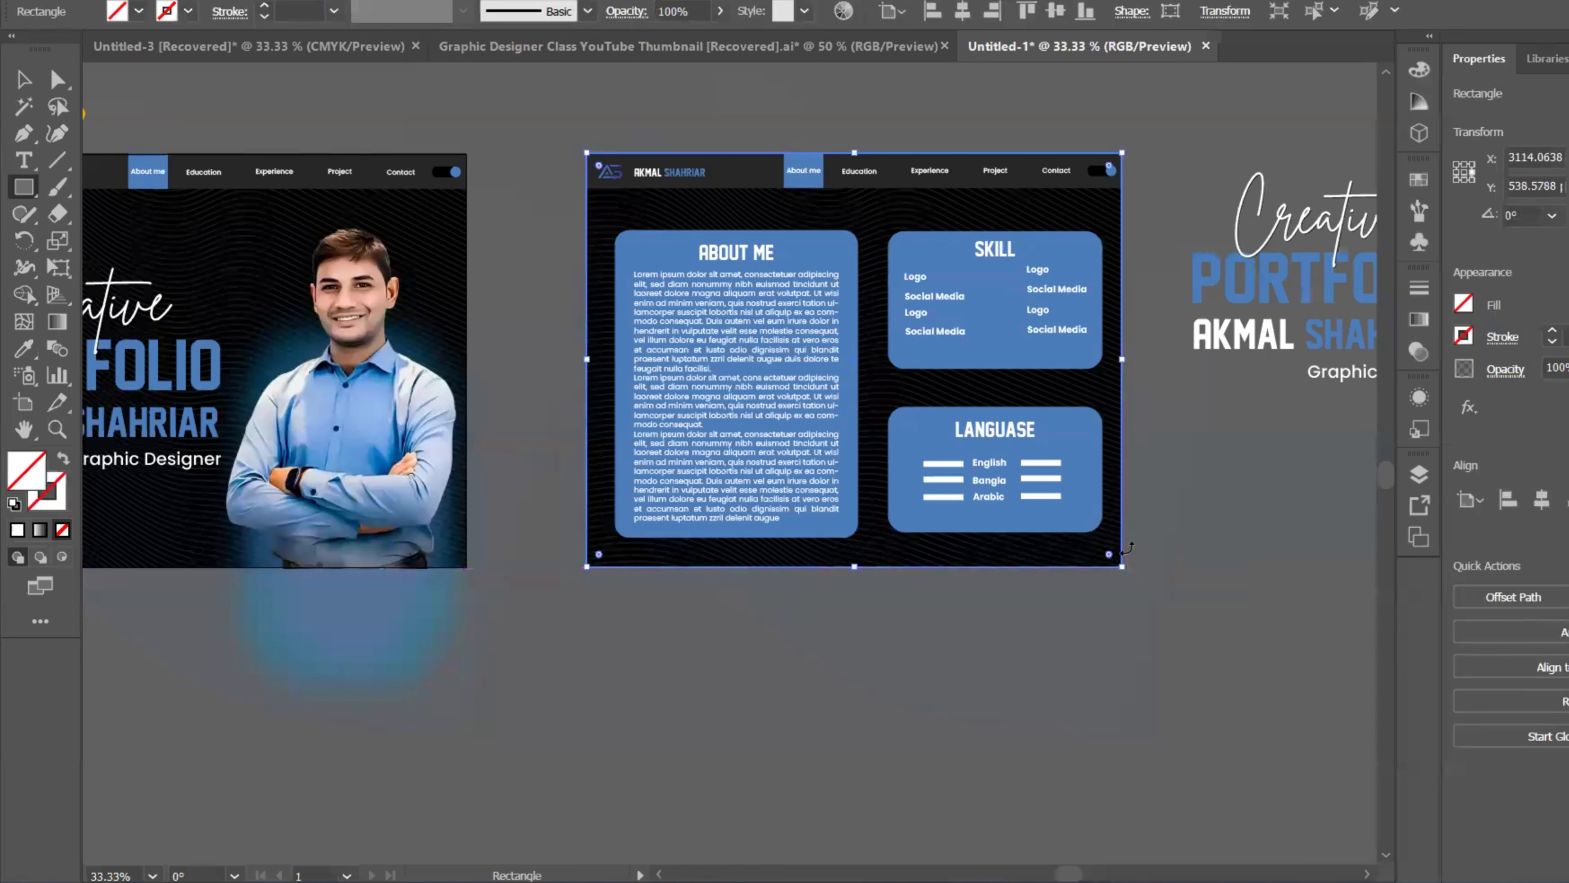
{"action": "left_click", "coordinate": [18, 531]}
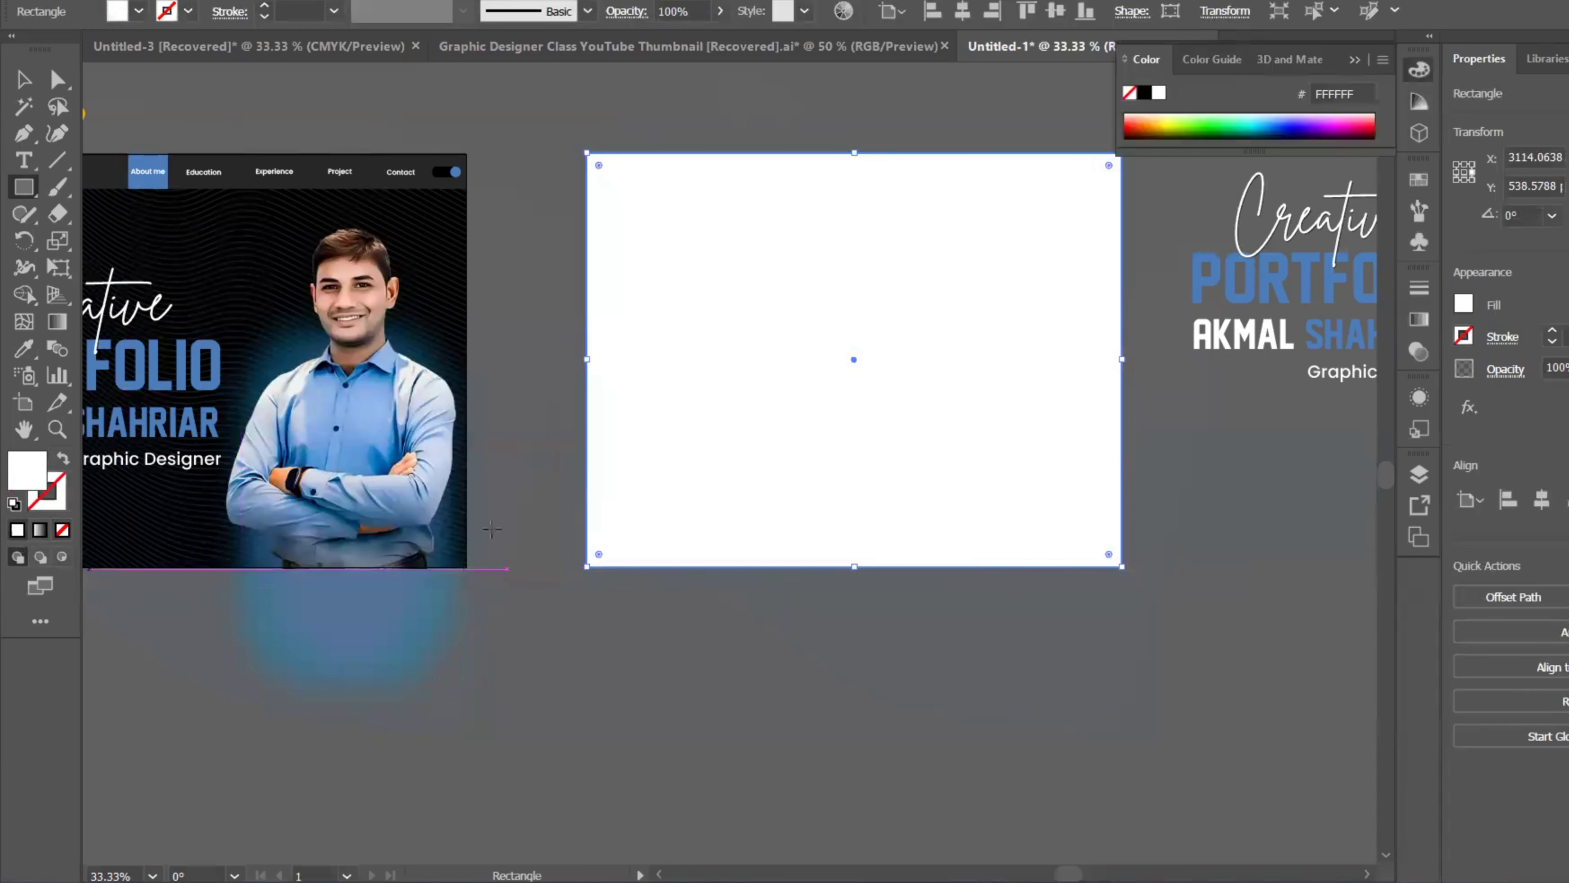
{"action": "key", "text": "ctrl+shift+bracketleft"}
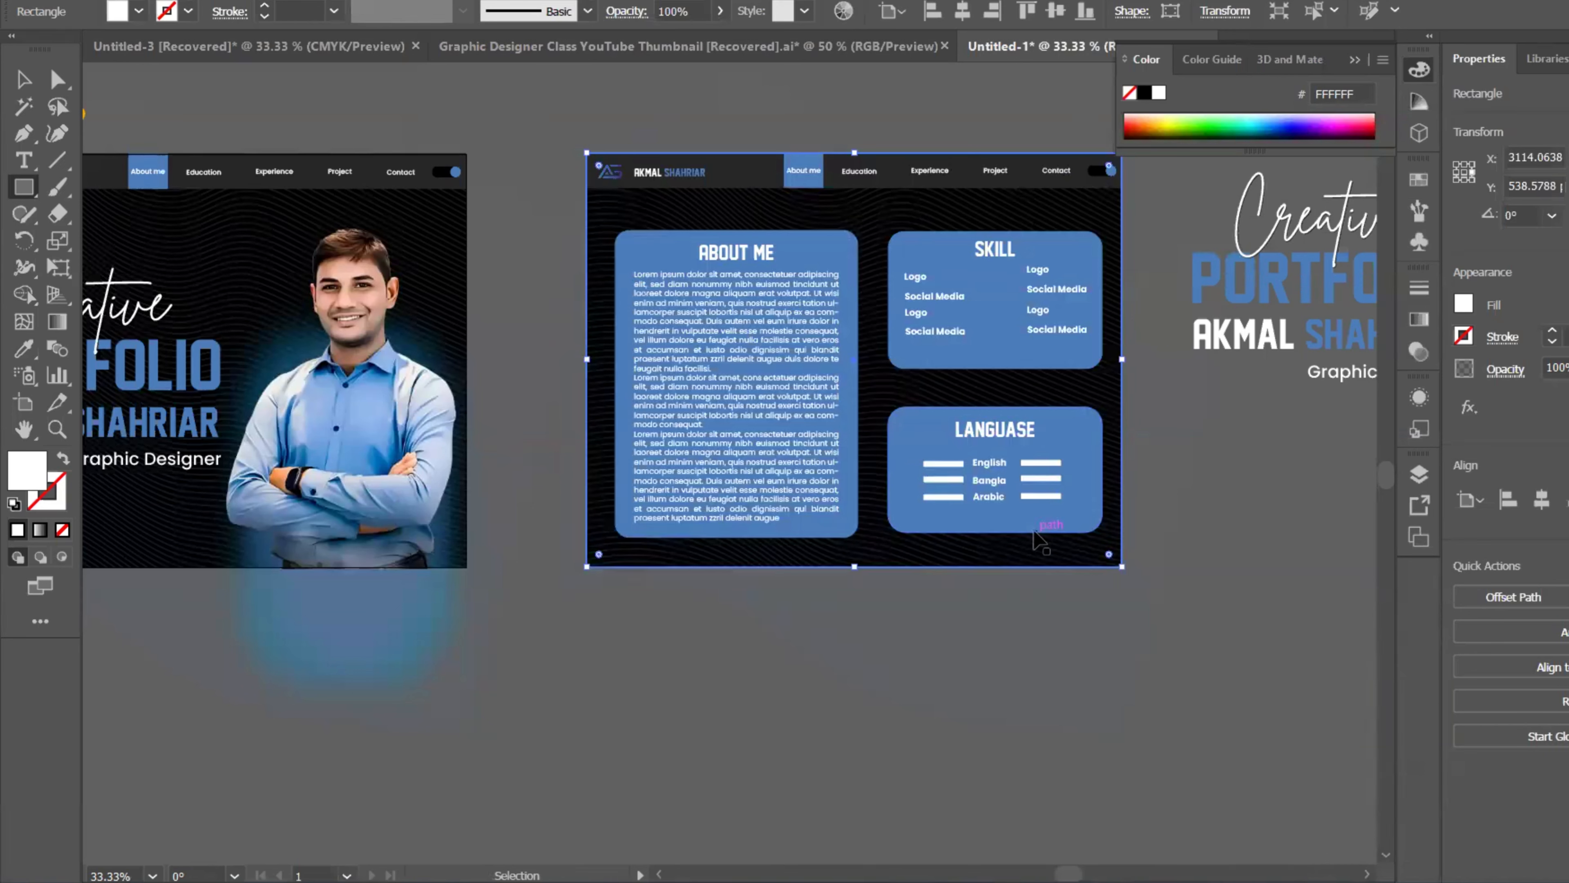
{"action": "key", "text": "ctrl+bracketright"}
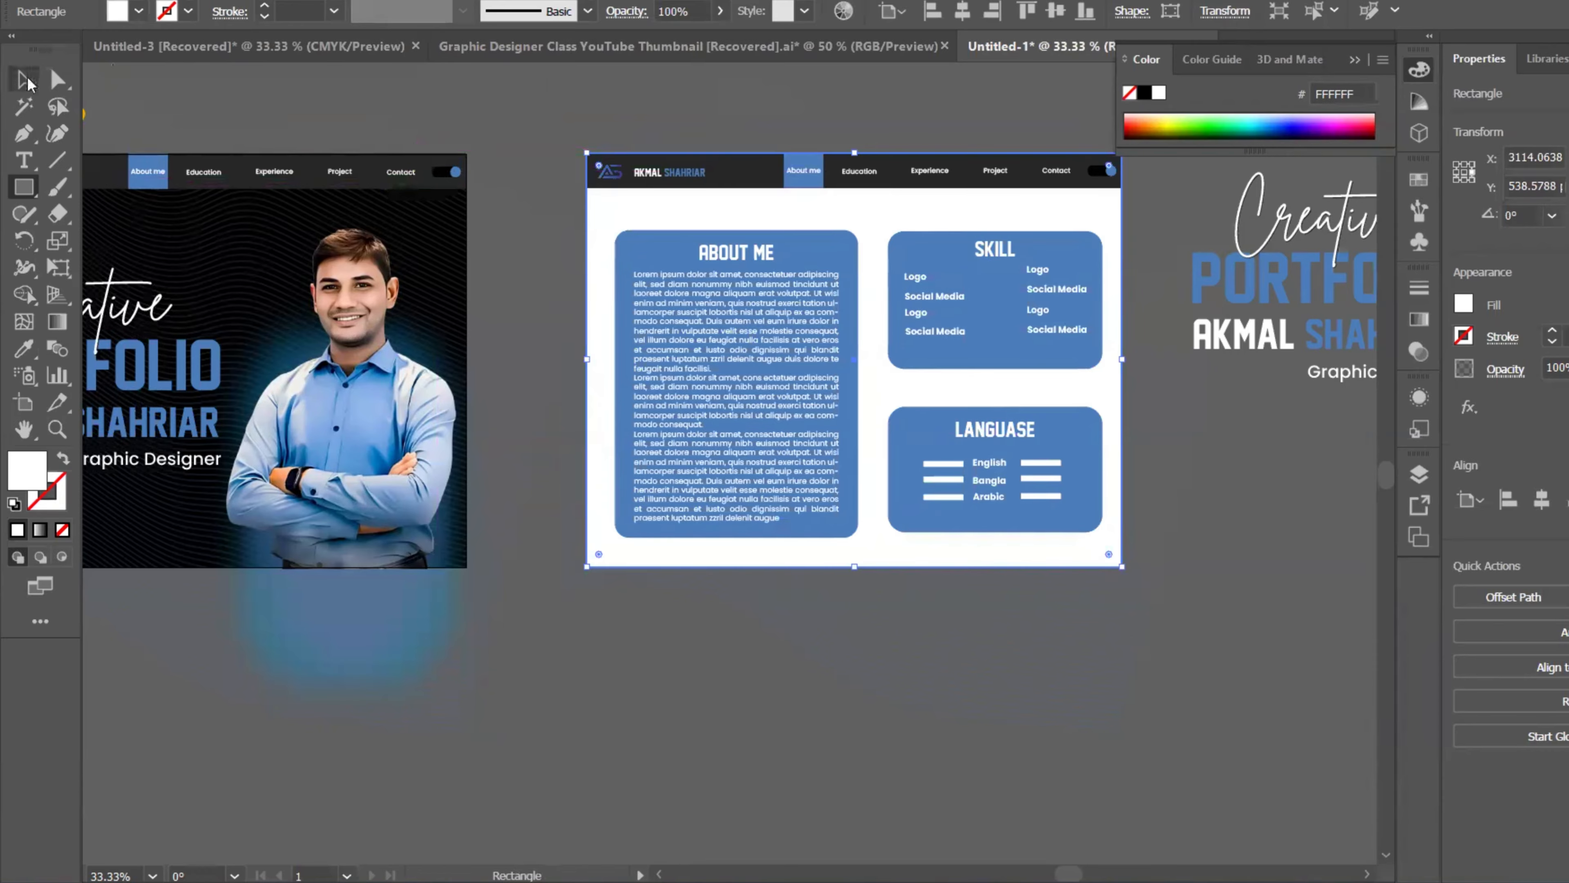
{"action": "left_click", "coordinate": [24, 80]}
{"action": "left_click", "coordinate": [539, 117]}
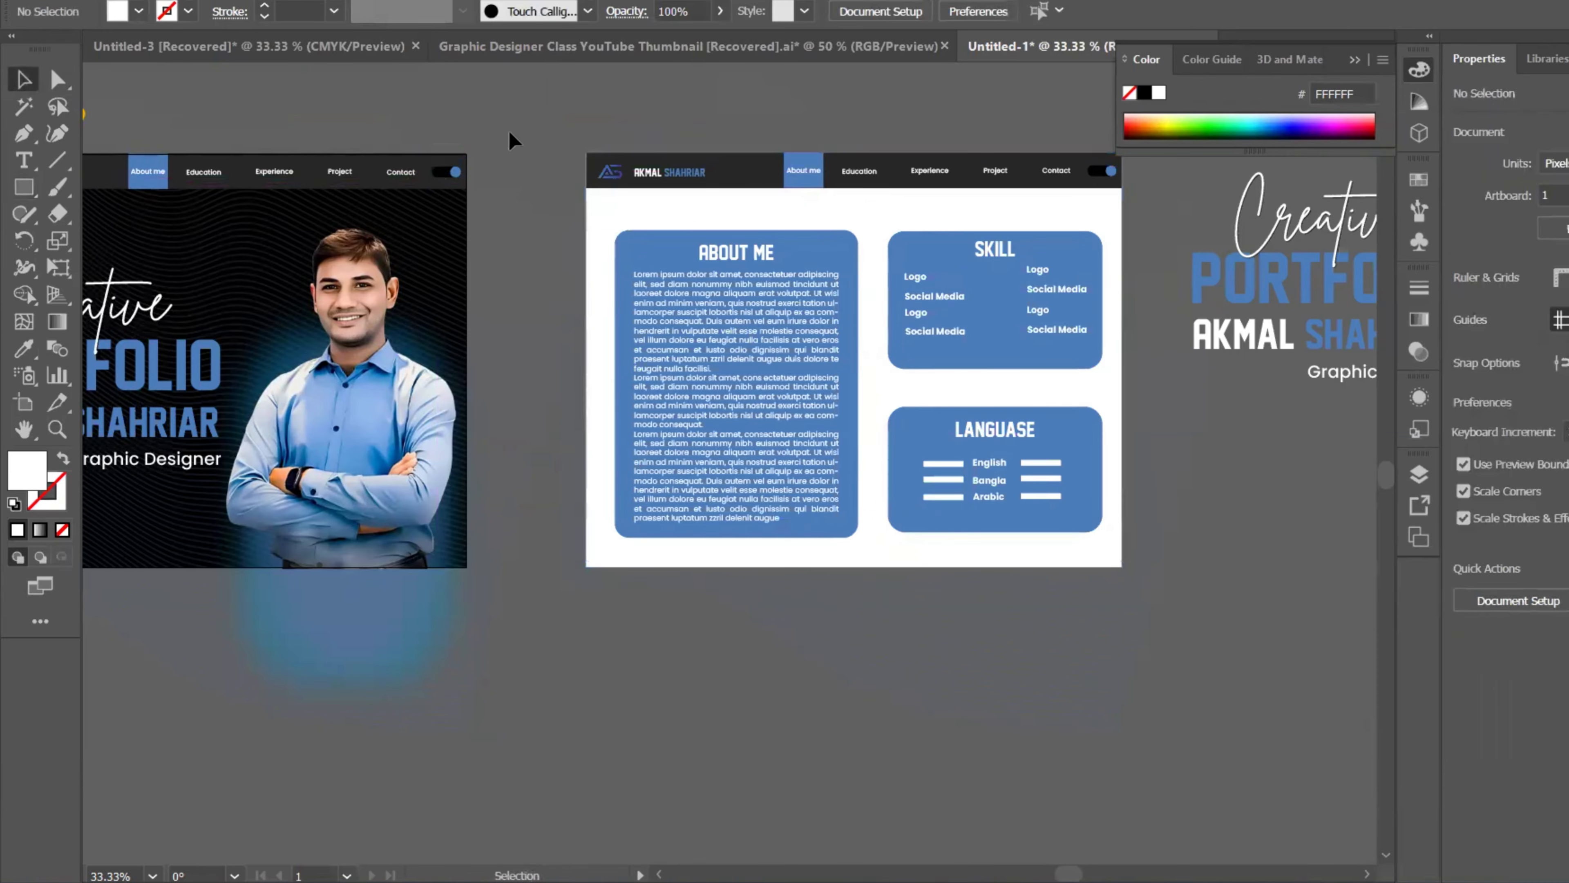
{"action": "scroll", "coordinate": [599, 227], "scroll_direction": "down", "scroll_amount": 2}
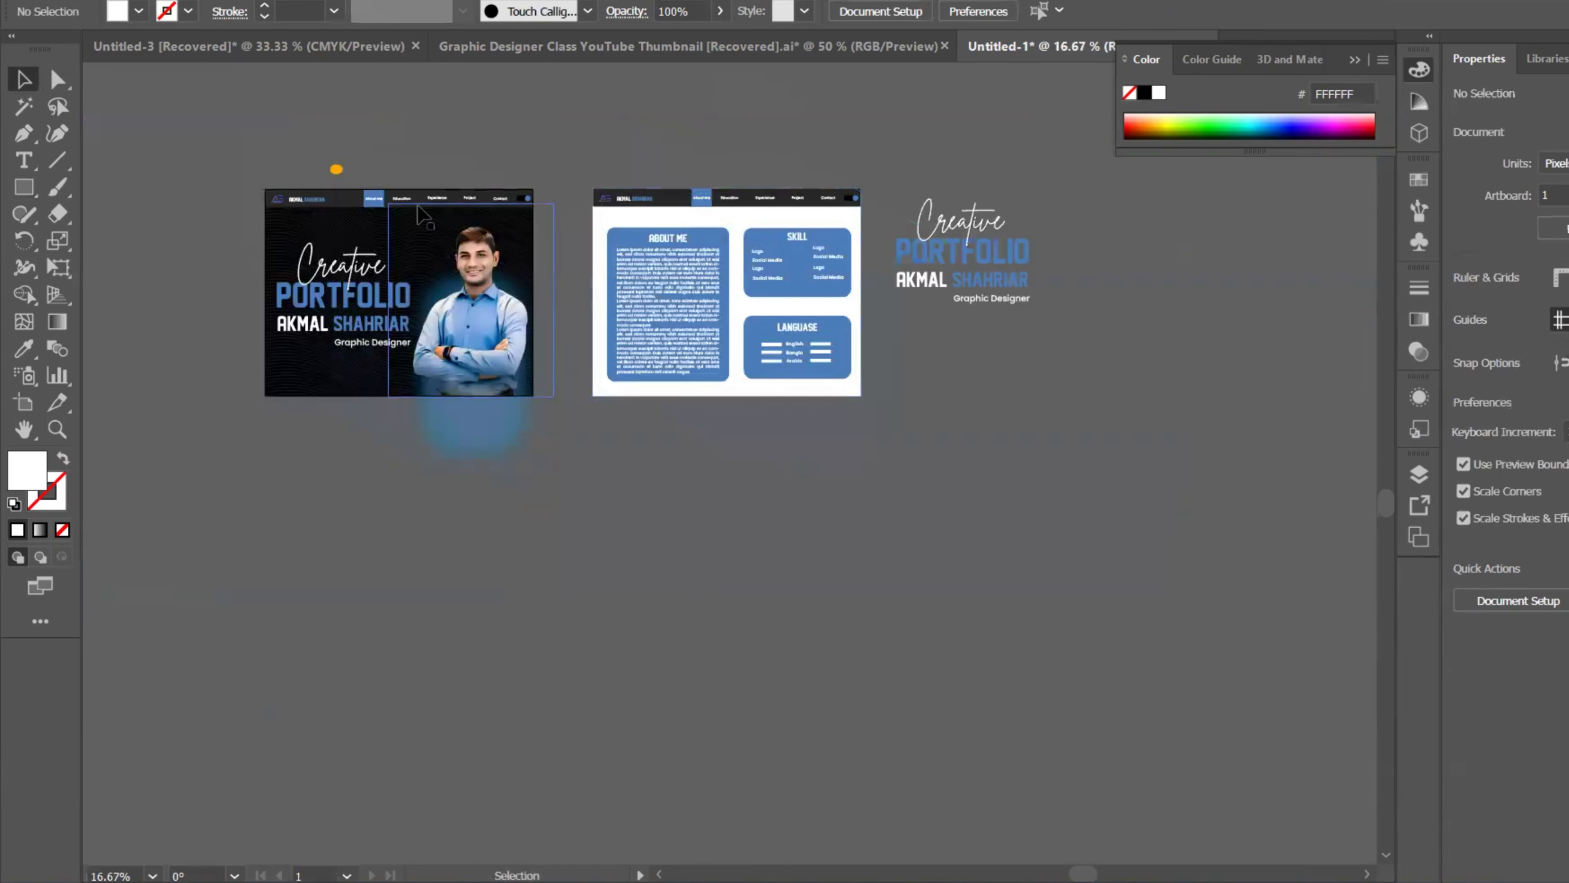
Step: Lock the blue glow and the portrait photo with Ctrl+2
{"action": "left_click", "coordinate": [509, 455]}
{"action": "key", "text": "ctrl+2"}
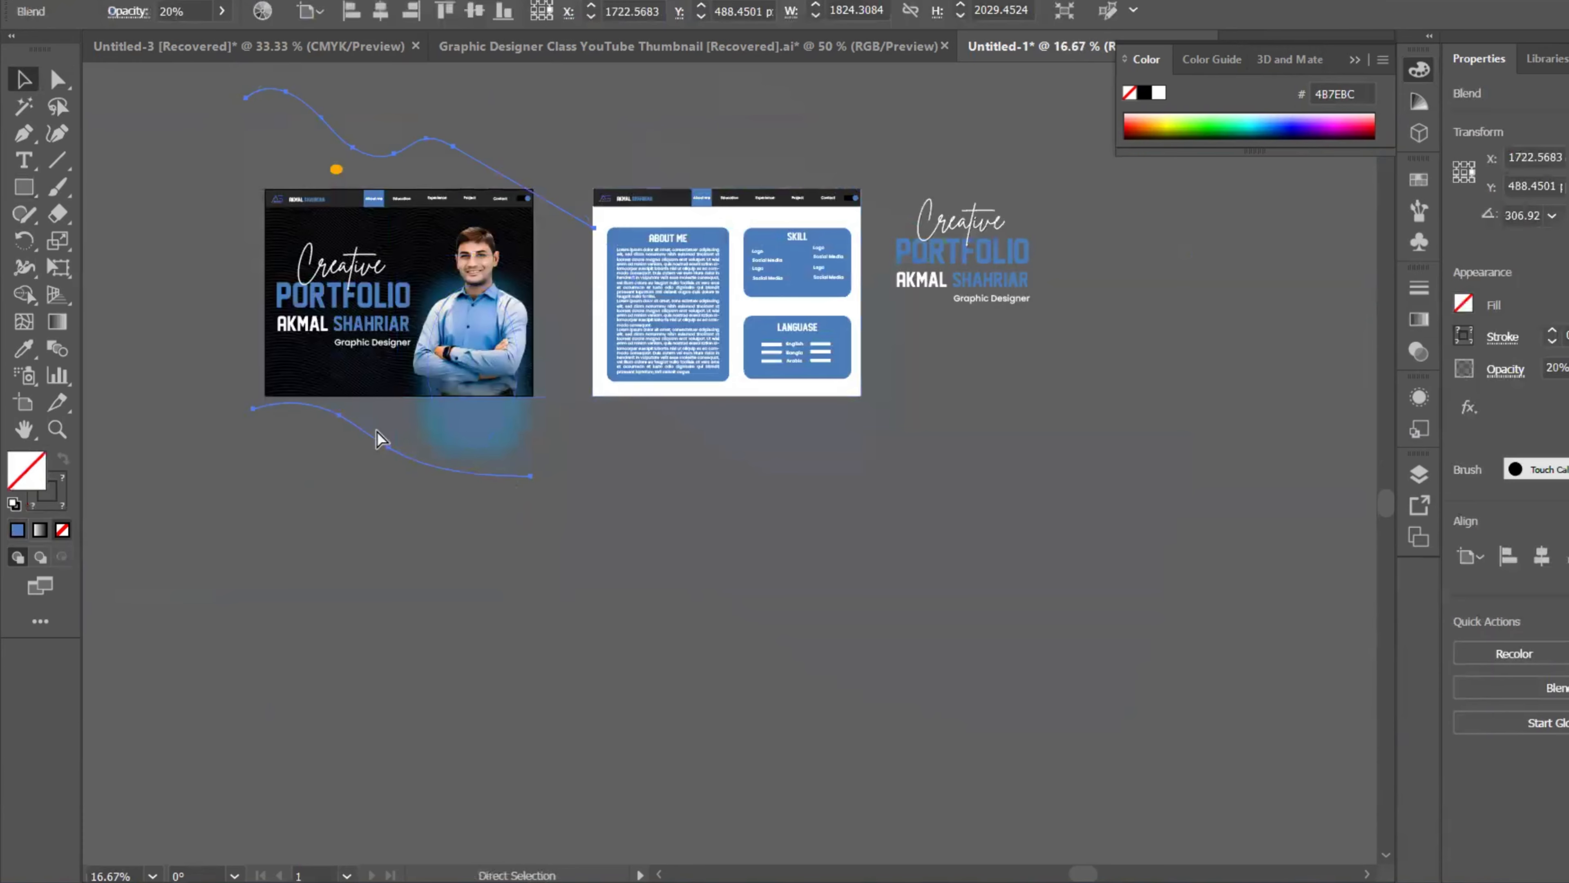
{"action": "left_click", "coordinate": [540, 329]}
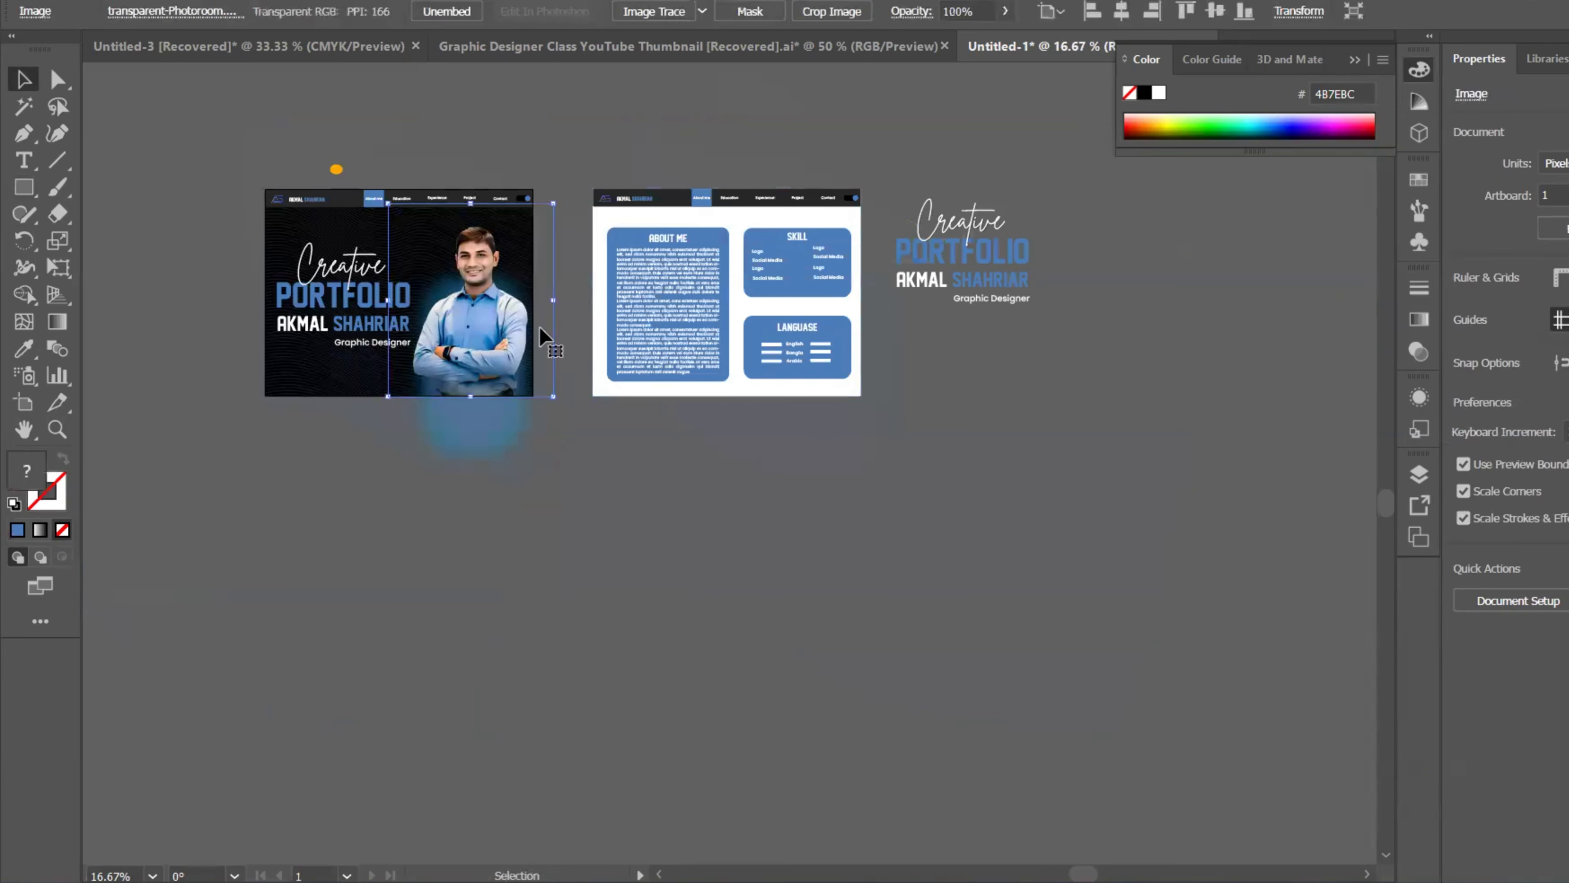
{"action": "key", "text": "ctrl+2"}
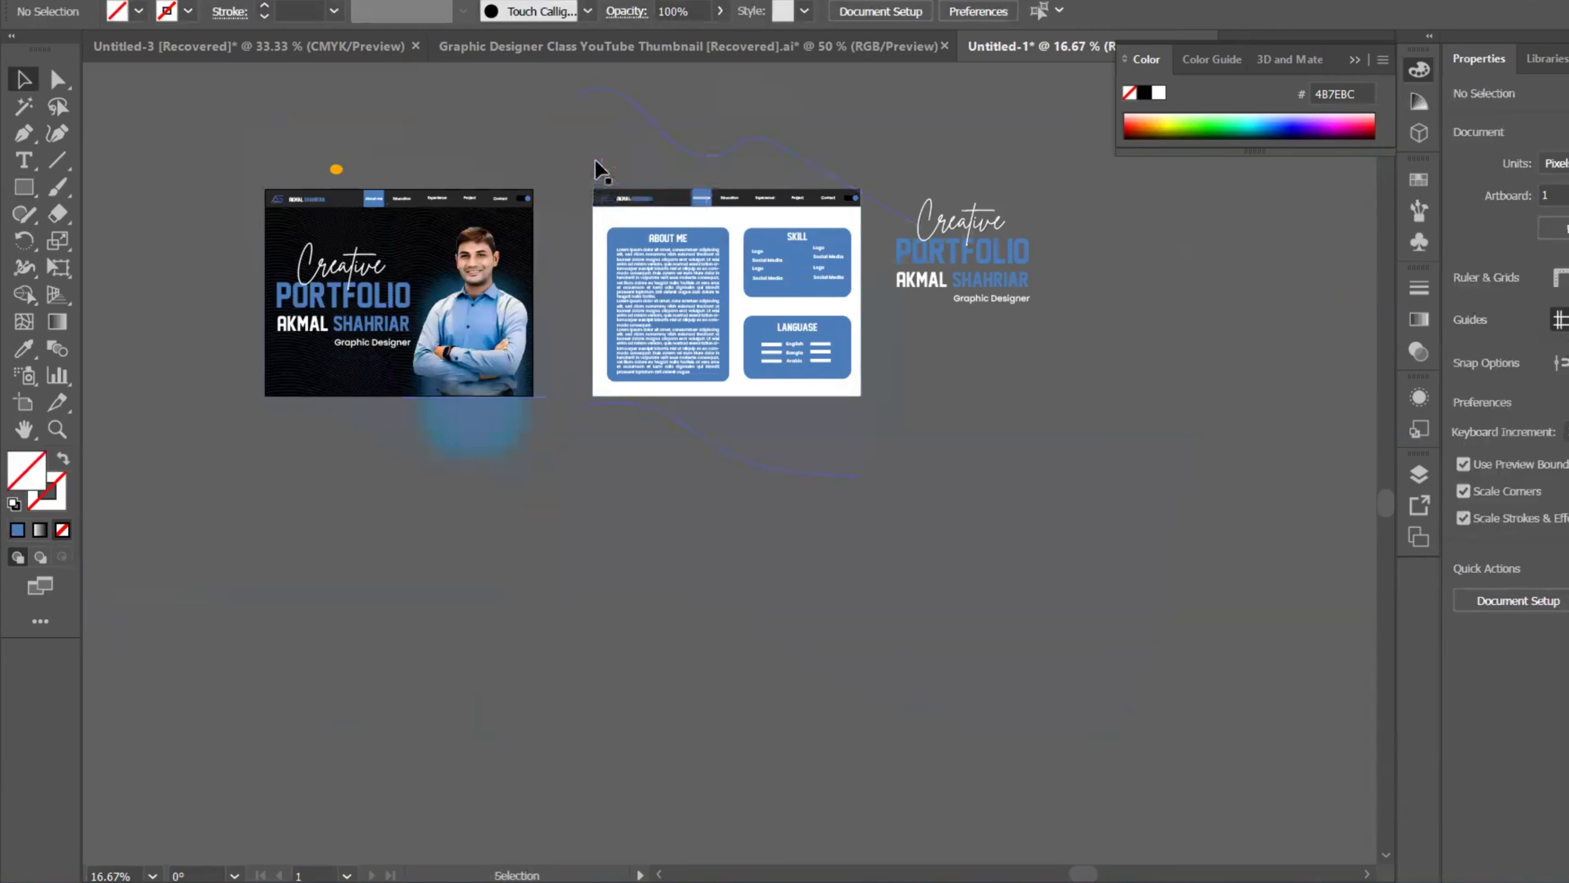
Step: Clip the About Me page artwork to the white rectangle's bounds with a clipping mask
{"action": "mouse_move", "coordinate": [569, 152]}
{"action": "left_mouse_down"}
{"action": "mouse_move", "coordinate": [686, 337]}
{"action": "mouse_move", "coordinate": [870, 427]}
{"action": "left_mouse_up"}
{"action": "right_click", "coordinate": [822, 371]}
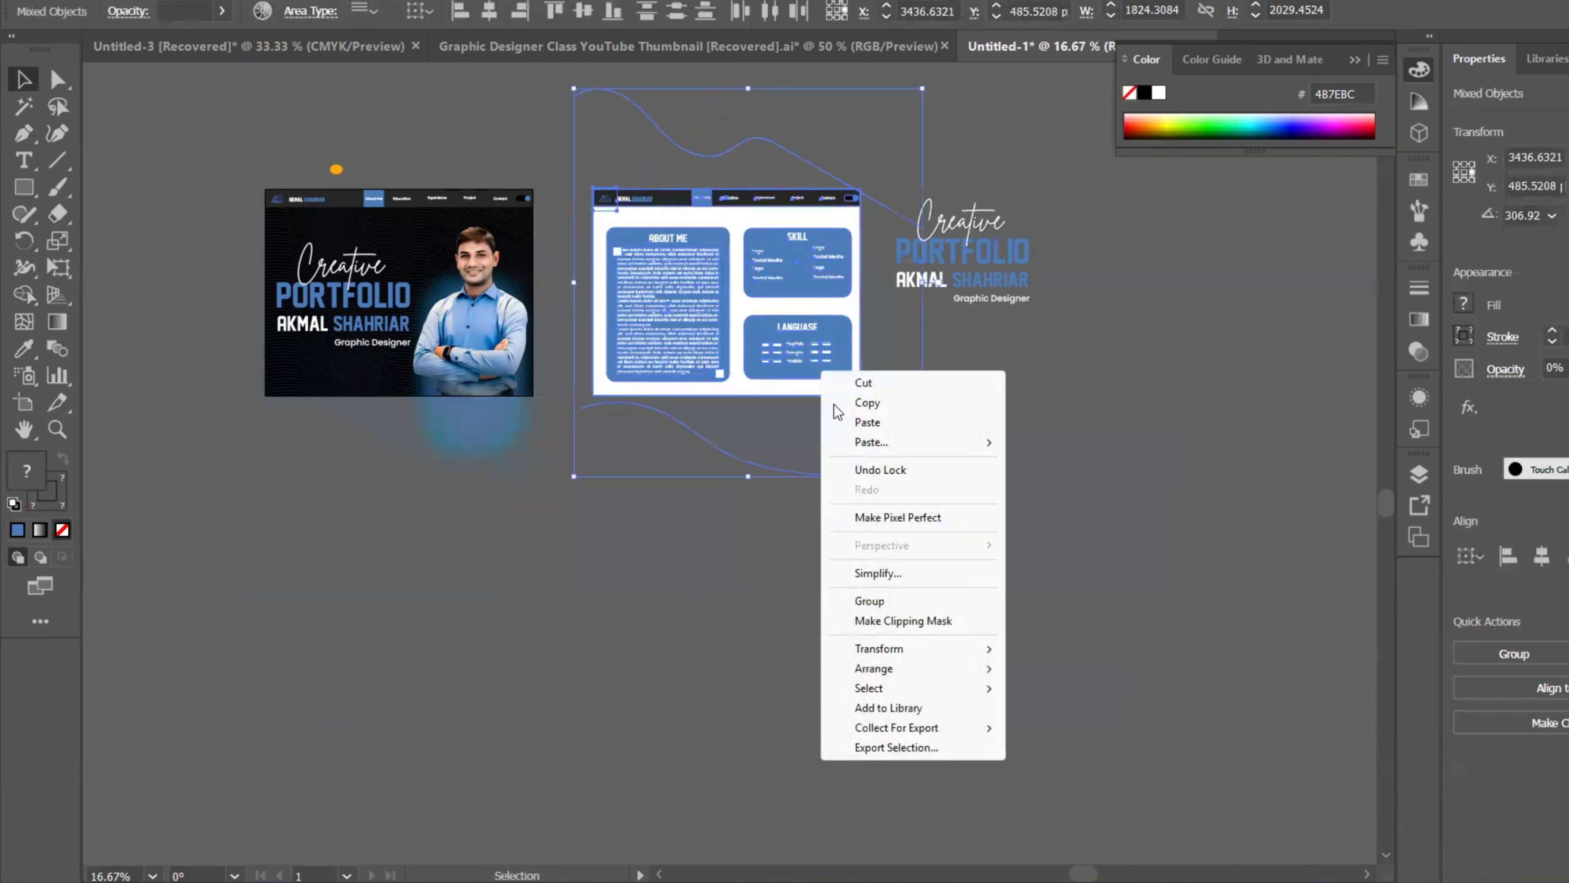
{"action": "left_click", "coordinate": [891, 621]}
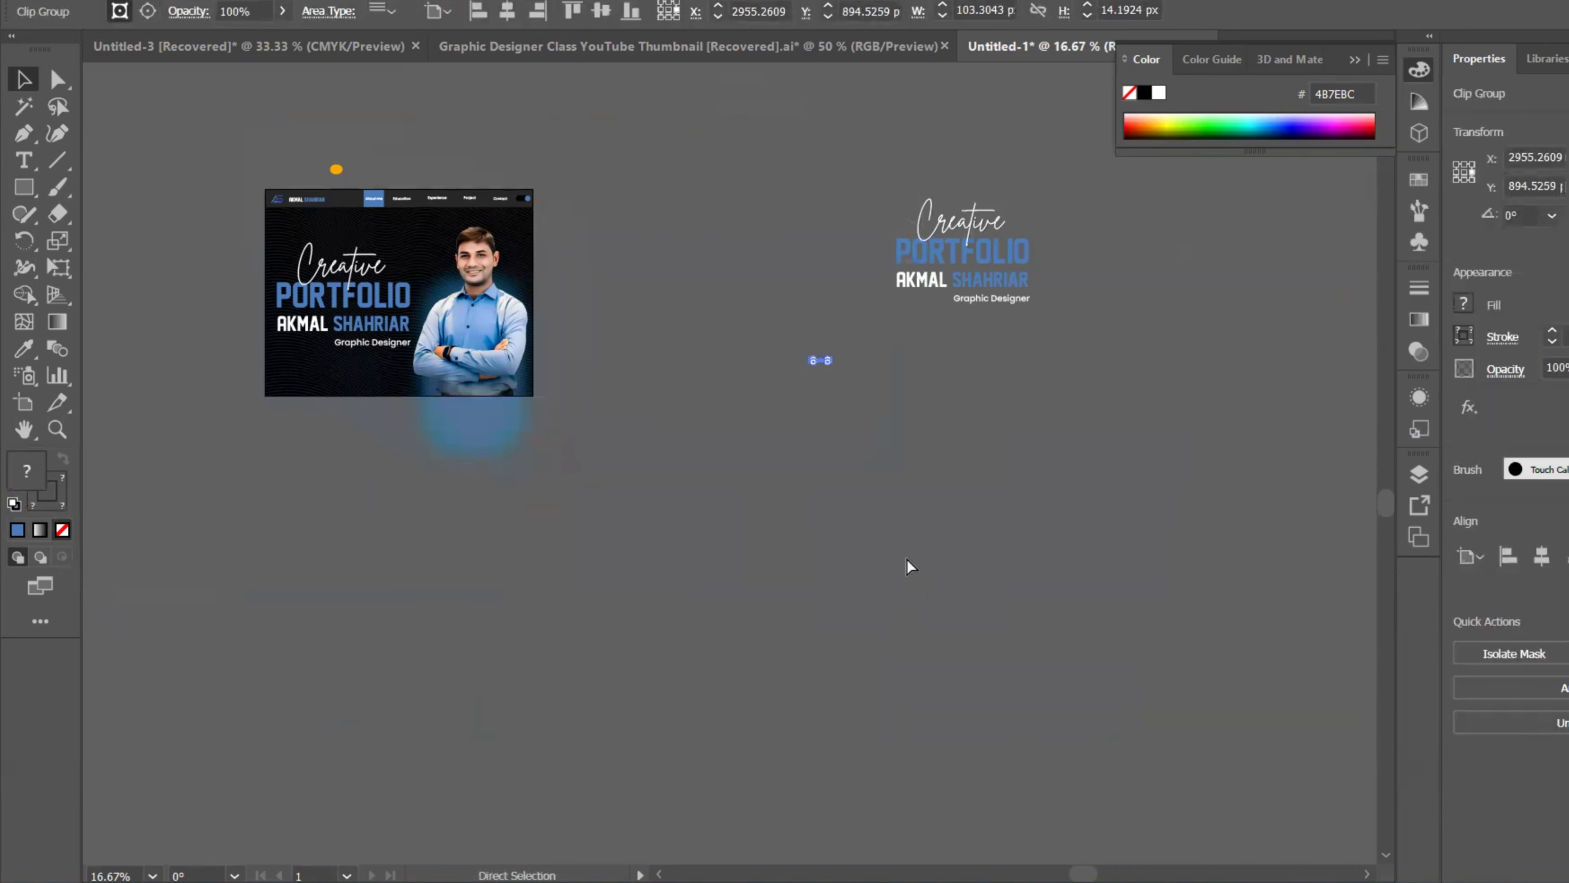
{"action": "key", "text": "ctrl+z"}
{"action": "key", "text": "ctrl+z"}
{"action": "left_click", "coordinate": [1034, 434]}
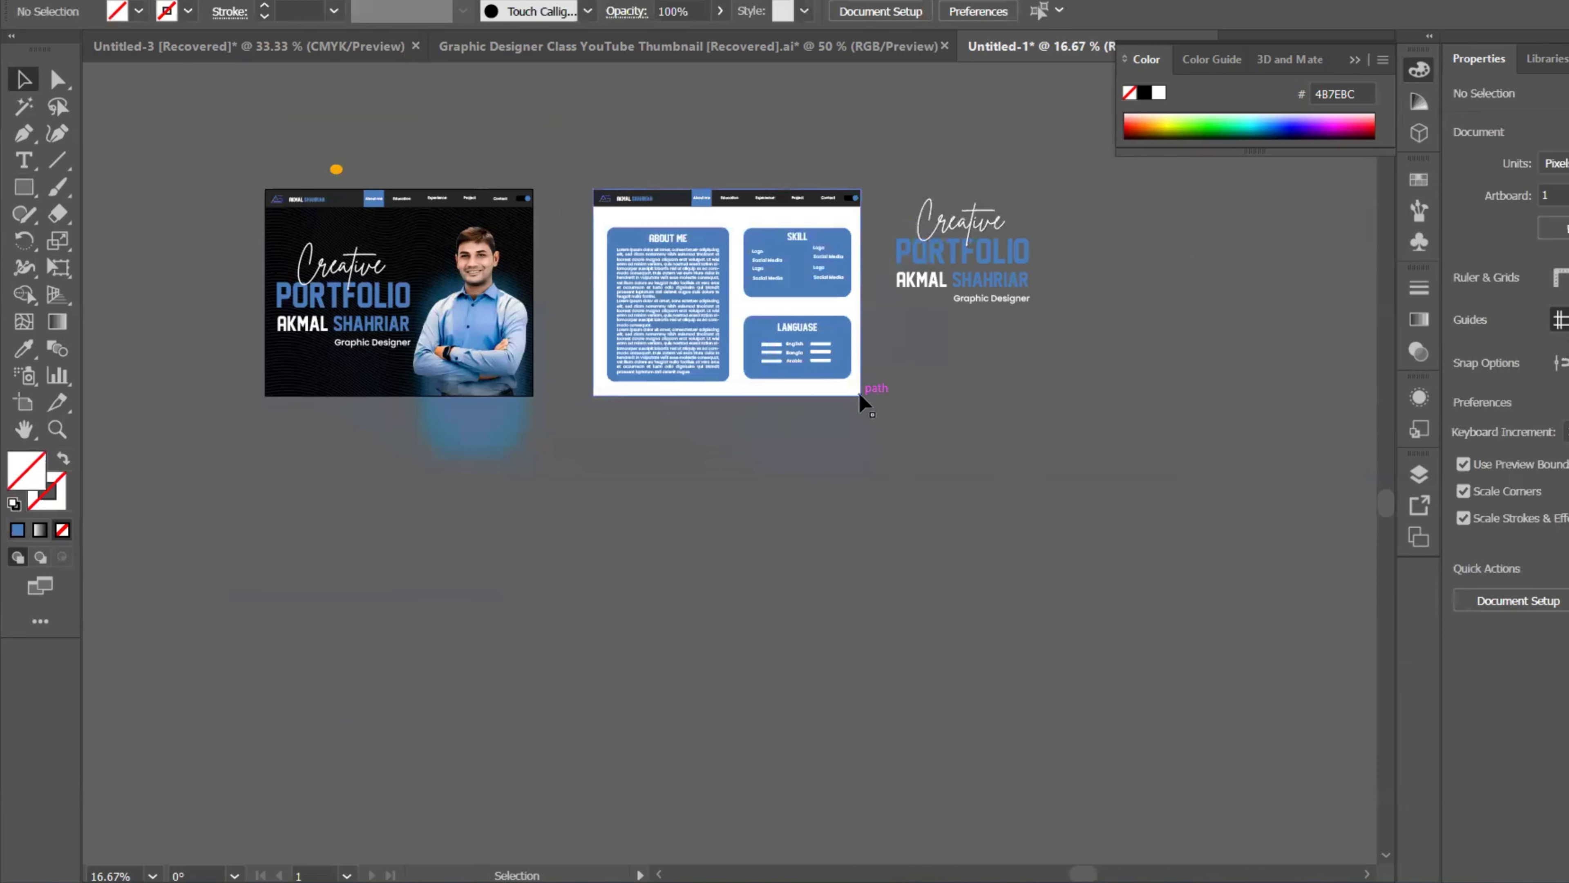
{"action": "left_click", "coordinate": [861, 395]}
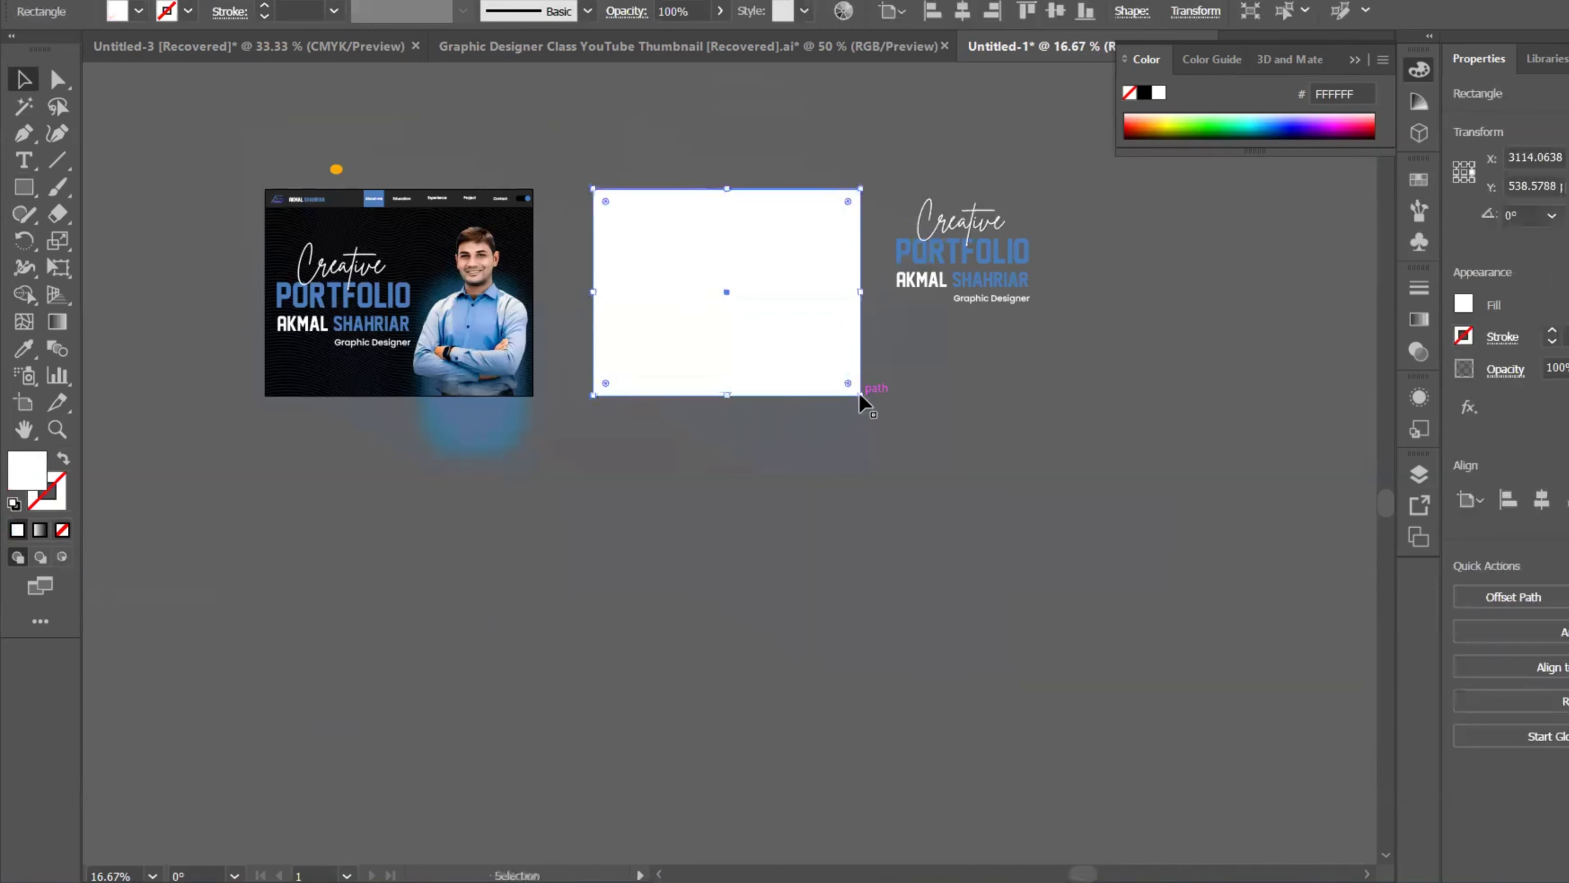
{"action": "left_click", "coordinate": [547, 139]}
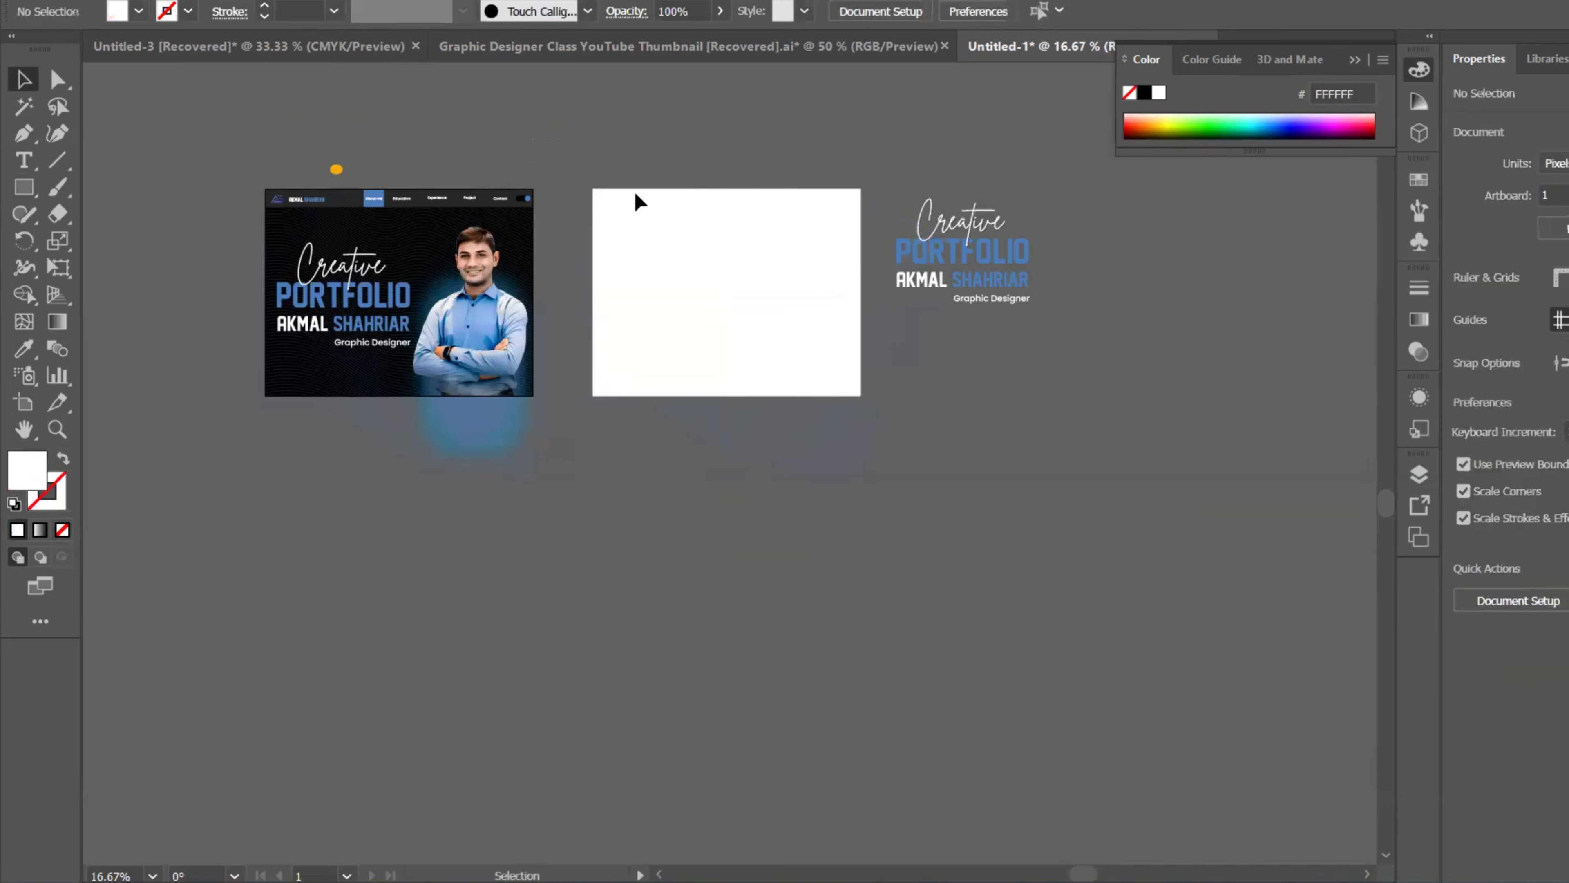
{"action": "key", "text": "ctrl+v"}
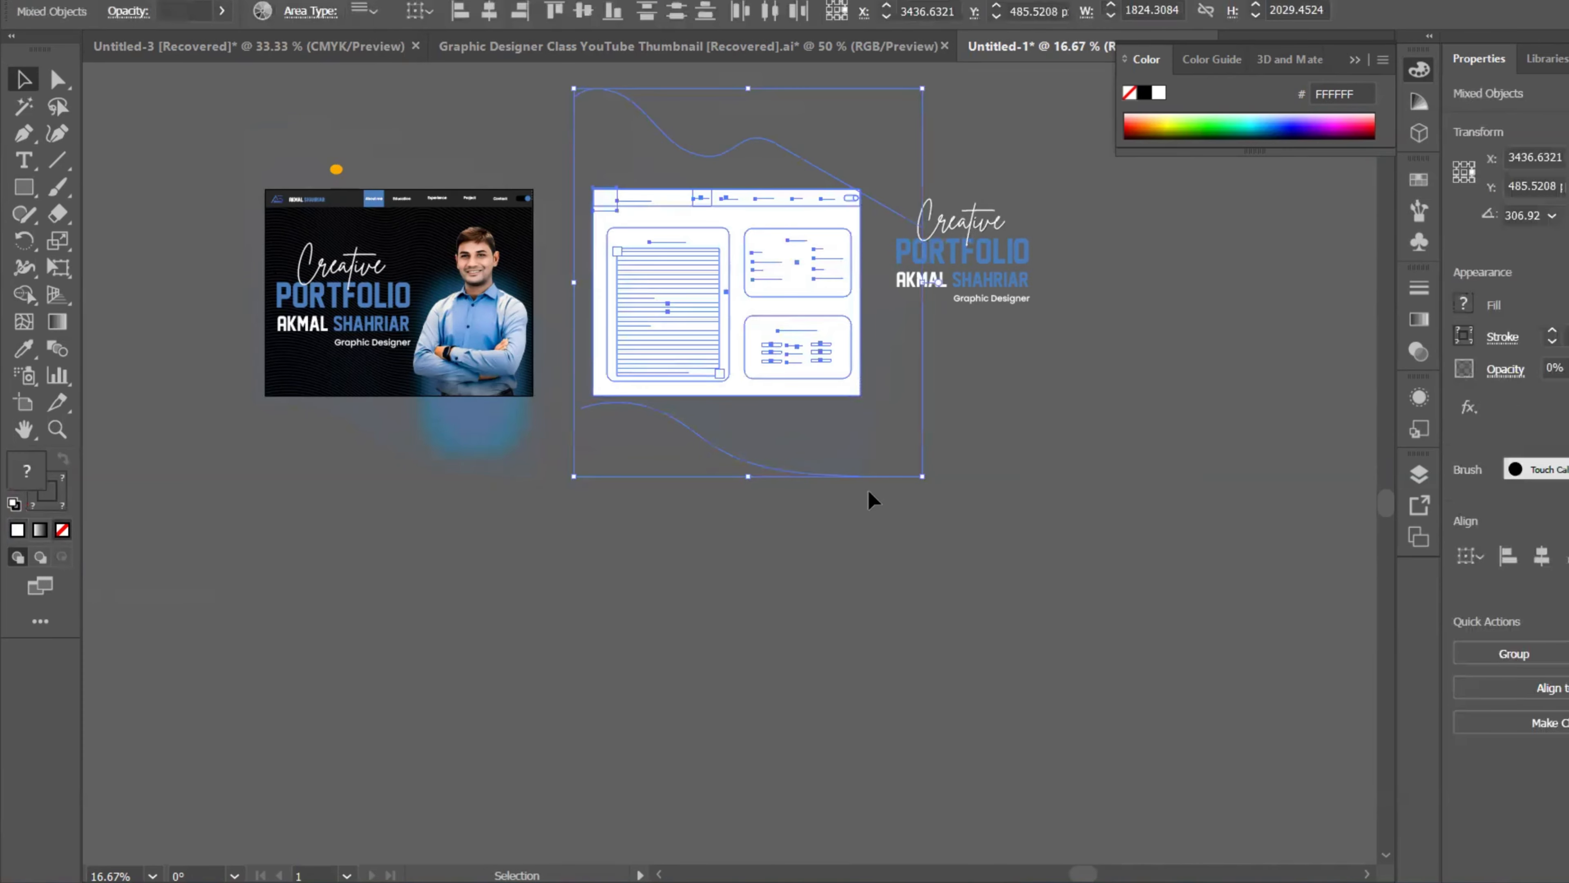
{"action": "right_click", "coordinate": [796, 374]}
{"action": "left_click", "coordinate": [882, 628]}
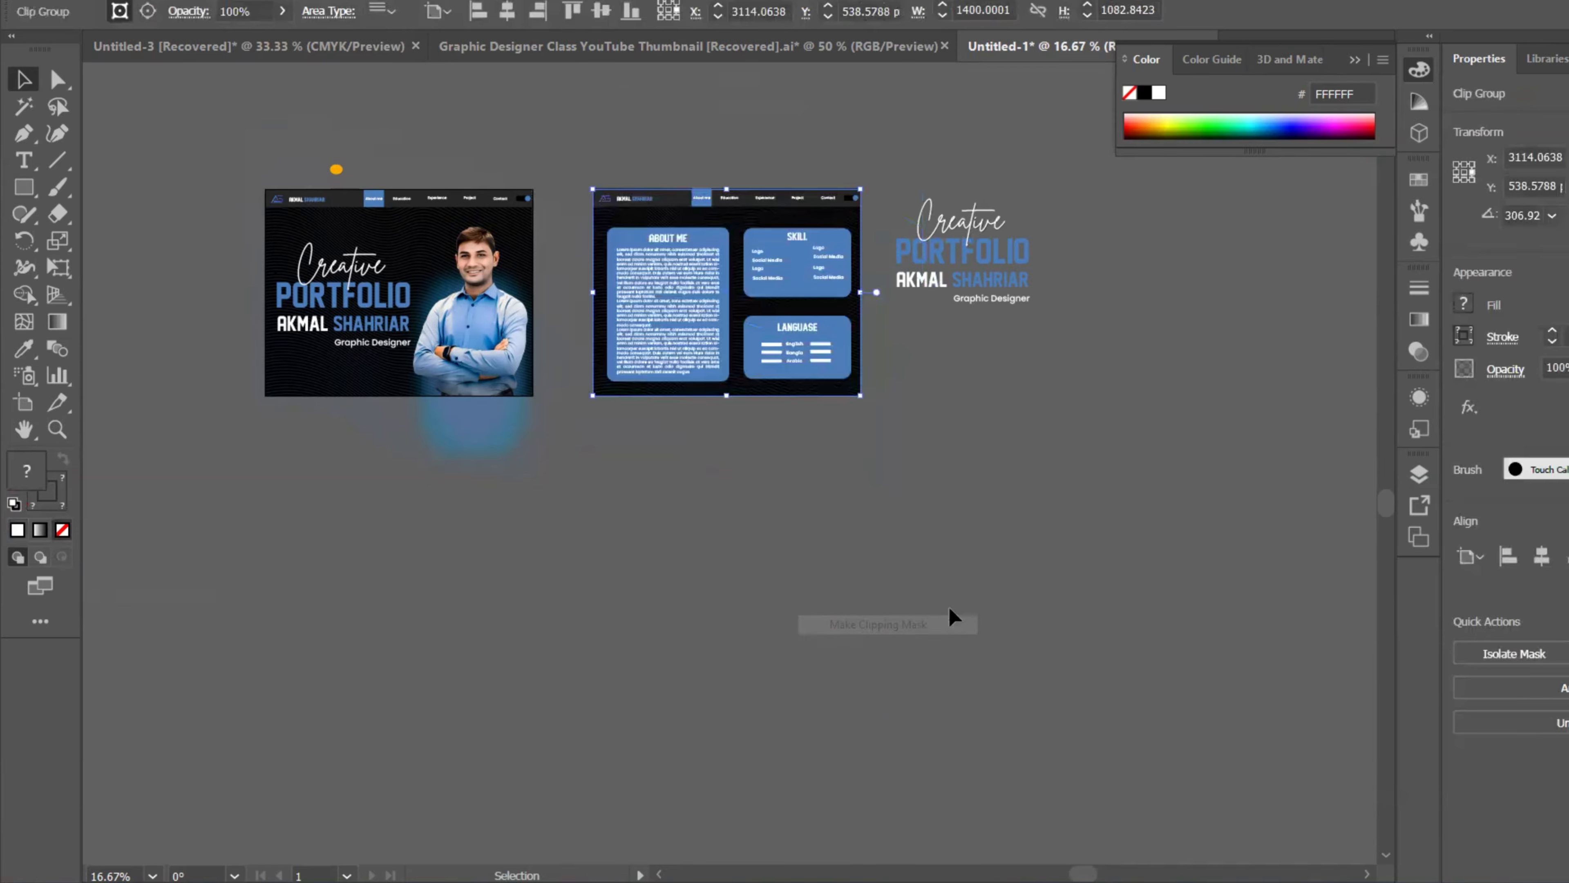
{"action": "left_click", "coordinate": [949, 607]}
Step: Duplicate the clipped About Me page below the others and enter the copy's clip group
{"action": "scroll", "coordinate": [793, 351], "scroll_direction": "up", "scroll_amount": 3}
{"action": "scroll", "coordinate": [878, 384], "scroll_direction": "up", "scroll_amount": 3}
{"action": "scroll", "coordinate": [913, 402], "scroll_direction": "down", "scroll_amount": 2}
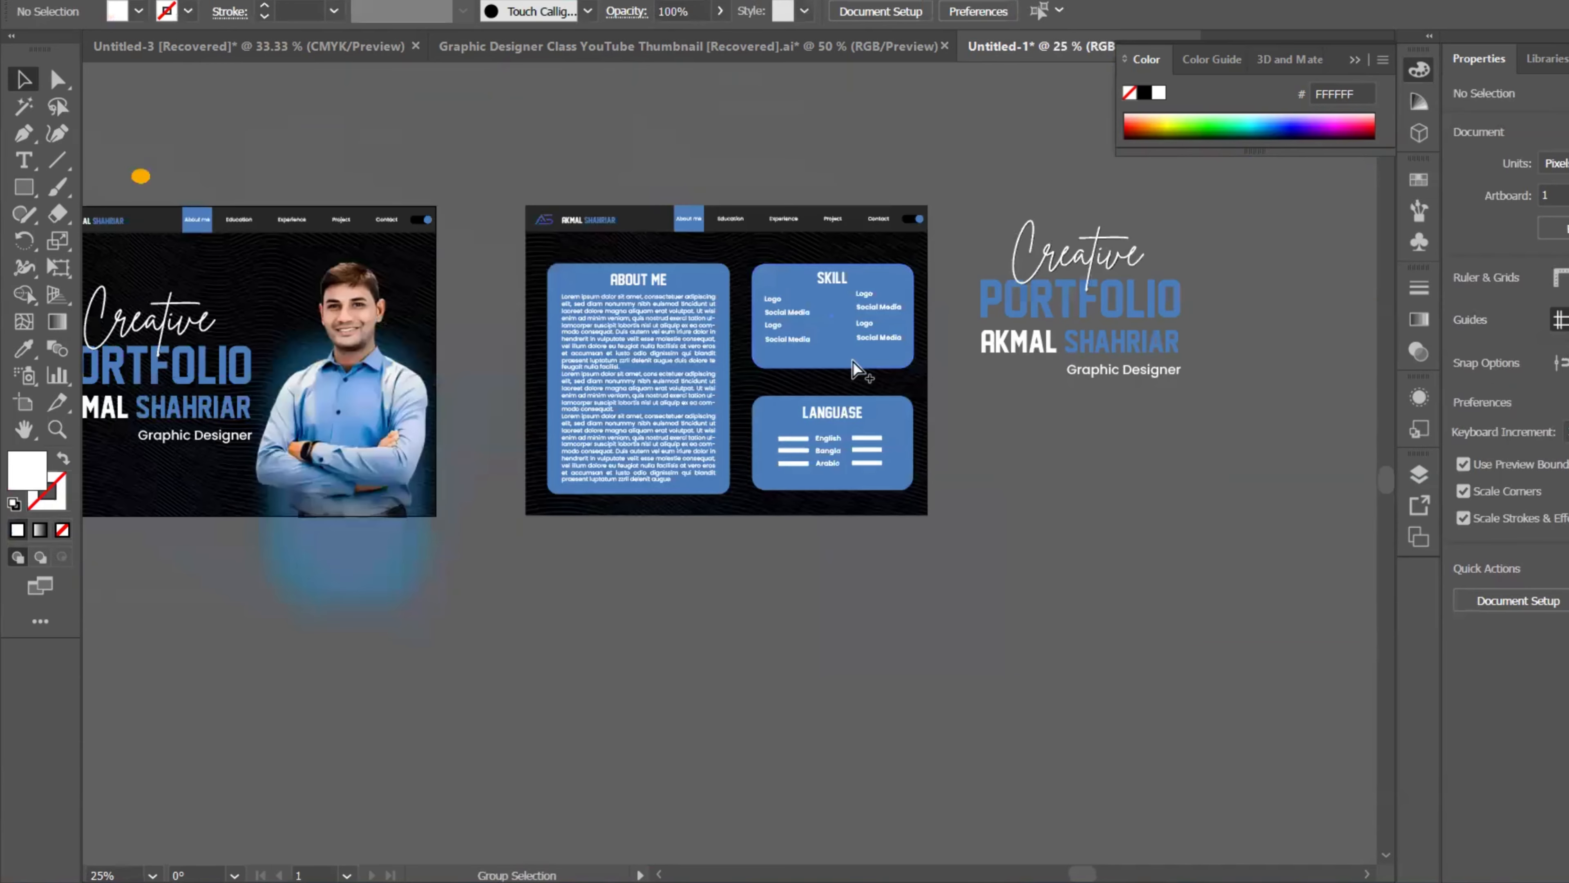
{"action": "scroll", "coordinate": [854, 364], "scroll_direction": "down", "scroll_amount": 2}
{"action": "left_click_drag", "start_coordinate": [832, 303], "coordinate": [621, 557]}
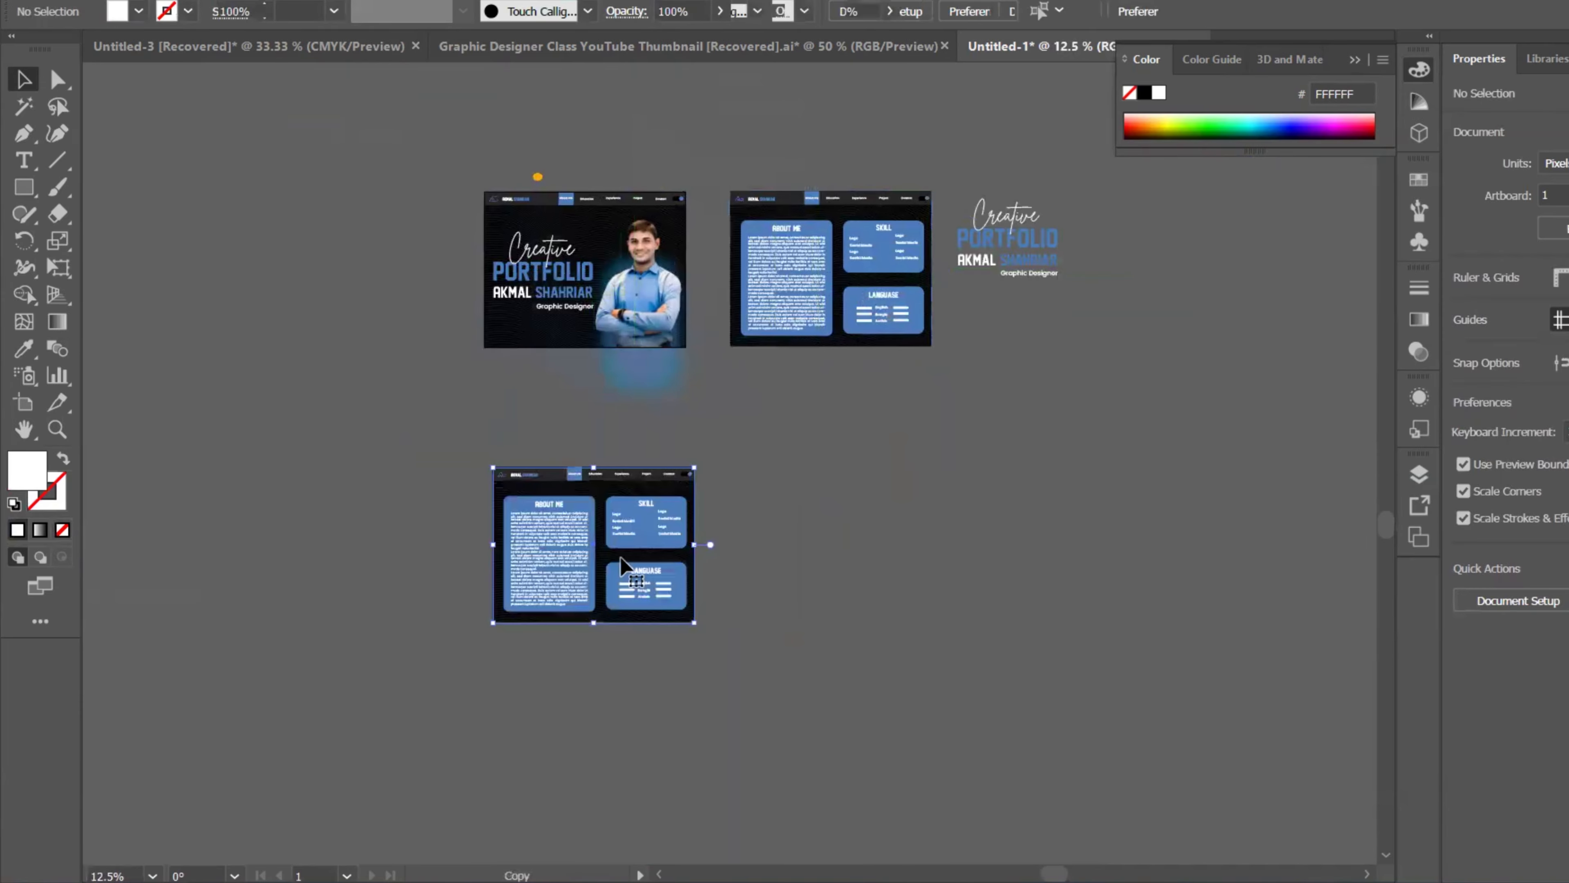
{"action": "scroll", "coordinate": [622, 560], "scroll_direction": "up", "scroll_amount": 2}
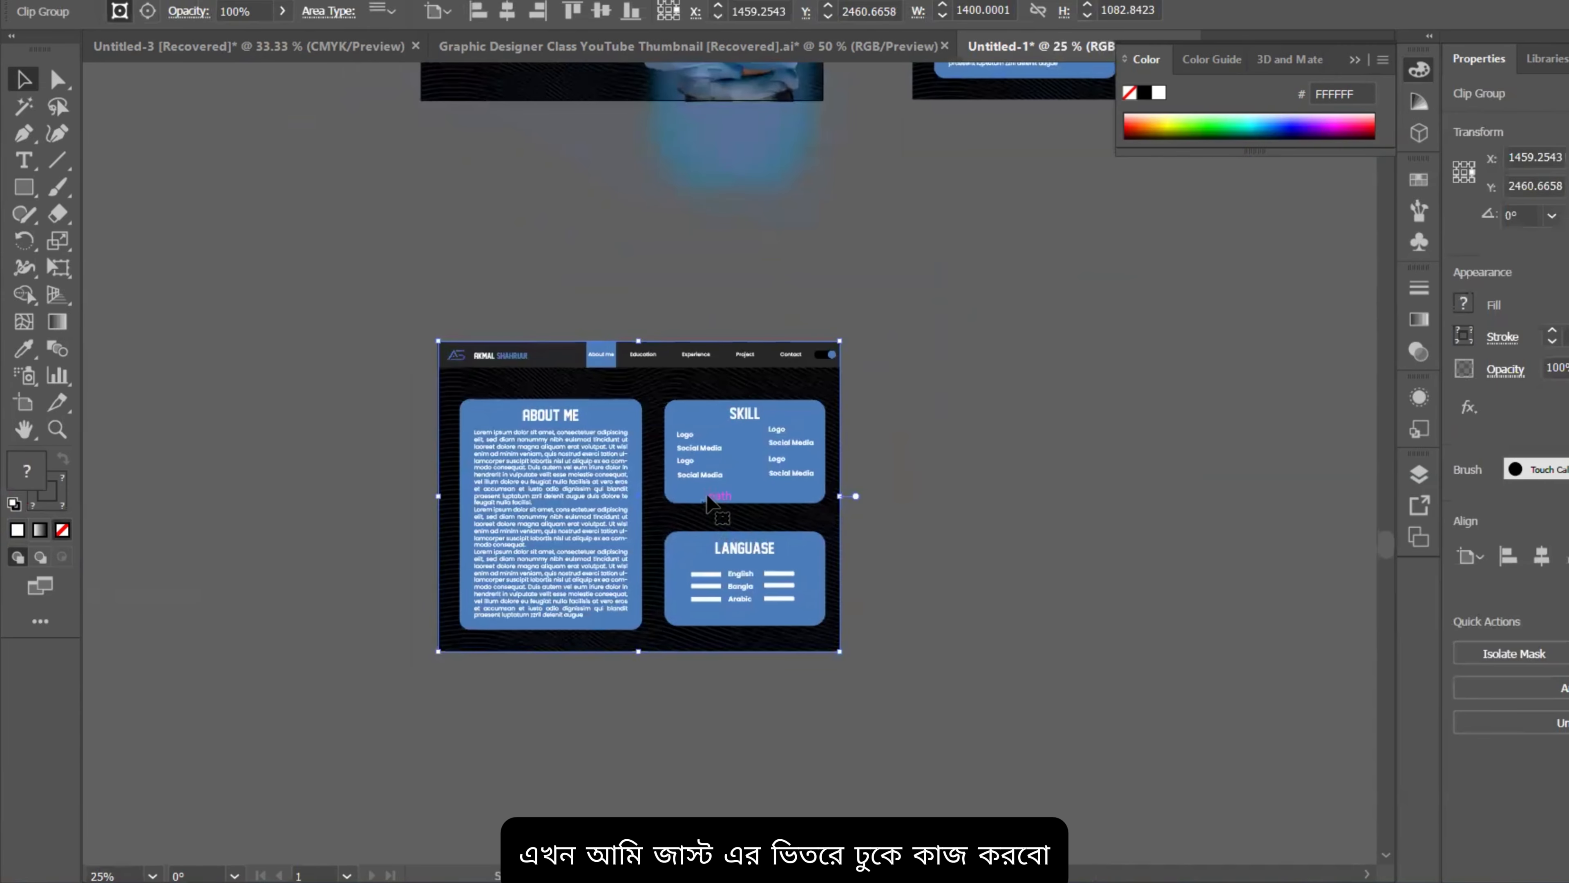
{"action": "scroll", "coordinate": [711, 501], "scroll_direction": "down", "scroll_amount": 3}
{"action": "scroll", "coordinate": [704, 475], "scroll_direction": "up", "scroll_amount": 1}
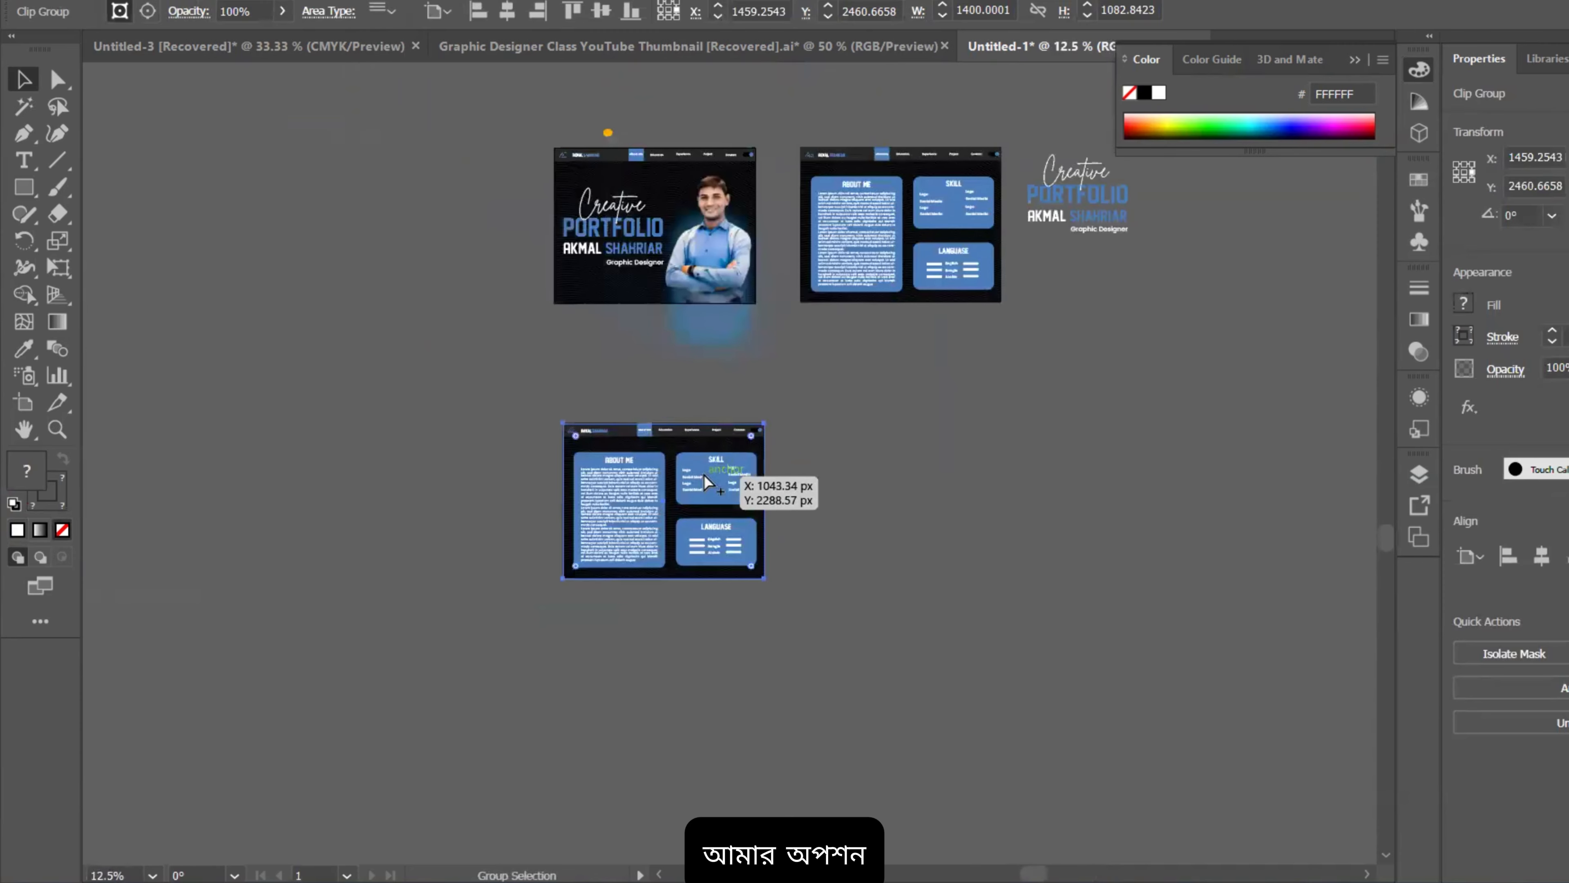
{"action": "scroll", "coordinate": [673, 162], "scroll_direction": "up", "scroll_amount": 2}
{"action": "scroll", "coordinate": [788, 533], "scroll_direction": "down", "scroll_amount": 3}
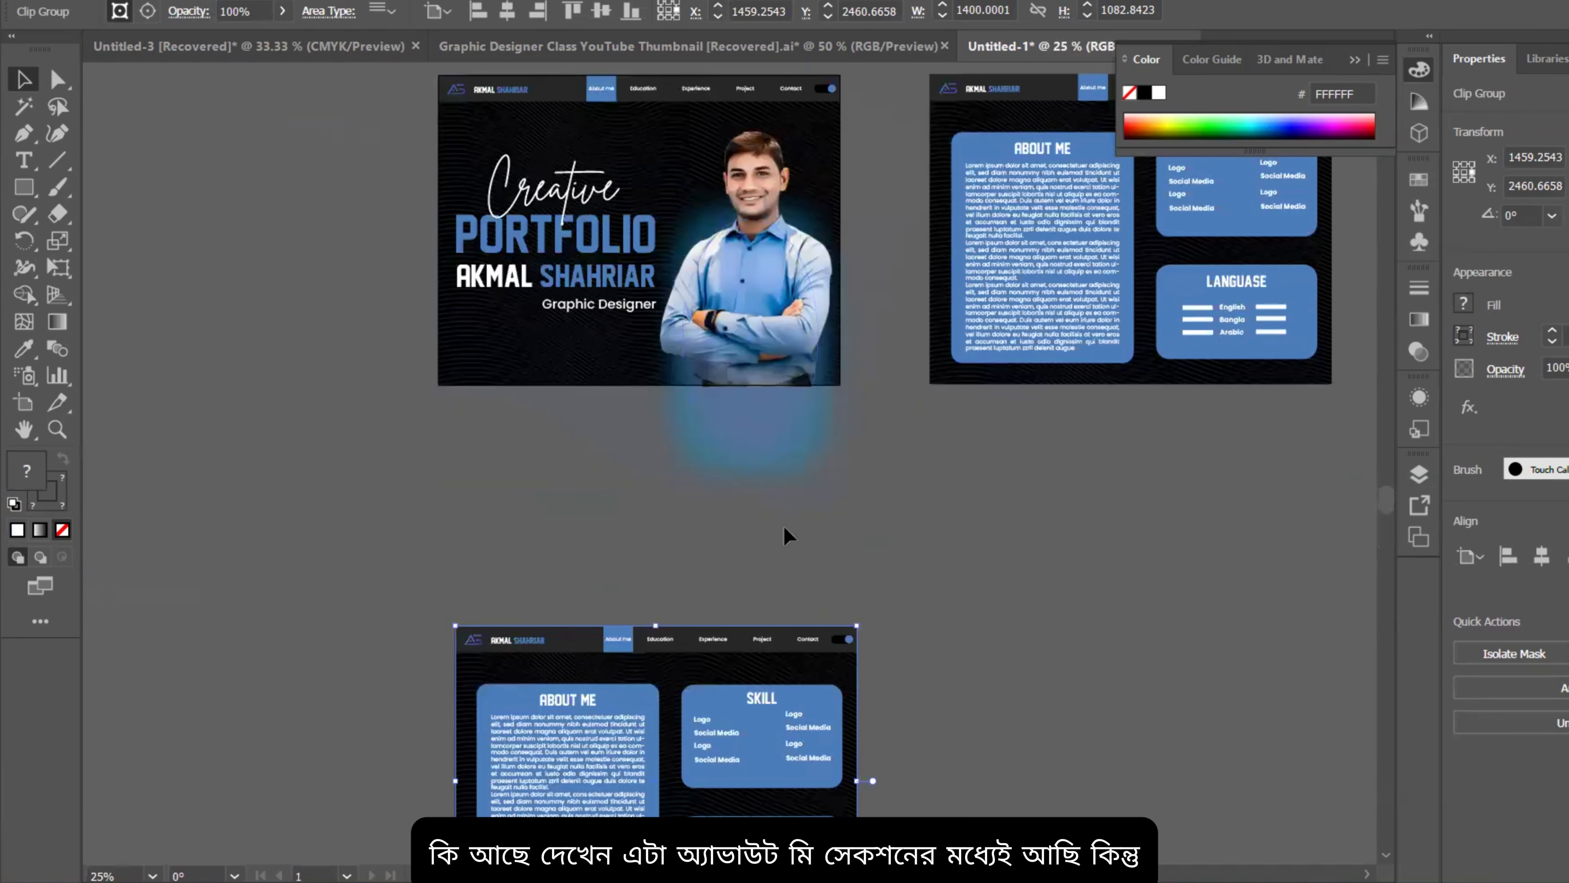
{"action": "scroll", "coordinate": [658, 573], "scroll_direction": "up", "scroll_amount": 3}
{"action": "scroll", "coordinate": [735, 560], "scroll_direction": "down", "scroll_amount": 3}
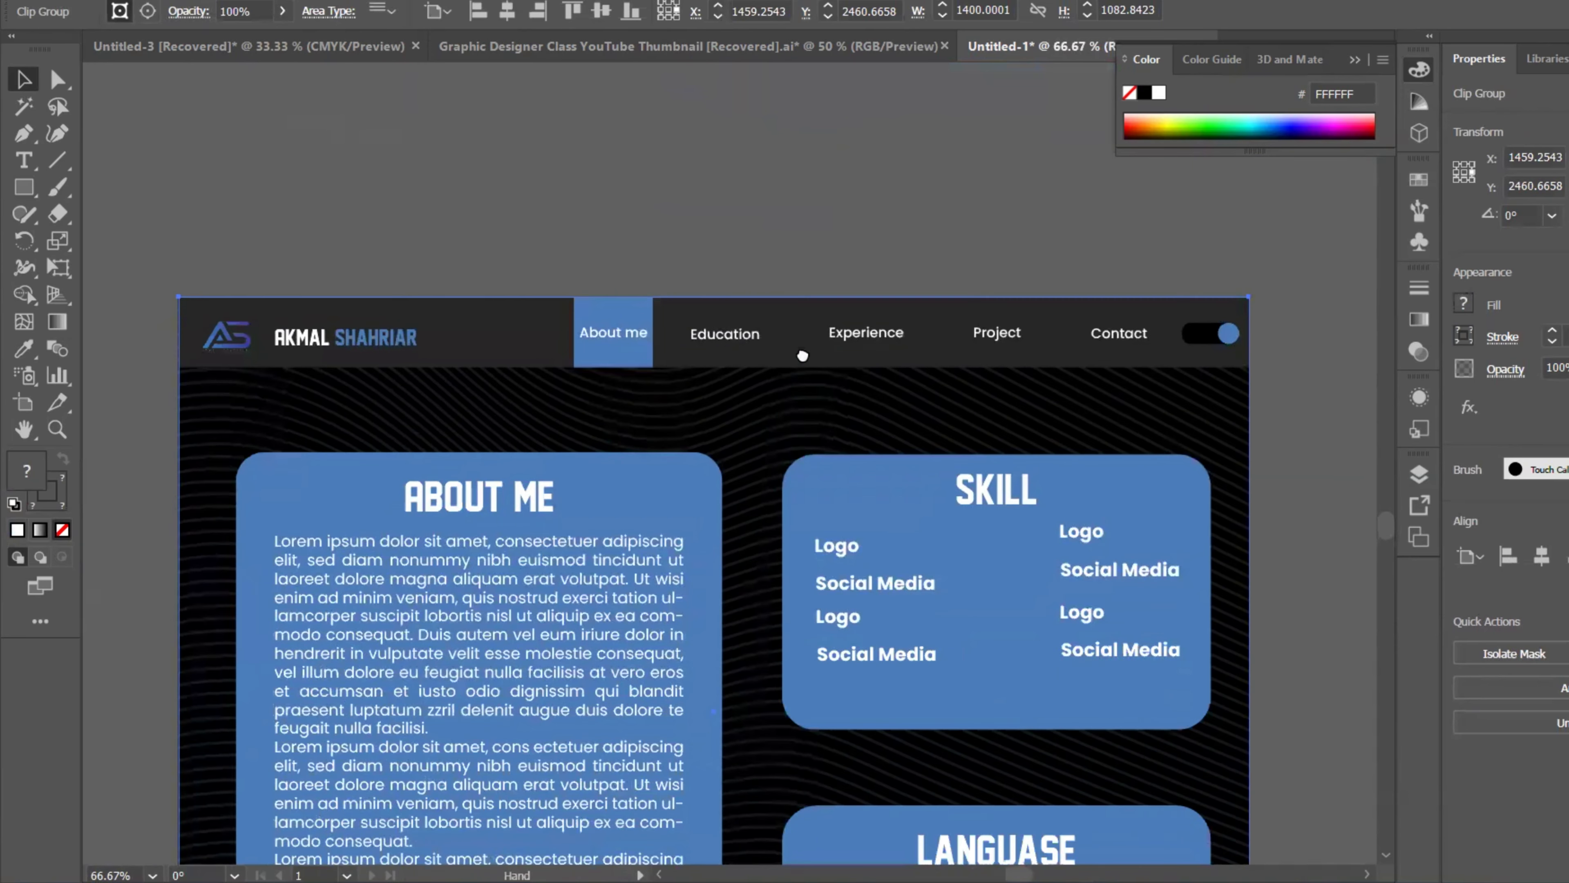
{"action": "double_click", "coordinate": [709, 399]}
Step: Cut the blue highlight box from the About me nav button
{"action": "left_click", "coordinate": [635, 305]}
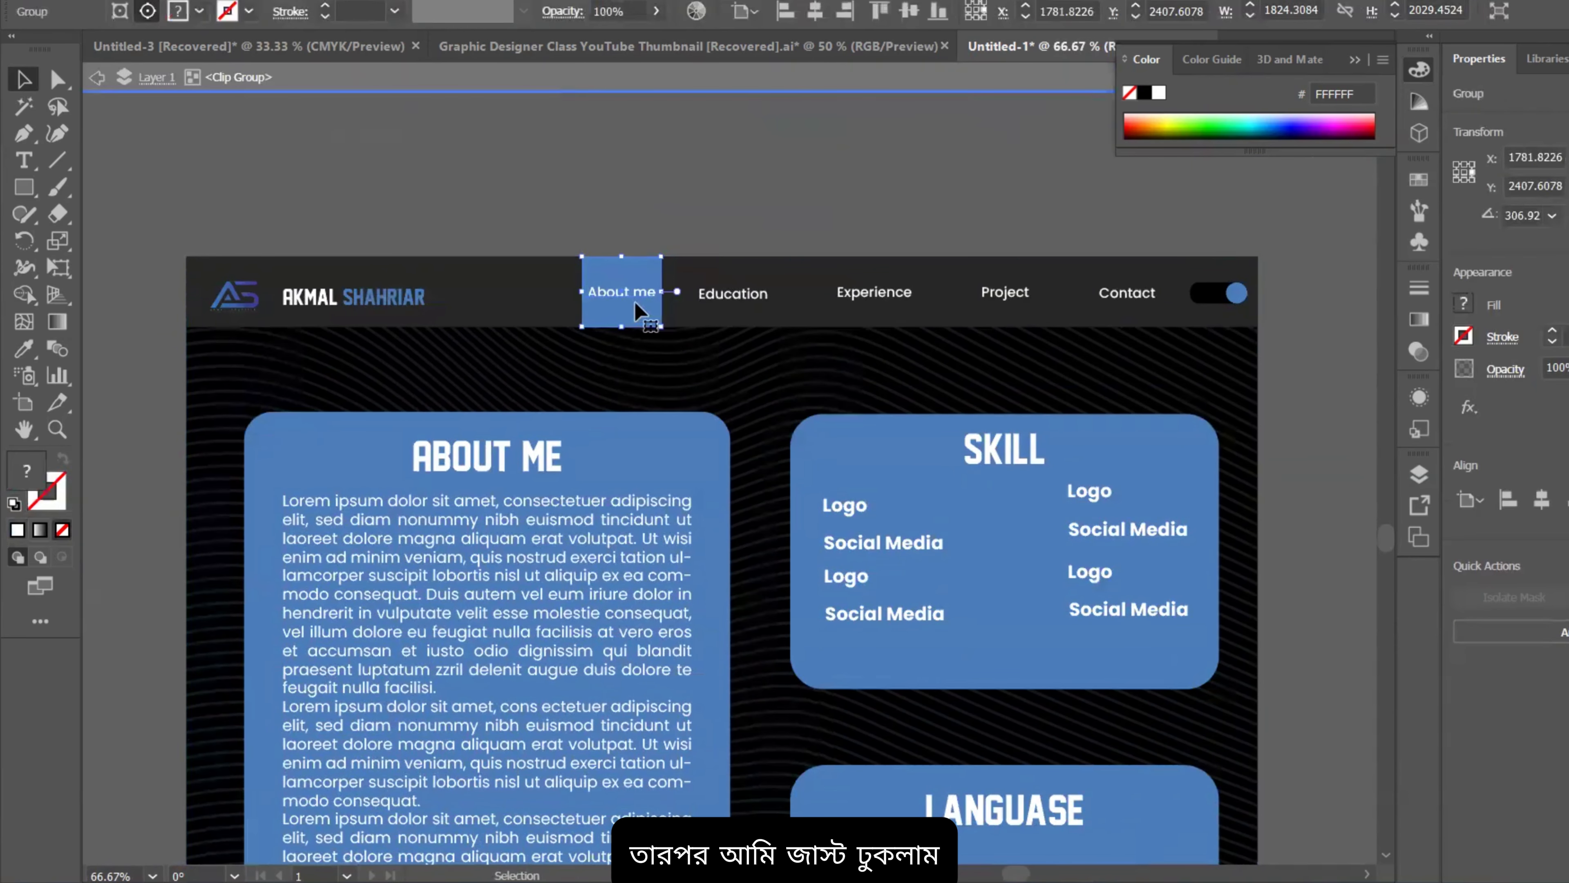
{"action": "scroll", "coordinate": [636, 304], "scroll_direction": "up", "scroll_amount": 3}
{"action": "double_click", "coordinate": [635, 308]}
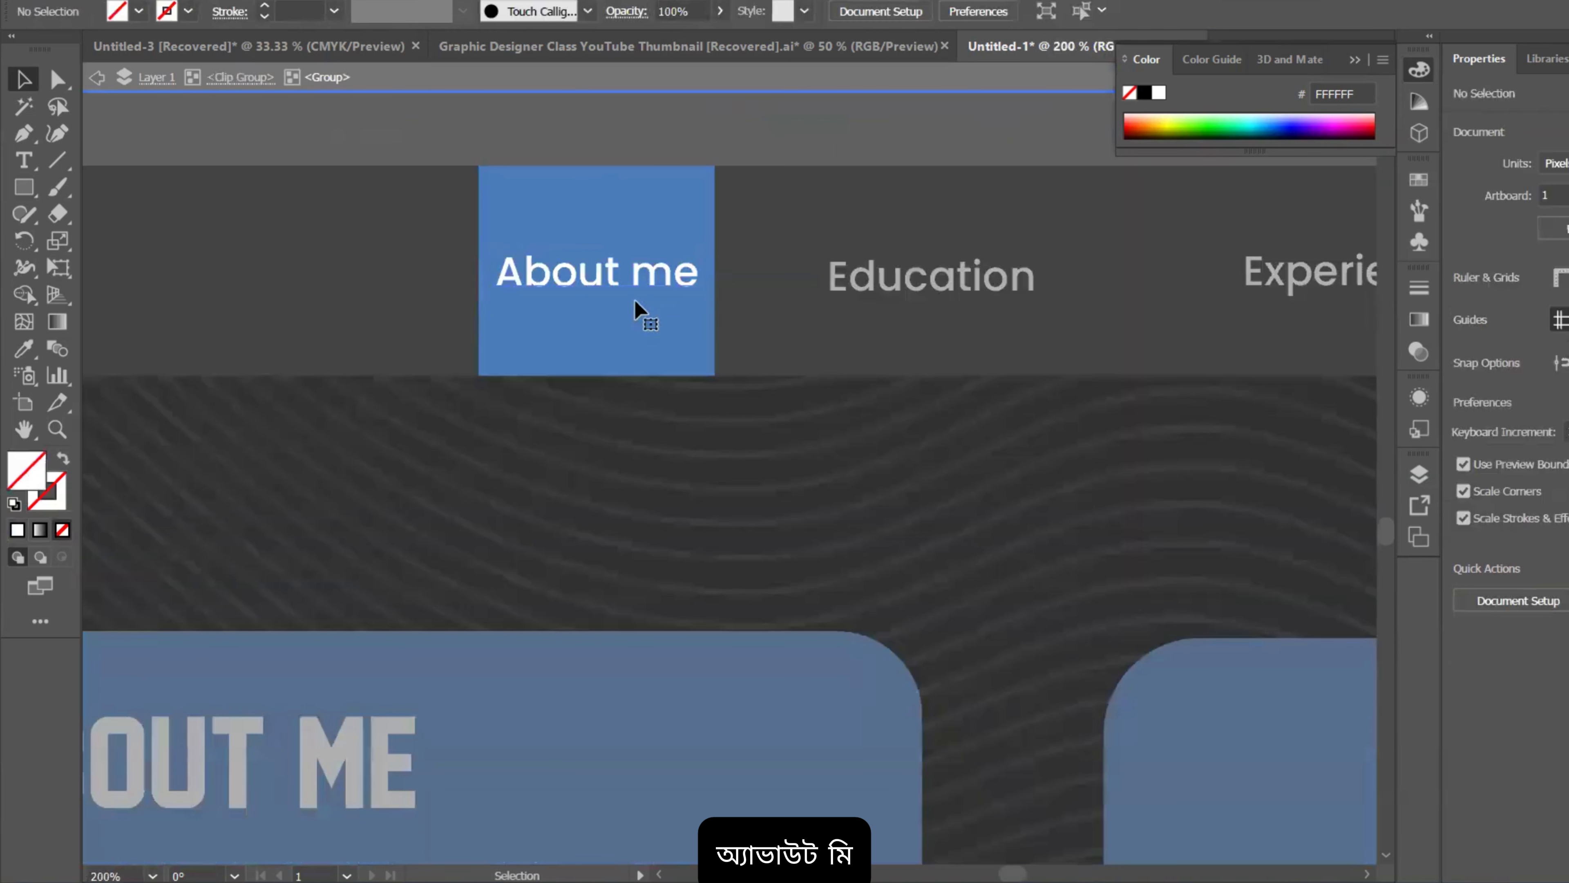
{"action": "left_click", "coordinate": [639, 345]}
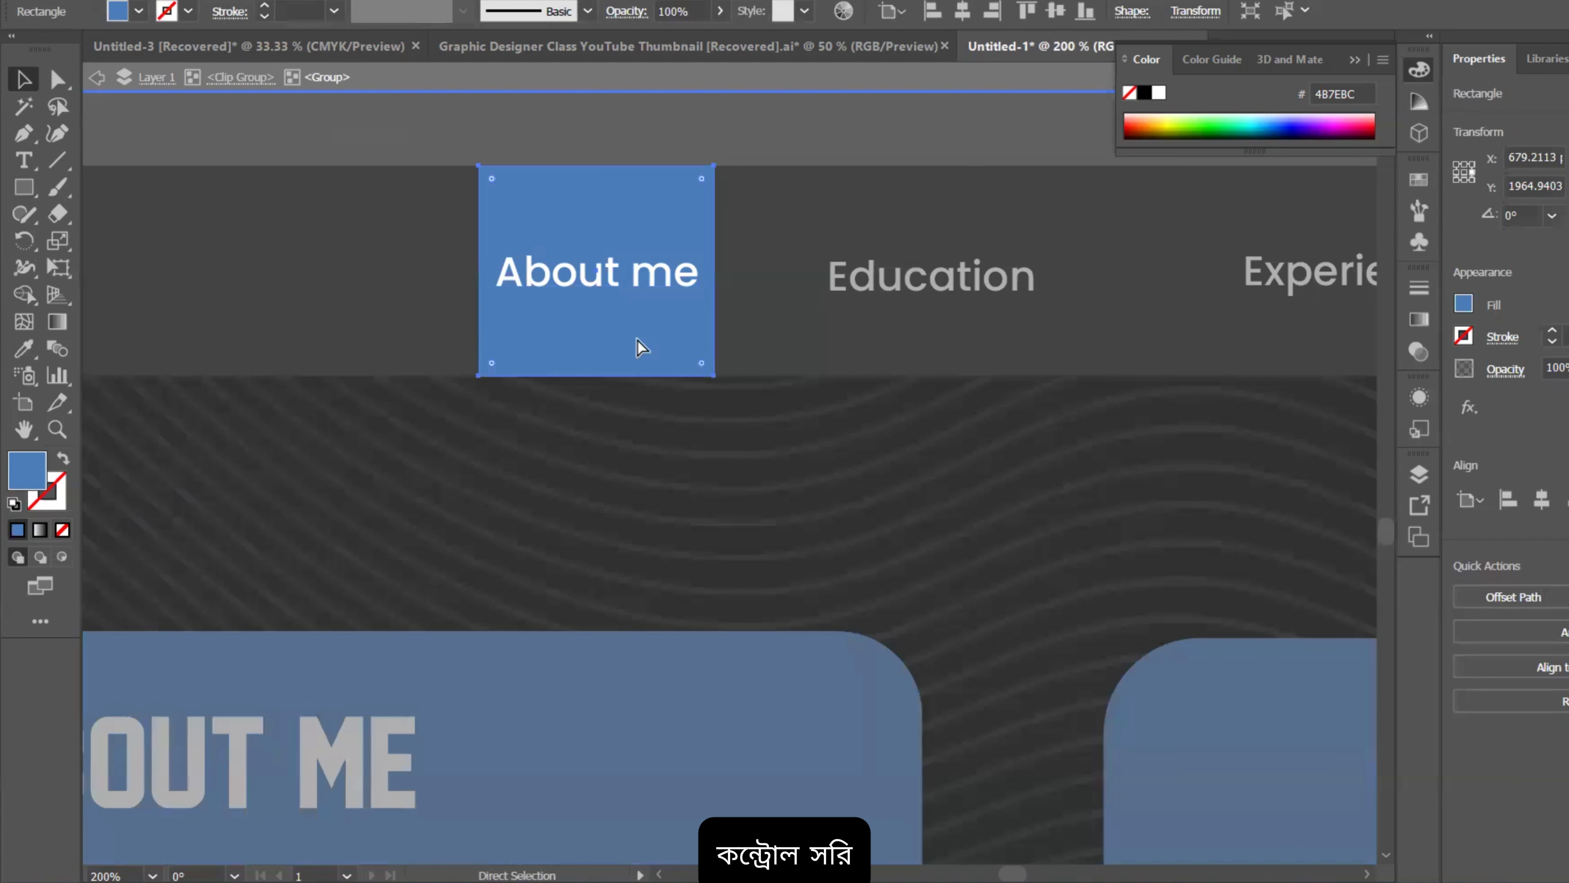
{"action": "key", "text": "ctrl+x"}
{"action": "double_click", "coordinate": [941, 347]}
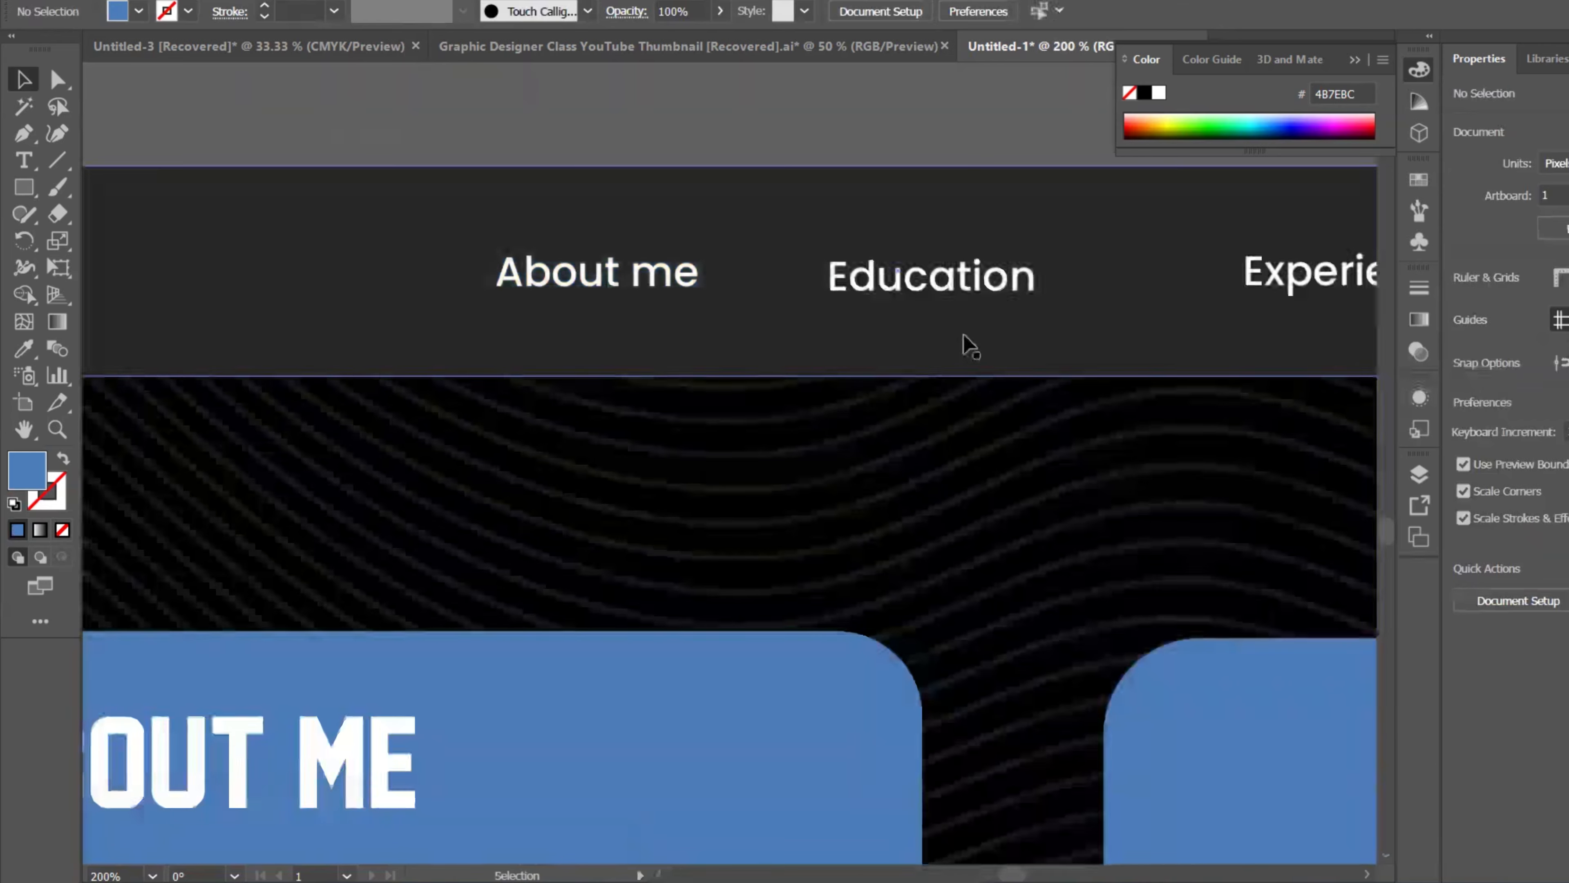
{"action": "double_click", "coordinate": [970, 345]}
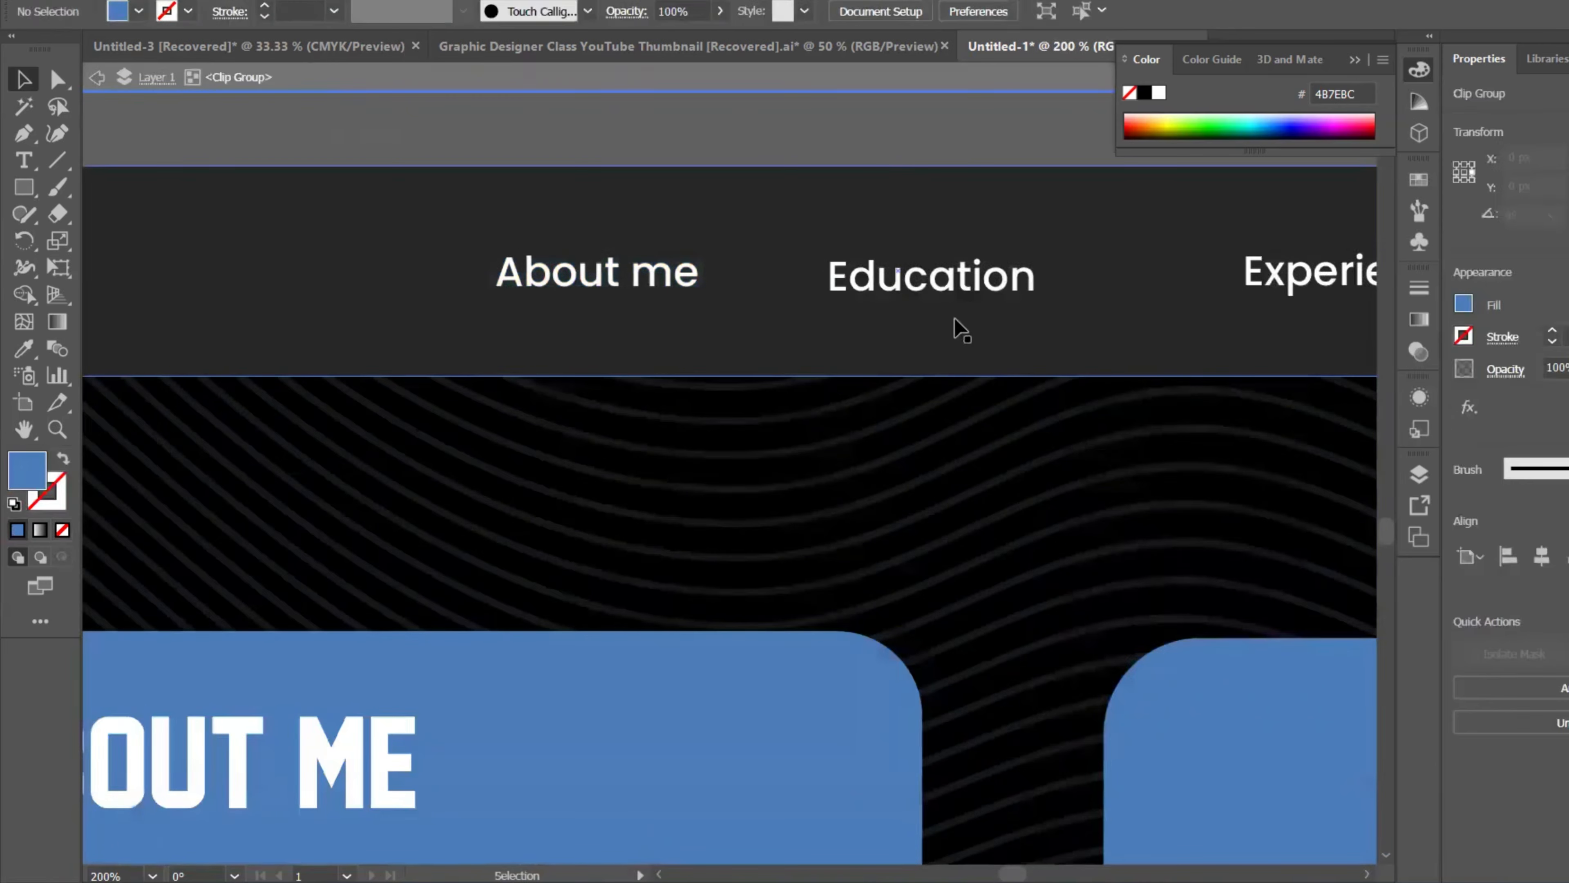
Step: Paste the blue box behind the Education label, above the dark bar, nudged into place
{"action": "double_click", "coordinate": [940, 279]}
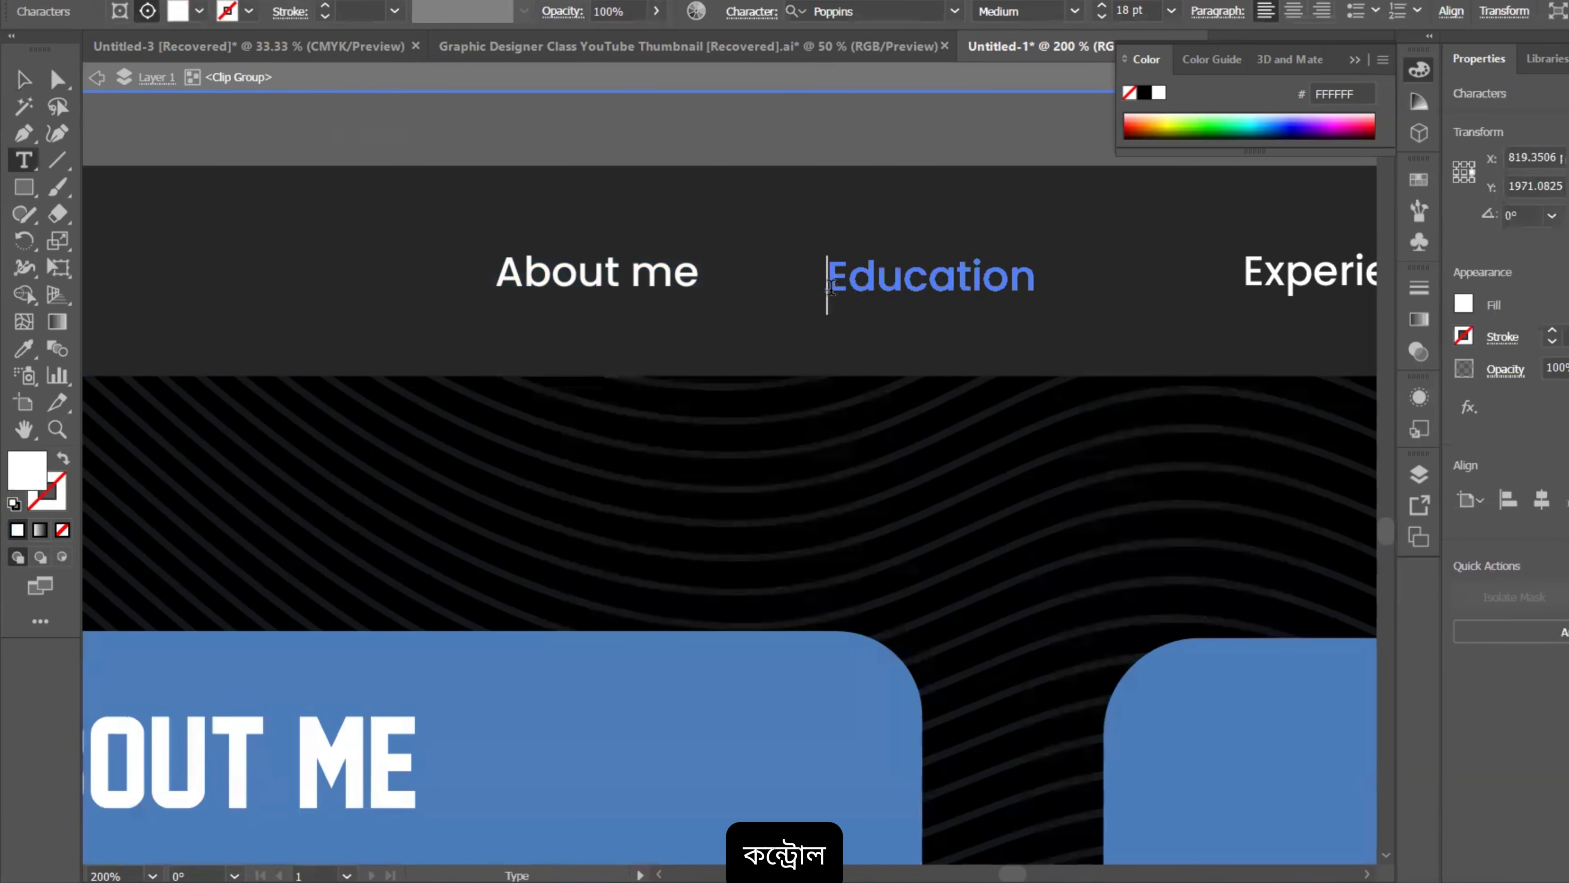
{"action": "left_click", "coordinate": [831, 306], "text": "ctrl"}
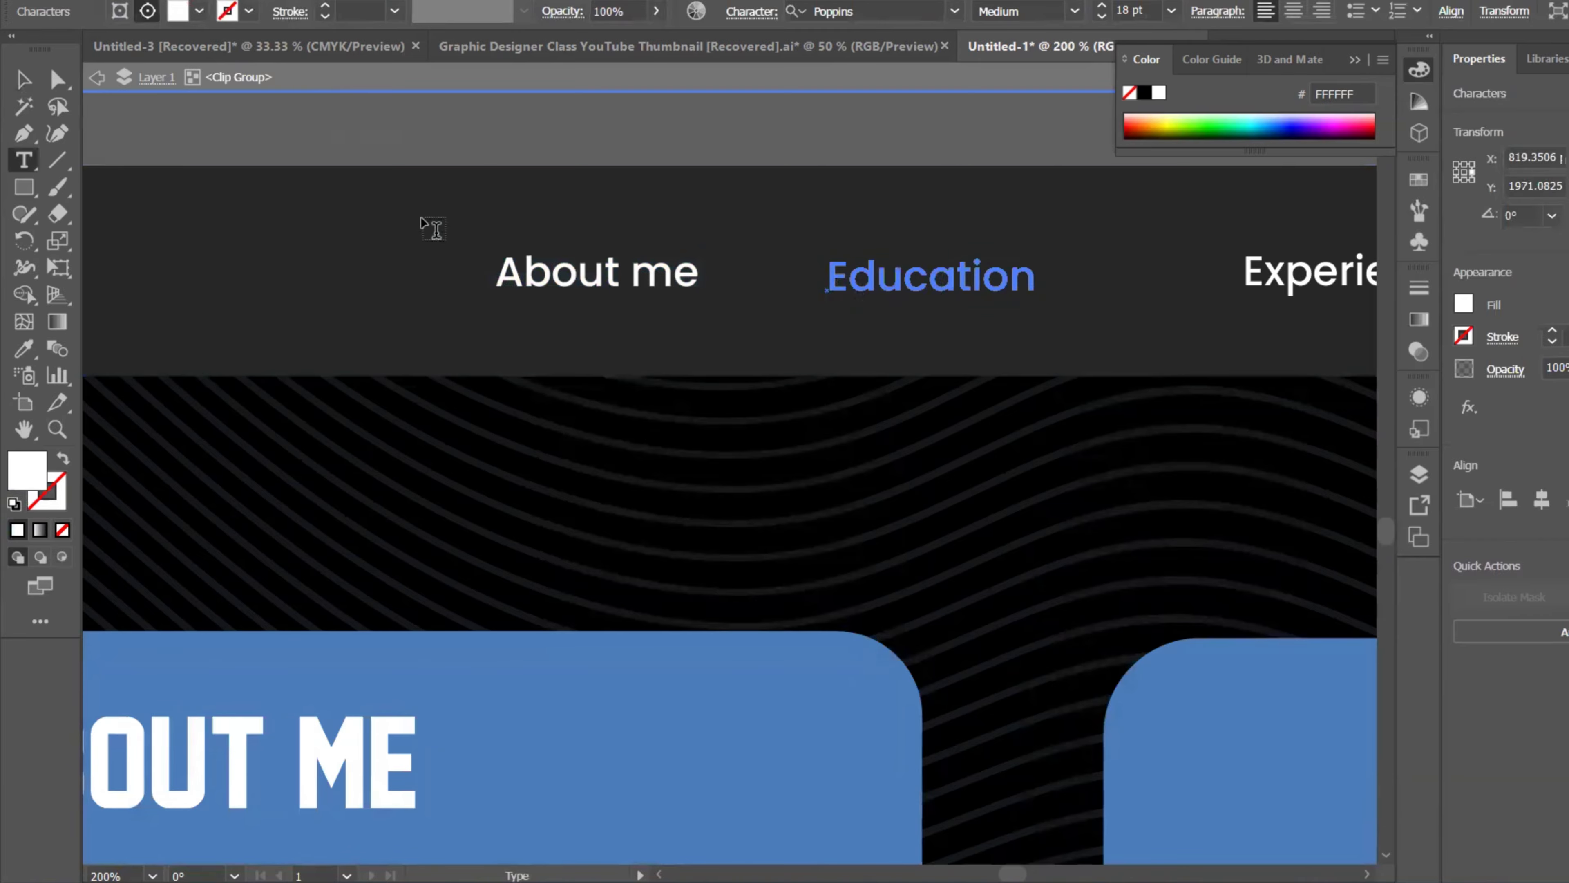
{"action": "left_click", "coordinate": [24, 80]}
{"action": "key", "text": "ctrl"}
{"action": "key", "text": "ctrl+v"}
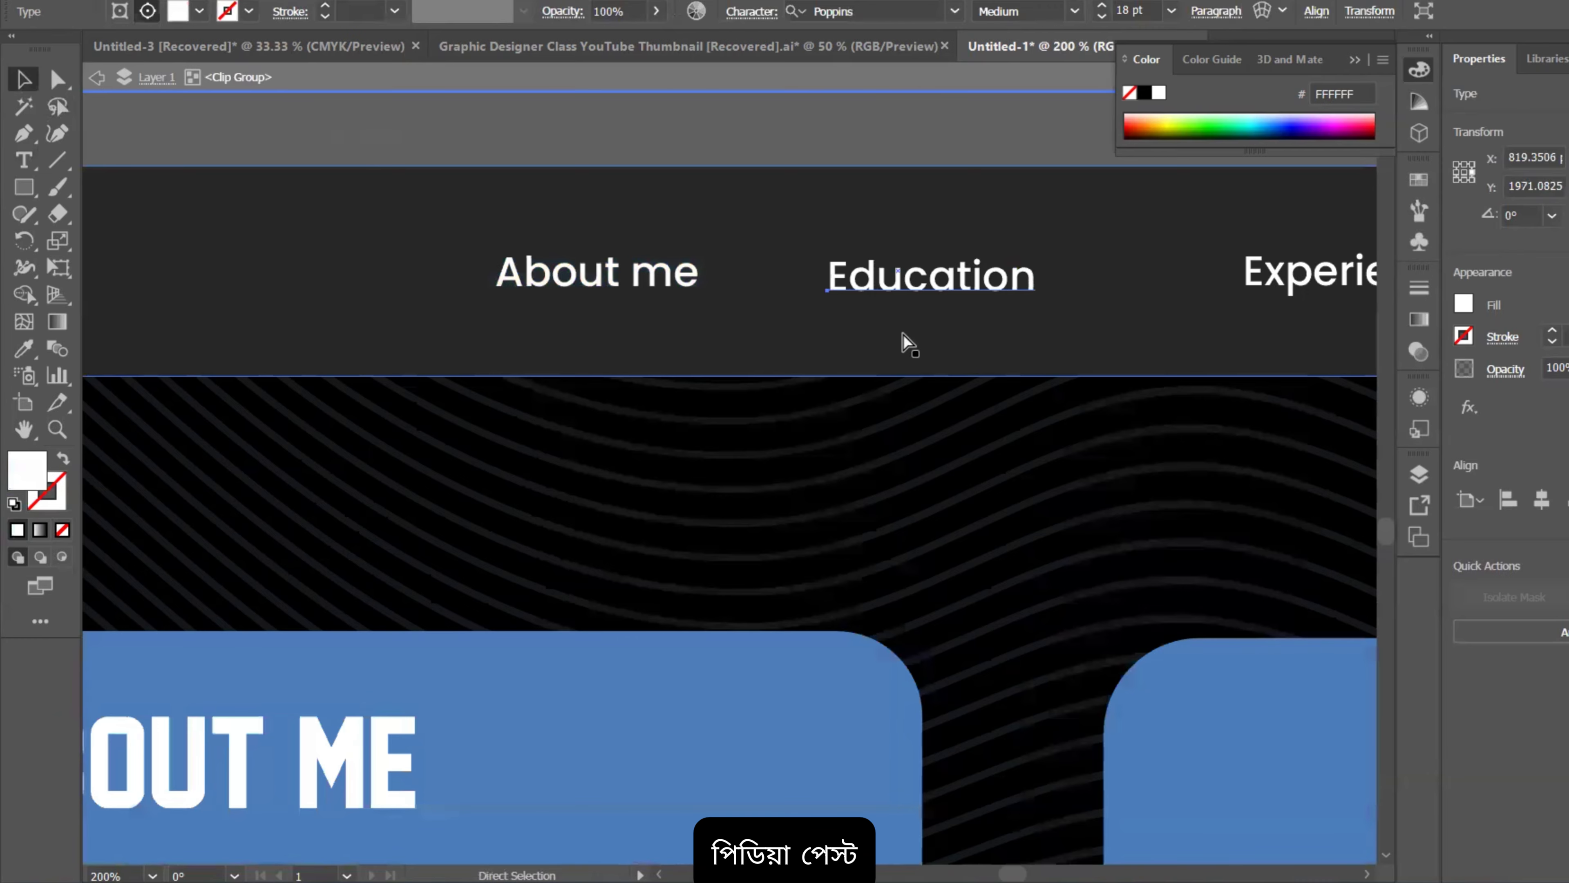
{"action": "left_click_drag", "start_coordinate": [833, 421], "coordinate": [980, 263]}
{"action": "key", "text": "ctrl"}
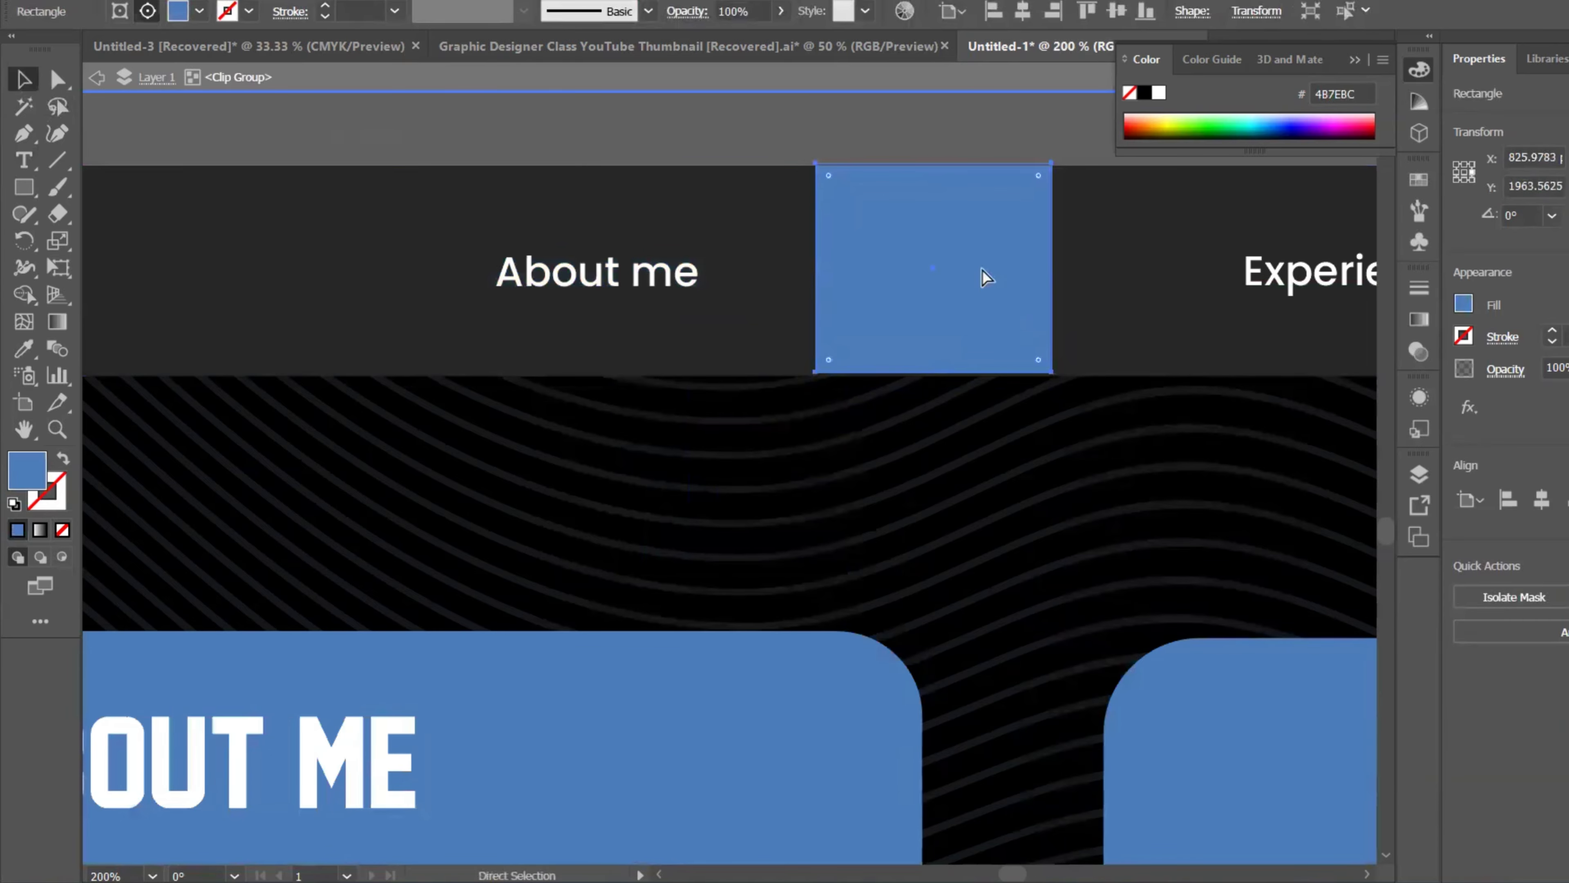
{"action": "key", "text": "ctrl+shift+["}
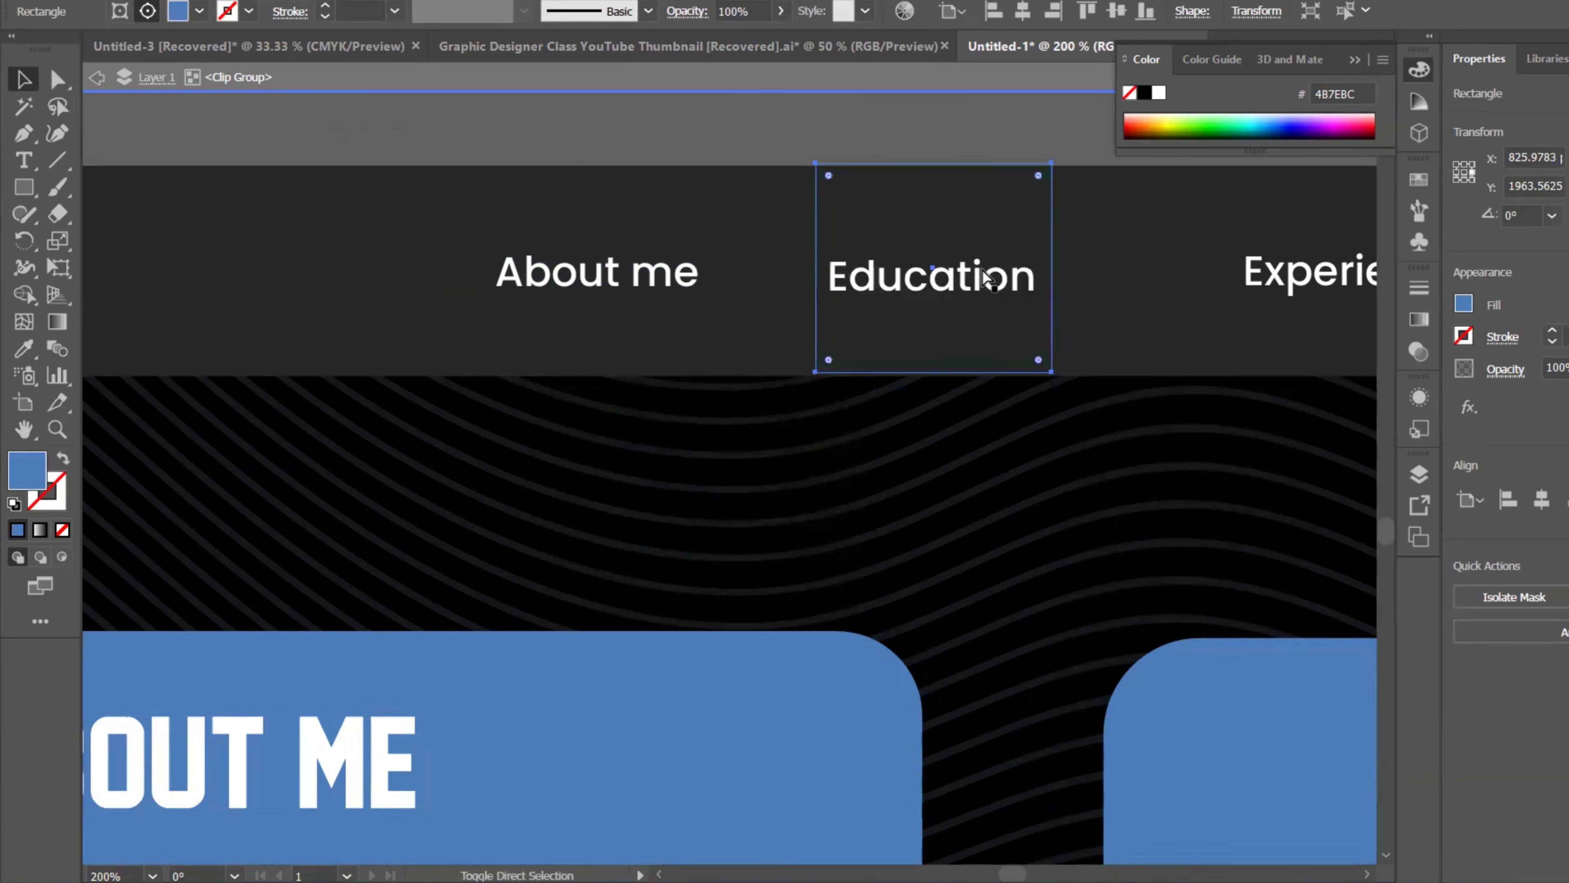
{"action": "key", "text": "ctrl+z"}
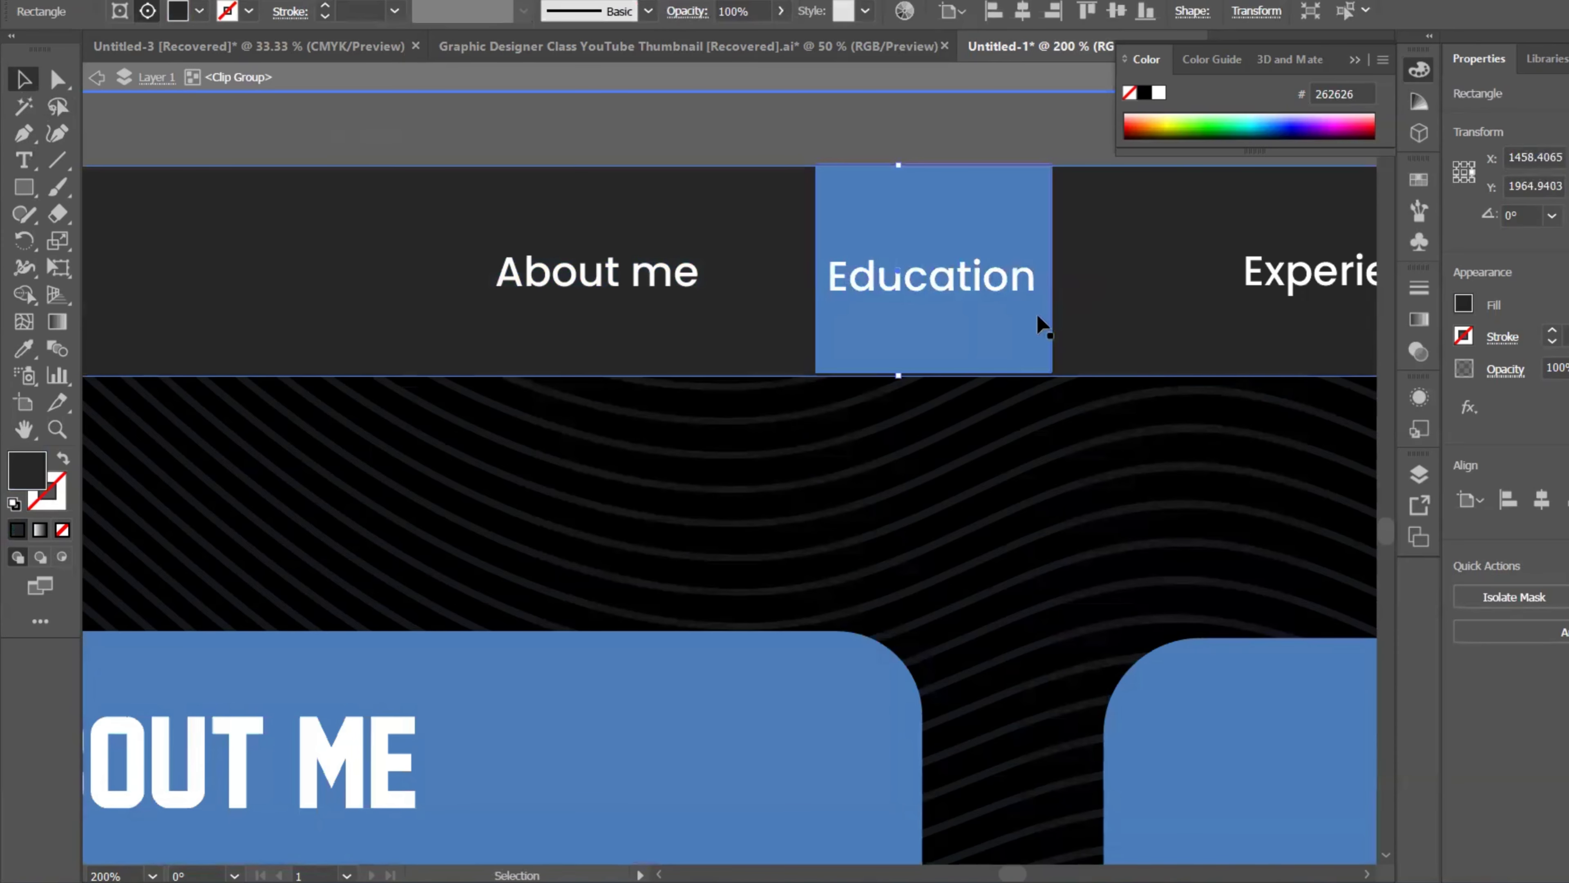
{"action": "key", "text": "Left"}
{"action": "key", "text": "Left"}
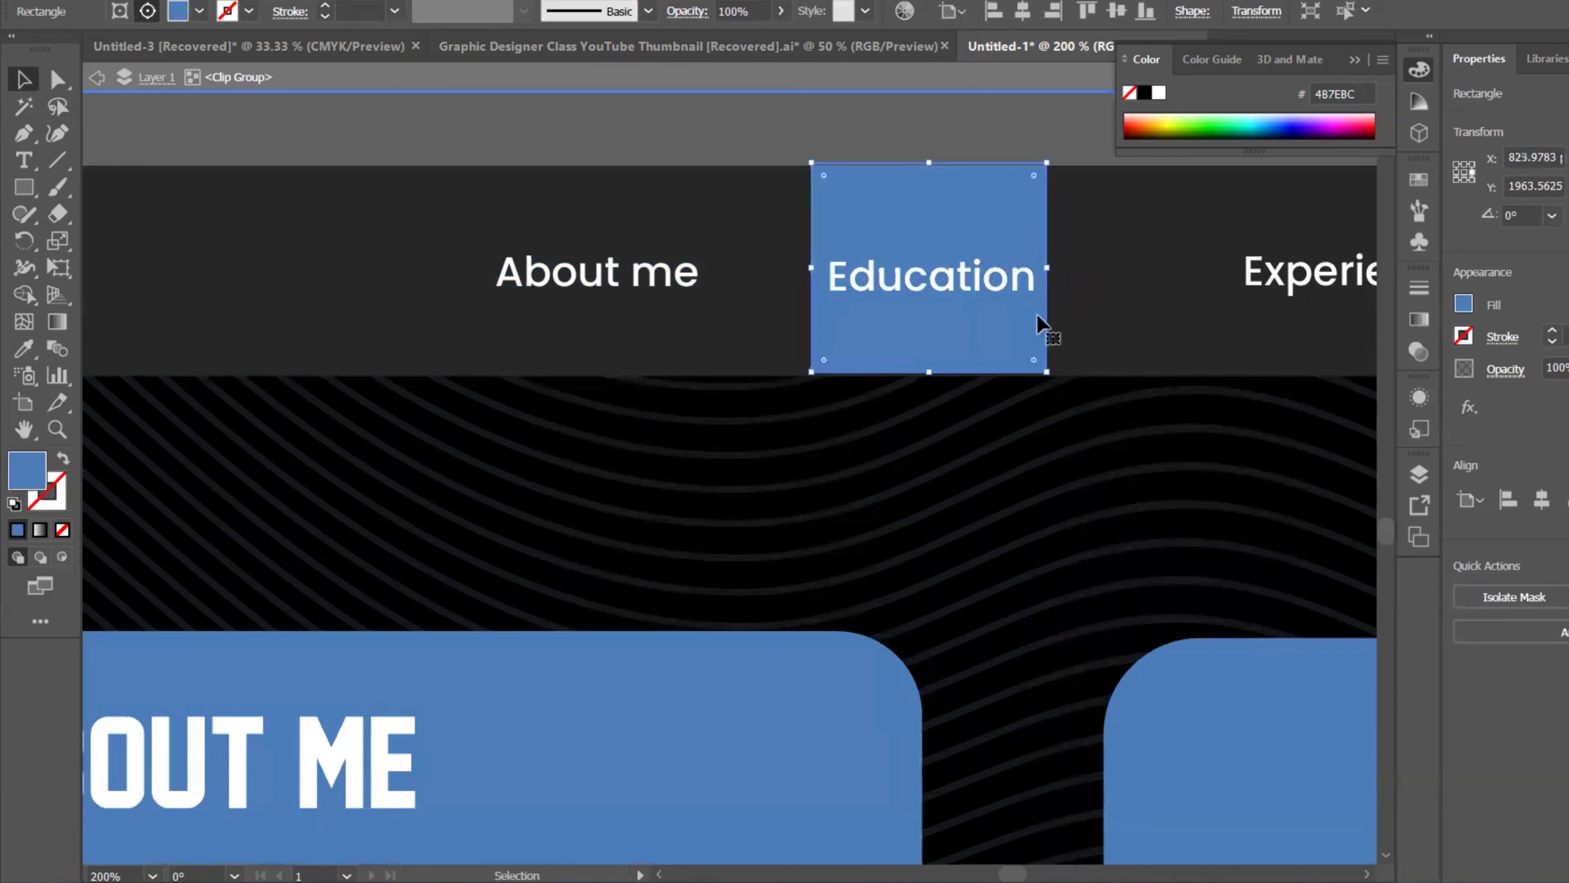
{"action": "key", "text": "Down"}
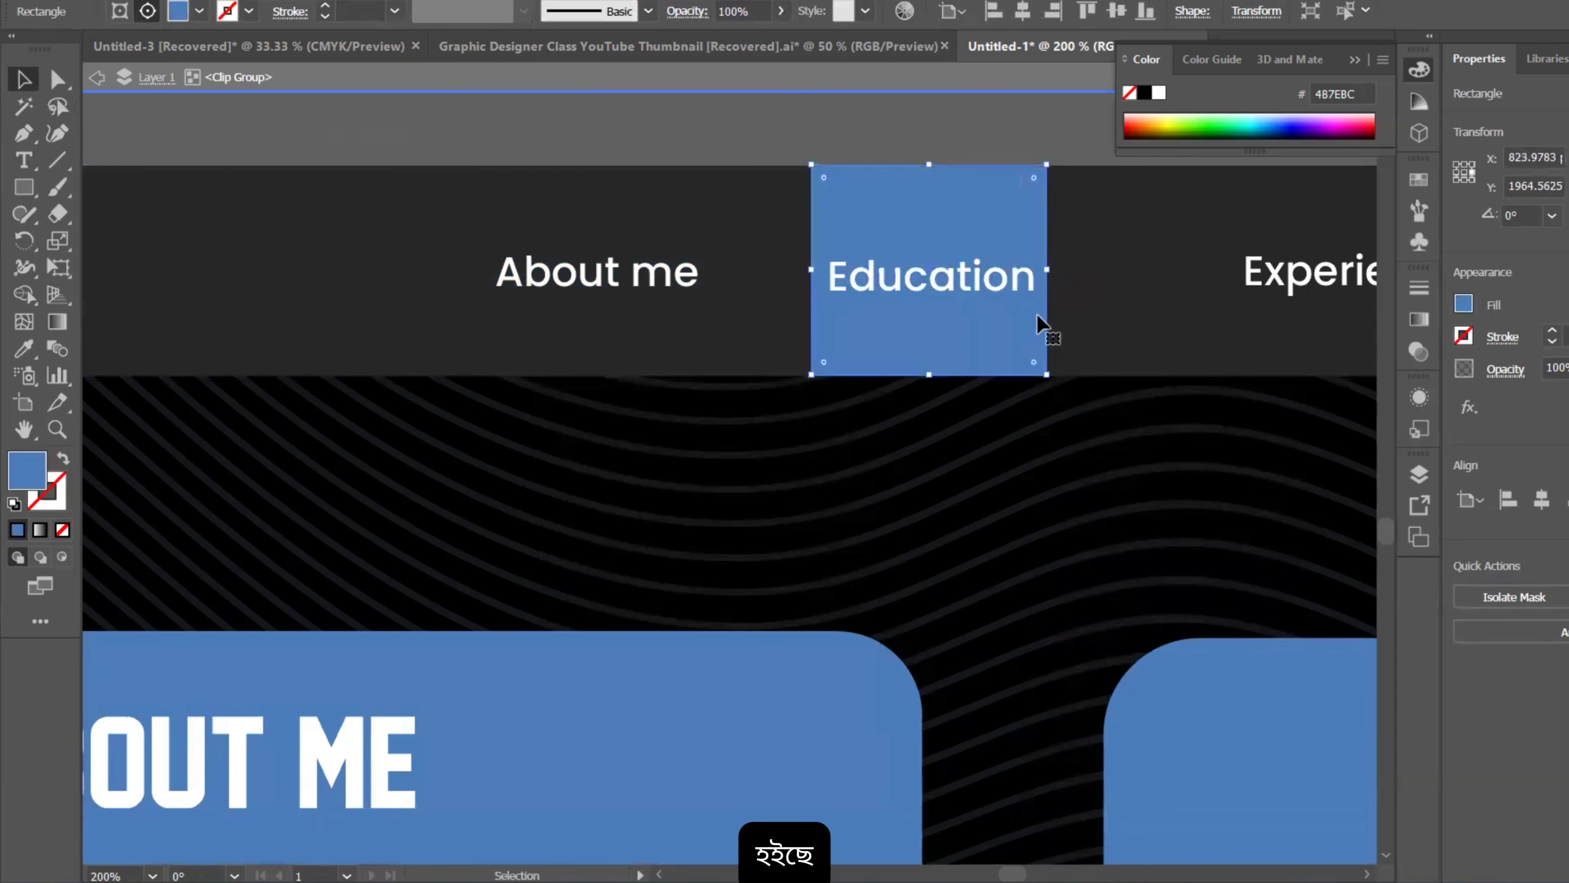
{"action": "scroll", "coordinate": [1009, 351], "scroll_direction": "down", "scroll_amount": 4}
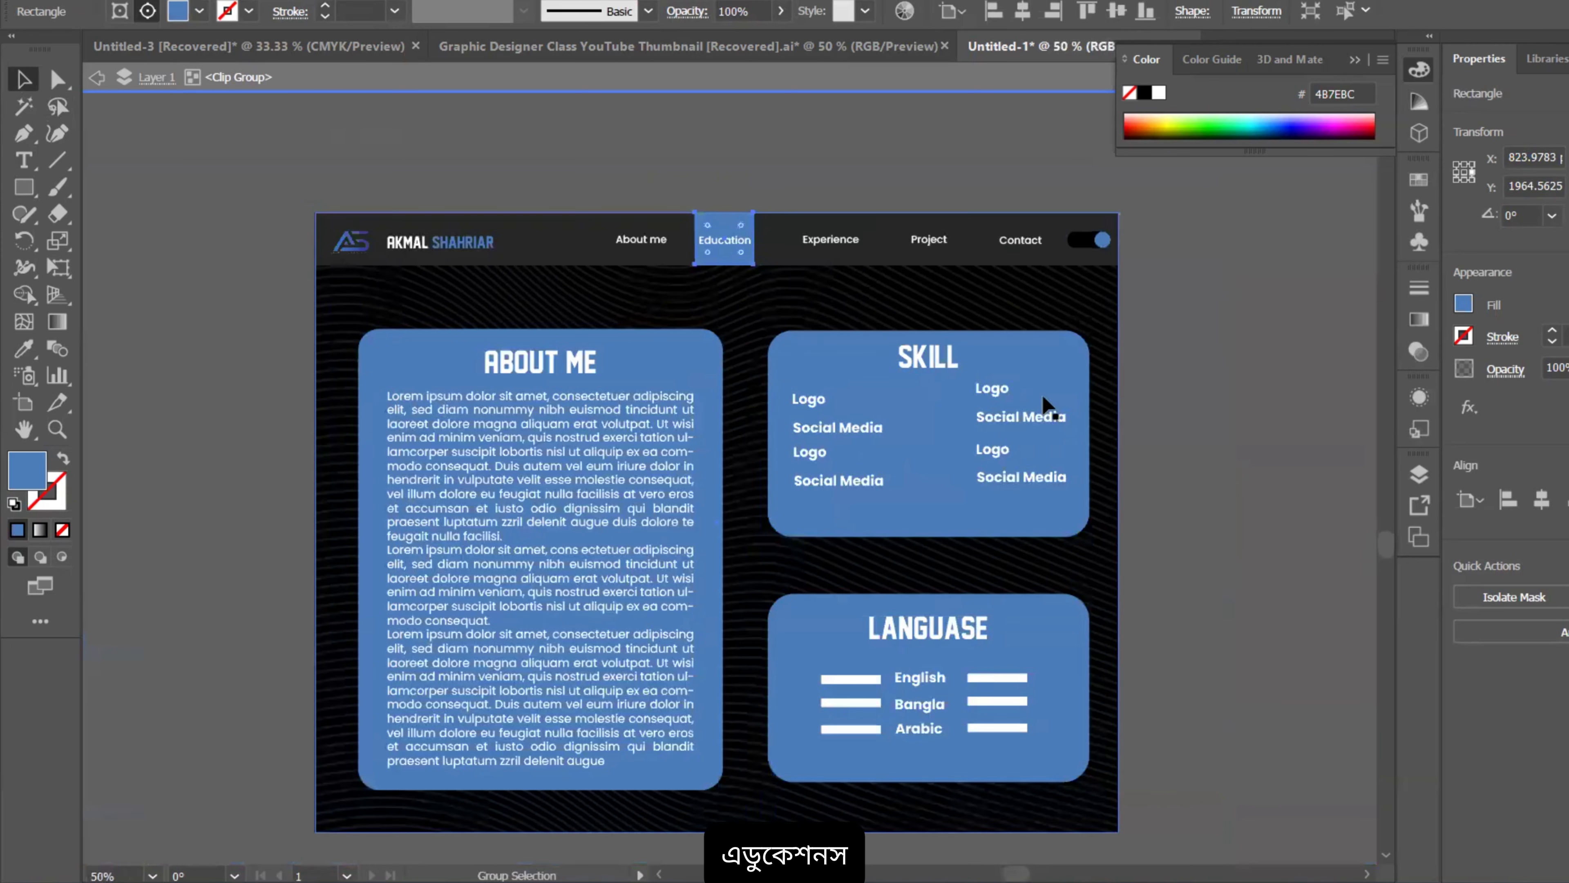
Step: Leave the isolated background blend and pan the view to the Education page header
{"action": "double_click", "coordinate": [1177, 417]}
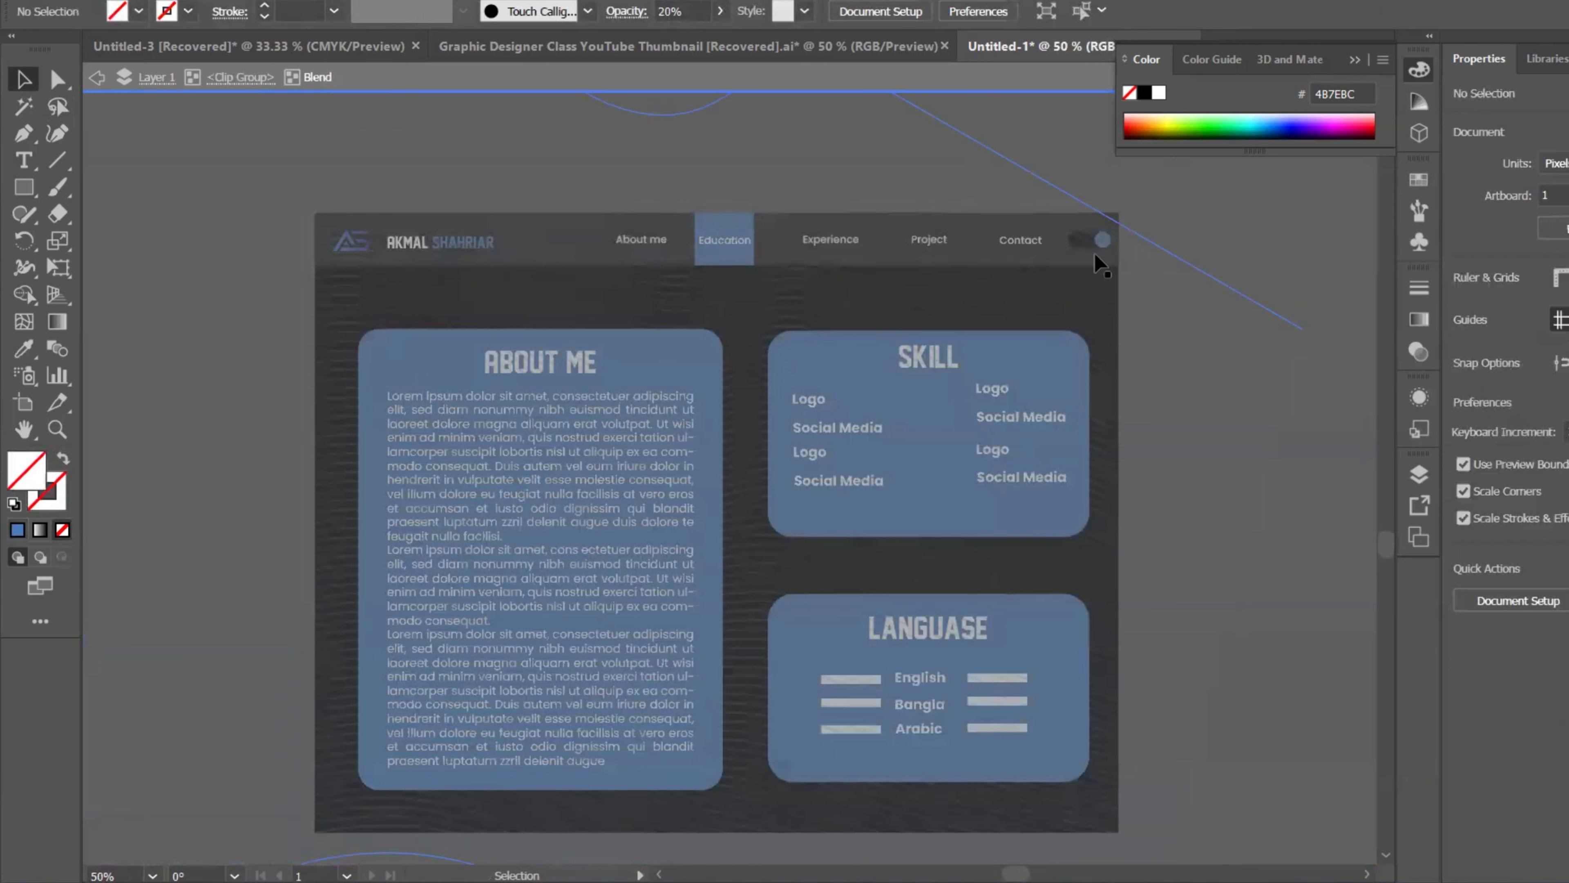
{"action": "double_click", "coordinate": [511, 119]}
{"action": "scroll", "coordinate": [749, 260], "scroll_direction": "up", "scroll_amount": 3}
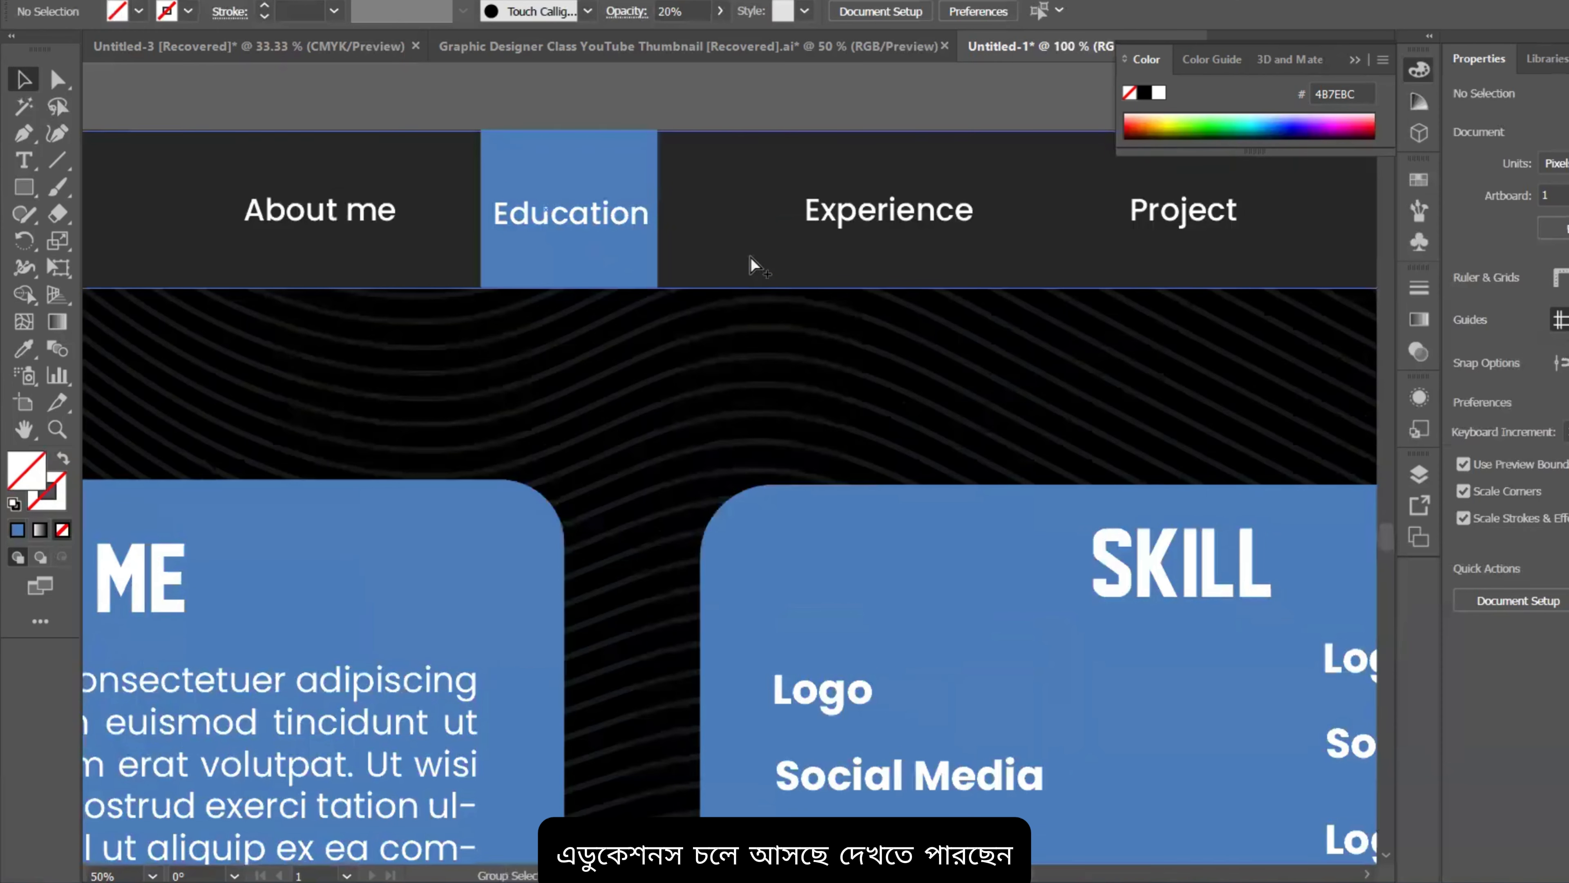
{"action": "left_click_drag", "start_coordinate": [749, 260], "coordinate": [972, 258]}
{"action": "scroll", "coordinate": [764, 463], "scroll_direction": "down", "scroll_amount": 1}
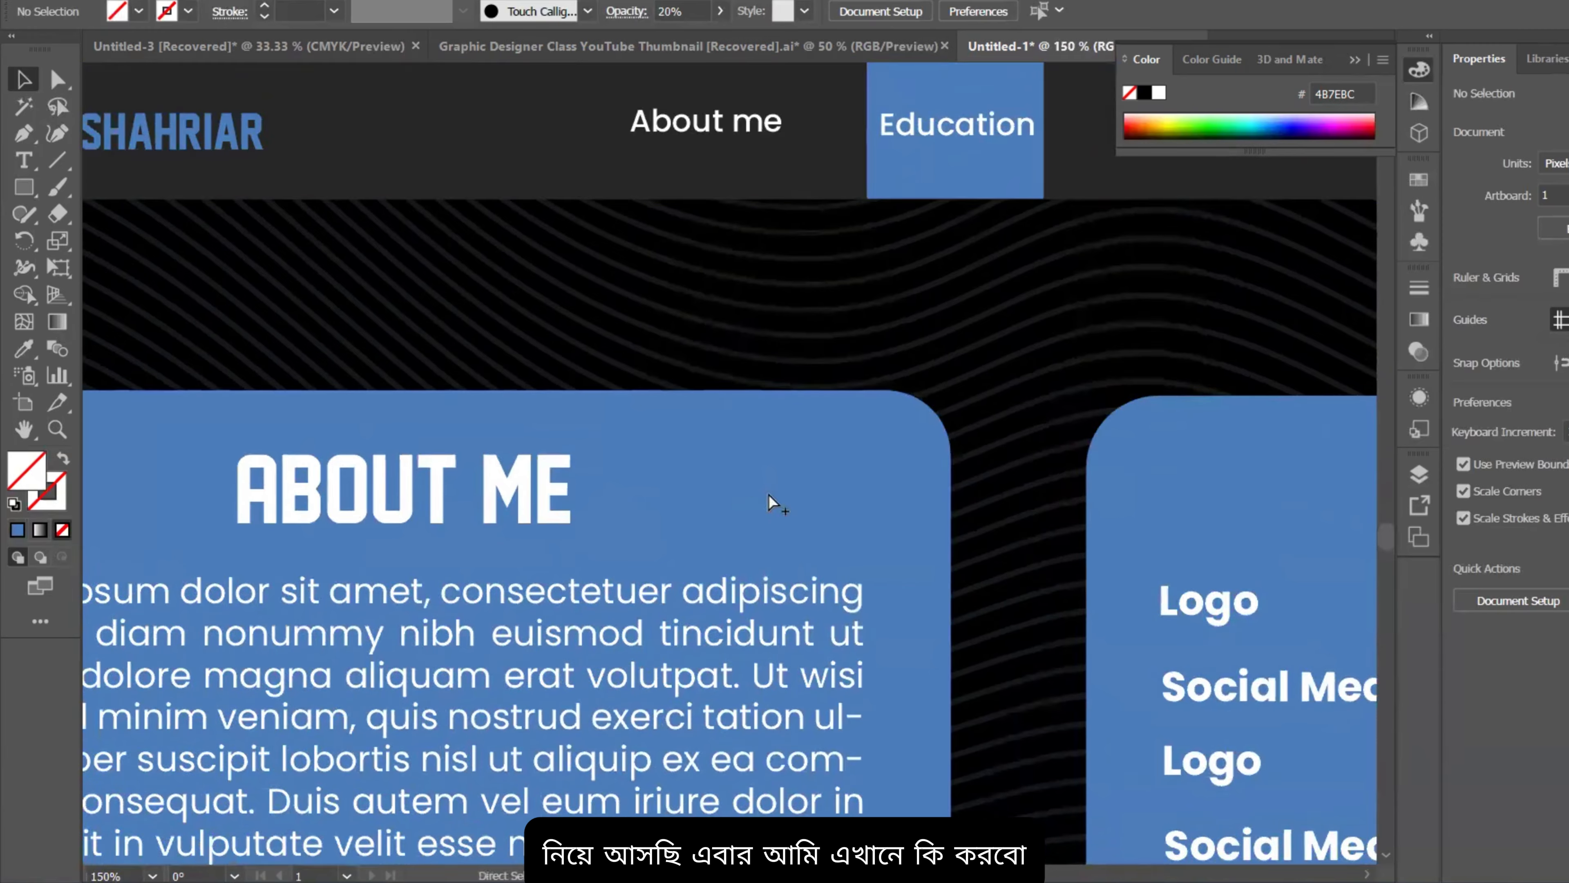
{"action": "scroll", "coordinate": [770, 496], "scroll_direction": "down", "scroll_amount": 1}
{"action": "left_click_drag", "start_coordinate": [770, 496], "coordinate": [912, 482]}
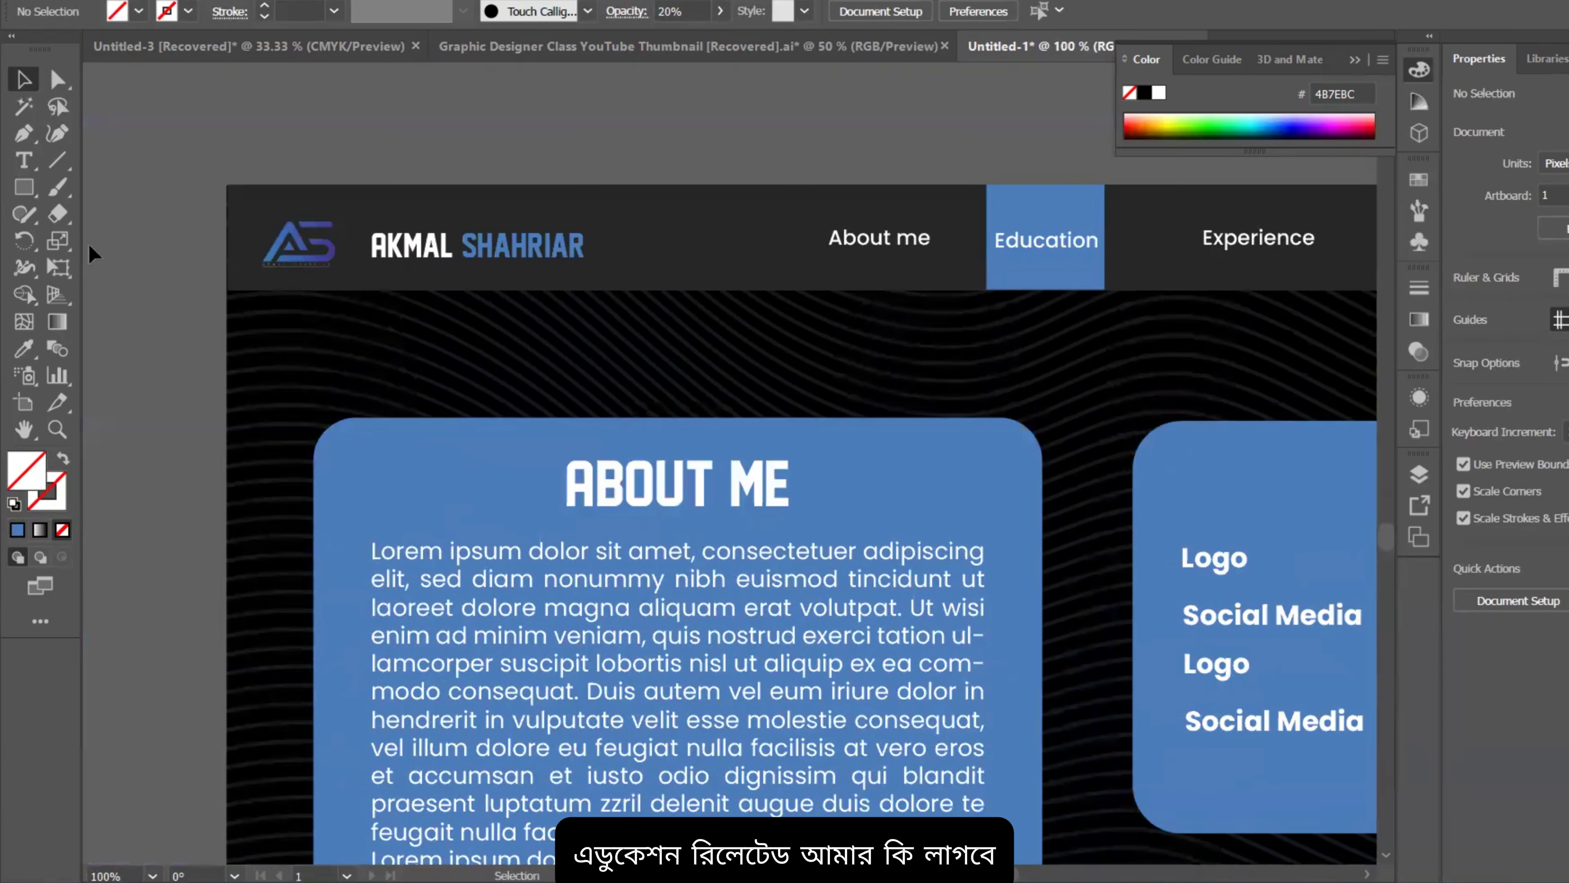
{"action": "left_click", "coordinate": [17, 194]}
{"action": "scroll", "coordinate": [652, 482], "scroll_direction": "down", "scroll_amount": 2}
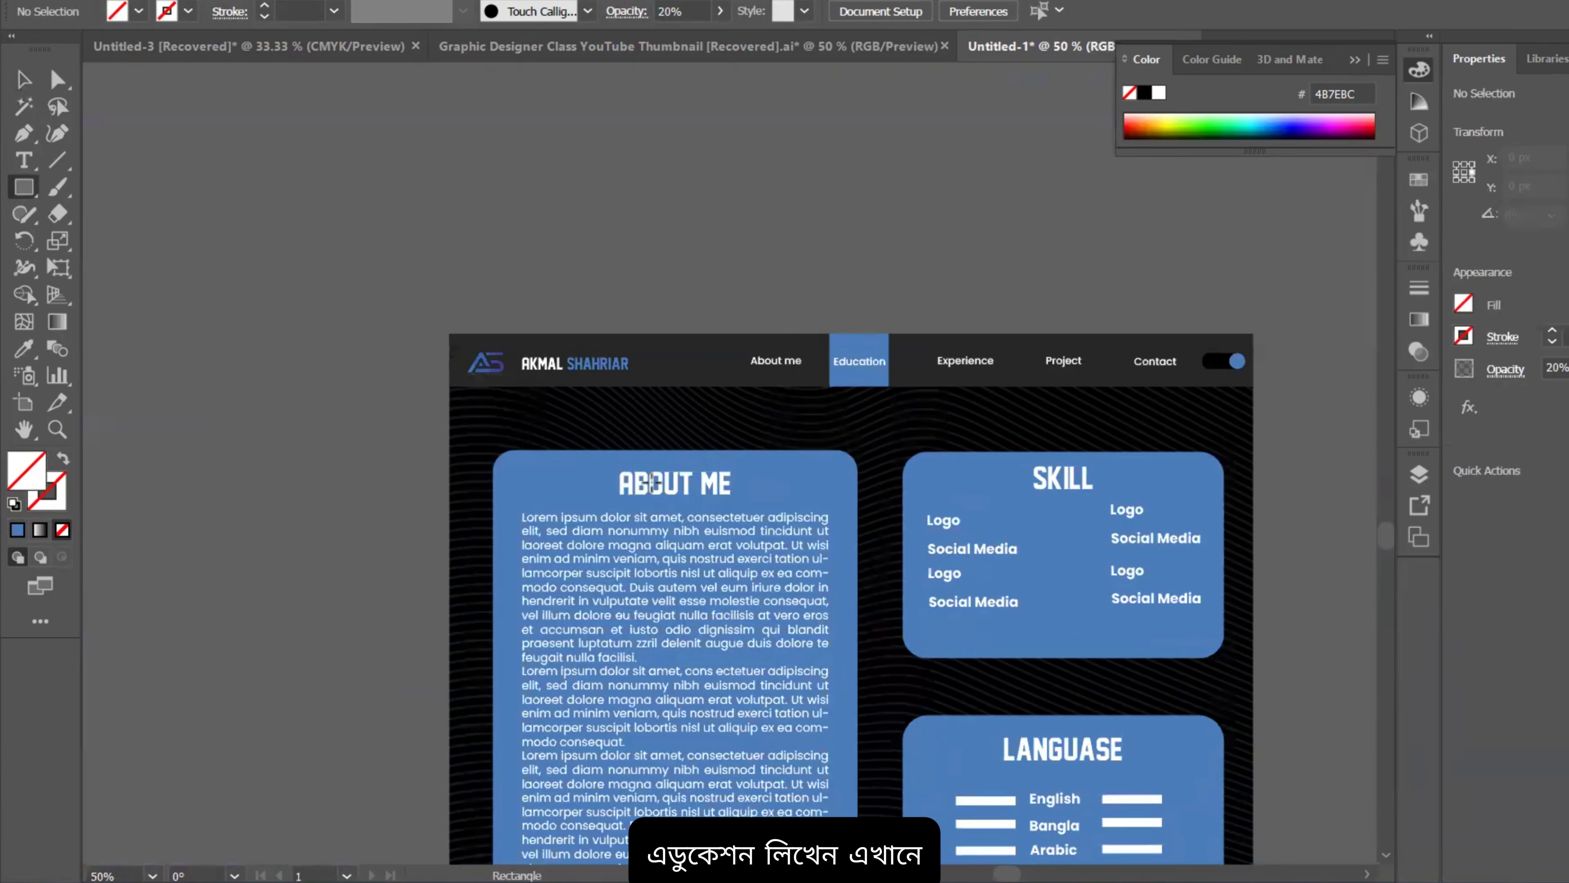
Step: Select the left card's ABOUT ME heading and retype it as 'BSC IN'
{"action": "left_click", "coordinate": [26, 164]}
{"action": "scroll", "coordinate": [703, 450], "scroll_direction": "up", "scroll_amount": 2}
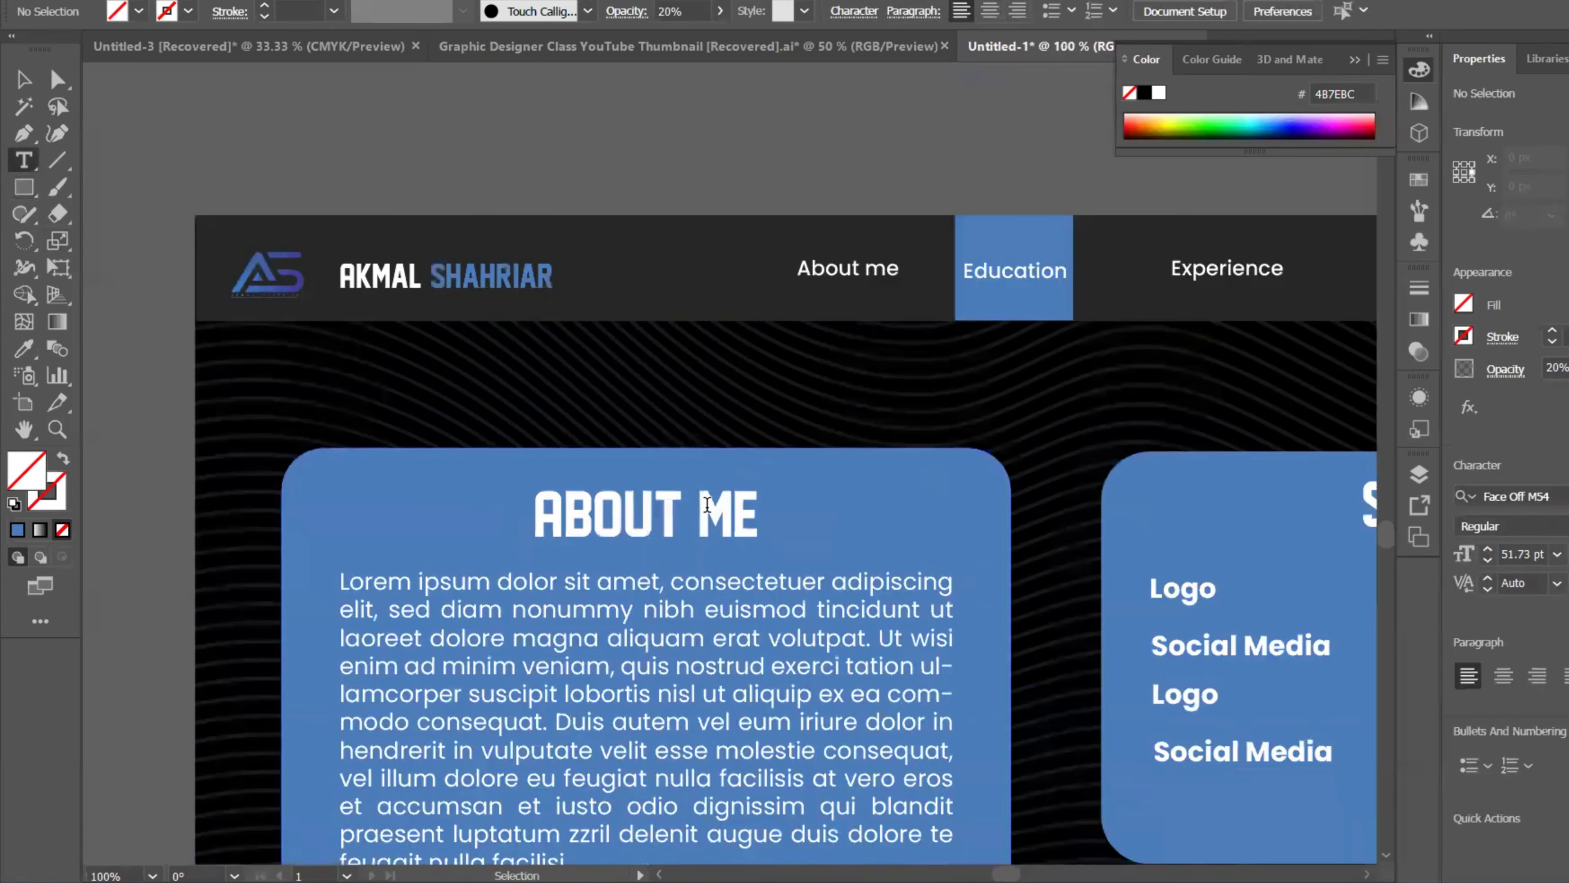
{"action": "left_click_drag", "start_coordinate": [691, 546], "coordinate": [823, 425]}
{"action": "scroll", "coordinate": [835, 442], "scroll_direction": "down", "scroll_amount": 1}
{"action": "scroll", "coordinate": [834, 441], "scroll_direction": "down", "scroll_amount": 2}
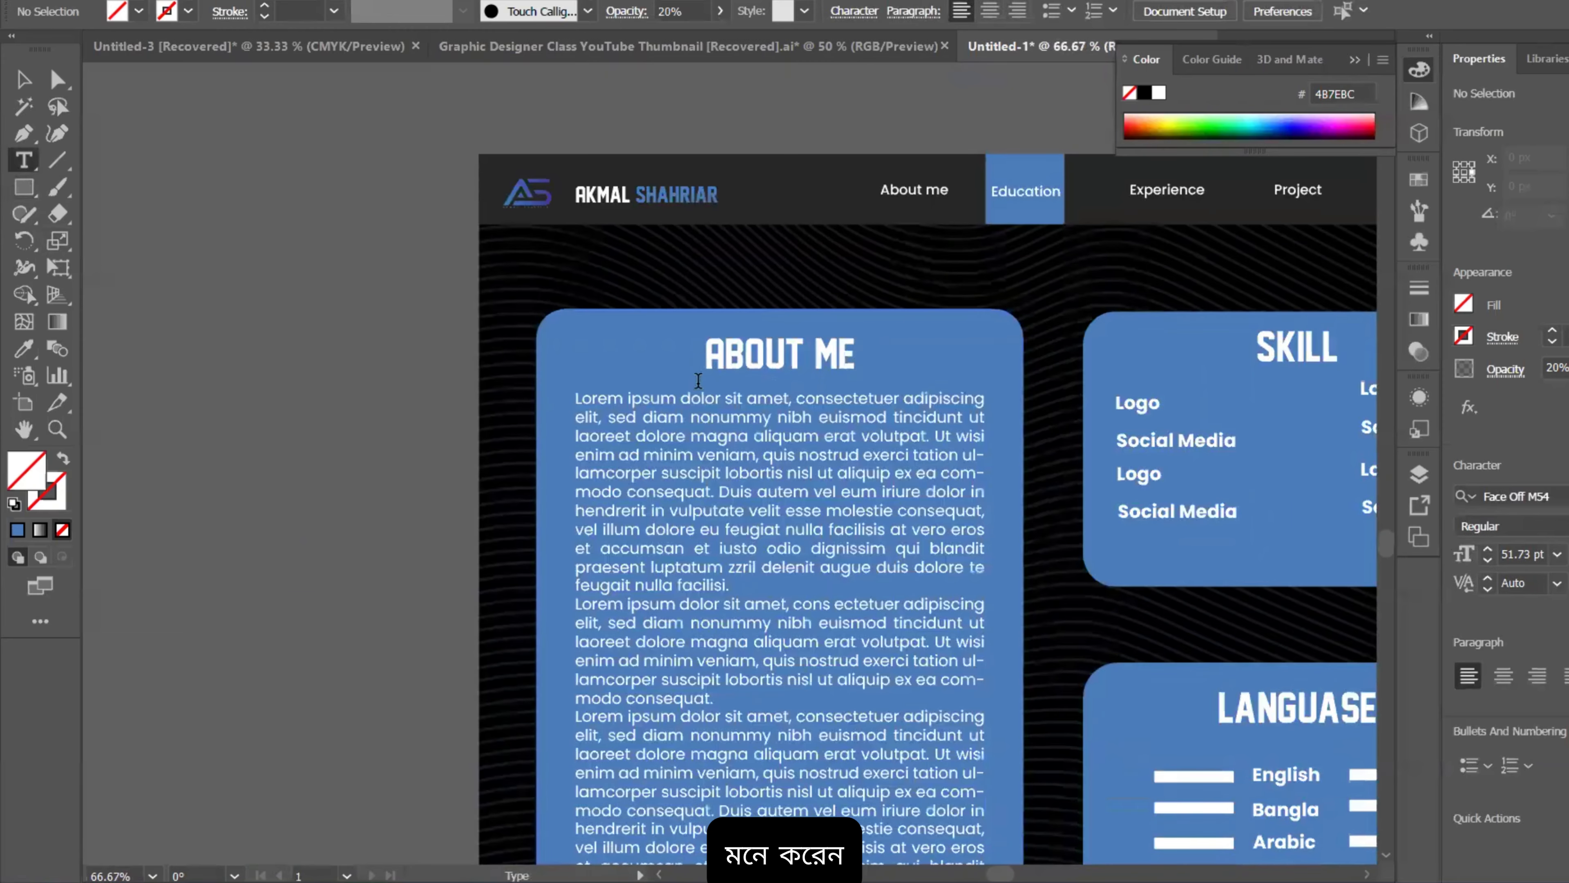
{"action": "scroll", "coordinate": [740, 427], "scroll_direction": "down", "scroll_amount": 1}
{"action": "scroll", "coordinate": [740, 427], "scroll_direction": "down", "scroll_amount": 1}
{"action": "scroll", "coordinate": [759, 414], "scroll_direction": "up", "scroll_amount": 2}
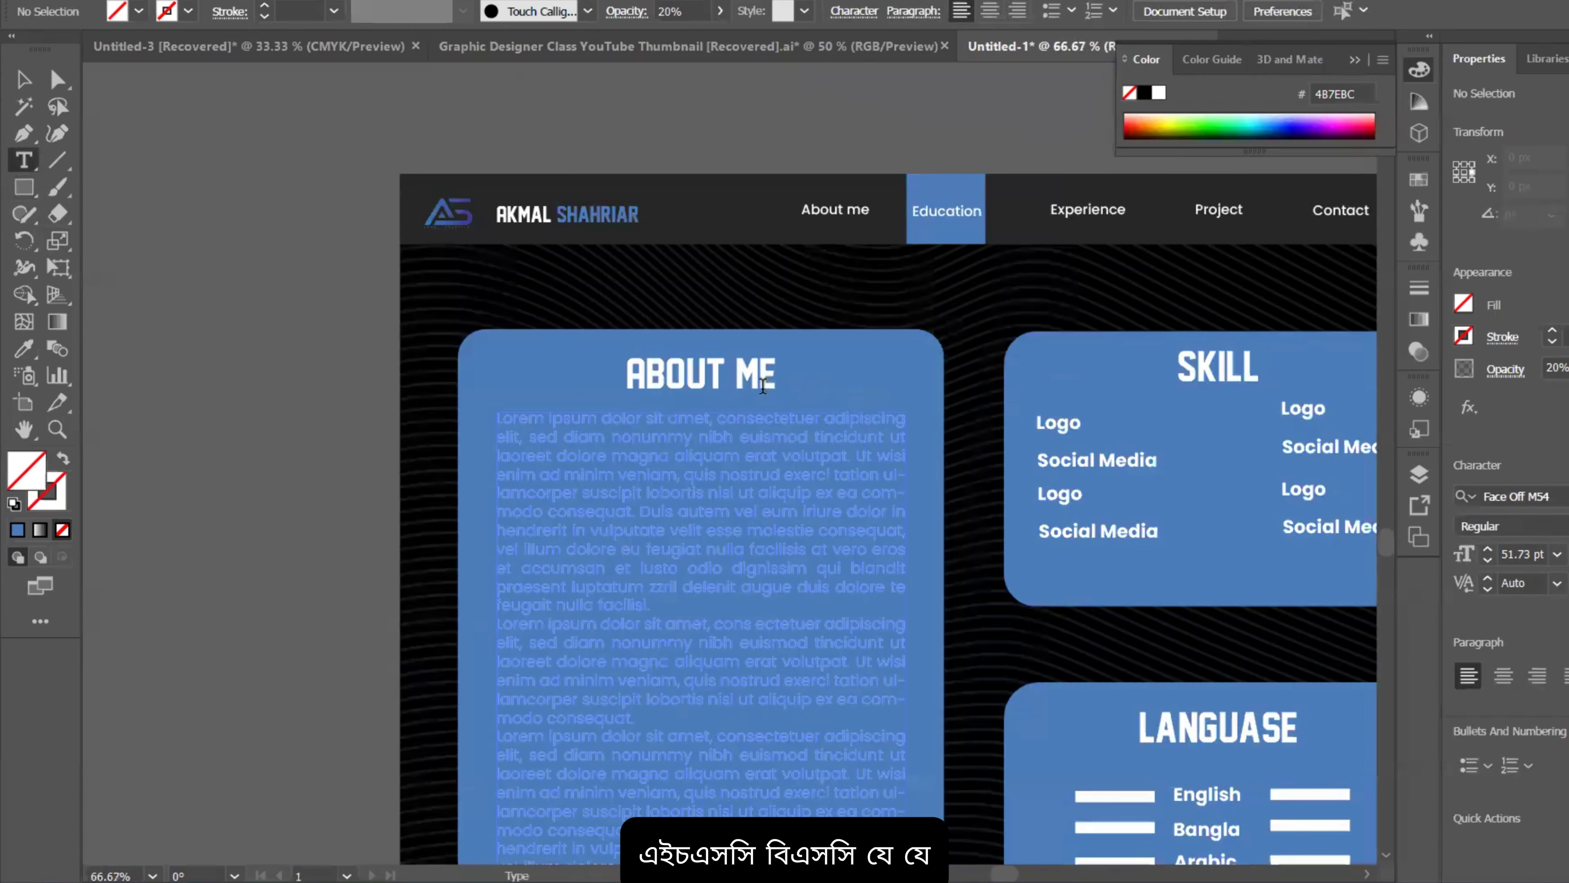
{"action": "scroll", "coordinate": [752, 463], "scroll_direction": "down", "scroll_amount": 1}
{"action": "scroll", "coordinate": [726, 417], "scroll_direction": "down", "scroll_amount": 1}
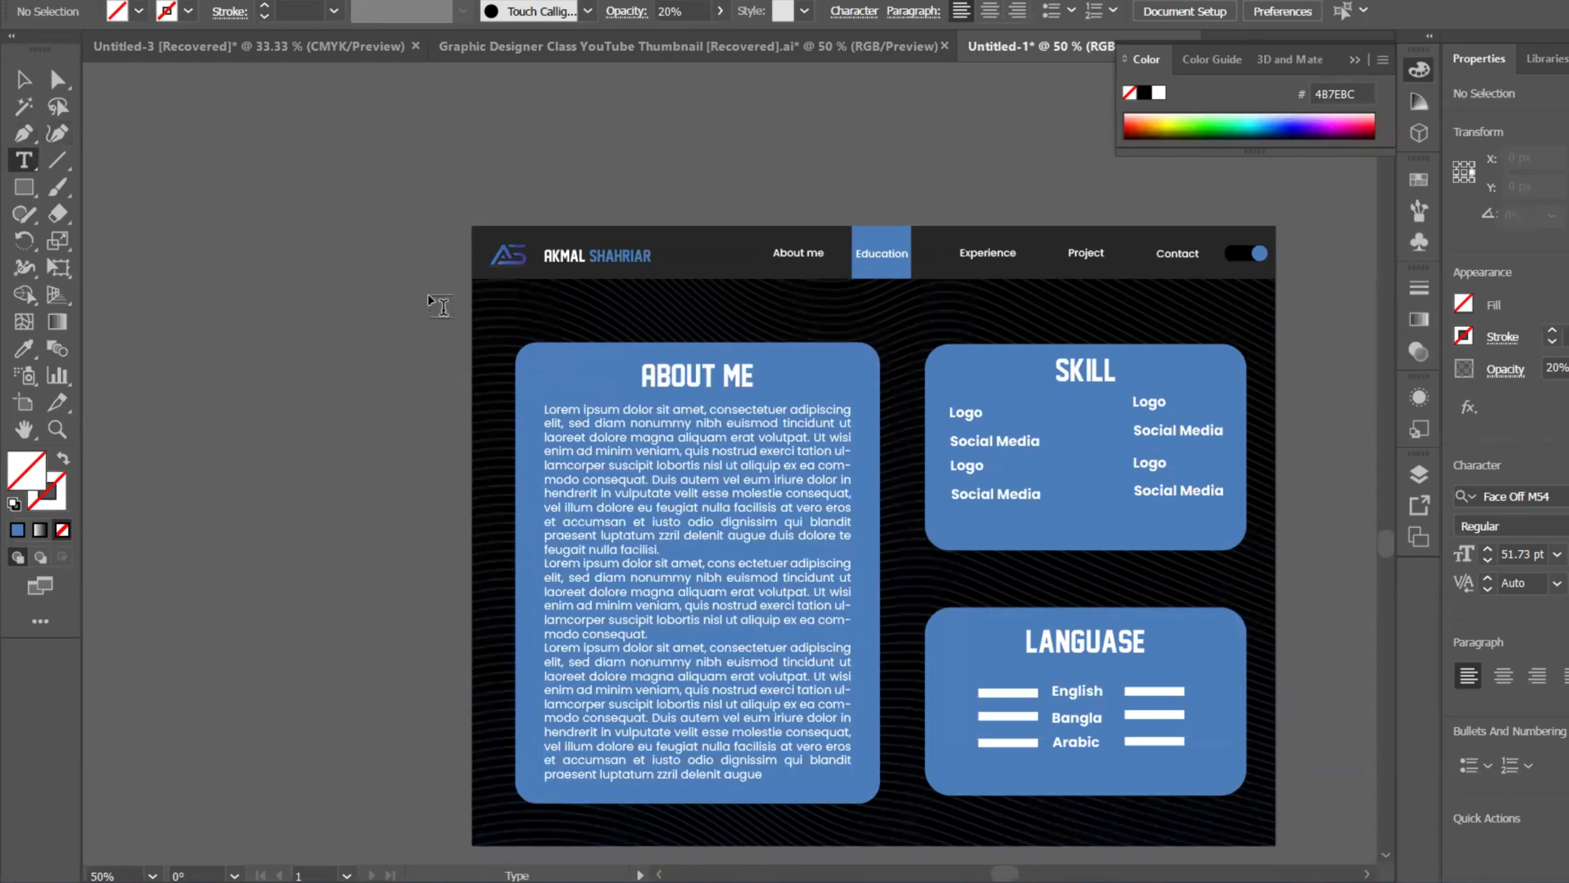
{"action": "scroll", "coordinate": [735, 375], "scroll_direction": "up", "scroll_amount": 2}
{"action": "left_click_drag", "start_coordinate": [806, 371], "coordinate": [564, 366]}
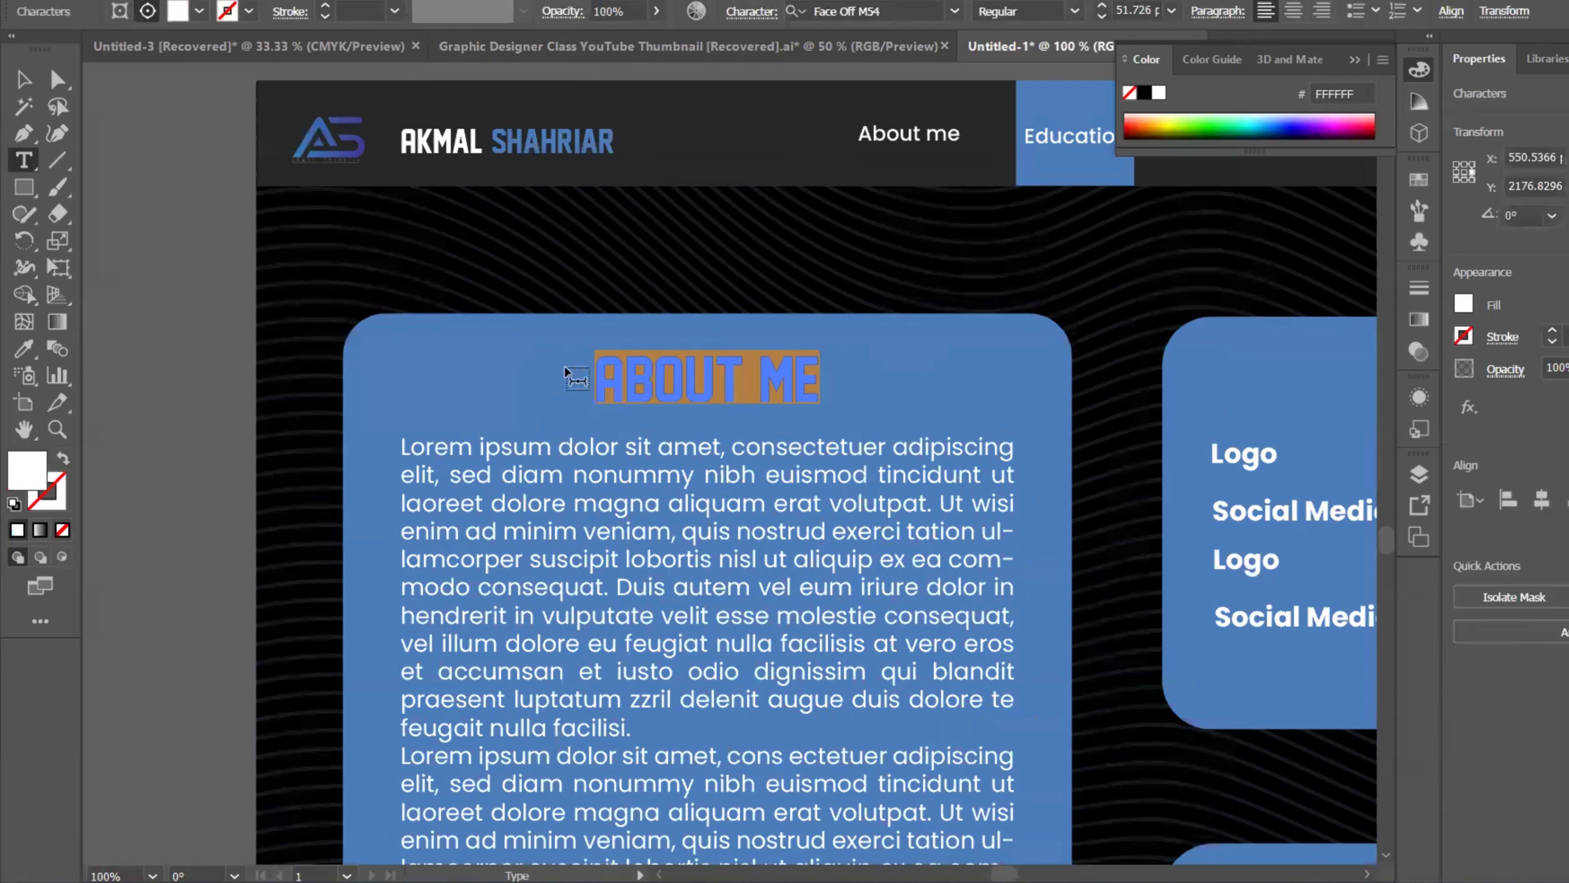
{"action": "type", "text": "B"}
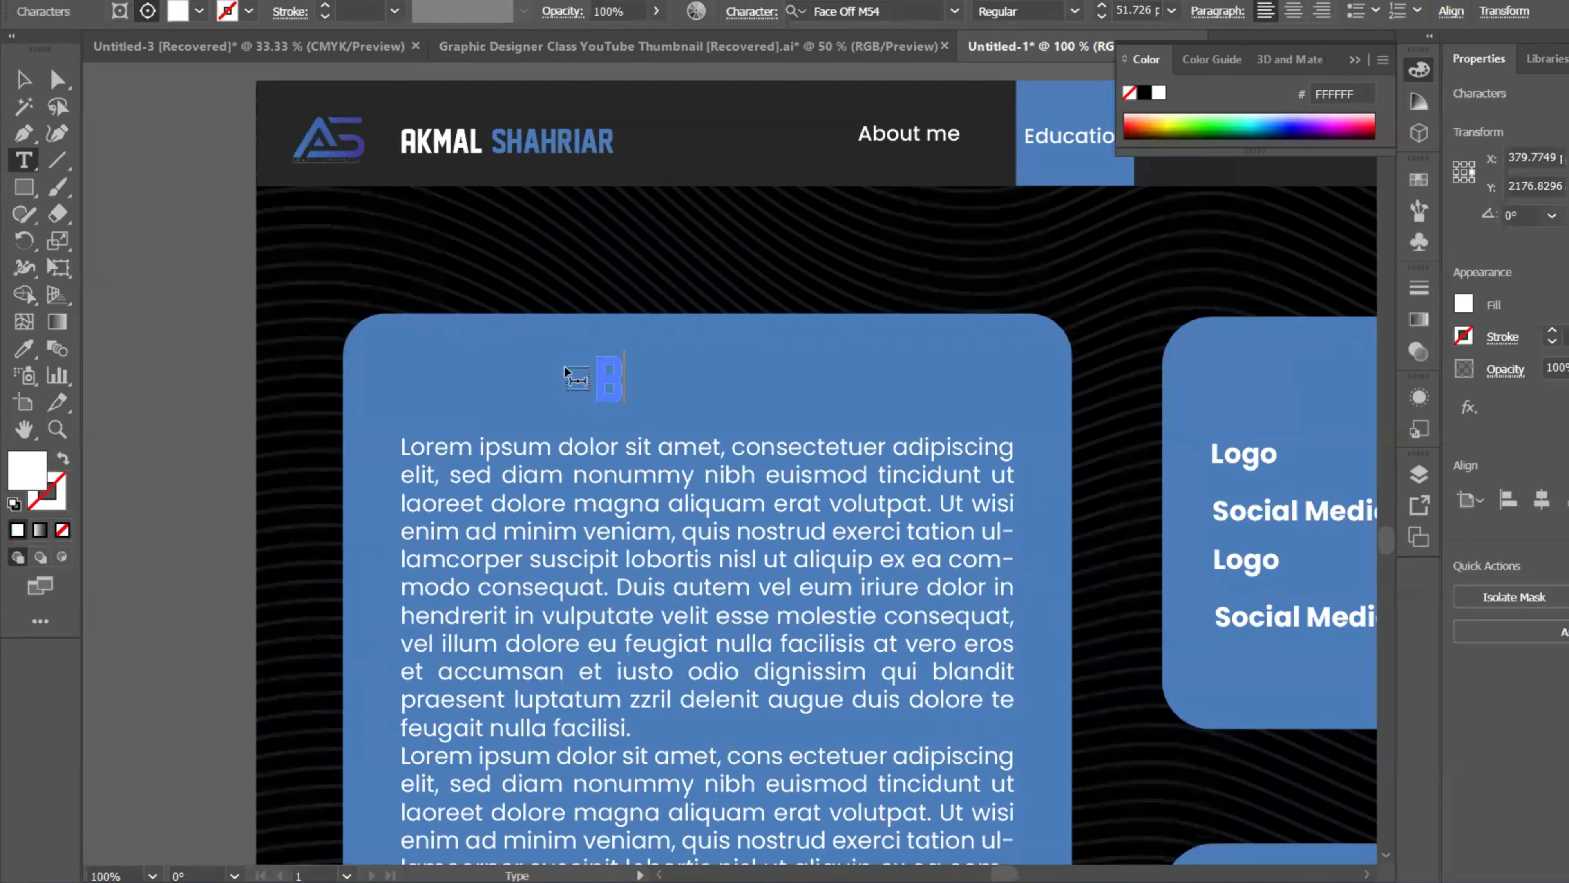
{"action": "type", "text": "SC I"}
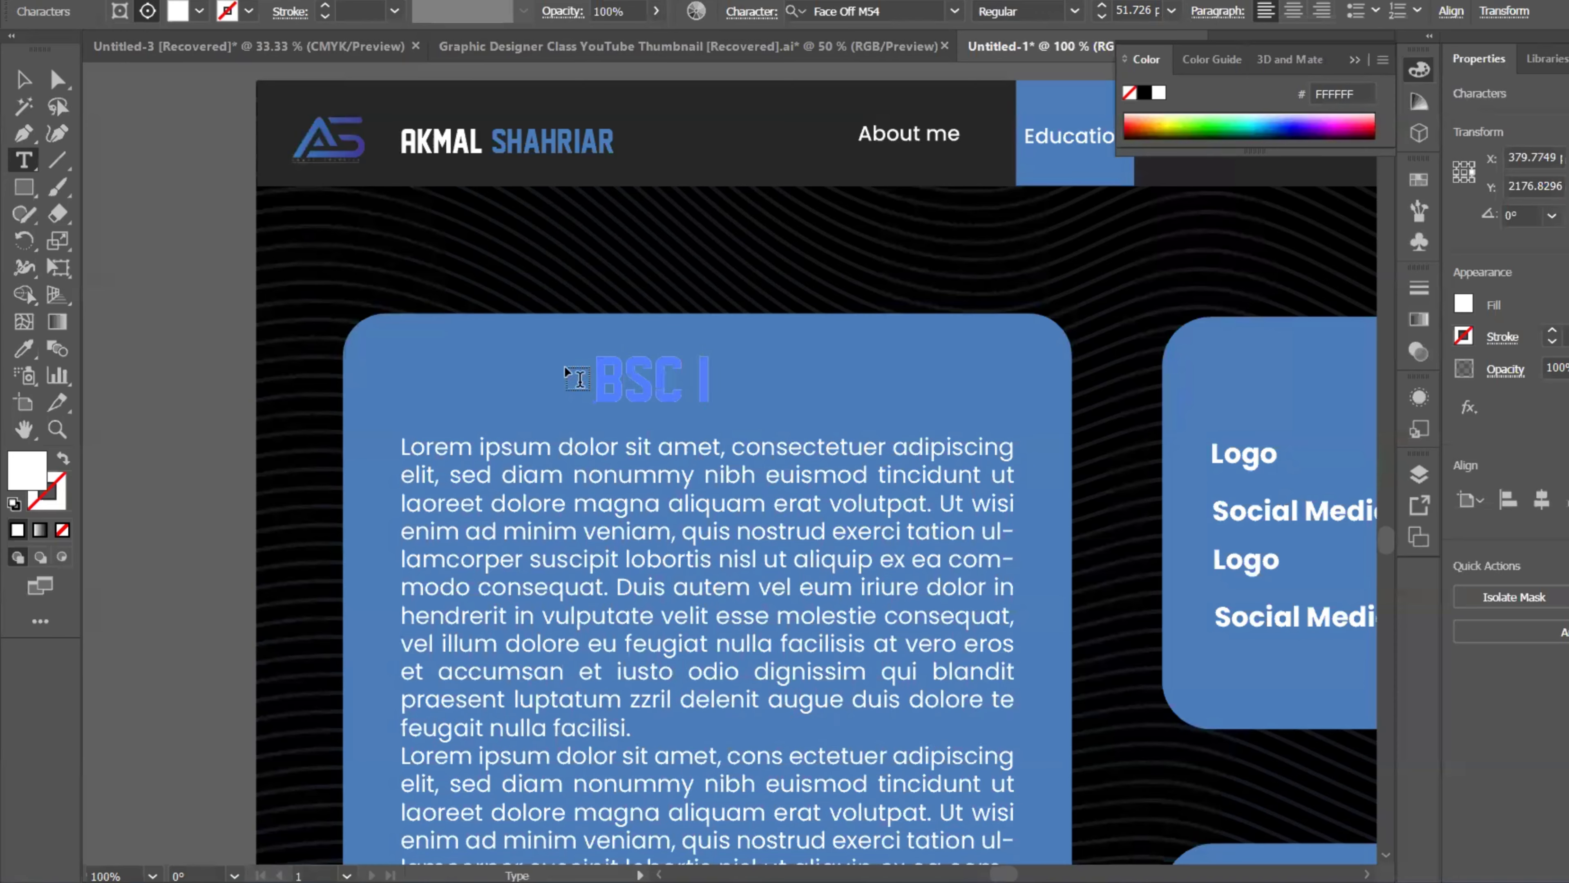
{"action": "type", "text": "N"}
{"action": "key", "text": "BackSpace"}
{"action": "key", "text": "BackSpace"}
{"action": "key", "text": "BackSpace"}
Step: Delete the heading from the left card, then drag a duplicate of the page design leftward
{"action": "left_click", "coordinate": [13, 80]}
{"action": "key", "text": "Delete"}
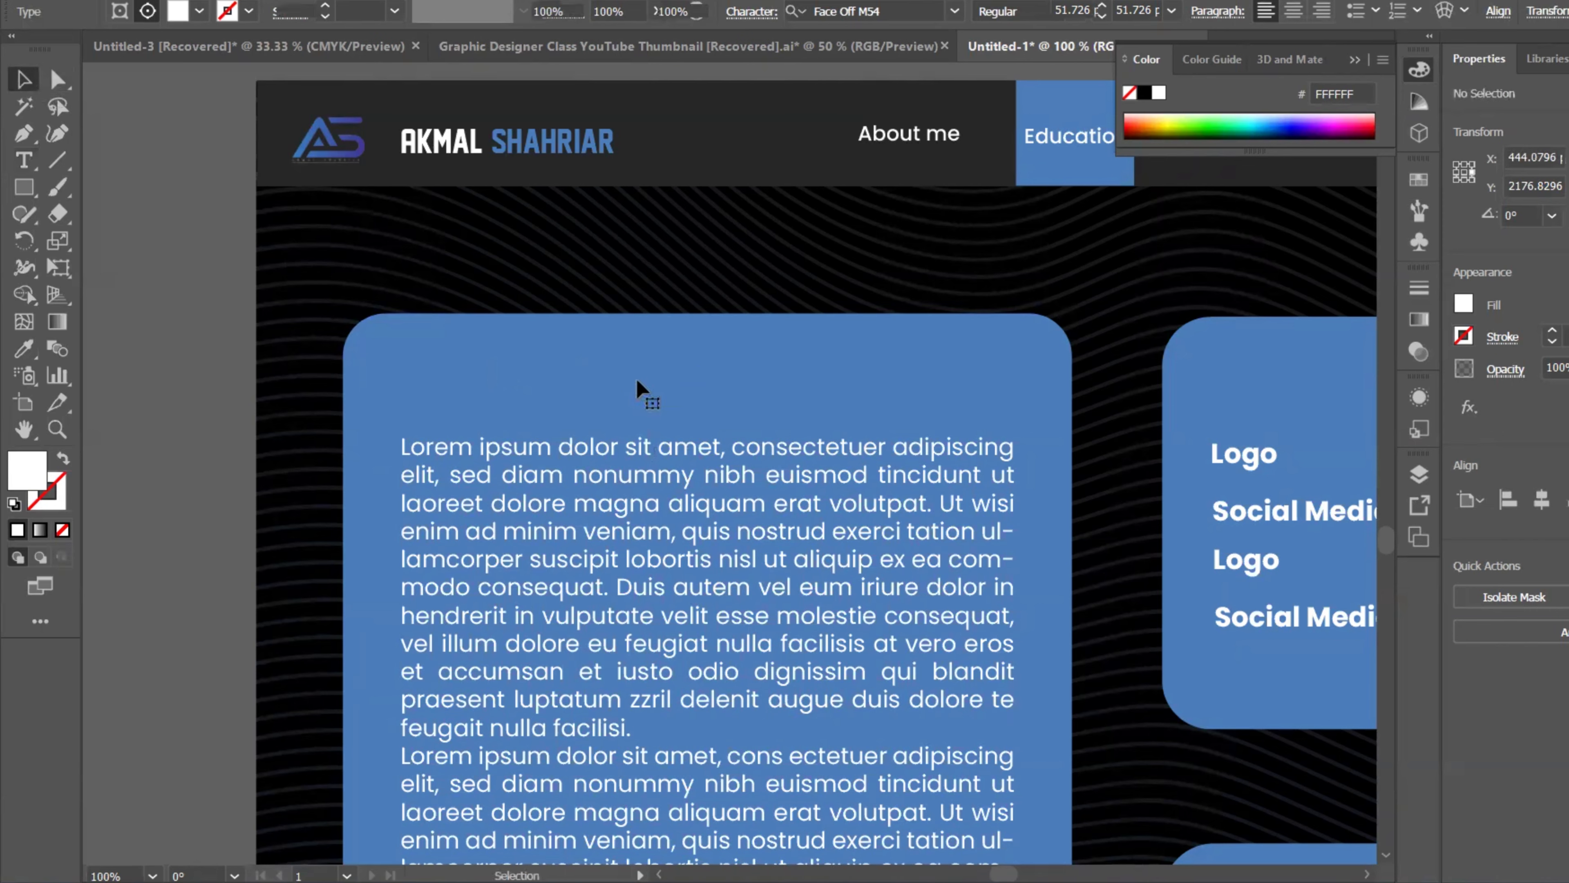
{"action": "scroll", "coordinate": [1094, 479], "scroll_direction": "down", "scroll_amount": 3}
{"action": "left_click_drag", "start_coordinate": [1216, 447], "coordinate": [959, 447]}
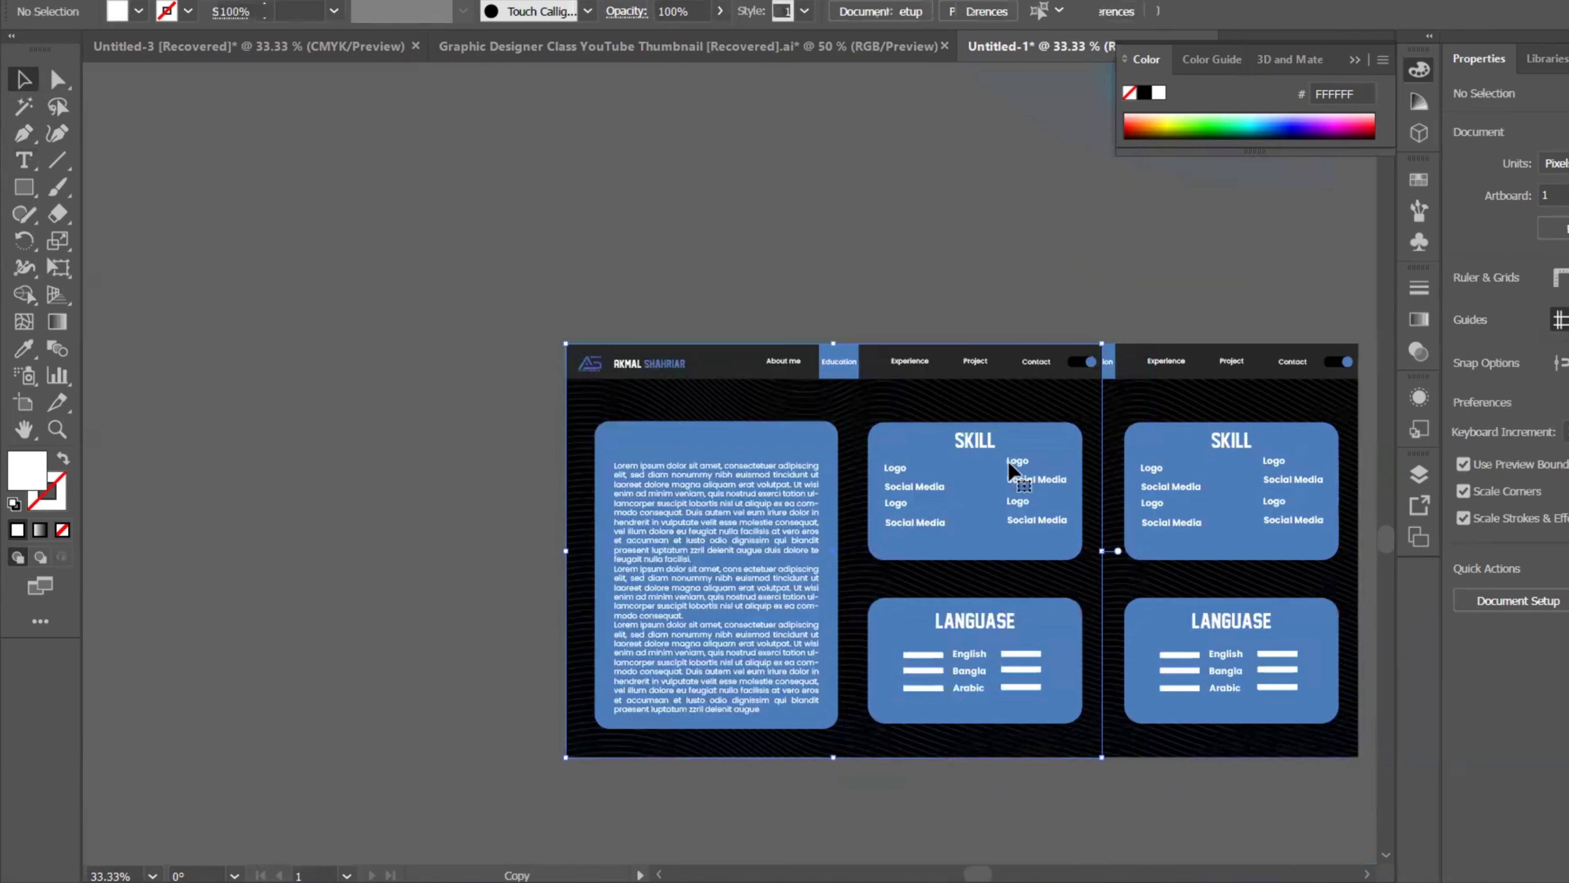
Step: Undo the page duplicate and copy the SKILL heading onto the left card
{"action": "key", "text": "ctrl+z"}
{"action": "scroll", "coordinate": [1262, 449], "scroll_direction": "up", "scroll_amount": 2}
{"action": "double_click", "coordinate": [1264, 448]}
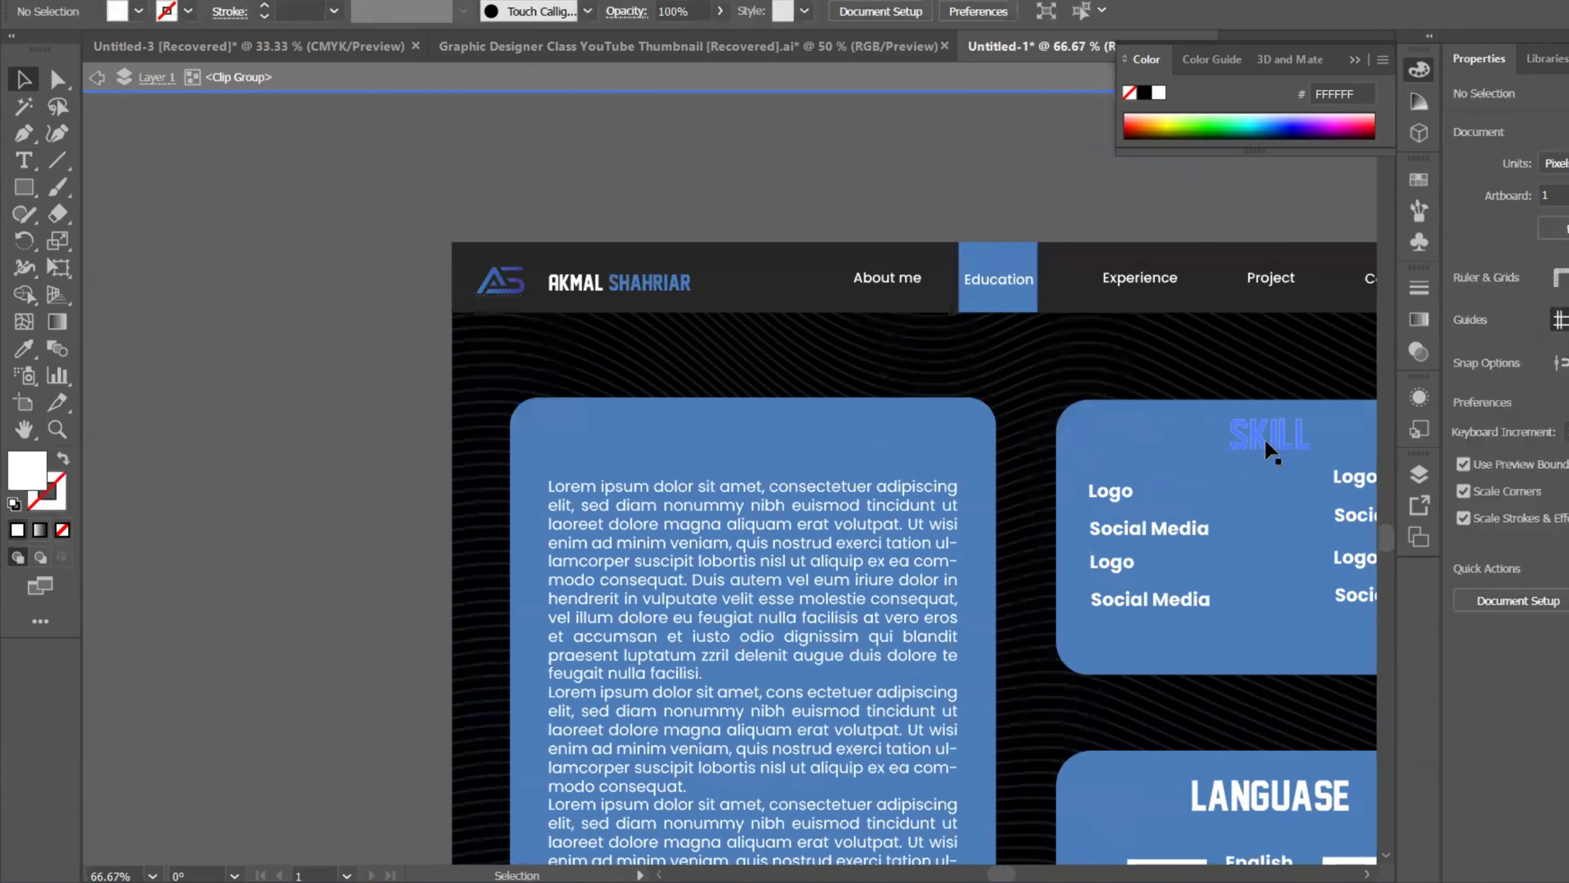
{"action": "left_click", "coordinate": [1263, 446]}
{"action": "left_click_drag", "start_coordinate": [1263, 447], "coordinate": [718, 445]}
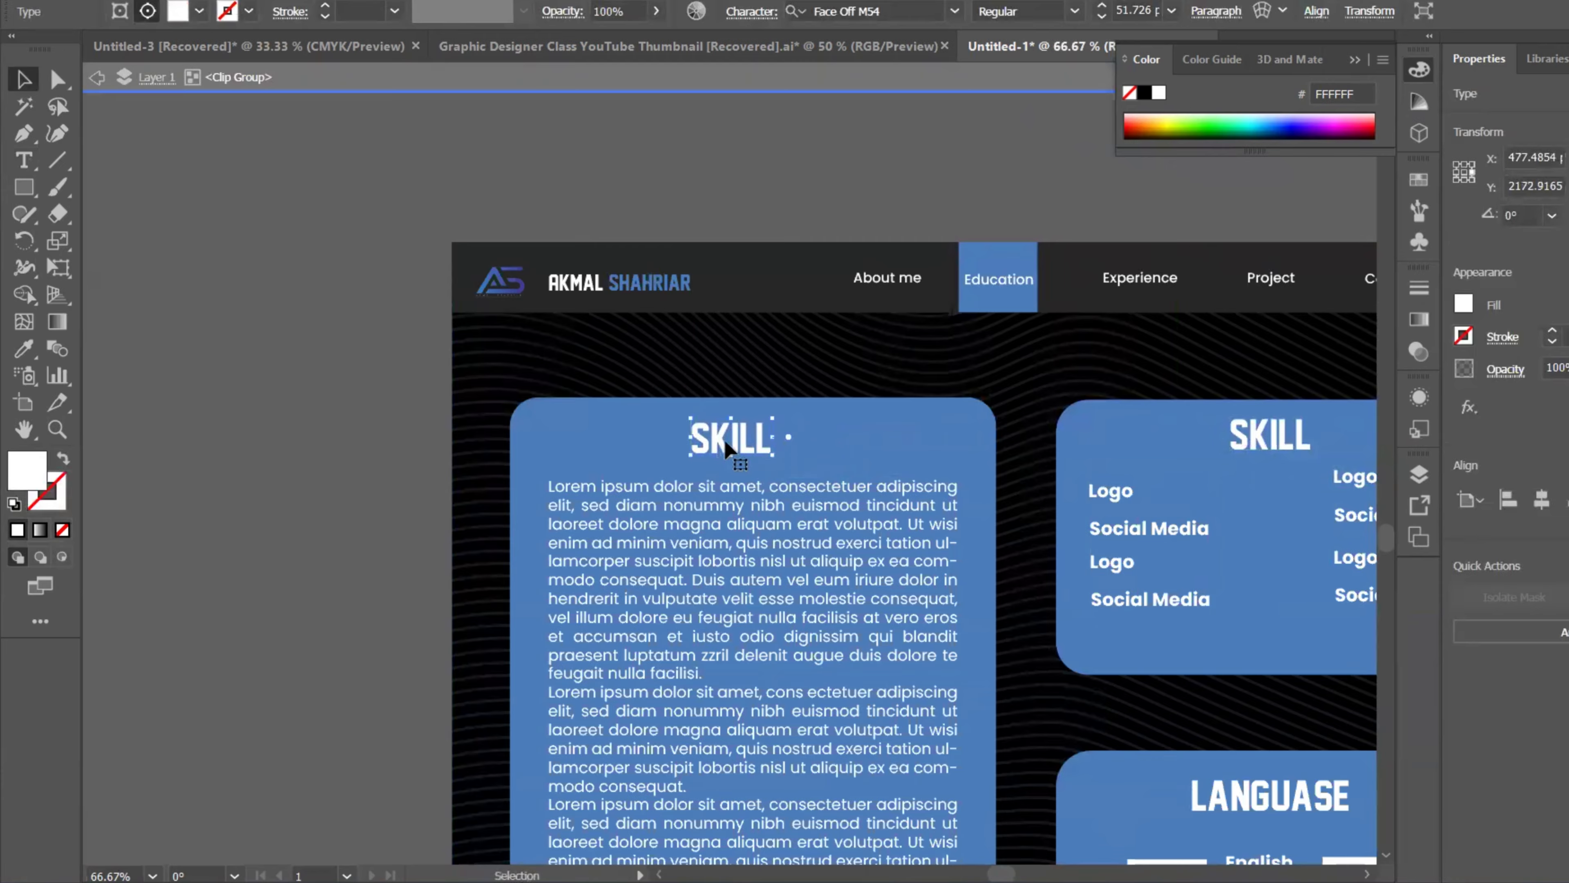
{"action": "double_click", "coordinate": [726, 446]}
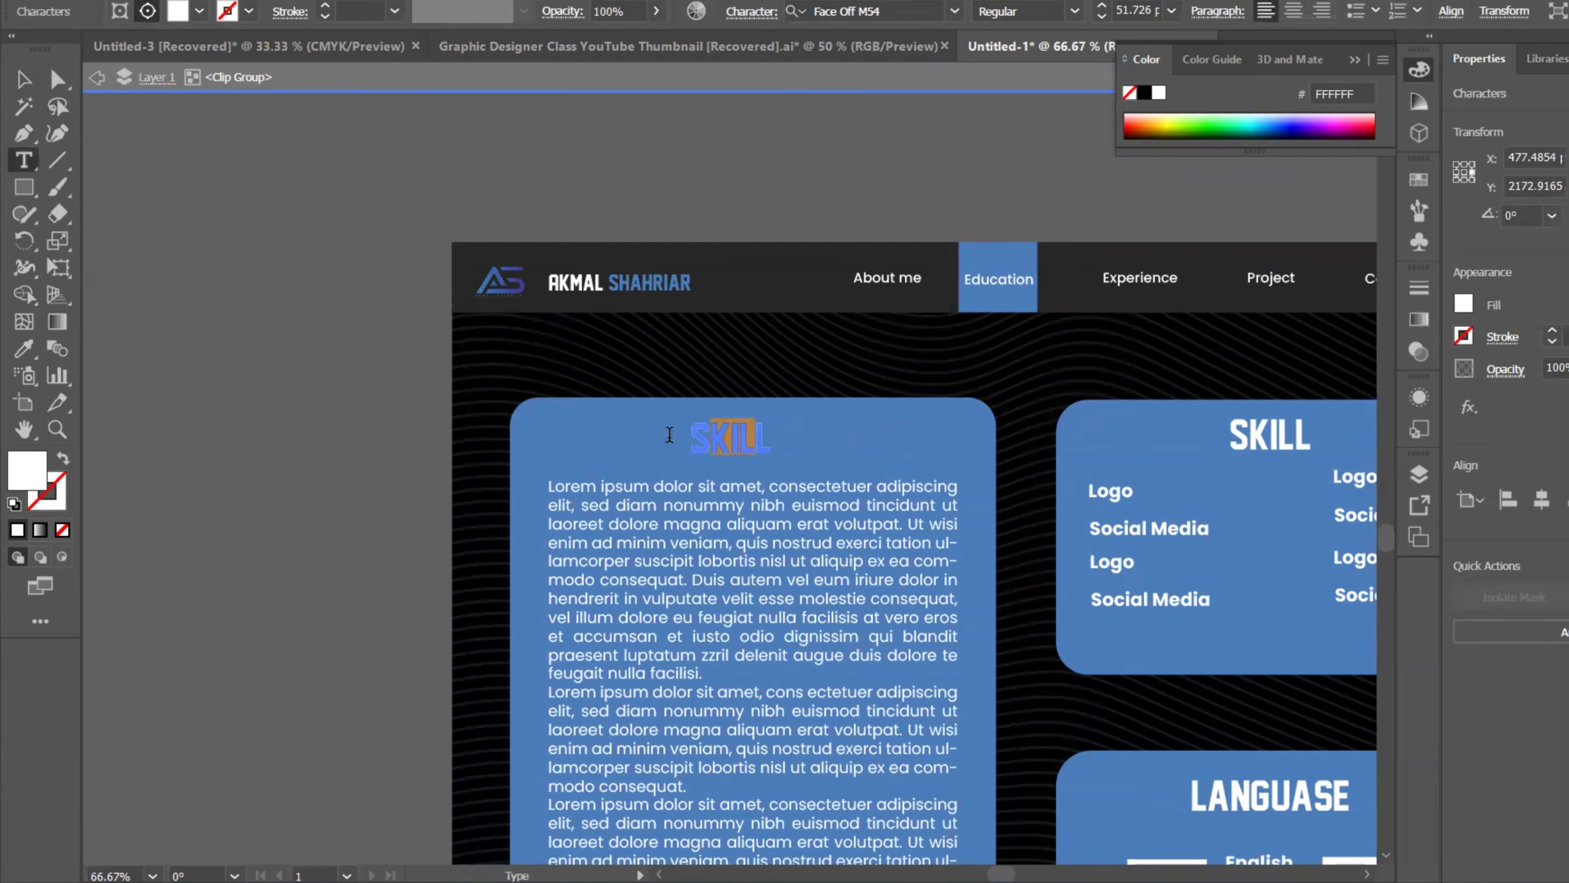
{"action": "left_click_drag", "start_coordinate": [755, 440], "coordinate": [769, 439]}
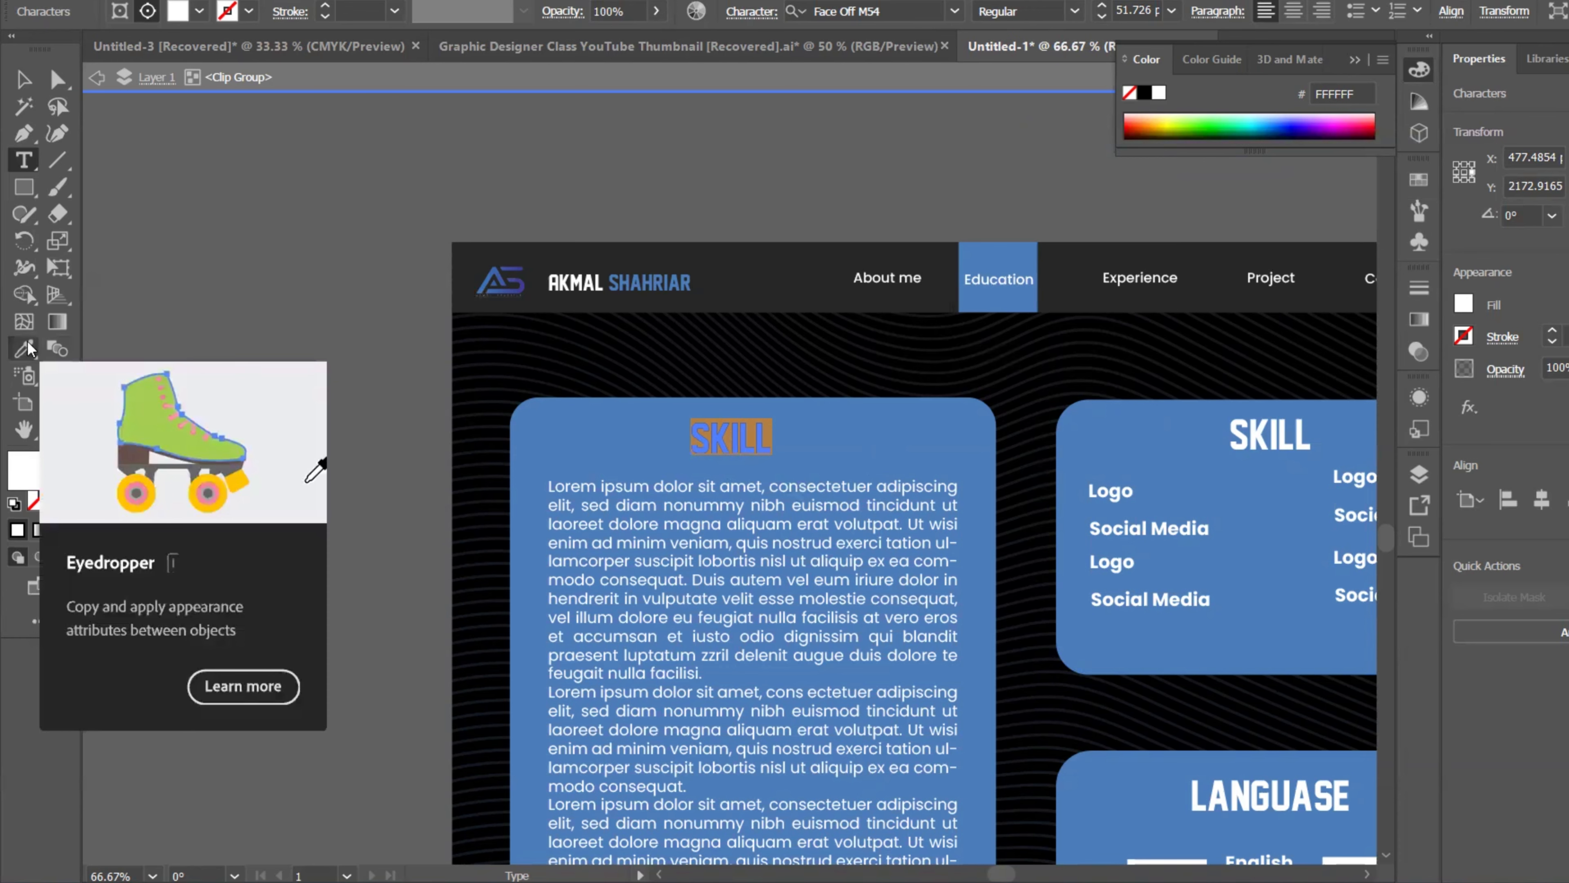
Step: Paste the Education nav text beside SKILL and eyedropper SKILL's heading style onto it
{"action": "left_click", "coordinate": [24, 160]}
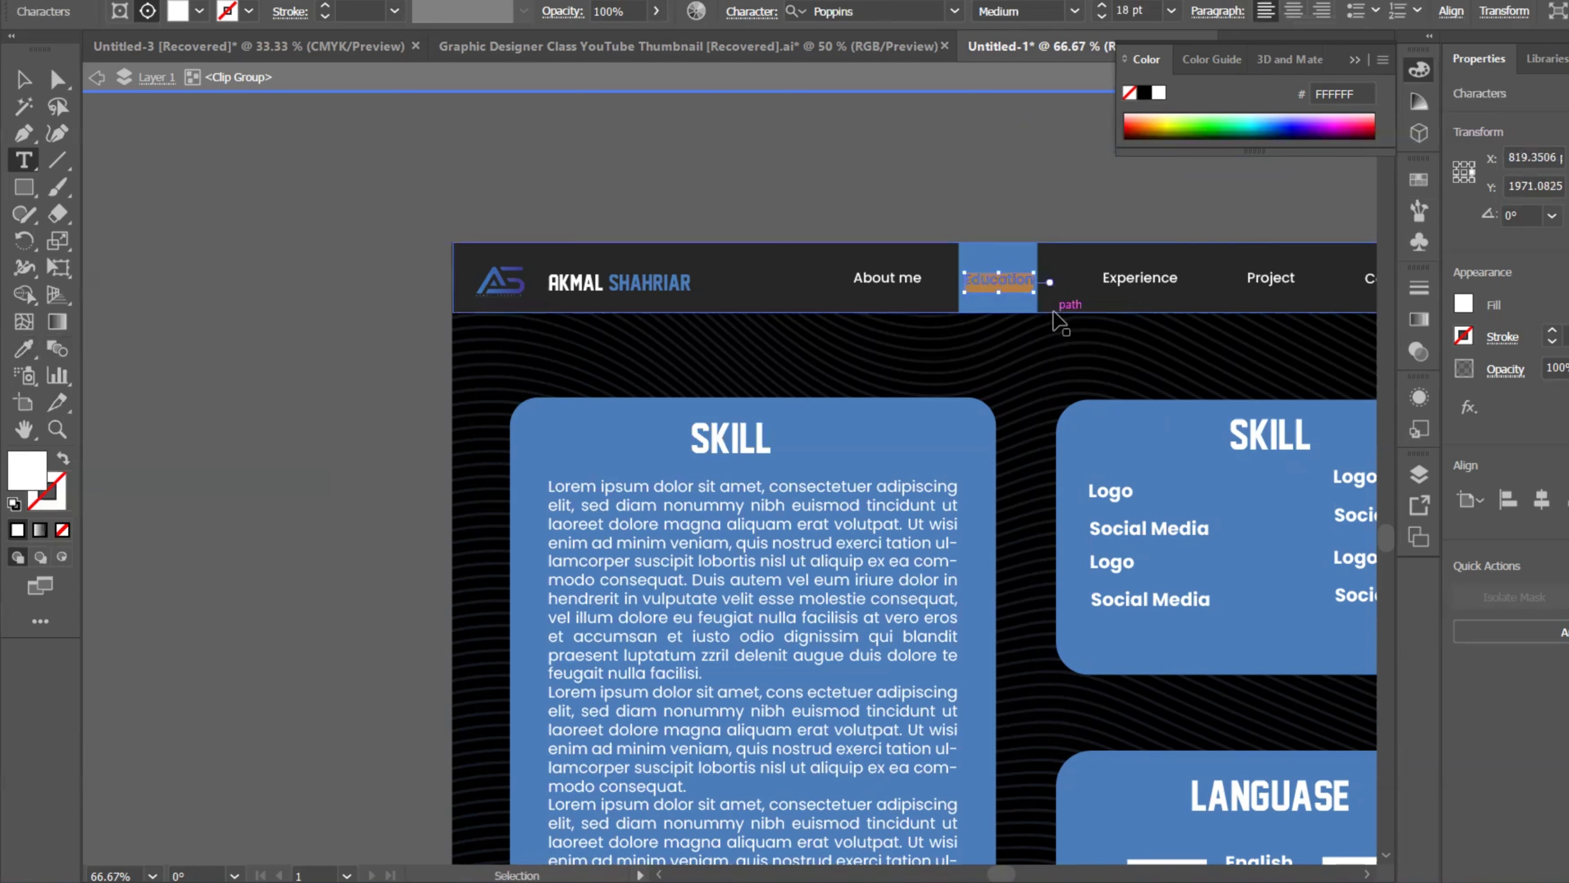
{"action": "key", "text": "ctrl+c"}
{"action": "left_click", "coordinate": [634, 426]}
{"action": "key", "text": "ctrl+v"}
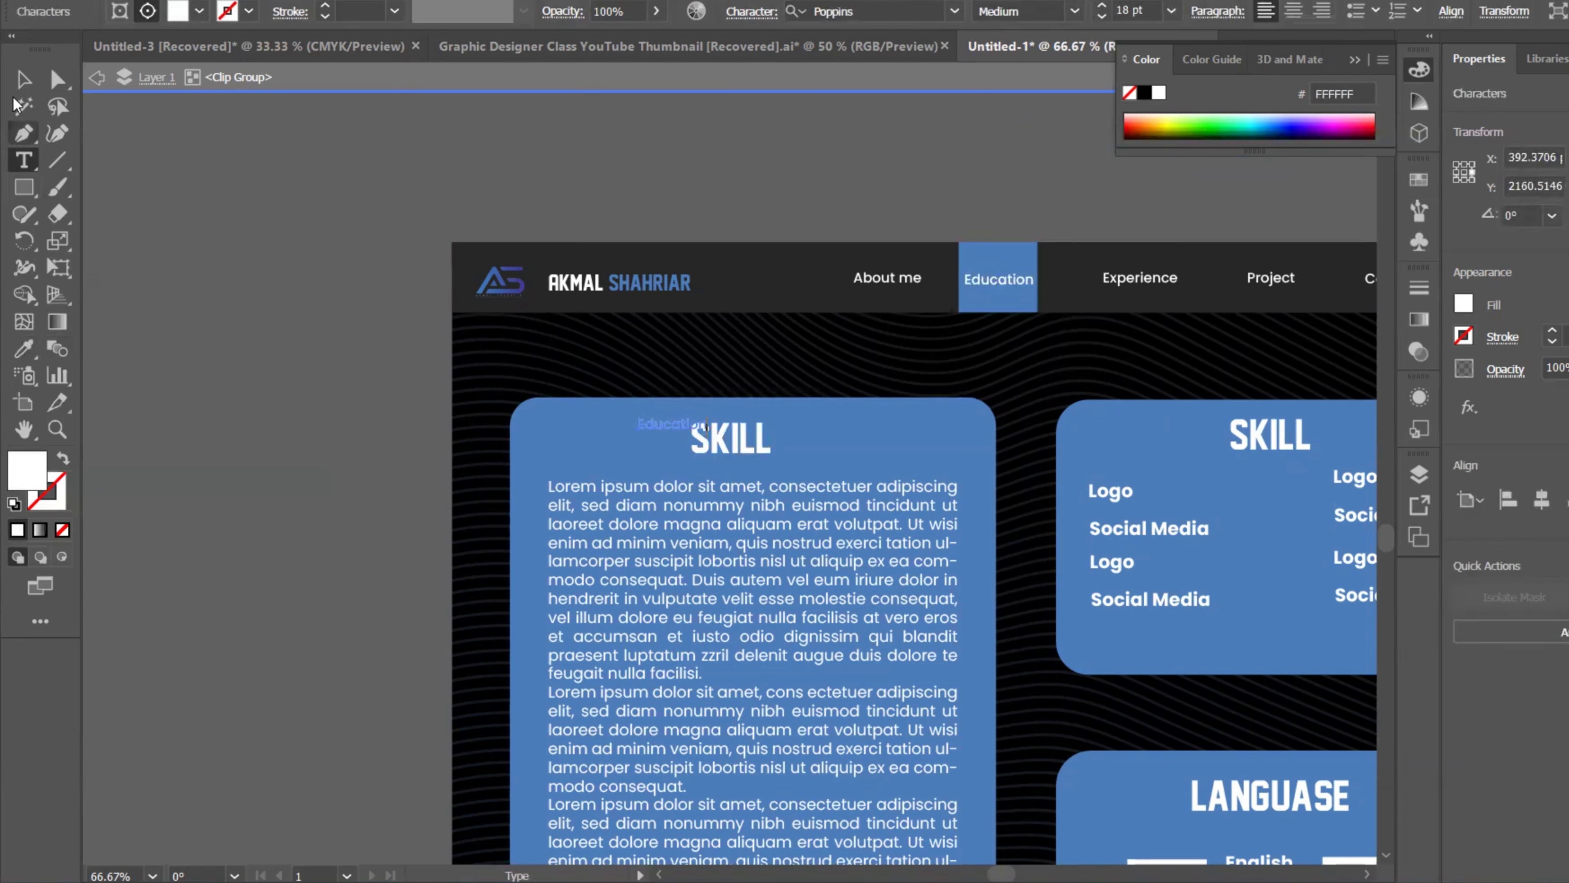
{"action": "left_click", "coordinate": [23, 79]}
{"action": "left_click", "coordinate": [27, 351]}
{"action": "left_click", "coordinate": [730, 438]}
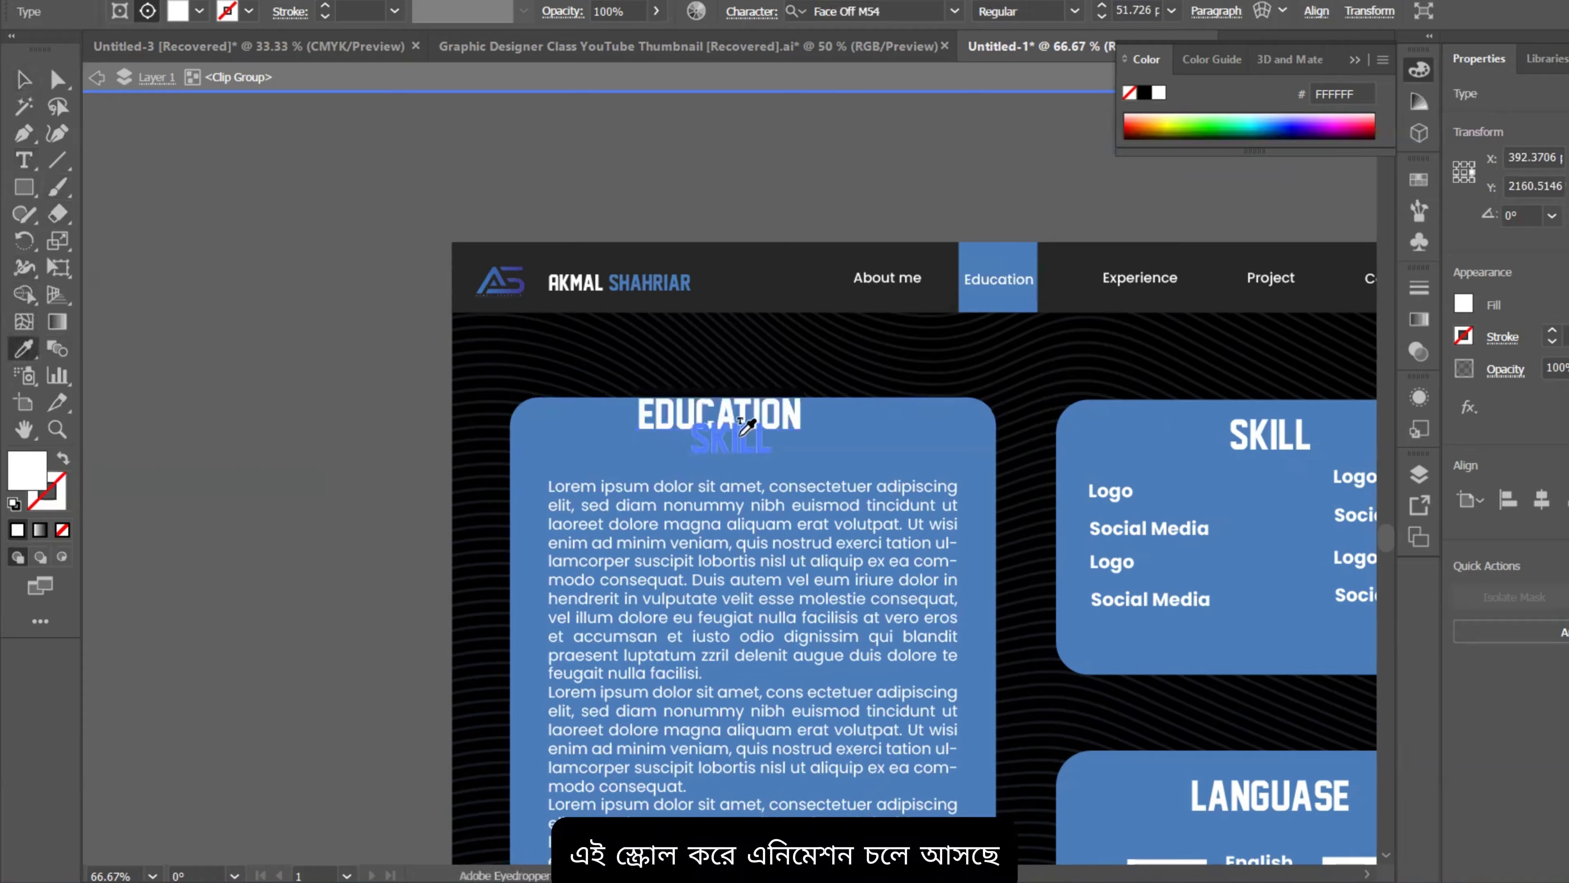
{"action": "left_click", "coordinate": [24, 79]}
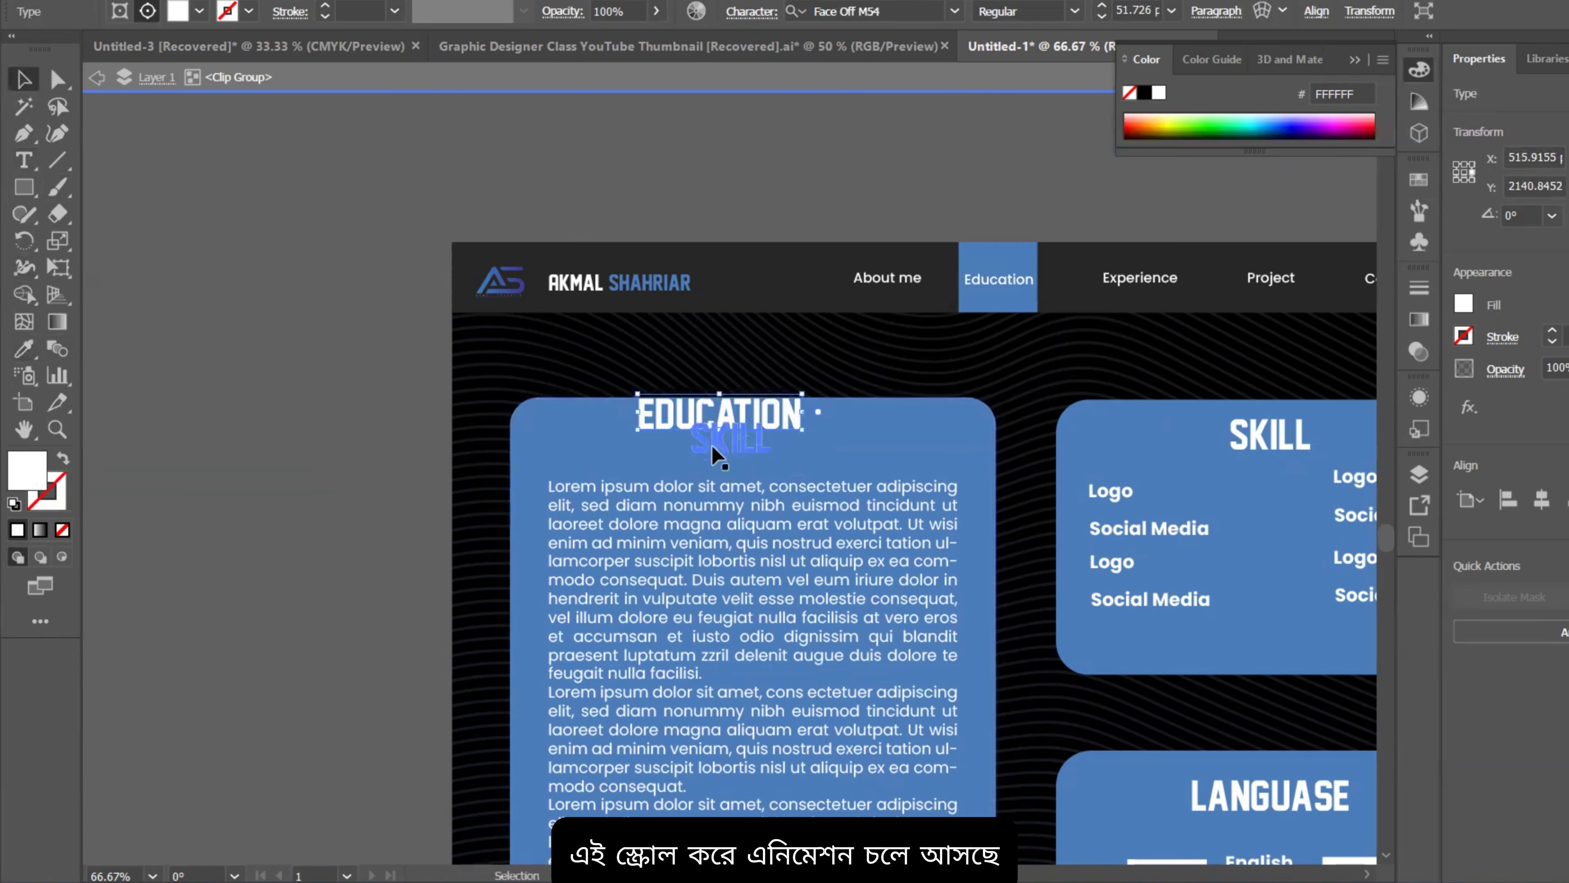
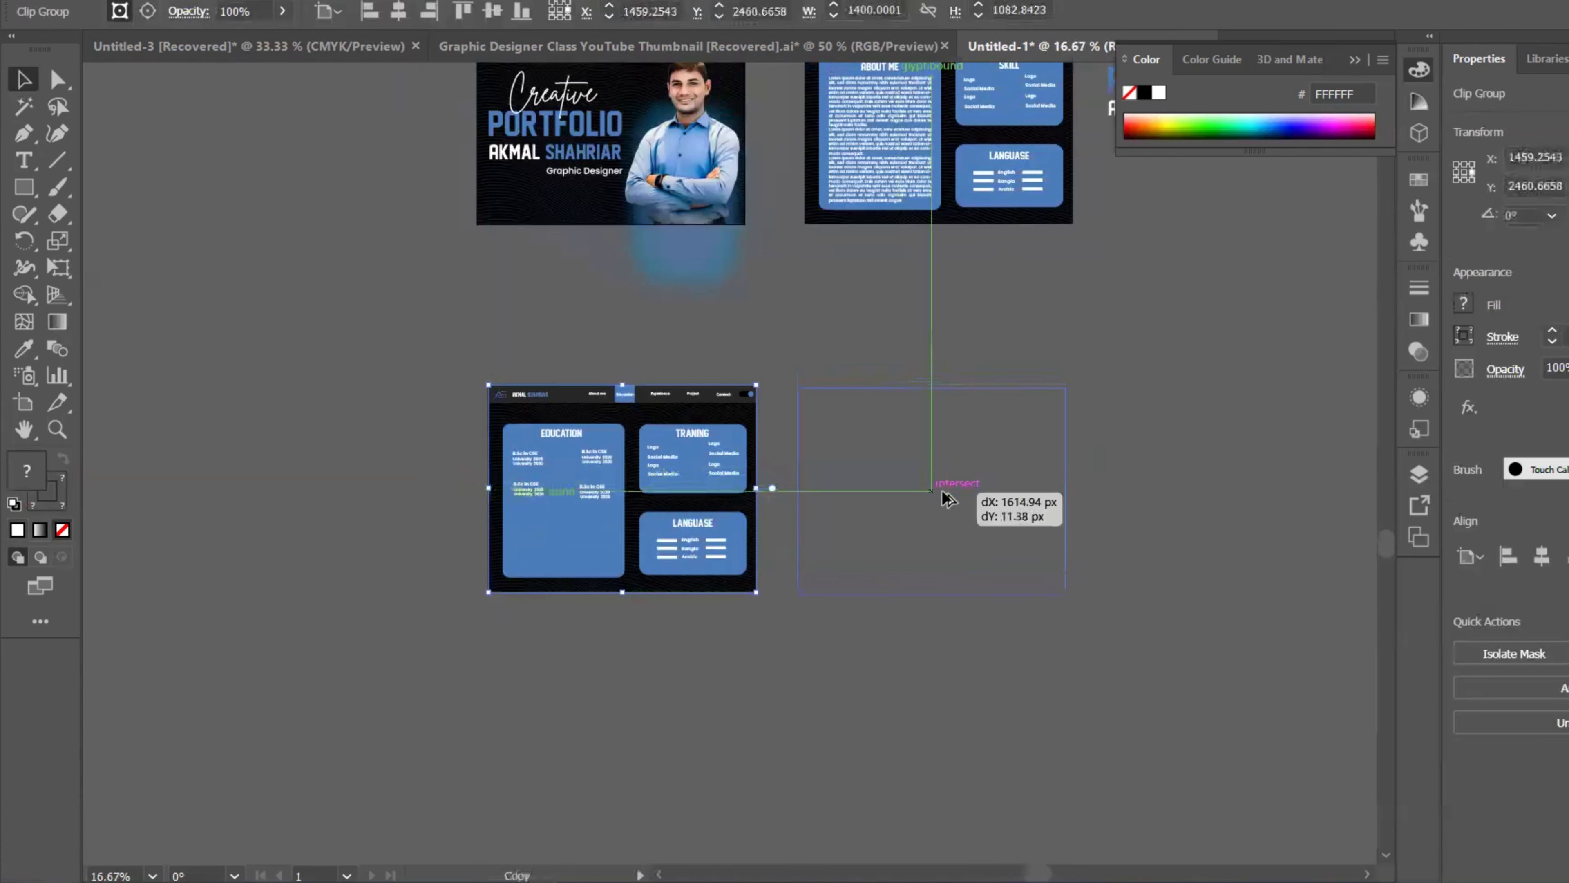
Step: Drag the blue highlight box from behind Education over Project in the copied page's nav bar
{"action": "scroll", "coordinate": [1103, 415], "scroll_direction": "down", "scroll_amount": 1}
{"action": "scroll", "coordinate": [1104, 415], "scroll_direction": "right", "scroll_amount": 1}
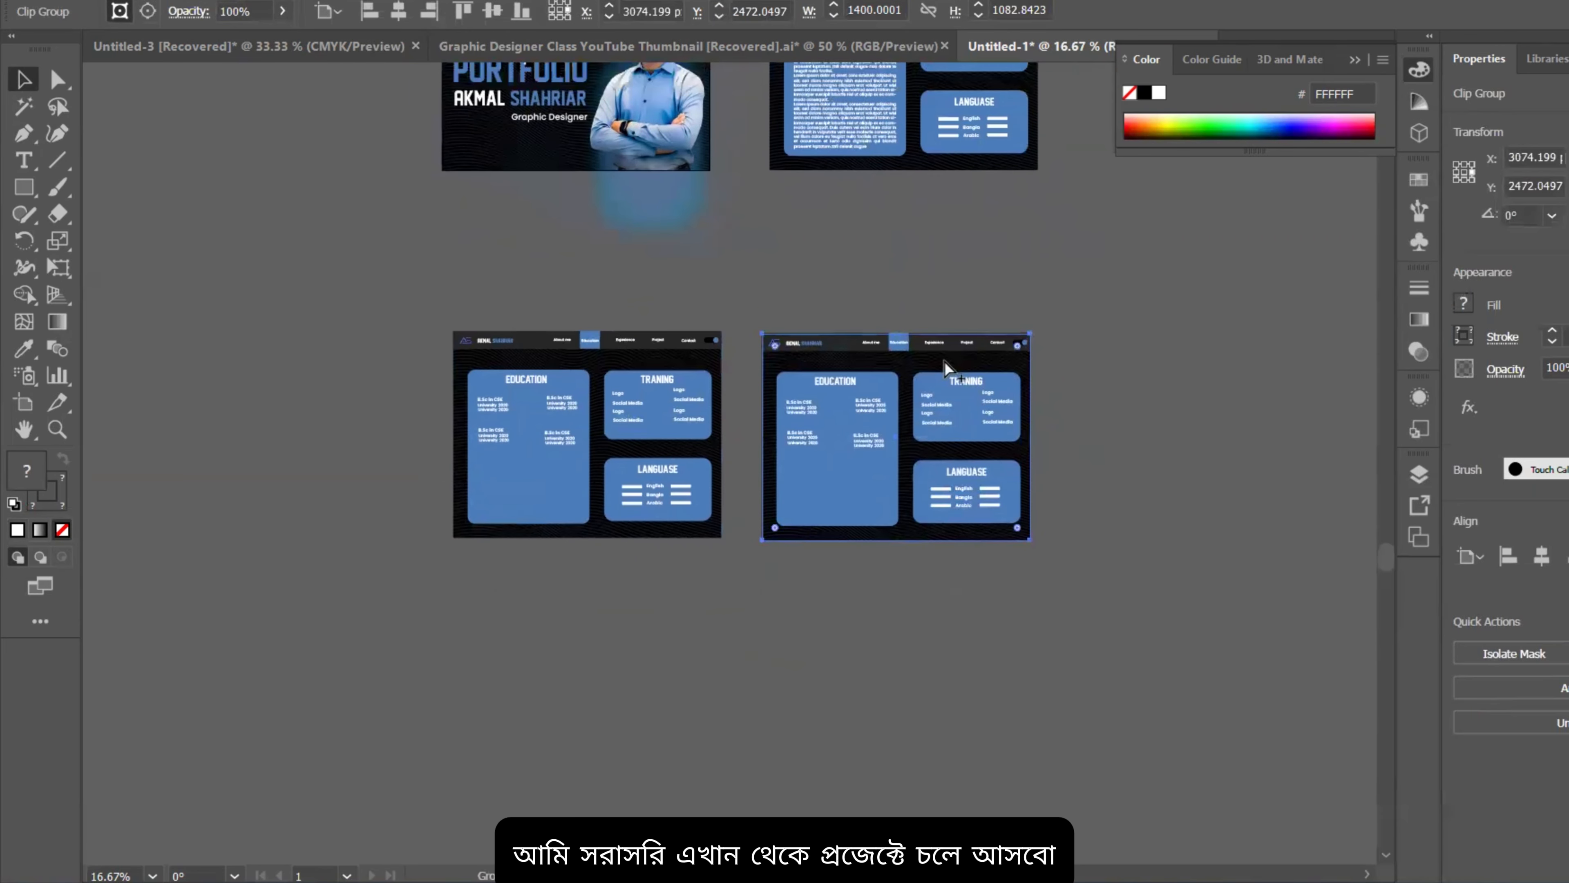
{"action": "scroll", "coordinate": [944, 360], "scroll_direction": "up", "scroll_amount": 3}
{"action": "double_click", "coordinate": [819, 311]}
{"action": "left_click", "coordinate": [819, 310]}
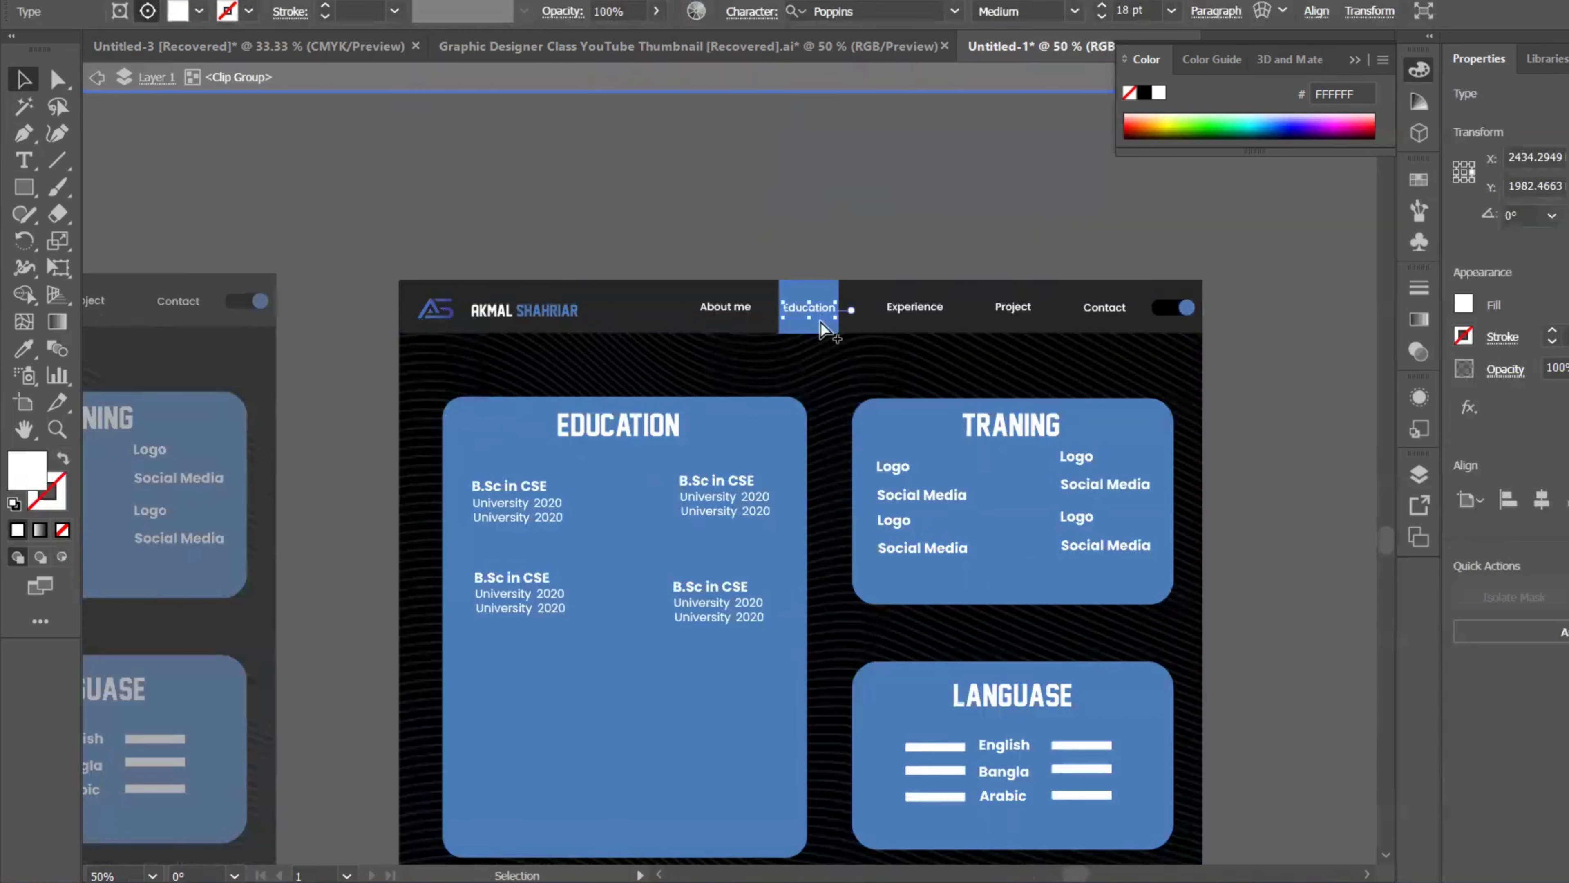
{"action": "scroll", "coordinate": [819, 315], "scroll_direction": "up", "scroll_amount": 3}
{"action": "double_click", "coordinate": [818, 322]}
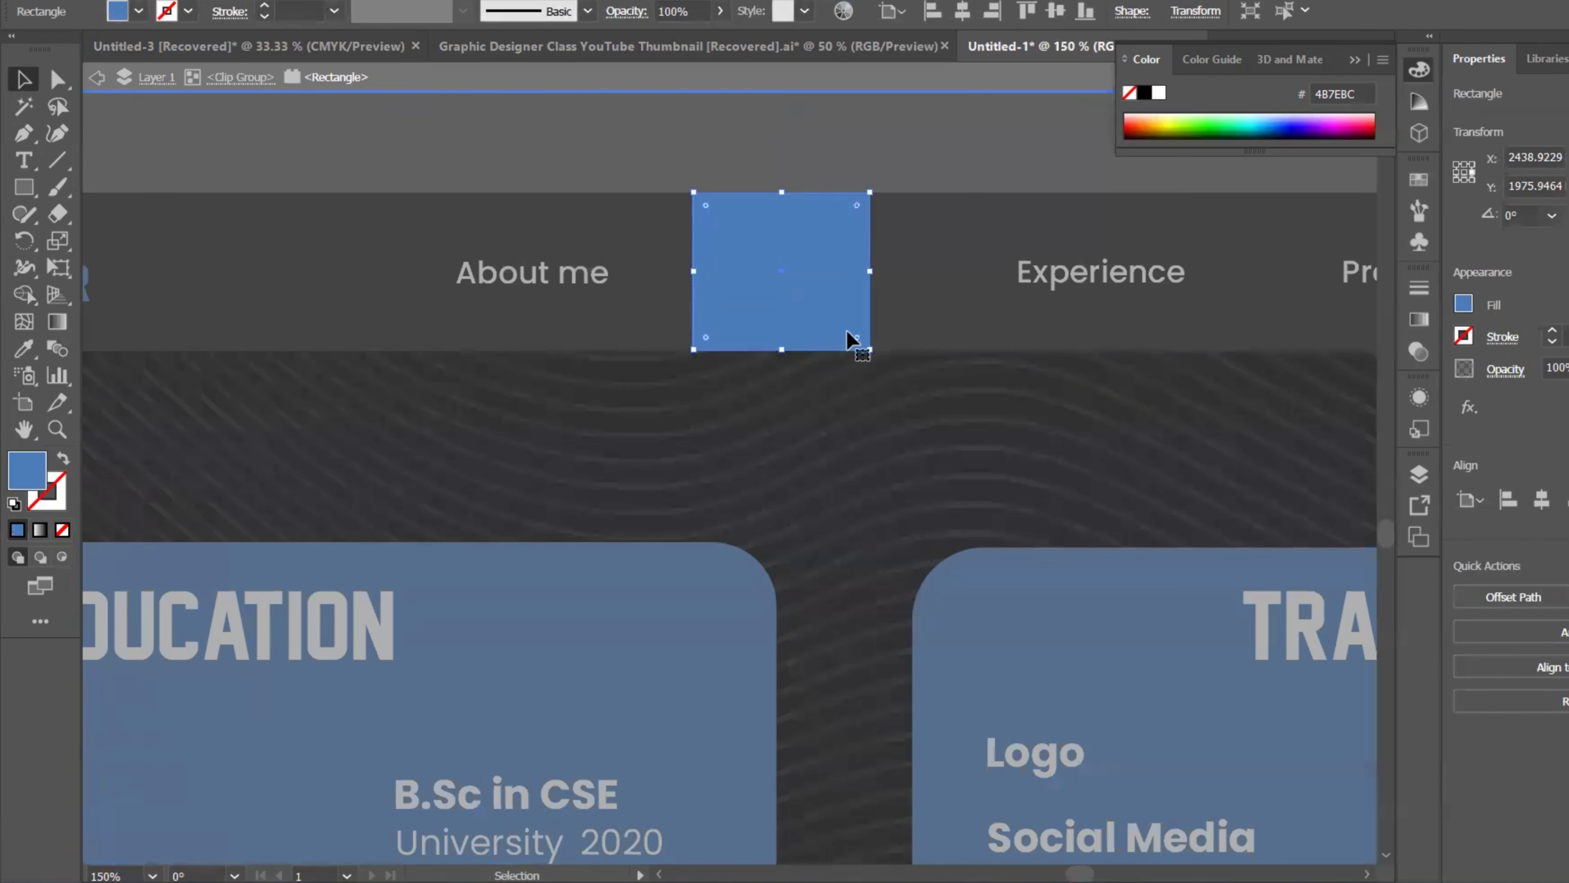
{"action": "left_click_drag", "start_coordinate": [841, 339], "coordinate": [1350, 344]}
{"action": "left_click_drag", "start_coordinate": [1215, 350], "coordinate": [984, 311]}
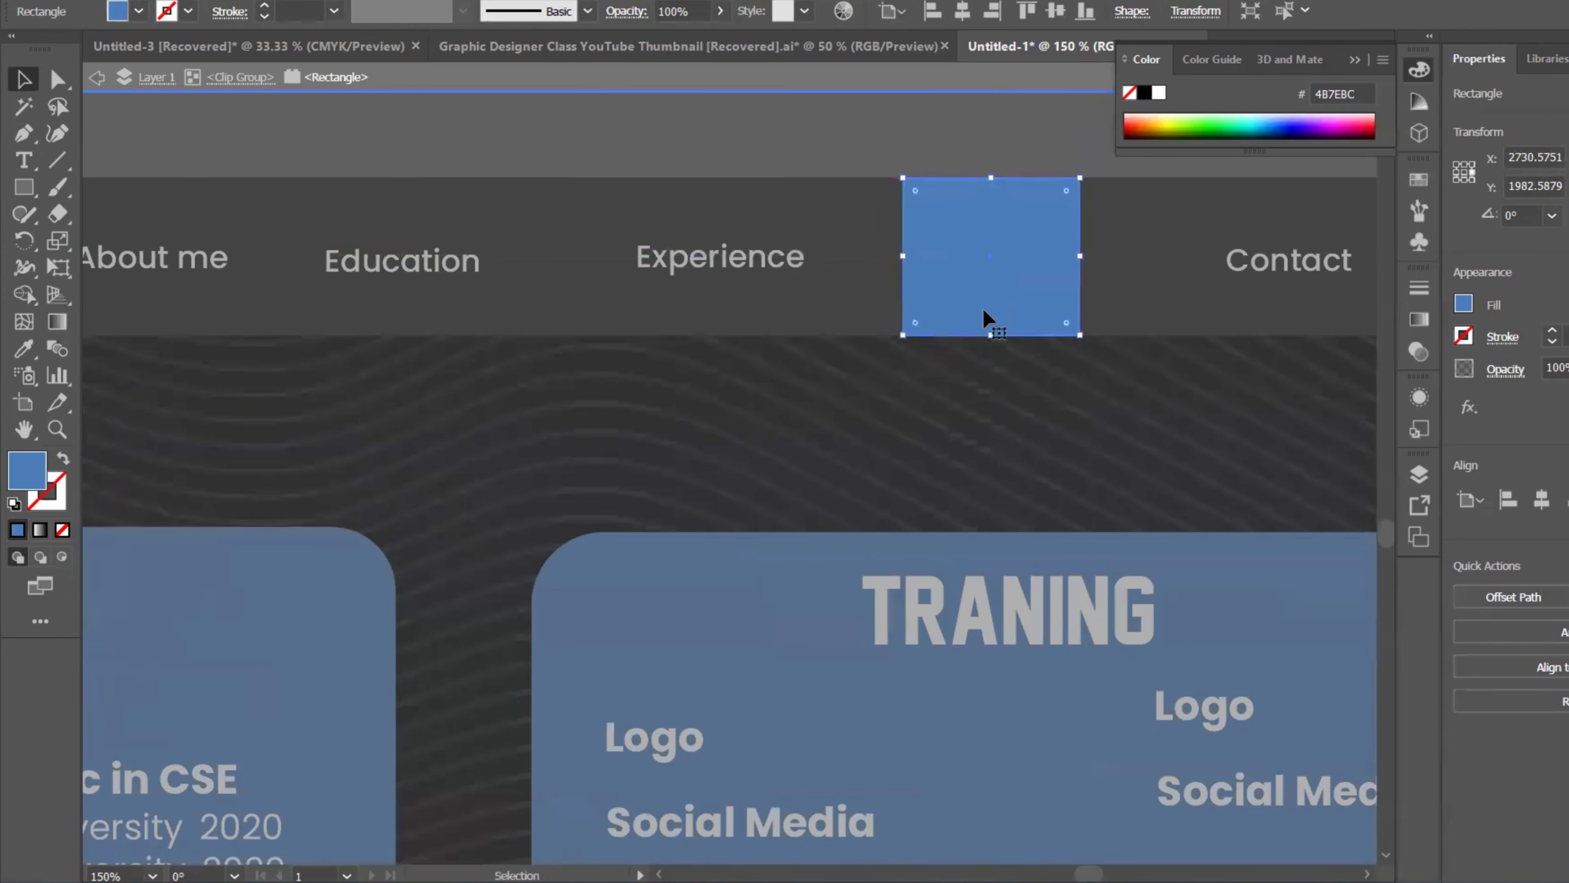
Step: Check the nav bar, fine-tune the highlight's position behind Project, and exit group editing
{"action": "double_click", "coordinate": [888, 160]}
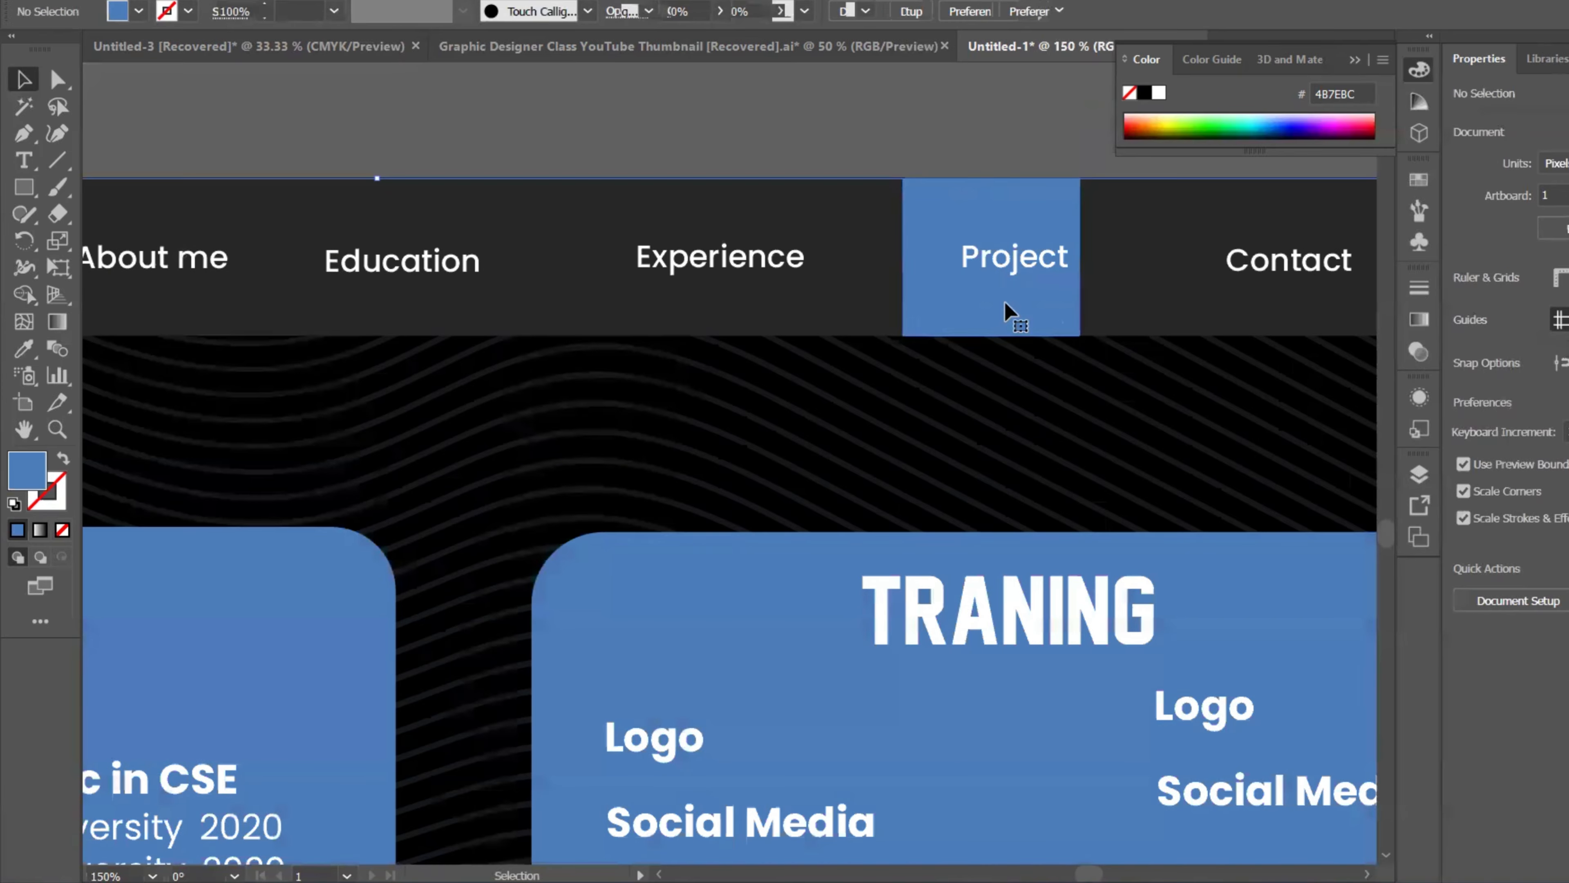
{"action": "double_click", "coordinate": [1005, 315]}
{"action": "left_click_drag", "start_coordinate": [984, 322], "coordinate": [1005, 311]}
{"action": "double_click", "coordinate": [925, 159]}
{"action": "scroll", "coordinate": [925, 163], "scroll_direction": "down", "scroll_amount": 5}
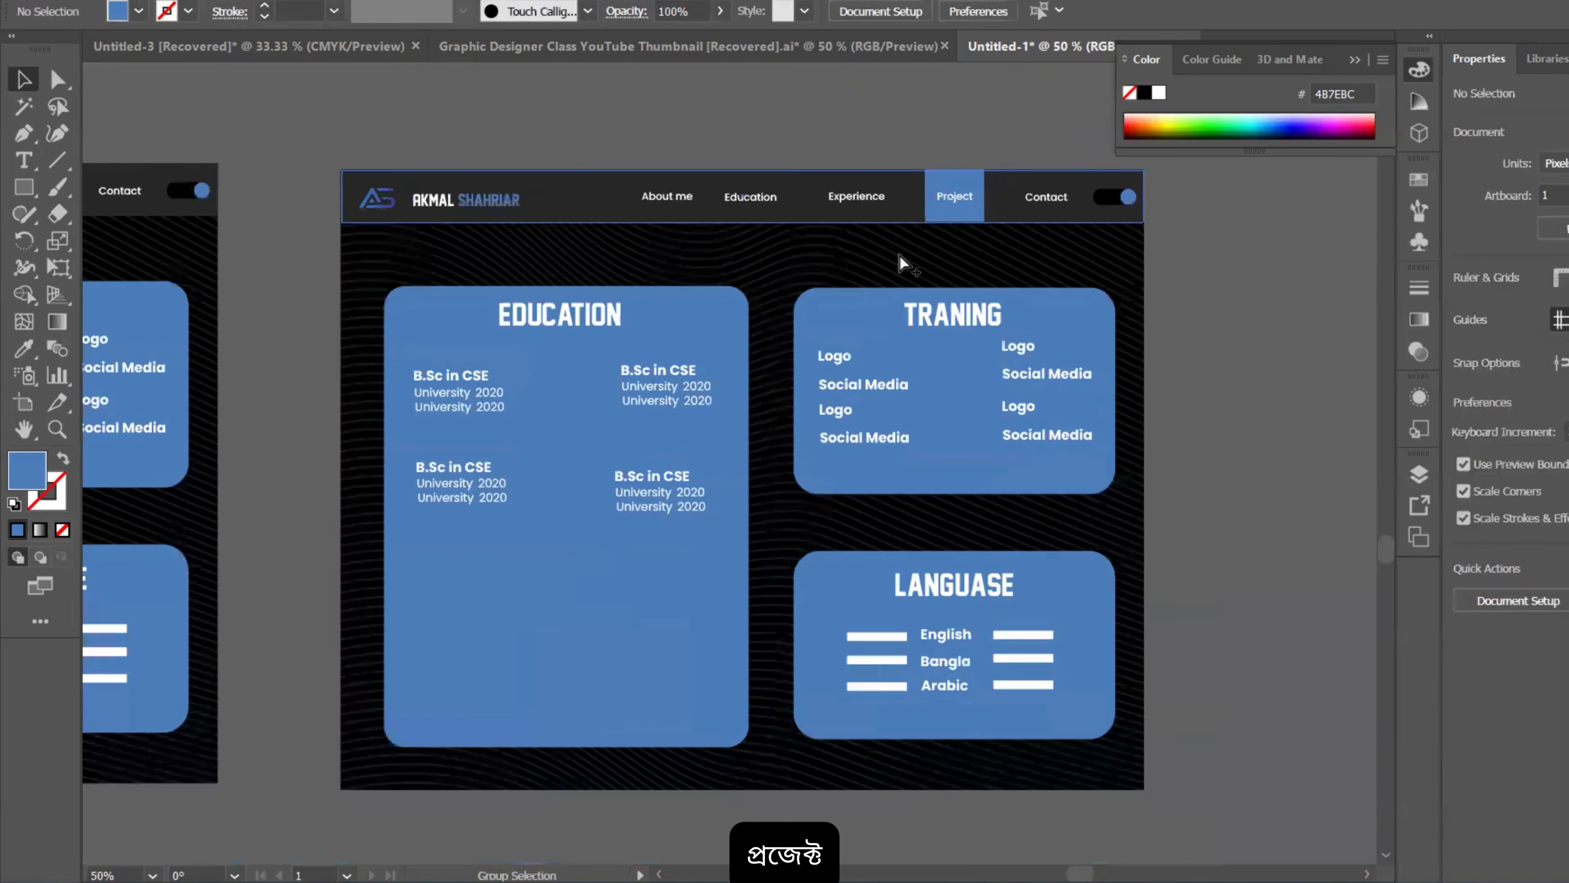
Step: Delete the blue Education card background and the EDUCATION heading
{"action": "left_click", "coordinate": [801, 336]}
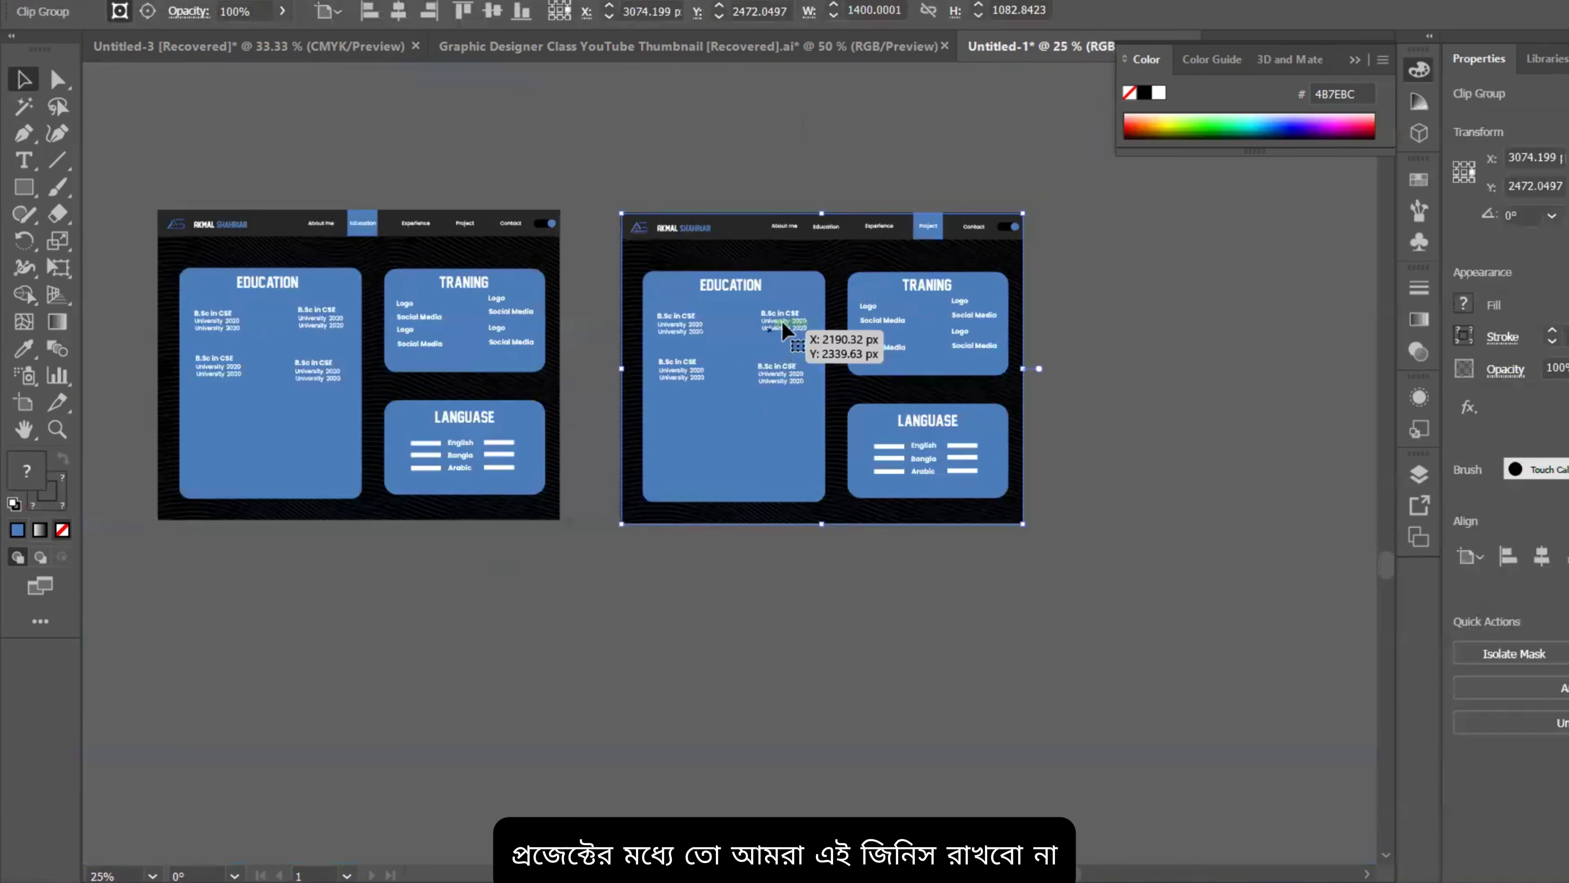
{"action": "double_click", "coordinate": [753, 316]}
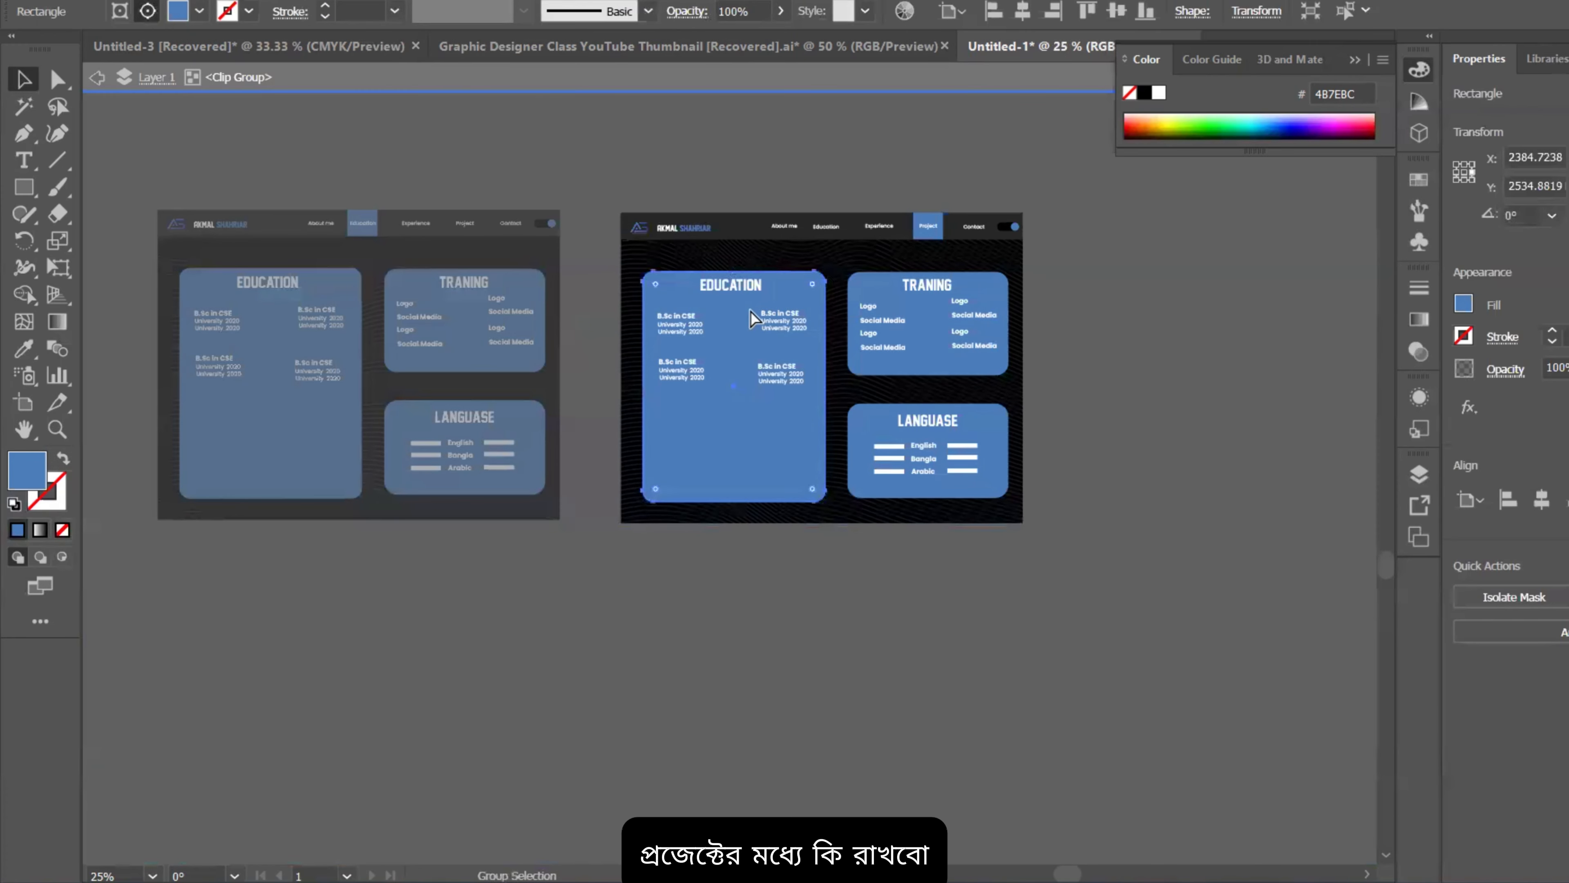
{"action": "left_click", "coordinate": [781, 315]}
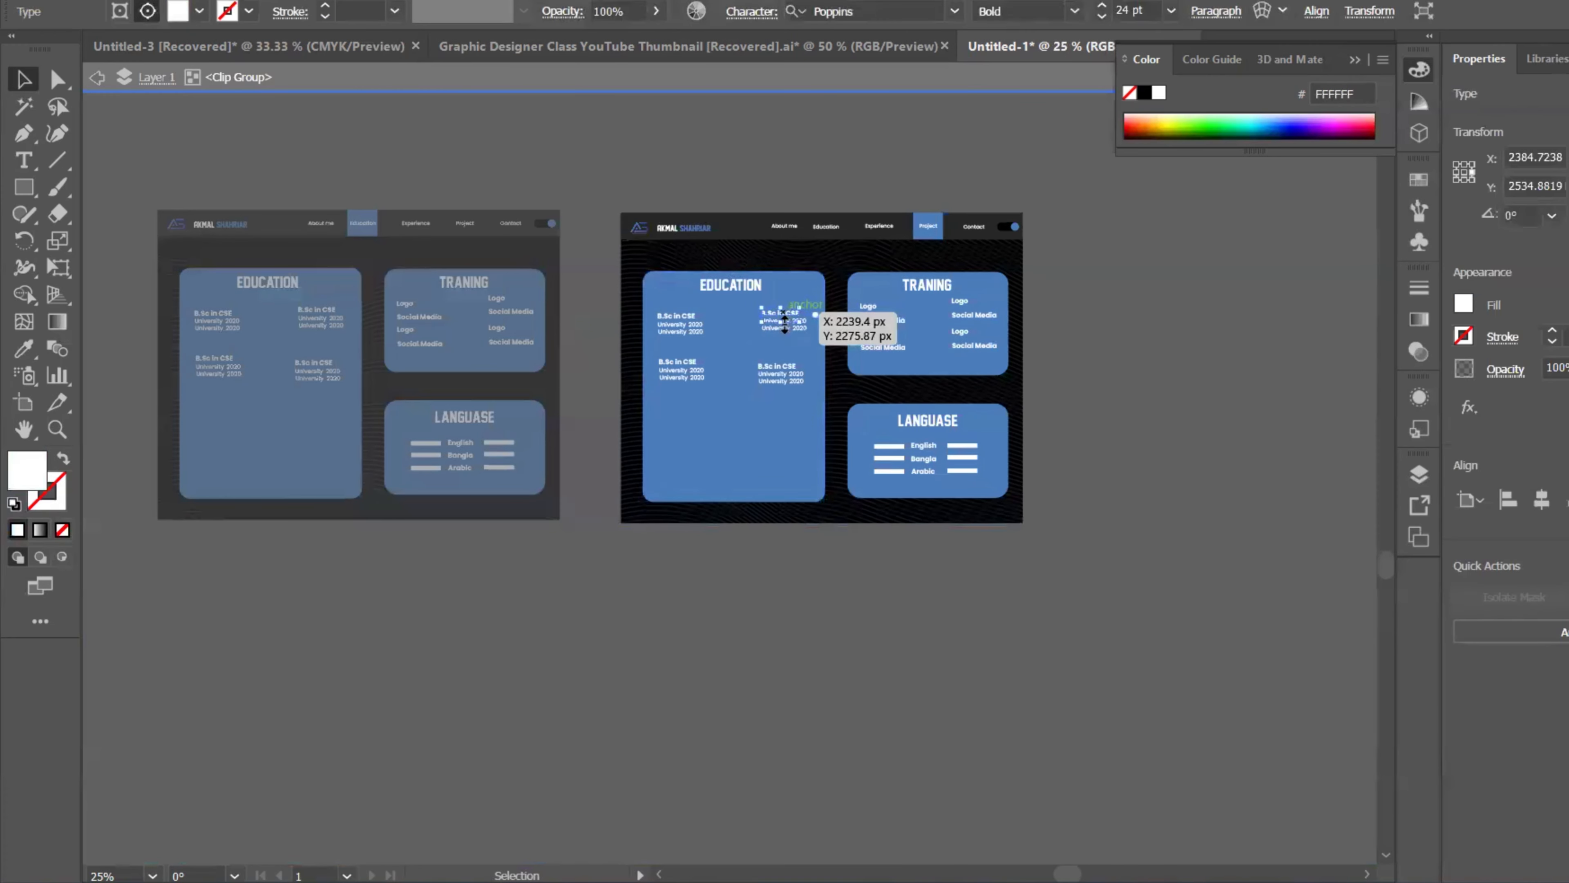
{"action": "left_click", "coordinate": [678, 293]}
{"action": "key", "text": "Delete"}
{"action": "left_click", "coordinate": [721, 289]}
{"action": "key", "text": "Delete"}
Step: Delete the top-left degree title and its two University lines
{"action": "left_click", "coordinate": [674, 316]}
{"action": "key", "text": "Delete"}
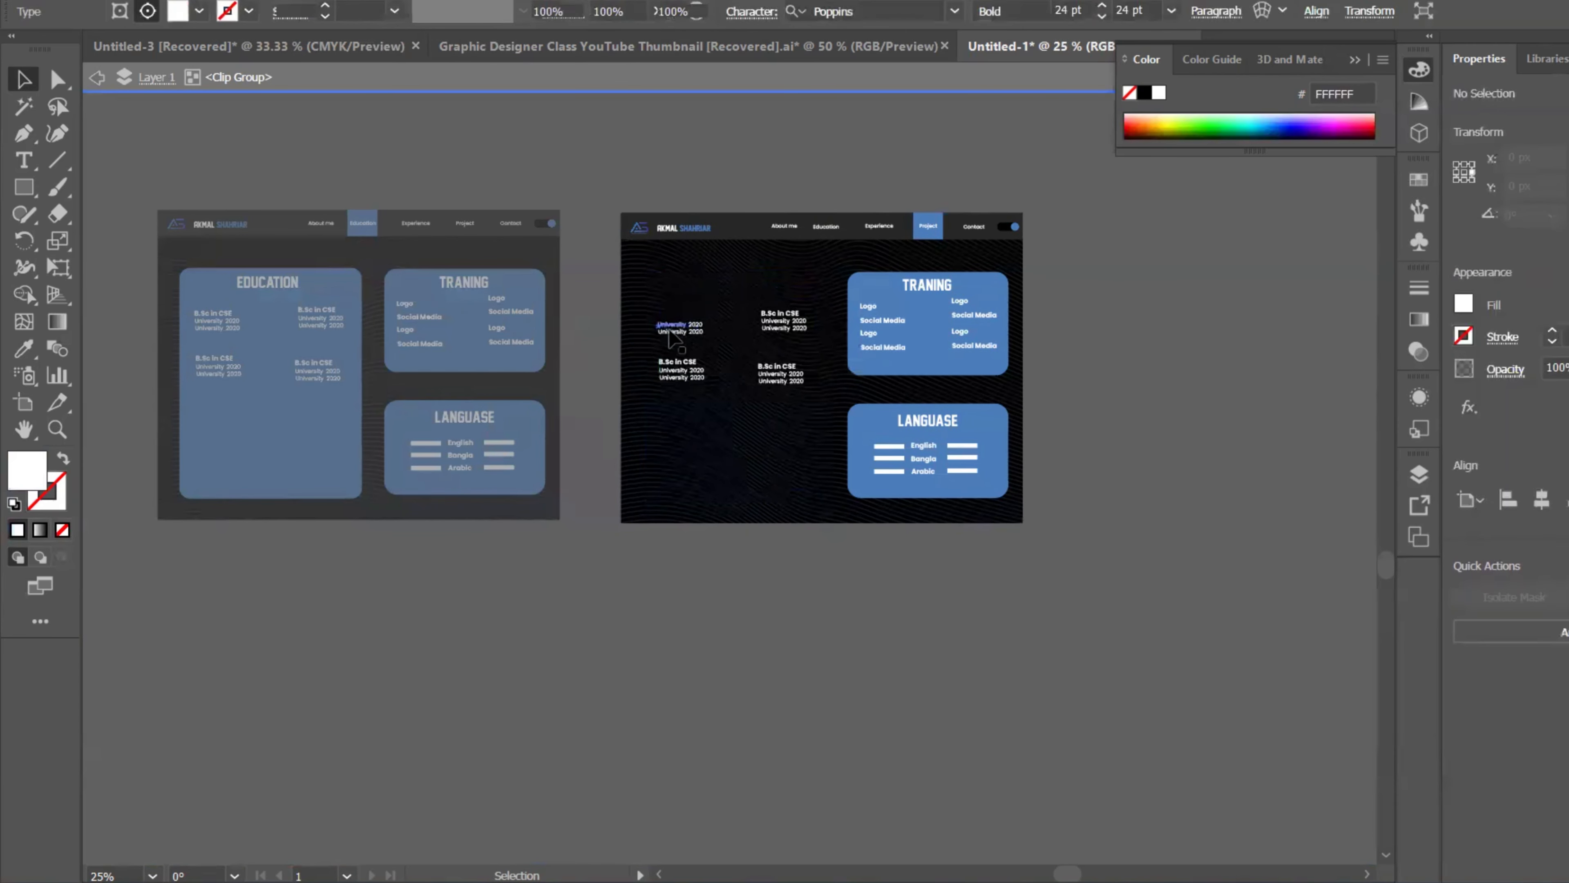
{"action": "left_click", "coordinate": [676, 326]}
{"action": "key", "text": "Delete"}
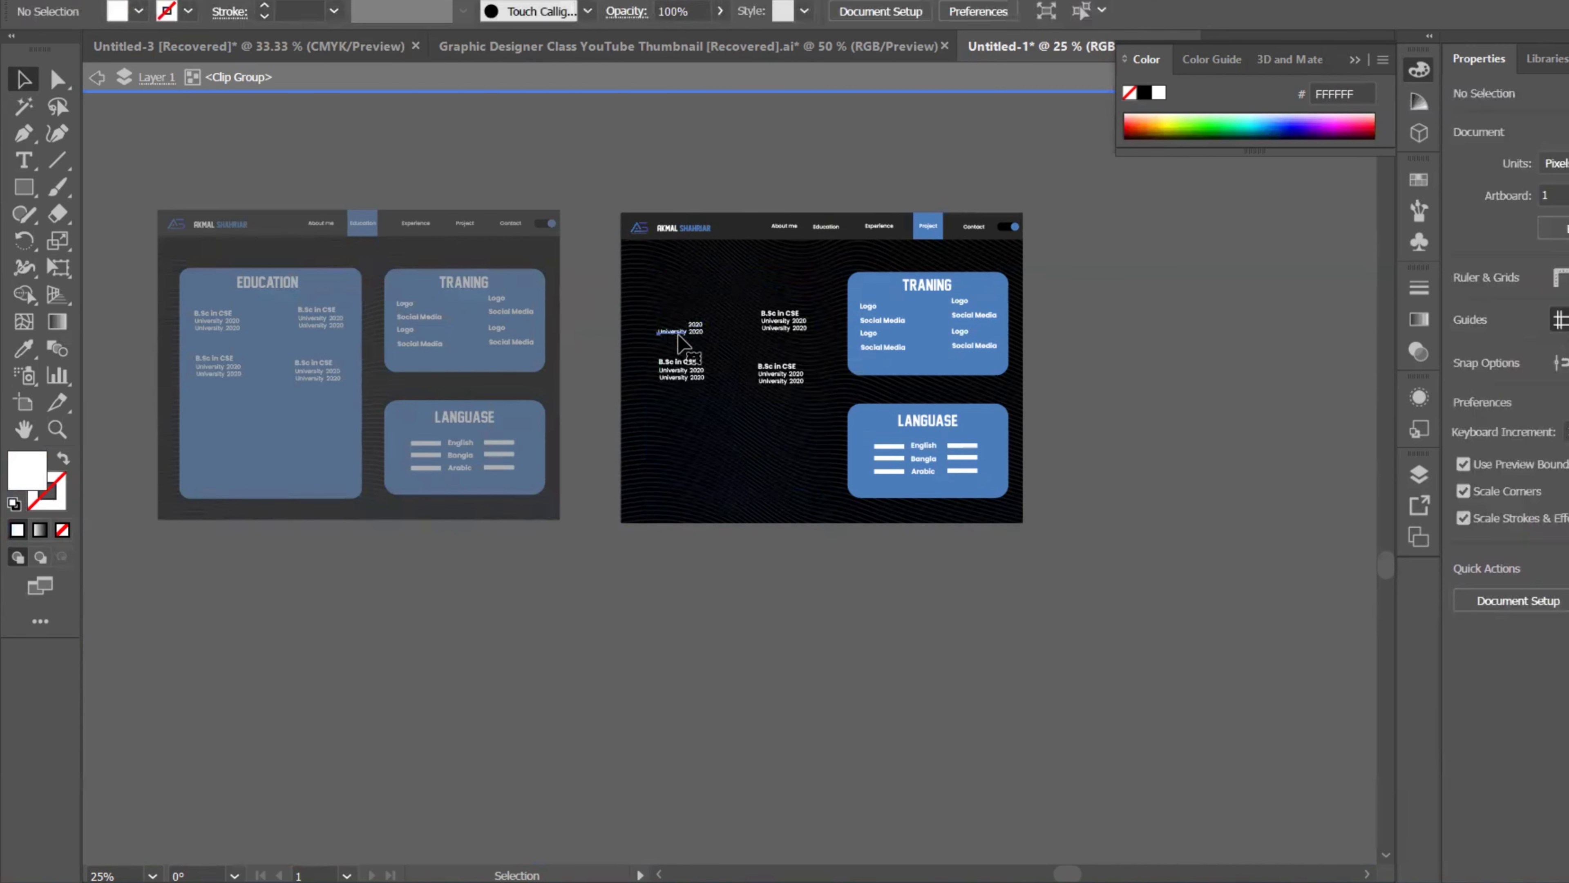
{"action": "left_click", "coordinate": [678, 334]}
{"action": "key", "text": "Delete"}
Step: Delete the lower-left degree title, clearing stray wavy-background selections first
{"action": "scroll", "coordinate": [687, 328], "scroll_direction": "up", "scroll_amount": 3}
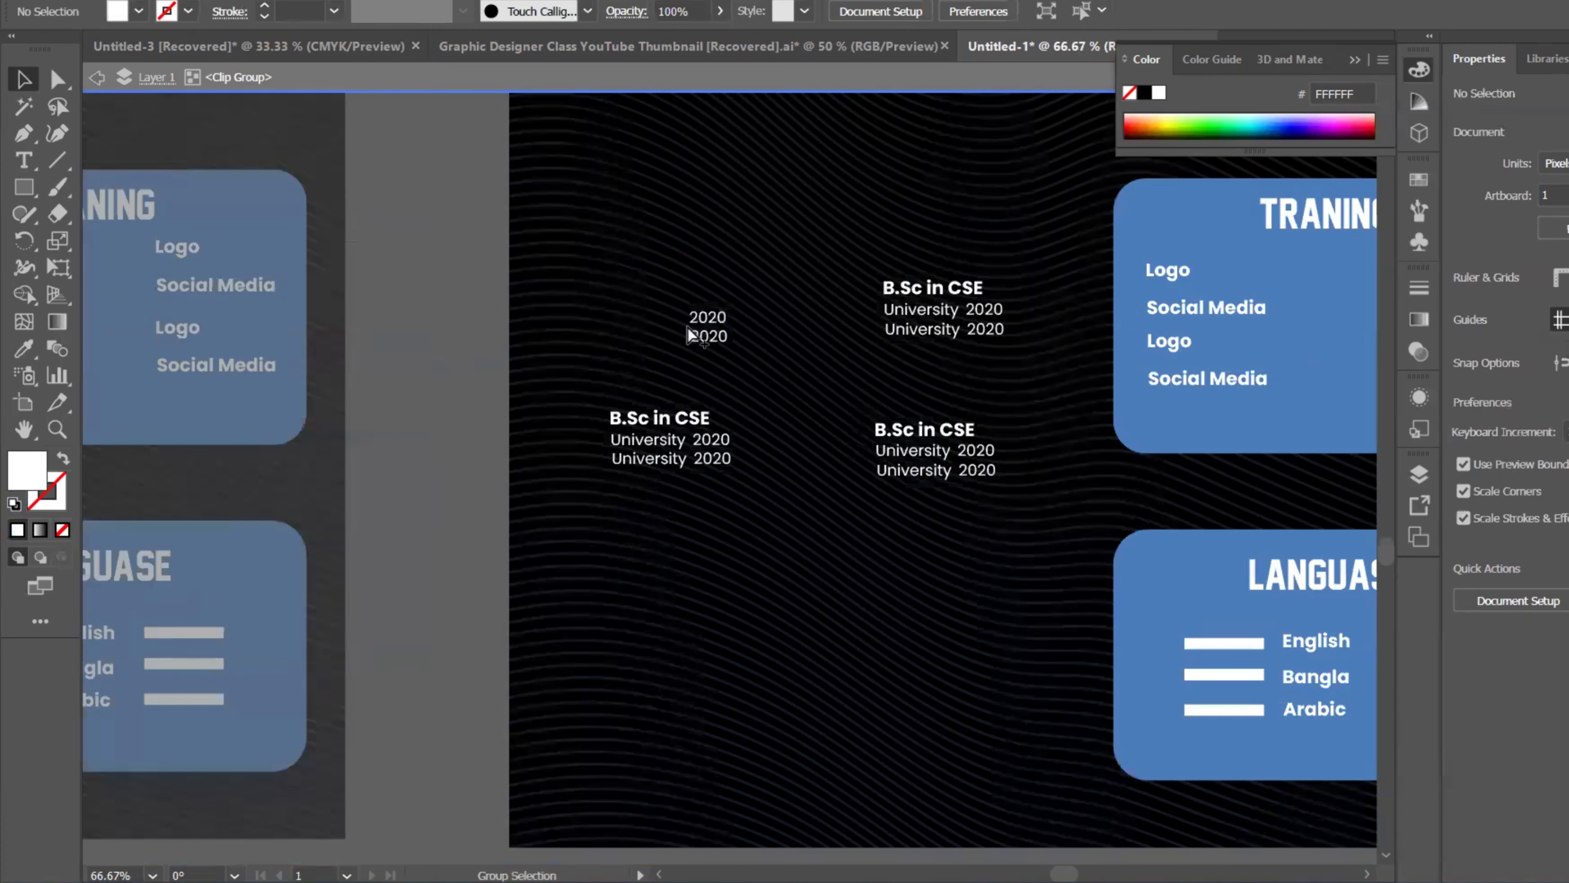
{"action": "left_click", "coordinate": [694, 526], "text": "shift"}
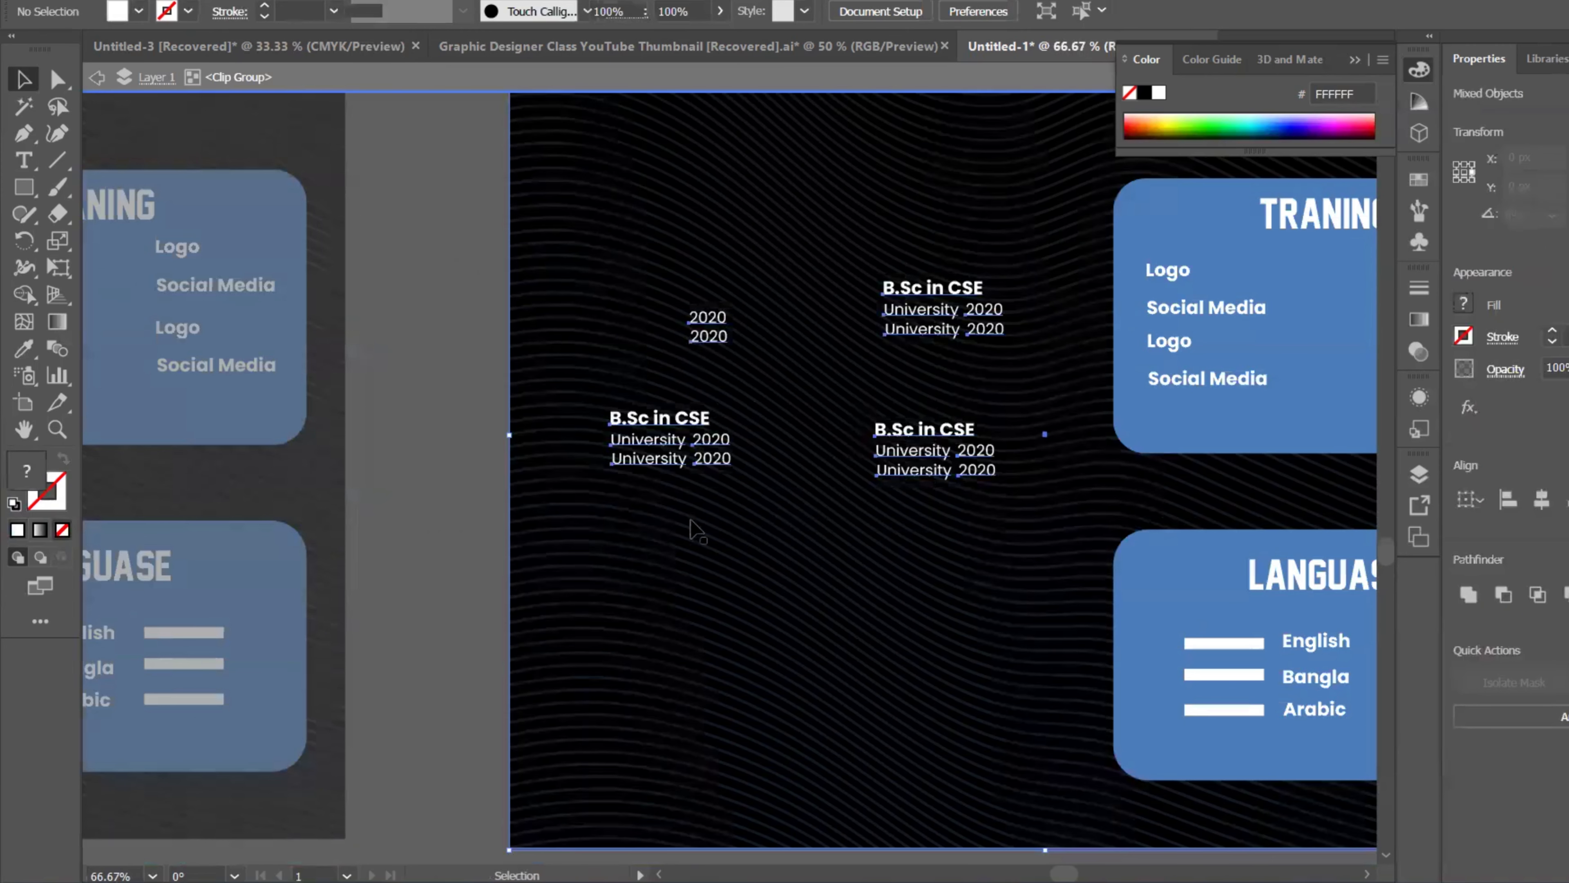
{"action": "left_click", "coordinate": [601, 520], "text": "shift"}
{"action": "left_click", "coordinate": [605, 517], "text": "shift"}
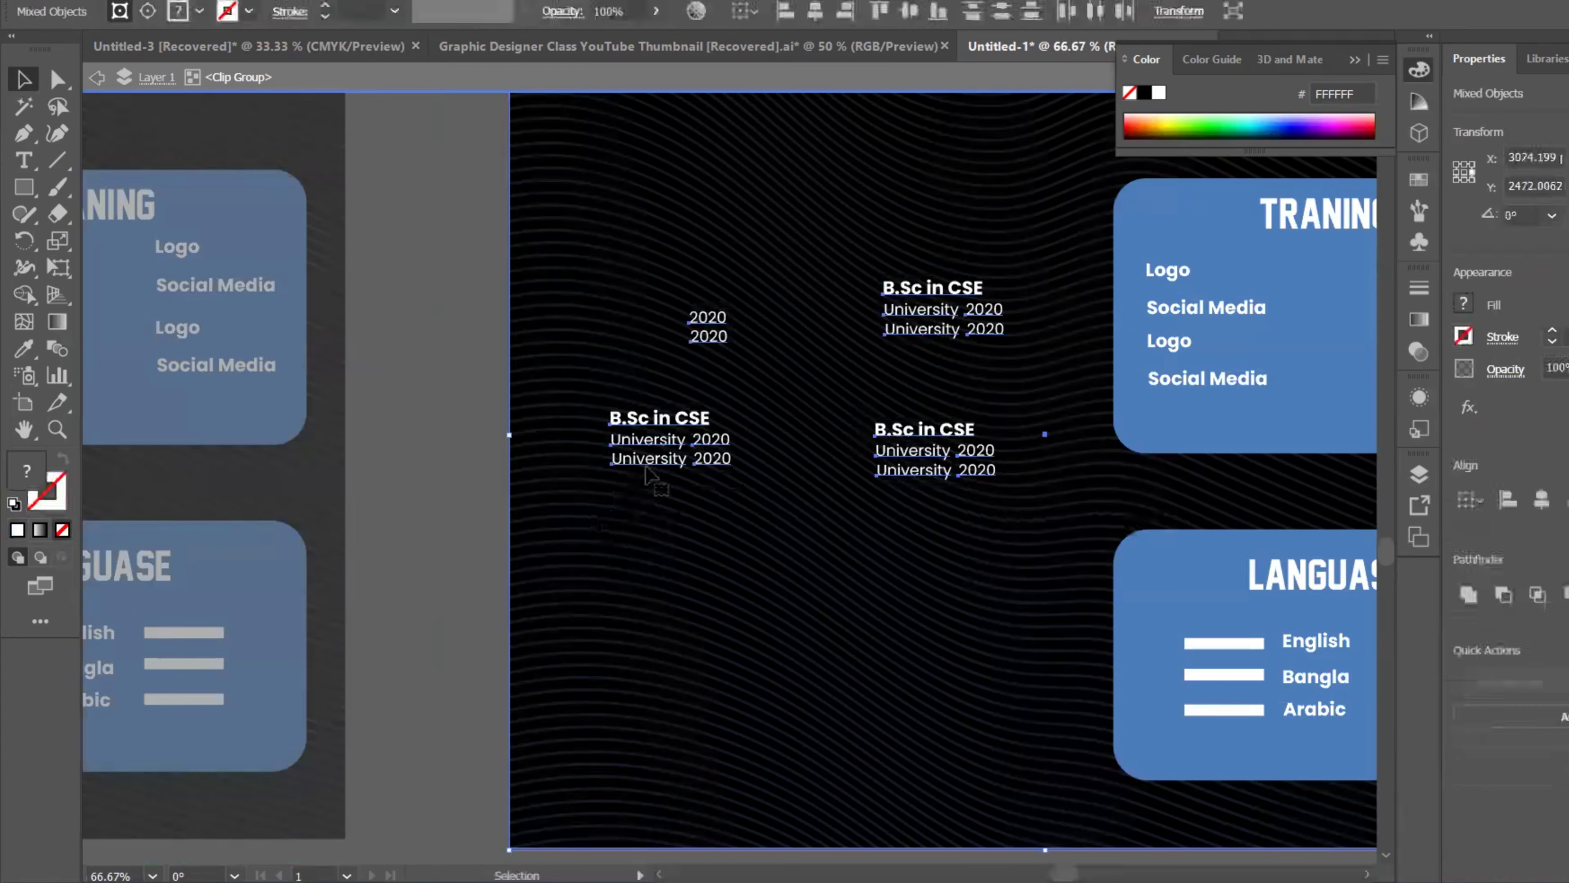
{"action": "scroll", "coordinate": [616, 466], "scroll_direction": "down", "scroll_amount": 3}
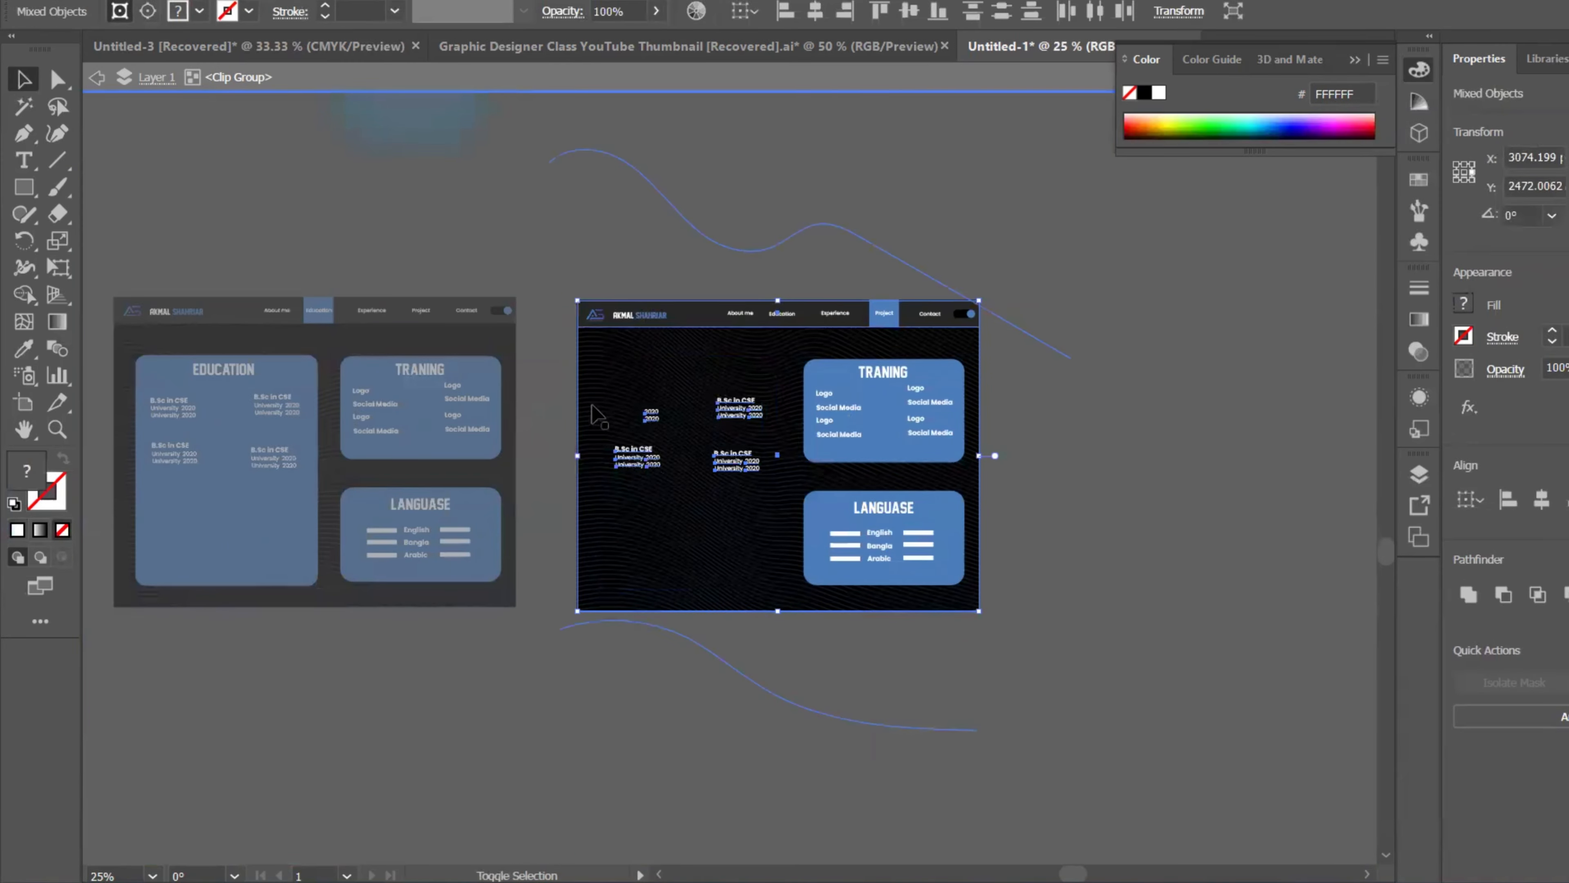
{"action": "left_click", "coordinate": [594, 470], "text": "shift"}
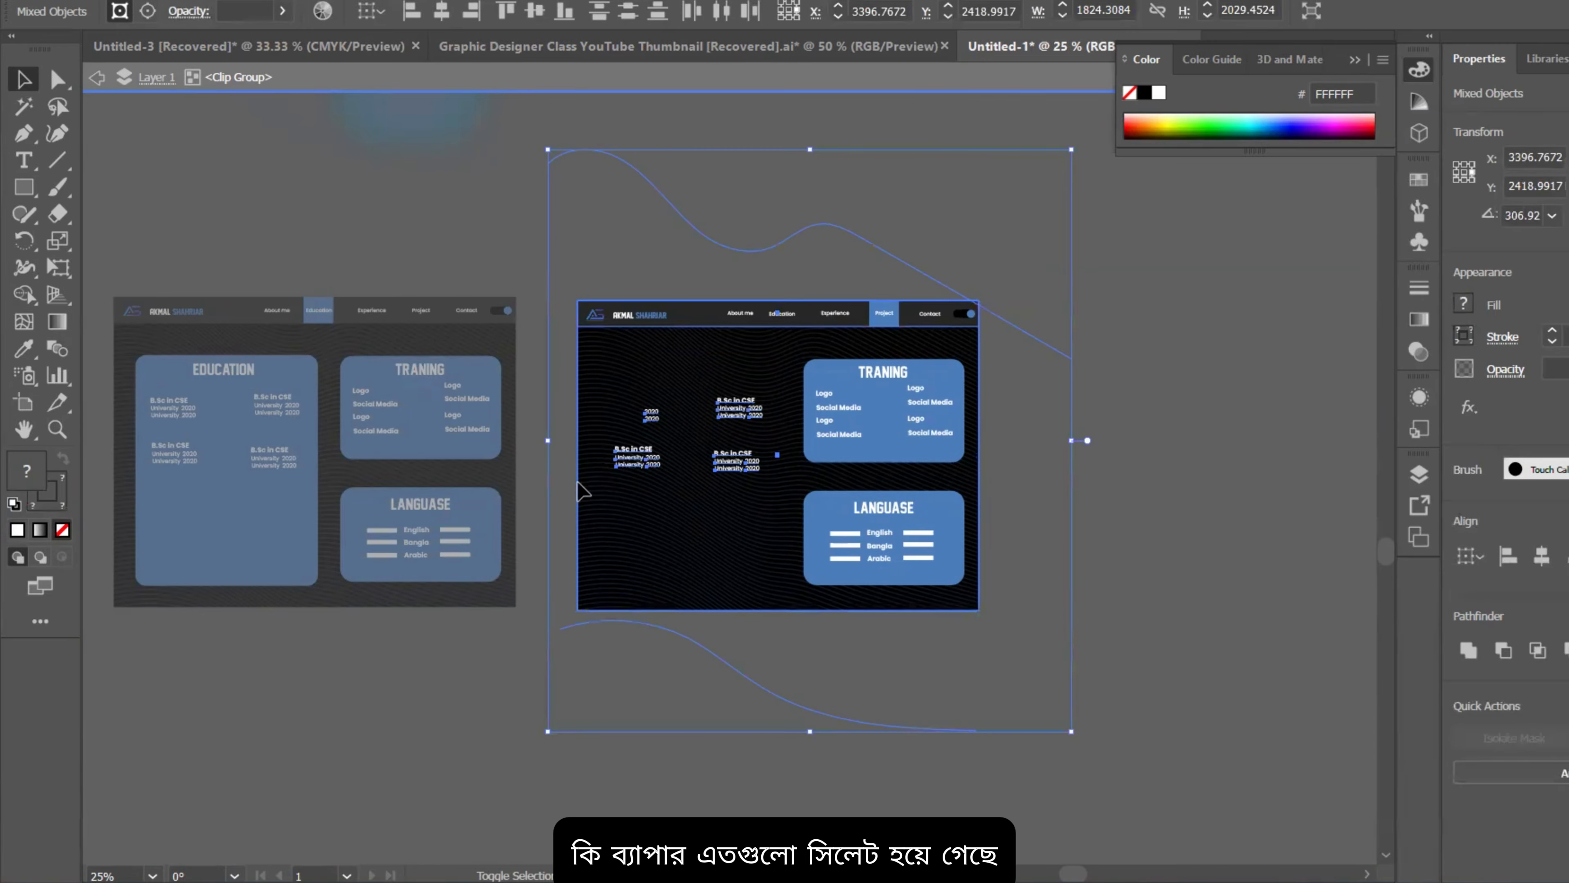
{"action": "scroll", "coordinate": [518, 493], "scroll_direction": "up", "scroll_amount": 1}
{"action": "left_click", "coordinate": [573, 482]}
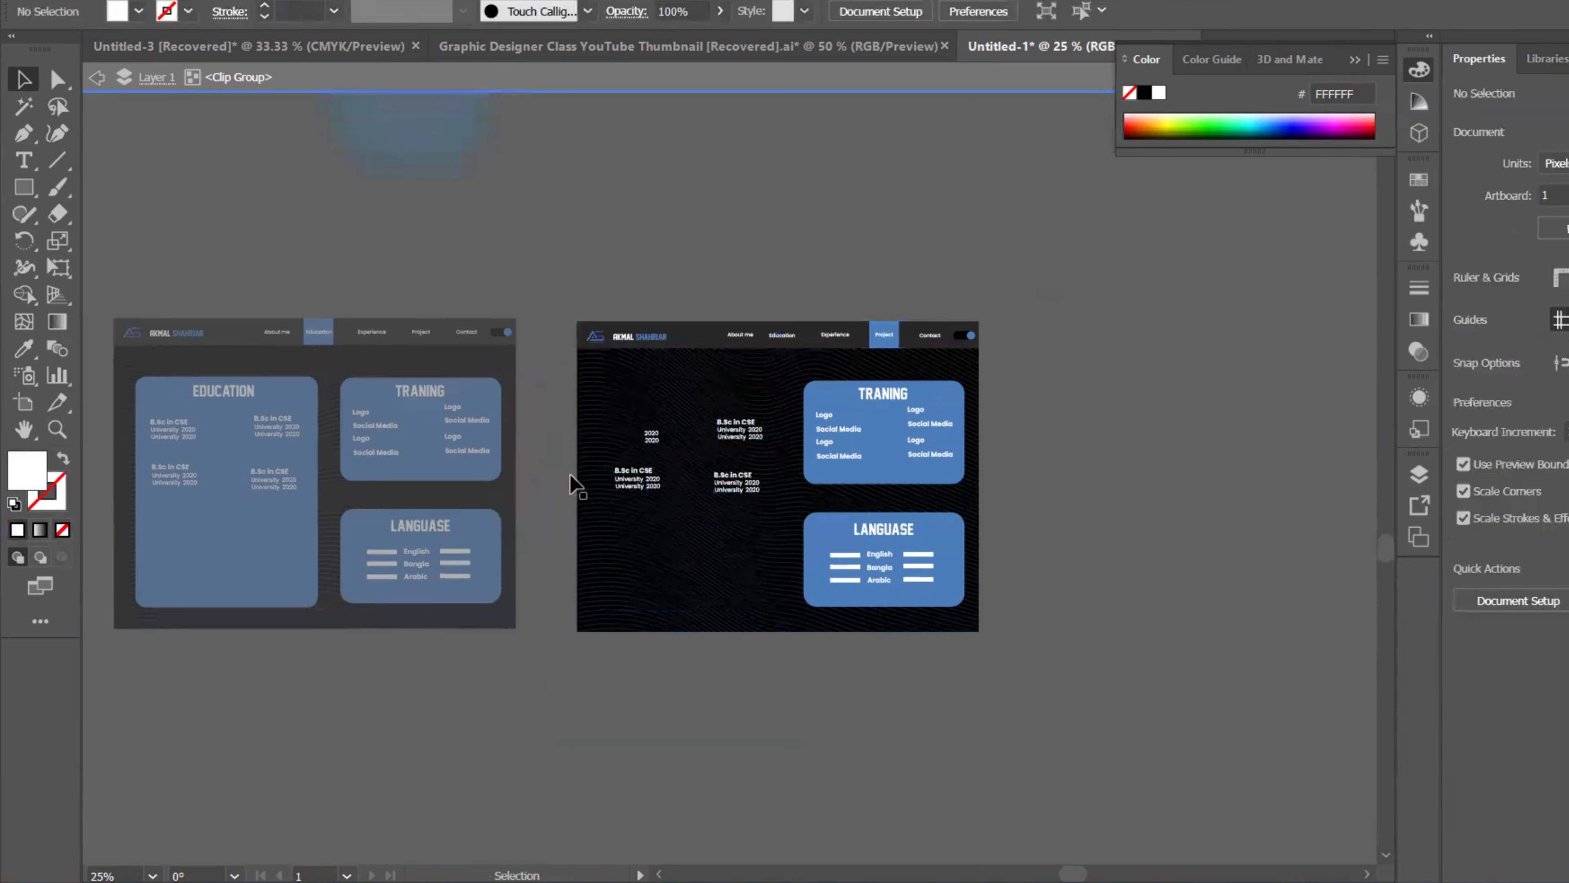
{"action": "left_click", "coordinate": [631, 474]}
{"action": "scroll", "coordinate": [634, 475], "scroll_direction": "up", "scroll_amount": 4}
{"action": "key", "text": "Delete"}
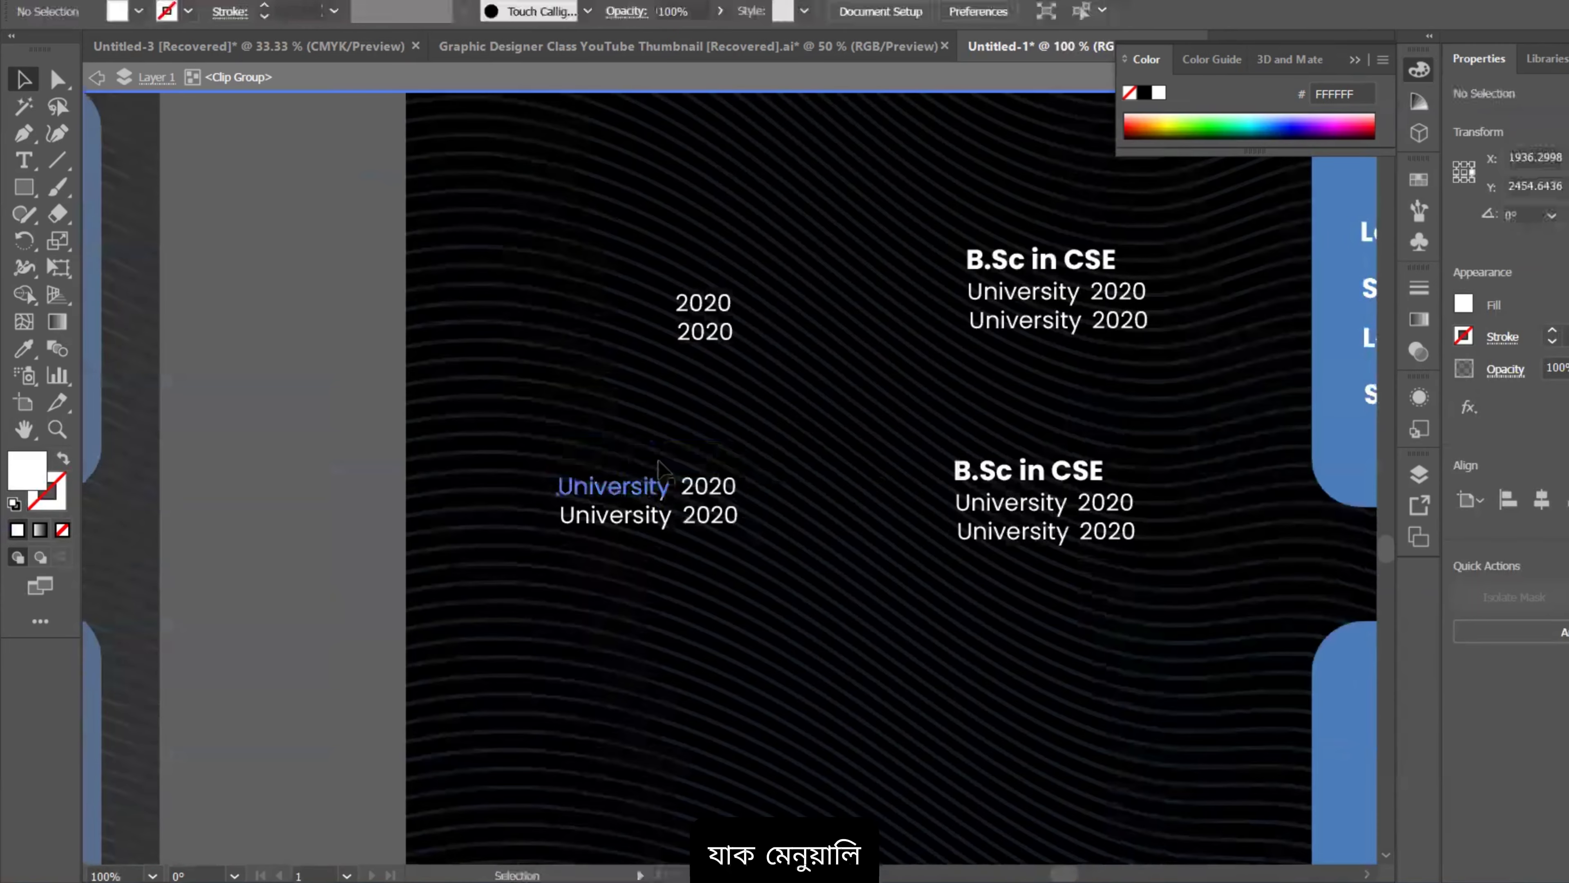
Step: Remove the remaining left-side University lines and 2020 year texts
{"action": "left_click", "coordinate": [657, 482]}
{"action": "key", "text": "Delete"}
{"action": "left_click", "coordinate": [690, 492]}
{"action": "key", "text": "Delete"}
{"action": "left_click", "coordinate": [661, 518]}
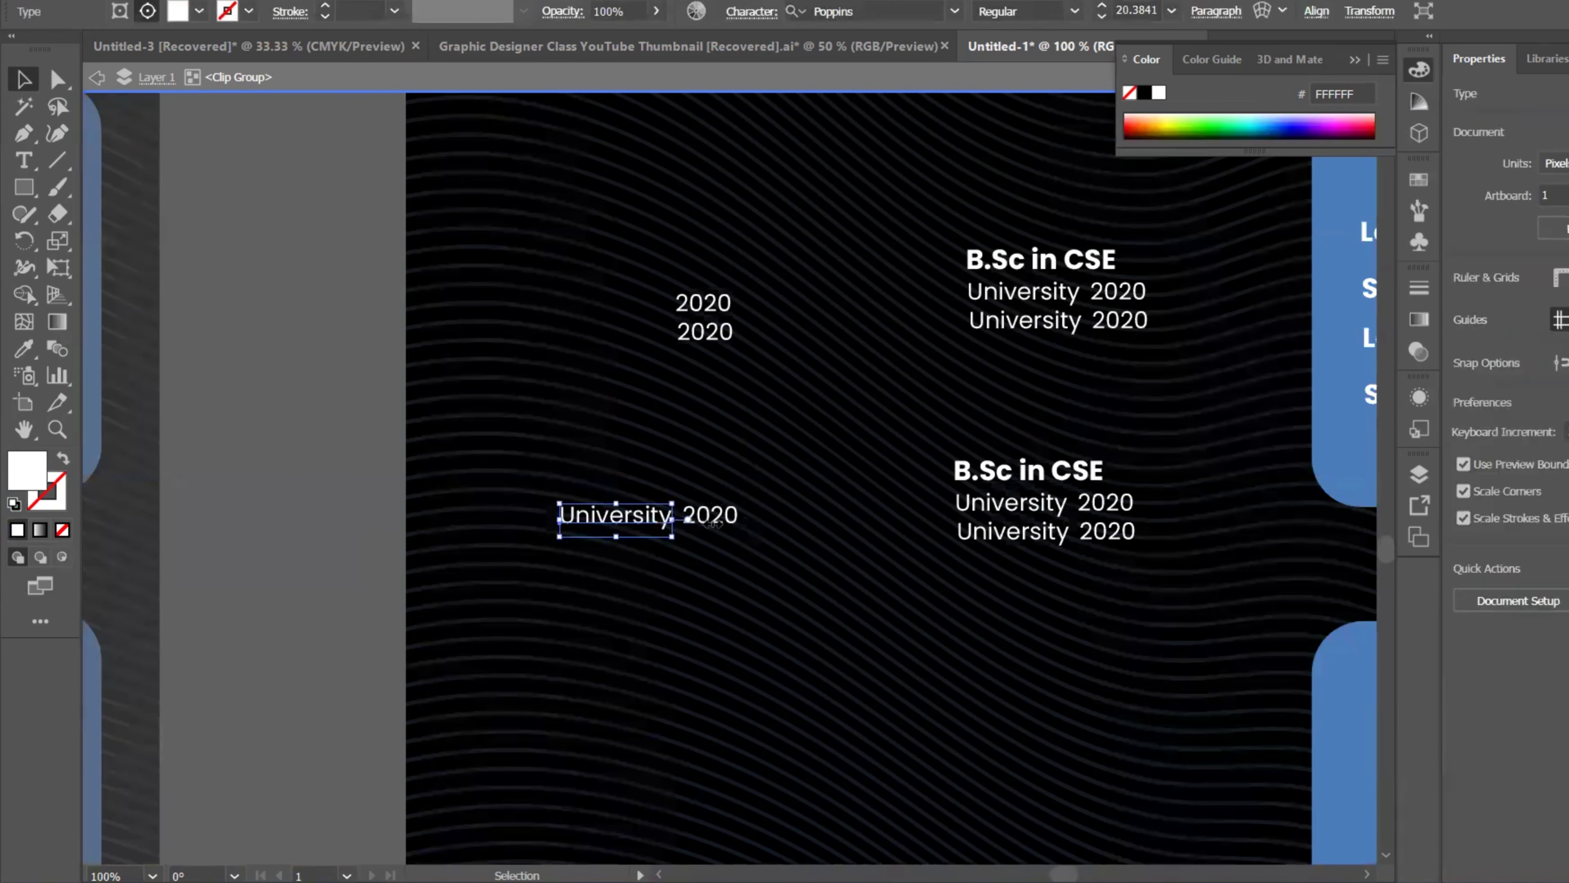
{"action": "key", "text": "Delete"}
{"action": "left_click", "coordinate": [699, 514]}
{"action": "key", "text": "Delete"}
{"action": "left_click", "coordinate": [705, 334]}
{"action": "key", "text": "Delete"}
{"action": "left_click", "coordinate": [703, 303]}
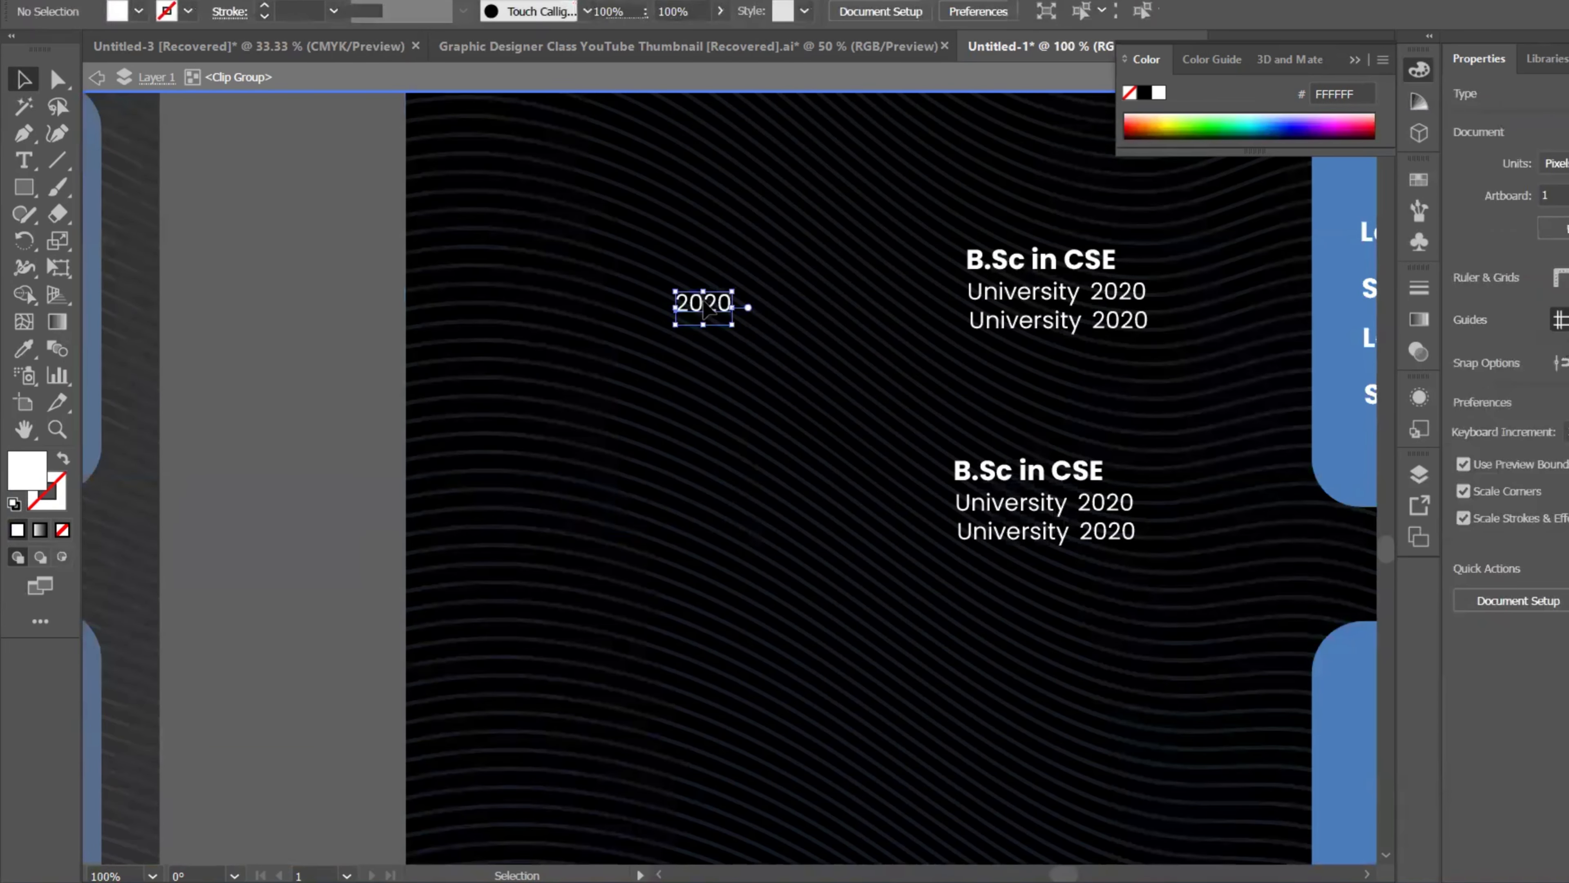
Step: Delete the upper-right University lines, 2020 years and B.Sc in CSE title
{"action": "key", "text": "Delete"}
{"action": "left_click", "coordinate": [1019, 296]}
{"action": "key", "text": "Delete"}
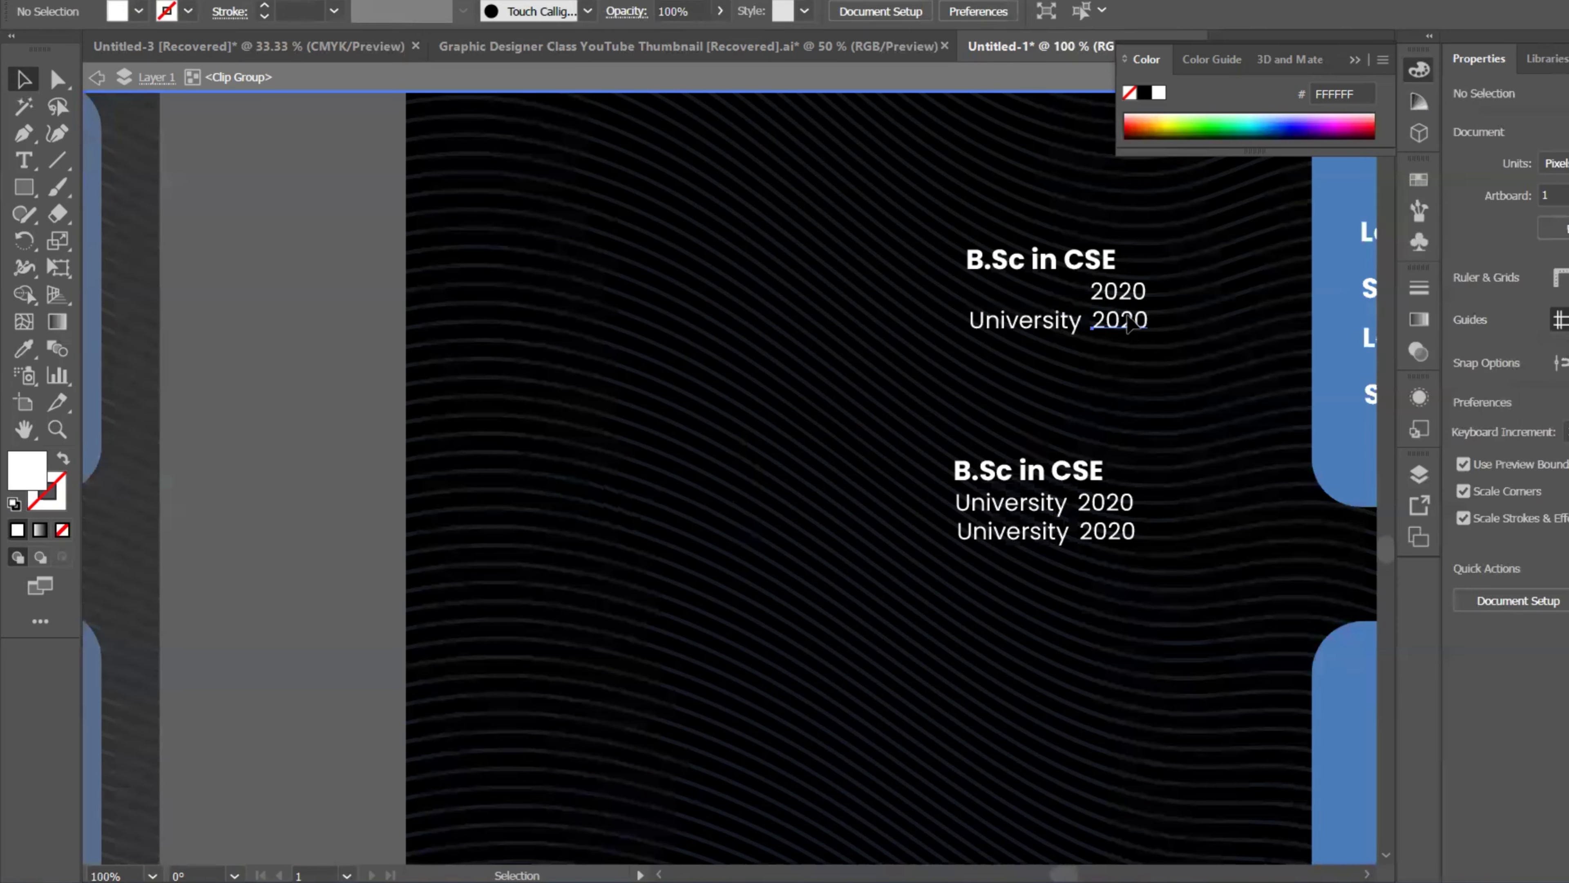
{"action": "left_click", "coordinate": [1119, 319]}
{"action": "key", "text": "Delete"}
{"action": "left_click", "coordinate": [1106, 289]}
{"action": "key", "text": "Delete"}
{"action": "left_click", "coordinate": [1087, 276]}
{"action": "key", "text": "Delete"}
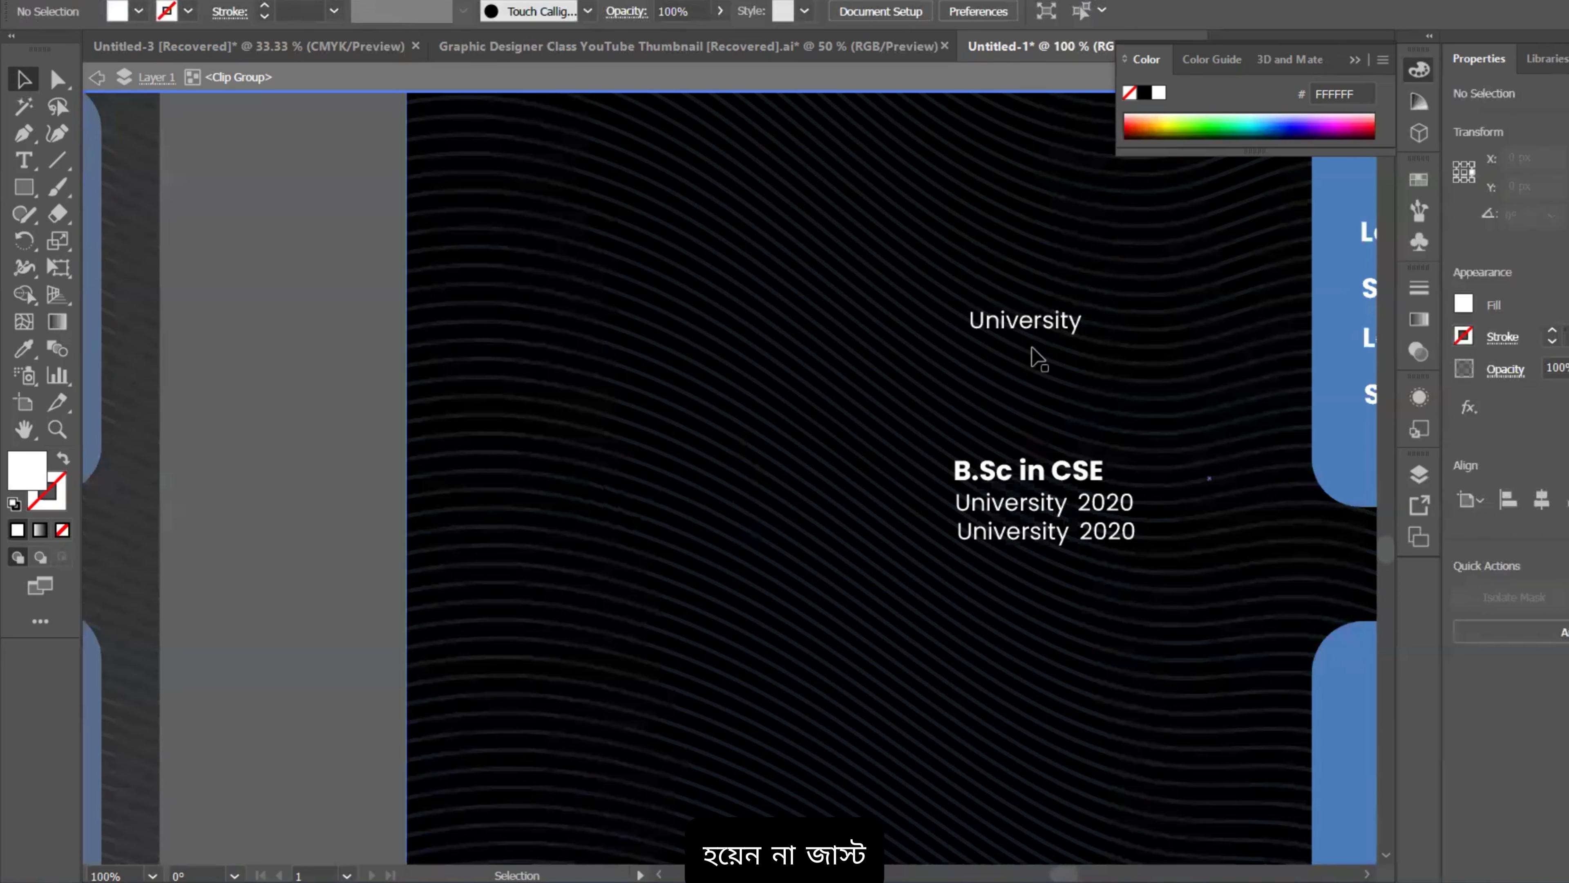
{"action": "left_click", "coordinate": [1031, 330]}
Step: Delete the last B.Sc in CSE title with its University lines and 2020 years
{"action": "key", "text": "Delete"}
{"action": "left_click", "coordinate": [1019, 486]}
{"action": "key", "text": "Delete"}
{"action": "left_click", "coordinate": [1026, 502]}
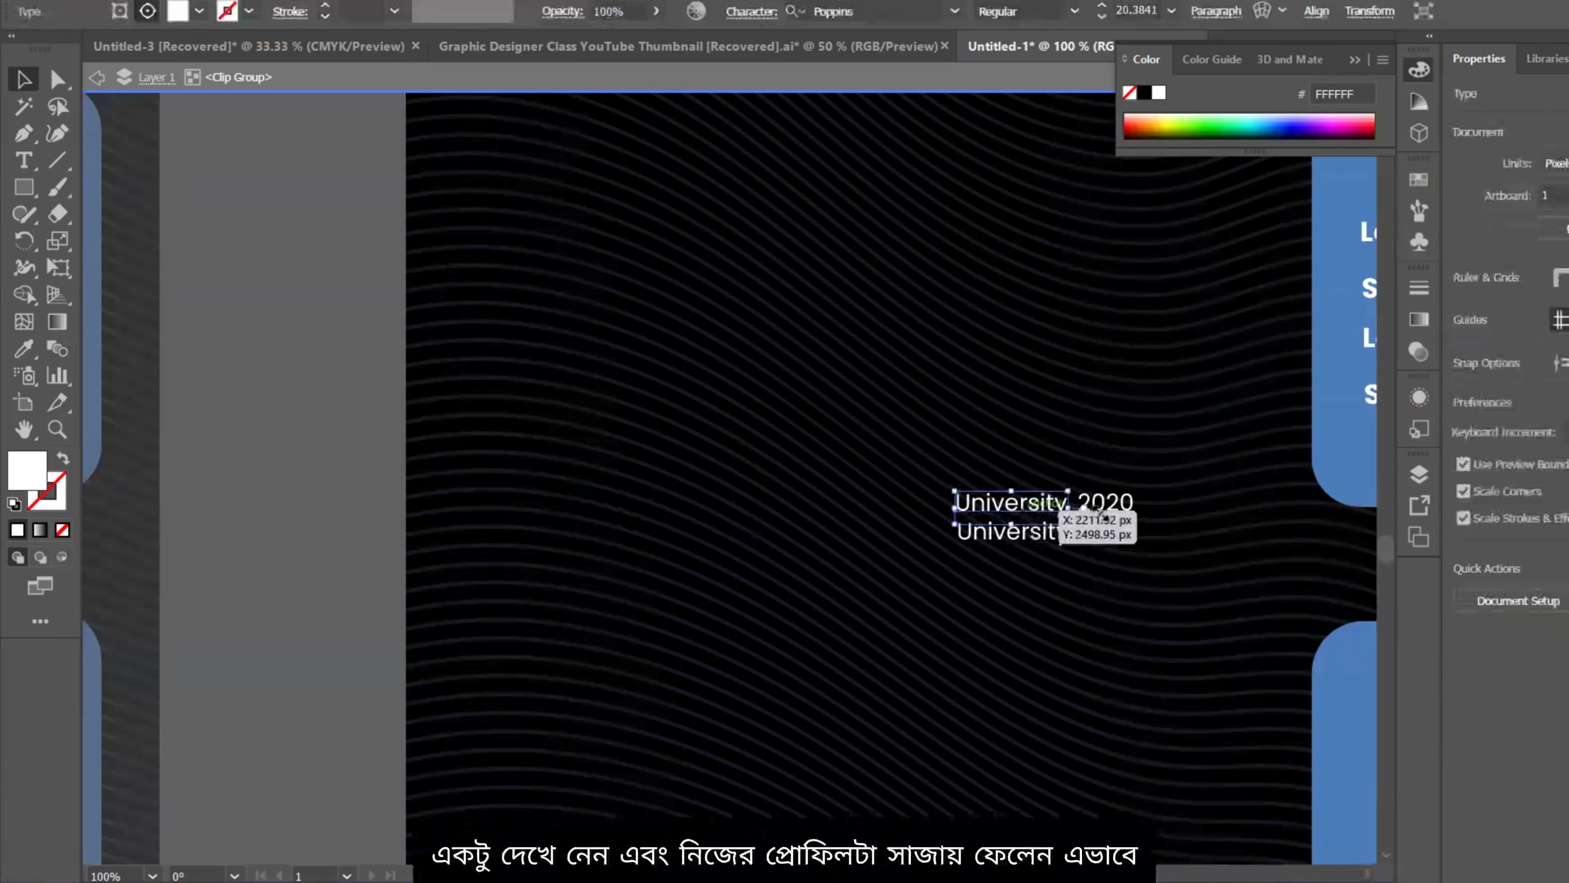
{"action": "key", "text": "Delete"}
{"action": "left_click", "coordinate": [1106, 502]}
{"action": "key", "text": "Delete"}
{"action": "left_click", "coordinate": [1004, 536]}
{"action": "key", "text": "Delete"}
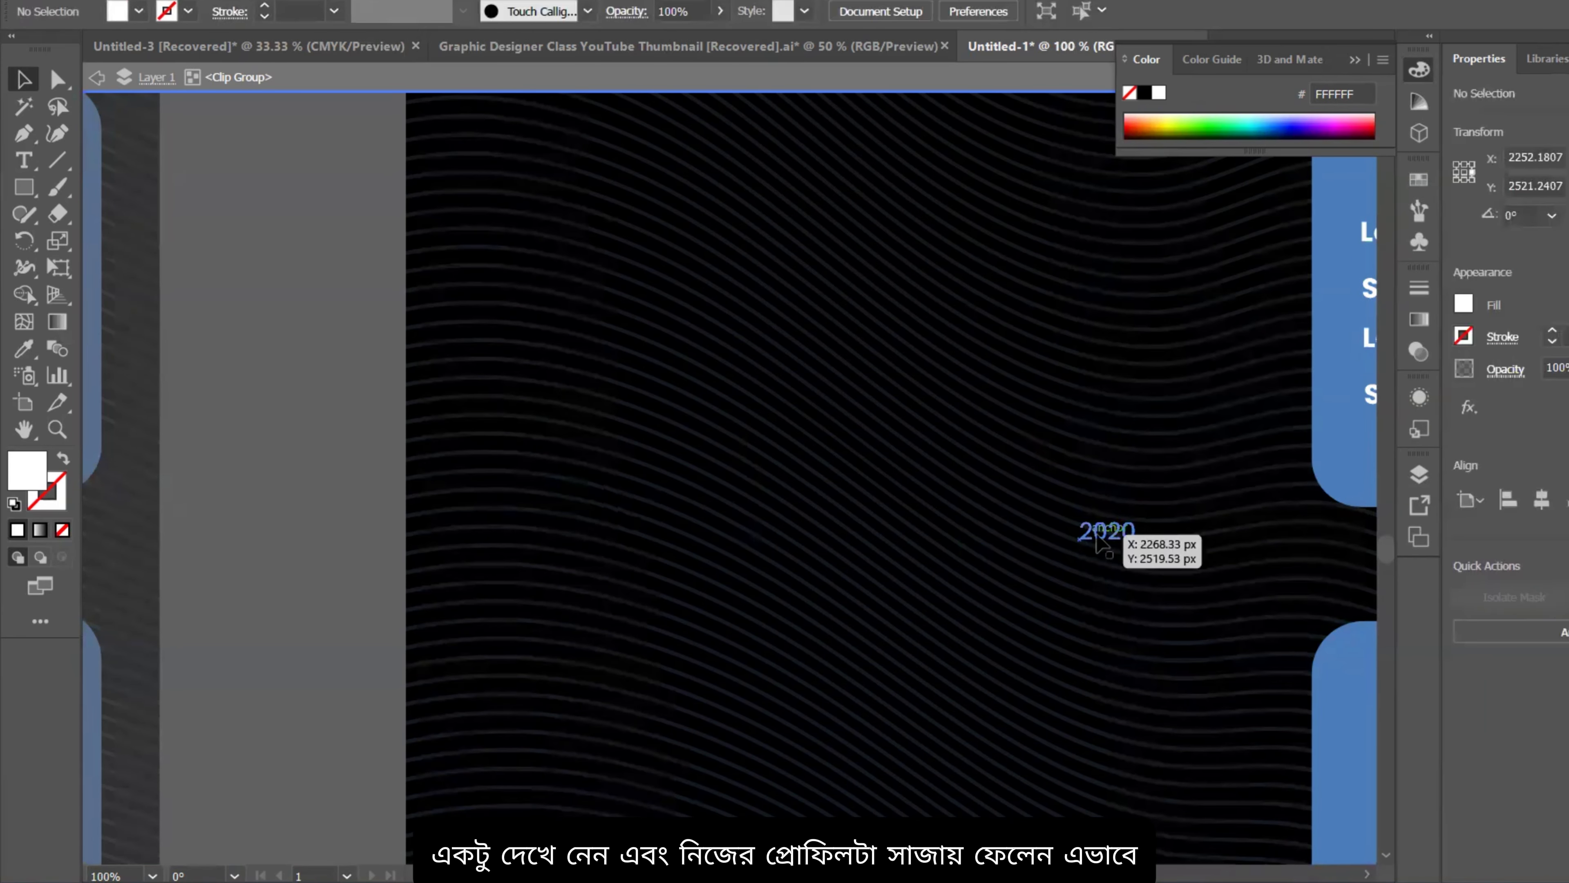
{"action": "left_click", "coordinate": [1106, 532]}
{"action": "key", "text": "Delete"}
{"action": "scroll", "coordinate": [761, 496], "scroll_direction": "down", "scroll_amount": 4}
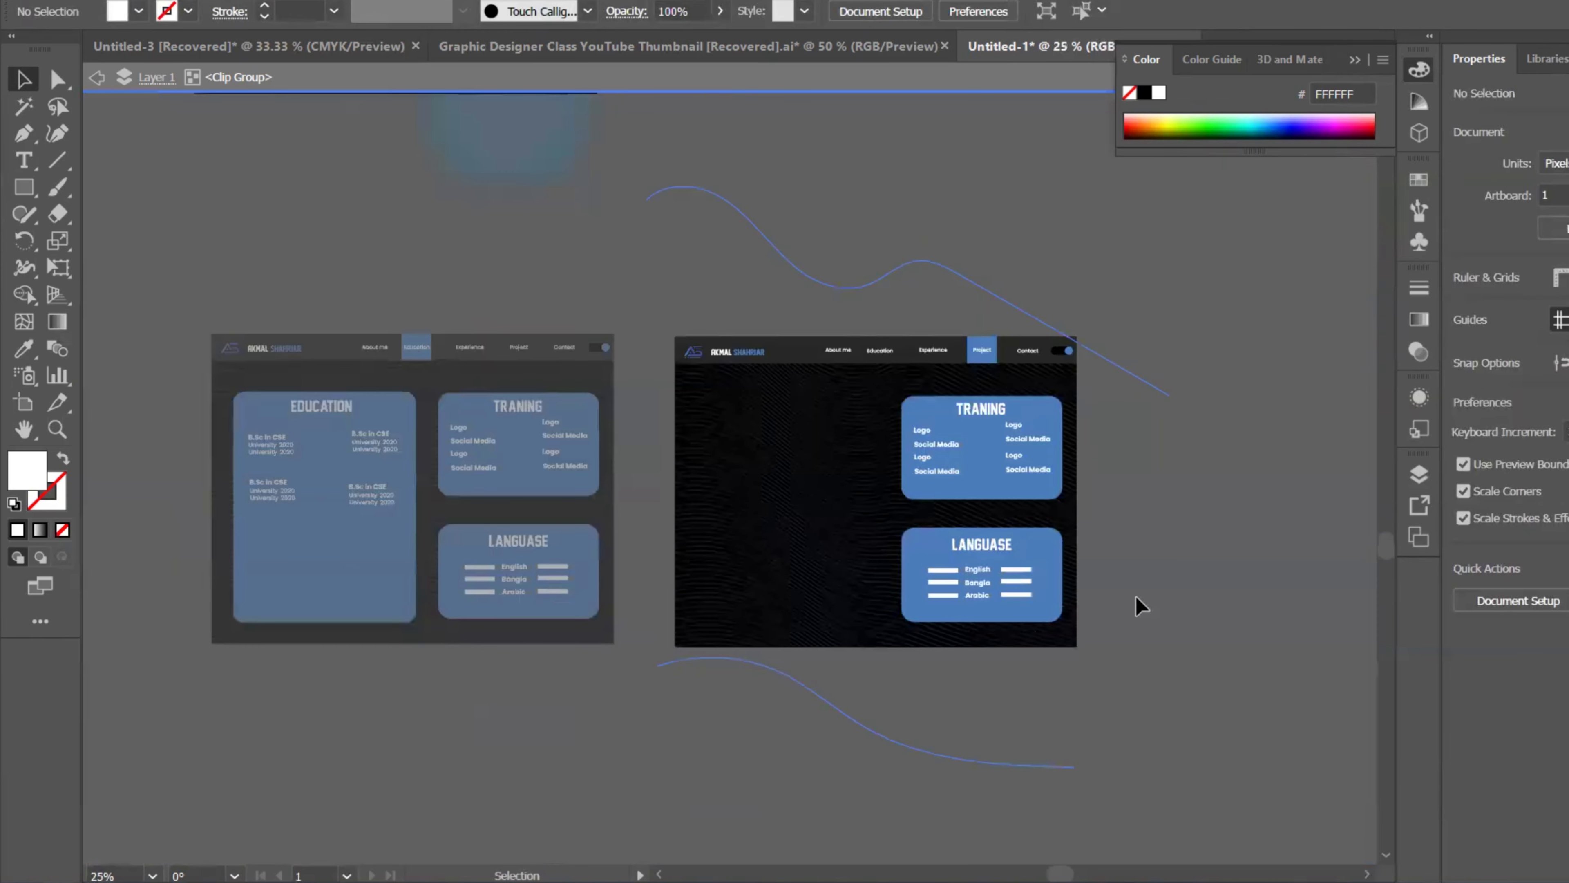
Step: Move the Training card and its Logo labels to the artboard's top-left, with the TRANING title on it
{"action": "scroll", "coordinate": [1052, 472], "scroll_direction": "up", "scroll_amount": 1}
{"action": "left_click", "coordinate": [1051, 393]}
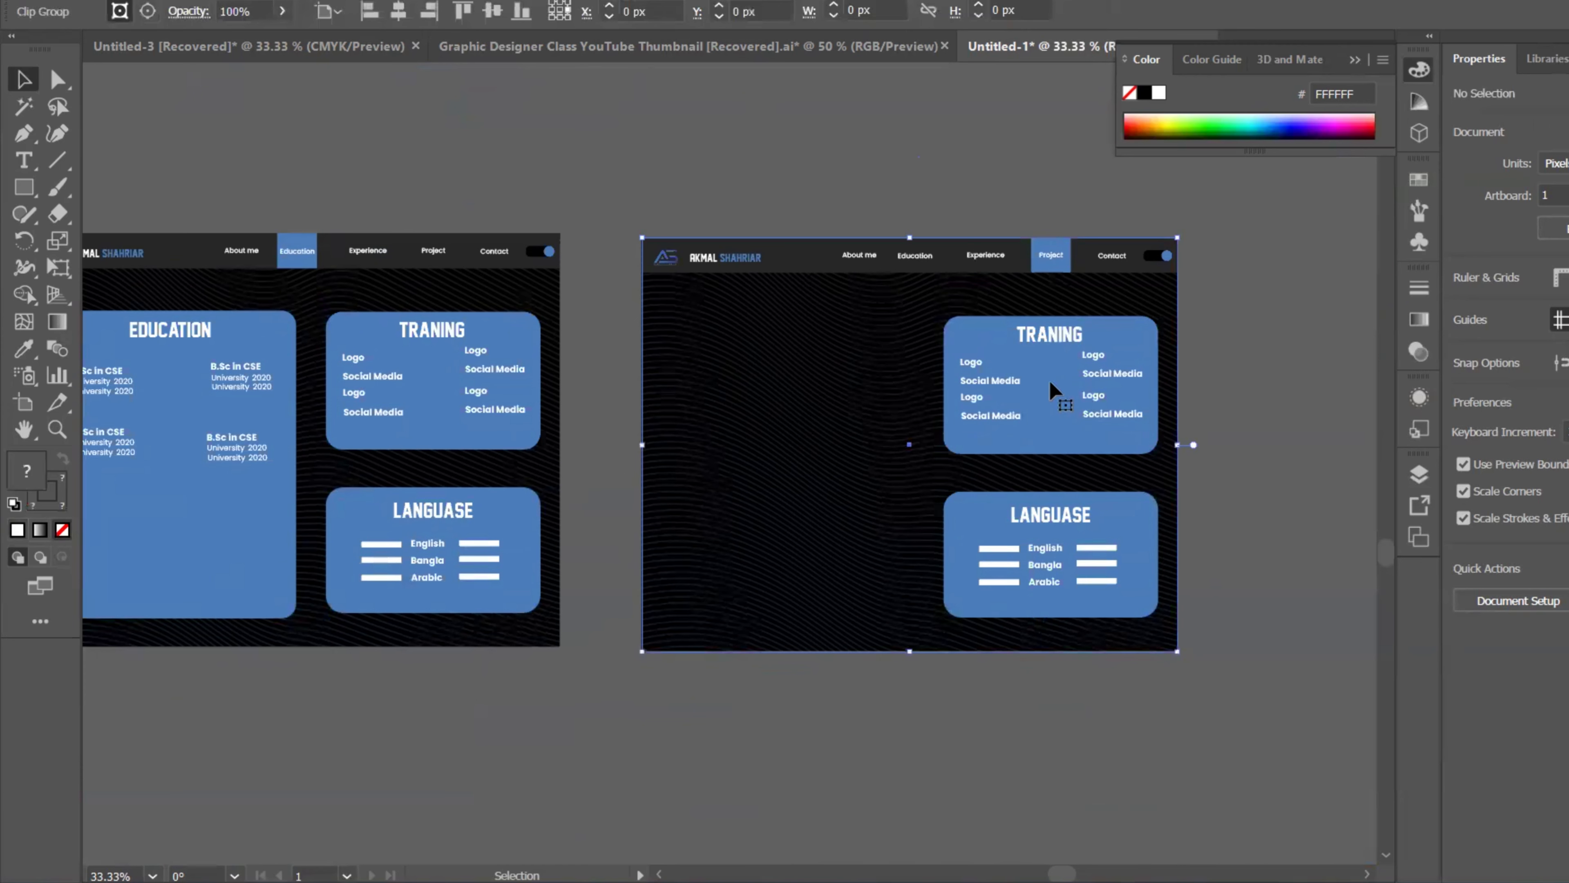
{"action": "double_click", "coordinate": [969, 340]}
{"action": "left_click", "coordinate": [965, 333]}
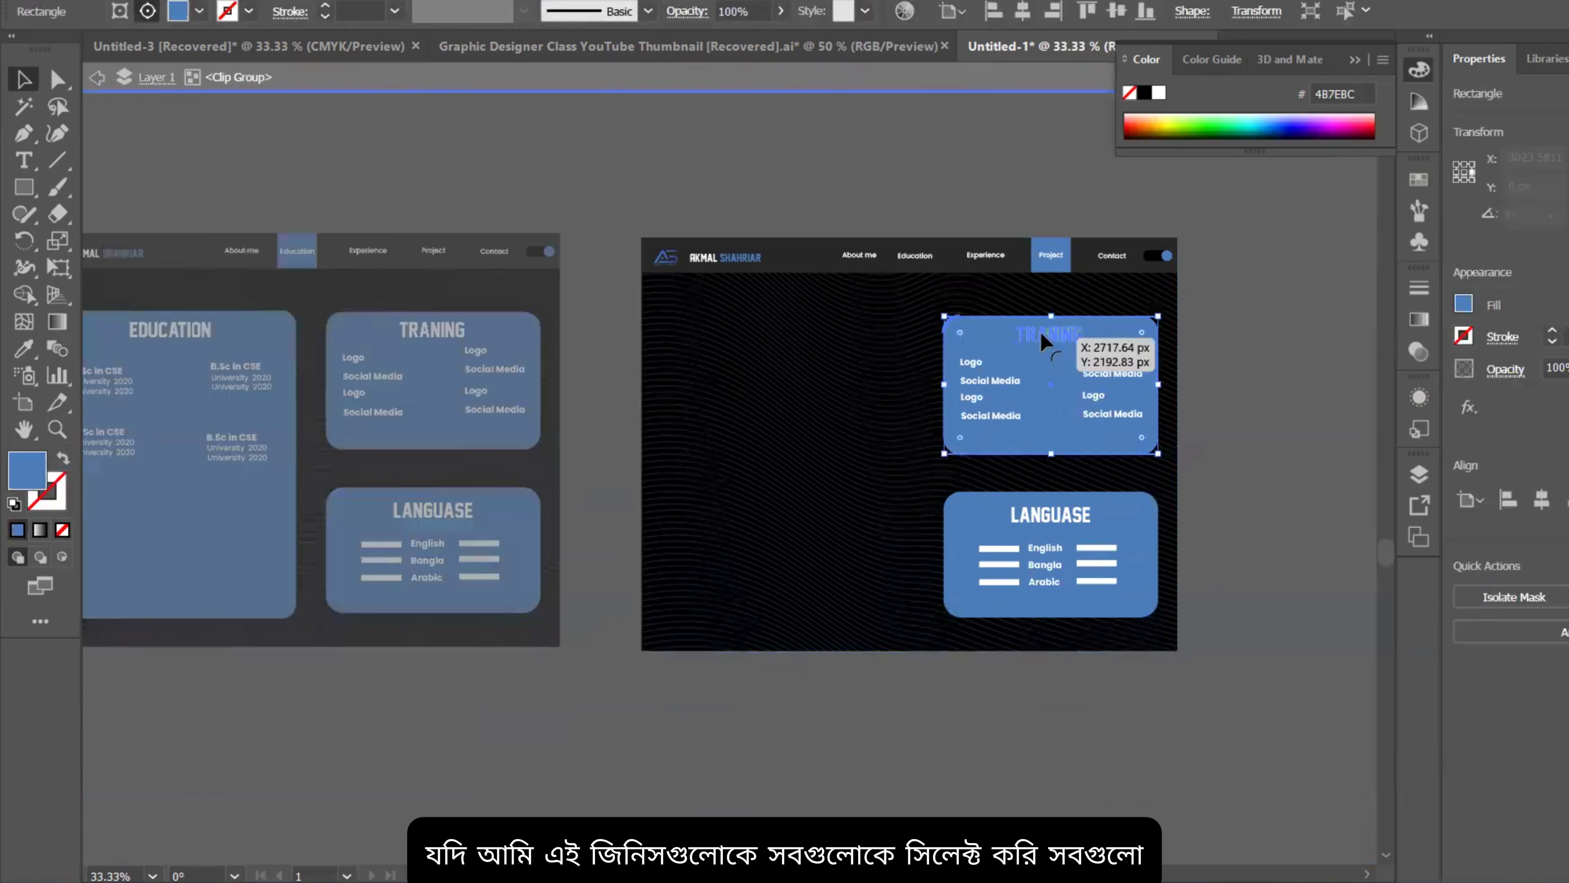
{"action": "left_click", "coordinate": [1038, 335], "text": "shift"}
{"action": "left_click", "coordinate": [1032, 346], "text": "shift"}
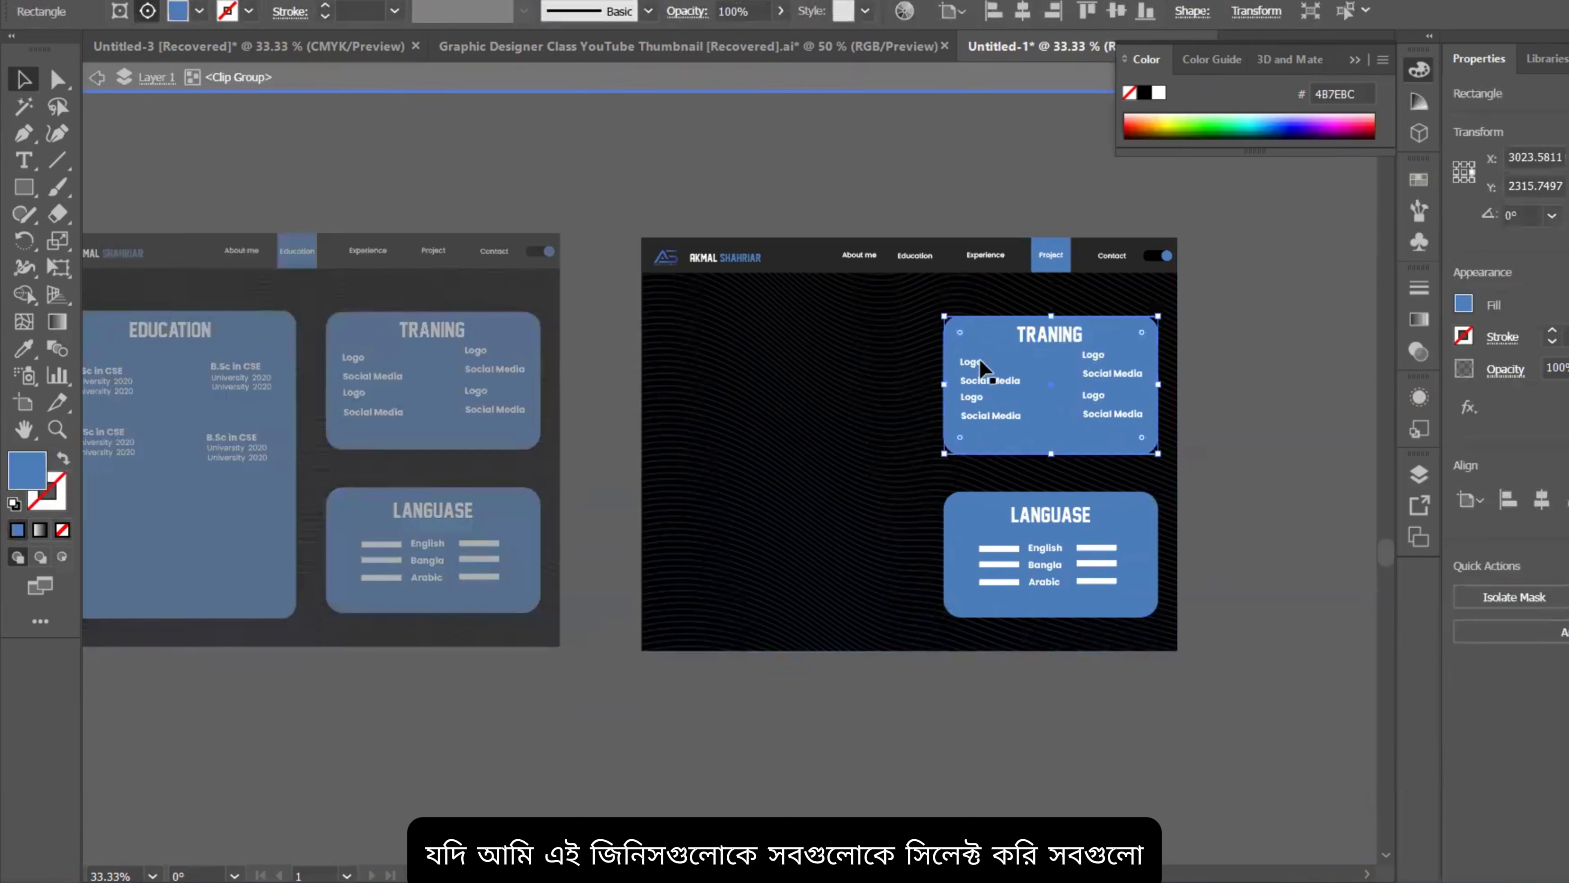
{"action": "left_click", "coordinate": [972, 394], "text": "shift"}
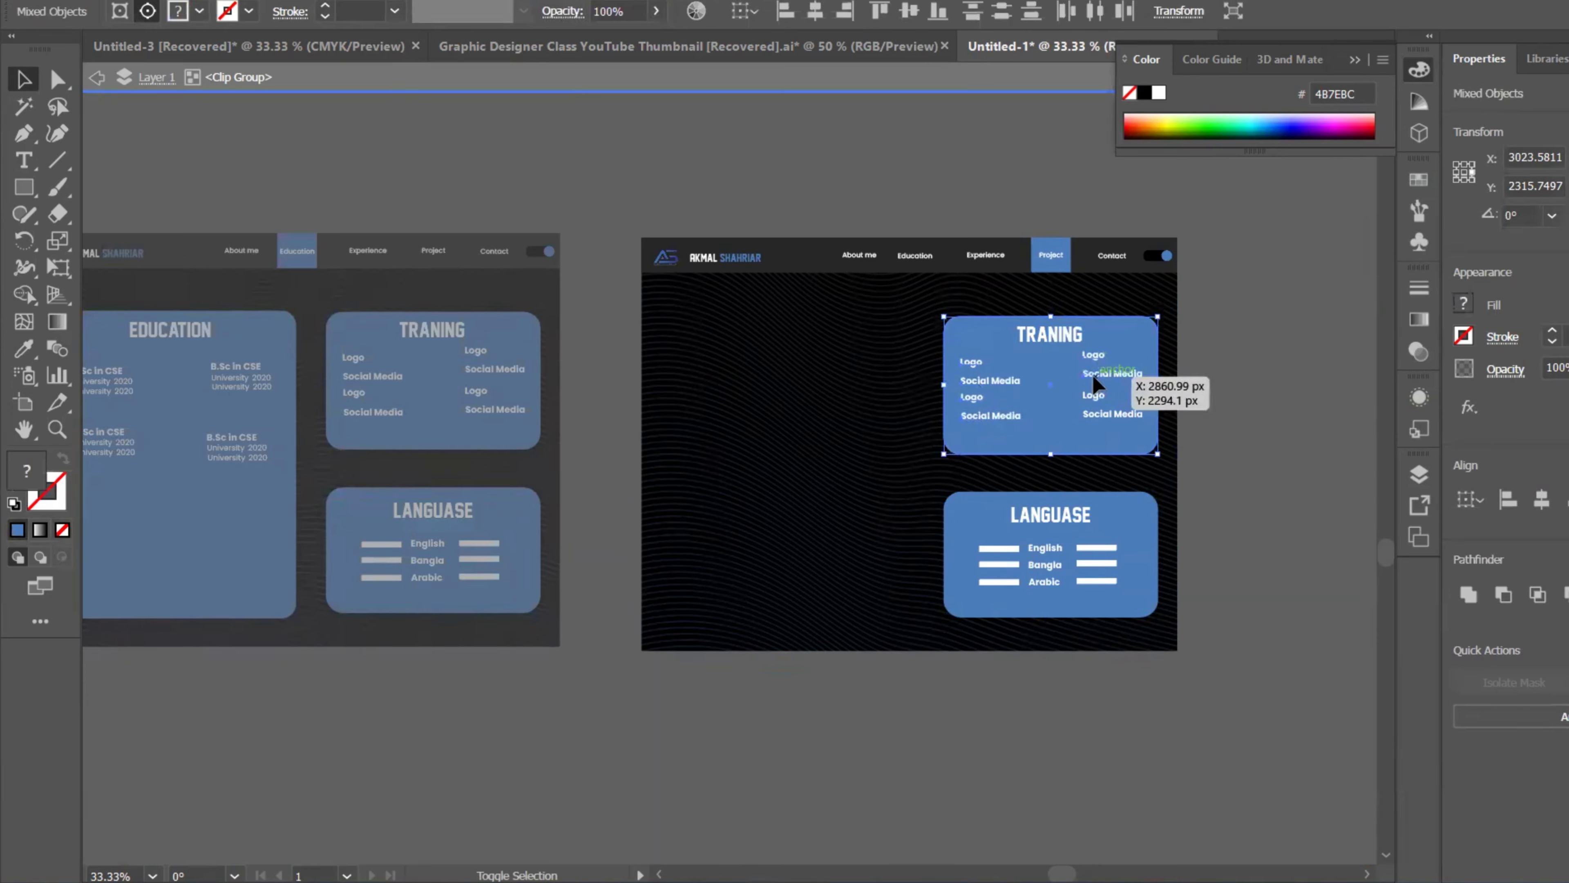
{"action": "left_click_drag", "start_coordinate": [1080, 419], "coordinate": [810, 397]}
{"action": "left_click", "coordinate": [1051, 335]}
{"action": "left_click_drag", "start_coordinate": [1055, 337], "coordinate": [777, 334]}
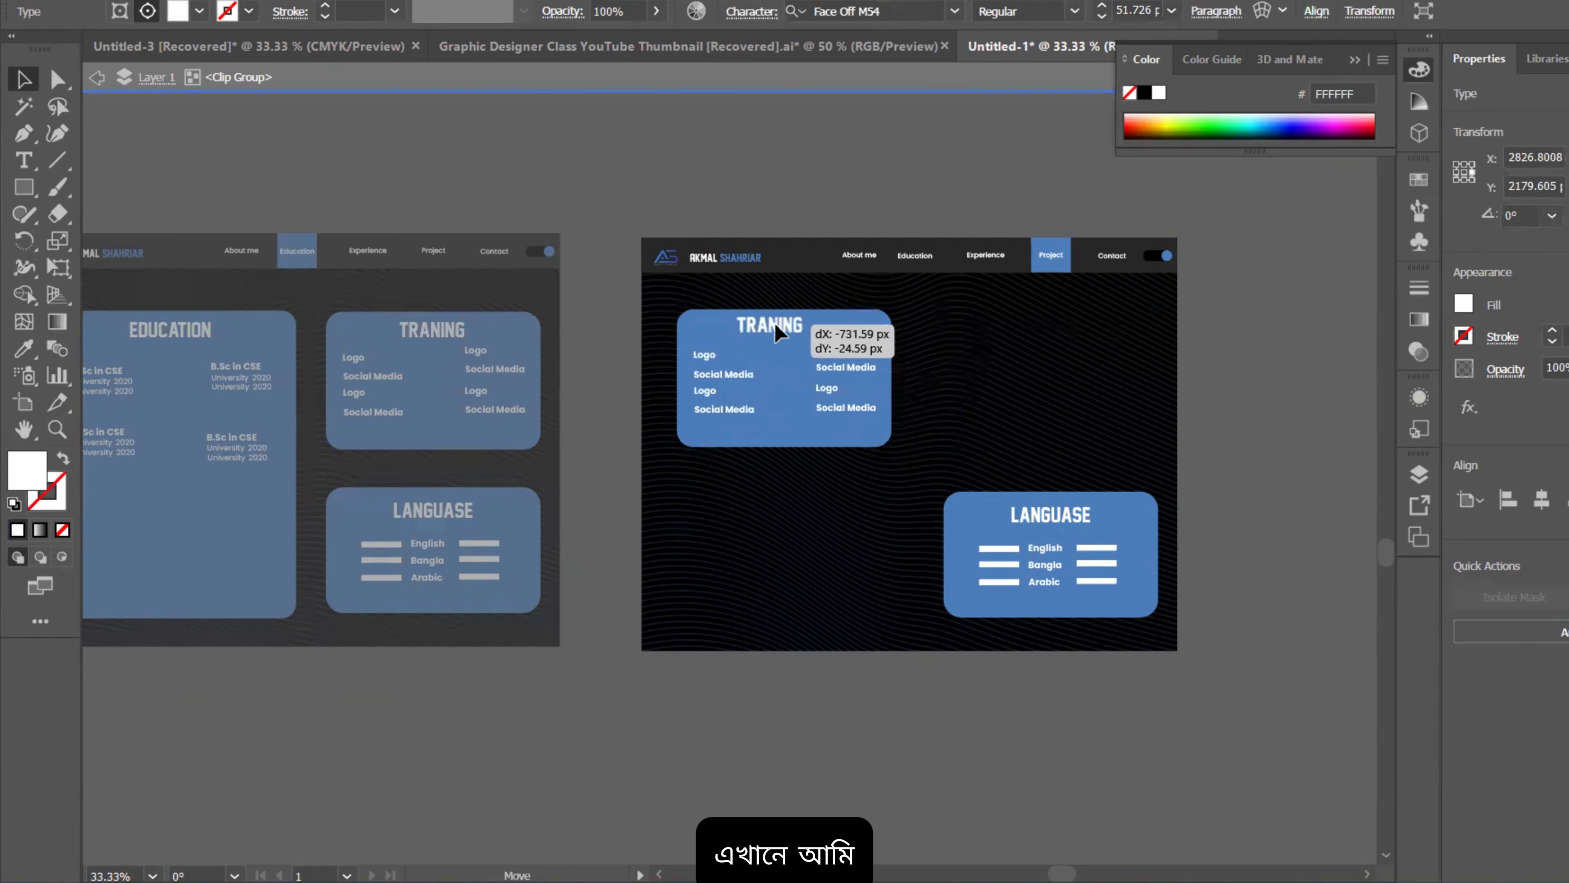
Step: Retitle the TRANING heading to PROJECT and nudge it slightly right
{"action": "scroll", "coordinate": [776, 325], "scroll_direction": "up", "scroll_amount": 3}
{"action": "double_click", "coordinate": [780, 322]}
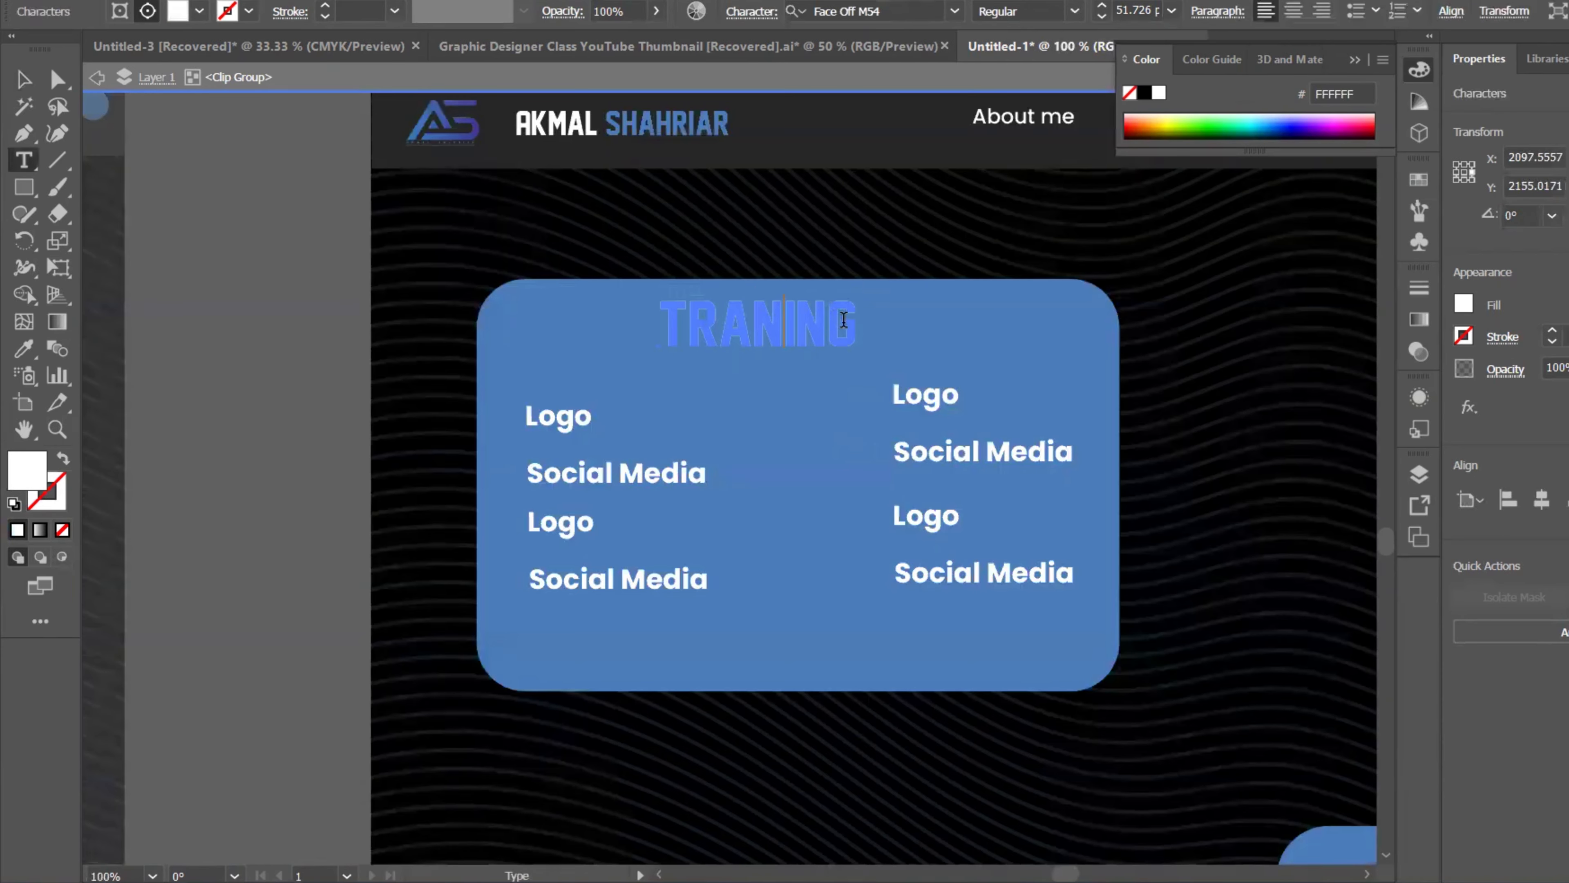
{"action": "left_click_drag", "start_coordinate": [850, 320], "coordinate": [337, 241]}
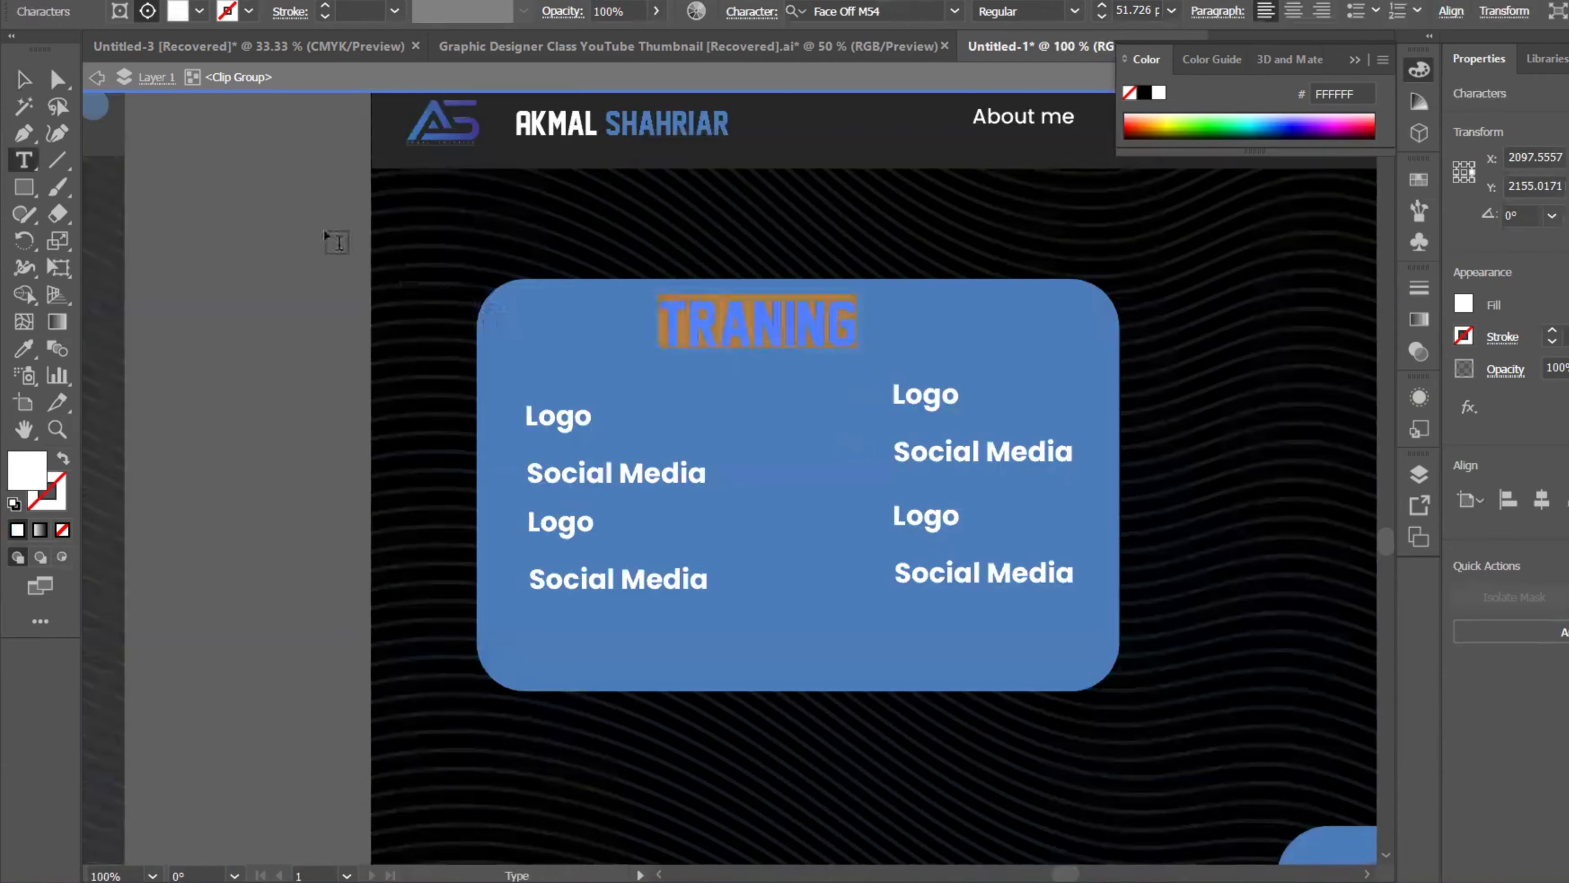
{"action": "left_click", "coordinate": [23, 79]}
{"action": "left_click_drag", "start_coordinate": [793, 328], "coordinate": [803, 328]}
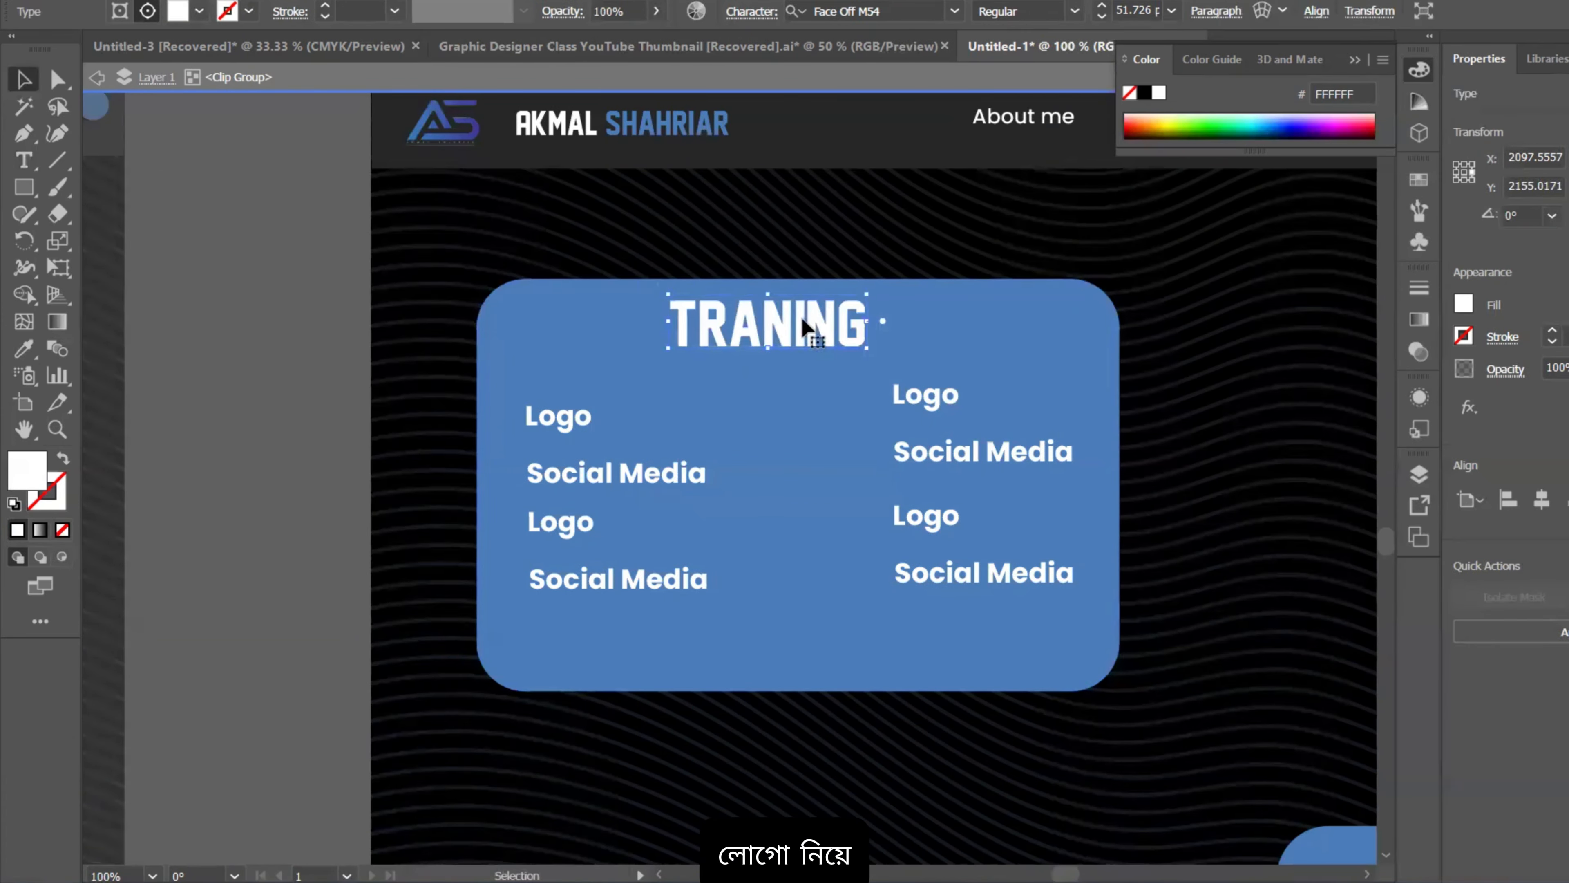
{"action": "double_click", "coordinate": [846, 319]}
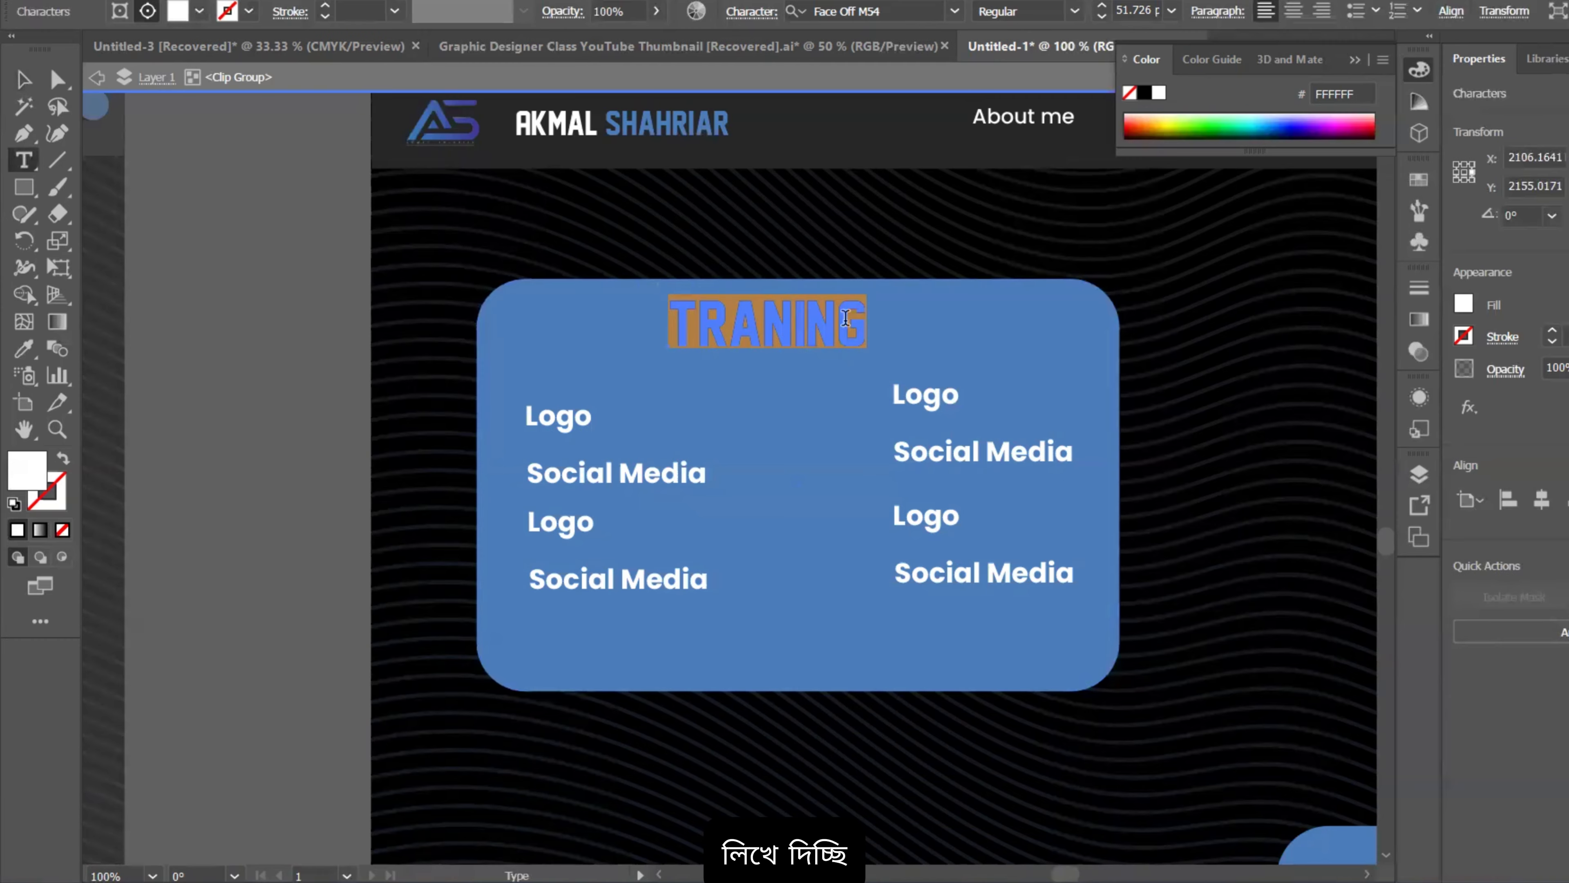
{"action": "type", "text": "PRO"}
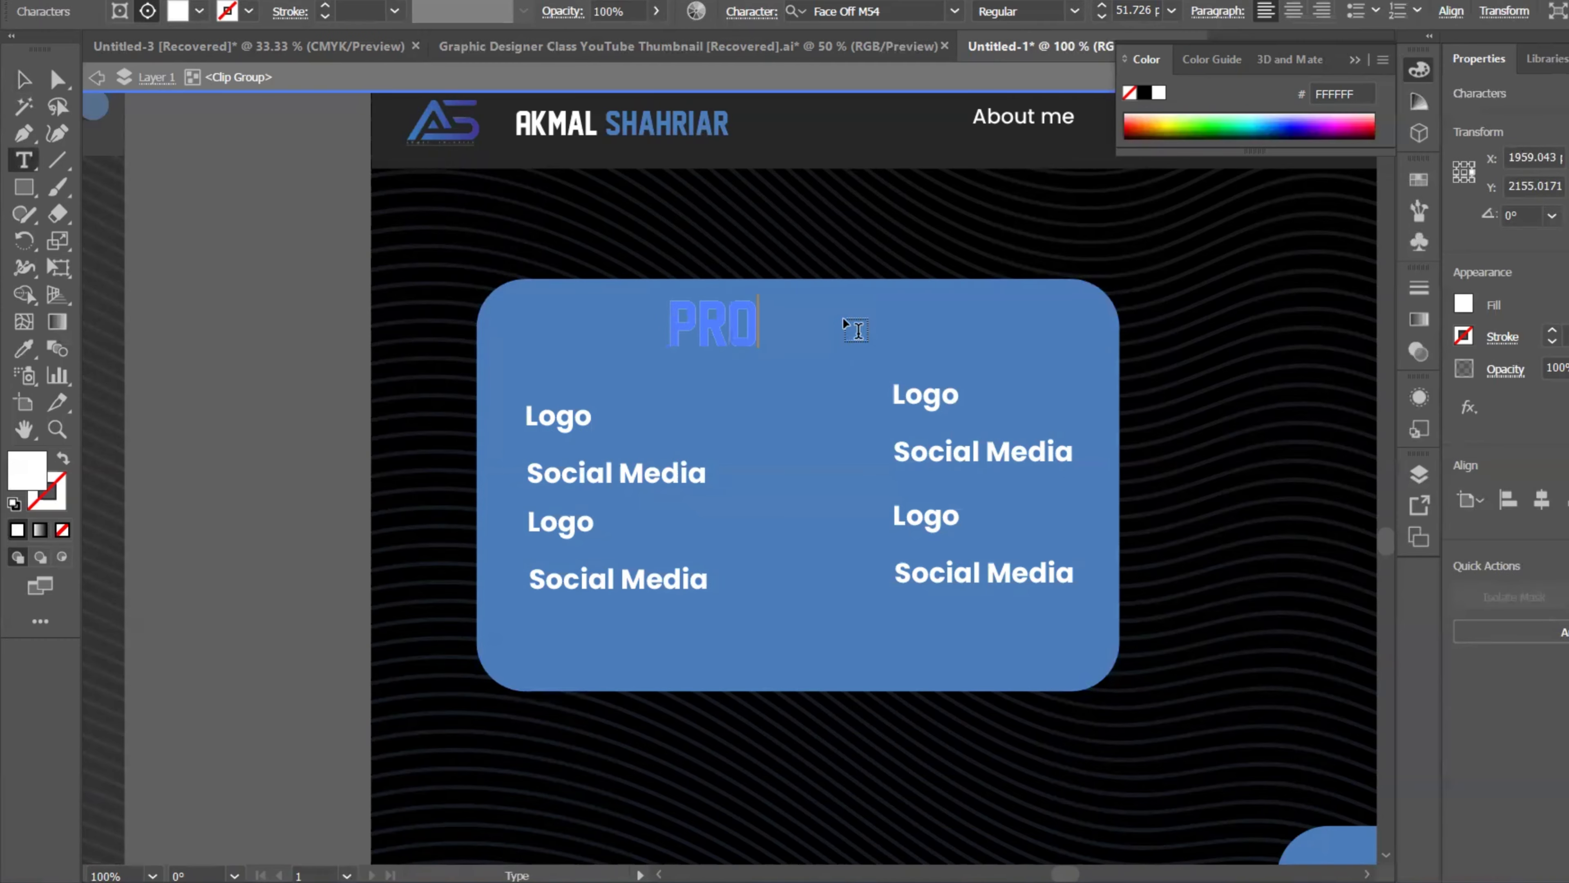
{"action": "type", "text": "JECT"}
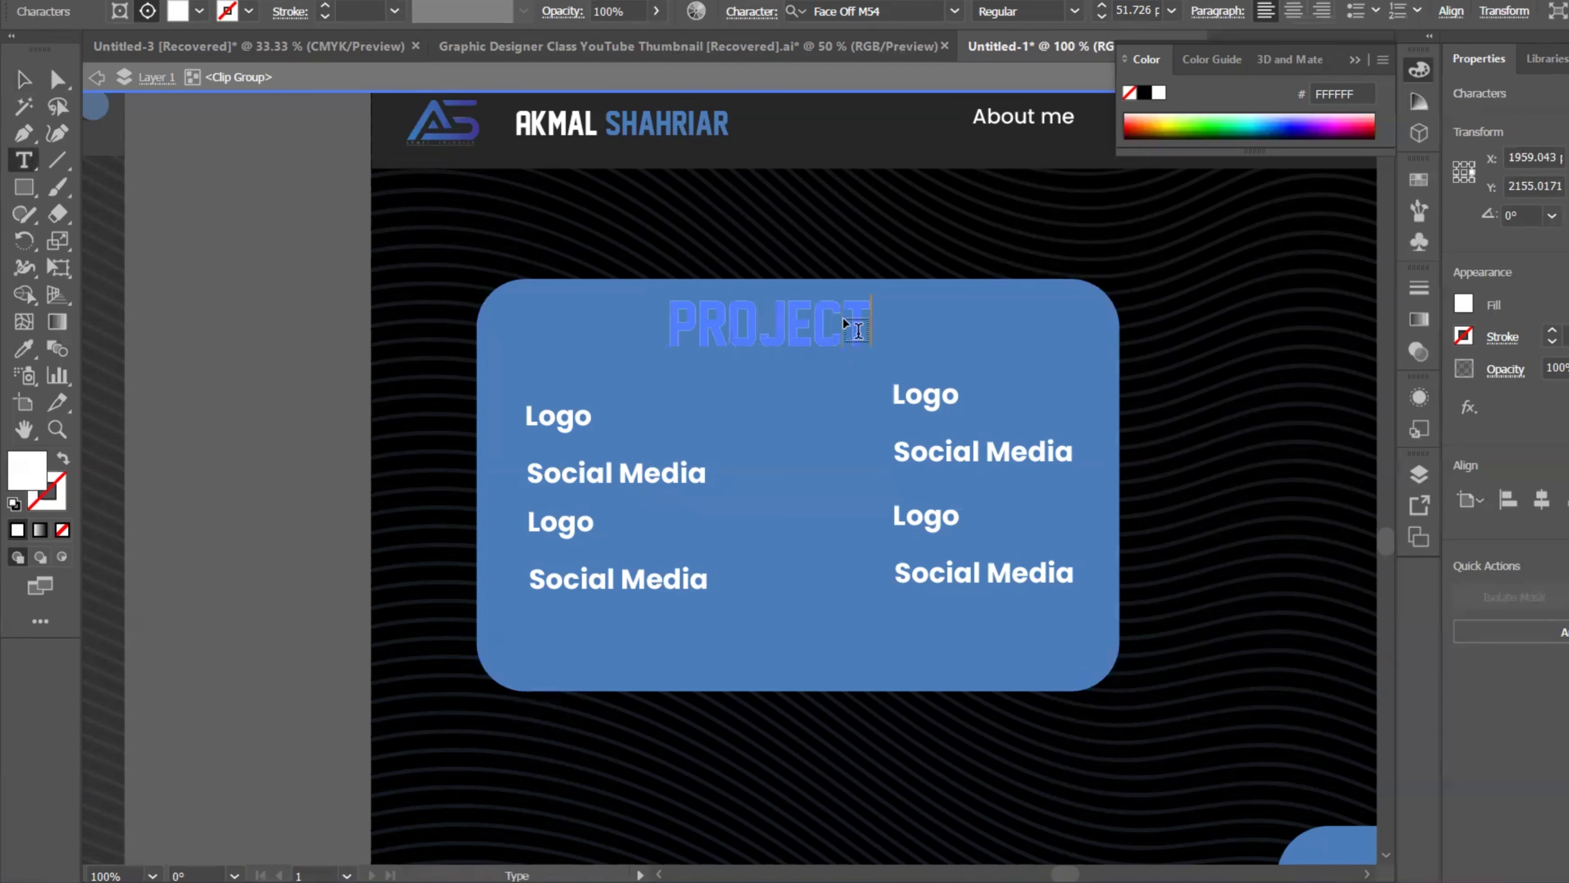
{"action": "left_click", "coordinate": [37, 82]}
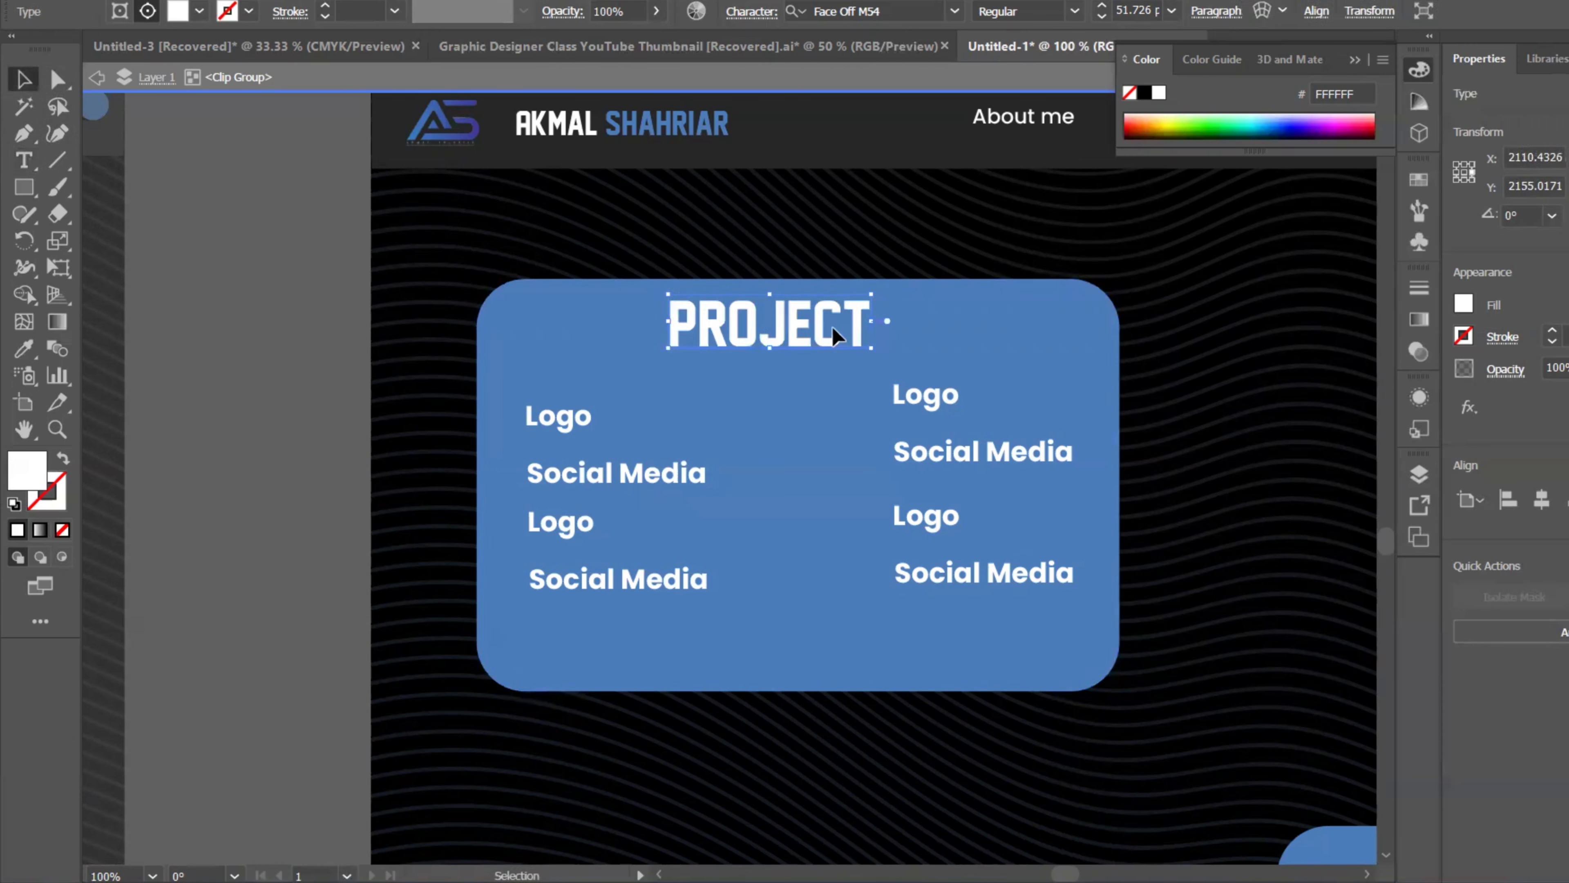
{"action": "left_click_drag", "start_coordinate": [832, 327], "coordinate": [844, 328]}
Step: Rename the LANGUASE card heading to CLIENT and centre it on the card
{"action": "scroll", "coordinate": [976, 443], "scroll_direction": "down", "scroll_amount": 2}
{"action": "left_click_drag", "start_coordinate": [919, 432], "coordinate": [804, 323]}
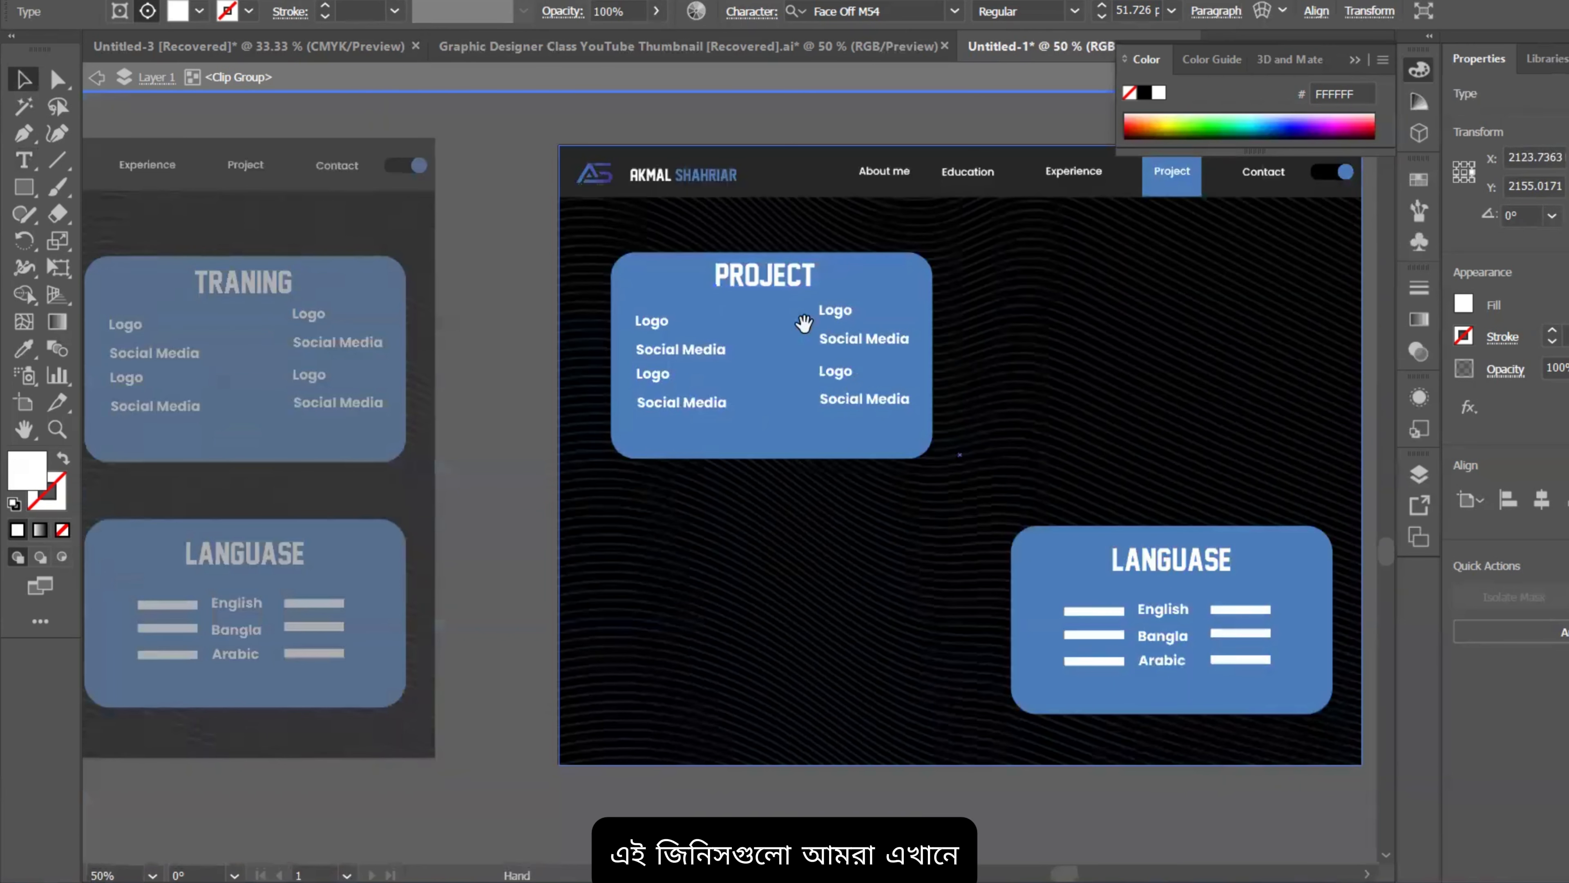
{"action": "left_click_drag", "start_coordinate": [992, 529], "coordinate": [942, 473]}
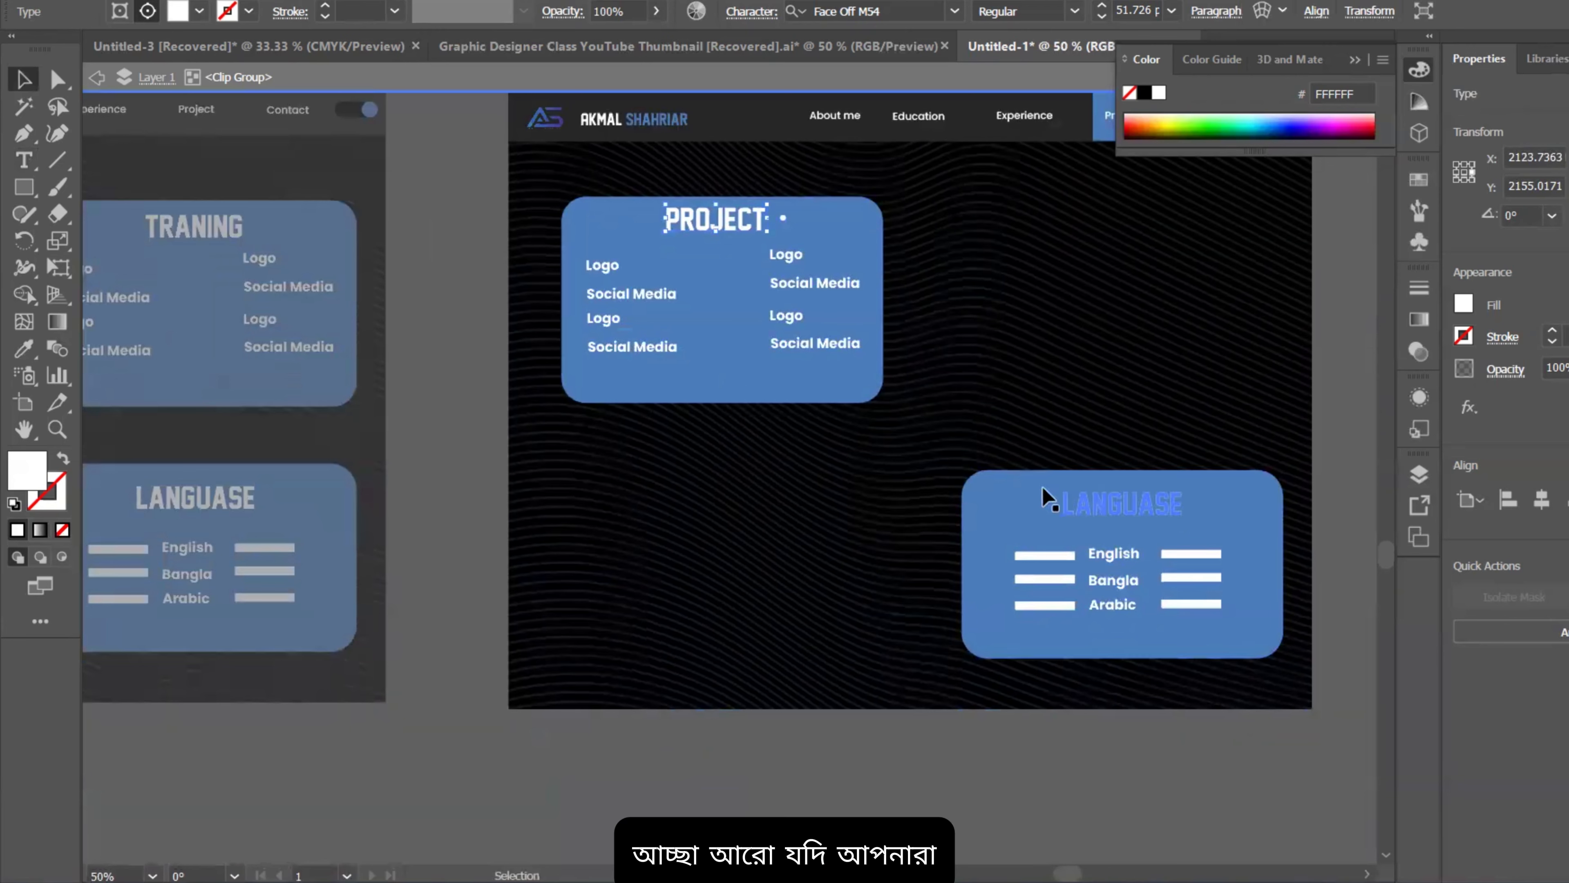
{"action": "scroll", "coordinate": [1126, 519], "scroll_direction": "up", "scroll_amount": 1}
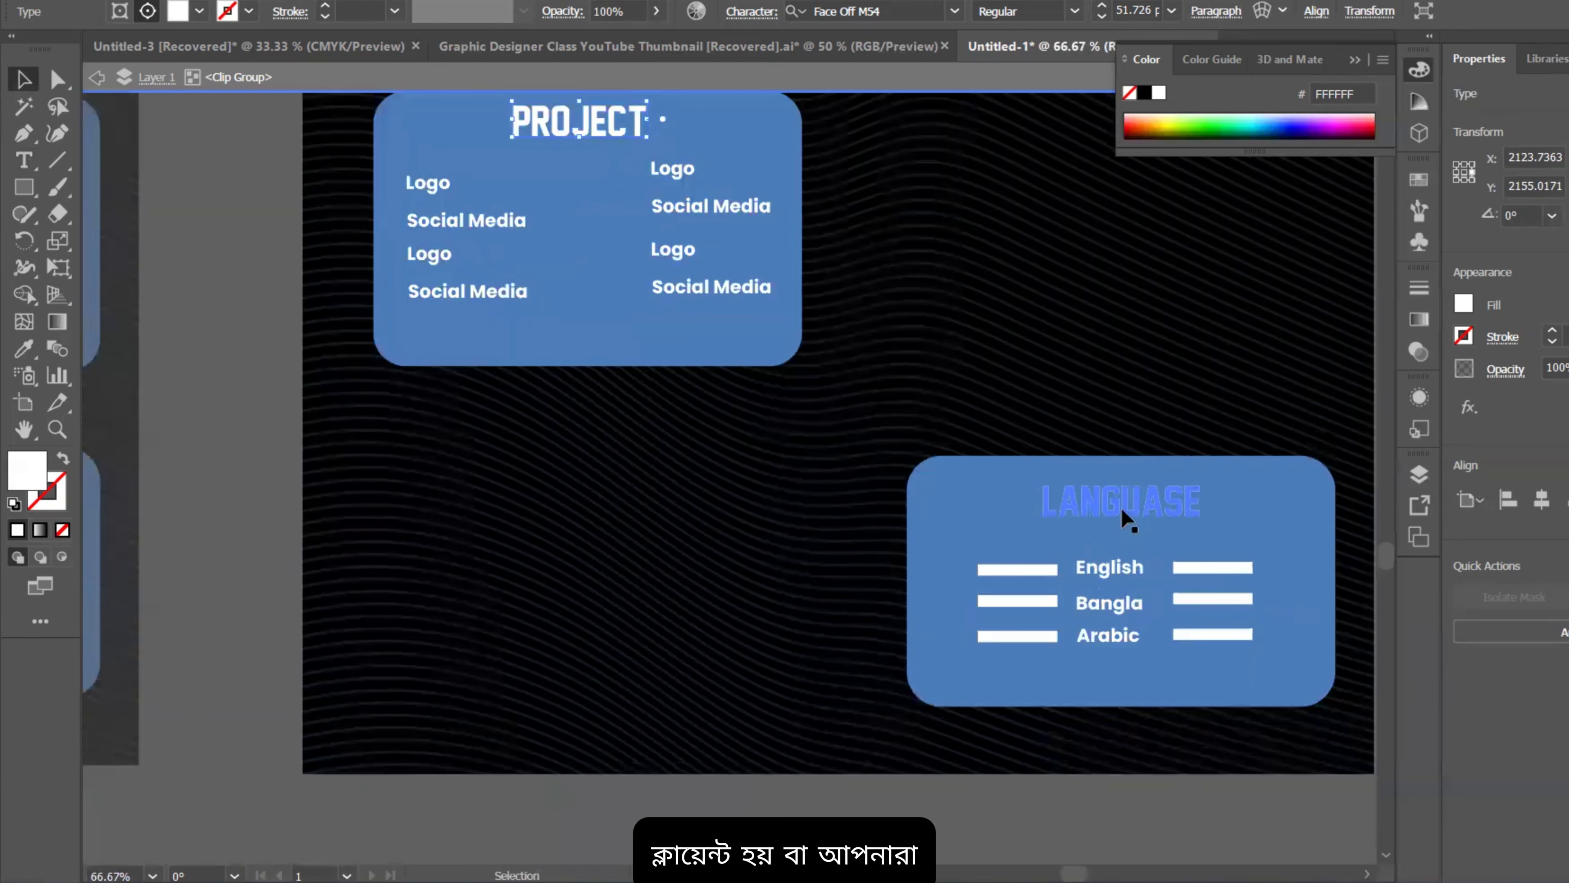
{"action": "key", "text": "t"}
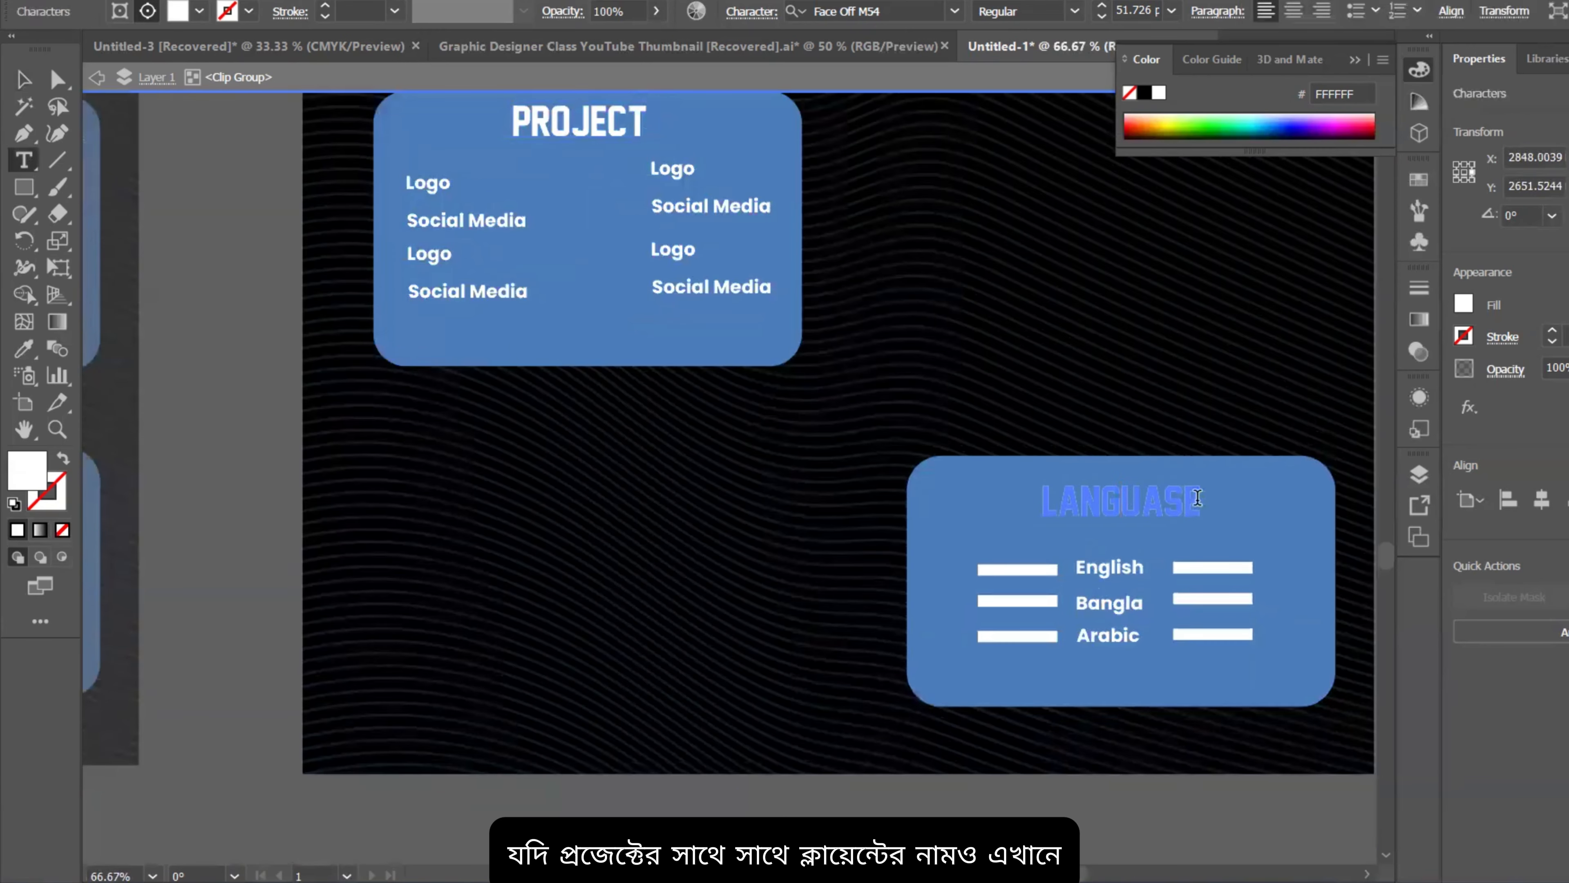
{"action": "left_click_drag", "start_coordinate": [1197, 498], "coordinate": [987, 483]}
{"action": "type", "text": "C"}
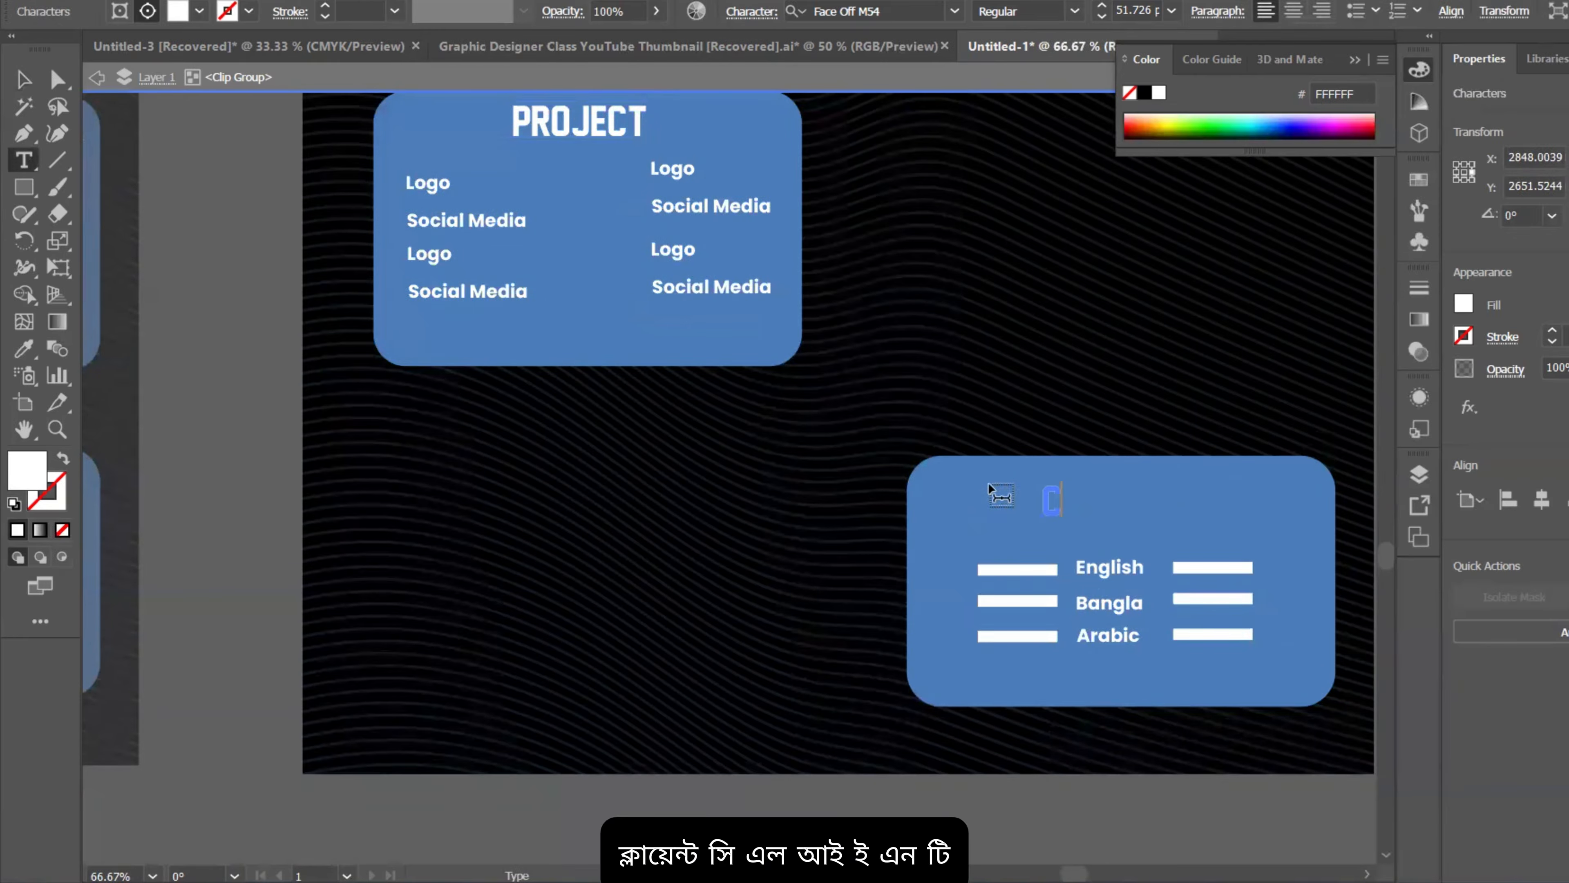
{"action": "type", "text": "LIENT"}
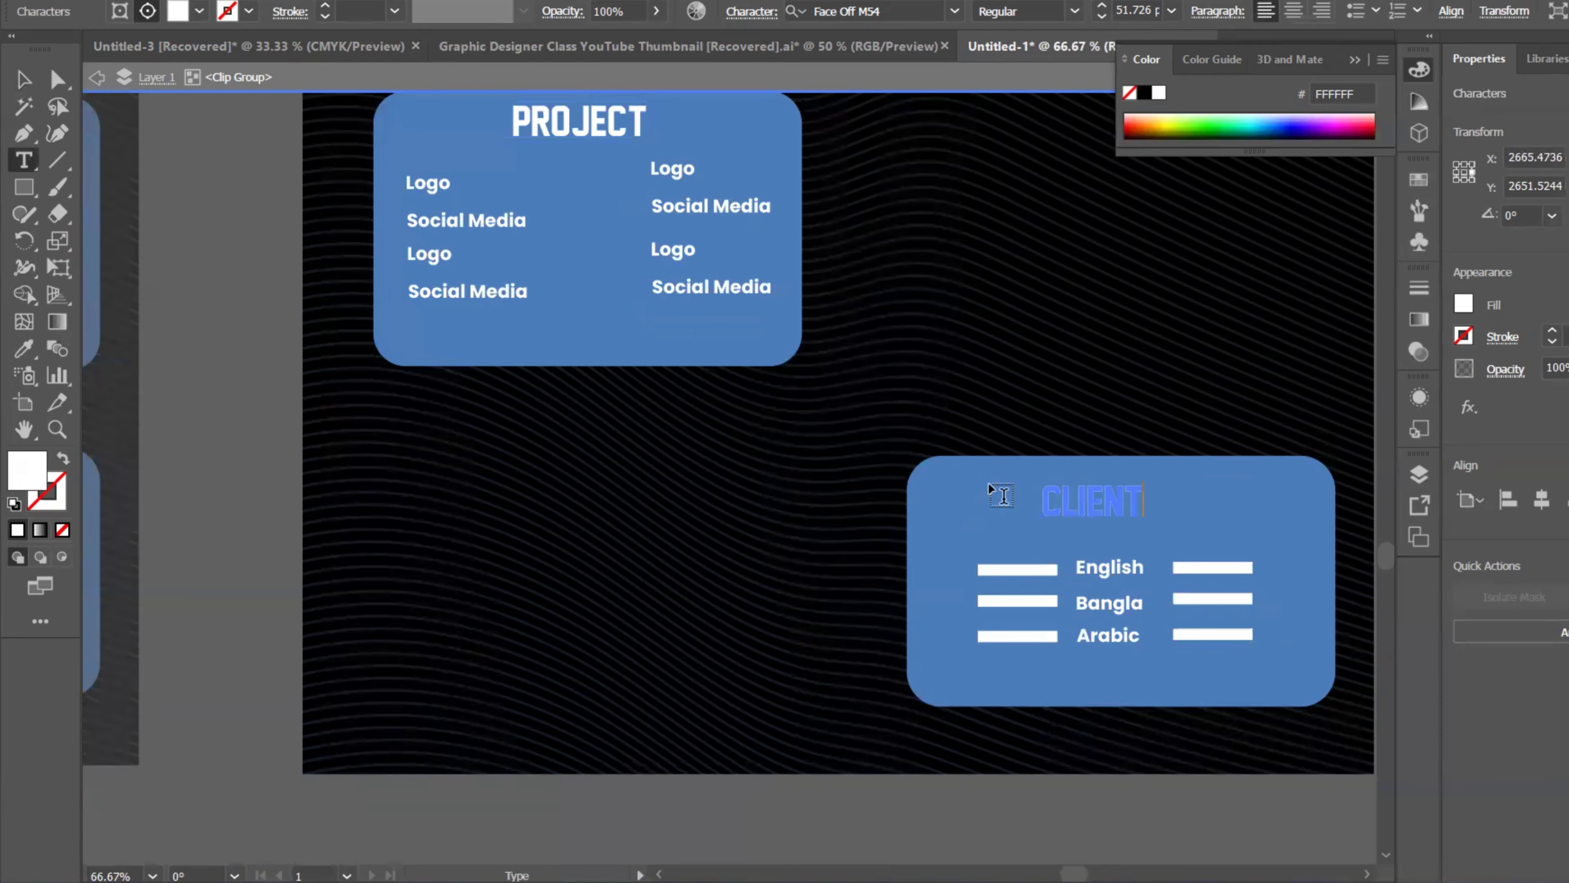
{"action": "left_click", "coordinate": [23, 80]}
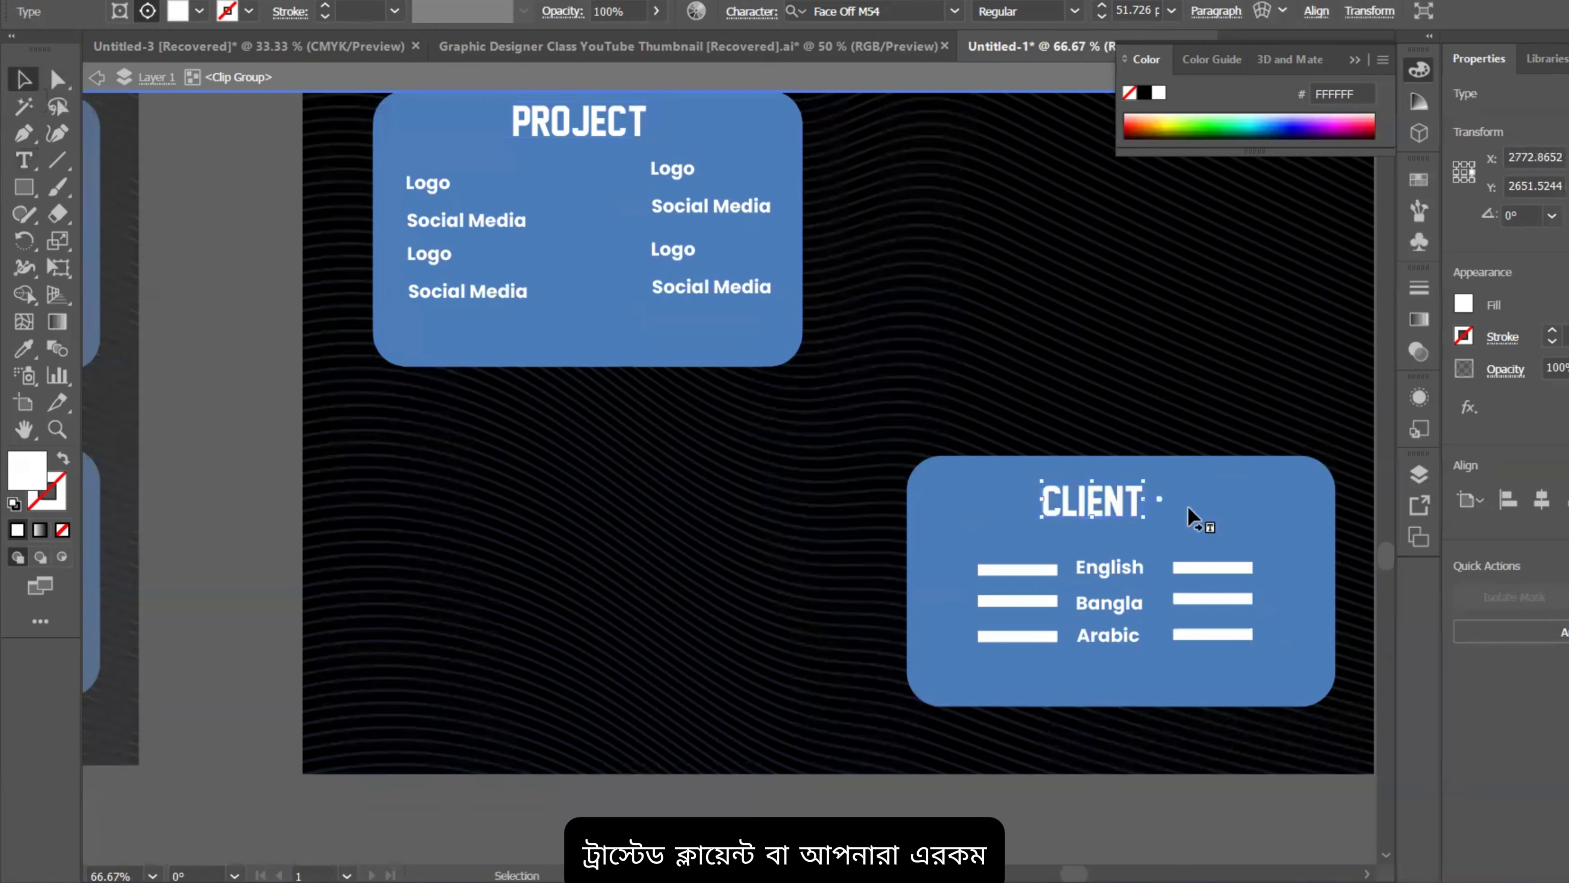
{"action": "left_click_drag", "start_coordinate": [1108, 508], "coordinate": [1126, 506]}
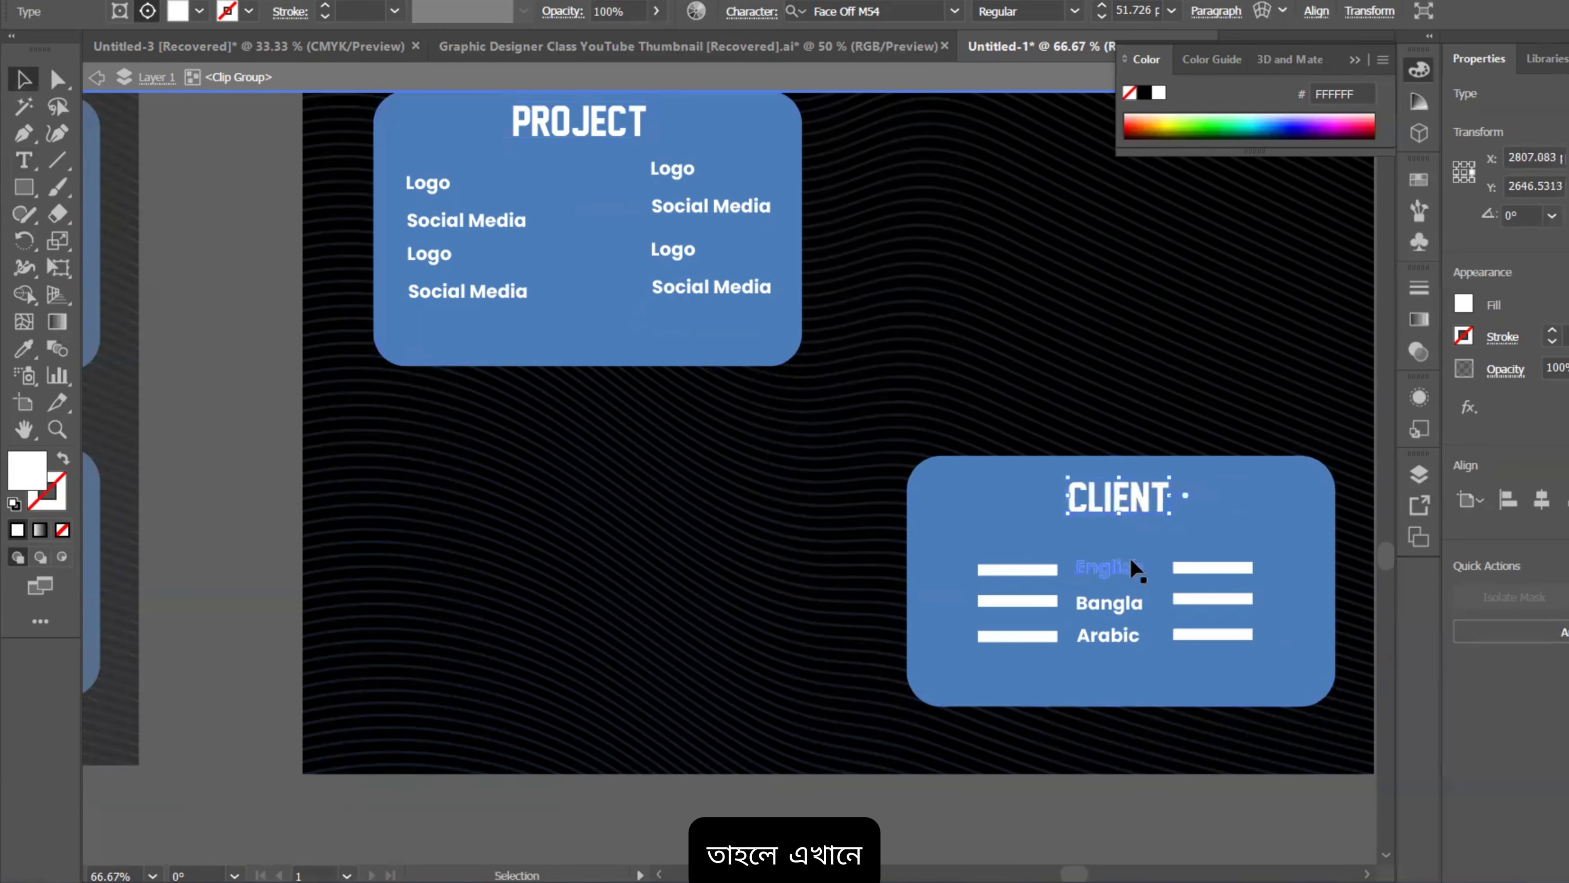
Step: Replace the English, Bangla and Arabic entries with Bata, RFL and Nasir Group
{"action": "scroll", "coordinate": [1120, 584], "scroll_direction": "down", "scroll_amount": 2}
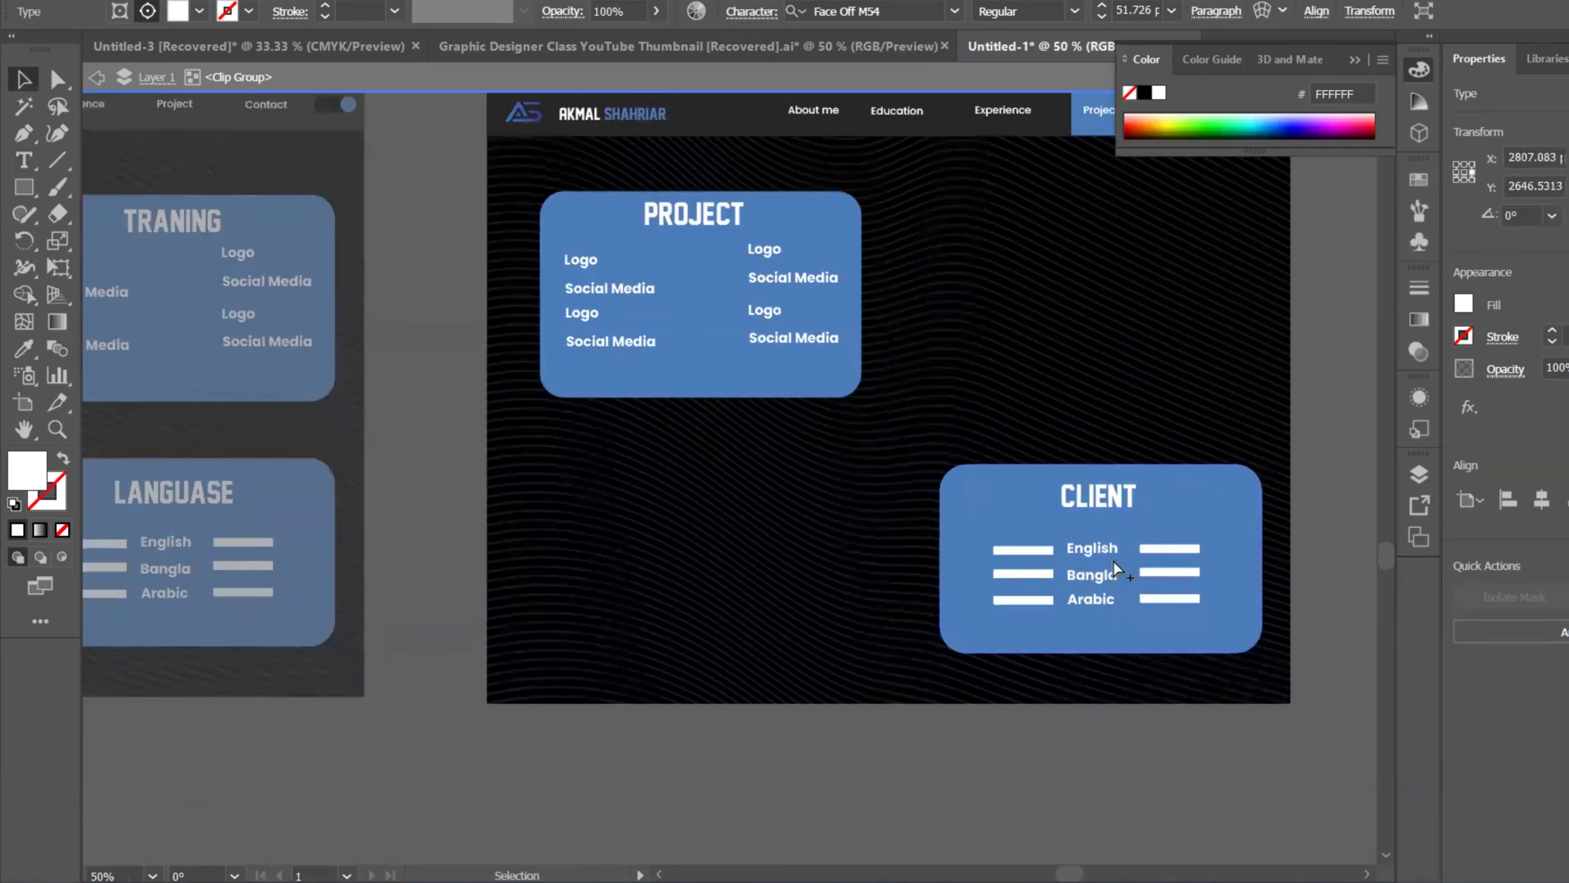
{"action": "scroll", "coordinate": [1117, 568], "scroll_direction": "up", "scroll_amount": 4}
{"action": "key", "text": "t"}
{"action": "left_click_drag", "start_coordinate": [1125, 523], "coordinate": [949, 531]}
{"action": "type", "text": "Bata"}
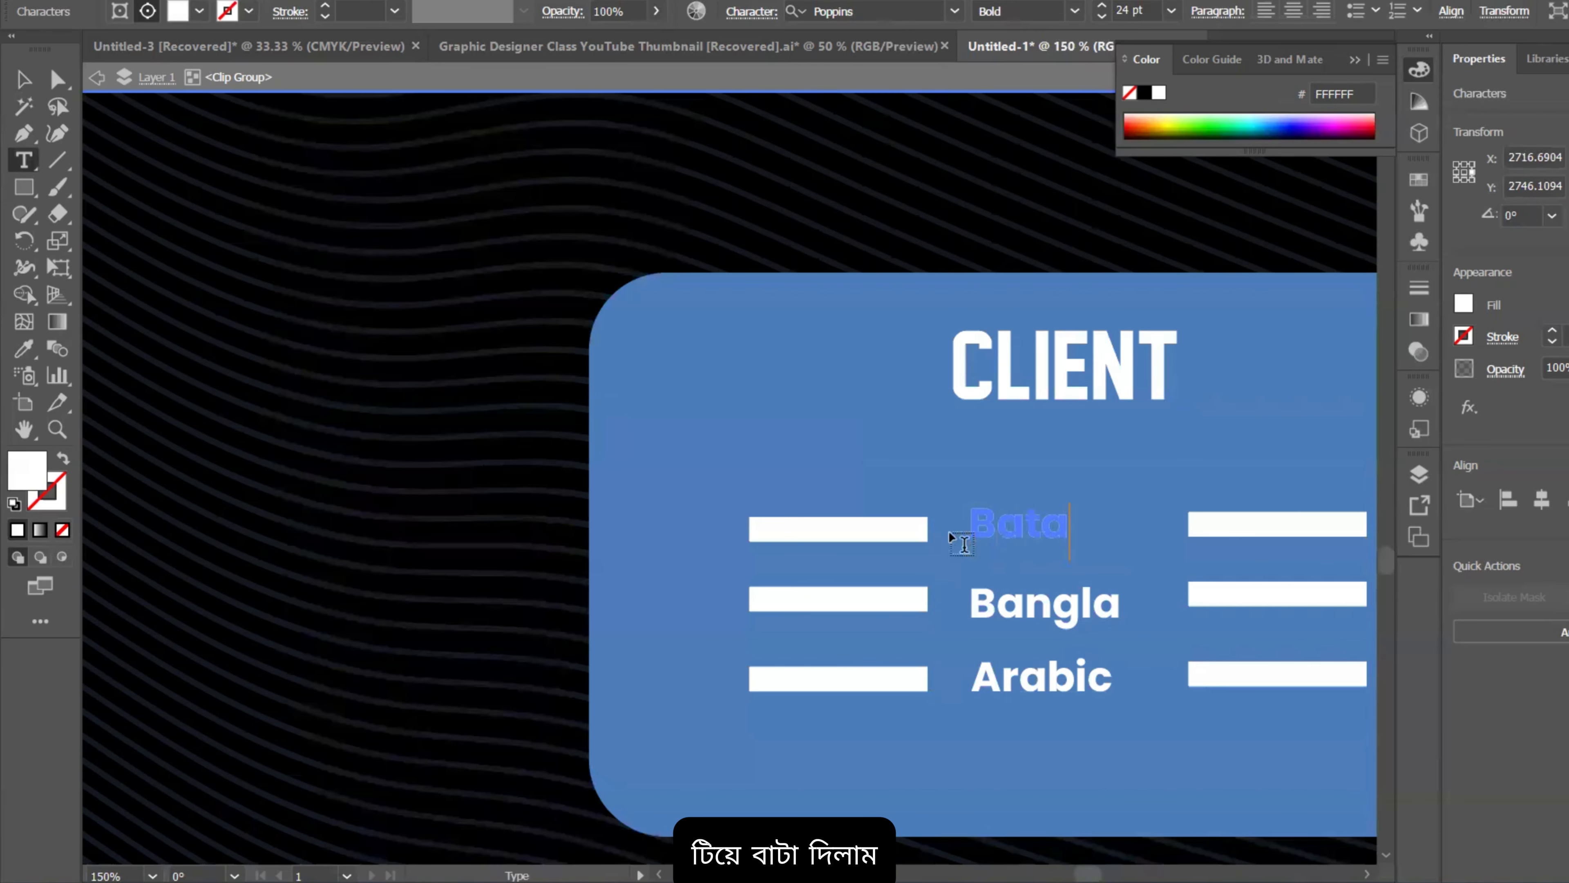
{"action": "key", "text": "Escape"}
{"action": "double_click", "coordinate": [1040, 636]}
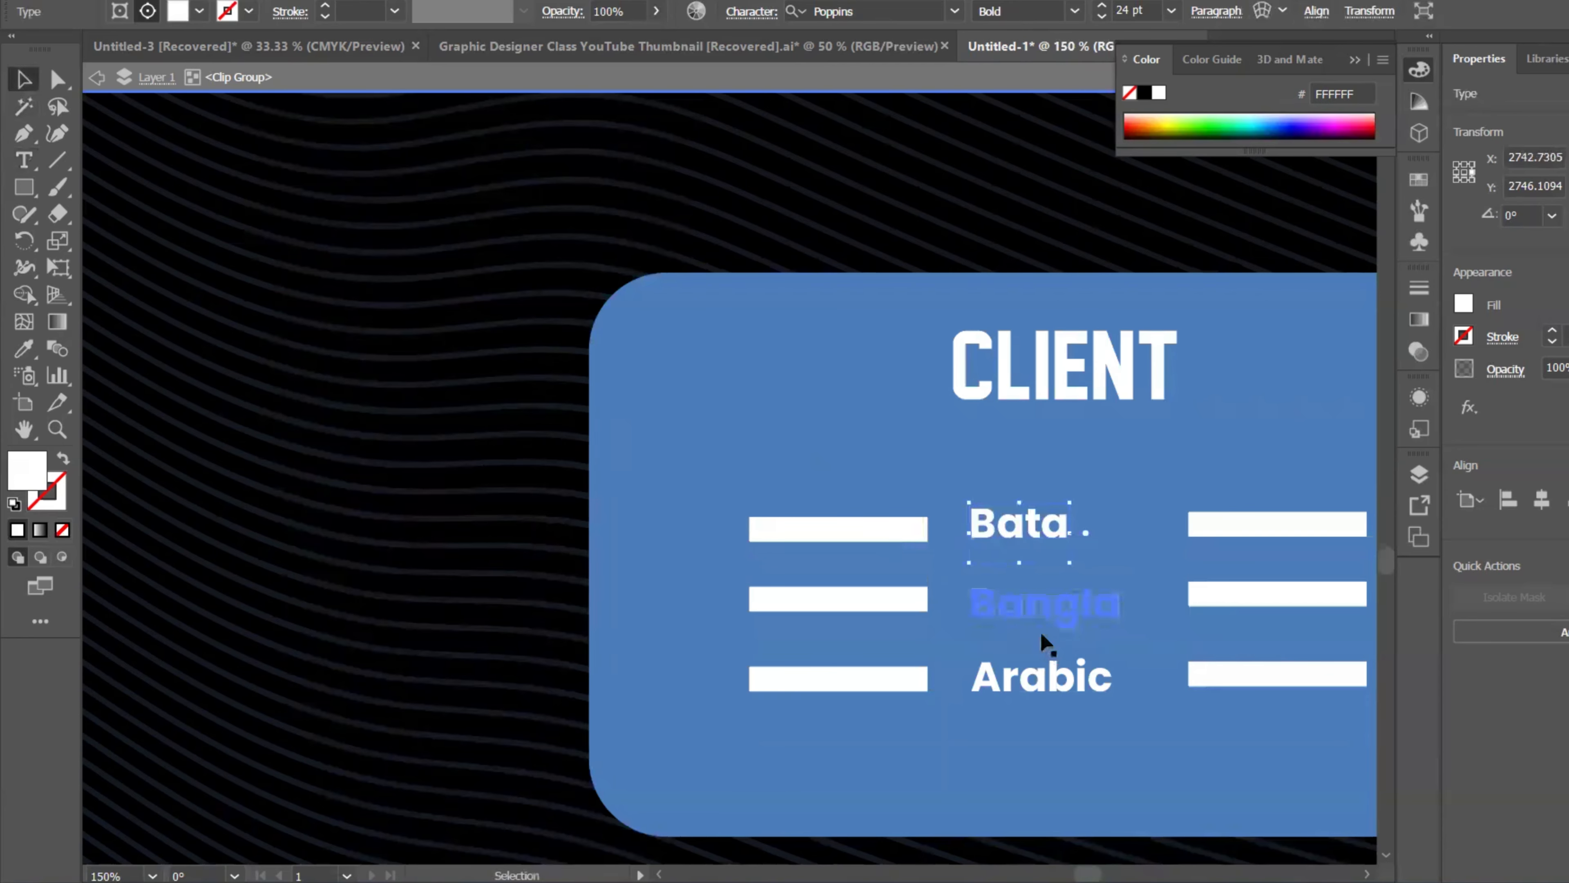
{"action": "left_click_drag", "start_coordinate": [1117, 598], "coordinate": [937, 590]}
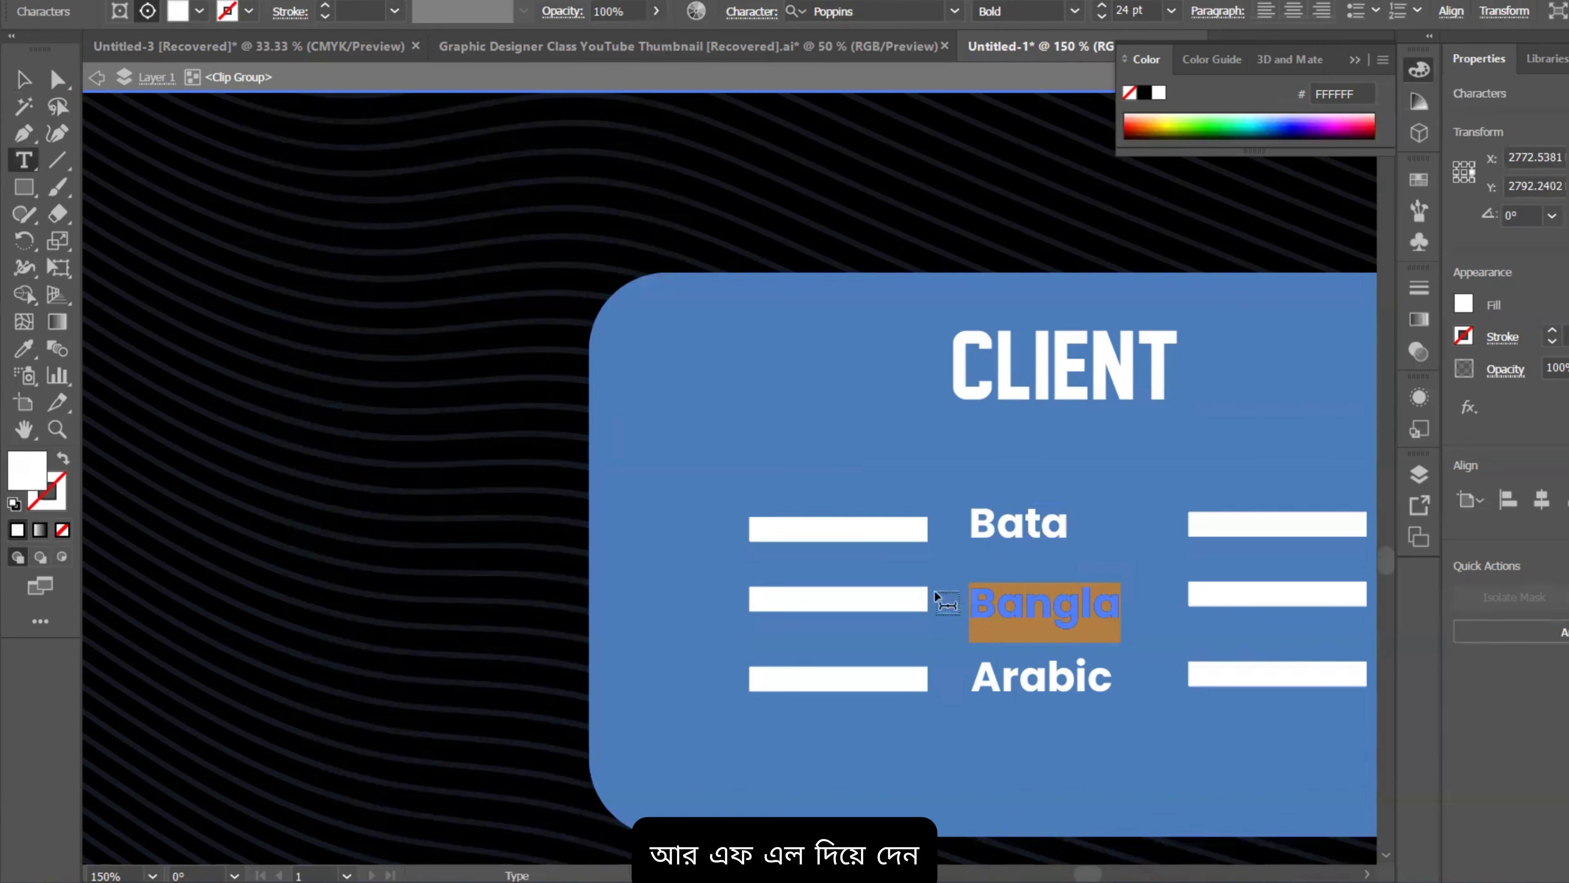
{"action": "type", "text": "R"}
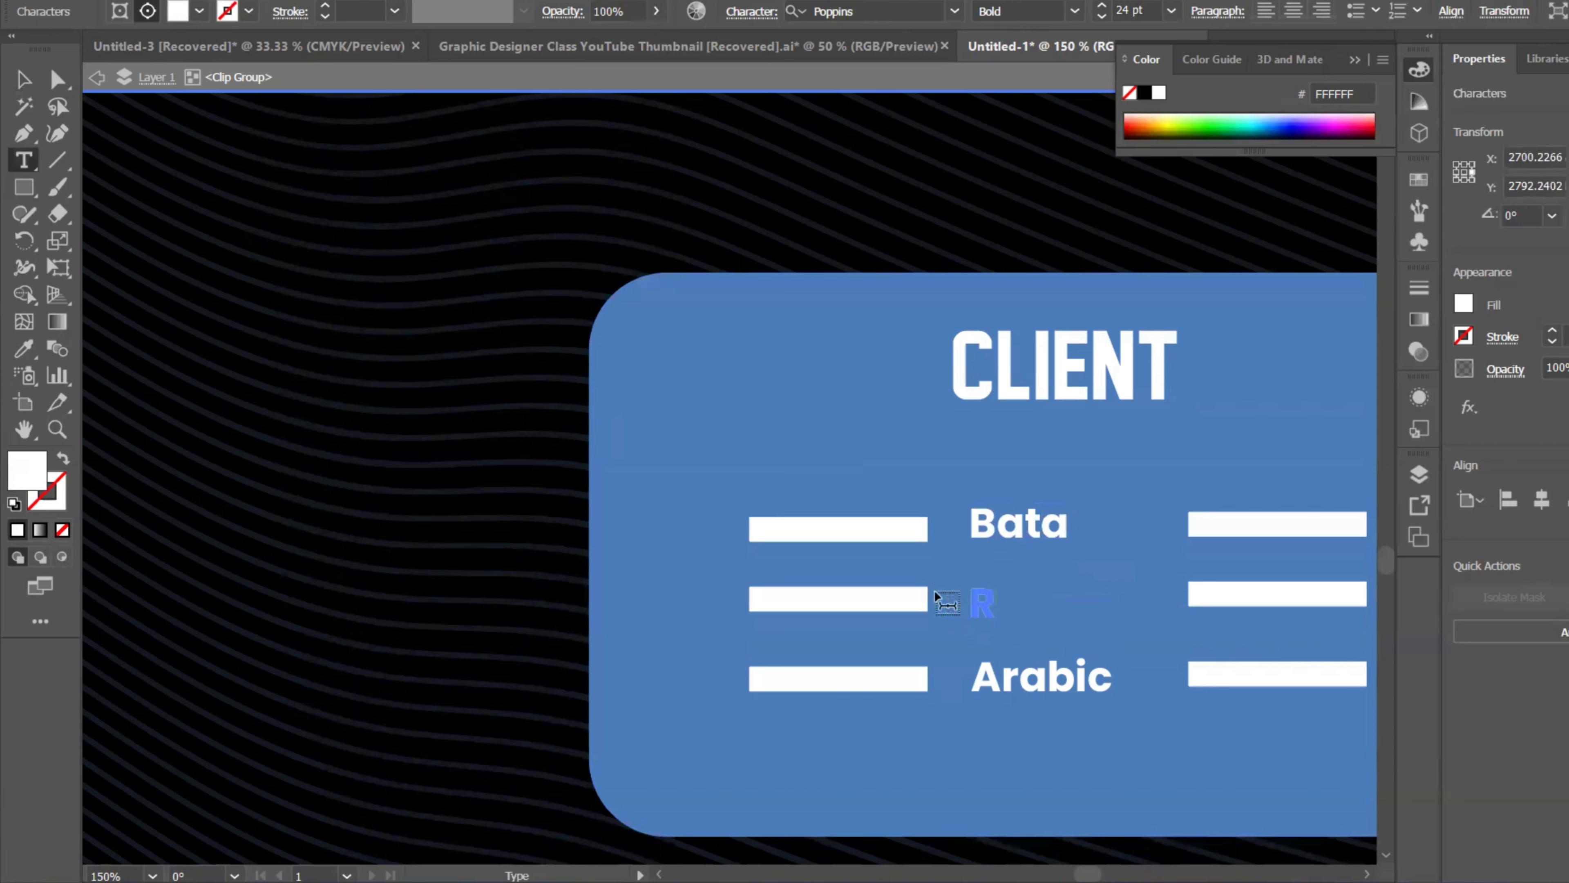
{"action": "type", "text": "FL"}
{"action": "key", "text": "Escape"}
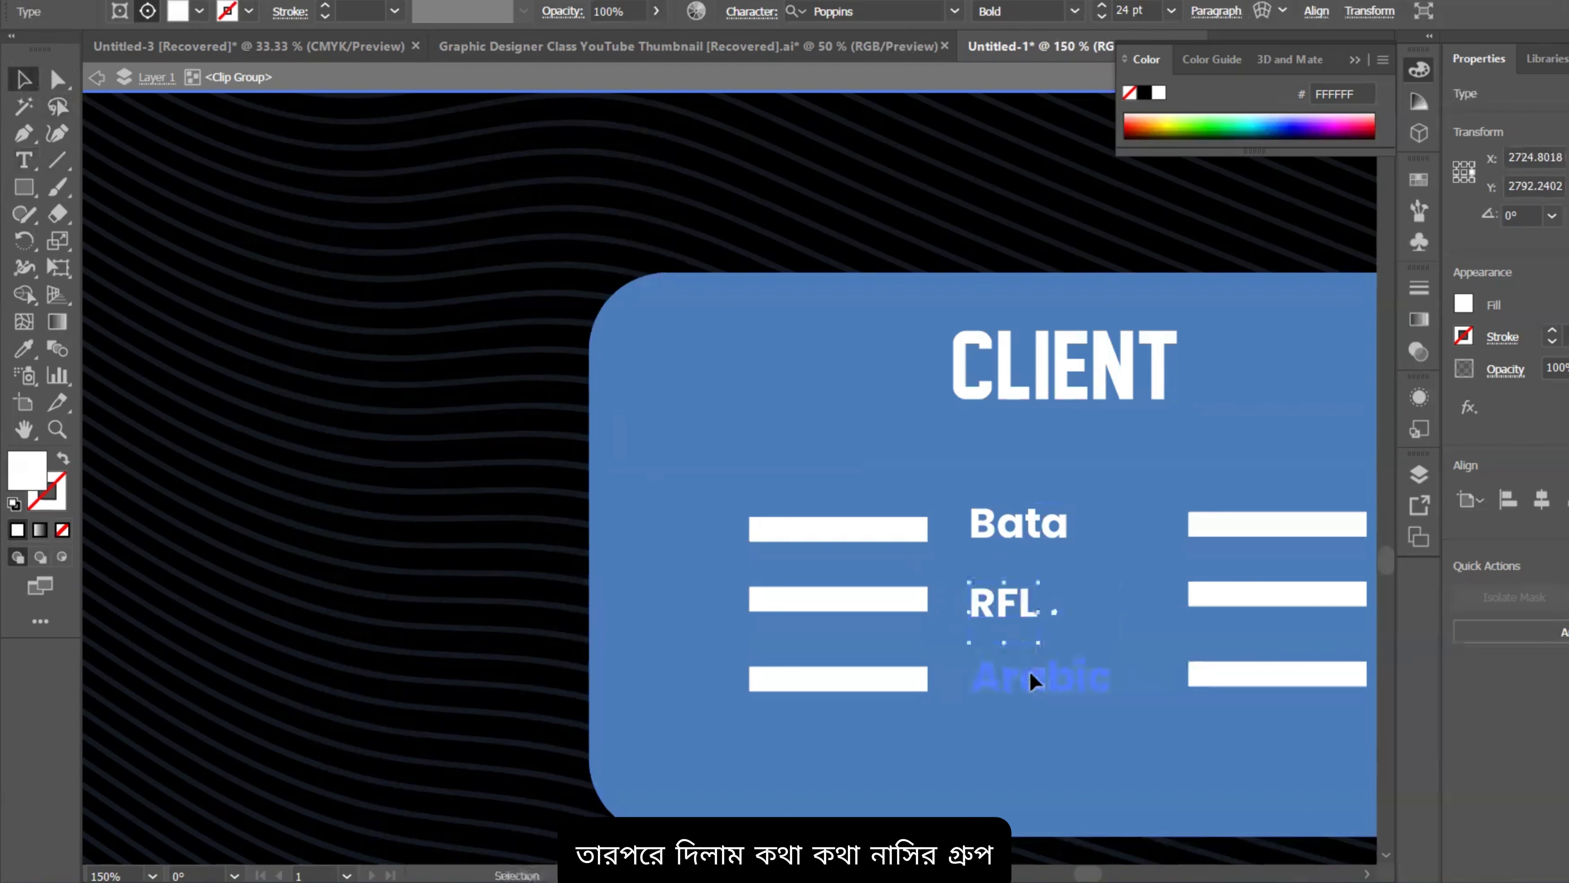
{"action": "double_click", "coordinate": [1050, 674]}
{"action": "left_click_drag", "start_coordinate": [1102, 676], "coordinate": [944, 668]}
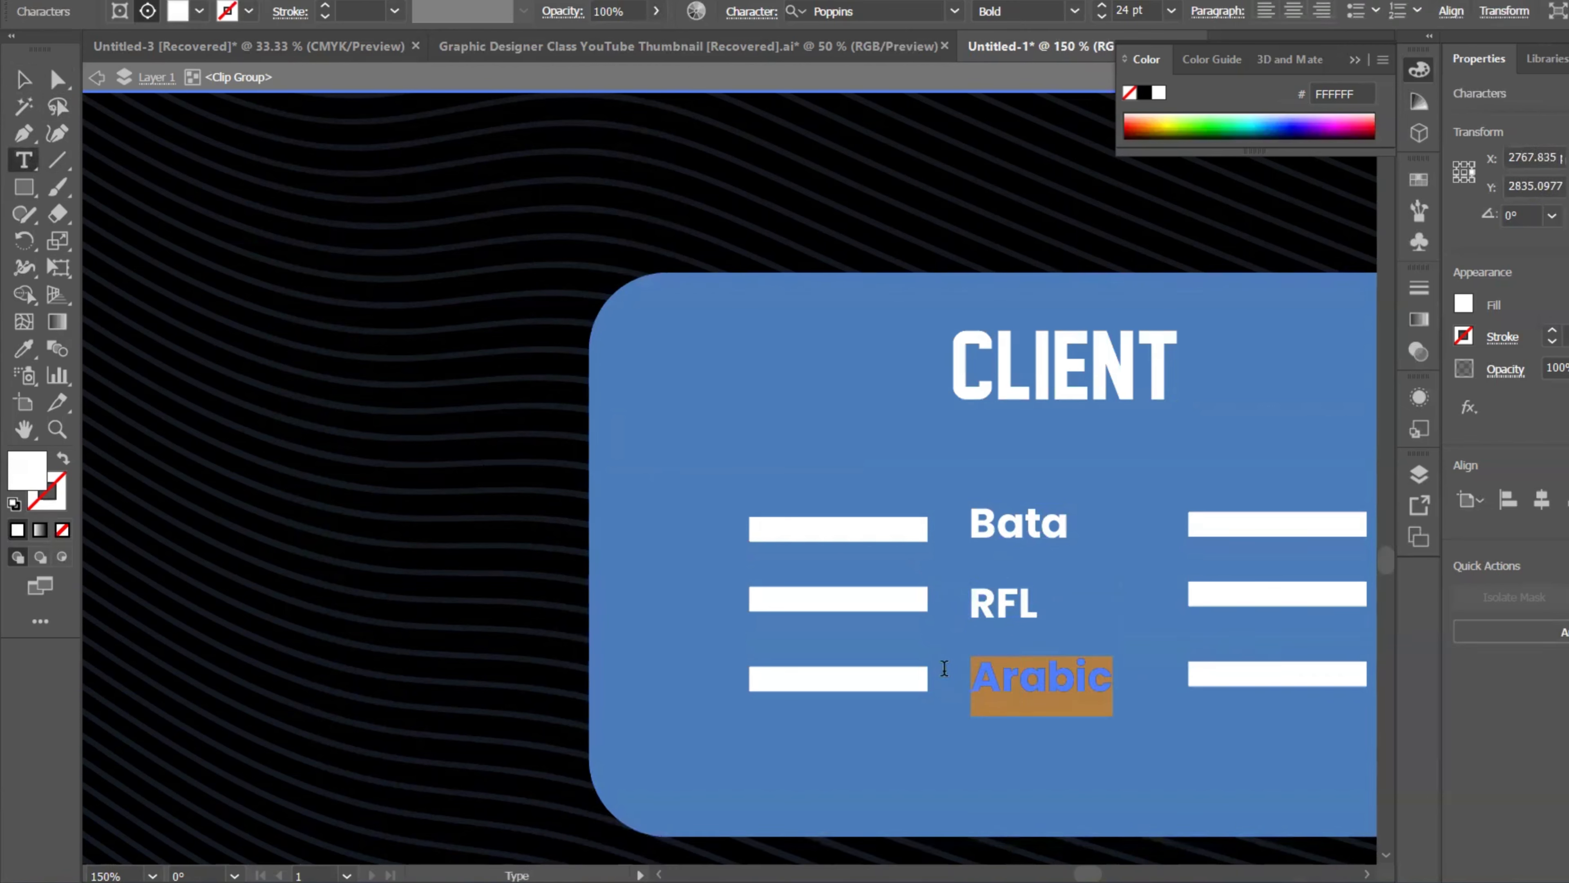
{"action": "type", "text": "Nasi"}
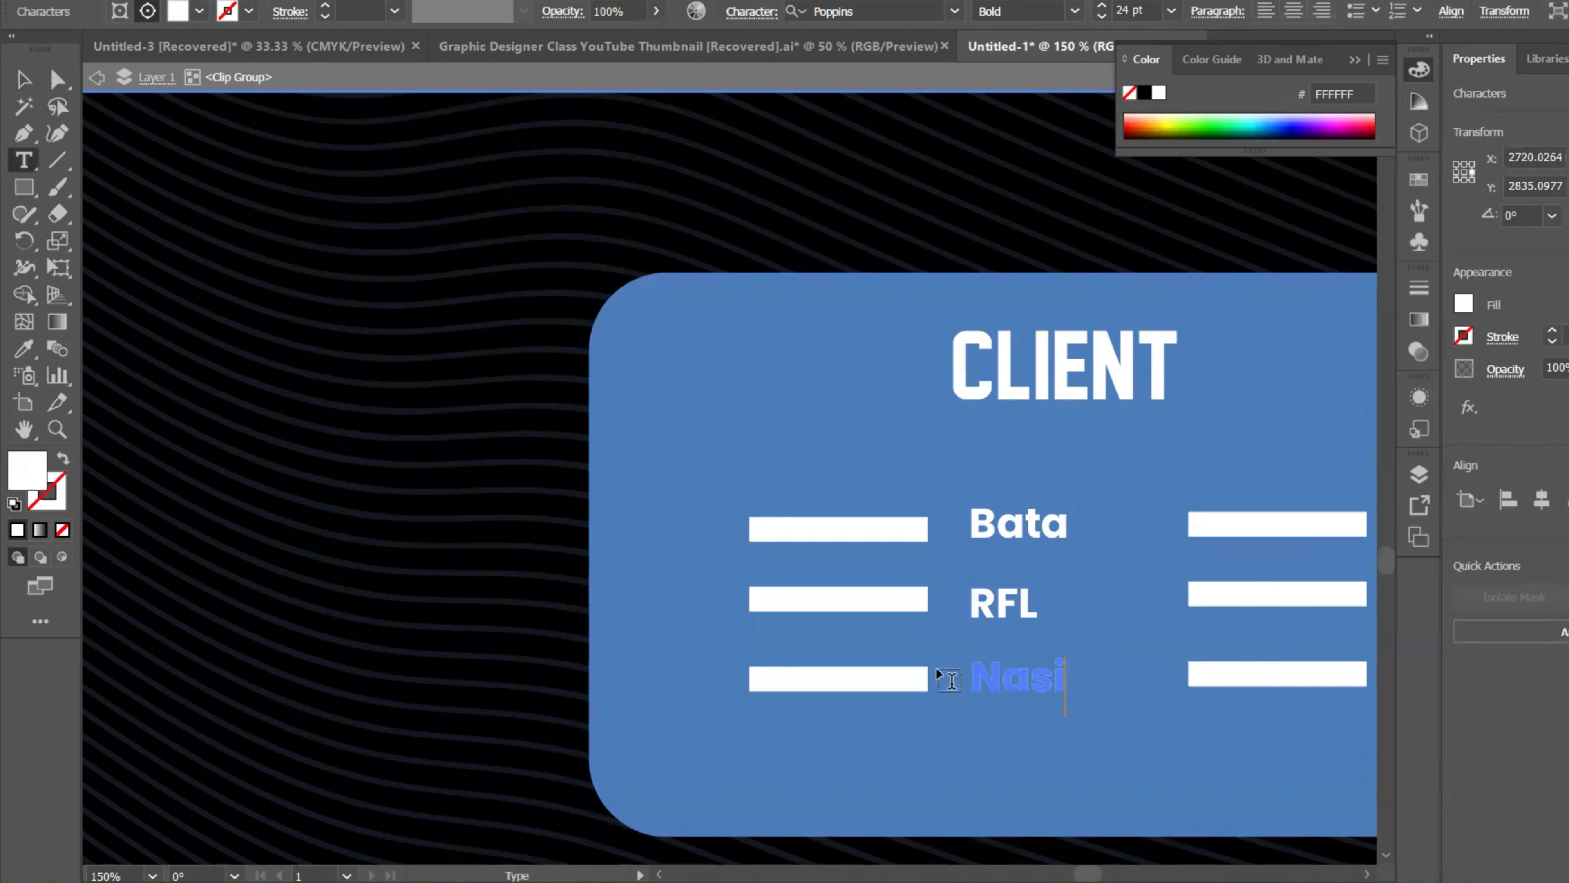
{"action": "type", "text": "r Group"}
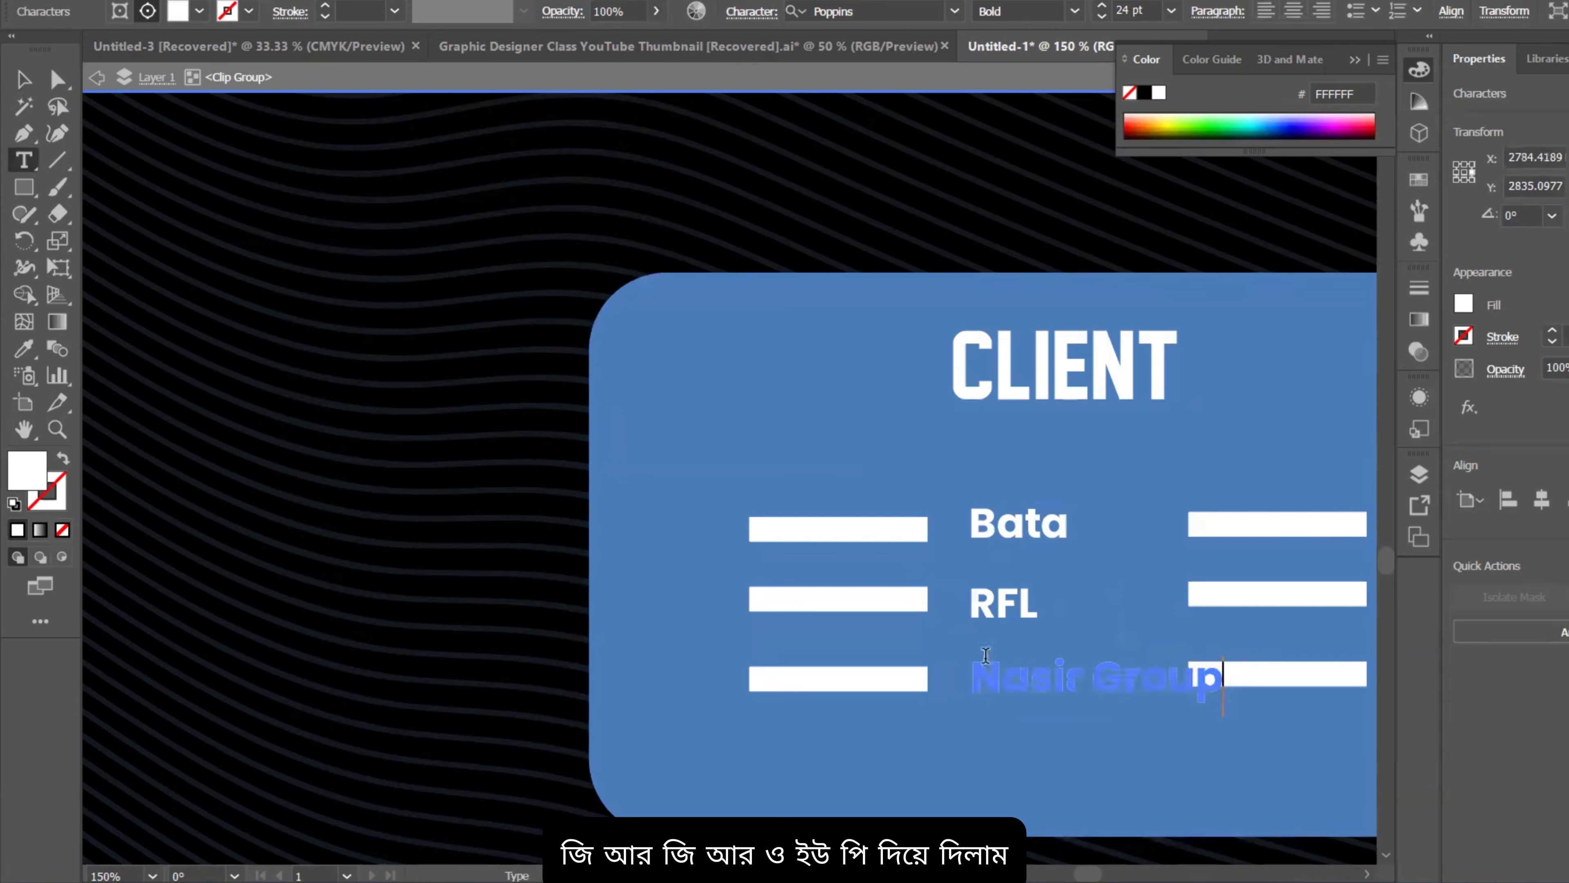
{"action": "left_click", "coordinate": [19, 90]}
{"action": "key", "text": "ctrl+minus"}
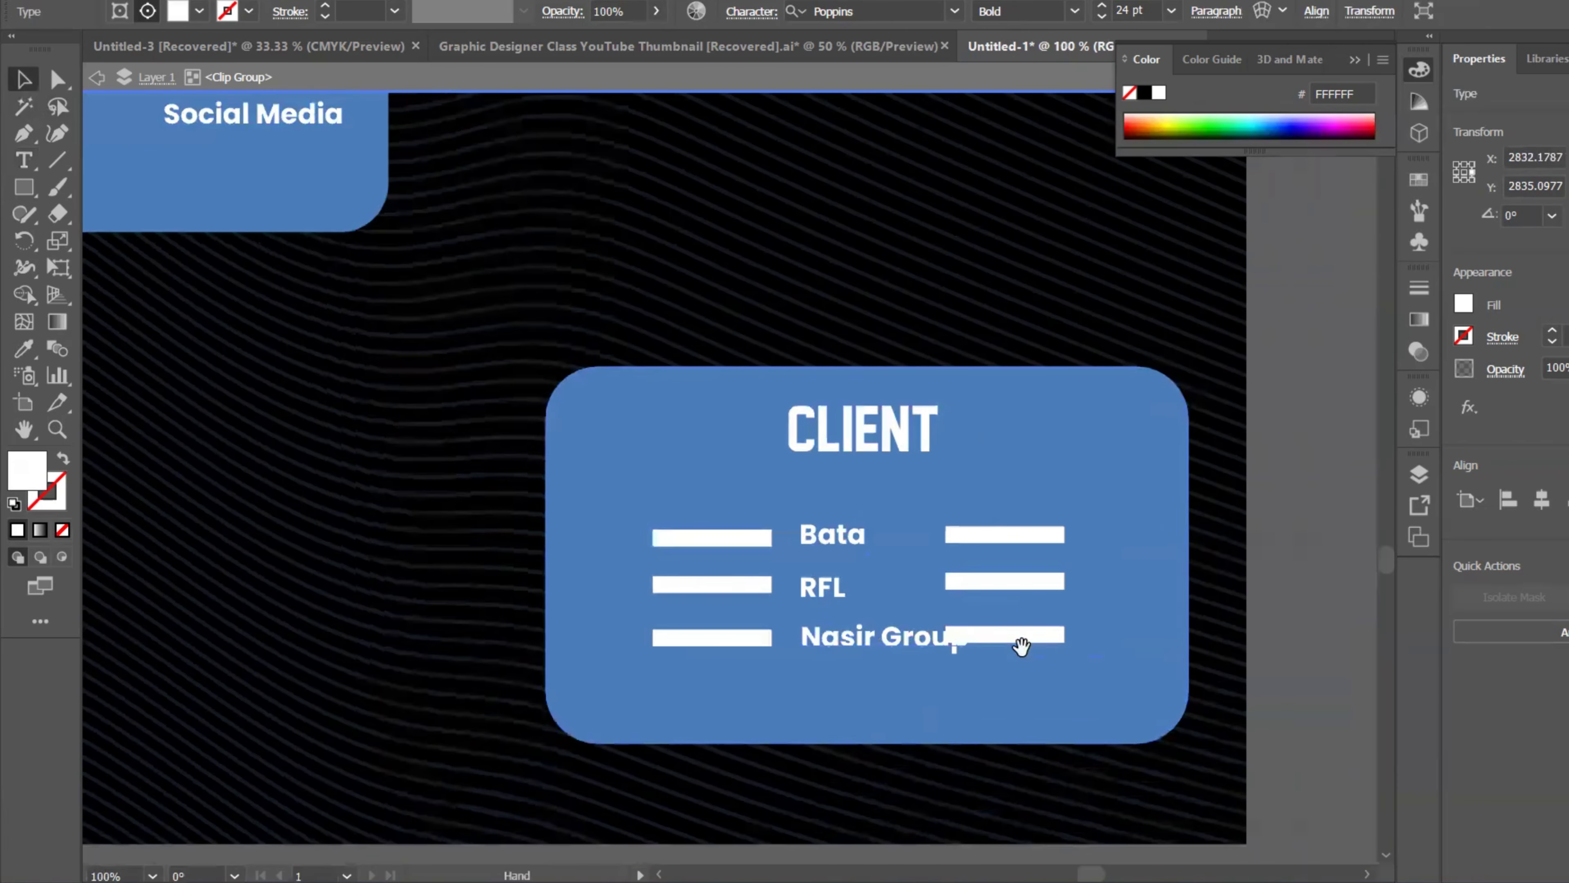
Step: Shift and shorten the white bar beside Nasir Group so it clears the text
{"action": "left_click_drag", "start_coordinate": [1051, 641], "coordinate": [1094, 649]}
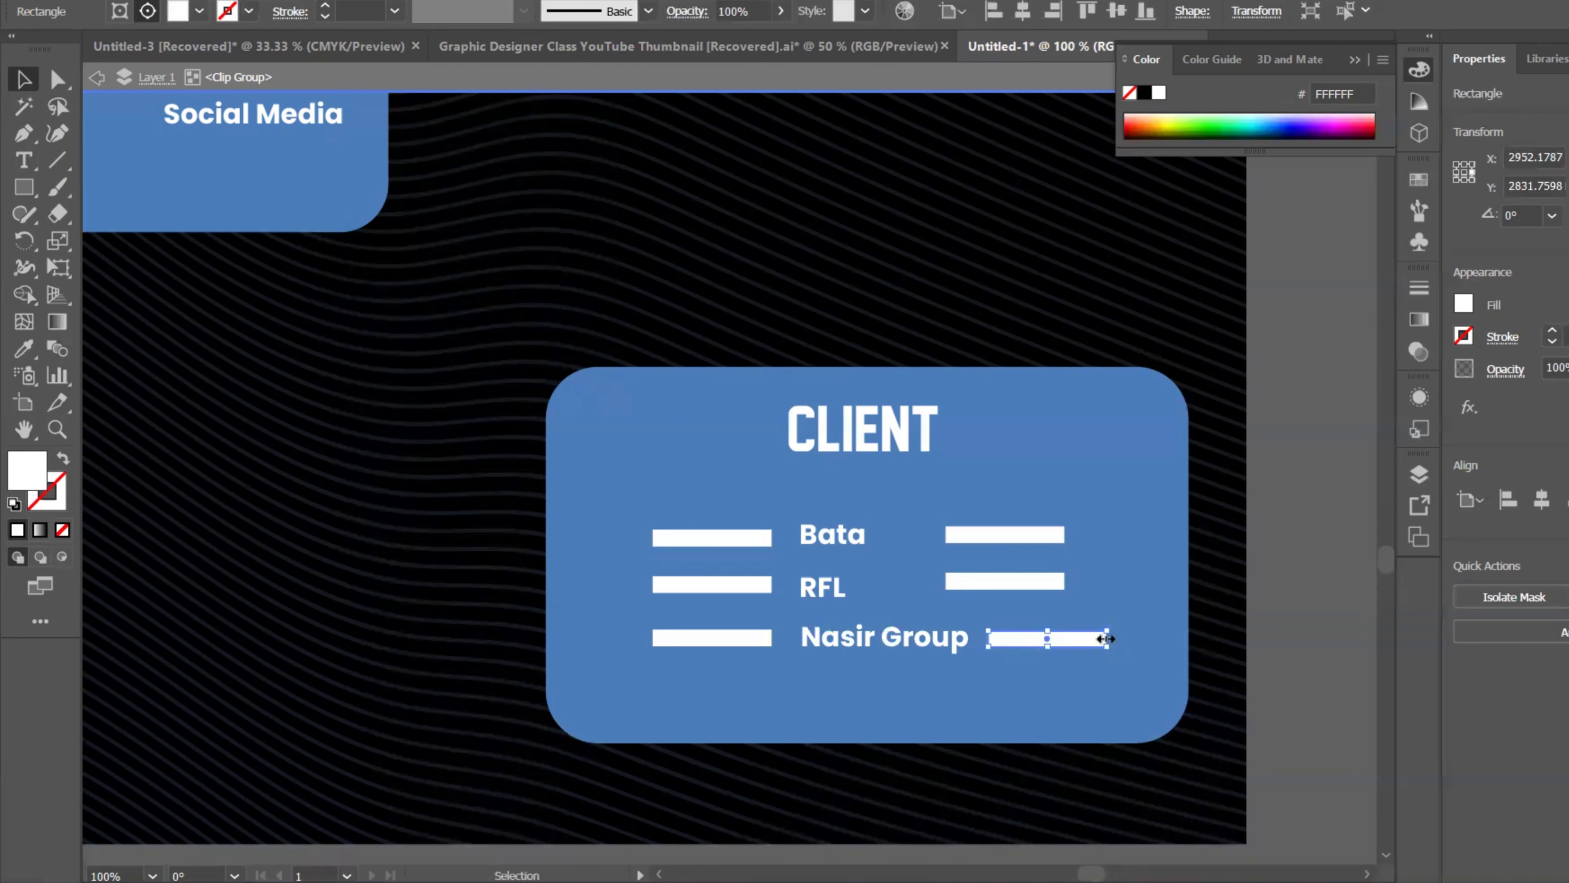
{"action": "left_click_drag", "start_coordinate": [1106, 639], "coordinate": [1069, 634]}
{"action": "scroll", "coordinate": [985, 653], "scroll_direction": "up", "scroll_amount": 3, "text": "alt"}
{"action": "scroll", "coordinate": [952, 637], "scroll_direction": "left", "scroll_amount": 3}
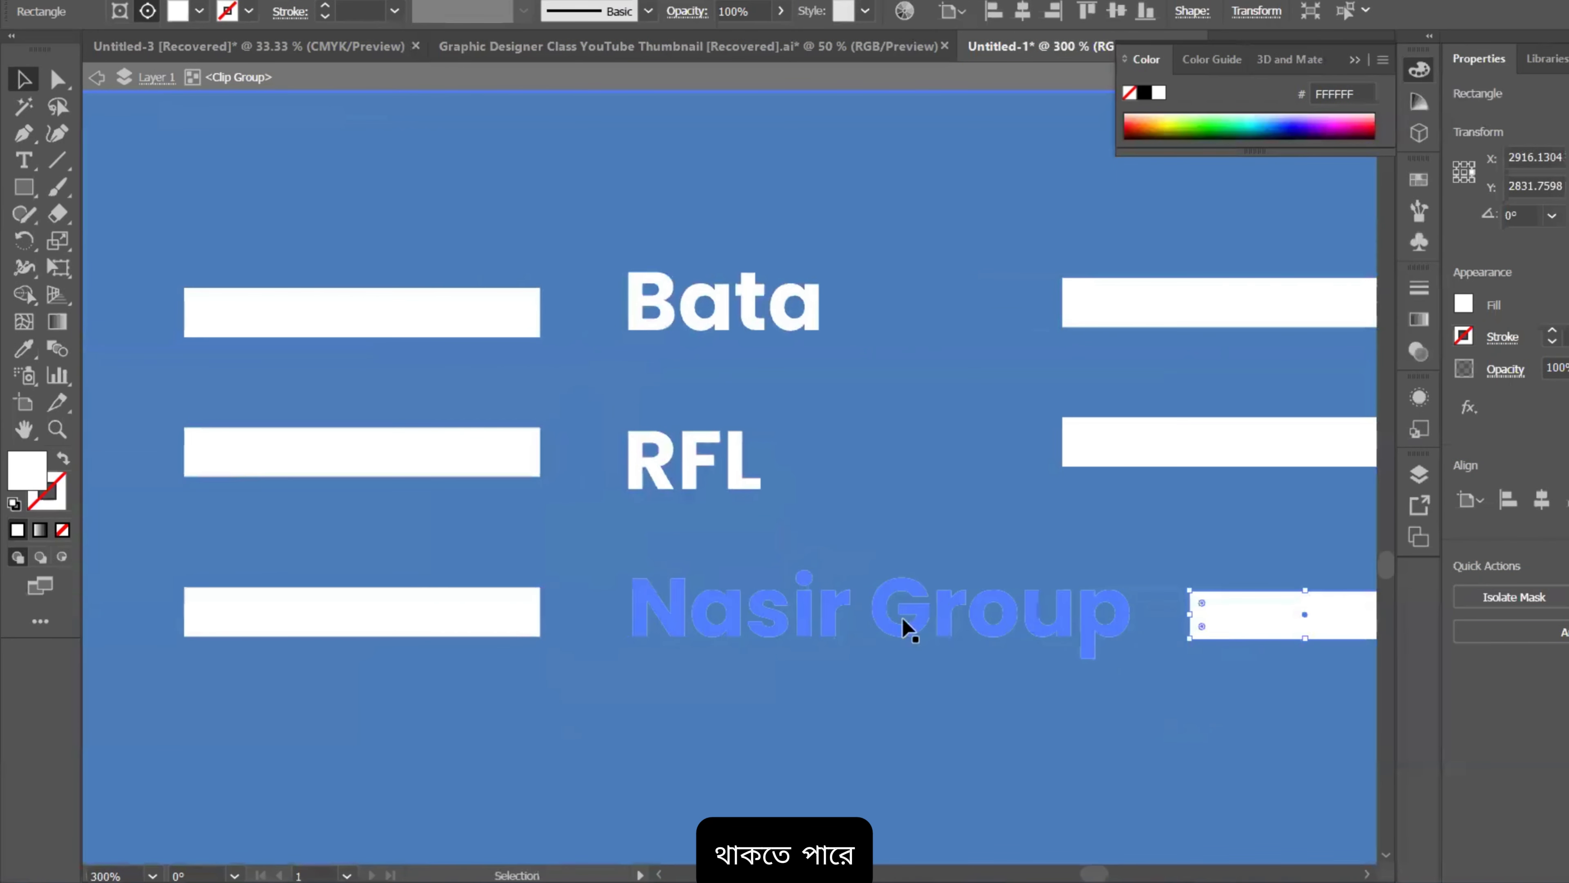
Step: Centre-align Nasir Group, RFL and Bata to each other and move them right into the card's centre
{"action": "left_click", "coordinate": [904, 615]}
{"action": "left_click", "coordinate": [715, 486], "text": "shift"}
{"action": "left_click", "coordinate": [753, 355], "text": "shift"}
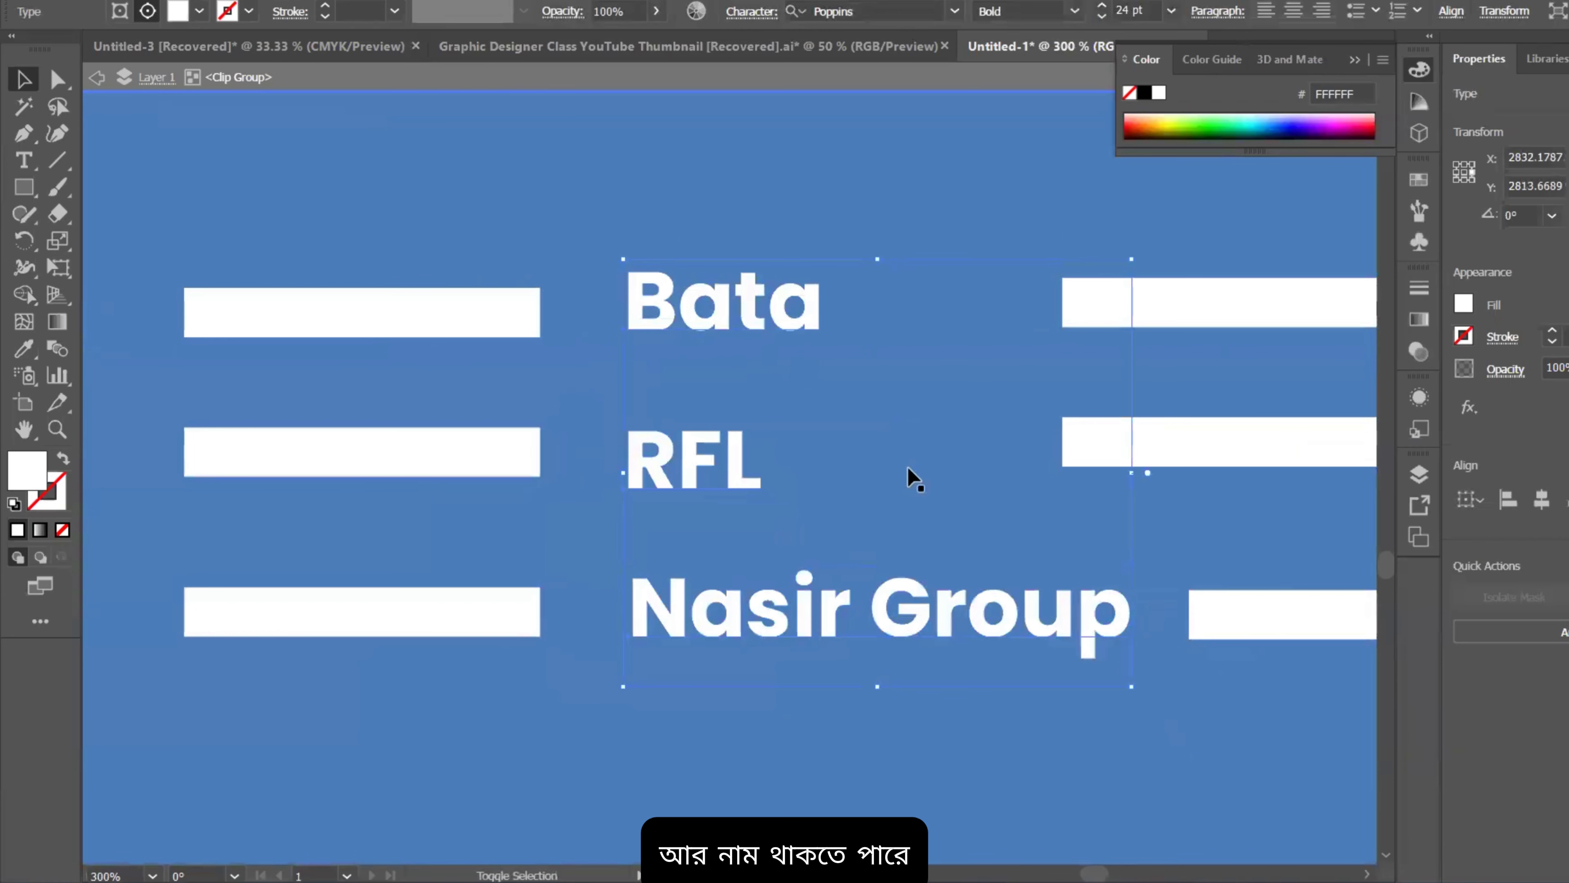
{"action": "left_click", "coordinate": [1543, 499]}
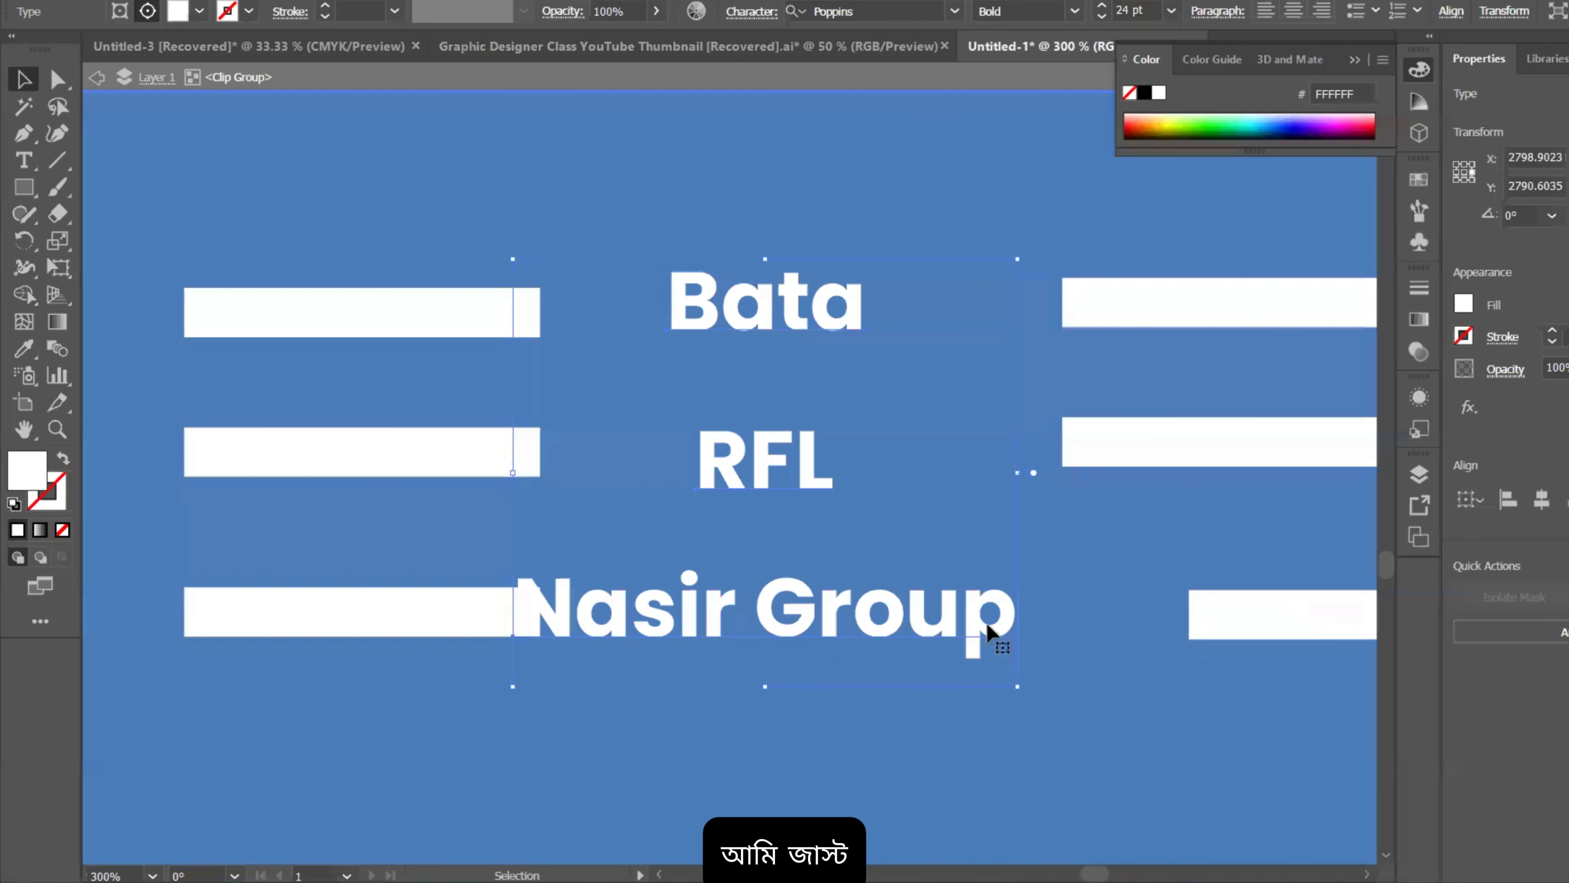
{"action": "left_click_drag", "start_coordinate": [991, 630], "coordinate": [1062, 637]}
{"action": "scroll", "coordinate": [1065, 649], "scroll_direction": "down", "scroll_amount": 1, "text": "alt"}
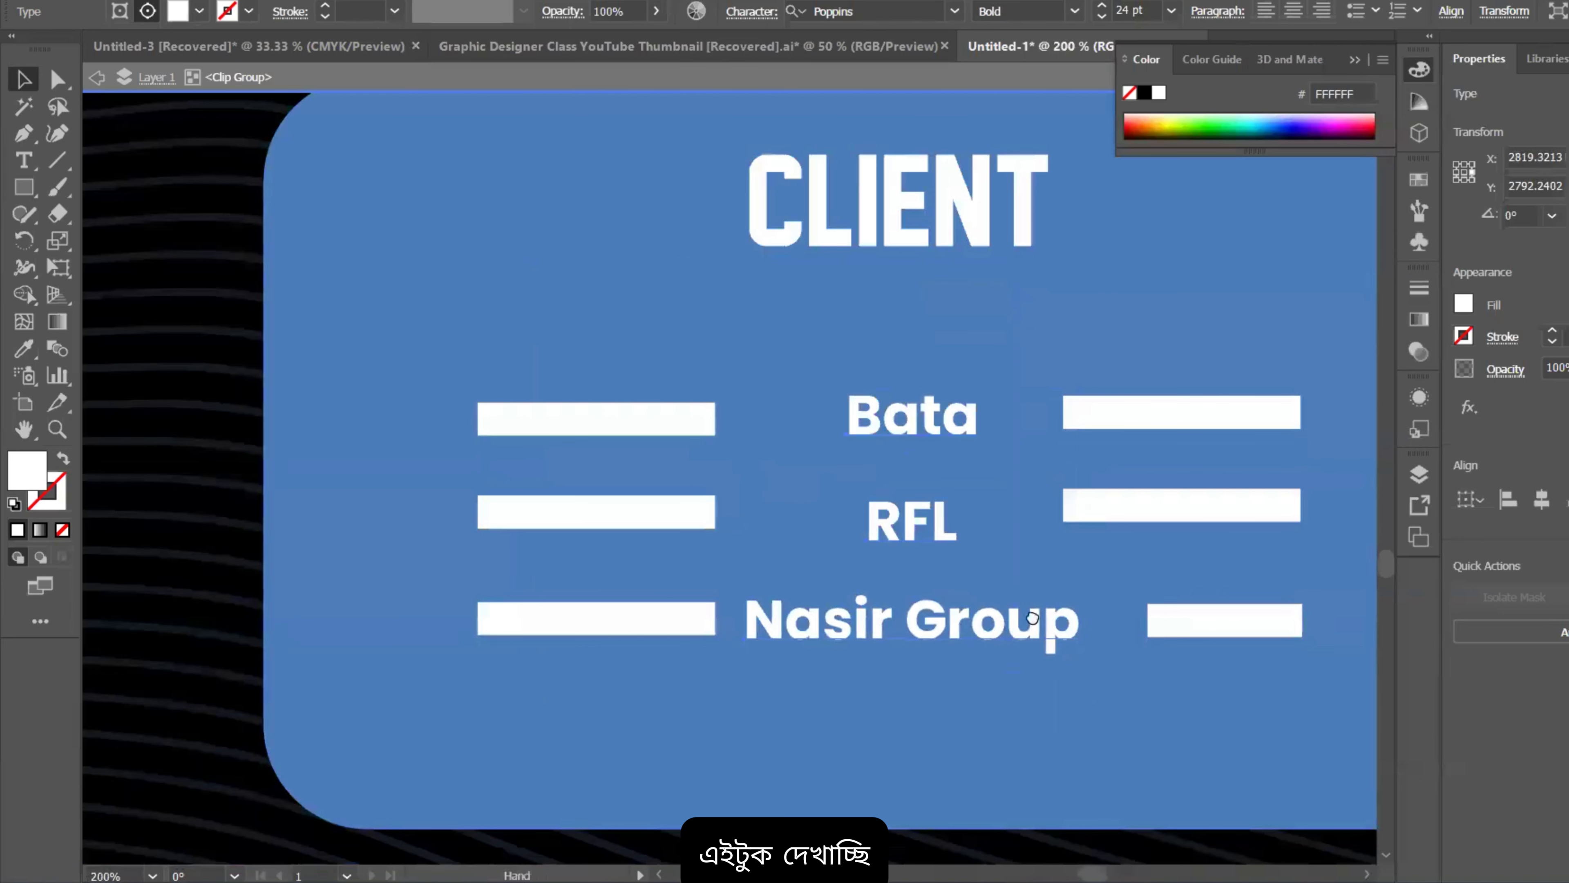
{"action": "scroll", "coordinate": [1065, 649], "scroll_direction": "down", "scroll_amount": 2, "text": "alt"}
Step: Select the wave background, exit group editing, and frame the Project artboard beside its neighbours
{"action": "left_click", "coordinate": [1205, 705]}
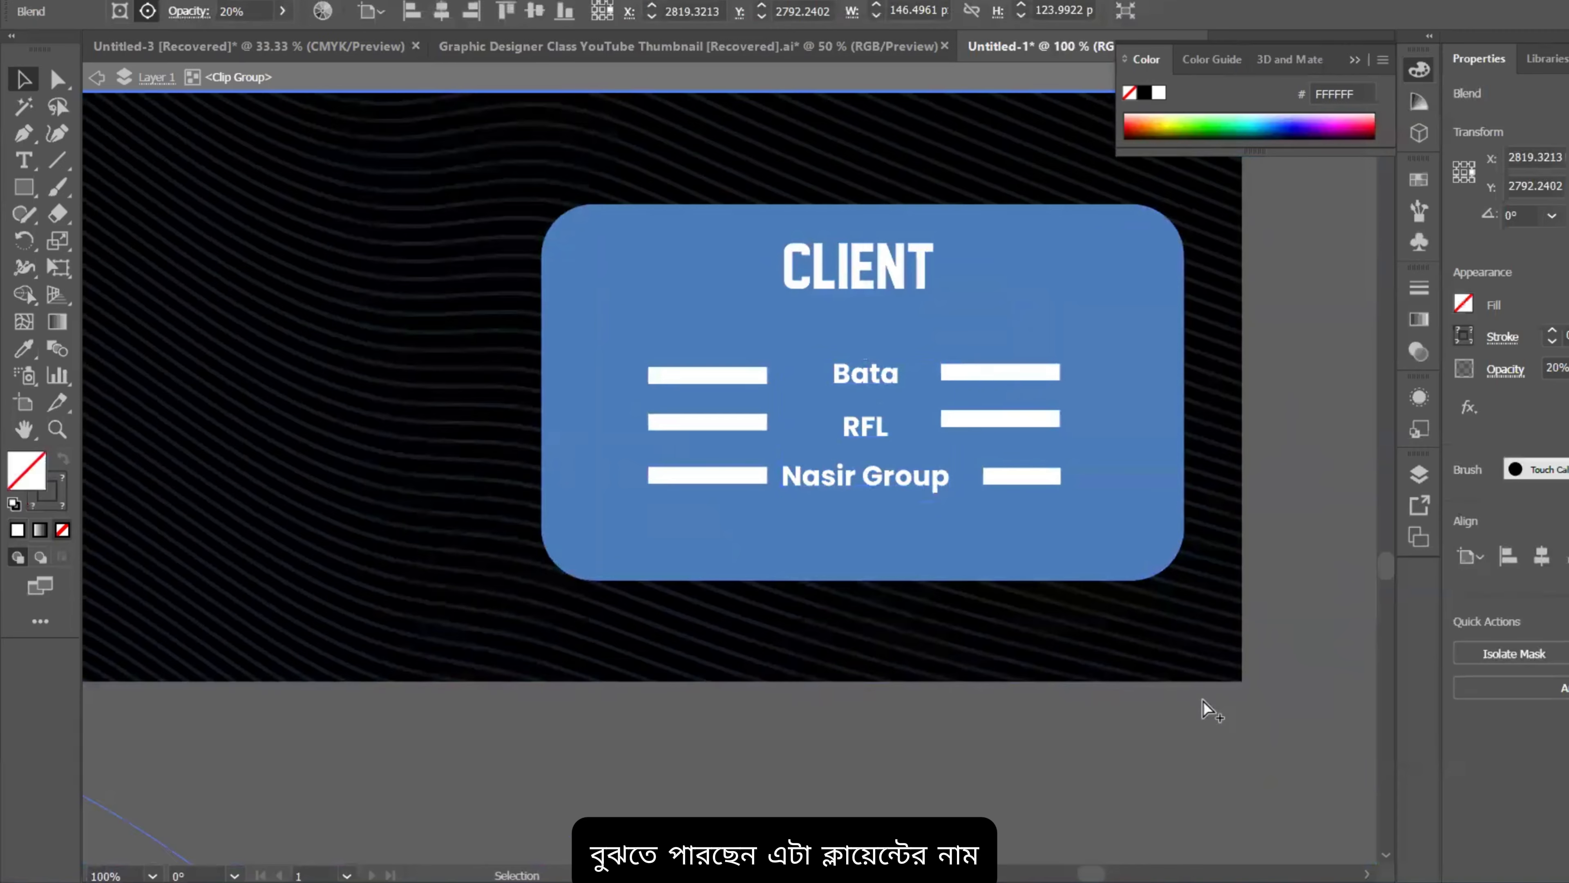
{"action": "scroll", "coordinate": [1195, 680], "scroll_direction": "down", "scroll_amount": 3, "text": "alt"}
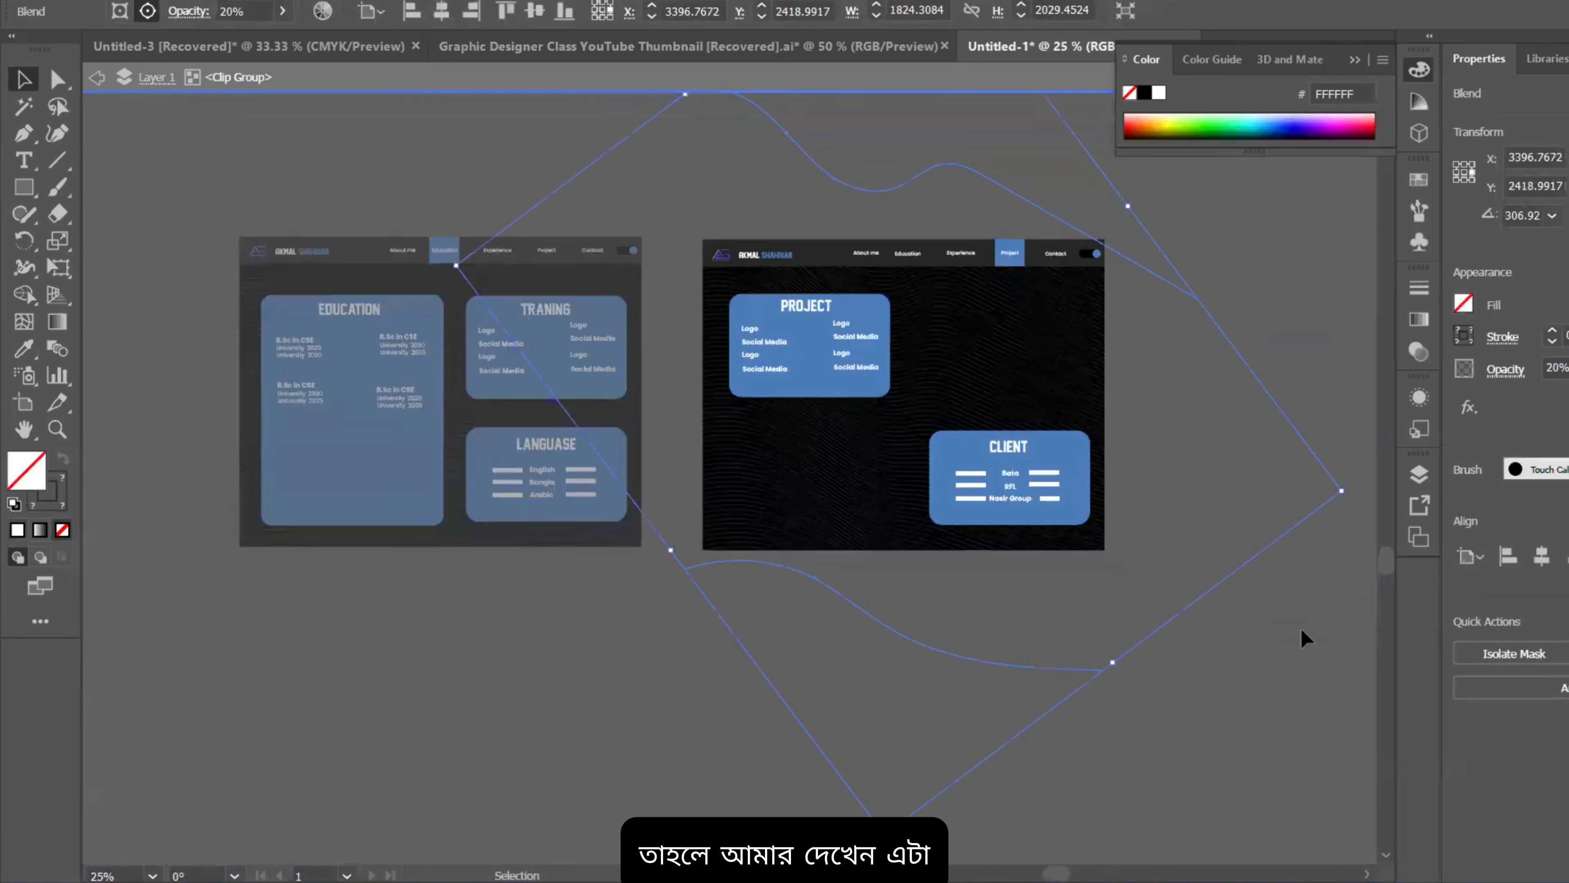
{"action": "double_click", "coordinate": [1301, 628]}
{"action": "scroll", "coordinate": [1168, 546], "scroll_direction": "down", "scroll_amount": 1, "text": "alt"}
{"action": "left_click_drag", "start_coordinate": [1128, 502], "coordinate": [827, 475]}
{"action": "scroll", "coordinate": [826, 464], "scroll_direction": "up", "scroll_amount": 4}
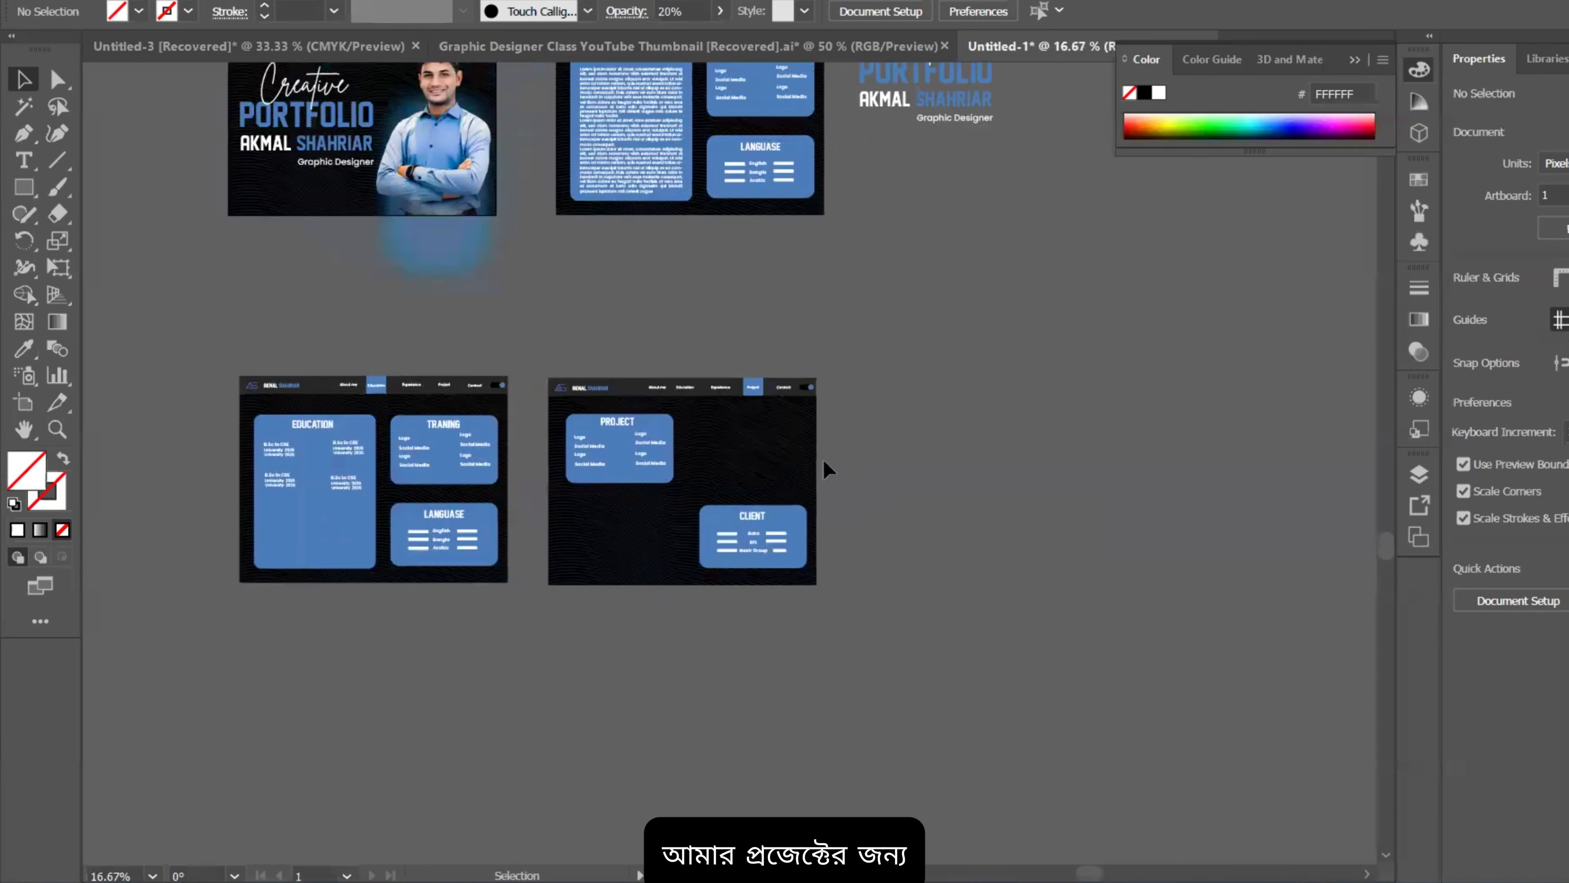
{"action": "scroll", "coordinate": [646, 555], "scroll_direction": "up", "scroll_amount": 4, "text": "alt"}
{"action": "left_click_drag", "start_coordinate": [701, 602], "coordinate": [758, 520]}
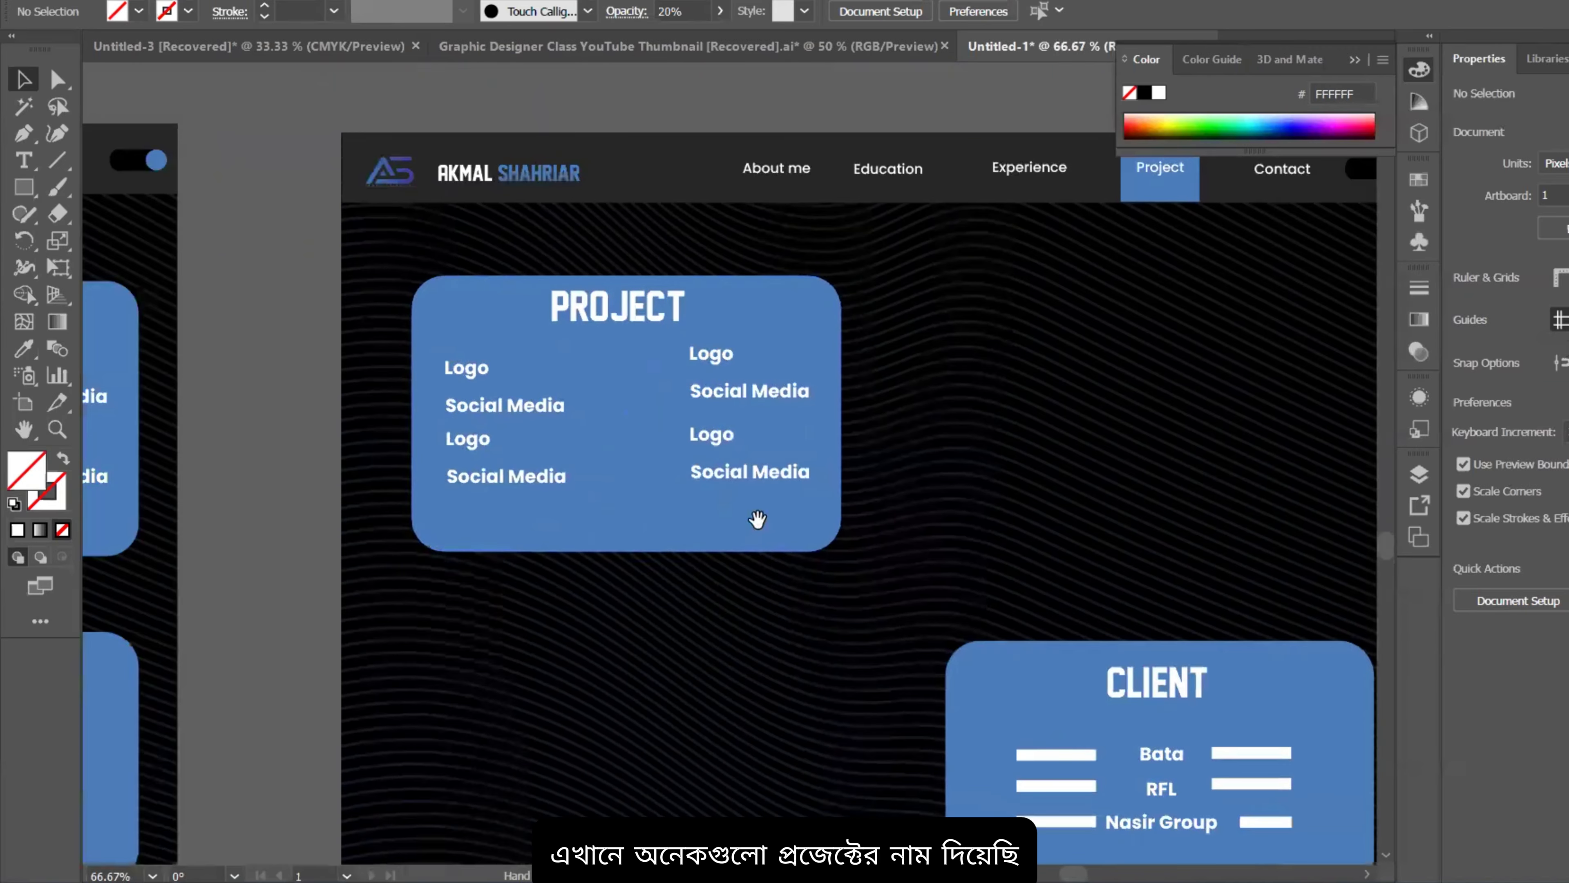
{"action": "scroll", "coordinate": [519, 369], "scroll_direction": "up", "scroll_amount": 1, "text": "alt"}
{"action": "scroll", "coordinate": [481, 405], "scroll_direction": "down", "scroll_amount": 3, "text": "alt"}
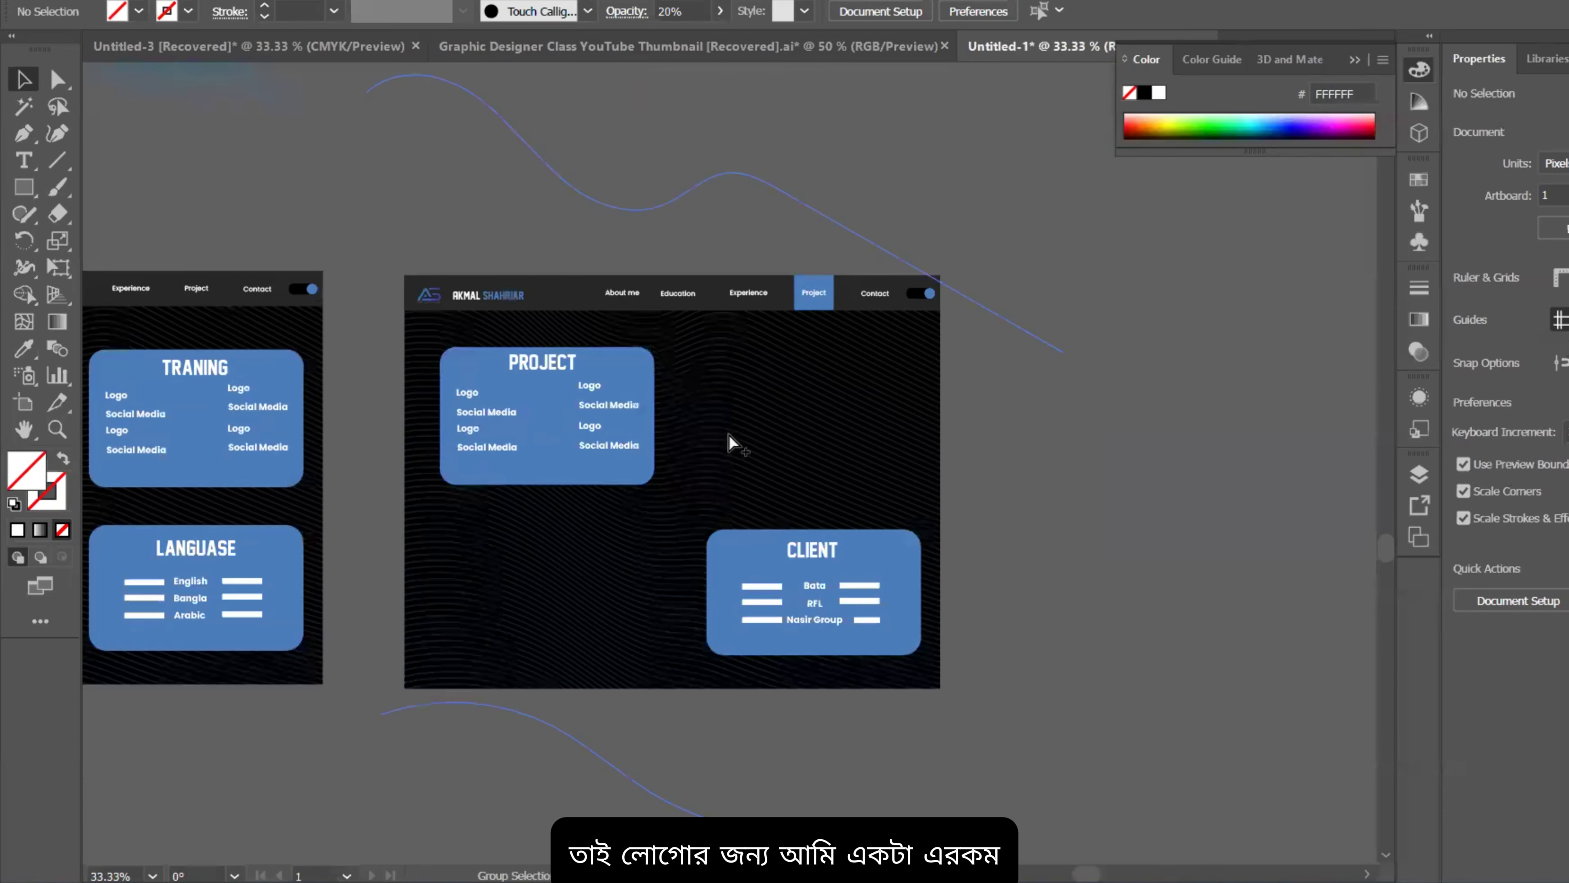
{"action": "scroll", "coordinate": [651, 417], "scroll_direction": "down", "scroll_amount": 2, "text": "alt"}
{"action": "scroll", "coordinate": [658, 449], "scroll_direction": "up", "scroll_amount": 1}
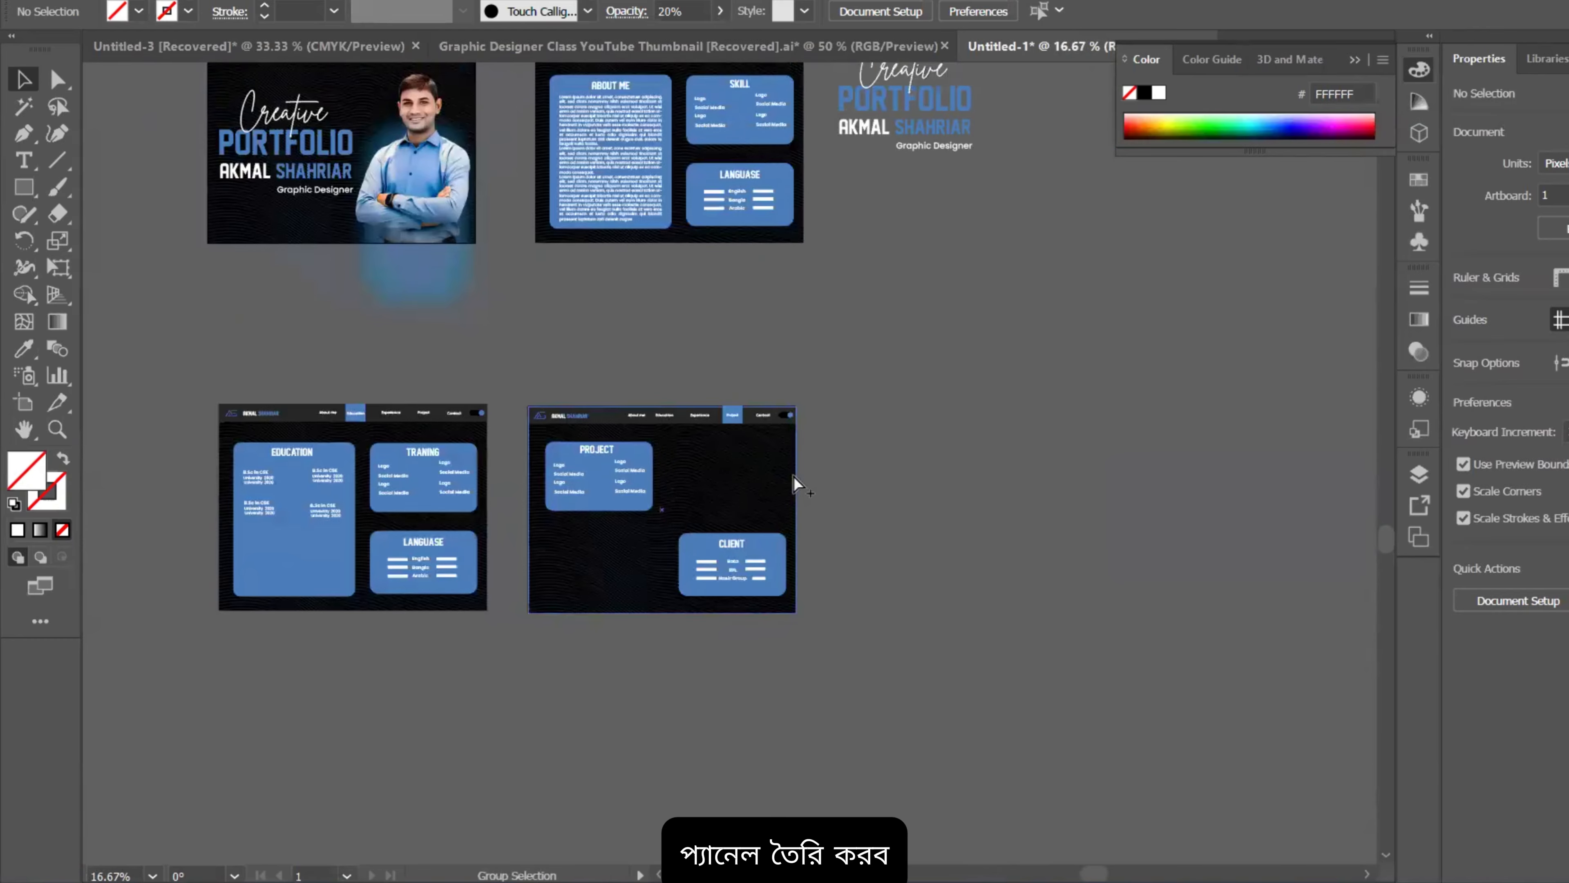
{"action": "scroll", "coordinate": [794, 476], "scroll_direction": "down", "scroll_amount": 1, "text": "alt"}
{"action": "scroll", "coordinate": [696, 491], "scroll_direction": "up", "scroll_amount": 2, "text": "alt"}
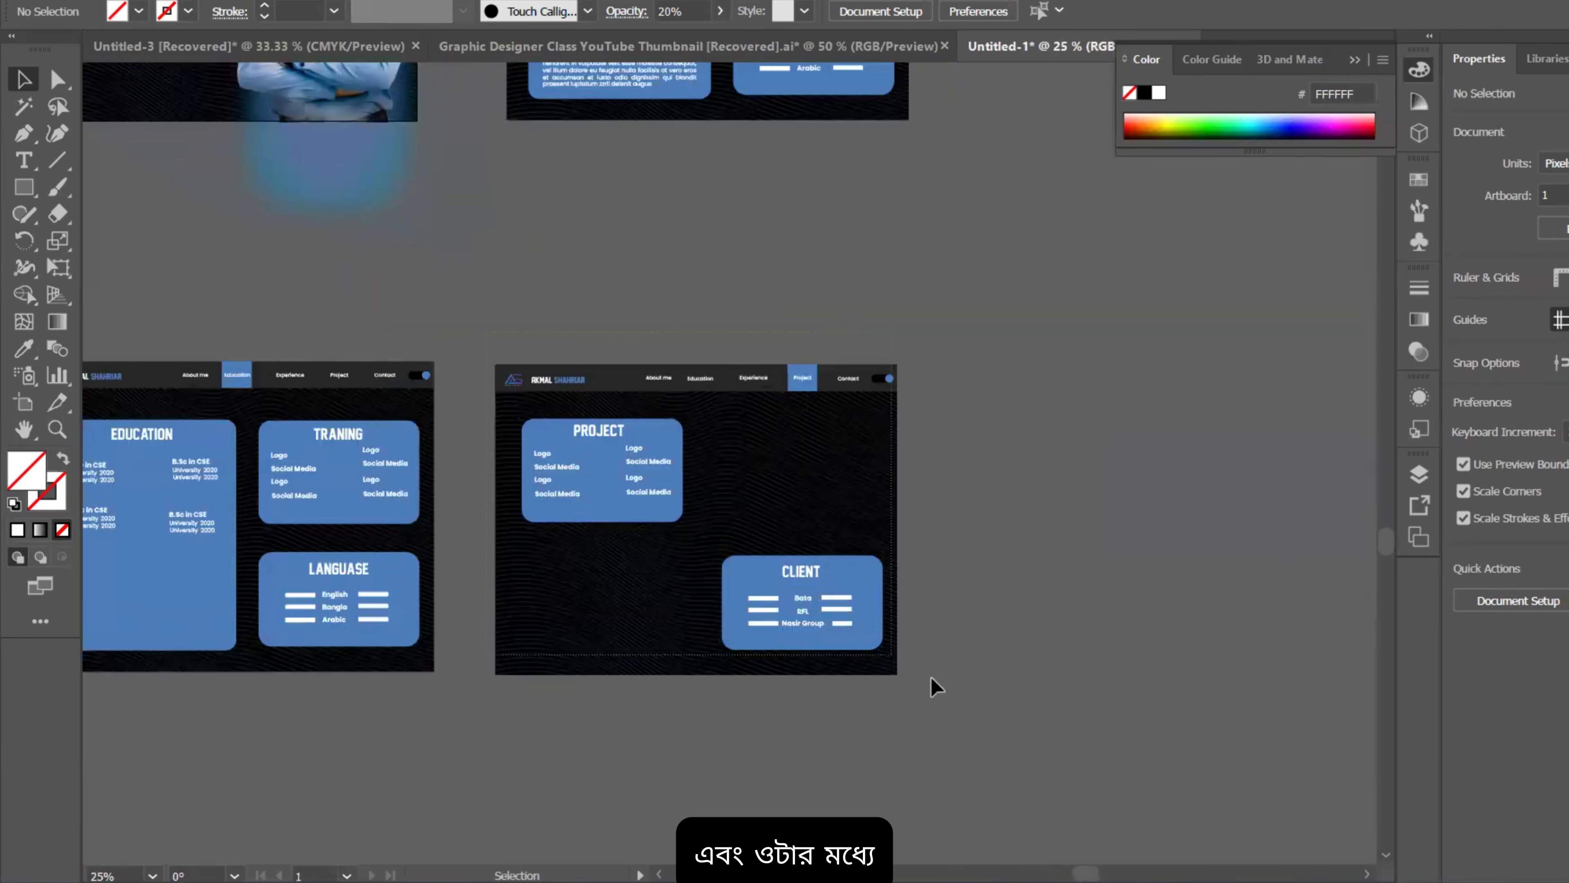
Step: Alt-drag a copy of the Project artboard design to its right, then deselect it
{"action": "left_click_drag", "start_coordinate": [904, 520], "coordinate": [1145, 549]}
{"action": "left_click_drag", "start_coordinate": [1047, 483], "coordinate": [949, 460]}
{"action": "scroll", "coordinate": [935, 444], "scroll_direction": "down", "scroll_amount": 2, "text": "alt"}
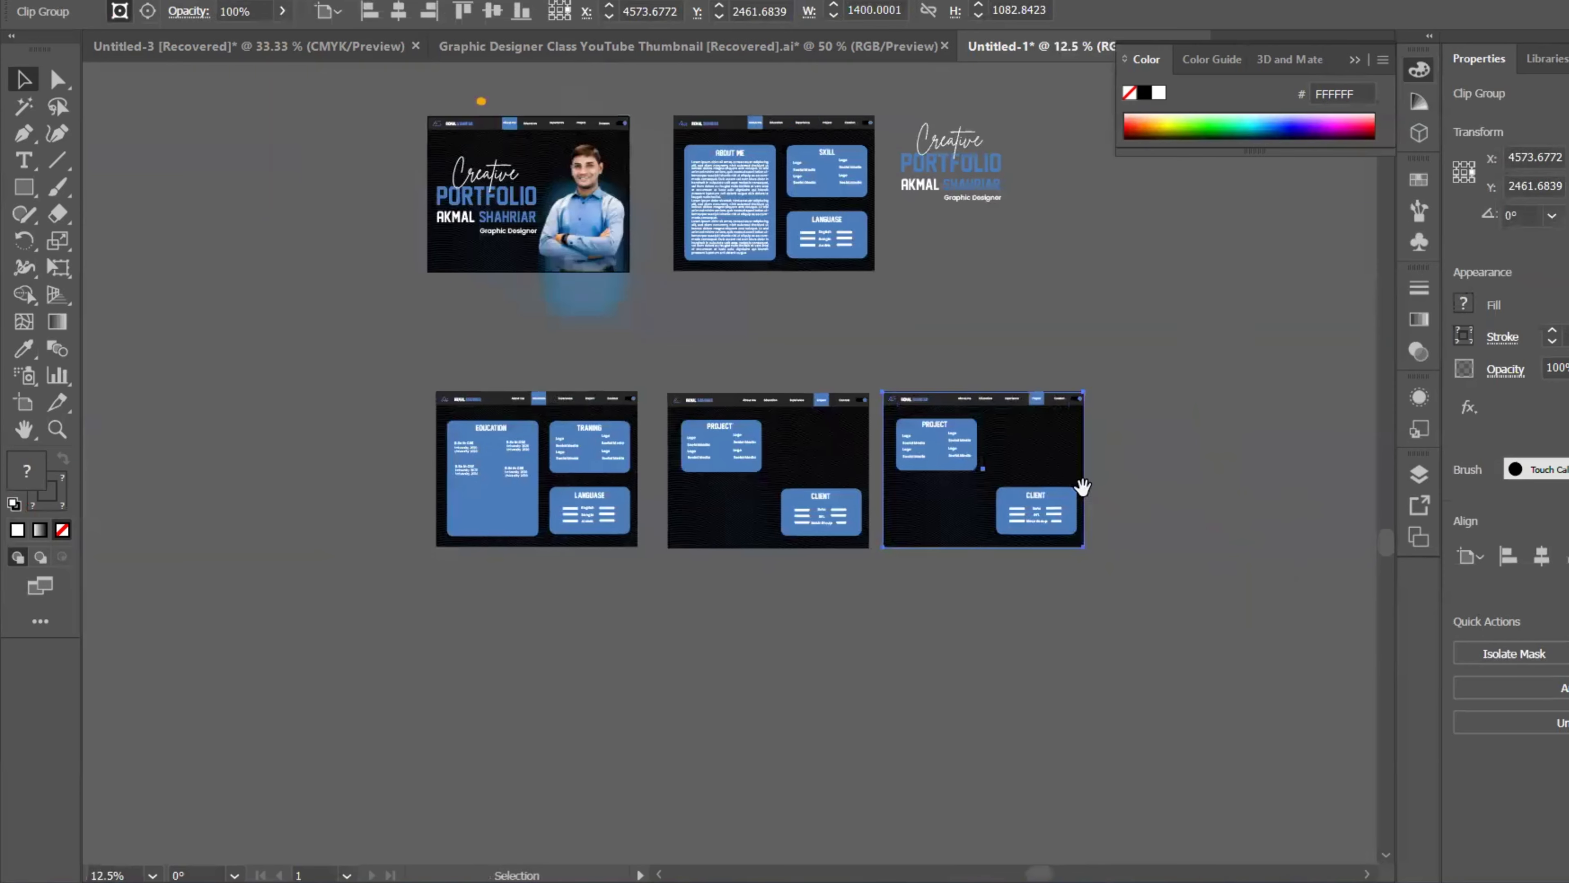
{"action": "key", "text": "ctrl+shift+a"}
{"action": "scroll", "coordinate": [955, 461], "scroll_direction": "up", "scroll_amount": 3, "text": "alt"}
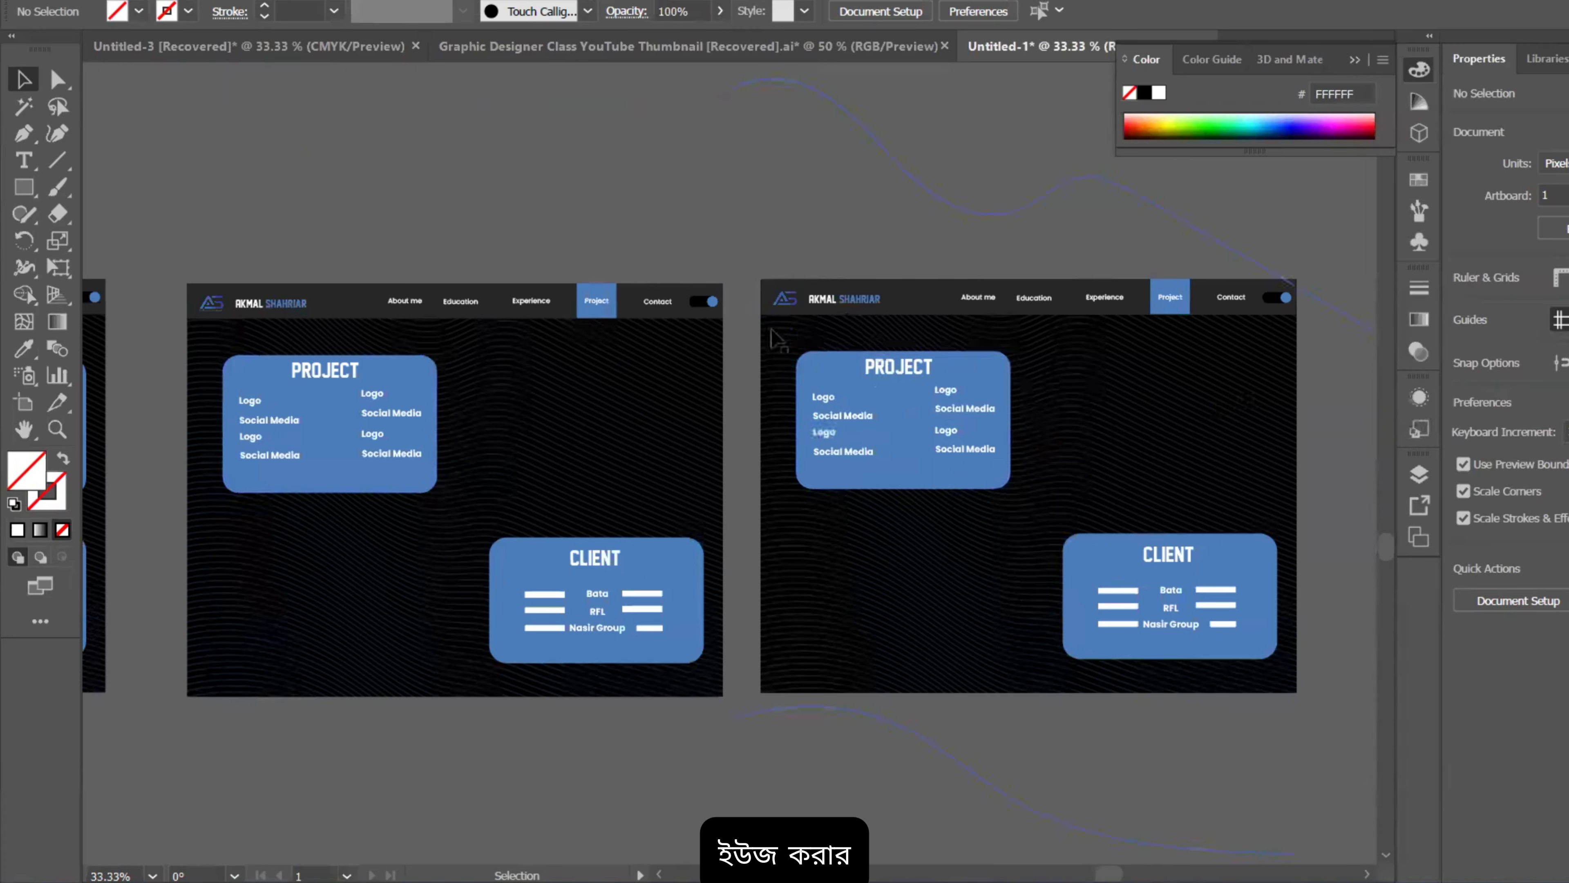
{"action": "scroll", "coordinate": [942, 413], "scroll_direction": "up", "scroll_amount": 2}
{"action": "scroll", "coordinate": [932, 463], "scroll_direction": "down", "scroll_amount": 2}
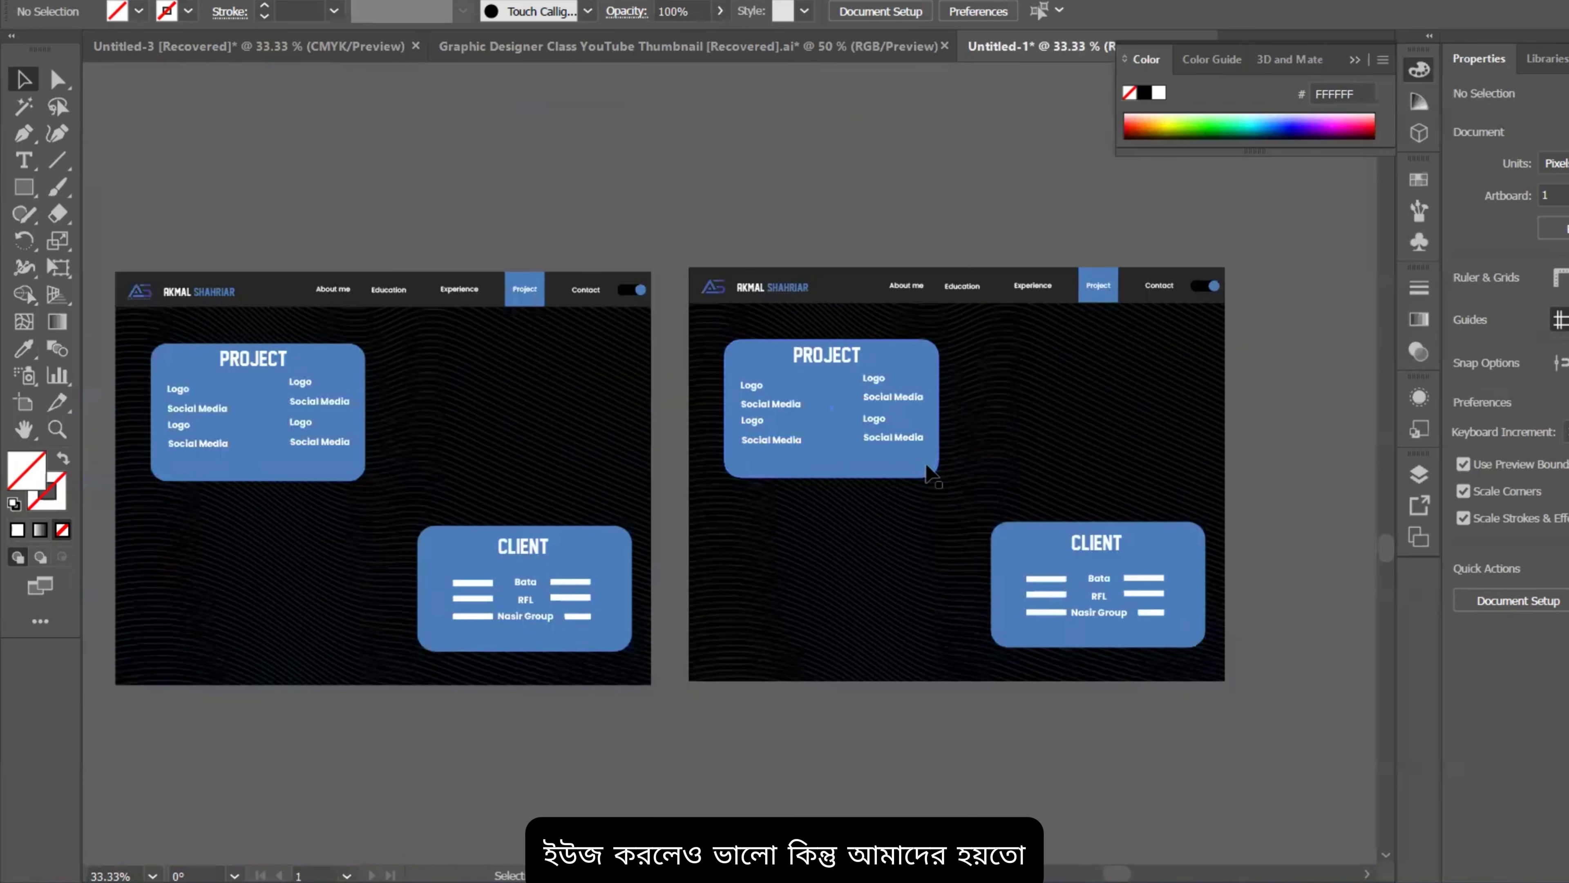
{"action": "left_click_drag", "start_coordinate": [542, 471], "coordinate": [561, 445]}
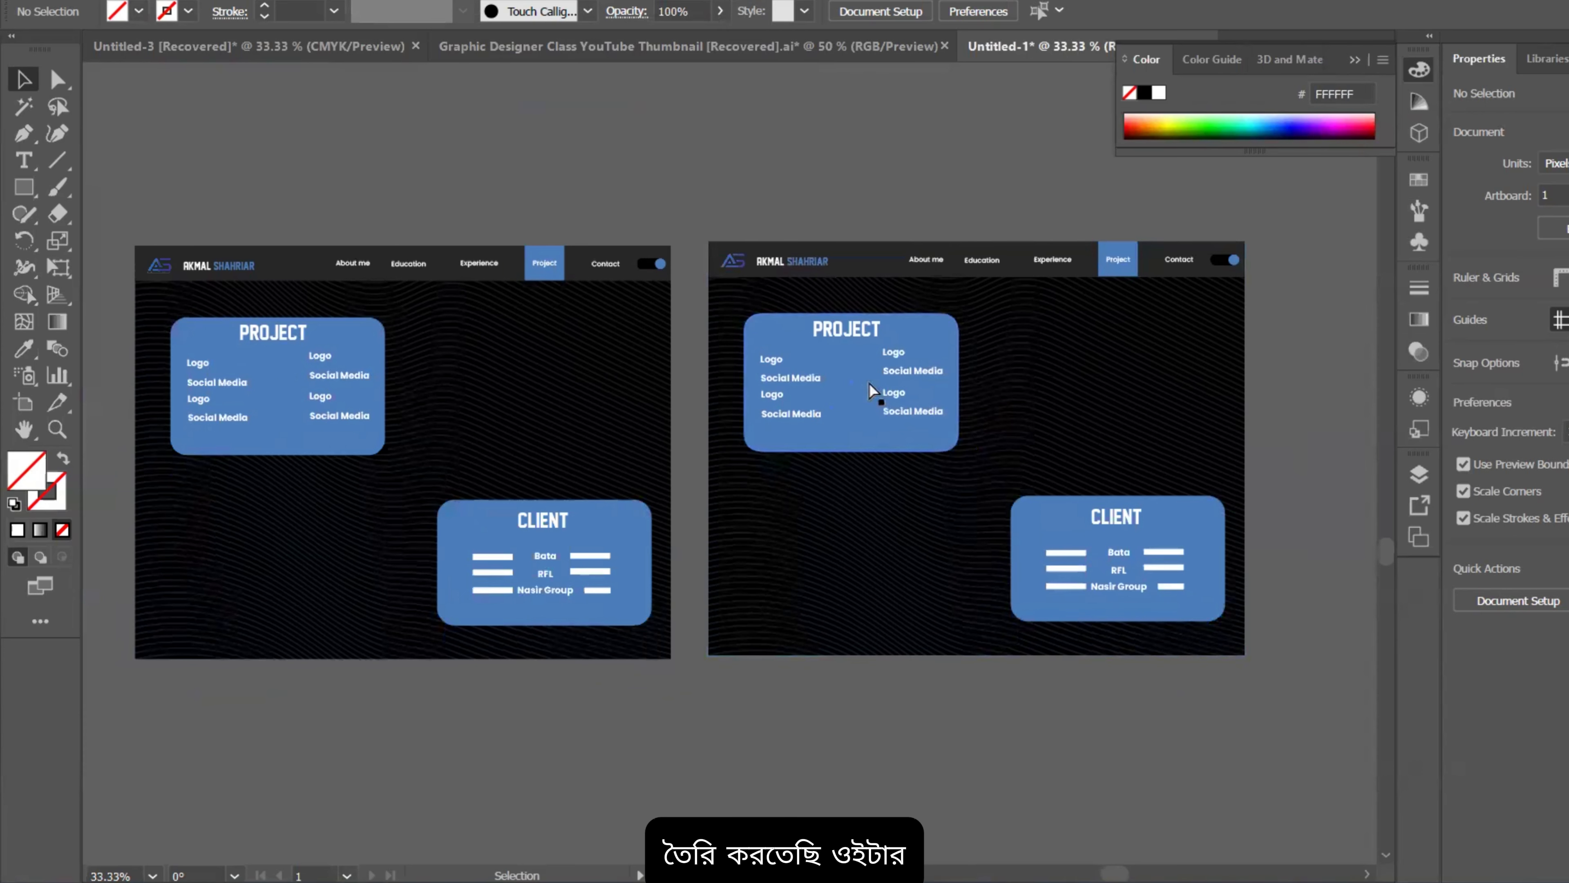
{"action": "scroll", "coordinate": [933, 364], "scroll_direction": "up", "scroll_amount": 2}
{"action": "scroll", "coordinate": [946, 340], "scroll_direction": "down", "scroll_amount": 4}
{"action": "scroll", "coordinate": [848, 397], "scroll_direction": "up", "scroll_amount": 1}
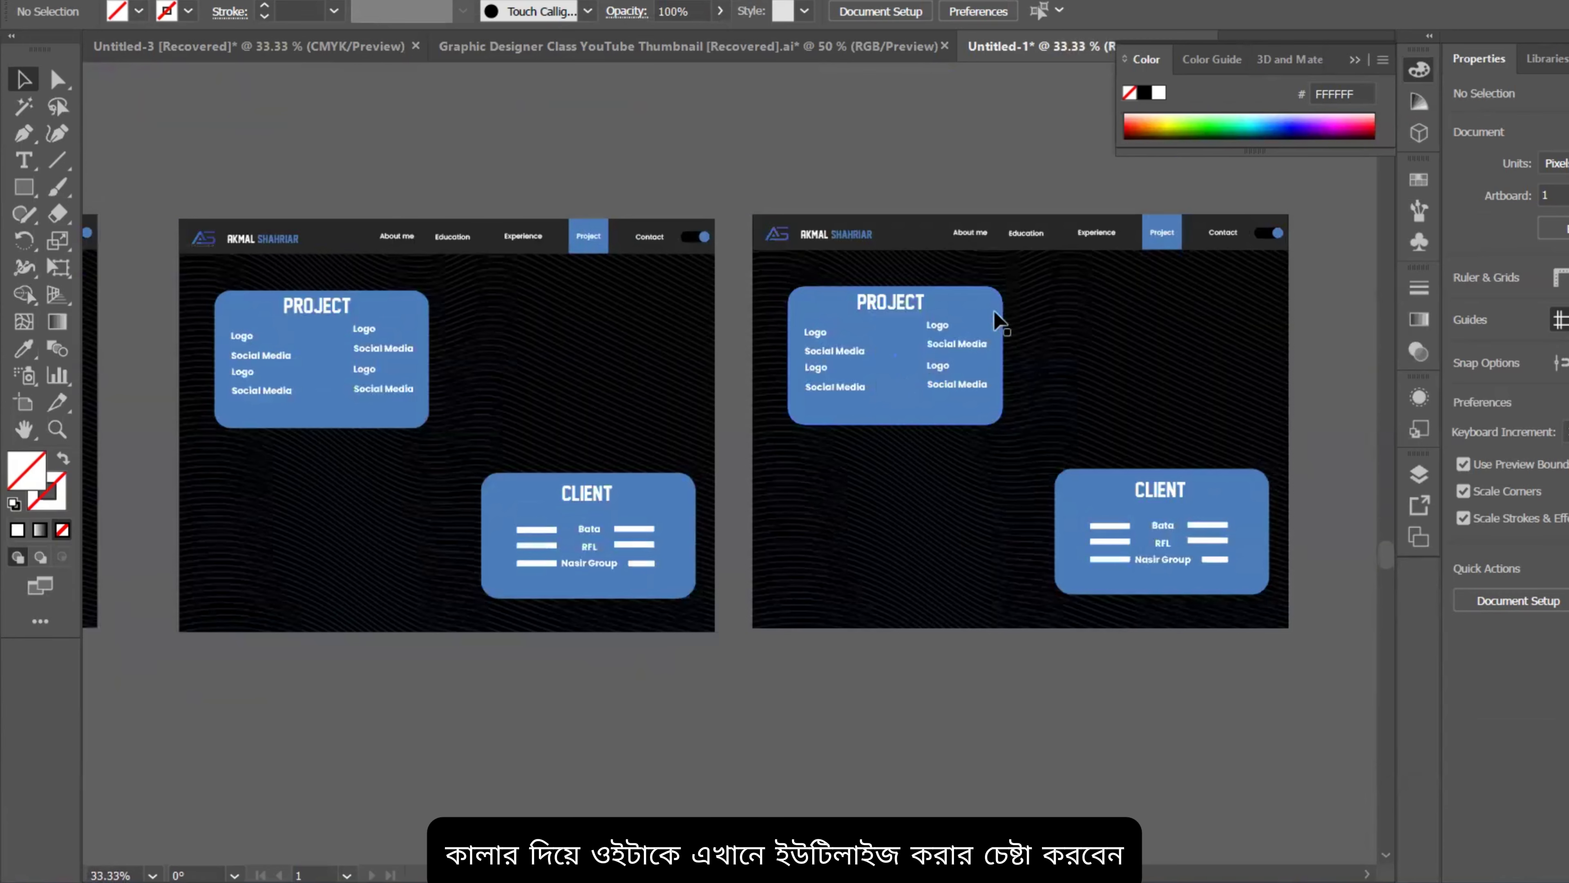
{"action": "scroll", "coordinate": [701, 402], "scroll_direction": "down", "scroll_amount": 1}
{"action": "scroll", "coordinate": [974, 365], "scroll_direction": "up", "scroll_amount": 2}
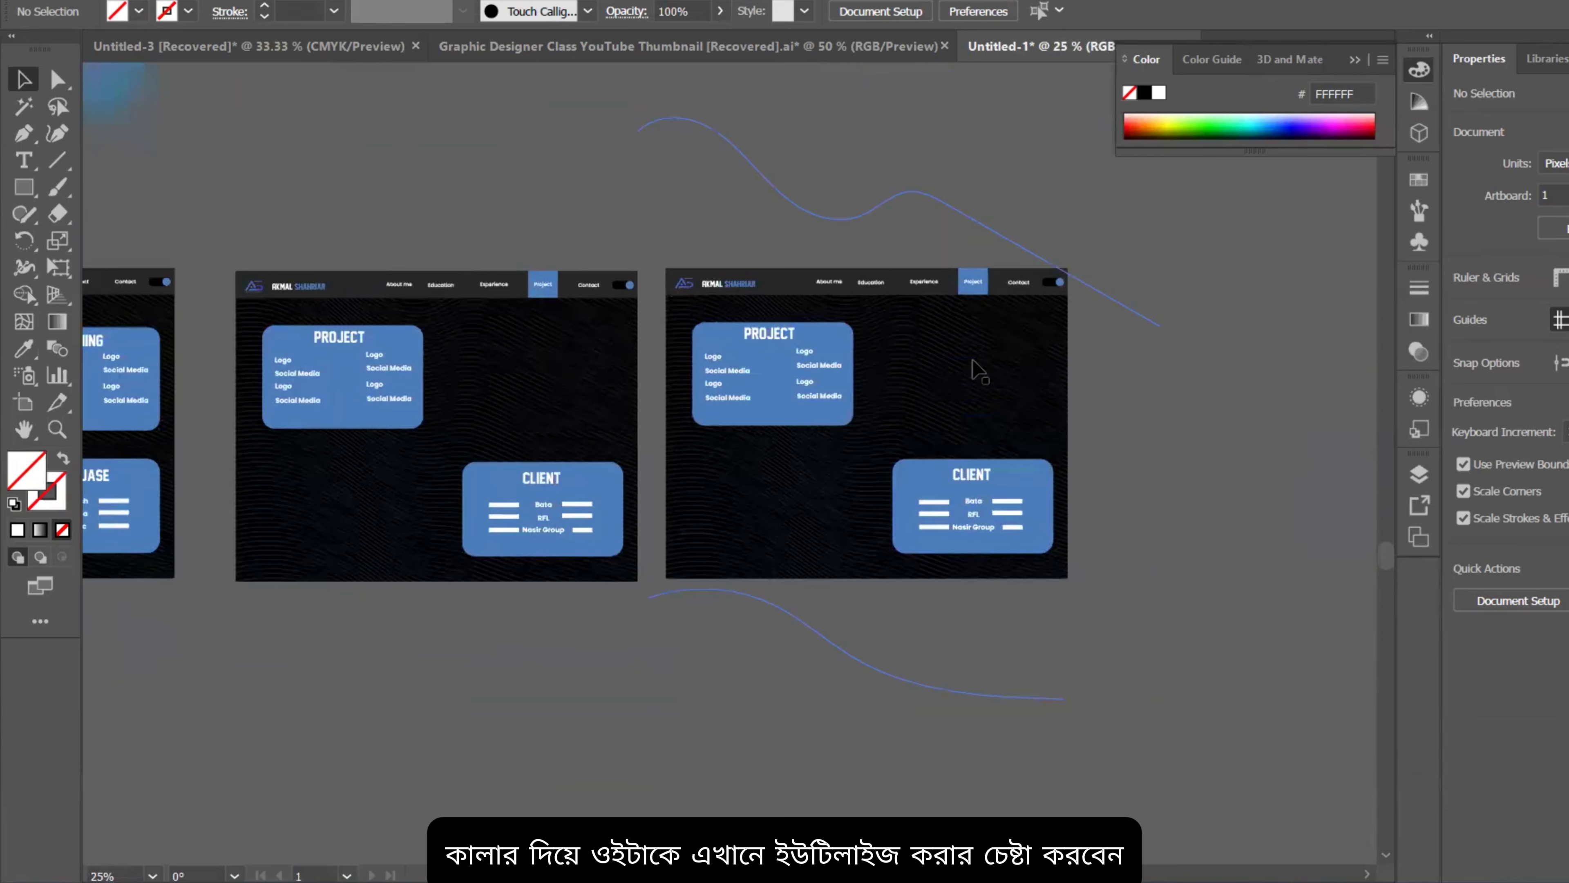
Step: Set the copied artboard's wave pattern to 10% opacity and exit isolation mode
{"action": "left_click", "coordinate": [978, 371]}
{"action": "double_click", "coordinate": [983, 374]}
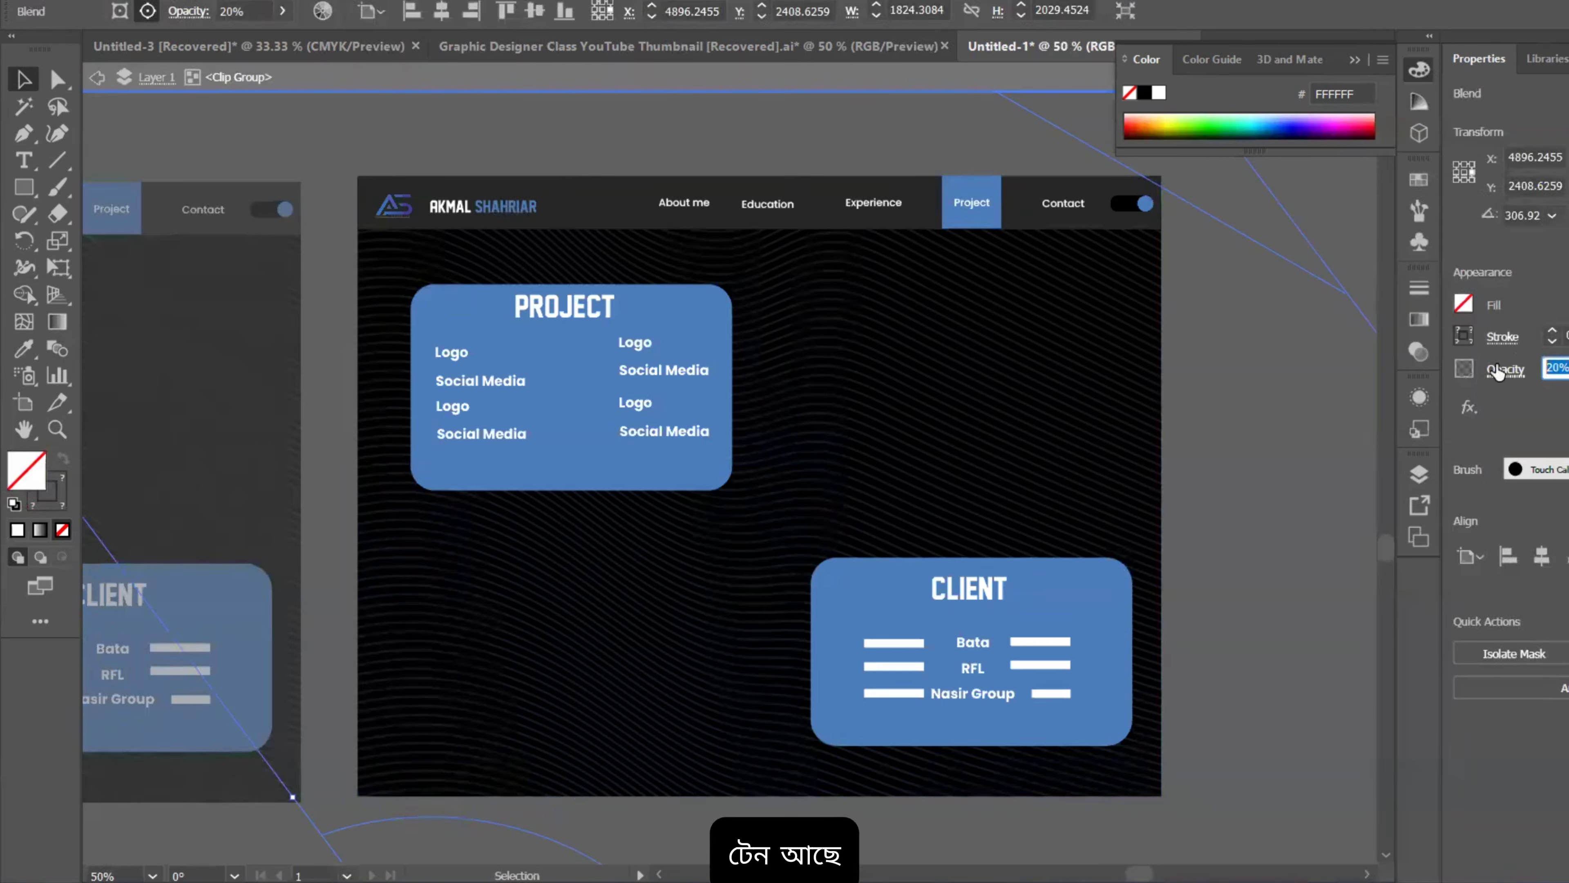
{"action": "type", "text": "10"}
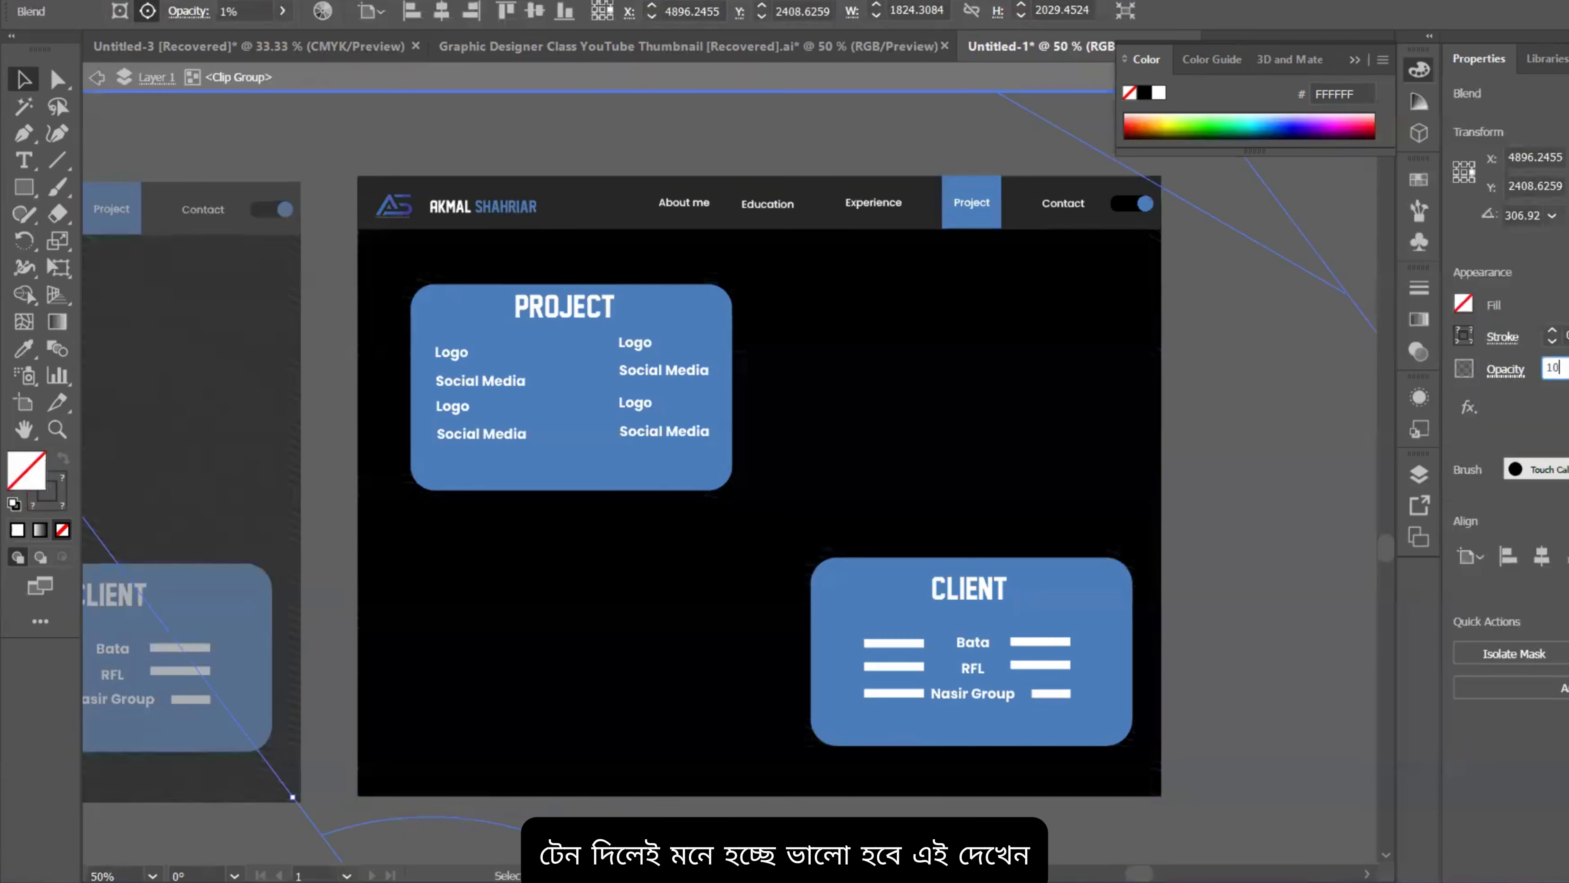
{"action": "double_click", "coordinate": [1172, 305]}
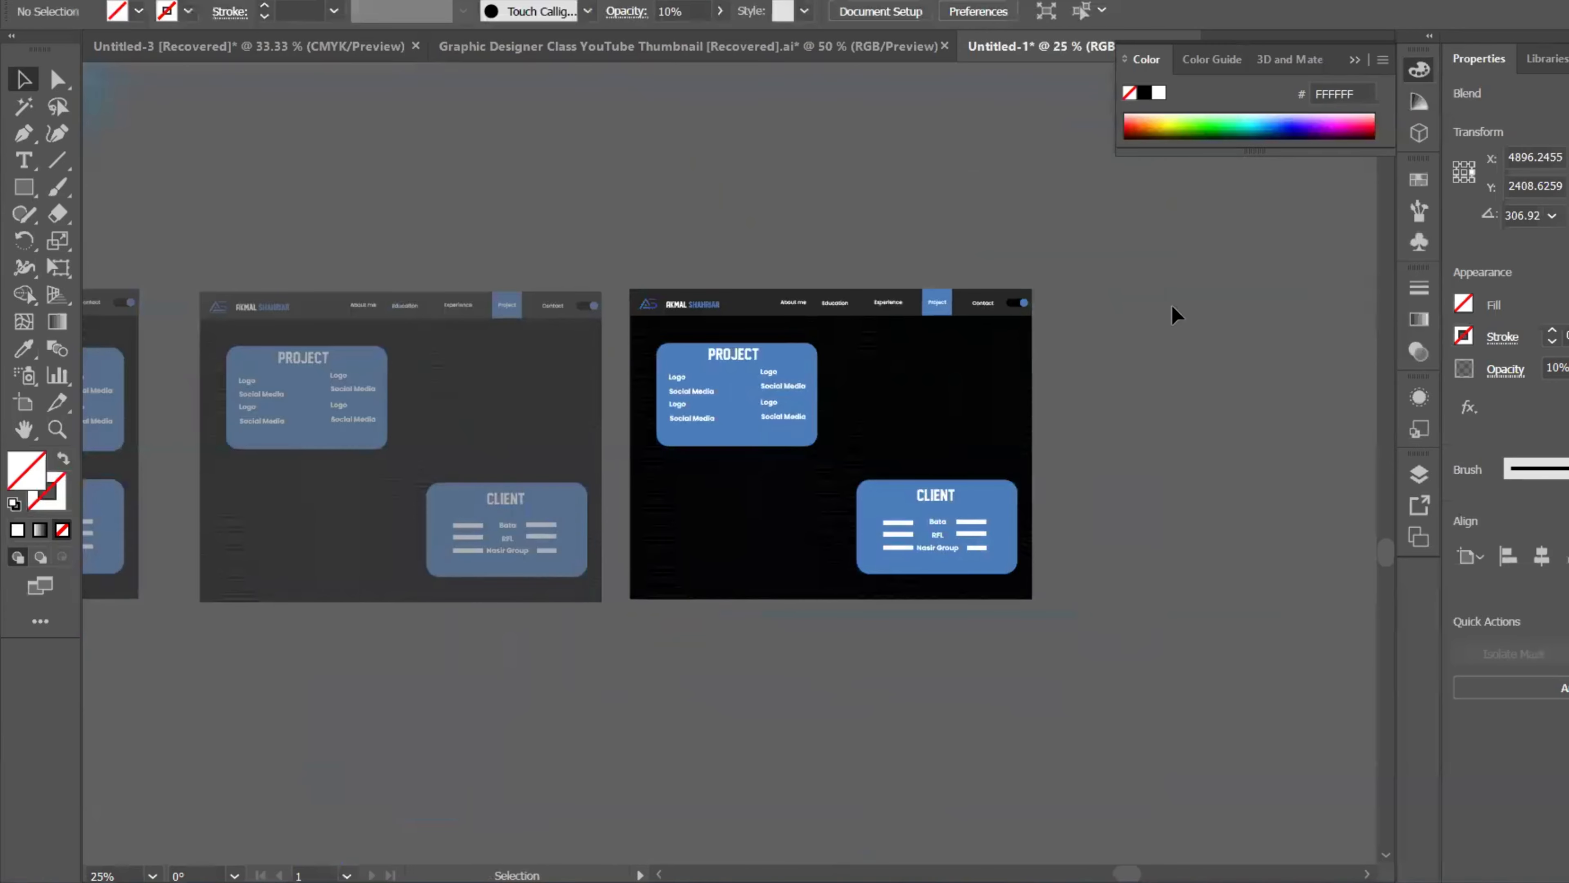
Step: Compare both Project artboards and reselect the copied artboard's design group
{"action": "scroll", "coordinate": [928, 405], "scroll_direction": "up", "scroll_amount": 2}
{"action": "left_click_drag", "start_coordinate": [879, 439], "coordinate": [1276, 488]}
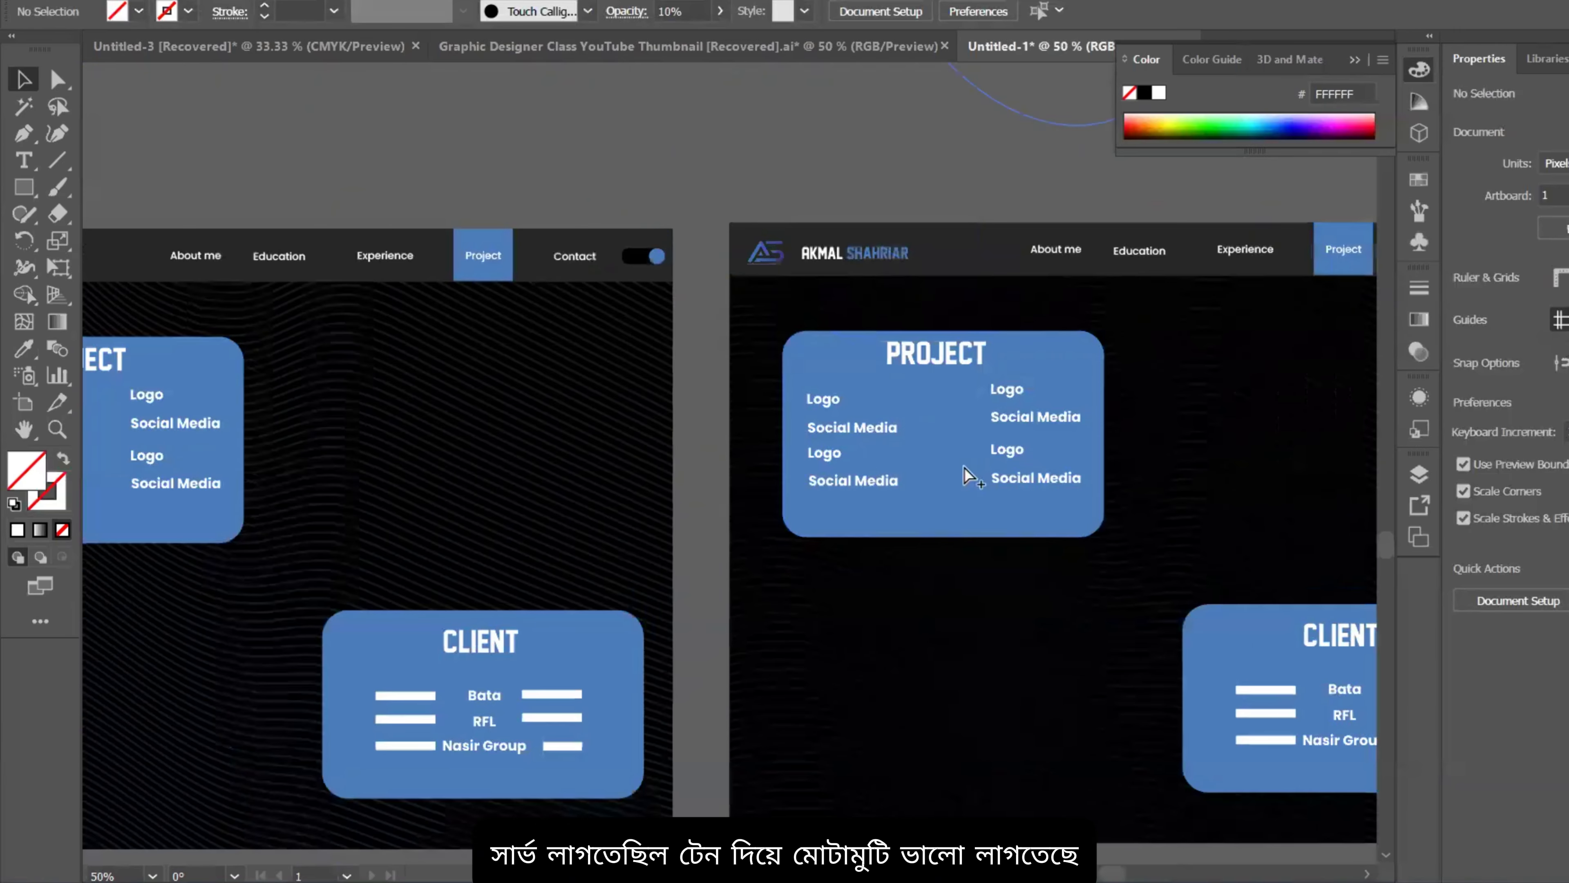
{"action": "scroll", "coordinate": [858, 449], "scroll_direction": "down", "scroll_amount": 1}
{"action": "scroll", "coordinate": [1041, 445], "scroll_direction": "up", "scroll_amount": 1}
{"action": "scroll", "coordinate": [953, 463], "scroll_direction": "up", "scroll_amount": 1}
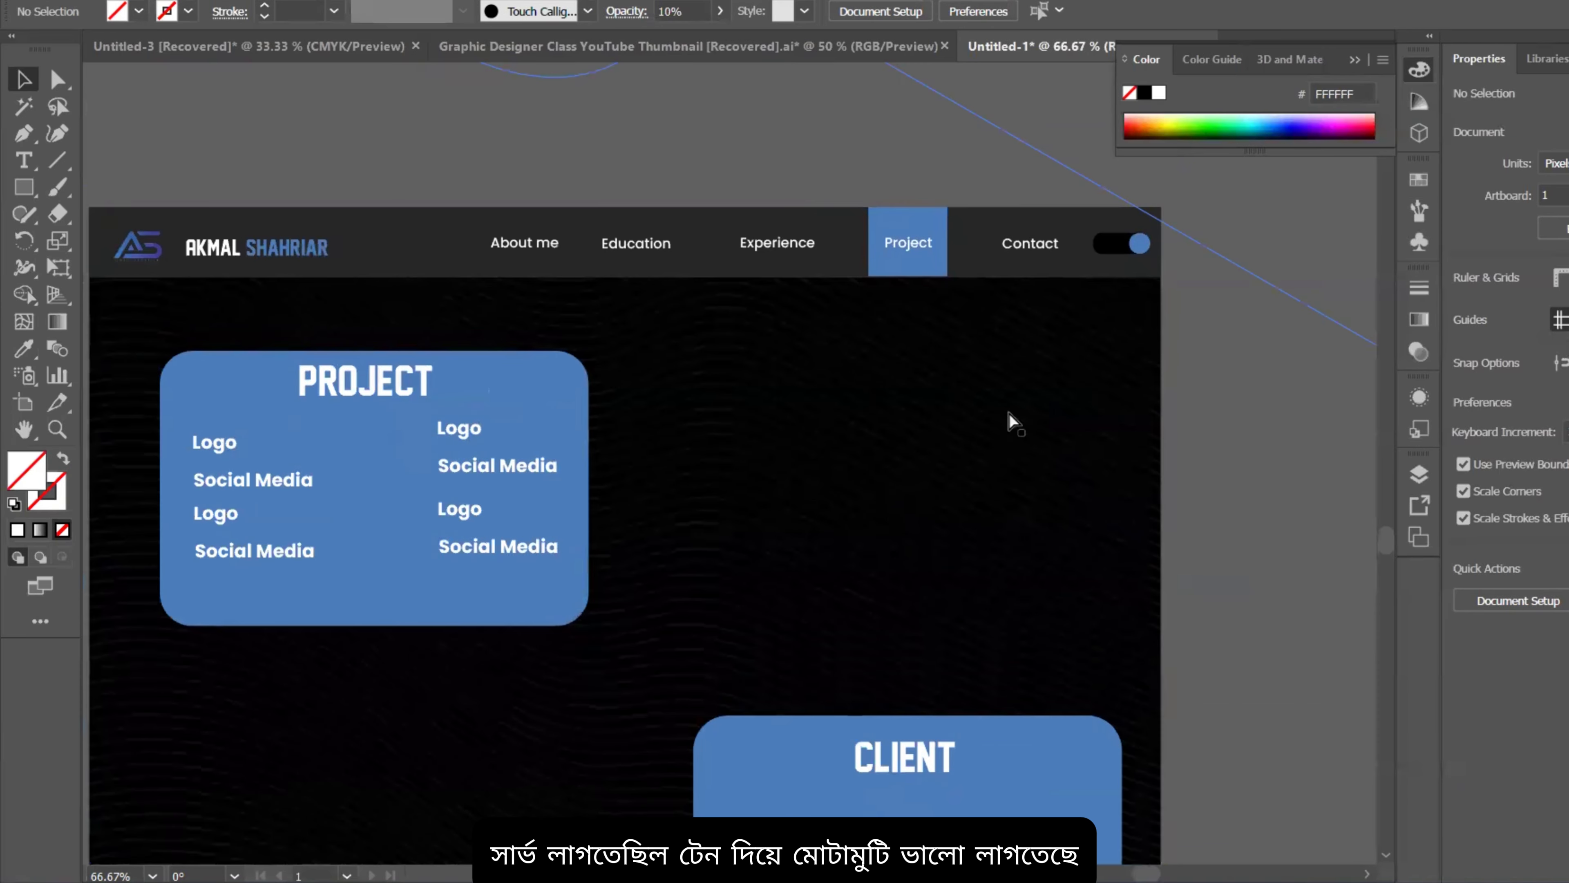
{"action": "scroll", "coordinate": [1010, 423], "scroll_direction": "up", "scroll_amount": 1}
{"action": "scroll", "coordinate": [1009, 428], "scroll_direction": "down", "scroll_amount": 2}
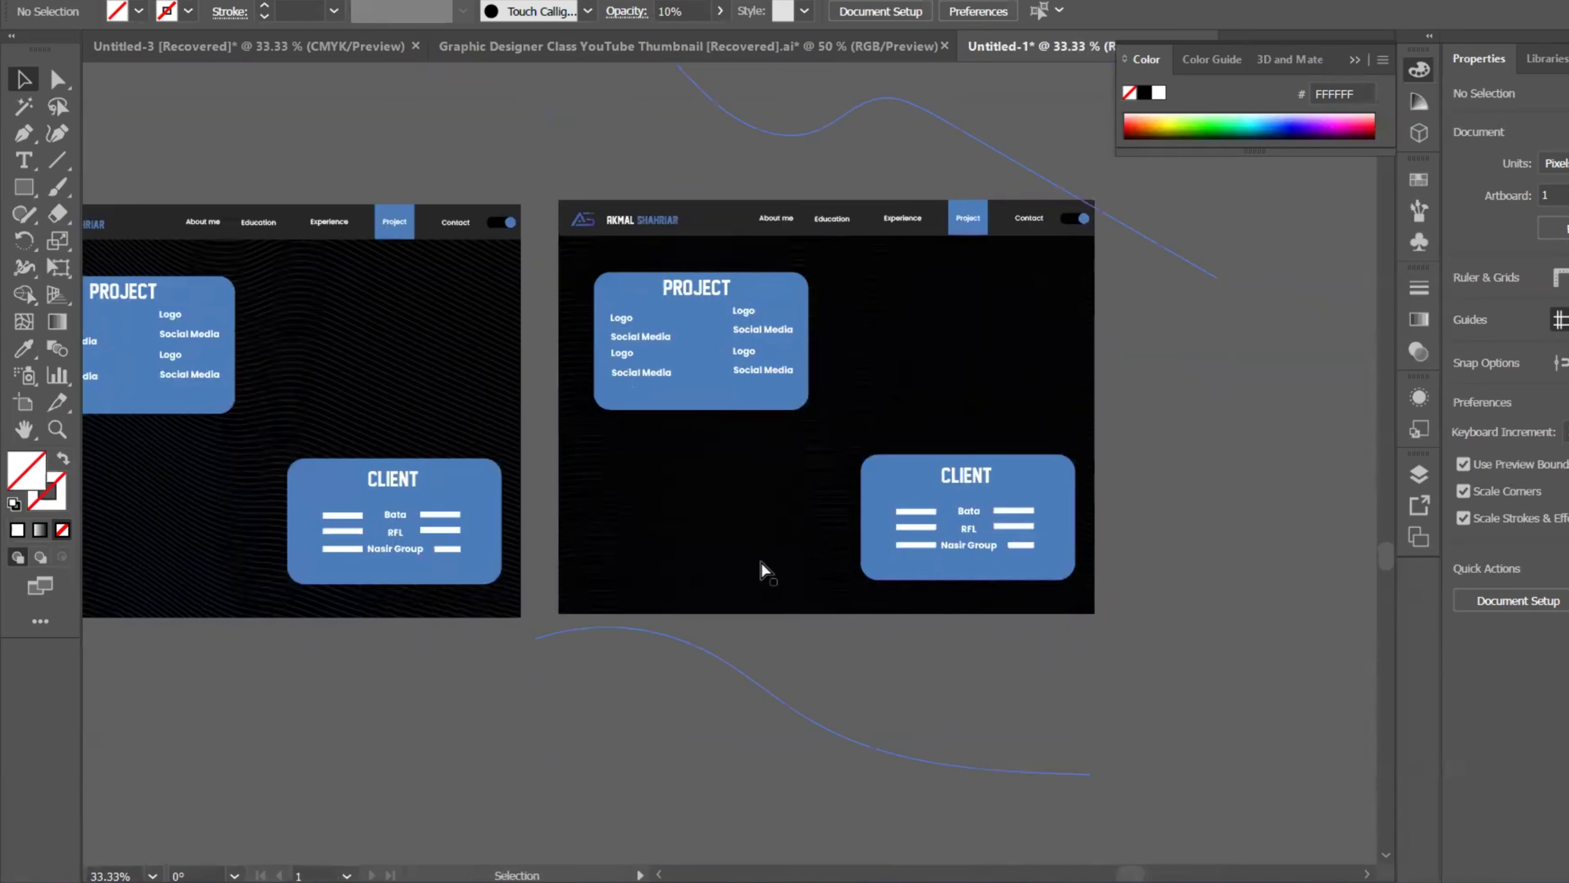
{"action": "scroll", "coordinate": [886, 438], "scroll_direction": "up", "scroll_amount": 1}
{"action": "scroll", "coordinate": [714, 295], "scroll_direction": "up", "scroll_amount": 2}
{"action": "scroll", "coordinate": [786, 347], "scroll_direction": "down", "scroll_amount": 2}
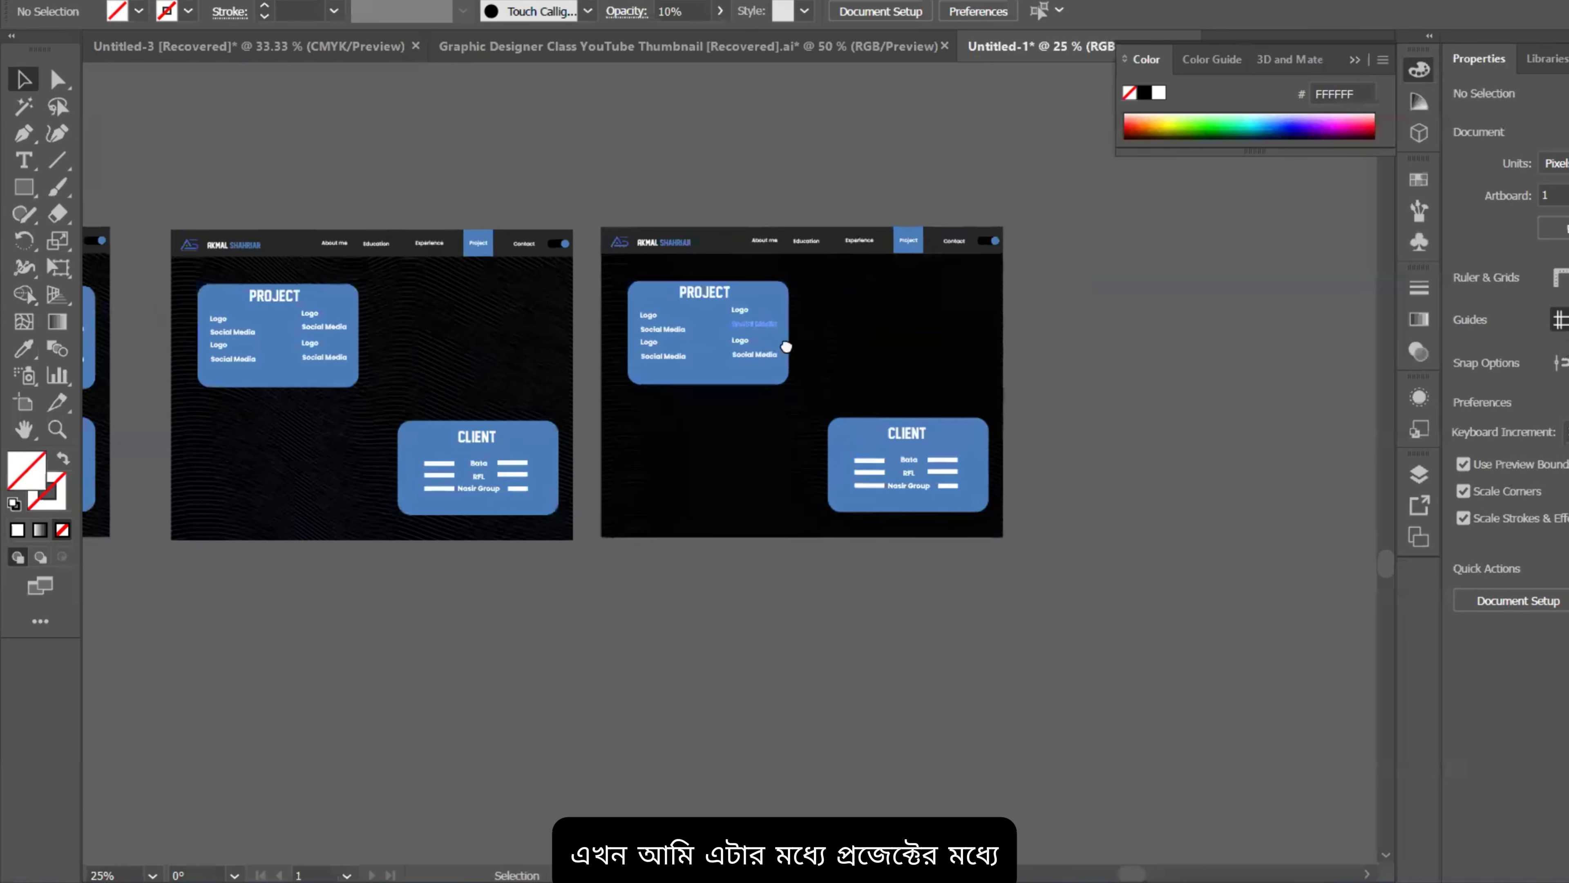
{"action": "left_click_drag", "start_coordinate": [786, 347], "coordinate": [844, 362]}
{"action": "left_click", "coordinate": [781, 340]}
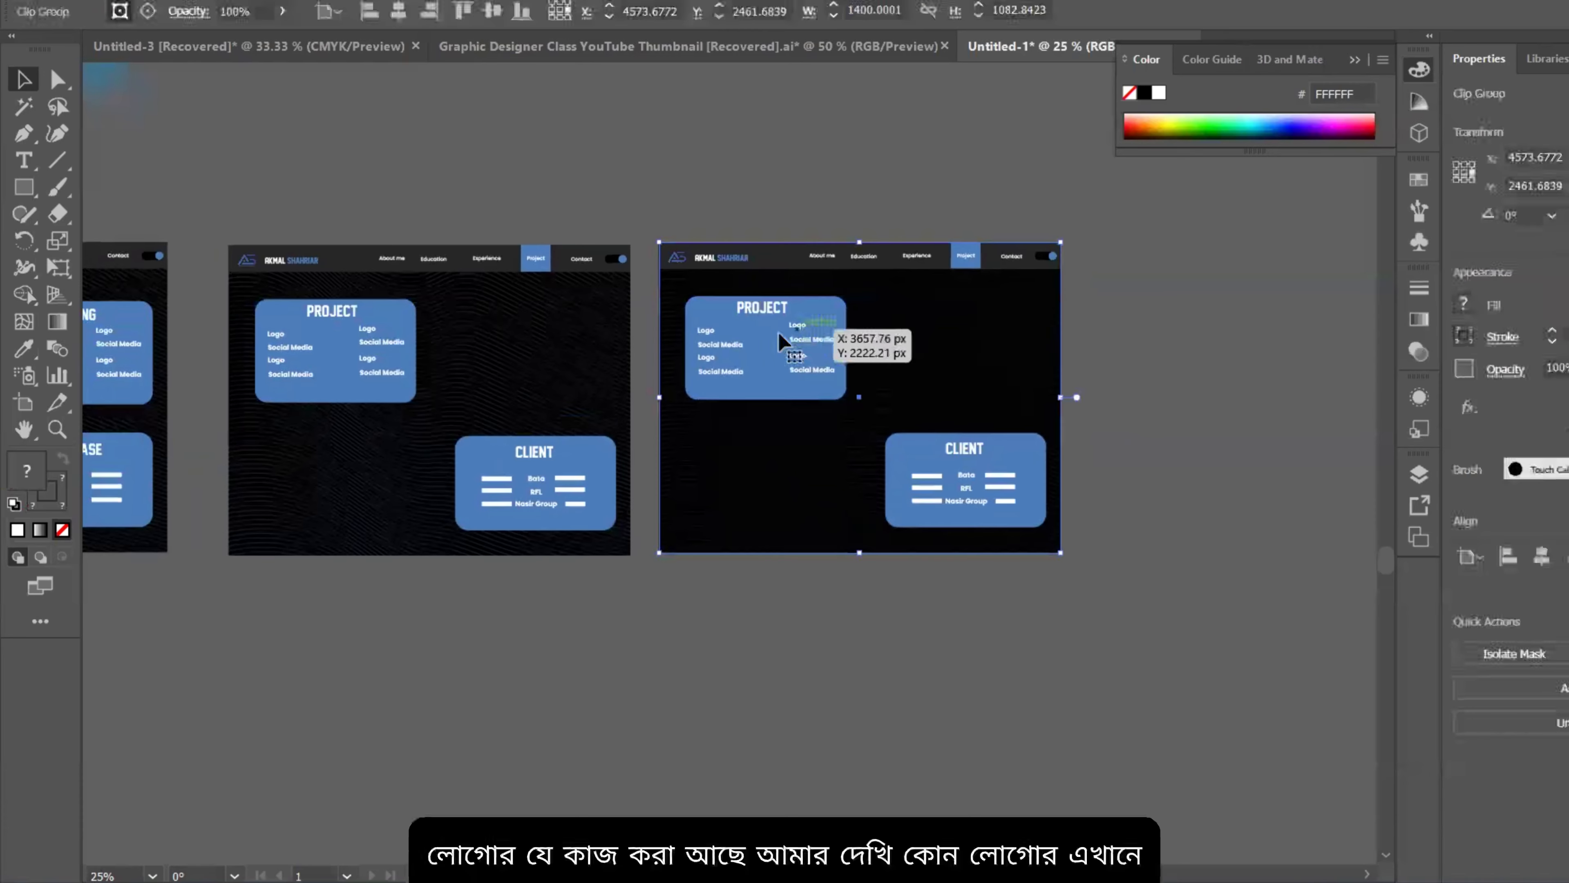
Step: Use File > Place to browse Downloads and pick the Avicenna Medical University logo
{"action": "left_click", "coordinate": [107, 1]}
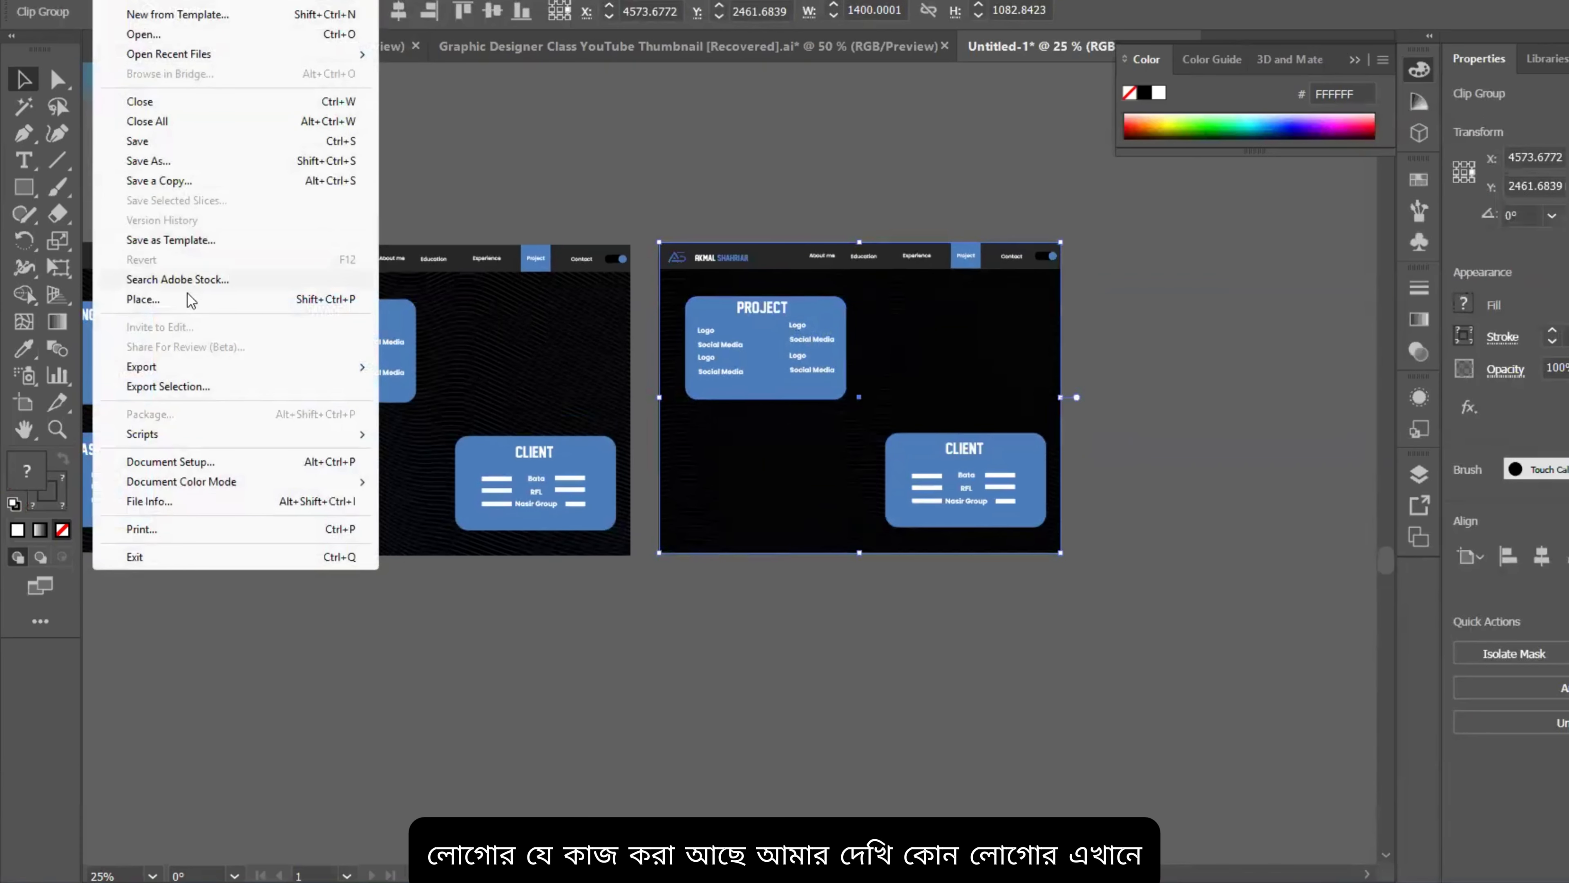
{"action": "left_click", "coordinate": [179, 300]}
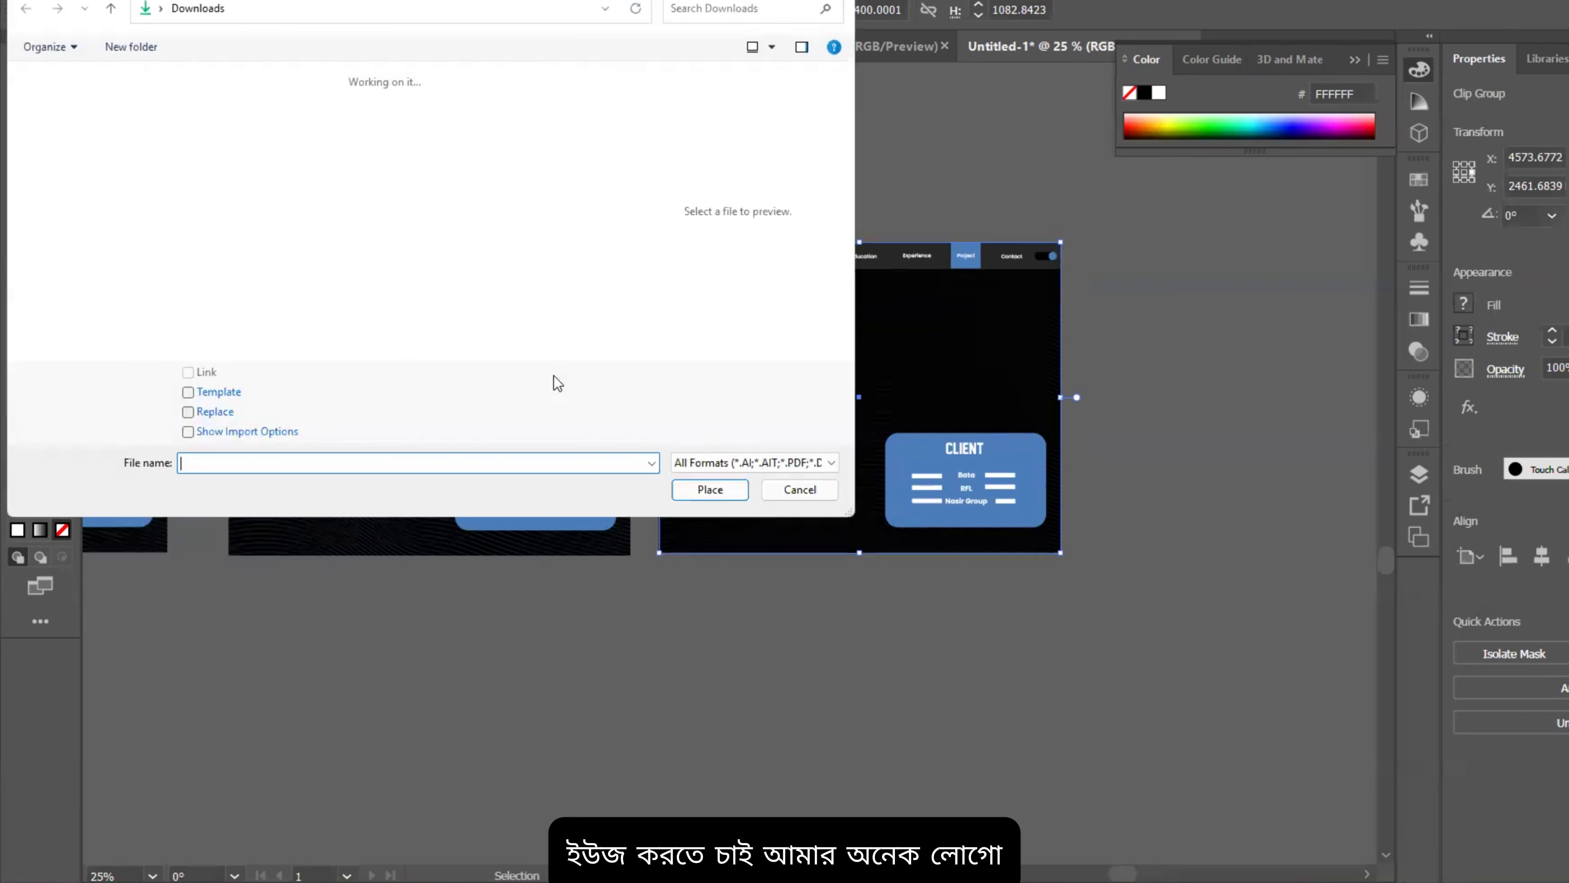
{"action": "scroll", "coordinate": [298, 253], "scroll_direction": "down", "scroll_amount": 15}
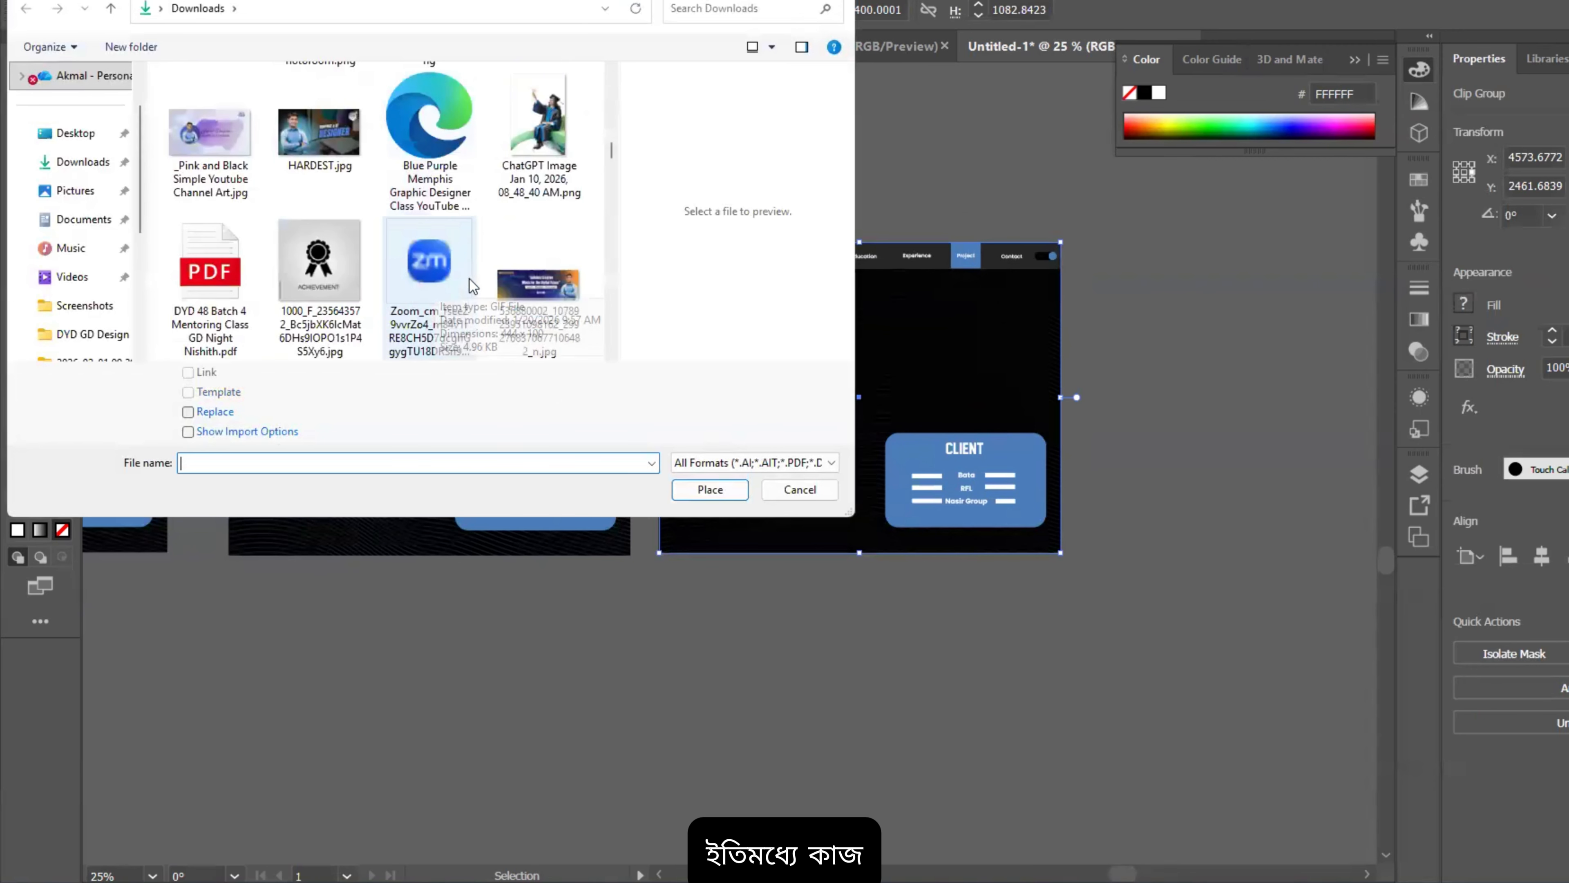
{"action": "scroll", "coordinate": [436, 266], "scroll_direction": "up", "scroll_amount": 5}
{"action": "scroll", "coordinate": [441, 265], "scroll_direction": "down", "scroll_amount": 5}
{"action": "scroll", "coordinate": [441, 265], "scroll_direction": "up", "scroll_amount": 3}
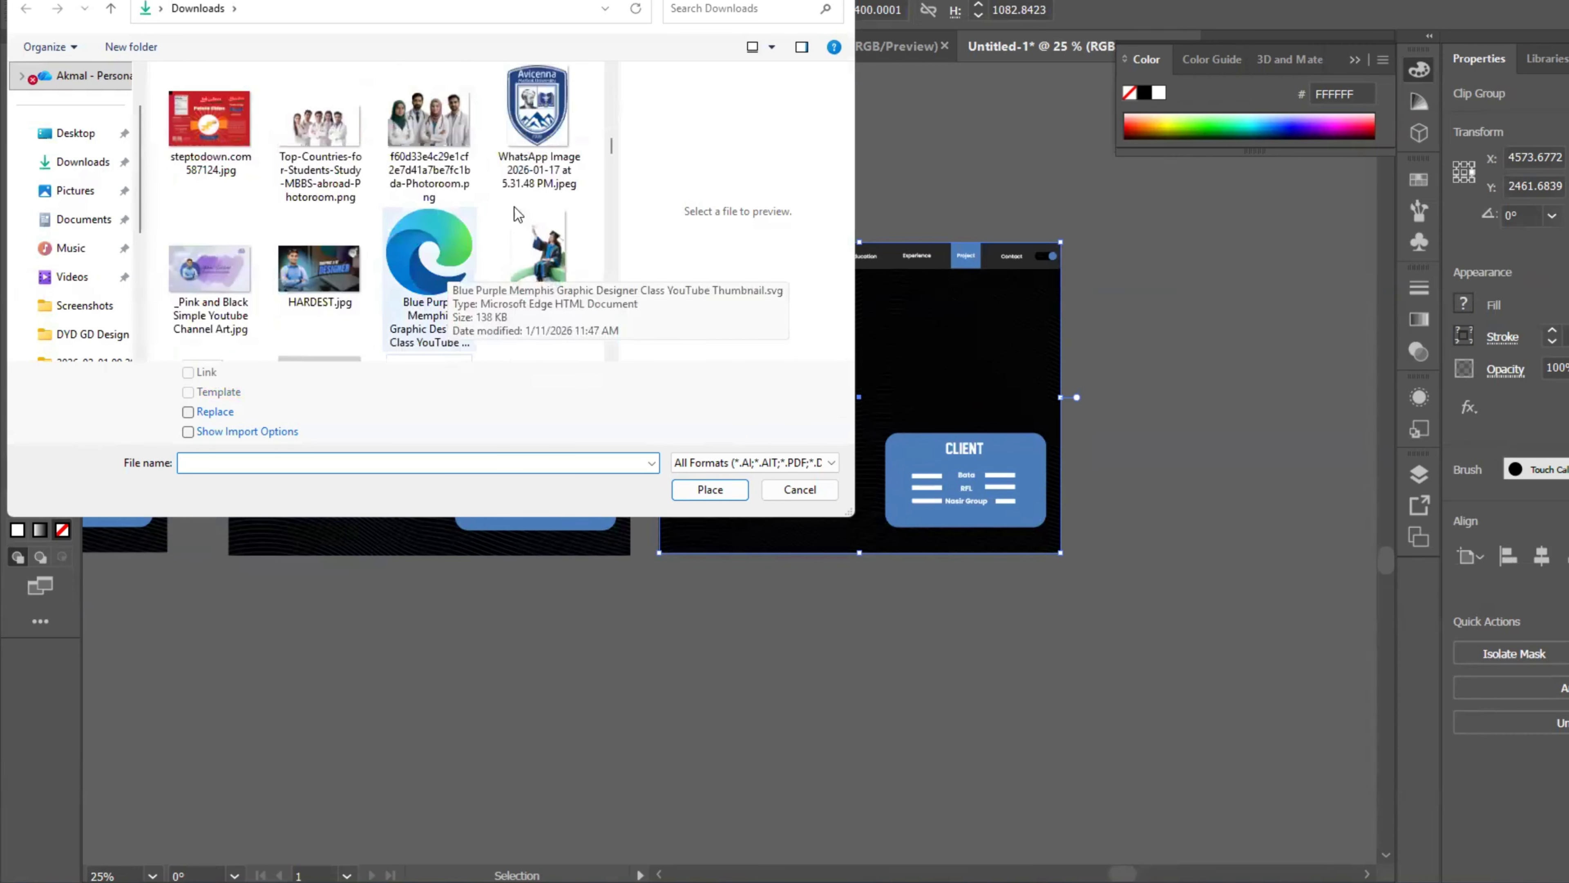
{"action": "left_click", "coordinate": [537, 142]}
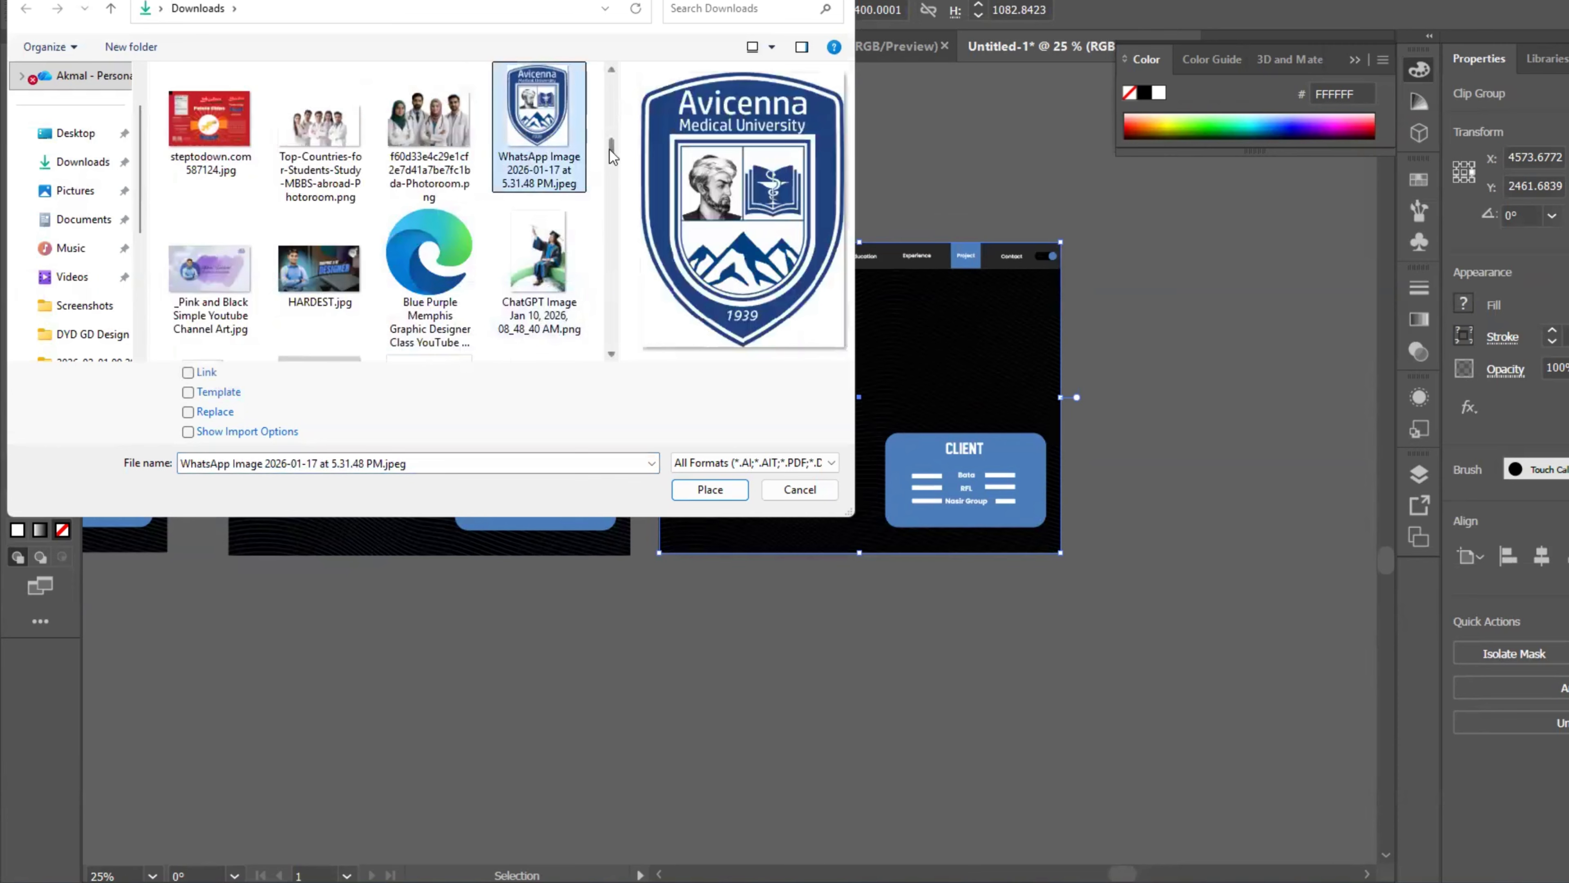
{"action": "left_click_drag", "start_coordinate": [610, 149], "coordinate": [607, 197]}
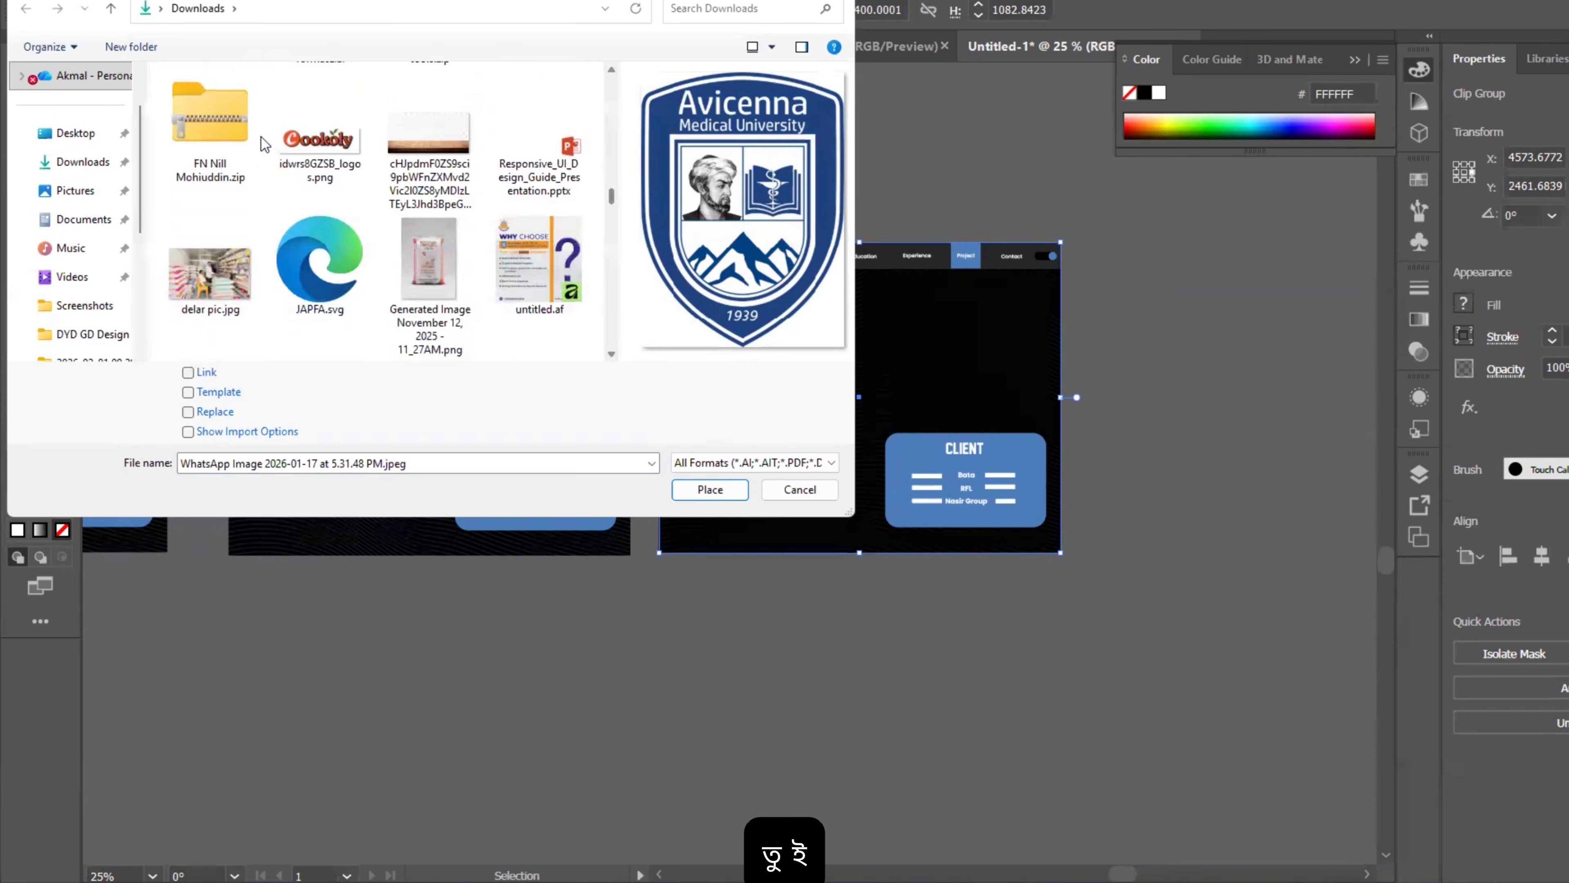
Step: Multi-select the Cookoly, JAPFA, Asset 4@300x, Khatlon and Avicenna logo files
{"action": "left_click", "coordinate": [275, 144], "text": "shift"}
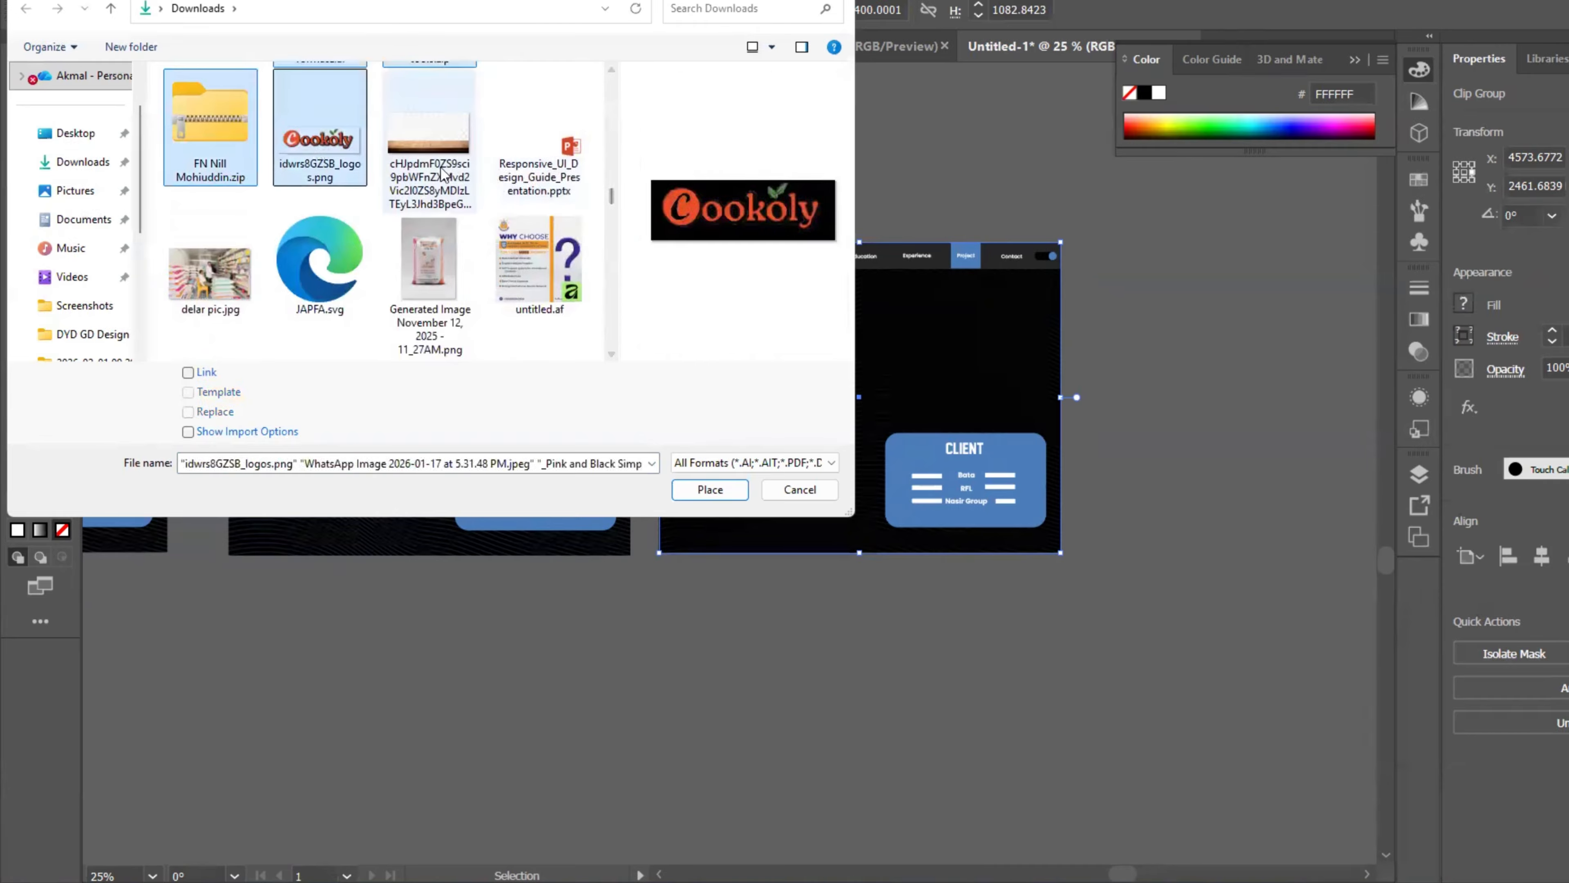
{"action": "left_click", "coordinate": [352, 165]}
{"action": "scroll", "coordinate": [242, 199], "scroll_direction": "down", "scroll_amount": 6}
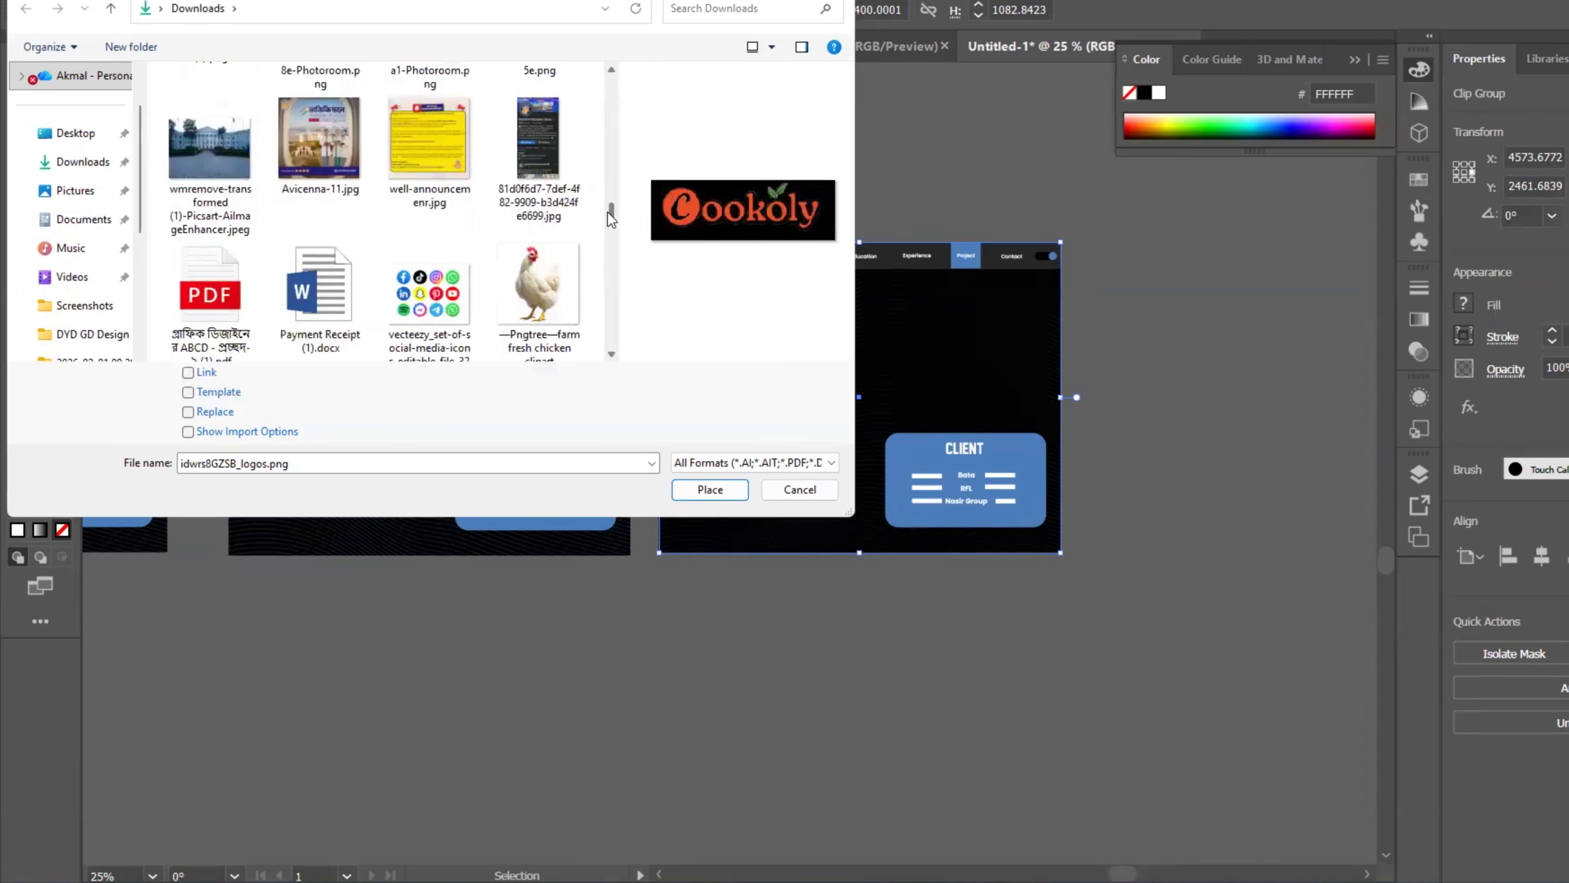
{"action": "left_click", "coordinate": [243, 199], "text": "ctrl"}
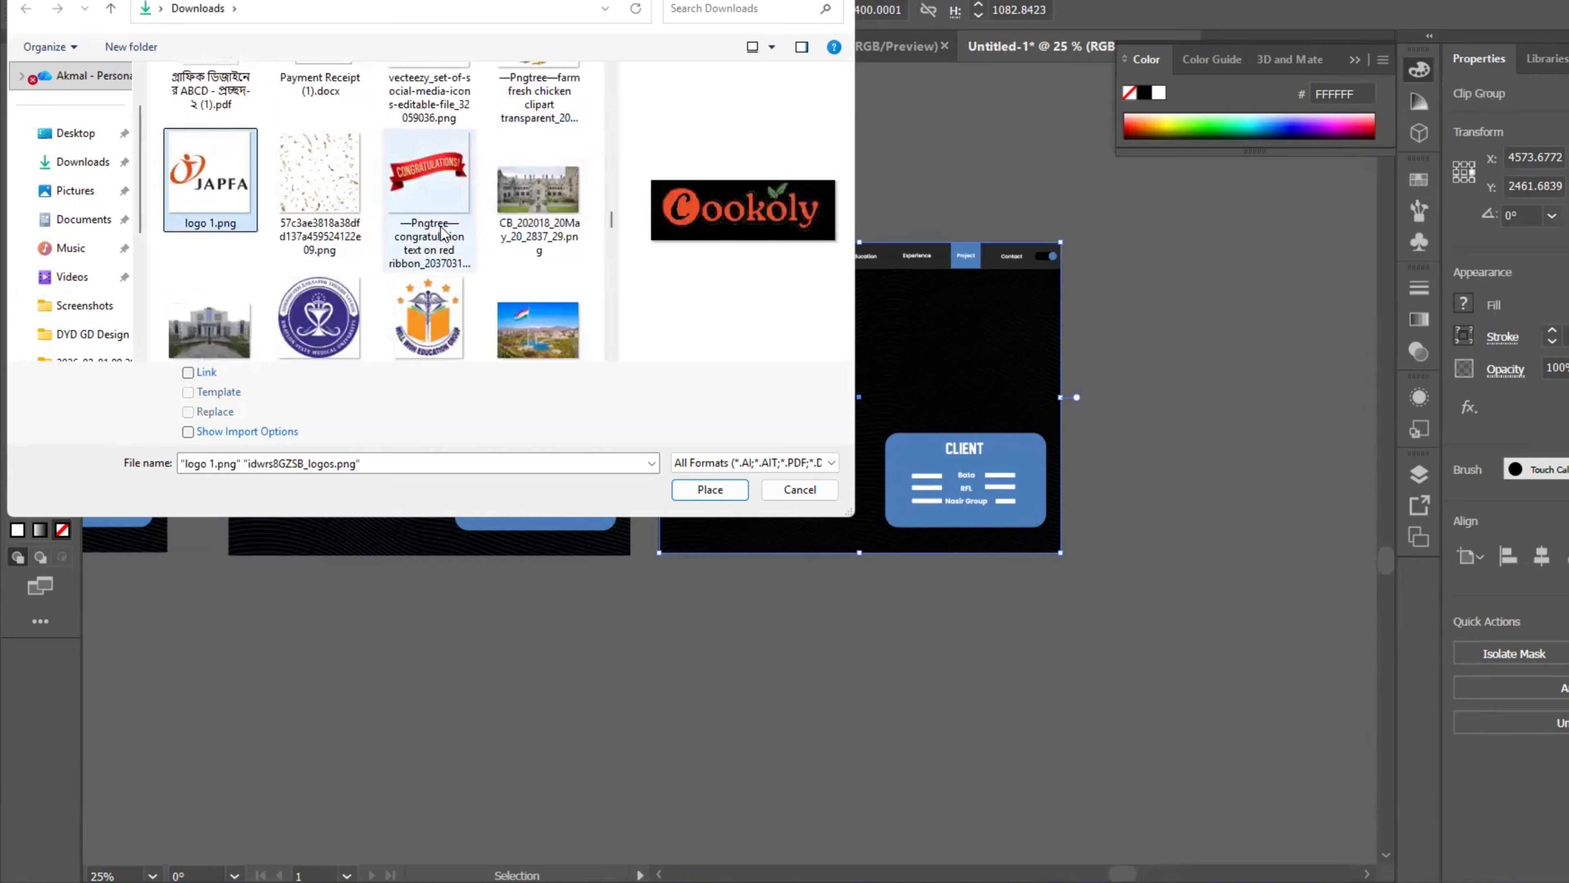
{"action": "left_click", "coordinate": [458, 309], "text": "ctrl"}
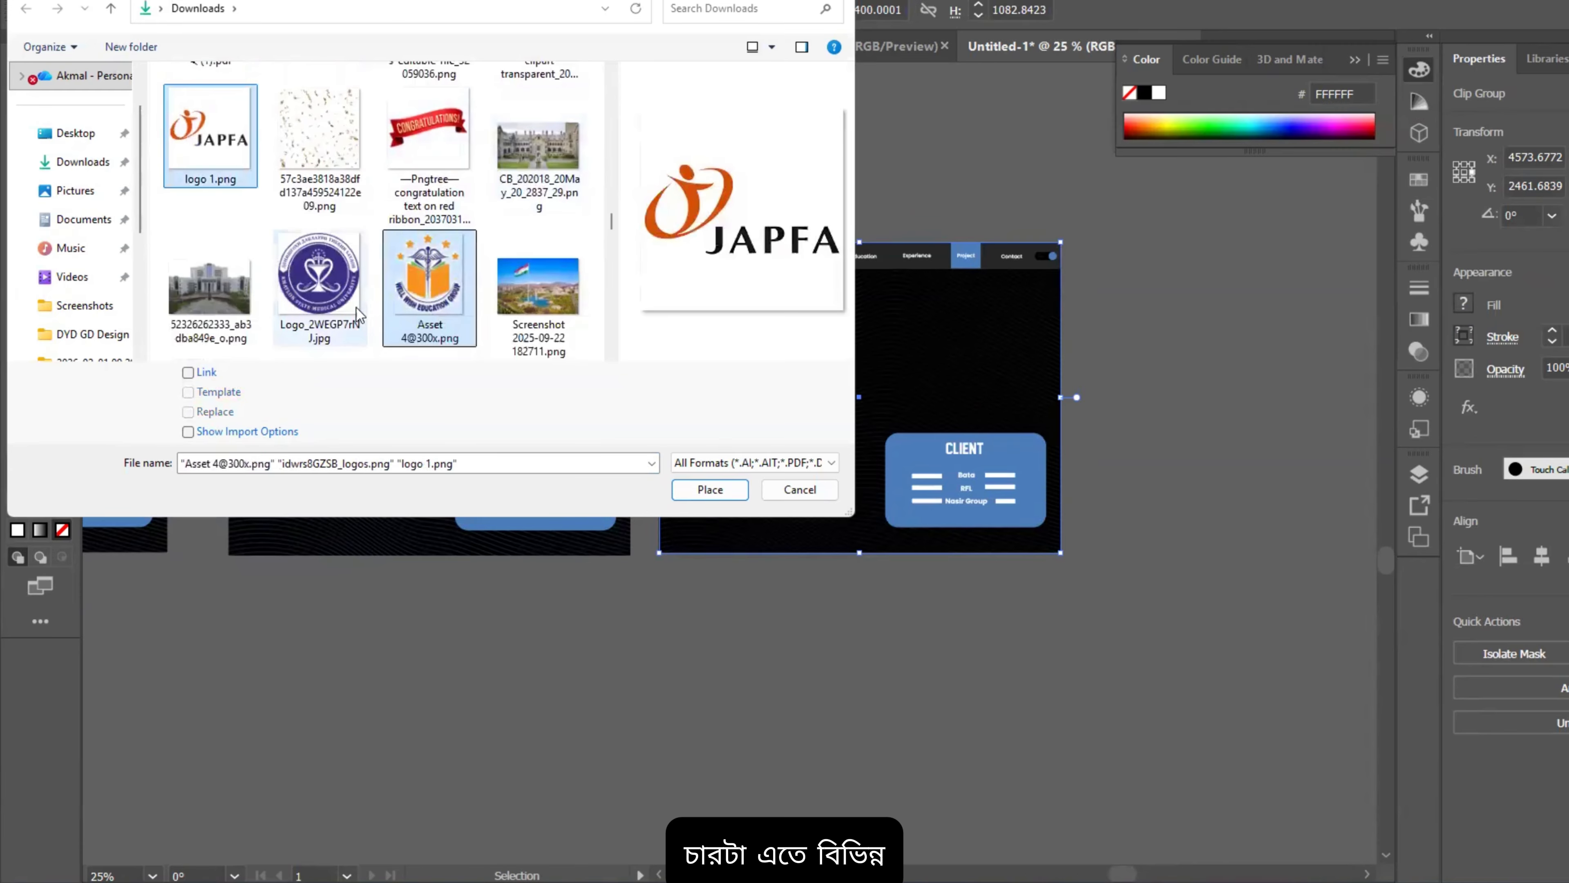
{"action": "left_click", "coordinate": [319, 275], "text": "ctrl"}
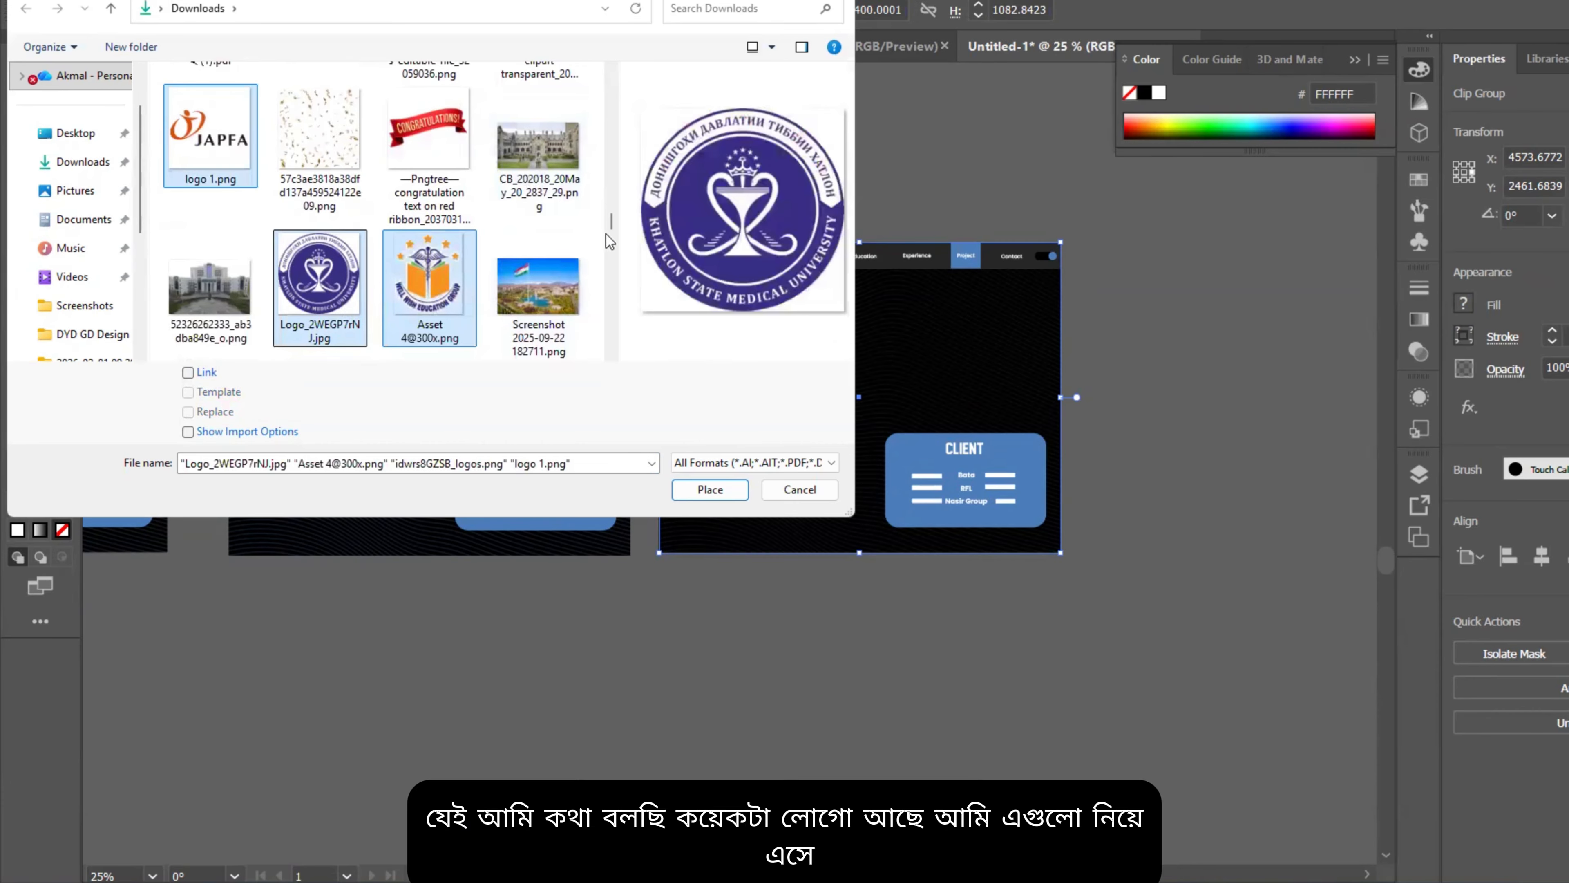
{"action": "left_click_drag", "start_coordinate": [609, 228], "coordinate": [622, 152]}
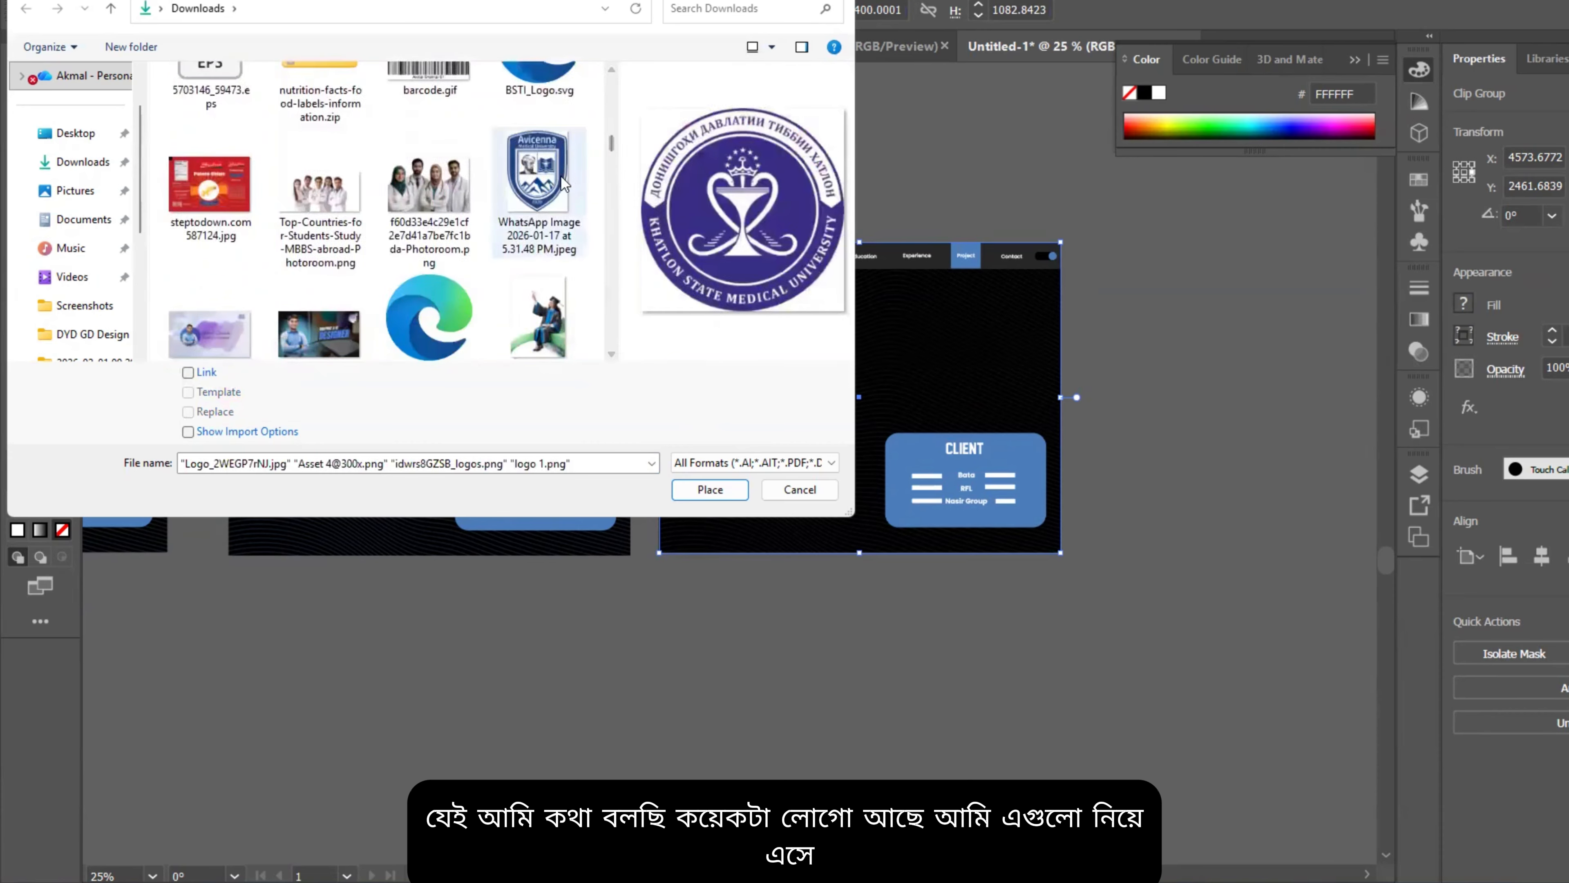
{"action": "left_click", "coordinate": [564, 183], "text": "ctrl"}
Step: Place the Avicenna, Cookoly, JAPFA, Khatlon and orange-and-blue logos beside the Project artboards
{"action": "left_click", "coordinate": [676, 489]}
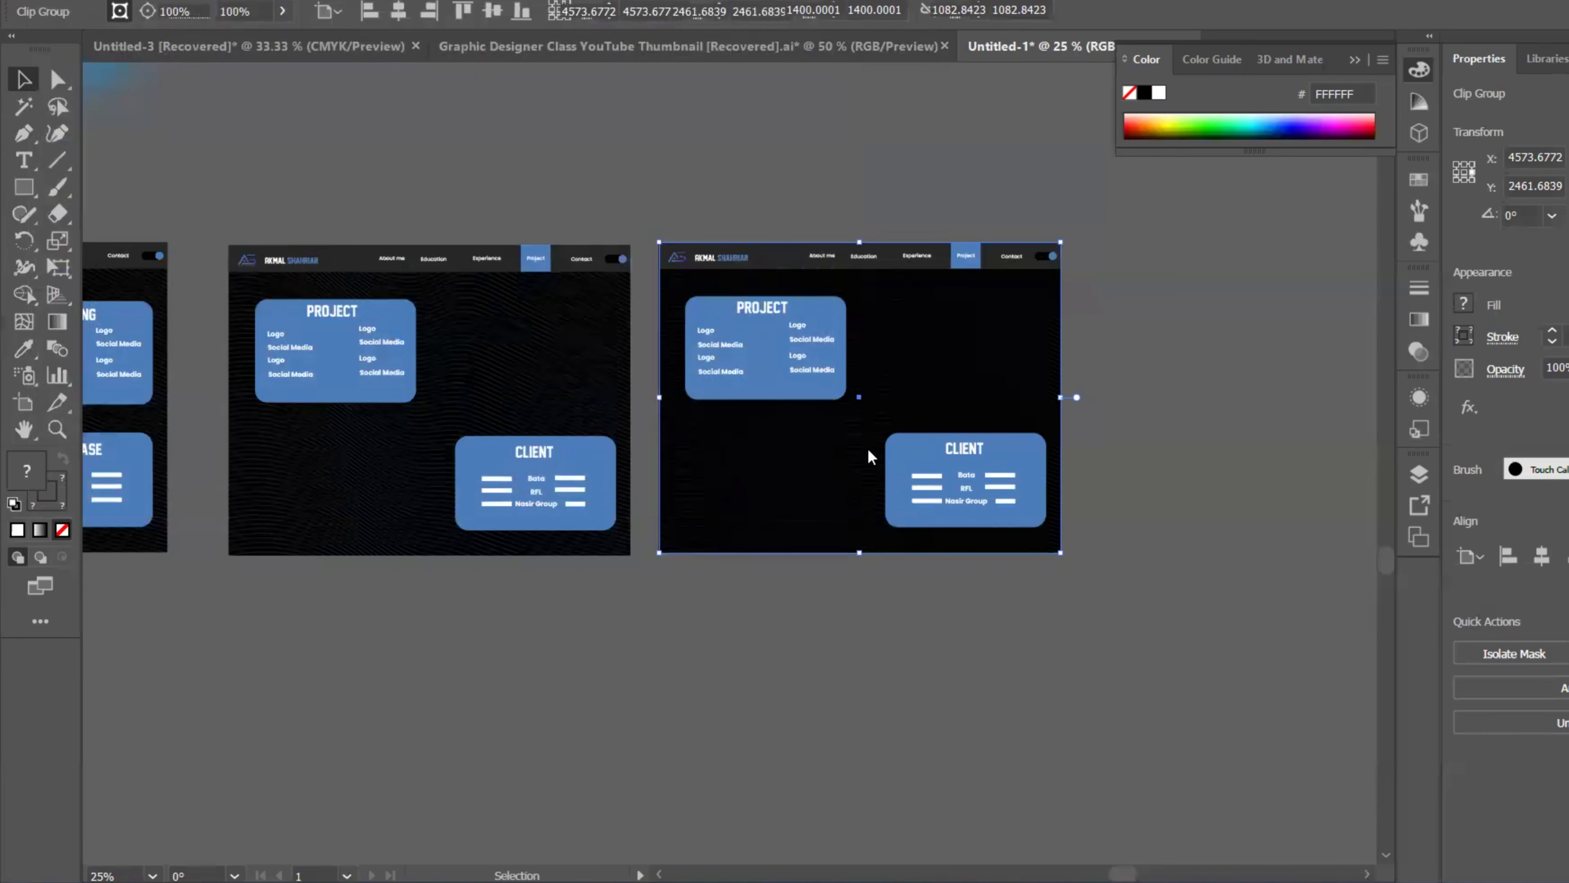
{"action": "left_click_drag", "start_coordinate": [1182, 435], "coordinate": [893, 363]}
{"action": "left_click_drag", "start_coordinate": [897, 283], "coordinate": [981, 437]}
{"action": "left_click_drag", "start_coordinate": [897, 321], "coordinate": [993, 379]}
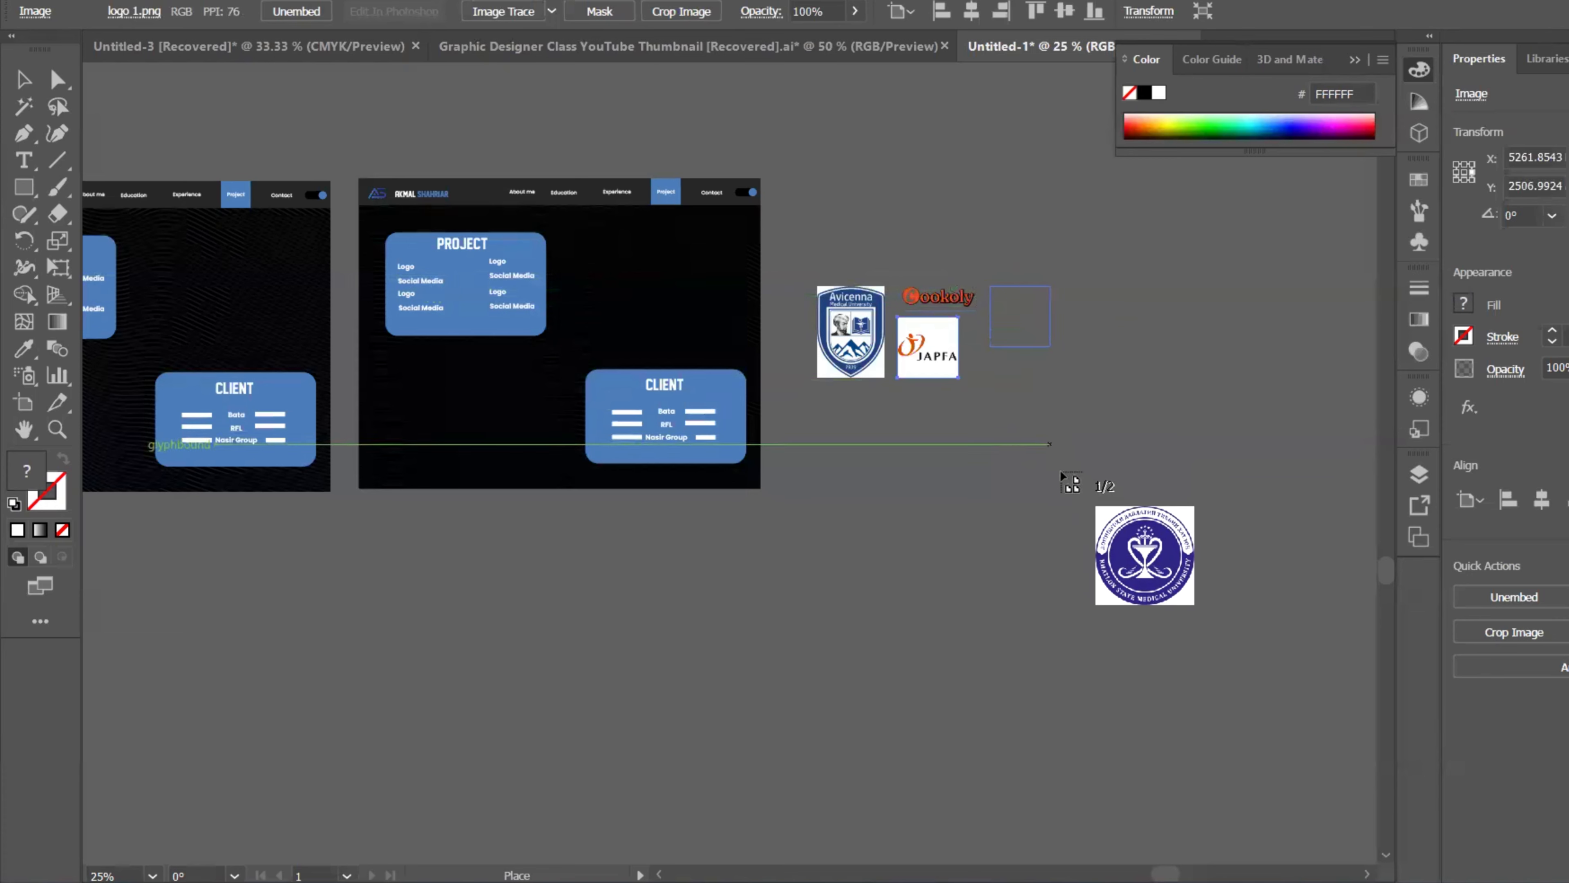
{"action": "left_click_drag", "start_coordinate": [1061, 473], "coordinate": [1128, 557]}
{"action": "left_click", "coordinate": [1041, 460]}
{"action": "scroll", "coordinate": [1012, 438], "scroll_direction": "left", "scroll_amount": 4}
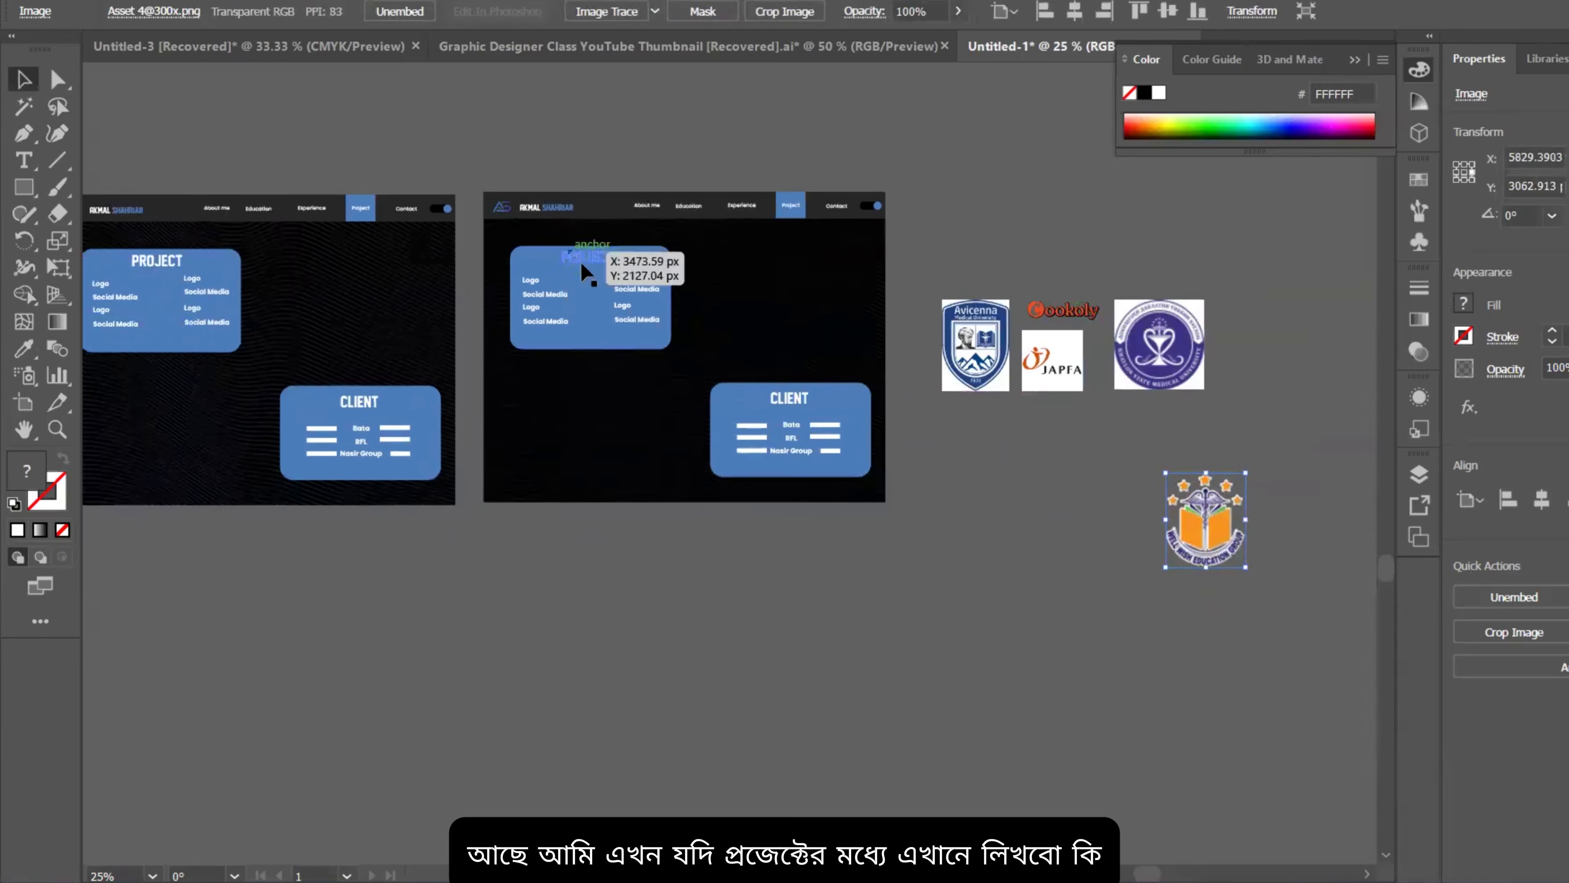
{"action": "left_click_drag", "start_coordinate": [579, 275], "coordinate": [551, 289]}
Step: Inside the copied card group, change the PROJECT heading to LOGO
{"action": "scroll", "coordinate": [545, 283], "scroll_direction": "up", "scroll_amount": 3}
{"action": "double_click", "coordinate": [542, 268]}
{"action": "left_click", "coordinate": [643, 209]}
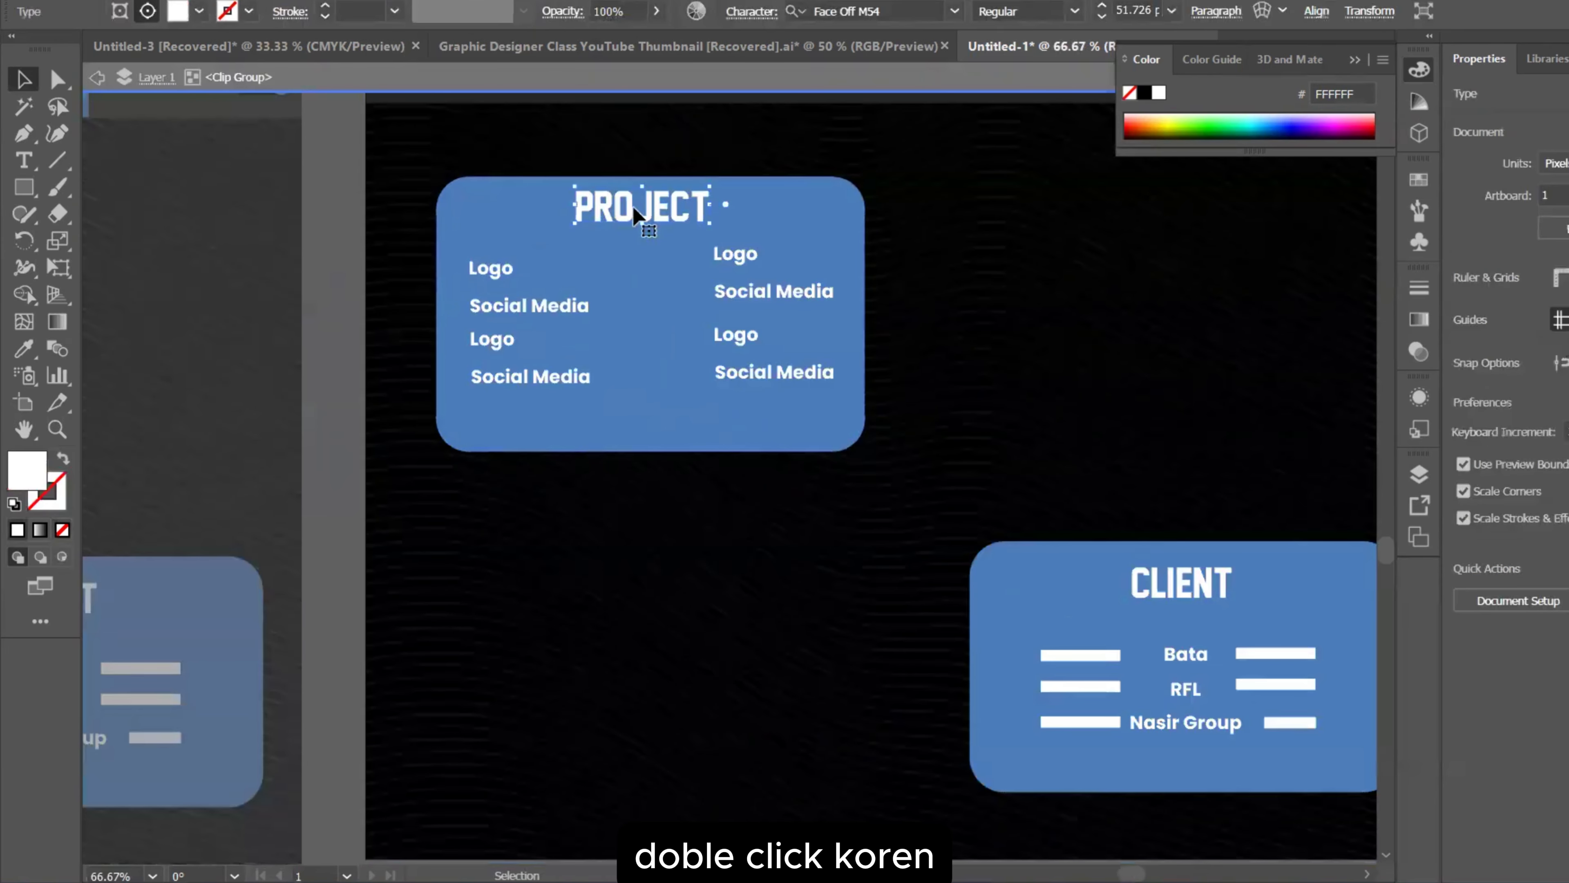
{"action": "double_click", "coordinate": [642, 209]}
{"action": "key", "text": "ctrl+a"}
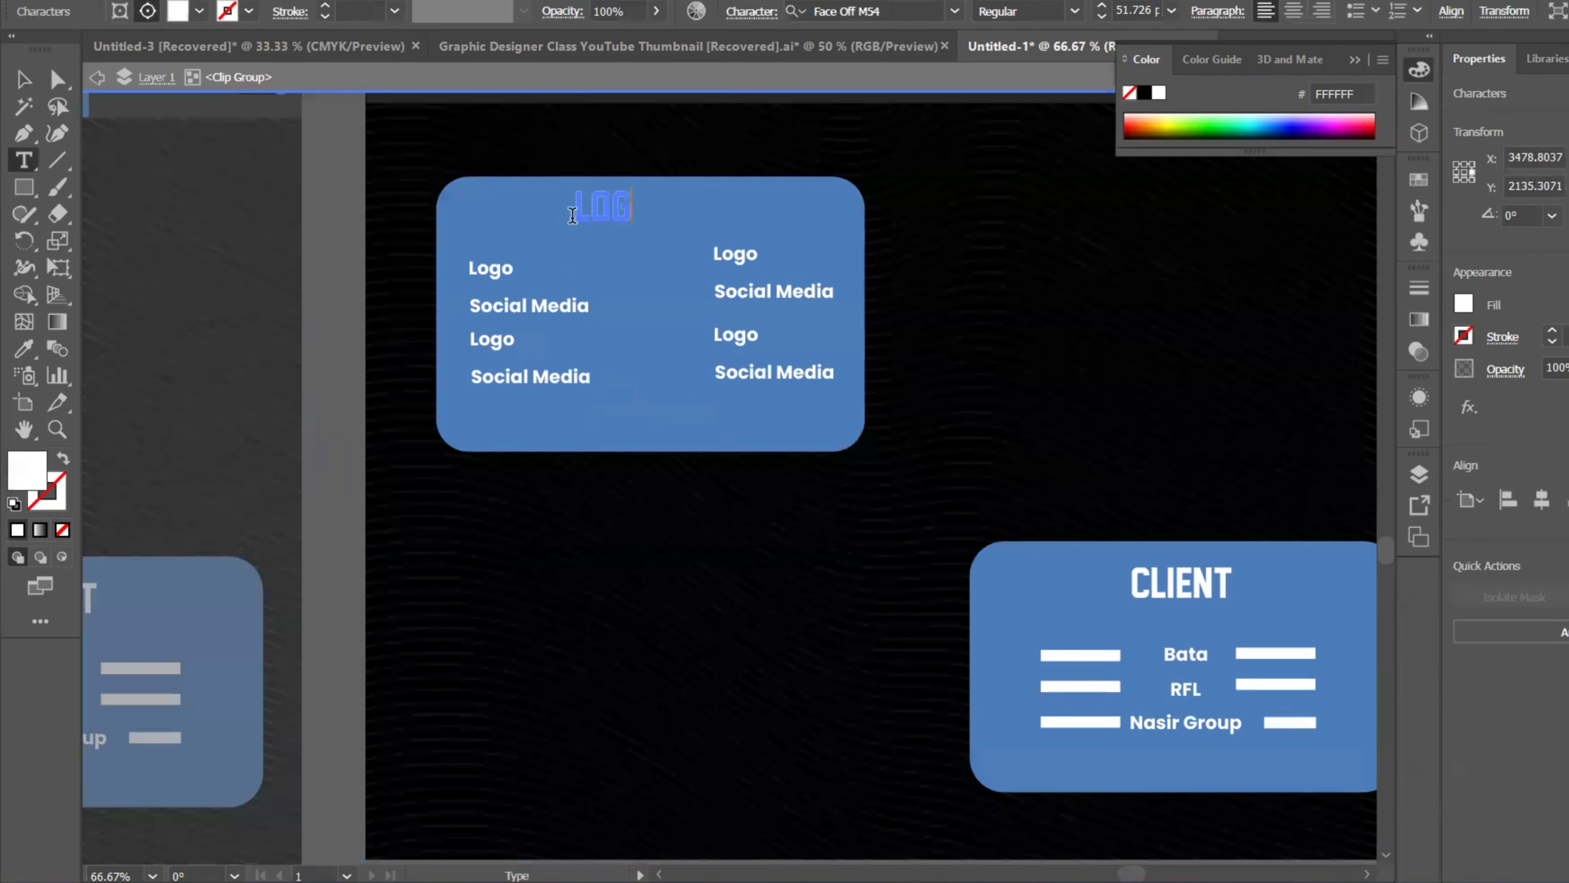
{"action": "key", "text": "Escape"}
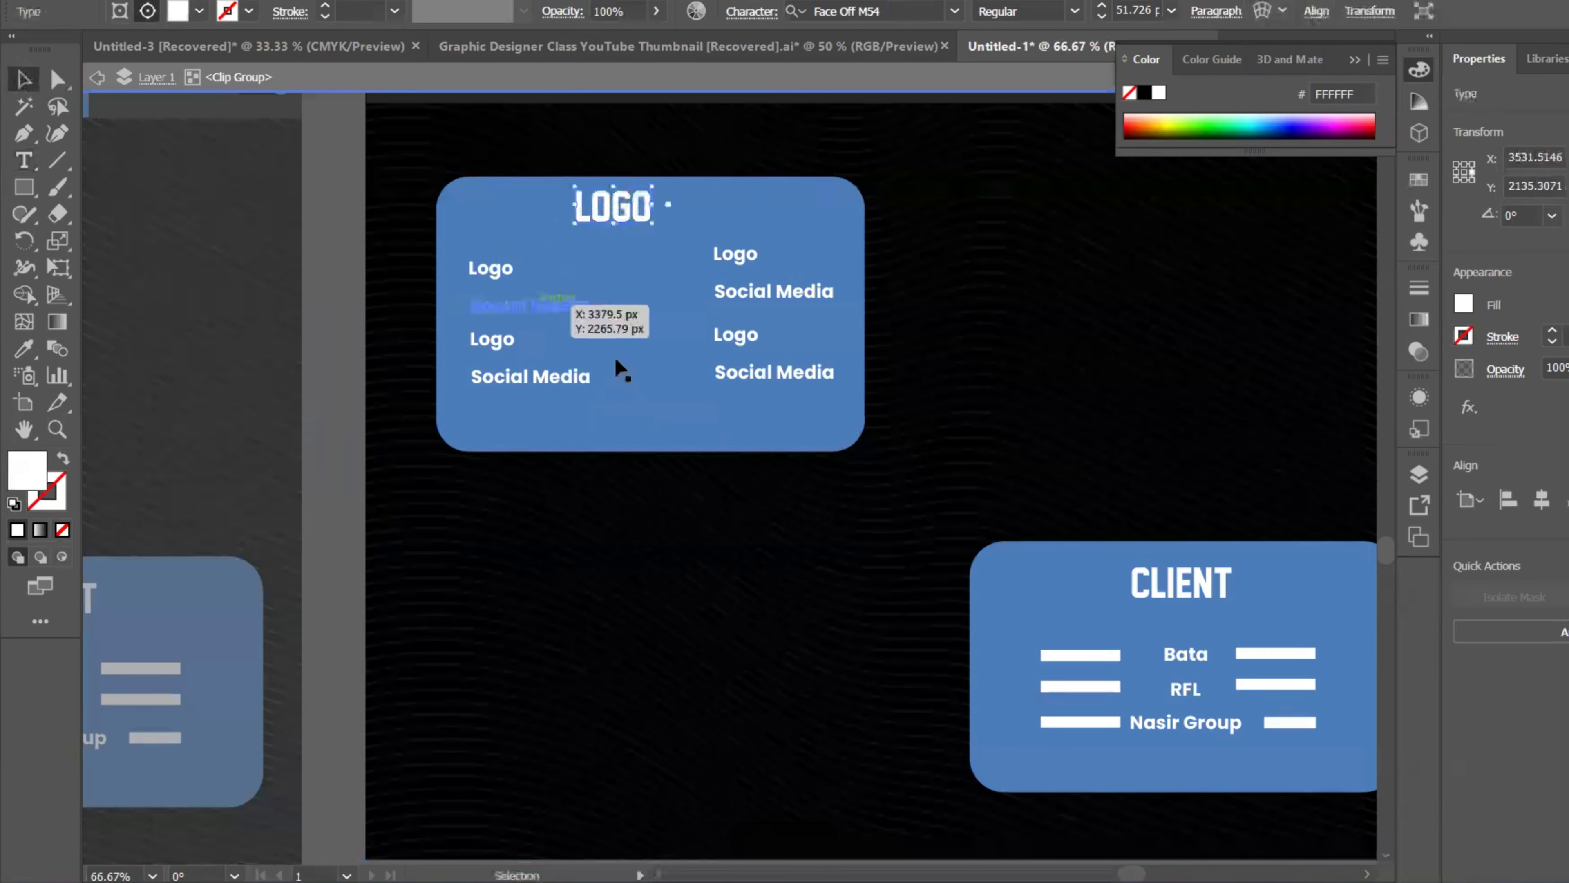
Step: Delete all the Logo and Social Media list items from both columns of the card
{"action": "left_click", "coordinate": [579, 326]}
{"action": "left_click_drag", "start_coordinate": [519, 309], "coordinate": [492, 281]}
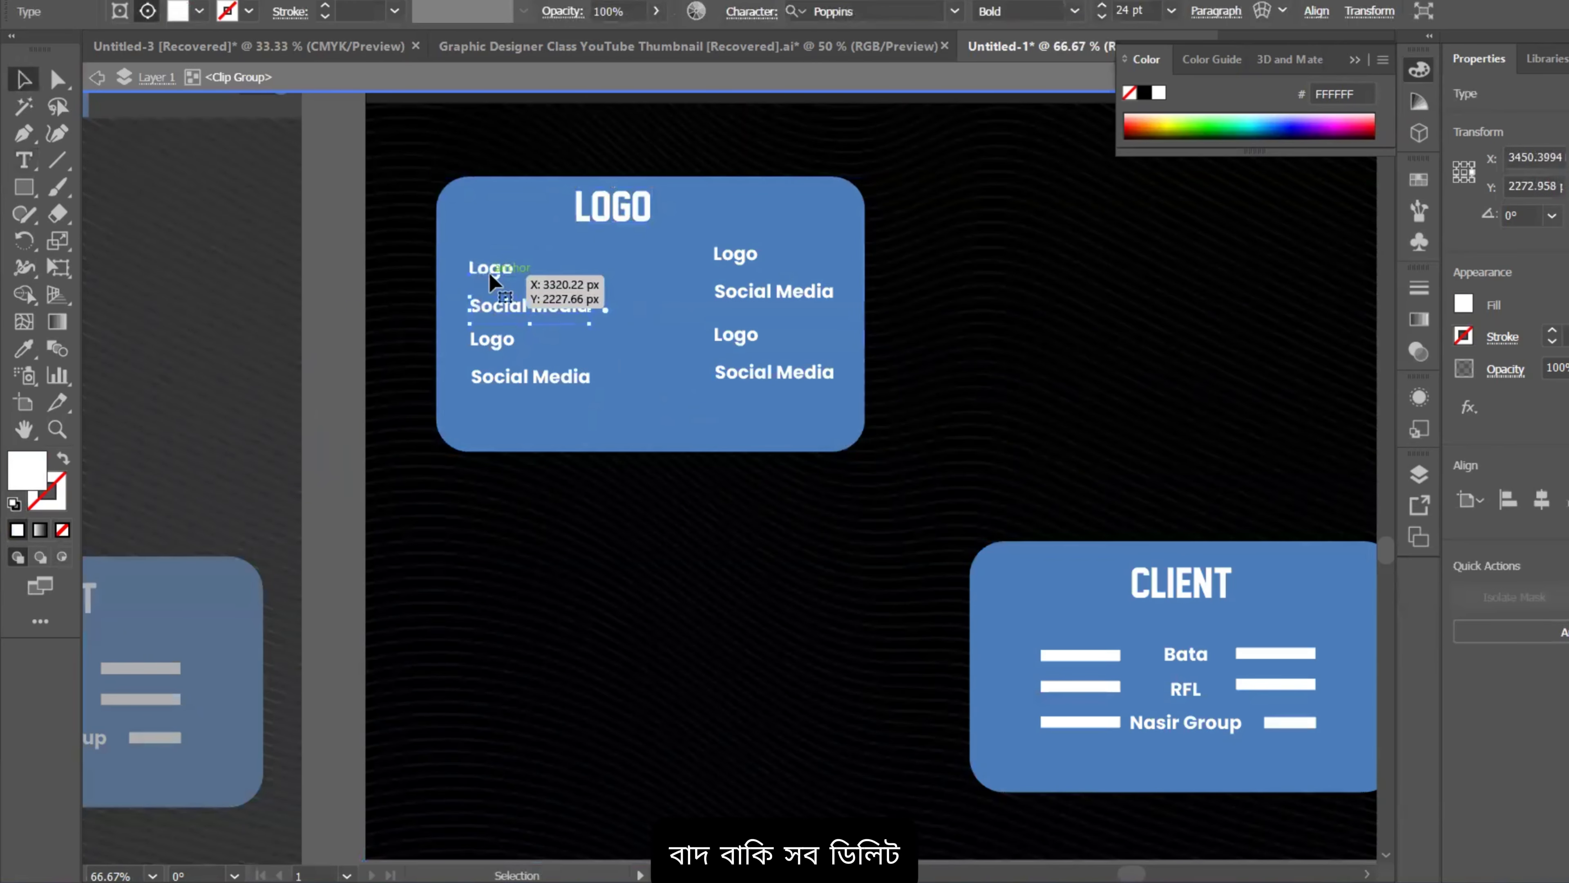
{"action": "key", "text": "Delete"}
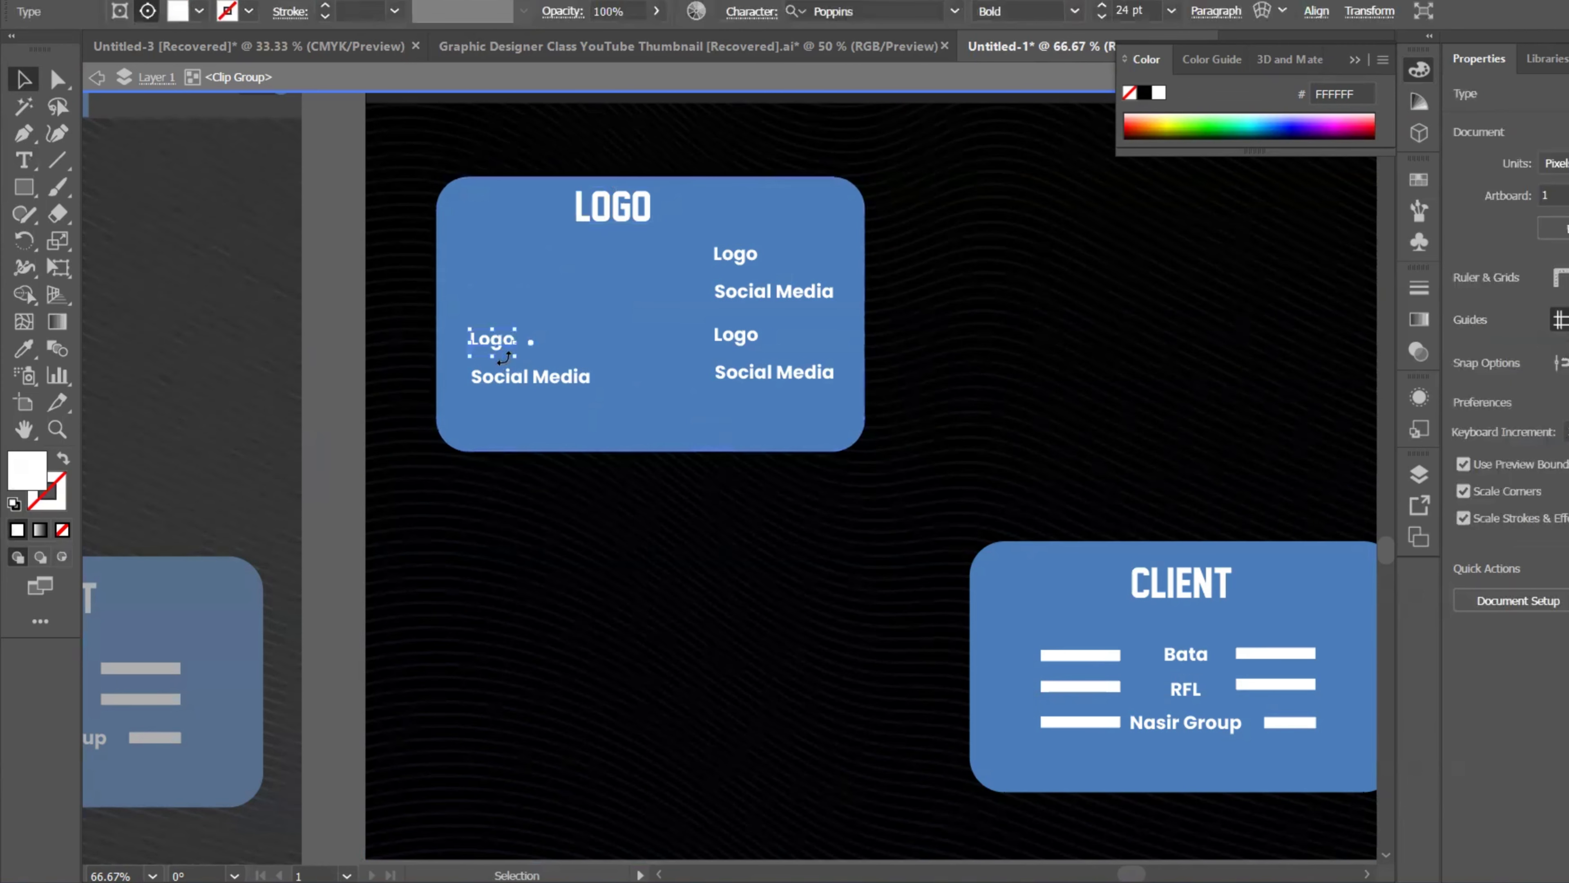
{"action": "left_click", "coordinate": [503, 356]}
{"action": "key", "text": "Delete"}
{"action": "left_click", "coordinate": [525, 383]}
{"action": "key", "text": "Delete"}
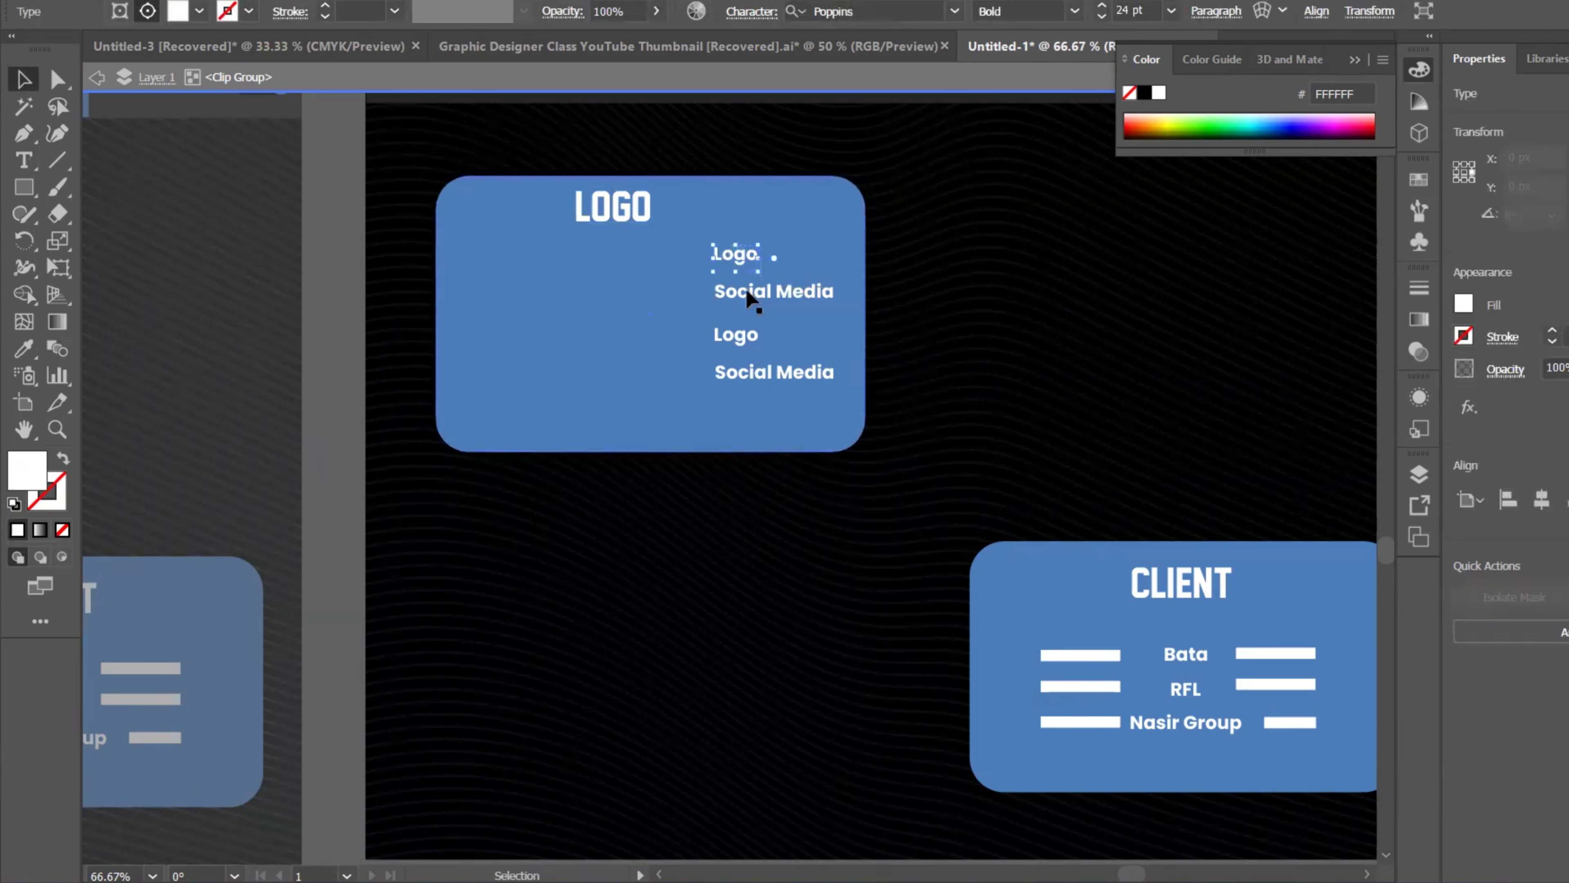
{"action": "key", "text": "Delete"}
{"action": "left_click", "coordinate": [749, 299]}
{"action": "key", "text": "Delete"}
{"action": "left_click", "coordinate": [741, 334]}
{"action": "key", "text": "Delete"}
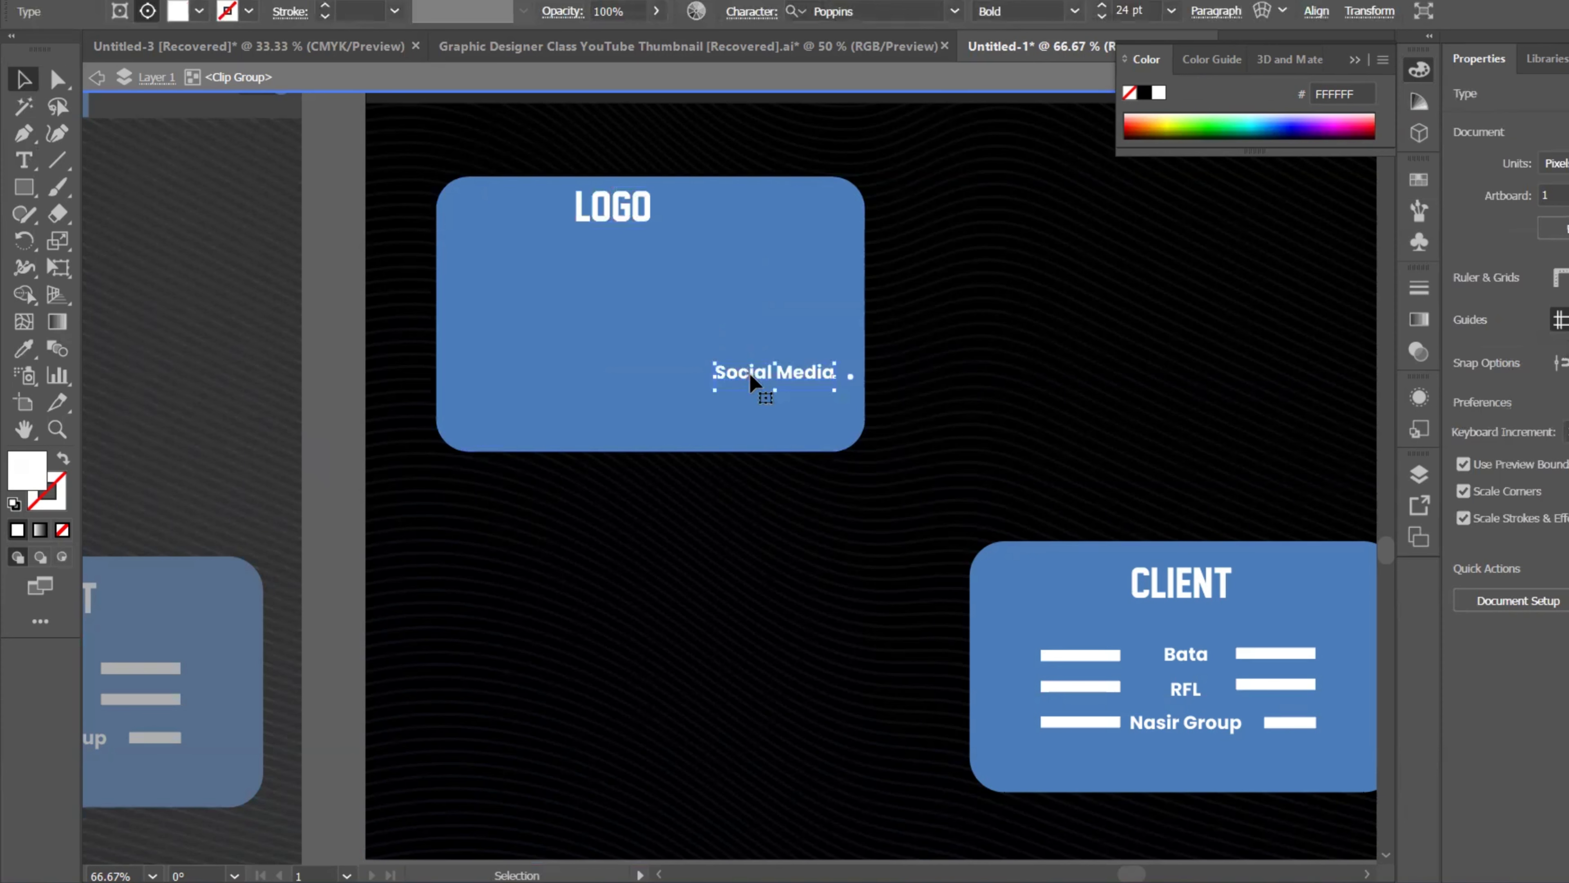
{"action": "key", "text": "Delete"}
Step: Delete the CLIENT card background and the Bata and RFL names with their white bars
{"action": "left_click", "coordinate": [1142, 603]}
{"action": "key", "text": "Delete"}
{"action": "scroll", "coordinate": [1139, 659], "scroll_direction": "up", "scroll_amount": 1}
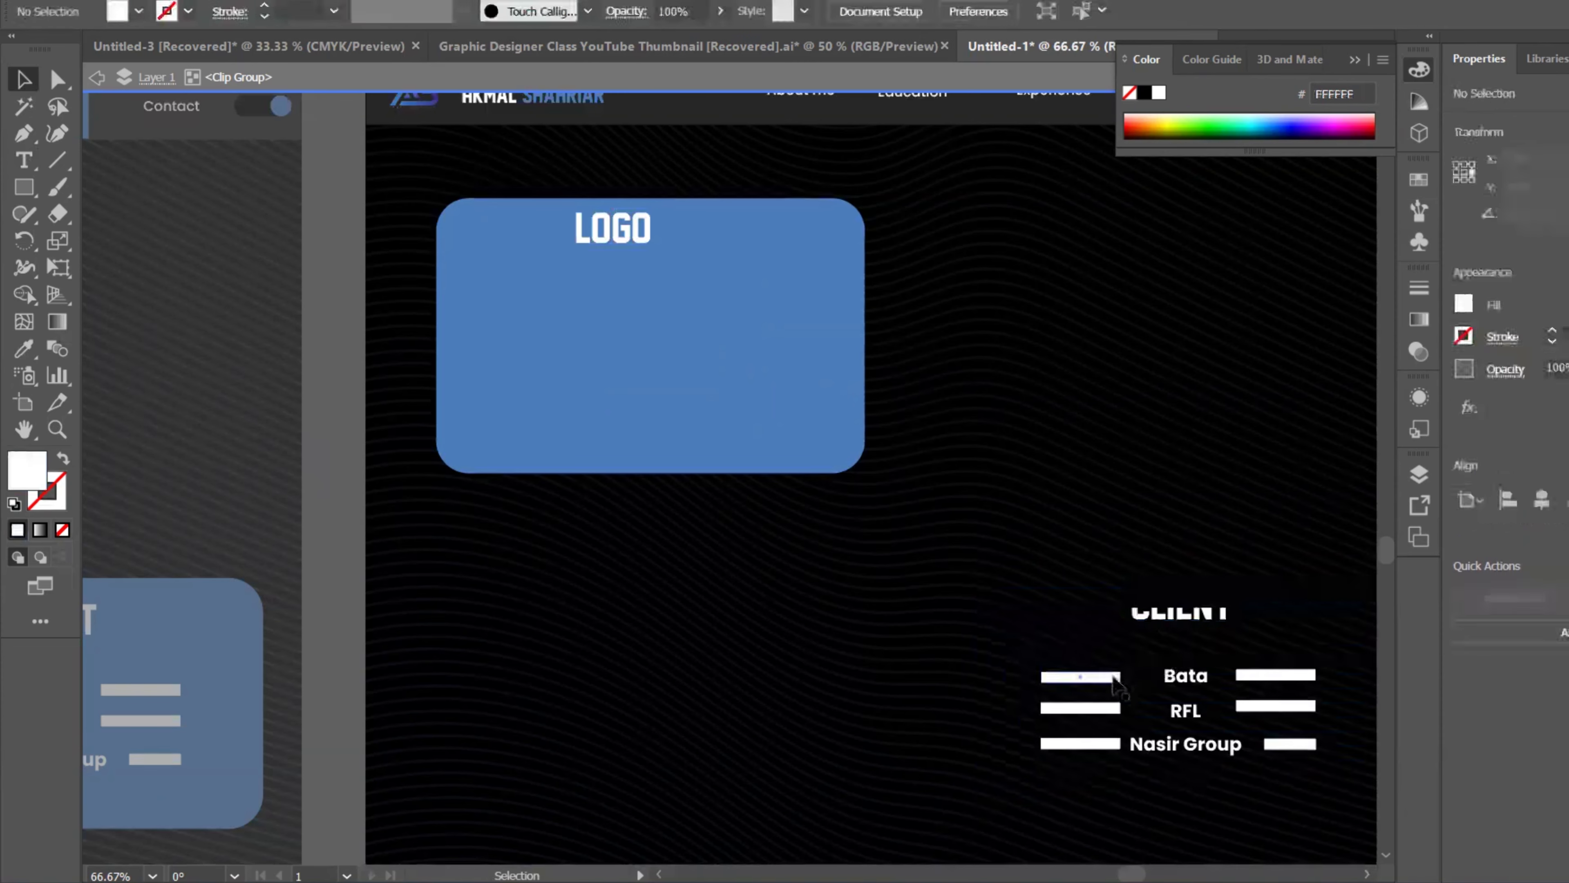
{"action": "left_click", "coordinate": [1113, 678]}
{"action": "key", "text": "Delete"}
{"action": "left_click", "coordinate": [1183, 676]}
{"action": "key", "text": "Delete"}
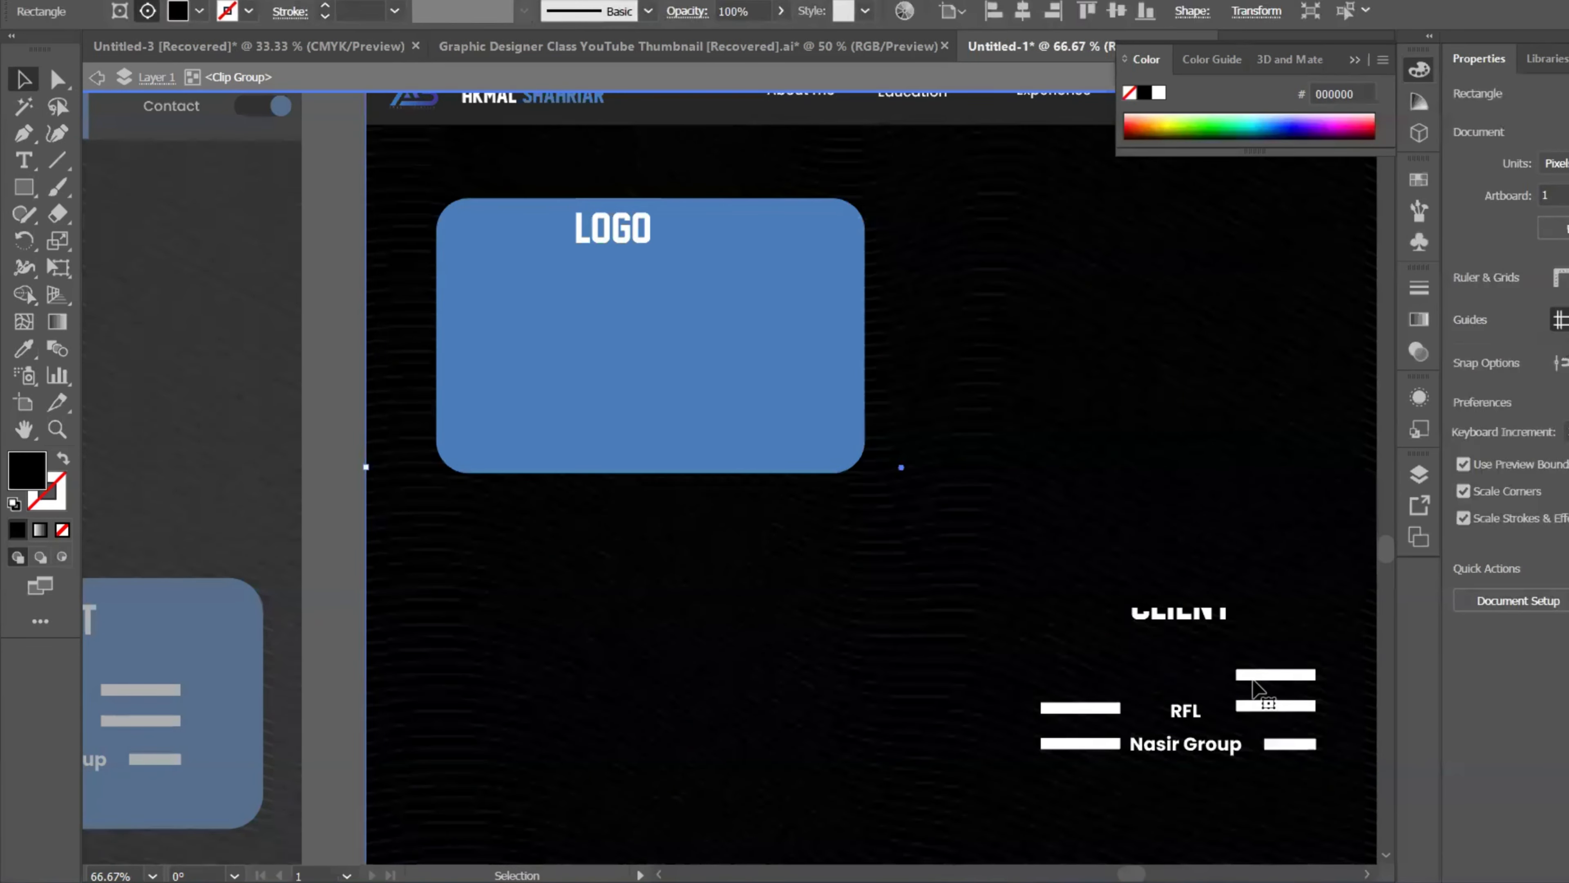
{"action": "left_click", "coordinate": [1276, 675]}
{"action": "key", "text": "Delete"}
{"action": "left_click", "coordinate": [1260, 708]}
{"action": "key", "text": "Delete"}
{"action": "left_click", "coordinate": [1185, 711]}
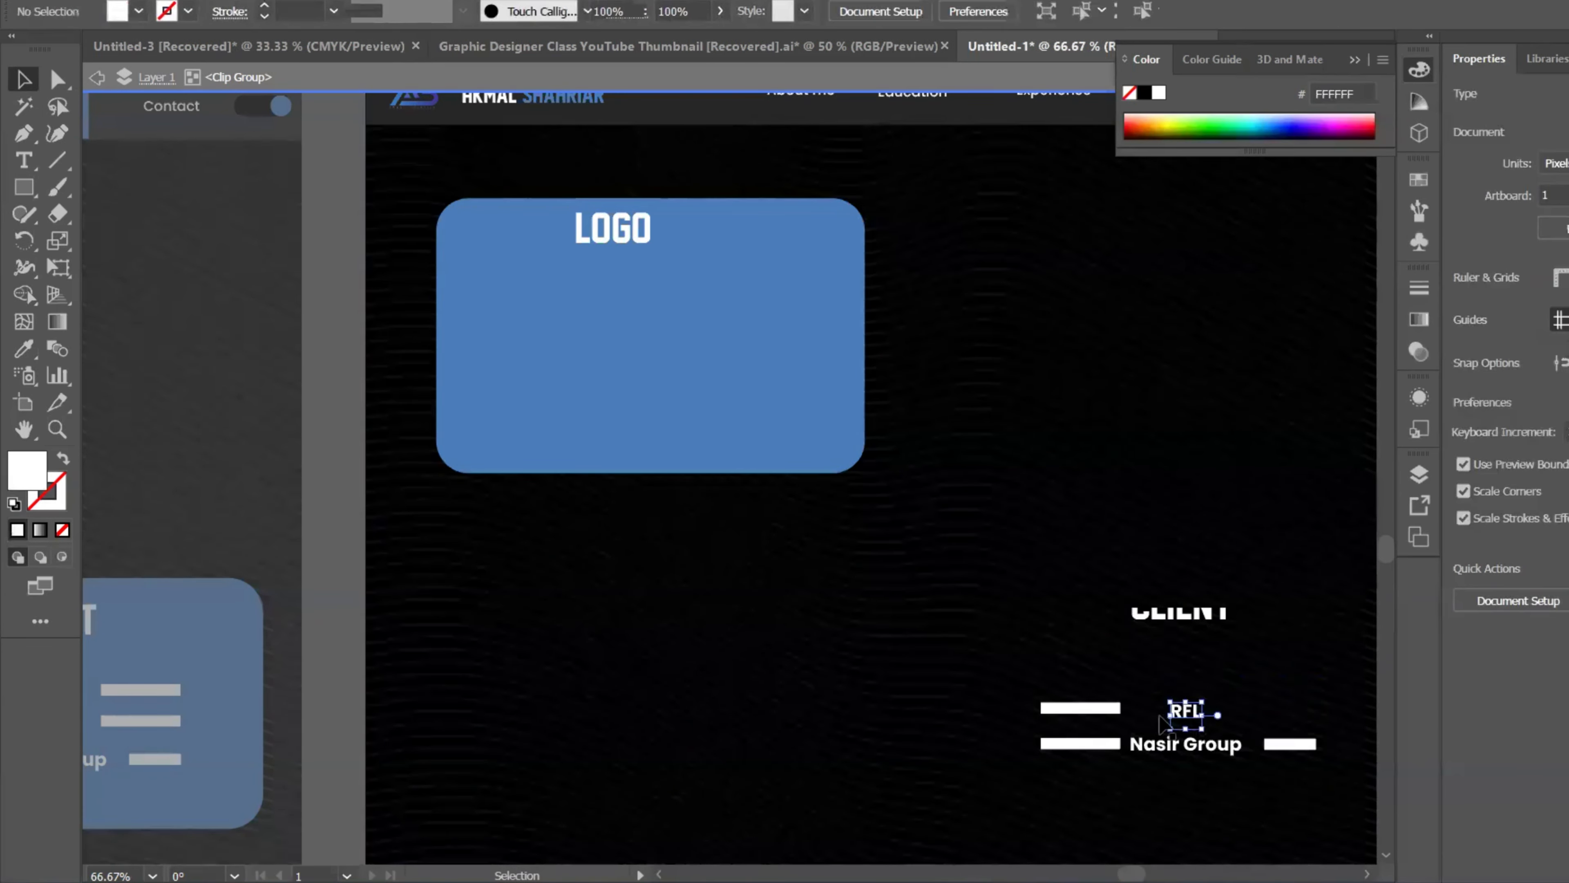
{"action": "key", "text": "Delete"}
{"action": "left_click", "coordinate": [1104, 709]}
{"action": "key", "text": "Delete"}
Step: Remove the Nasir Group name and the leftover white bars around it
{"action": "left_click", "coordinate": [1106, 744]}
{"action": "key", "text": "Delete"}
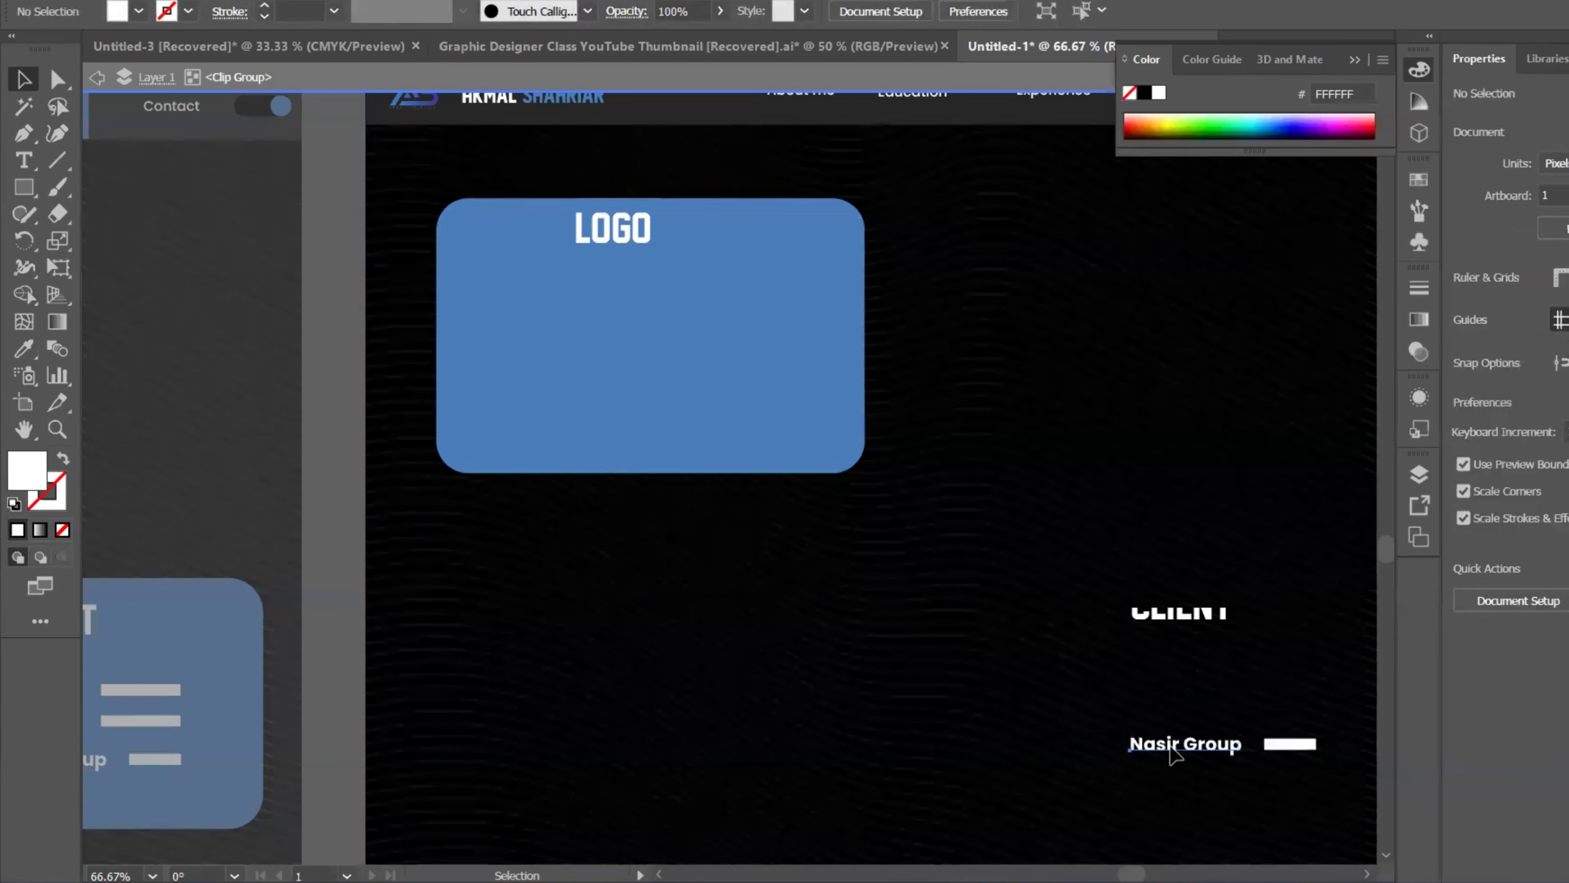
{"action": "left_click", "coordinate": [1183, 744]}
{"action": "key", "text": "Delete"}
{"action": "left_click", "coordinate": [1273, 741]}
{"action": "left_click", "coordinate": [859, 519]}
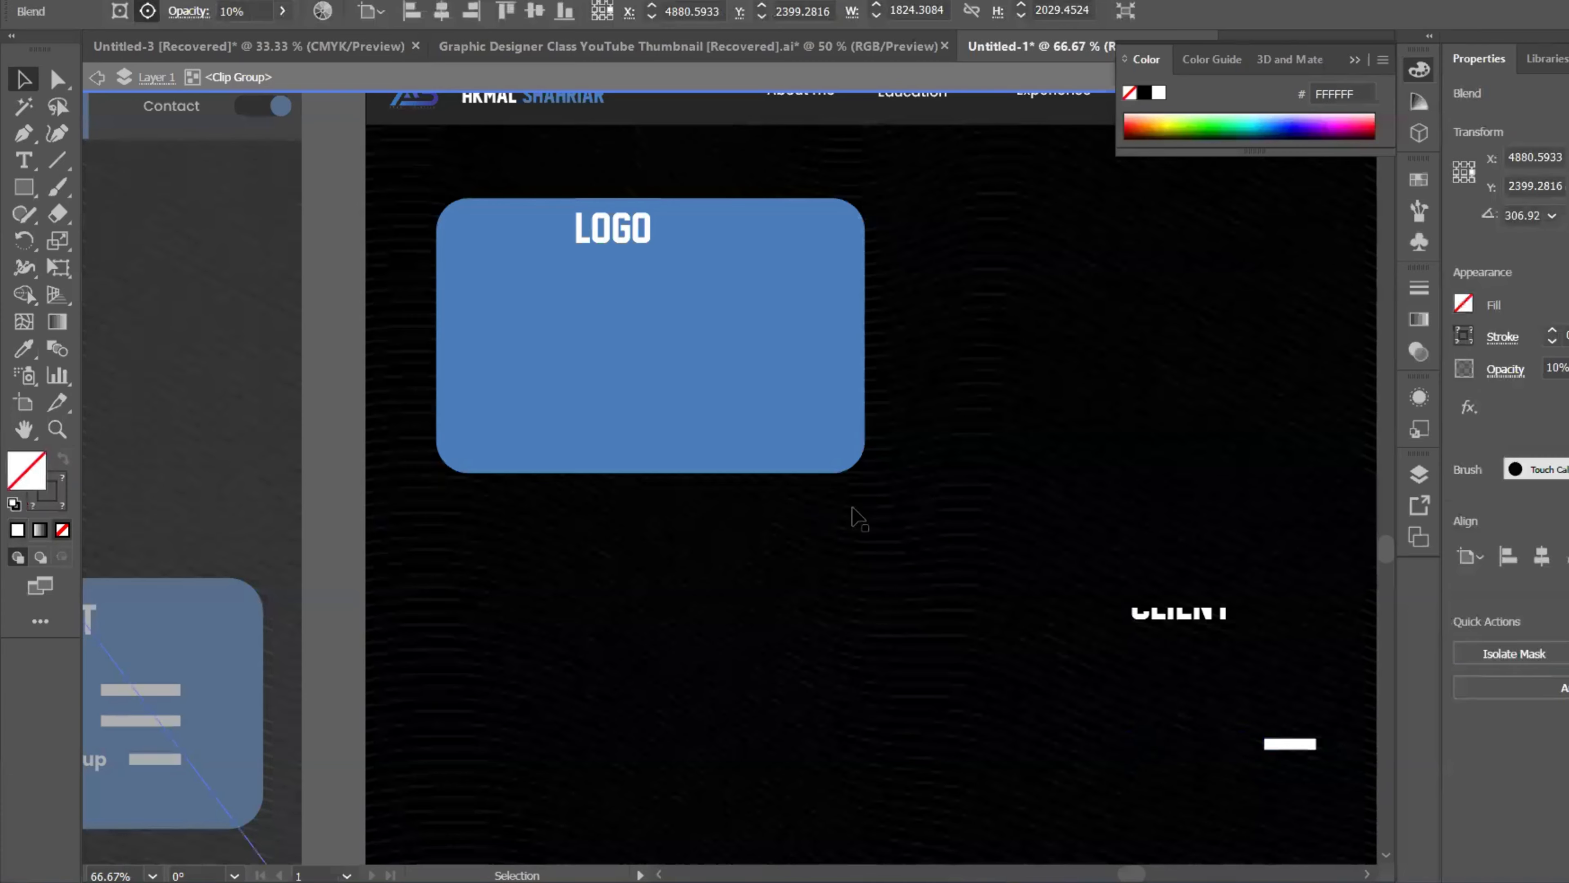
{"action": "left_click", "coordinate": [1273, 745]}
{"action": "key", "text": "Delete"}
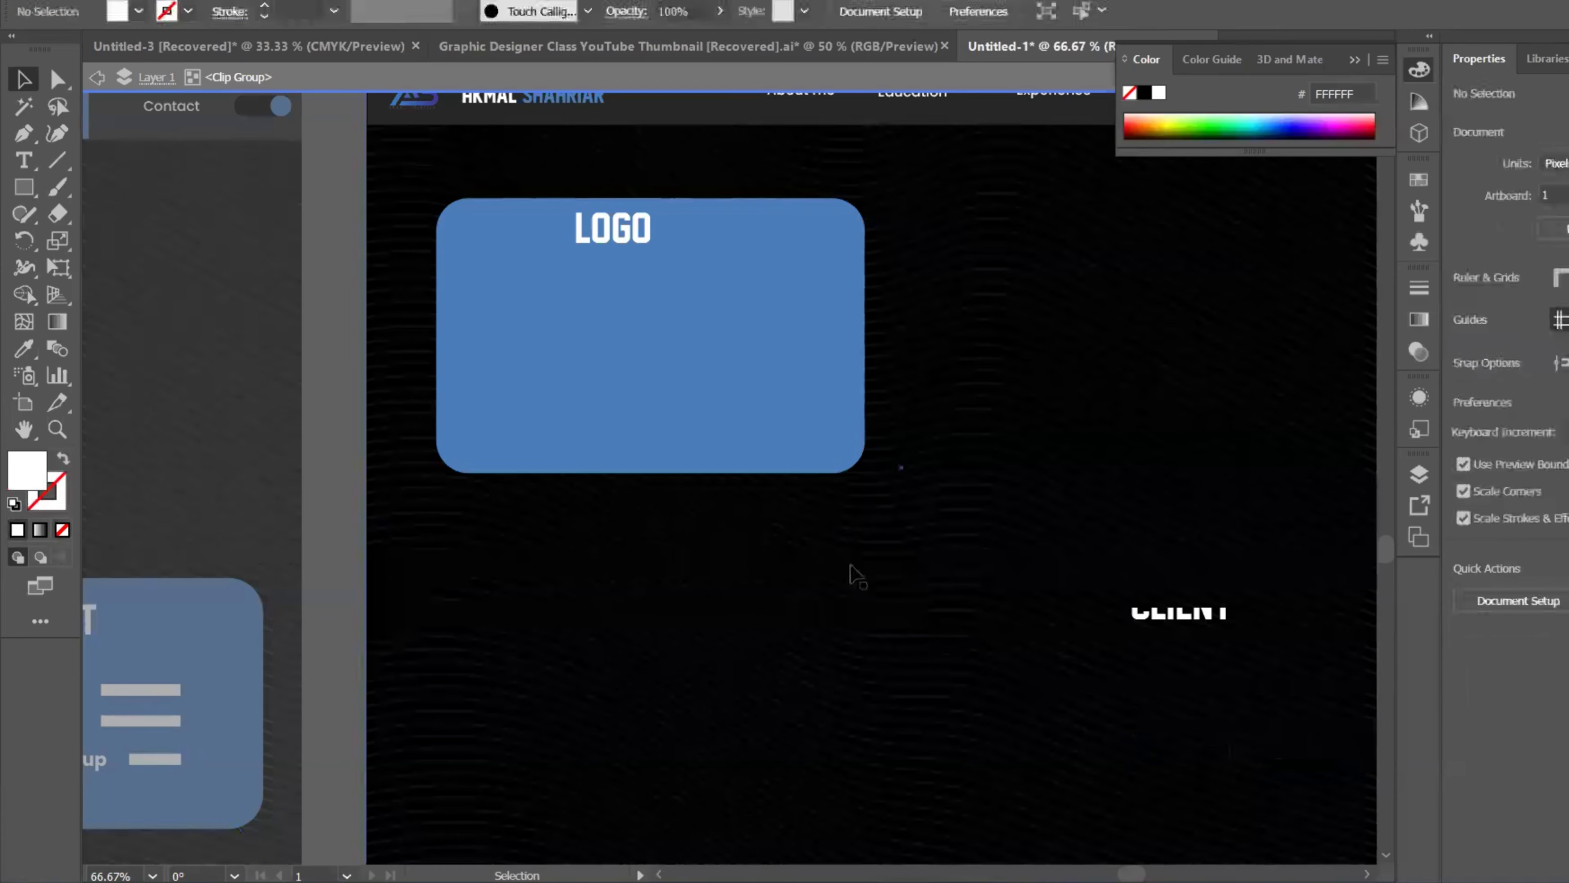
{"action": "scroll", "coordinate": [781, 515], "scroll_direction": "down", "scroll_amount": 1}
{"action": "scroll", "coordinate": [781, 514], "scroll_direction": "down", "scroll_amount": 3, "text": "alt"}
{"action": "scroll", "coordinate": [950, 555], "scroll_direction": "up", "scroll_amount": 2, "text": "alt"}
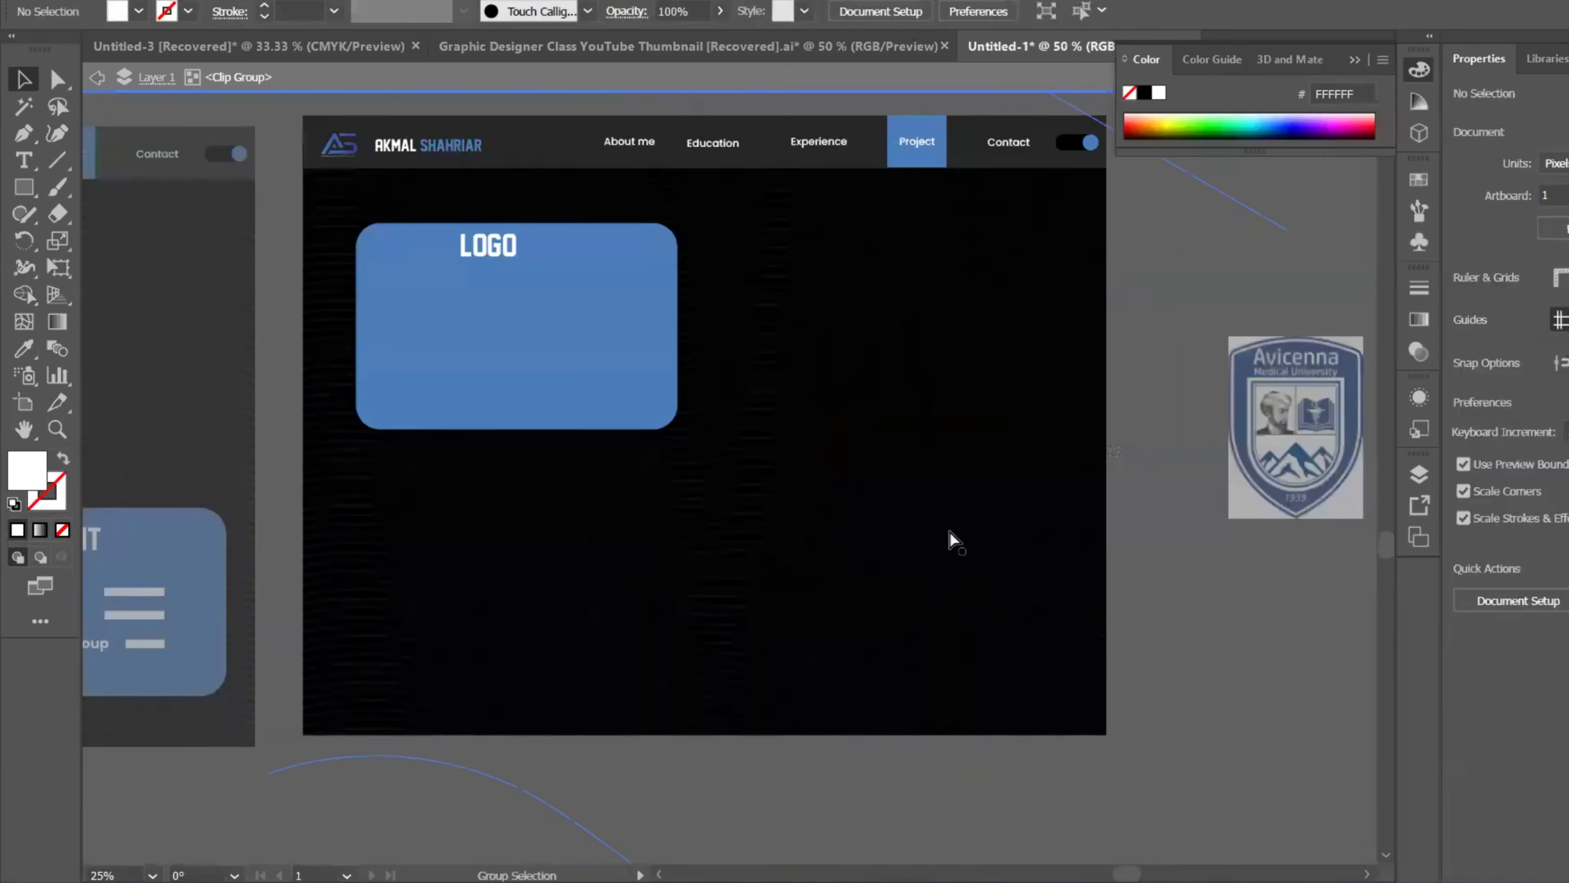
Step: Select the five placed logos on the canvas and cut them to the clipboard
{"action": "double_click", "coordinate": [1123, 640]}
{"action": "scroll", "coordinate": [869, 556], "scroll_direction": "down", "scroll_amount": 3, "text": "alt"}
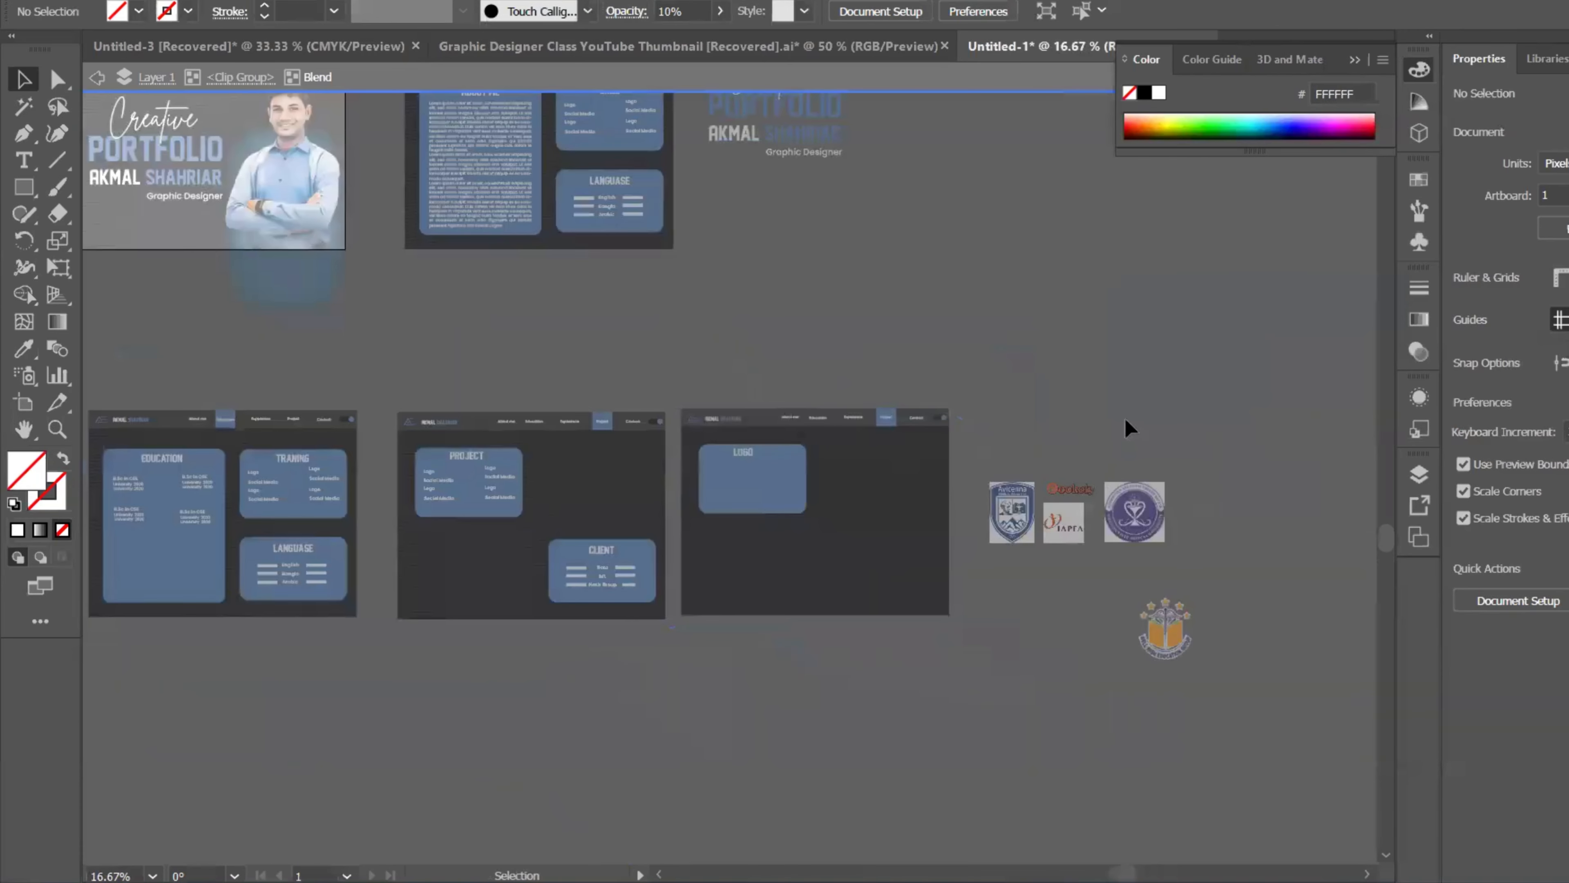
{"action": "double_click", "coordinate": [1126, 420]}
{"action": "left_click_drag", "start_coordinate": [1236, 461], "coordinate": [1018, 666]}
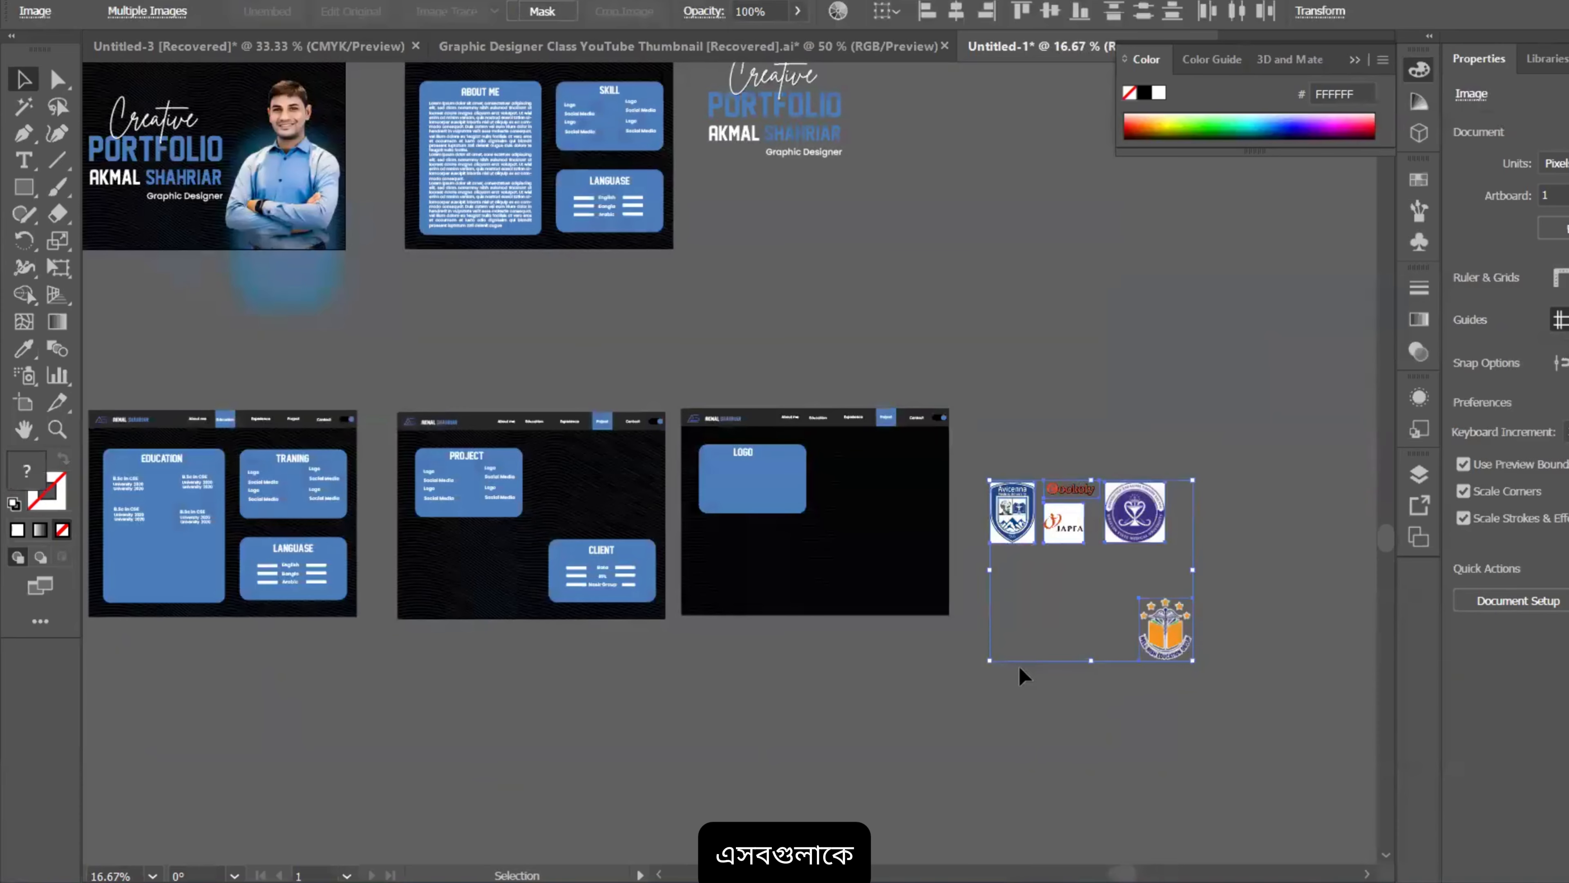
{"action": "key", "text": "ctrl+c"}
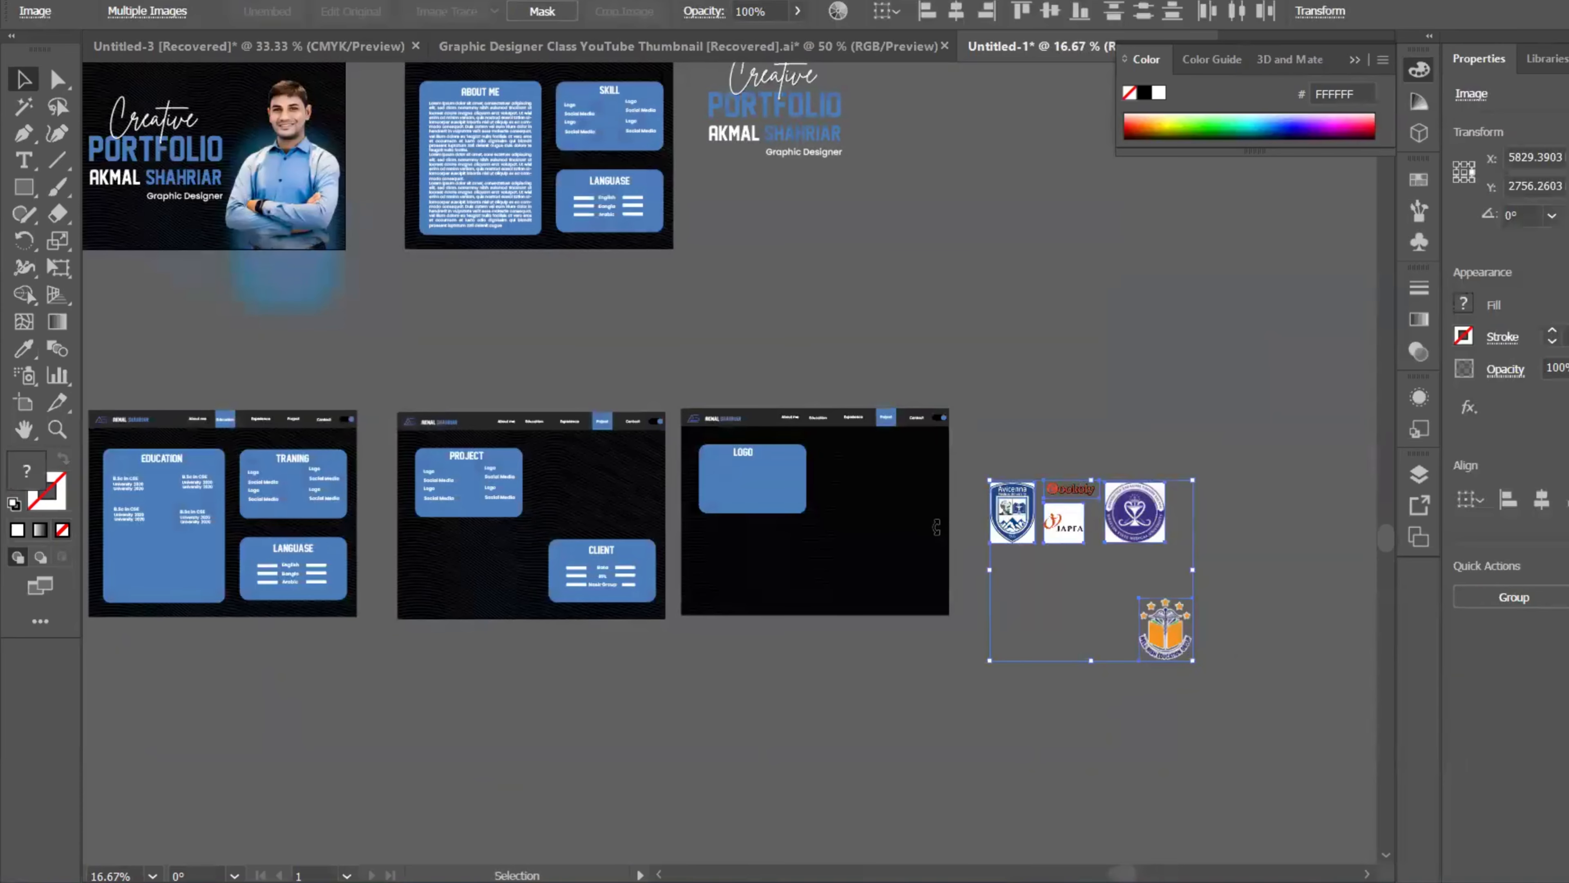
{"action": "key", "text": "ctrl+x"}
Step: Enter the LOGO card group, zoom out over the layout and clear the blend-line selection
{"action": "scroll", "coordinate": [781, 495], "scroll_direction": "up", "scroll_amount": 2}
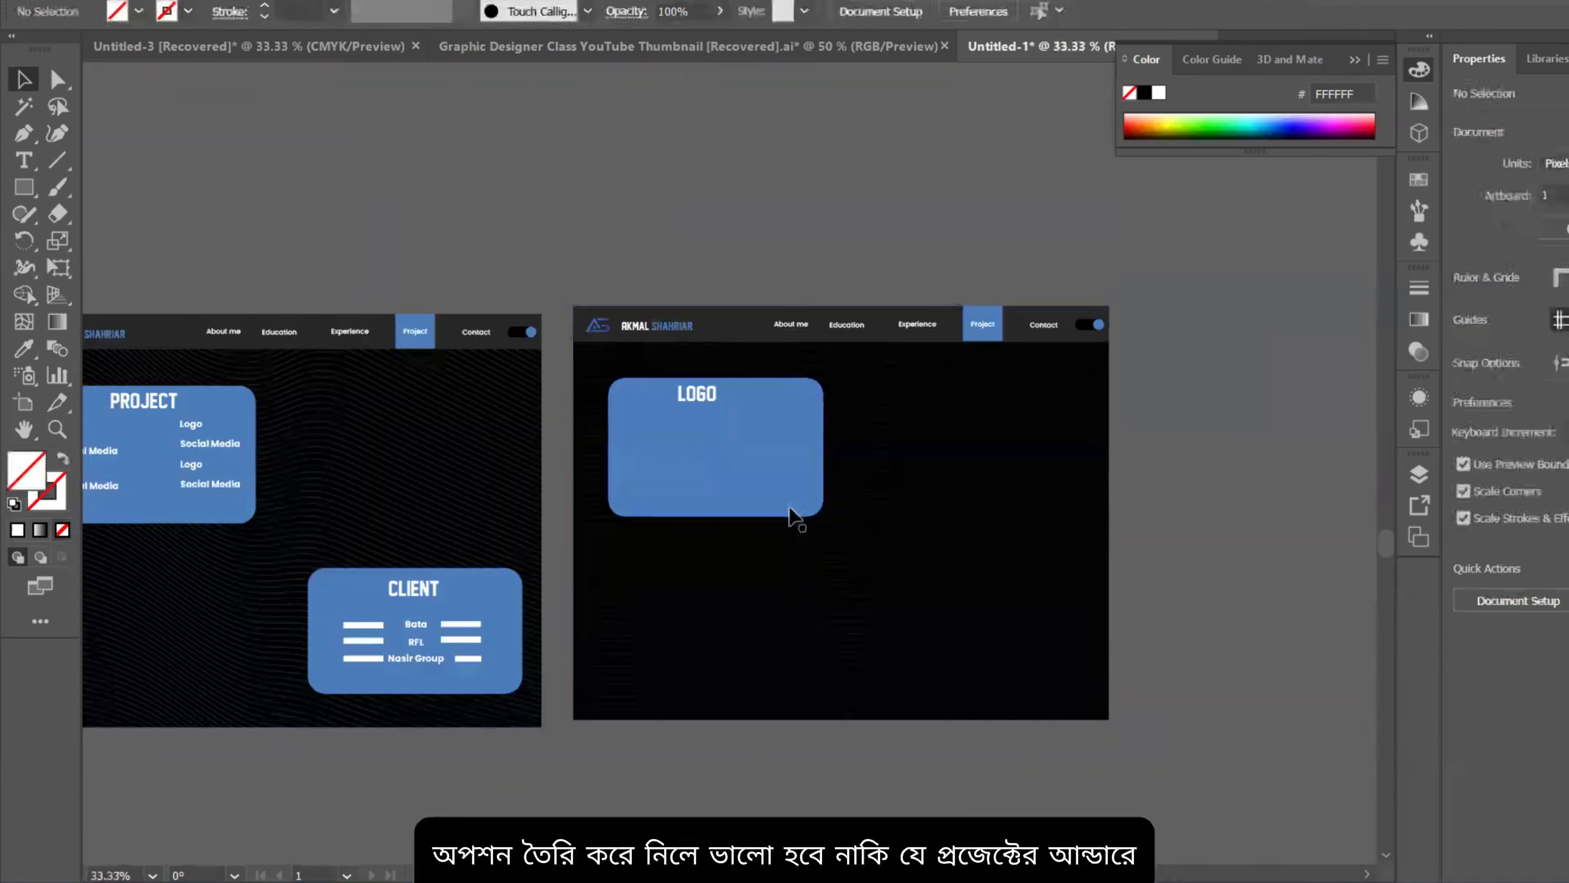
{"action": "double_click", "coordinate": [791, 513]}
{"action": "scroll", "coordinate": [792, 510], "scroll_direction": "up", "scroll_amount": 3}
{"action": "scroll", "coordinate": [792, 507], "scroll_direction": "down", "scroll_amount": 3}
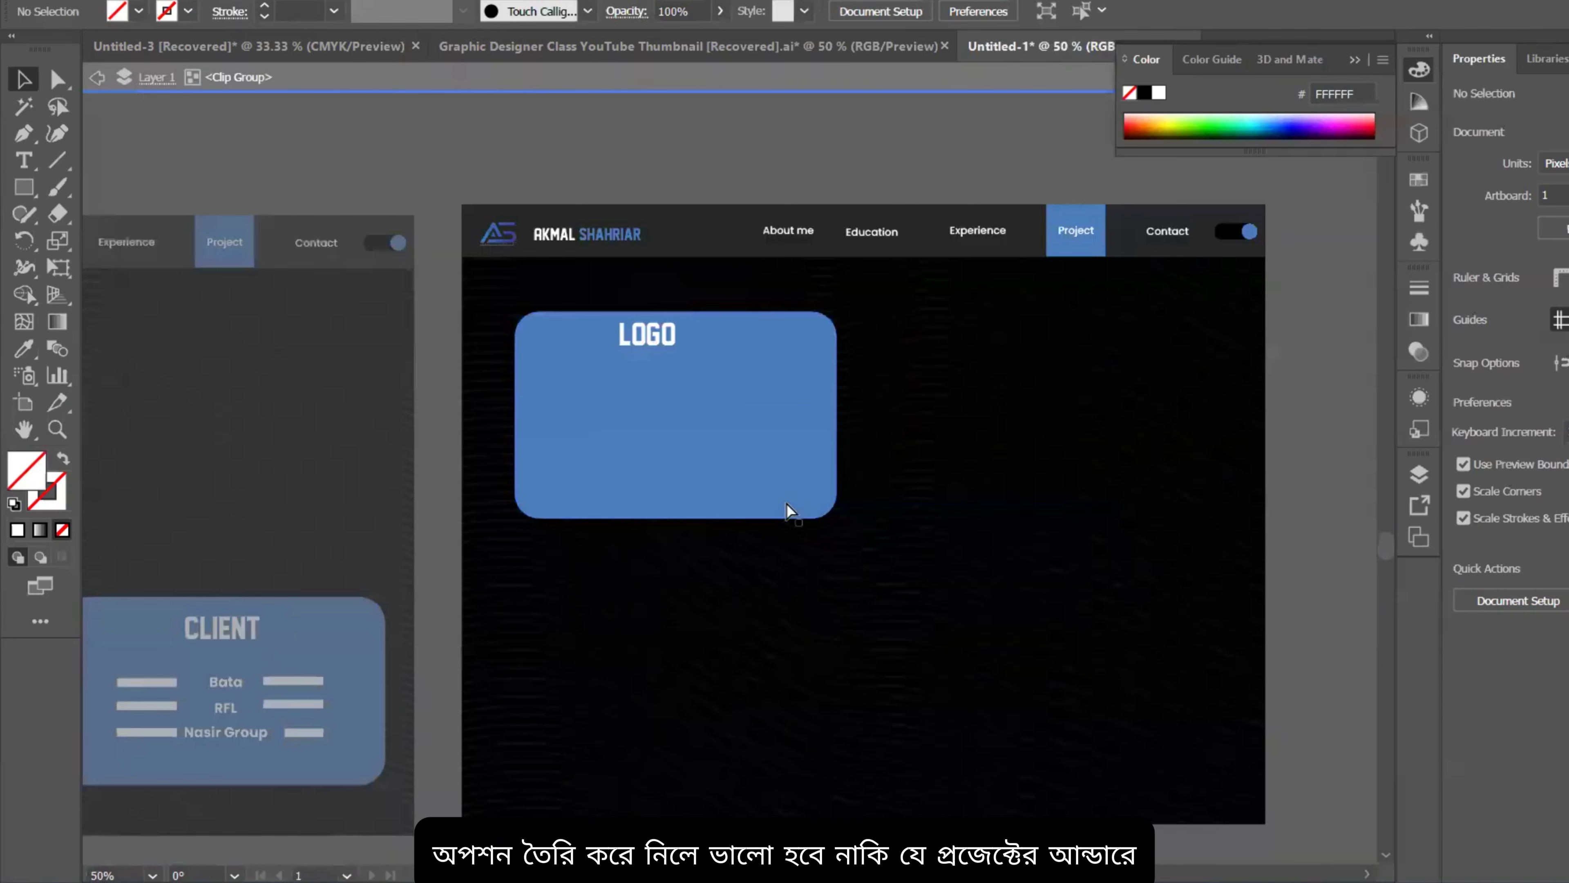
{"action": "left_click", "coordinate": [794, 497]}
{"action": "left_click", "coordinate": [894, 382]}
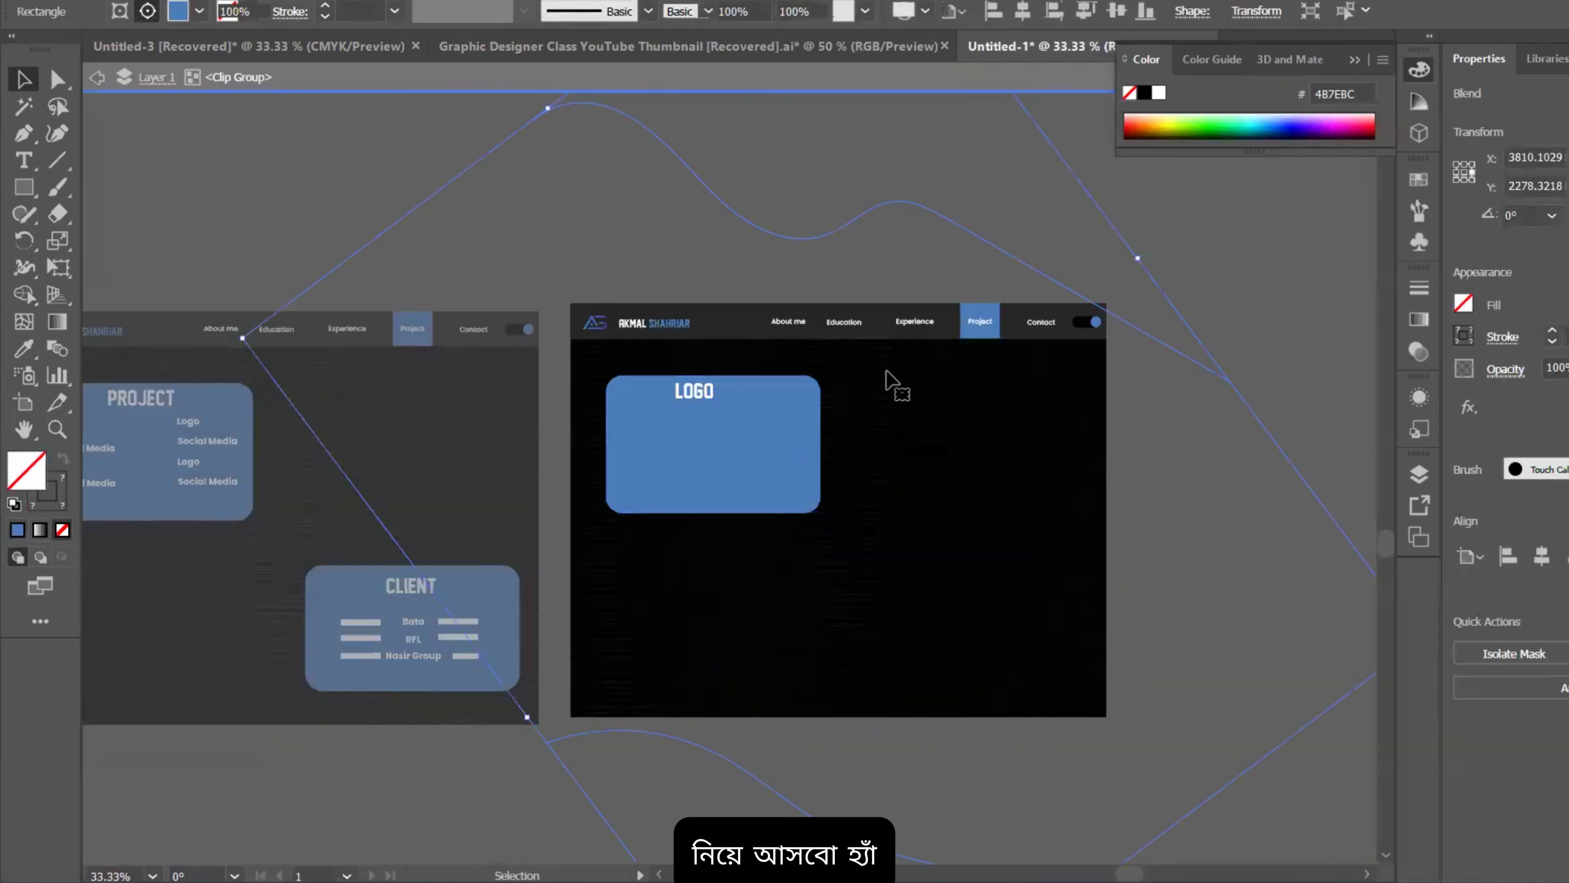
{"action": "scroll", "coordinate": [977, 379], "scroll_direction": "up", "scroll_amount": 1}
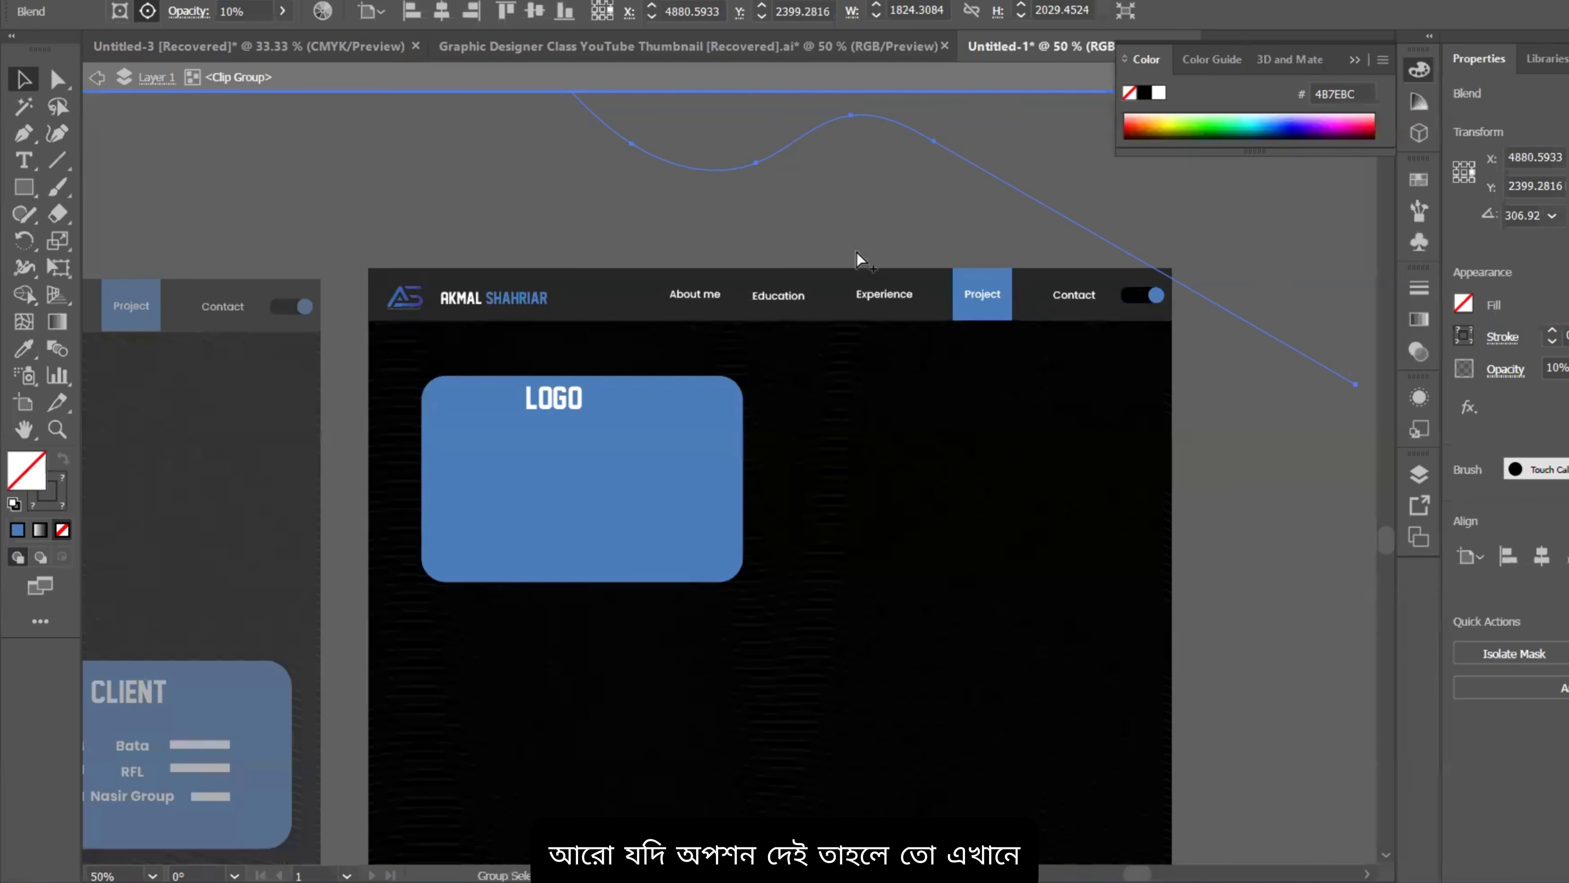
{"action": "scroll", "coordinate": [859, 258], "scroll_direction": "down", "scroll_amount": 1}
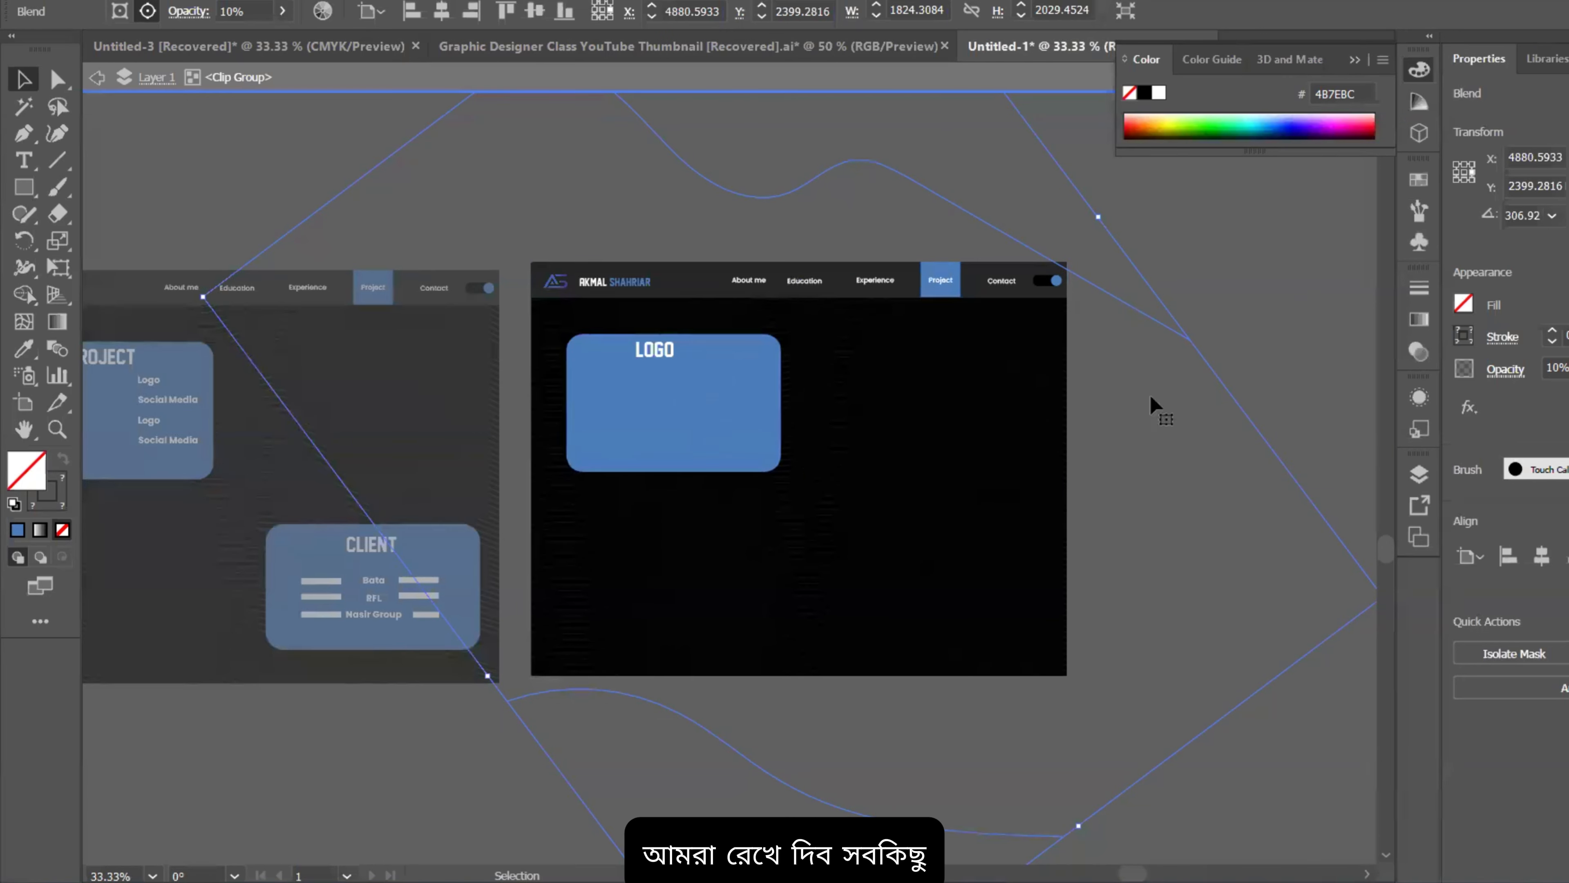
{"action": "left_click", "coordinate": [1230, 337]}
Step: Paste the logo images onto the copied Project artboard around the LOGO card
{"action": "scroll", "coordinate": [935, 280], "scroll_direction": "up", "scroll_amount": 1}
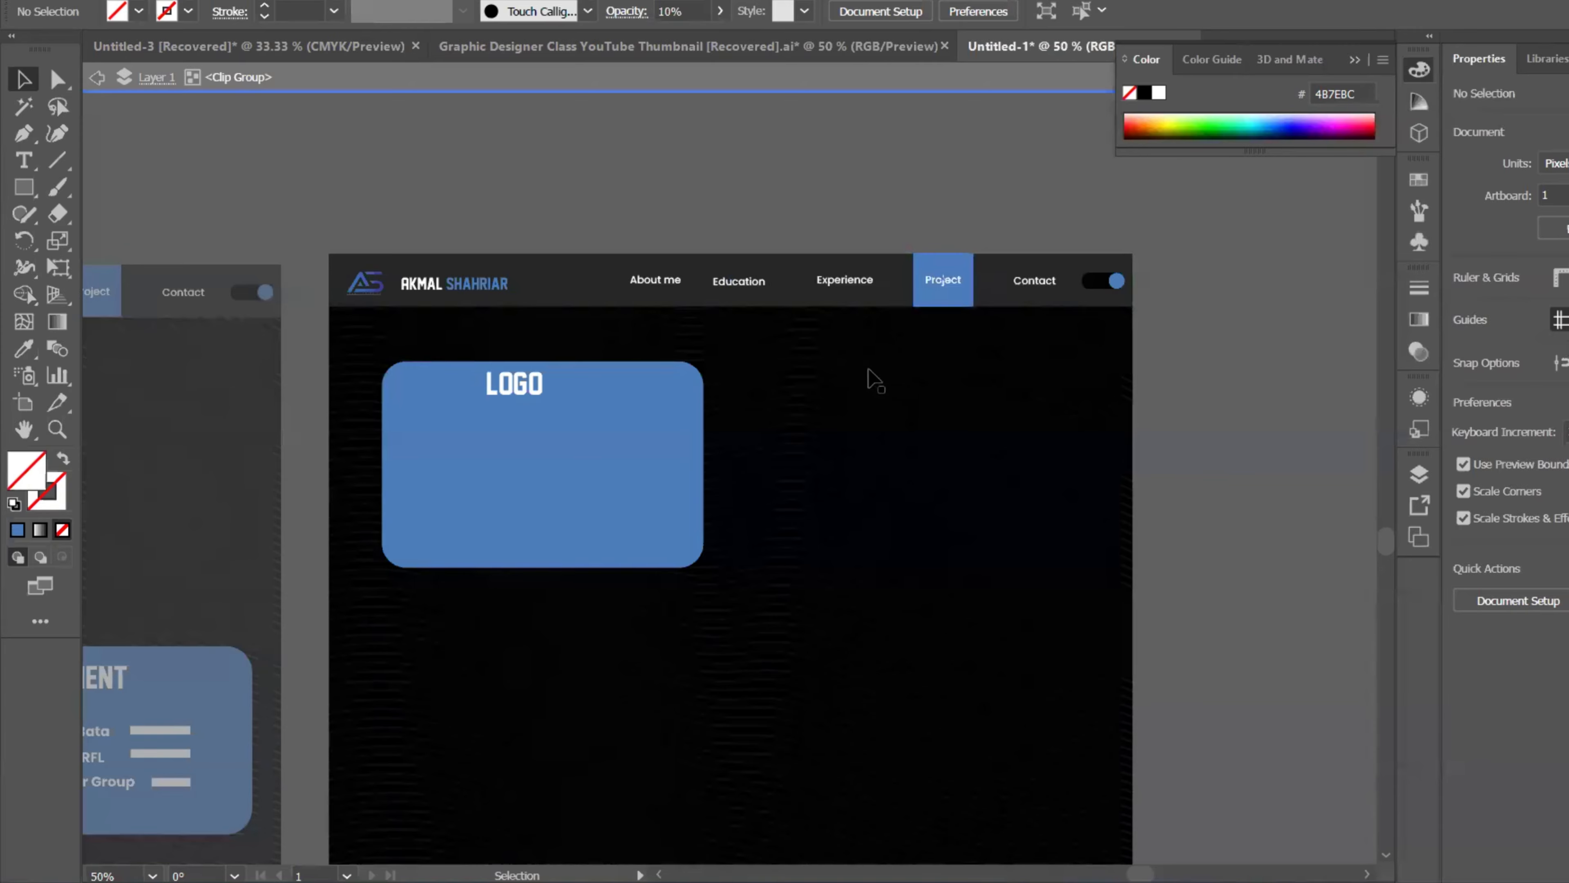
{"action": "scroll", "coordinate": [750, 323], "scroll_direction": "down", "scroll_amount": 1}
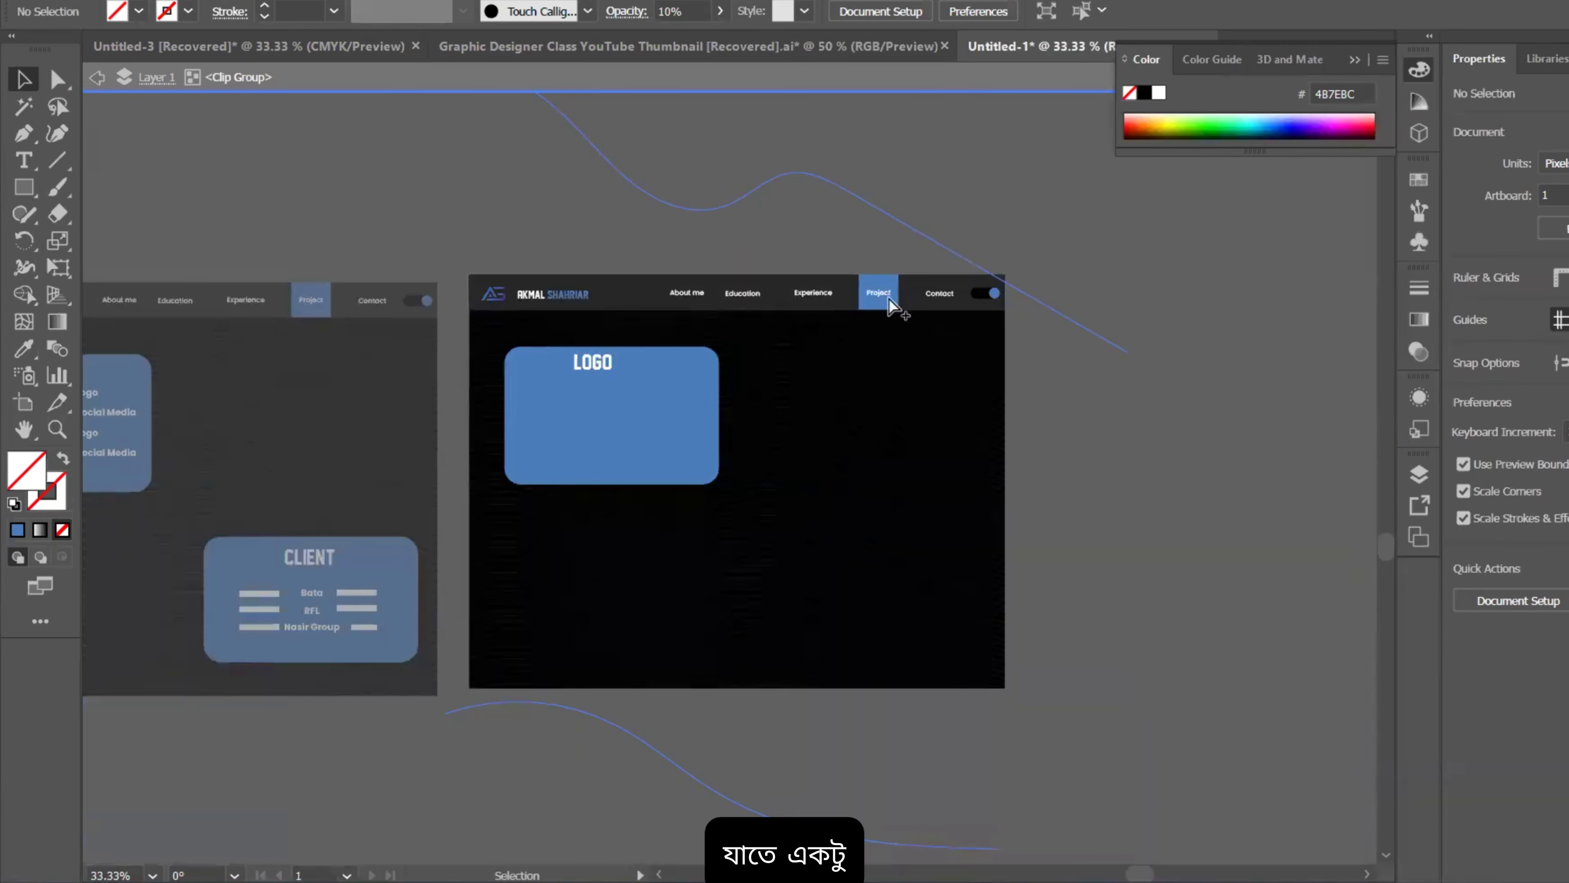
{"action": "scroll", "coordinate": [803, 287], "scroll_direction": "up", "scroll_amount": 1}
{"action": "scroll", "coordinate": [414, 302], "scroll_direction": "up", "scroll_amount": 1}
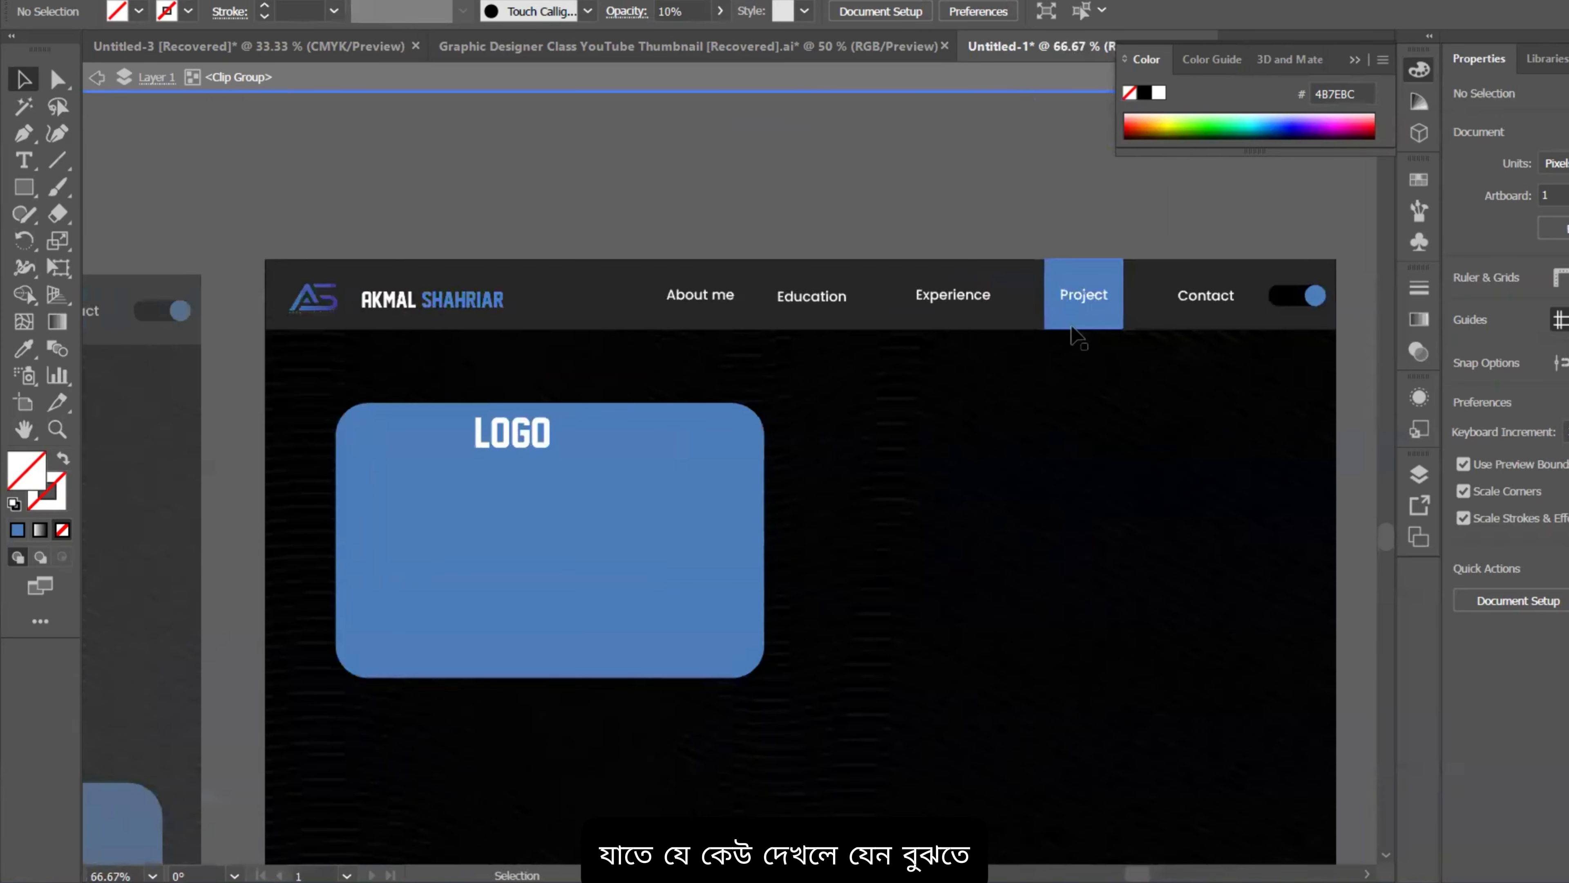
{"action": "scroll", "coordinate": [873, 229], "scroll_direction": "down", "scroll_amount": 1}
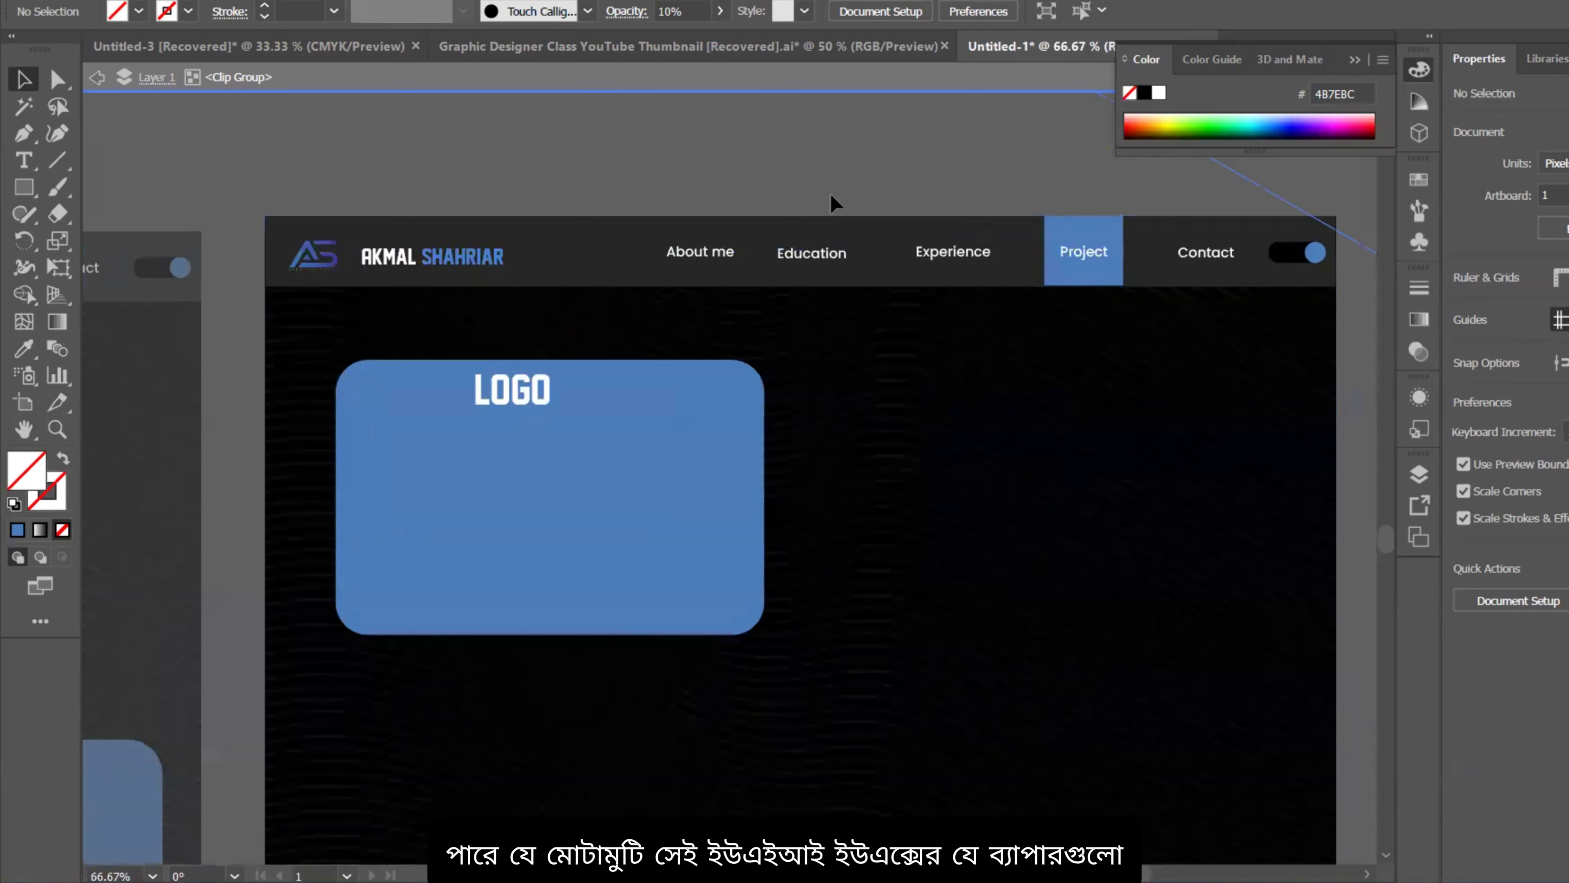
{"action": "scroll", "coordinate": [769, 436], "scroll_direction": "down", "scroll_amount": 1}
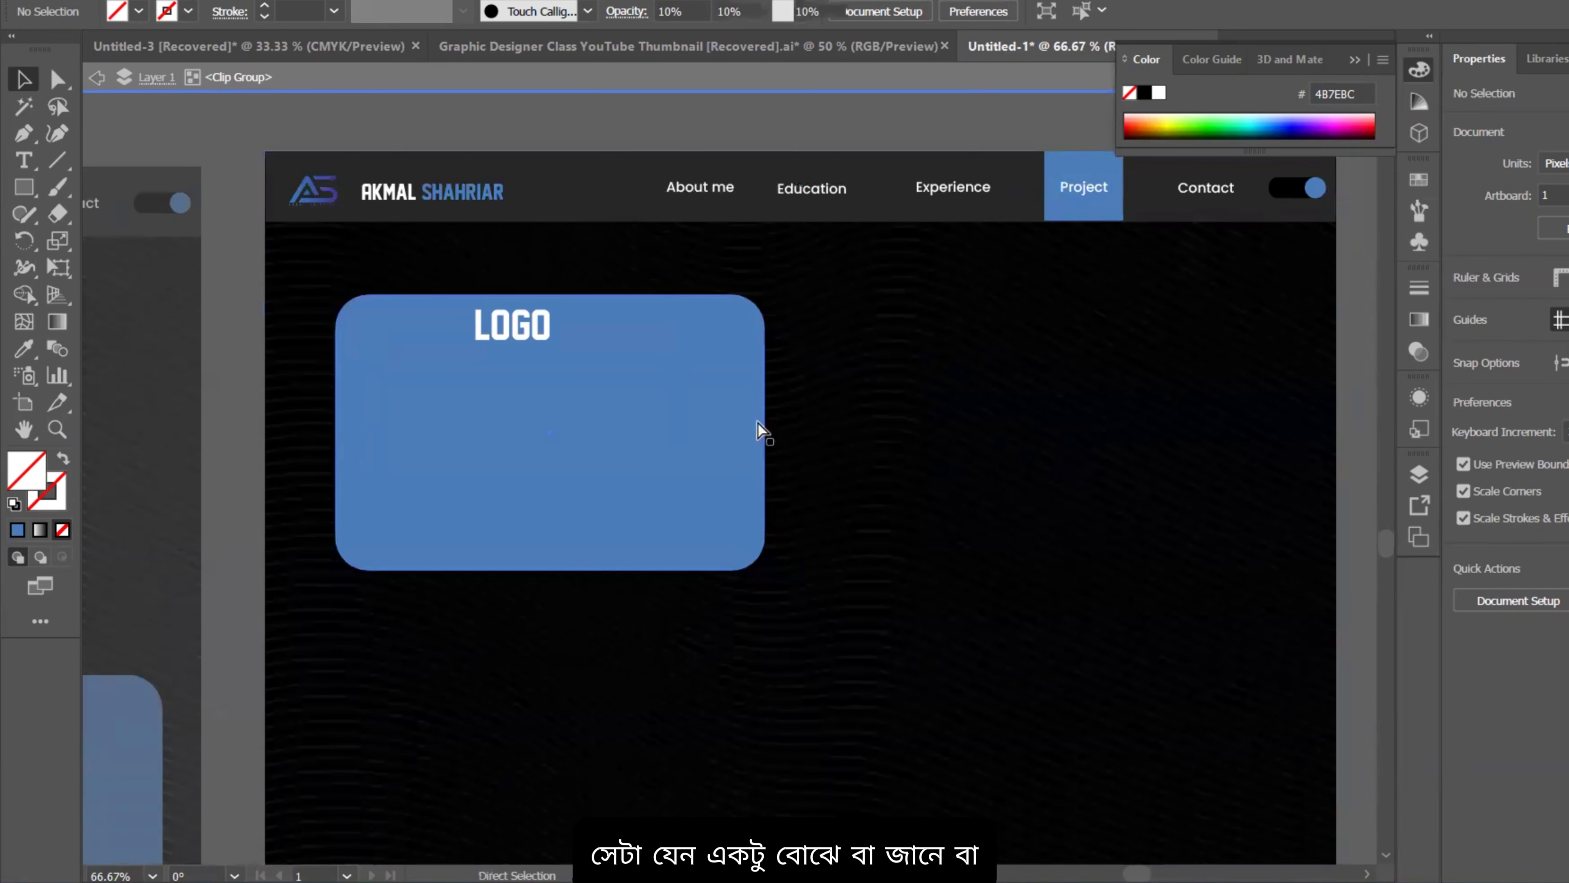
{"action": "key", "text": "ctrl+v"}
{"action": "scroll", "coordinate": [757, 398], "scroll_direction": "down", "scroll_amount": 2}
Step: Move the pasted client logos down onto the project page, undoing an accidental background move
{"action": "left_click_drag", "start_coordinate": [831, 332], "coordinate": [856, 422]}
{"action": "left_click", "coordinate": [1061, 533]}
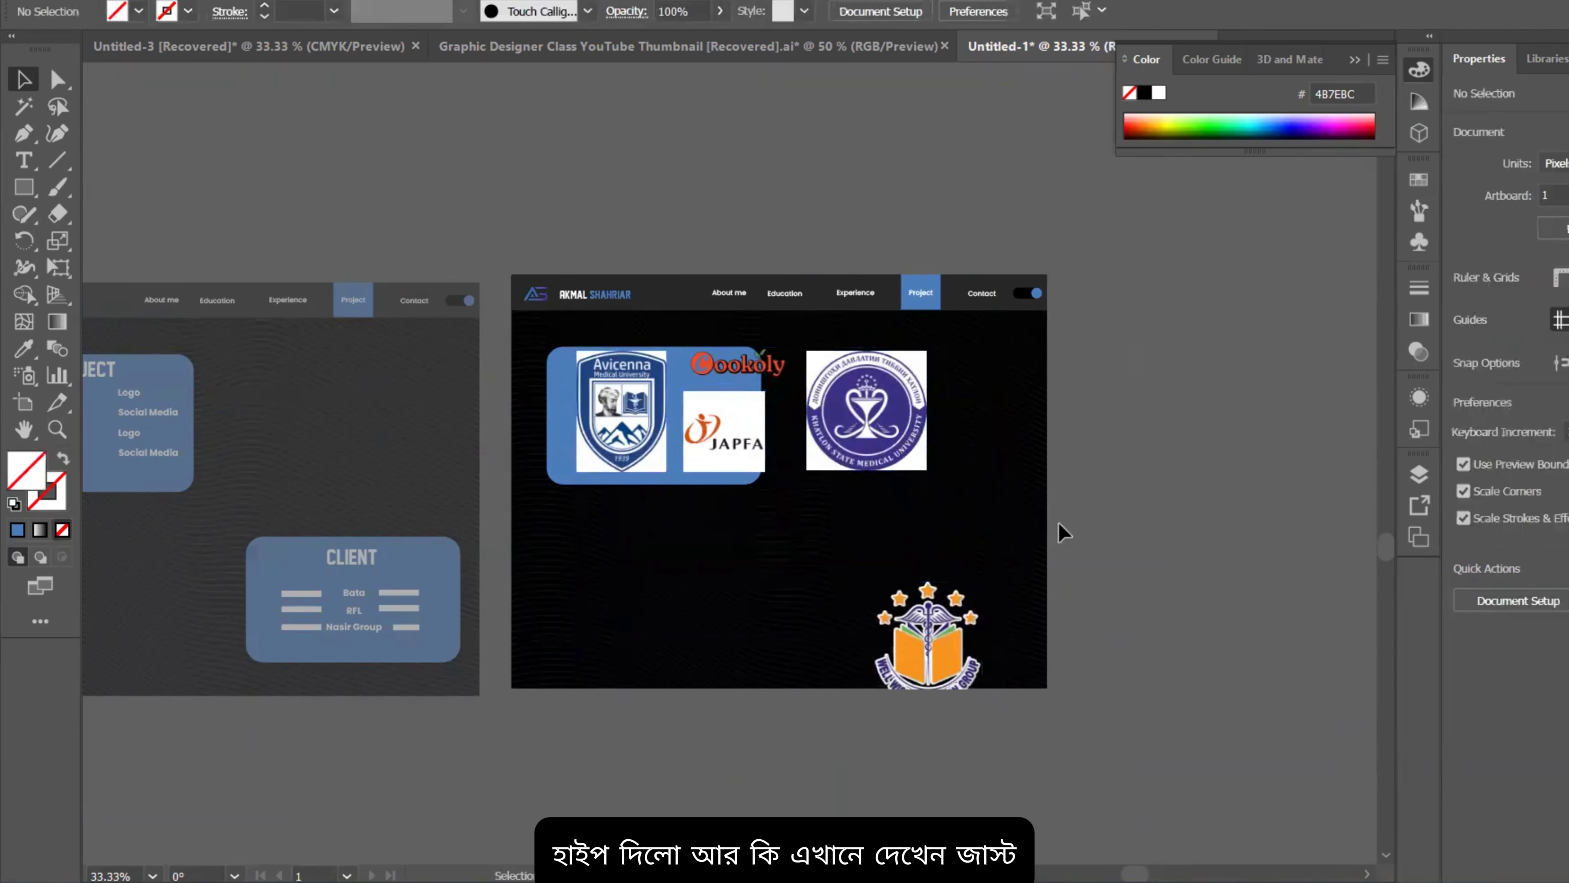
{"action": "scroll", "coordinate": [786, 461], "scroll_direction": "up", "scroll_amount": 2}
{"action": "left_click_drag", "start_coordinate": [802, 559], "coordinate": [736, 467]}
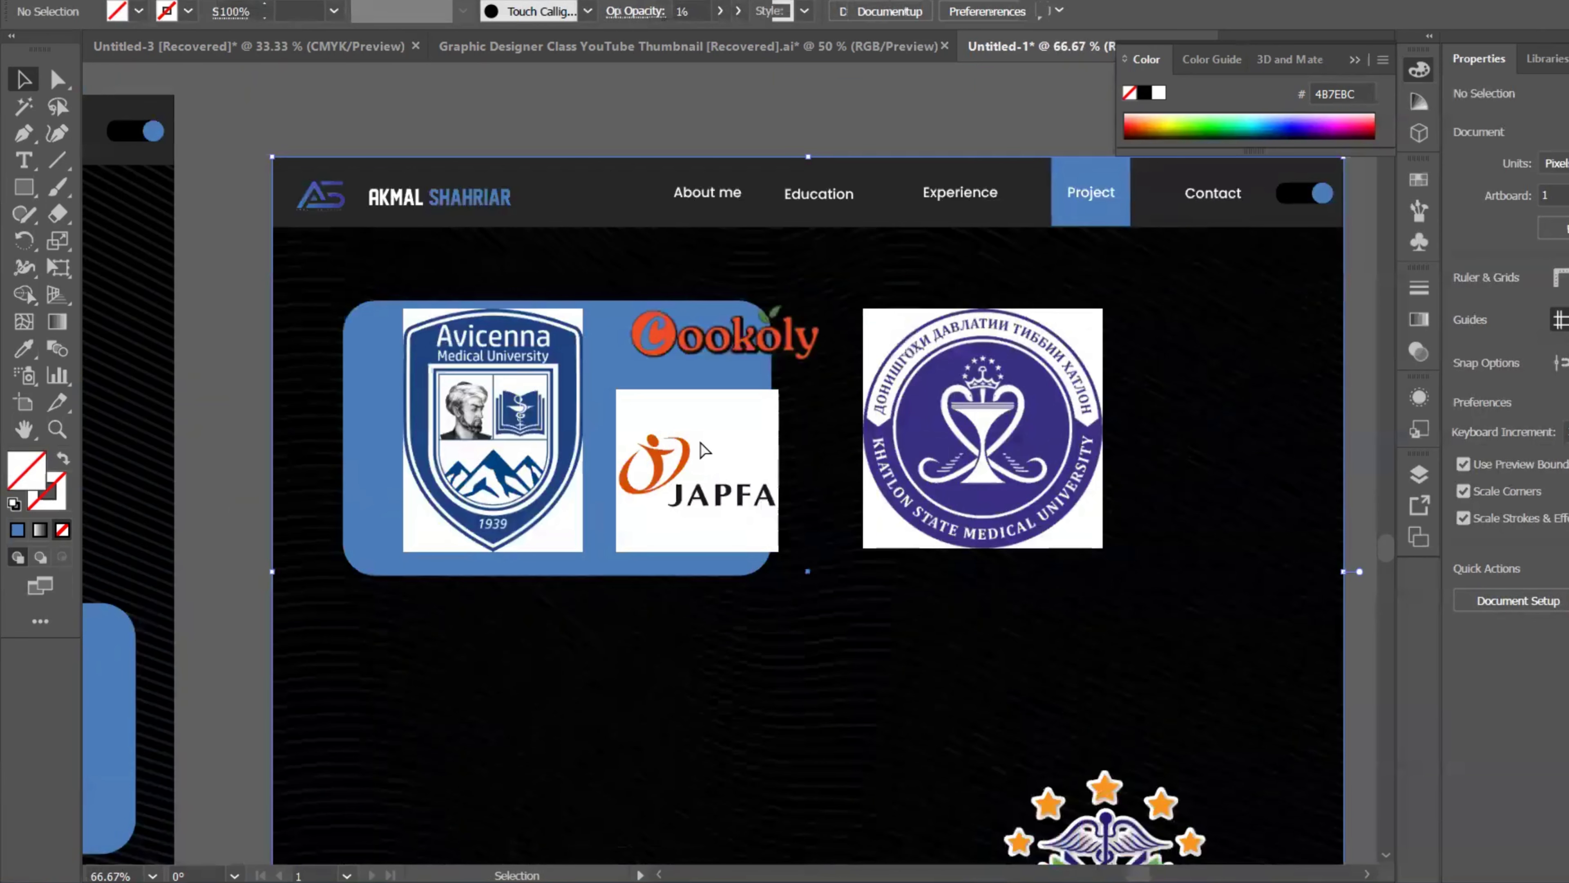
{"action": "key", "text": "ctrl+z"}
Step: Inside the clip group, move JAPFA to the lower left and shrink and reposition Well Wish
{"action": "double_click", "coordinate": [699, 439]}
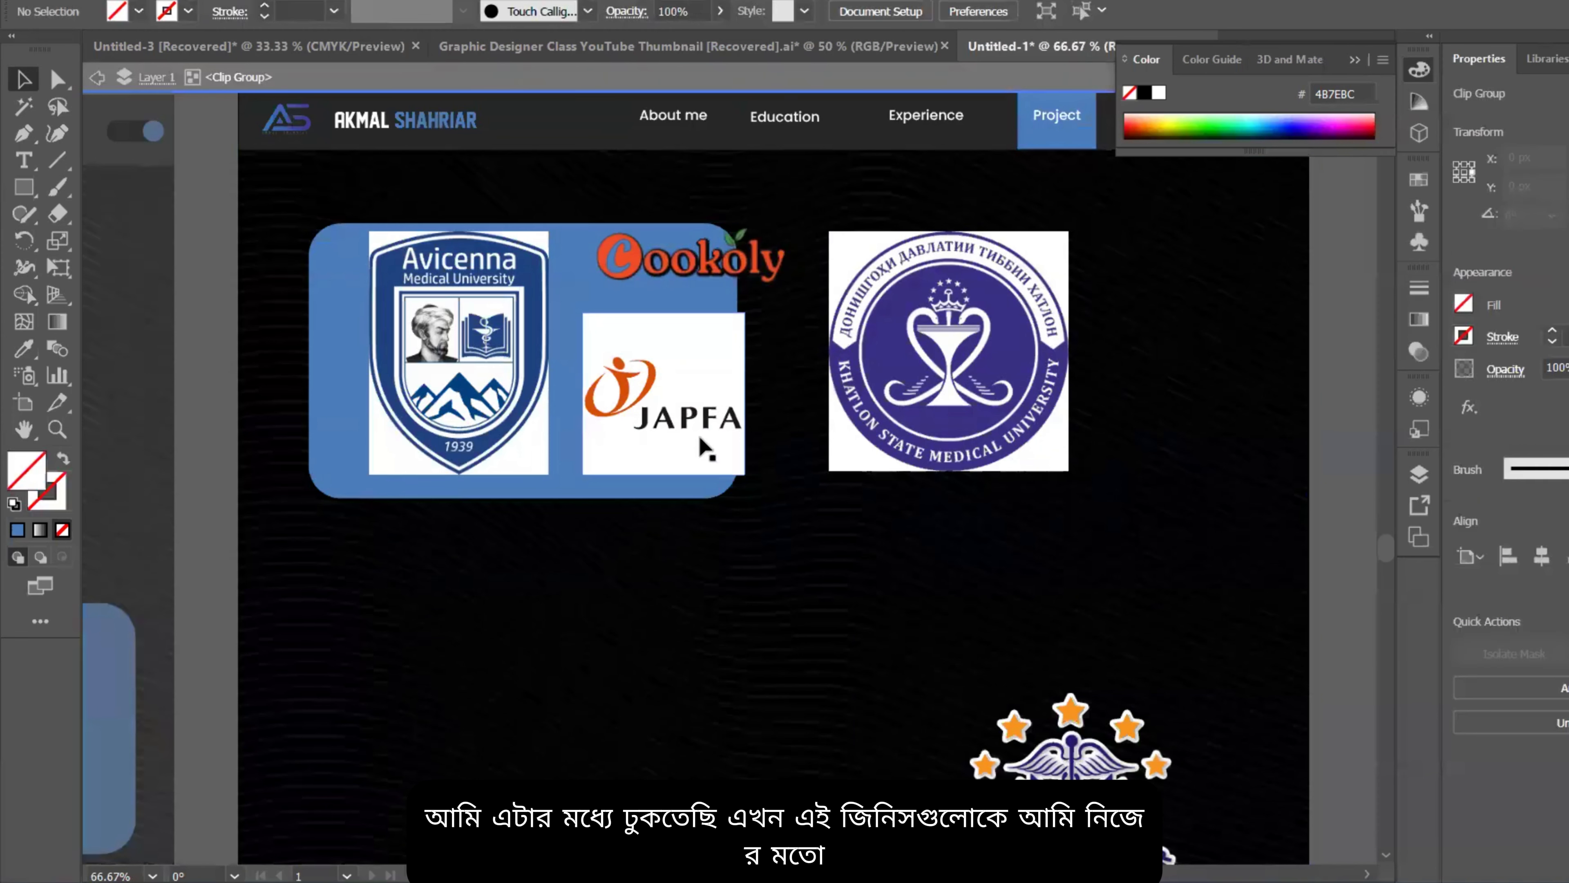
{"action": "left_click", "coordinate": [688, 437]}
{"action": "scroll", "coordinate": [688, 442], "scroll_direction": "down", "scroll_amount": 2}
{"action": "left_click_drag", "start_coordinate": [688, 440], "coordinate": [616, 615]}
{"action": "left_click_drag", "start_coordinate": [851, 638], "coordinate": [681, 591]}
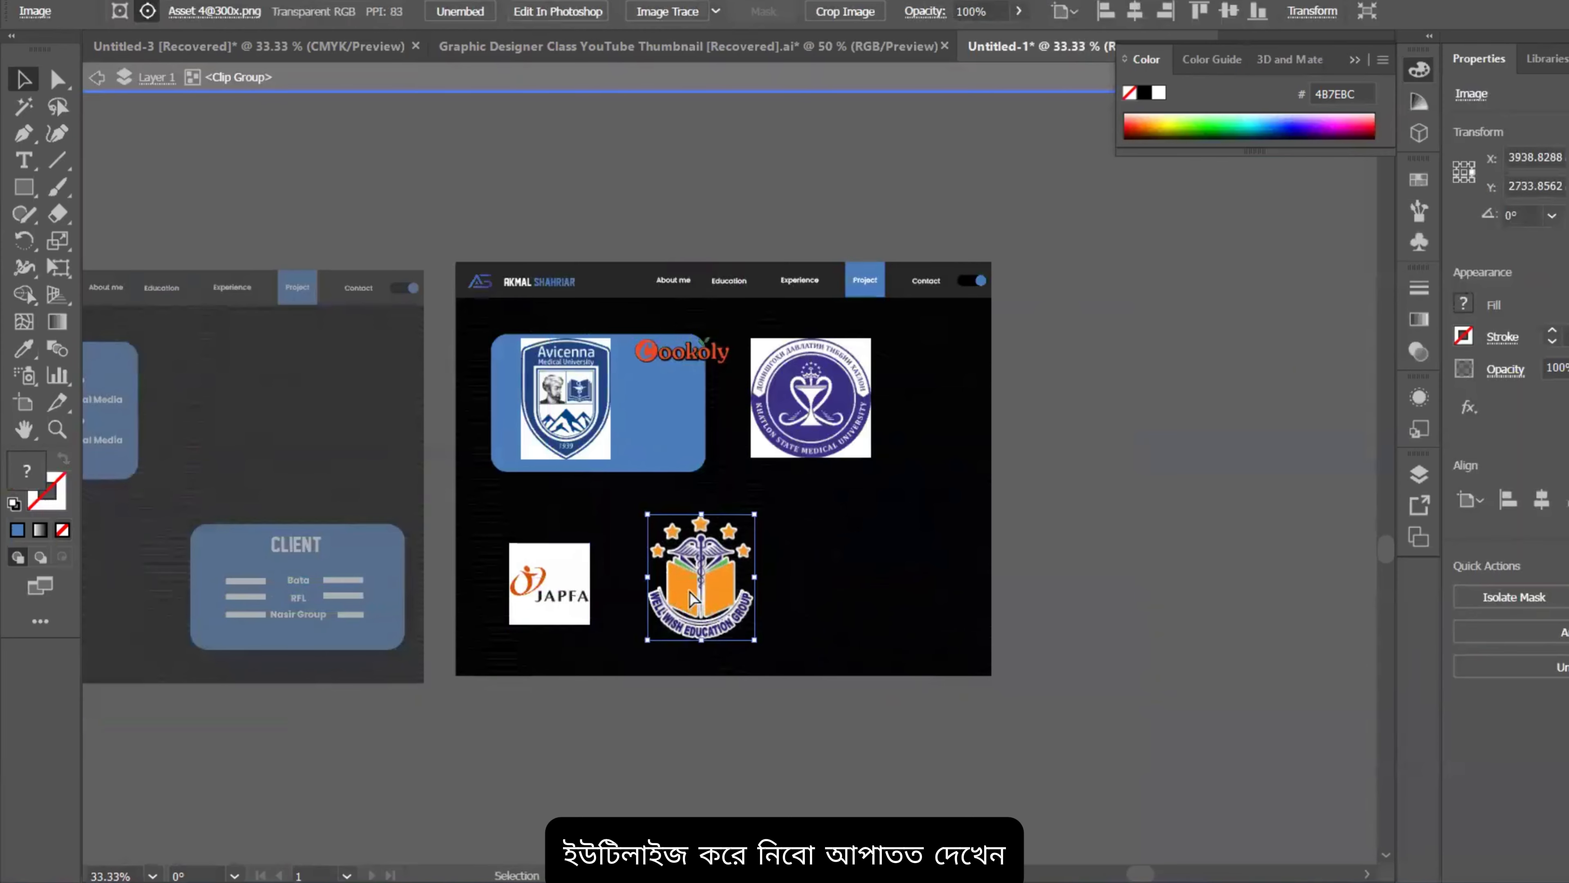
{"action": "scroll", "coordinate": [685, 591], "scroll_direction": "up", "scroll_amount": 2}
{"action": "left_click_drag", "start_coordinate": [711, 438], "coordinate": [711, 522]}
{"action": "left_click_drag", "start_coordinate": [714, 696], "coordinate": [714, 684]}
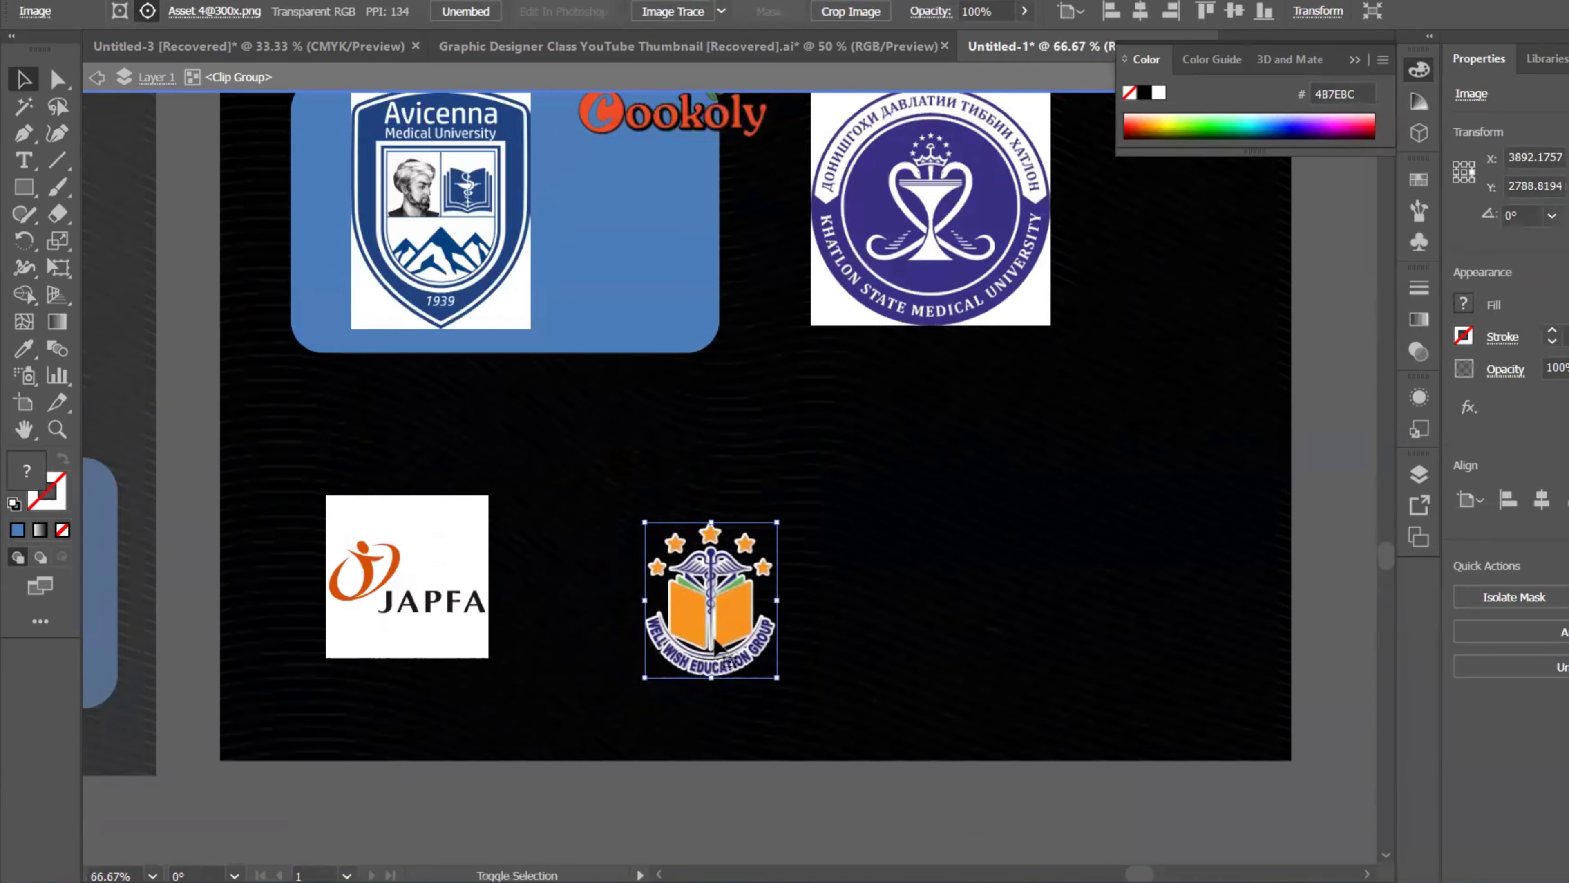
{"action": "left_click_drag", "start_coordinate": [735, 618], "coordinate": [715, 598]}
Step: Move the Avicenna logo off the blue card, shrinking it and placing it lower right
{"action": "scroll", "coordinate": [571, 343], "scroll_direction": "up", "scroll_amount": 2}
{"action": "scroll", "coordinate": [572, 346], "scroll_direction": "up", "scroll_amount": 1}
{"action": "left_click_drag", "start_coordinate": [474, 392], "coordinate": [937, 646]}
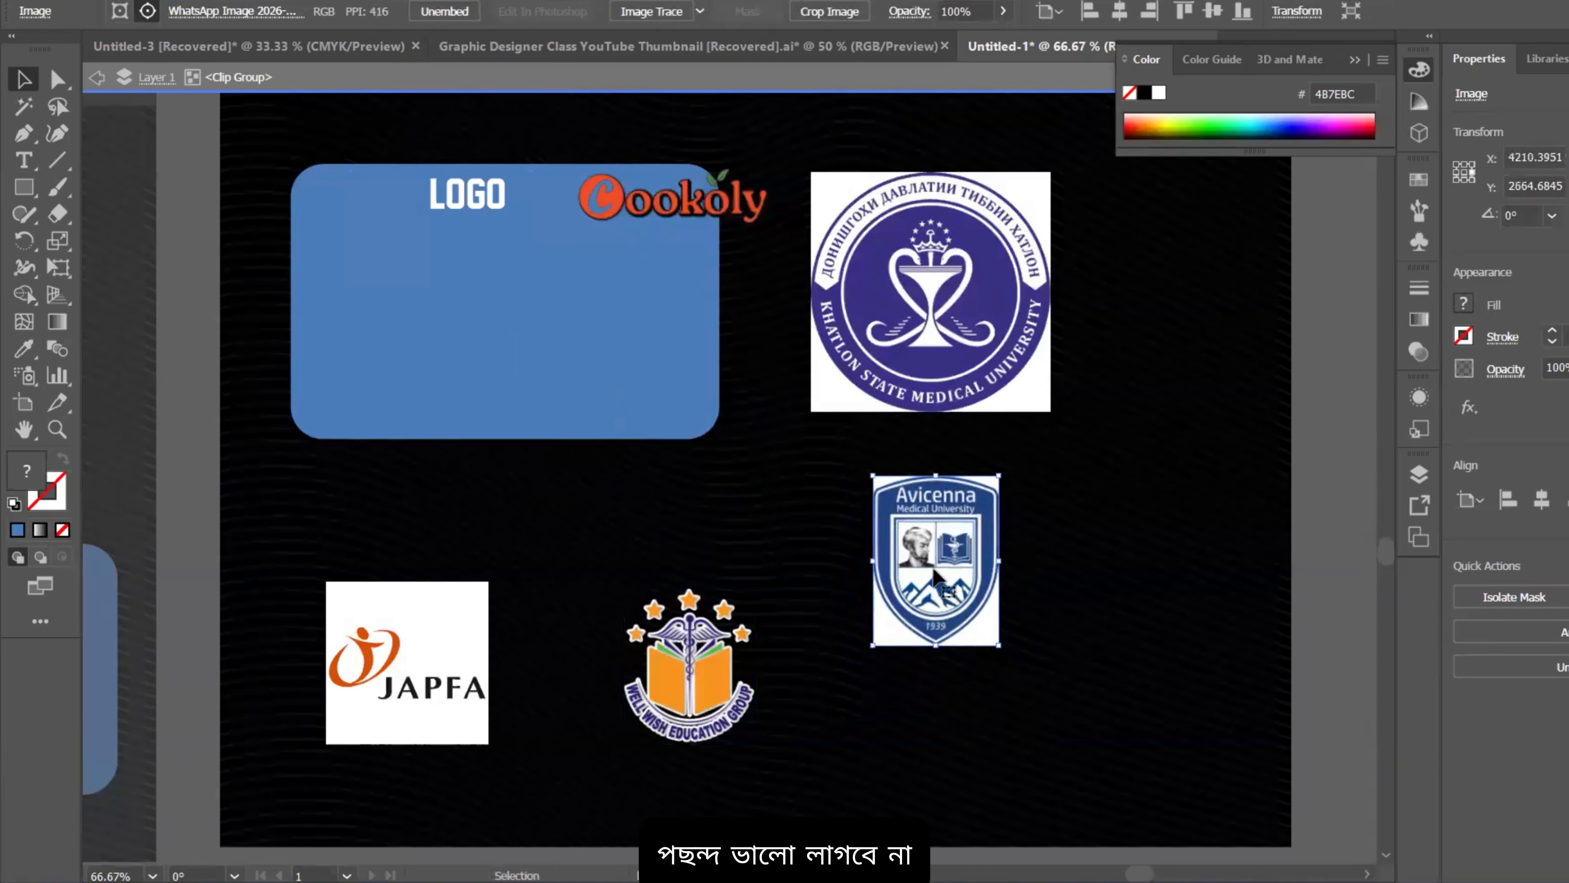
{"action": "left_click_drag", "start_coordinate": [937, 524], "coordinate": [936, 600]}
Step: Shift Khatlon right, move Cookoly down and right, and draw a rectangle covering Cookoly
{"action": "scroll", "coordinate": [932, 549], "scroll_direction": "up", "scroll_amount": 3}
{"action": "left_click_drag", "start_coordinate": [918, 384], "coordinate": [1114, 413]}
{"action": "left_click_drag", "start_coordinate": [730, 278], "coordinate": [894, 479]}
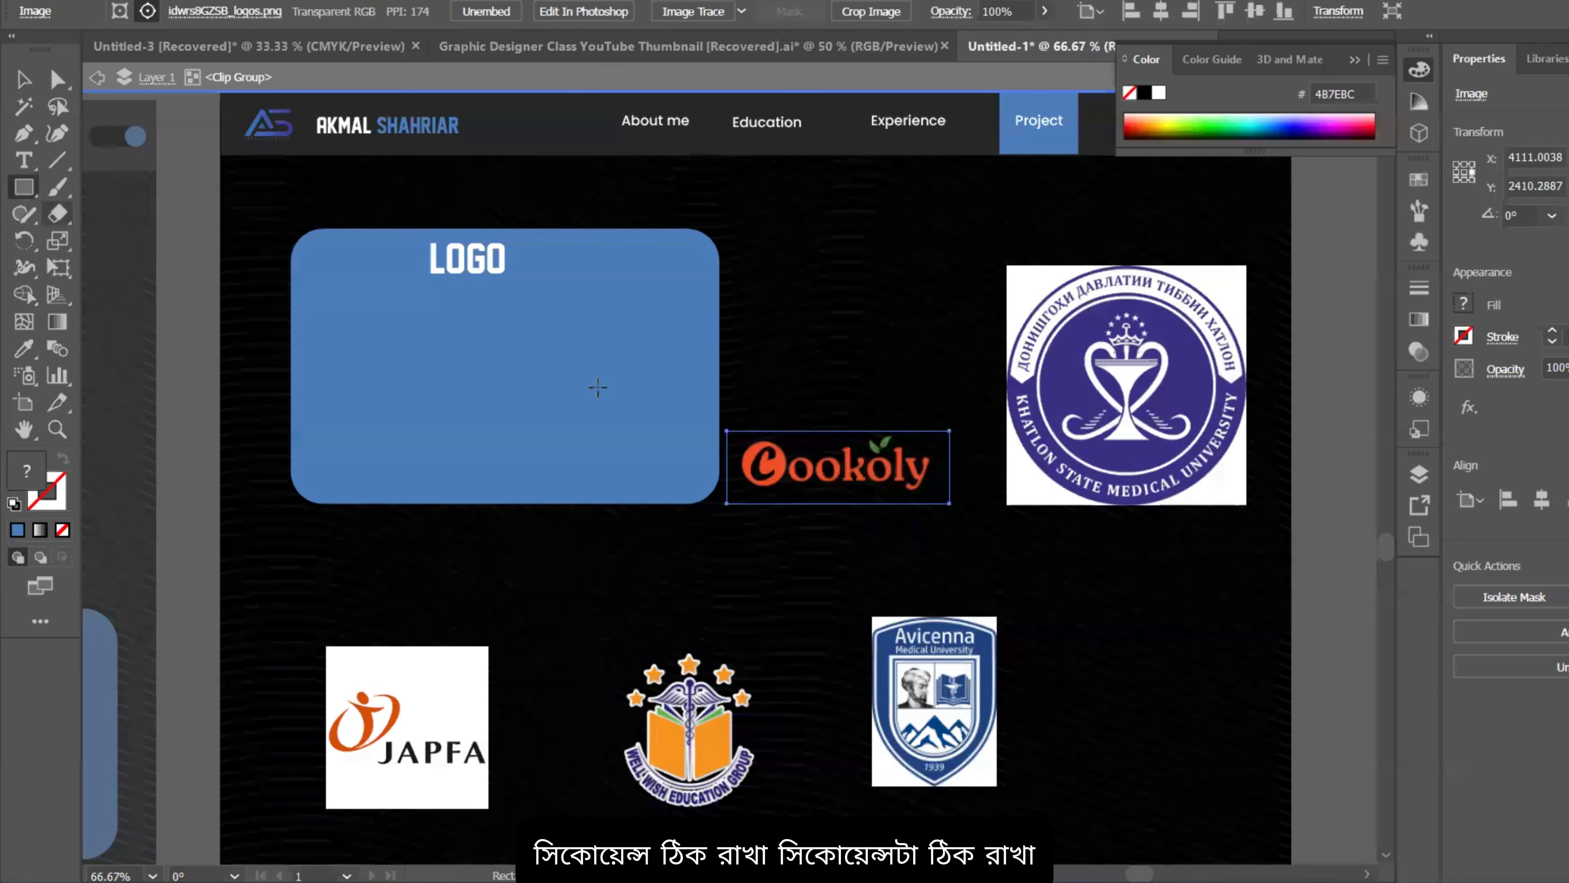
{"action": "left_click_drag", "start_coordinate": [714, 418], "coordinate": [950, 514]}
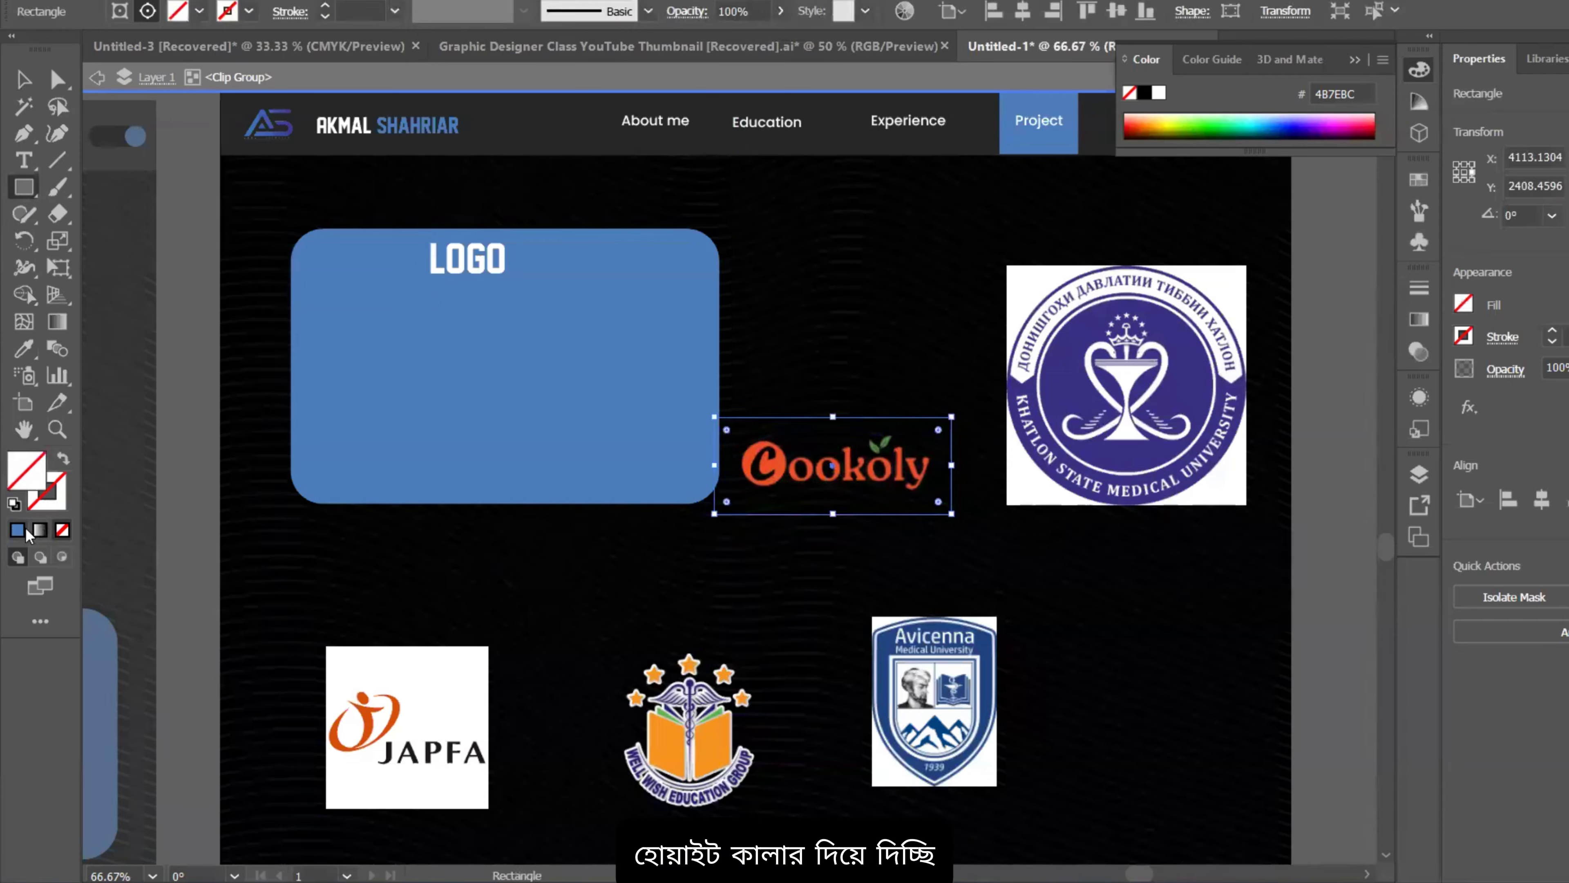
Step: Fill the rectangle white, send it behind Cookoly, centre and group them beside the LOGO box
{"action": "left_click", "coordinate": [439, 265]}
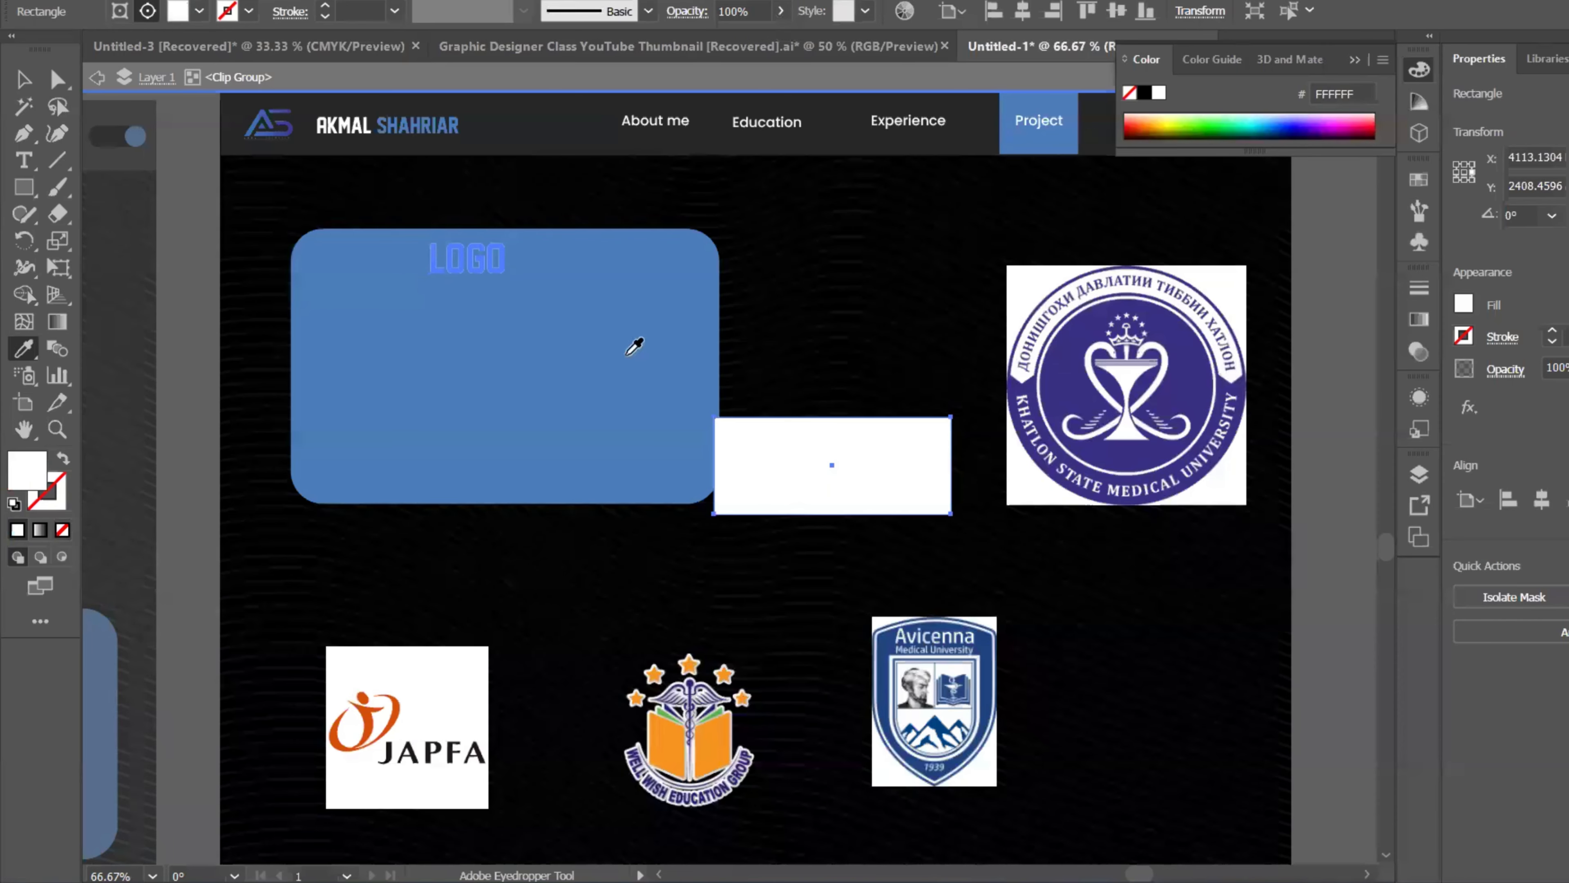
{"action": "key", "text": "ctrl+bracketleft"}
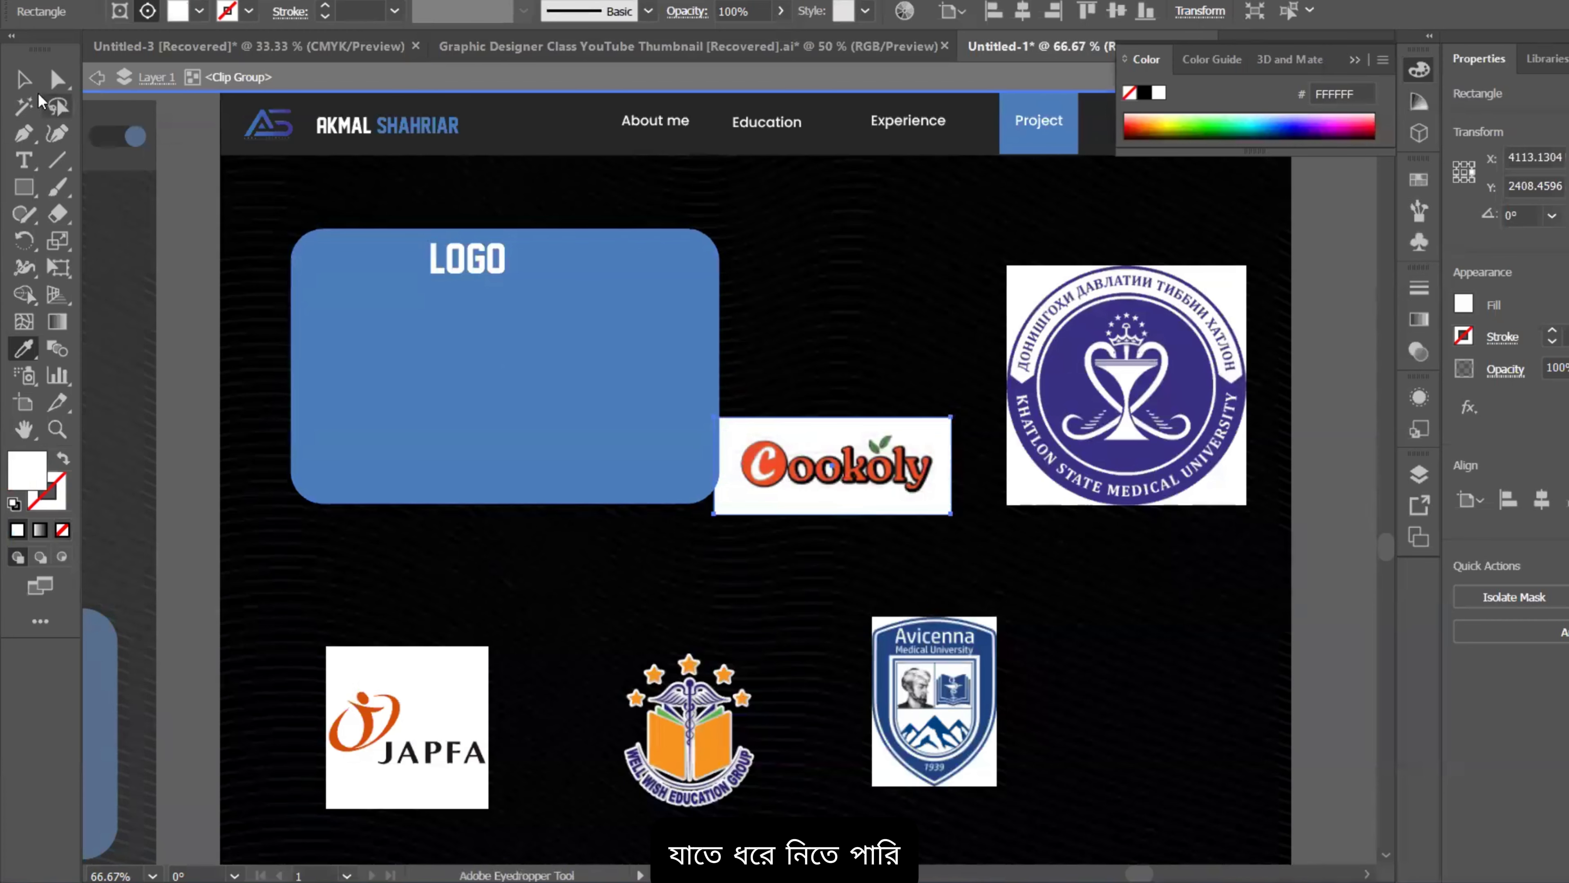
{"action": "left_click", "coordinate": [817, 467], "text": "shift"}
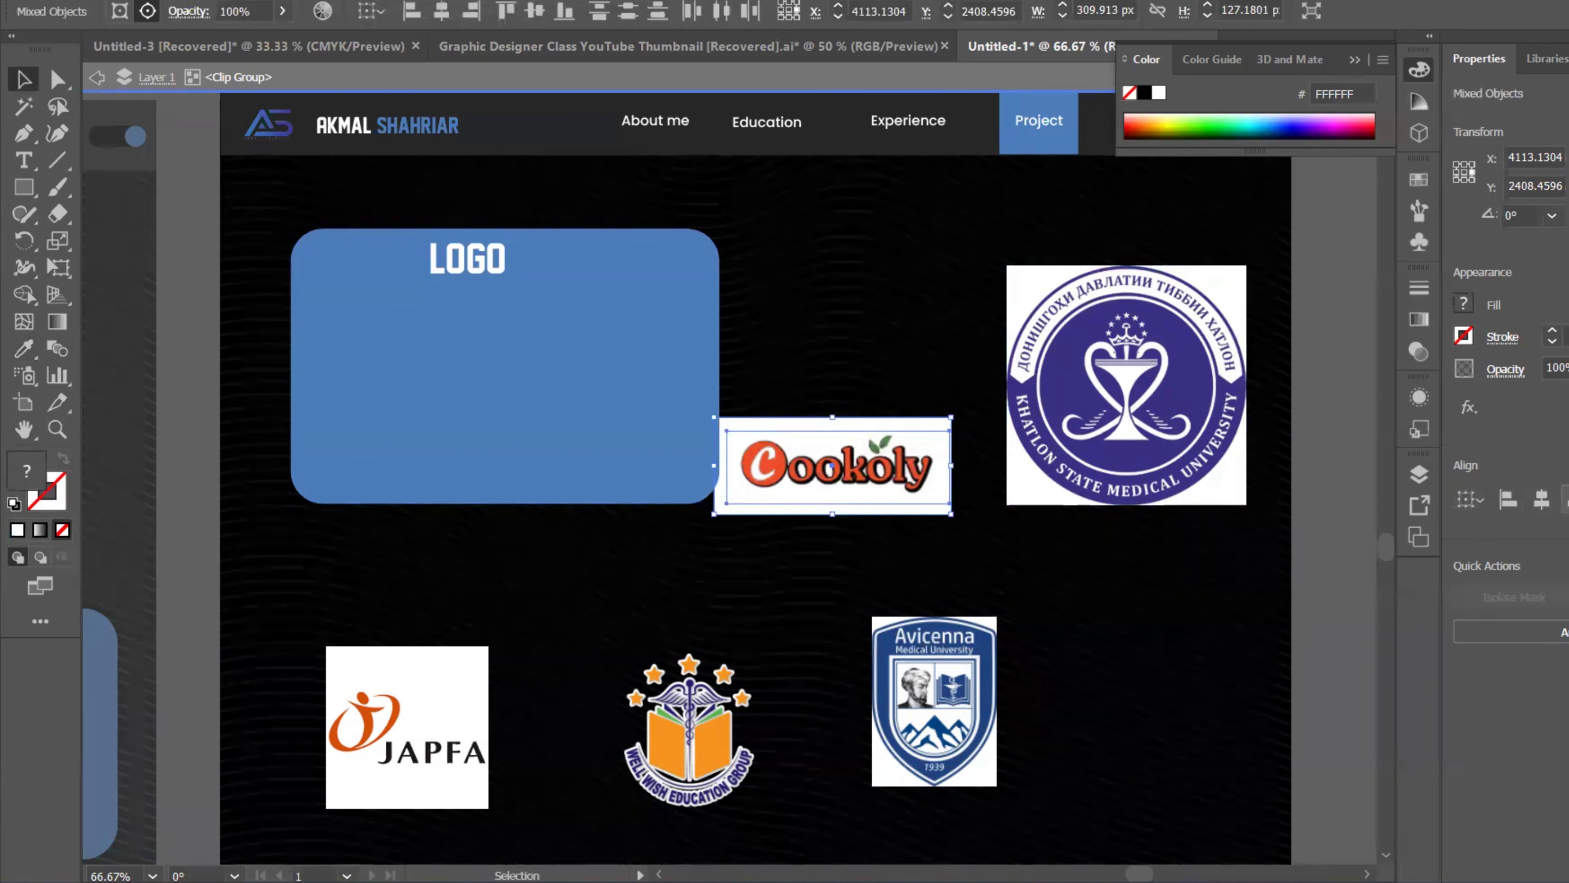
{"action": "left_click", "coordinate": [1542, 500]}
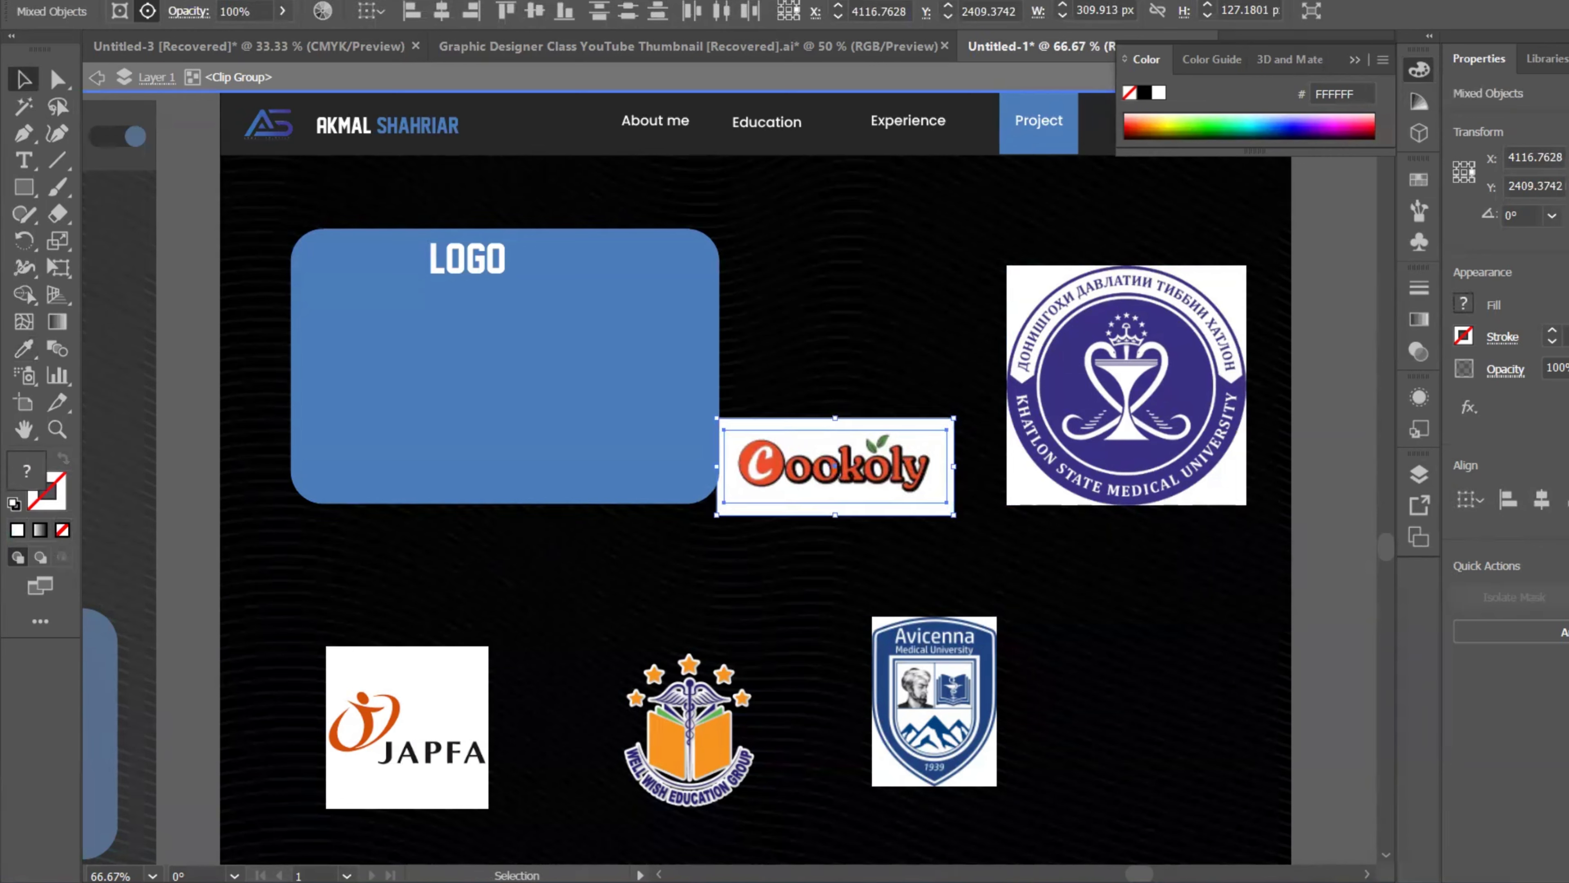
{"action": "key", "text": "ctrl+g"}
{"action": "left_click_drag", "start_coordinate": [929, 462], "coordinate": [902, 328]}
Step: Give Well Wish a centred white backing rectangle, group them, and place it at the LOGO box corner
{"action": "left_click_drag", "start_coordinate": [731, 718], "coordinate": [891, 496]}
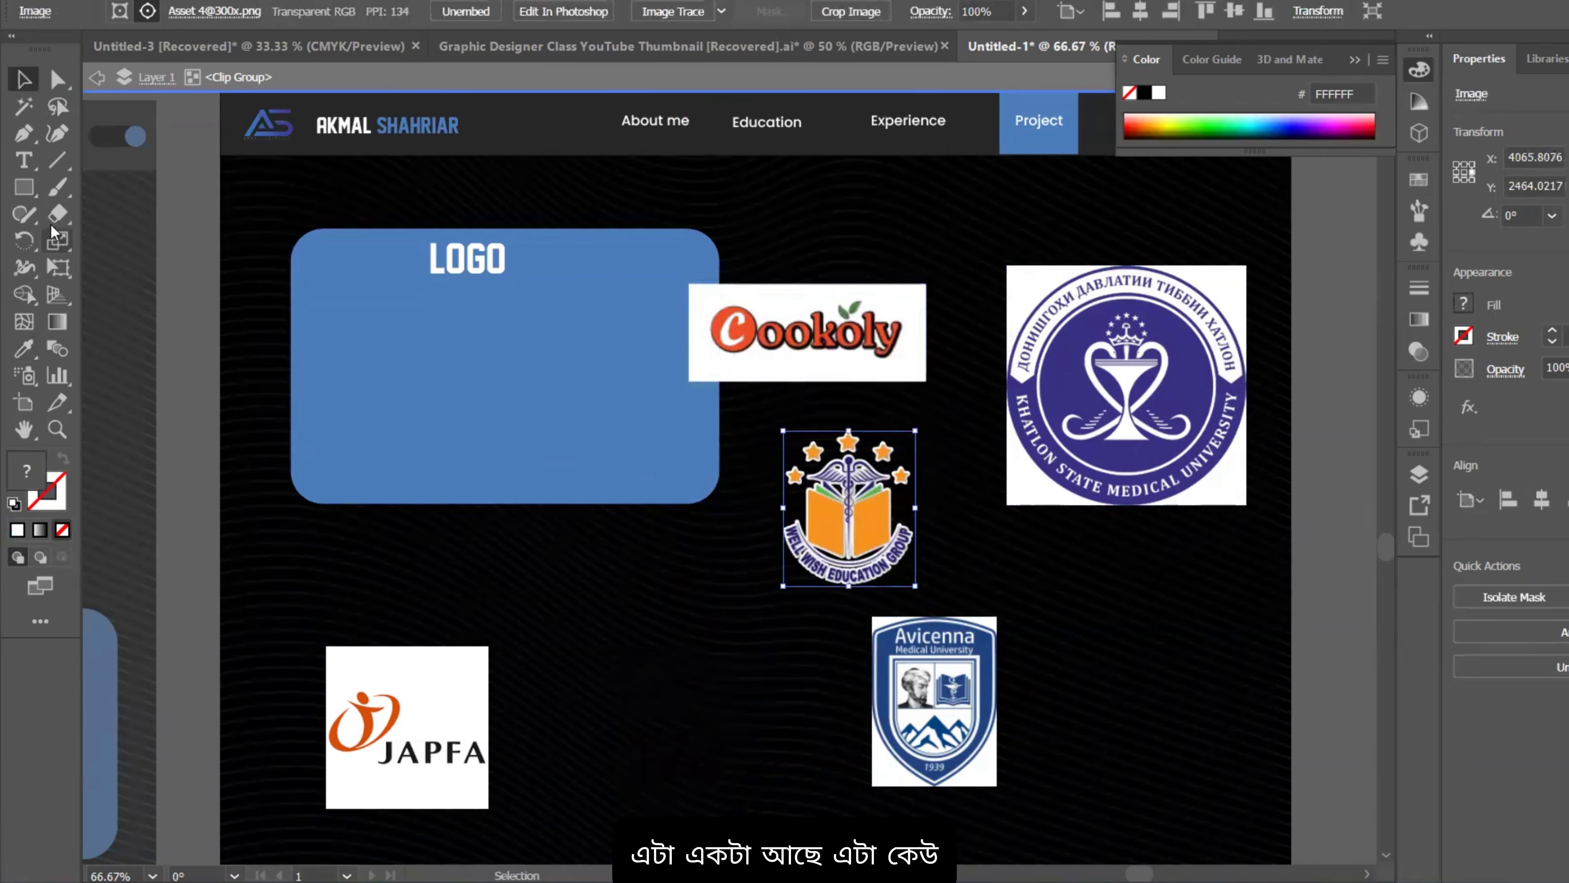
{"action": "left_click", "coordinate": [23, 187]}
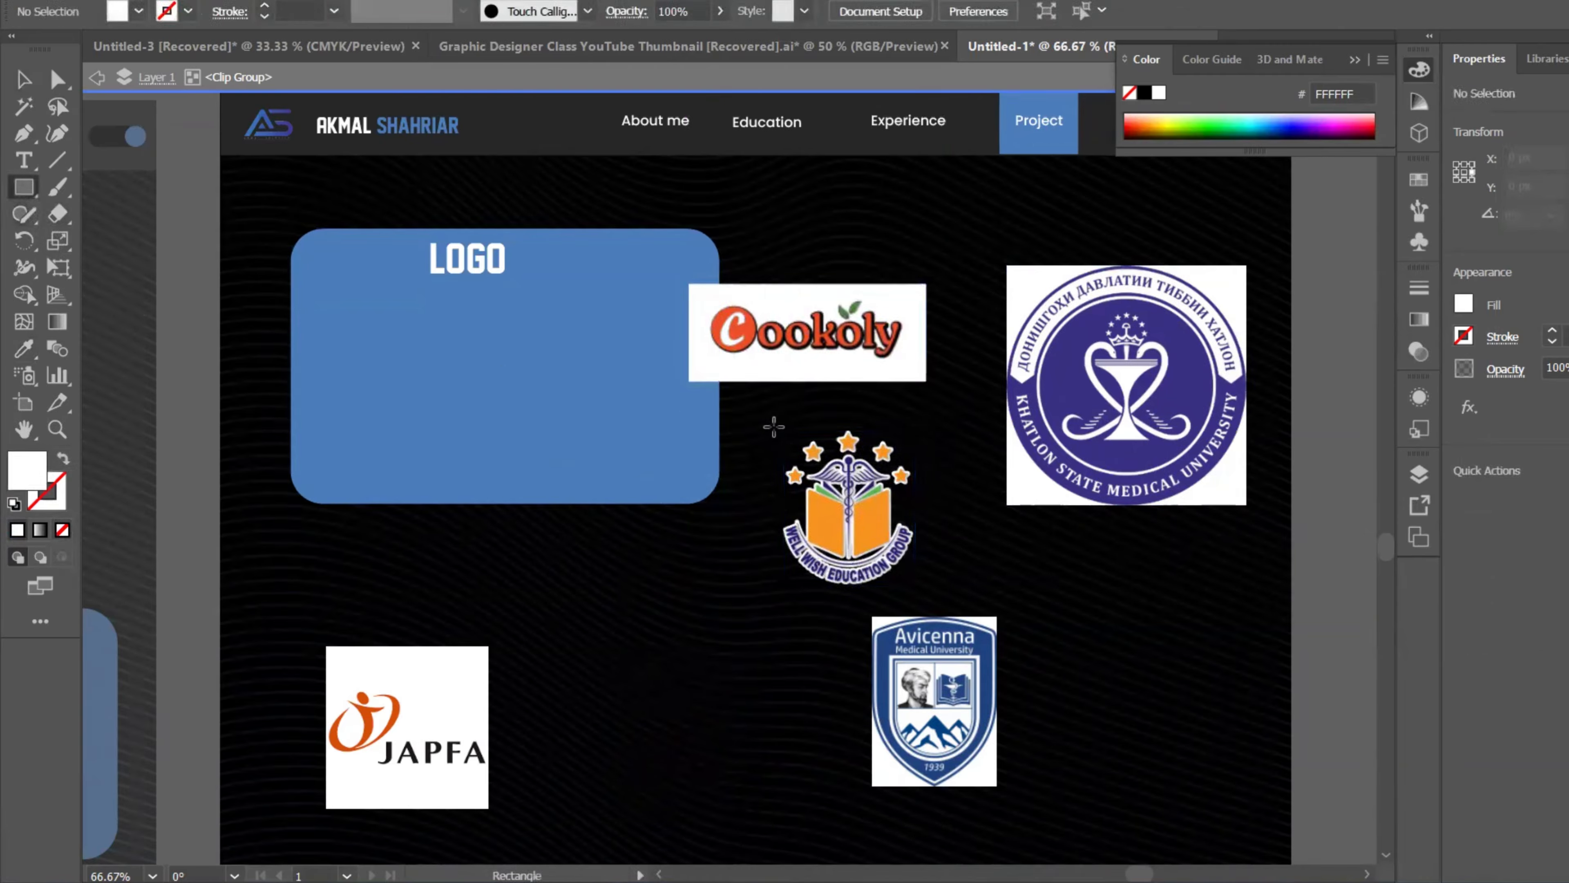
{"action": "left_click_drag", "start_coordinate": [774, 426], "coordinate": [941, 584]}
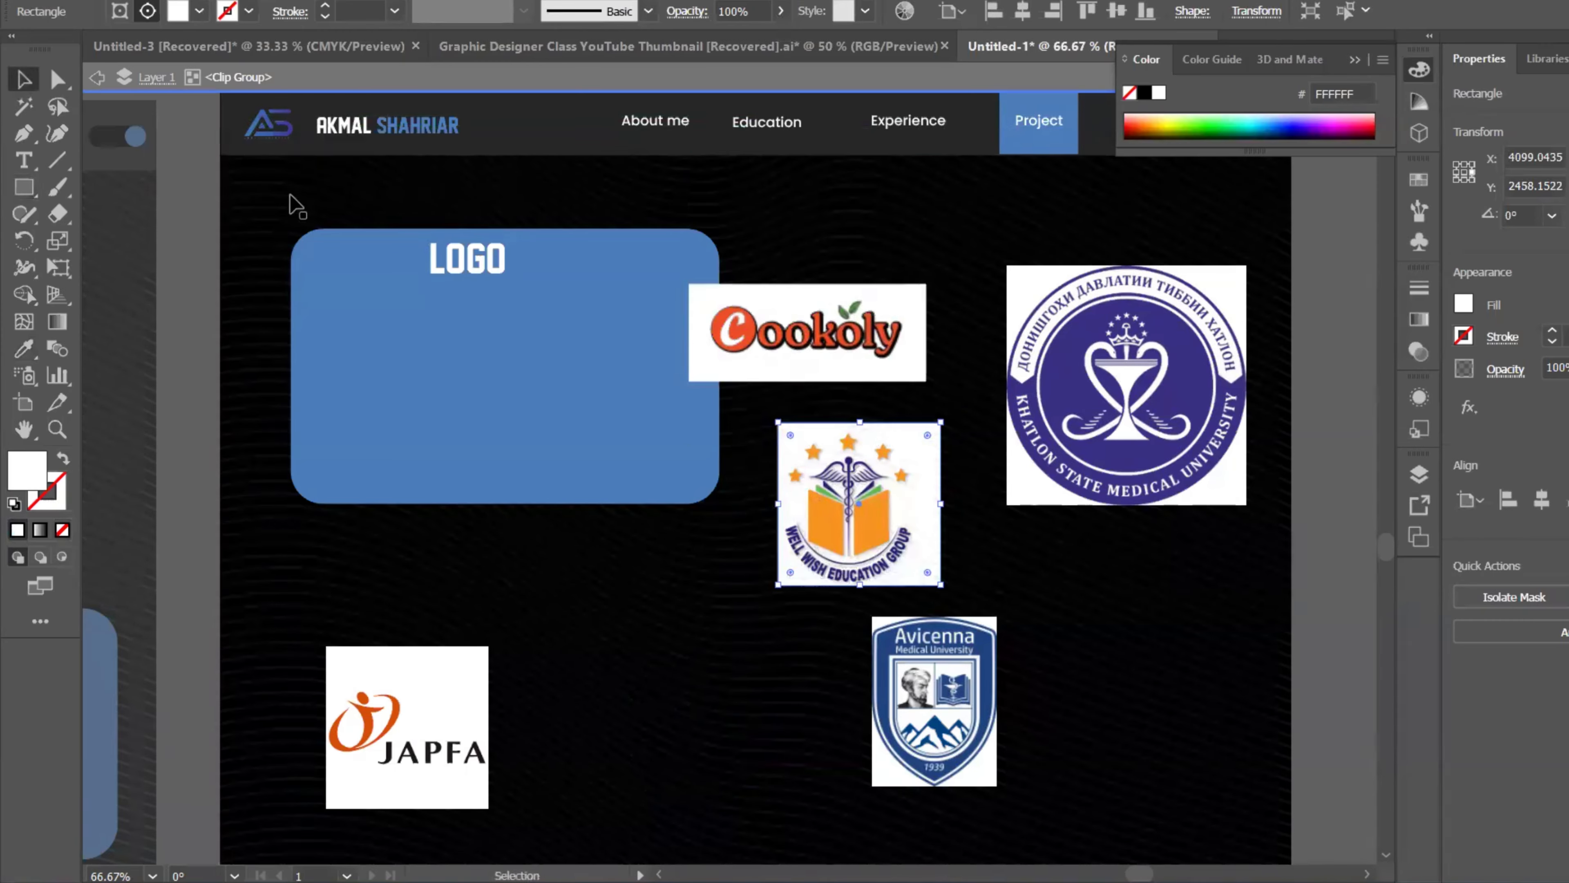
{"action": "left_click", "coordinate": [835, 502], "text": "shift"}
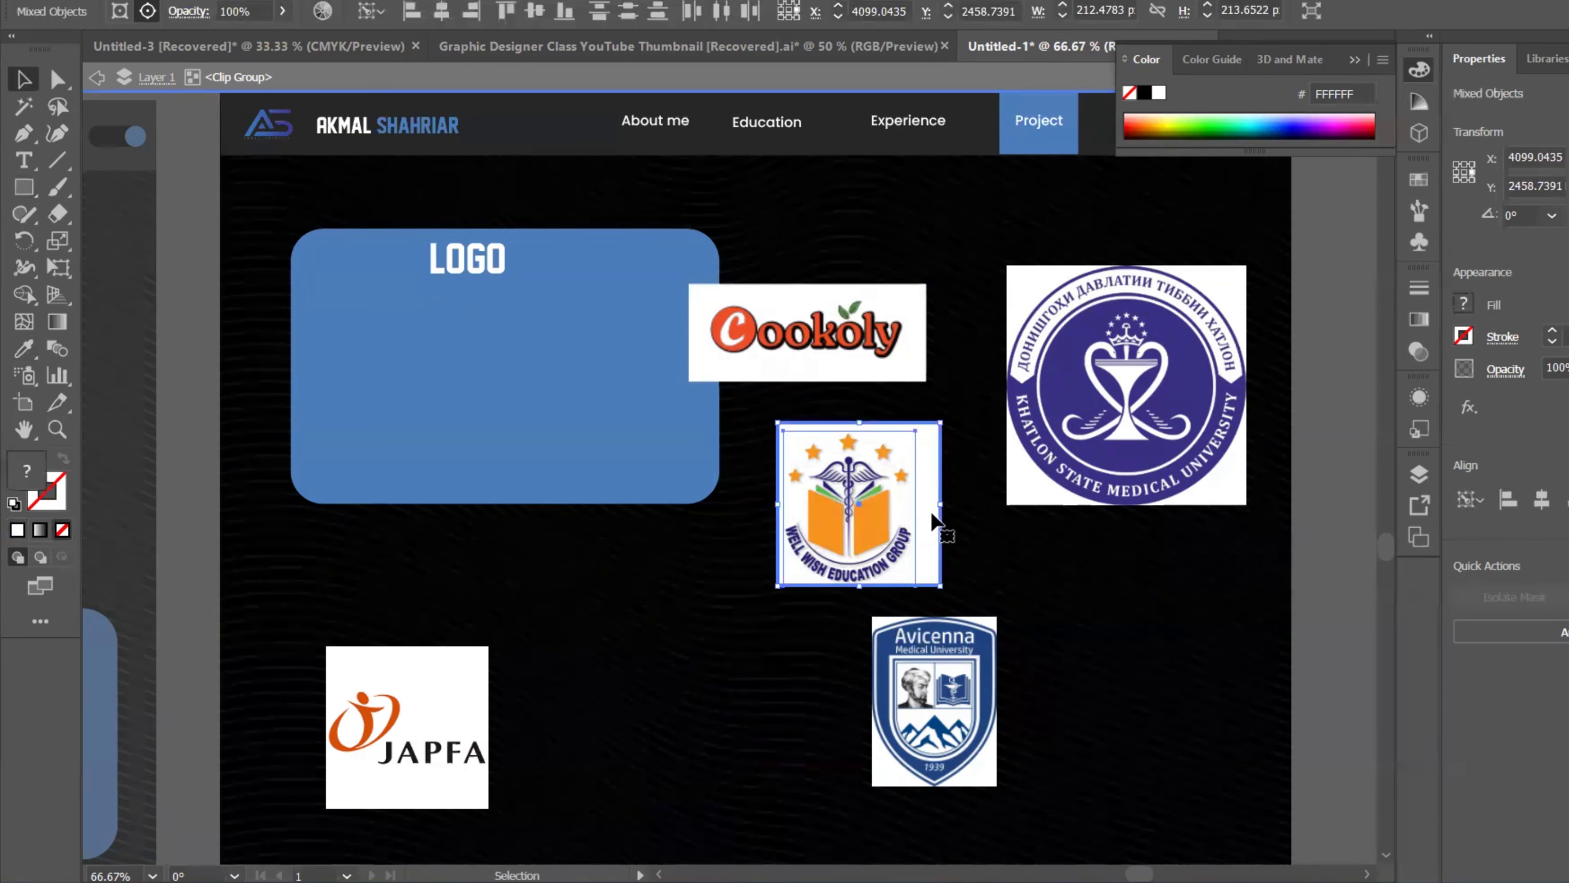
{"action": "left_click", "coordinate": [933, 522], "text": "shift"}
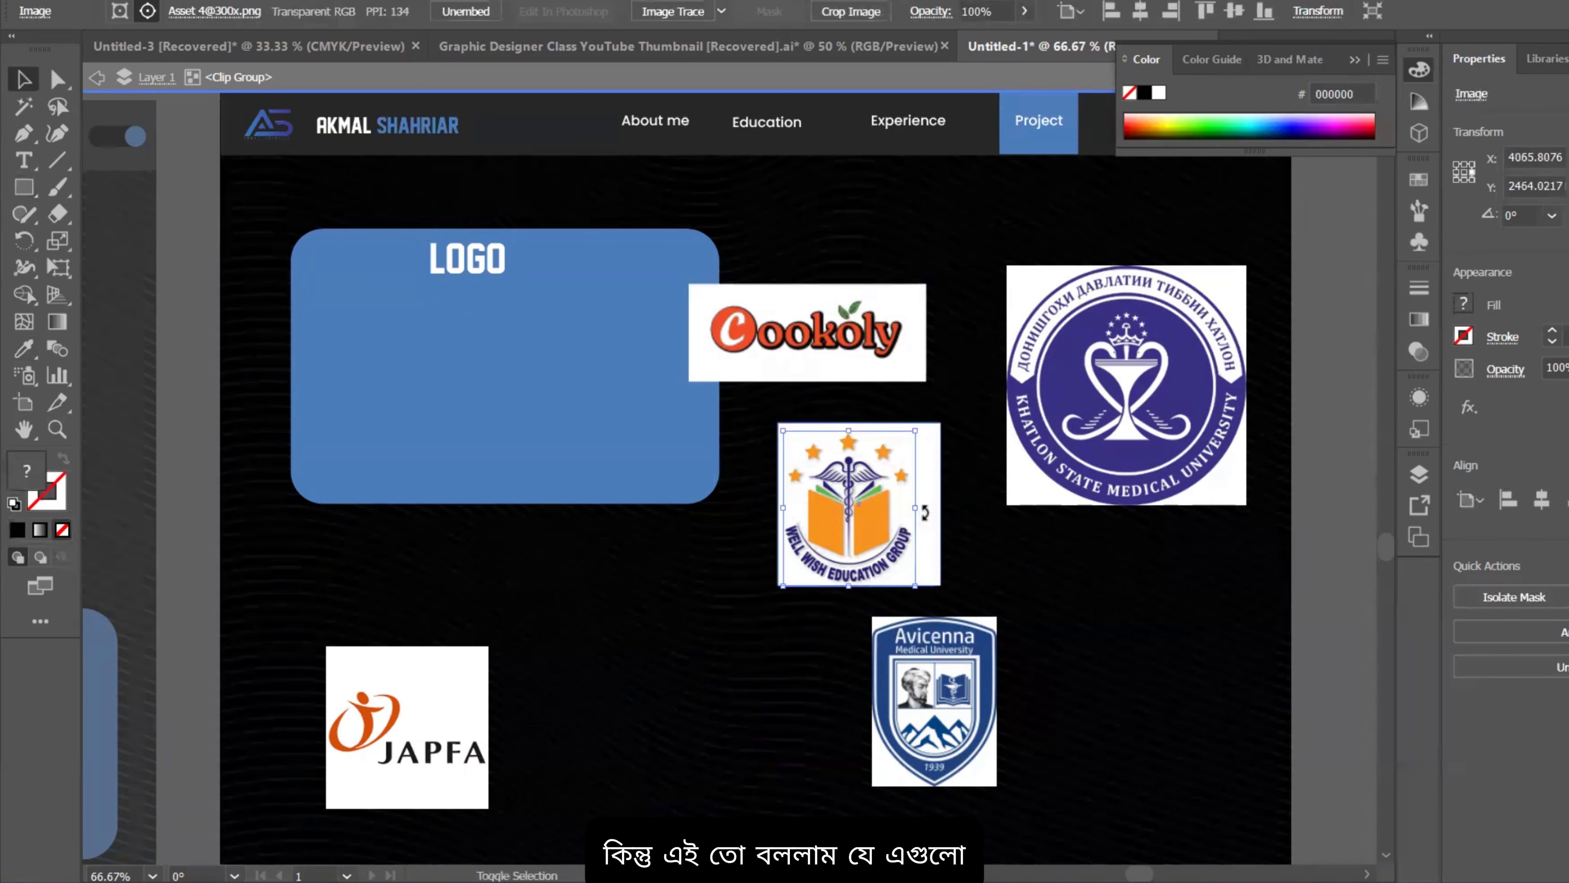
{"action": "left_click", "coordinate": [936, 525], "text": "shift"}
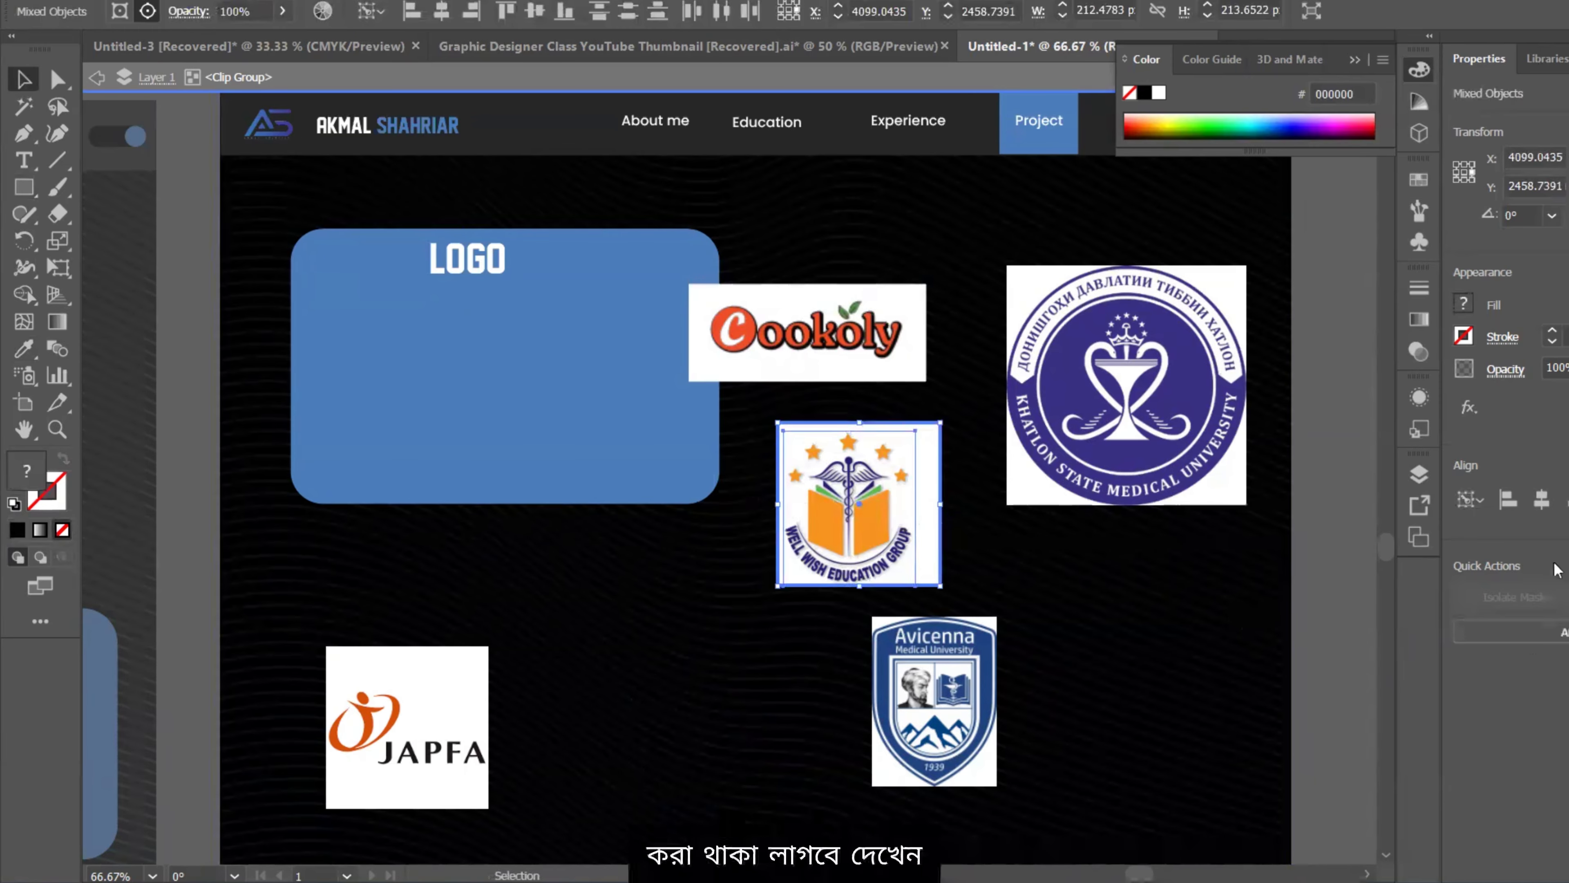
{"action": "left_click", "coordinate": [1568, 499]}
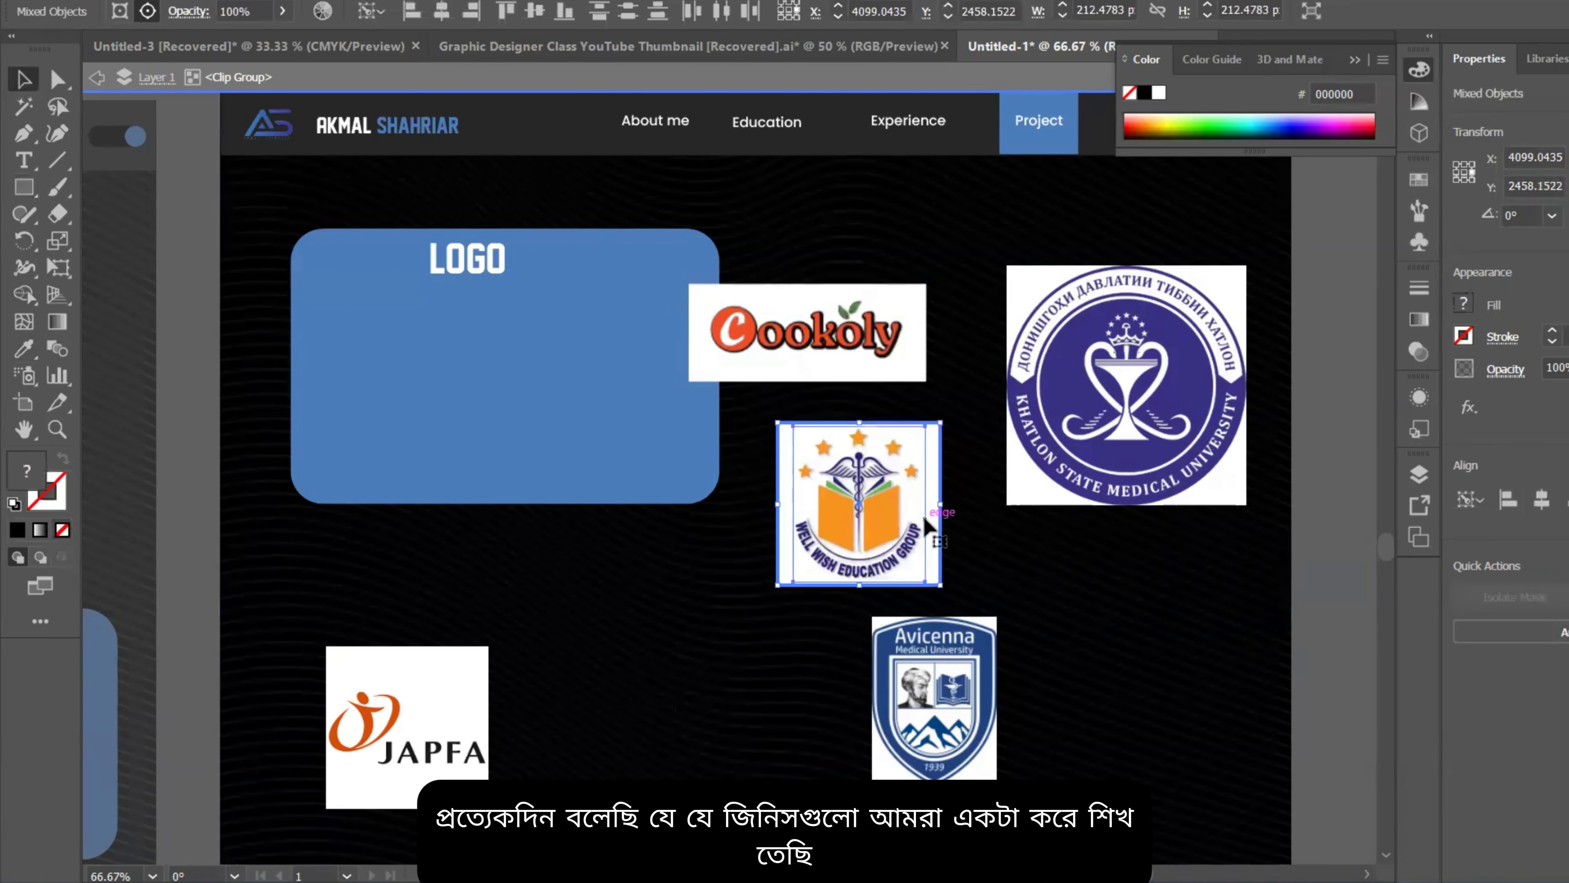
{"action": "key", "text": "ctrl+g"}
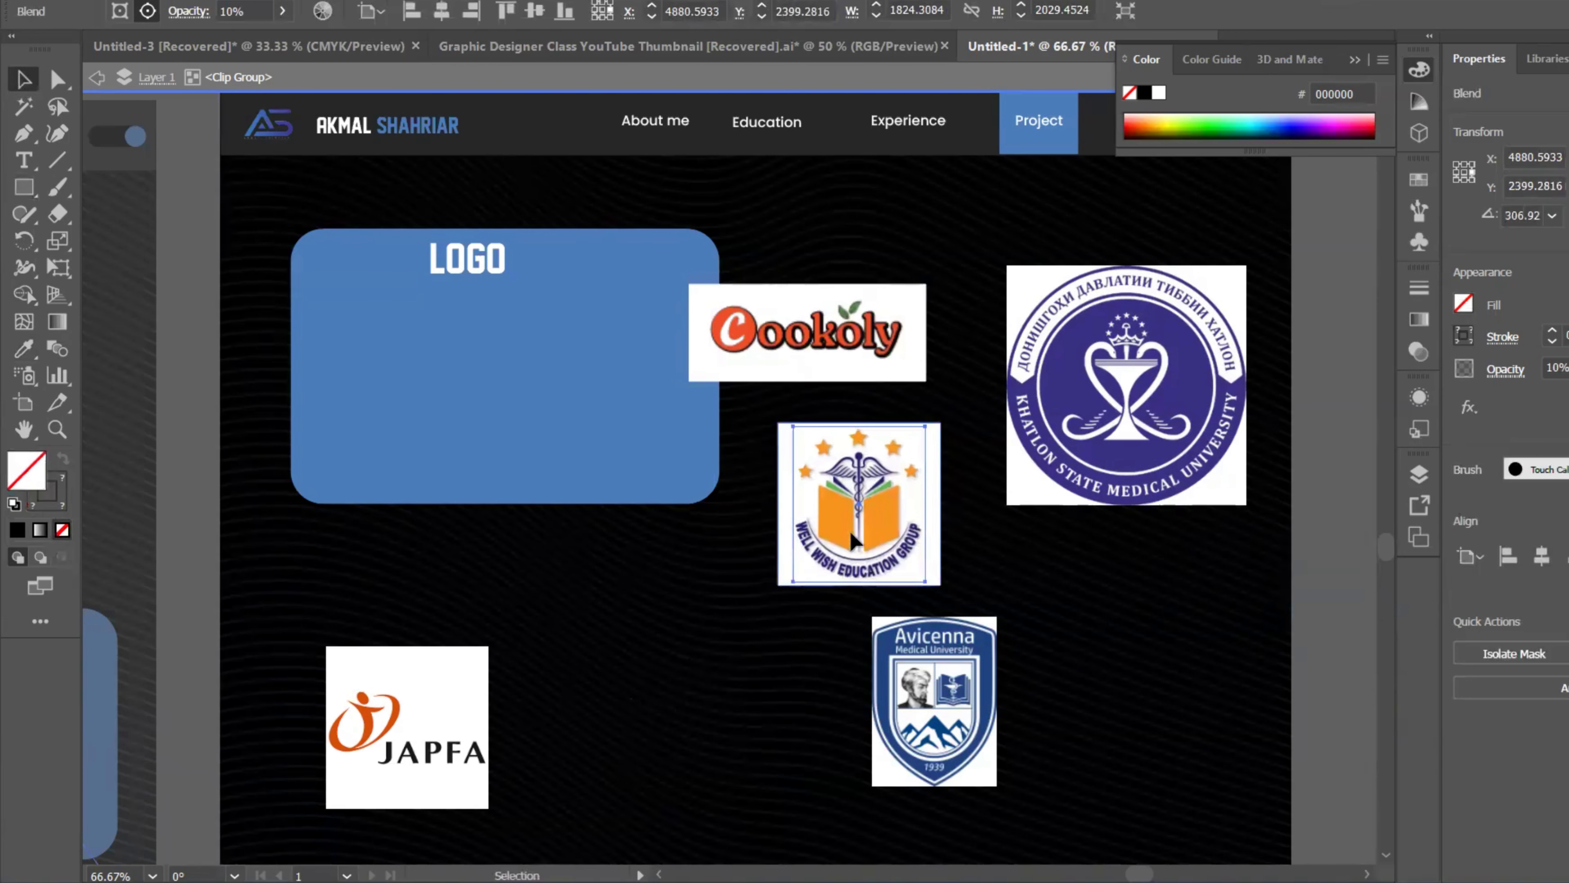
{"action": "left_click_drag", "start_coordinate": [940, 429], "coordinate": [692, 485]}
{"action": "scroll", "coordinate": [692, 485], "scroll_direction": "down", "scroll_amount": 1}
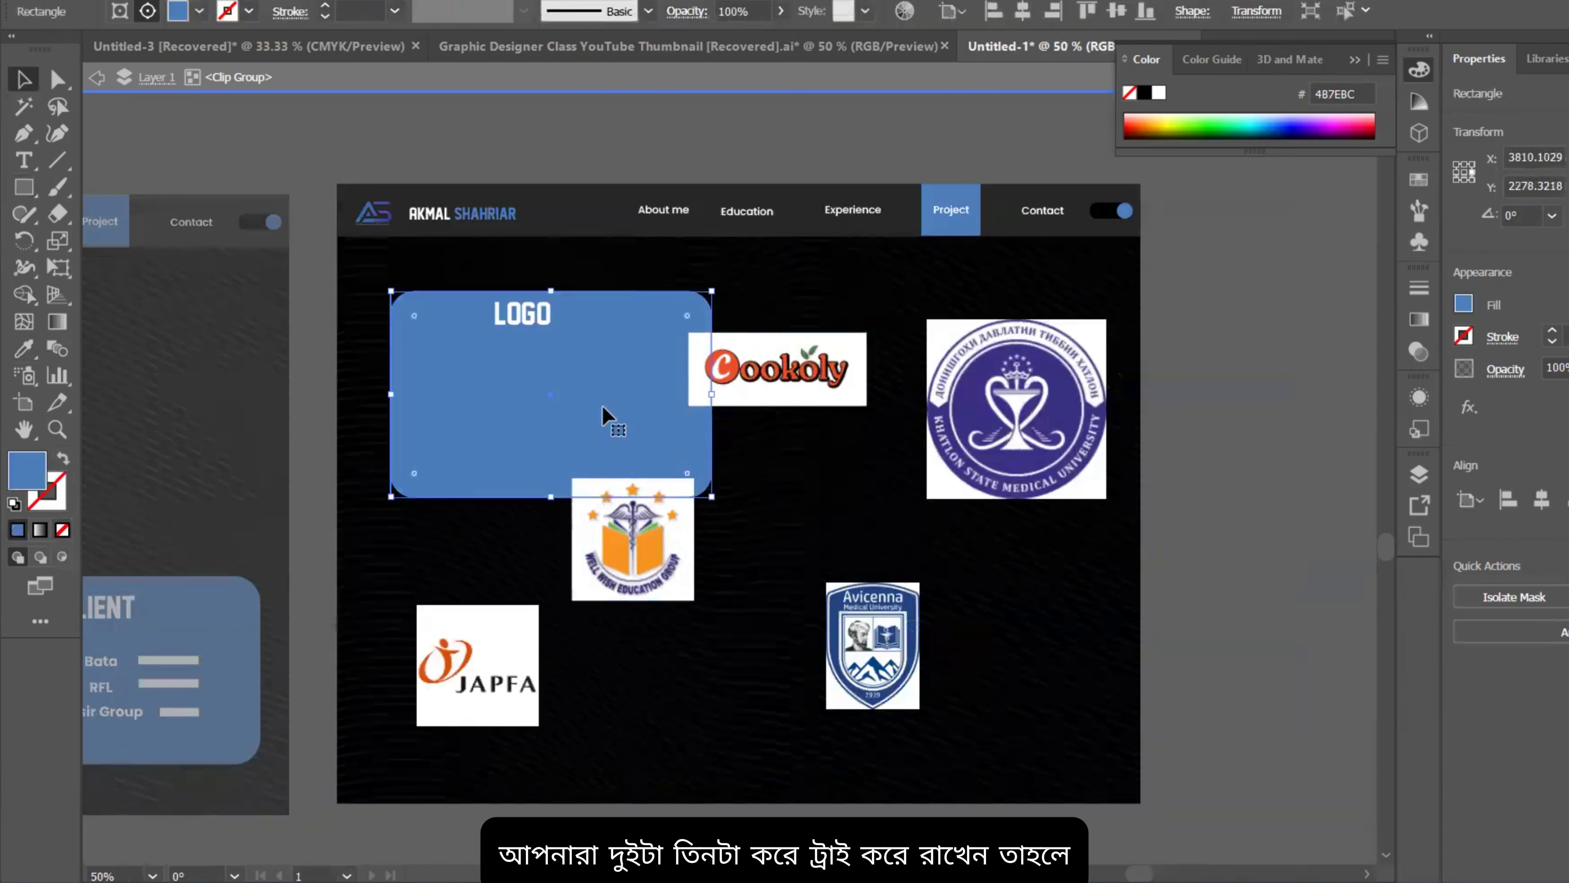
Step: Delete the selected item and roughly reposition the Avicenna and JAPFA logos
{"action": "key", "text": "Delete"}
{"action": "left_click_drag", "start_coordinate": [797, 393], "coordinate": [470, 425]}
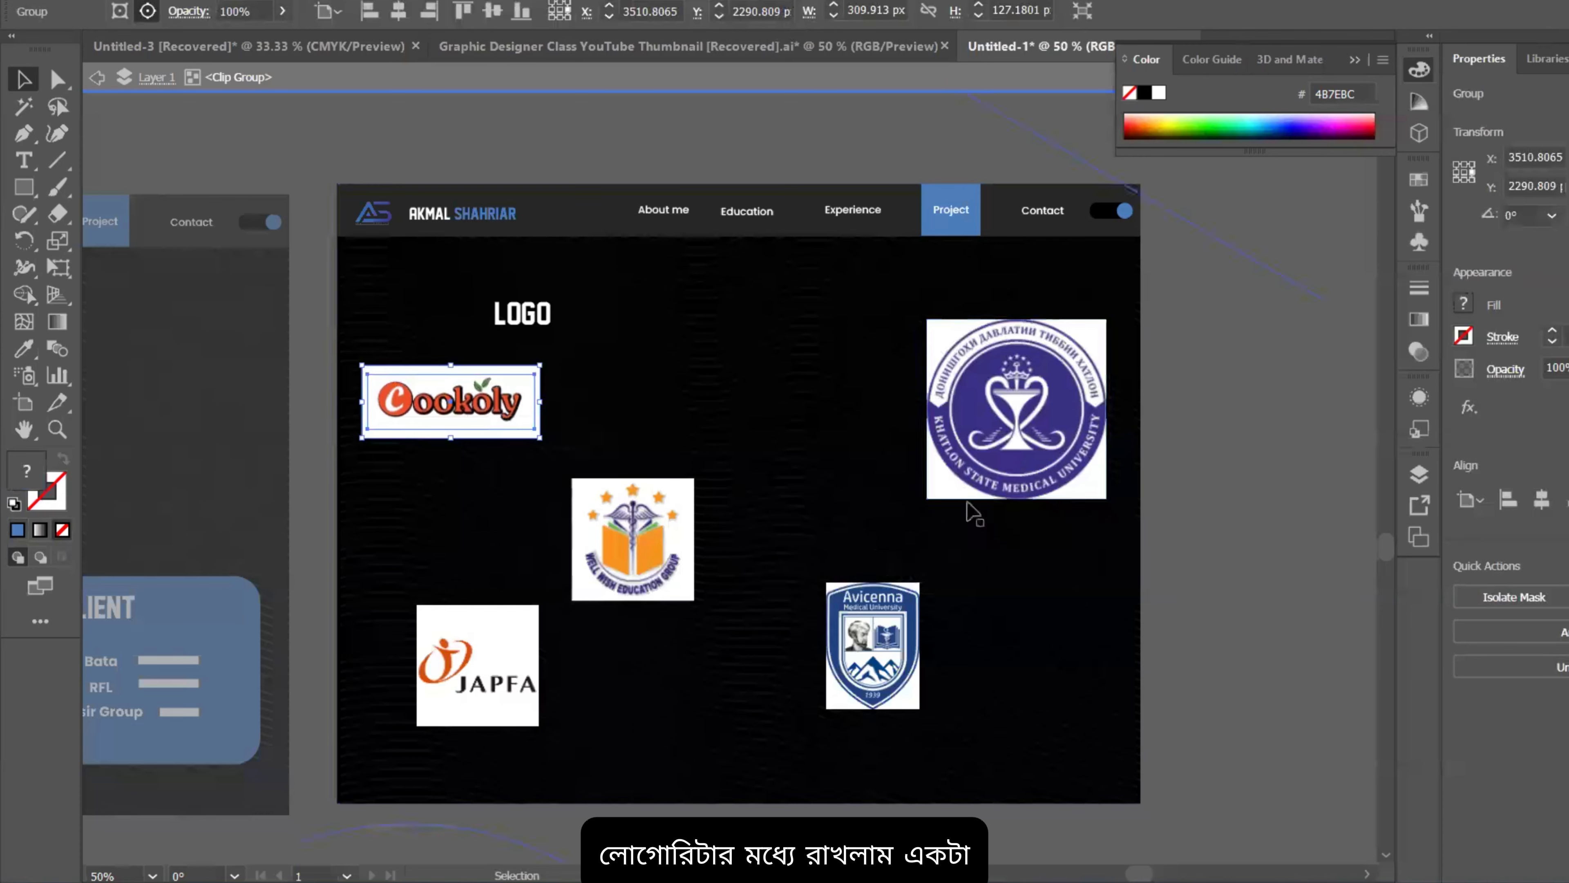
{"action": "left_click_drag", "start_coordinate": [878, 668], "coordinate": [800, 704]}
{"action": "left_click_drag", "start_coordinate": [465, 668], "coordinate": [675, 432]}
{"action": "scroll", "coordinate": [702, 484], "scroll_direction": "up", "scroll_amount": 2}
{"action": "left_click_drag", "start_coordinate": [790, 447], "coordinate": [940, 427]}
{"action": "left_click_drag", "start_coordinate": [830, 364], "coordinate": [722, 374]}
{"action": "scroll", "coordinate": [722, 375], "scroll_direction": "down", "scroll_amount": 2}
Step: Move and enlarge Well Wish at left, enlarge JAPFA, and lower and widen Cookoly
{"action": "left_click_drag", "start_coordinate": [725, 495], "coordinate": [532, 486]}
{"action": "left_click_drag", "start_coordinate": [603, 526], "coordinate": [701, 635]}
{"action": "mouse_move", "coordinate": [650, 569]}
{"action": "left_mouse_down"}
{"action": "mouse_move", "coordinate": [606, 578]}
{"action": "mouse_move", "coordinate": [624, 583]}
{"action": "left_mouse_up"}
{"action": "left_click_drag", "start_coordinate": [750, 389], "coordinate": [772, 398]}
{"action": "left_click_drag", "start_coordinate": [820, 287], "coordinate": [860, 247]}
{"action": "left_click_drag", "start_coordinate": [755, 355], "coordinate": [764, 456]}
{"action": "left_click_drag", "start_coordinate": [617, 362], "coordinate": [655, 363]}
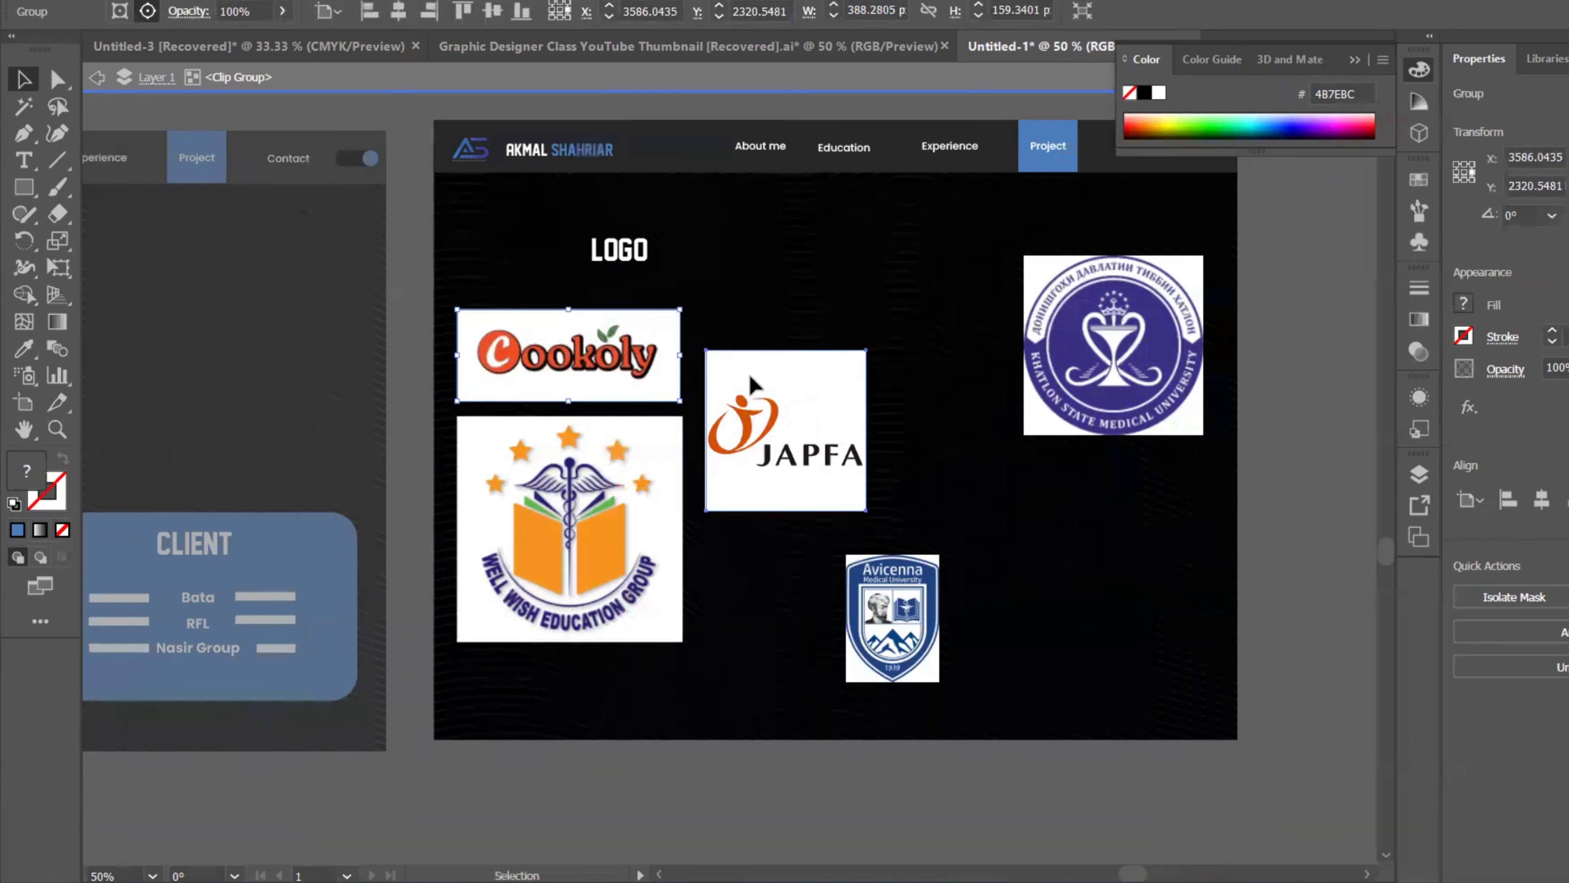
Step: Put JAPFA beside Cookoly, move Avicenna far right, and place the shrunken Khatlon seal under JAPFA
{"action": "left_click_drag", "start_coordinate": [746, 407], "coordinate": [737, 367]}
{"action": "left_click_drag", "start_coordinate": [816, 405], "coordinate": [815, 402]}
{"action": "left_click_drag", "start_coordinate": [856, 468], "coordinate": [890, 502]}
{"action": "left_click_drag", "start_coordinate": [926, 633], "coordinate": [1214, 595]}
{"action": "left_click_drag", "start_coordinate": [1079, 356], "coordinate": [752, 601]}
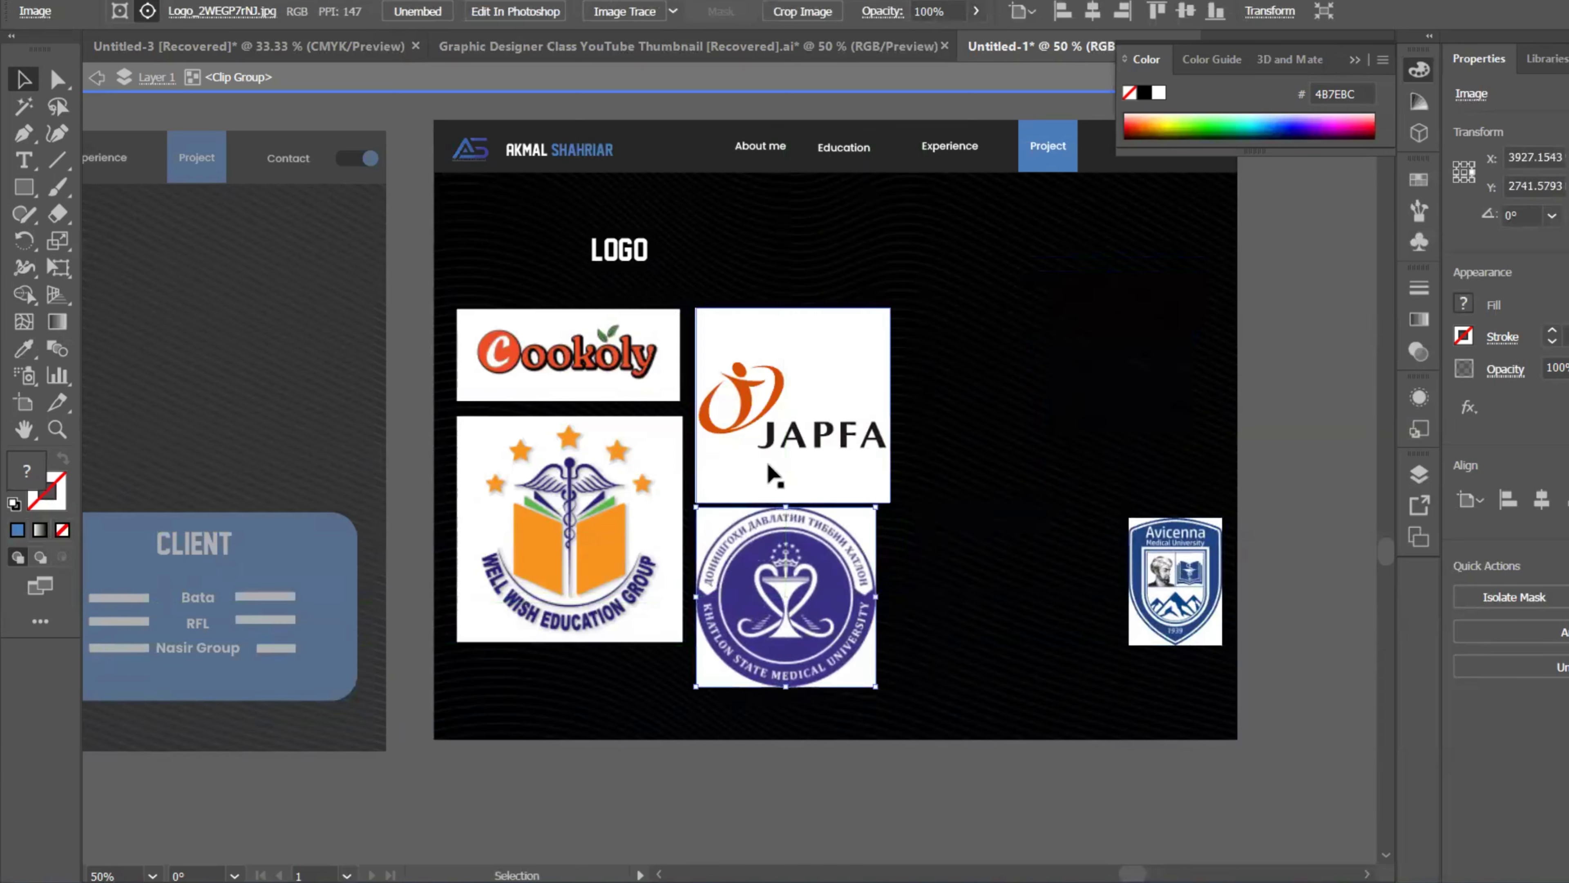
{"action": "left_click", "coordinate": [778, 428]}
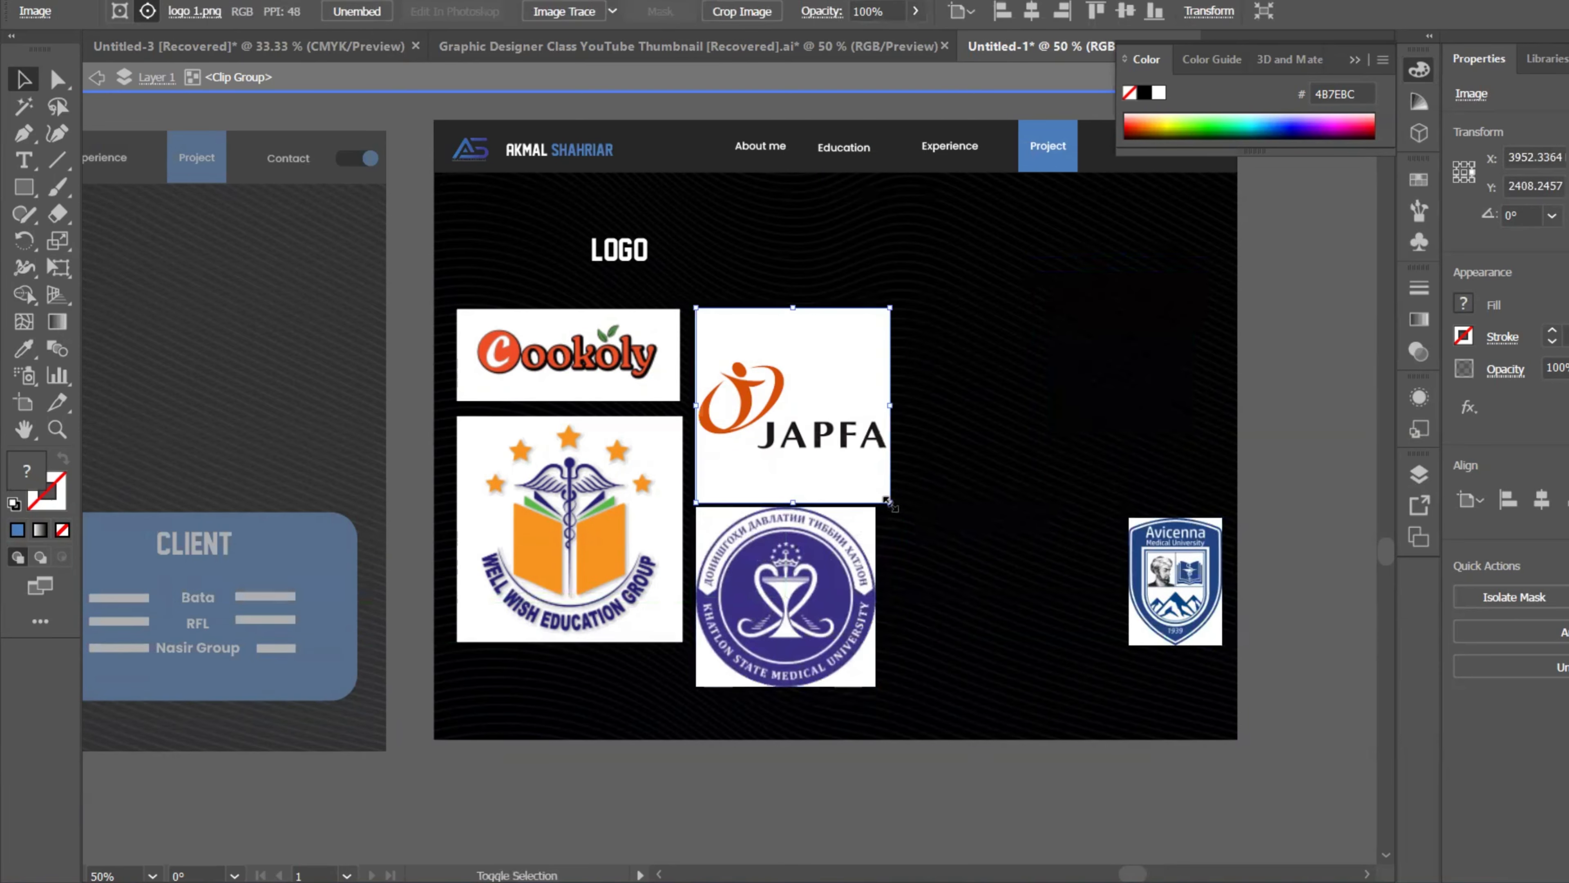
{"action": "left_click_drag", "start_coordinate": [890, 501], "coordinate": [855, 467]}
{"action": "left_click_drag", "start_coordinate": [825, 569], "coordinate": [828, 533]}
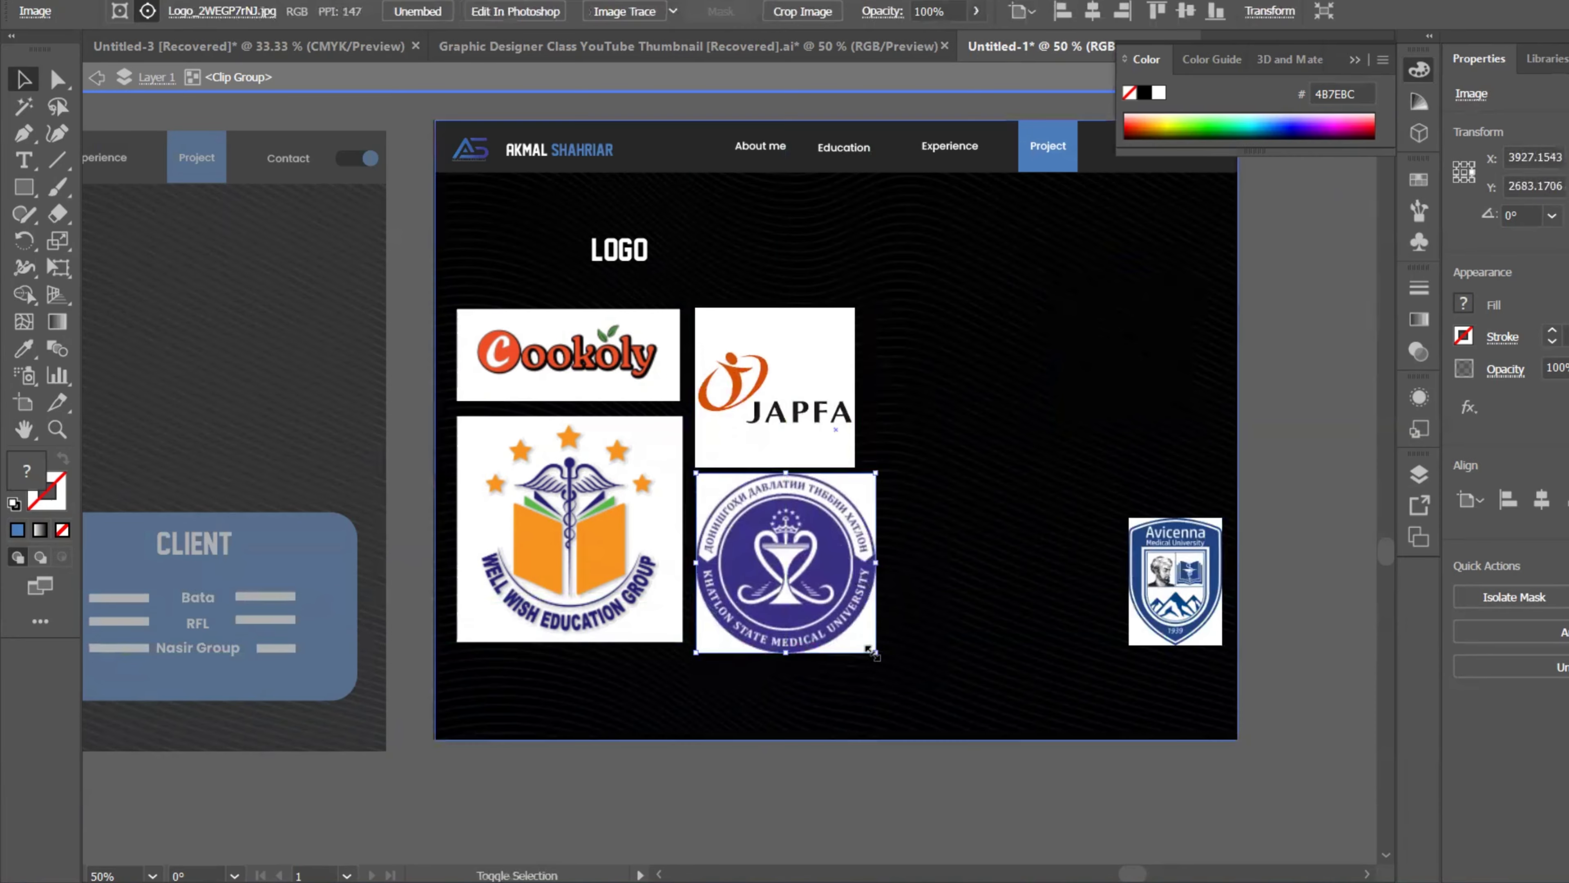
{"action": "left_click_drag", "start_coordinate": [870, 651], "coordinate": [866, 647]}
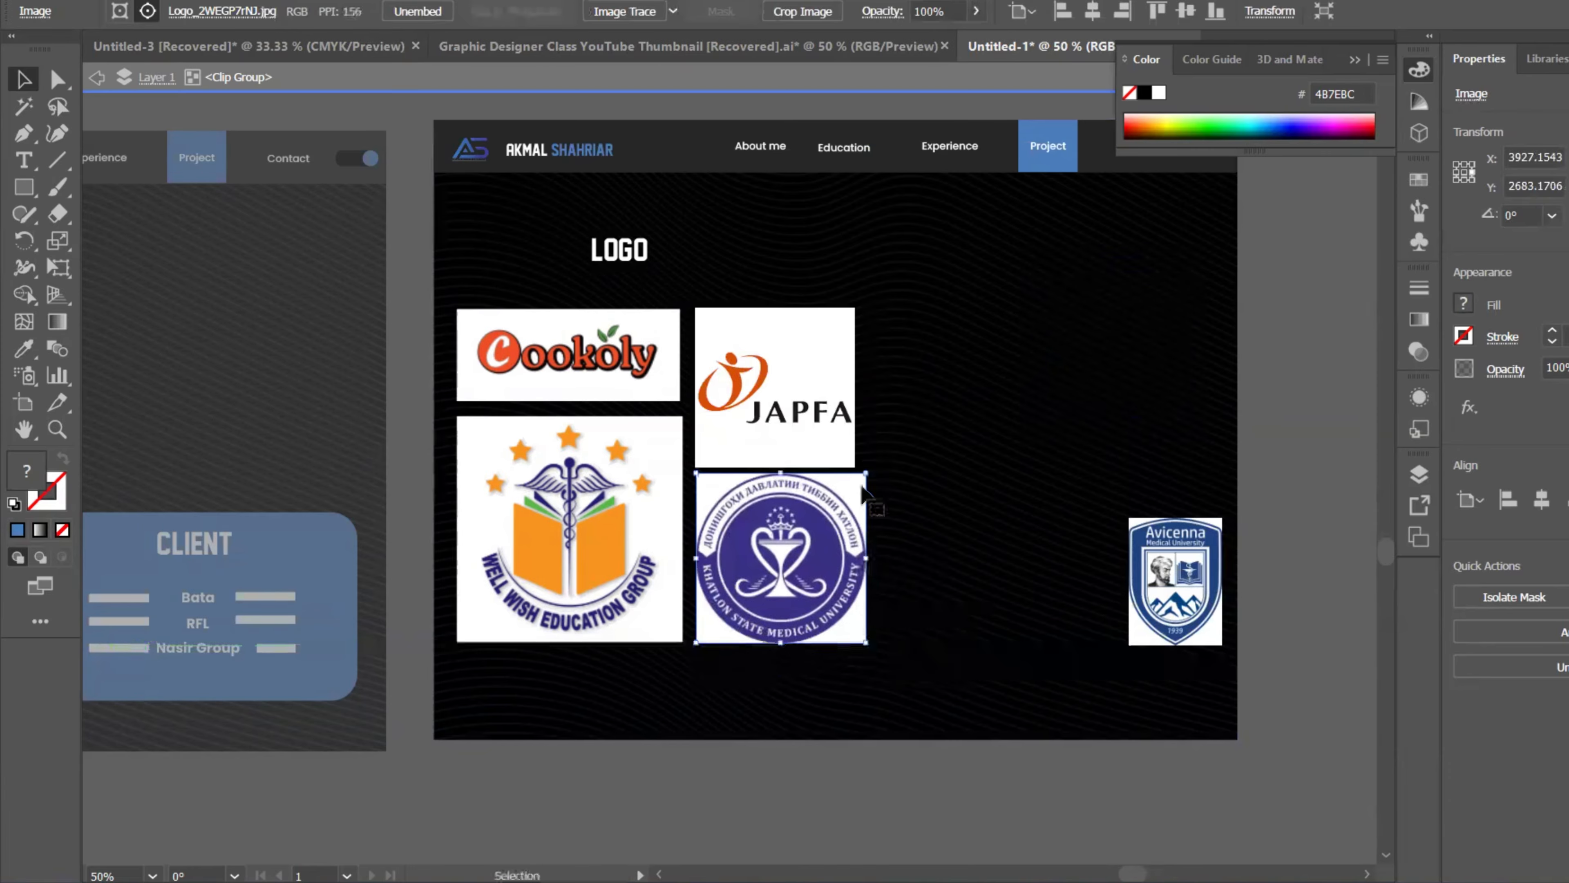
Step: Fine-tune JAPFA and the Khatlon seal so their sizes and alignment match, then zoom out
{"action": "left_click", "coordinate": [850, 441]}
{"action": "left_click_drag", "start_coordinate": [848, 408], "coordinate": [847, 402]}
{"action": "left_click_drag", "start_coordinate": [855, 459], "coordinate": [871, 474]}
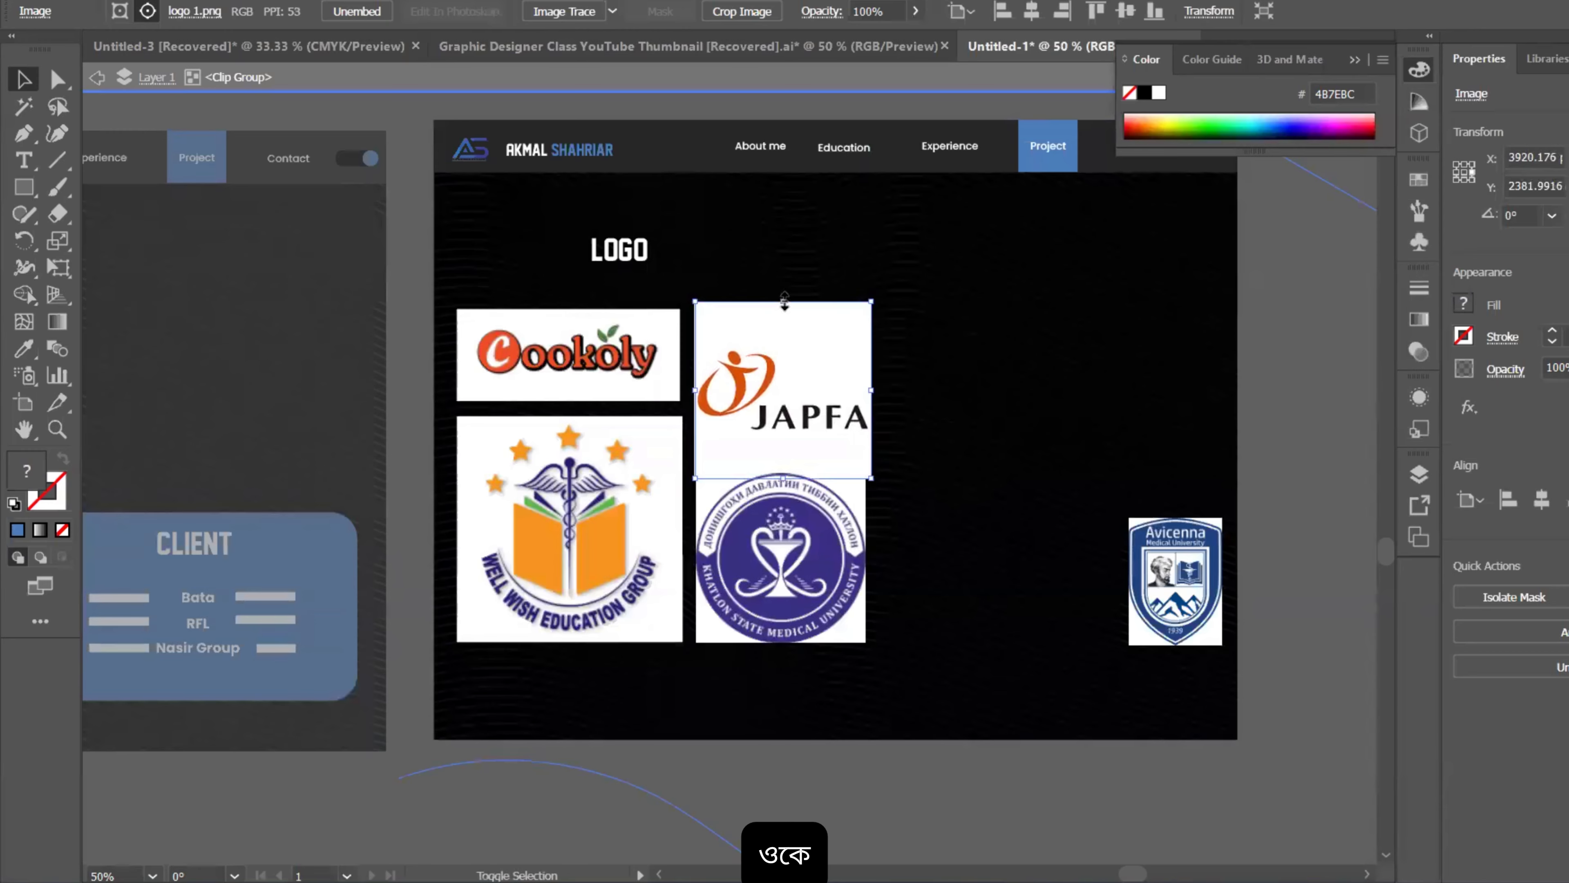
{"action": "left_click", "coordinate": [824, 595]}
{"action": "left_click", "coordinate": [828, 426]}
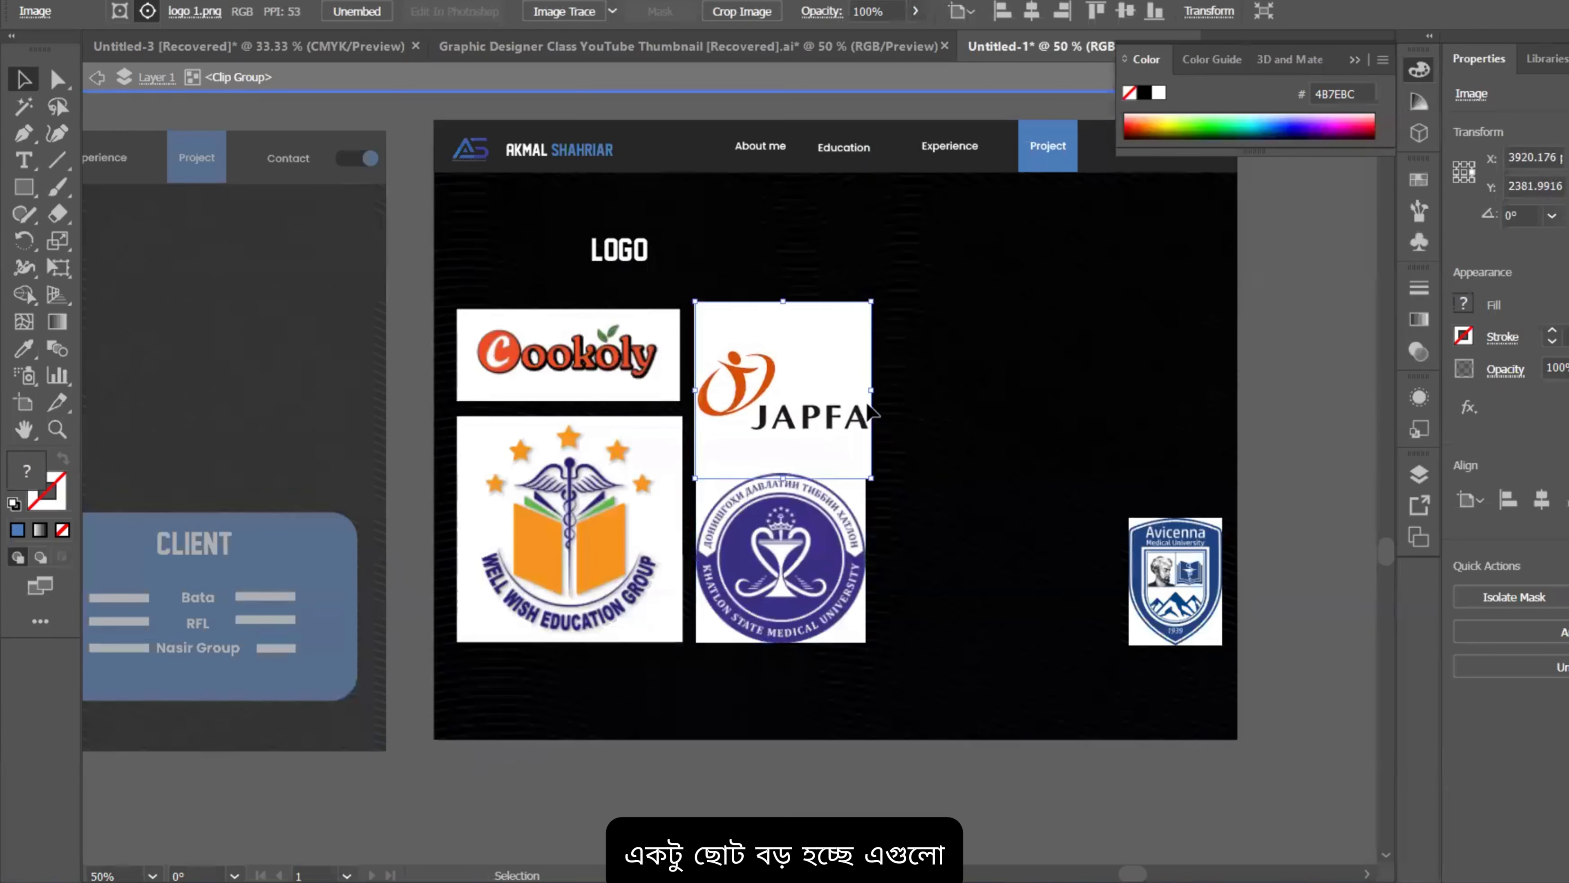
{"action": "left_click_drag", "start_coordinate": [870, 393], "coordinate": [848, 392]}
{"action": "left_click_drag", "start_coordinate": [822, 399], "coordinate": [825, 395]}
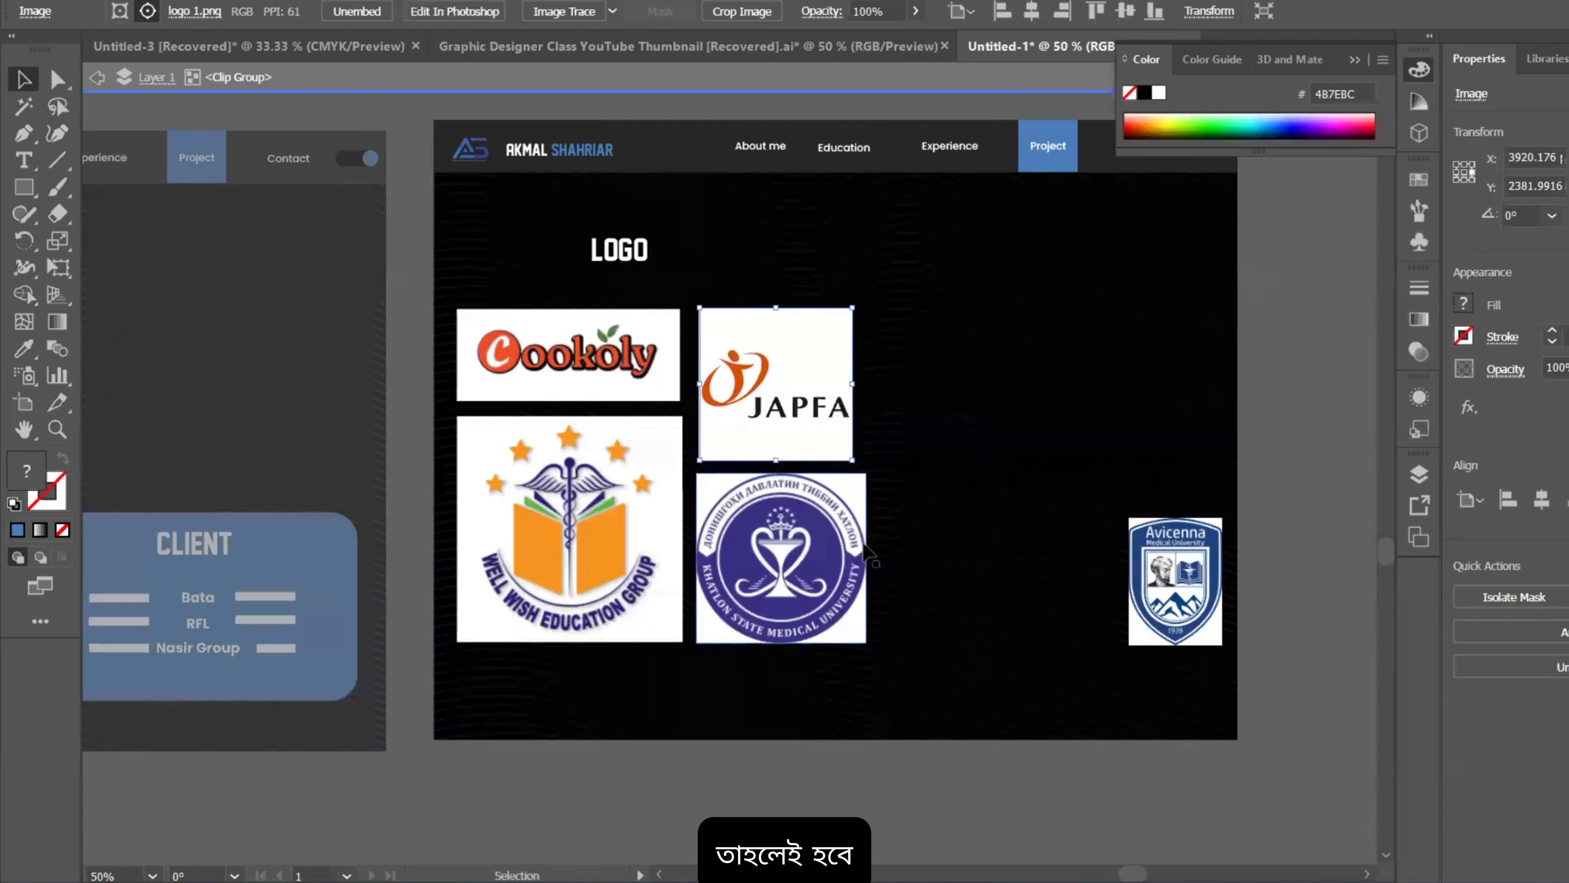
{"action": "left_click", "coordinate": [862, 592]}
{"action": "left_click_drag", "start_coordinate": [867, 643], "coordinate": [829, 630]}
{"action": "left_click_drag", "start_coordinate": [831, 569], "coordinate": [836, 569]}
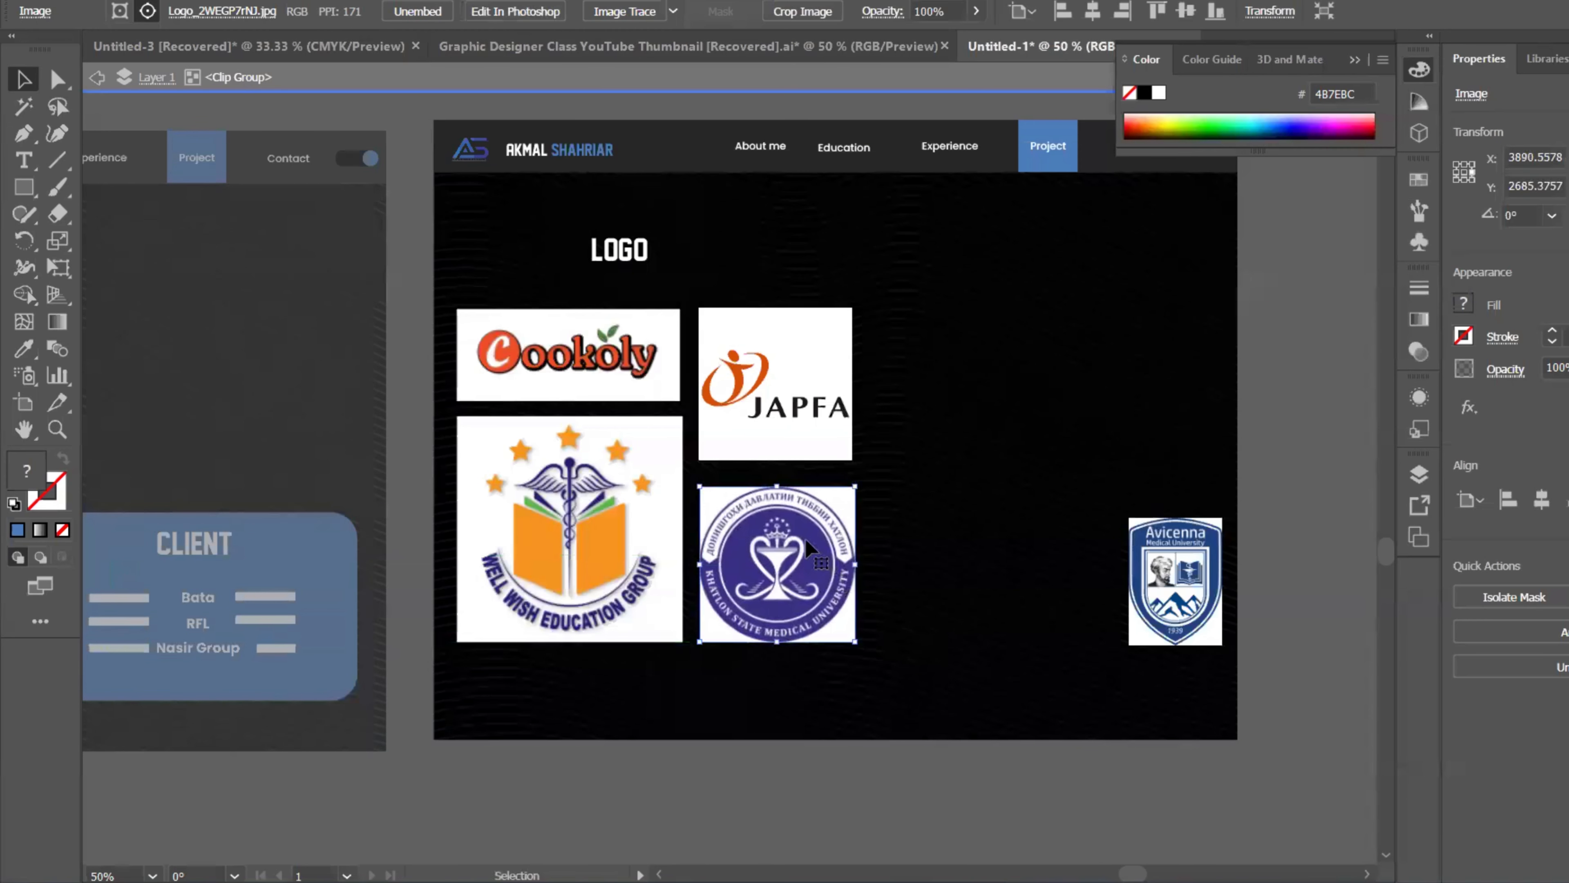
{"action": "key", "text": "ctrl+minus"}
Step: Bring the Avicenna crest over as a third column beside JAPFA and Khatlon
{"action": "left_click", "coordinate": [791, 483]}
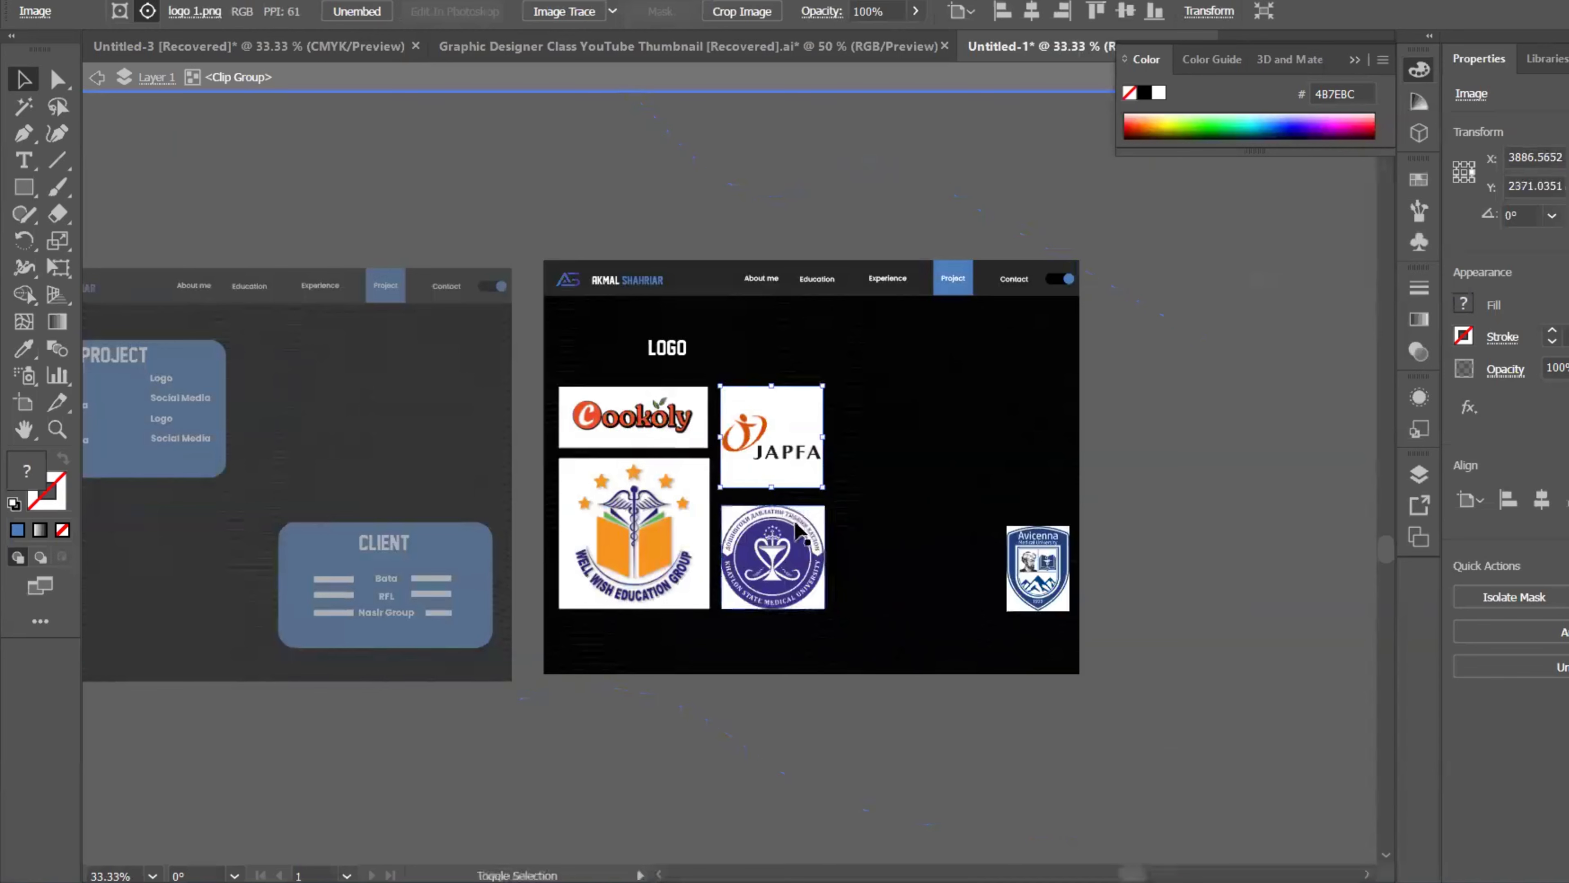
{"action": "left_click", "coordinate": [815, 562], "text": "shift"}
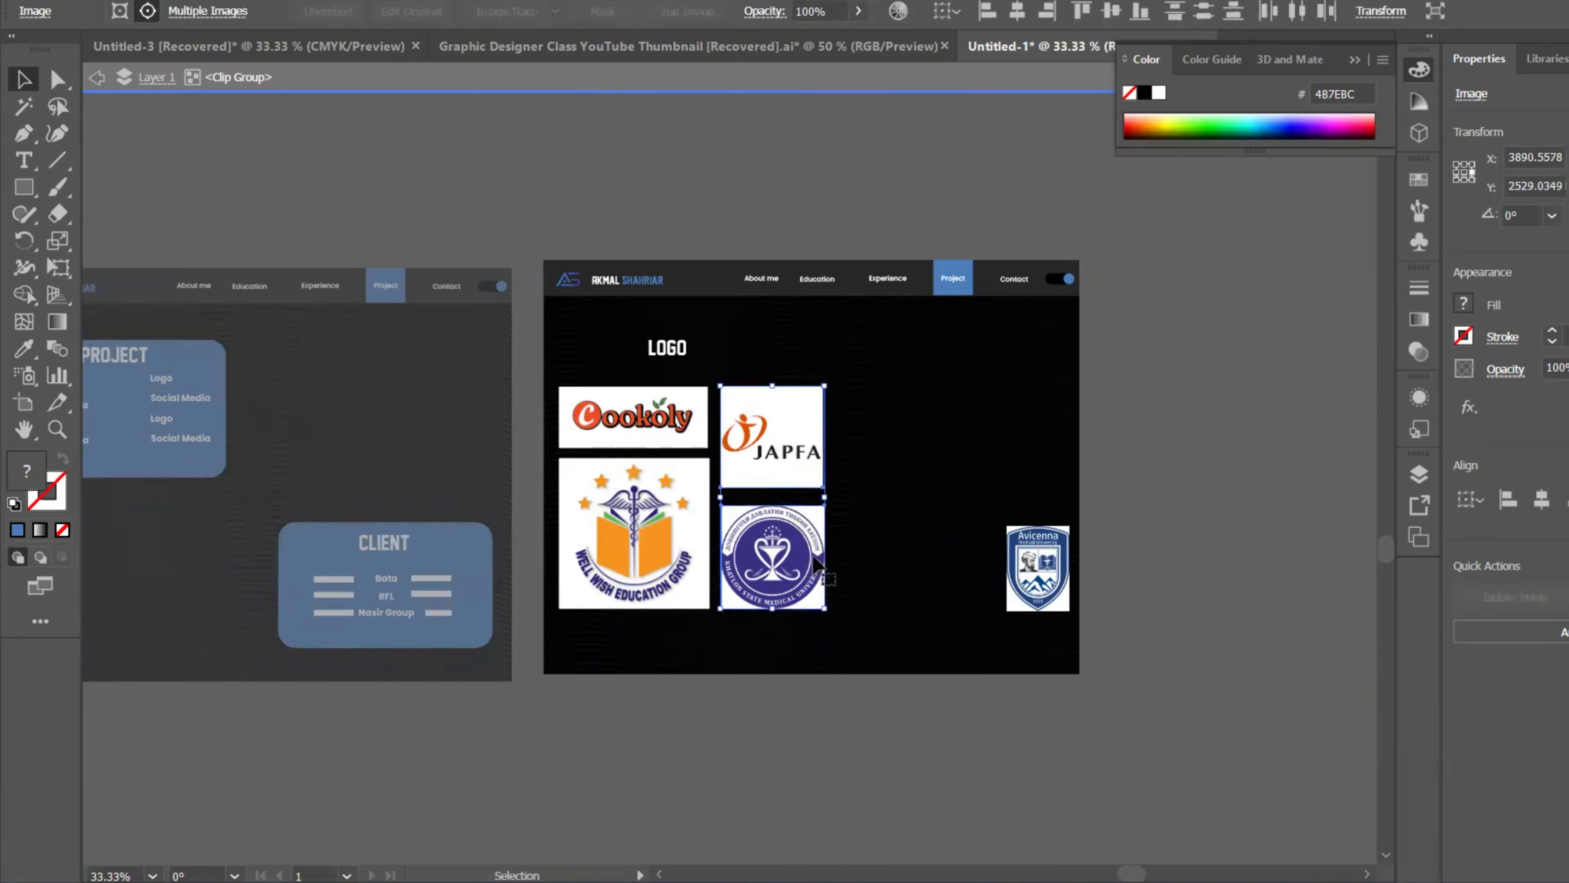
{"action": "left_click", "coordinate": [1198, 563]}
{"action": "left_click_drag", "start_coordinate": [1028, 577], "coordinate": [1022, 610]}
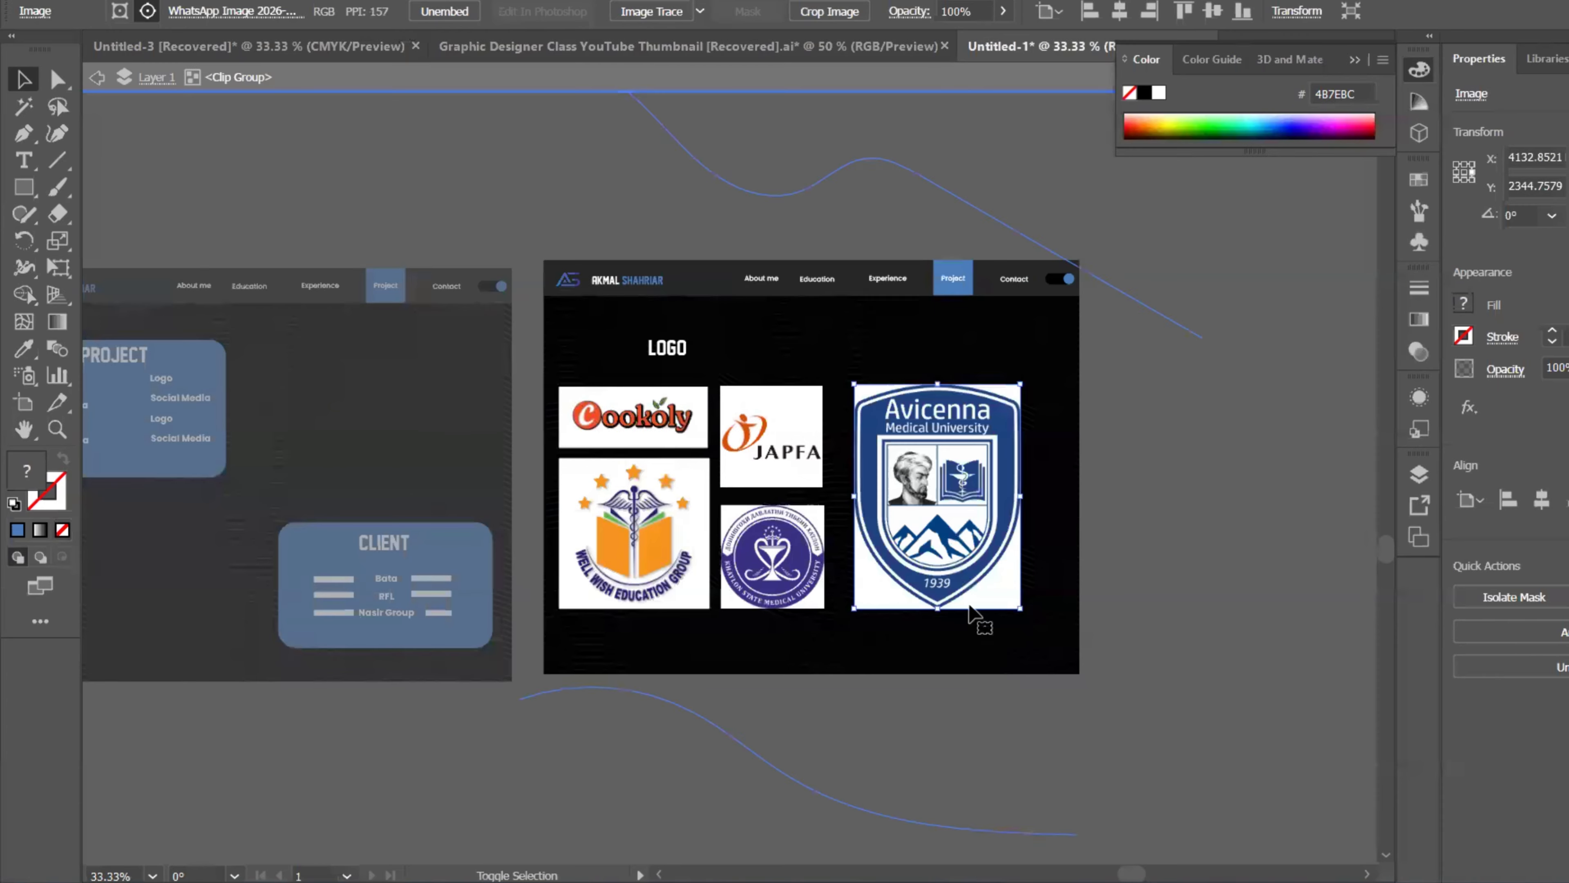
Step: Nudge the Khatlon seal and JAPFA right into alignment, undoing a trial shift of all logos
{"action": "left_click_drag", "start_coordinate": [819, 543], "coordinate": [824, 542]}
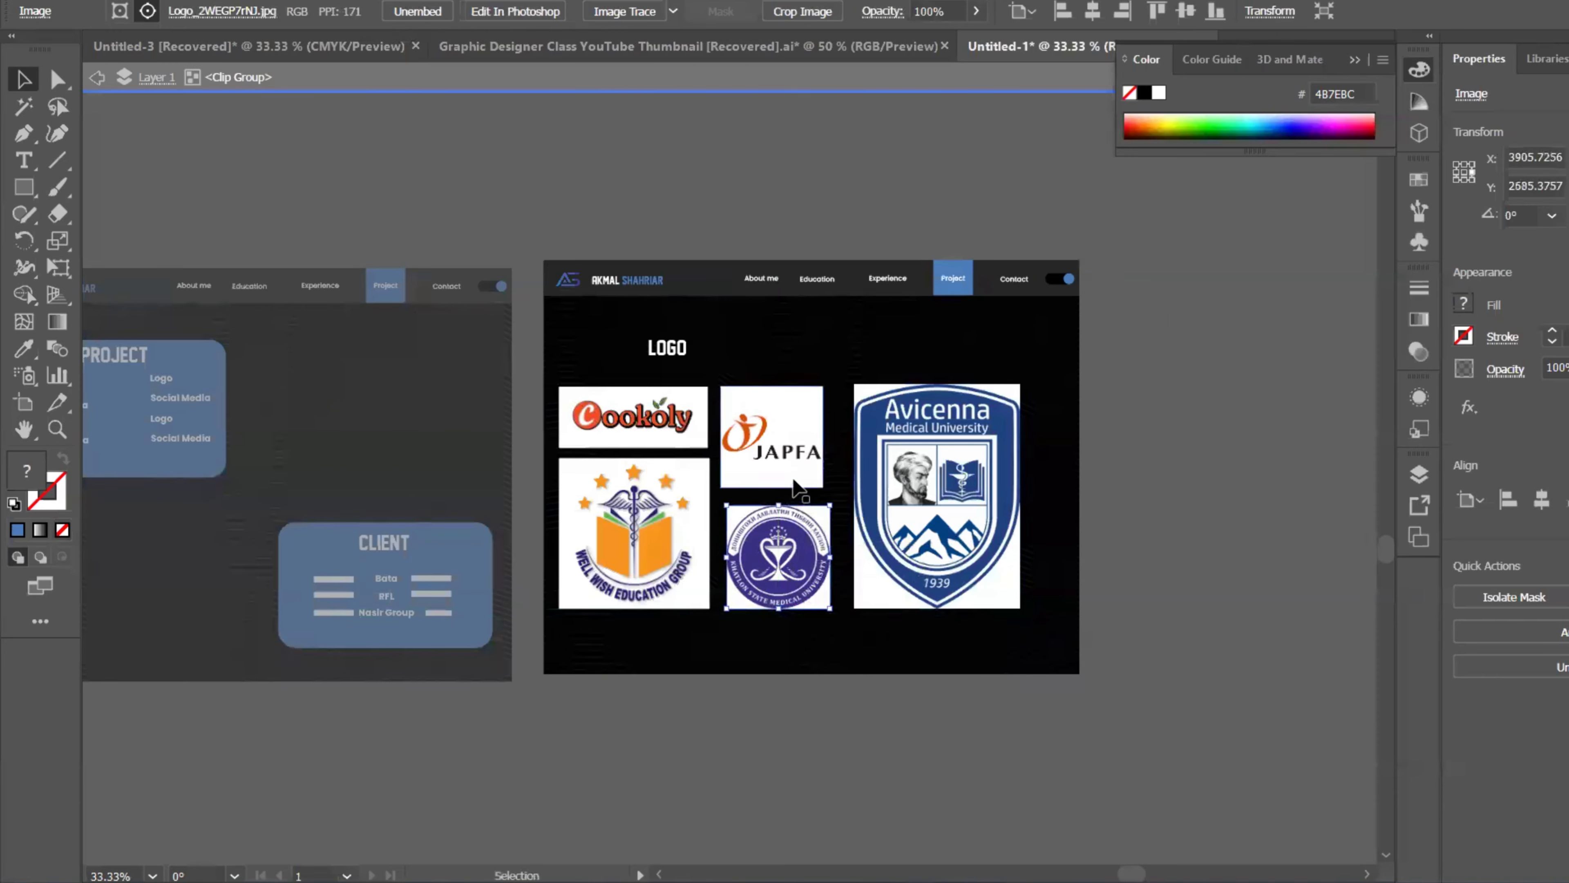
{"action": "left_click_drag", "start_coordinate": [793, 482], "coordinate": [799, 481]}
{"action": "left_click", "coordinate": [634, 421], "text": "shift"}
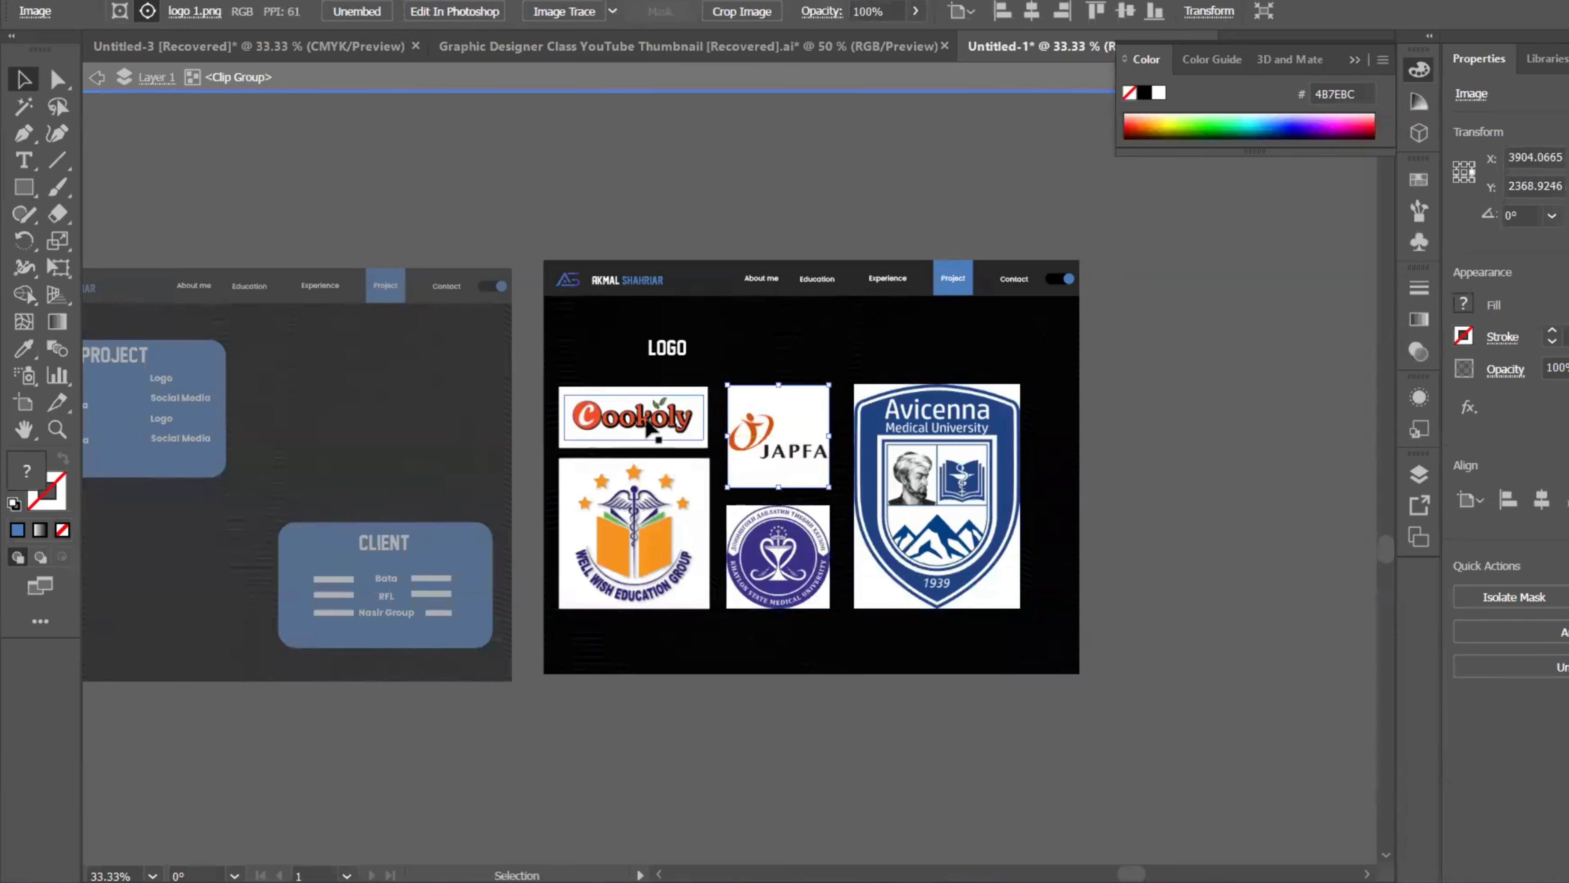
{"action": "left_click", "coordinate": [648, 535], "text": "shift"}
{"action": "left_click", "coordinate": [966, 565], "text": "shift"}
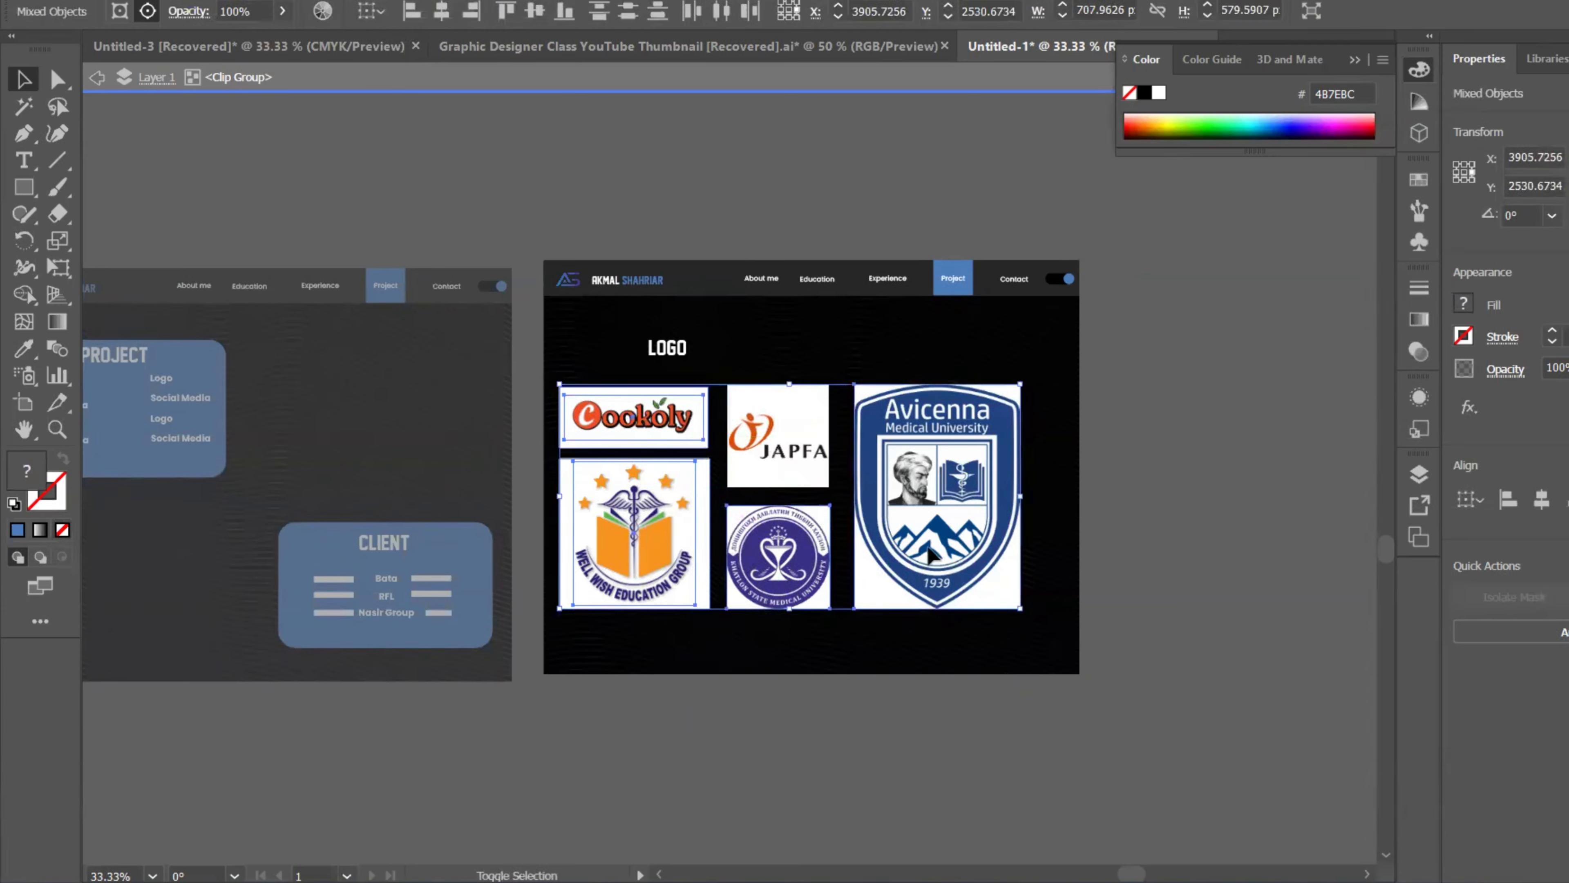
{"action": "left_click_drag", "start_coordinate": [966, 565], "coordinate": [982, 566]}
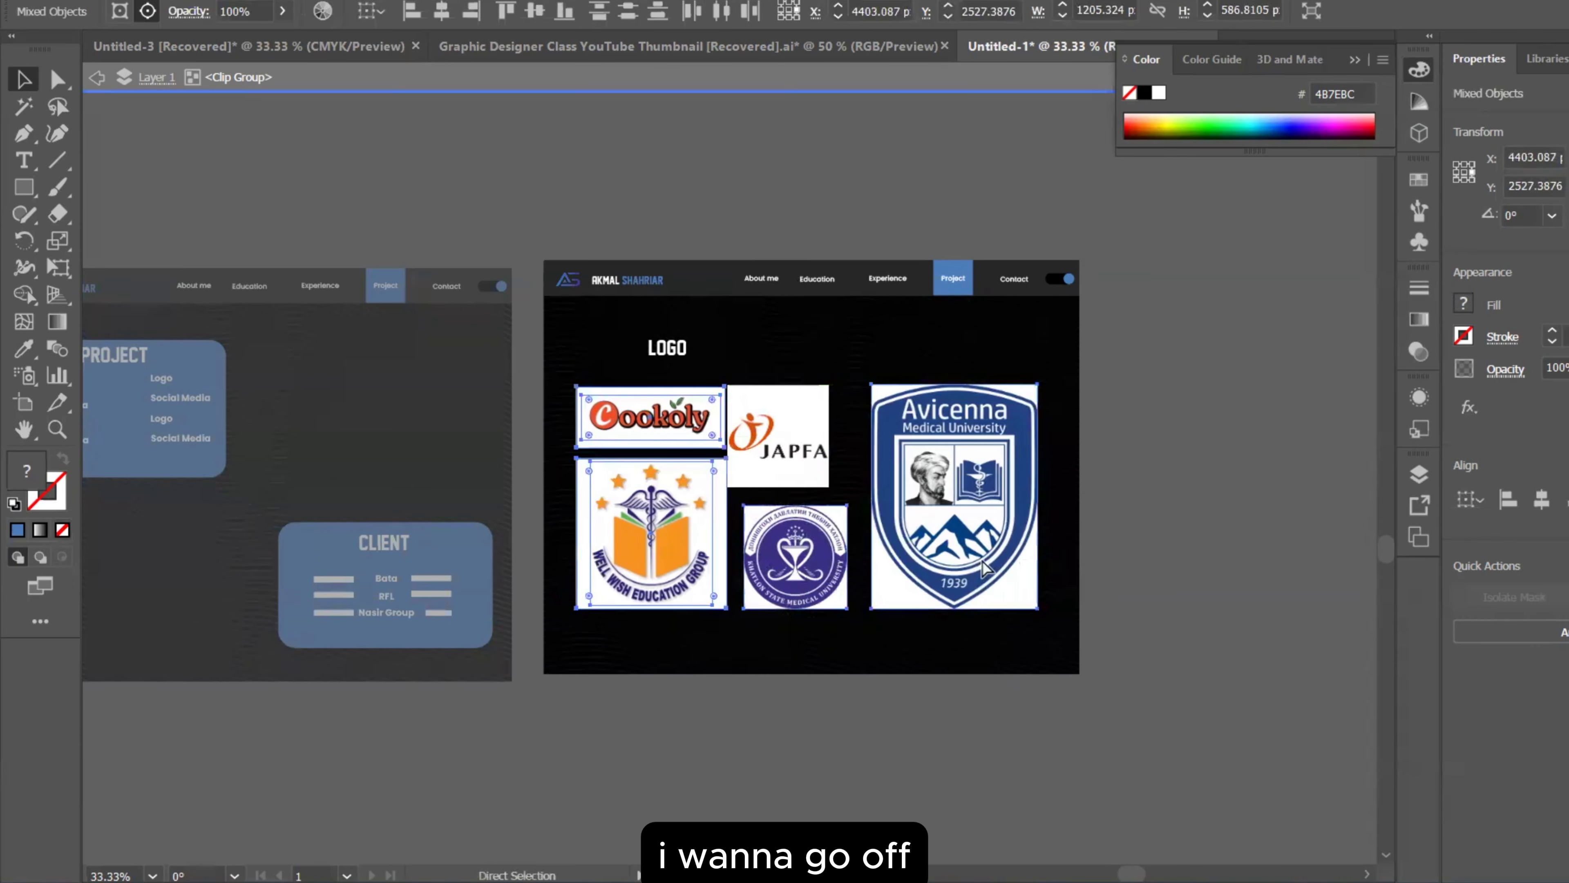
{"action": "key", "text": "ctrl+z"}
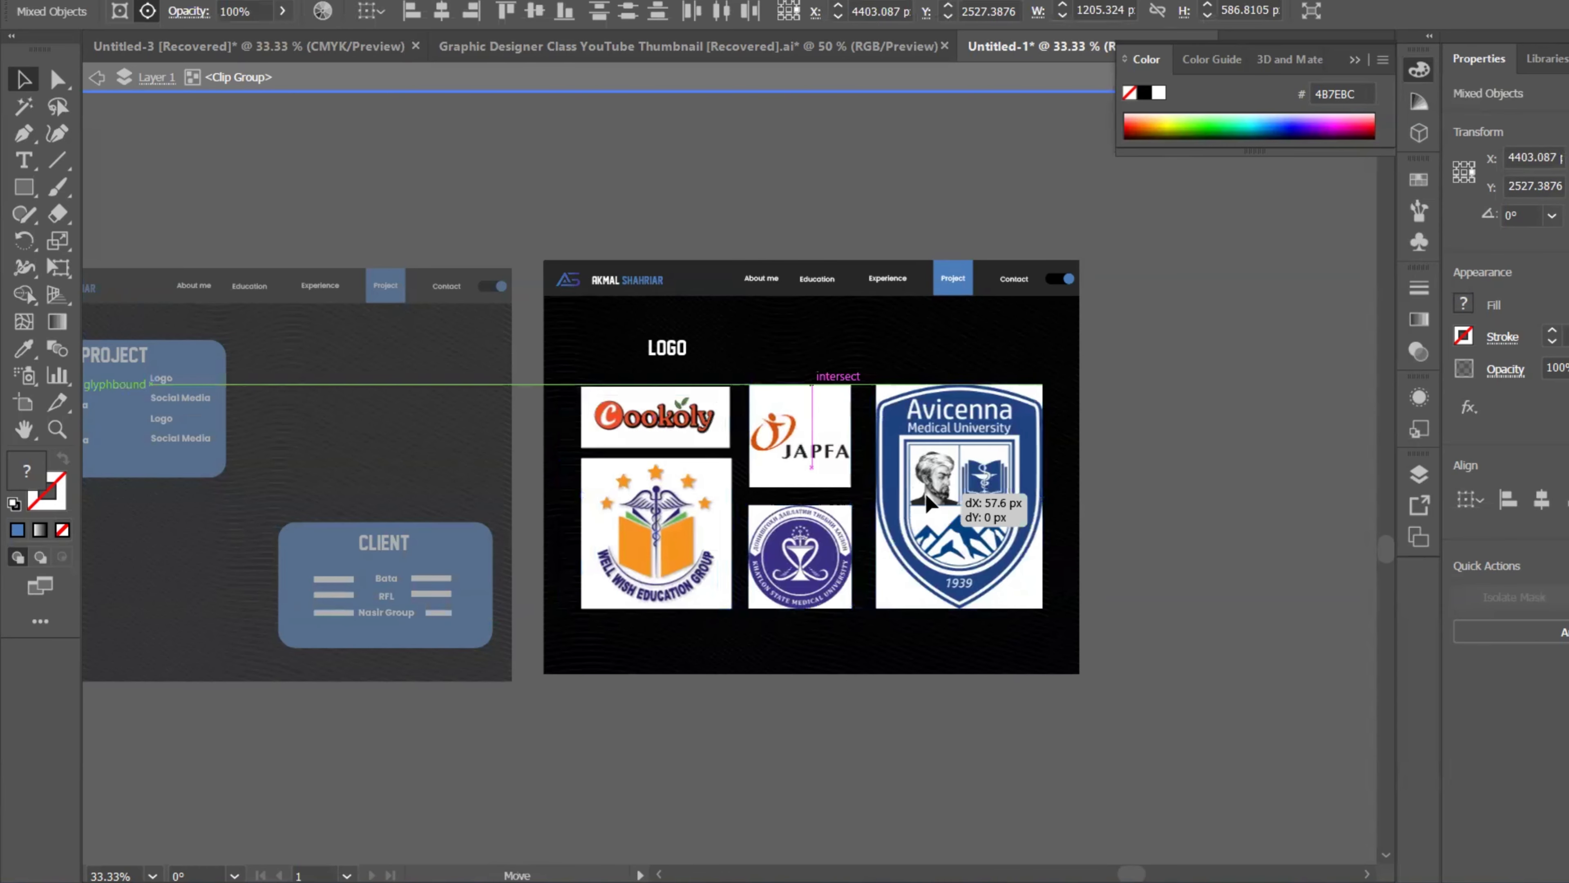
{"action": "left_click", "coordinate": [1181, 507]}
{"action": "scroll", "coordinate": [1095, 497], "scroll_direction": "down", "scroll_amount": 2, "text": "alt"}
Step: Isolate the LOGO artboard group and horizontally centre the LOGO heading on the header bar
{"action": "scroll", "coordinate": [1081, 445], "scroll_direction": "down", "scroll_amount": 2}
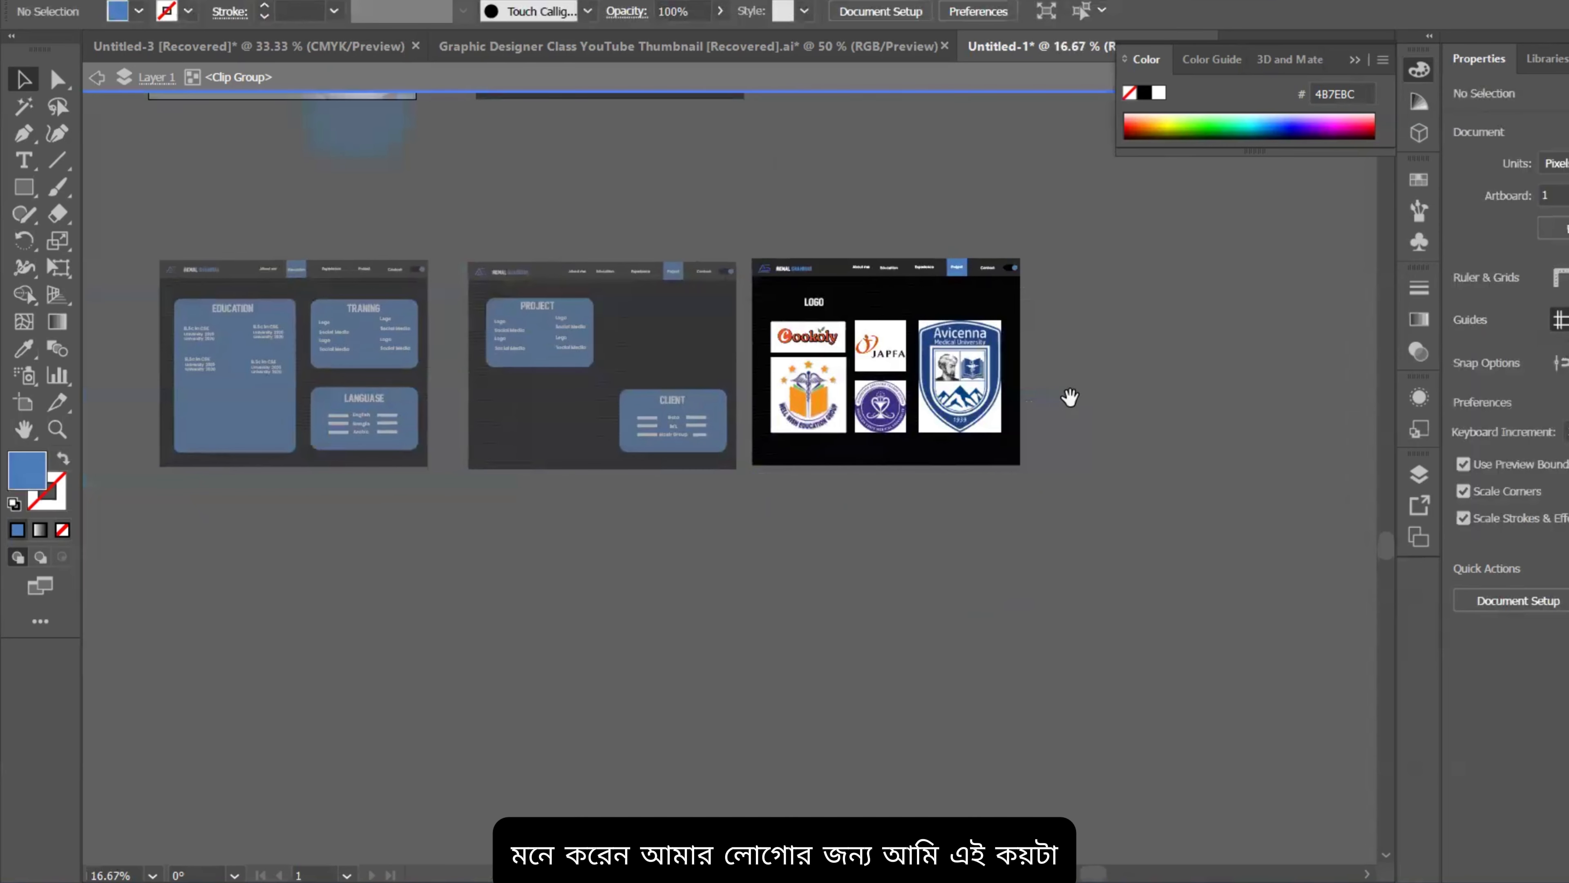
{"action": "scroll", "coordinate": [1082, 407], "scroll_direction": "up", "scroll_amount": 2, "text": "alt"}
{"action": "scroll", "coordinate": [1090, 405], "scroll_direction": "up", "scroll_amount": 1}
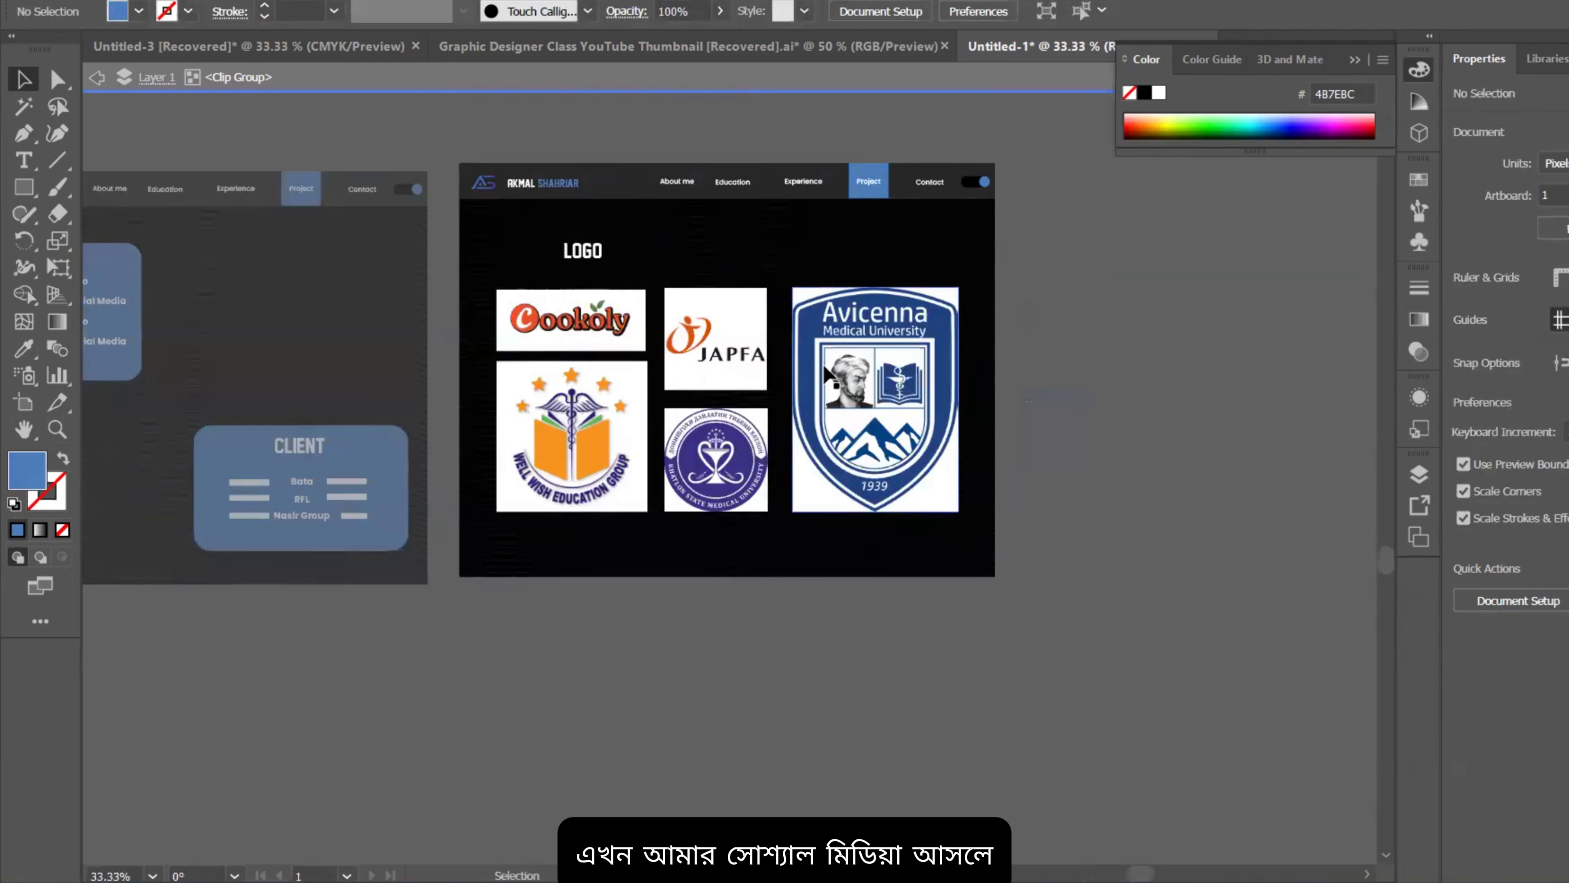
{"action": "double_click", "coordinate": [1126, 422]}
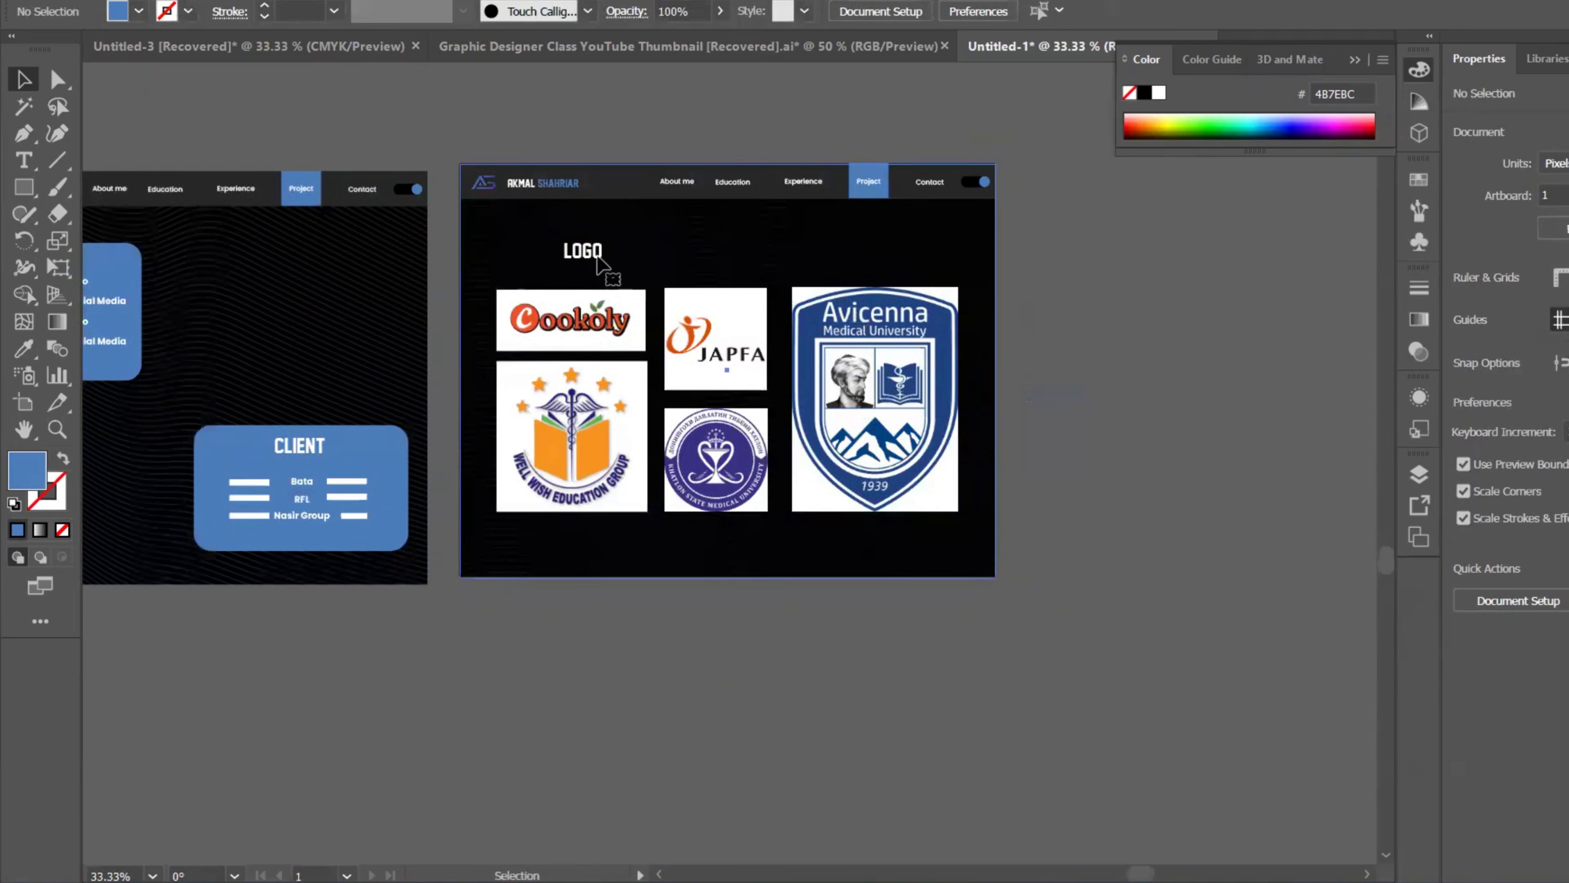
{"action": "left_click", "coordinate": [596, 264]}
{"action": "double_click", "coordinate": [597, 257]}
{"action": "left_click", "coordinate": [595, 263]}
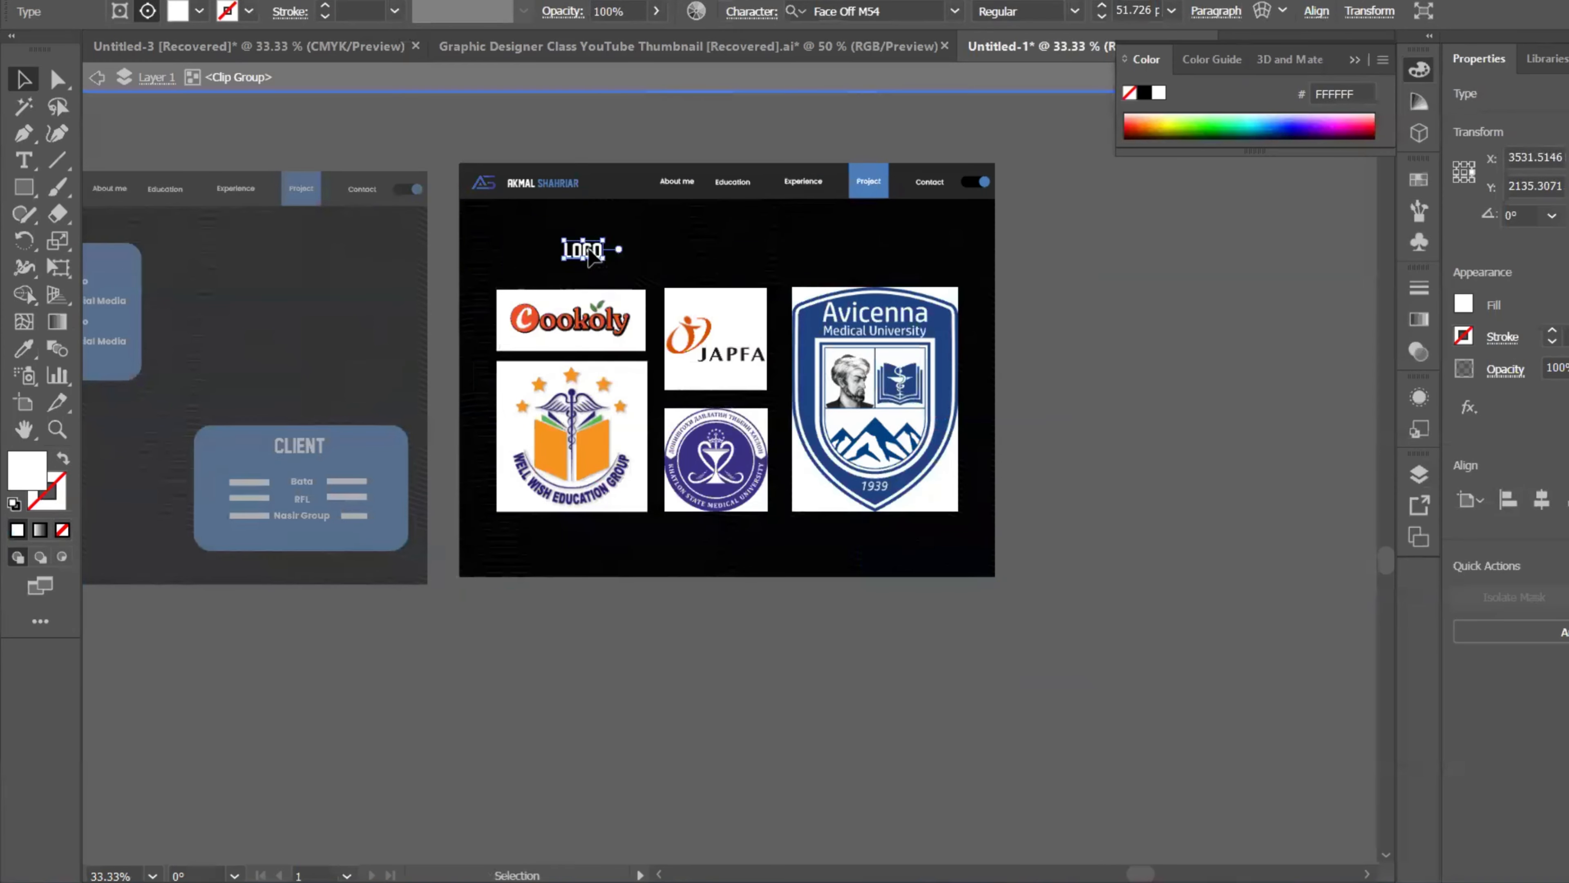
{"action": "left_click_drag", "start_coordinate": [590, 256], "coordinate": [754, 243]}
{"action": "left_click", "coordinate": [822, 197], "text": "shift"}
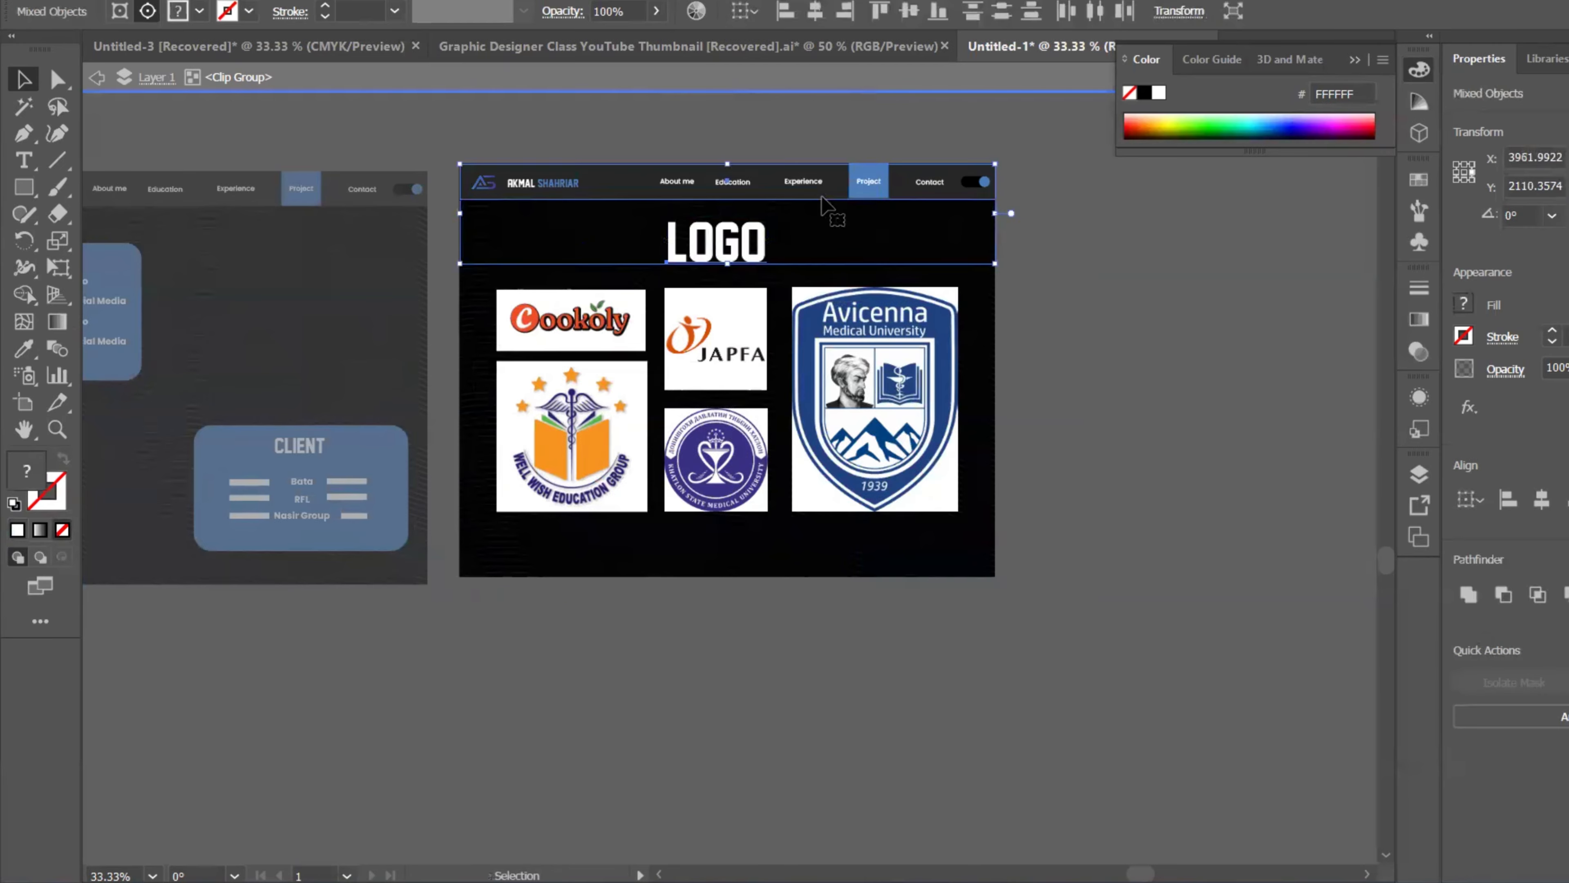
{"action": "left_click", "coordinate": [1542, 502]}
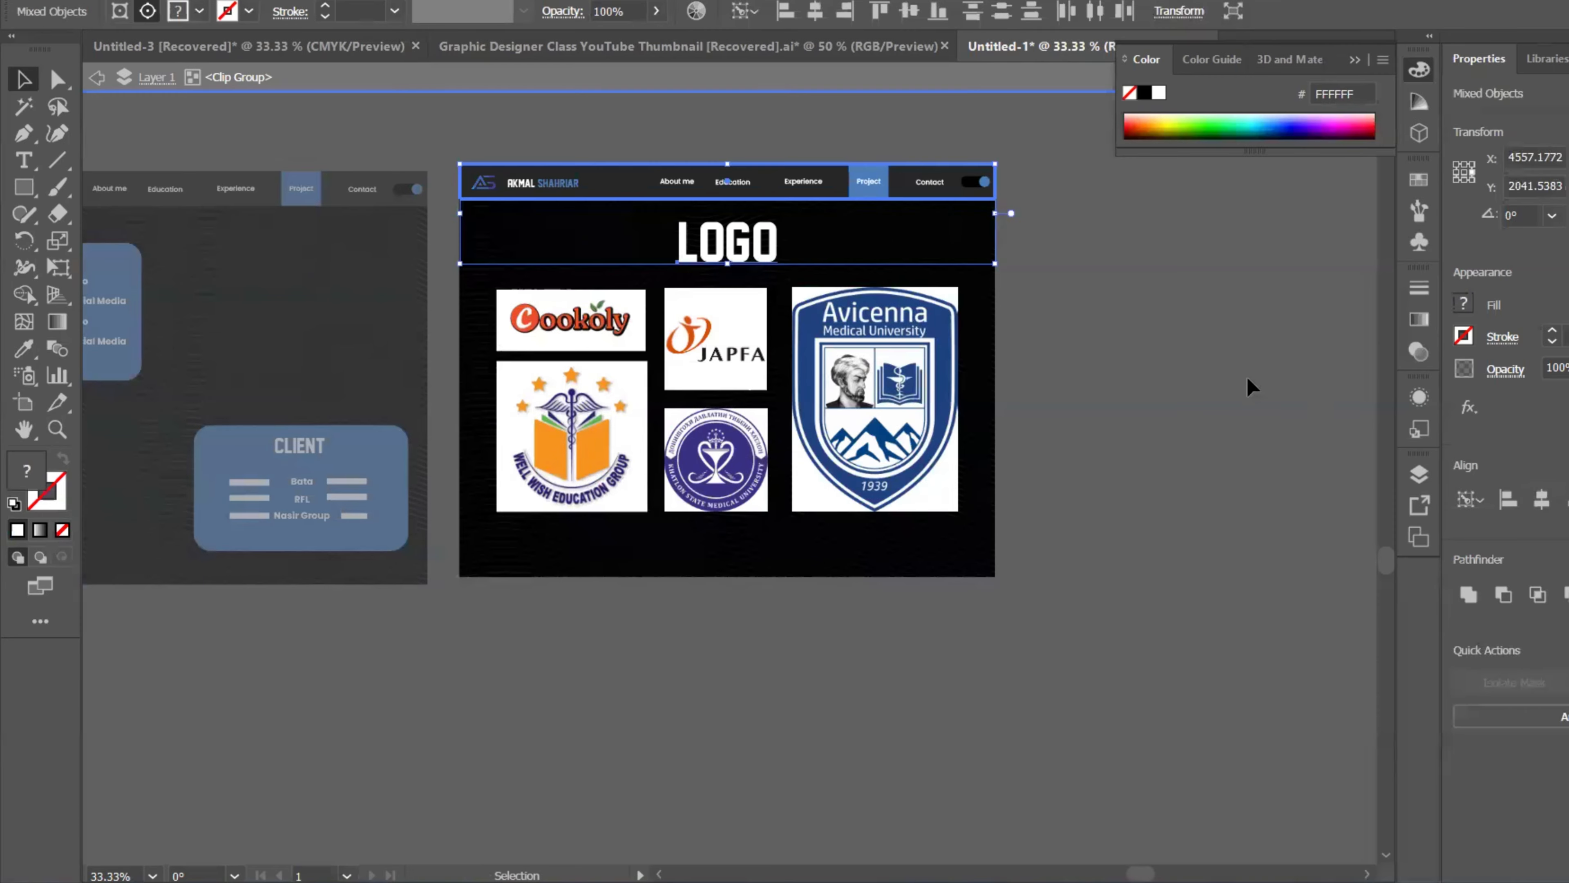
{"action": "double_click", "coordinate": [1099, 290]}
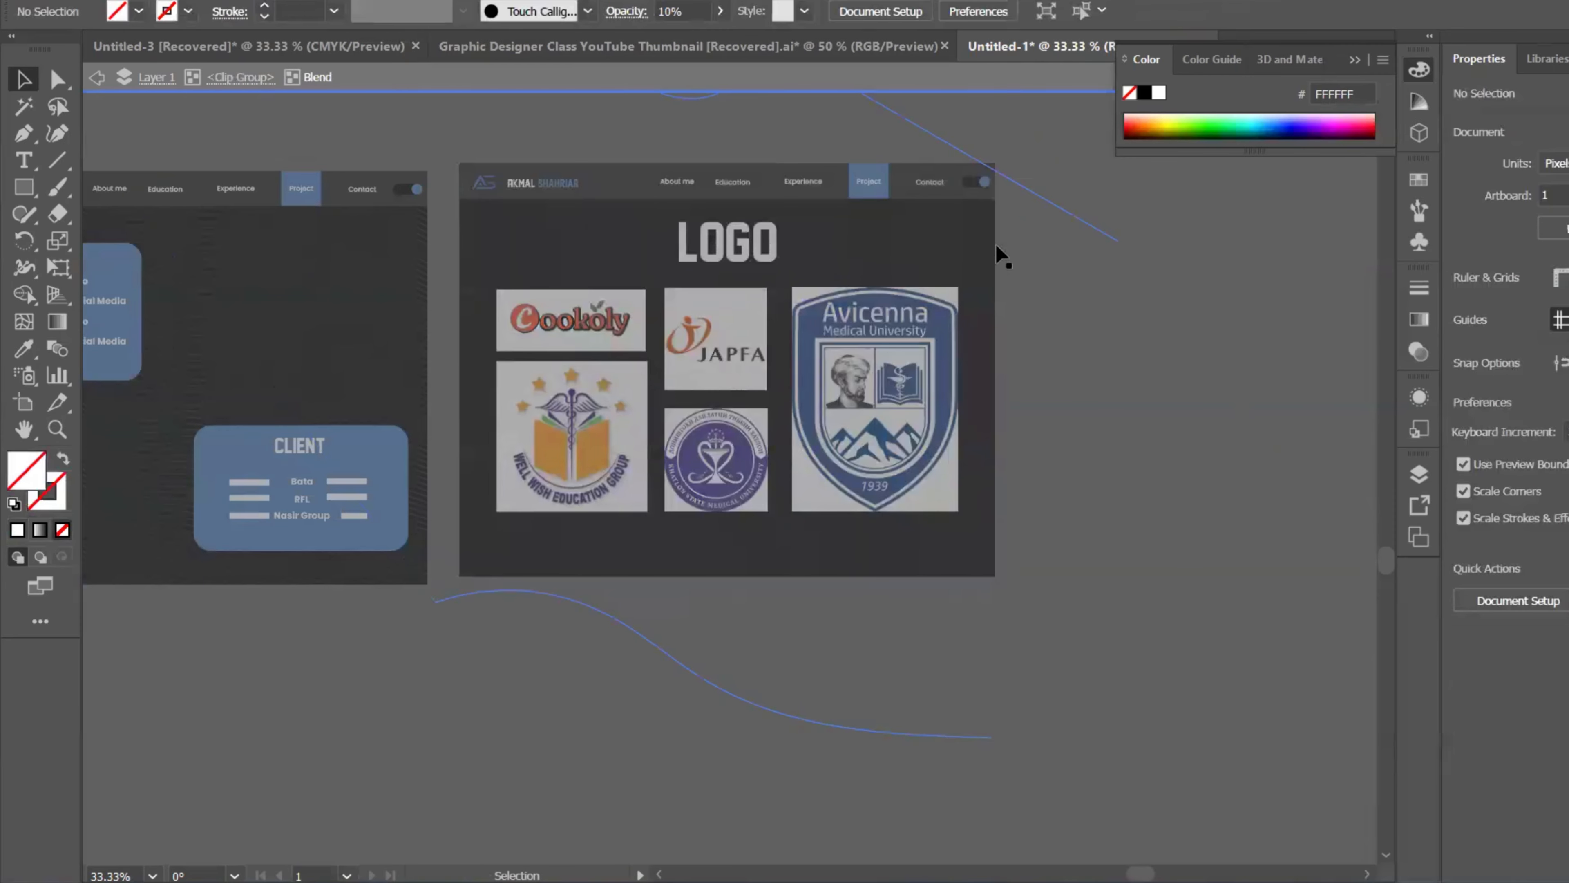
Step: View all artboards and delete the stray Creative Portfolio title copy right of the About Me page
{"action": "double_click", "coordinate": [1204, 248]}
{"action": "scroll", "coordinate": [1090, 271], "scroll_direction": "down", "scroll_amount": 3}
{"action": "left_click_drag", "start_coordinate": [1126, 367], "coordinate": [998, 462]}
{"action": "scroll", "coordinate": [996, 442], "scroll_direction": "down", "scroll_amount": 1}
{"action": "scroll", "coordinate": [911, 442], "scroll_direction": "up", "scroll_amount": 2}
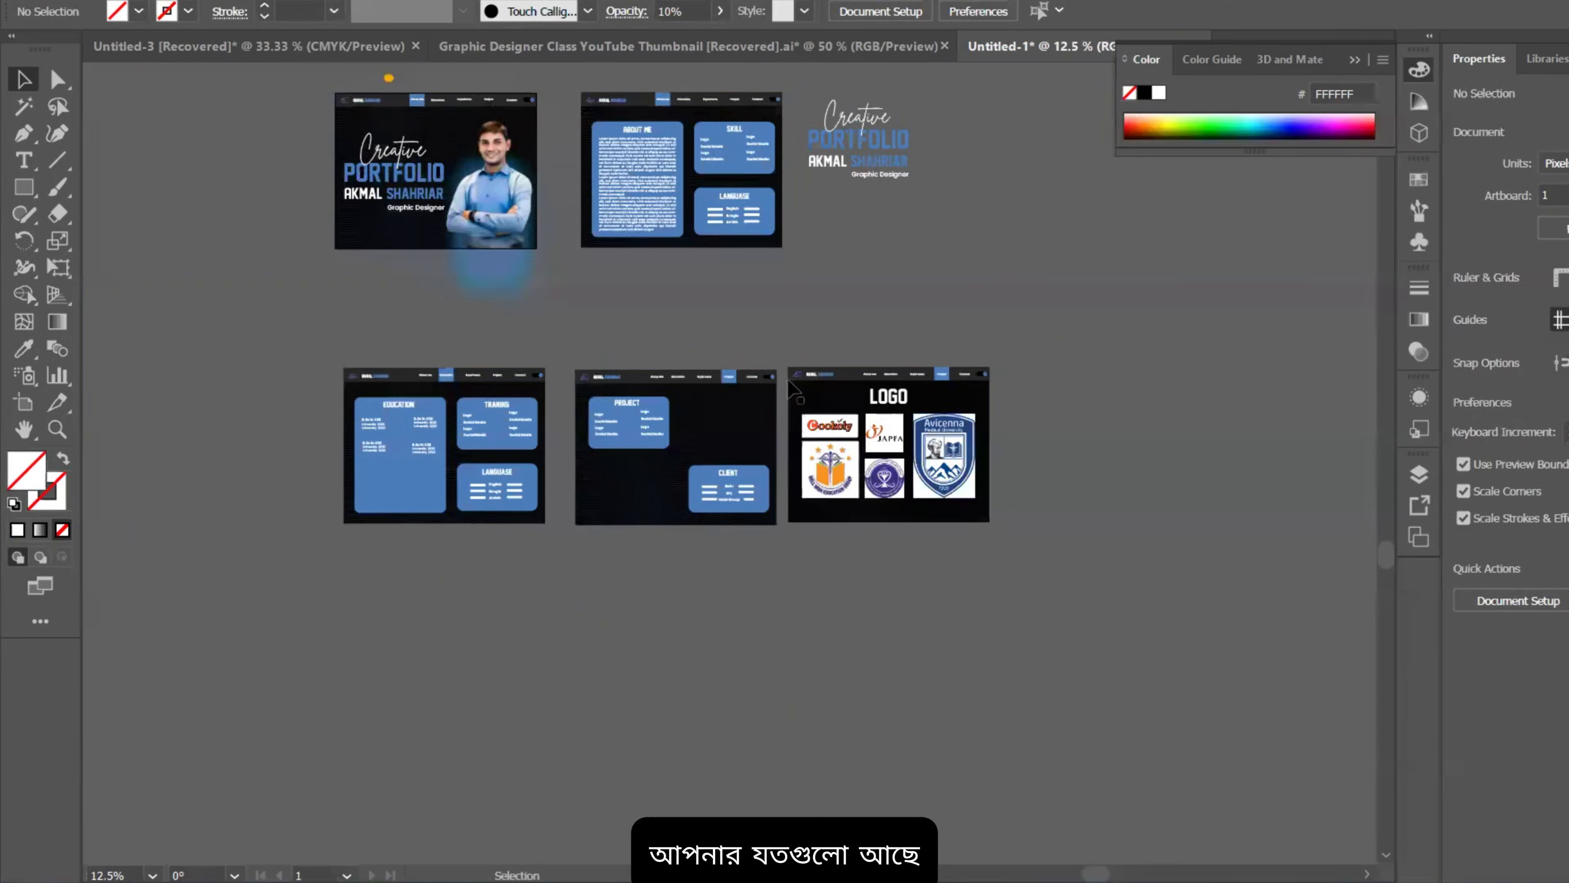
{"action": "scroll", "coordinate": [794, 389], "scroll_direction": "up", "scroll_amount": 1}
{"action": "scroll", "coordinate": [902, 399], "scroll_direction": "down", "scroll_amount": 2}
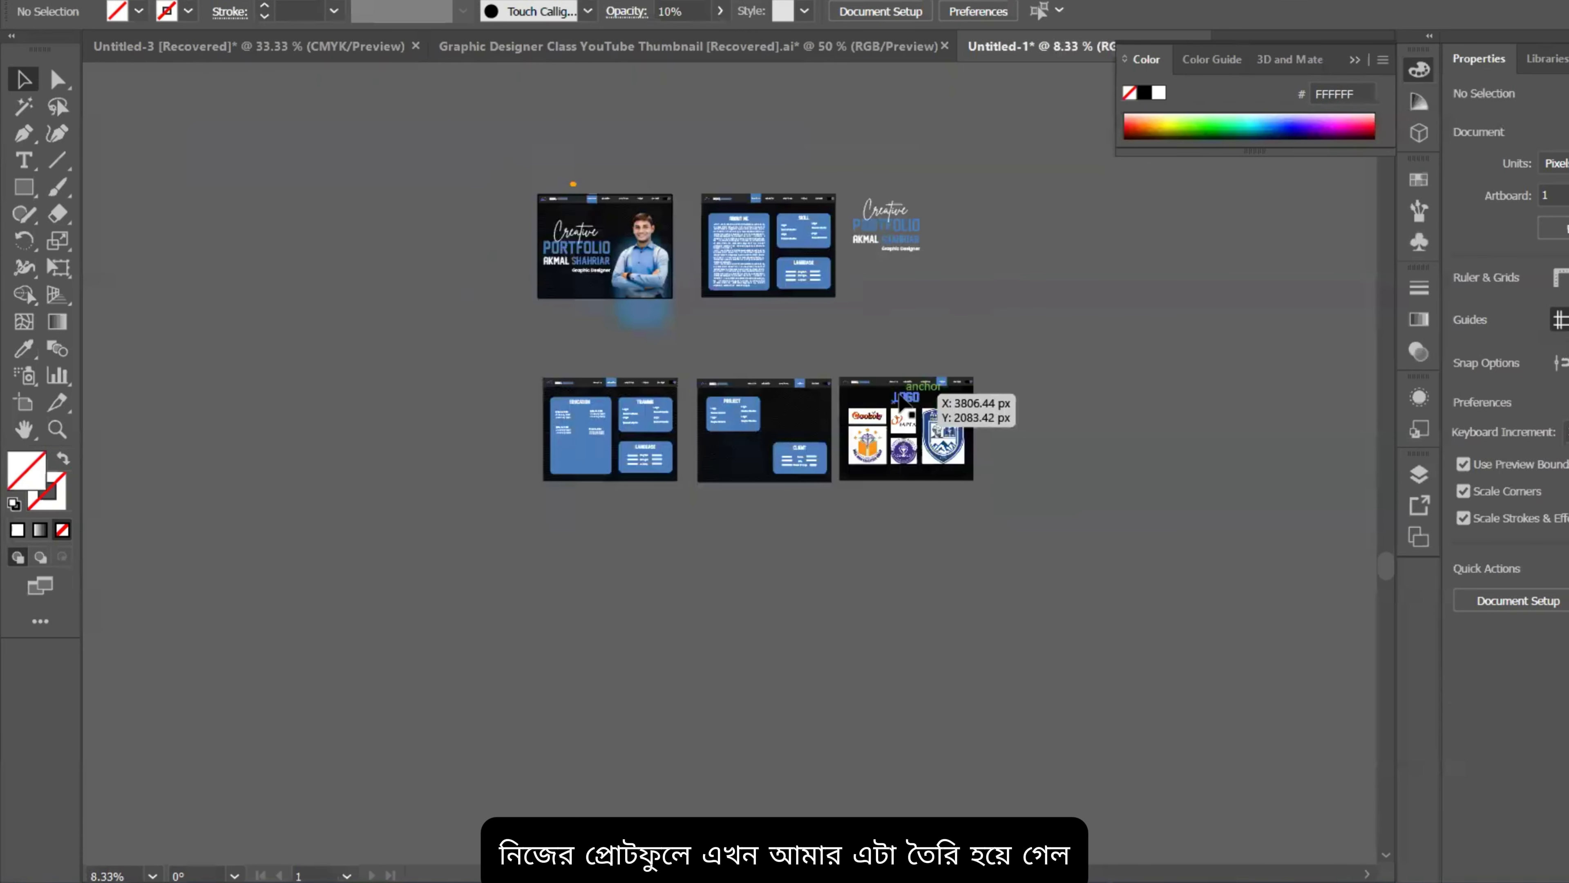
{"action": "scroll", "coordinate": [762, 383], "scroll_direction": "up", "scroll_amount": 2}
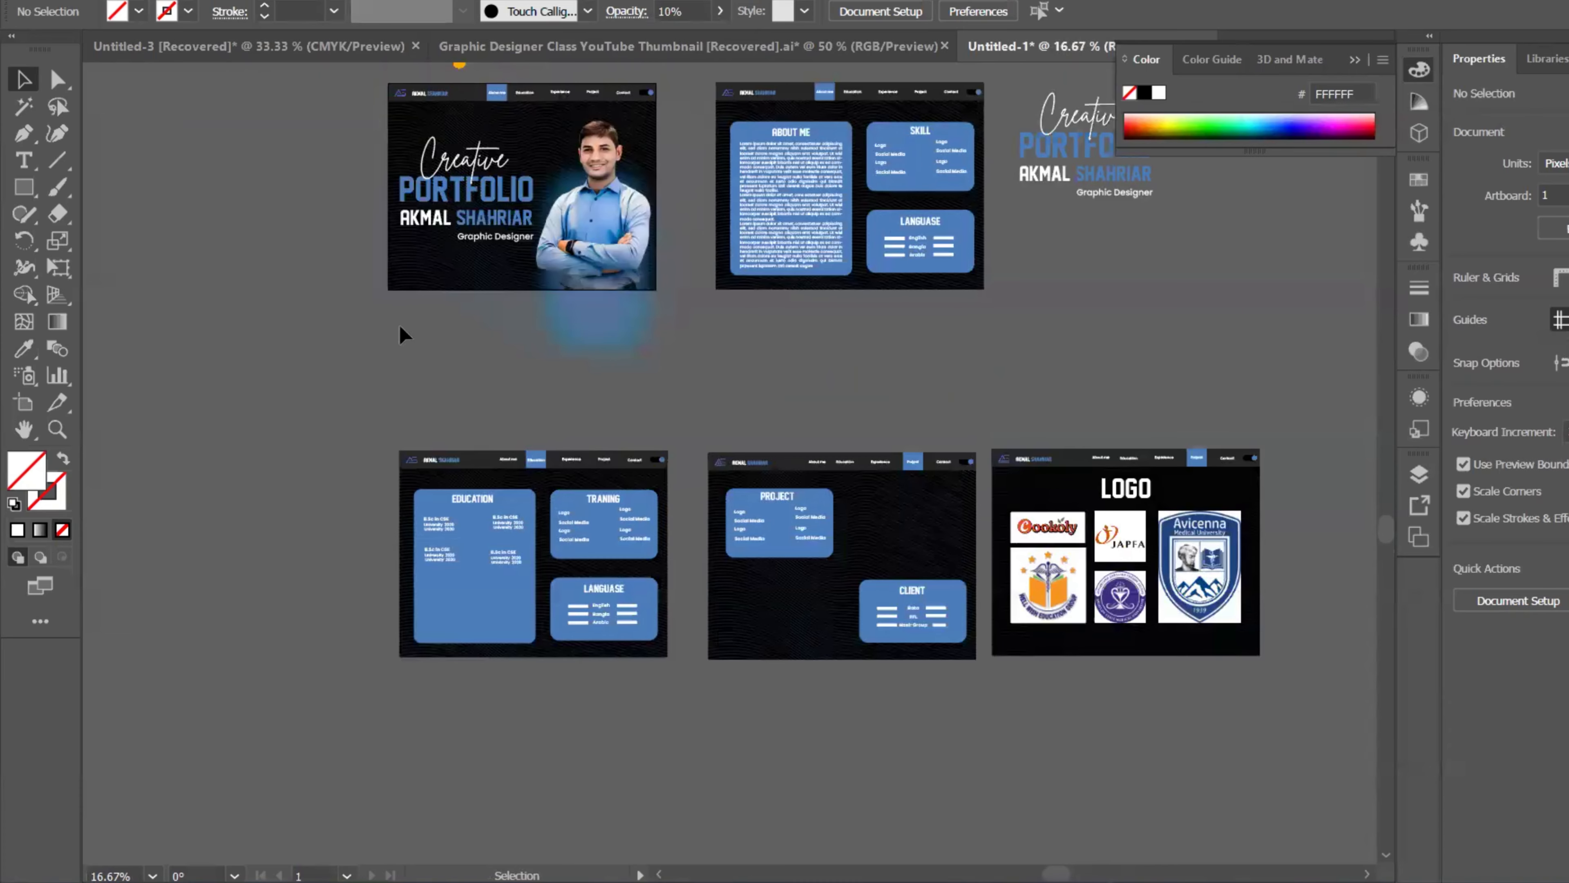
{"action": "scroll", "coordinate": [365, 194], "scroll_direction": "up", "scroll_amount": 2}
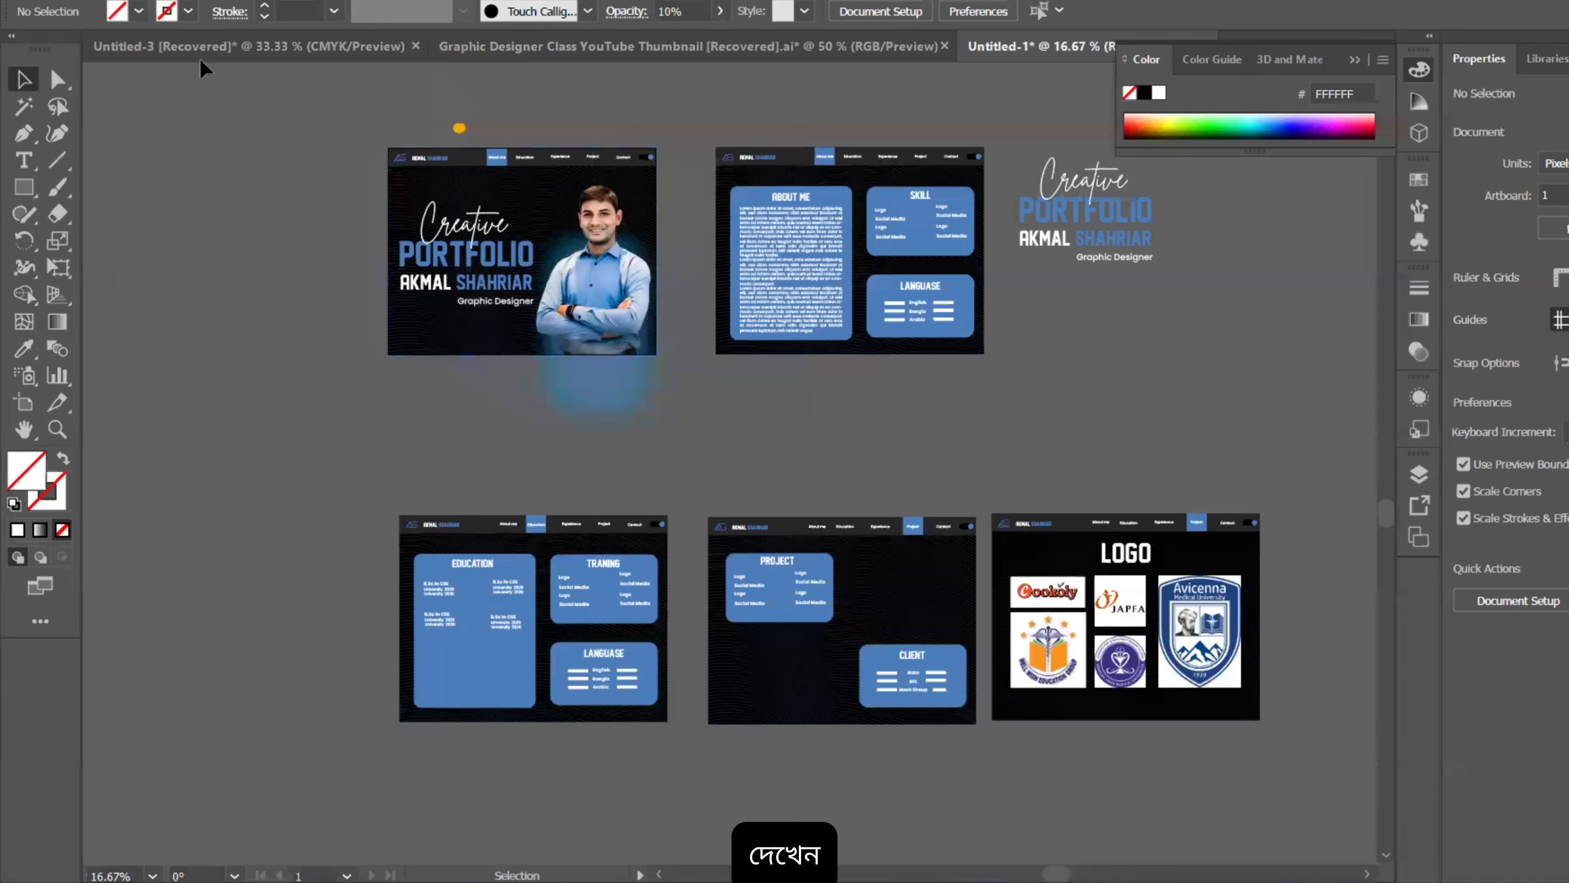
{"action": "left_click", "coordinate": [106, 0]}
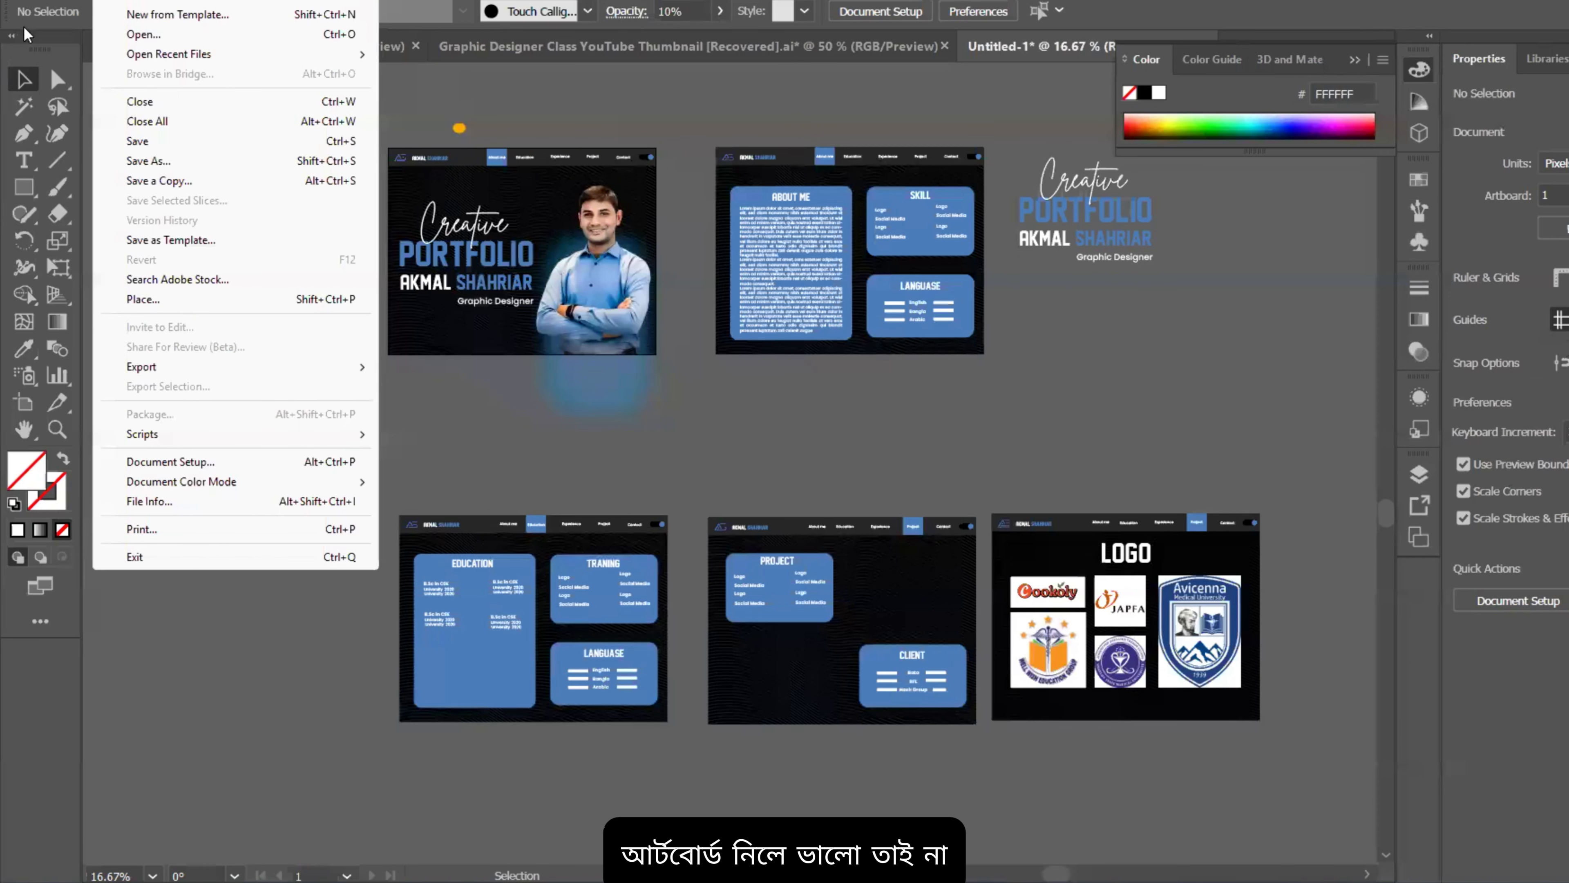
{"action": "left_click", "coordinate": [22, 86]}
{"action": "left_click", "coordinate": [1075, 210]}
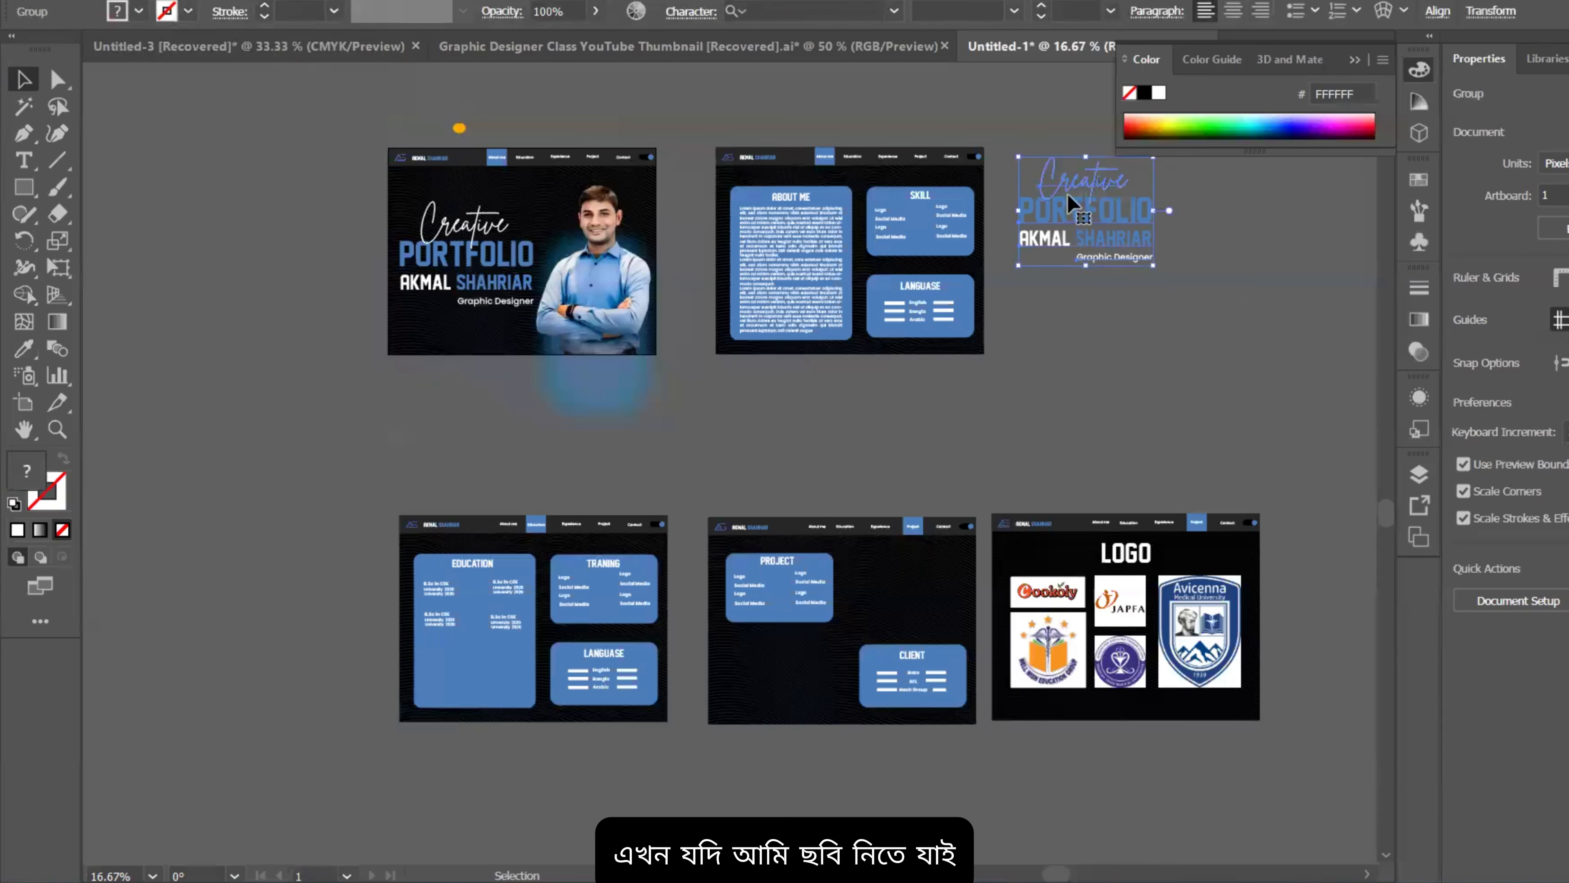
{"action": "key", "text": "Delete"}
Step: Undo a wrongly sized first artboard attempt and check the About Me page artwork's bounds
{"action": "scroll", "coordinate": [1164, 350], "scroll_direction": "down", "scroll_amount": 2}
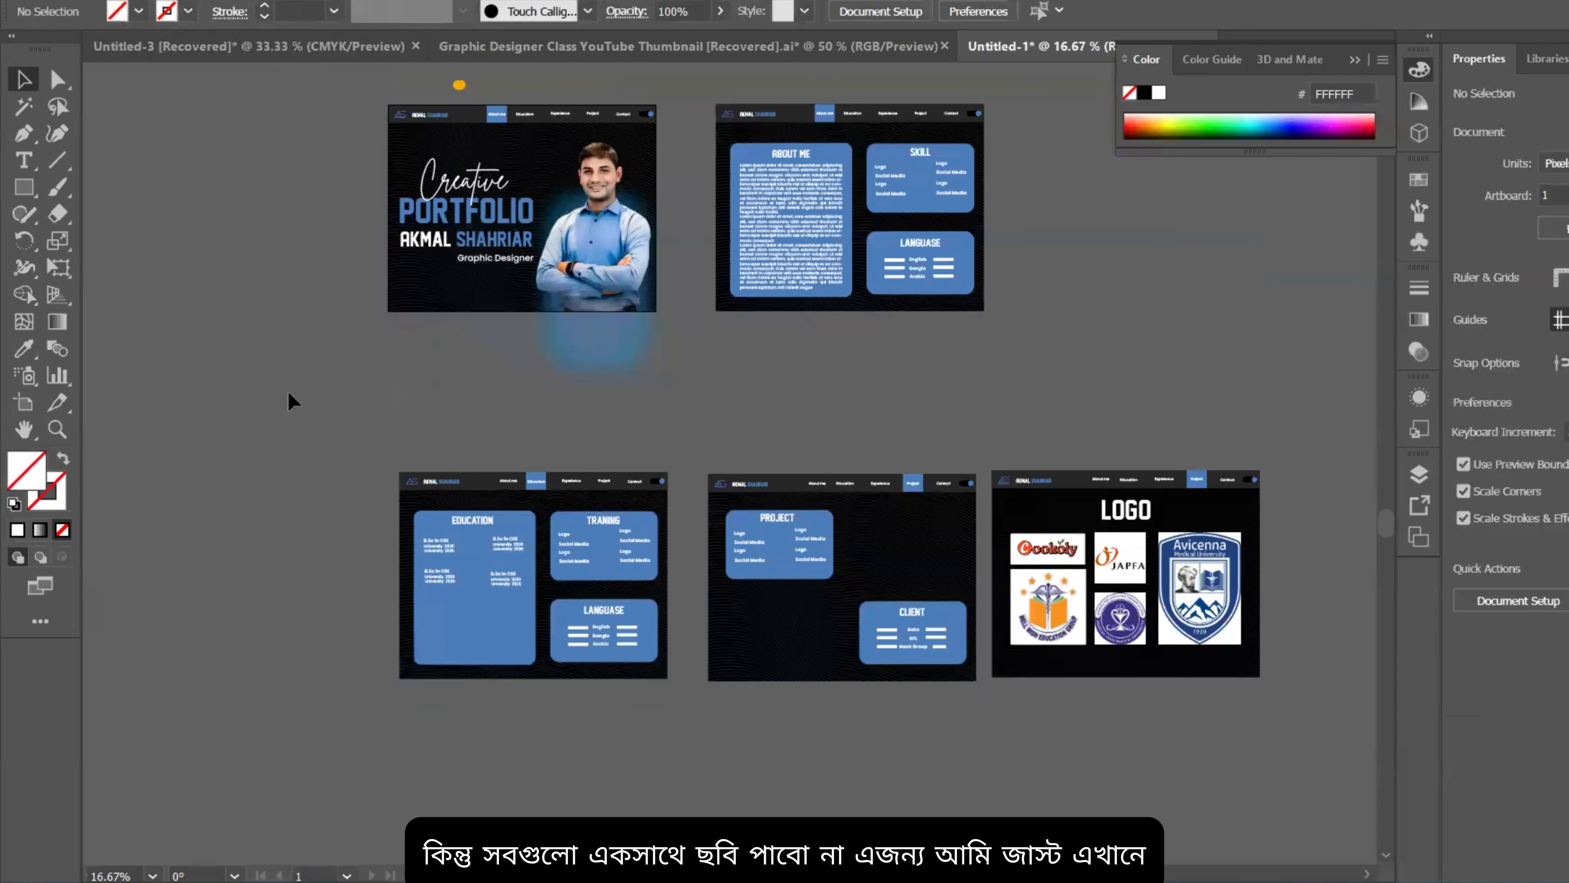
{"action": "left_click", "coordinate": [23, 403]}
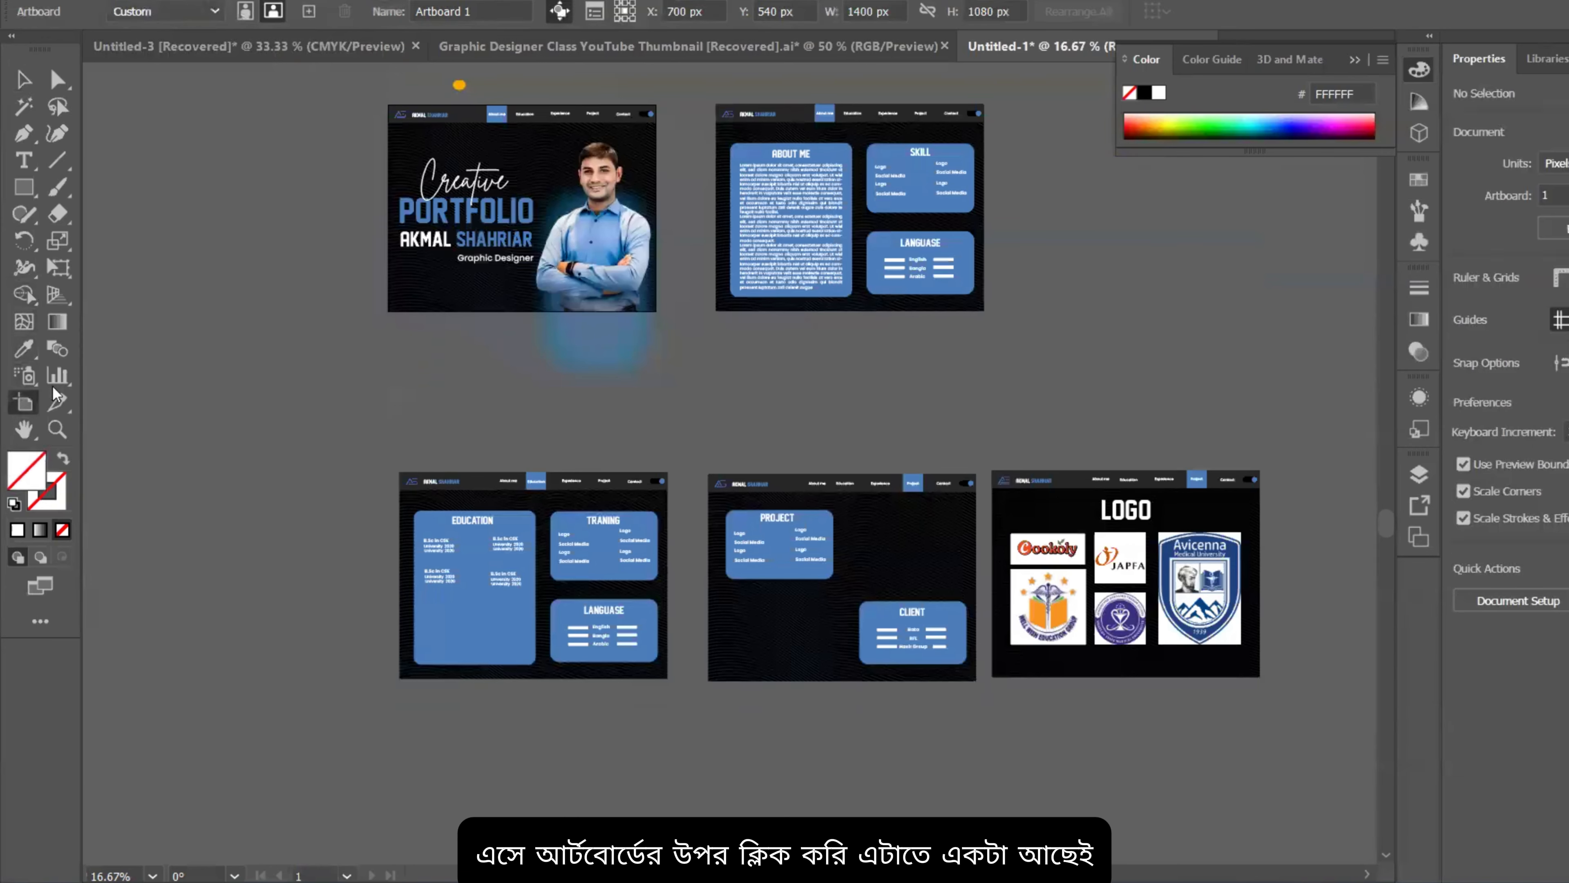
{"action": "scroll", "coordinate": [717, 111], "scroll_direction": "up", "scroll_amount": 2}
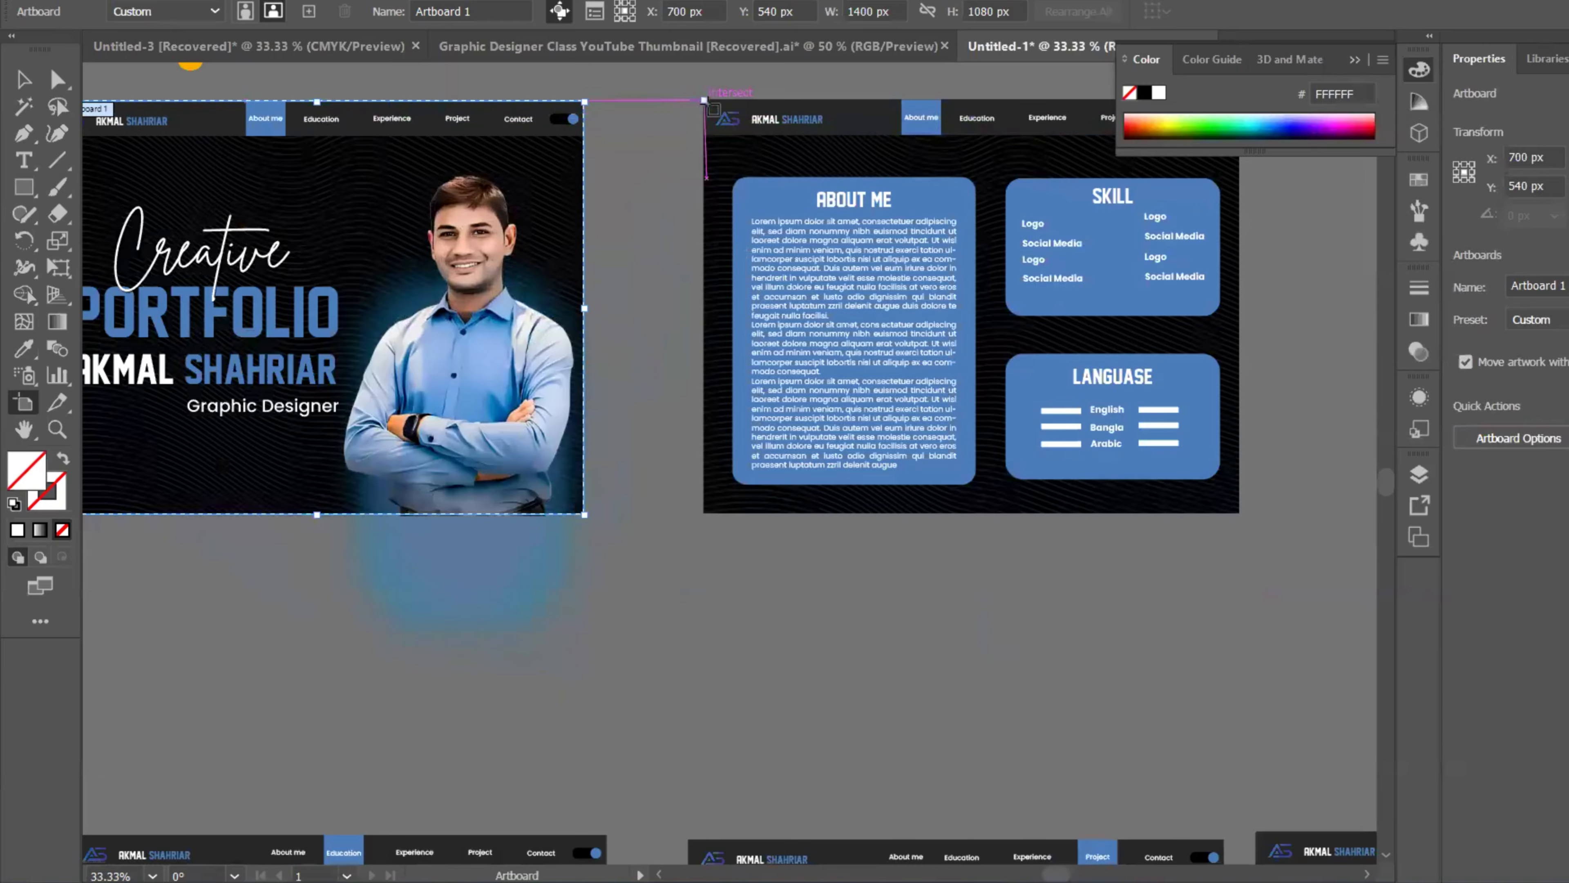
{"action": "left_click", "coordinate": [707, 100]}
{"action": "left_click", "coordinate": [708, 101]}
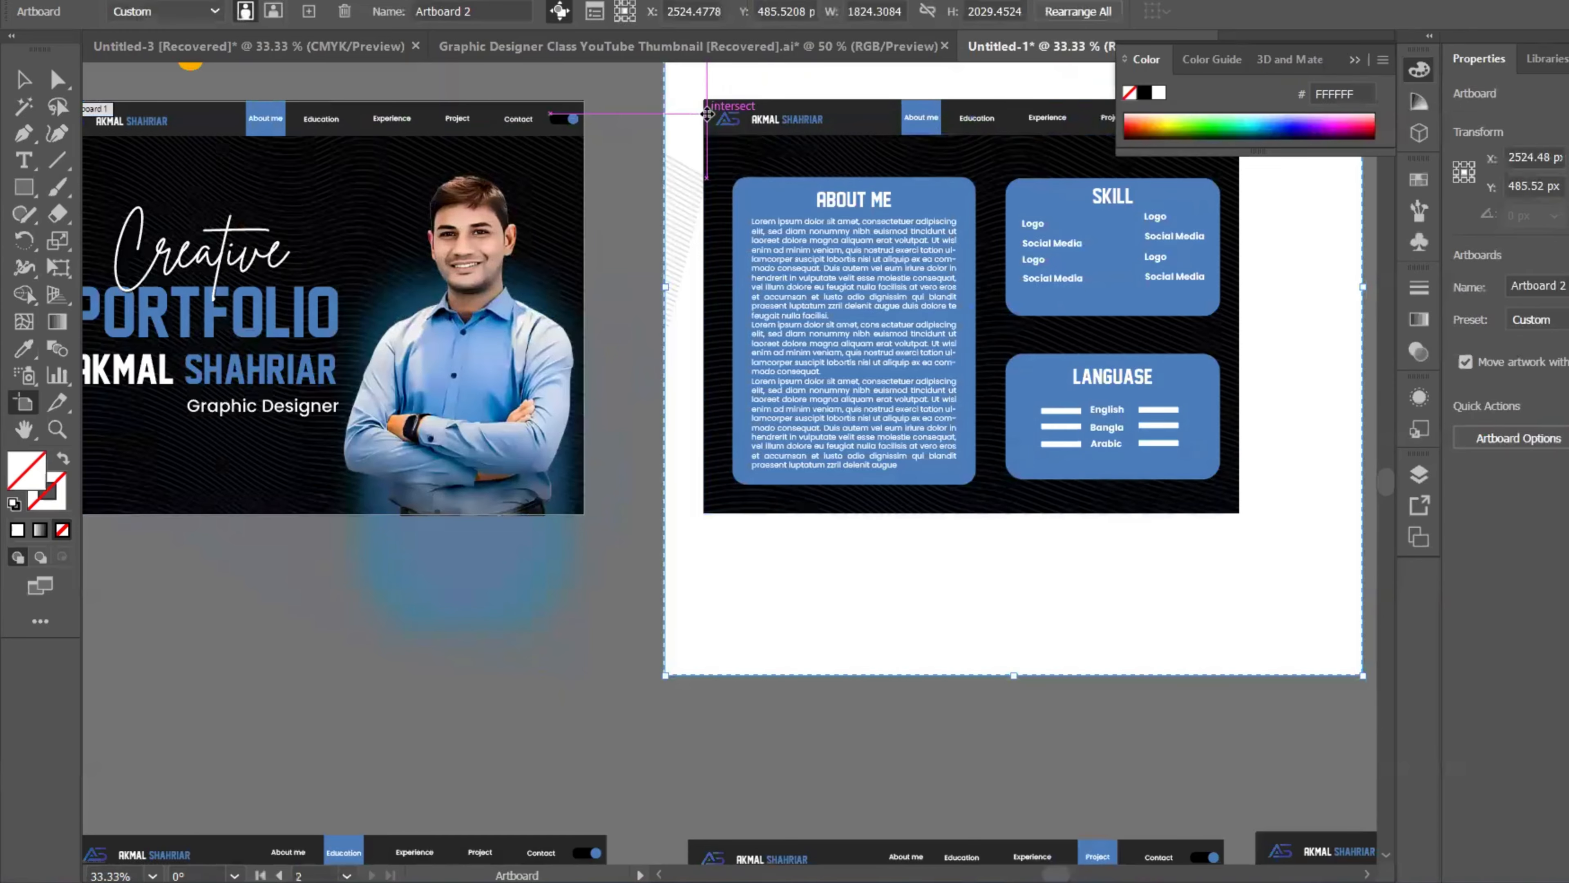
{"action": "scroll", "coordinate": [914, 393], "scroll_direction": "down", "scroll_amount": 1}
{"action": "key", "text": "ctrl+z"}
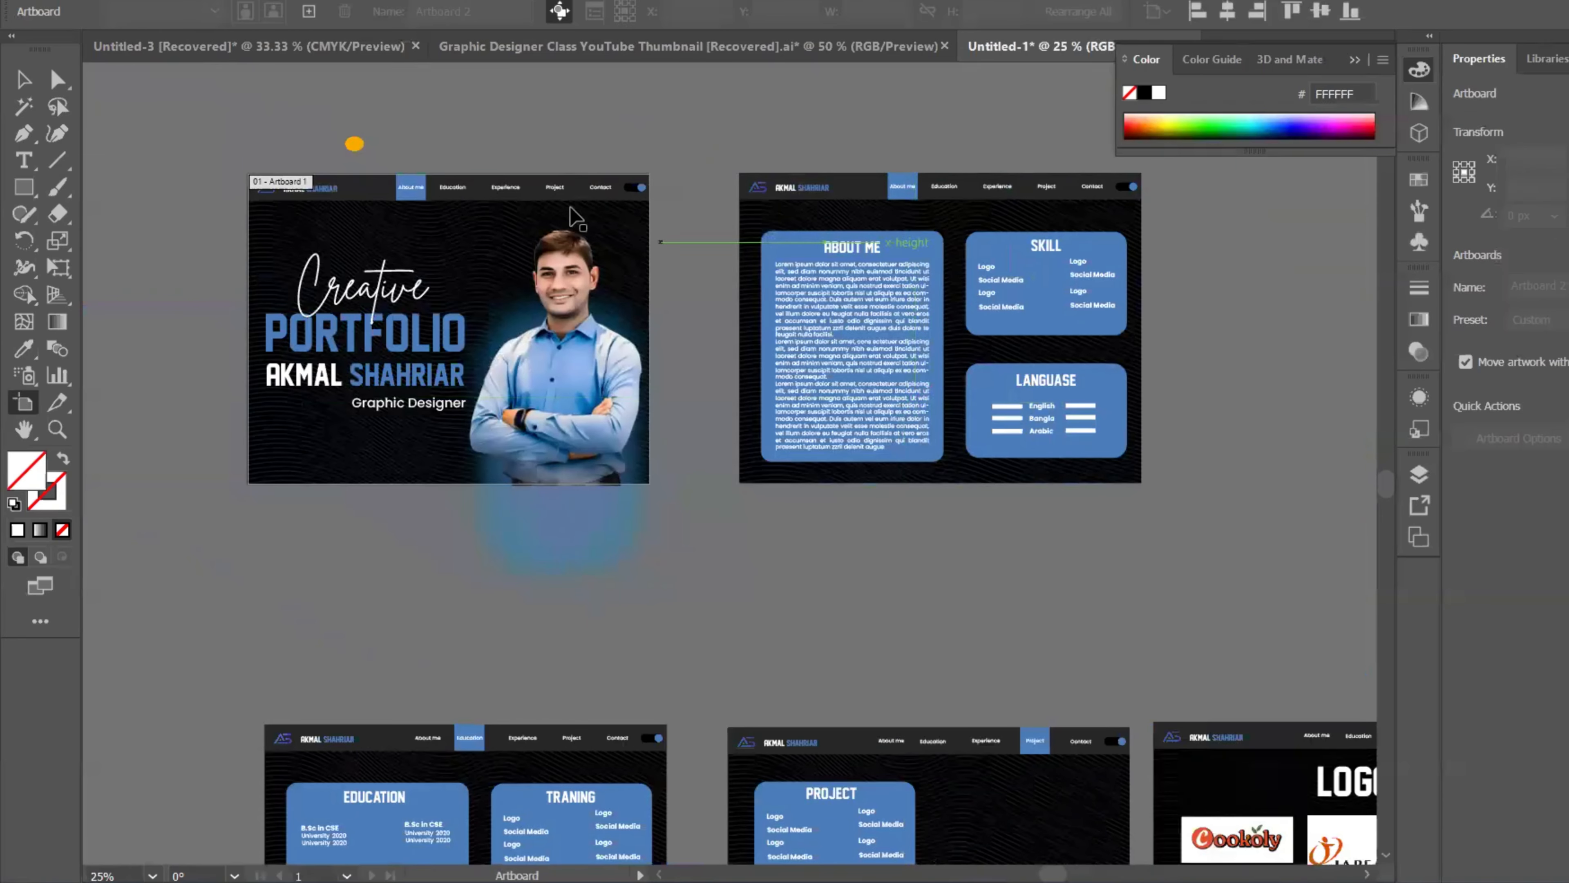
{"action": "key", "text": "v"}
{"action": "left_click", "coordinate": [770, 295]}
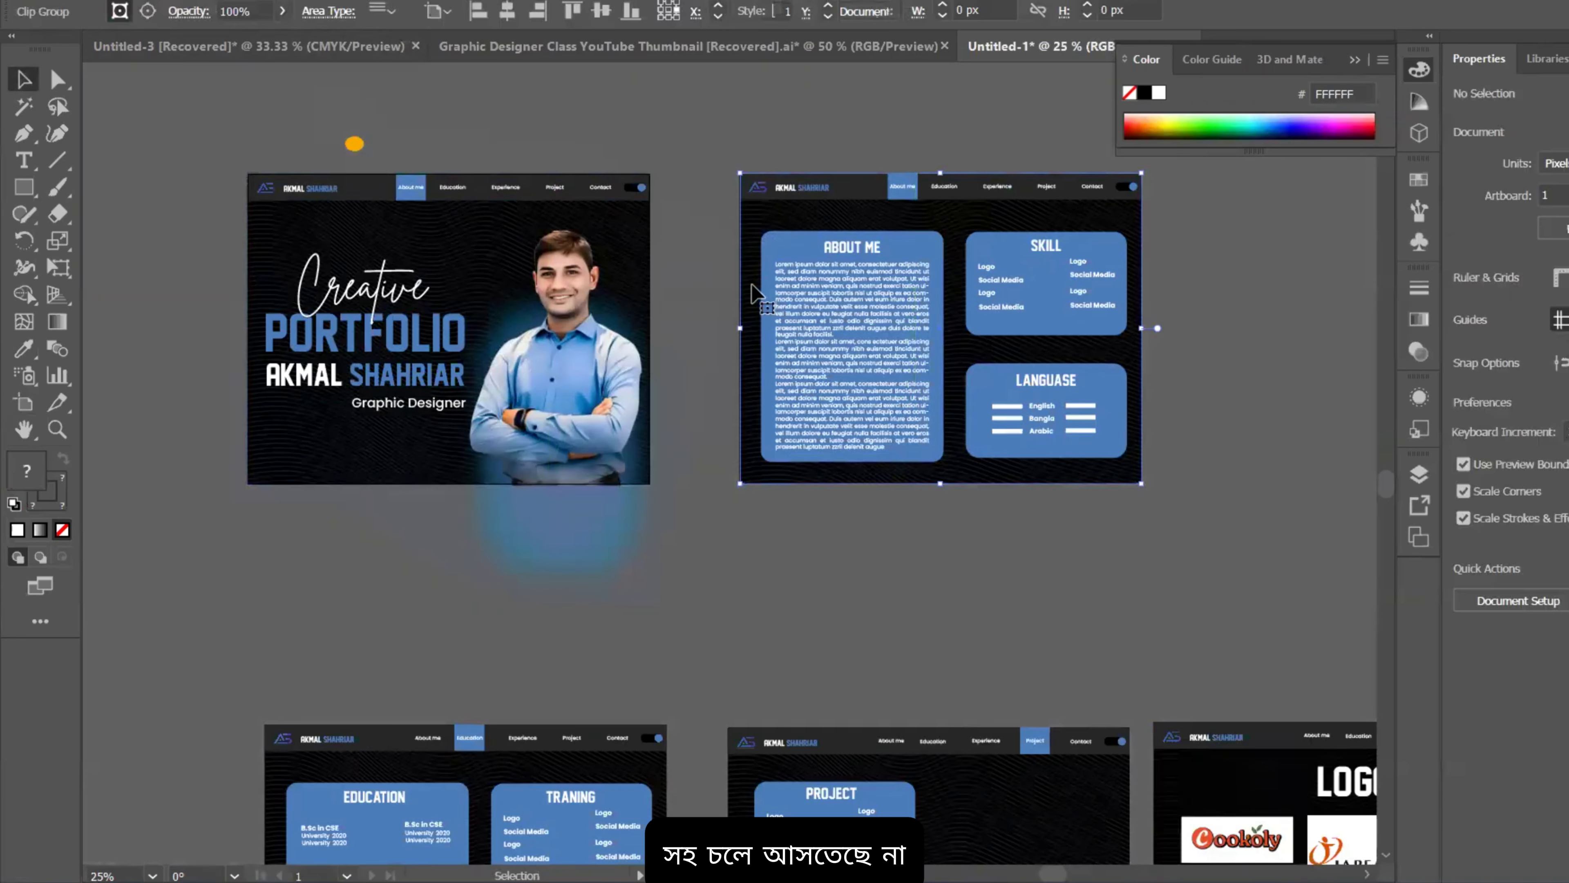
{"action": "scroll", "coordinate": [751, 291], "scroll_direction": "up", "scroll_amount": 3}
{"action": "scroll", "coordinate": [748, 283], "scroll_direction": "down", "scroll_amount": 3}
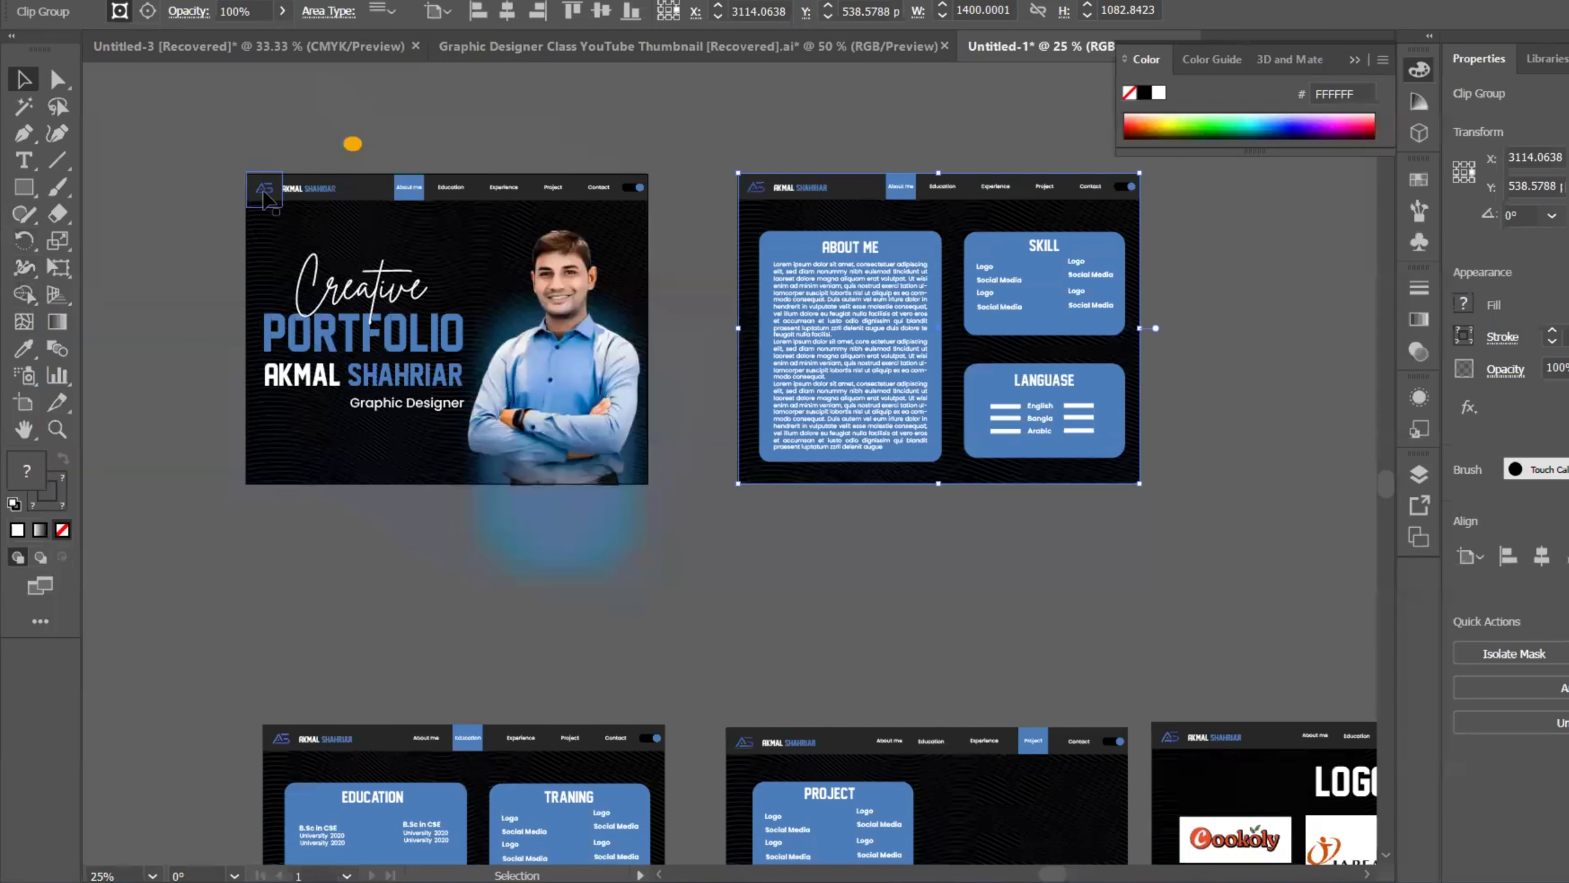
Step: Draw artboard 02 (1400 × 1082.84) framing the About Me page
{"action": "left_click", "coordinate": [23, 405]}
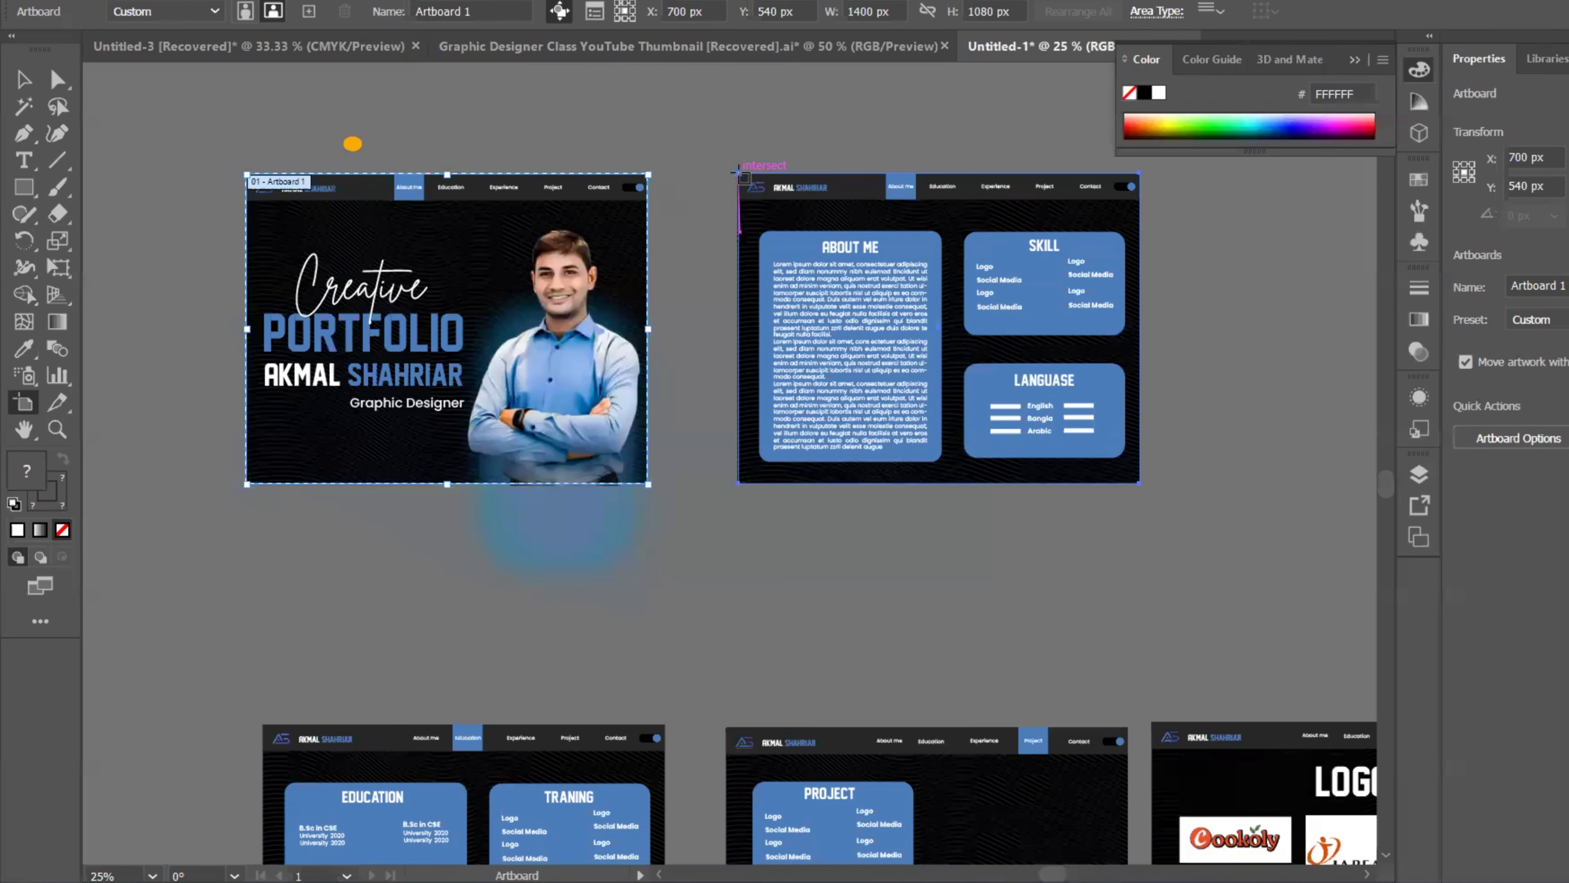
{"action": "left_click_drag", "start_coordinate": [739, 168], "coordinate": [1018, 287]}
{"action": "scroll", "coordinate": [1106, 471], "scroll_direction": "down", "scroll_amount": 2}
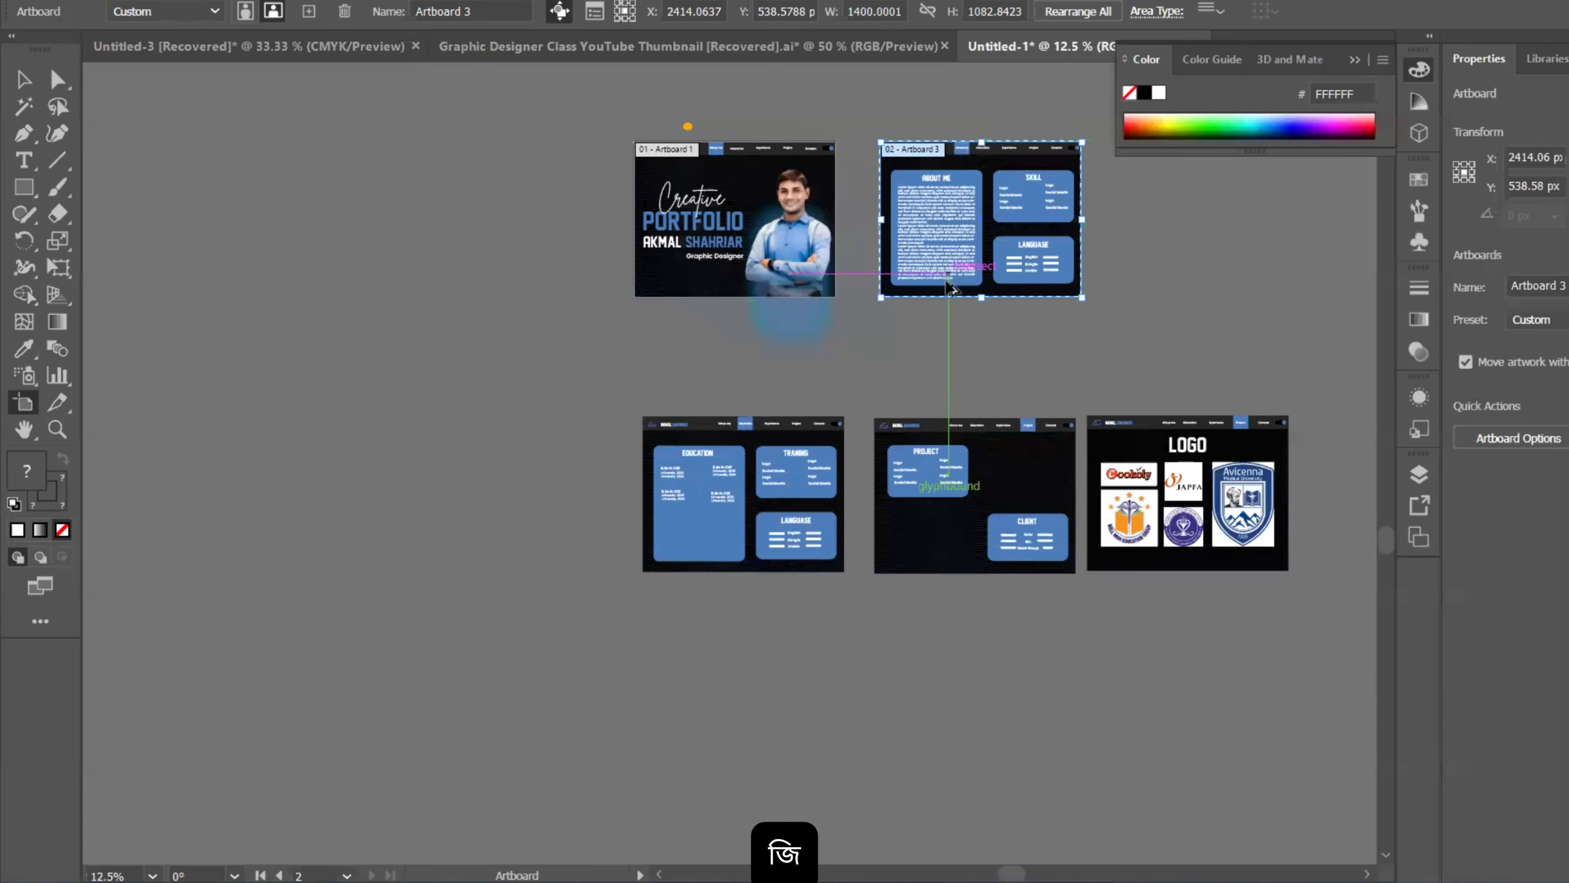
Step: Draw artboards 03, 04 and 05 over the Education, Project and LOGO pages
{"action": "left_click_drag", "start_coordinate": [642, 417], "coordinate": [847, 575]}
{"action": "left_click_drag", "start_coordinate": [876, 419], "coordinate": [1076, 574]}
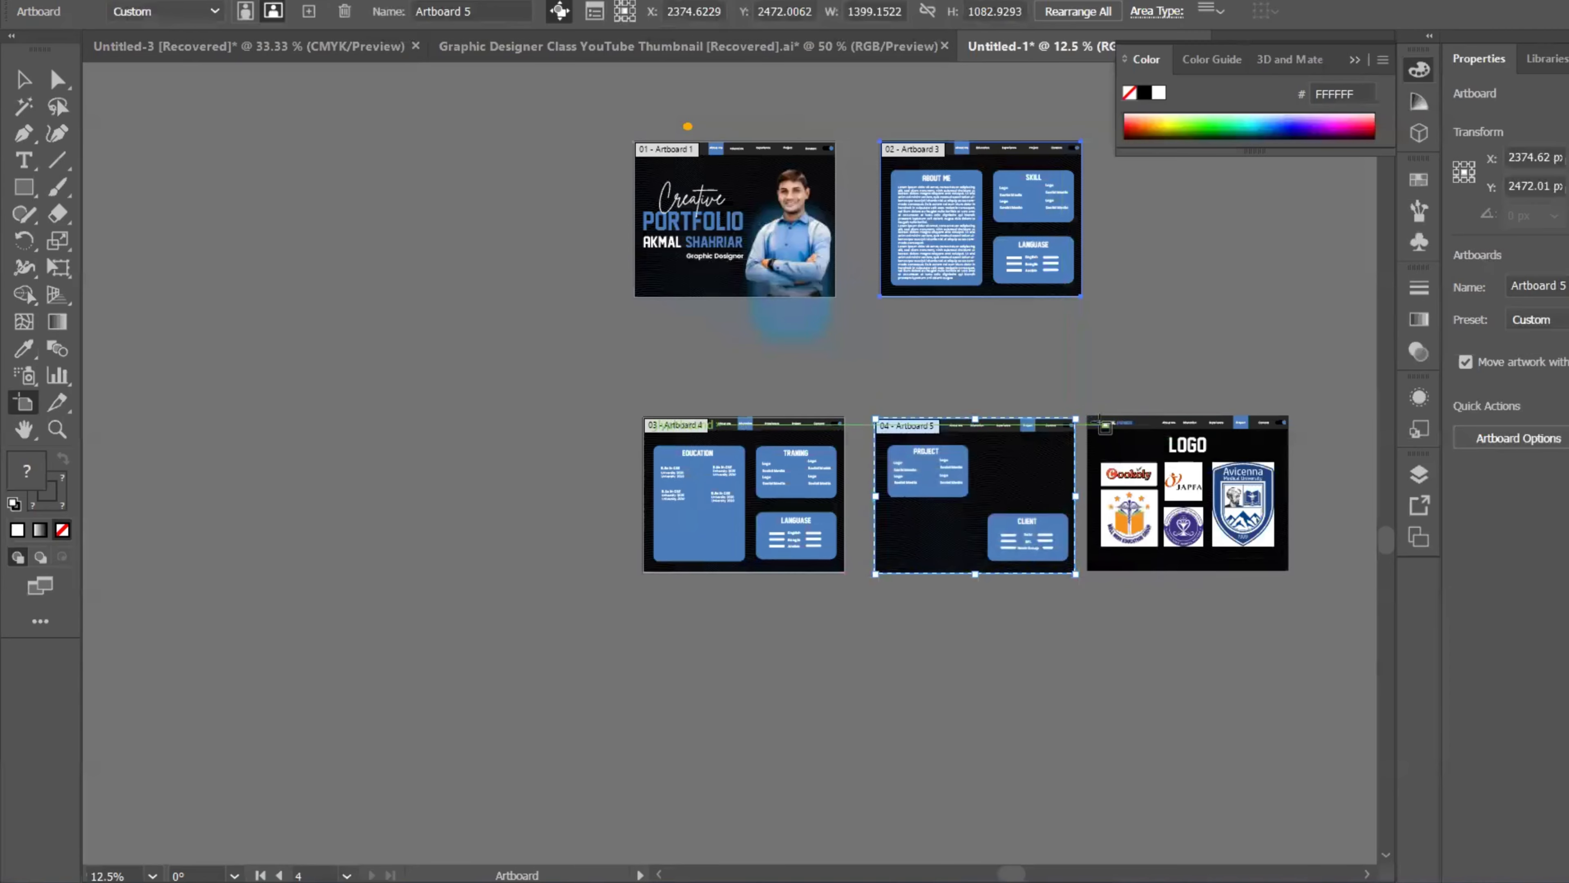
{"action": "left_click_drag", "start_coordinate": [1089, 415], "coordinate": [1291, 576]}
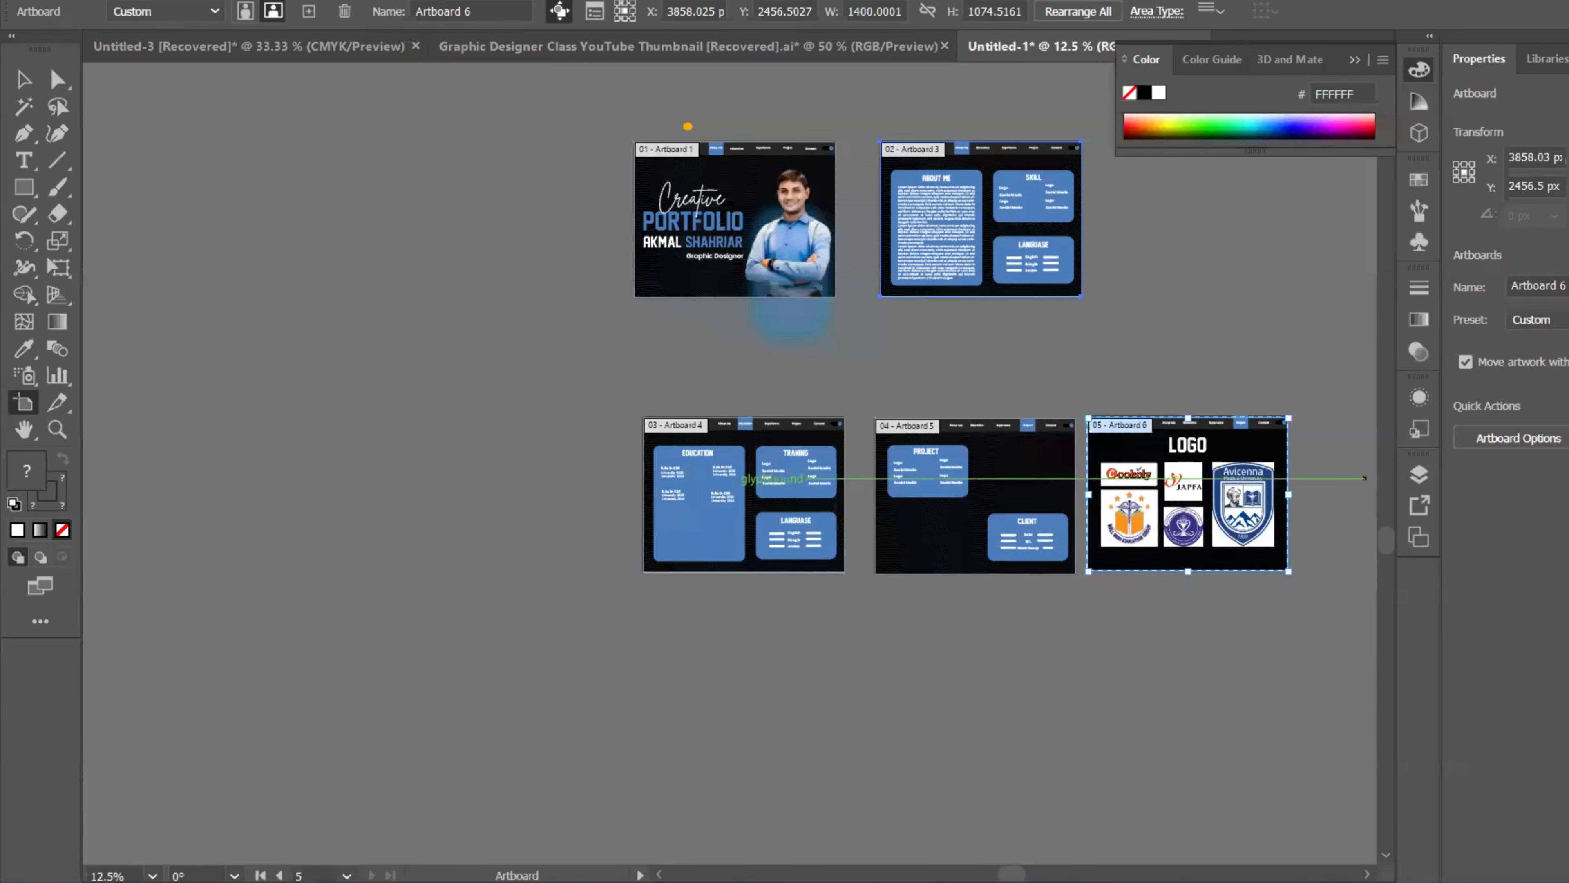
{"action": "scroll", "coordinate": [1182, 448], "scroll_direction": "up", "scroll_amount": 4}
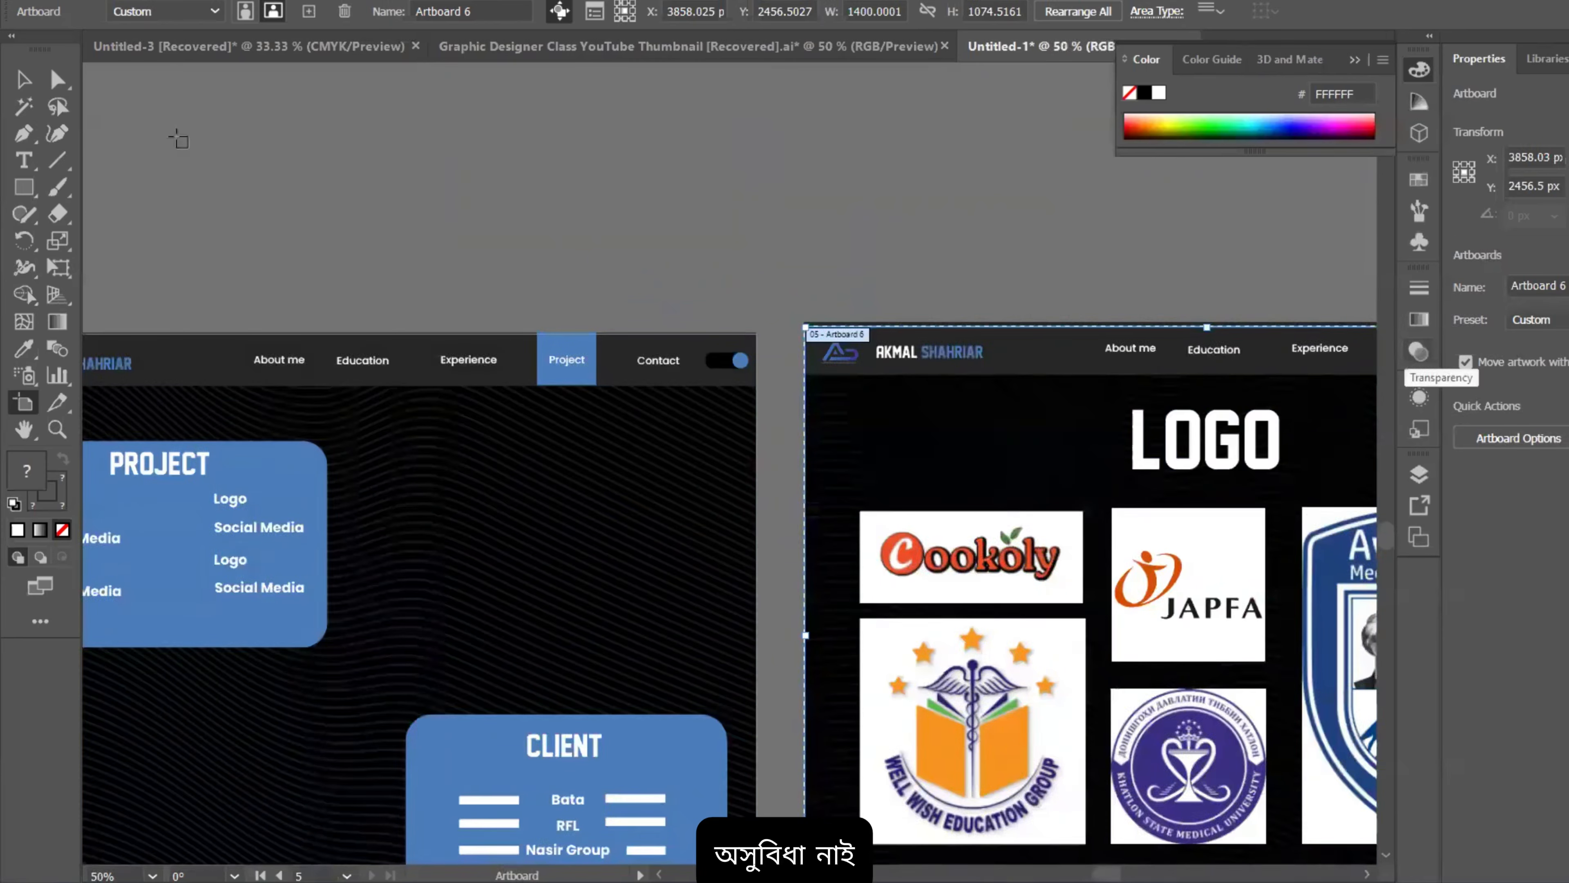
Step: Return to the Selection tool and check the LOGO page artwork group
{"action": "left_click", "coordinate": [24, 79]}
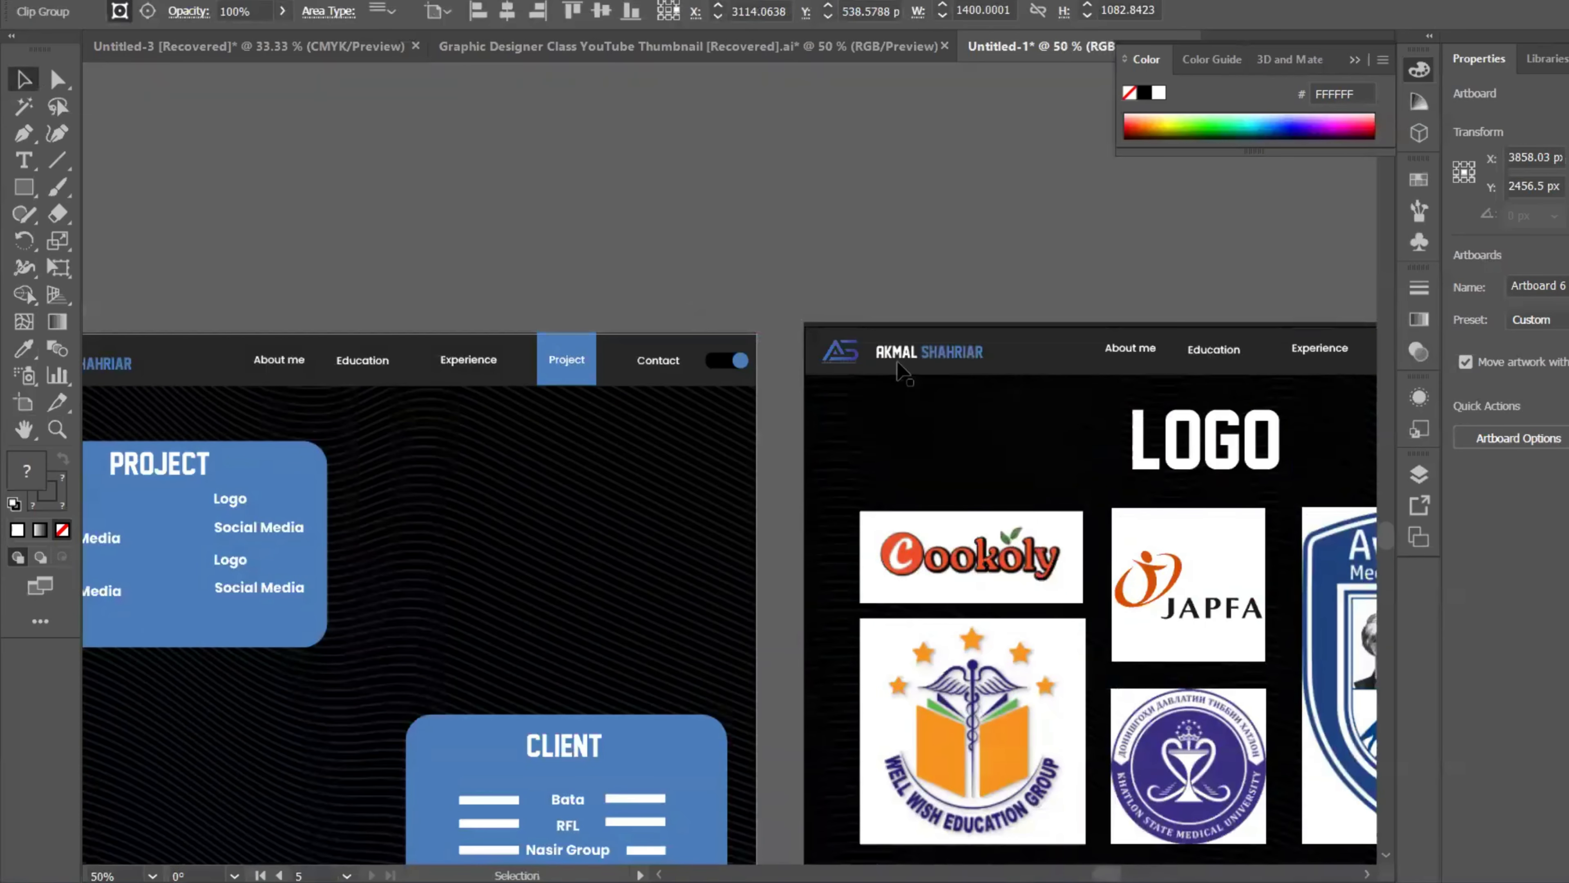
{"action": "left_click", "coordinate": [942, 374]}
{"action": "scroll", "coordinate": [935, 374], "scroll_direction": "down", "scroll_amount": 1}
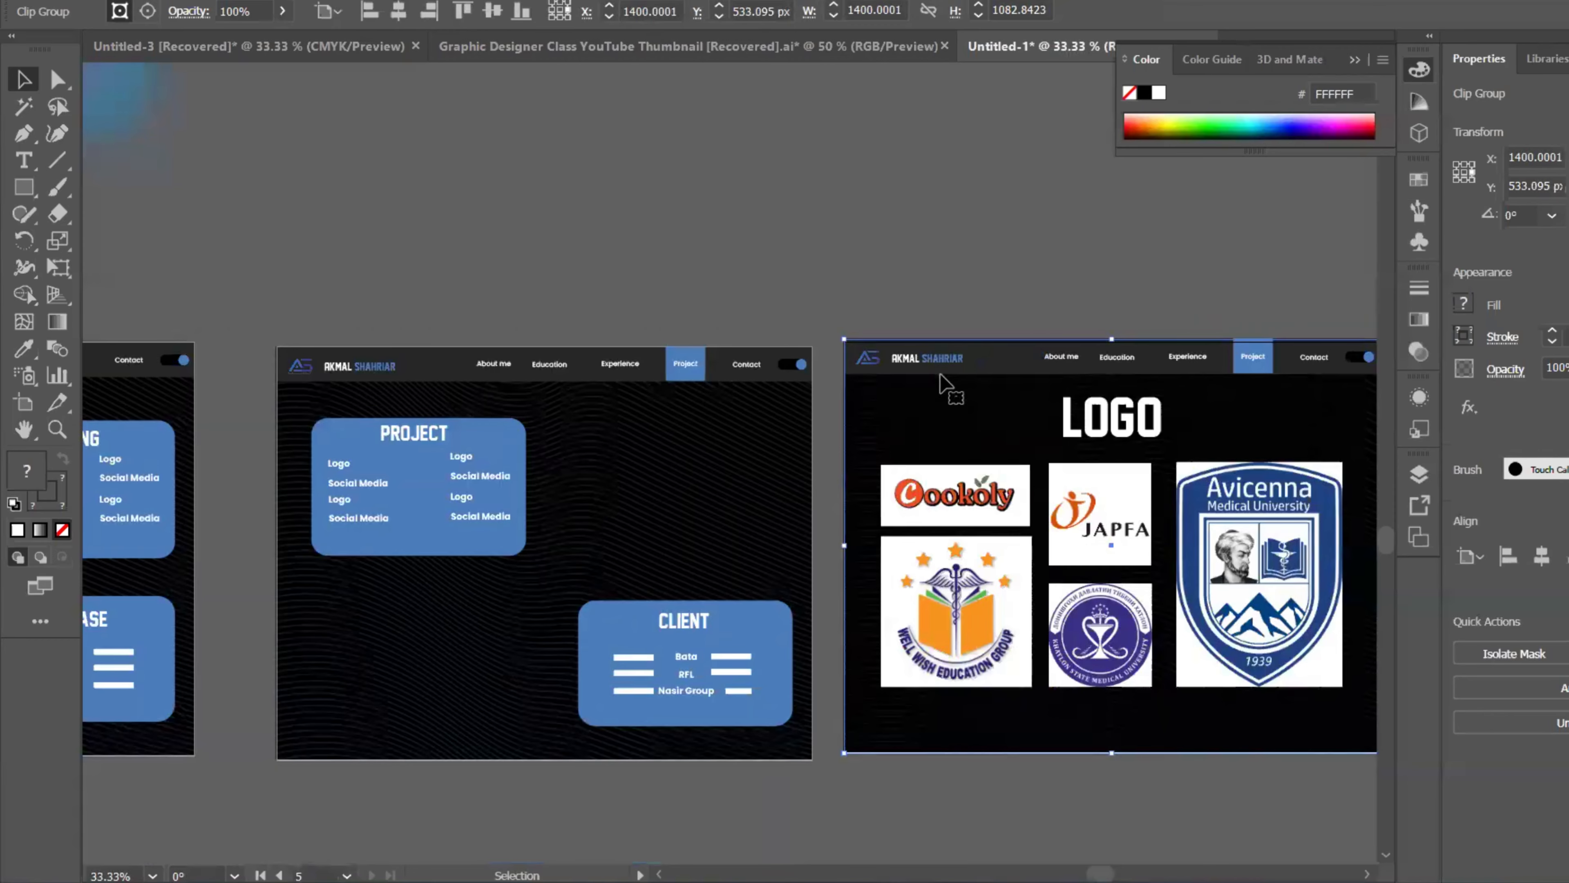
{"action": "left_click", "coordinate": [923, 283]}
{"action": "scroll", "coordinate": [923, 283], "scroll_direction": "down", "scroll_amount": 3}
{"action": "scroll", "coordinate": [923, 283], "scroll_direction": "up", "scroll_amount": 1}
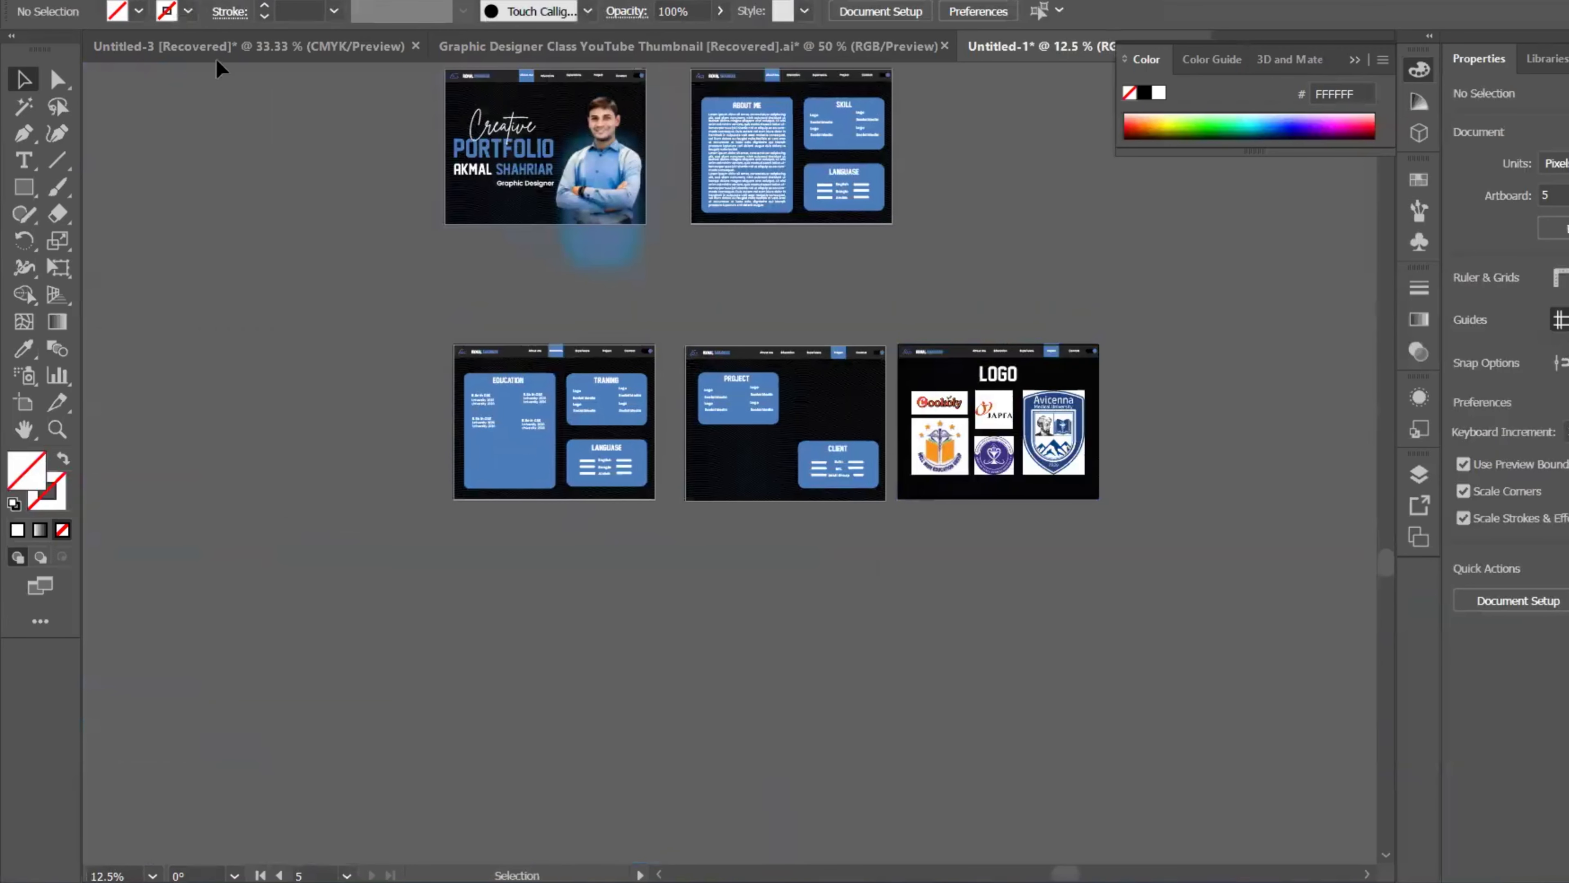
Step: Export all artboards to the Desktop as 'Project' PNG files at High (300 ppi)
{"action": "left_click", "coordinate": [106, 1]}
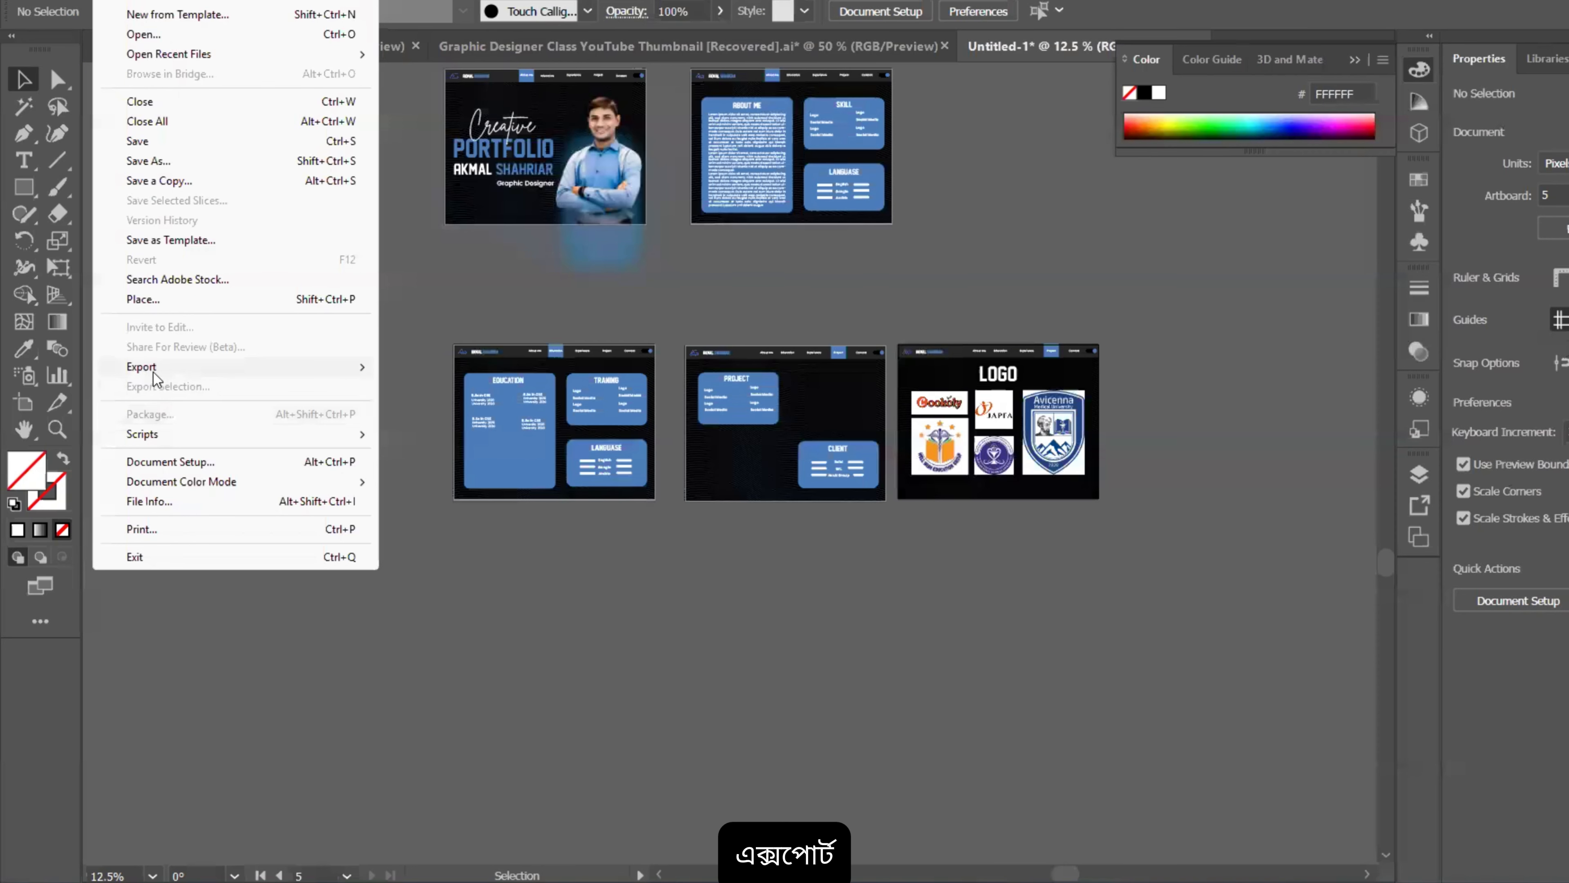
{"action": "mouse_move", "coordinate": [155, 371]}
{"action": "left_click", "coordinate": [457, 386]}
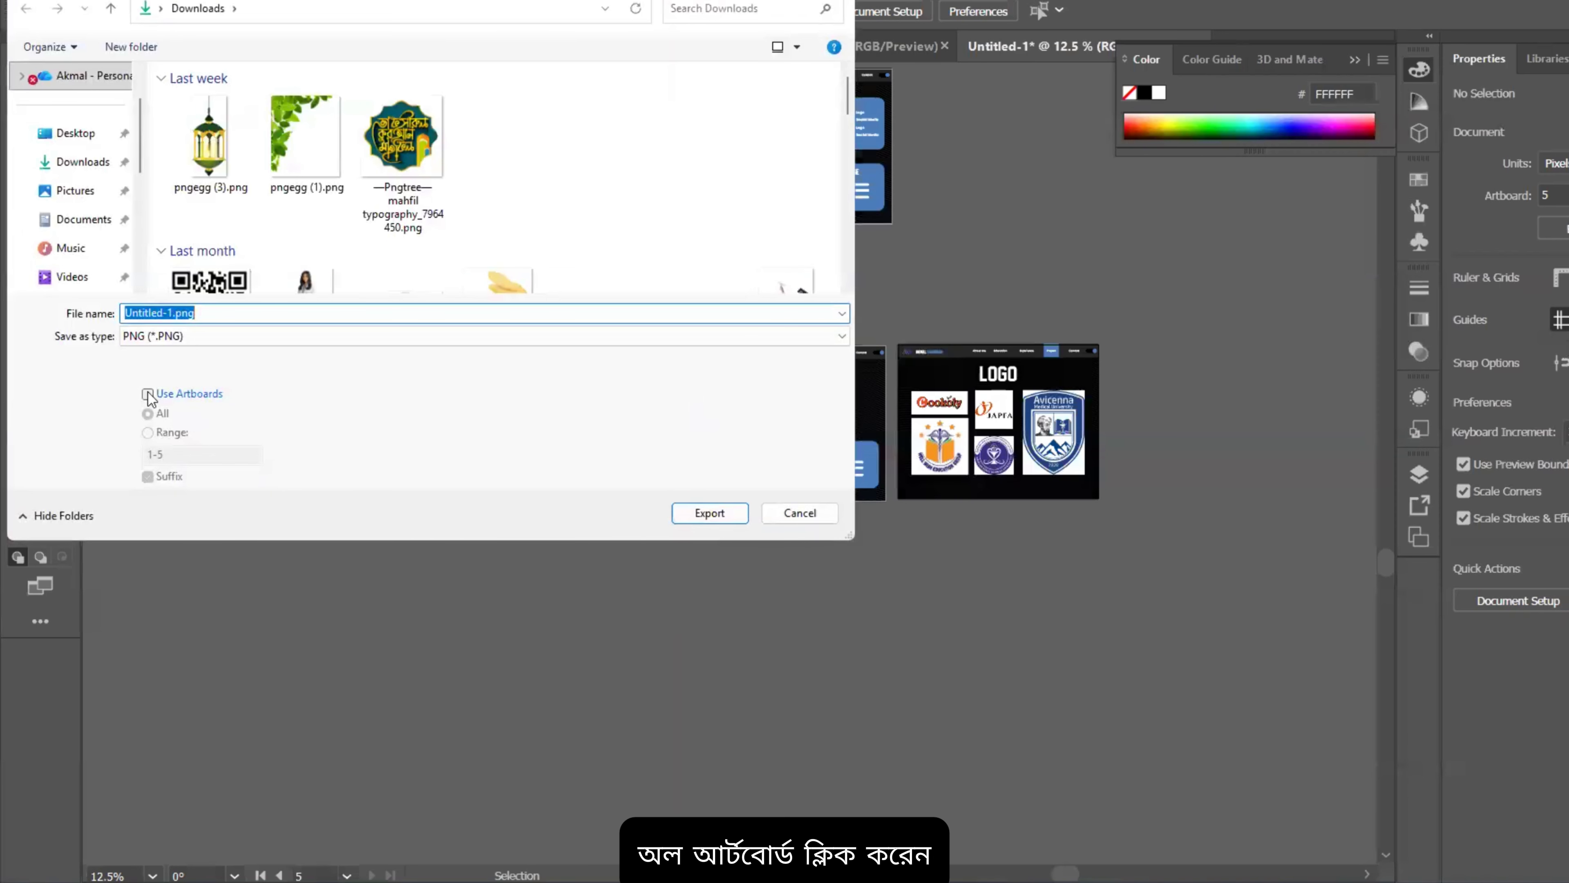
{"action": "left_click", "coordinate": [147, 394]}
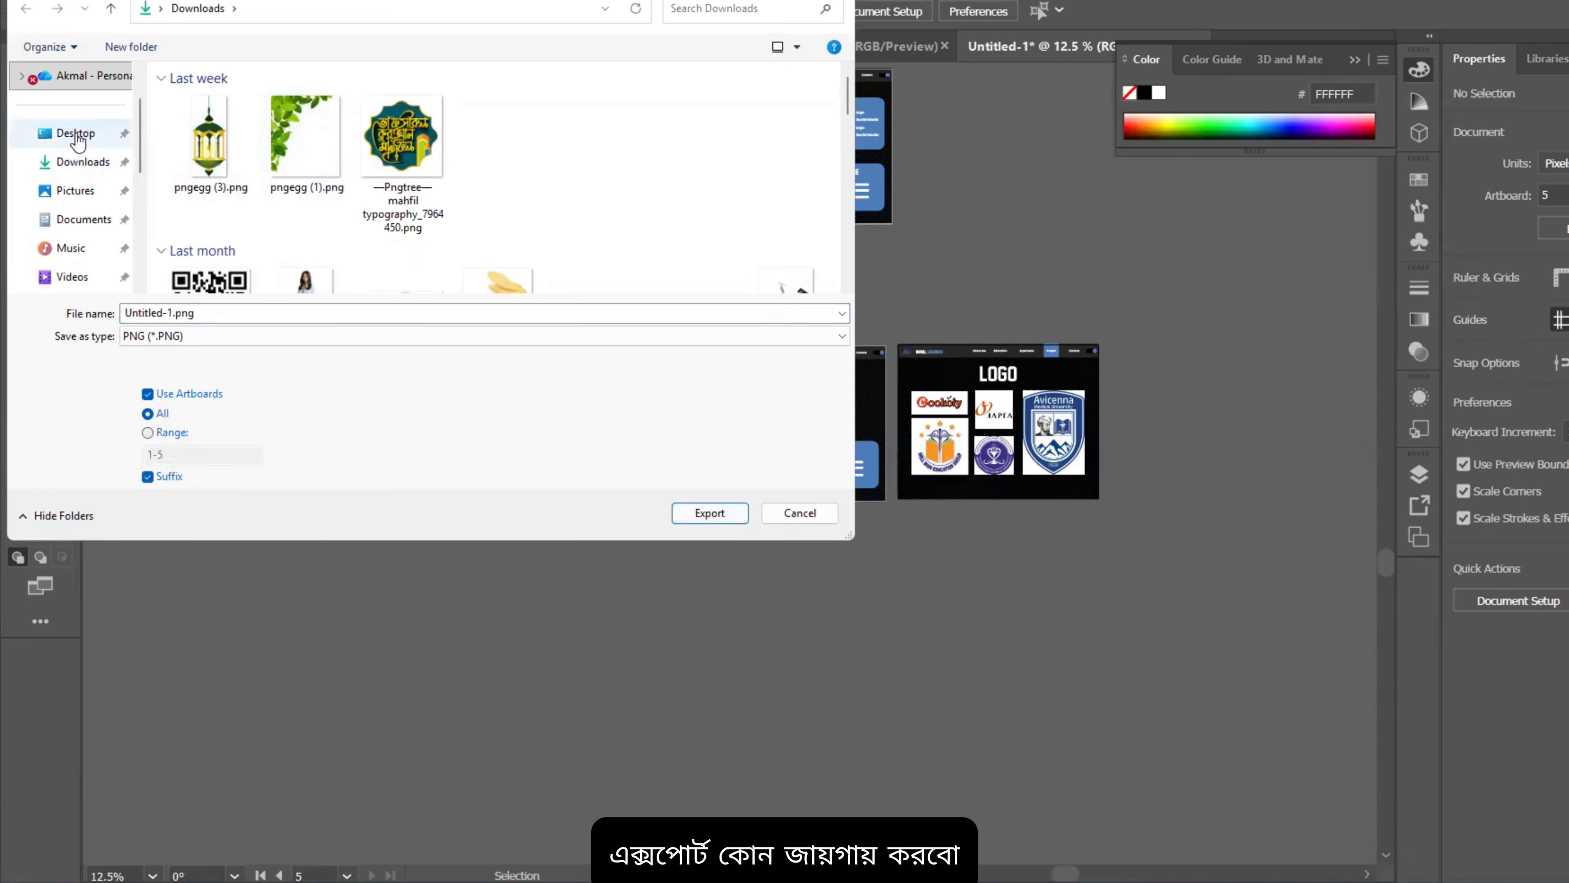
{"action": "left_click", "coordinate": [93, 133]}
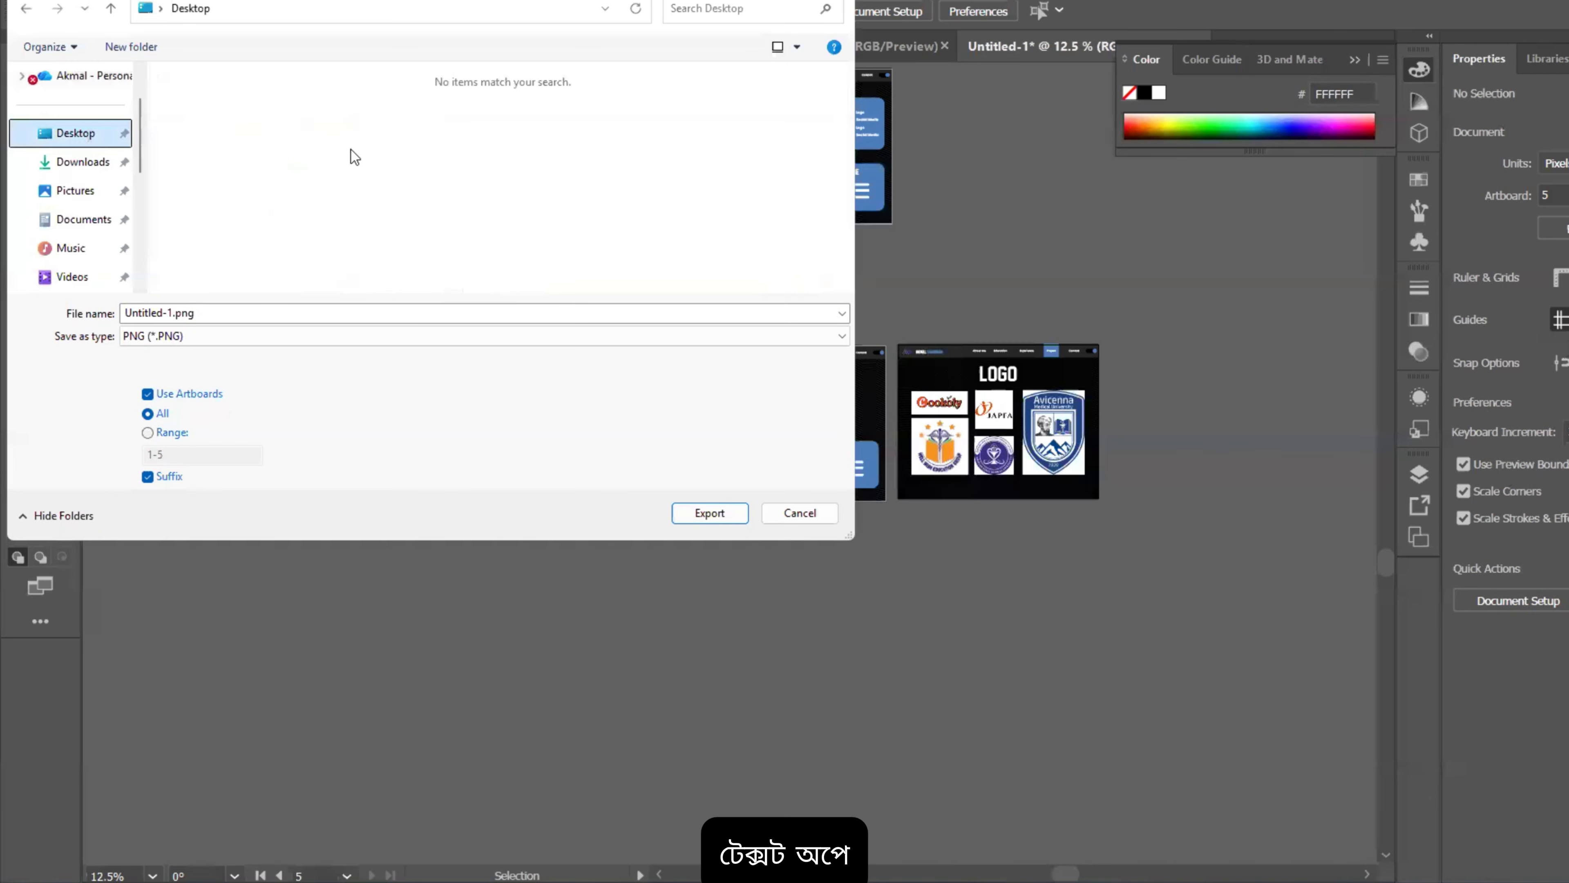
{"action": "left_click", "coordinate": [231, 310]}
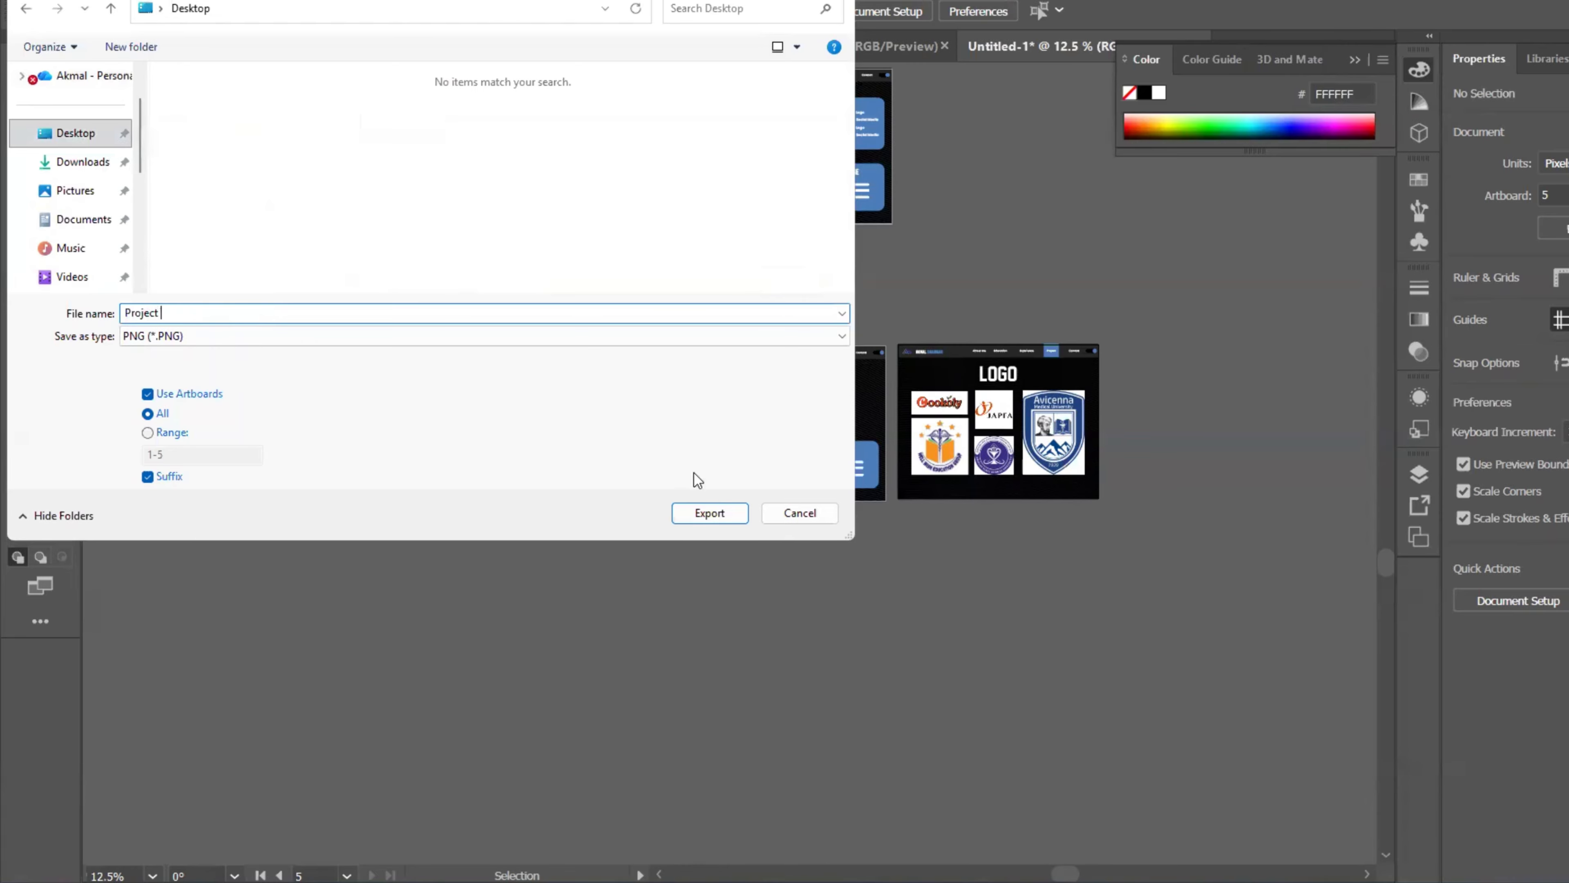
{"action": "left_click", "coordinate": [710, 512]}
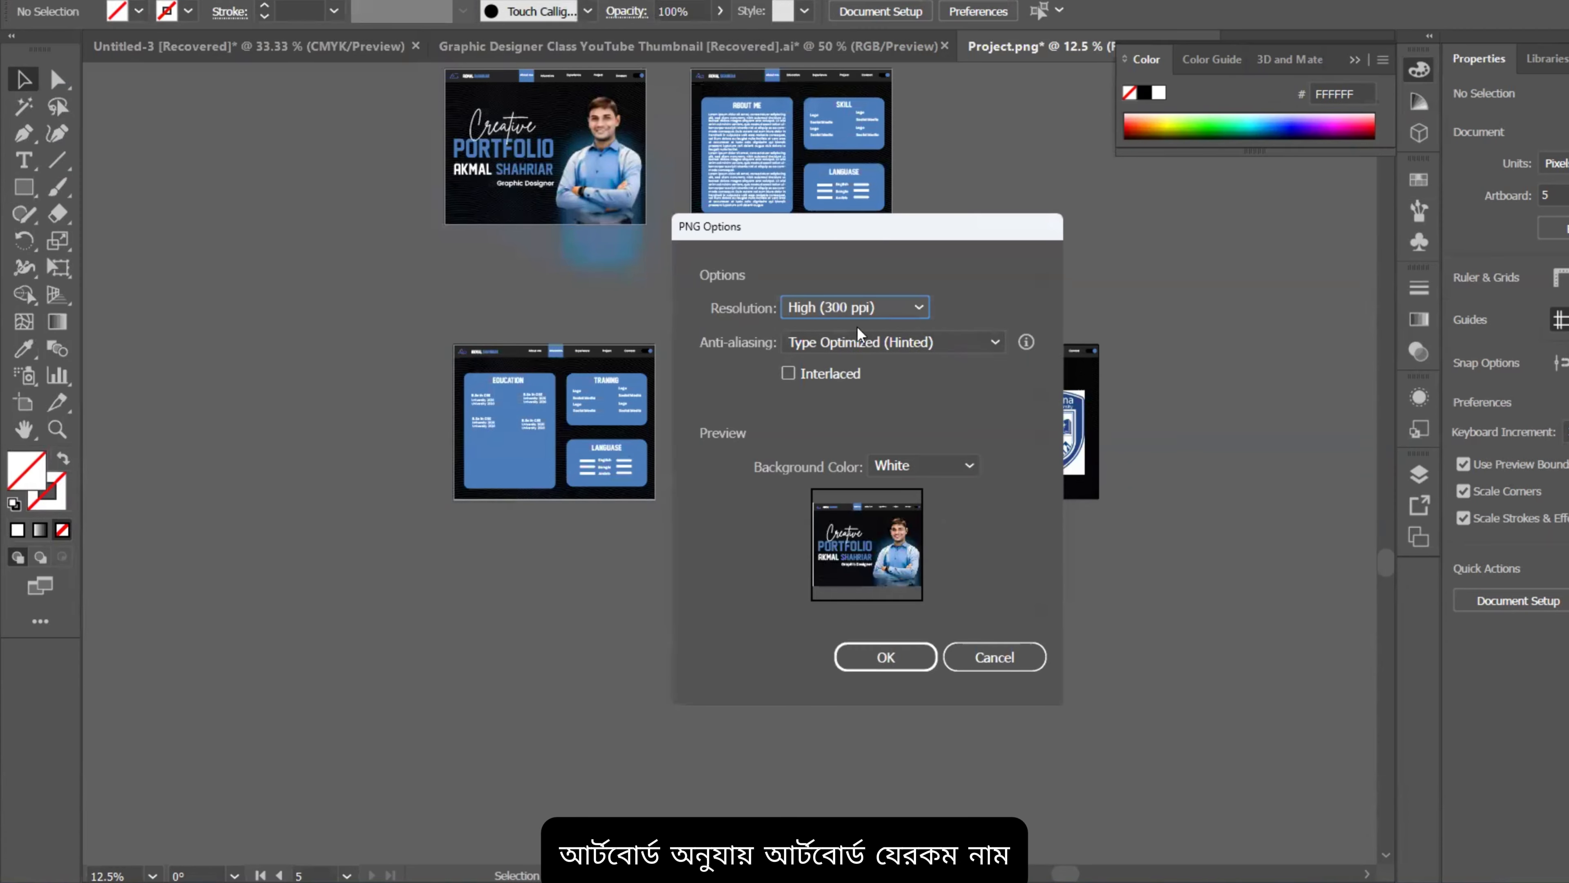
{"action": "left_click", "coordinate": [894, 653]}
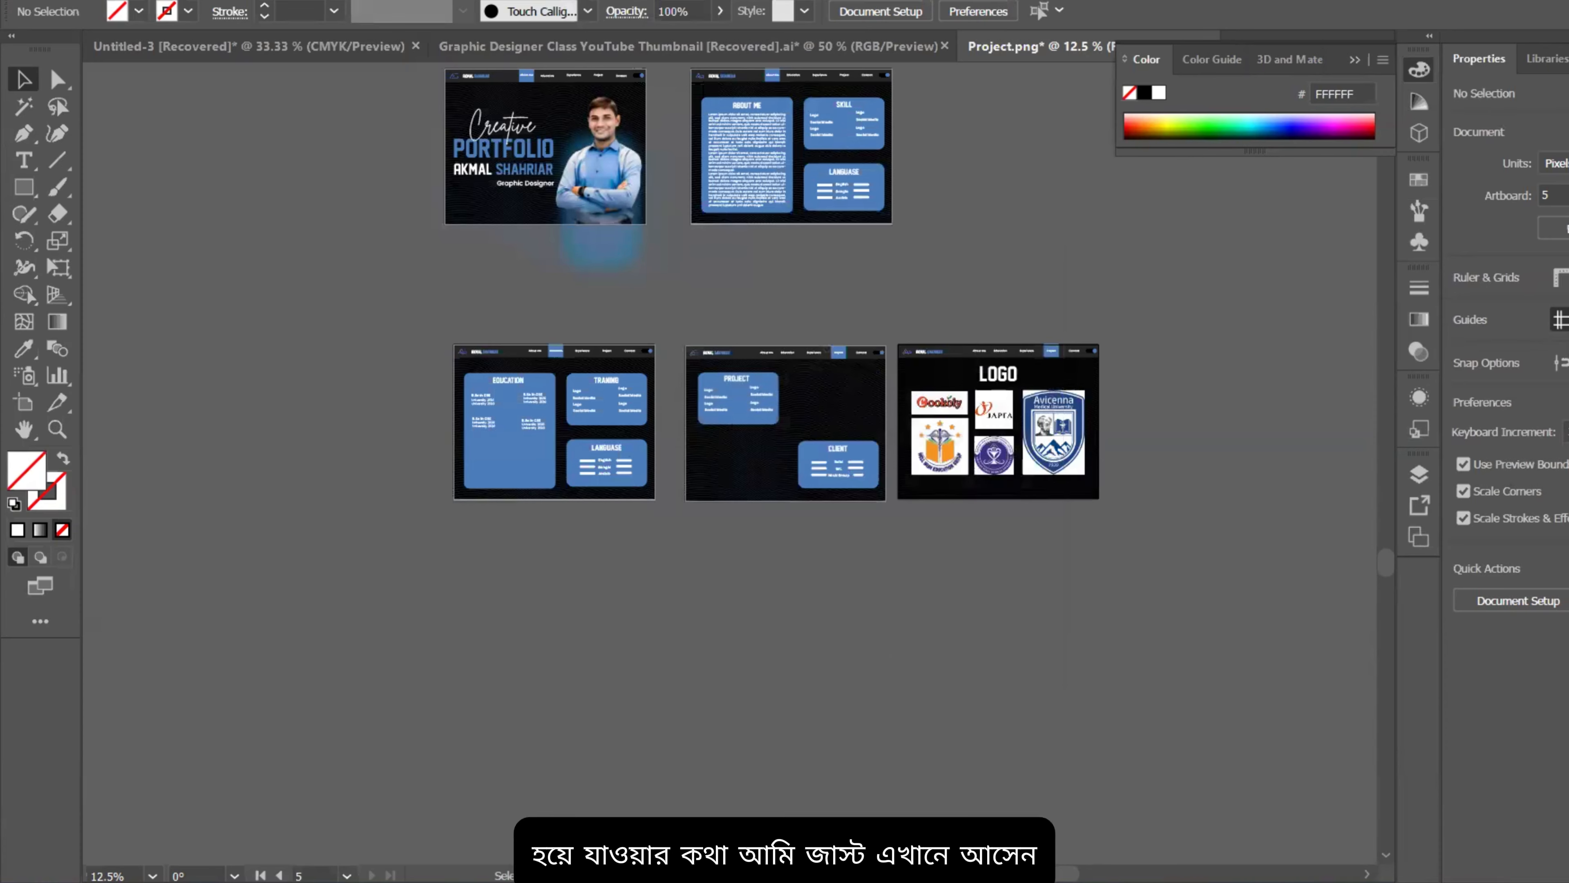
{"action": "key", "text": "alt+Tab"}
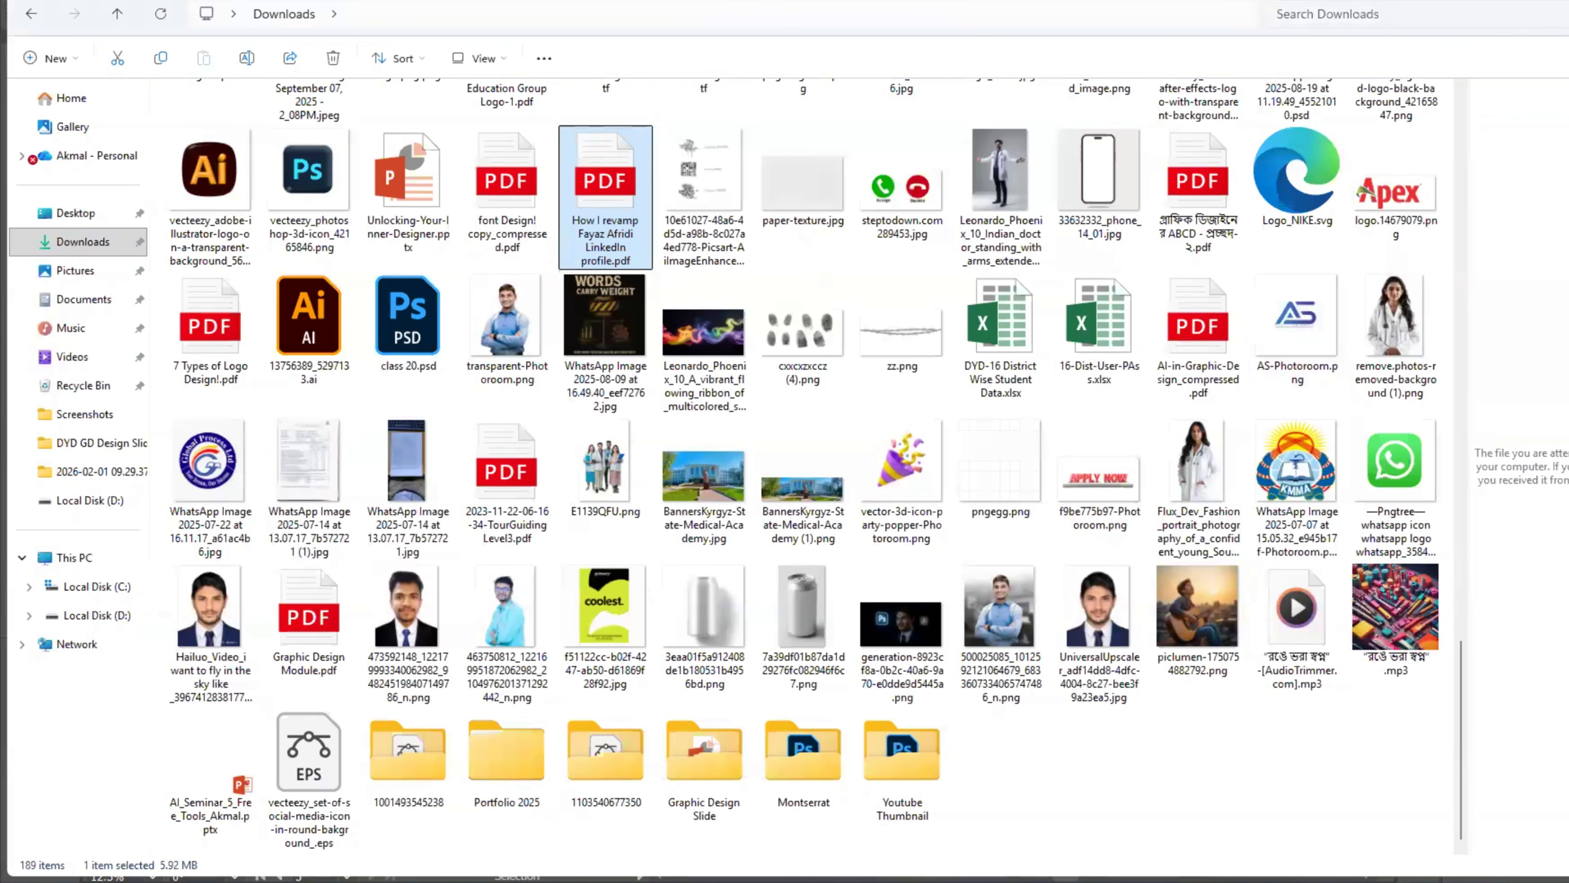
Step: Minimize the Downloads File Explorer window to show the desktop
{"action": "left_click", "coordinate": [1557, 2]}
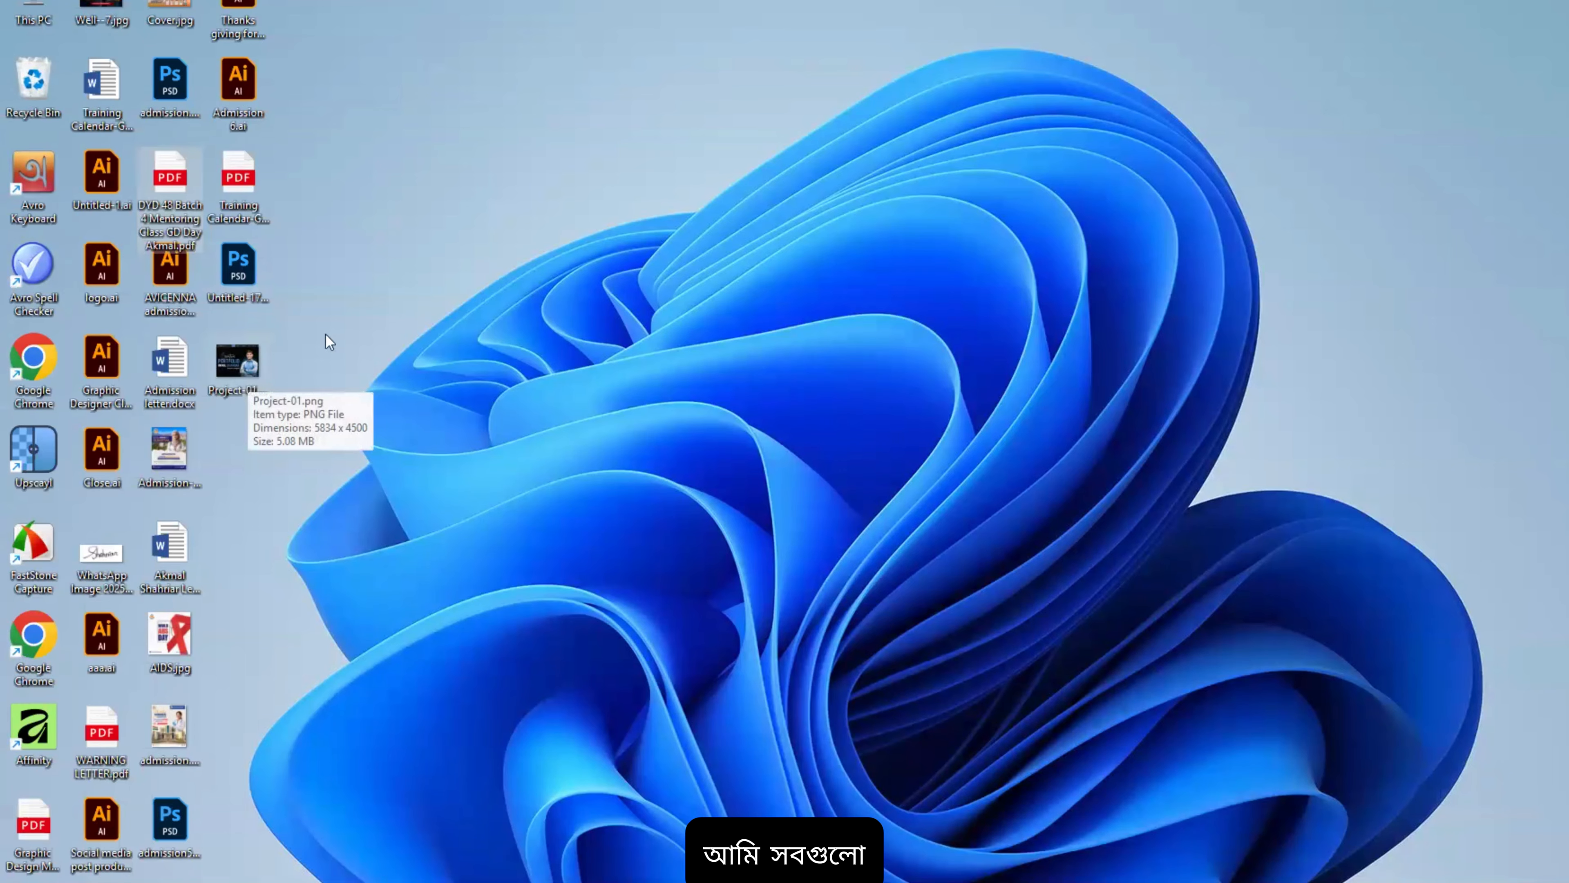
Step: Check the exported Project-01.png and Project-02.png on the desktop, then return to the Behance browser window
{"action": "left_click", "coordinate": [254, 359]}
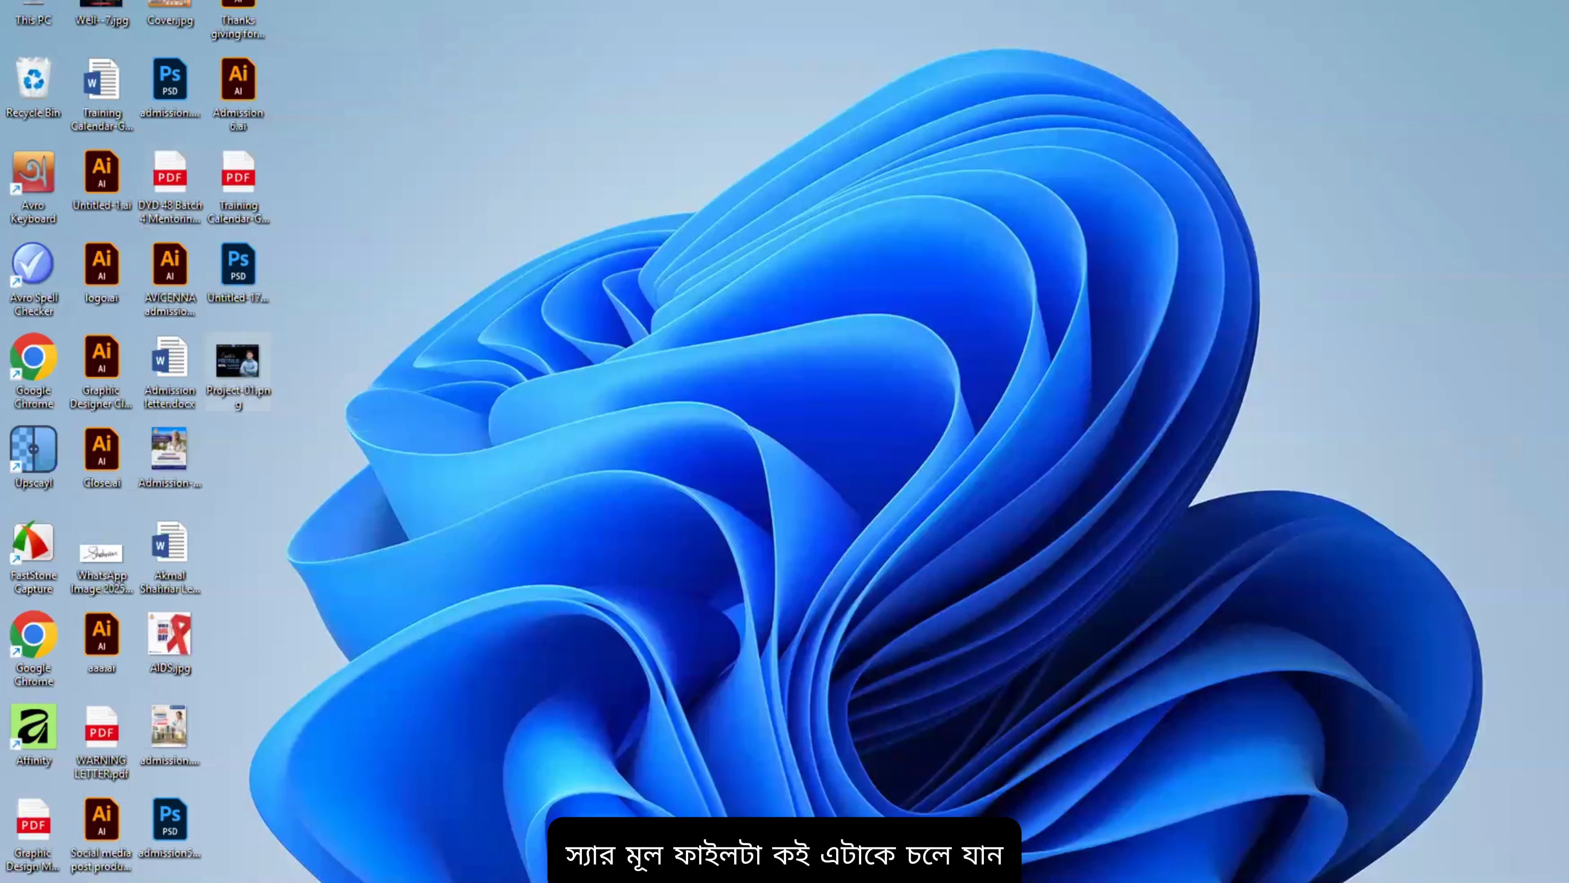
{"action": "mouse_move", "coordinate": [1120, 881]}
{"action": "left_click", "coordinate": [1106, 822]}
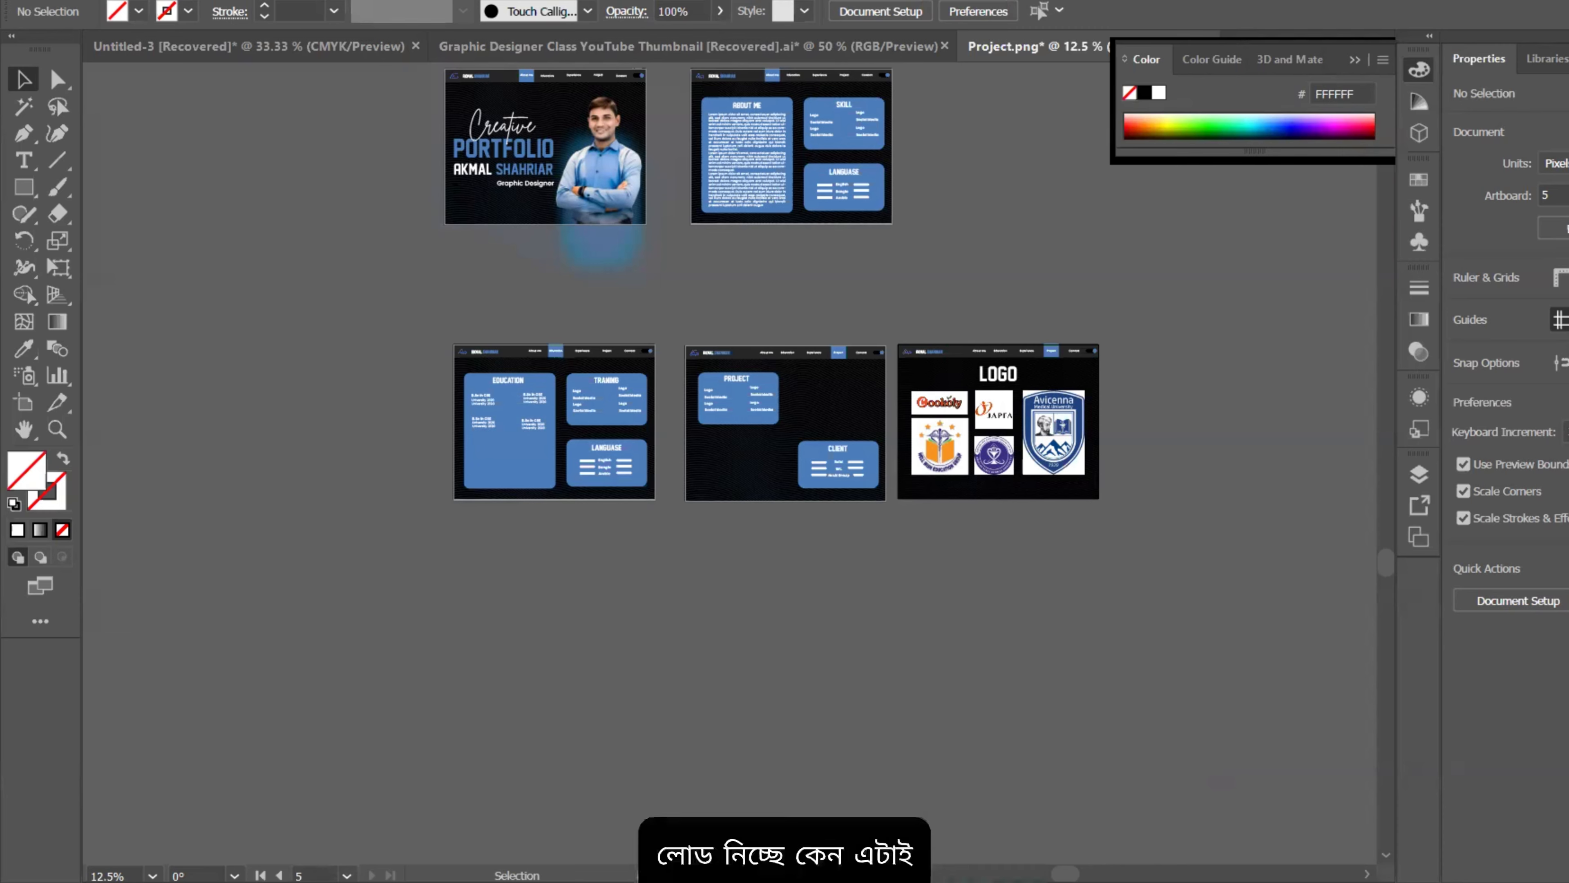
{"action": "key", "text": "super+d"}
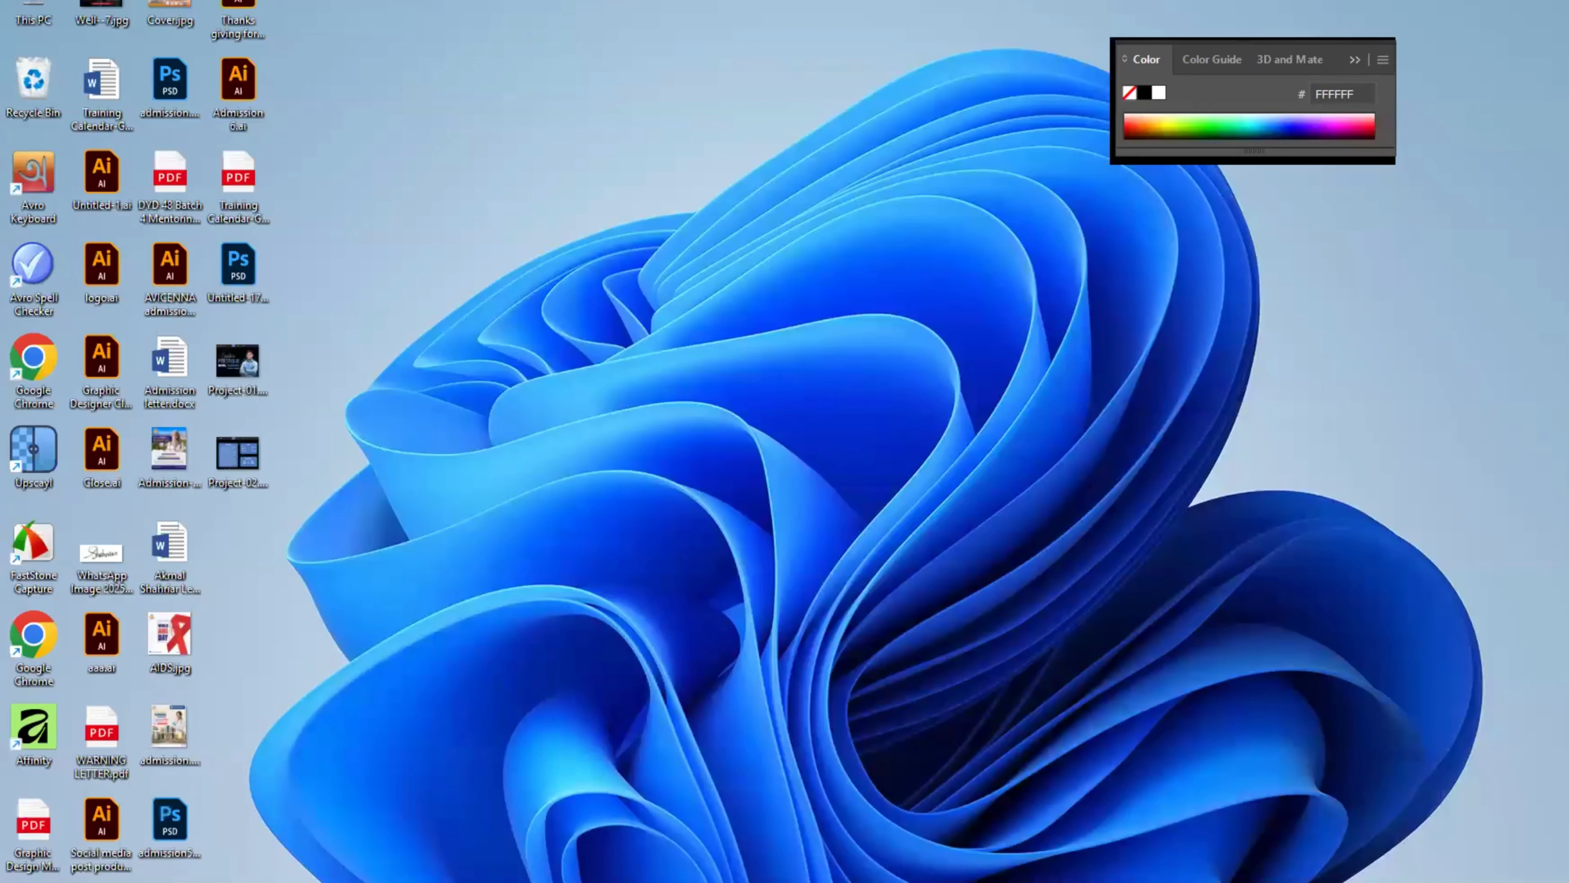
{"action": "left_click", "coordinate": [237, 463]}
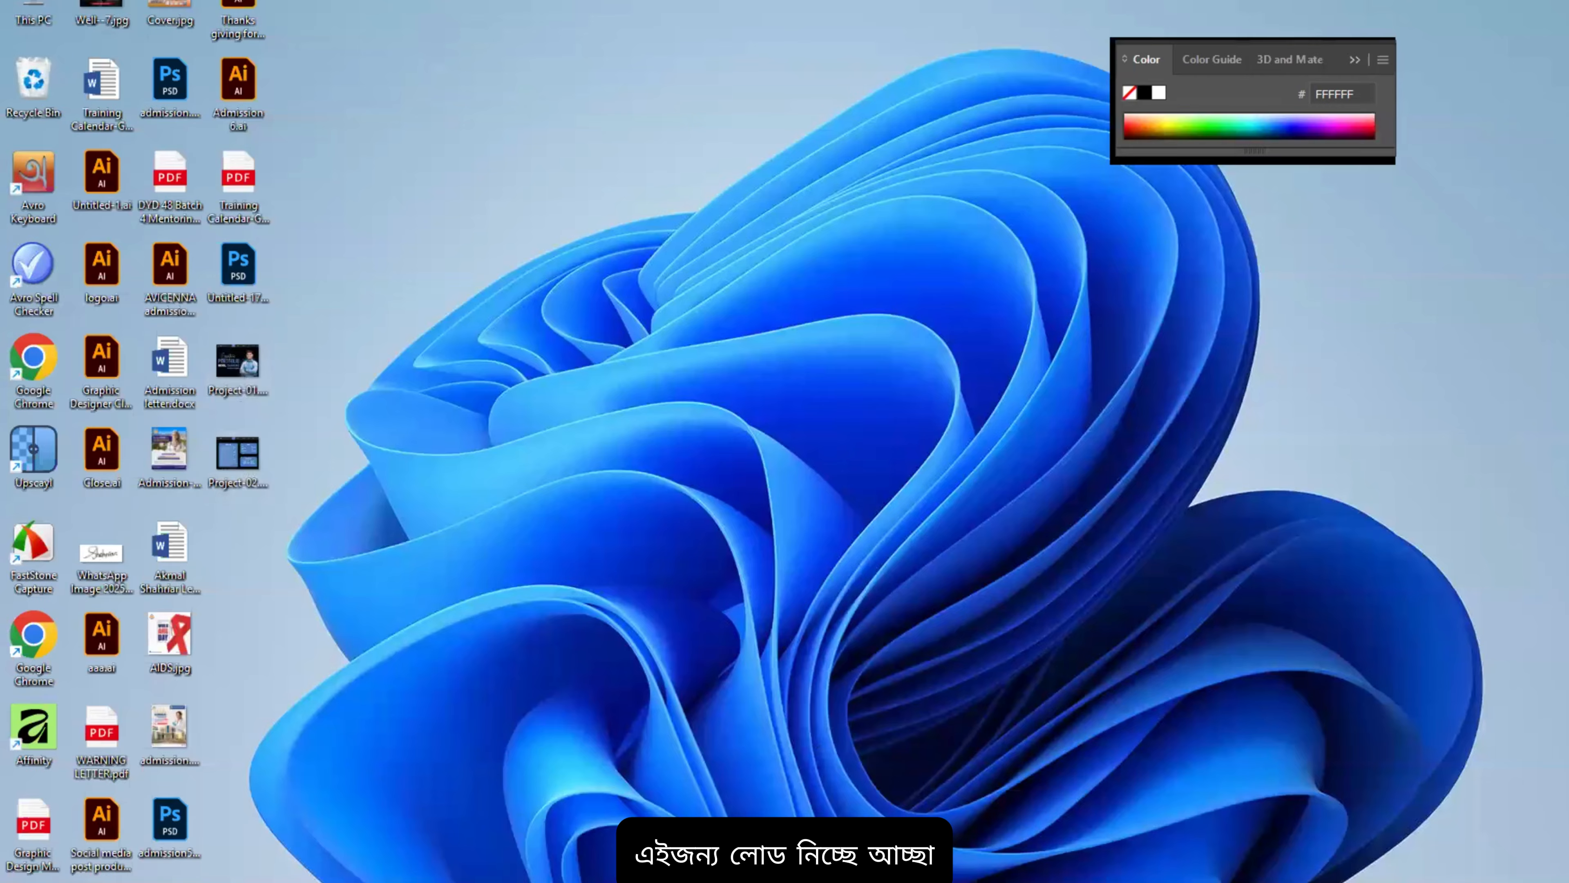
{"action": "key", "text": "alt+Tab"}
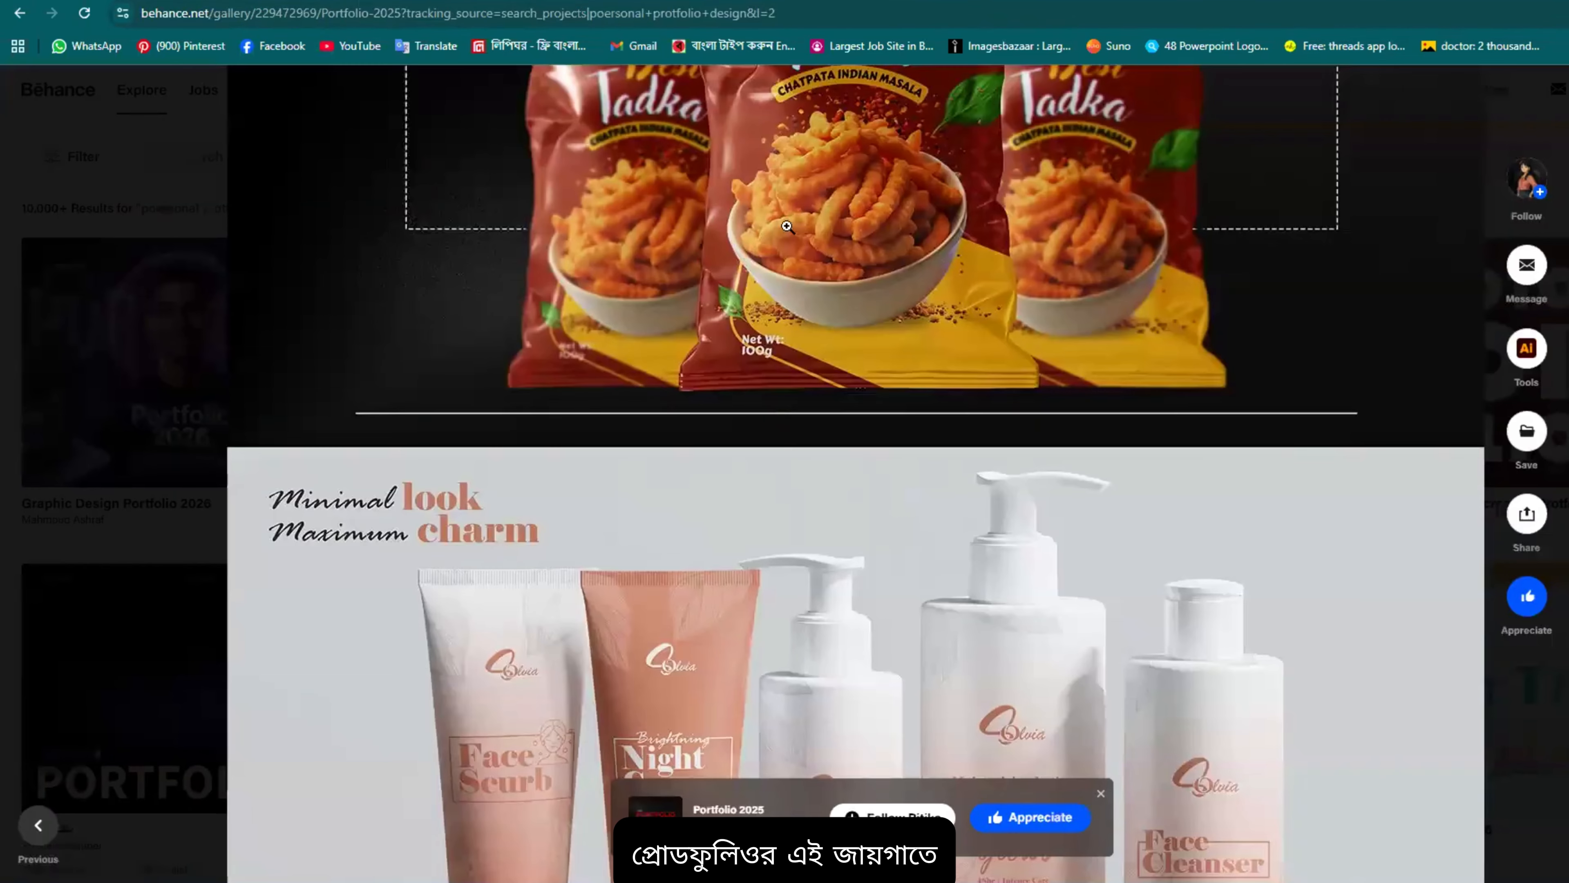
Step: Close the open project, go to your profile and start a new Behance project
{"action": "scroll", "coordinate": [855, 470], "scroll_direction": "up", "scroll_amount": 5}
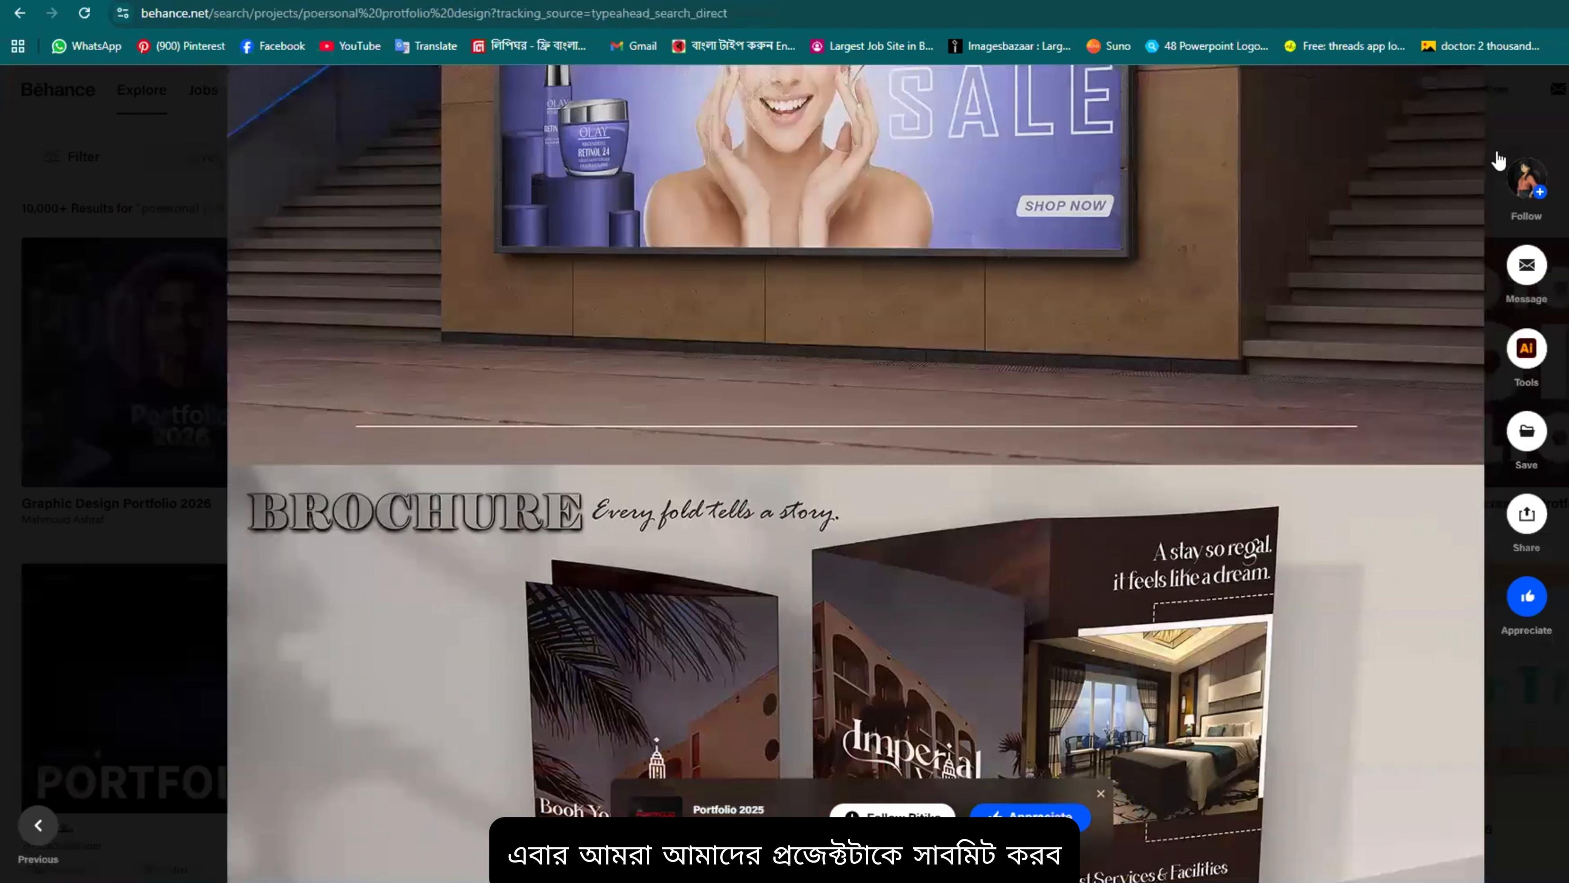
{"action": "key", "text": "Escape"}
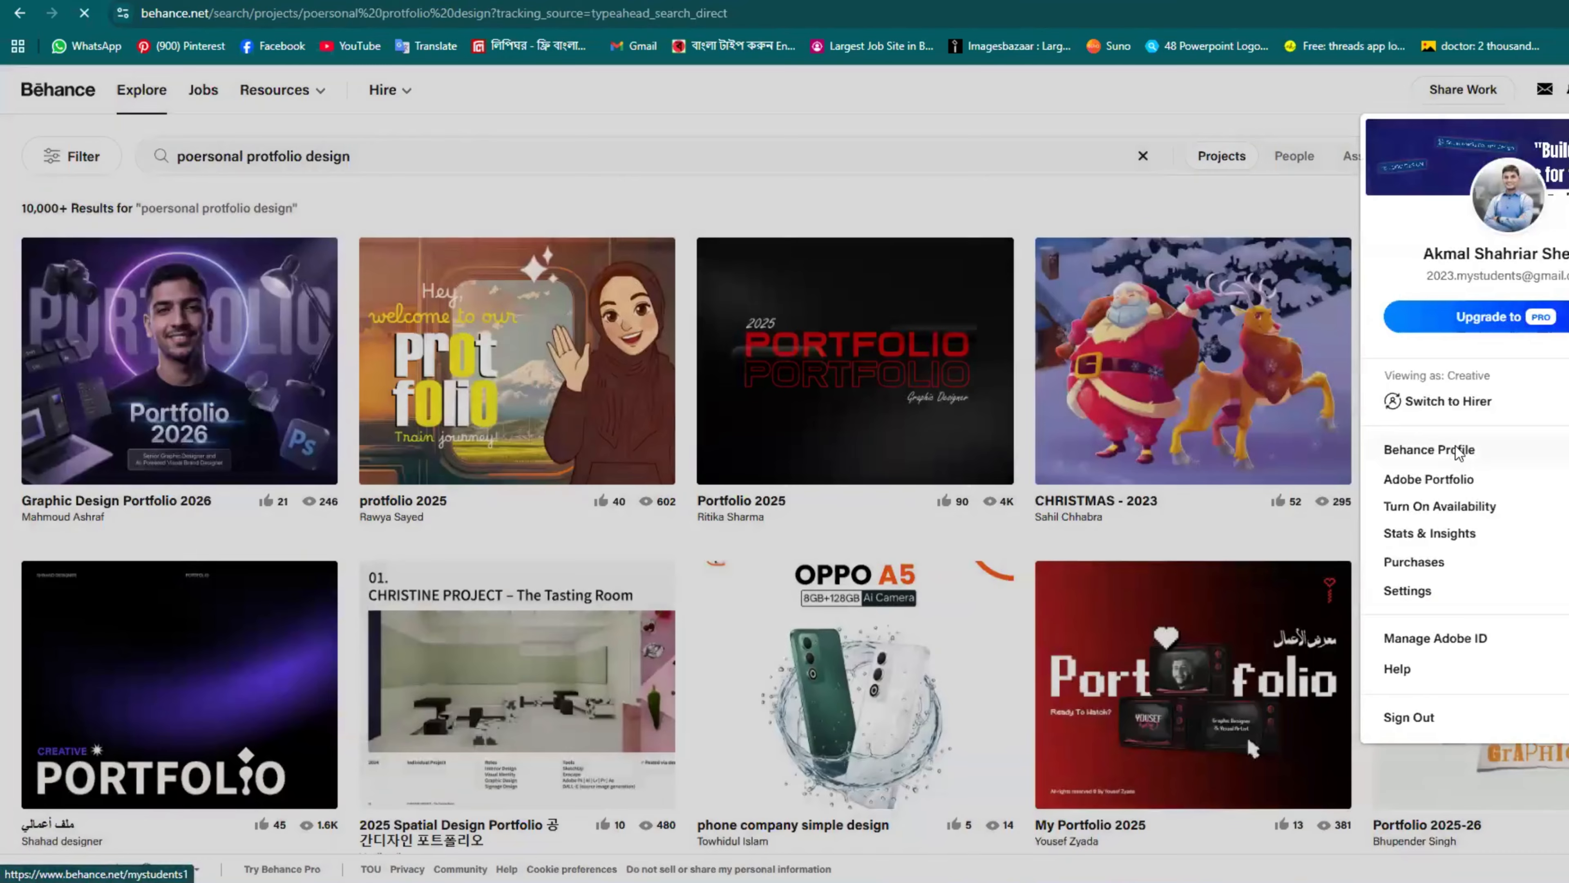
{"action": "left_click", "coordinate": [1452, 446]}
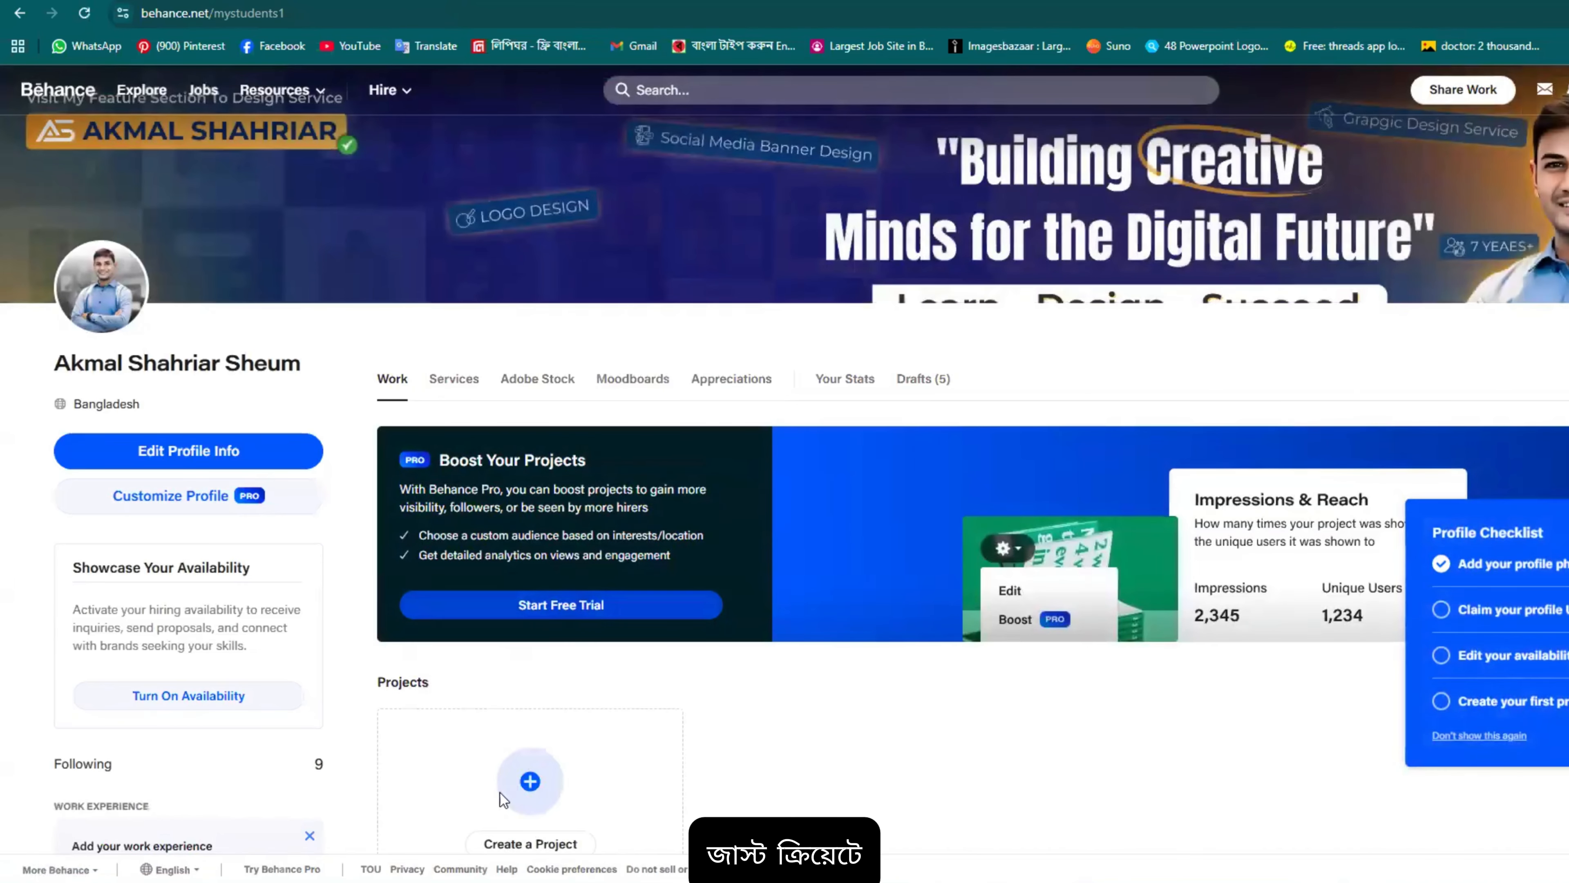
{"action": "scroll", "coordinate": [529, 778], "scroll_direction": "down", "scroll_amount": 3}
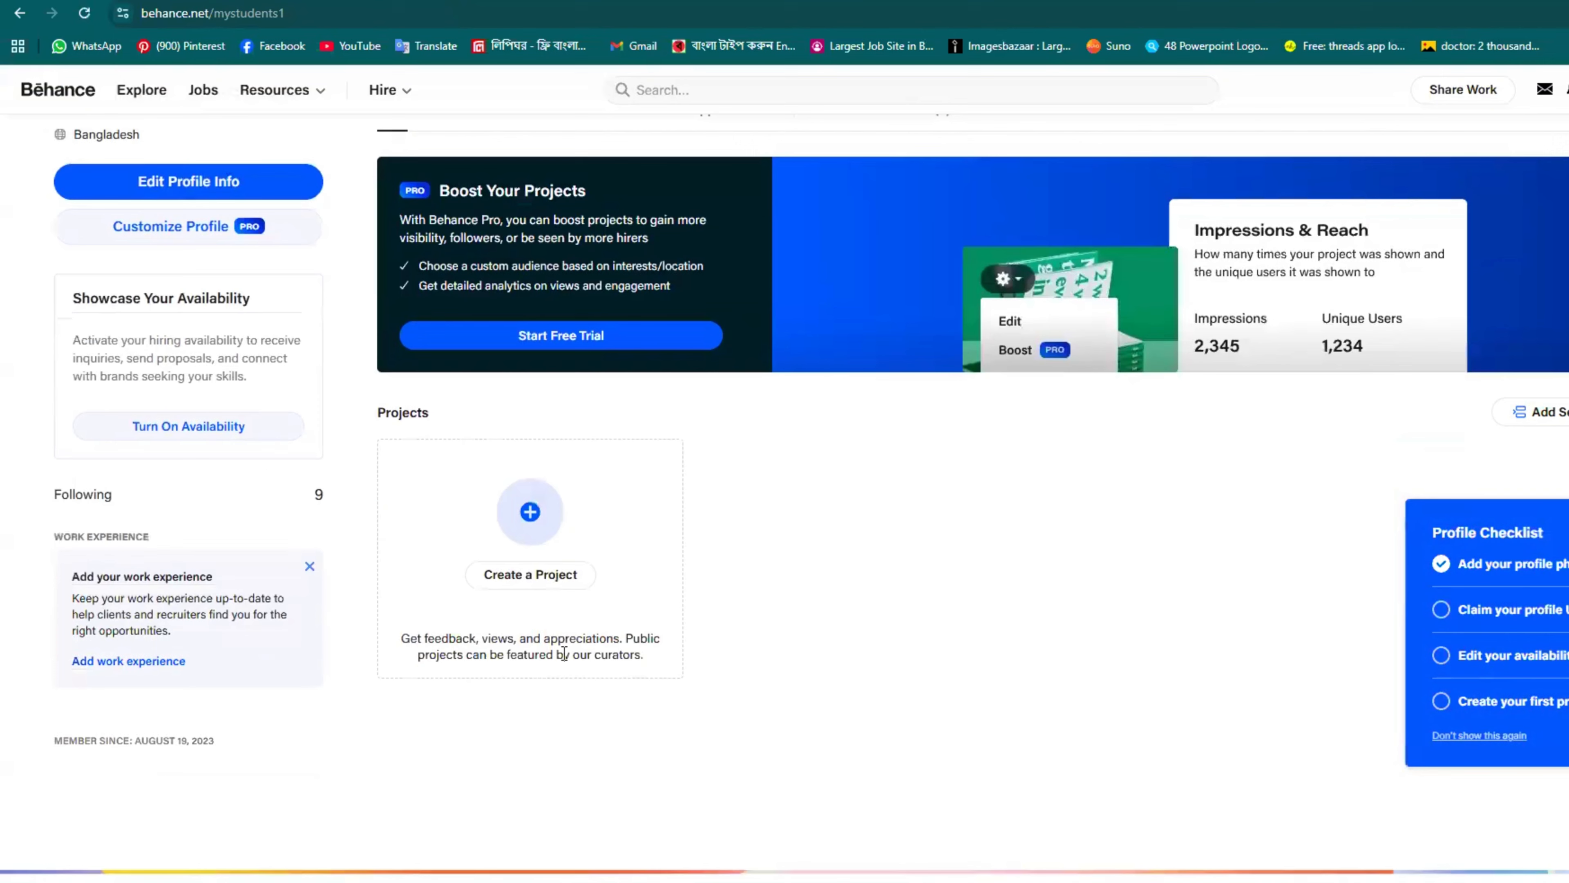
{"action": "left_click", "coordinate": [530, 574]}
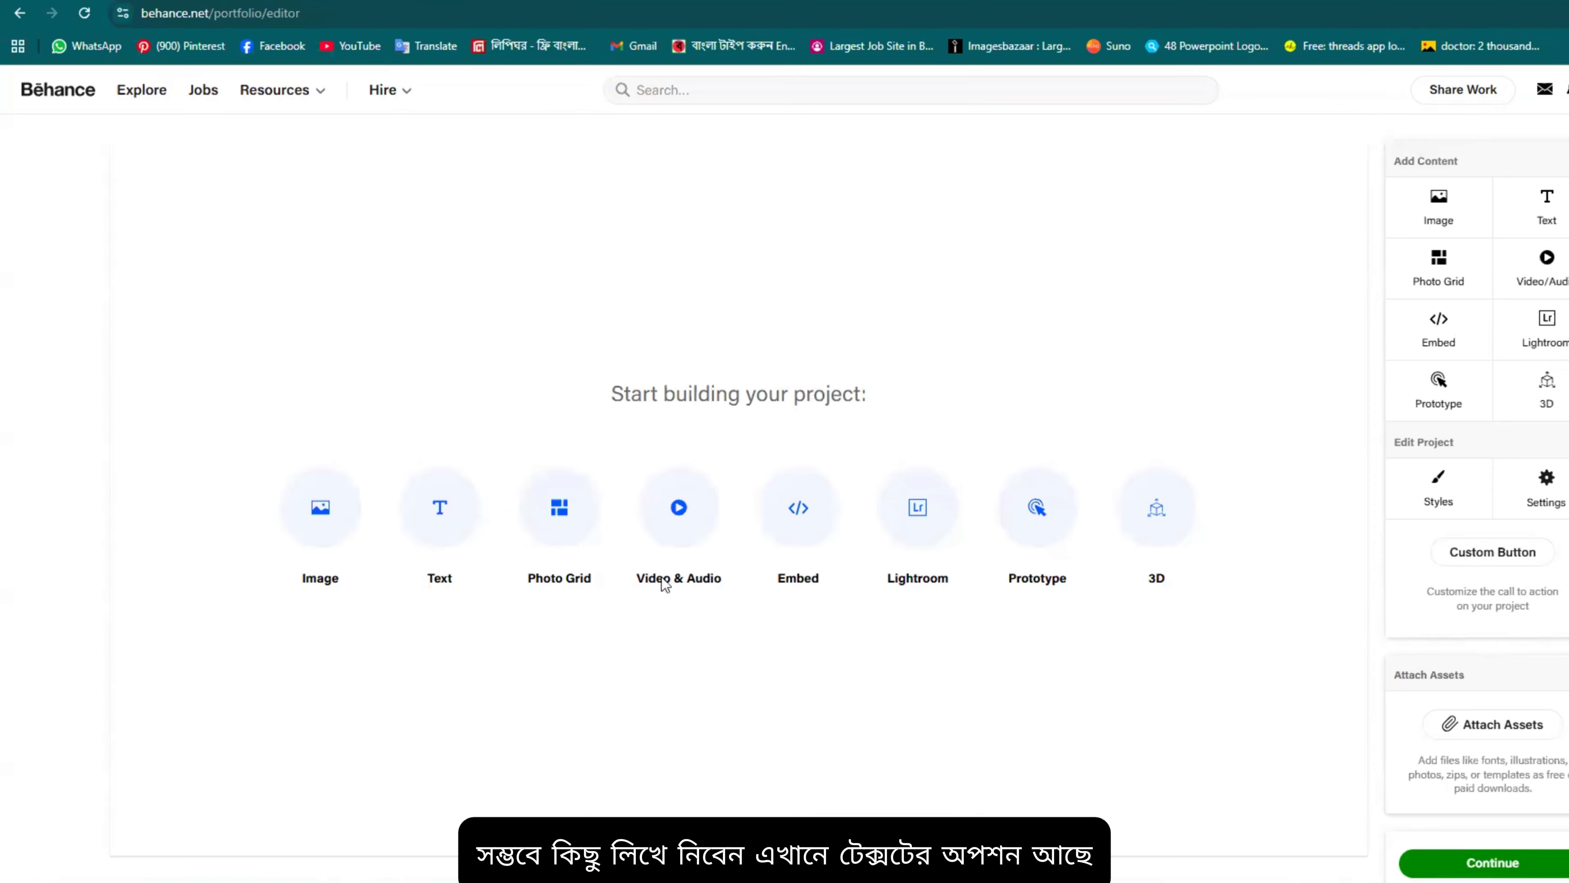
{"action": "left_click", "coordinate": [447, 533]}
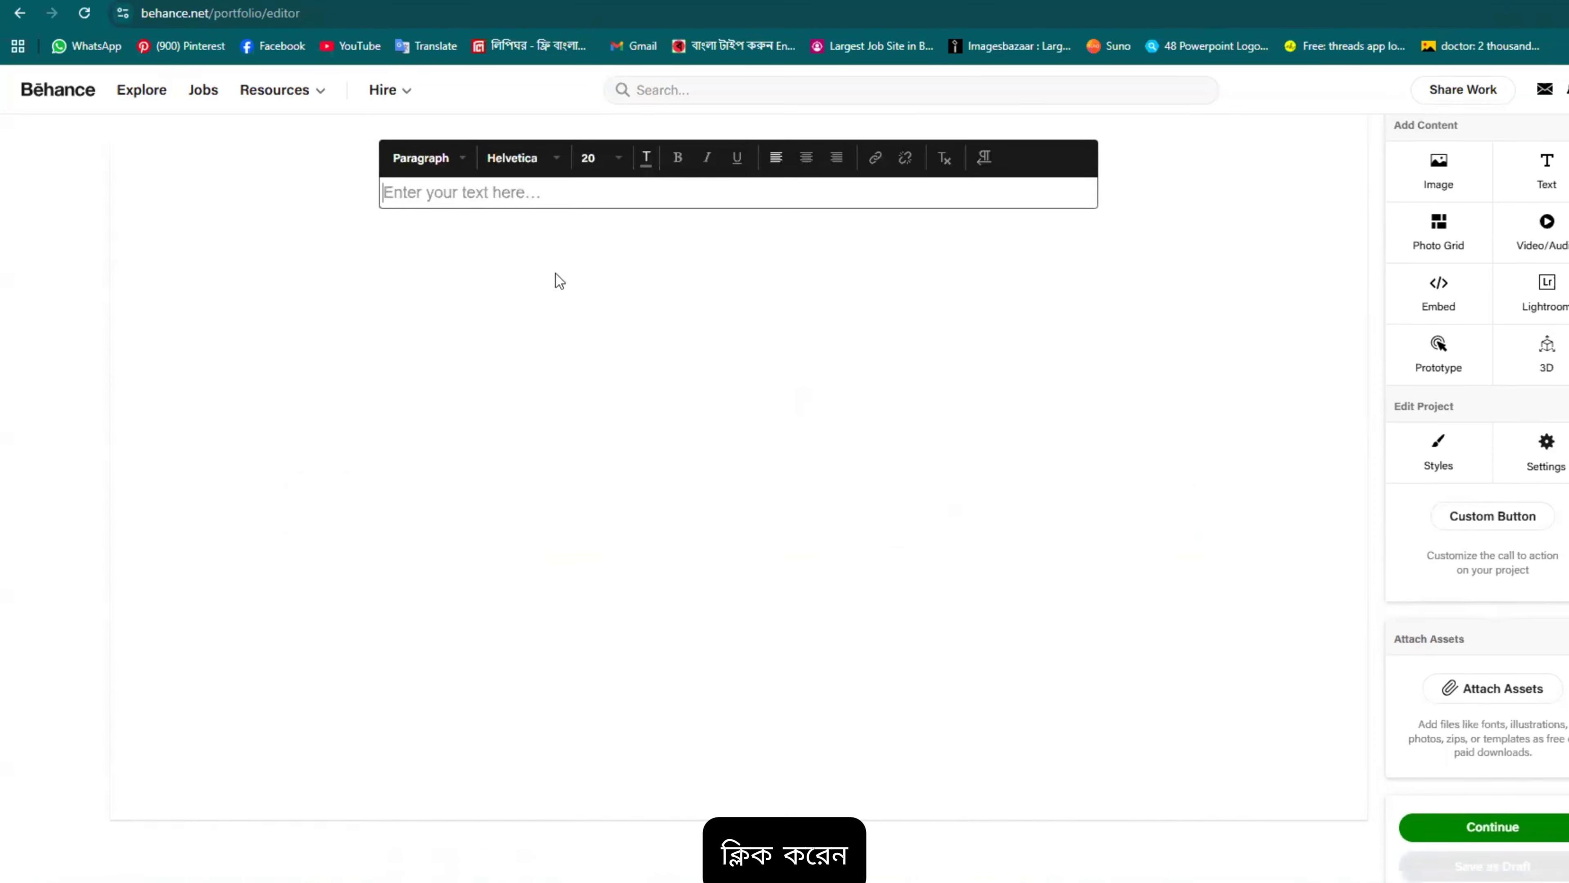
Step: Copy Google's AI Overview paragraph about recommended Behance image sizes
{"action": "scroll", "coordinate": [550, 260], "scroll_direction": "down", "scroll_amount": 1}
{"action": "scroll", "coordinate": [547, 191], "scroll_direction": "up", "scroll_amount": 2}
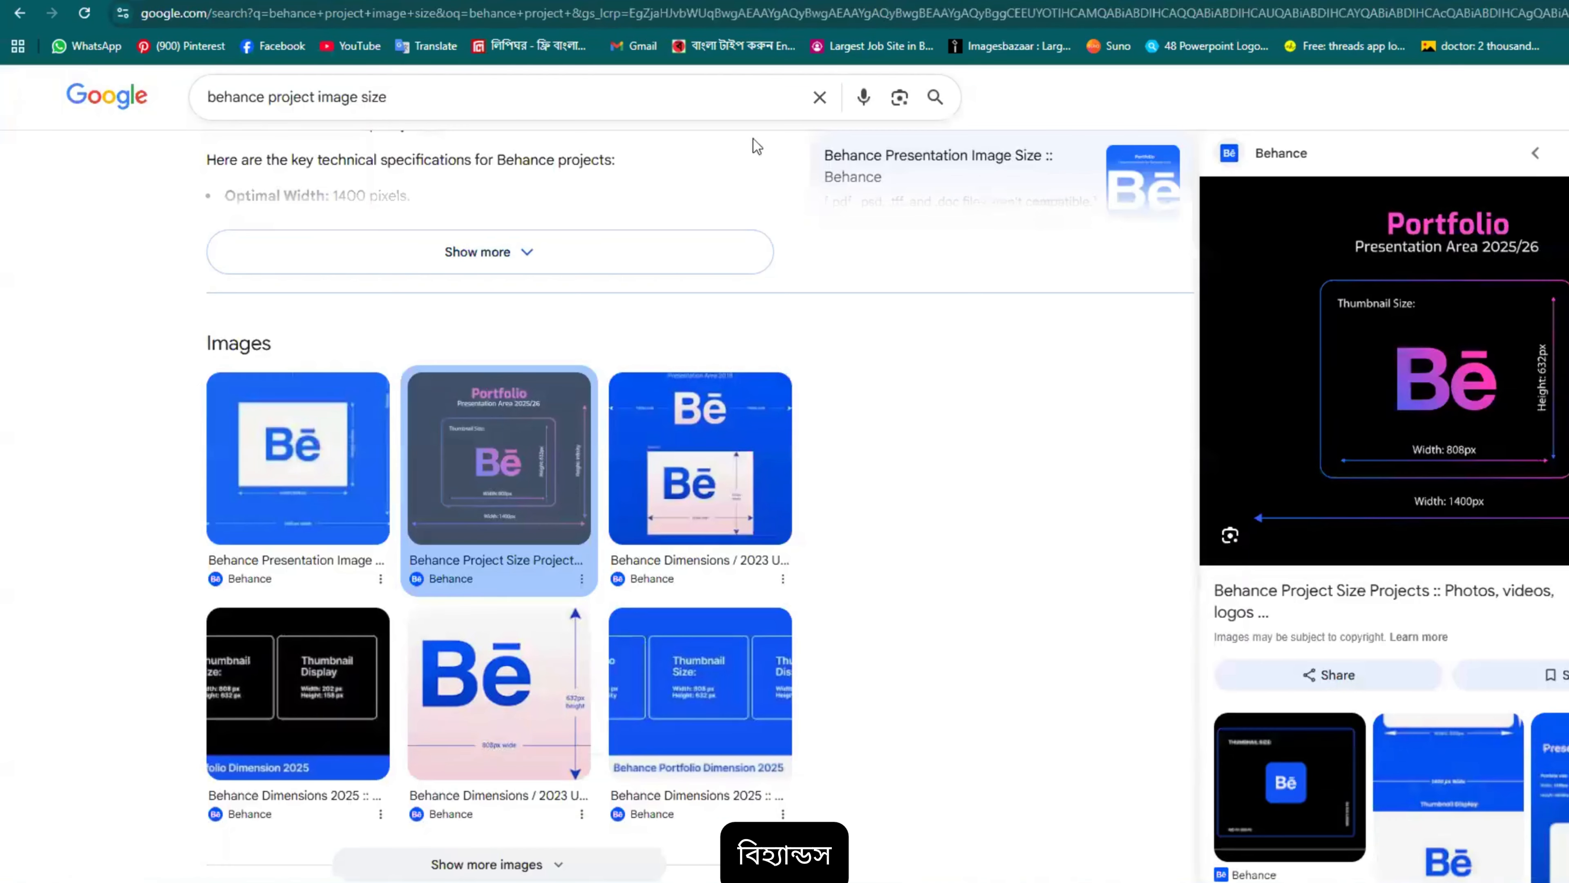
{"action": "scroll", "coordinate": [428, 140], "scroll_direction": "up", "scroll_amount": 4}
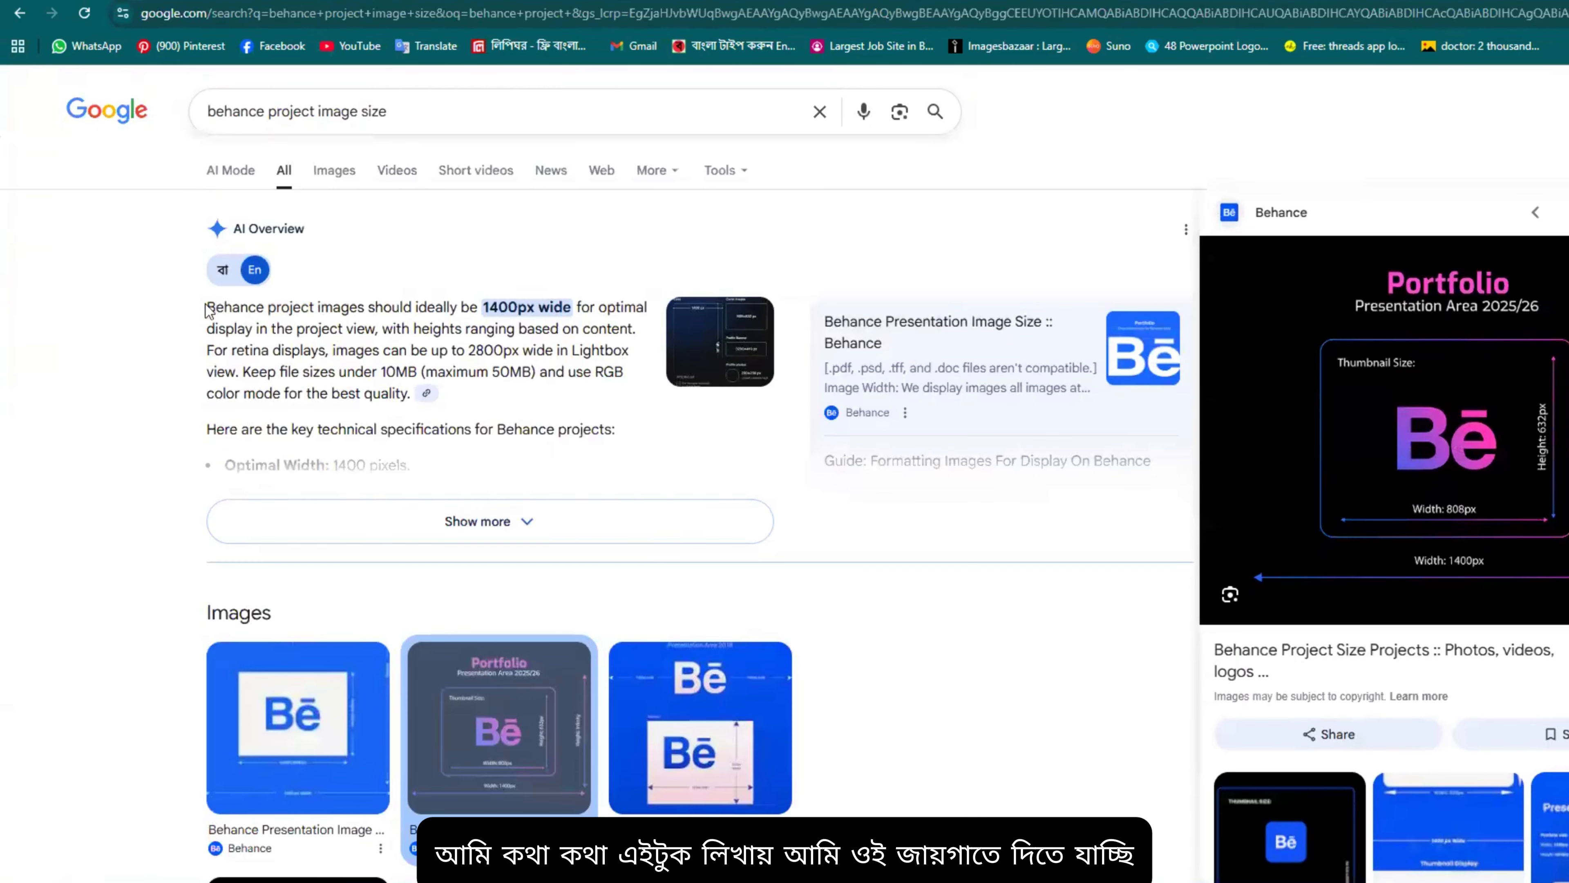
{"action": "left_click_drag", "start_coordinate": [205, 307], "coordinate": [636, 350]}
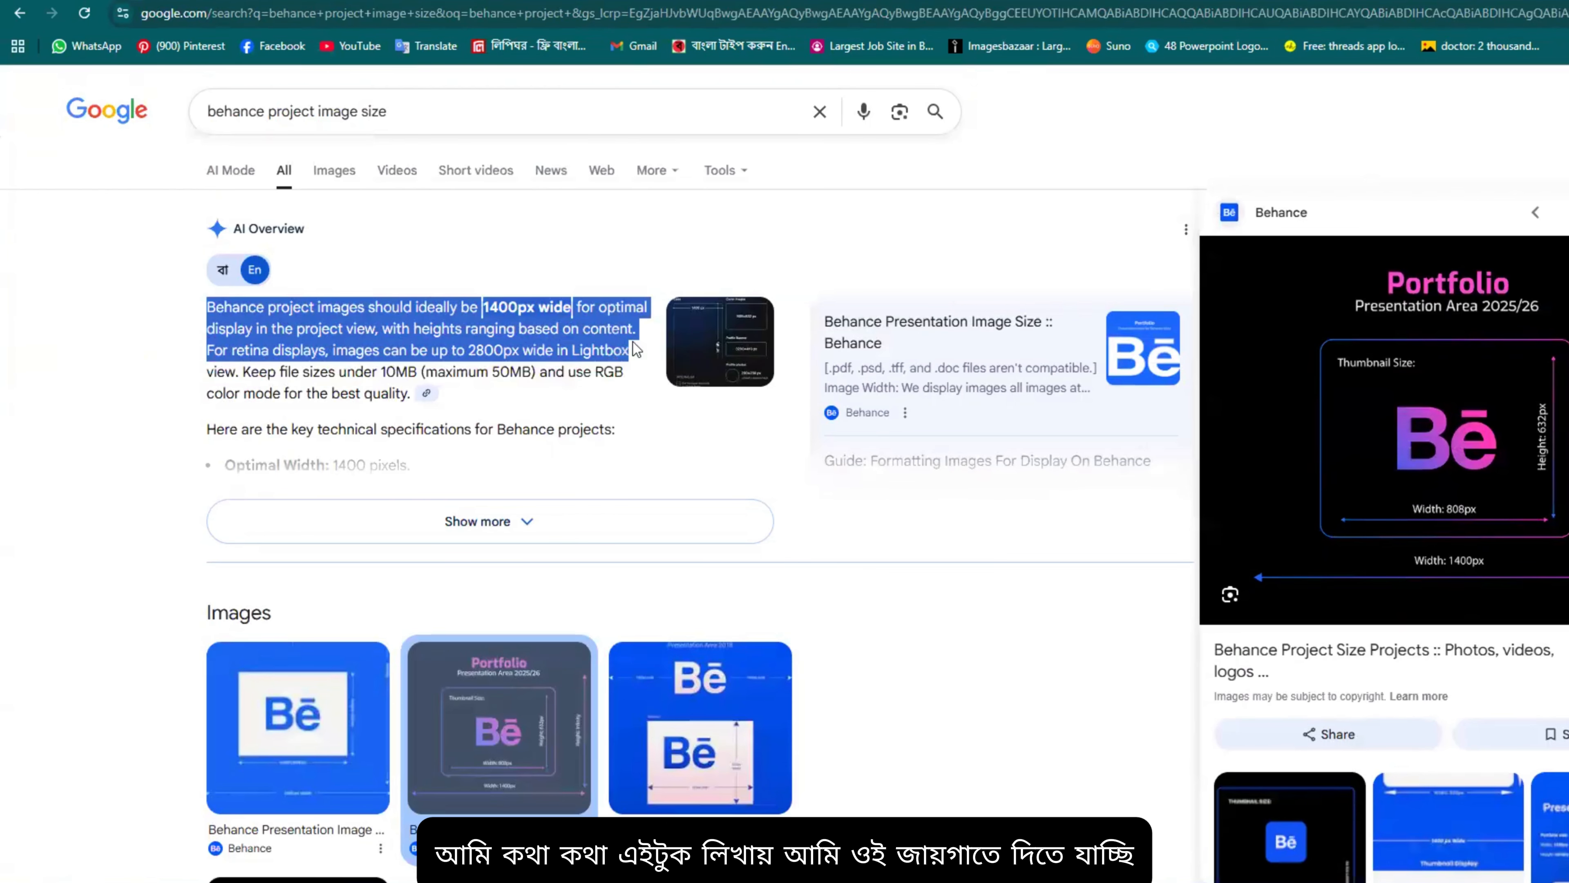
{"action": "right_click", "coordinate": [547, 329]}
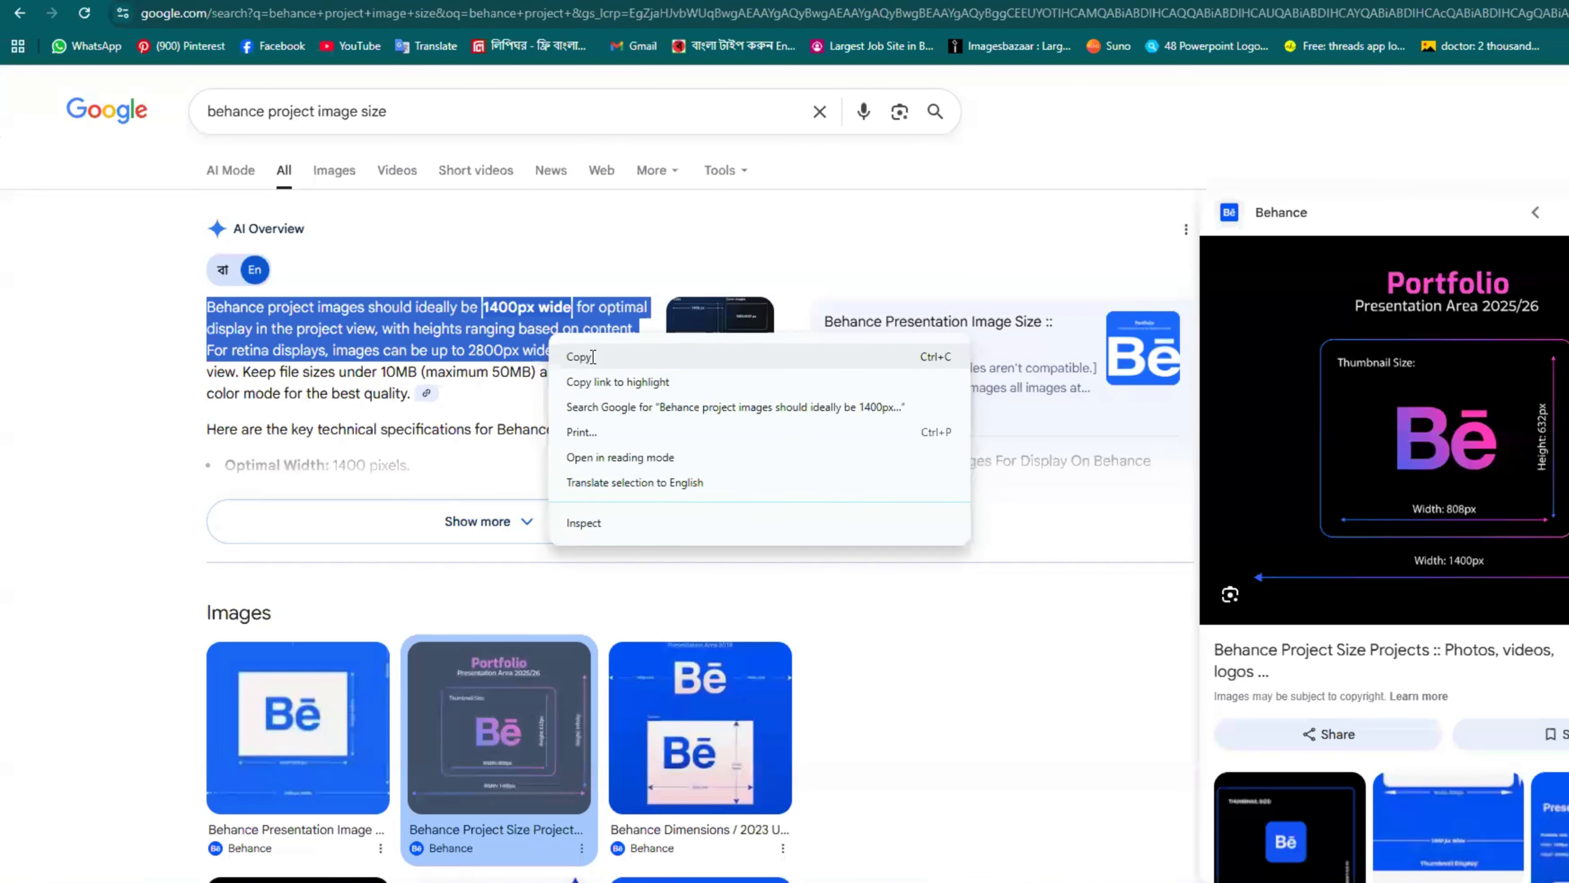
{"action": "left_click", "coordinate": [592, 357]}
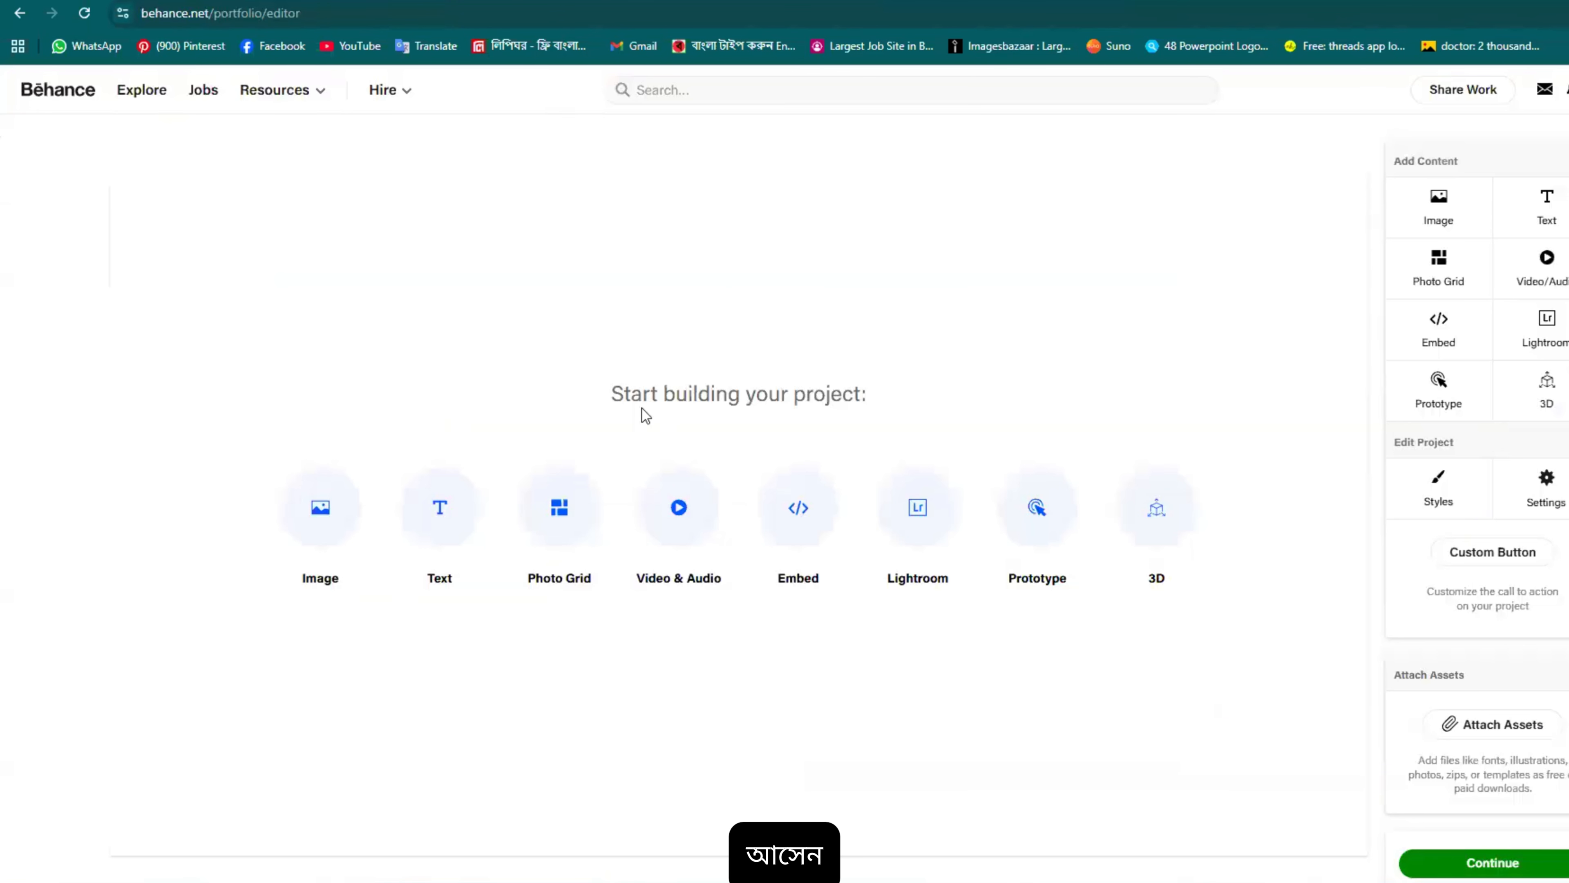
Step: Paste the image-size paragraph into a new text block and style it as Header
{"action": "left_click", "coordinate": [436, 510]}
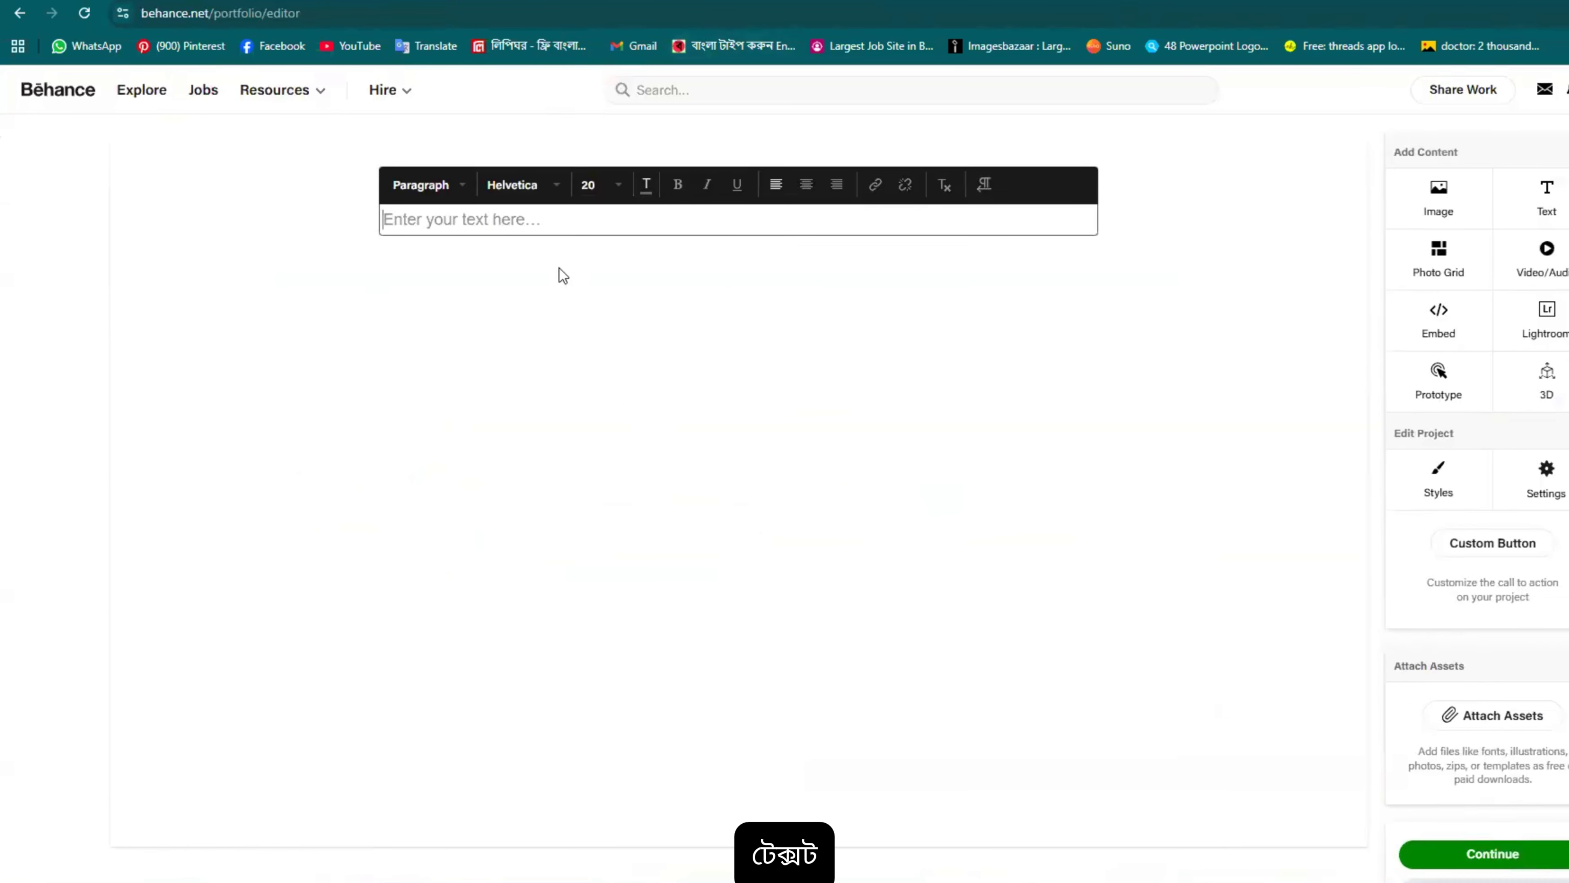
{"action": "scroll", "coordinate": [559, 267], "scroll_direction": "down", "scroll_amount": 2}
{"action": "scroll", "coordinate": [533, 170], "scroll_direction": "up", "scroll_amount": 2}
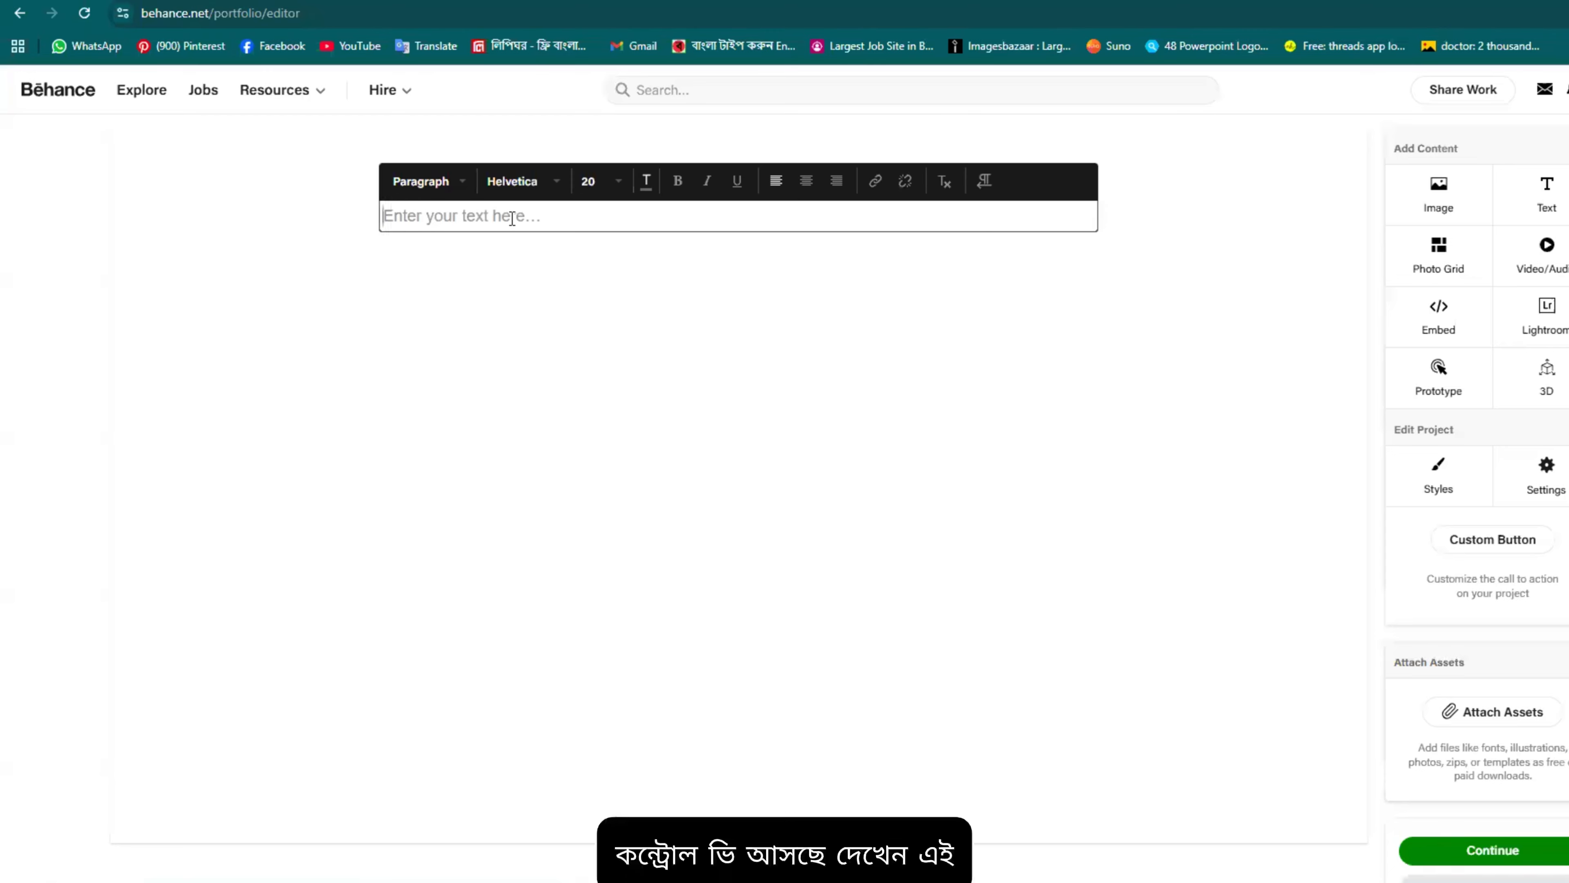
{"action": "key", "text": "ctrl+v"}
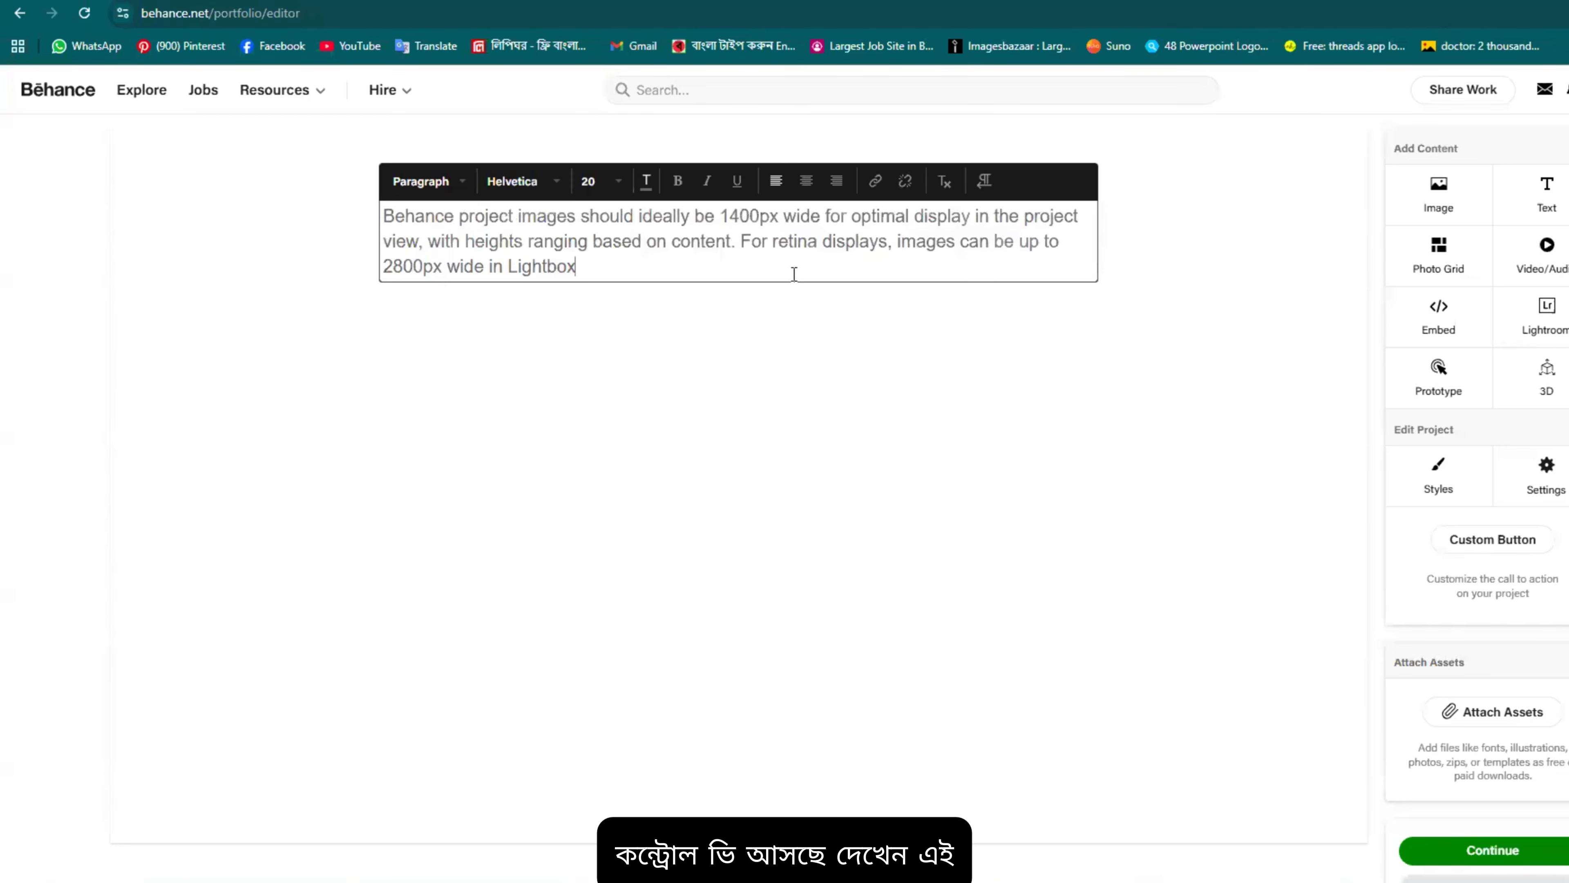
{"action": "left_click", "coordinate": [462, 186]}
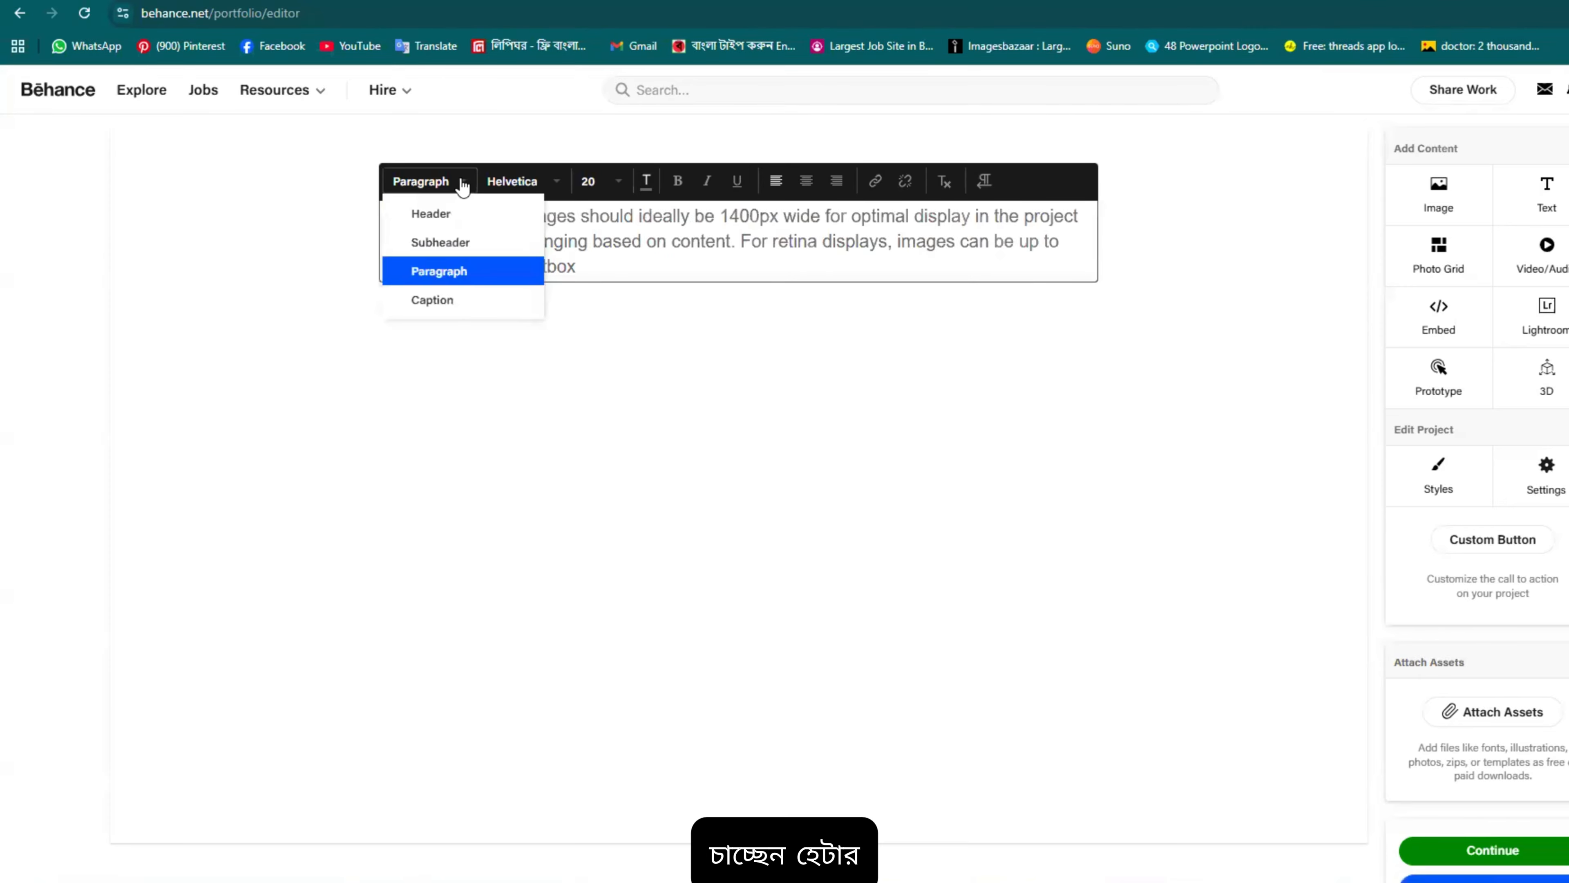
{"action": "left_click", "coordinate": [454, 213]}
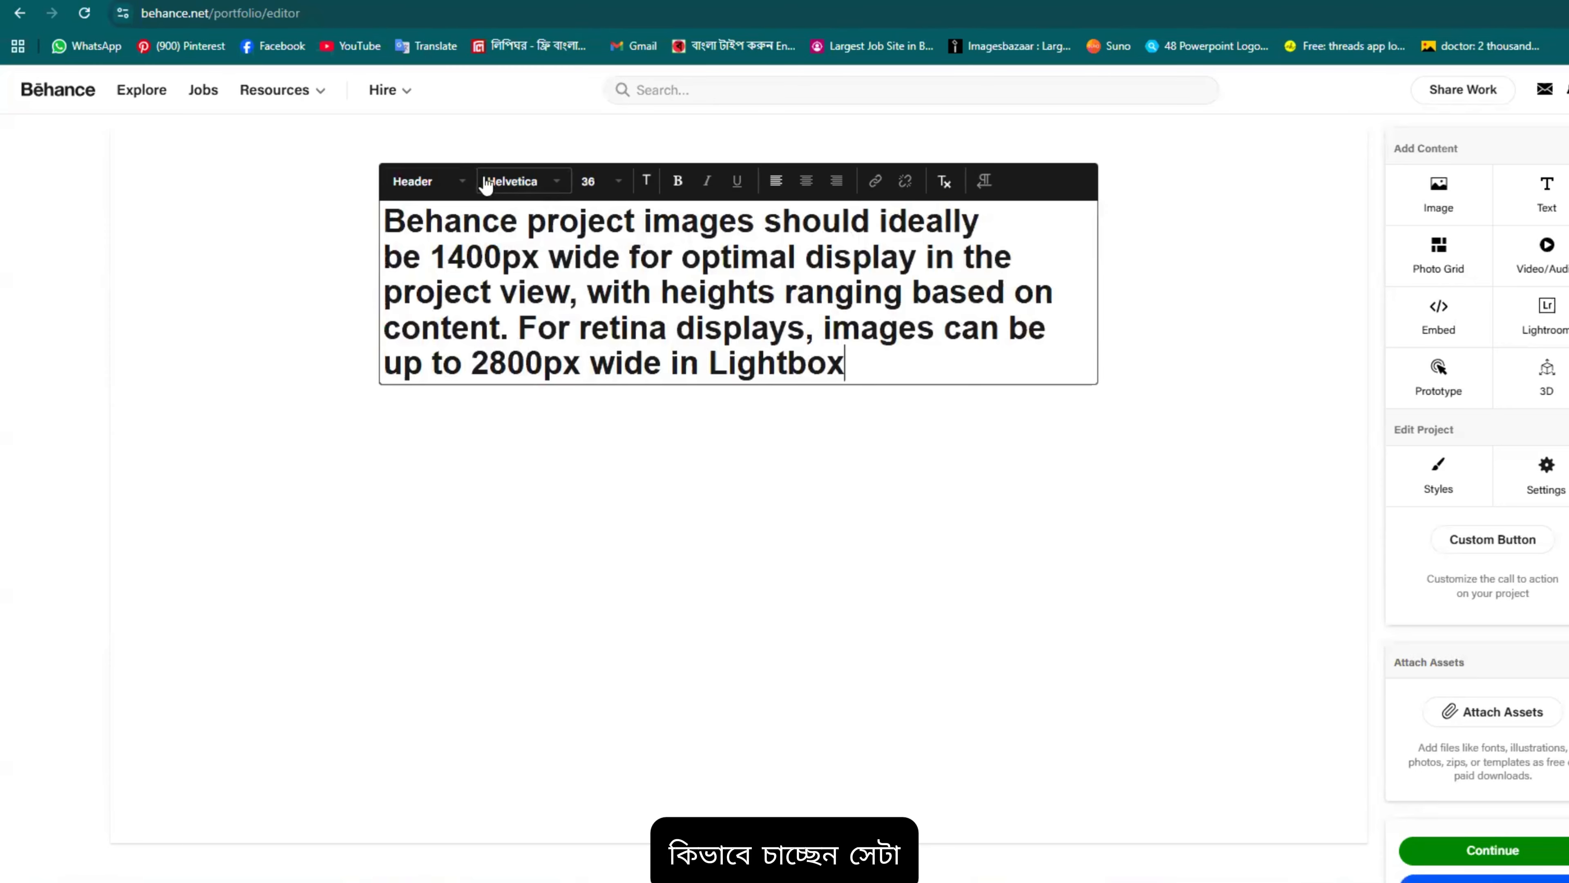
{"action": "left_click", "coordinate": [465, 185]}
{"action": "left_click", "coordinate": [448, 271]}
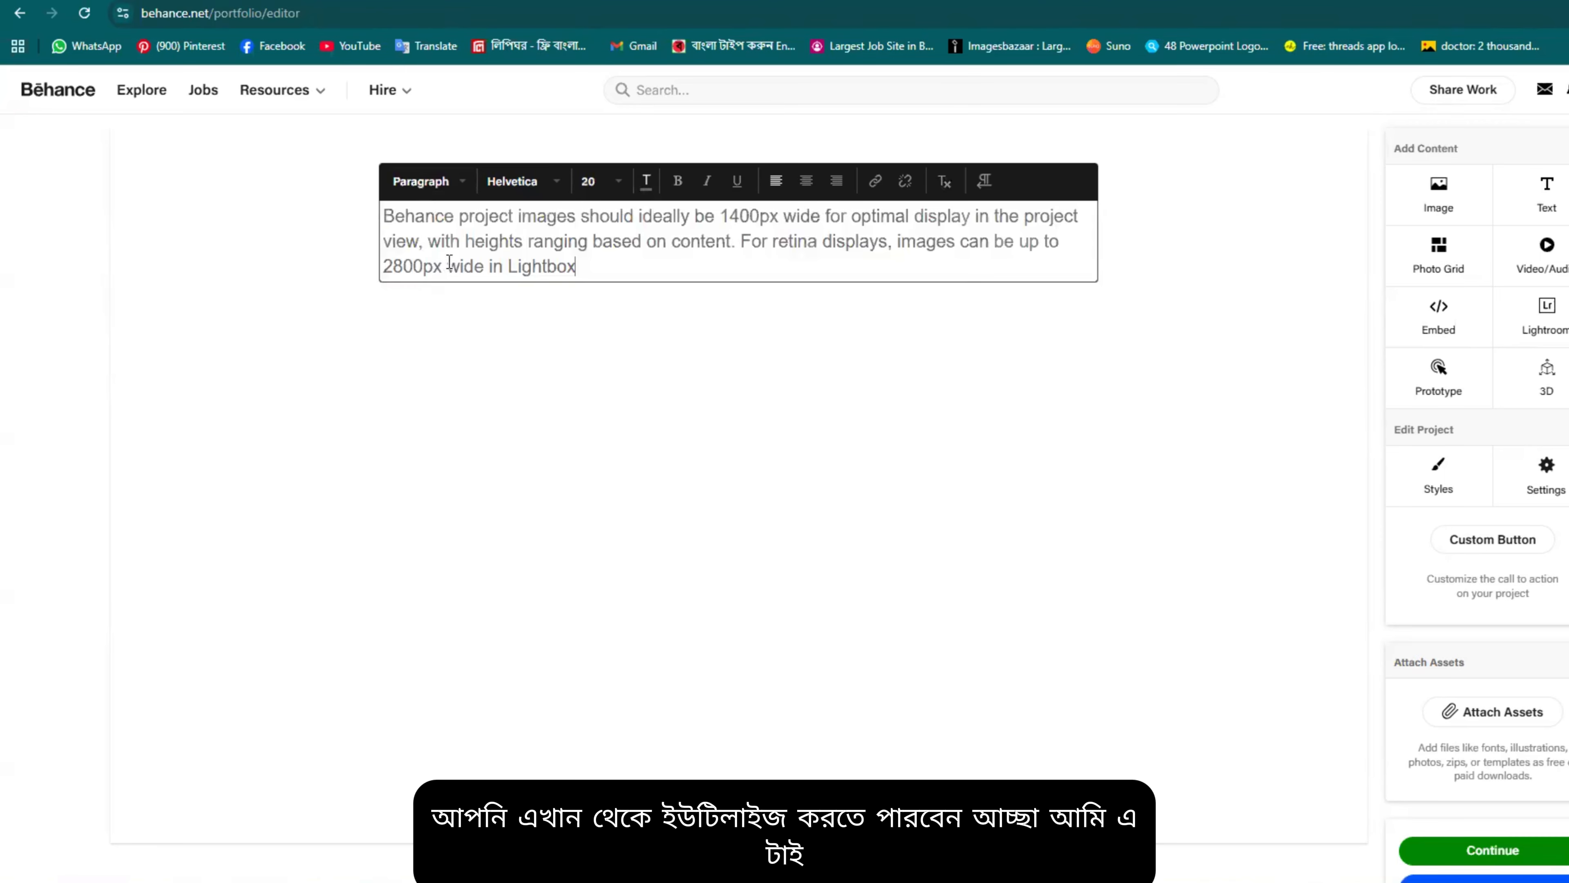
{"action": "left_click", "coordinate": [550, 187]}
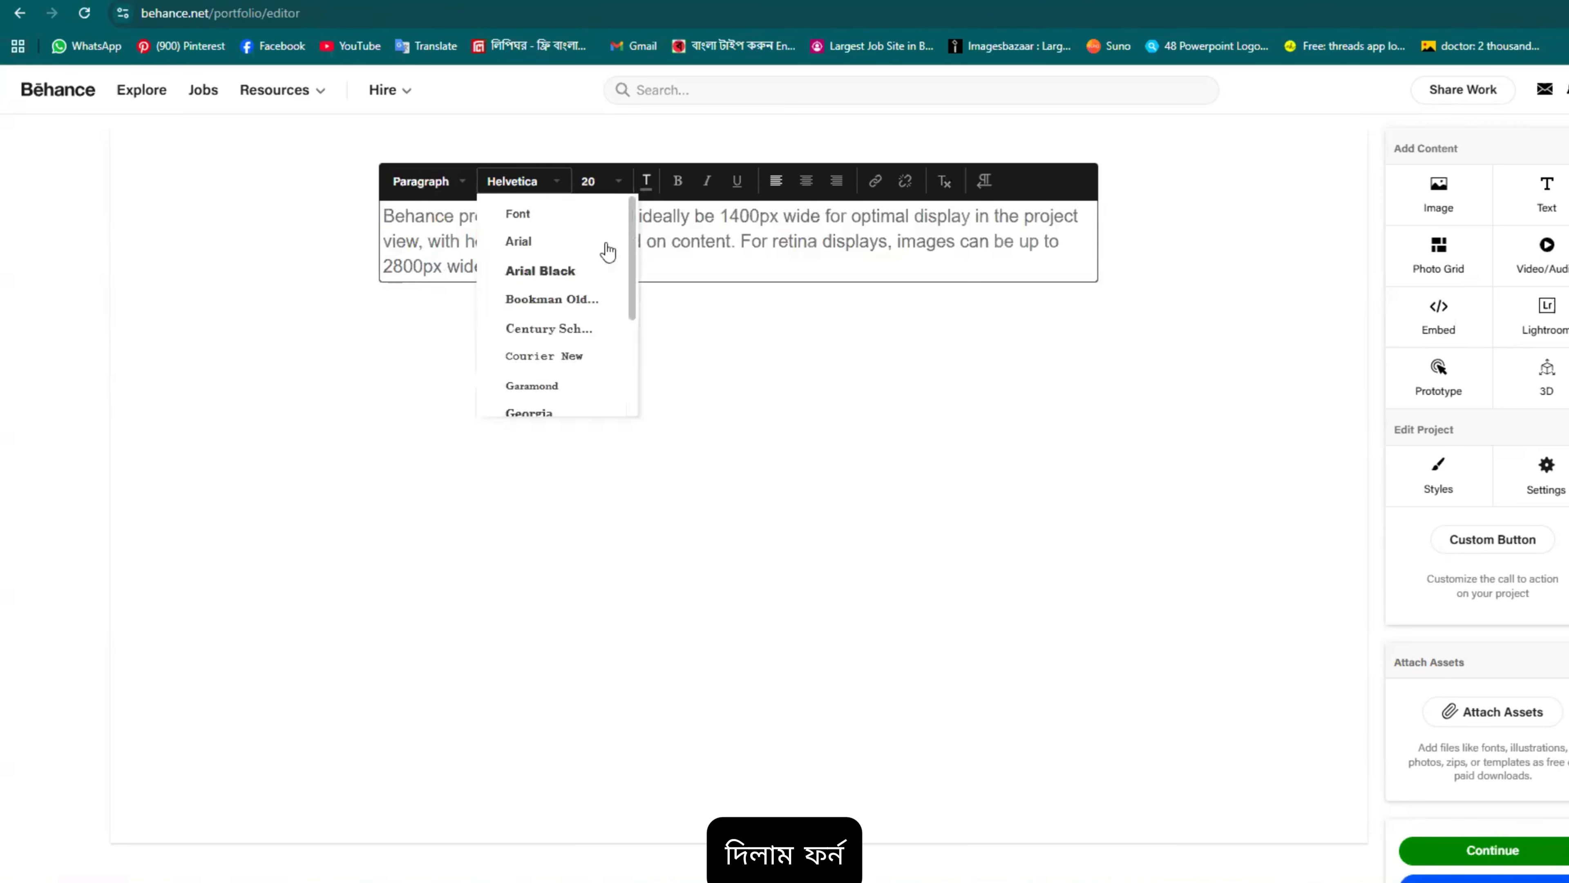
{"action": "left_click", "coordinate": [599, 275]}
{"action": "left_click_drag", "start_coordinate": [595, 270], "coordinate": [350, 228]}
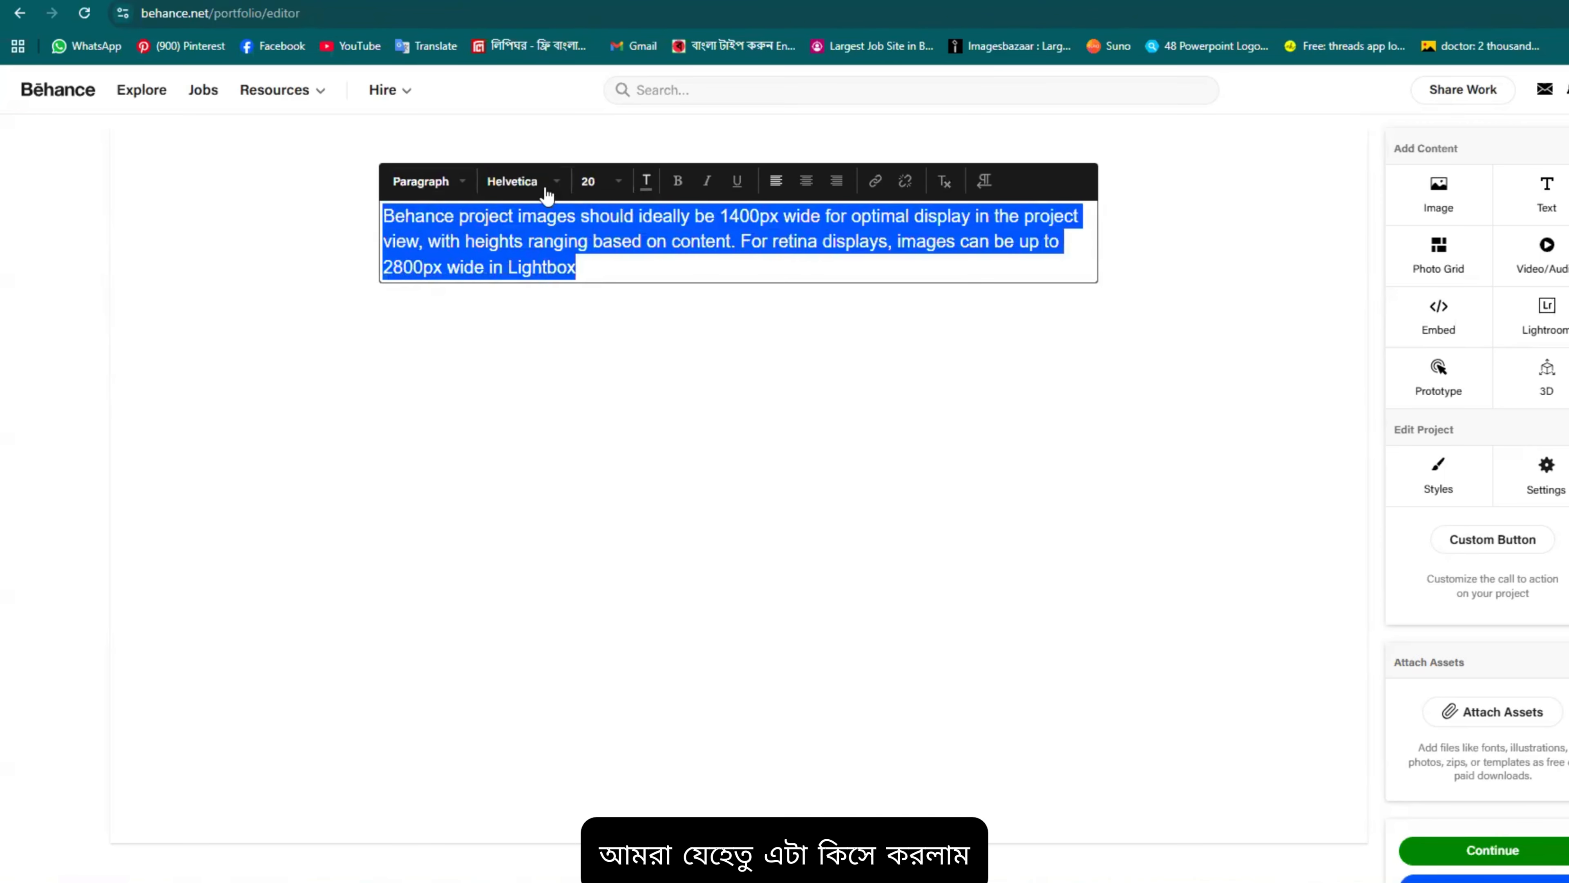
{"action": "left_click", "coordinate": [535, 186]}
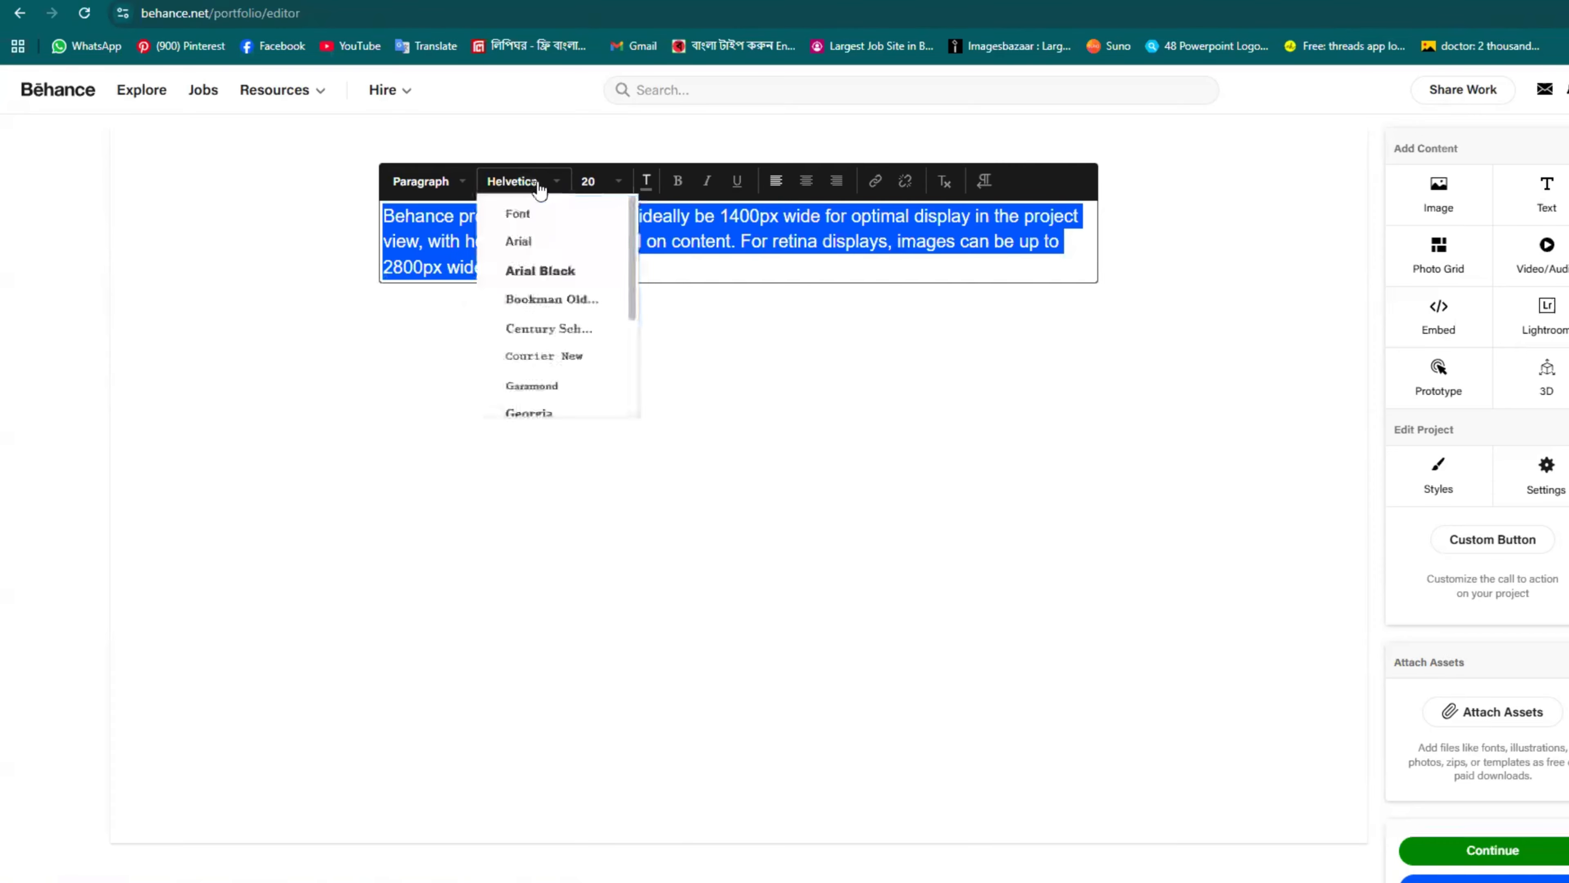
{"action": "left_click", "coordinate": [540, 247]}
{"action": "left_click", "coordinate": [556, 179]}
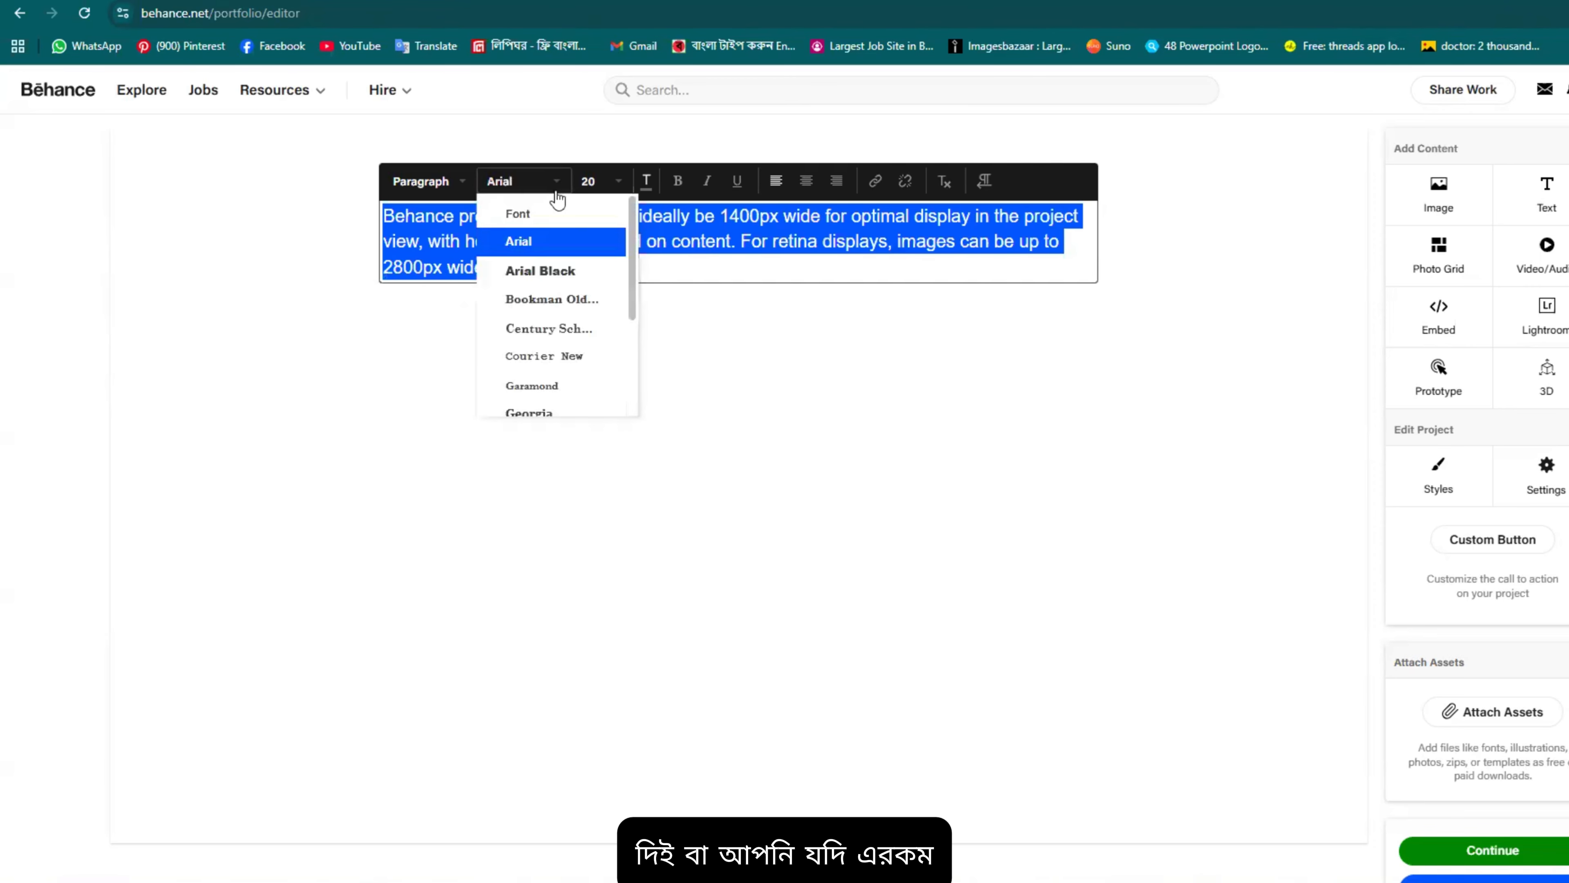
{"action": "left_click", "coordinate": [542, 337]}
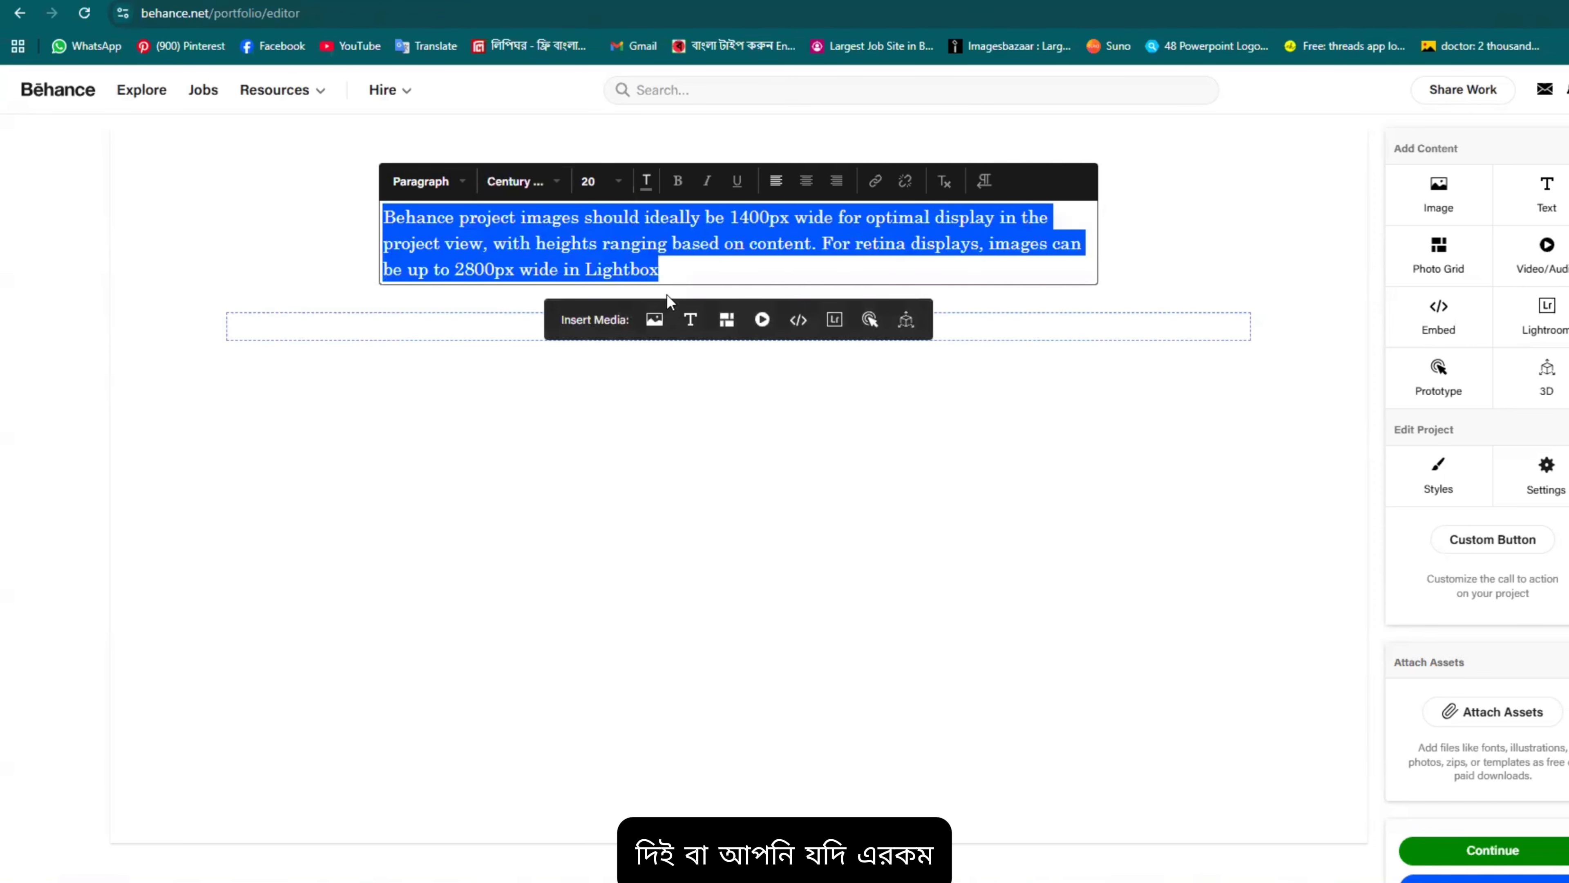
{"action": "left_click", "coordinate": [556, 185]}
{"action": "scroll", "coordinate": [560, 303], "scroll_direction": "down", "scroll_amount": 3}
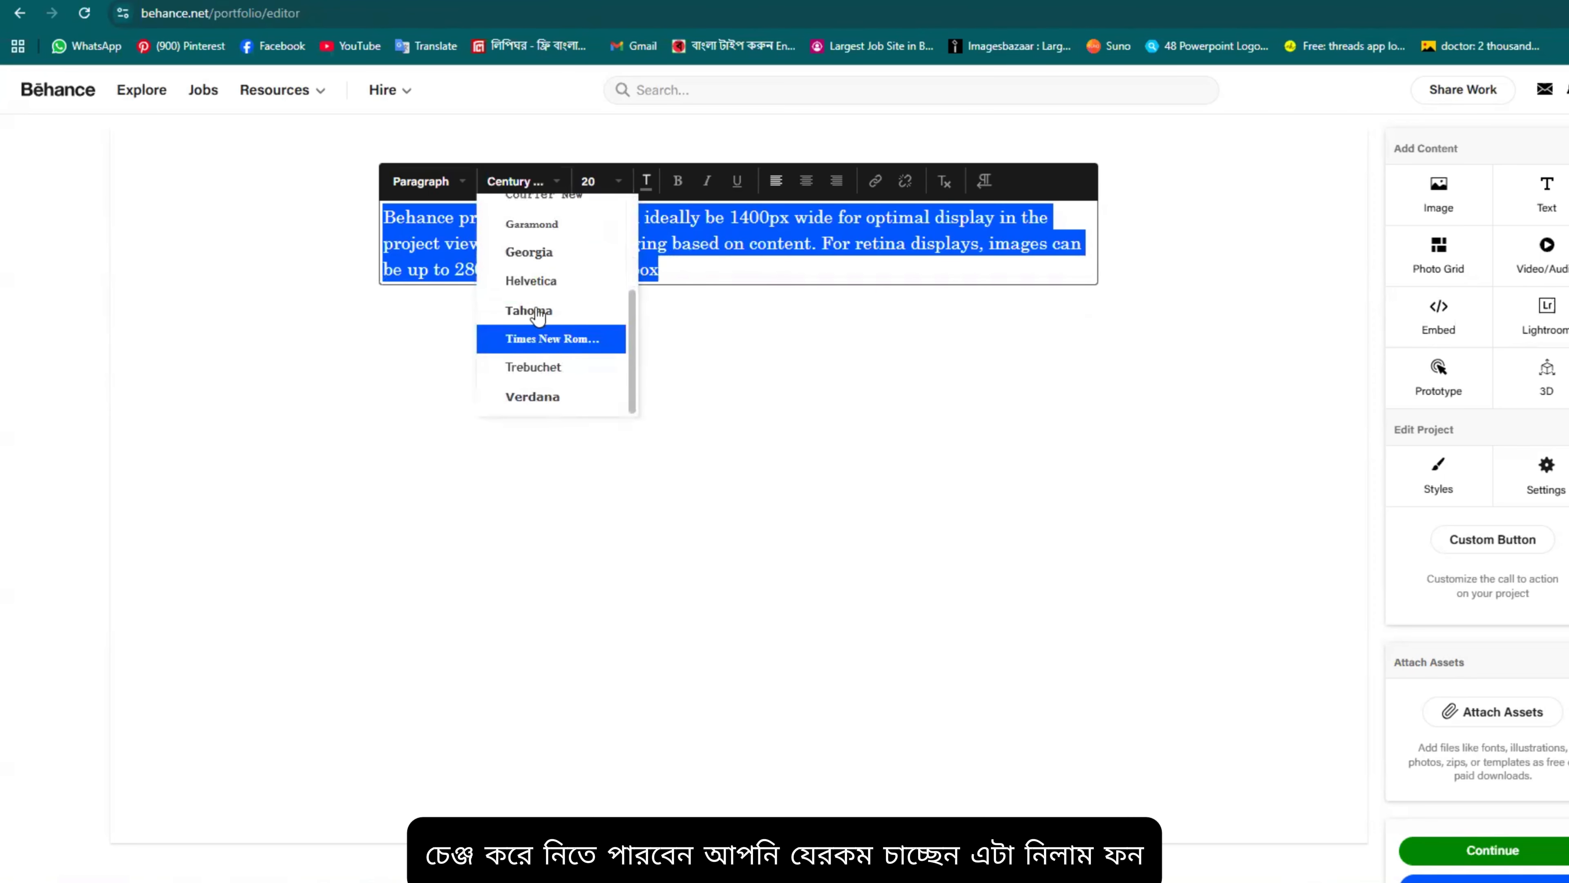
{"action": "left_click", "coordinate": [537, 253]}
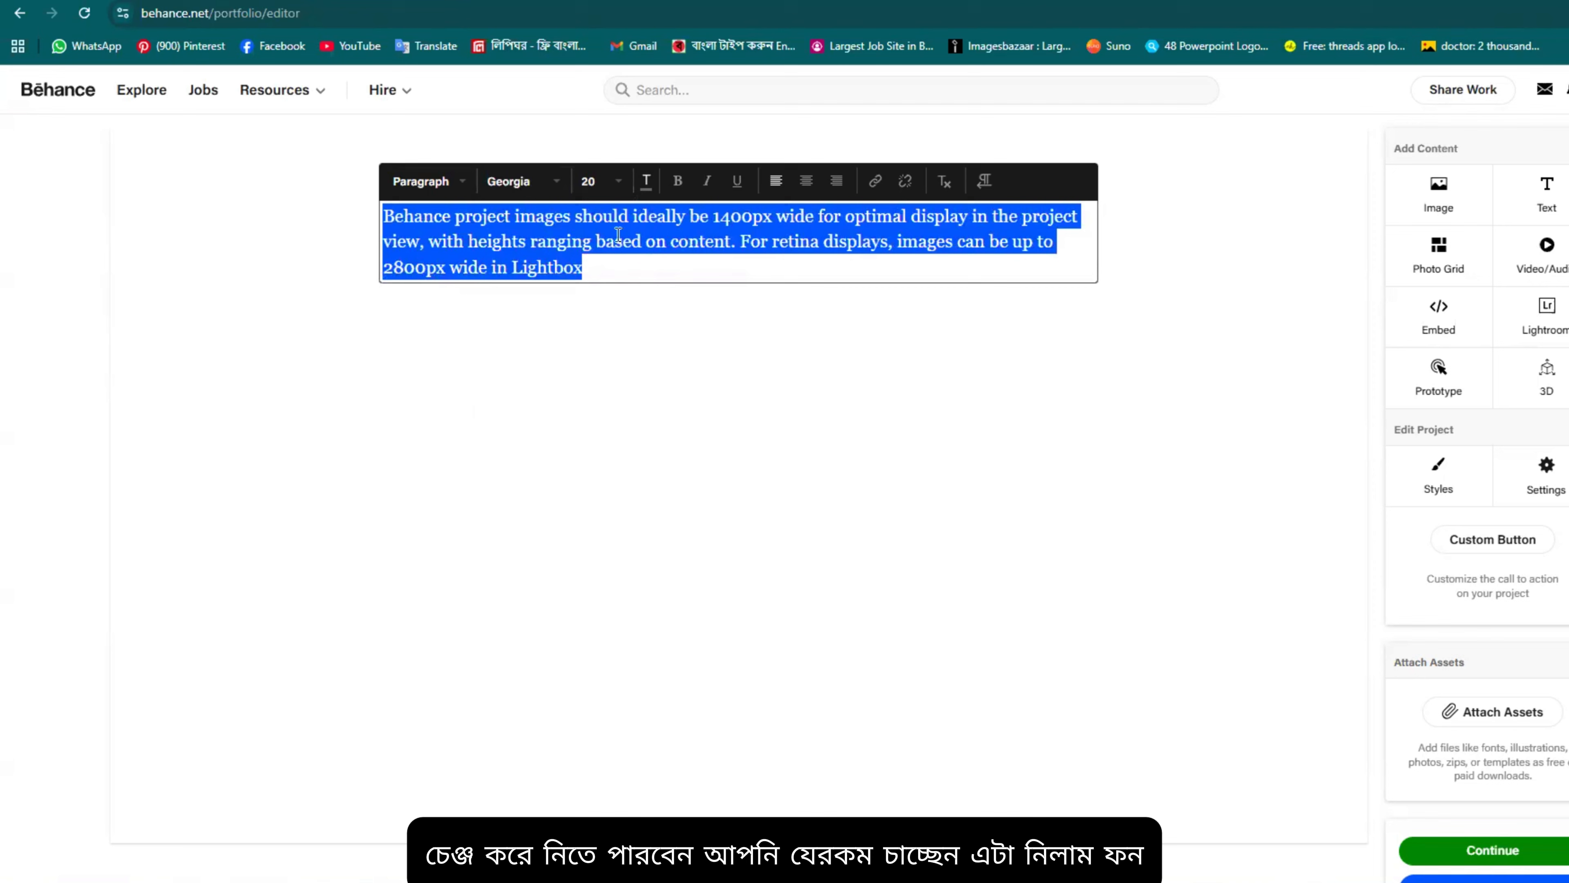
{"action": "left_click", "coordinate": [623, 185]}
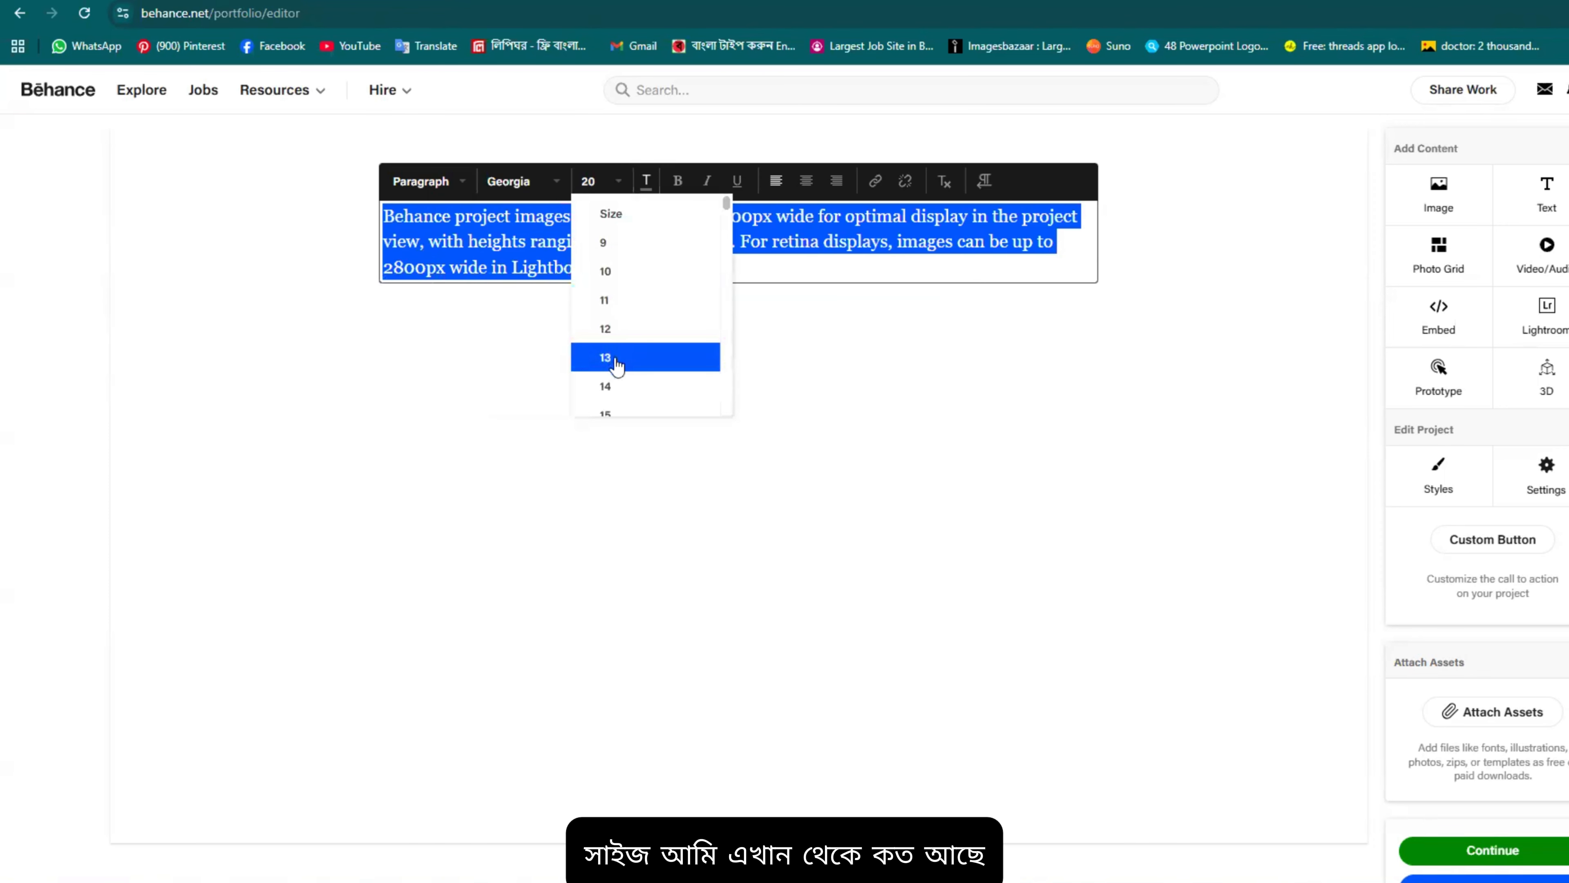
{"action": "scroll", "coordinate": [636, 380], "scroll_direction": "down", "scroll_amount": 4}
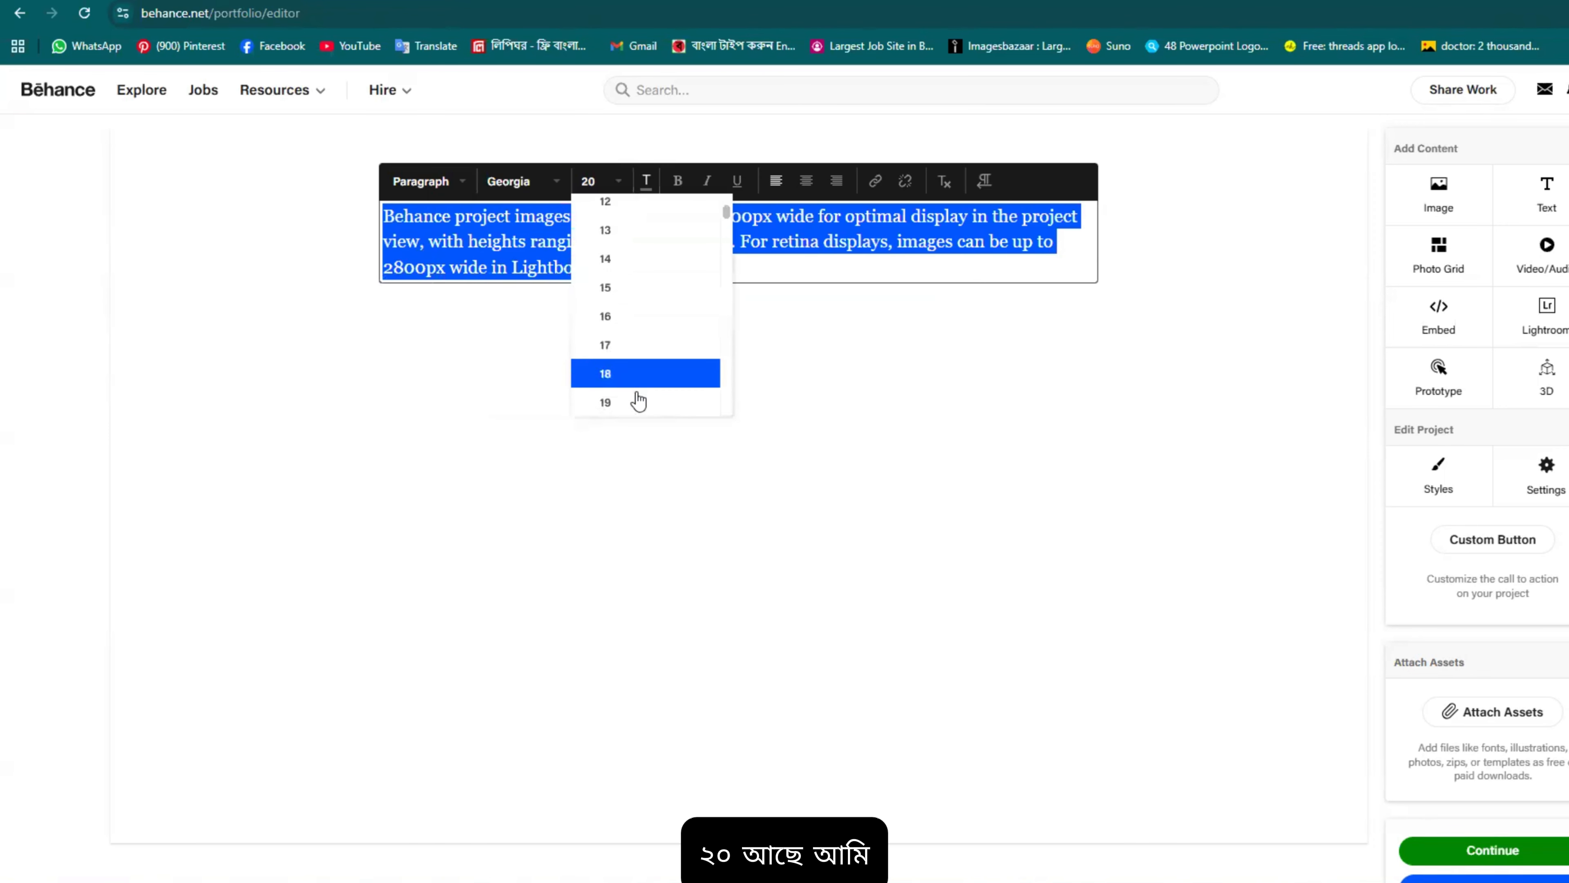
{"action": "left_click", "coordinate": [629, 404]}
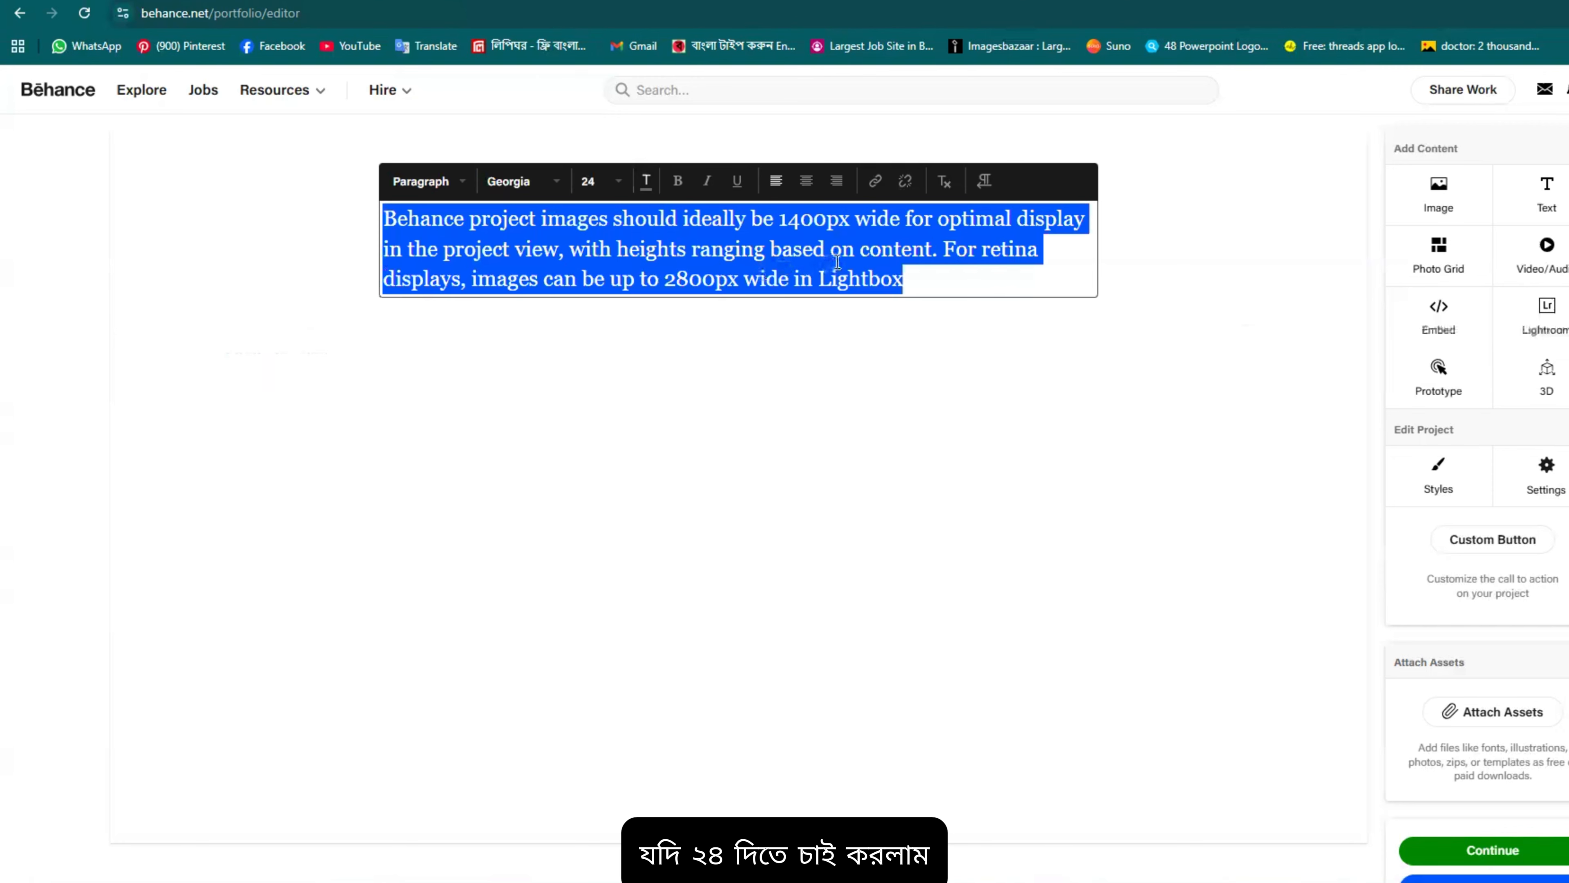
{"action": "left_click", "coordinate": [647, 182]}
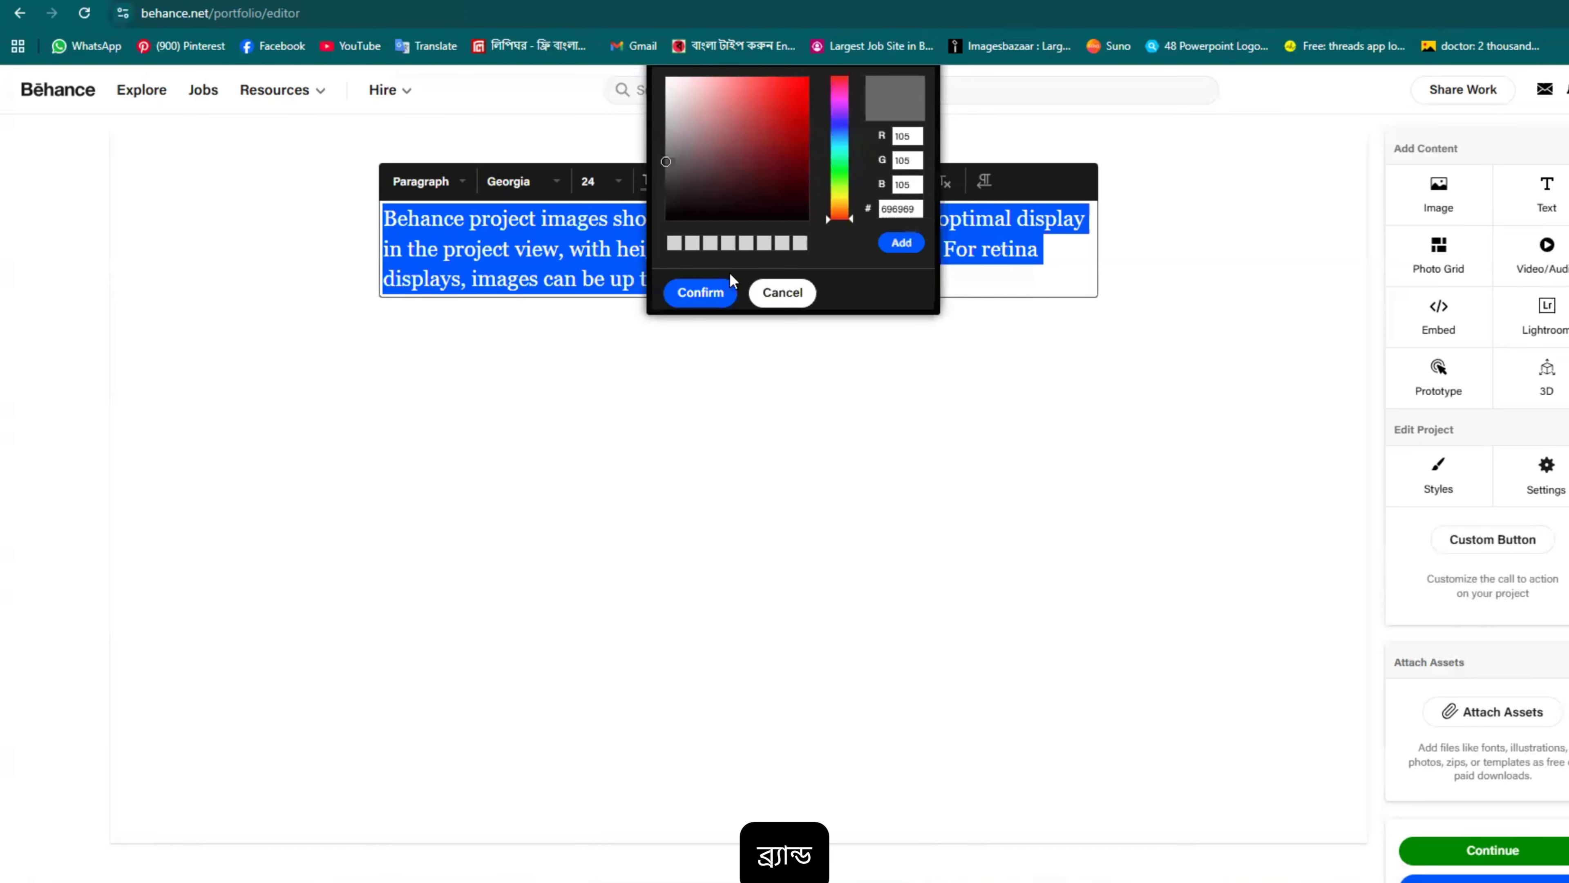
{"action": "left_click", "coordinate": [839, 133]}
{"action": "left_click", "coordinate": [784, 97]}
{"action": "left_click", "coordinate": [783, 86]}
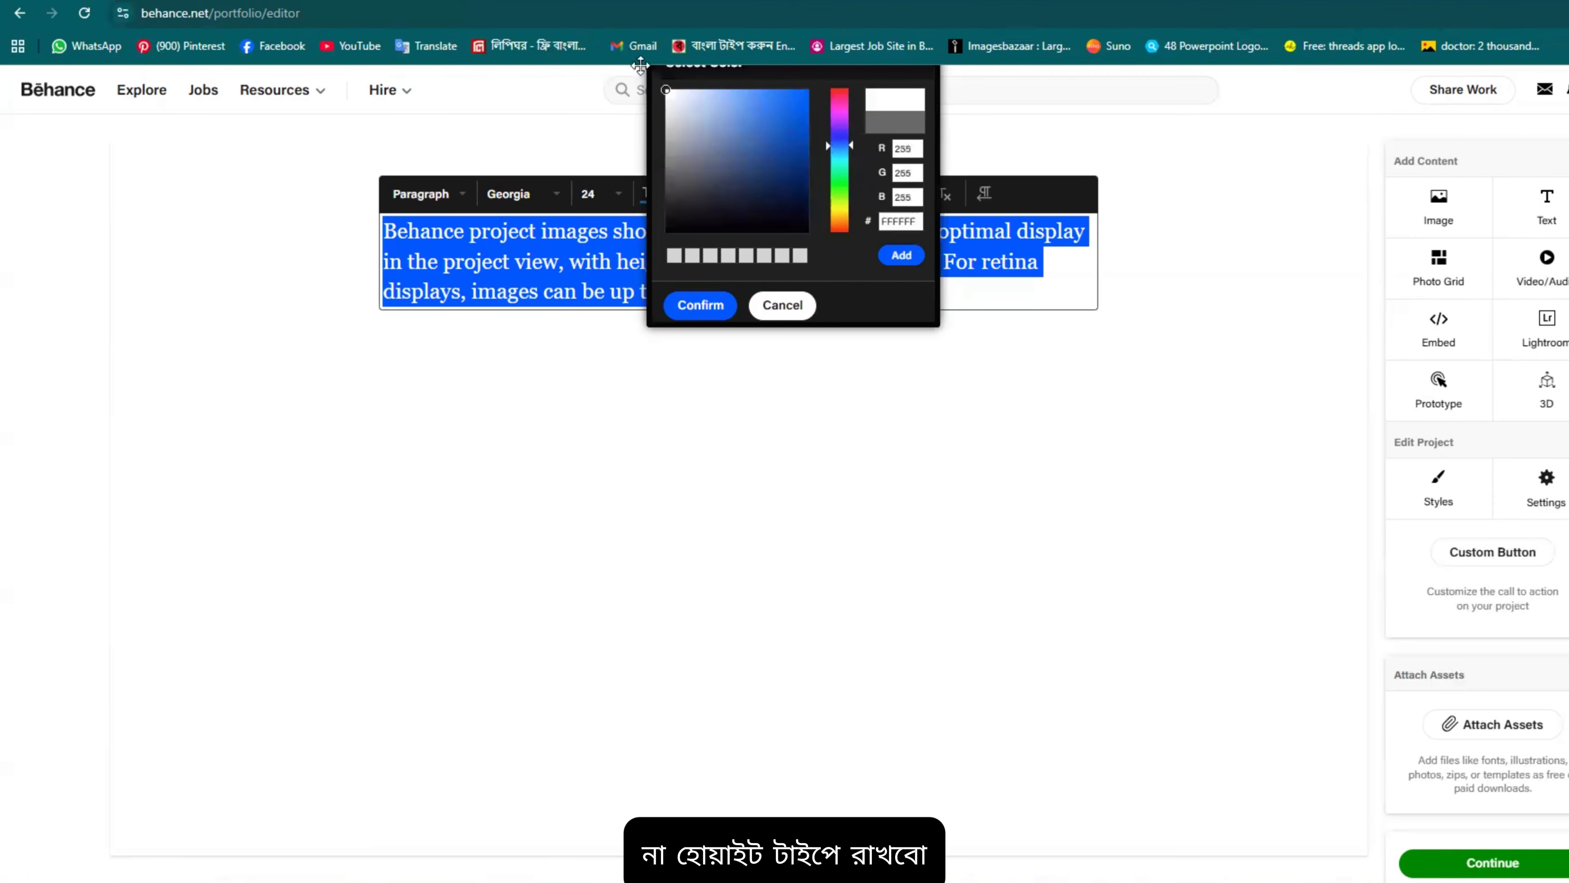
{"action": "left_click", "coordinate": [692, 305]}
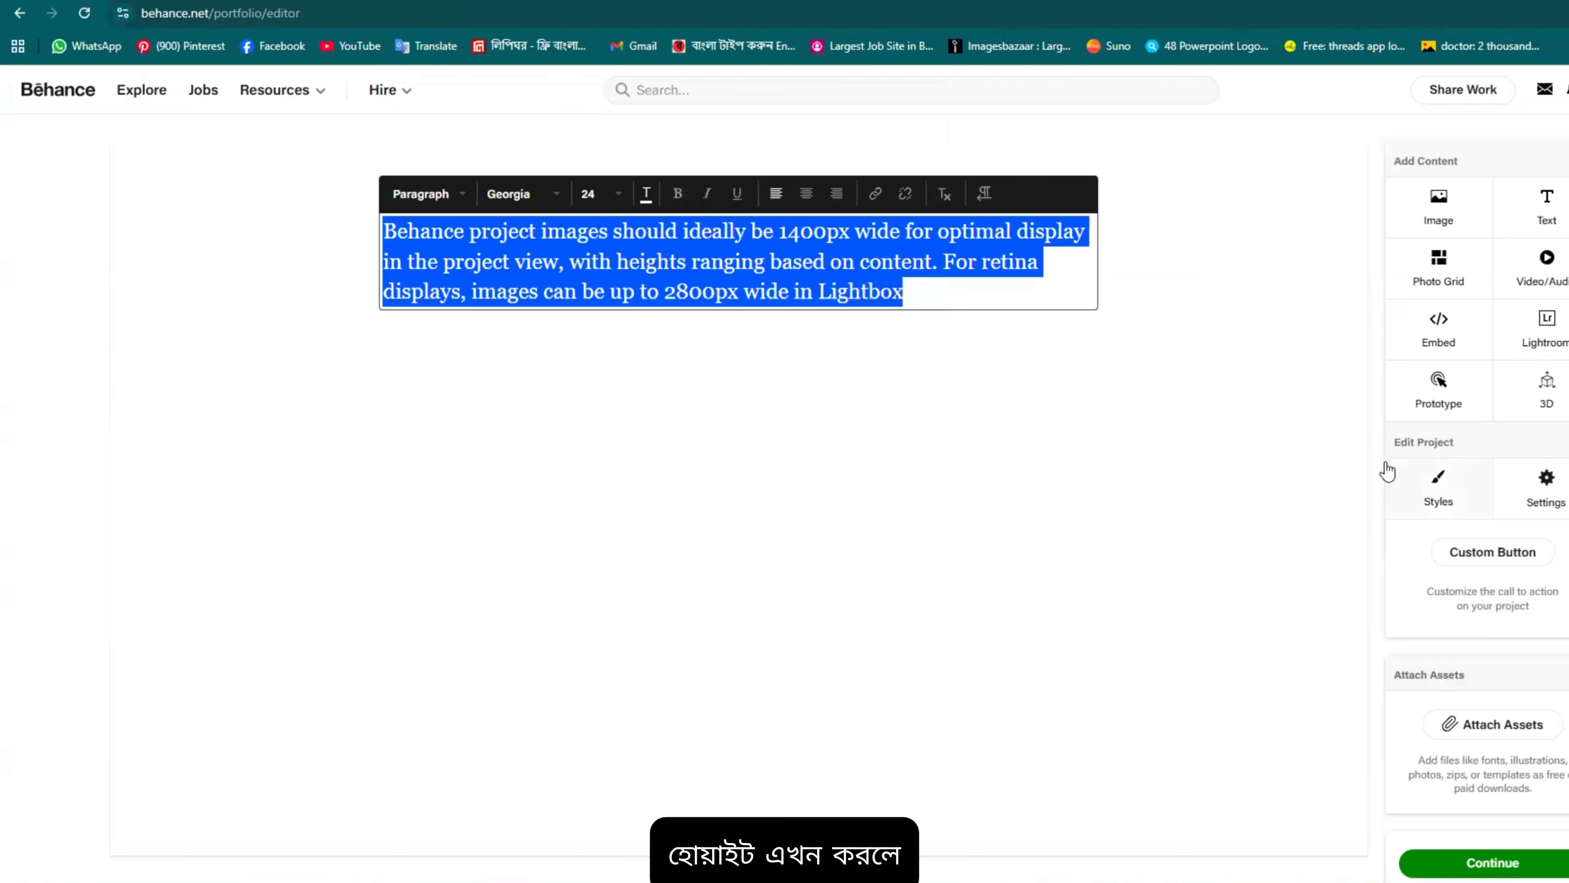
{"action": "left_click", "coordinate": [645, 193]}
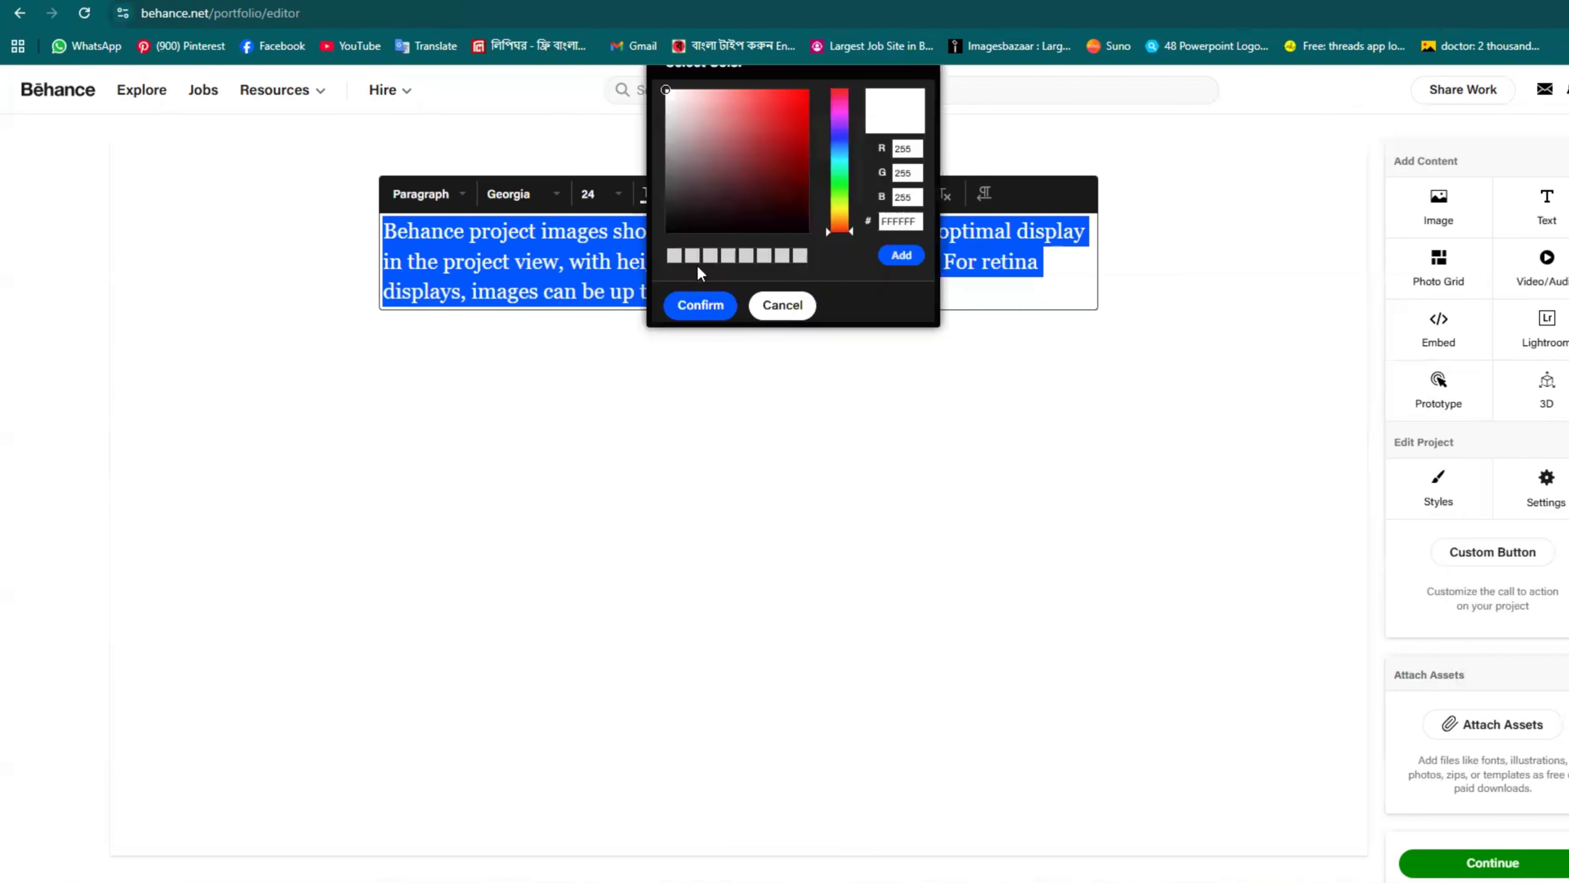
{"action": "left_click", "coordinate": [700, 305]}
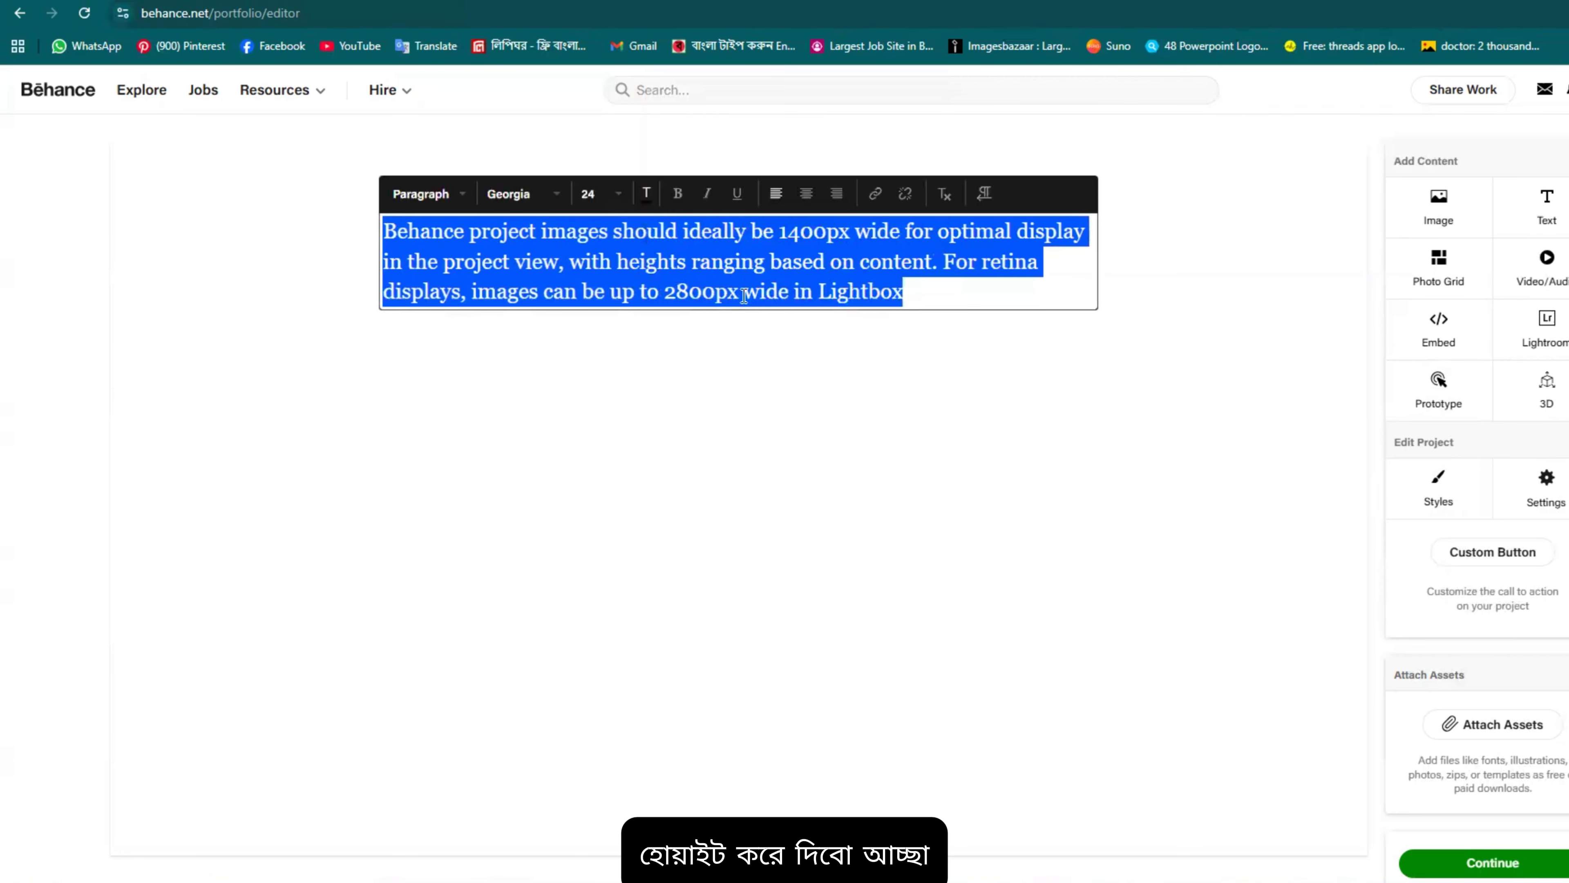
Step: Make only the value 1400px bold in the paragraph
{"action": "left_click", "coordinate": [678, 193]}
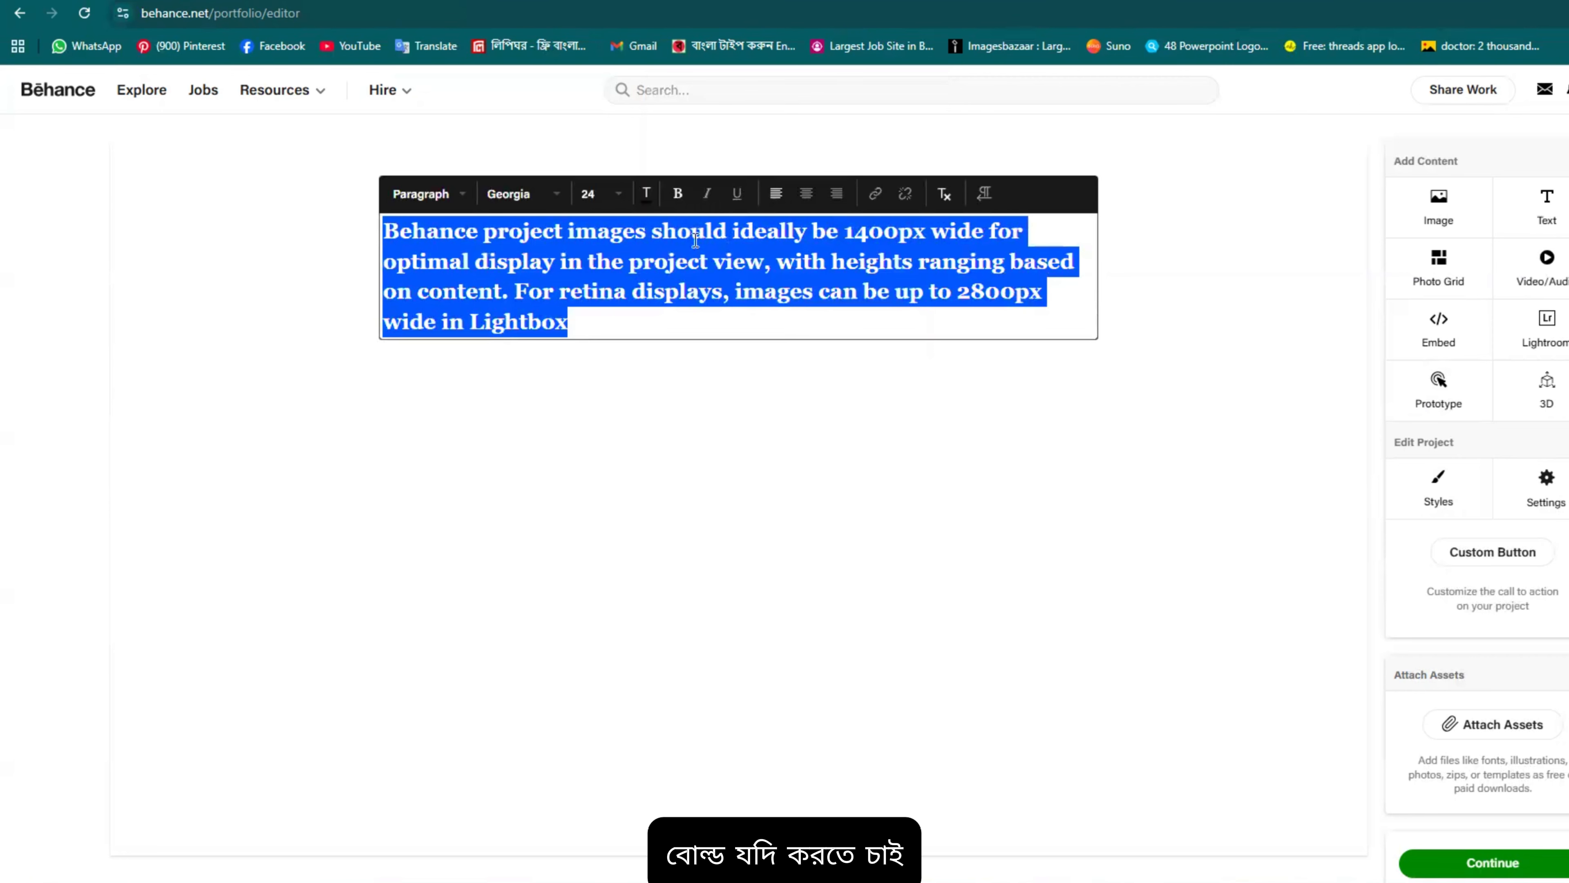
{"action": "left_click", "coordinate": [677, 193]}
{"action": "left_click", "coordinate": [764, 250]}
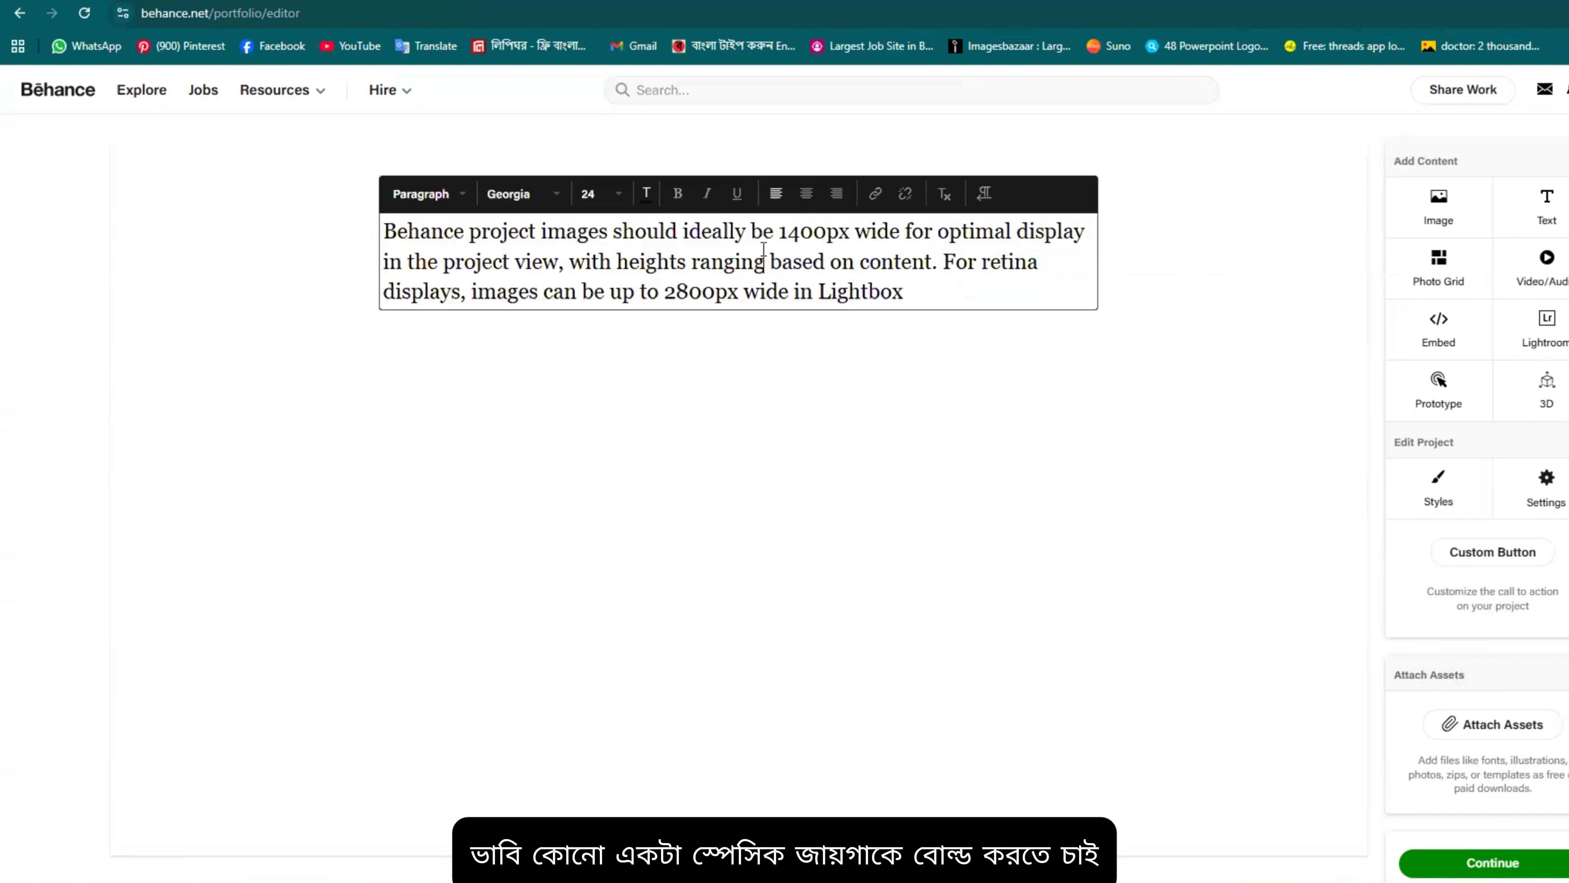
{"action": "left_click_drag", "start_coordinate": [847, 233], "coordinate": [778, 235]}
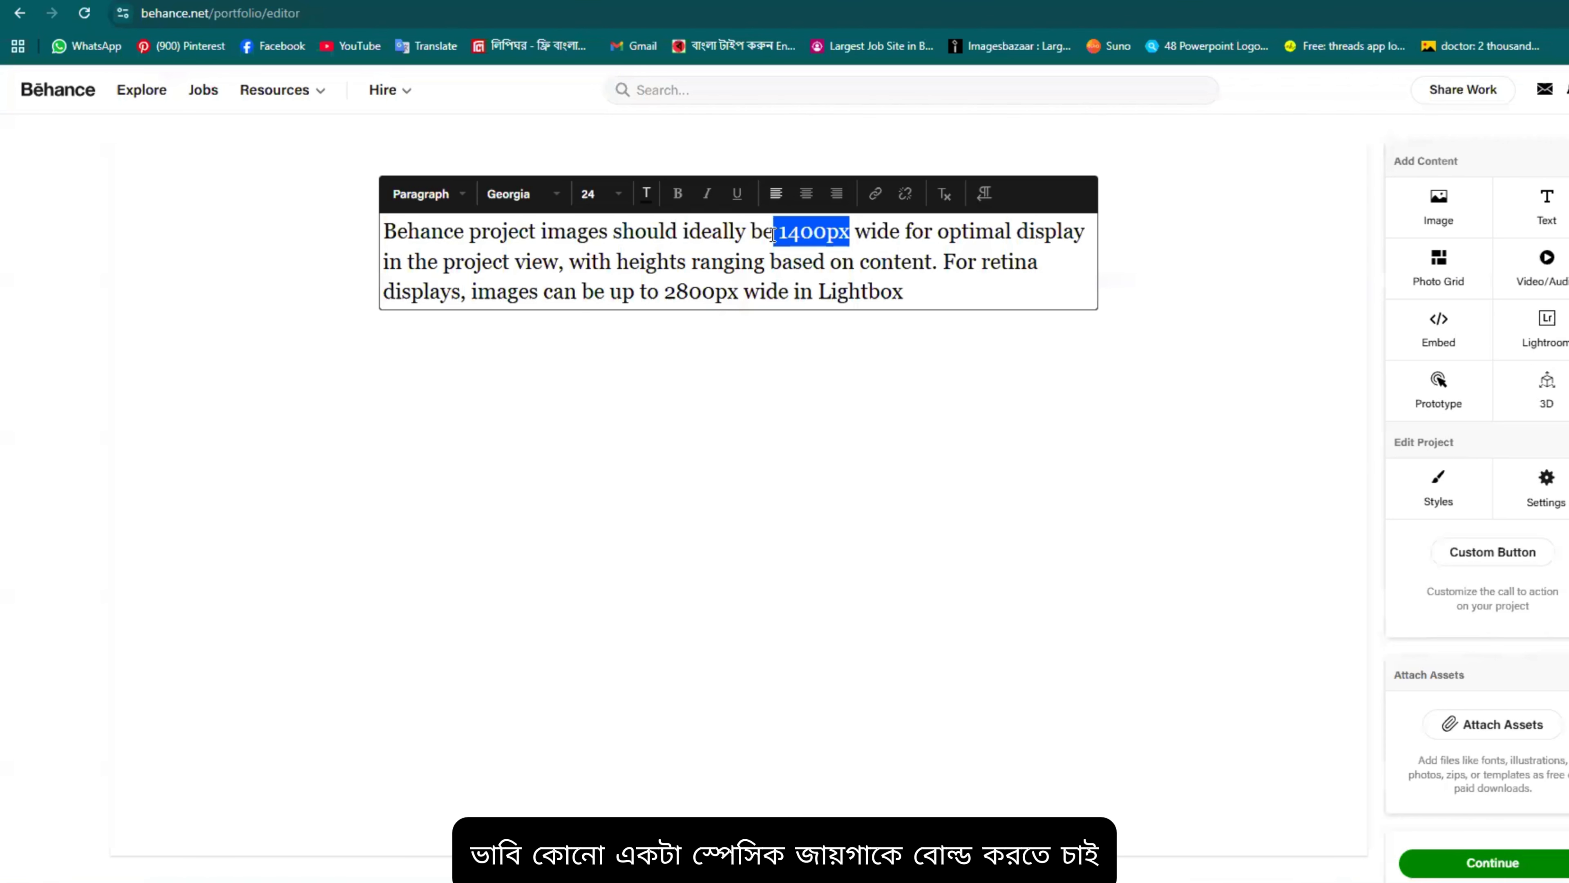
{"action": "left_click", "coordinate": [679, 198]}
Step: Try center and right alignment, then keep the paragraph left-aligned
{"action": "left_click", "coordinate": [843, 261]}
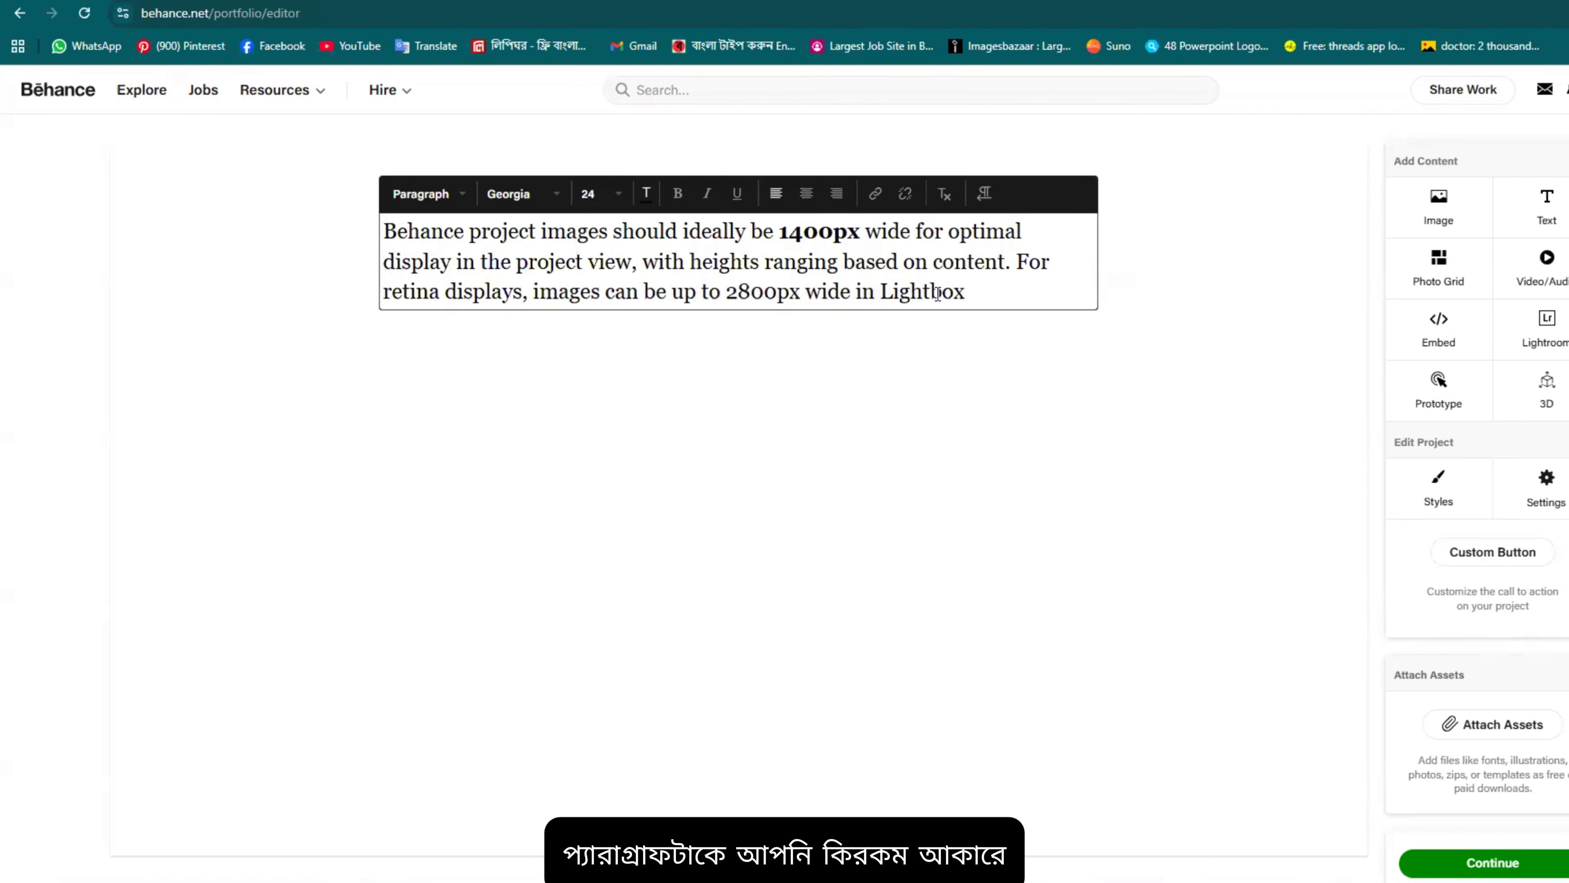
{"action": "left_click_drag", "start_coordinate": [965, 291], "coordinate": [390, 224]}
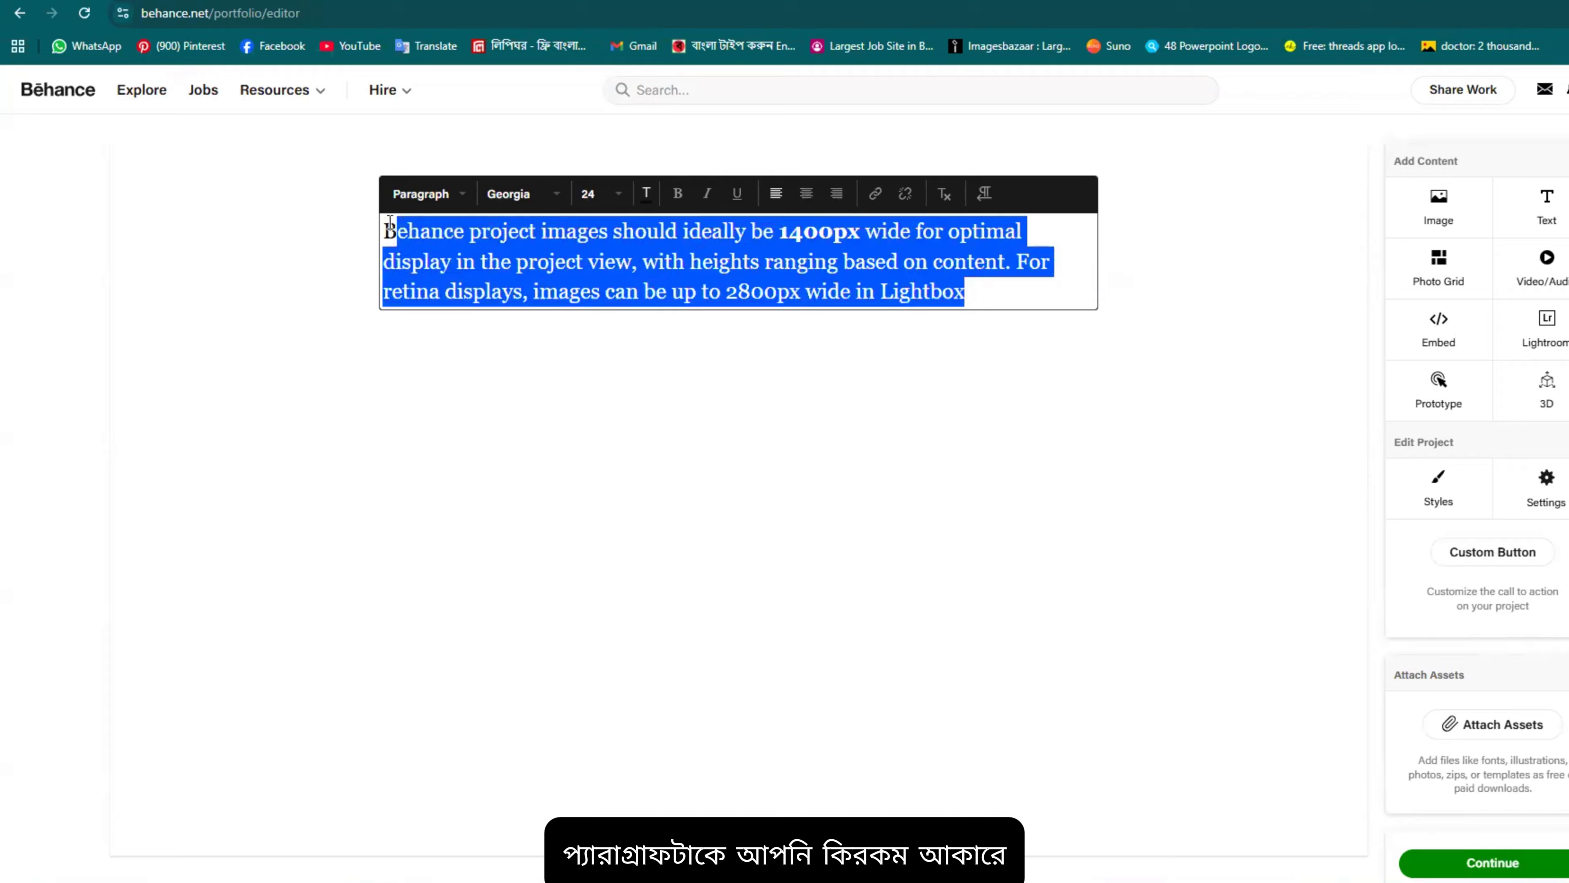
{"action": "left_click", "coordinate": [806, 197]}
{"action": "left_click", "coordinate": [836, 196]}
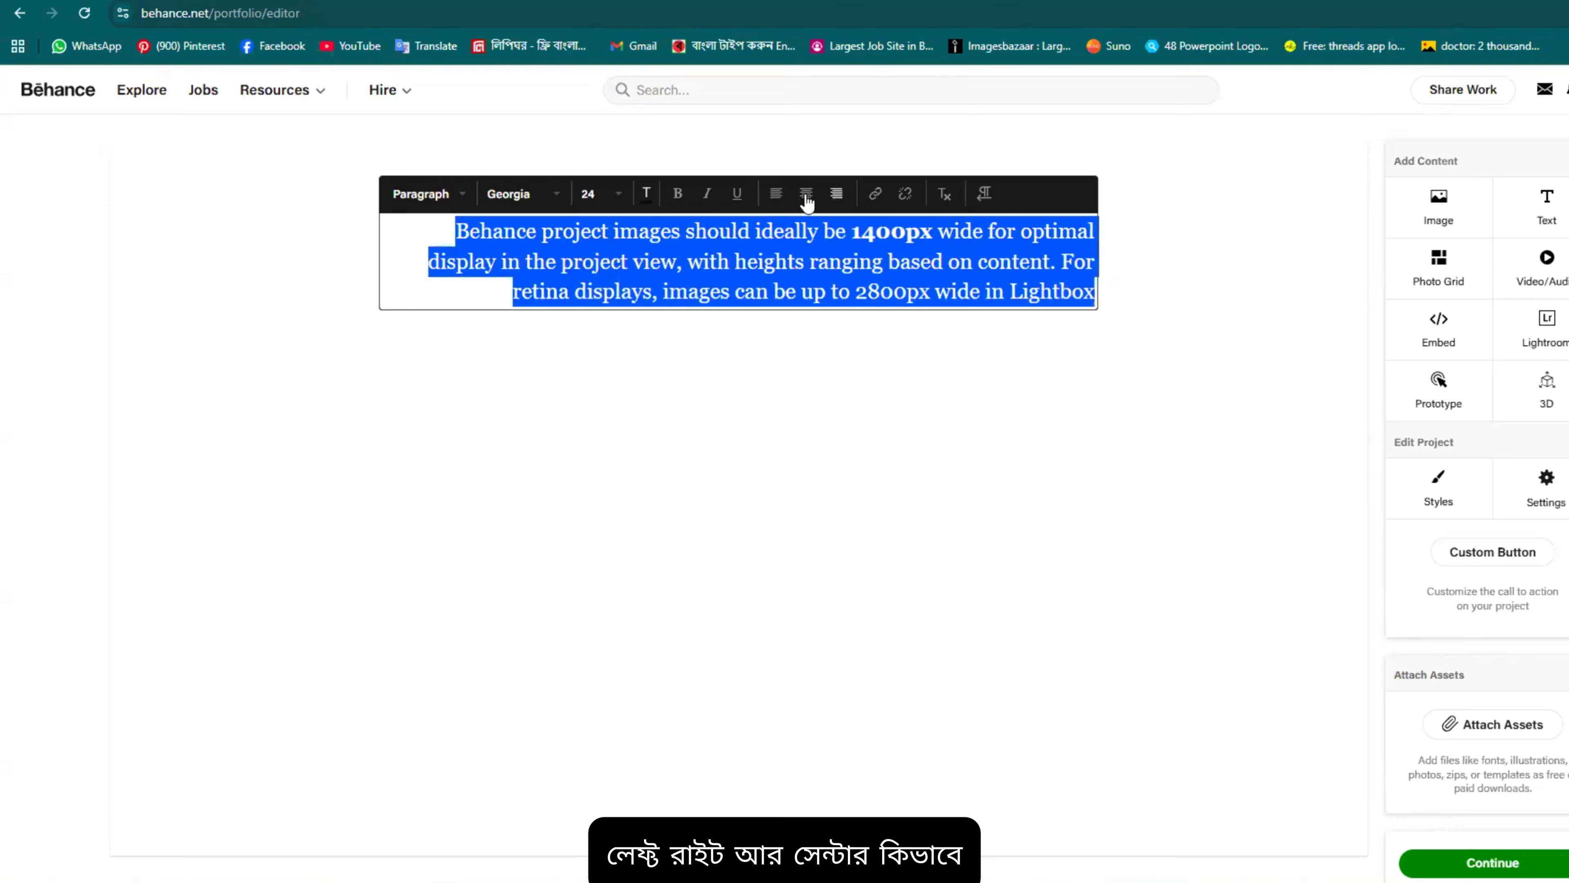
{"action": "left_click", "coordinate": [776, 194]}
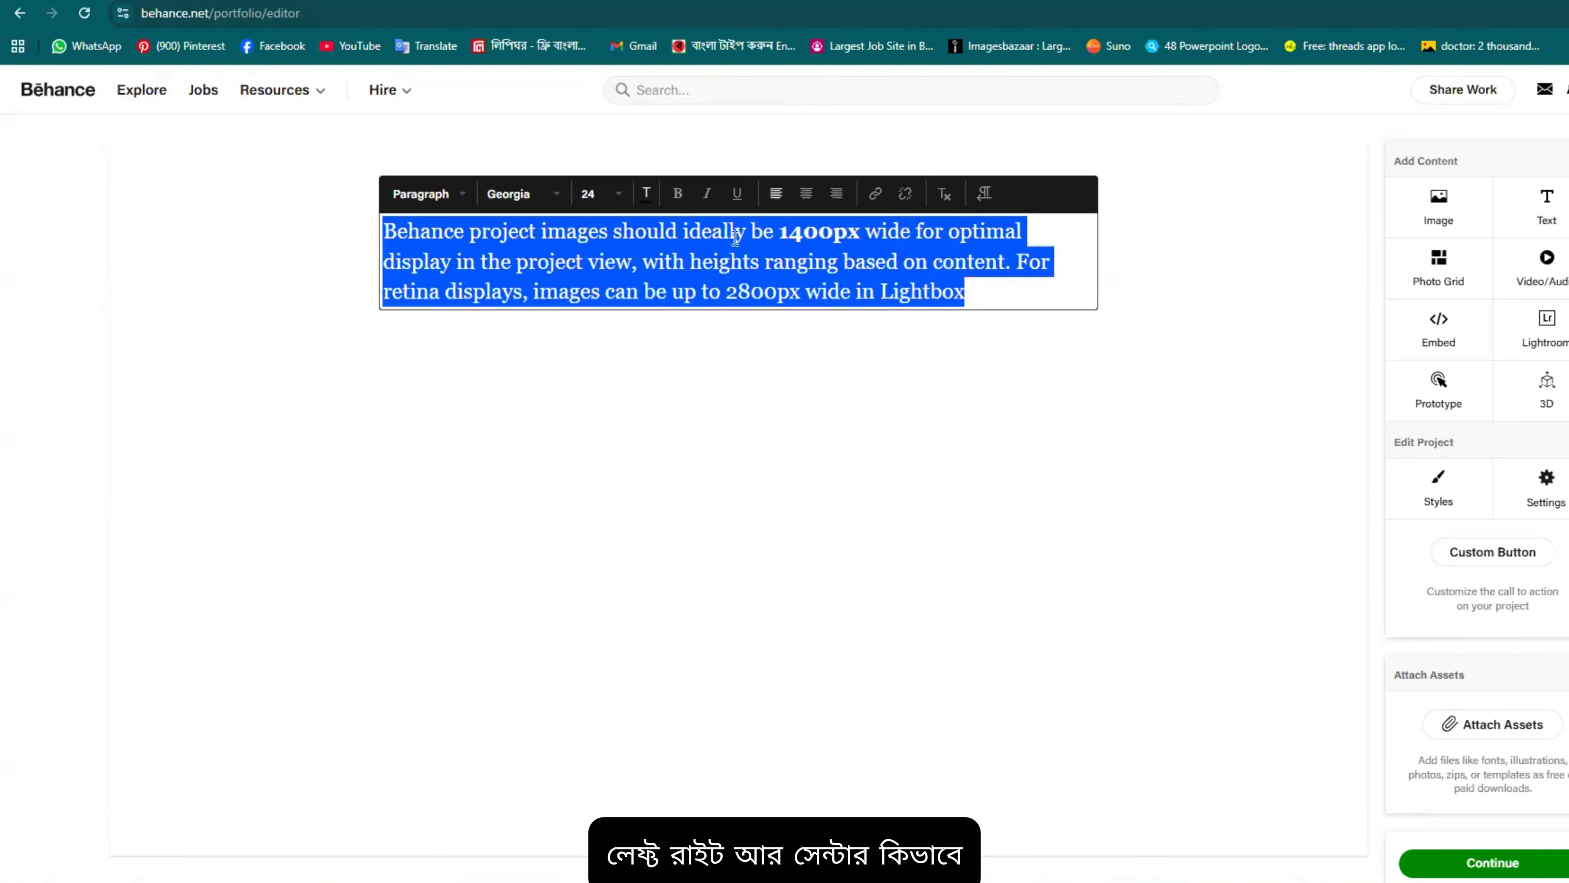
{"action": "left_click", "coordinate": [880, 236]}
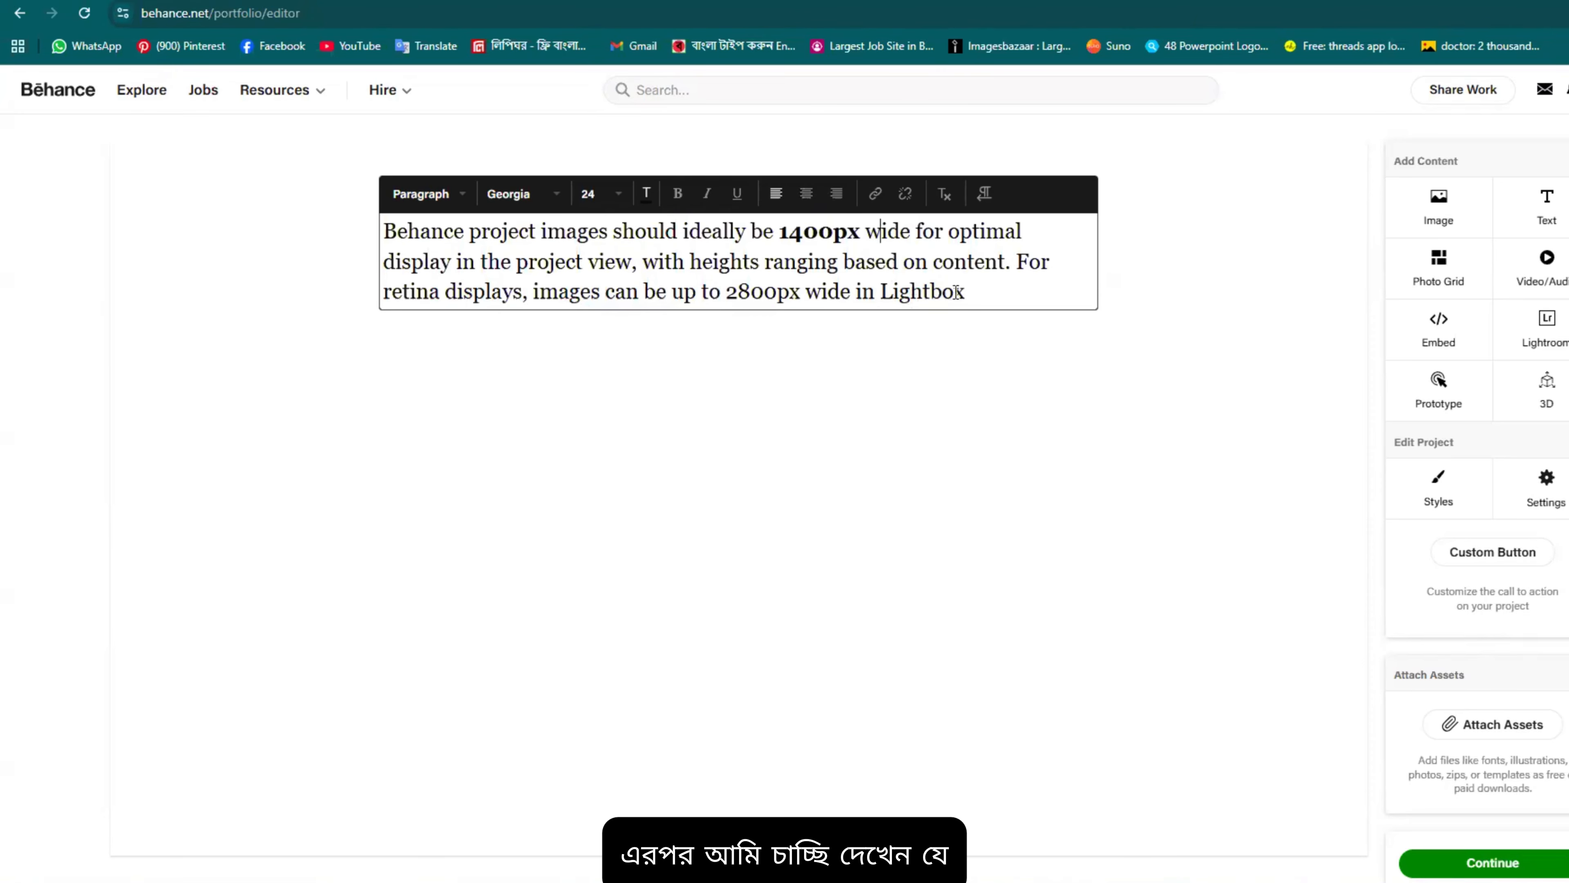
Step: Bold the value 2800px and start adding a link to the word Behance
{"action": "left_click_drag", "start_coordinate": [801, 294], "coordinate": [724, 285]}
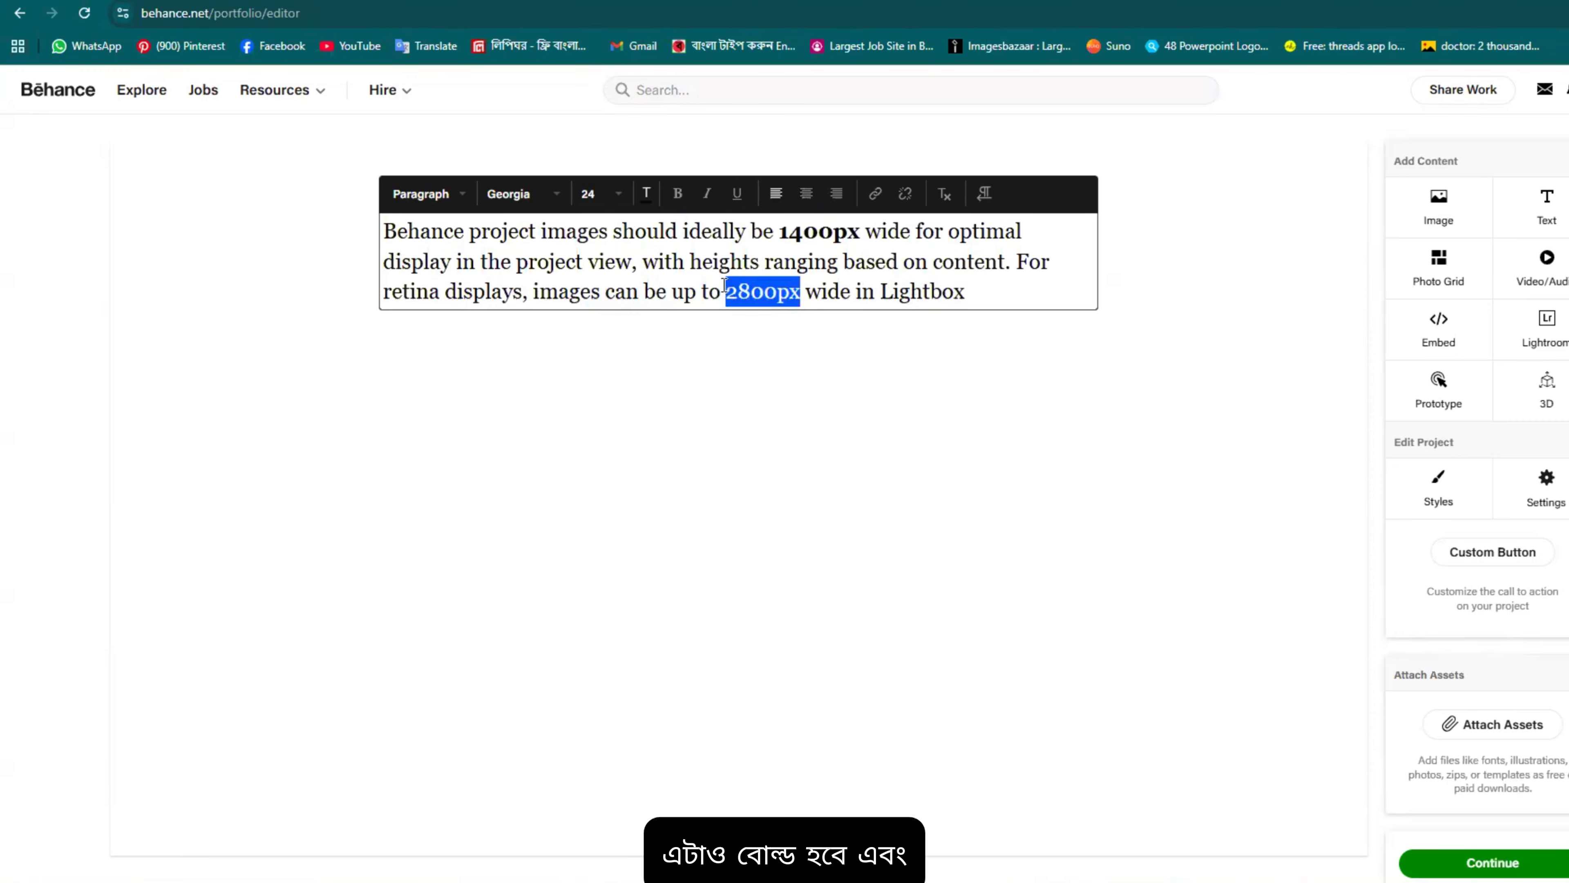
{"action": "left_click", "coordinate": [678, 196]}
{"action": "left_click", "coordinate": [978, 291]}
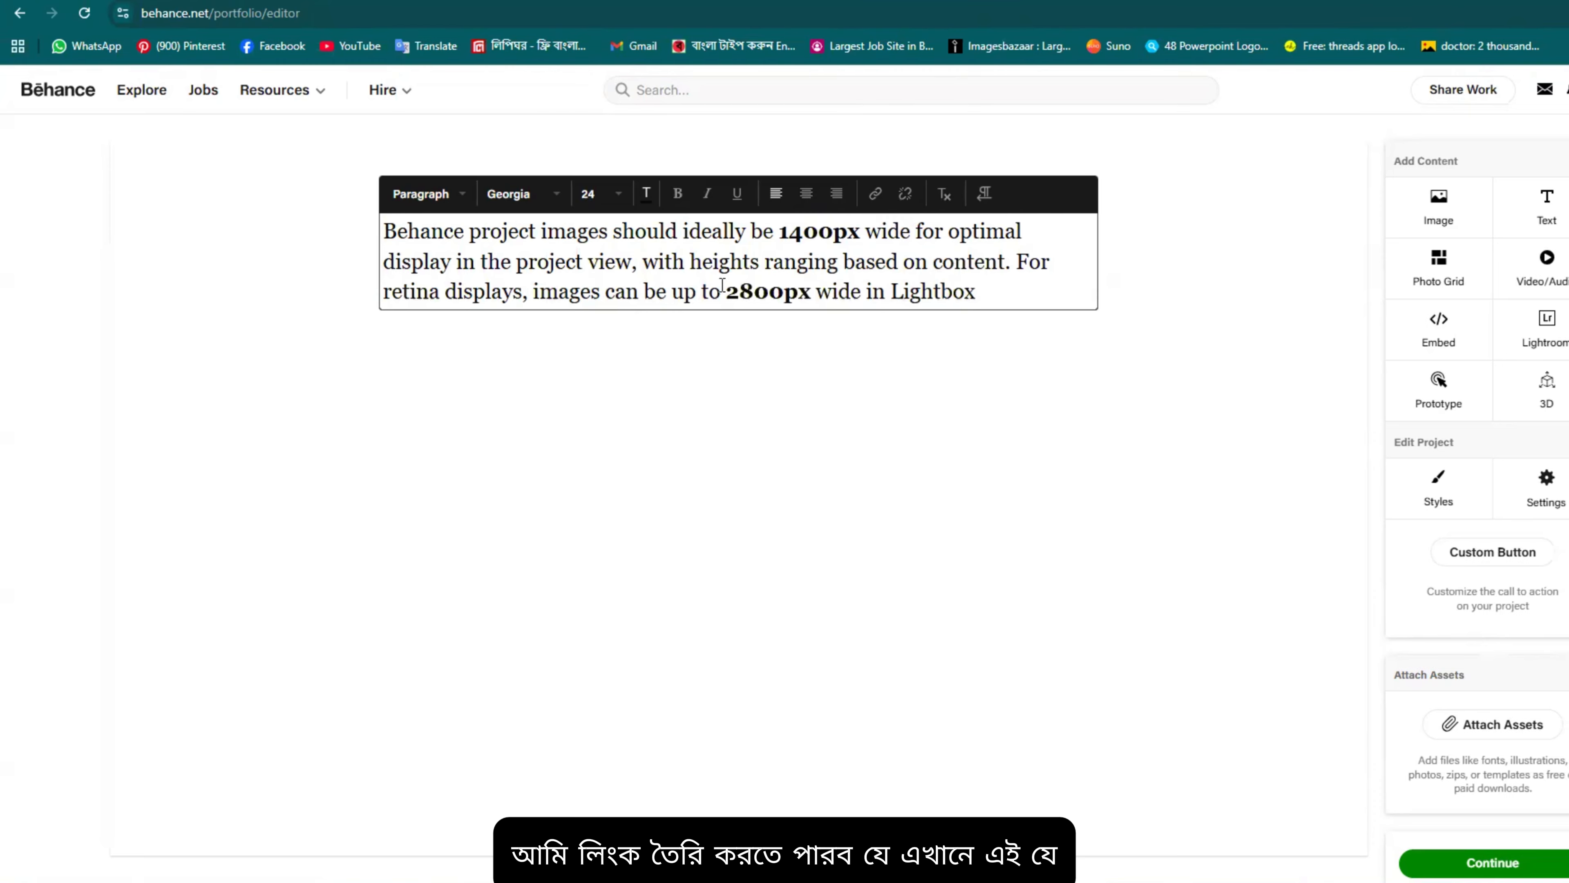
{"action": "left_click_drag", "start_coordinate": [464, 231], "coordinate": [388, 230]}
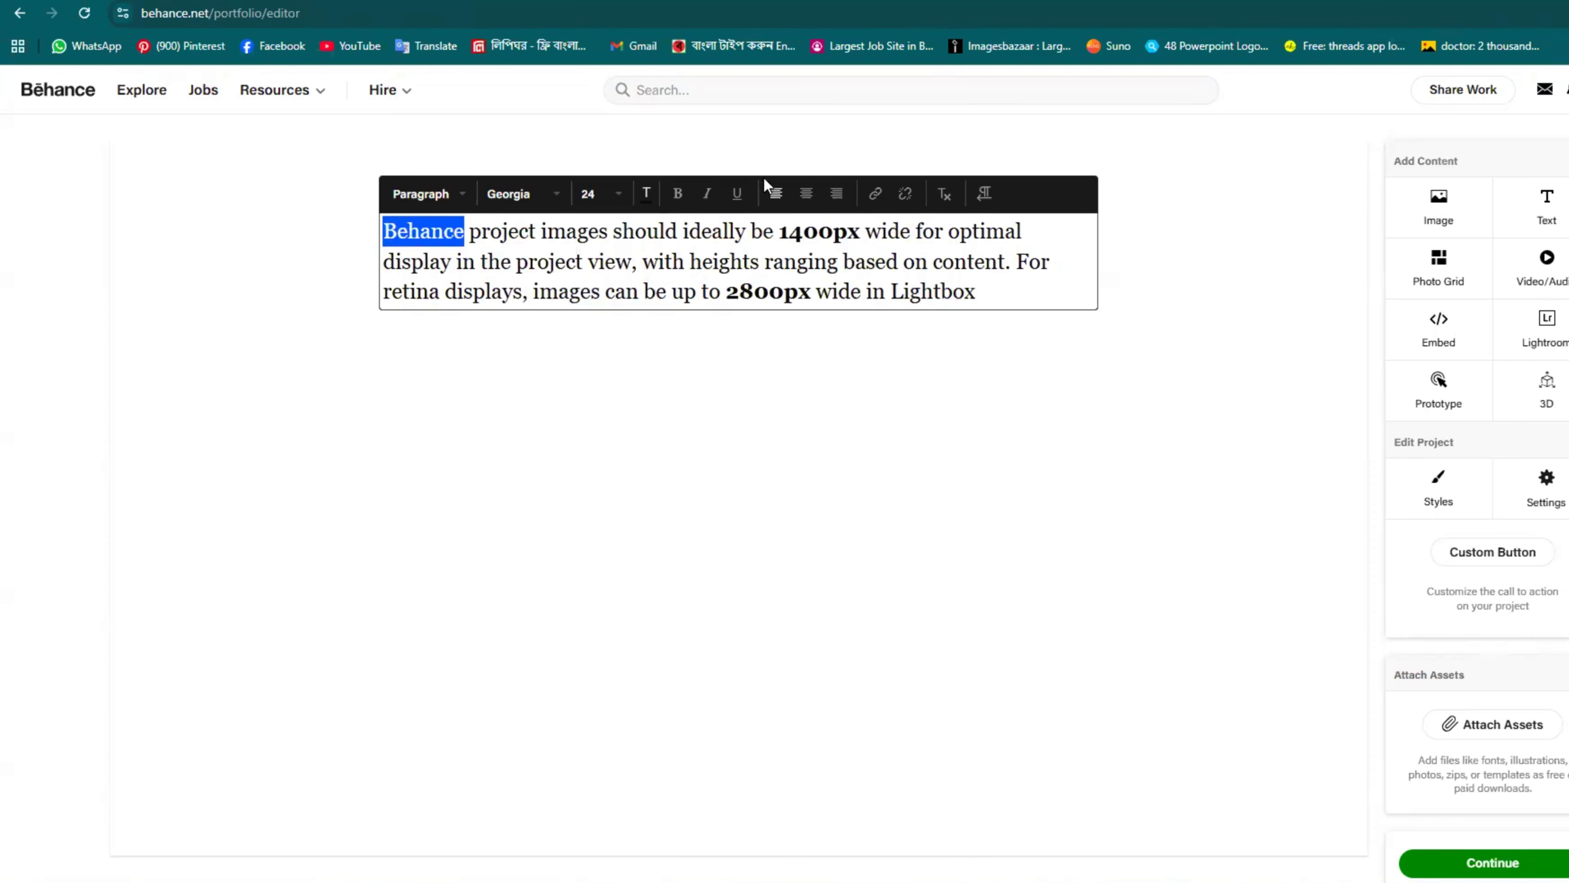
{"action": "left_click", "coordinate": [877, 196]}
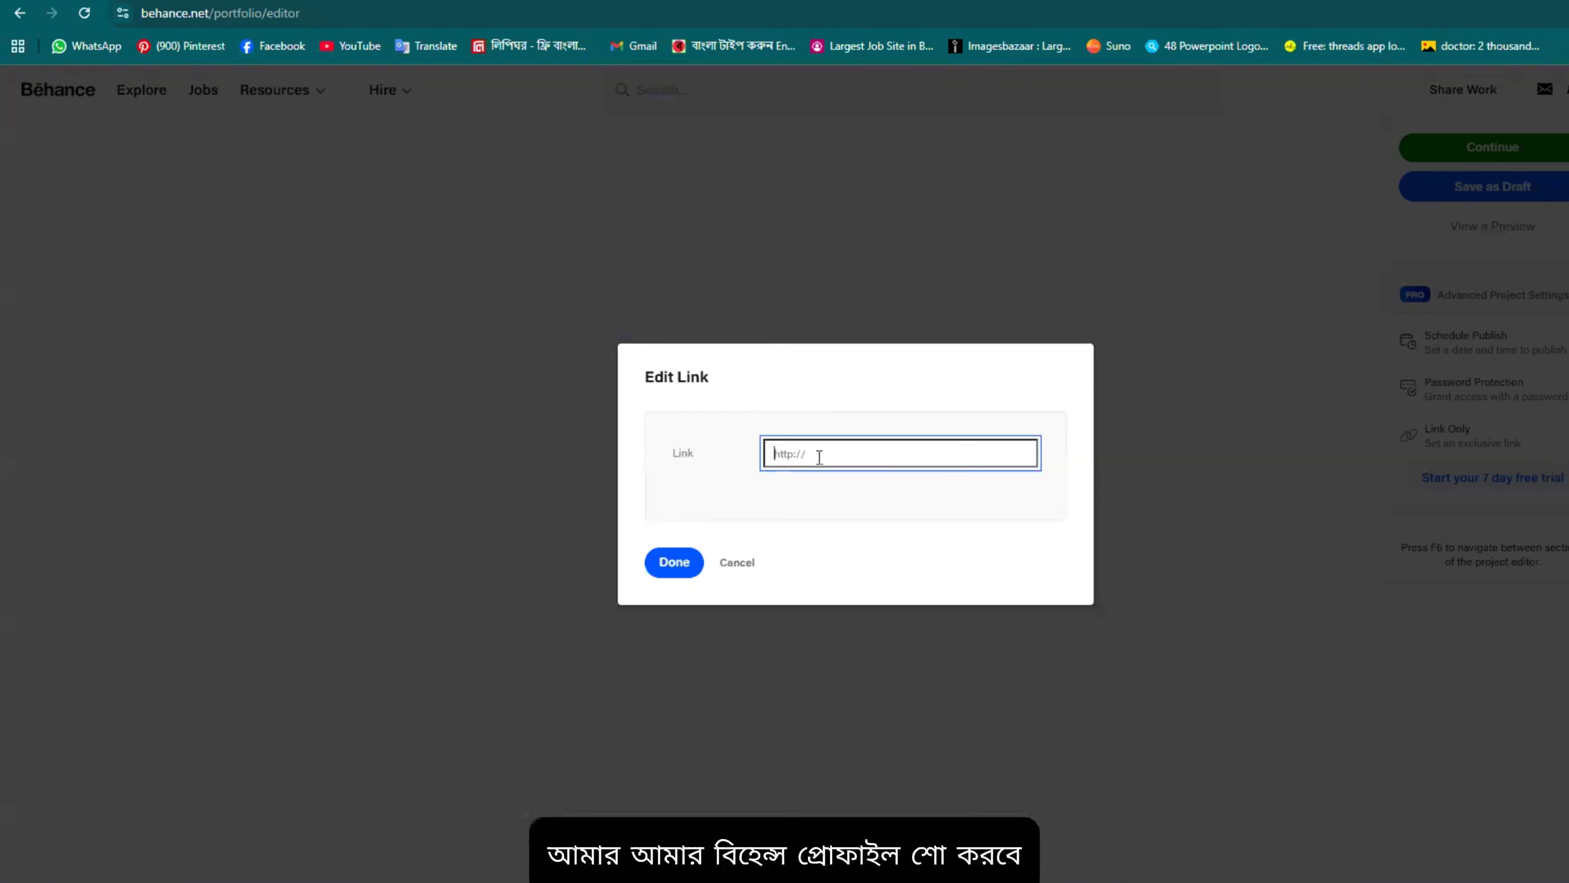
Step: In a new tab, search Google for the designer's name and copy their Behance profile URL
{"action": "key", "text": "ctrl+t"}
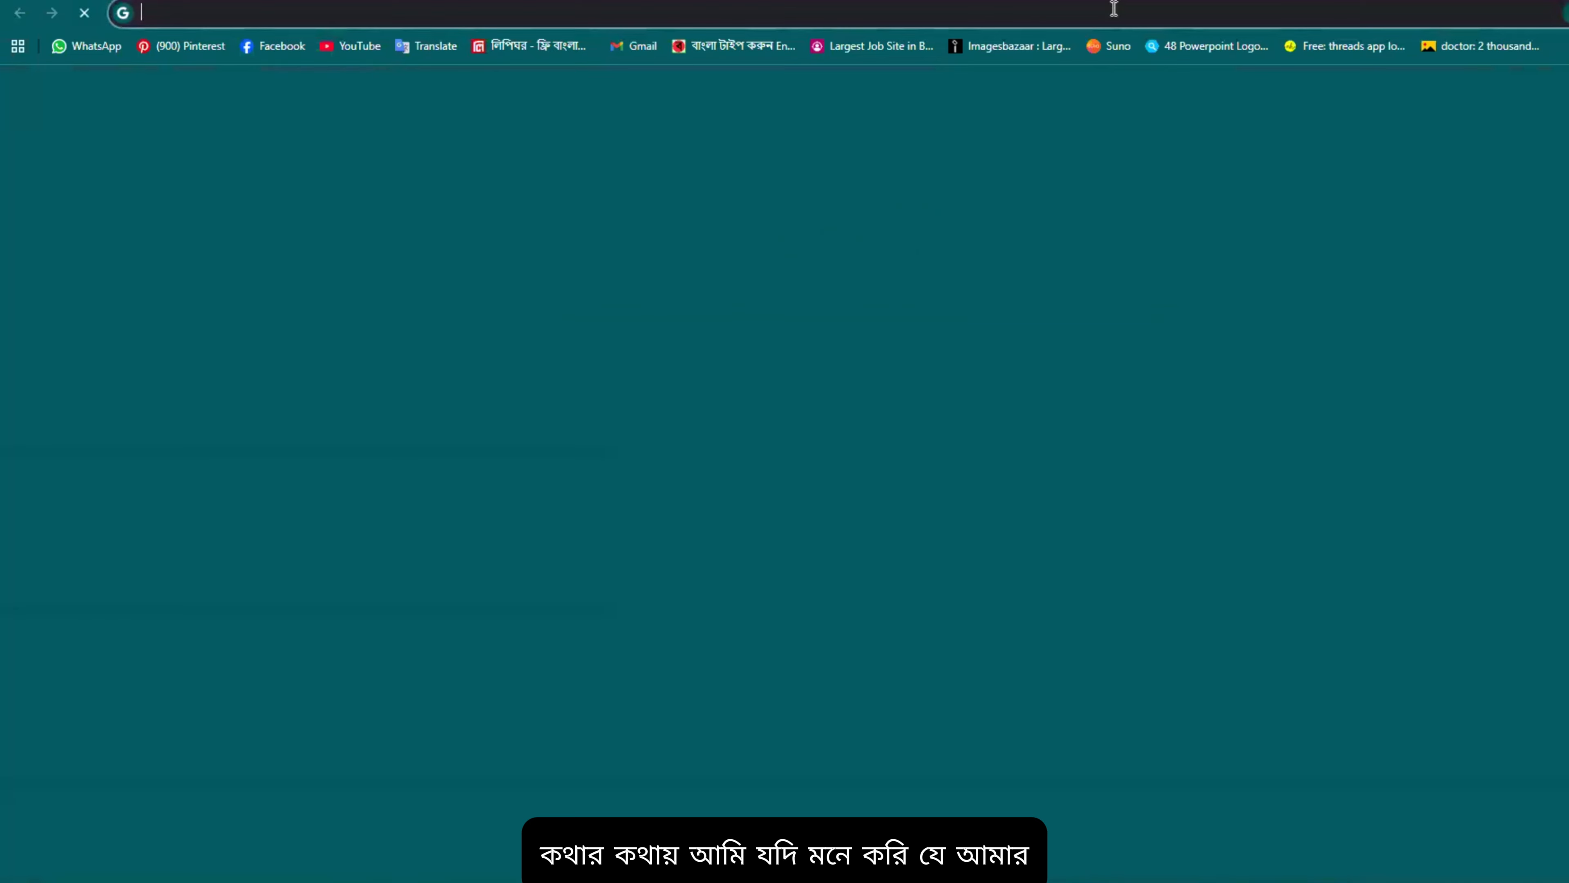
{"action": "left_click", "coordinate": [920, 322]}
{"action": "type", "text": "akmal"}
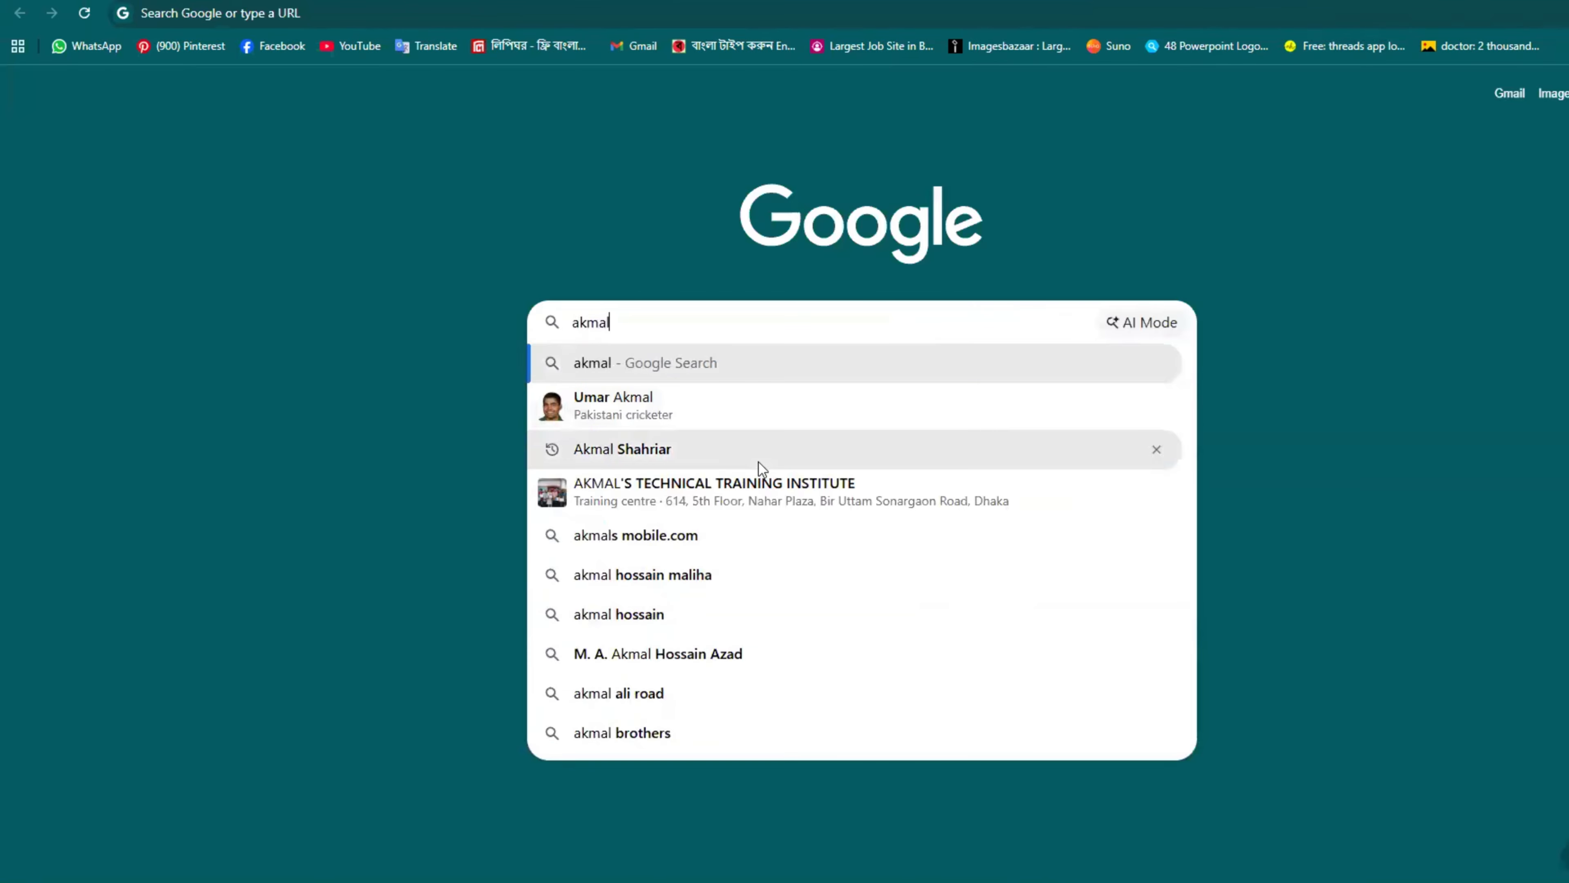
{"action": "left_click", "coordinate": [791, 450]}
{"action": "scroll", "coordinate": [797, 502], "scroll_direction": "down", "scroll_amount": 4}
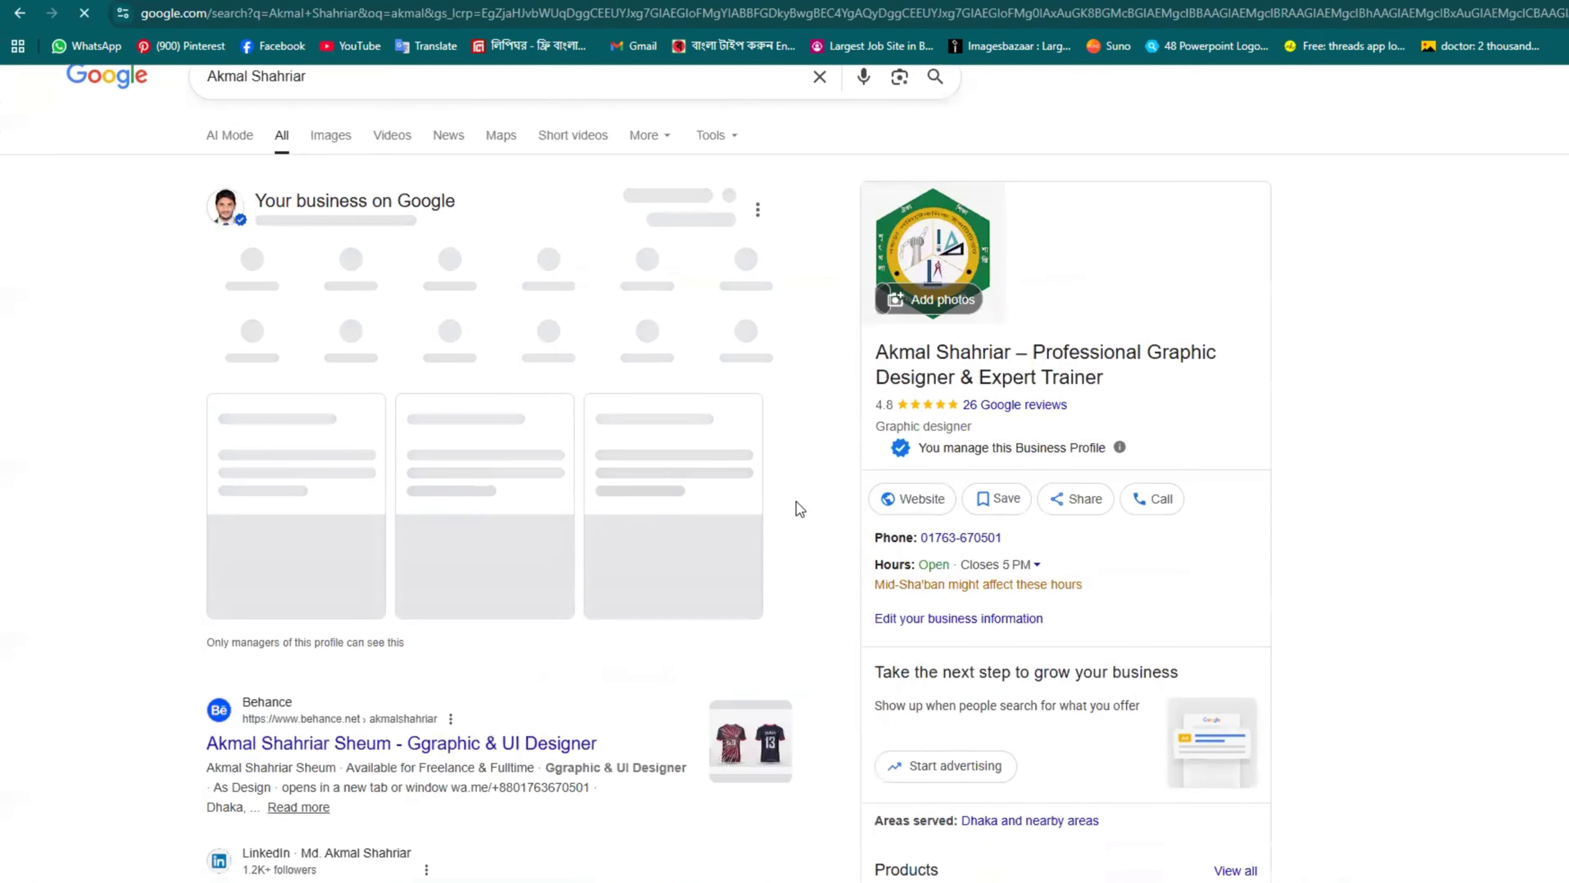
{"action": "left_click", "coordinate": [303, 507]}
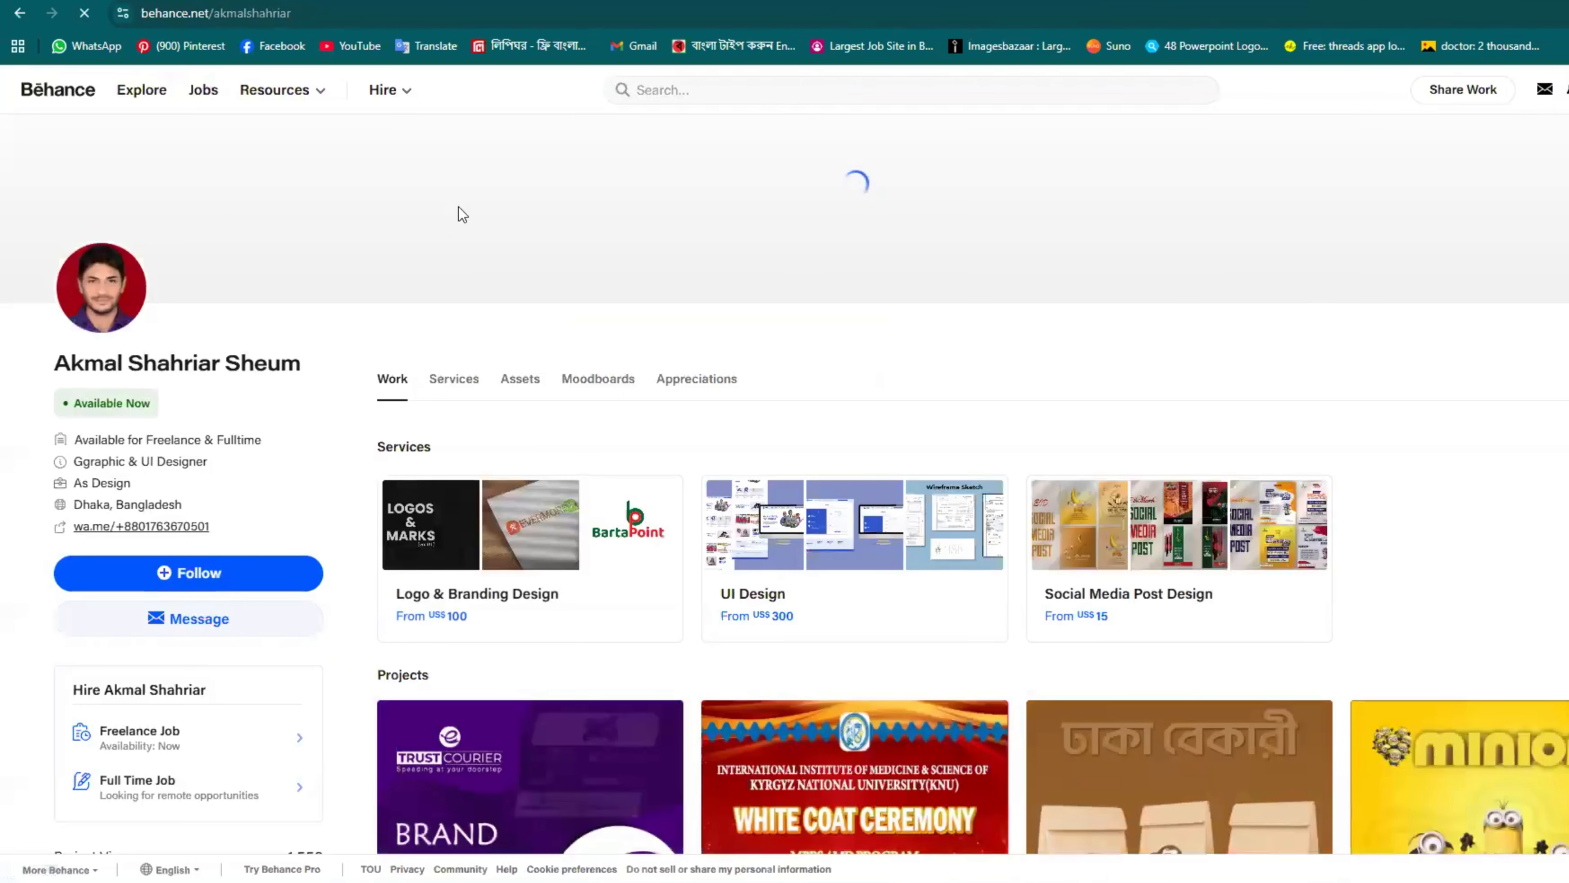
{"action": "key", "text": "ctrl+l"}
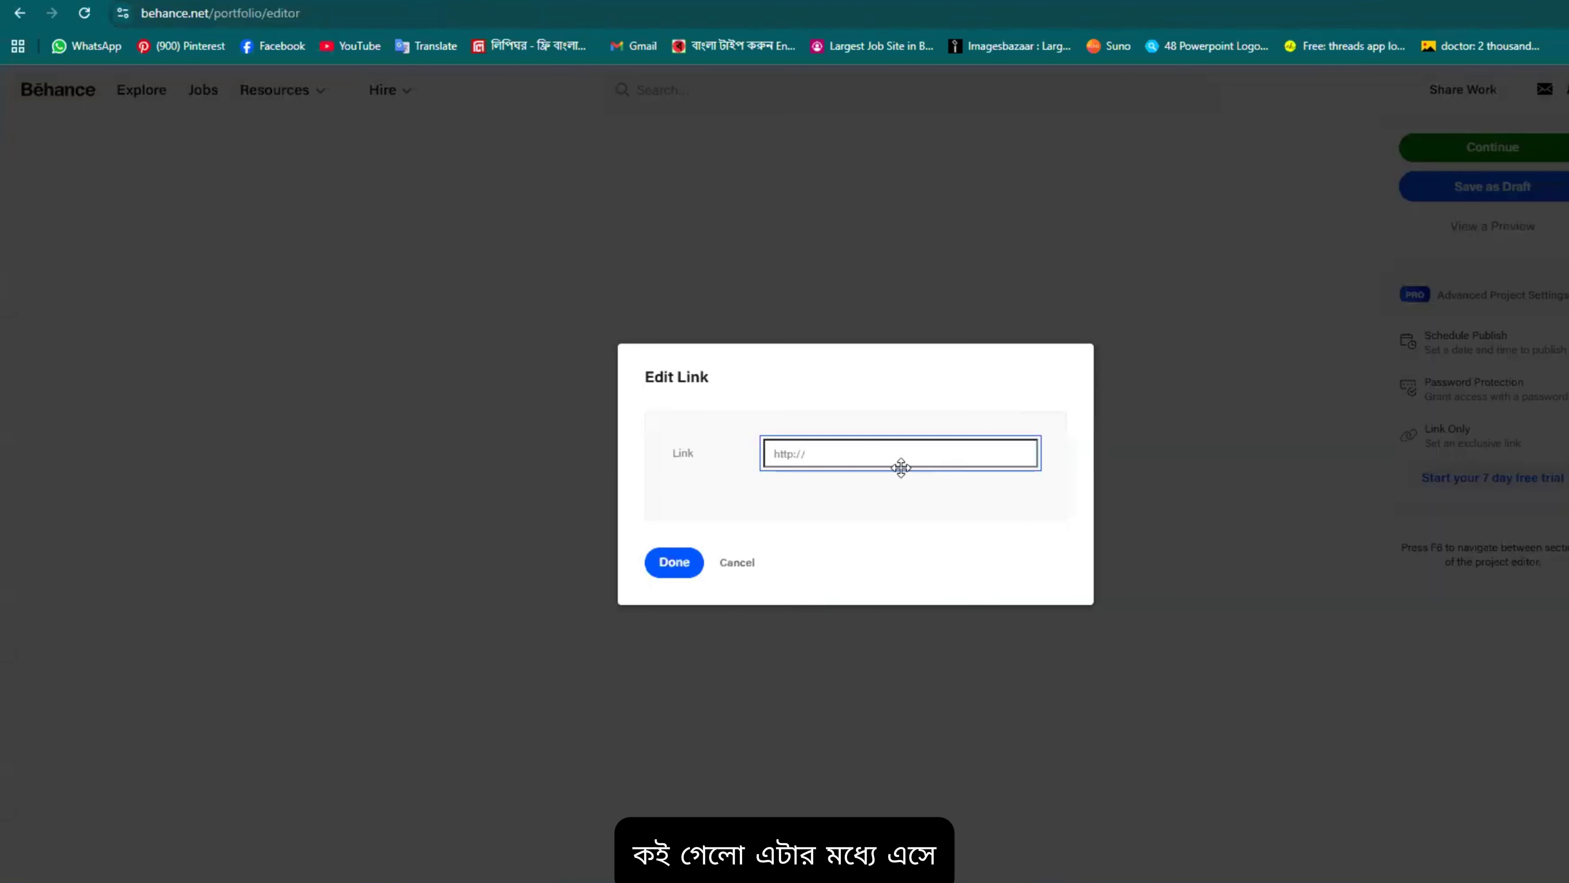
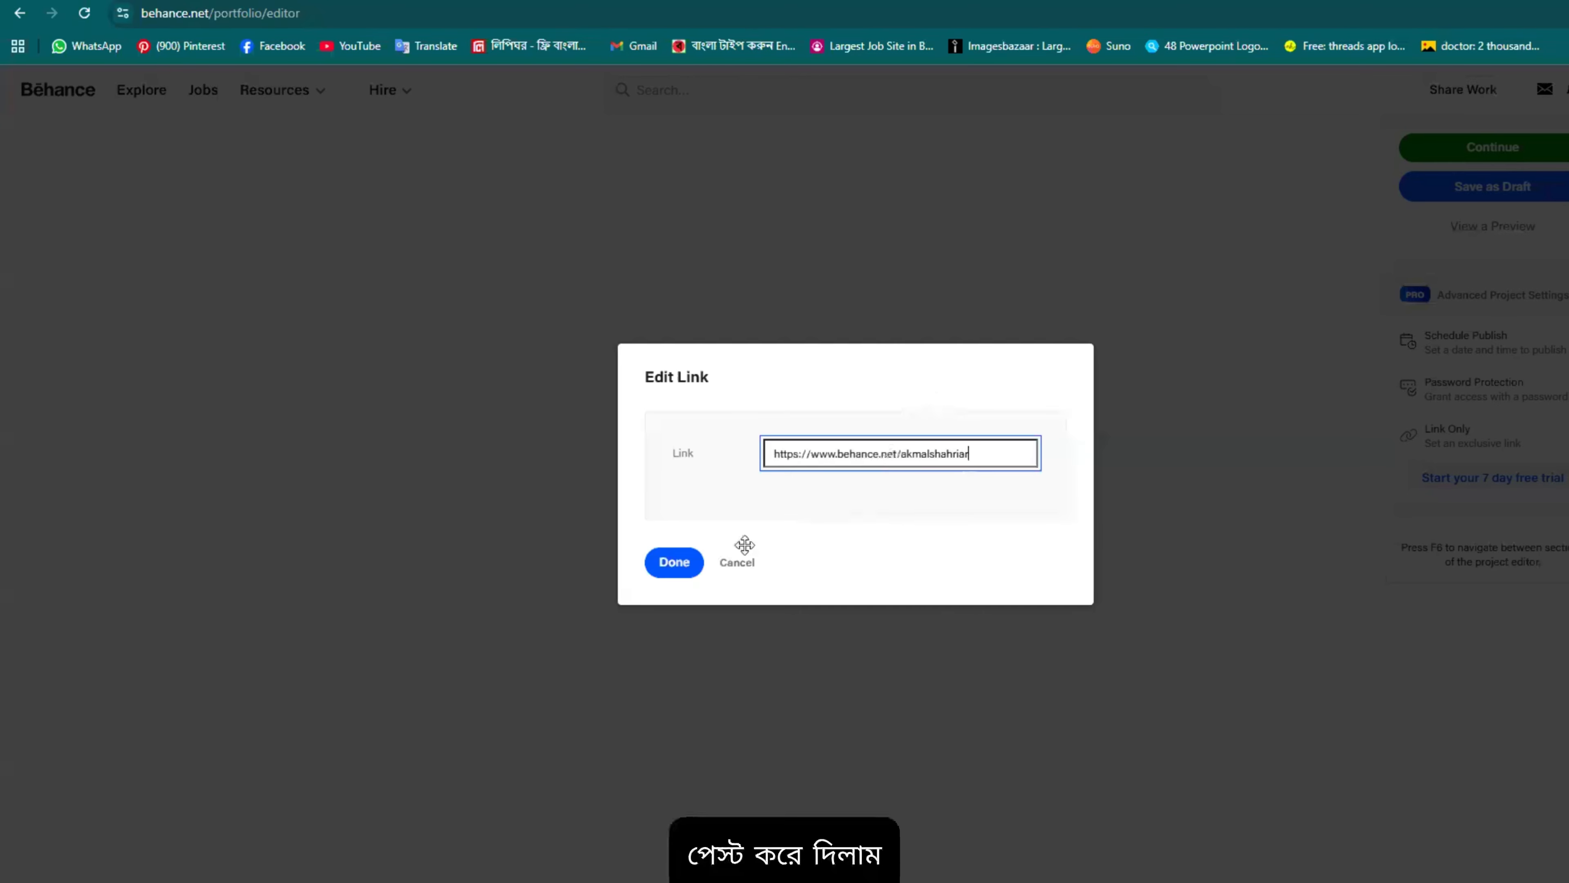
Step: Paste the profile URL as the link for 'Behance', apply it, and verify the linked word
{"action": "left_click", "coordinate": [674, 562]}
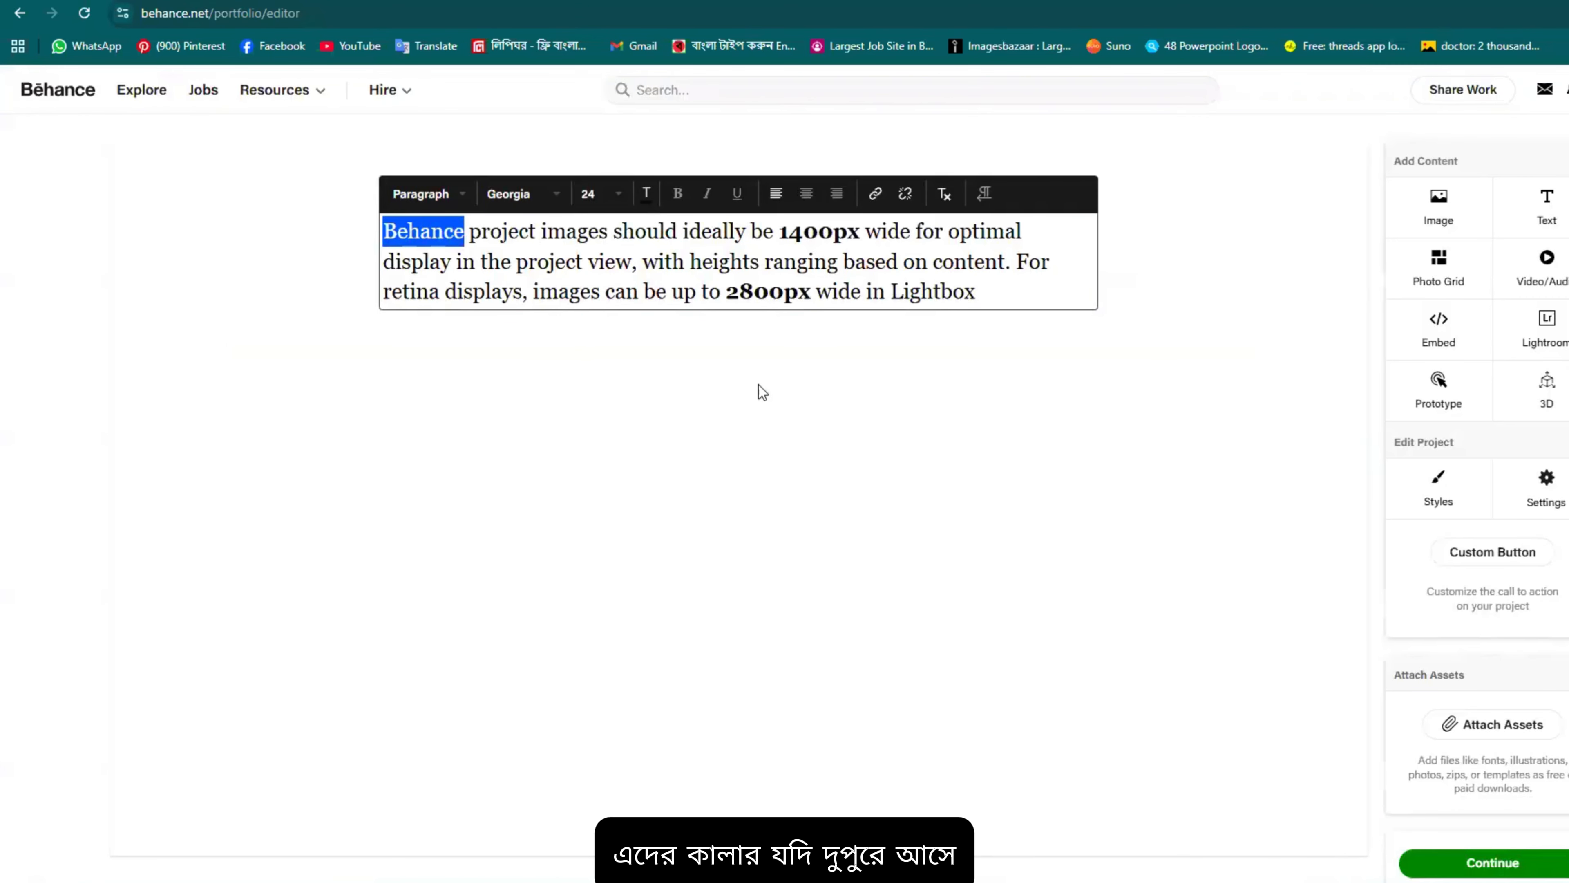
{"action": "left_click", "coordinate": [1292, 659]}
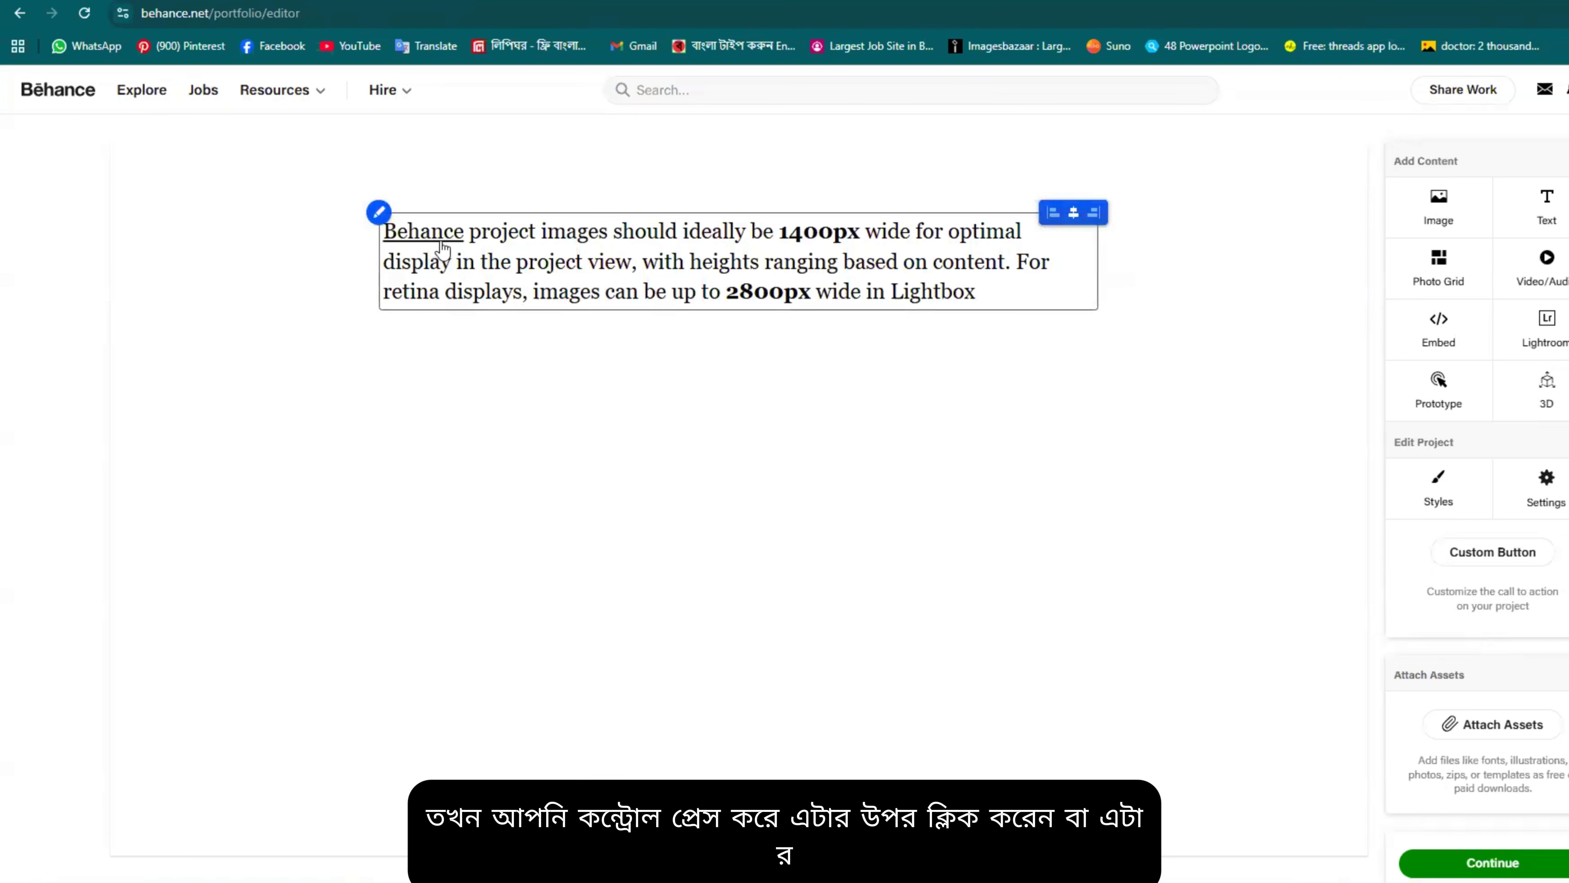
{"action": "left_click", "coordinate": [442, 247]}
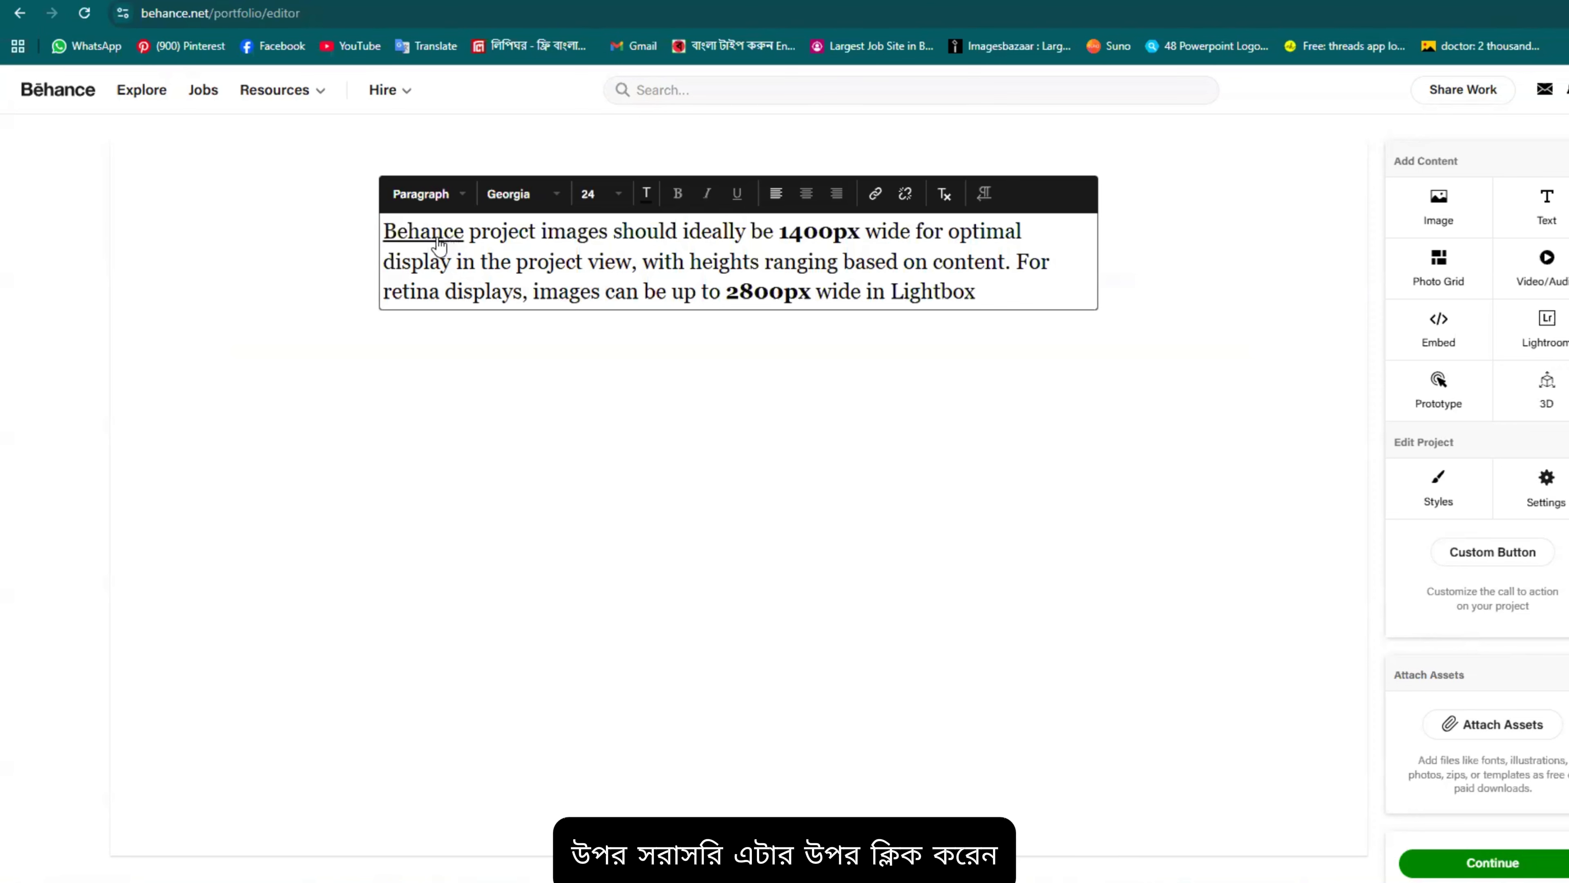
{"action": "left_click", "coordinate": [432, 240]}
{"action": "left_click", "coordinate": [1158, 323]}
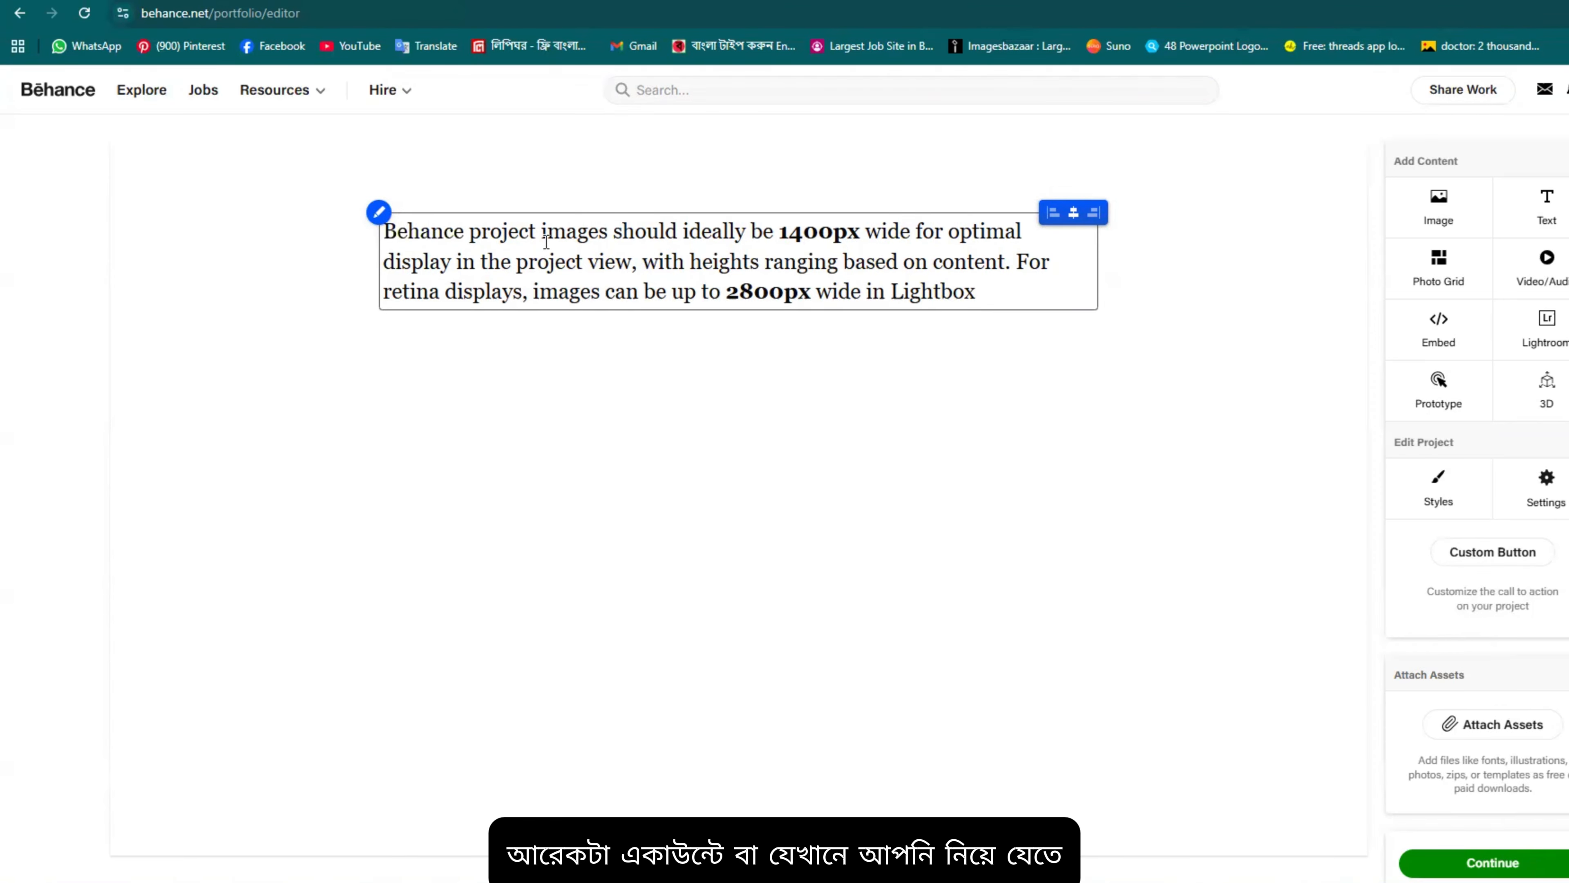
{"action": "left_click", "coordinate": [444, 244]}
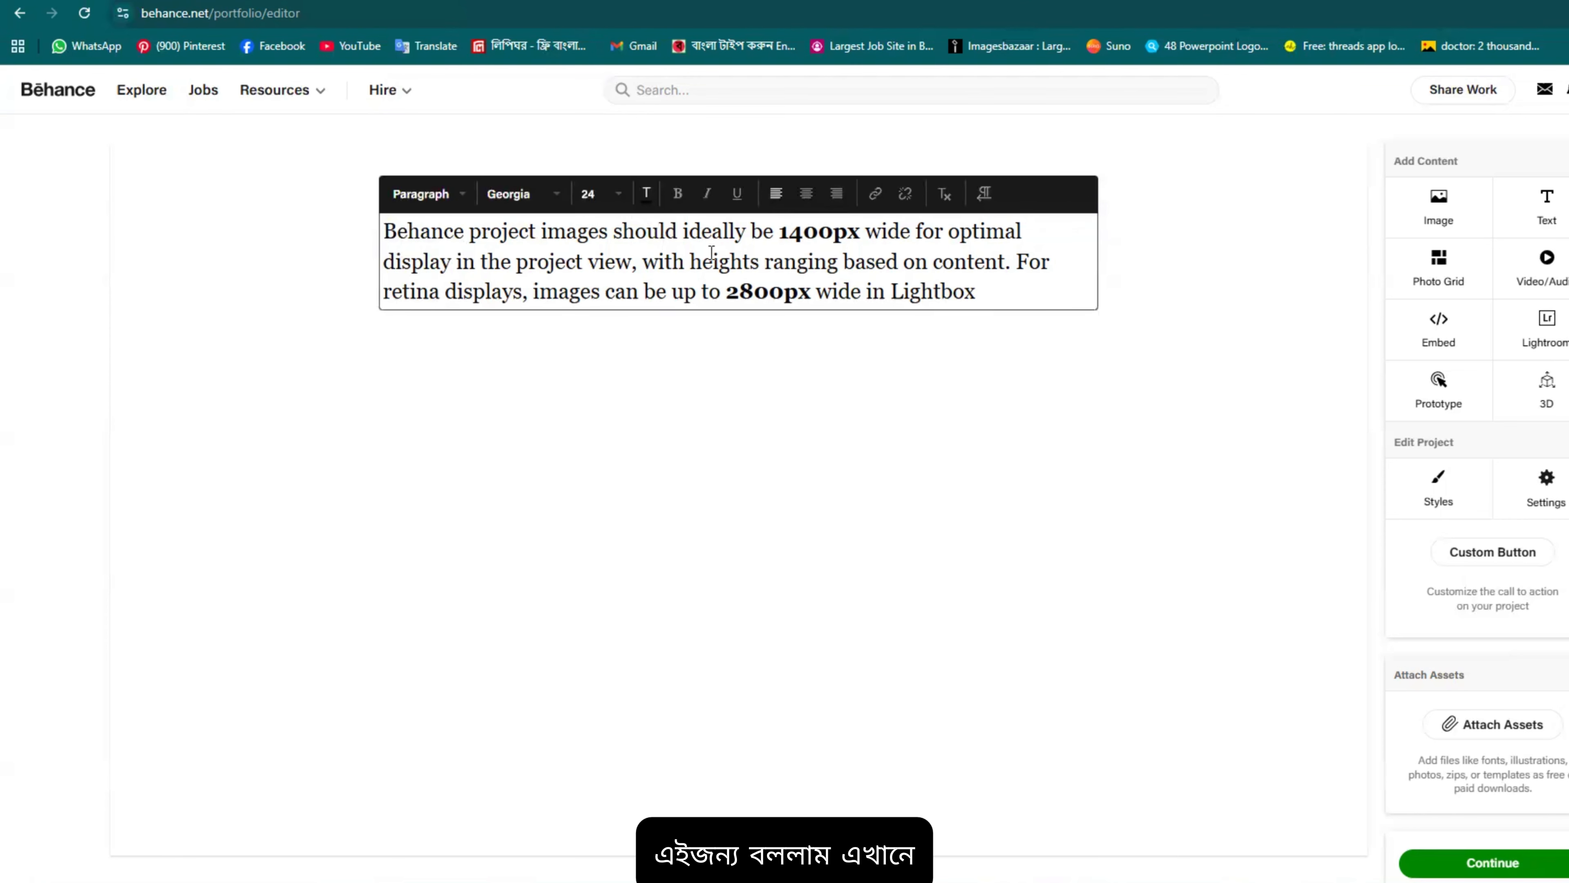
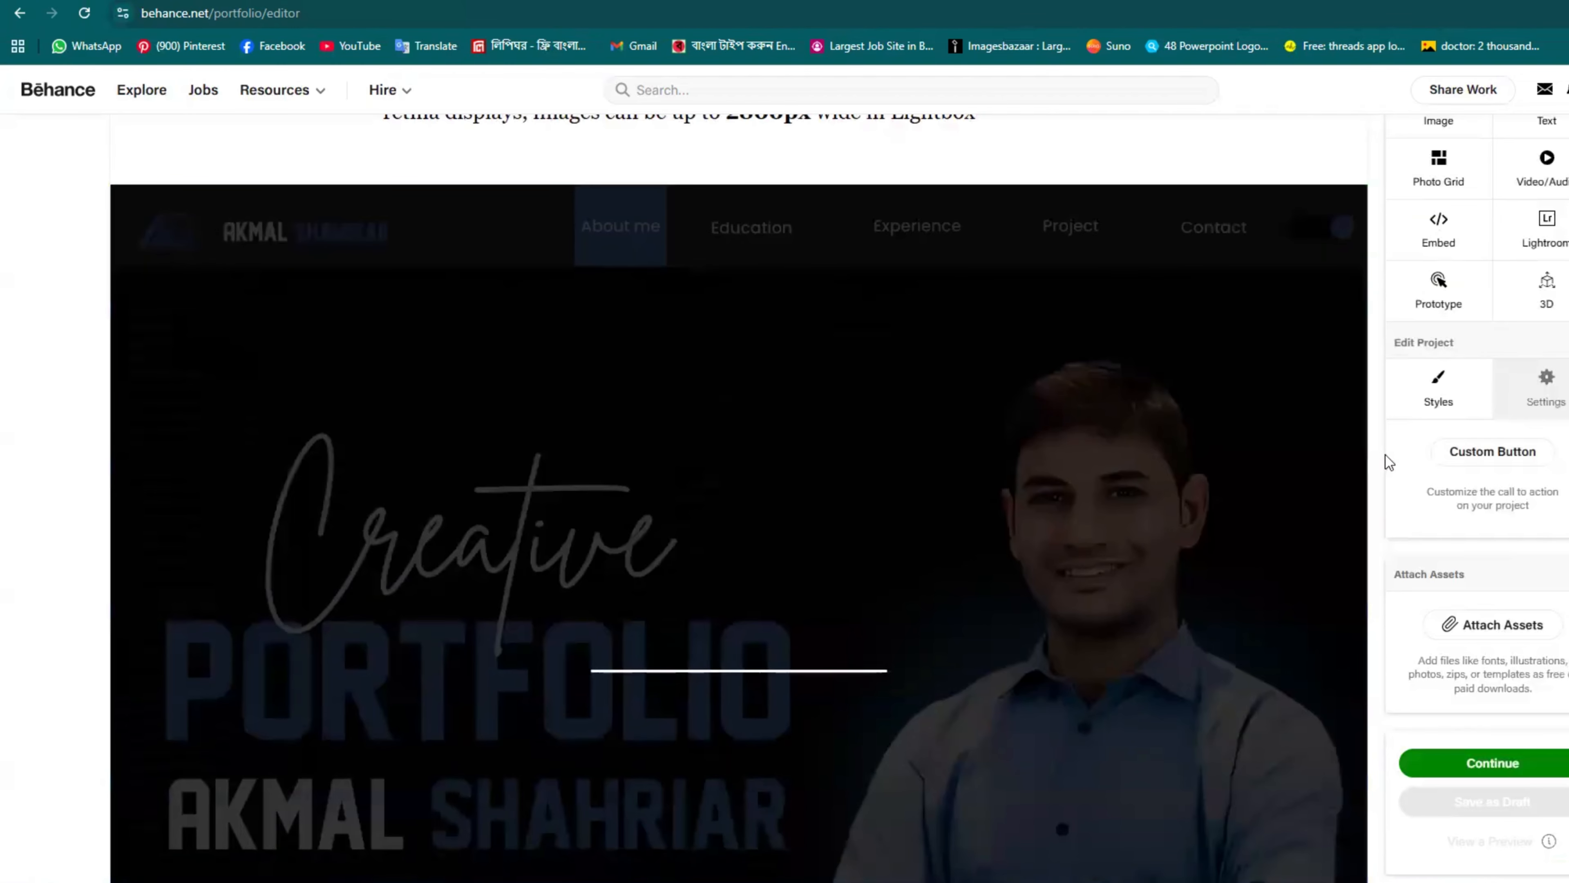
Step: Check the uploaded Creative Portfolio header image below the paragraph, then open project Styles
{"action": "scroll", "coordinate": [848, 261], "scroll_direction": "down", "scroll_amount": 5}
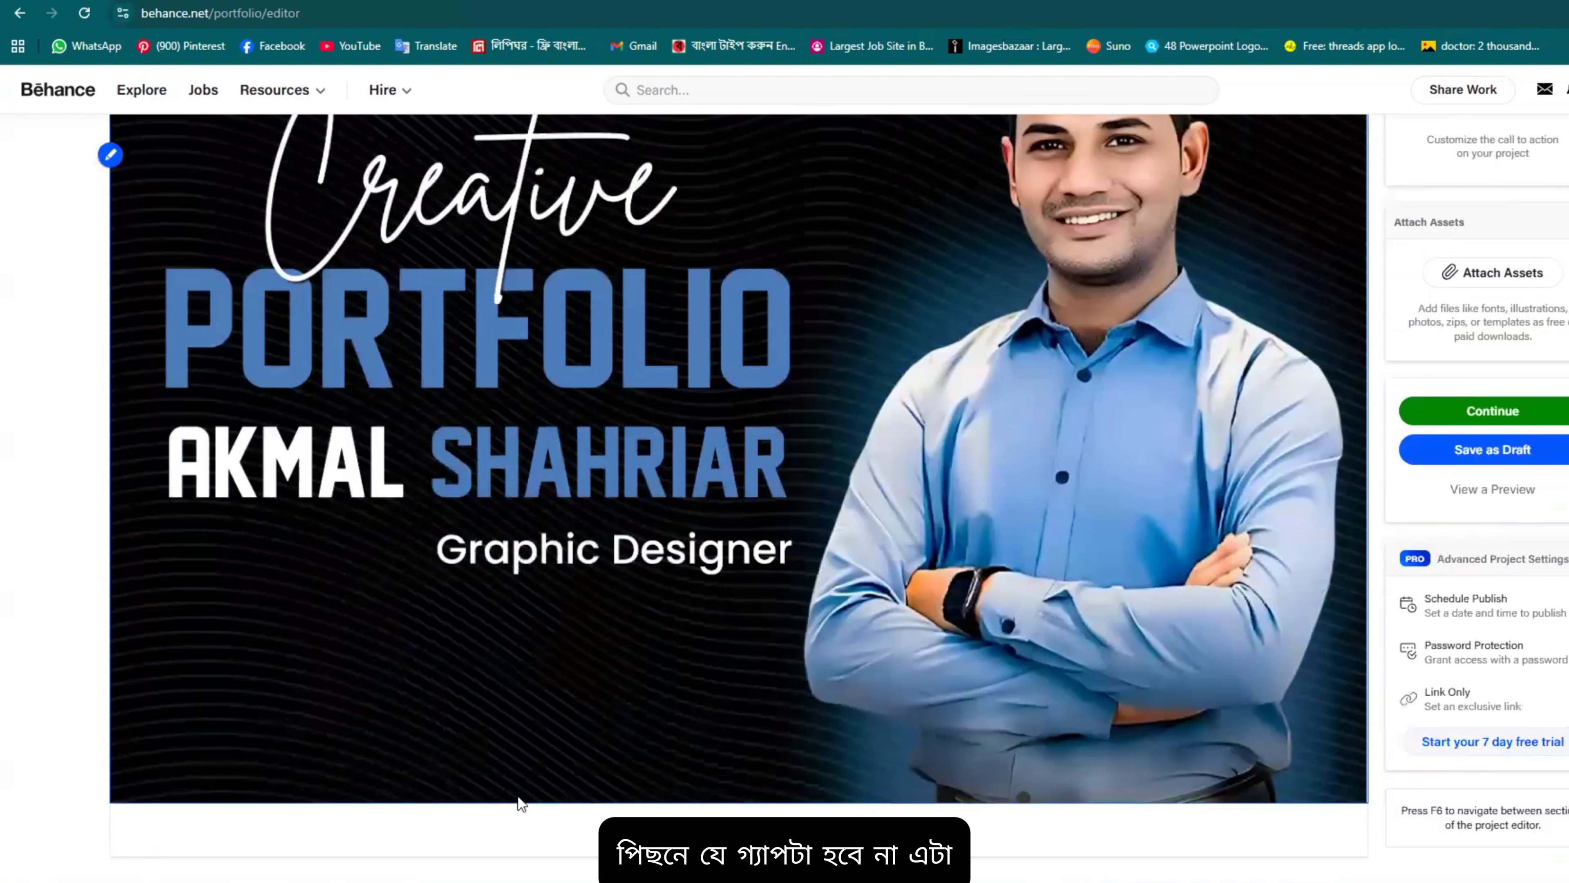
{"action": "scroll", "coordinate": [591, 763], "scroll_direction": "up", "scroll_amount": 4}
{"action": "scroll", "coordinate": [590, 763], "scroll_direction": "up", "scroll_amount": 2}
{"action": "scroll", "coordinate": [544, 365], "scroll_direction": "down", "scroll_amount": 1}
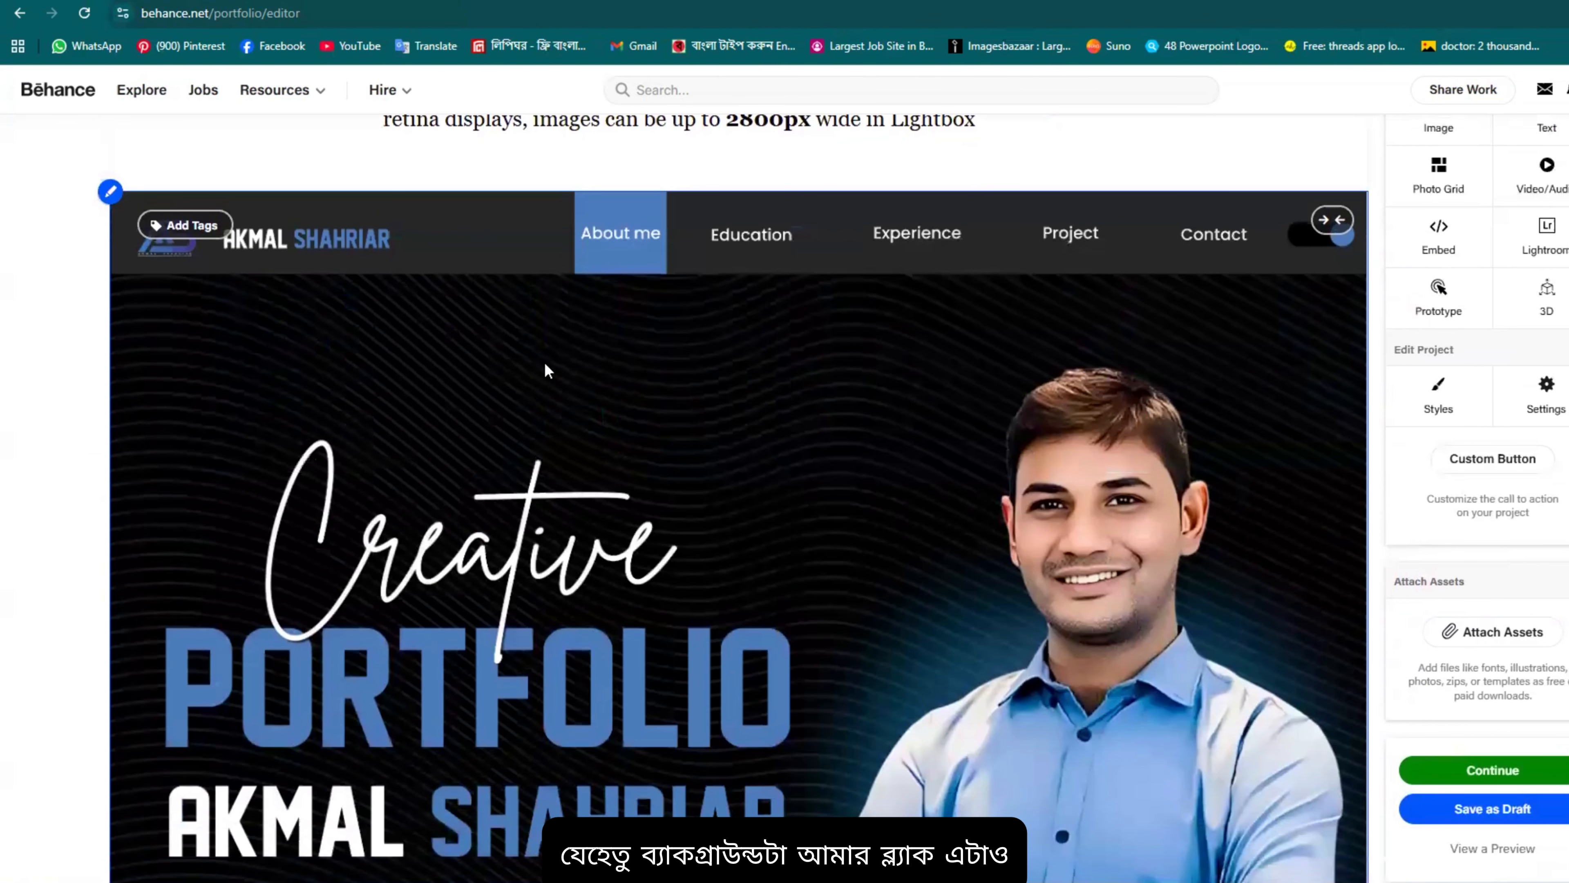
{"action": "left_click", "coordinate": [1437, 394]}
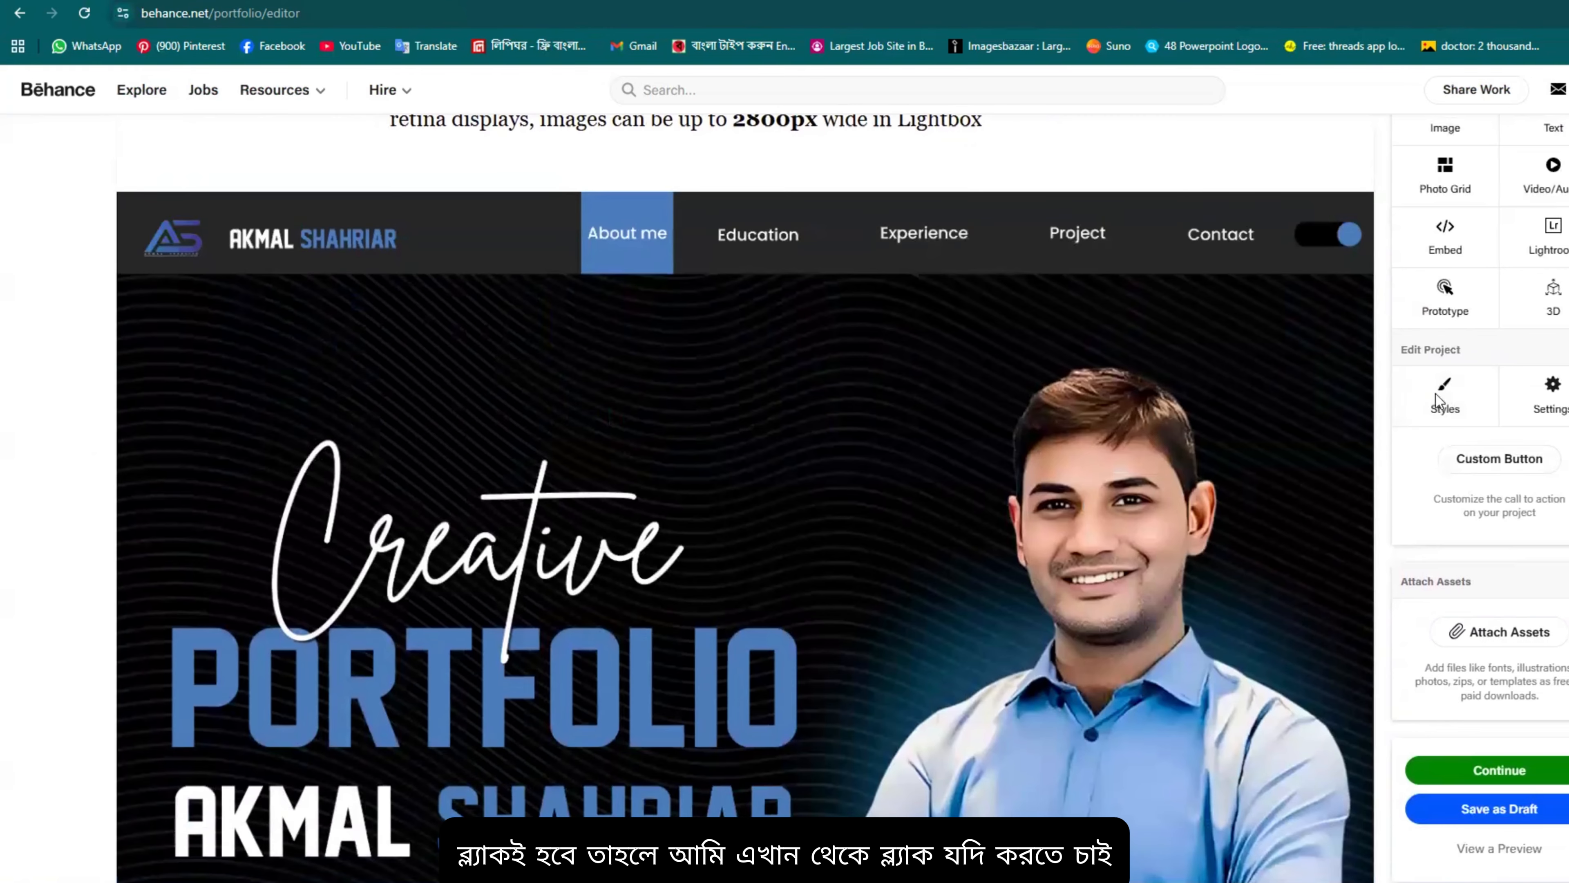
Step: Set the project background colour to black (000000) and save it
{"action": "left_click", "coordinate": [868, 452]}
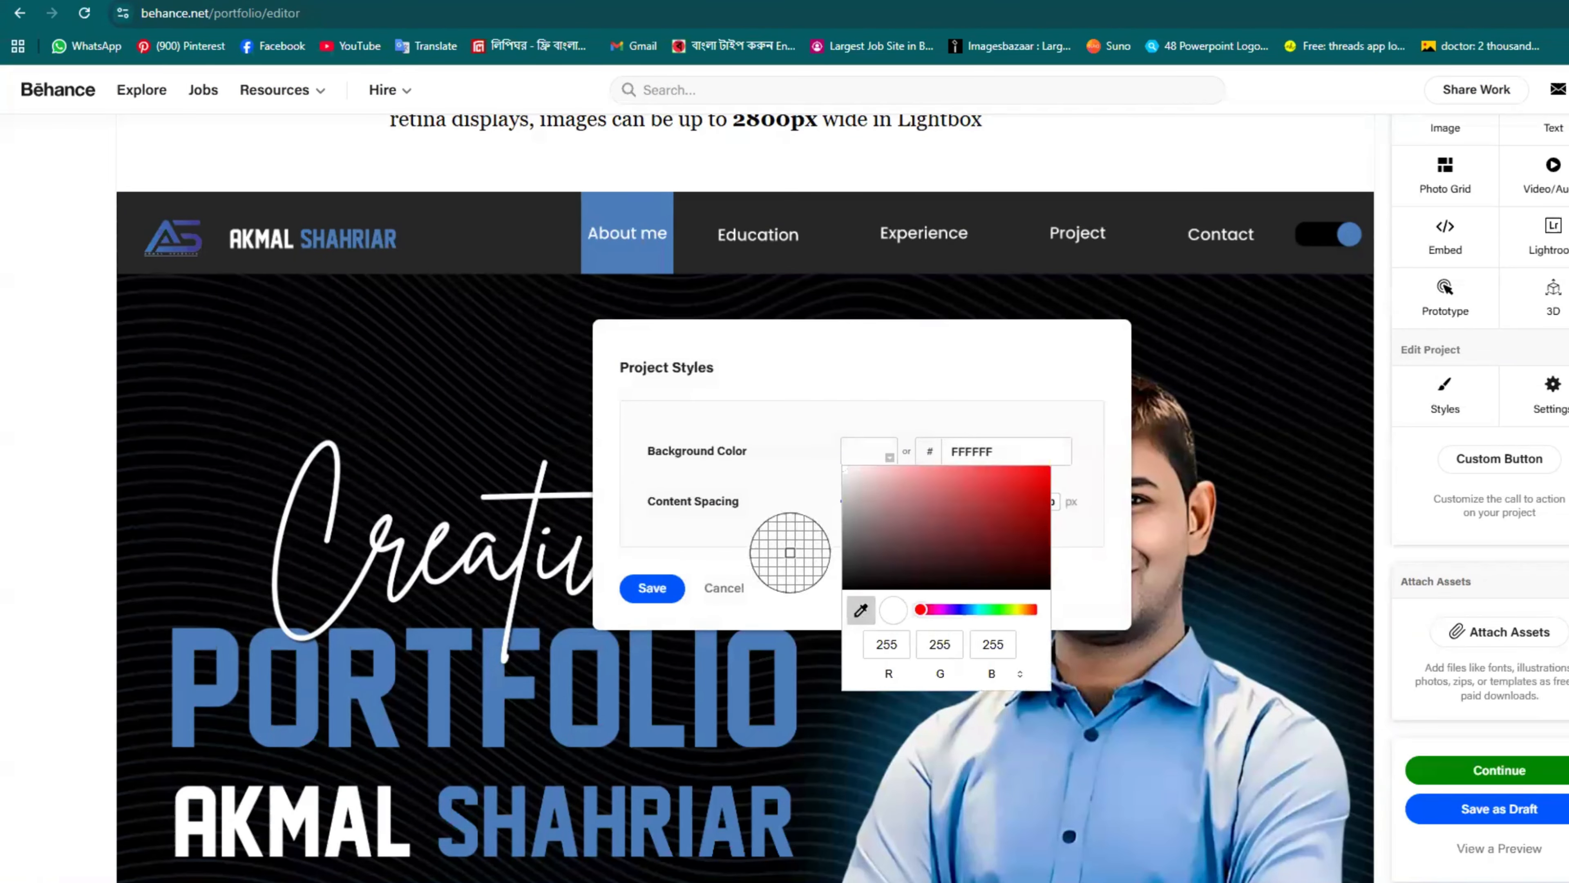
{"action": "left_click", "coordinate": [502, 435]}
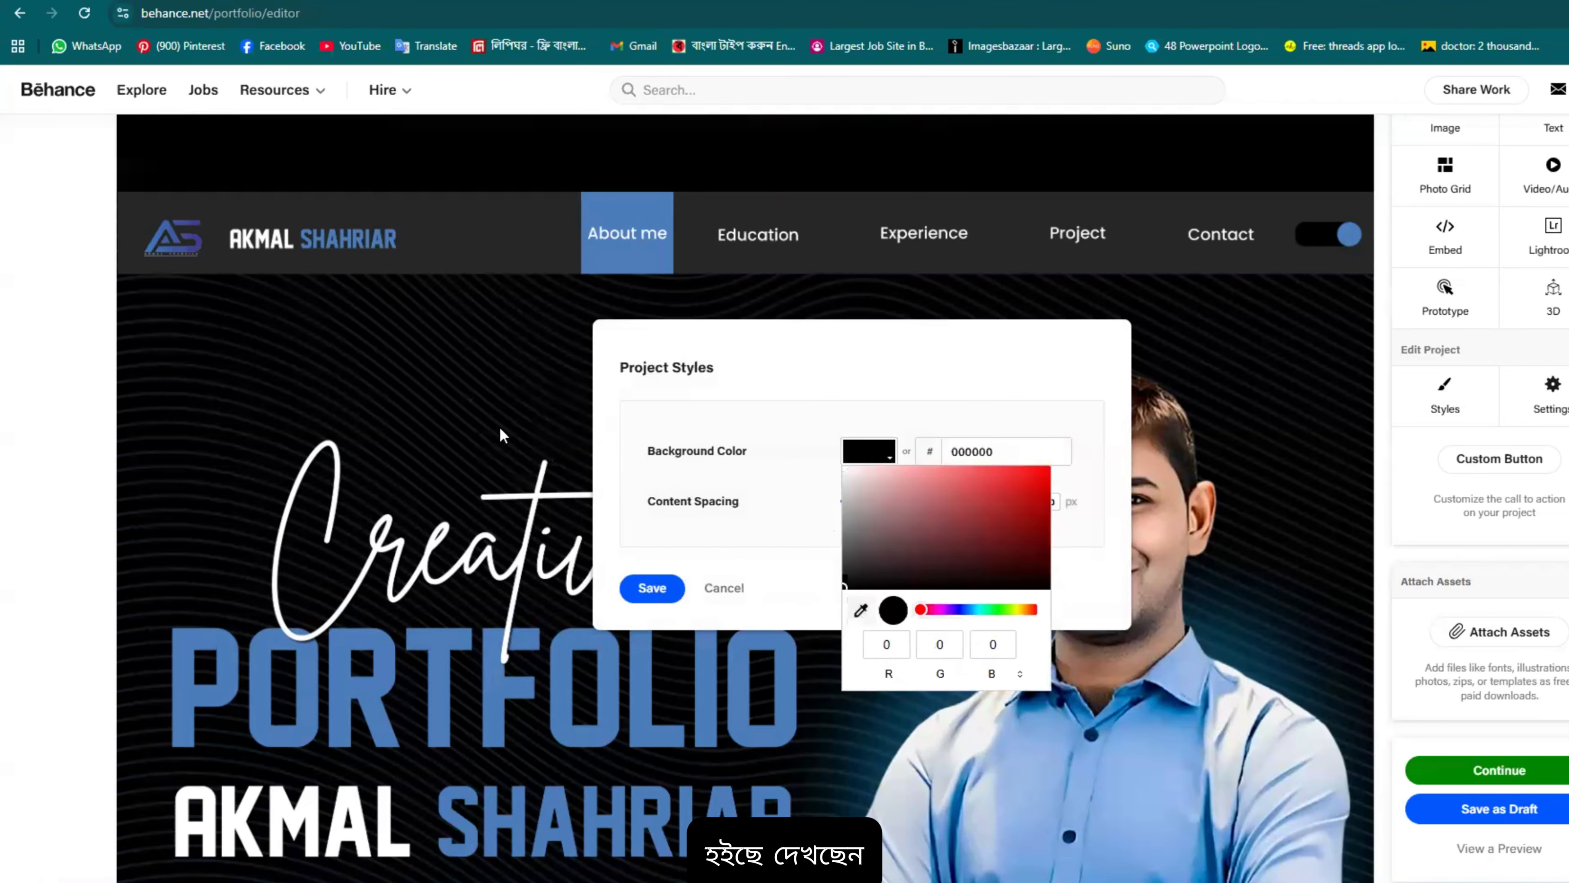
{"action": "left_click", "coordinate": [649, 587]}
{"action": "left_click", "coordinate": [650, 588]}
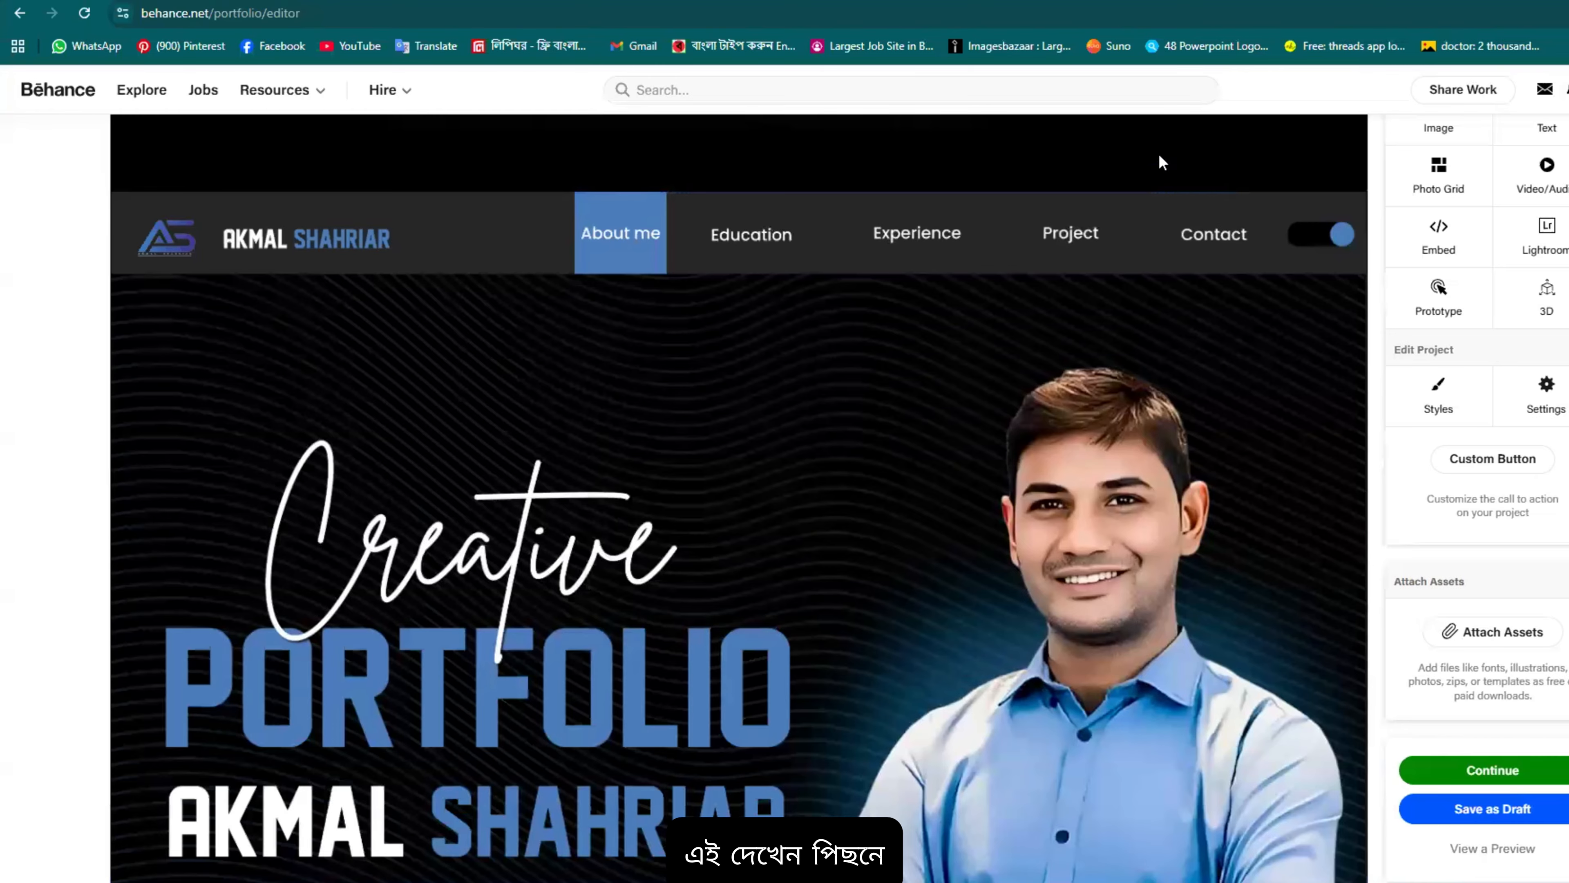
Step: Select the image-size paragraph and colour its text white
{"action": "scroll", "coordinate": [1238, 517], "scroll_direction": "down", "scroll_amount": 5}
{"action": "scroll", "coordinate": [1181, 626], "scroll_direction": "up", "scroll_amount": 5}
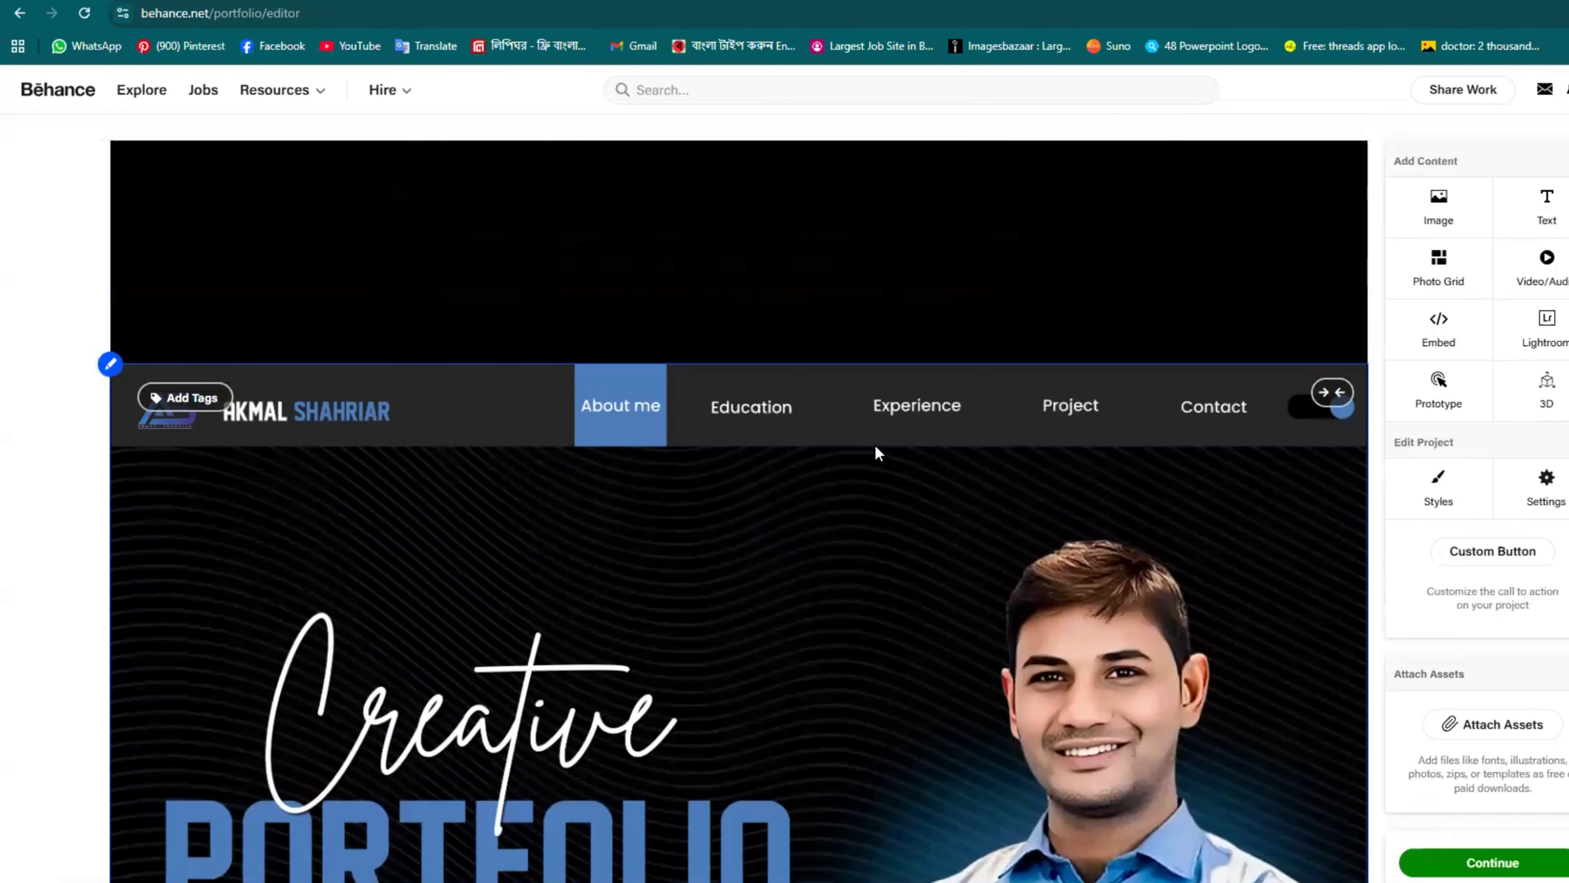
{"action": "left_click", "coordinate": [886, 277]}
{"action": "left_click_drag", "start_coordinate": [1007, 300], "coordinate": [378, 196]}
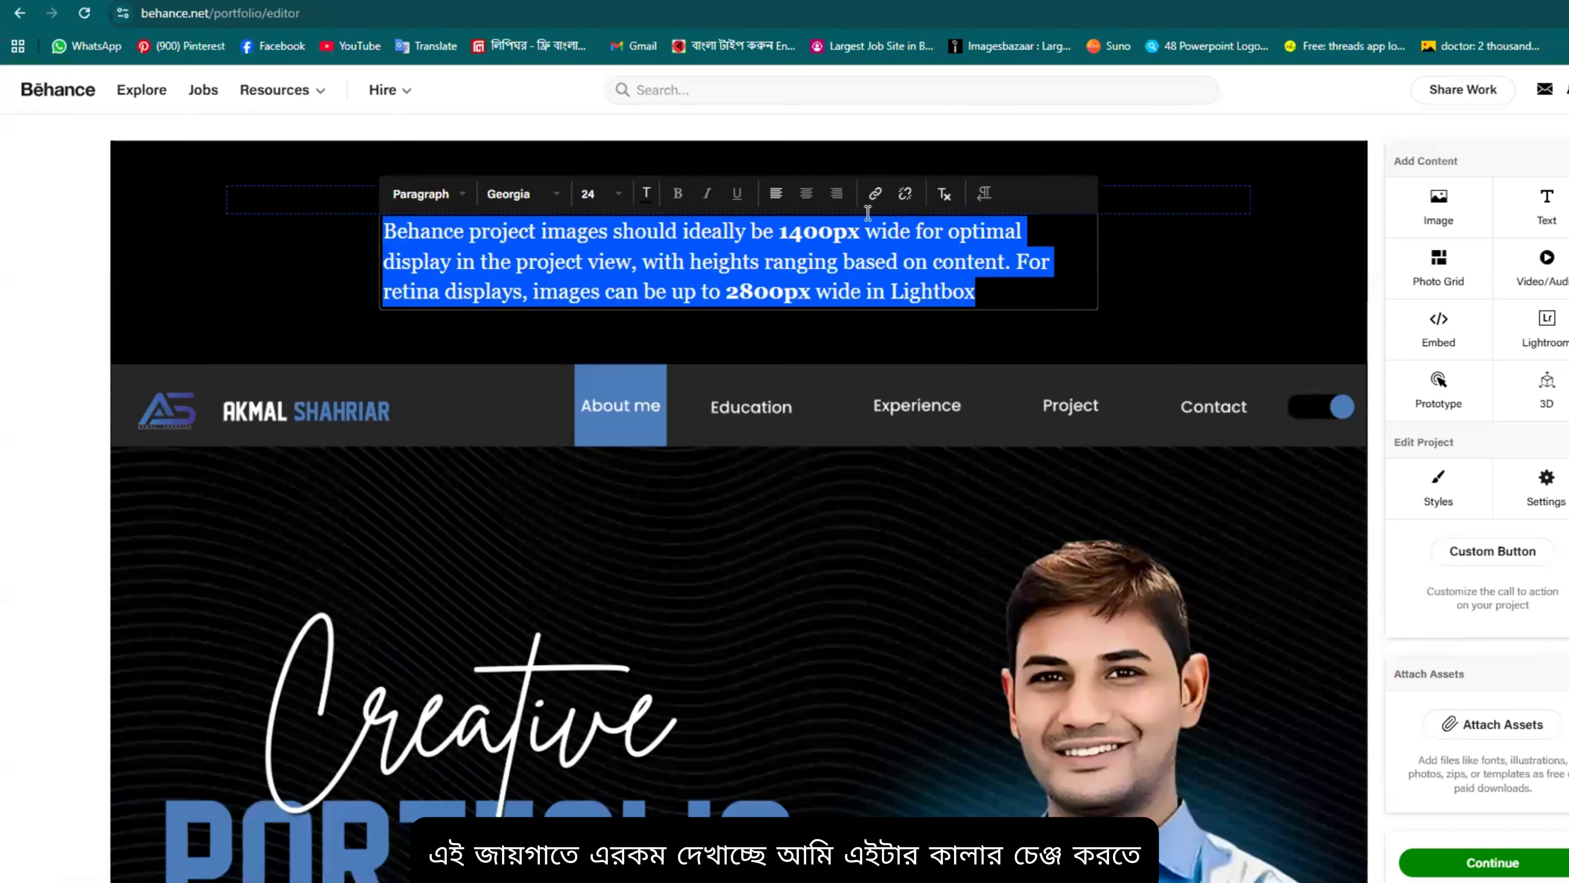
{"action": "left_click", "coordinate": [646, 194]}
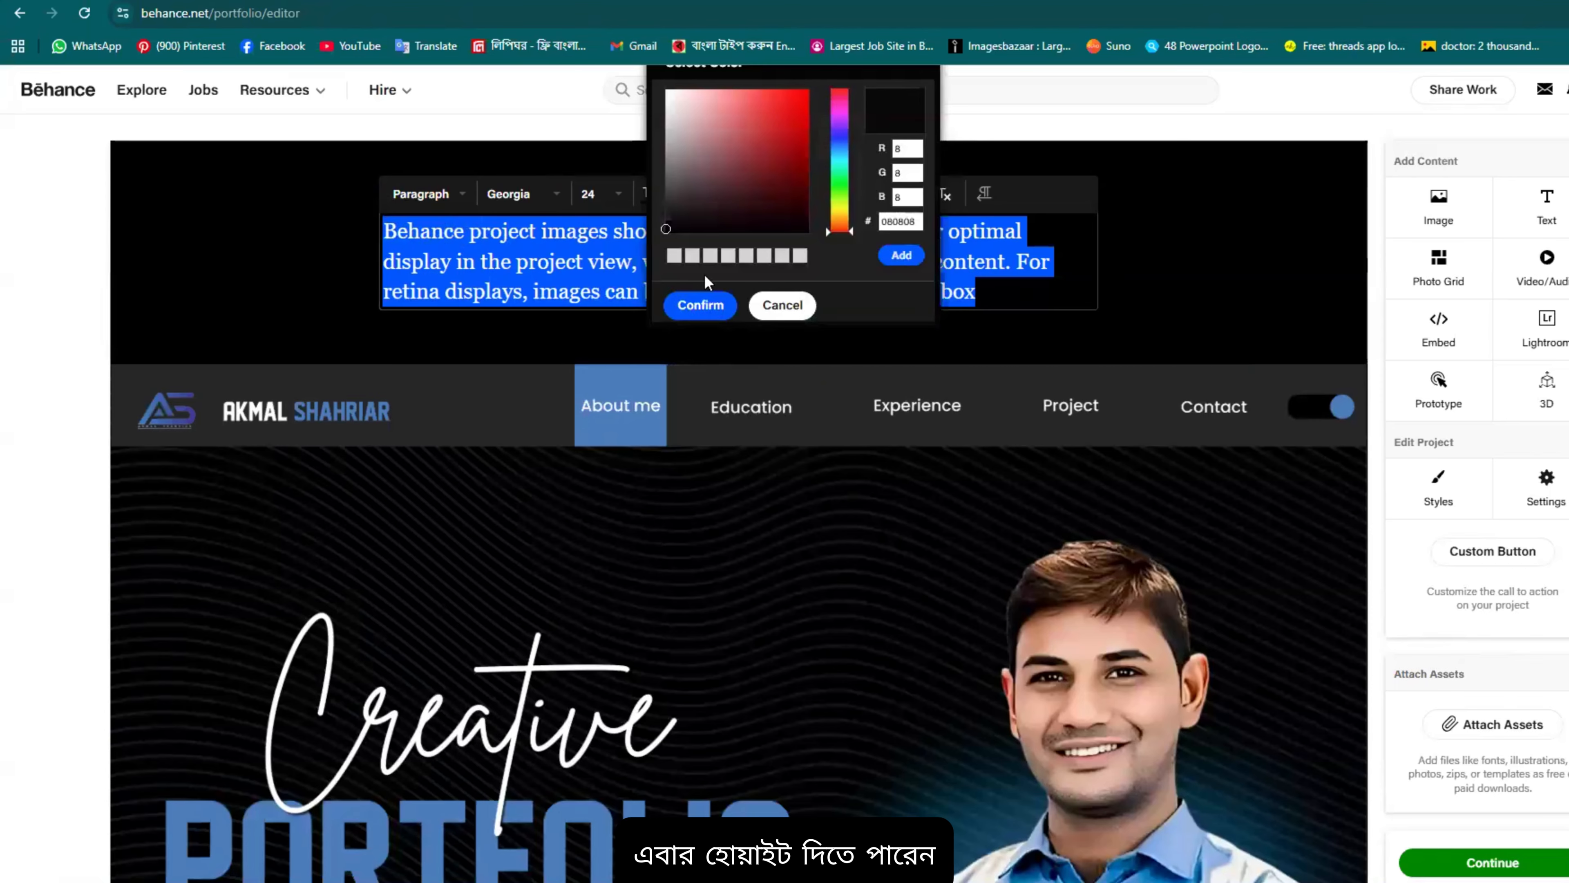
{"action": "left_click", "coordinate": [674, 257]}
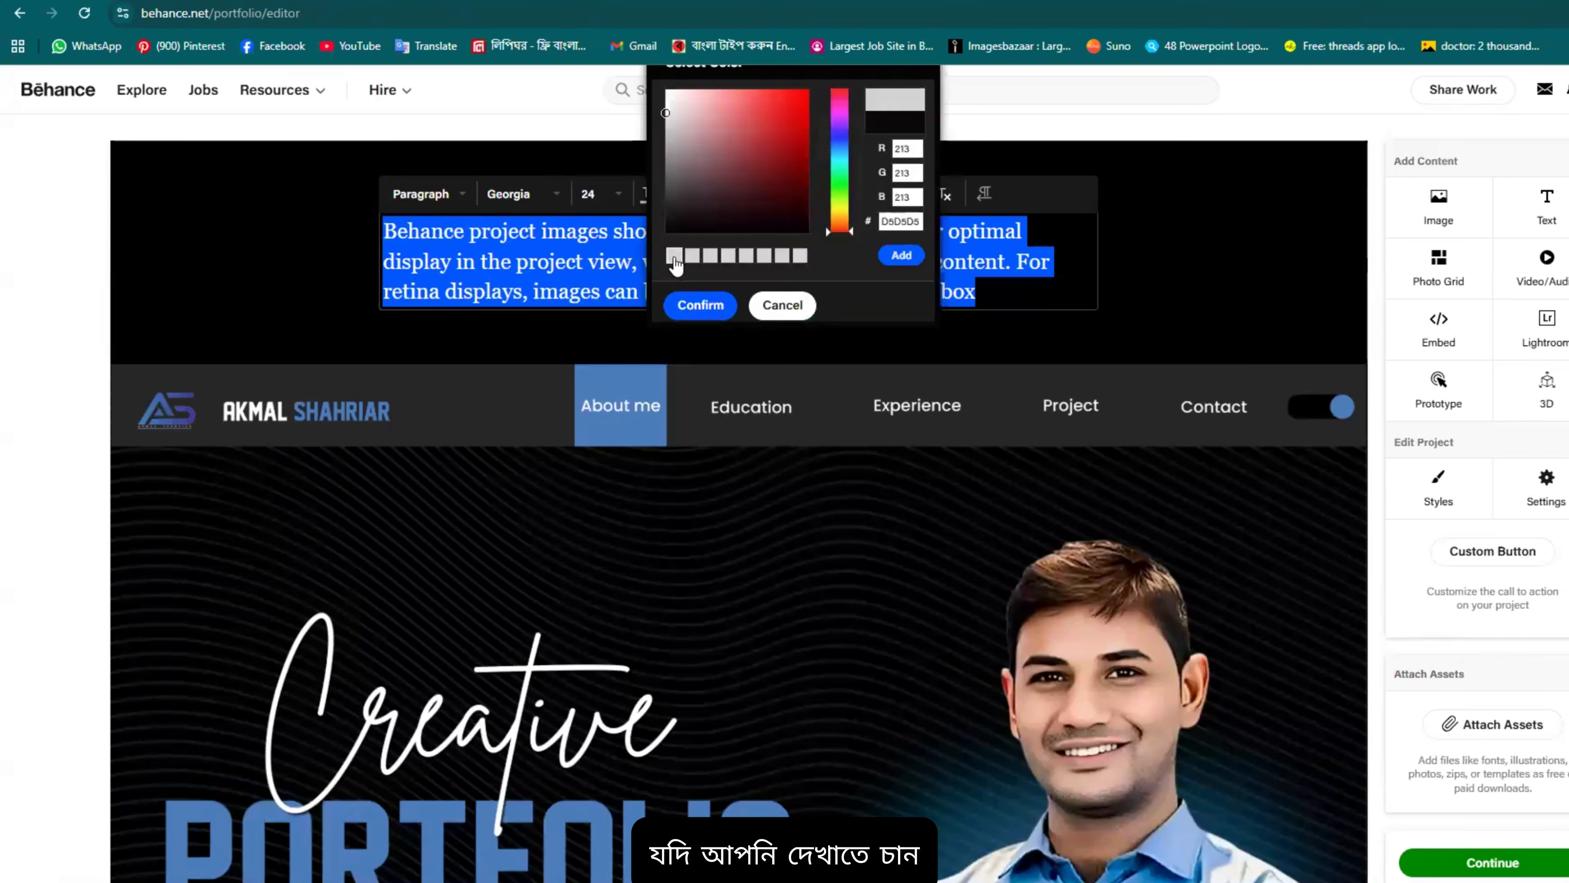
{"action": "left_click", "coordinate": [700, 305]}
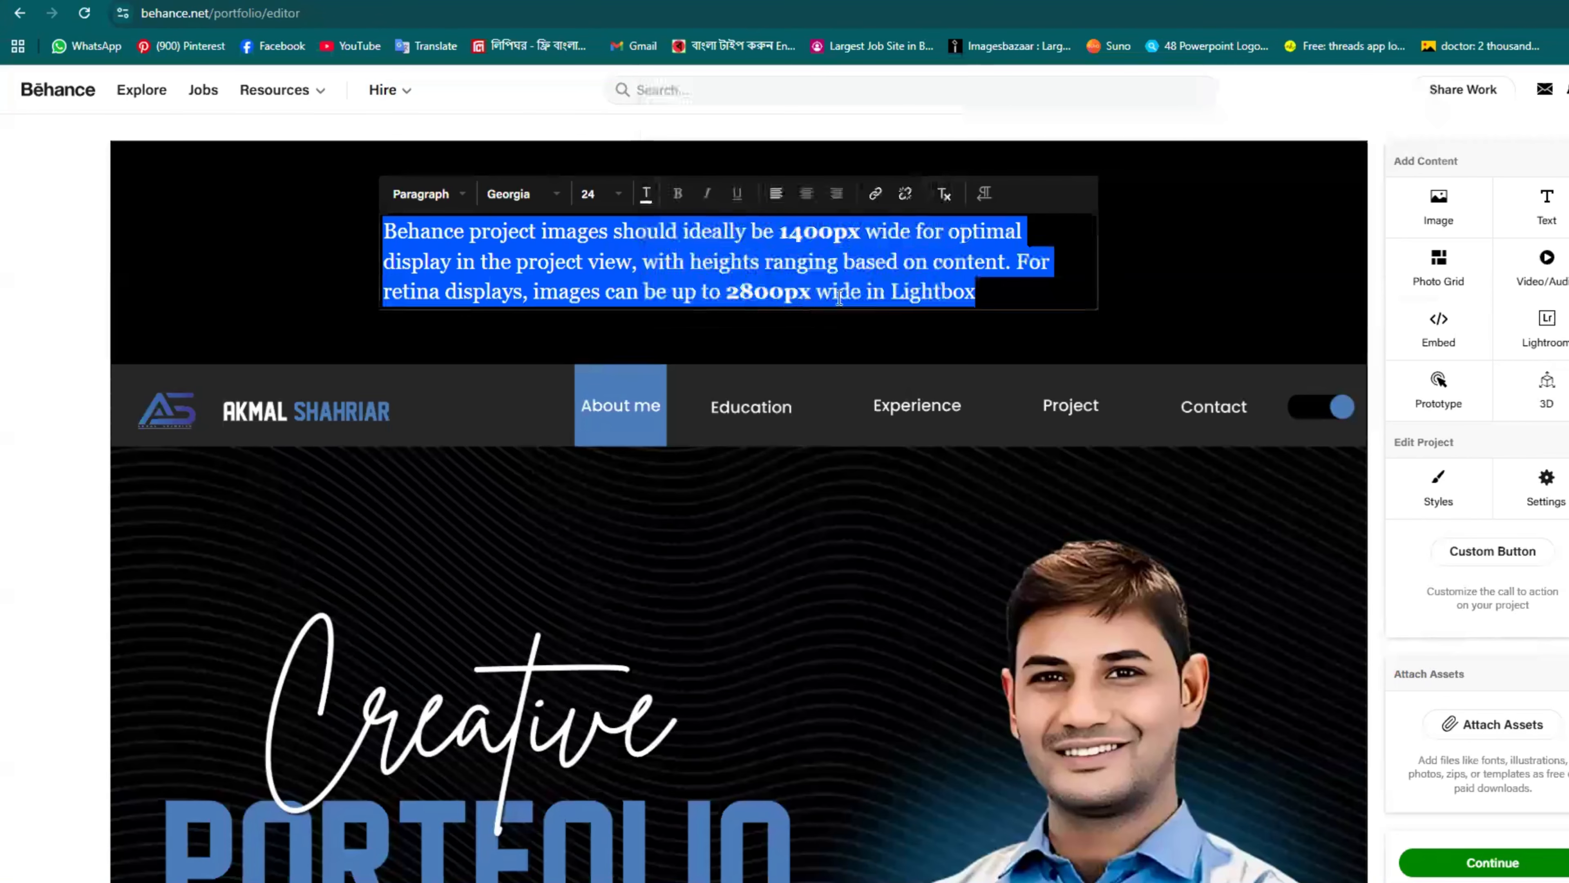
{"action": "left_click", "coordinate": [993, 264]}
Step: Reselect the whole paragraph and recolour its text light blue
{"action": "left_click_drag", "start_coordinate": [988, 284], "coordinate": [311, 255]}
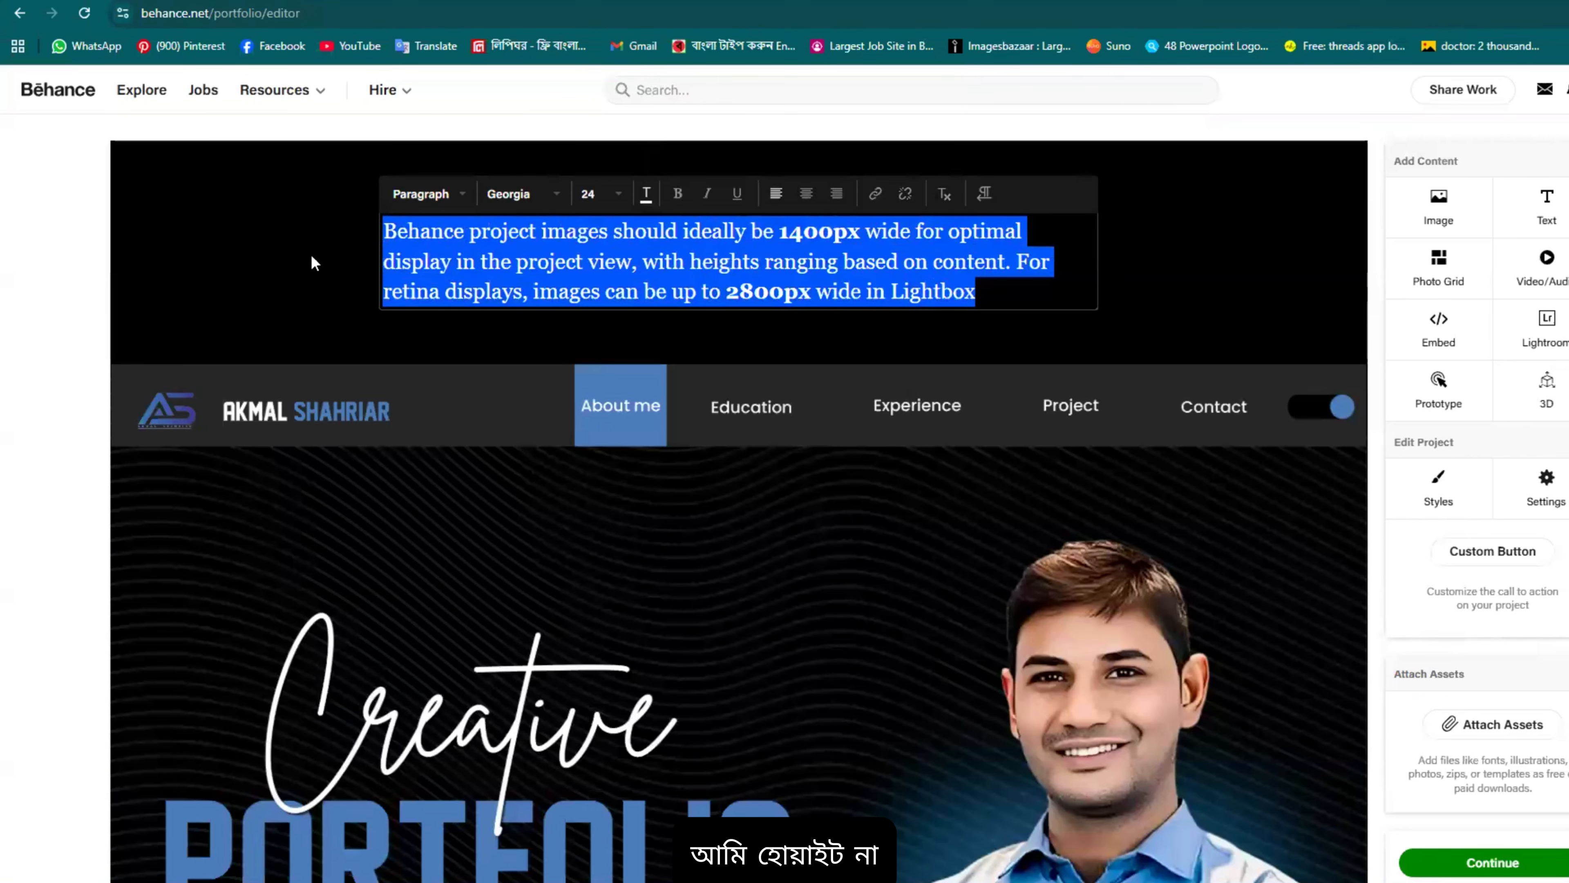
{"action": "left_click", "coordinate": [645, 195]}
{"action": "mouse_move", "coordinate": [834, 203]}
{"action": "left_mouse_down"}
{"action": "mouse_move", "coordinate": [837, 148]}
{"action": "mouse_move", "coordinate": [795, 85]}
{"action": "mouse_move", "coordinate": [767, 85]}
{"action": "mouse_move", "coordinate": [766, 103]}
{"action": "left_mouse_up"}
{"action": "left_click", "coordinate": [794, 111]}
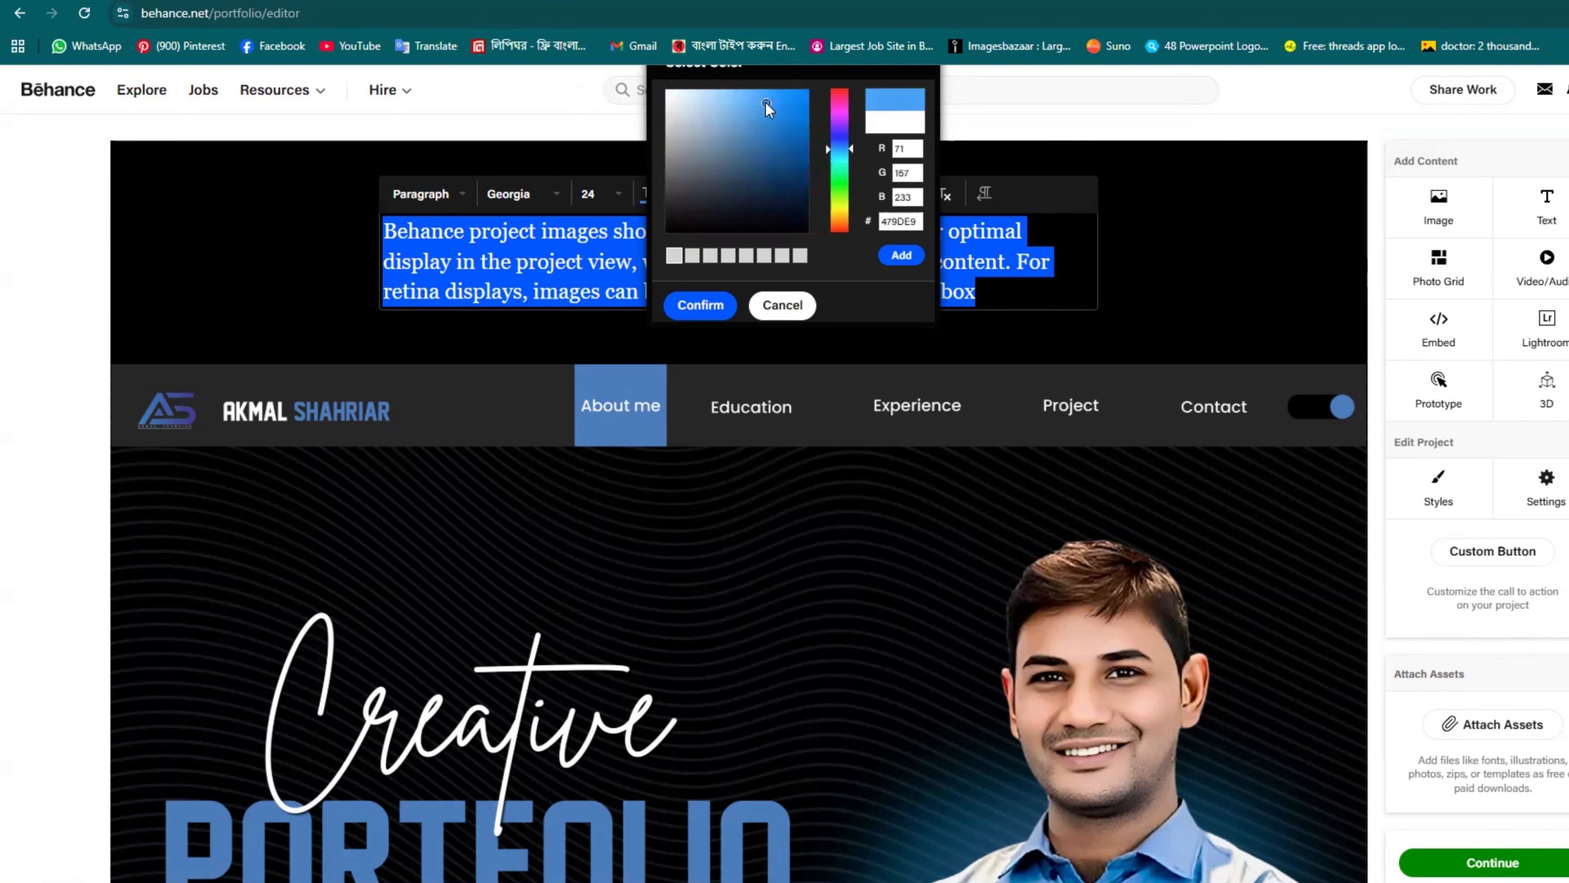
{"action": "left_click", "coordinate": [700, 305]}
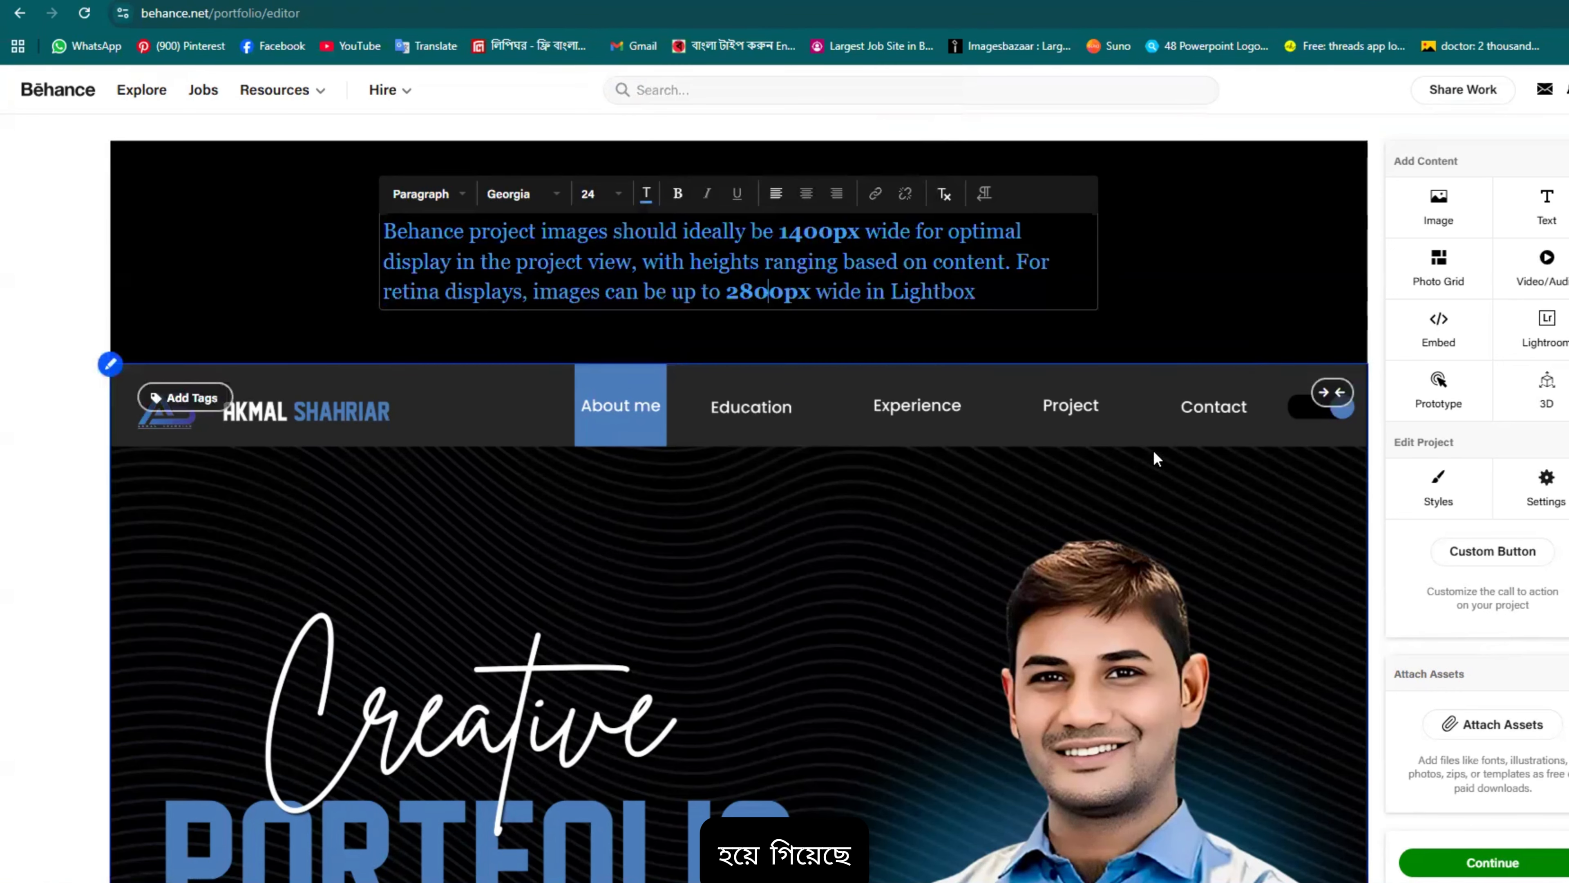
{"action": "scroll", "coordinate": [902, 346], "scroll_direction": "down", "scroll_amount": 4}
{"action": "scroll", "coordinate": [902, 346], "scroll_direction": "up", "scroll_amount": 4}
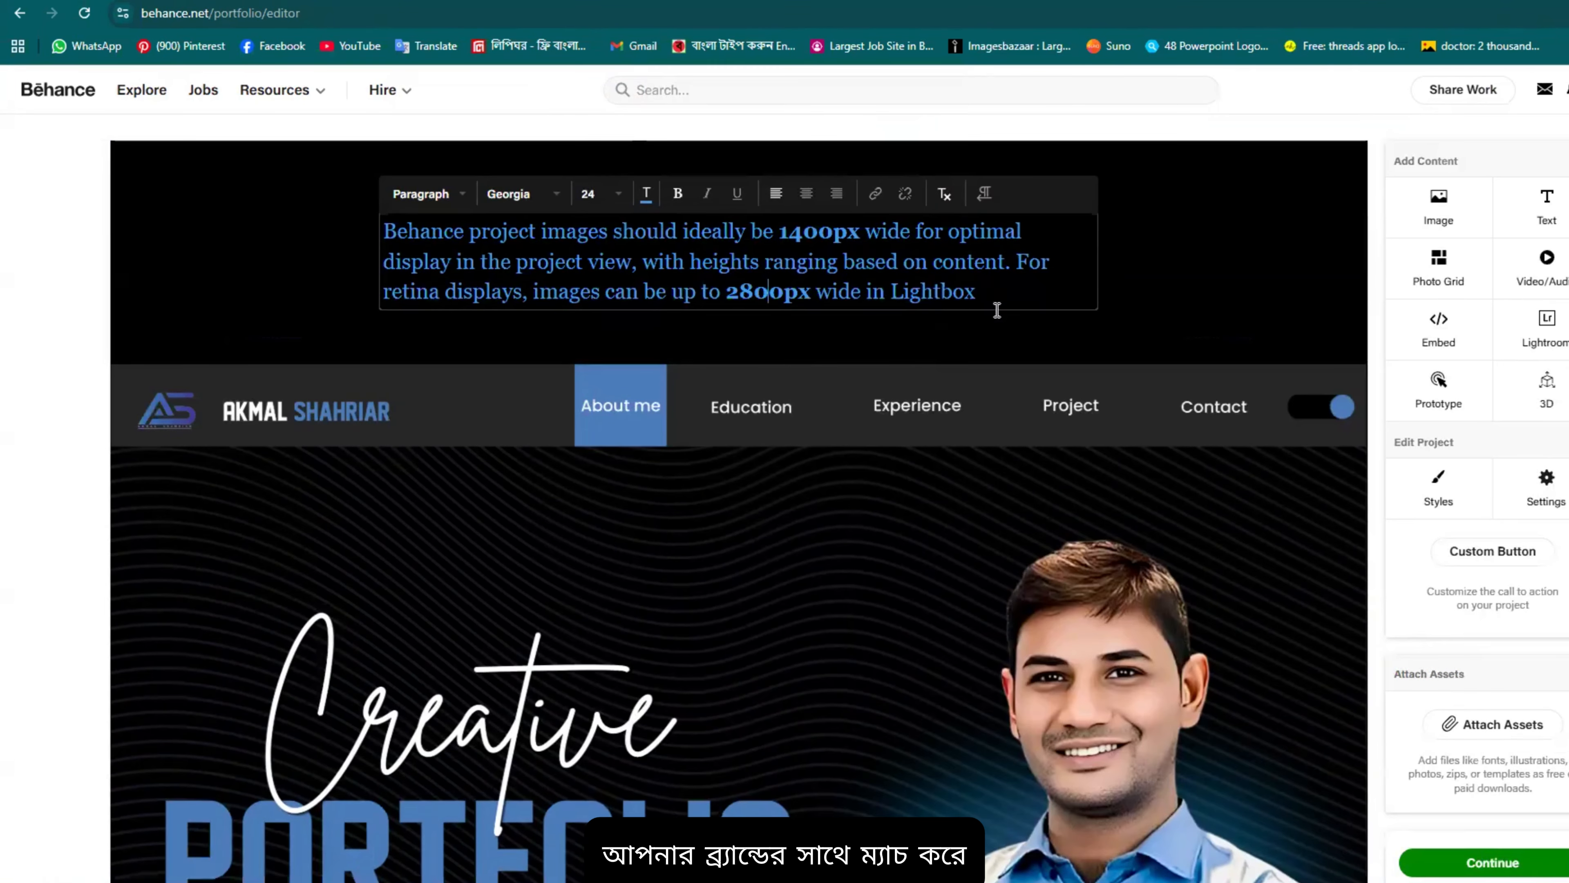
{"action": "left_click", "coordinate": [1034, 403]}
Step: Insert a photo grid below the header containing Project-02.png and Project-03.png
{"action": "scroll", "coordinate": [1034, 404], "scroll_direction": "down", "scroll_amount": 8}
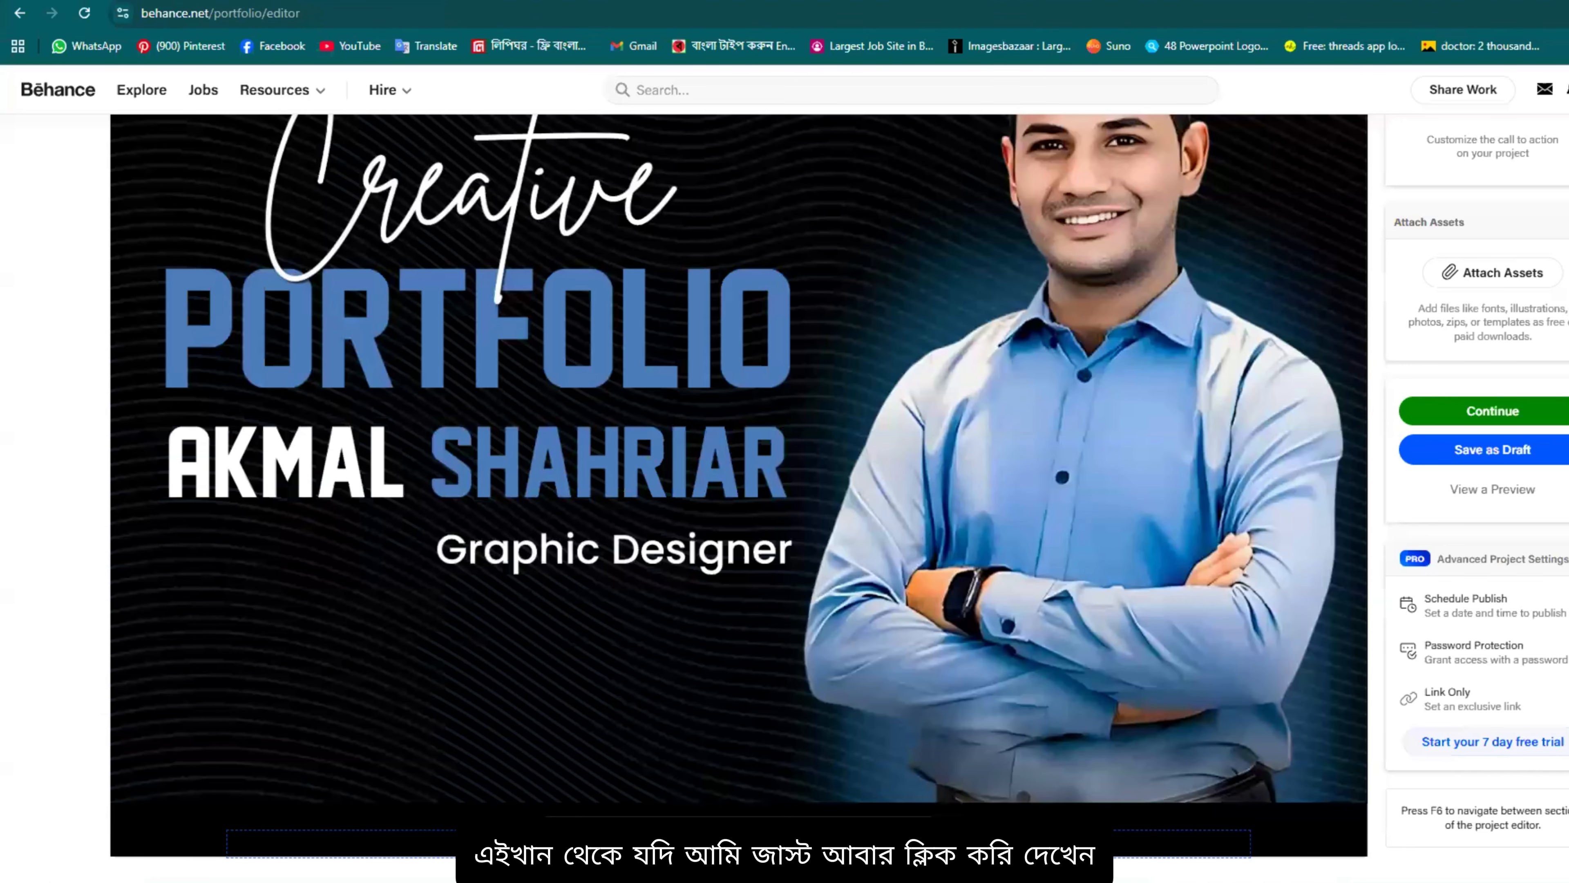
{"action": "left_click", "coordinate": [576, 842]}
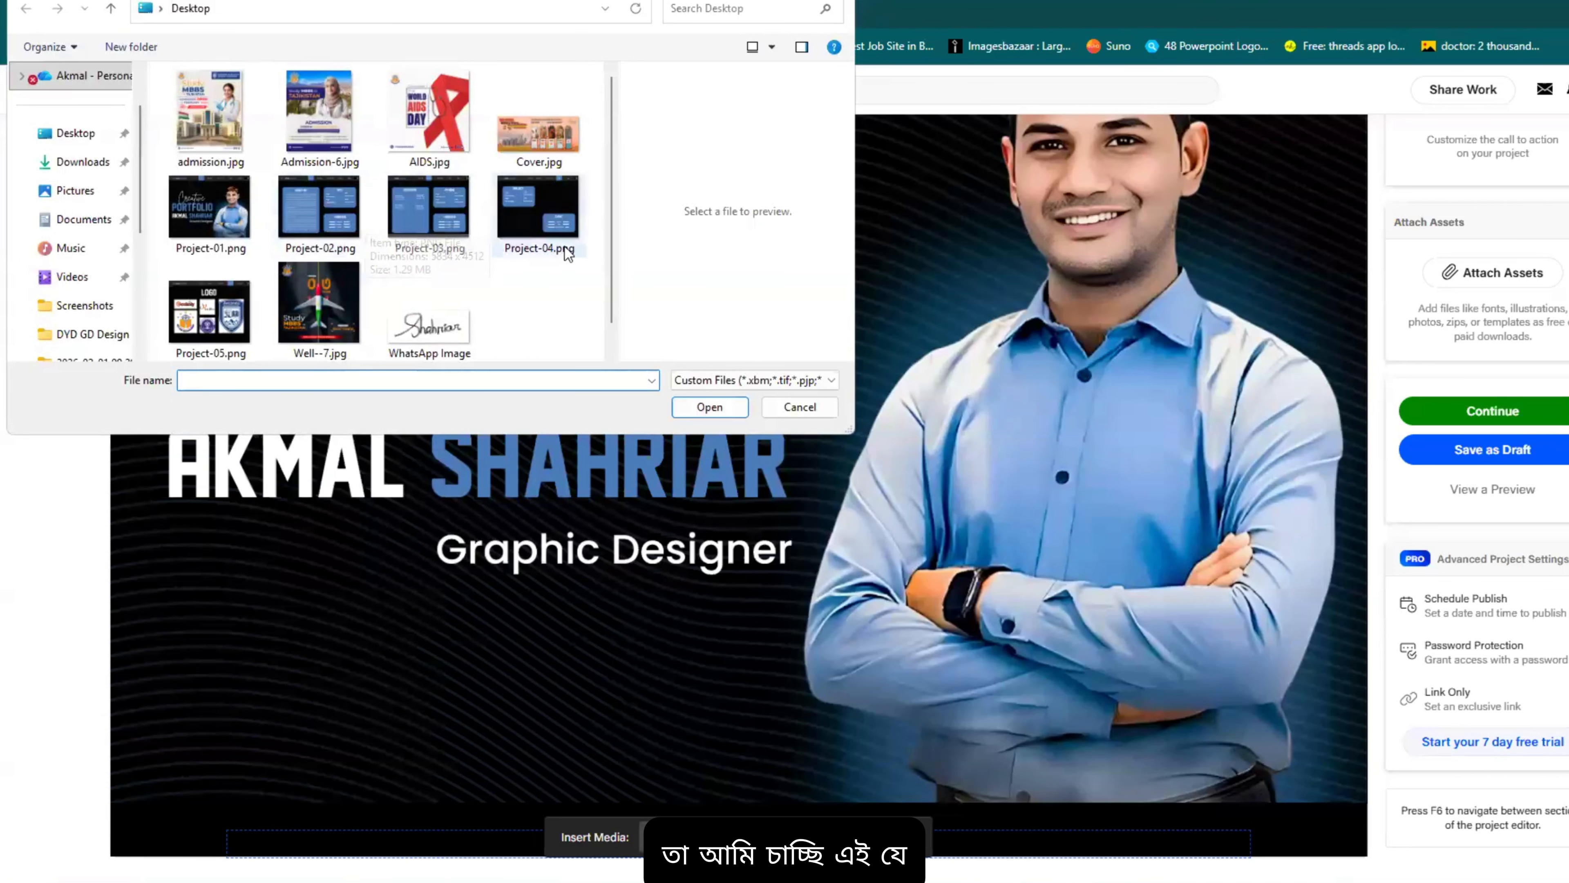
{"action": "left_click", "coordinate": [802, 407]}
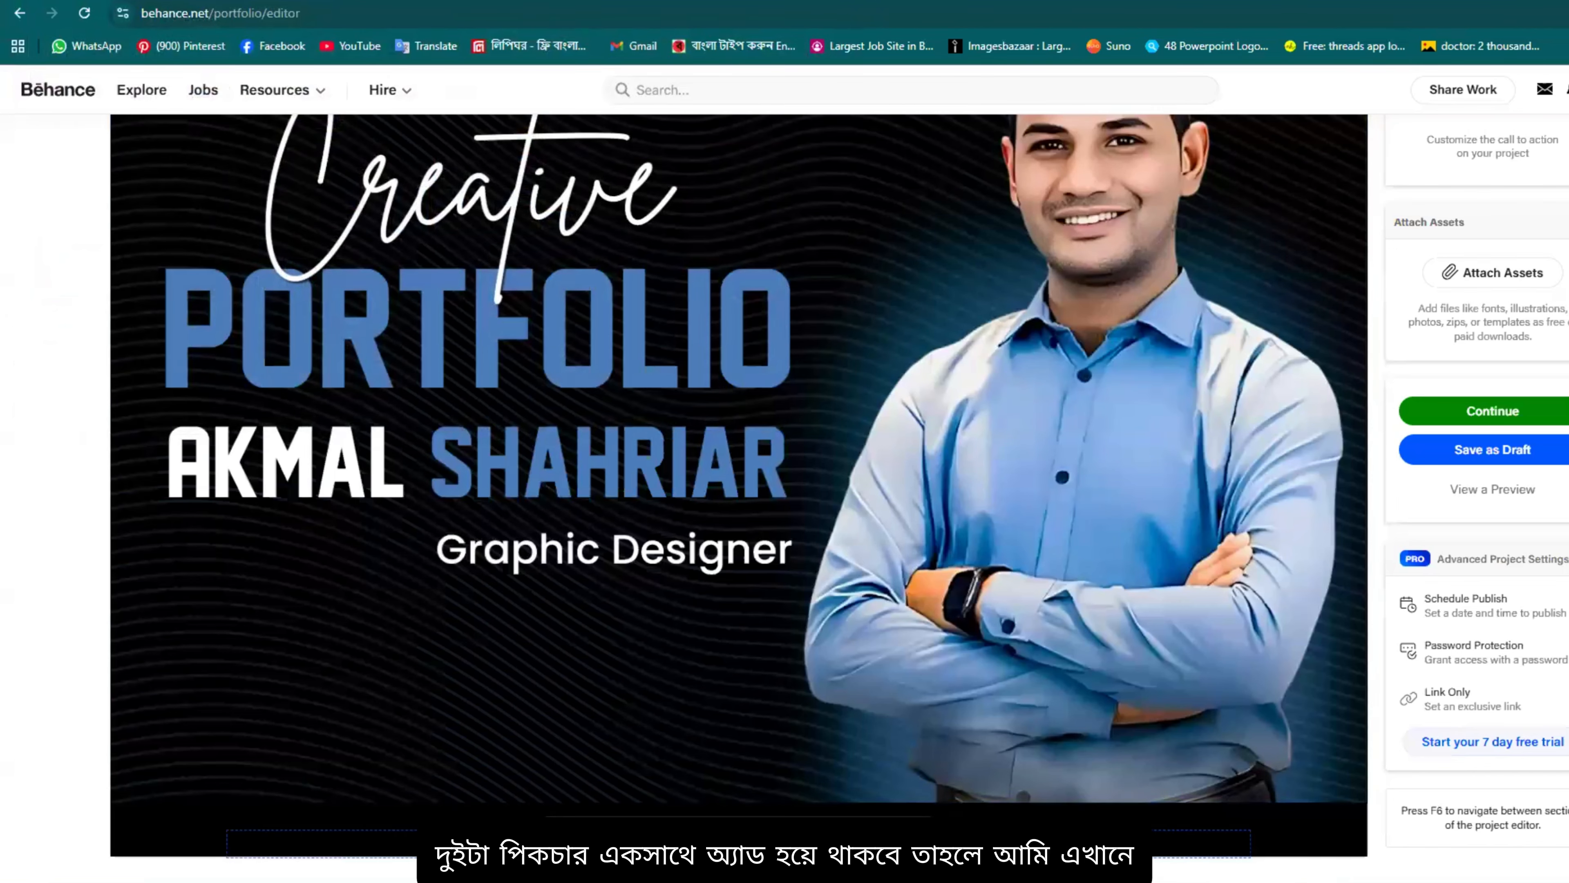
{"action": "left_click", "coordinate": [725, 834]}
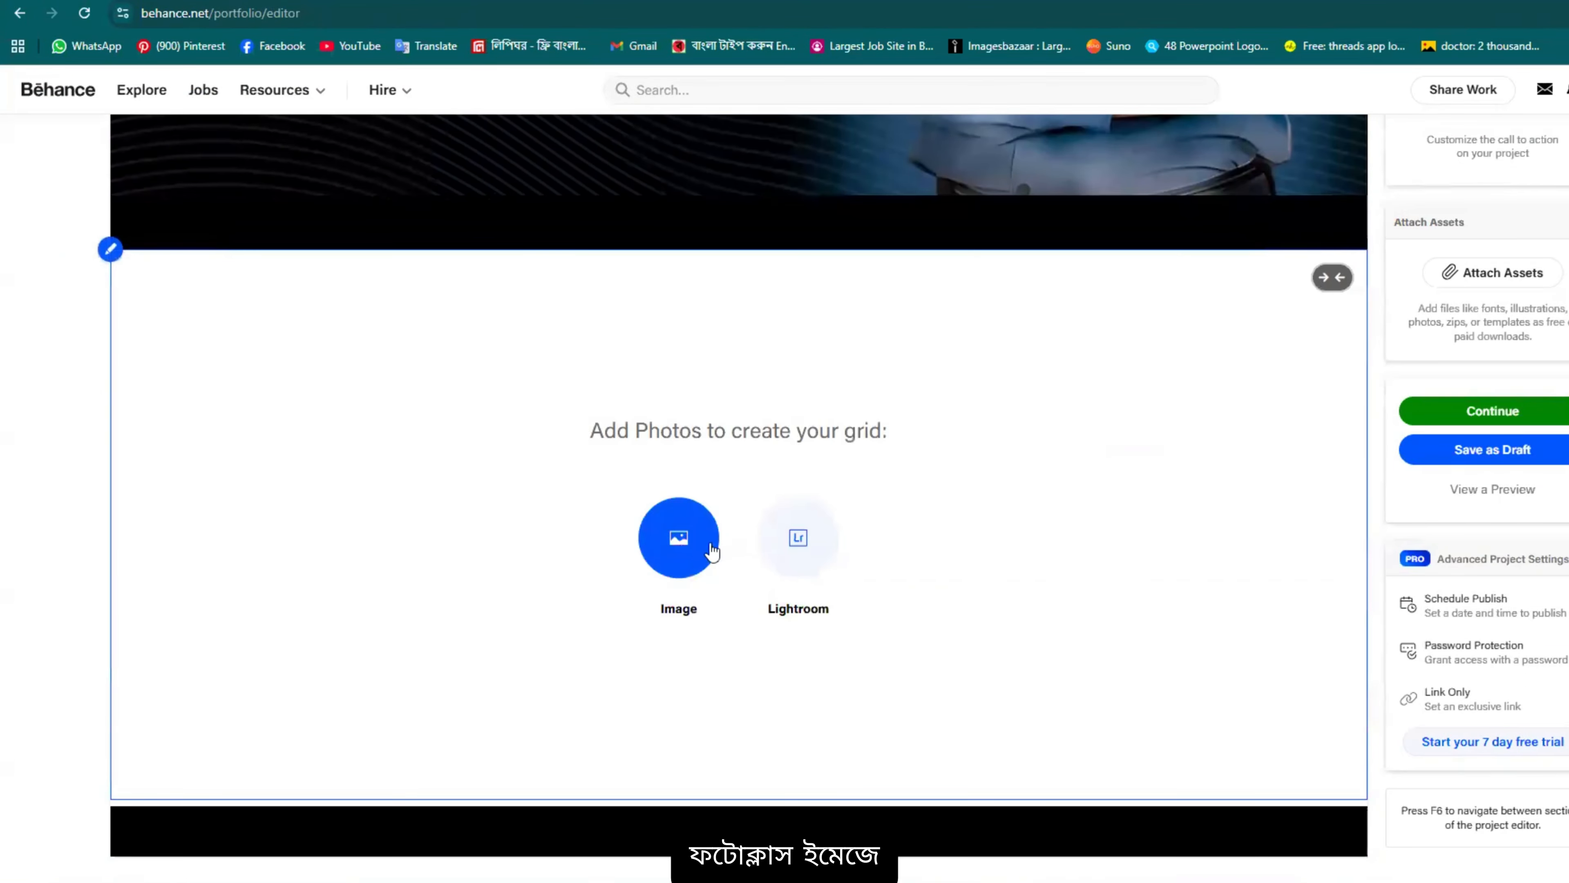
{"action": "left_click", "coordinate": [713, 547]}
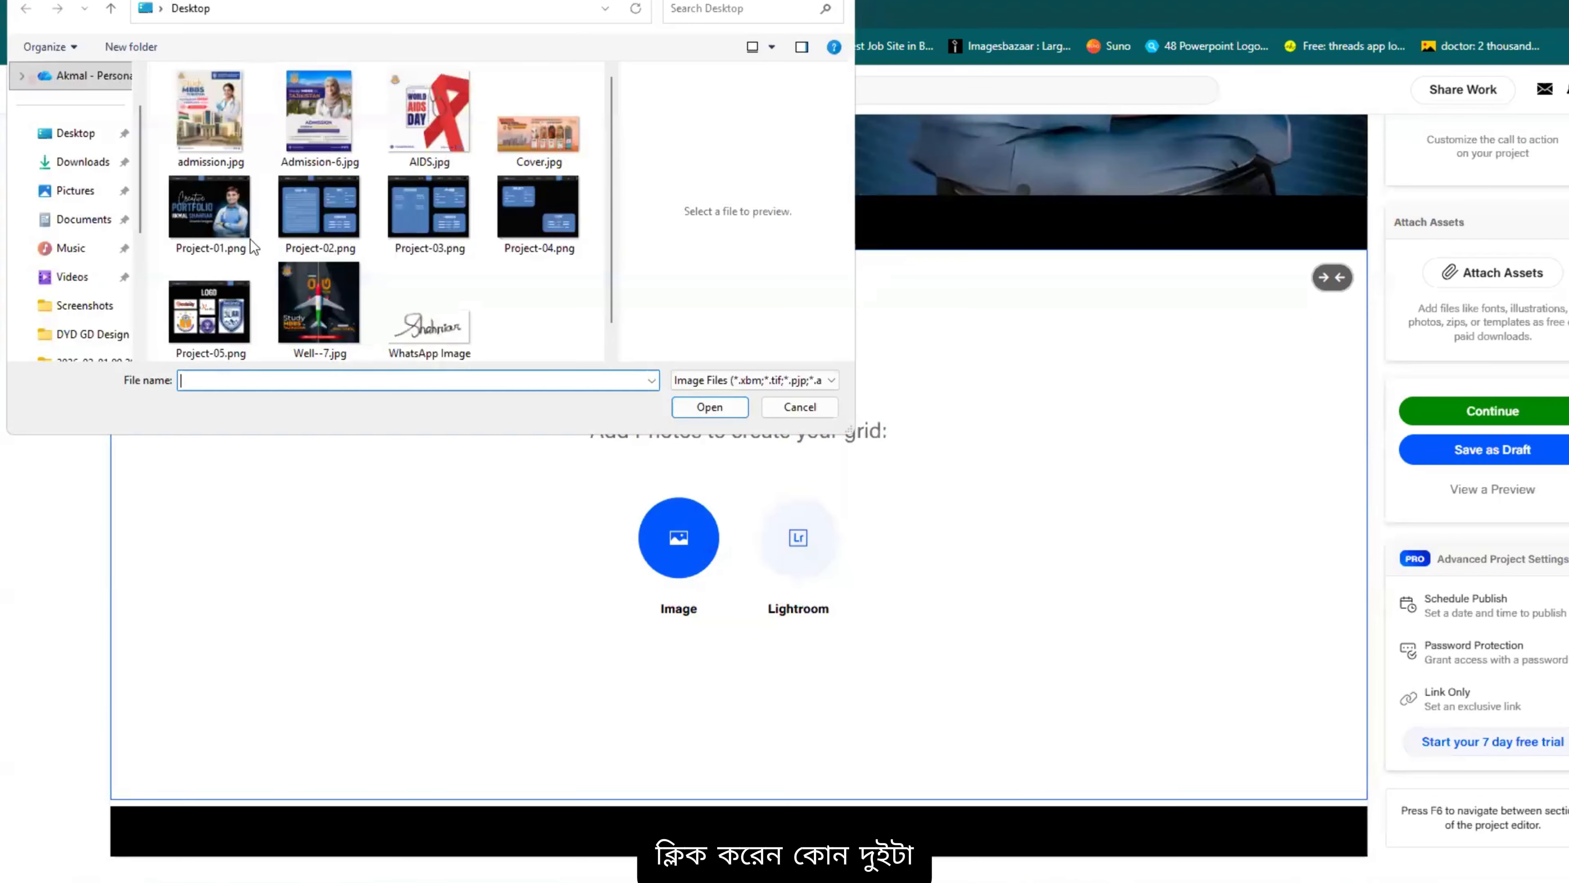
{"action": "left_click", "coordinate": [301, 202]}
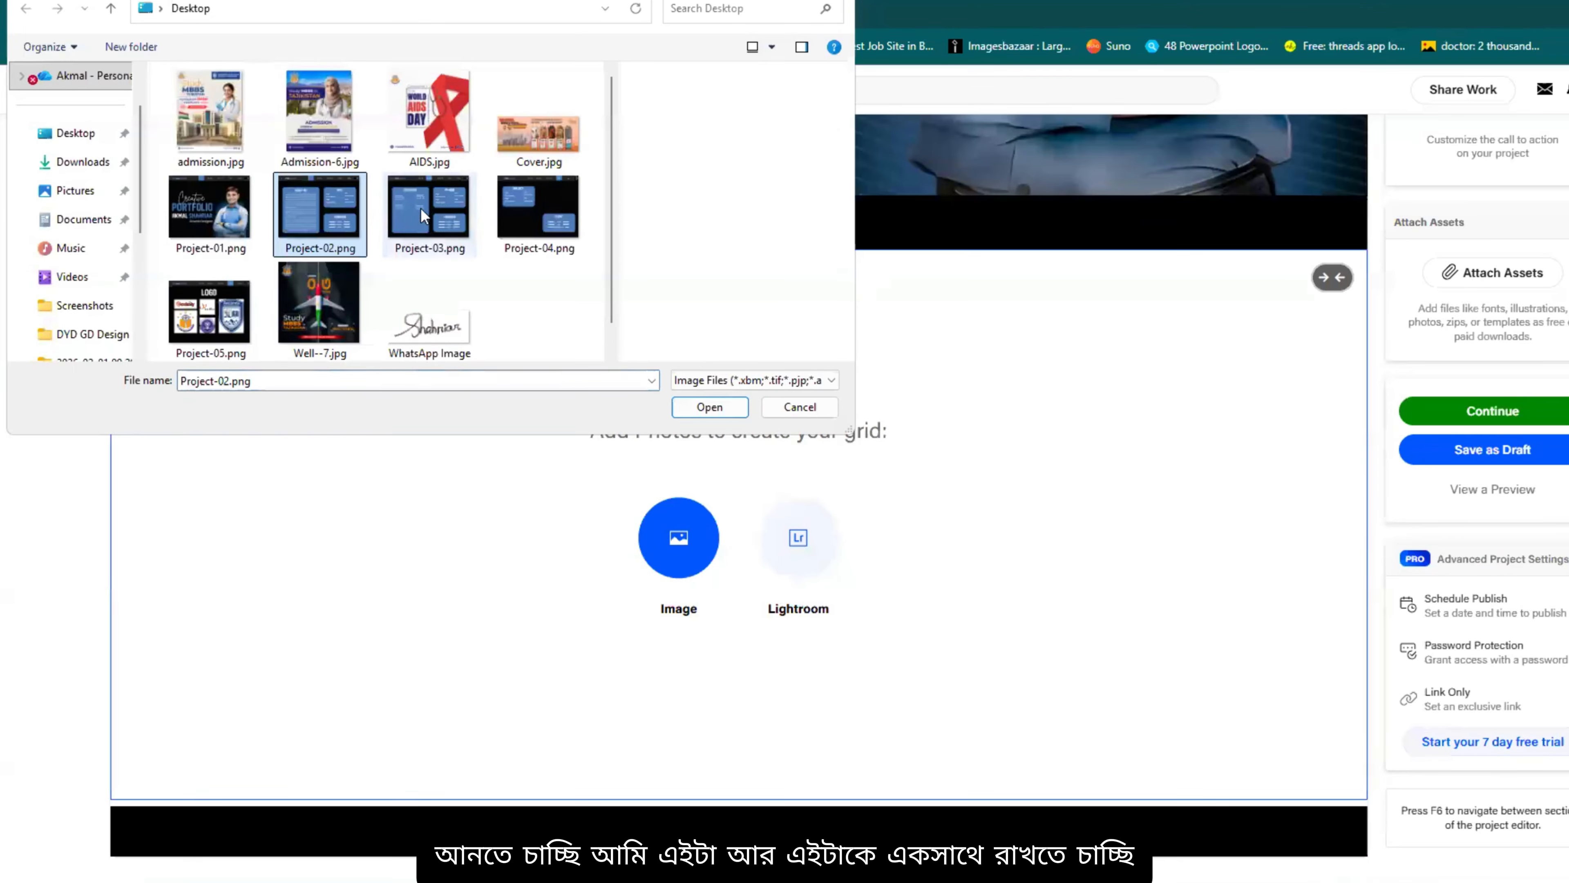
{"action": "left_click", "coordinate": [456, 222], "text": "ctrl"}
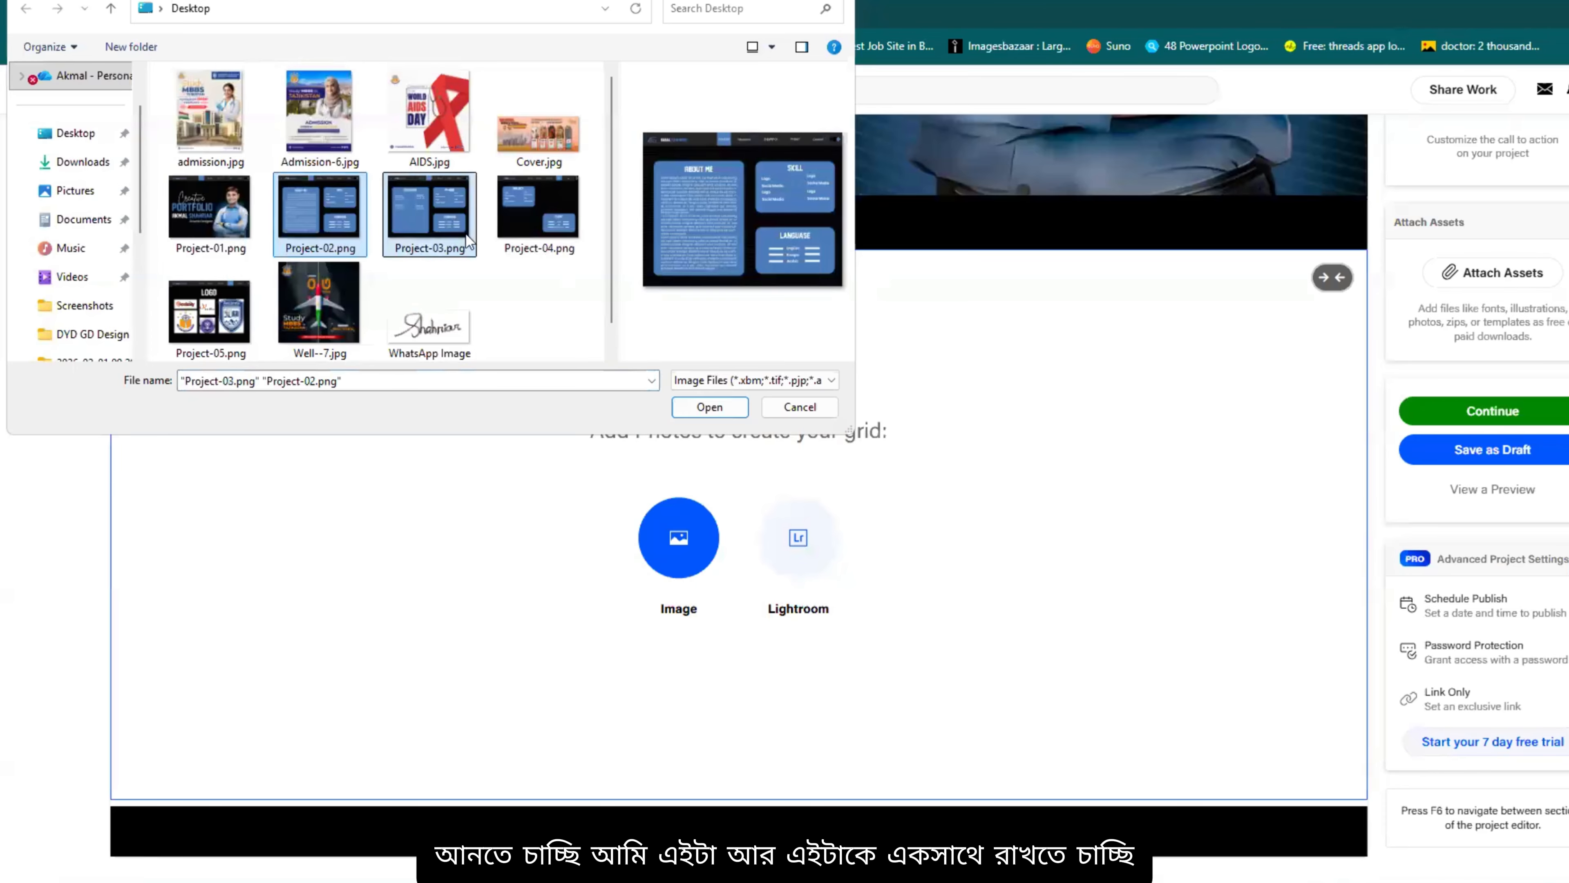
{"action": "left_click", "coordinate": [705, 409]}
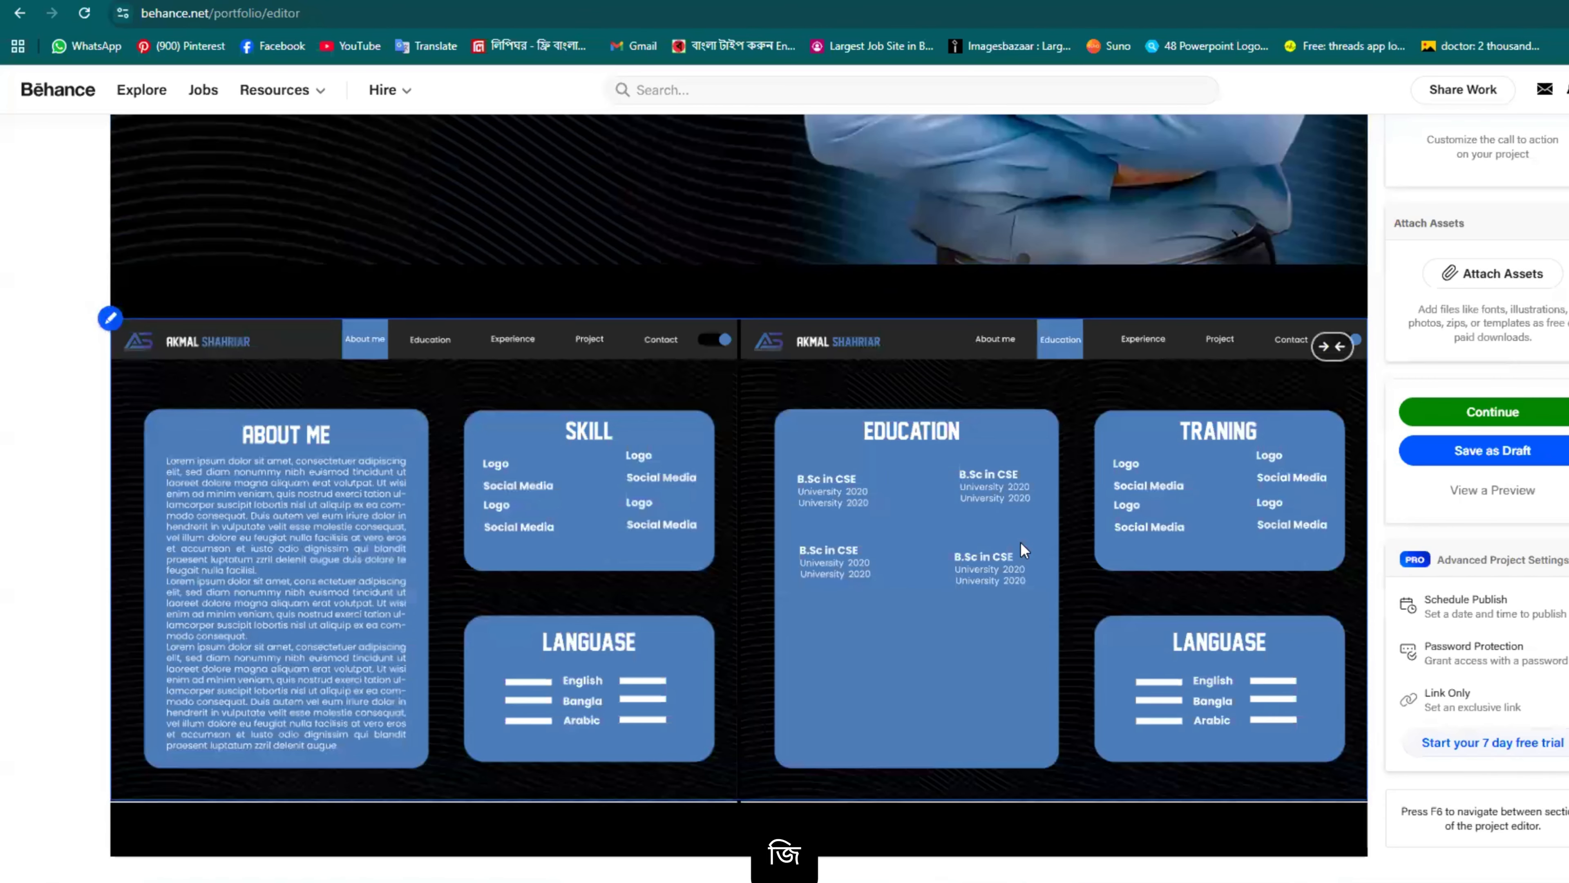
Step: Set Content Spacing in Styles to 0 px, save, and check the flush layout
{"action": "mouse_move", "coordinate": [1115, 252]}
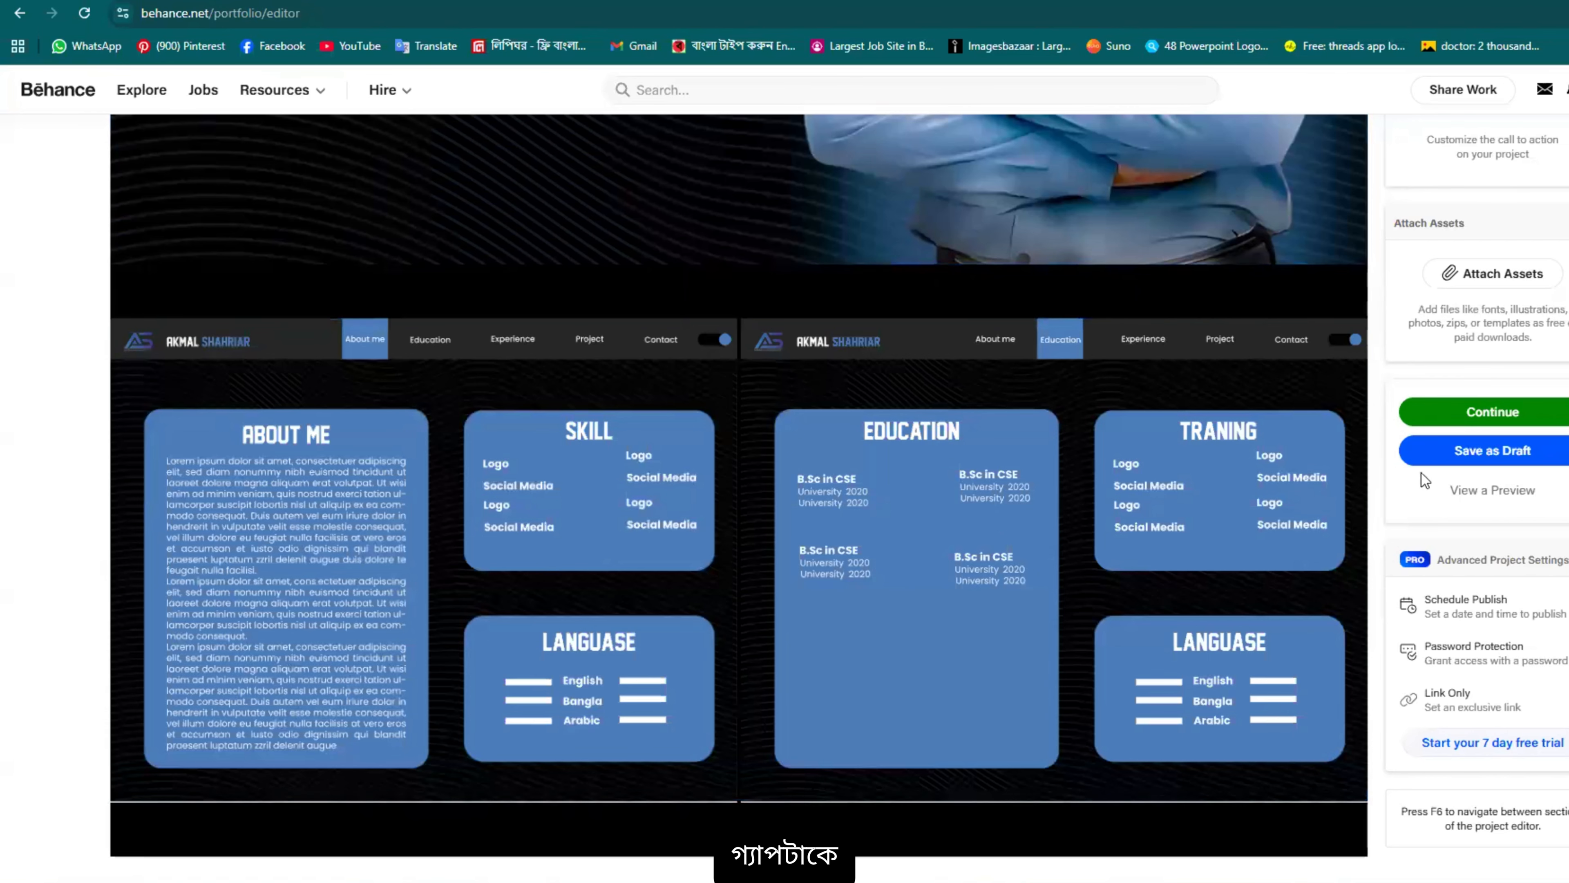
{"action": "scroll", "coordinate": [1199, 650], "scroll_direction": "up", "scroll_amount": 5}
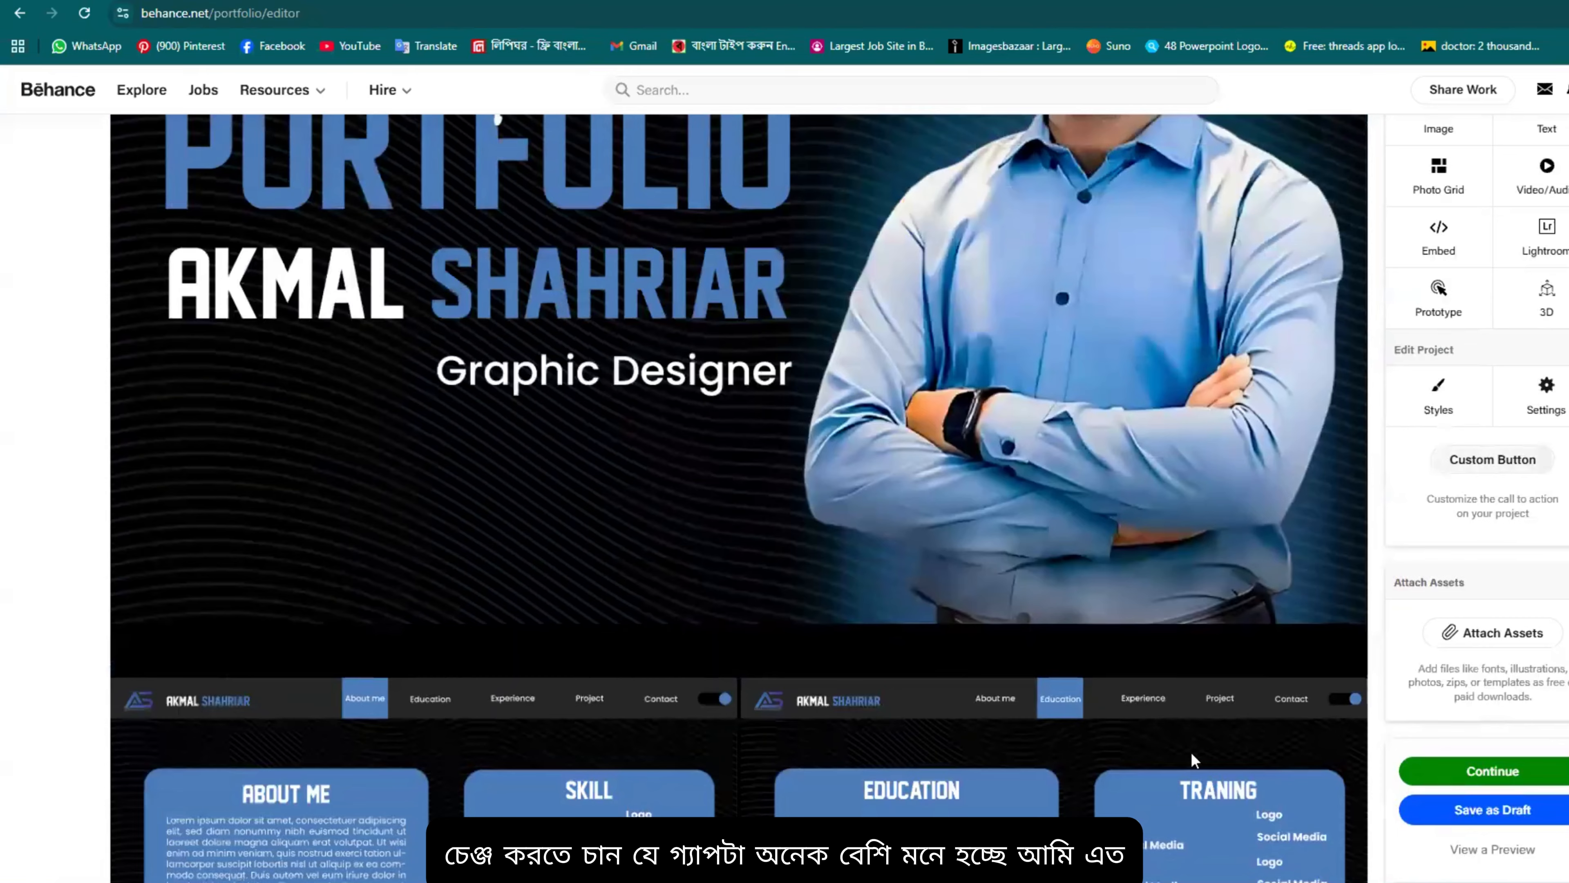
{"action": "left_click", "coordinate": [1438, 408]}
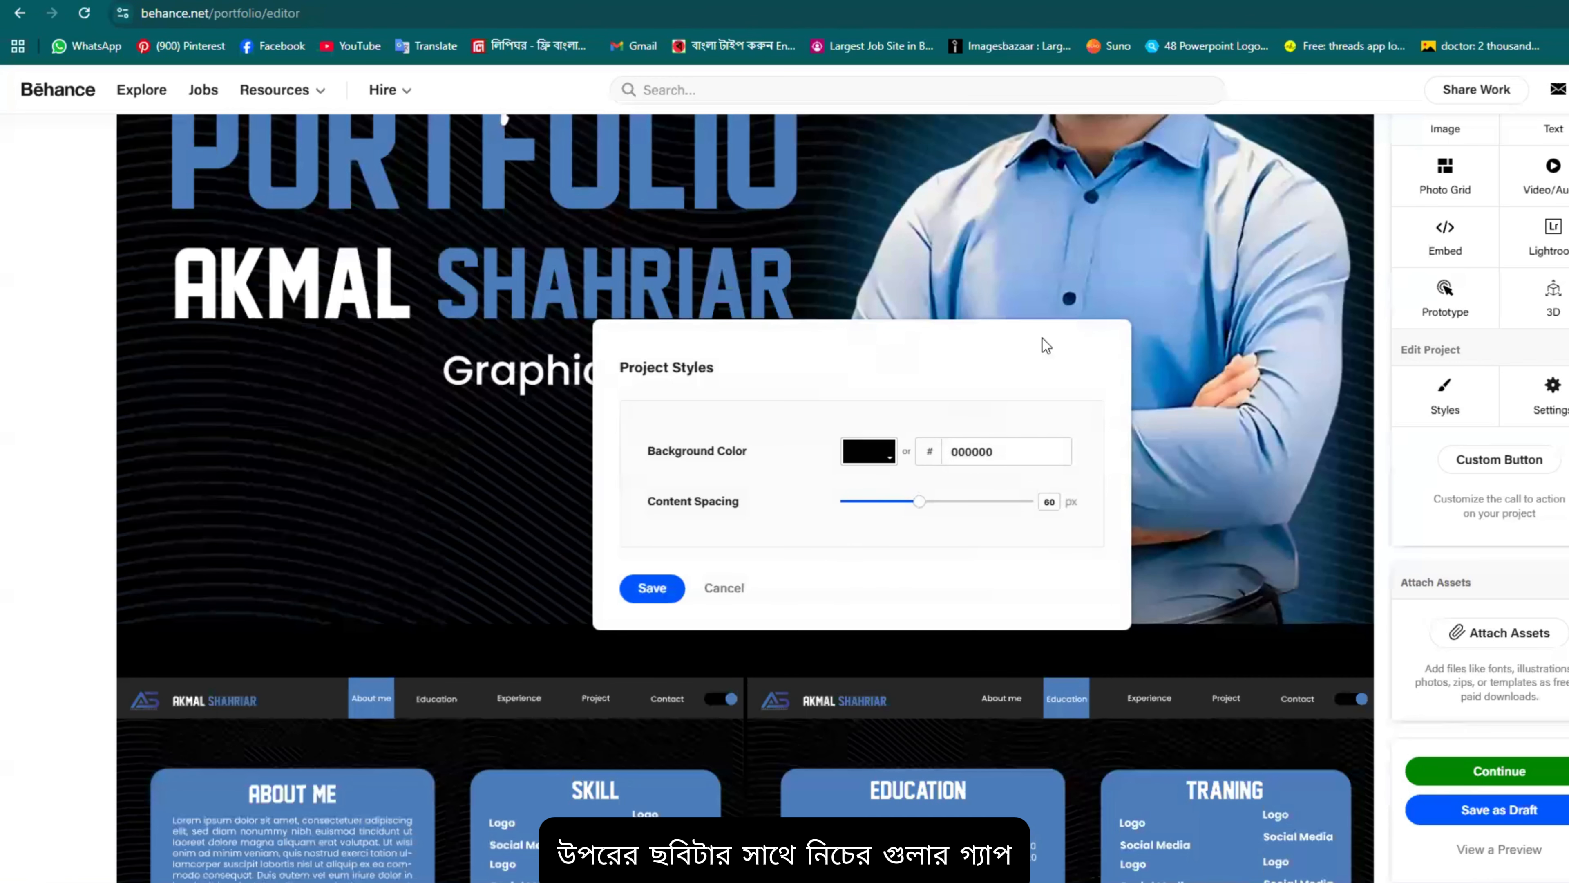
{"action": "left_click_drag", "start_coordinate": [920, 504], "coordinate": [844, 508]}
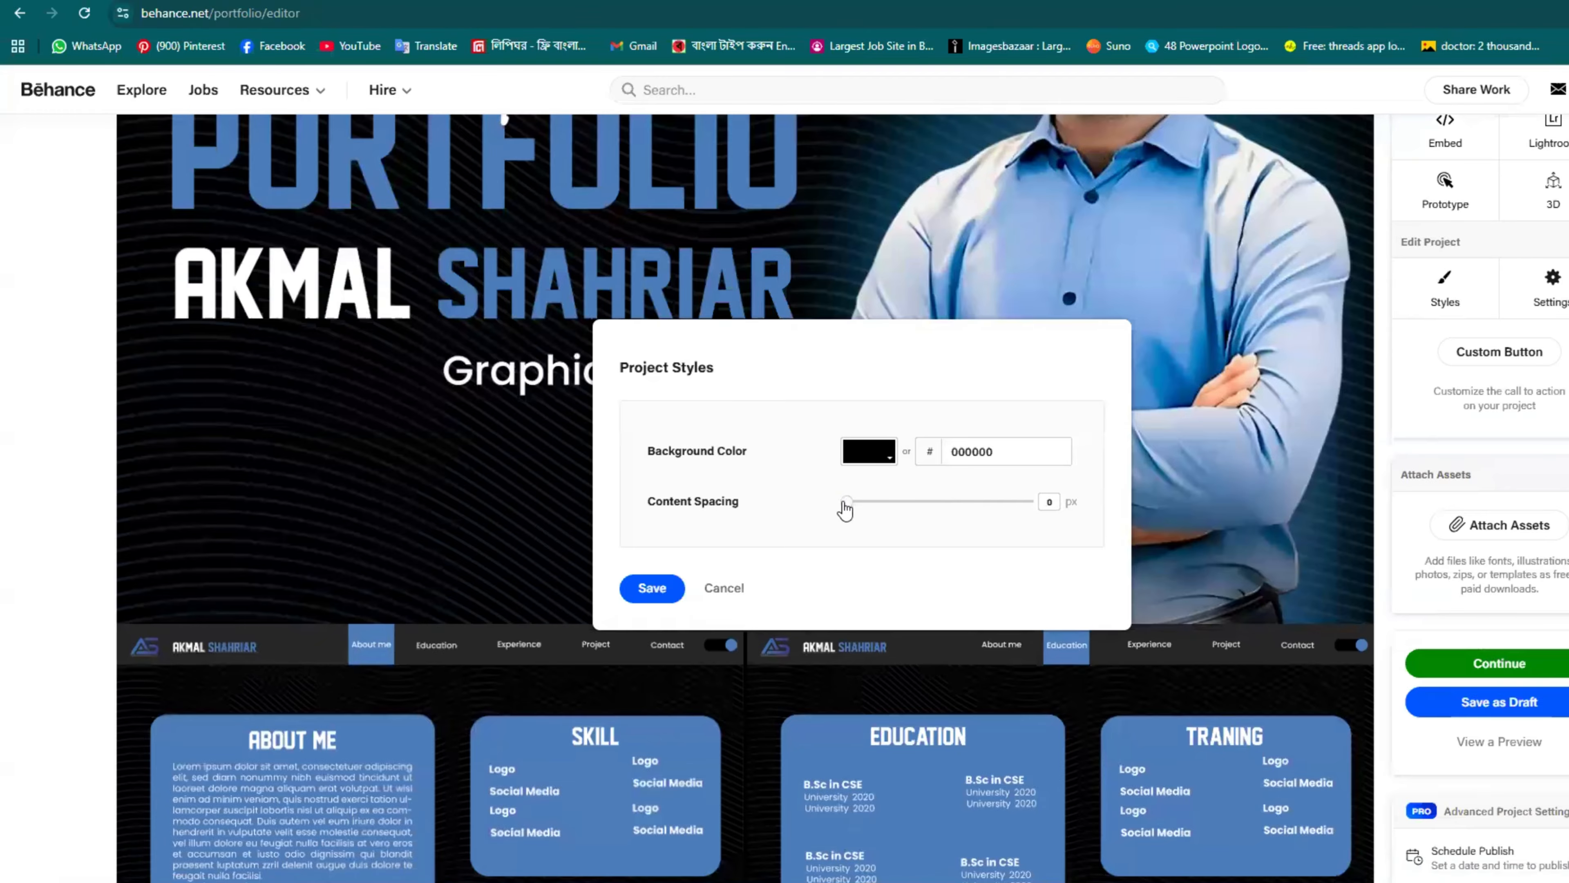
{"action": "left_click", "coordinate": [637, 591]}
{"action": "scroll", "coordinate": [1077, 589], "scroll_direction": "down", "scroll_amount": 4}
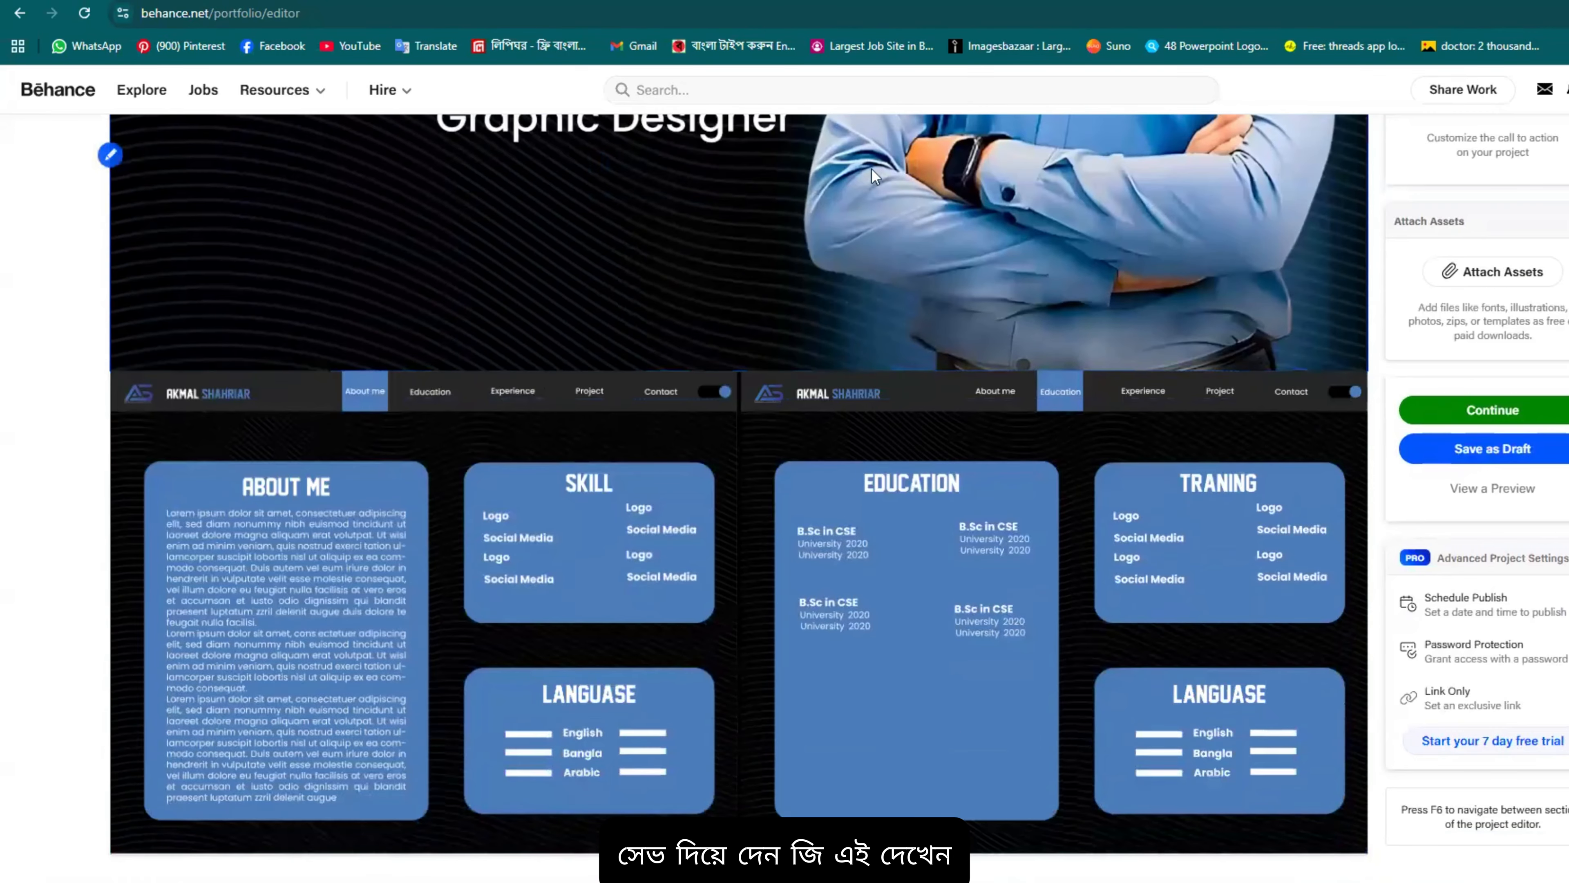
{"action": "scroll", "coordinate": [1089, 579], "scroll_direction": "up", "scroll_amount": 5}
{"action": "scroll", "coordinate": [1090, 245], "scroll_direction": "down", "scroll_amount": 5}
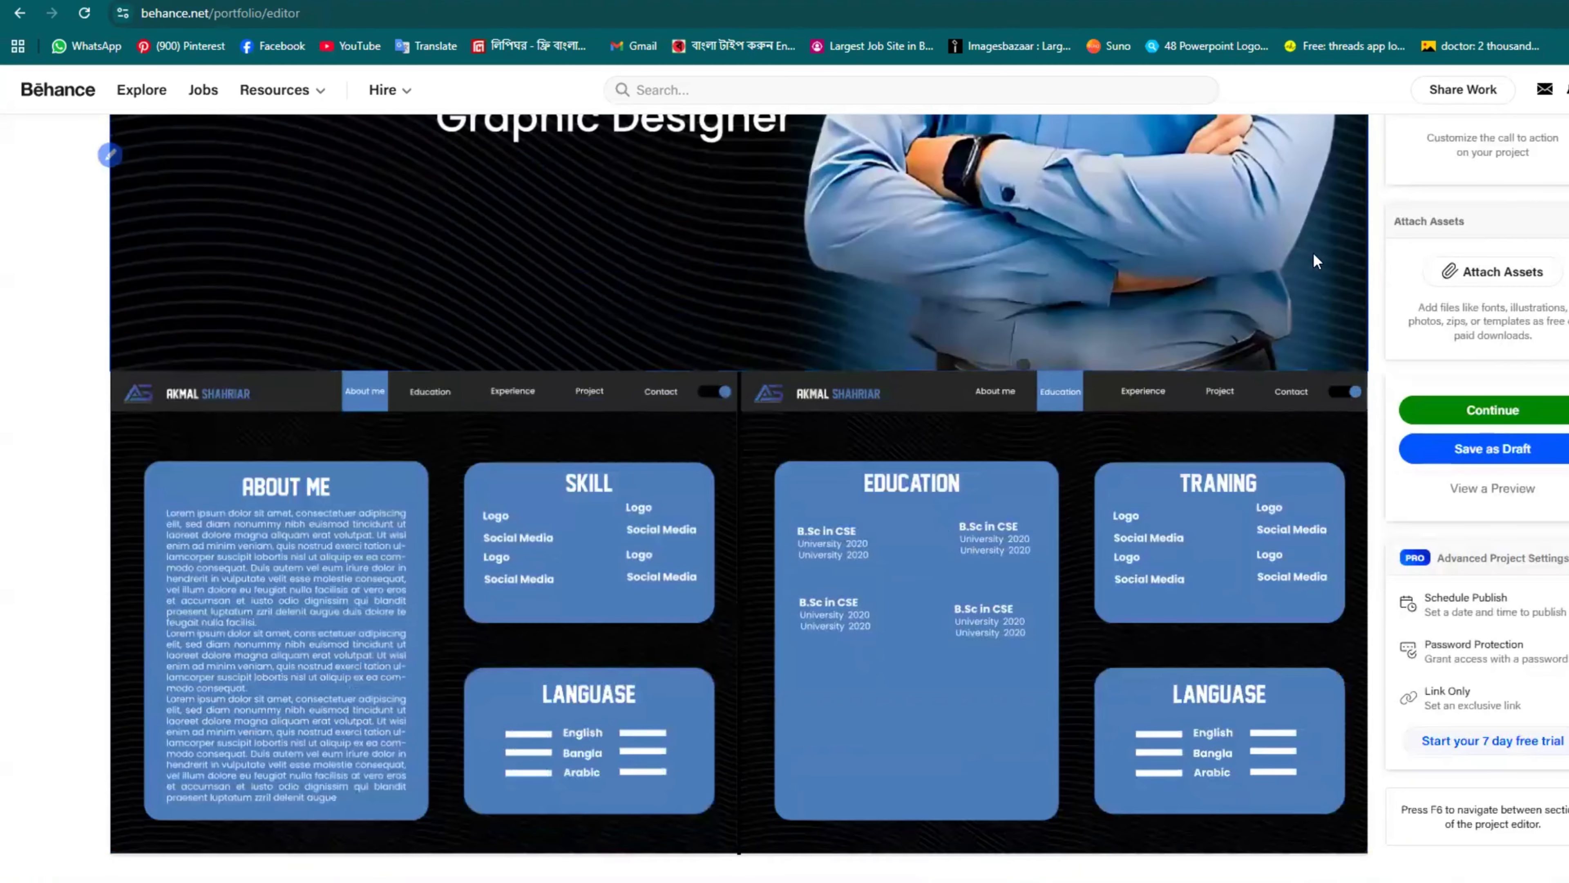
{"action": "mouse_move", "coordinate": [835, 378]}
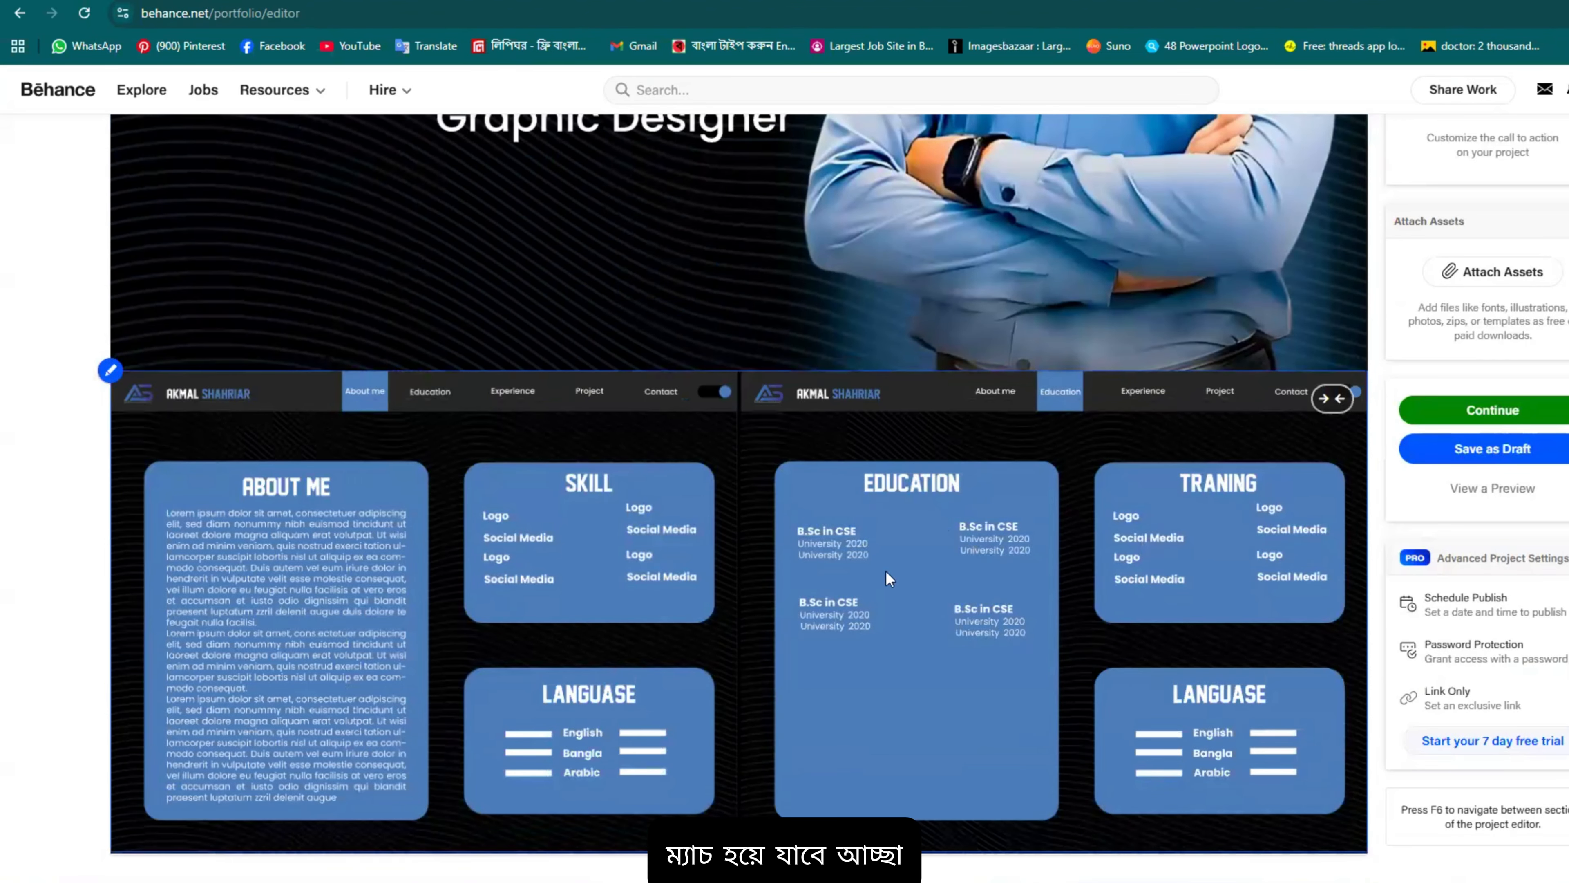
Step: Insert the Project-04.png PROJECT/CLIENT slide at the end of the project
{"action": "mouse_move", "coordinate": [788, 868]}
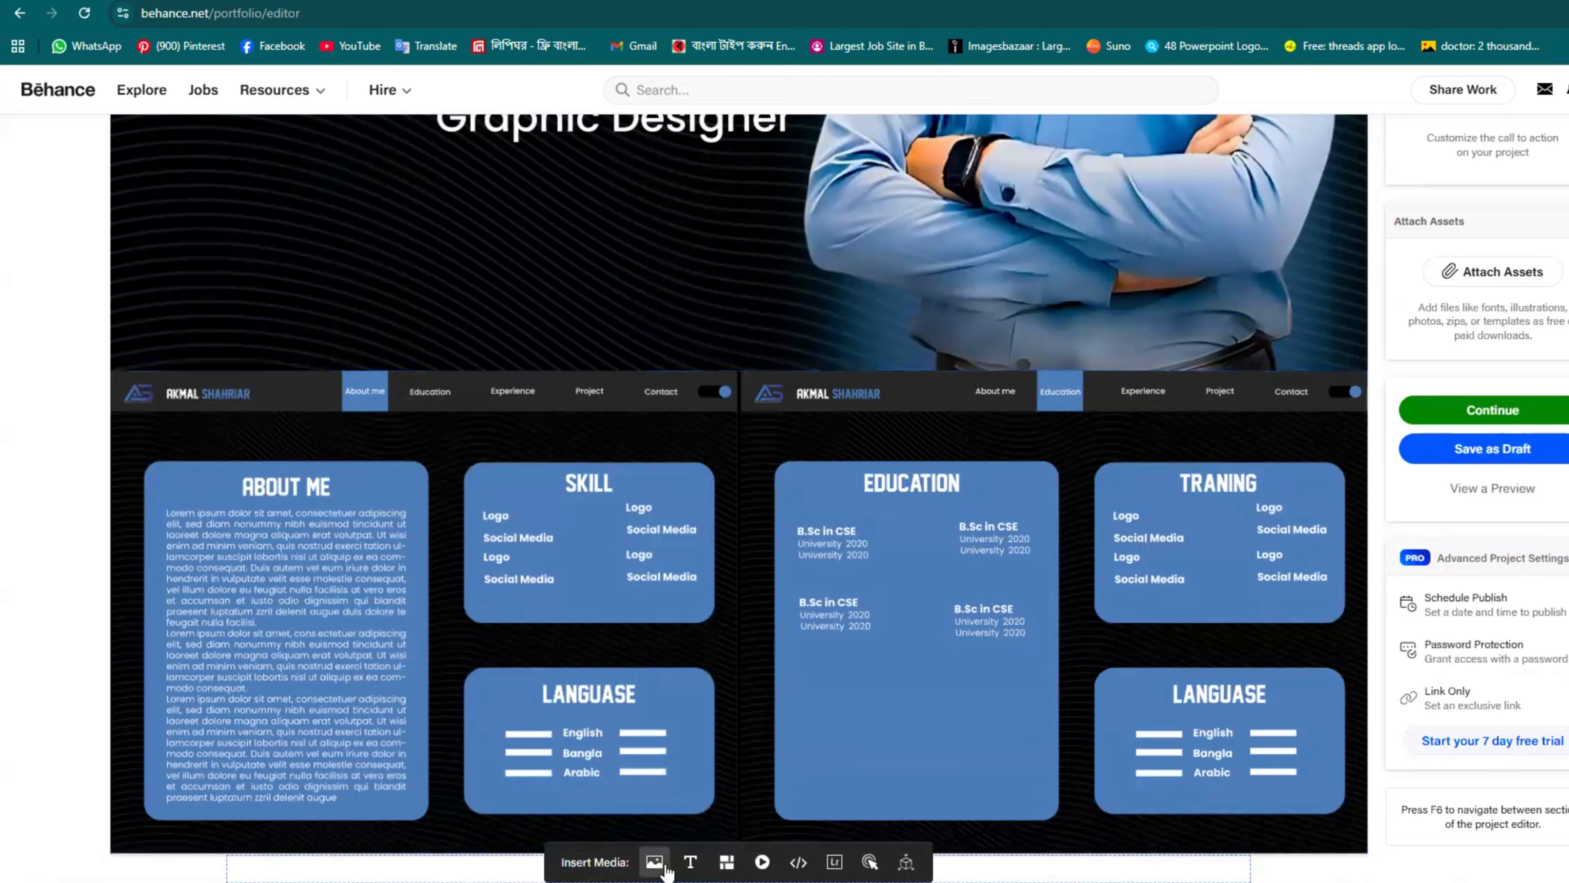
{"action": "left_click", "coordinate": [655, 861]}
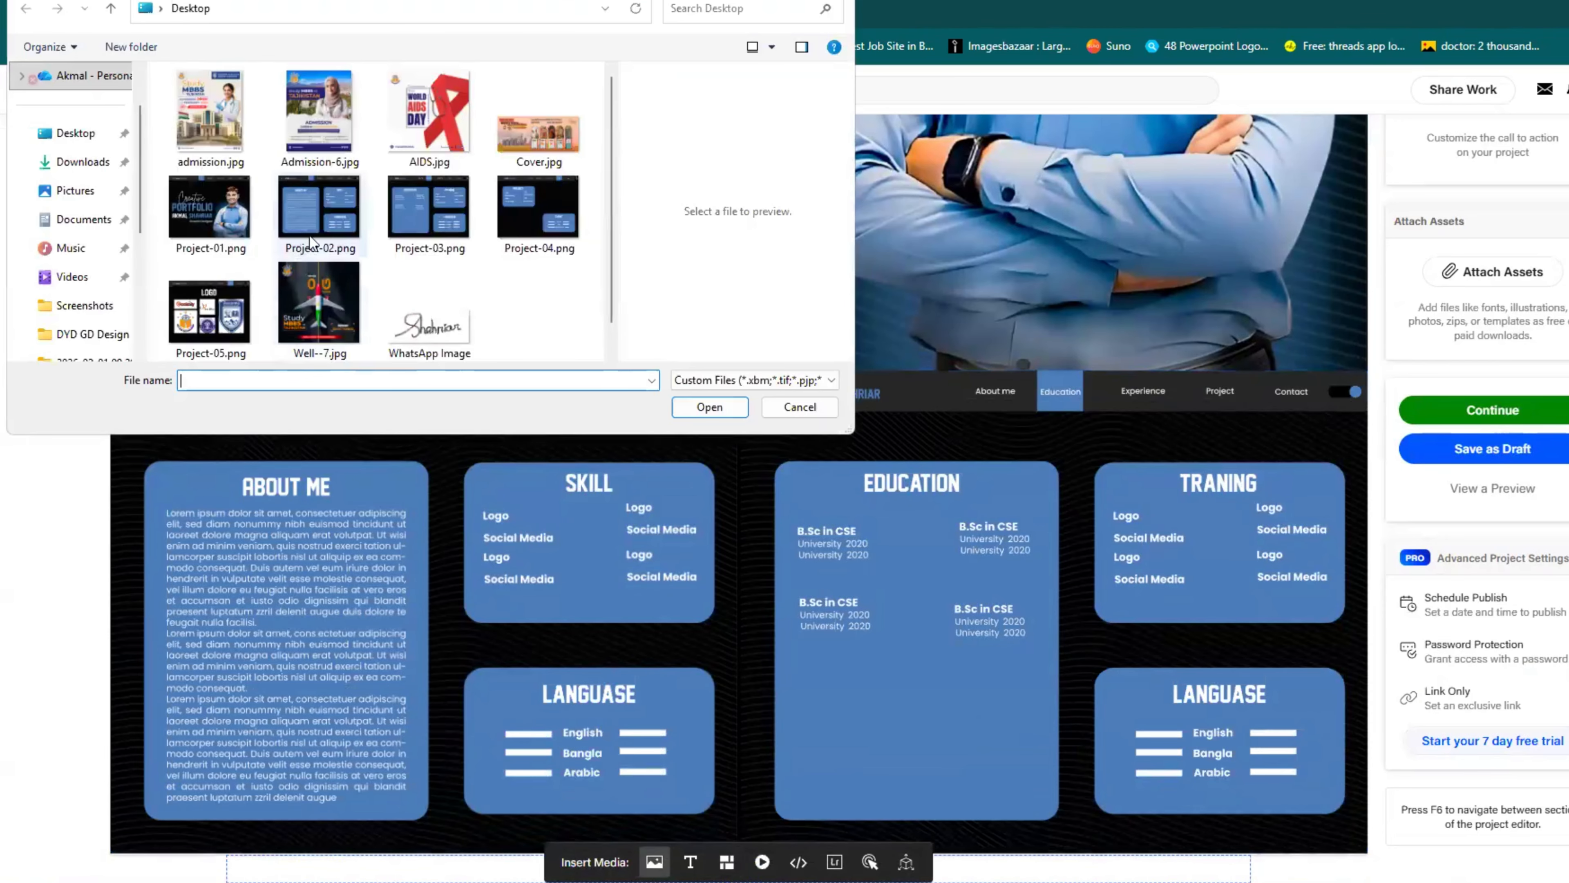
{"action": "left_click", "coordinate": [513, 211]}
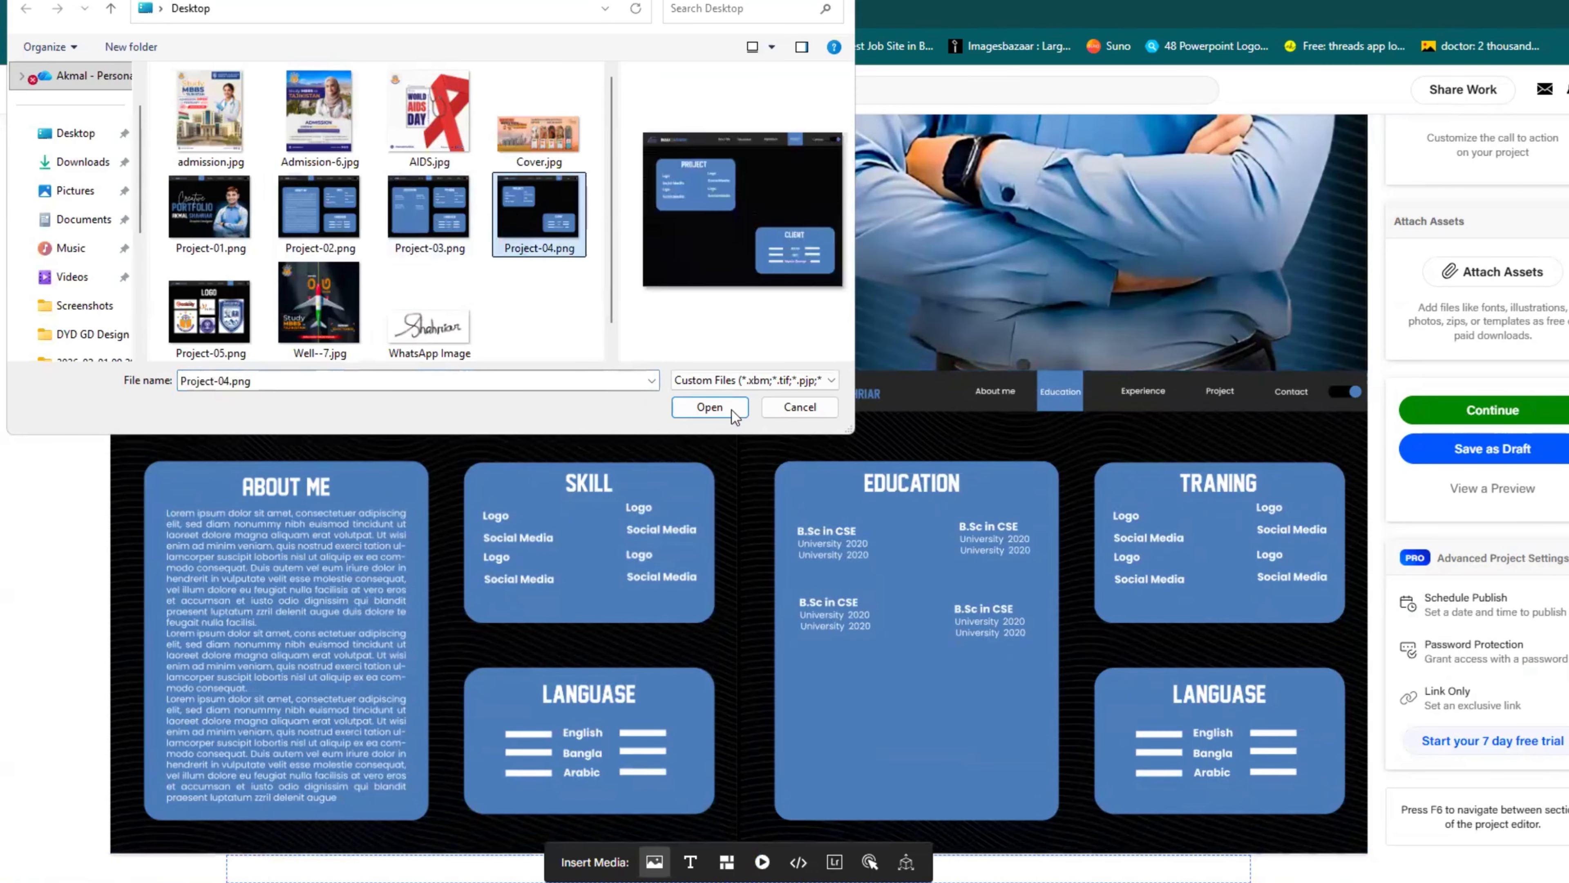
{"action": "left_click", "coordinate": [713, 409]}
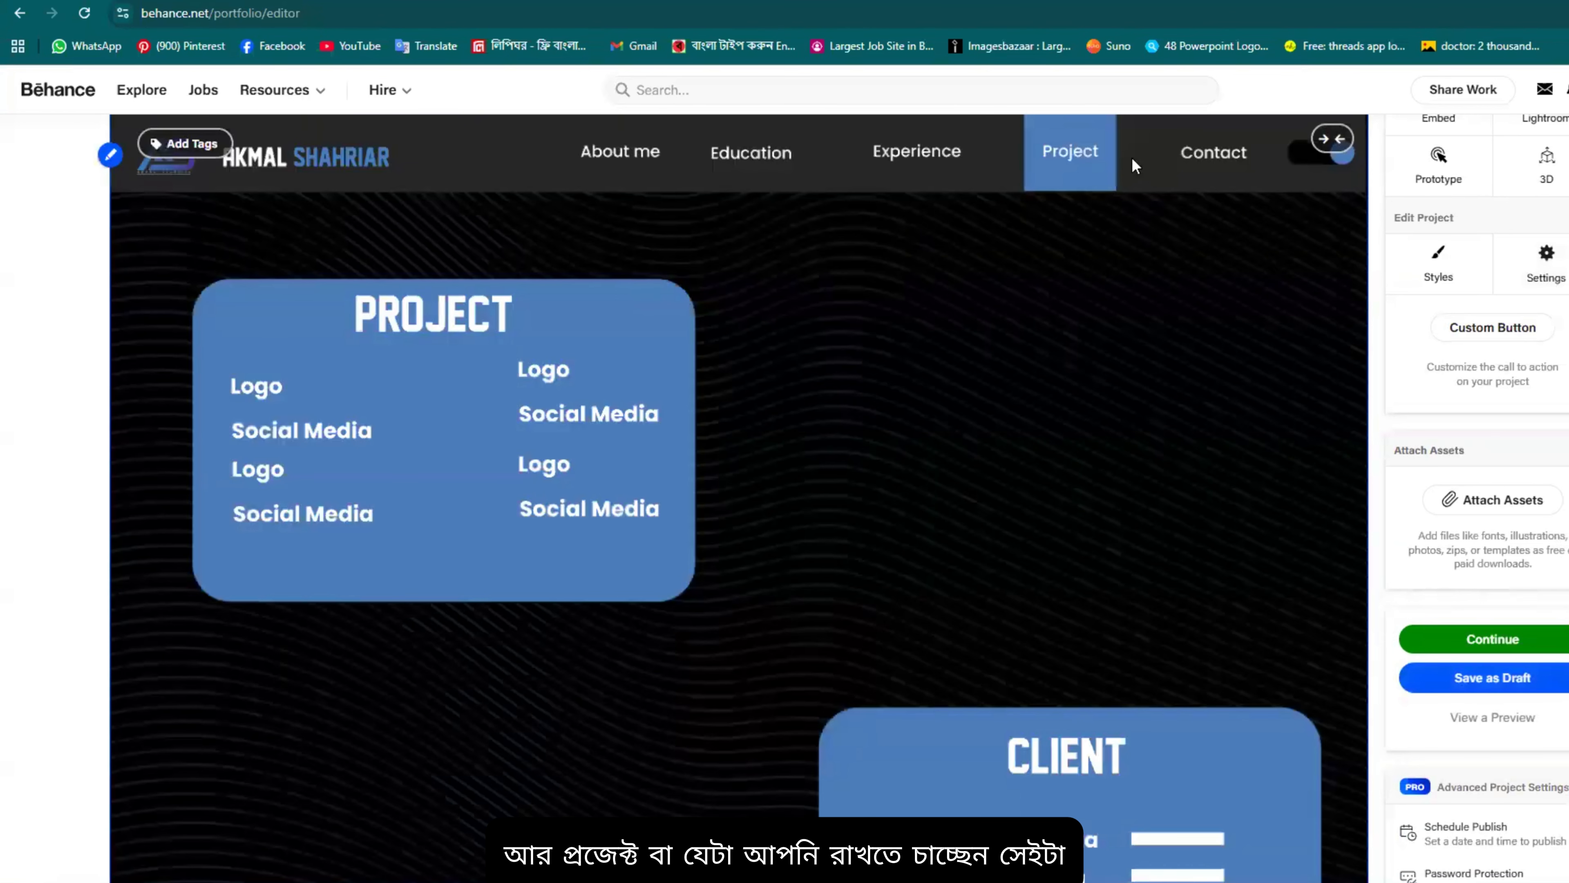
{"action": "scroll", "coordinate": [981, 614], "scroll_direction": "down", "scroll_amount": 4}
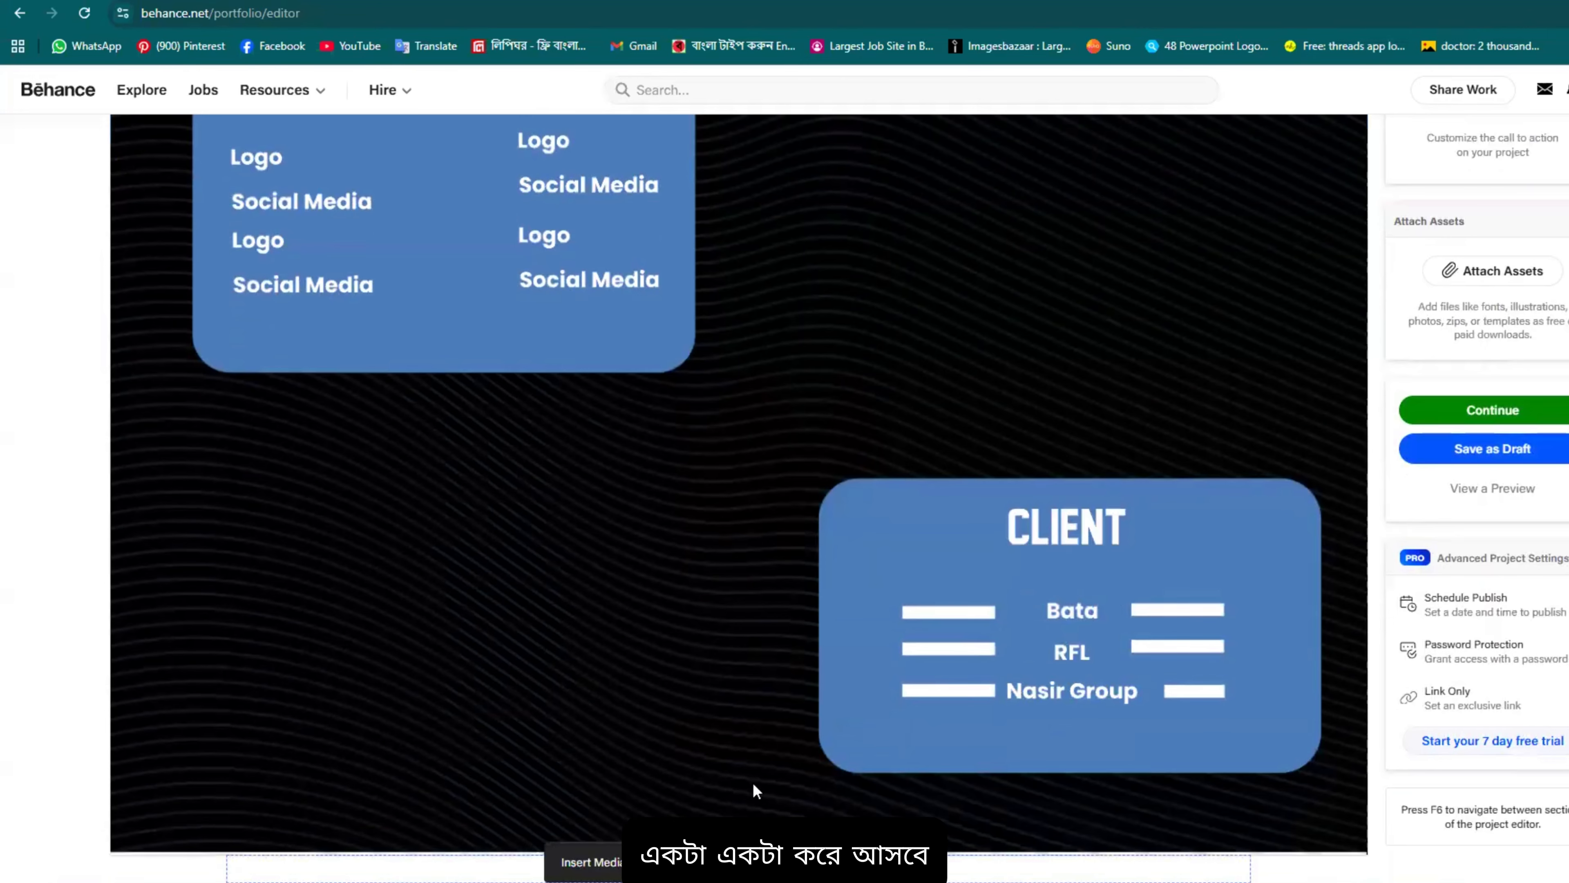
Step: Add the Project-05.png logo slide below it and review the logo grid
{"action": "left_click", "coordinate": [655, 861]}
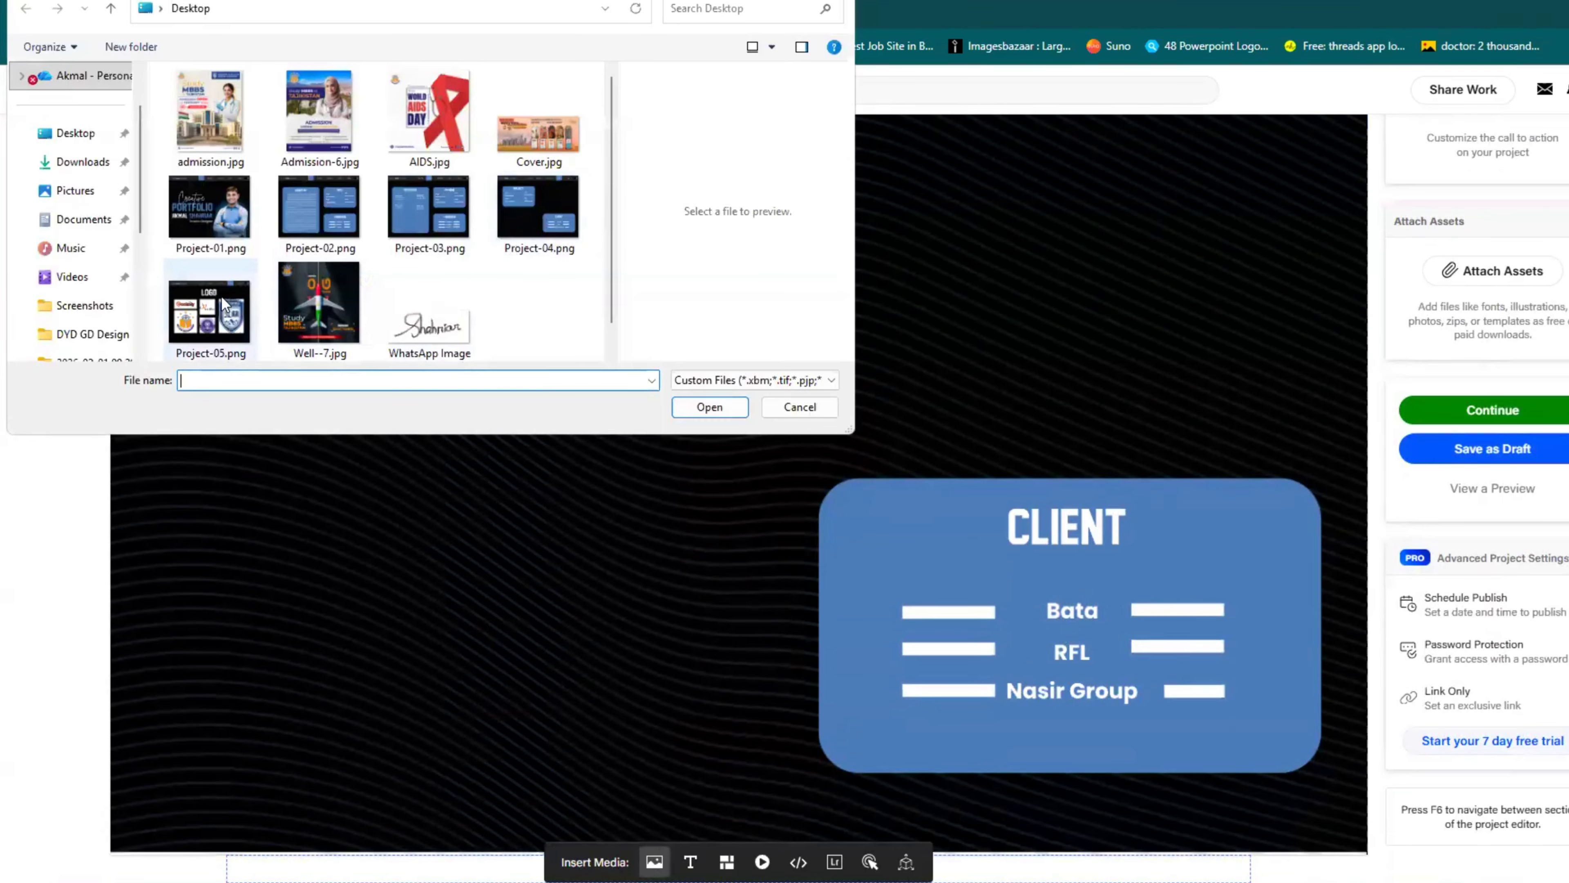
{"action": "left_click", "coordinate": [229, 303]}
{"action": "left_click", "coordinate": [709, 407]}
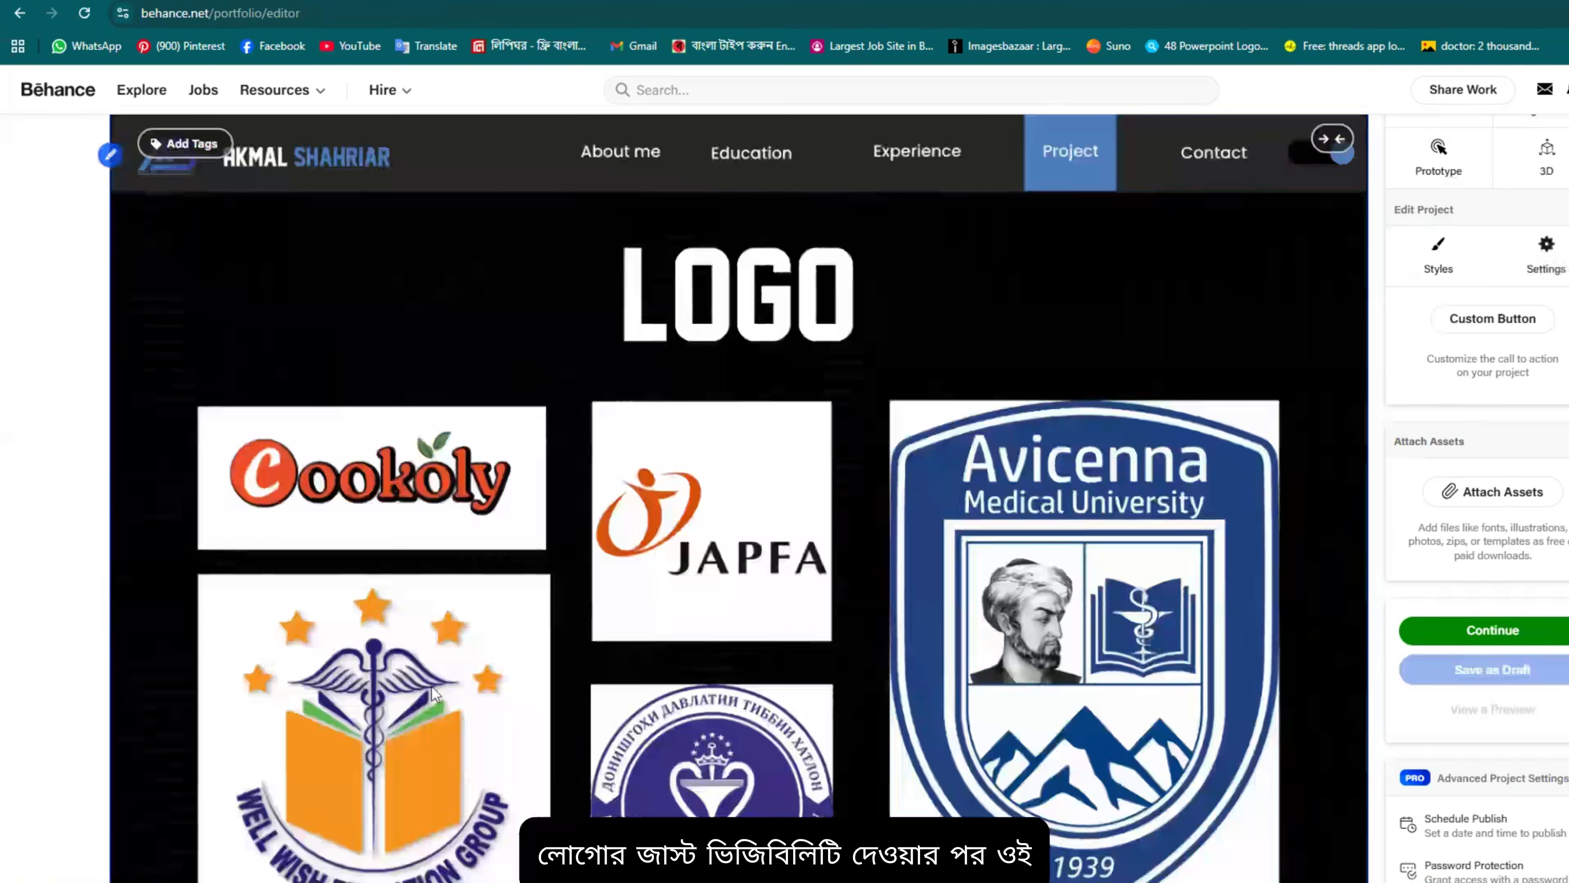
{"action": "scroll", "coordinate": [872, 356], "scroll_direction": "down", "scroll_amount": 3}
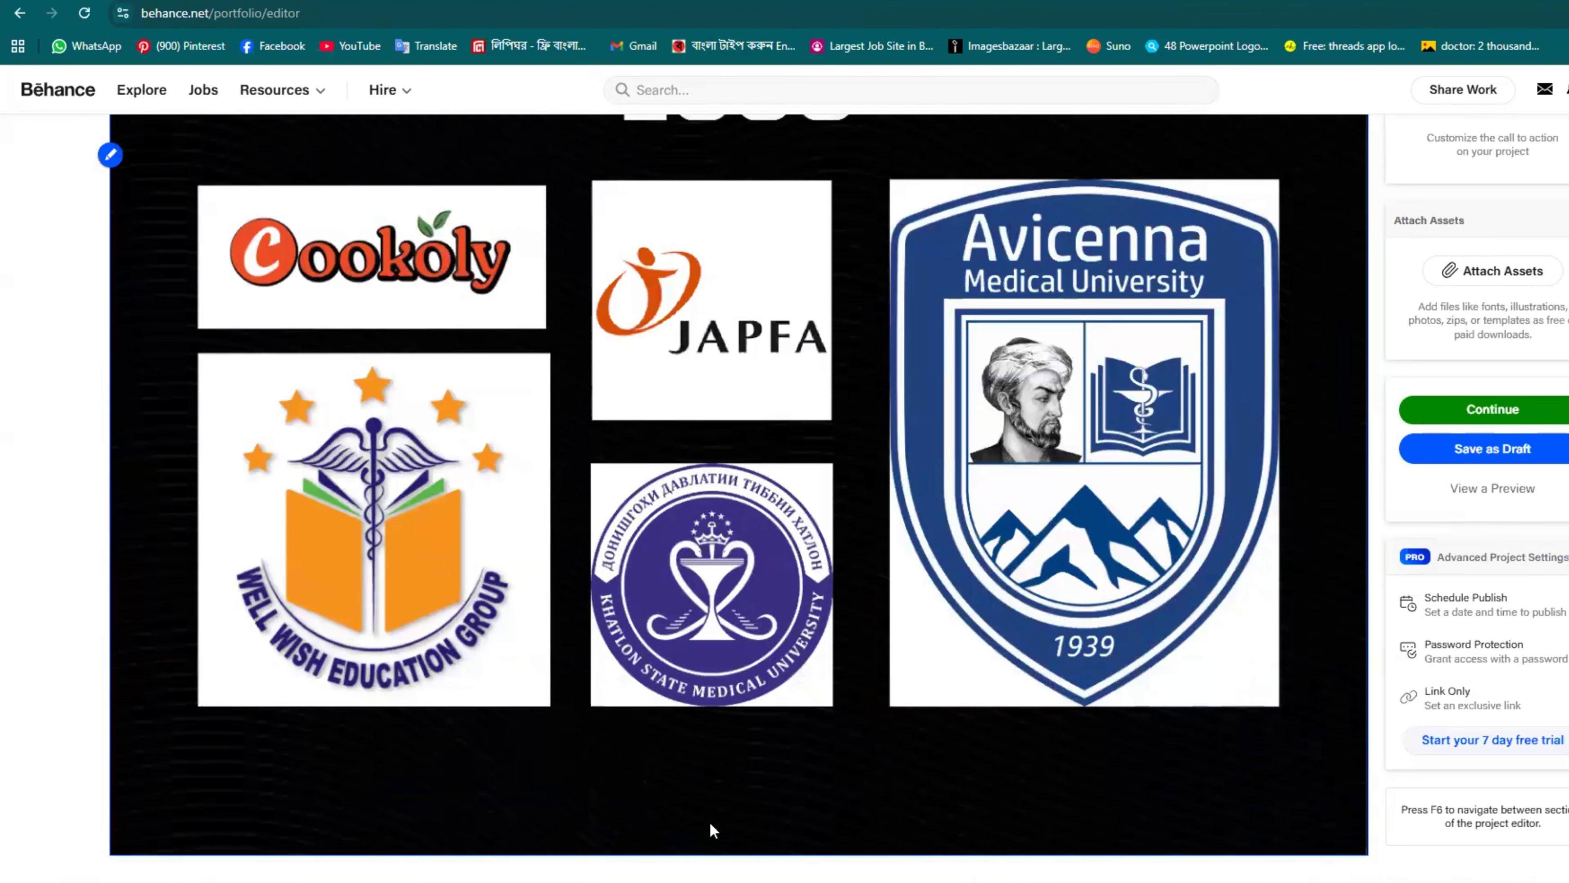
{"action": "scroll", "coordinate": [944, 427], "scroll_direction": "up", "scroll_amount": 4}
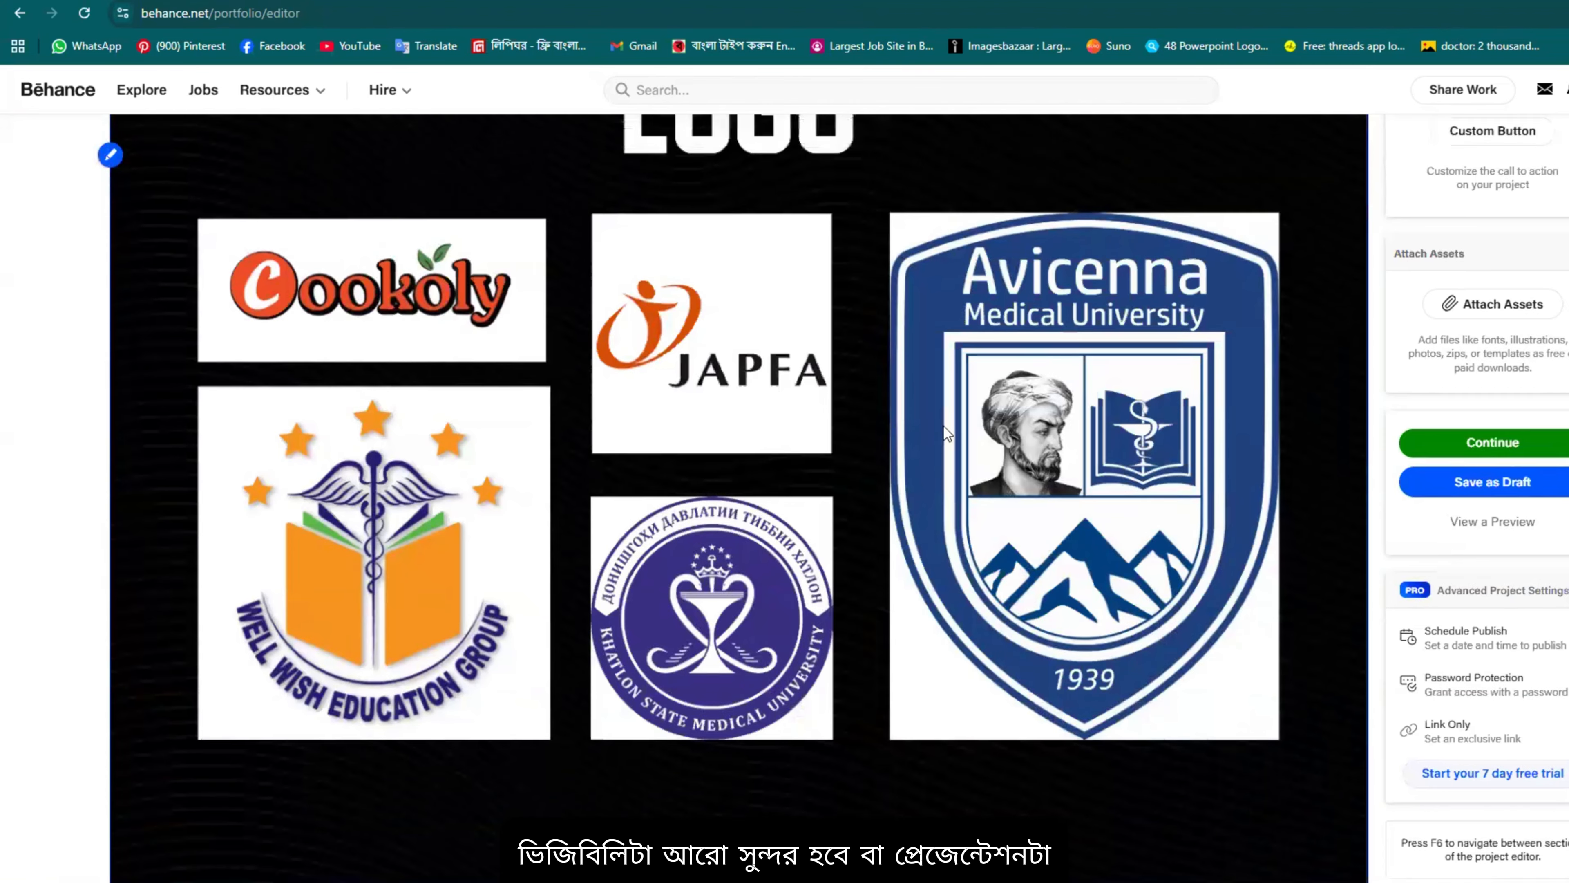
{"action": "scroll", "coordinate": [1150, 327], "scroll_direction": "down", "scroll_amount": 4}
{"action": "scroll", "coordinate": [1096, 573], "scroll_direction": "up", "scroll_amount": 1}
{"action": "scroll", "coordinate": [1096, 573], "scroll_direction": "up", "scroll_amount": 15}
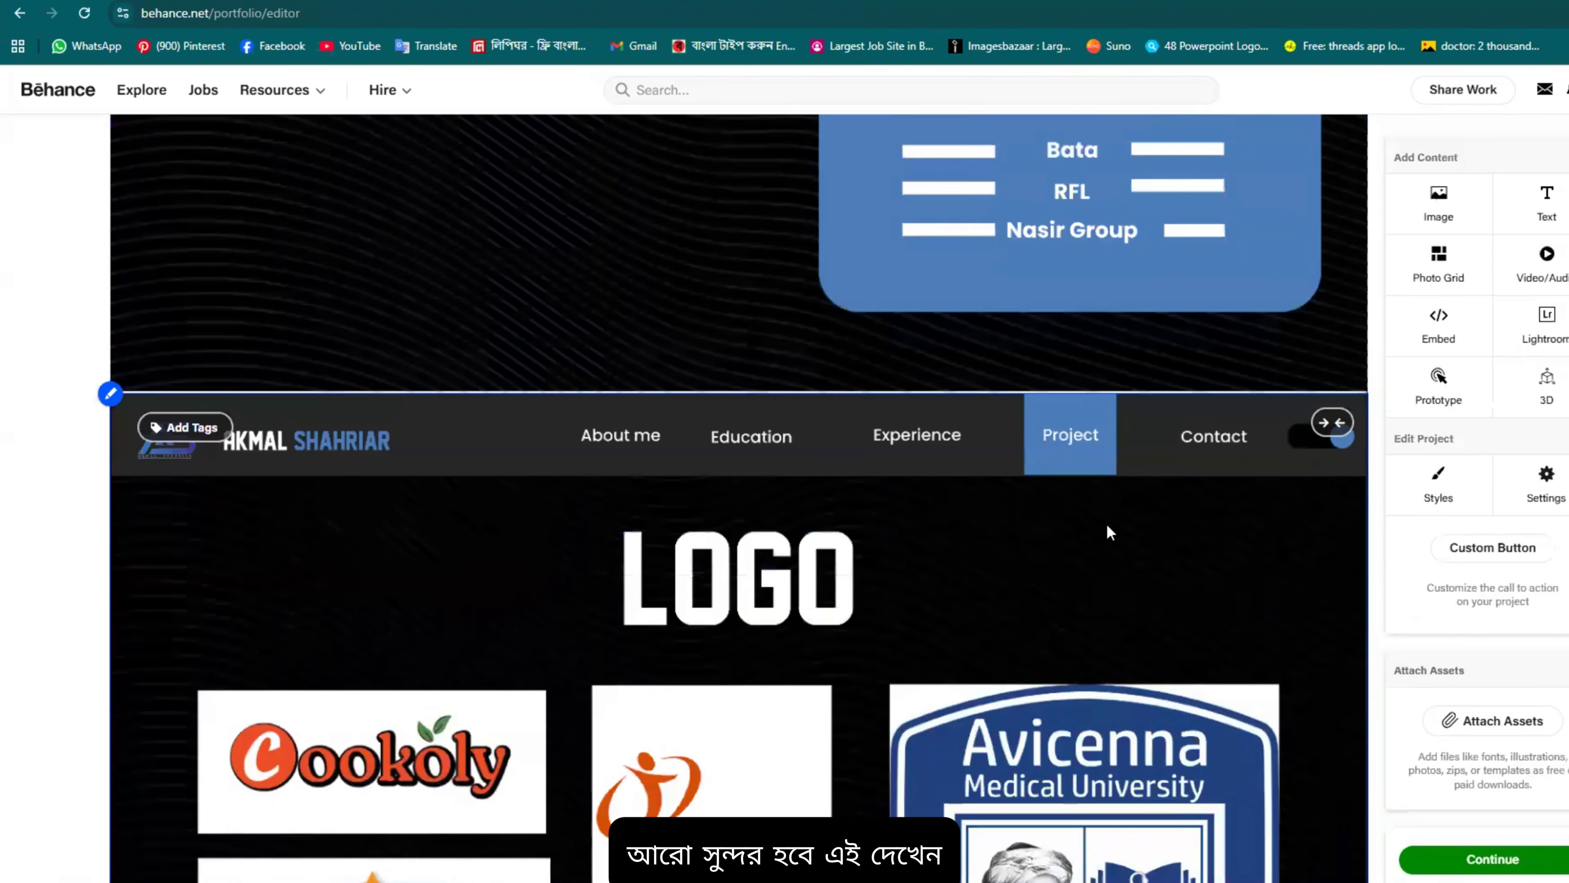
{"action": "scroll", "coordinate": [955, 570], "scroll_direction": "up", "scroll_amount": 3}
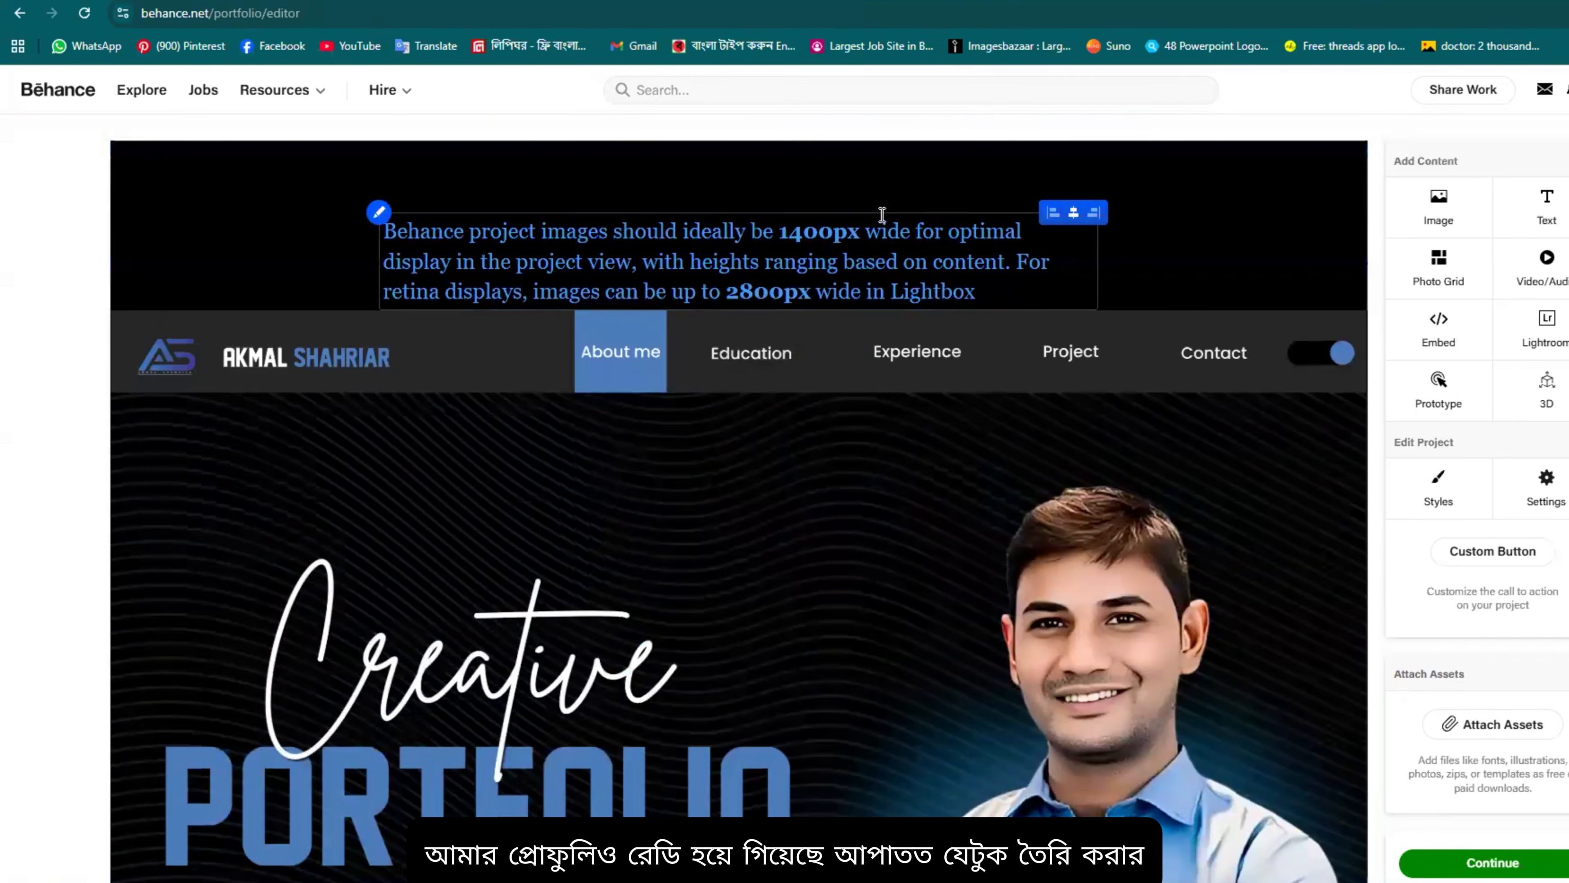
{"action": "scroll", "coordinate": [1044, 341], "scroll_direction": "down", "scroll_amount": 15}
{"action": "scroll", "coordinate": [1067, 376], "scroll_direction": "down", "scroll_amount": 10}
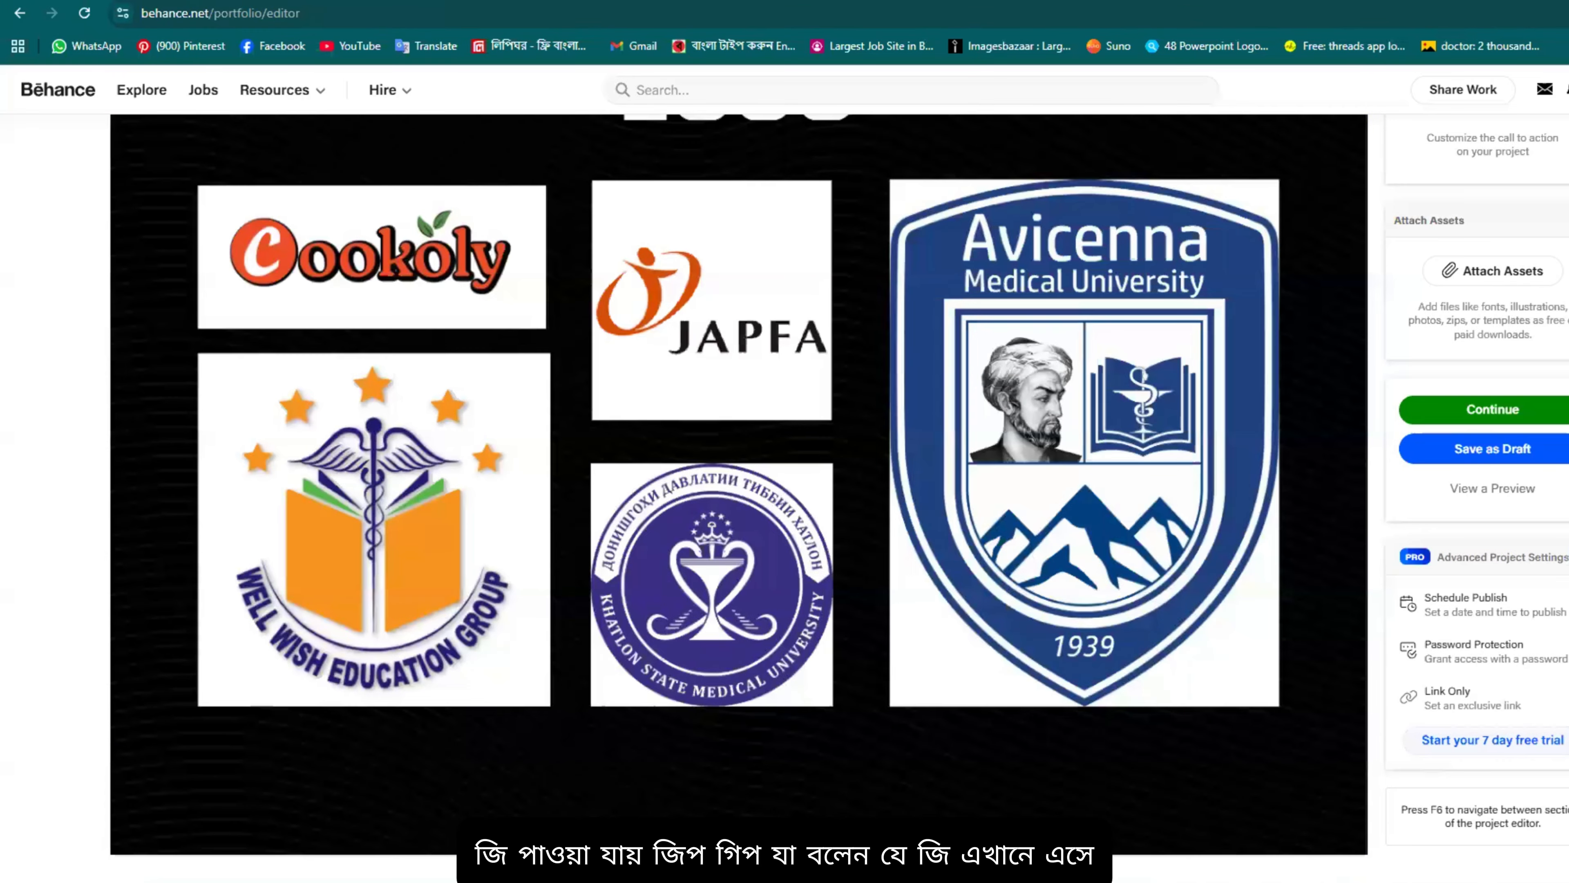
Step: In a new tab, search Google for 'thank you', then refine to 'thank you for watching gif'
{"action": "key", "text": "ctrl+t"}
{"action": "left_click", "coordinate": [869, 329]}
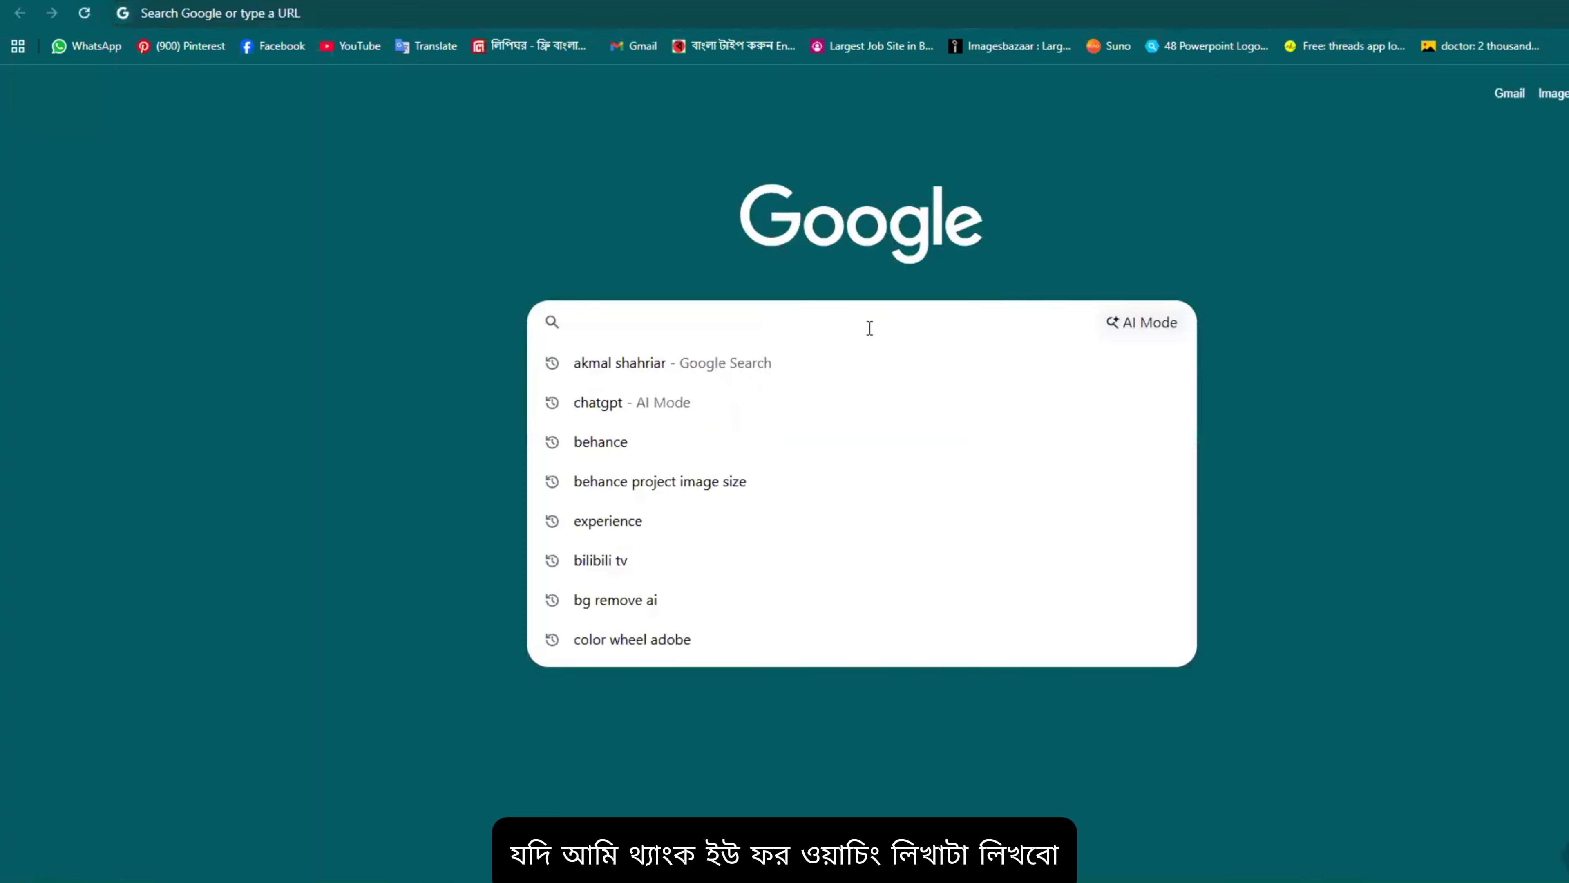
{"action": "type", "text": "thank"}
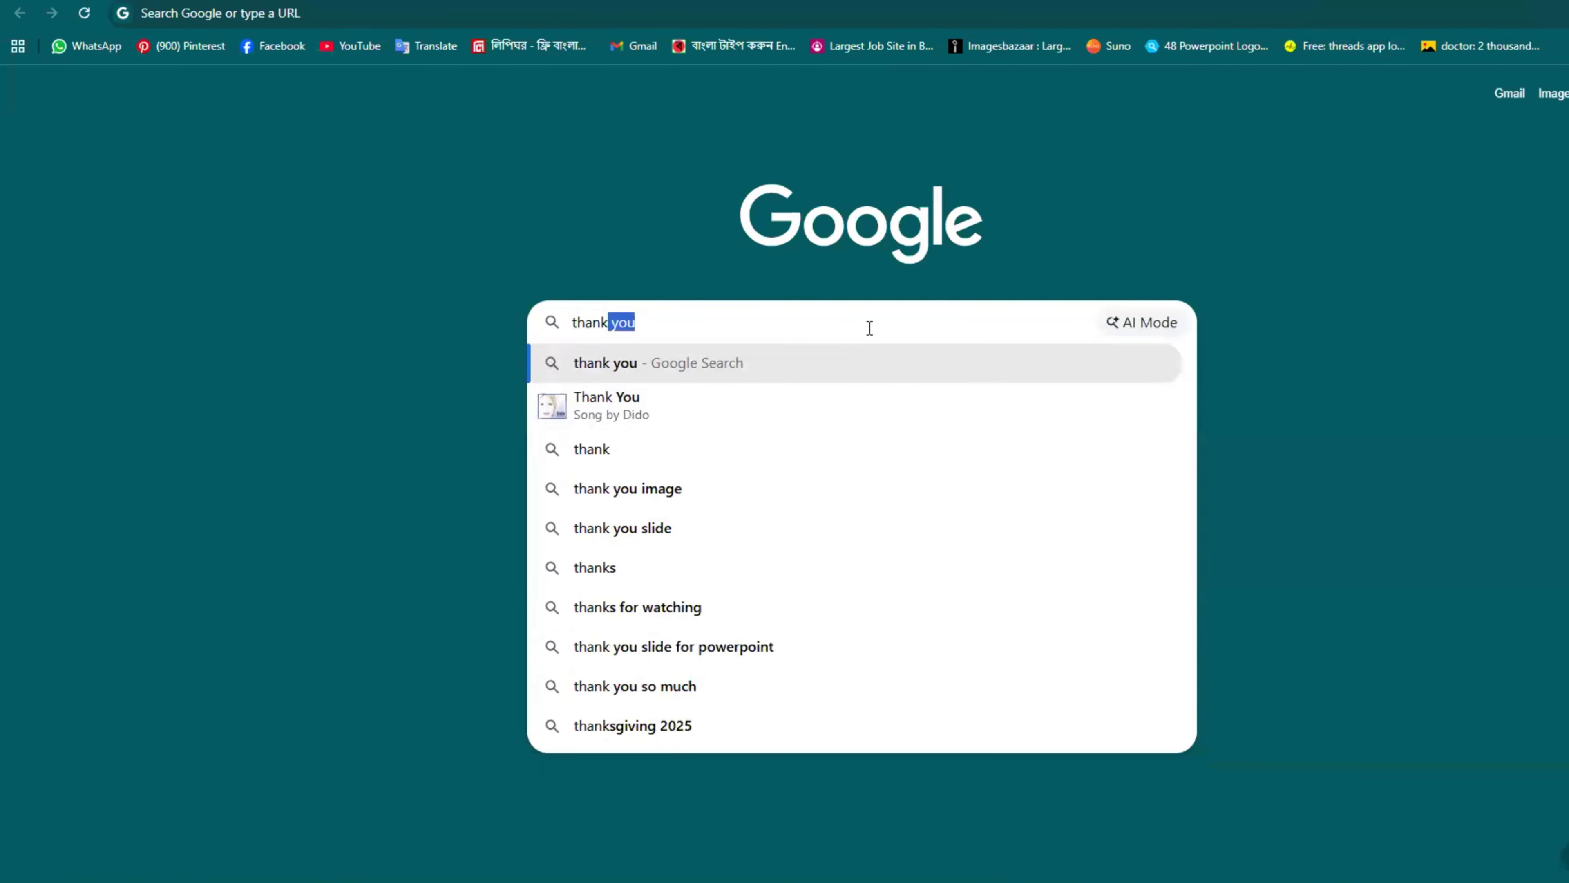
{"action": "left_click", "coordinate": [779, 370]}
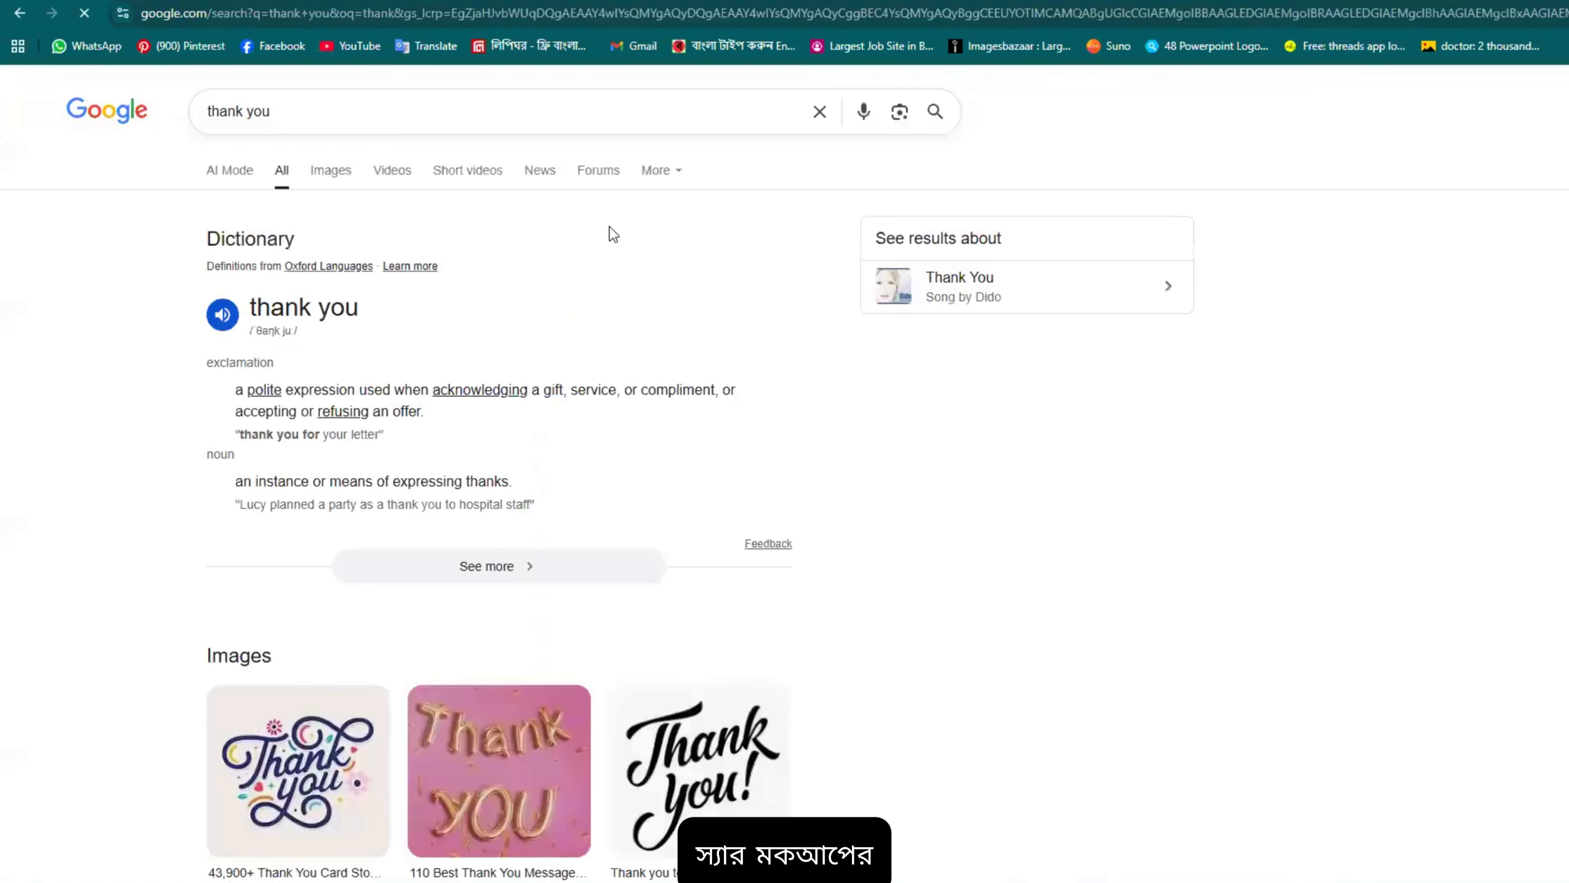
{"action": "left_click", "coordinate": [404, 123]}
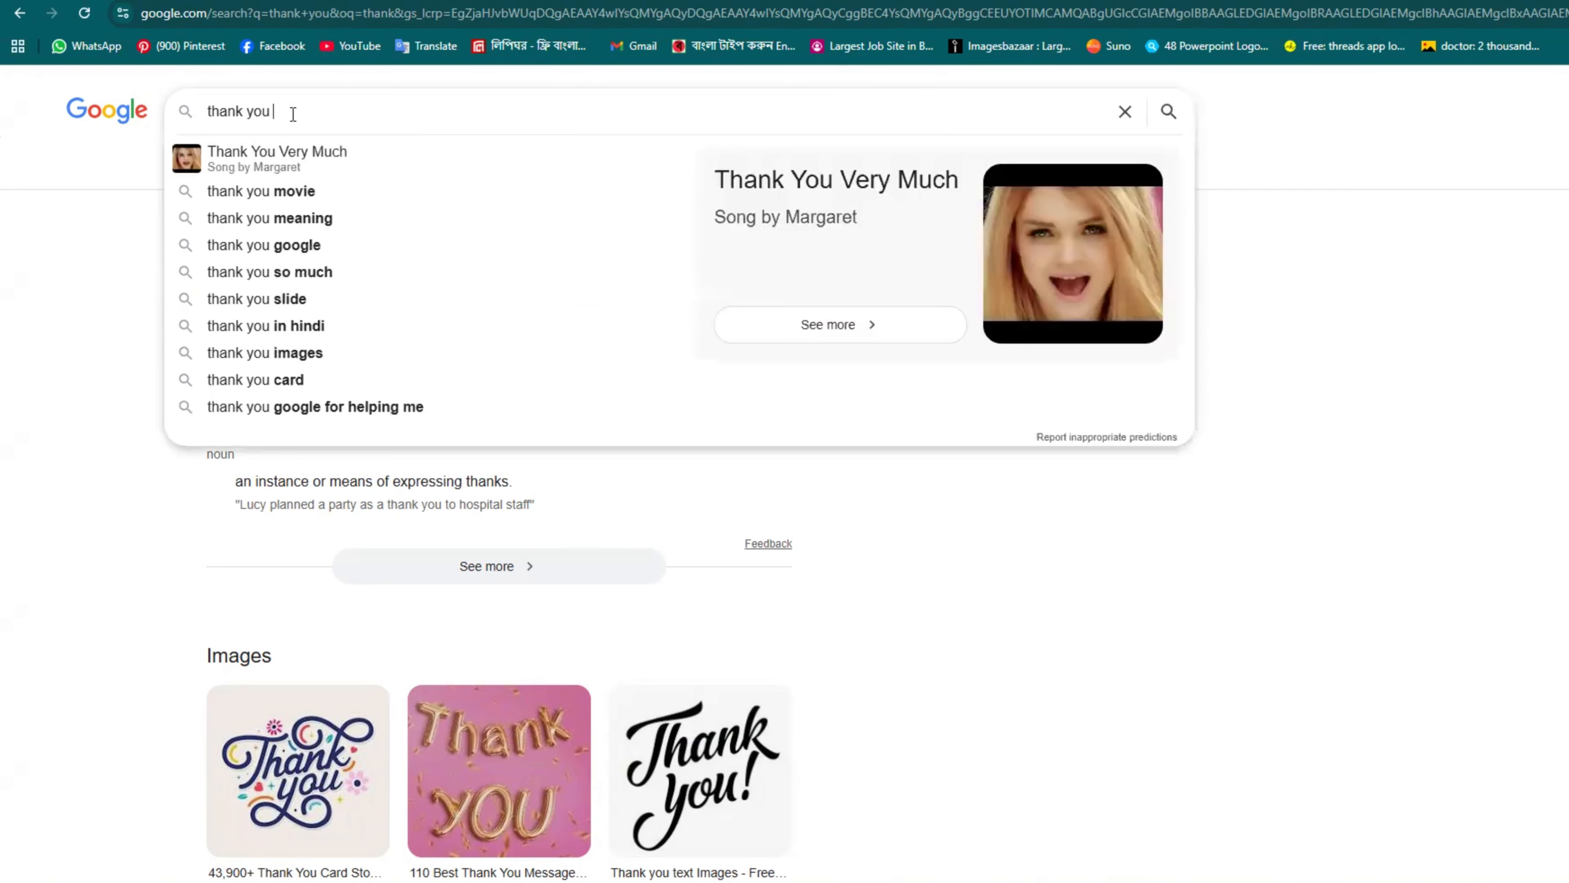
{"action": "type", "text": "for"}
{"action": "type", "text": "wat"}
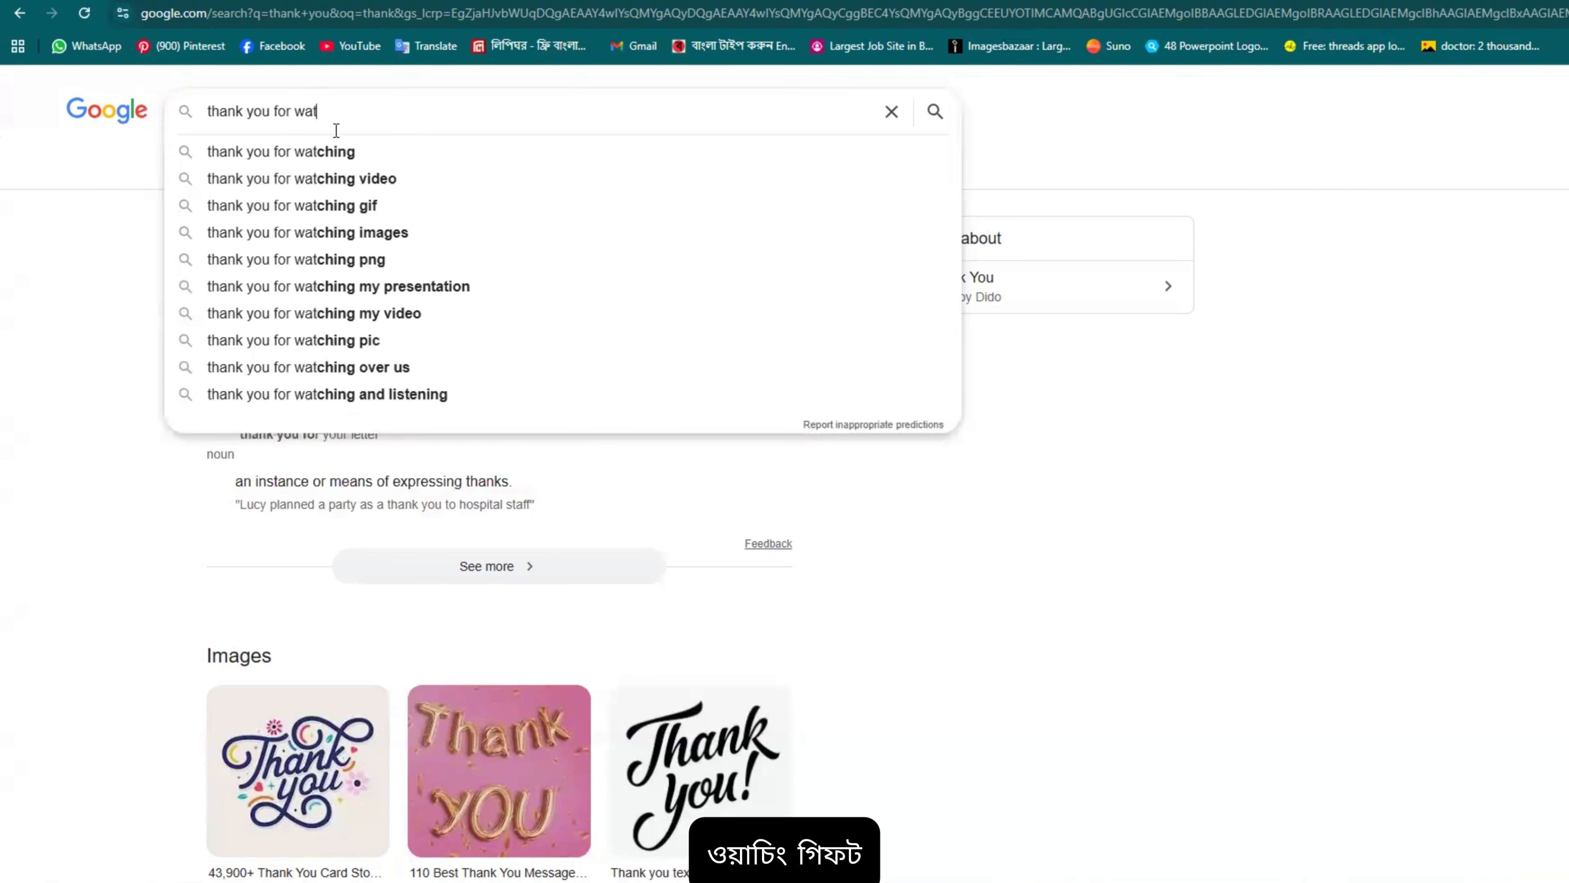
{"action": "left_click", "coordinate": [336, 205]}
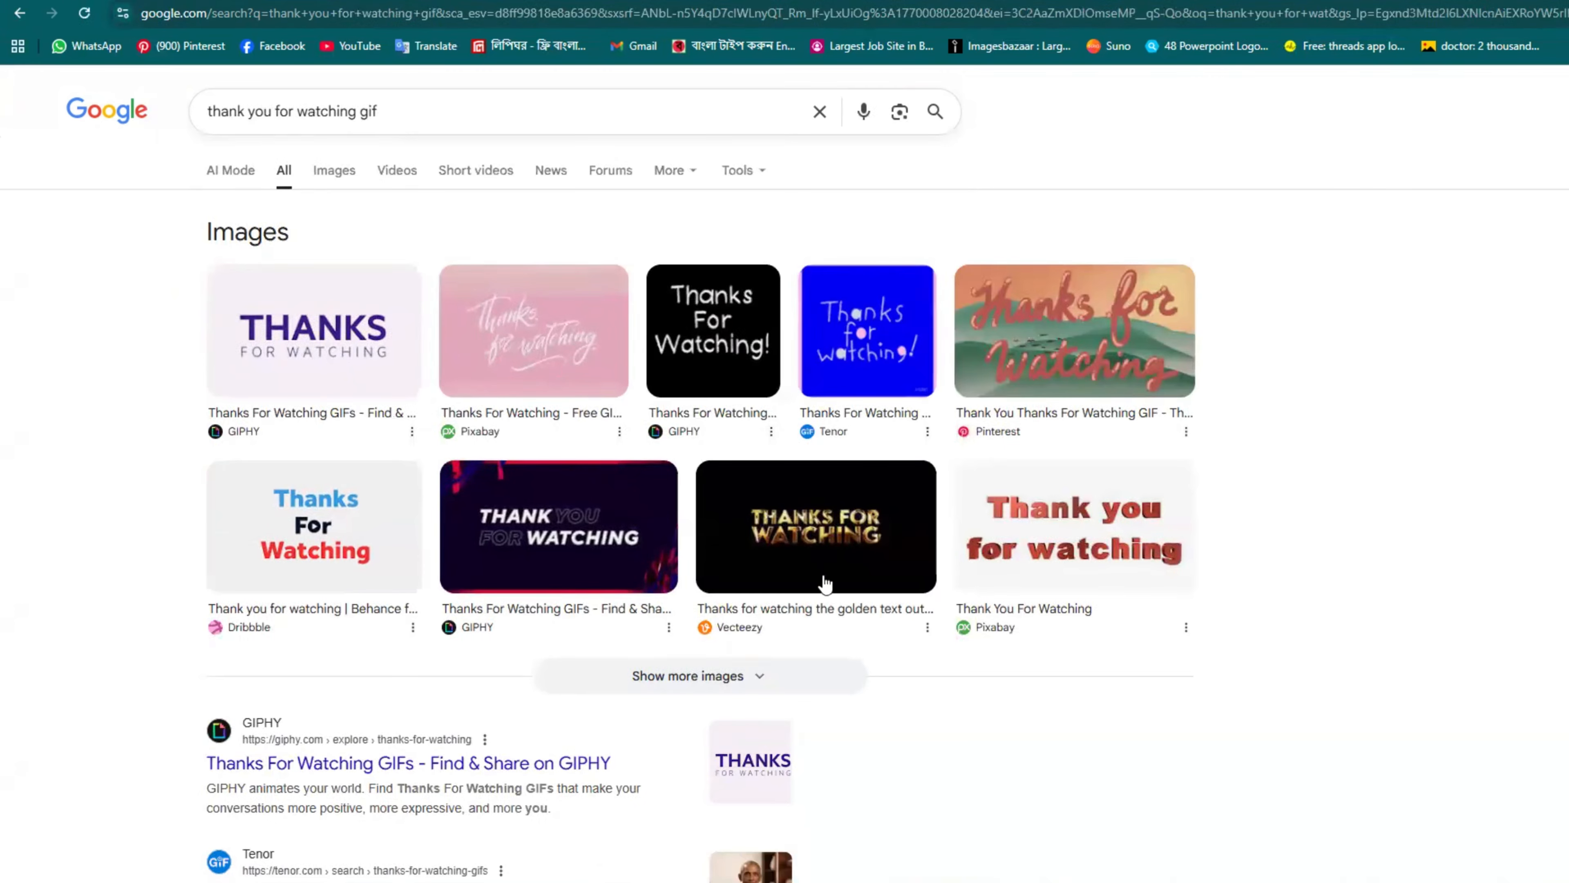
Step: Browse more thank-you GIF results and preview the Pinterest Thank you animation
{"action": "left_click", "coordinate": [747, 676]}
{"action": "scroll", "coordinate": [750, 479], "scroll_direction": "down", "scroll_amount": 5}
{"action": "scroll", "coordinate": [618, 433], "scroll_direction": "up", "scroll_amount": 5}
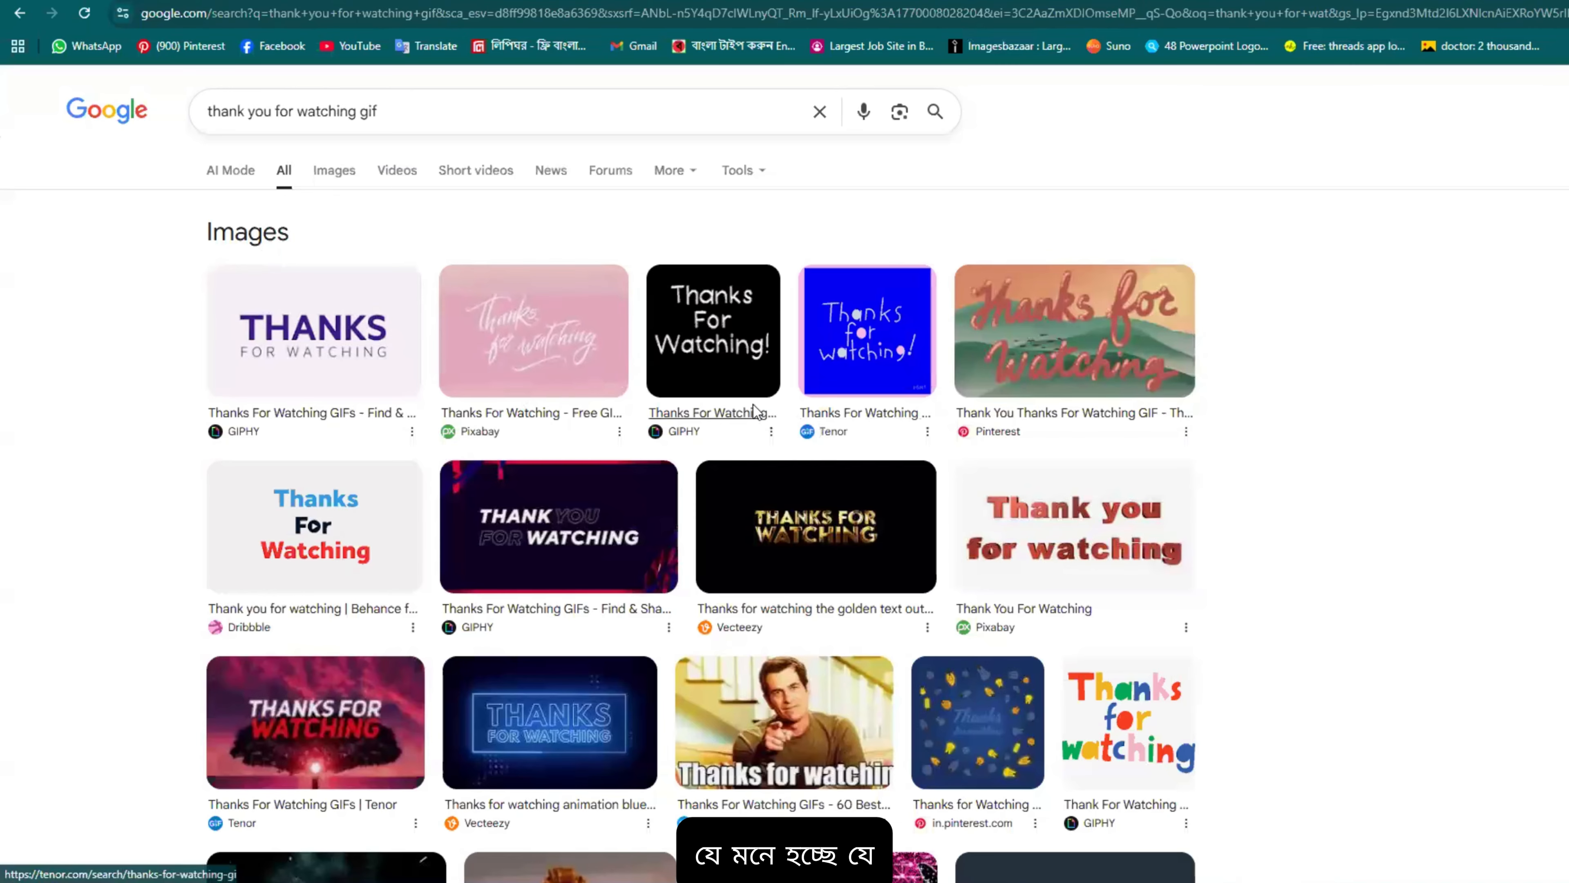
{"action": "left_click", "coordinate": [325, 523]}
{"action": "scroll", "coordinate": [1369, 687], "scroll_direction": "down", "scroll_amount": 5}
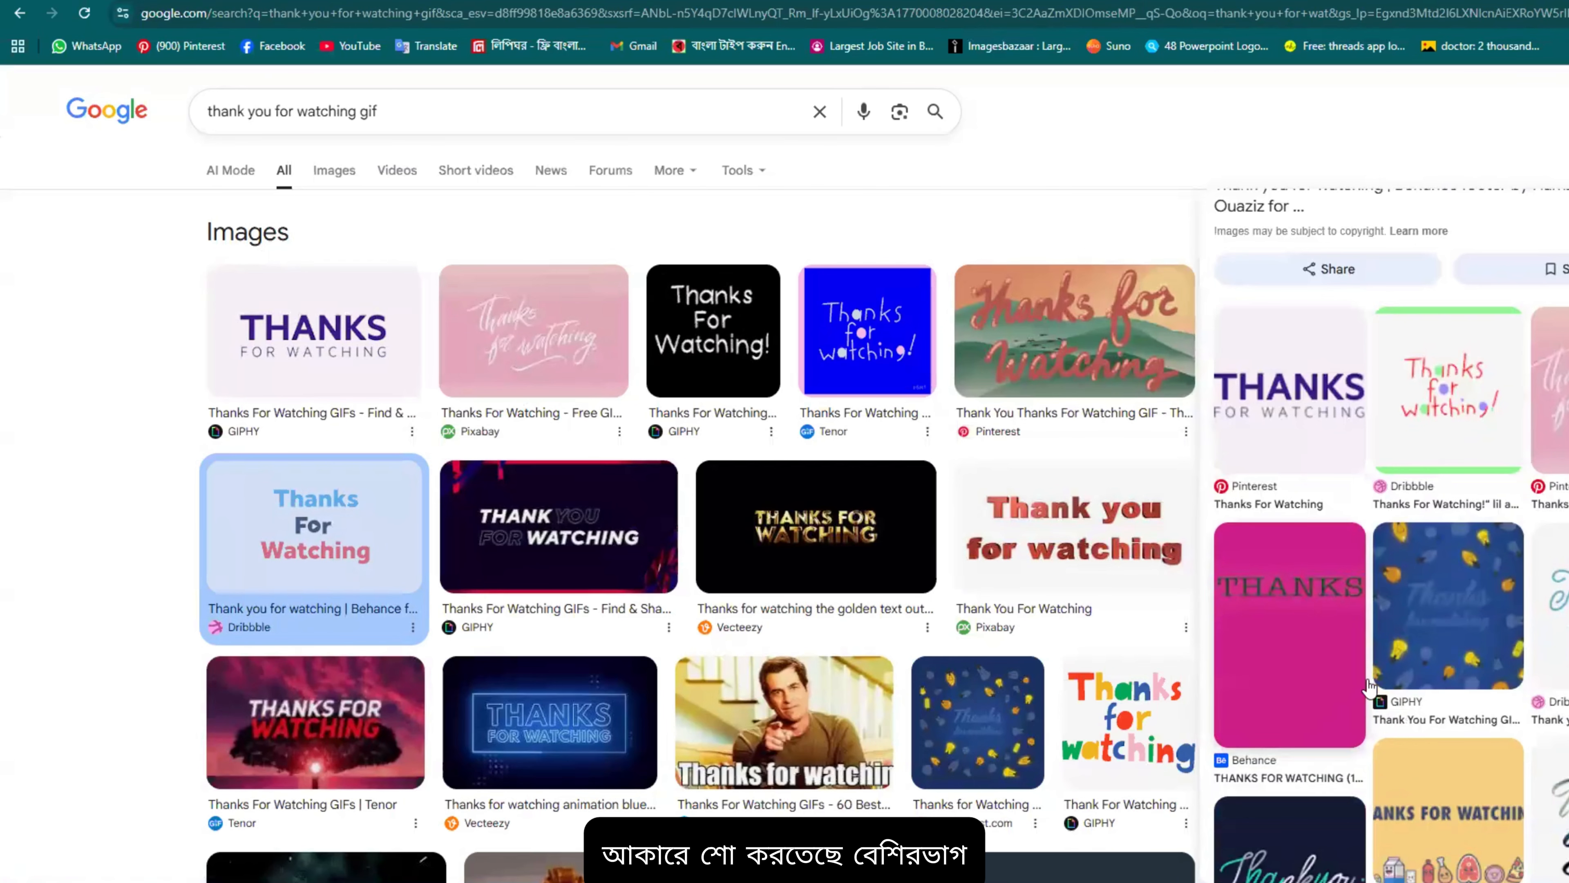
{"action": "scroll", "coordinate": [1369, 687], "scroll_direction": "down", "scroll_amount": 3}
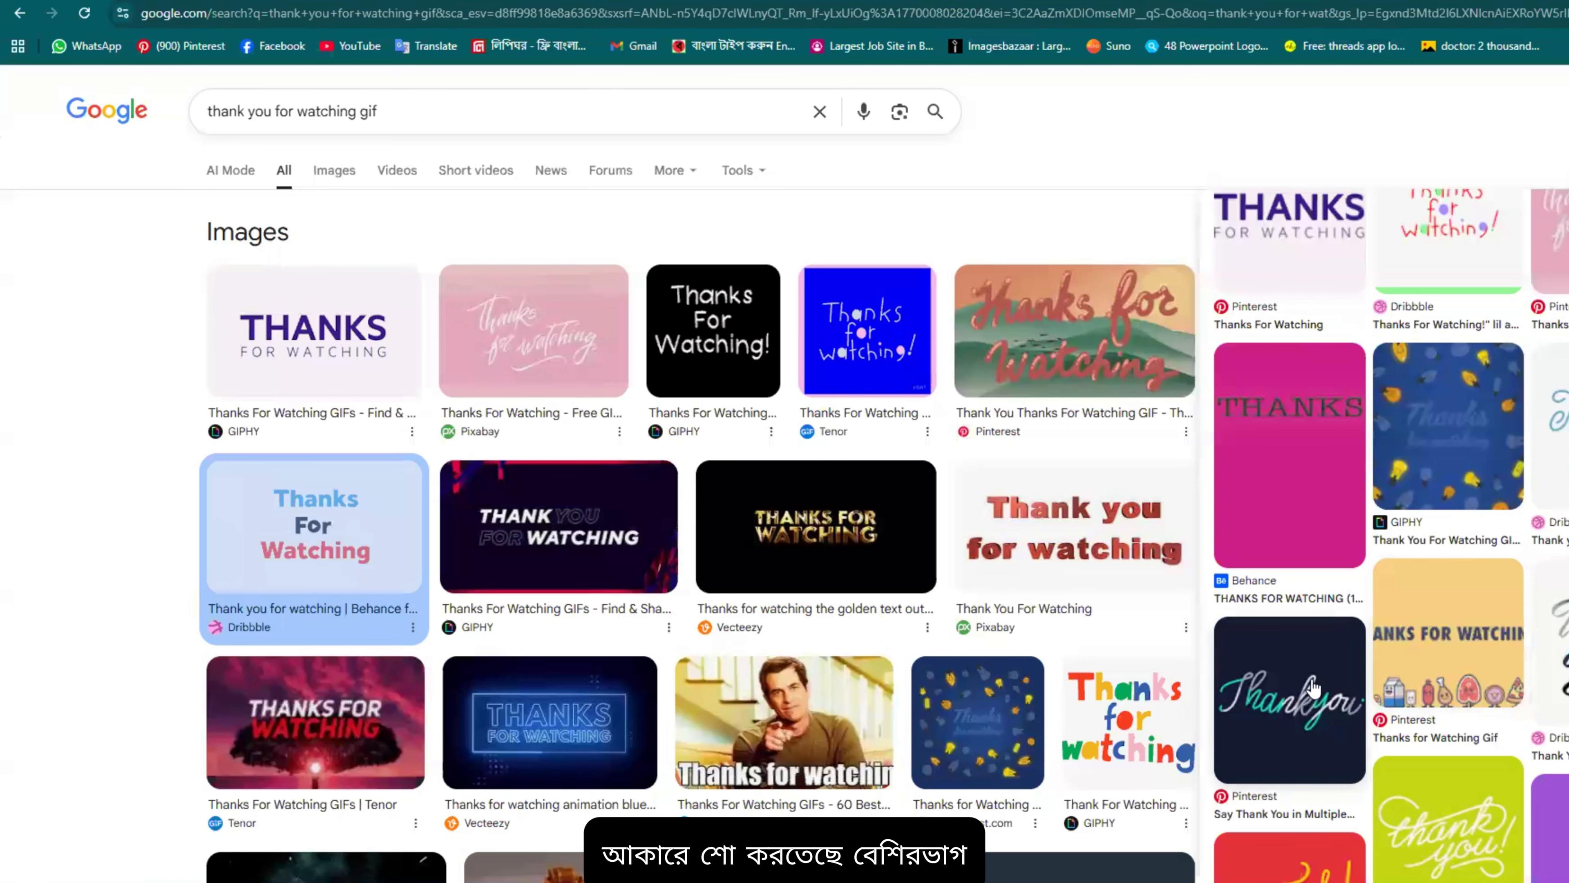
{"action": "left_click", "coordinate": [1316, 687]}
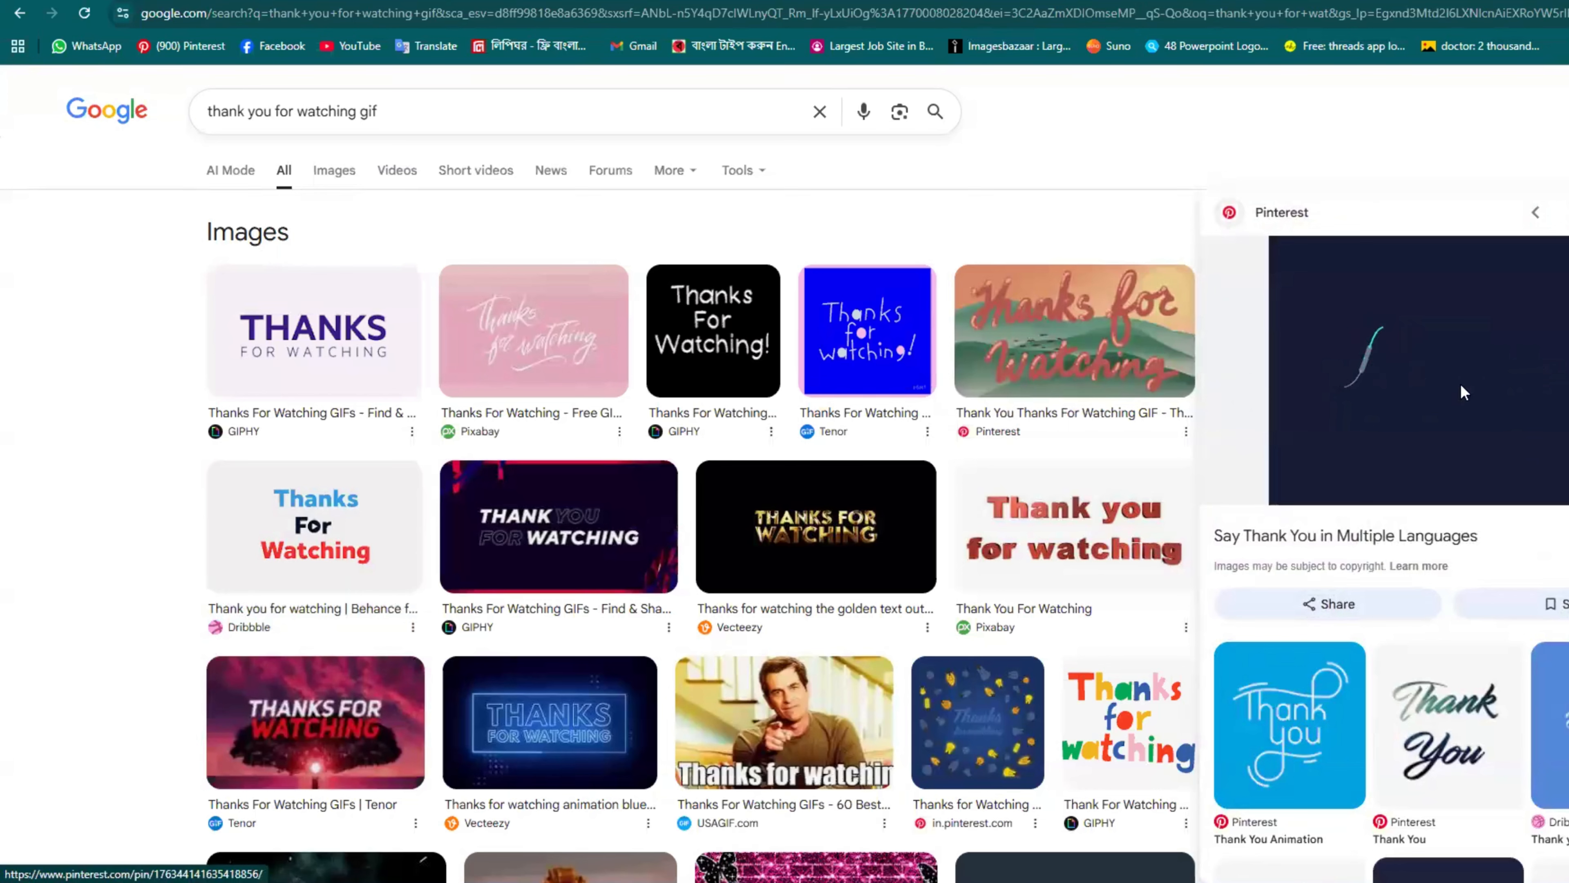
Step: Save the Pinterest Thank you GIF into the Downloads folder
{"action": "right_click", "coordinate": [1460, 384]}
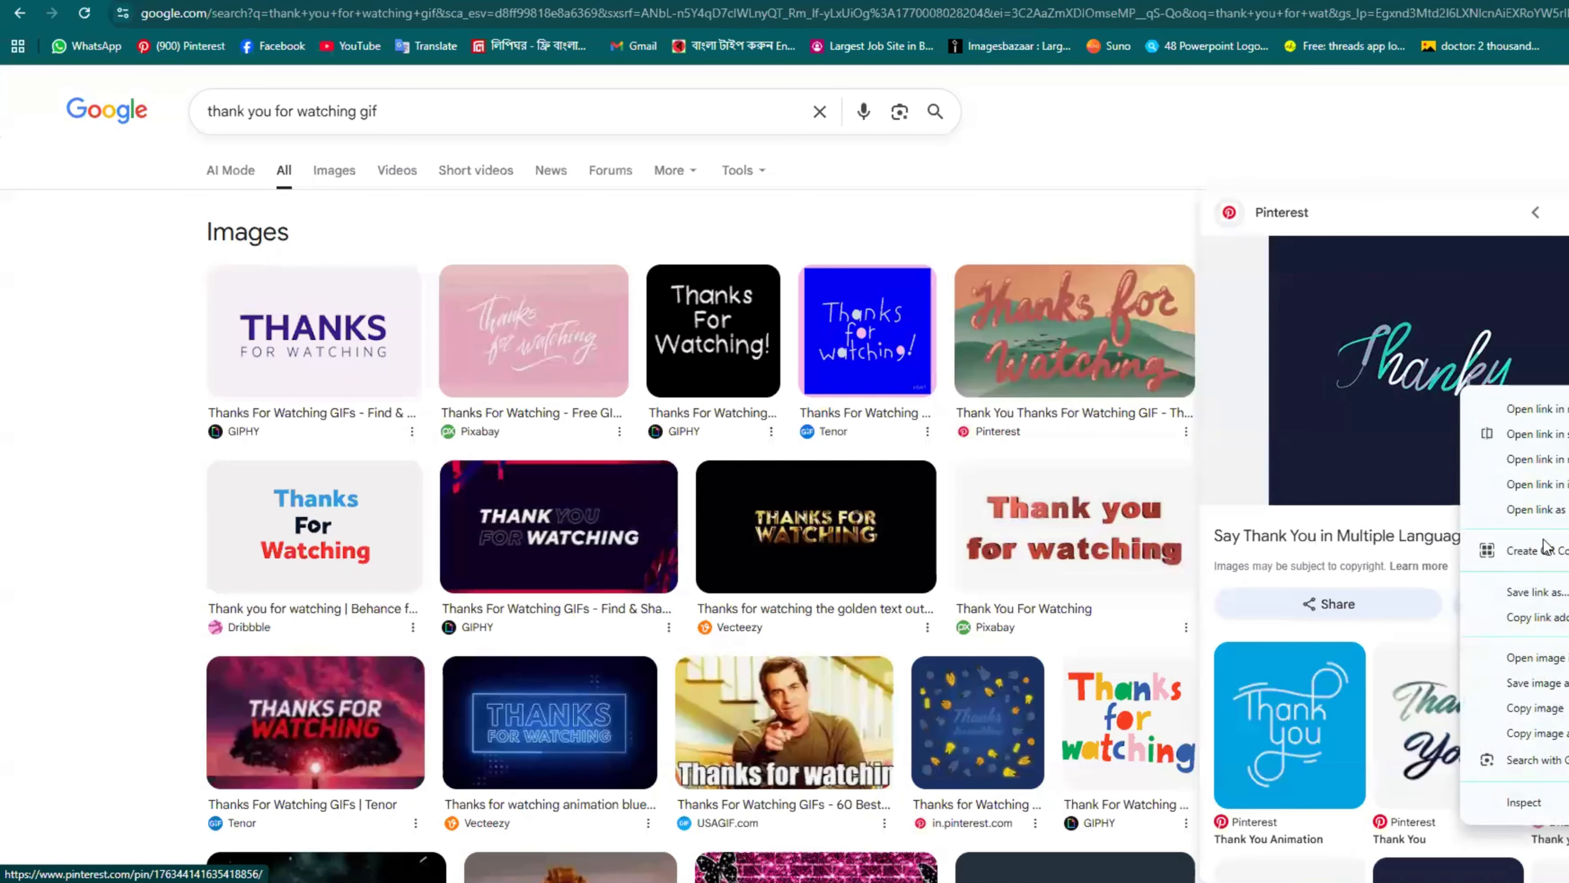
{"action": "left_click", "coordinate": [1544, 684]}
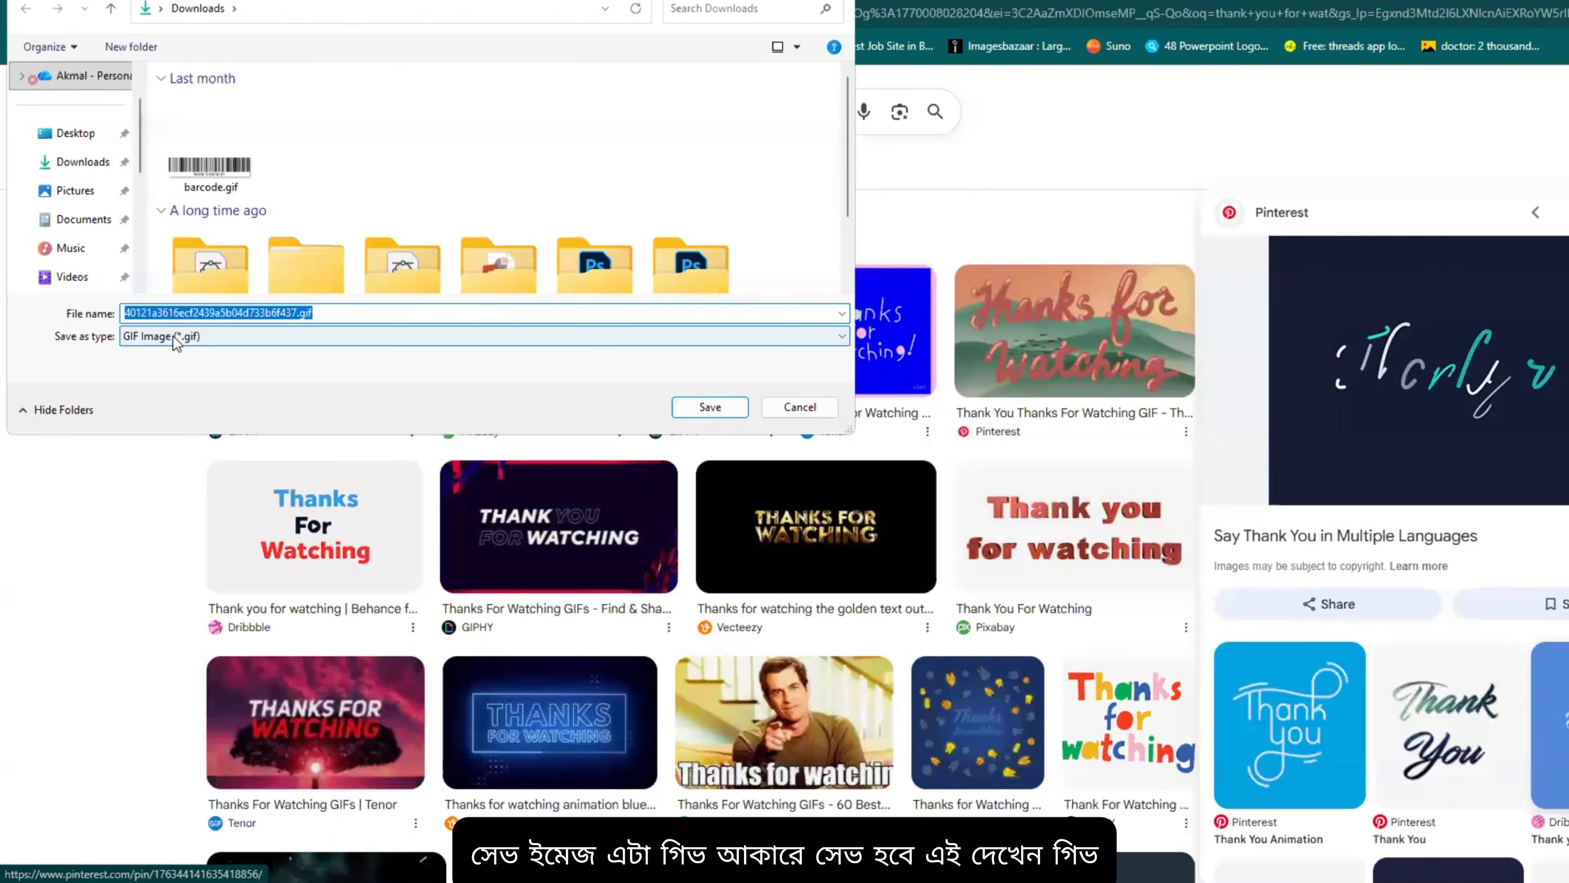
{"action": "left_click", "coordinate": [66, 164]}
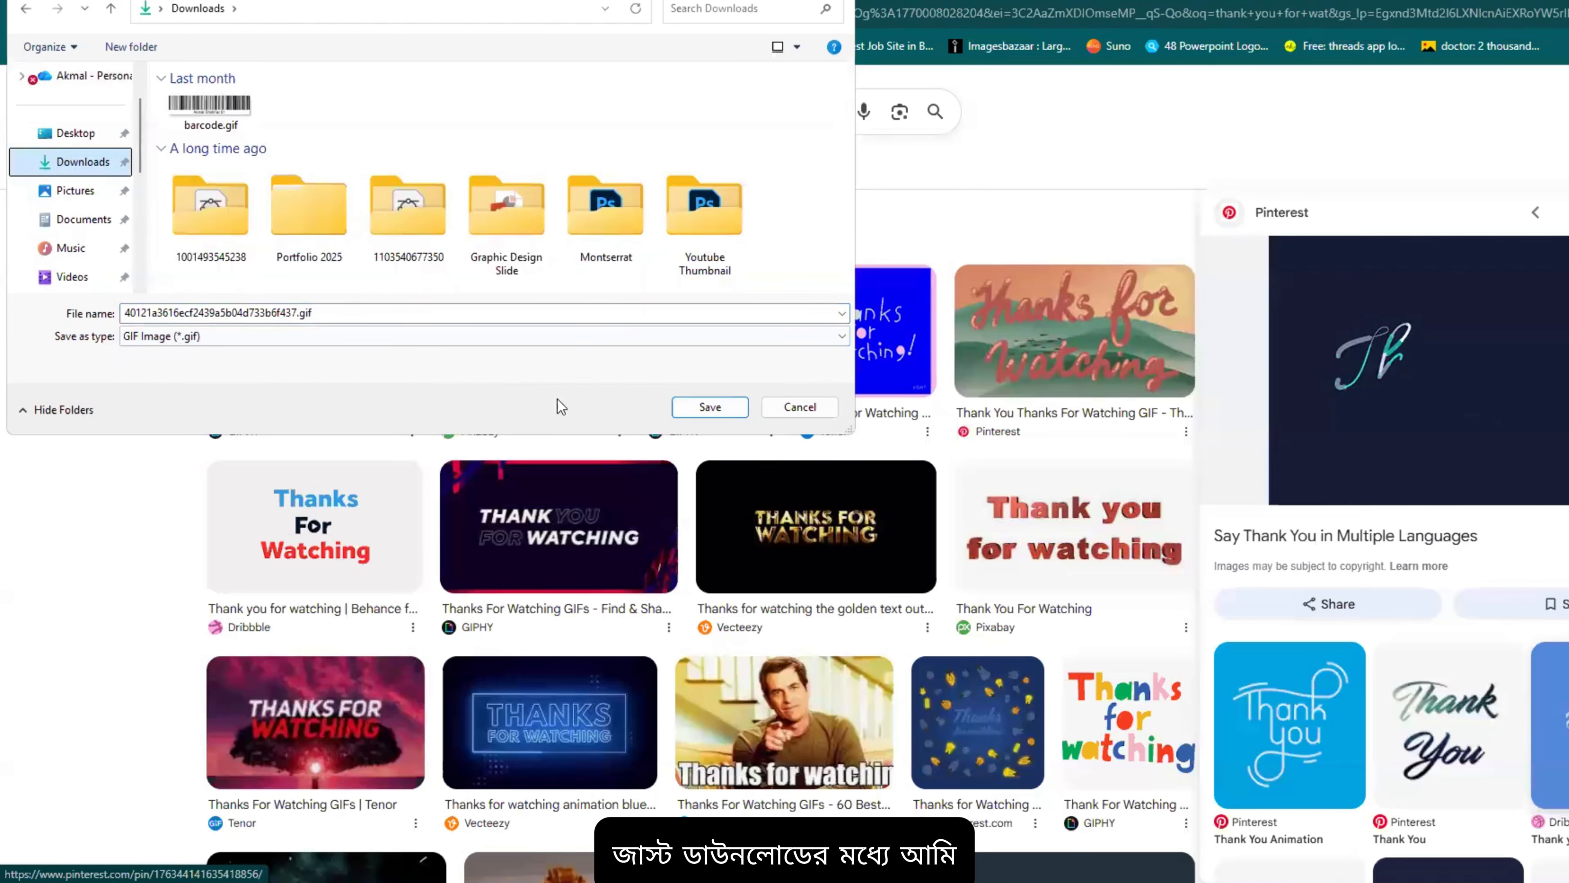
{"action": "left_click", "coordinate": [709, 407]}
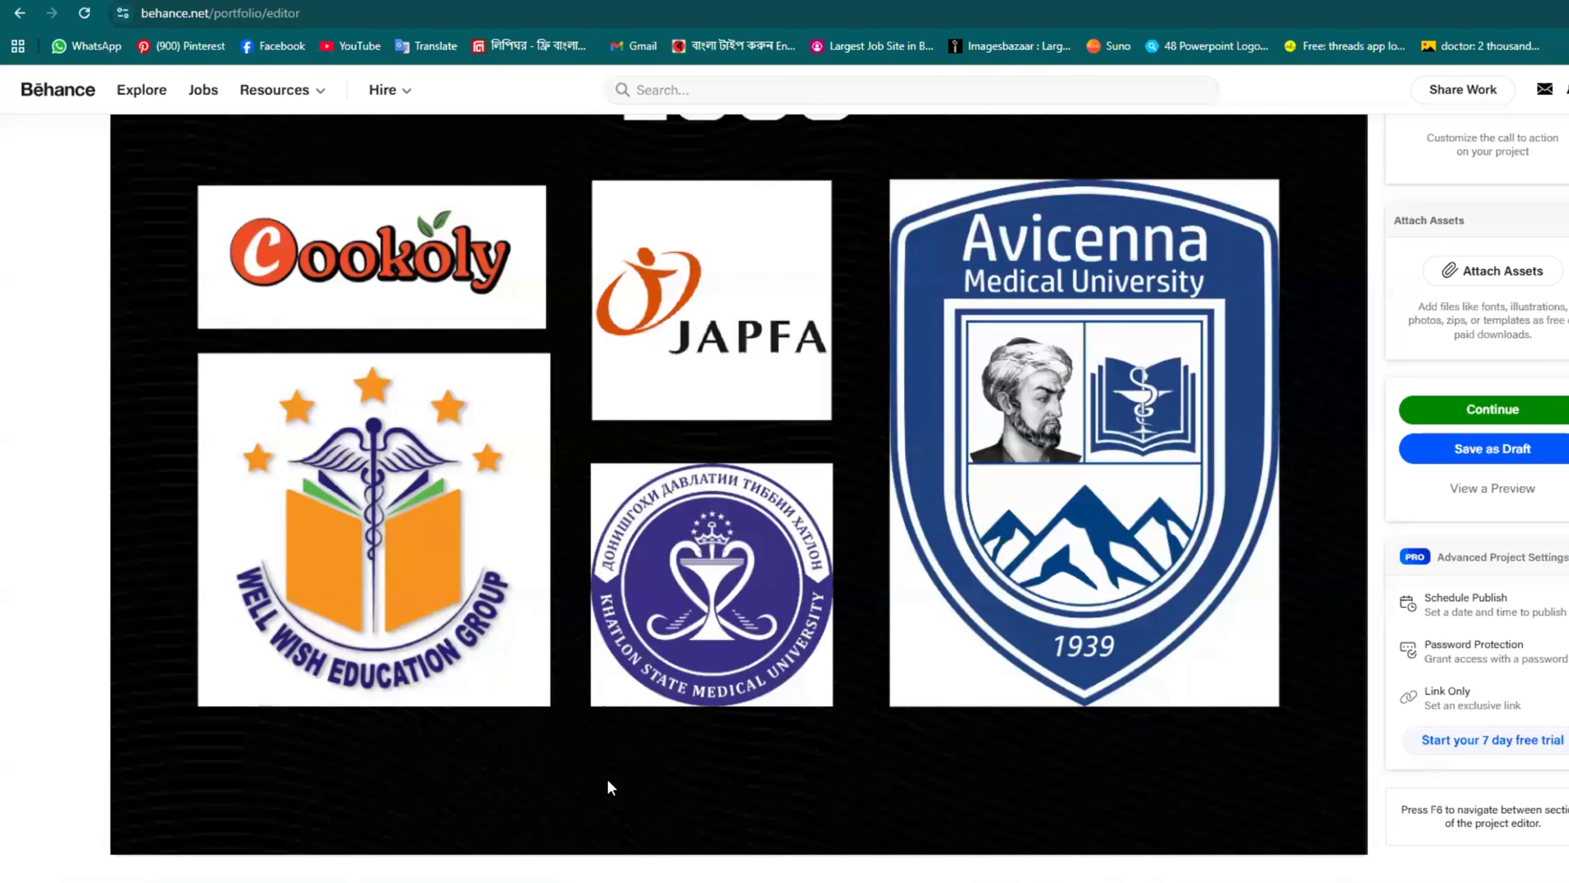
Step: Insert the downloaded Thankyou GIF from Downloads as the project's final image
{"action": "mouse_move", "coordinate": [612, 803]}
{"action": "left_click", "coordinate": [657, 862]}
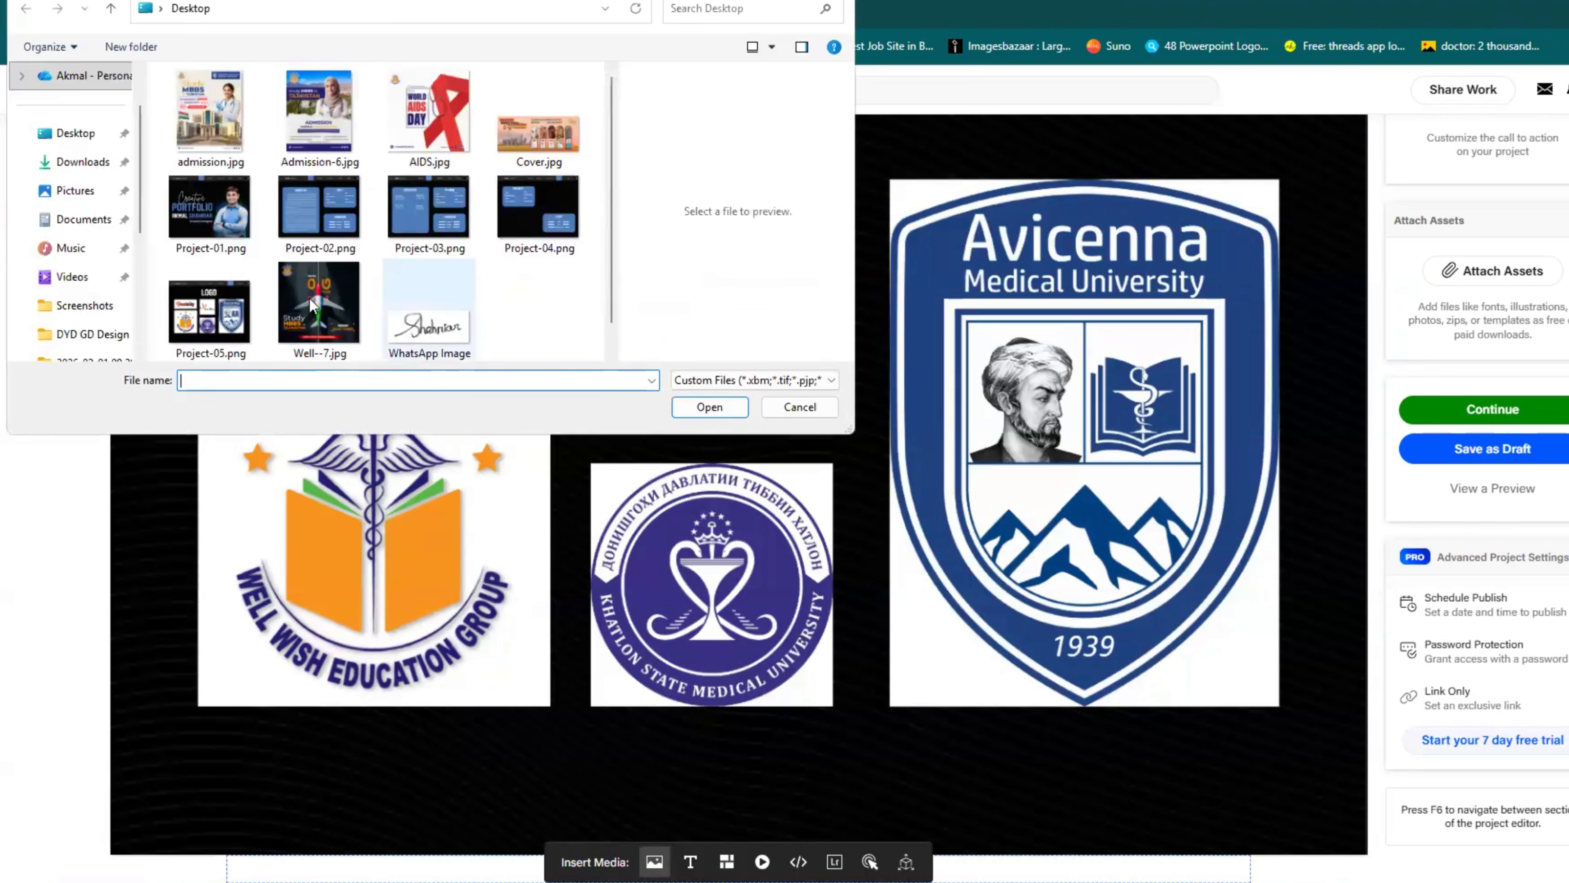
{"action": "left_click", "coordinate": [72, 164]}
{"action": "left_click", "coordinate": [190, 139]}
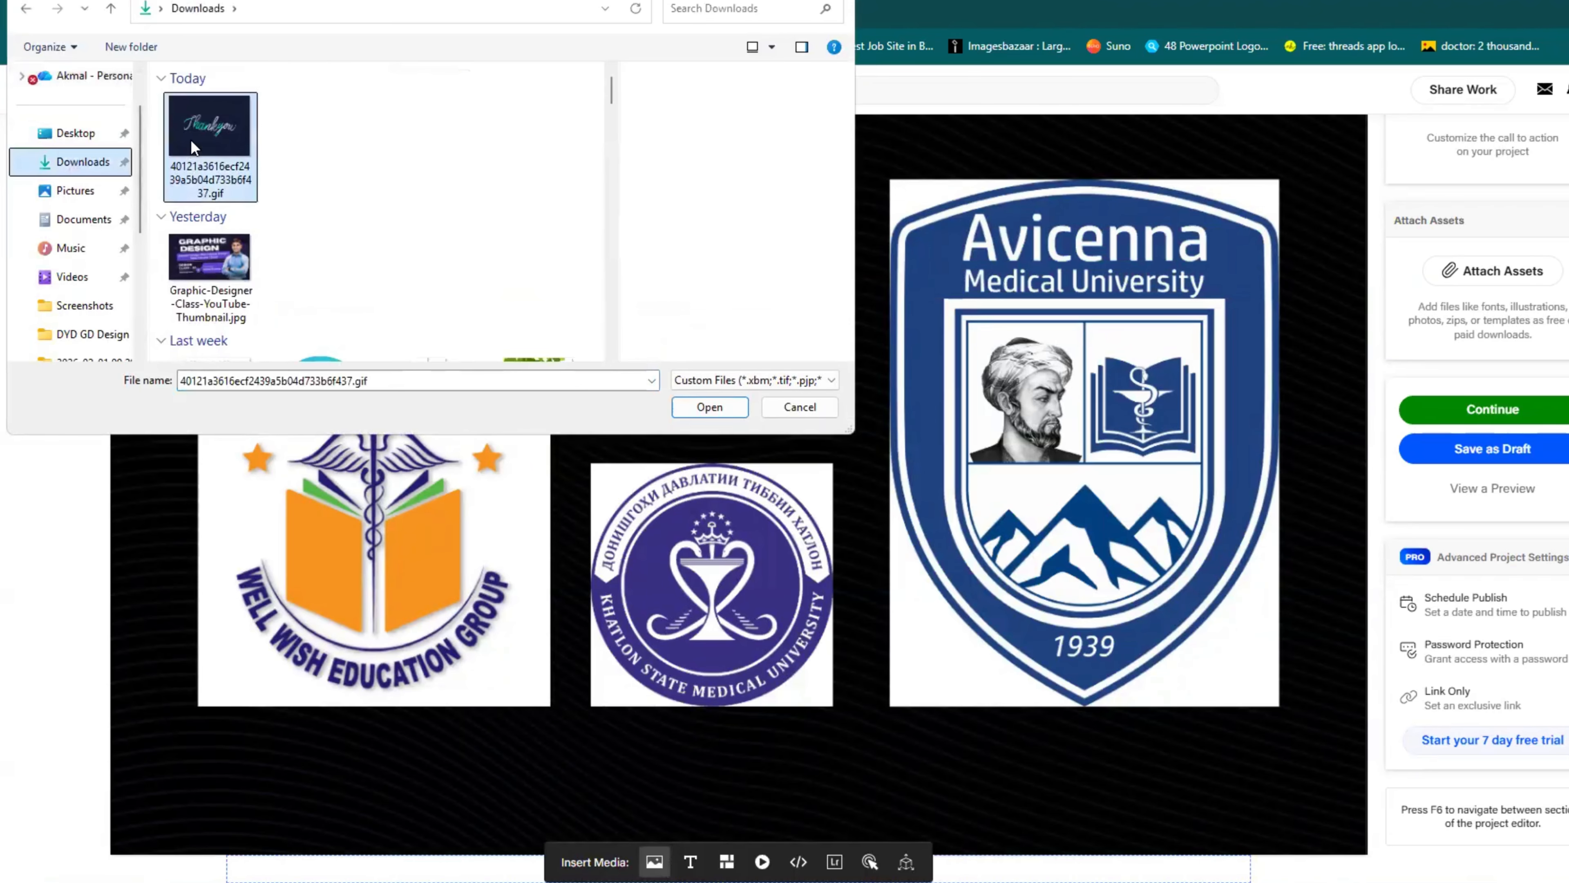
{"action": "left_click", "coordinate": [710, 405]}
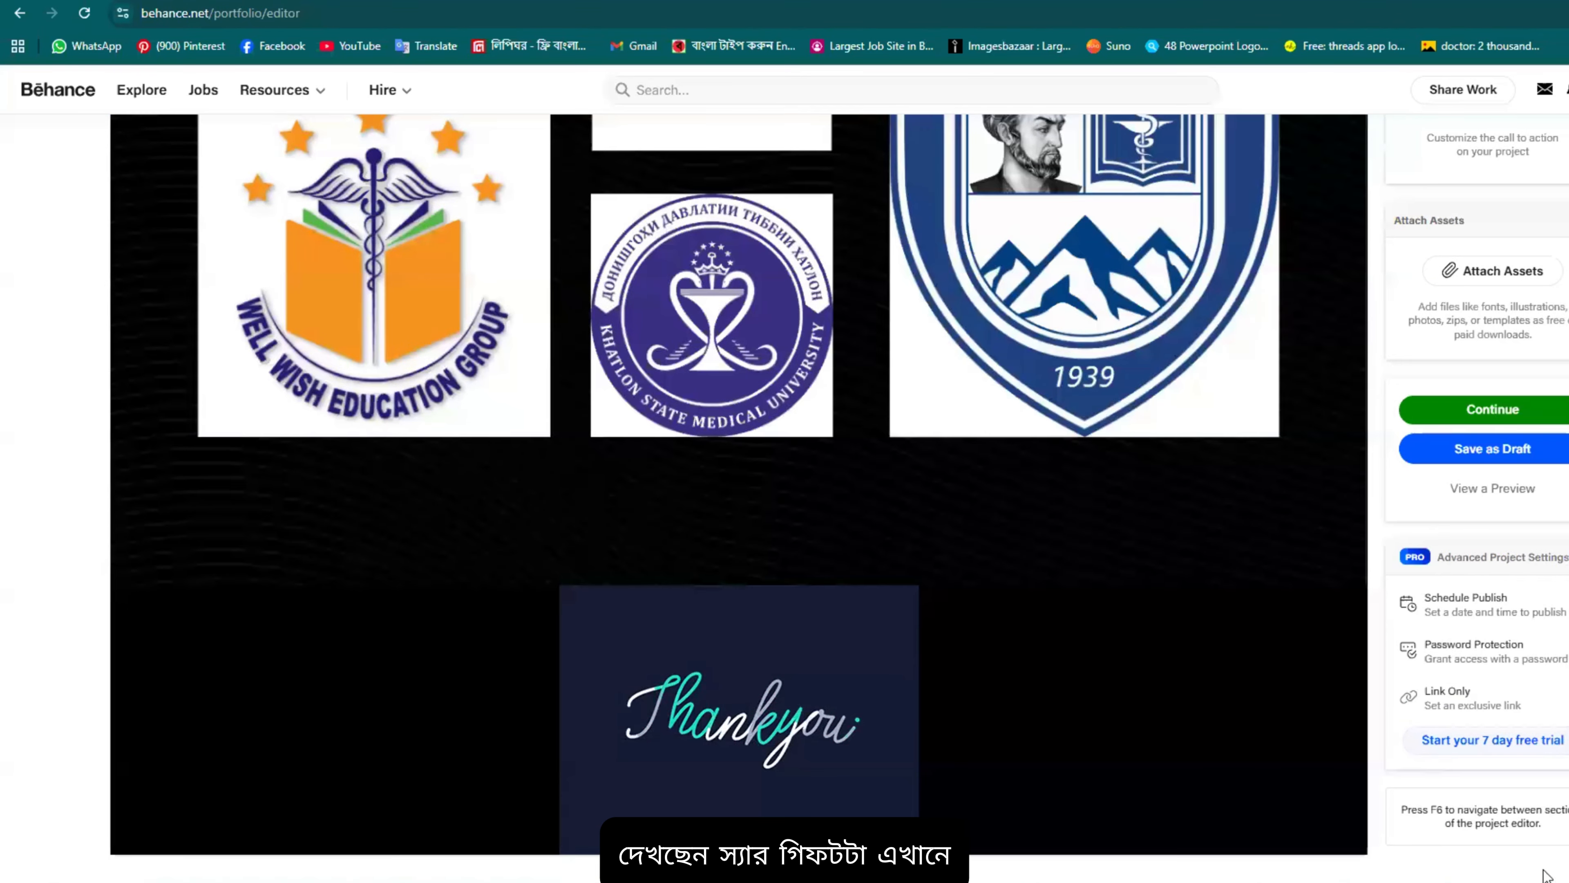
{"action": "mouse_move", "coordinate": [800, 663]}
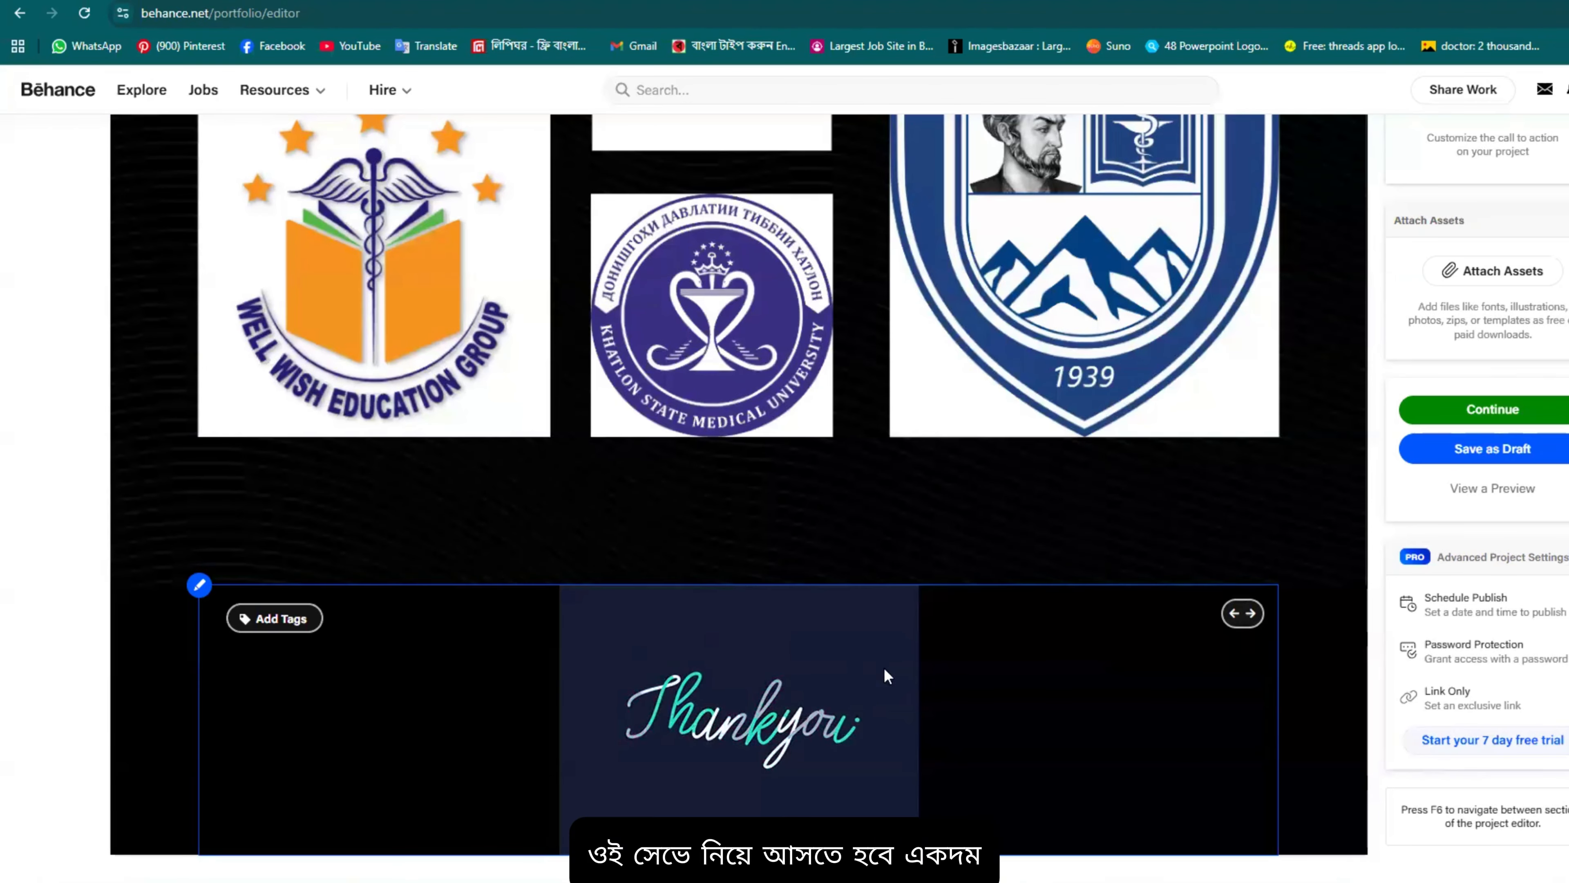
{"action": "scroll", "coordinate": [1044, 729], "scroll_direction": "up", "scroll_amount": 2}
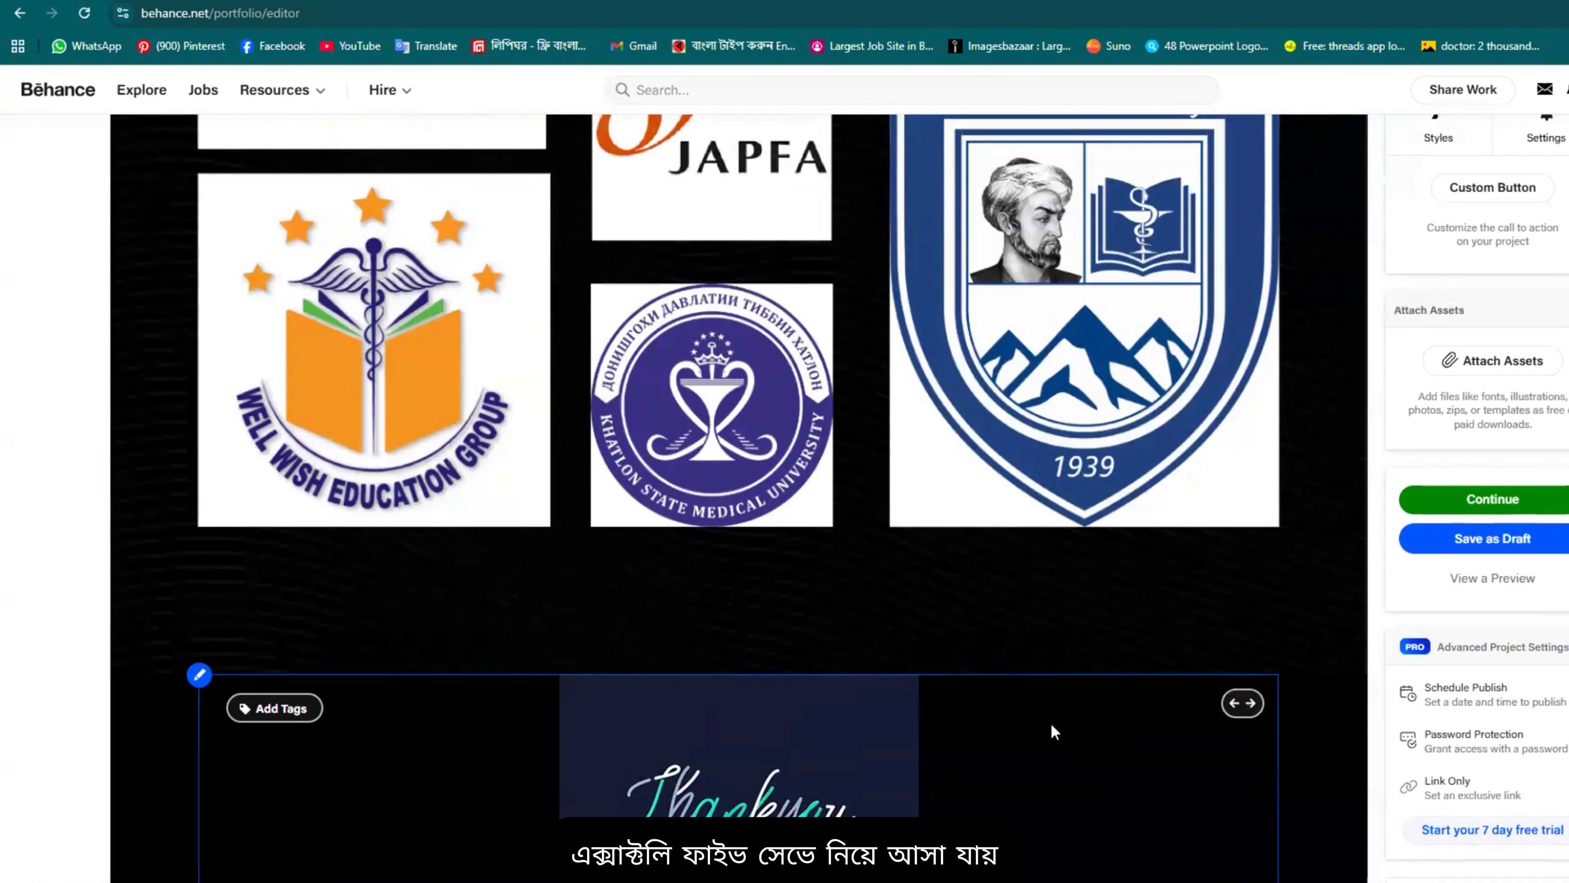
{"action": "scroll", "coordinate": [1056, 723], "scroll_direction": "down", "scroll_amount": 2}
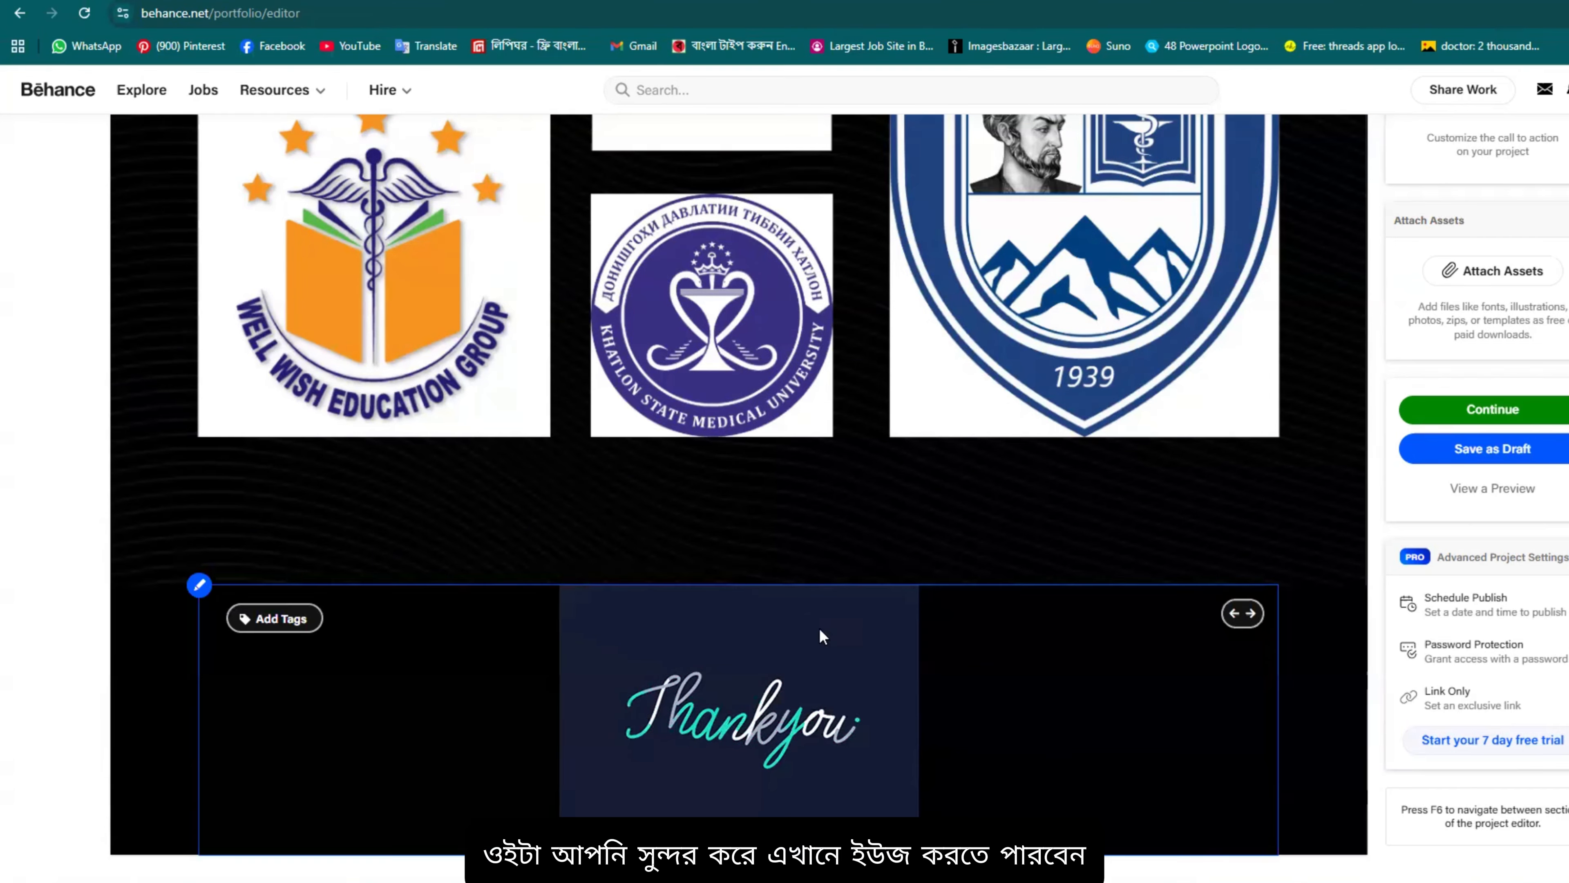
{"action": "scroll", "coordinate": [902, 559], "scroll_direction": "up", "scroll_amount": 3}
{"action": "scroll", "coordinate": [906, 559], "scroll_direction": "down", "scroll_amount": 3}
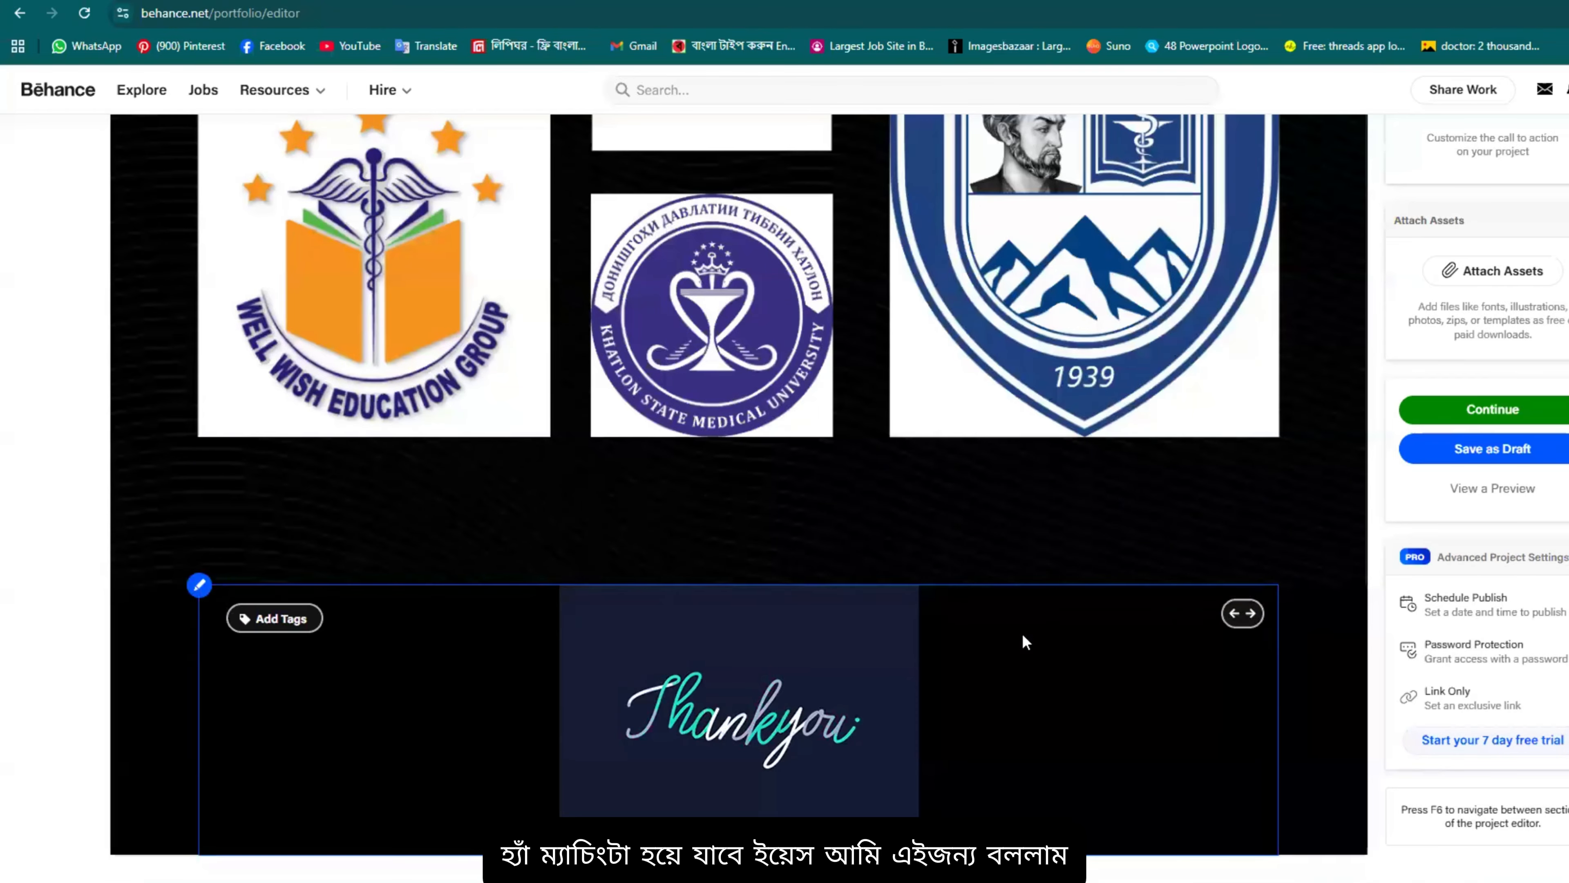
{"action": "scroll", "coordinate": [1224, 536], "scroll_direction": "up", "scroll_amount": 5}
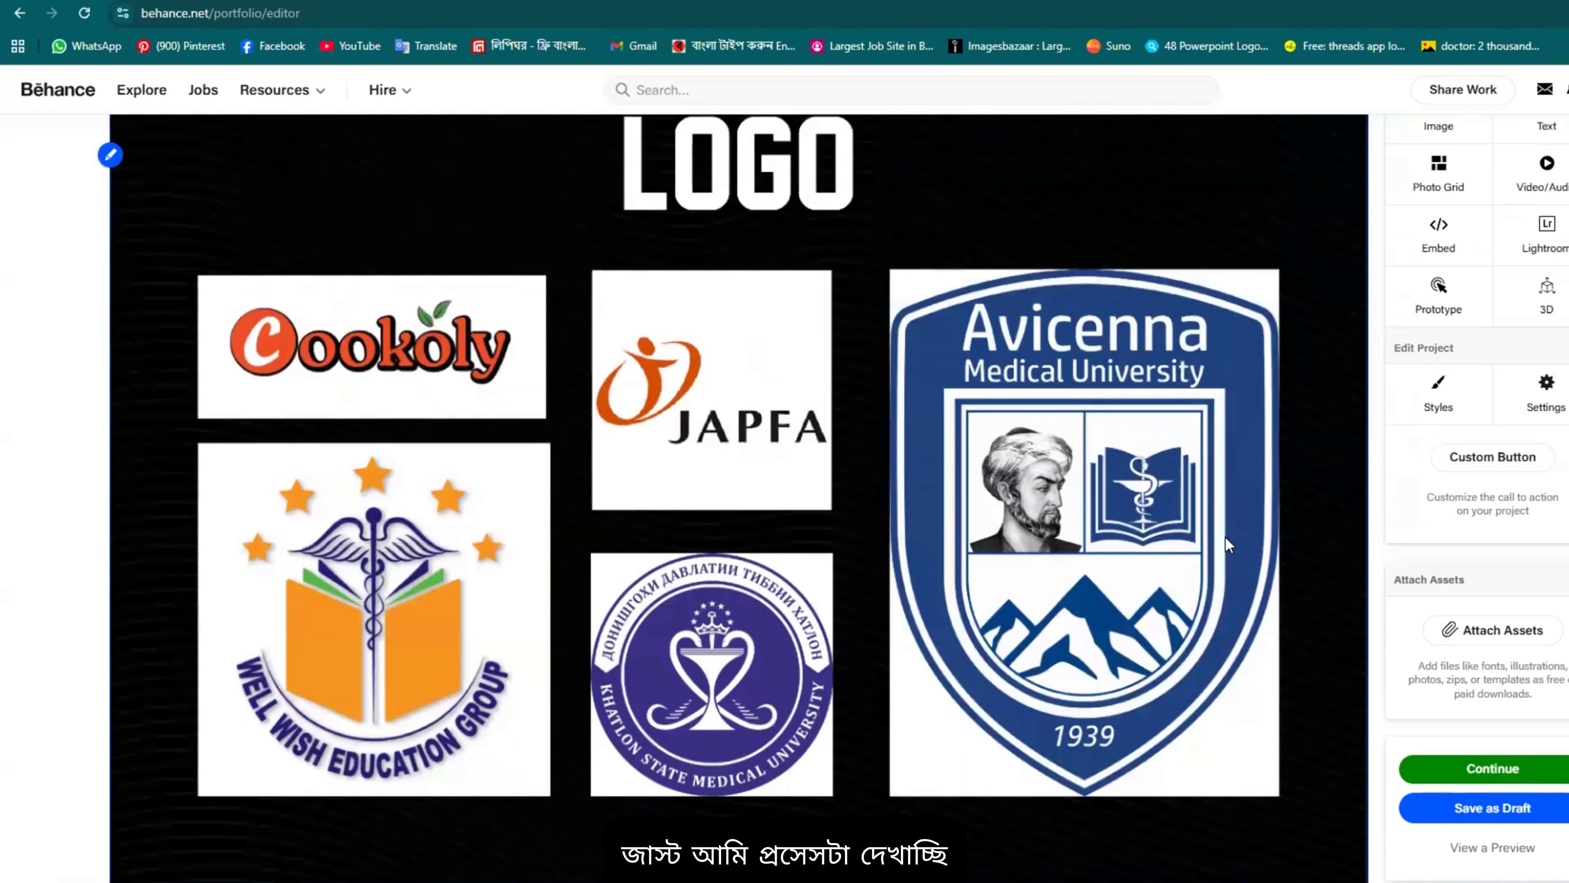
{"action": "scroll", "coordinate": [1211, 529], "scroll_direction": "down", "scroll_amount": 5}
{"action": "scroll", "coordinate": [1201, 522], "scroll_direction": "up", "scroll_amount": 6}
{"action": "scroll", "coordinate": [1051, 587], "scroll_direction": "down", "scroll_amount": 6}
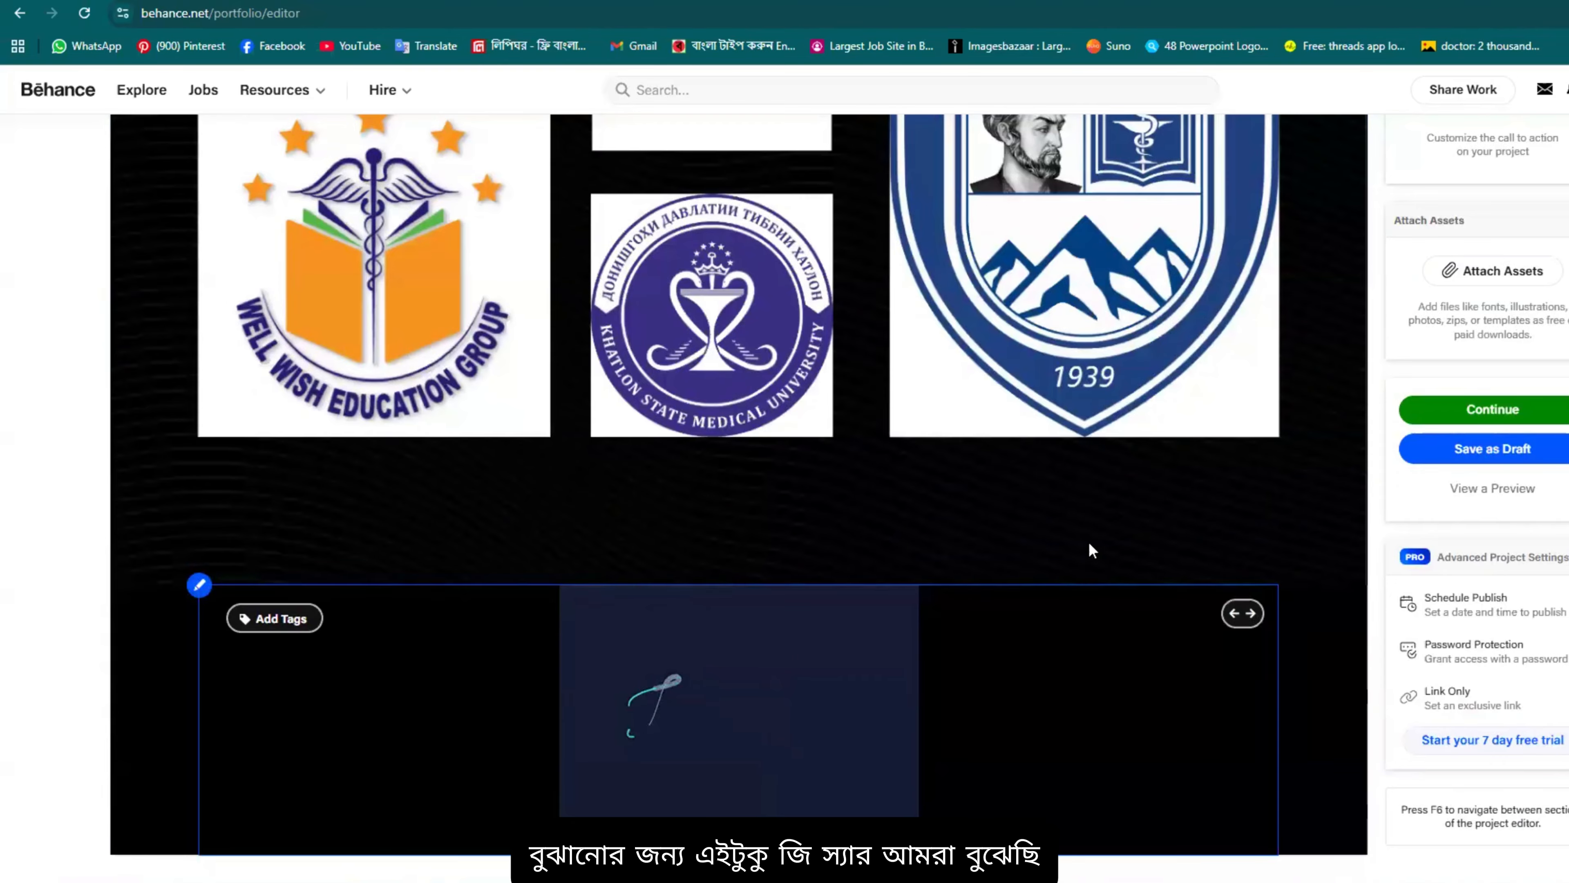
{"action": "scroll", "coordinate": [1092, 550], "scroll_direction": "up", "scroll_amount": 10}
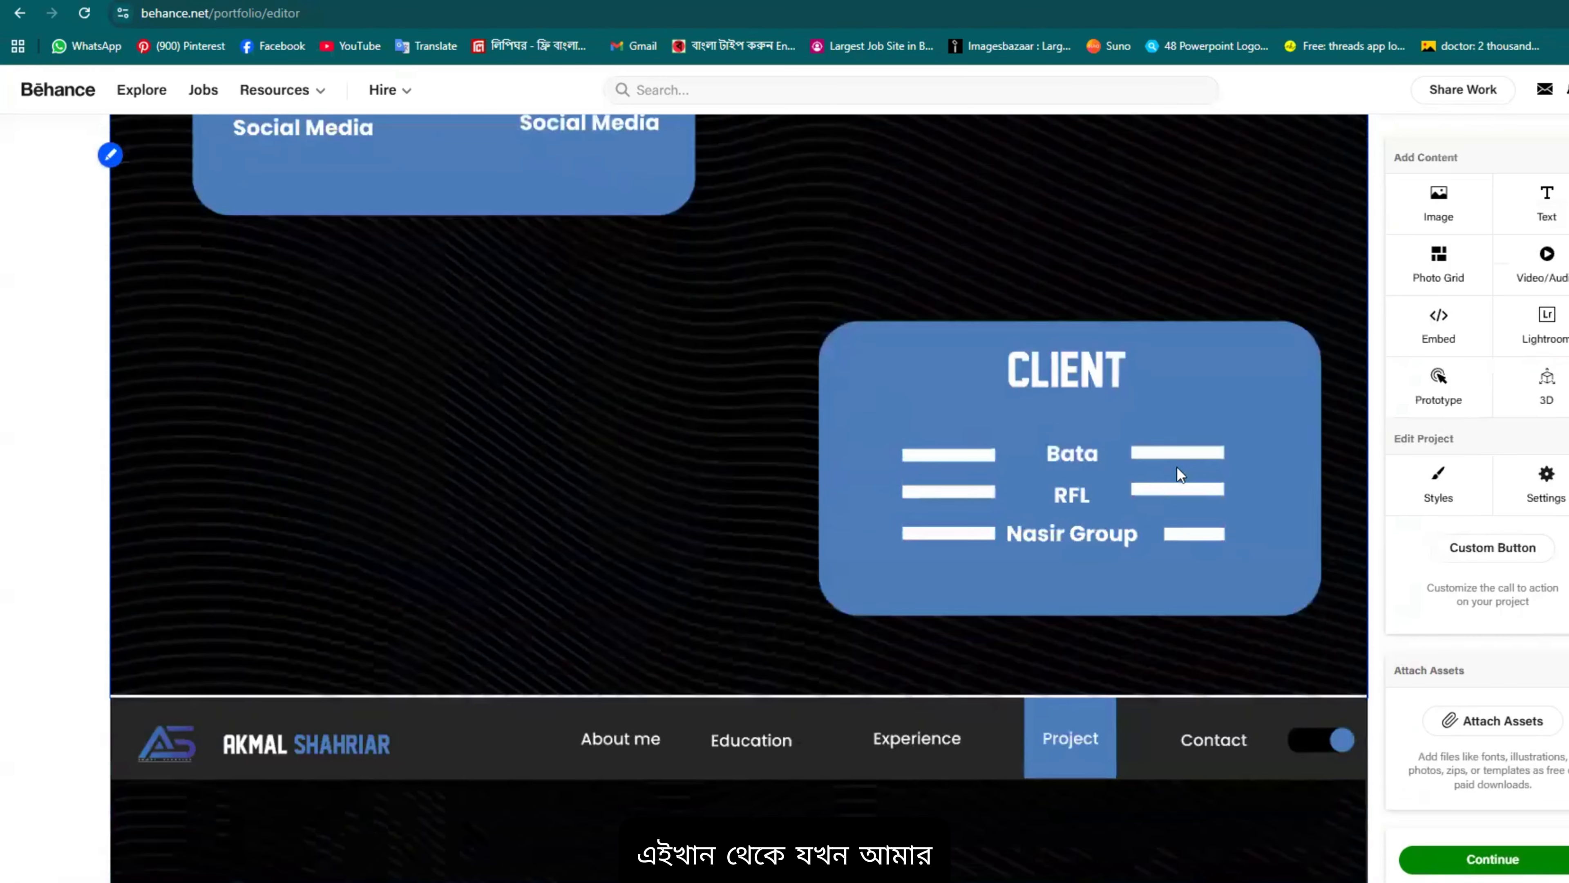
{"action": "scroll", "coordinate": [949, 538], "scroll_direction": "down", "scroll_amount": 11}
{"action": "scroll", "coordinate": [1502, 593], "scroll_direction": "up", "scroll_amount": 6}
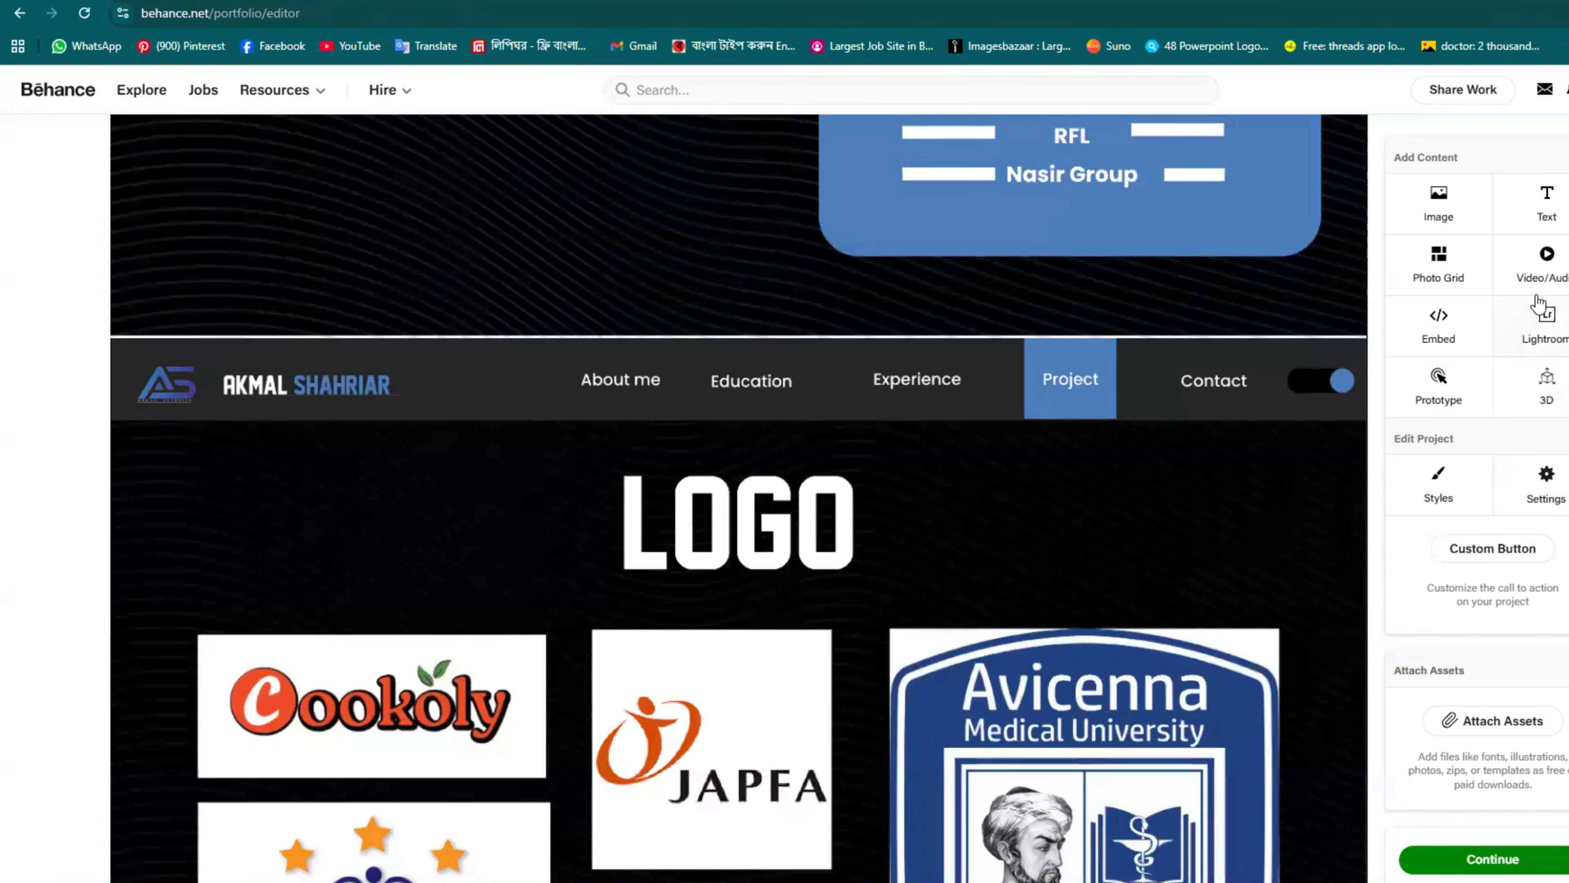
{"action": "scroll", "coordinate": [1440, 486], "scroll_direction": "down", "scroll_amount": 2}
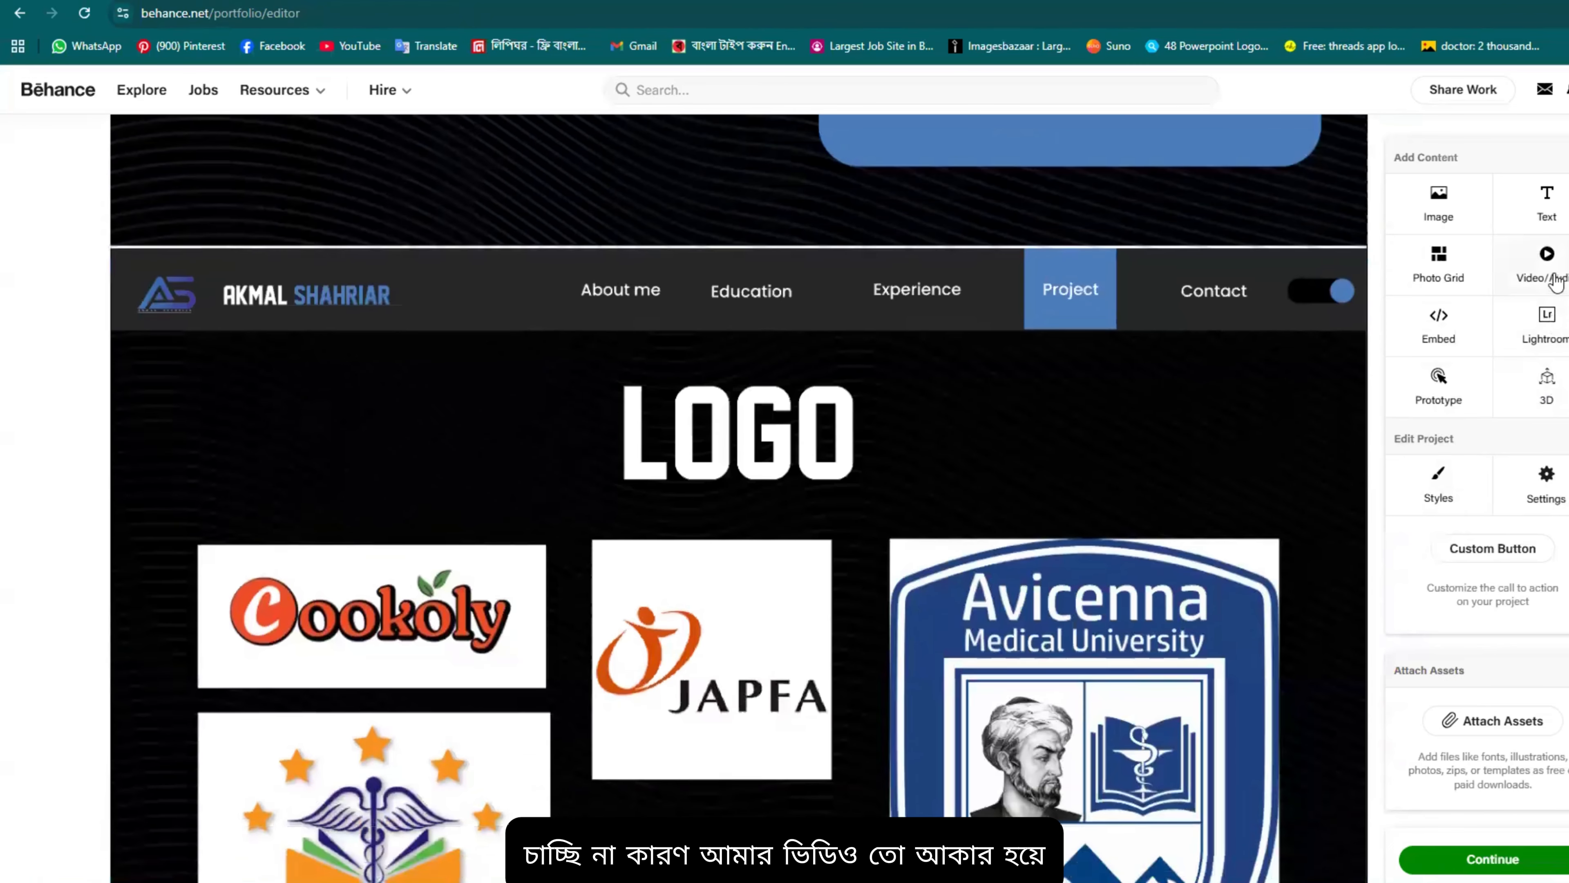
{"action": "scroll", "coordinate": [630, 791], "scroll_direction": "down", "scroll_amount": 10}
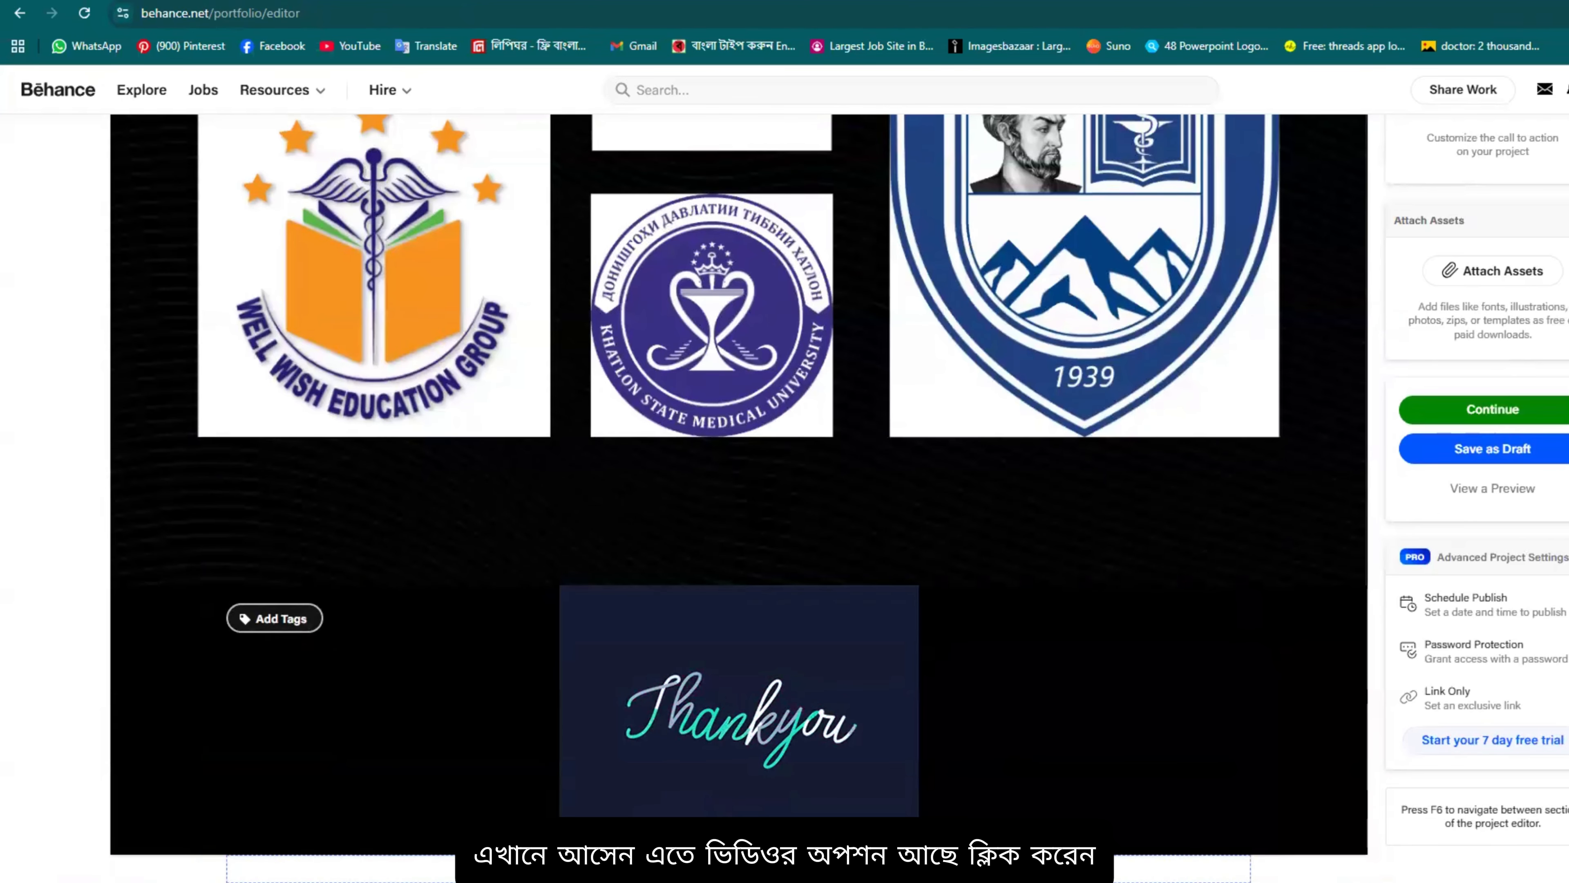
{"action": "left_click", "coordinate": [764, 861]}
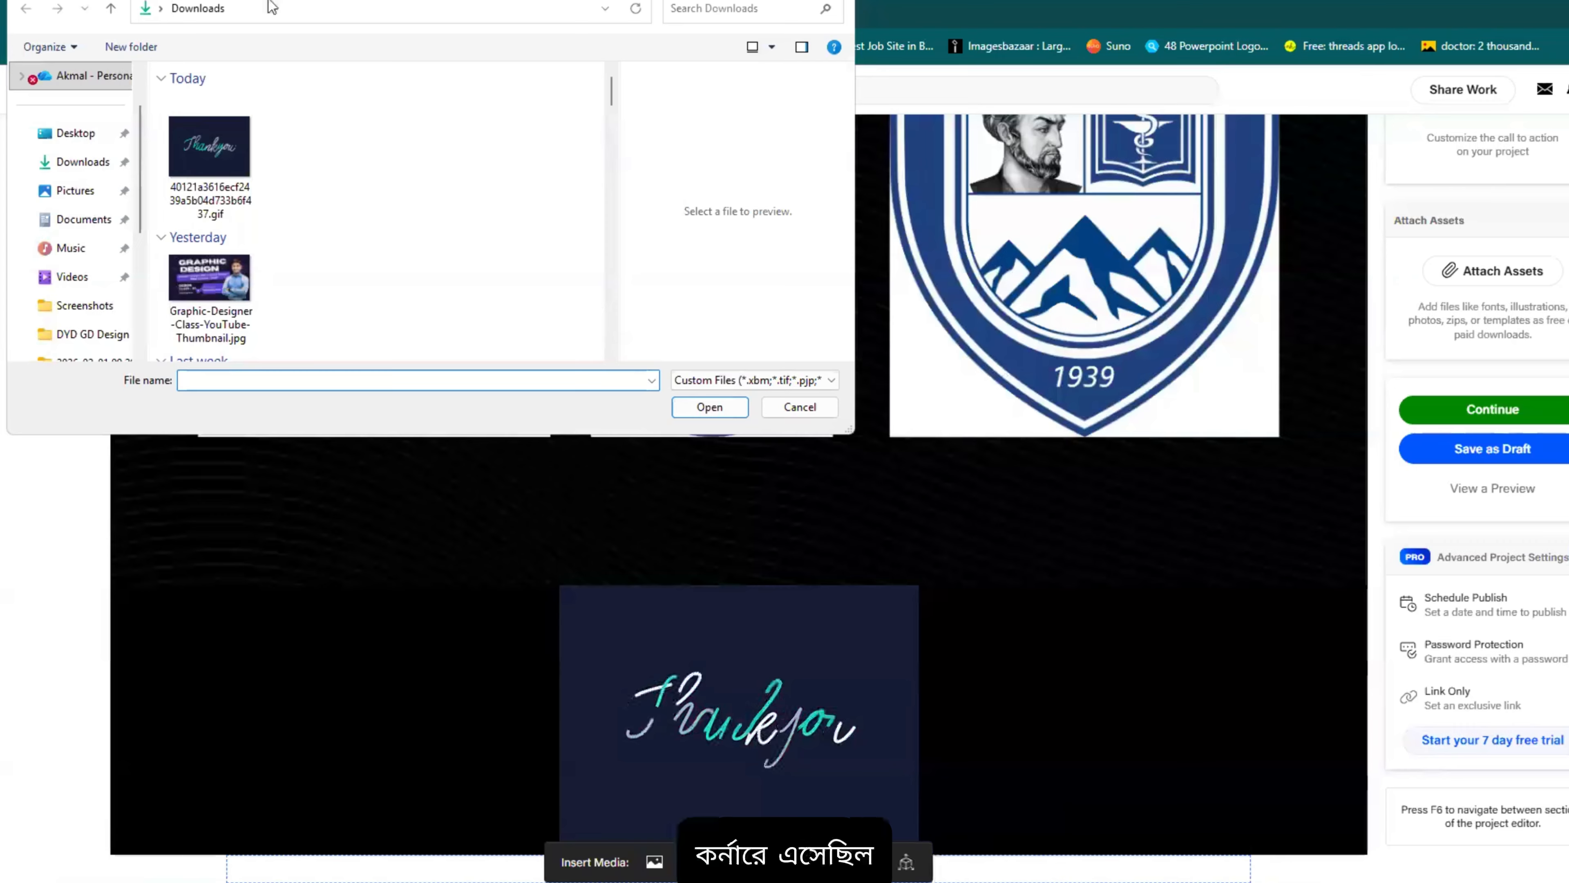
{"action": "left_click_drag", "start_coordinate": [270, 2], "coordinate": [272, 147]}
{"action": "left_click", "coordinate": [844, 146]}
{"action": "scroll", "coordinate": [1344, 490], "scroll_direction": "up", "scroll_amount": 10}
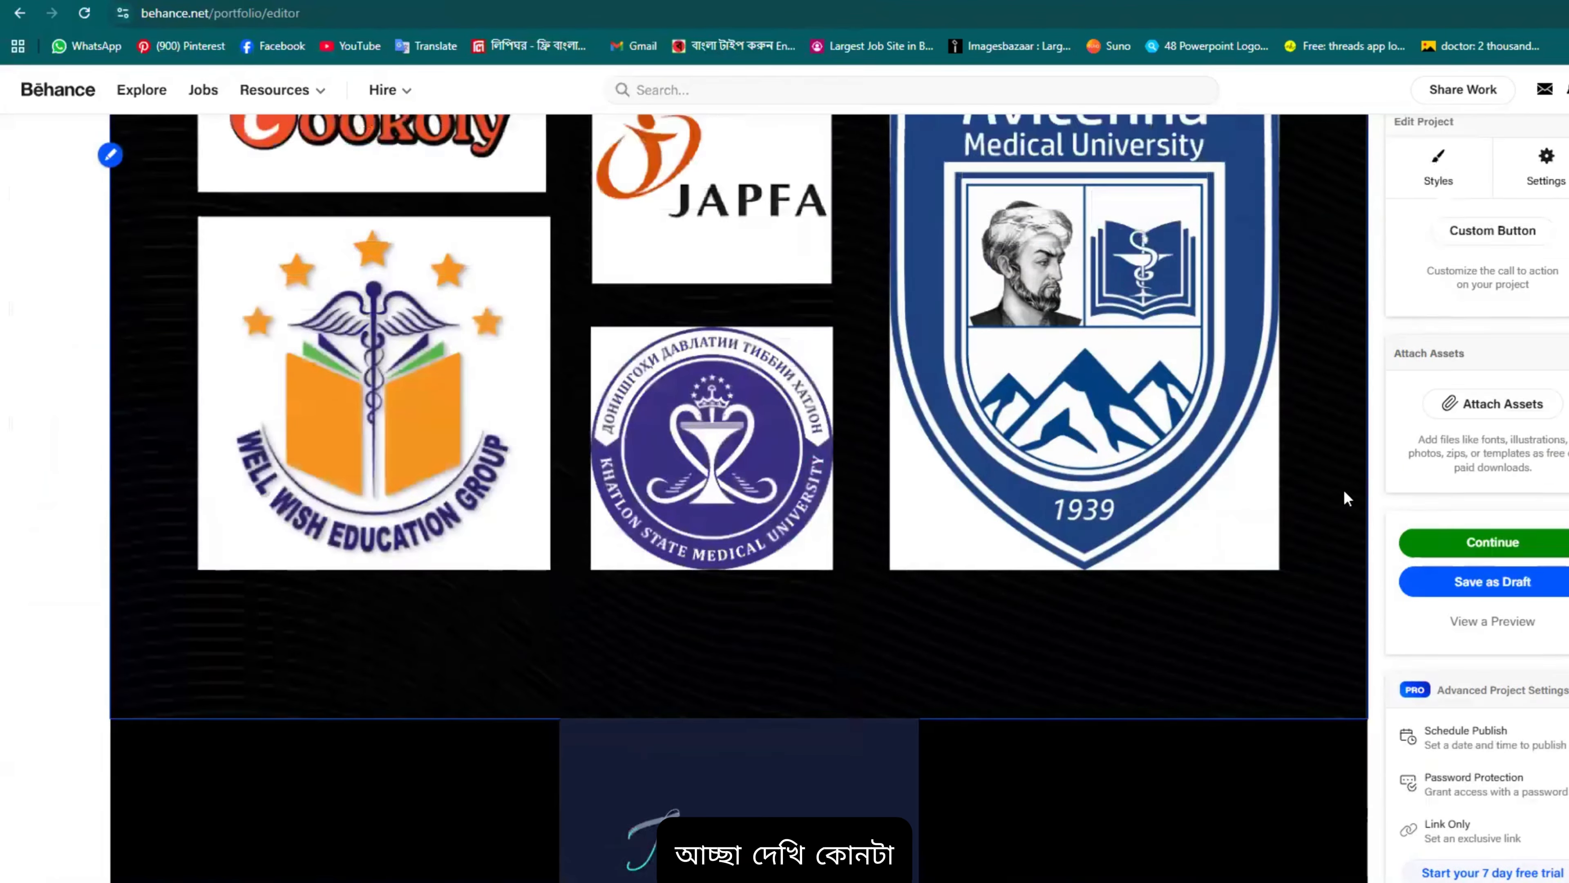
{"action": "scroll", "coordinate": [1352, 641], "scroll_direction": "down", "scroll_amount": 5}
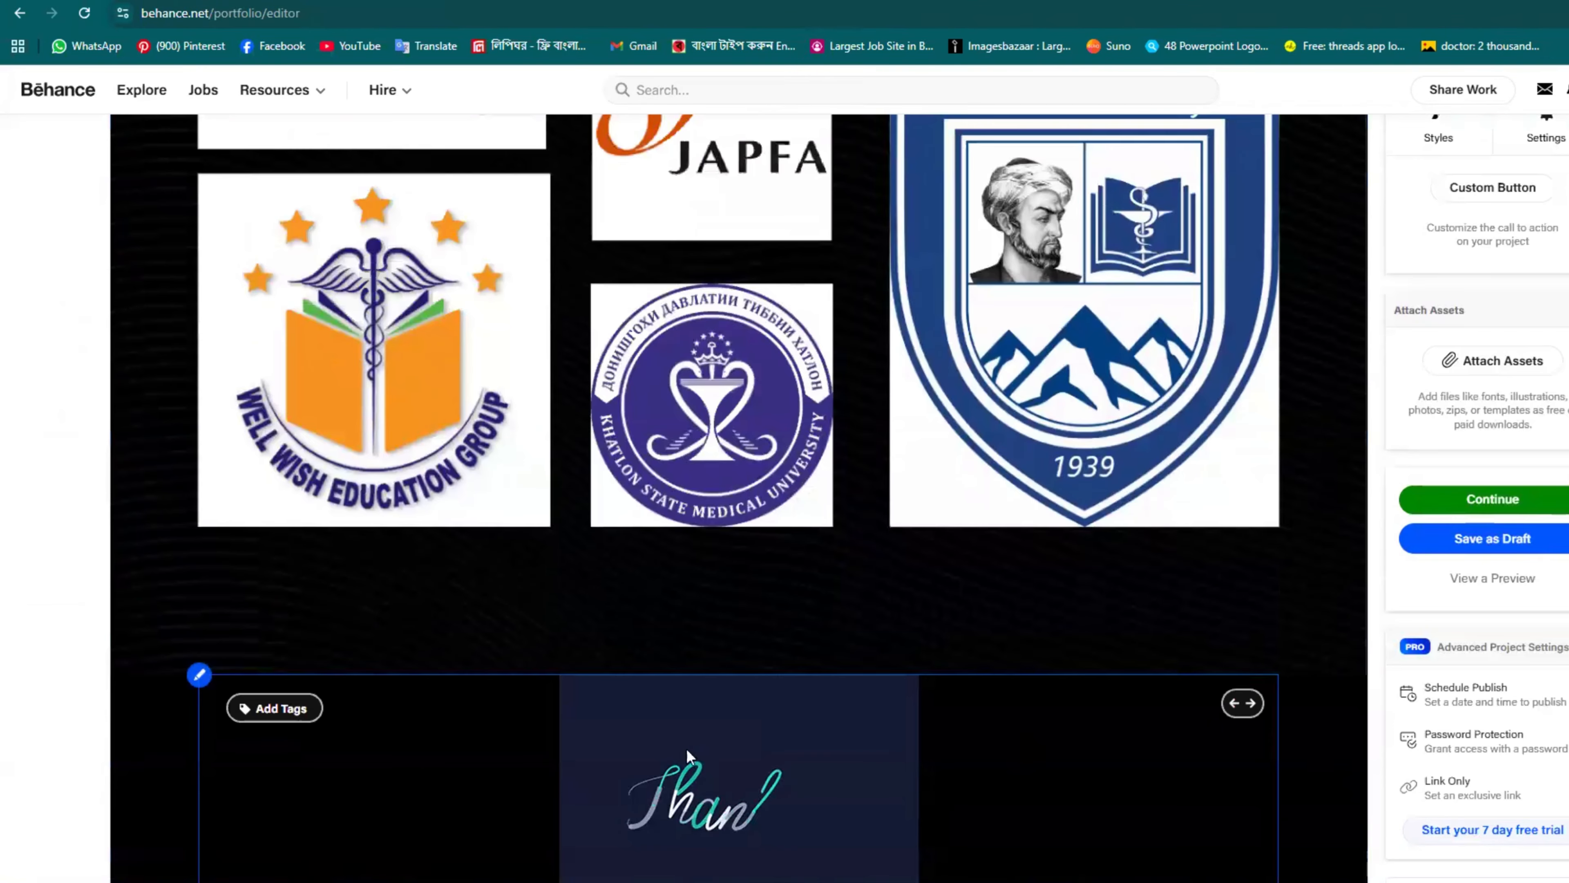
{"action": "left_click", "coordinate": [291, 708]}
{"action": "scroll", "coordinate": [757, 691], "scroll_direction": "down", "scroll_amount": 1}
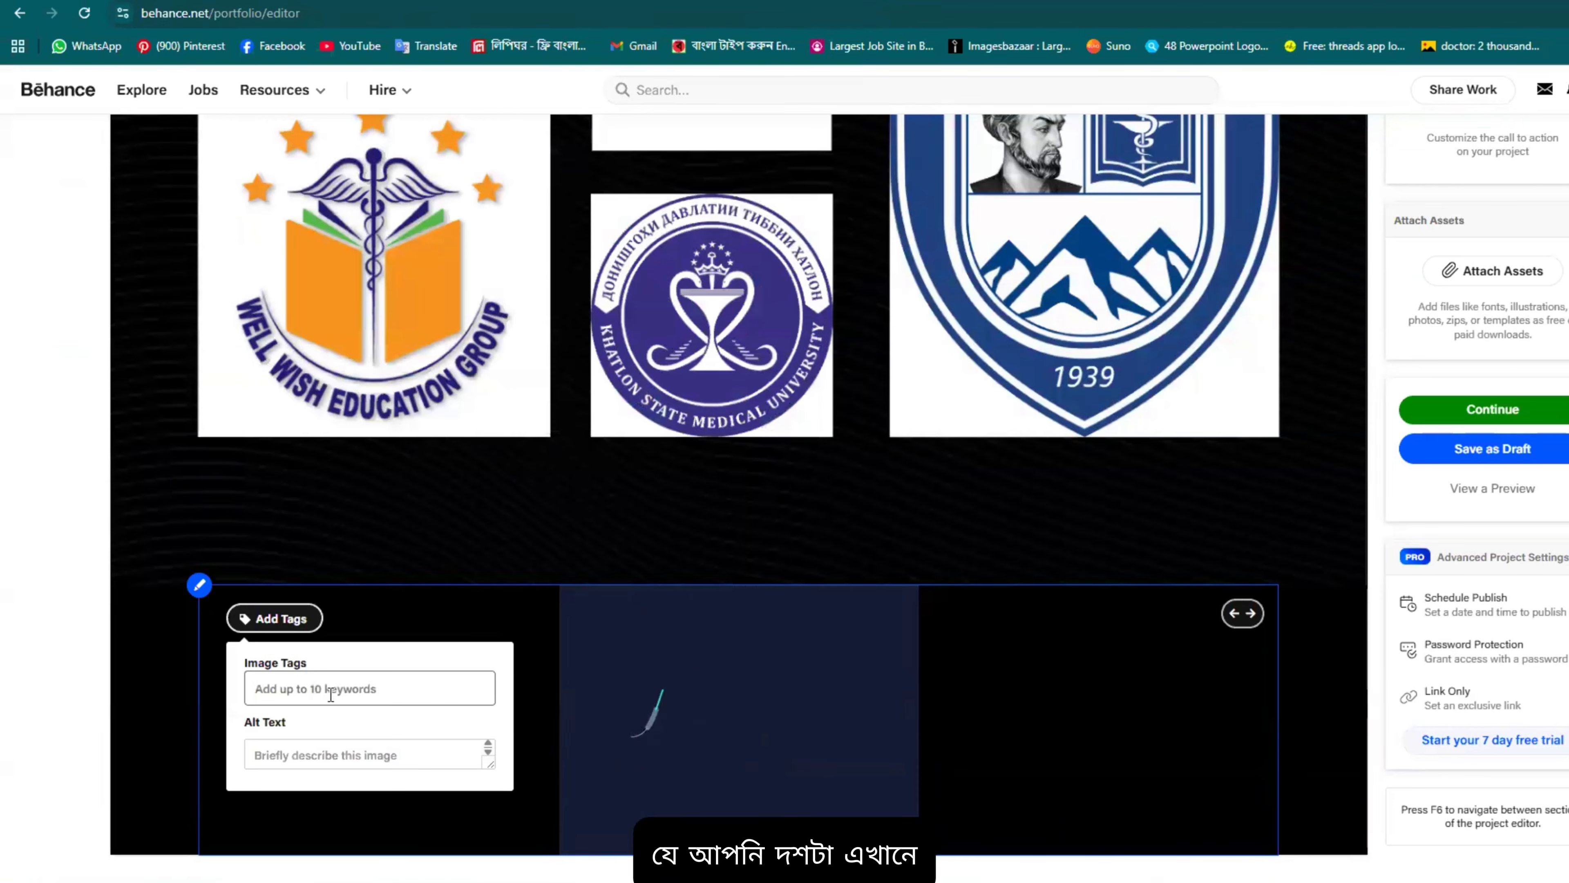
{"action": "left_click", "coordinate": [324, 691]}
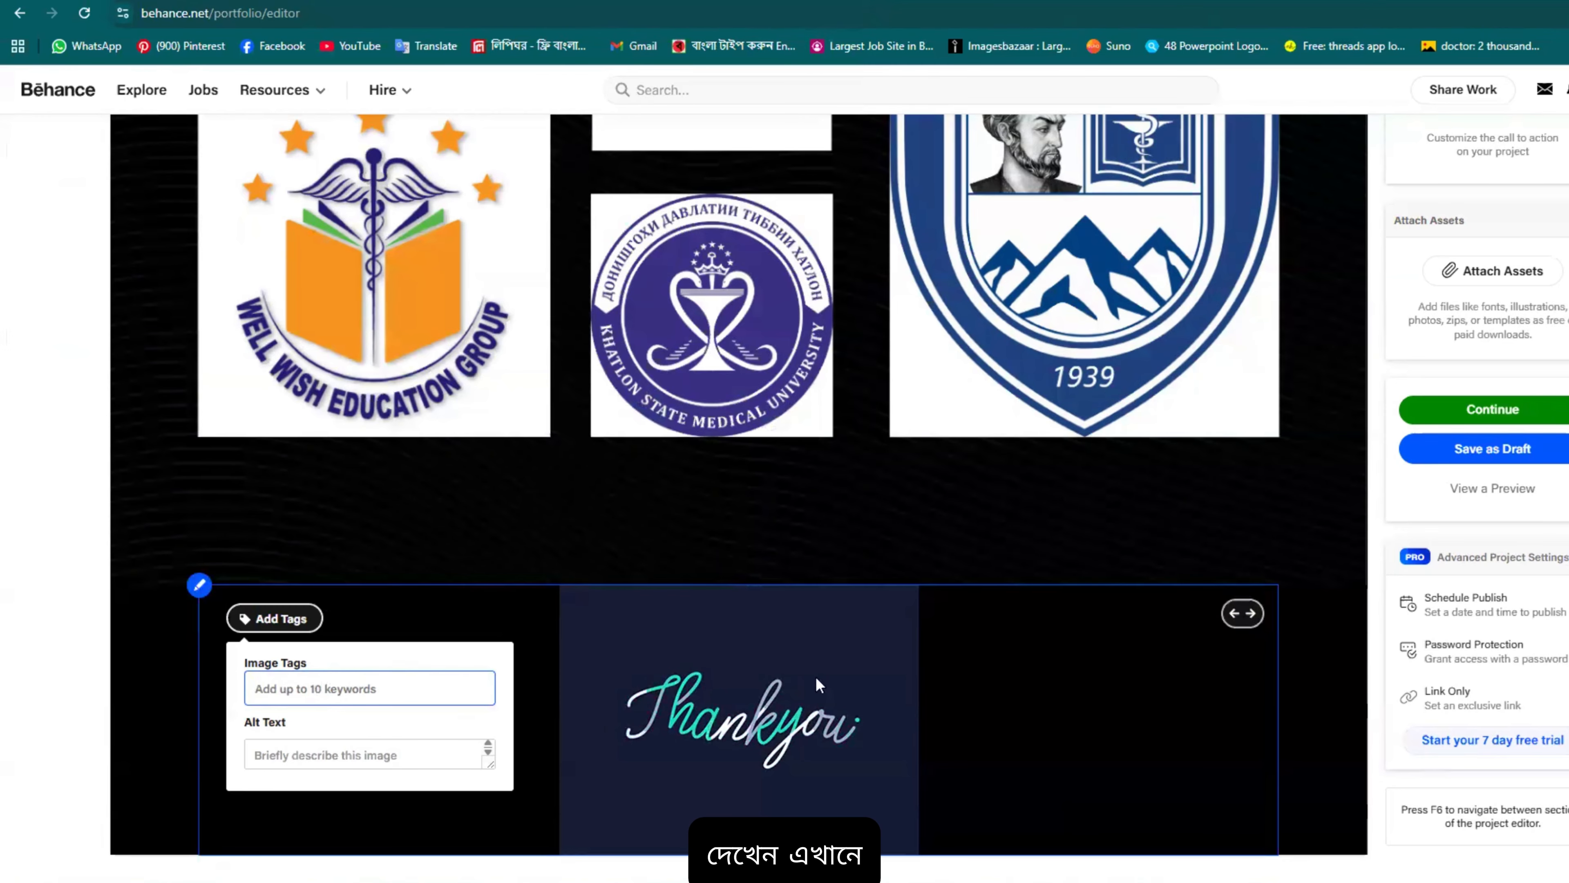
{"action": "scroll", "coordinate": [422, 446], "scroll_direction": "up", "scroll_amount": 5}
{"action": "scroll", "coordinate": [247, 504], "scroll_direction": "up", "scroll_amount": 5}
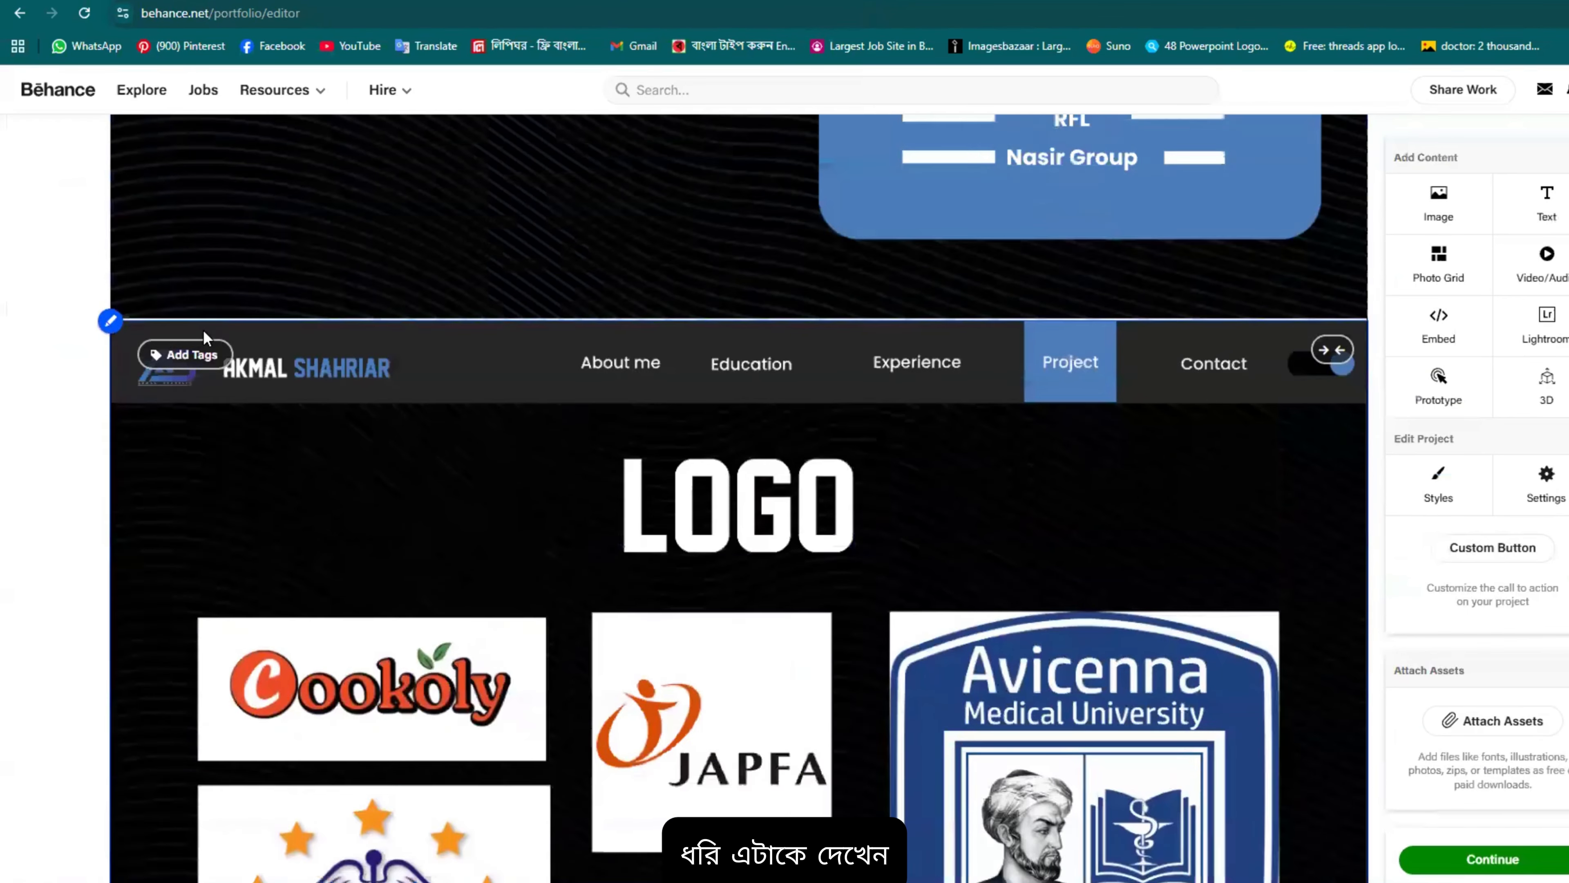
{"action": "left_click", "coordinate": [168, 470]}
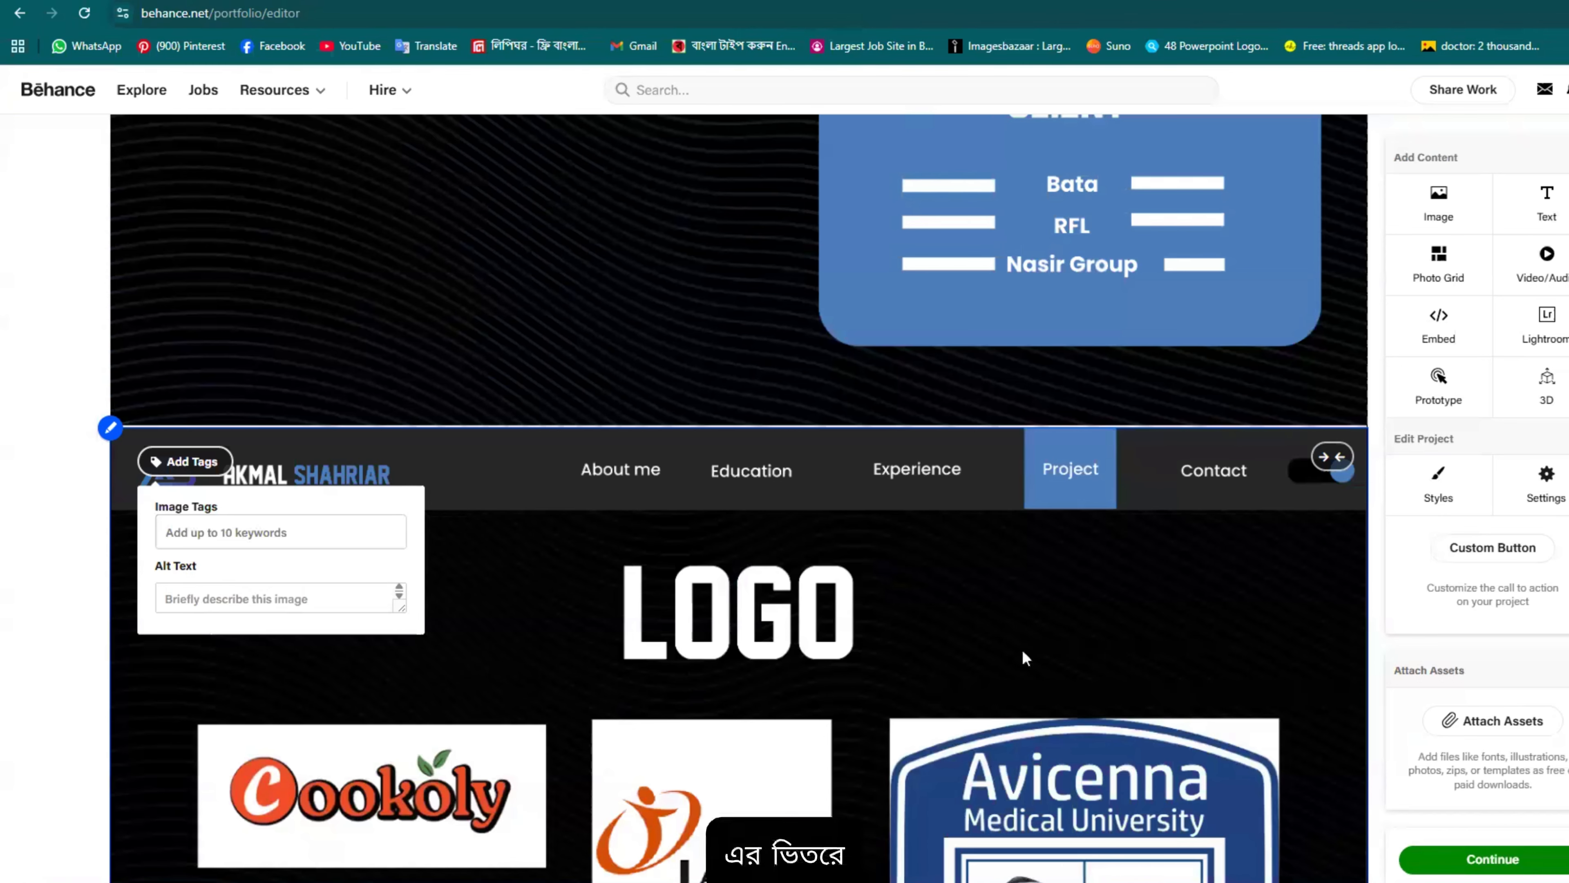
{"action": "scroll", "coordinate": [1037, 636], "scroll_direction": "up", "scroll_amount": 4}
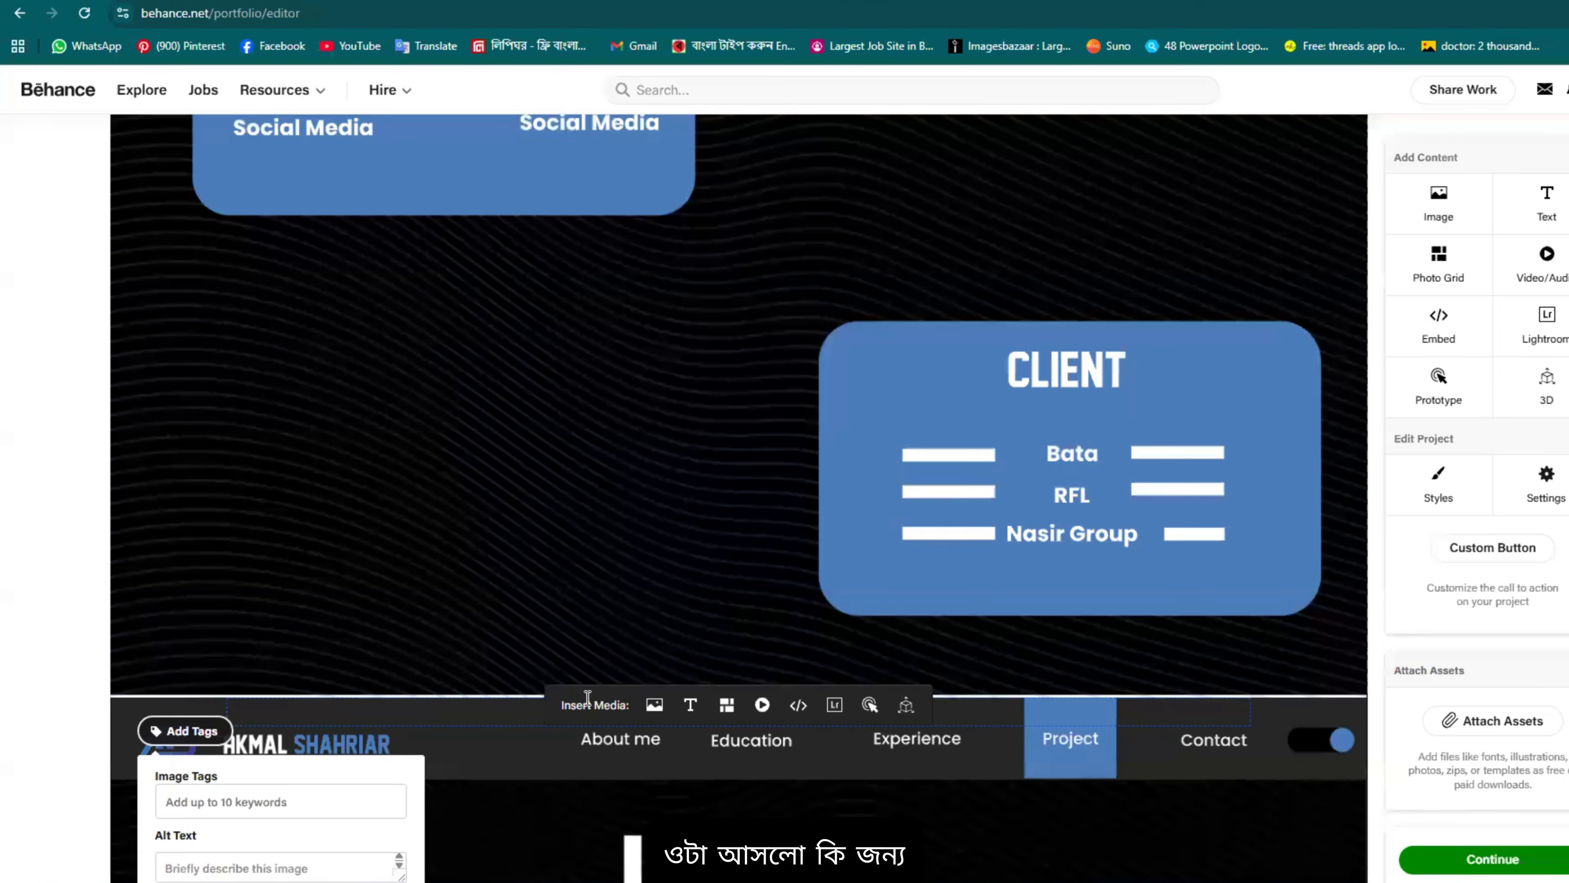
{"action": "scroll", "coordinate": [615, 717], "scroll_direction": "down", "scroll_amount": 1}
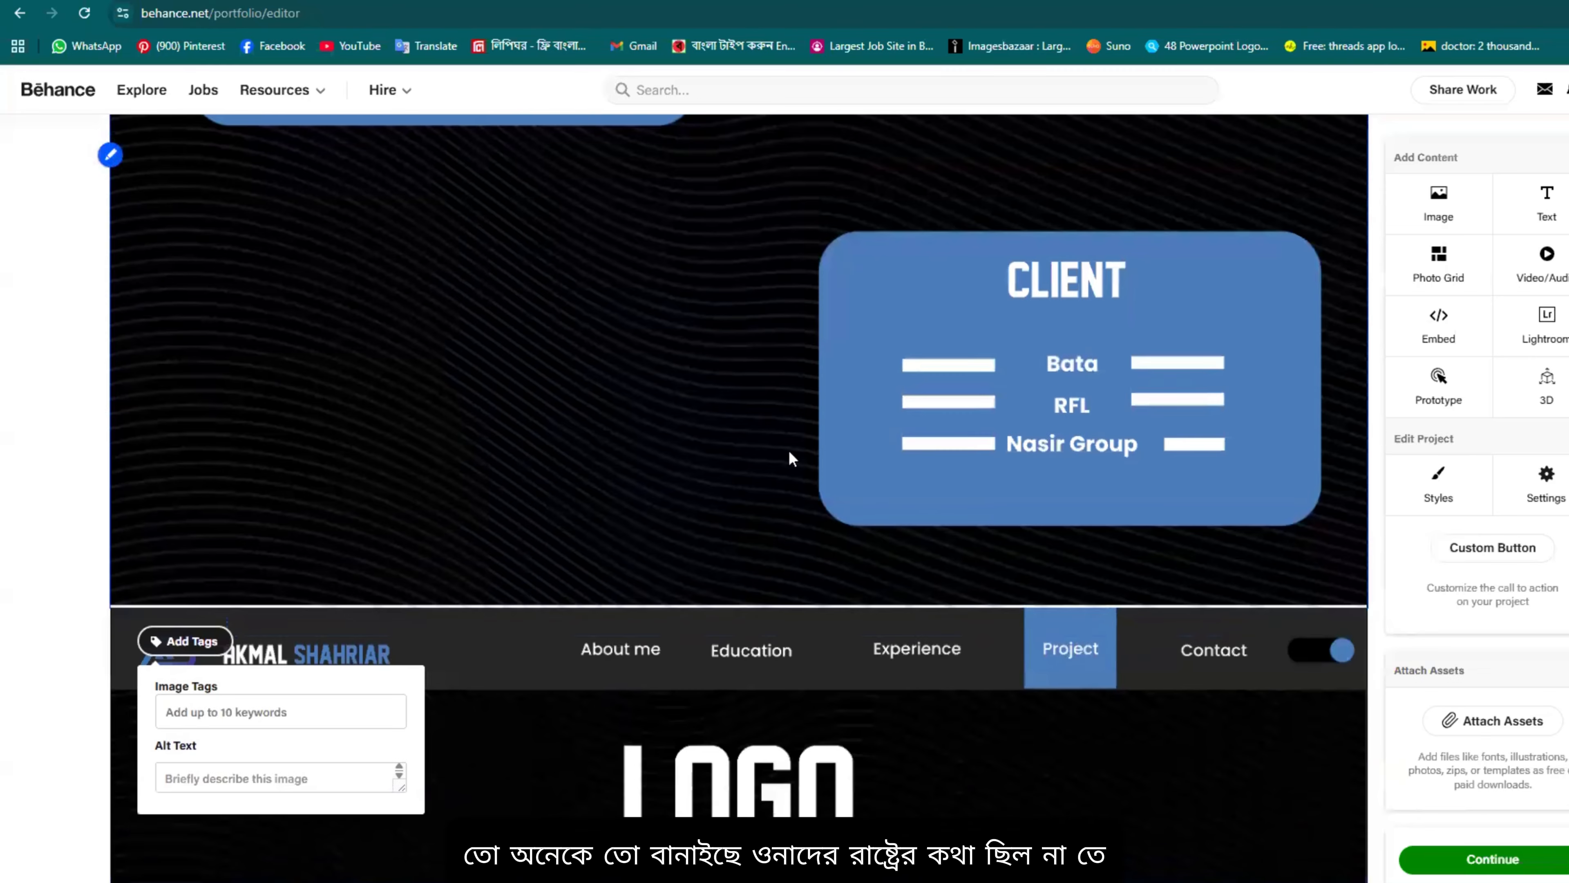
{"action": "scroll", "coordinate": [779, 525], "scroll_direction": "down", "scroll_amount": 2}
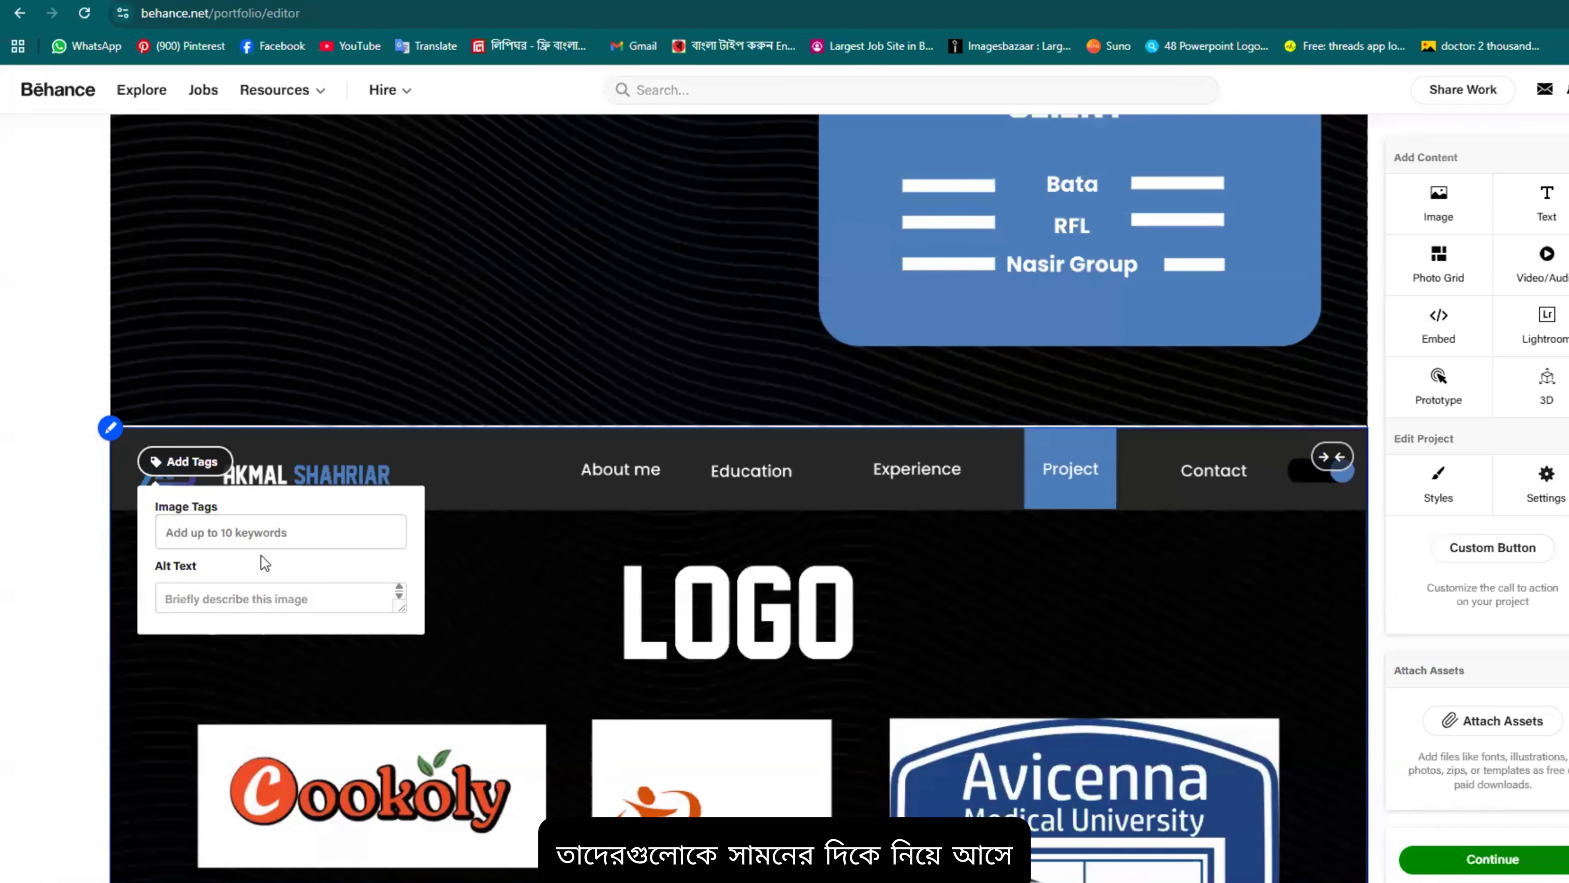
{"action": "left_click", "coordinate": [249, 531]}
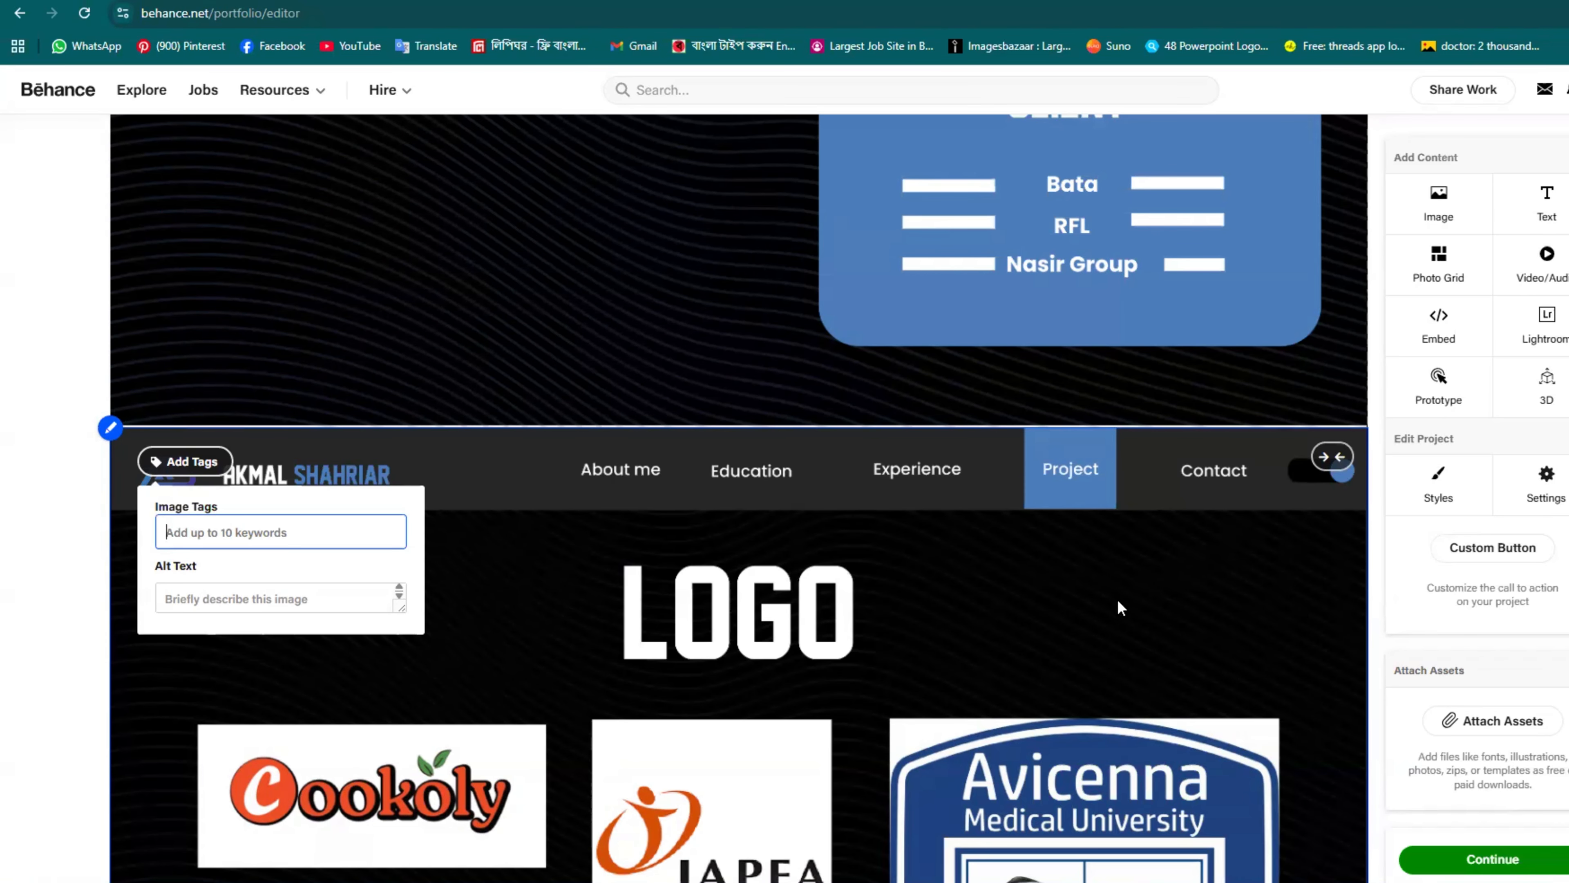
{"action": "scroll", "coordinate": [1117, 600], "scroll_direction": "down", "scroll_amount": 2}
{"action": "scroll", "coordinate": [984, 554], "scroll_direction": "up", "scroll_amount": 3}
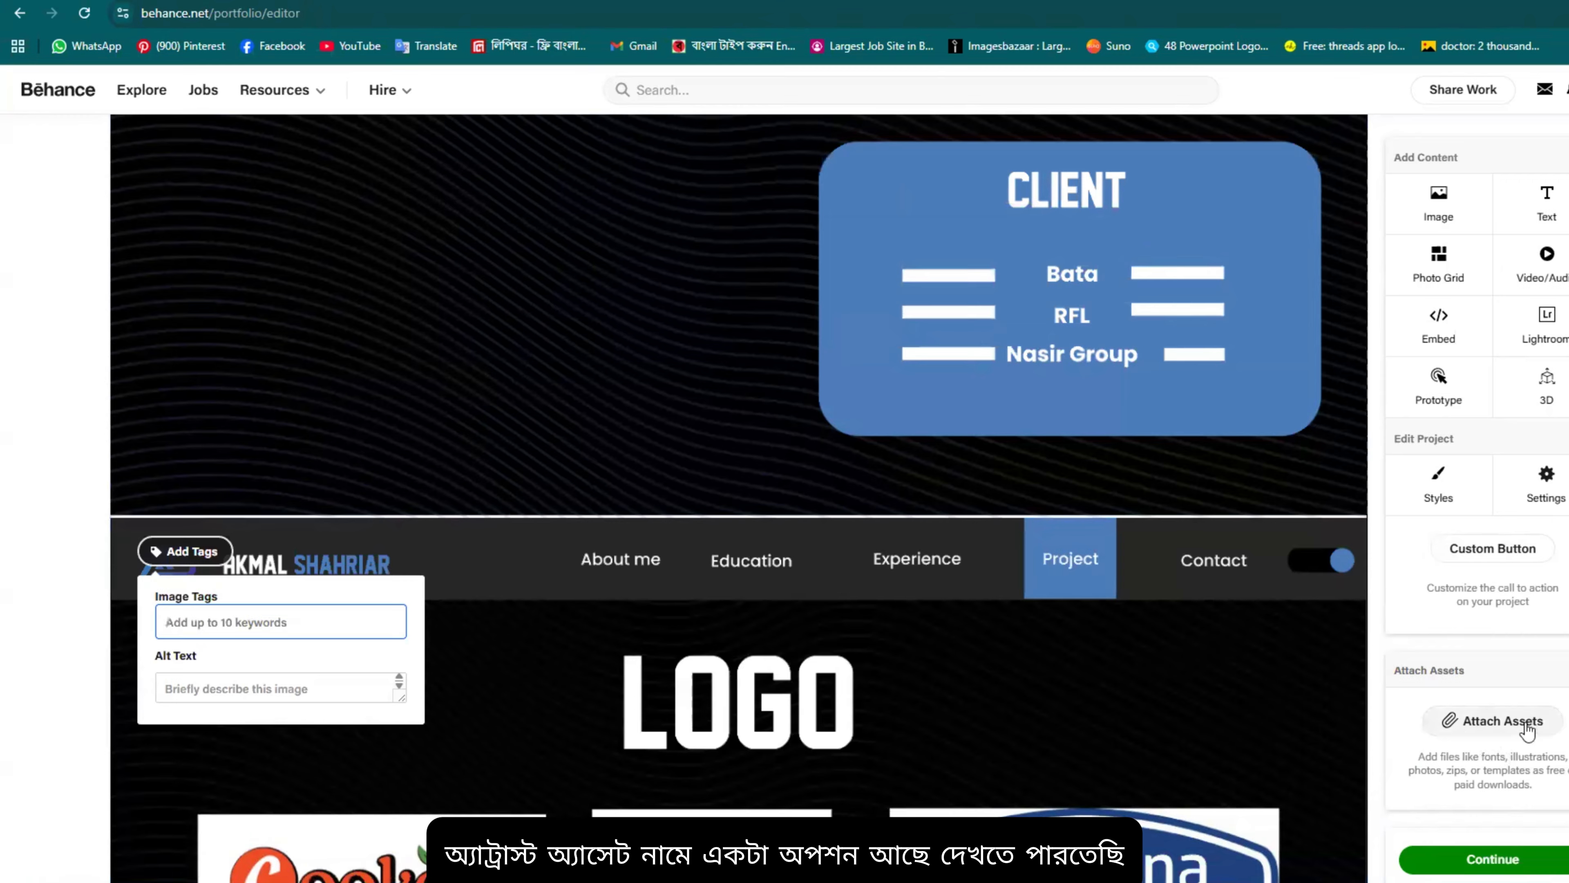
{"action": "scroll", "coordinate": [1037, 559], "scroll_direction": "up", "scroll_amount": 10}
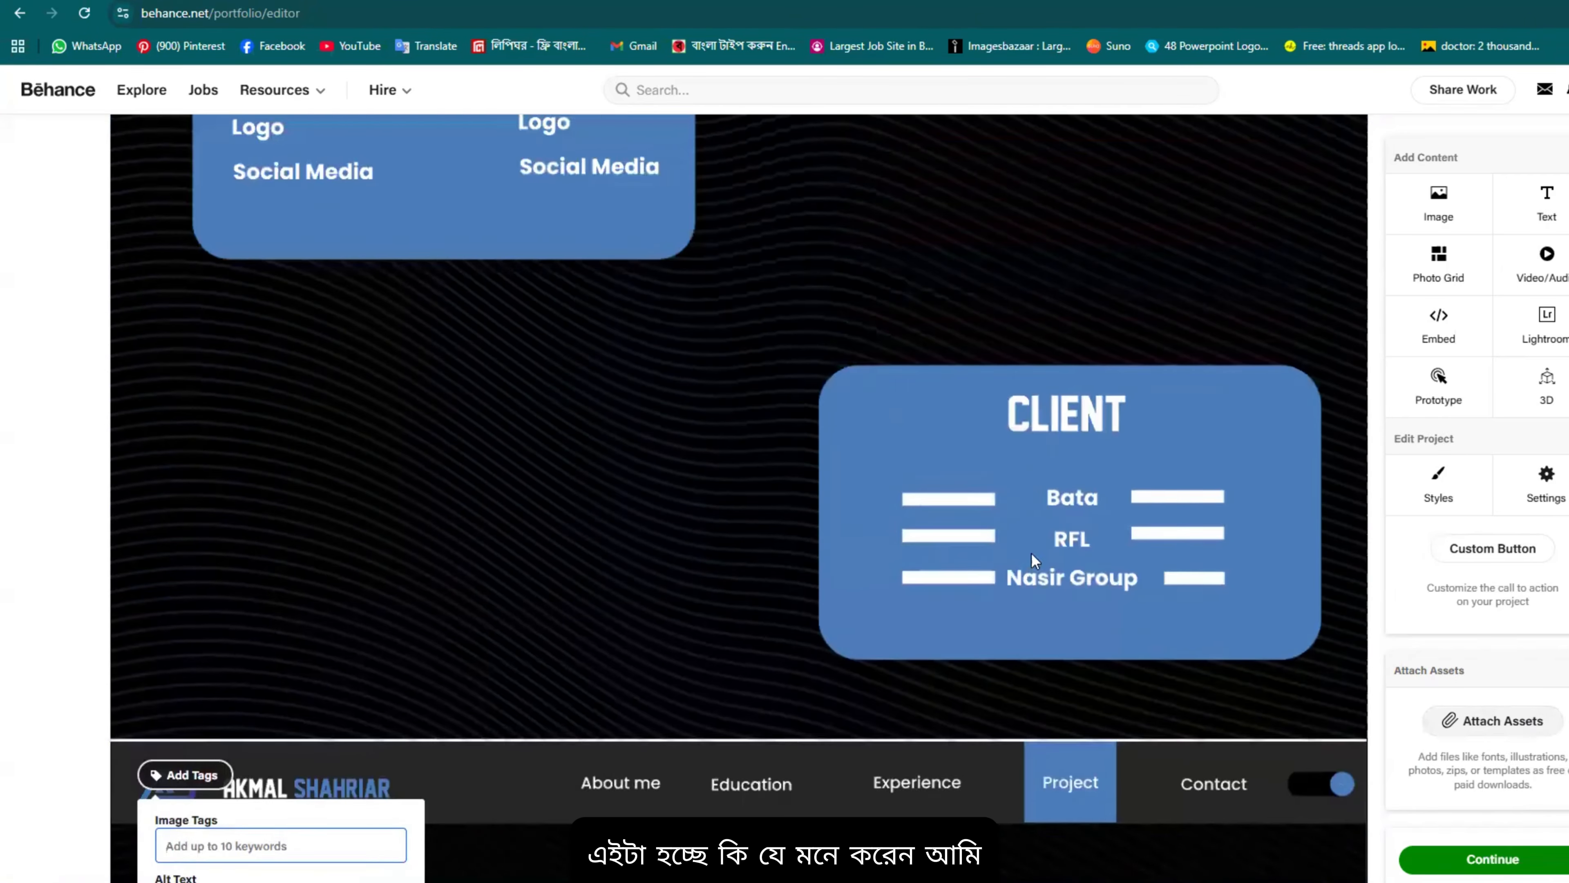
{"action": "scroll", "coordinate": [594, 408], "scroll_direction": "up", "scroll_amount": 15}
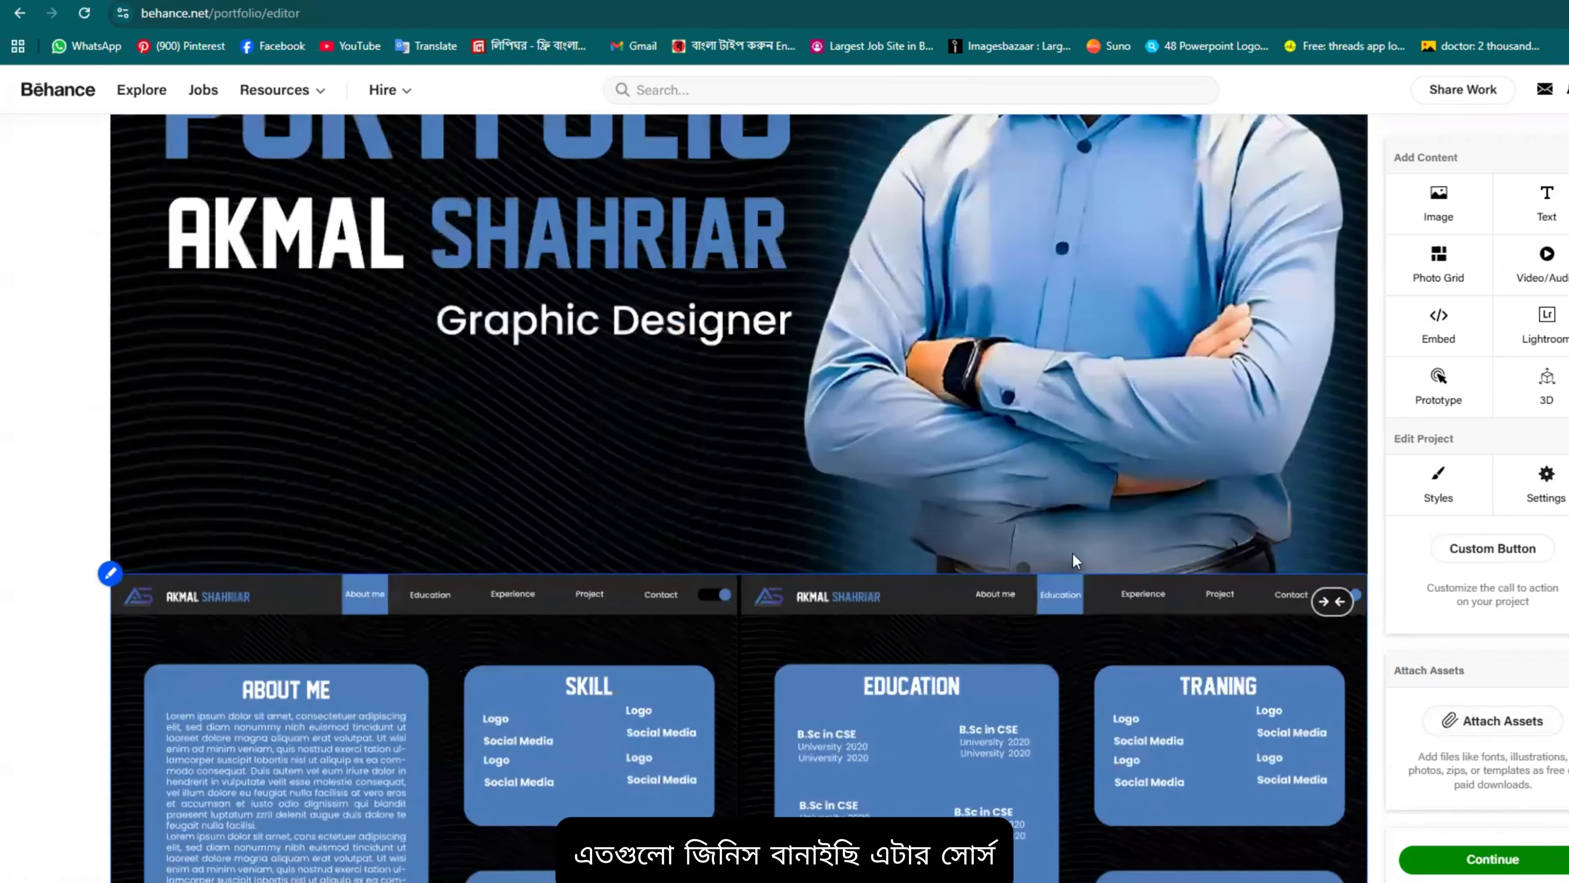
{"action": "scroll", "coordinate": [1075, 544], "scroll_direction": "down", "scroll_amount": 7}
{"action": "scroll", "coordinate": [1028, 498], "scroll_direction": "down", "scroll_amount": 4}
{"action": "scroll", "coordinate": [1096, 504], "scroll_direction": "up", "scroll_amount": 4}
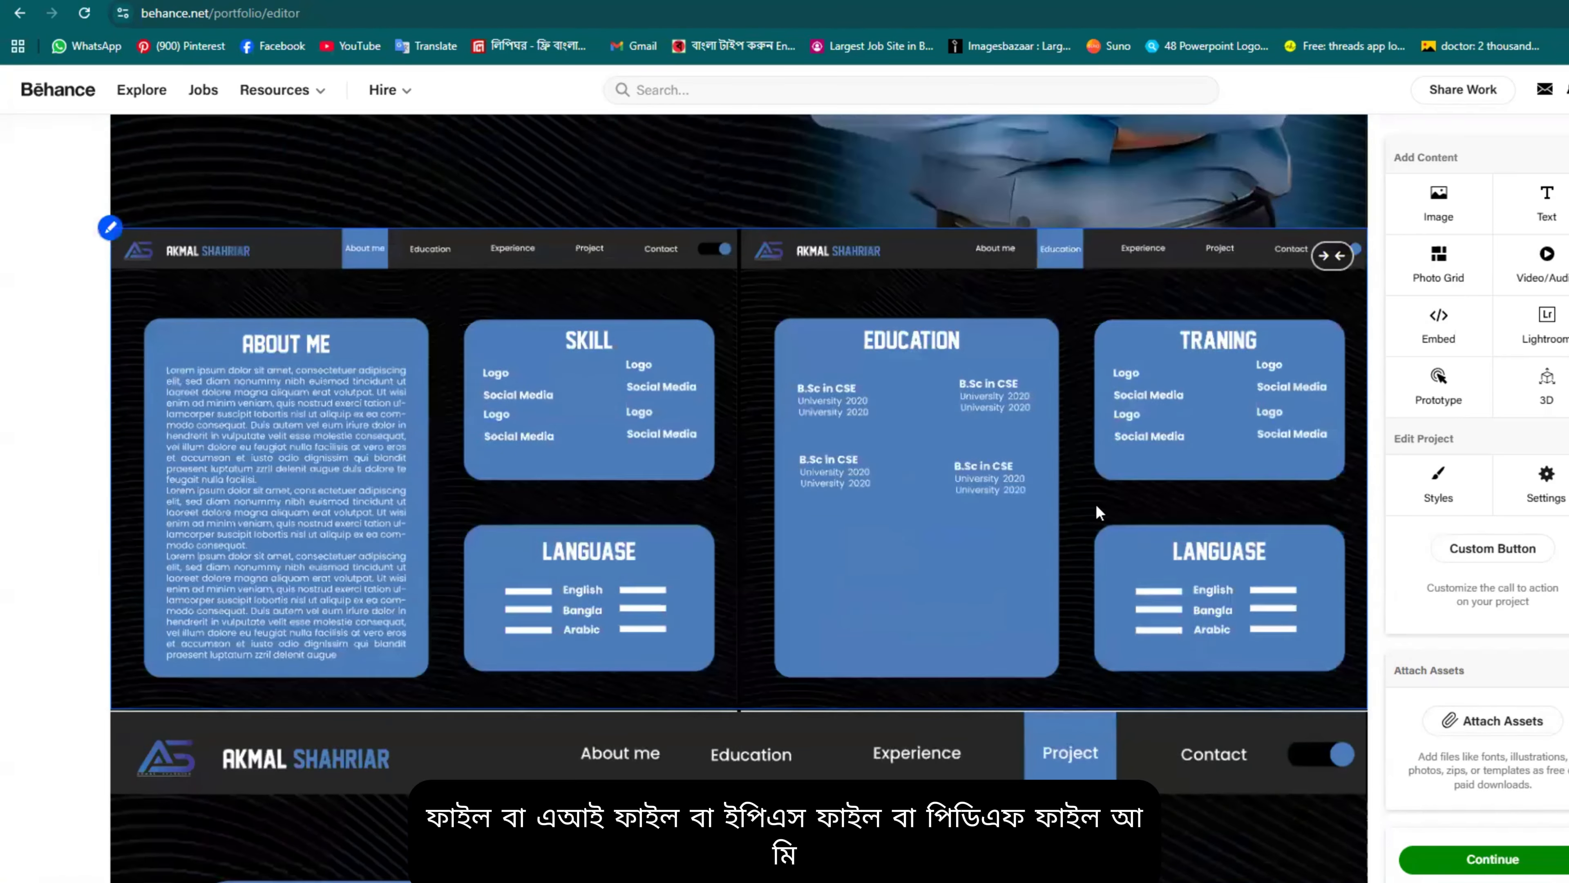
{"action": "scroll", "coordinate": [980, 439], "scroll_direction": "down", "scroll_amount": 5}
{"action": "scroll", "coordinate": [980, 439], "scroll_direction": "up", "scroll_amount": 4}
{"action": "scroll", "coordinate": [1062, 515], "scroll_direction": "down", "scroll_amount": 1}
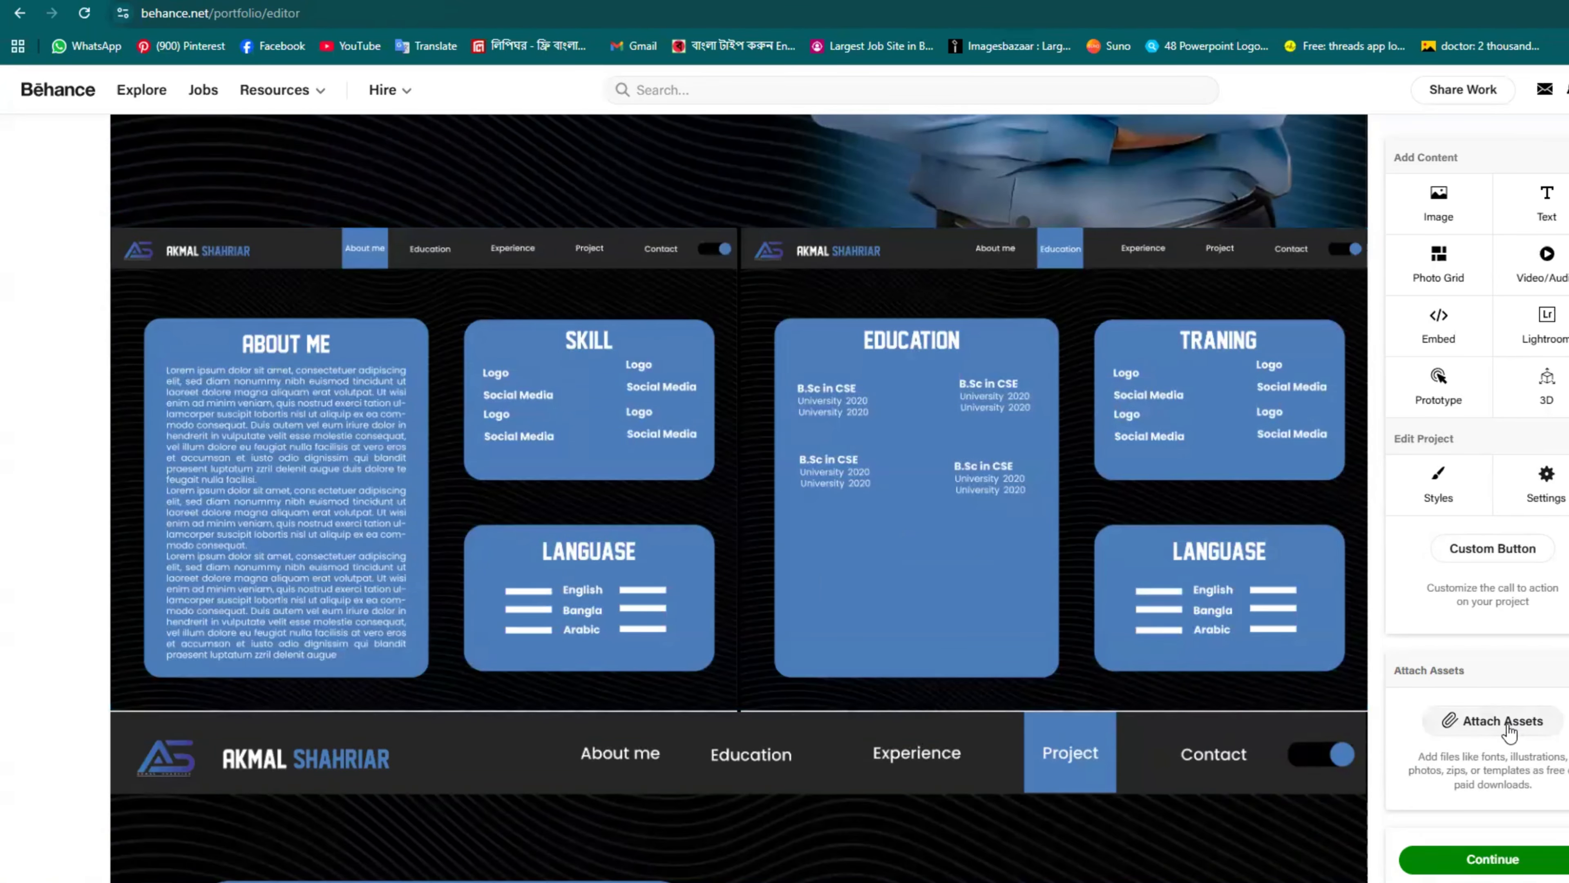
Step: Upload Branding.ai as a downloadable asset for the project
{"action": "left_click", "coordinate": [1545, 716]}
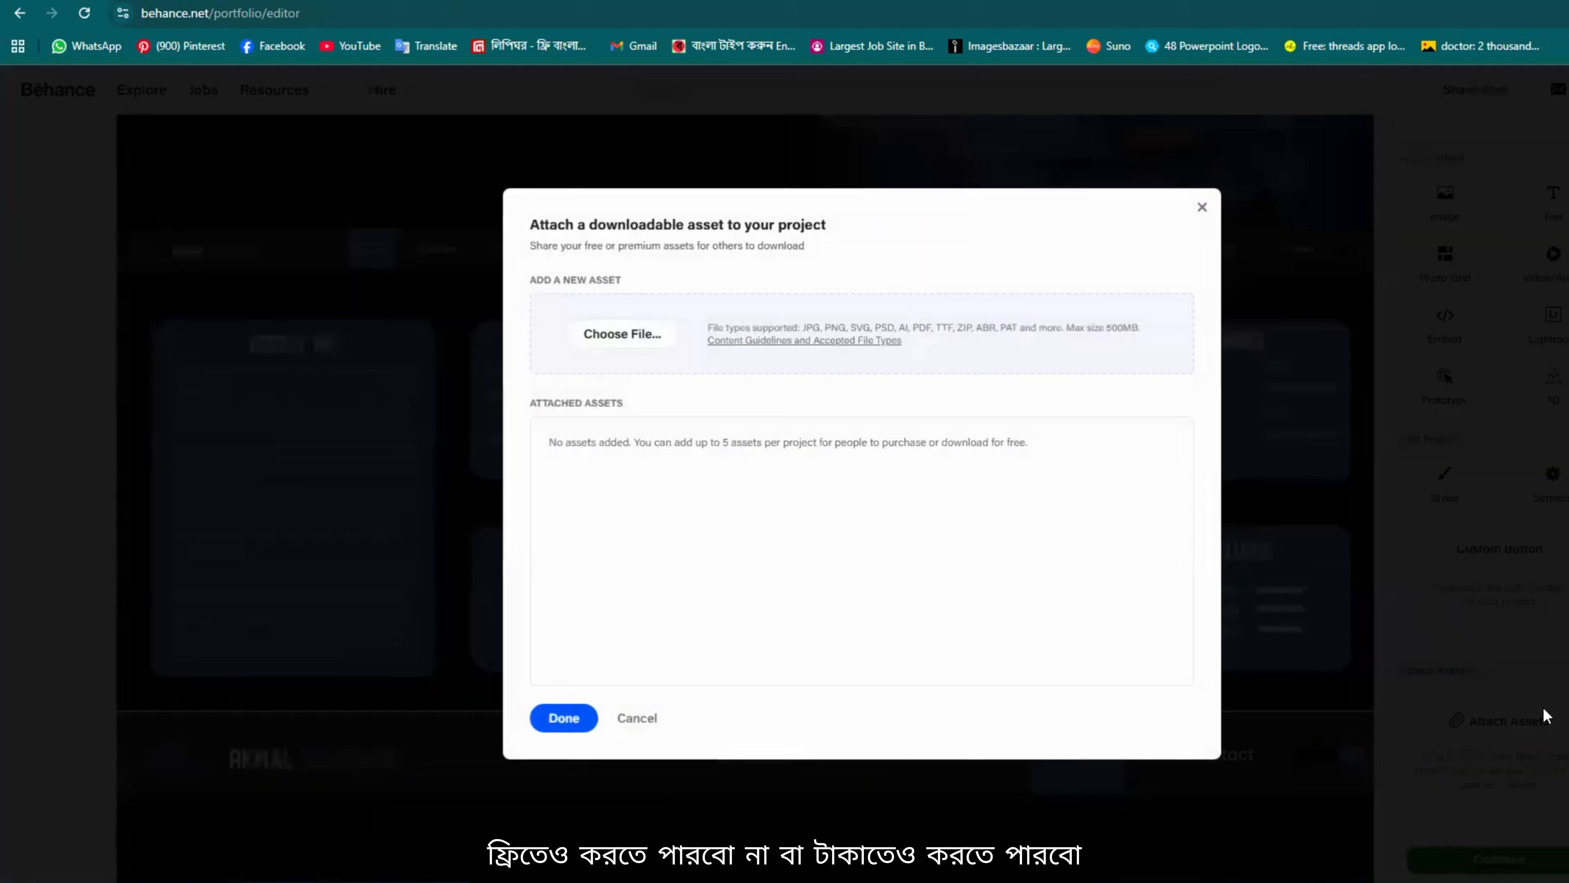
{"action": "left_click", "coordinate": [622, 351]}
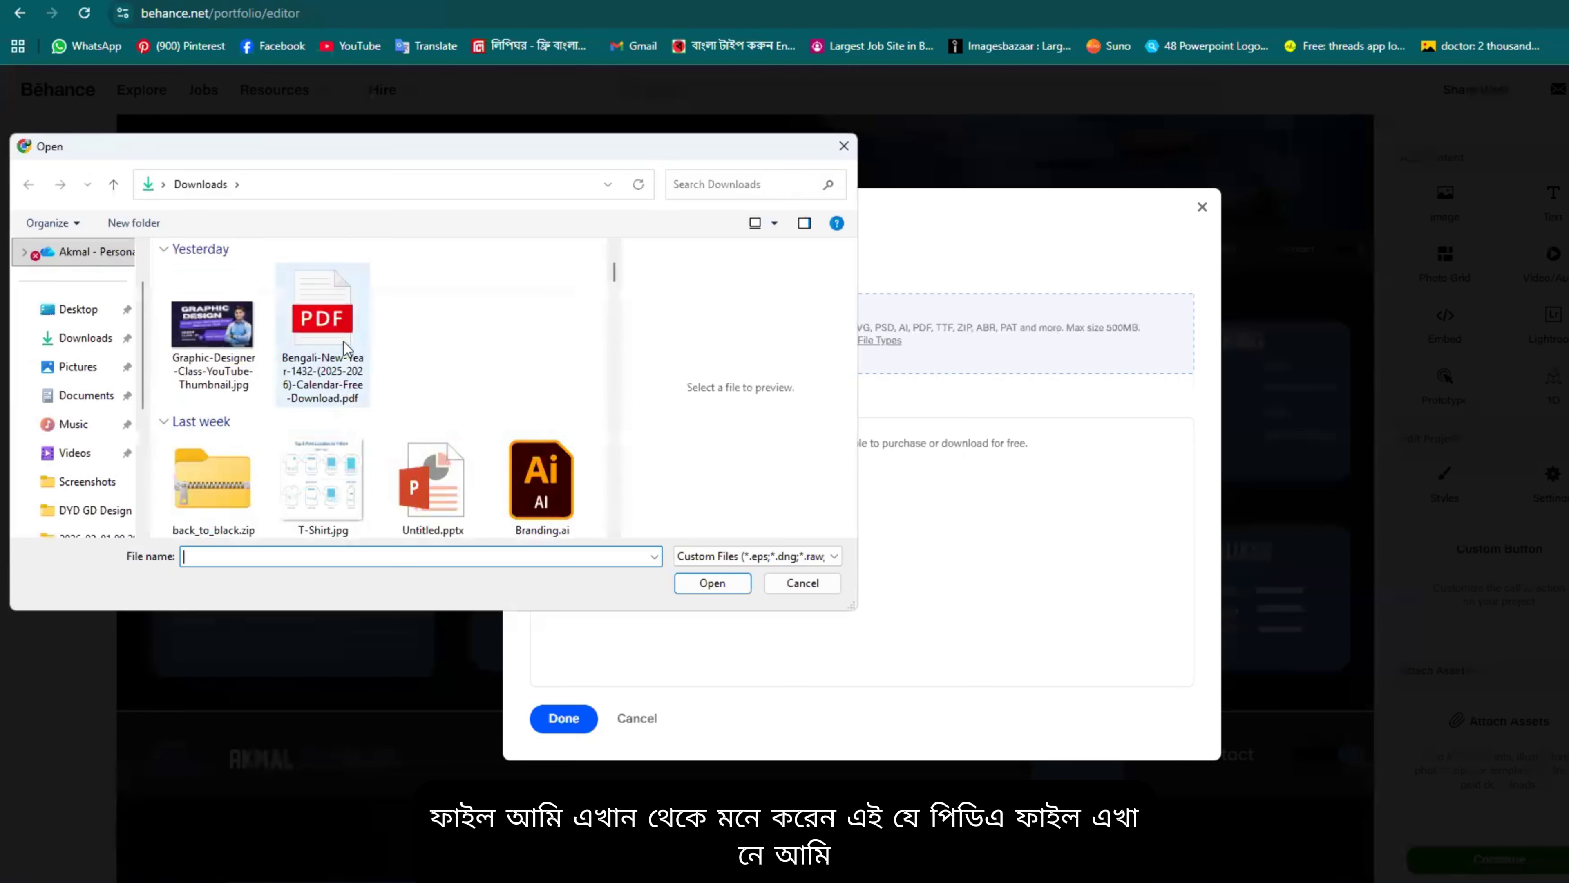
{"action": "left_click", "coordinate": [515, 469]}
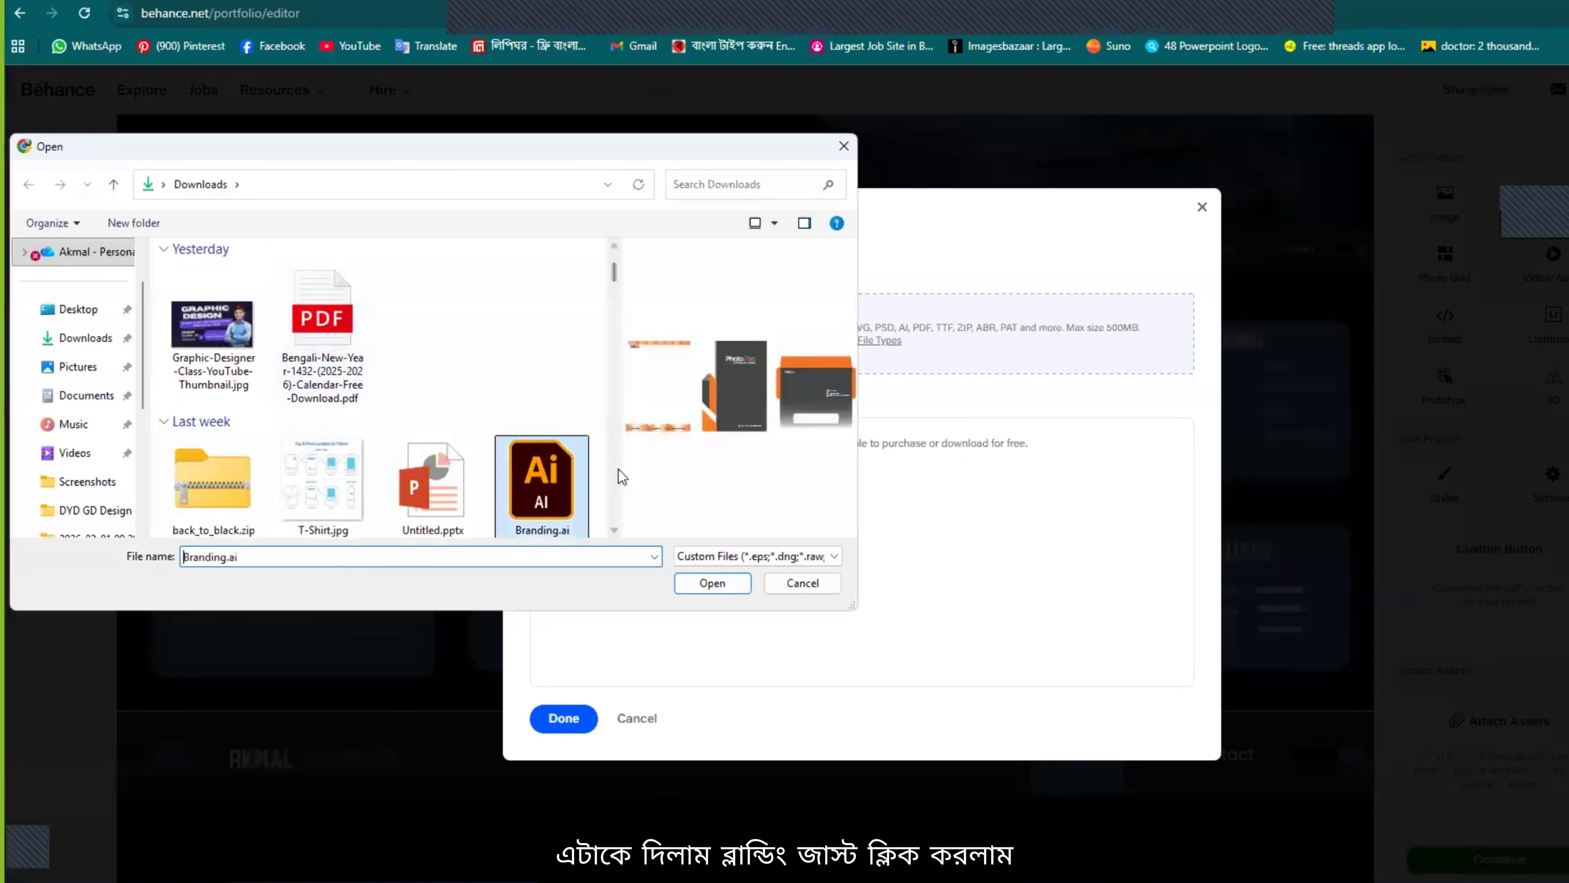
{"action": "left_click", "coordinate": [713, 582]}
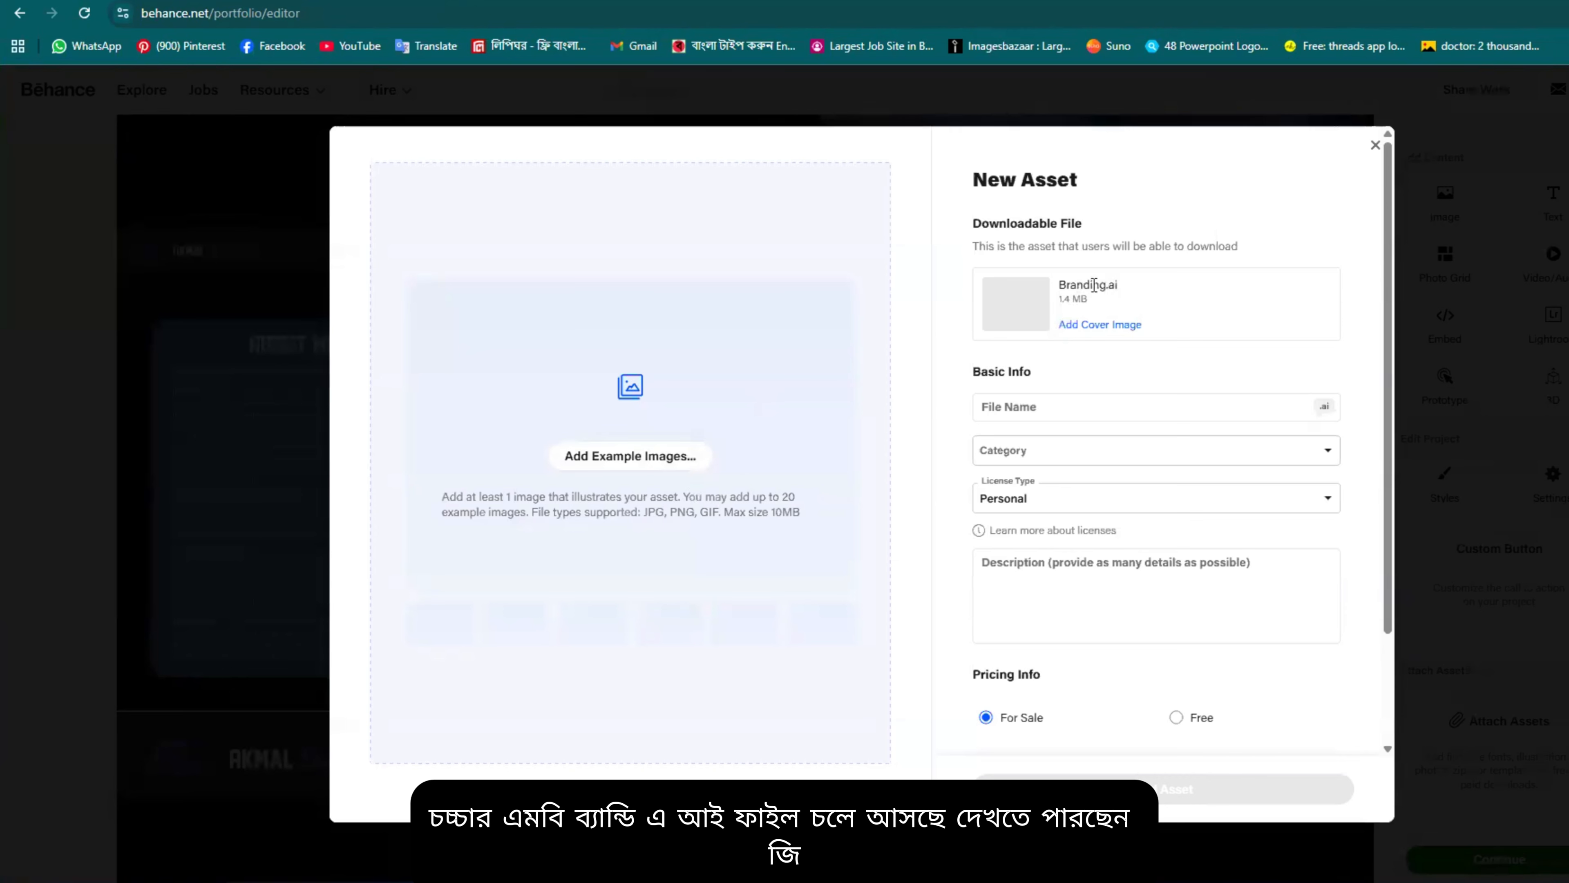
Step: Mark the asset as free, then close the form and discard the upload
{"action": "scroll", "coordinate": [1074, 626], "scroll_direction": "down", "scroll_amount": 2}
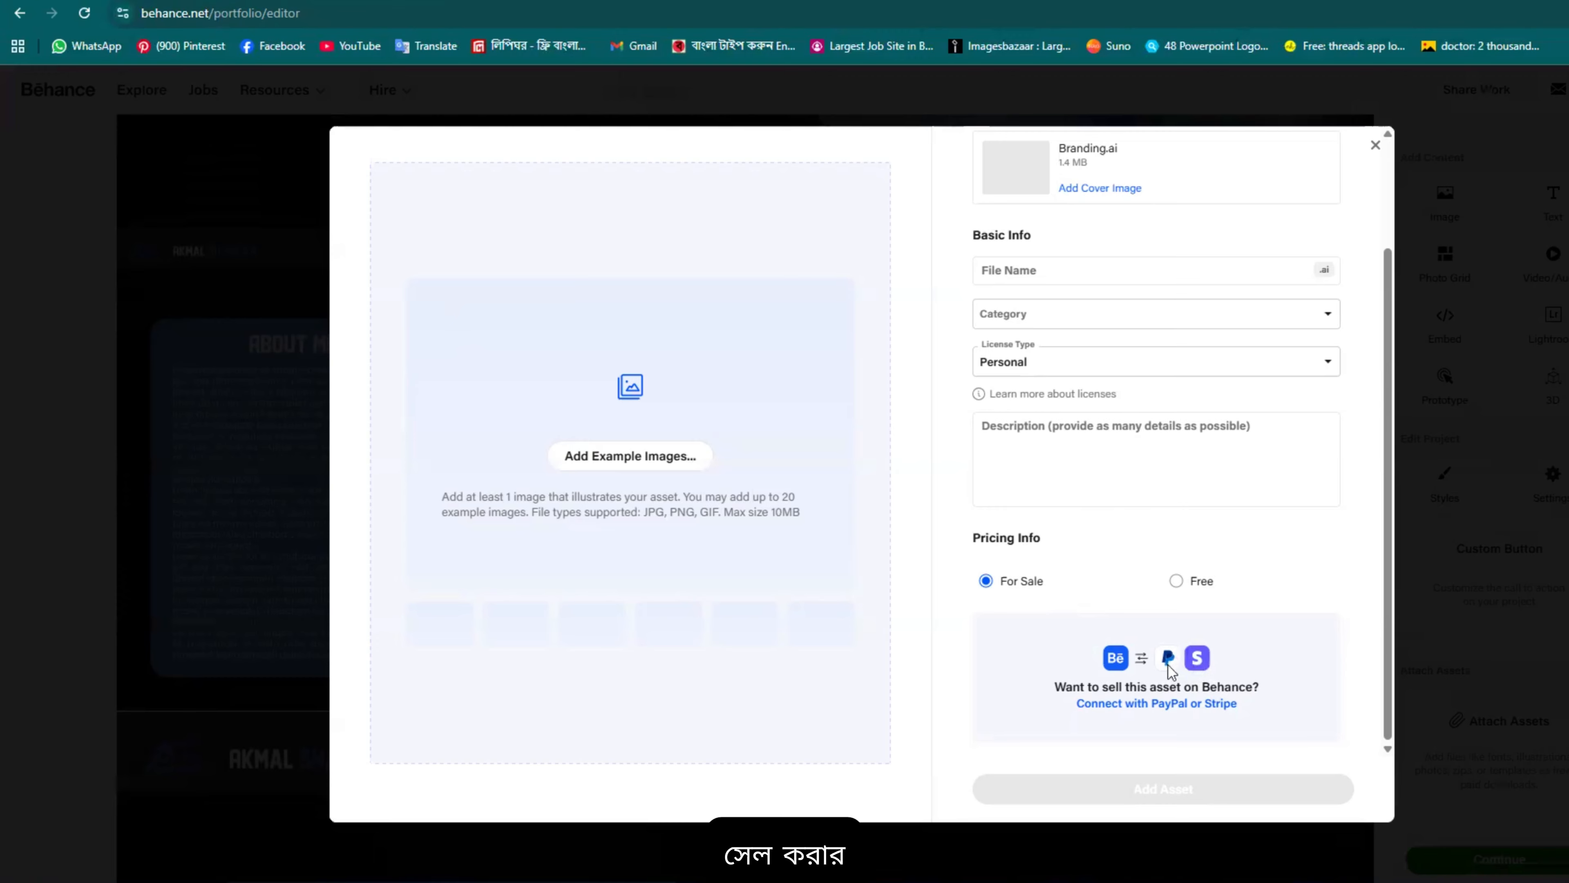
{"action": "left_click", "coordinate": [1178, 582]}
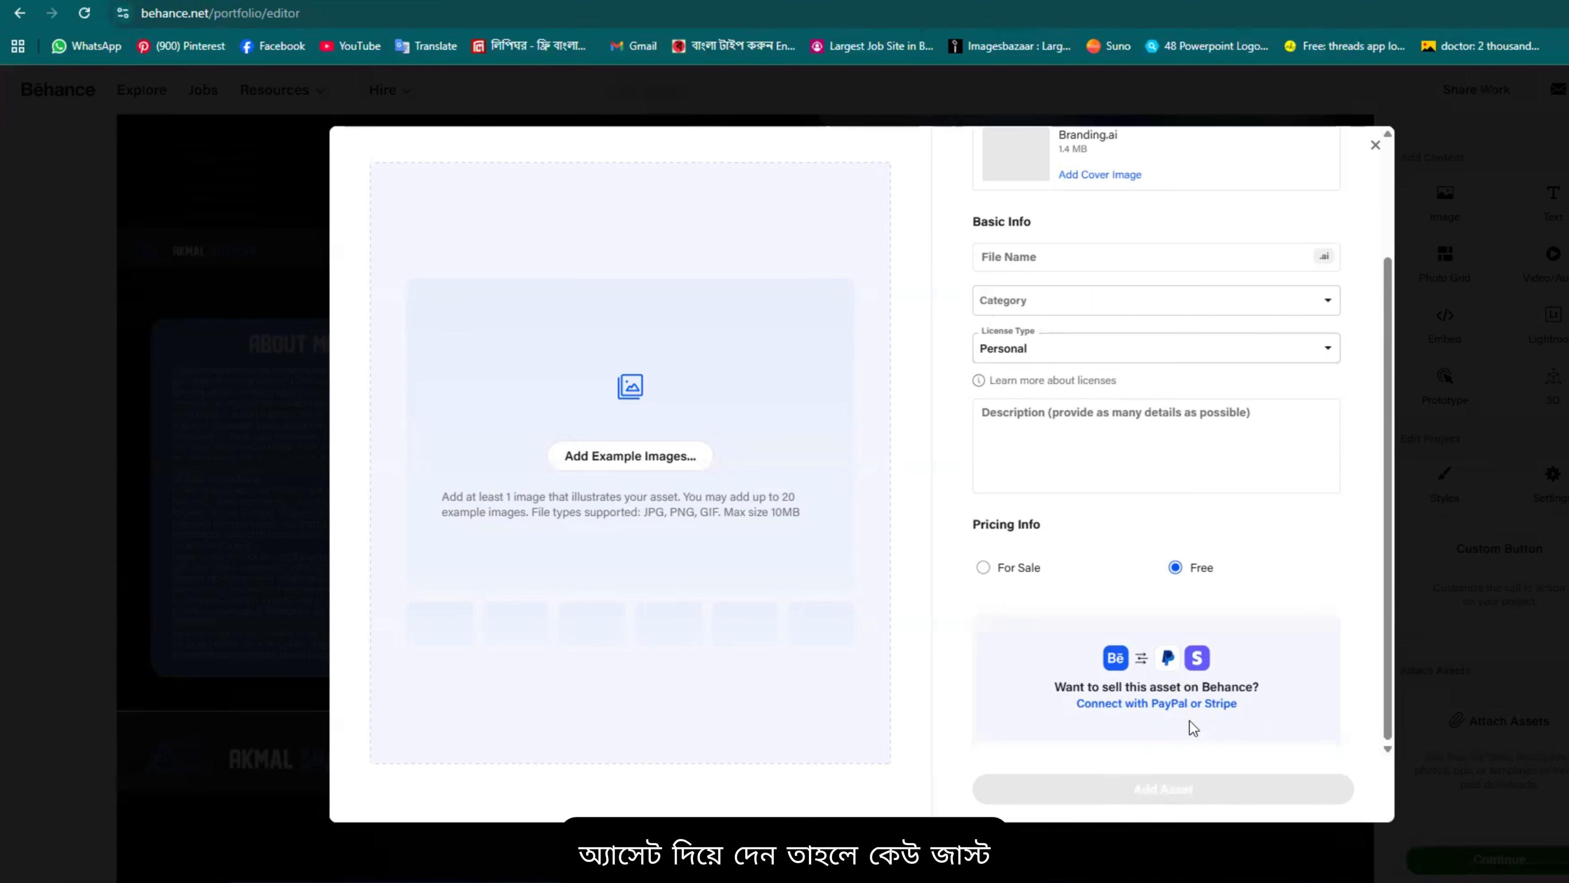
{"action": "scroll", "coordinate": [1190, 722], "scroll_direction": "up", "scroll_amount": 3}
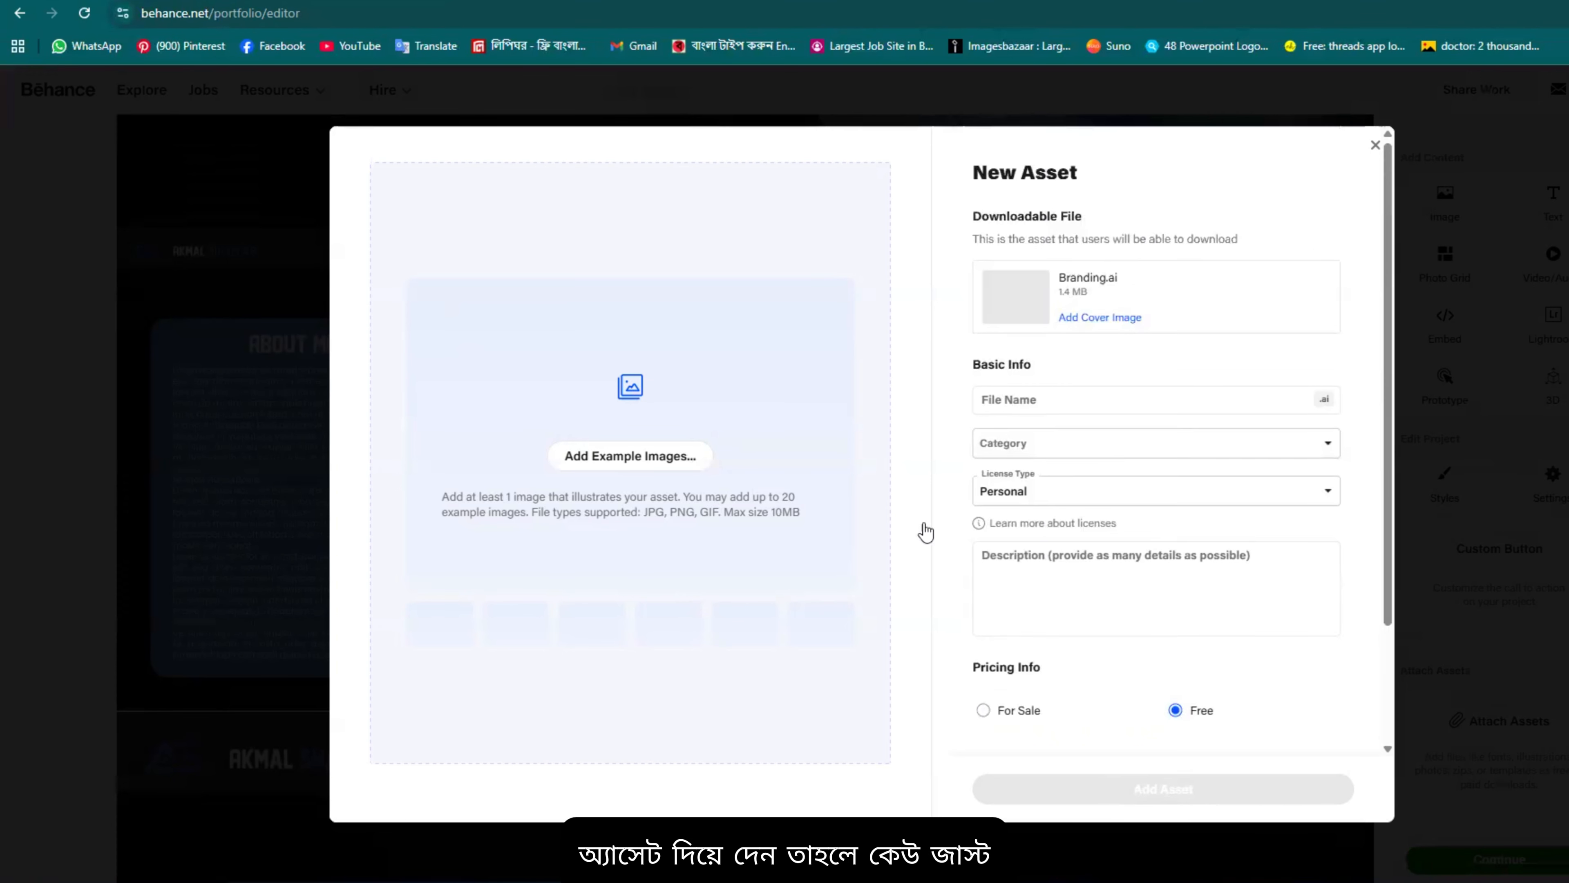
{"action": "left_click", "coordinate": [1375, 146]}
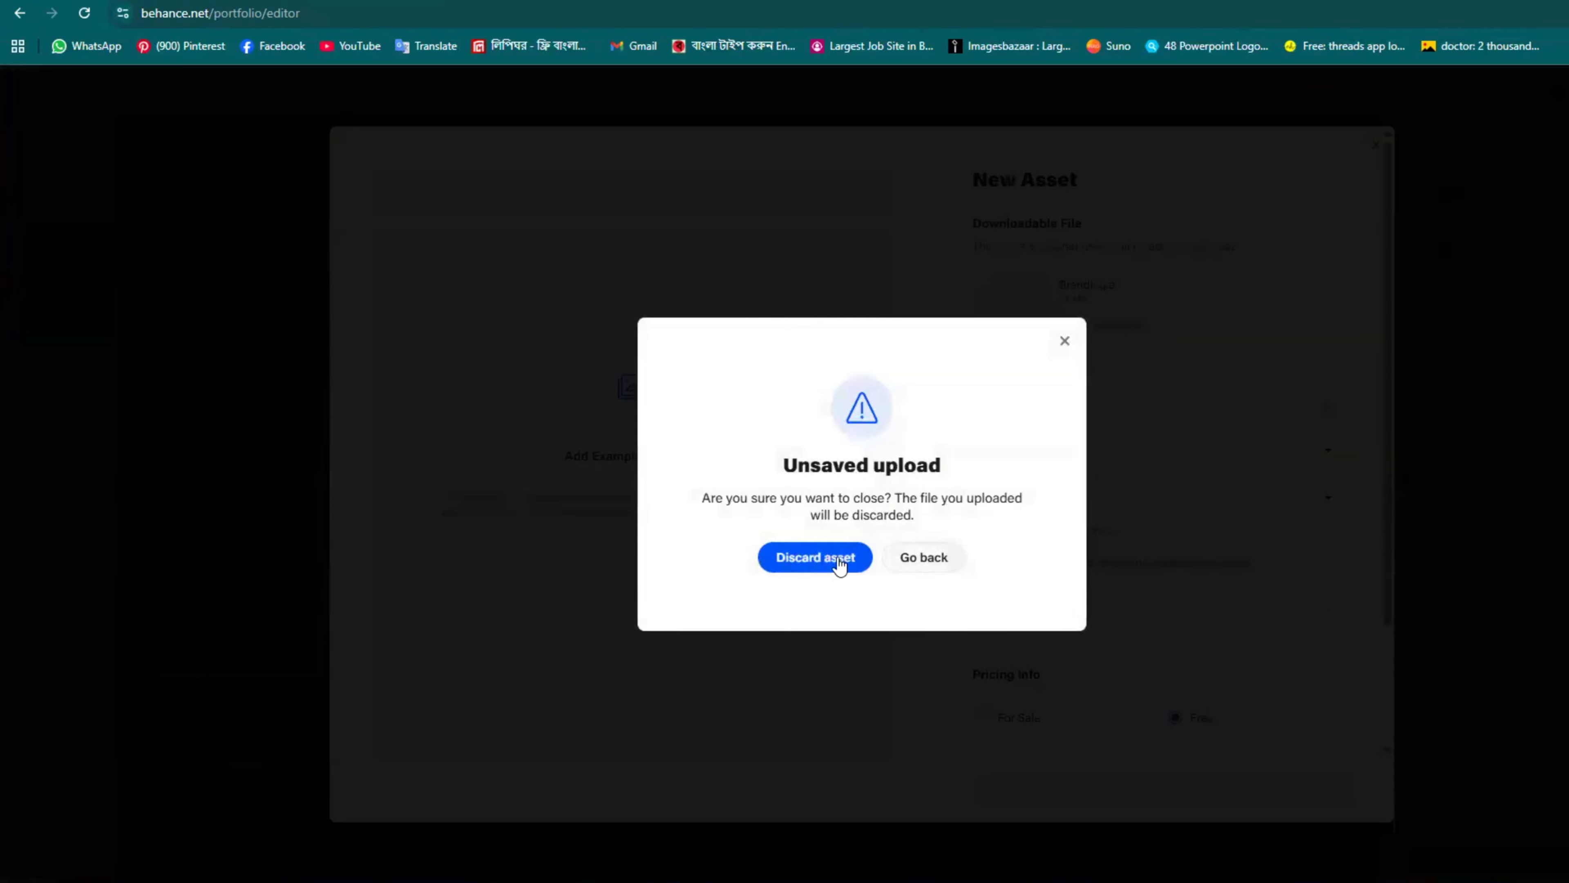
{"action": "left_click", "coordinate": [840, 556]}
Step: Close the asset attachment window and scroll through the project layout
{"action": "left_click", "coordinate": [1201, 207]}
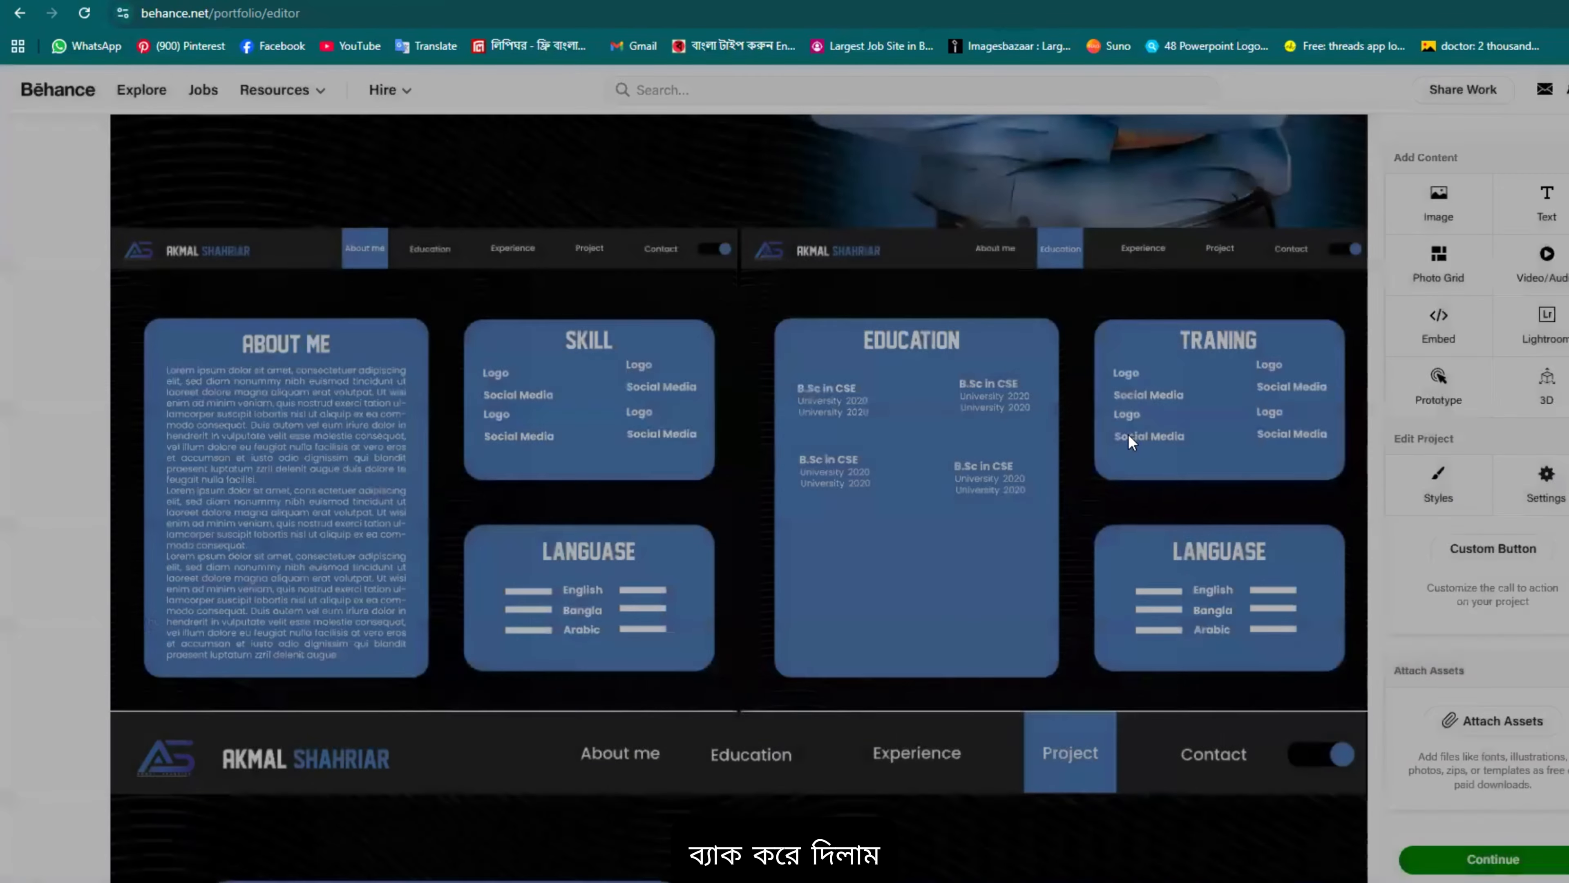
{"action": "scroll", "coordinate": [1129, 434], "scroll_direction": "up", "scroll_amount": 5}
{"action": "scroll", "coordinate": [1324, 563], "scroll_direction": "down", "scroll_amount": 2}
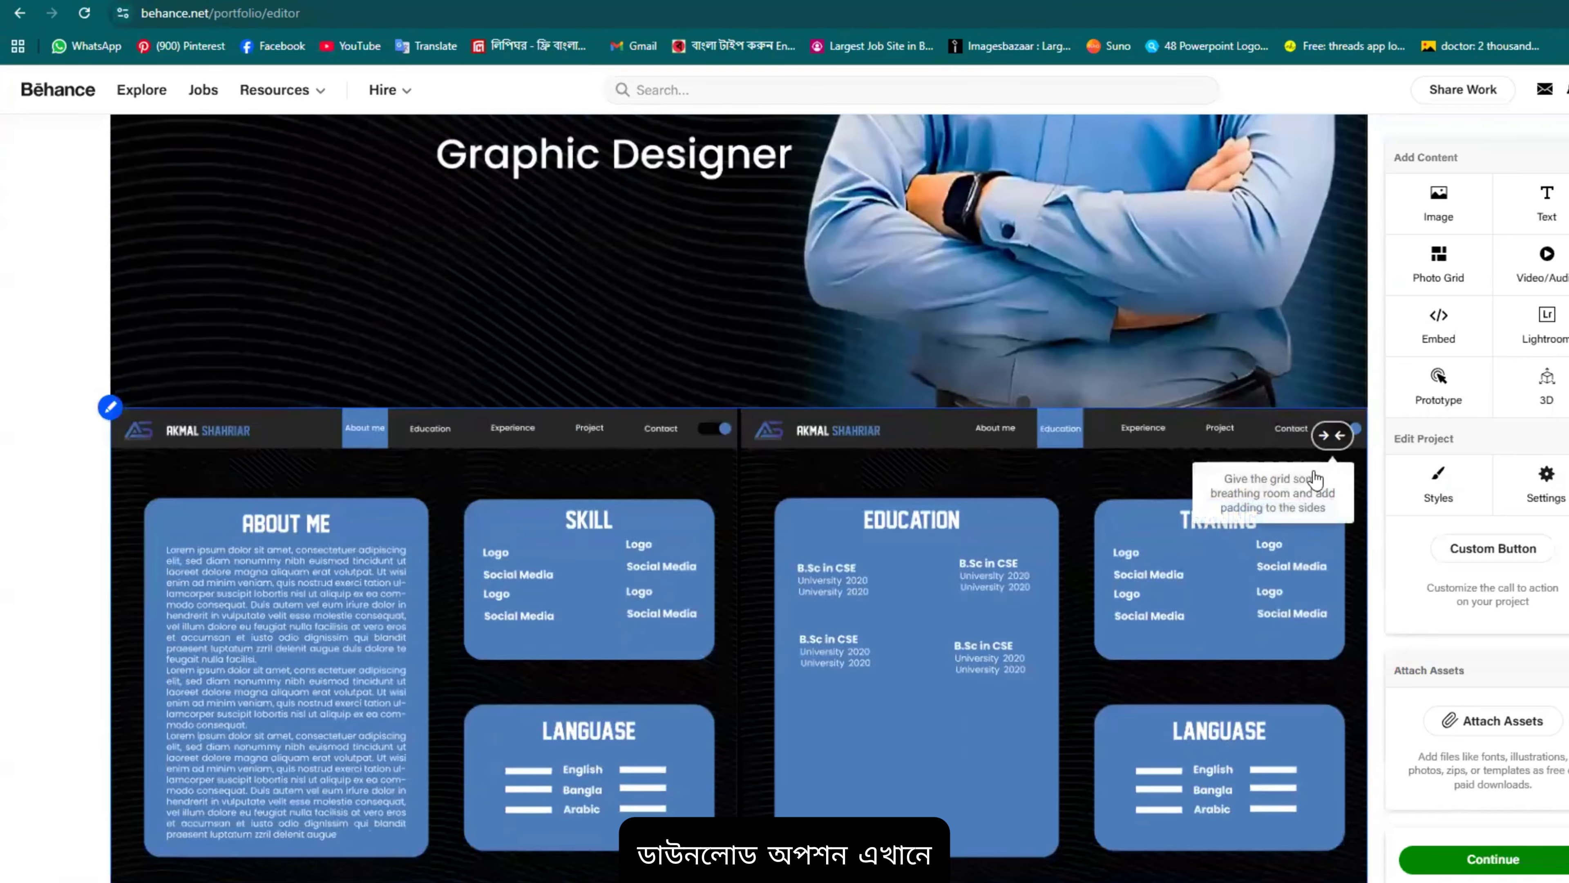
{"action": "scroll", "coordinate": [1121, 595], "scroll_direction": "up", "scroll_amount": 4}
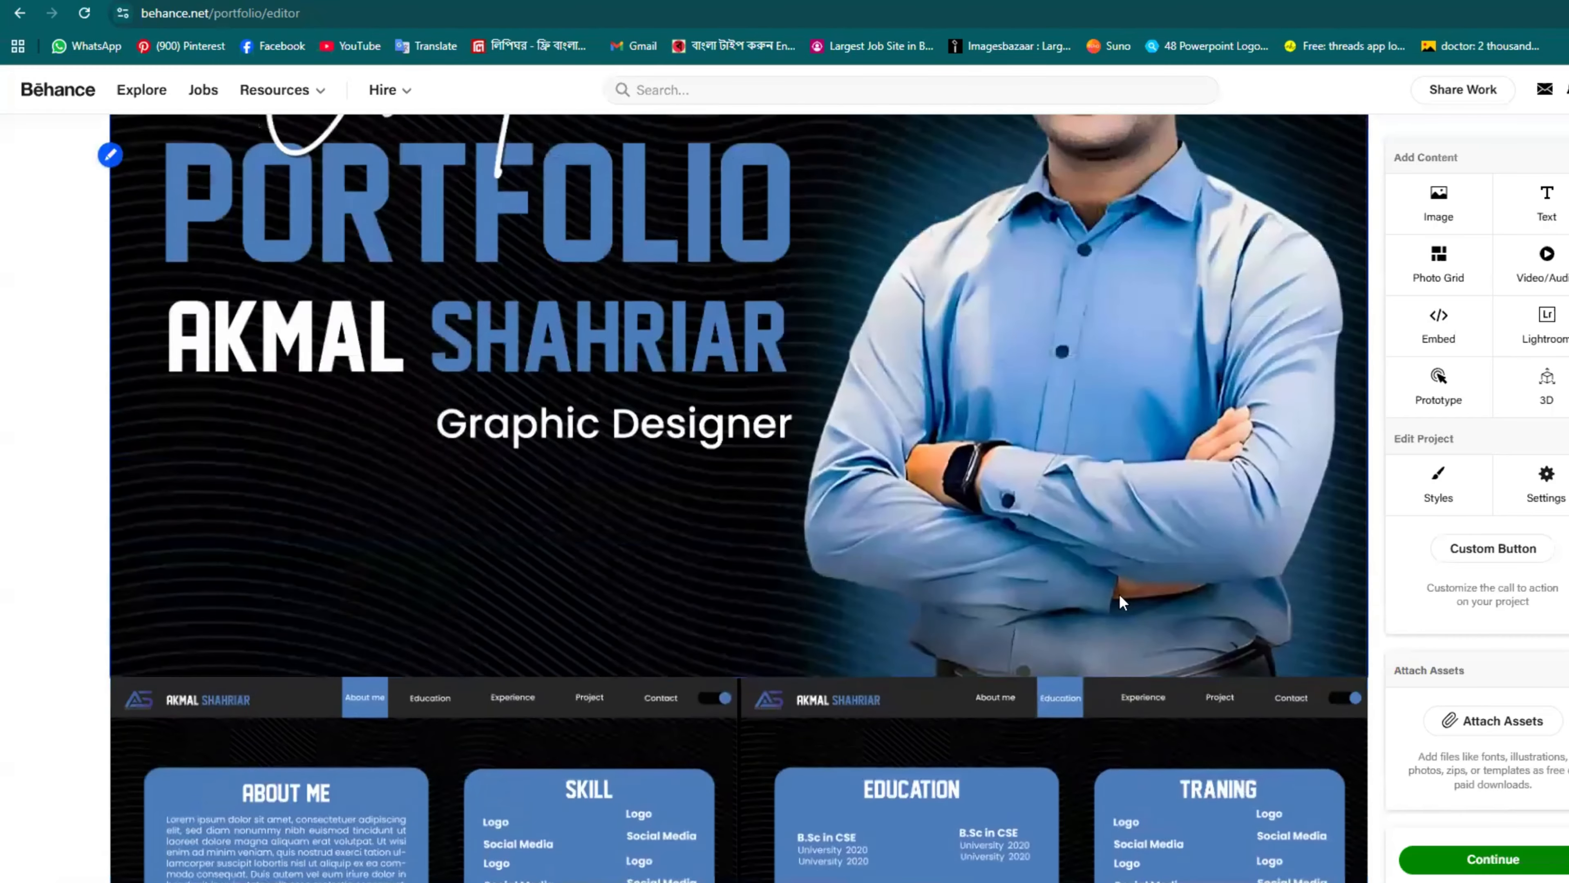
{"action": "scroll", "coordinate": [1123, 599], "scroll_direction": "down", "scroll_amount": 6}
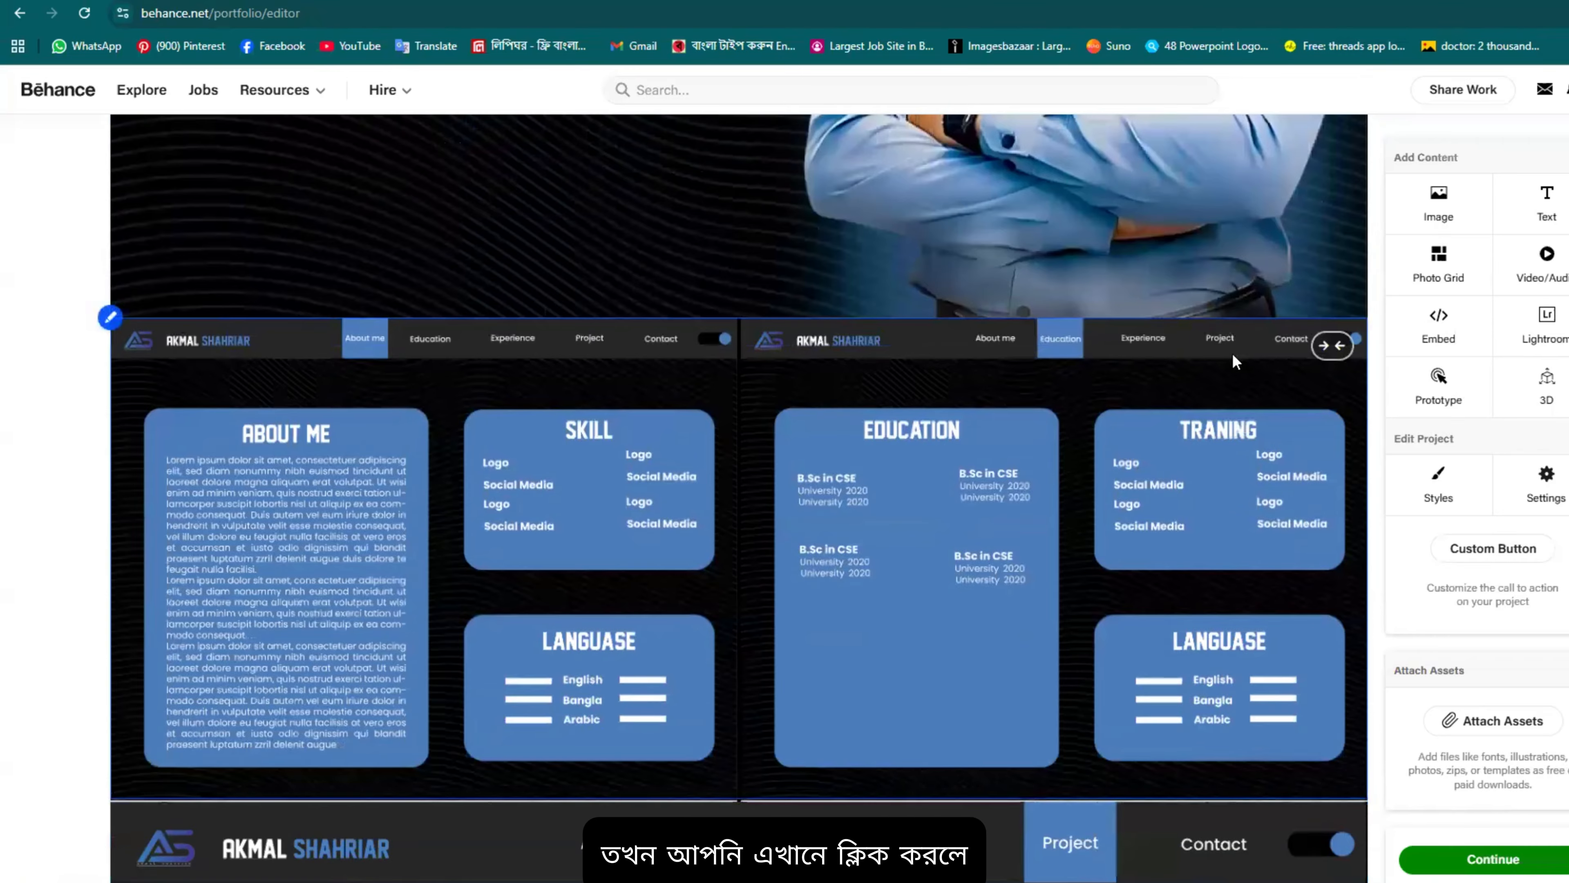
{"action": "scroll", "coordinate": [1238, 616], "scroll_direction": "down", "scroll_amount": 5}
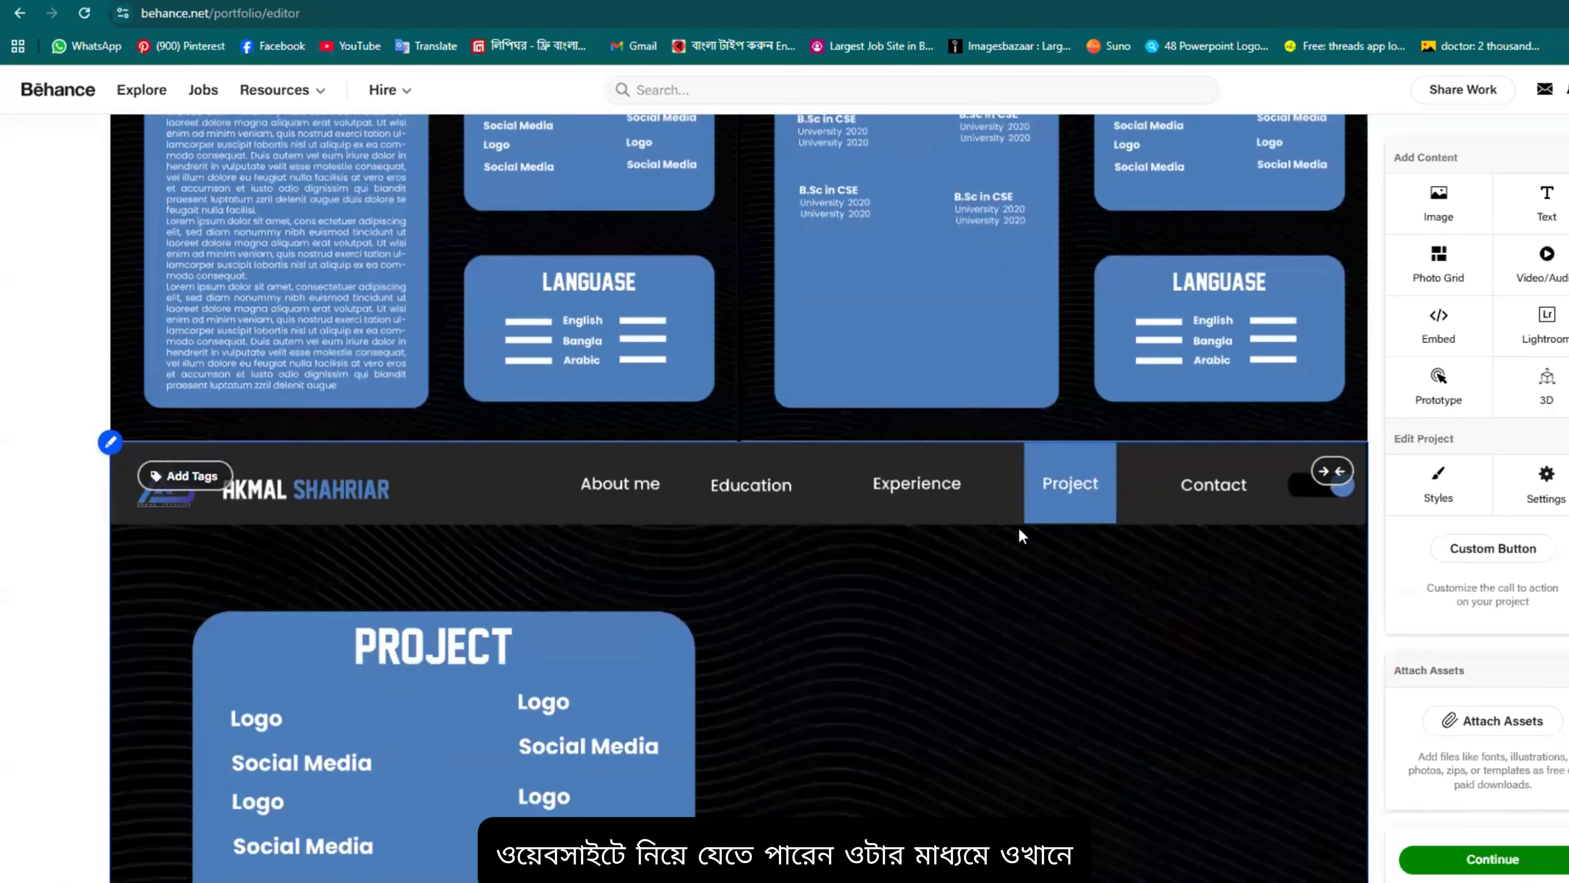
{"action": "scroll", "coordinate": [1335, 575], "scroll_direction": "down", "scroll_amount": 1}
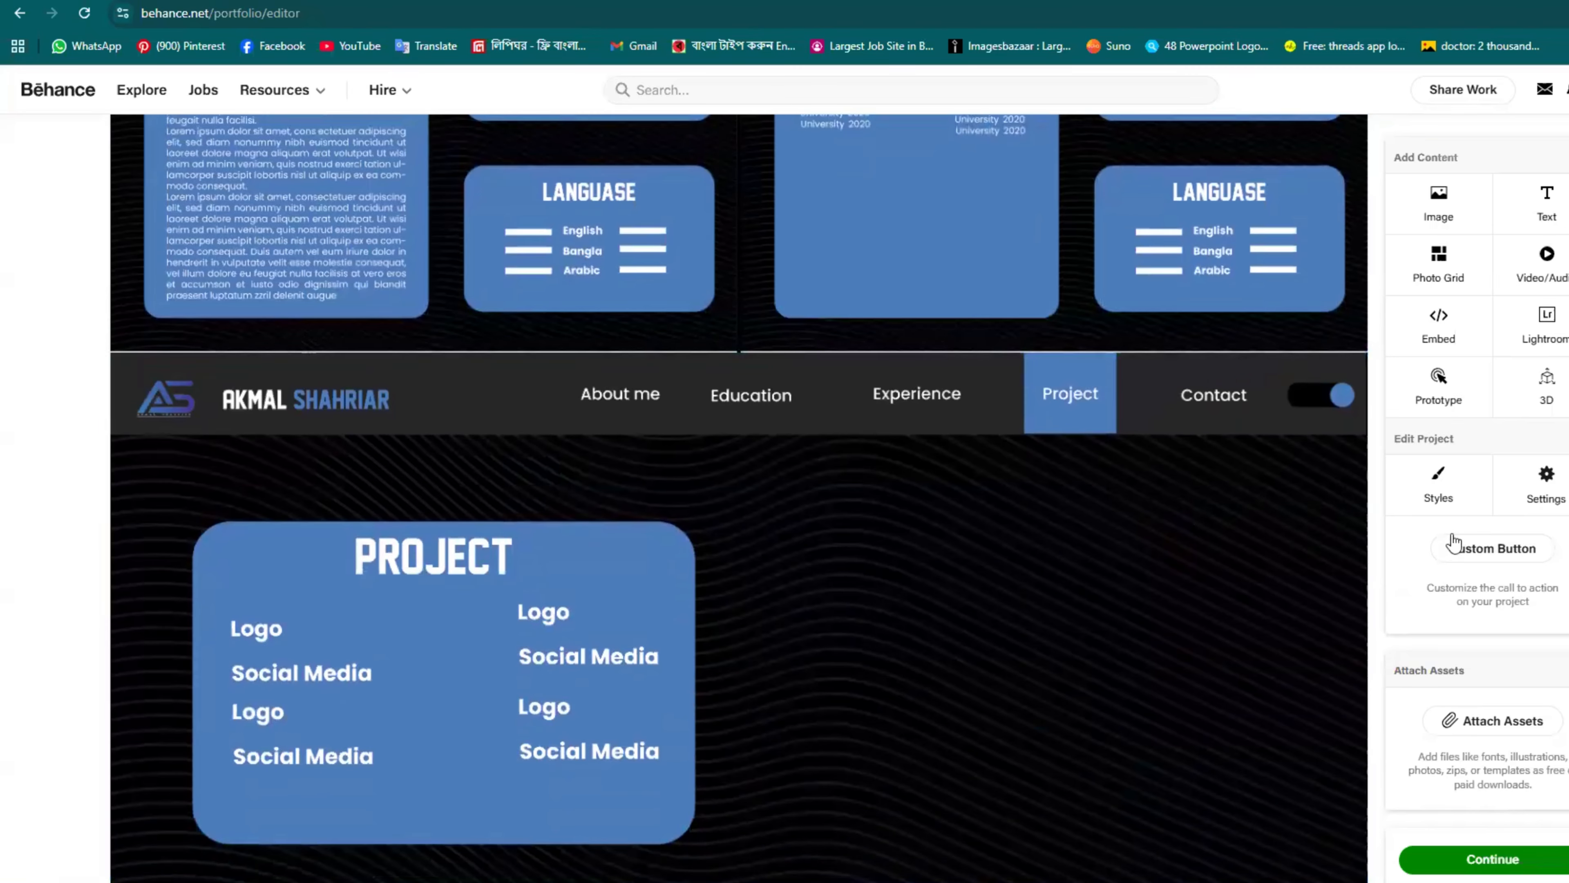
Step: Choose Follows and Appreciations for the custom call-to-action button and review the project
{"action": "left_click", "coordinate": [1520, 549]}
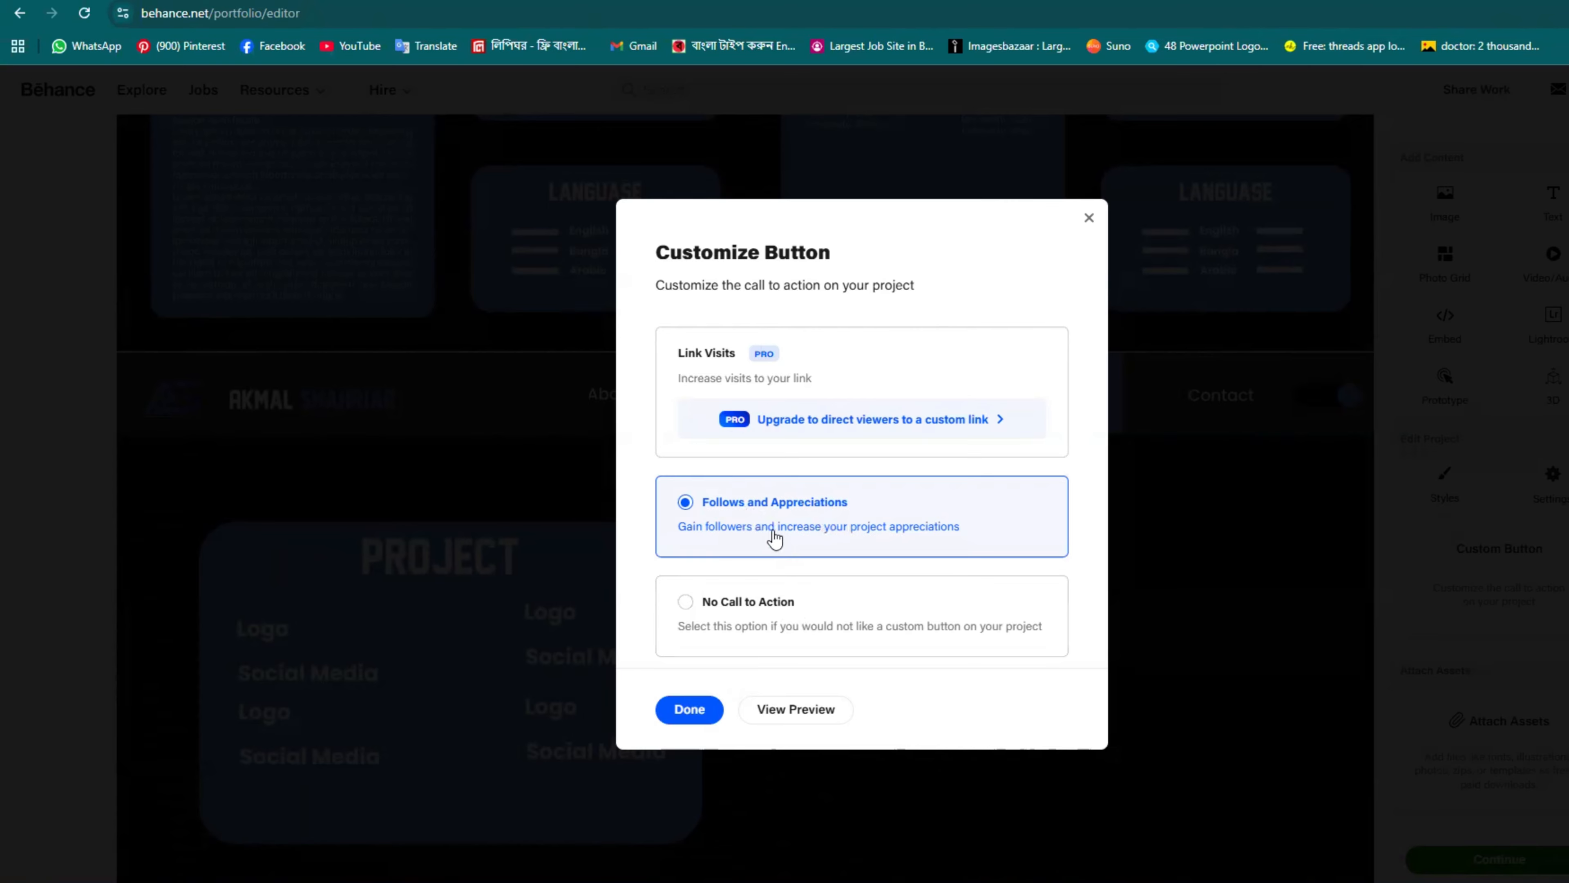
{"action": "left_click", "coordinate": [706, 717]}
{"action": "scroll", "coordinate": [1112, 625], "scroll_direction": "down", "scroll_amount": 8}
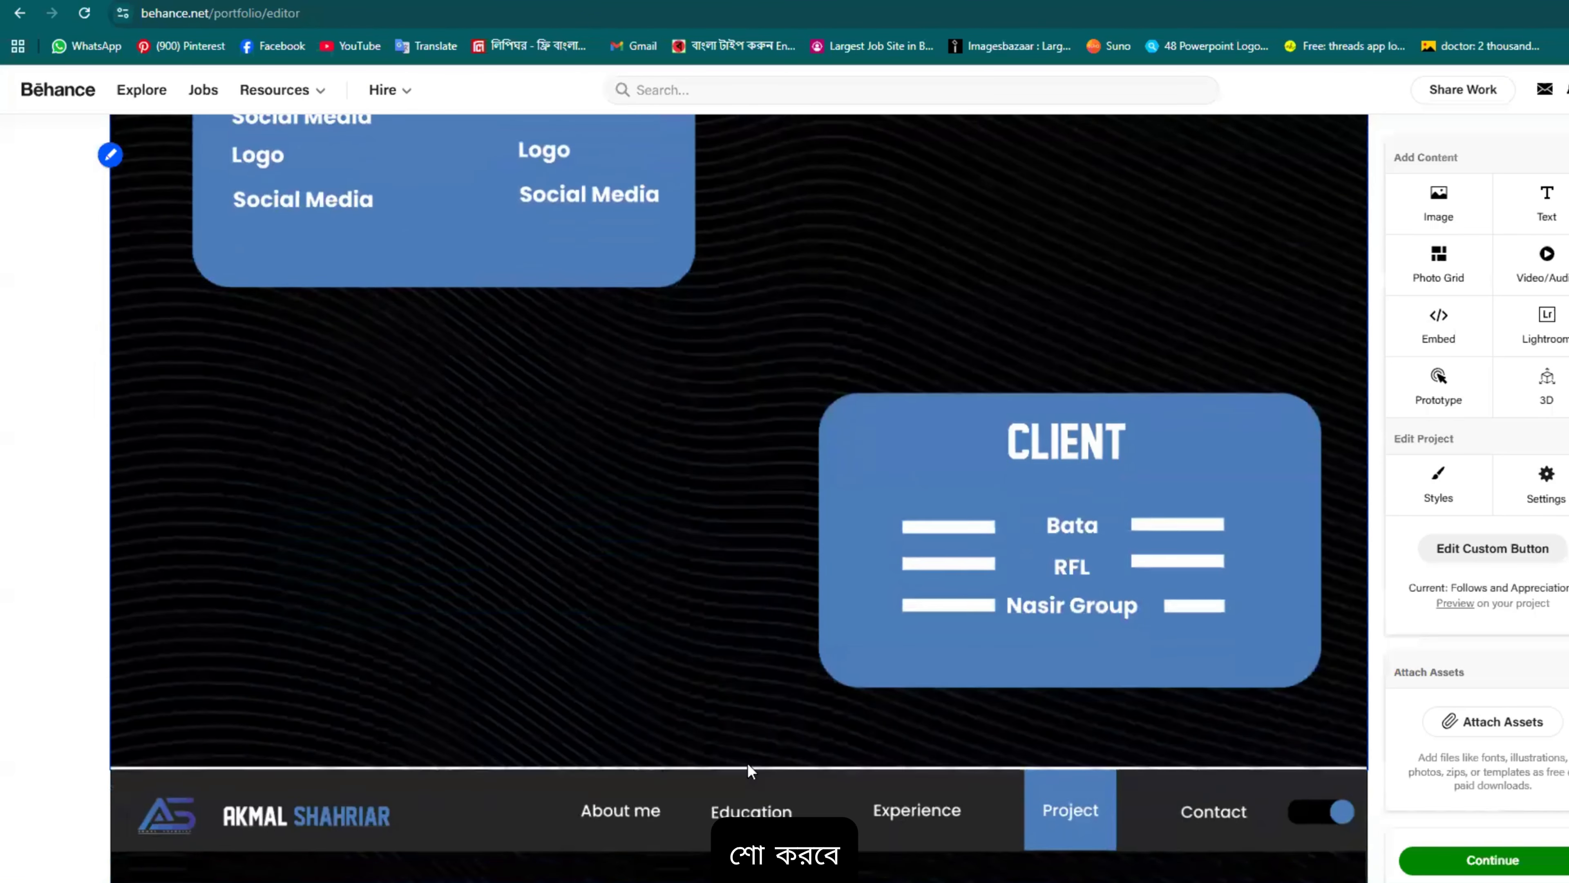
{"action": "scroll", "coordinate": [927, 742], "scroll_direction": "down", "scroll_amount": 4}
{"action": "scroll", "coordinate": [1297, 680], "scroll_direction": "up", "scroll_amount": 7}
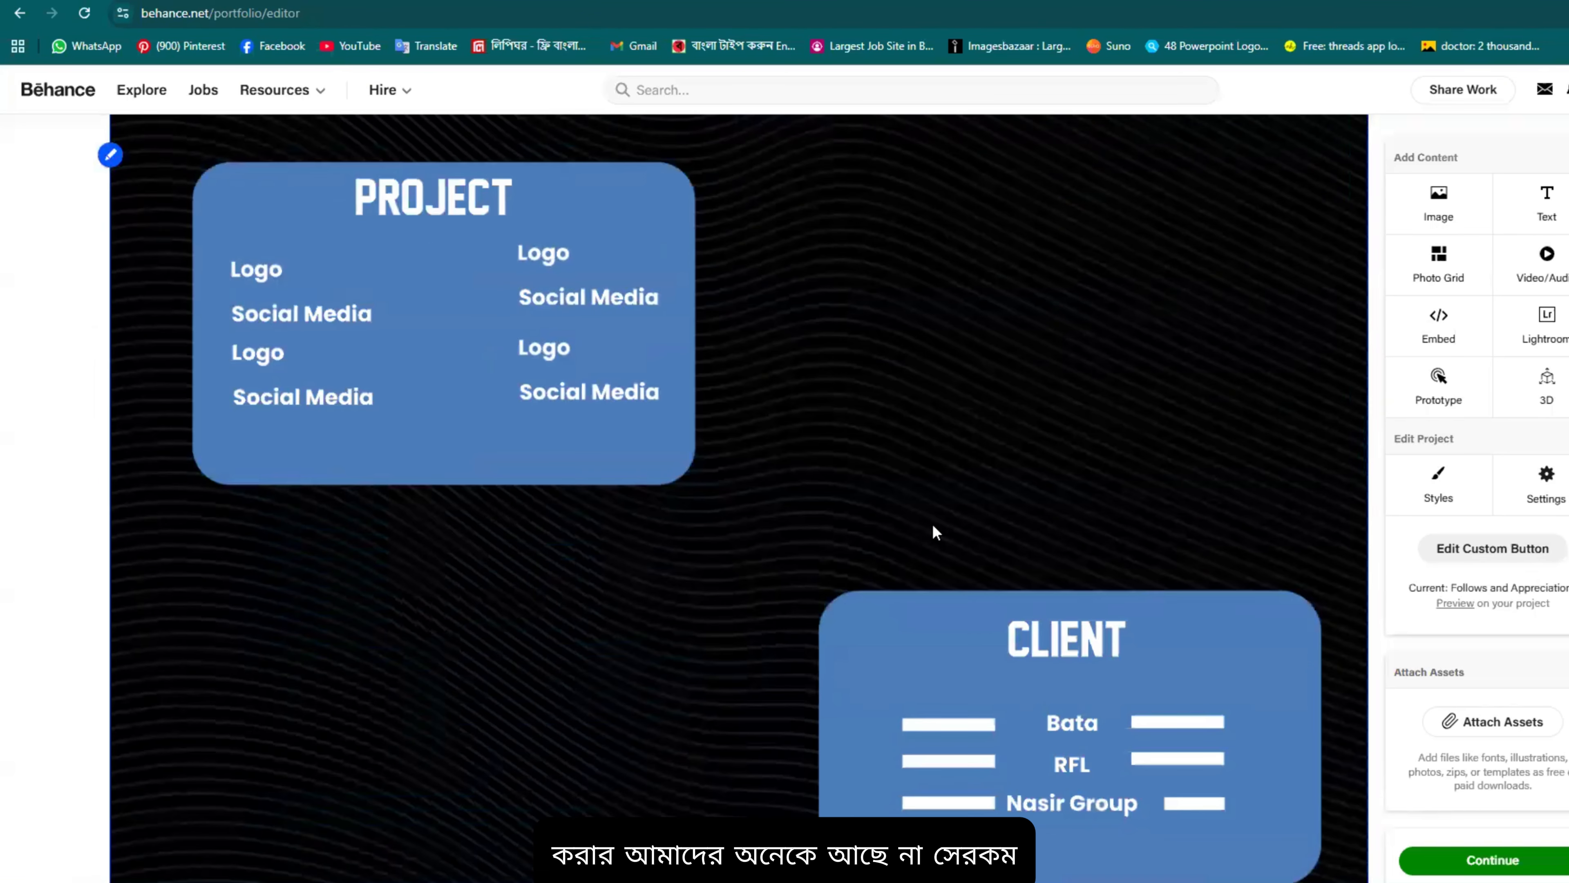
{"action": "scroll", "coordinate": [1298, 621], "scroll_direction": "down", "scroll_amount": 2}
{"action": "scroll", "coordinate": [1321, 625], "scroll_direction": "up", "scroll_amount": 5}
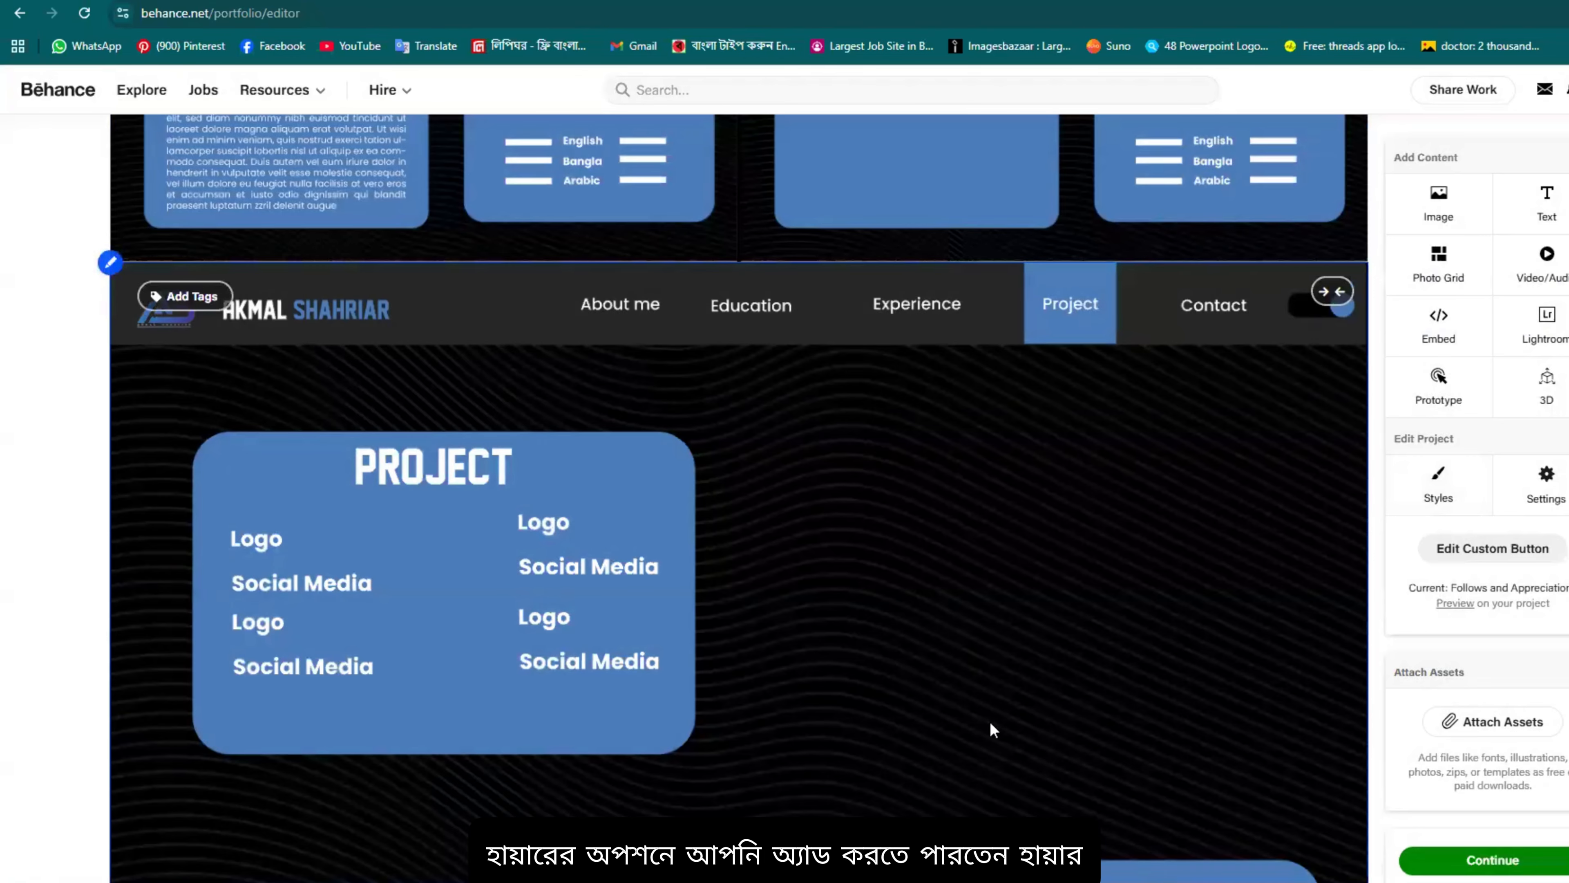
{"action": "scroll", "coordinate": [1474, 645], "scroll_direction": "down", "scroll_amount": 3}
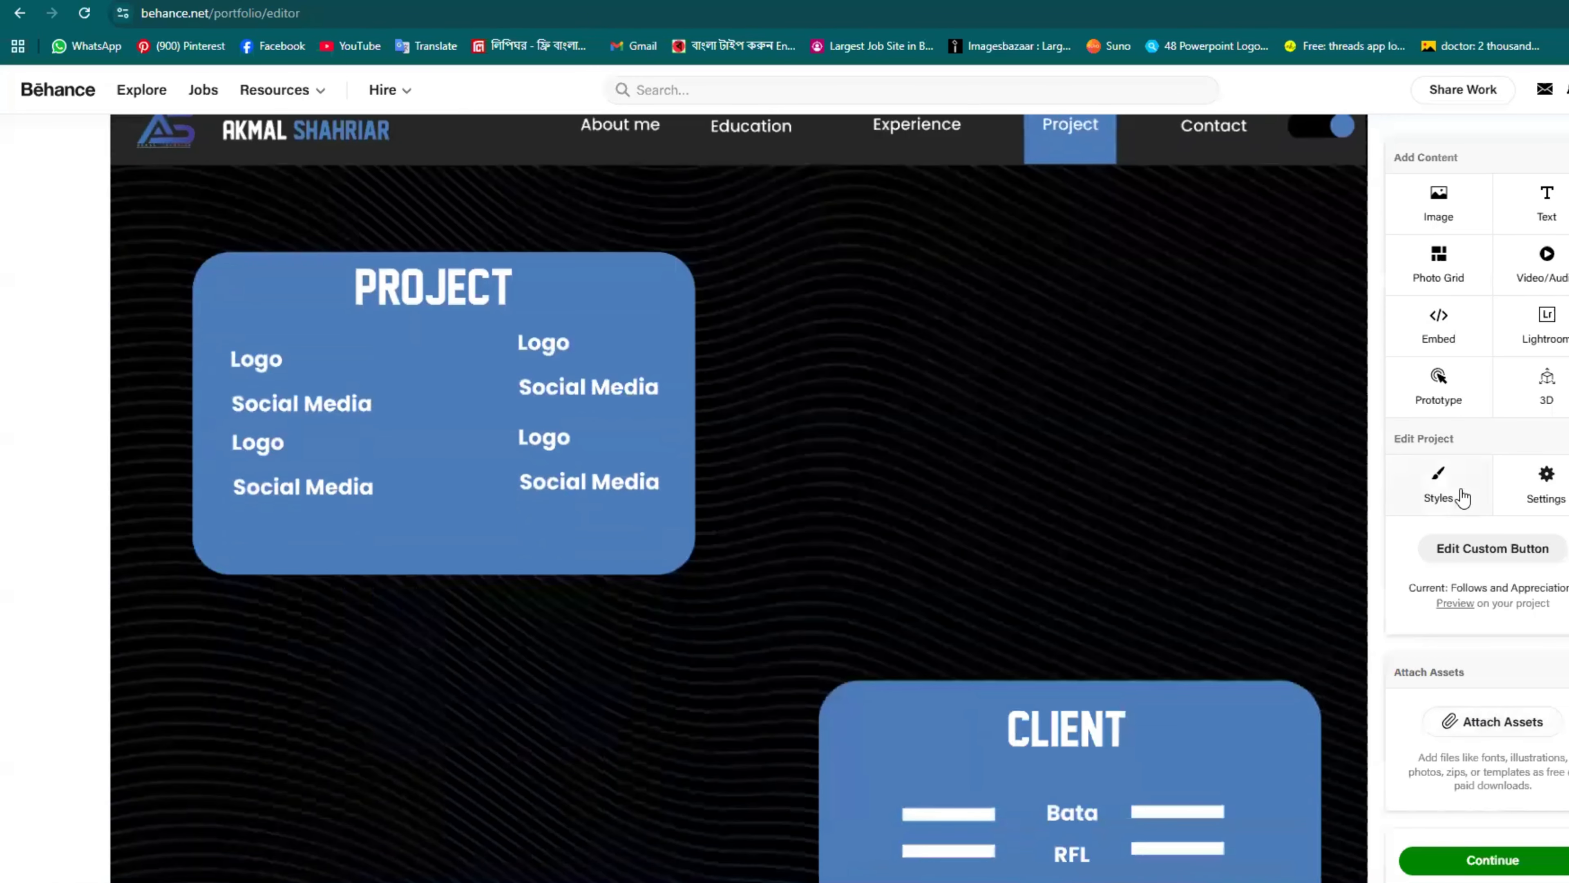
Step: Move on to publishing details and load a Downloads image into the cover editor
{"action": "left_click", "coordinate": [1505, 862]}
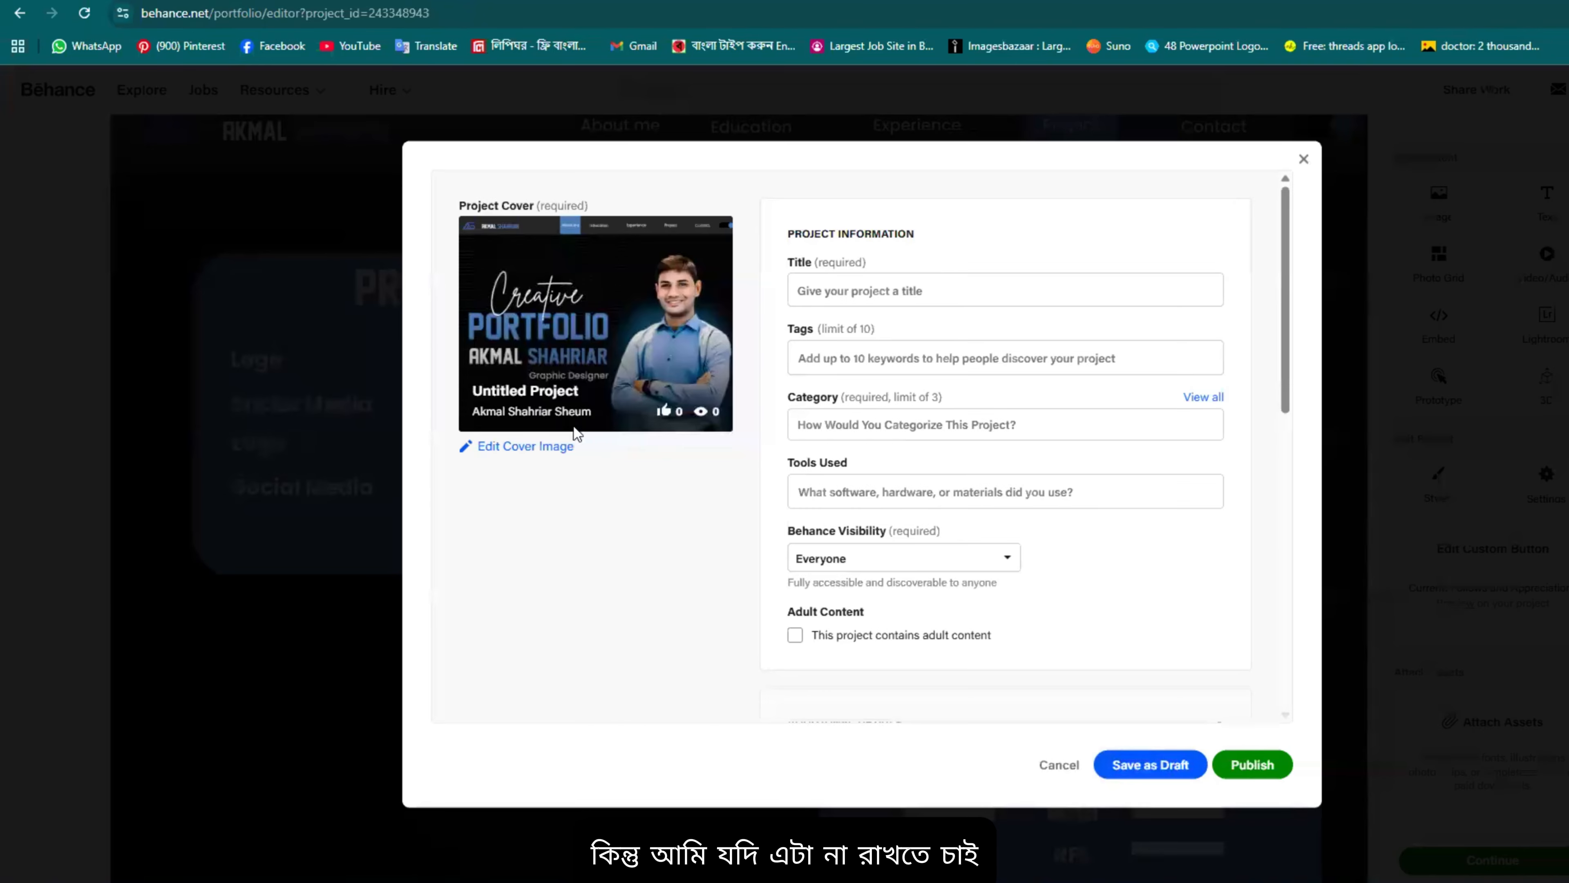
{"action": "left_click", "coordinate": [521, 446]}
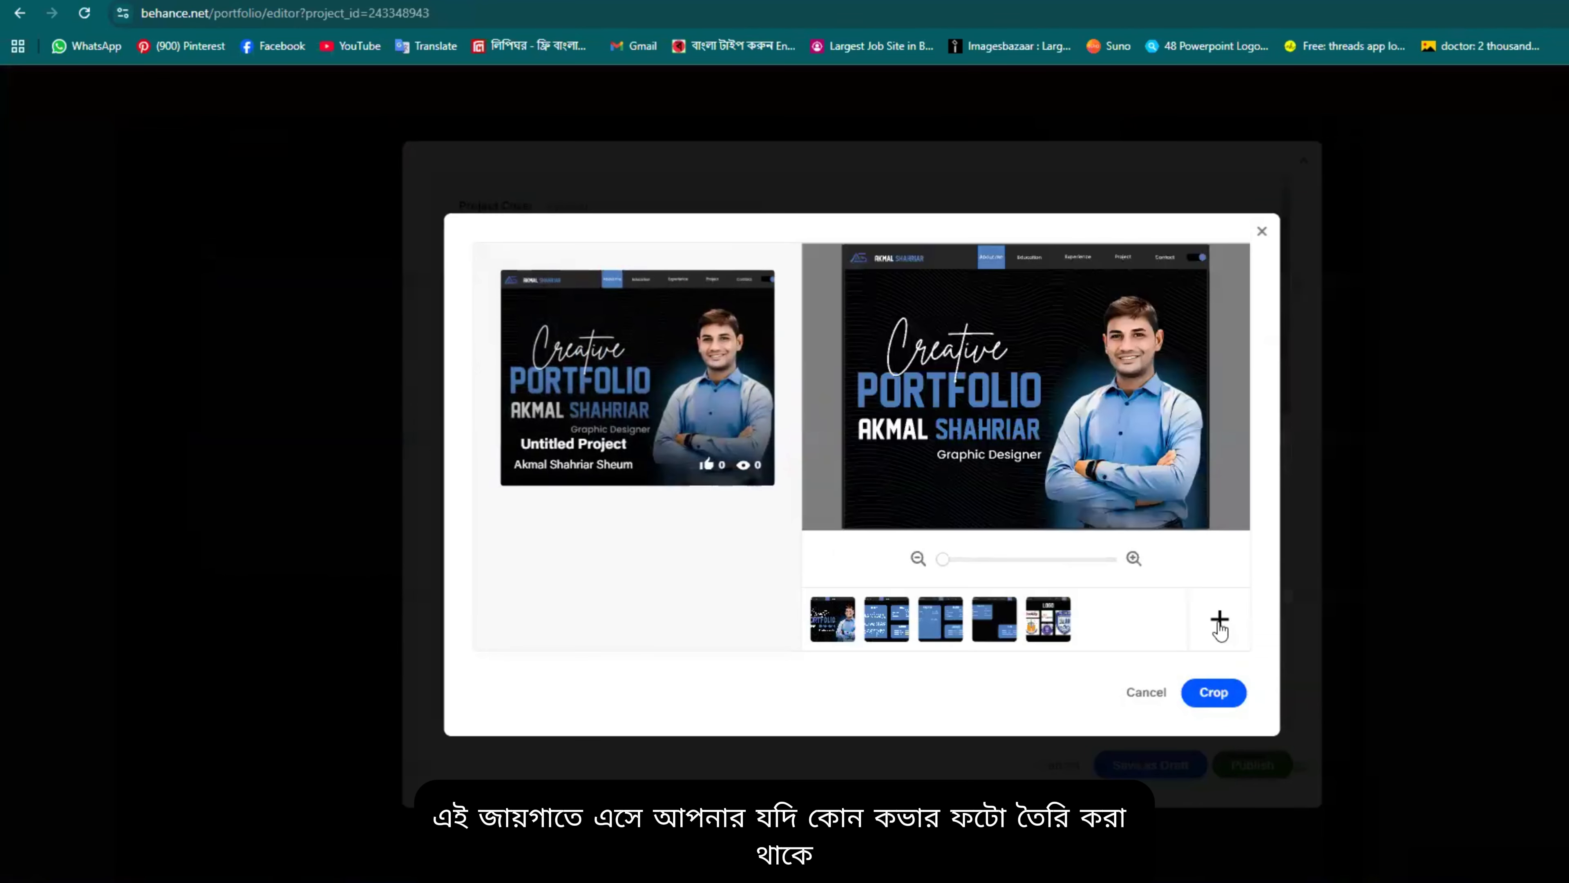
{"action": "left_click", "coordinate": [1221, 625]}
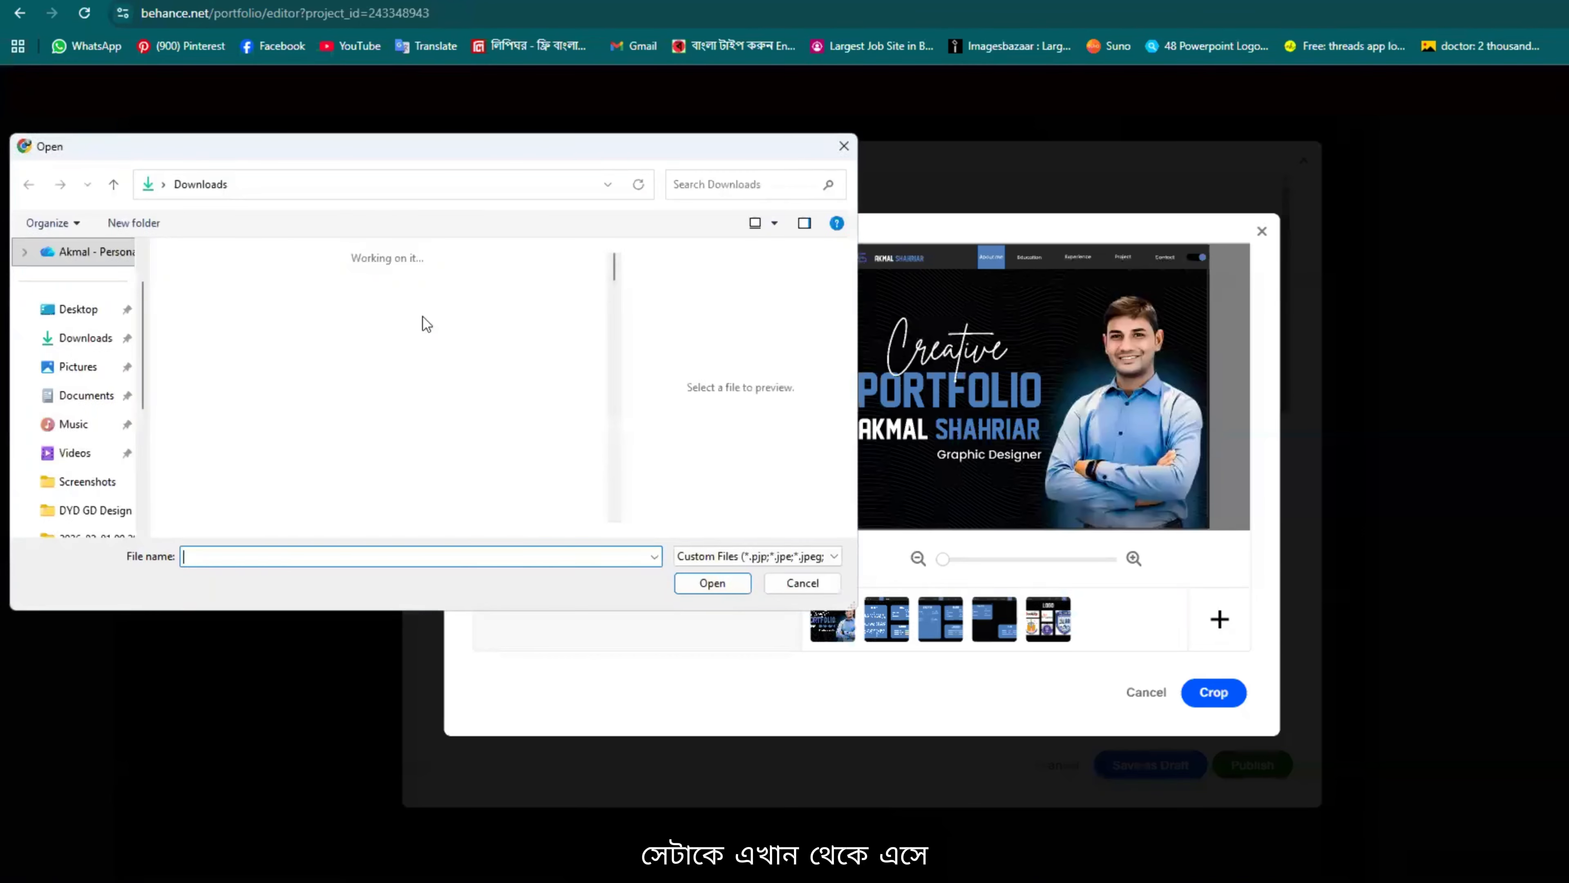
{"action": "scroll", "coordinate": [337, 407], "scroll_direction": "down", "scroll_amount": 3}
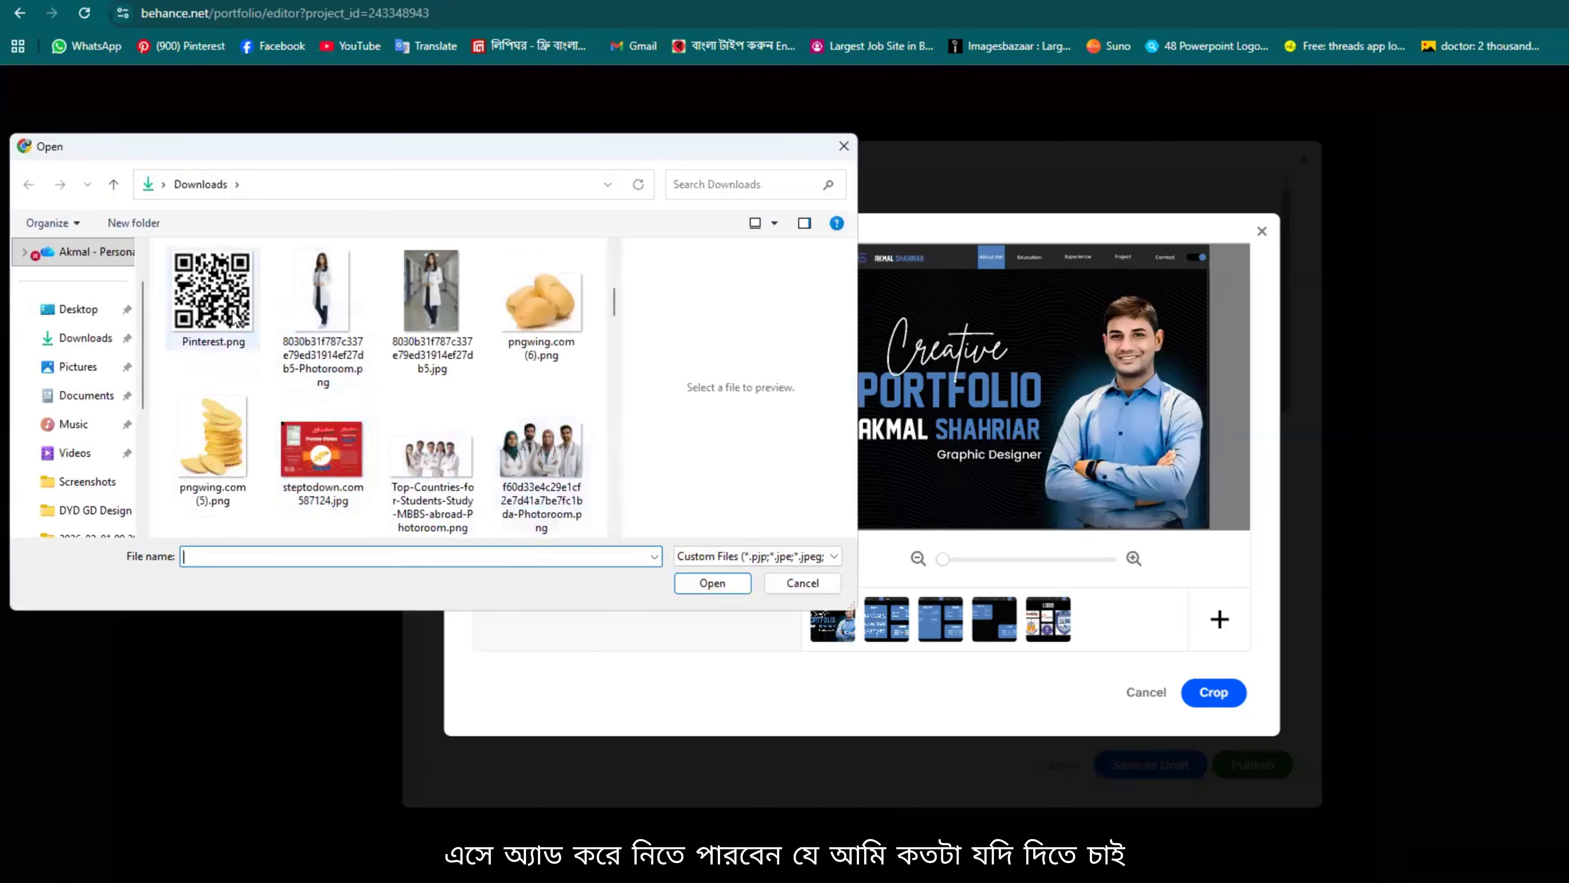
{"action": "scroll", "coordinate": [223, 341], "scroll_direction": "up", "scroll_amount": 3}
{"action": "left_click", "coordinate": [223, 340]}
{"action": "left_click", "coordinate": [713, 582]}
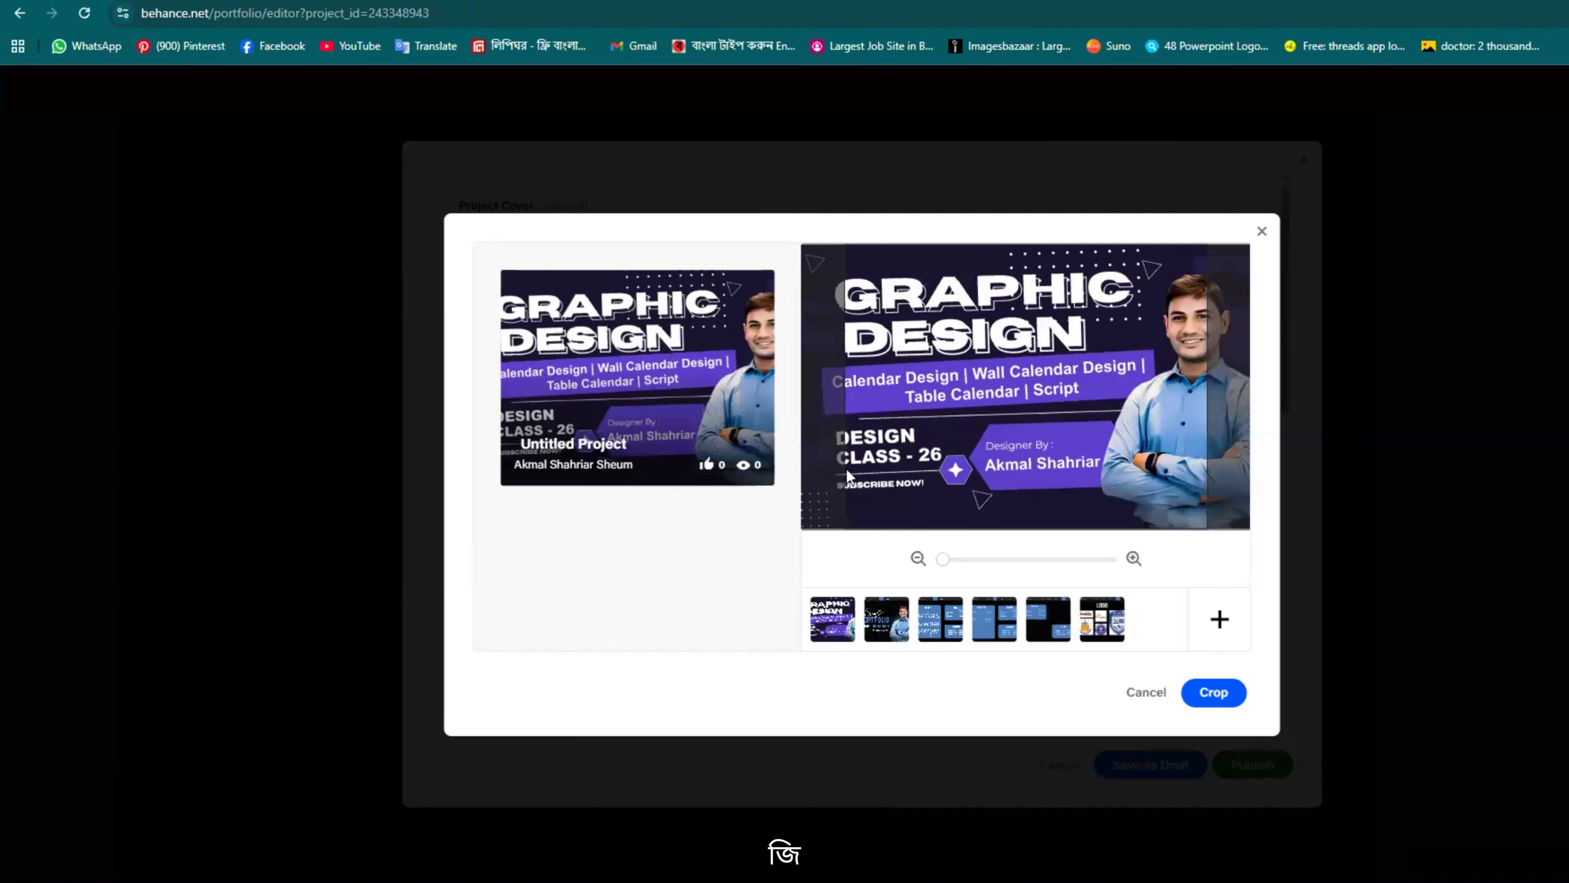
Step: Reframe the cover, switch back to the Creative Portfolio image, and apply the crop
{"action": "left_click_drag", "start_coordinate": [847, 472], "coordinate": [797, 471]}
{"action": "left_click", "coordinate": [944, 560]}
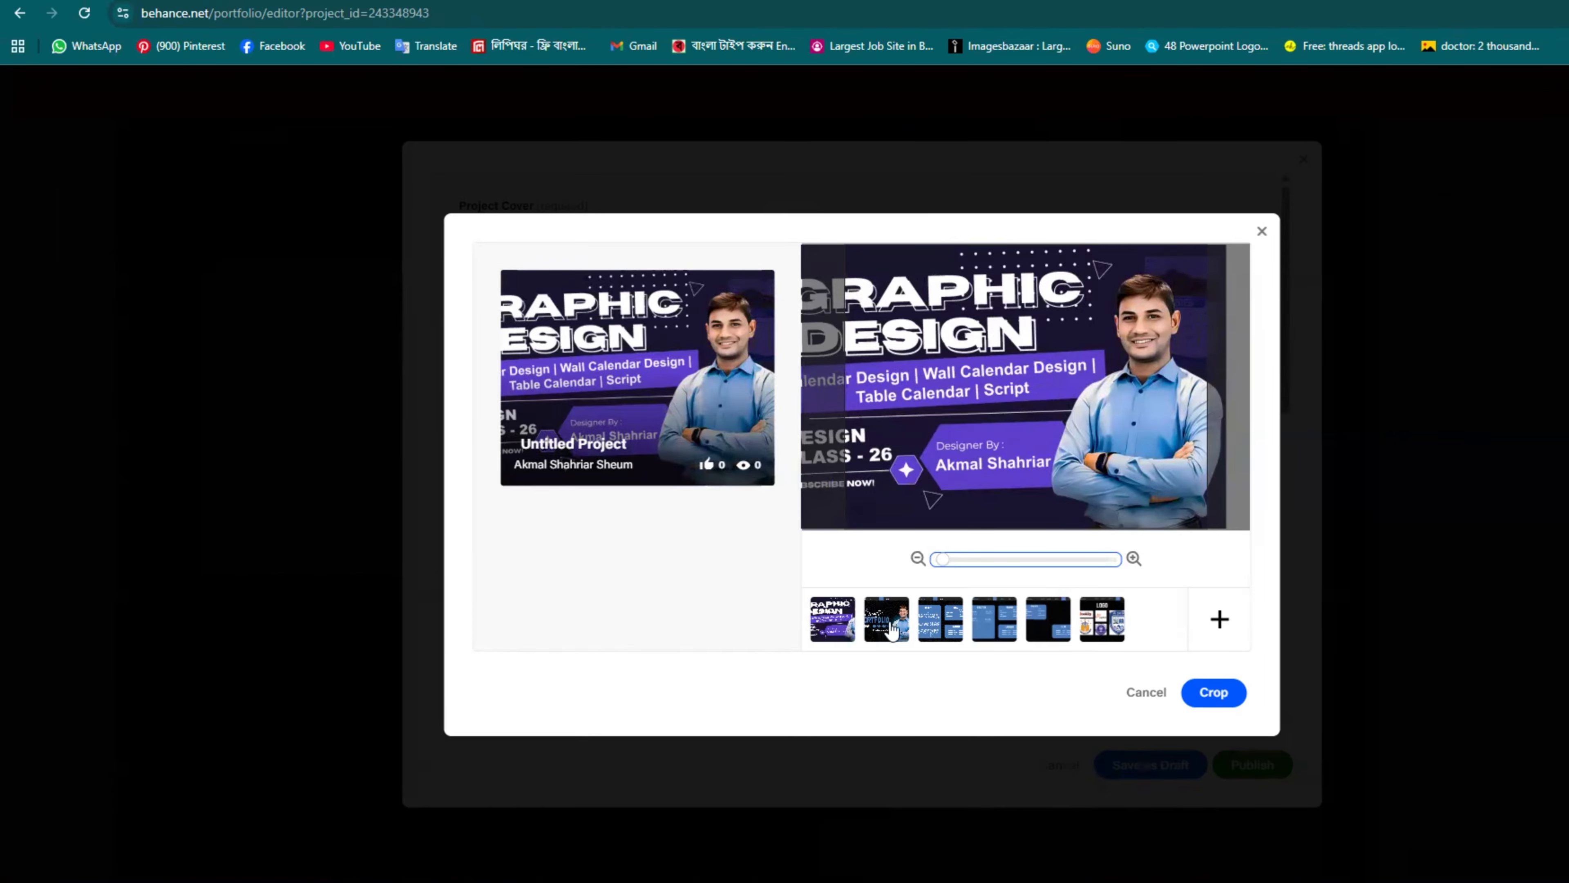
{"action": "left_click", "coordinate": [961, 440]}
{"action": "left_click", "coordinate": [886, 619]}
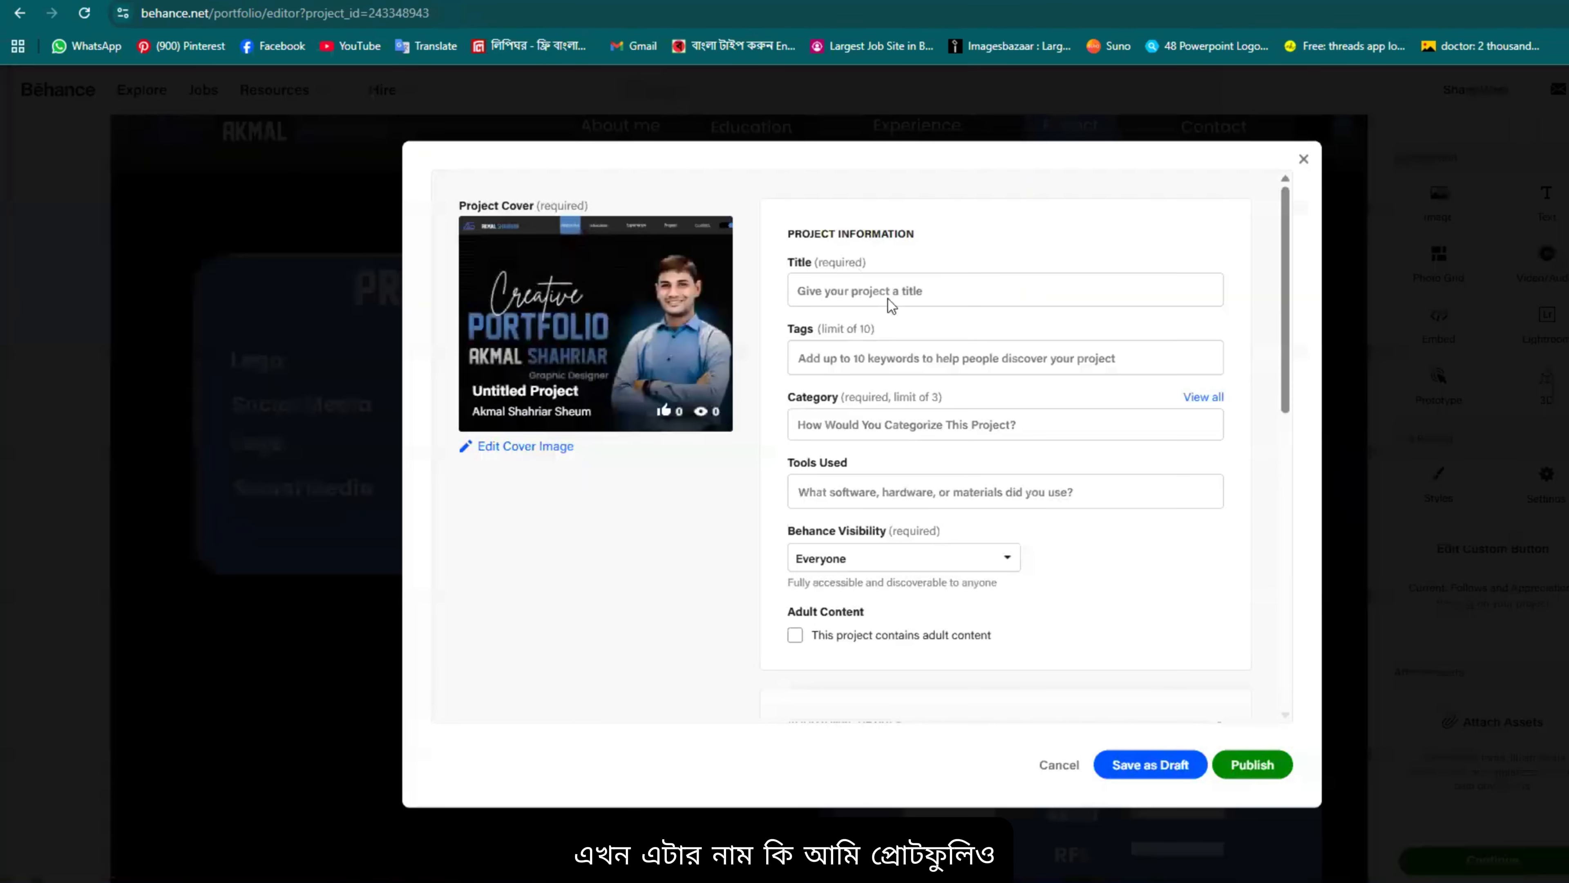
{"action": "left_click", "coordinate": [885, 285]}
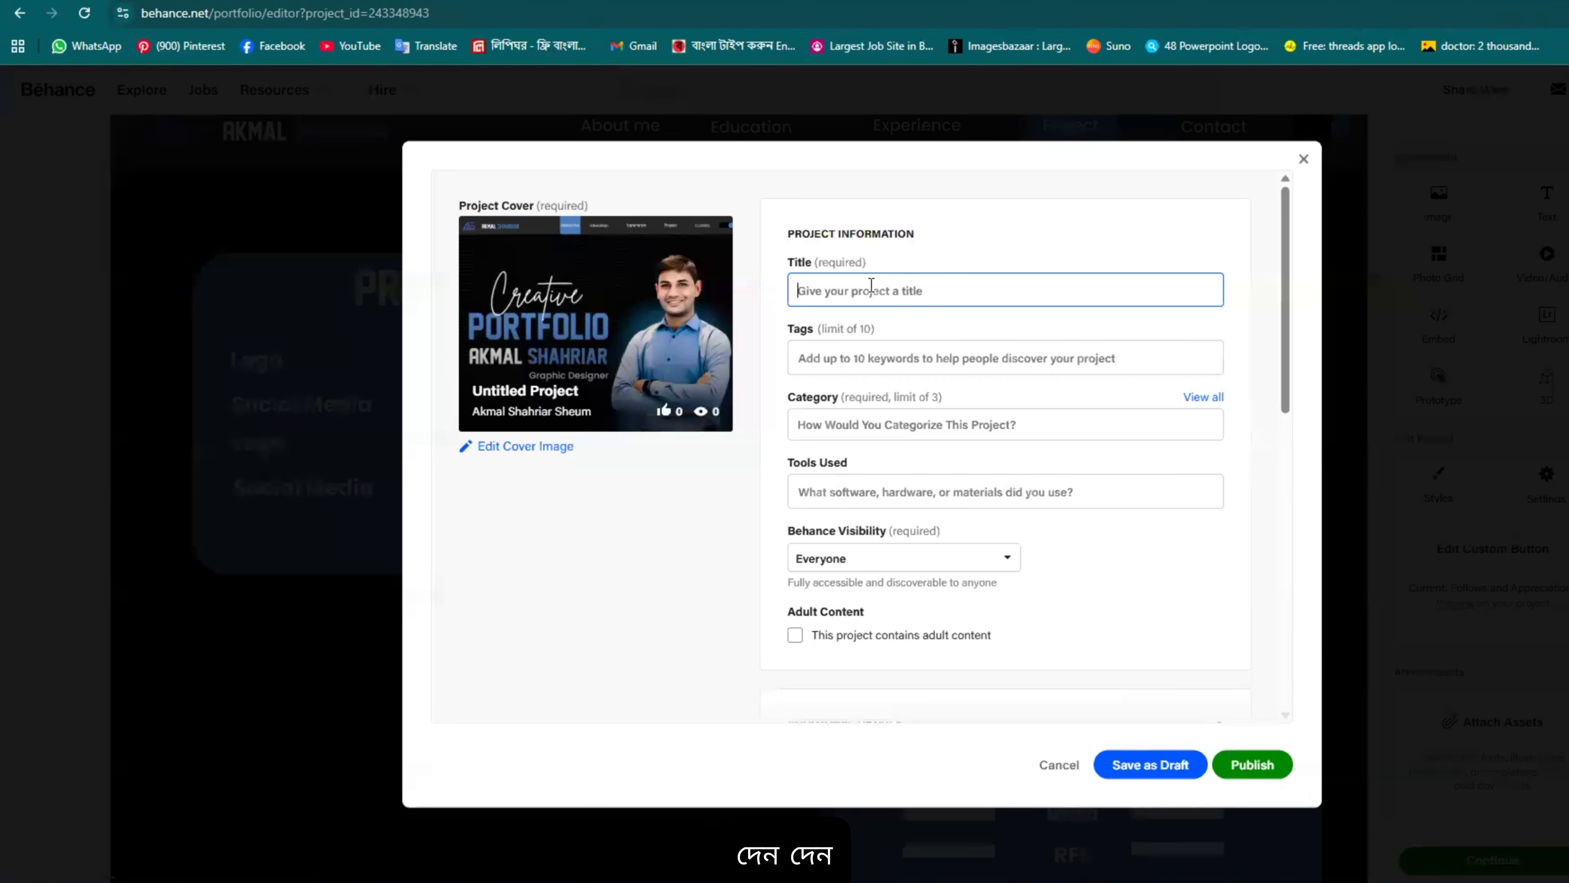
Step: Title the project 'Creative Protfolio Design' and add design as its first tag
{"action": "type", "text": "Creative Protfolio"}
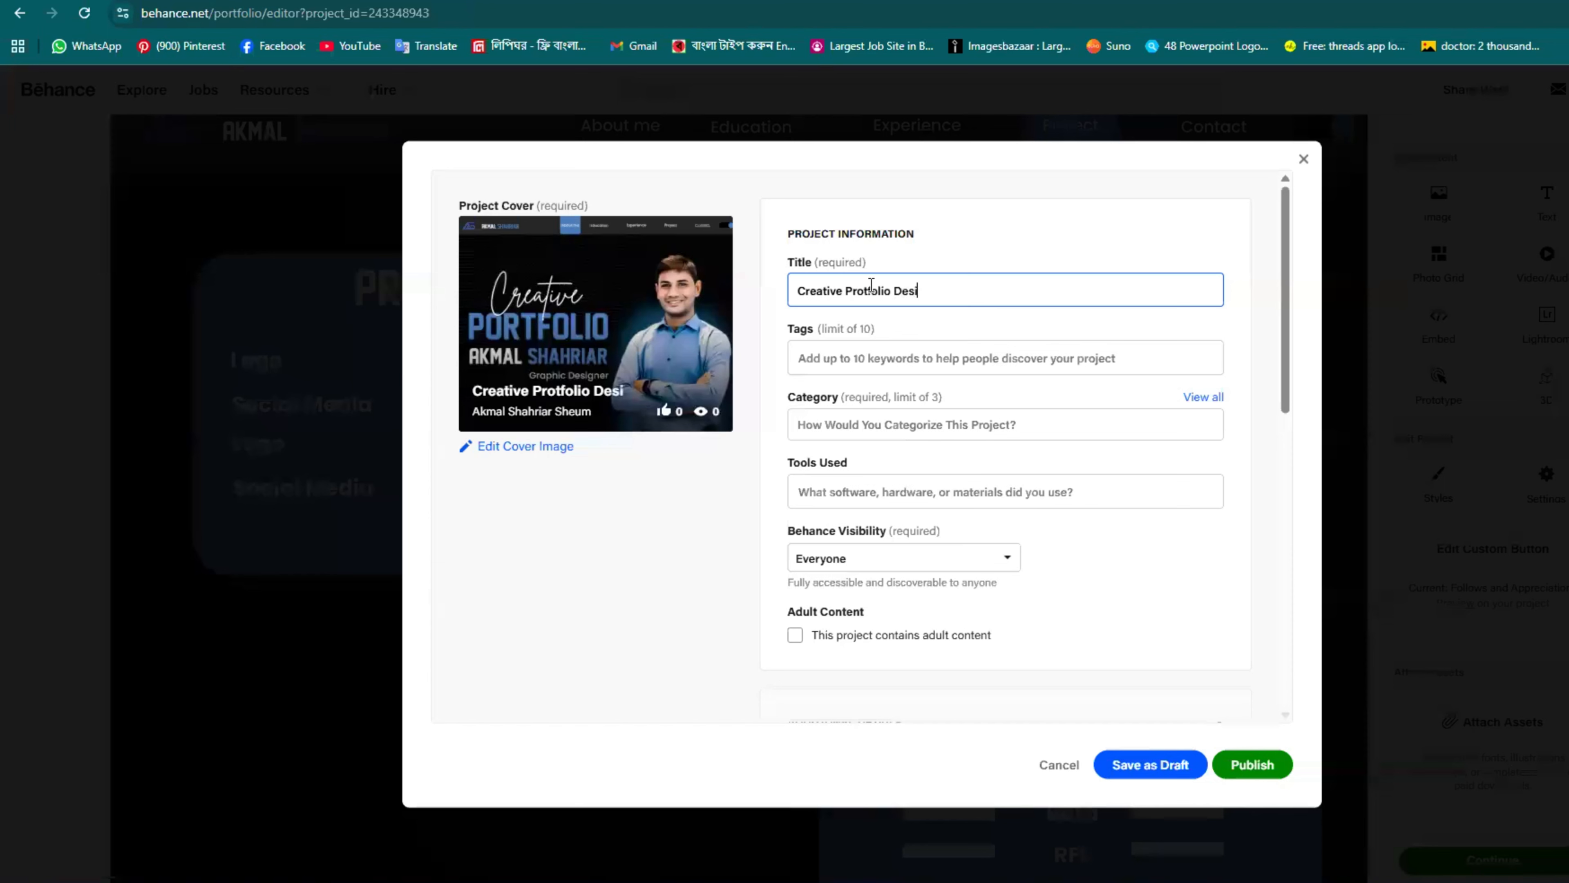
{"action": "type", "text": "Design"}
{"action": "double_click", "coordinate": [918, 292]}
{"action": "key", "text": "ctrl+c"}
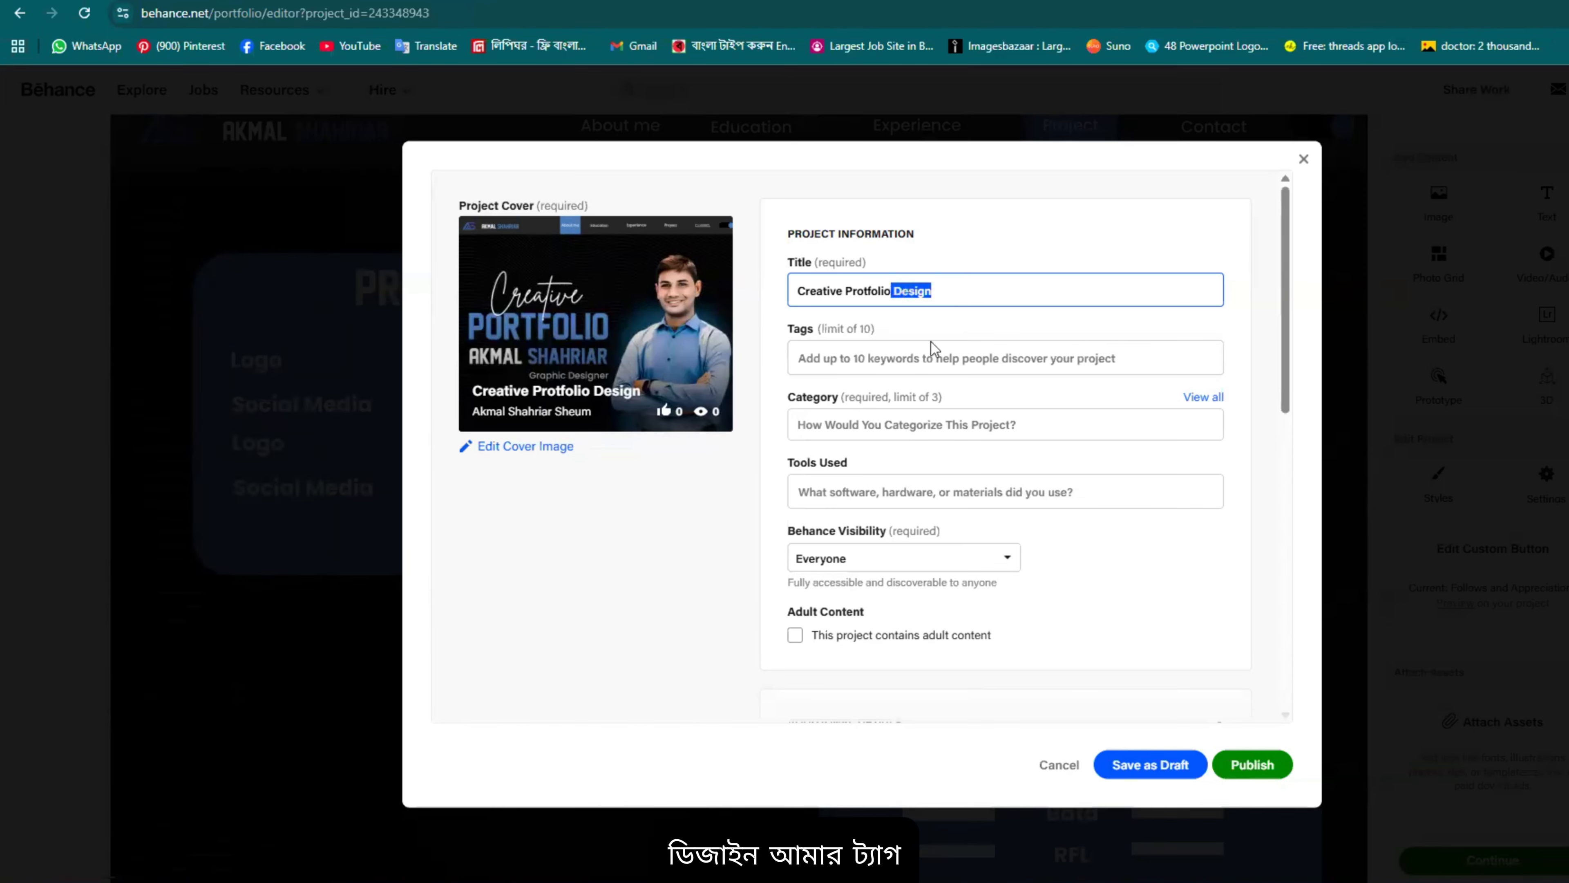
{"action": "left_click", "coordinate": [907, 357]}
{"action": "key", "text": "ctrl+v"}
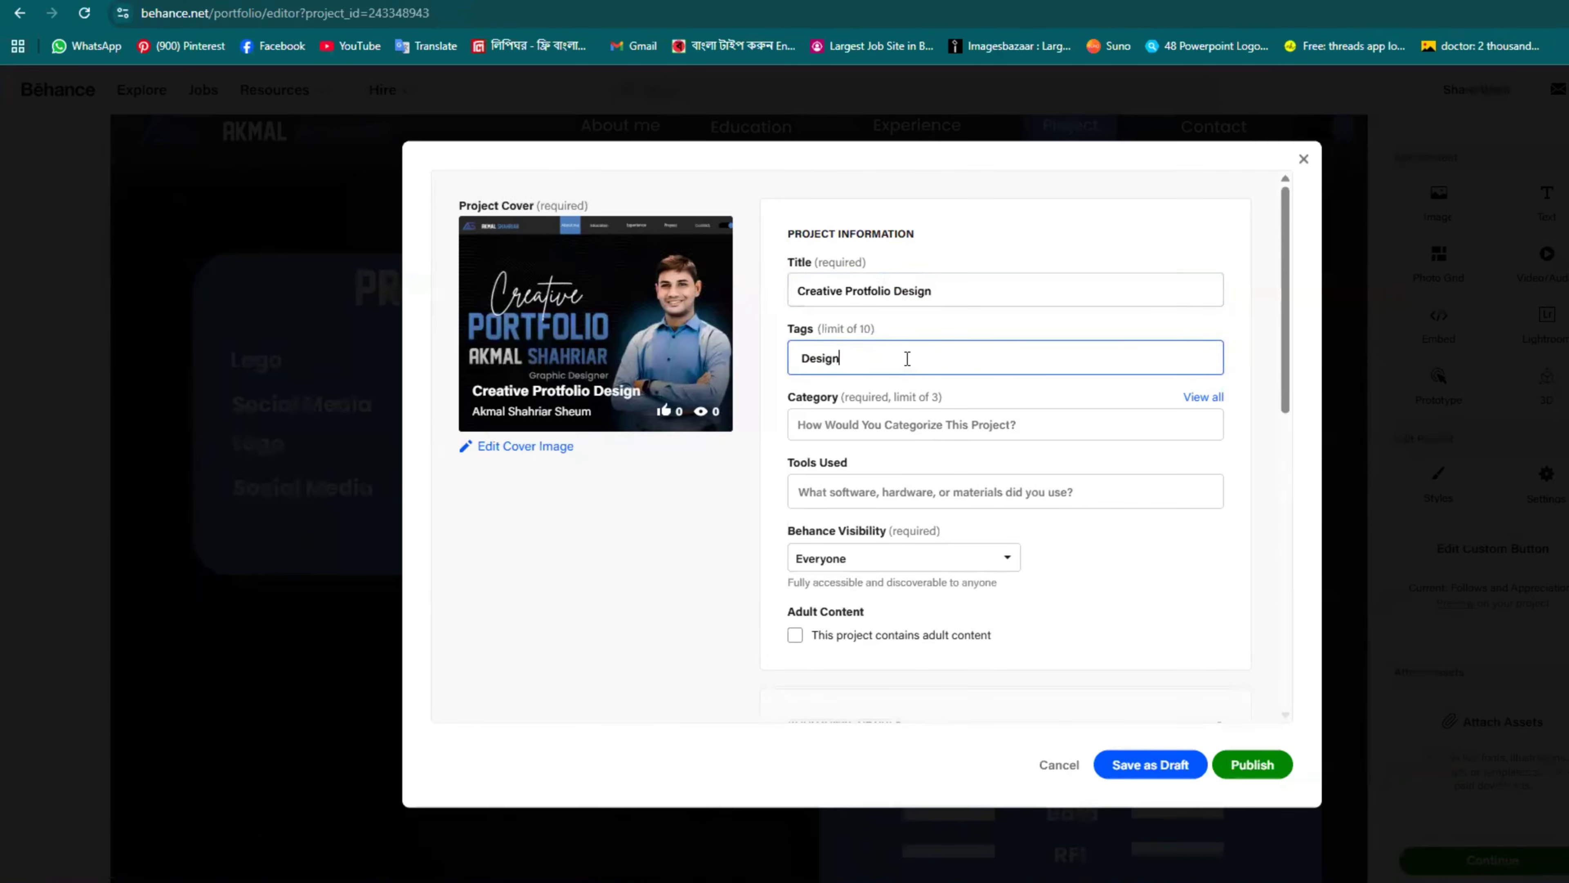
{"action": "left_click", "coordinate": [878, 383]}
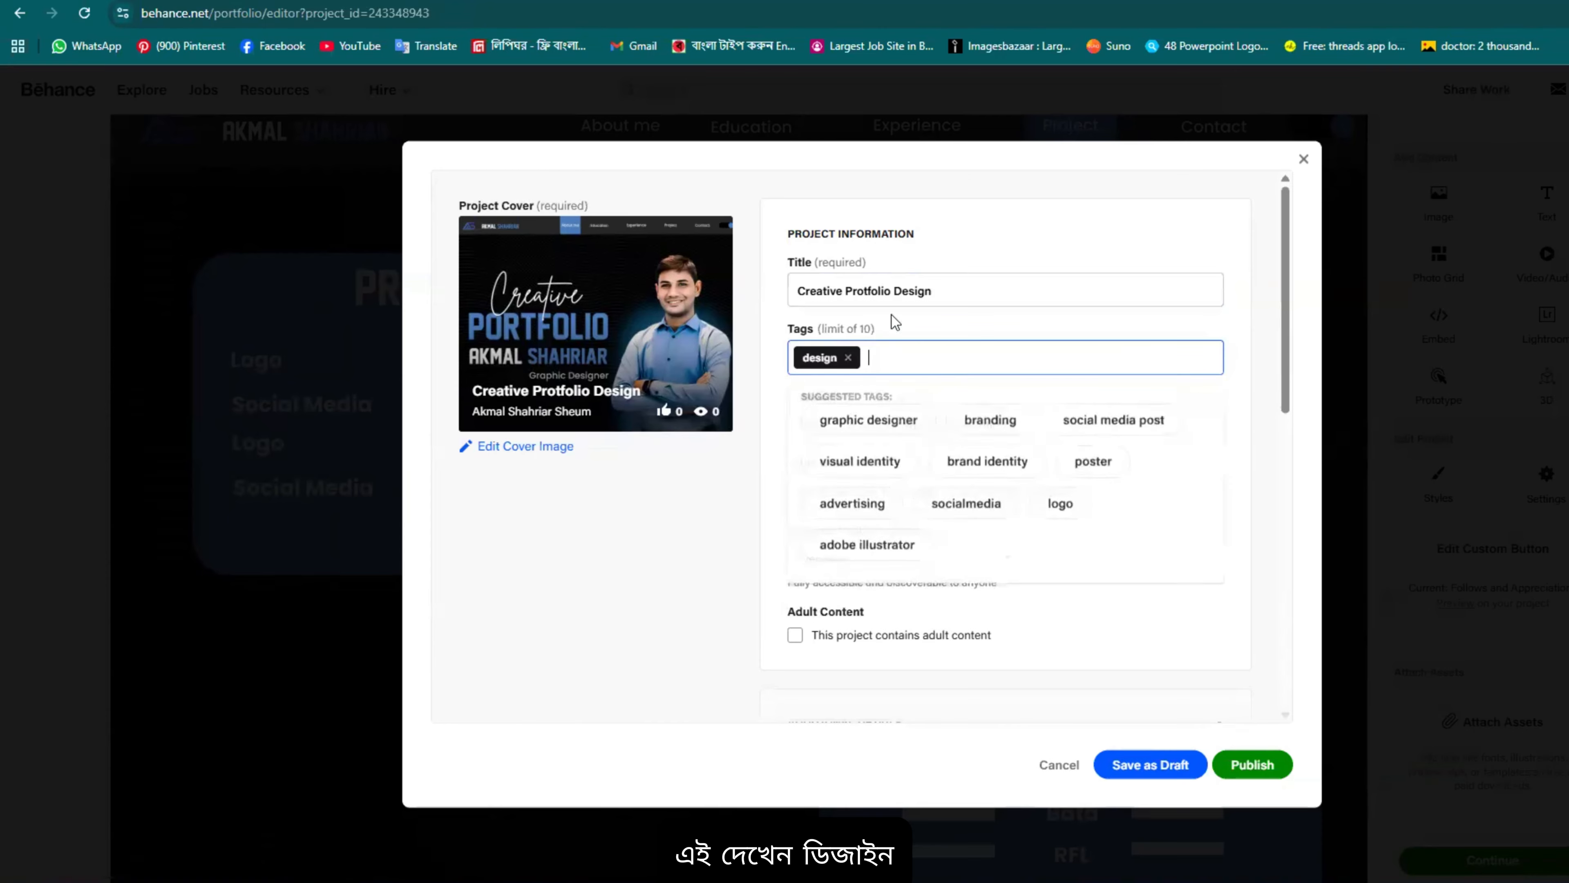
Step: Add protfolio as a tag, then enter Creative as a third tag
{"action": "left_click_drag", "start_coordinate": [891, 292], "coordinate": [852, 292]}
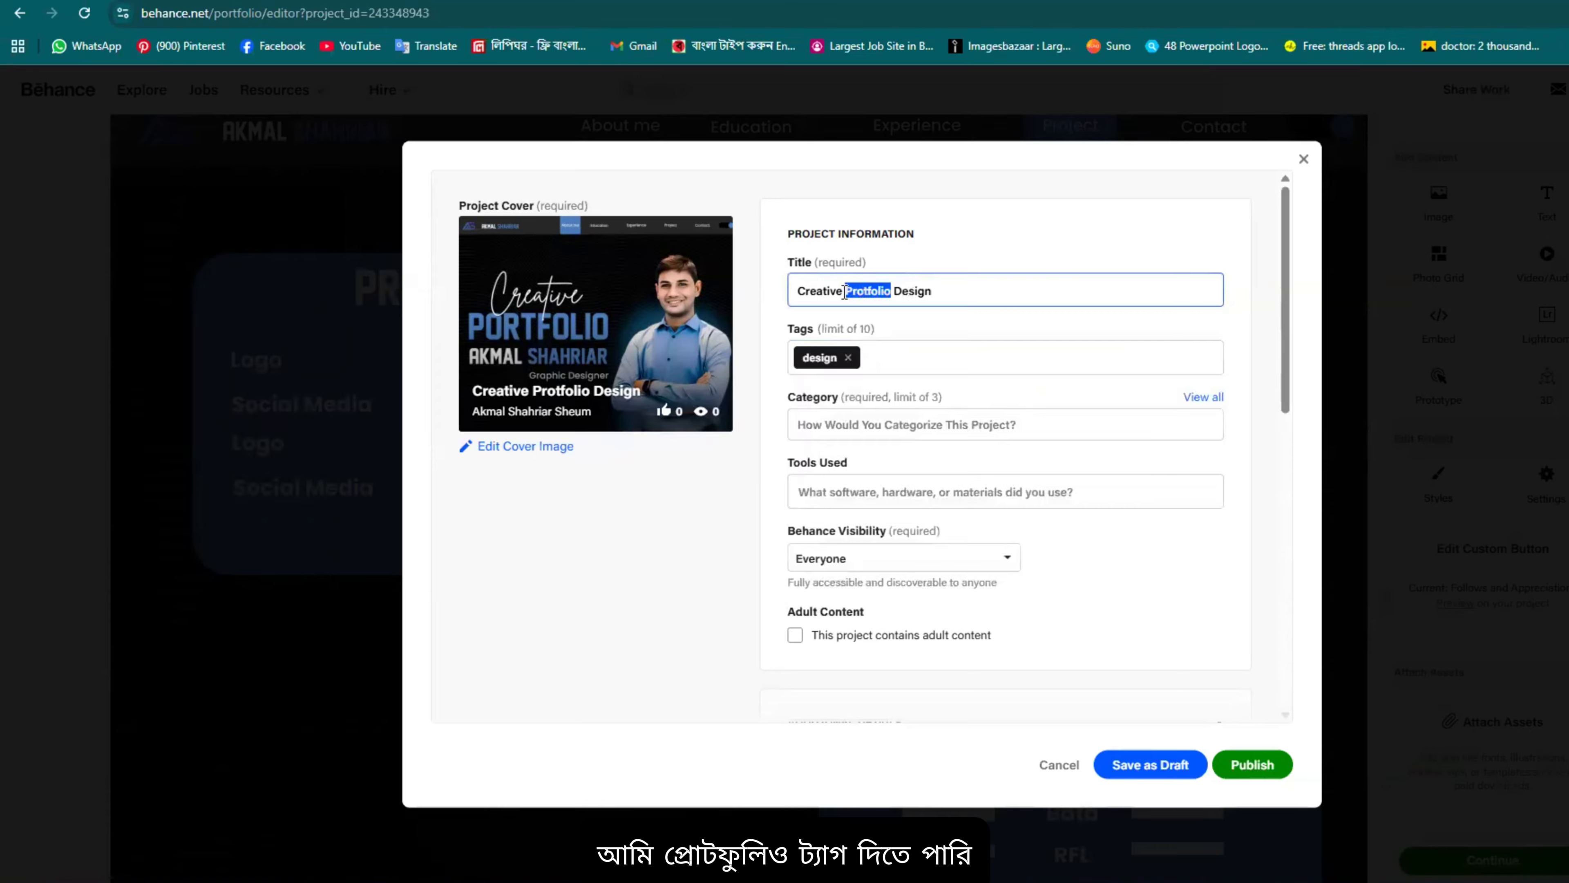
{"action": "left_click", "coordinate": [883, 355]}
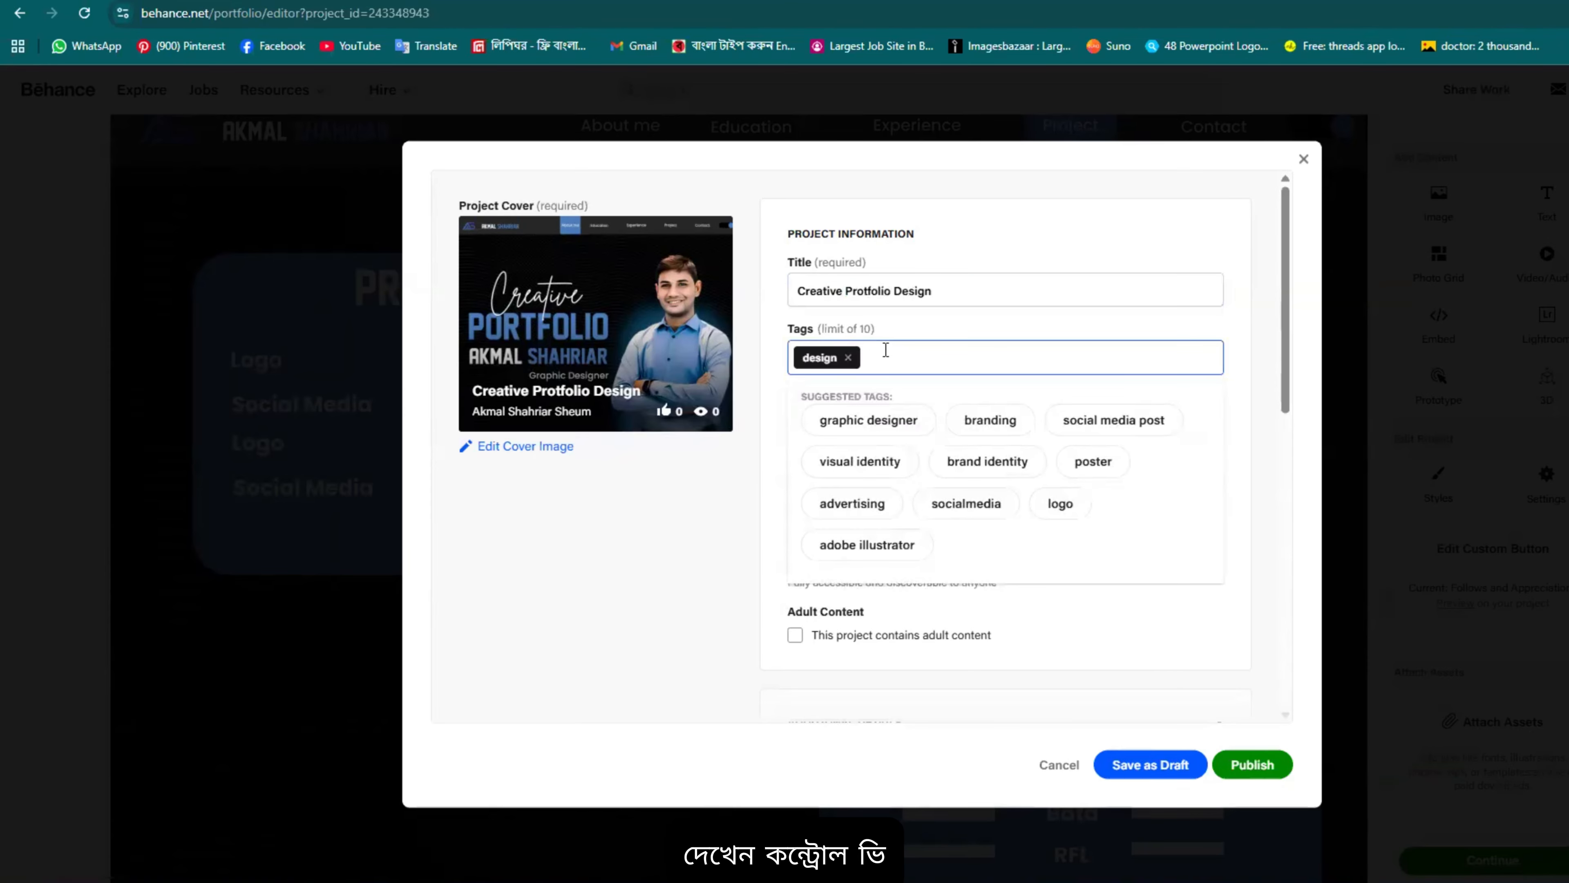
{"action": "type", "text": "Protfolio"}
{"action": "left_click", "coordinate": [869, 393]}
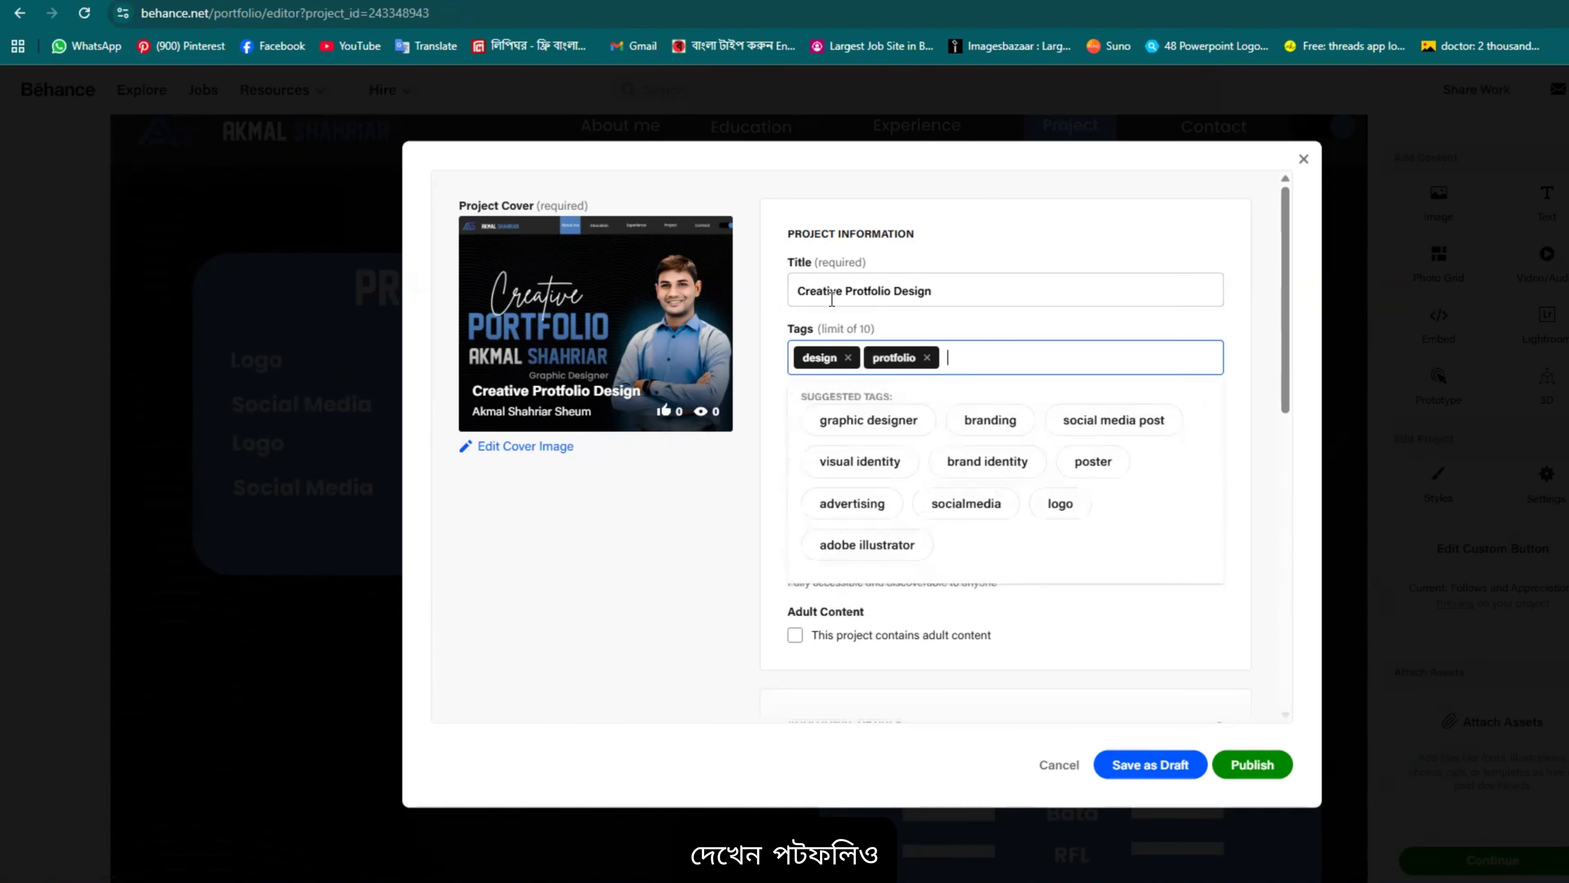
{"action": "left_click_drag", "start_coordinate": [843, 292], "coordinate": [805, 290]}
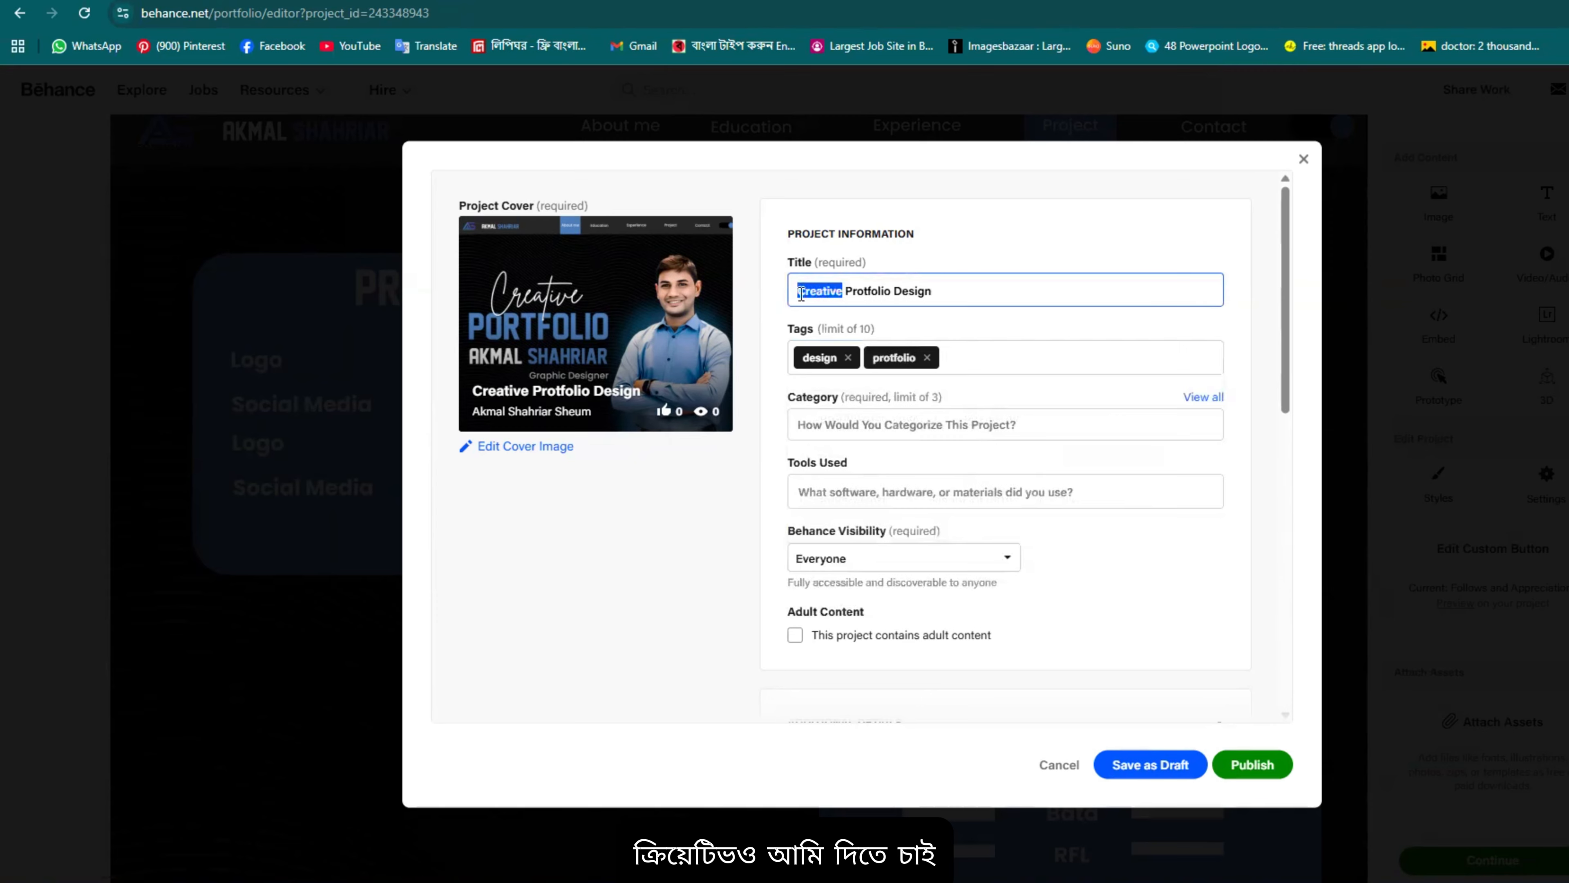
{"action": "left_click", "coordinate": [963, 358]}
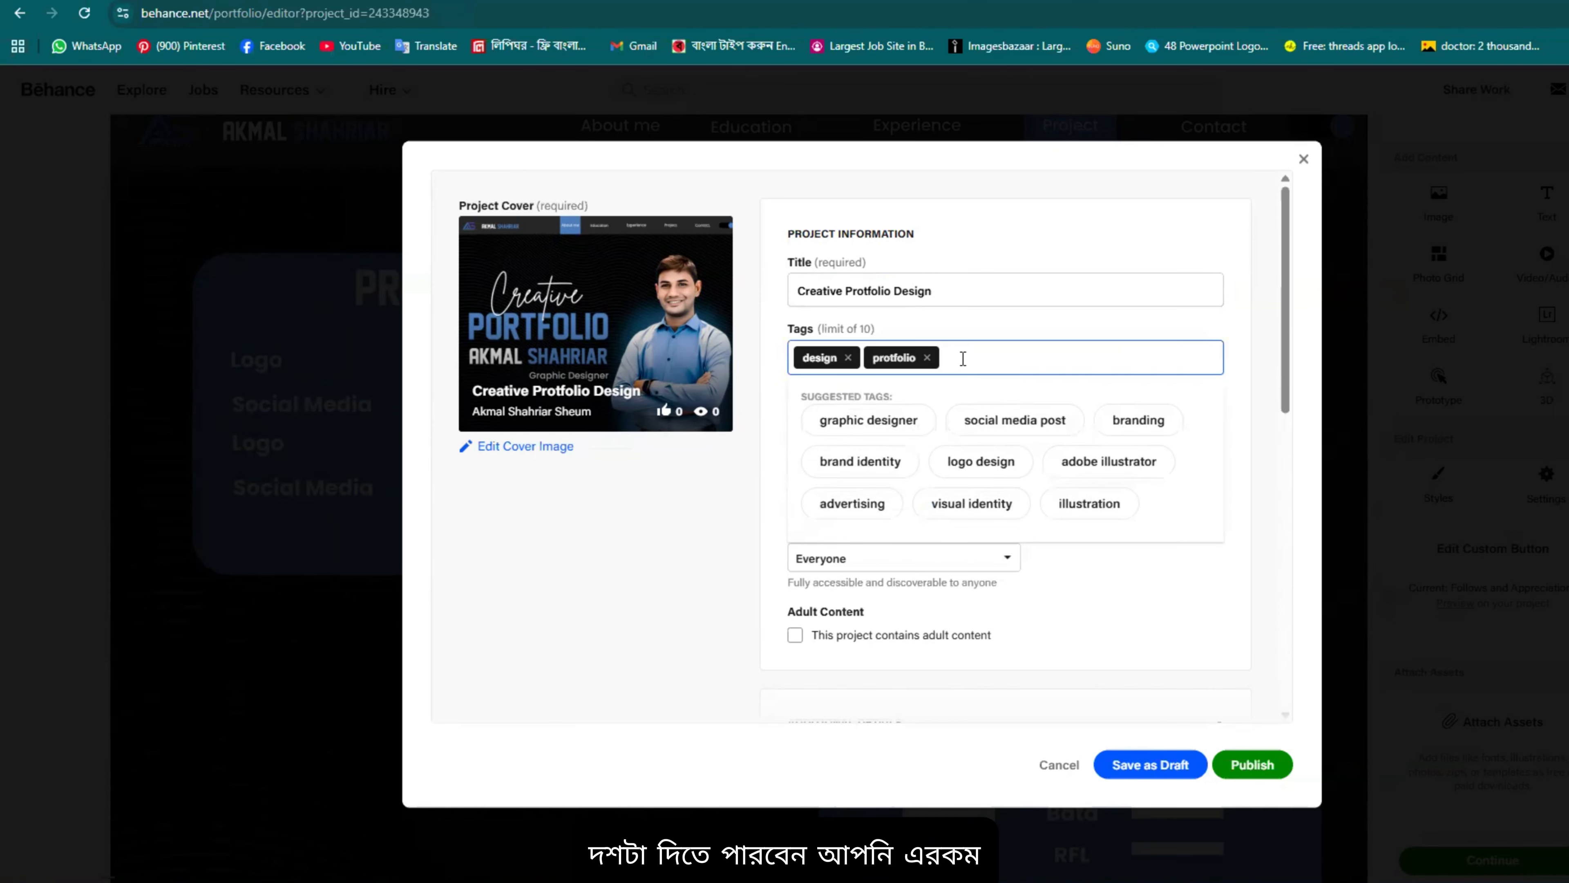
{"action": "type", "text": "Creative"}
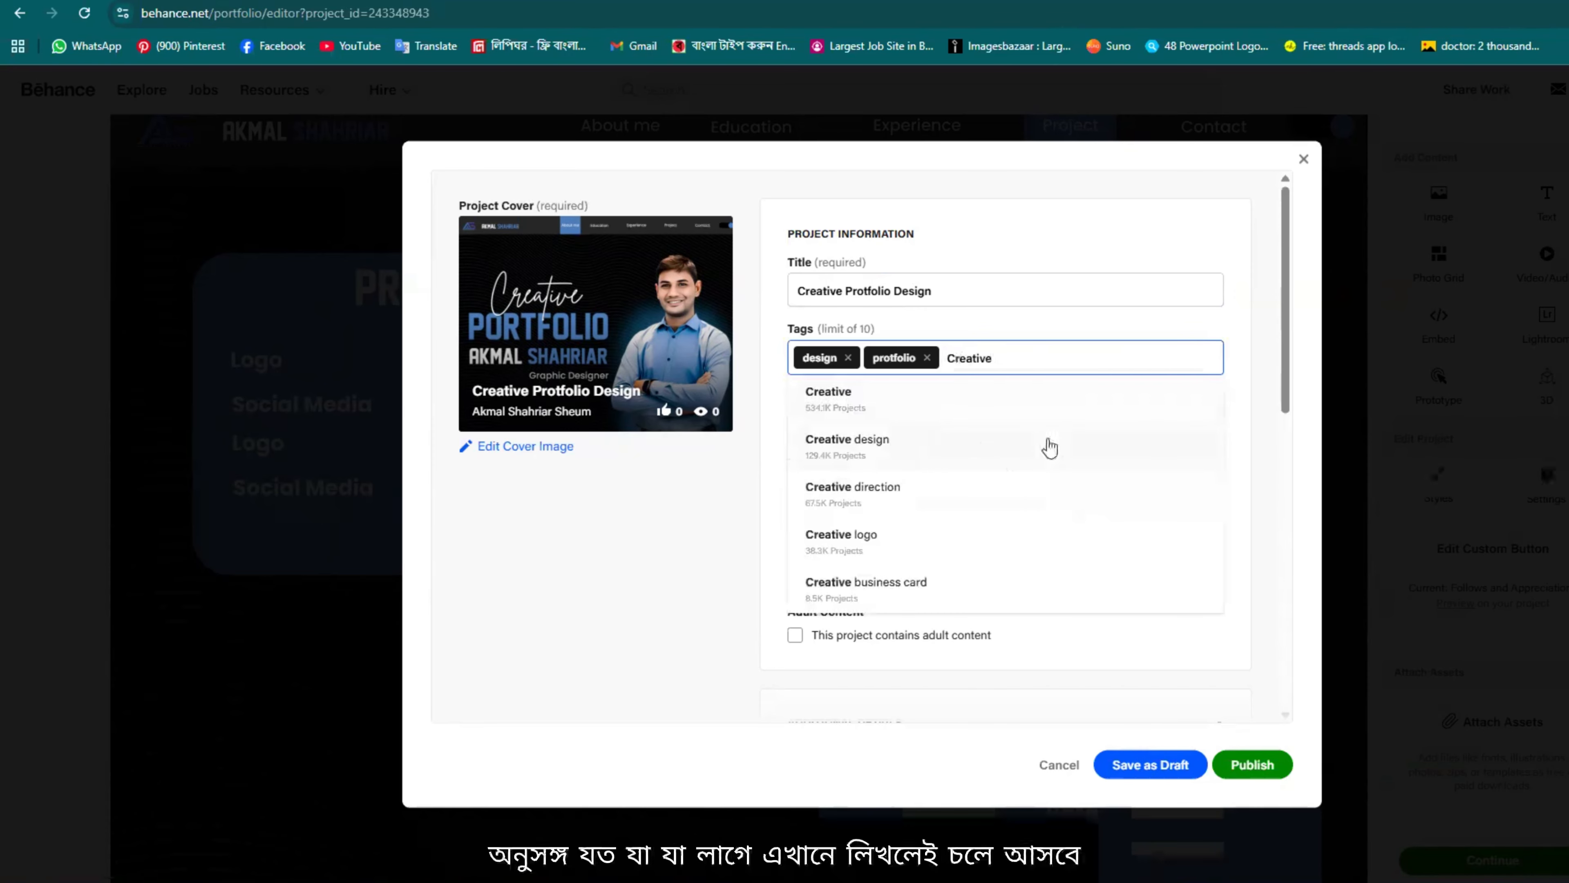
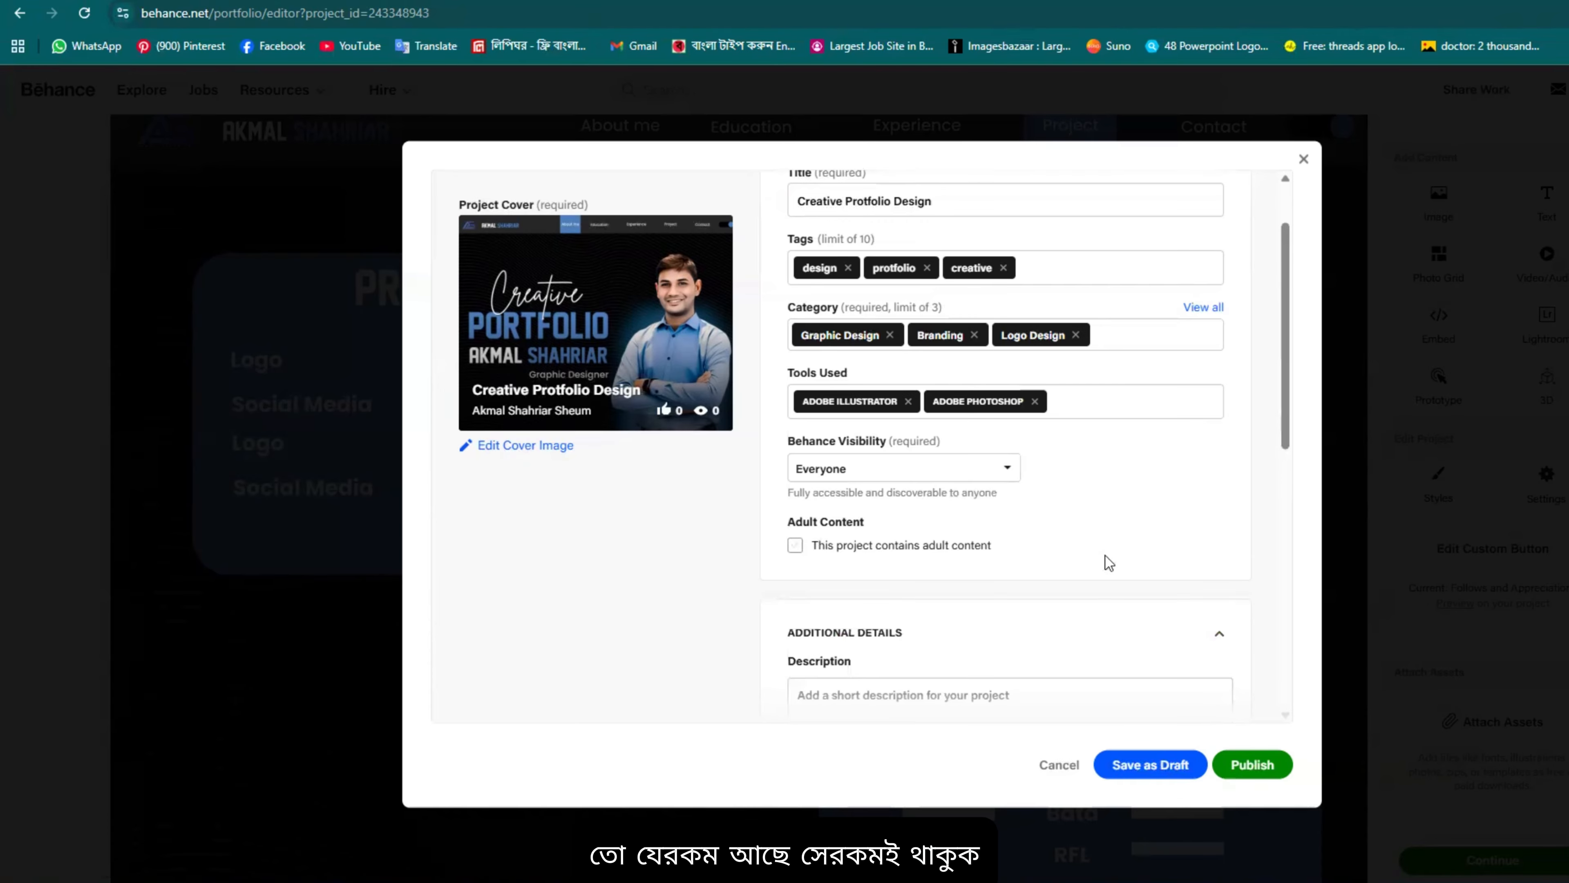
Step: Check the title, tags, categories and tools, select the Description field, and scroll toward Publish
{"action": "scroll", "coordinate": [911, 403], "scroll_direction": "down", "scroll_amount": 5}
{"action": "scroll", "coordinate": [914, 410], "scroll_direction": "up", "scroll_amount": 3}
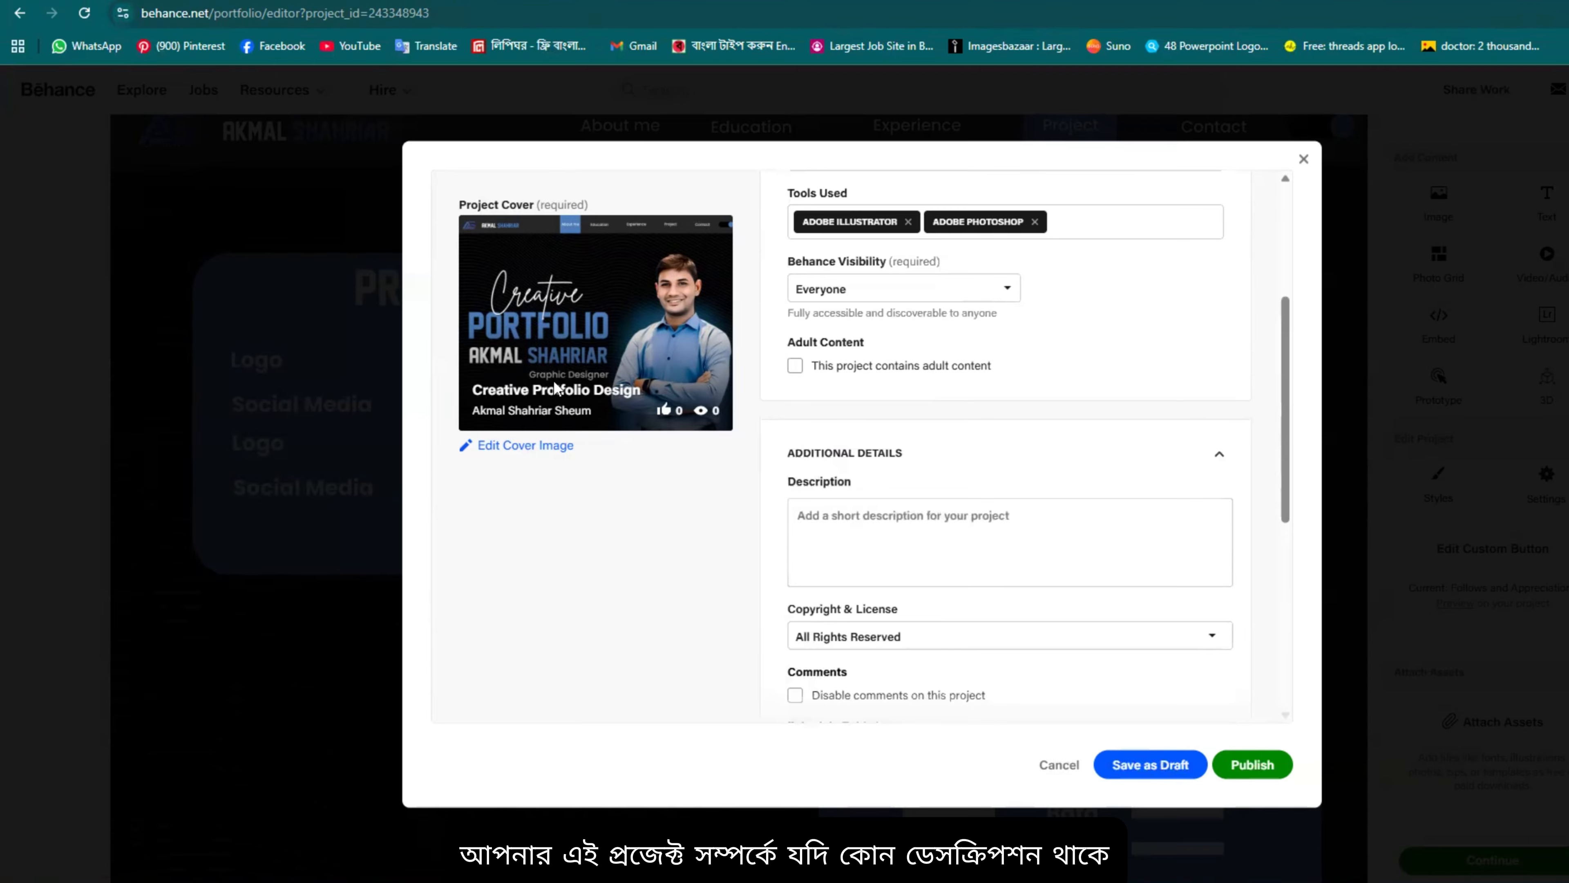
{"action": "left_click", "coordinate": [869, 521]}
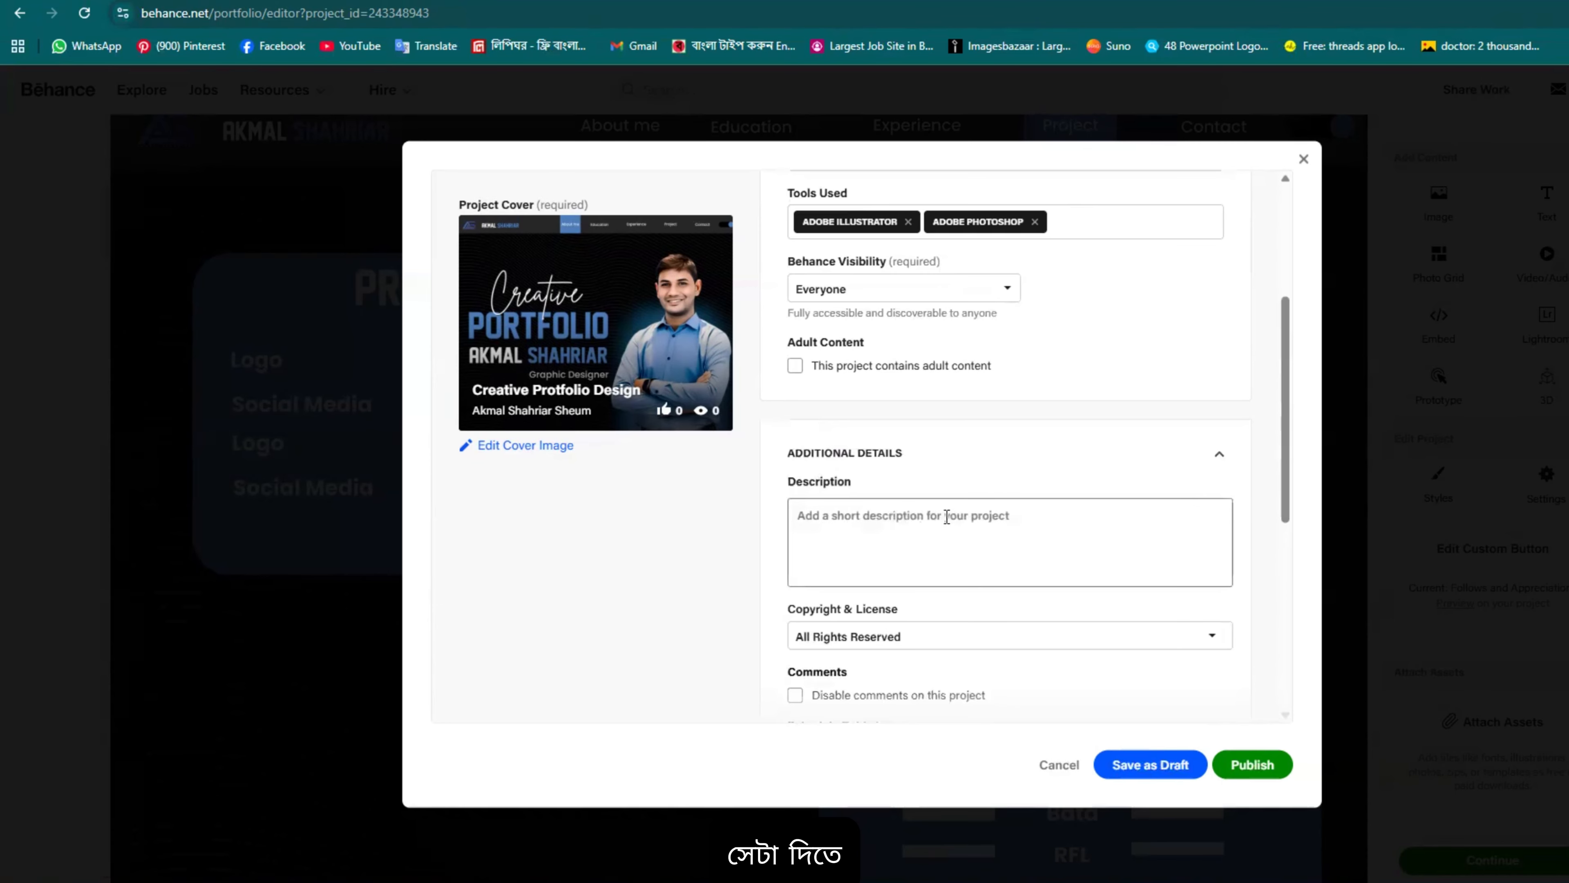
{"action": "scroll", "coordinate": [964, 544], "scroll_direction": "down", "scroll_amount": 3}
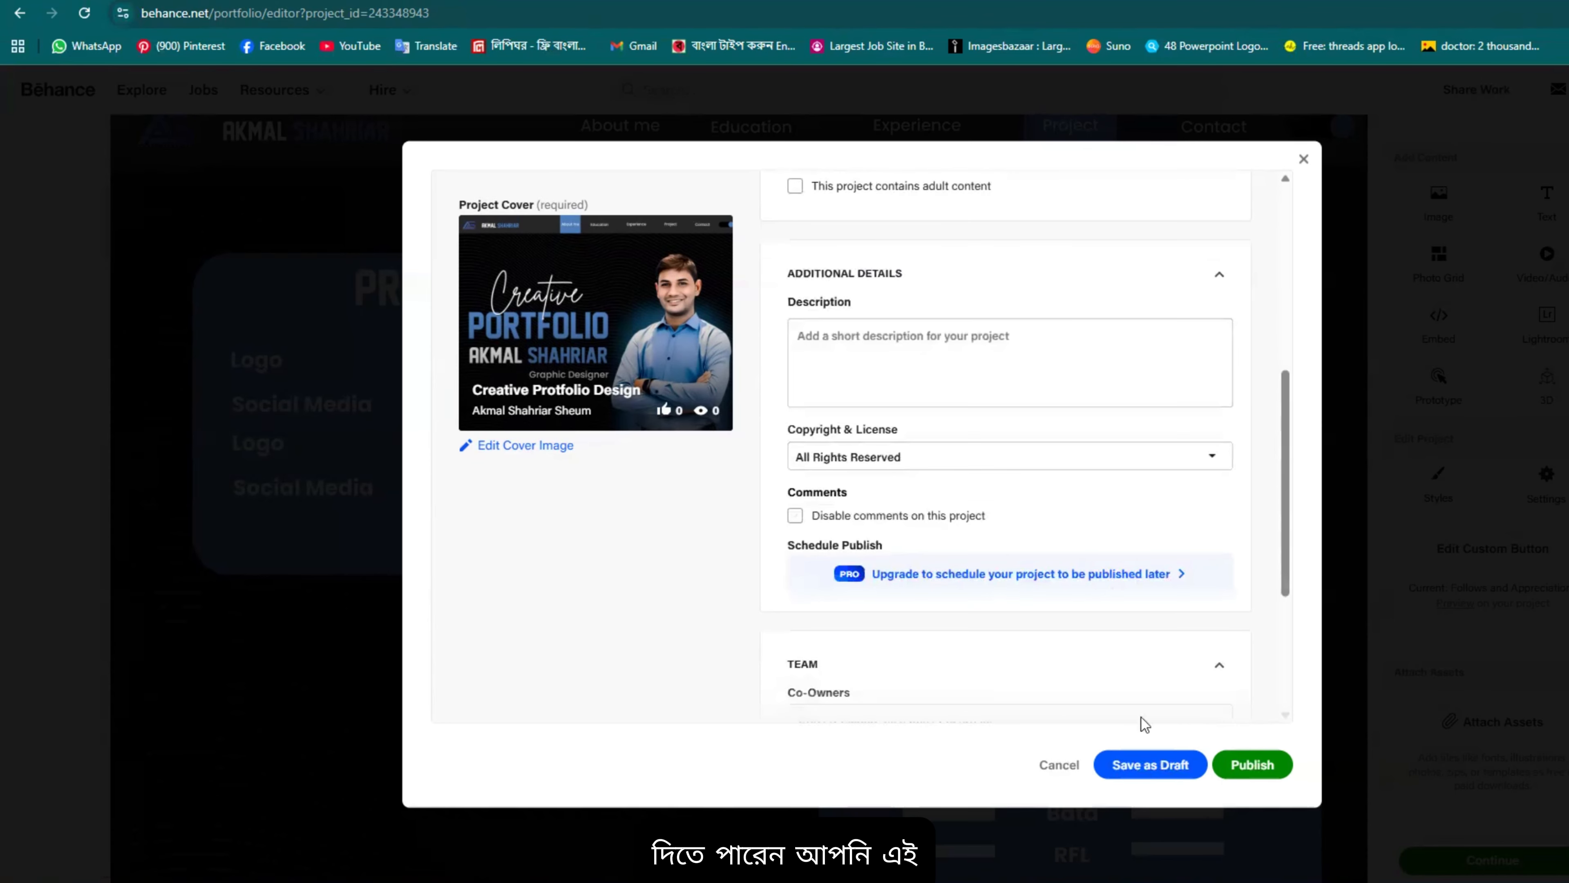
Step: Publish Creative Protfolio Design with Everyone visibility from the project settings dialog
{"action": "left_click", "coordinate": [1248, 759]}
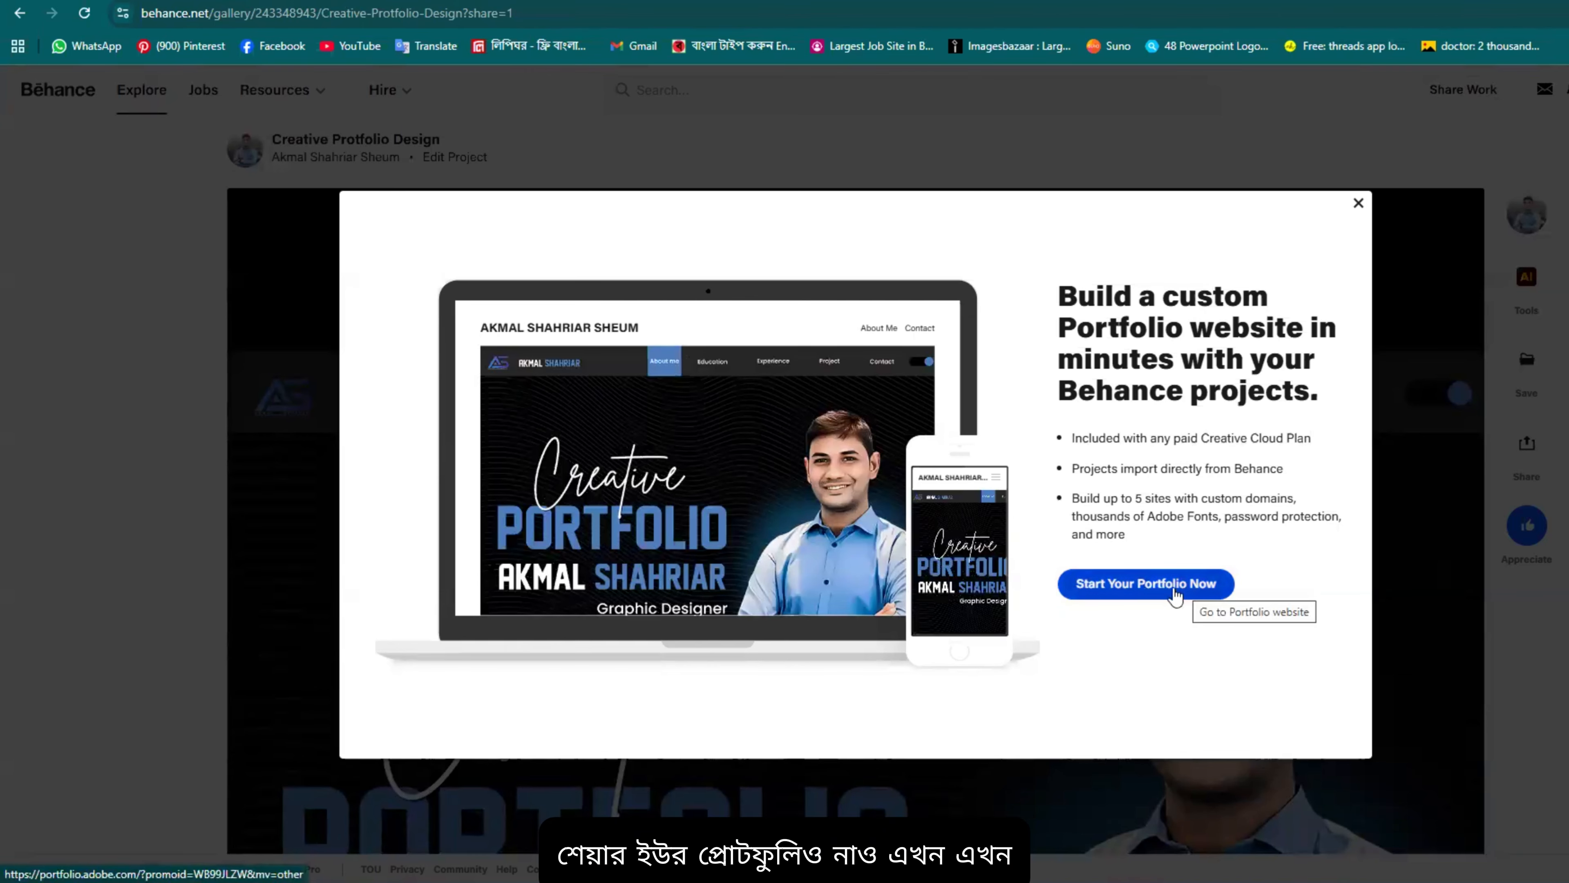
{"action": "left_click", "coordinate": [1148, 592]}
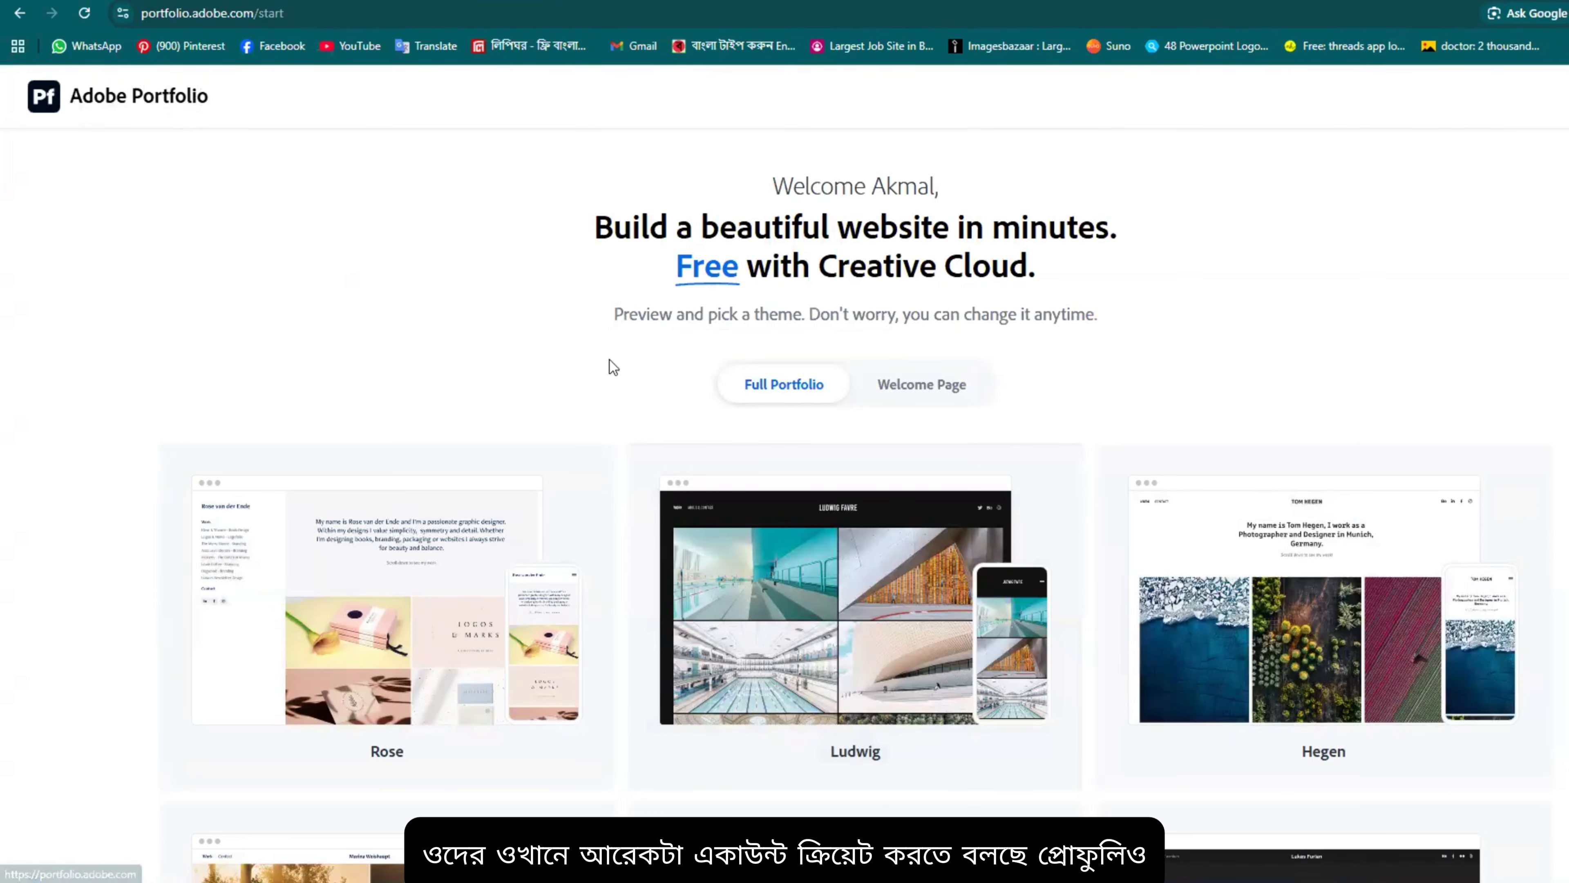
{"action": "scroll", "coordinate": [834, 586], "scroll_direction": "down", "scroll_amount": 4}
{"action": "scroll", "coordinate": [835, 585], "scroll_direction": "up", "scroll_amount": 4}
{"action": "scroll", "coordinate": [803, 554], "scroll_direction": "down", "scroll_amount": 4}
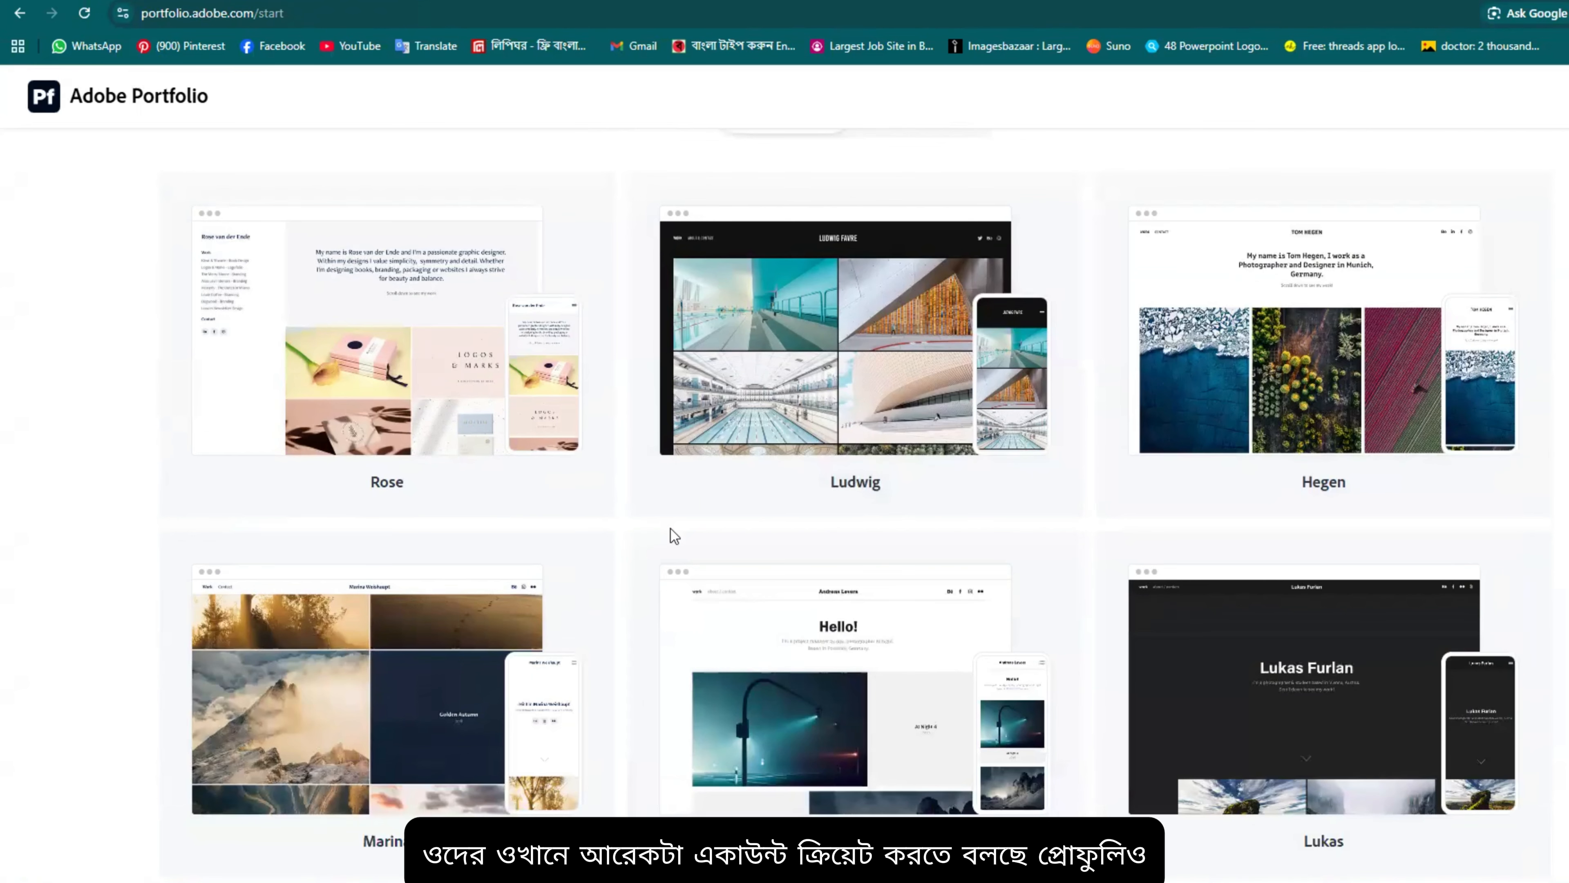
{"action": "scroll", "coordinate": [676, 537], "scroll_direction": "up", "scroll_amount": 4}
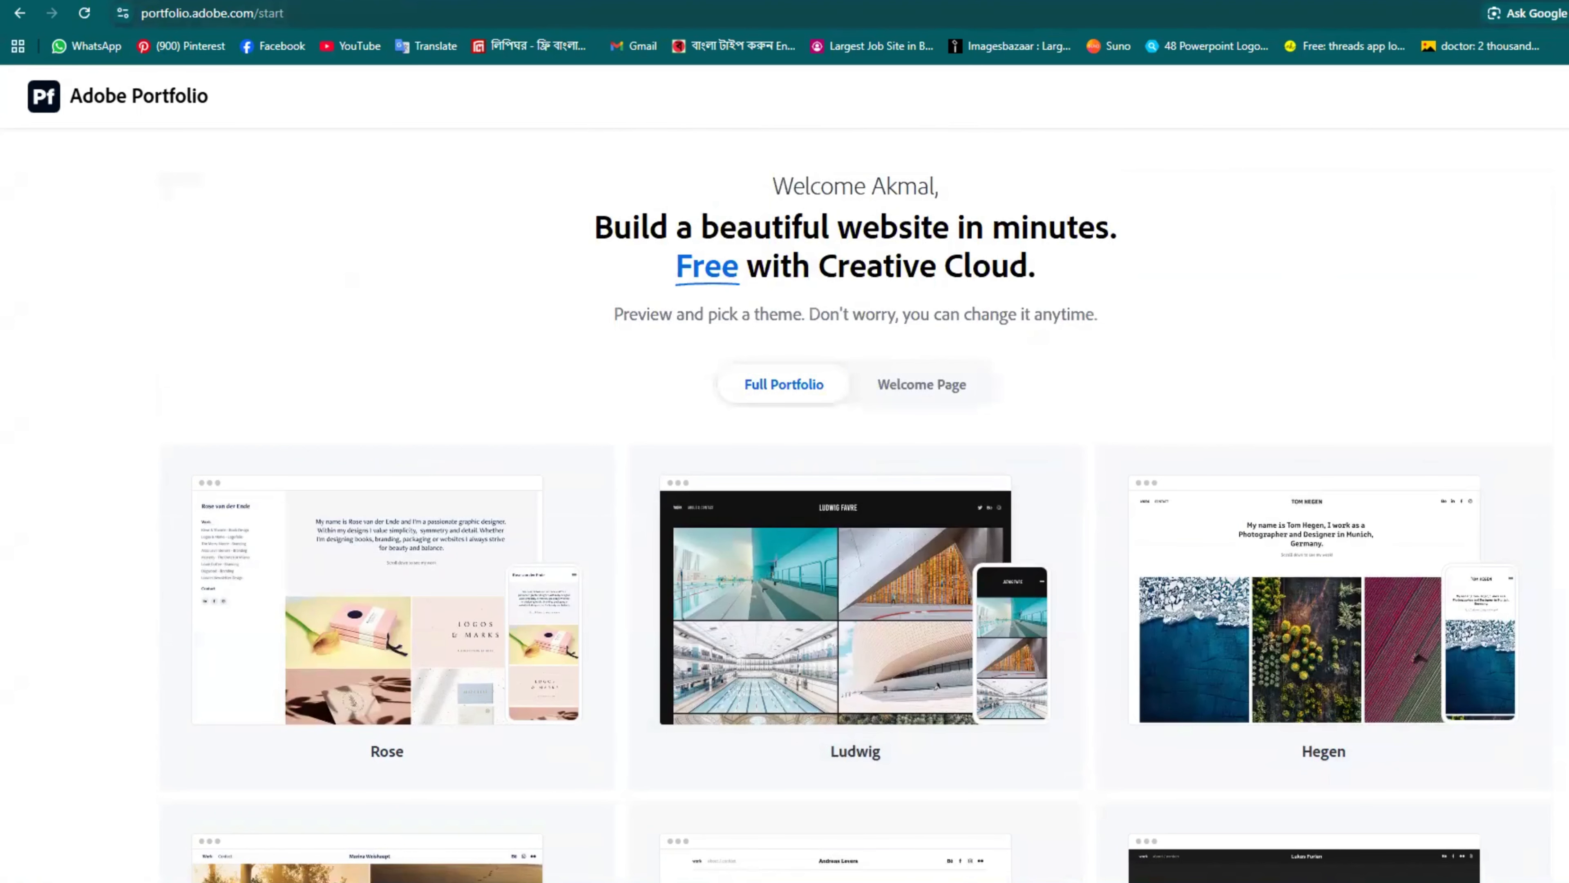
{"action": "left_click", "coordinate": [571, 1]}
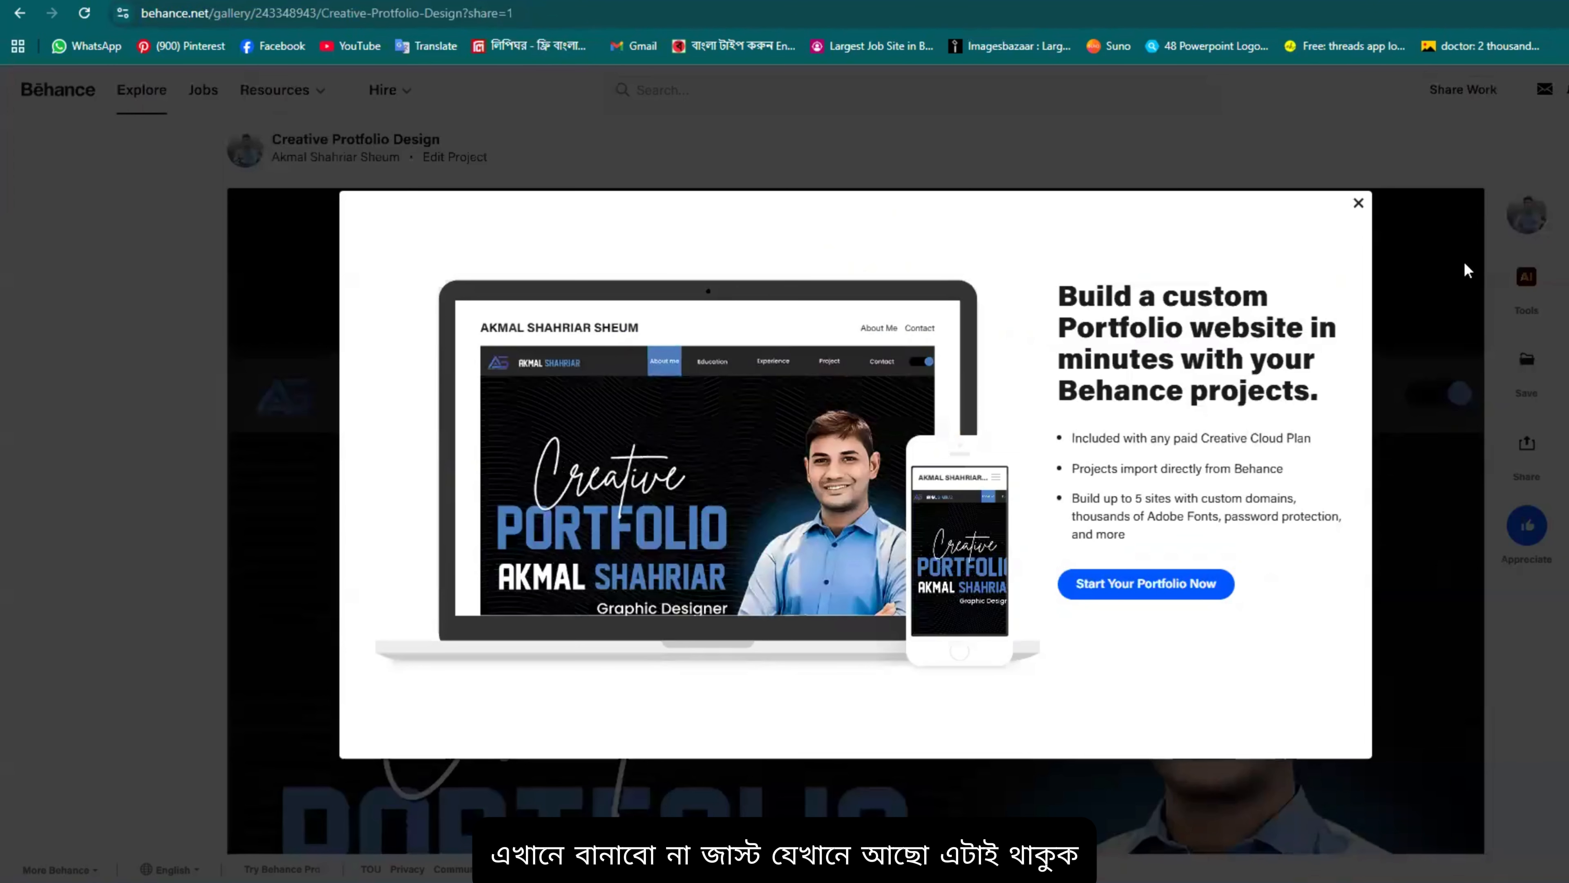
Step: Close the portfolio website promotion and the Promote Your Work share prompt
{"action": "left_click", "coordinate": [1358, 203]}
{"action": "left_click", "coordinate": [812, 582]}
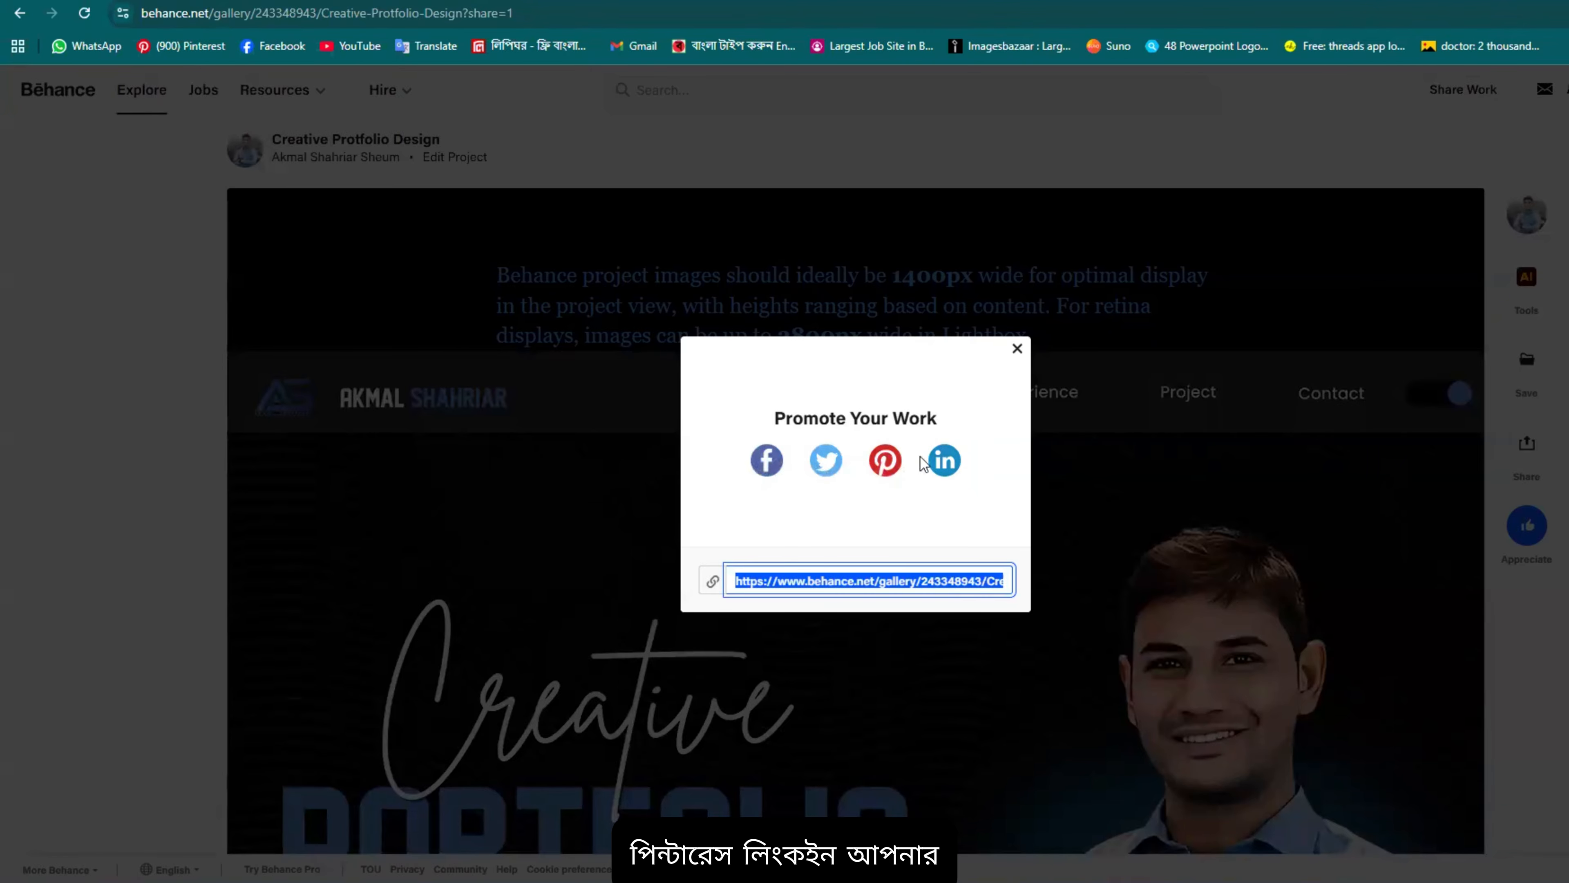
{"action": "left_click", "coordinate": [1020, 350]}
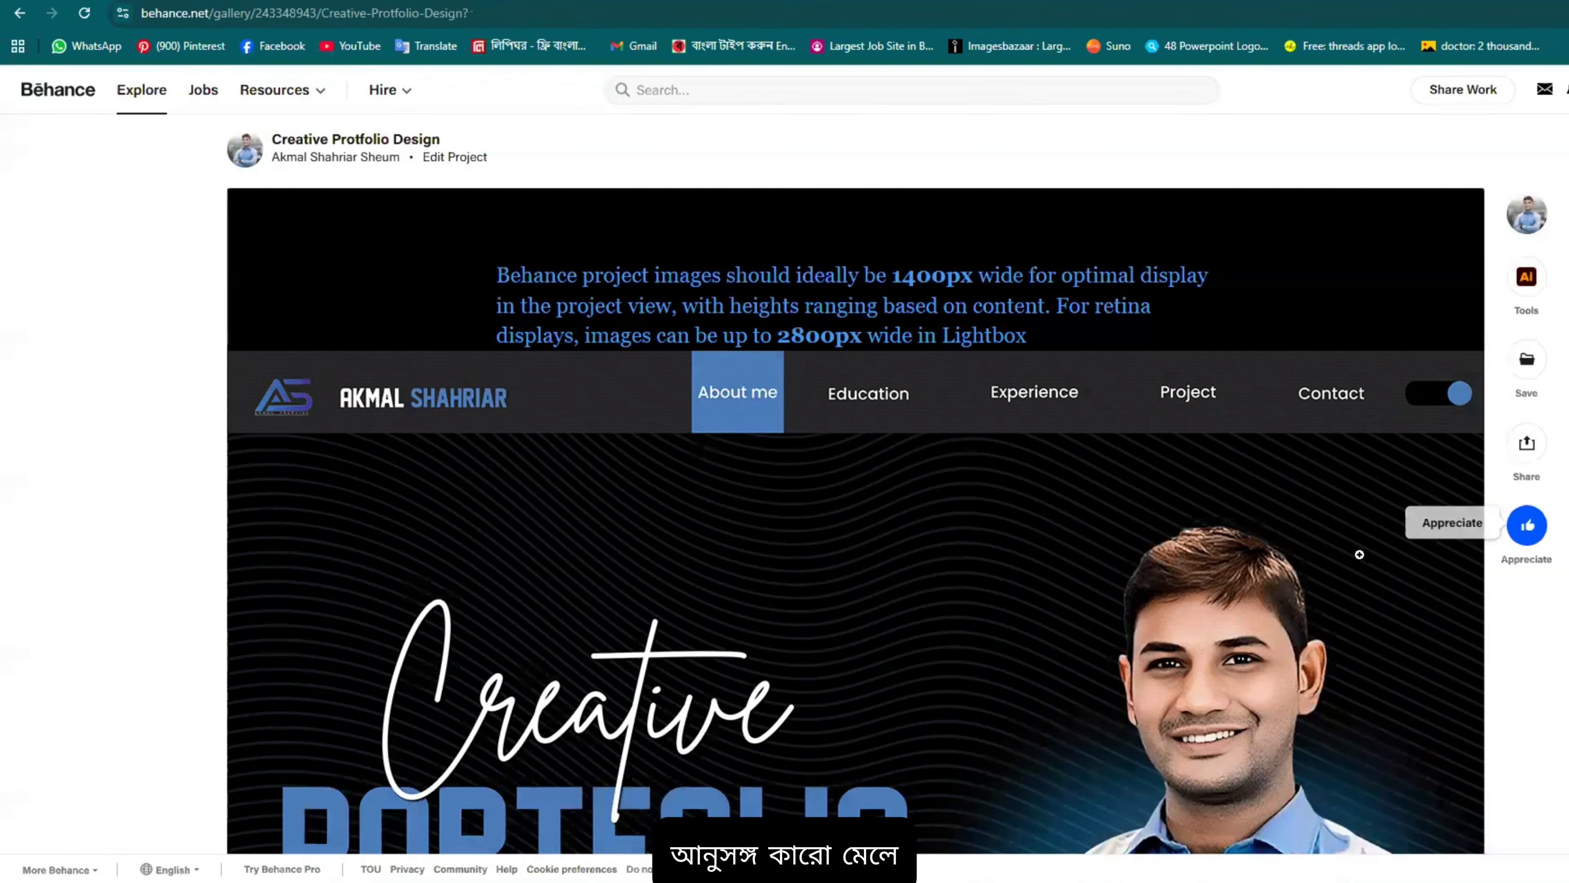
Step: Scroll through the published project page, including its LOGO section of client logos
{"action": "scroll", "coordinate": [1236, 525], "scroll_direction": "down", "scroll_amount": 5}
{"action": "scroll", "coordinate": [1156, 445], "scroll_direction": "down", "scroll_amount": 3}
{"action": "scroll", "coordinate": [1130, 390], "scroll_direction": "up", "scroll_amount": 5}
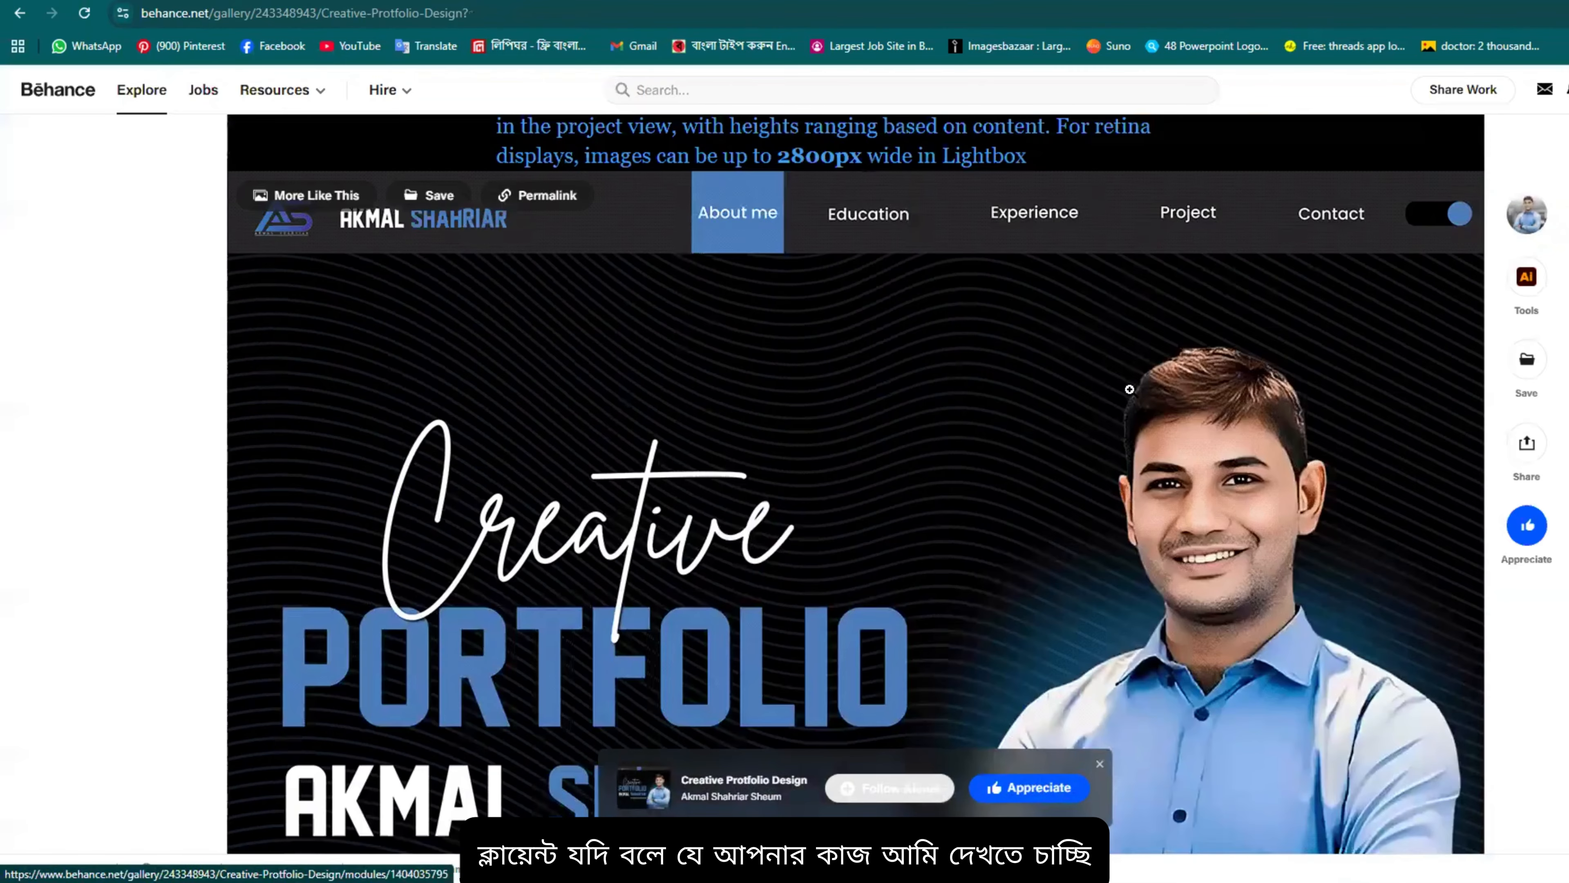
{"action": "scroll", "coordinate": [1322, 216], "scroll_direction": "up", "scroll_amount": 3}
{"action": "scroll", "coordinate": [732, 347], "scroll_direction": "down", "scroll_amount": 20}
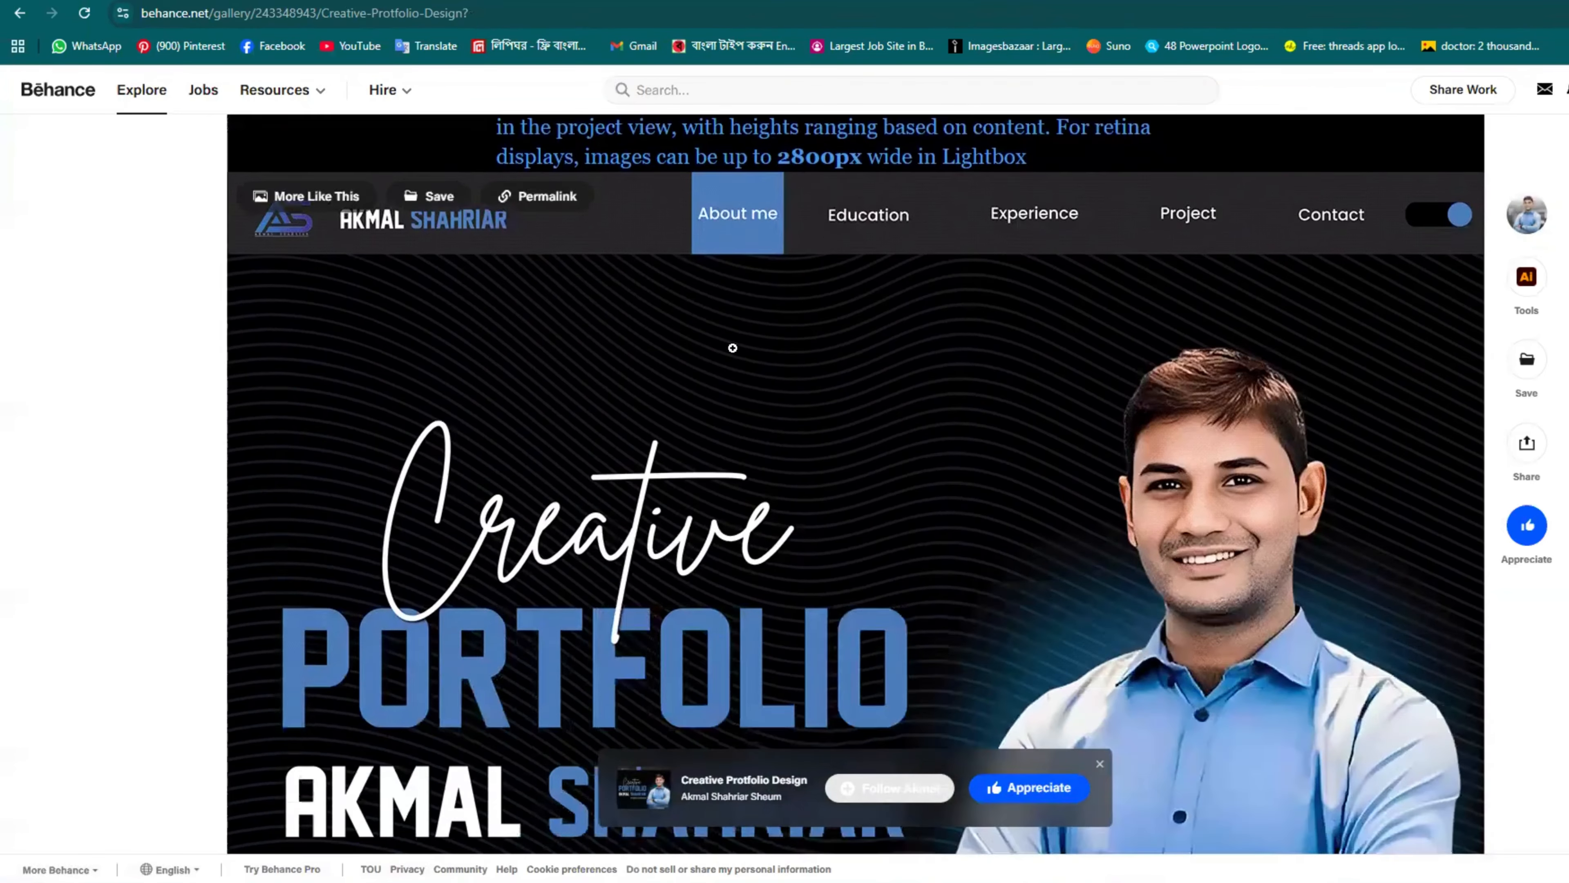
{"action": "scroll", "coordinate": [890, 463], "scroll_direction": "up", "scroll_amount": 15}
{"action": "scroll", "coordinate": [887, 461], "scroll_direction": "up", "scroll_amount": 3}
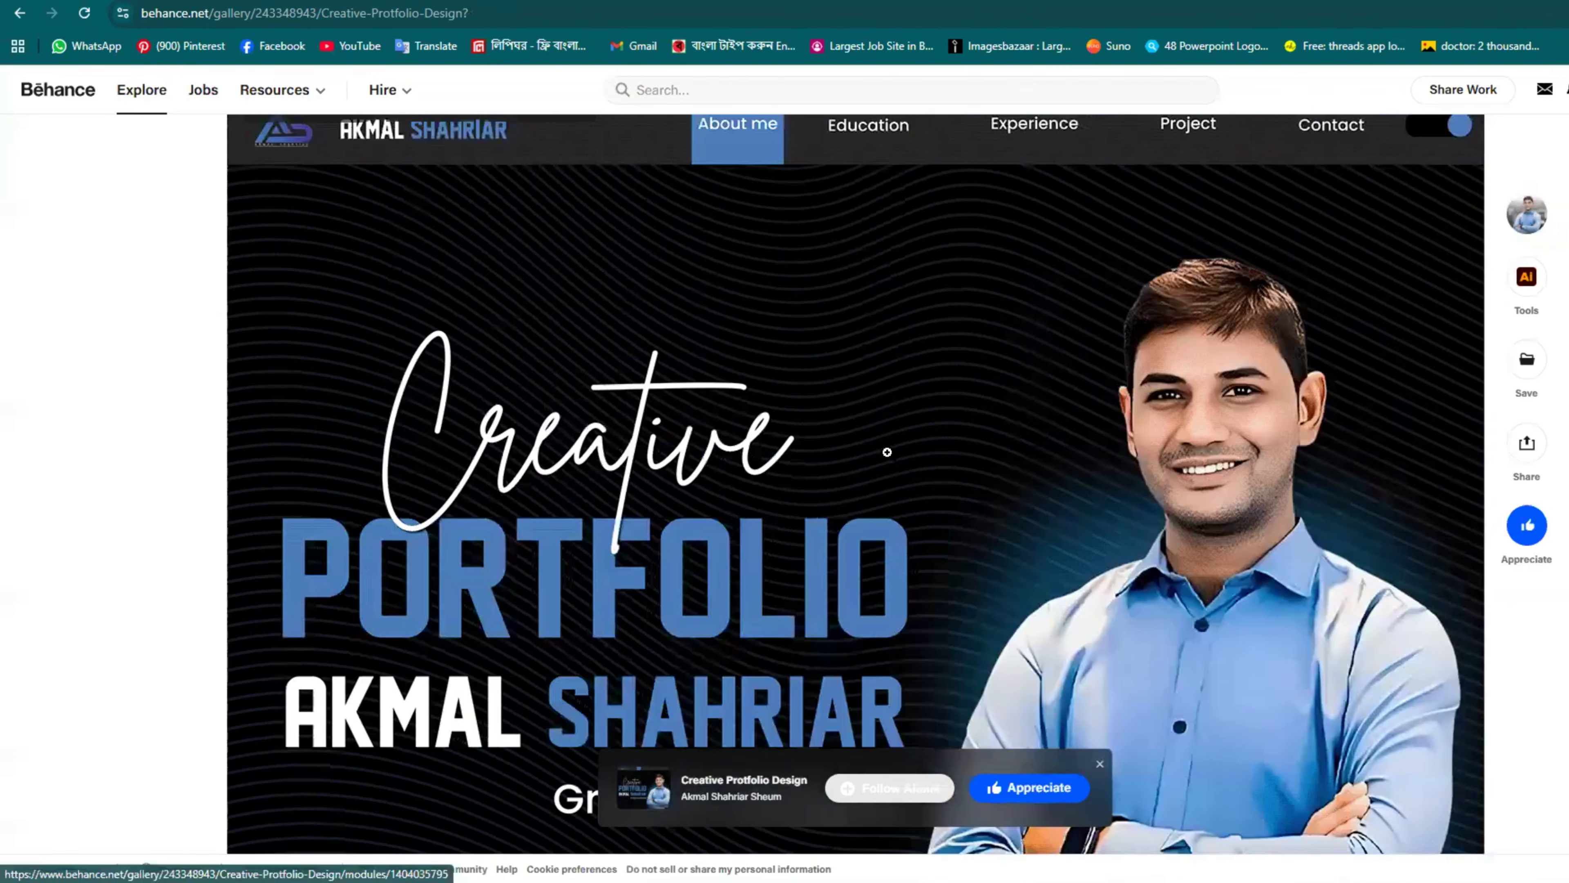
{"action": "scroll", "coordinate": [1447, 326], "scroll_direction": "up", "scroll_amount": 3}
{"action": "scroll", "coordinate": [1342, 391], "scroll_direction": "down", "scroll_amount": 3}
{"action": "scroll", "coordinate": [921, 396], "scroll_direction": "down", "scroll_amount": 20}
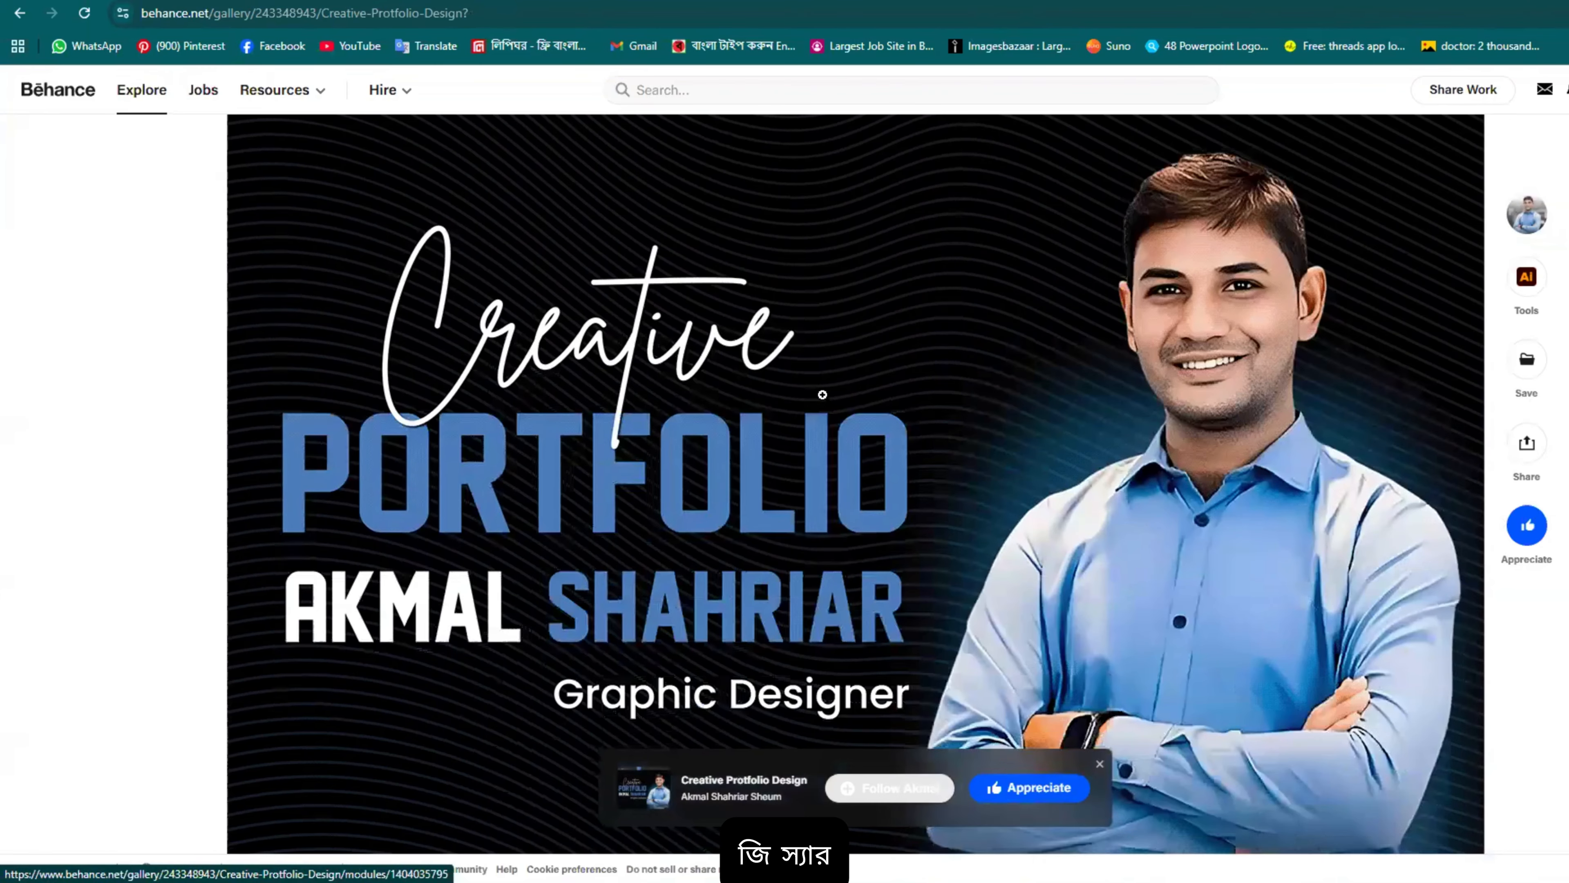
{"action": "scroll", "coordinate": [917, 447], "scroll_direction": "down", "scroll_amount": 15}
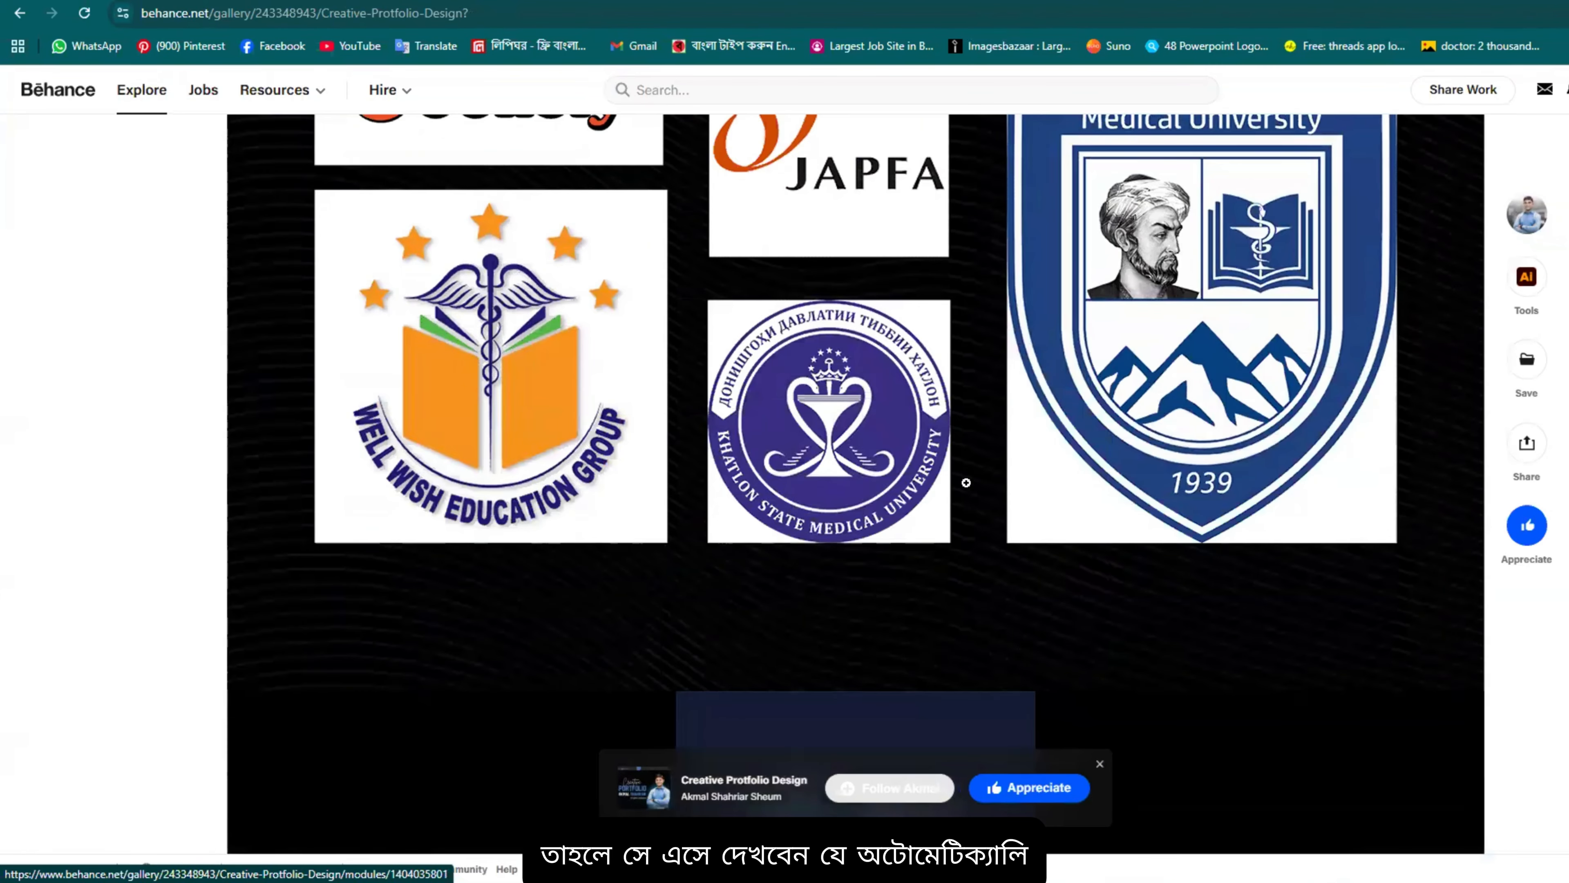
{"action": "scroll", "coordinate": [835, 375], "scroll_direction": "up", "scroll_amount": 5}
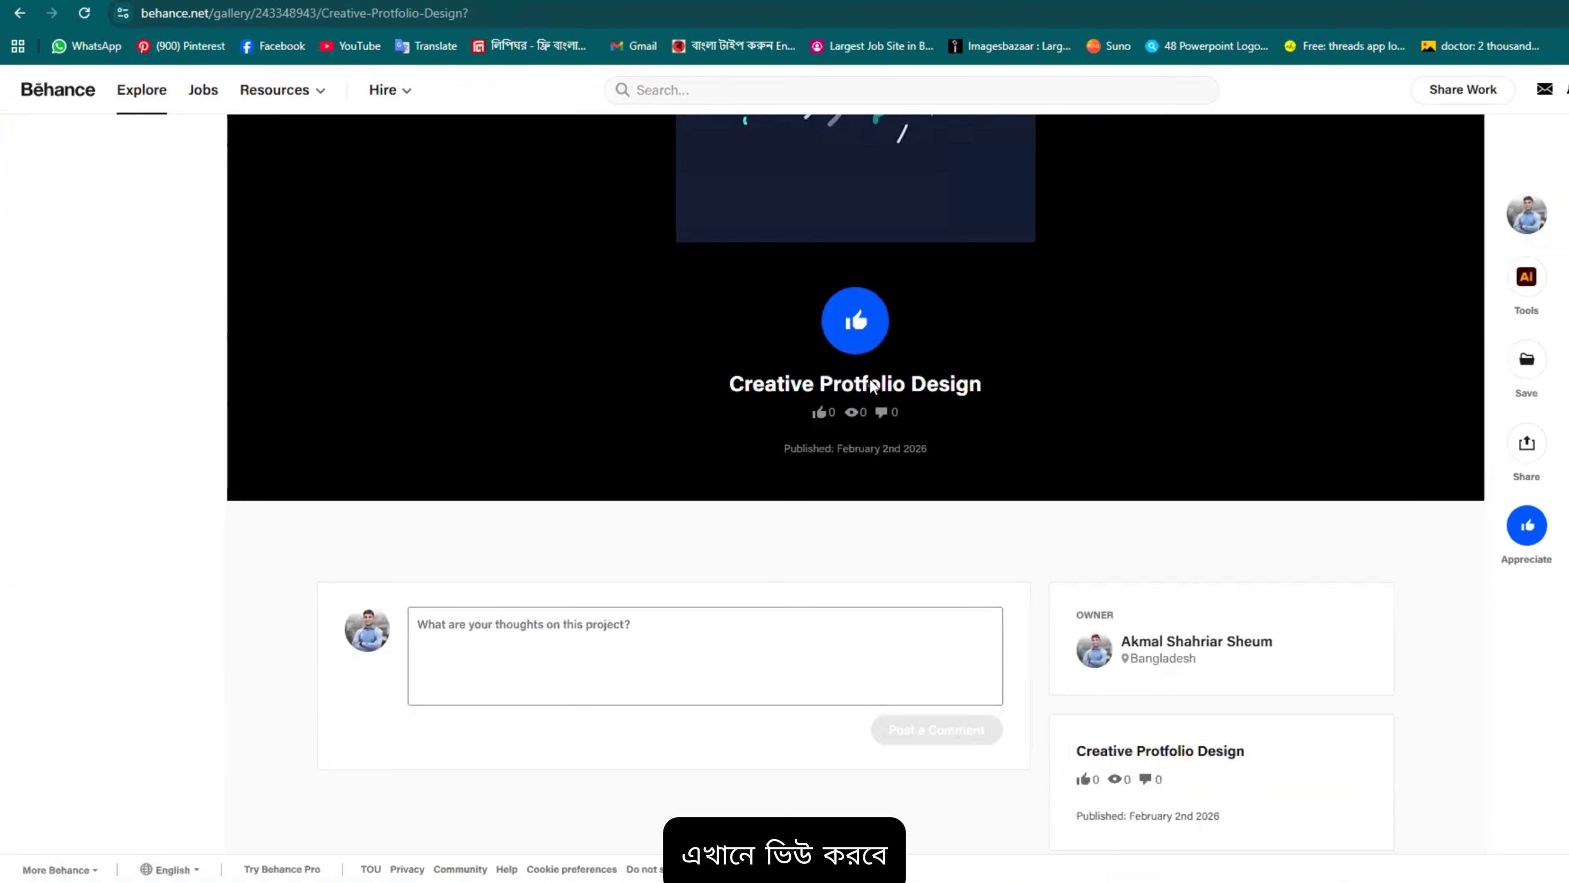
{"action": "scroll", "coordinate": [596, 319], "scroll_direction": "down", "scroll_amount": 5}
{"action": "scroll", "coordinate": [775, 328], "scroll_direction": "up", "scroll_amount": 5}
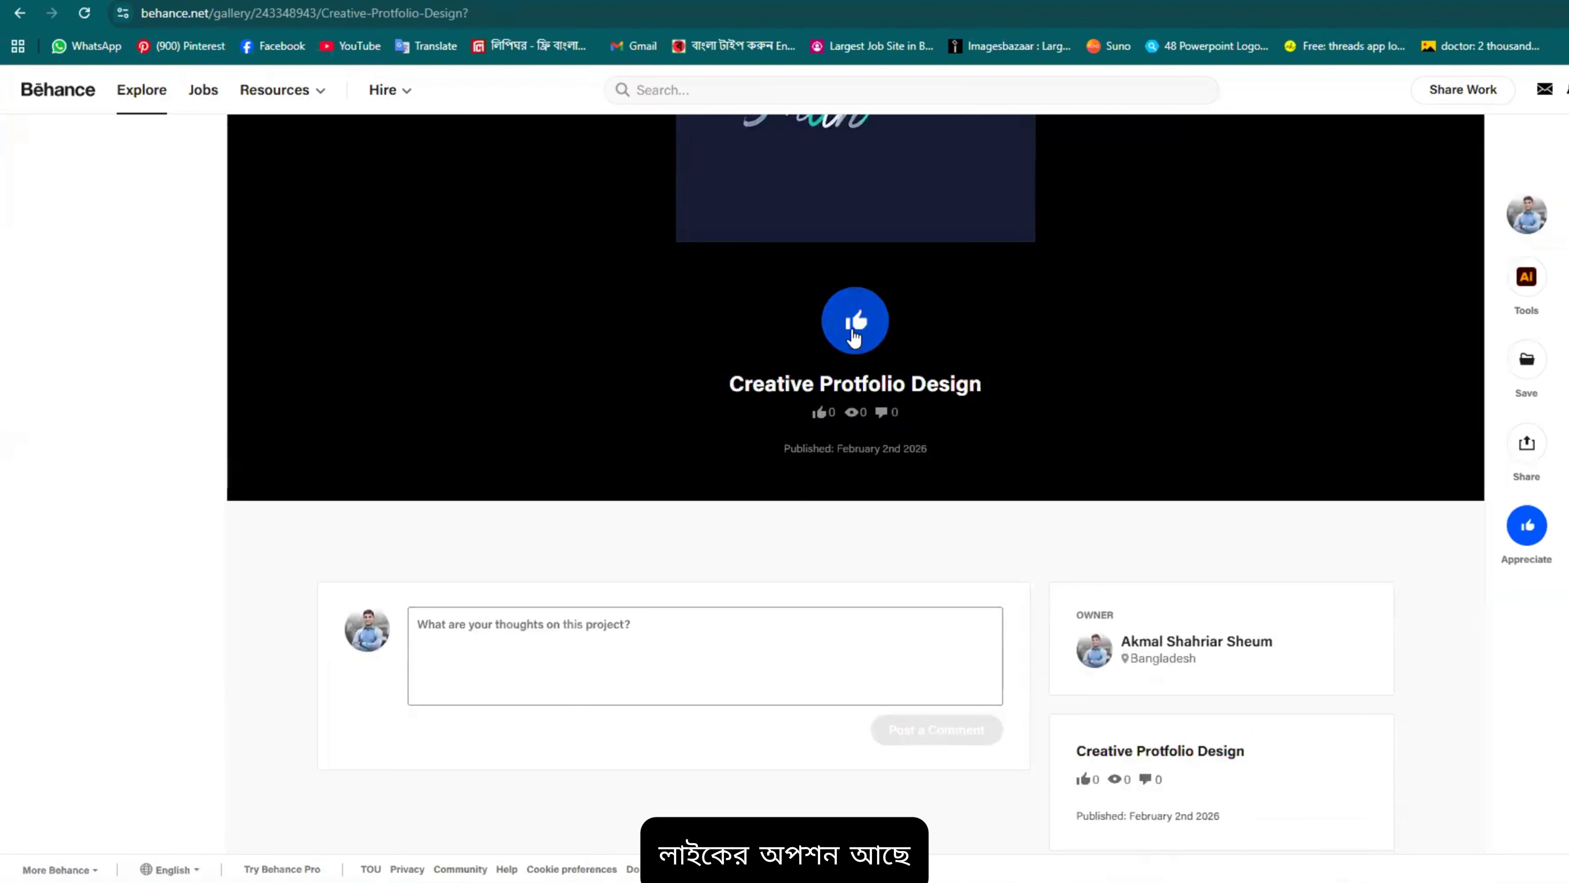
{"action": "scroll", "coordinate": [843, 419], "scroll_direction": "up", "scroll_amount": 5}
{"action": "scroll", "coordinate": [828, 433], "scroll_direction": "down", "scroll_amount": 4}
{"action": "scroll", "coordinate": [823, 444], "scroll_direction": "down", "scroll_amount": 5}
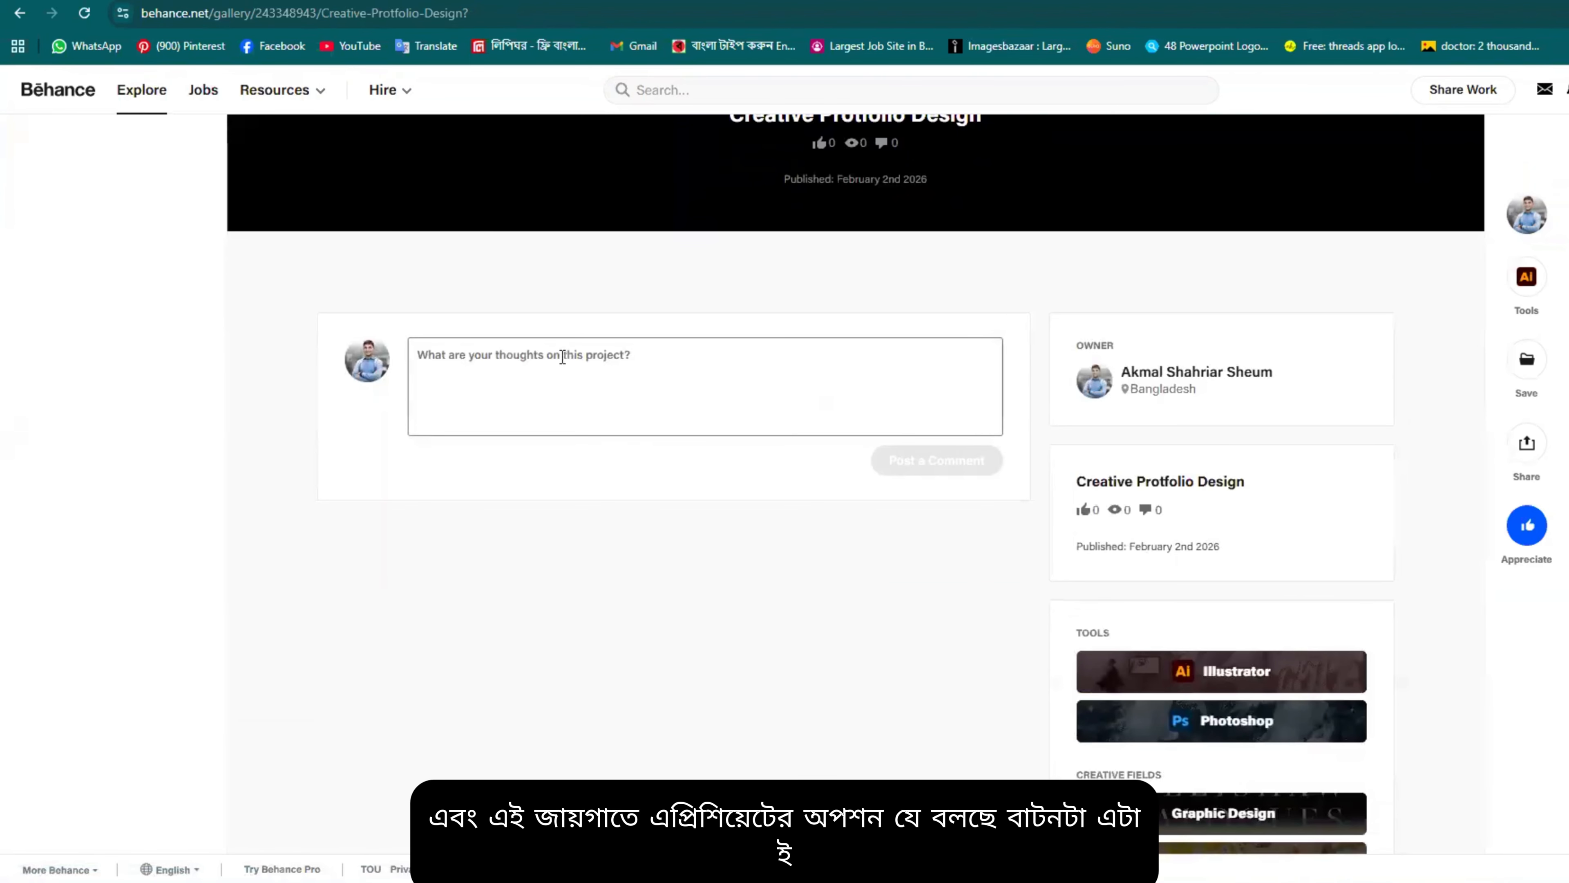
{"action": "scroll", "coordinate": [907, 214], "scroll_direction": "up", "scroll_amount": 5}
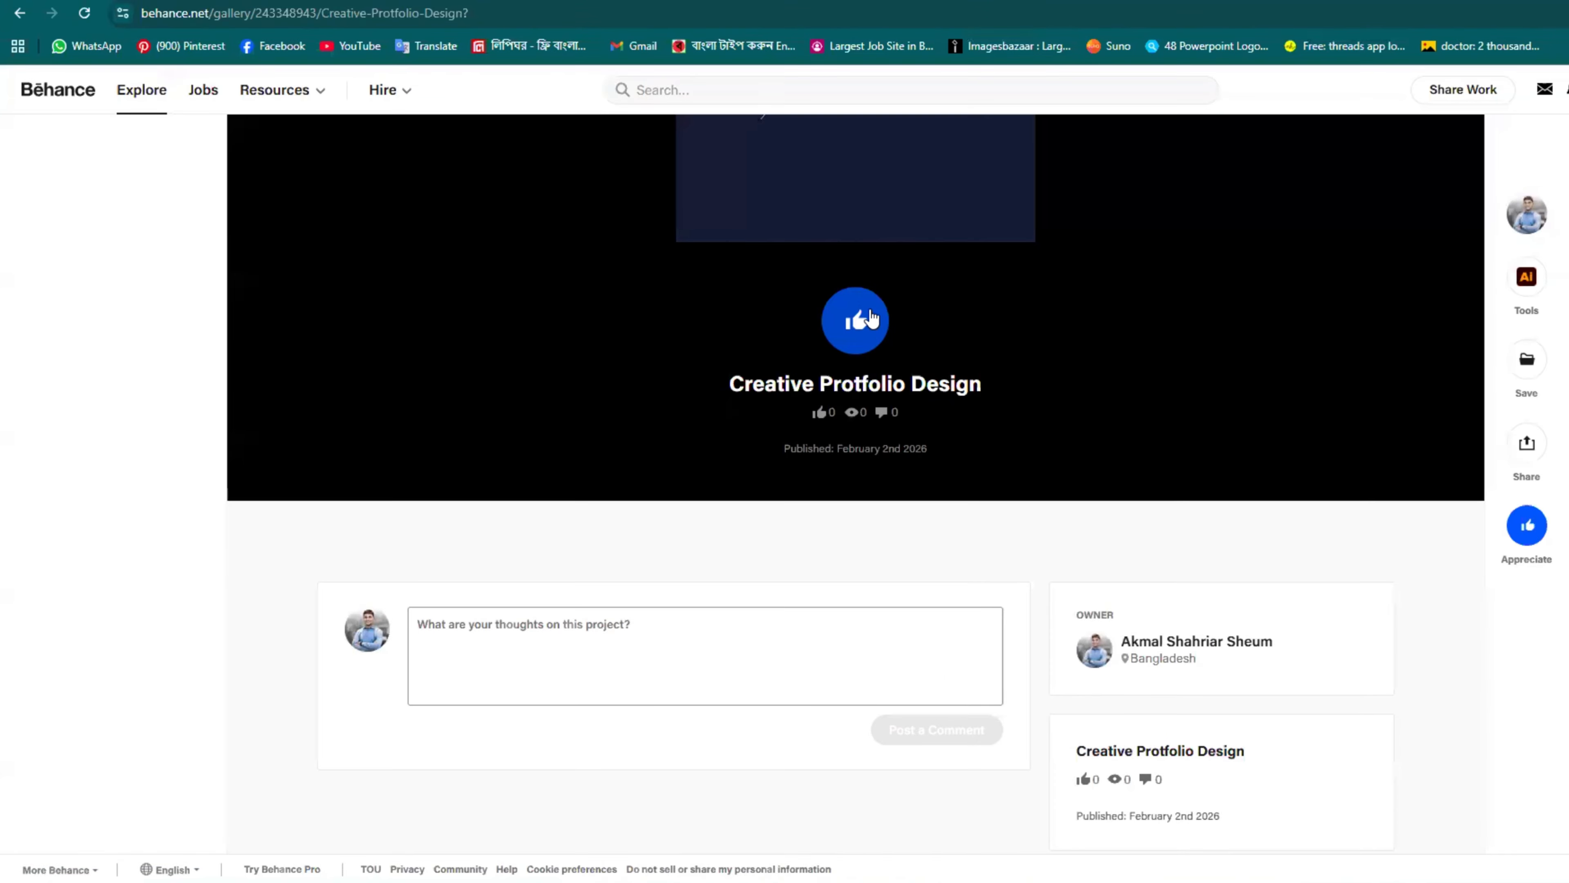
{"action": "scroll", "coordinate": [1397, 199], "scroll_direction": "up", "scroll_amount": 5}
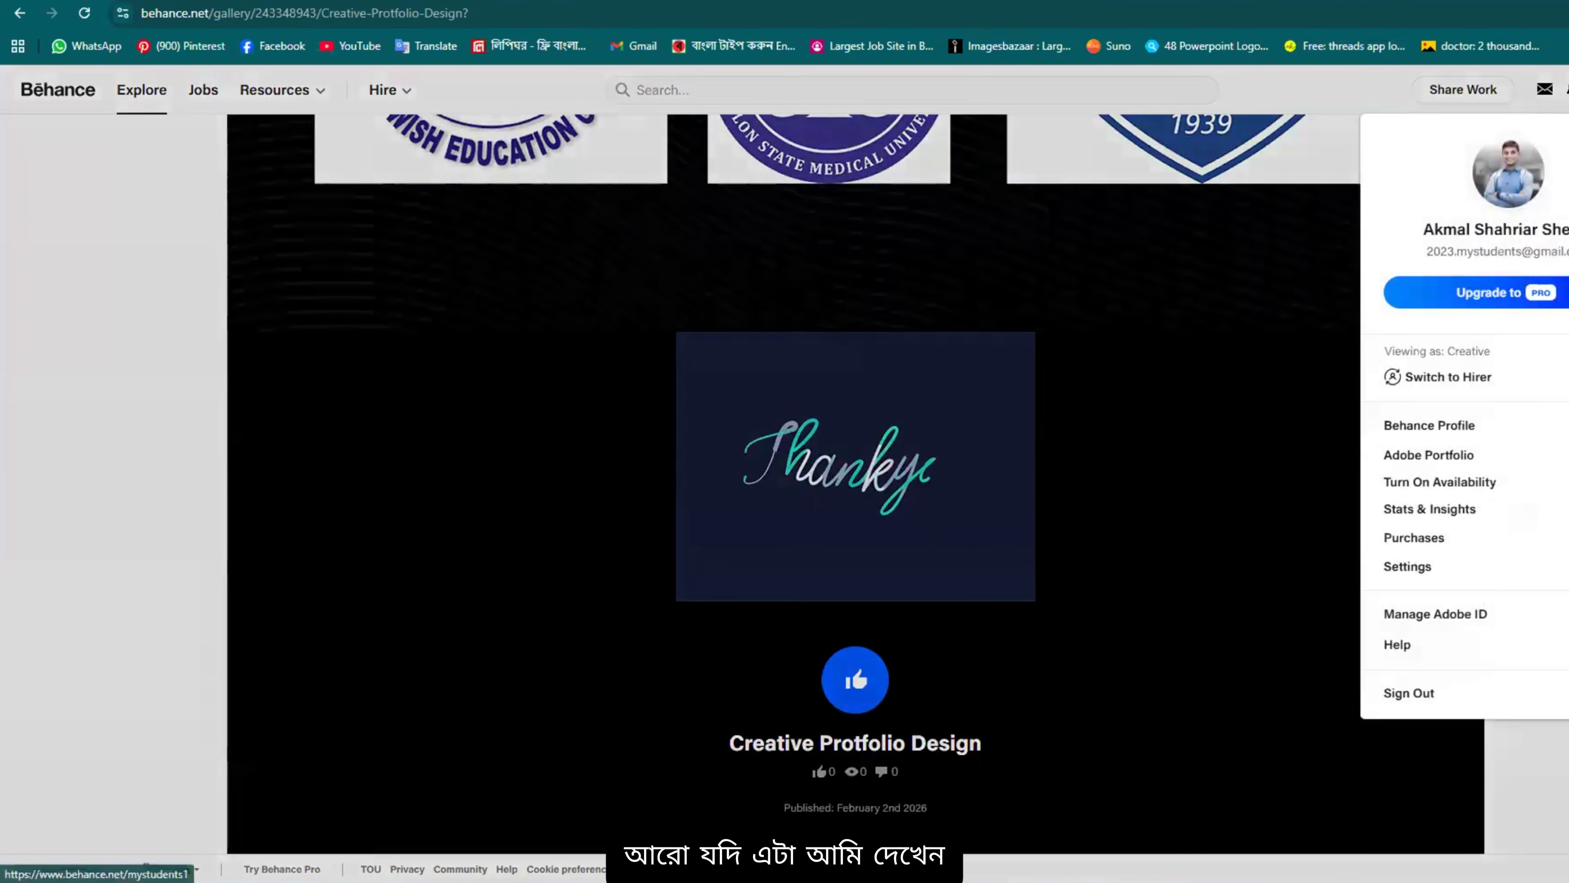
{"action": "mouse_move", "coordinate": [813, 366]}
{"action": "scroll", "coordinate": [813, 366], "scroll_direction": "up", "scroll_amount": 10}
Step: Go to the profile and reopen the Creative Protfolio Design project to browse it
{"action": "mouse_move", "coordinate": [1566, 90]}
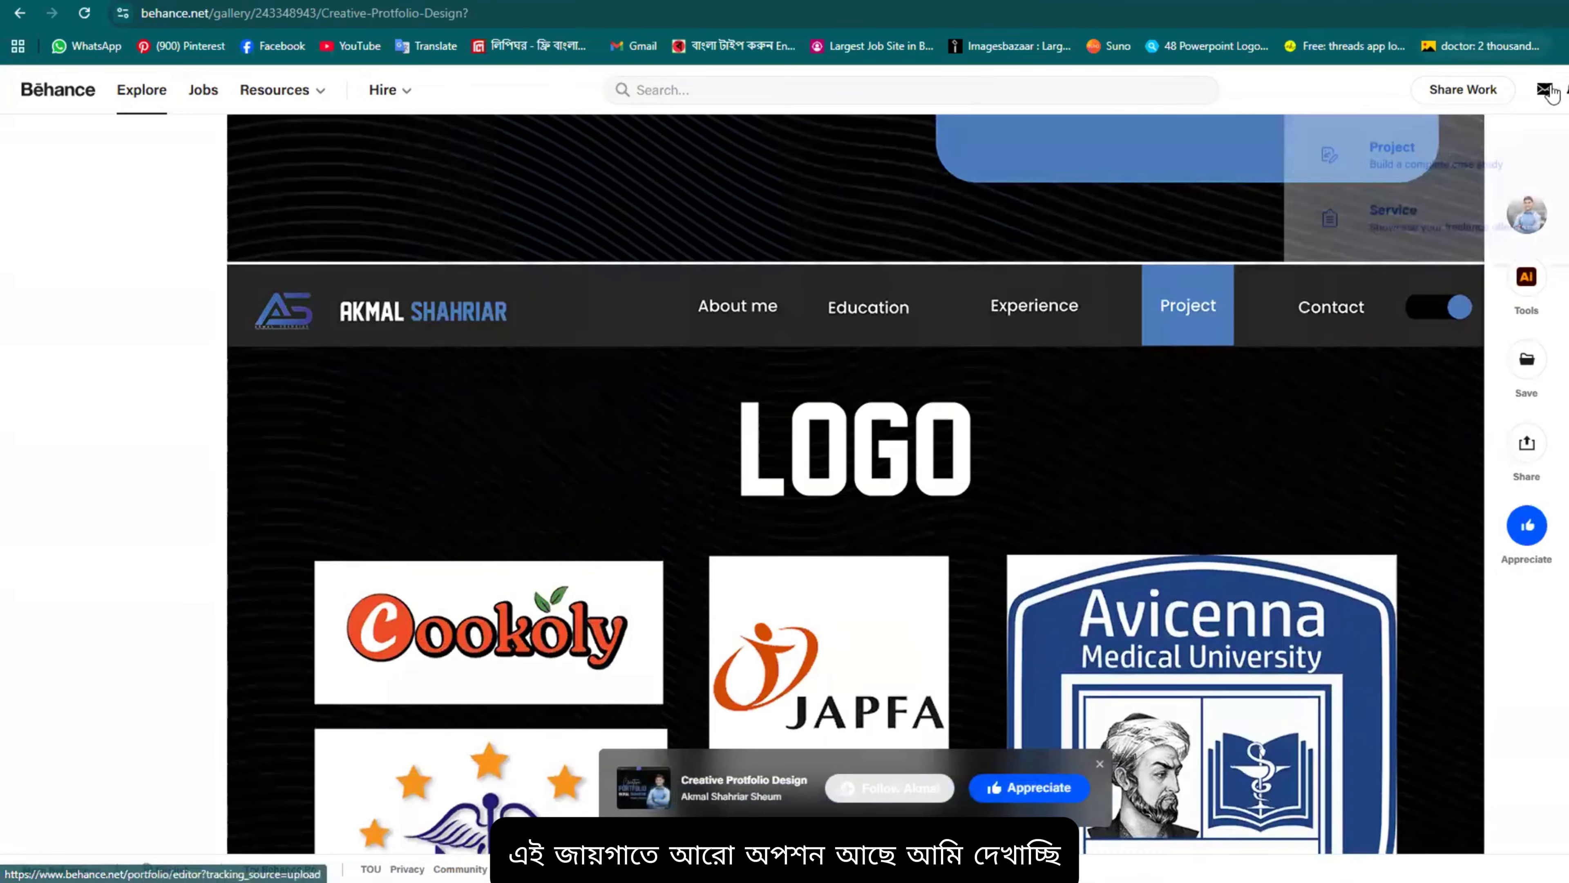
{"action": "left_click", "coordinate": [1430, 450]}
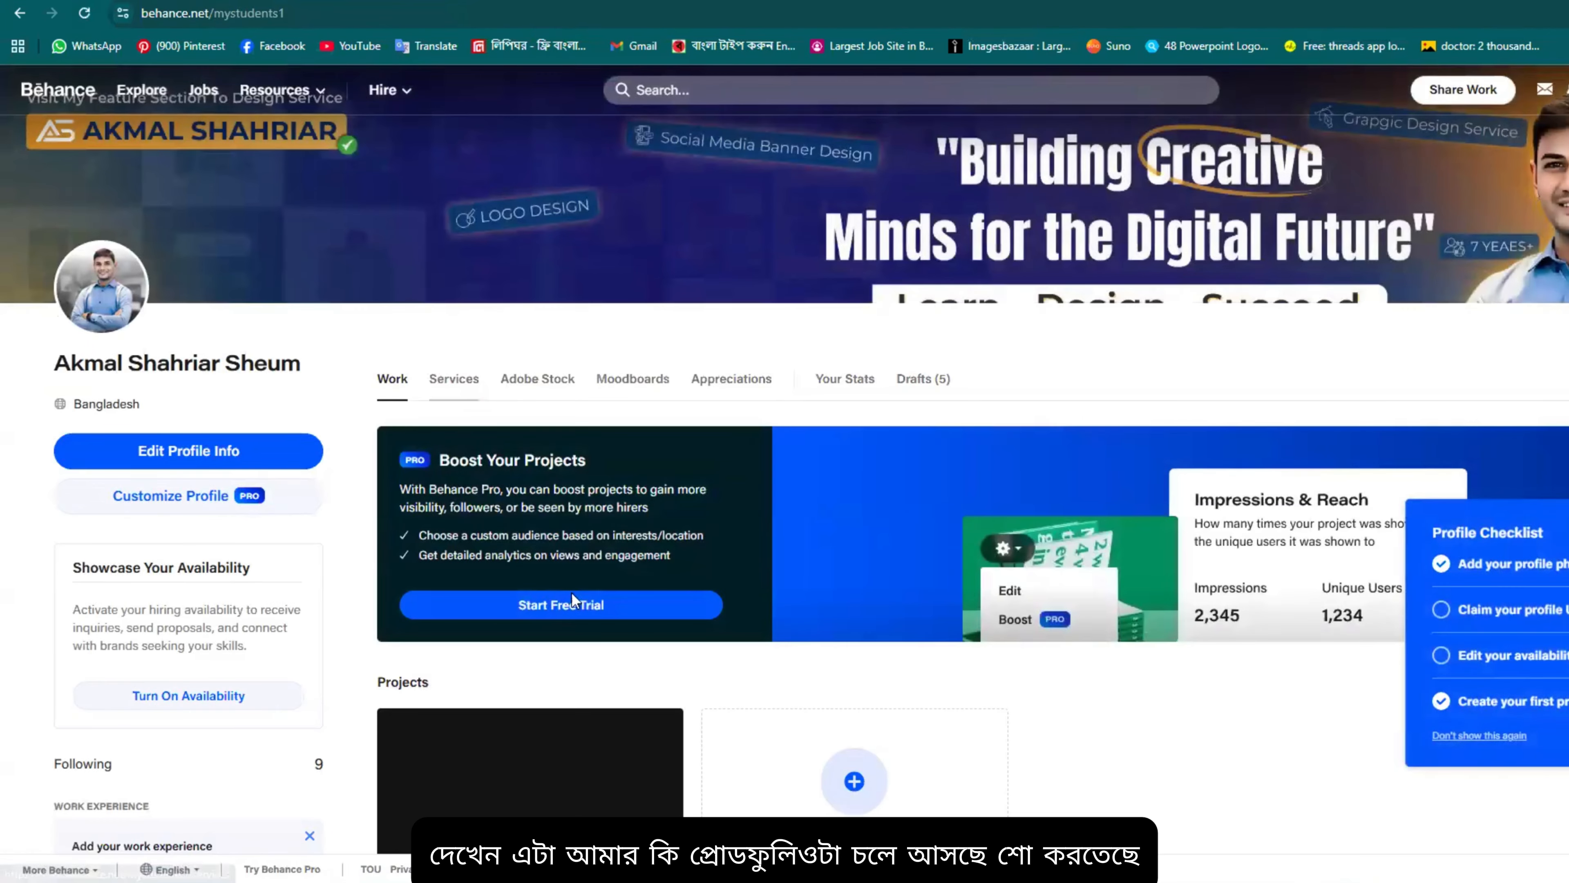
{"action": "scroll", "coordinate": [611, 475], "scroll_direction": "down", "scroll_amount": 6}
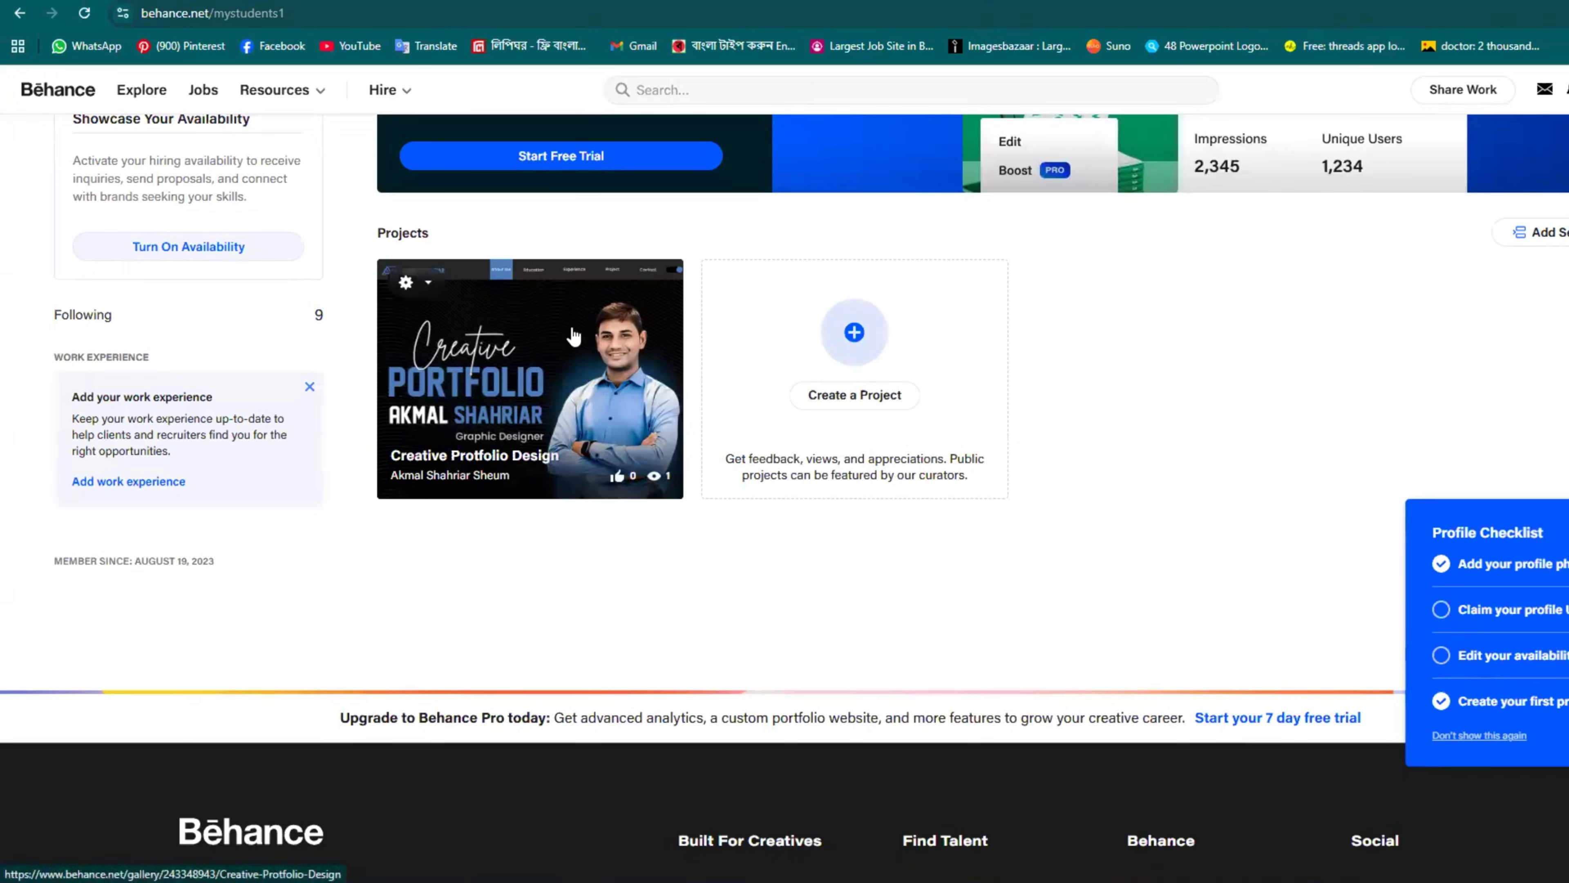
{"action": "left_click", "coordinate": [578, 340]}
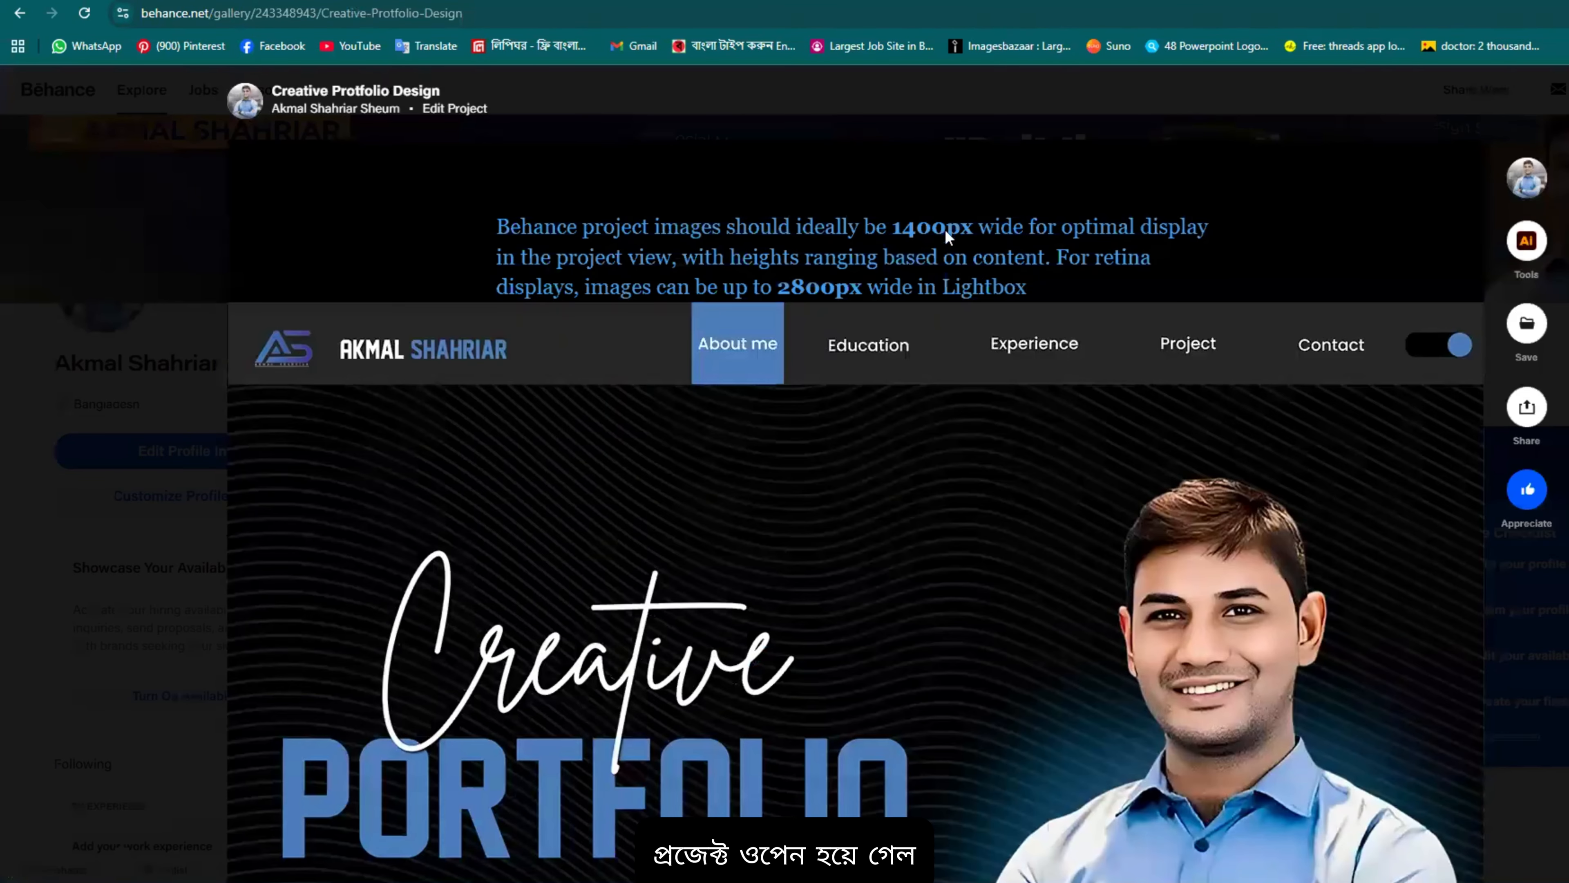
{"action": "scroll", "coordinate": [940, 319], "scroll_direction": "down", "scroll_amount": 20}
{"action": "scroll", "coordinate": [940, 320], "scroll_direction": "down", "scroll_amount": 20}
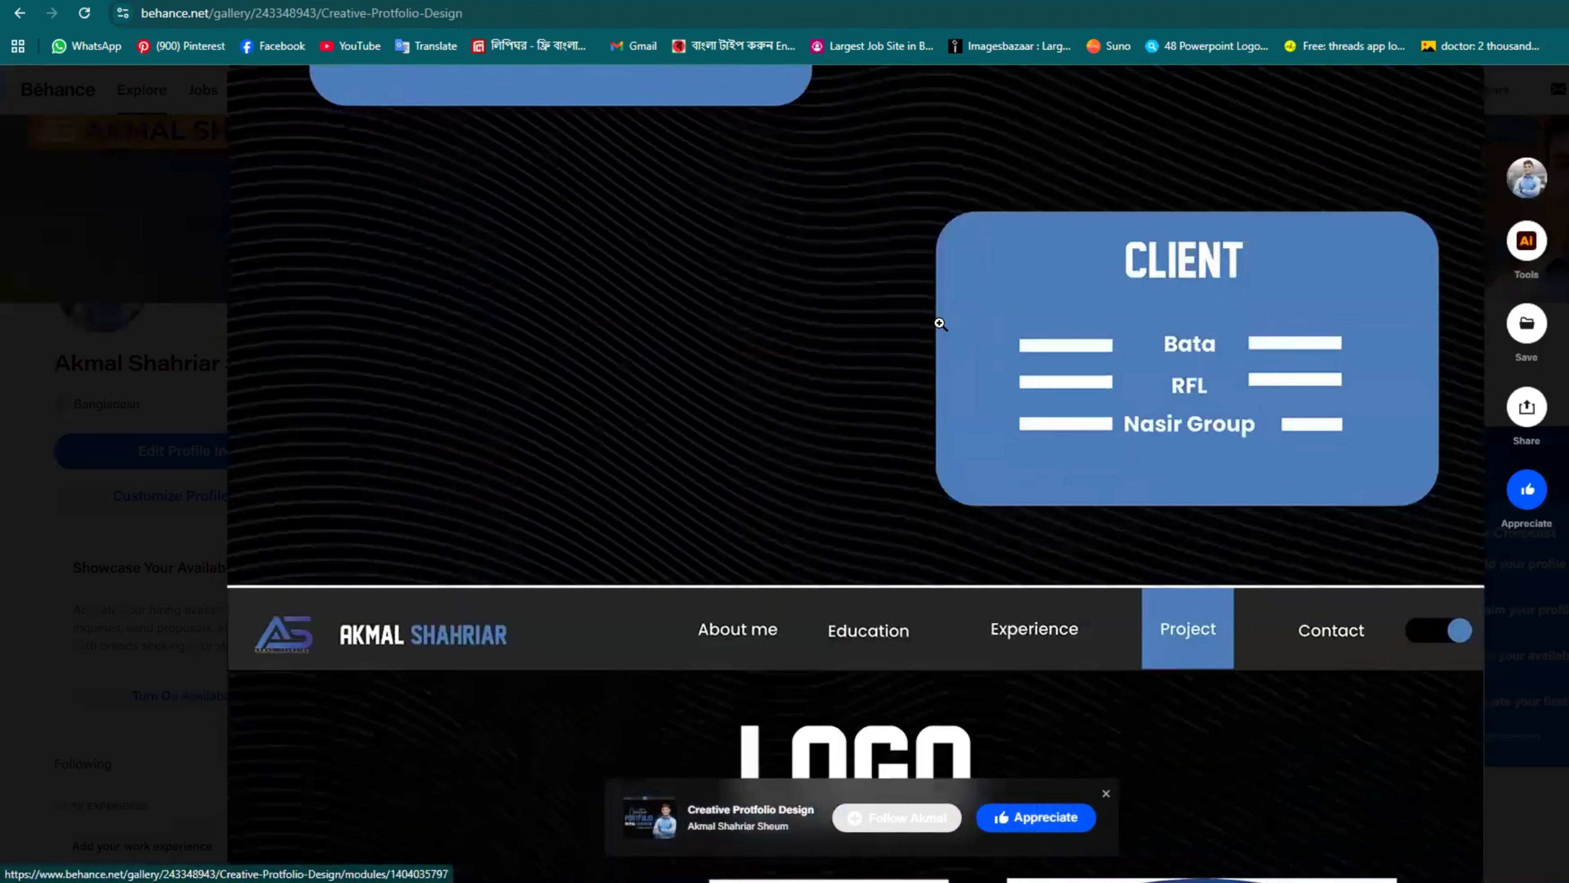
{"action": "scroll", "coordinate": [942, 335], "scroll_direction": "up", "scroll_amount": 5}
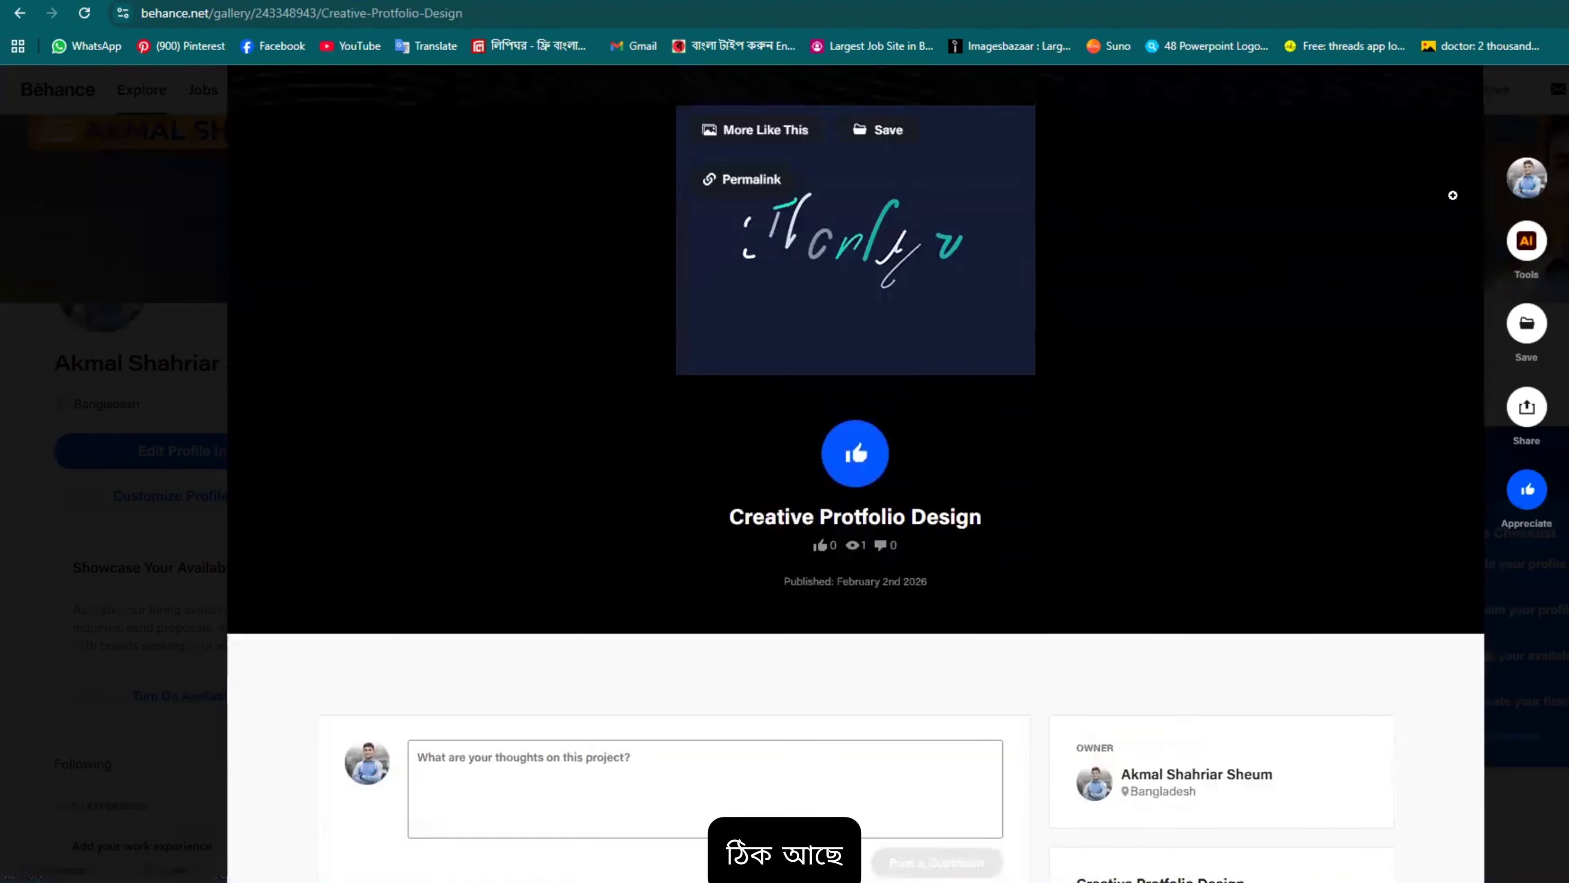
Step: Close the project and review it under Projects, showing 0 appreciations and 1 view
{"action": "left_click", "coordinate": [1563, 87]}
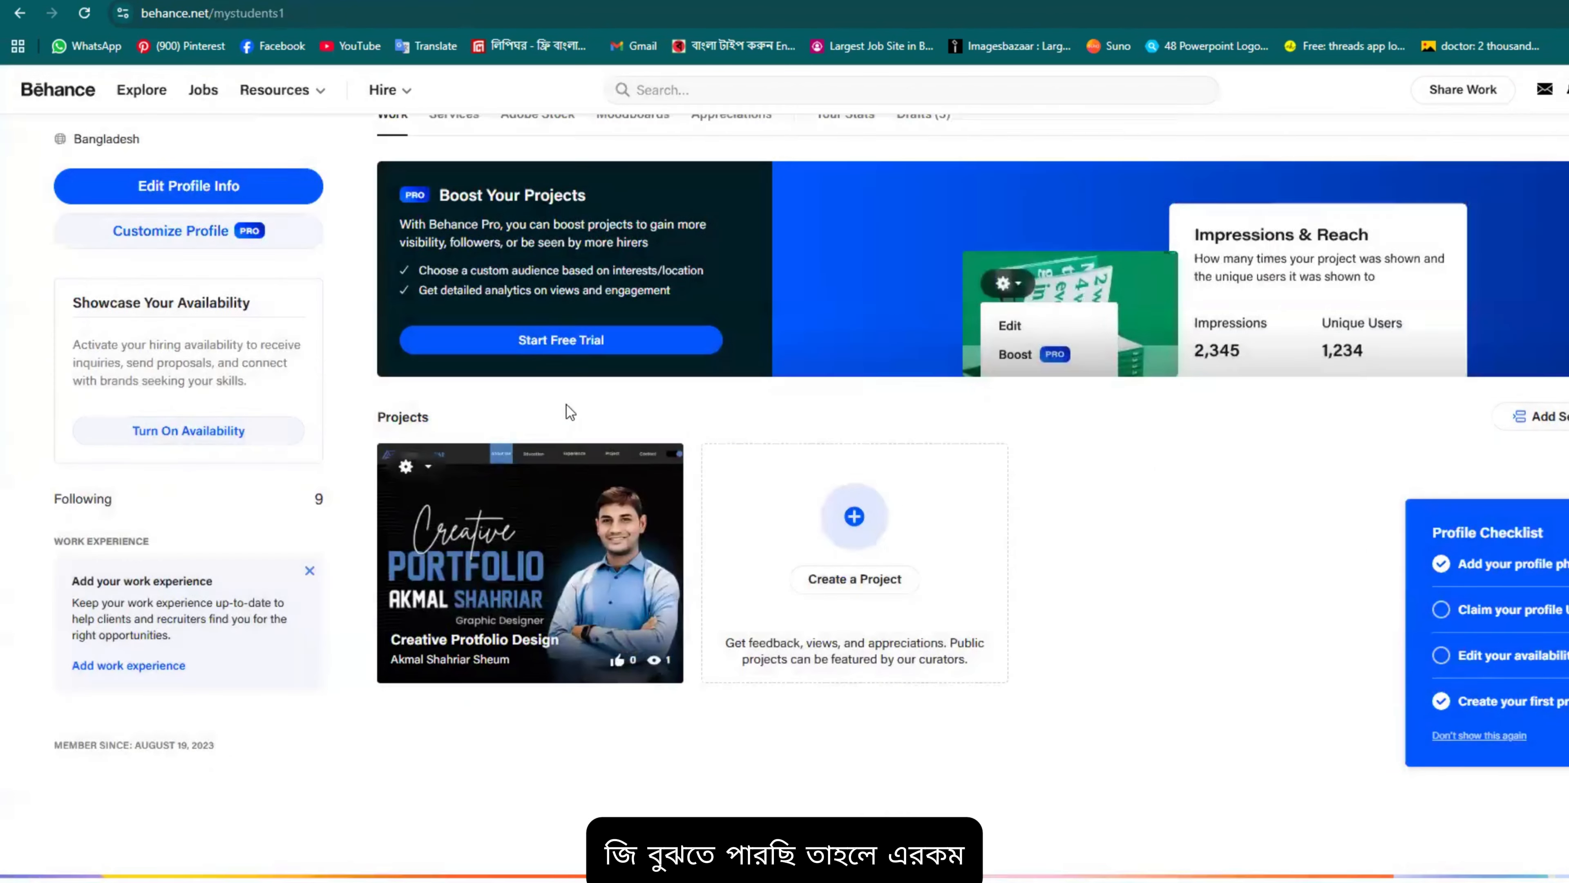
{"action": "scroll", "coordinate": [785, 455], "scroll_direction": "up", "scroll_amount": 4}
{"action": "scroll", "coordinate": [803, 473], "scroll_direction": "down", "scroll_amount": 5}
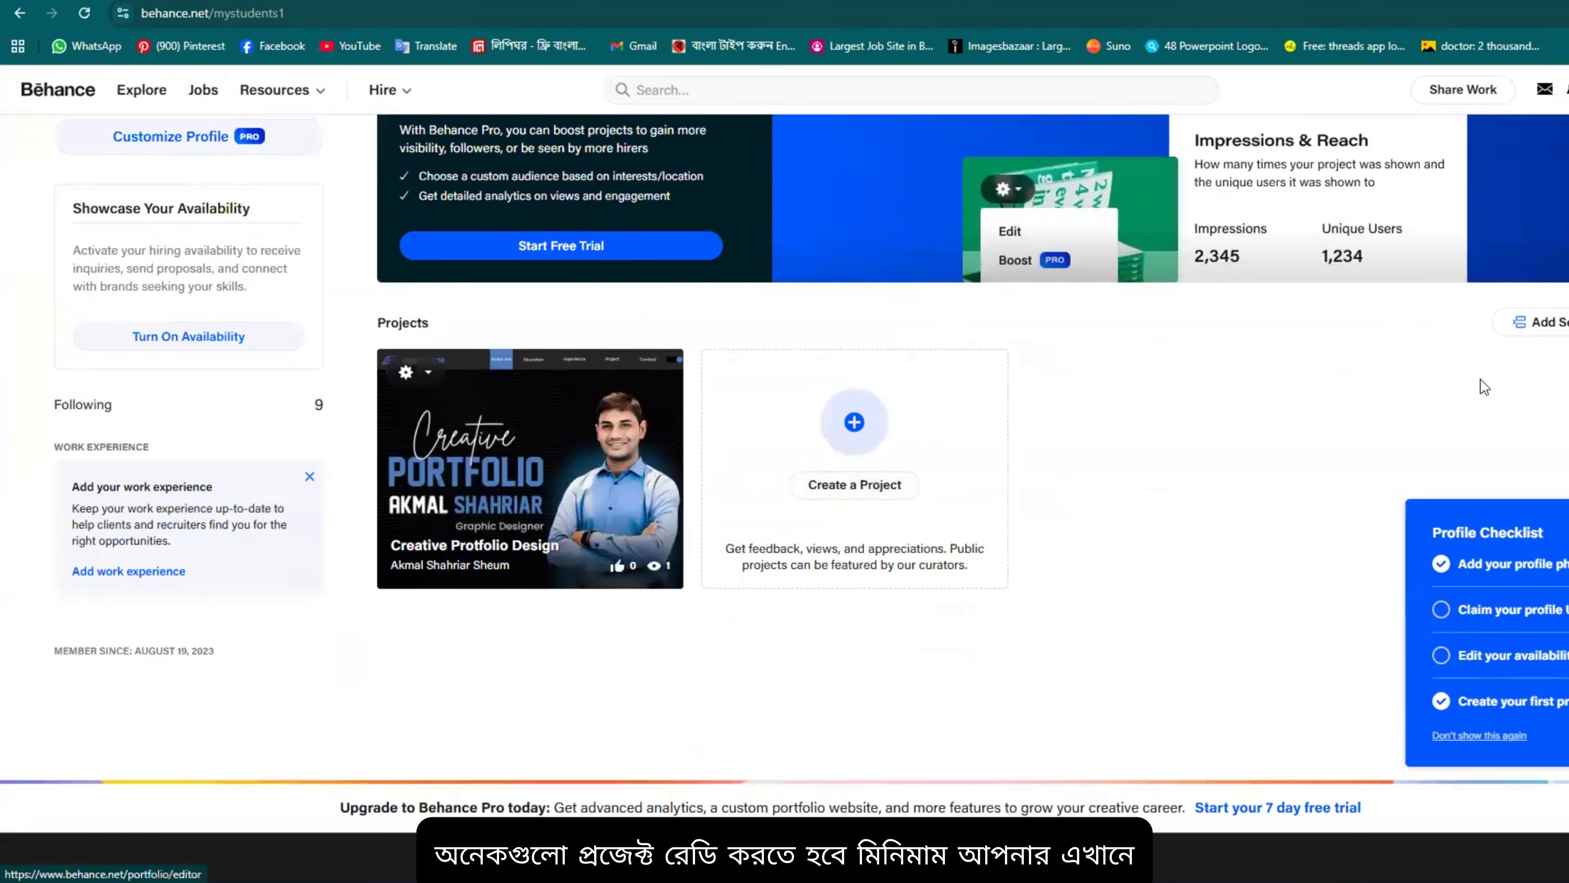
{"action": "scroll", "coordinate": [1110, 562], "scroll_direction": "down", "scroll_amount": 5}
{"action": "scroll", "coordinate": [1122, 351], "scroll_direction": "up", "scroll_amount": 8}
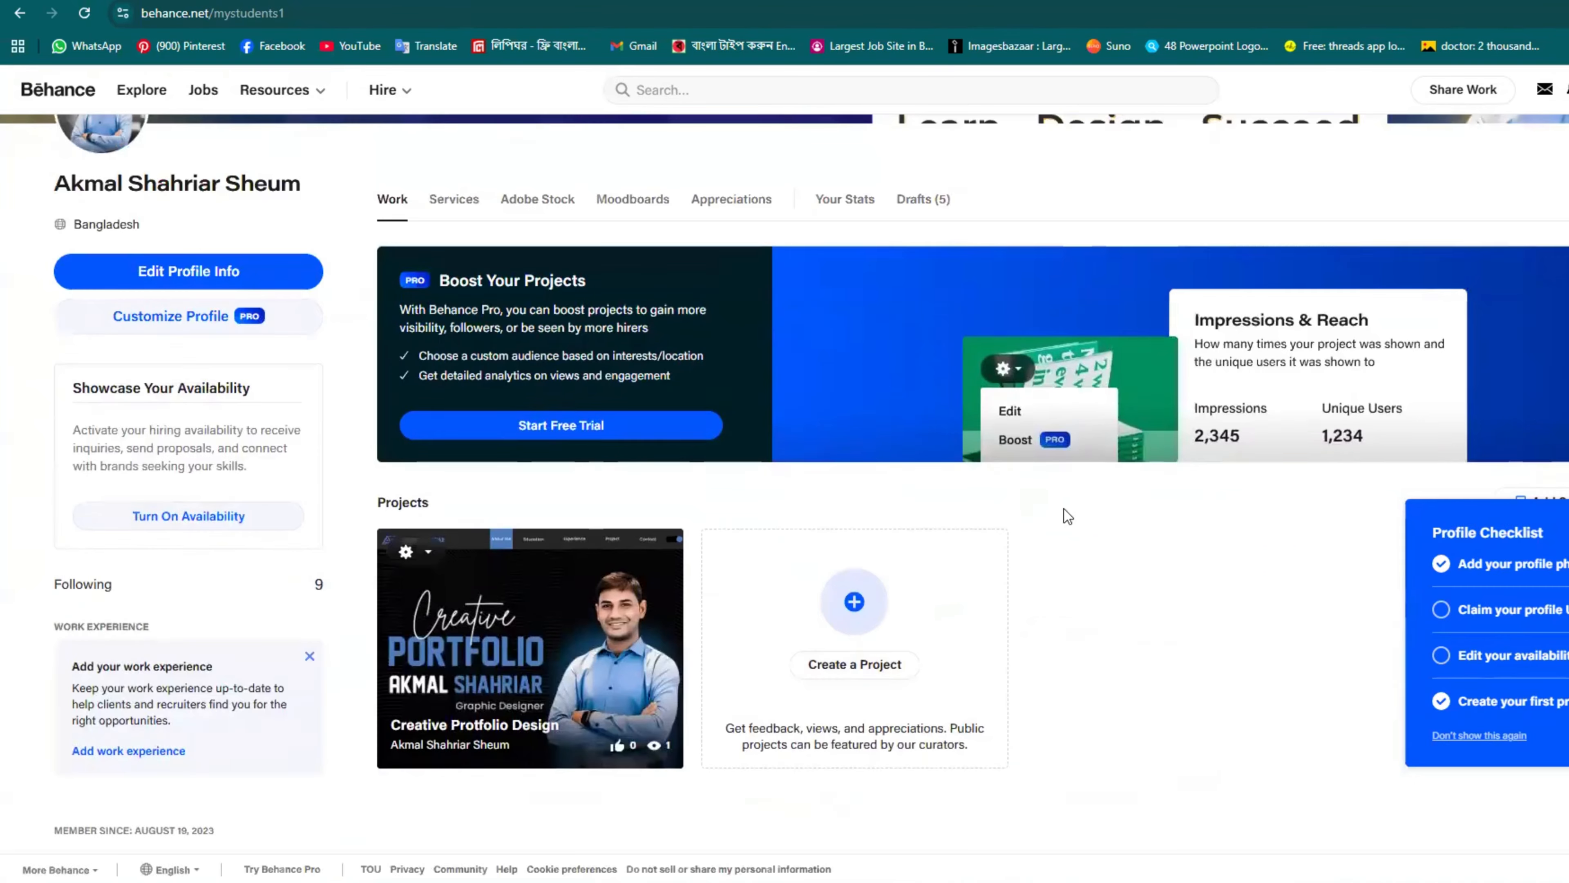
{"action": "scroll", "coordinate": [1068, 516], "scroll_direction": "down", "scroll_amount": 4}
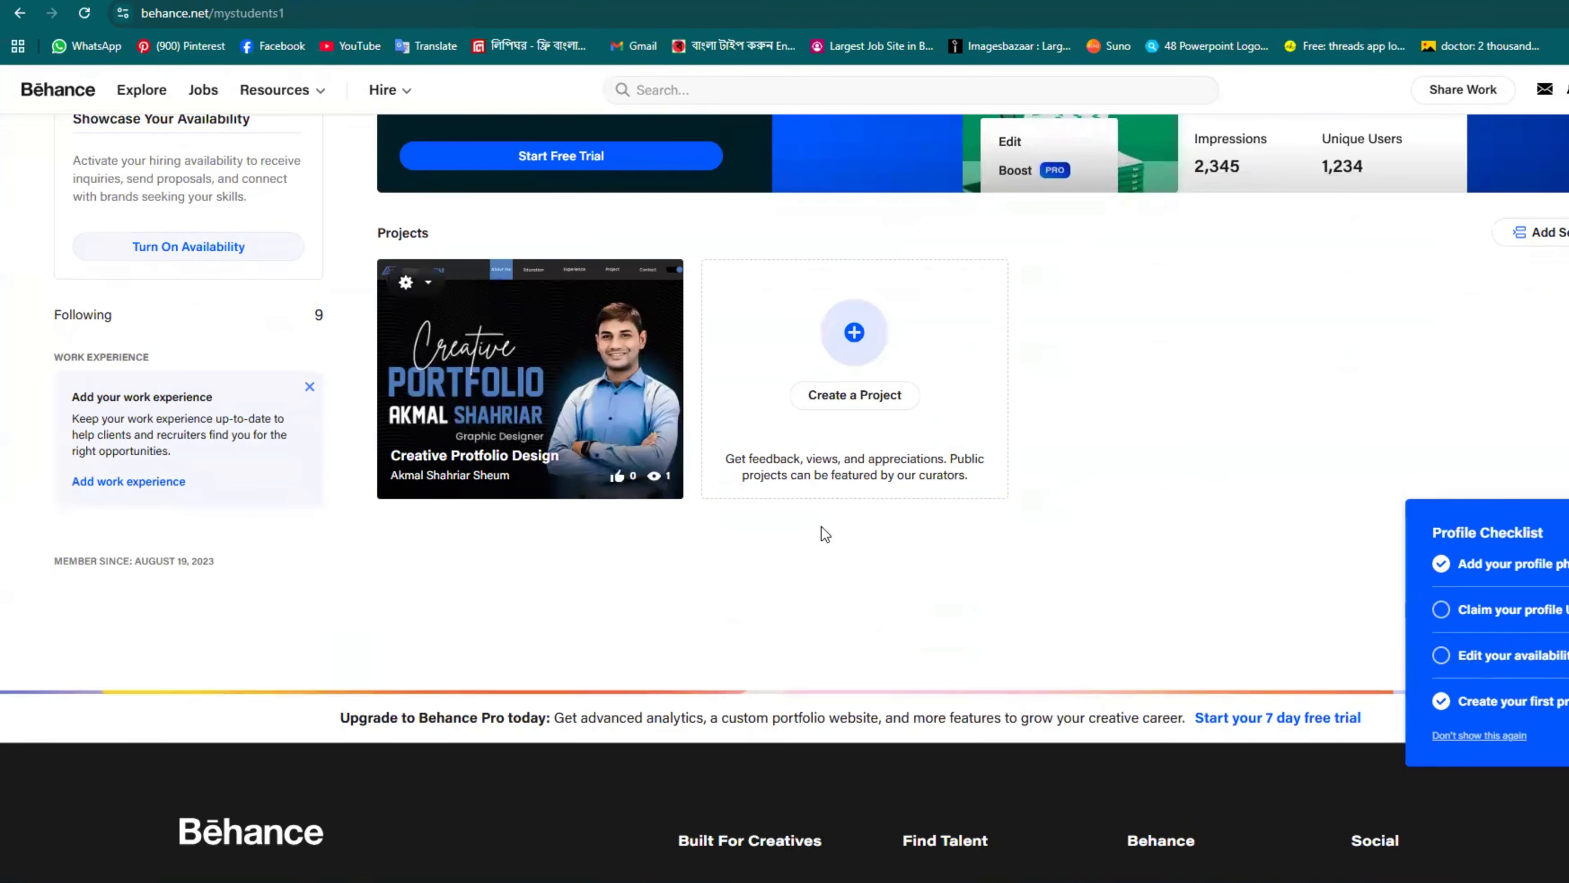
{"action": "scroll", "coordinate": [786, 536], "scroll_direction": "up", "scroll_amount": 1}
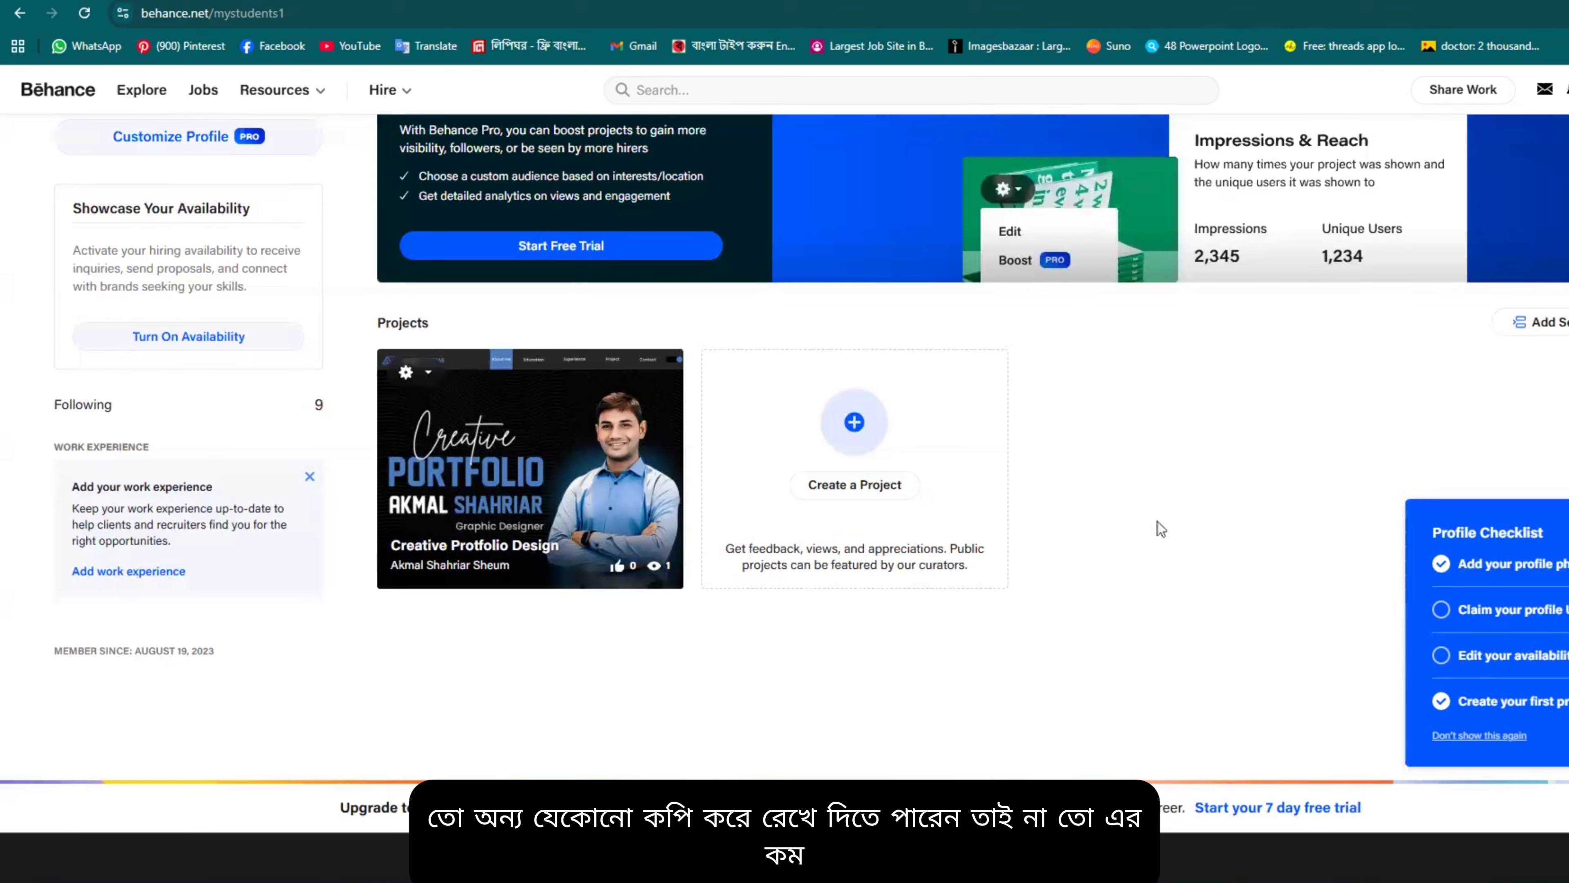
{"action": "scroll", "coordinate": [1156, 578], "scroll_direction": "down", "scroll_amount": 1}
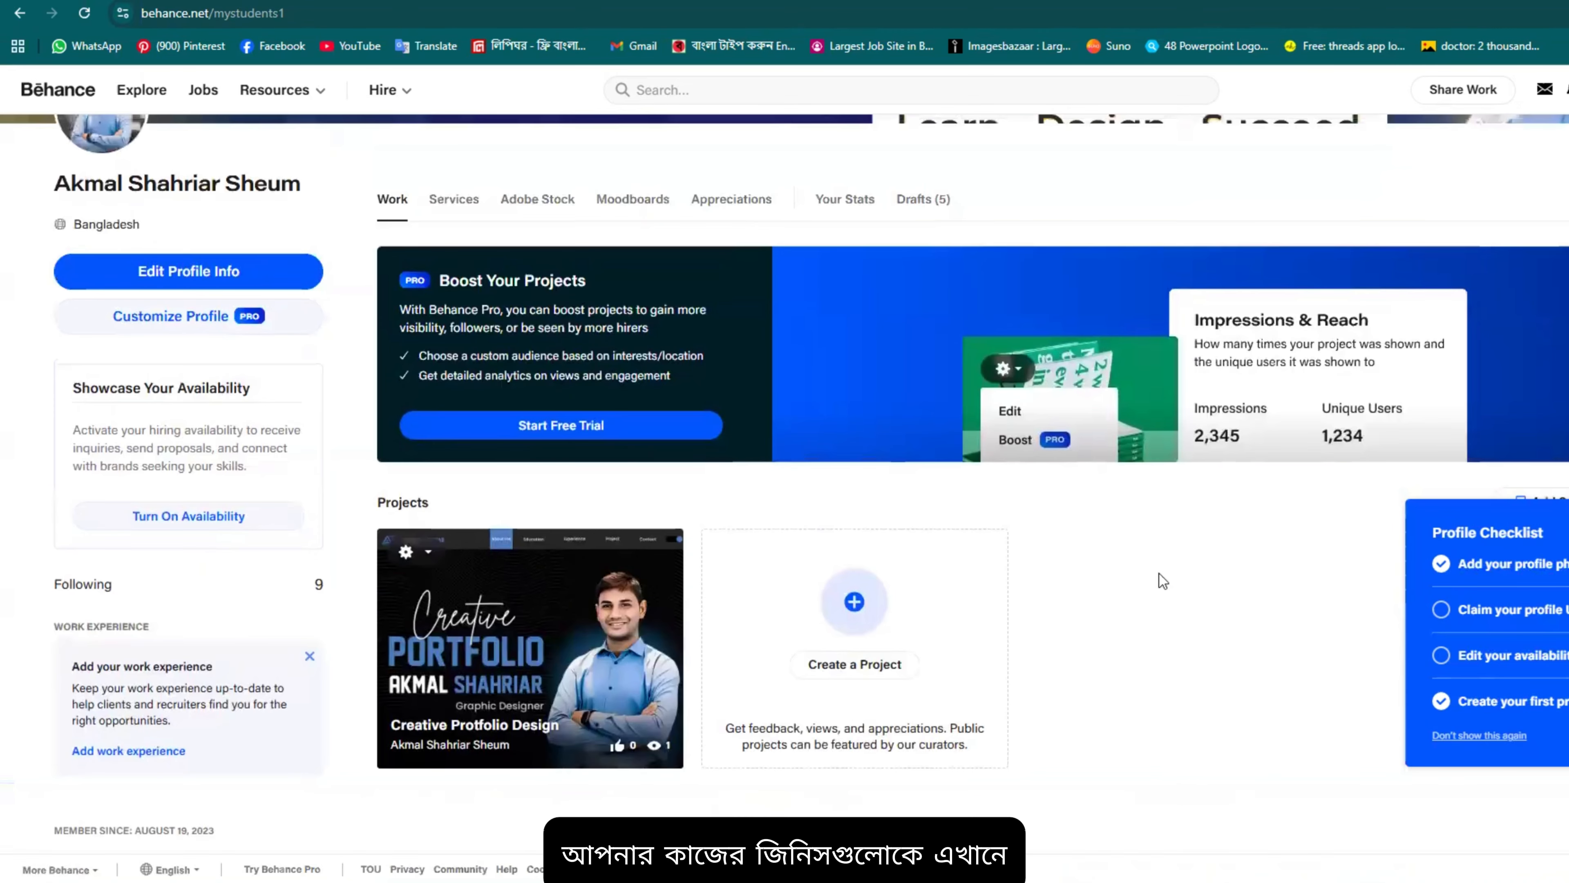
{"action": "scroll", "coordinate": [1109, 541], "scroll_direction": "up", "scroll_amount": 5}
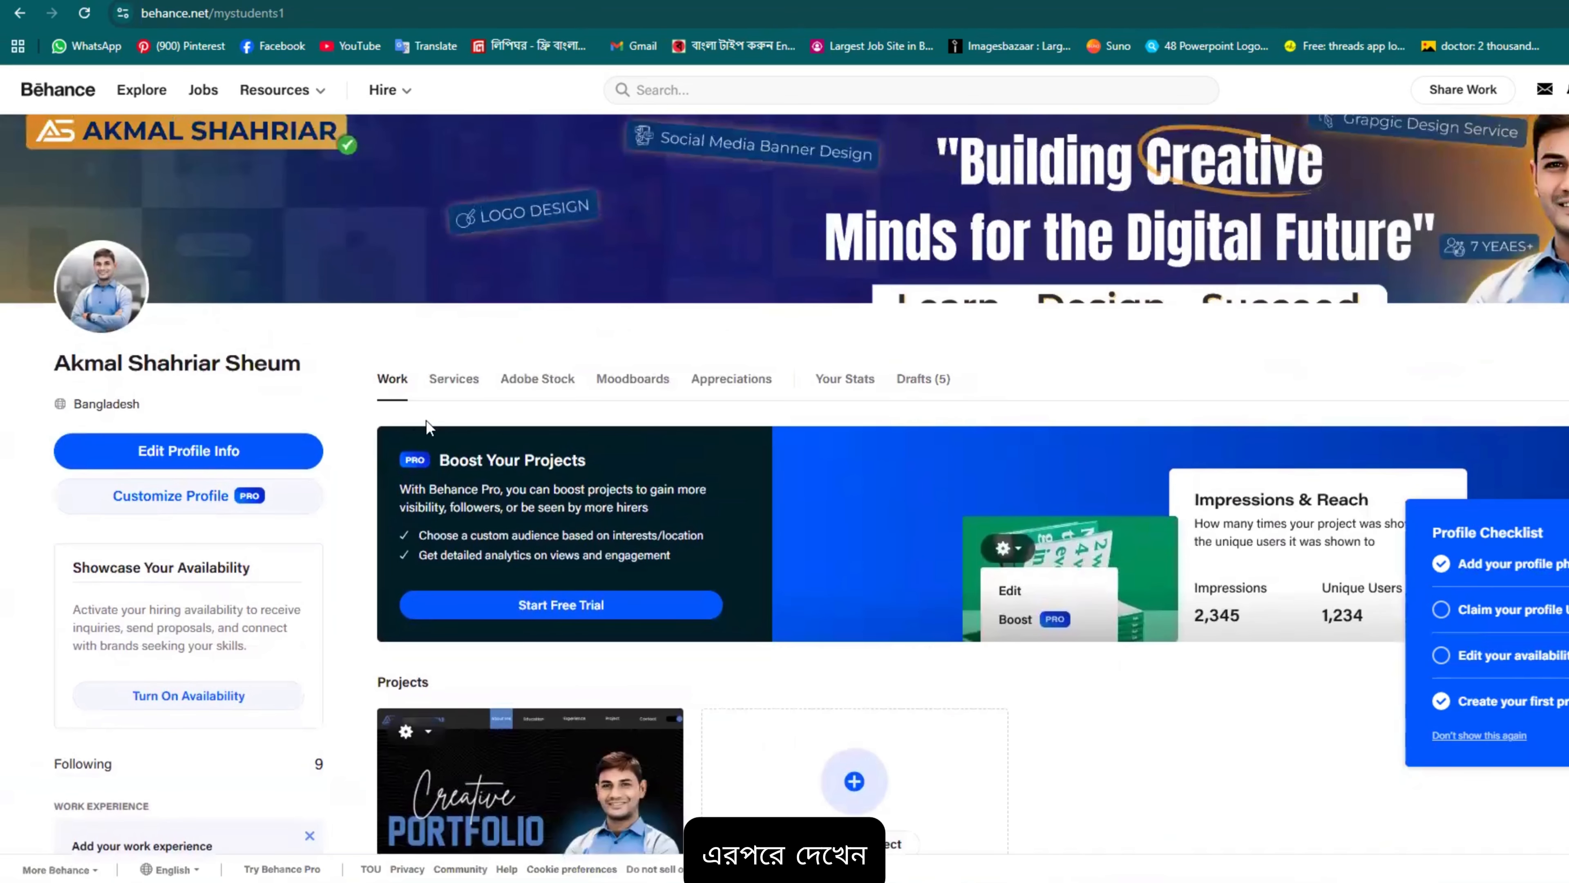
Step: Open Services, check the Create a Service form's Number of Revisions choices, and close it unsaved
{"action": "left_click", "coordinate": [446, 389]}
{"action": "scroll", "coordinate": [570, 486], "scroll_direction": "down", "scroll_amount": 4}
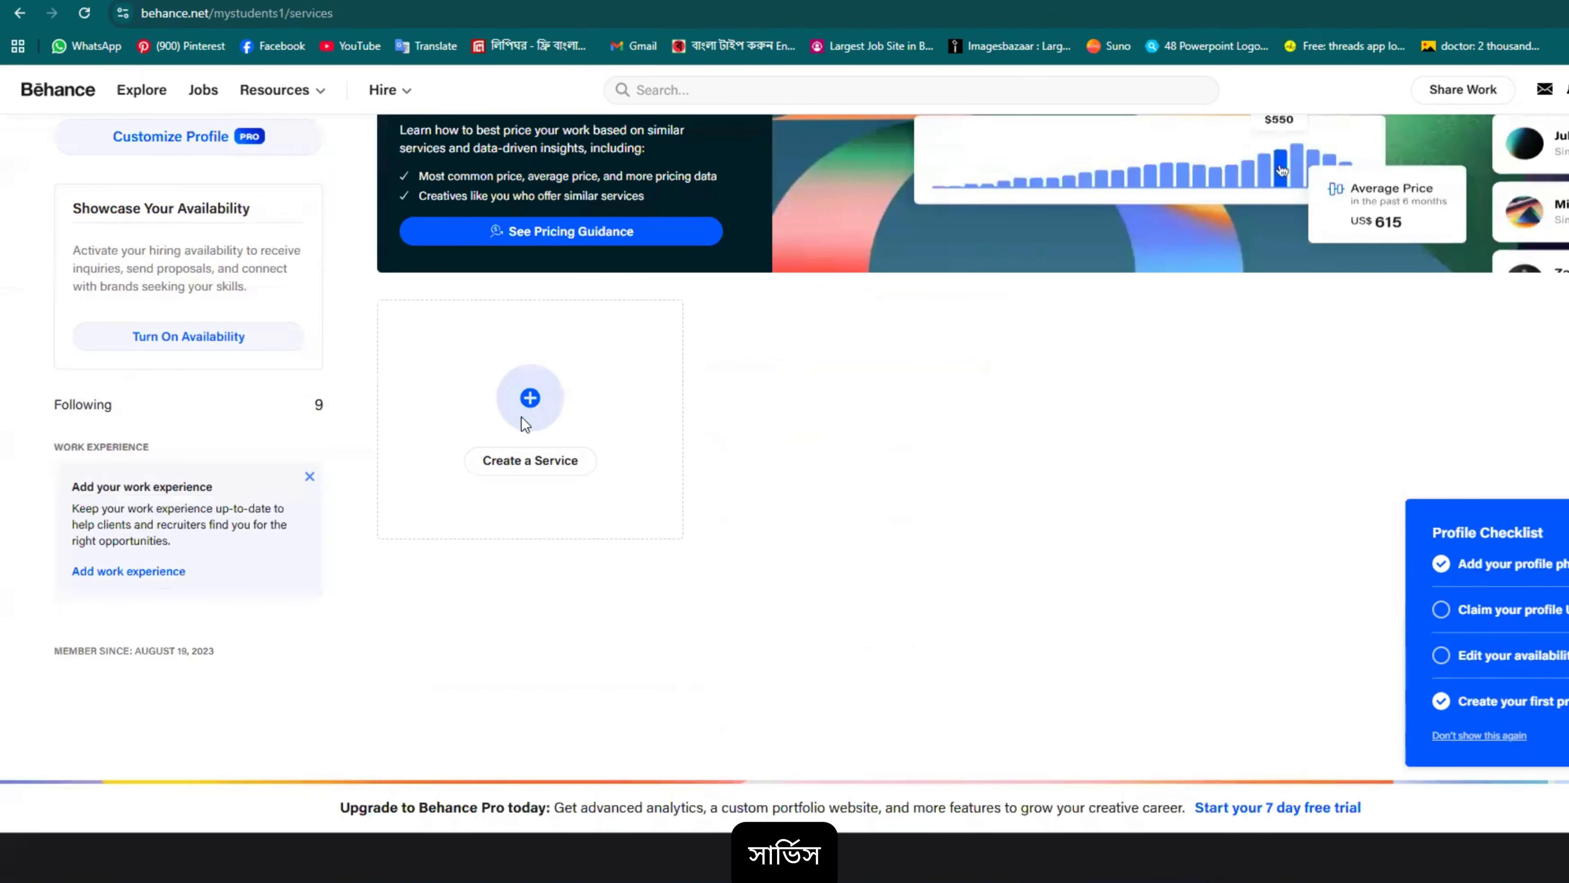
{"action": "scroll", "coordinate": [521, 417], "scroll_direction": "up", "scroll_amount": 1}
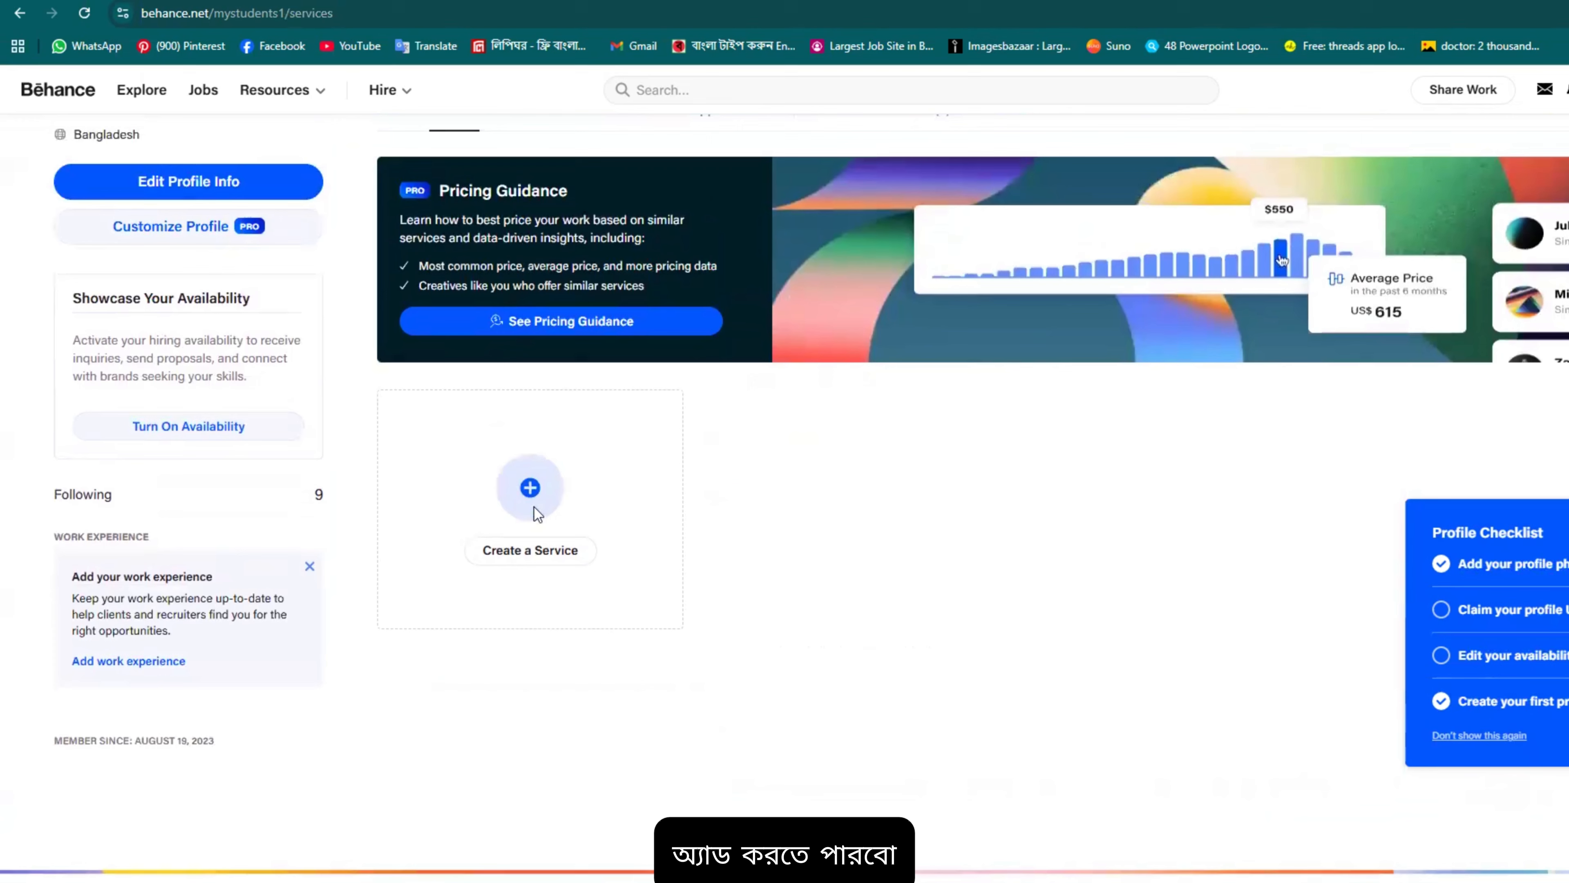
{"action": "left_click", "coordinate": [541, 541]}
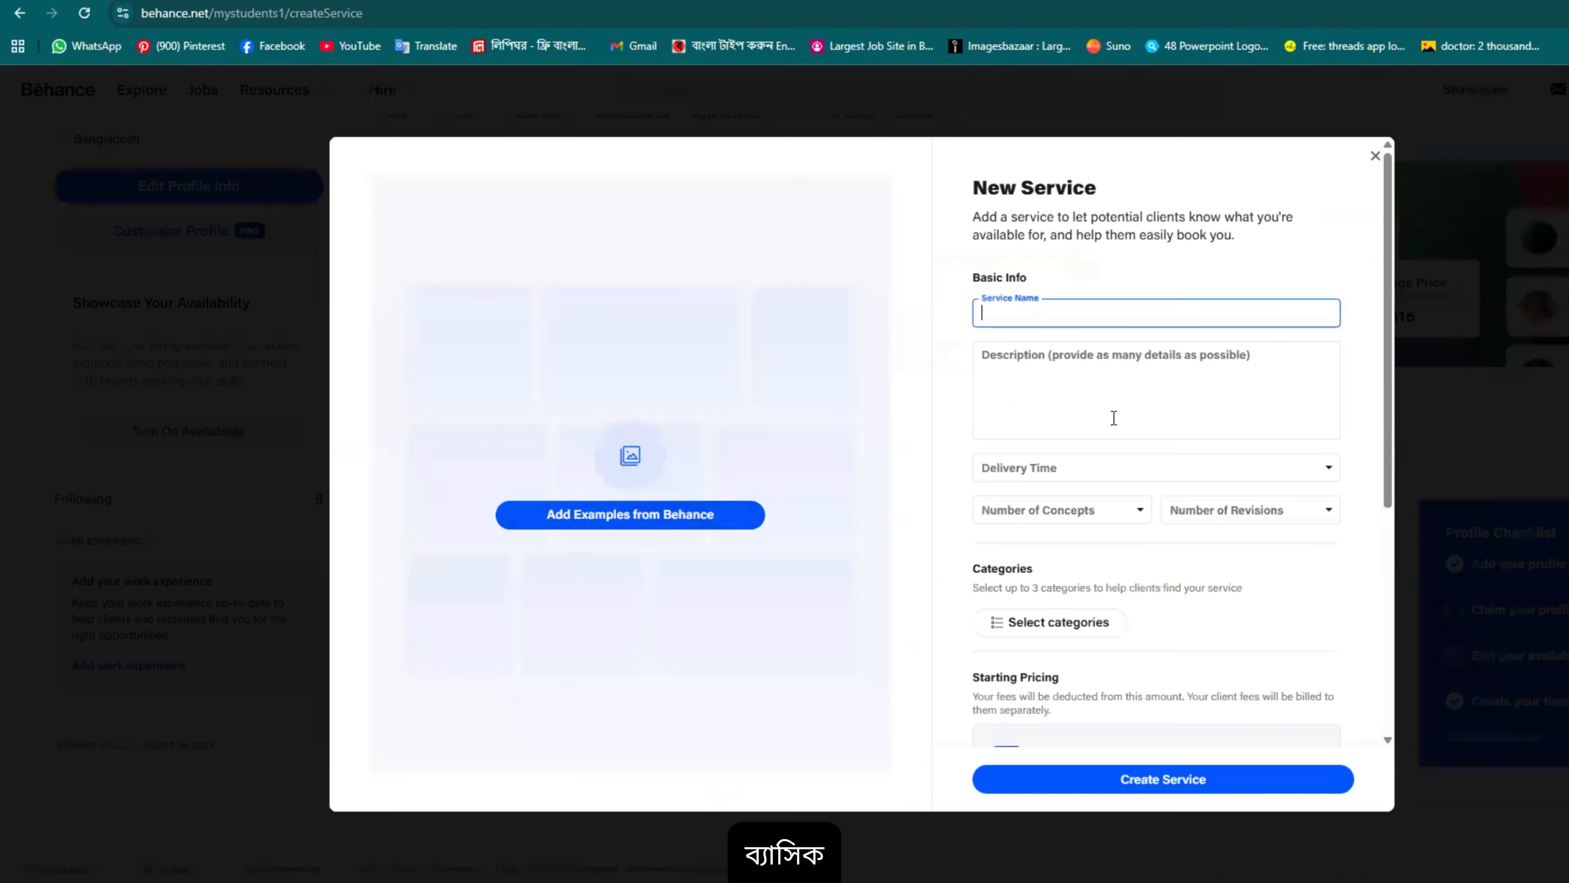
{"action": "scroll", "coordinate": [1113, 418], "scroll_direction": "down", "scroll_amount": 3}
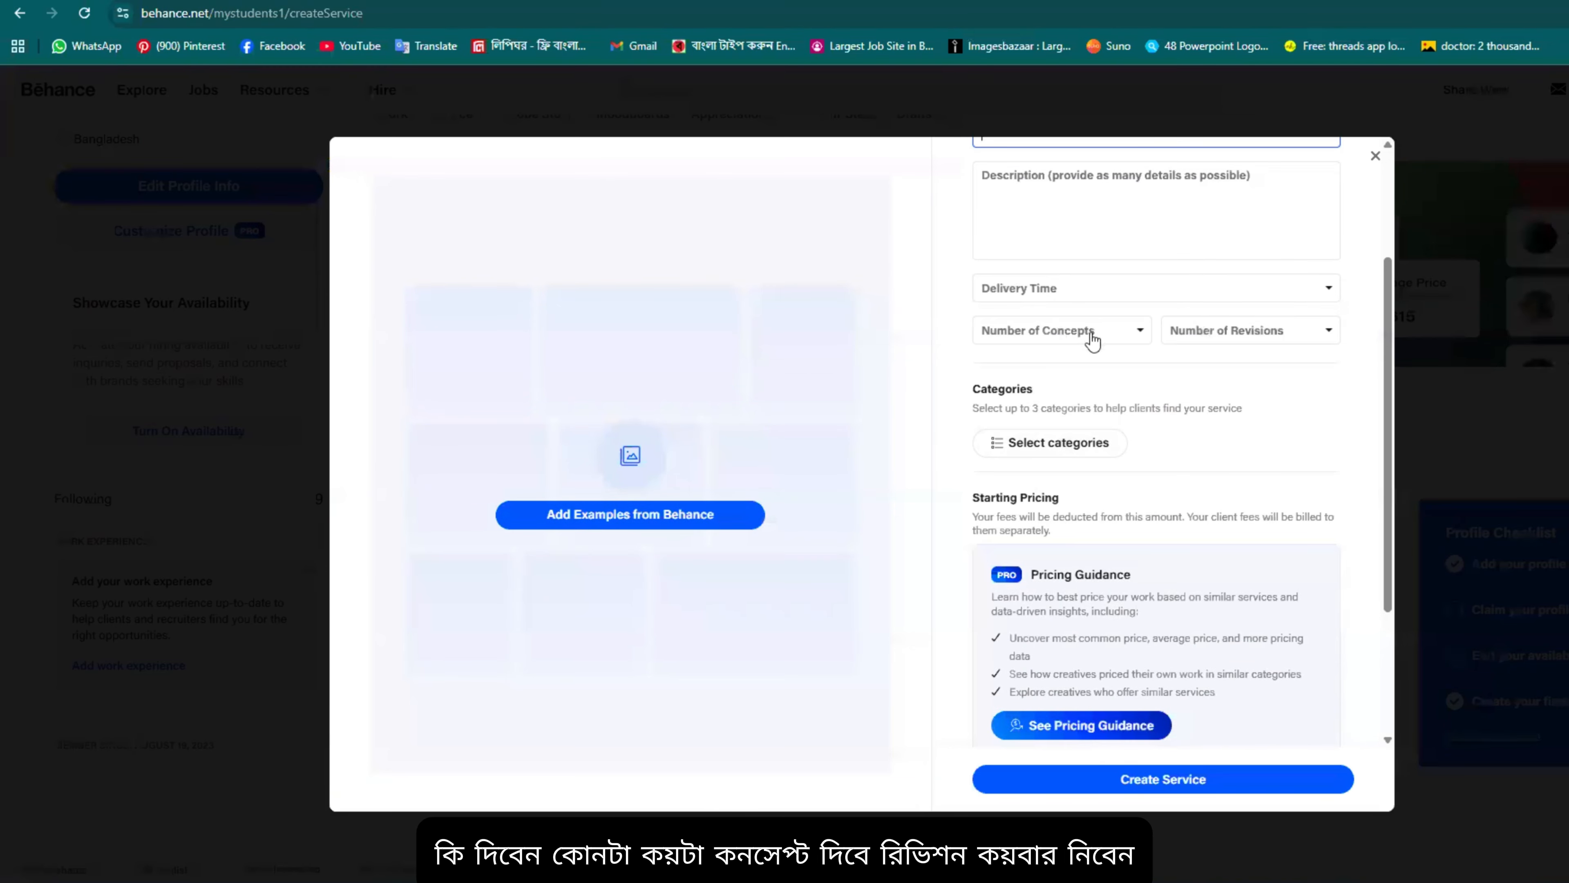
{"action": "left_click", "coordinate": [1304, 338]}
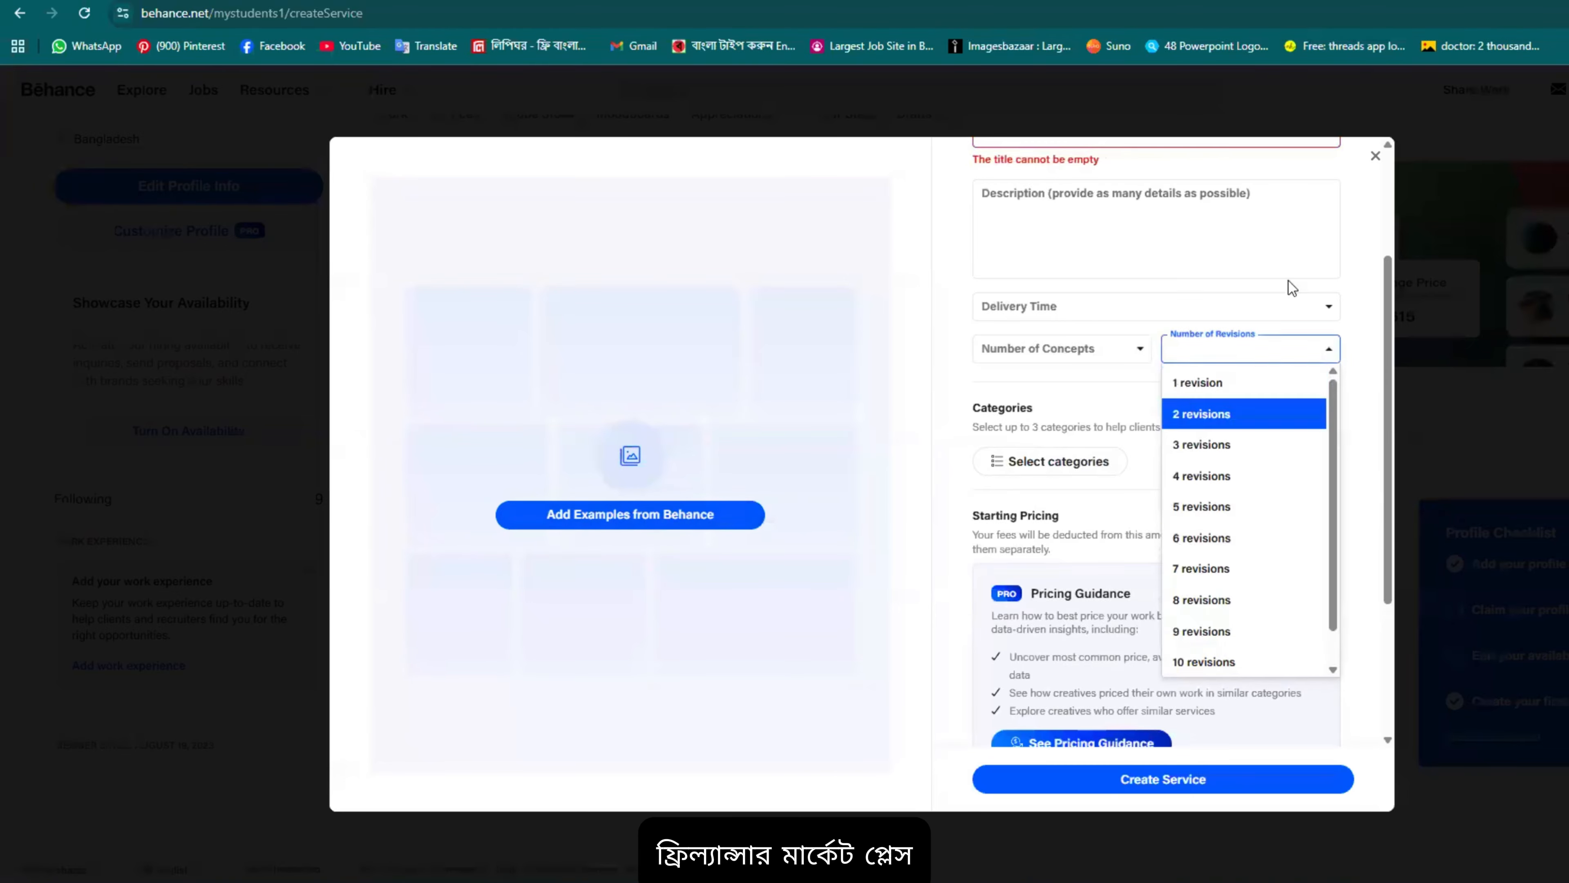
{"action": "left_click", "coordinate": [1375, 156]}
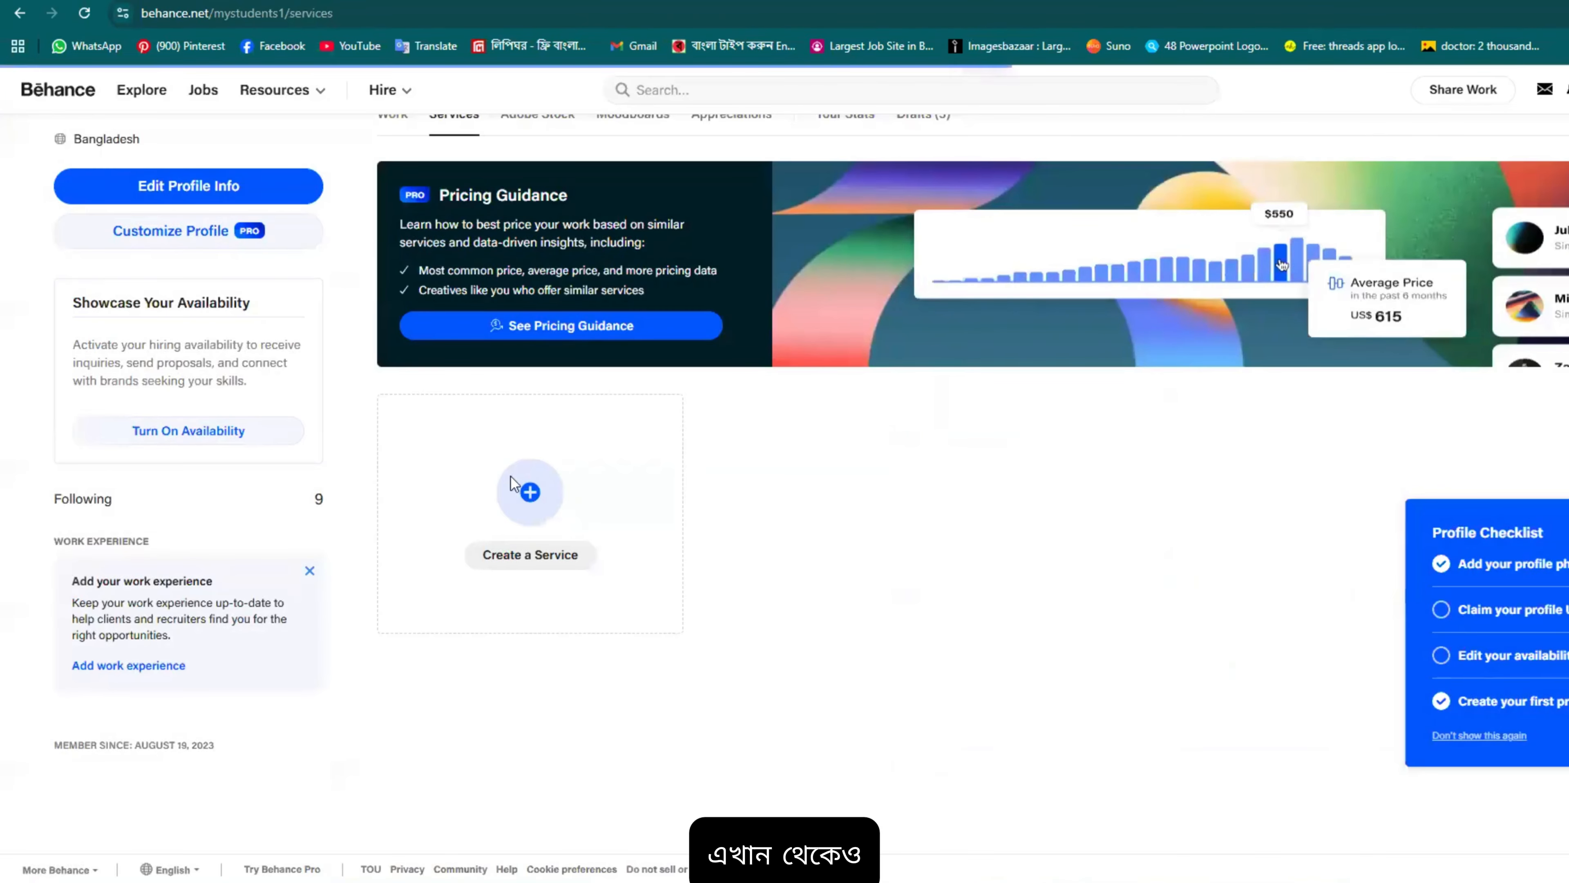
Step: Browse the Services, Adobe Stock and Moodboards tabs, ending on the Appreciations list
{"action": "scroll", "coordinate": [510, 478], "scroll_direction": "up", "scroll_amount": 4}
{"action": "left_click", "coordinate": [449, 375]}
{"action": "scroll", "coordinate": [562, 578], "scroll_direction": "down", "scroll_amount": 3}
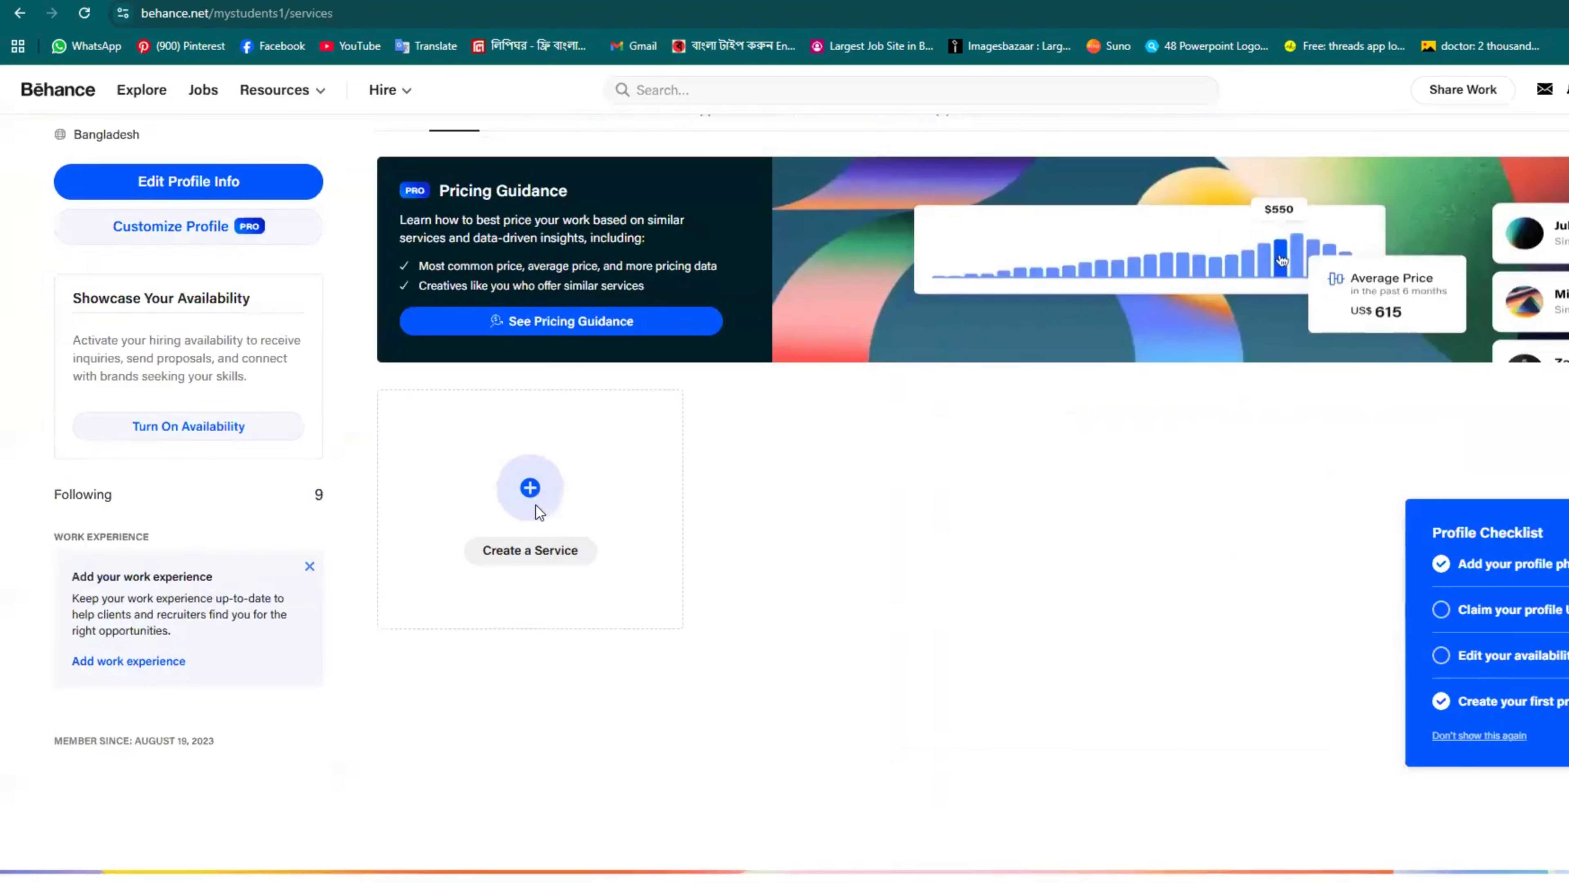
{"action": "scroll", "coordinate": [536, 505], "scroll_direction": "up", "scroll_amount": 4}
{"action": "left_click", "coordinate": [522, 402]}
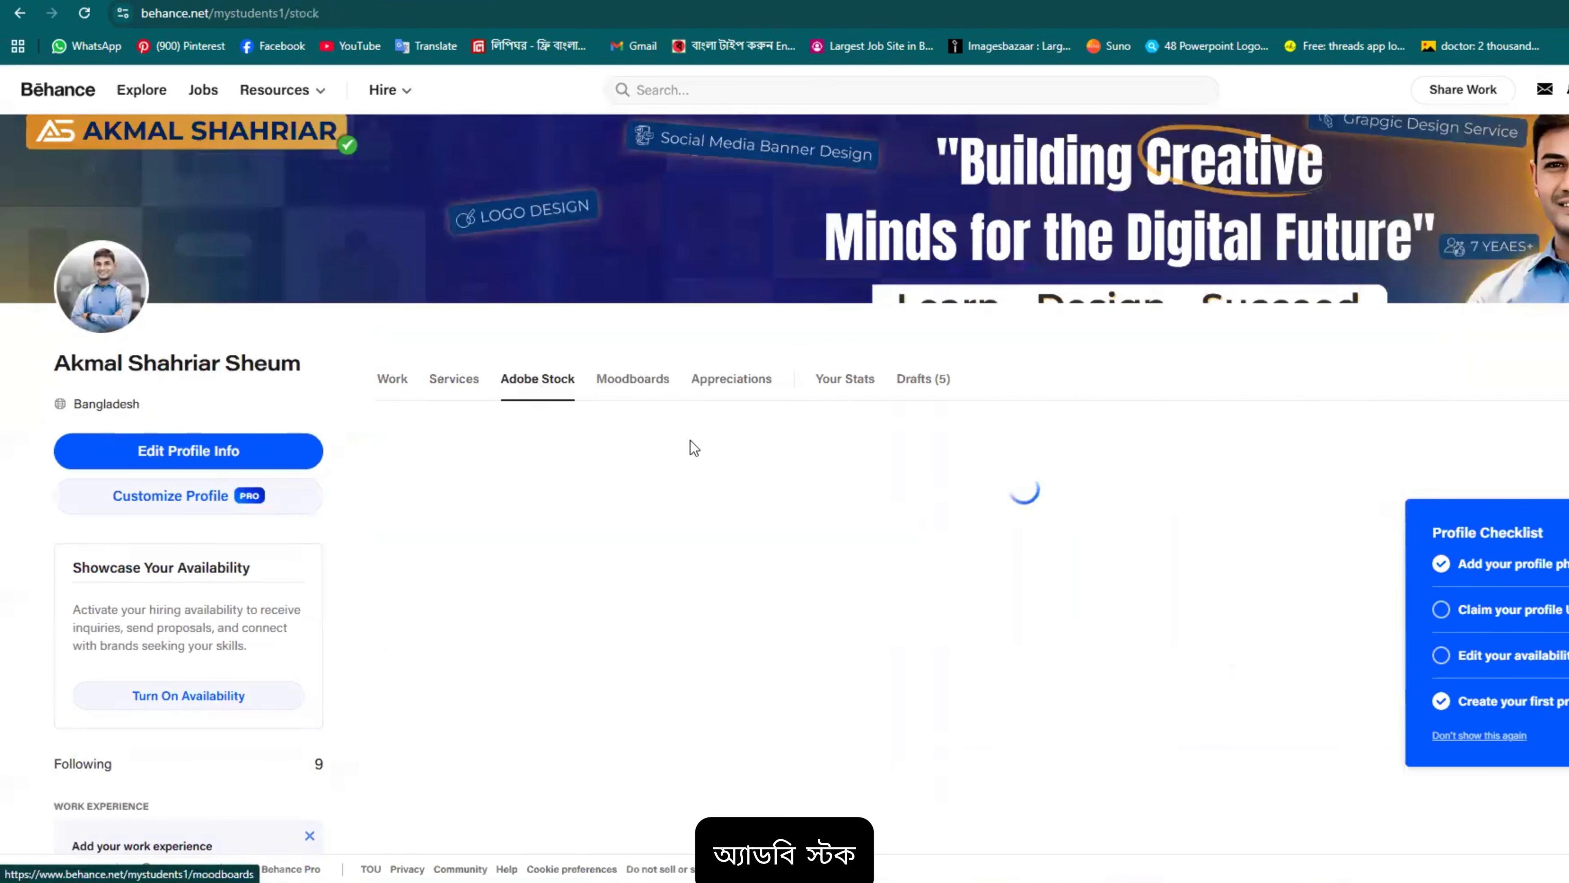
{"action": "scroll", "coordinate": [690, 442], "scroll_direction": "down", "scroll_amount": 4}
{"action": "scroll", "coordinate": [743, 444], "scroll_direction": "up", "scroll_amount": 4}
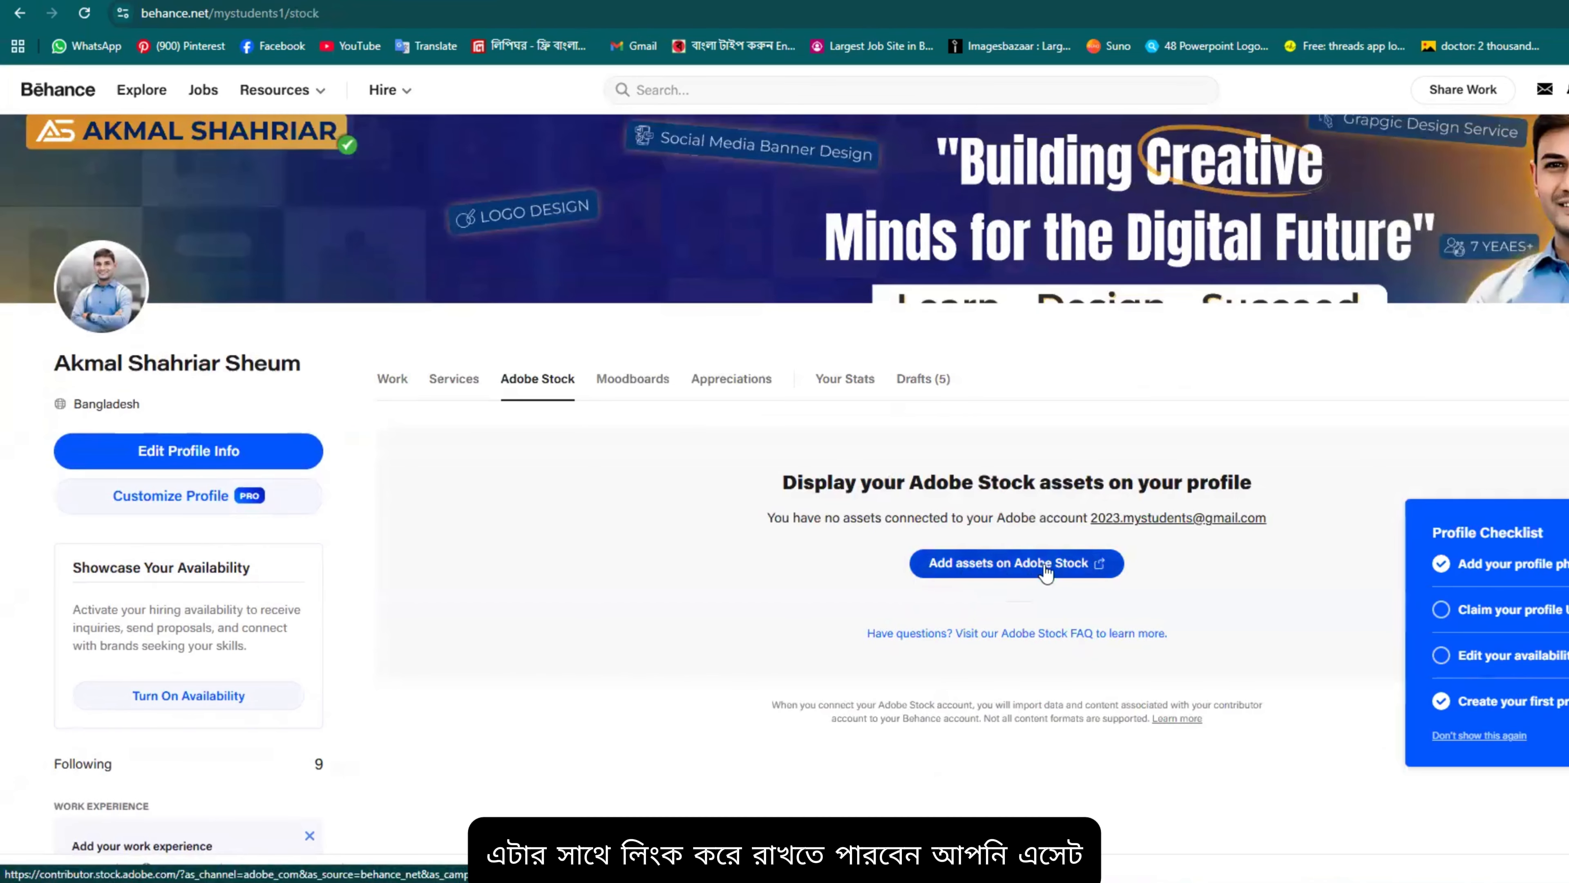
{"action": "left_click", "coordinate": [631, 394]}
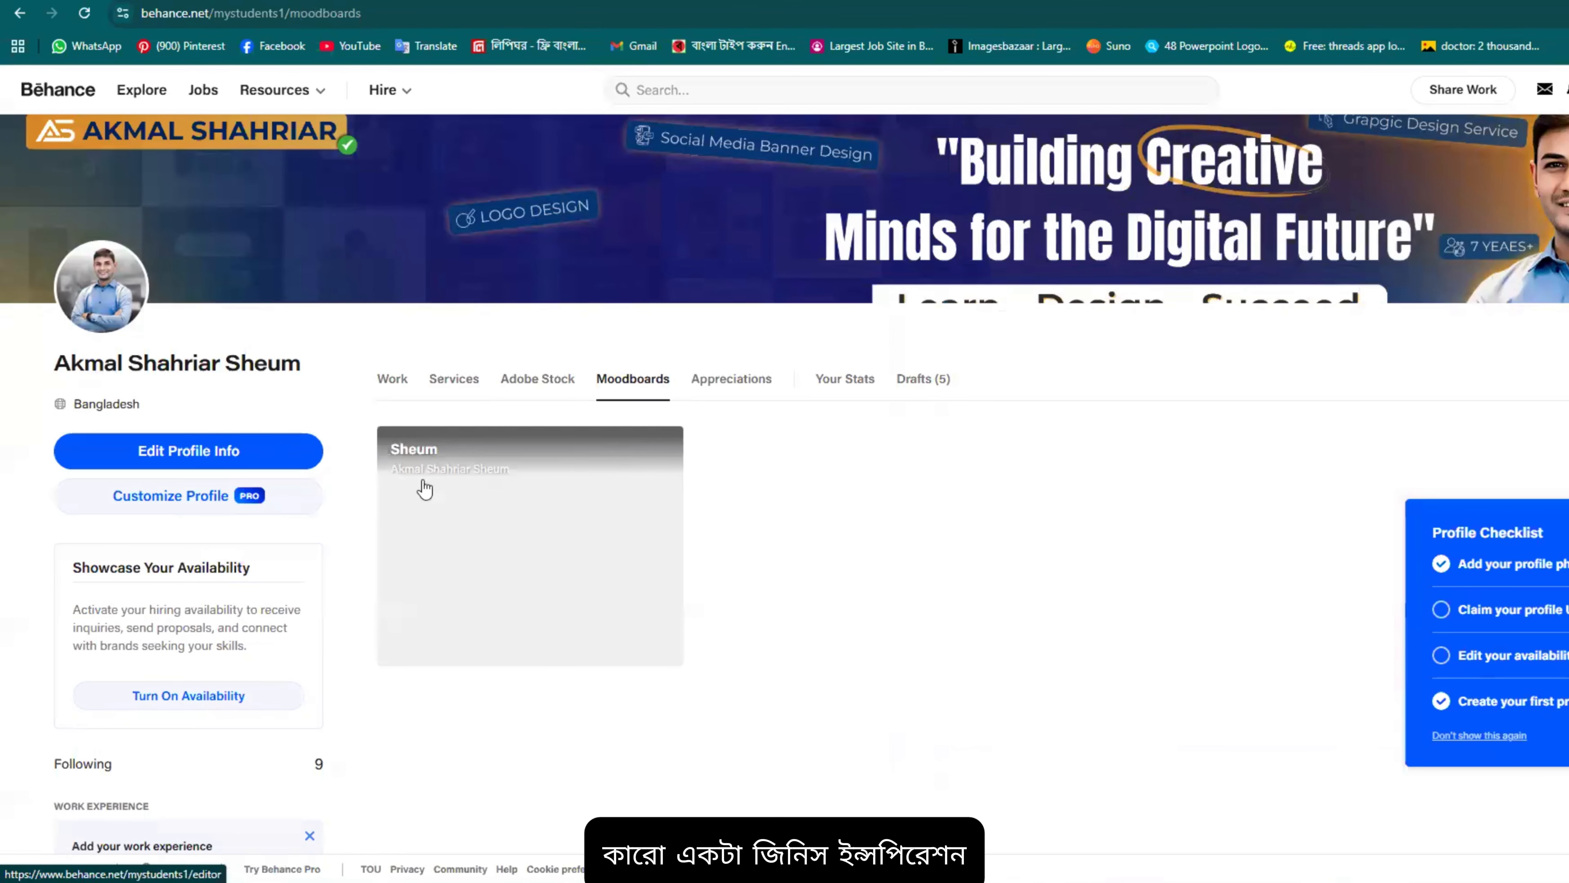
{"action": "left_click", "coordinate": [741, 389]}
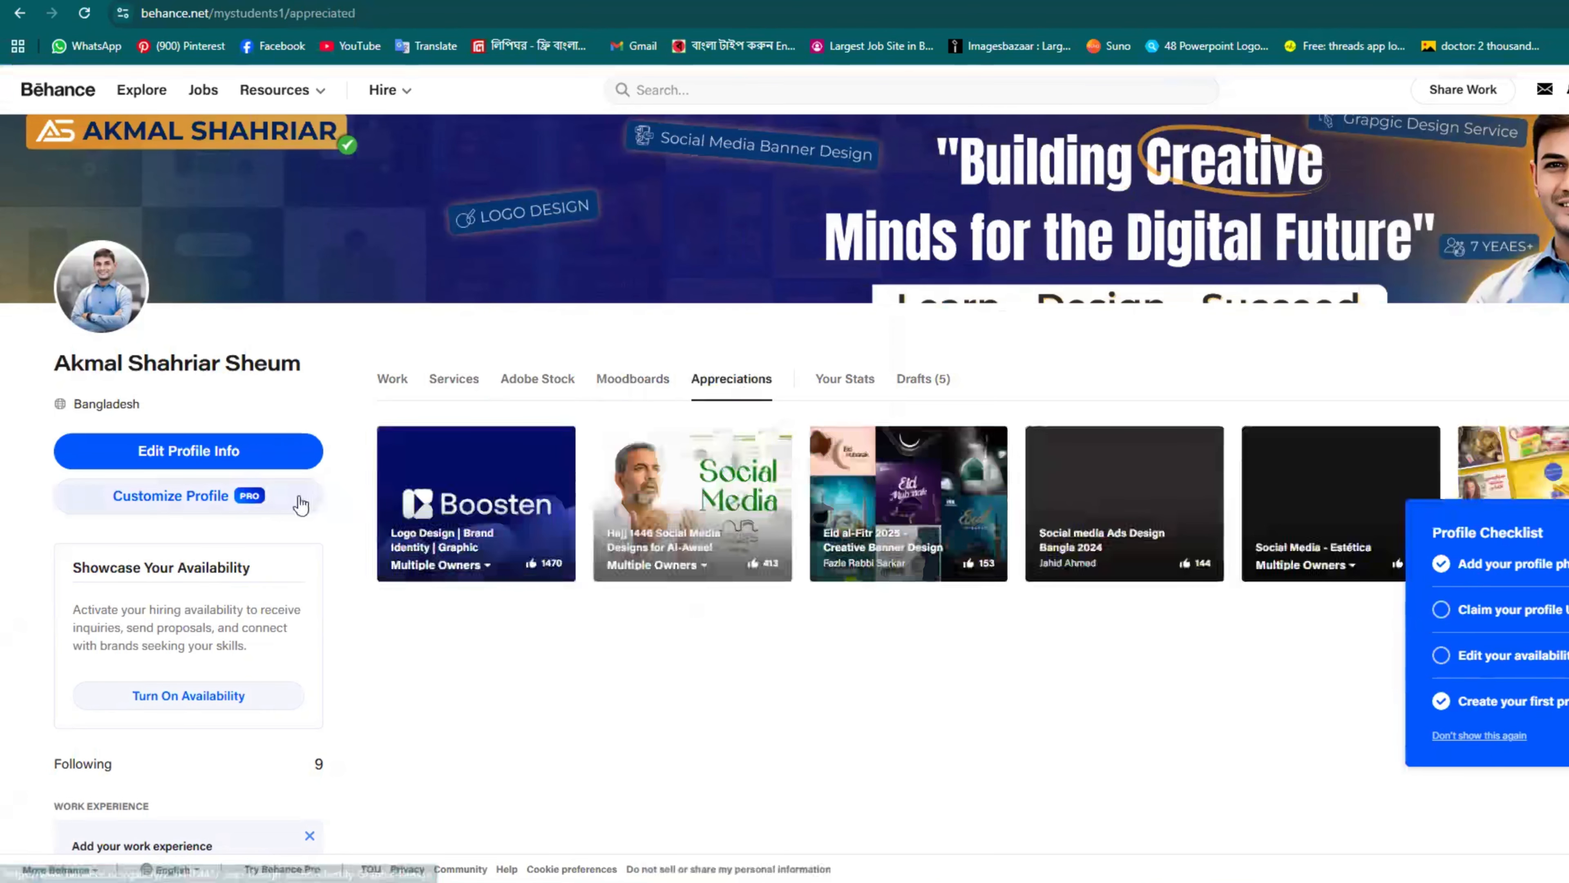
{"action": "scroll", "coordinate": [1113, 373], "scroll_direction": "down", "scroll_amount": 4}
{"action": "scroll", "coordinate": [1113, 373], "scroll_direction": "up", "scroll_amount": 1}
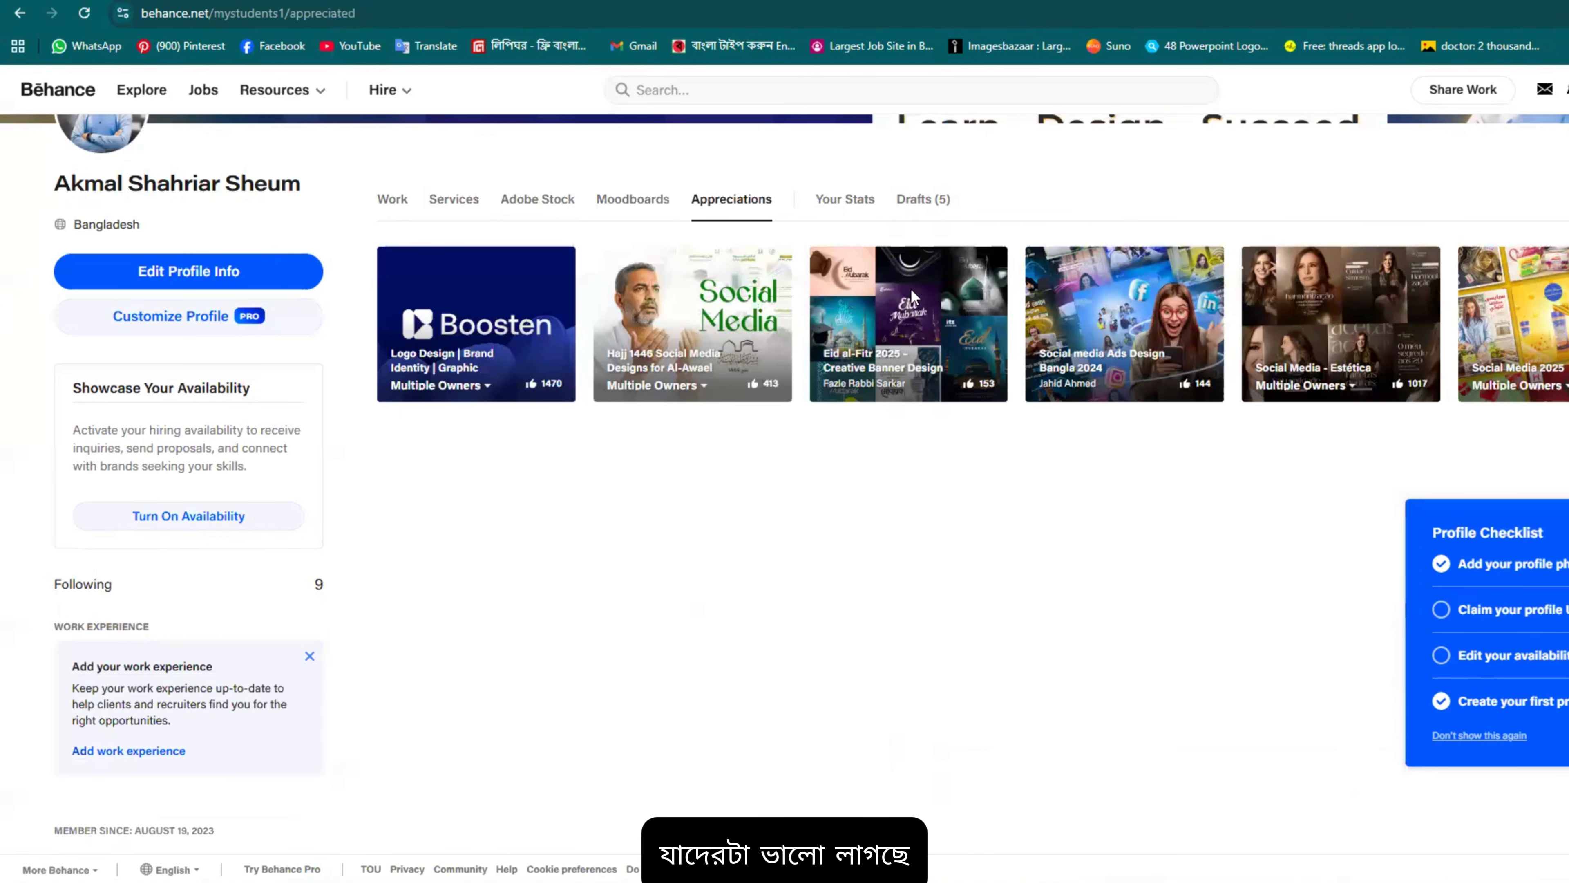
Step: Save the Eid al-Fitr 2025 banner project to the existing moodboard
{"action": "left_click", "coordinate": [902, 382]}
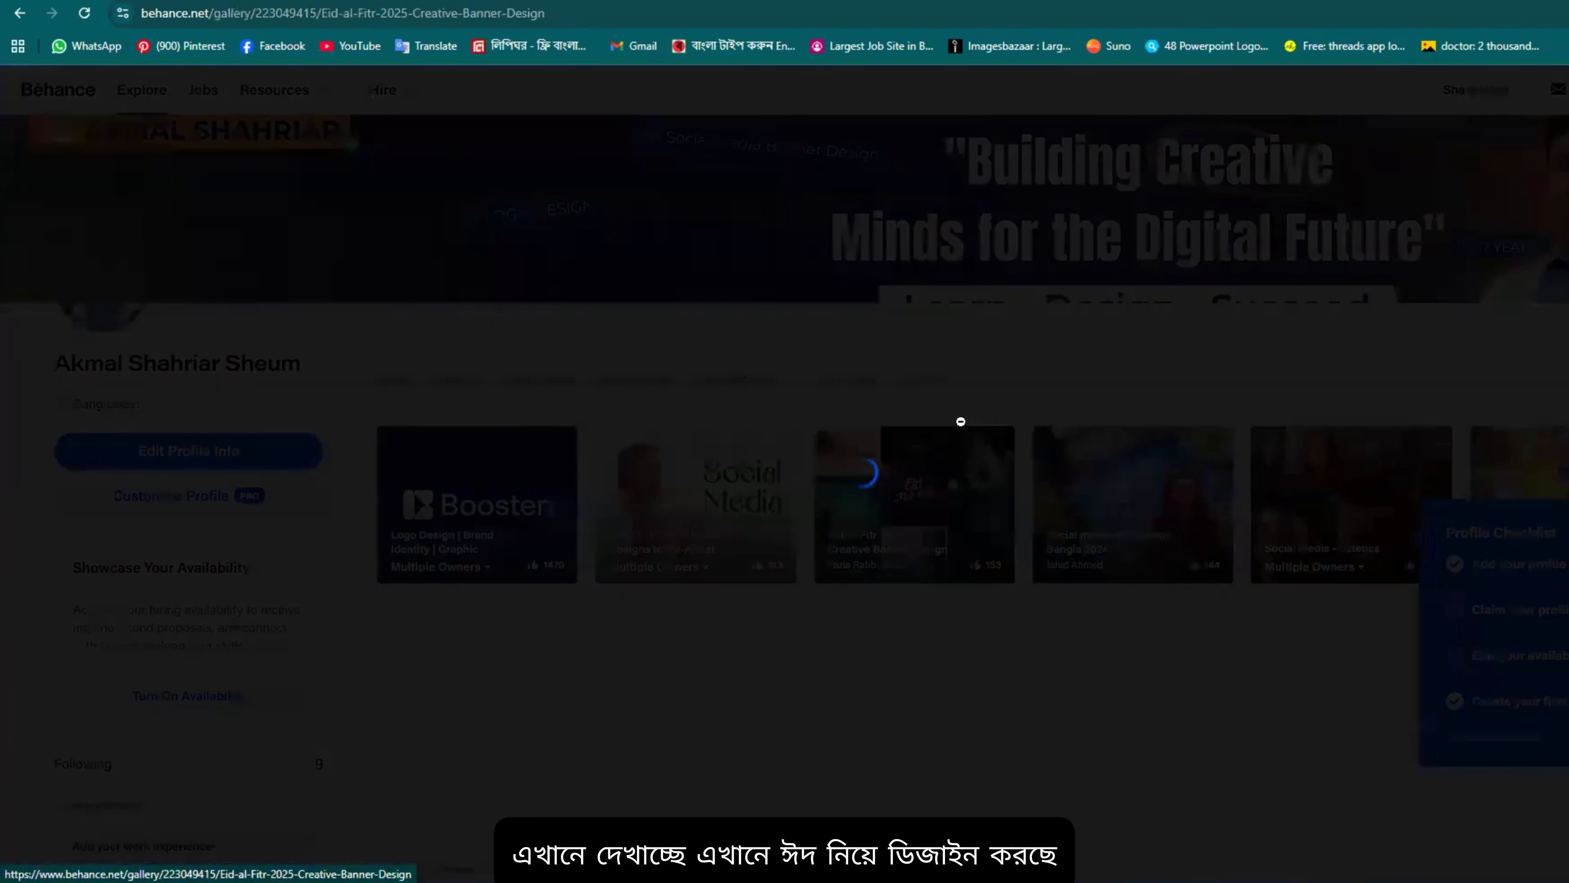
{"action": "scroll", "coordinate": [886, 306], "scroll_direction": "down", "scroll_amount": 12}
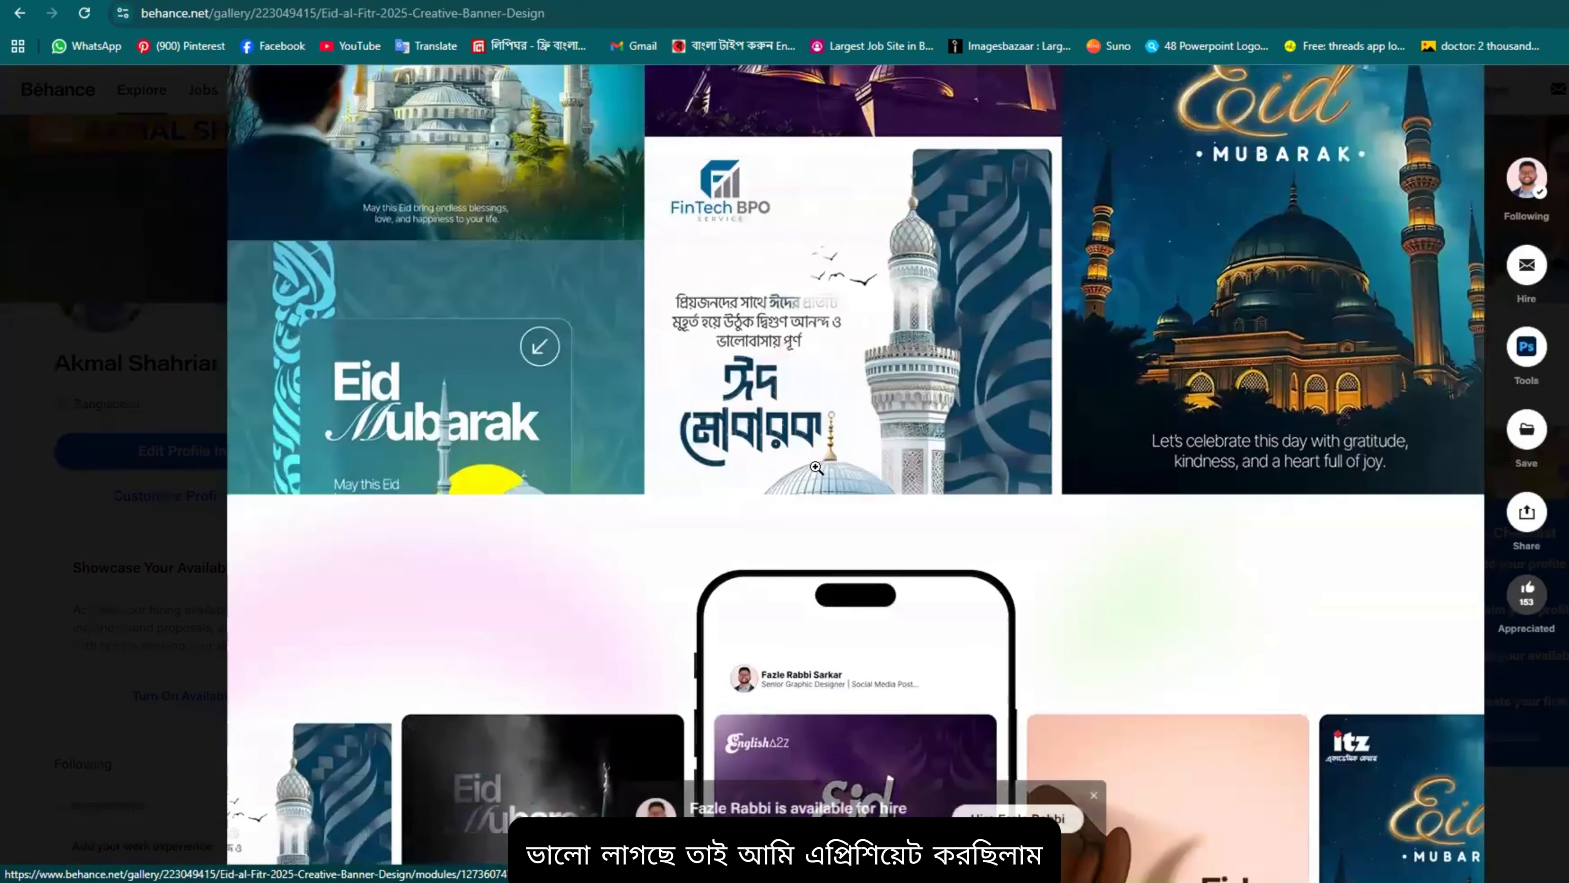
{"action": "scroll", "coordinate": [886, 306], "scroll_direction": "up", "scroll_amount": 10}
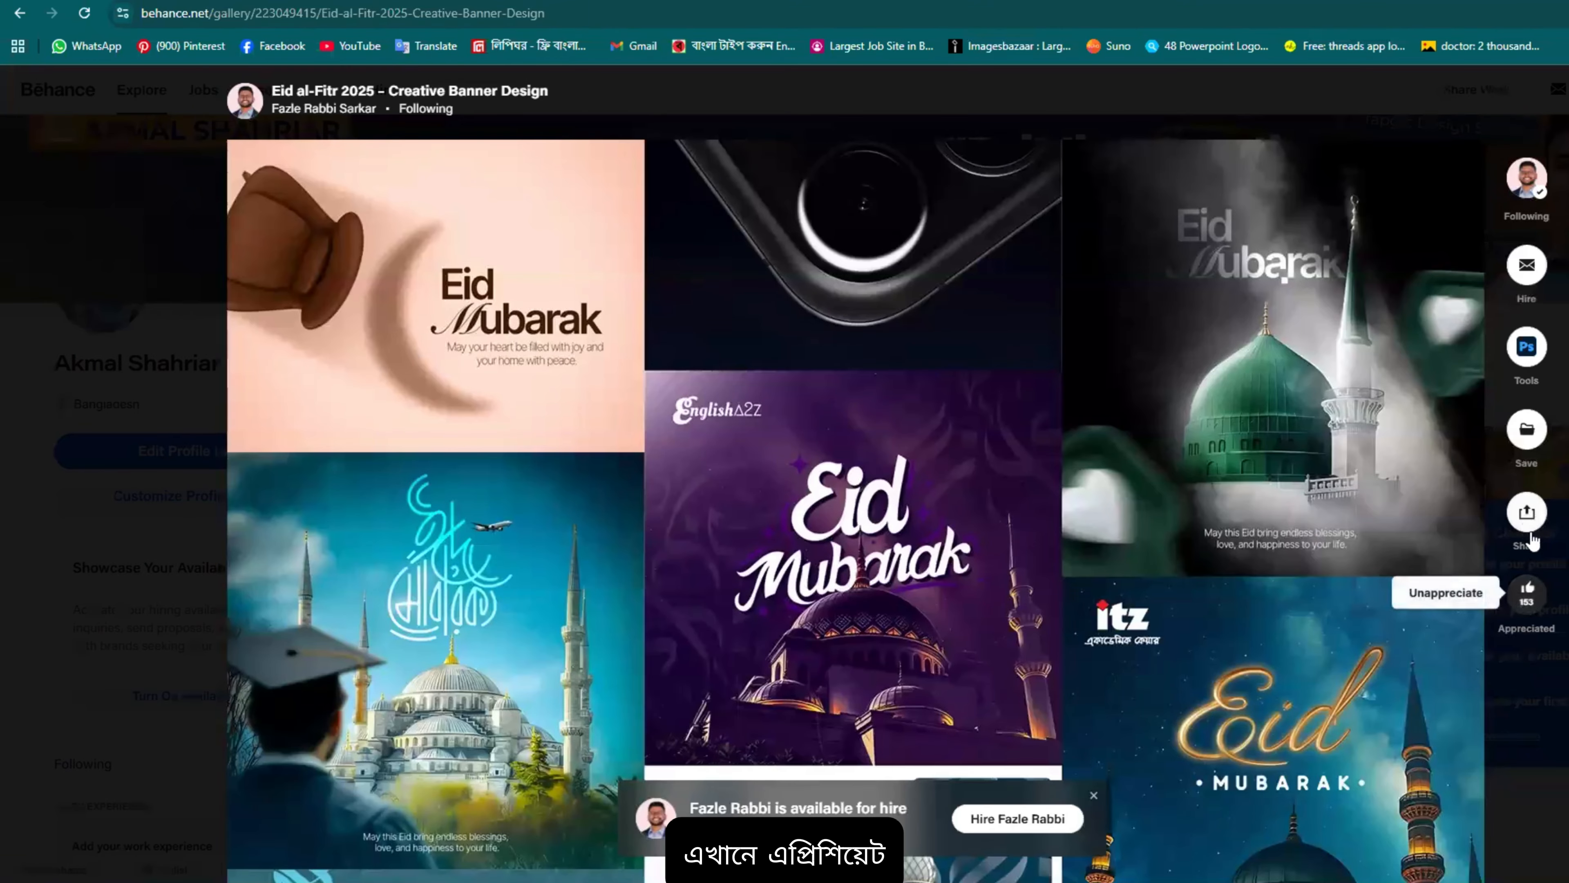
{"action": "left_click", "coordinate": [1527, 429]}
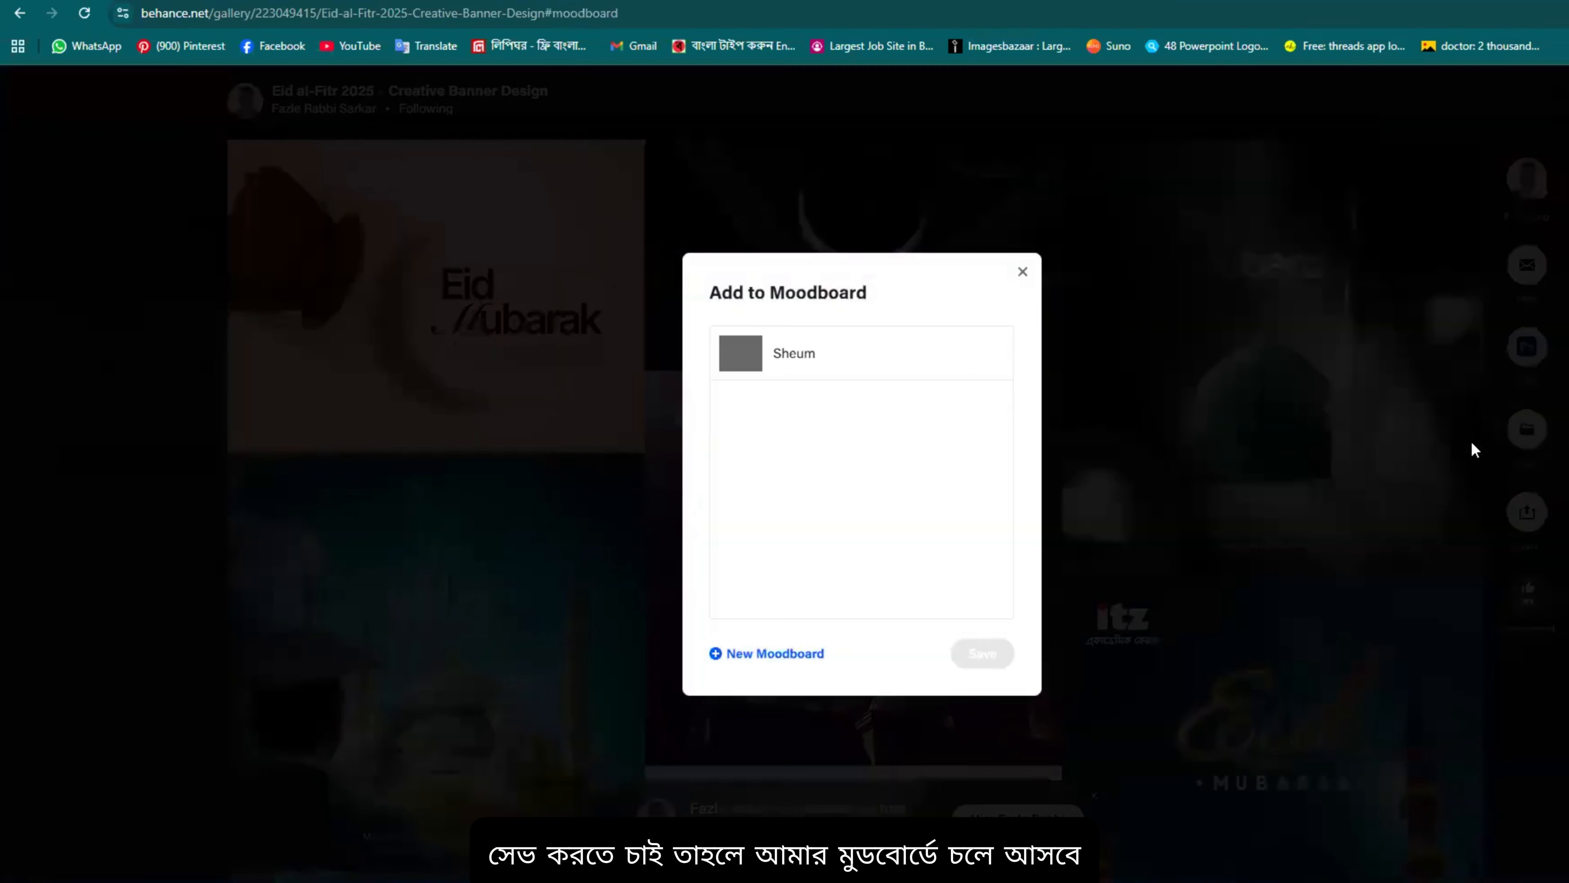
{"action": "left_click", "coordinate": [799, 357]}
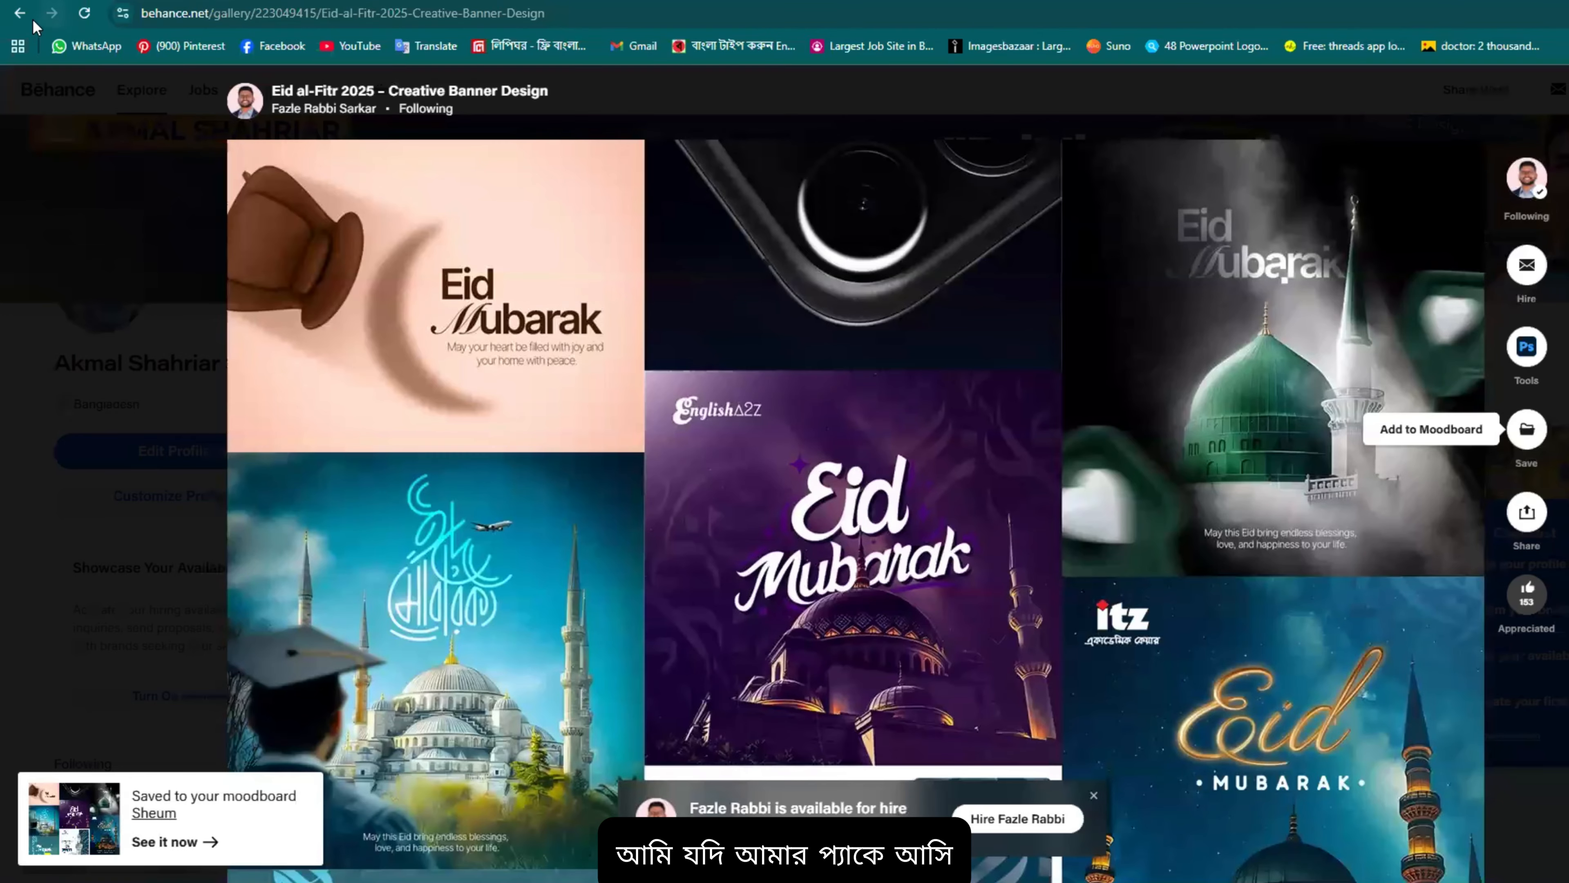
Step: Go back twice to the profile and open the Drafts (5) list
{"action": "left_click", "coordinate": [19, 13]}
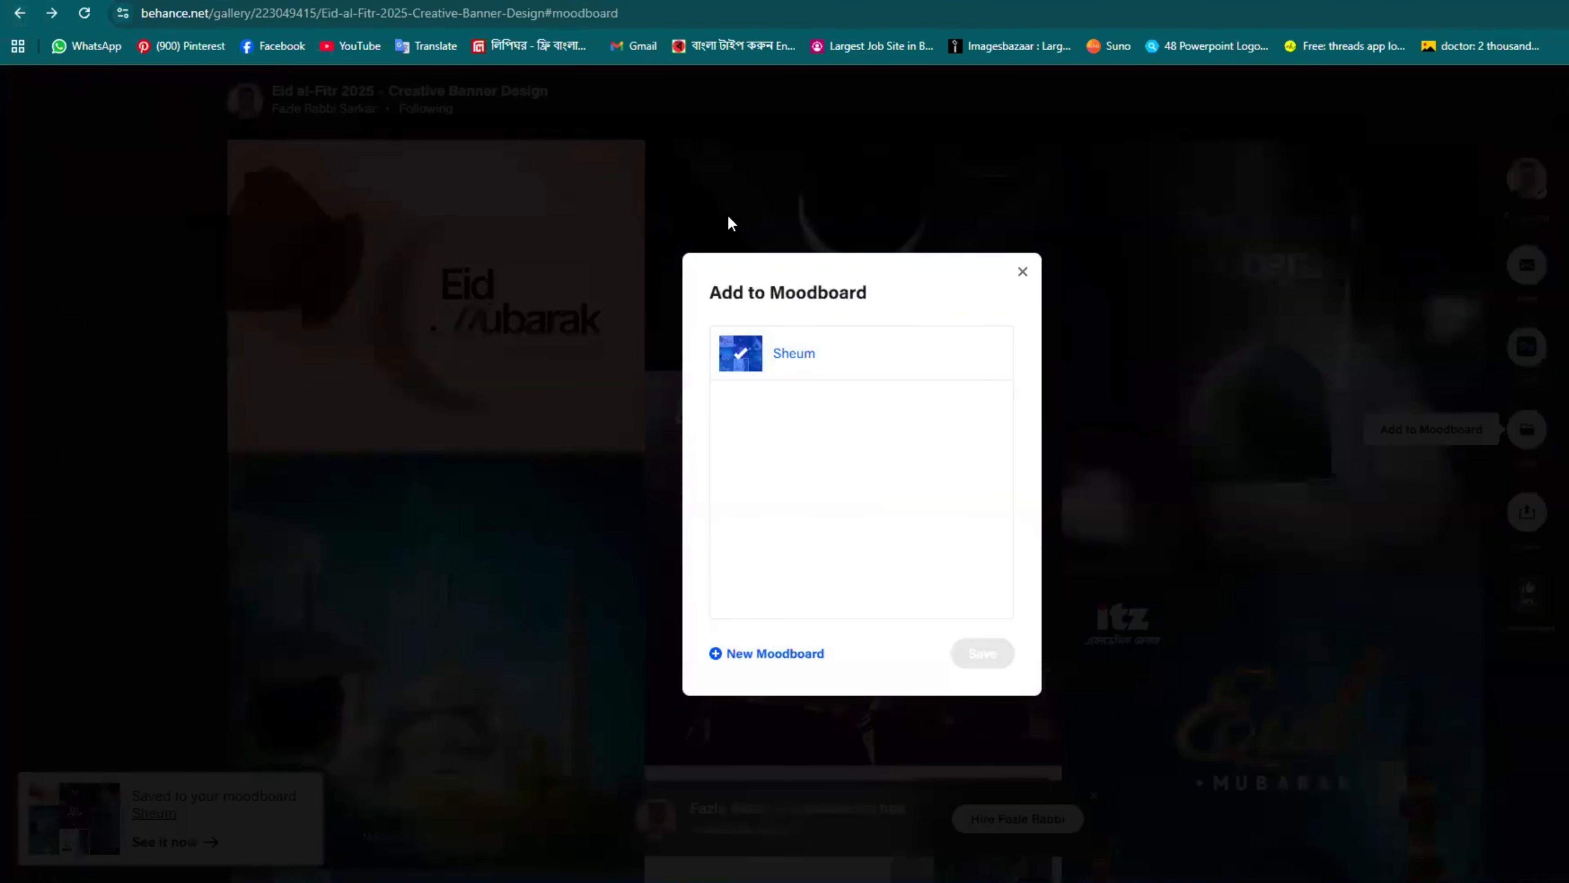
{"action": "left_click", "coordinate": [19, 13]}
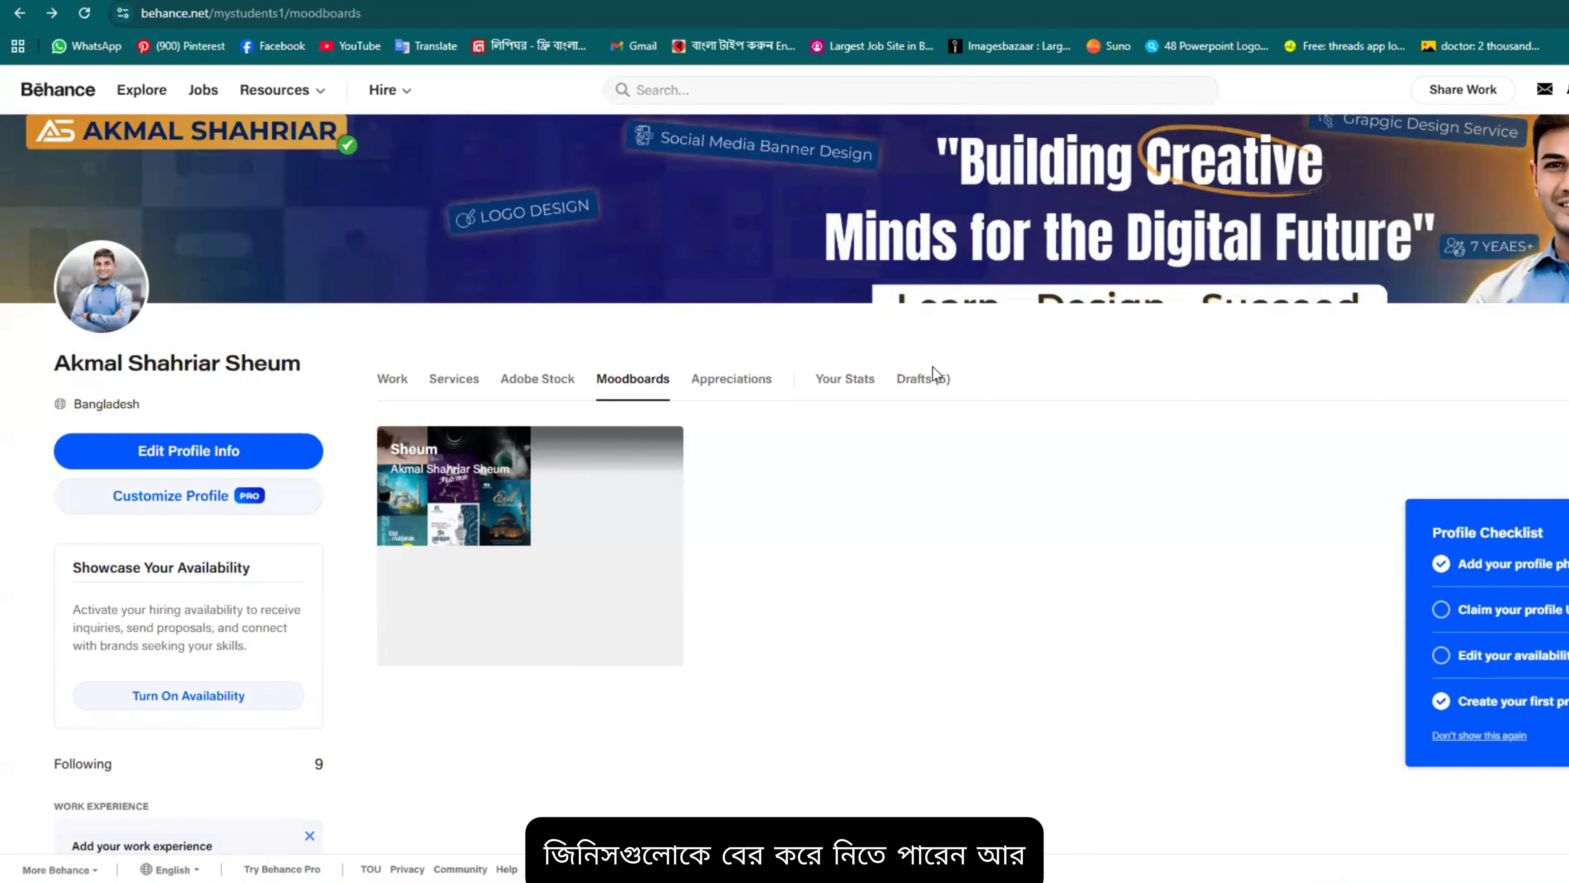
{"action": "left_click", "coordinate": [923, 378]}
{"action": "scroll", "coordinate": [974, 504], "scroll_direction": "down", "scroll_amount": 3}
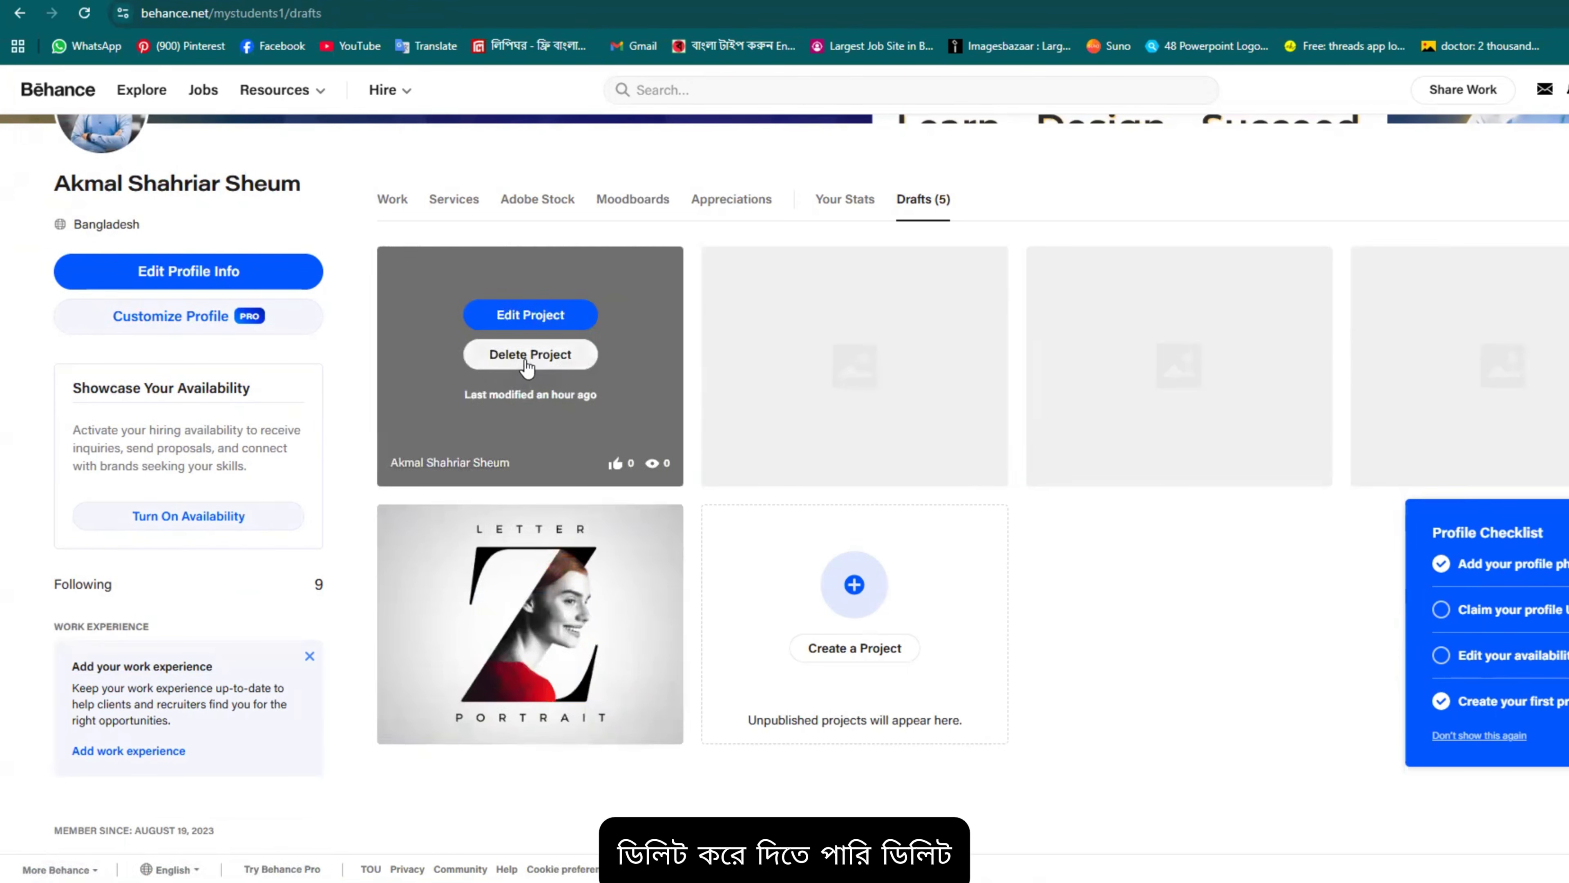
Step: Delete four old drafts, including Letter Z Portrait, leaving one untitled draft
{"action": "left_click", "coordinate": [529, 364]}
{"action": "left_click", "coordinate": [655, 517]}
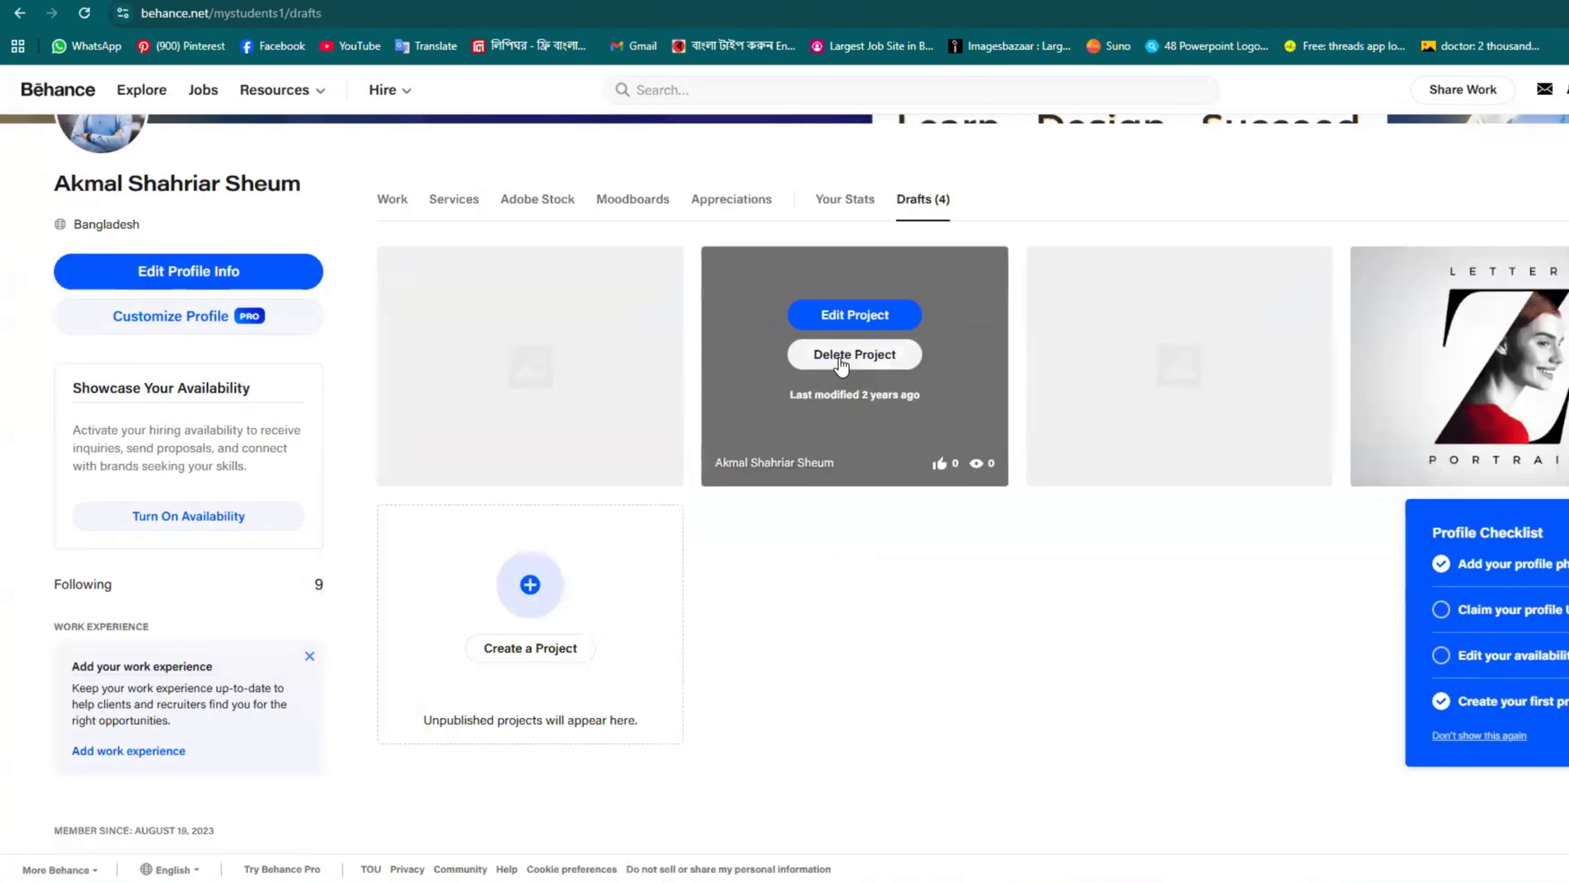
{"action": "left_click", "coordinate": [840, 358]}
{"action": "left_click", "coordinate": [672, 525]}
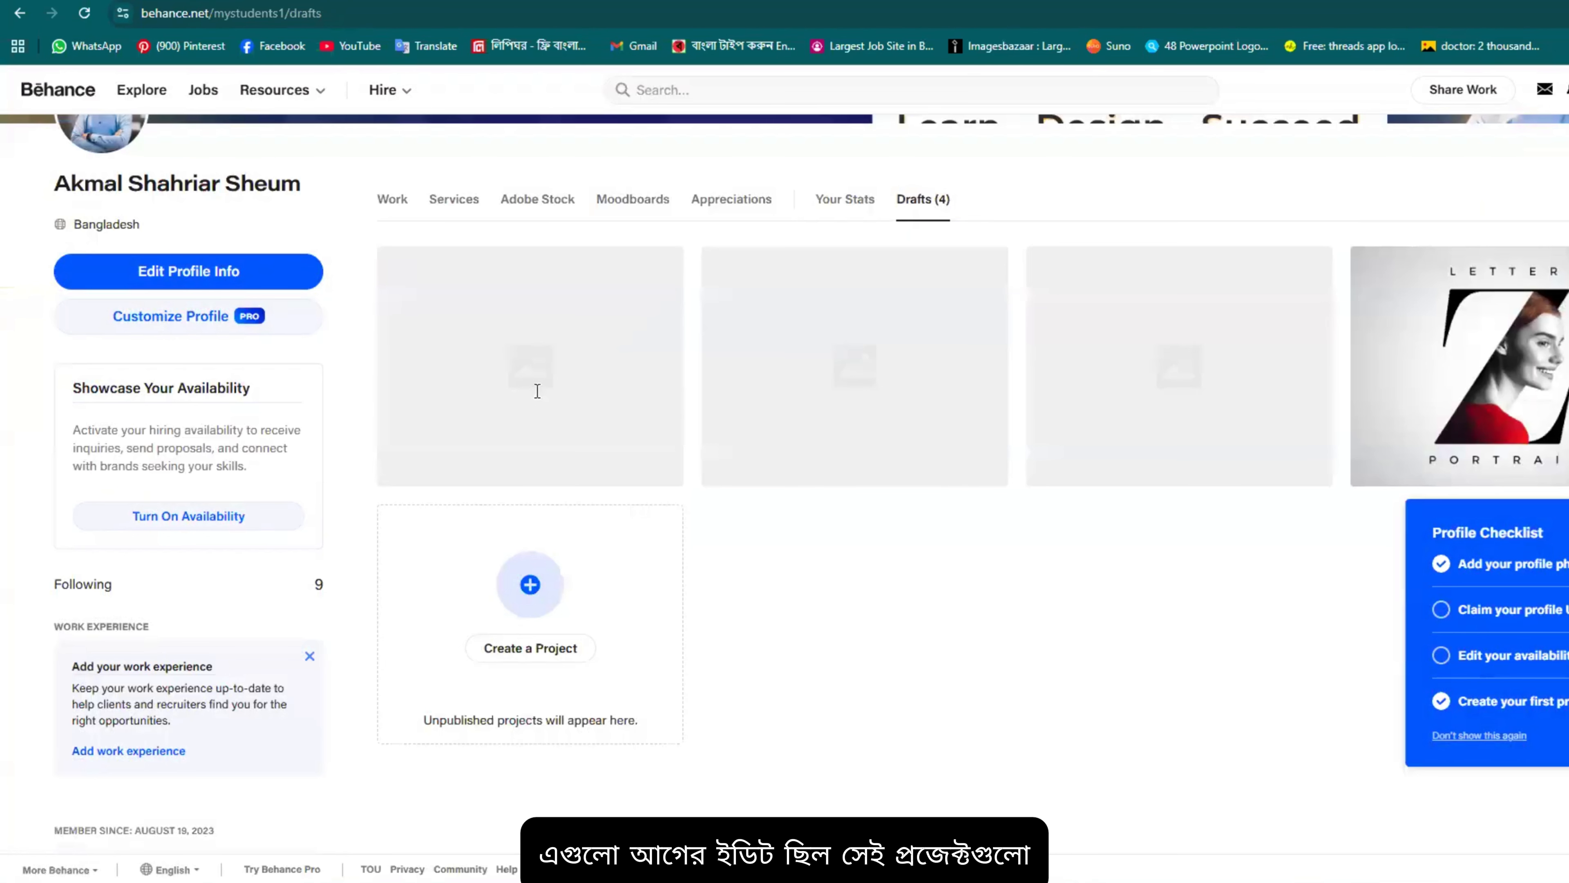
{"action": "left_click", "coordinate": [535, 386]}
{"action": "left_click", "coordinate": [655, 516]}
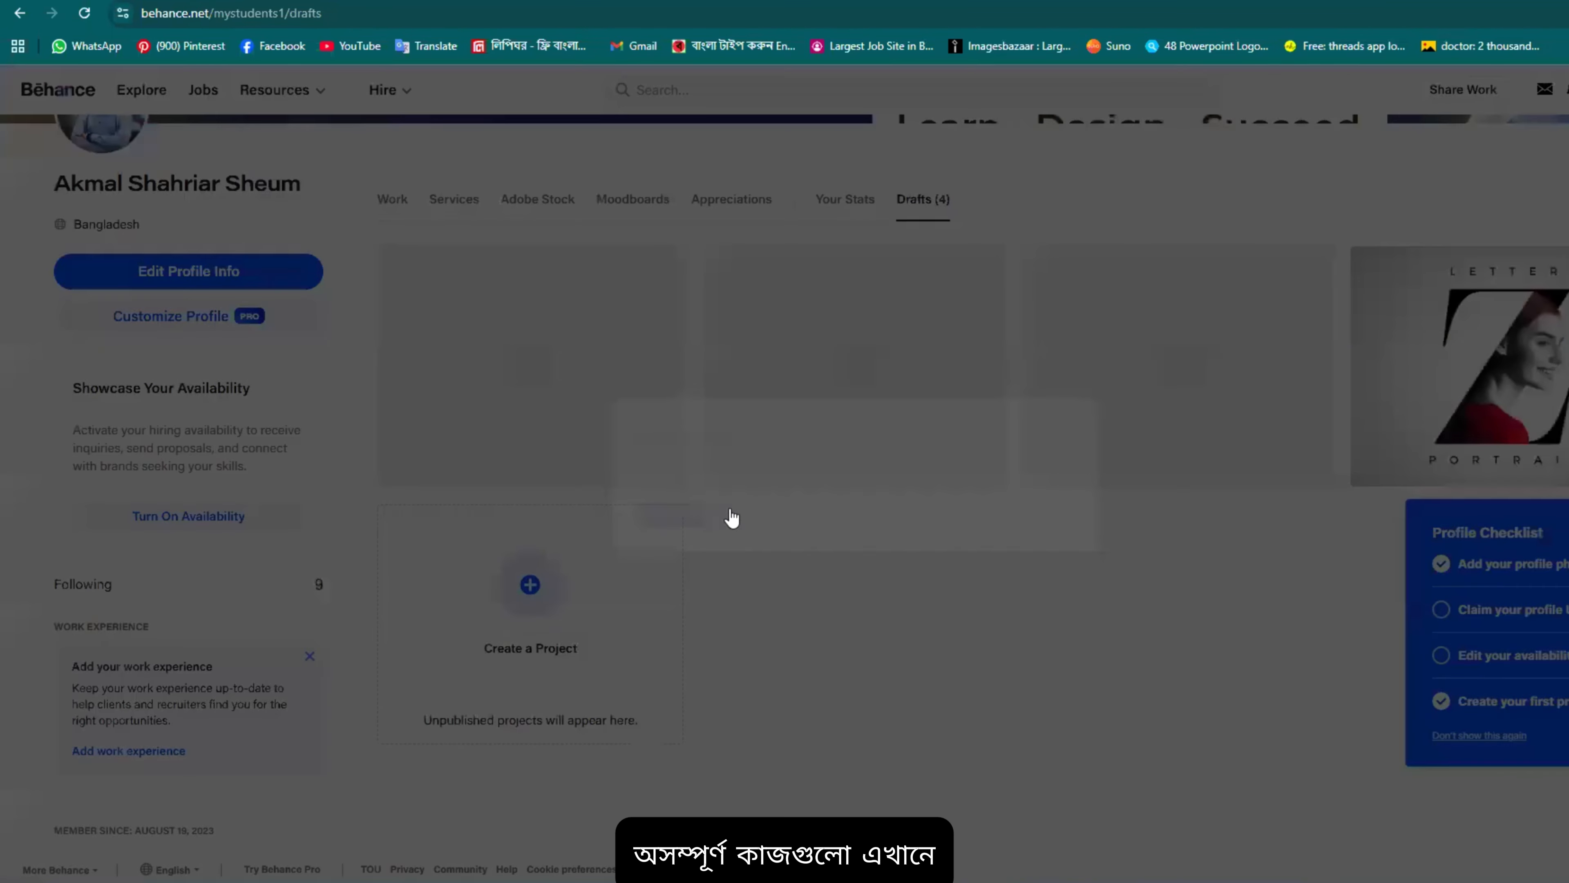
{"action": "left_click", "coordinate": [540, 369]}
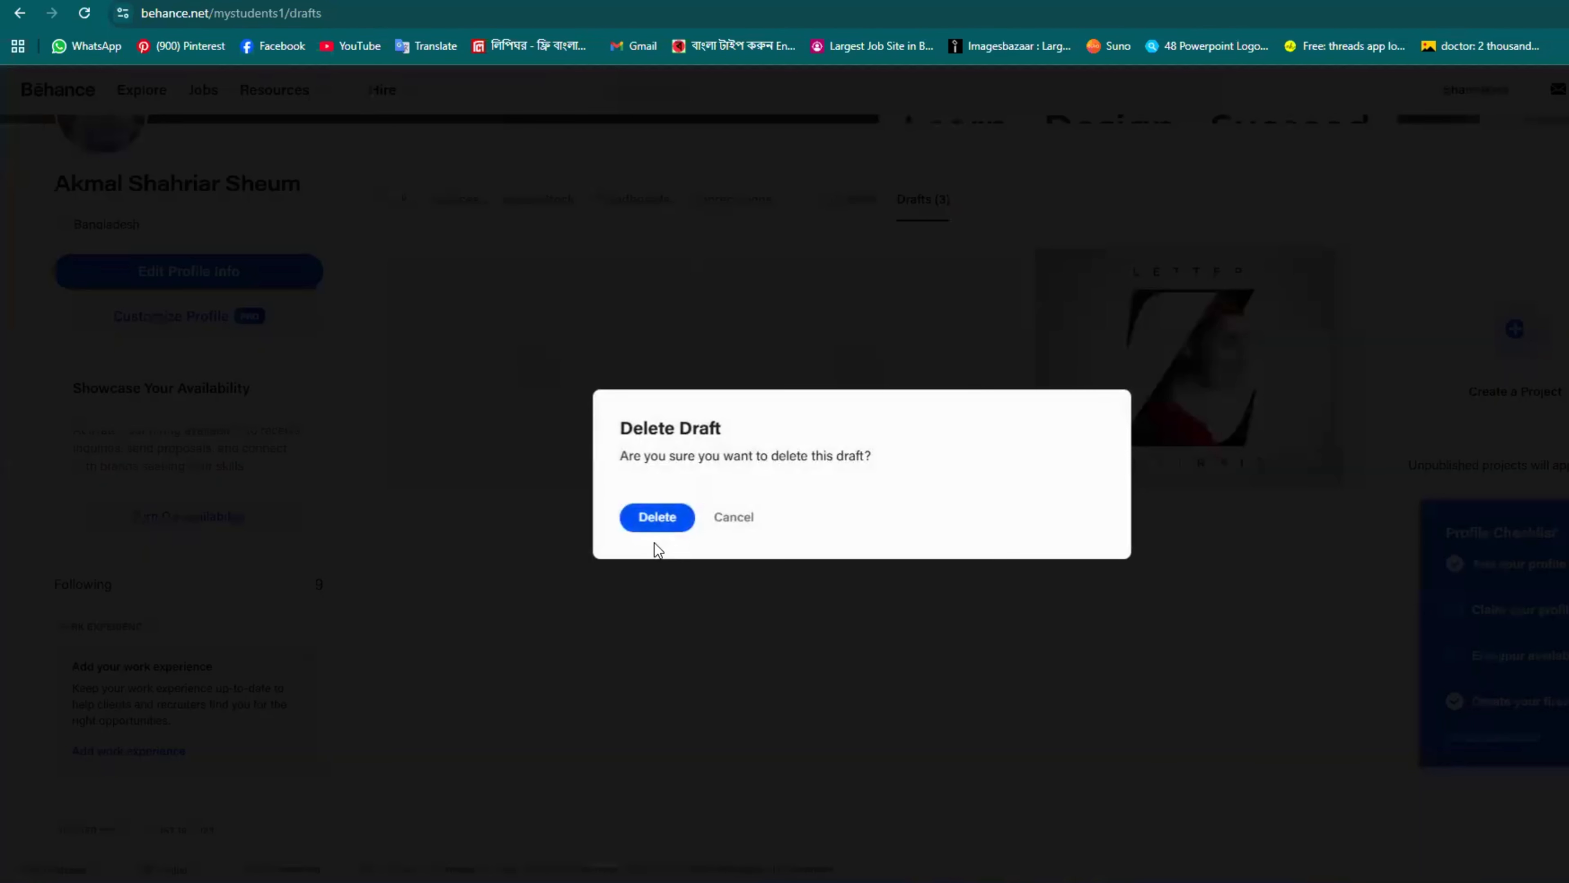
{"action": "left_click", "coordinate": [652, 516]}
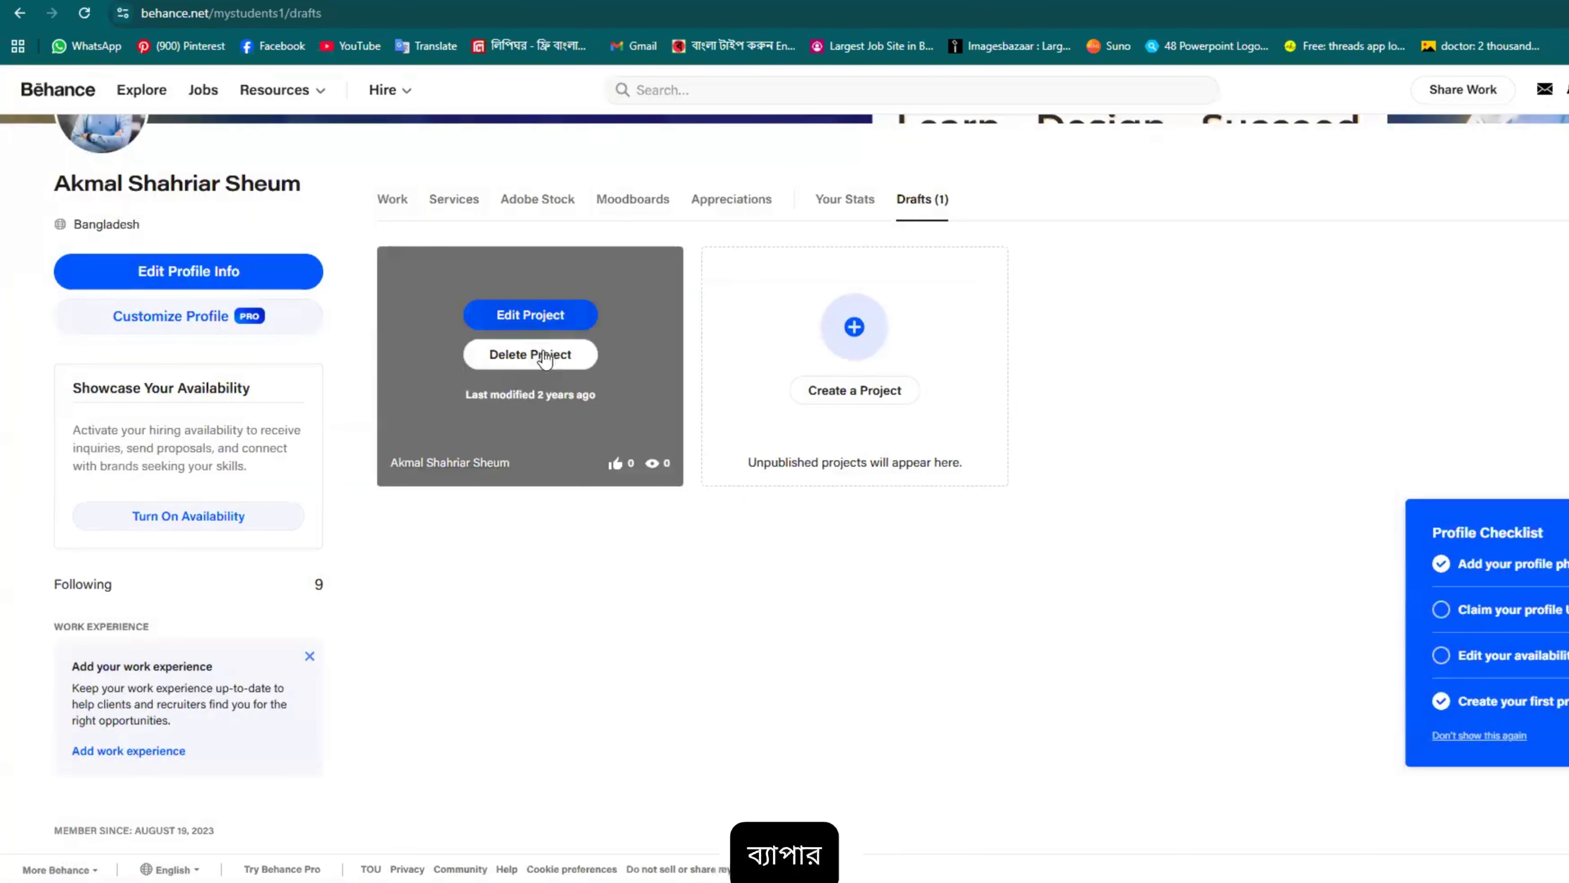
{"action": "scroll", "coordinate": [960, 642], "scroll_direction": "down", "scroll_amount": 5}
{"action": "scroll", "coordinate": [956, 613], "scroll_direction": "up", "scroll_amount": 5}
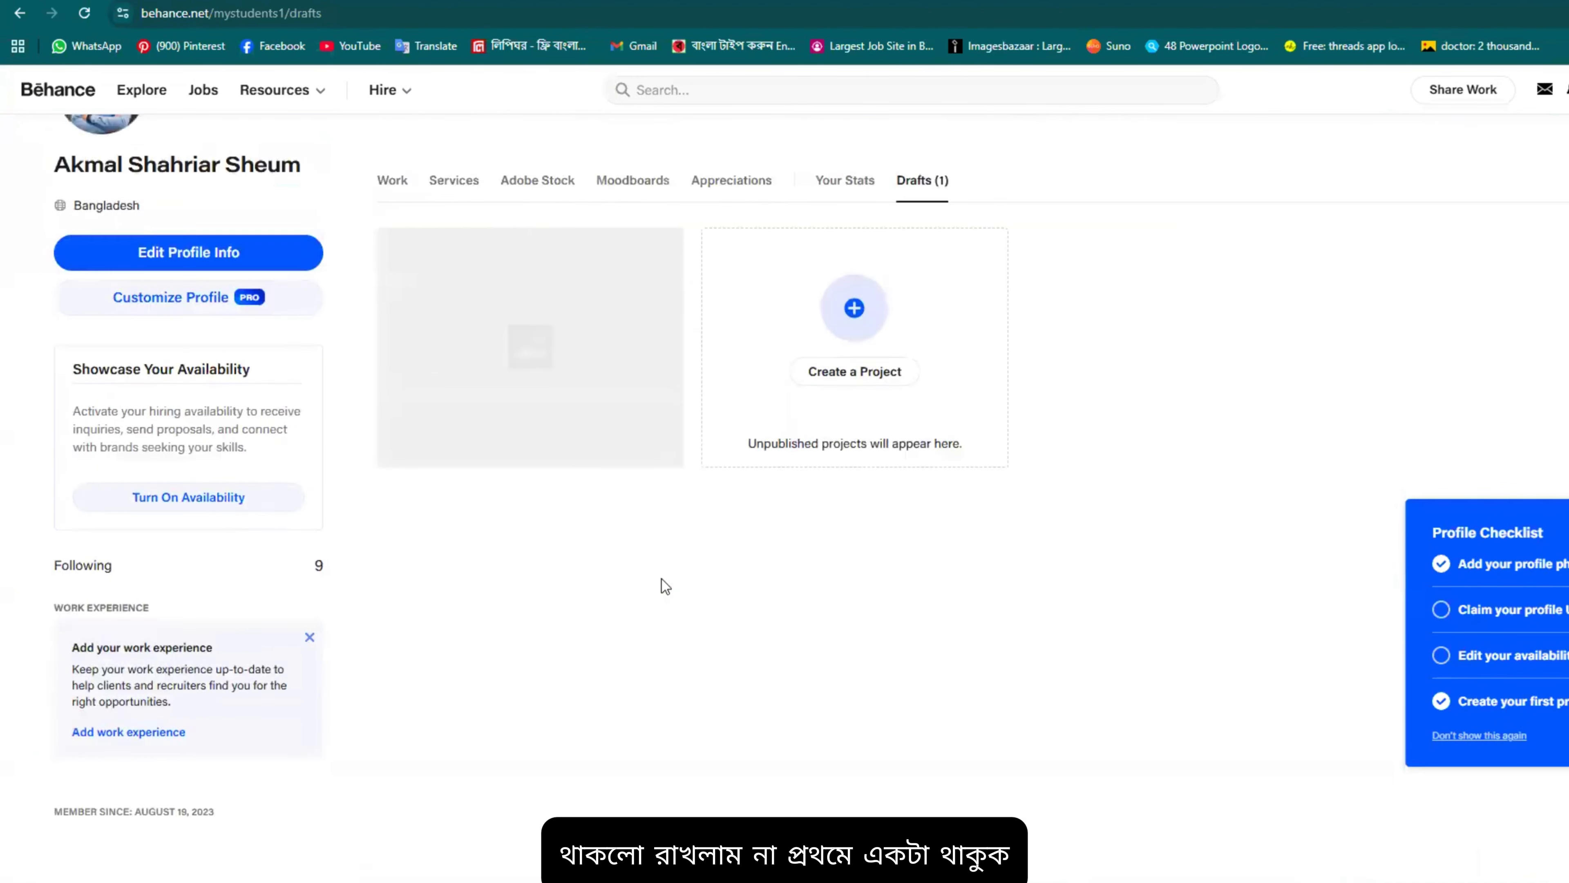
{"action": "scroll", "coordinate": [661, 579], "scroll_direction": "up", "scroll_amount": 3}
Step: Open Your Stats and scroll through: 0 project views, 0 appreciations, 4 profile views
{"action": "left_click", "coordinate": [864, 393]}
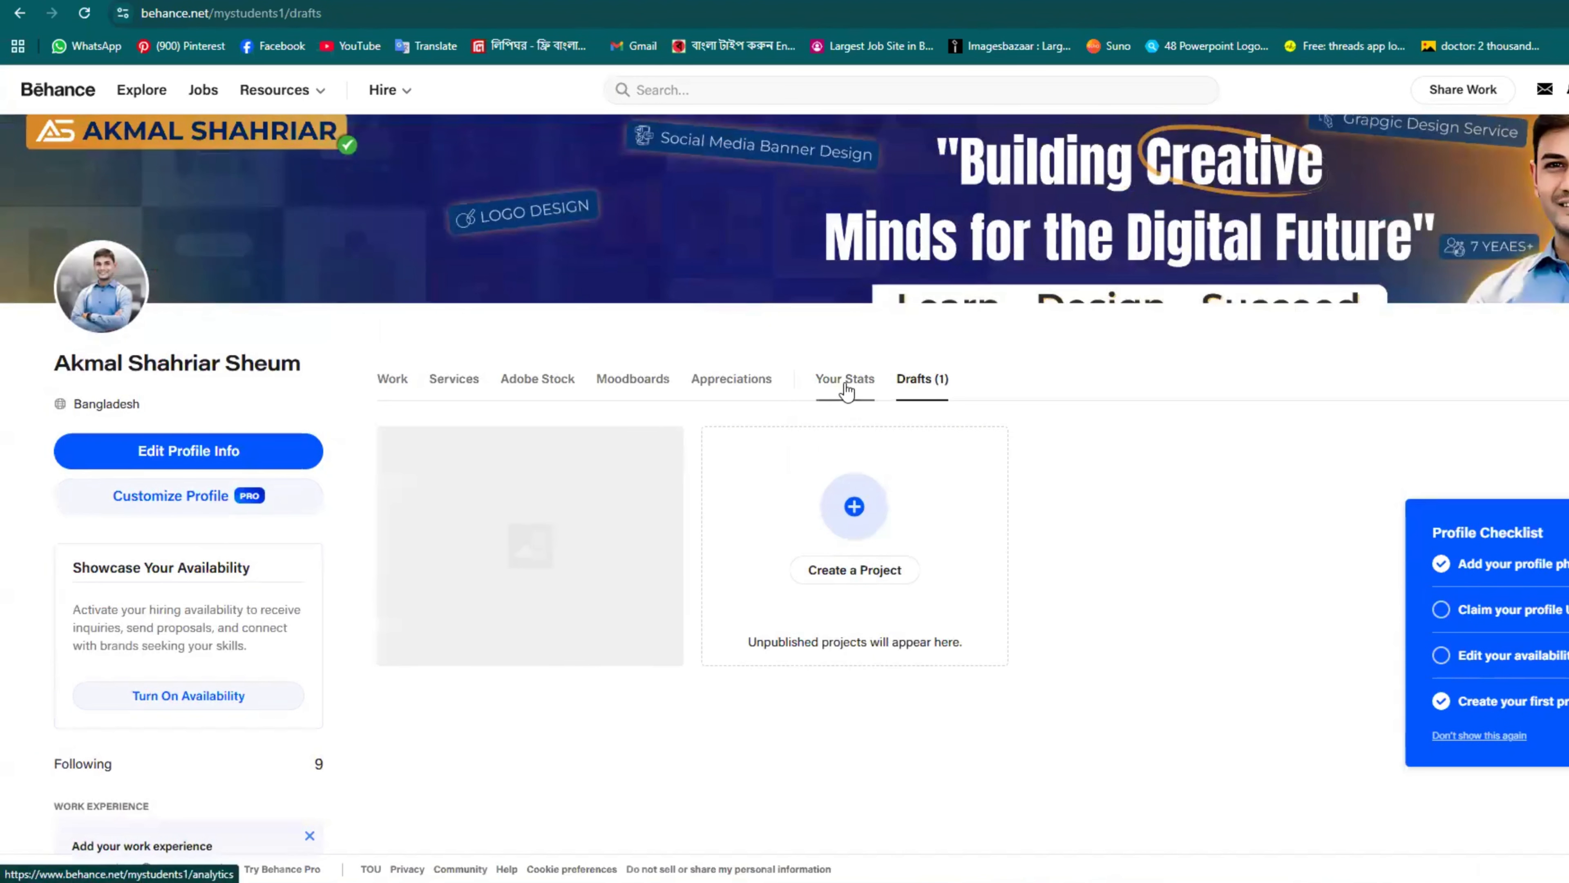
{"action": "scroll", "coordinate": [930, 556], "scroll_direction": "down", "scroll_amount": 7}
{"action": "scroll", "coordinate": [934, 518], "scroll_direction": "up", "scroll_amount": 2}
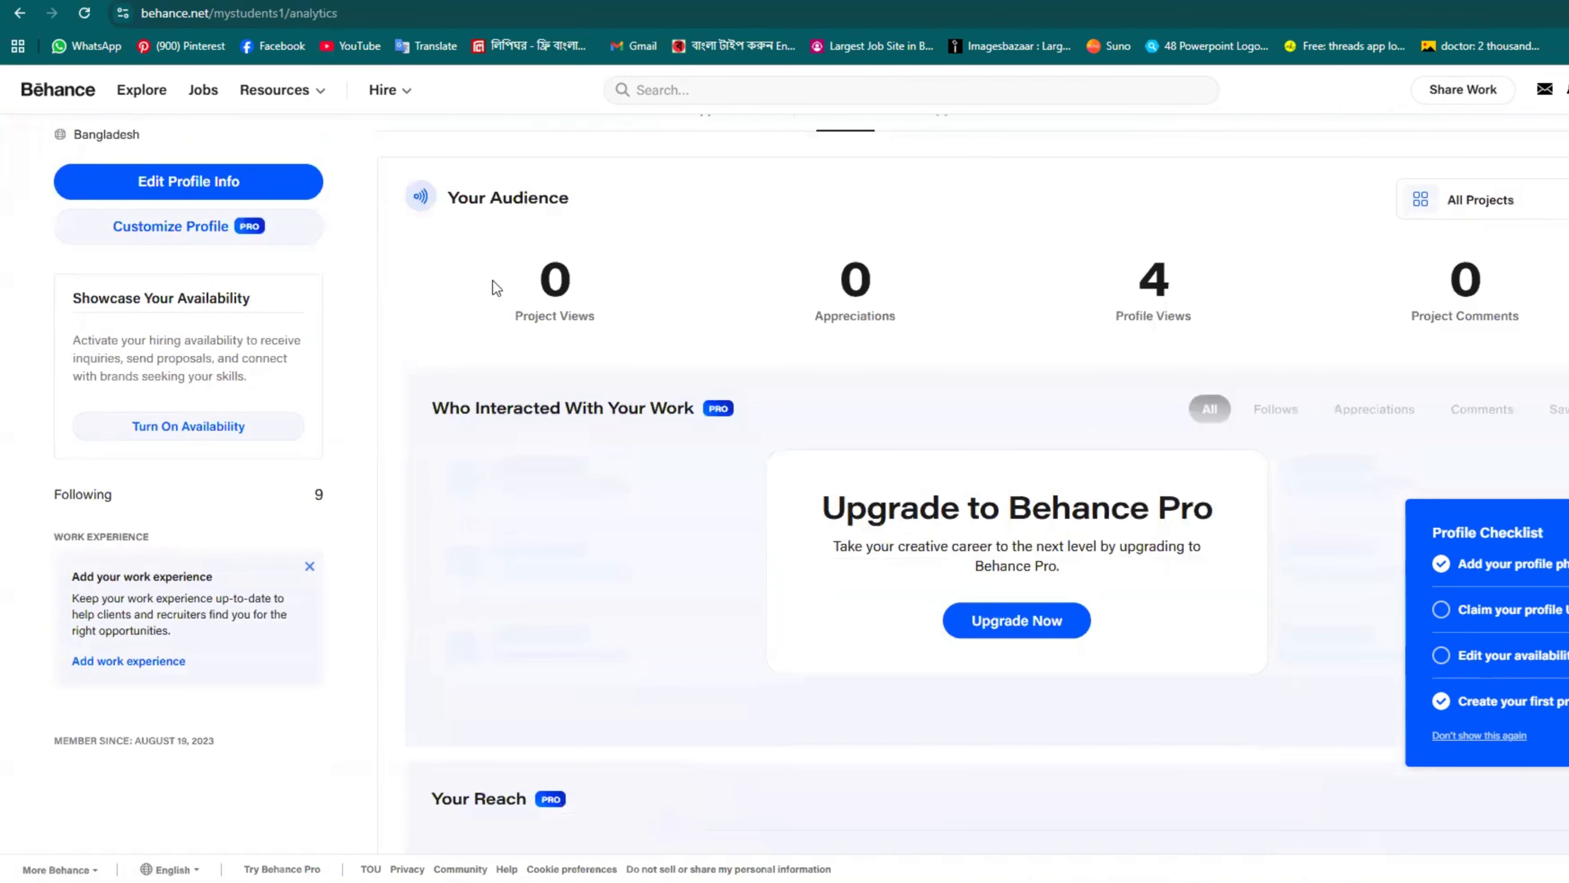
{"action": "scroll", "coordinate": [560, 309], "scroll_direction": "down", "scroll_amount": 3}
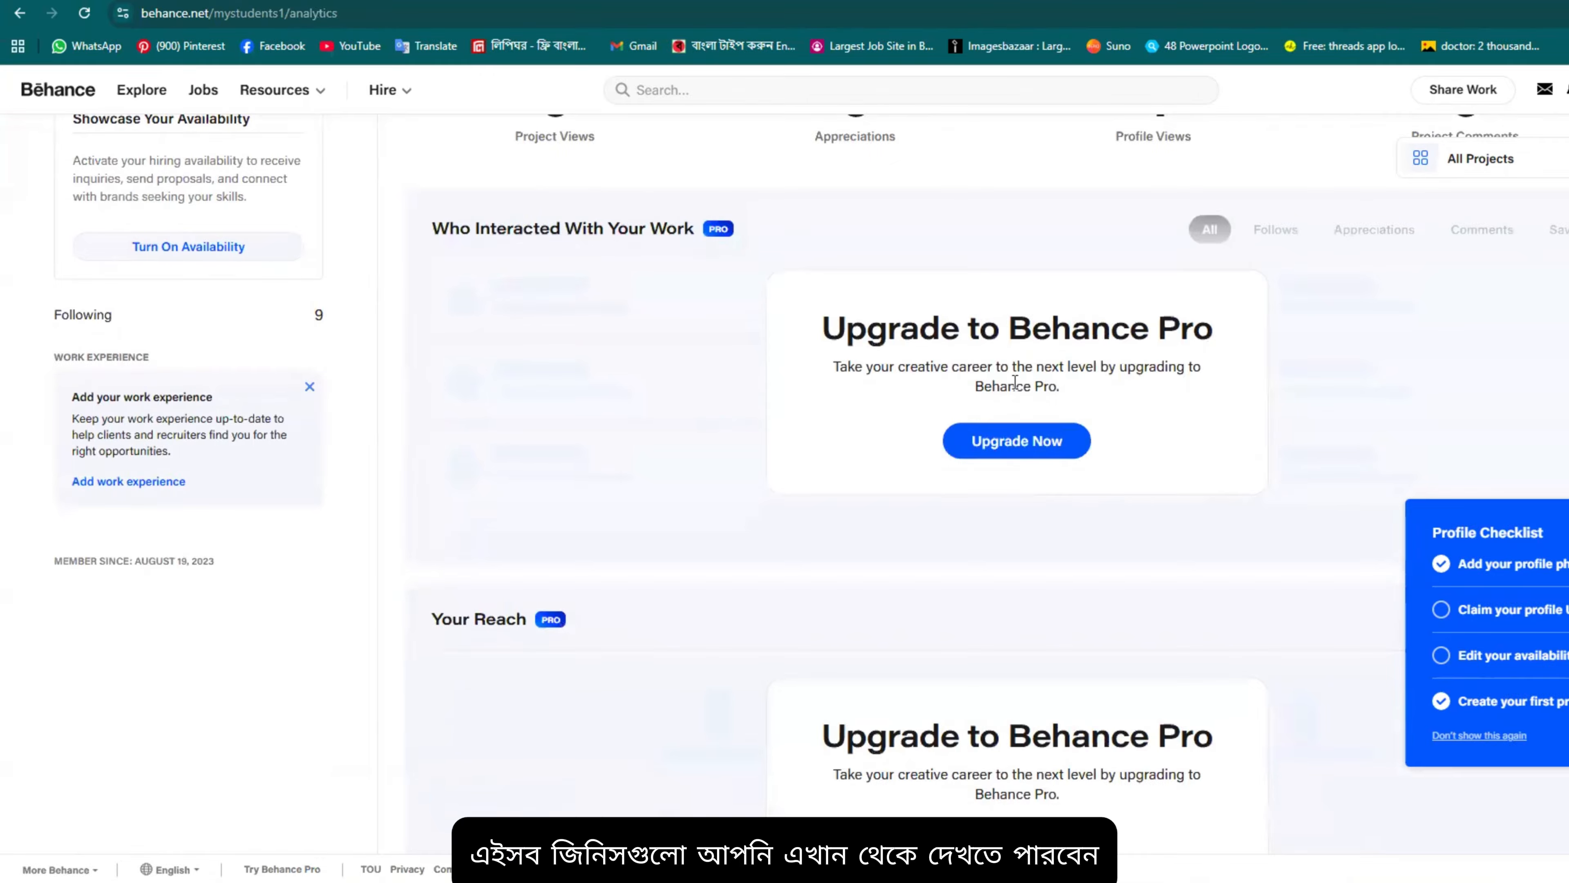
{"action": "scroll", "coordinate": [1005, 361], "scroll_direction": "down", "scroll_amount": 12}
{"action": "scroll", "coordinate": [619, 479], "scroll_direction": "up", "scroll_amount": 3}
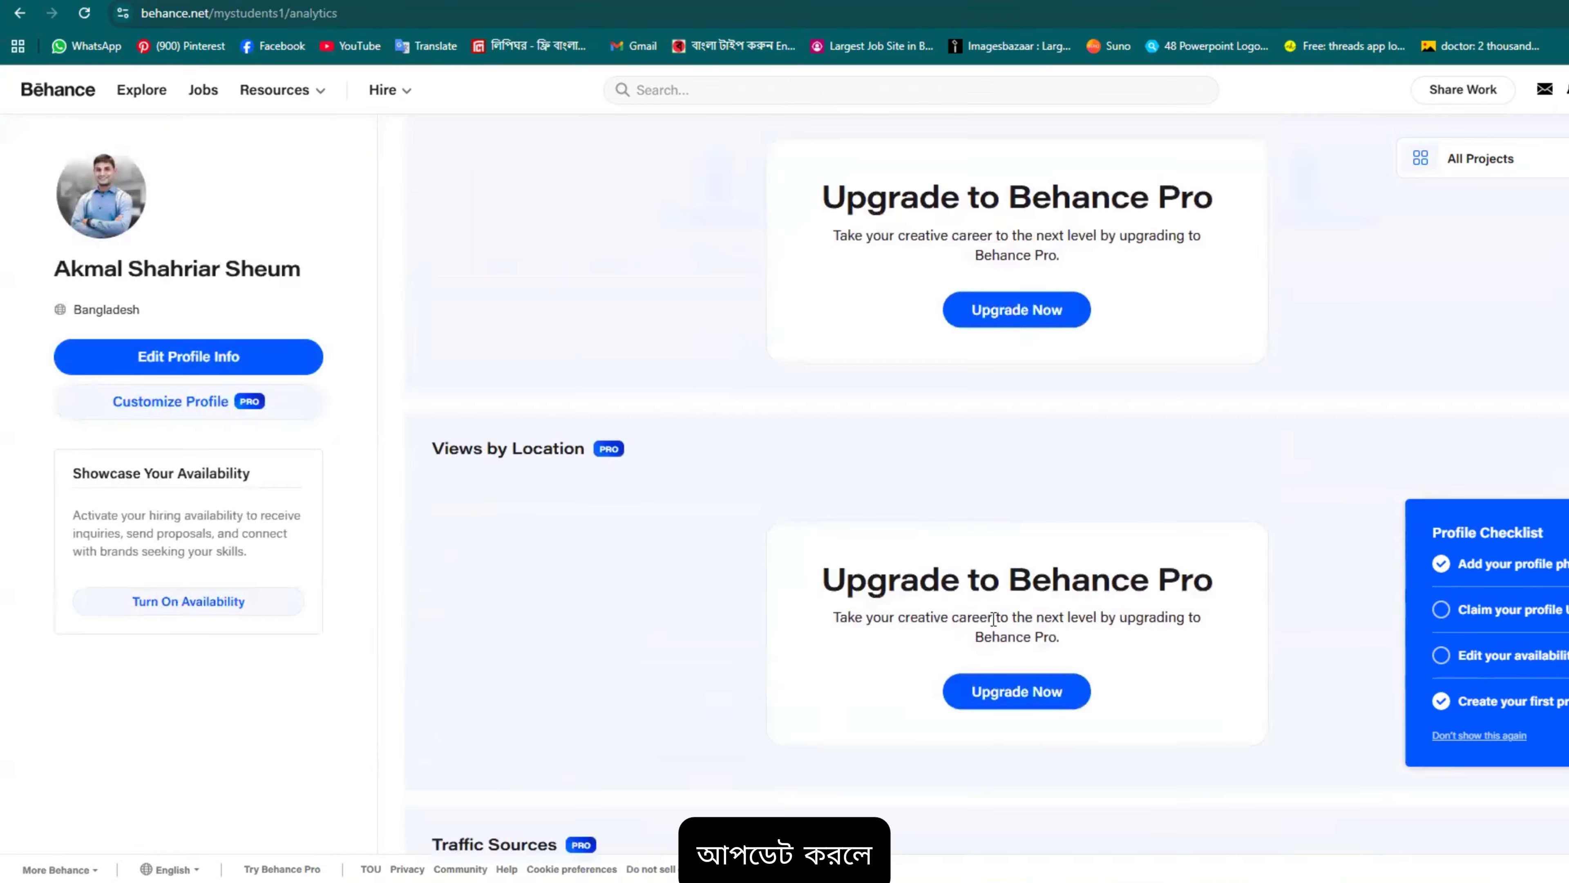
{"action": "scroll", "coordinate": [556, 433], "scroll_direction": "up", "scroll_amount": 4}
{"action": "scroll", "coordinate": [321, 413], "scroll_direction": "down", "scroll_amount": 8}
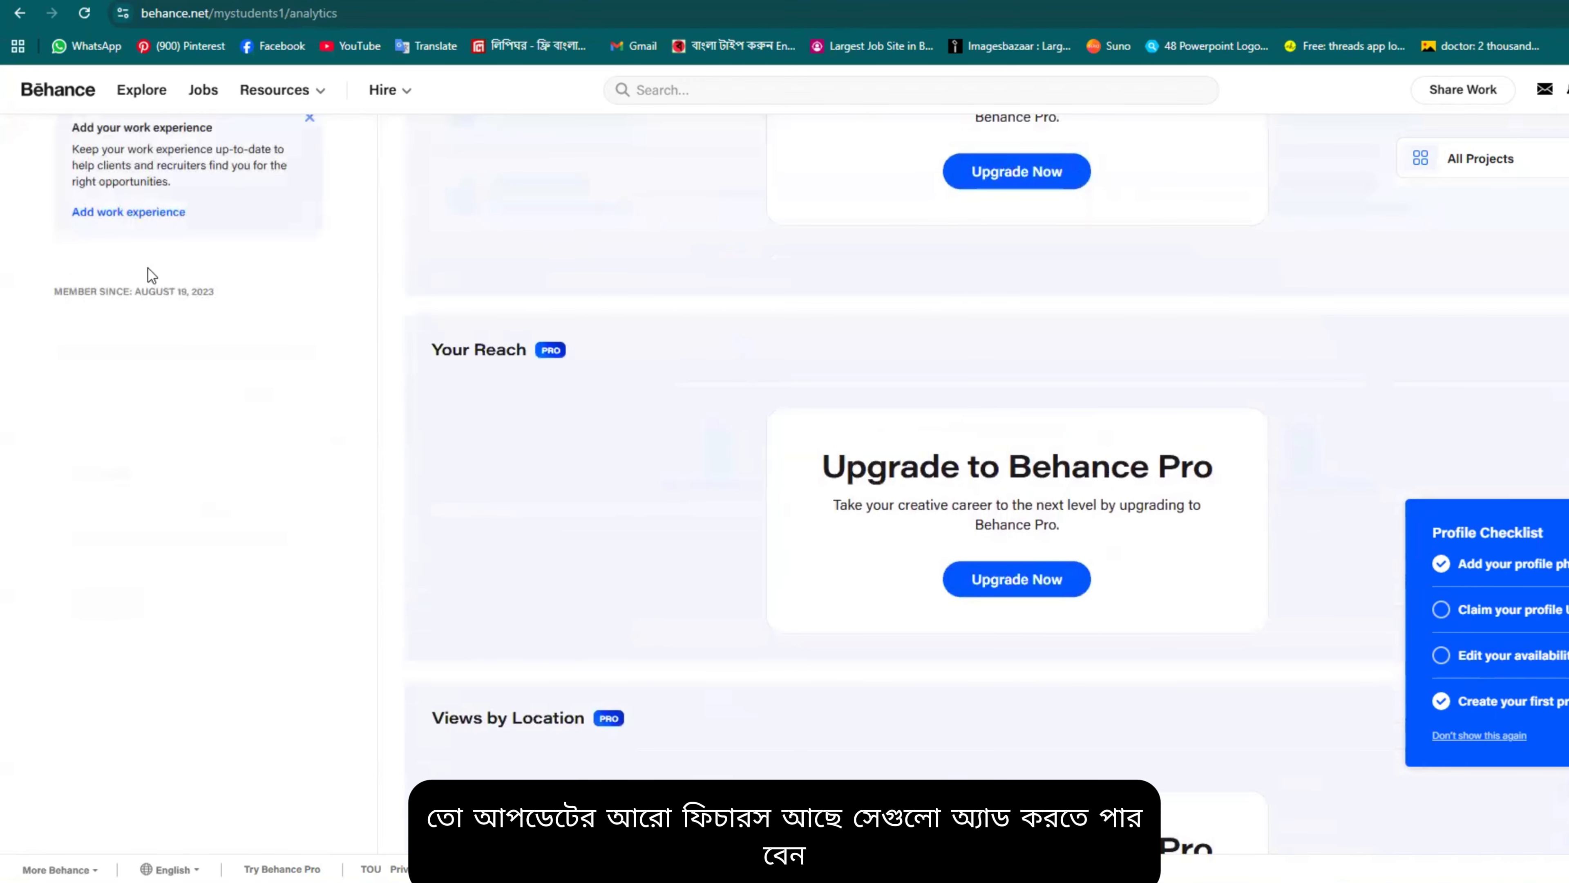
{"action": "scroll", "coordinate": [40, 408], "scroll_direction": "up", "scroll_amount": 10}
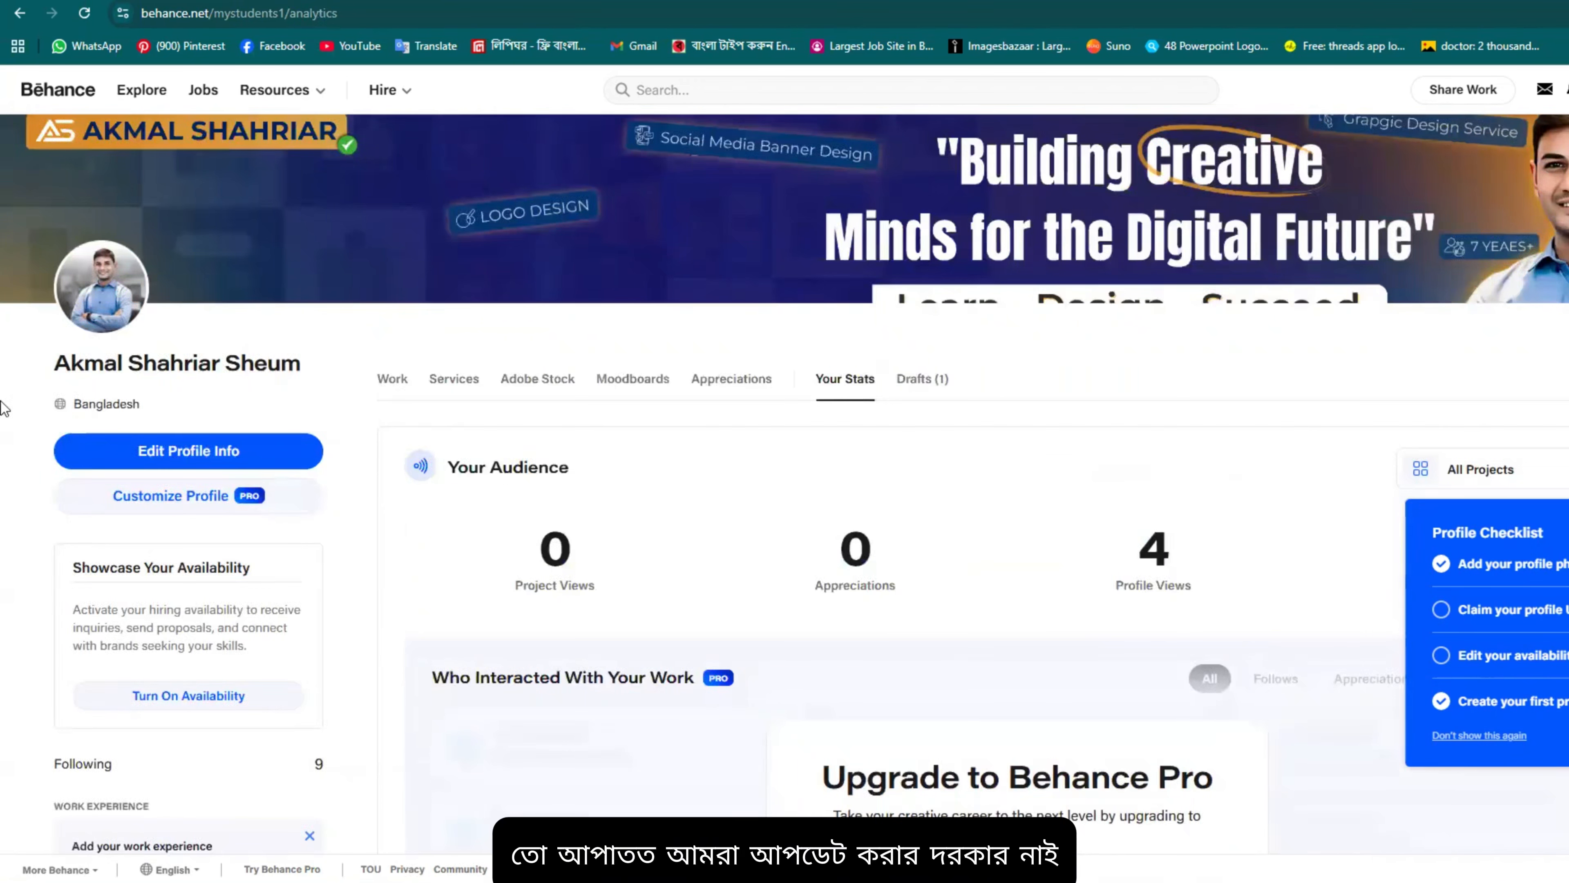
{"action": "scroll", "coordinate": [1261, 519], "scroll_direction": "down", "scroll_amount": 3}
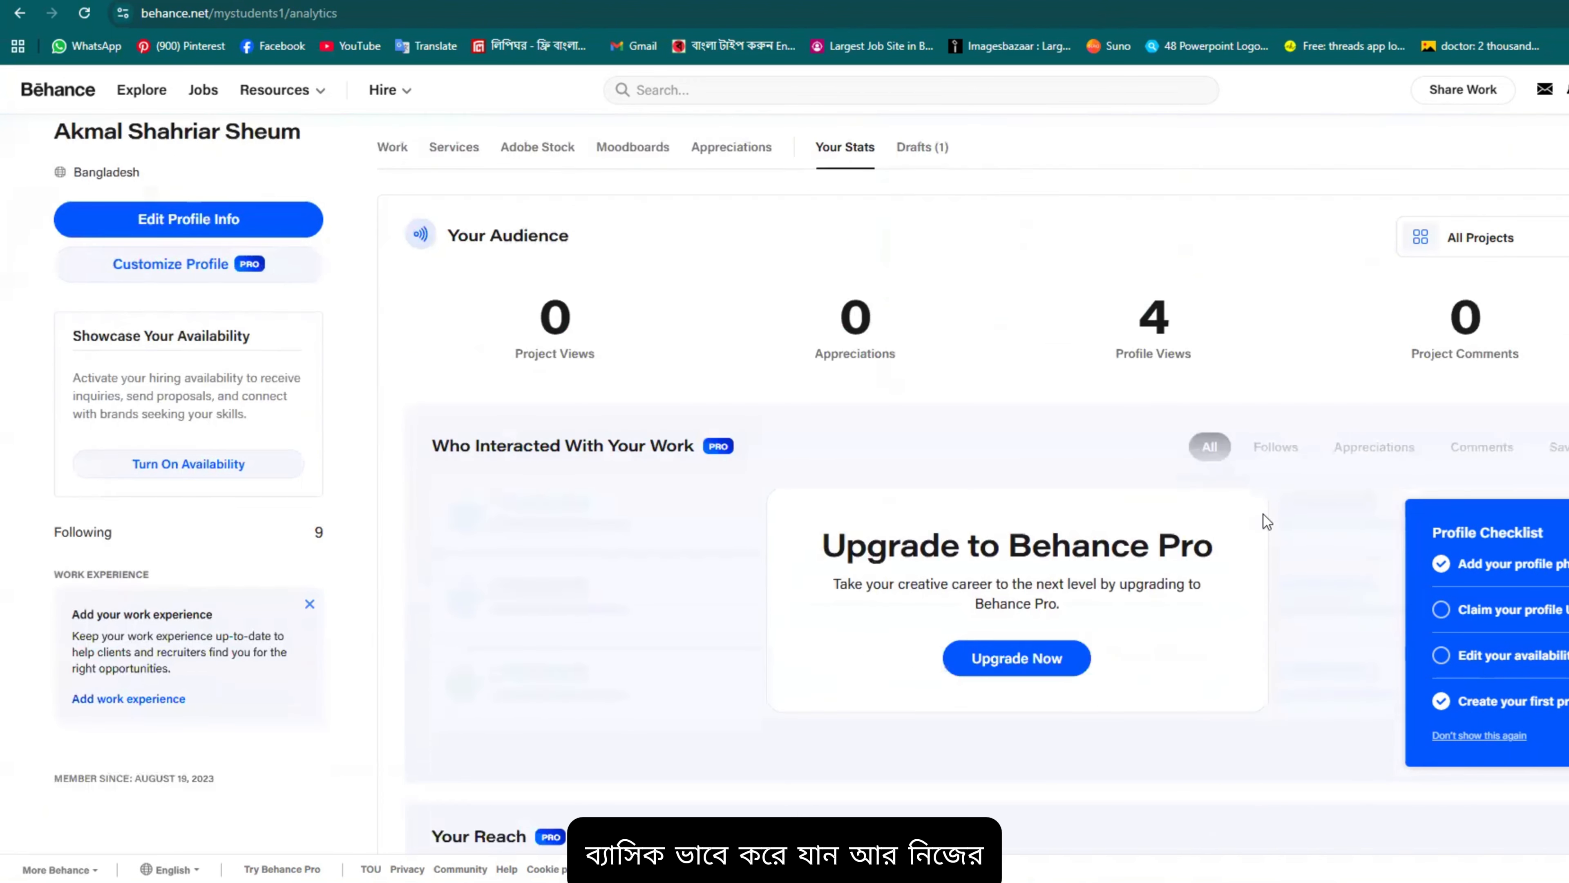
{"action": "scroll", "coordinate": [1262, 518], "scroll_direction": "up", "scroll_amount": 3}
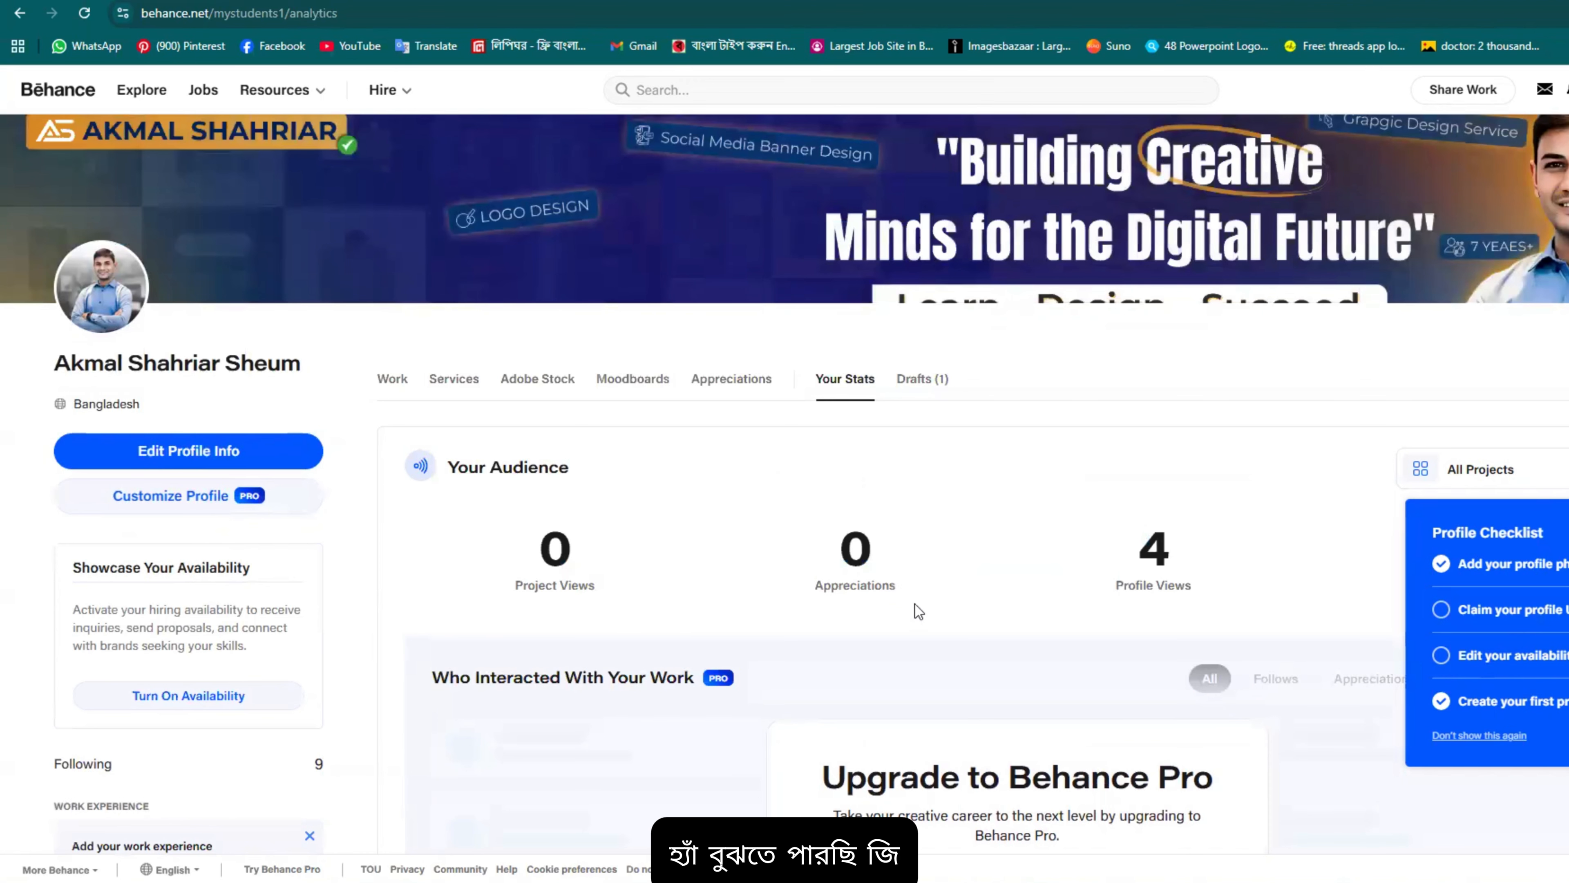
{"action": "scroll", "coordinate": [802, 459], "scroll_direction": "down", "scroll_amount": 1}
{"action": "scroll", "coordinate": [802, 460], "scroll_direction": "up", "scroll_amount": 1}
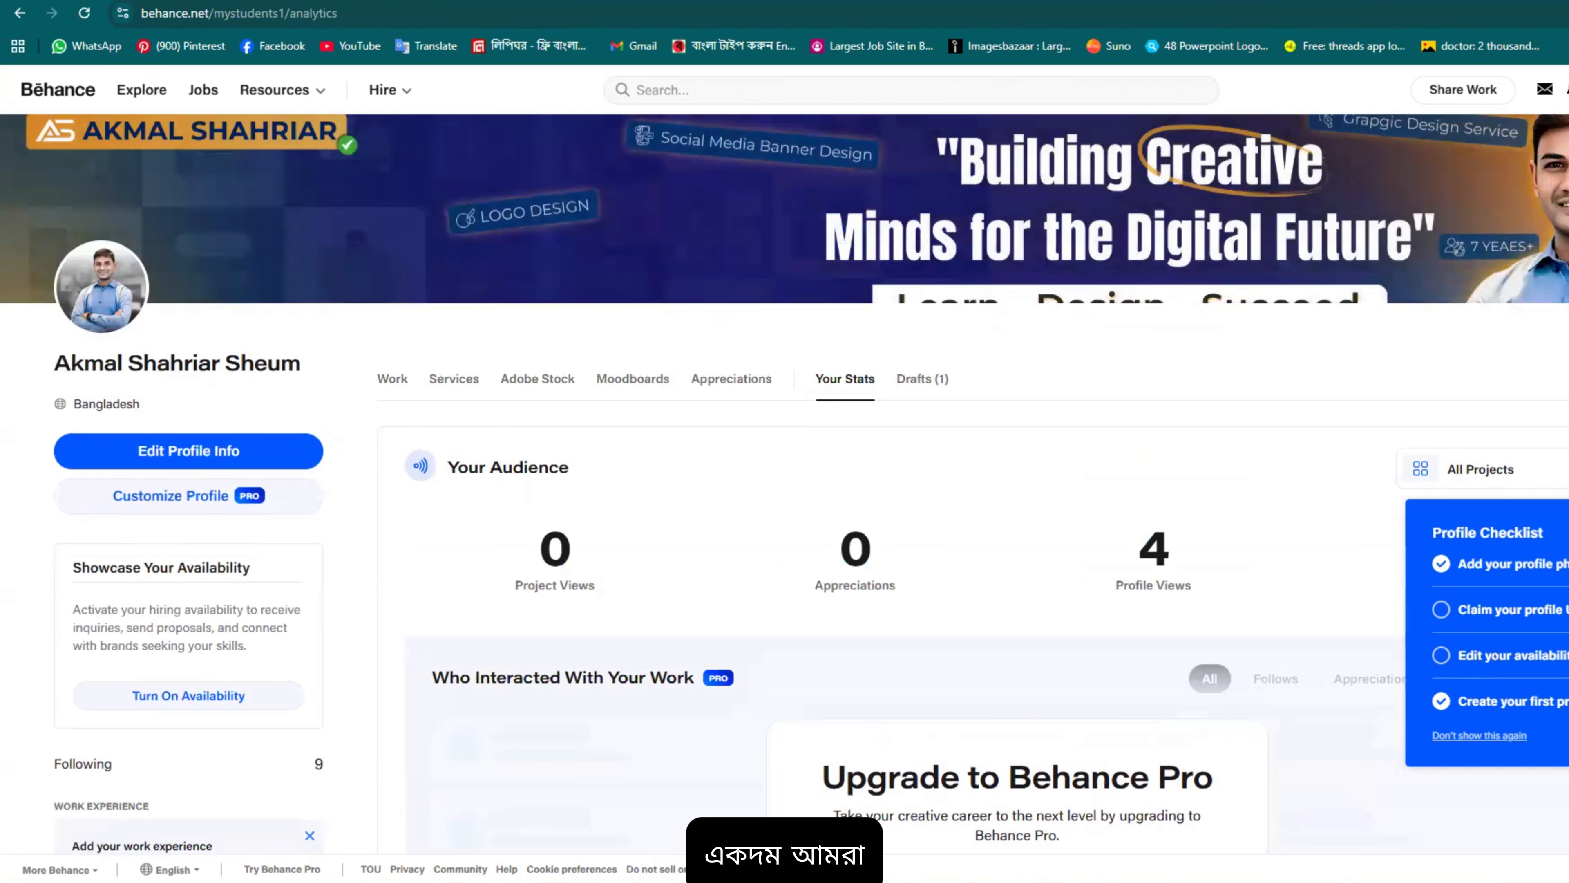
Step: Switch to Illustrator's Untitled-1, zoom to 16.67% and centre the five portfolio artboards
{"action": "mouse_move", "coordinate": [1121, 882]}
{"action": "left_click", "coordinate": [1122, 825]}
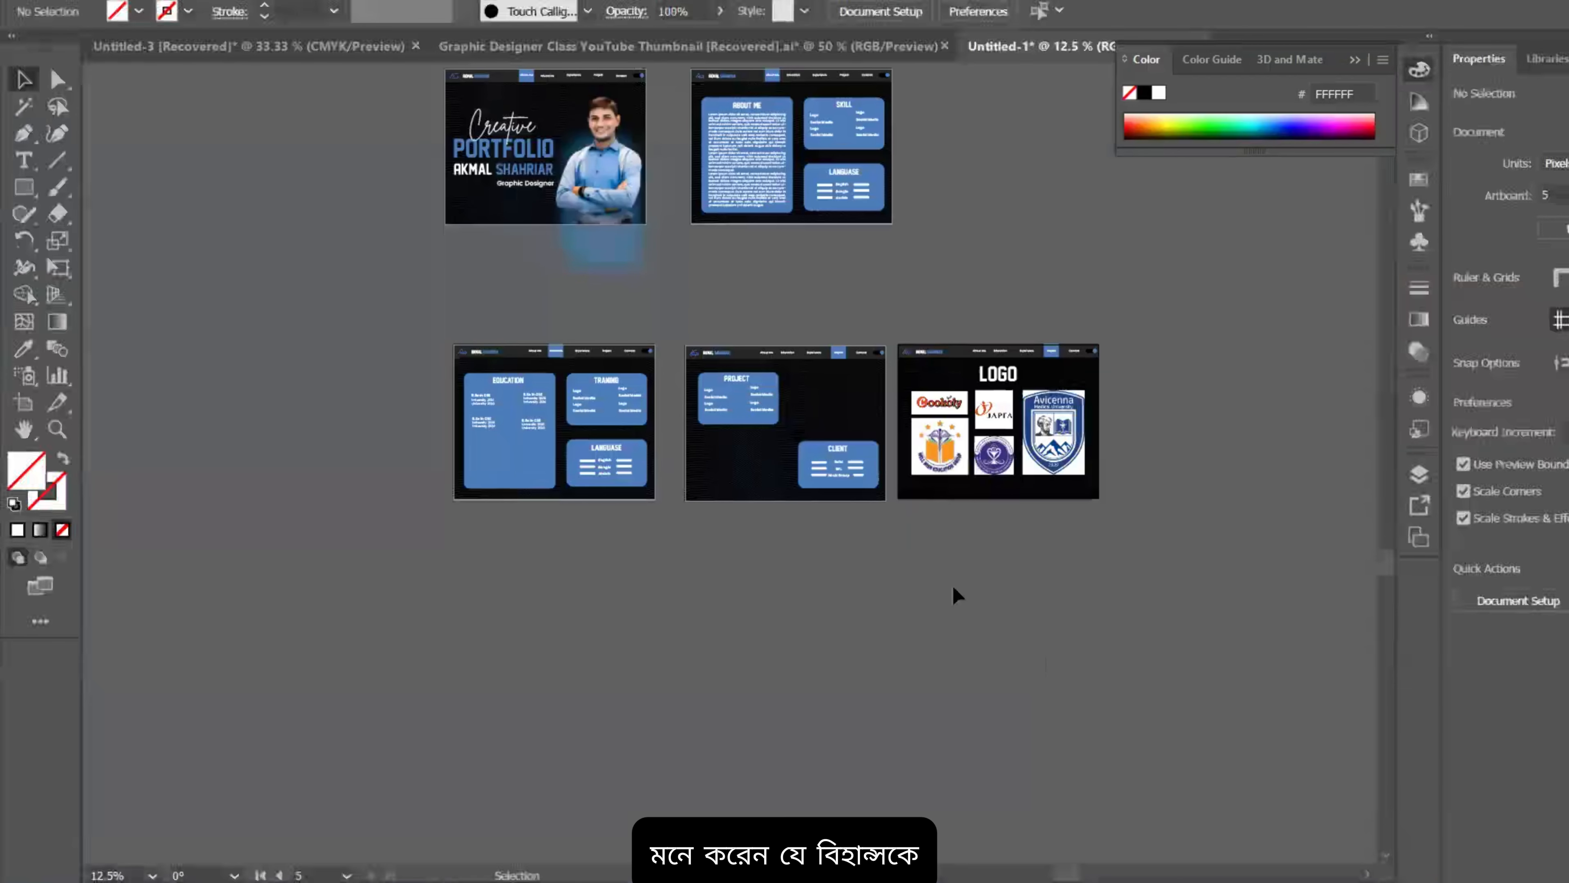
{"action": "scroll", "coordinate": [945, 593], "scroll_direction": "up", "scroll_amount": 3}
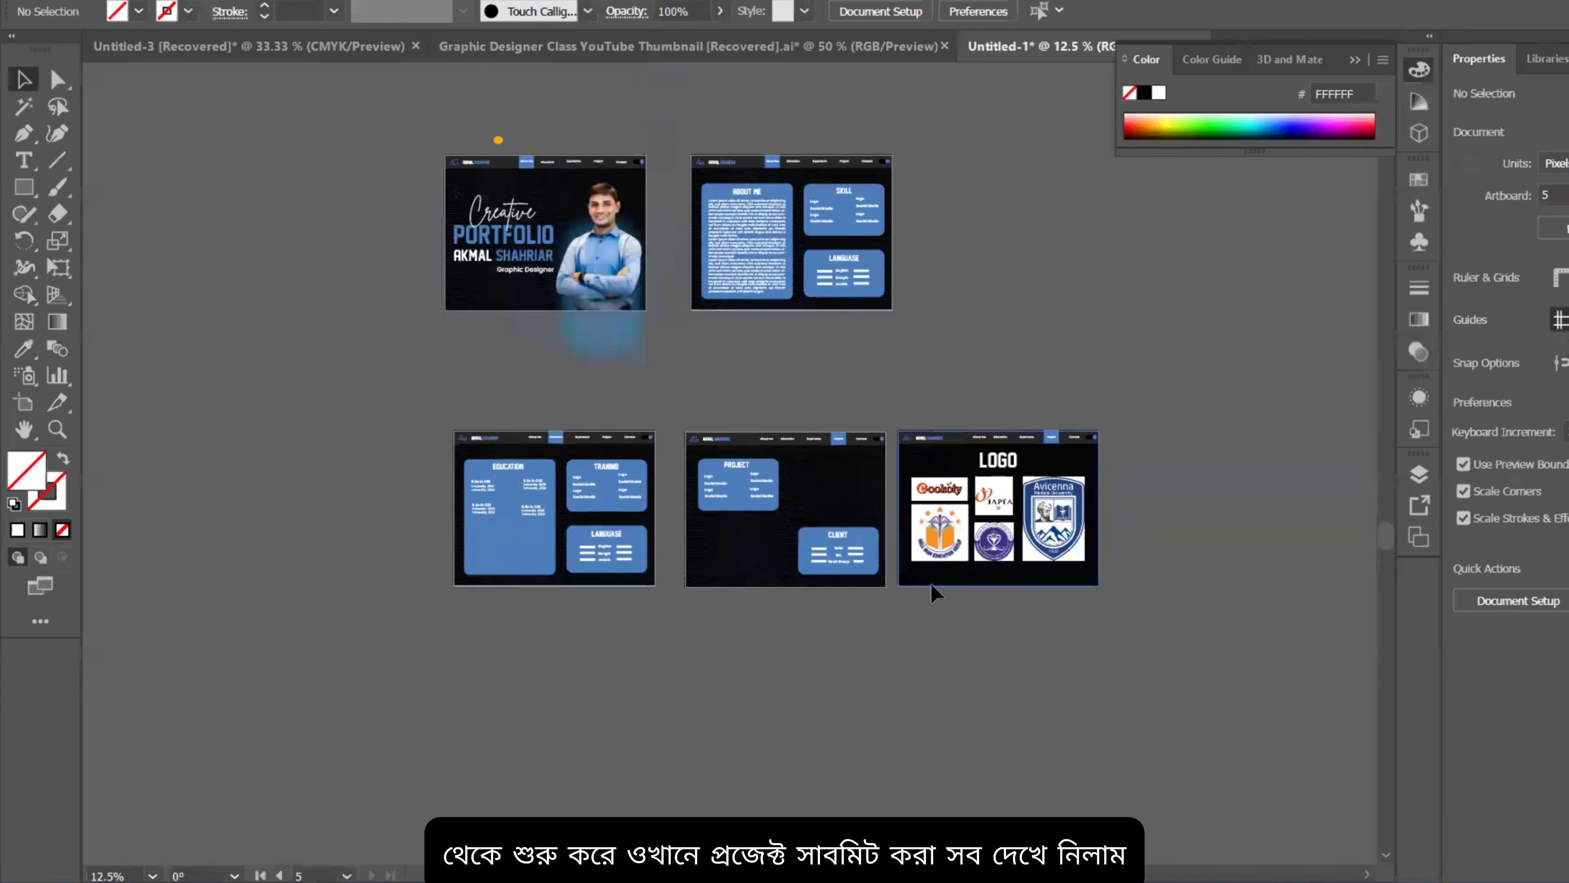
{"action": "scroll", "coordinate": [728, 322], "scroll_direction": "up", "scroll_amount": 1}
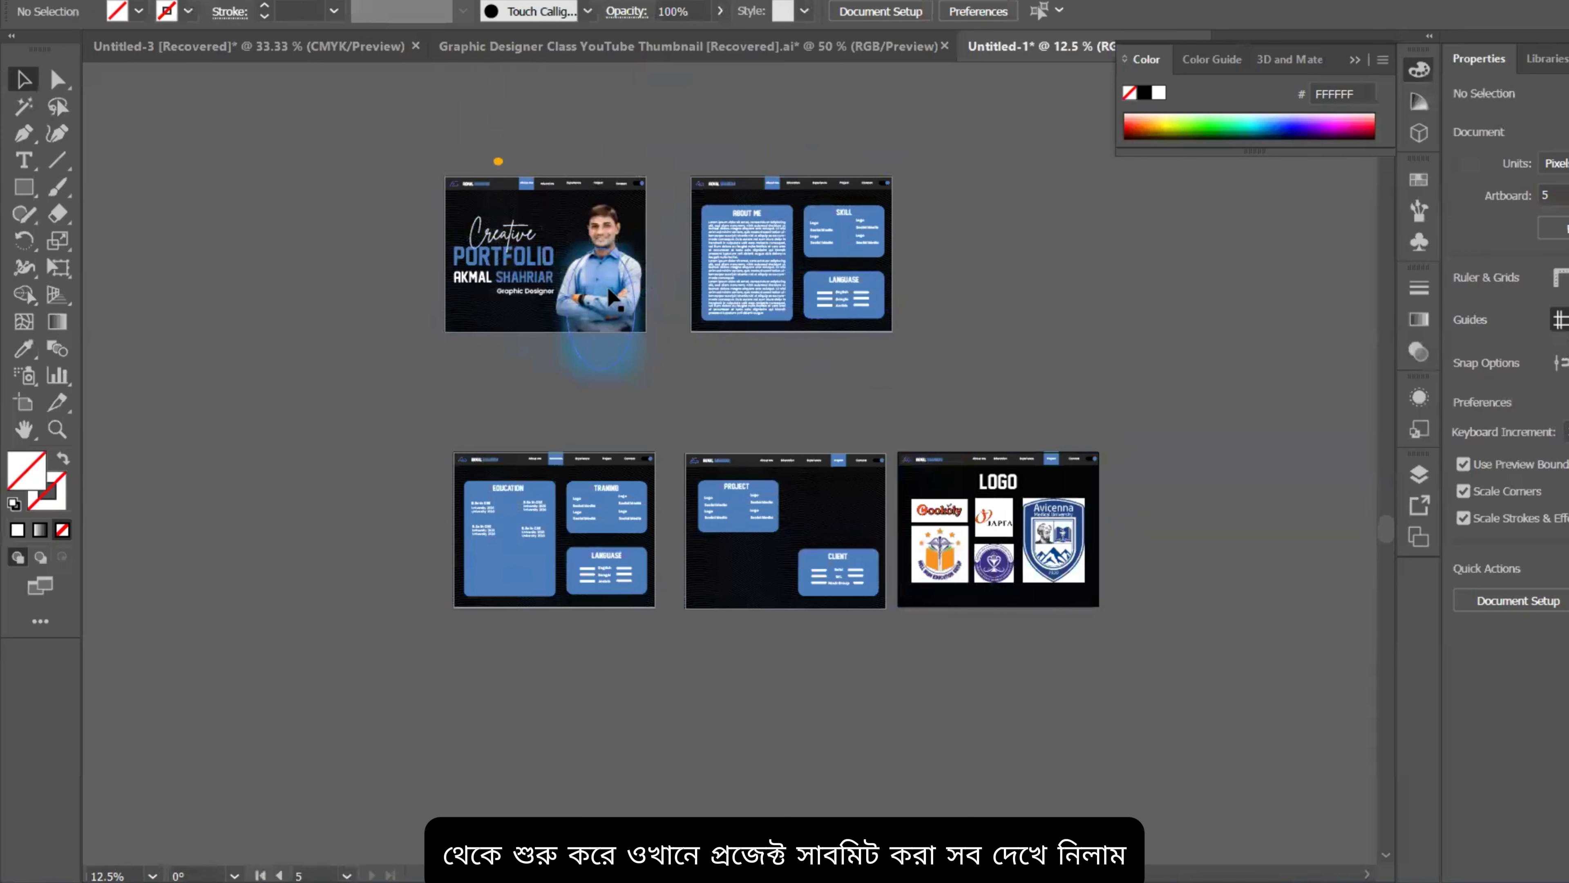
{"action": "scroll", "coordinate": [760, 289], "scroll_direction": "up", "scroll_amount": 2}
{"action": "scroll", "coordinate": [1194, 420], "scroll_direction": "down", "scroll_amount": 1}
{"action": "left_click_drag", "start_coordinate": [1140, 399], "coordinate": [1067, 399]}
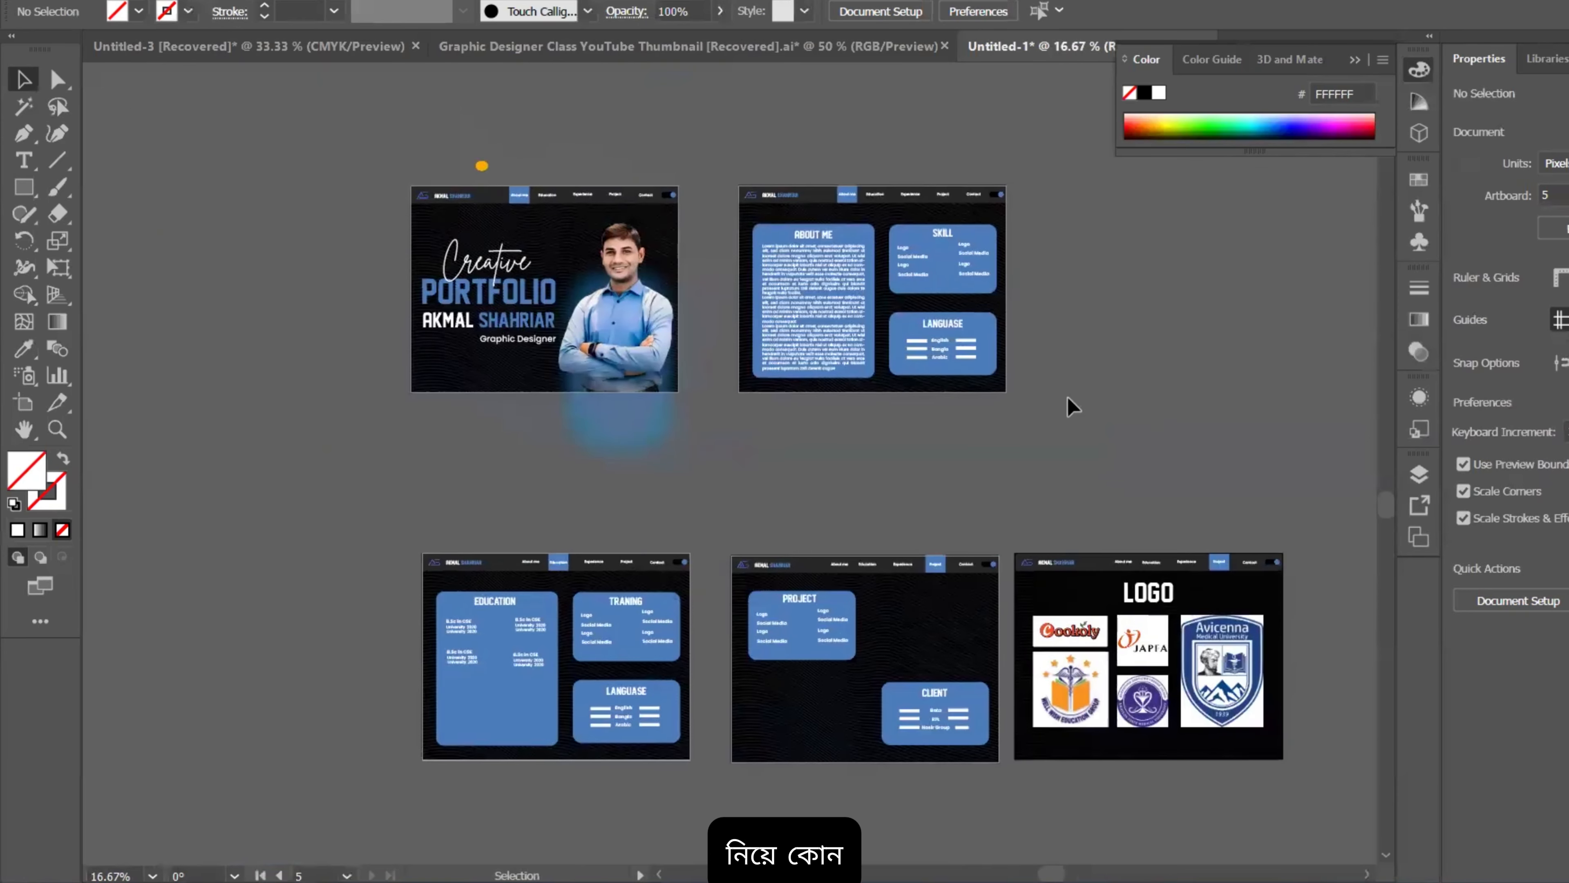